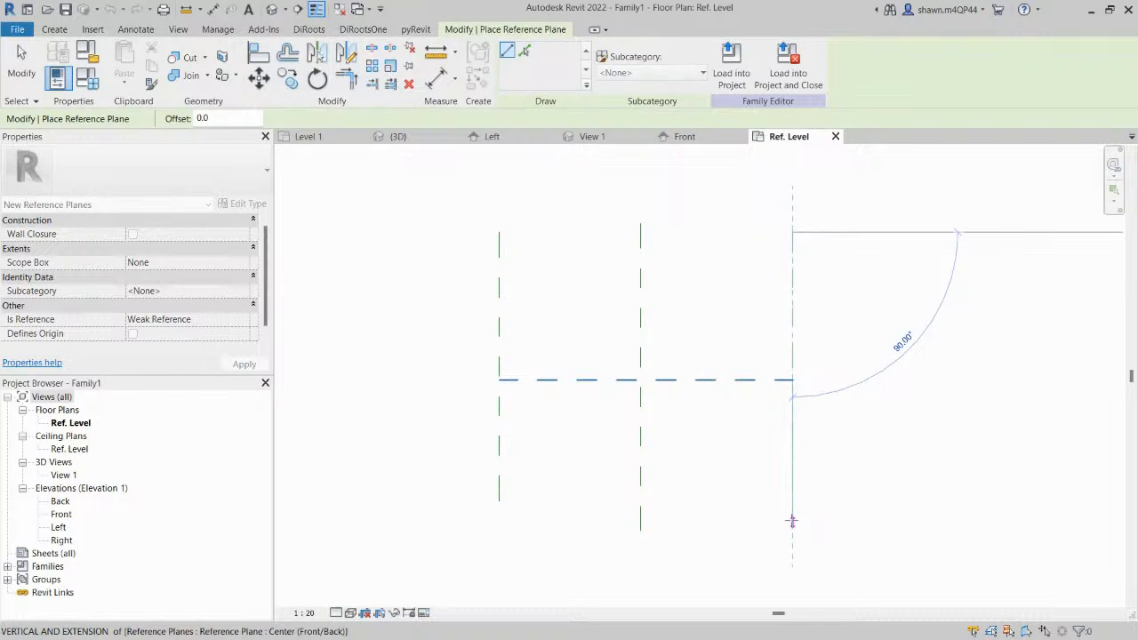
Complete the right vertical reference plane and draw horizontal ones about 1303 mm above and 1312 mm below the front/back center plane.
left_click(793, 524)
left_click(455, 242)
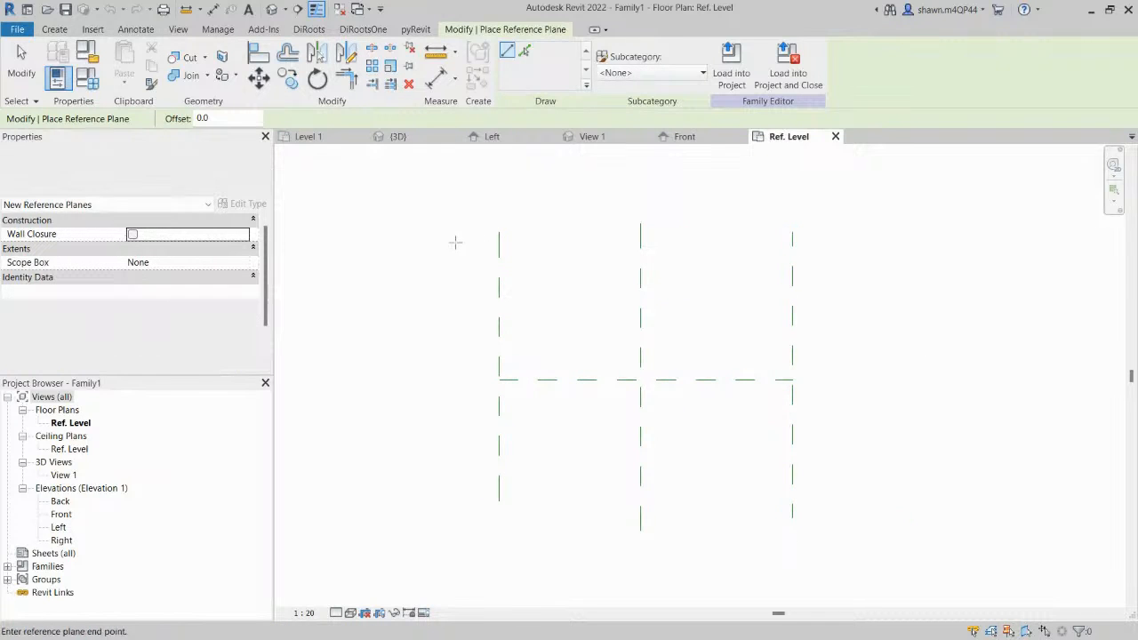
left_click(836, 241)
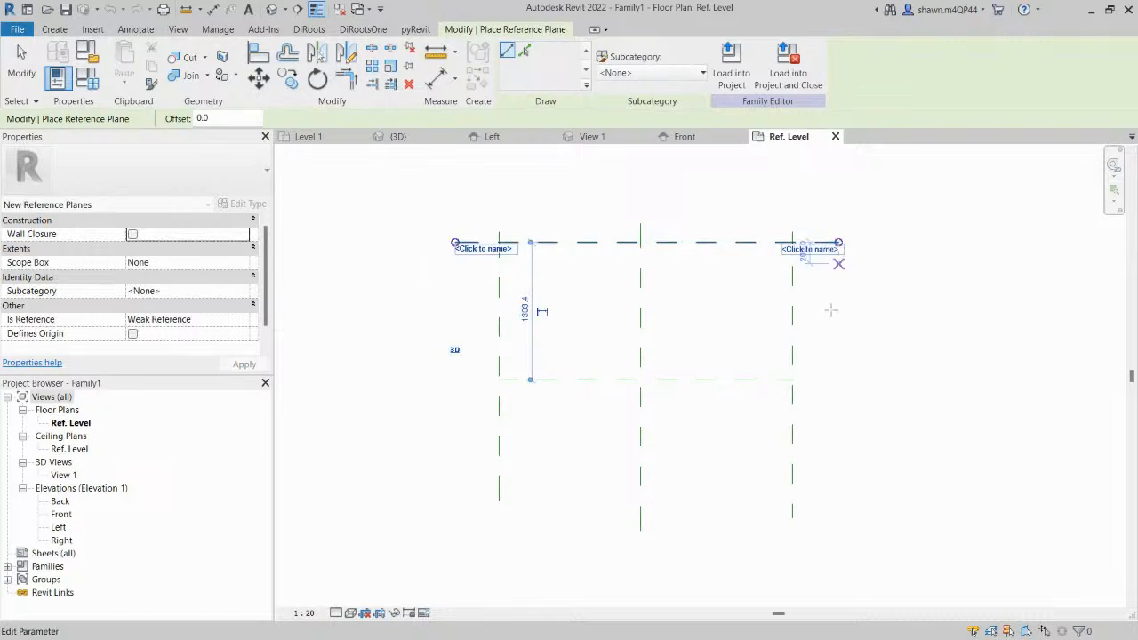
left_click(472, 519)
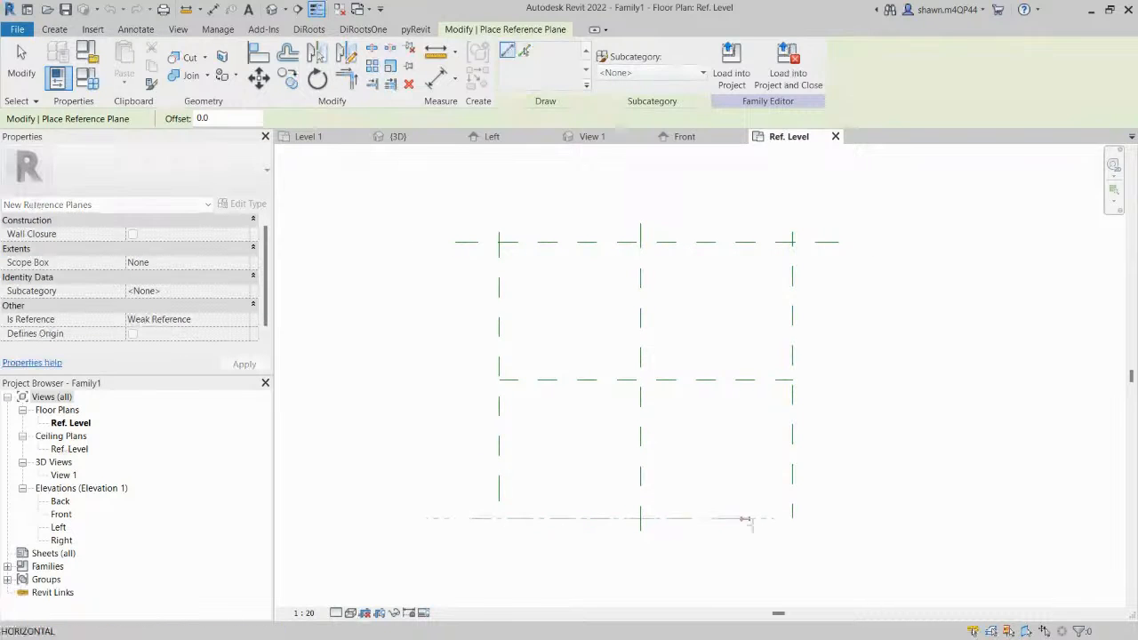
left_click(836, 520)
key("Escape")
key("Escape")
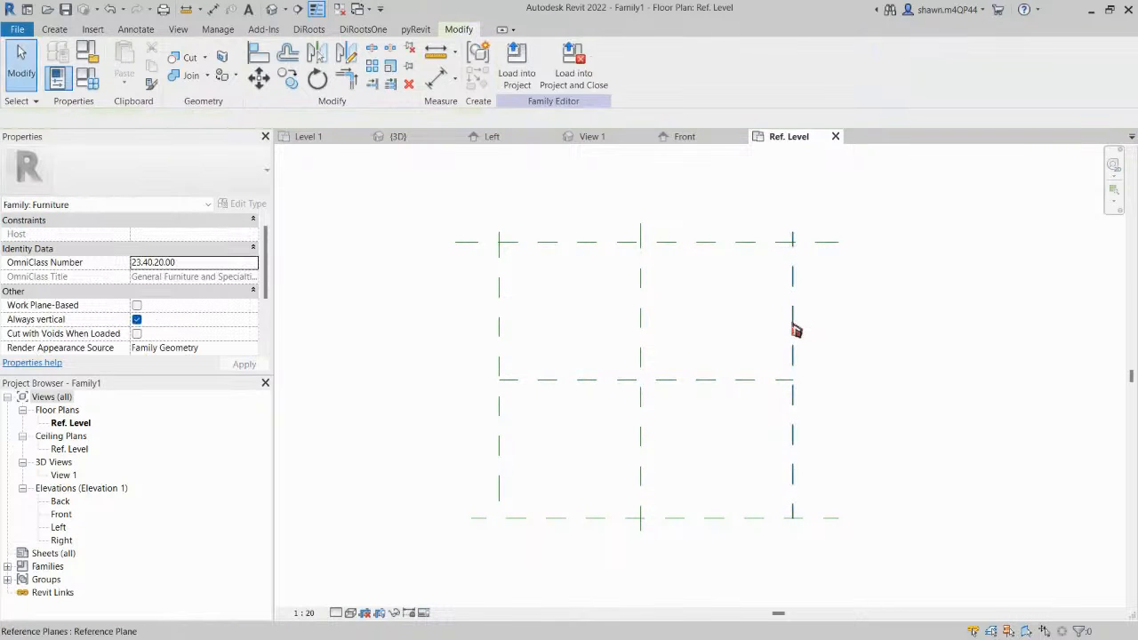
Extend the lower ends of the right and left vertical reference planes past the lower horizontal plane.
left_click(790, 510)
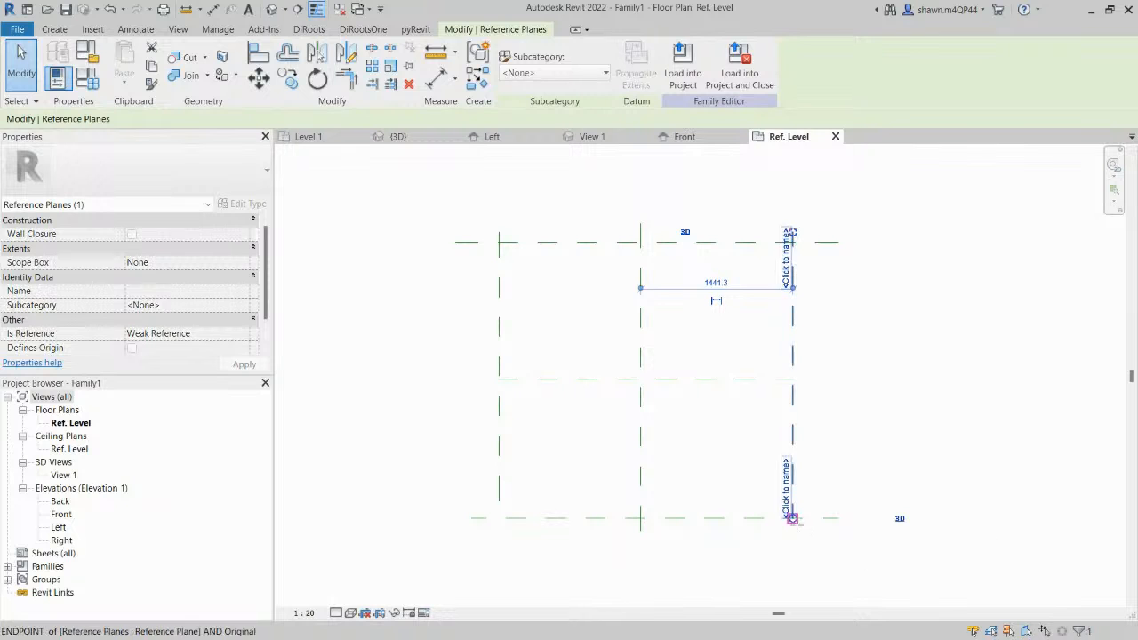
left_click(501, 463)
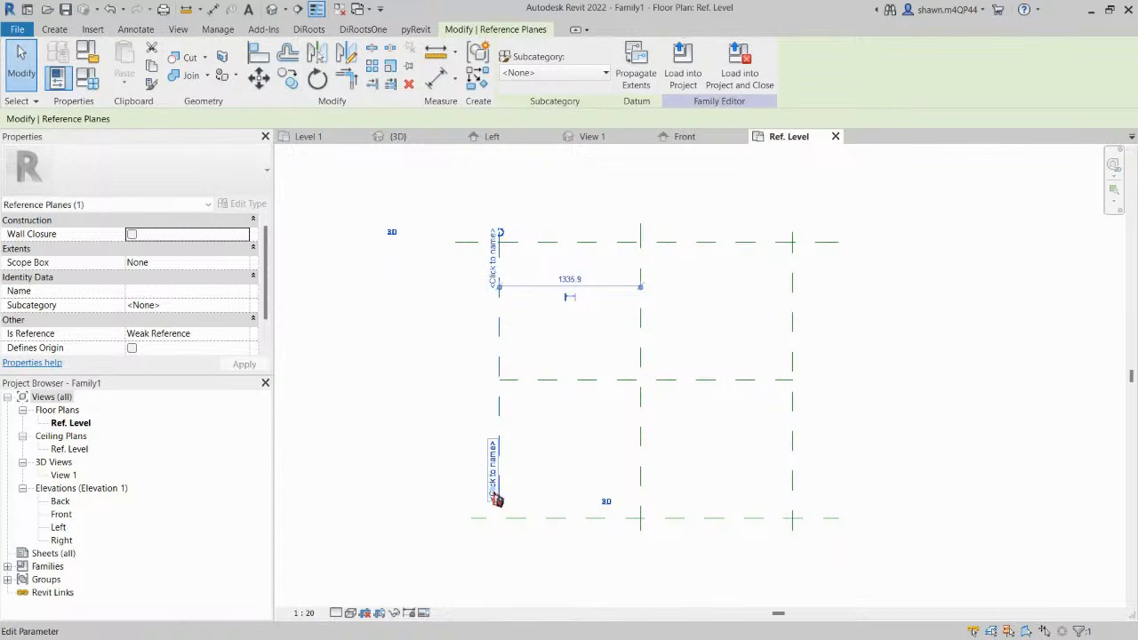
left_click_drag(499, 502, 500, 543)
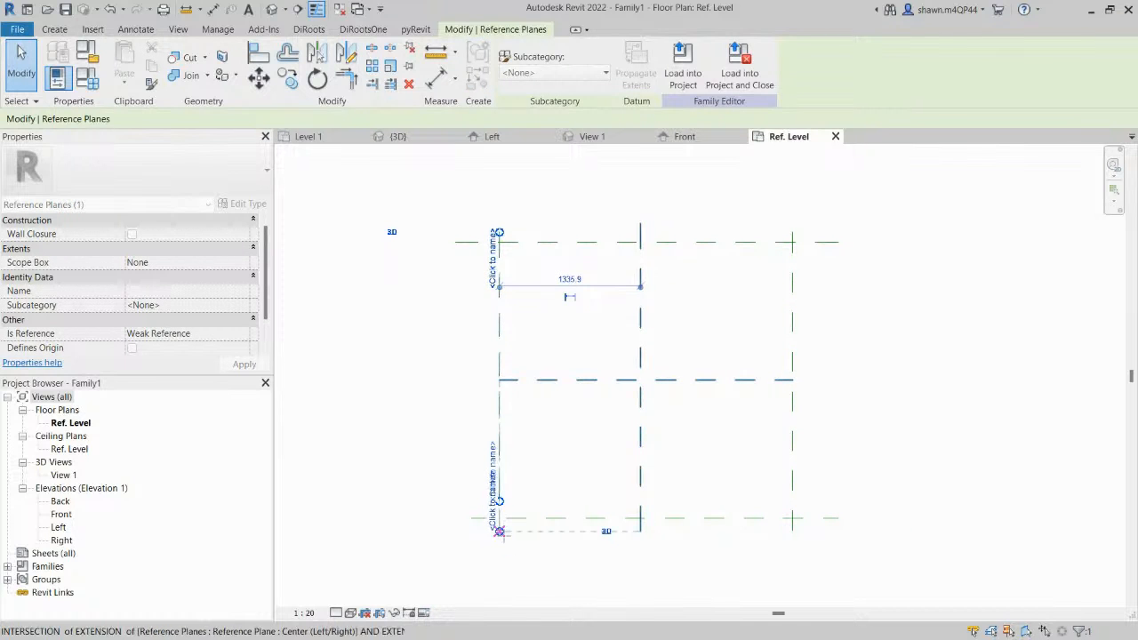
left_click(504, 536)
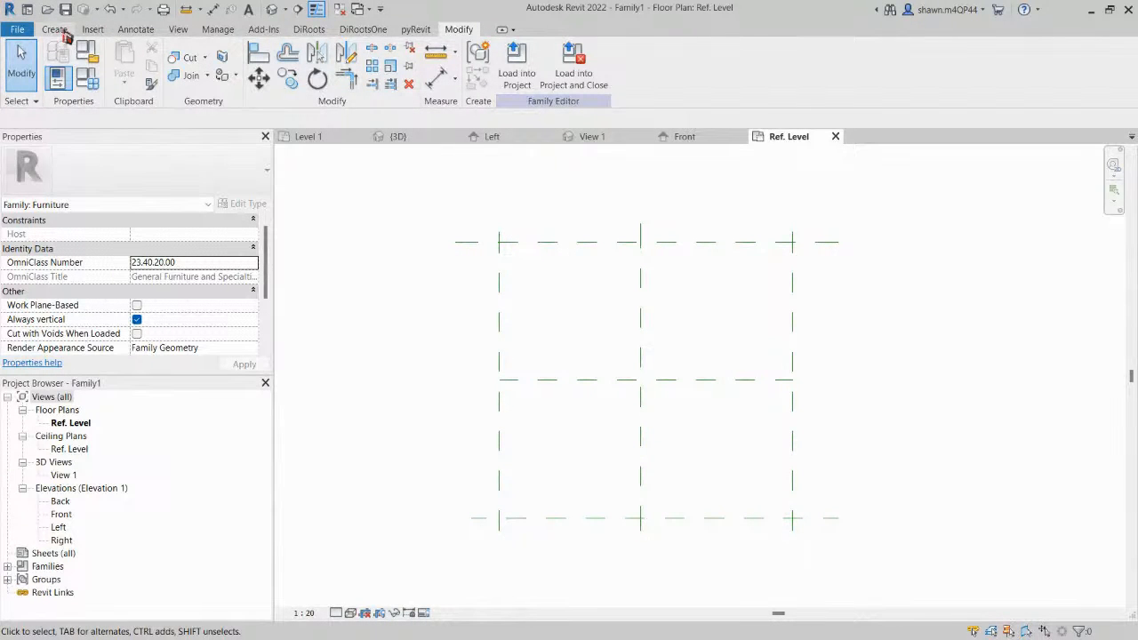
Place a continuous aligned dimension across the left, center and right vertical reference planes, above the layout.
left_click(135, 29)
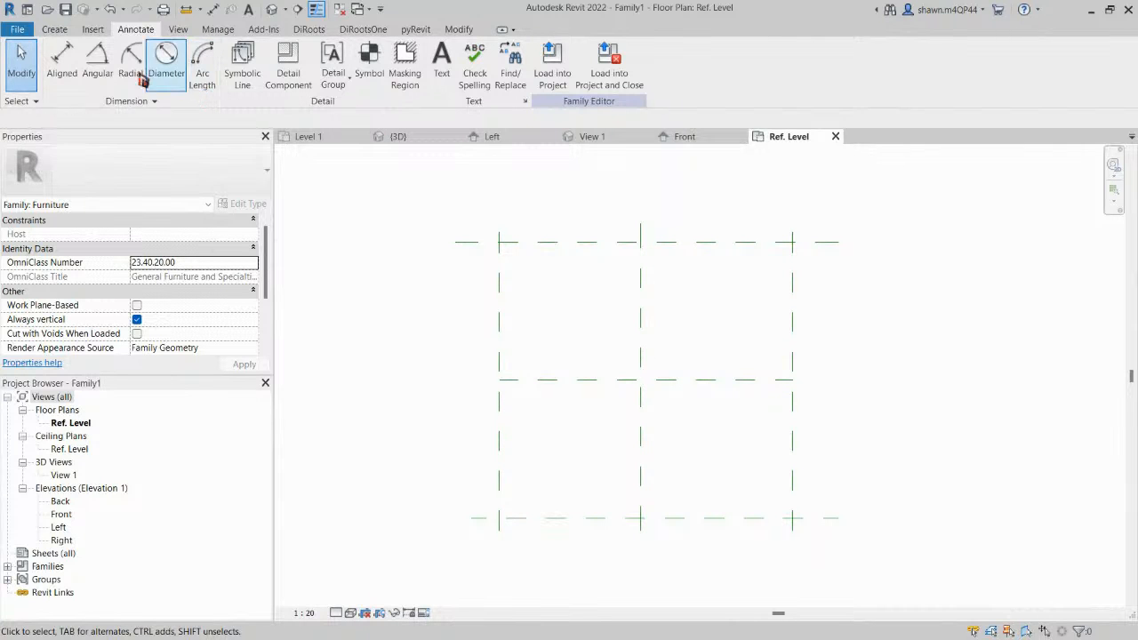
left_click(71, 71)
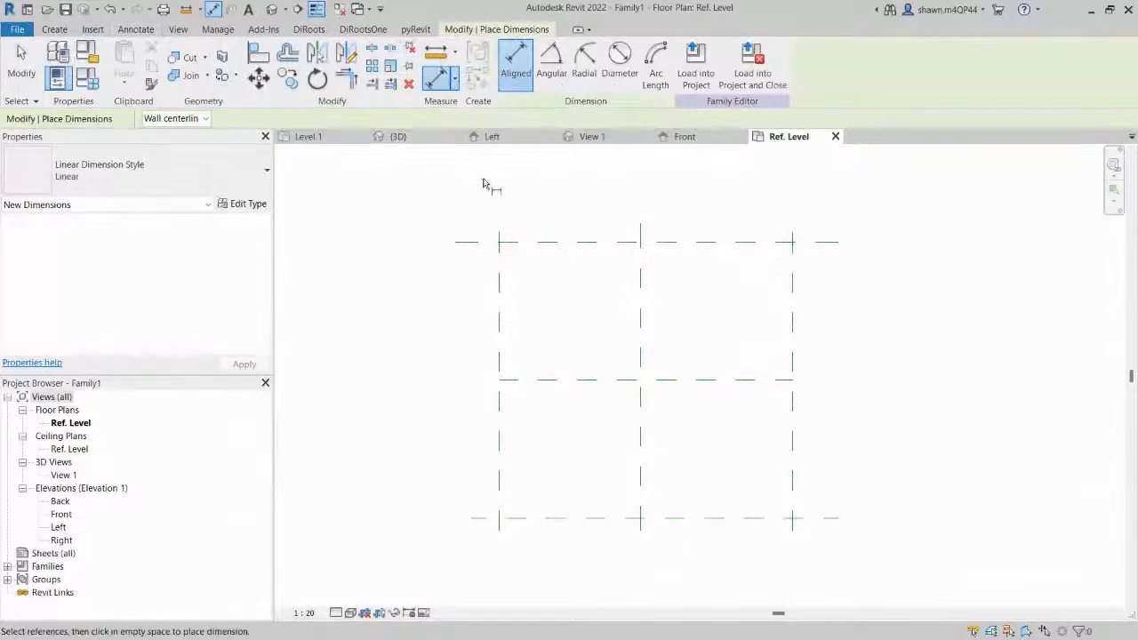
left_click(502, 290)
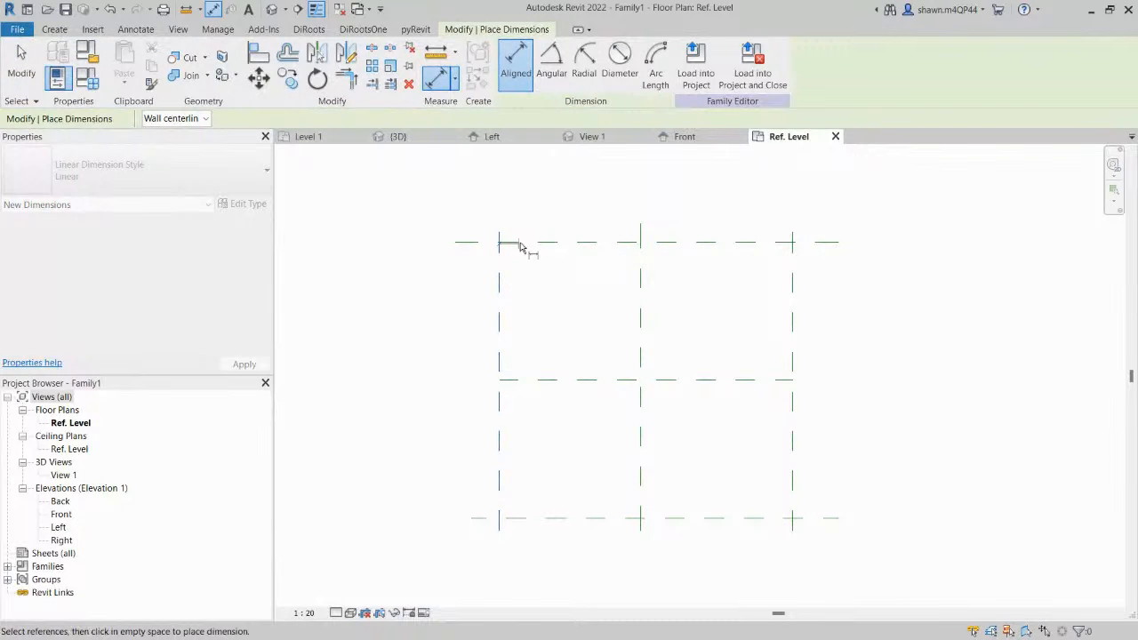
left_click(644, 283)
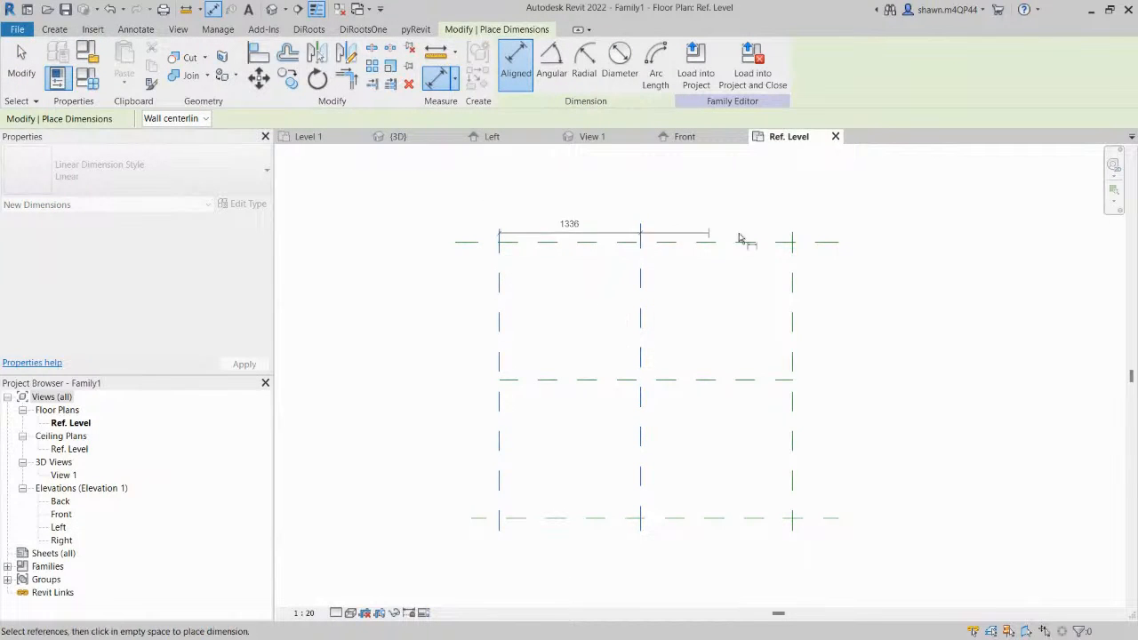
left_click(797, 290)
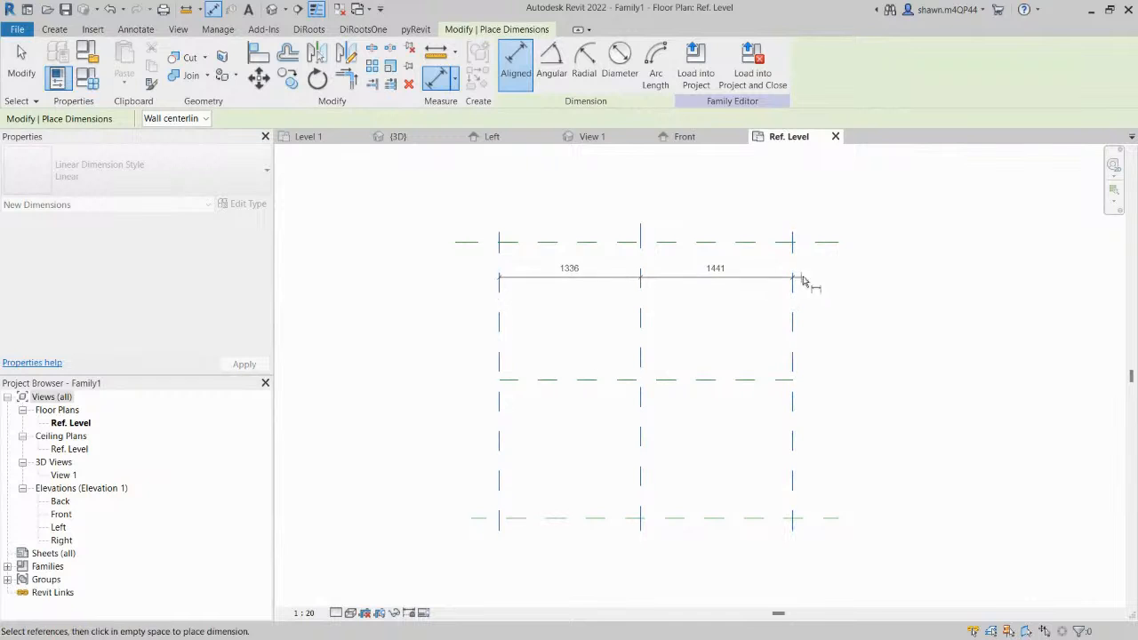
scroll(951, 215, "down", 1)
middle_click_drag(951, 216, 902, 261)
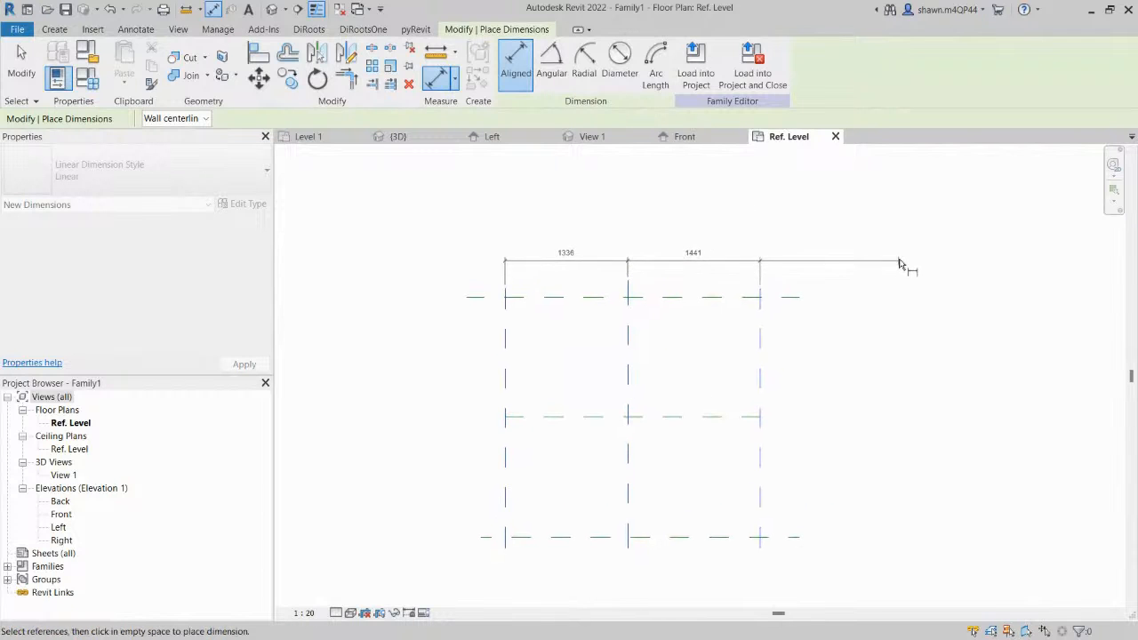
left_click(904, 245)
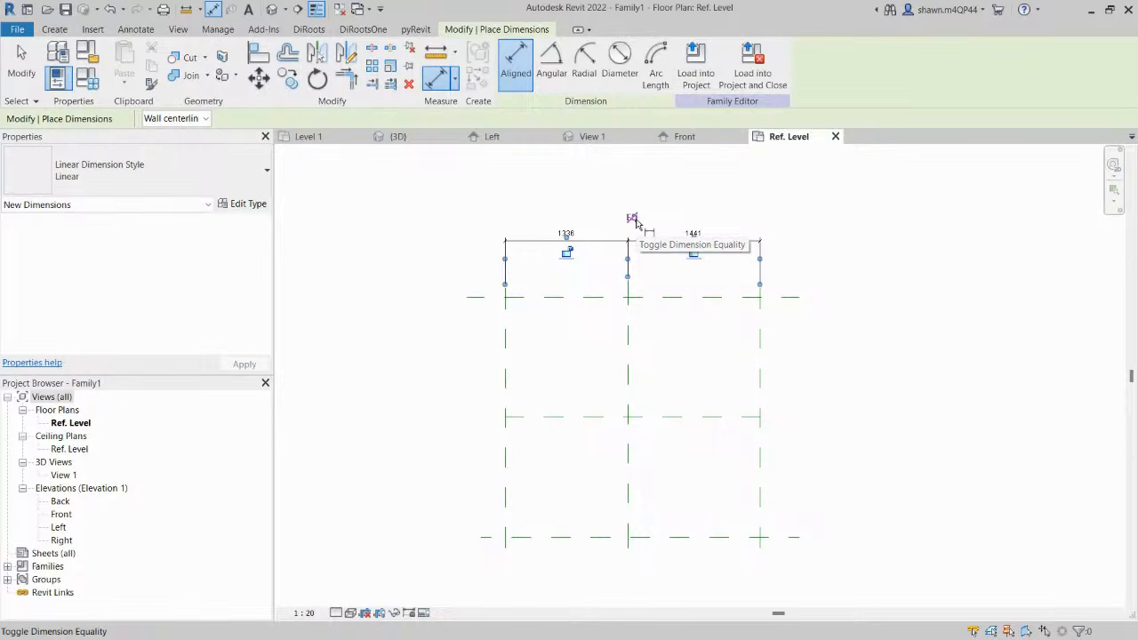
Apply the equality constraint to the dimension string across the three vertical reference planes.
scroll(635, 221, "up", 2)
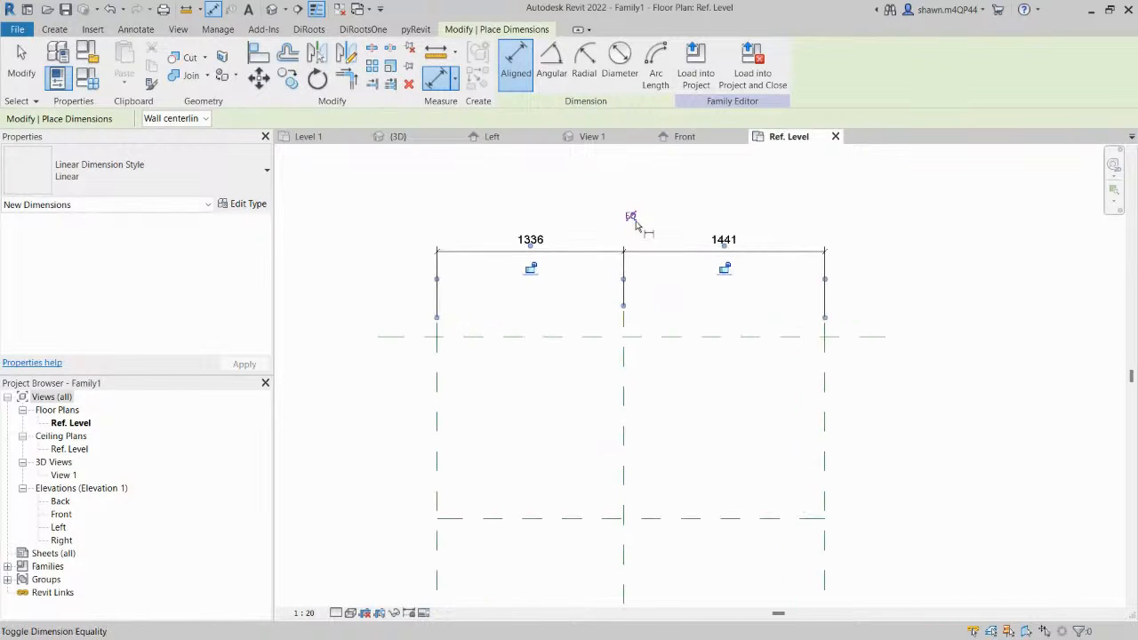
scroll(546, 248, "up", 2)
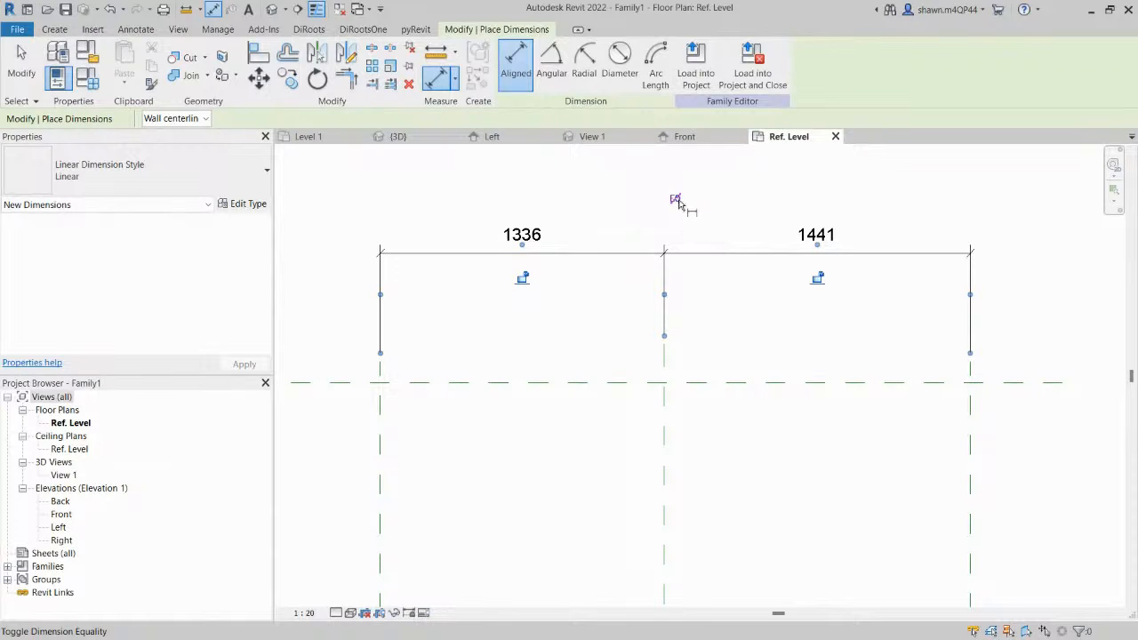
left_click(676, 200)
scroll(678, 204, "down", 4)
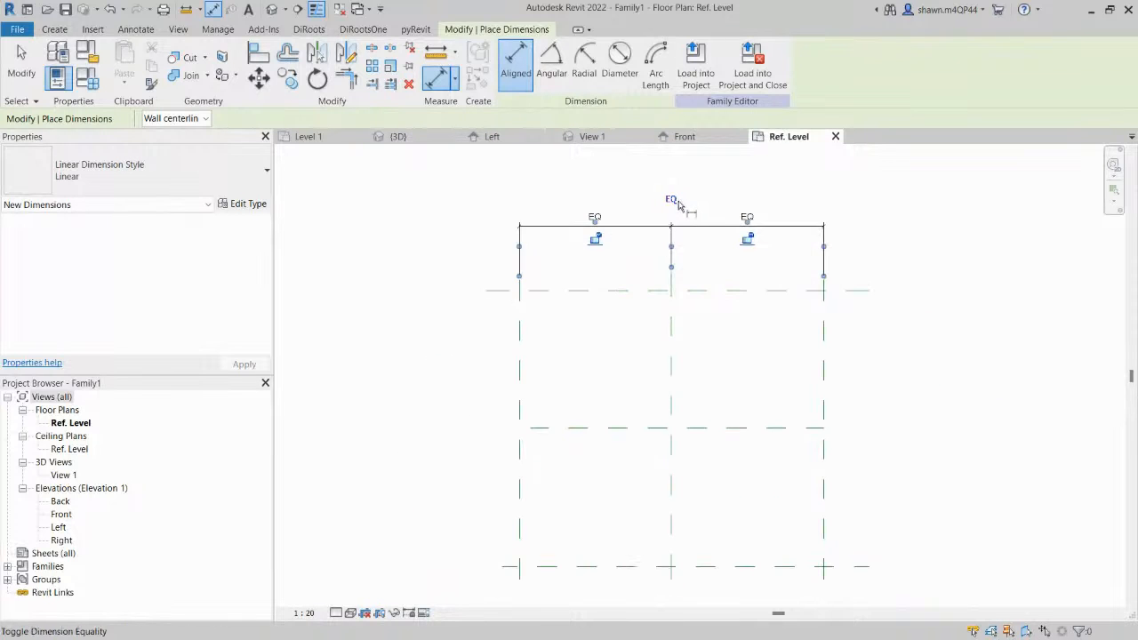
Add an overall aligned dimension between the left and right vertical reference planes, above the equality dimension.
left_click(508, 363)
left_click(773, 356)
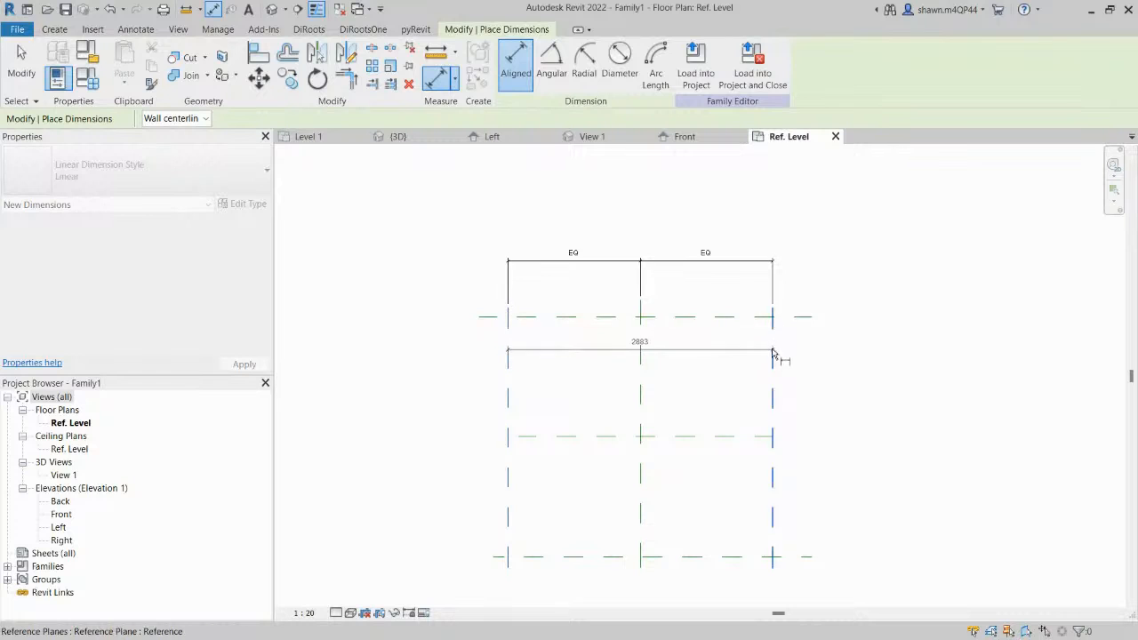
left_click(799, 232)
Dimension the upper, center and lower horizontal reference planes in one string and constrain their spacing to be equal.
scroll(848, 347, "down", 3)
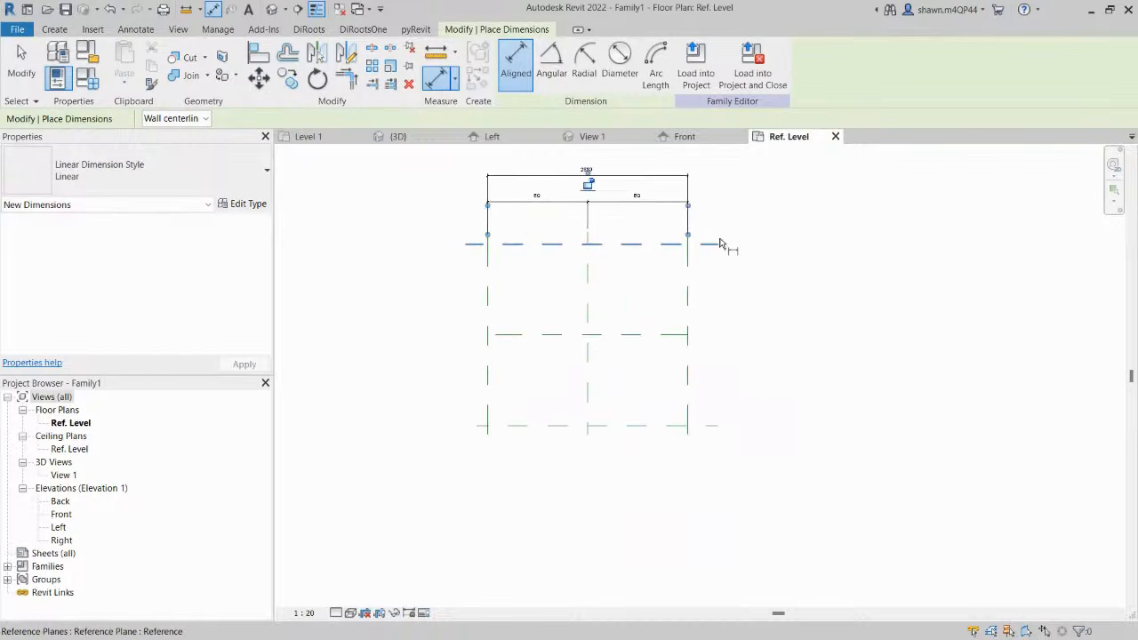
left_click(718, 245)
left_click(668, 342)
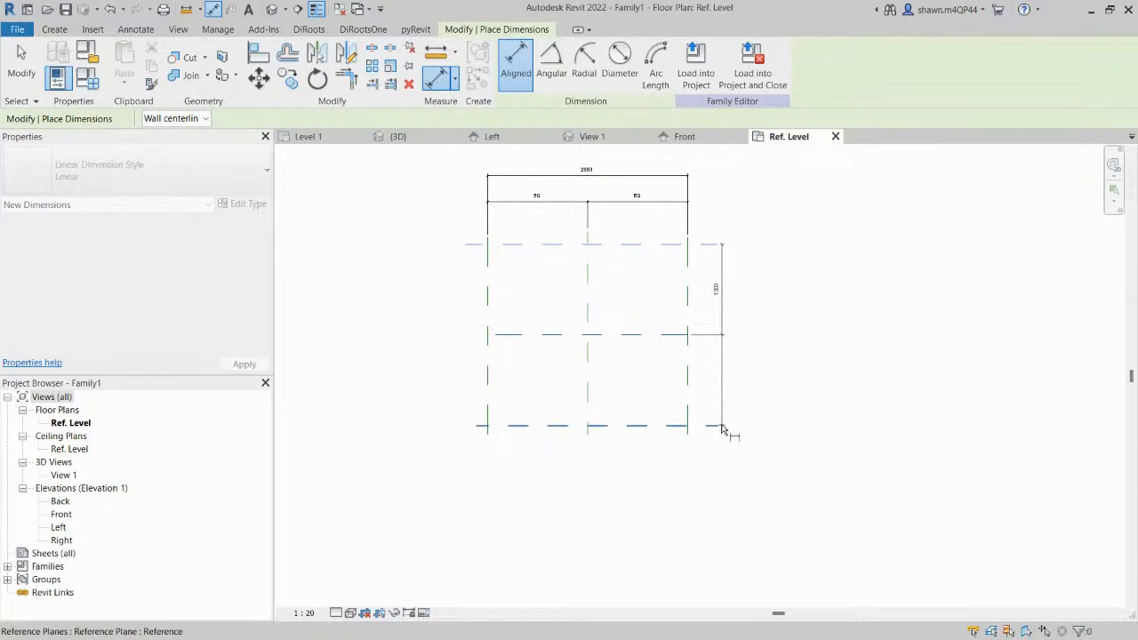
left_click(727, 424)
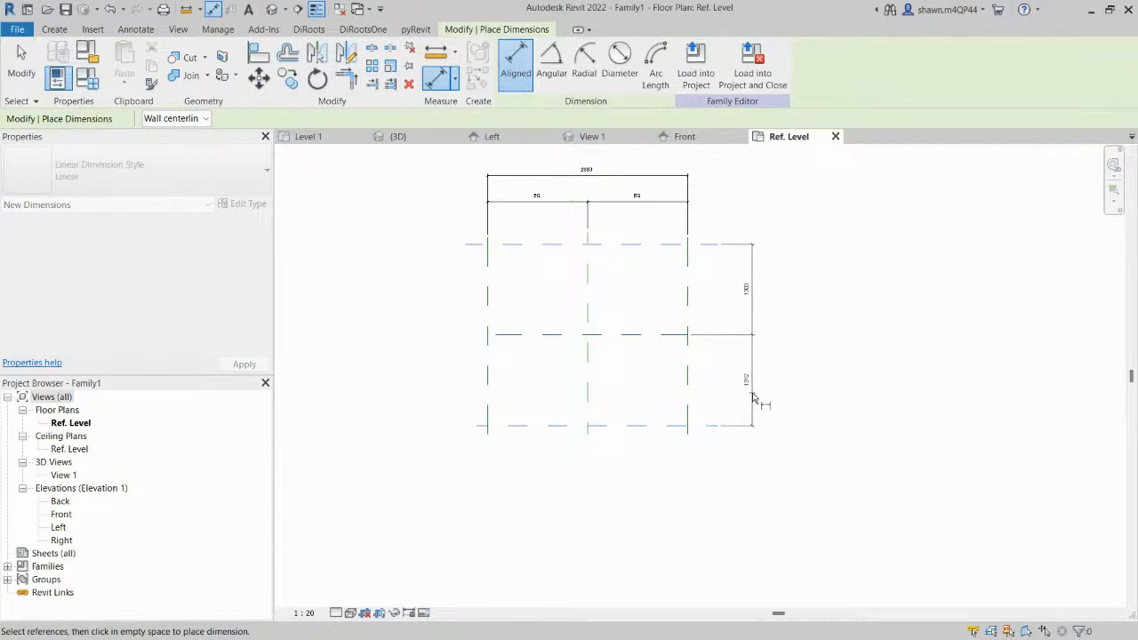
left_click(733, 400)
scroll(750, 336, "up", 3)
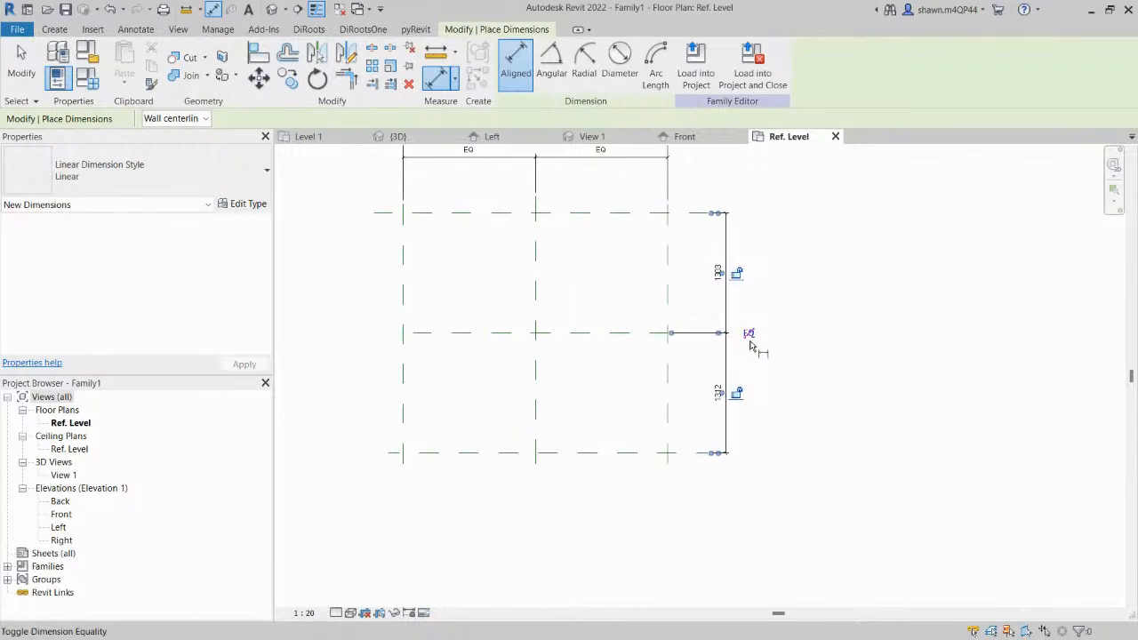
left_click(749, 334)
Add an overall aligned dimension between the upper and lower horizontal reference planes, outside the equality dimension, and end dimensioning.
left_click(612, 171)
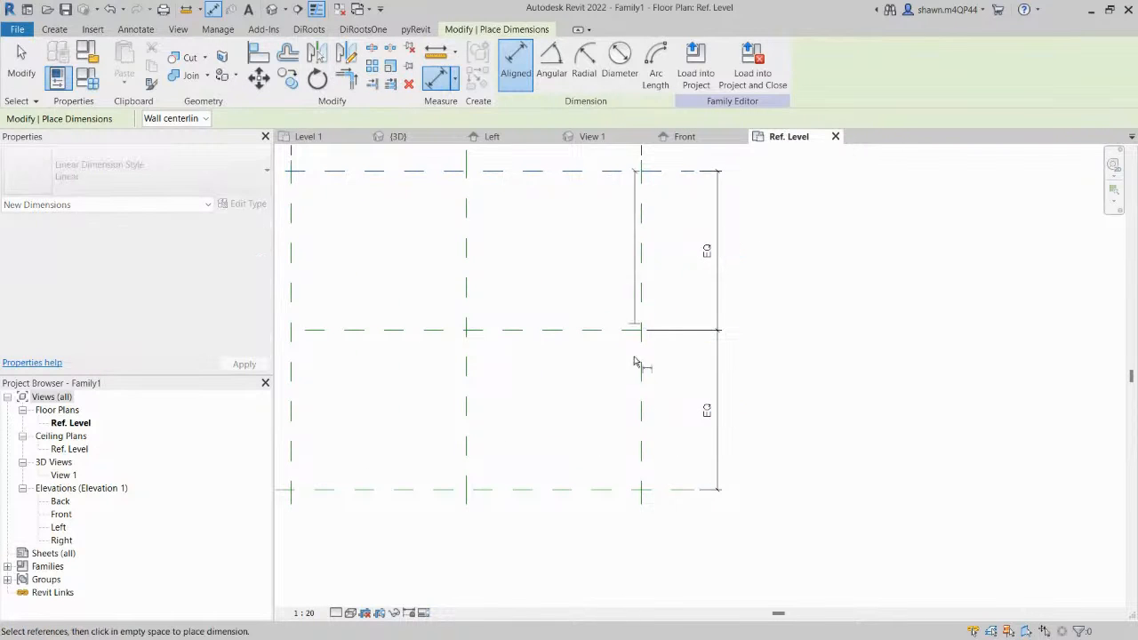
left_click(642, 485)
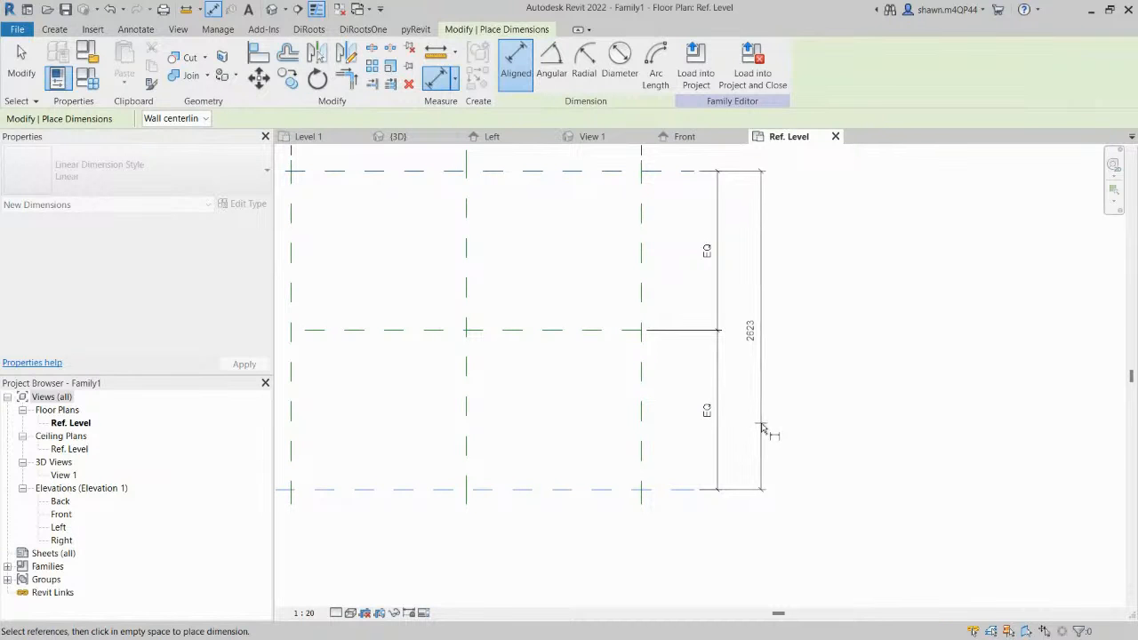
left_click(762, 429)
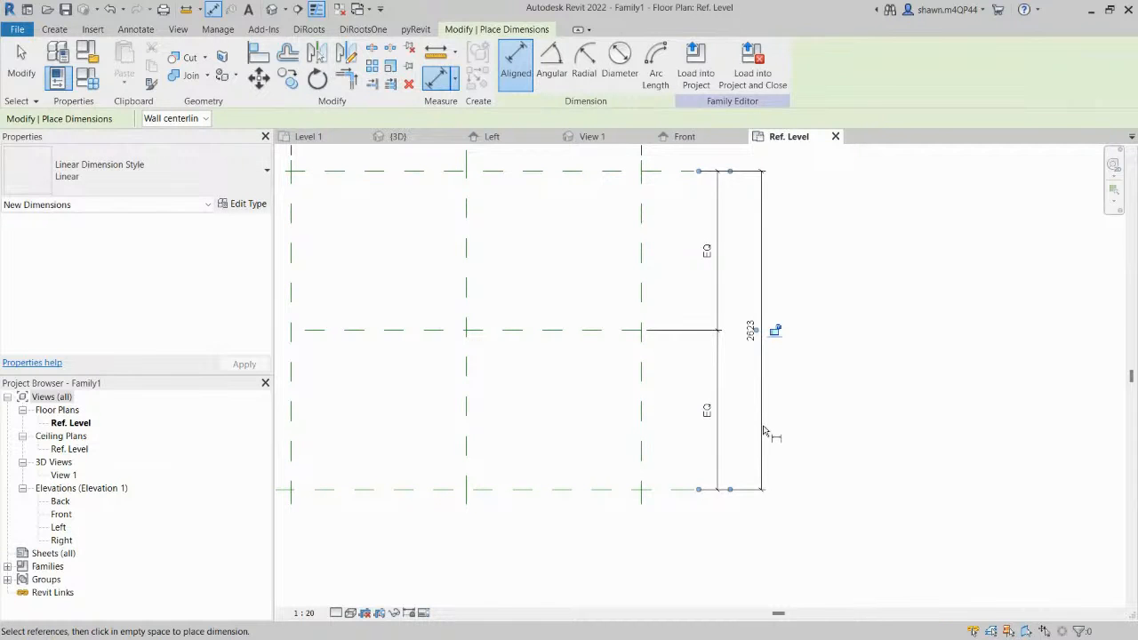
key("Escape")
key("Escape")
scroll(763, 431, "down", 3)
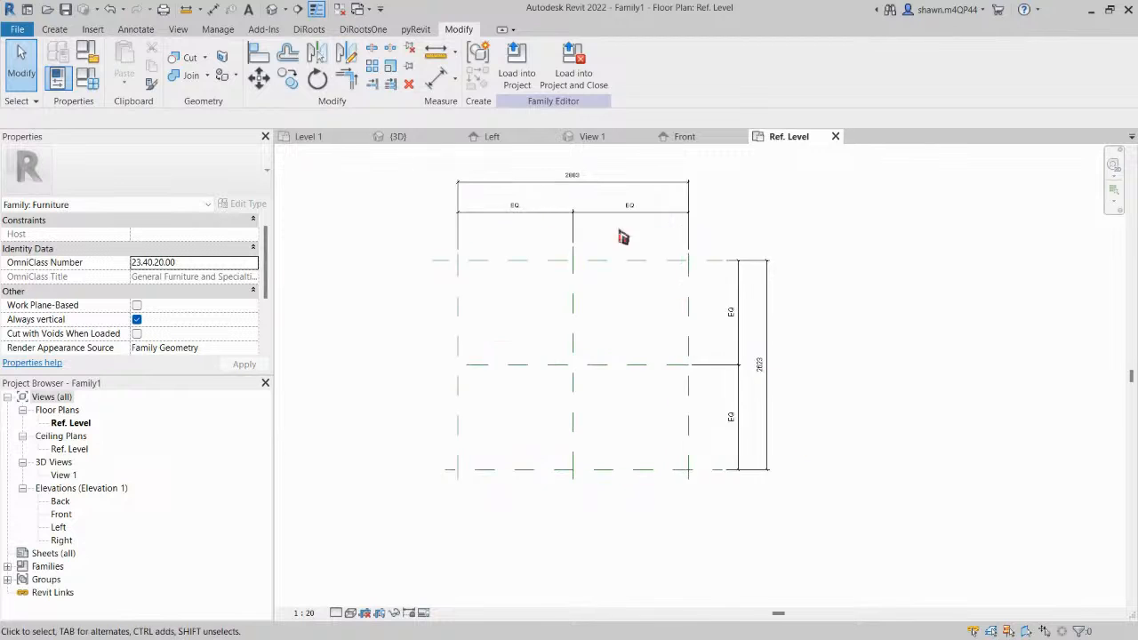
Move the overall horizontal dimension down, closer to the equality dimension above the reference planes.
scroll(654, 186, "up", 4)
left_click(690, 216)
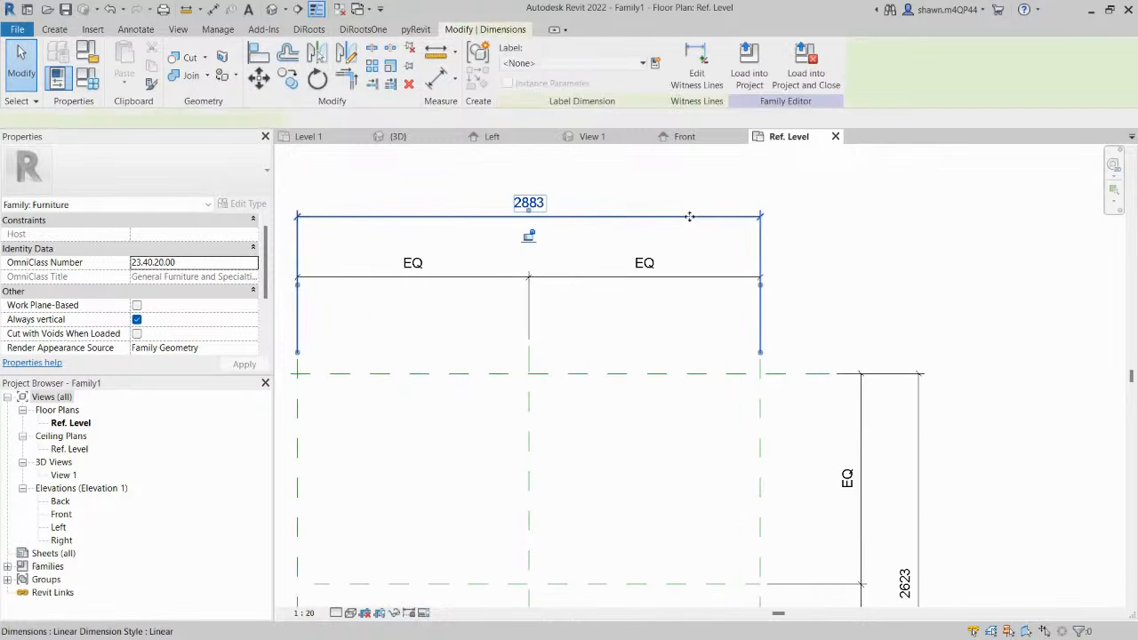
left_click_drag(688, 223, 689, 236)
left_click(992, 298)
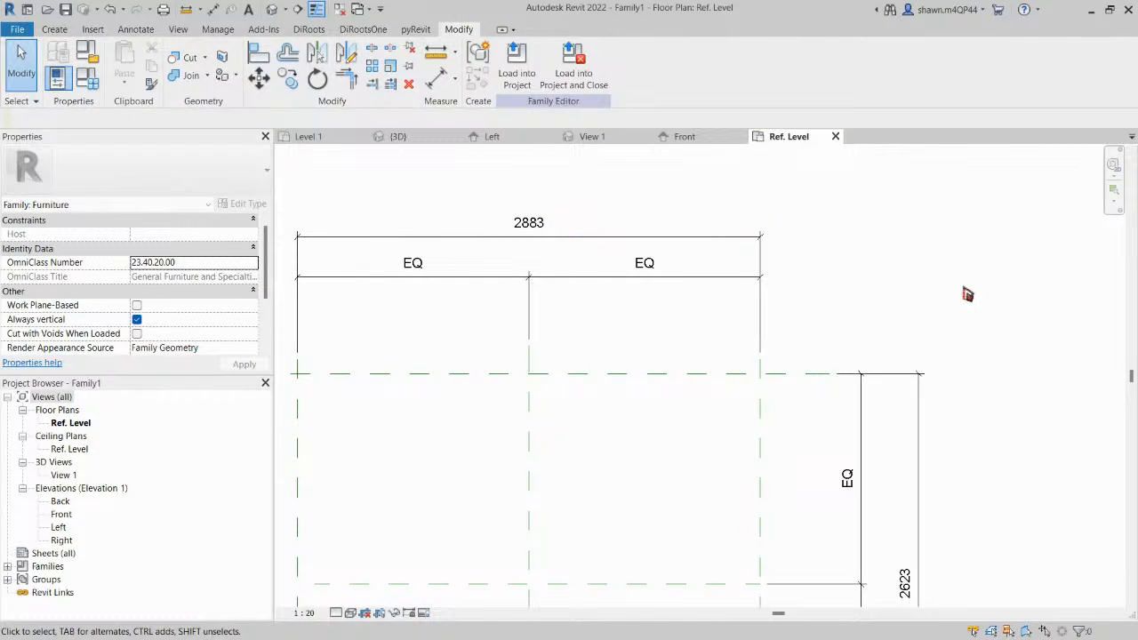
Label the overall horizontal dimension with a new family type parameter named Length, grouped under Dimensions.
left_click(615, 248)
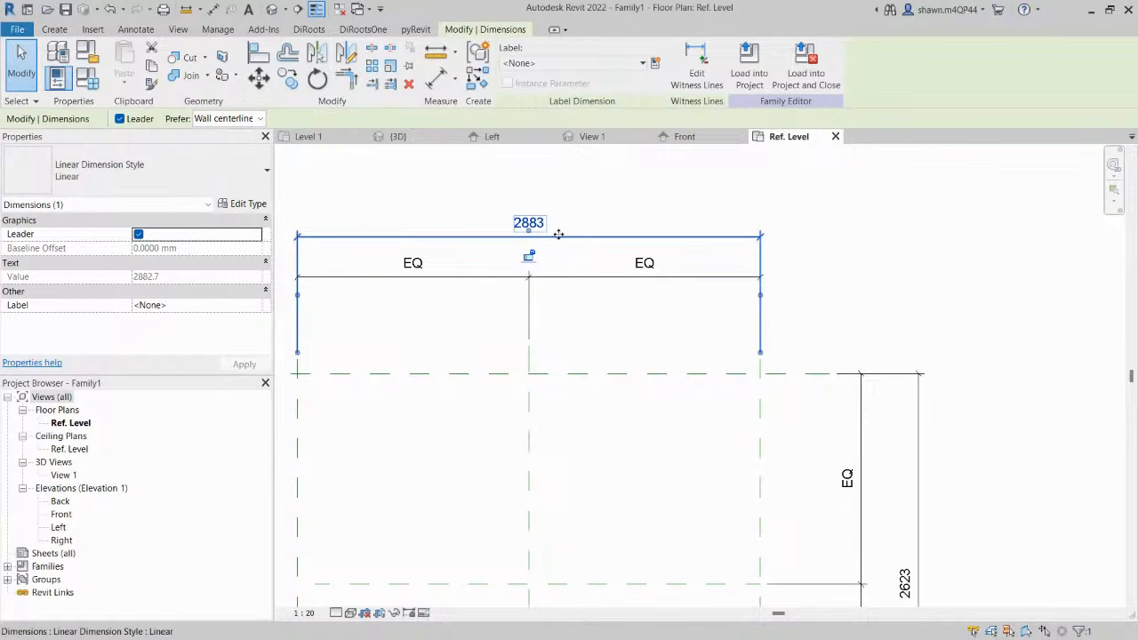
left_click(657, 67)
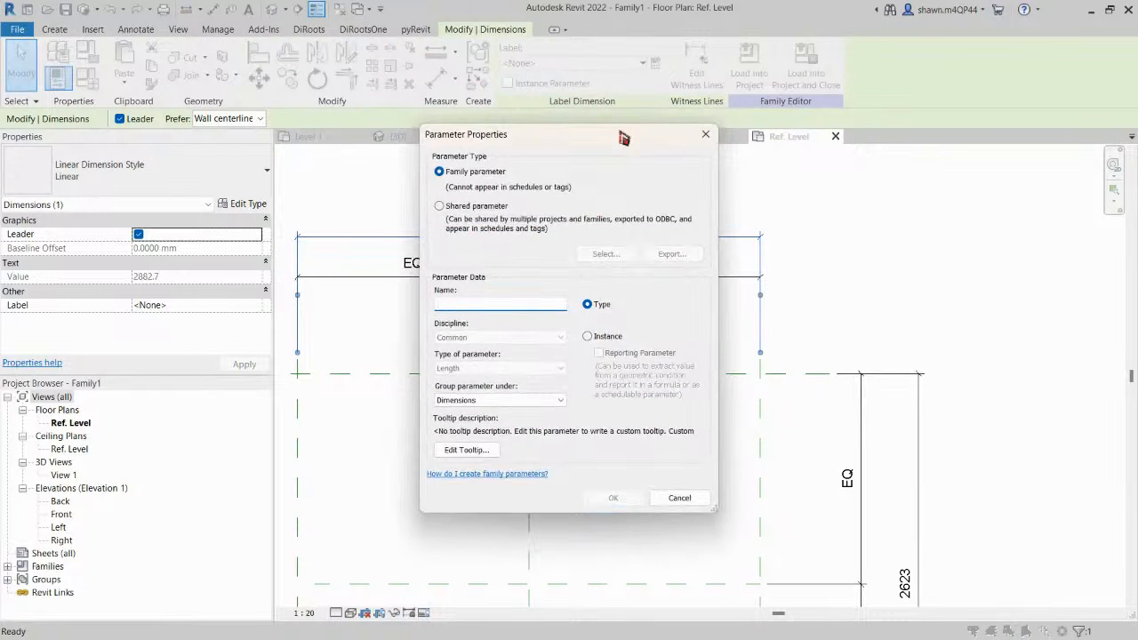
left_click_drag(624, 141, 958, 197)
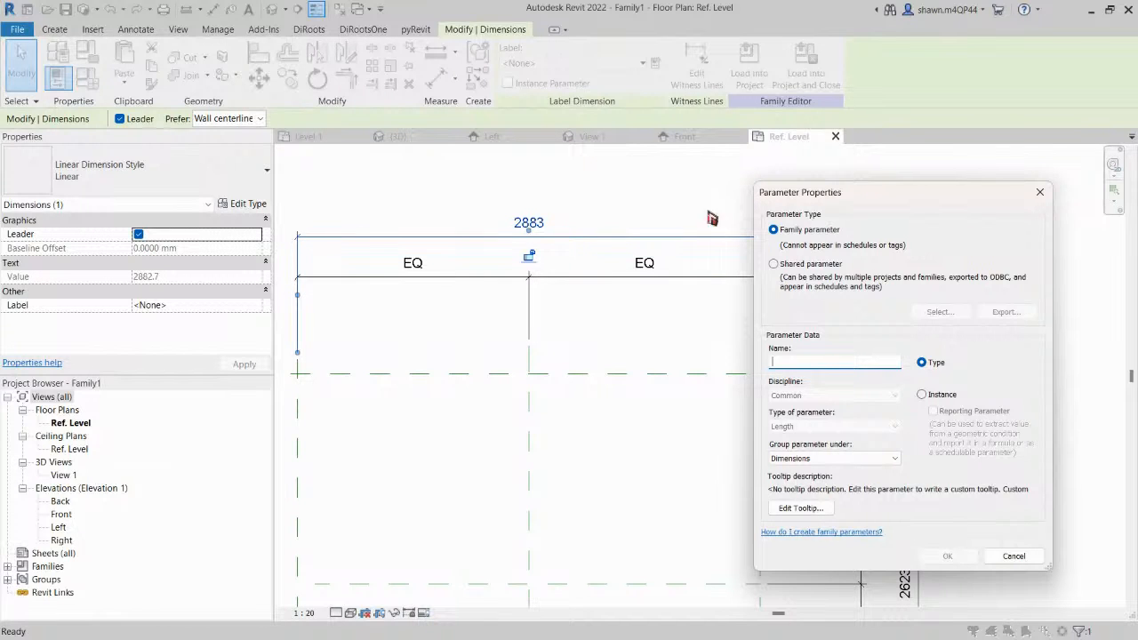
left_click_drag(854, 199, 777, 169)
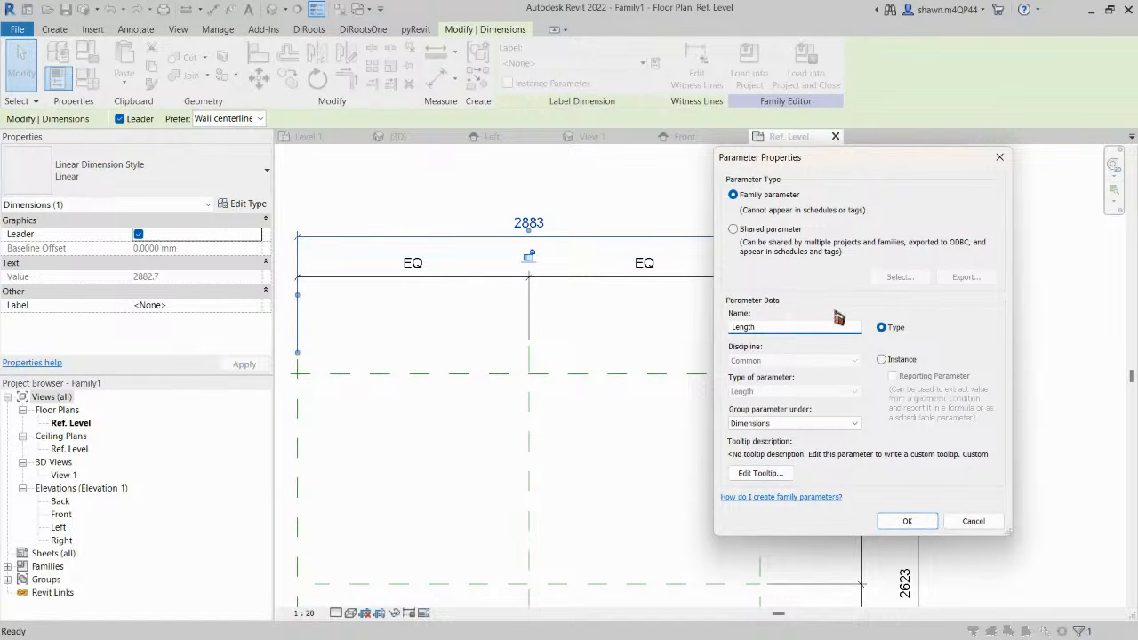
left_click(893, 329)
left_click(907, 521)
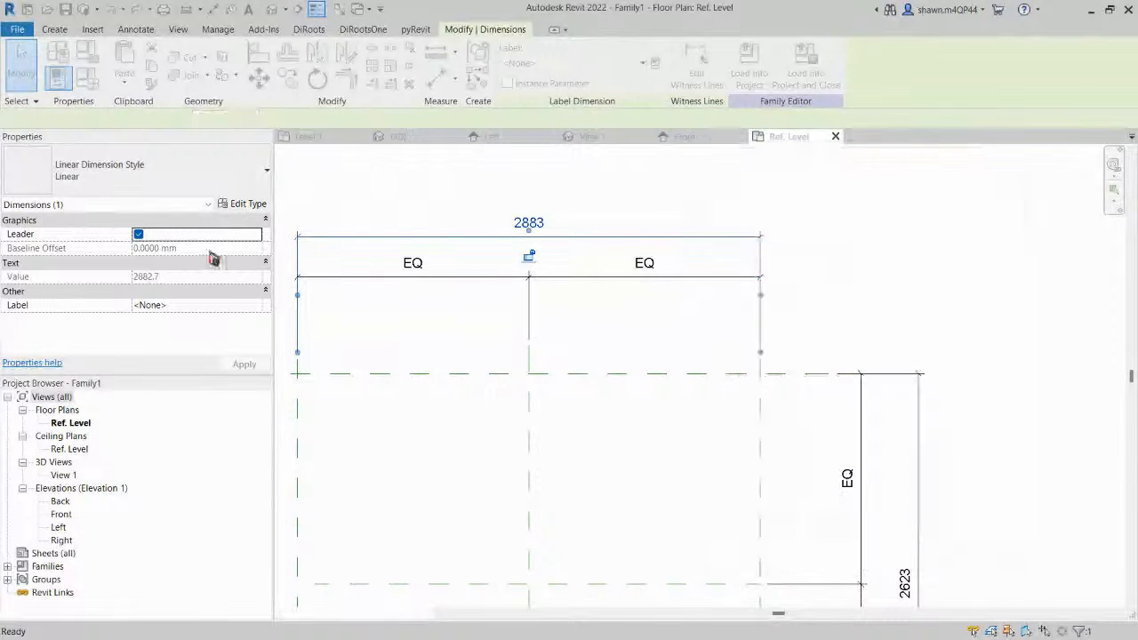
key("Escape")
scroll(512, 239, "down", 1)
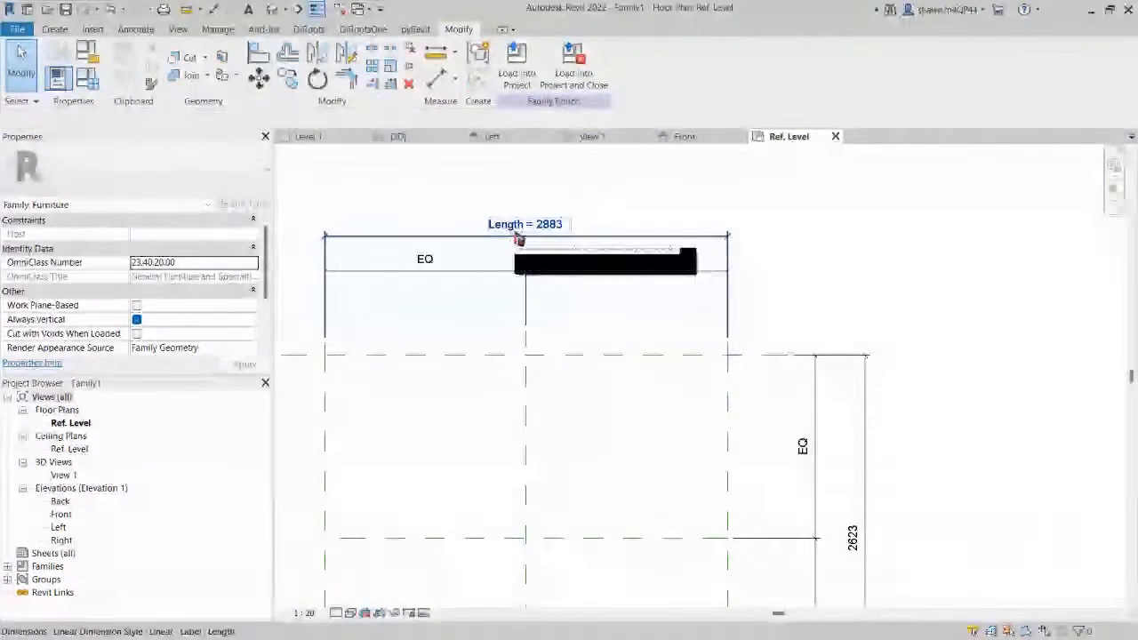
Label the overall vertical dimension with a new family type parameter named Width, grouped under Dimensions.
scroll(516, 236, "down", 1)
middle_click_drag(954, 394, 929, 354)
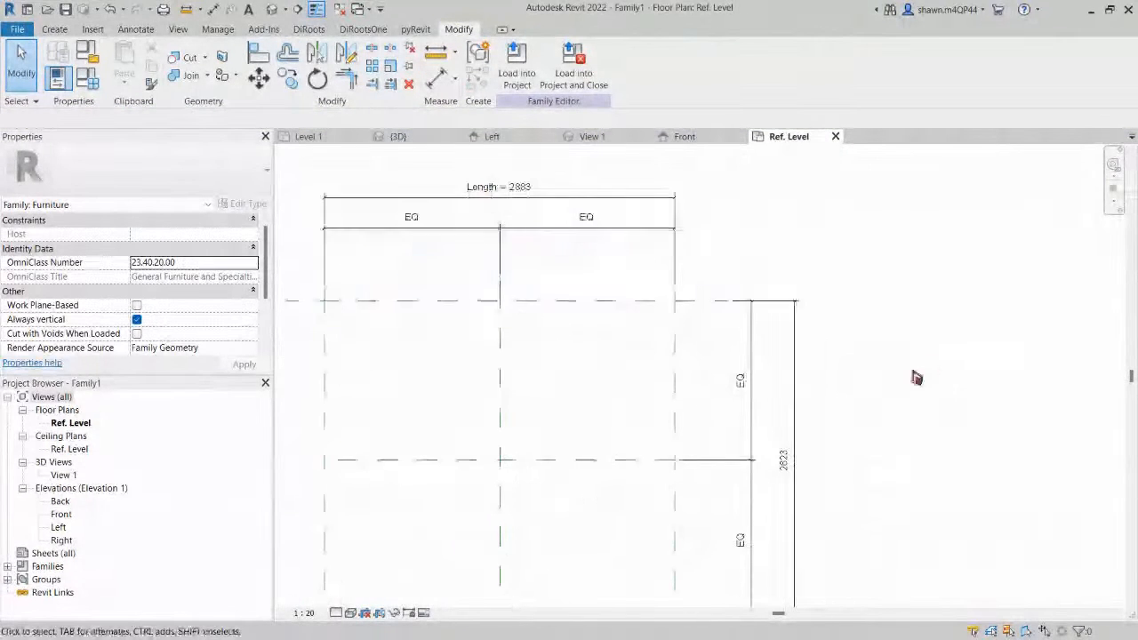
left_click(798, 436)
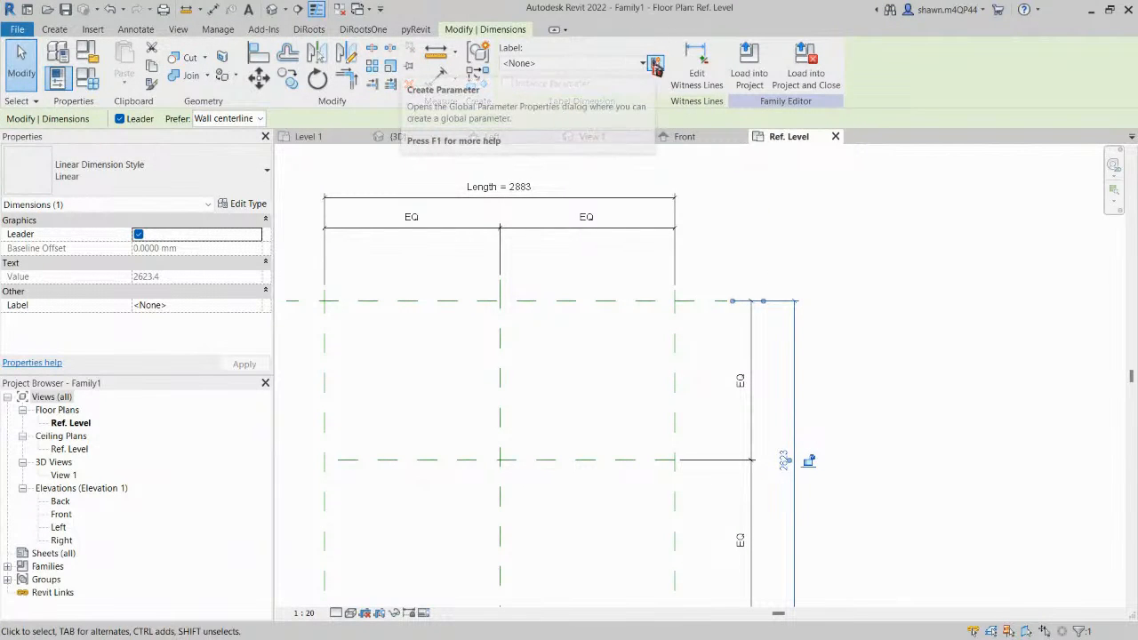
left_click(655, 64)
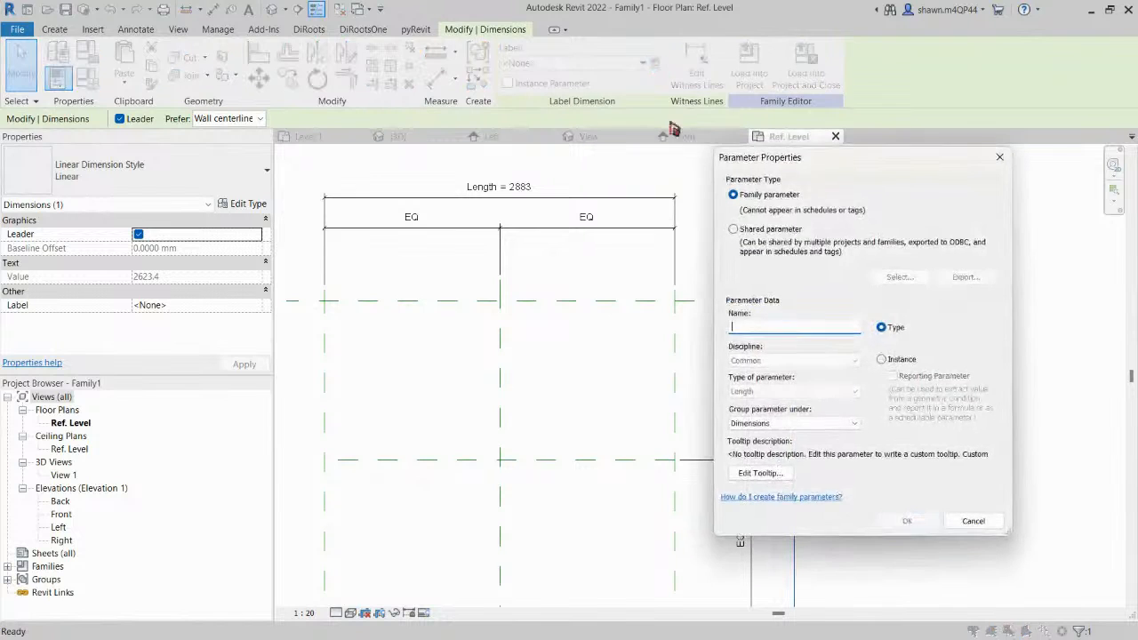
type("Width")
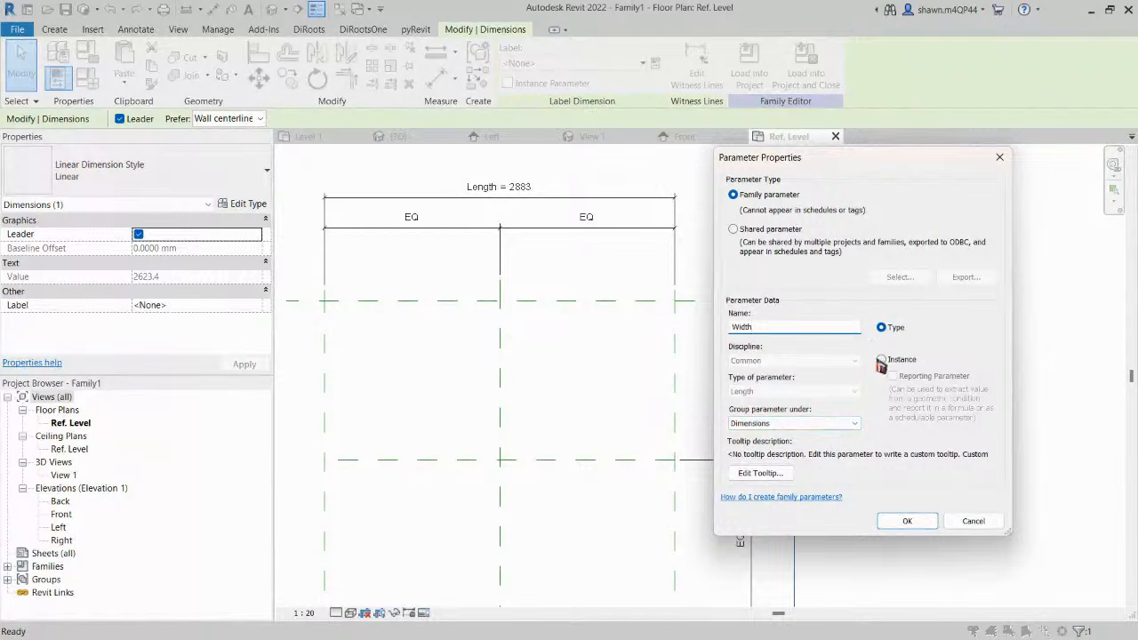
left_click(904, 523)
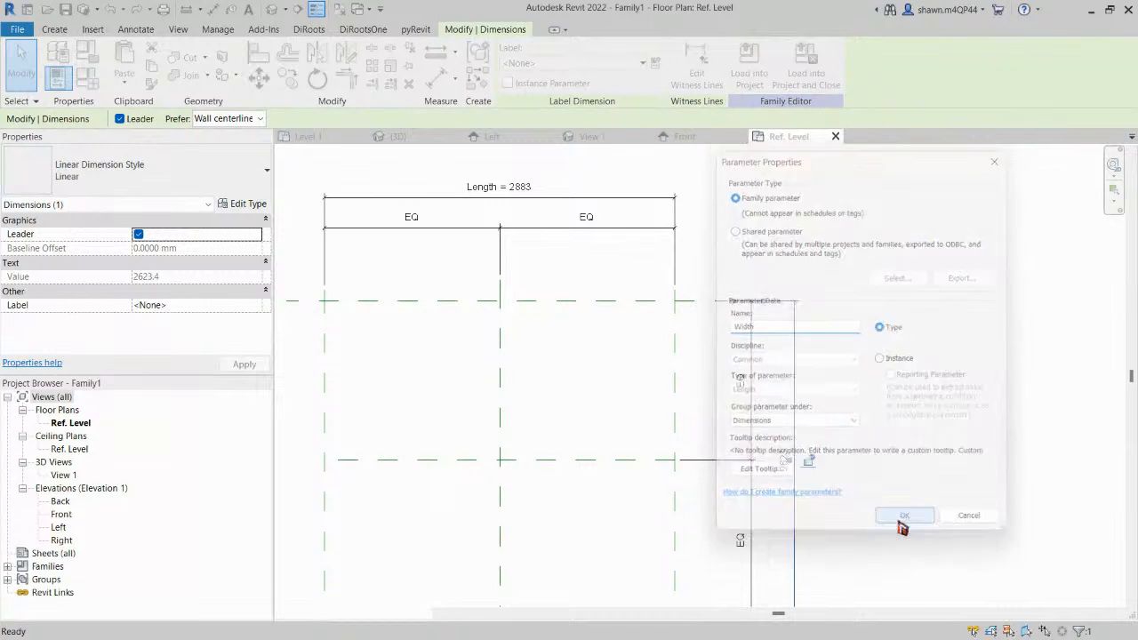
left_click(945, 377)
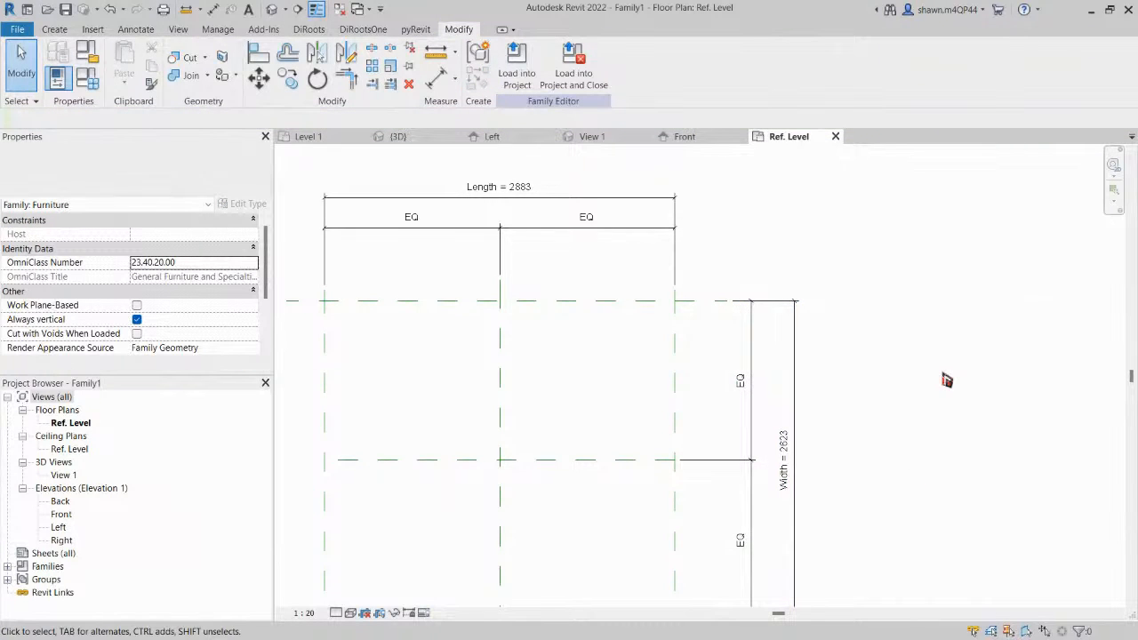
In the Front elevation, draw a horizontal reference plane about 1808 mm above Ref. Level, crossing all three vertical planes.
scroll(950, 392, "down", 2)
scroll(925, 370, "up", 1)
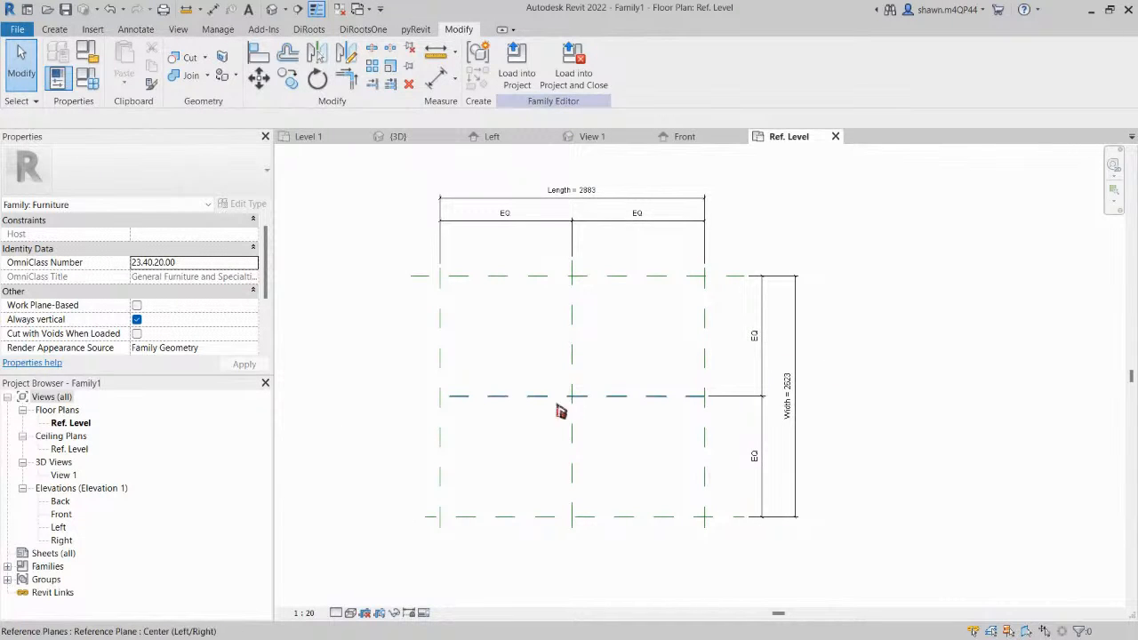
double_click(61, 515)
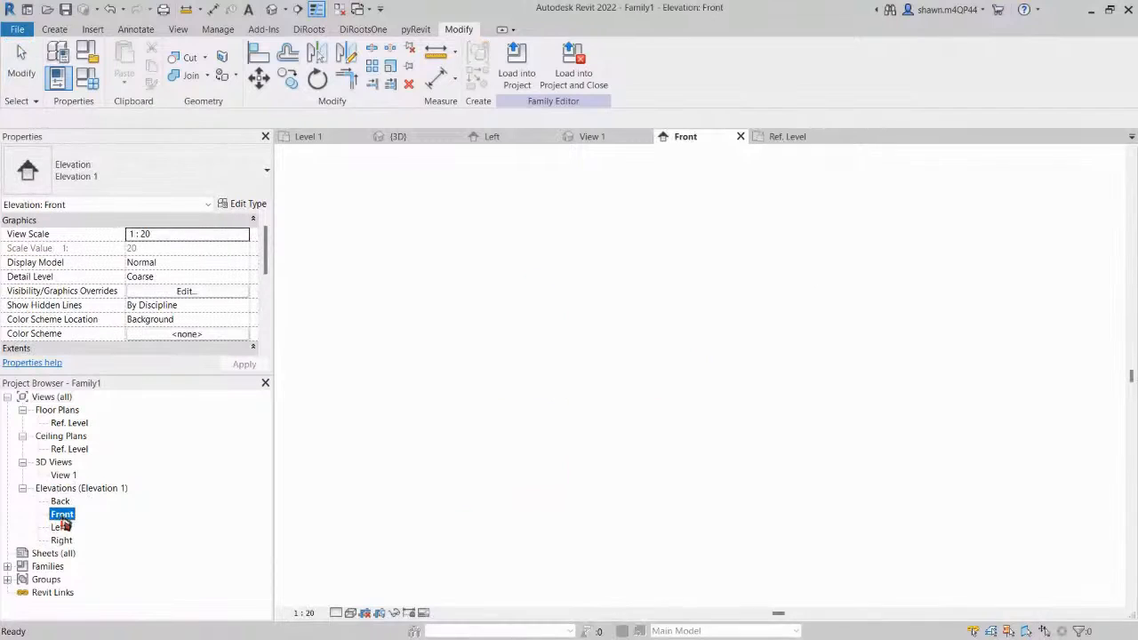
scroll(872, 347, "down", 2)
left_click(936, 339)
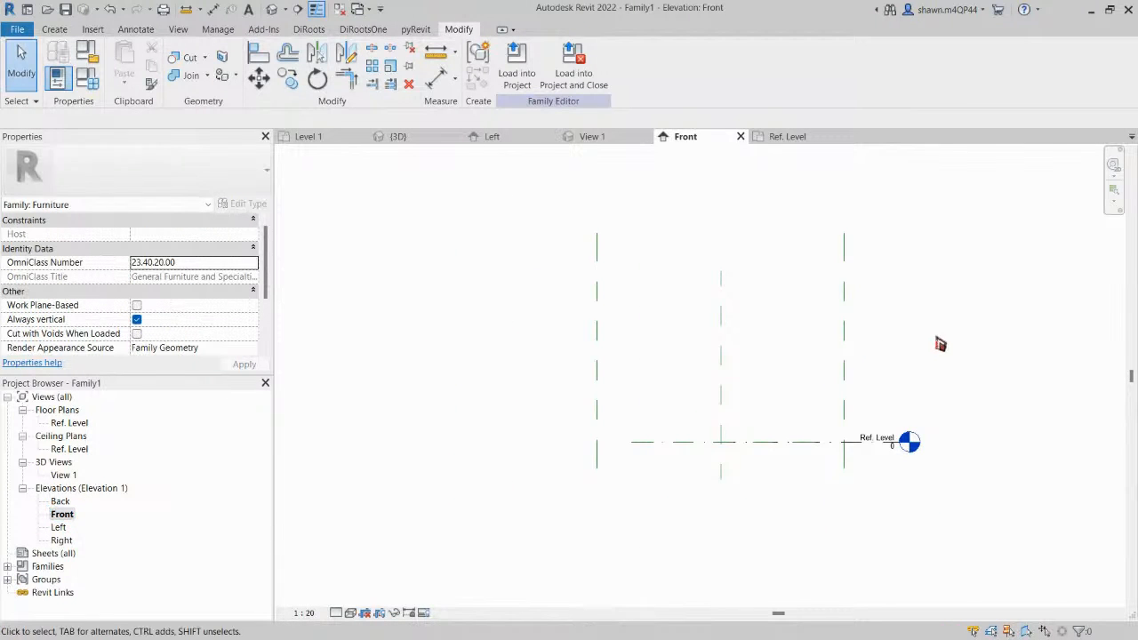
middle_click_drag(936, 338, 874, 366)
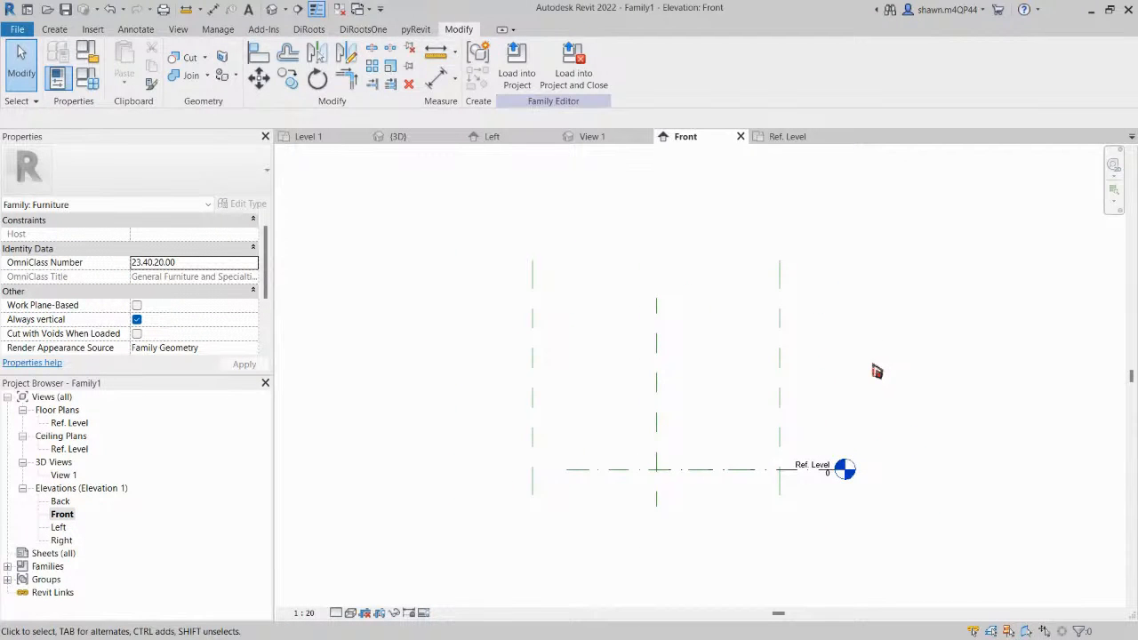
left_click(56, 30)
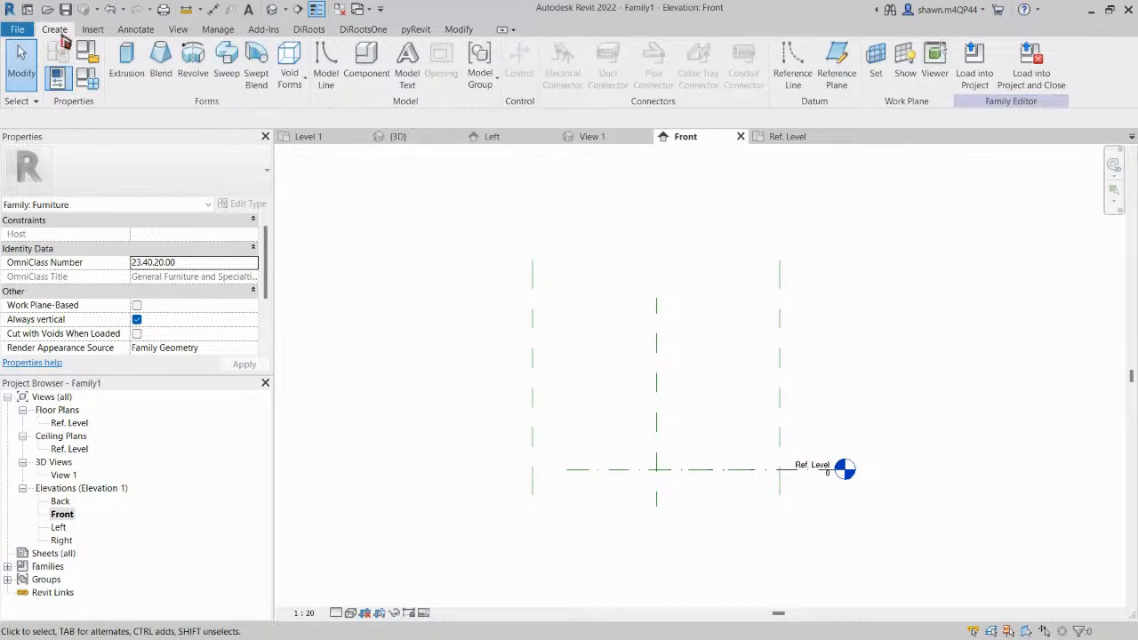
left_click(846, 73)
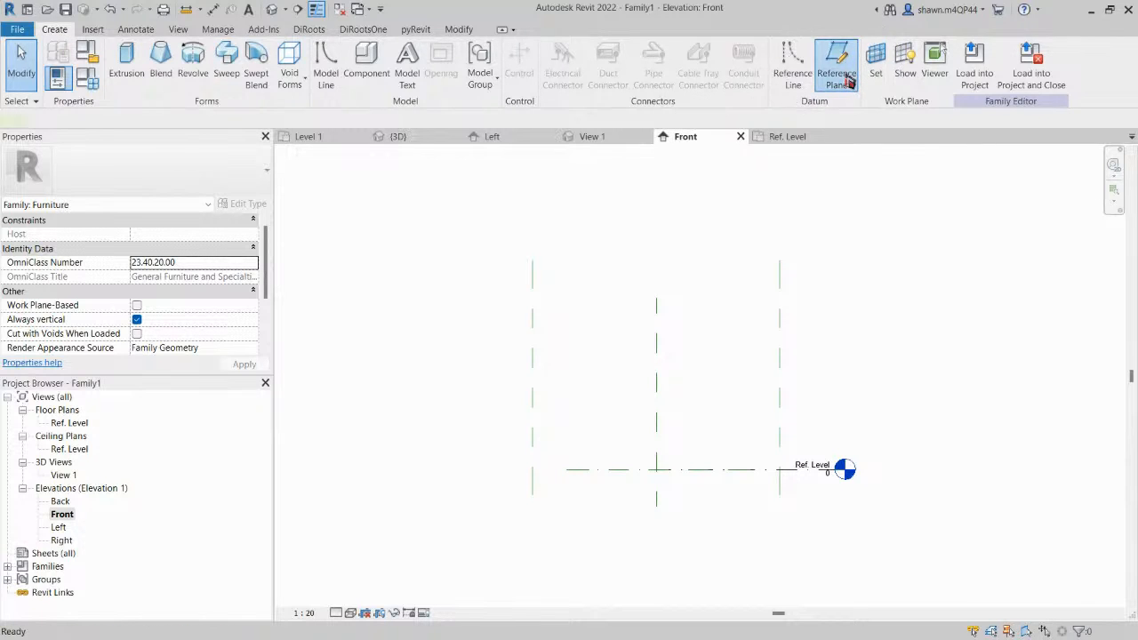
left_click(495, 314)
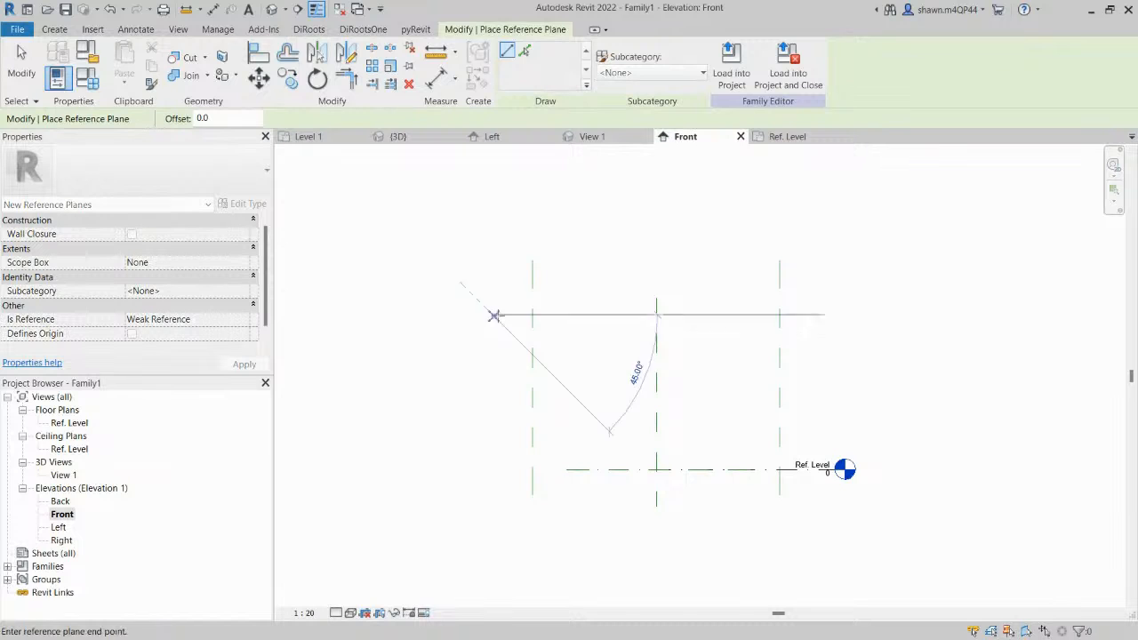
left_click(820, 314)
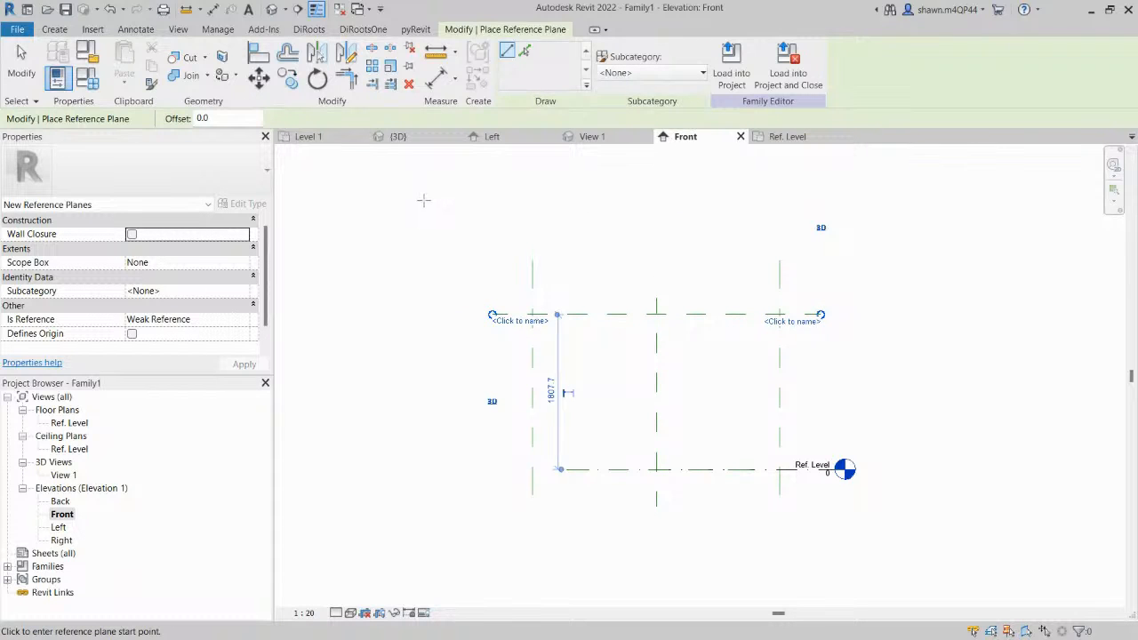
key("Escape")
key("Escape")
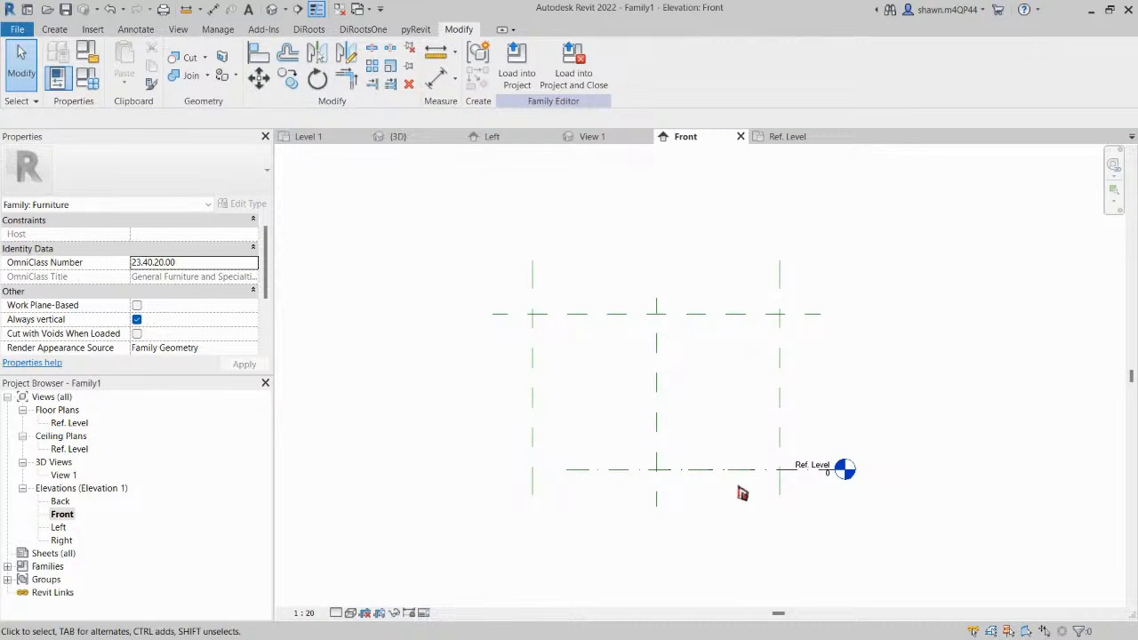
Add an aligned dimension between Ref. Level and the new horizontal reference plane, beside the outer vertical plane nearest the level head.
middle_click_drag(922, 470, 881, 493)
scroll(884, 493, "up", 1)
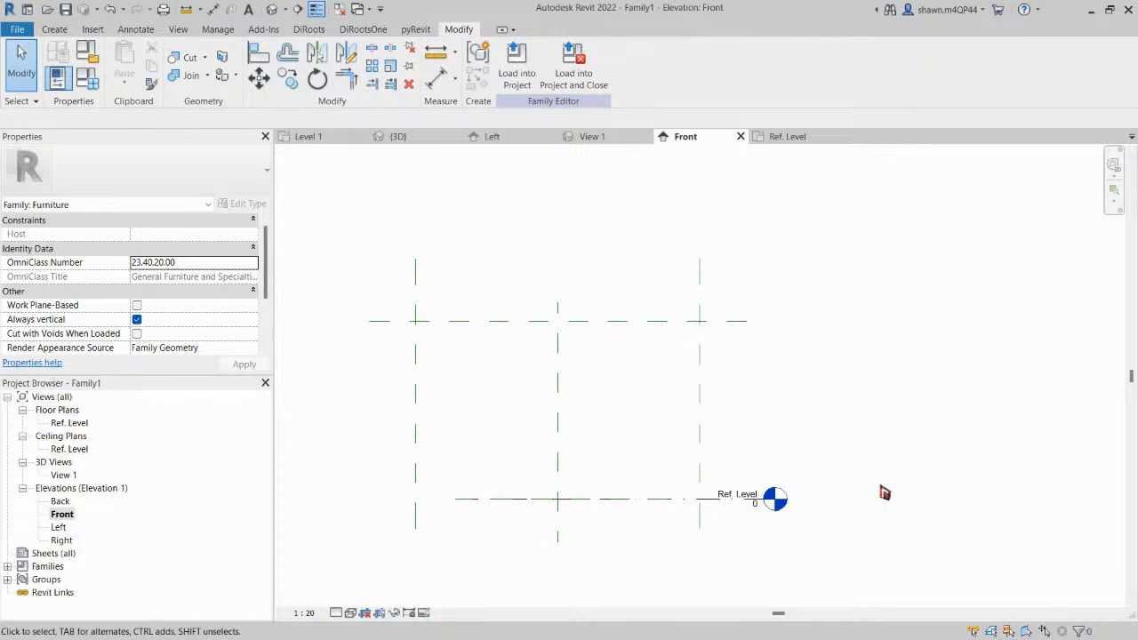
key("d")
key("i")
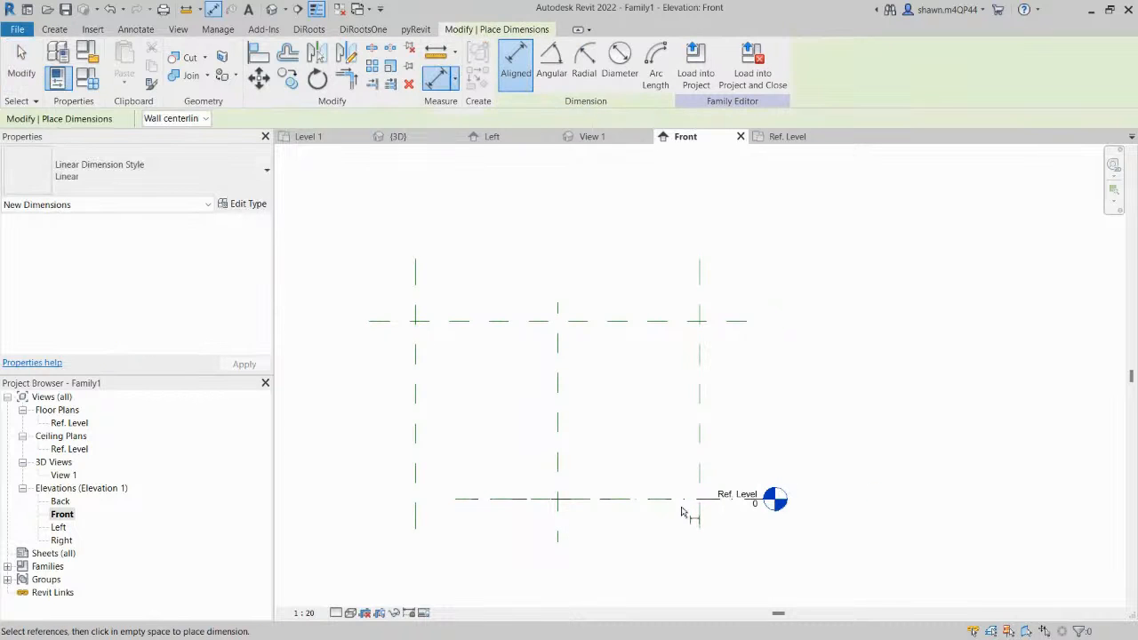
left_click(678, 504)
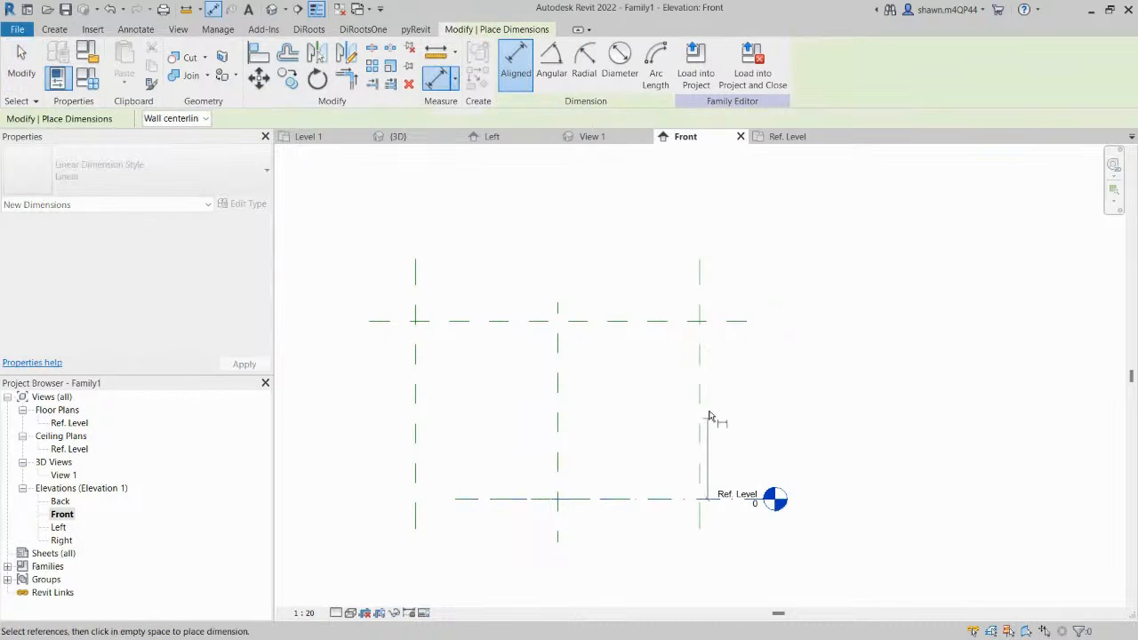
left_click(729, 322)
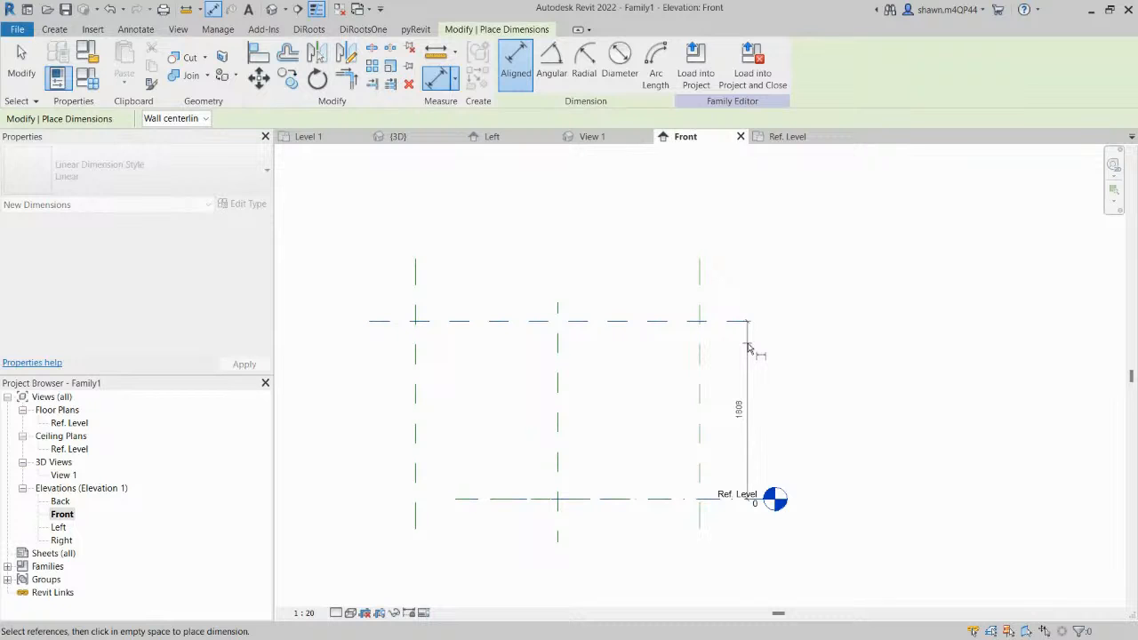
left_click(749, 350)
key("Escape")
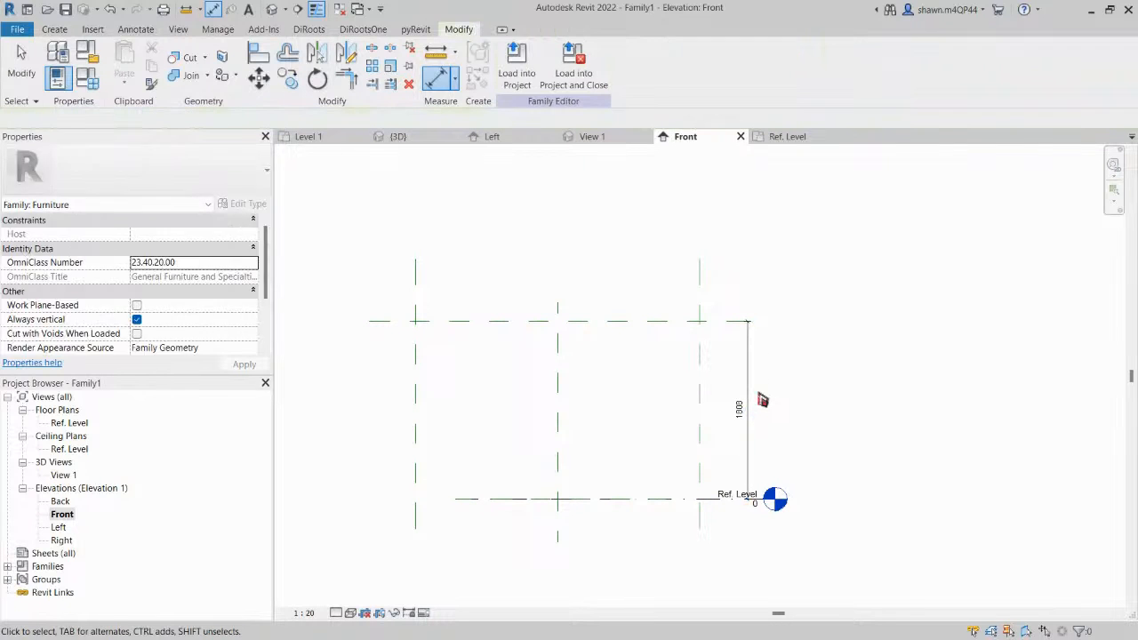
Label the elevation's vertical dimension with a new family type parameter named Height, grouped under Dimensions.
left_click(747, 419)
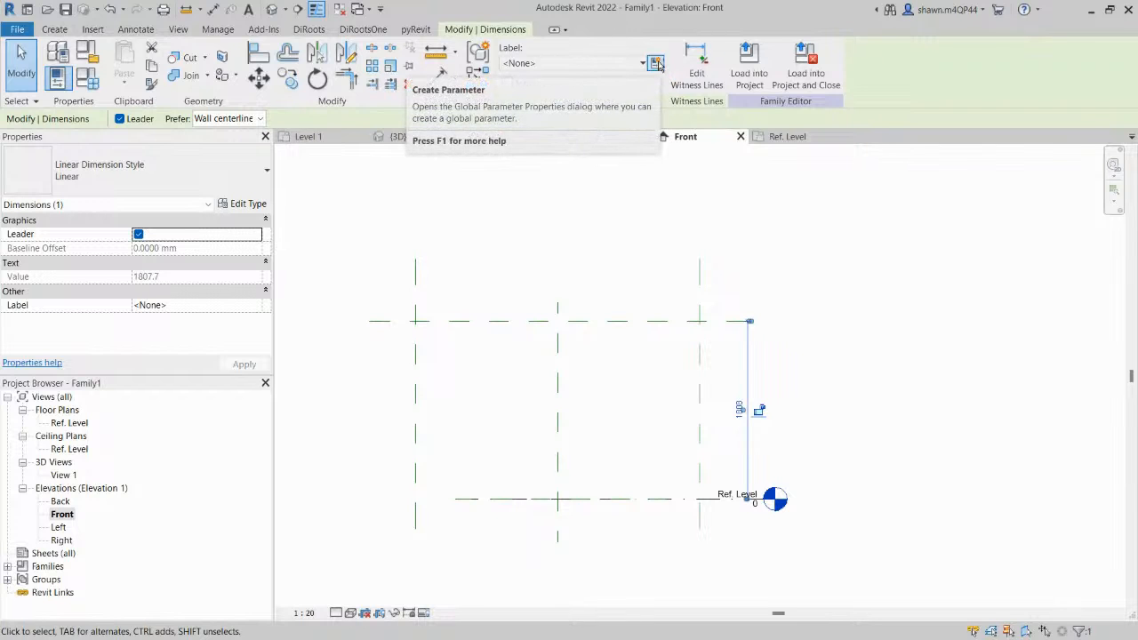
left_click(658, 64)
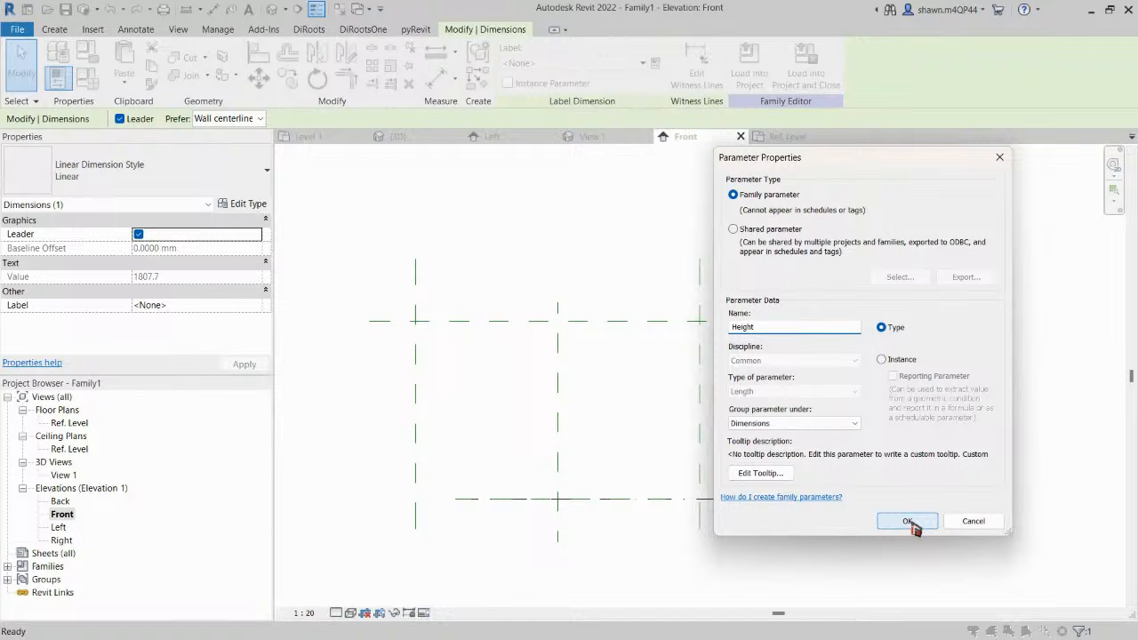
left_click(908, 522)
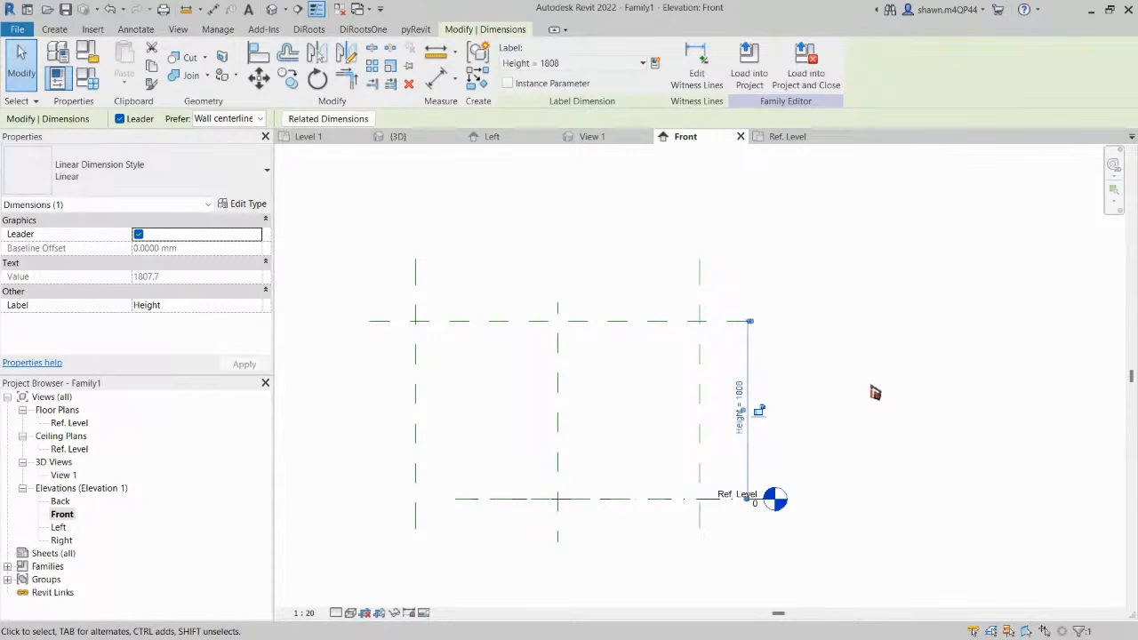
left_click(862, 398)
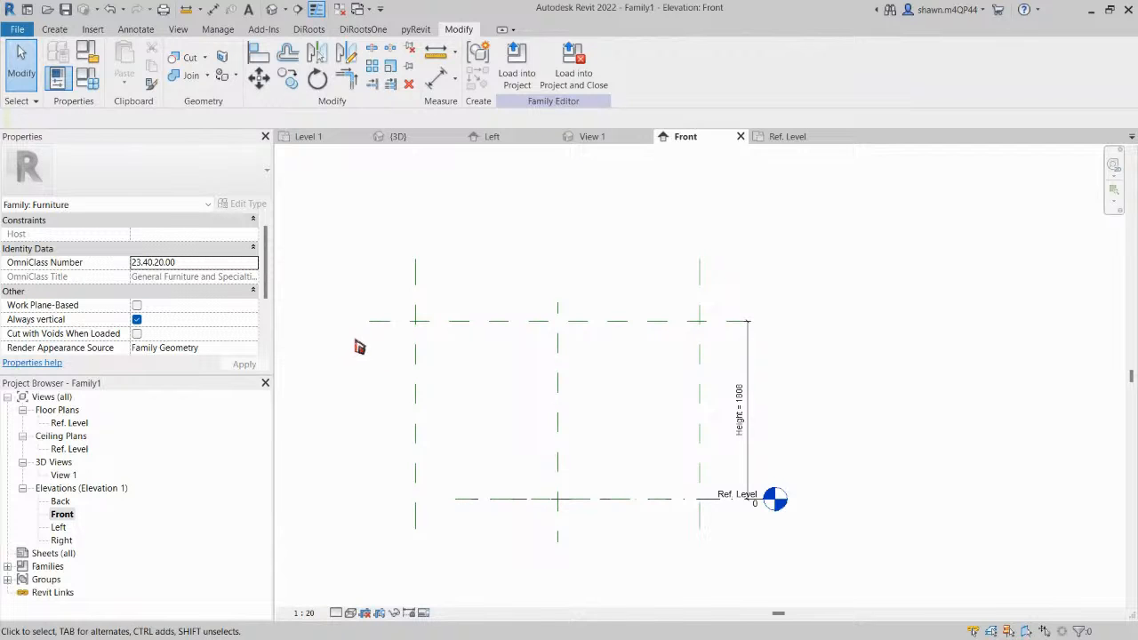
Set the Height dimension in the Front elevation to 950 mm.
middle_click_drag(359, 347, 375, 362)
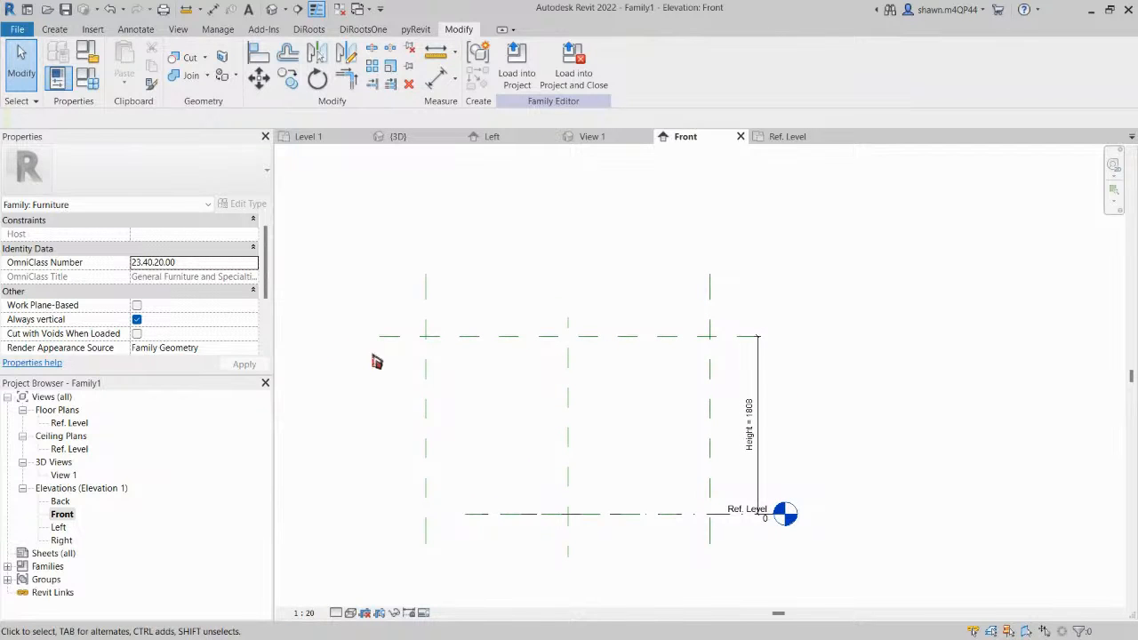
scroll(749, 414, "up", 2)
left_click(750, 414)
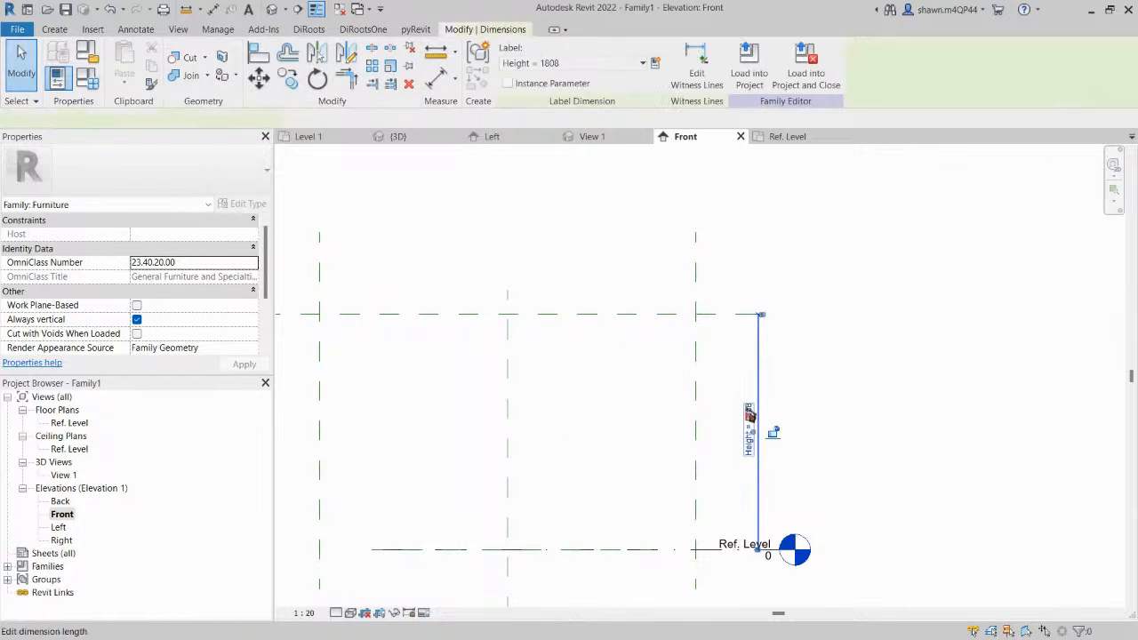
left_click(750, 415)
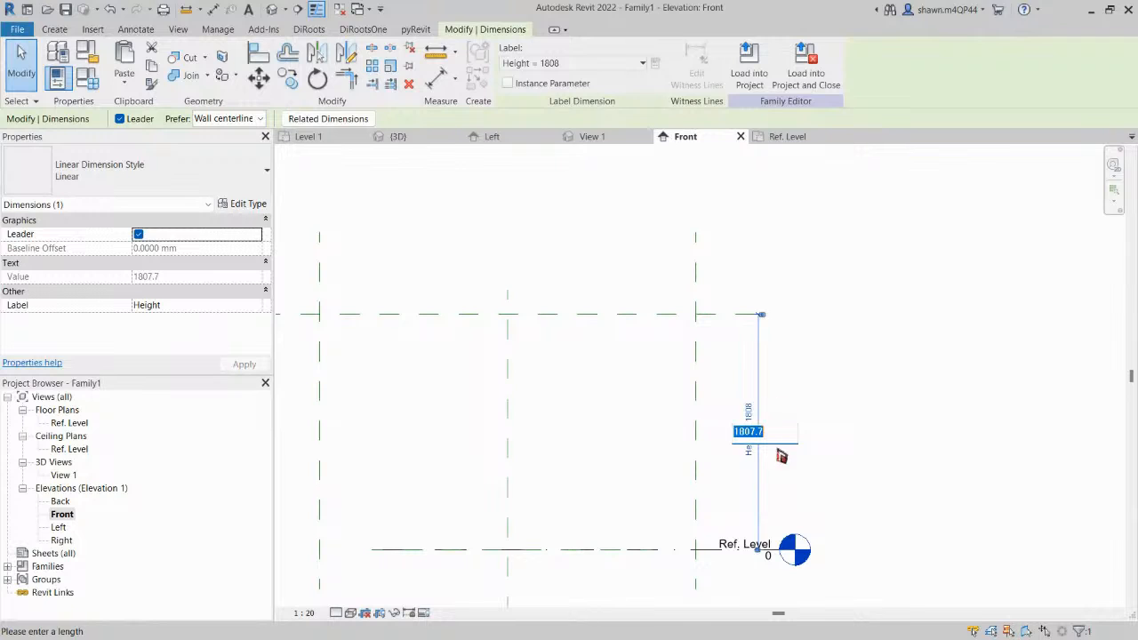
double_click(779, 437)
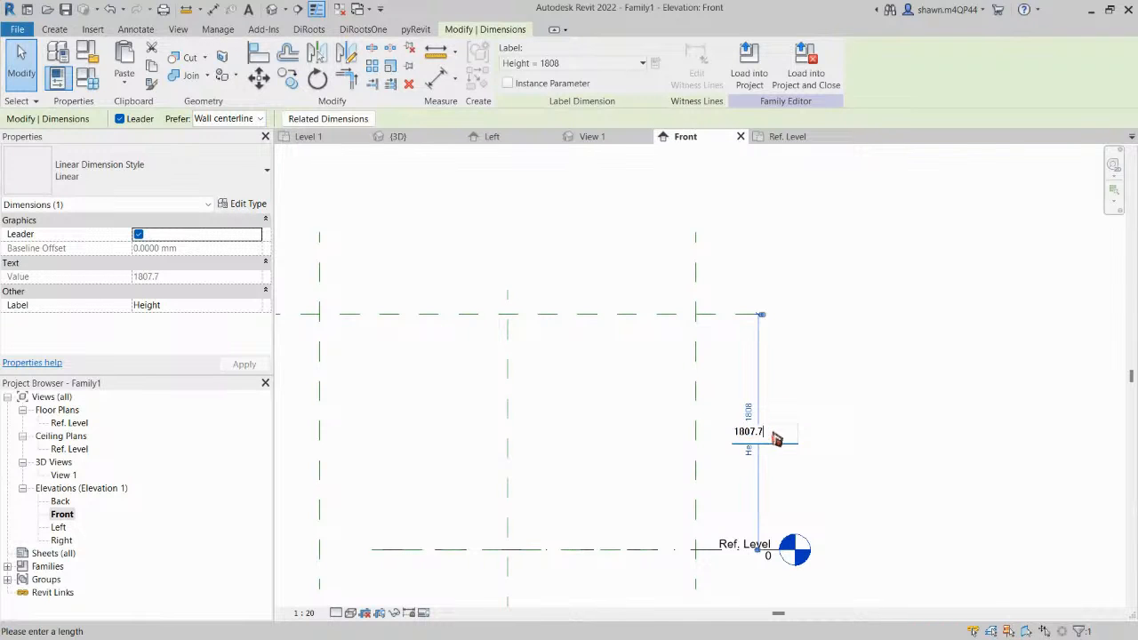
key("BackSpace")
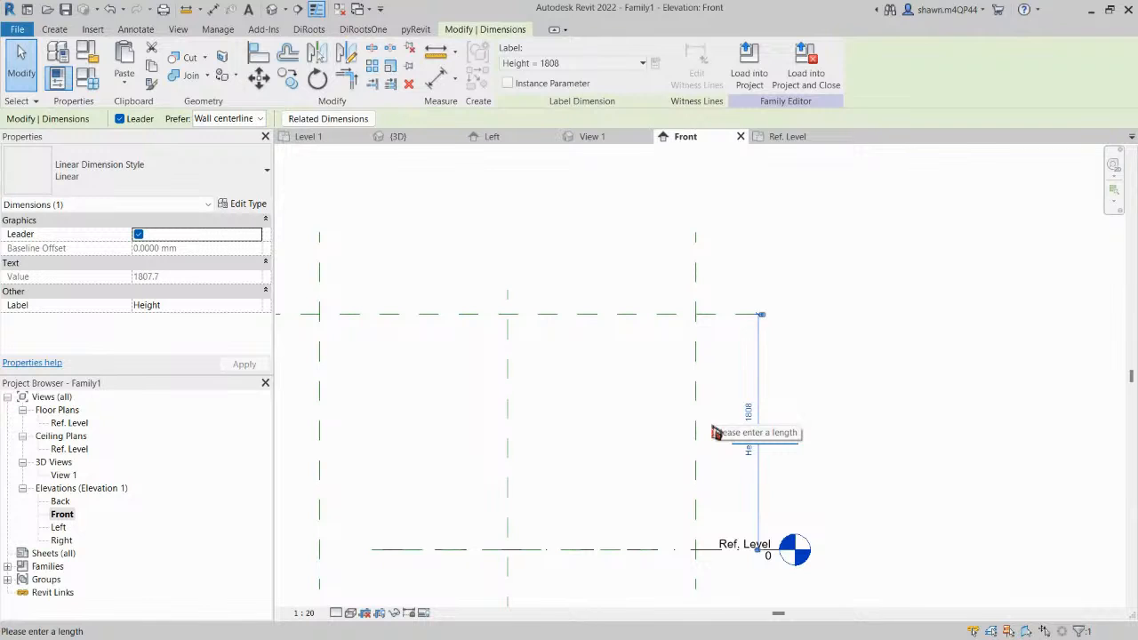
type("900")
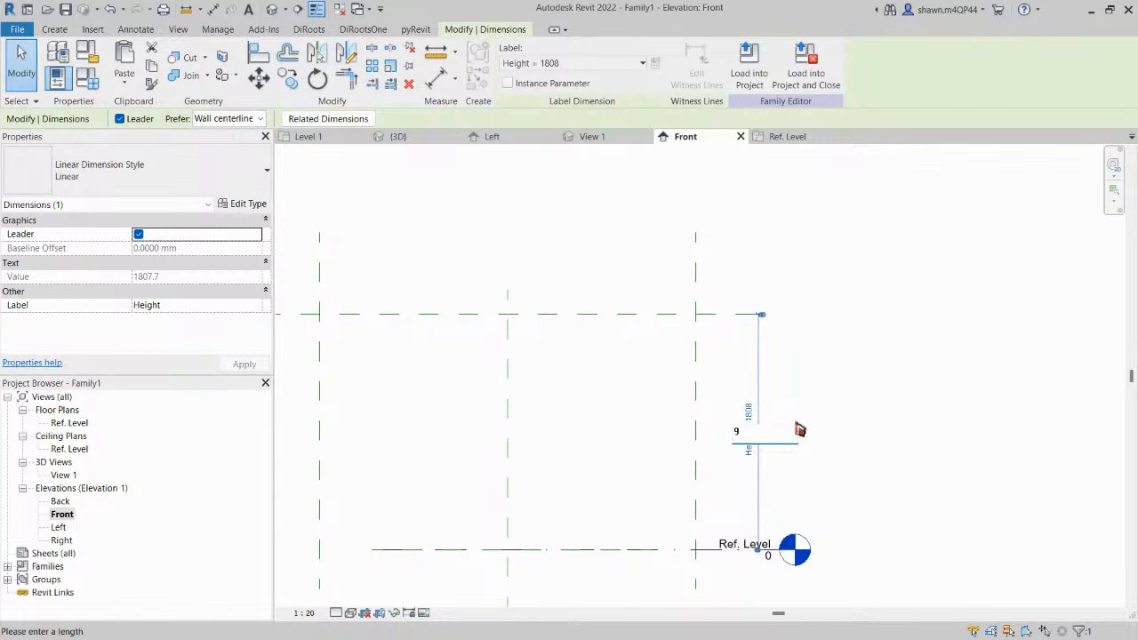
key("Return")
left_click(759, 320)
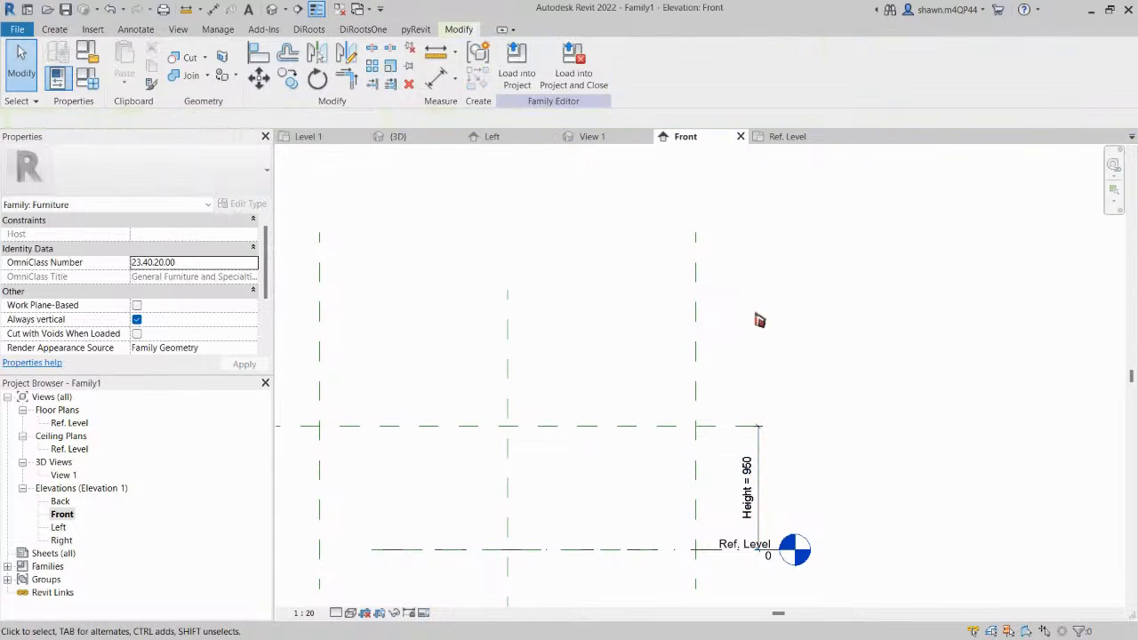
middle_click_drag(759, 327, 823, 293)
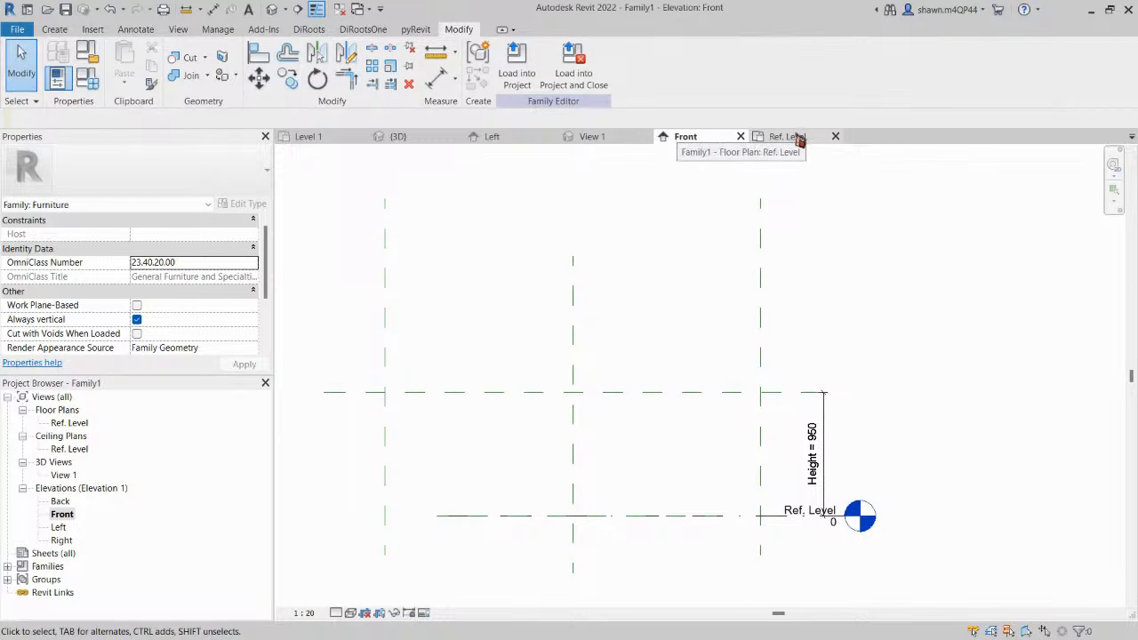
In the Ref. Level floor plan, start an extrusion and set its work plane to Level : Ref. Level.
double_click(69, 424)
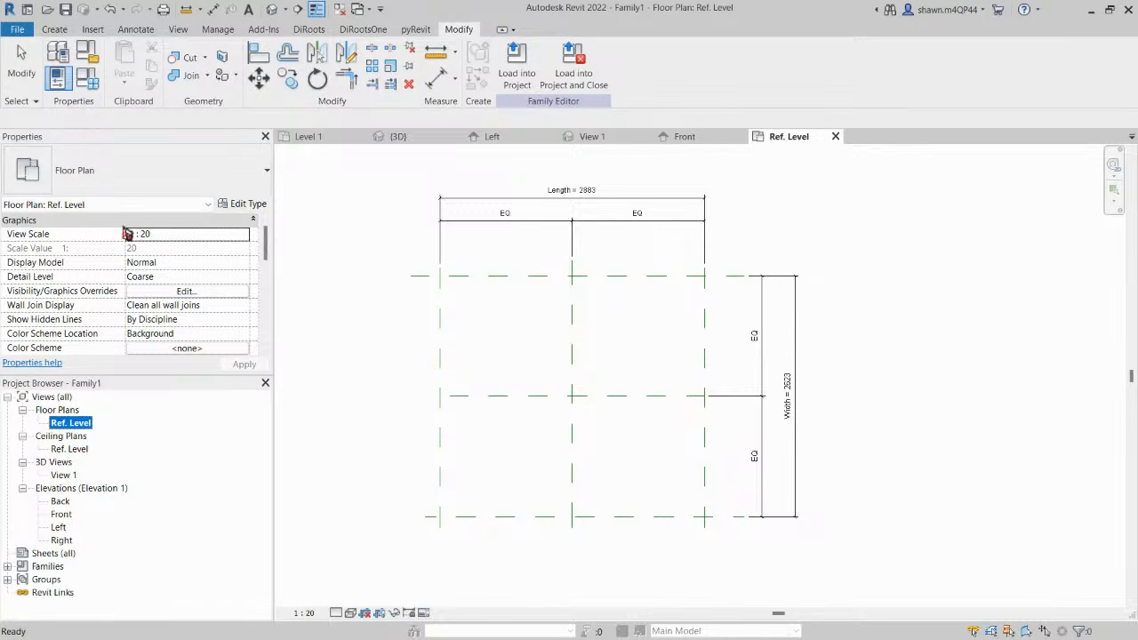
left_click(55, 30)
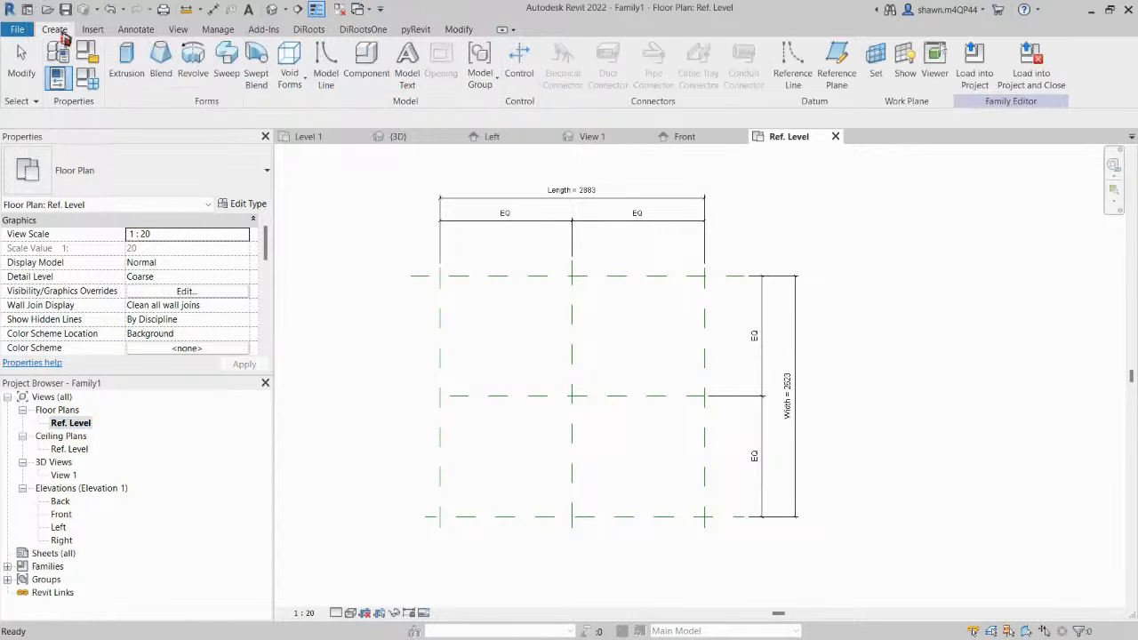
left_click(126, 66)
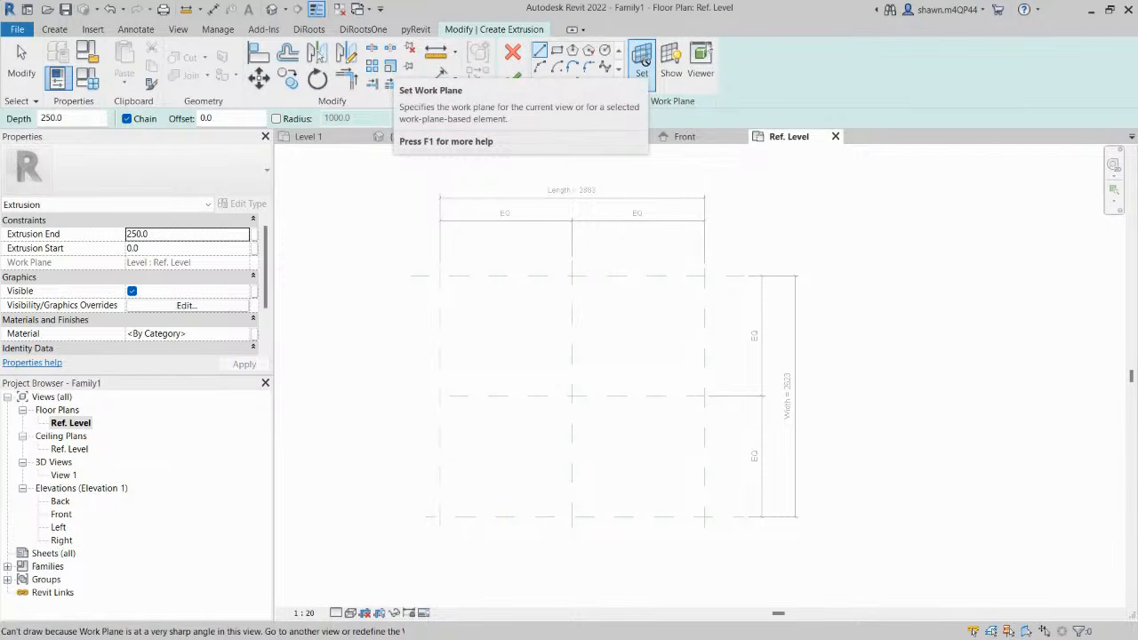
left_click(645, 63)
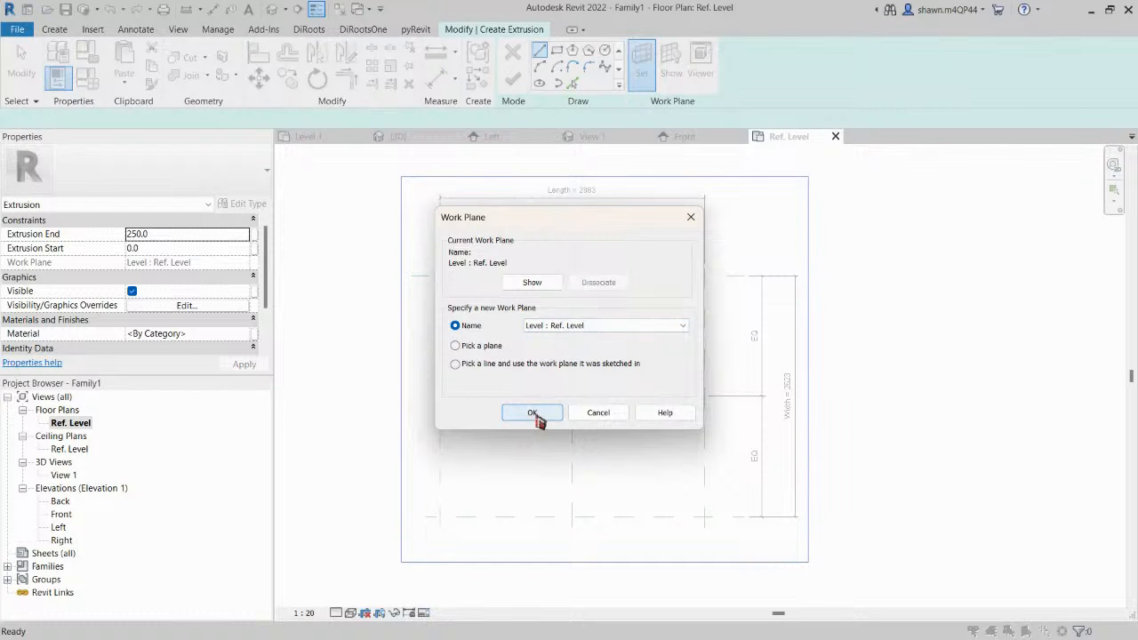
left_click(533, 415)
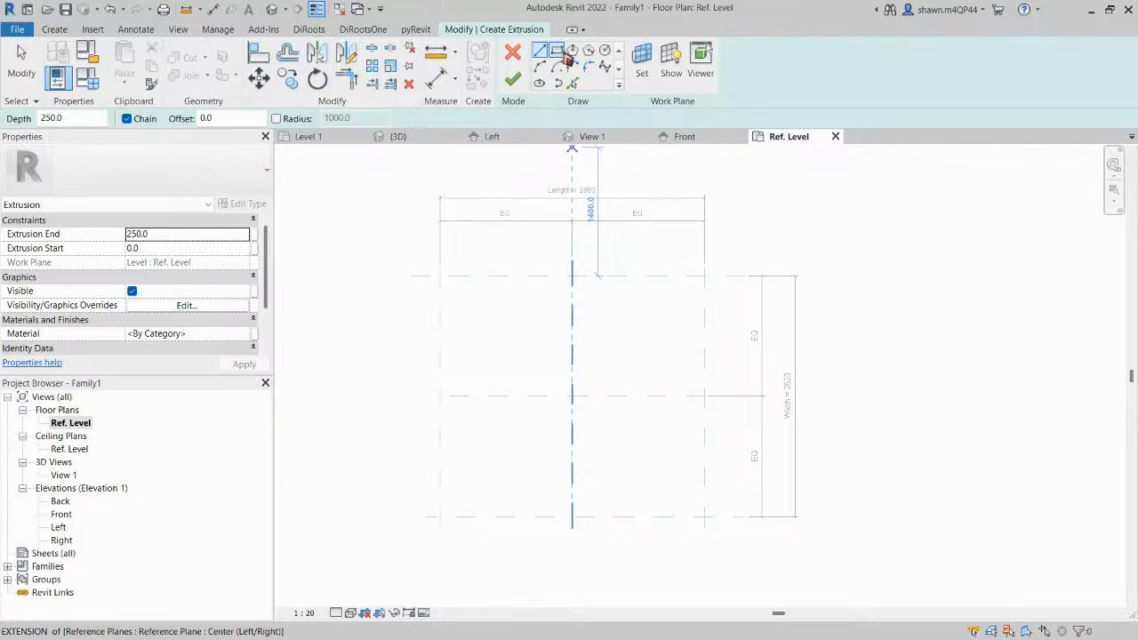
Sketch a rectangular extrusion profile about 2000 by 1700 mm inside the outer reference planes.
left_click(563, 55)
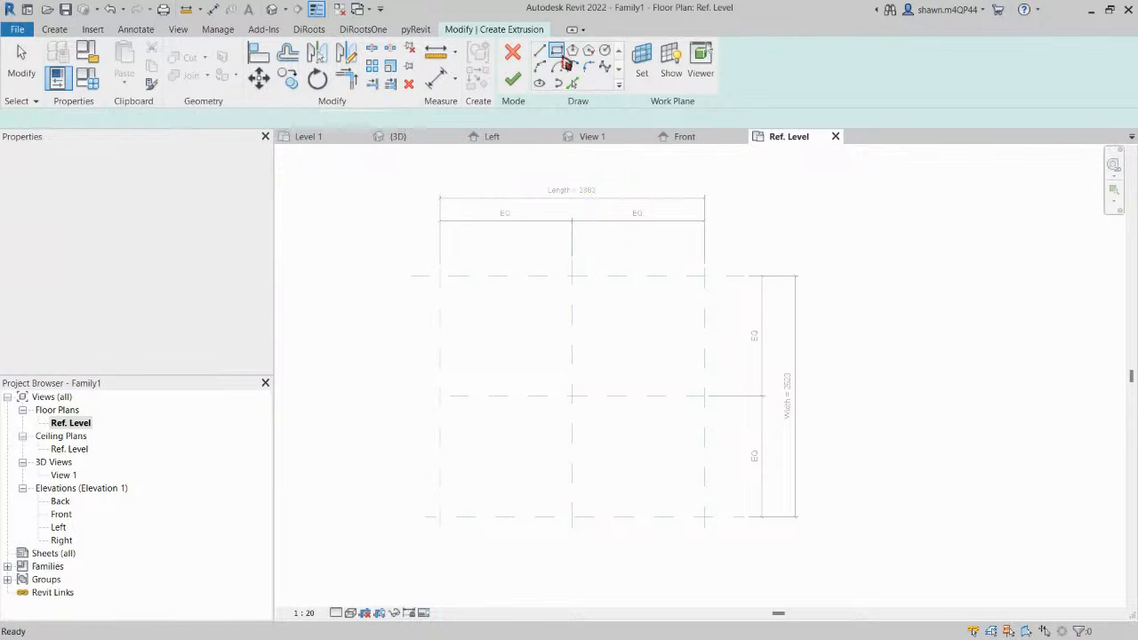
left_click(488, 316)
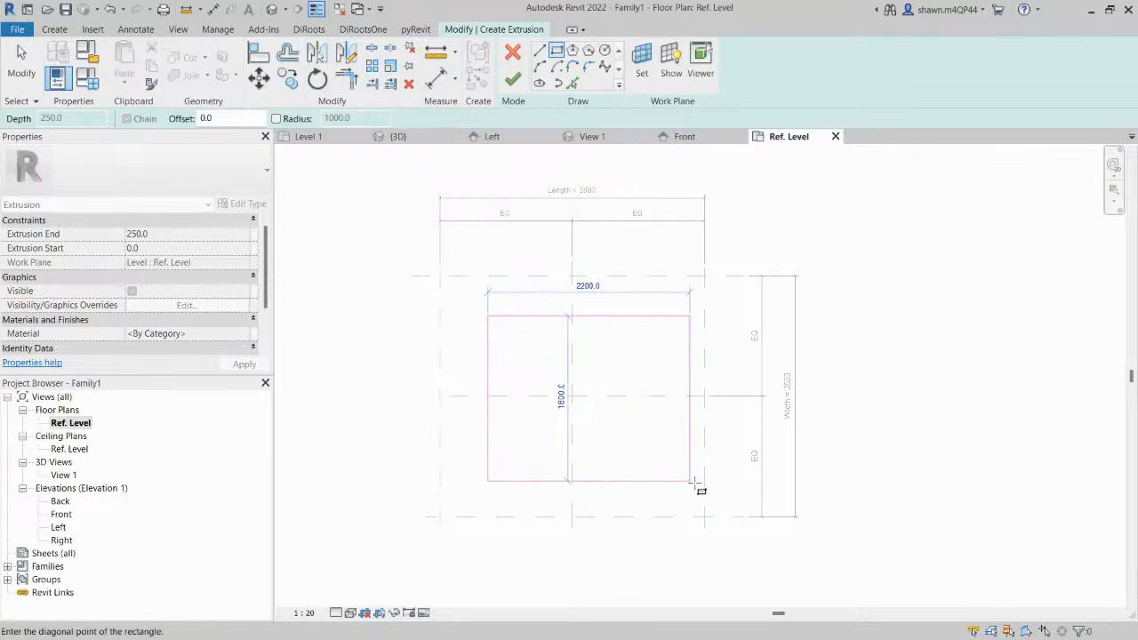
left_click(672, 473)
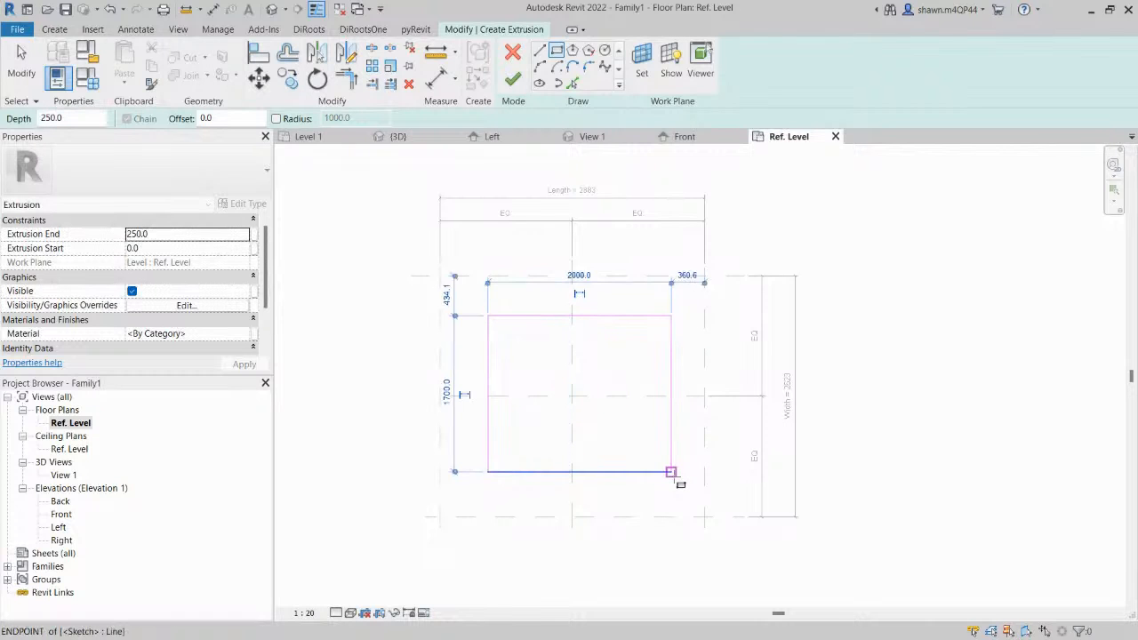
key("Escape")
key("Escape")
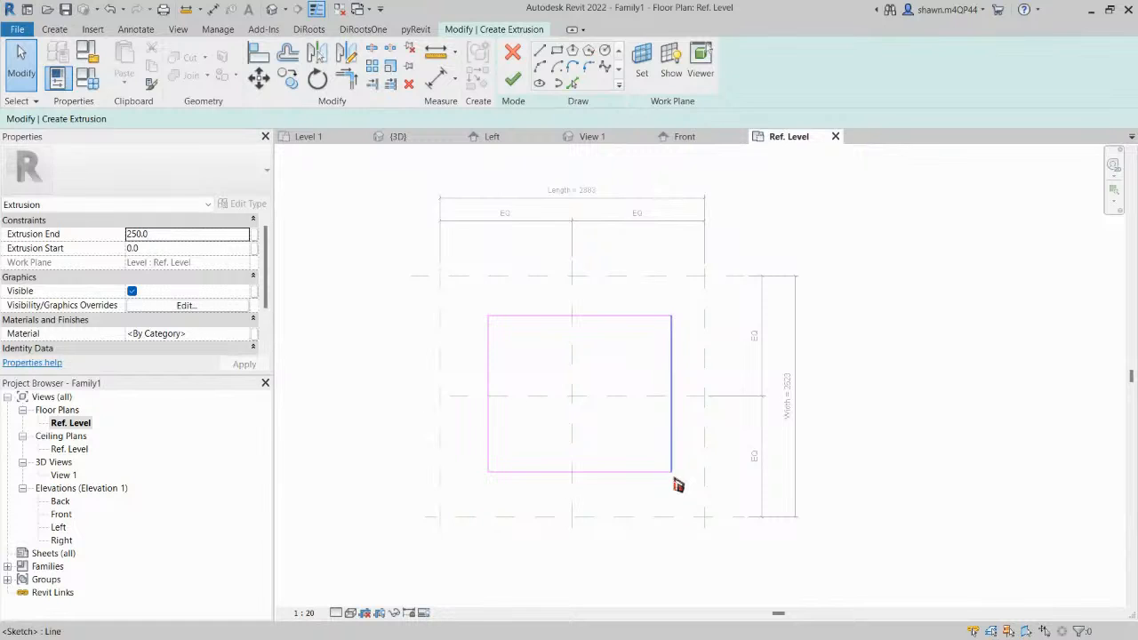
Align the profile's right edge to the right outer reference plane and lock the alignment.
scroll(501, 346, "up", 3)
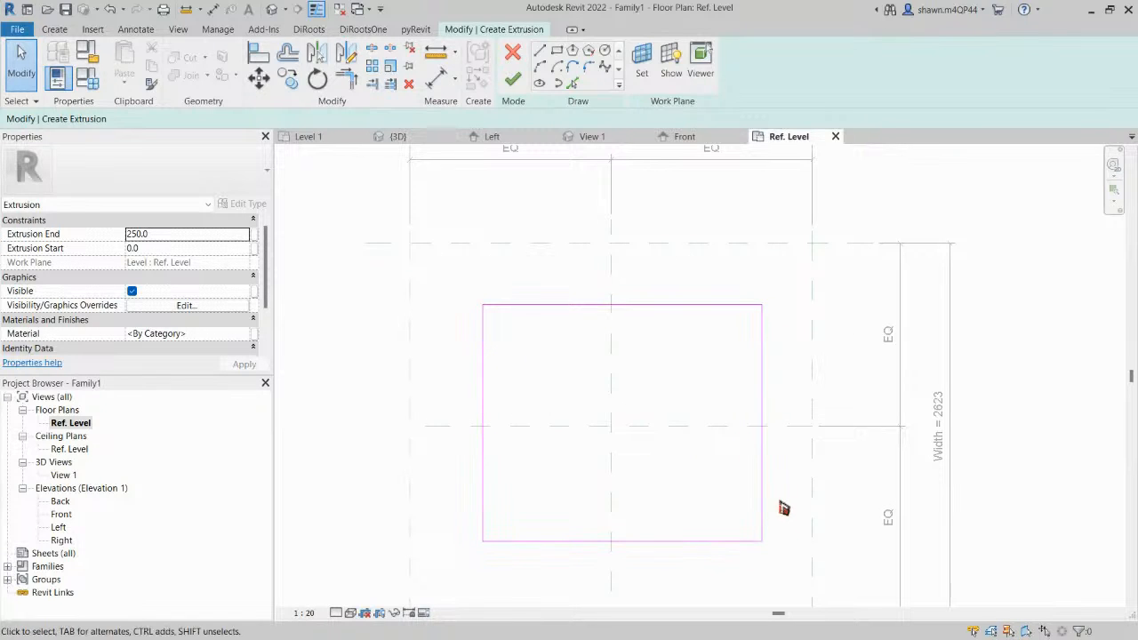
scroll(794, 340, "down", 2)
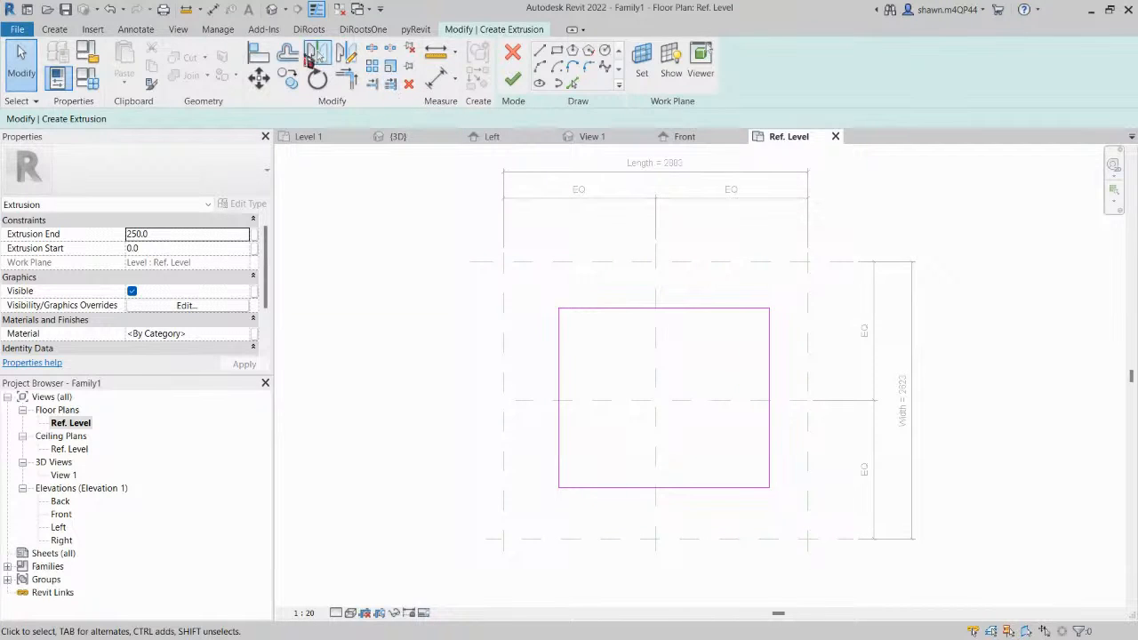
left_click(262, 54)
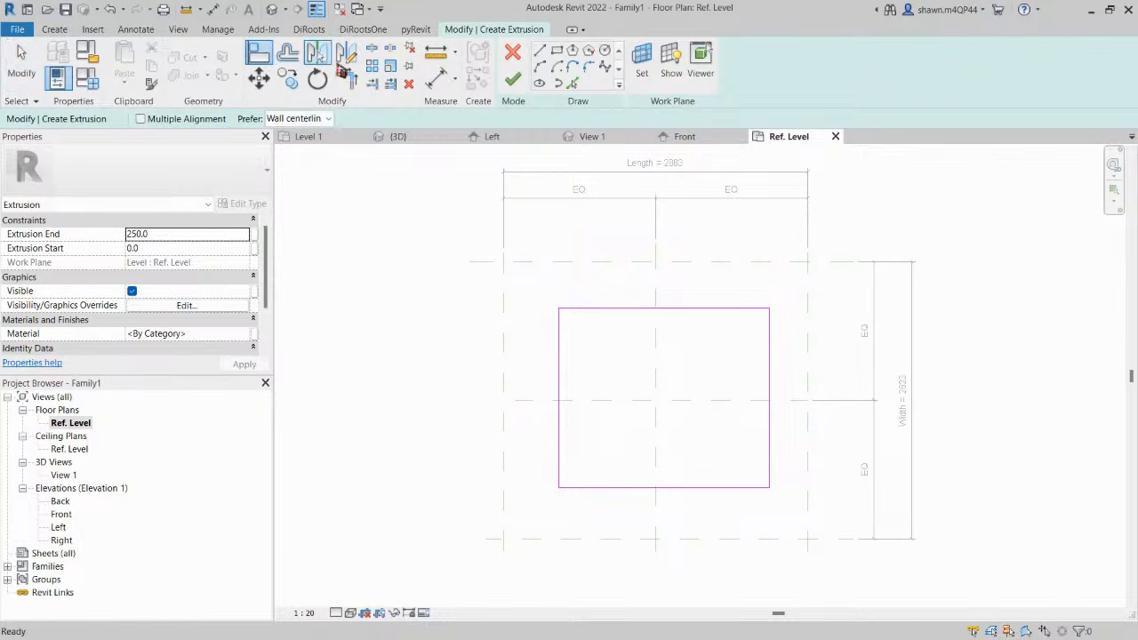
left_click(809, 298)
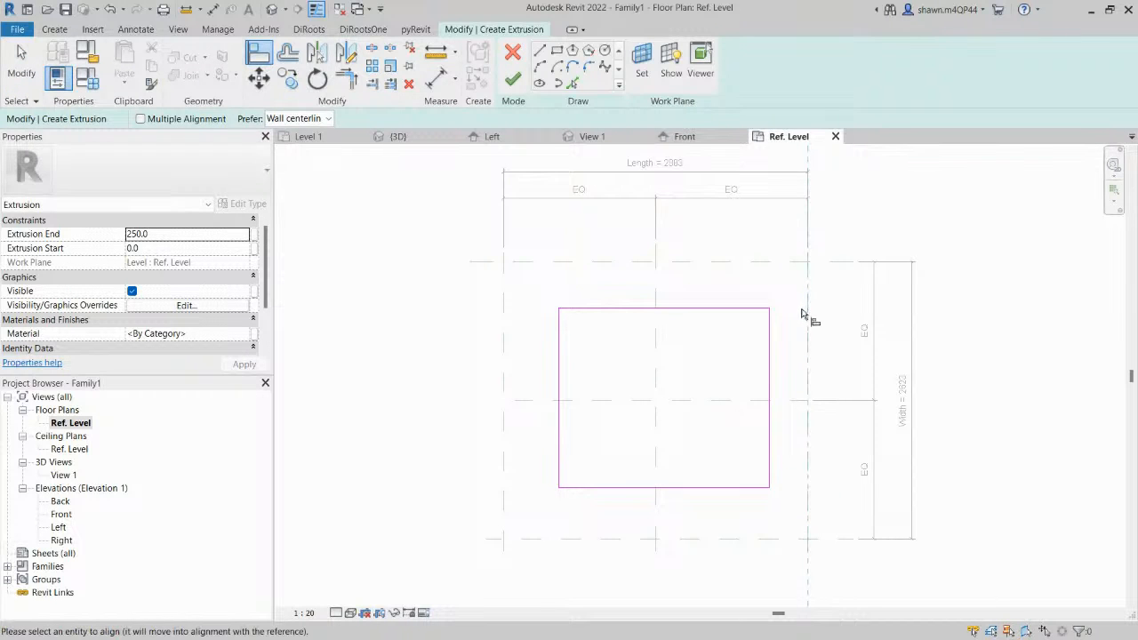
left_click(770, 356)
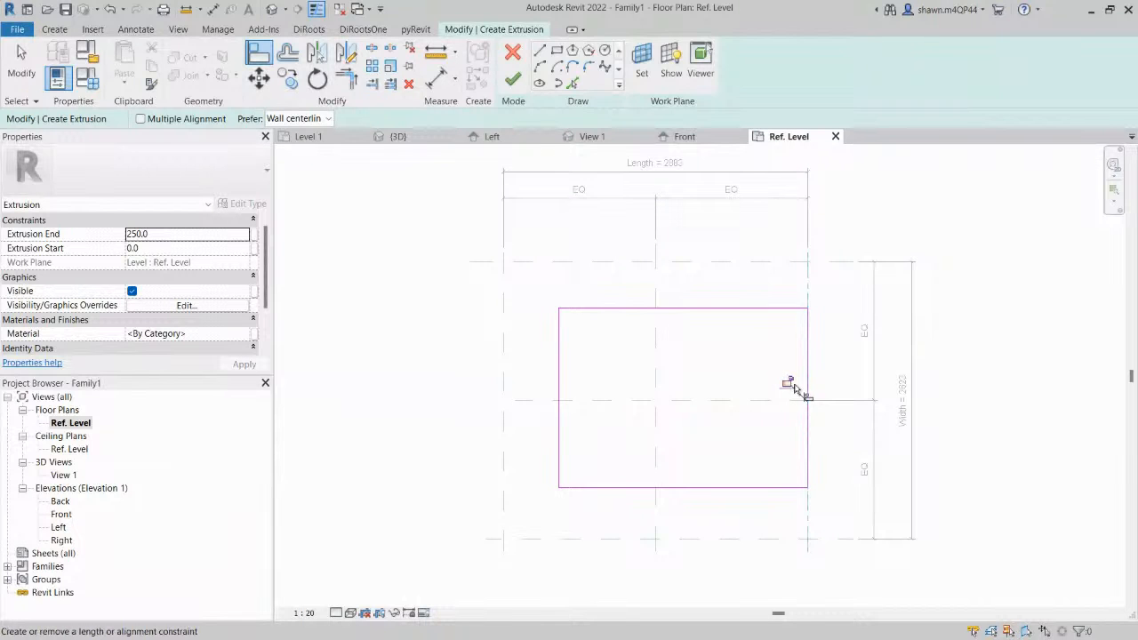
scroll(787, 386, "down", 1)
left_click(789, 384)
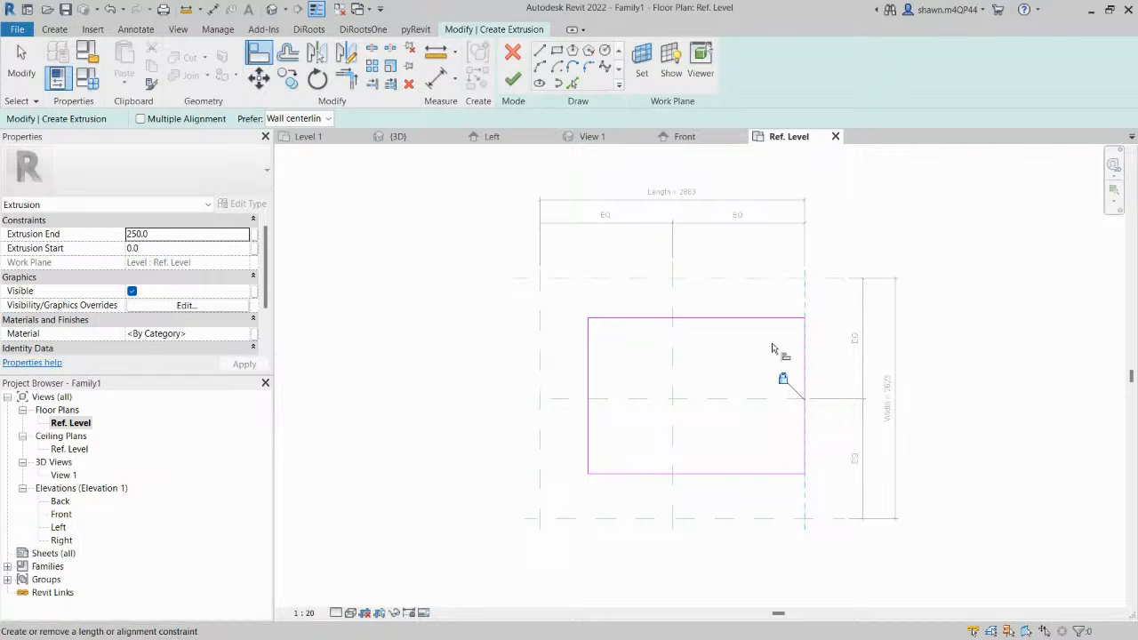
Align and lock the profile's upper and left edges to the upper and left outer reference planes.
left_click(770, 278)
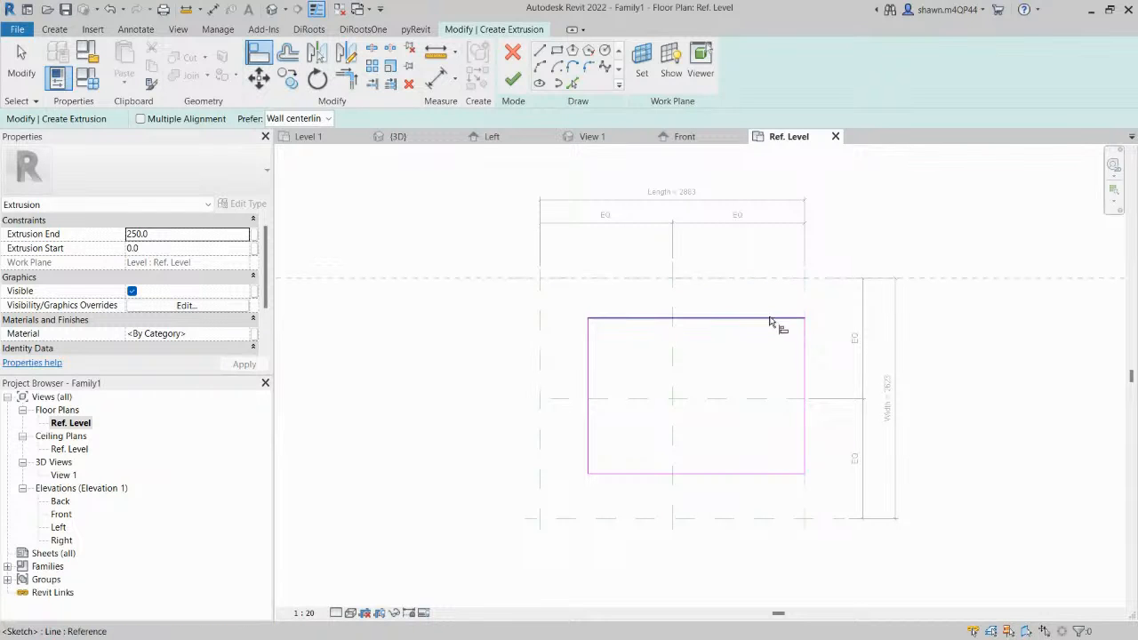
left_click(770, 318)
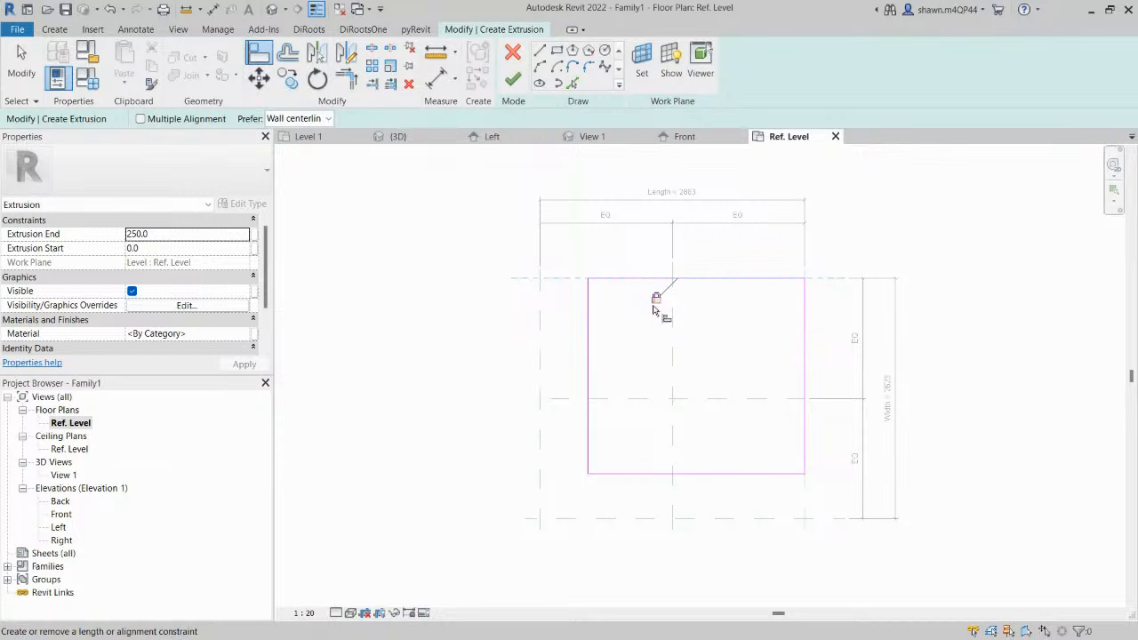
left_click(539, 324)
left_click(587, 322)
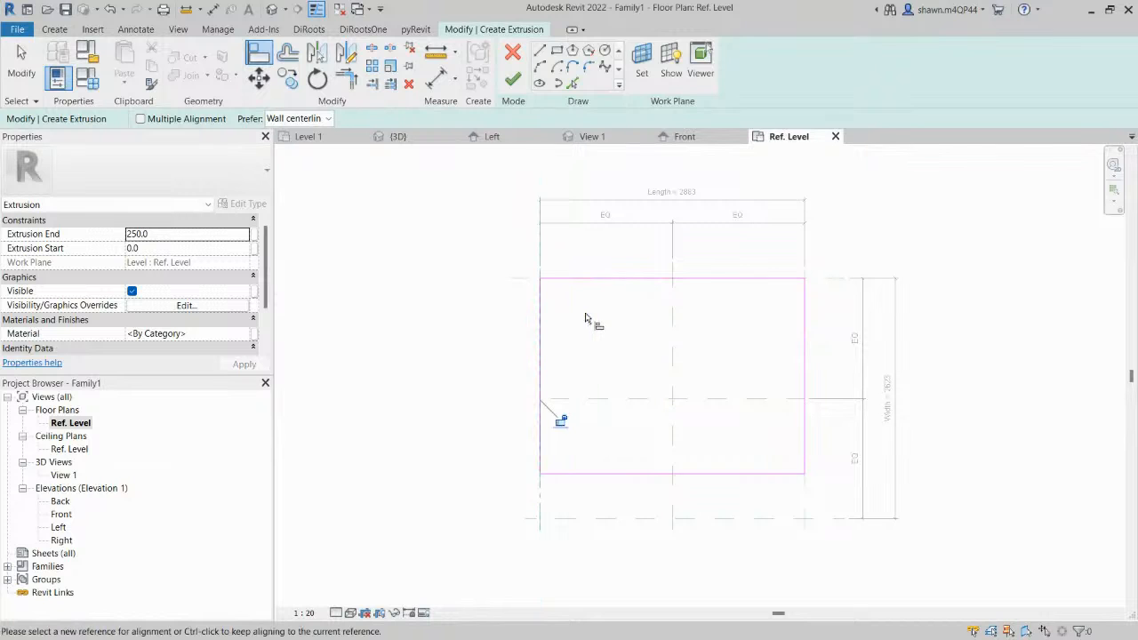
Align and lock the profile's lower edge to the lower reference plane and finish the extrusion.
left_click(603, 521)
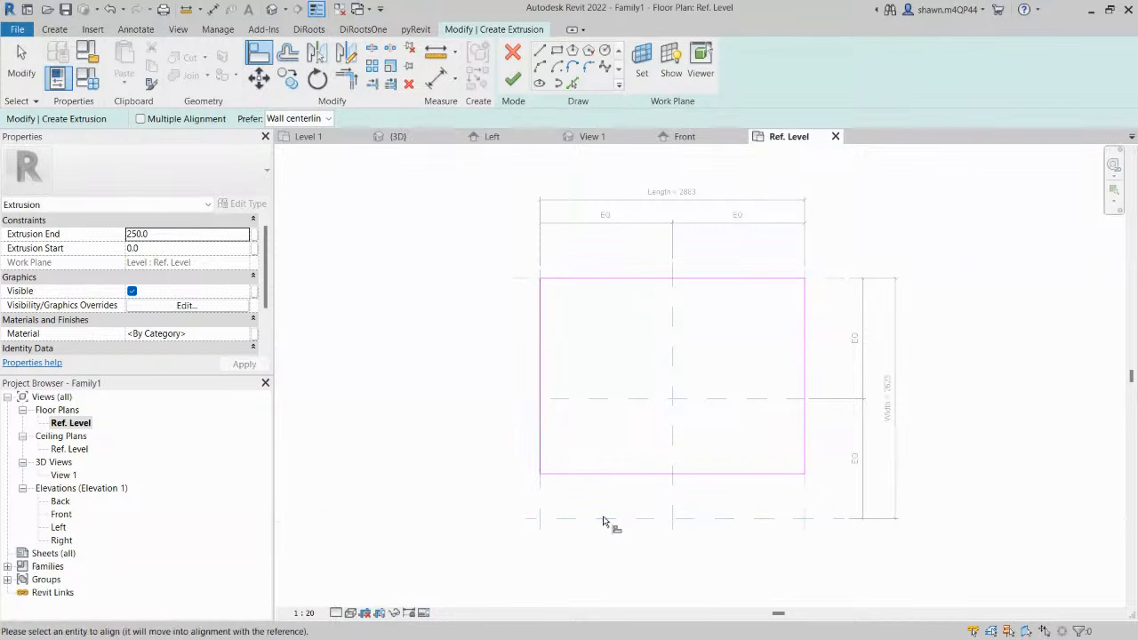
left_click(636, 474)
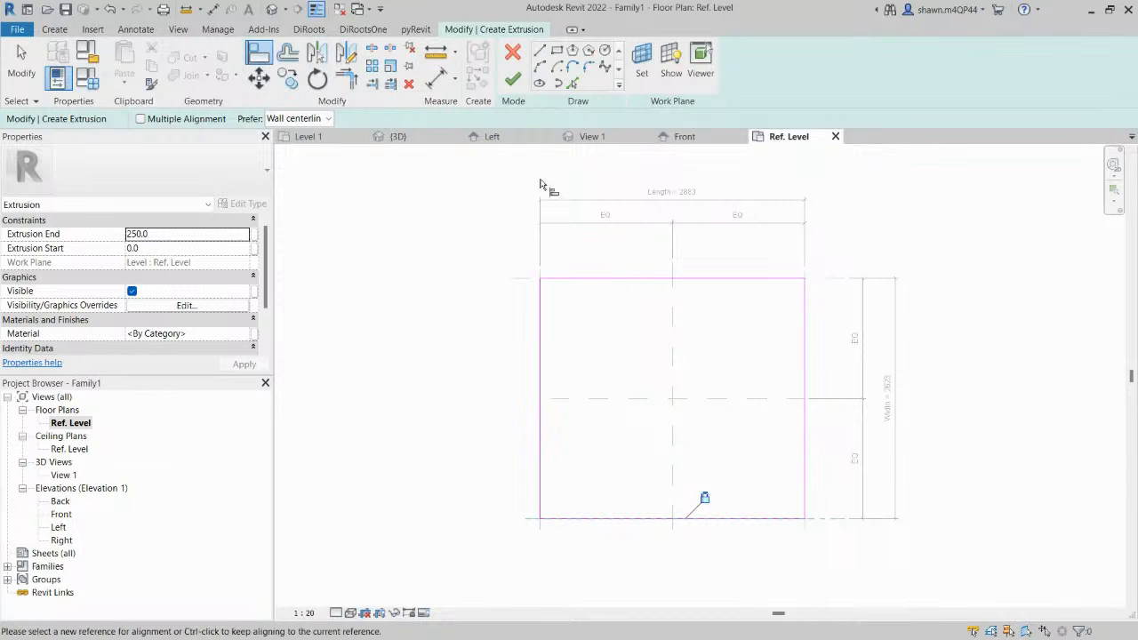
left_click(512, 80)
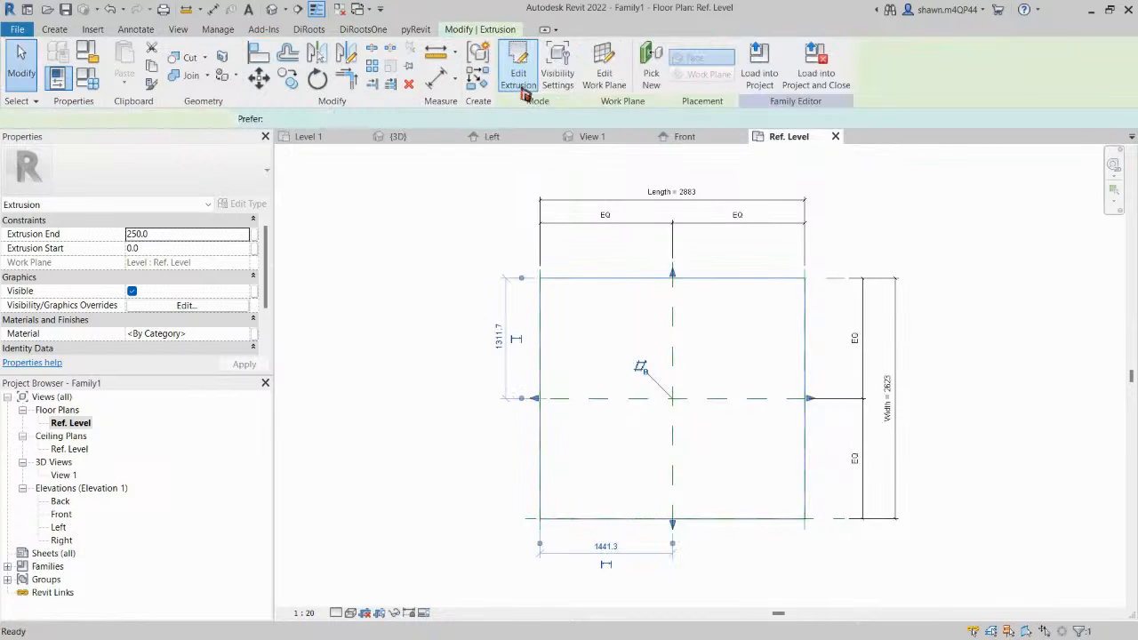
left_click(1019, 288)
Set the floor plan's visual style to Shaded.
middle_click_drag(1019, 288, 983, 342)
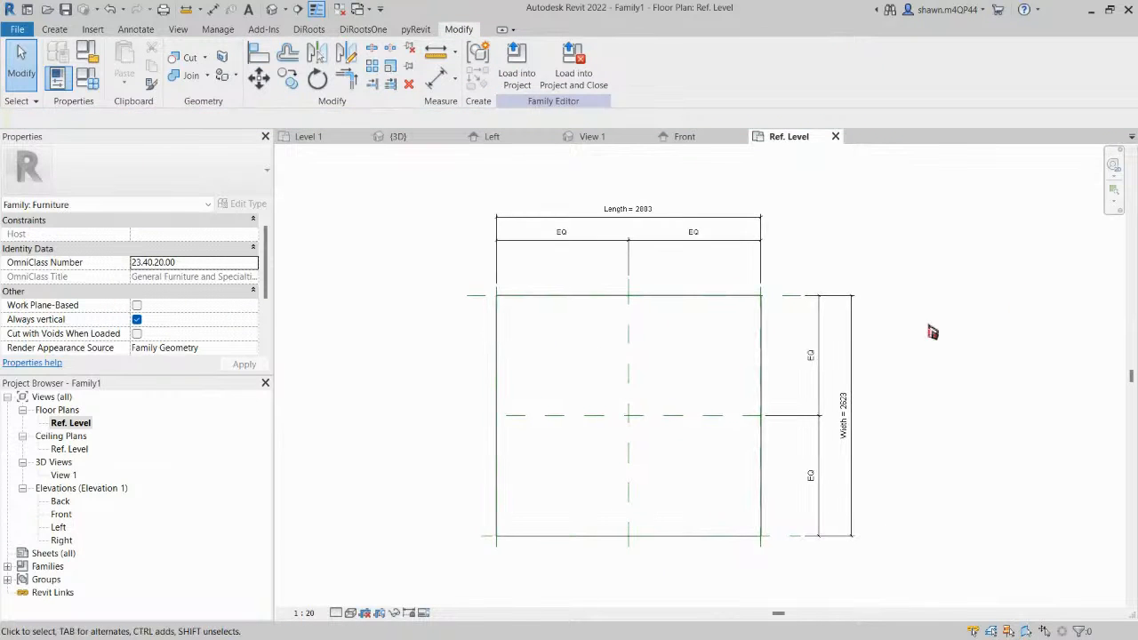
left_click(352, 612)
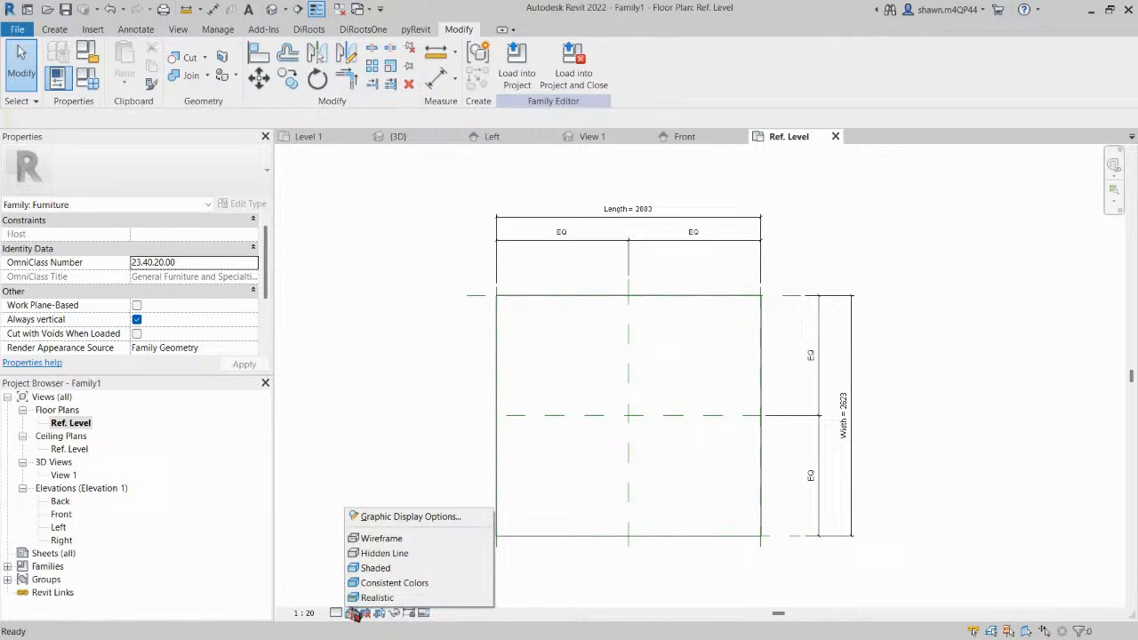
left_click(368, 569)
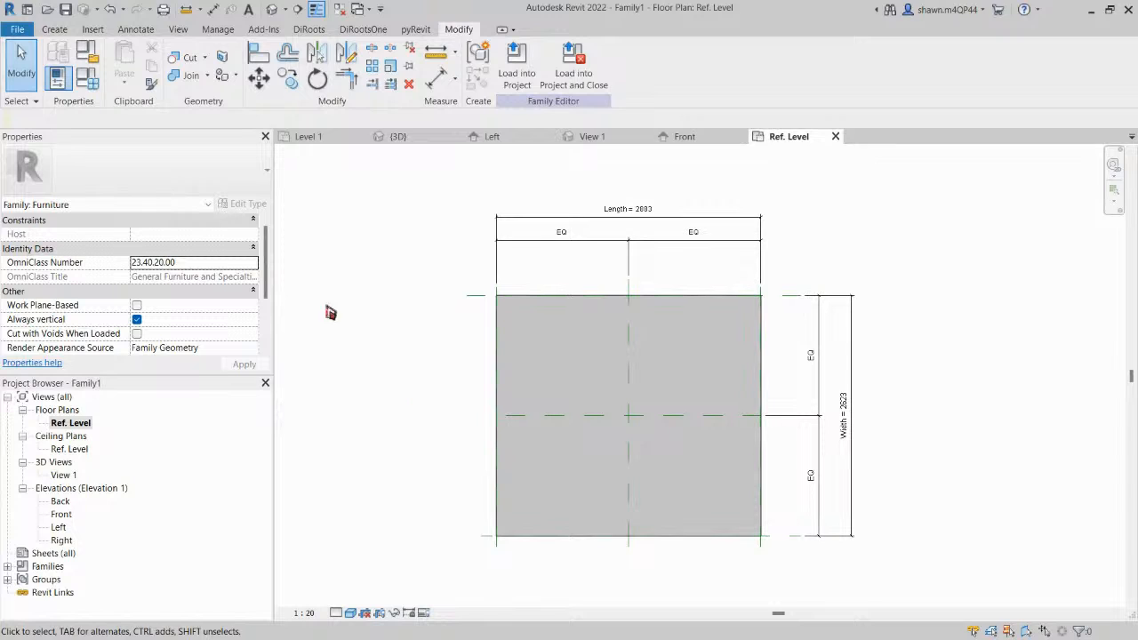
In the family types, set Length to 2000 mm and Width to 1200 mm and apply the values.
left_click(86, 79)
left_click(222, 264)
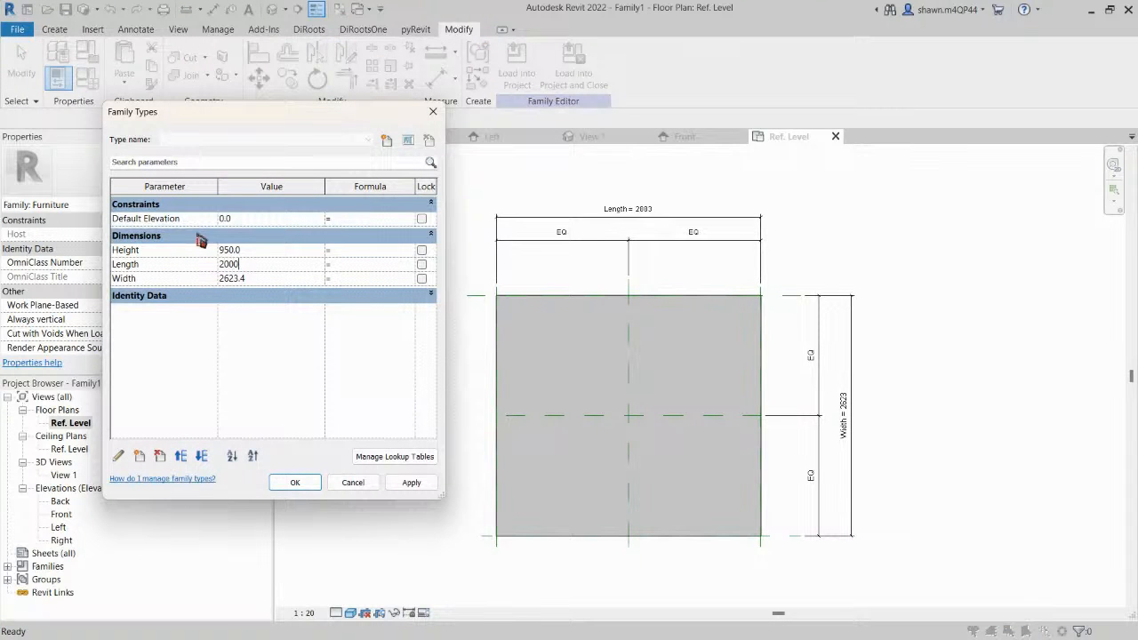
left_click(290, 280)
left_click(307, 278)
left_click_drag(253, 279, 202, 274)
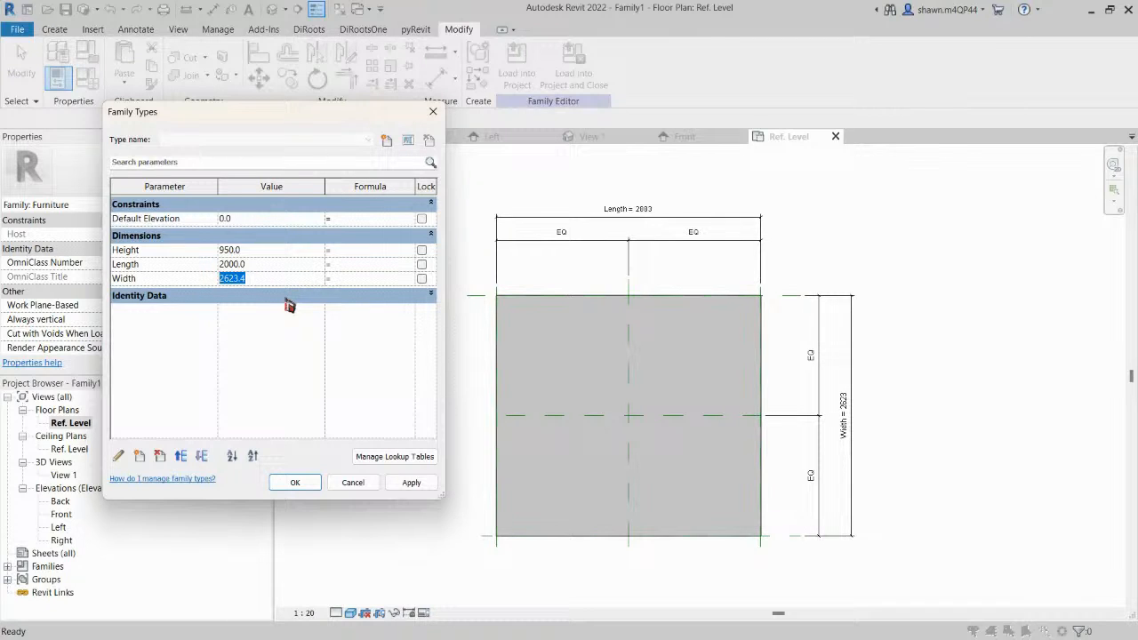
left_click(411, 483)
left_click(299, 483)
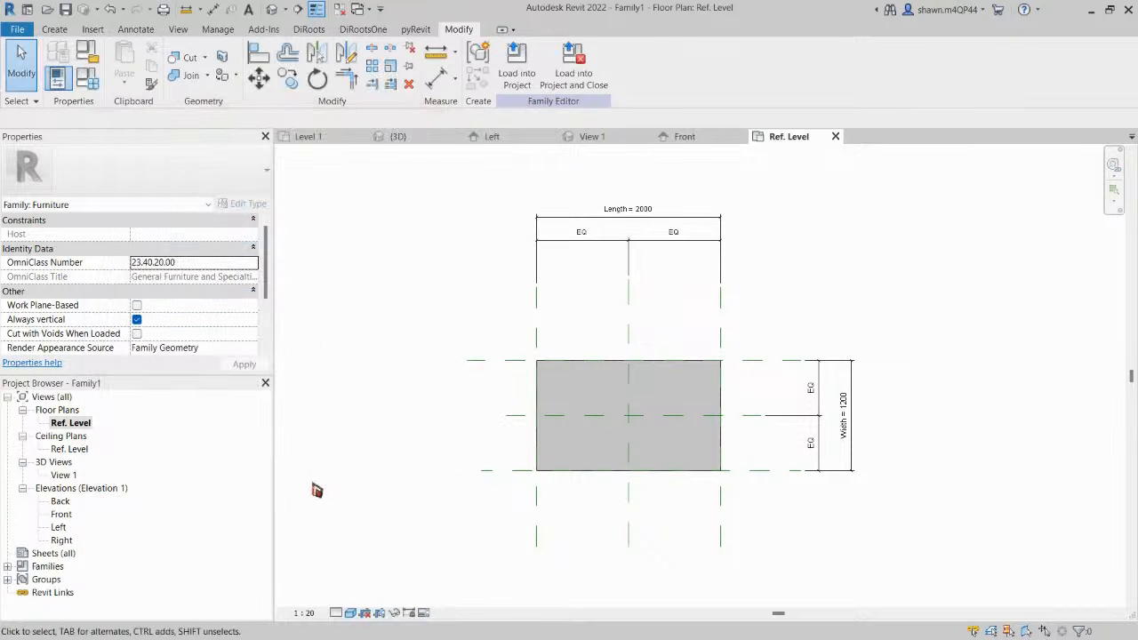
scroll(716, 411, "up", 2)
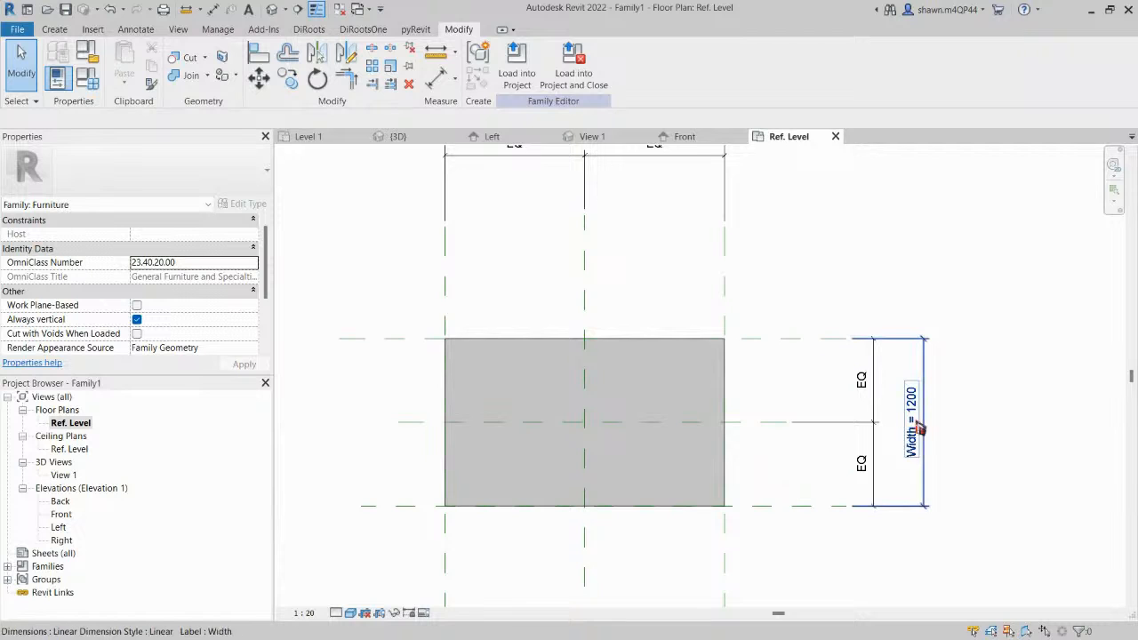
scroll(920, 425, "up", 2)
scroll(921, 425, "up", 2)
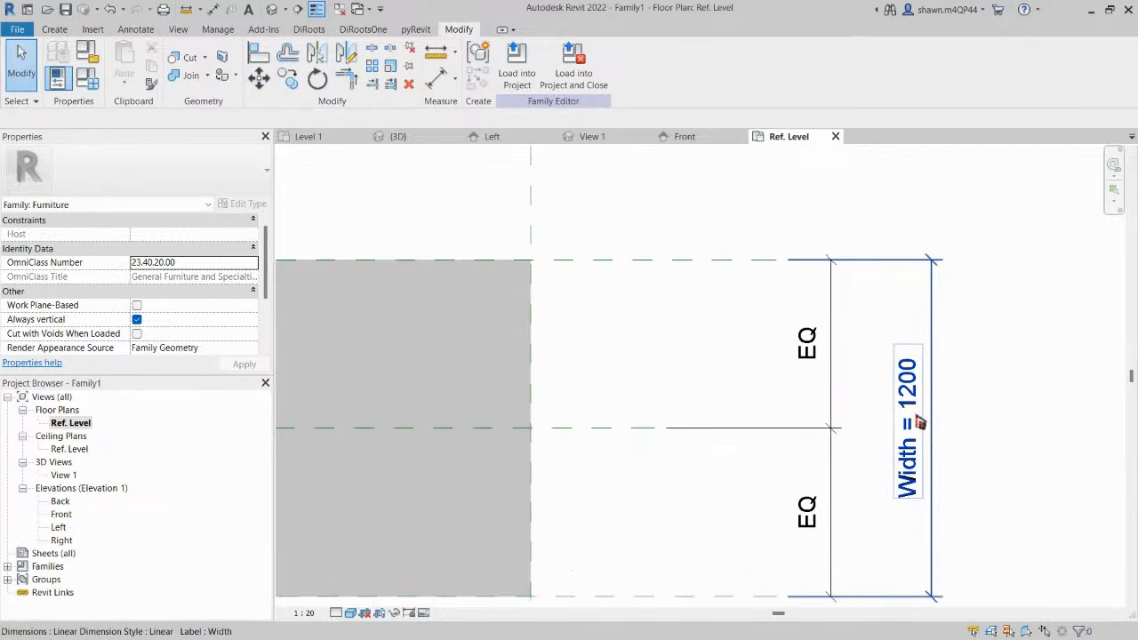
scroll(921, 425, "down", 1)
scroll(920, 424, "down", 2)
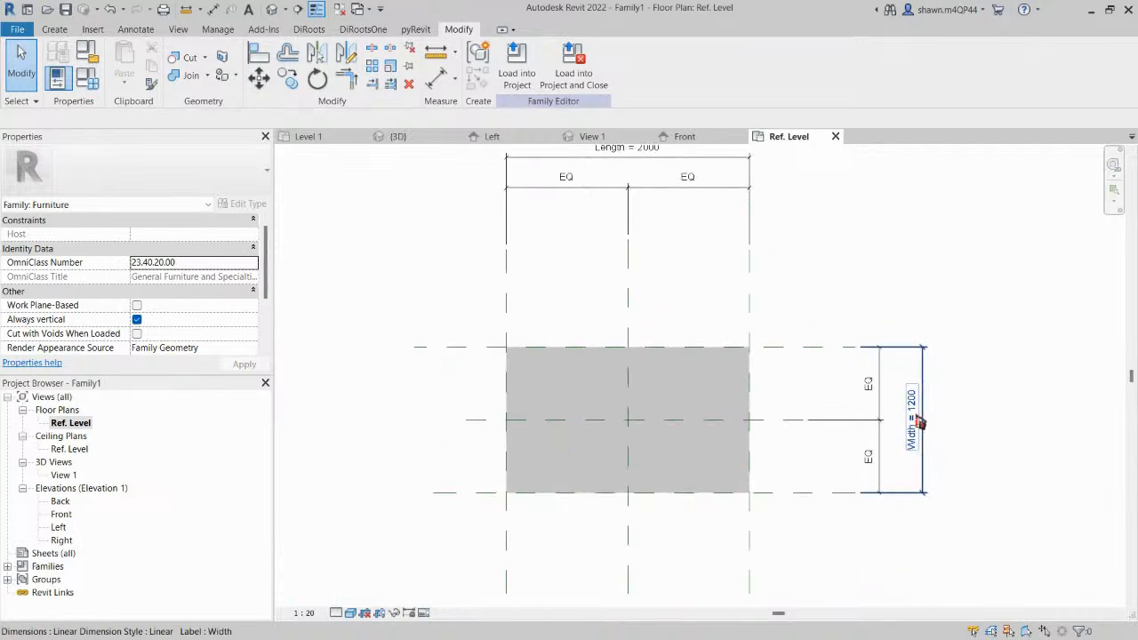
scroll(671, 200, "down", 1)
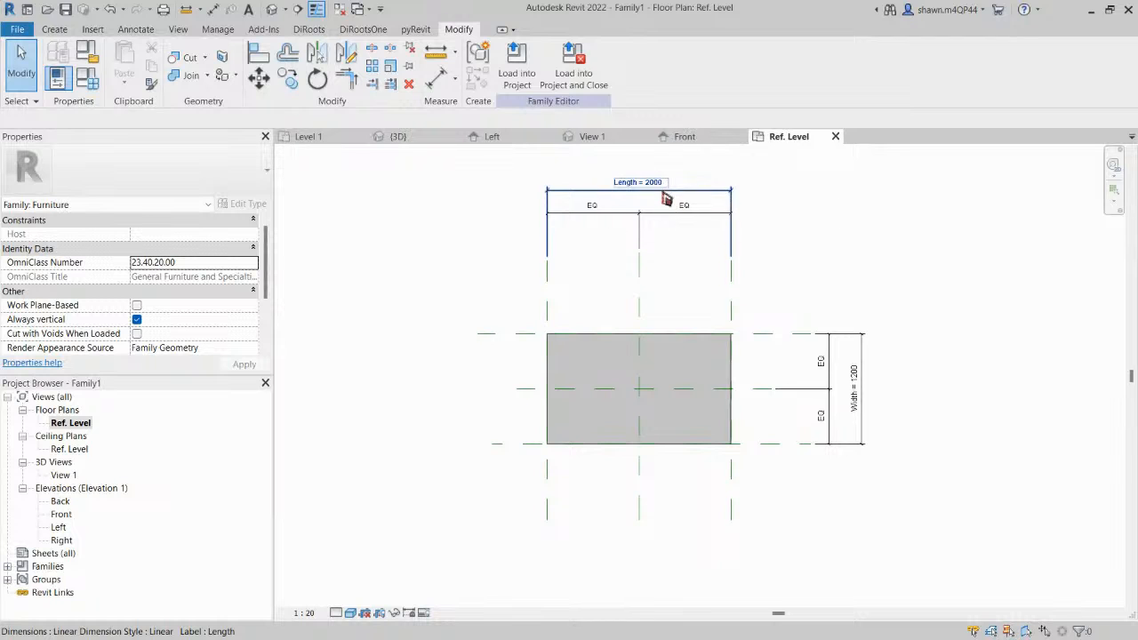
Move the horizontal EQ dimension string and the Length dimension closer to the extrusion's upper edge.
left_click(659, 215)
left_click_drag(659, 215, 655, 281)
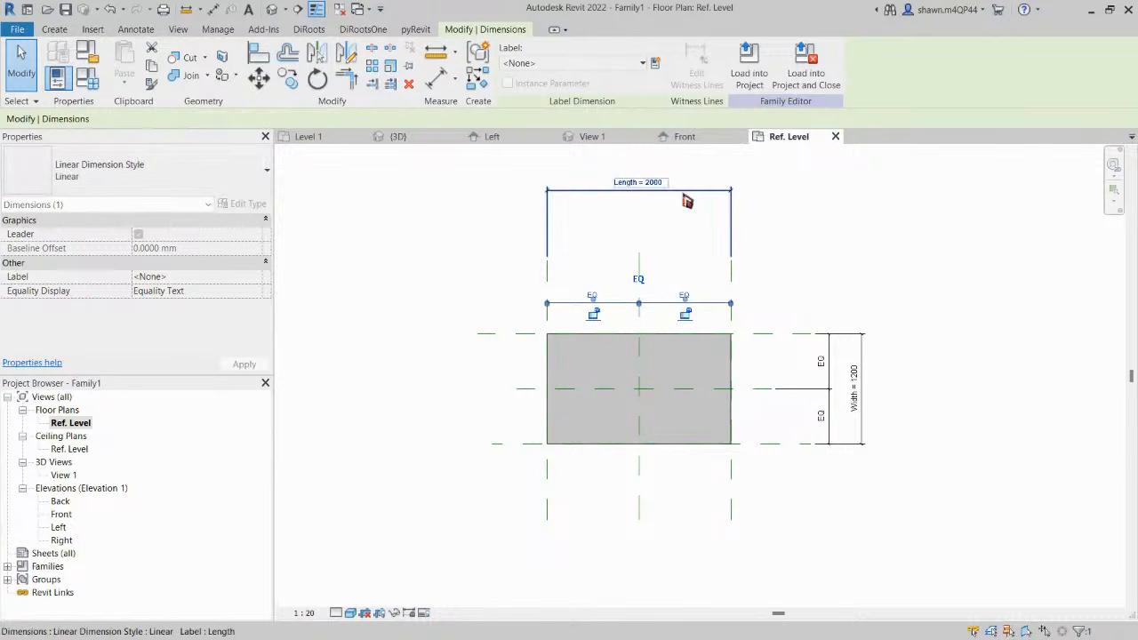
left_click(712, 191)
left_click_drag(712, 191, 709, 276)
left_click(856, 284)
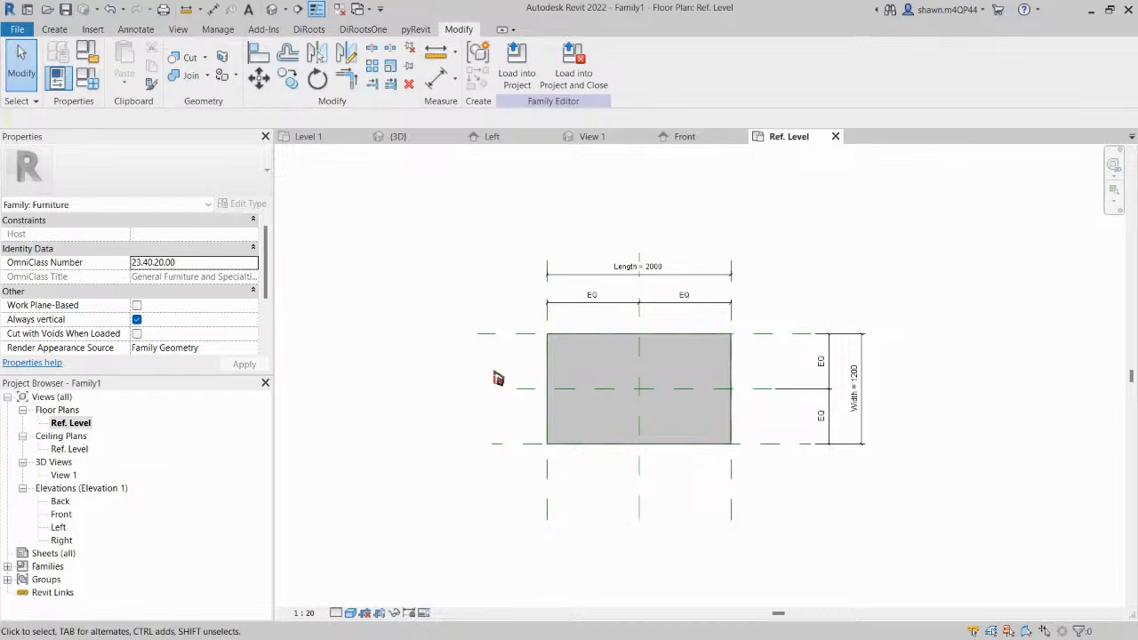
Open the Front elevation view and bring the Height dimension and the extrusion into view.
double_click(60, 517)
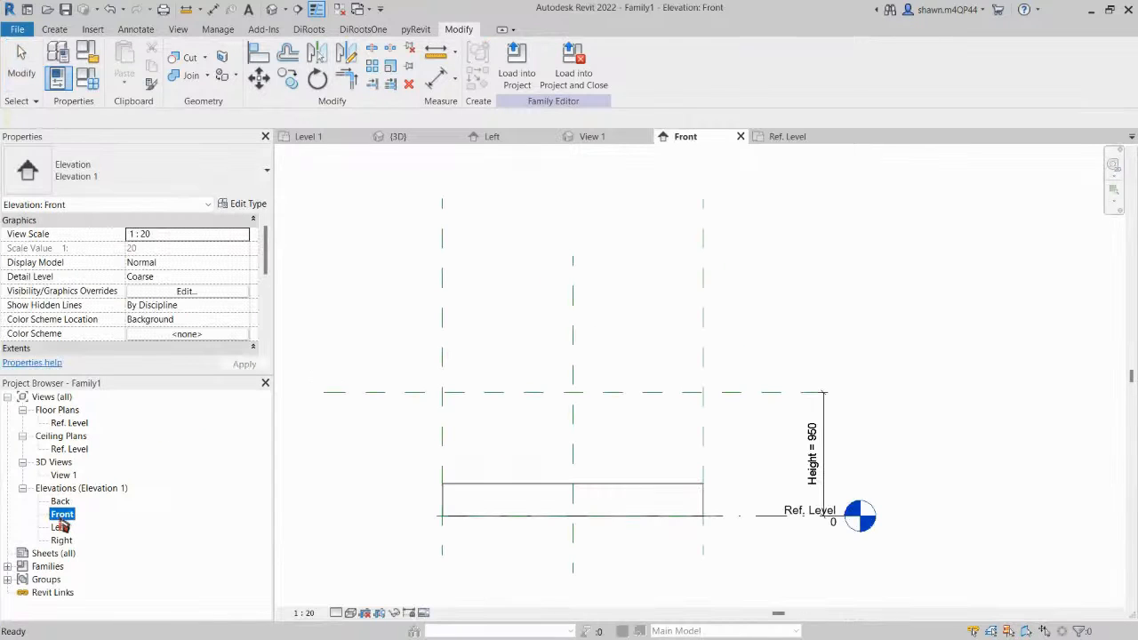
left_click(867, 316)
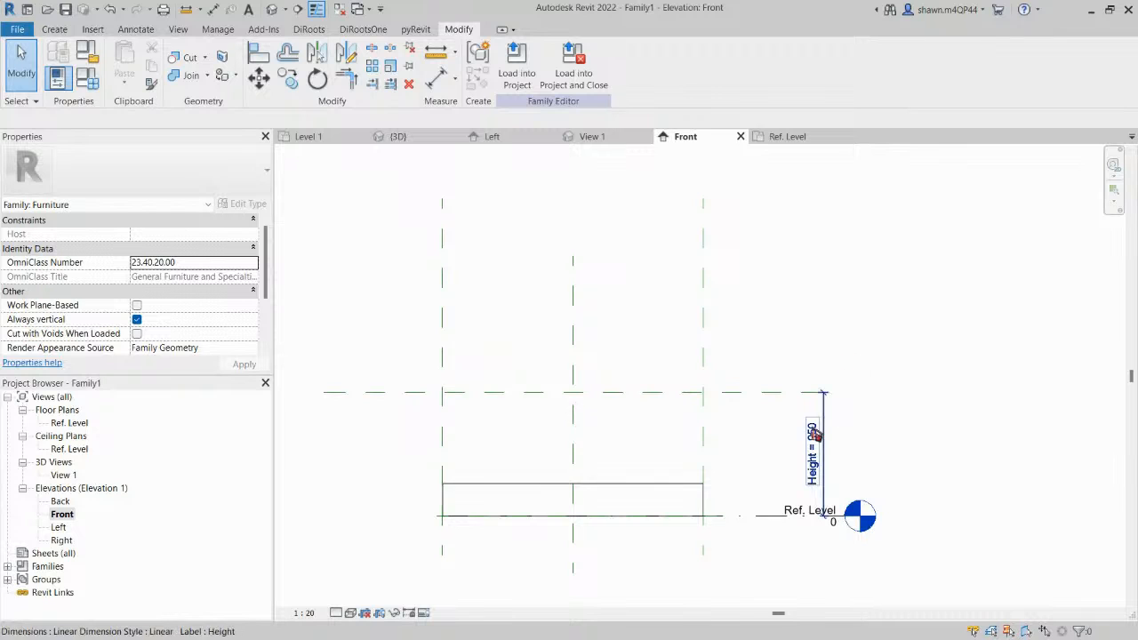
middle_click_drag(821, 429, 932, 381)
middle_click_drag(852, 434, 793, 411)
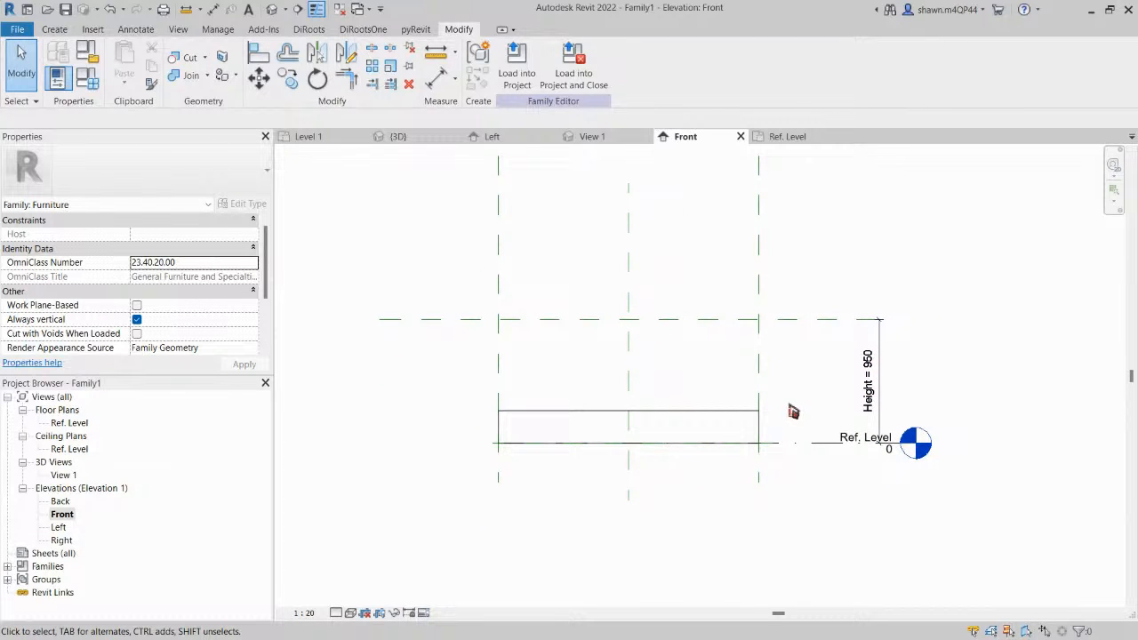
Draw a horizontal reference plane offset 75 mm below the reference plane that defines the Height.
key("r")
key("p")
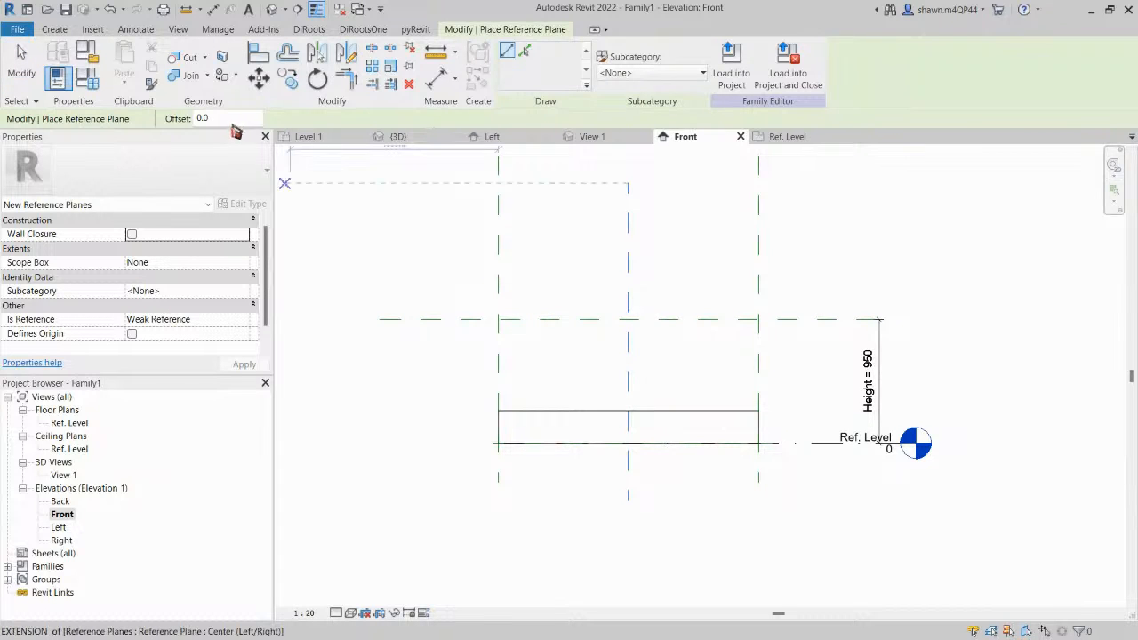
left_click_drag(216, 119, 160, 123)
type("50")
key("Return")
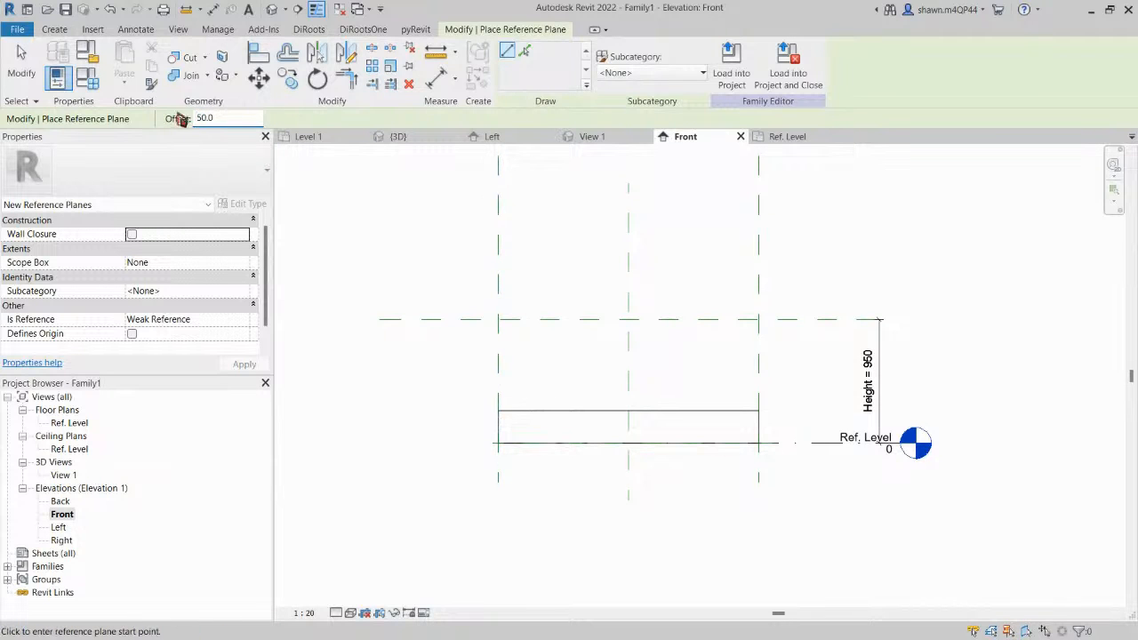
left_click_drag(225, 118, 180, 127)
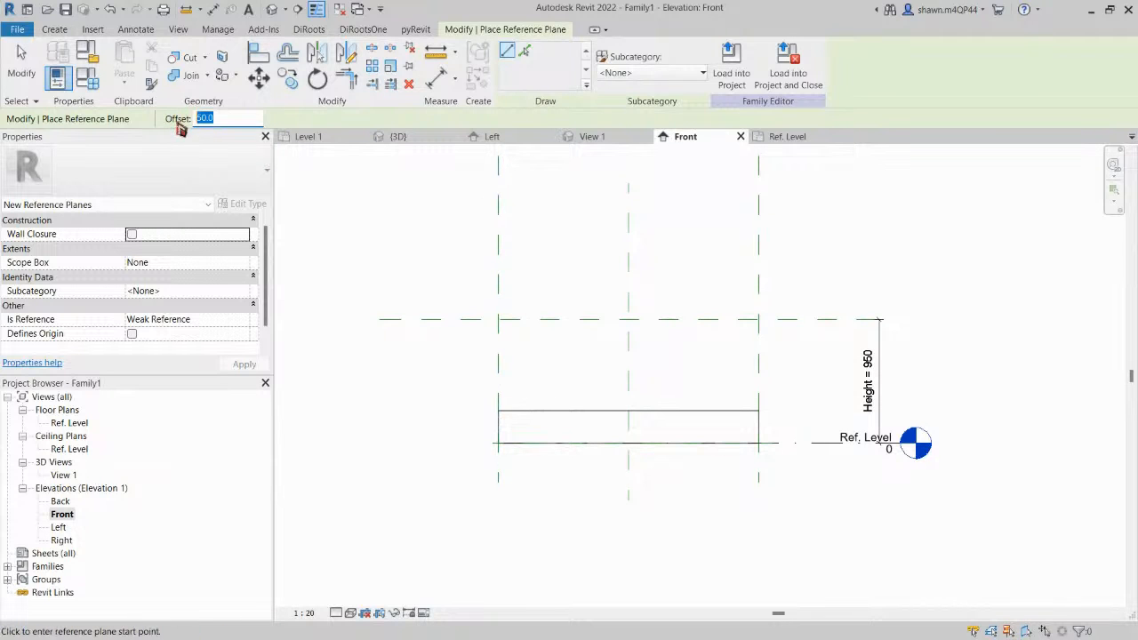
left_click(380, 319)
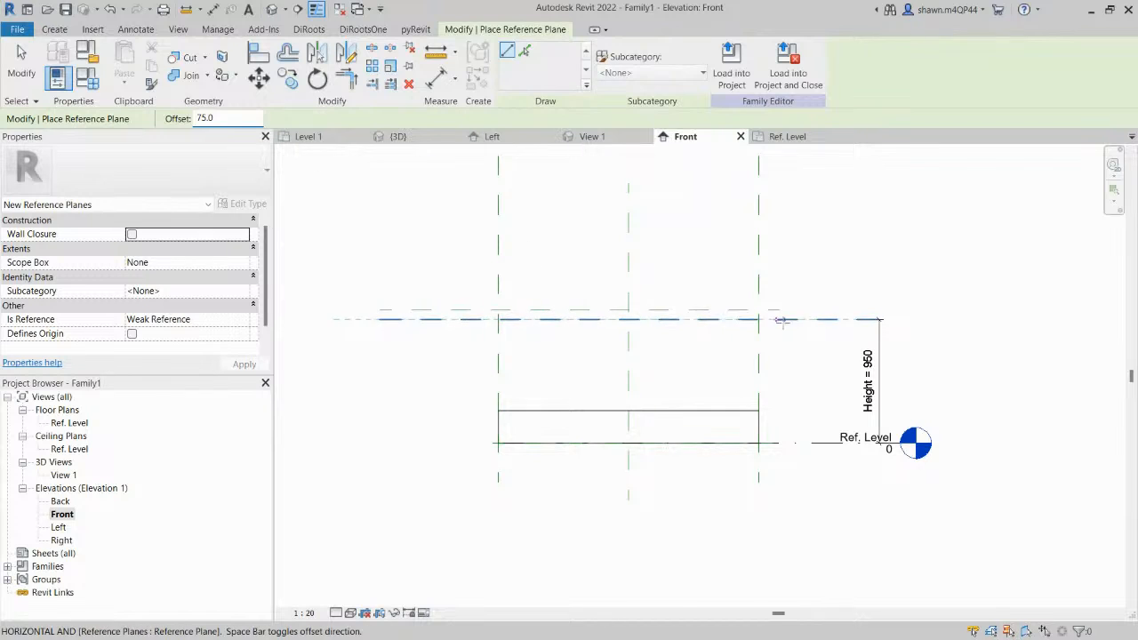
key("space")
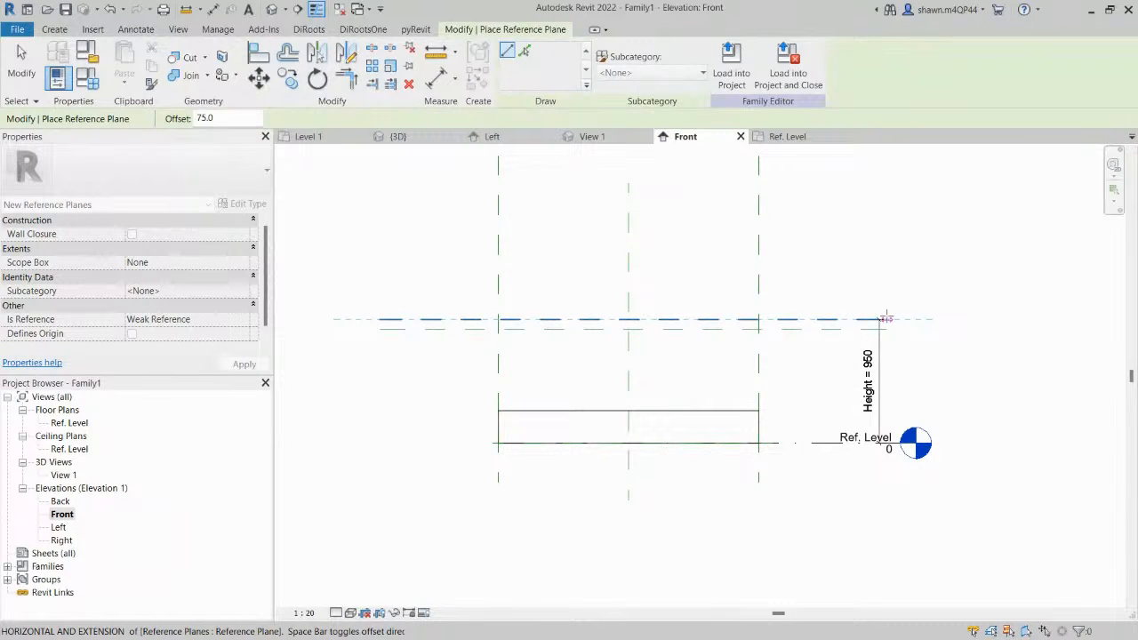
left_click(884, 319)
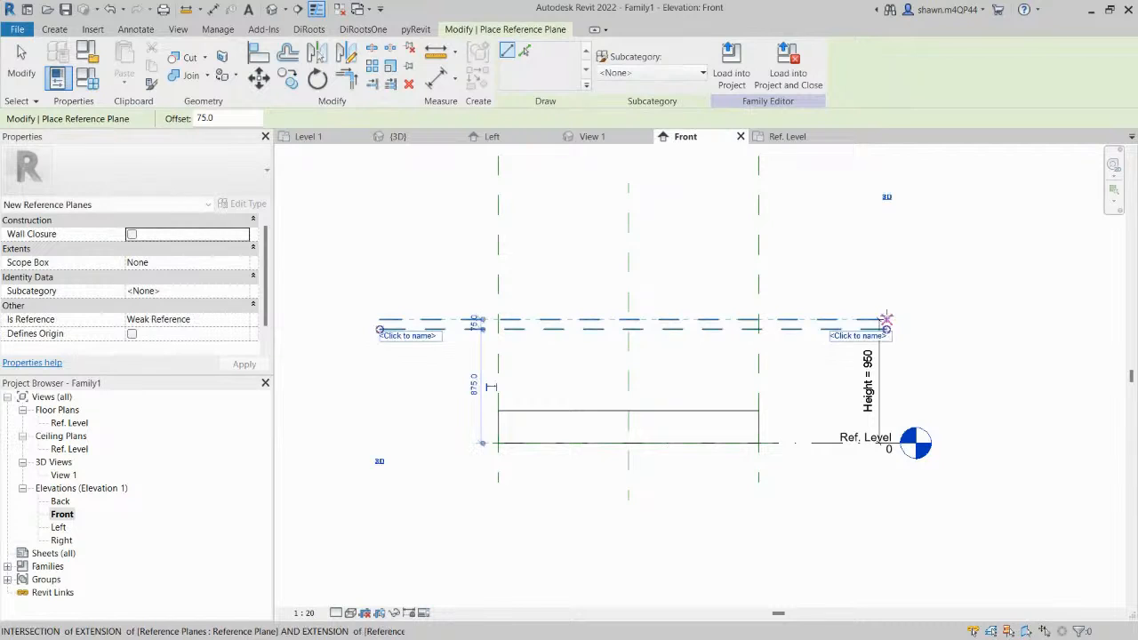
key("Escape")
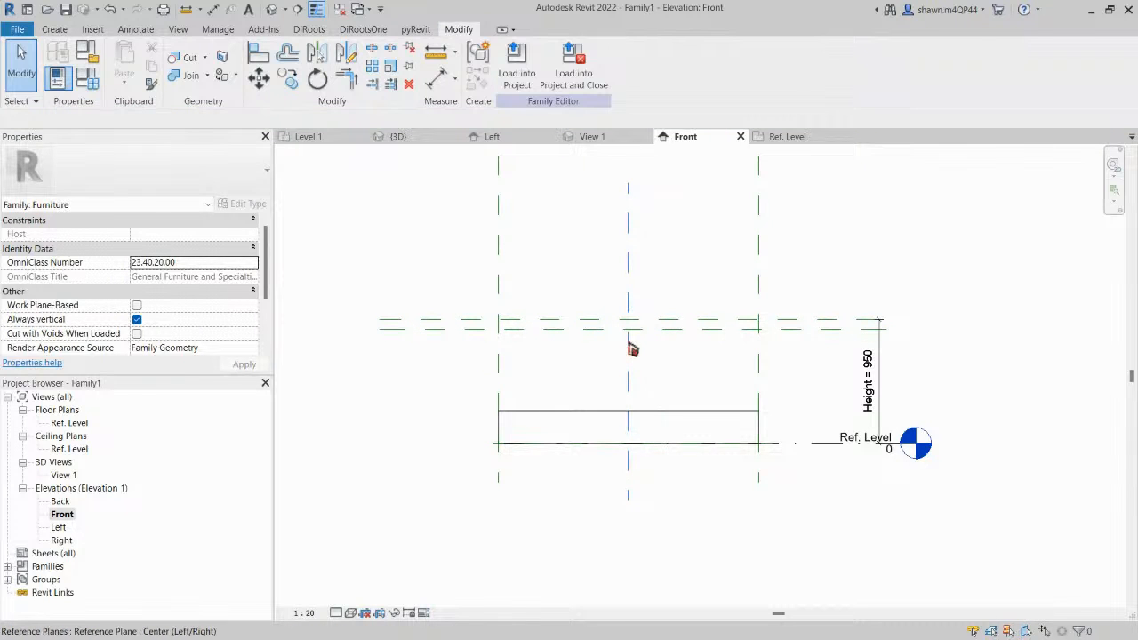
Dimension the gap between the two upper horizontal reference planes and lock the dimension.
key("d")
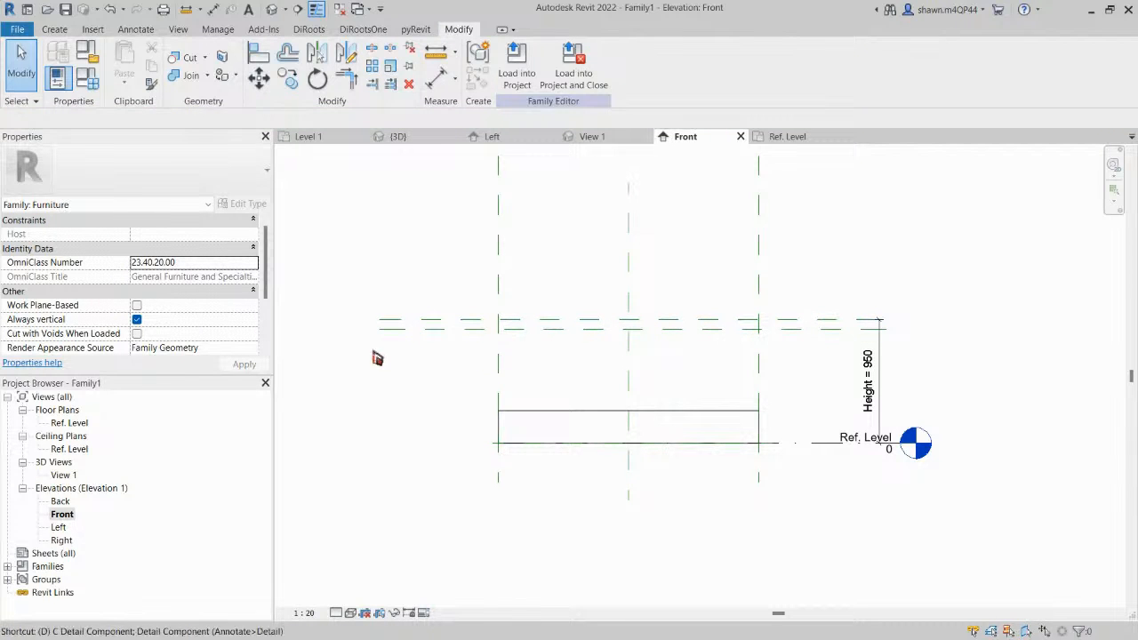
key("i")
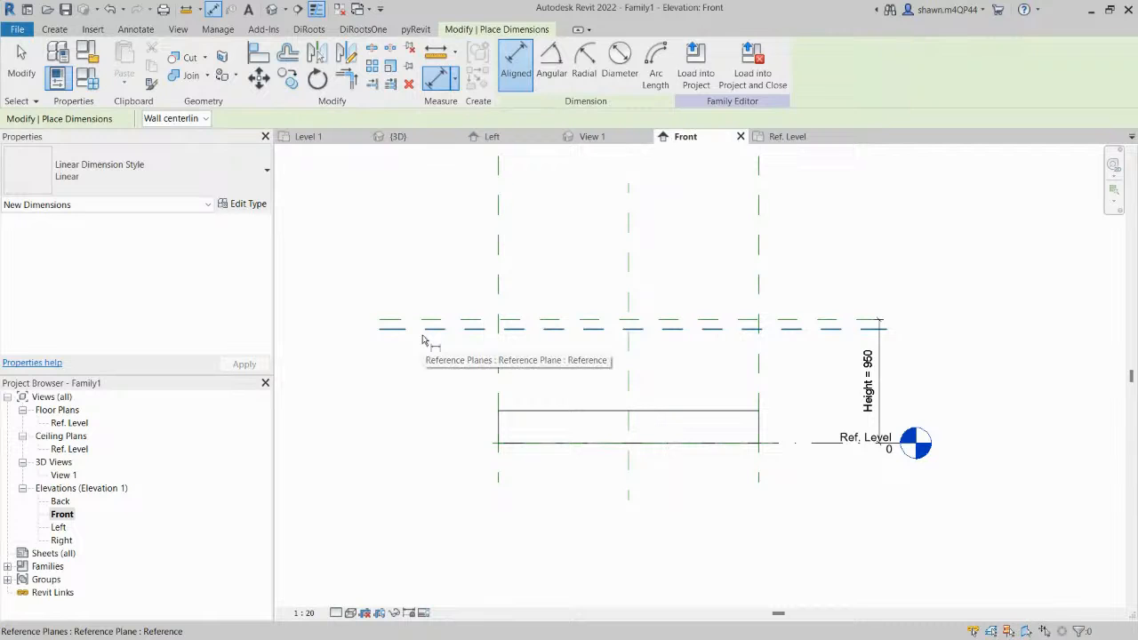
scroll(440, 330, "up", 4)
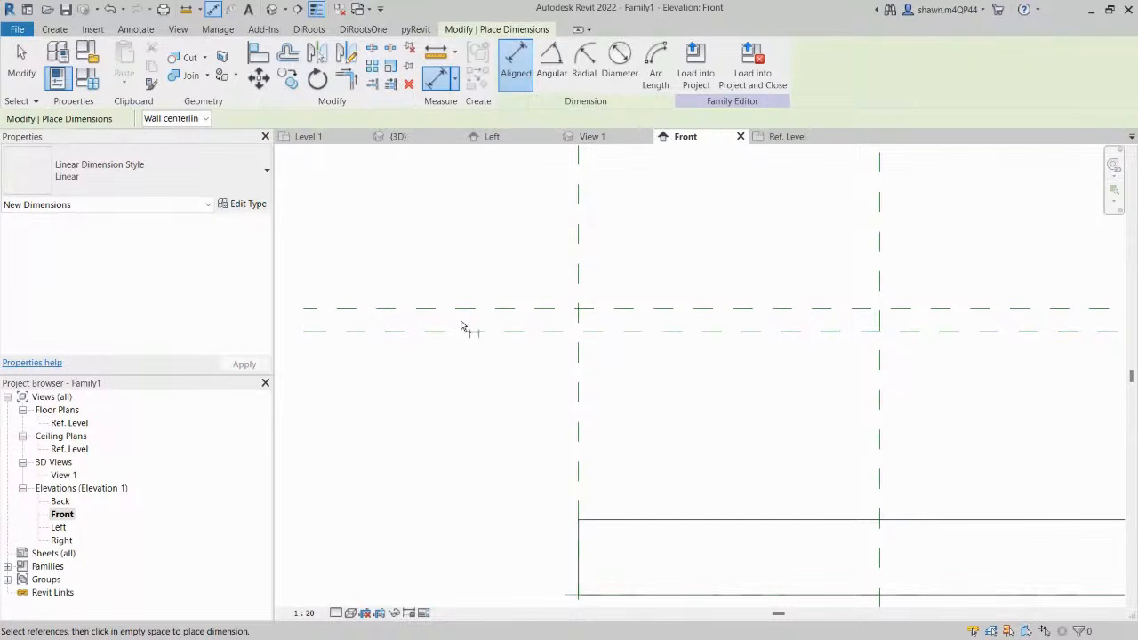
left_click(503, 313)
left_click(503, 331)
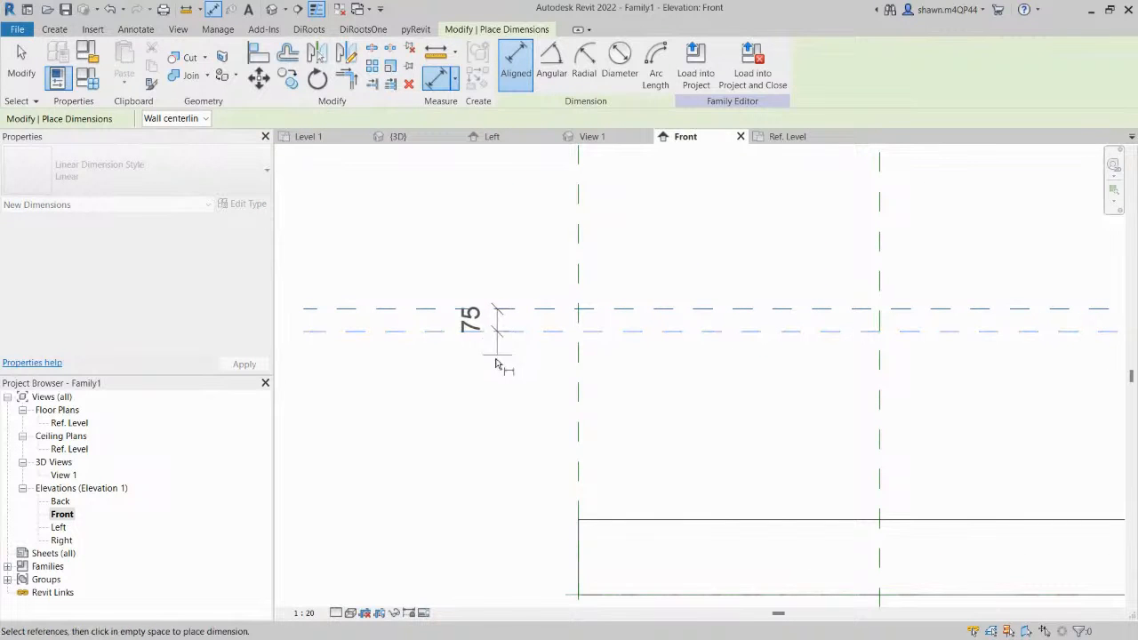
left_click(491, 391)
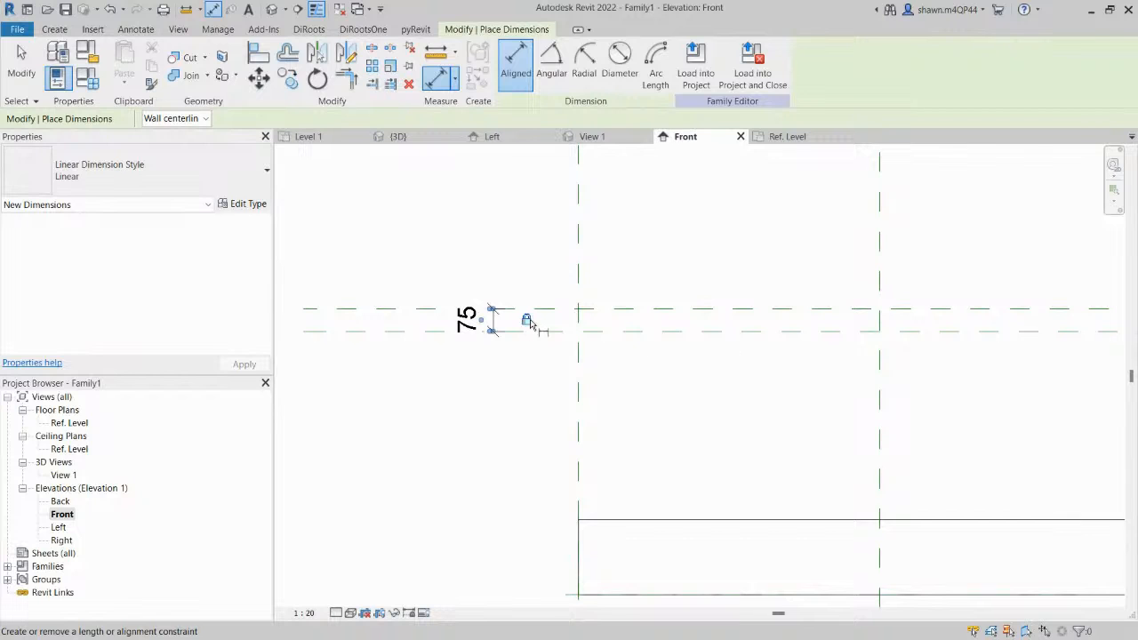
scroll(526, 322, "down", 2)
middle_click_drag(544, 329, 421, 342)
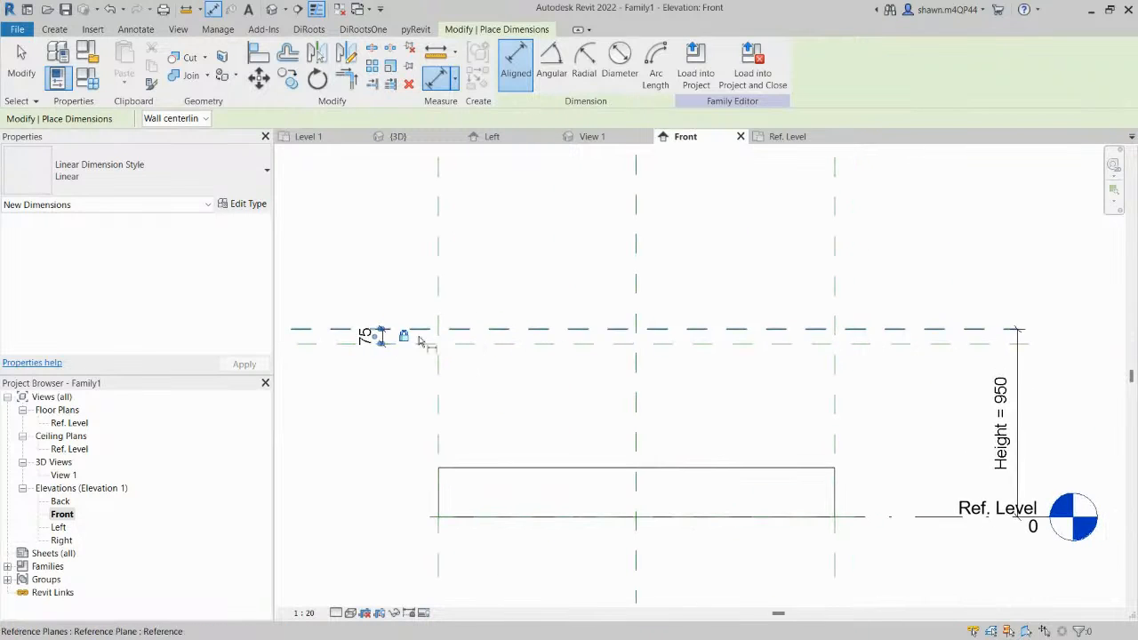
scroll(393, 344, "up", 2)
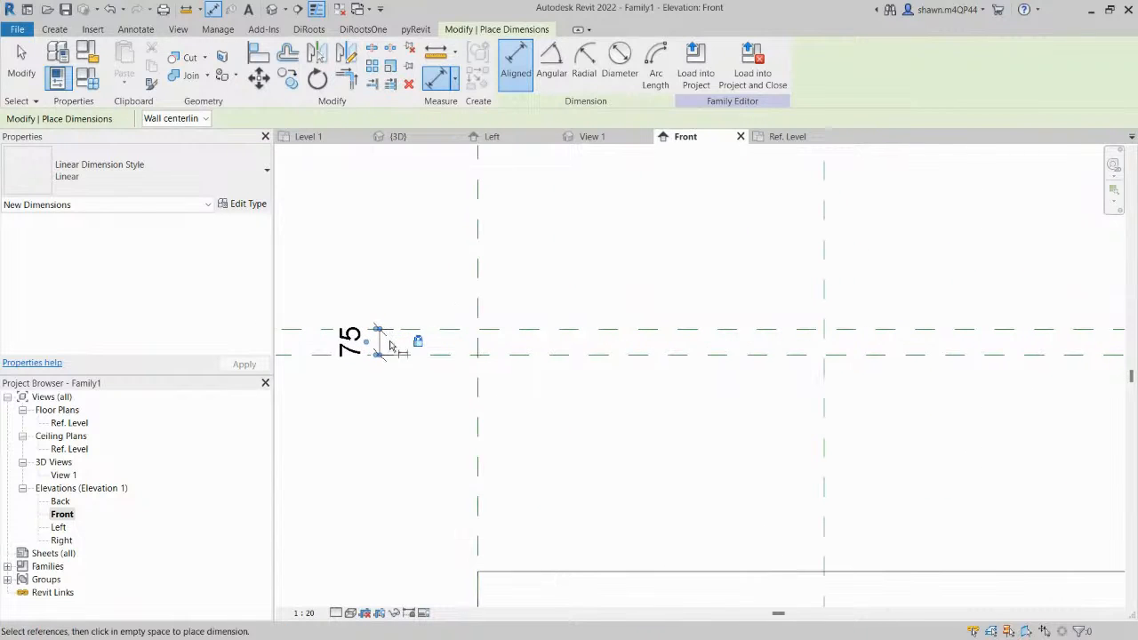
scroll(436, 322, "up", 1)
scroll(440, 329, "down", 2)
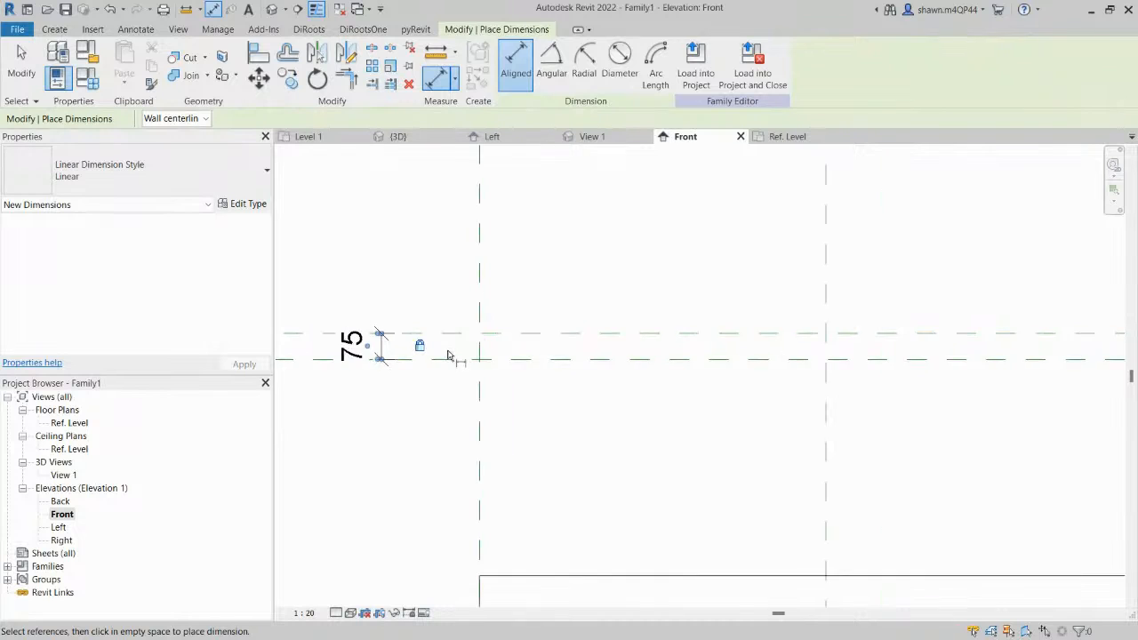
middle_click_drag(753, 429, 665, 356)
key("Escape")
Align the extrusion's top edge to the uppermost horizontal reference plane and lock the alignment.
key("a")
key("l")
scroll(607, 365, "down", 1)
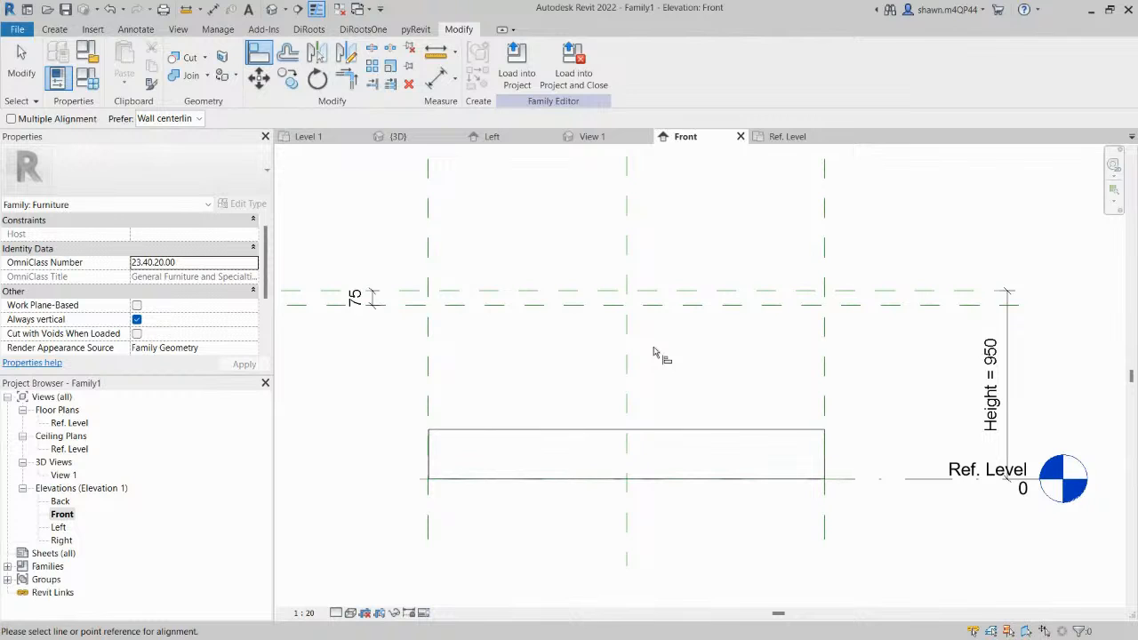
left_click(258, 54)
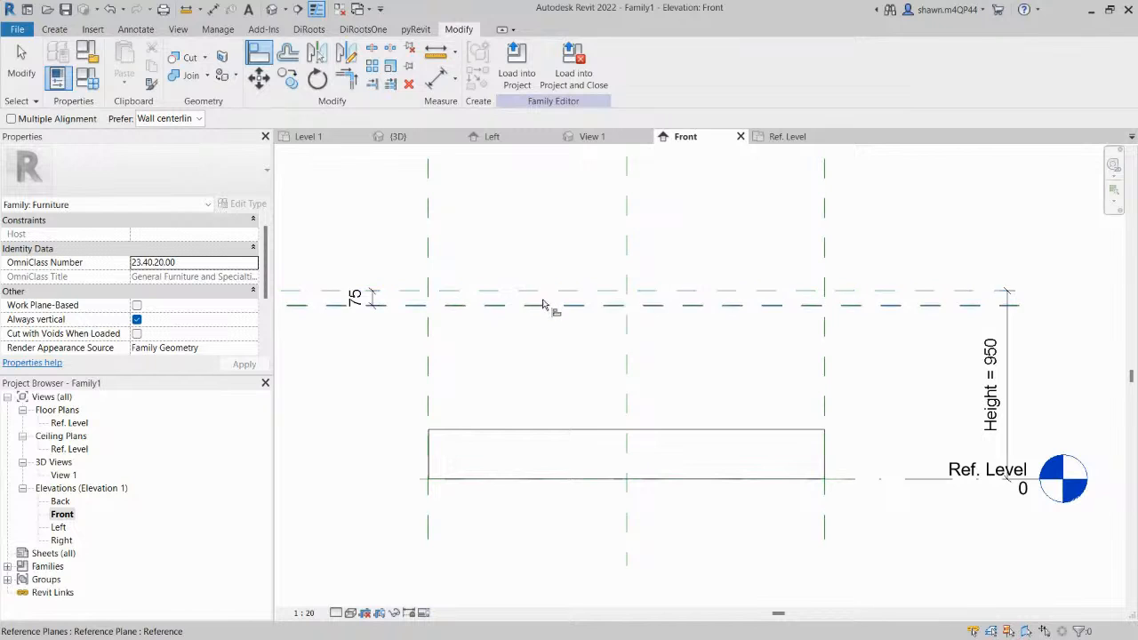
left_click(552, 291)
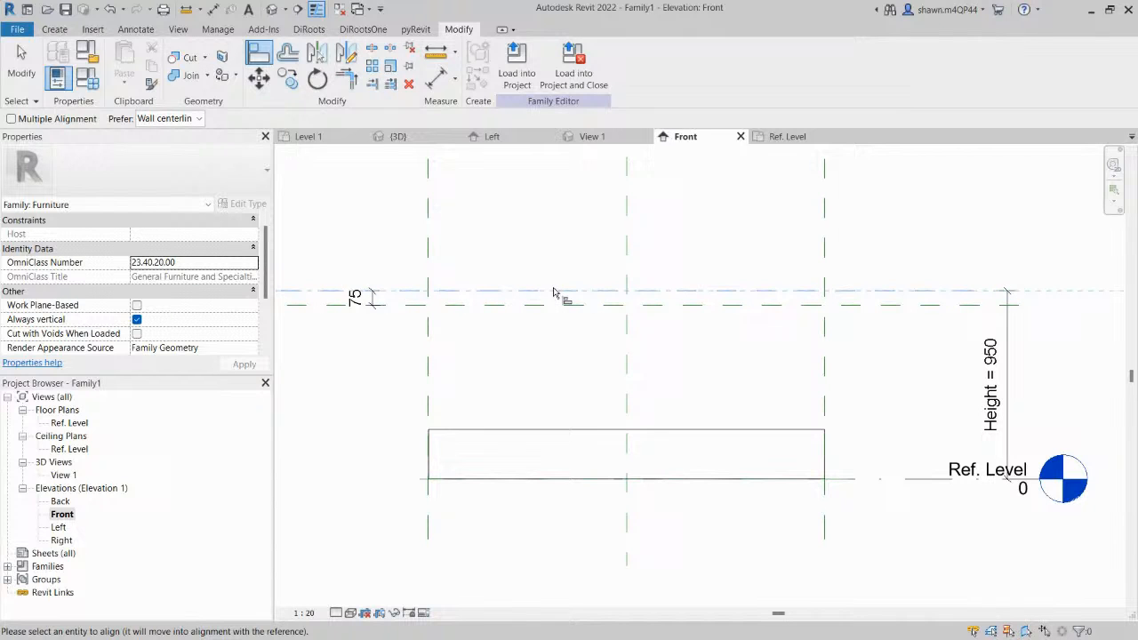
left_click(584, 431)
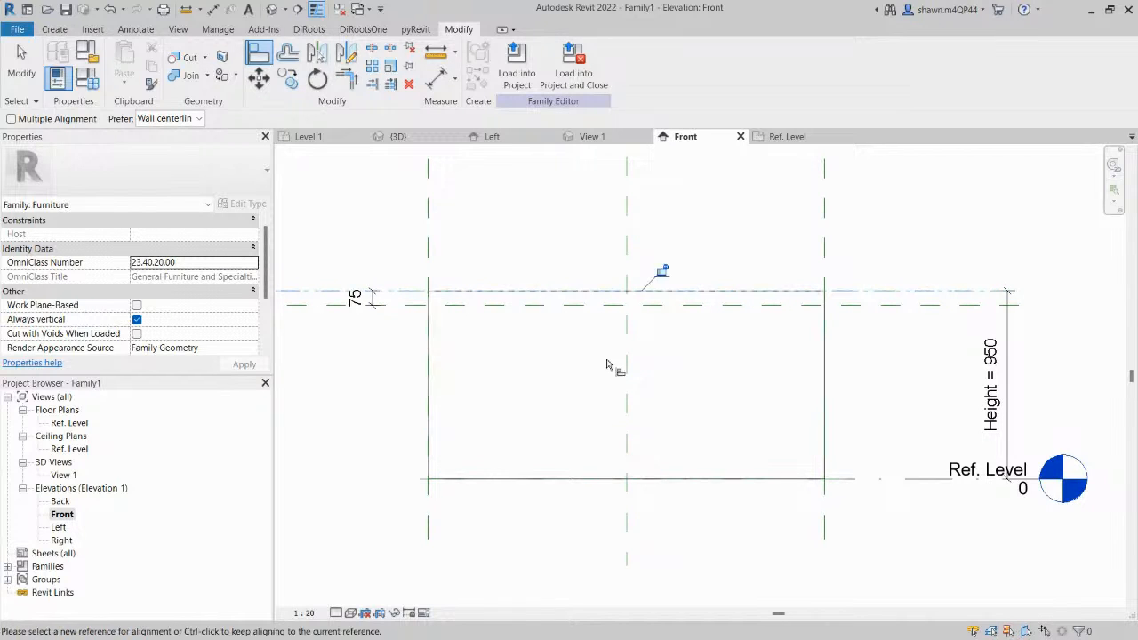
Align the extrusion's bottom edge to the lower plane of the upper reference plane pair and lock it.
left_click(886, 306)
left_click(805, 485)
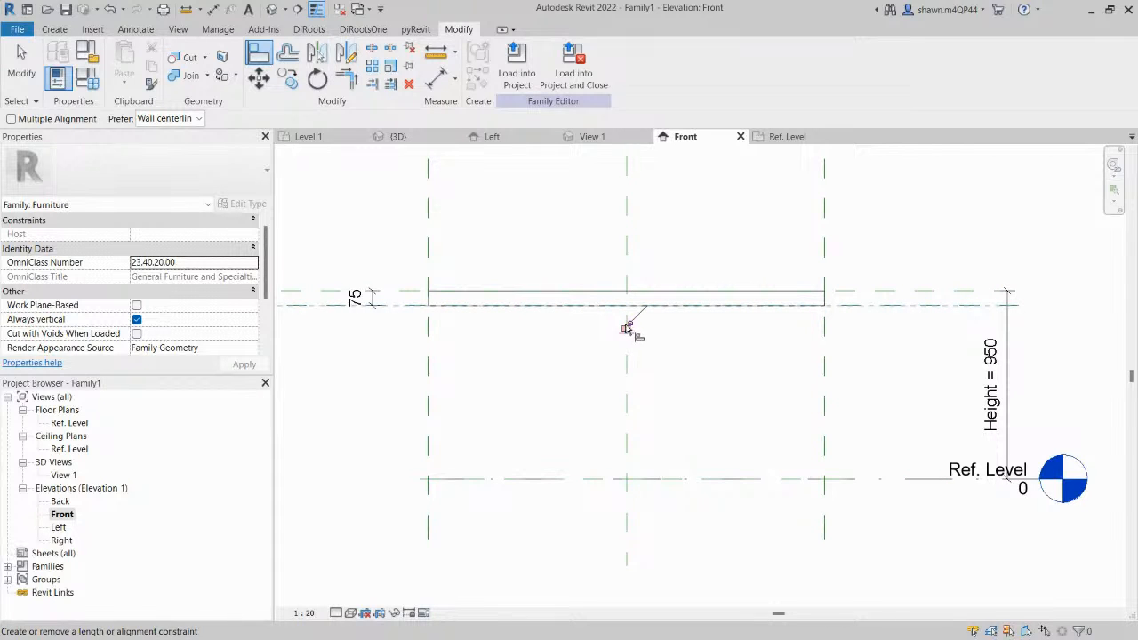
key("Escape")
key("Escape")
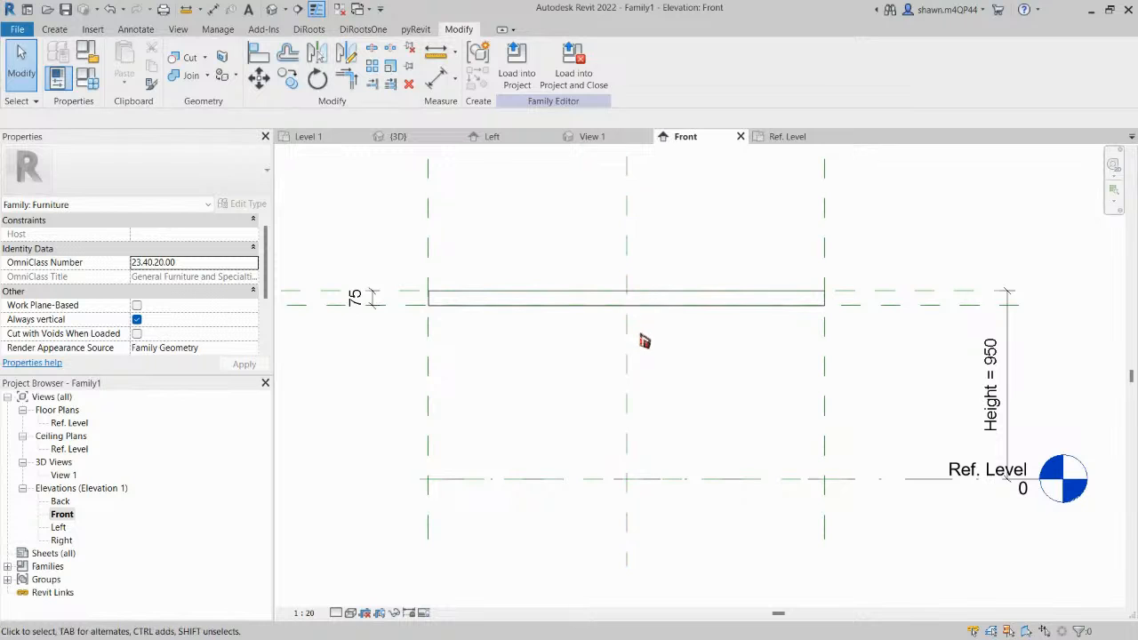
Test the constraints by setting the Height parameter to 1200 mm in the family types and applying it.
left_click(96, 89)
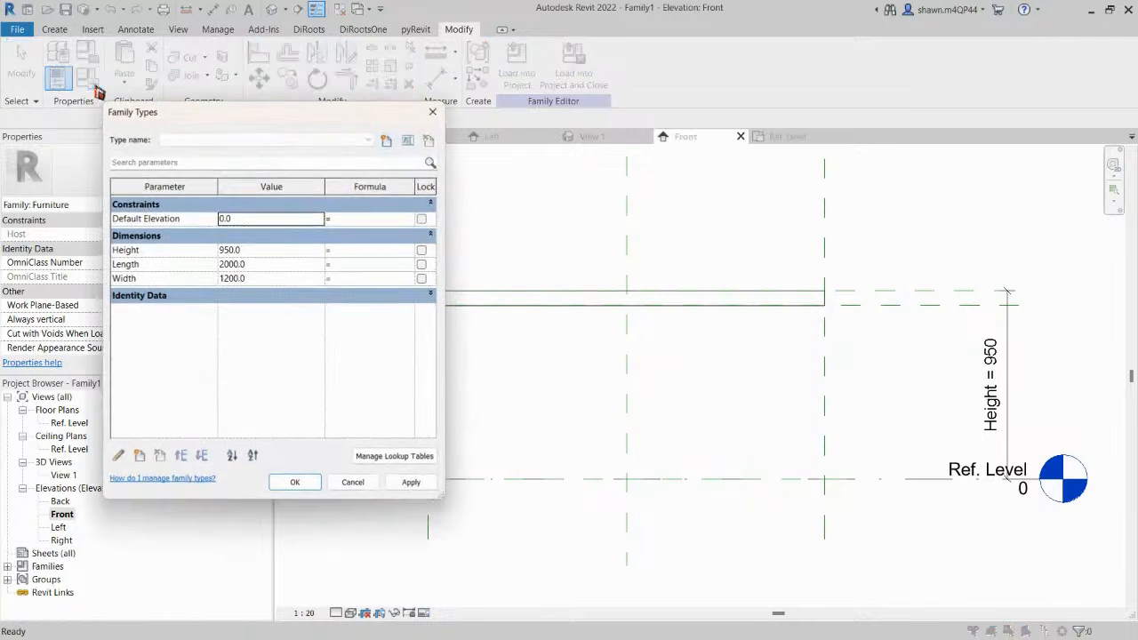
left_click_drag(283, 115, 222, 112)
left_click(218, 253)
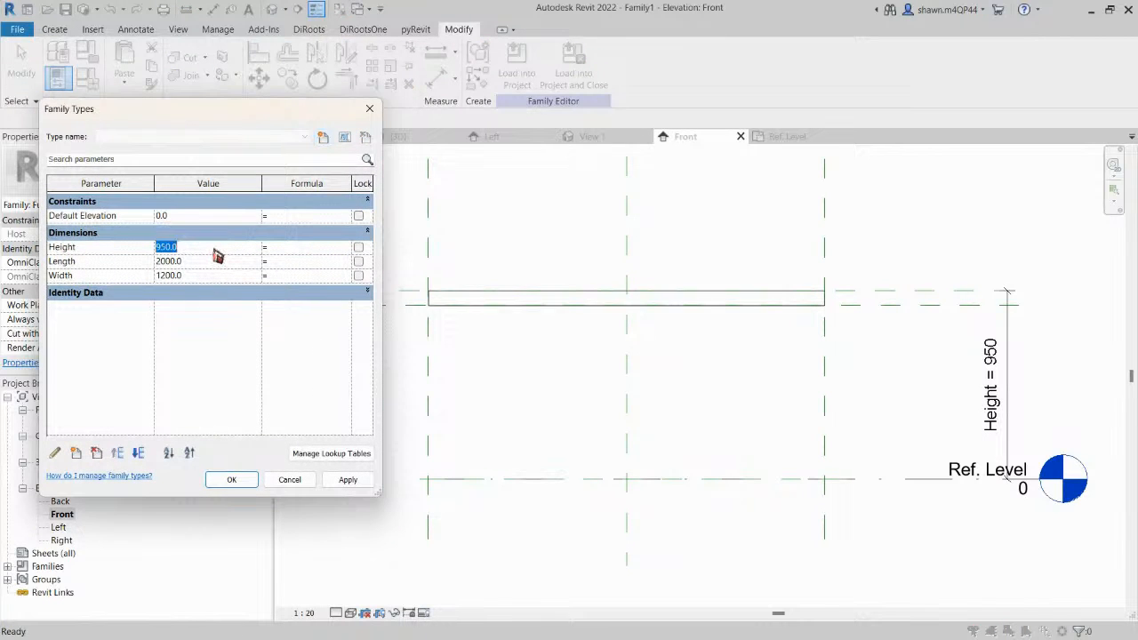
type("1200")
left_click(347, 480)
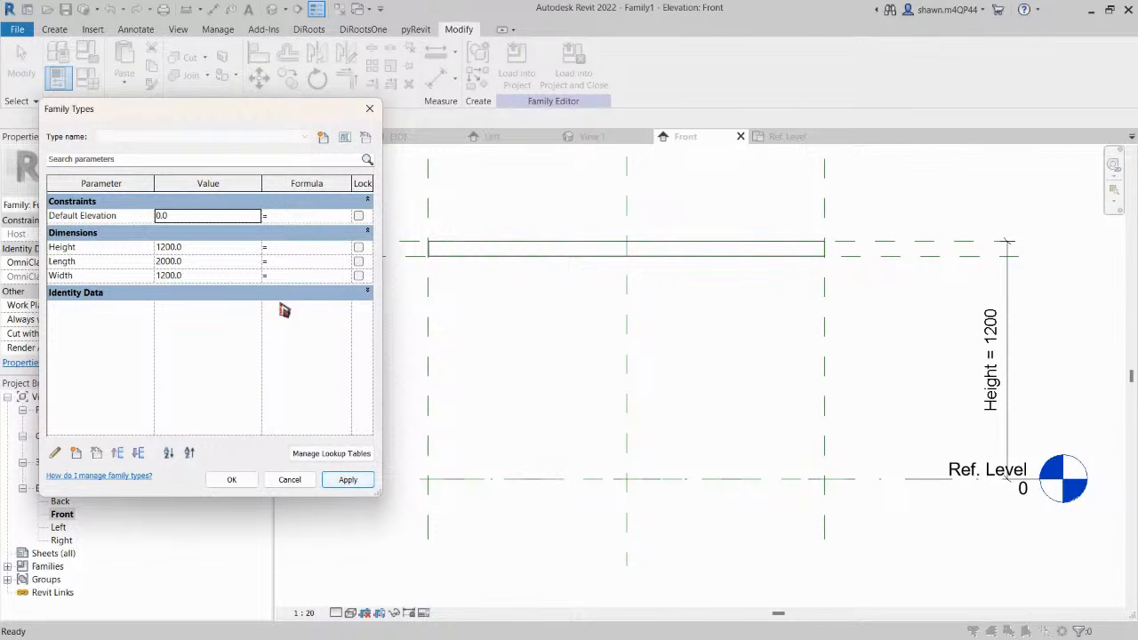
Set the Height parameter to 950 mm, apply it and close the family types.
left_click(206, 249)
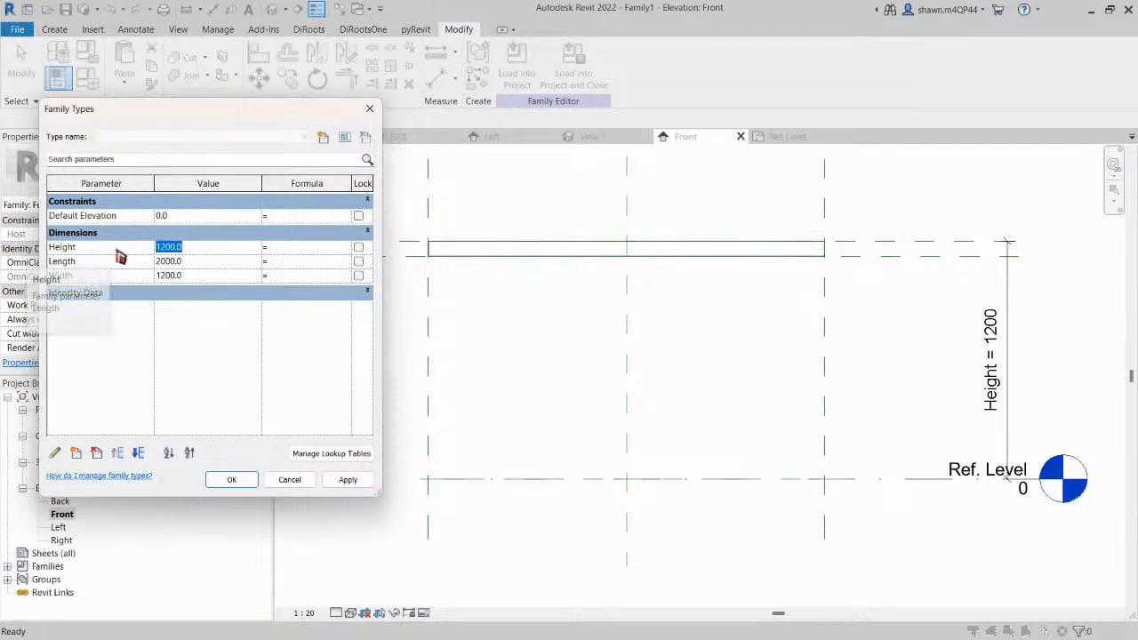
type("950")
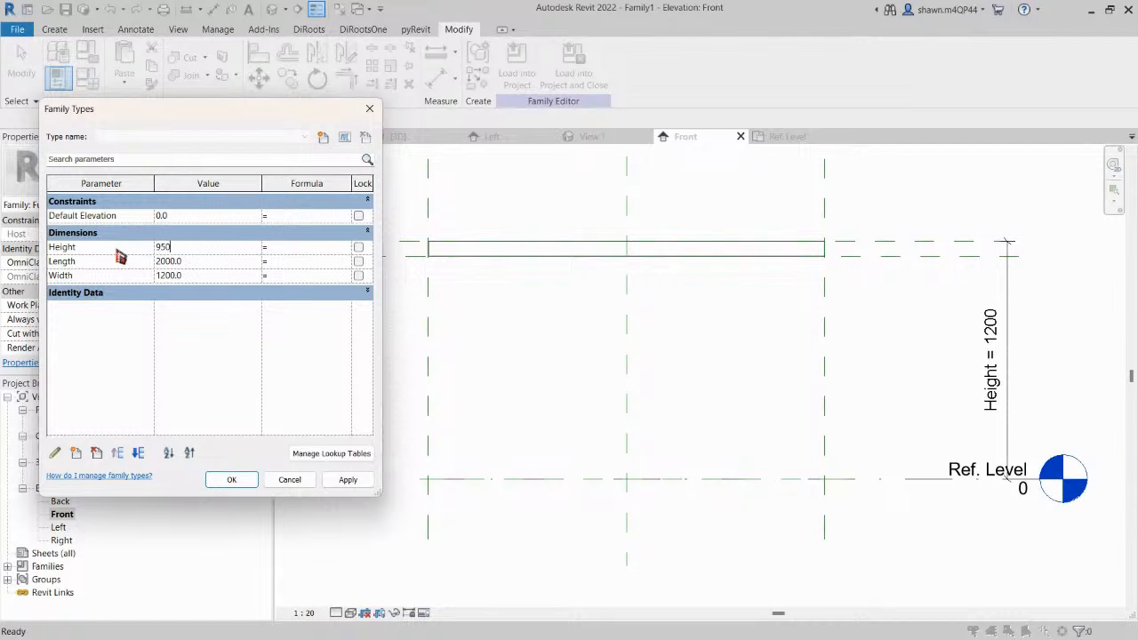
left_click(348, 479)
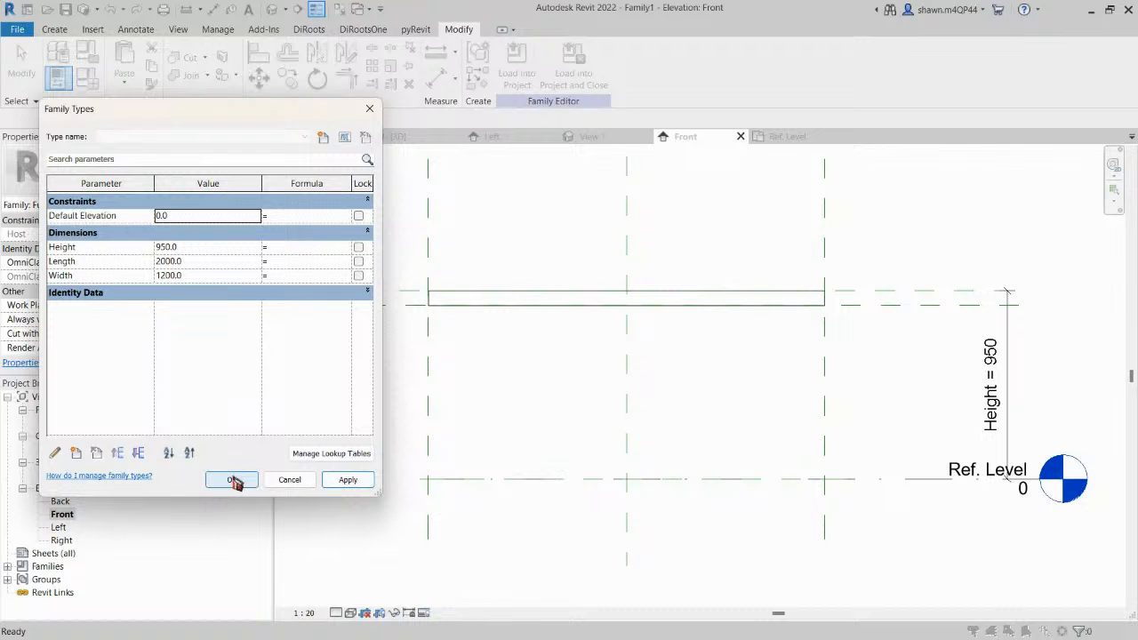
left_click(232, 482)
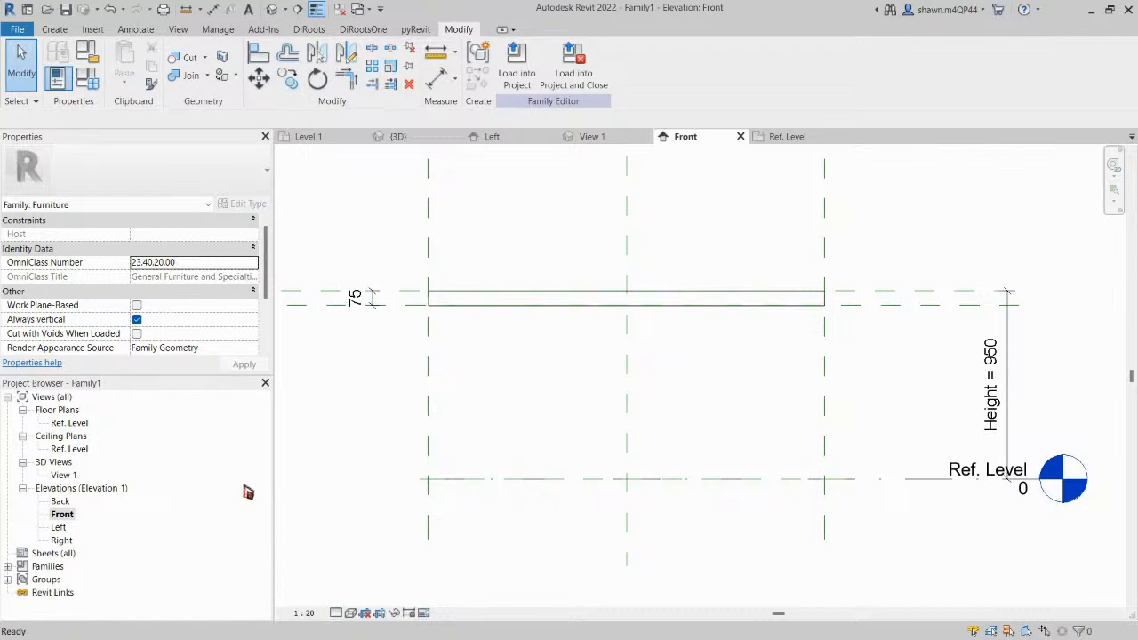
Open the Ref. Level floor plan and set its visual style to Wireframe.
double_click(71, 423)
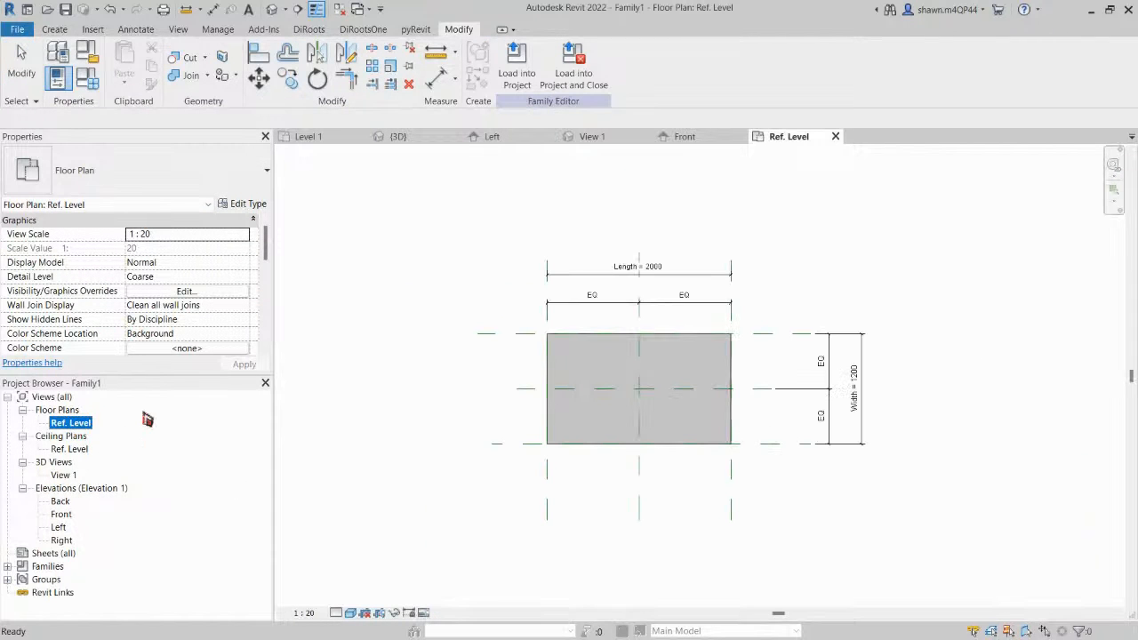
left_click(352, 615)
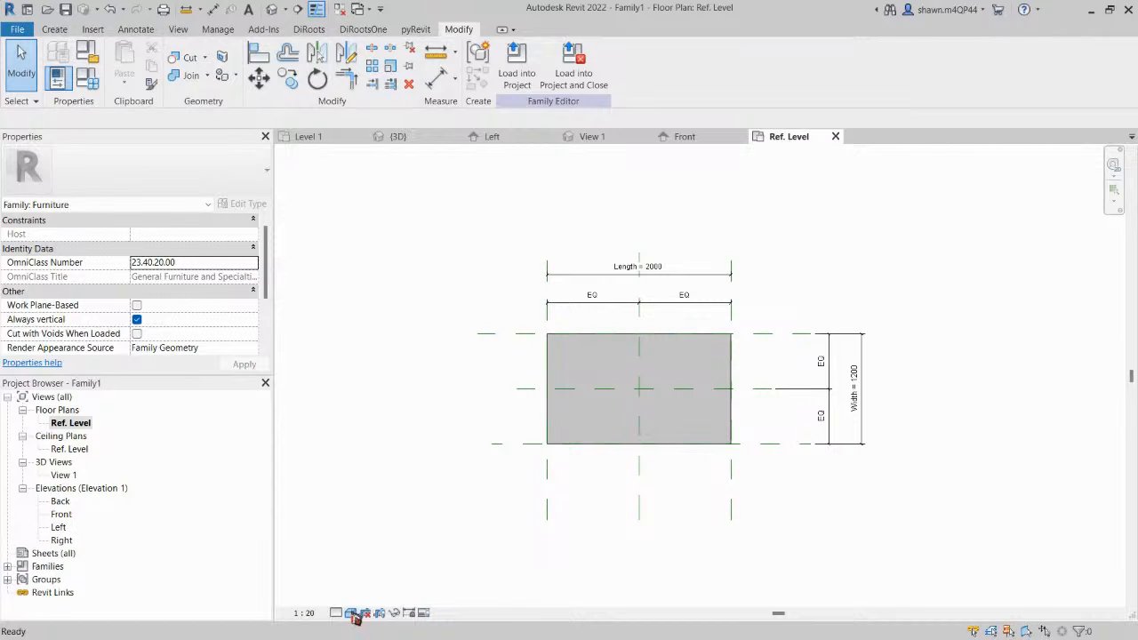
left_click(353, 615)
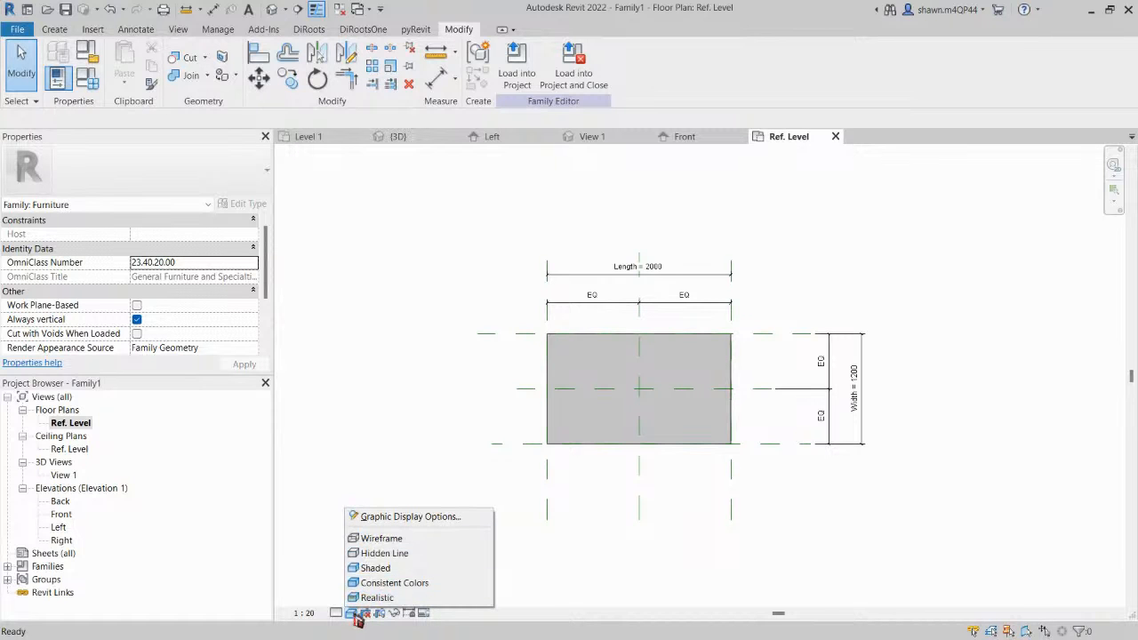
left_click(385, 538)
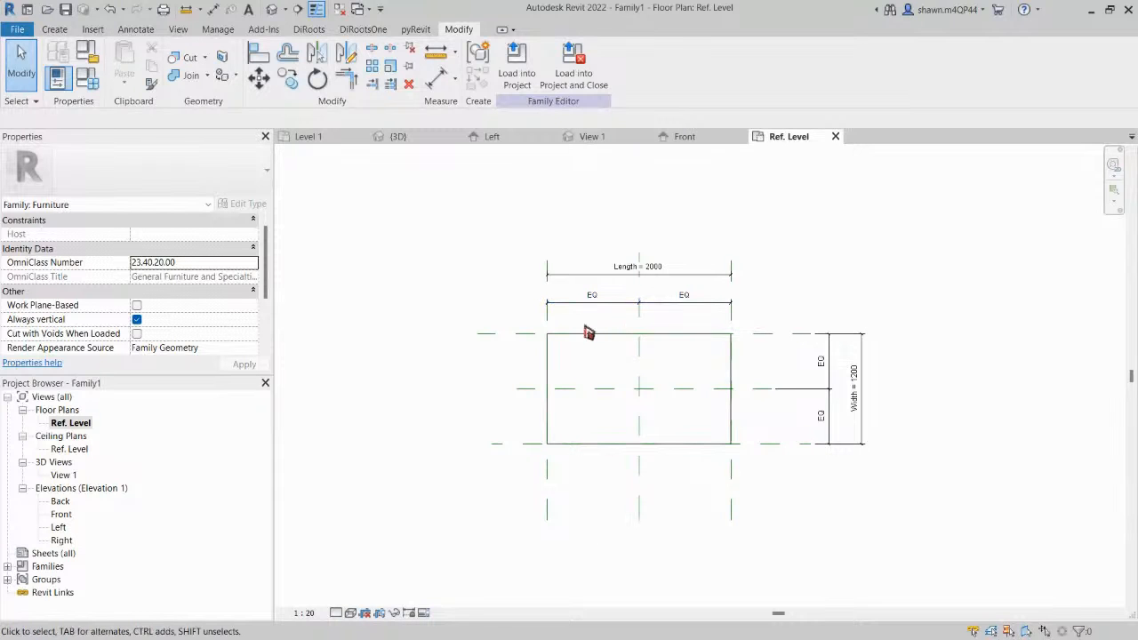
Draw a vertical reference plane offset 75 mm inward from the tabletop's left edge plane.
scroll(556, 347, "up", 2)
middle_click_drag(699, 317, 614, 318)
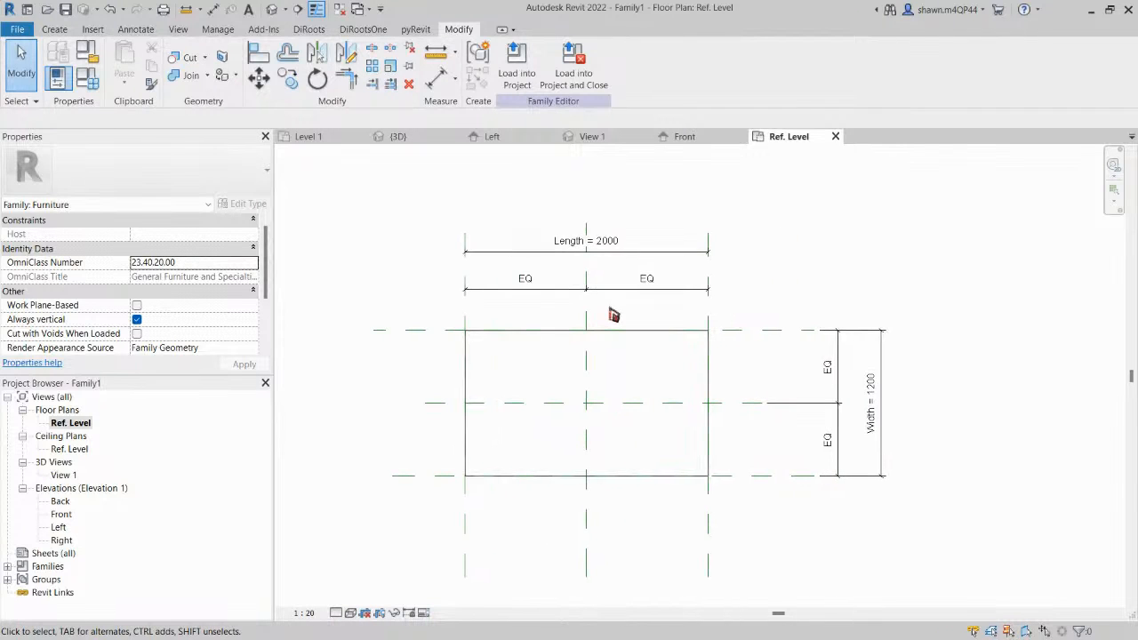
left_click(56, 29)
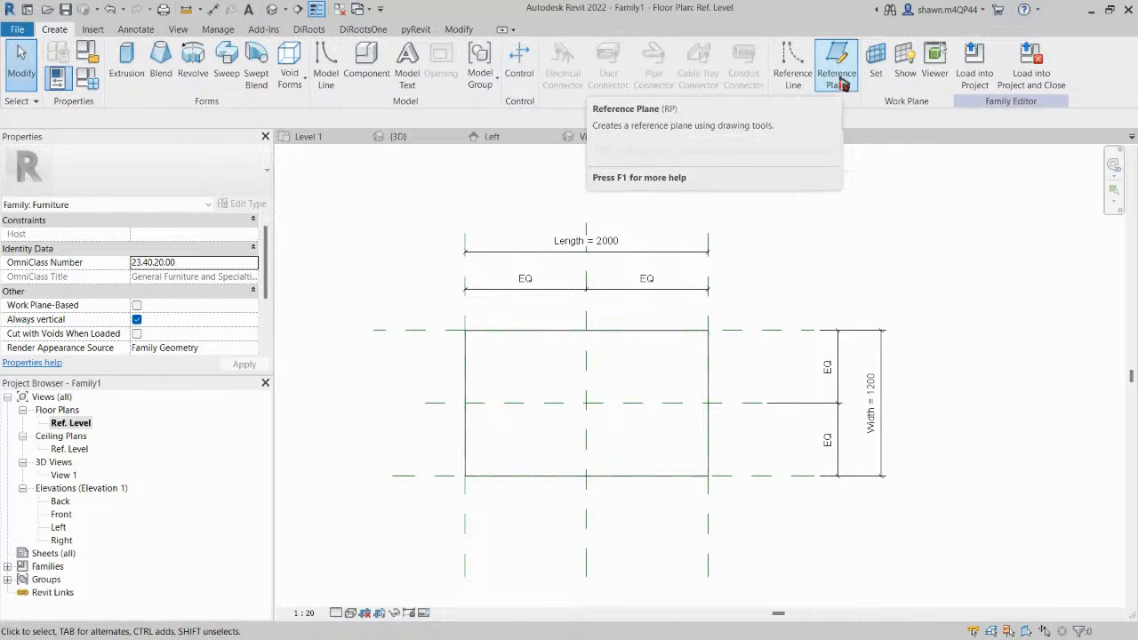
left_click(840, 86)
scroll(392, 361, "up", 1)
scroll(392, 361, "up", 1)
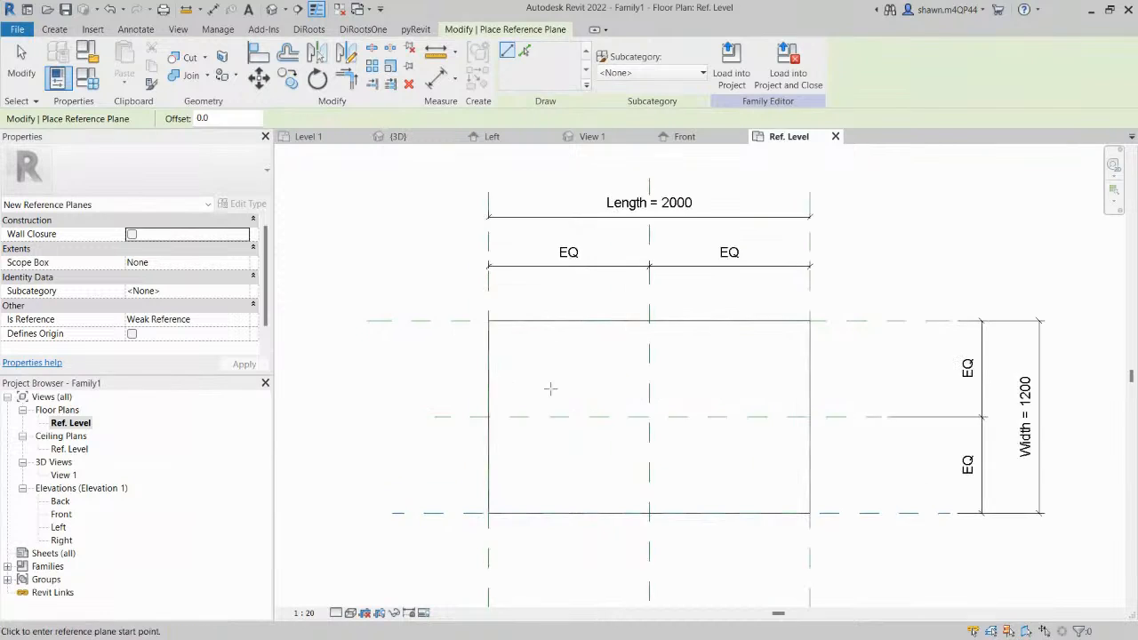
middle_click_drag(551, 389, 545, 369)
left_click(230, 120)
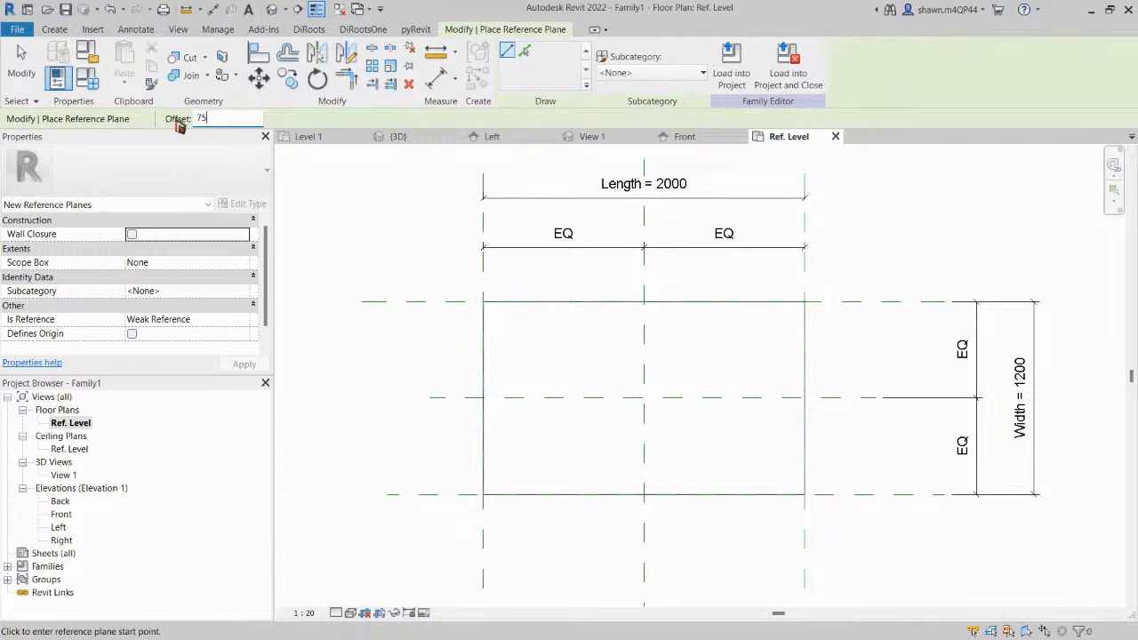
key("Return")
scroll(477, 292, "down", 1)
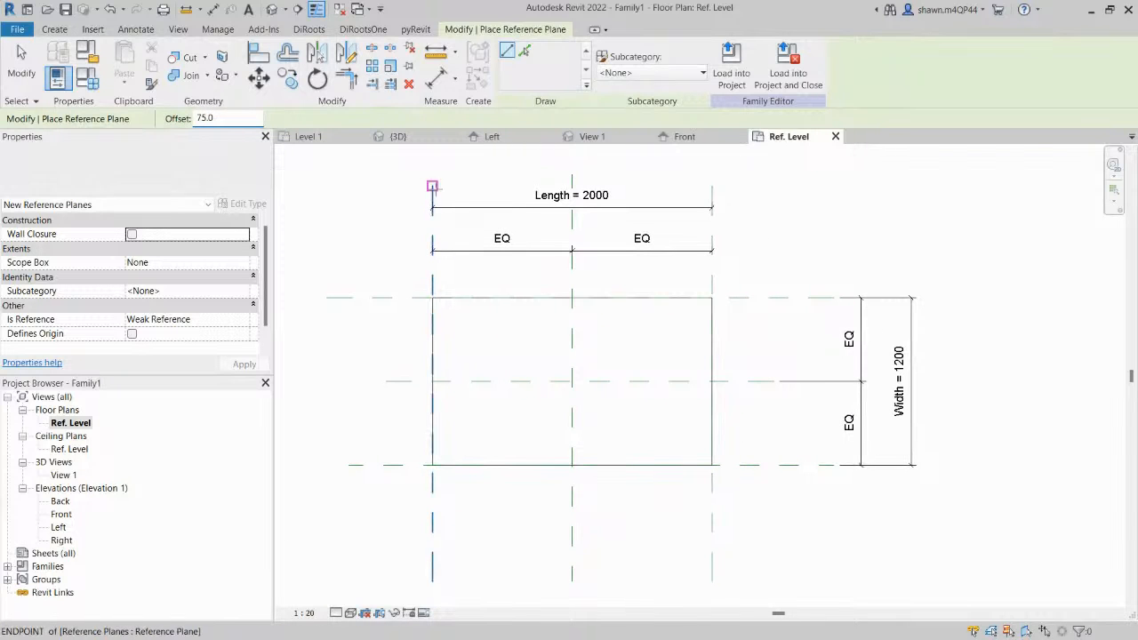
left_click(432, 225)
scroll(449, 355, "down", 1)
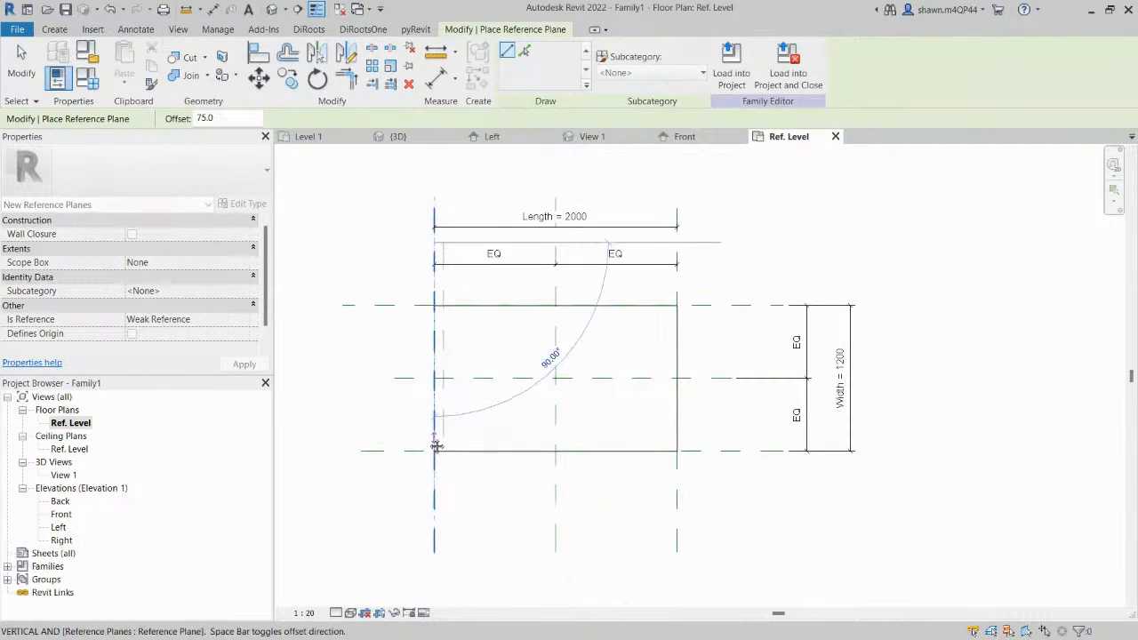
middle_click_drag(436, 447, 438, 405)
left_click(438, 509)
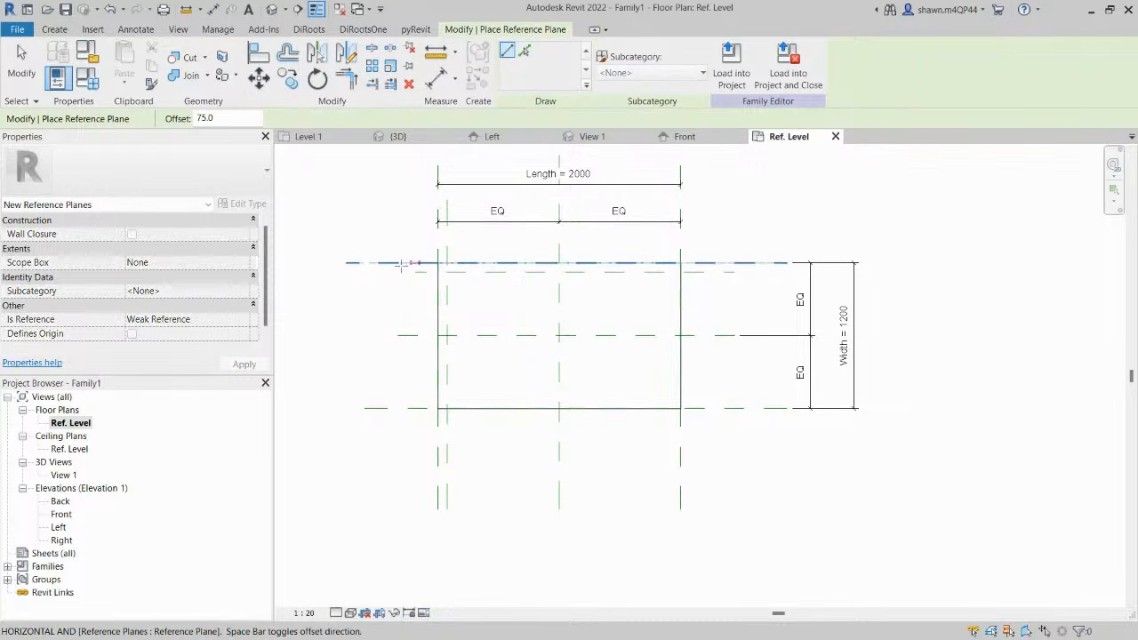
Draw reference planes offset 75 mm inward from the tabletop's upper, lower and right edge planes.
left_click(365, 262)
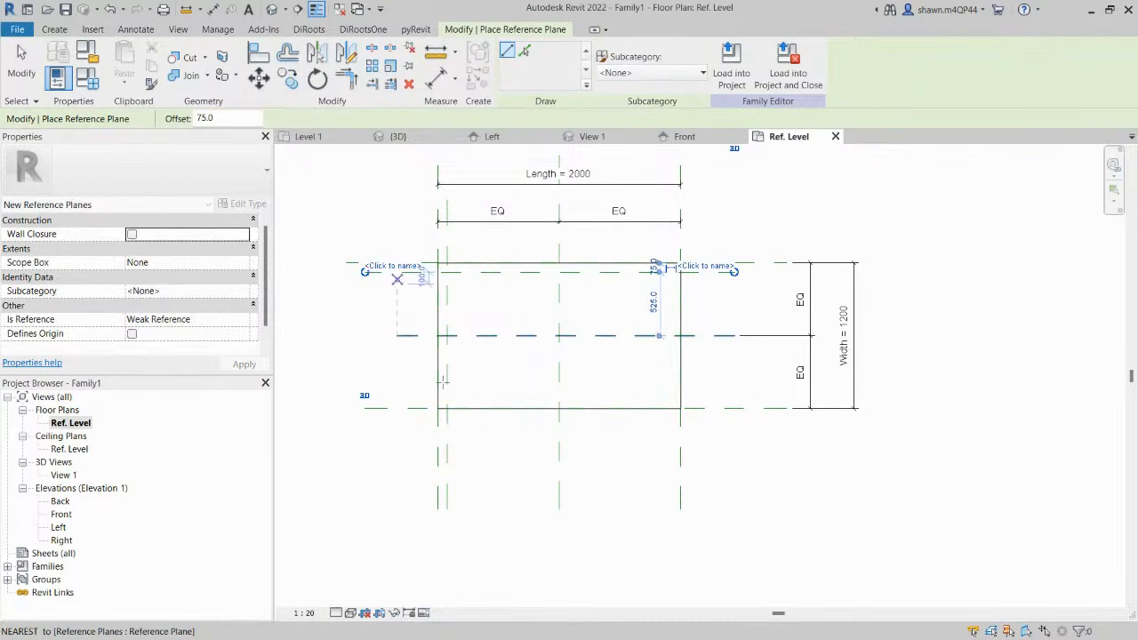
left_click(369, 412)
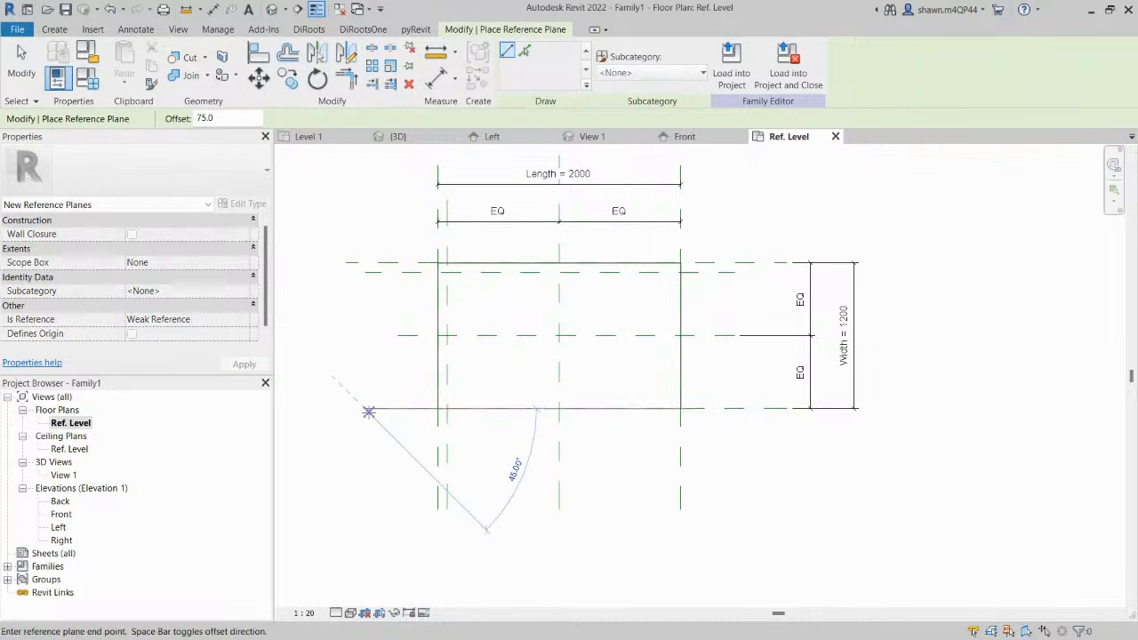
left_click(735, 409)
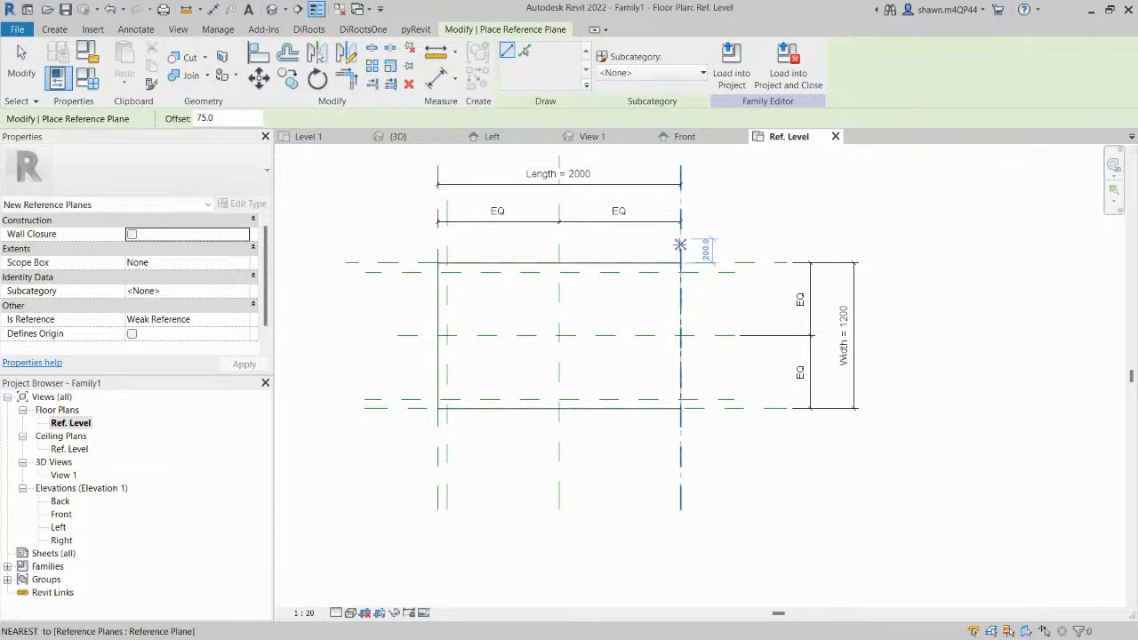
left_click(681, 239)
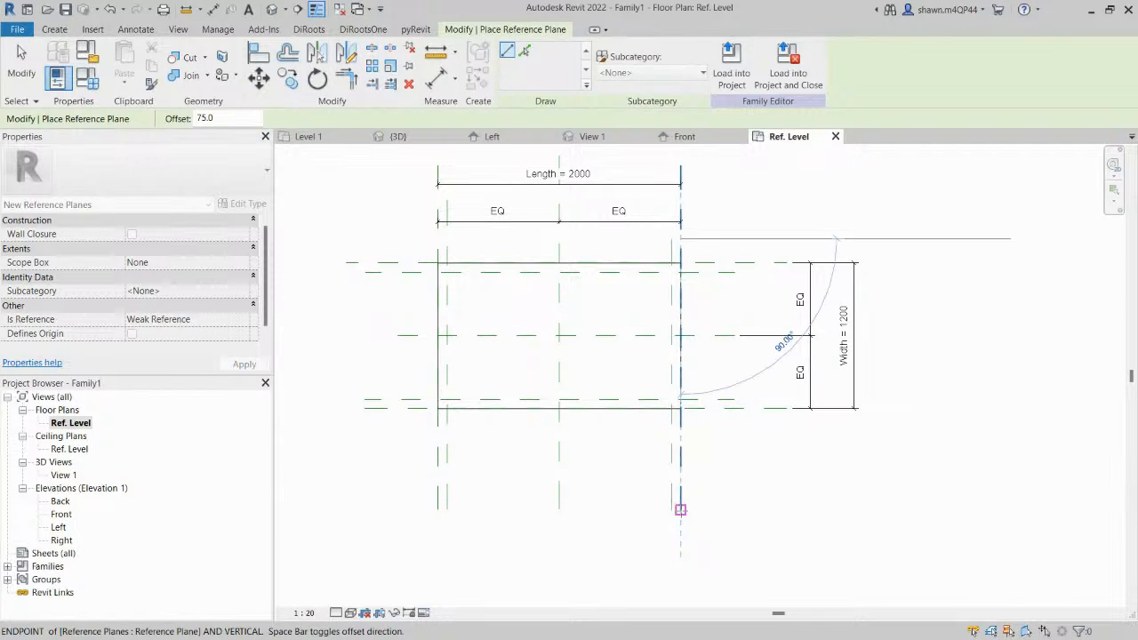
left_click(680, 510)
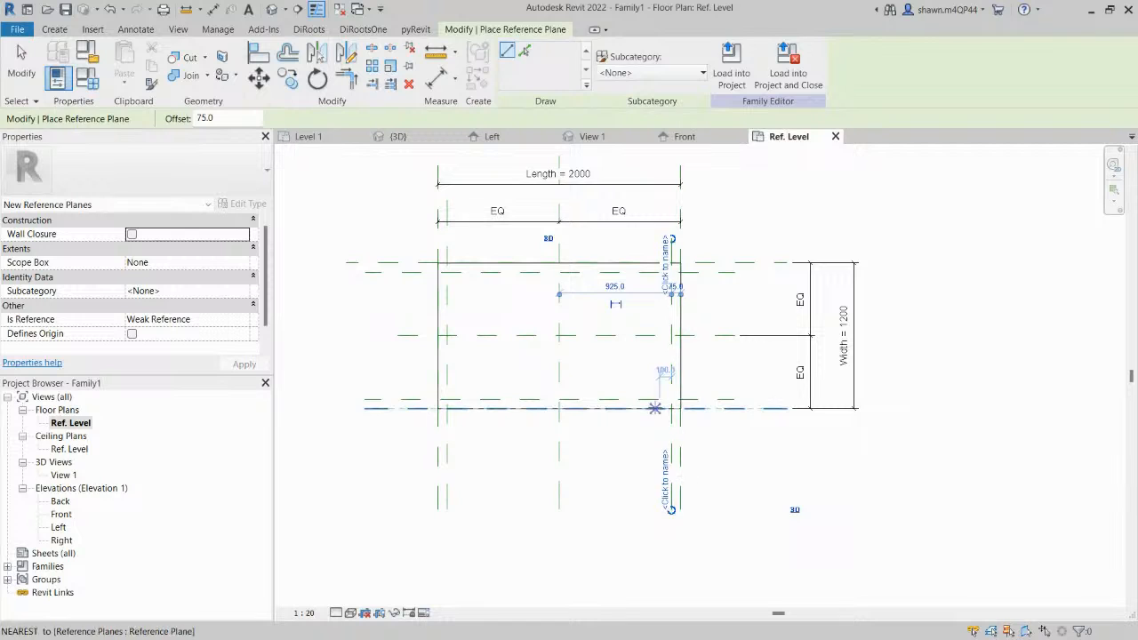
key("Escape")
key("Escape")
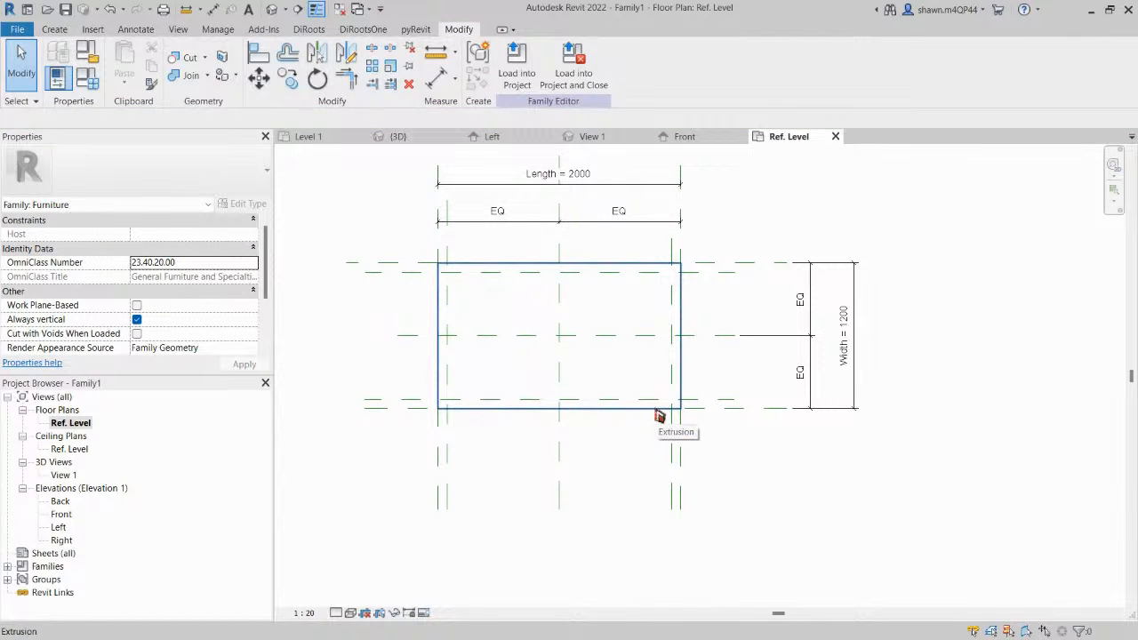
Dimension the gap between the two upper horizontal reference planes near the tabletop's left side and lock it.
key("d")
key("i")
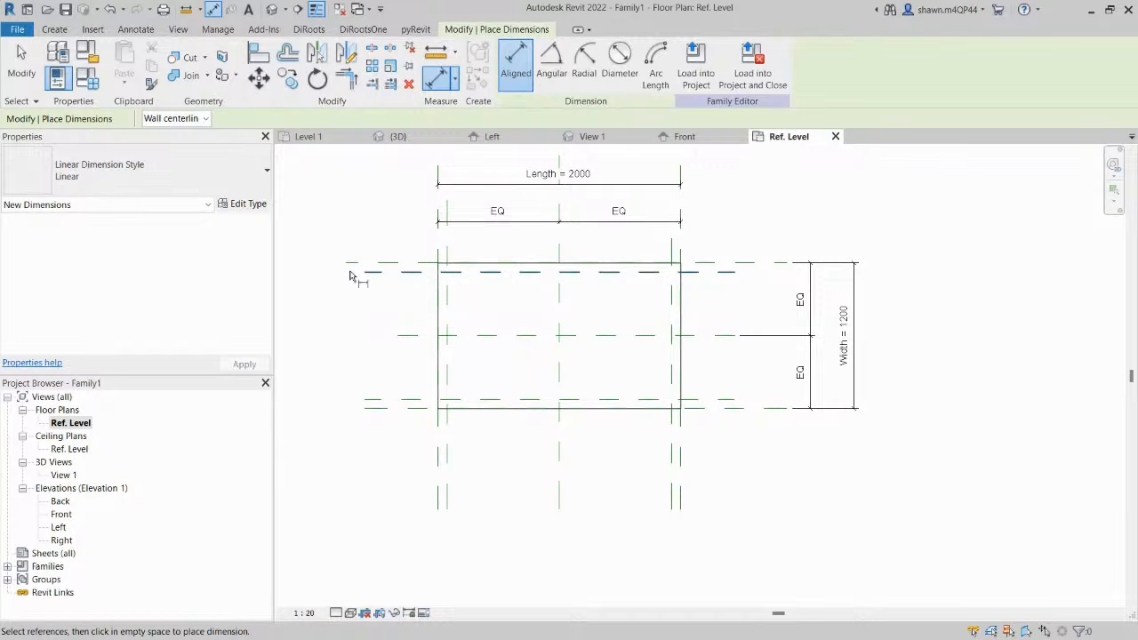
scroll(350, 275, "up", 2)
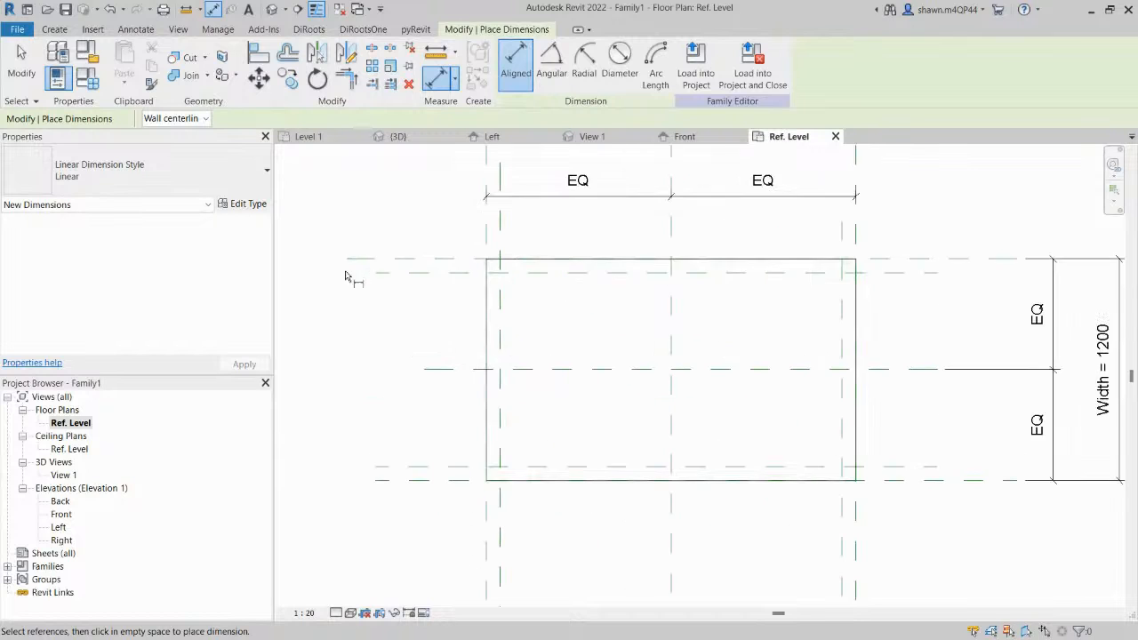
left_click(437, 274)
left_click(433, 318)
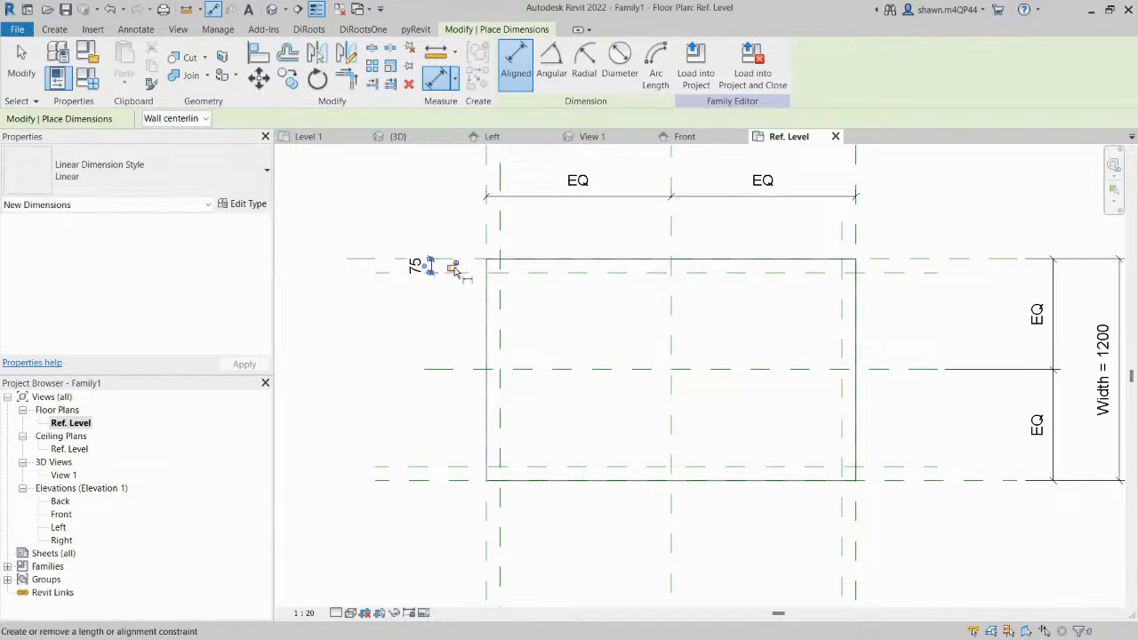
left_click(453, 268)
Dimension the gap between the two left vertical reference planes below the tabletop and lock it.
left_click(501, 531)
left_click(487, 533)
middle_click_drag(487, 534, 498, 401)
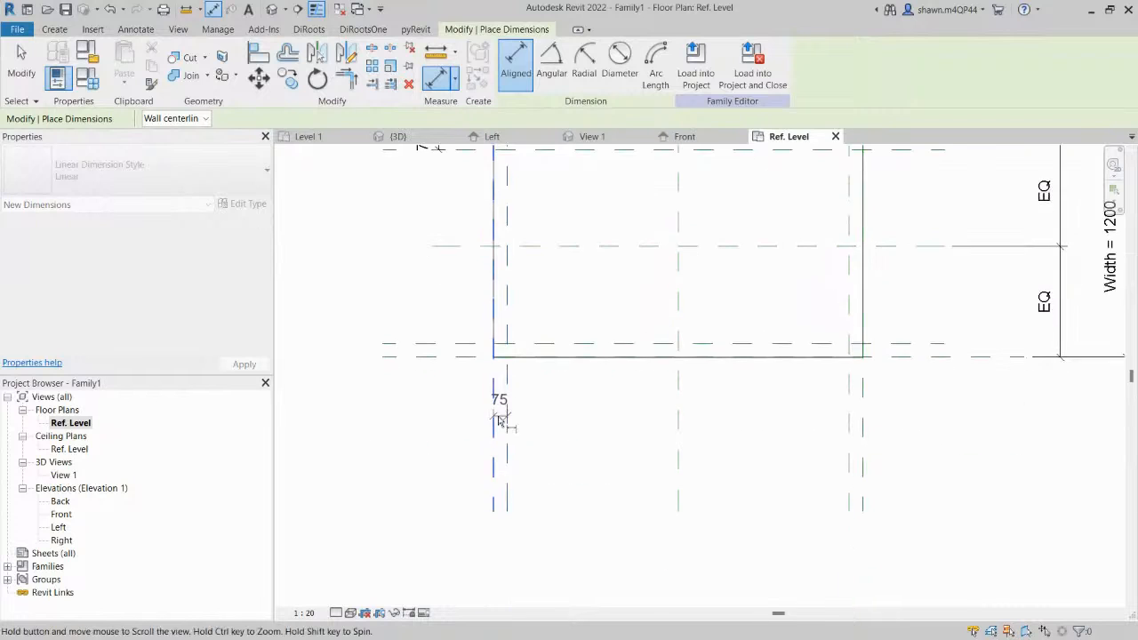
left_click(533, 455)
left_click(500, 475)
Dimension the gap between the two right vertical reference planes below the tabletop and lock it.
middle_click_drag(811, 432, 693, 454)
scroll(696, 482, "down", 1)
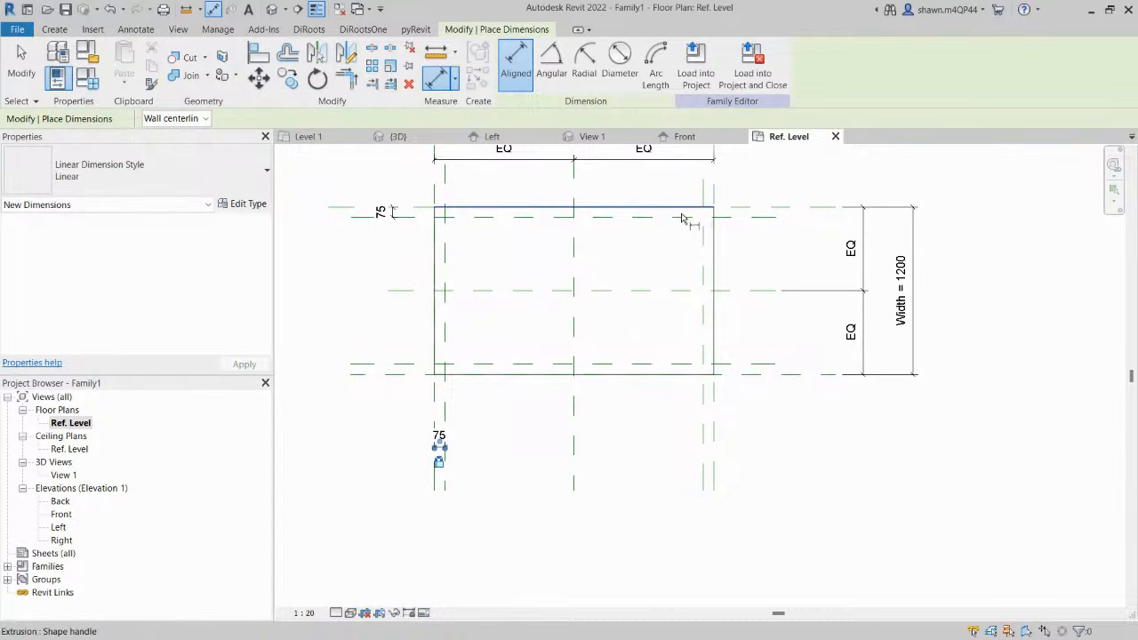
left_click(703, 427)
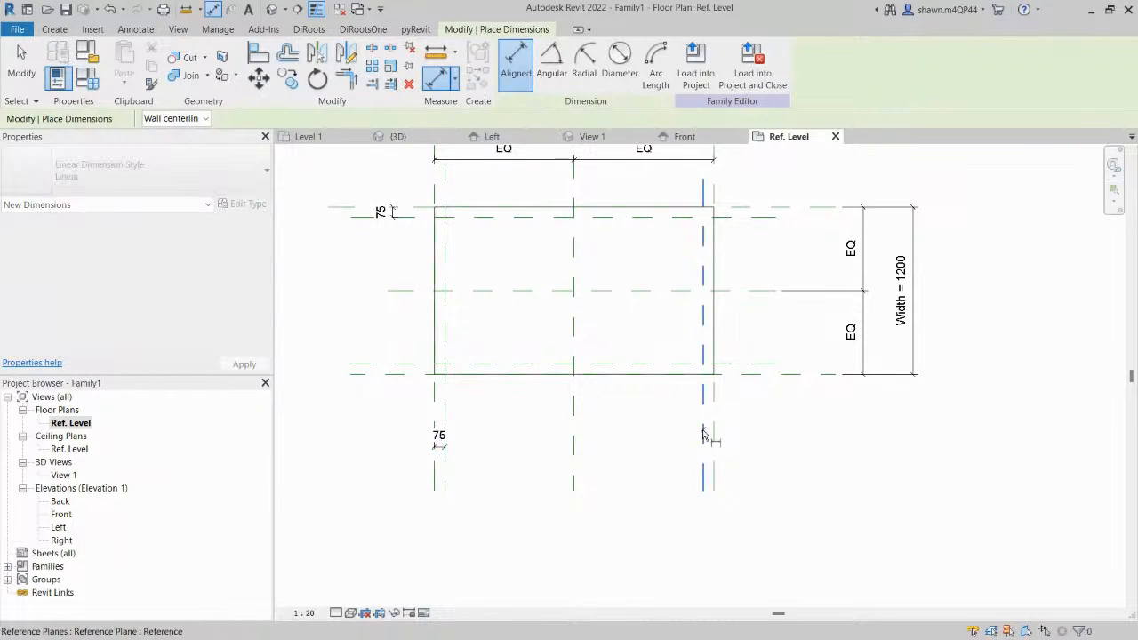
left_click(714, 429)
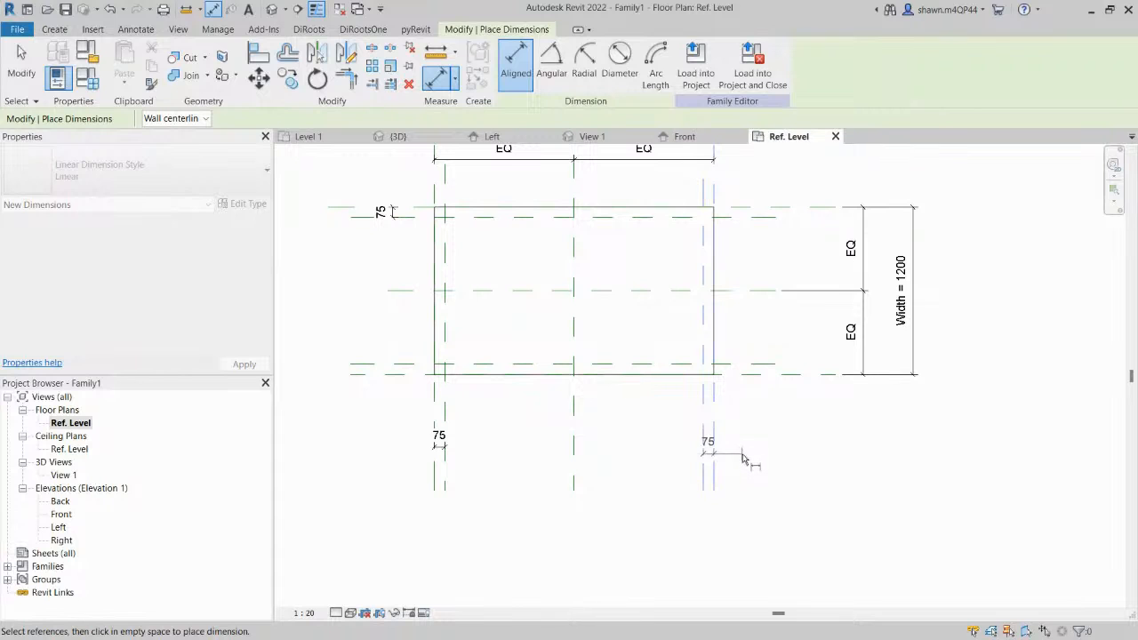
left_click(749, 456)
left_click(709, 471)
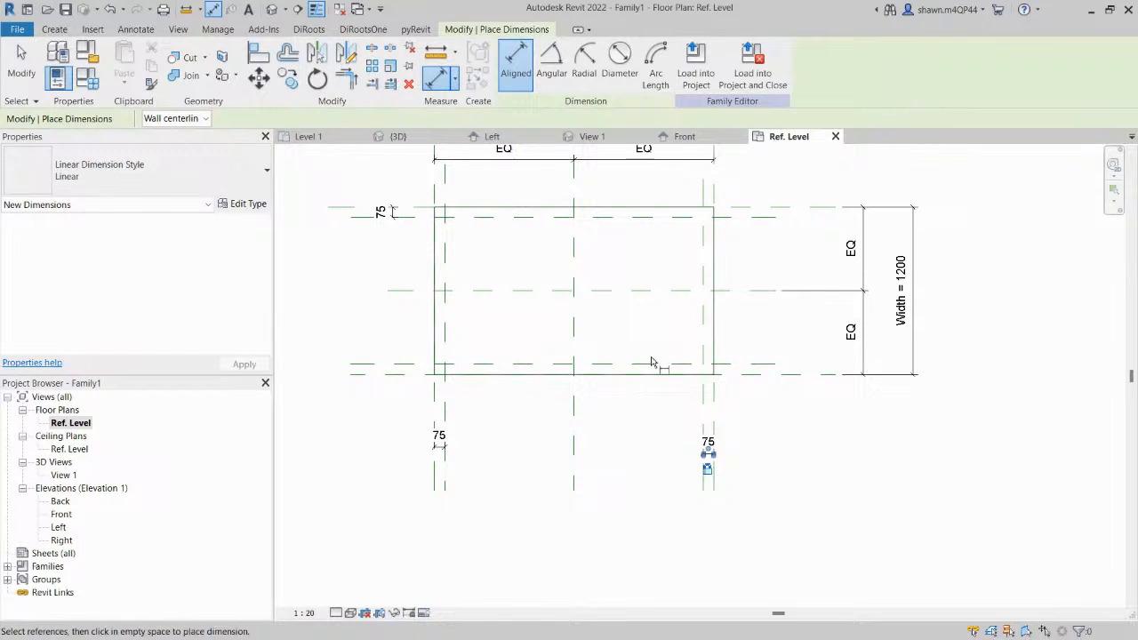
Dimension the gap between the two lower horizontal reference planes beside the tabletop's right side and lock it.
left_click(751, 365)
left_click(769, 389)
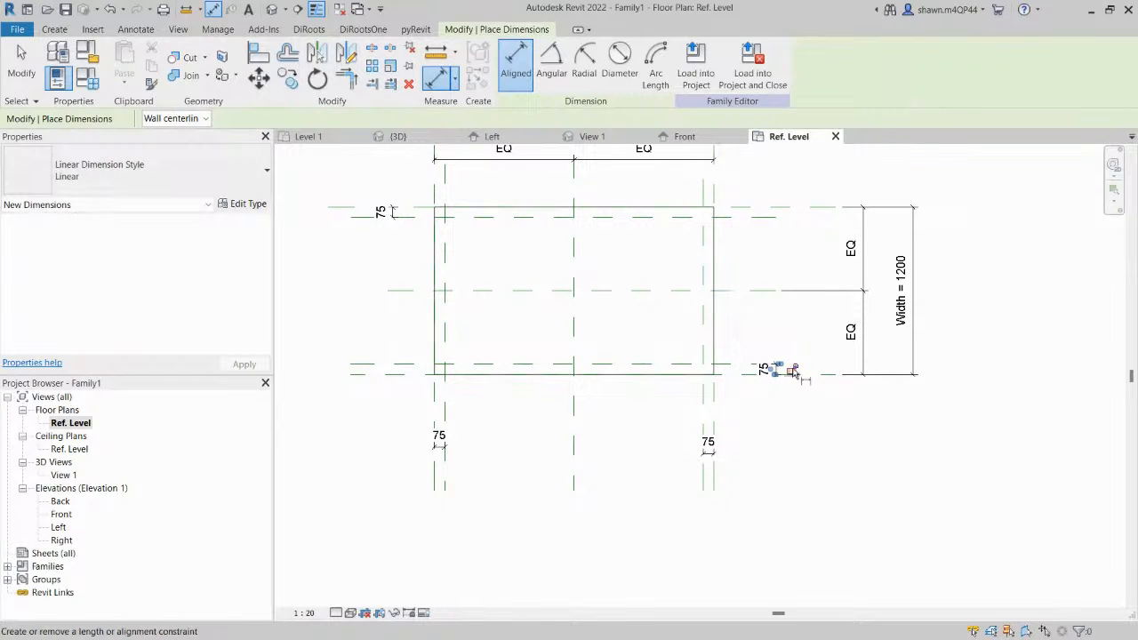
key("Escape")
key("Escape")
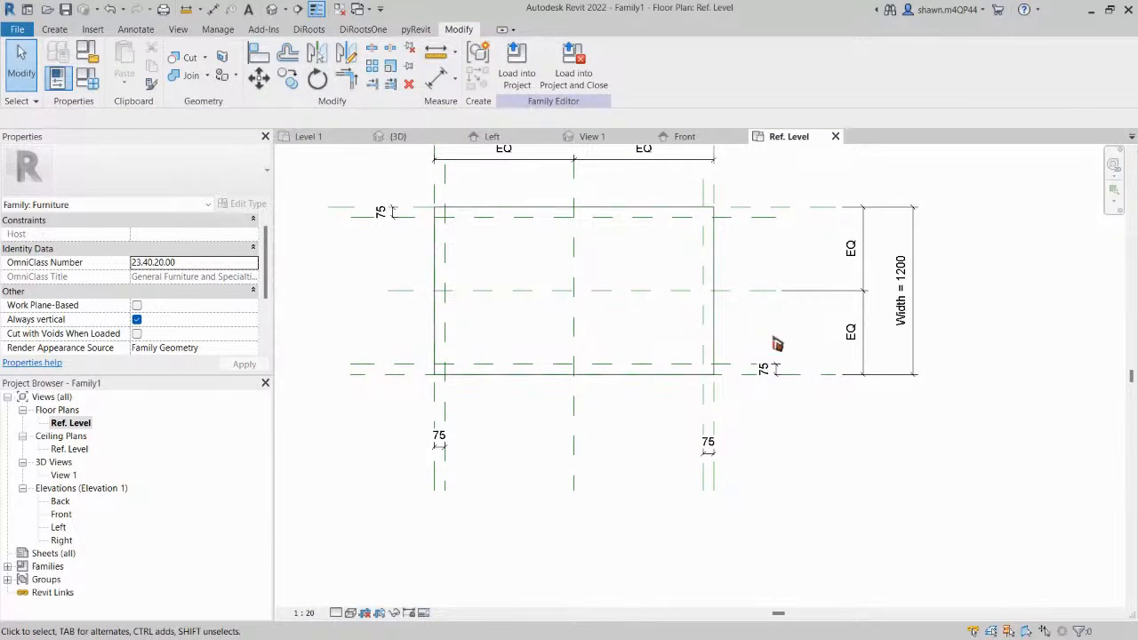
Start an extrusion and sketch a 75 by 75 mm square between the reference planes at the tabletop's upper-left corner.
left_click(58, 32)
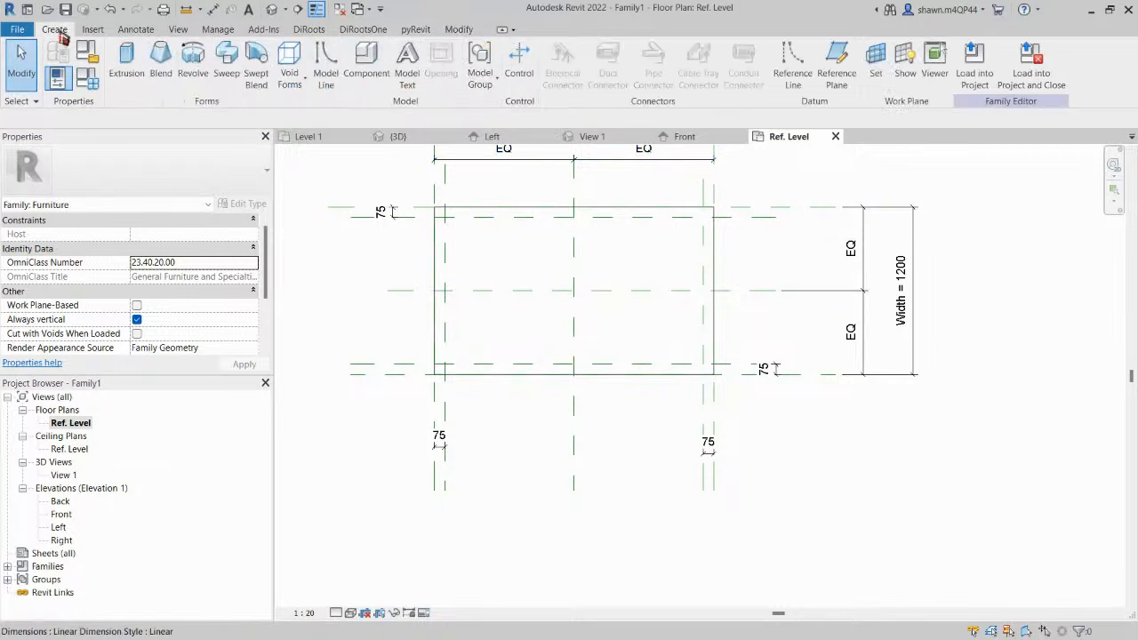
left_click(125, 67)
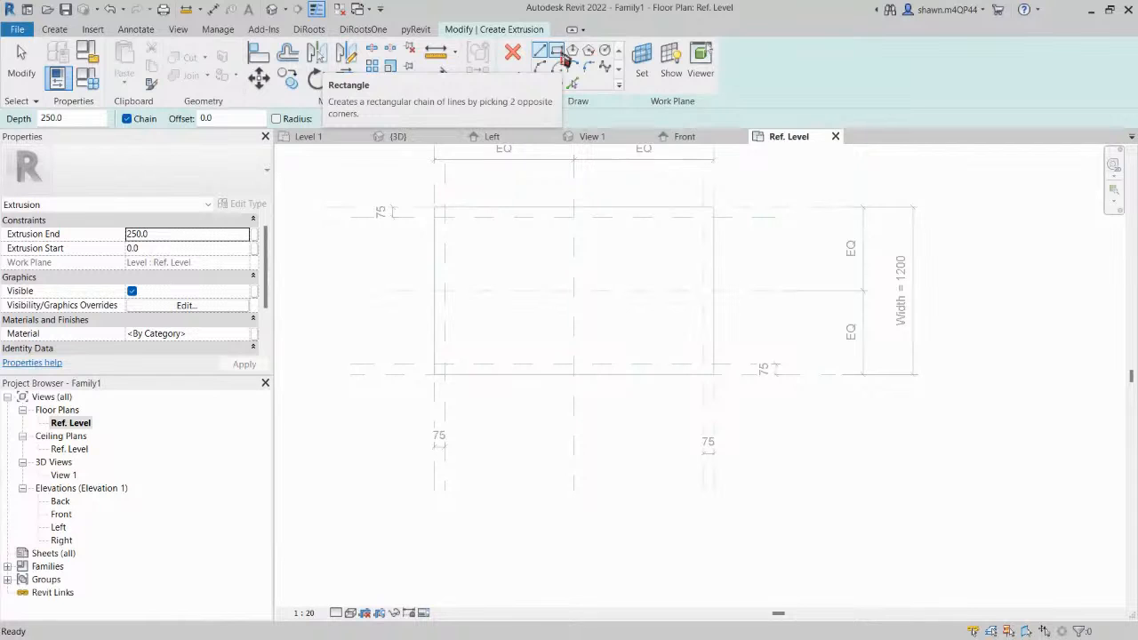
left_click(562, 55)
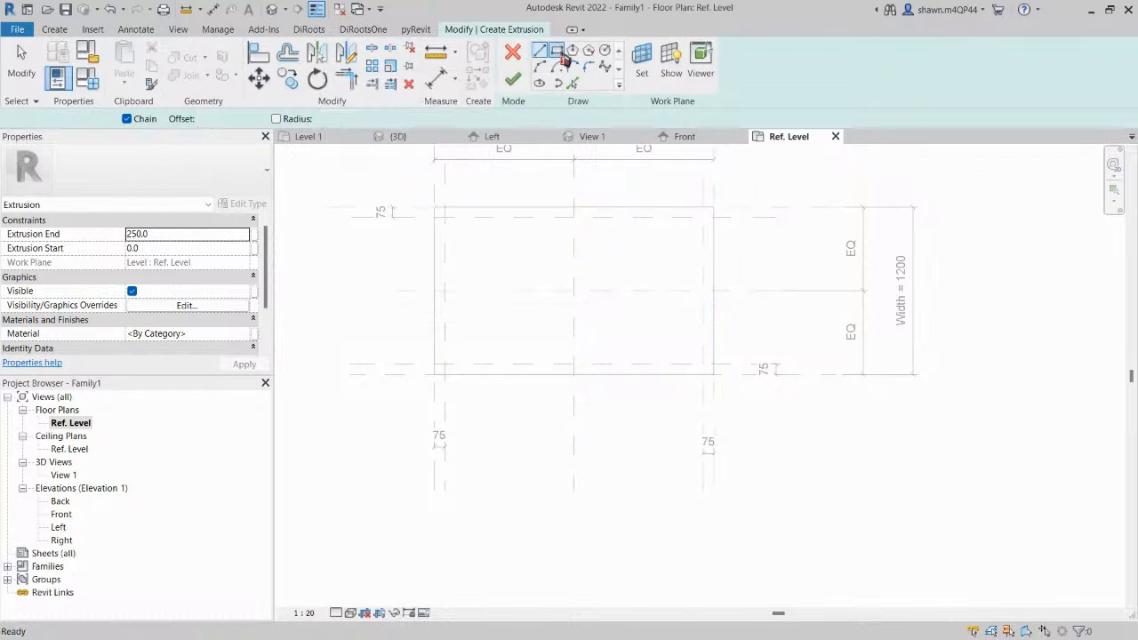
scroll(446, 208, "up", 2)
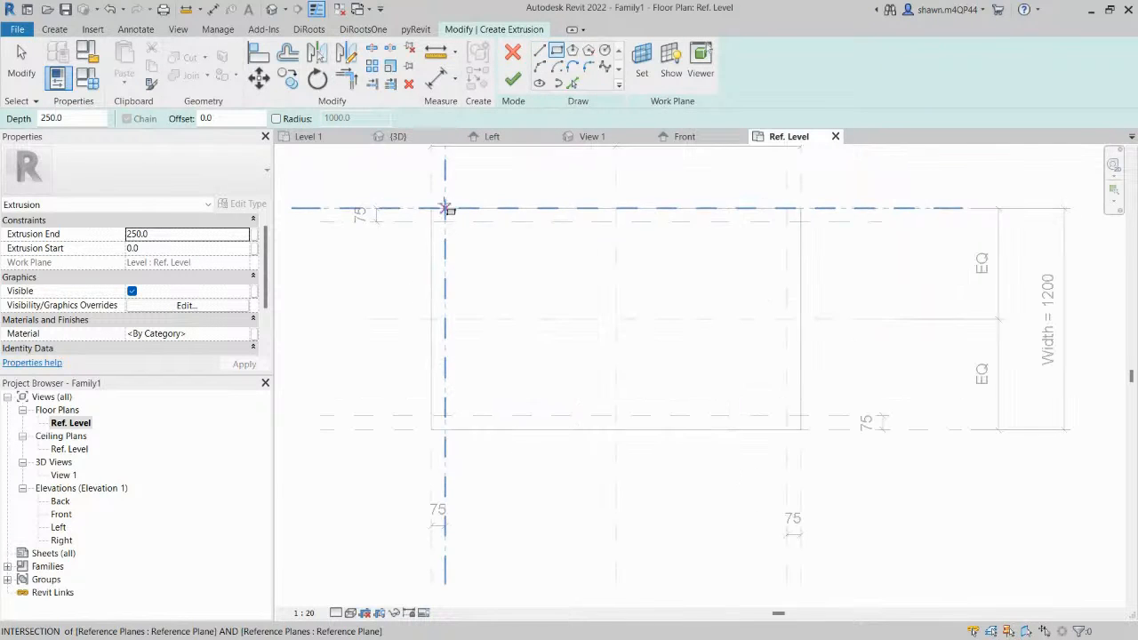
scroll(445, 208, "up", 4)
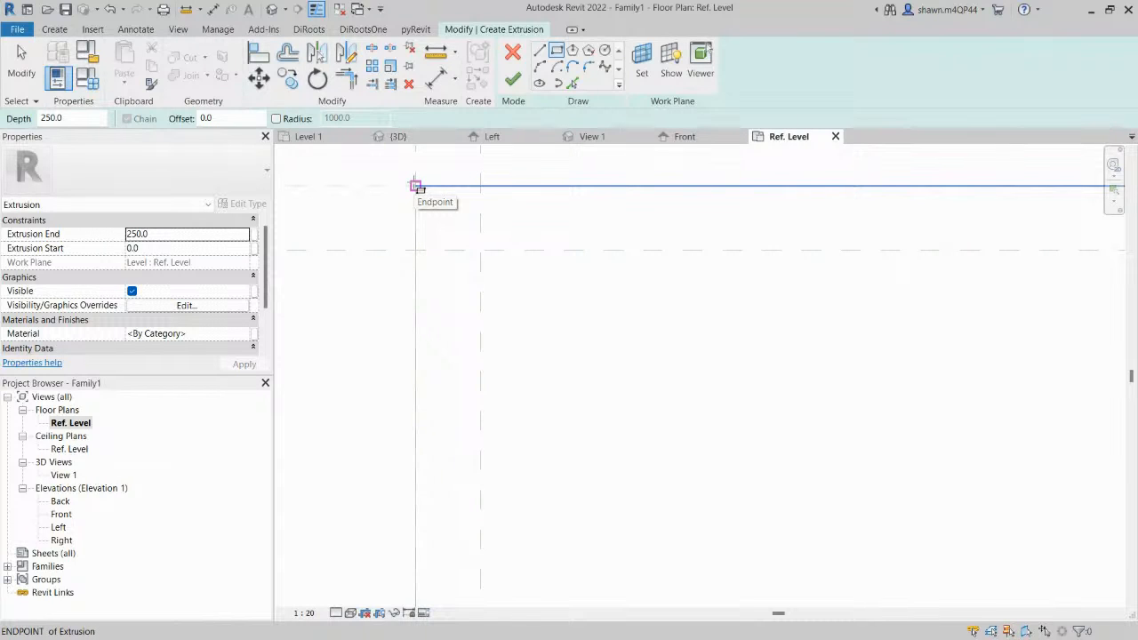
scroll(416, 187, "up", 1)
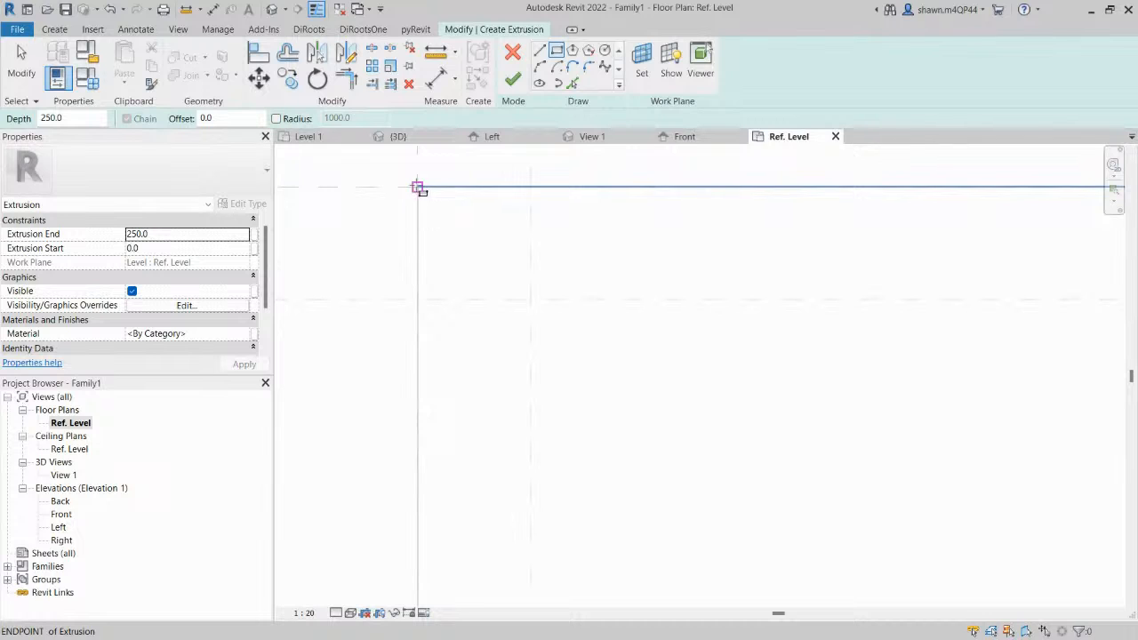
scroll(418, 189, "up", 1)
scroll(419, 189, "up", 1)
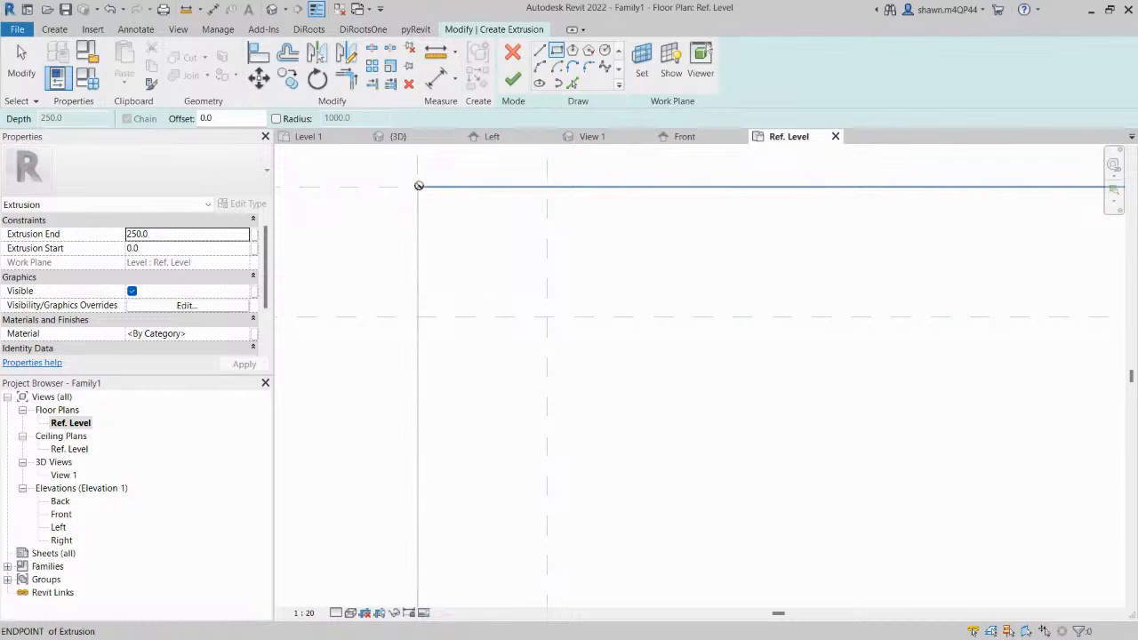
left_click(417, 188)
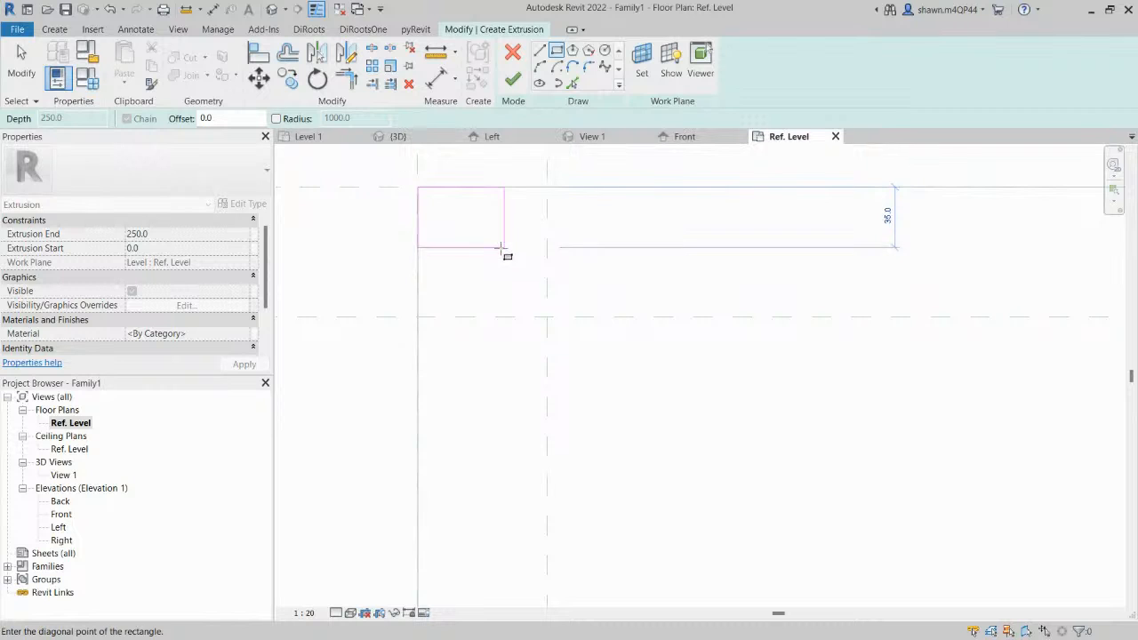
right_click(515, 277)
key("Escape")
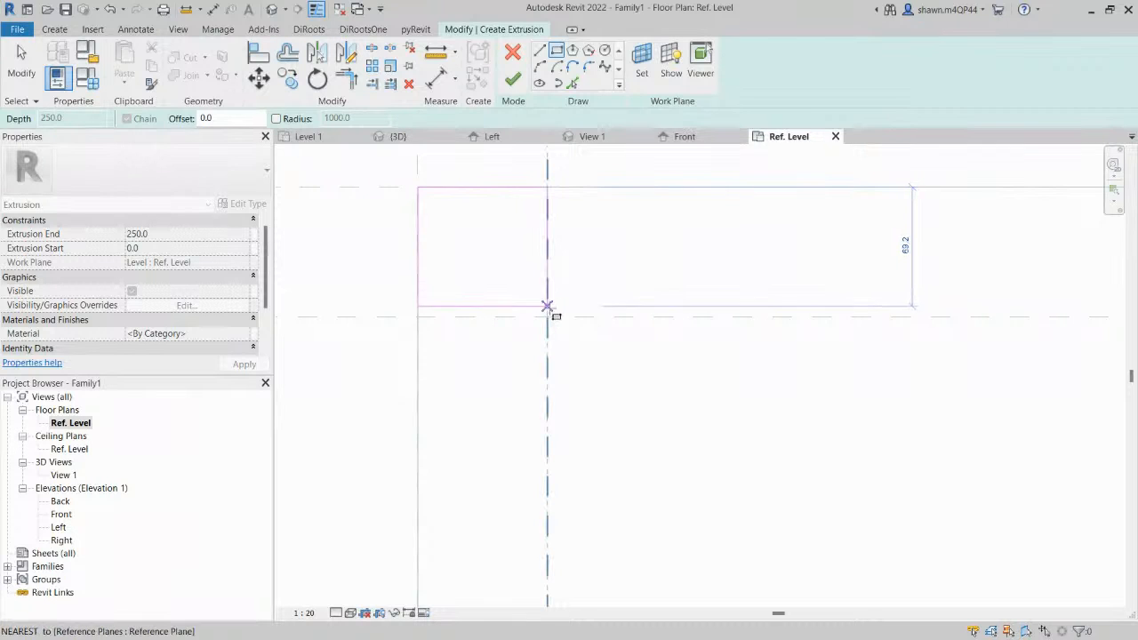
left_click(546, 316)
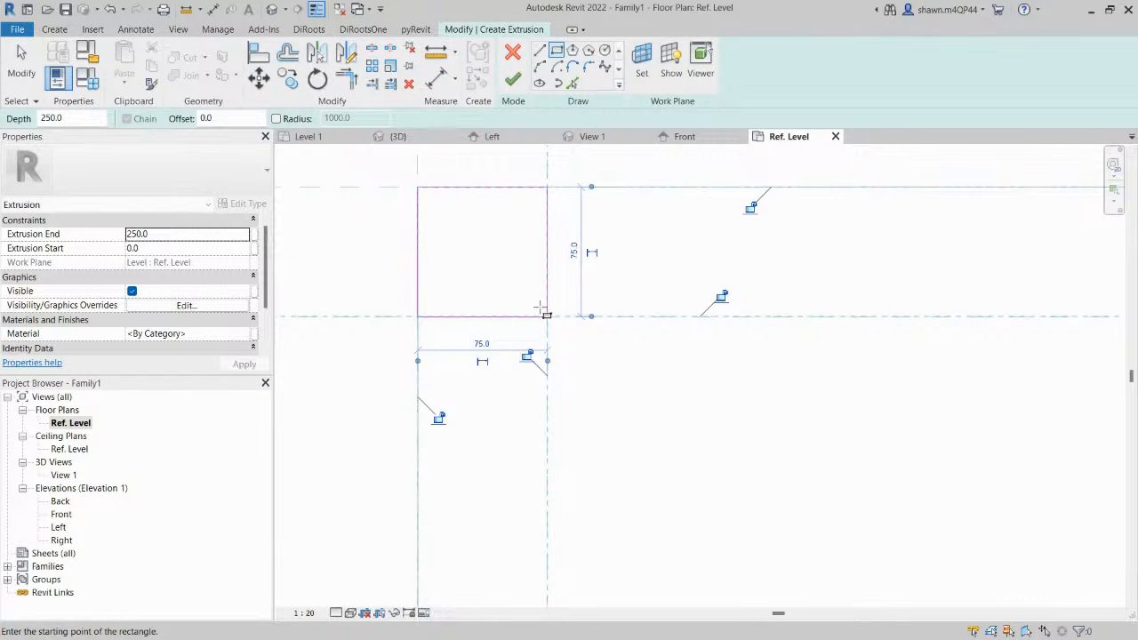
Lock the edges of the upper-left leg square to their reference planes.
left_click(752, 208)
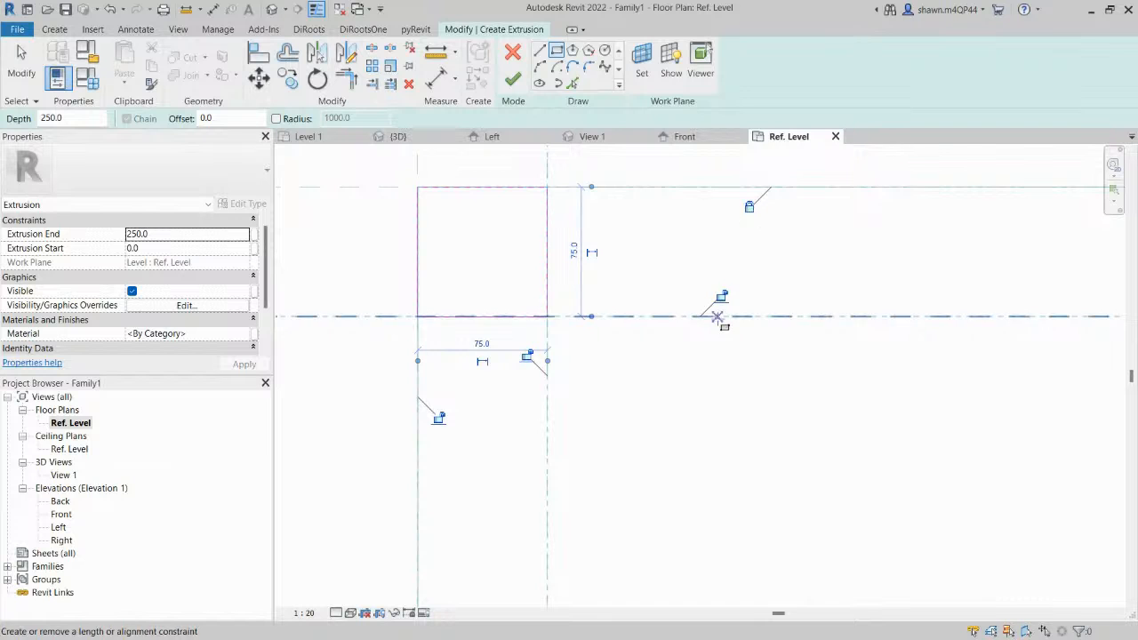
left_click(722, 298)
left_click(527, 356)
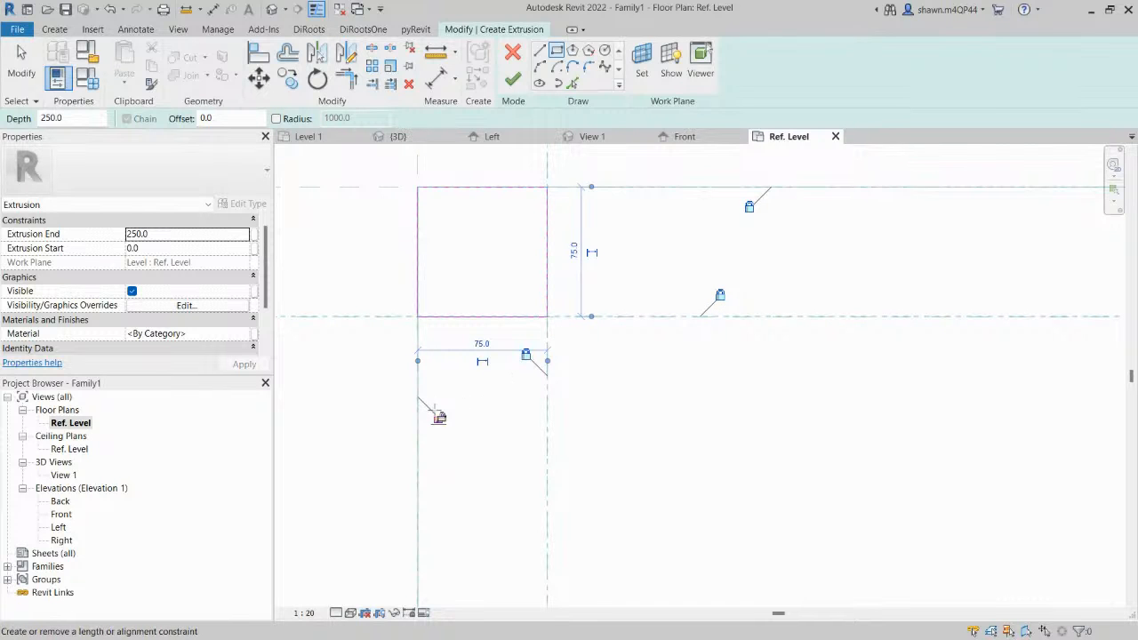
Sketch a 75 by 75 mm square between the reference planes at the tabletop's upper-right corner and lock its edges to them.
scroll(445, 279, "down", 5)
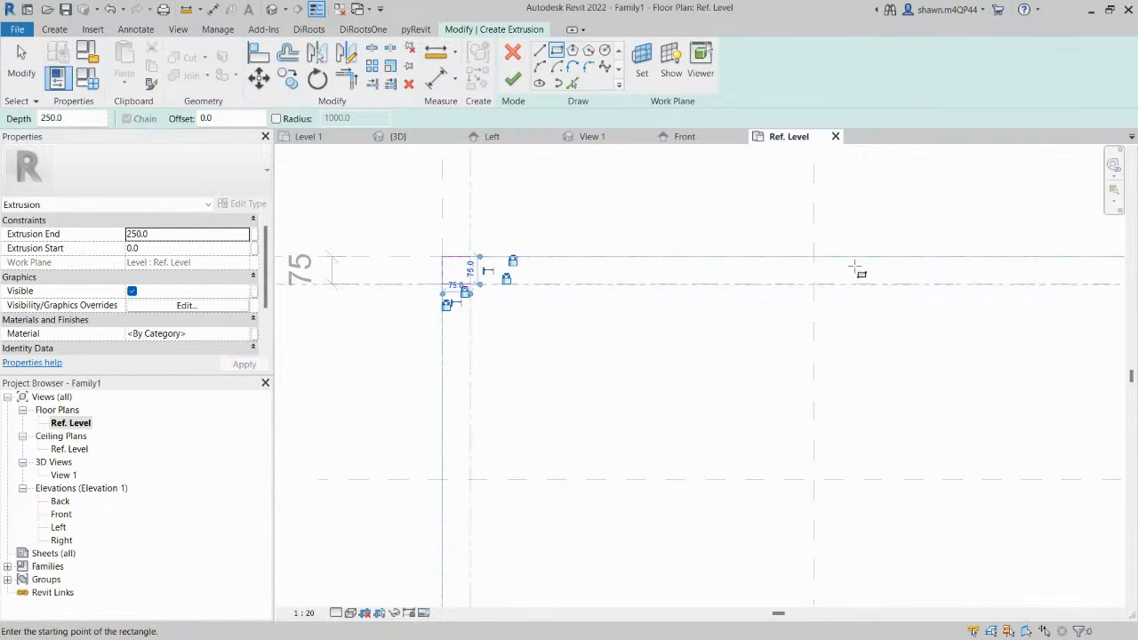
middle_click_drag(858, 274, 394, 281)
middle_click_drag(887, 306, 713, 321)
scroll(541, 305, "up", 2)
scroll(706, 295, "up", 2)
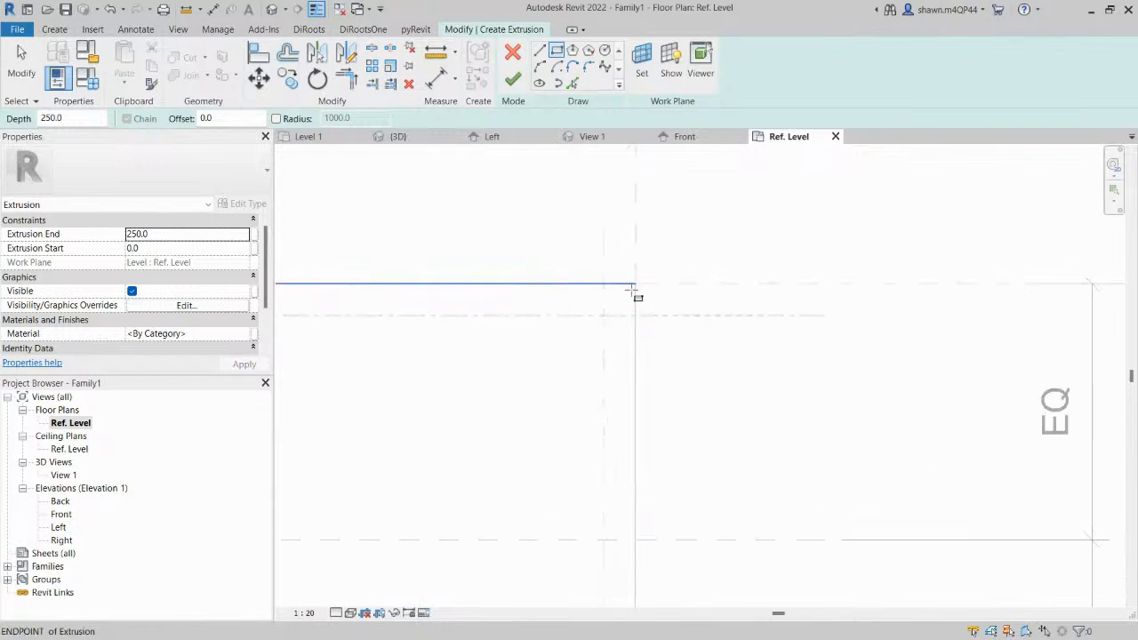
scroll(605, 280, "up", 2)
left_click(588, 281)
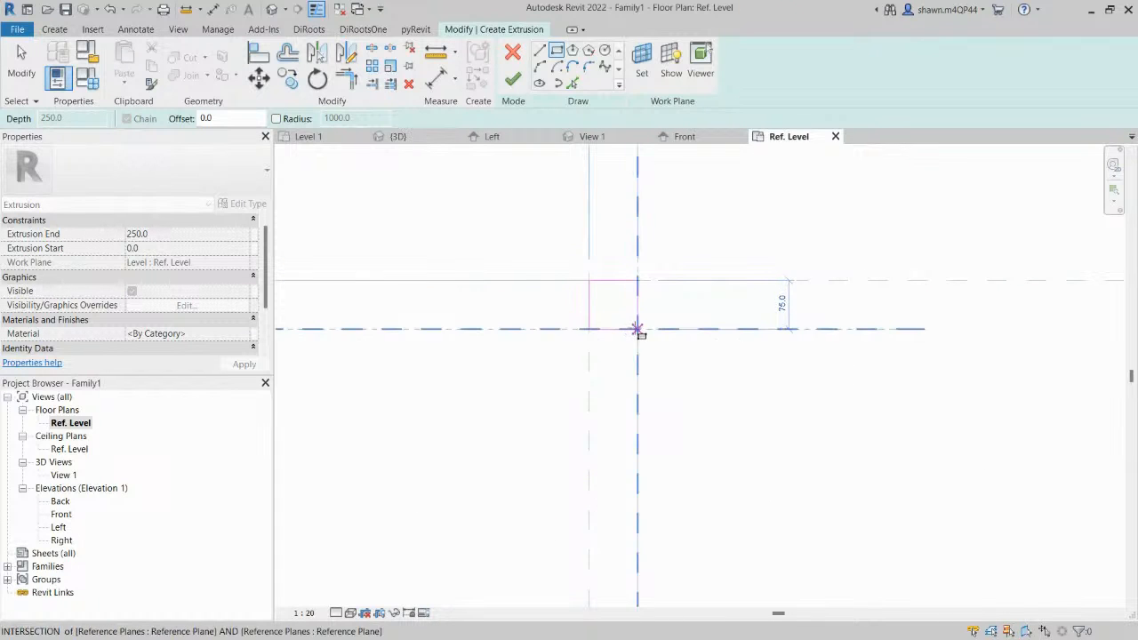
left_click(637, 329)
scroll(637, 316, "up", 5)
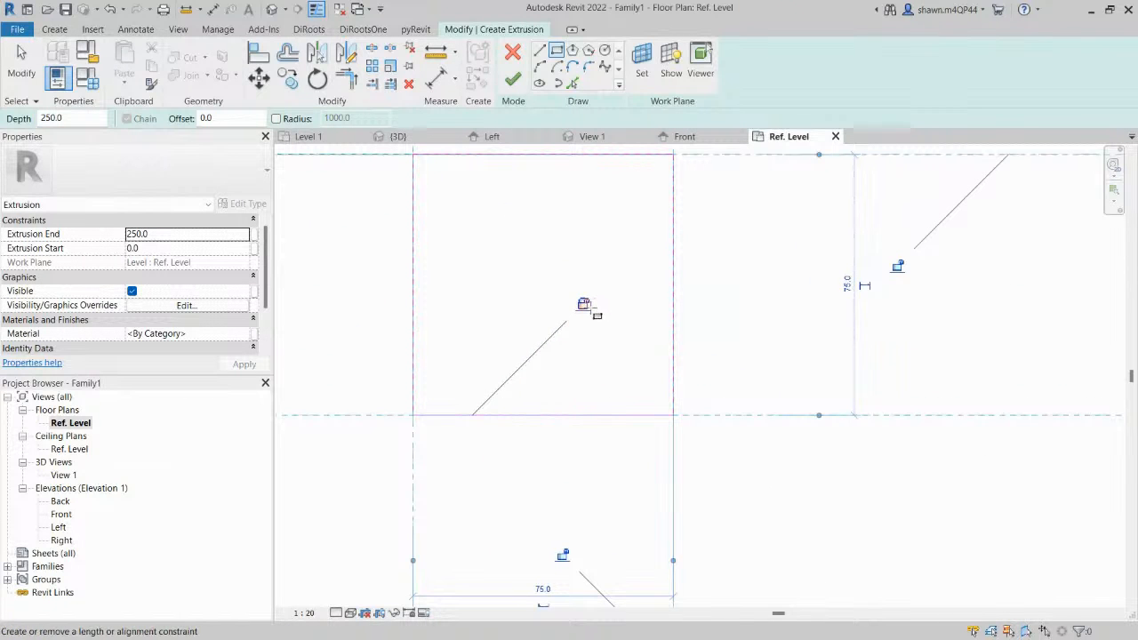
scroll(623, 311, "down", 1)
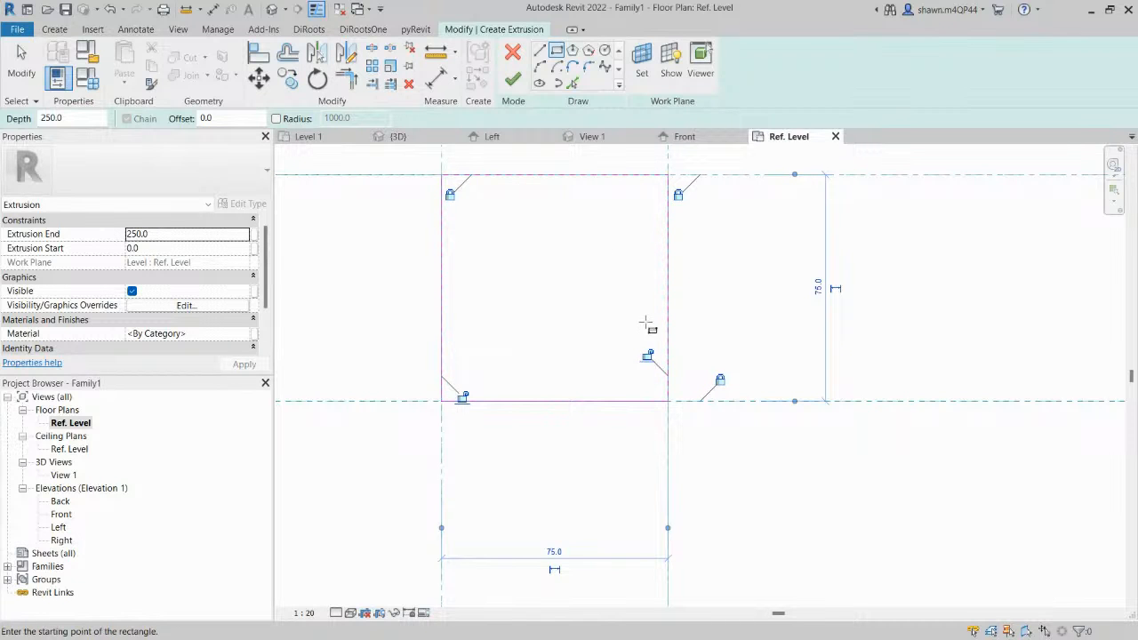
scroll(668, 317, "down", 3)
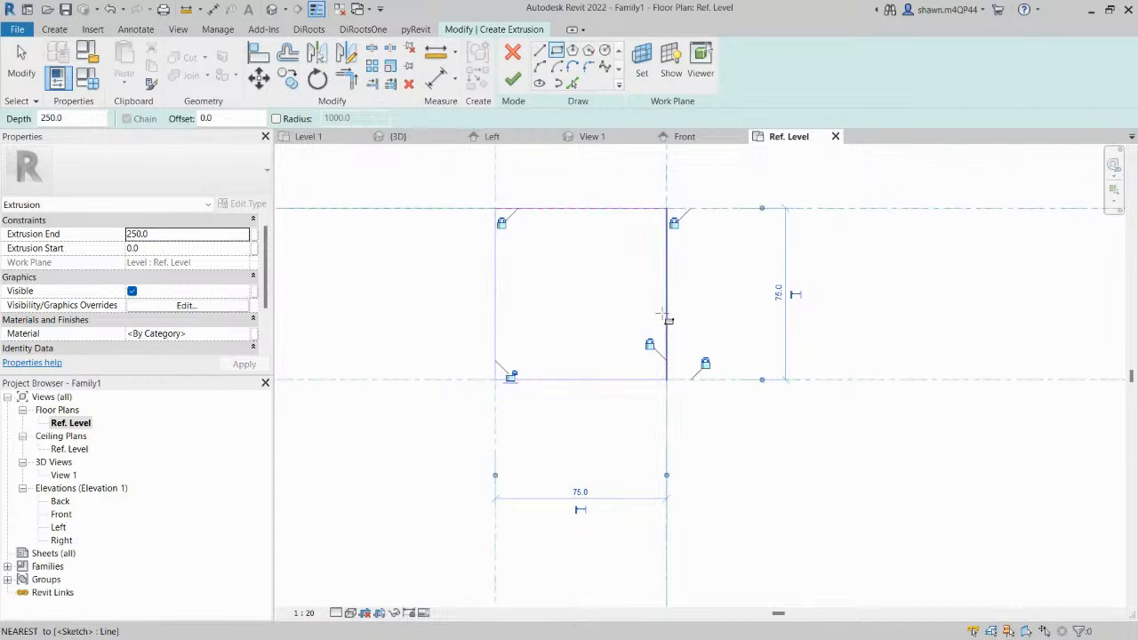
Sketch a 75 by 75 mm square at the tabletop's lower-right corner and lock its edges to the reference planes.
middle_click_drag(599, 320, 724, 311)
scroll(722, 311, "down", 6)
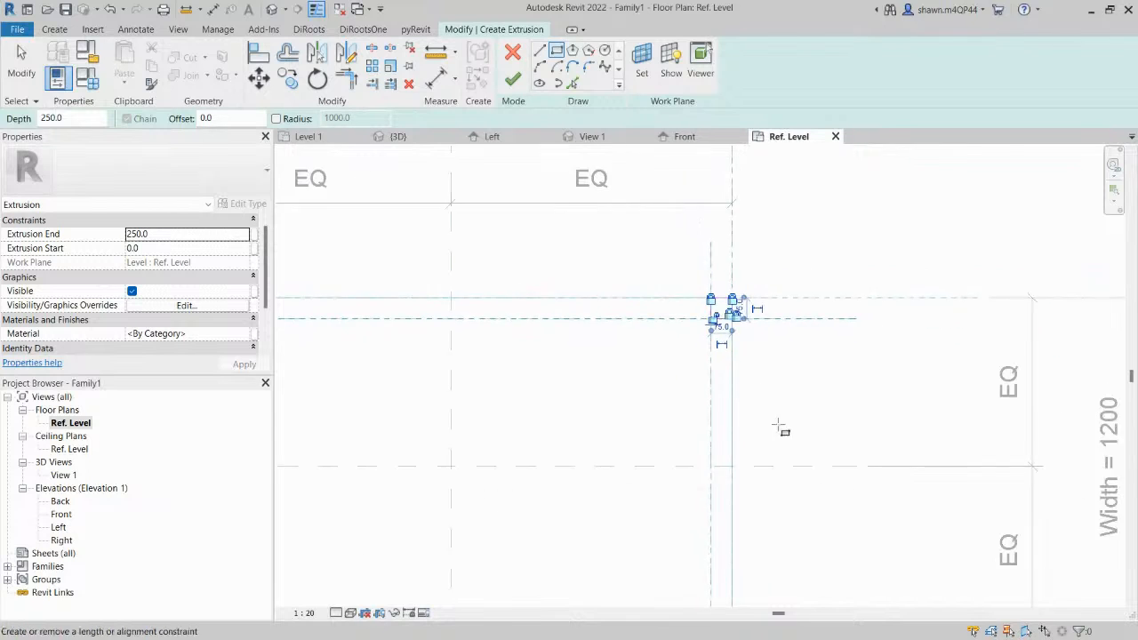
middle_click_drag(767, 548, 759, 303)
middle_click_drag(765, 510, 744, 462)
scroll(699, 319, "up", 6)
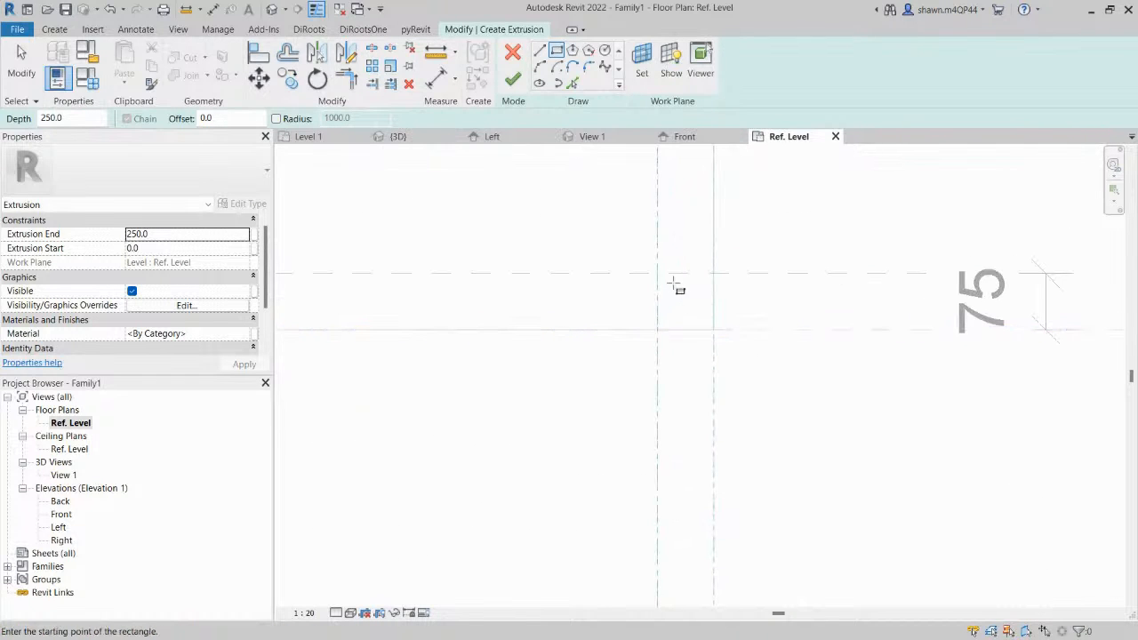
left_click(658, 273)
left_click(713, 330)
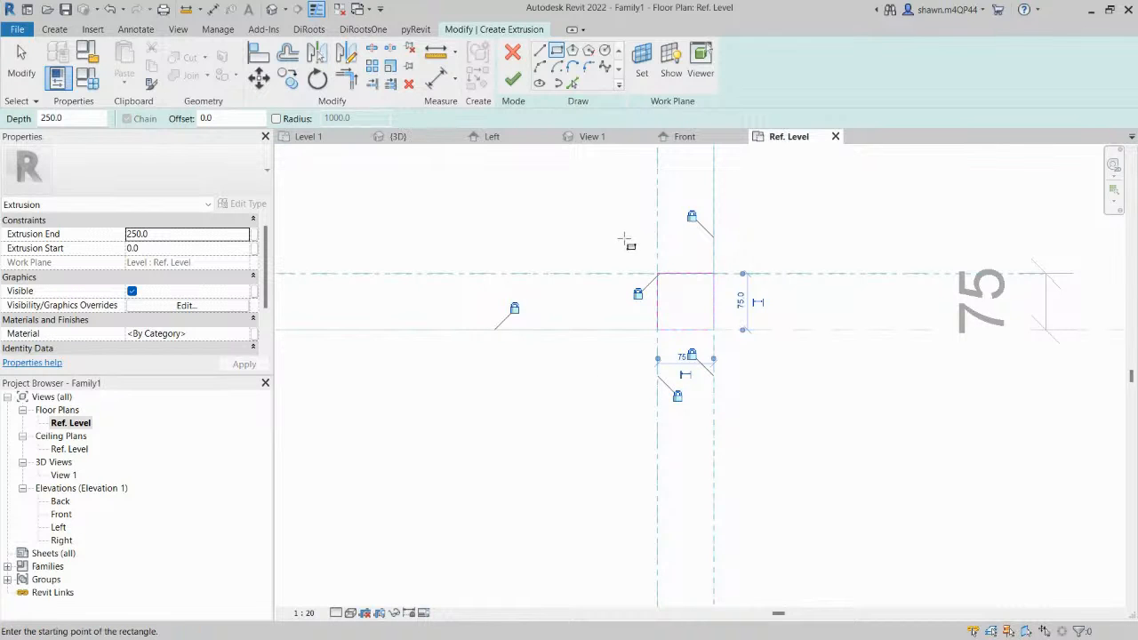
Sketch a 75 by 75 mm square at the tabletop's lower-left corner, lock its edges to the reference planes and finish the extrusion.
scroll(626, 240, "down", 4)
scroll(624, 238, "down", 3)
middle_click_drag(673, 275, 862, 294)
scroll(572, 267, "up", 8)
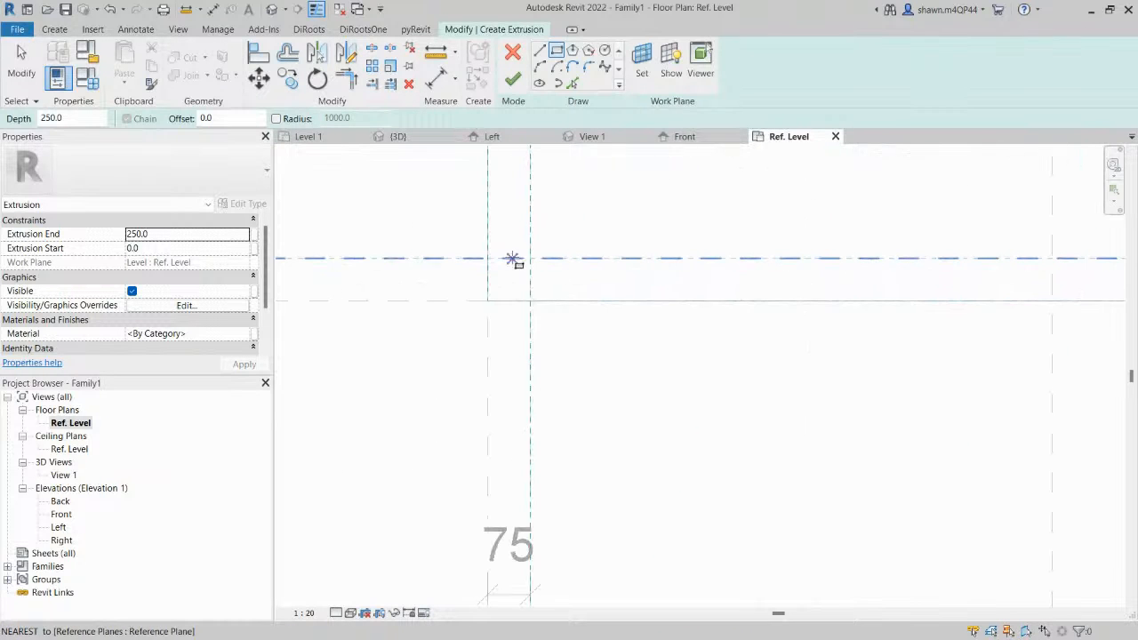
left_click(487, 258)
left_click(531, 302)
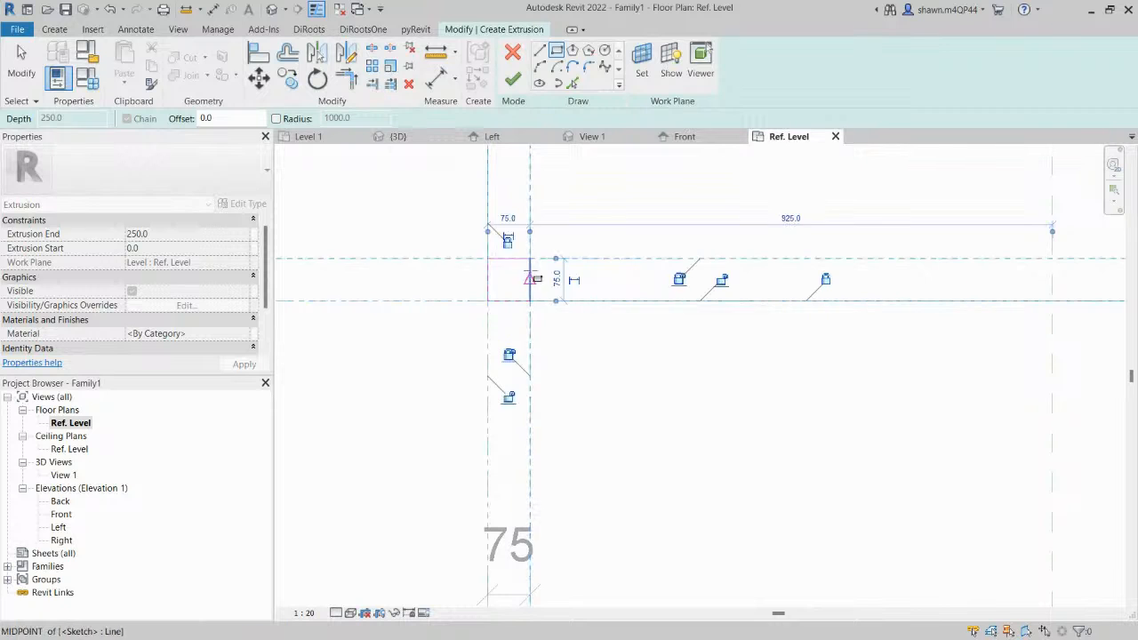
scroll(525, 278, "up", 2)
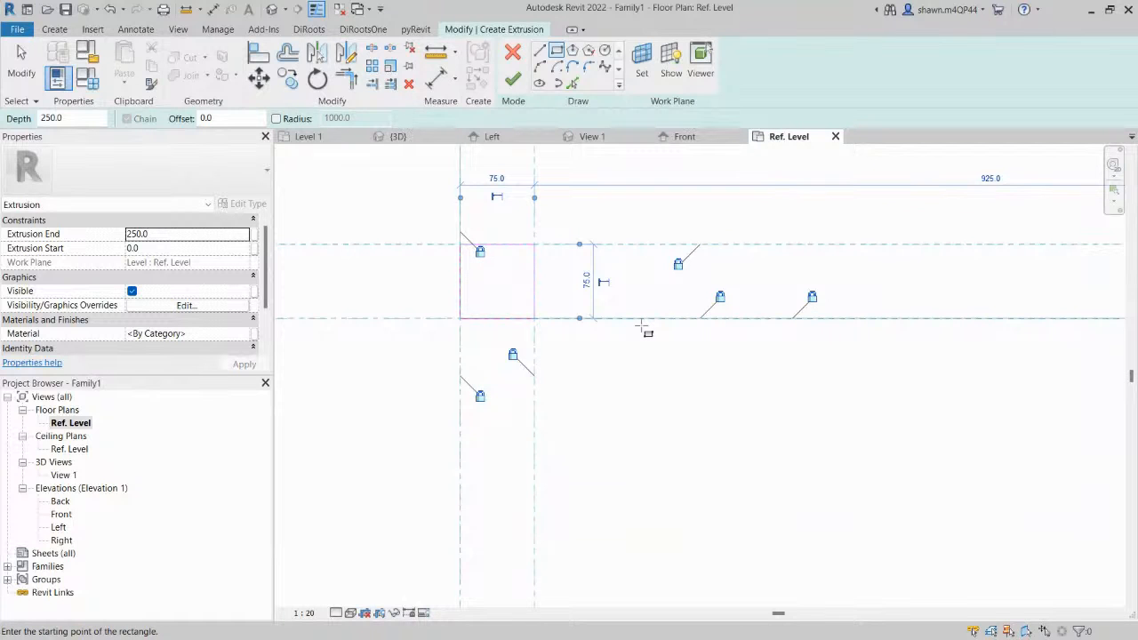
key("Escape")
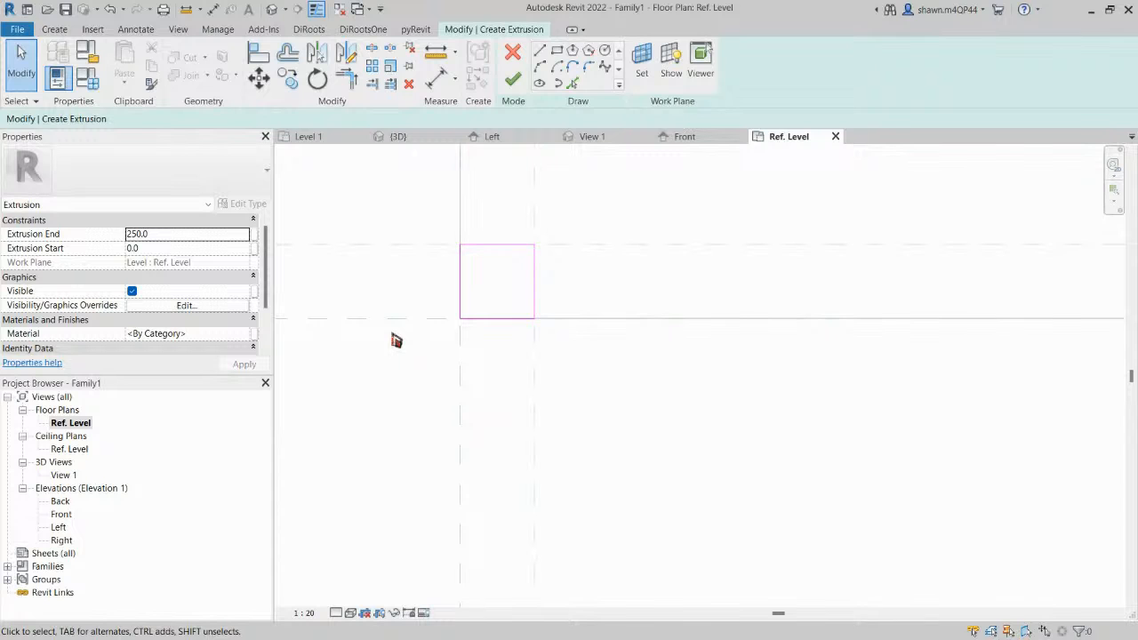
left_click(522, 83)
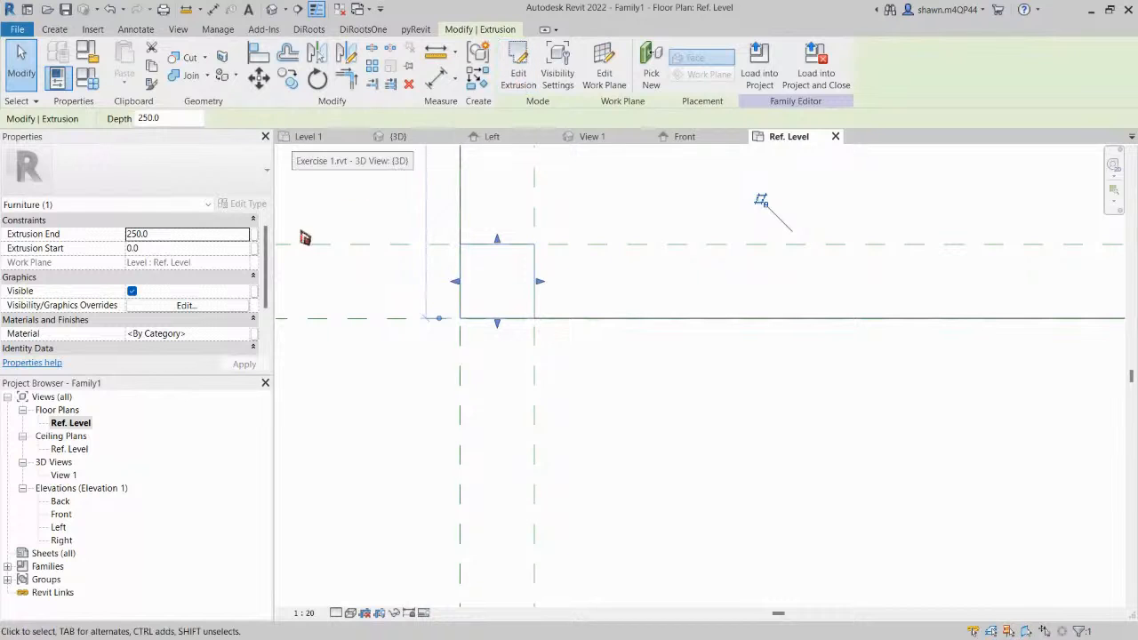
In the Front elevation, align the top of the legs to the reference plane at the tabletop's underside and lock the alignment.
double_click(61, 514)
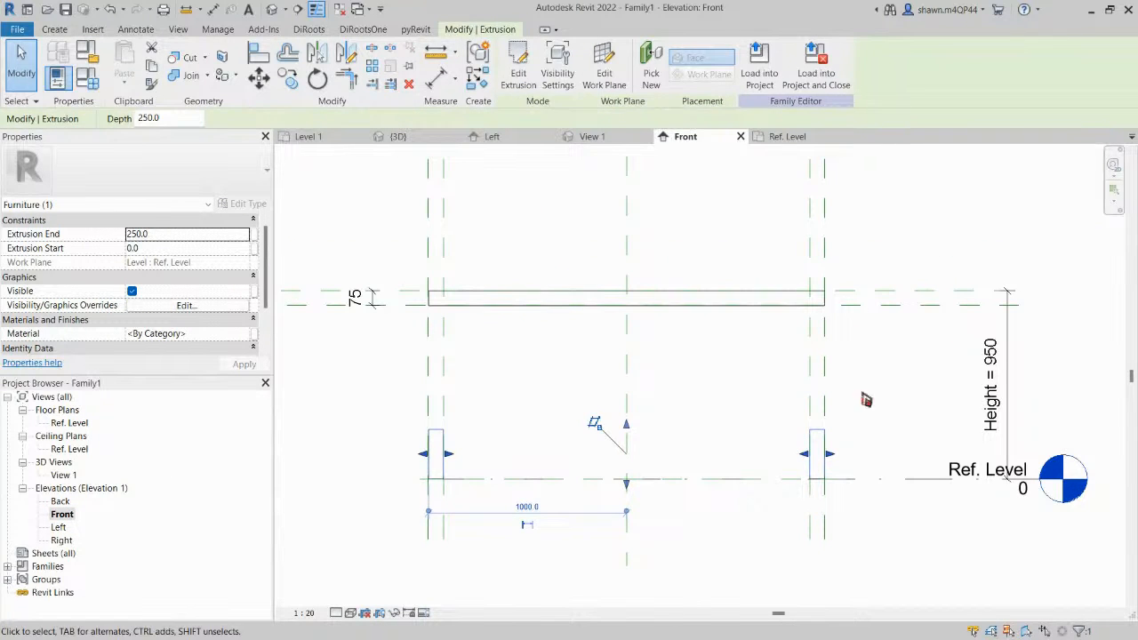
left_click(867, 401)
left_click(819, 450)
key("Escape")
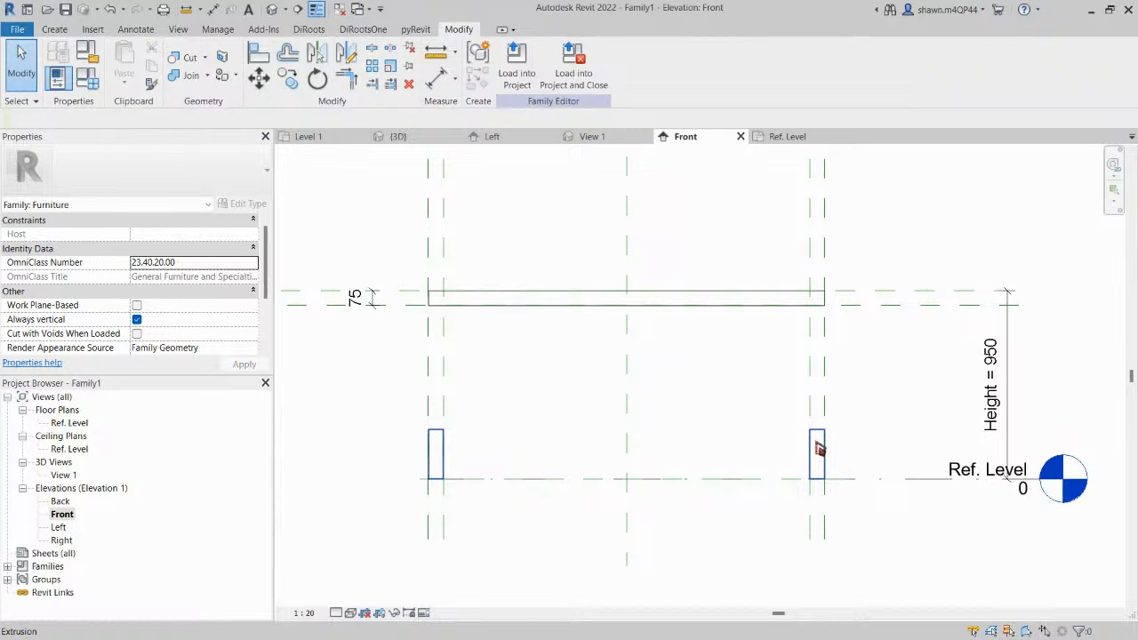
key("a")
key("l")
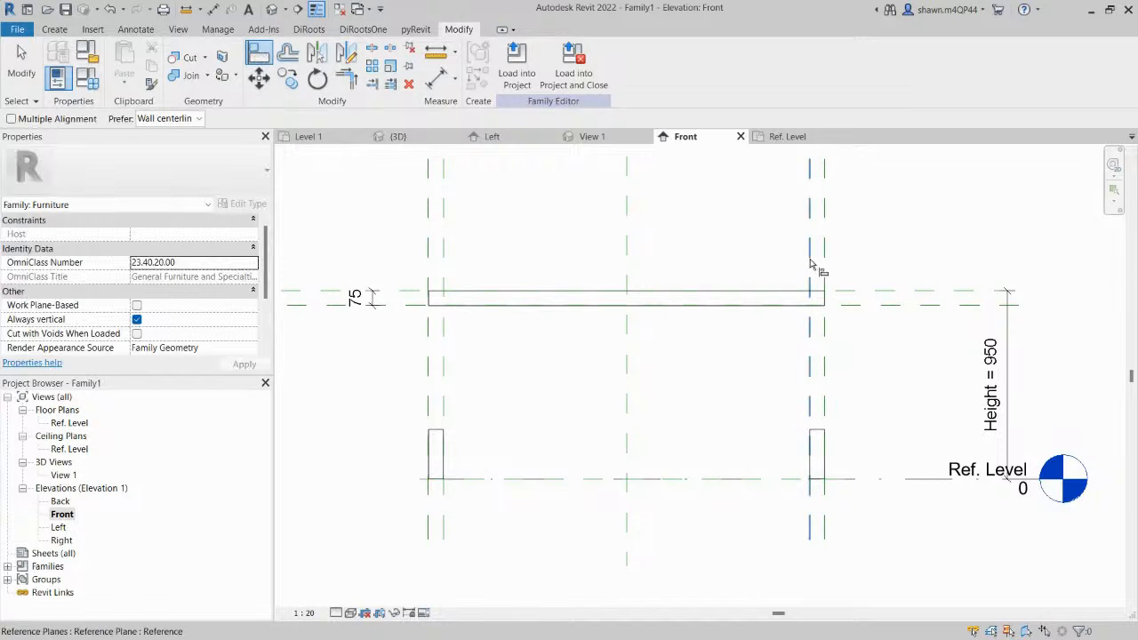
left_click(884, 306)
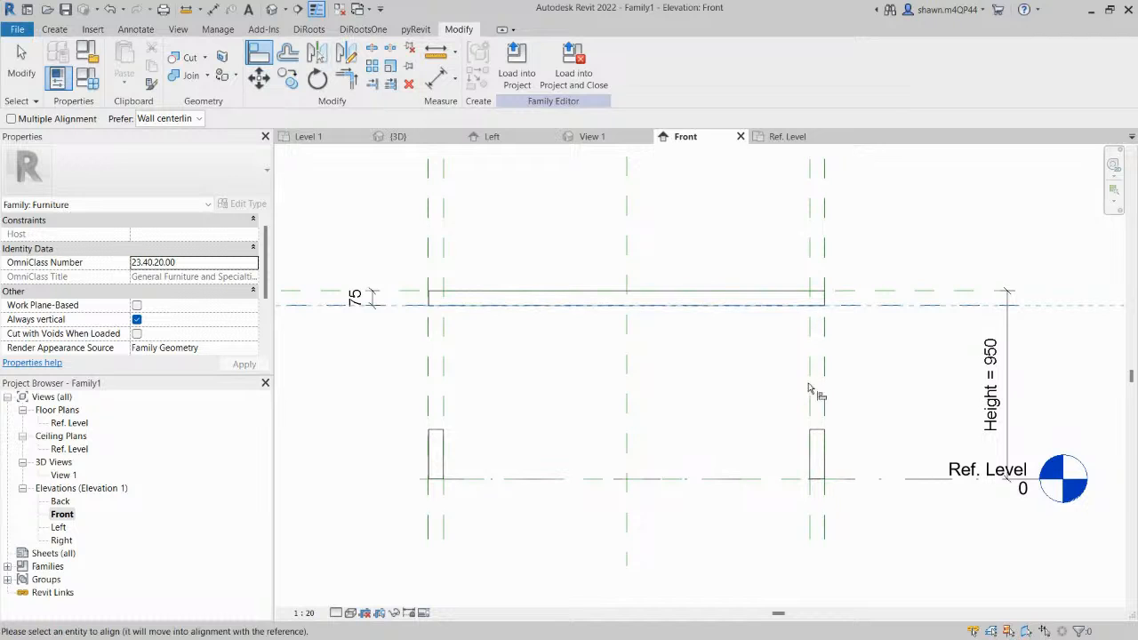
left_click(815, 436)
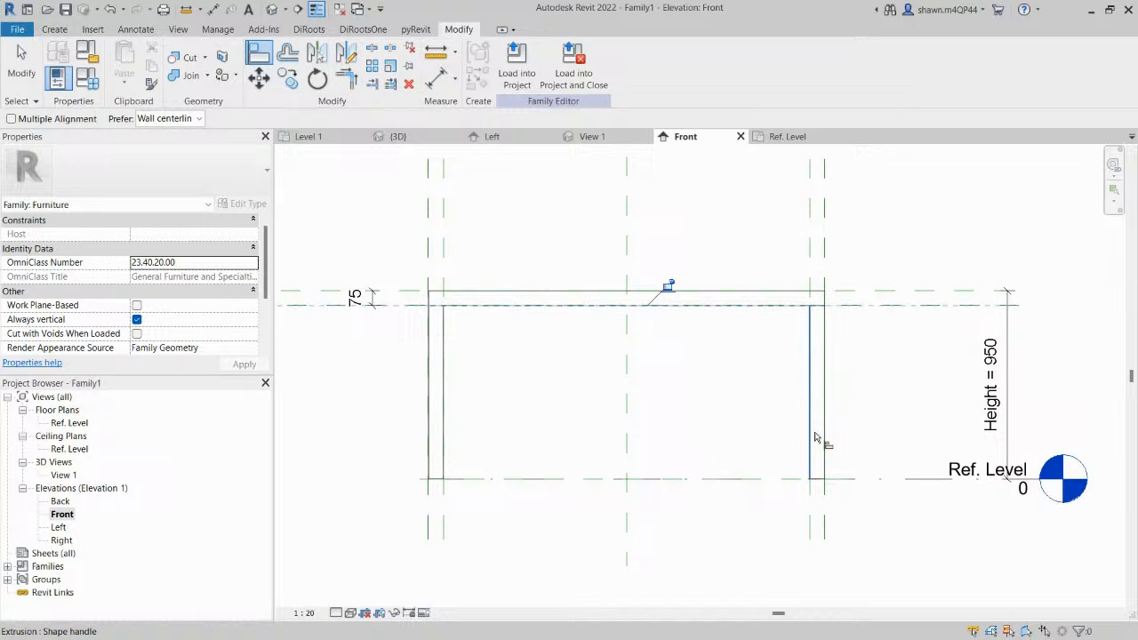
left_click(667, 288)
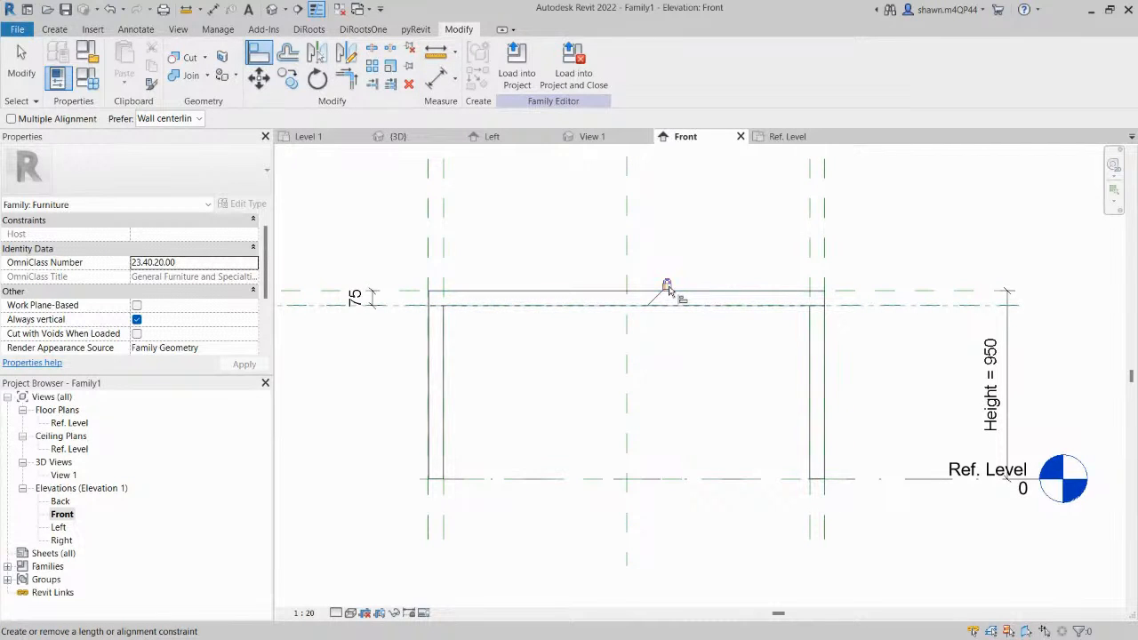
scroll(629, 263, "down", 1)
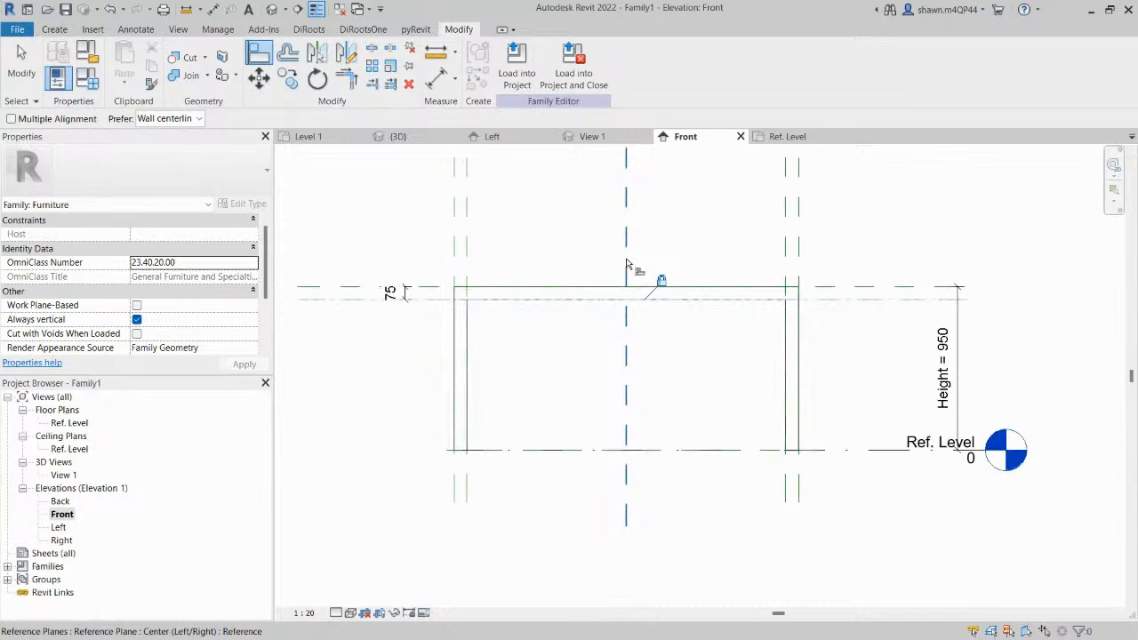
key("Escape")
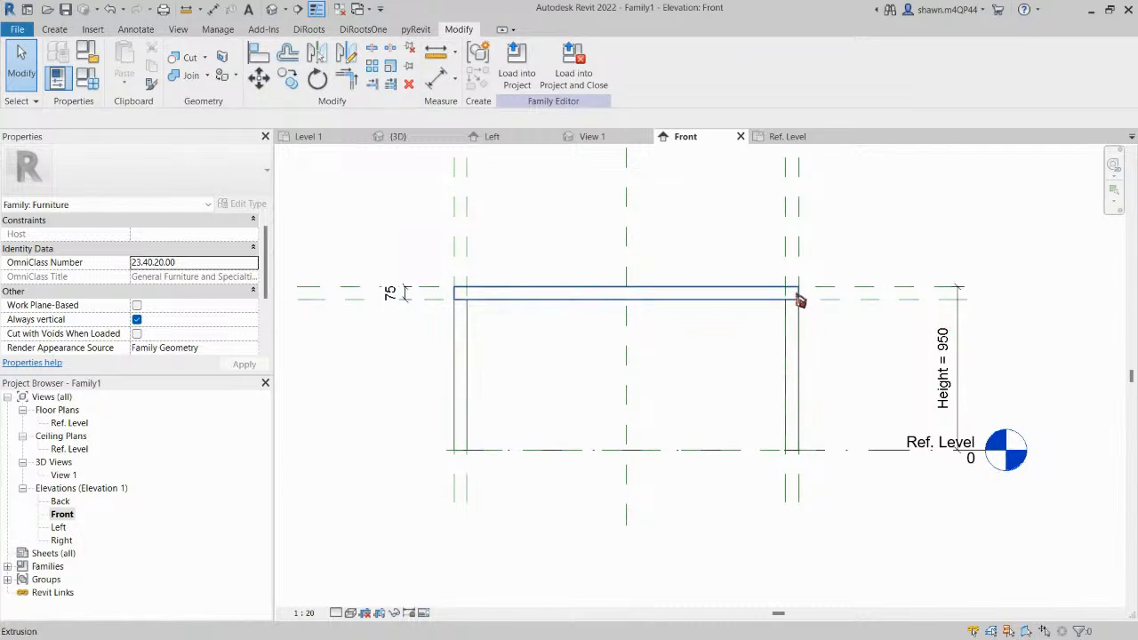
Set the family's Height parameter to 1200 and apply it to test the legs.
scroll(792, 327, "up", 1)
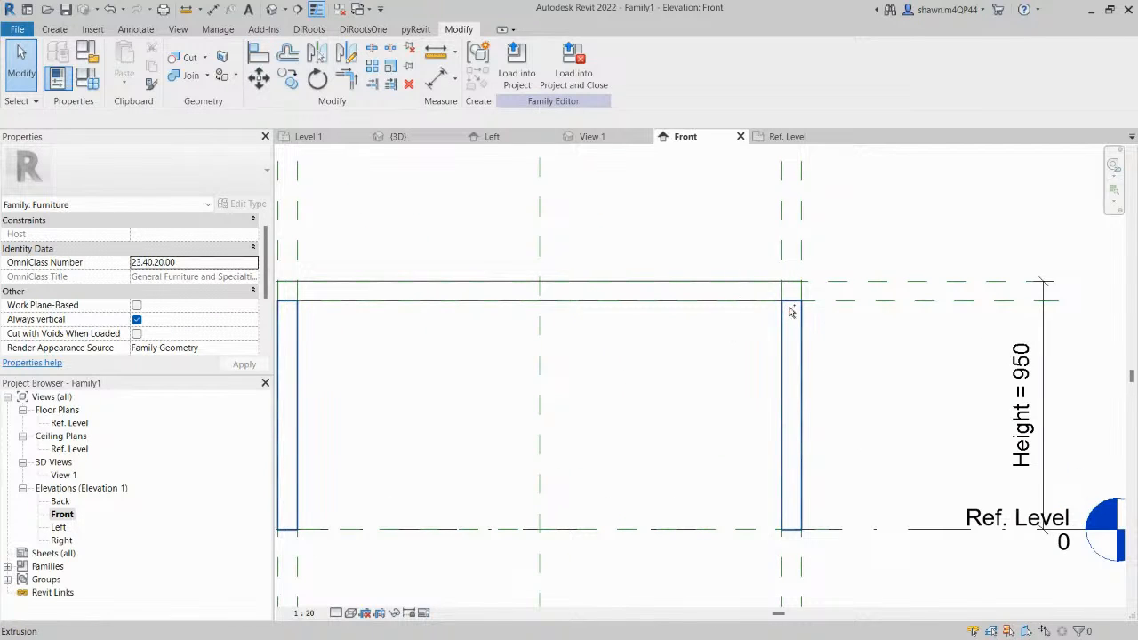
scroll(791, 312, "down", 2)
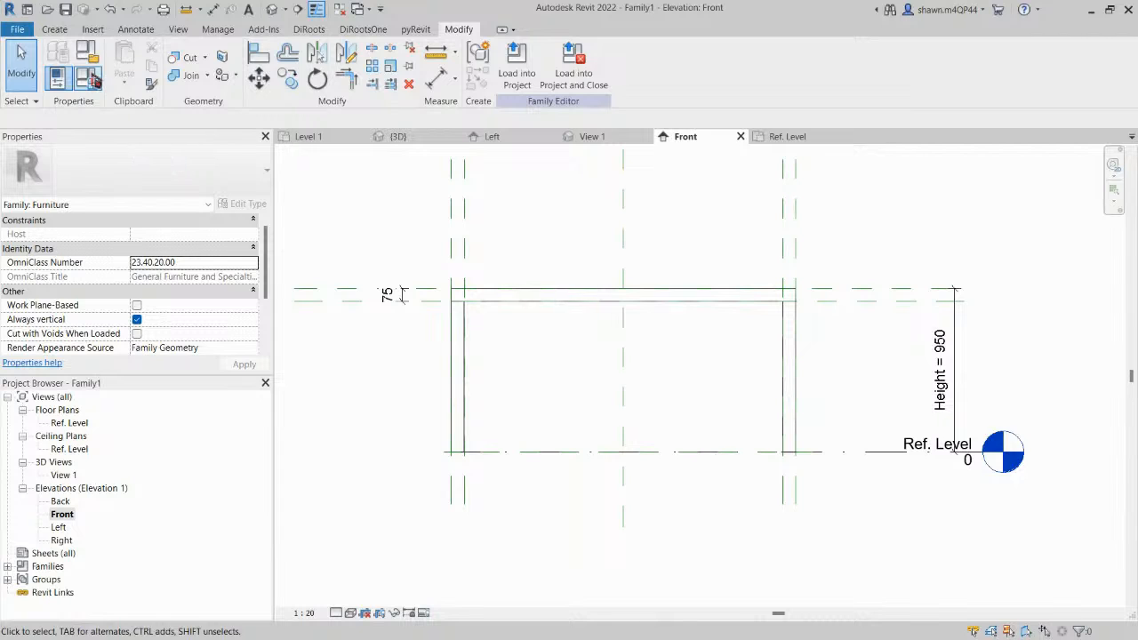
left_click(89, 77)
left_click(218, 249)
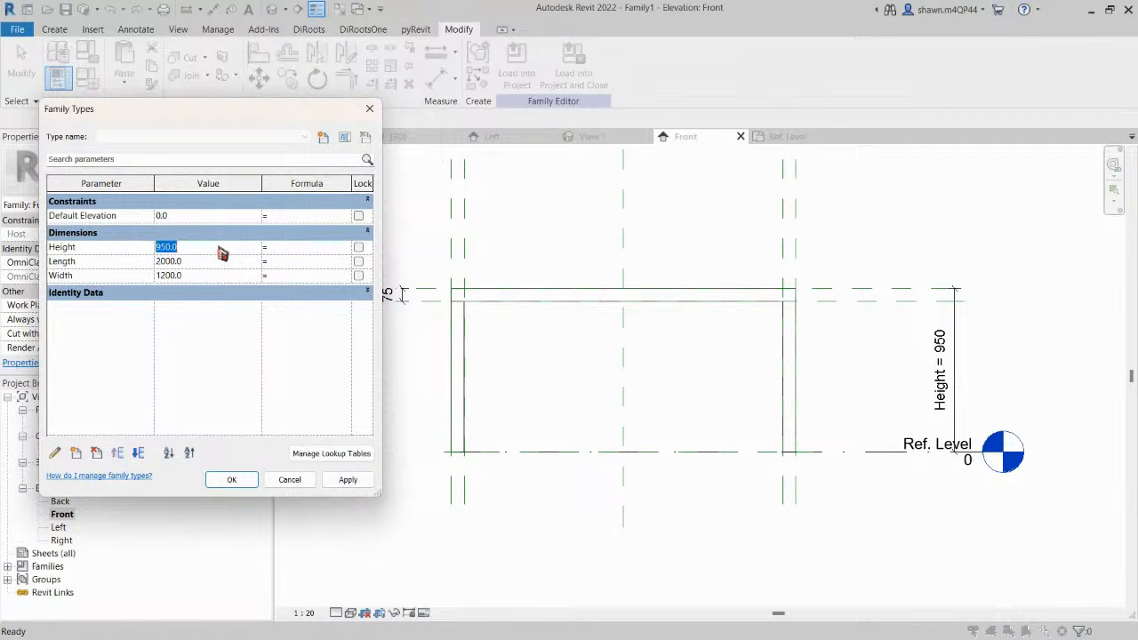
left_click(348, 479)
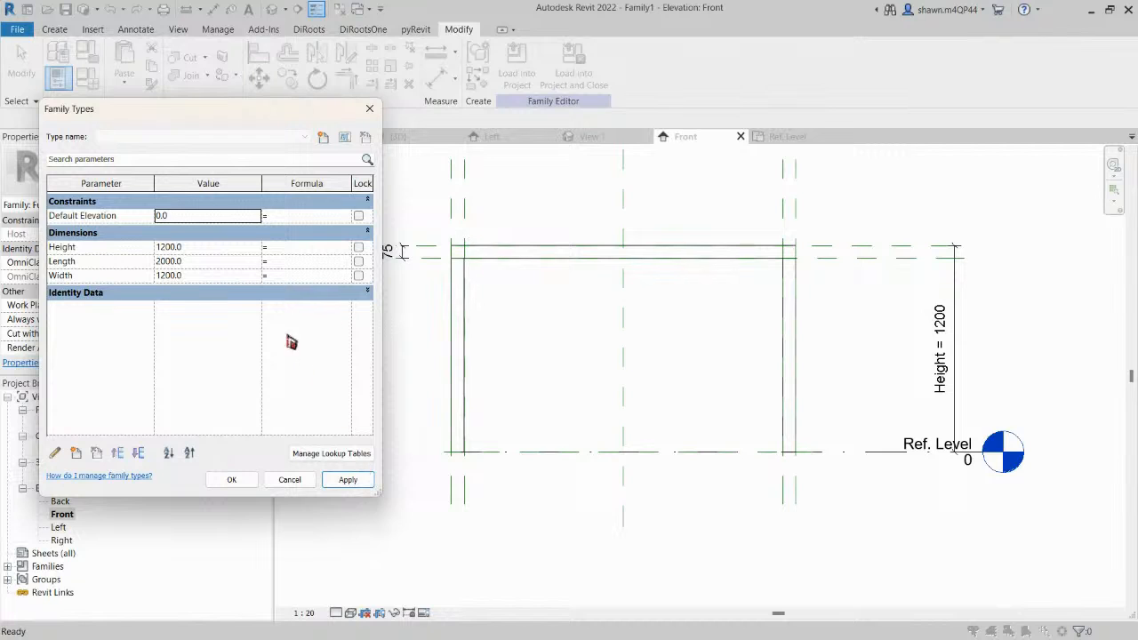
Restore the Height parameter to 950, apply it and close the family types.
left_click(207, 248)
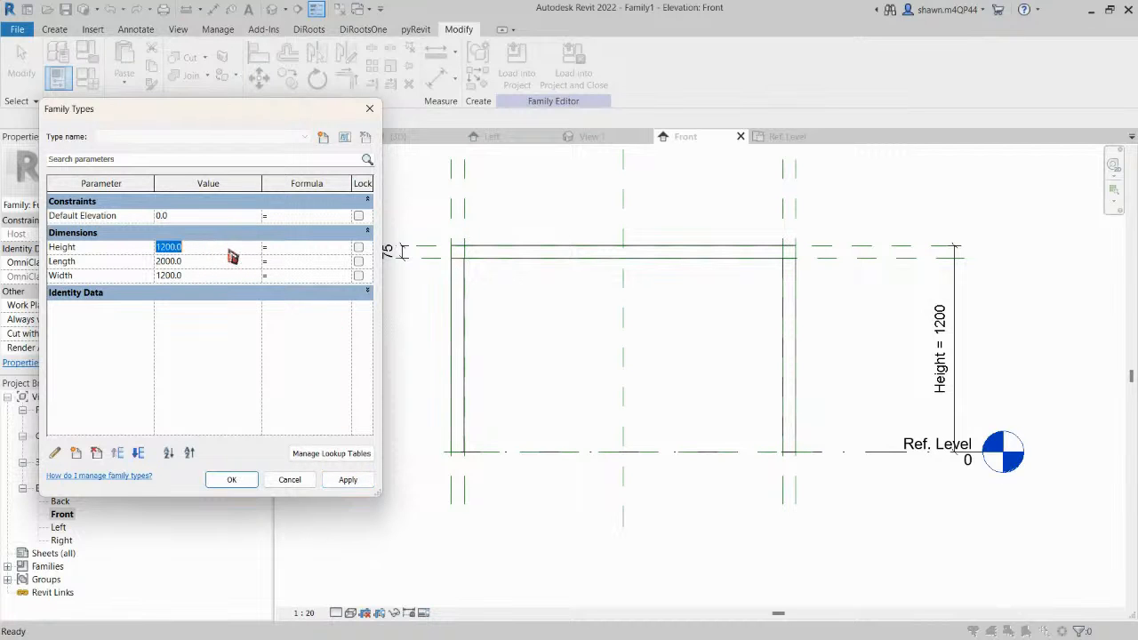
type("950")
left_click(348, 480)
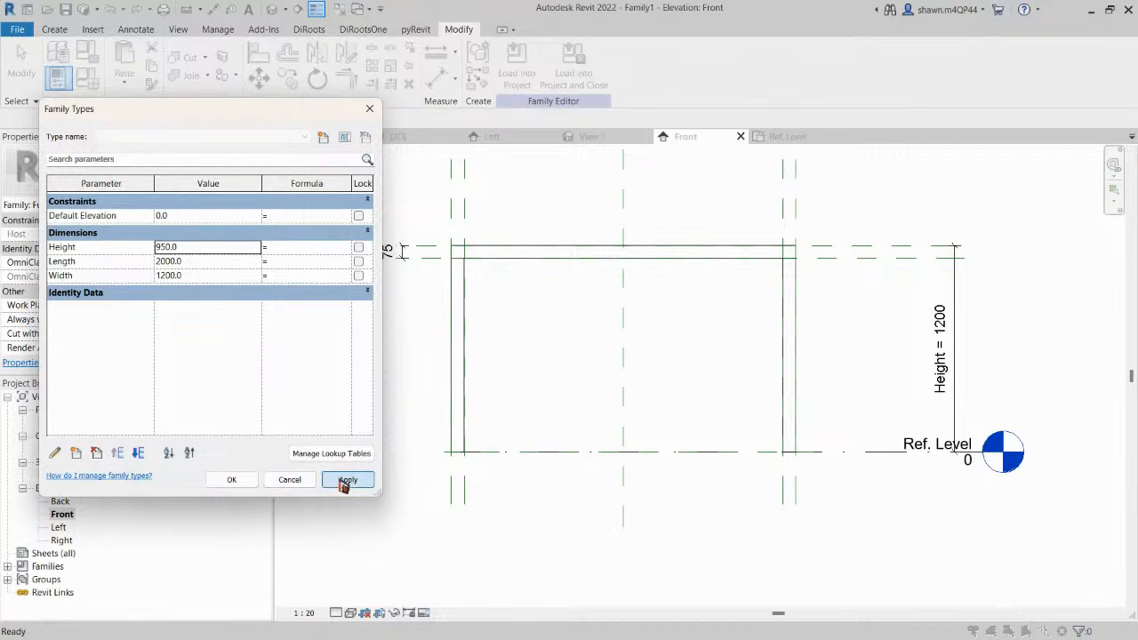
left_click(233, 480)
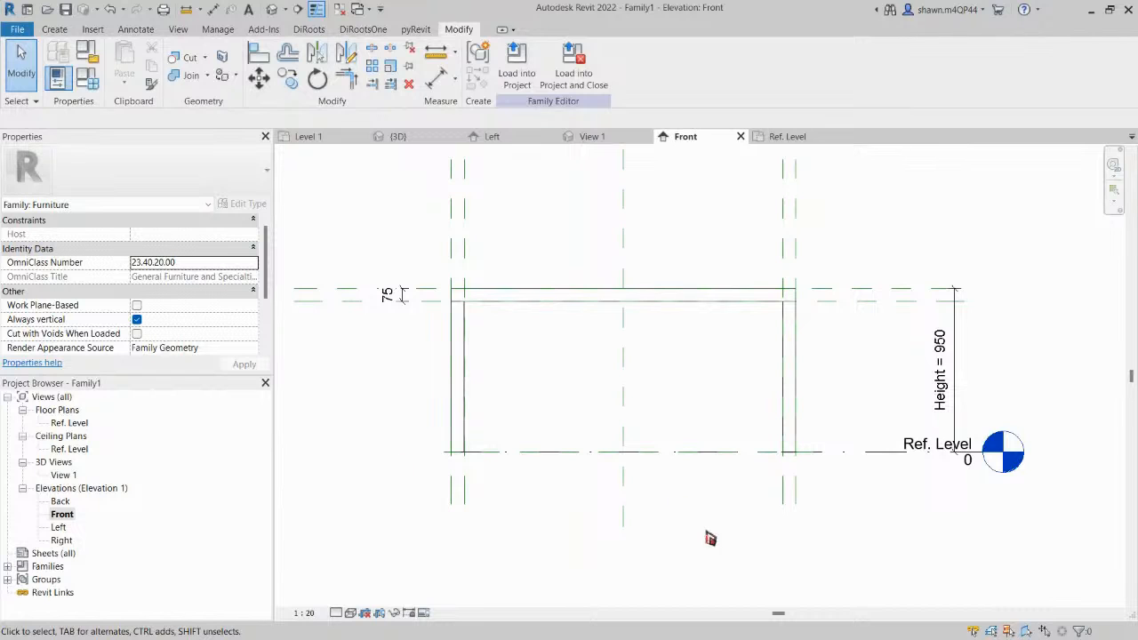
Open the default 3D view and examine the table from below, close up where the legs meet the tabletop.
left_click(272, 9)
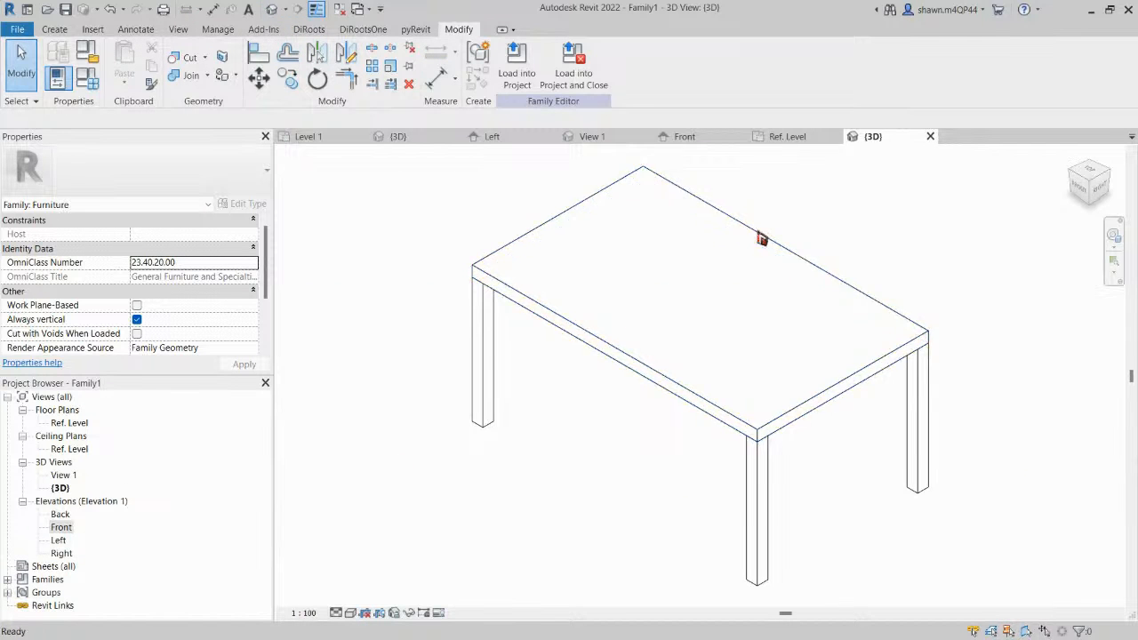
middle_click_drag(622, 386, 800, 326, "shift")
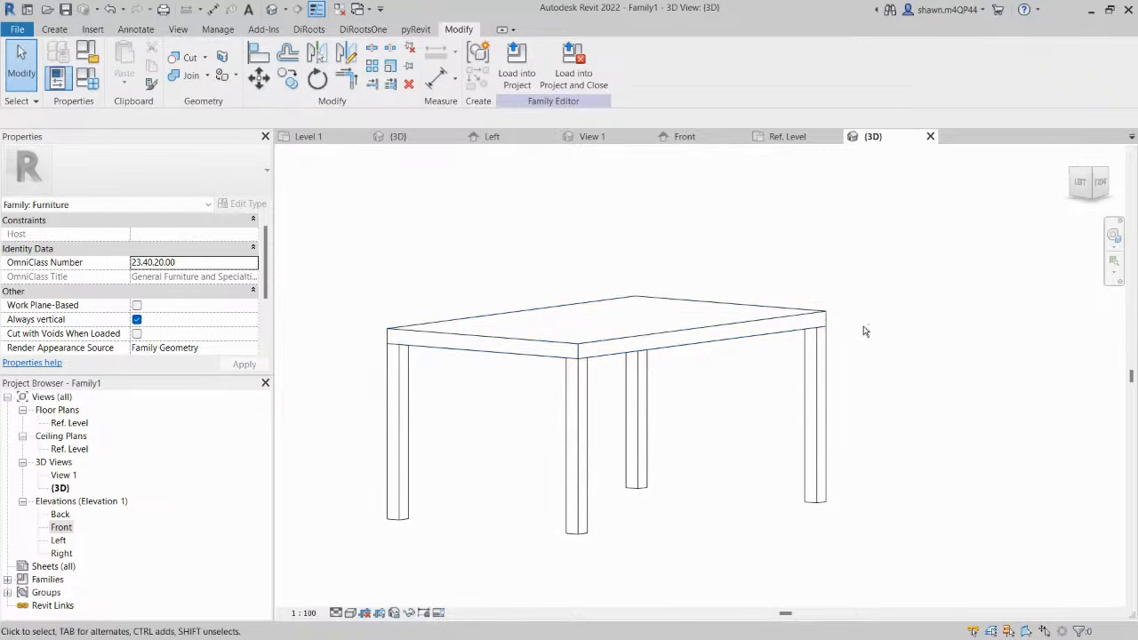
middle_click_drag(857, 433, 856, 401, "shift")
scroll(582, 348, "up", 4)
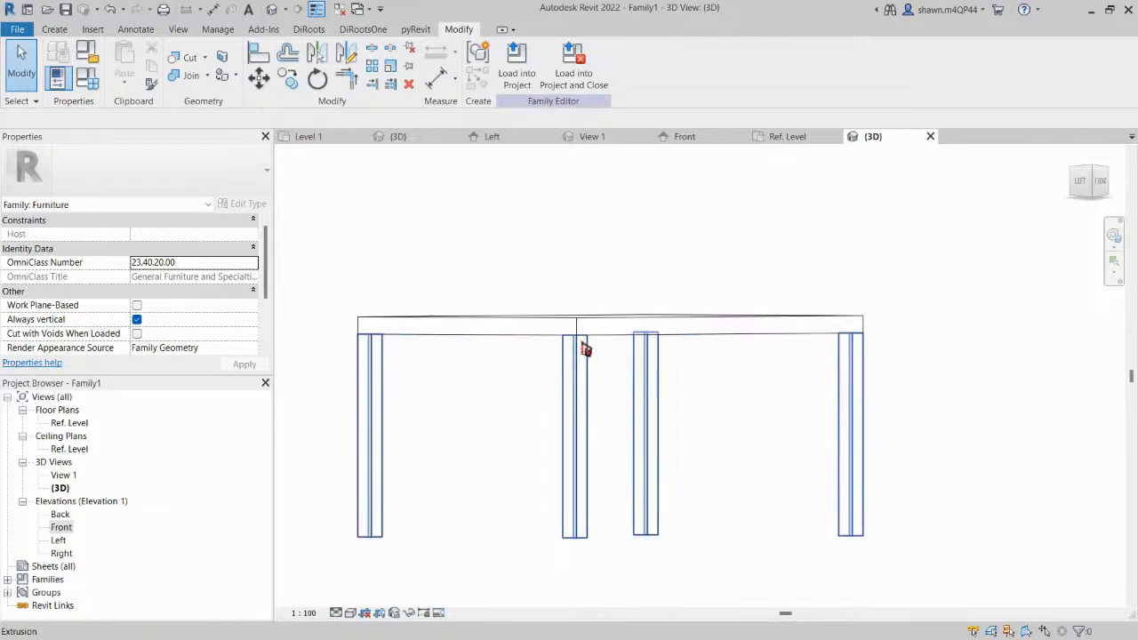
scroll(583, 348, "up", 4)
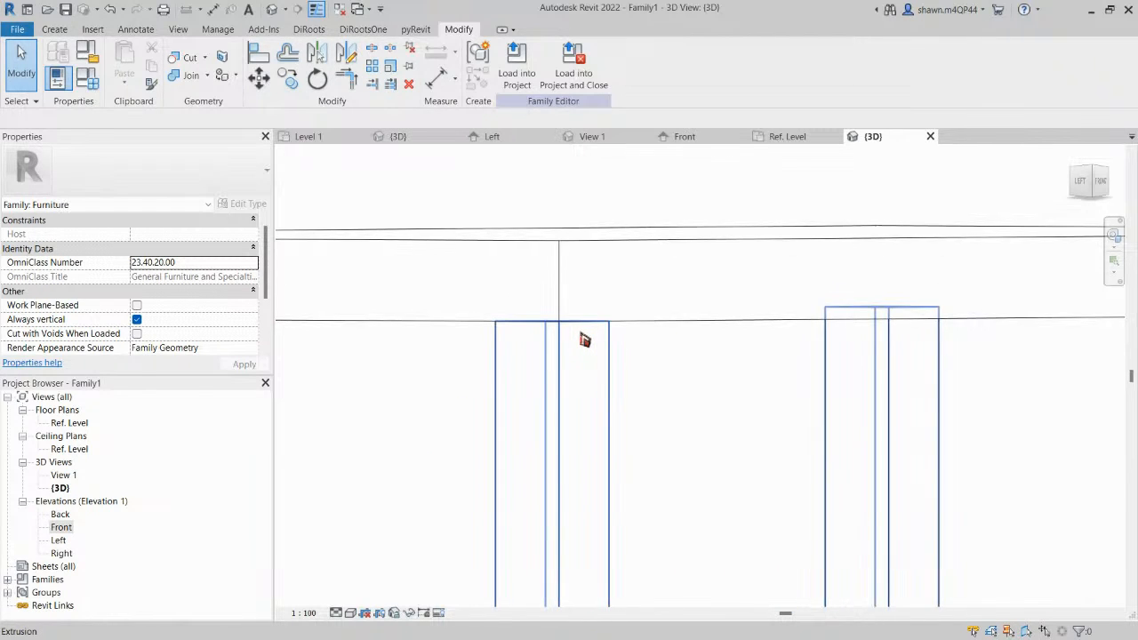
Examine the table in the 3D view, checking where the corner legs meet the underside of the tabletop.
middle_click_drag(580, 332, 415, 505, "shift")
scroll(417, 506, "down", 5)
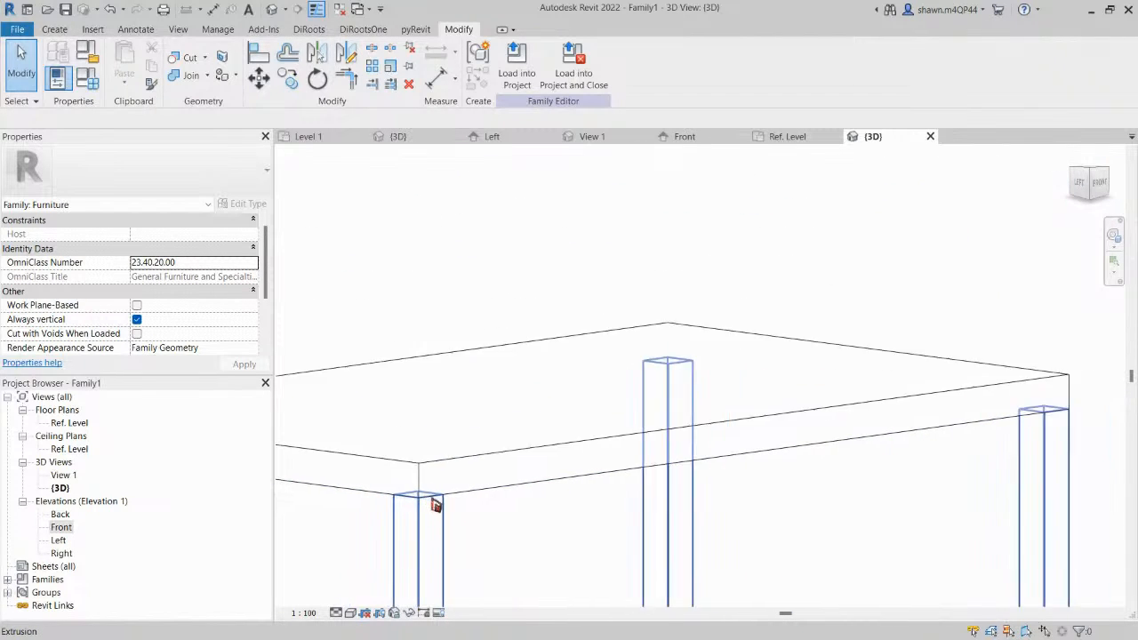
scroll(432, 507, "up", 3)
scroll(427, 502, "down", 3)
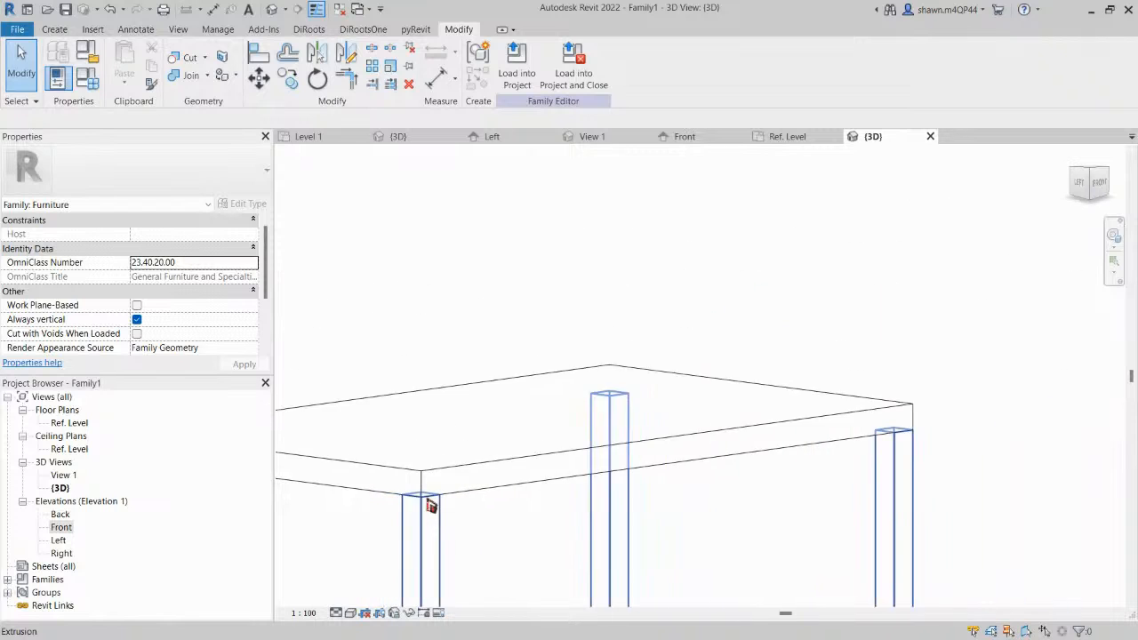
middle_click_drag(432, 503, 820, 437, "shift")
scroll(763, 433, "up", 3)
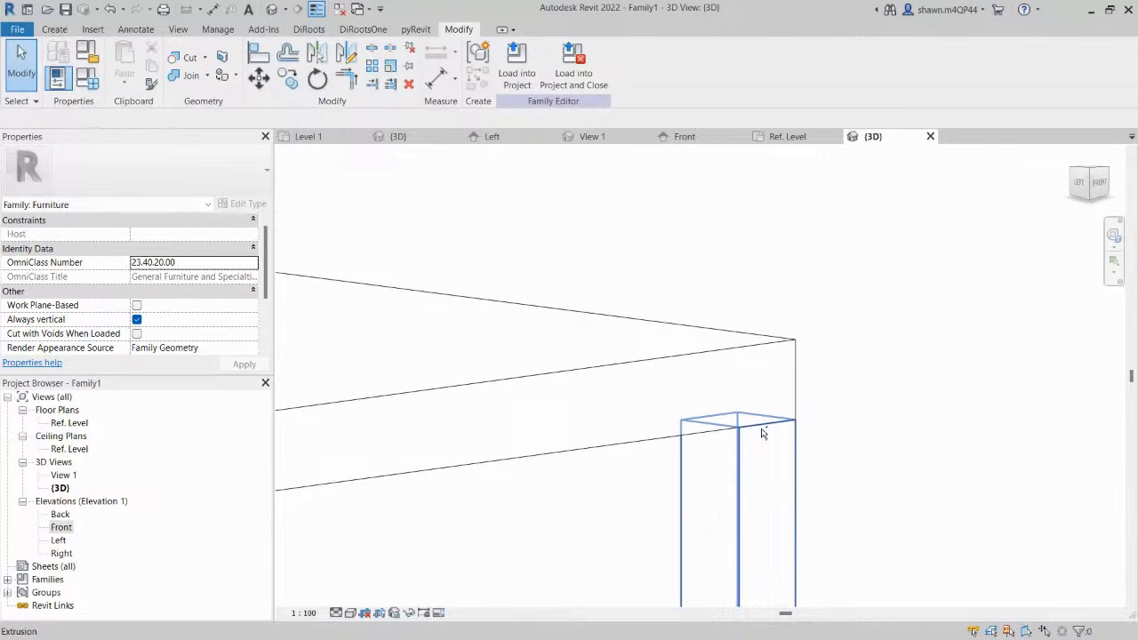
scroll(777, 418, "down", 1)
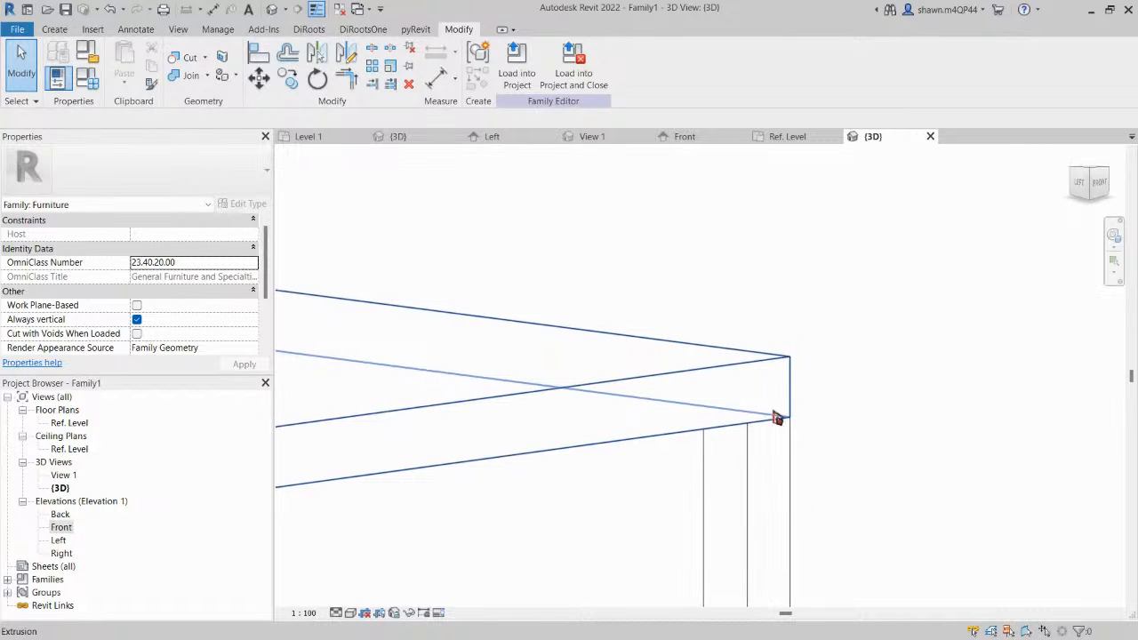
scroll(791, 414, "down", 2)
middle_click_drag(872, 508, 908, 428)
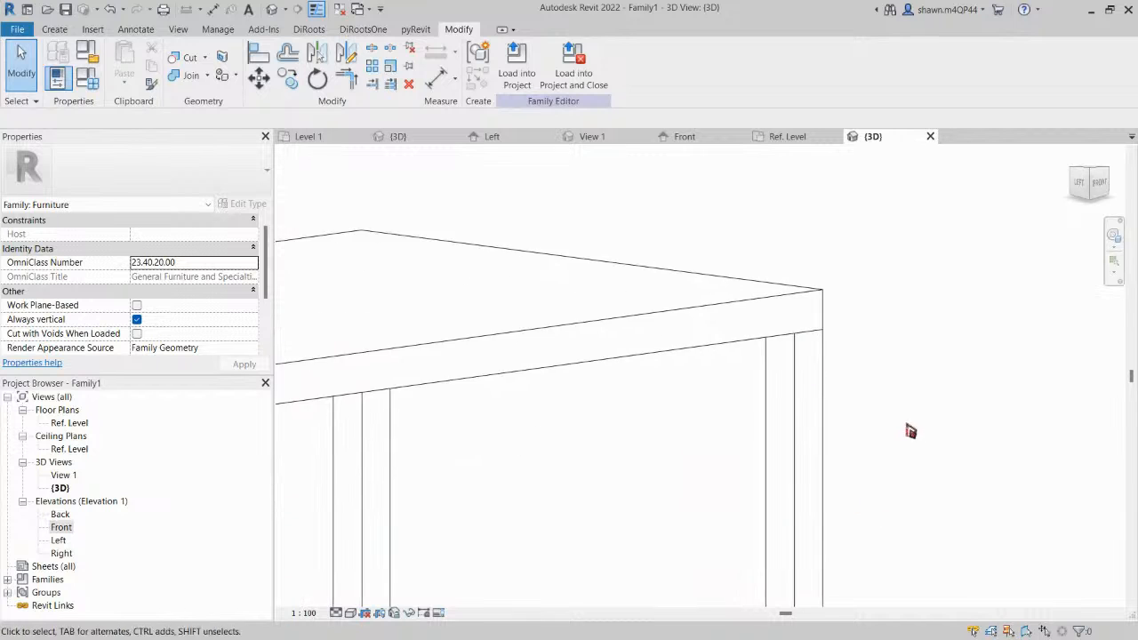
scroll(743, 326, "down", 2)
scroll(743, 326, "down", 3)
middle_click_drag(670, 450, 682, 452)
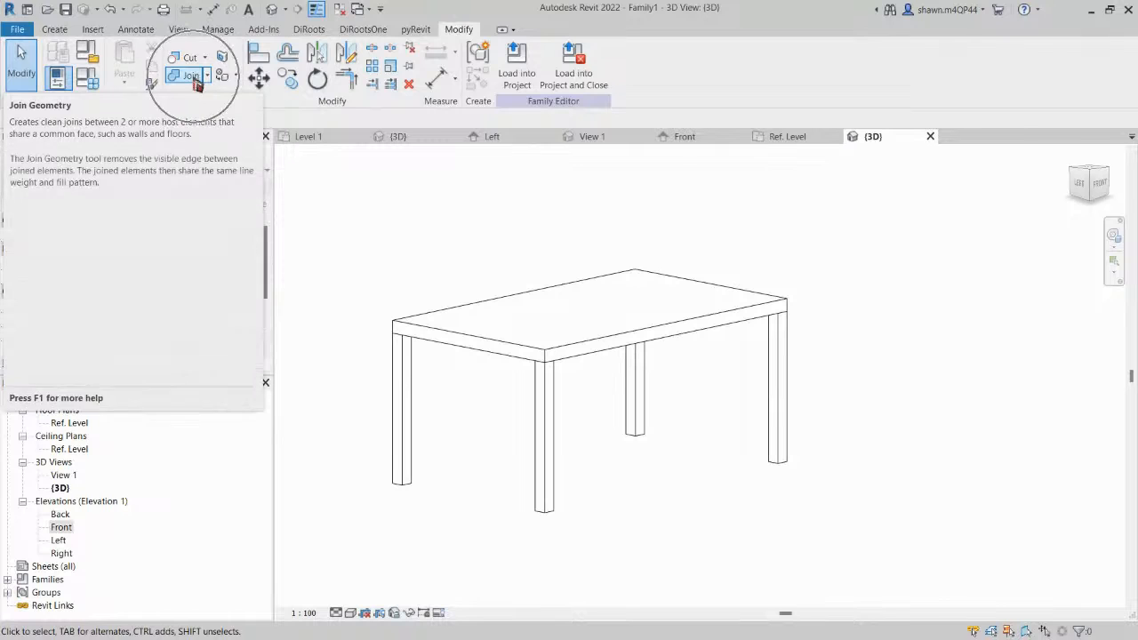
Join the geometry of the tabletop with the legs extrusion.
left_click(195, 79)
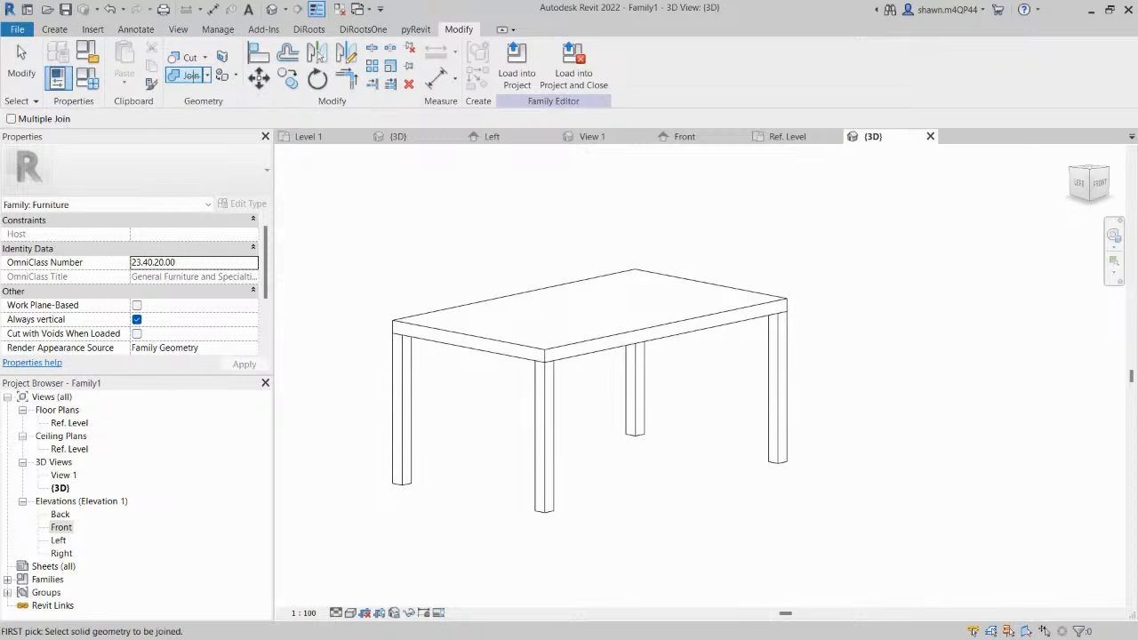
left_click(193, 76)
left_click(594, 300)
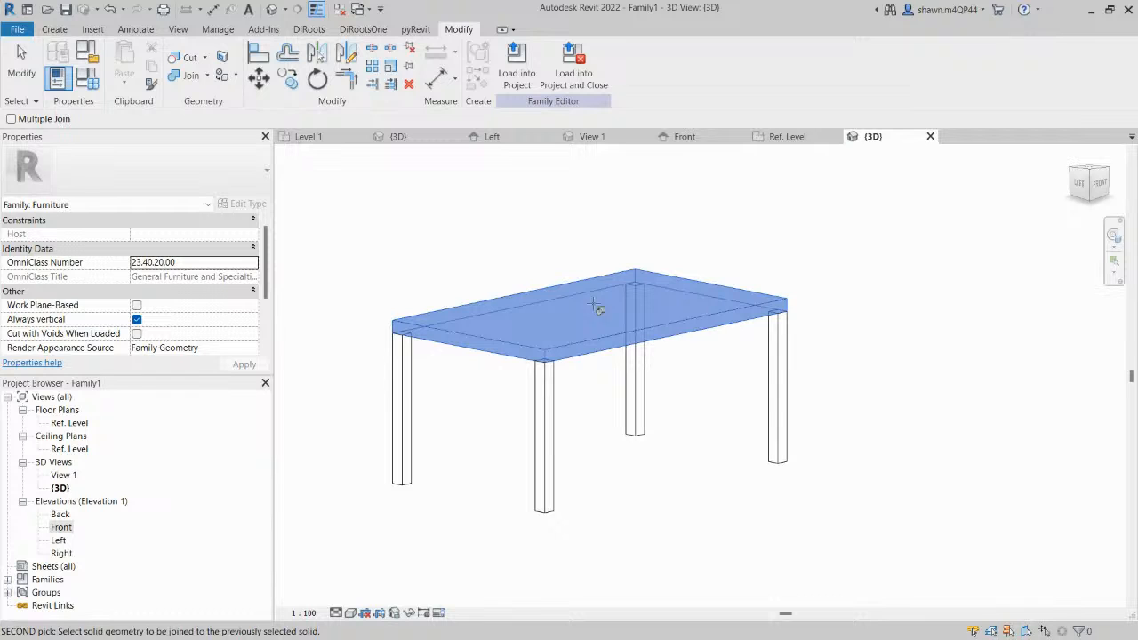
left_click(548, 402)
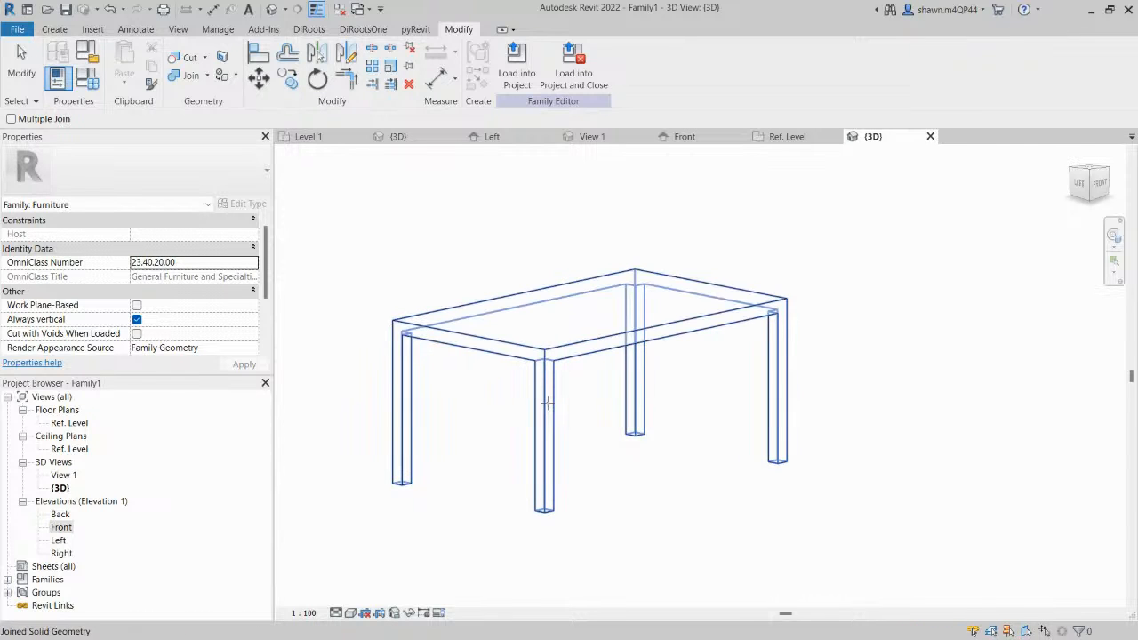
key("Escape")
key("Escape")
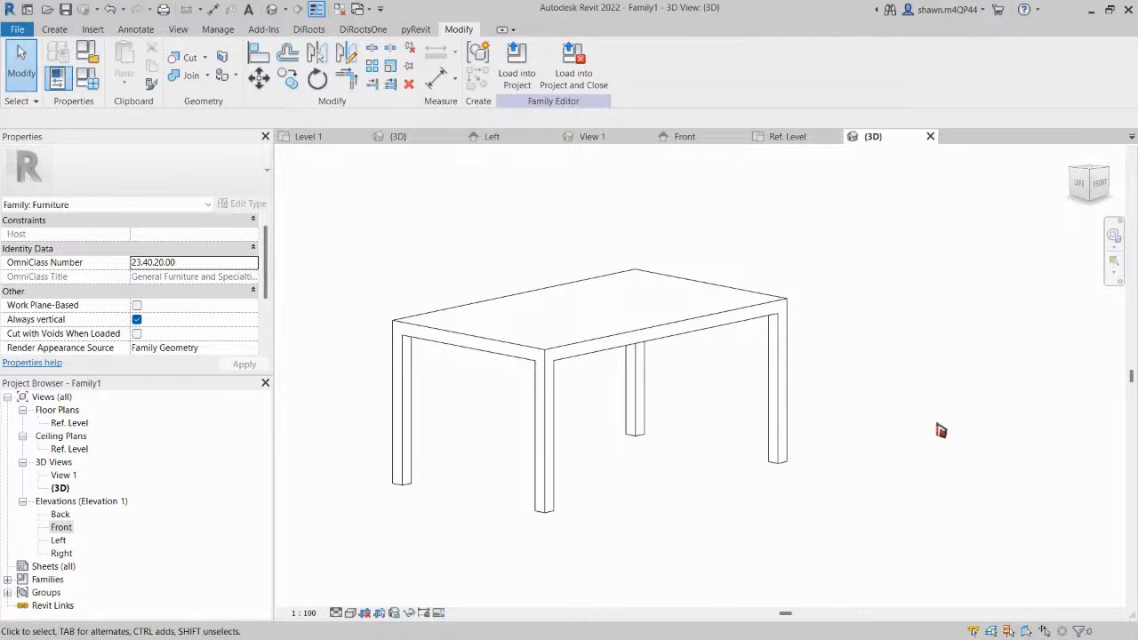
Set the 3D view to Fine detail level and the Shaded visual style.
left_click(337, 614)
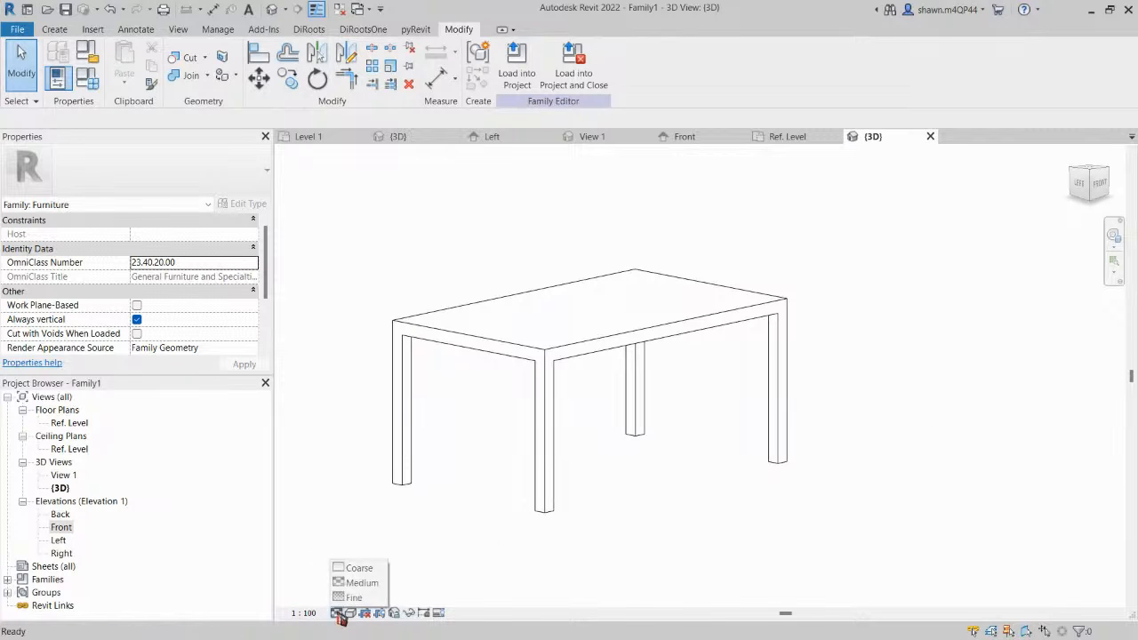
left_click(355, 599)
left_click(352, 613)
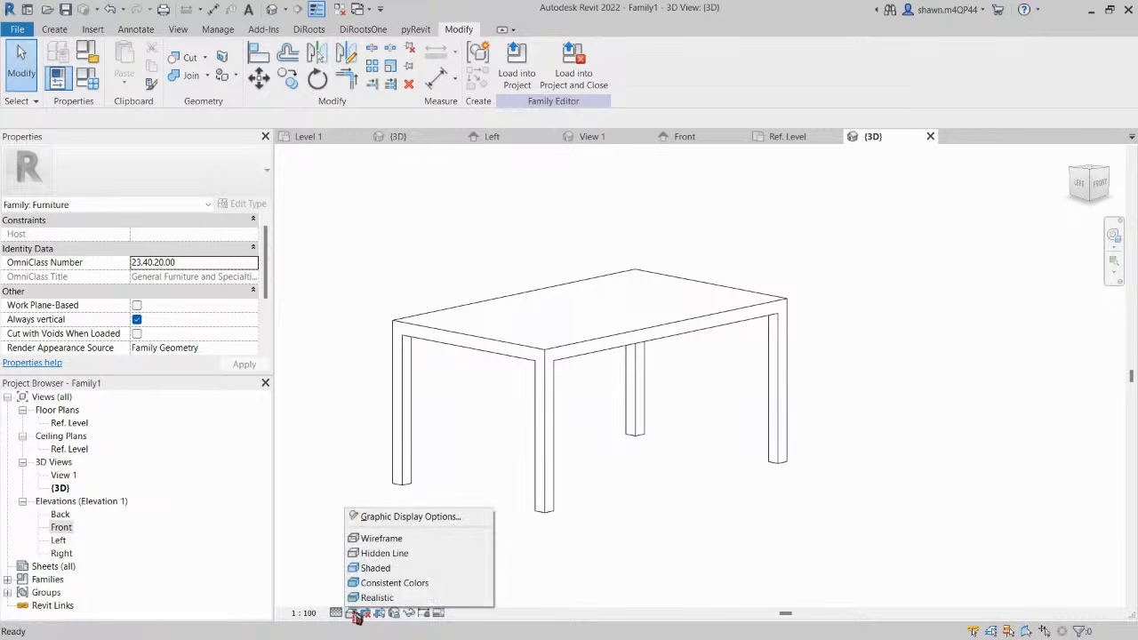
left_click(374, 567)
middle_click_drag(673, 528, 756, 303, "shift")
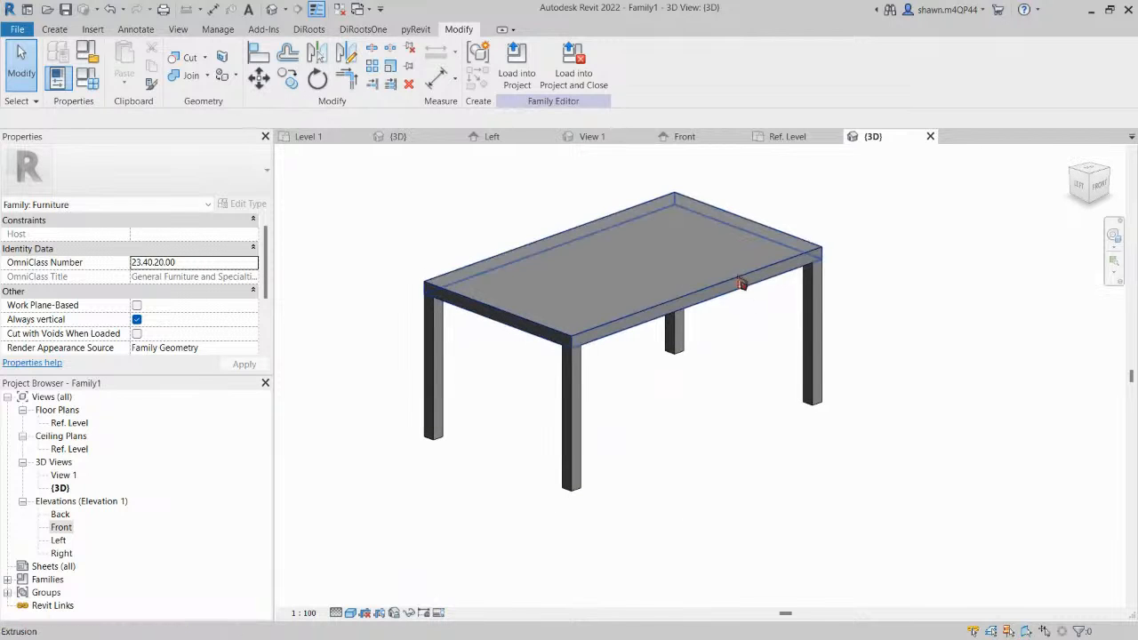
Associate the material of both the tabletop and the legs with a new type parameter named Table Material, grouped under Materials and Finishes.
left_click(610, 329)
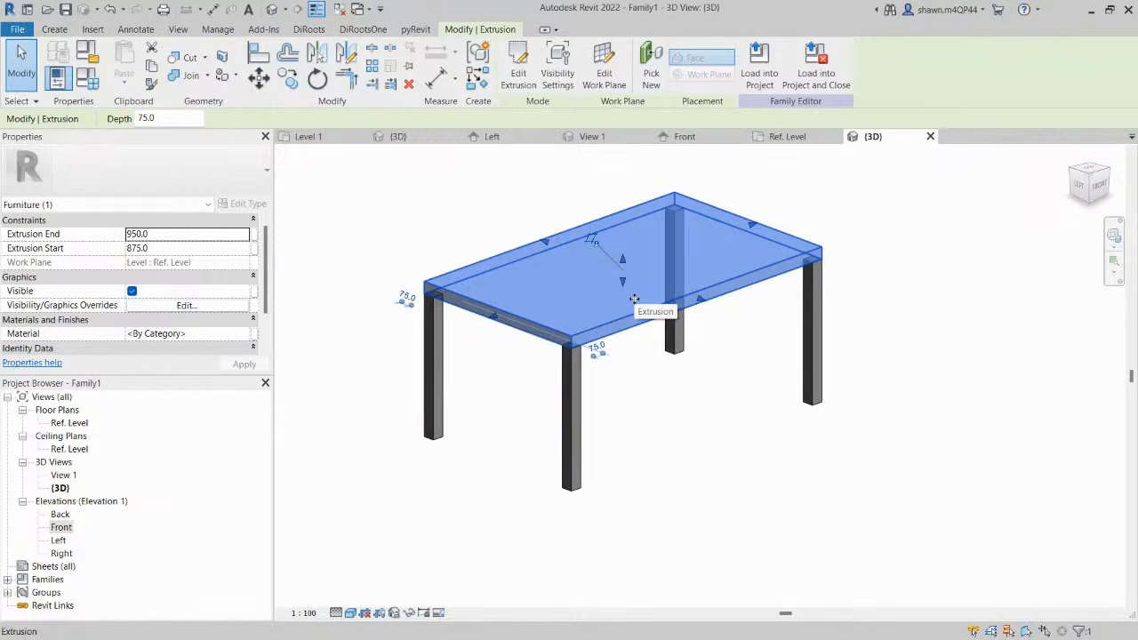
left_click(578, 397, "ctrl")
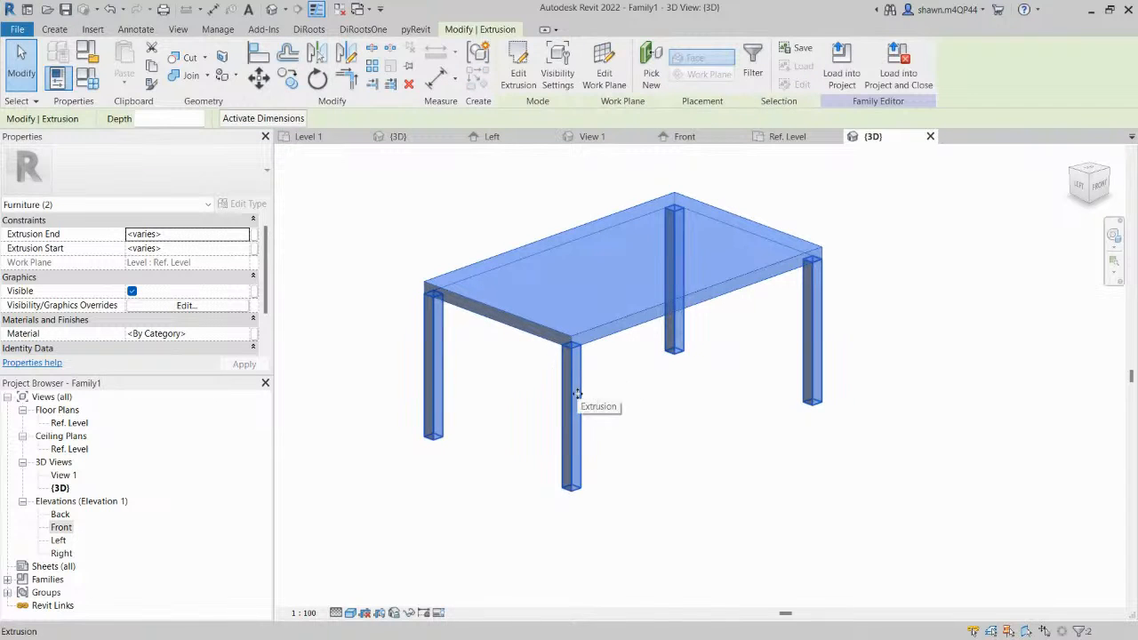
scroll(338, 368, "down", 1)
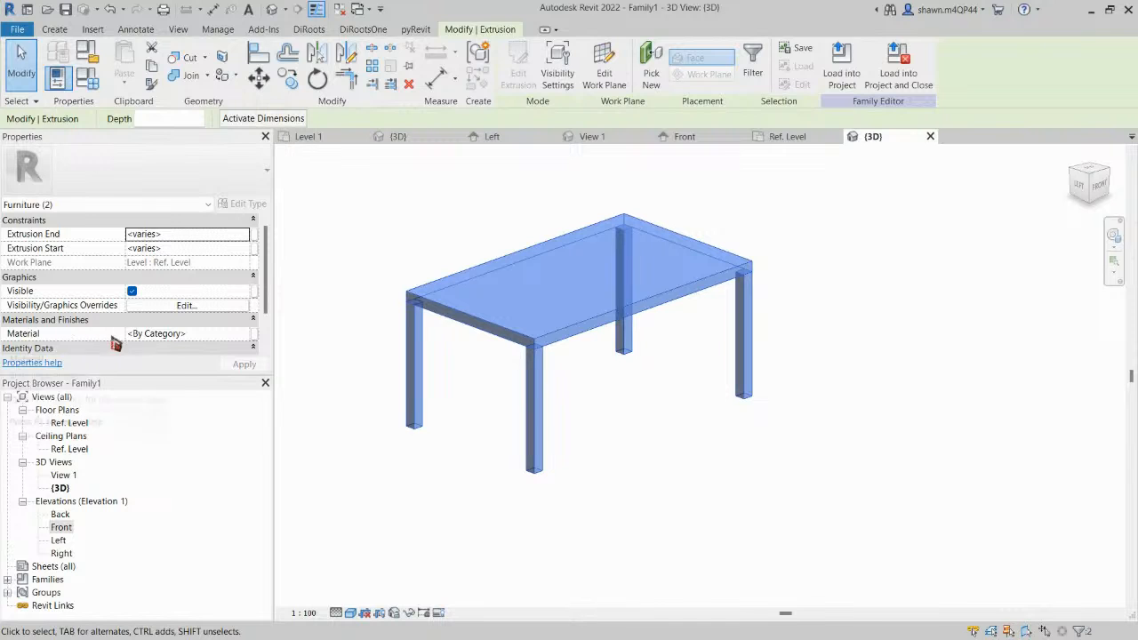
left_click_drag(265, 306, 265, 317)
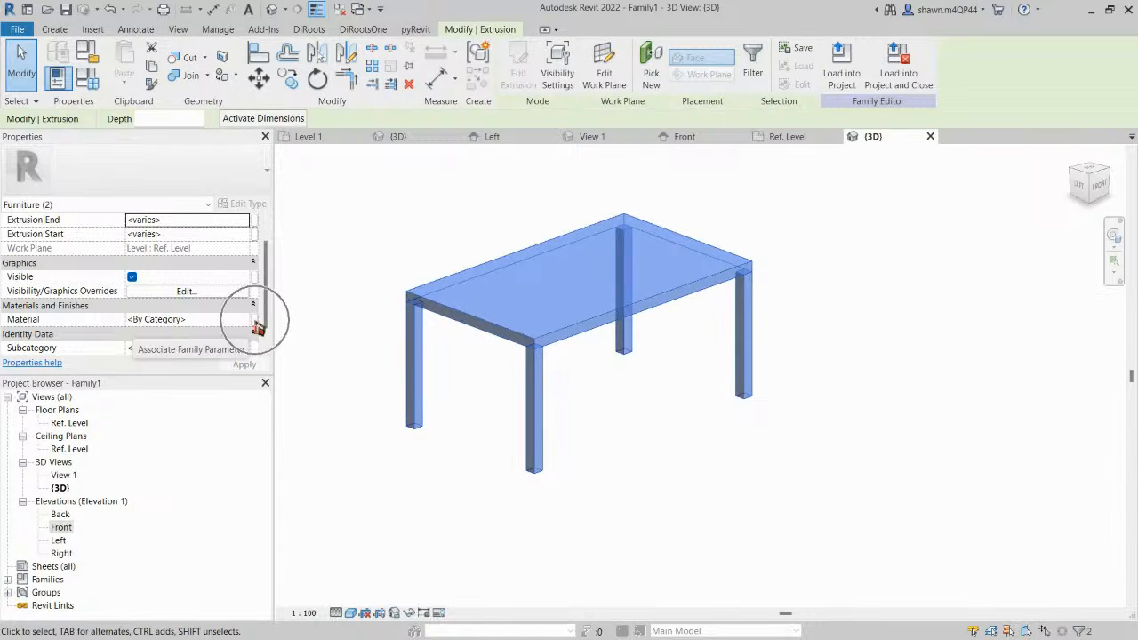
left_click(258, 328)
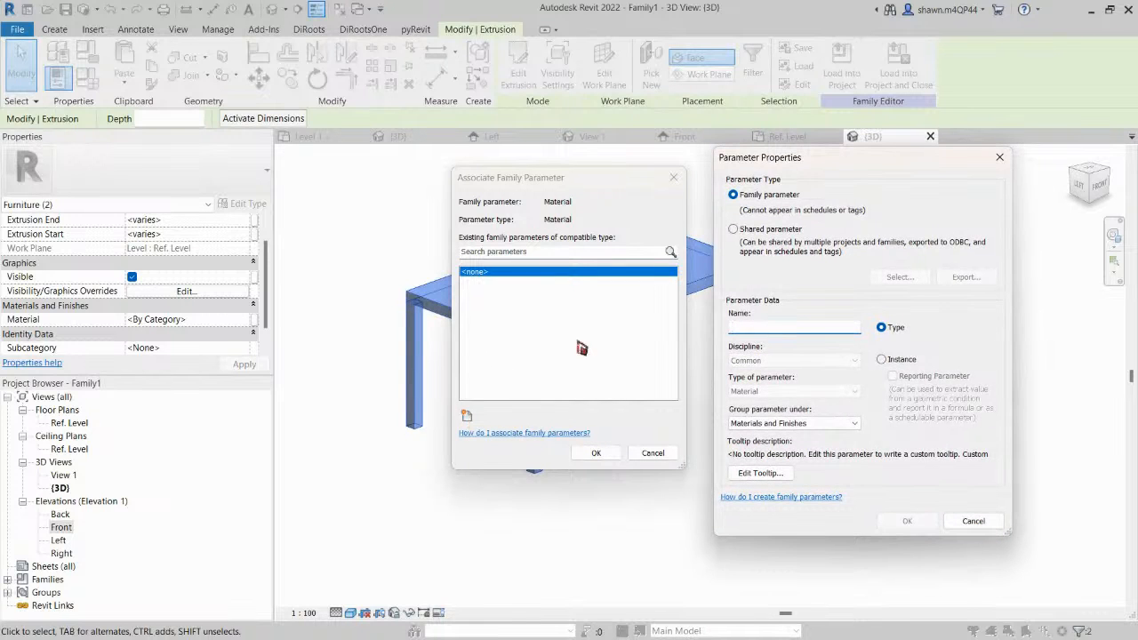
type("Table Material")
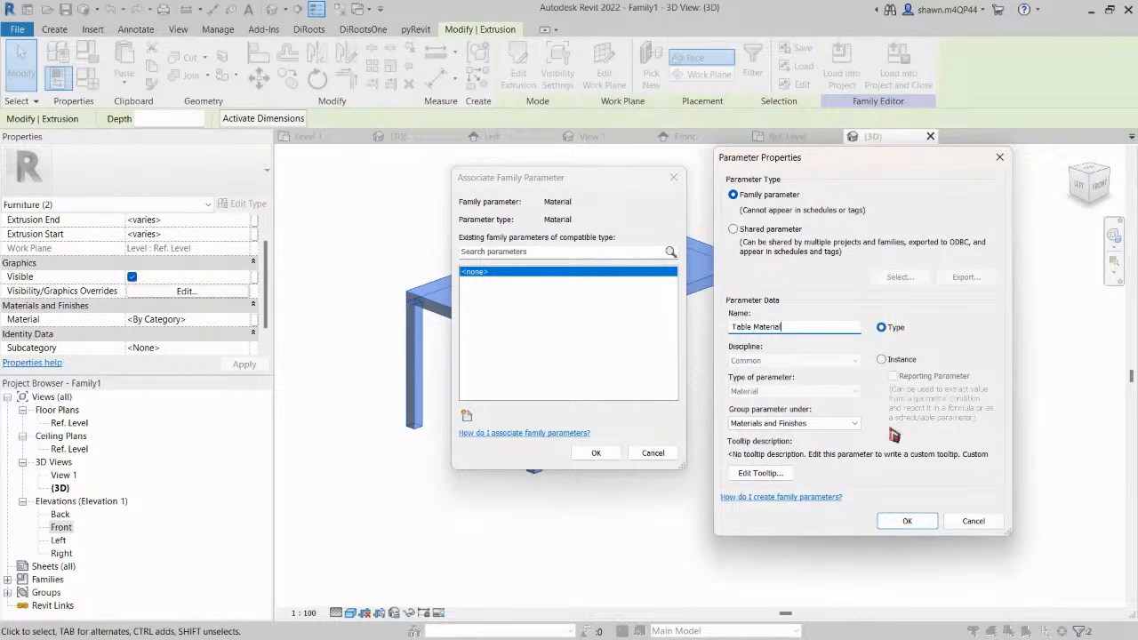
left_click(909, 522)
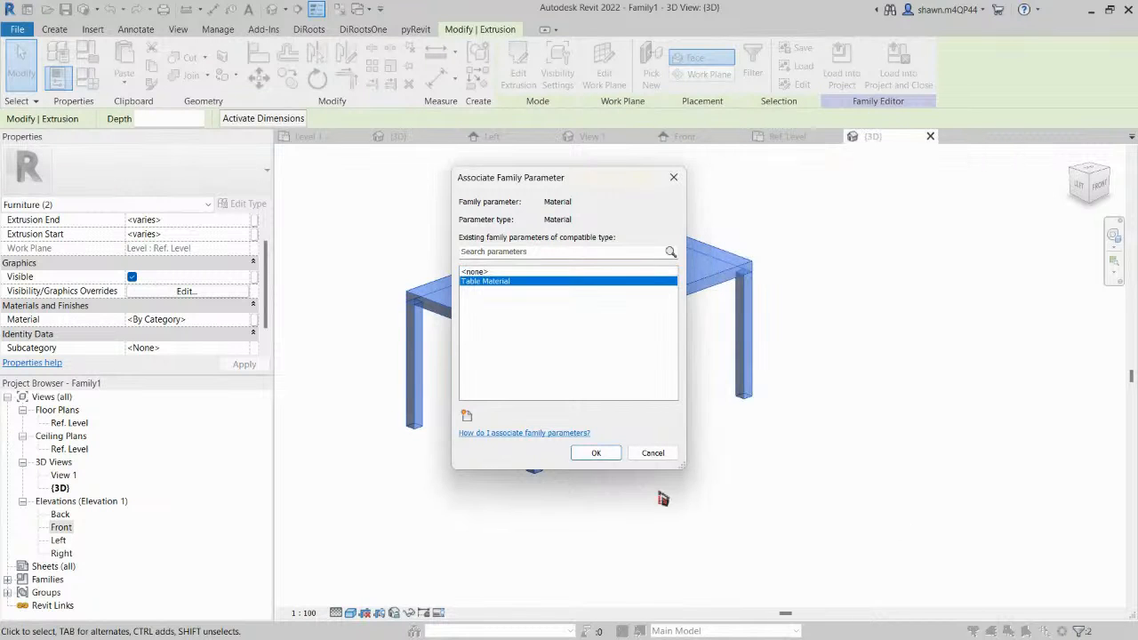
left_click(590, 454)
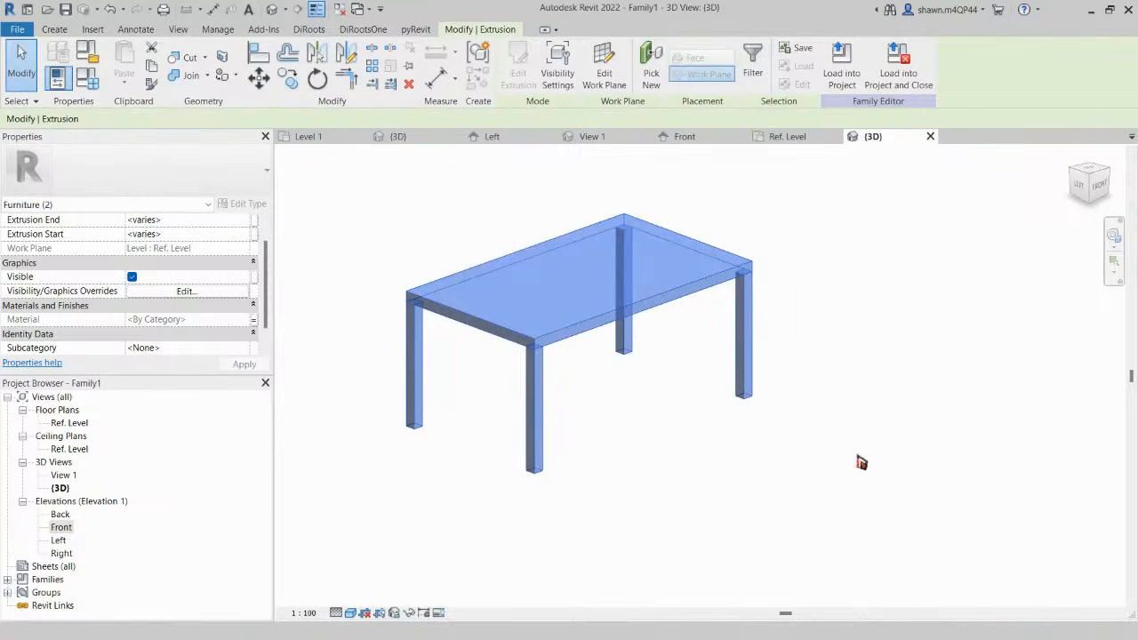
left_click(861, 462)
Create a new family type named Coffee Table_400Hx1200Lx600W.
middle_click_drag(672, 482, 658, 462, "shift")
middle_click_drag(606, 394, 658, 451, "shift")
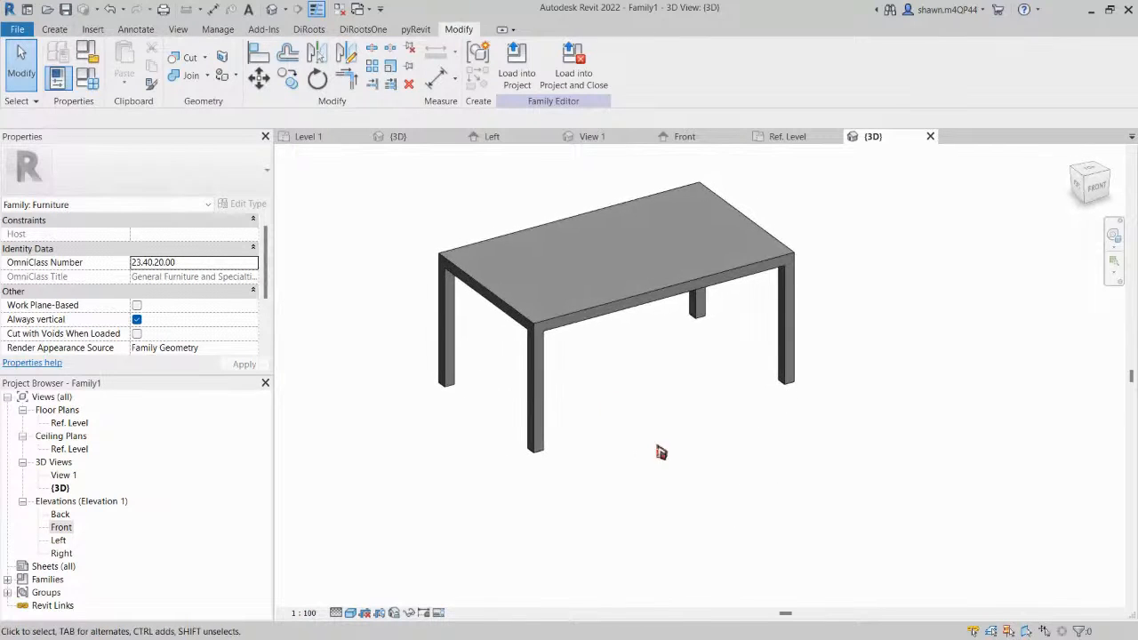
left_click(88, 78)
left_click_drag(96, 119, 227, 126)
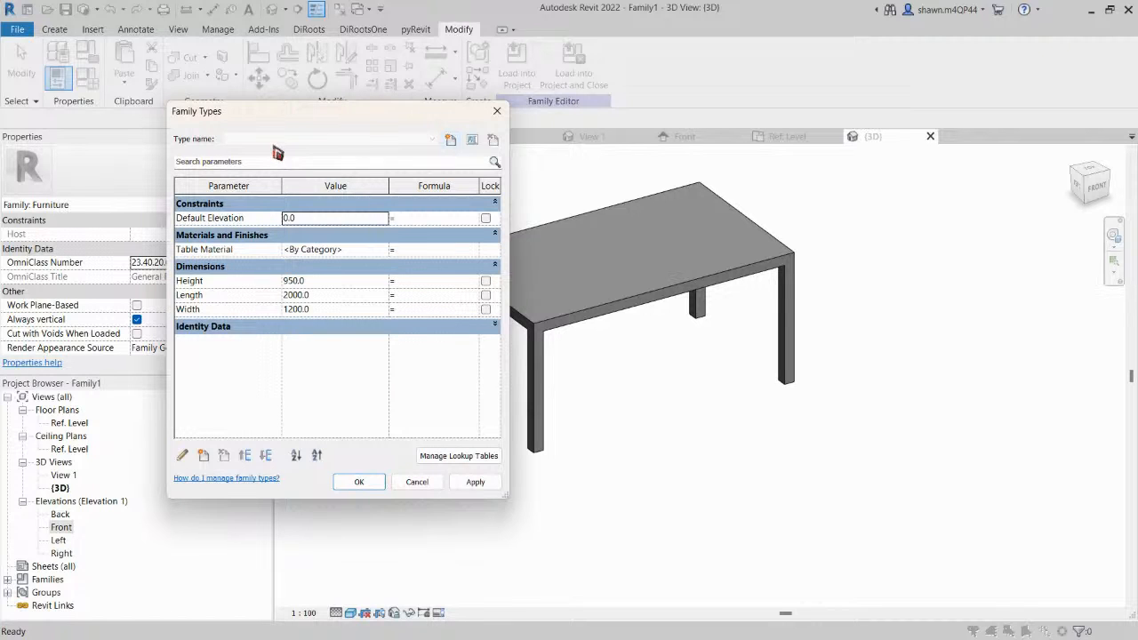
key("ctrl")
key("ctrl")
left_click(452, 141)
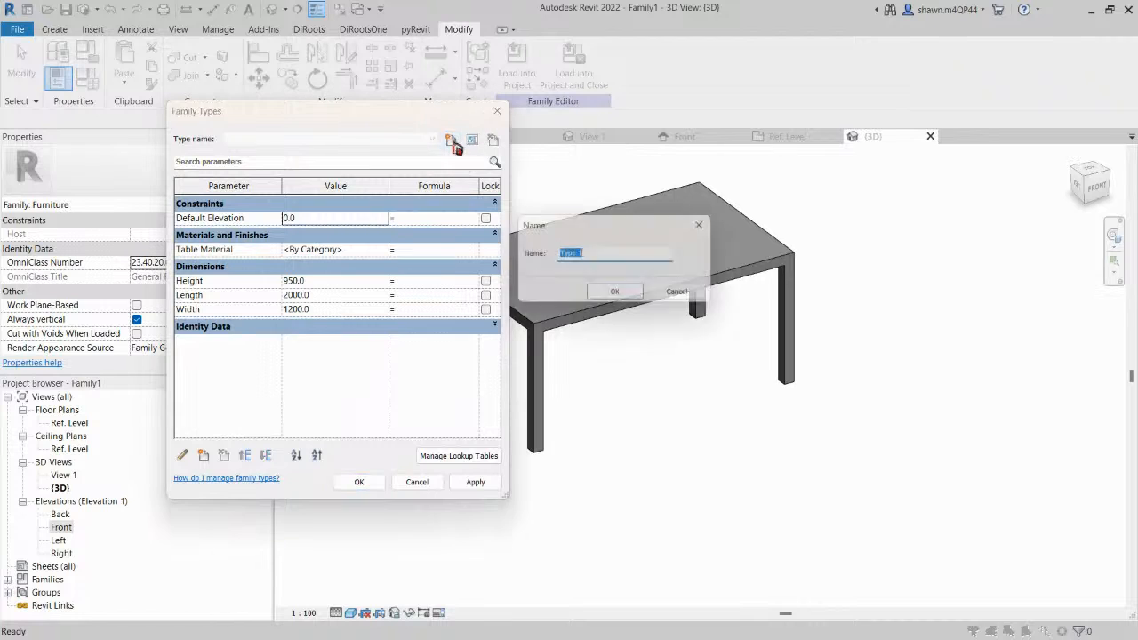
key("BackSpace")
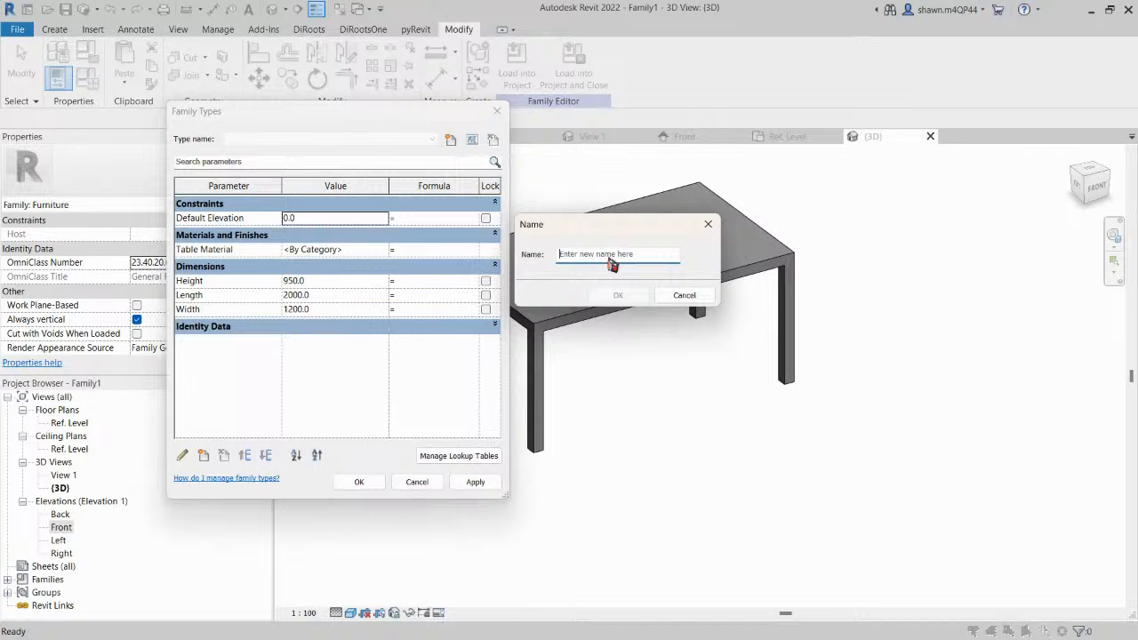
type("CO")
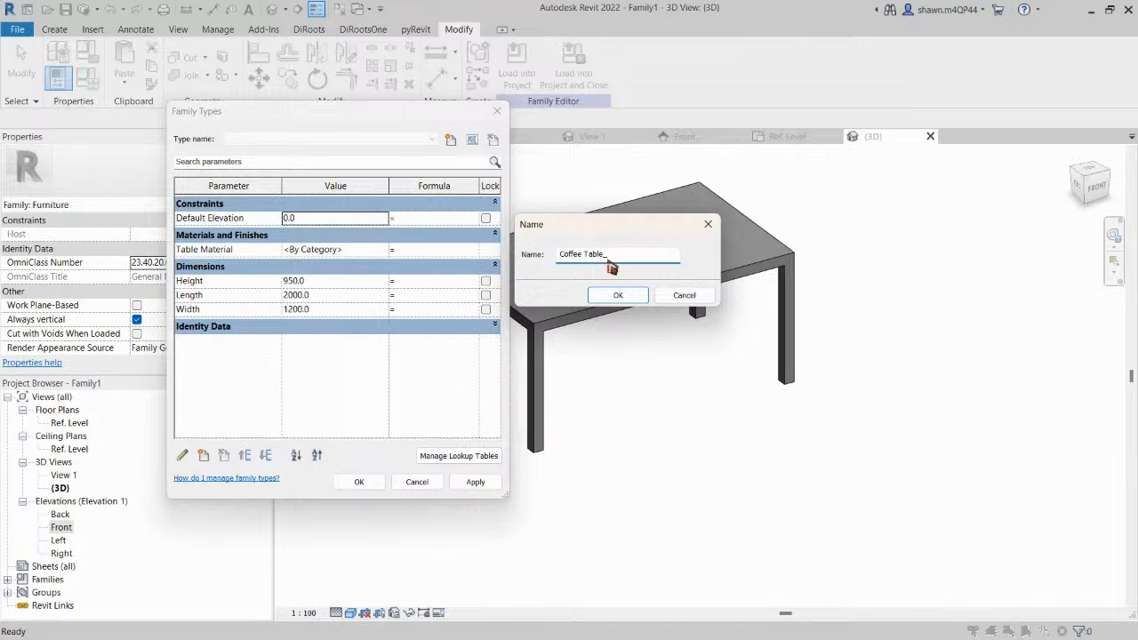
type("HX")
key("Caps_Lock")
type("W")
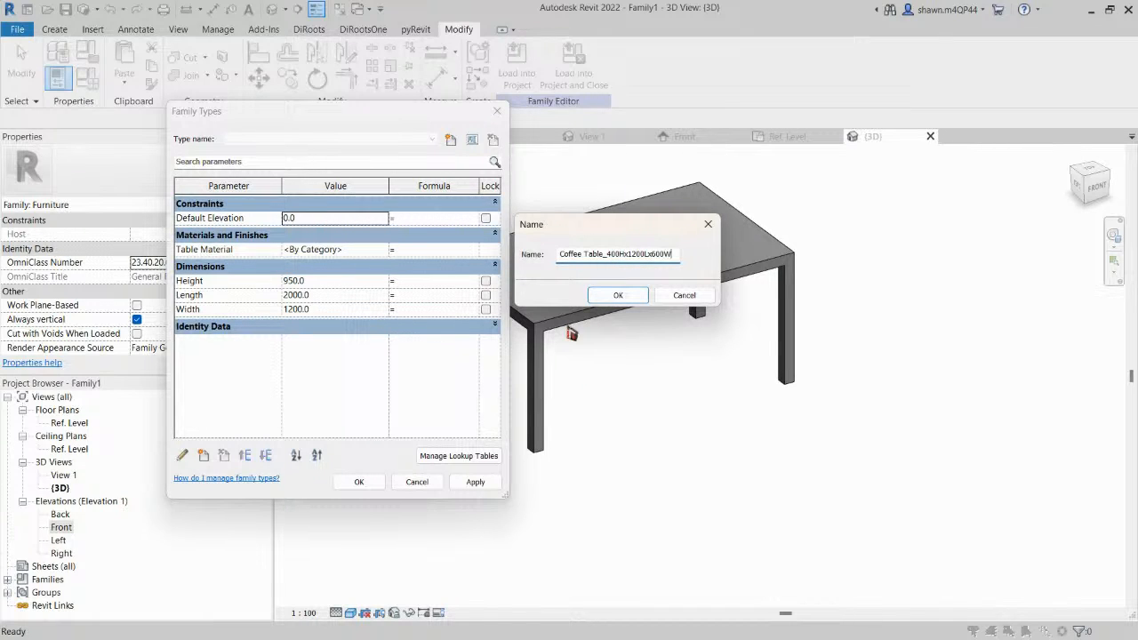
left_click(619, 295)
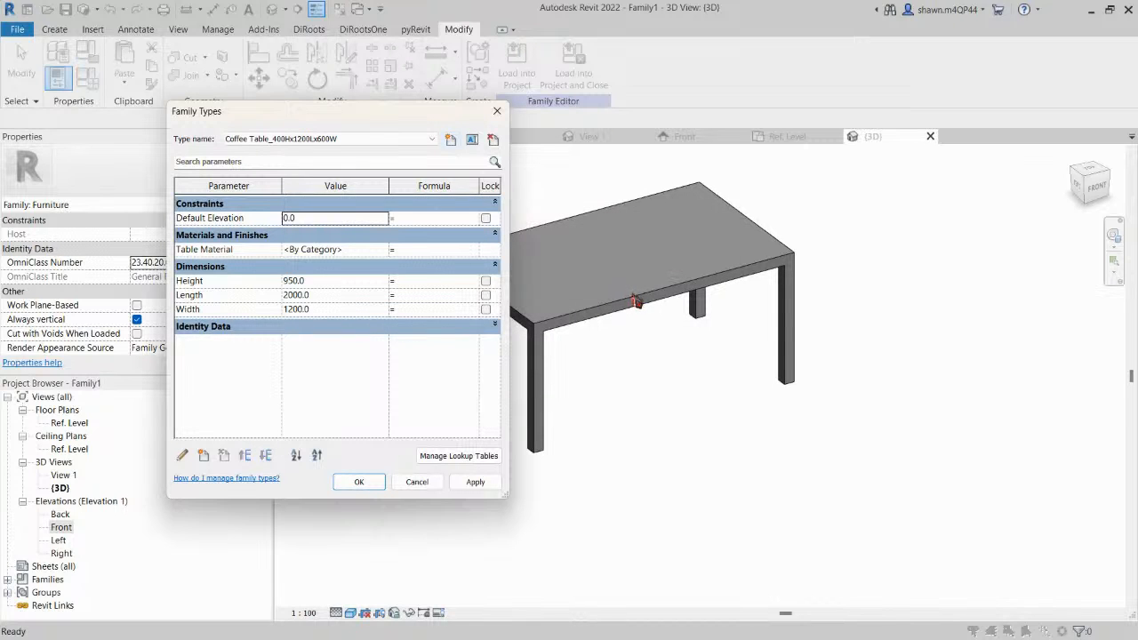
Set the coffee table type's Height to 400, Length to 1200 and Width to 600.
left_click(343, 283)
type("400")
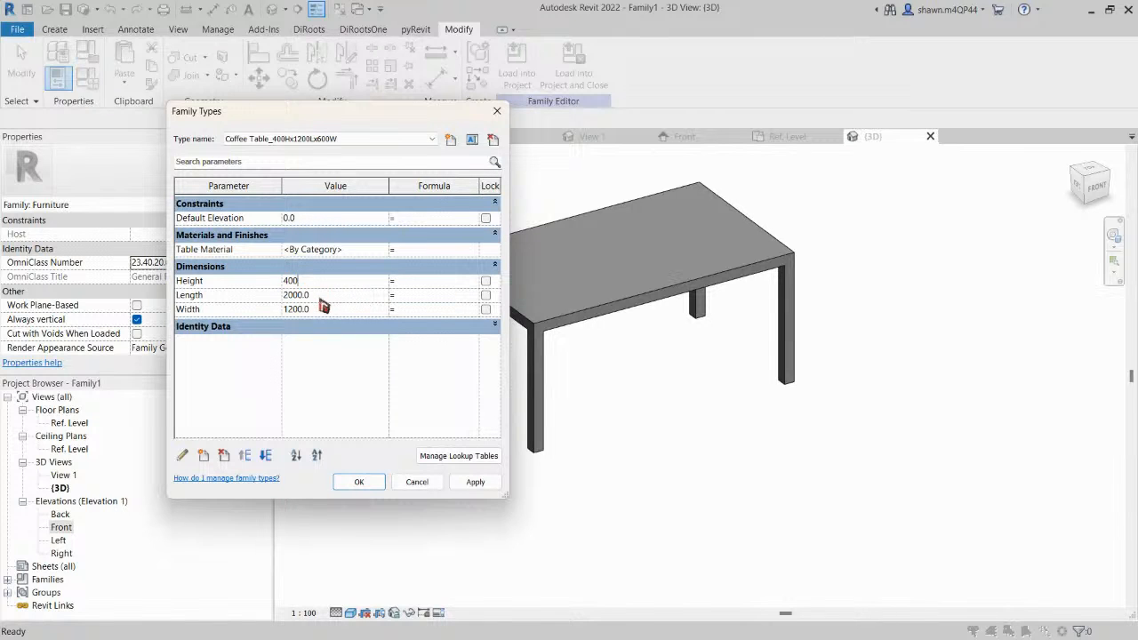
left_click(320, 298)
left_click(334, 298)
left_click(347, 298)
type("1200")
left_click(375, 310)
type("600")
left_click(362, 347)
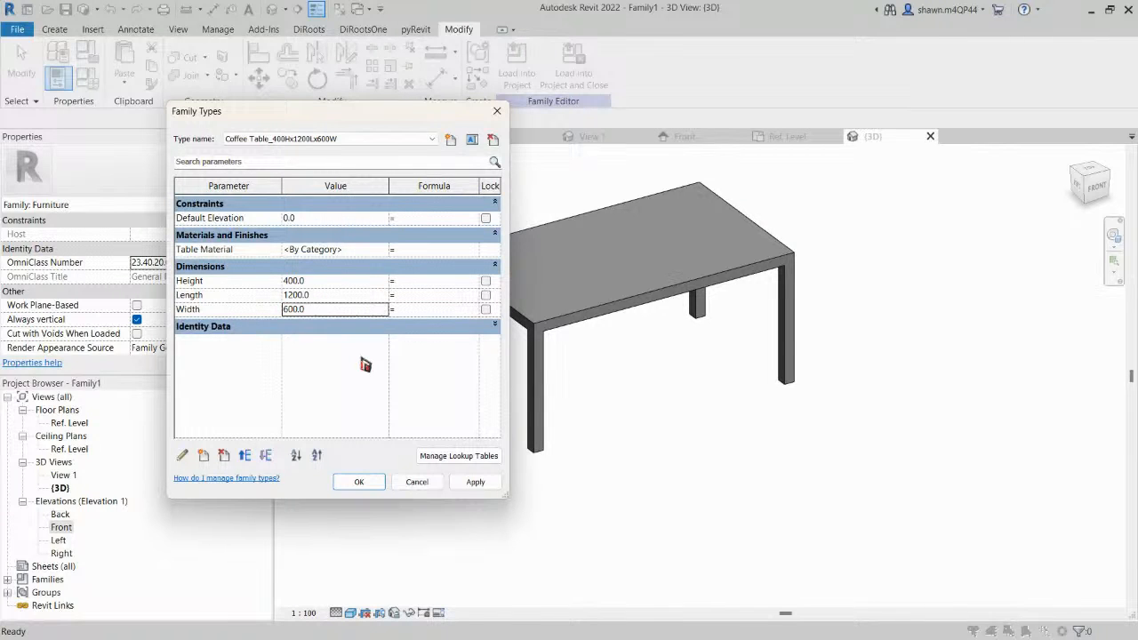
Open the coffee table type's Table Material for editing, duplicate the Default material and name the copy Wood.
left_click(379, 252)
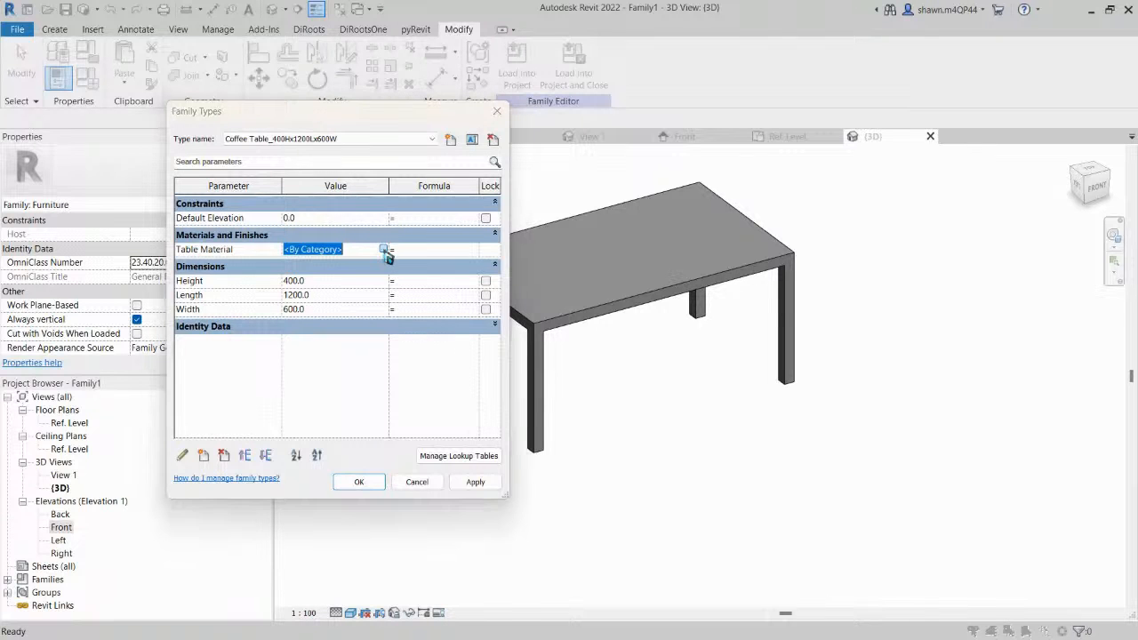
left_click(383, 251)
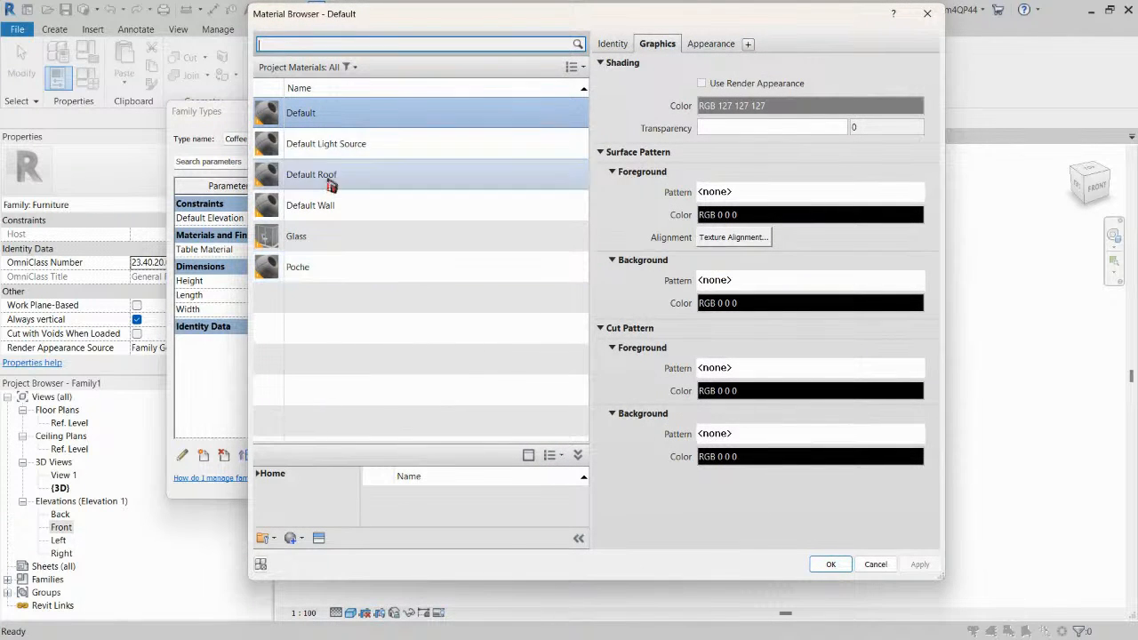
right_click(300, 116)
left_click(332, 140)
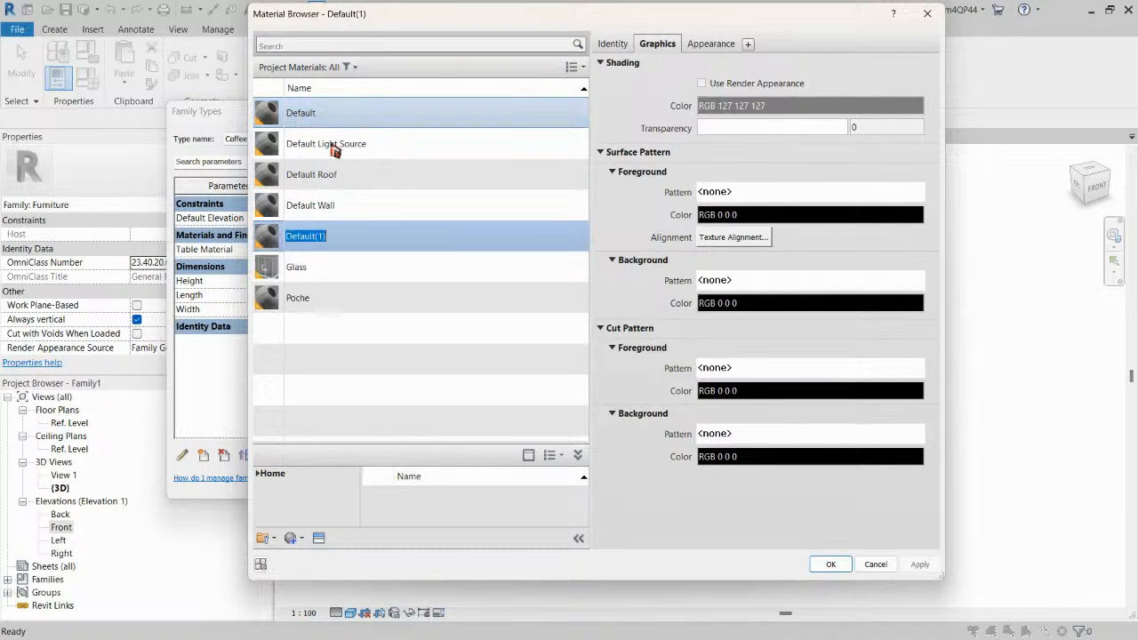
type("Wood")
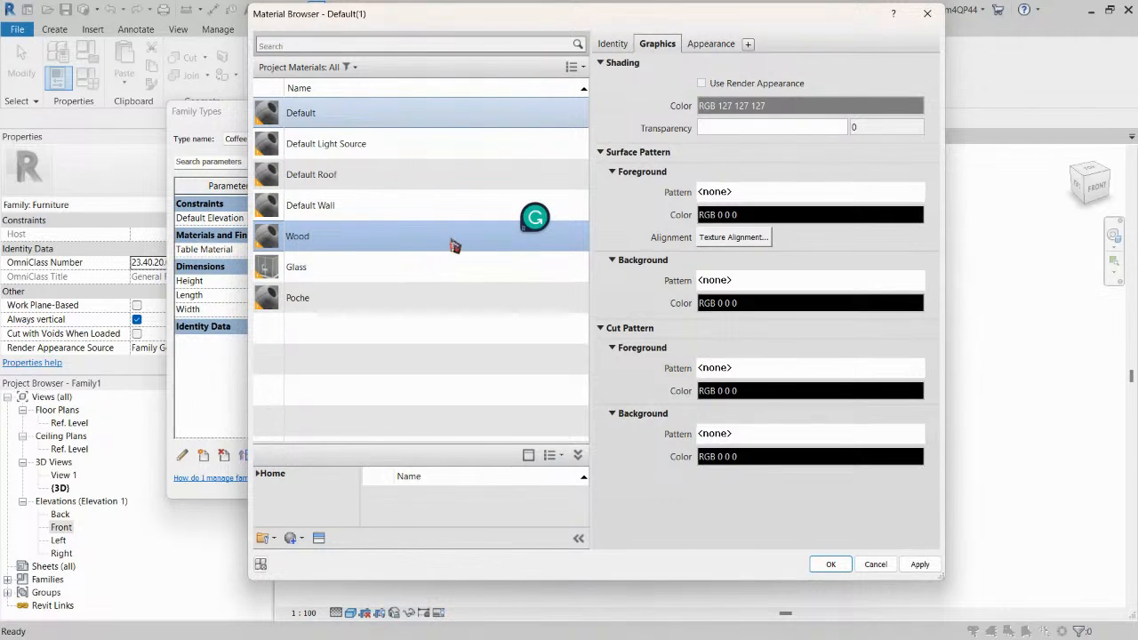
Replace the Wood material's appearance asset with Beechwood - Wild Berries and set its image to wood_bamboo_dark_color.jpg.
left_click(712, 44)
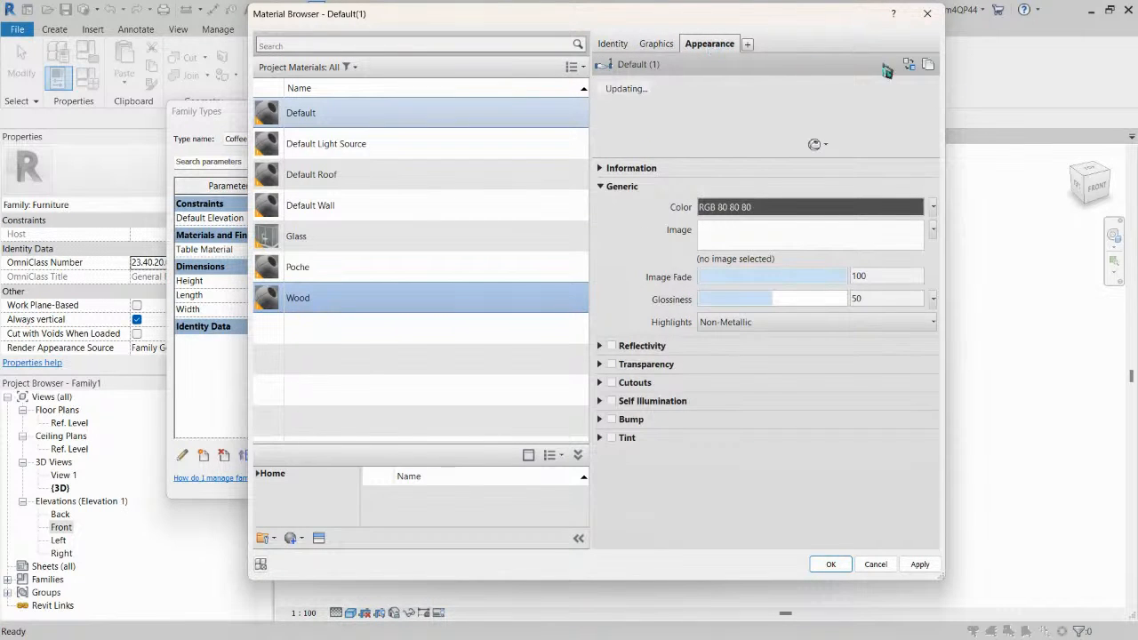
key("ctrl")
key("ctrl")
key("ctrl")
left_click(916, 70)
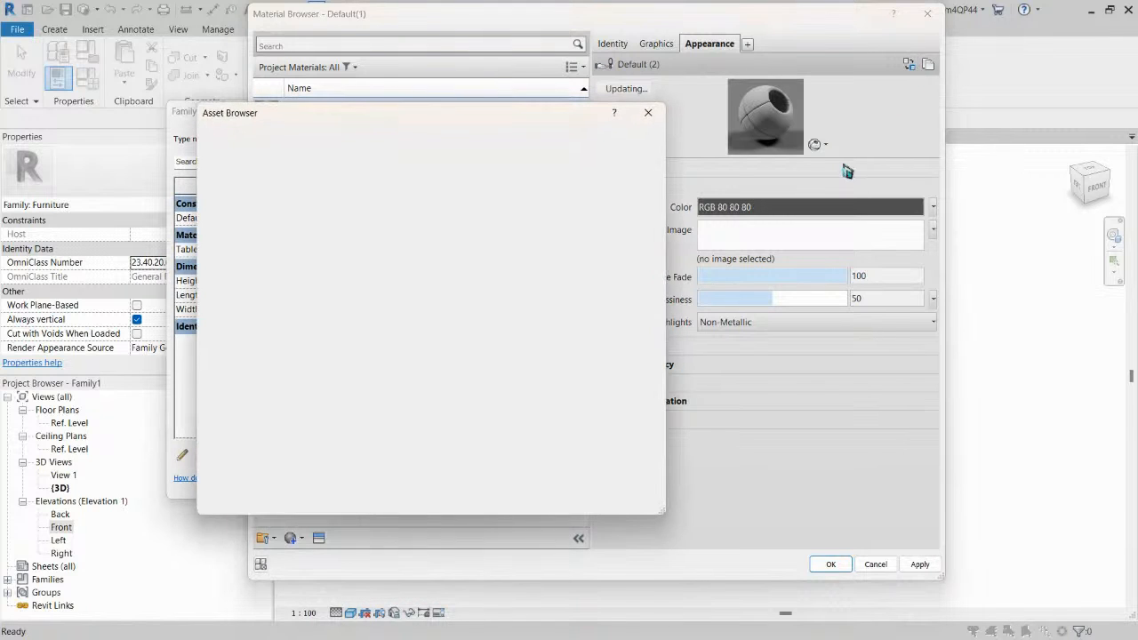
left_click(344, 139)
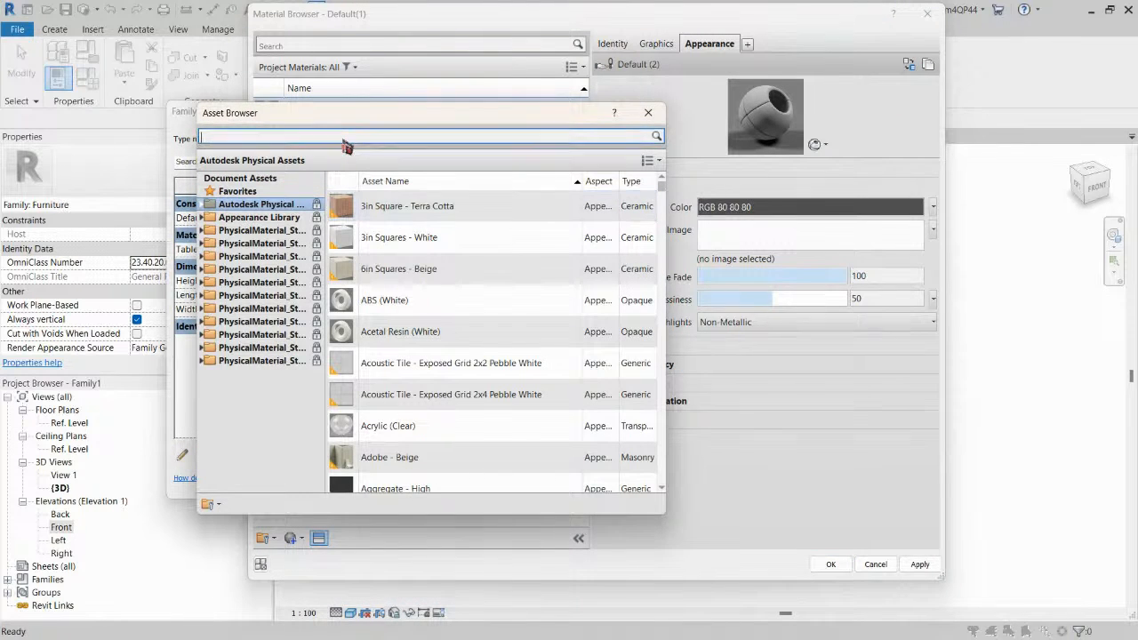
type("wood_bamboo_dark_color.jpg")
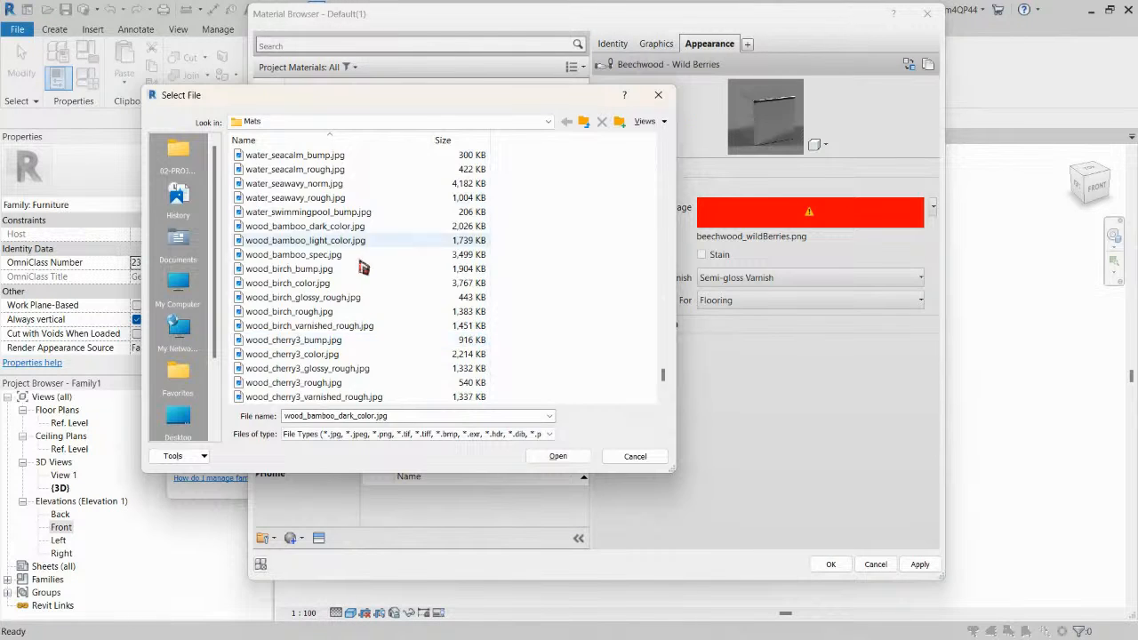
left_click_drag(405, 99, 370, 82)
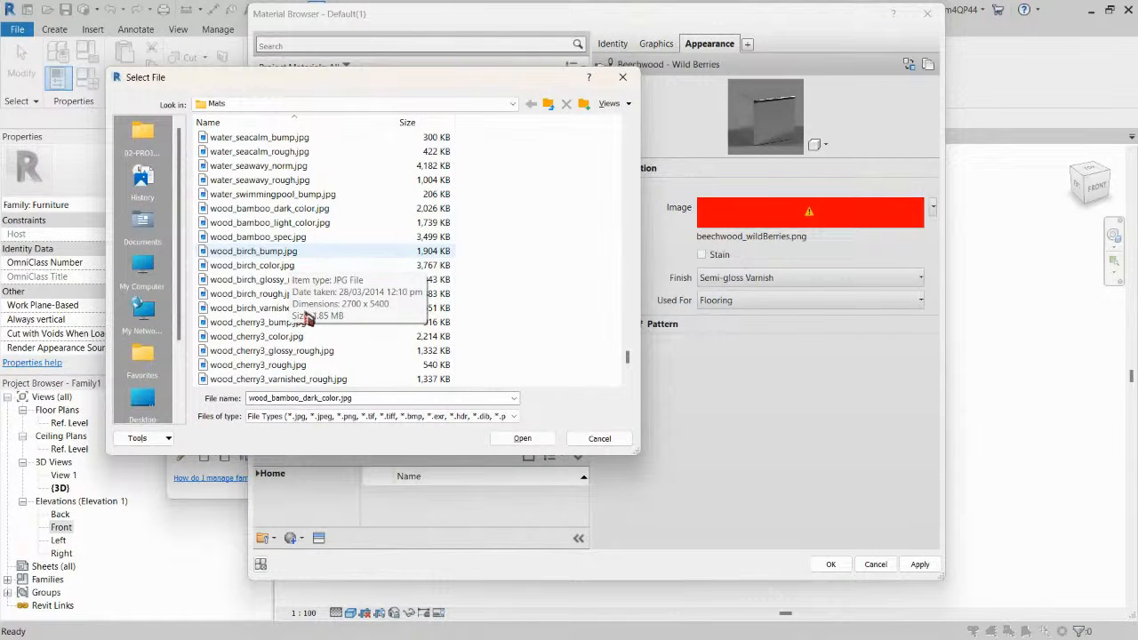
left_click(276, 210)
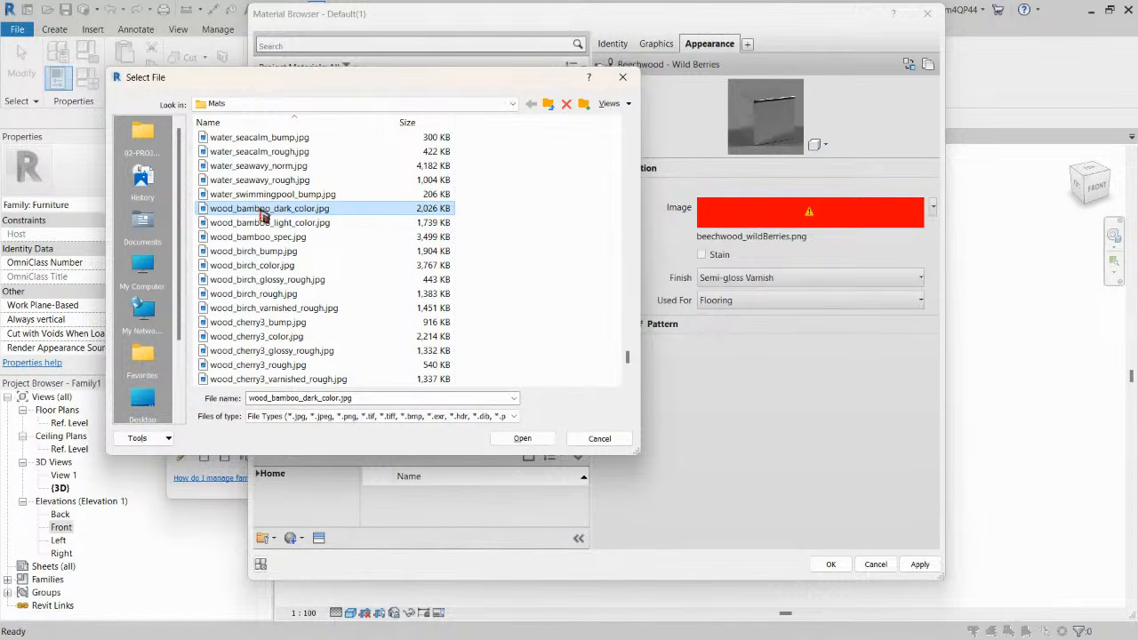
left_click(520, 438)
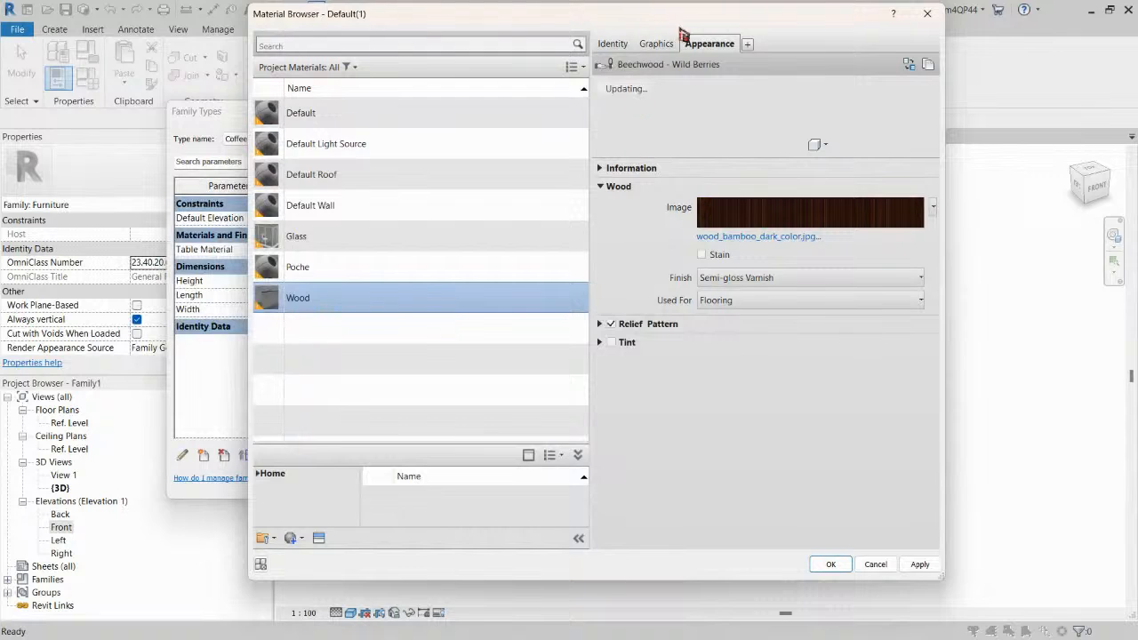
Assign the Wood material to the Table Material parameter and apply the coffee table type's values to the model.
left_click_drag(693, 24, 607, 35)
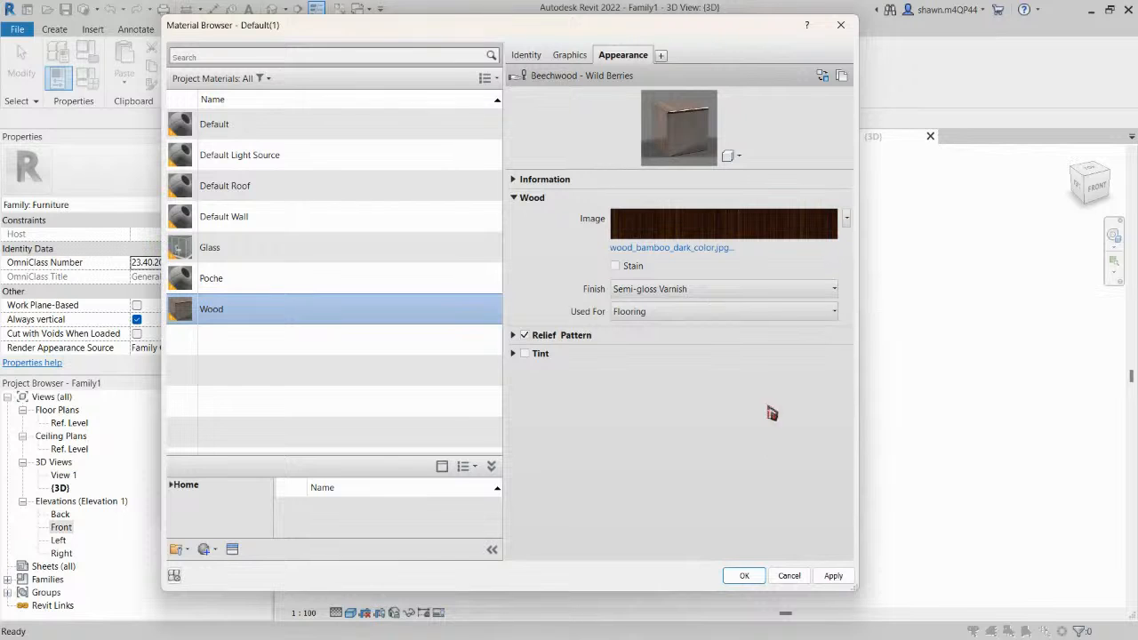
left_click(833, 576)
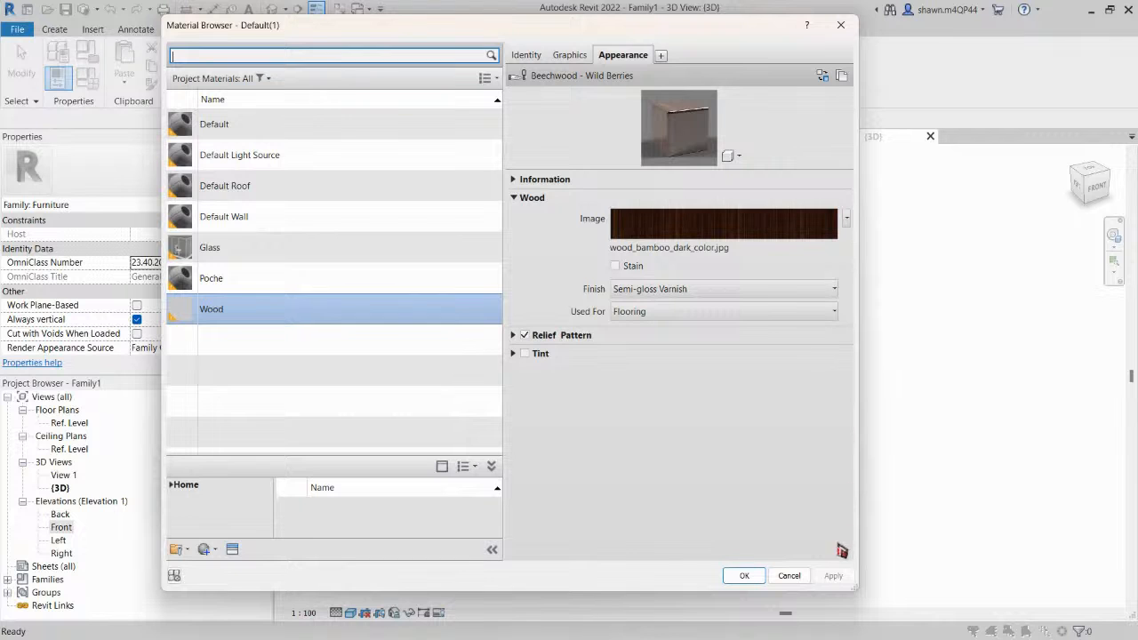
left_click(744, 578)
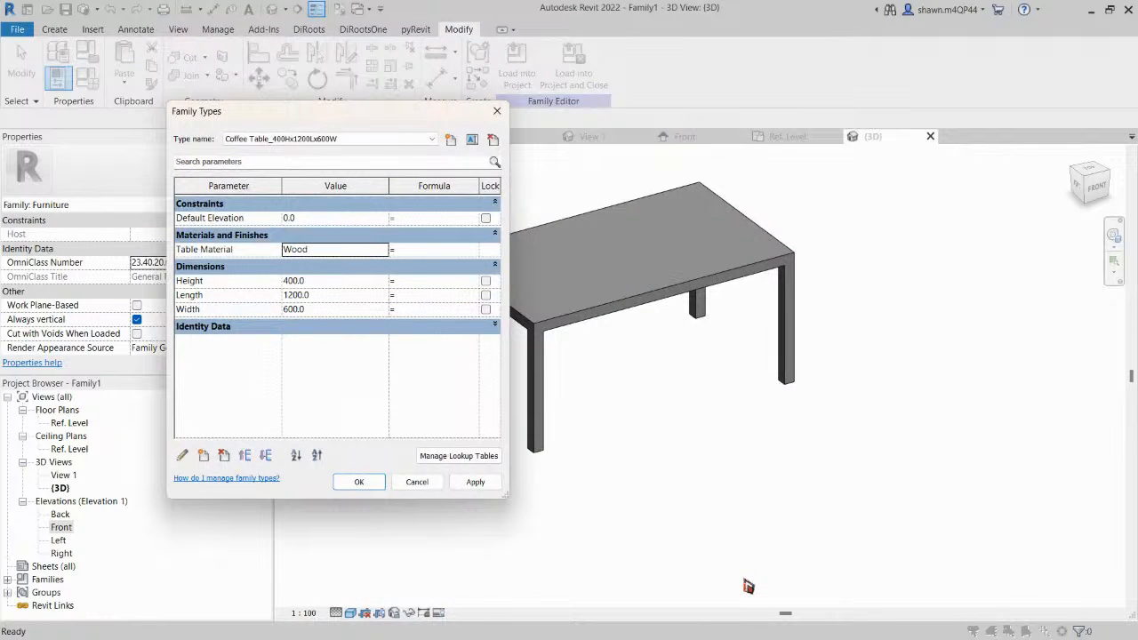
left_click(476, 482)
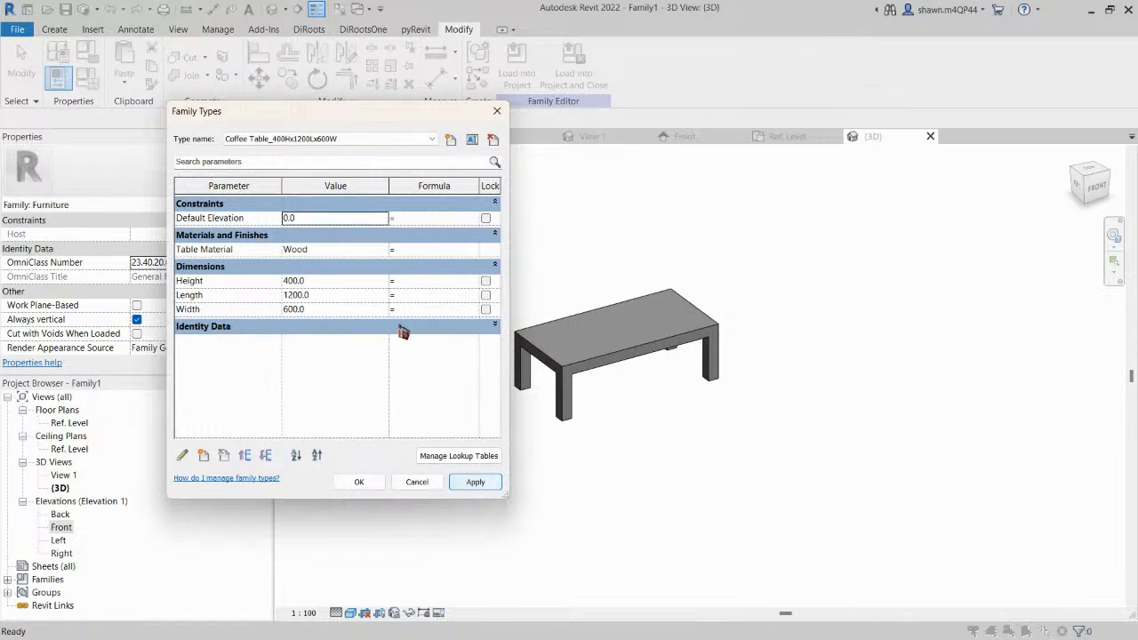
Reopen the Wood material from Table Material and enable Use Render Appearance for its shading.
left_click(370, 252)
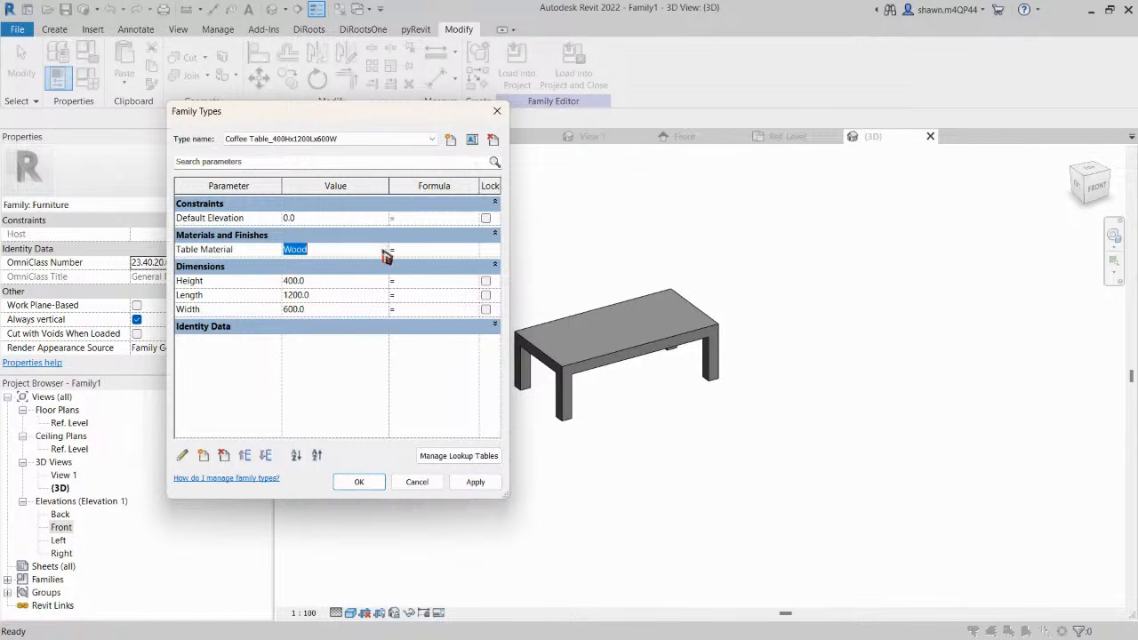
left_click(383, 251)
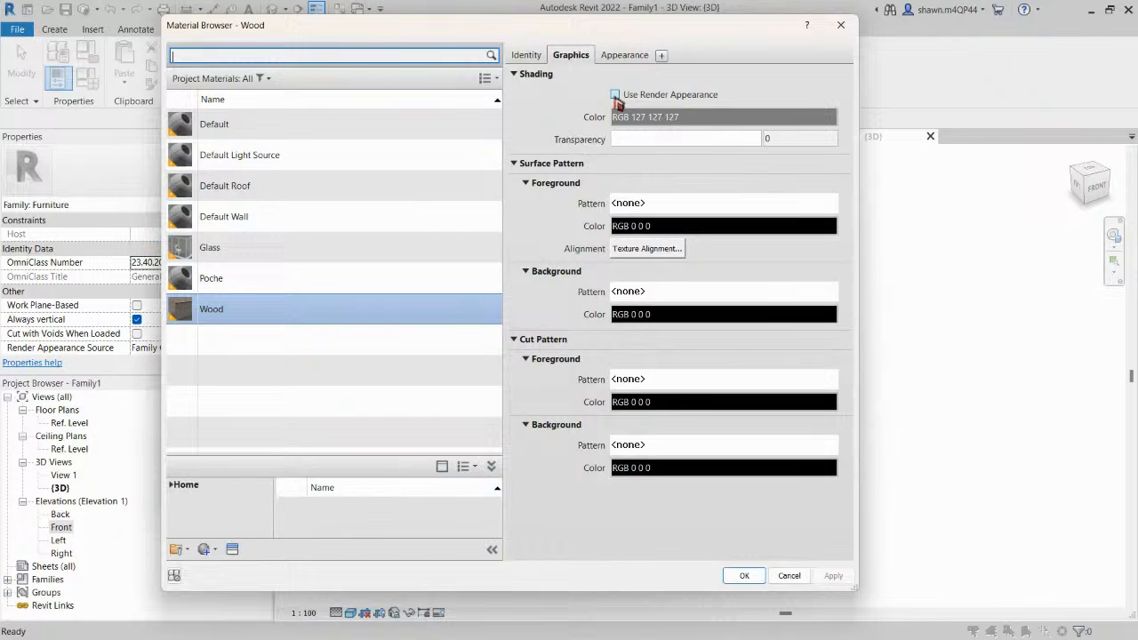
left_click(615, 95)
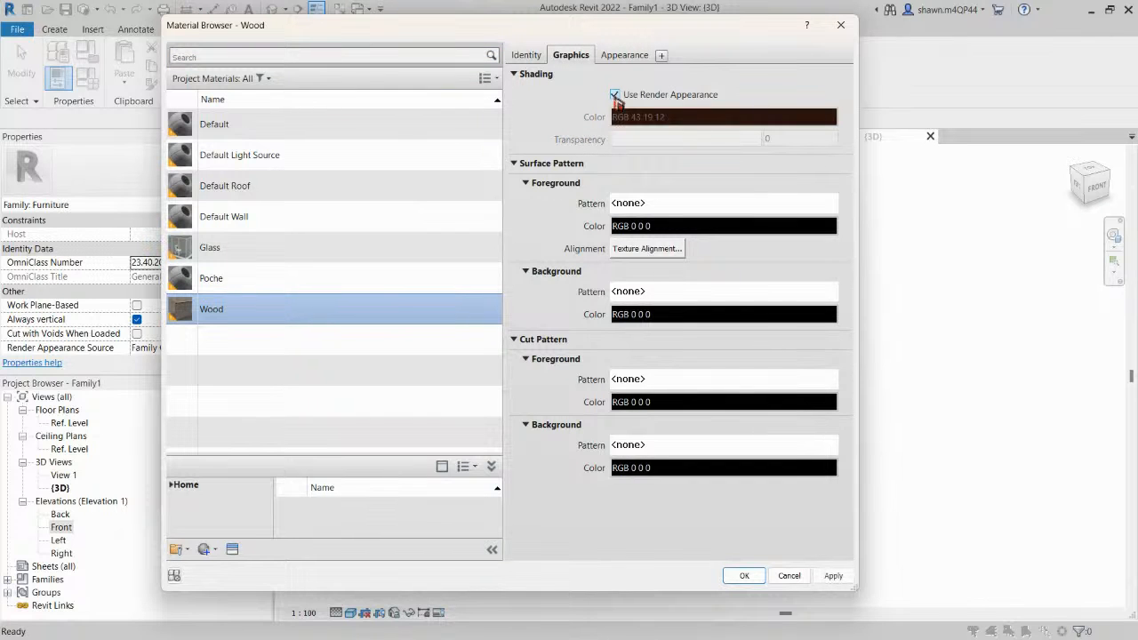
Examine the drafting and model fill patterns available for the Wood material's surface foreground, keeping no pattern.
left_click(644, 210)
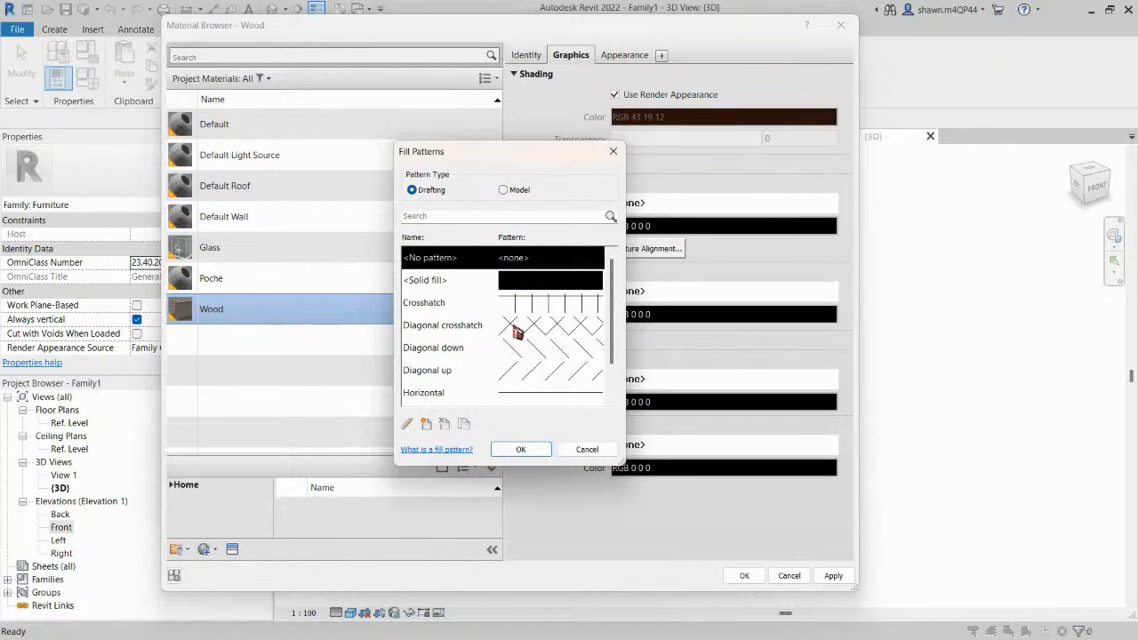
scroll(517, 333, "down", 1)
scroll(518, 332, "up", 1)
left_click(515, 190)
left_click(428, 189)
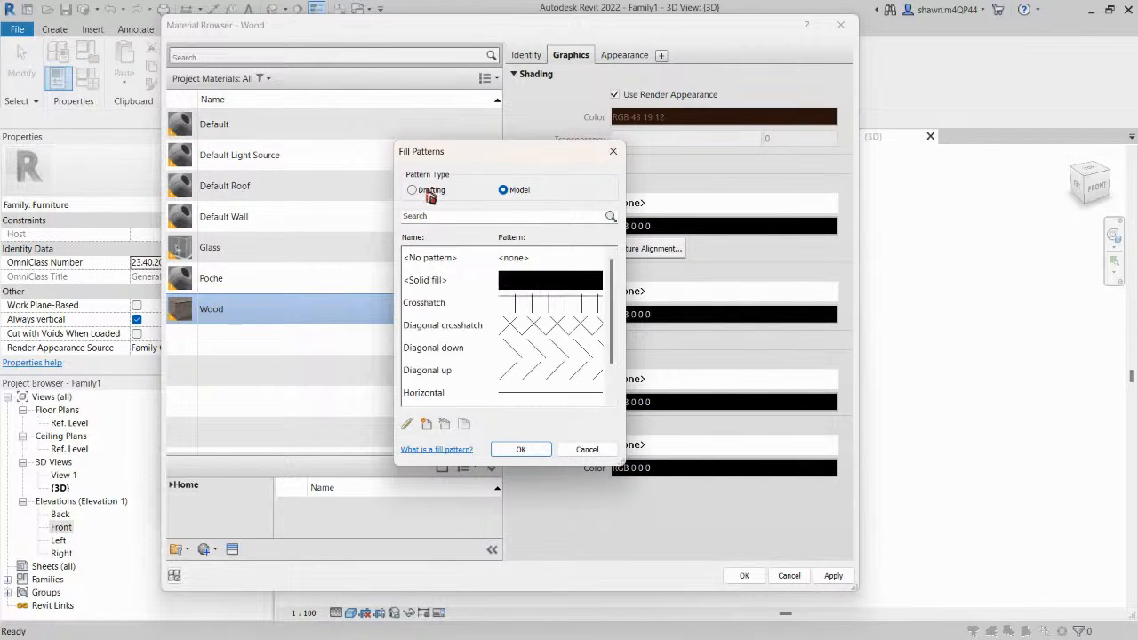
scroll(512, 296, "down", 1)
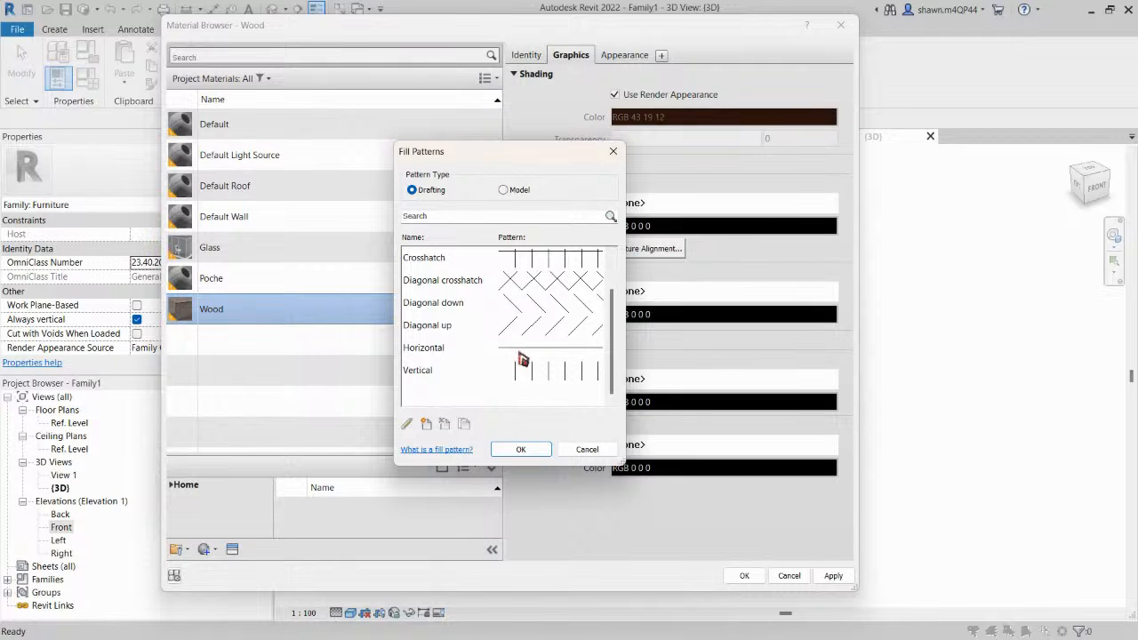
scroll(522, 360, "up", 1)
scroll(522, 360, "down", 1)
scroll(504, 259, "up", 1)
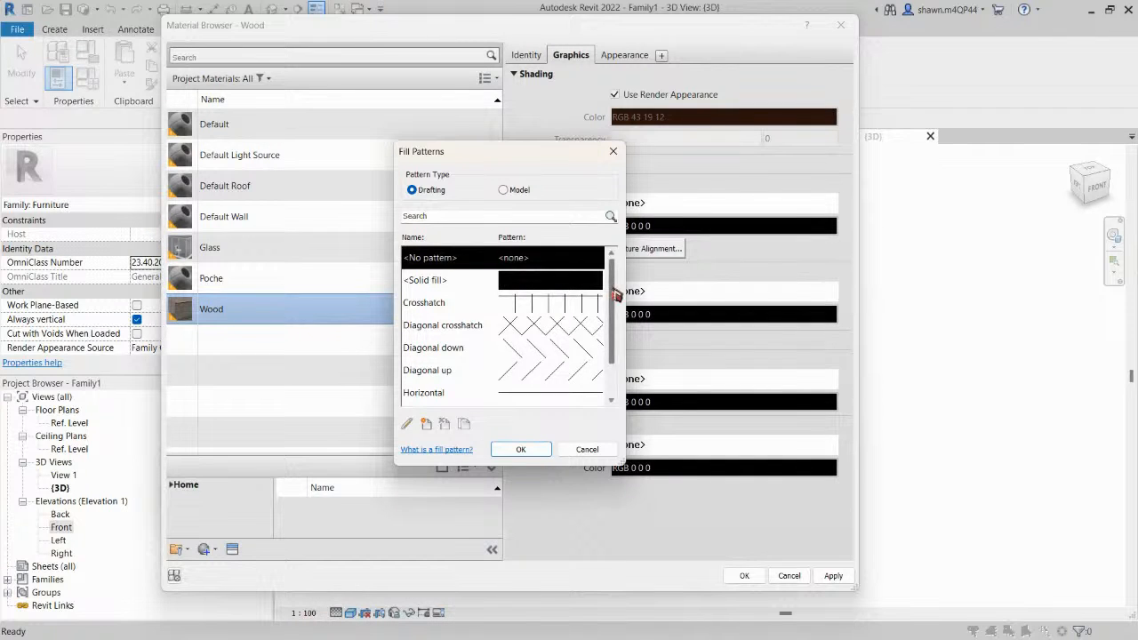
scroll(534, 293, "down", 1)
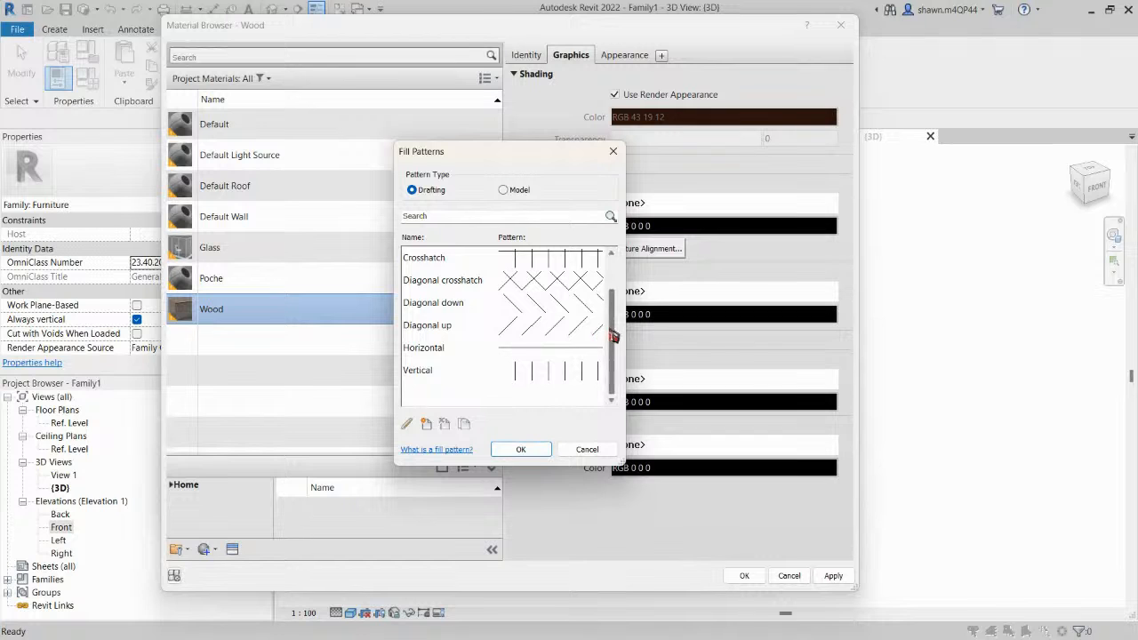
scroll(616, 335, "up", 1)
scroll(615, 334, "down", 1)
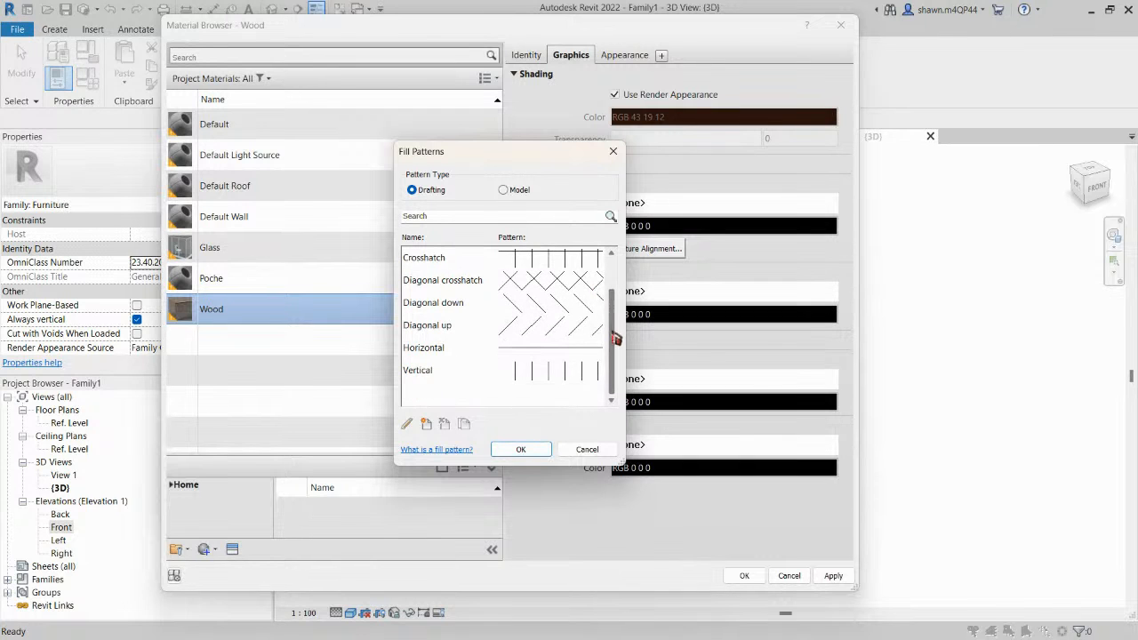
left_click(539, 453)
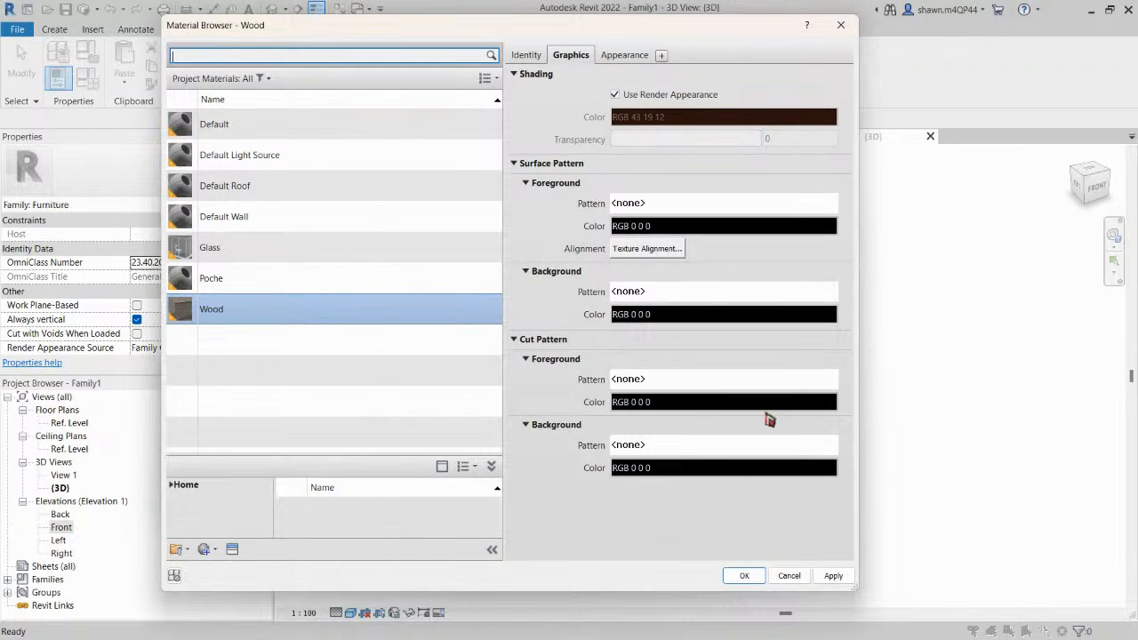
Accept the Wood material's shading change, apply it to the coffee table type and finish editing the family types.
left_click(745, 577)
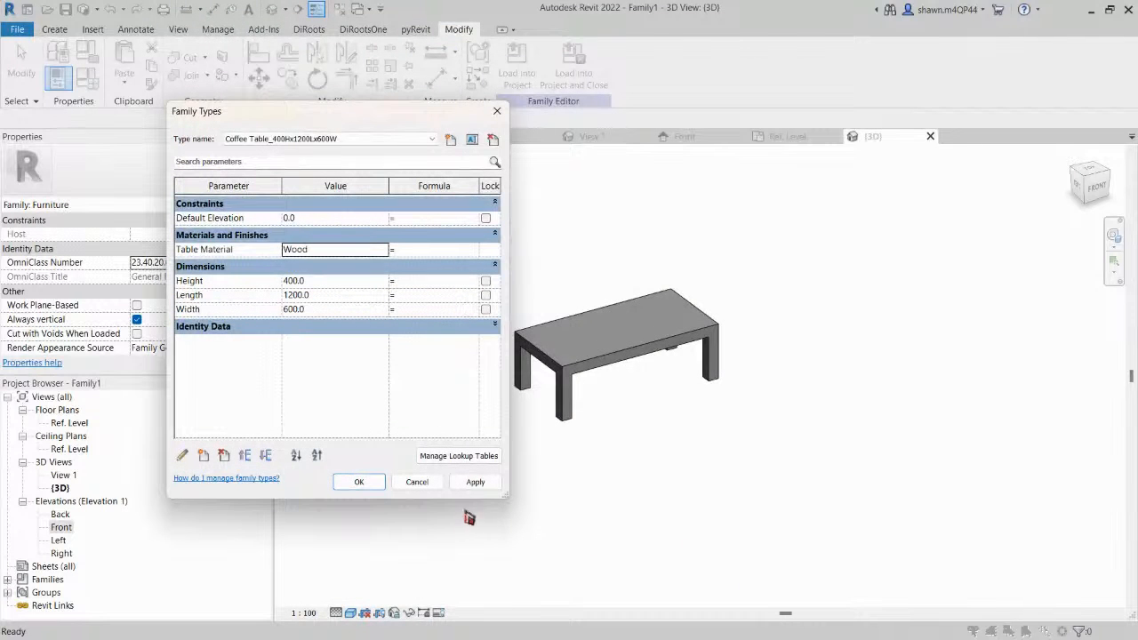
left_click(475, 484)
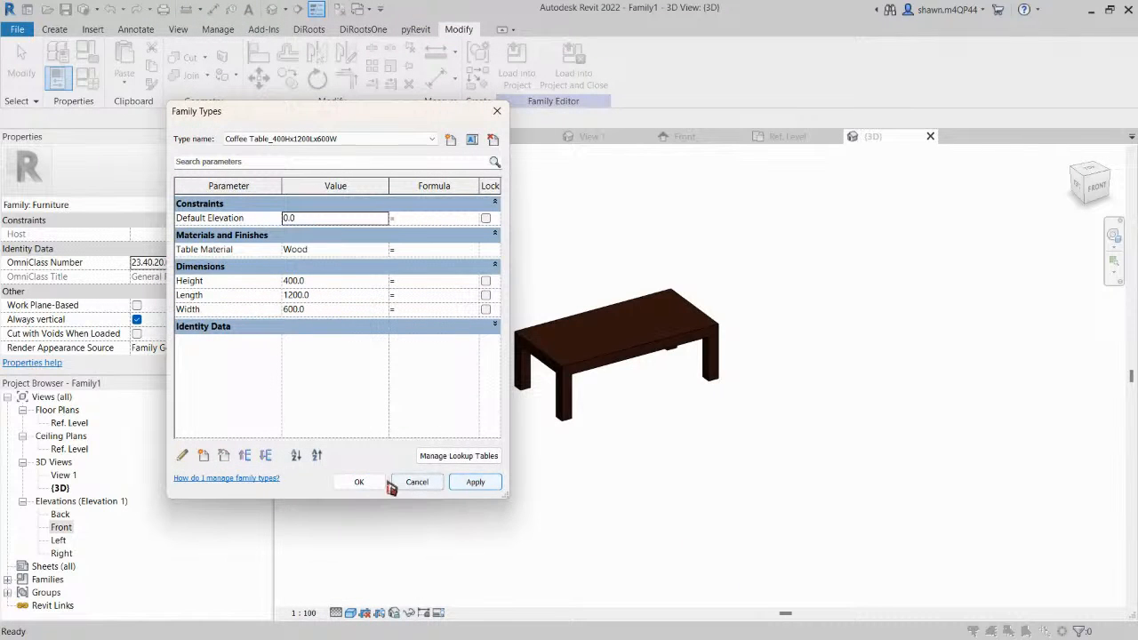
left_click(360, 482)
Set the 3D view's visual style to Realistic to show the wood texture on the coffee table.
middle_click_drag(551, 489, 646, 361, "shift")
scroll(648, 361, "up", 3)
middle_click_drag(635, 404, 560, 551, "shift")
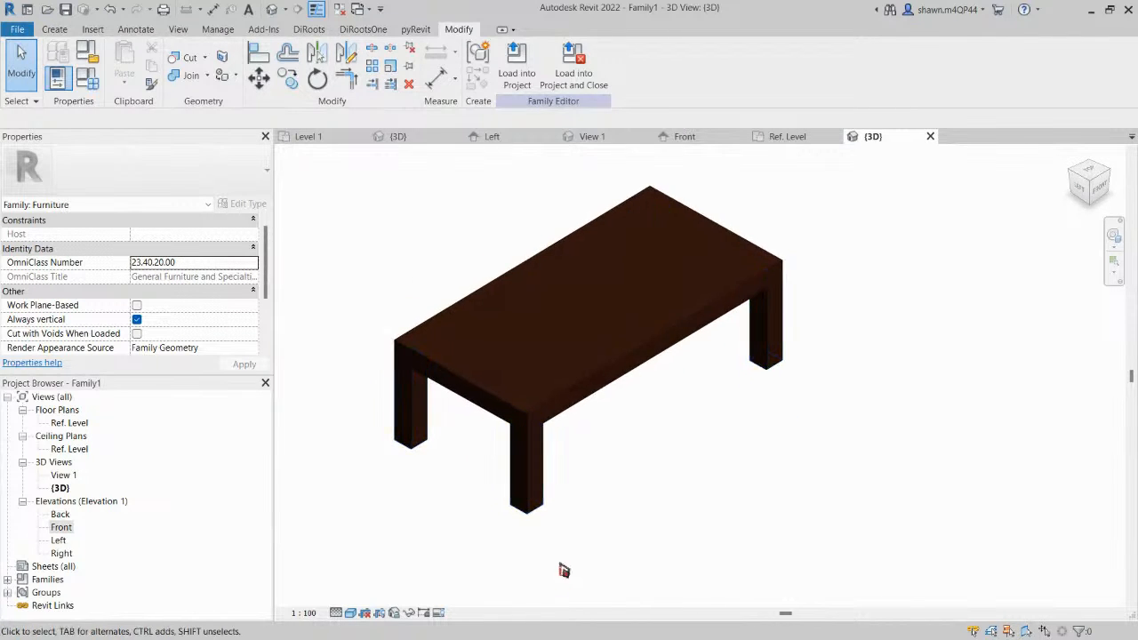
middle_click_drag(702, 468, 630, 493, "shift")
left_click(350, 613)
left_click(382, 598)
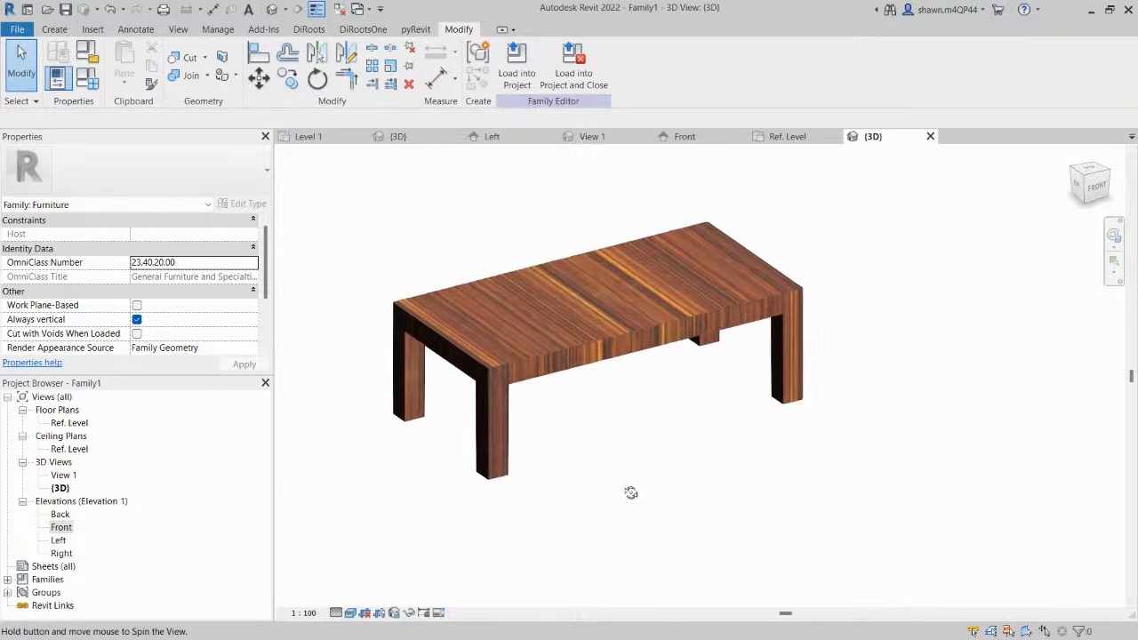
Create a new family type named Dining Table_750Hx2000Lx1000W.
left_click(88, 78)
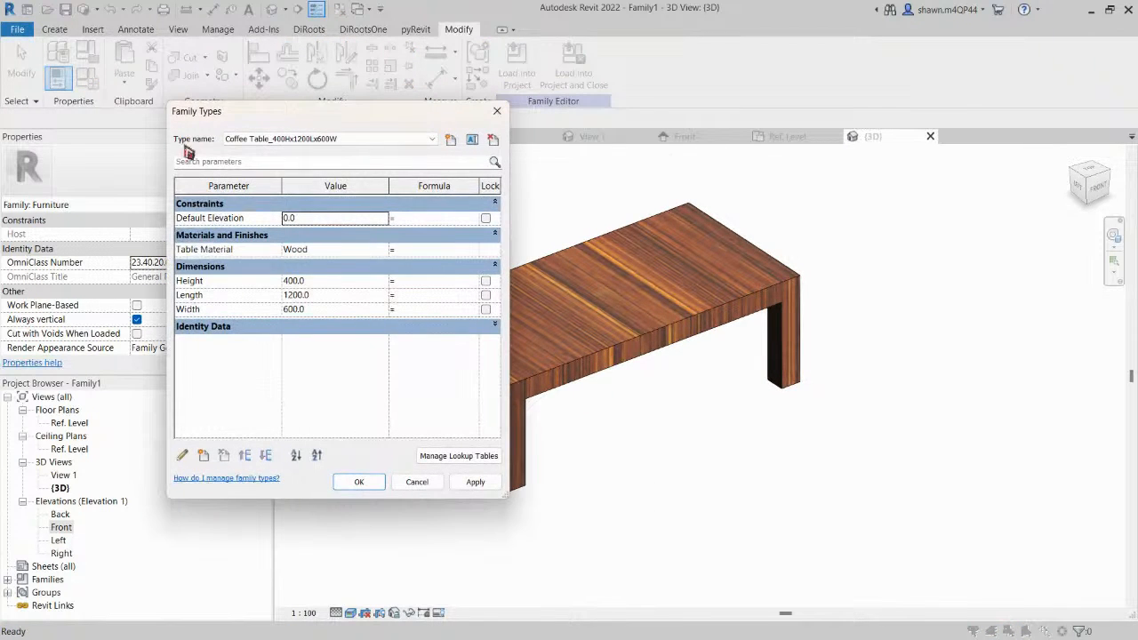
left_click(450, 140)
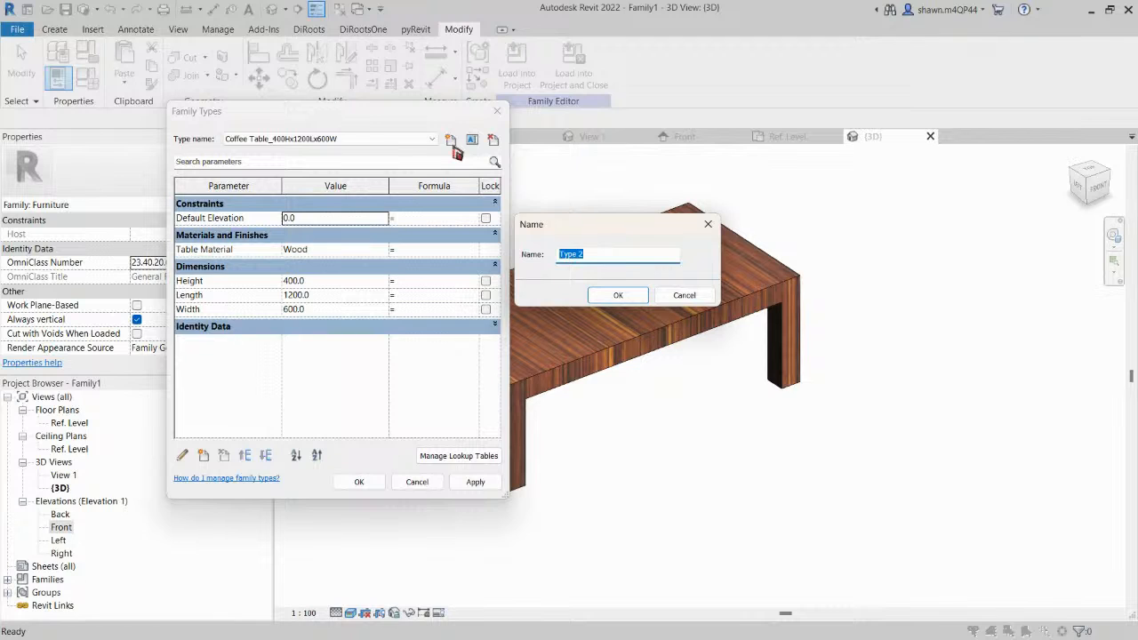
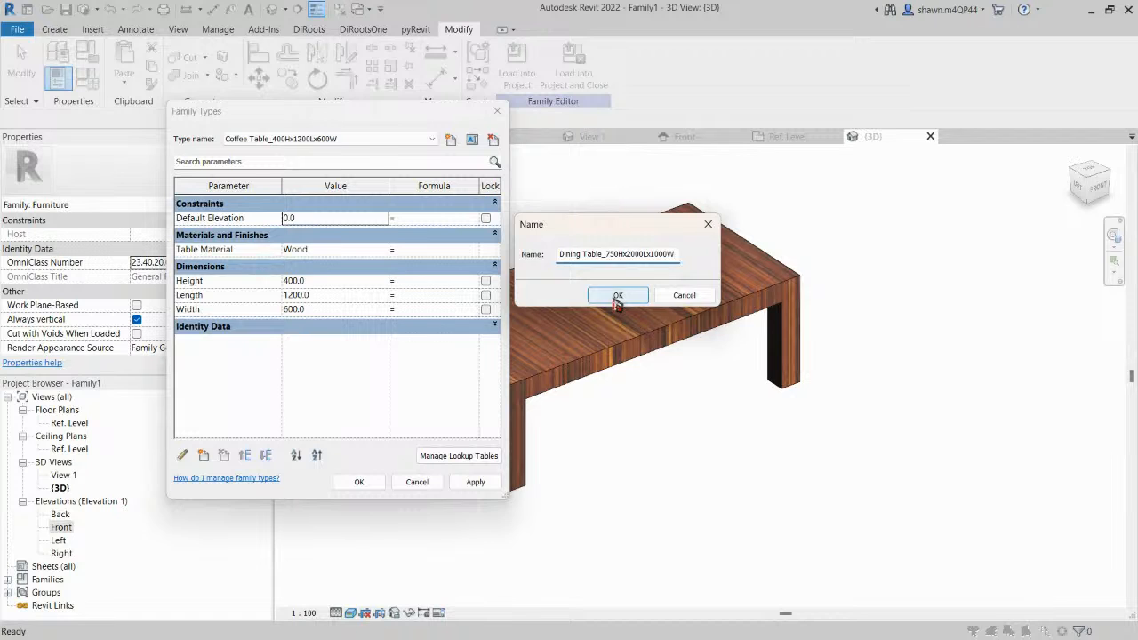
left_click(617, 294)
Set the dining table type's Height to 750, Length to 2000 and Width to 1000, and apply the values.
left_click(363, 282)
type("750")
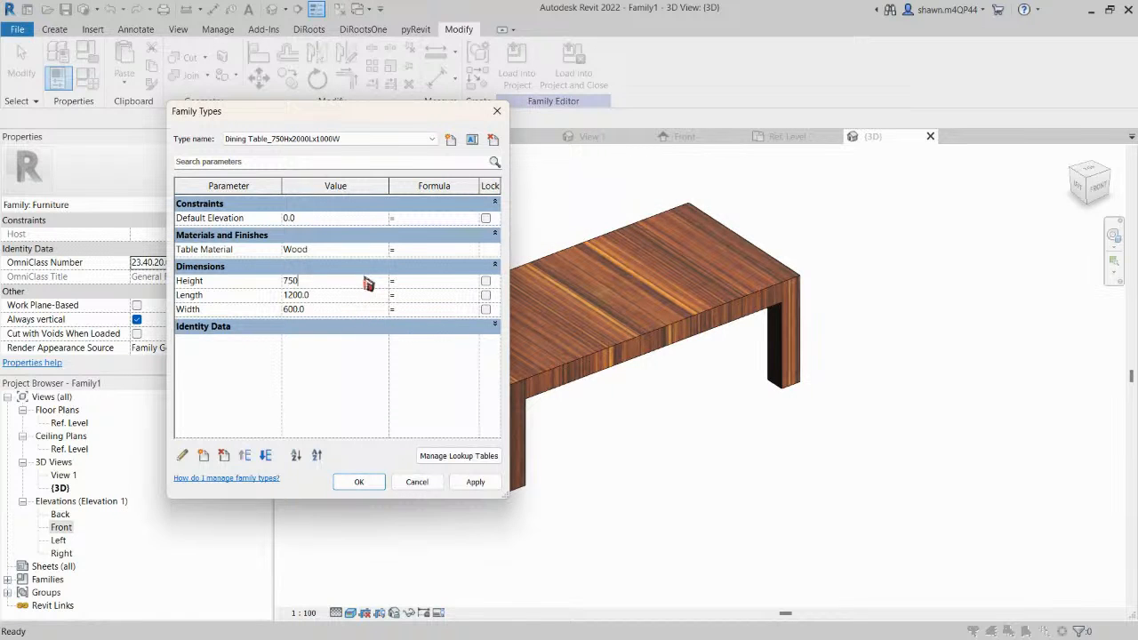
left_click(368, 295)
type("2000")
left_click(358, 313)
type("1000")
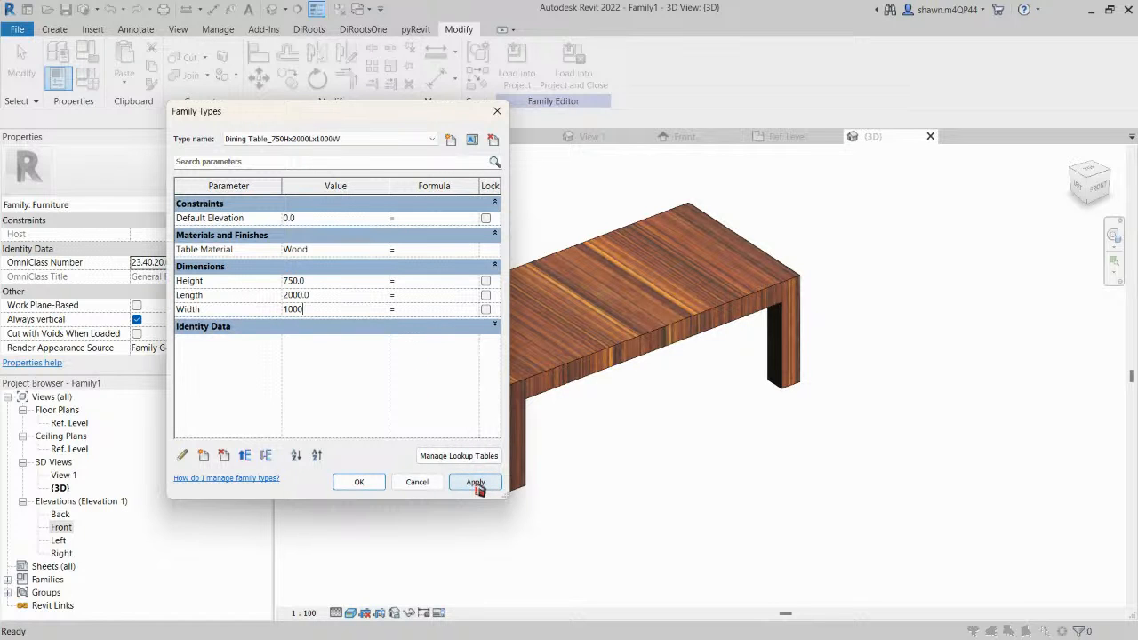
left_click(476, 483)
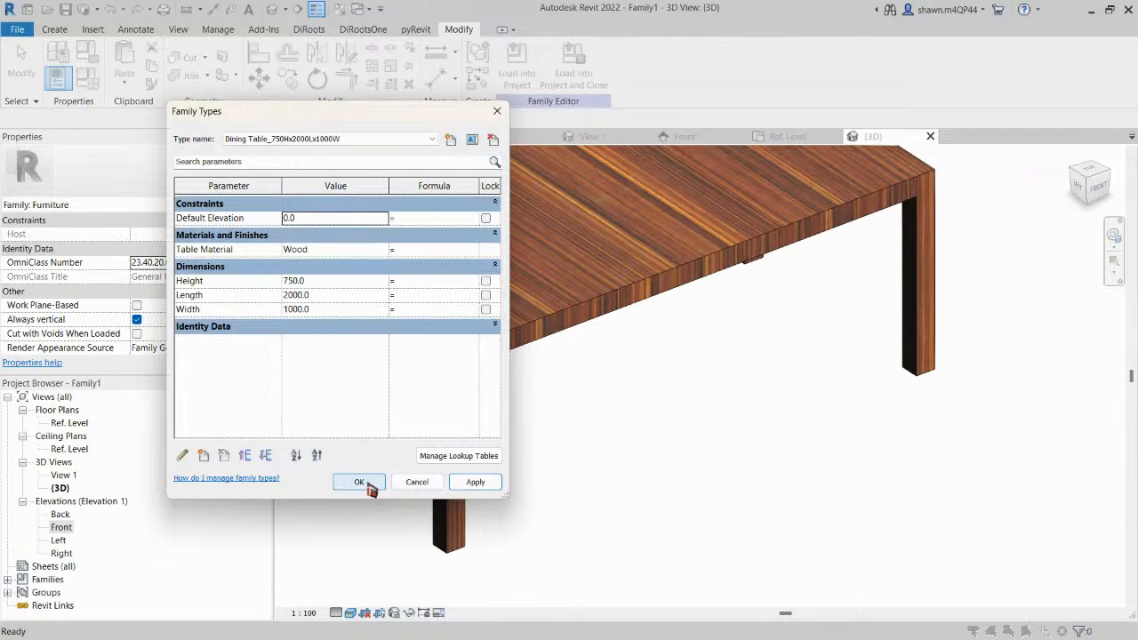
Confirm the dining table type and check the family's list of type names.
left_click(359, 483)
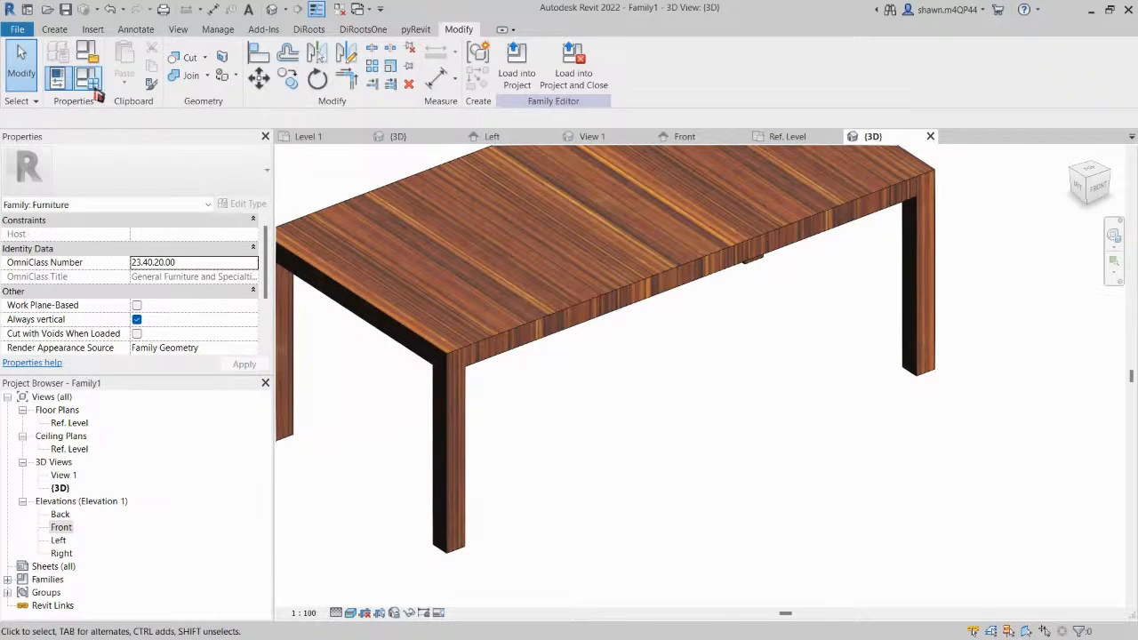
left_click(96, 93)
left_click(326, 140)
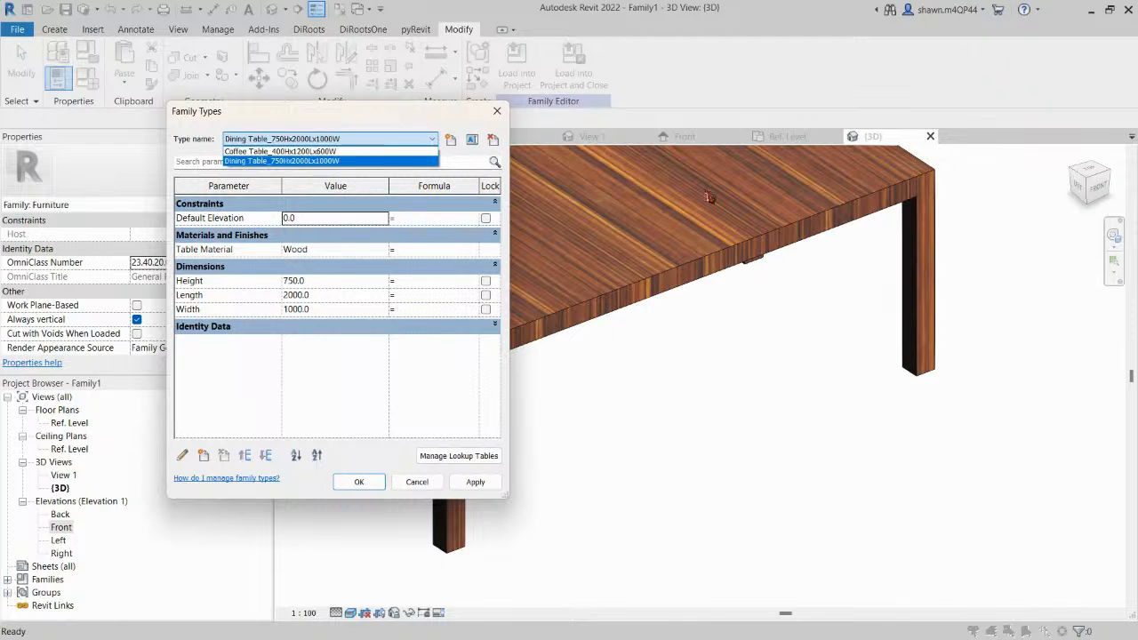
key("Escape")
key("Escape")
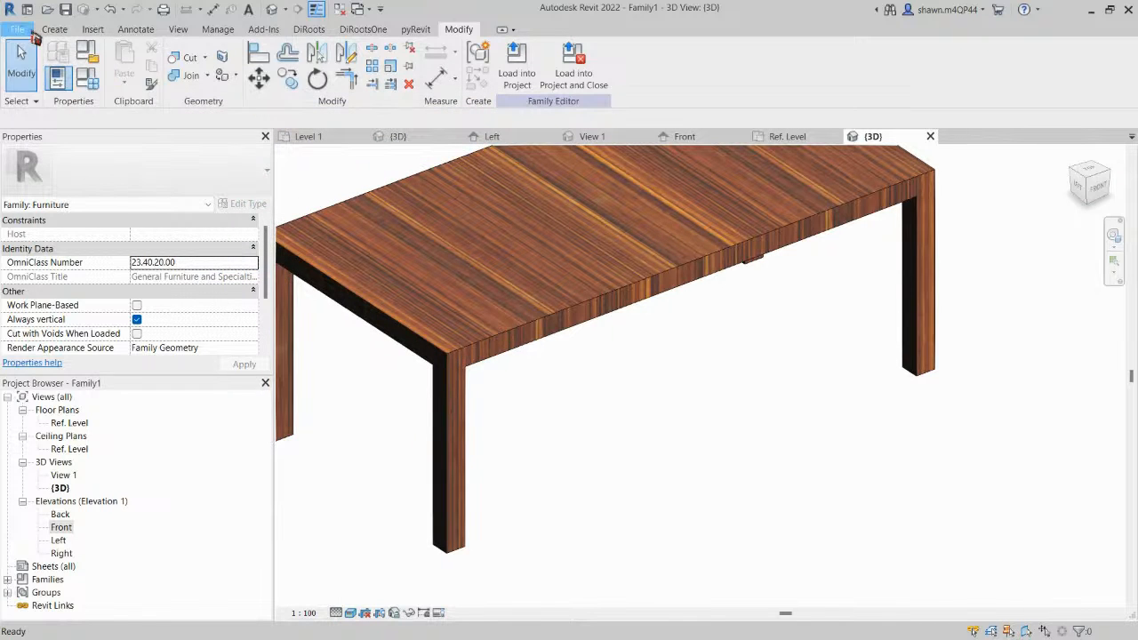
Start saving the family as a new file in the 22 - REVIT FOR ARCHI project folder.
left_click(26, 30)
mouse_move(71, 238)
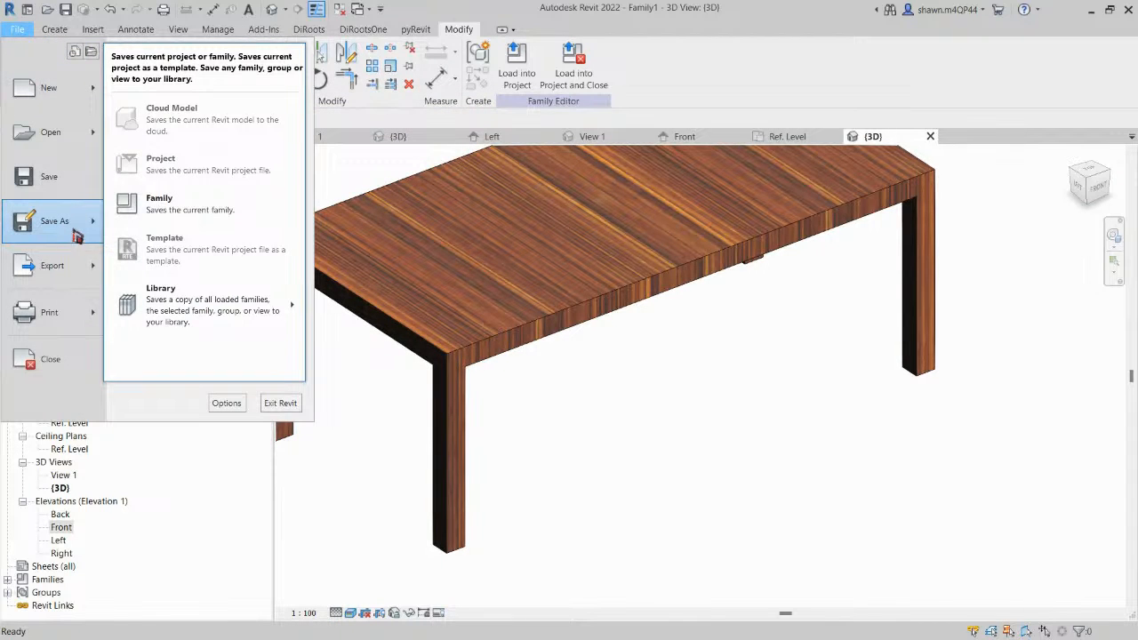
left_click(190, 206)
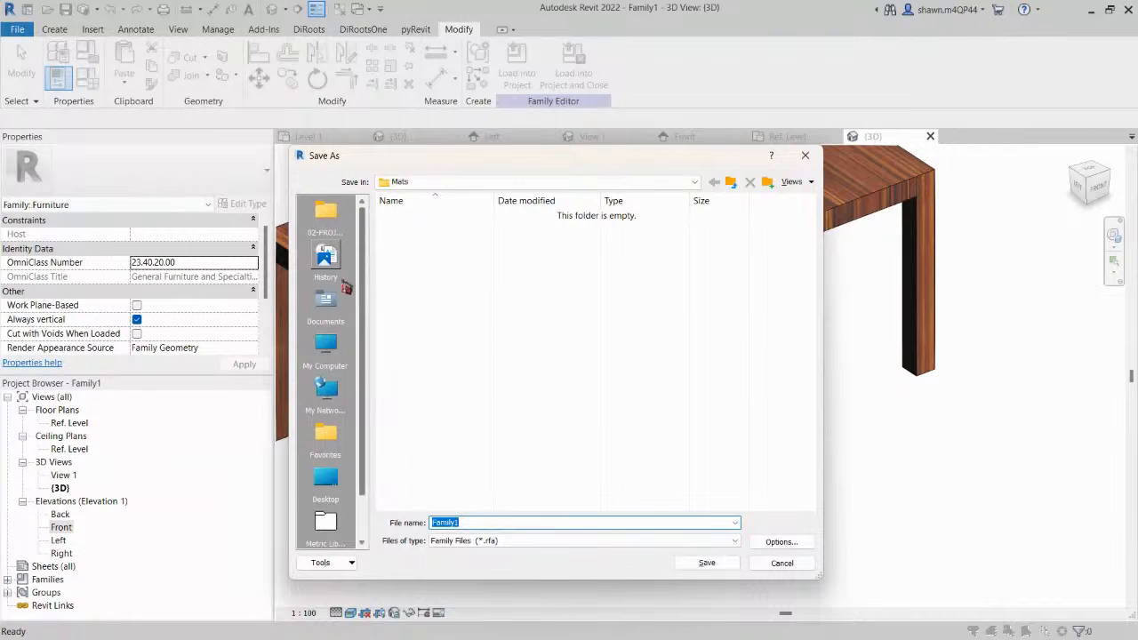
left_click(326, 213)
scroll(465, 287, "down", 3)
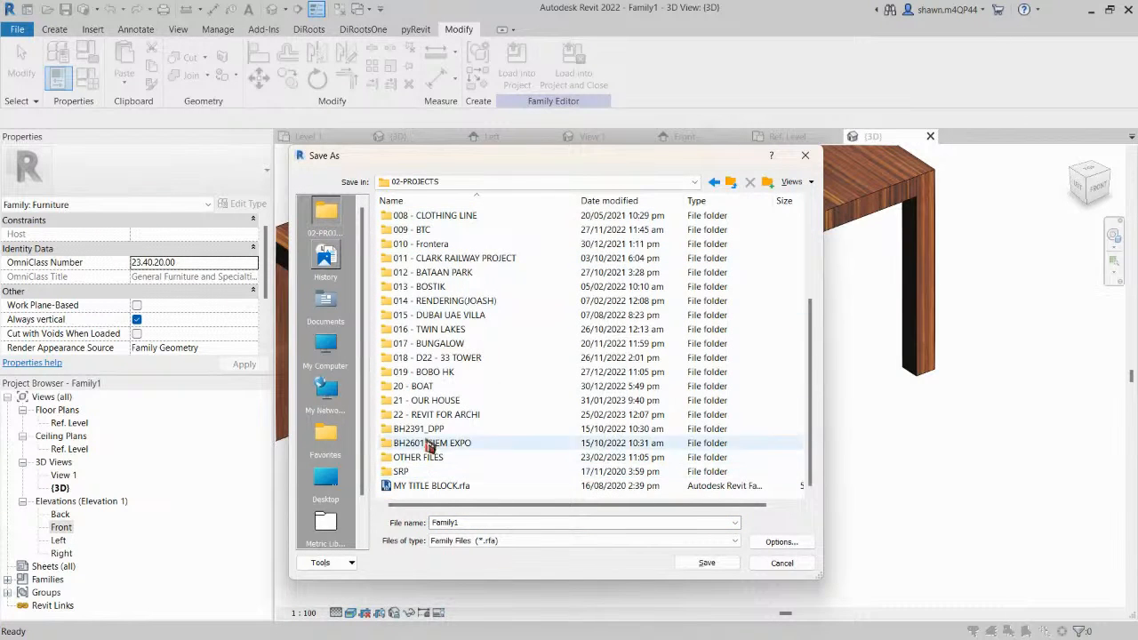
double_click(445, 415)
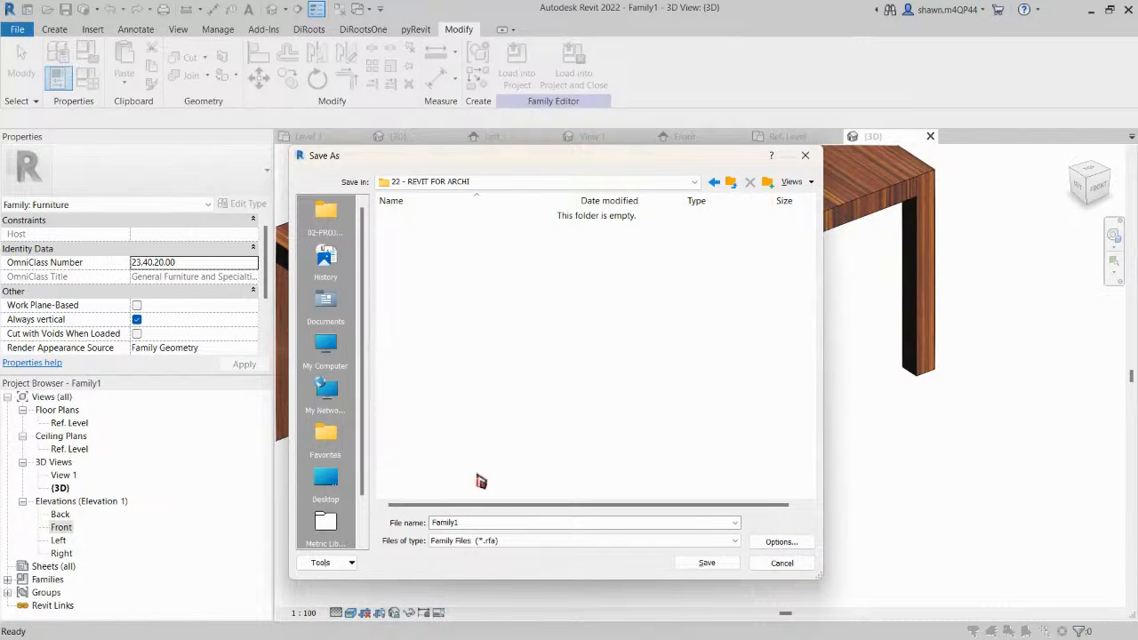
Name the family file Wooden Table.
double_click(507, 525)
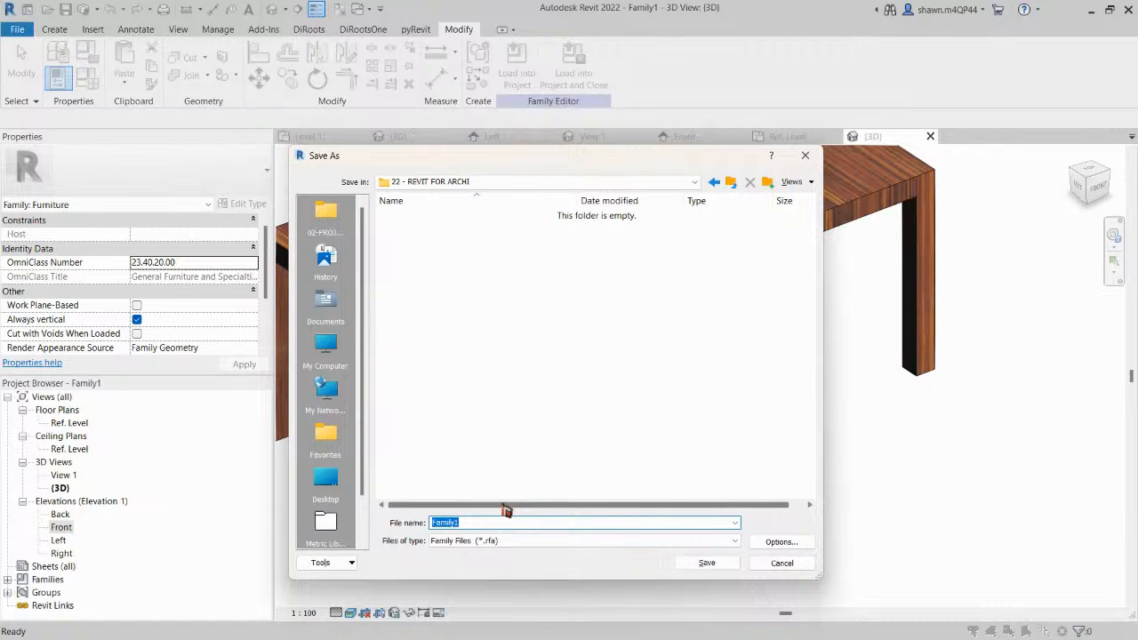
type("TAb")
key("BackSpace")
key("BackSpace")
key("BackSpace")
type("Wooden Table")
Set the maximum number of backups to 1 and save the family file.
left_click(768, 543)
type("1")
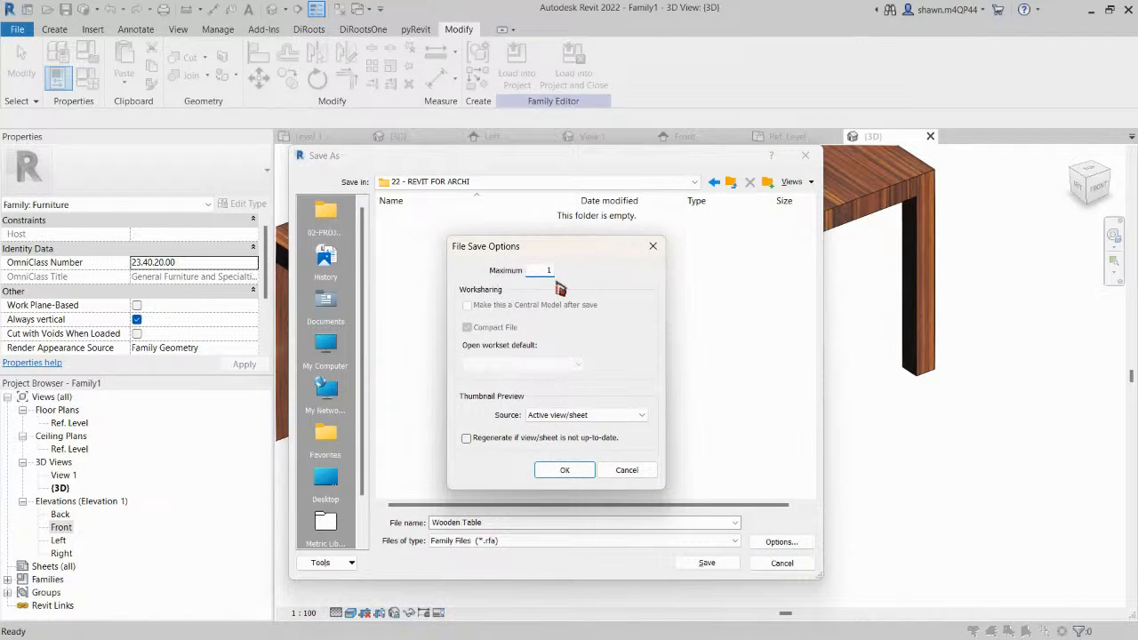
left_click(565, 469)
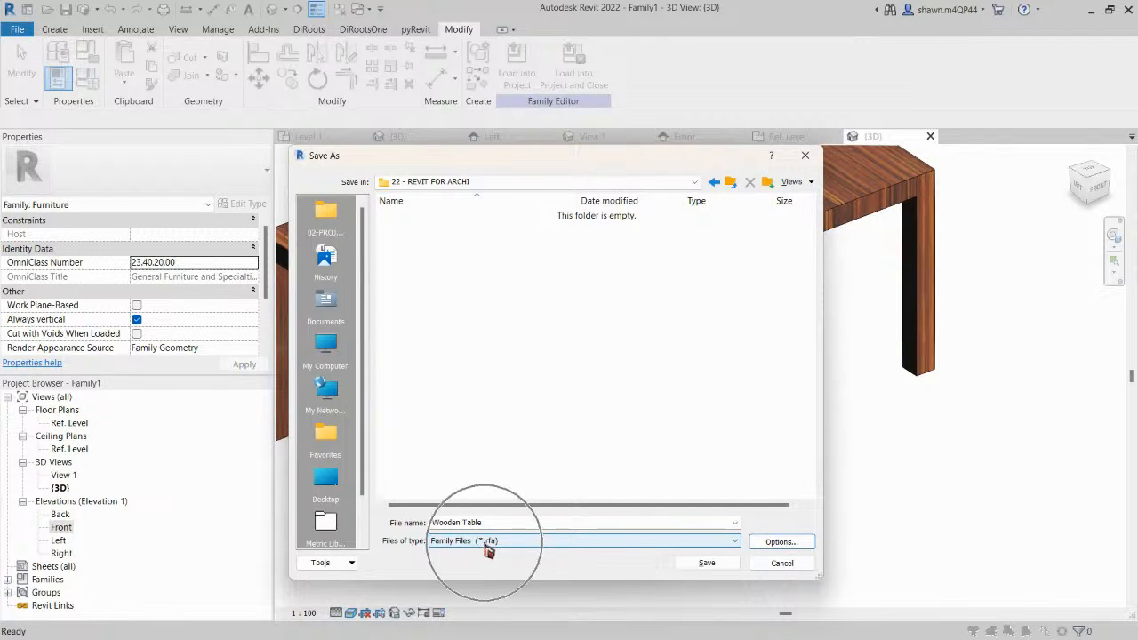
left_click(721, 566)
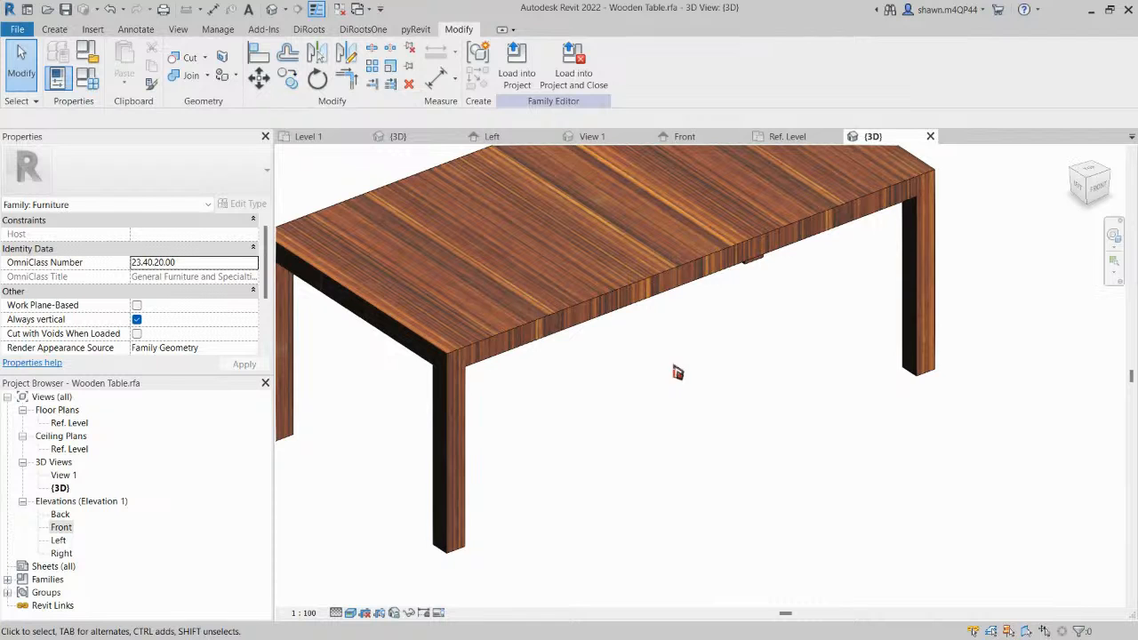
Load the Wooden Table family into the Exercise 1 project and close the family.
scroll(678, 381, "down", 1)
middle_click_drag(683, 411, 709, 430)
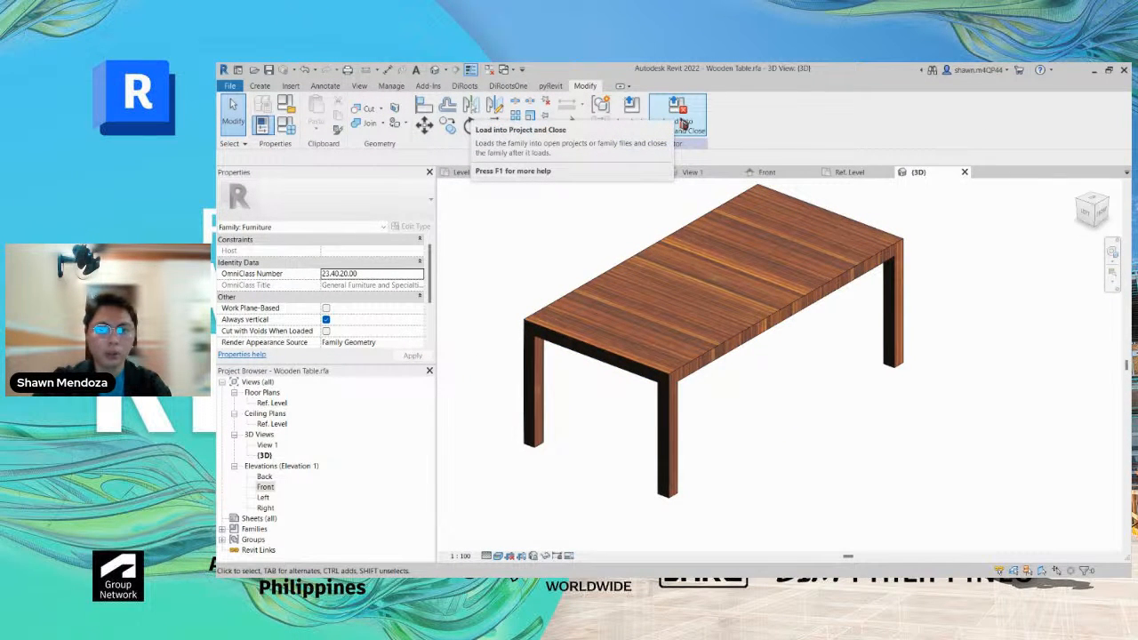
left_click(682, 121)
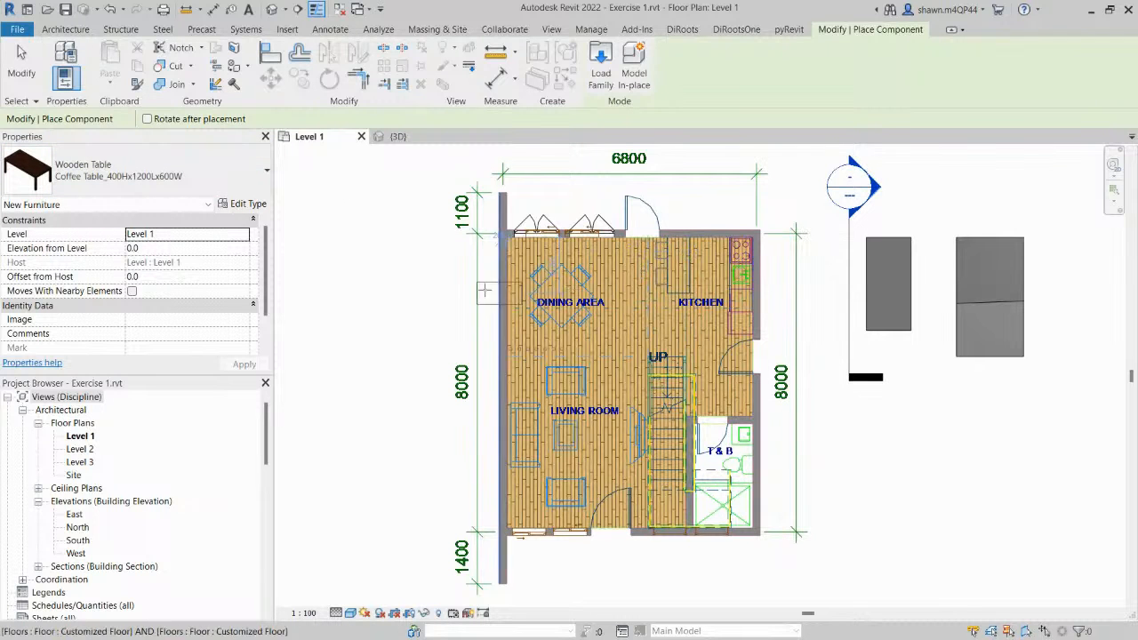
Place one Wooden Table of type Dining Table_750Hx2000Lx1000W outside the house, west of the dining area, on the Level 1 plan.
scroll(491, 238, "down", 1)
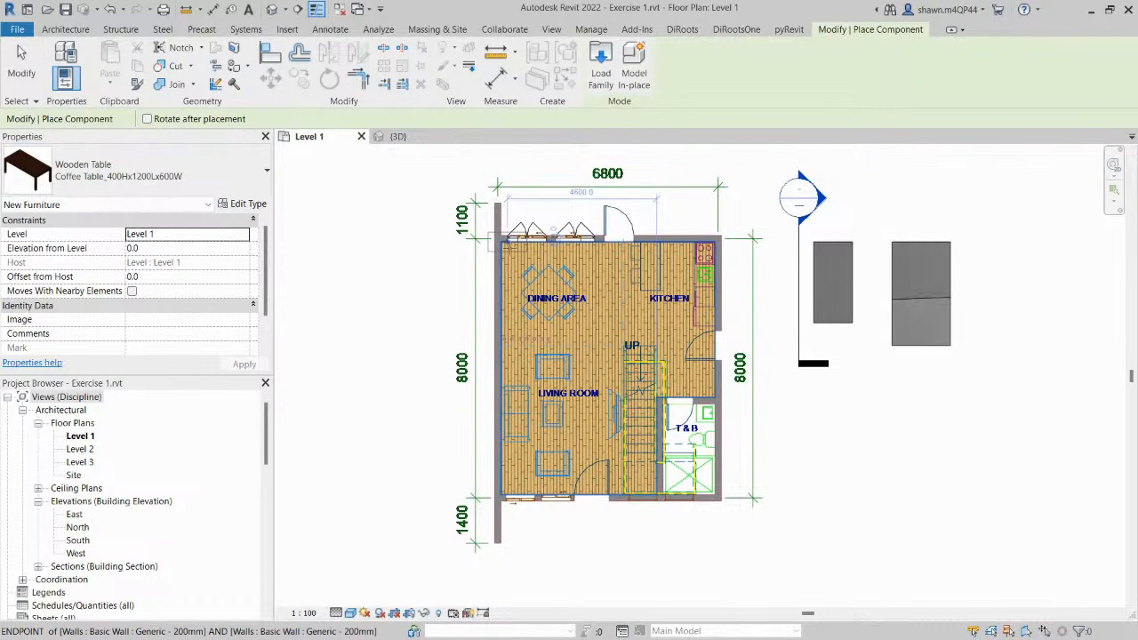
scroll(491, 238, "up", 2)
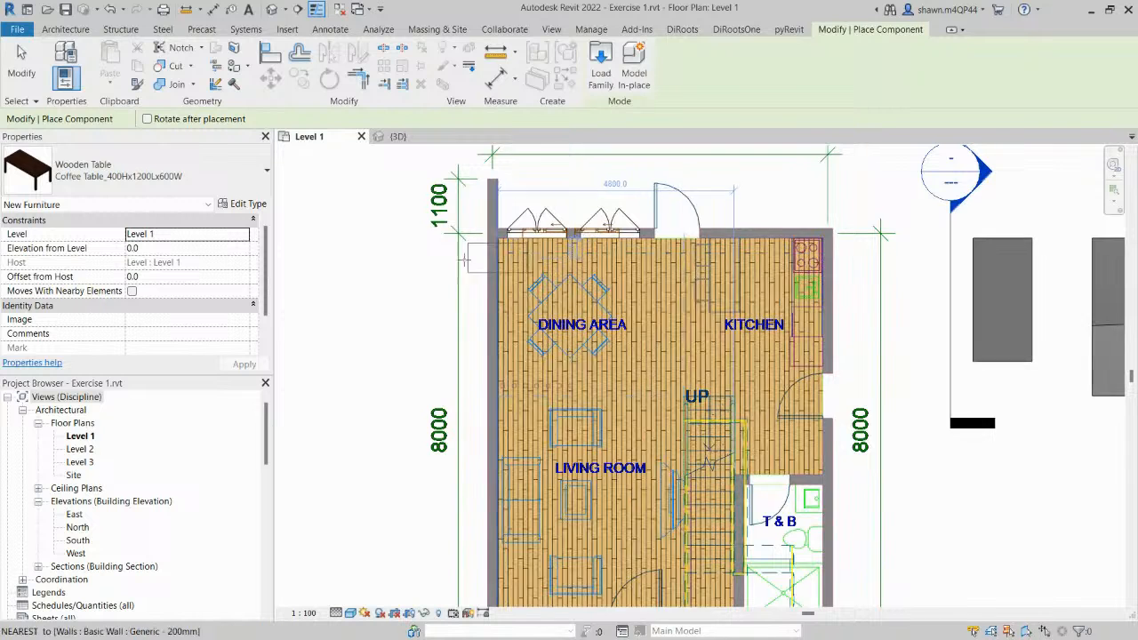
scroll(394, 254, "down", 2)
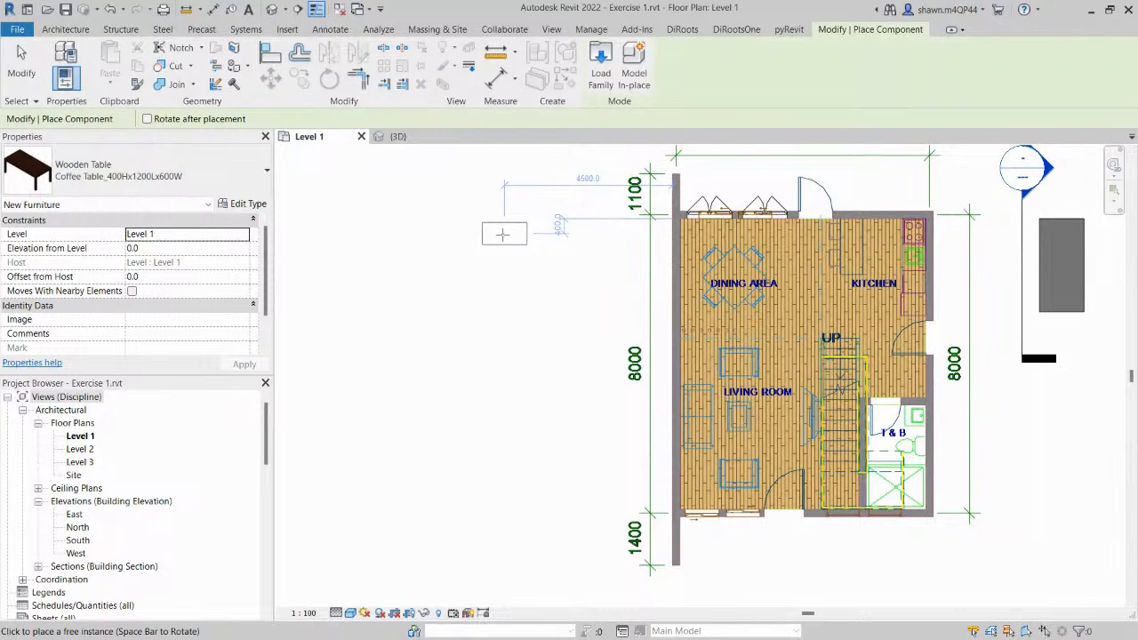
left_click(249, 194)
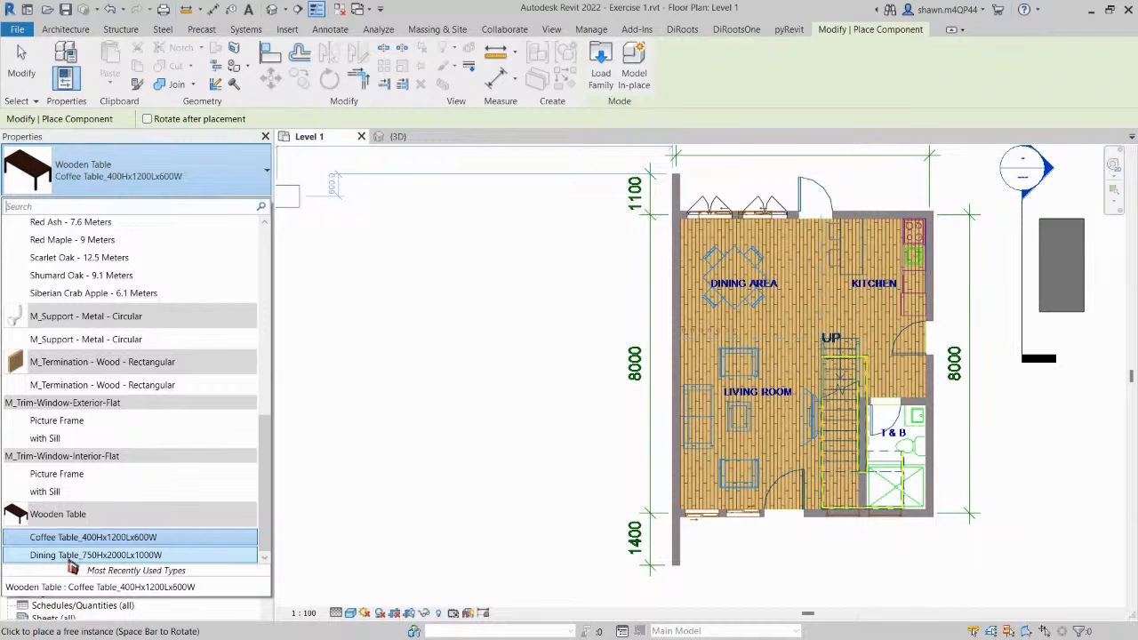
left_click(70, 554)
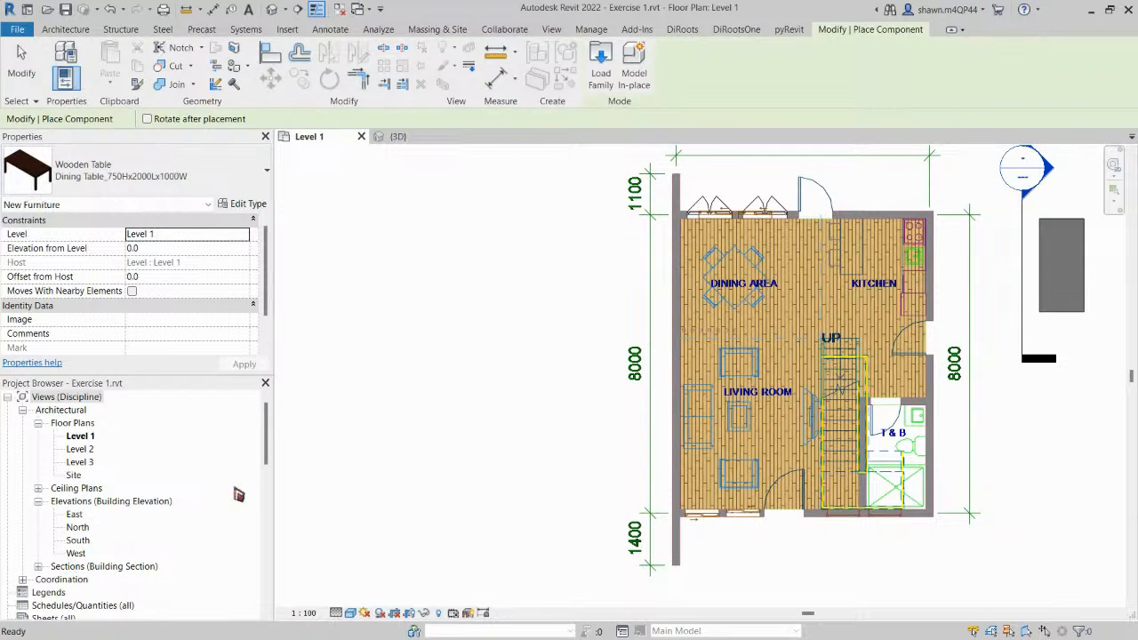
left_click(488, 269)
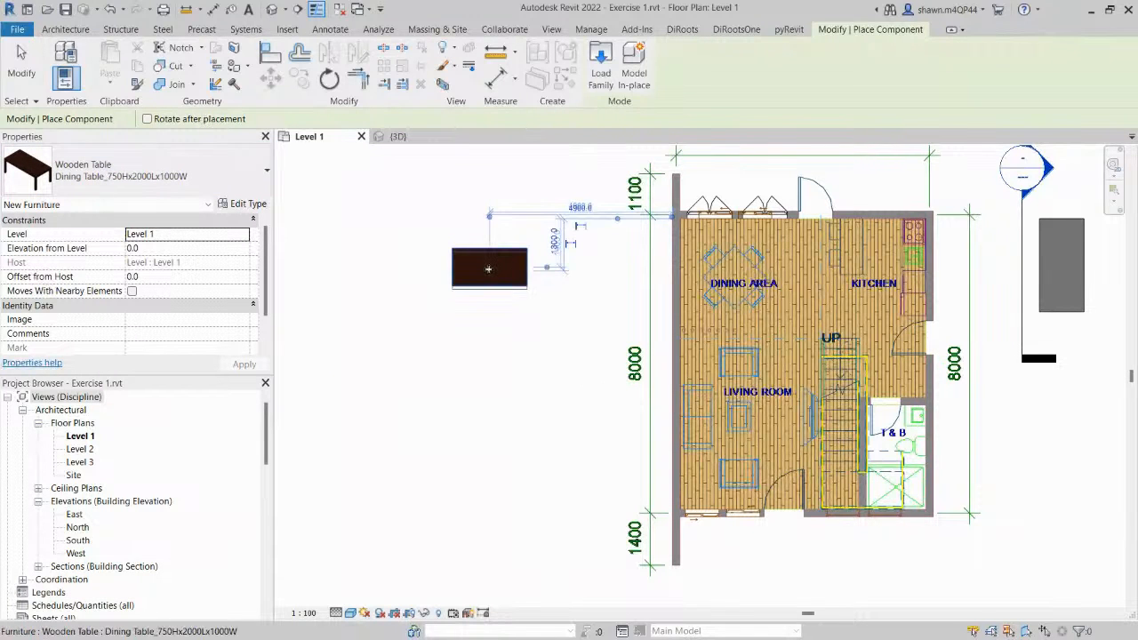
key("Escape")
key("Escape")
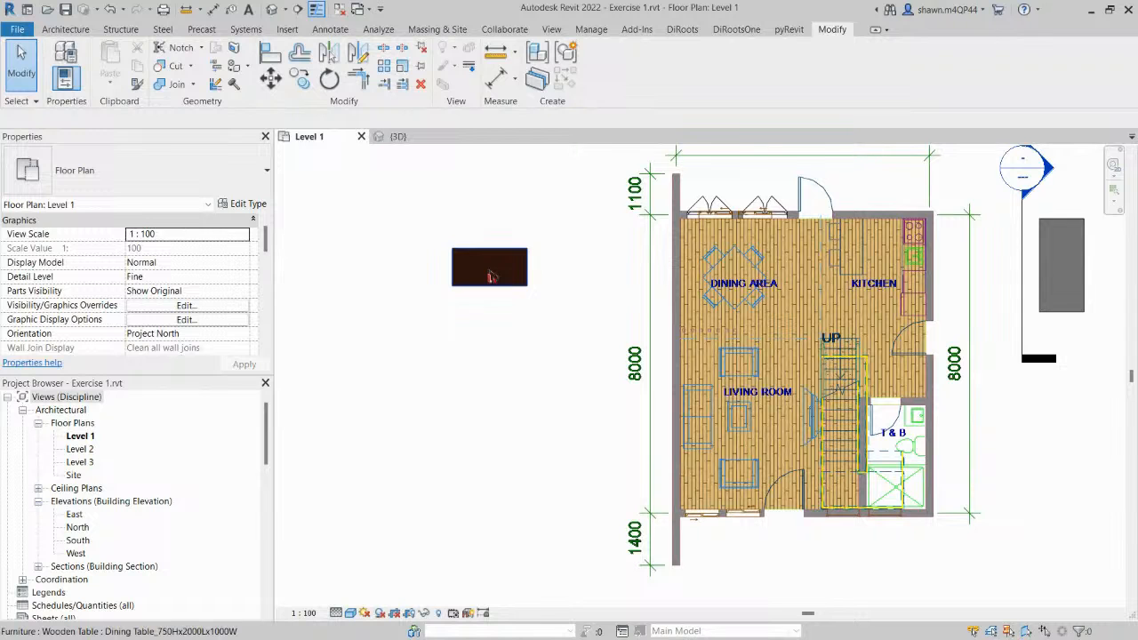
Duplicate the placed dining table's type as Dining Table_Type 2 and apply it to the table.
left_click(490, 277)
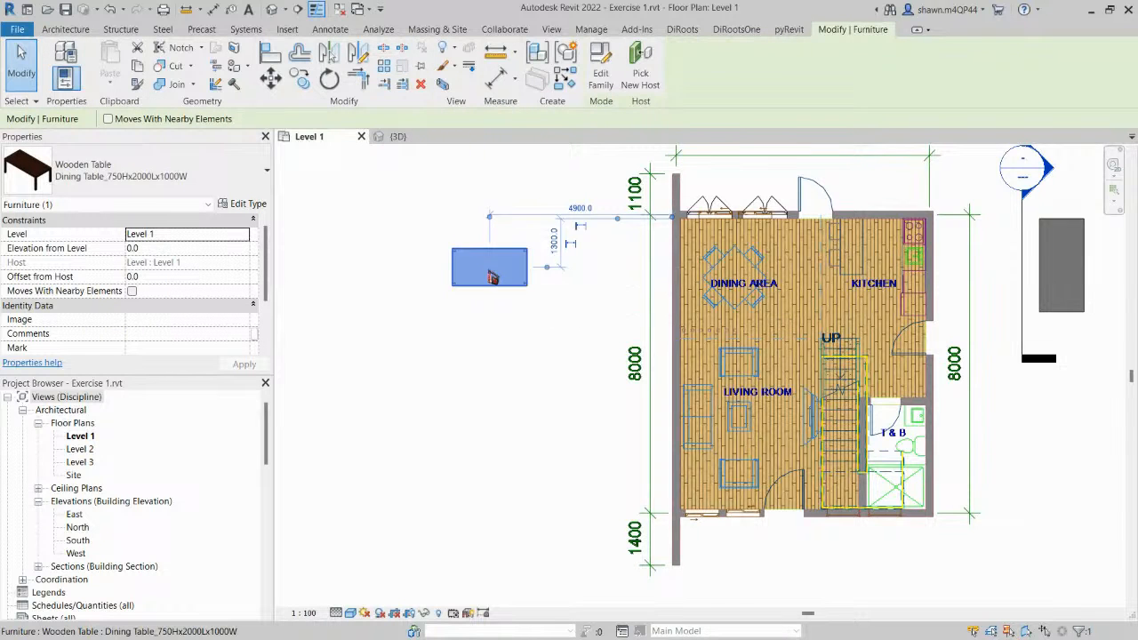
scroll(494, 278, "up", 3)
middle_click_drag(635, 294, 647, 316)
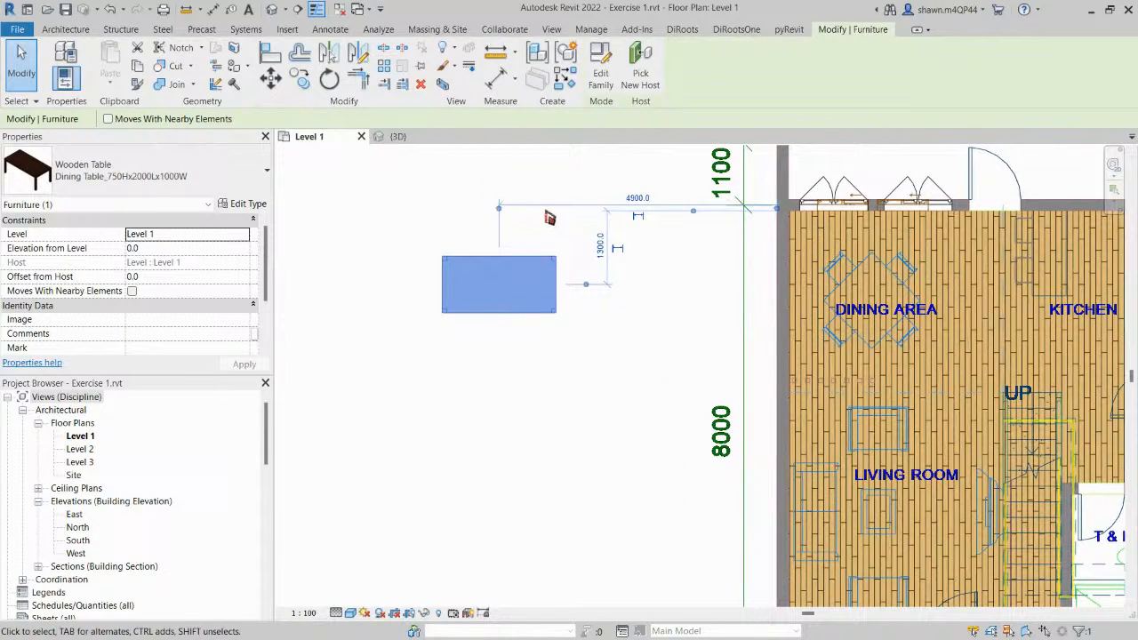
scroll(546, 216, "up", 2)
scroll(432, 259, "up", 3)
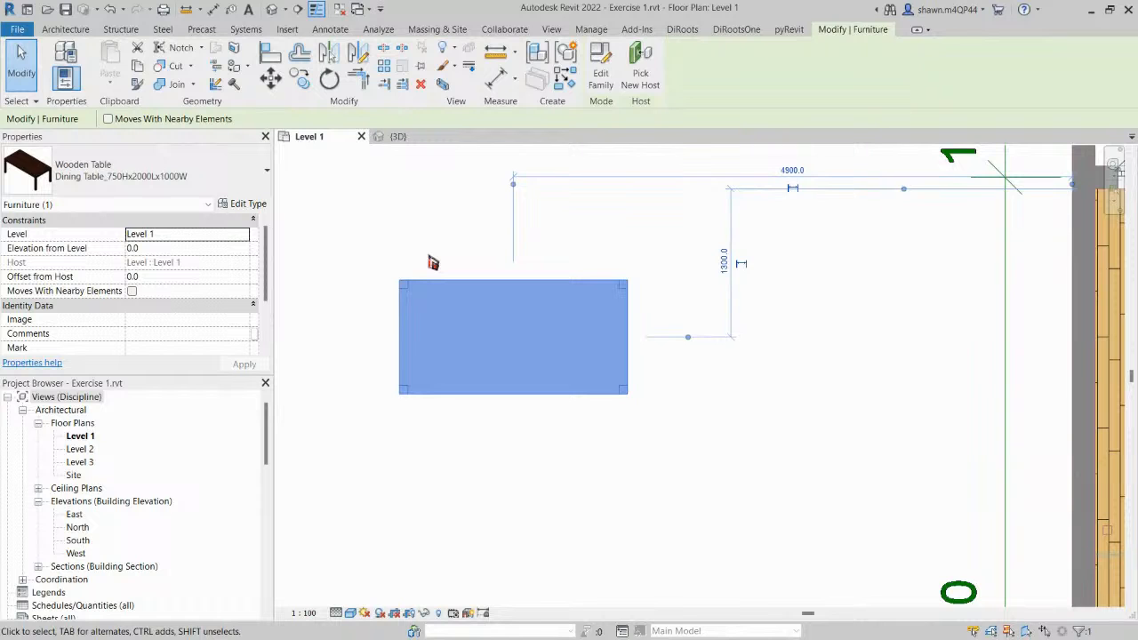
left_click(248, 203)
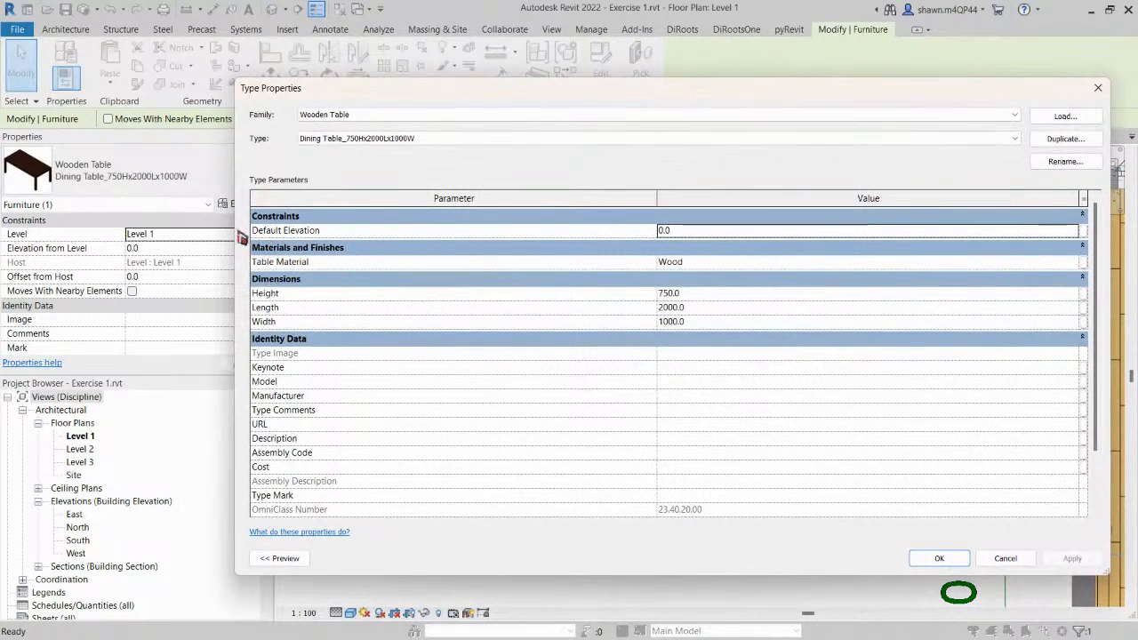
left_click(1060, 142)
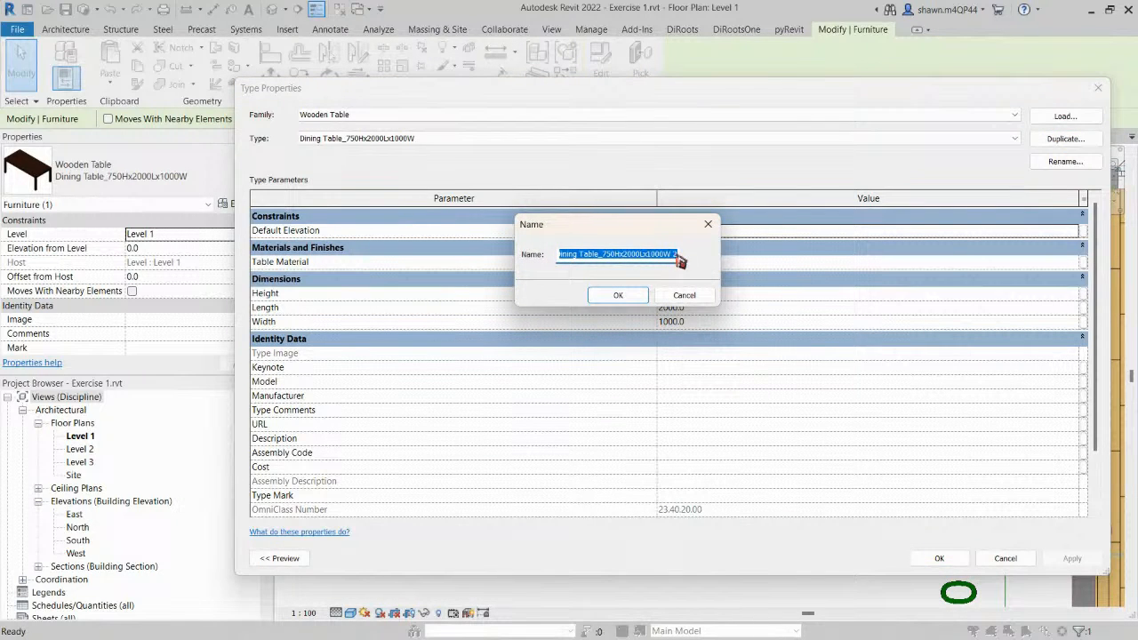
left_click(678, 256)
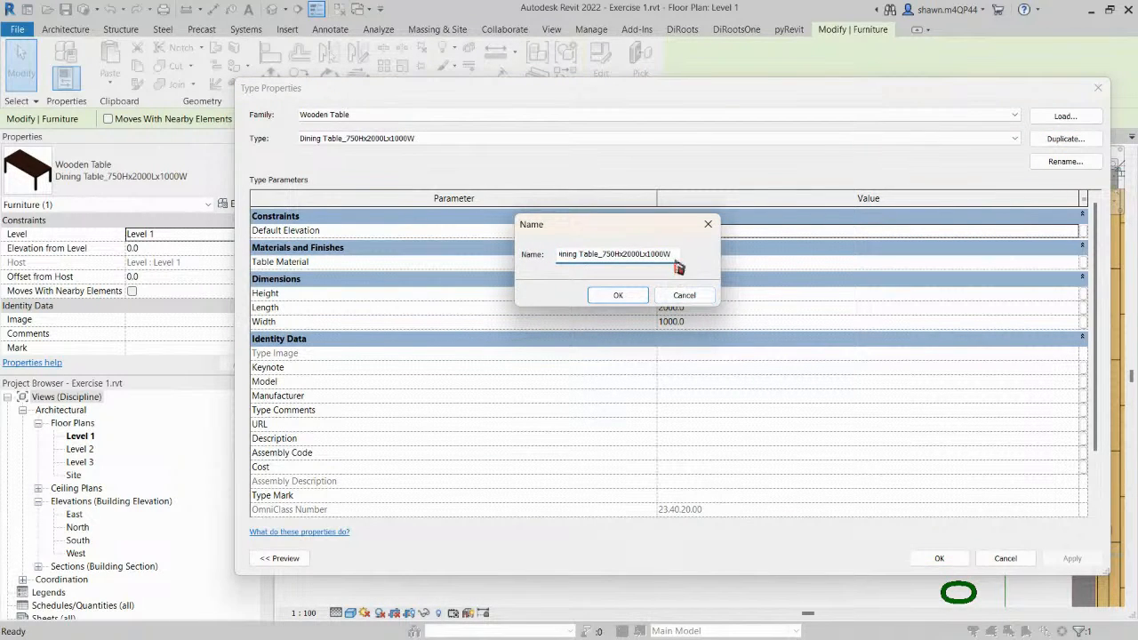
left_click_drag(678, 258, 534, 259)
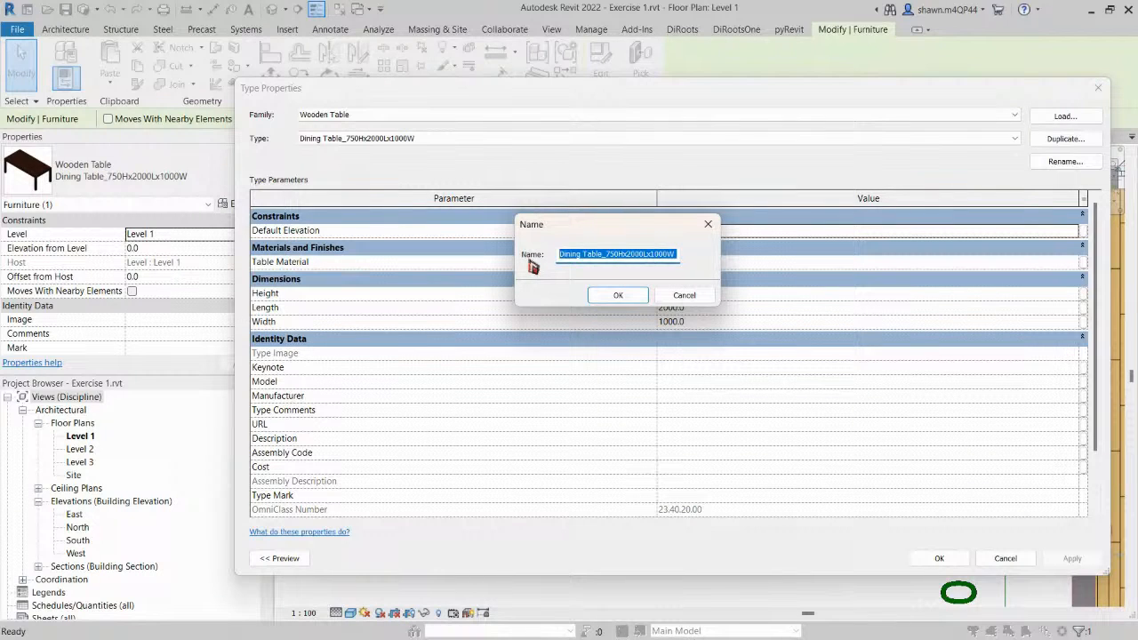
key("End")
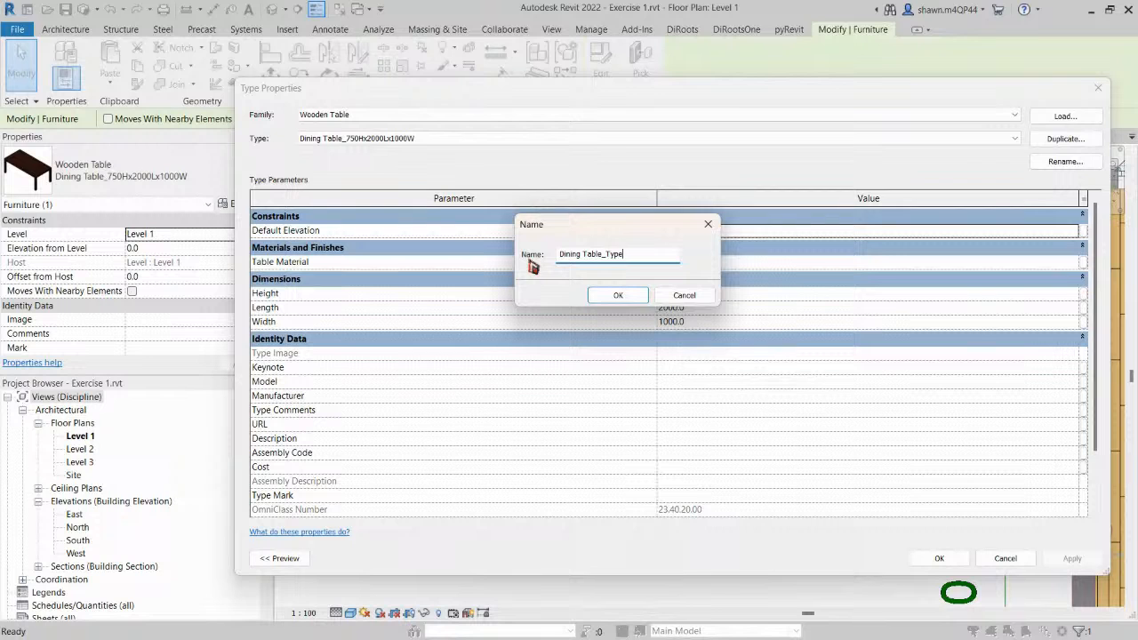
left_click(617, 295)
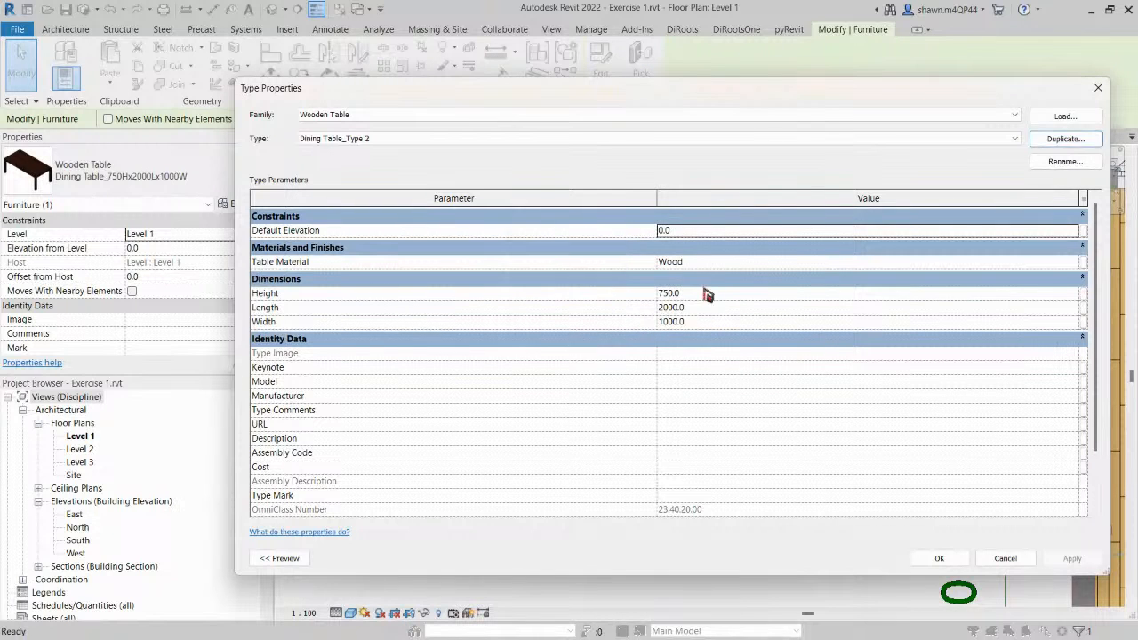
left_click(706, 308)
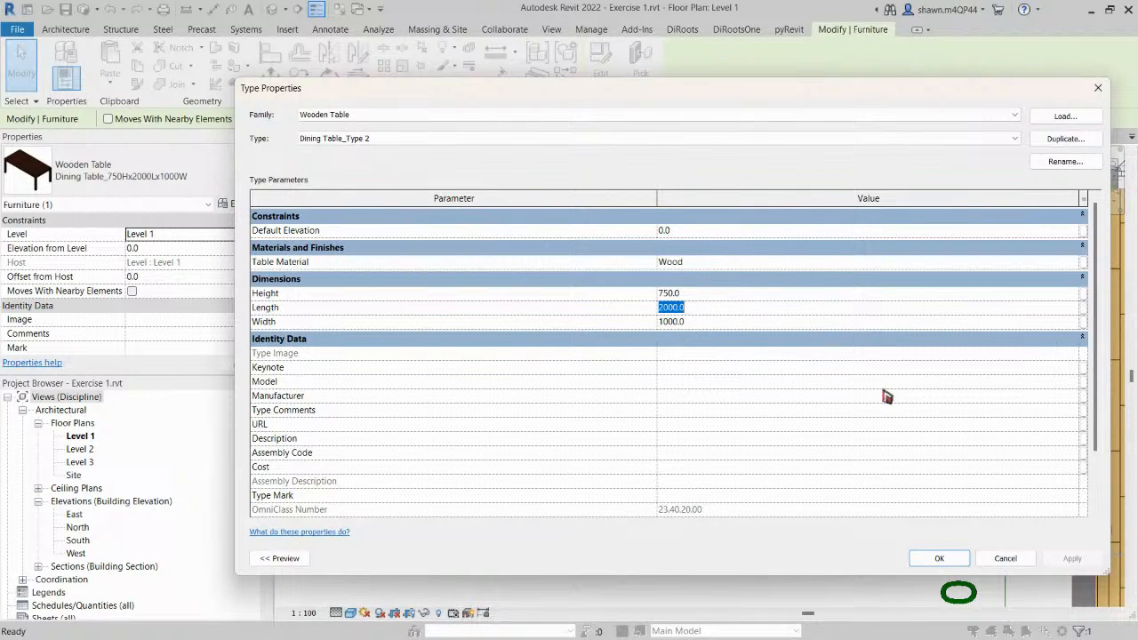
left_click(939, 558)
Measure two adjacent sides of the rotated dining table outline in the underlying floor plan with aligned dimensions, without placing them.
scroll(742, 300, "down", 5)
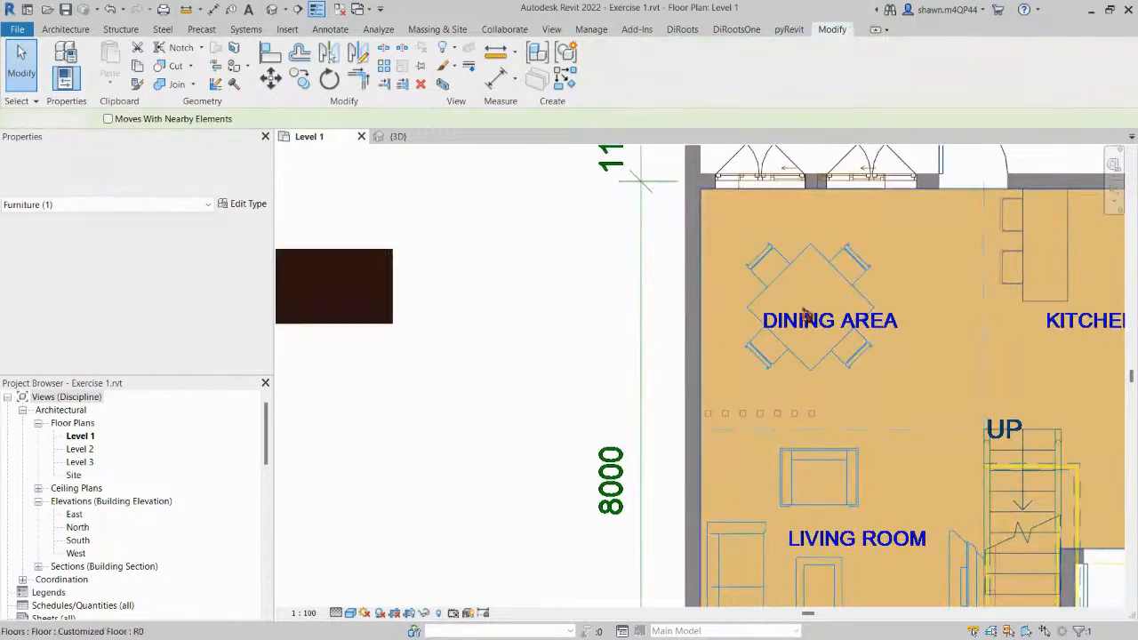
key("Escape")
key("d")
key("i")
scroll(806, 255, "up", 3)
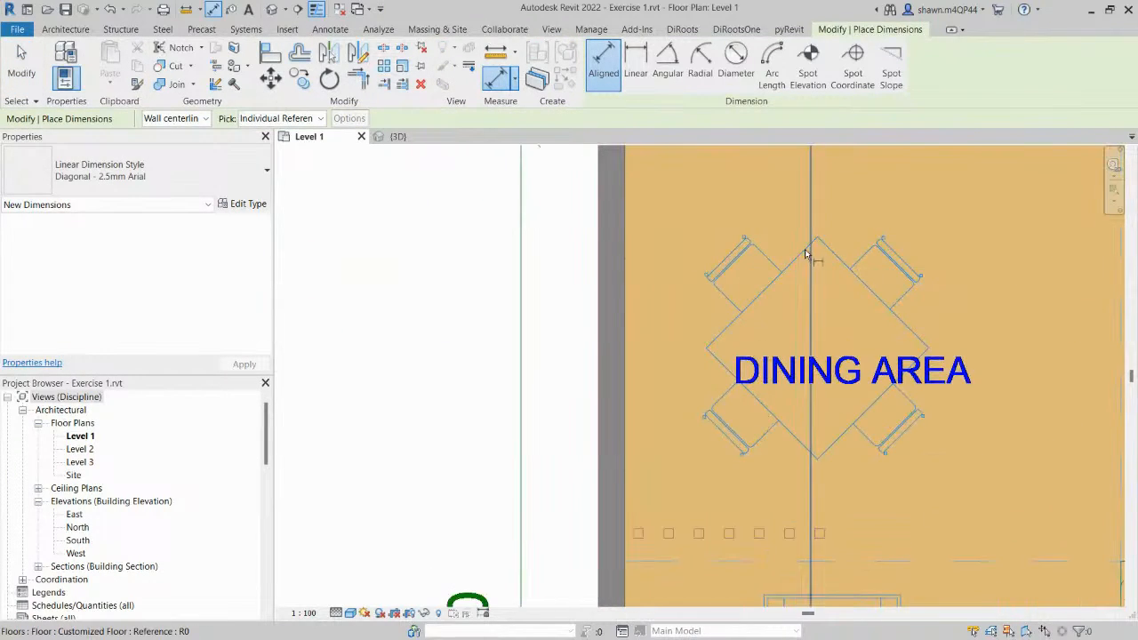
left_click(806, 252)
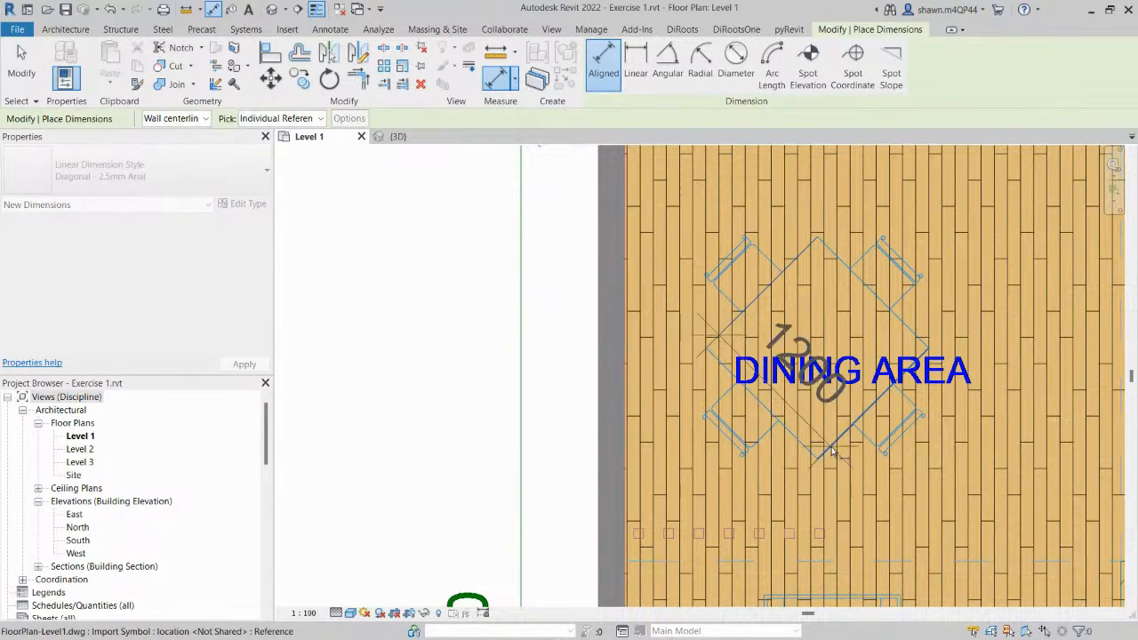
key("Escape")
key("Escape")
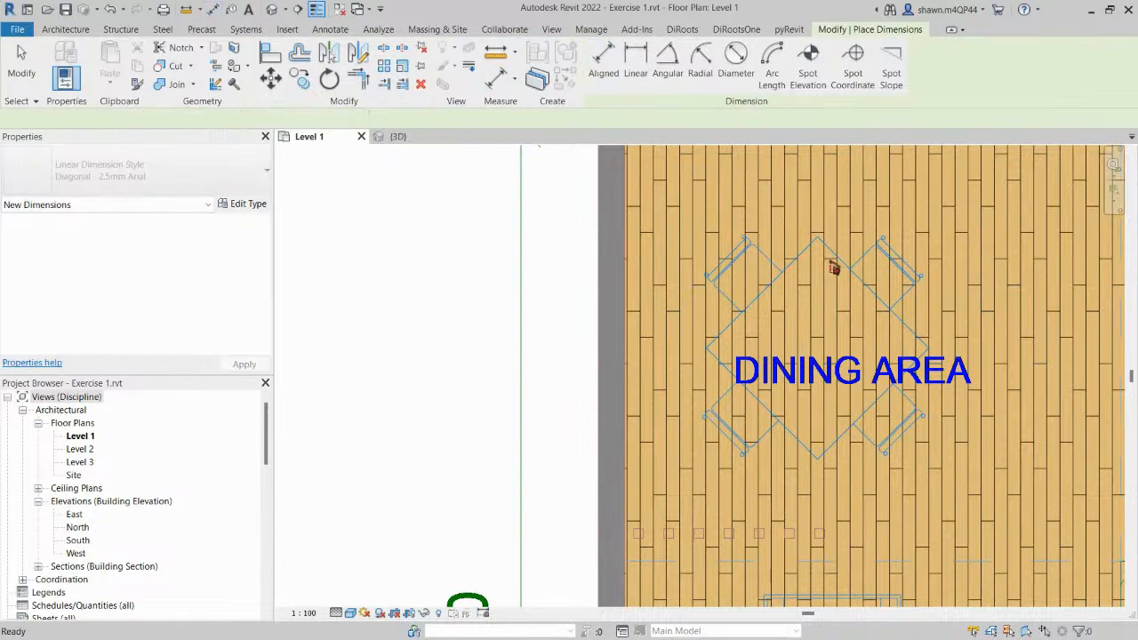
left_click(834, 256)
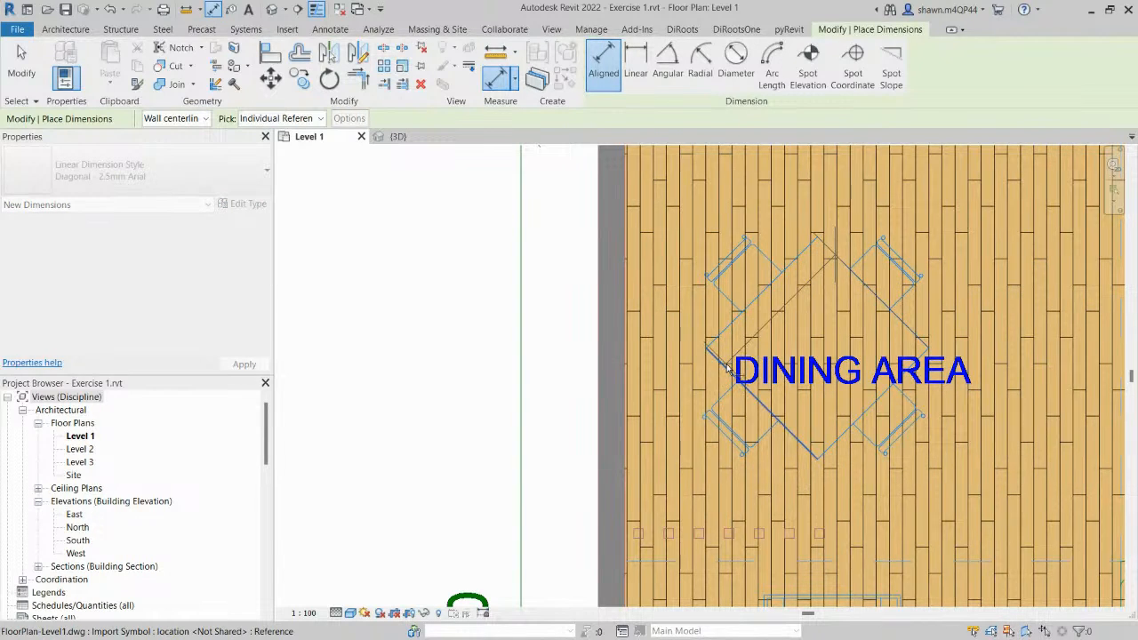
key("Escape")
key("Escape")
Set the length of the table's type Dining Table_Type 2 to 1200 and give its width the same value for a square top.
scroll(725, 382, "down", 5)
left_click(550, 363)
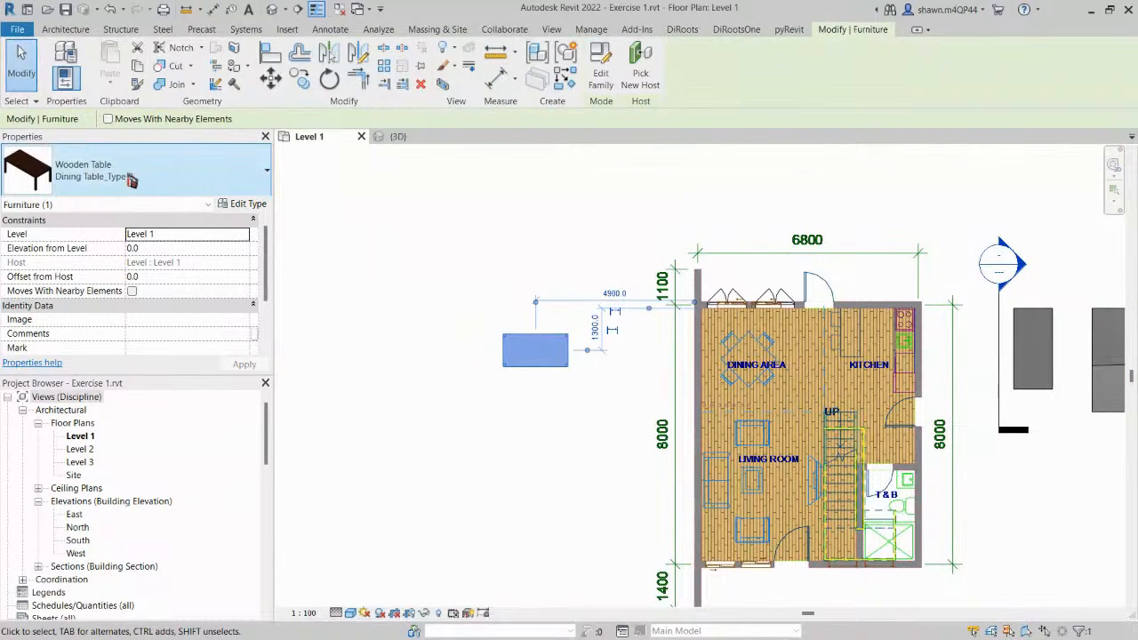
left_click(242, 204)
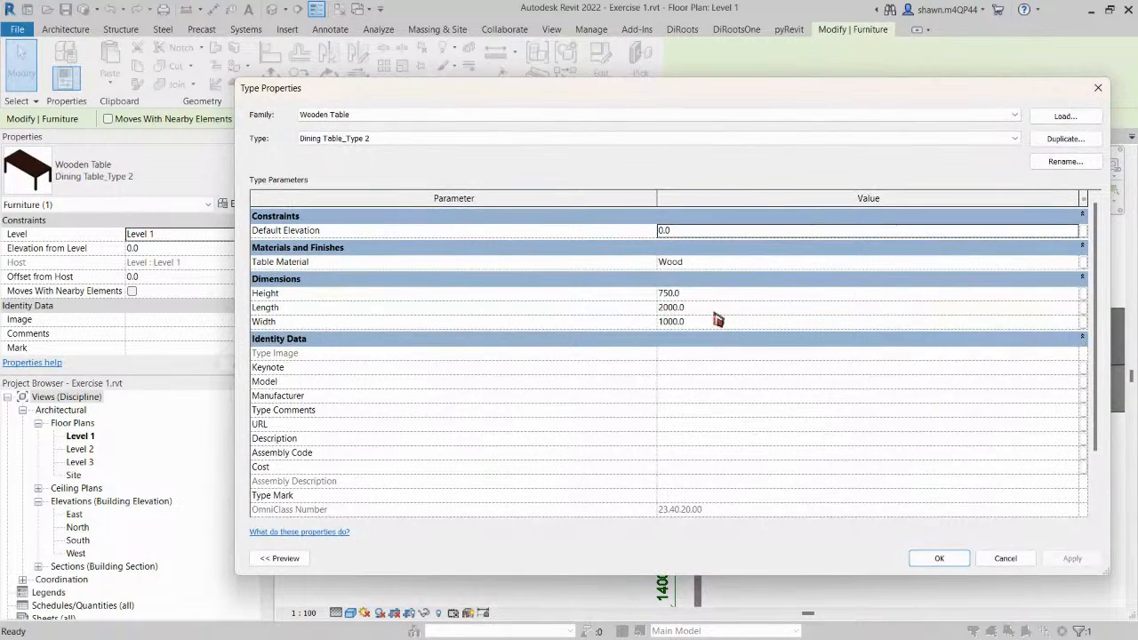
left_click(714, 311)
left_click(712, 325)
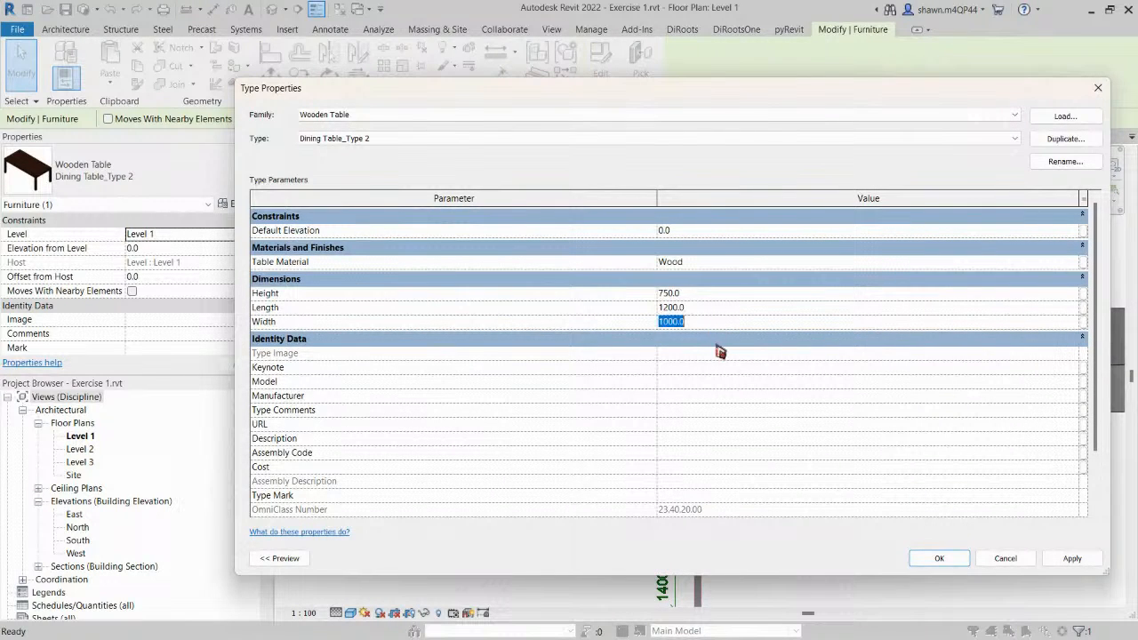
left_click(941, 558)
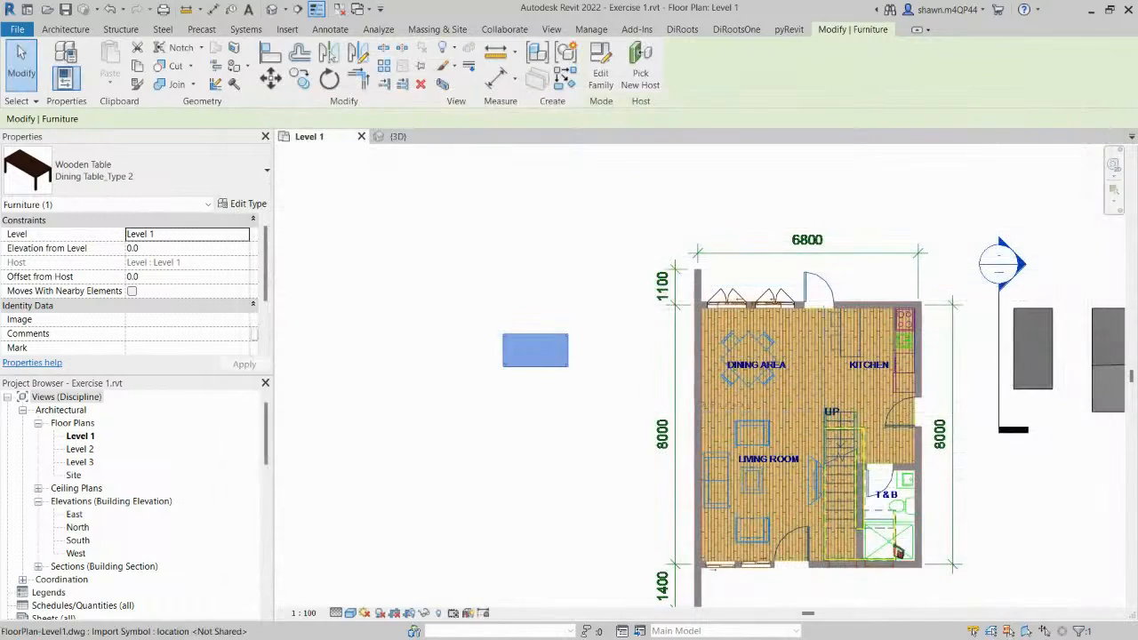
Move the wooden table from outside the house onto the dining area of the Level 1 plan.
scroll(559, 356, "up", 3)
middle_click_drag(602, 358, 401, 285)
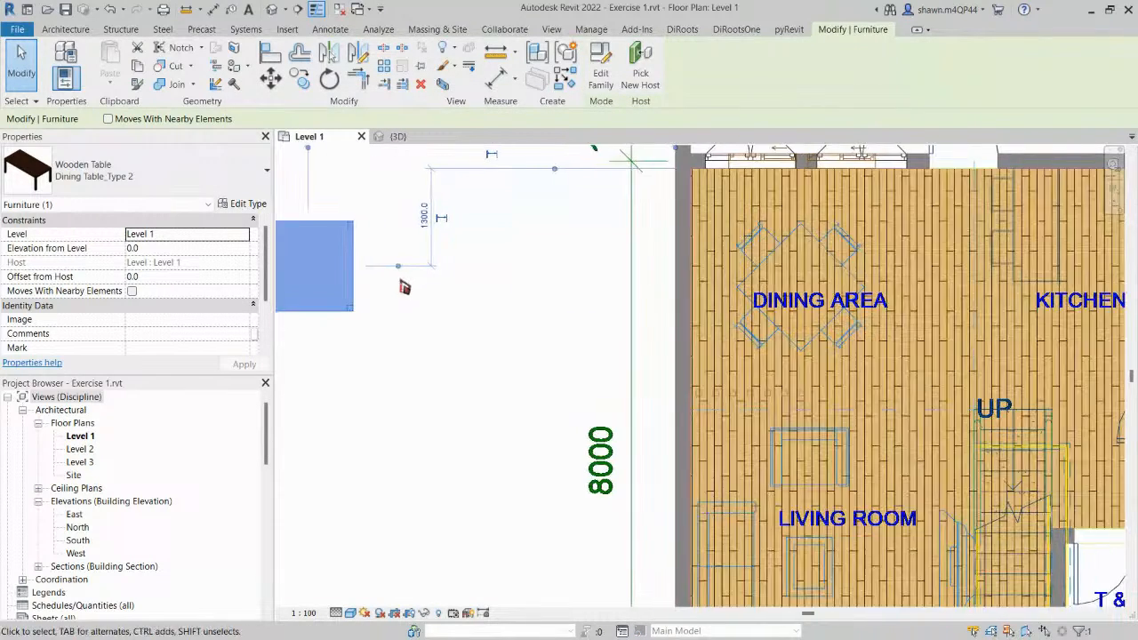
left_click_drag(357, 257, 781, 307)
scroll(779, 295, "up", 3)
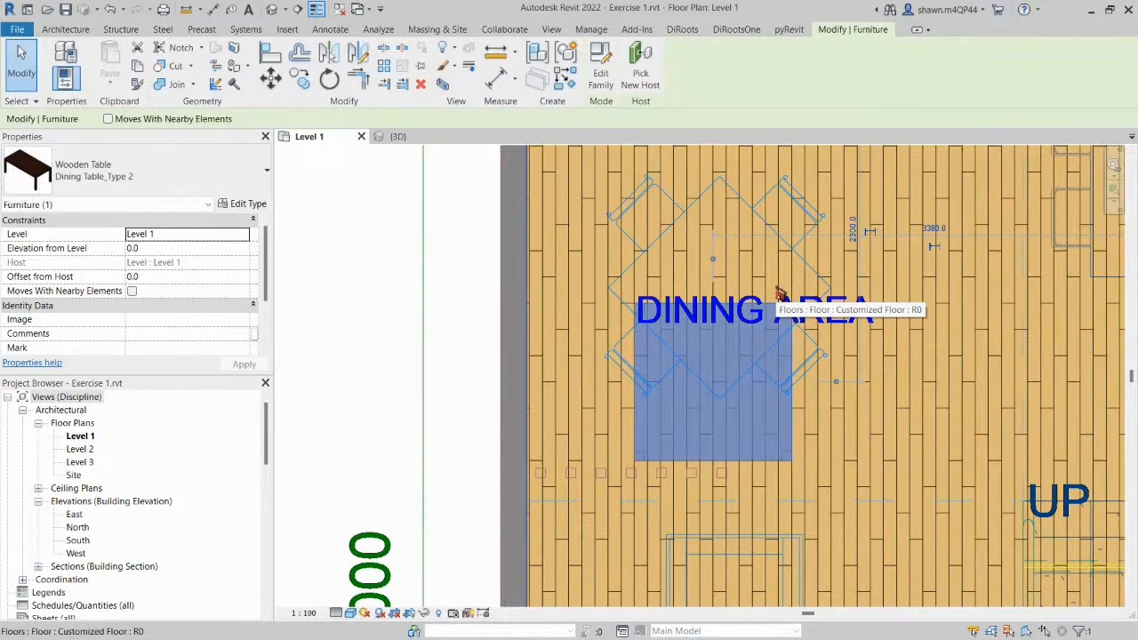
Align the table's edges with the rotated table outline of the underlying plan in the dining area.
key("a")
key("l")
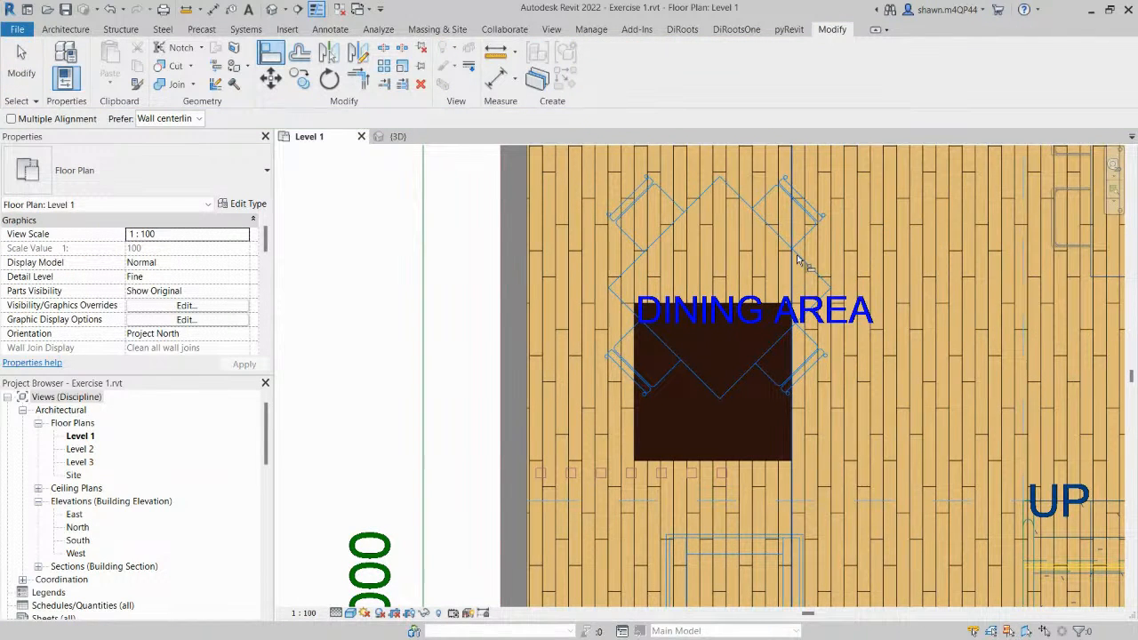
left_click(794, 353)
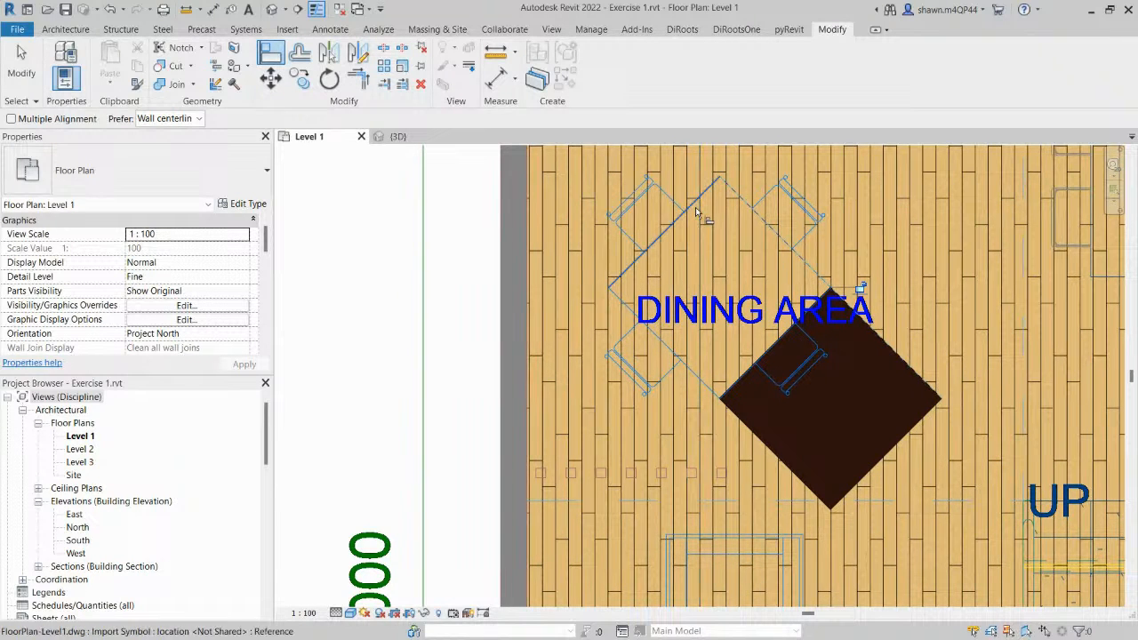
scroll(724, 398, "up", 3)
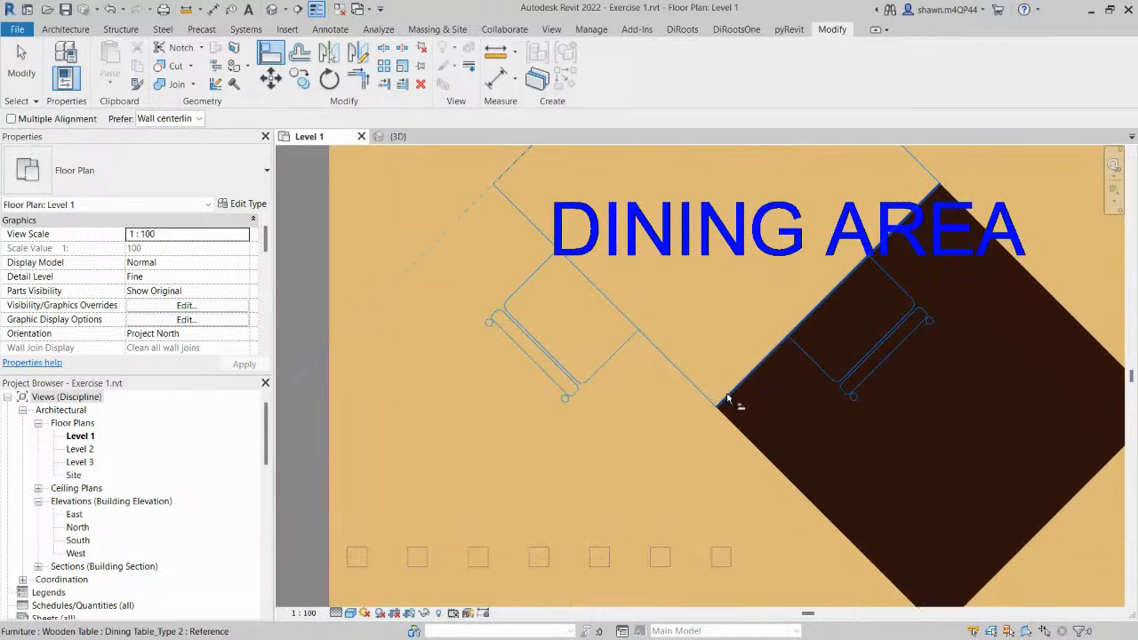
left_click(726, 399)
scroll(723, 213, "down", 3)
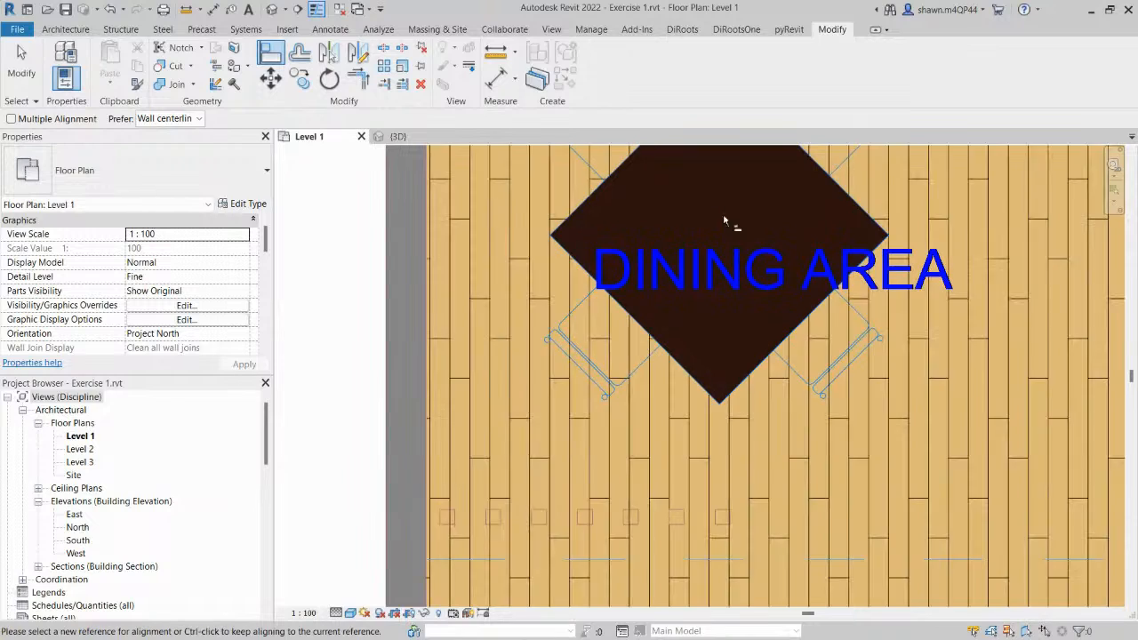
left_click(723, 214)
scroll(722, 215, "down", 5)
scroll(655, 257, "down", 6)
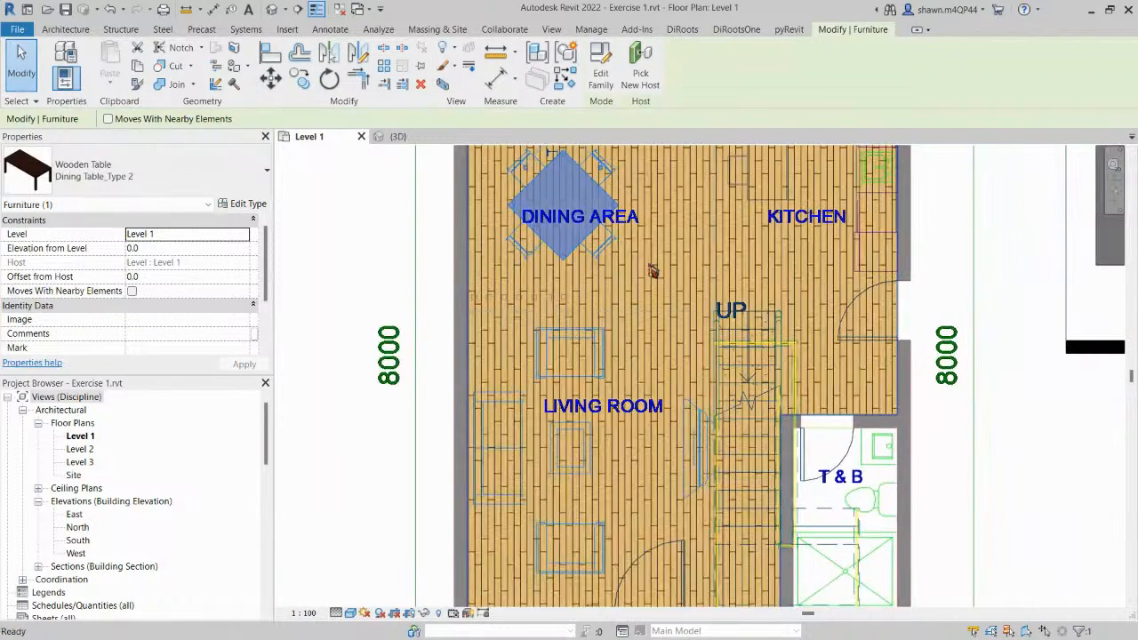
key("Escape")
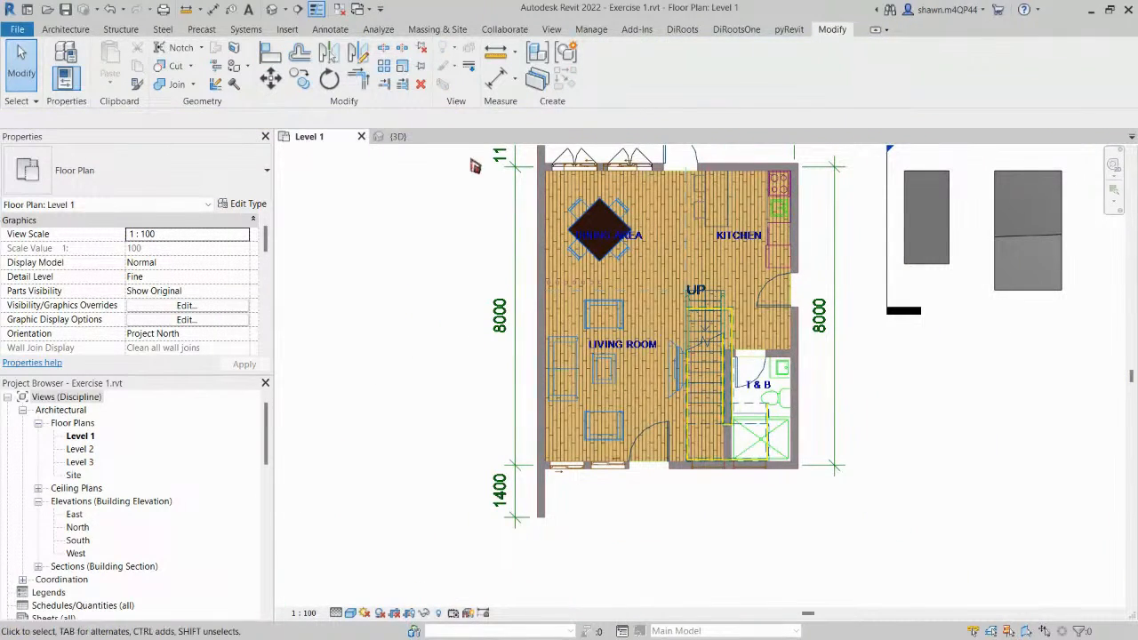
Inspect the placed dining table in the 3D view and return to the Level 1 plan.
left_click(397, 137)
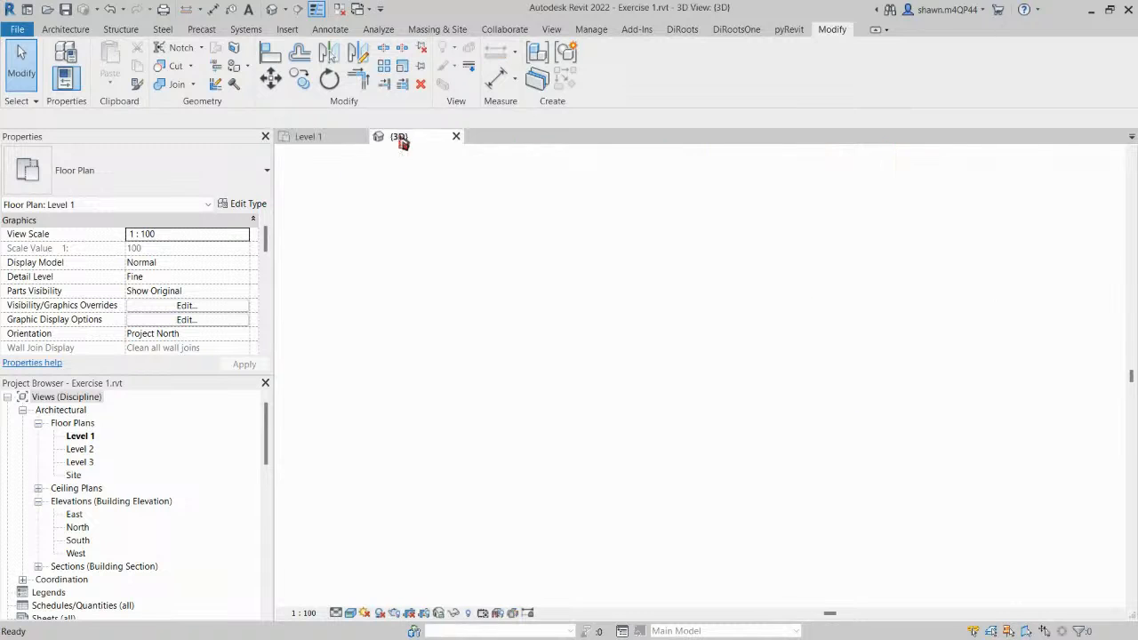
middle_click_drag(740, 272, 804, 420, "shift")
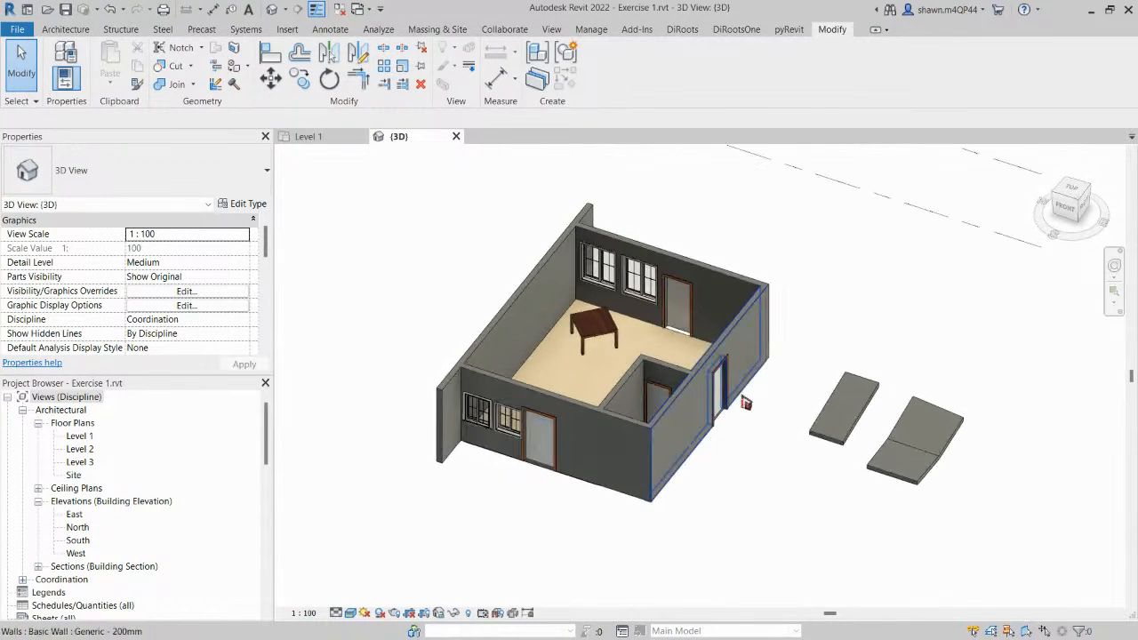
left_click(341, 141)
middle_click_drag(848, 249, 808, 280)
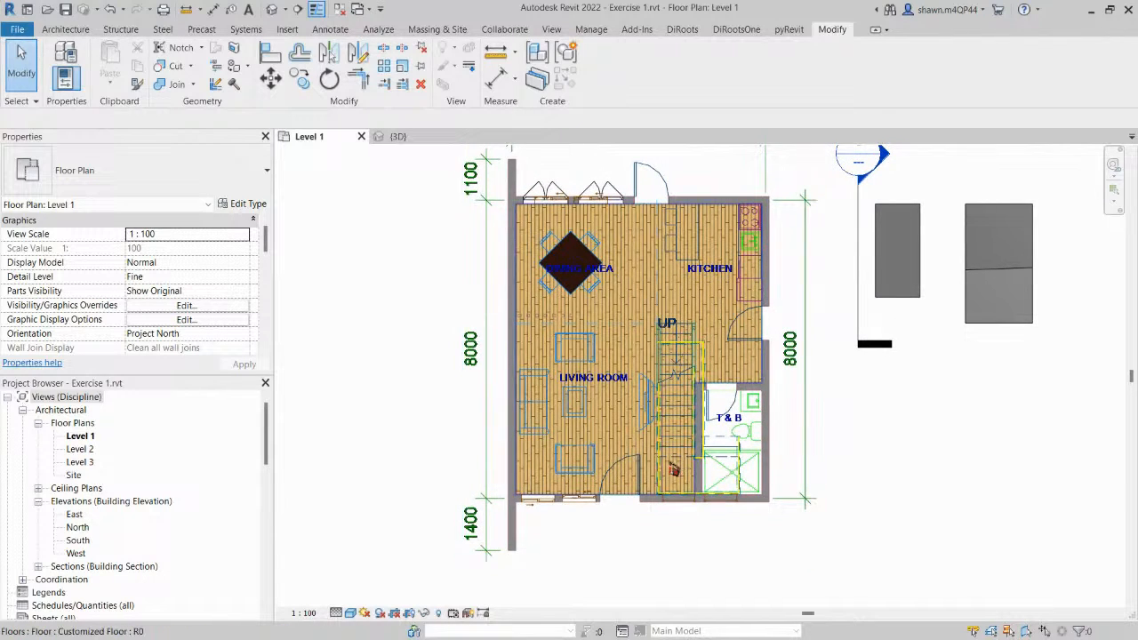
scroll(730, 483, "up", 4)
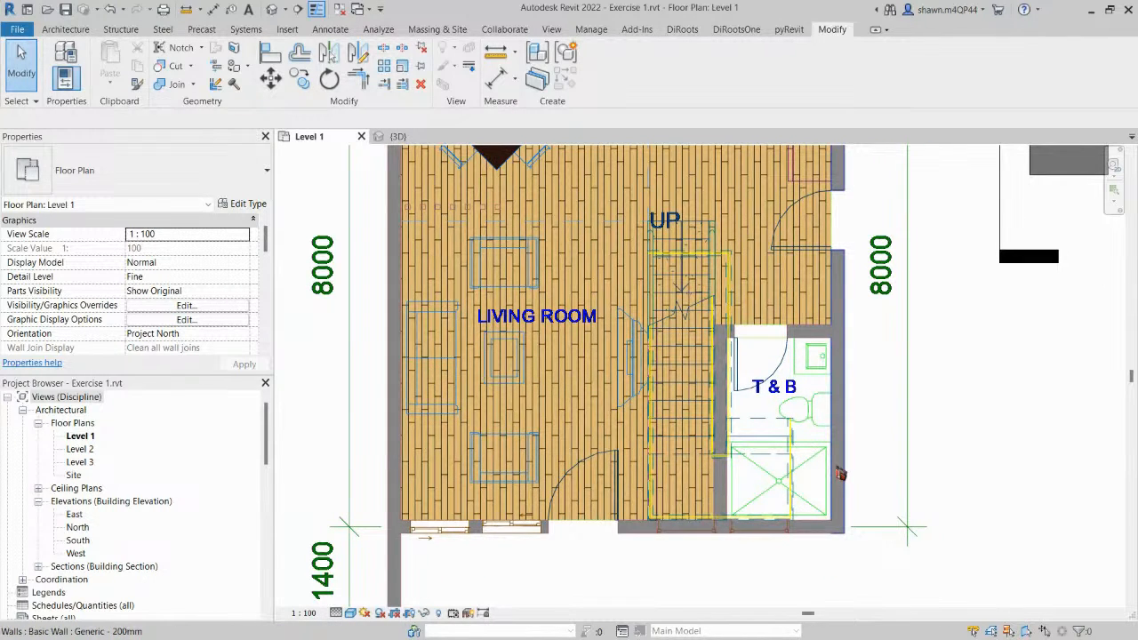
Switch to the BIM PART 2 presentation in PowerPoint and look through its slides on Revit family creation.
key("alt+Tab")
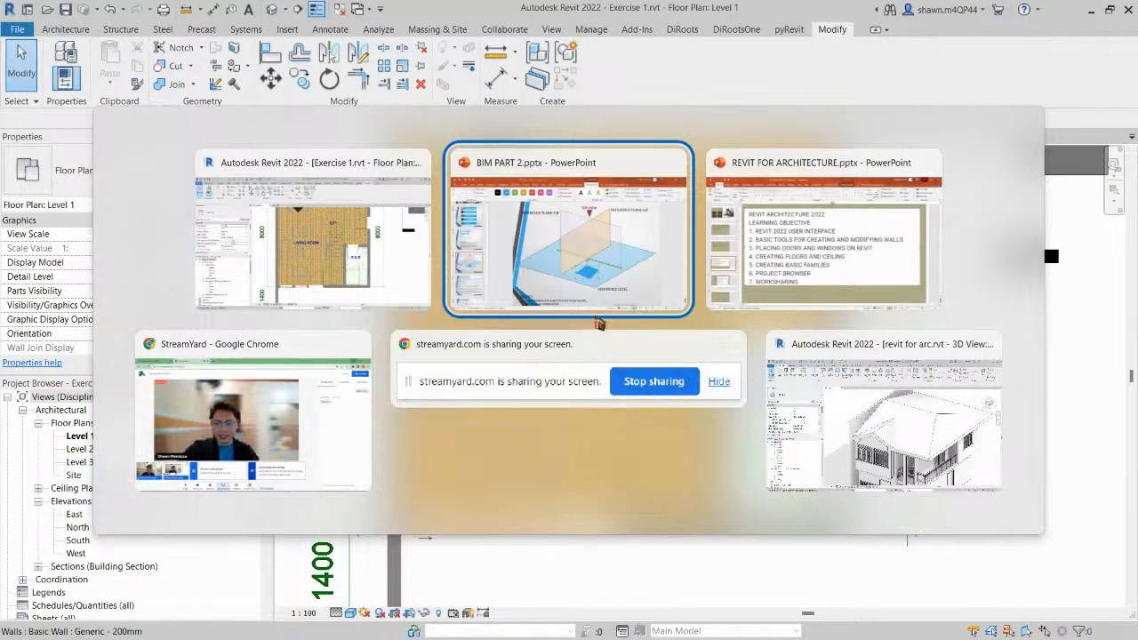
left_click(555, 245)
left_click_drag(322, 362, 346, 429)
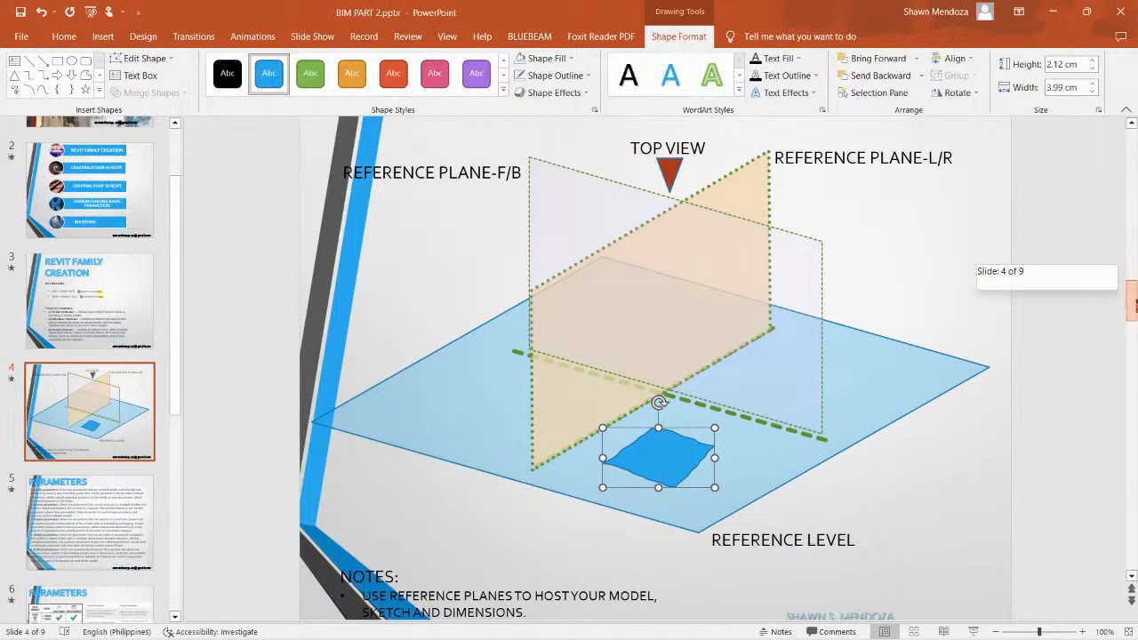
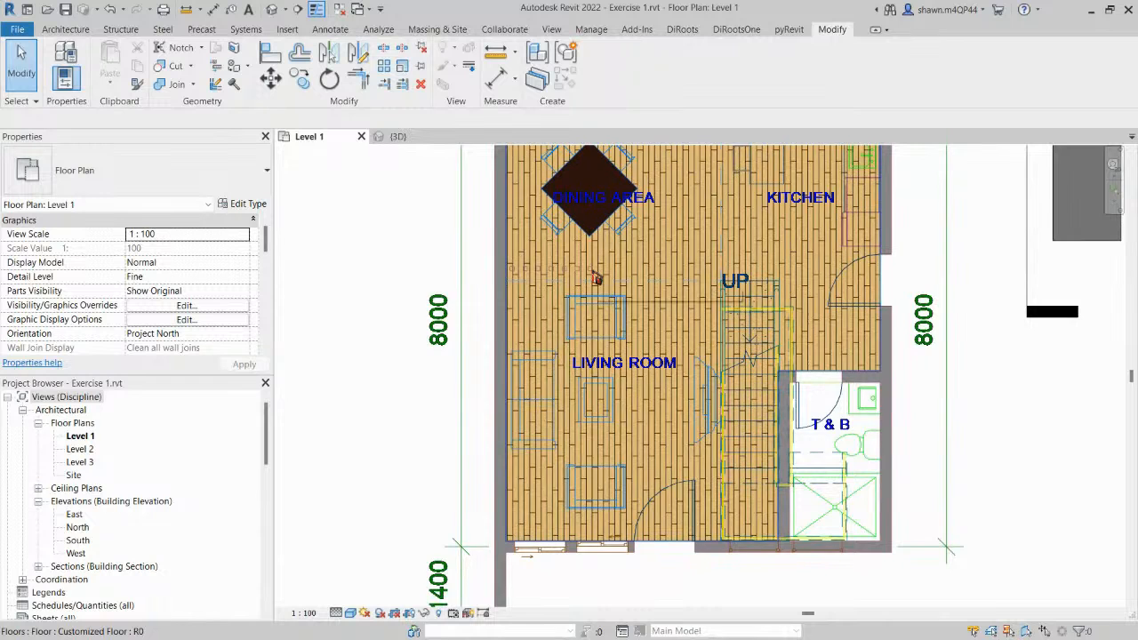
Start an in-place model in the Casework category with the name Casework 1.
scroll(596, 278, "down", 3)
scroll(596, 278, "up", 5)
scroll(595, 277, "down", 2)
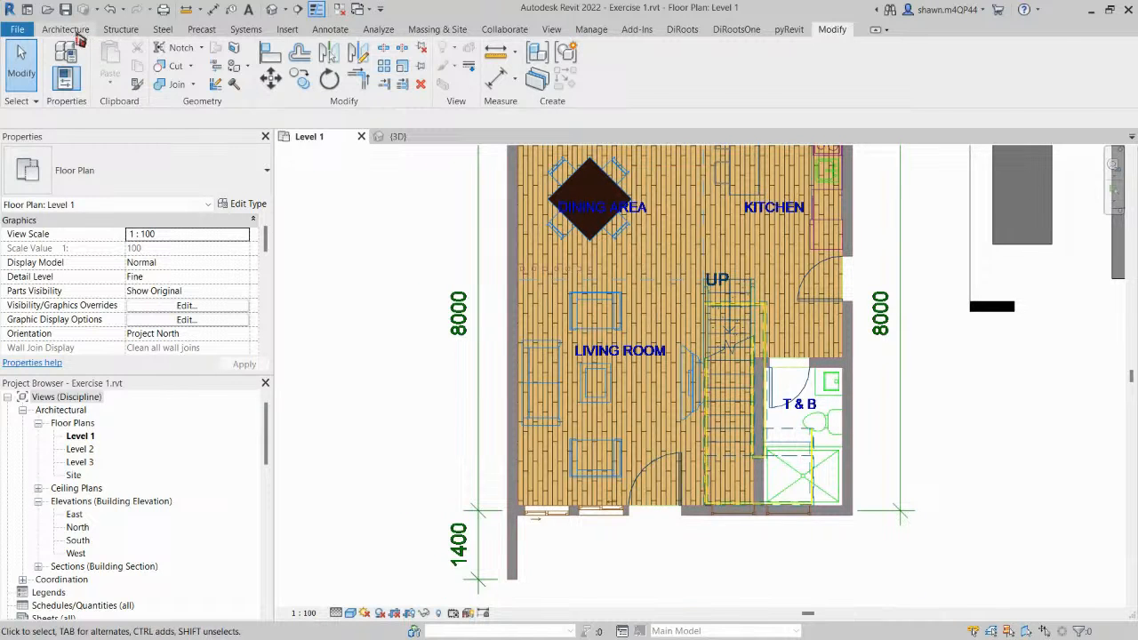
left_click(65, 29)
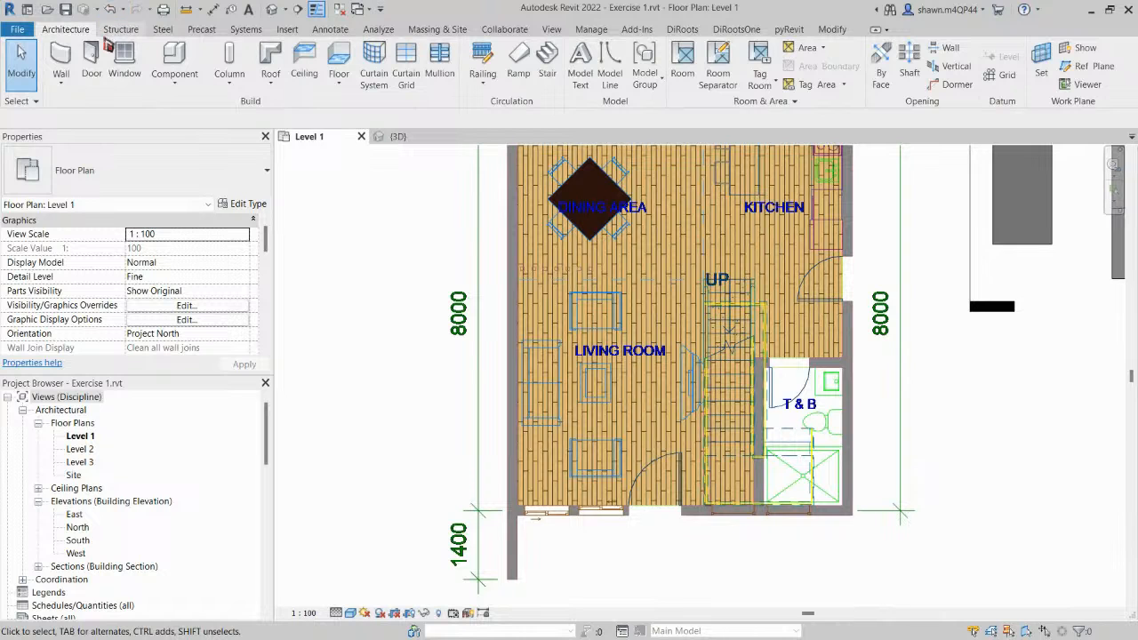
left_click(161, 85)
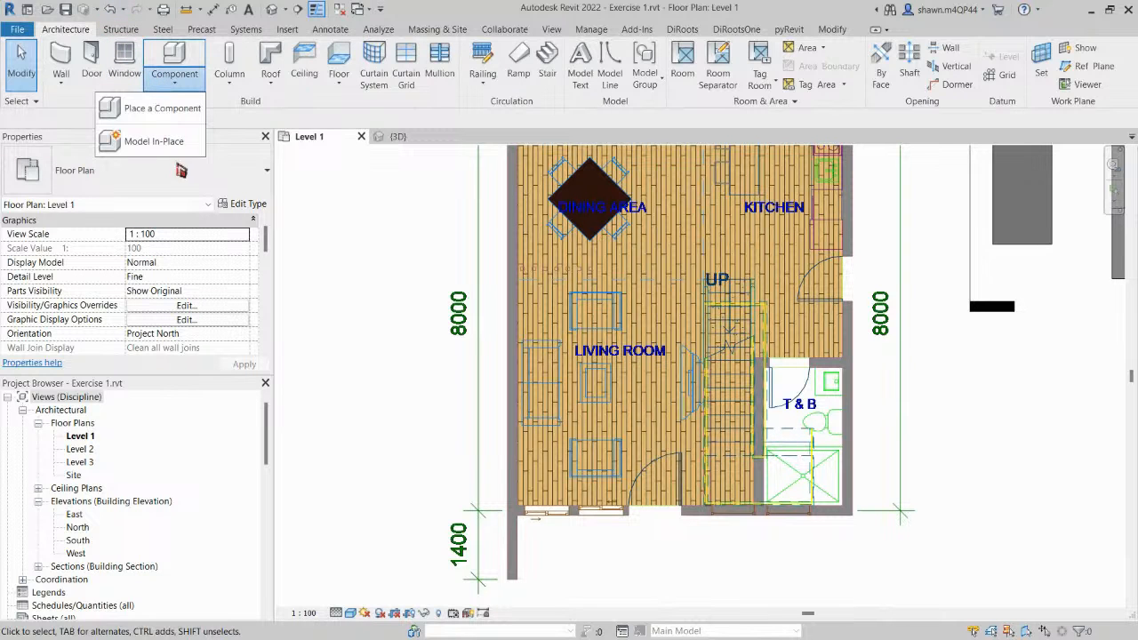
left_click(156, 142)
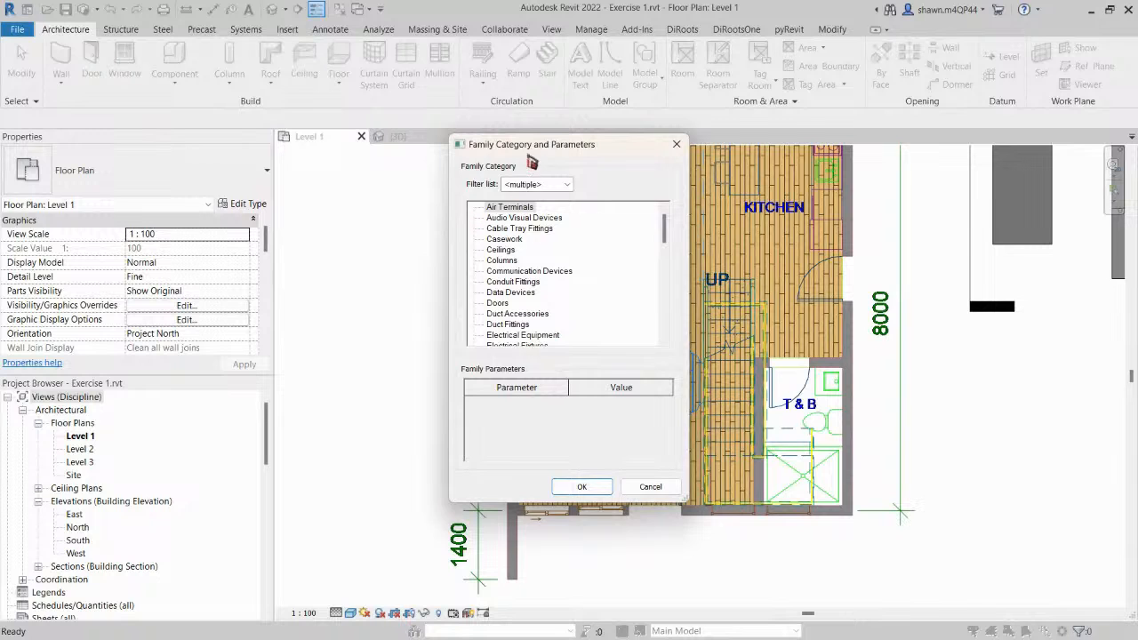
left_click_drag(532, 162, 366, 158)
scroll(344, 264, "down", 2)
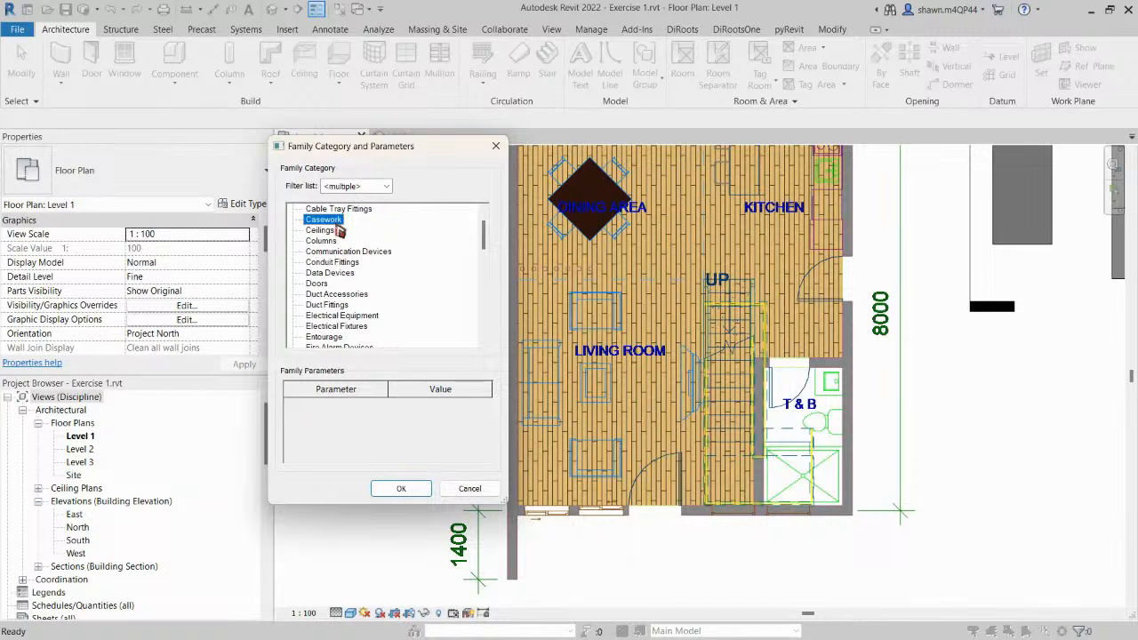
scroll(338, 234, "down", 1)
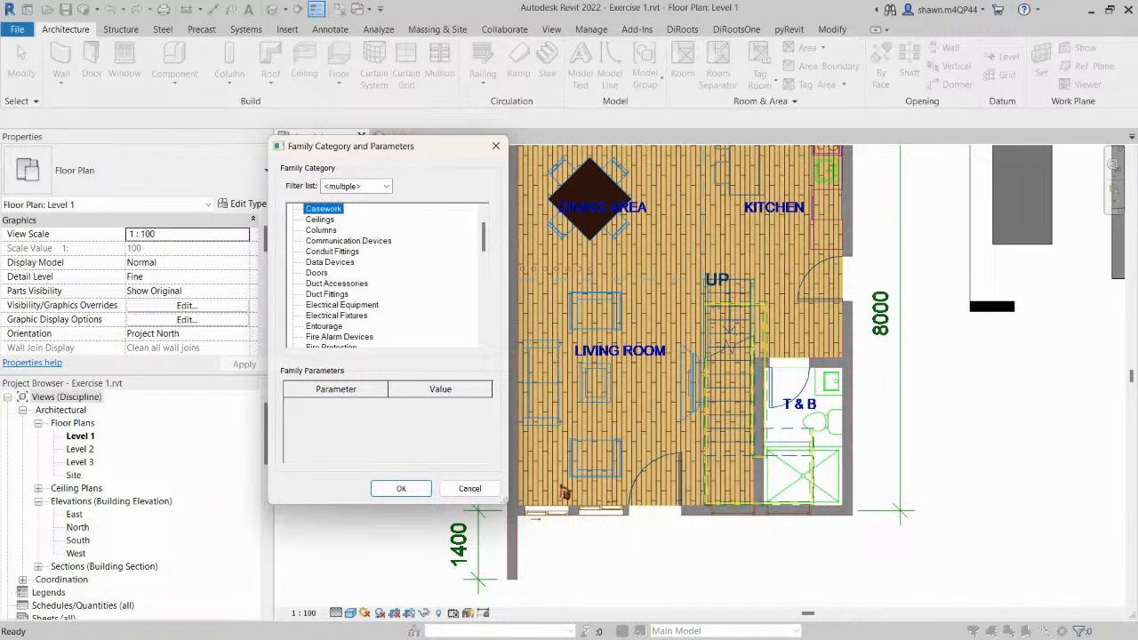
left_click(395, 492)
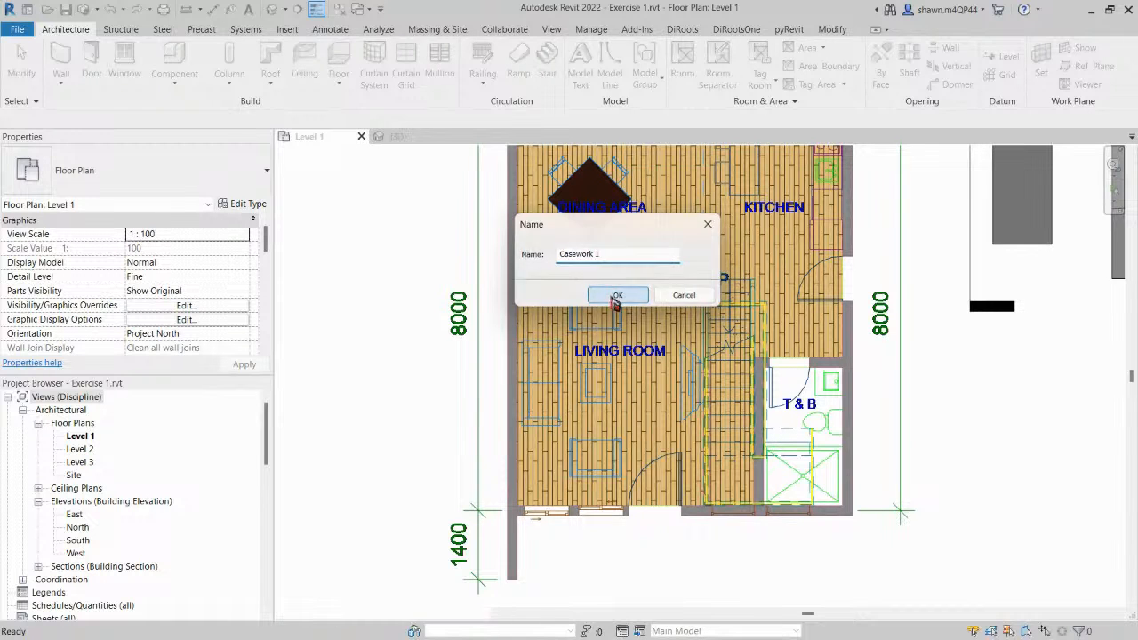
left_click(618, 295)
Start a solid extrusion for the casework and set its work plane by picking the customized floor.
scroll(533, 274, "up", 3)
scroll(534, 278, "up", 2)
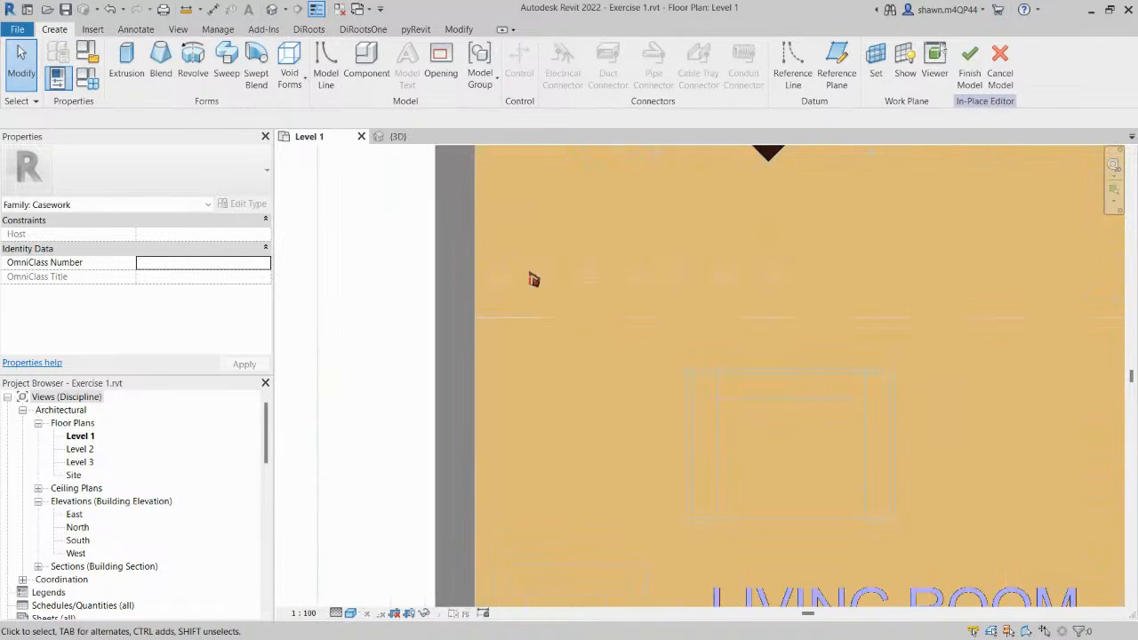
left_click(138, 74)
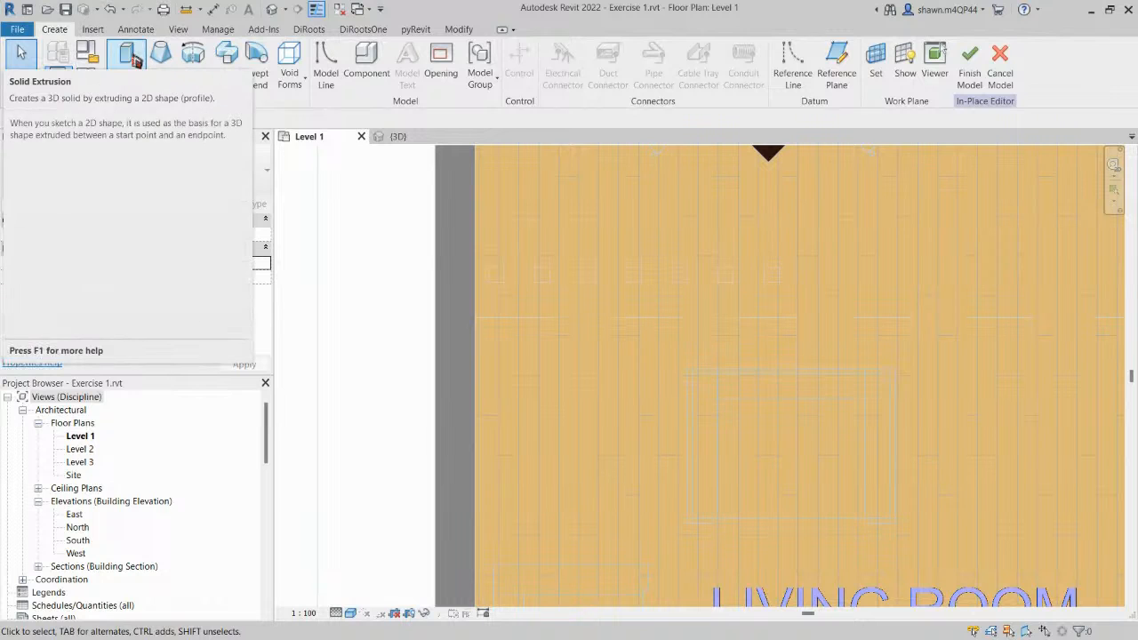
left_click(129, 55)
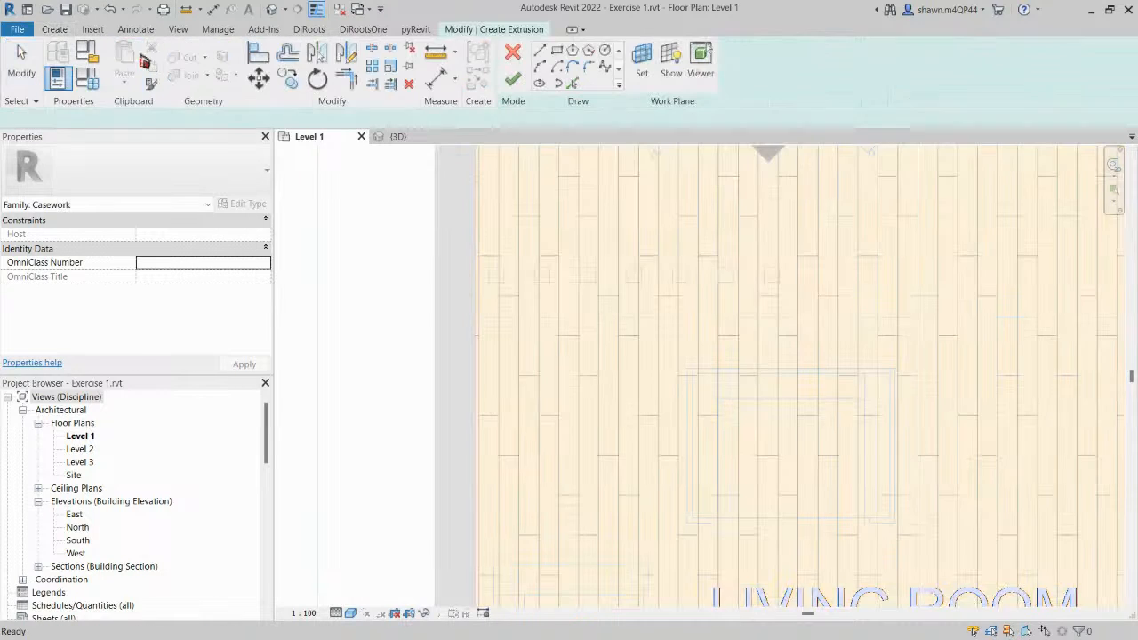
left_click(558, 50)
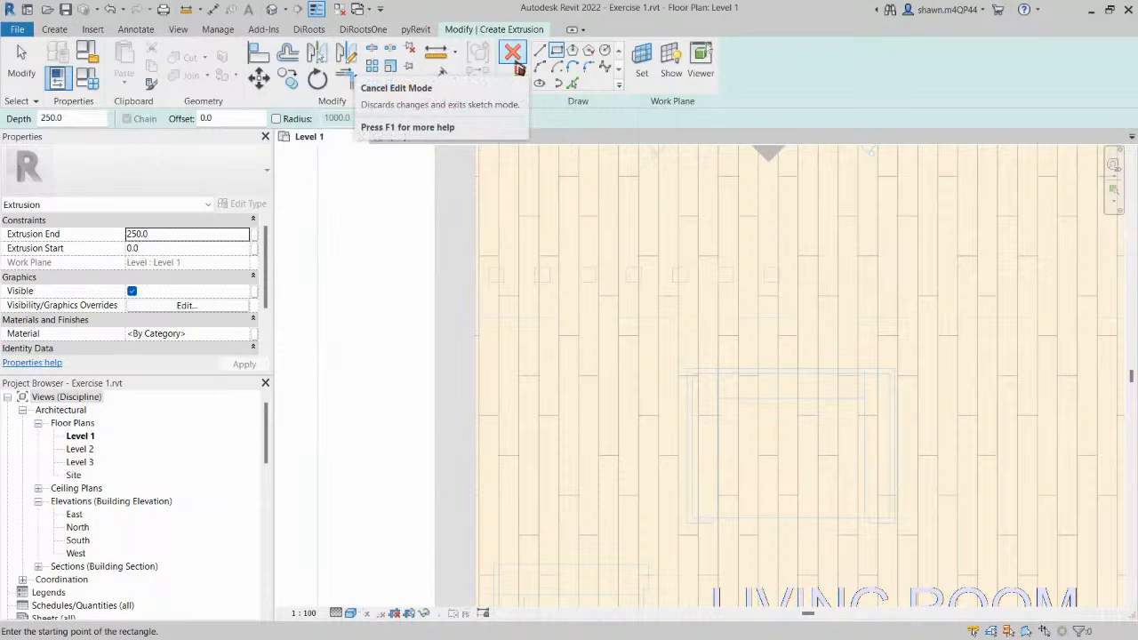
left_click(640, 64)
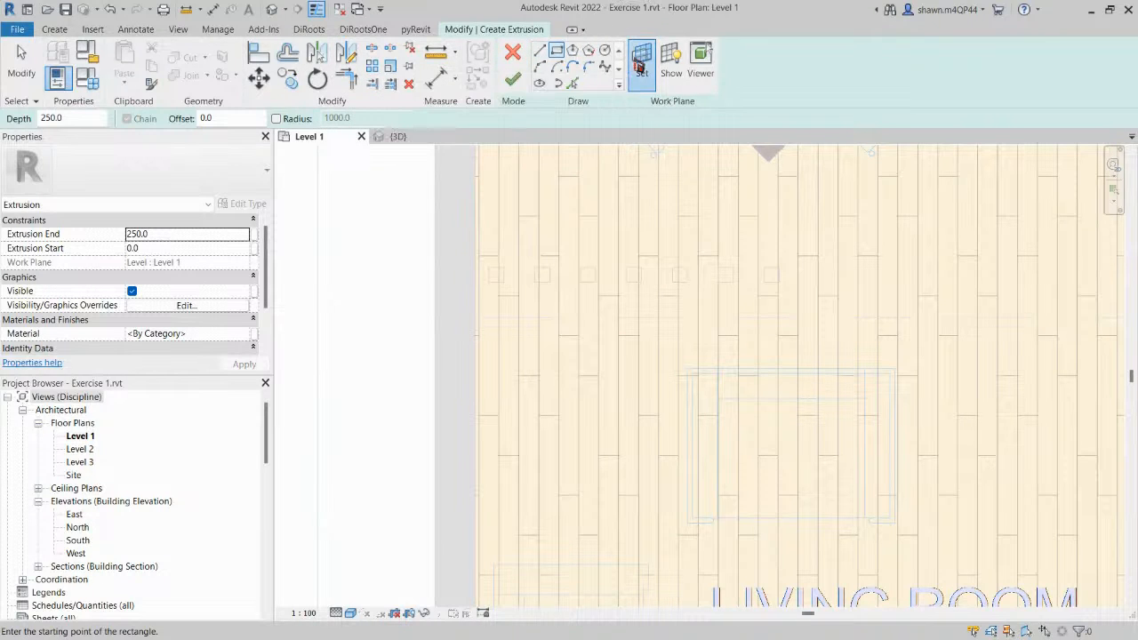
left_click(456, 345)
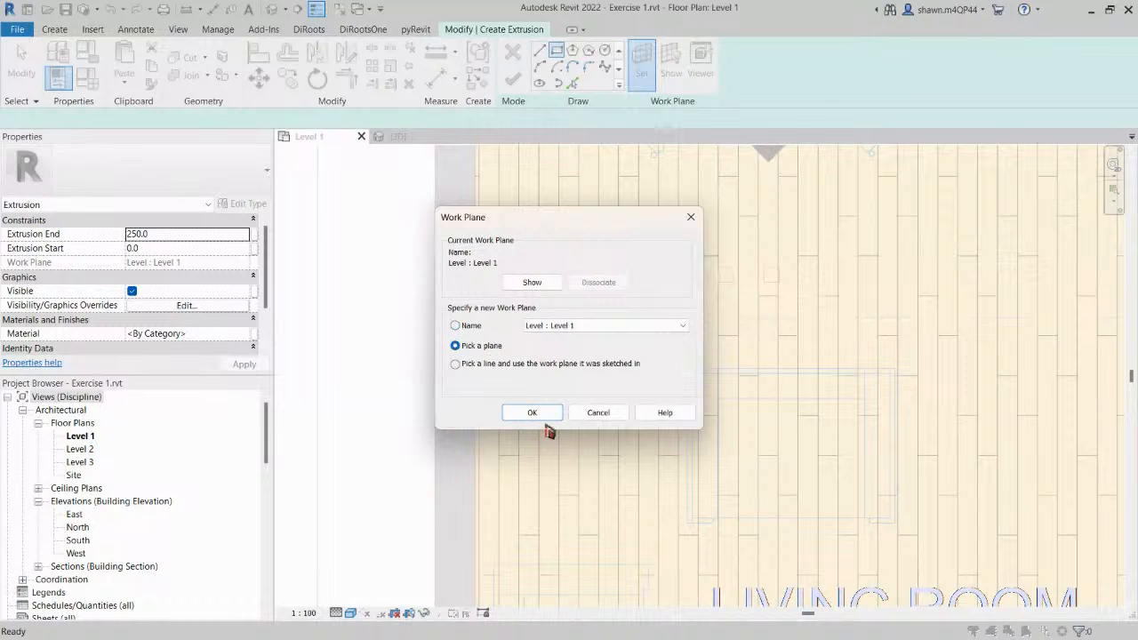
left_click(537, 414)
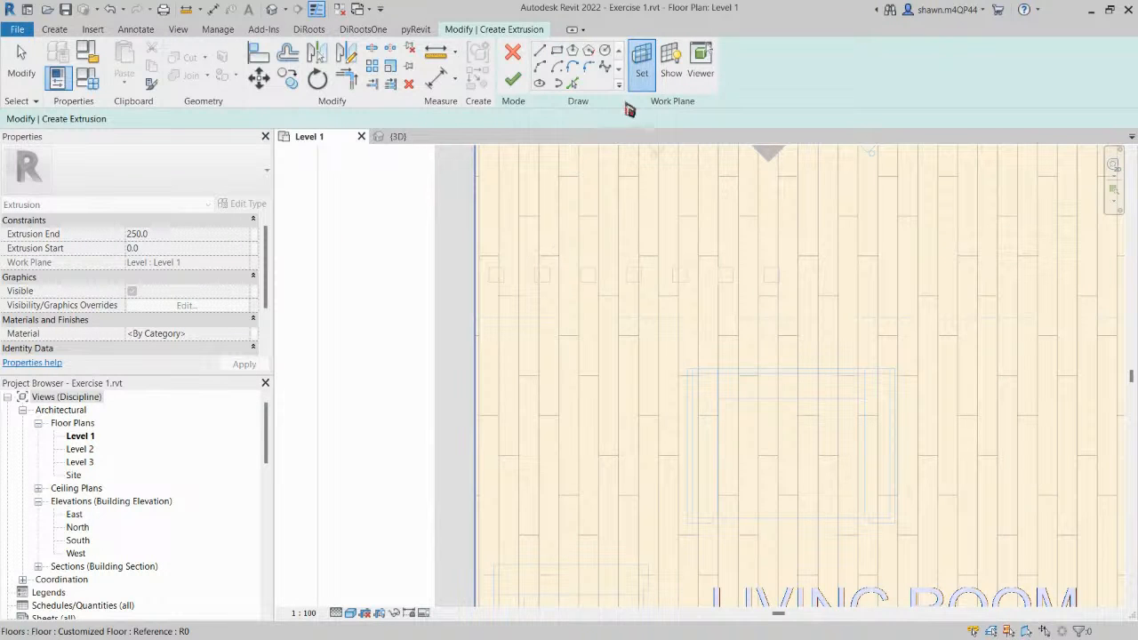
left_click(641, 64)
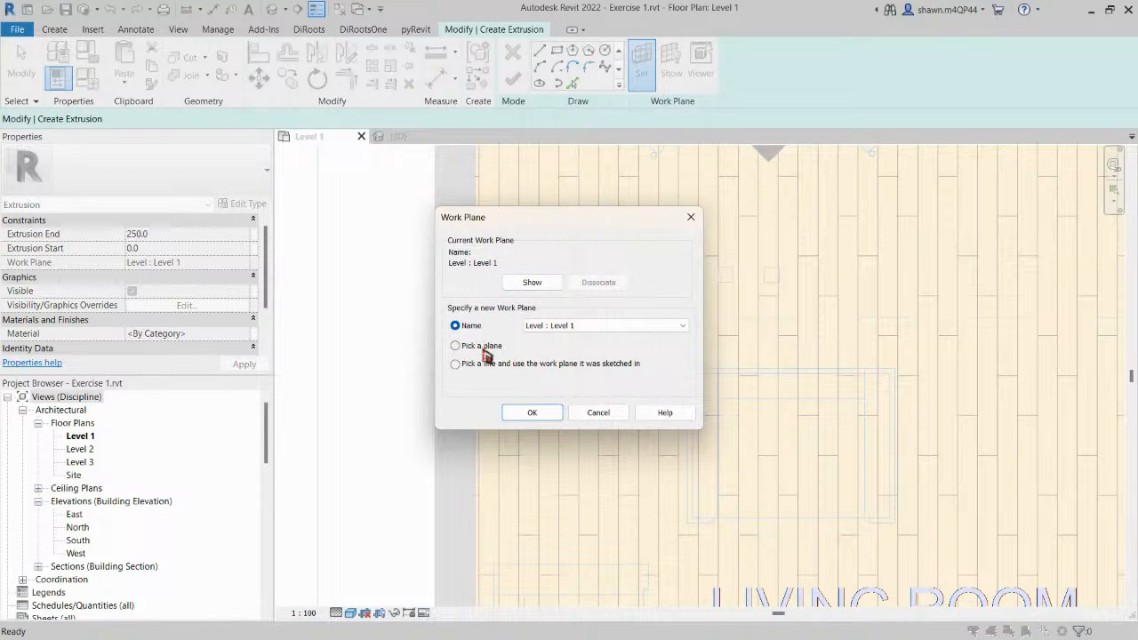
left_click(532, 413)
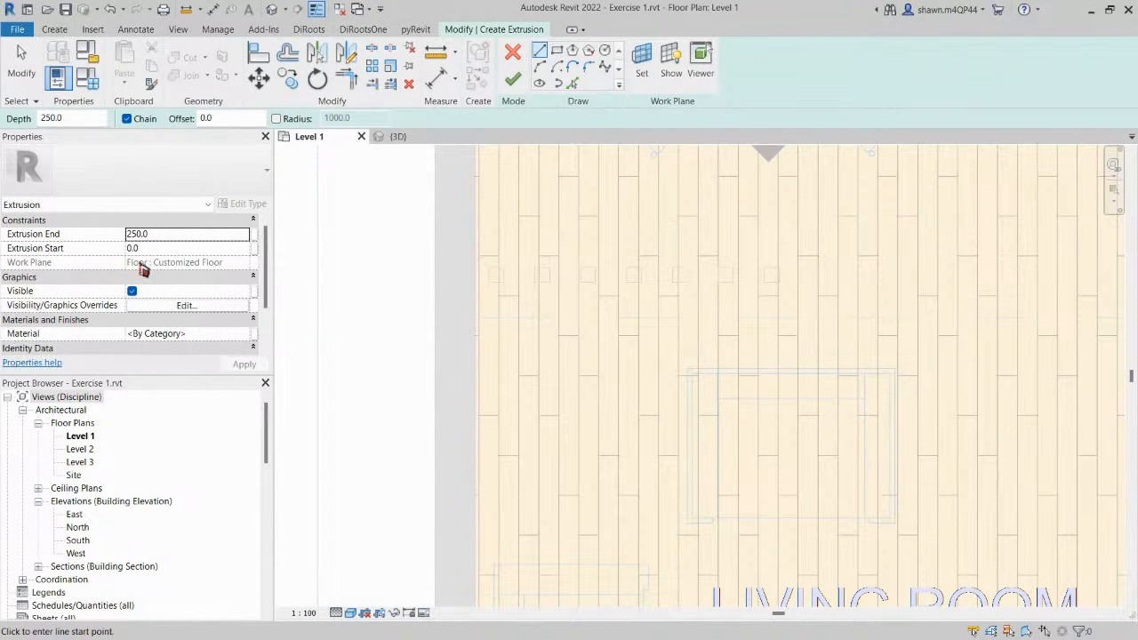
Set the extrusion end to 2600 and trace the square post outline nearest the wall with a rectangle.
key("Tab")
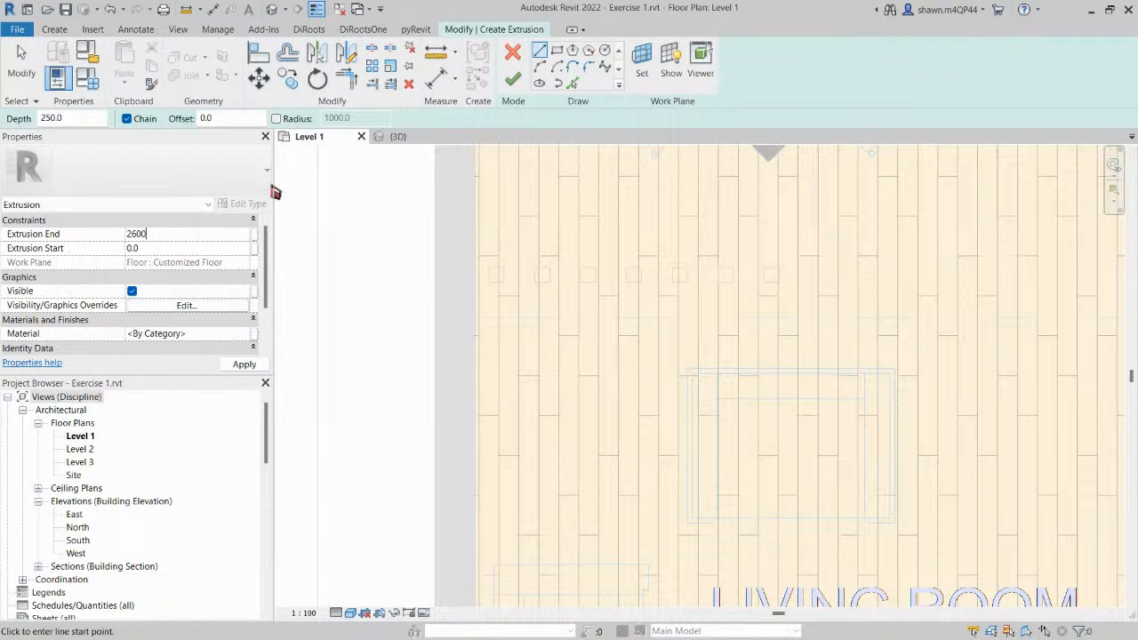
key("Return")
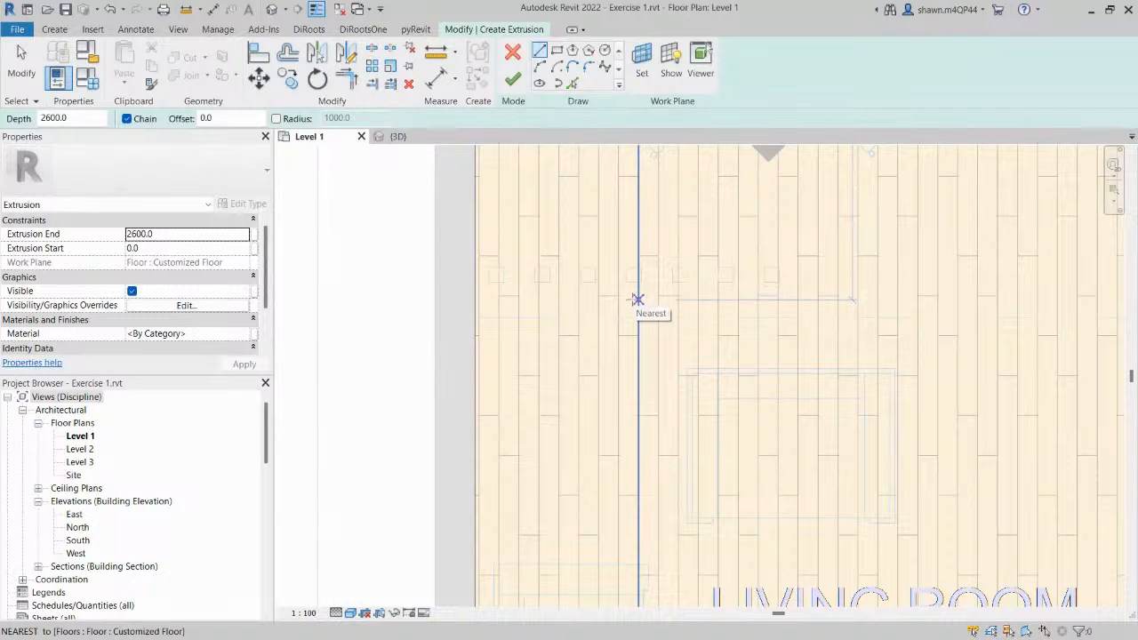
scroll(638, 300, "down", 1)
middle_click_drag(749, 295, 696, 291)
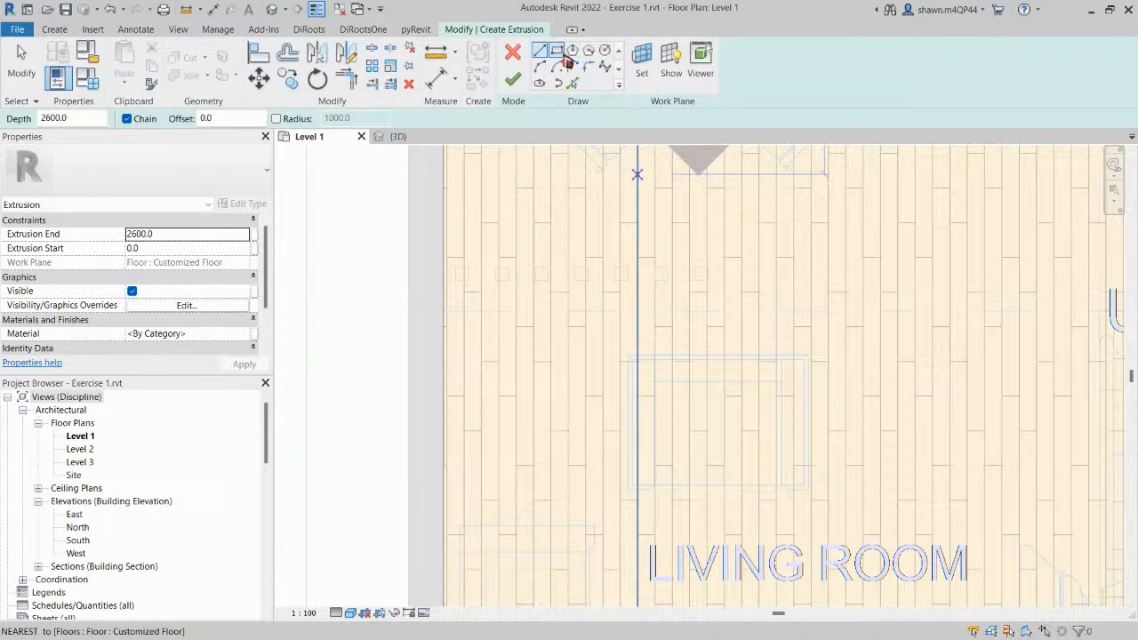
left_click(556, 51)
scroll(436, 272, "up", 5)
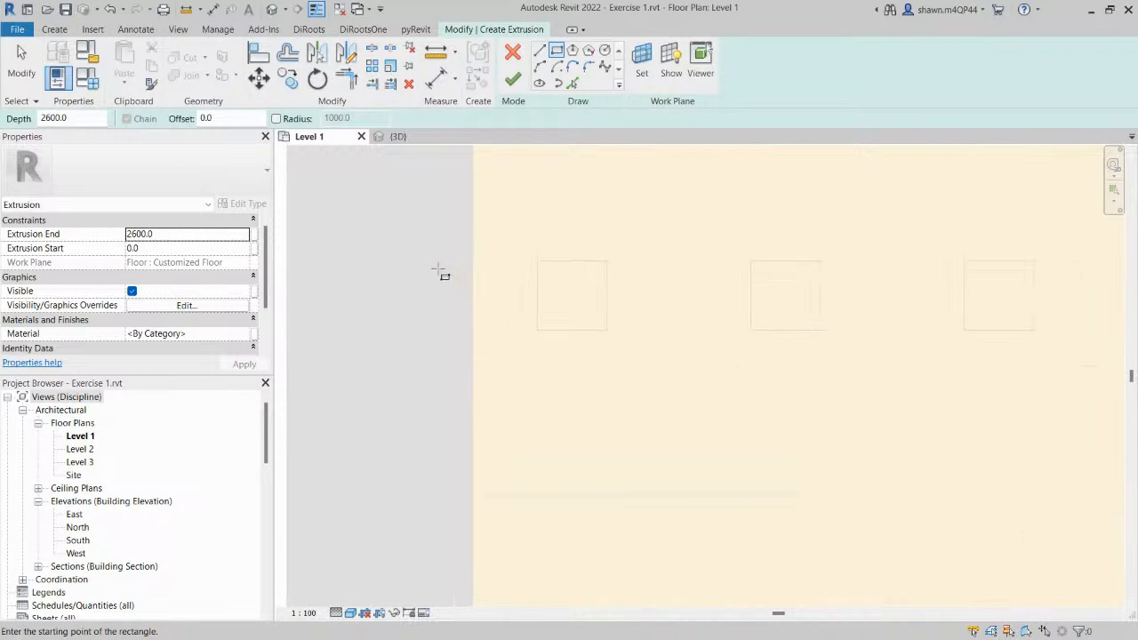
left_click(538, 261)
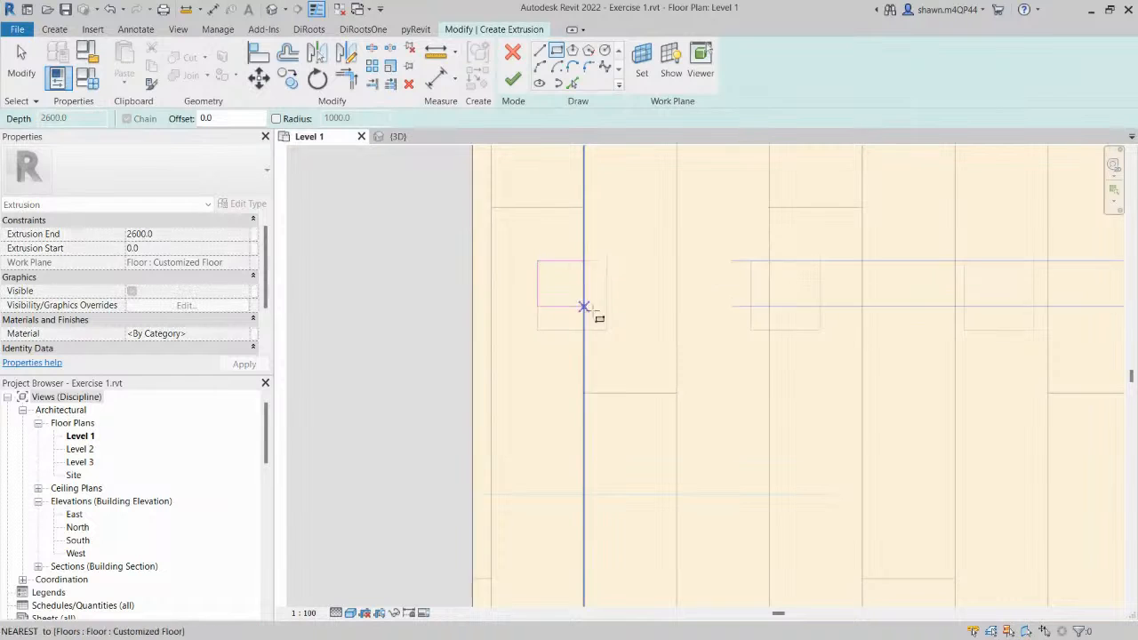
left_click(607, 330)
Trace the other six square post outlines of the underlying plan with rectangles.
left_click(751, 261)
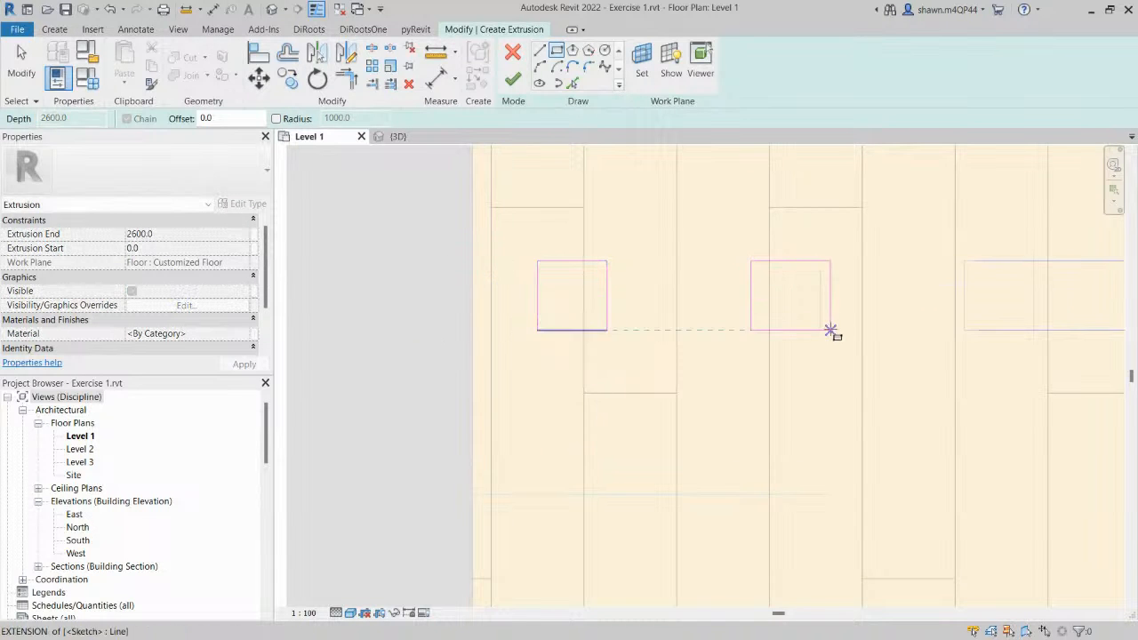
middle_click_drag(820, 325, 744, 319)
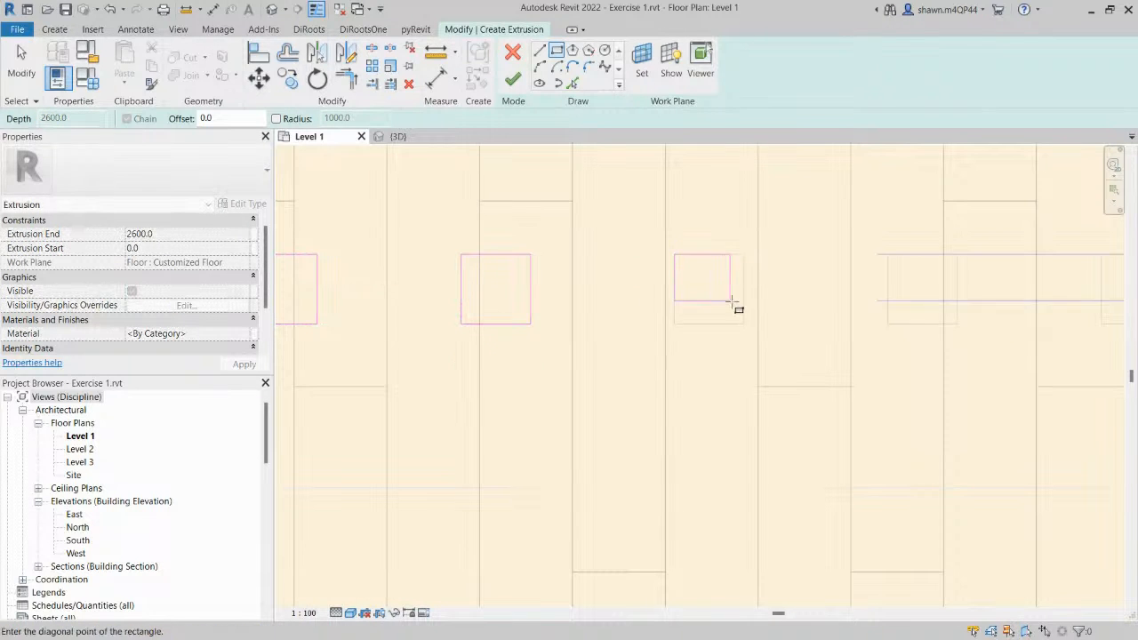
left_click(744, 325)
middle_click_drag(868, 259, 622, 266)
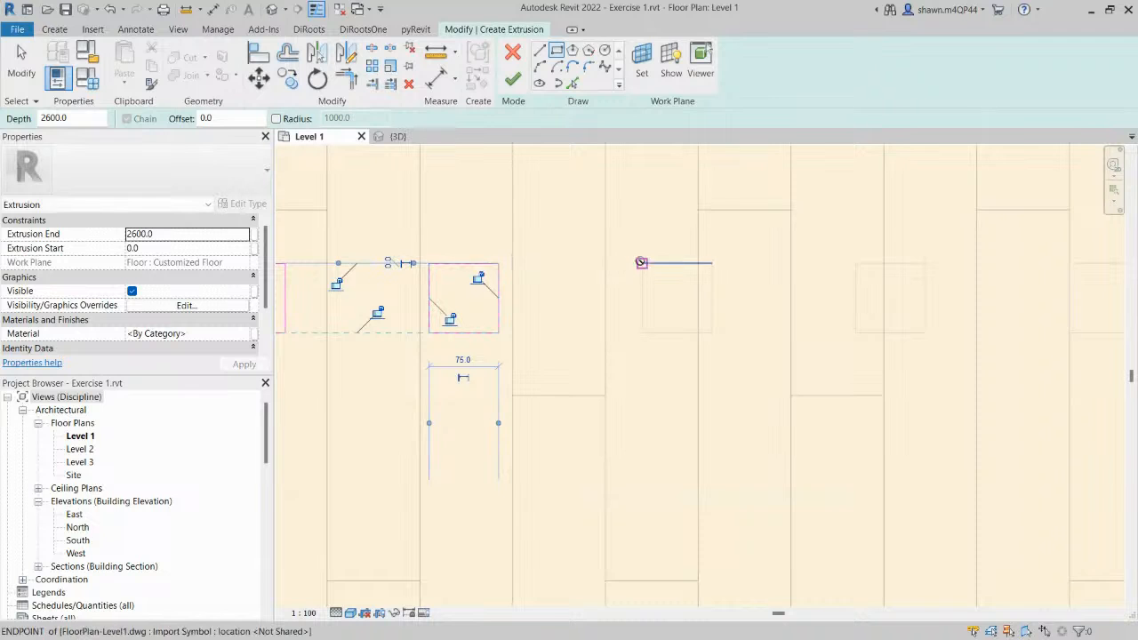
left_click(641, 263)
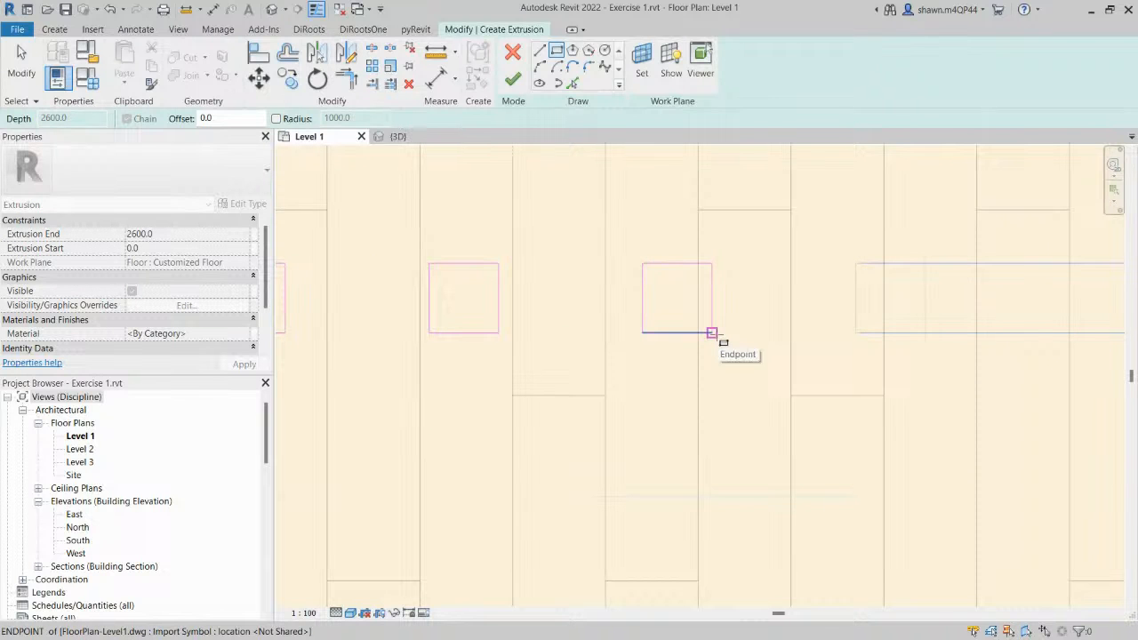
left_click(711, 332)
middle_click_drag(832, 334, 597, 335)
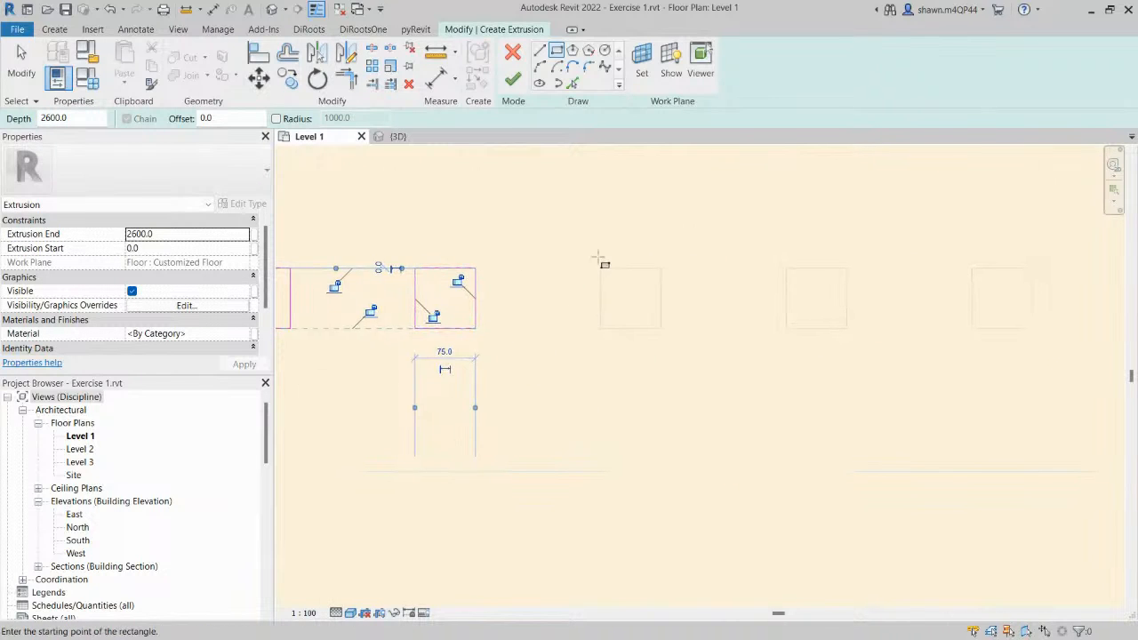
left_click(602, 267)
left_click(662, 327)
middle_click_drag(819, 322, 646, 345)
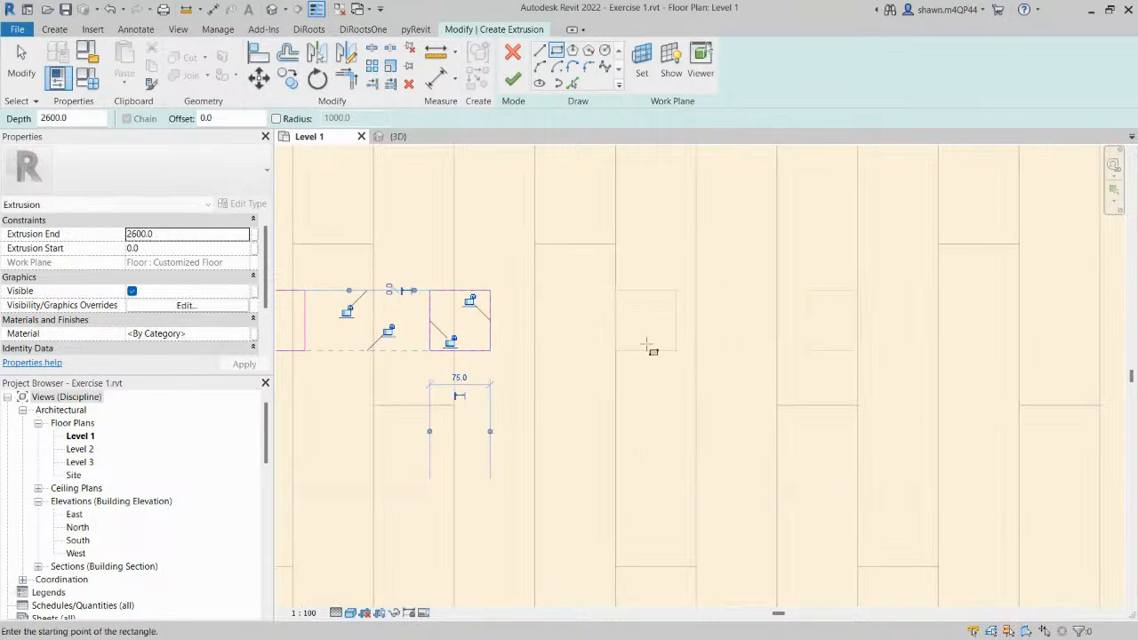
left_click(616, 290)
left_click(676, 350)
middle_click_drag(747, 328, 578, 340)
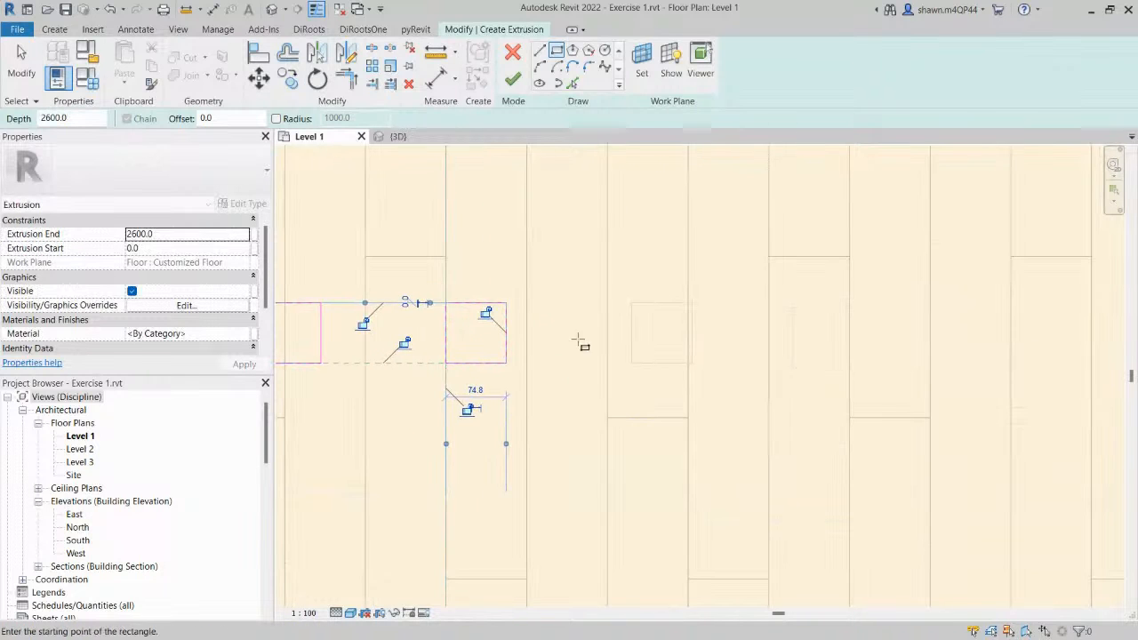
left_click(633, 303)
left_click(692, 363)
scroll(693, 365, "down", 3)
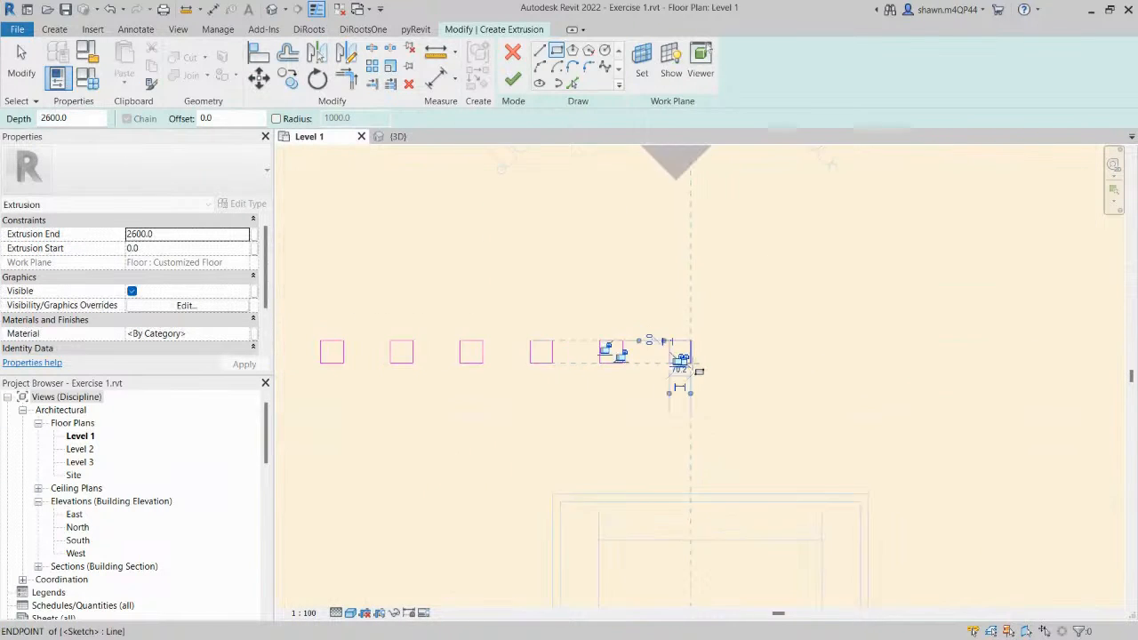
scroll(692, 364, "down", 3)
scroll(694, 367, "up", 3)
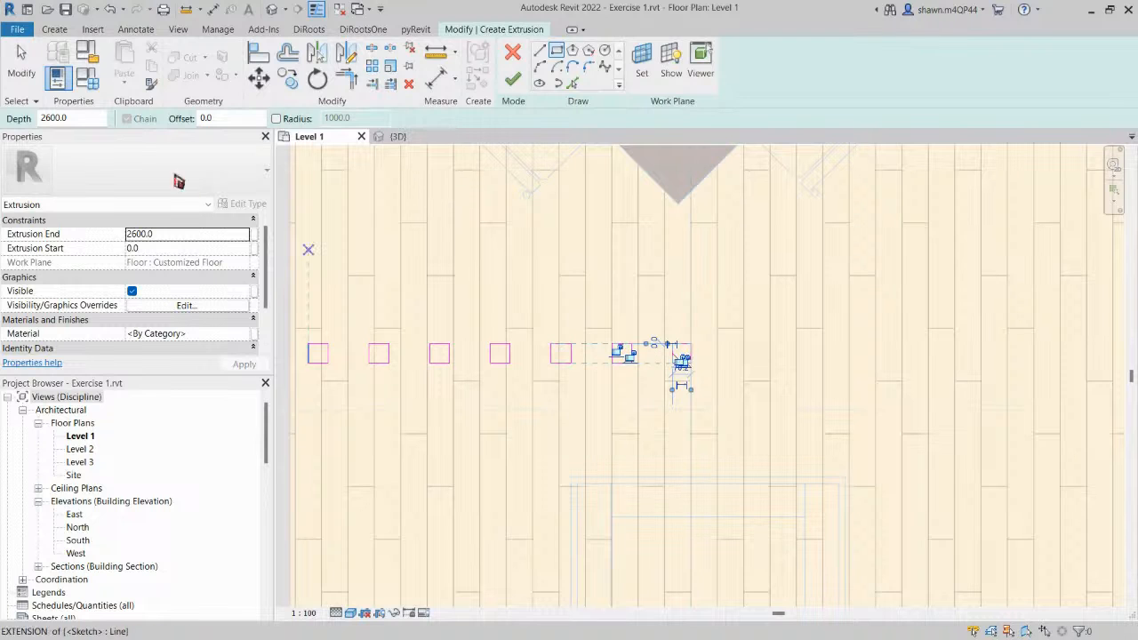
Delete the six other square outlines and finish the extrusion with only the square nearest the wall.
left_click(22, 64)
scroll(739, 396, "down", 1)
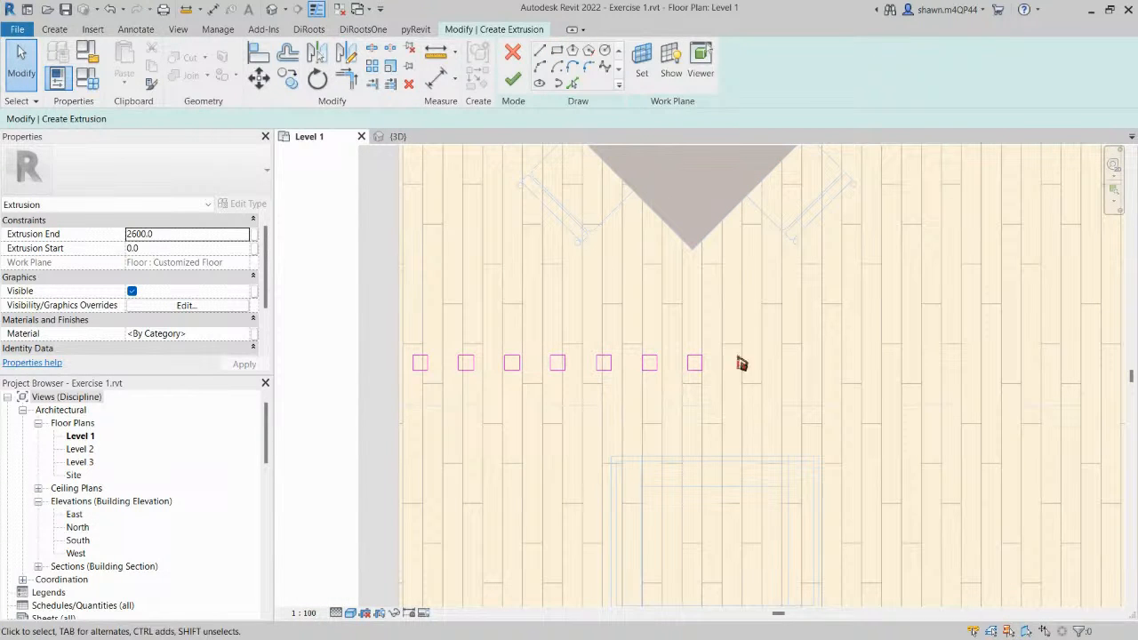
scroll(457, 351, "up", 1)
left_click_drag(452, 329, 835, 426)
left_click(536, 348)
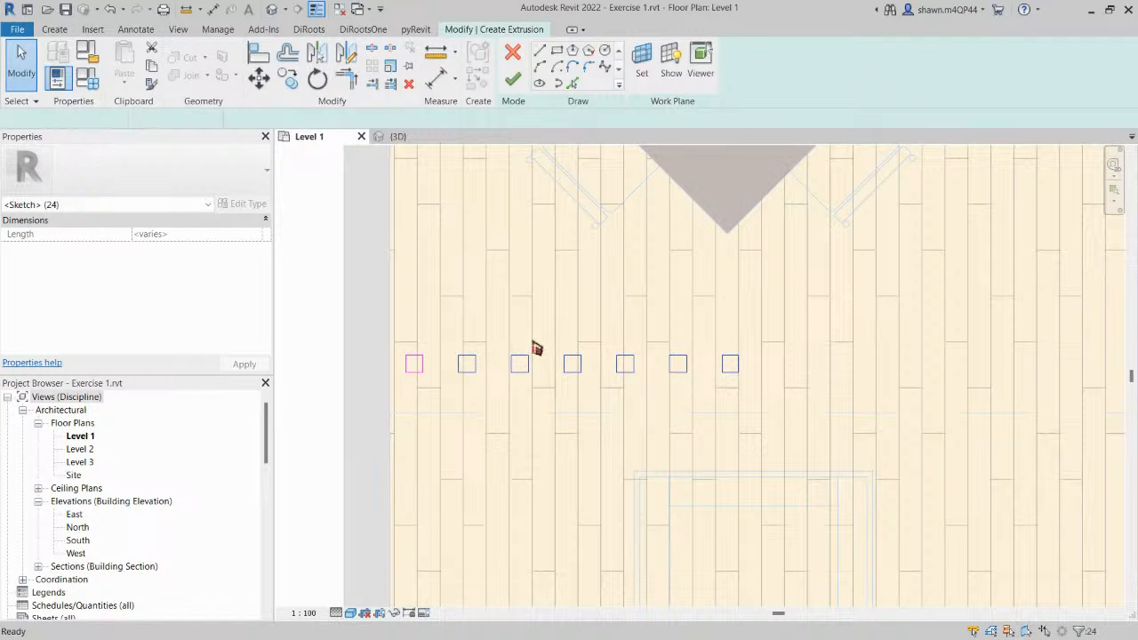
mouse_move(386, 326)
left_mouse_down()
mouse_move(500, 404)
mouse_move(434, 373)
mouse_move(499, 406)
left_mouse_up()
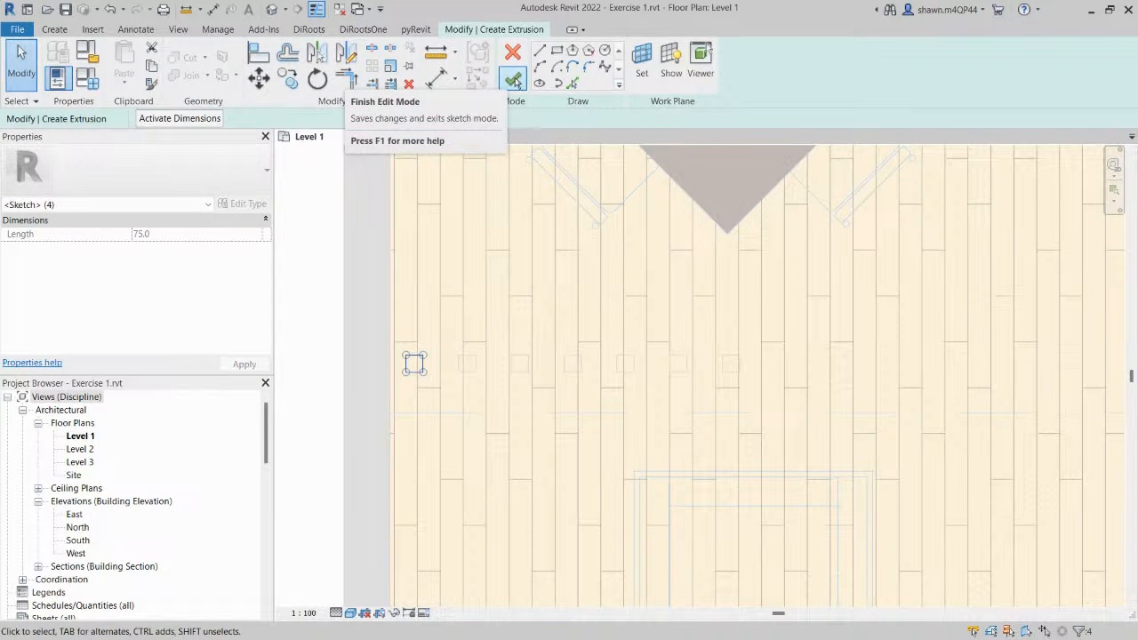
left_click(514, 80)
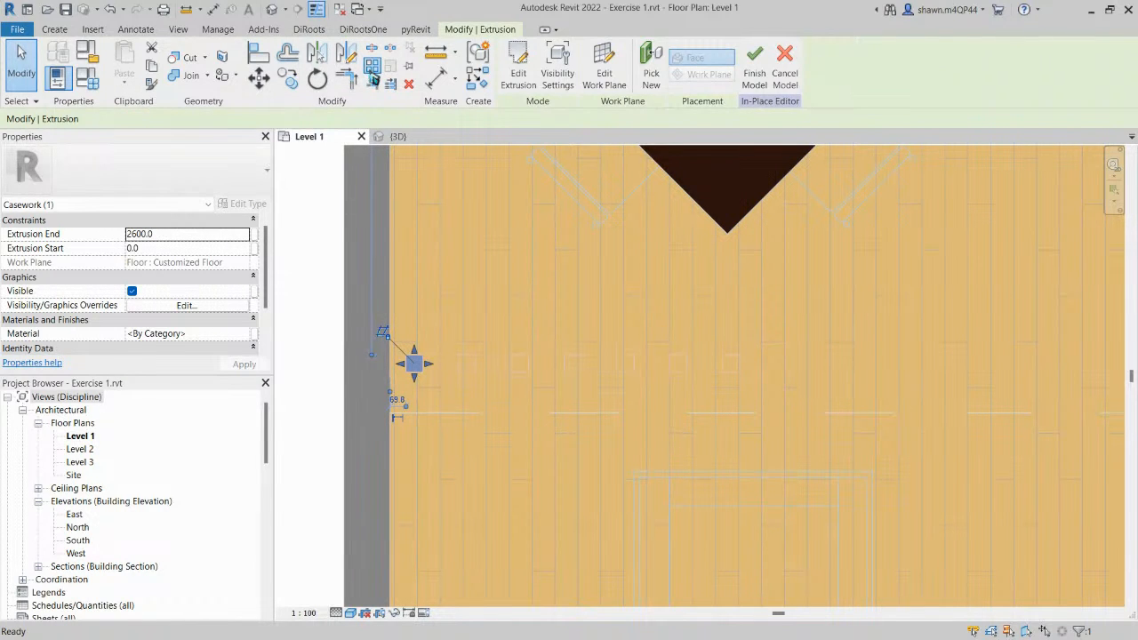
Create a grouped linear array of 6 posts, placing the last one on the farthest square outline of the plan's row.
left_click(374, 78)
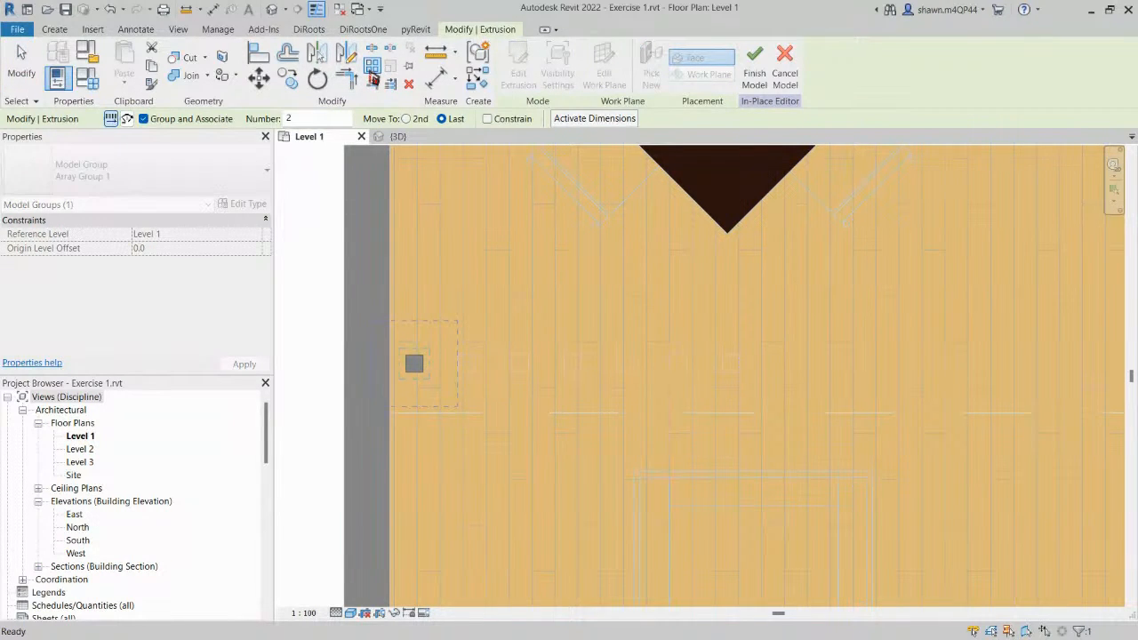
left_click(444, 119)
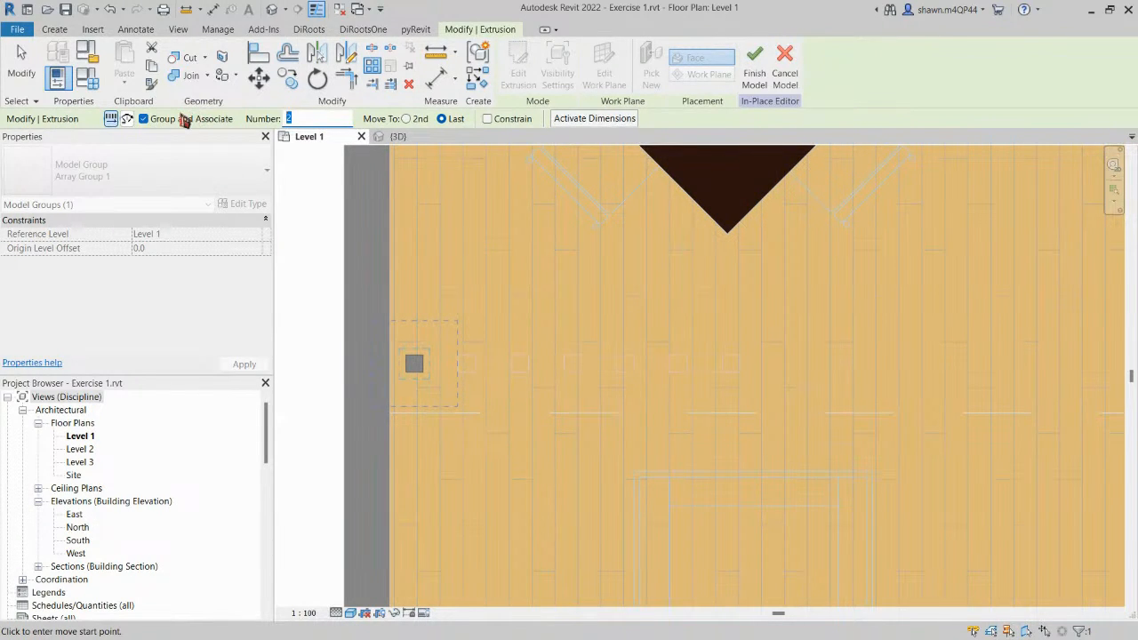
scroll(431, 369, "up", 3)
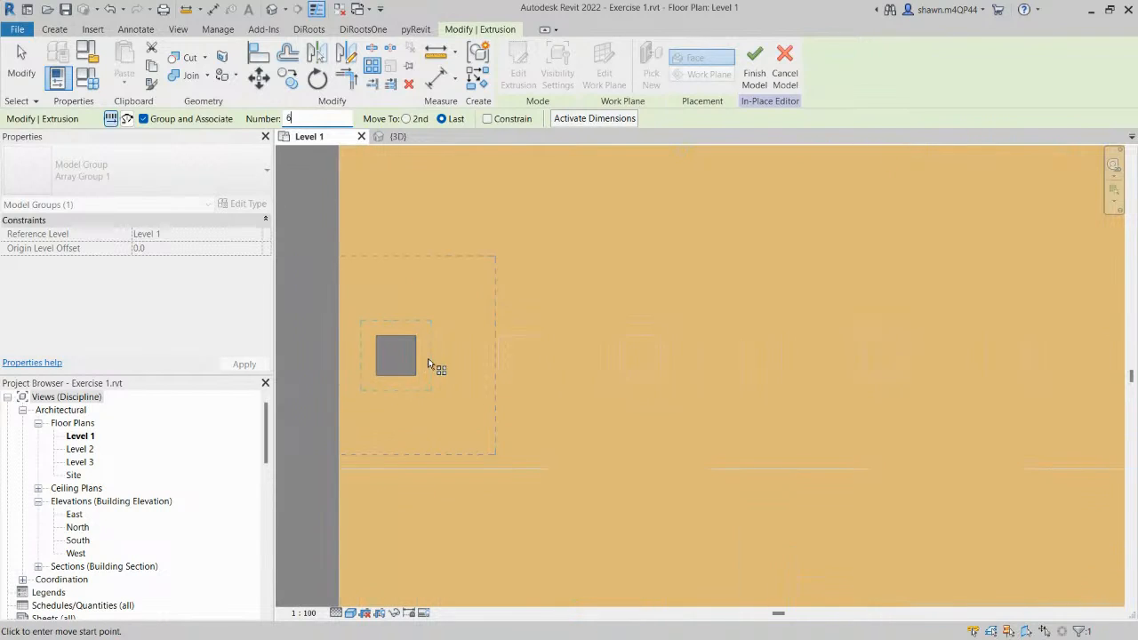
left_click(414, 333)
scroll(580, 262, "down", 1)
scroll(580, 262, "down", 2)
middle_click_drag(709, 277, 589, 317)
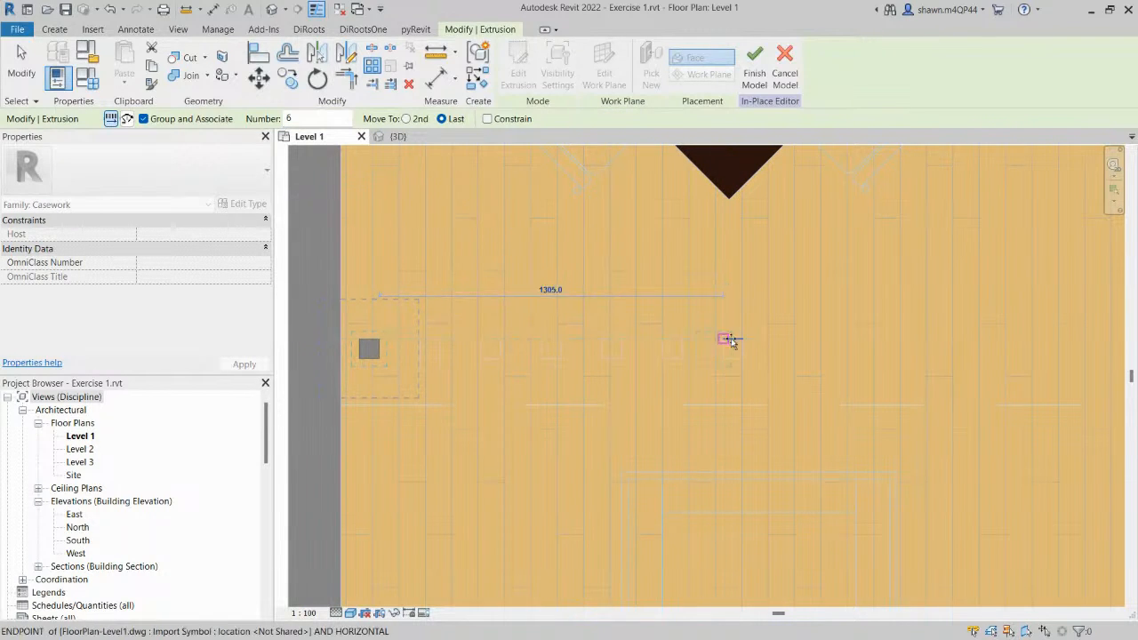
scroll(738, 340, "up", 6)
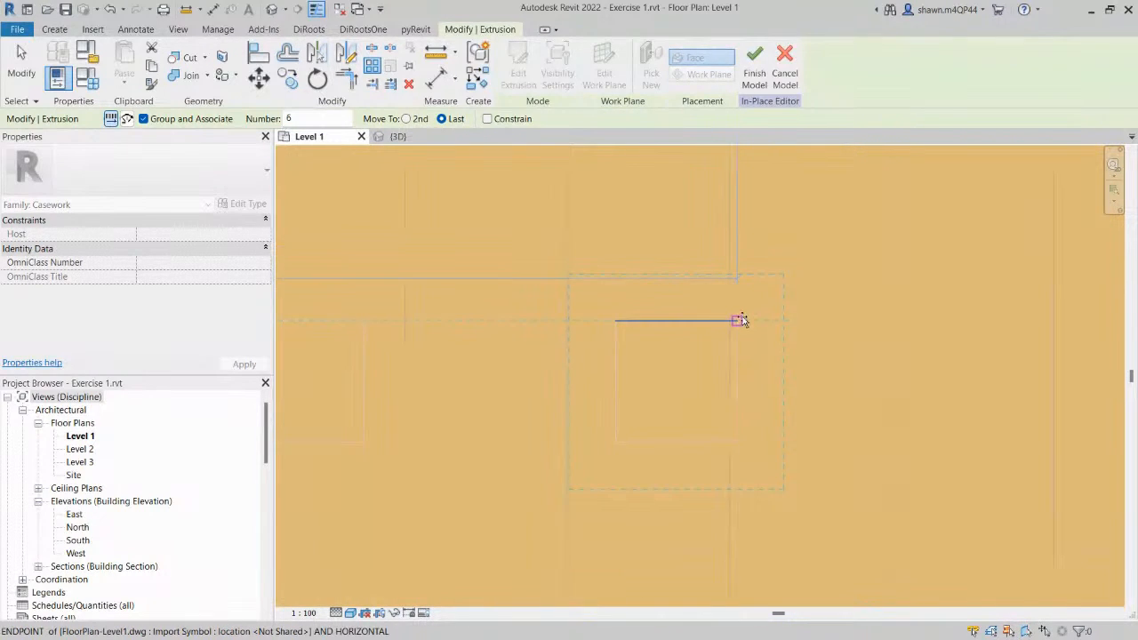
left_click(739, 321)
scroll(746, 324, "down", 2)
scroll(745, 326, "down", 4)
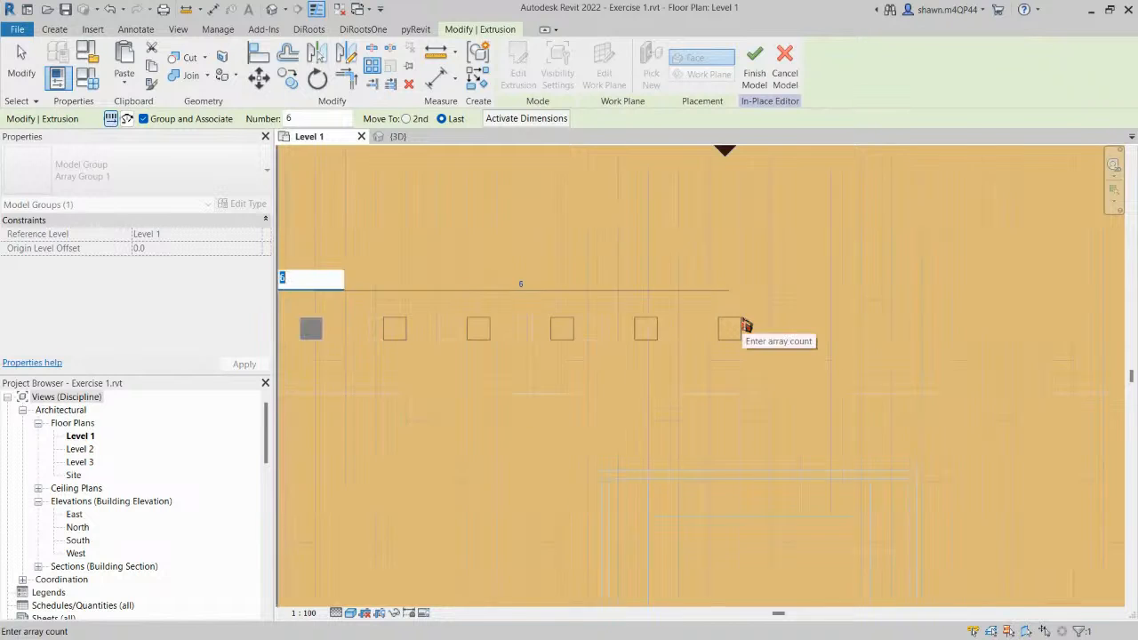
scroll(745, 325, "up", 1)
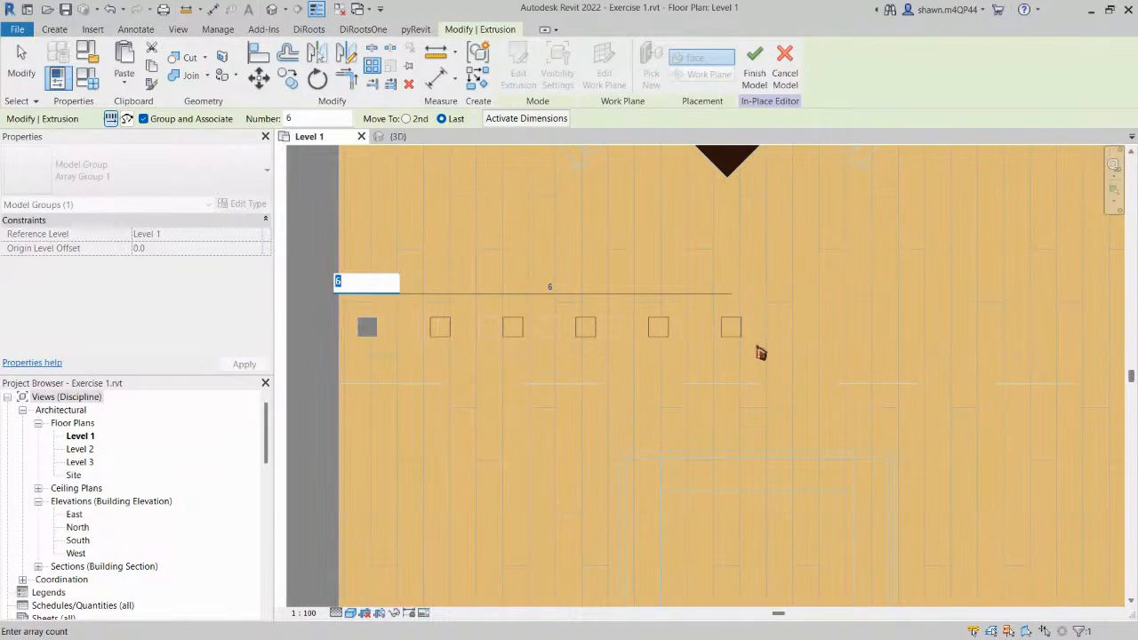
scroll(761, 353, "up", 3)
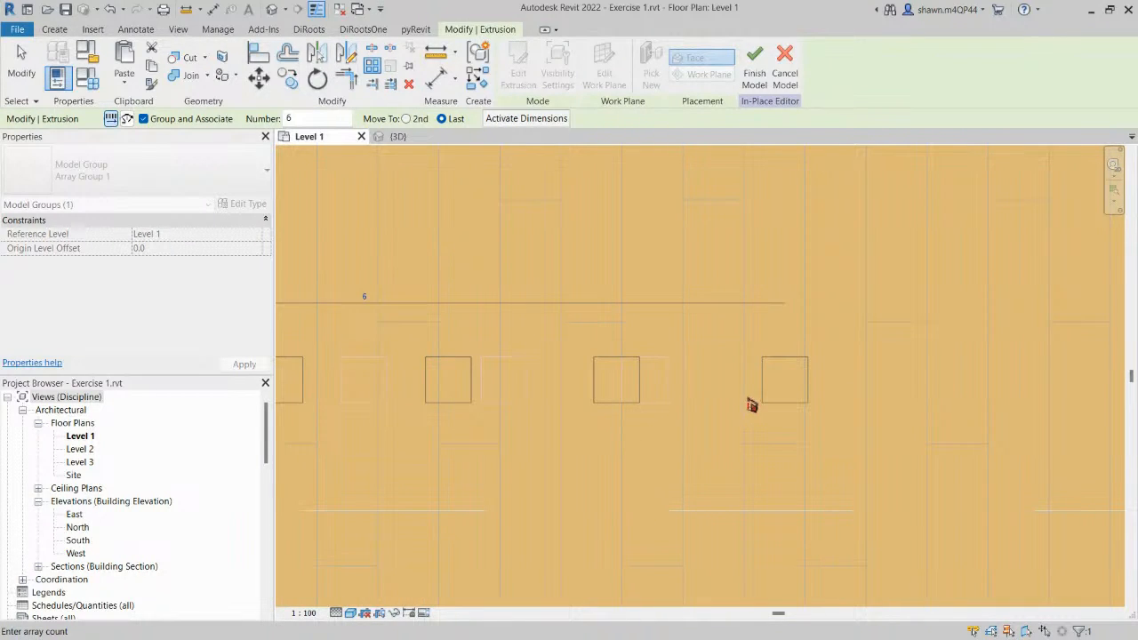
Accept 6 as the number of posts in the array.
scroll(752, 405, "down", 2)
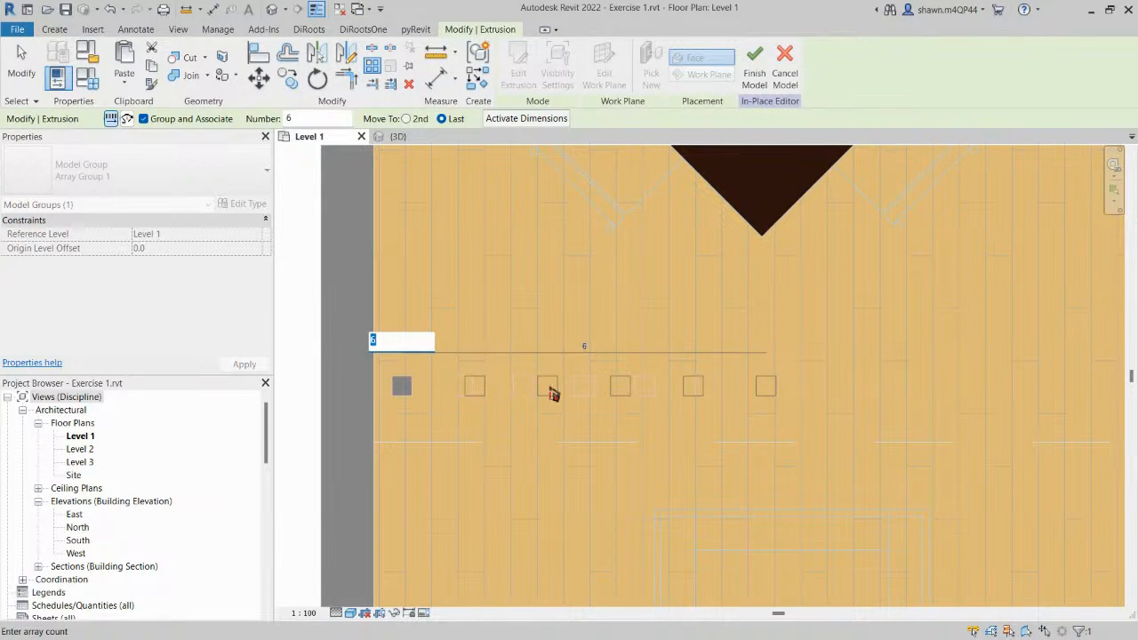
key("Return")
scroll(773, 394, "up", 3)
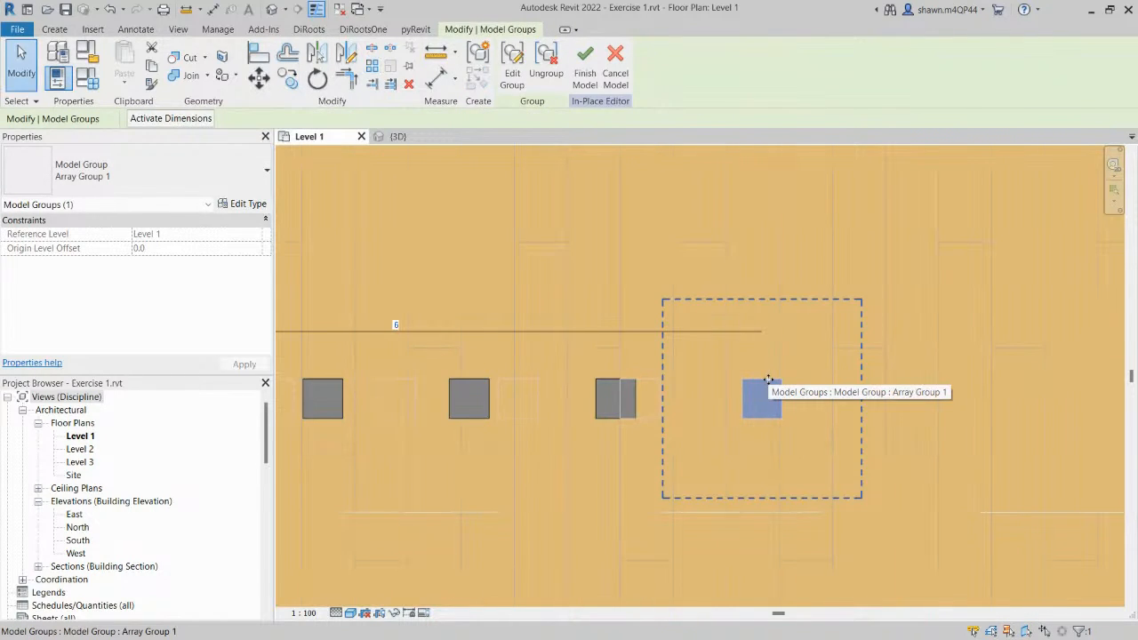
Move the array's last post by its corner onto the sixth square outline of the underlying plan.
key("m")
key("v")
left_click(782, 380)
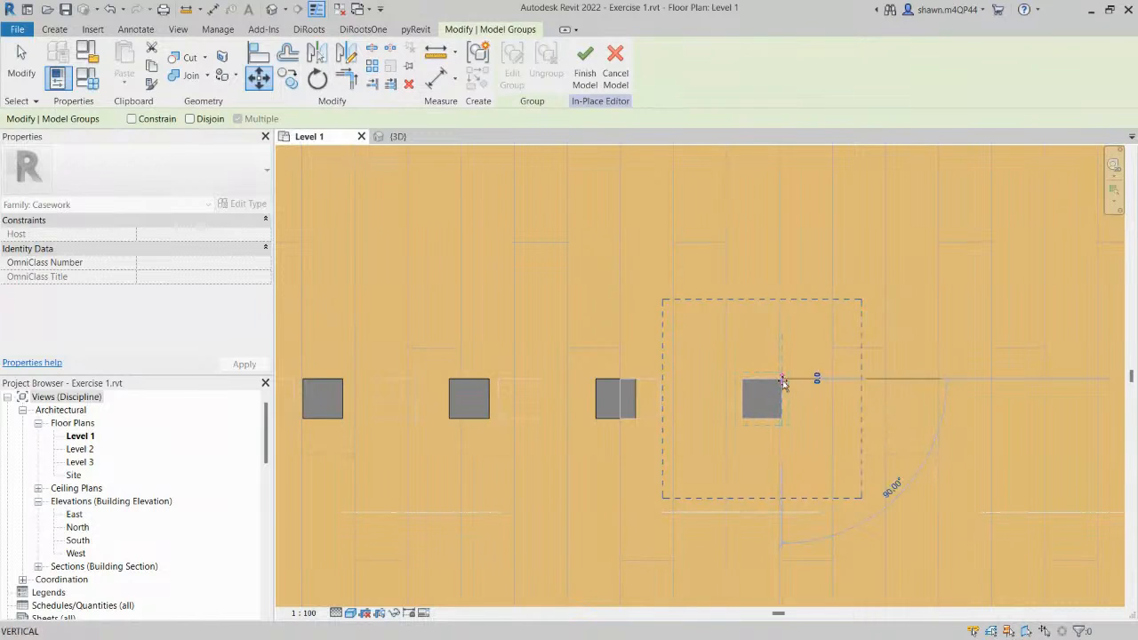
key("Escape")
scroll(783, 381, "up", 2)
key("m")
key("v")
left_click(782, 380)
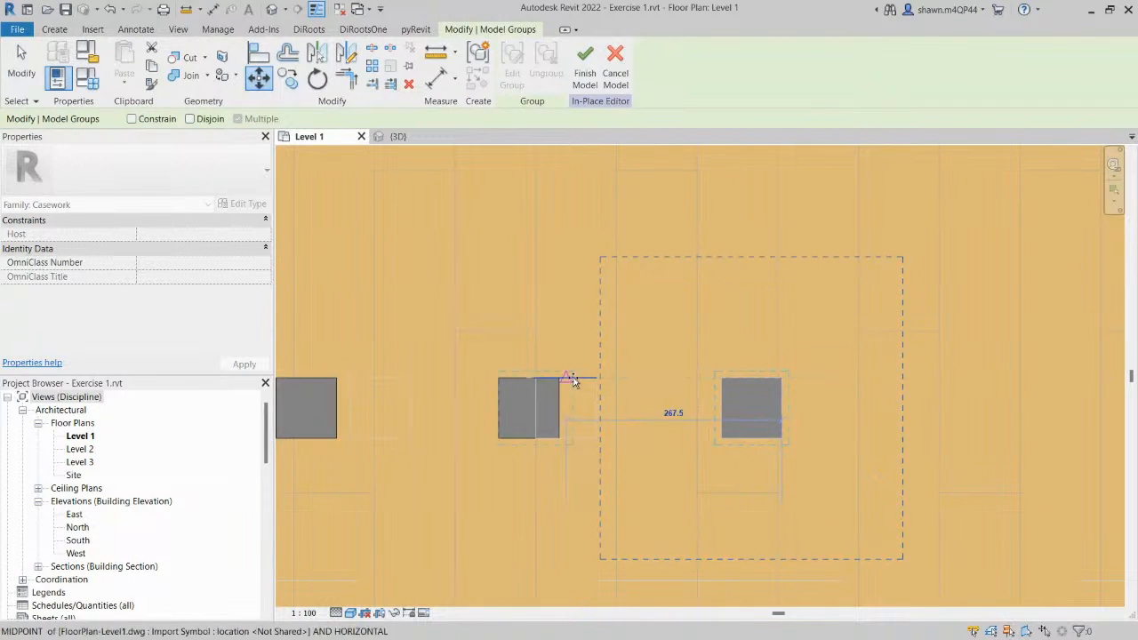
scroll(589, 379, "up", 2)
left_click(595, 379)
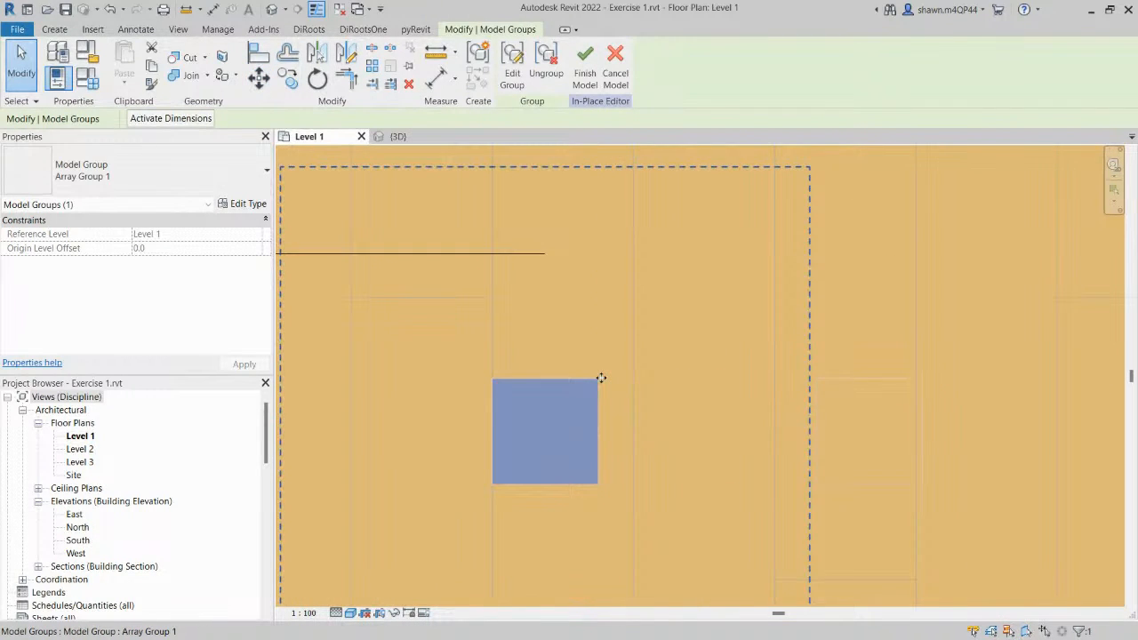
Set the array's post count to 7.
scroll(601, 378, "down", 8)
scroll(373, 376, "up", 2)
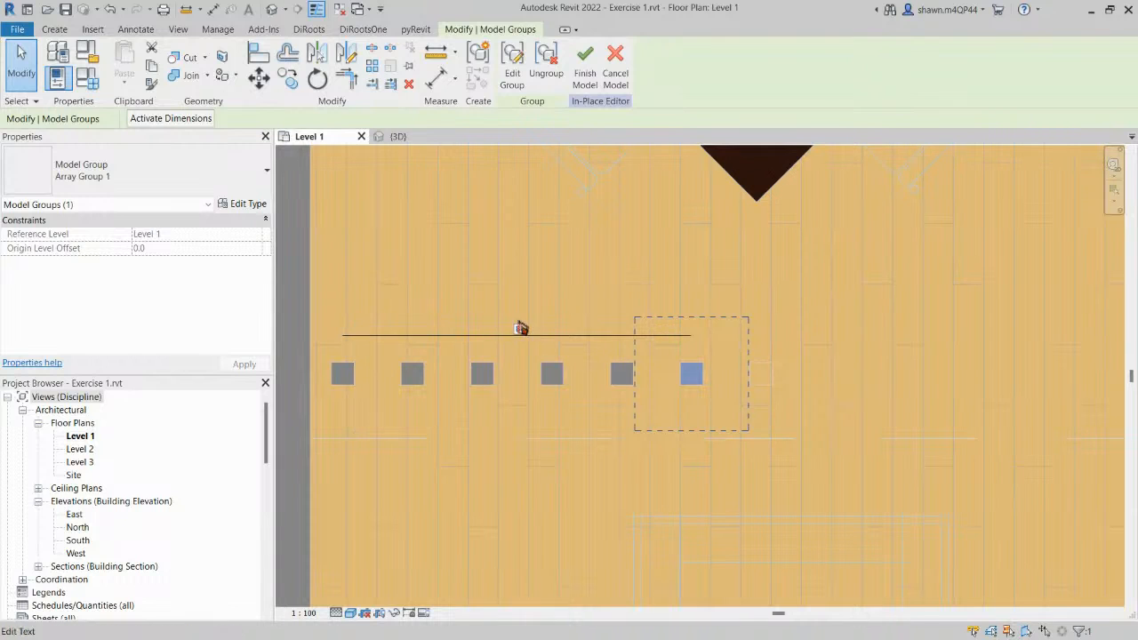
left_click(521, 329)
type("7")
key("Return")
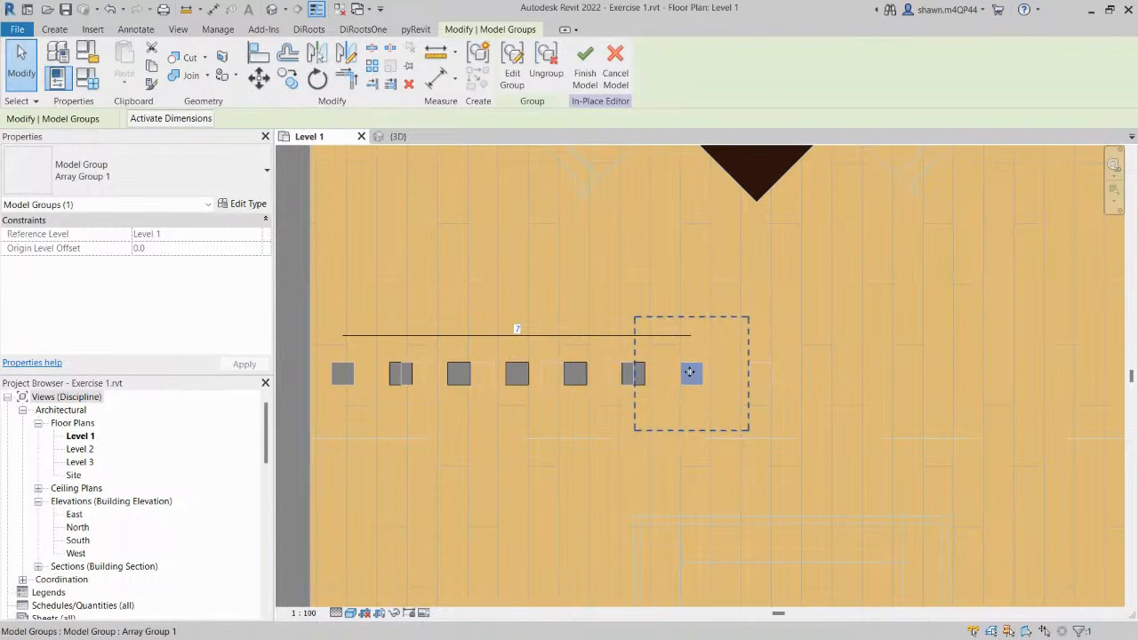
Move the array's last post 230 mm by its corner onto the farthest square outline of the plan's row.
scroll(690, 372, "up", 2)
key("m")
key("v")
left_click(713, 356)
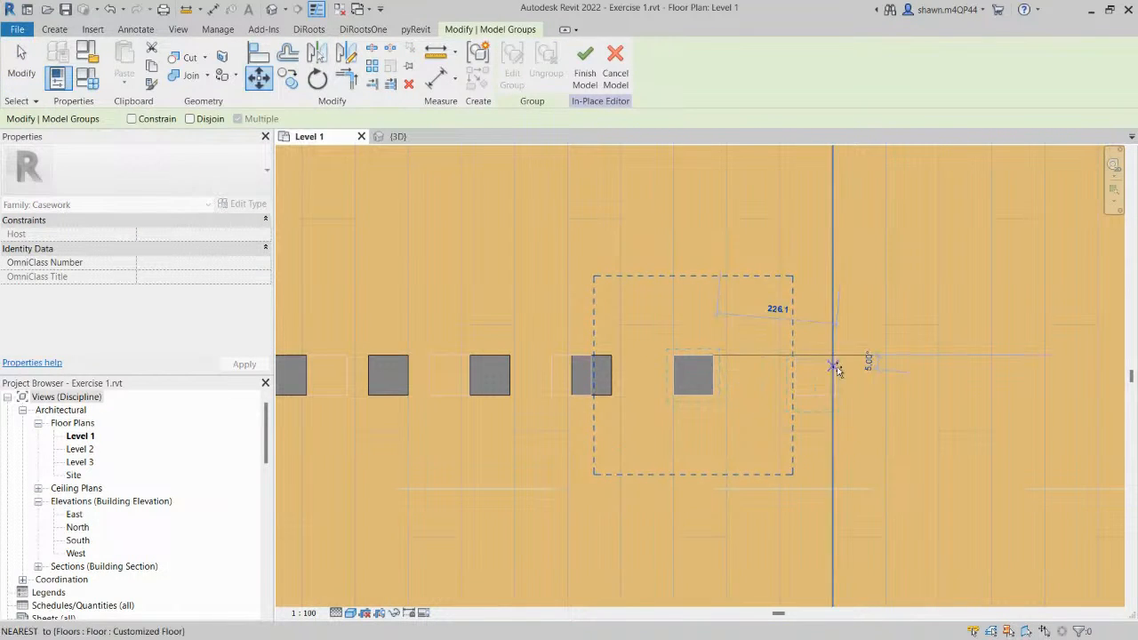
scroll(833, 355, "up", 3)
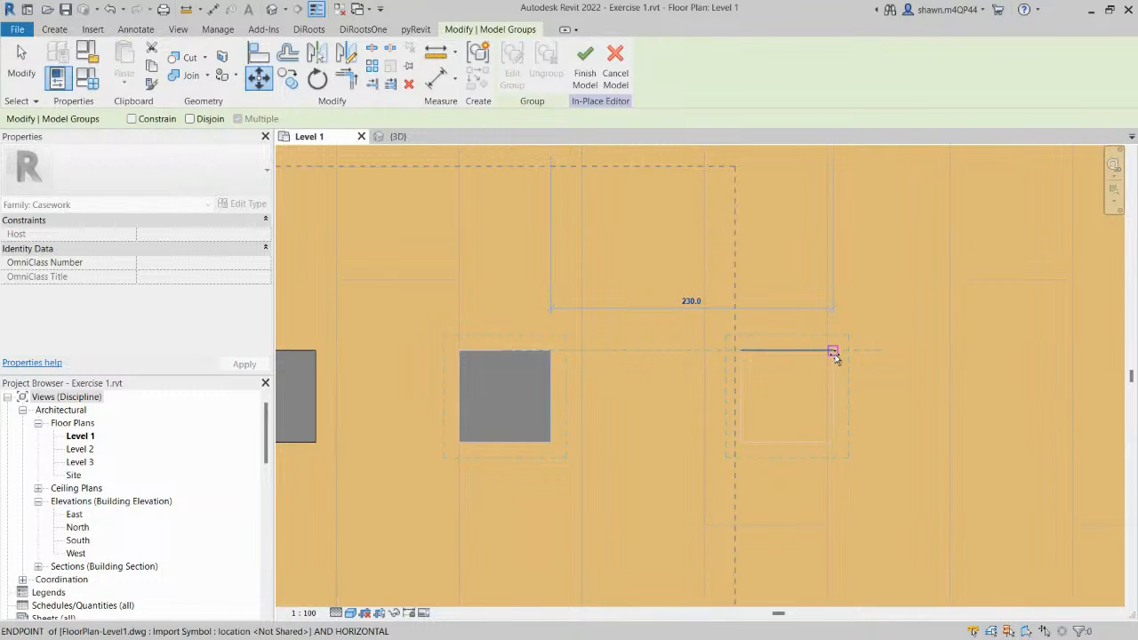
left_click(833, 356)
scroll(833, 356, "down", 5)
key("Escape")
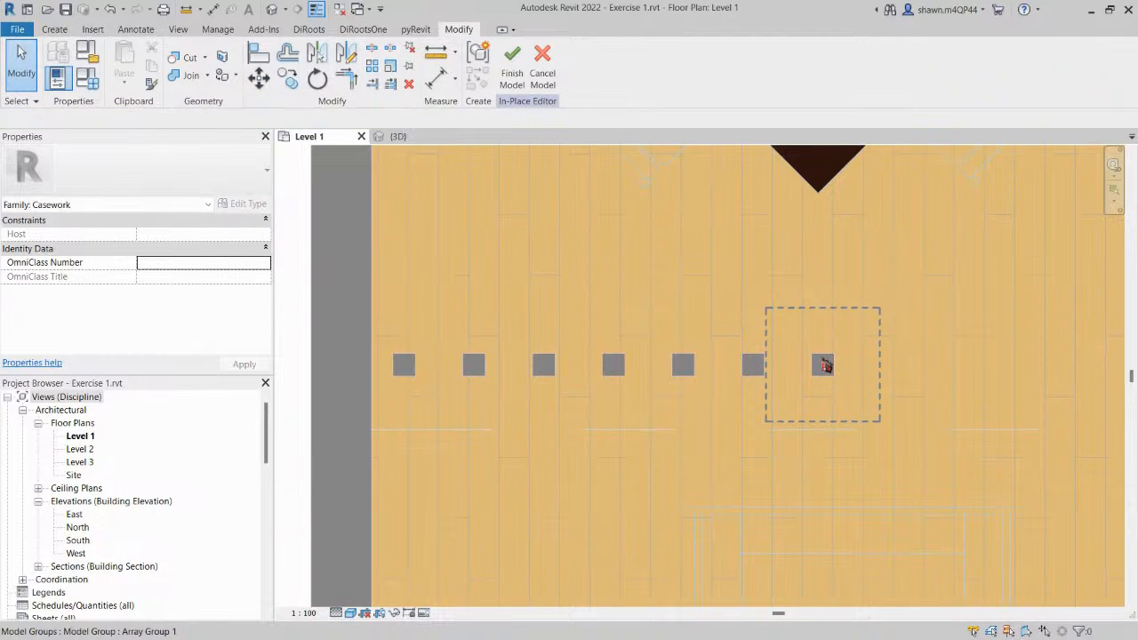
Measure the clear gap between neighbouring posts near the wall with an aligned dimension, without placing it.
left_click(826, 364)
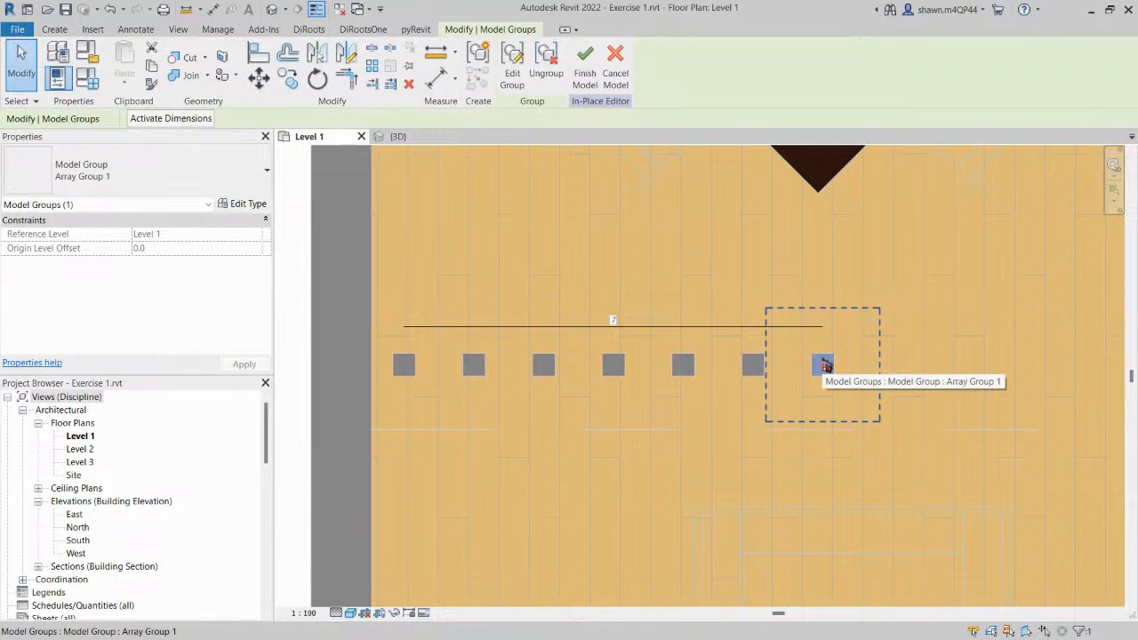
left_click_drag(823, 365, 770, 381)
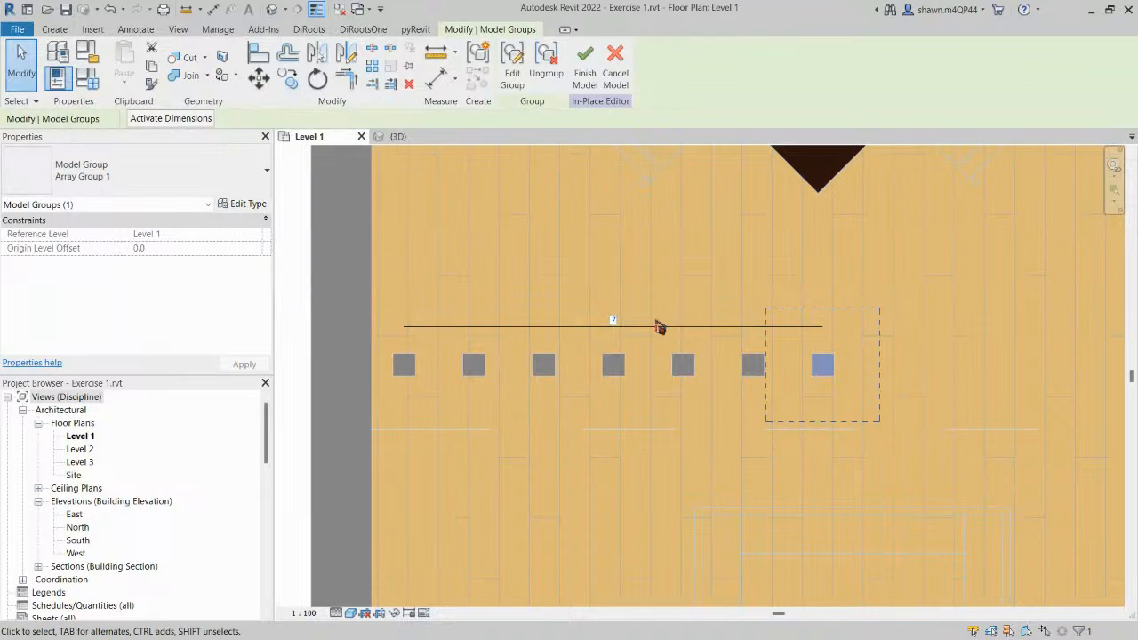
scroll(412, 365, "up", 2)
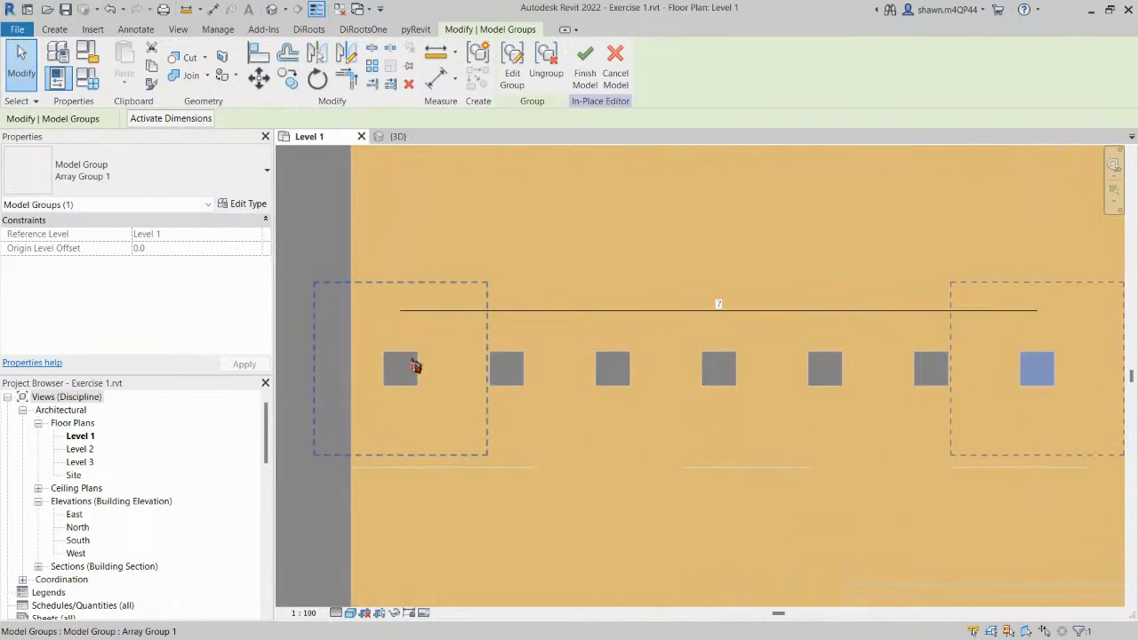
key("d")
key("i")
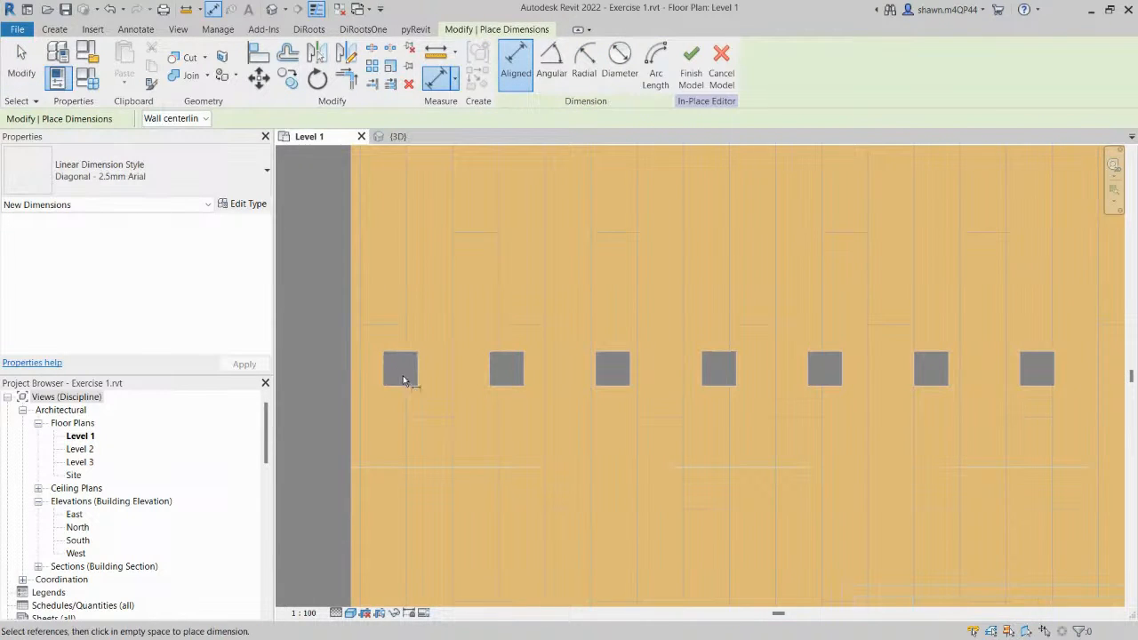
left_click(419, 367)
left_click(490, 367)
scroll(486, 369, "down", 3)
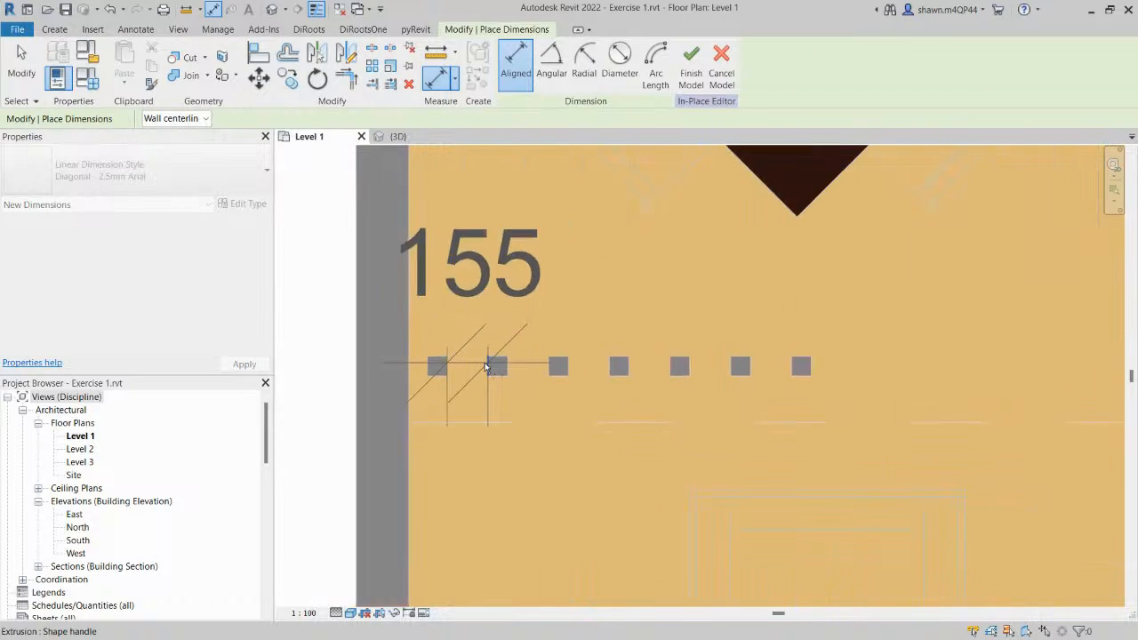
scroll(491, 369, "up", 3)
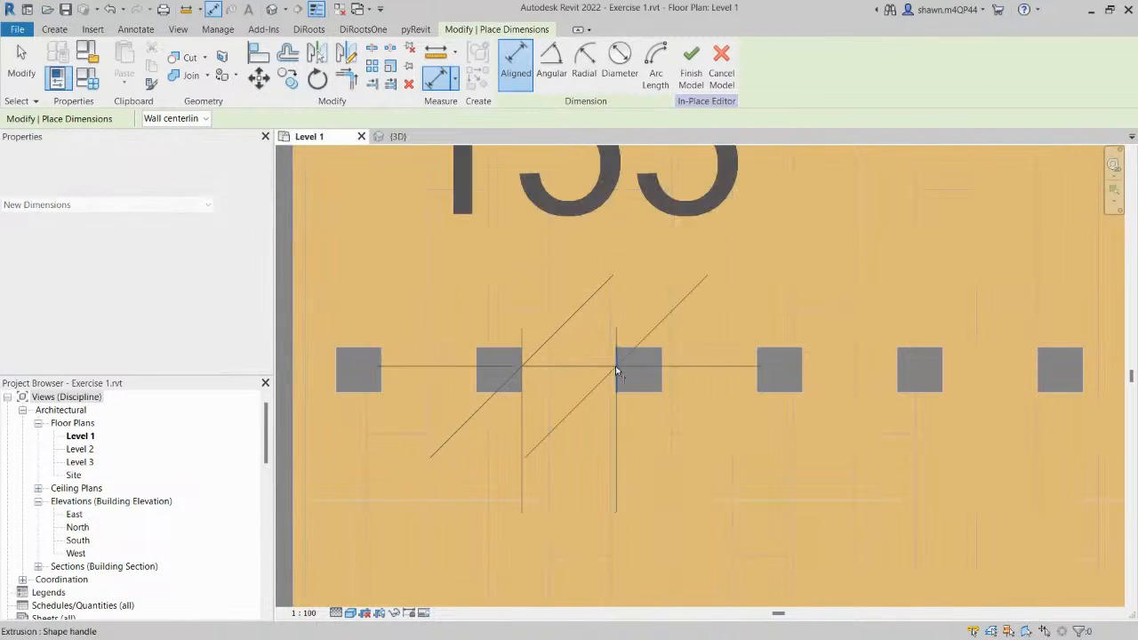
scroll(615, 365, "down", 2)
scroll(614, 369, "down", 2)
scroll(613, 369, "up", 4)
key("Escape")
Check the clear gap between the third and fourth posts with an unplaced aligned dimension.
left_click(651, 377)
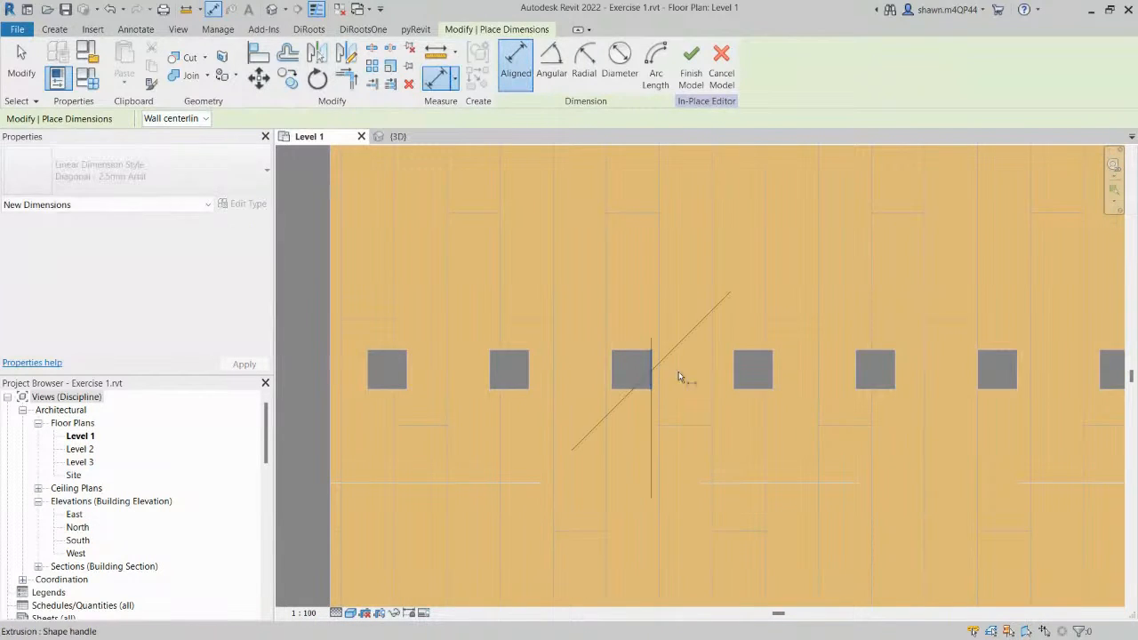
left_click(740, 377)
scroll(737, 381, "down", 3)
middle_click_drag(741, 382, 665, 414)
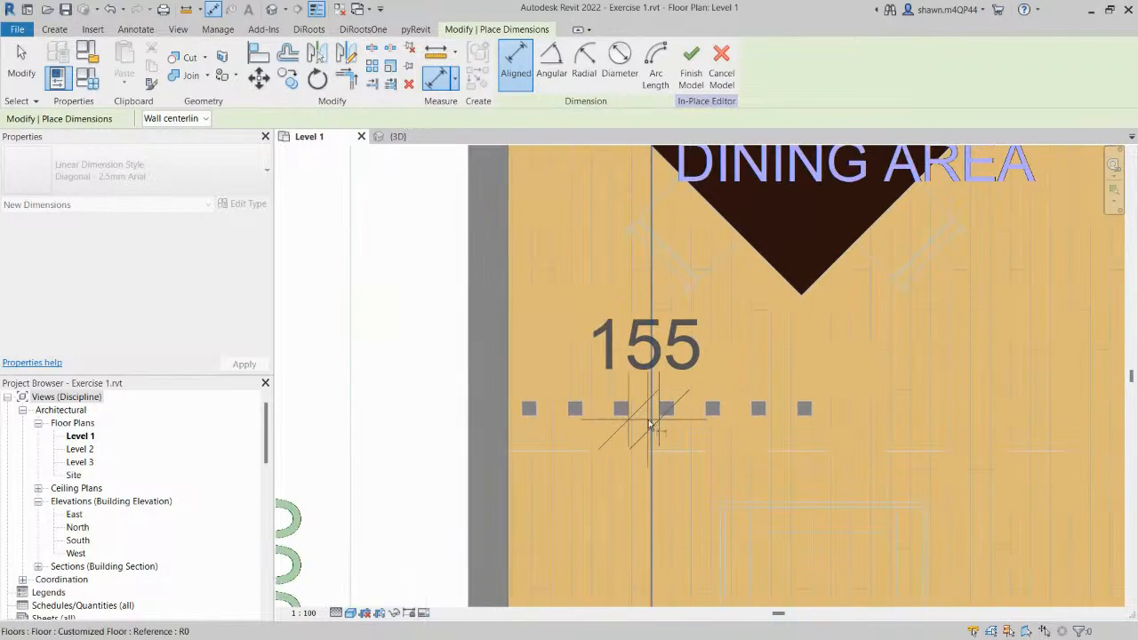
scroll(627, 431, "up", 3)
key("Escape")
key("Escape")
scroll(440, 299, "down", 3)
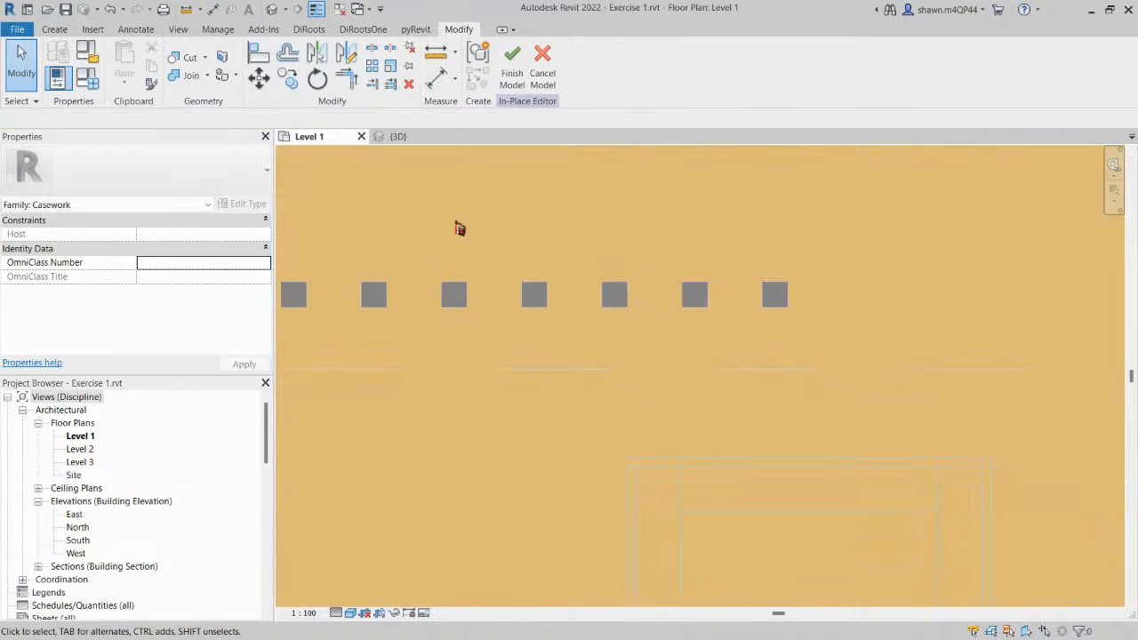
Select the arrayed post group nearest the wall.
left_click(534, 303)
scroll(533, 302, "down", 1)
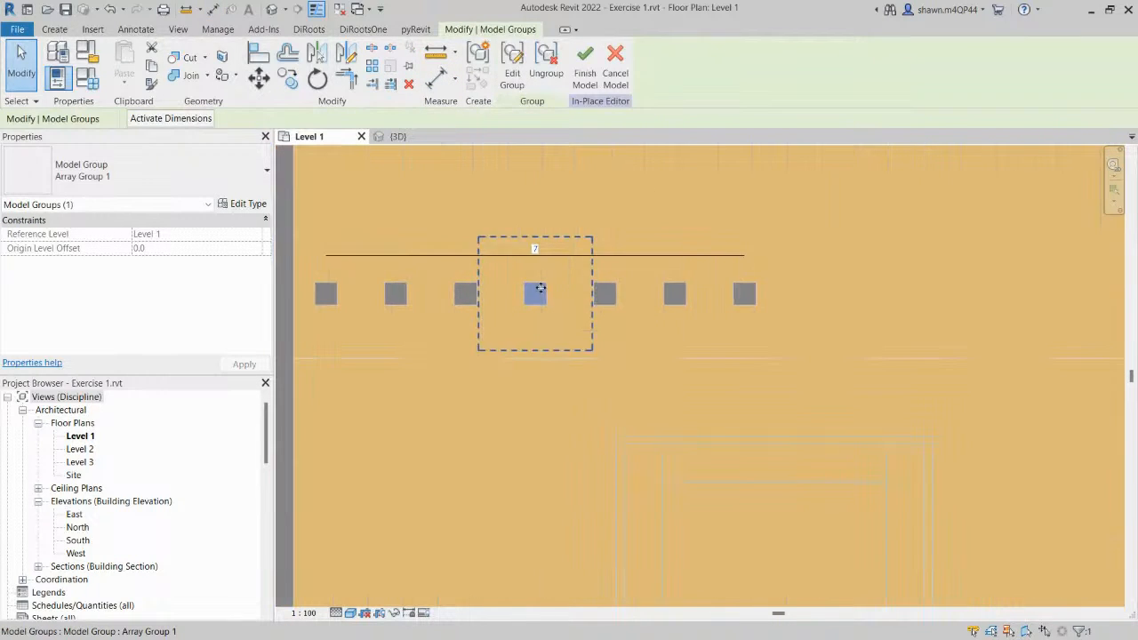
scroll(516, 302, "down", 1)
middle_click_drag(516, 303, 554, 315)
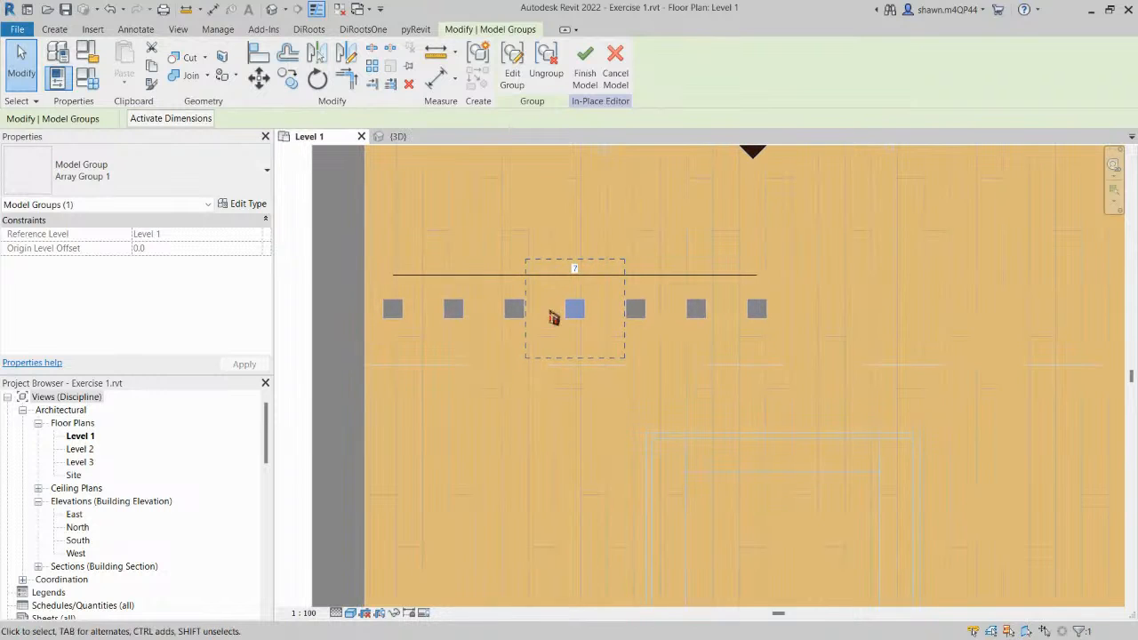
double_click(395, 318)
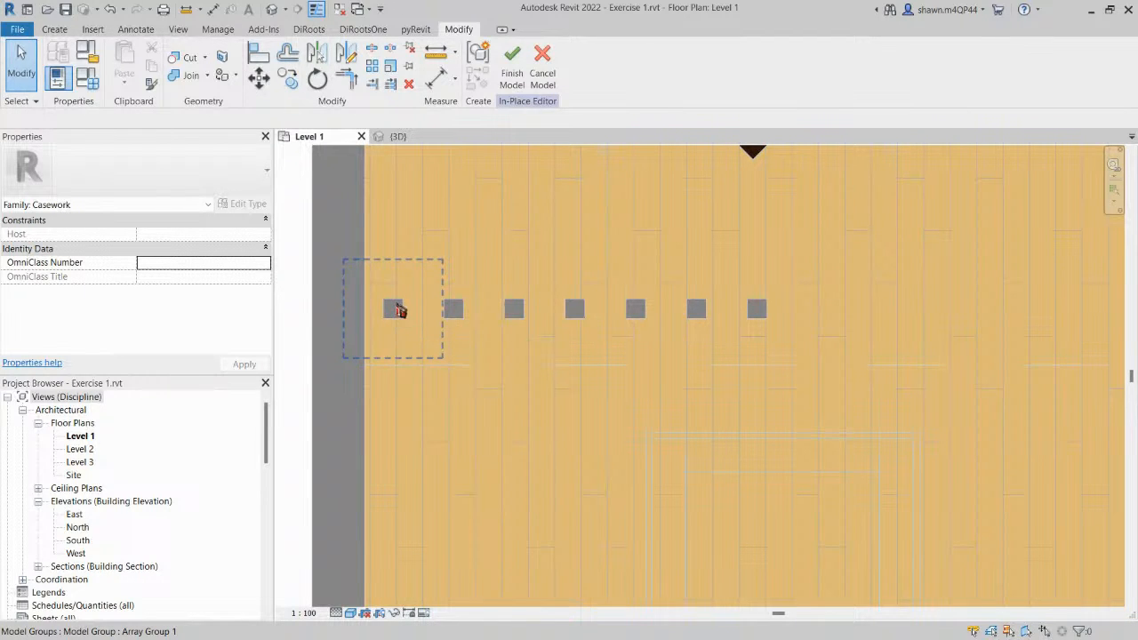
left_click(394, 311)
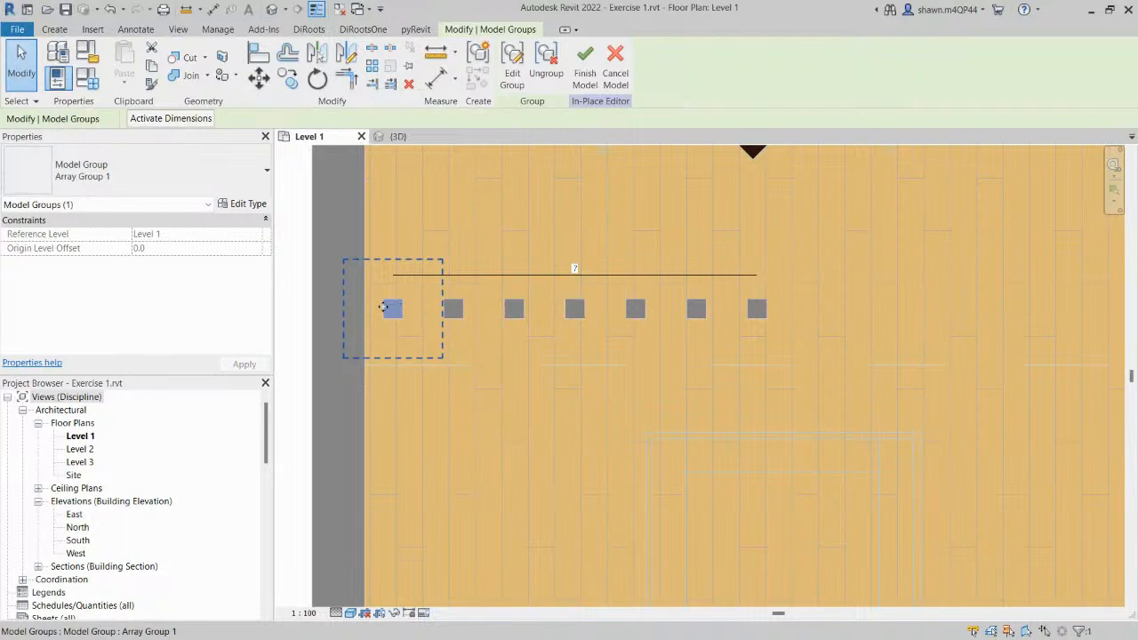
Edit the post array group and assign the Wood material to the extrusion of its first post.
scroll(382, 306, "up", 2)
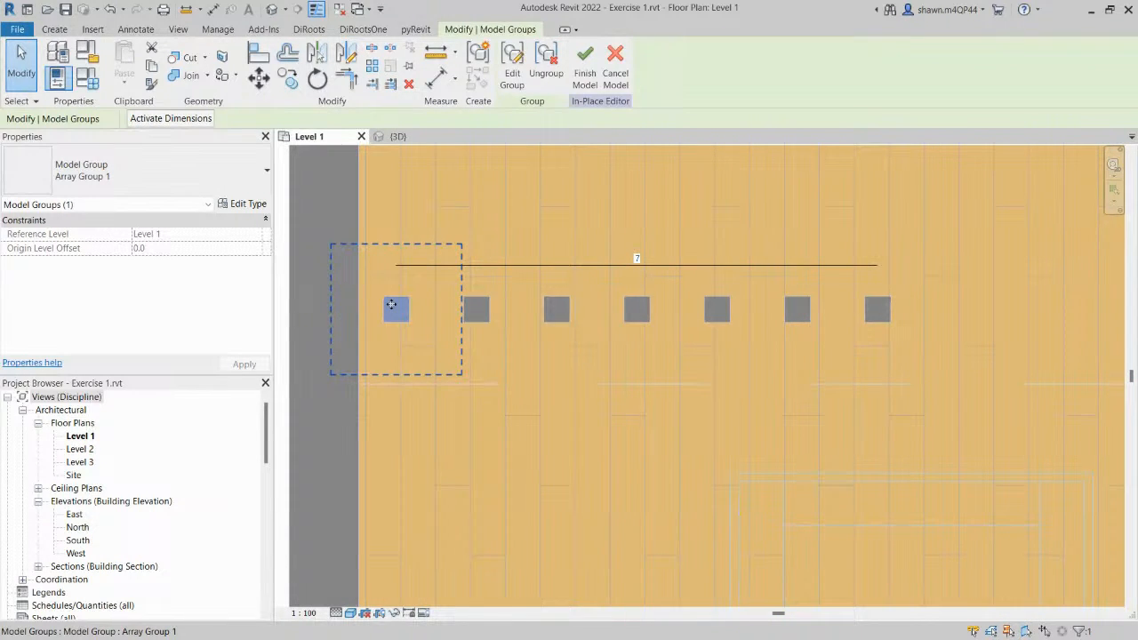
double_click(391, 305)
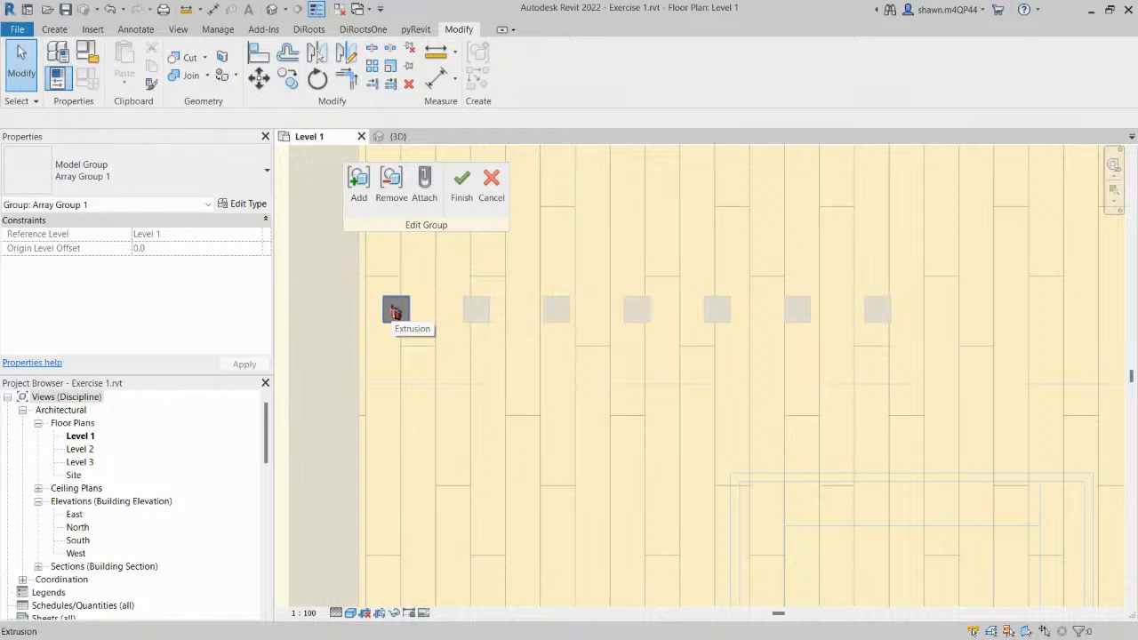
left_click(396, 310)
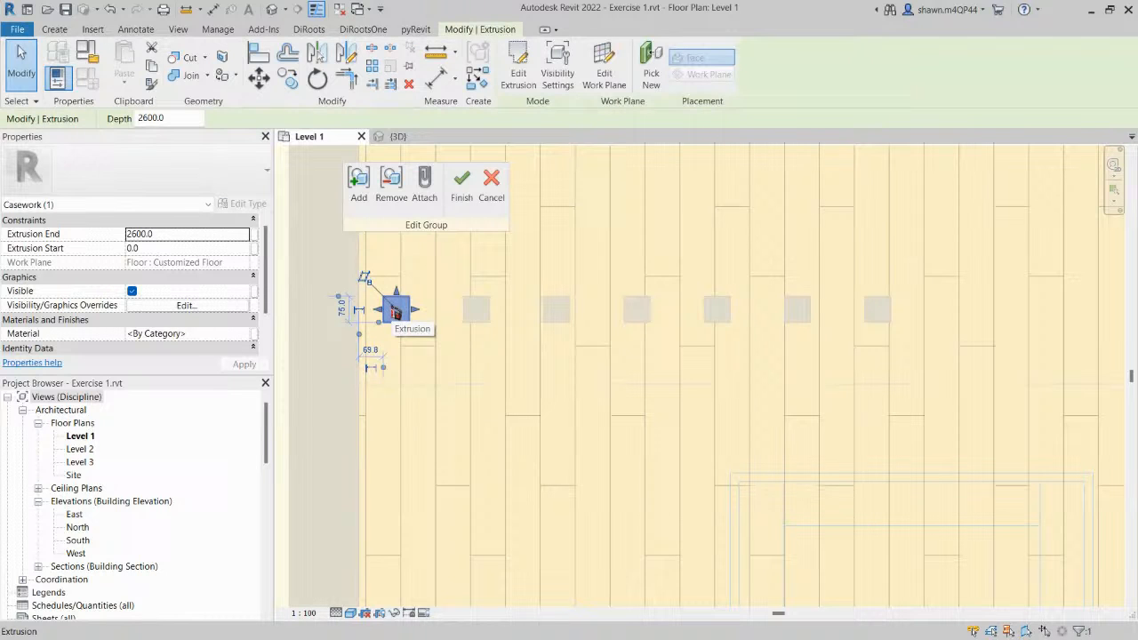
left_click(246, 335)
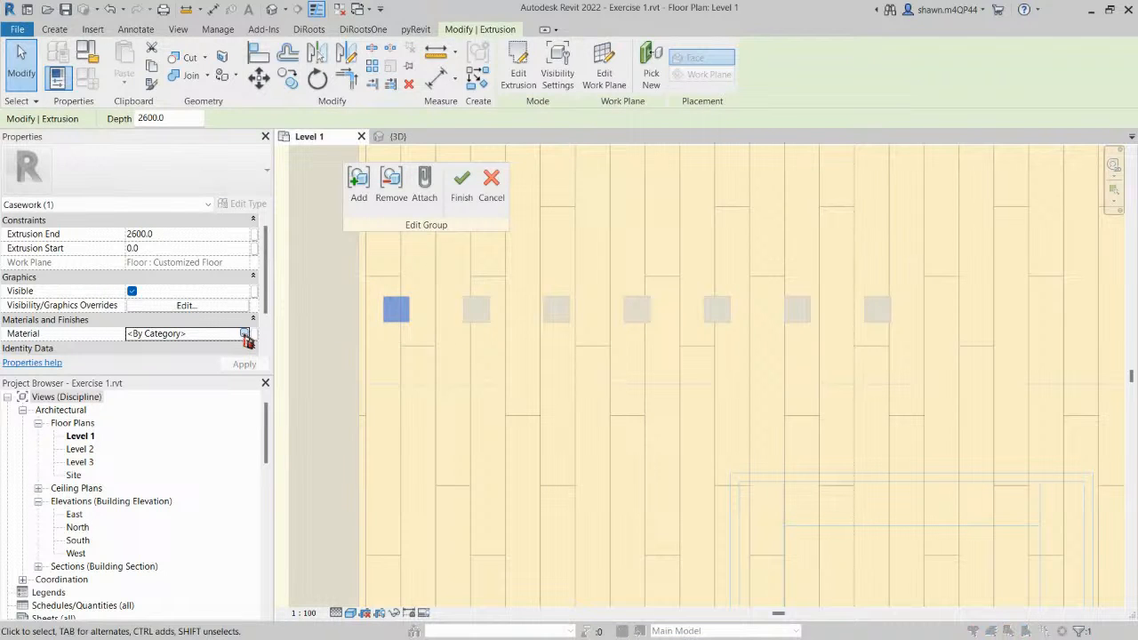
left_click(245, 334)
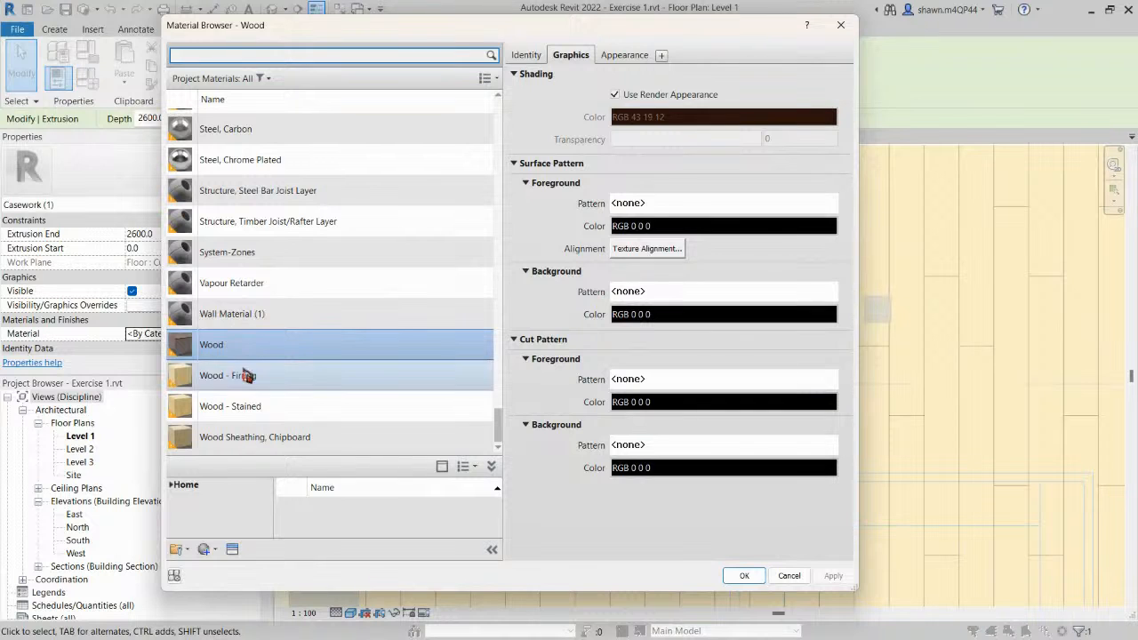
left_click_drag(465, 31, 599, 45)
scroll(526, 260, "up", 1)
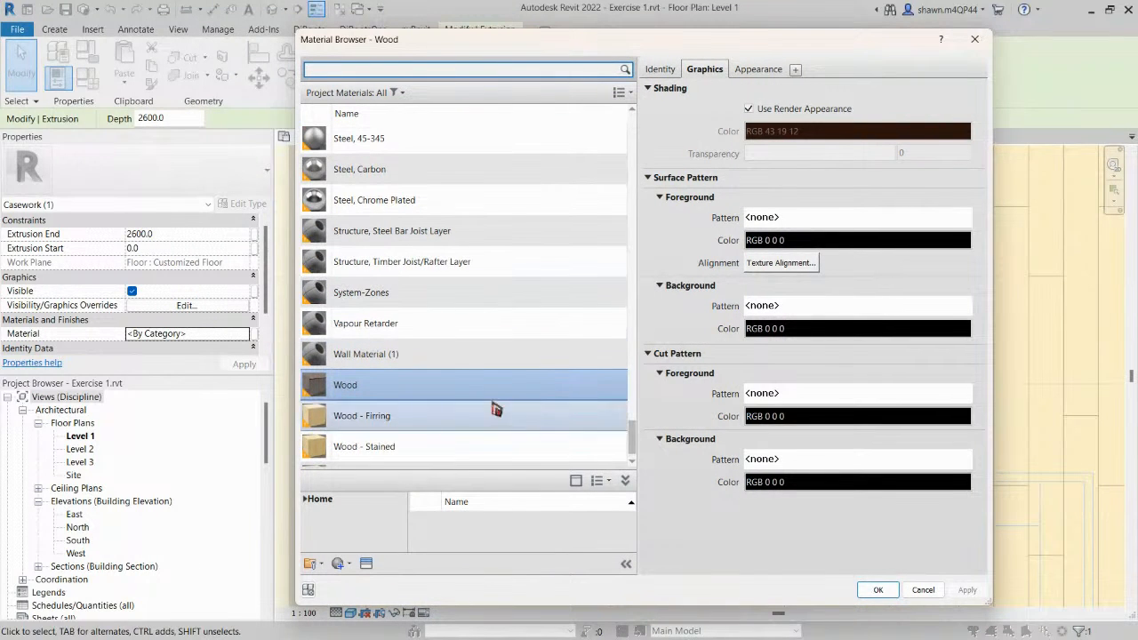
left_click(877, 590)
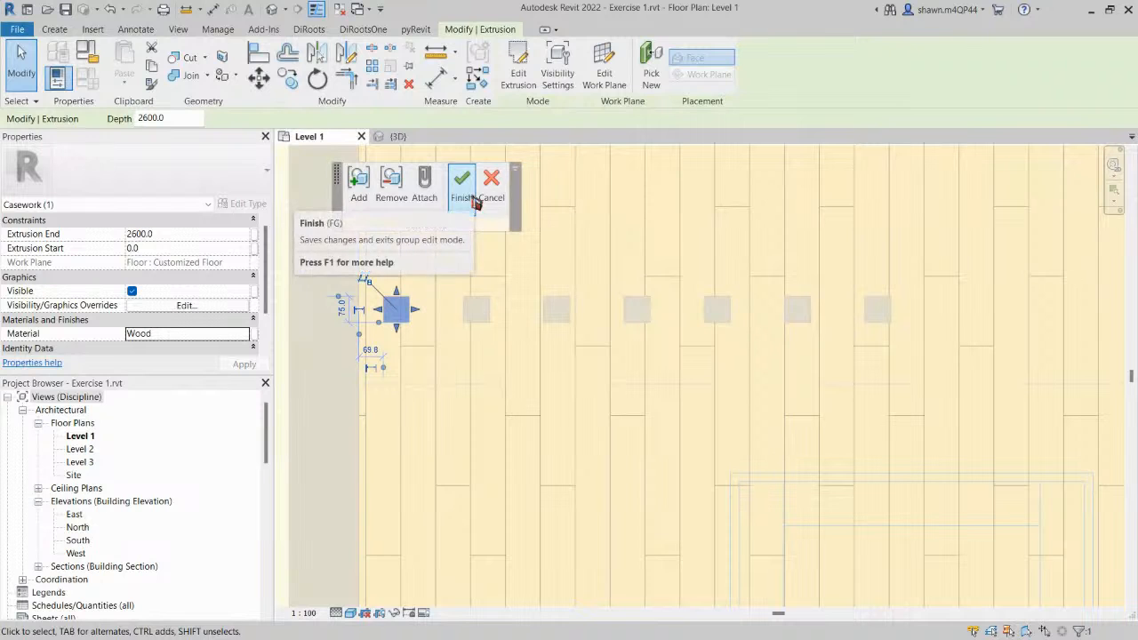
Finish editing the array group and complete the in-place casework model.
left_click(463, 189)
left_click(399, 153)
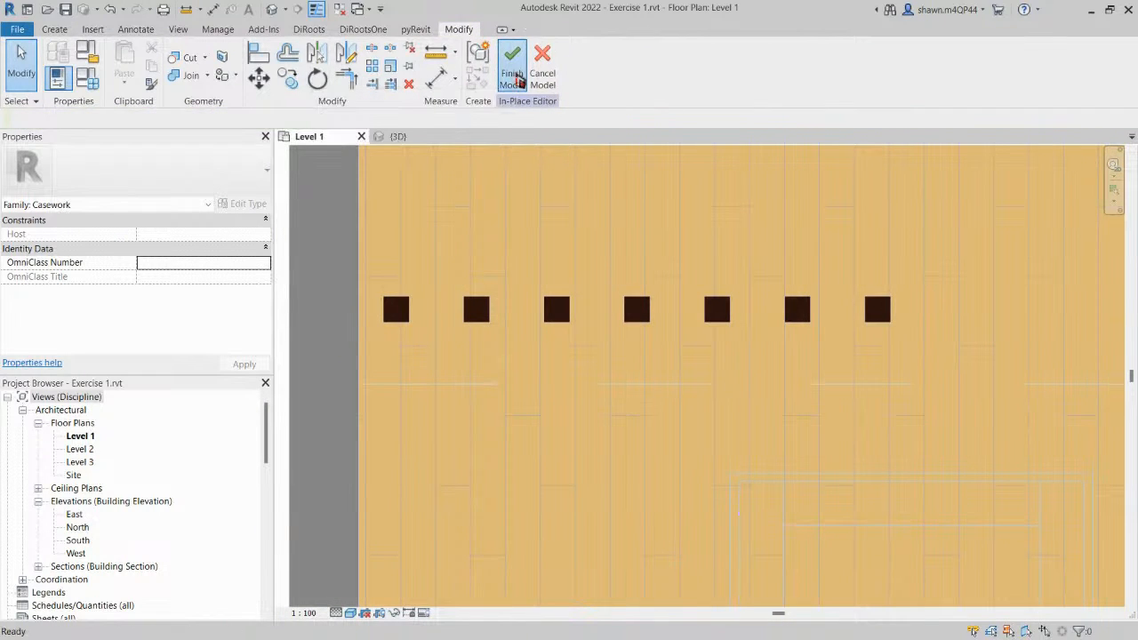
left_click(516, 78)
Examine the finished row of wooden posts beside the dining table in the 3D view.
left_click(432, 140)
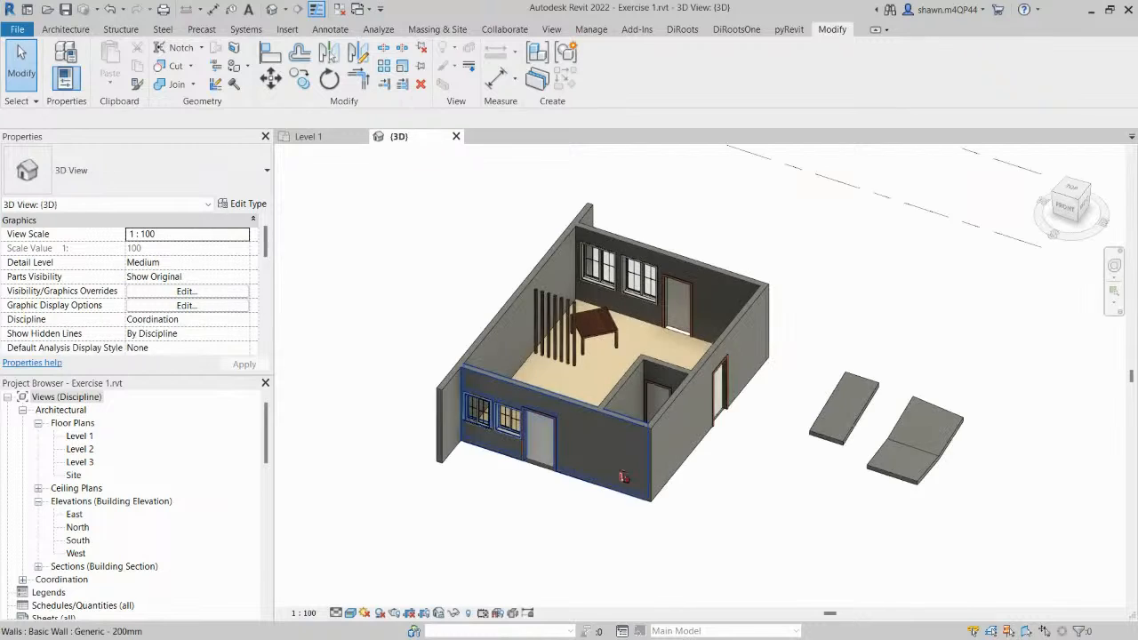
scroll(573, 394, "up", 6)
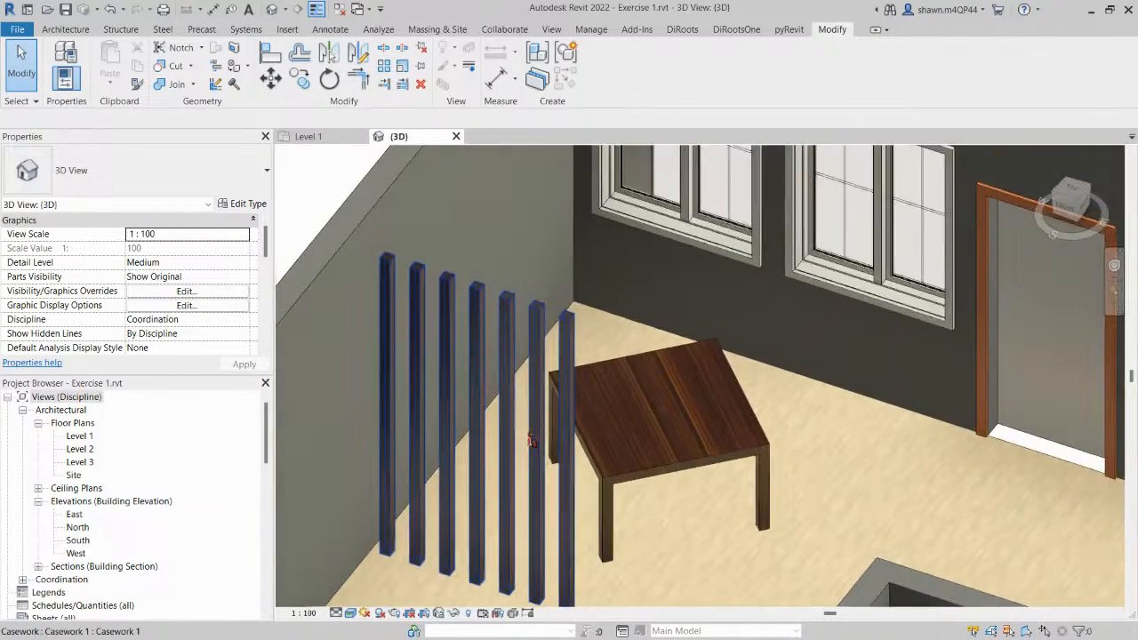
left_click(527, 446)
middle_click_drag(480, 437, 460, 451, "shift")
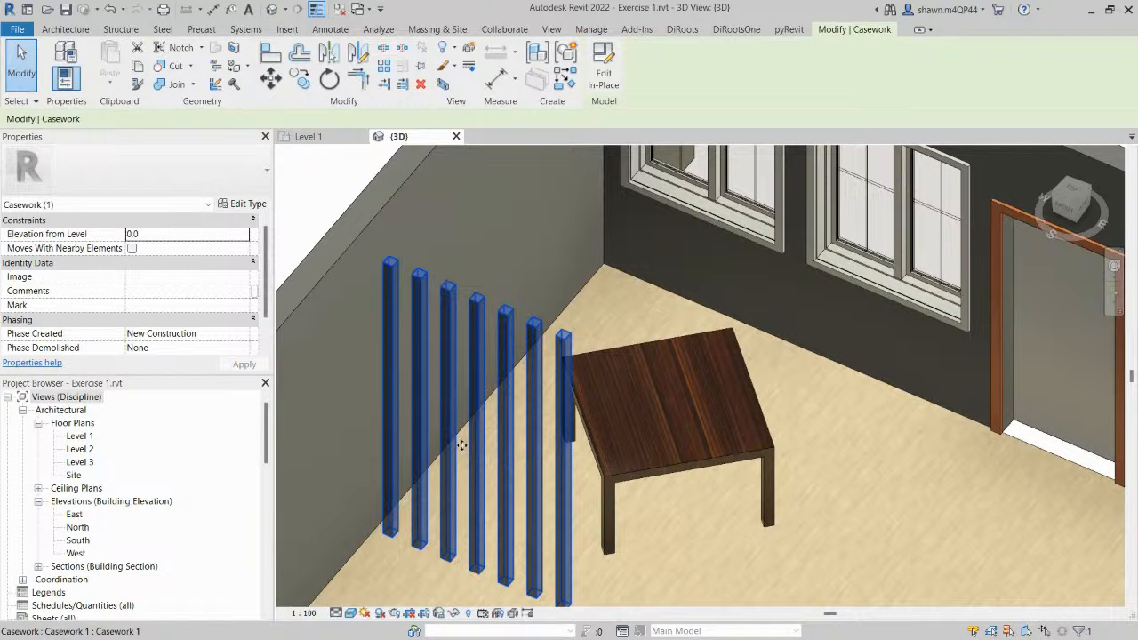
key("Escape")
scroll(654, 214, "down", 6)
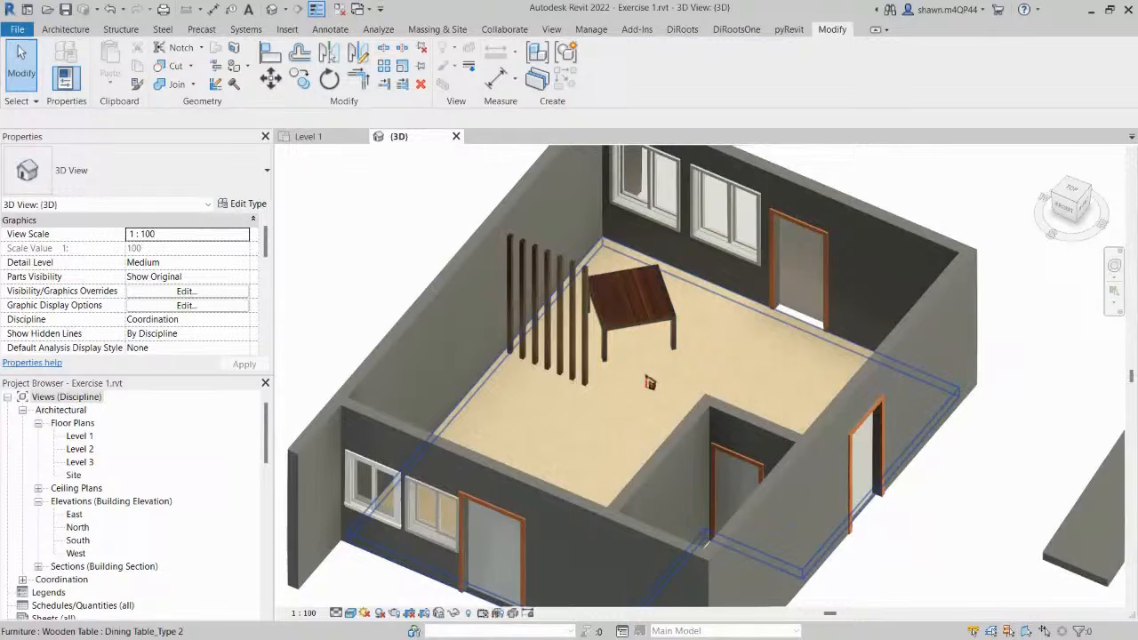
middle_click_drag(650, 383, 676, 366, "shift")
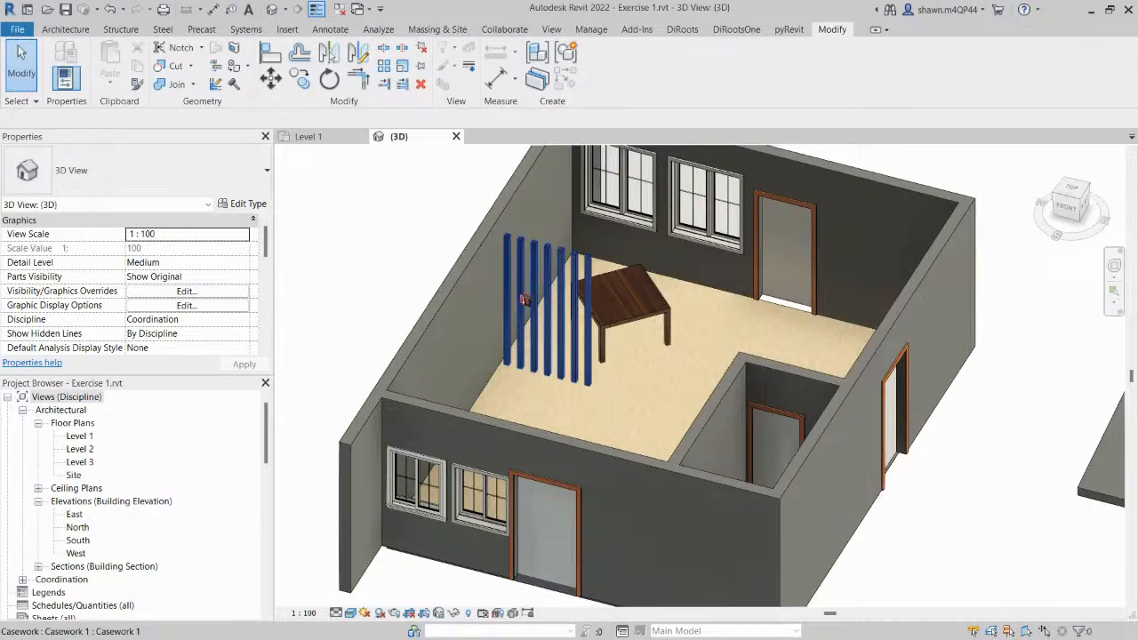
Switch to the PowerPoint slide on family types, highlight the term IN-PLACE FAMILIES, and return to Revit.
key("alt+Tab")
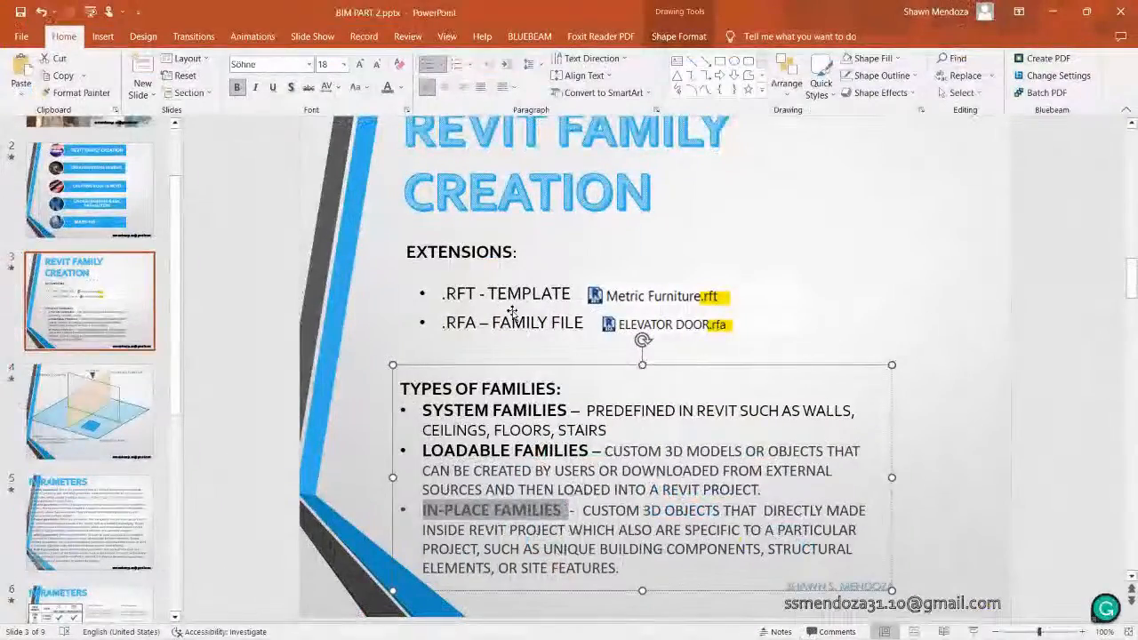
left_click(539, 516)
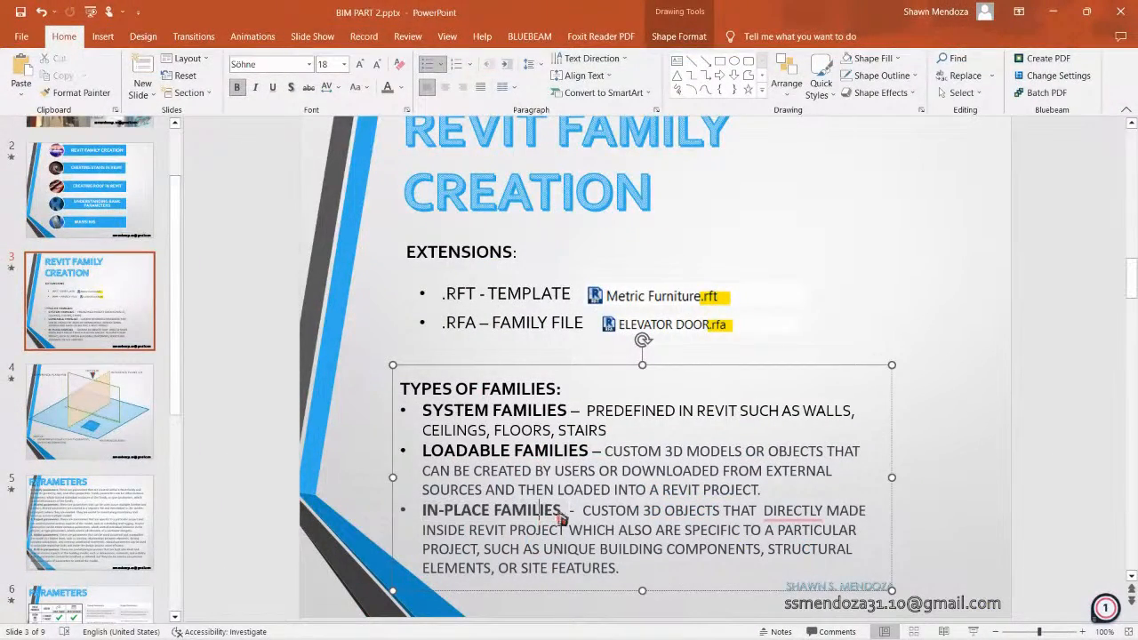
left_click_drag(547, 515, 484, 516)
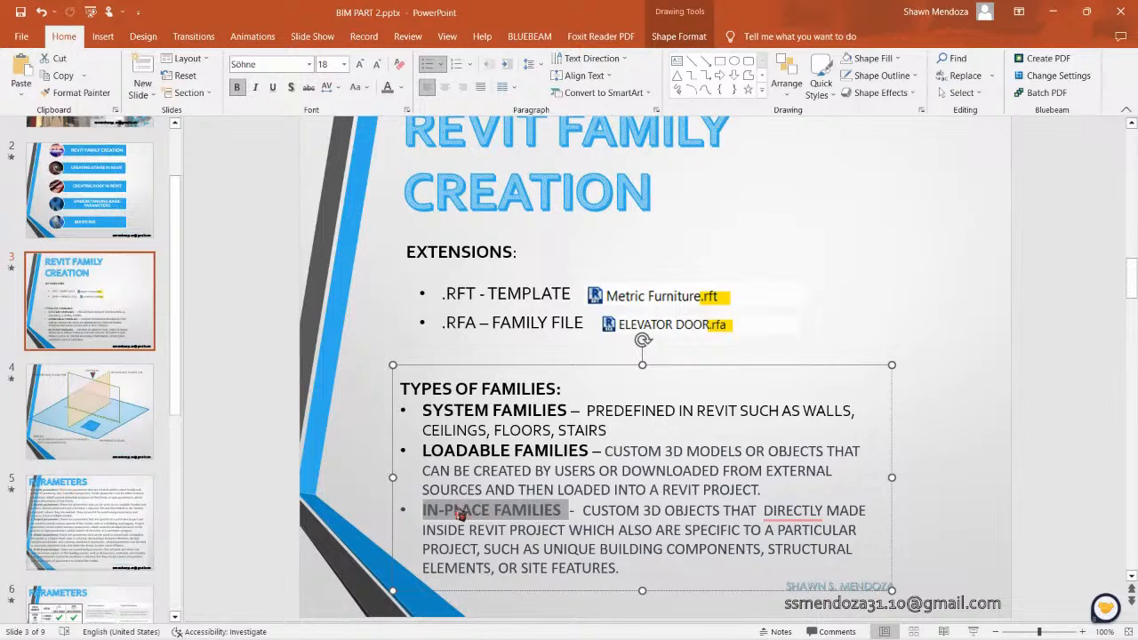
left_click(1052, 11)
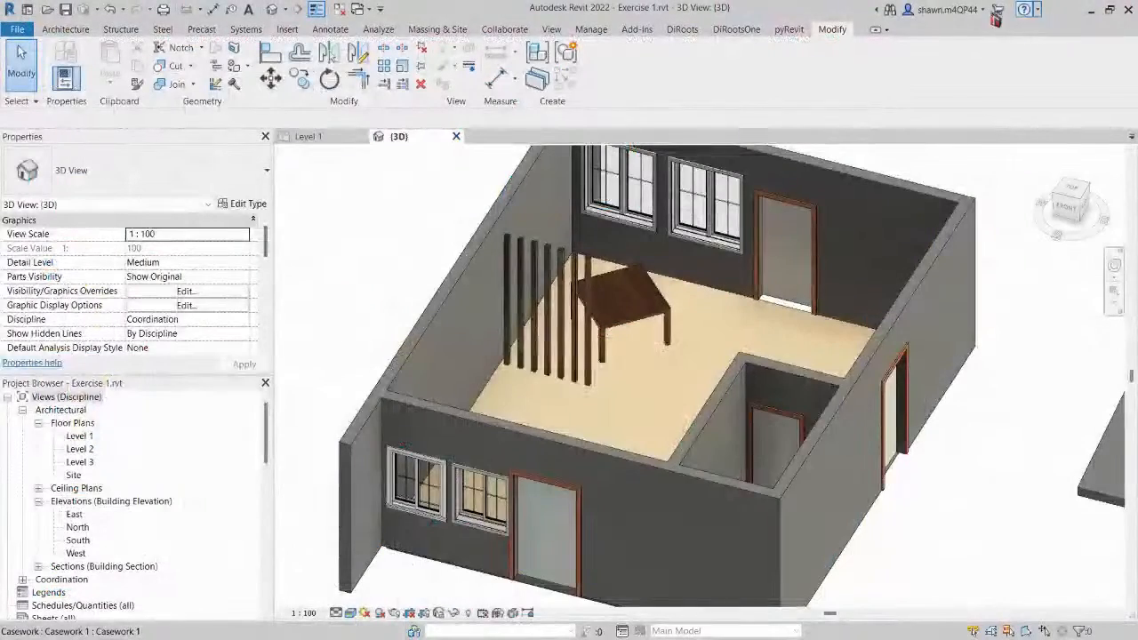
Examine the living room furniture layout in the Level 1 floor plan.
left_click(306, 135)
scroll(579, 407, "up", 3)
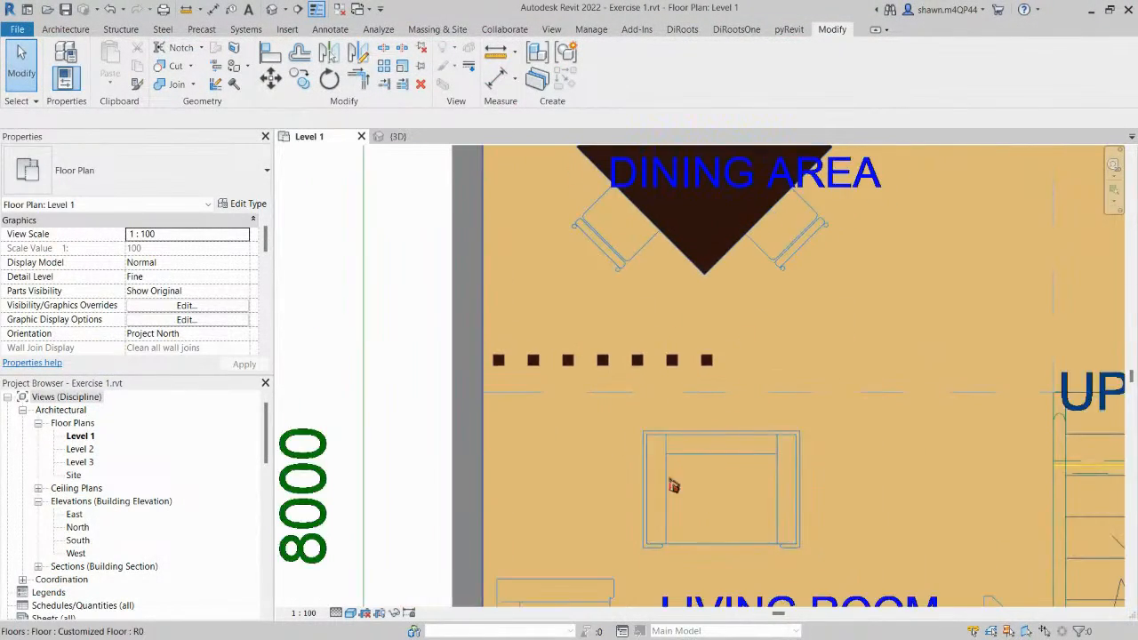
middle_click_drag(674, 483, 623, 304)
middle_click_drag(732, 379, 673, 364)
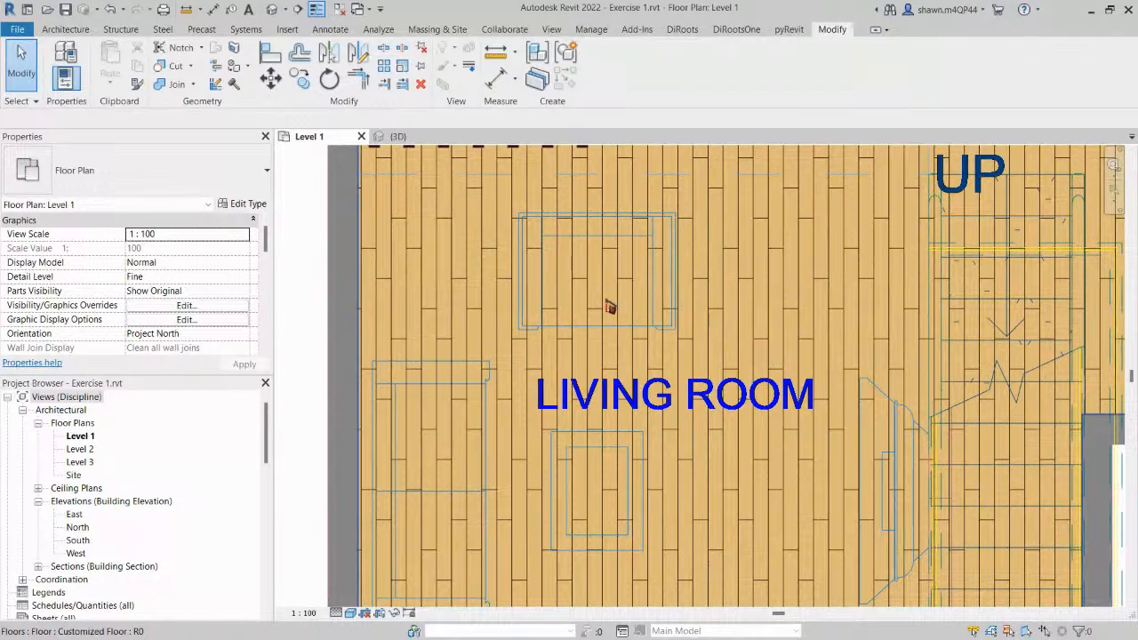
scroll(610, 307, "down", 2)
scroll(793, 437, "down", 1)
scroll(760, 367, "down", 1)
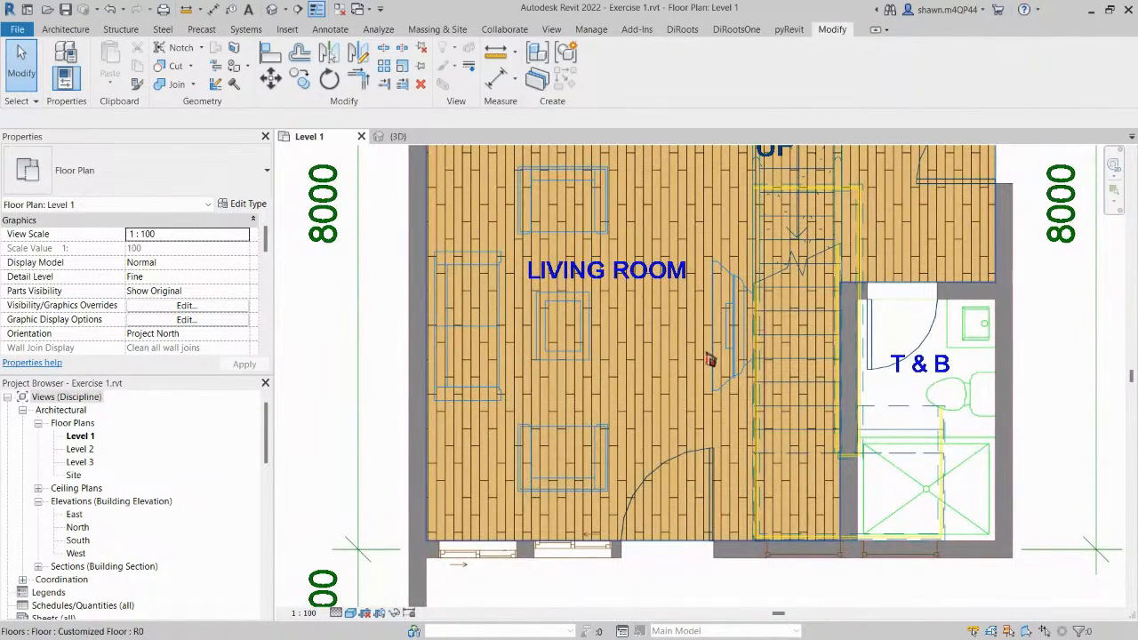
middle_click_drag(714, 360, 688, 417)
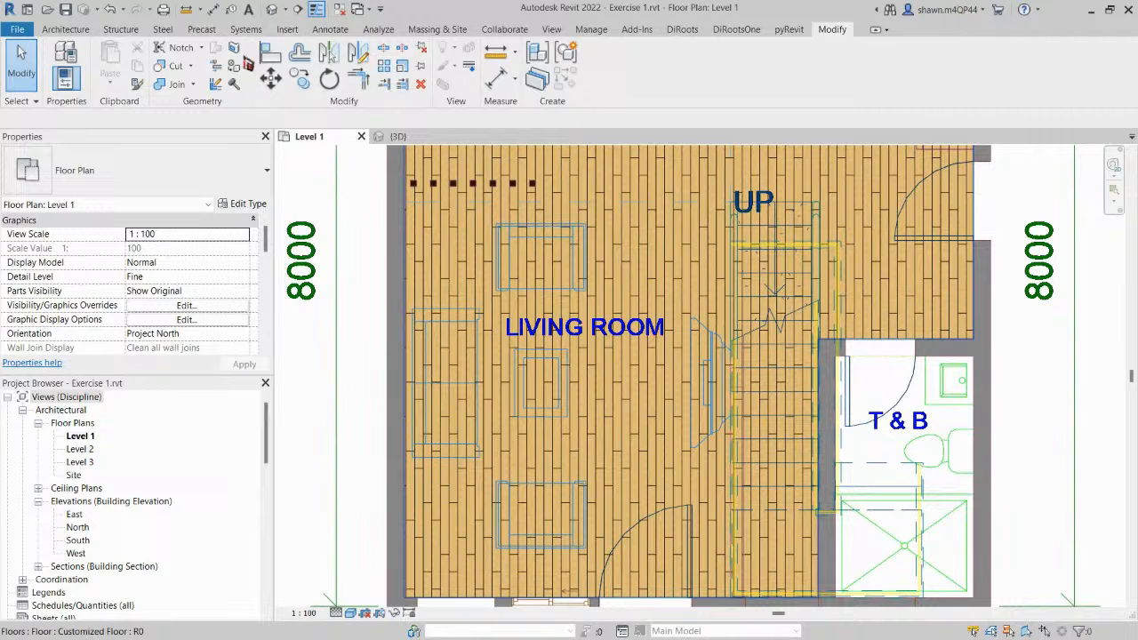
Start placing a component and look through the types of the families already loaded in the project.
left_click(65, 29)
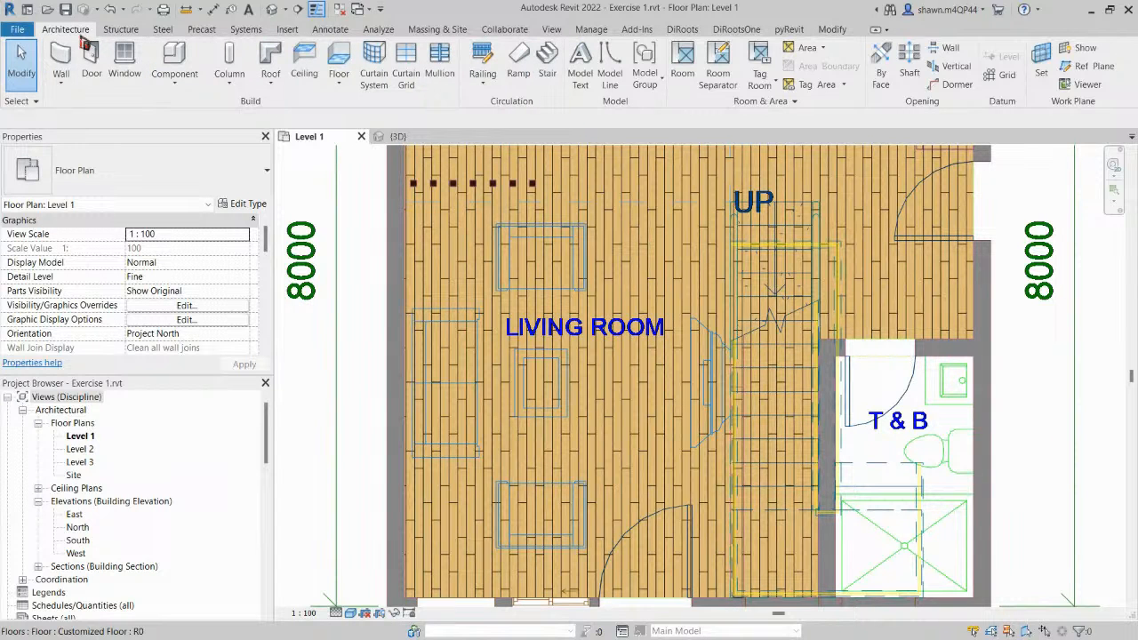
left_click(287, 30)
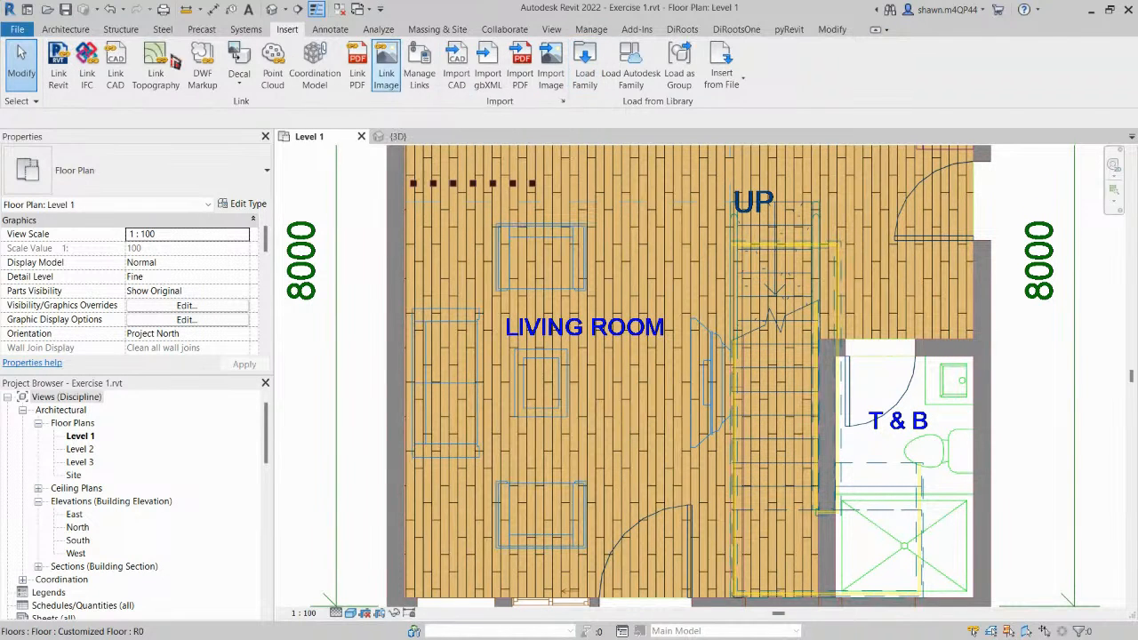
left_click(68, 32)
left_click(197, 87)
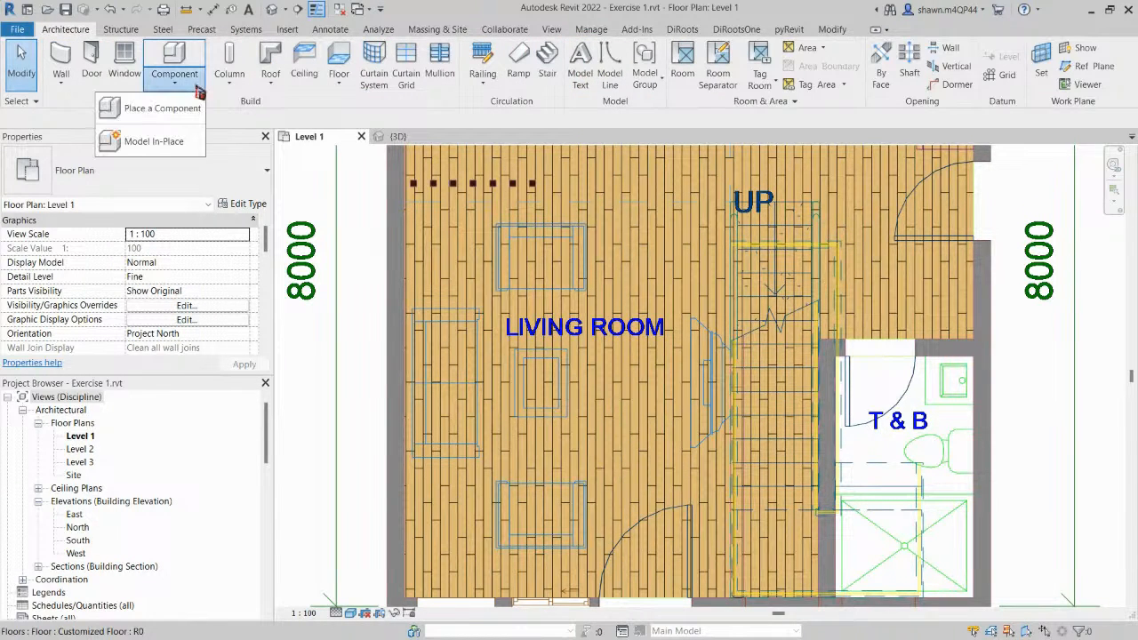
left_click(174, 110)
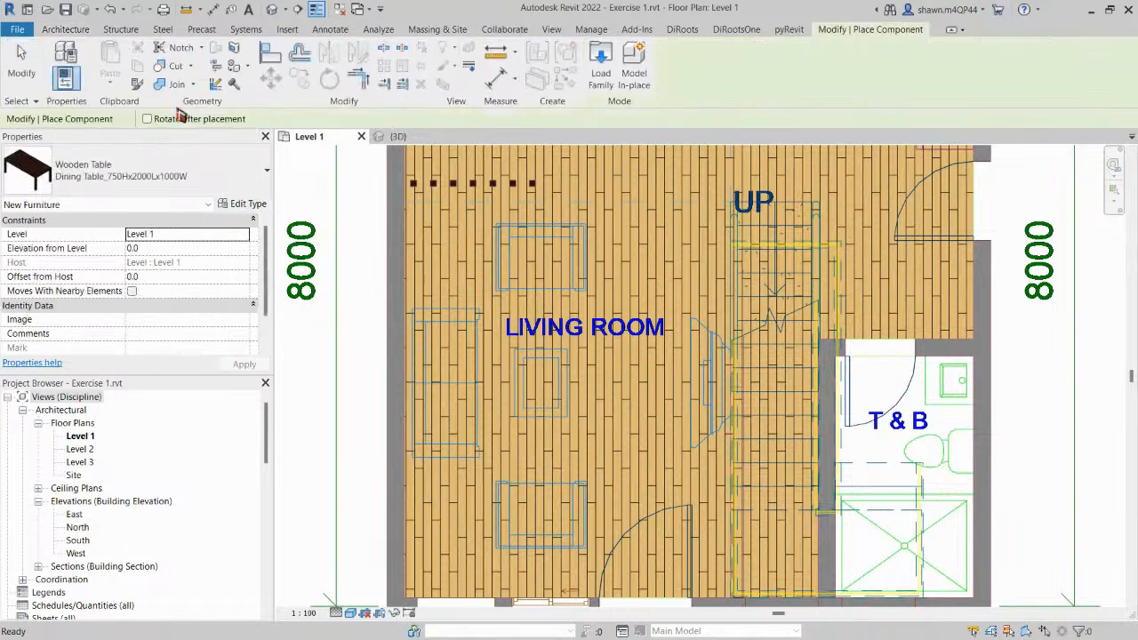
left_click(133, 173)
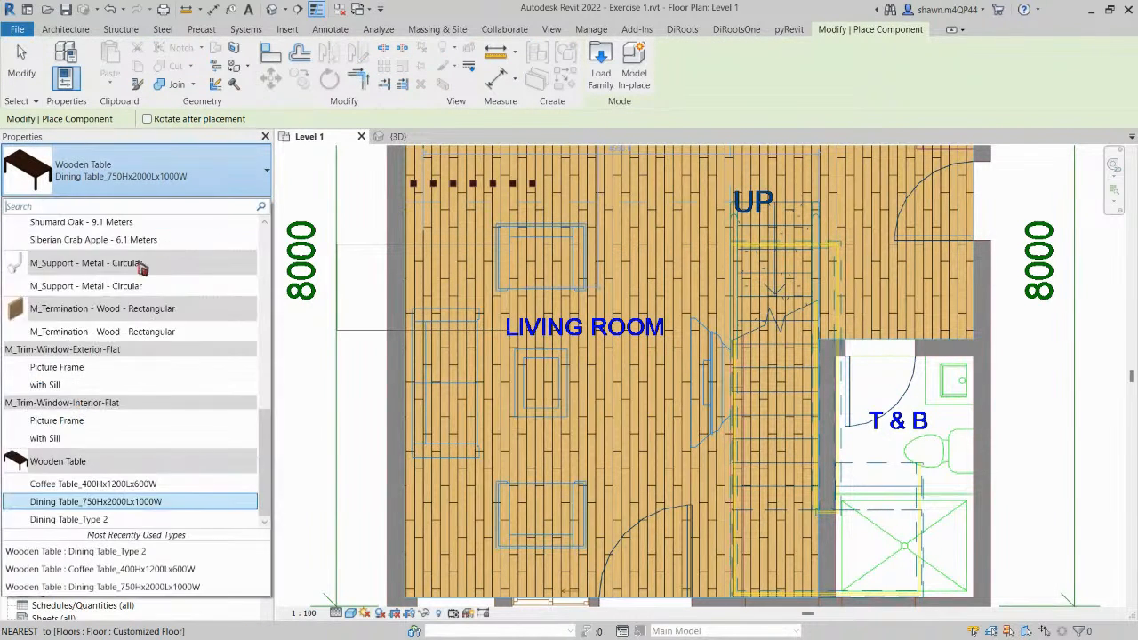
scroll(107, 265, "up", 5)
scroll(105, 267, "up", 8)
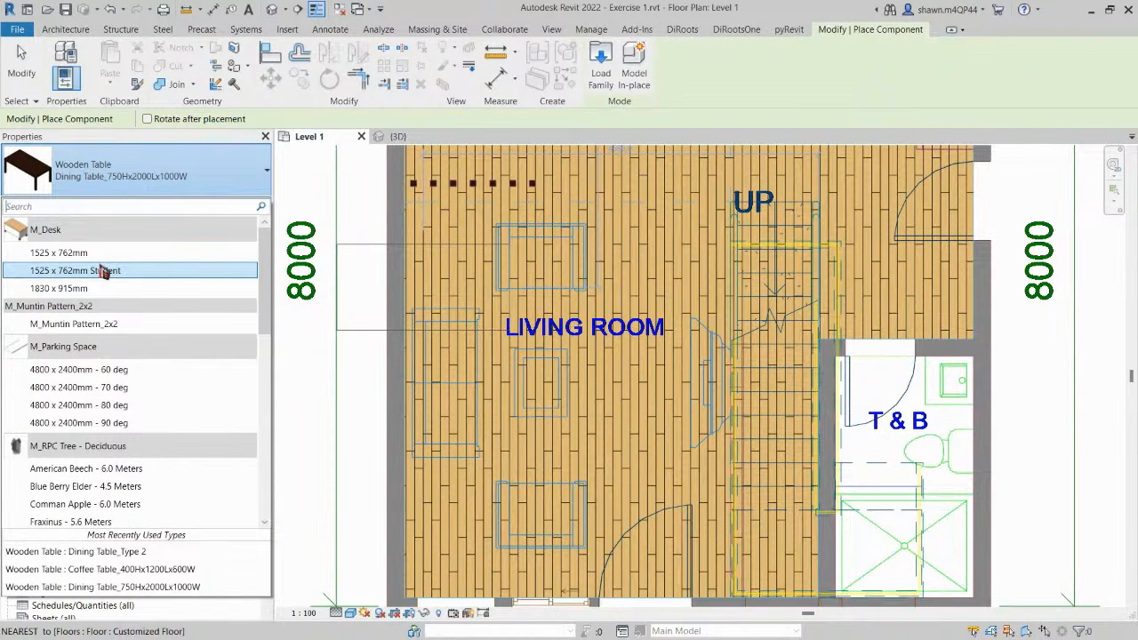
scroll(105, 272, "down", 12)
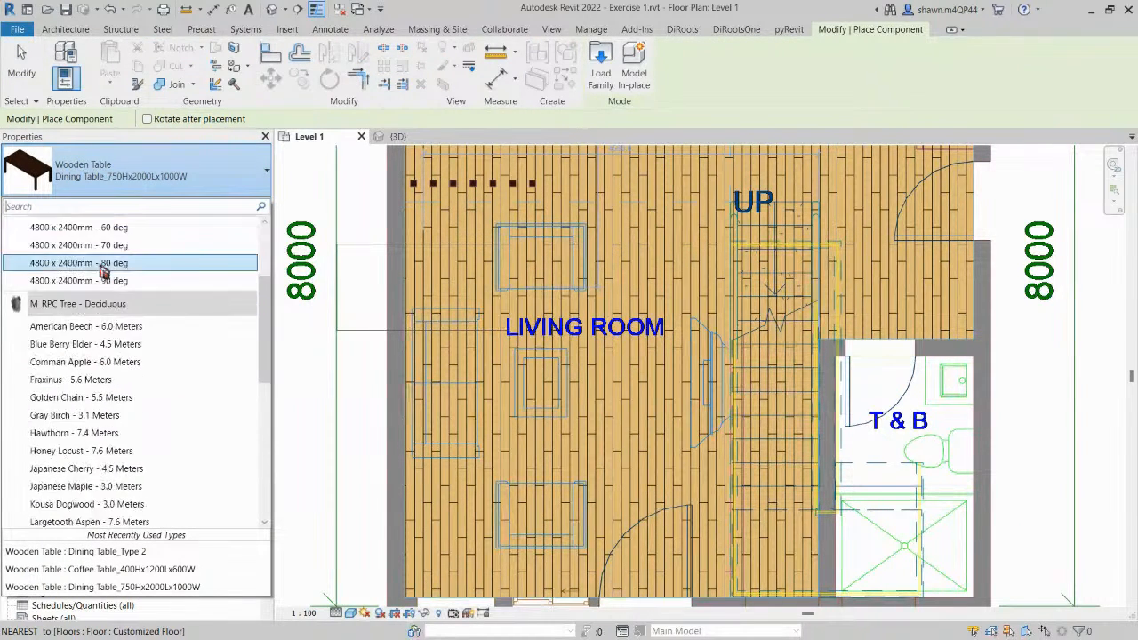
Start loading a family and browse to the Furniture folder of the US library.
left_click(601, 74)
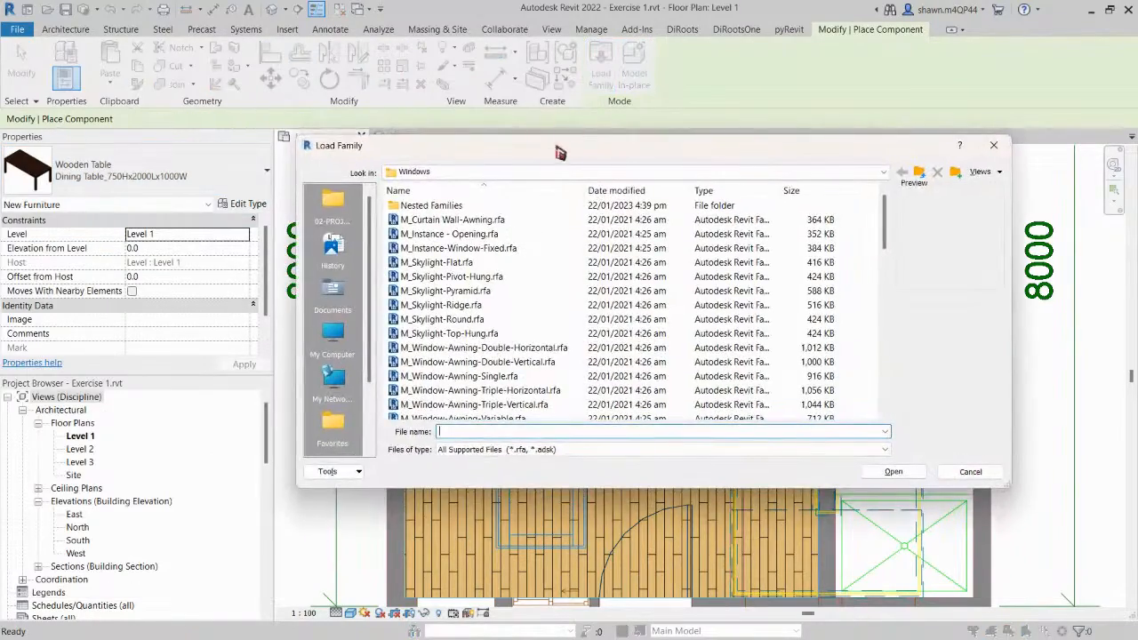
left_click_drag(562, 83, 824, 207)
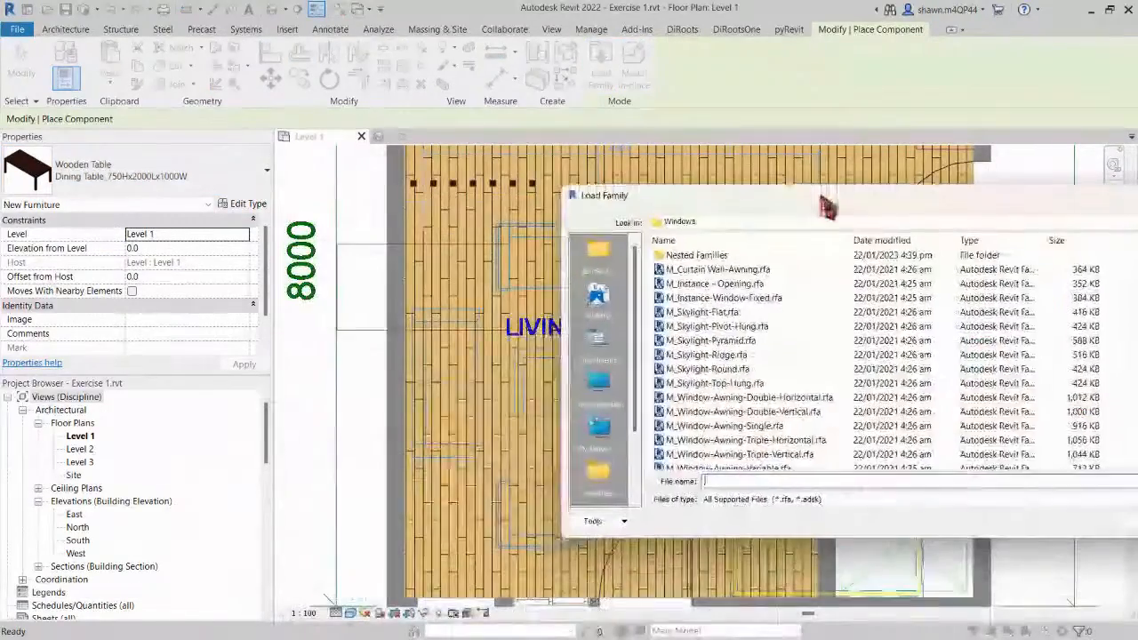
left_click_drag(638, 219, 640, 439)
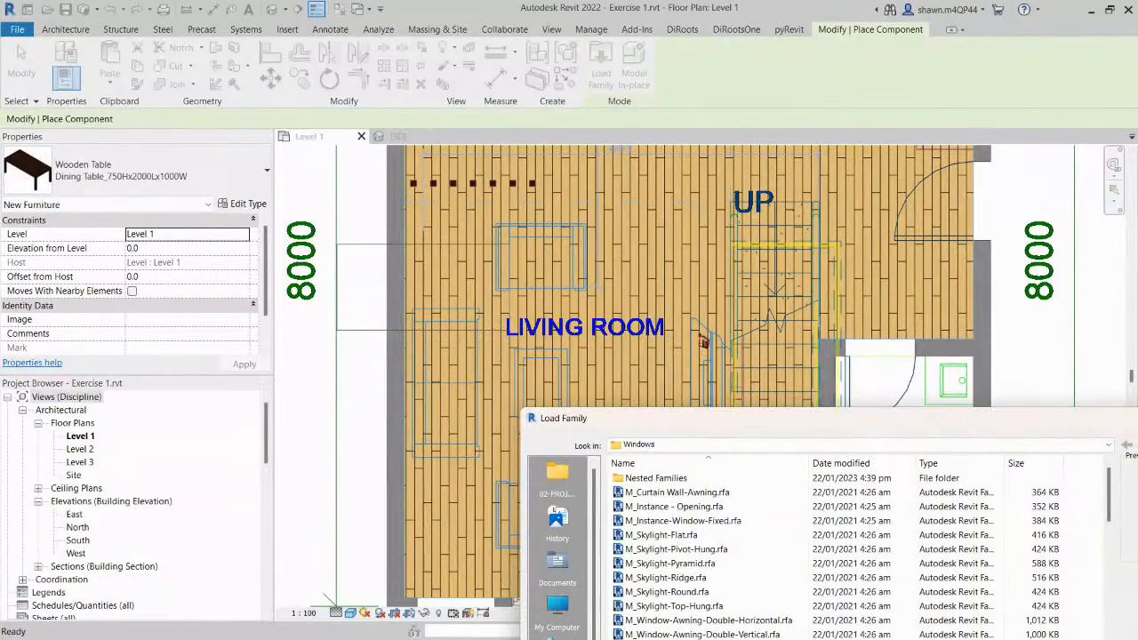
left_click_drag(725, 425, 444, 136)
left_click(859, 161)
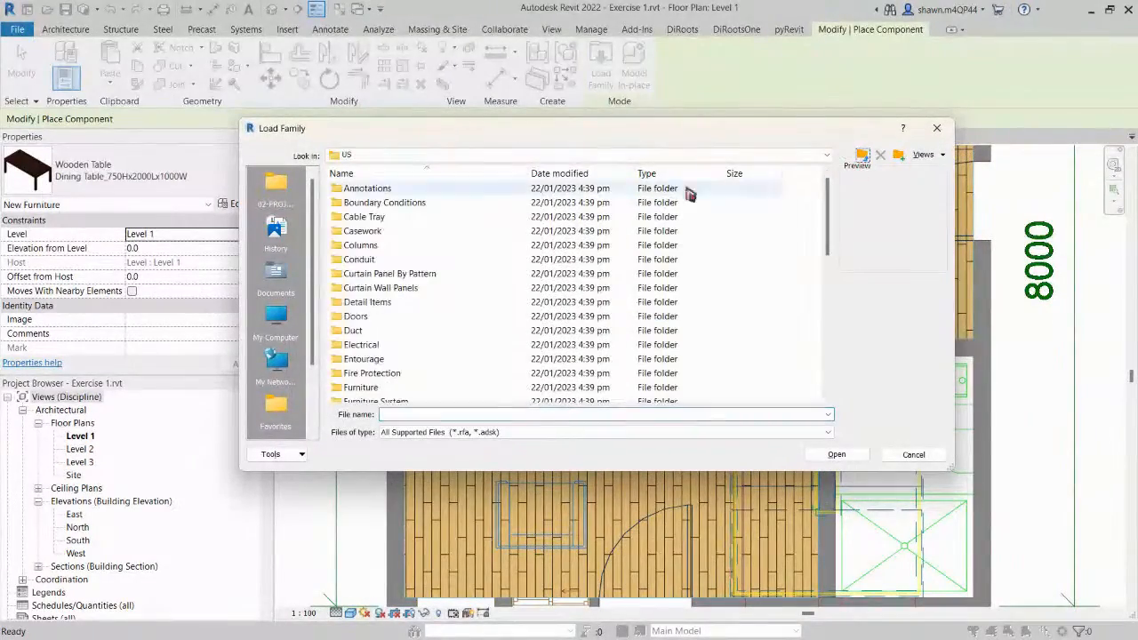
scroll(445, 231, "down", 2)
double_click(379, 304)
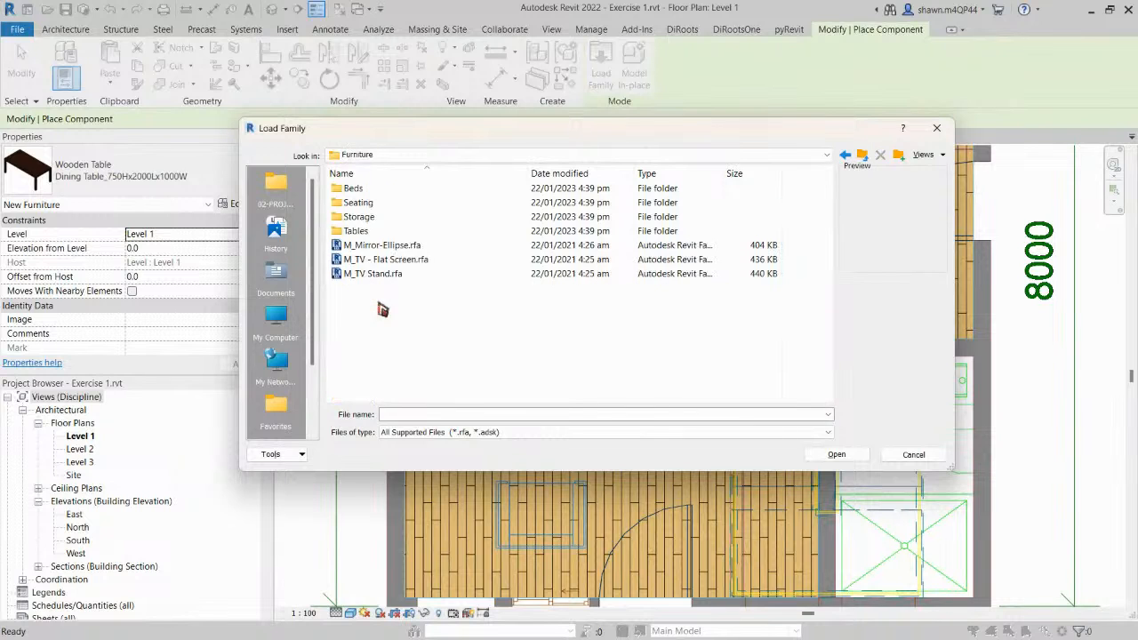
Open the Seating folder and preview its chair, bench and sofa families.
double_click(361, 204)
left_click(377, 231)
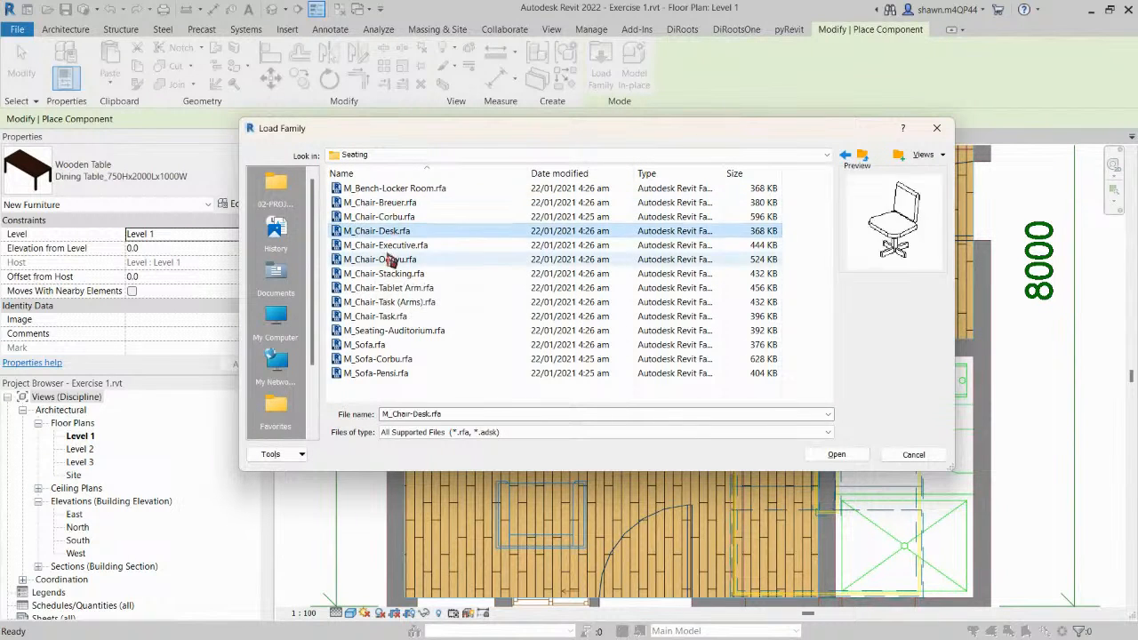
left_click(389, 274)
left_click(389, 288)
left_click(394, 260)
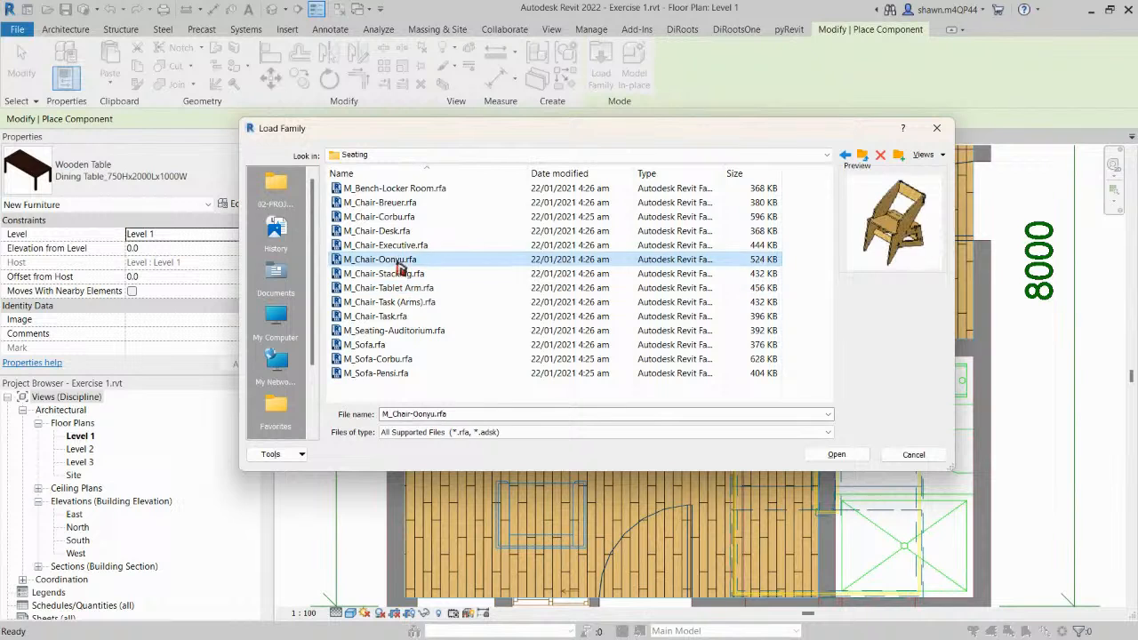
left_click(390, 347)
left_click(391, 360)
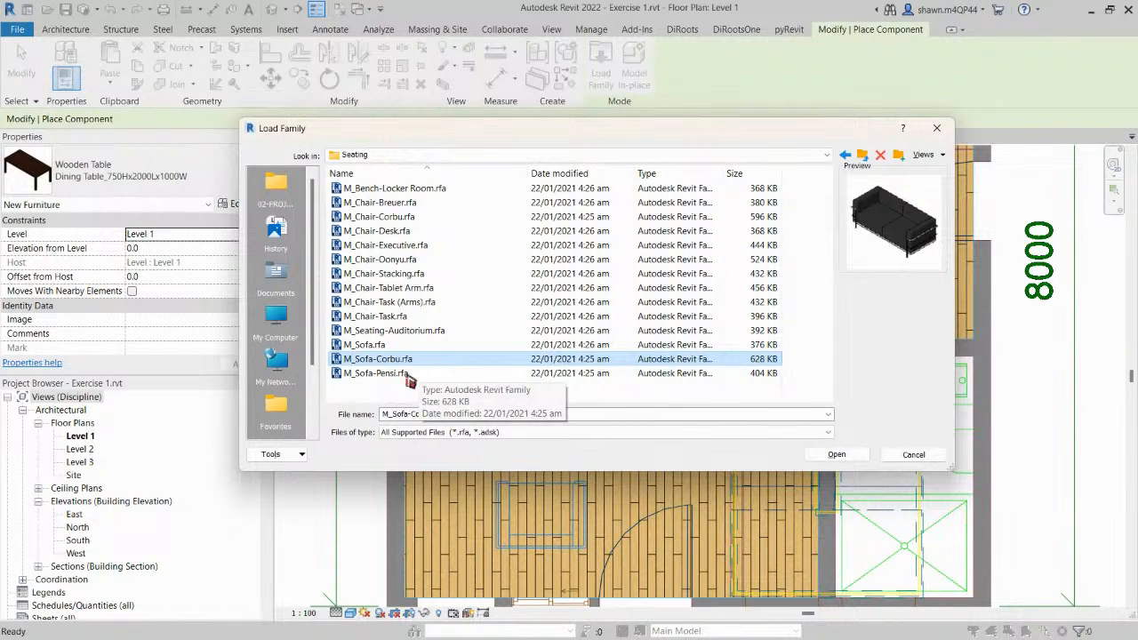
left_click(392, 346)
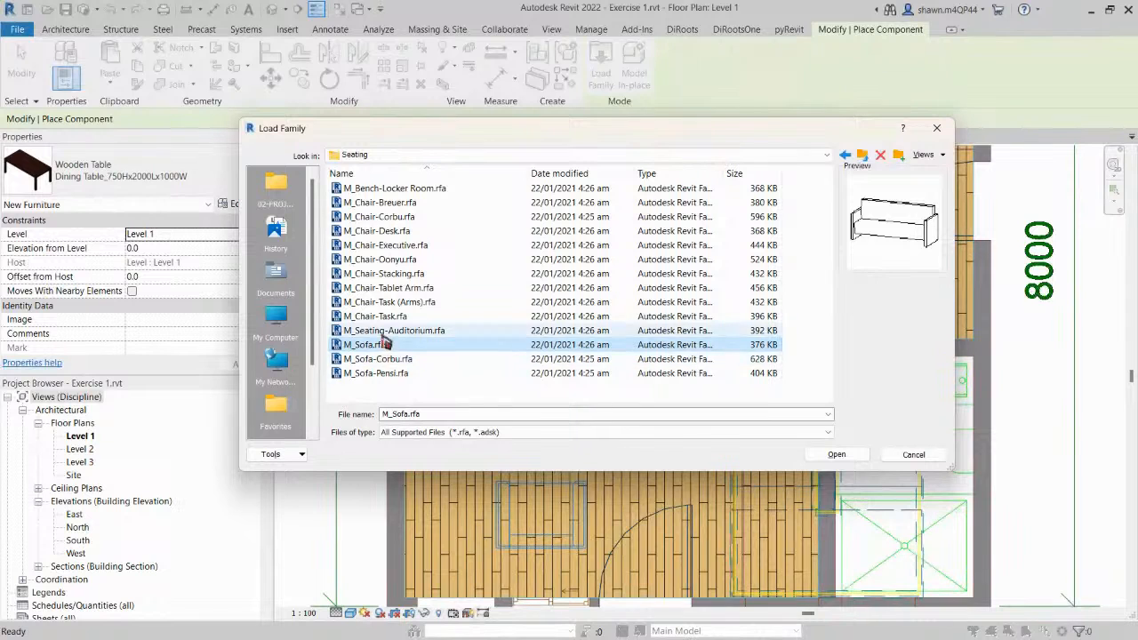
left_click(386, 316)
left_click(391, 190)
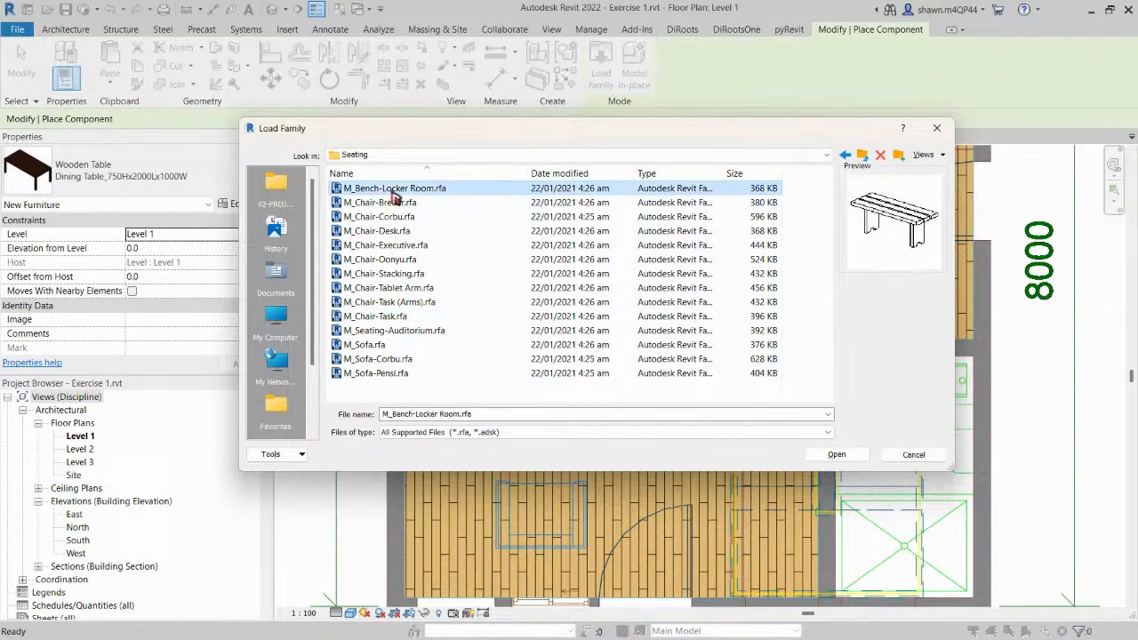
left_click(394, 203)
Load the M_Chair-Corbu and M_Sofa-Corbu families together from the Seating folder.
left_click(393, 217)
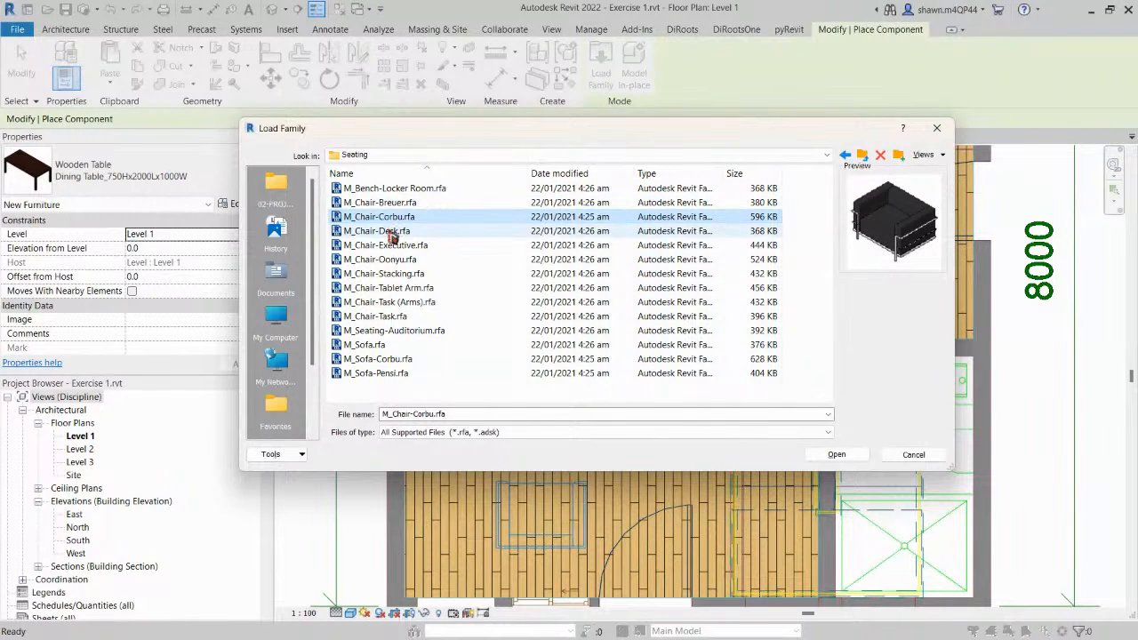
left_click(388, 360)
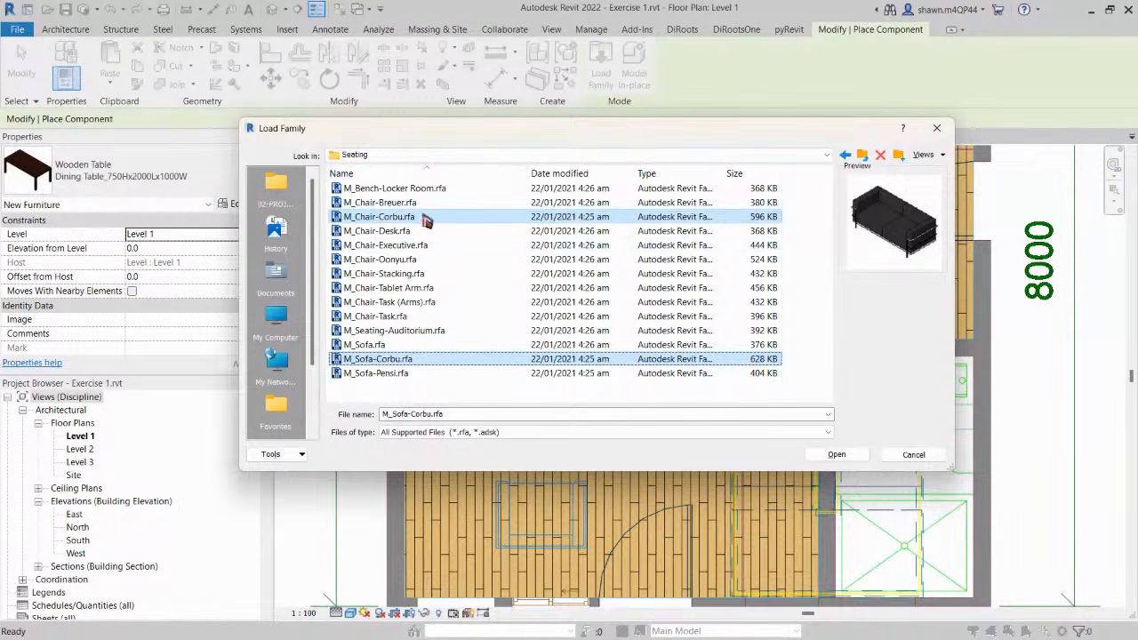
left_click(834, 455)
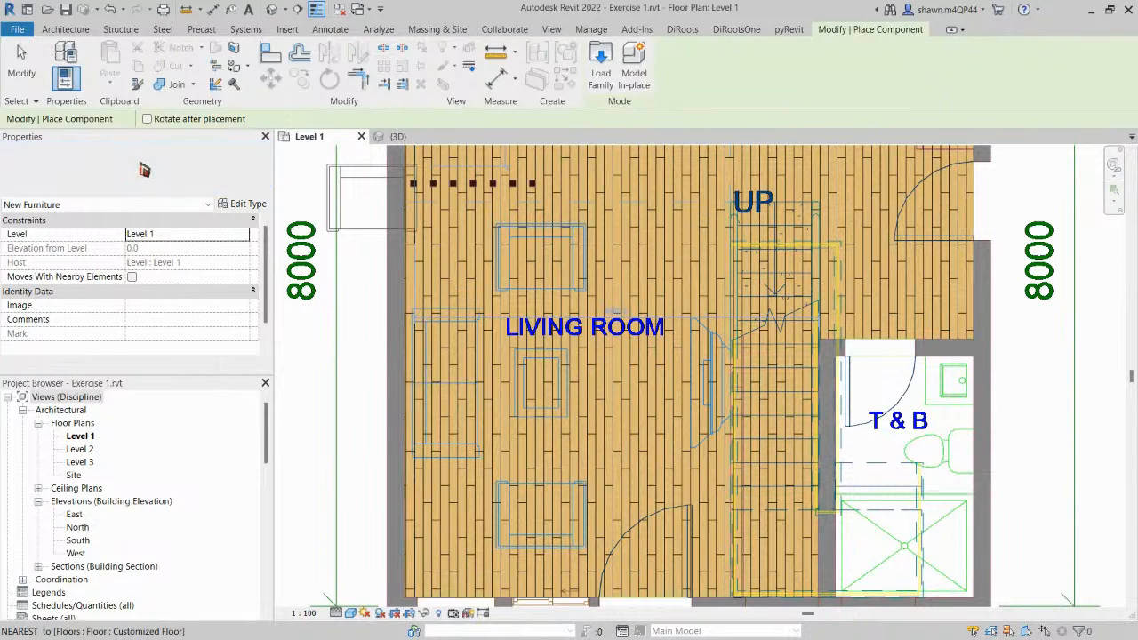
Place an M_Chair-Corbu chair over the armchair outline above the LIVING ROOM label, facing the coffee table outline.
left_click(141, 167)
scroll(69, 235, "down", 10)
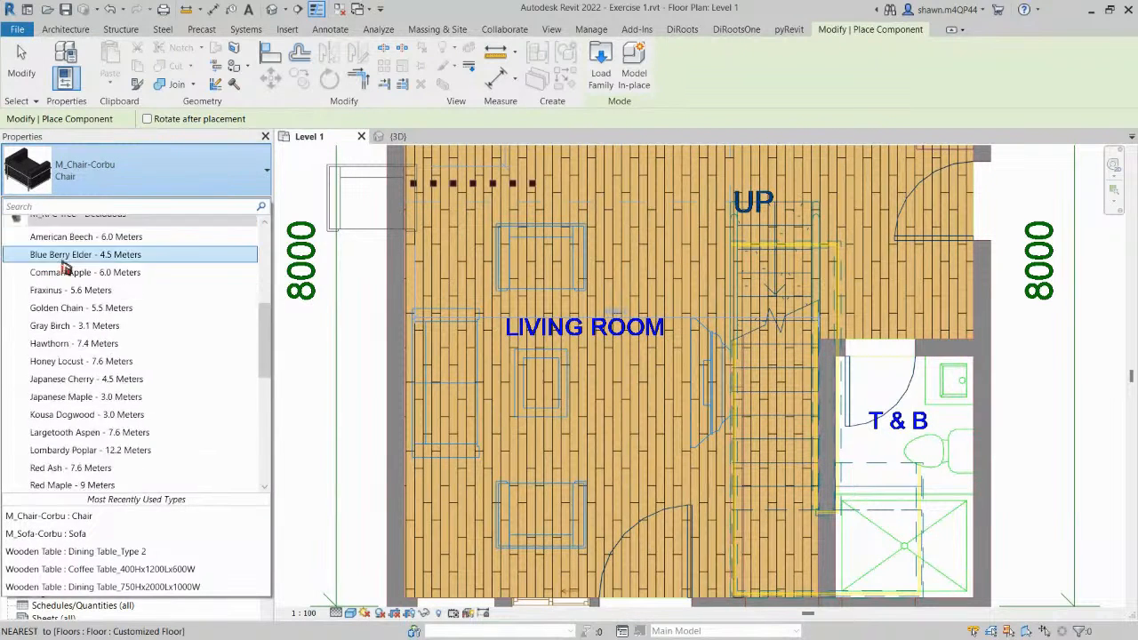
scroll(66, 270, "up", 2)
scroll(65, 269, "up", 2)
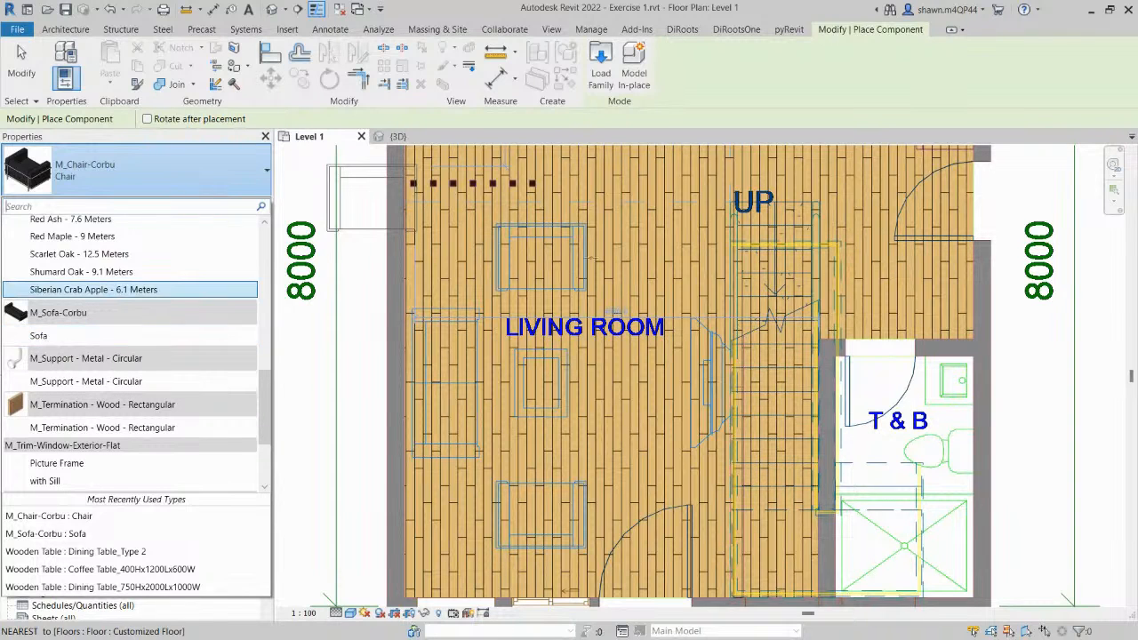
scroll(556, 257, "up", 5)
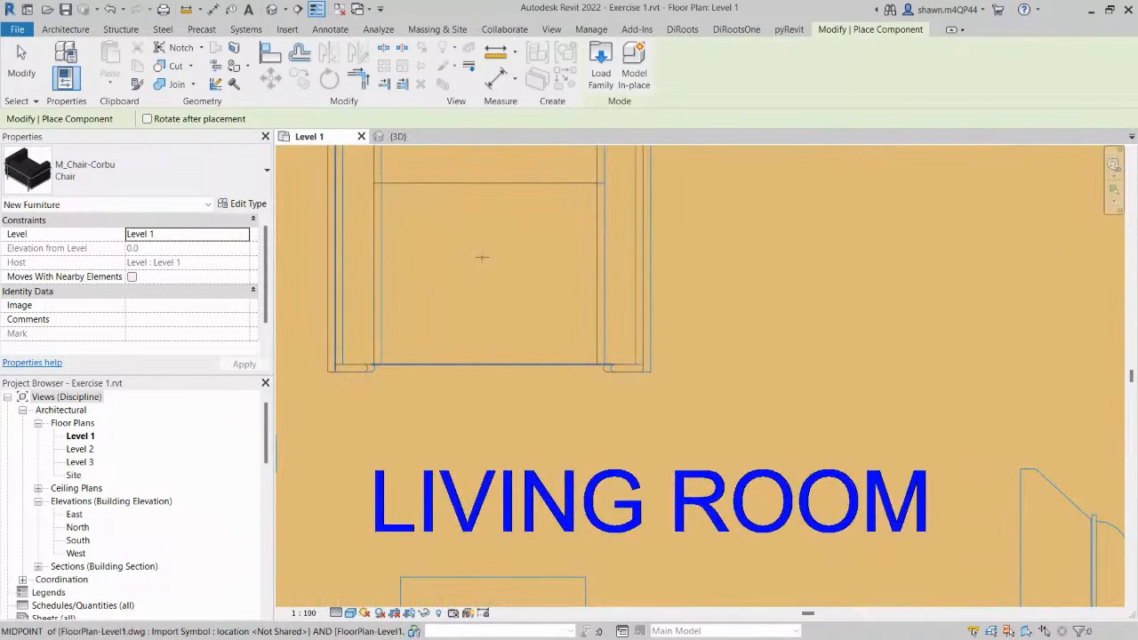
scroll(534, 336, "down", 3)
scroll(543, 333, "down", 3)
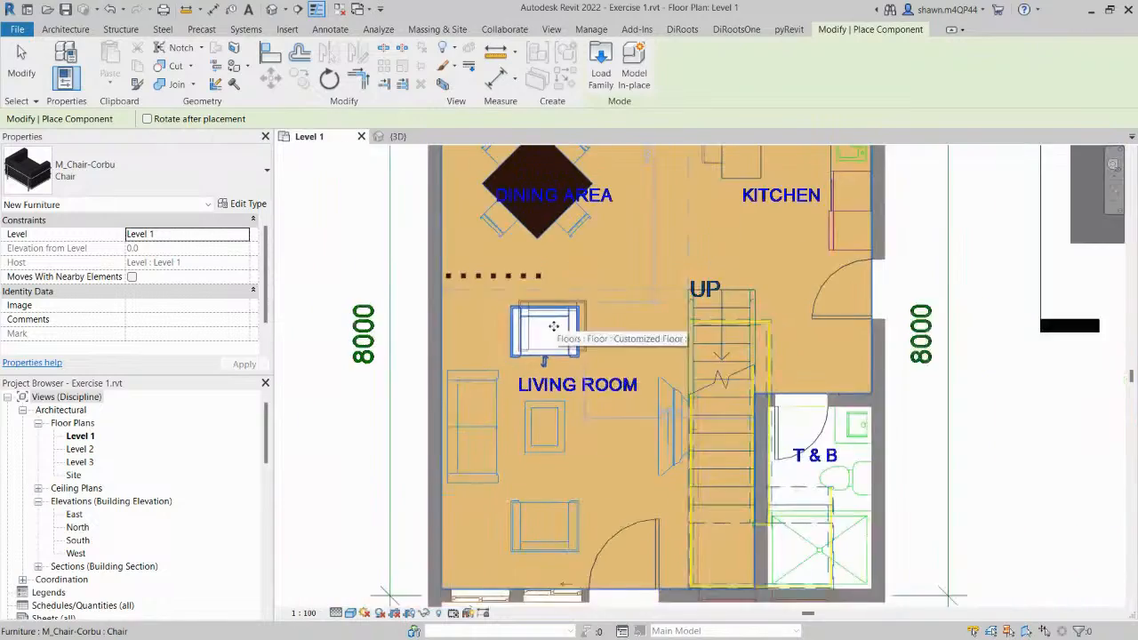
Rotate a second M_Chair-Corbu chair to face the other and place it over the lower armchair outline near the front wall.
scroll(555, 418, "up", 8)
key("space")
key("space")
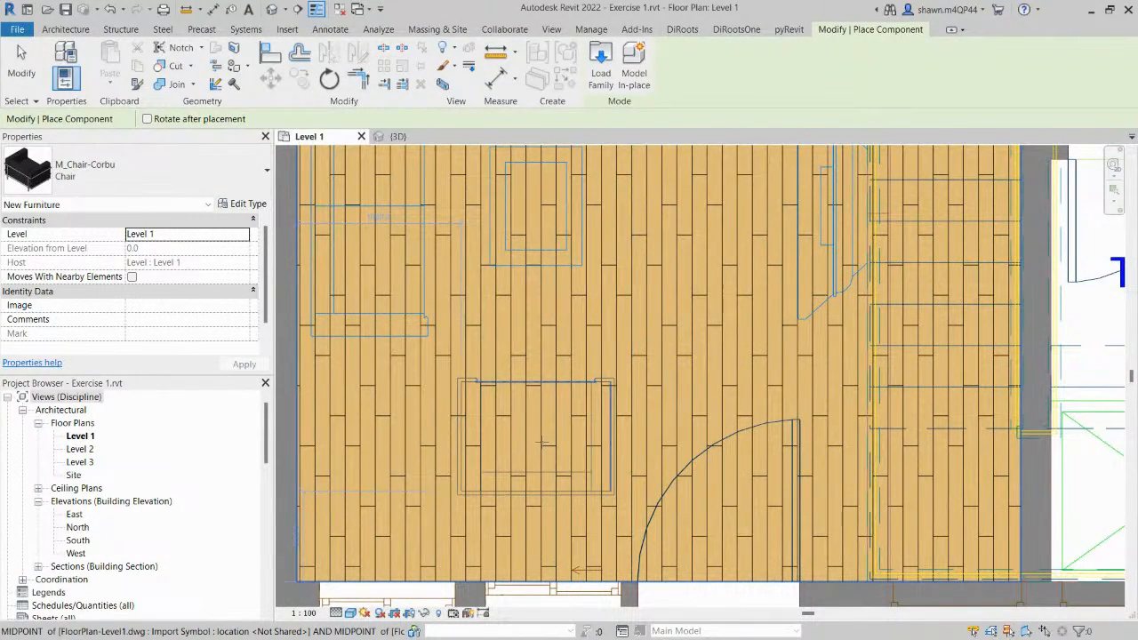
left_click(544, 442)
Place an M_Sofa-Corbu sofa, rotated to face the TV, over the sofa outline along the living room wall.
left_click(184, 176)
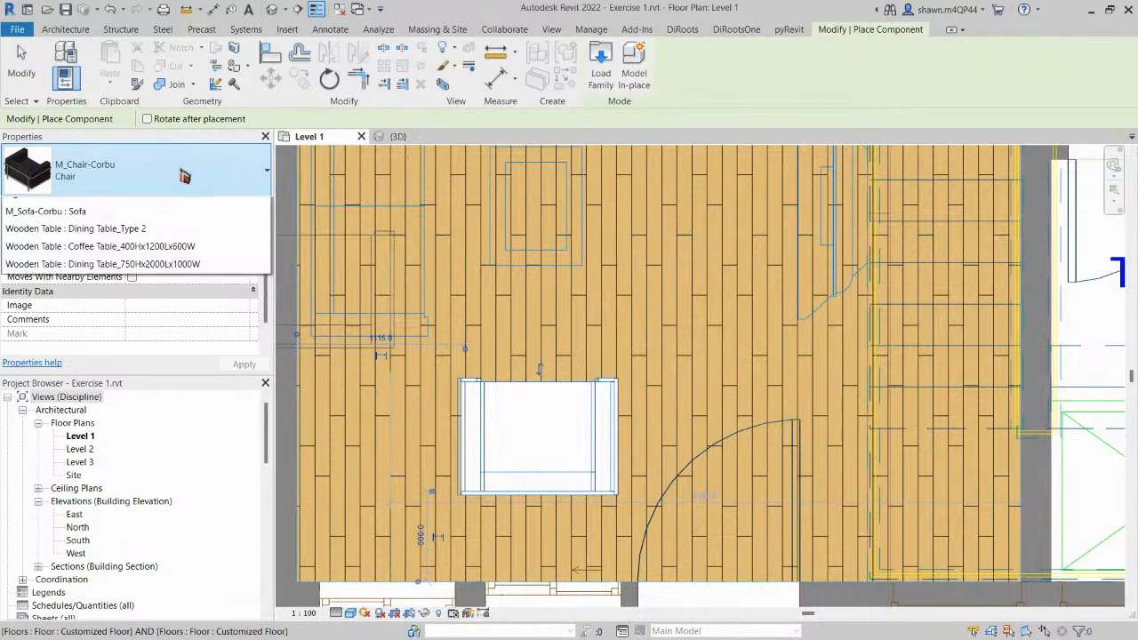
scroll(76, 302, "down", 10)
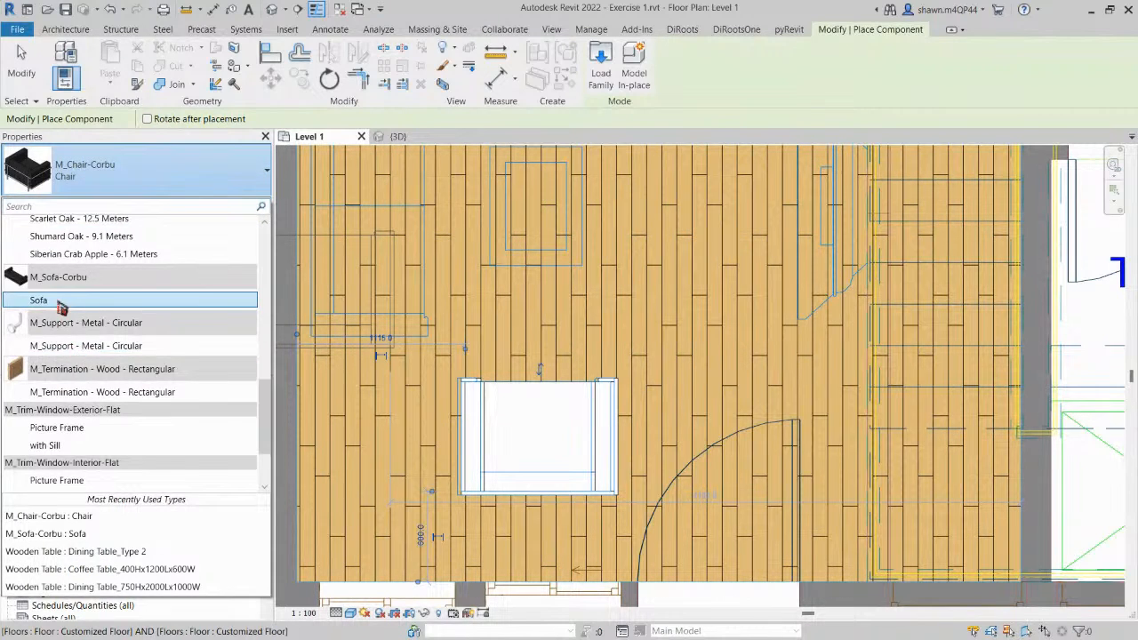
left_click(58, 302)
middle_click_drag(409, 204, 521, 337)
key("space")
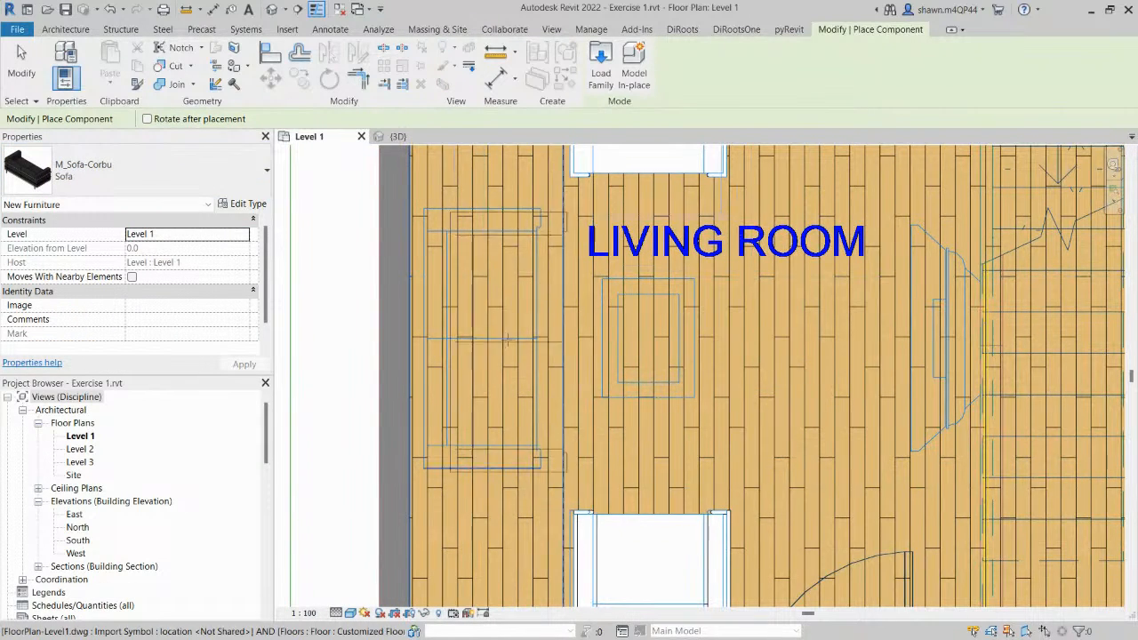
left_click(480, 336)
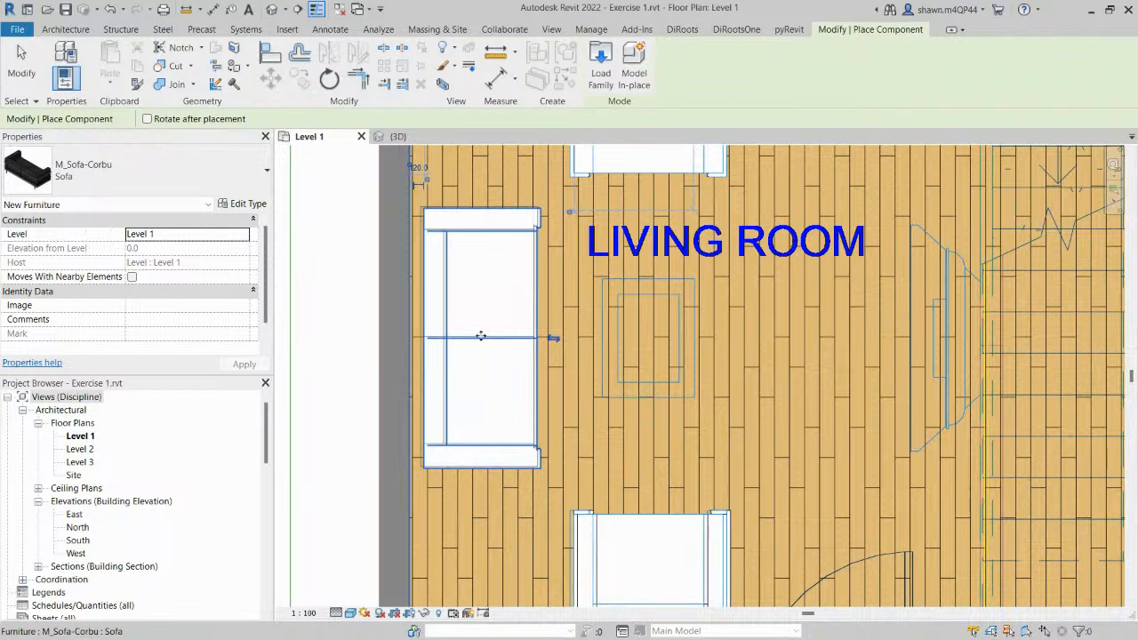
key("Escape")
key("Escape")
Measure the width of the coffee table outline with an aligned dimension, without placing the dimension.
middle_click_drag(625, 326, 601, 375)
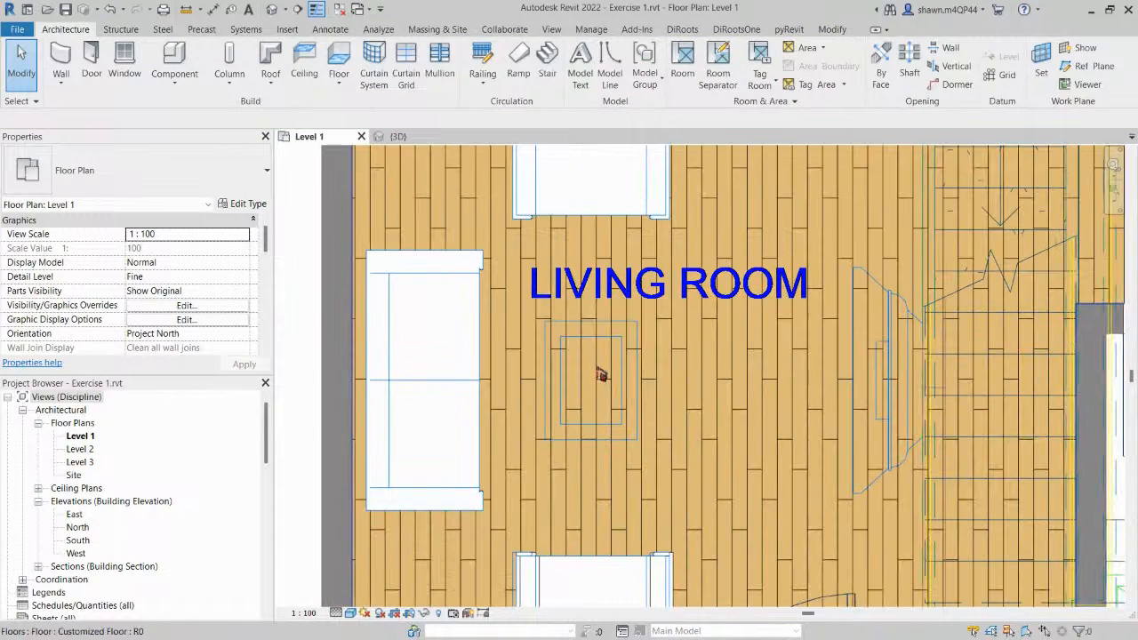
key("d")
key("i")
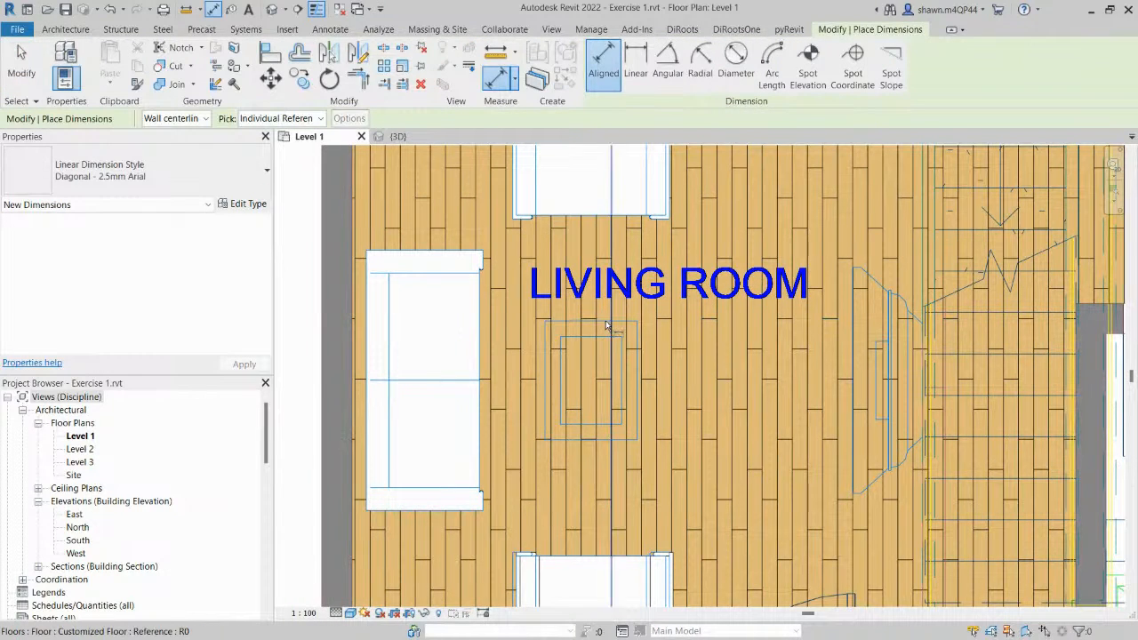
scroll(607, 325, "up", 2)
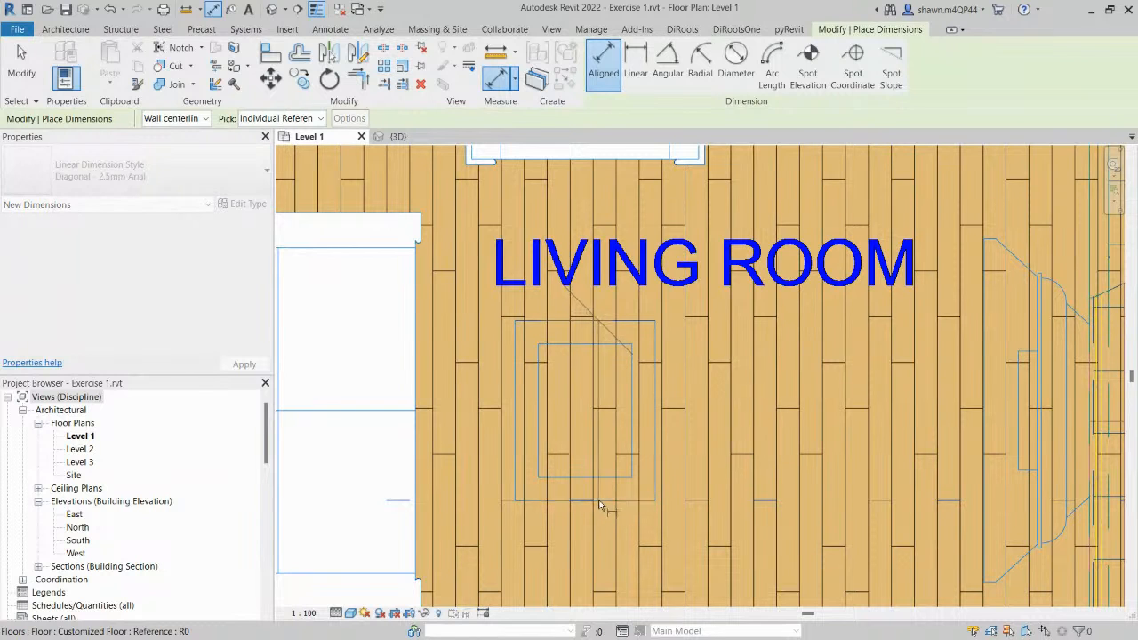
key("Escape")
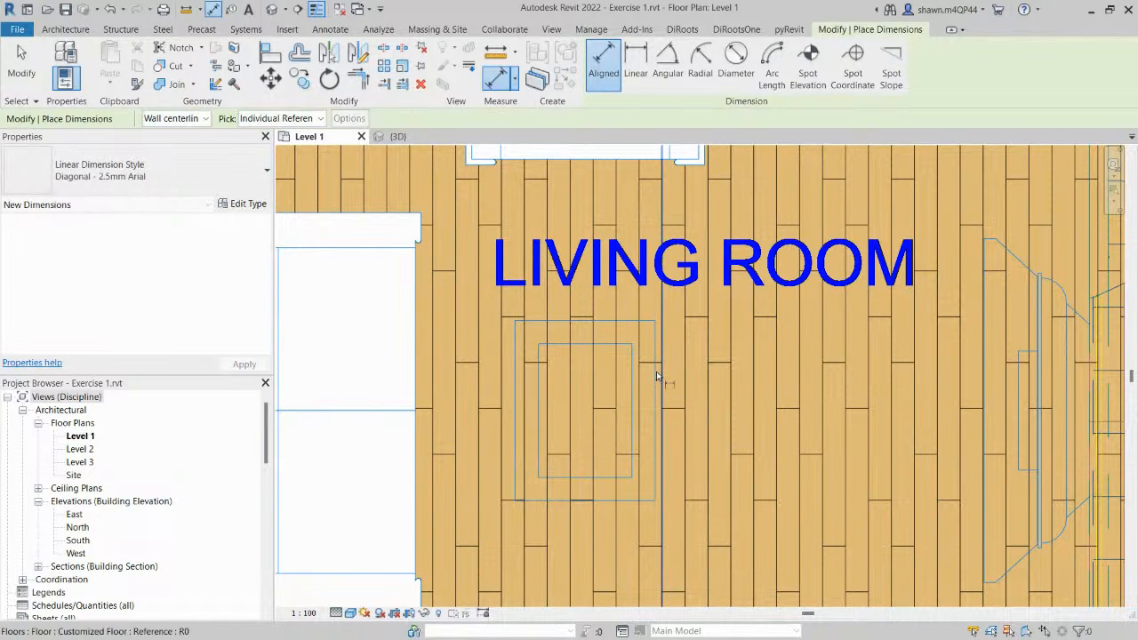
left_click(658, 376)
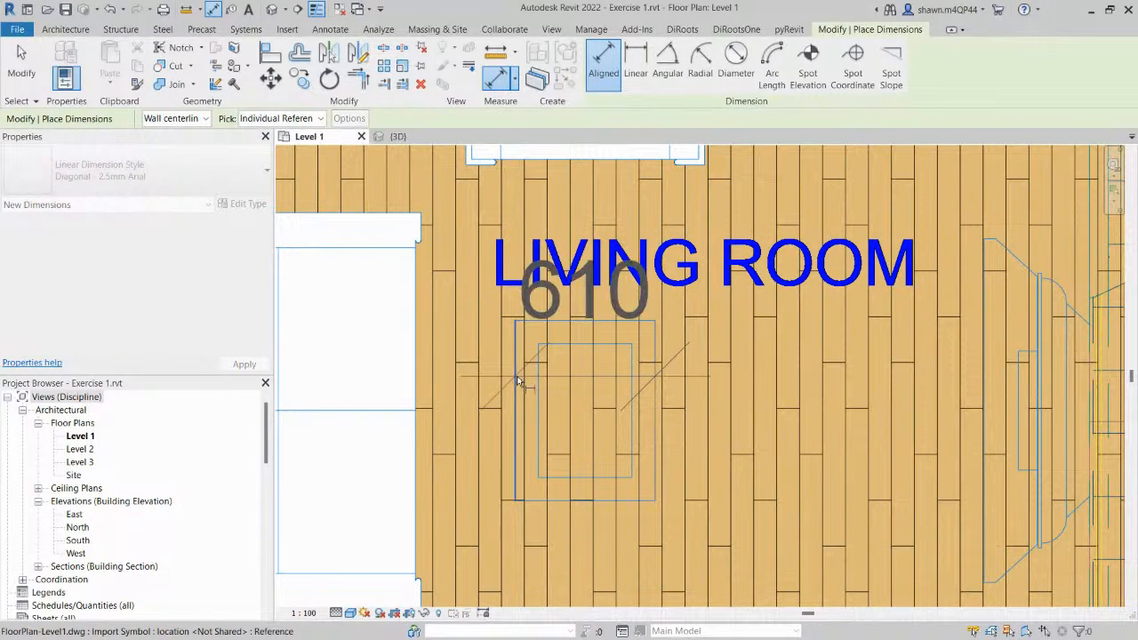
key("Escape")
key("Escape")
Place a Wooden Table of type Coffee Table_400Hx1200Lx600W over the coffee table outline in the living room.
scroll(517, 384, "down", 5)
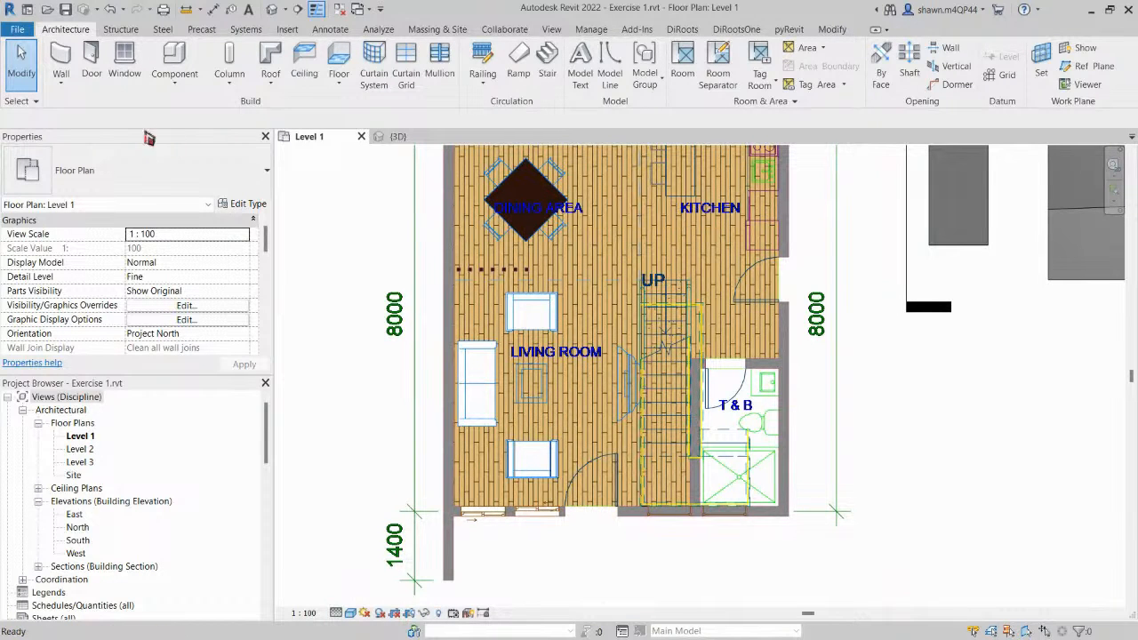
left_click(175, 80)
left_click(148, 109)
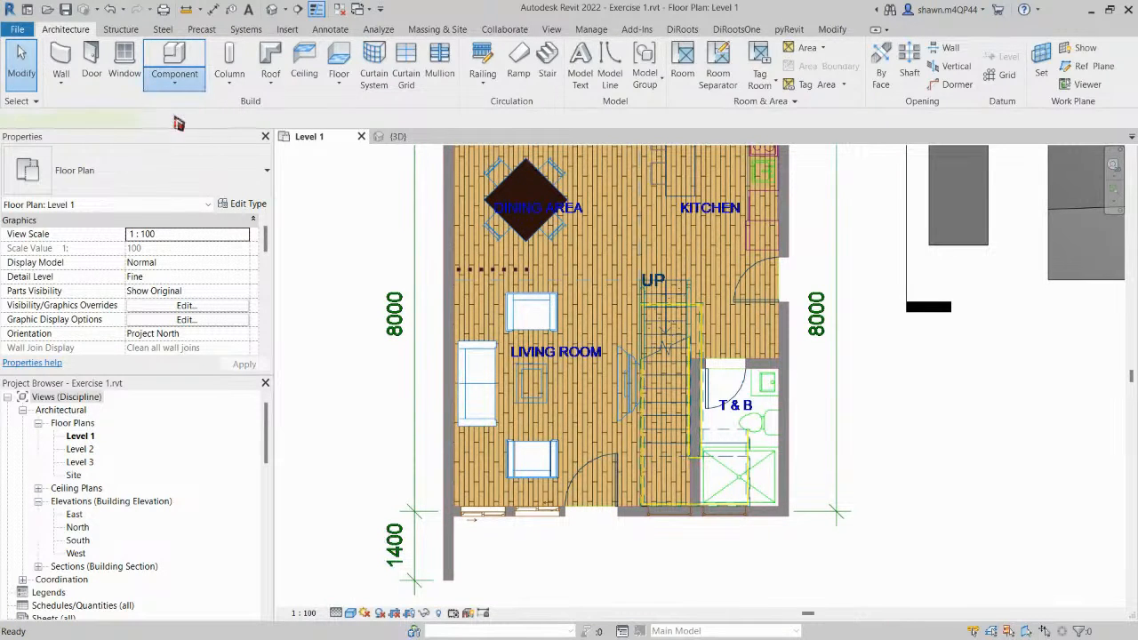
left_click(203, 170)
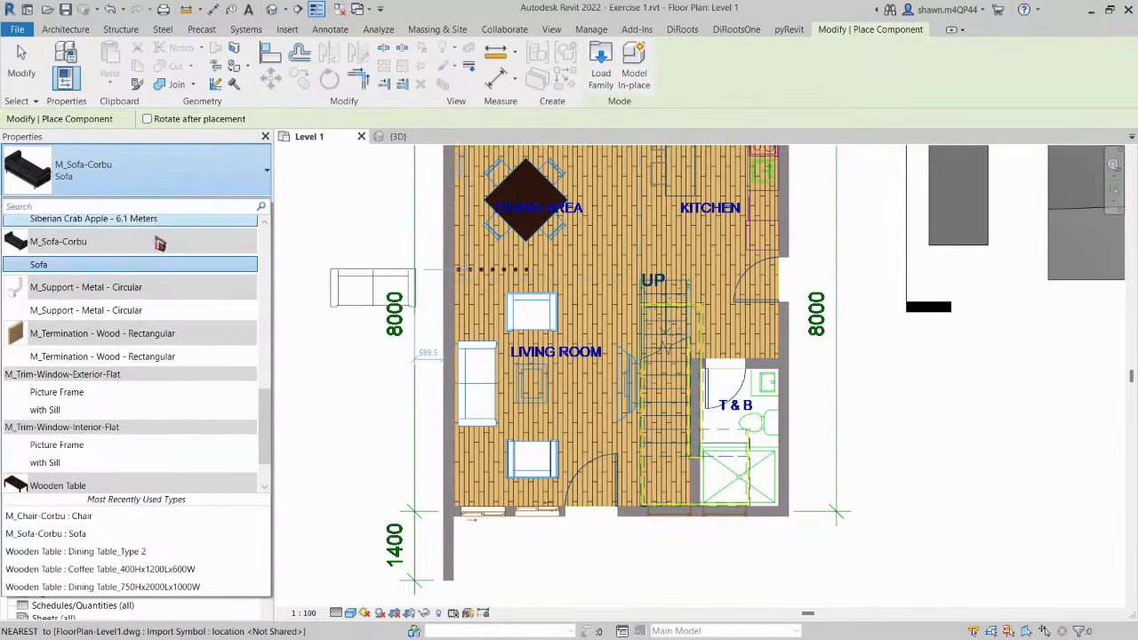
scroll(121, 369, "up", 3)
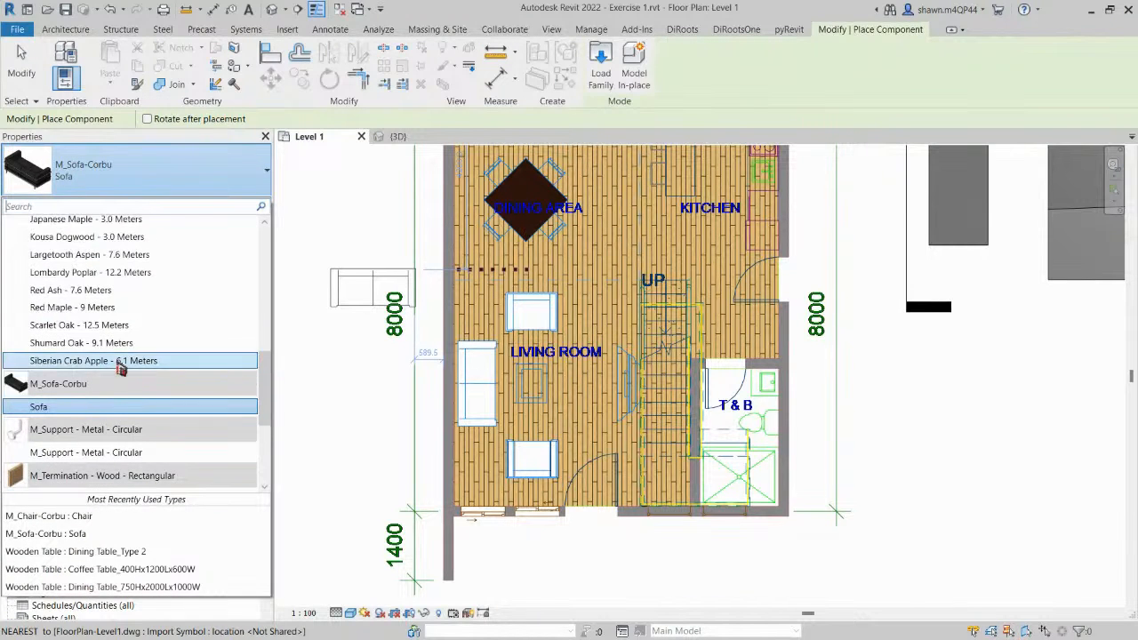
scroll(155, 325, "up", 10)
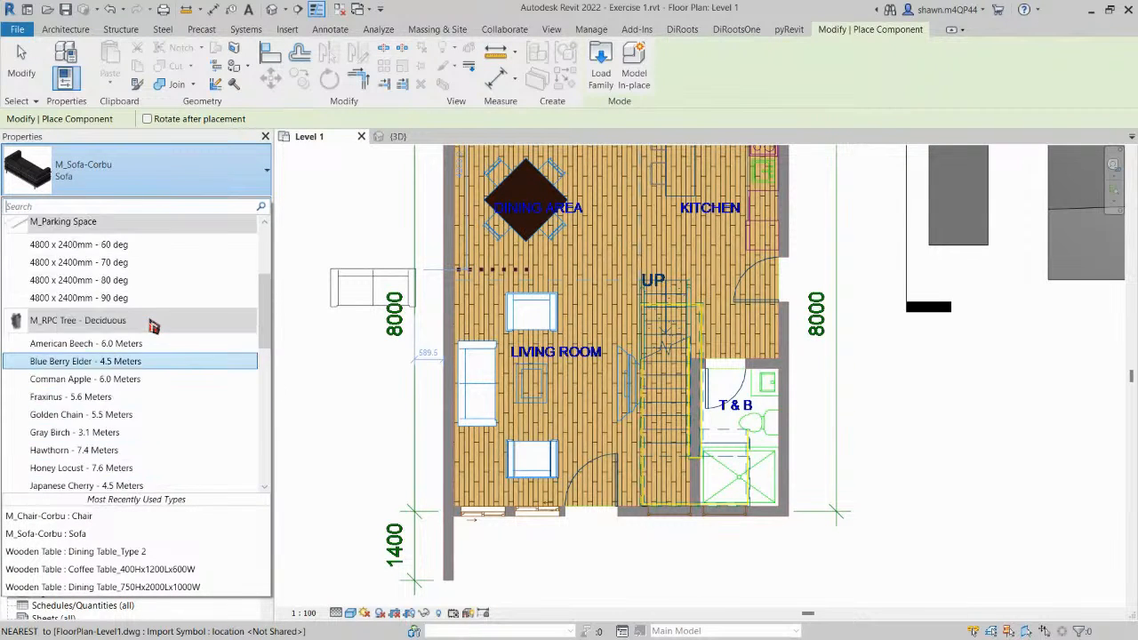
scroll(22, 317, "down", 15)
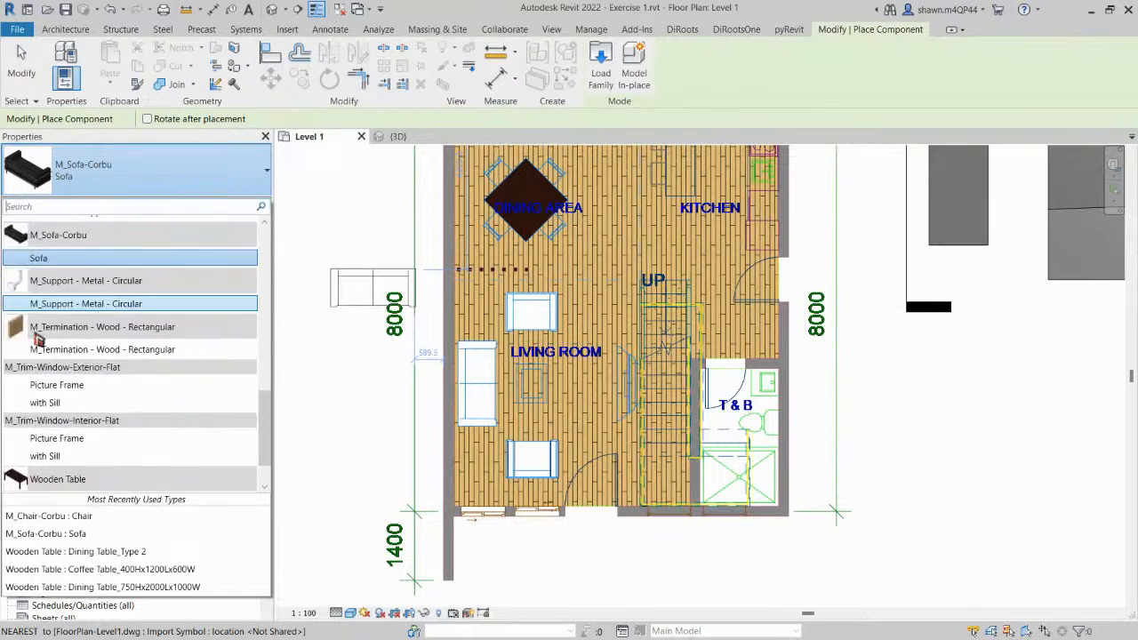
left_click(57, 471)
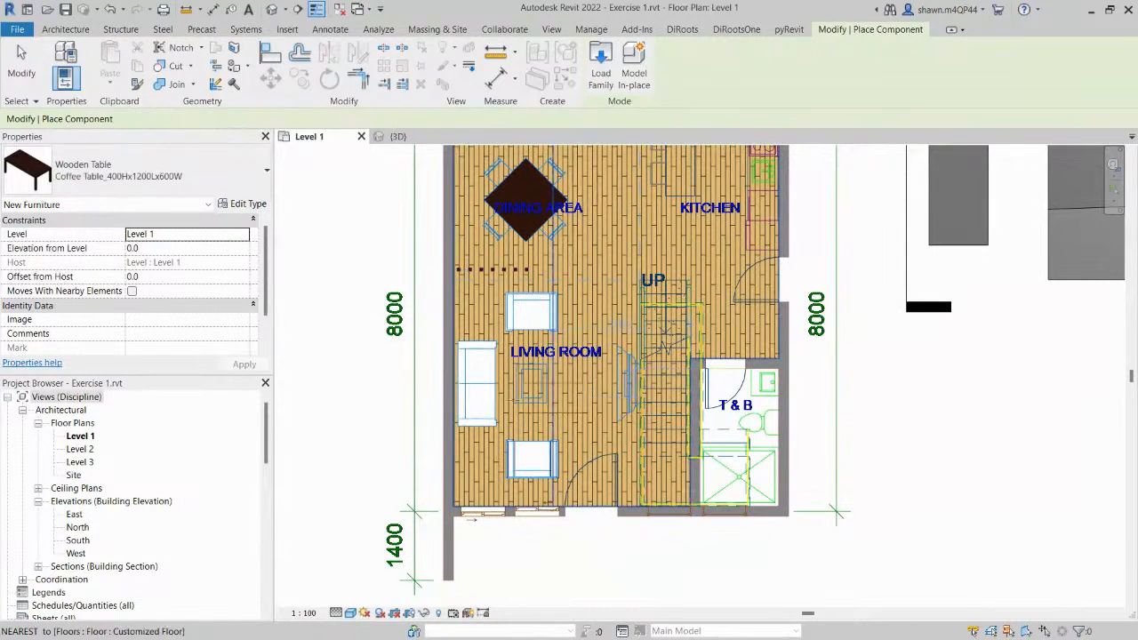
scroll(507, 402, "up", 4)
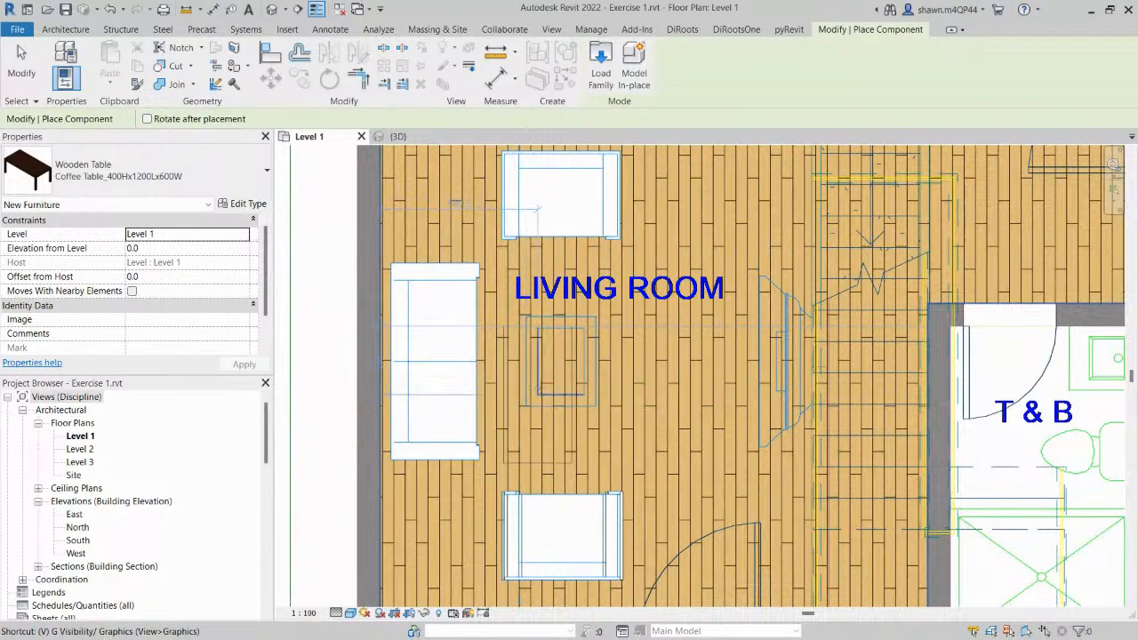
scroll(561, 365, "up", 3)
left_click(561, 376)
key("Escape")
key("Escape")
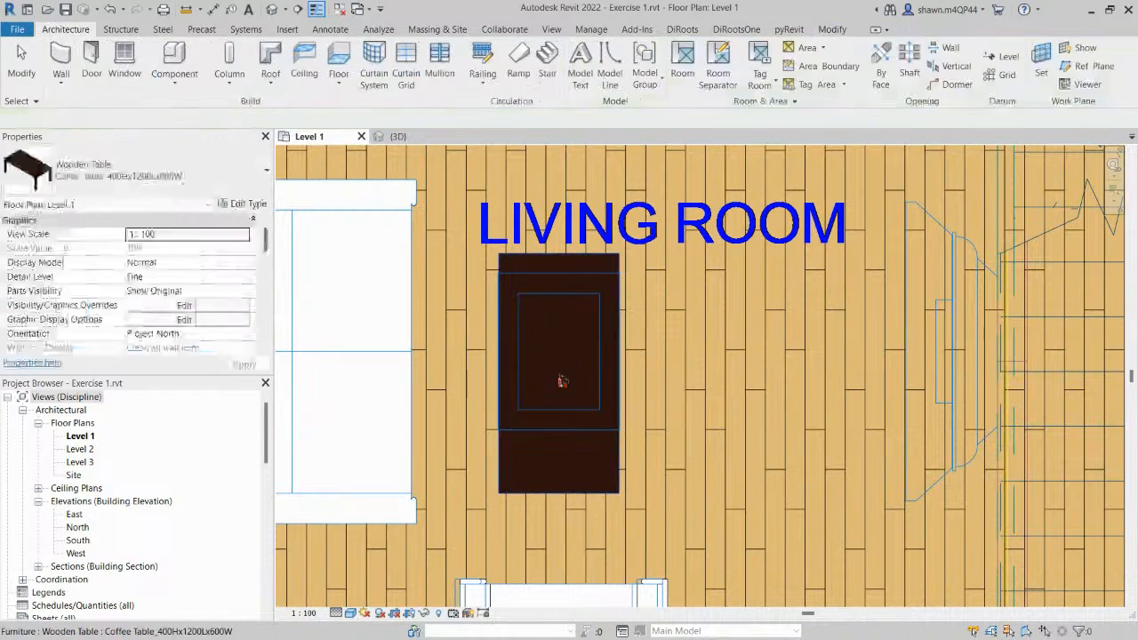
Align the coffee table's centre line with the centre line of the sofa.
scroll(557, 333, "down", 3)
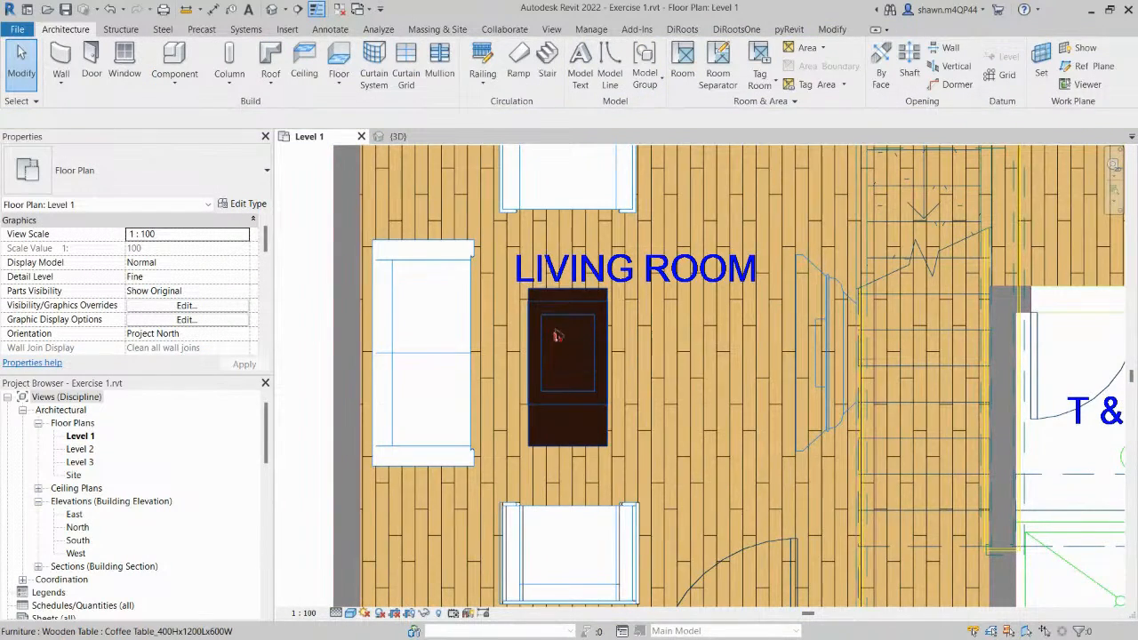
scroll(557, 334, "up", 2)
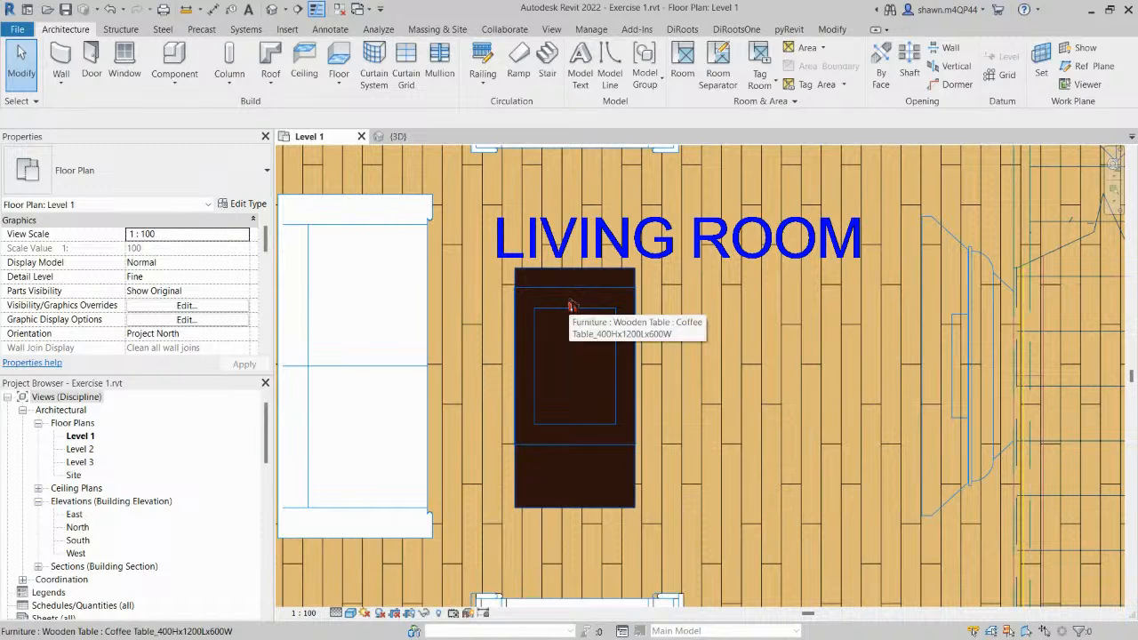
scroll(571, 307, "down", 1)
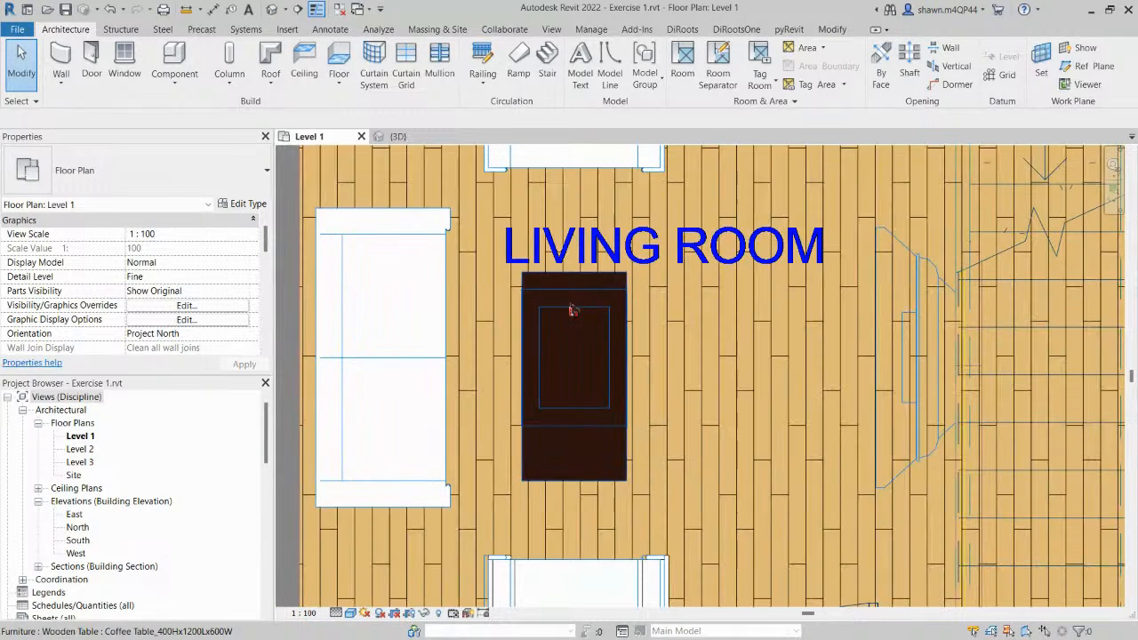
key("a")
key("l")
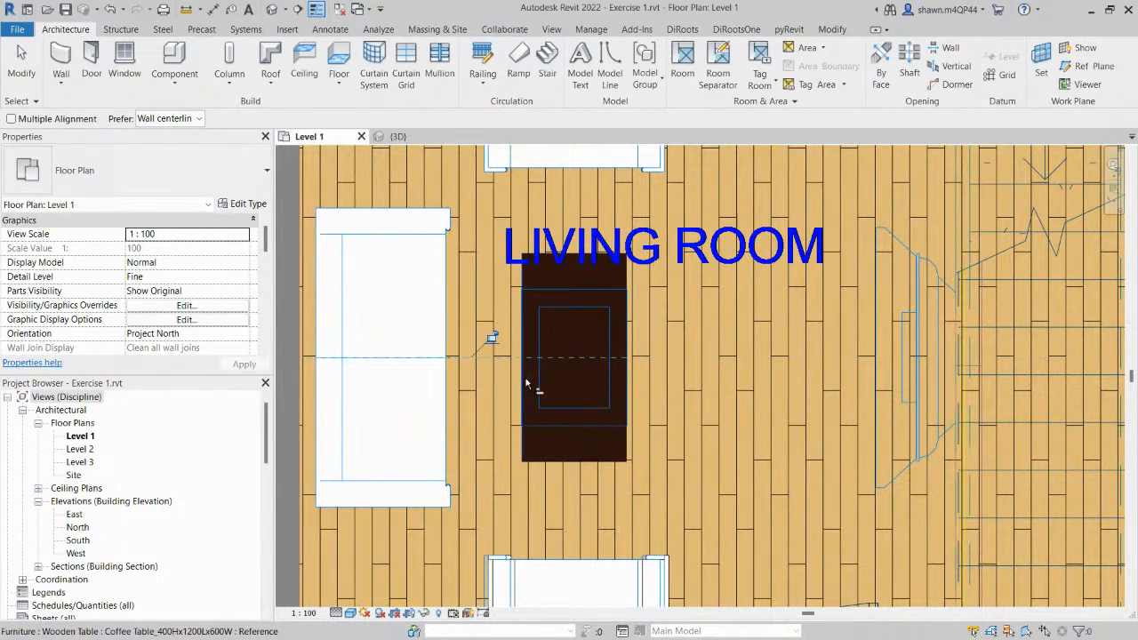
scroll(527, 383, "down", 2)
key("Escape")
scroll(531, 390, "down", 3)
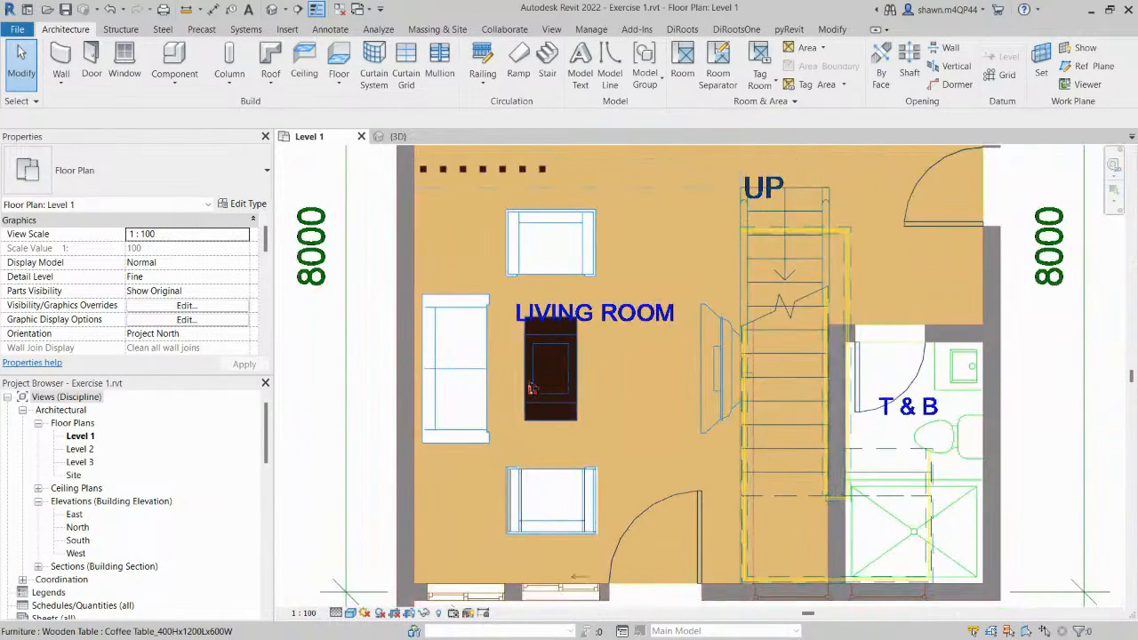
scroll(702, 322, "up", 2)
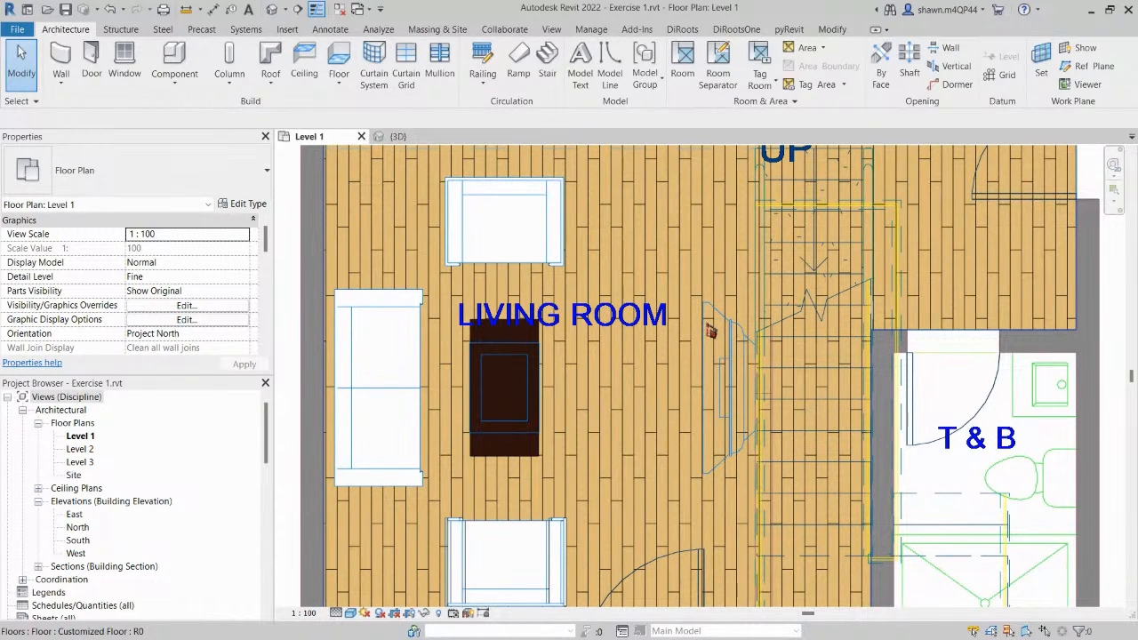
left_click(175, 84)
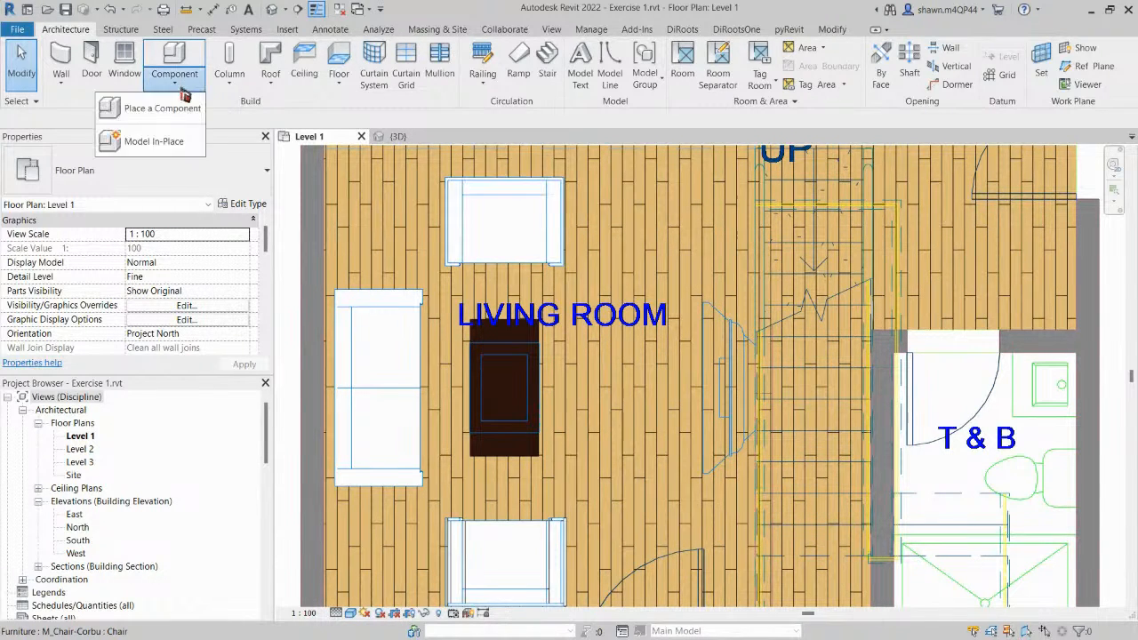
left_click(180, 140)
key("Escape")
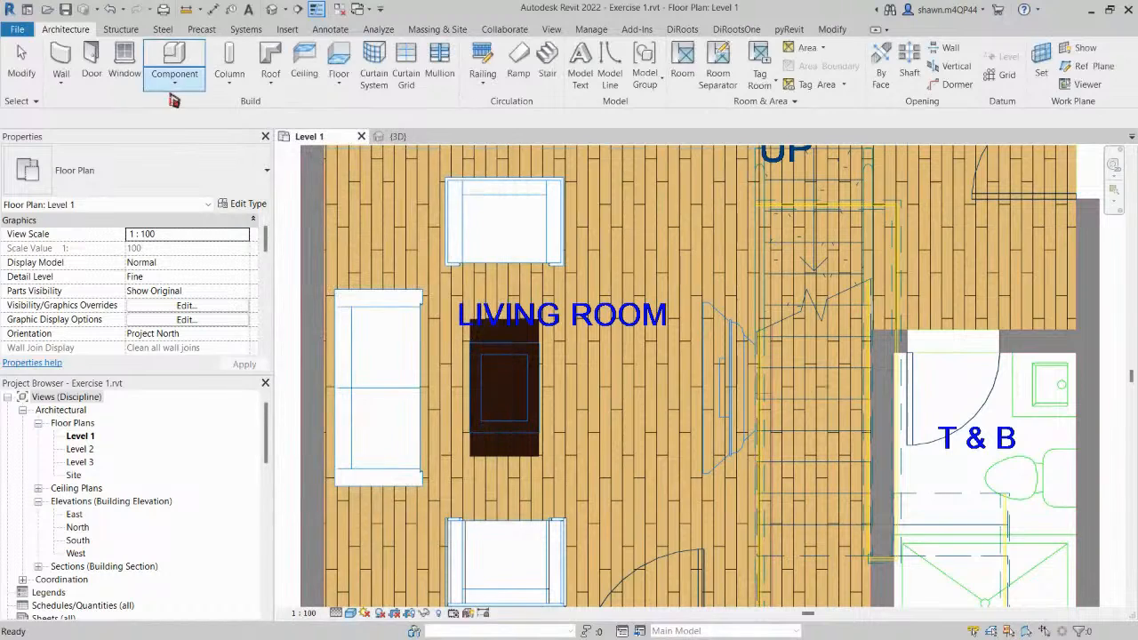
Load the M_TV - Flat Screen and M_TV Stand families from the Furniture folder of the family library.
left_click(175, 84)
left_click(133, 108)
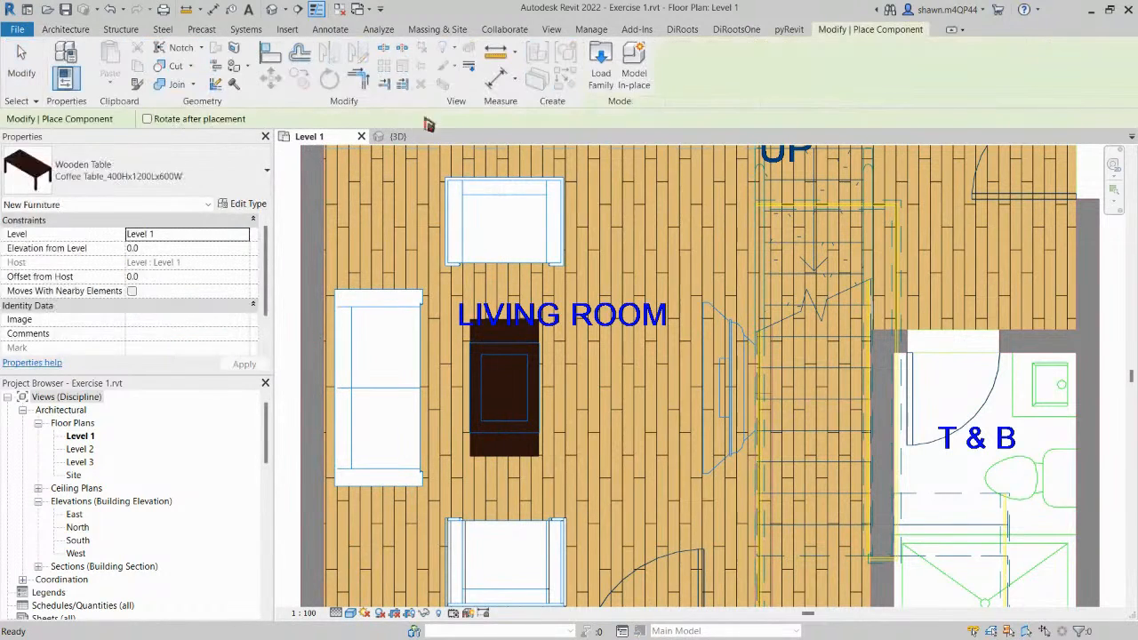
left_click(594, 74)
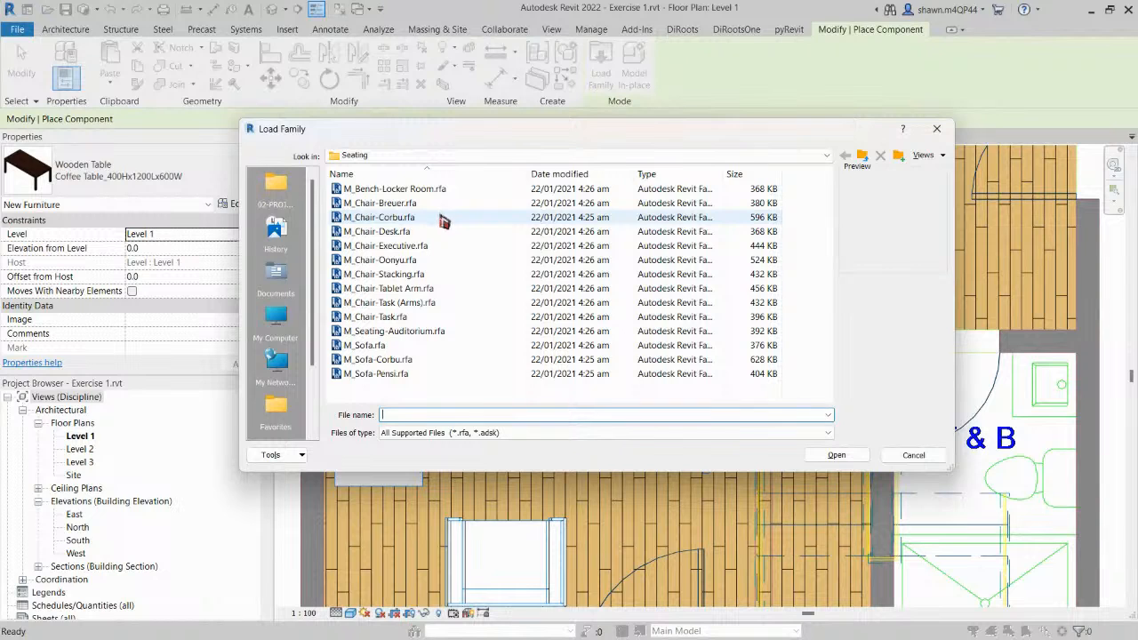
left_click(862, 156)
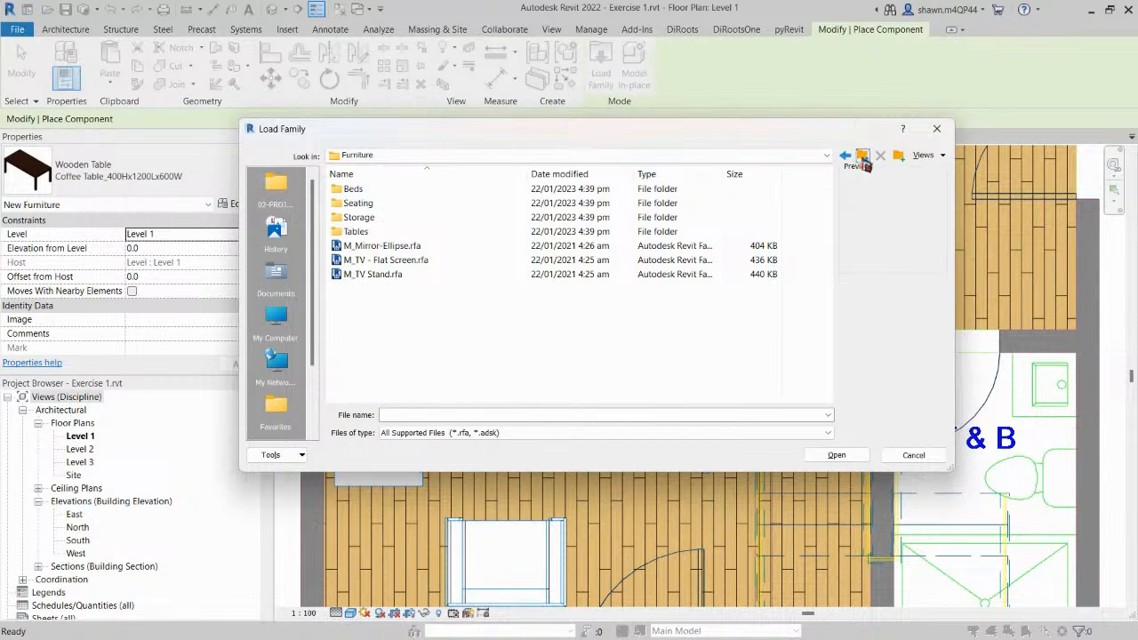
left_click(392, 260)
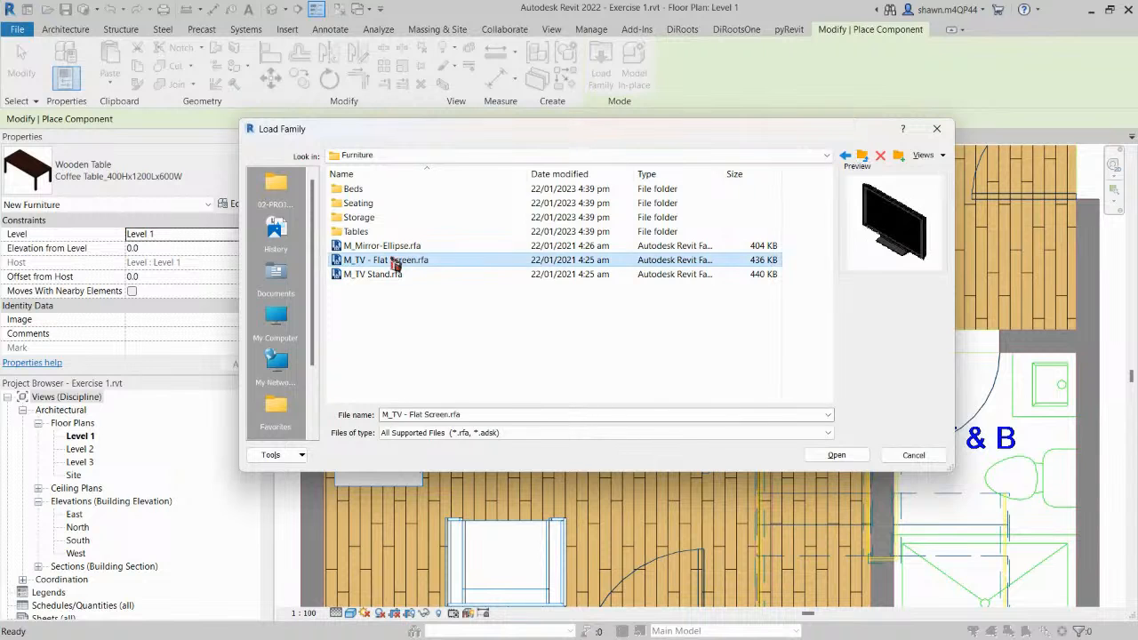
left_click(392, 275)
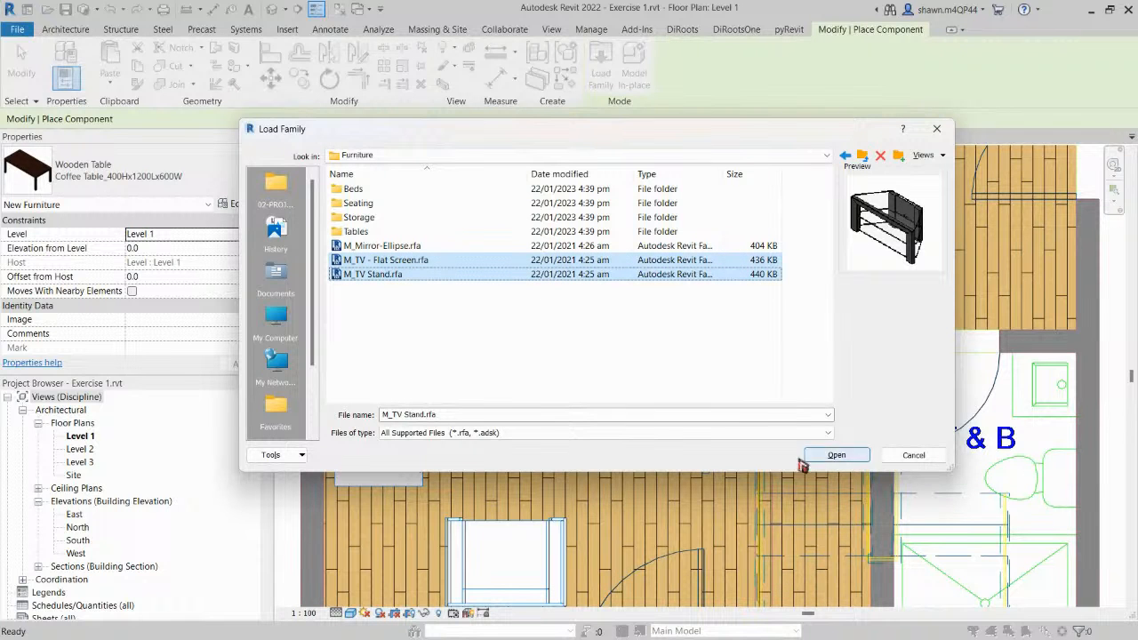
left_click(839, 455)
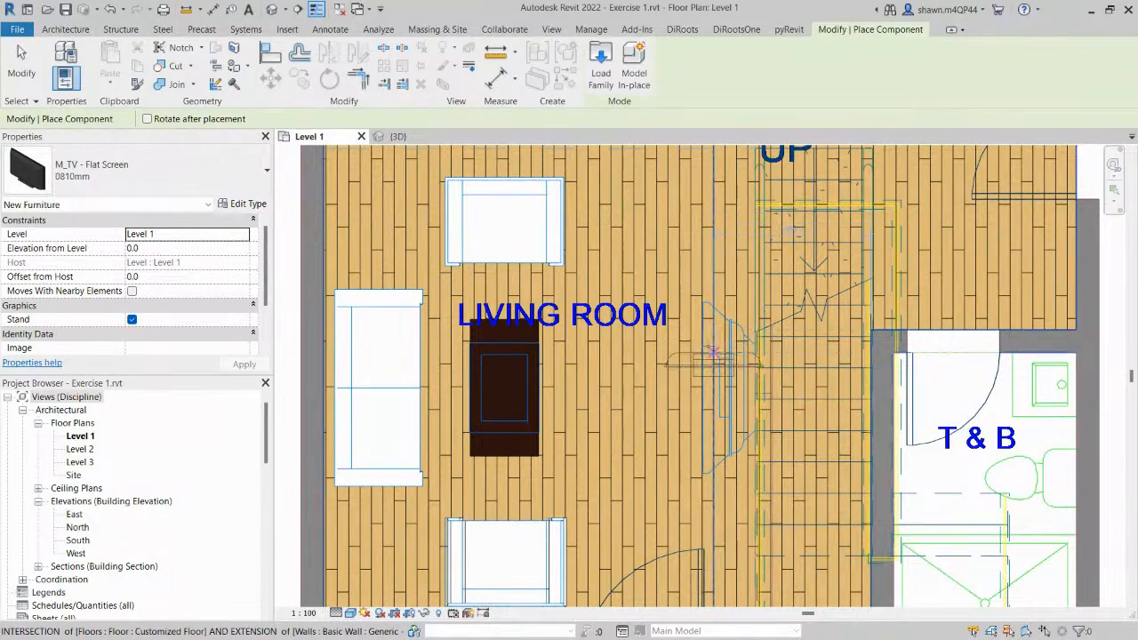
Place an M_TV Stand over the TV stand outline beside the stairs, rotated to face the sofa and centred on the coffee table.
scroll(714, 354, "up", 2)
scroll(714, 354, "up", 1)
scroll(713, 353, "down", 3)
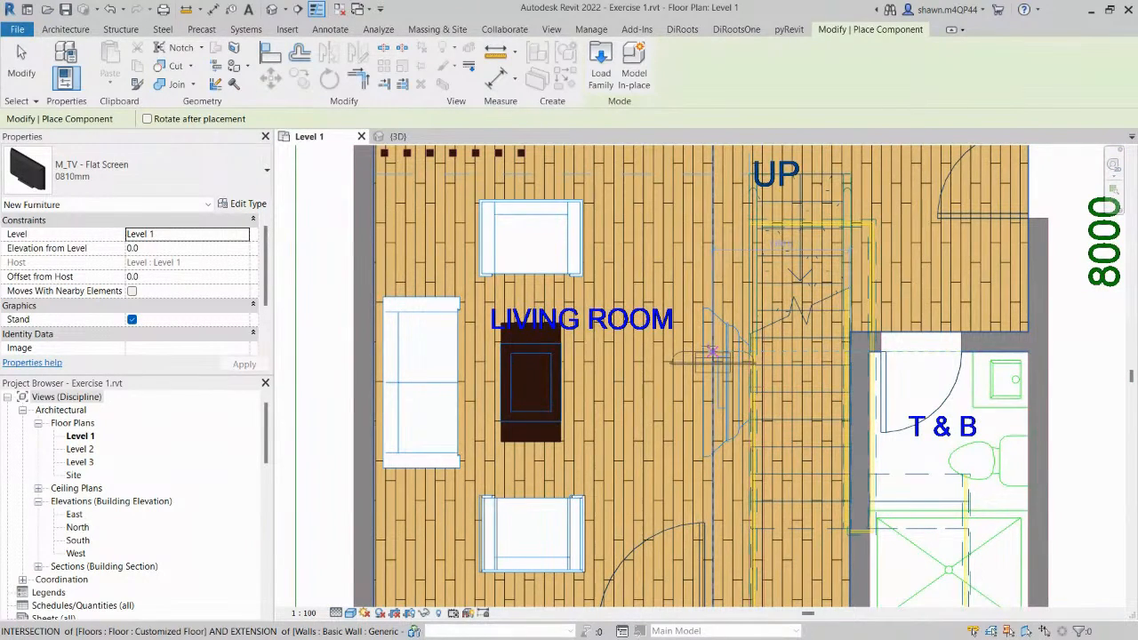
key("Escape")
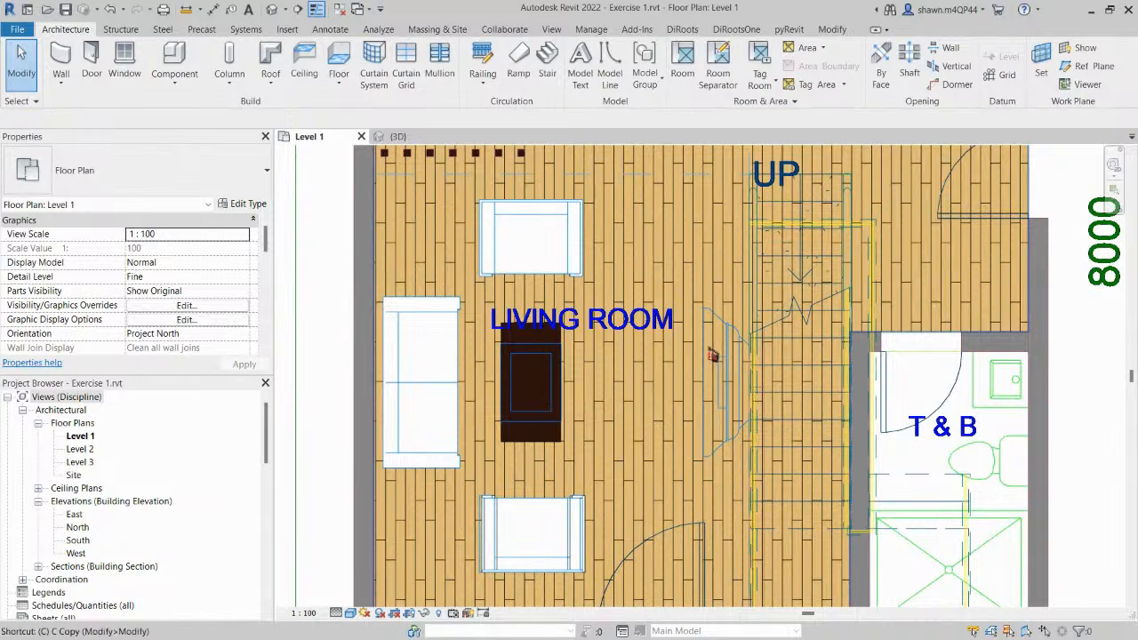
left_click(174, 80)
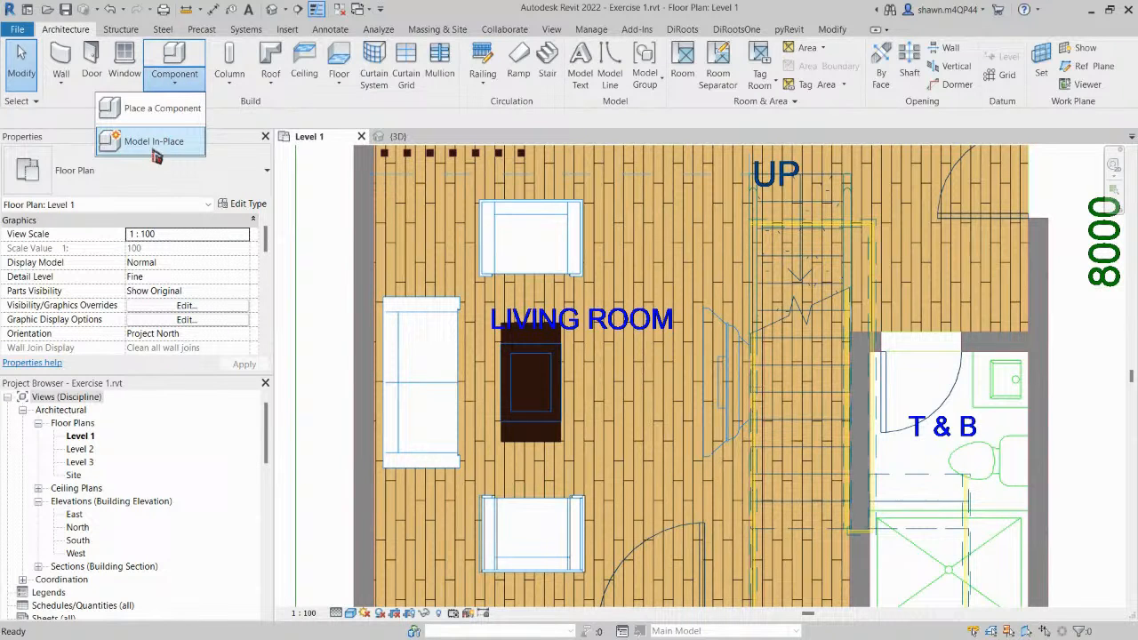
left_click(186, 116)
left_click(140, 166)
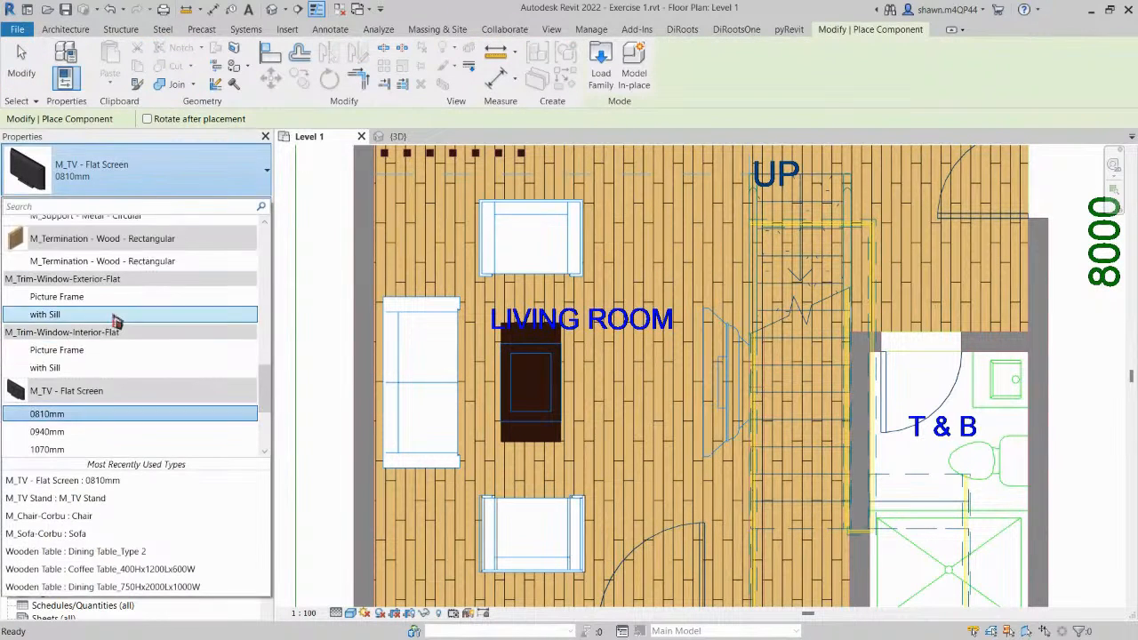
scroll(115, 337, "down", 1)
left_click(89, 368)
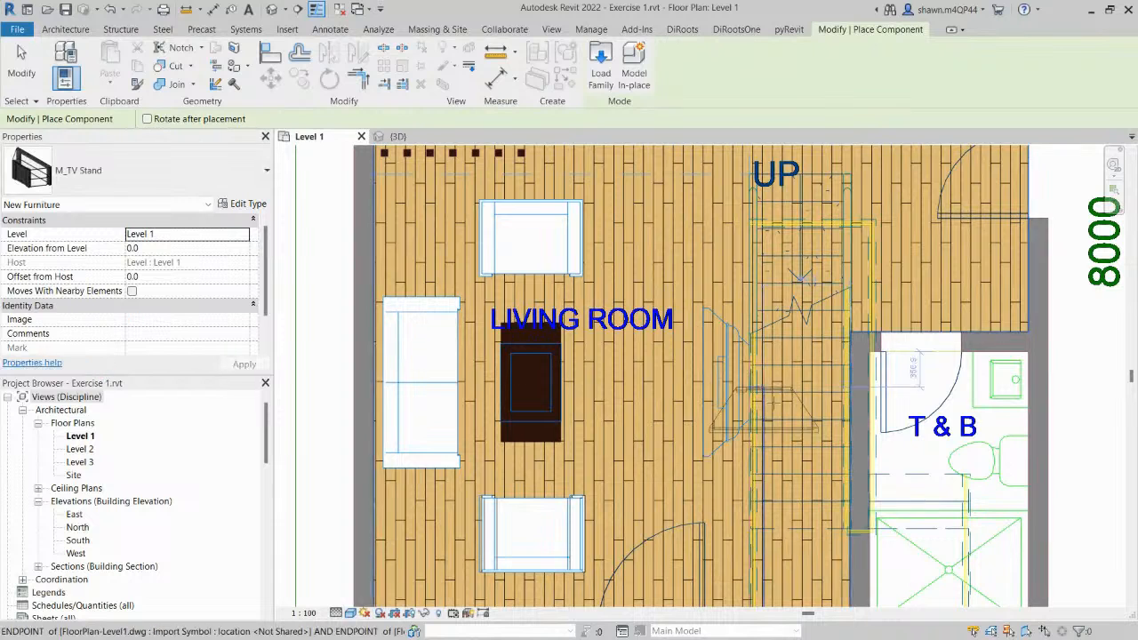
scroll(742, 400, "up", 3)
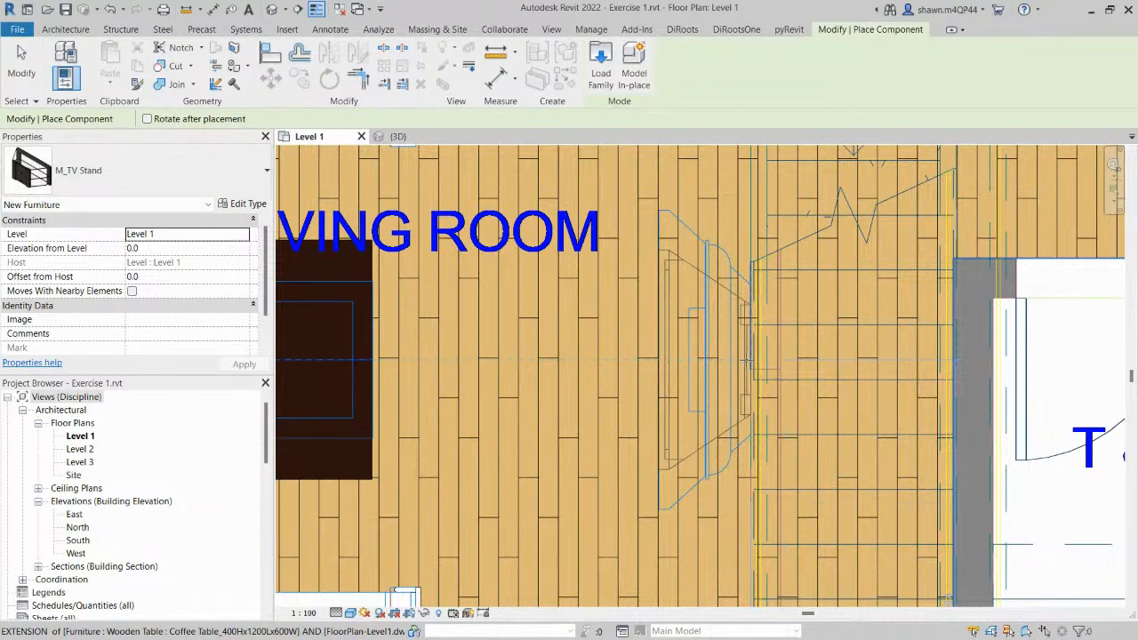
left_click(748, 360)
key("Escape")
Measure the width of the TV stand outline with an aligned dimension, without placing the dimension.
key("d")
key("i")
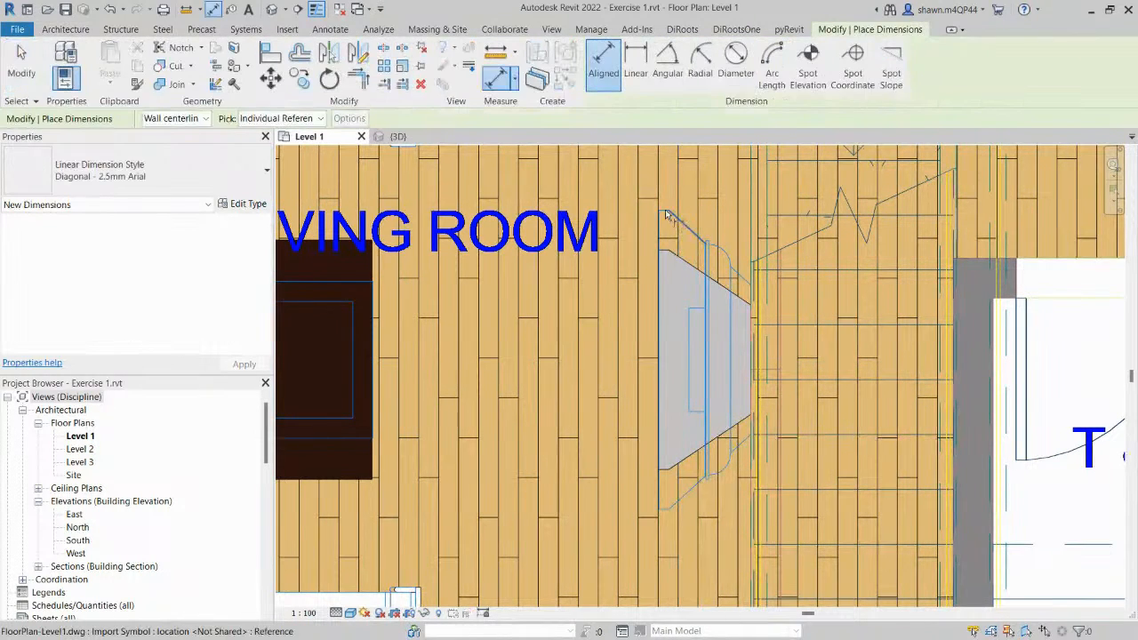
left_click(665, 213)
left_click(669, 507)
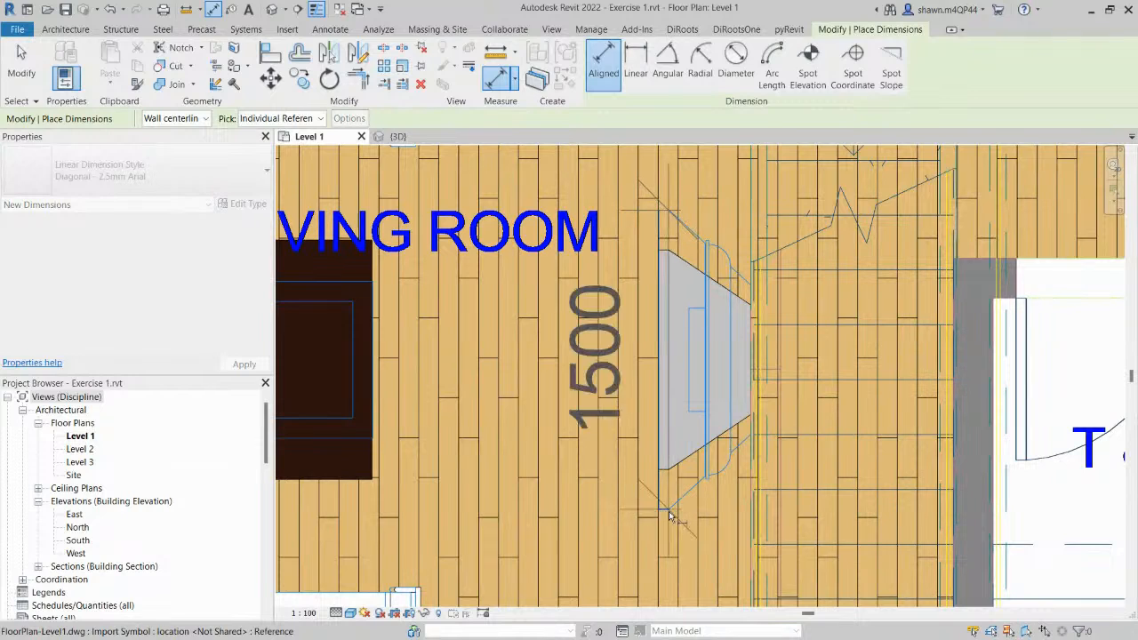
key("Escape")
key("Escape")
Set the Width type parameter of the placed M_TV Stand to 1500.
left_click(677, 474)
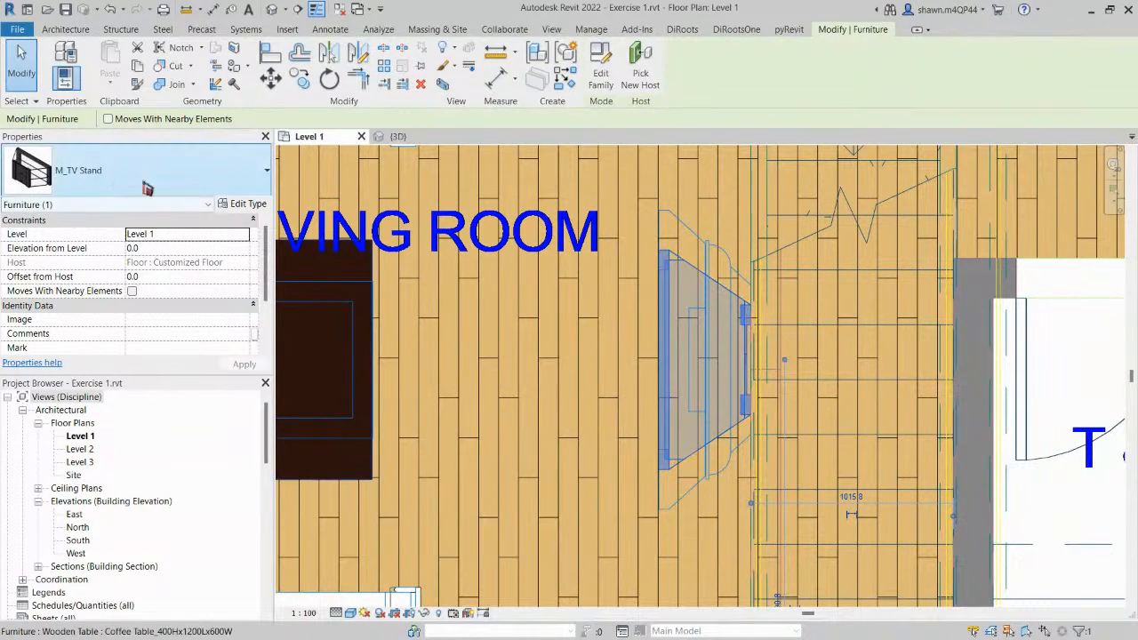
left_click(248, 205)
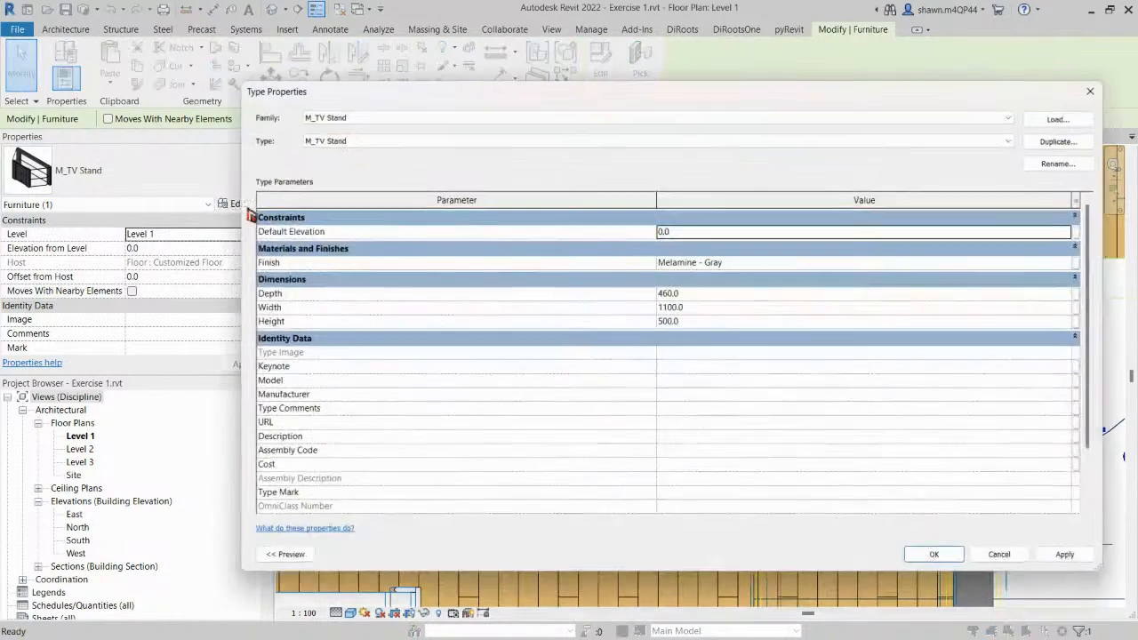
left_click(737, 309)
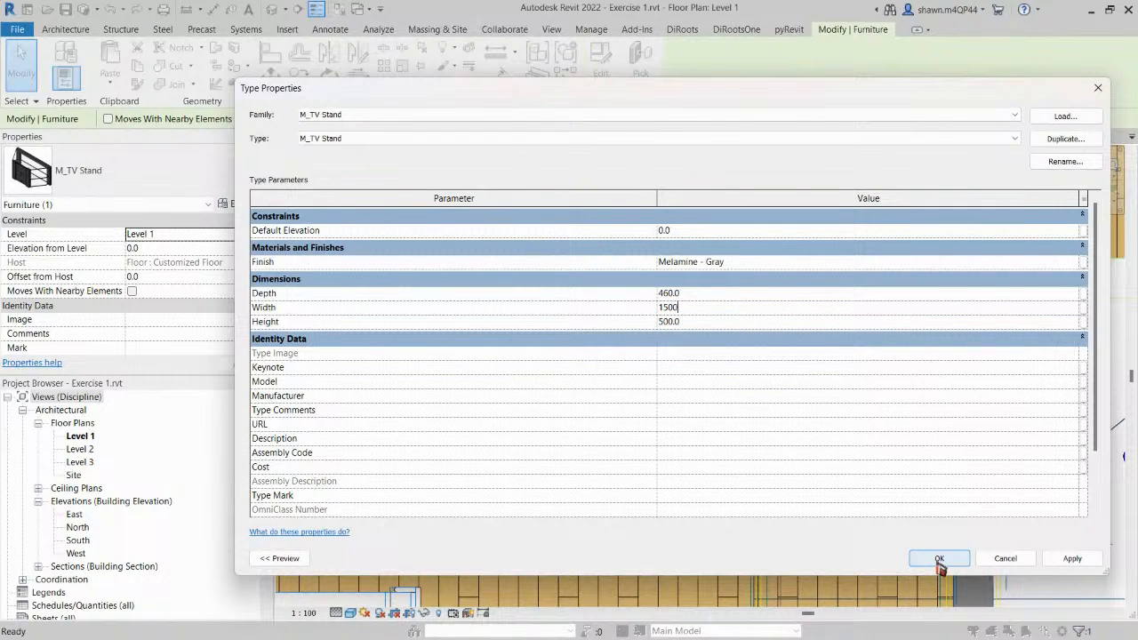
left_click(939, 559)
key("Escape")
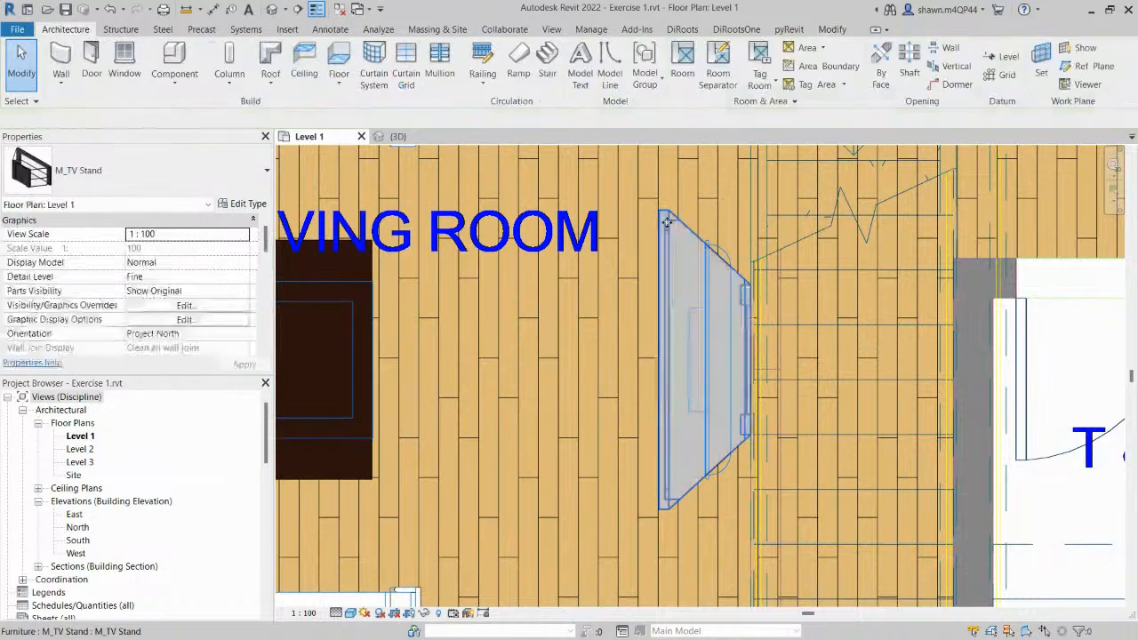
Place an M_TV - Flat Screen of type 1270mm over the TV outline on the TV stand, facing the sofa.
scroll(672, 246, "down", 1)
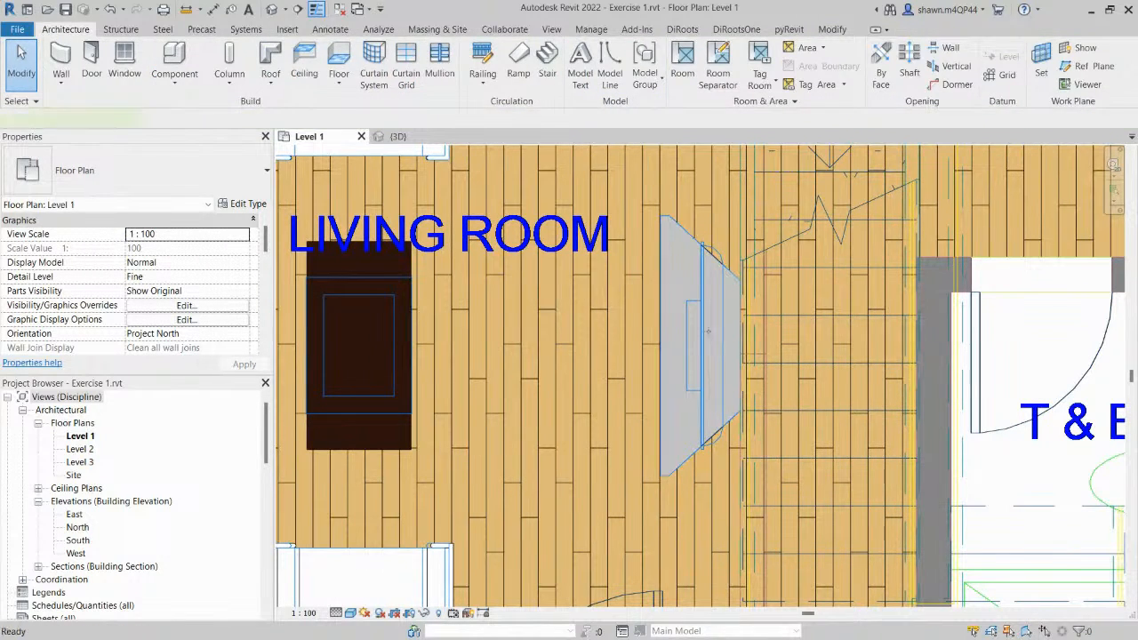
key("c")
key("s")
left_click(100, 174)
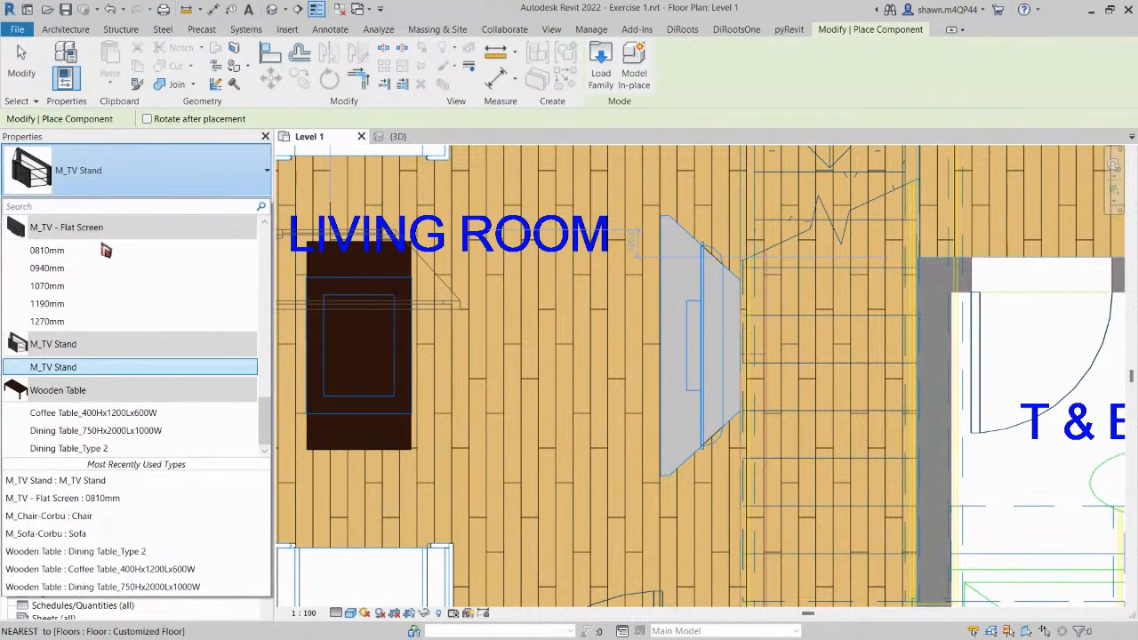
scroll(58, 321, "up", 2)
left_click(61, 397)
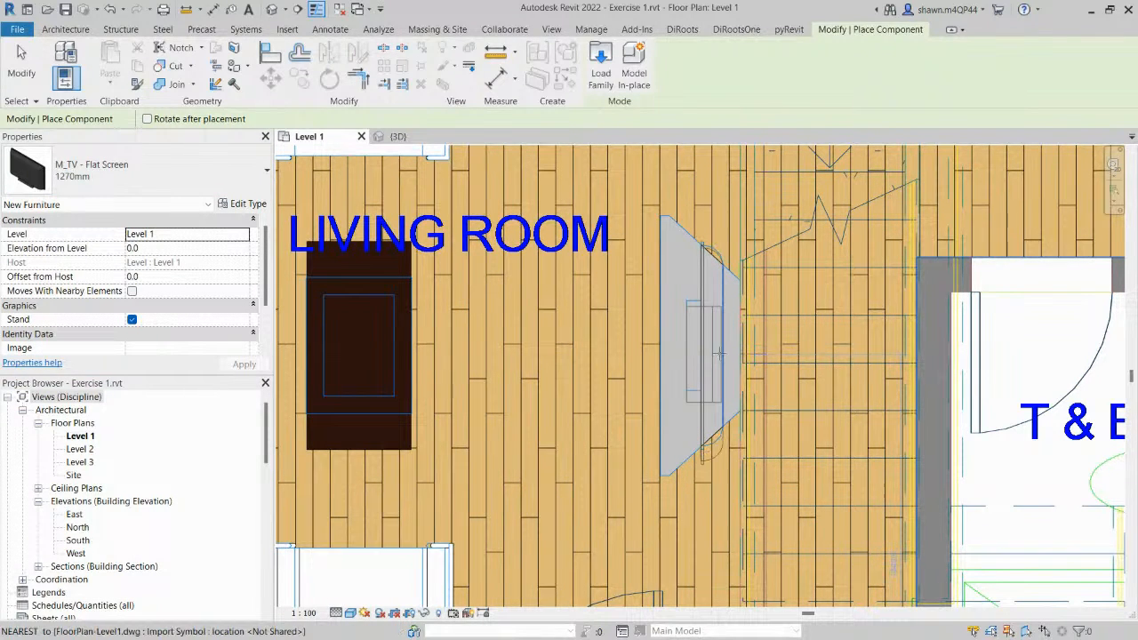
scroll(721, 347, "up", 2)
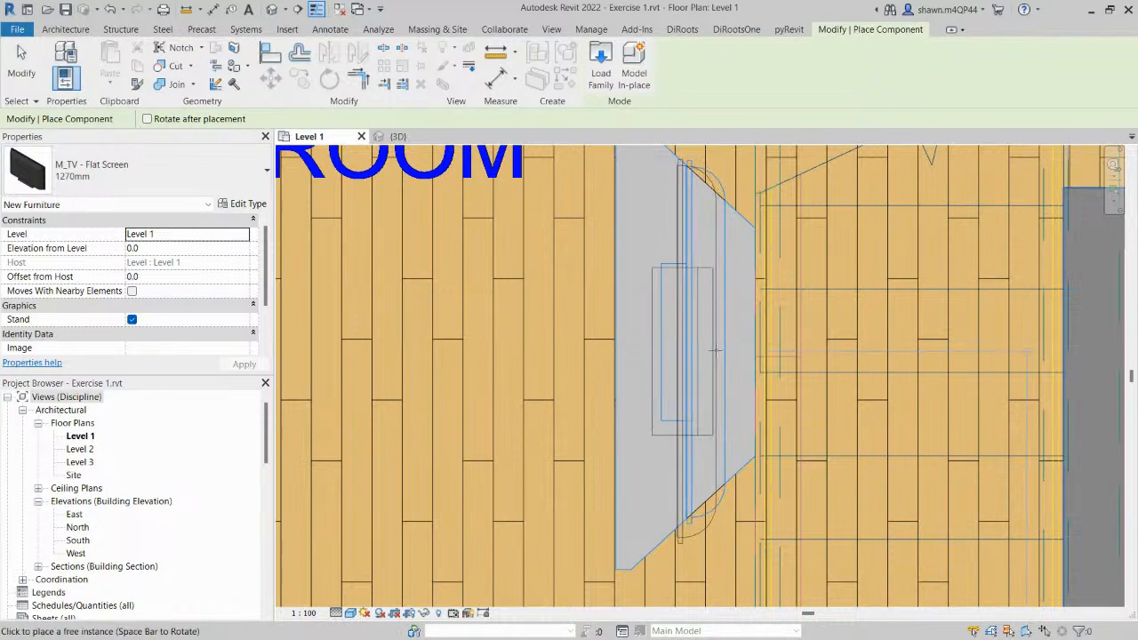
left_click(723, 345)
key("Escape")
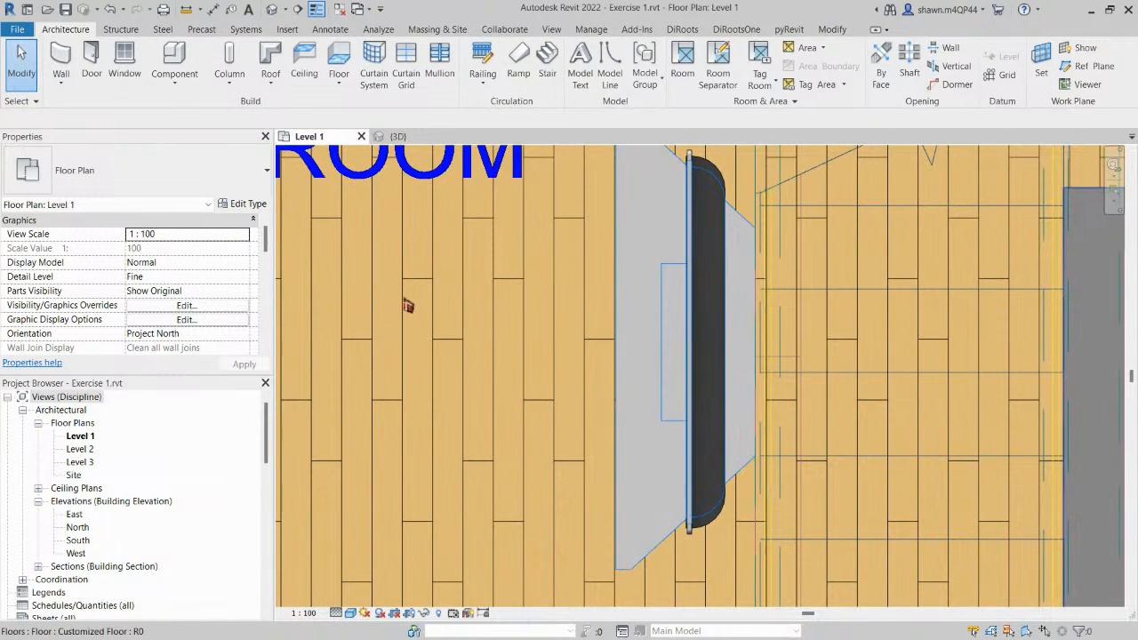
Examine the TV and its stand in the 3D view, checking the TV's height relative to the stand.
scroll(407, 305, "down", 1)
scroll(407, 305, "down", 1)
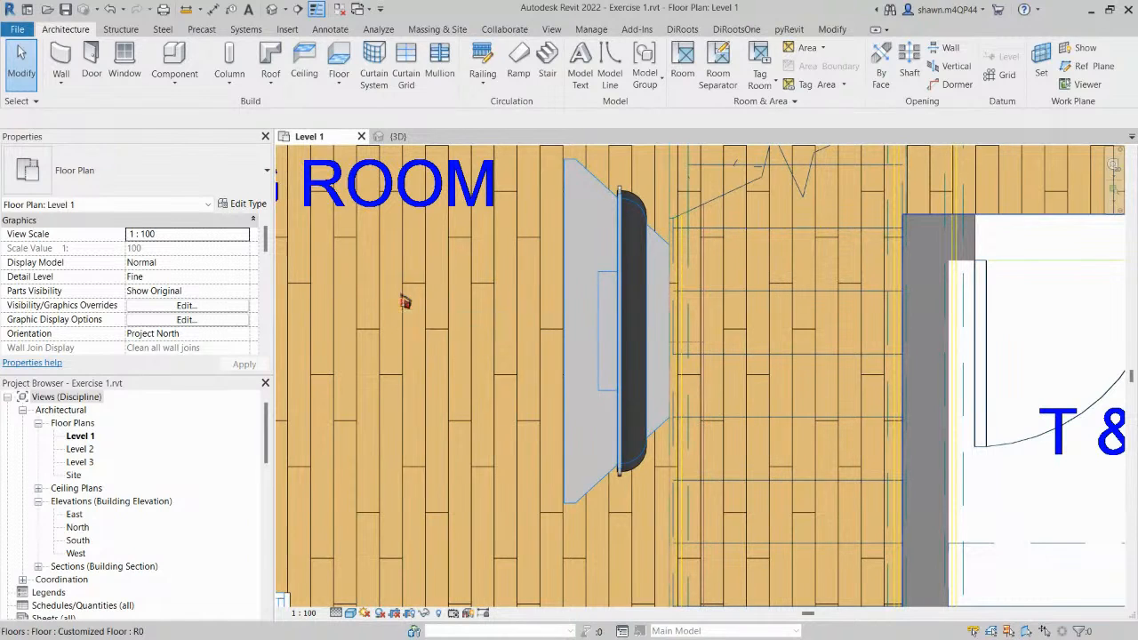
left_click(407, 140)
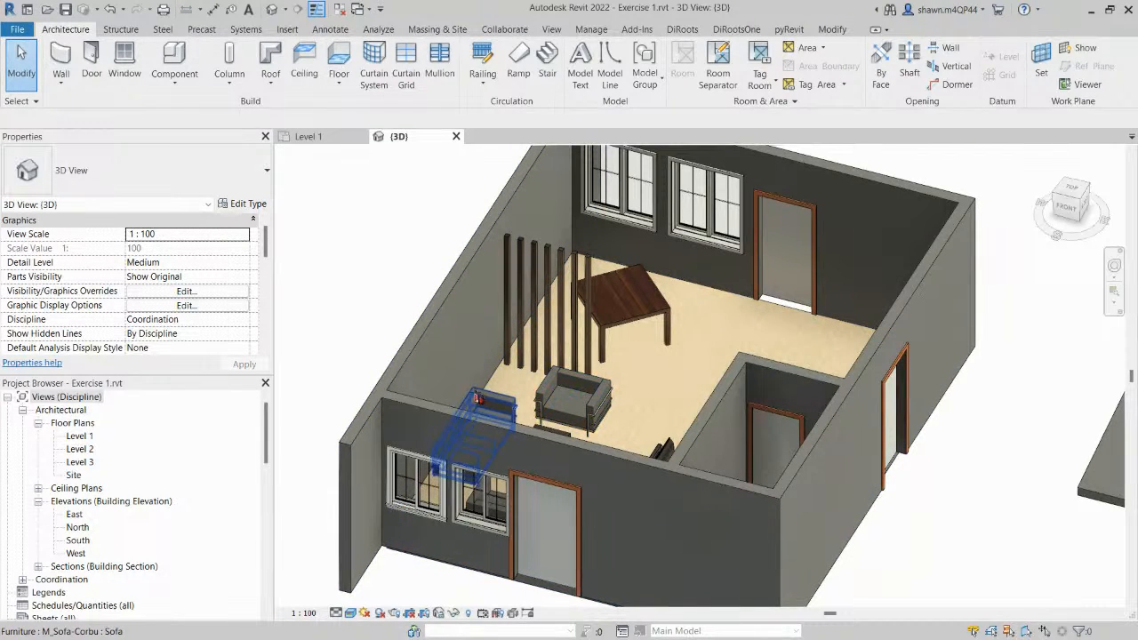
middle_click_drag(486, 409, 782, 498, "shift")
middle_click_drag(651, 210, 711, 316)
scroll(526, 308, "up", 5)
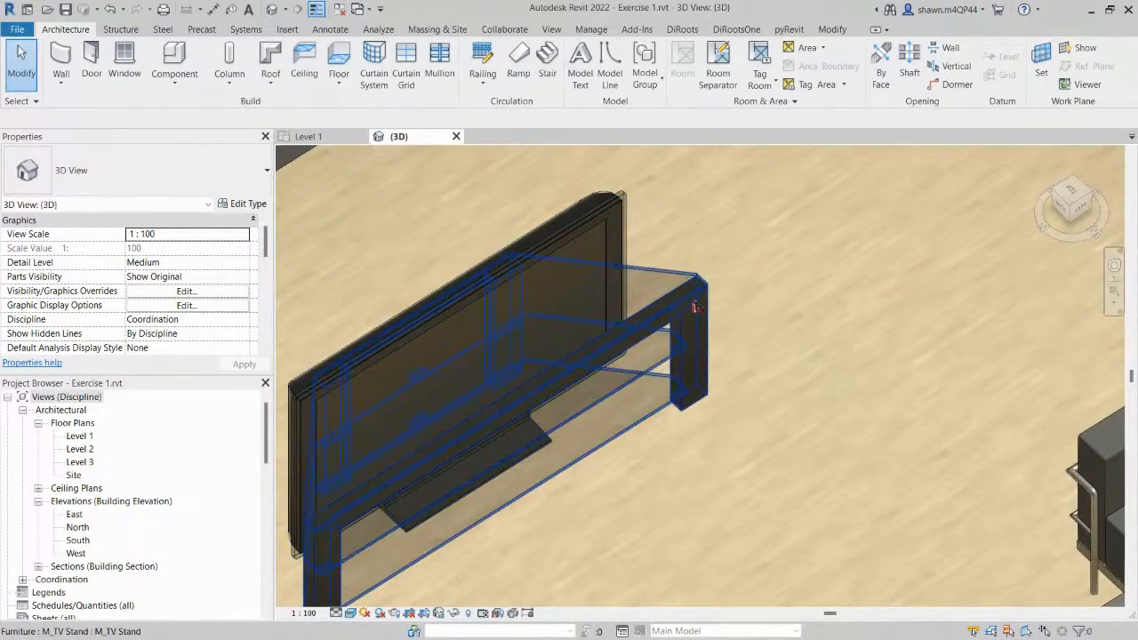
left_click(696, 307)
middle_click_drag(775, 320, 761, 353, "shift")
key("Escape")
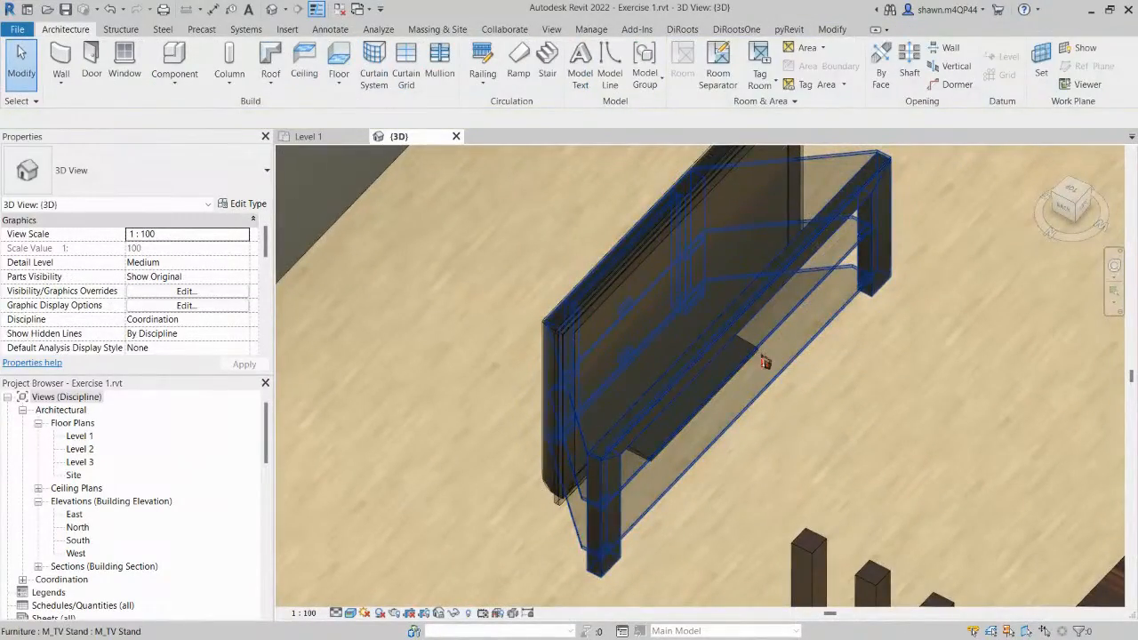
scroll(763, 359, "down", 5)
scroll(752, 335, "up", 3)
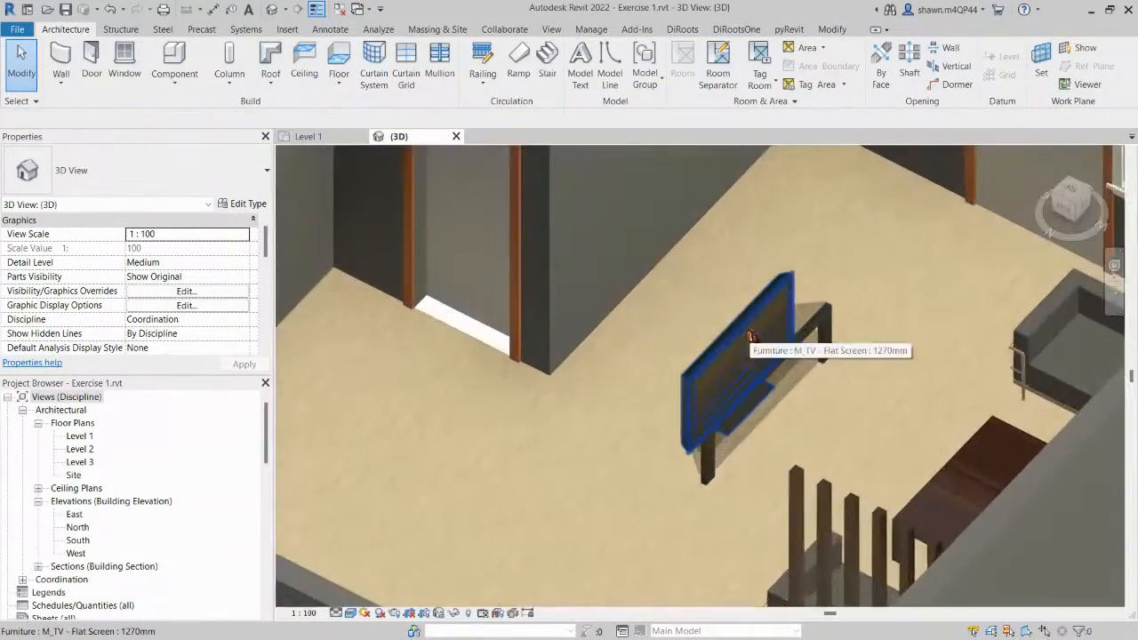
scroll(749, 341, "up", 3)
scroll(748, 341, "down", 6)
Turn on the section box for the 3D view, with the house seen from its front corner.
middle_click_drag(800, 355, 525, 380, "shift")
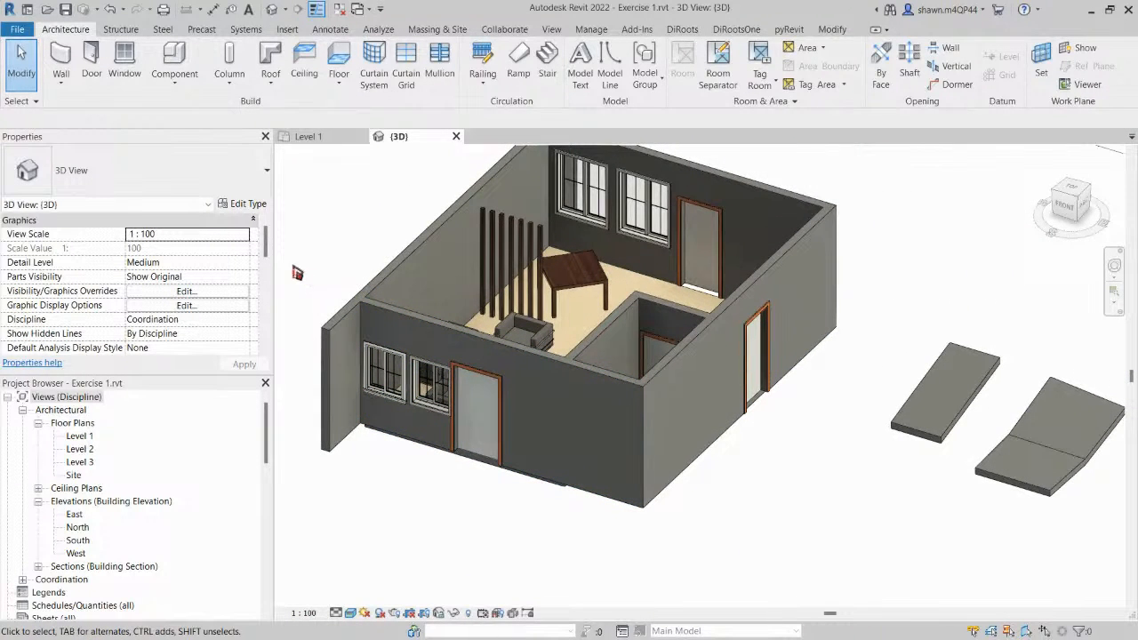
scroll(144, 302, "down", 3)
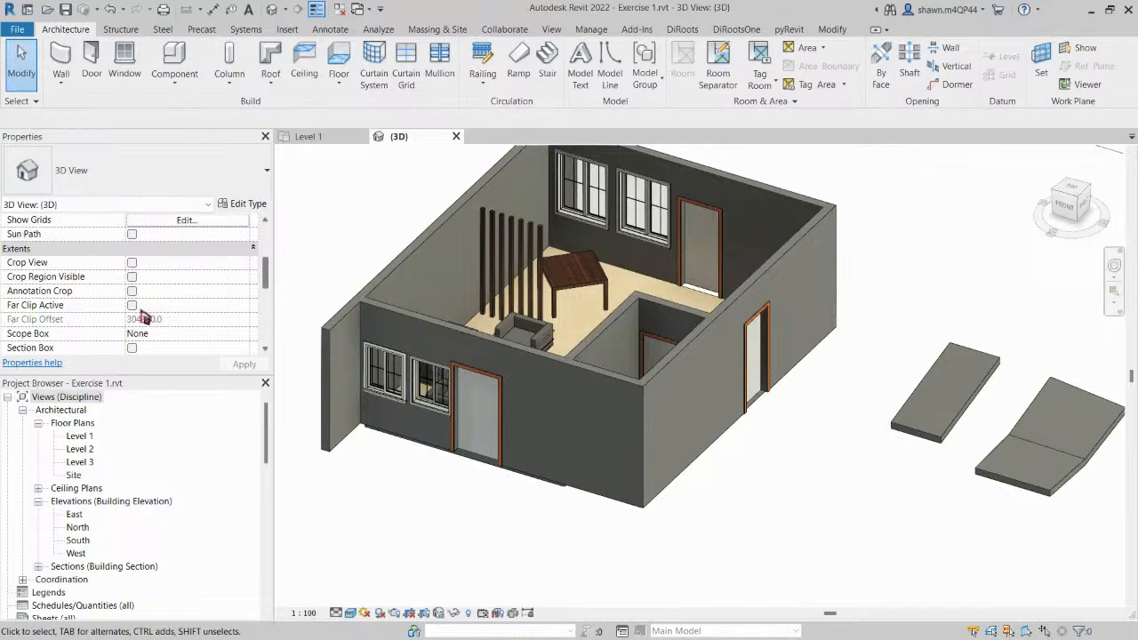
left_click(131, 348)
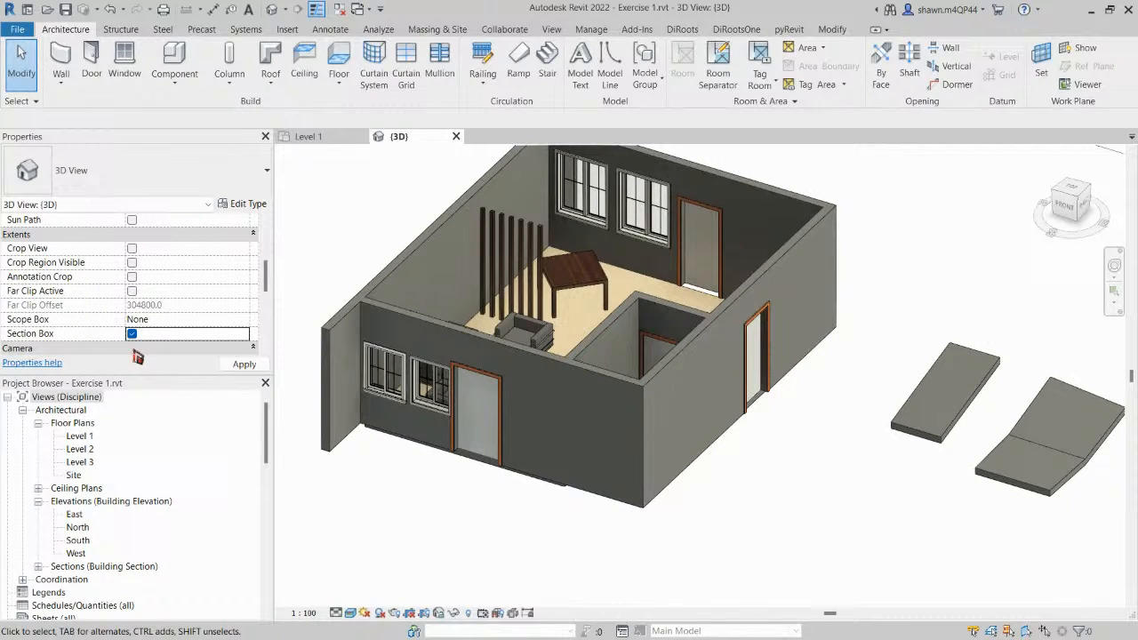
Apply the 3D view's section box and pull its rear face in toward the house.
left_click(257, 367)
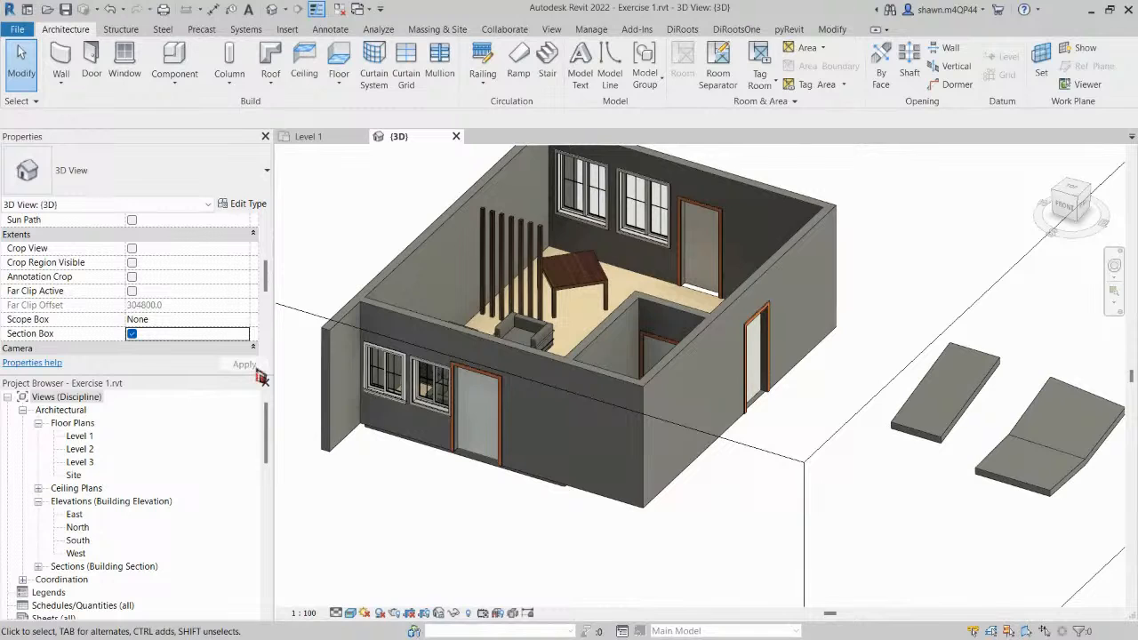
scroll(569, 409, "down", 5)
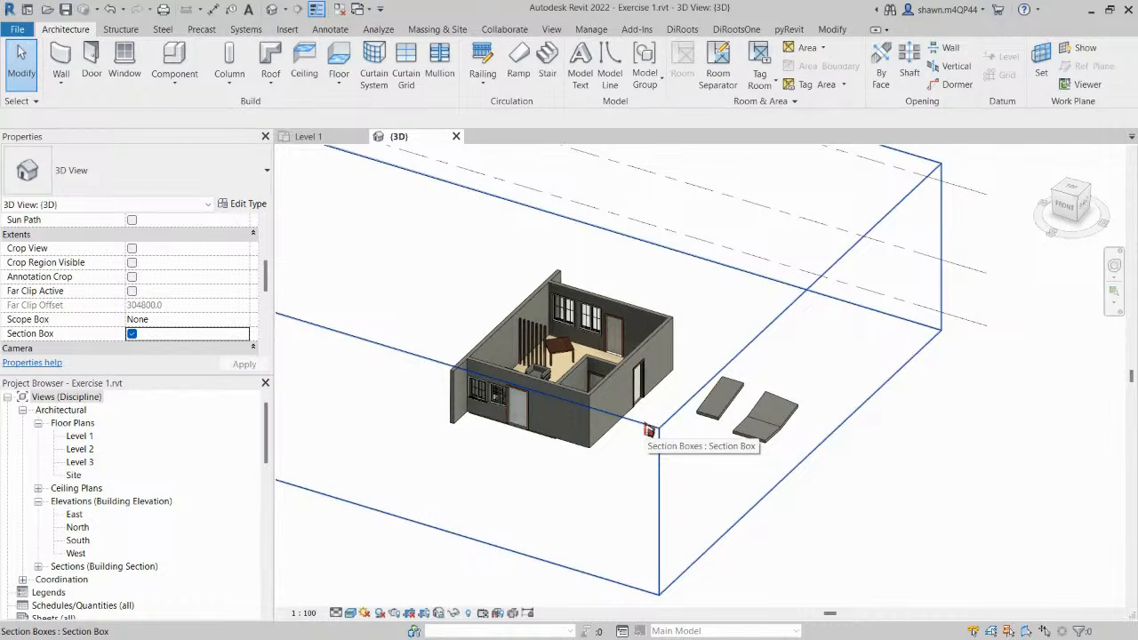
scroll(649, 432, "down", 3)
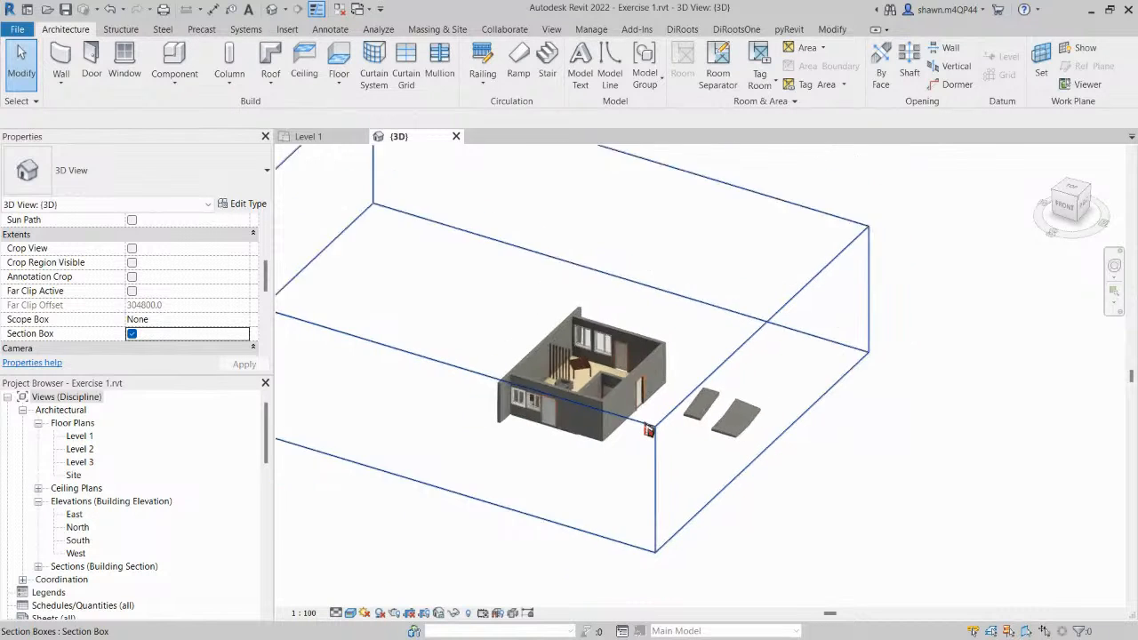
left_click(816, 277)
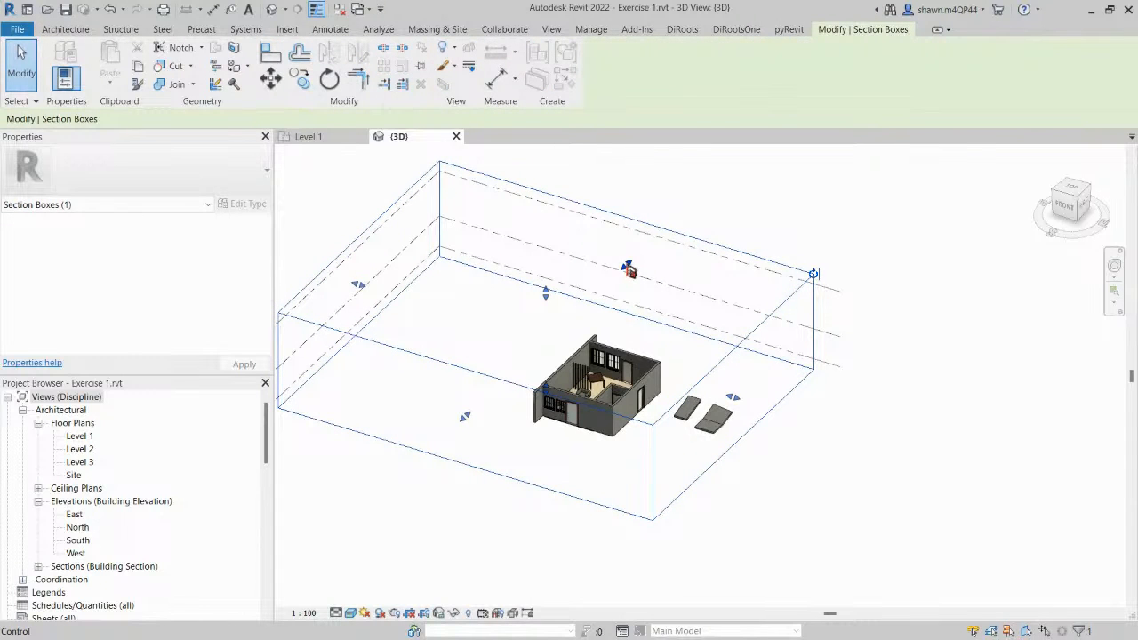
left_click_drag(630, 271, 607, 302)
scroll(608, 299, "up", 3)
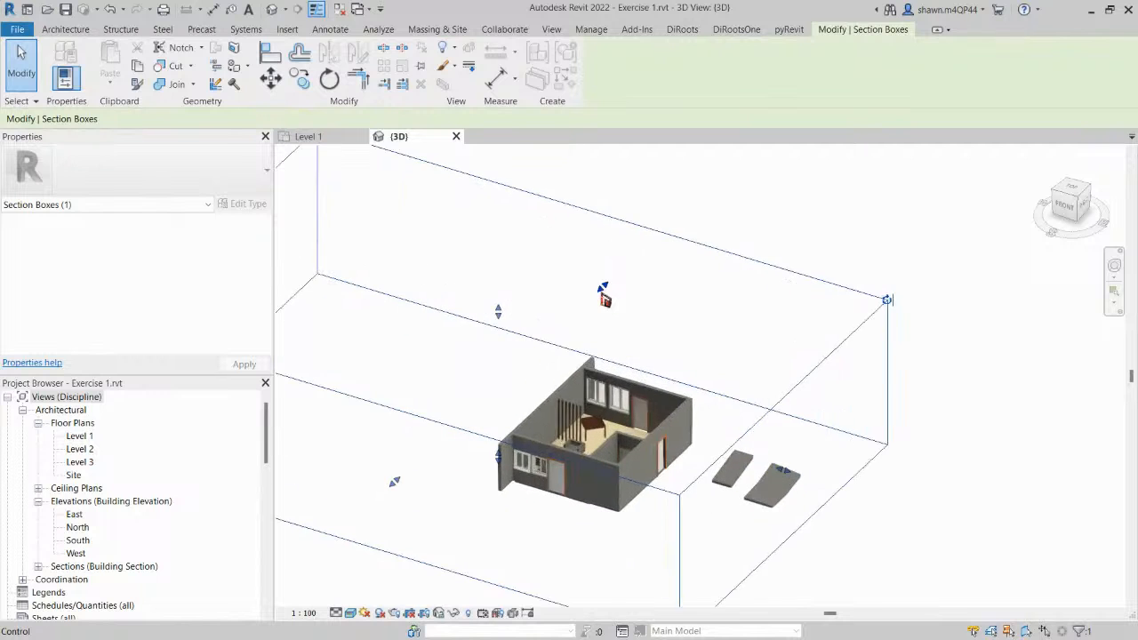
scroll(560, 321, "down", 3)
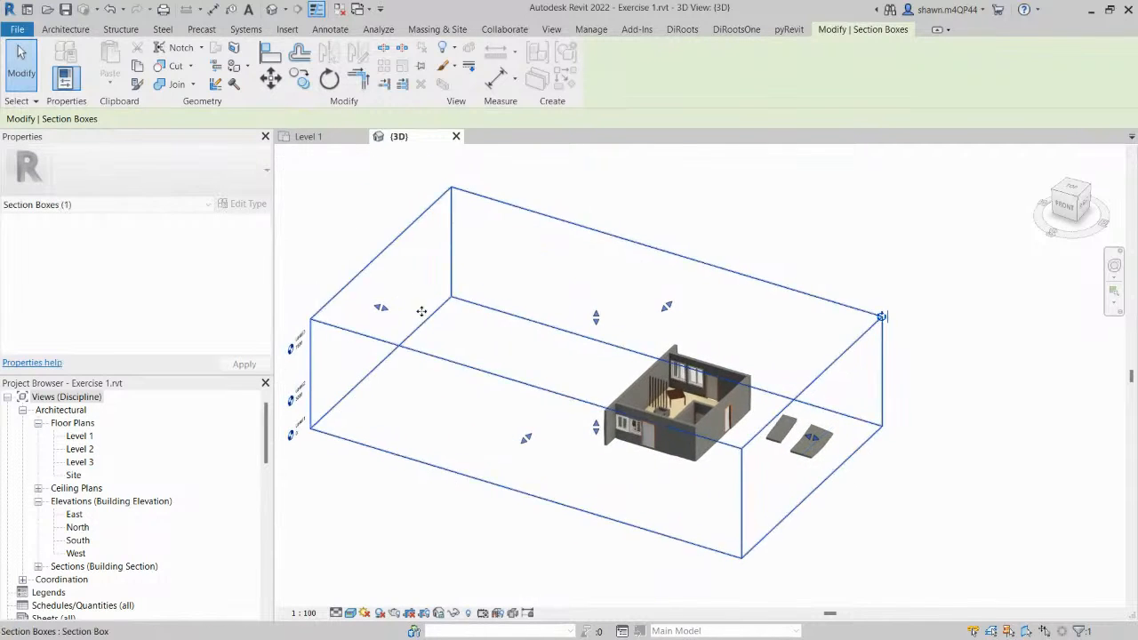
Pull the section box's two side faces and its front face in closer around the house.
left_click_drag(382, 311, 605, 392)
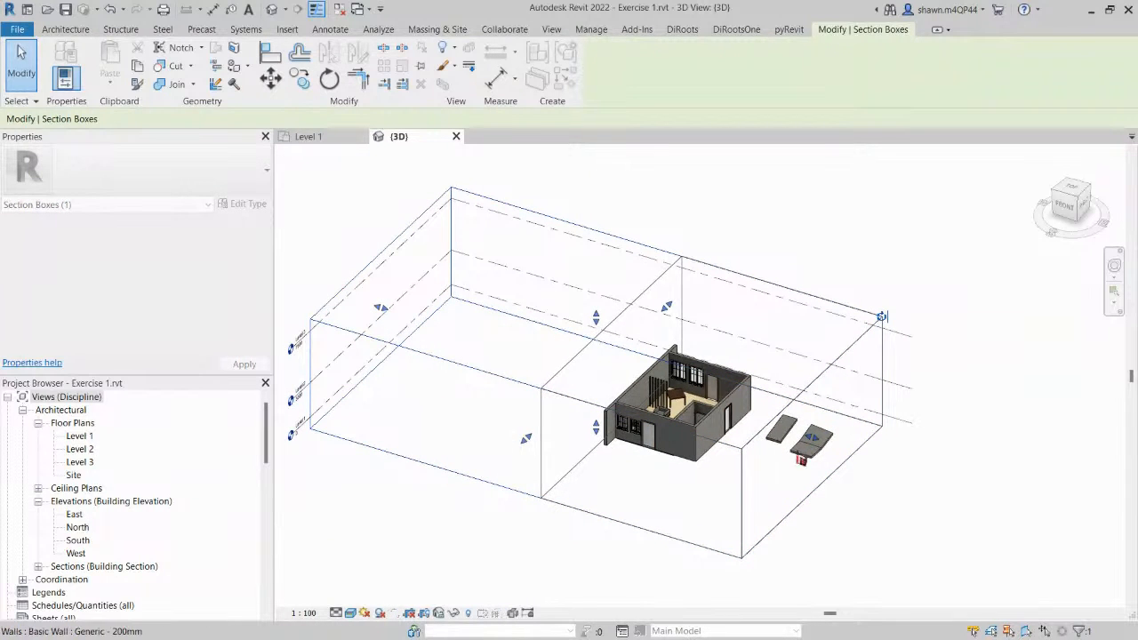
left_click_drag(811, 437, 762, 423)
scroll(643, 442, "up", 2)
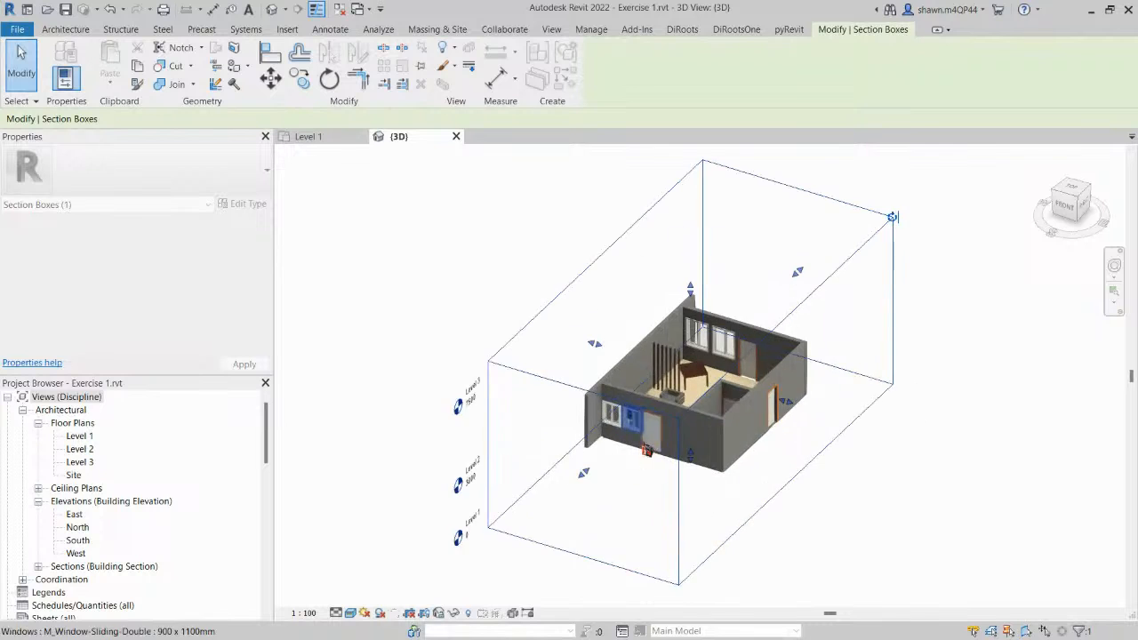
left_click_drag(584, 474, 661, 419)
scroll(633, 435, "up", 3)
scroll(559, 430, "down", 3)
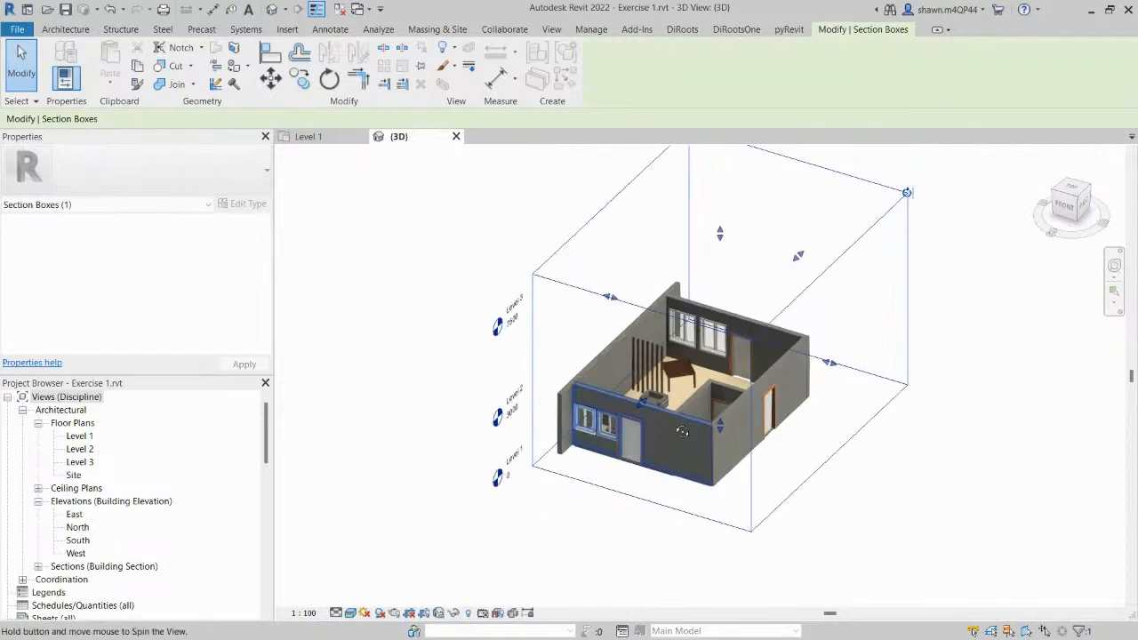
Lower the section box's top face to just above the walls and bring the side face beside the house closer.
middle_click_drag(647, 429, 725, 238, "shift")
left_click_drag(722, 223, 734, 389)
scroll(725, 334, "up", 2)
scroll(729, 367, "up", 2)
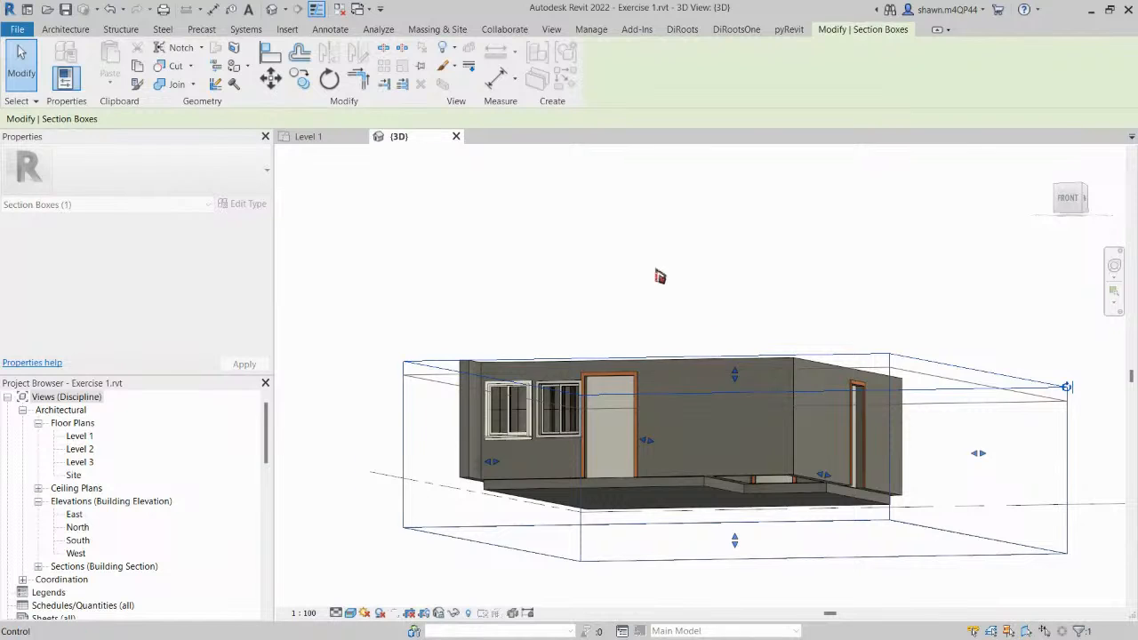
middle_click_drag(660, 277, 953, 490, "shift")
left_click_drag(976, 472, 898, 467)
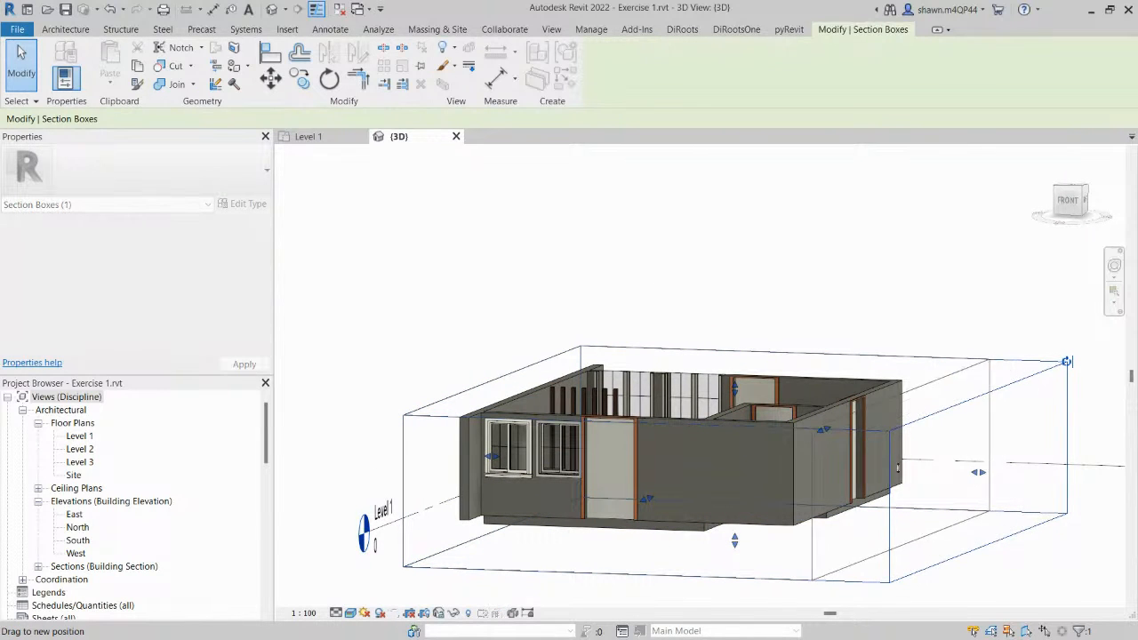
middle_click_drag(691, 267, 849, 438, "shift")
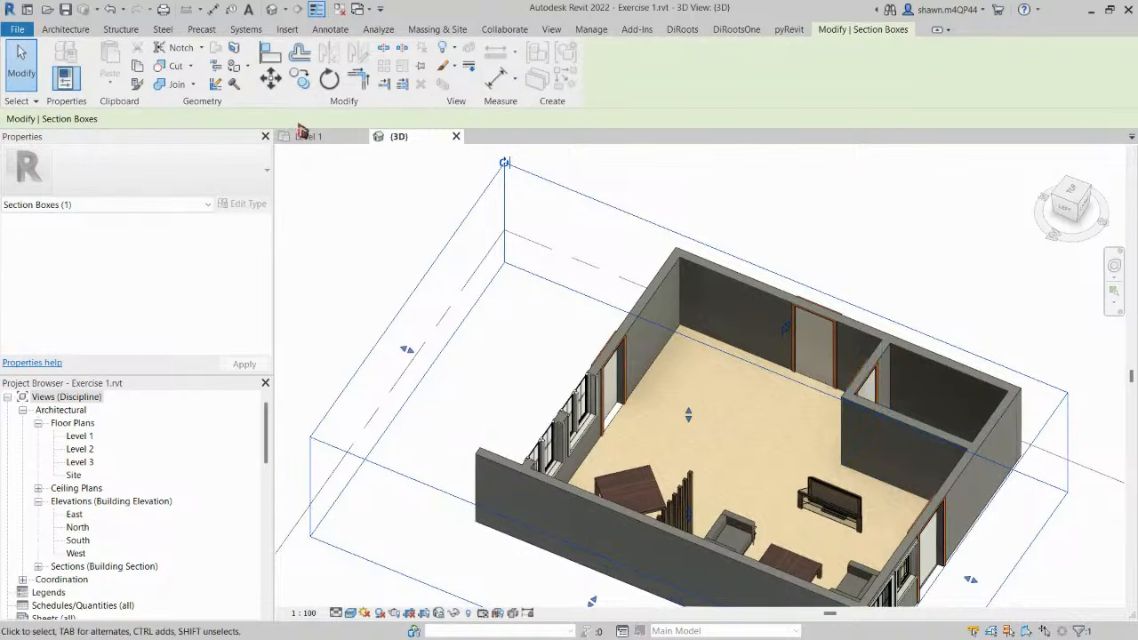
From the Level 1 plan, isolate the TV and TV stand together in the 3D view with Selection Box.
left_click(319, 142)
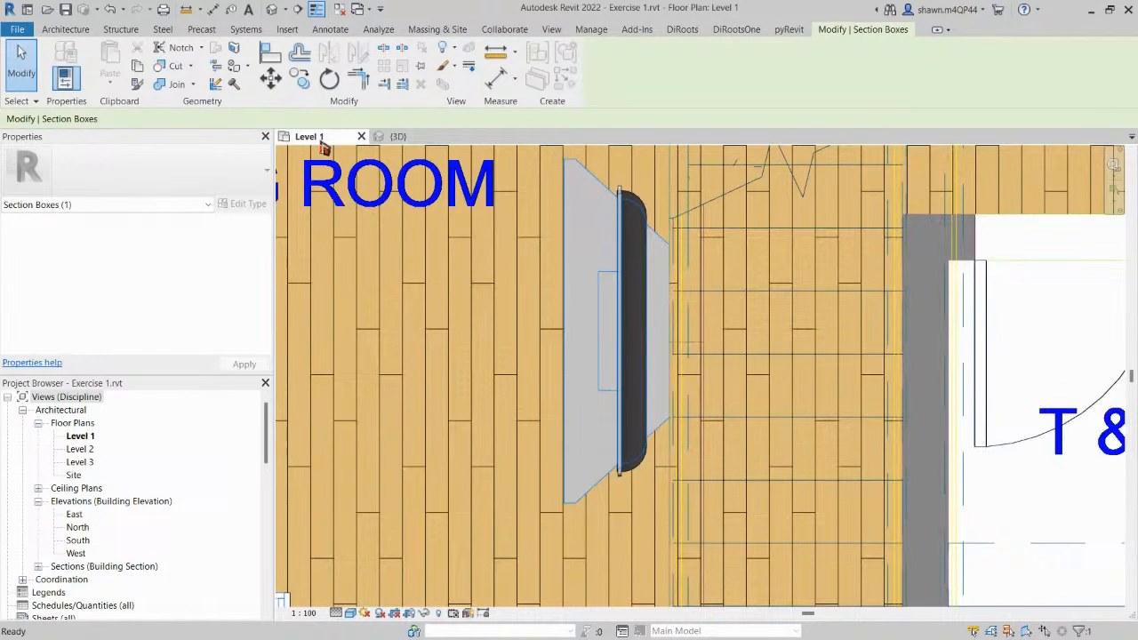
left_click(646, 406)
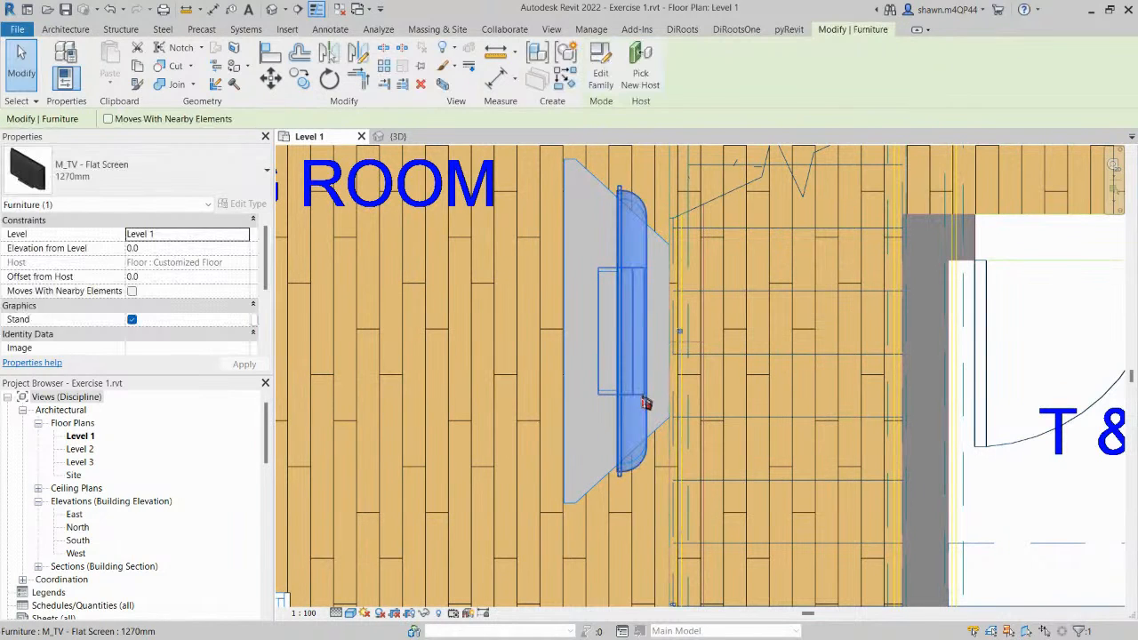
left_click(578, 212, "ctrl")
scroll(582, 208, "down", 2)
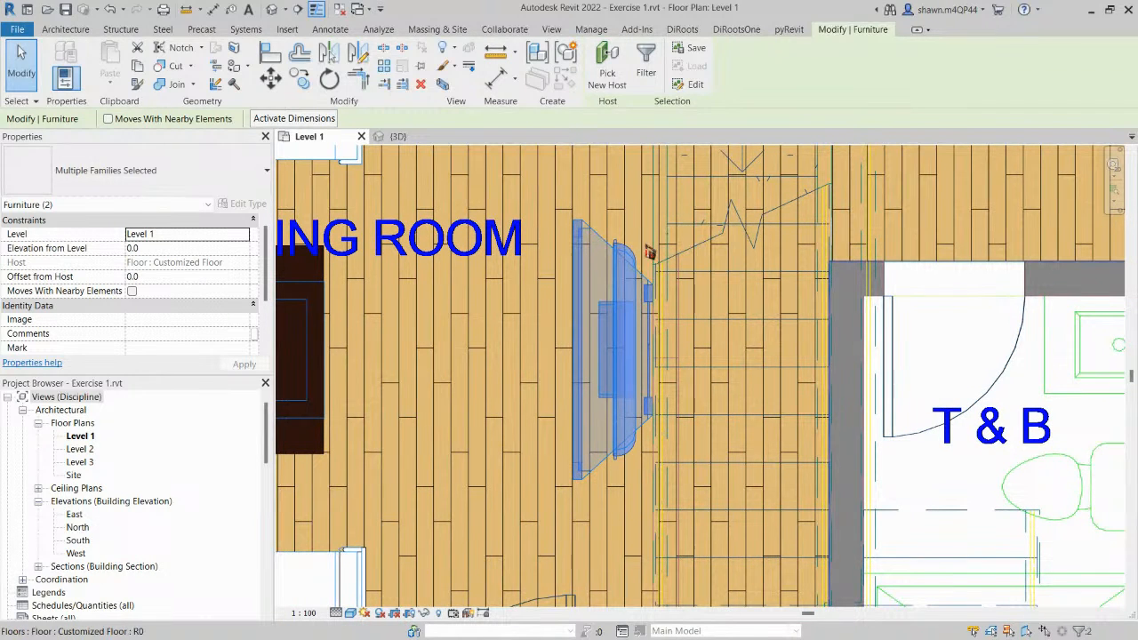
left_click(445, 85)
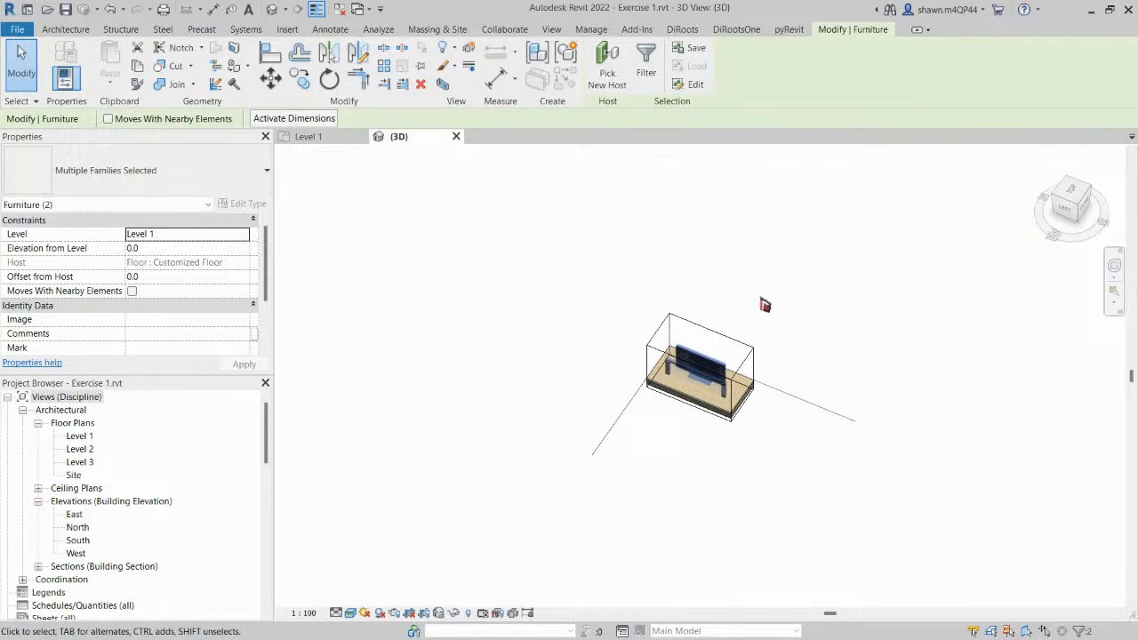
left_click(752, 355)
scroll(745, 353, "up", 3)
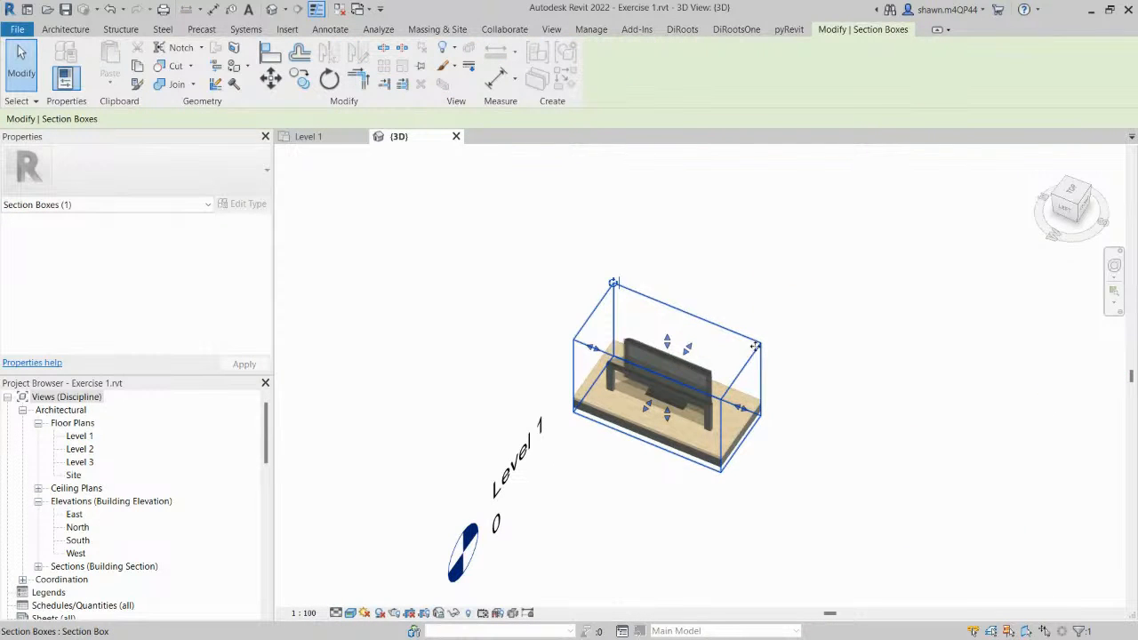
left_click(610, 454)
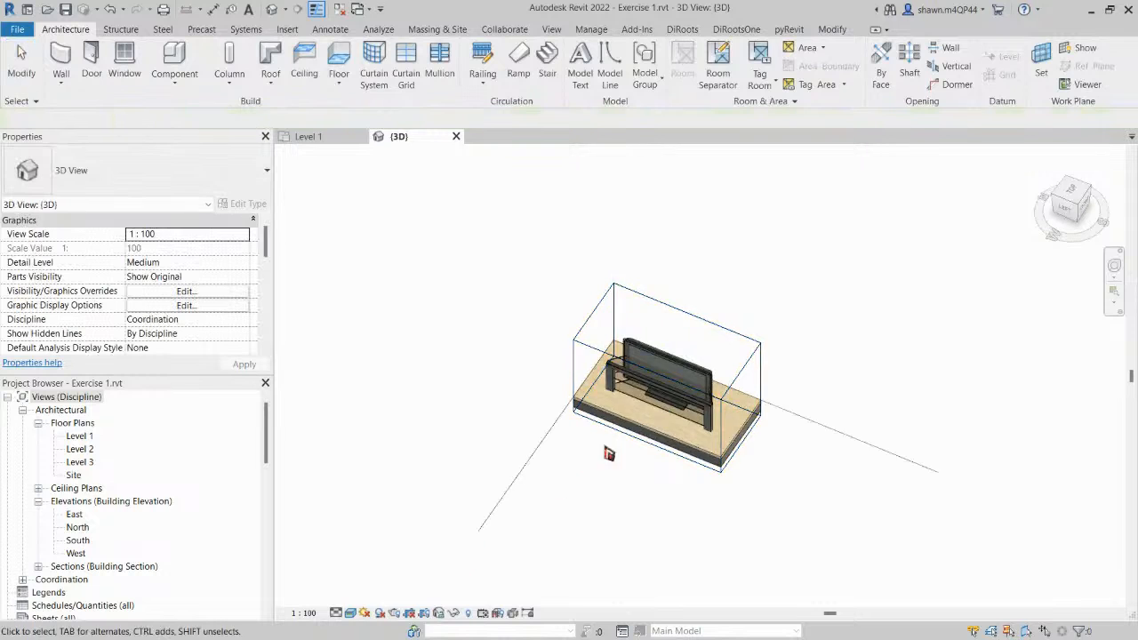
In the Left view, move the TV straight up from the stand's base to its top surface.
scroll(685, 420, "up", 3)
middle_click_drag(771, 424, 703, 355, "shift")
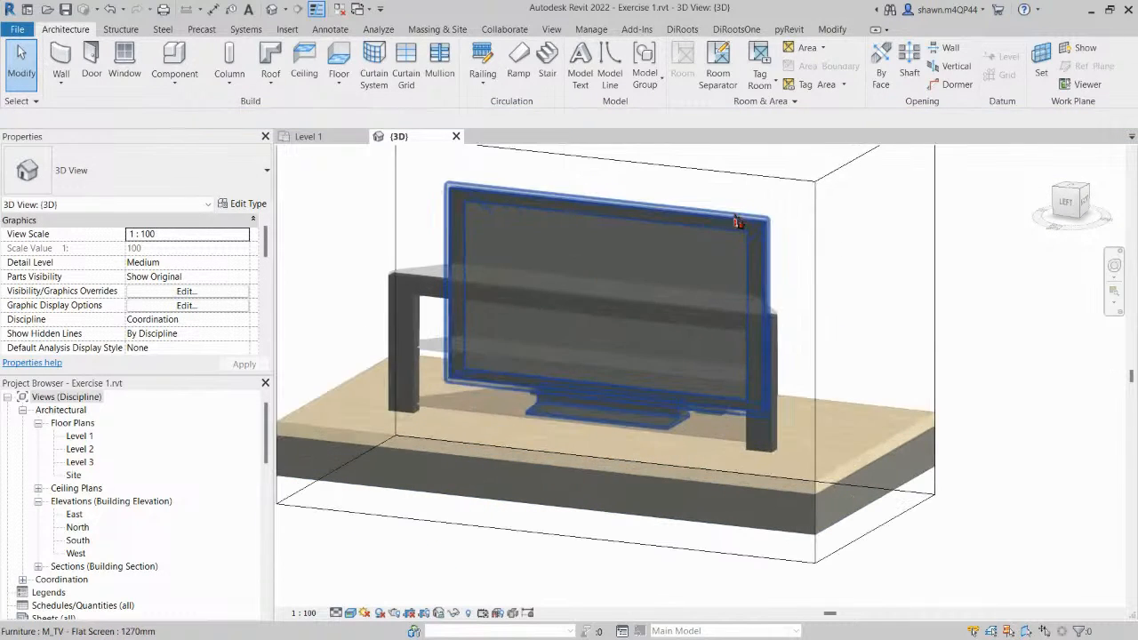
left_click(692, 349)
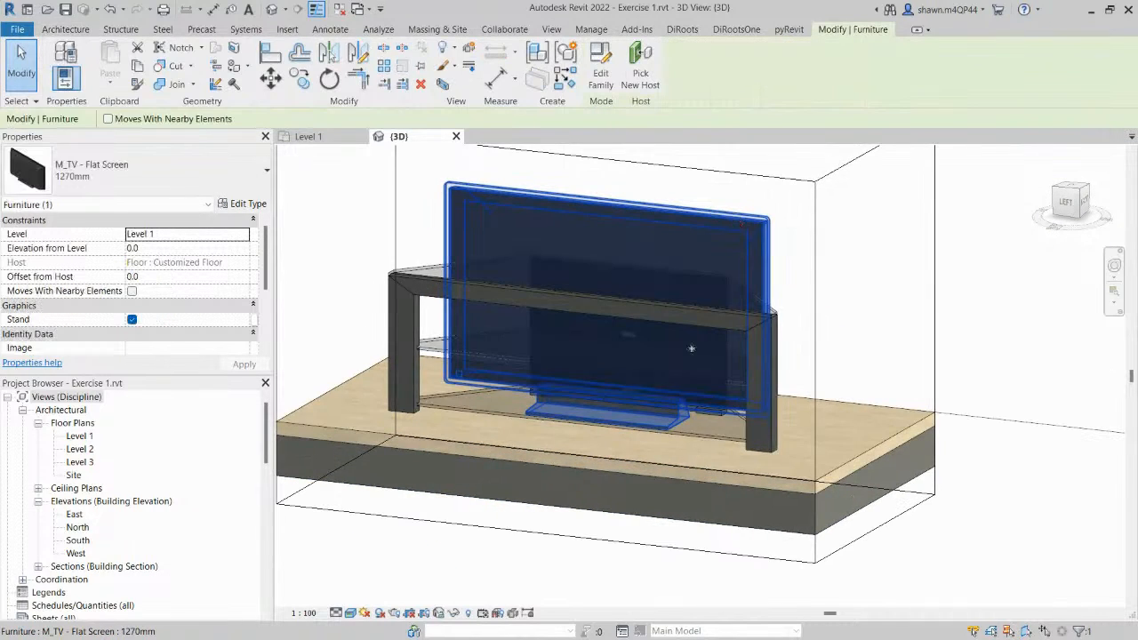
left_click(1074, 204)
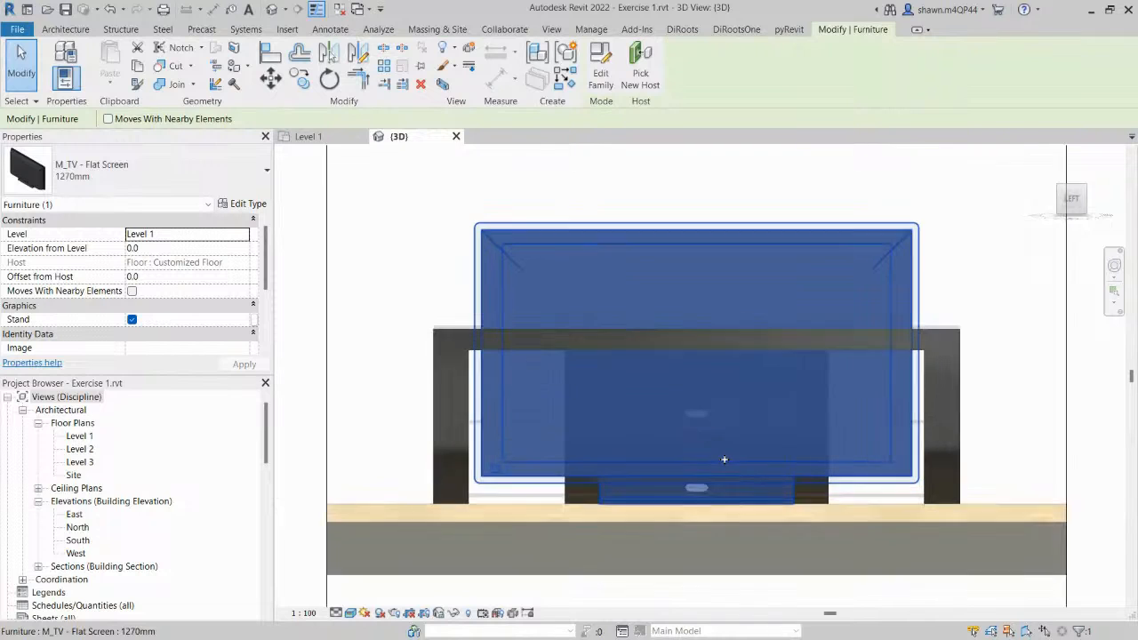
scroll(725, 460, "up", 1)
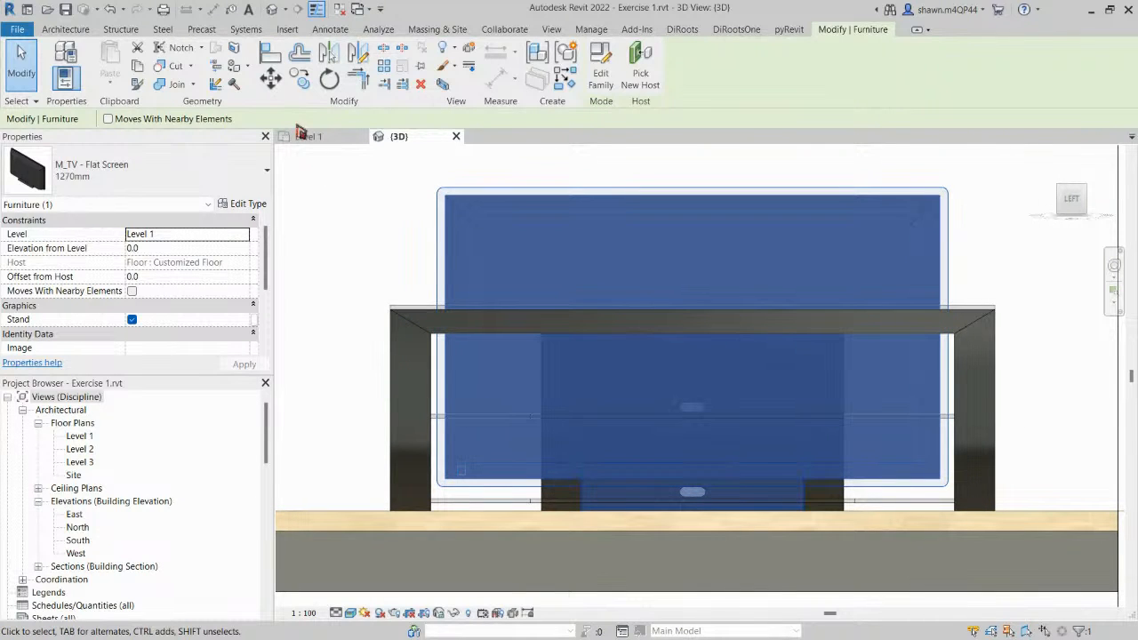
left_click(271, 81)
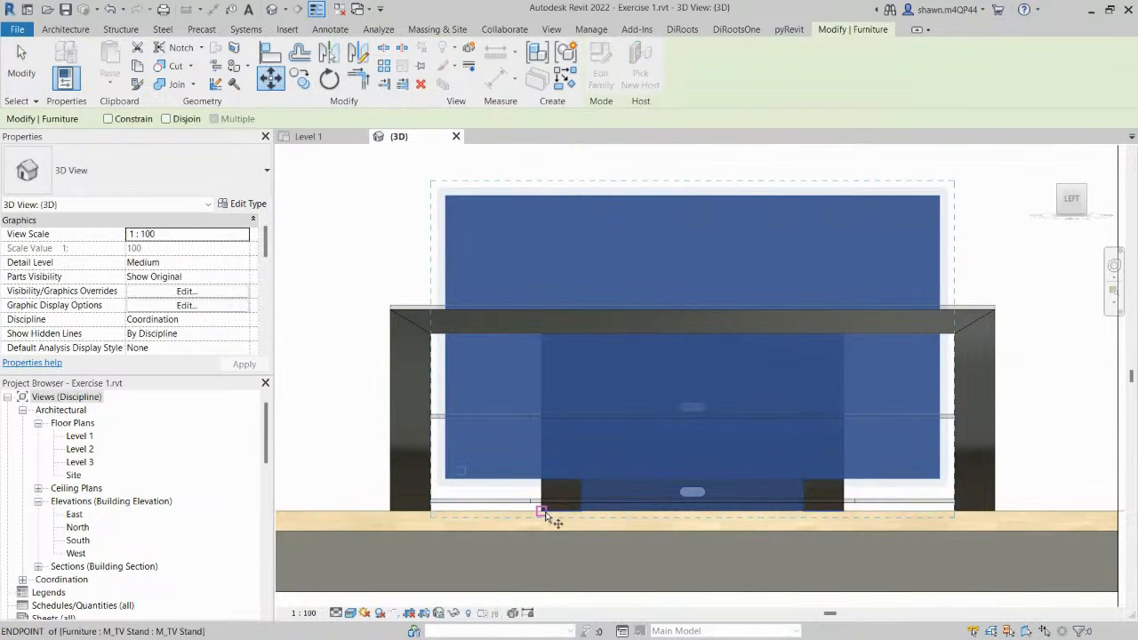
left_click(542, 513)
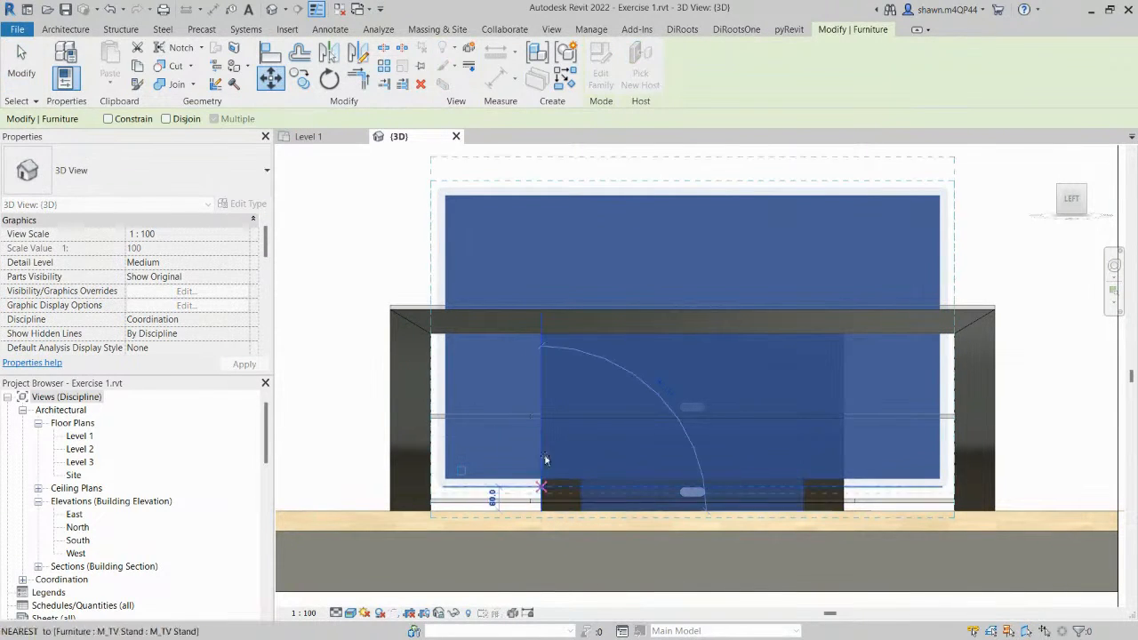
left_click(541, 306)
key("Escape")
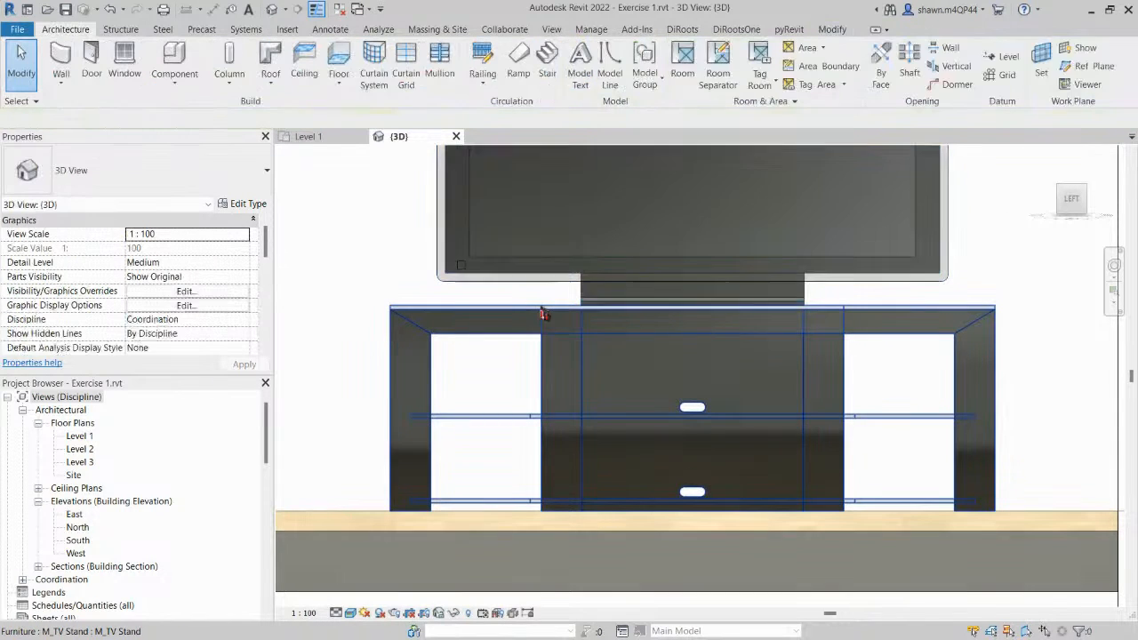
Raise the section box's top face well above the TV and inspect the TV on its stand.
scroll(544, 313, "down", 3)
middle_click_drag(808, 310, 775, 427, "shift")
left_click(815, 263)
scroll(815, 284, "down", 2)
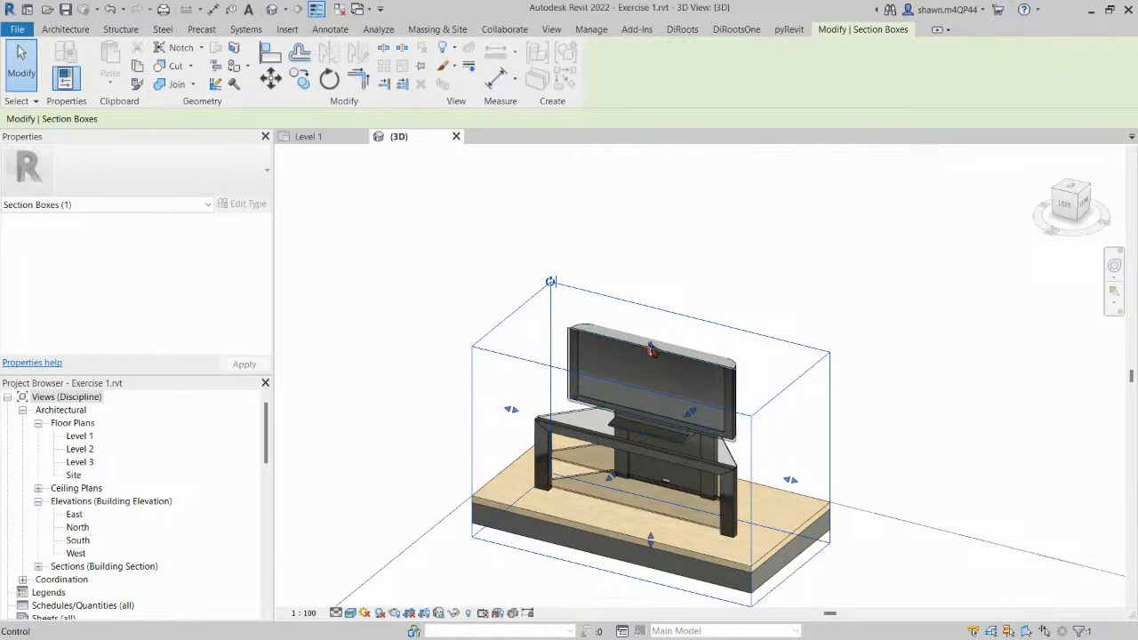
left_click_drag(650, 347, 650, 187)
key("Escape")
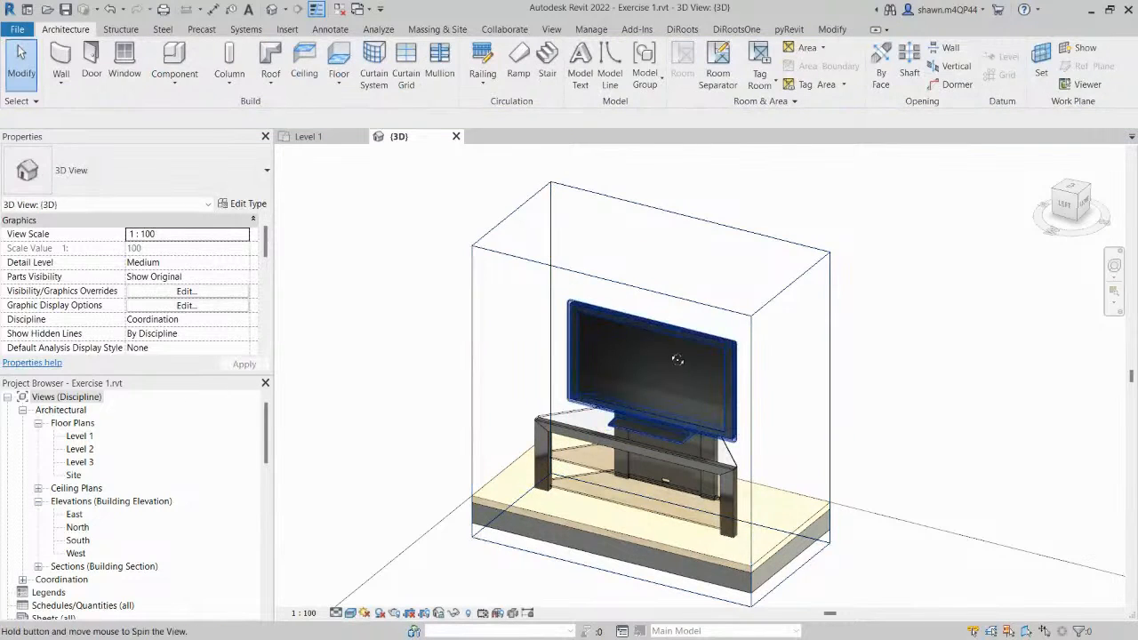
middle_click_drag(827, 365, 530, 217, "shift")
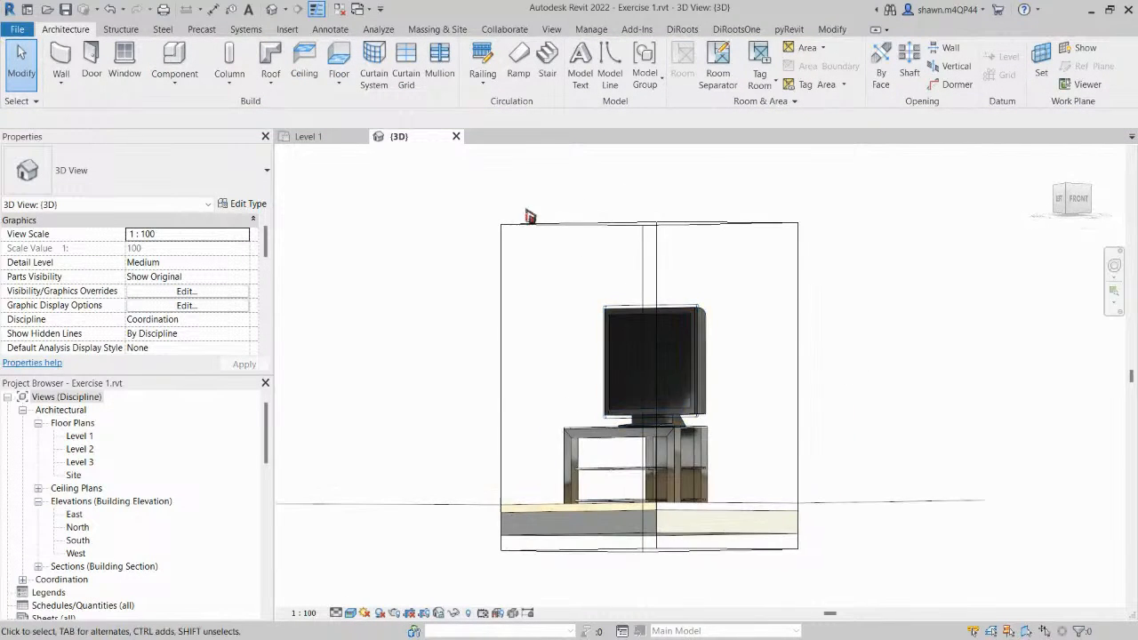
Return to the Level 1 floor plan and start placing a component.
left_click(312, 137)
scroll(498, 277, "down", 3)
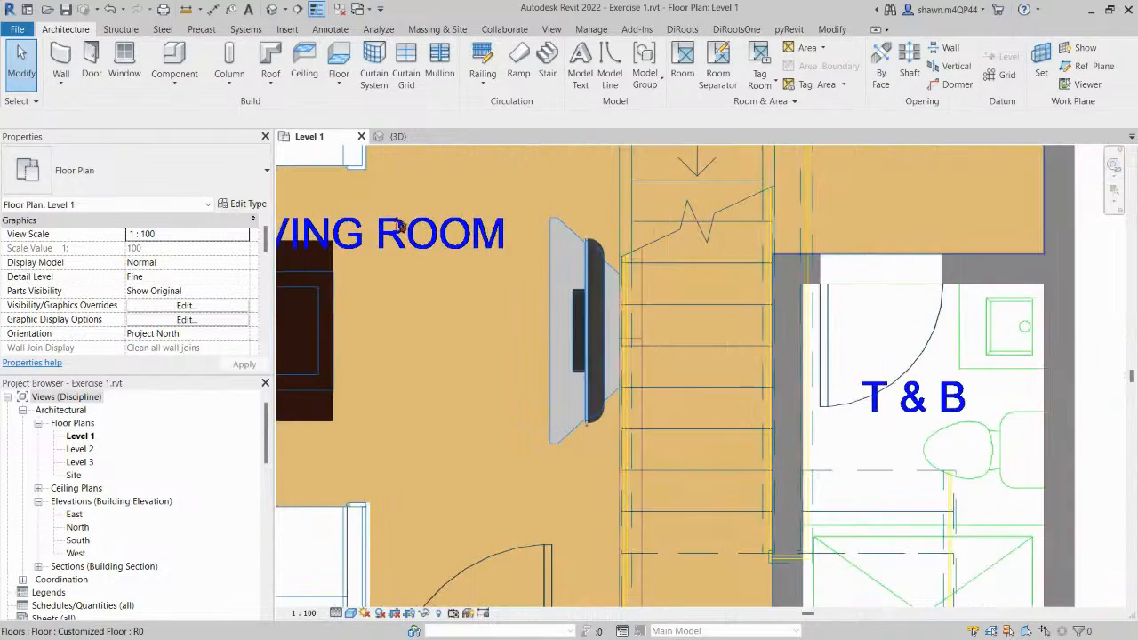
scroll(498, 281, "down", 3)
middle_click_drag(498, 327, 577, 386)
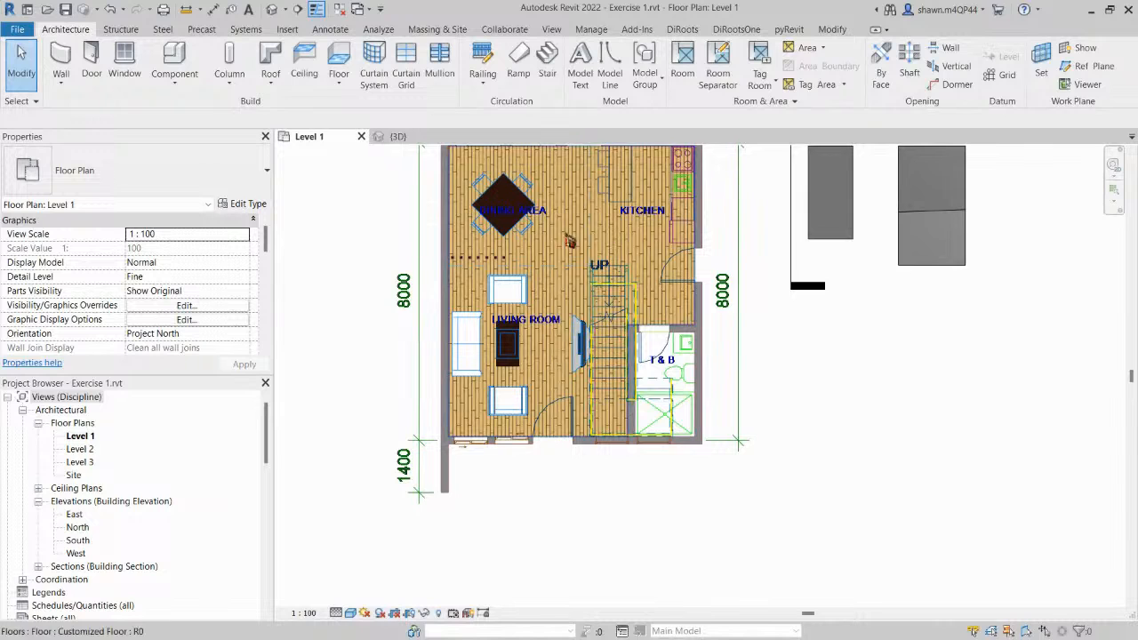
left_click(174, 80)
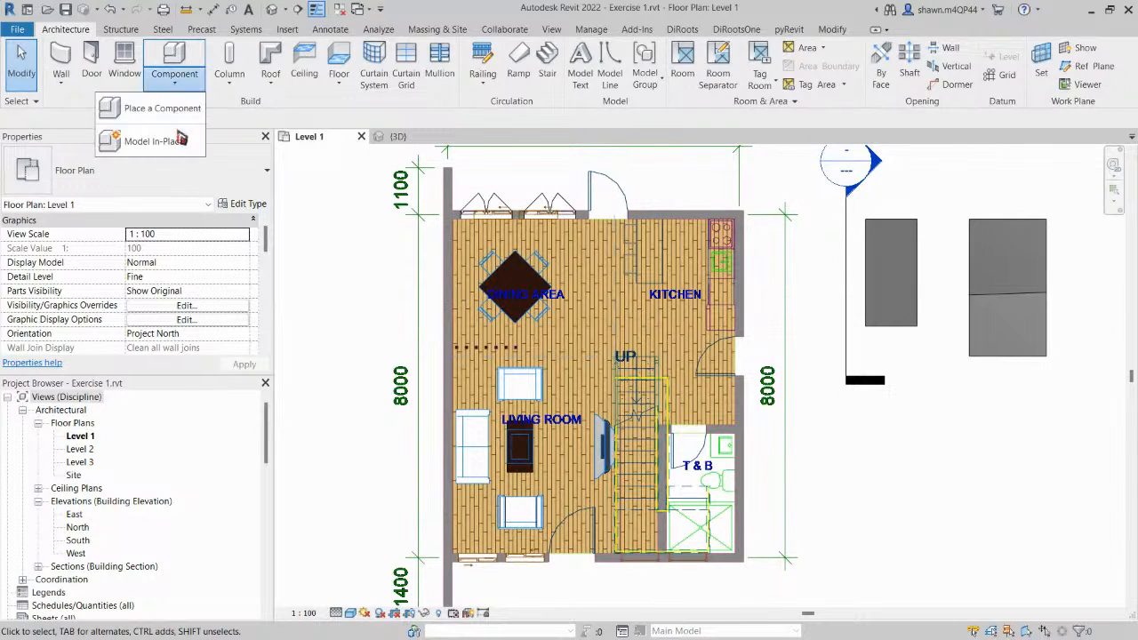
left_click(161, 115)
Examine the dining chair outlines and the kitchen counter, stool, stove and sink outlines in the Level 1 plan.
scroll(513, 259, "up", 5)
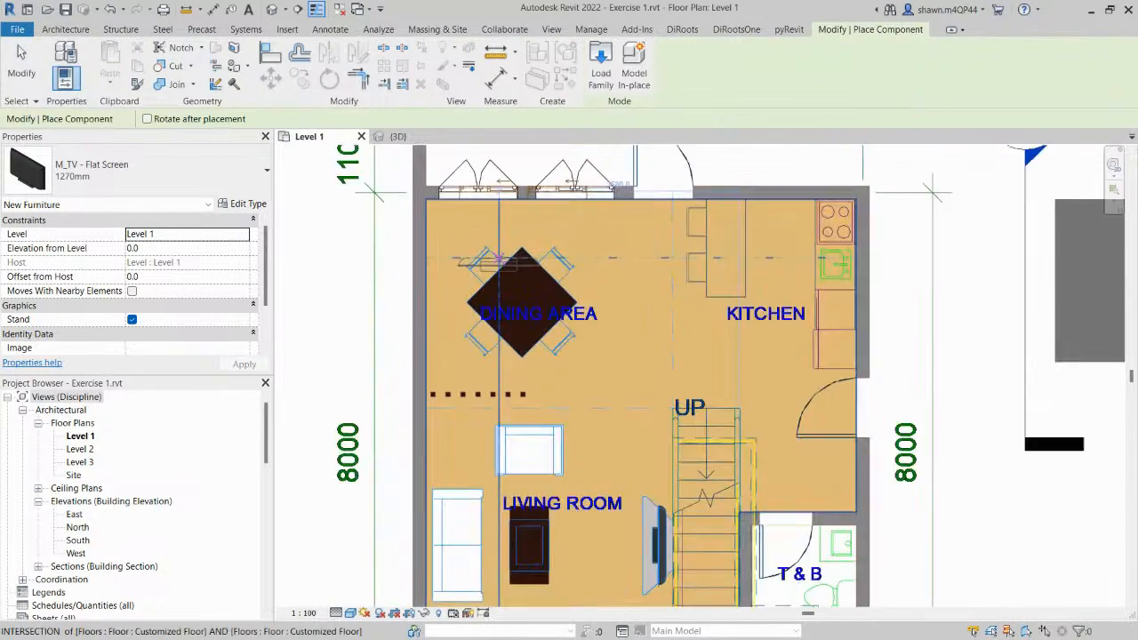
scroll(513, 259, "down", 4)
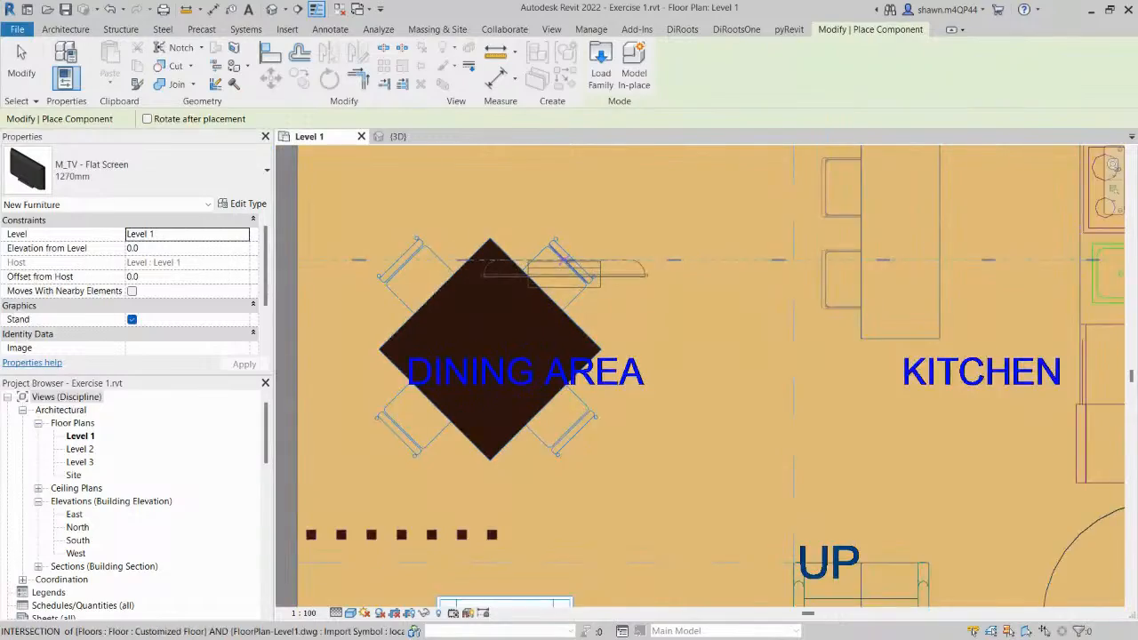
scroll(573, 263, "up", 1)
middle_click_drag(587, 259, 459, 305)
scroll(459, 306, "down", 1)
middle_click_drag(676, 308, 546, 310)
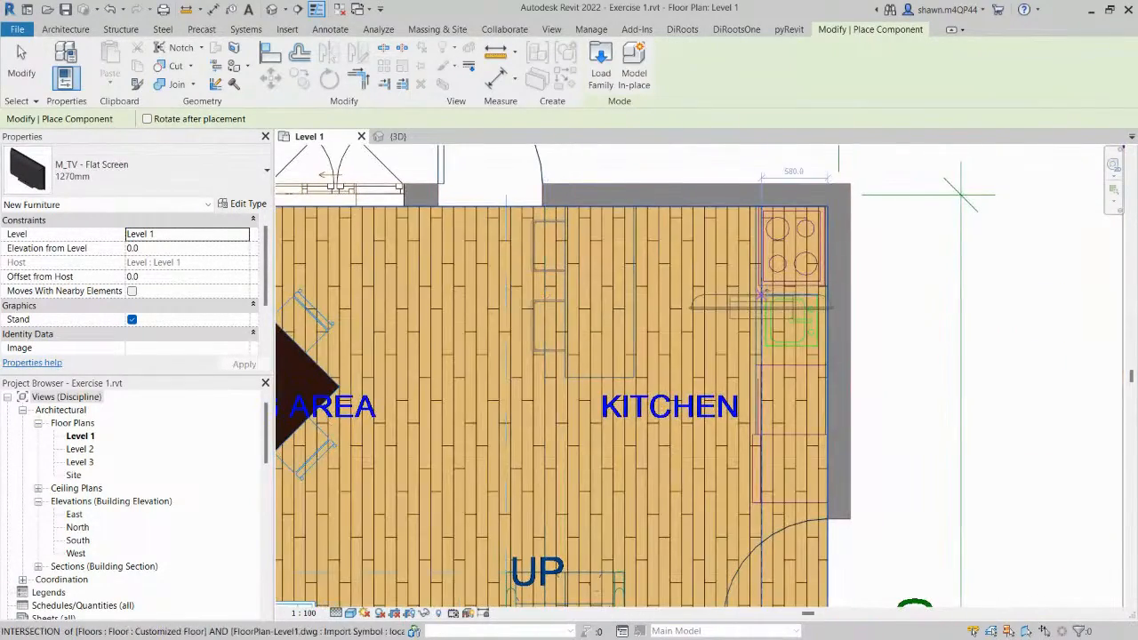
scroll(775, 238, "down", 1)
scroll(776, 239, "up", 2)
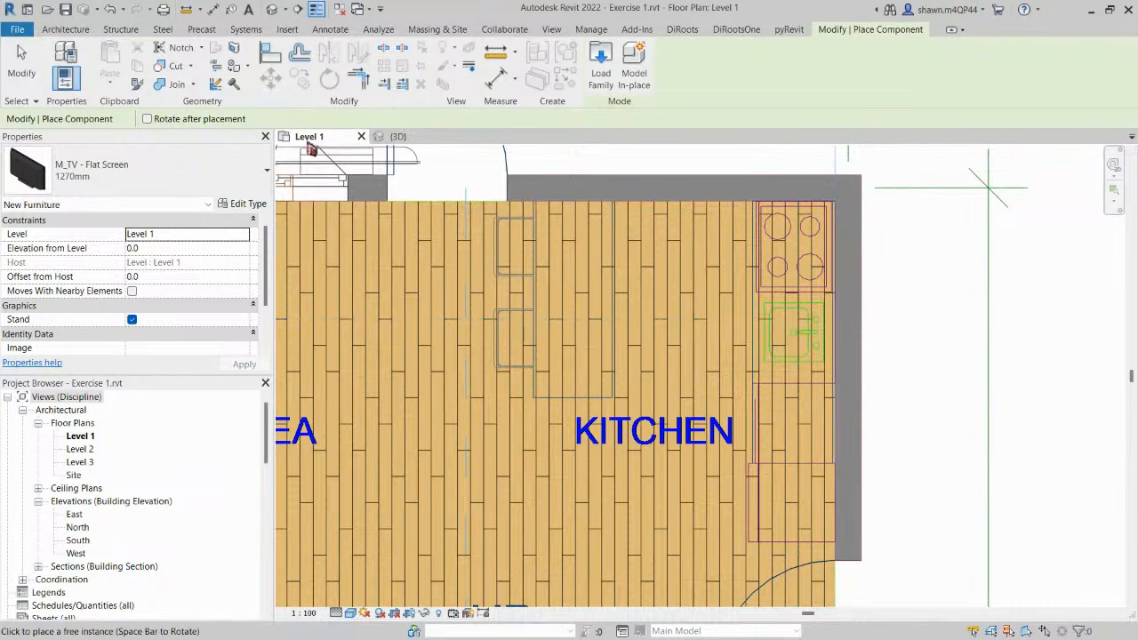
Load the M_Chair-Breuer family from the library's Furniture > Seating folder.
left_click(596, 61)
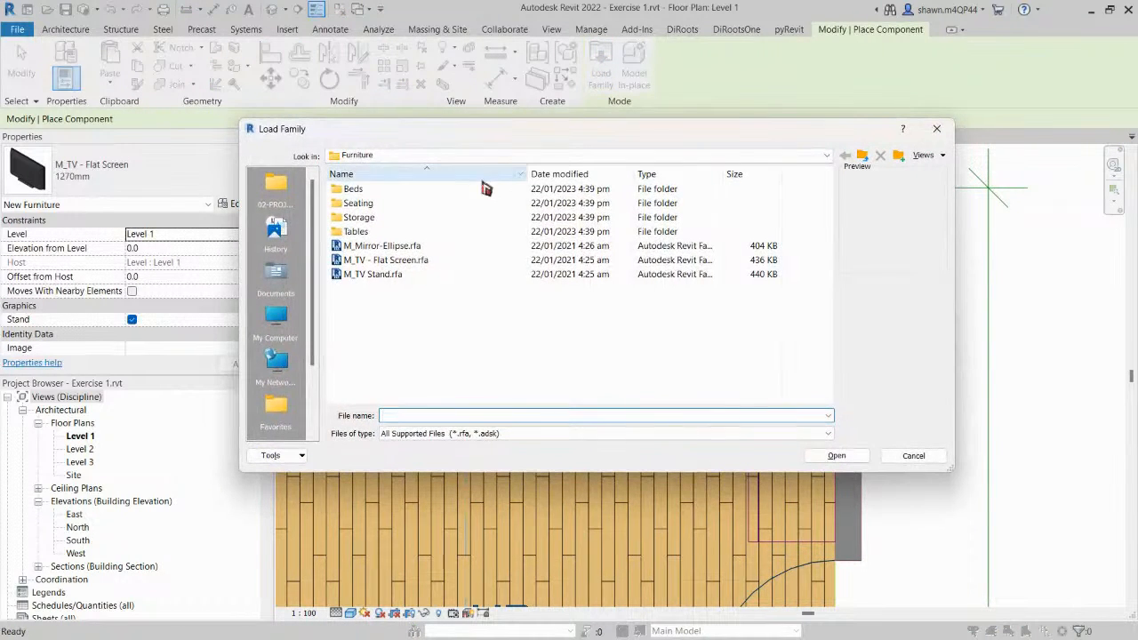
double_click(360, 204)
left_click(381, 203)
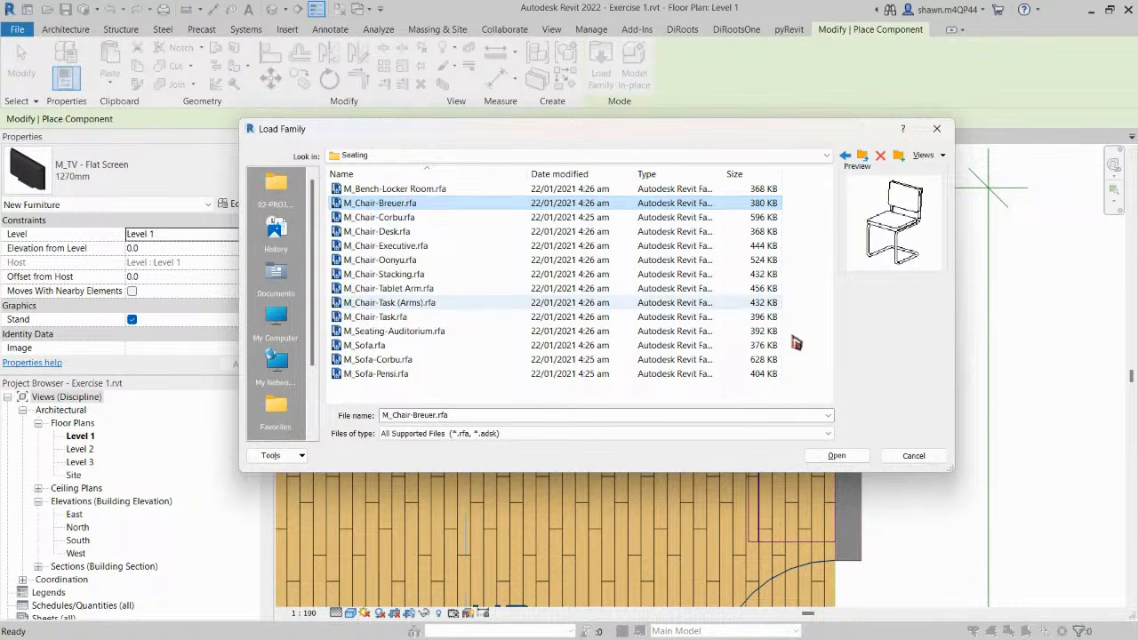
left_click(857, 457)
Place a Breuer chair, rotated to match its outline, on the upper-right side of the dining table.
scroll(841, 448, "down", 1)
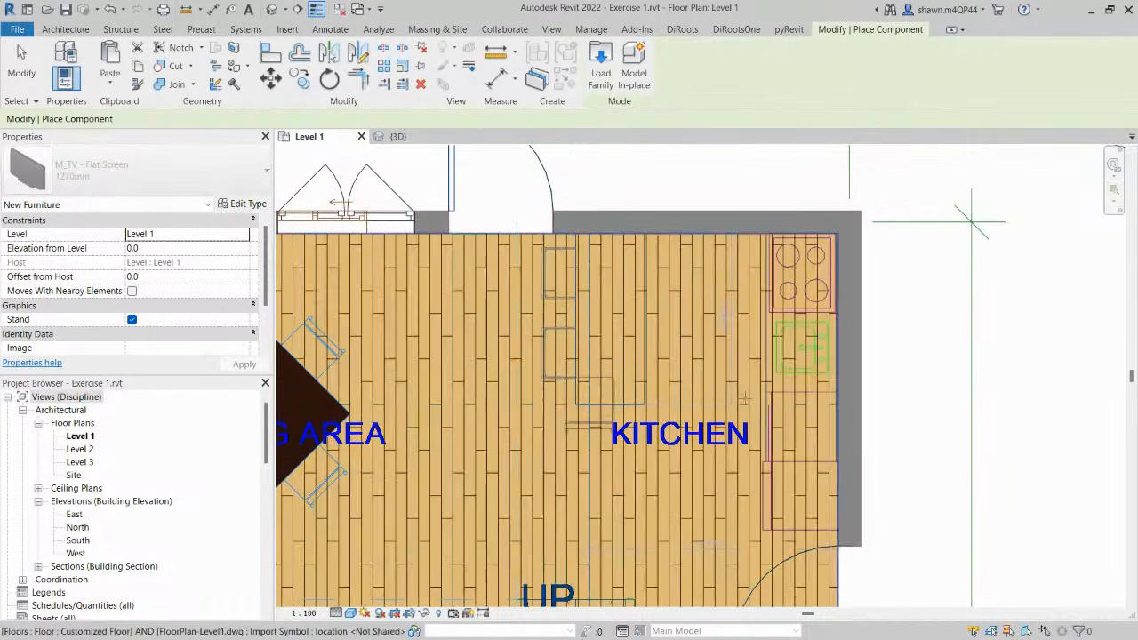
scroll(559, 348, "up", 1)
middle_click_drag(558, 349, 843, 348)
scroll(622, 338, "up", 3)
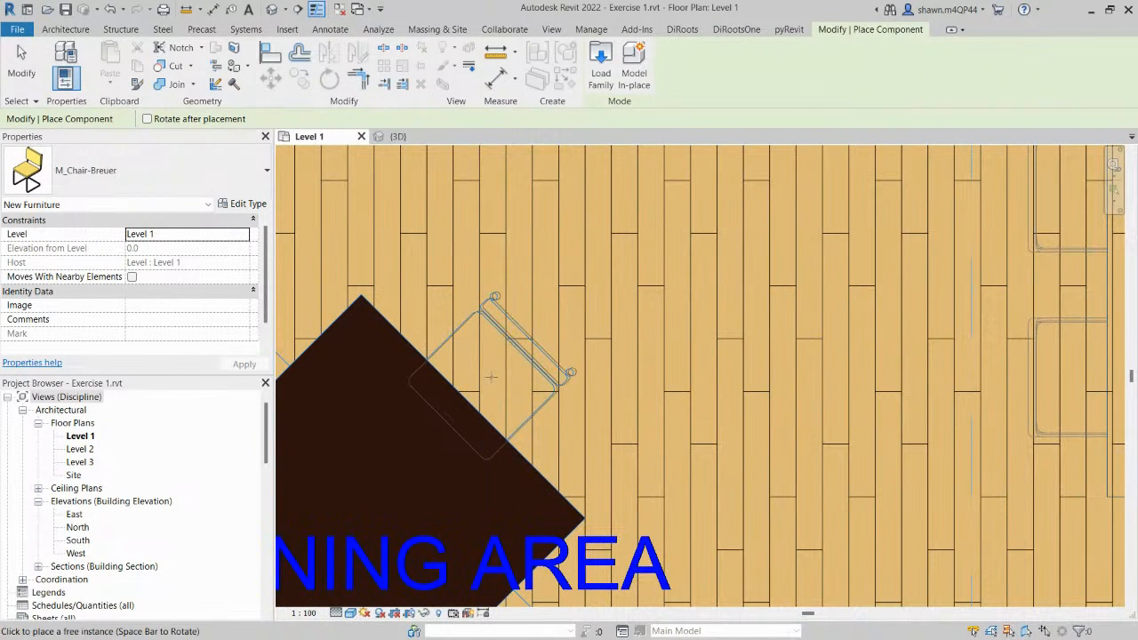
left_click(489, 378)
Place a Breuer chair facing the table over the chair outline on the dining table's lower-right side.
scroll(712, 426, "down", 2)
scroll(712, 445, "up", 2)
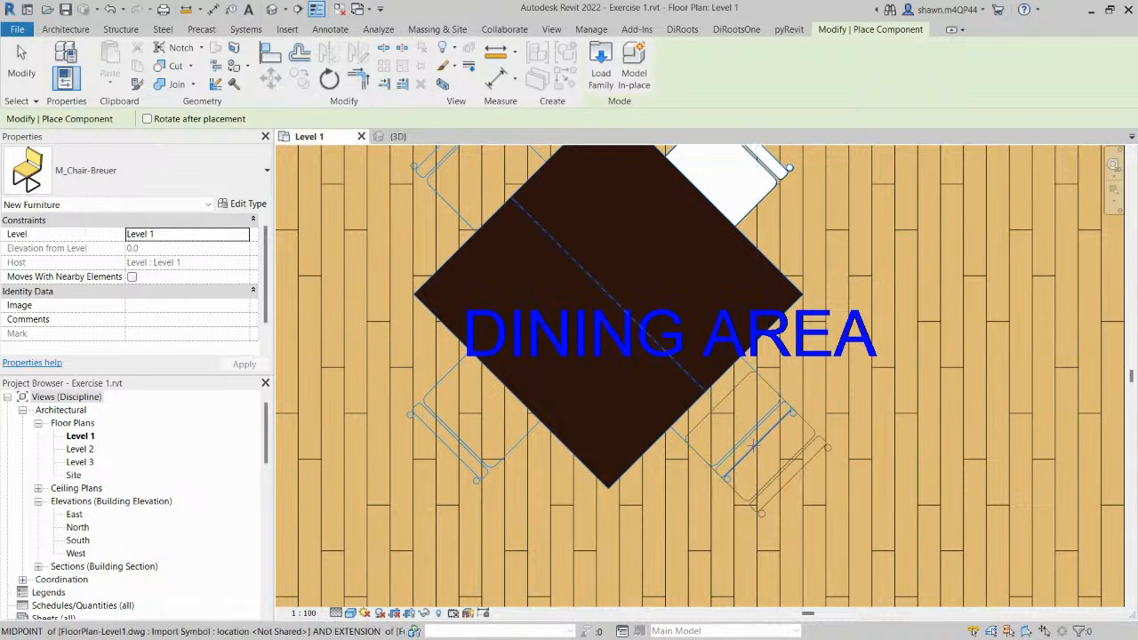
scroll(722, 414, "up", 3)
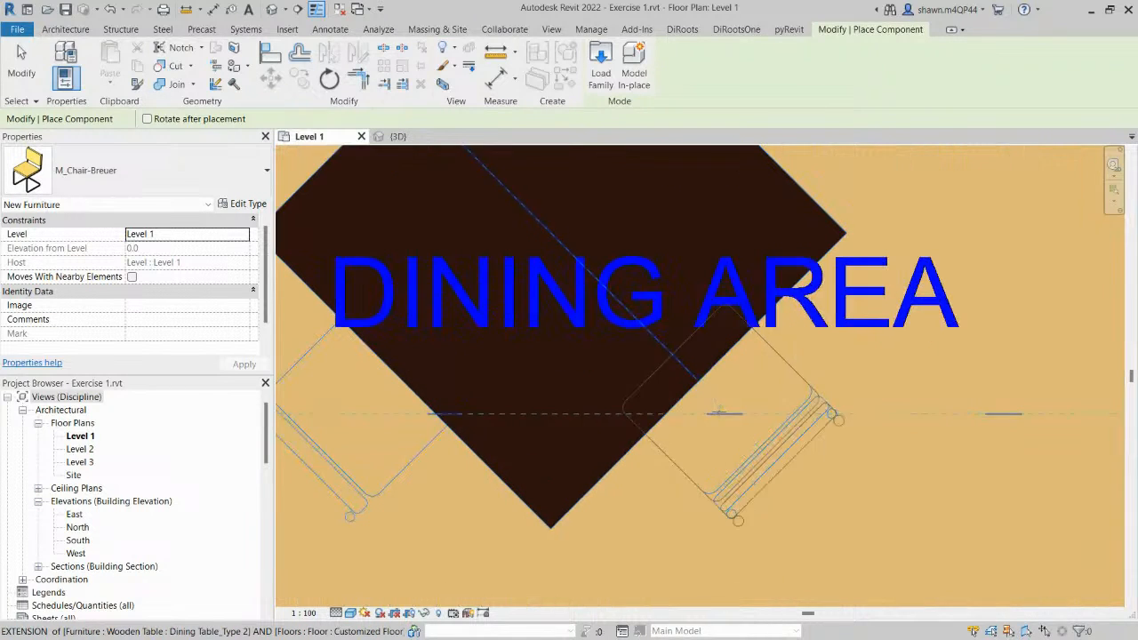
scroll(723, 413, "up", 1)
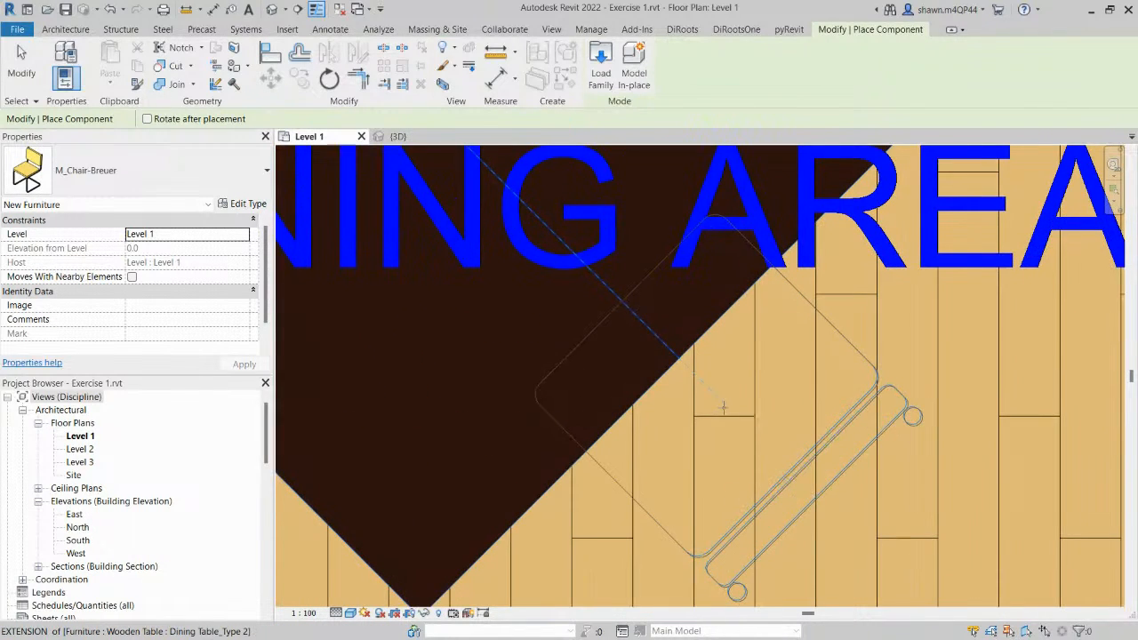
left_click(724, 412)
Place rotated Breuer chairs over the lower-left and upper-left outlines of the dining table and finish placing.
scroll(903, 420, "down", 3)
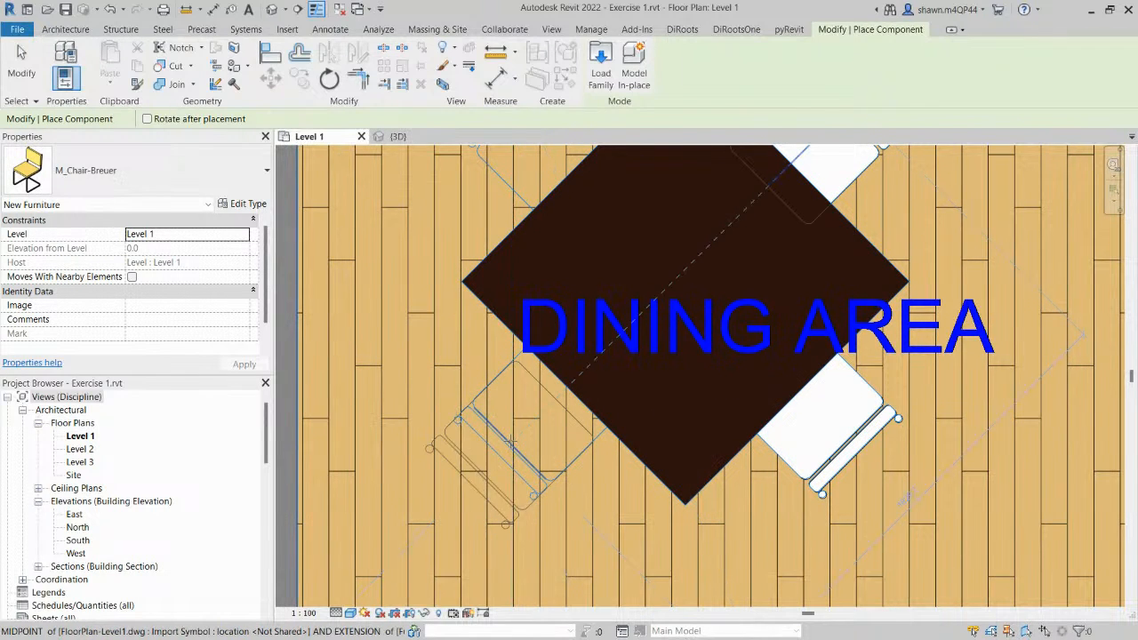
left_click(525, 413)
scroll(539, 408, "down", 2)
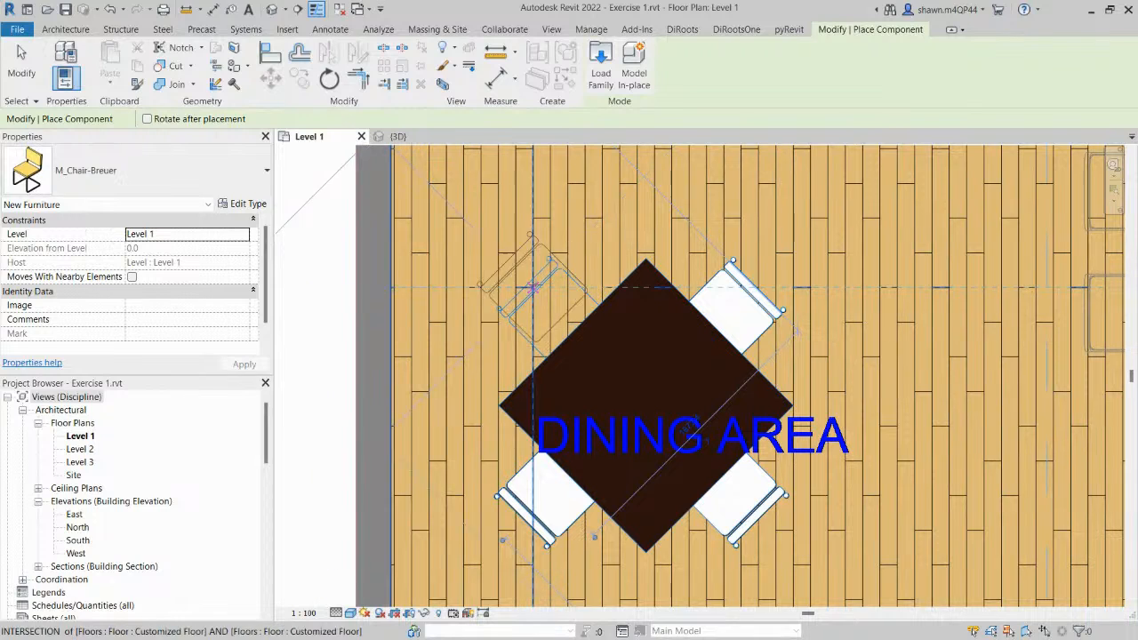
left_click(553, 309)
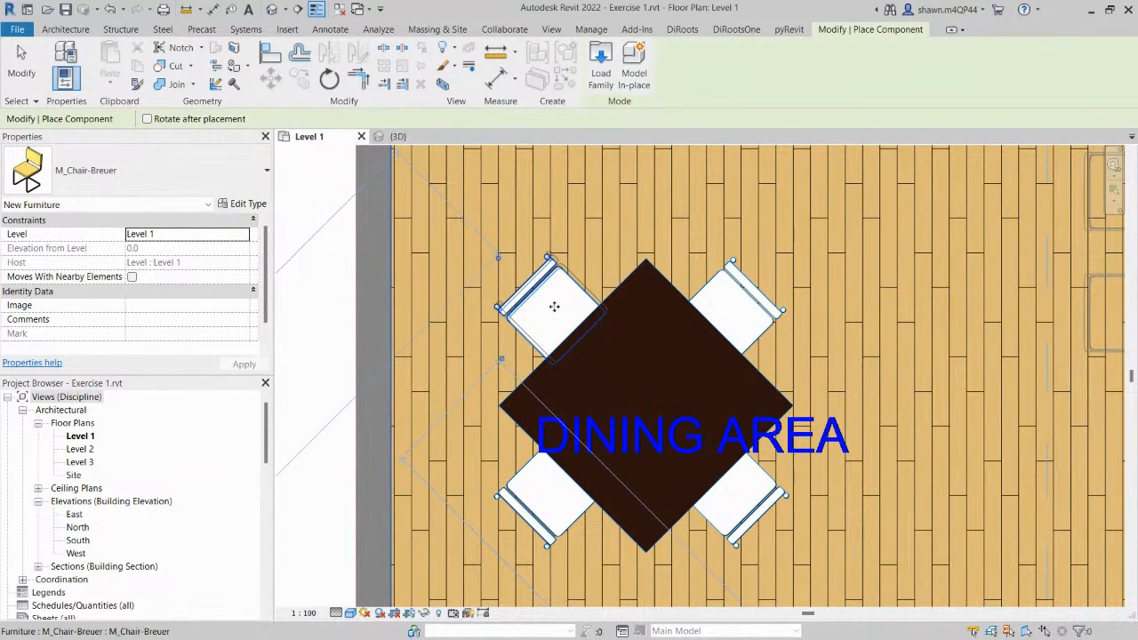
scroll(562, 303, "down", 3)
middle_click_drag(762, 324, 499, 318)
key("Escape")
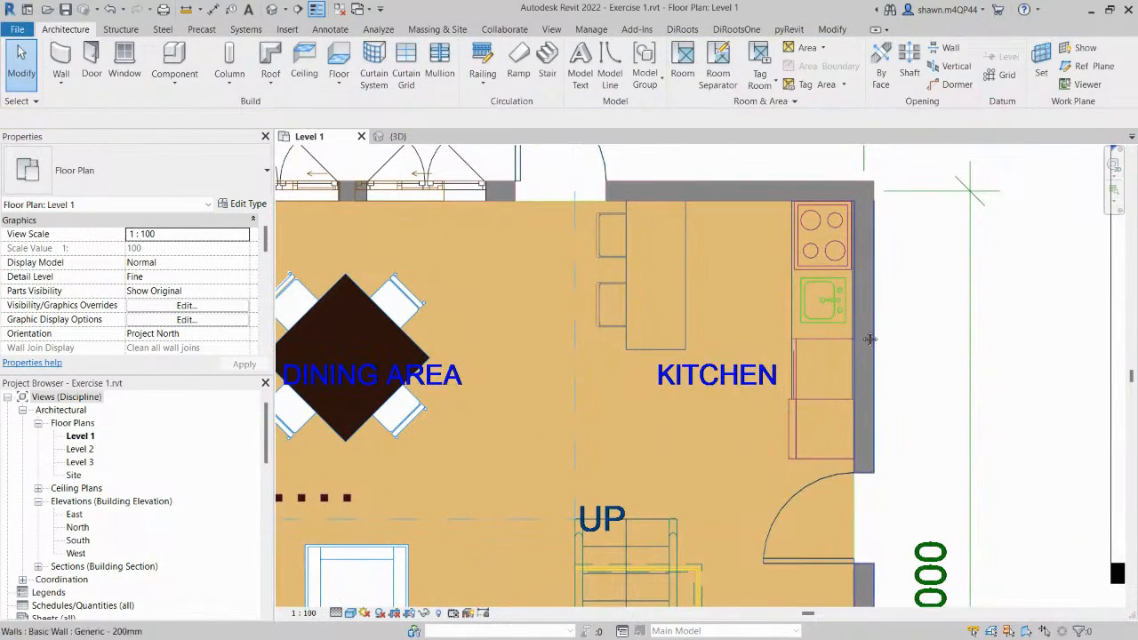
middle_click_drag(867, 337, 801, 359)
scroll(706, 303, "up", 2)
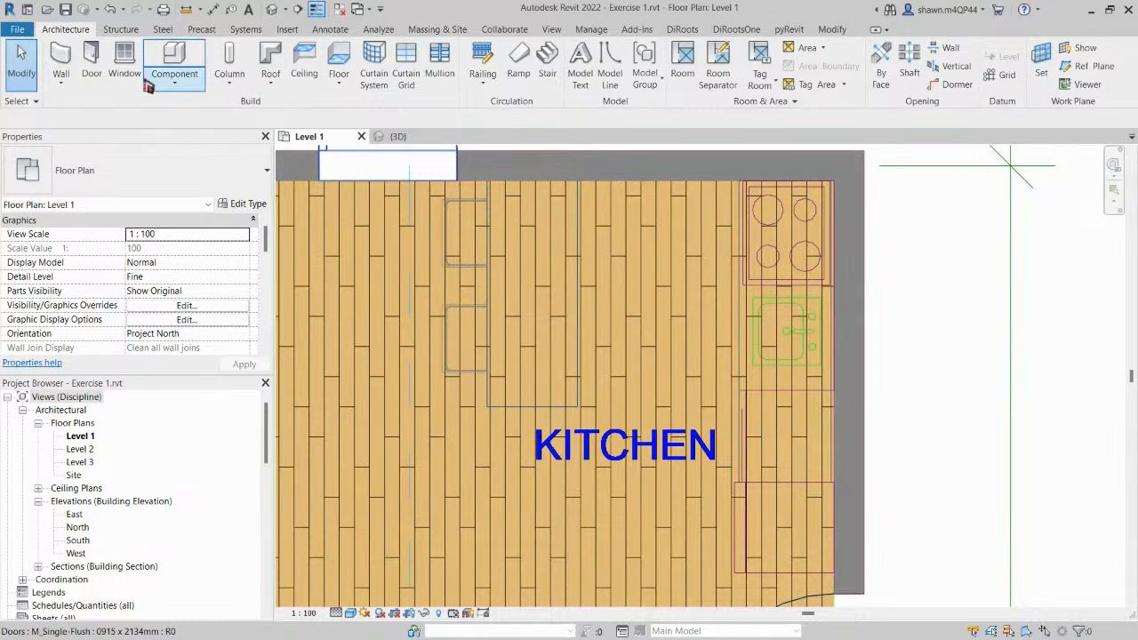
left_click(175, 78)
left_click(155, 141)
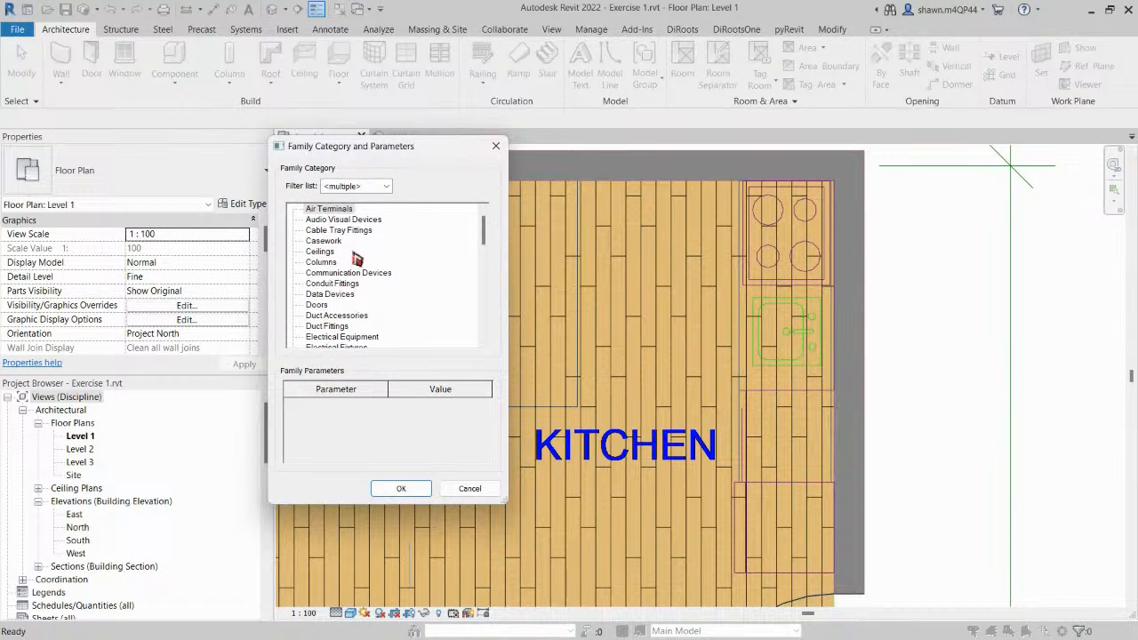
left_click(496, 146)
Start placing a component and browse to the US library folder for loading a kitchen family.
left_click(174, 76)
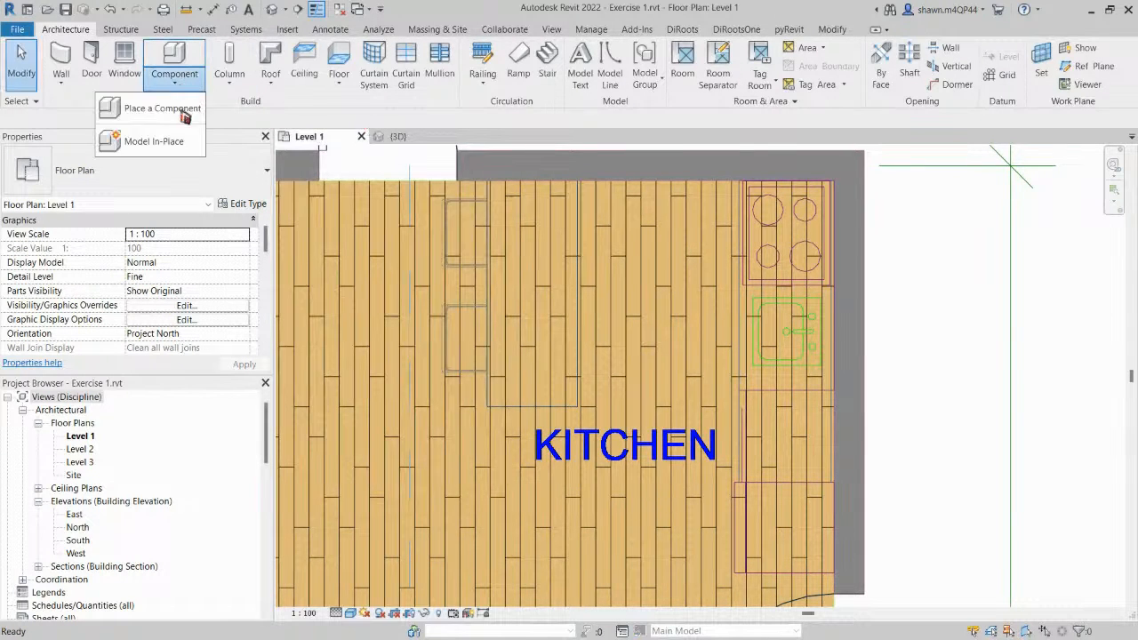
left_click(160, 108)
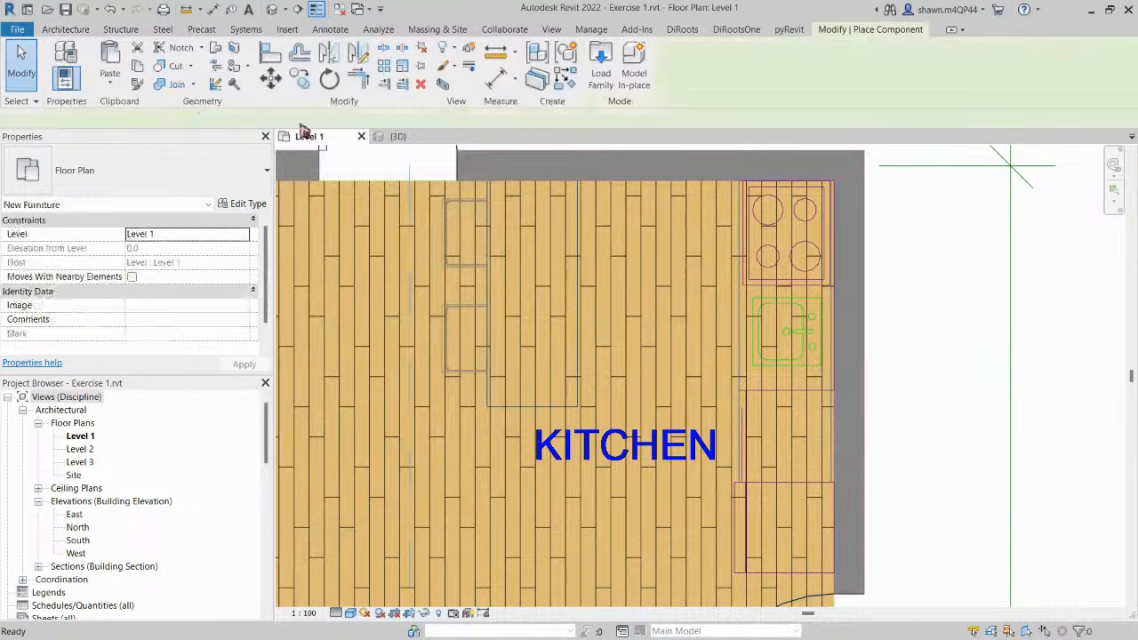
left_click(601, 69)
left_click(860, 158)
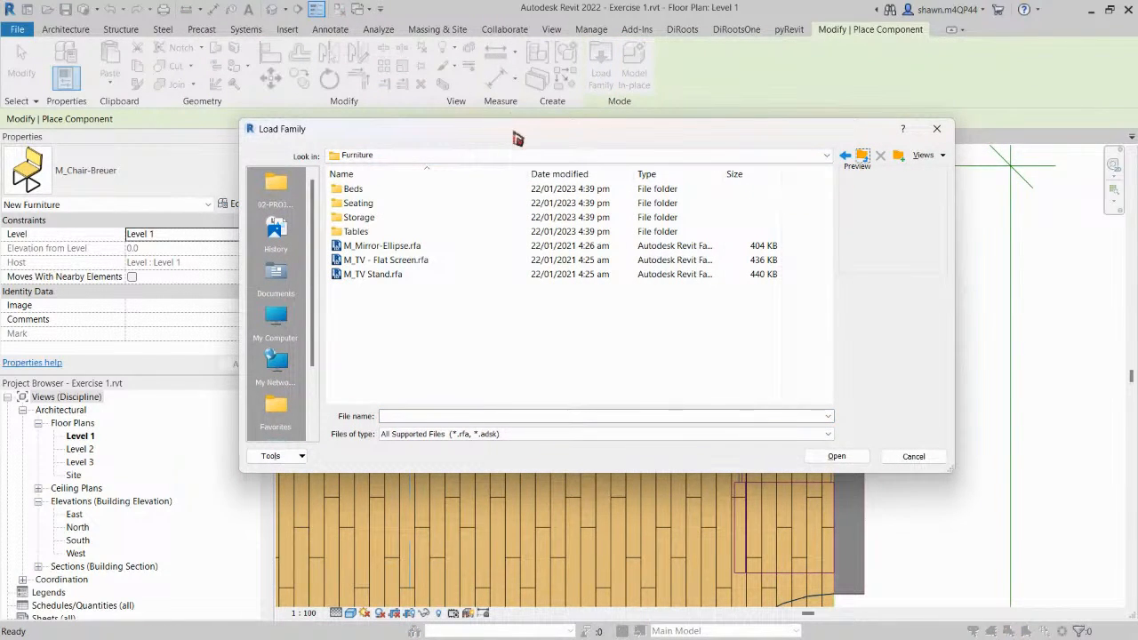
left_click_drag(517, 139, 248, 96)
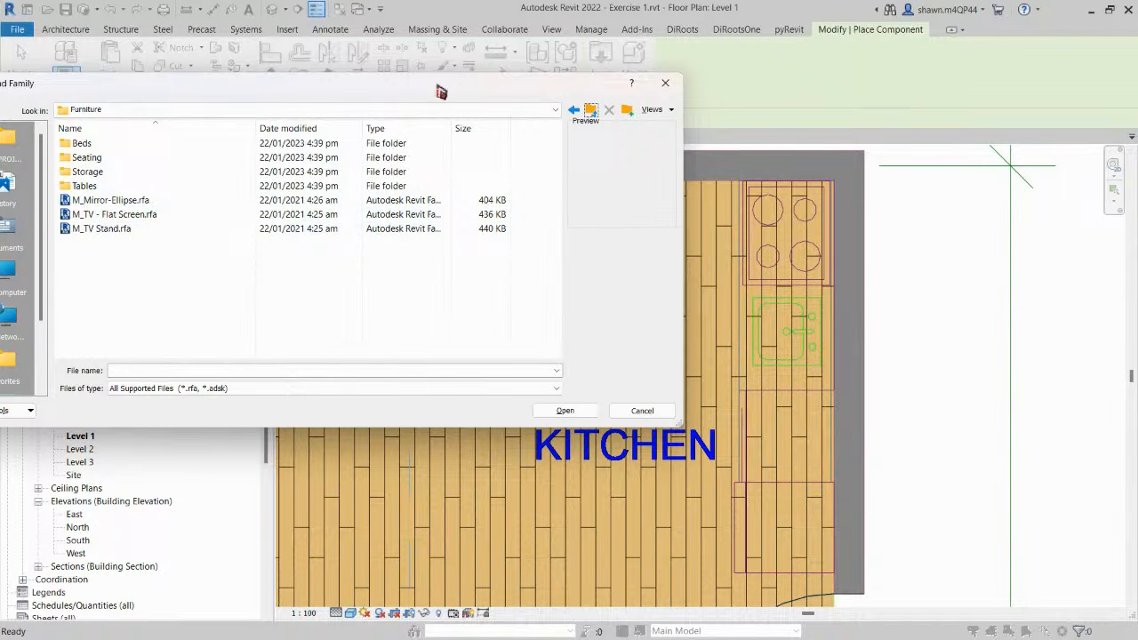
left_click_drag(690, 202, 679, 208)
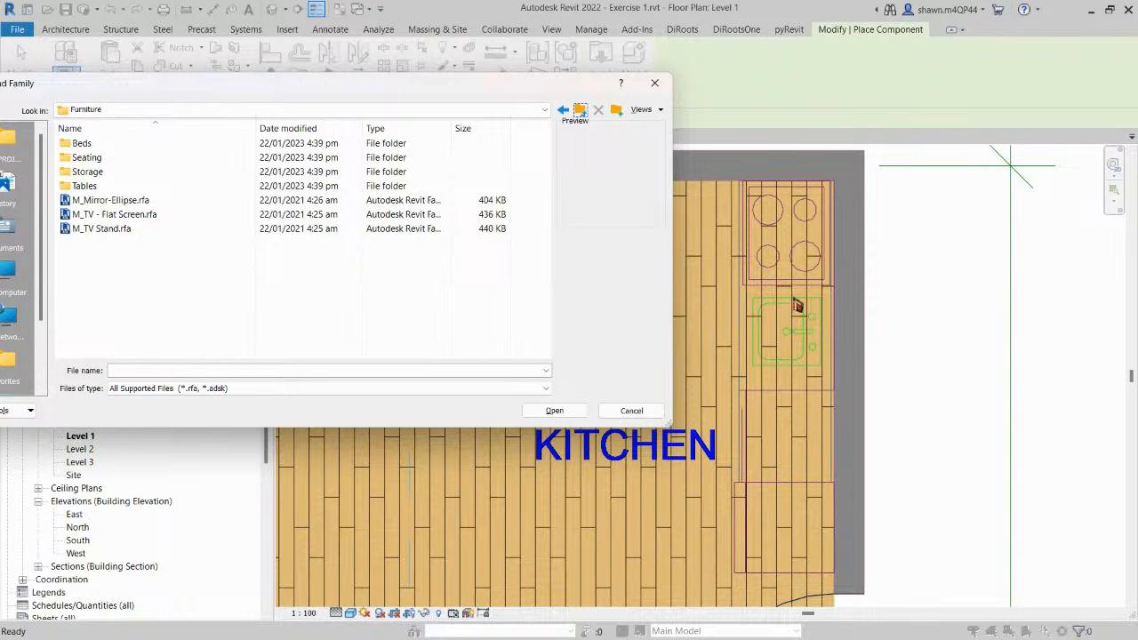
left_click(627, 169)
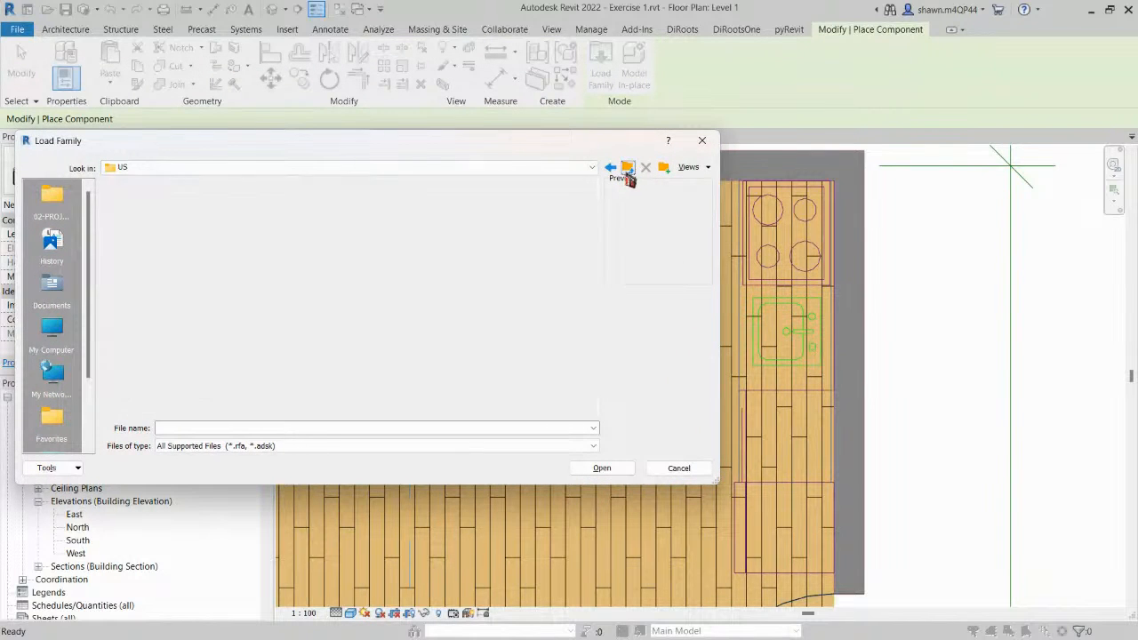
Search the US library folders, including Furniture and System Families, for kitchen components.
scroll(158, 365, "down", 3)
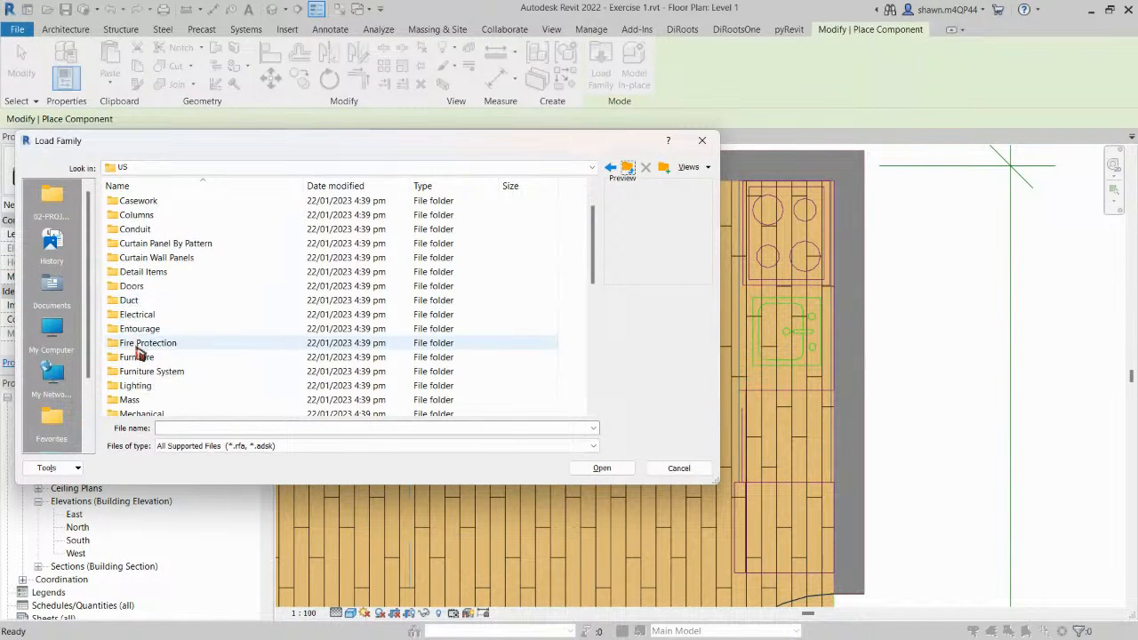
scroll(159, 365, "down", 2)
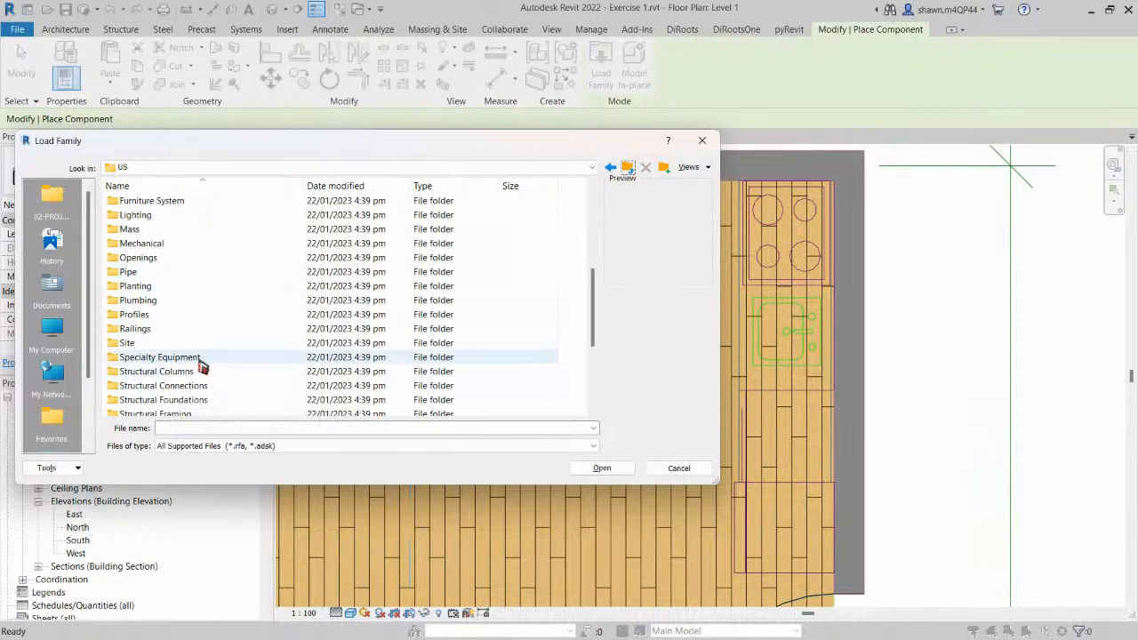
scroll(201, 363, "up", 4)
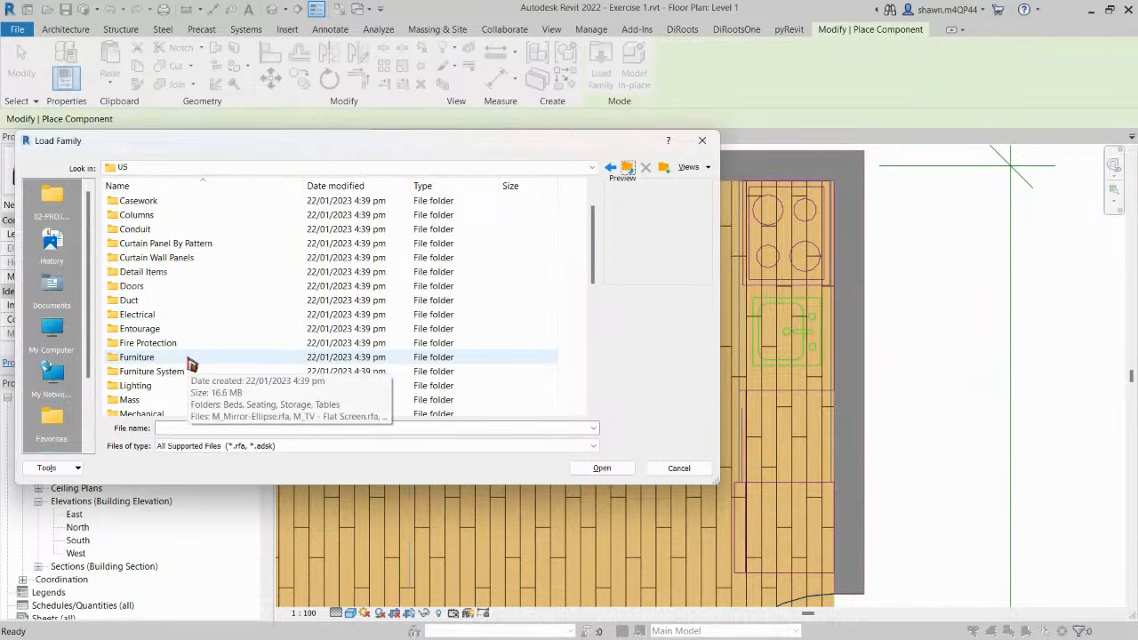
double_click(188, 359)
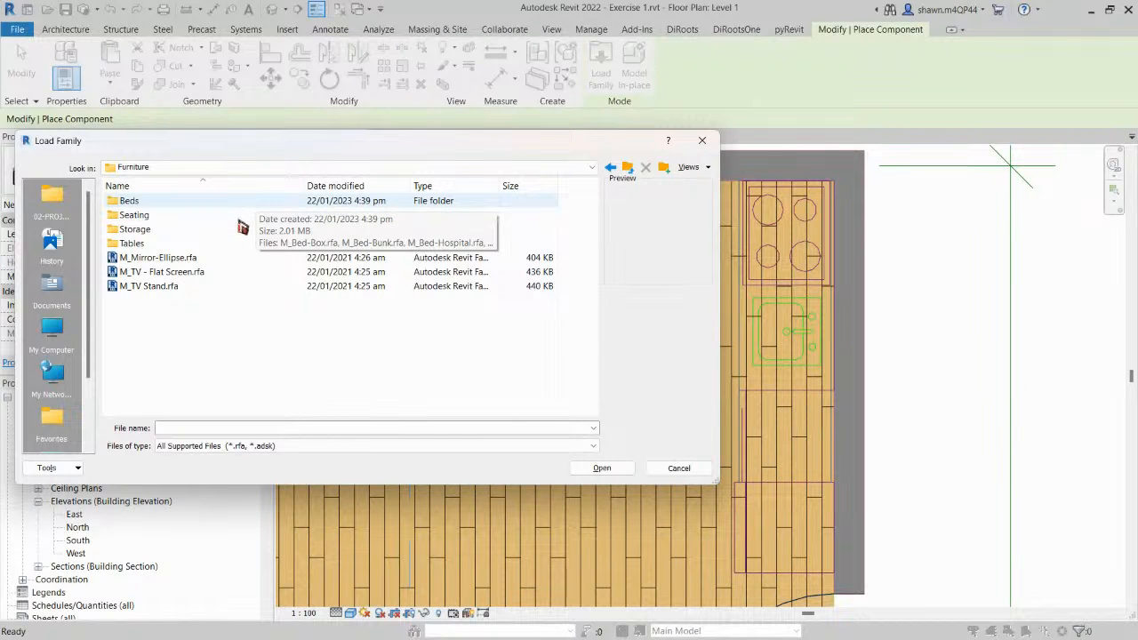
key("BackSpace")
scroll(222, 315, "down", 2)
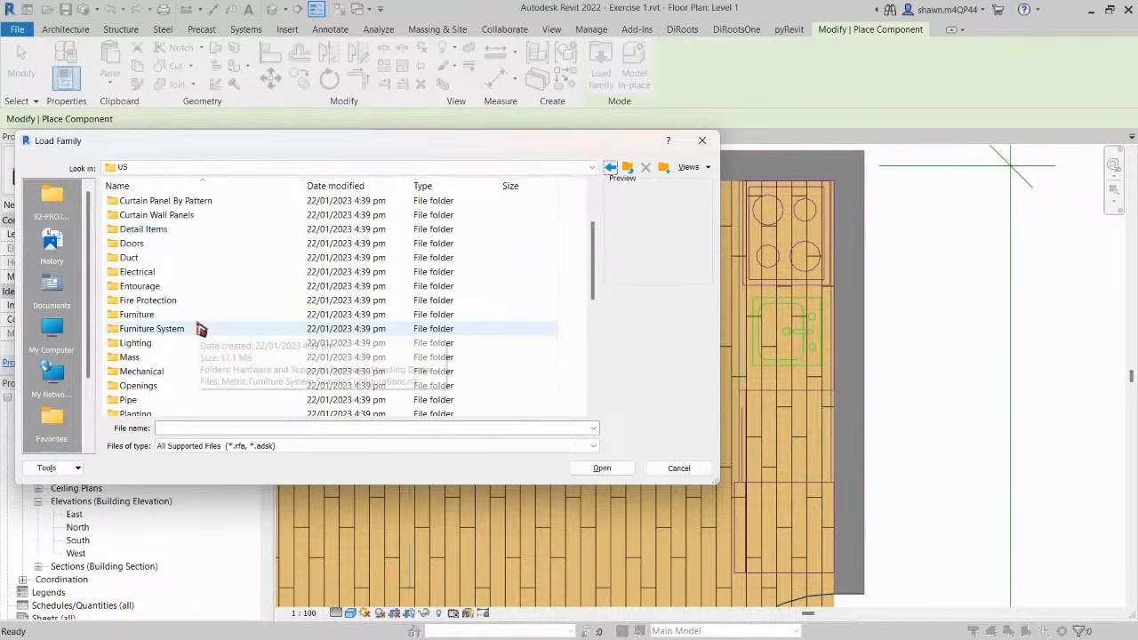
scroll(201, 331, "down", 6)
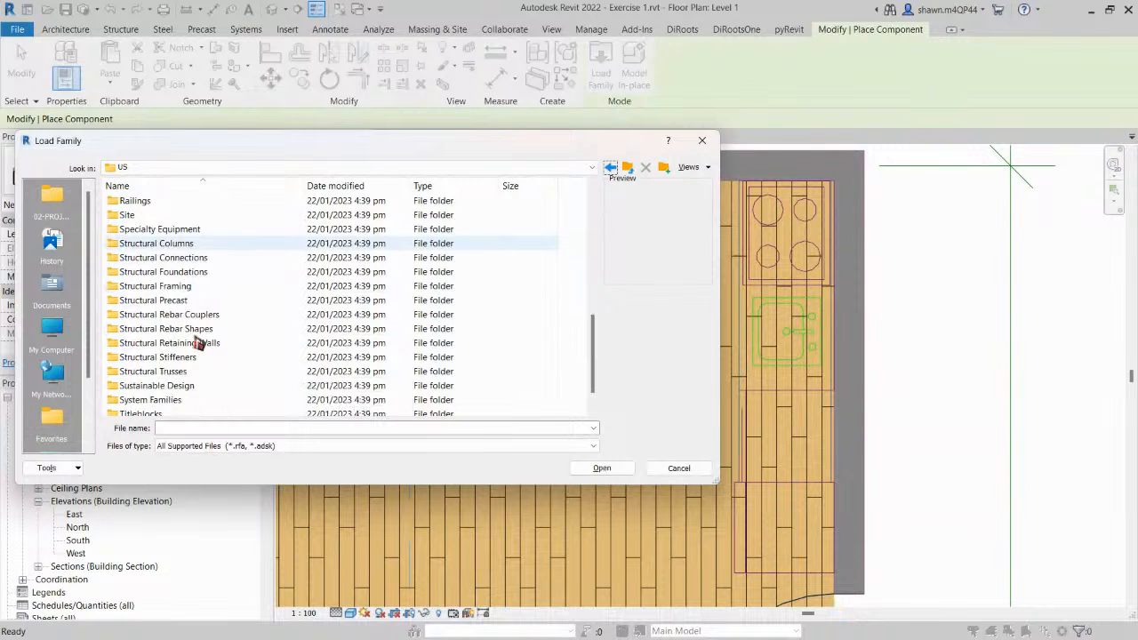
scroll(197, 405, "down", 1)
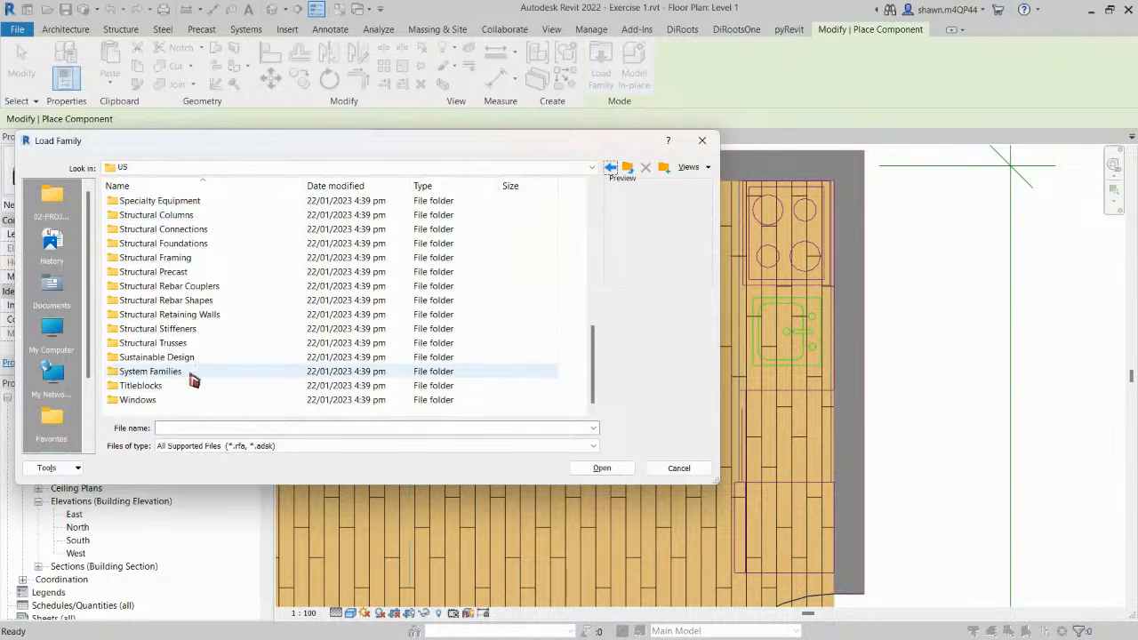
double_click(198, 375)
key("BackSpace")
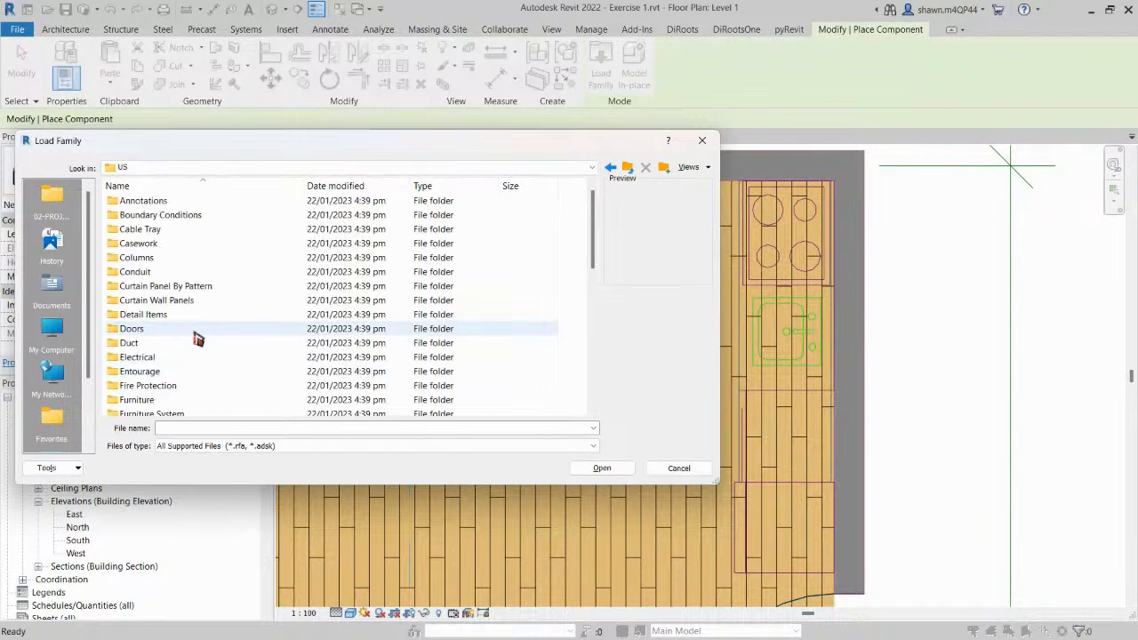
Look through the Specialty Equipment and Furniture folders of the US library for a suitable kitchen family.
scroll(197, 338, "down", 10)
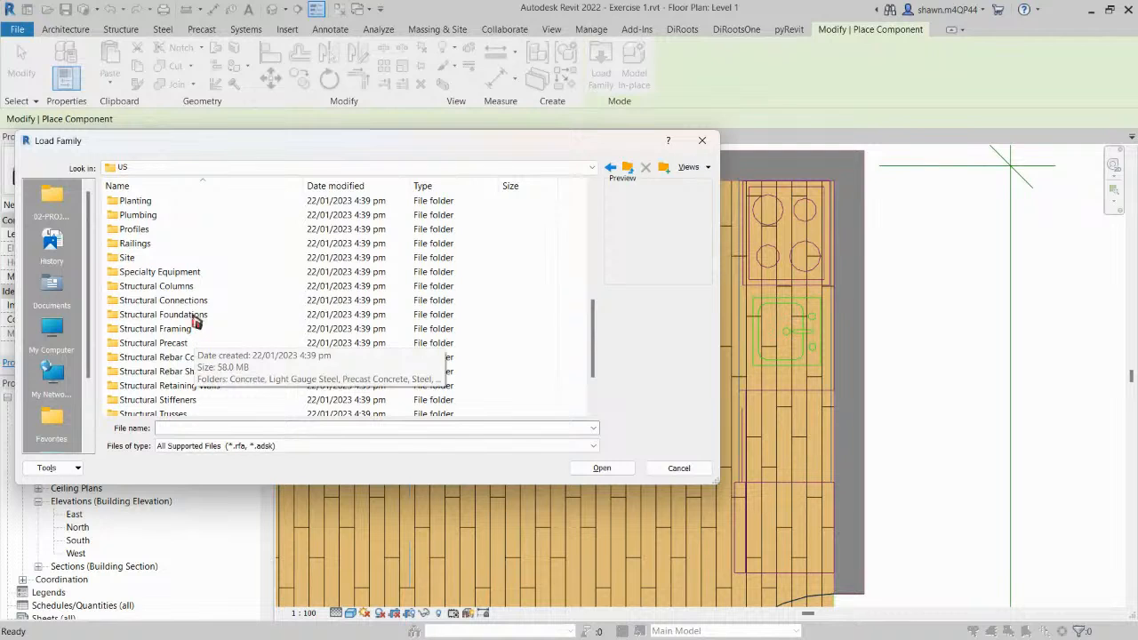
double_click(196, 272)
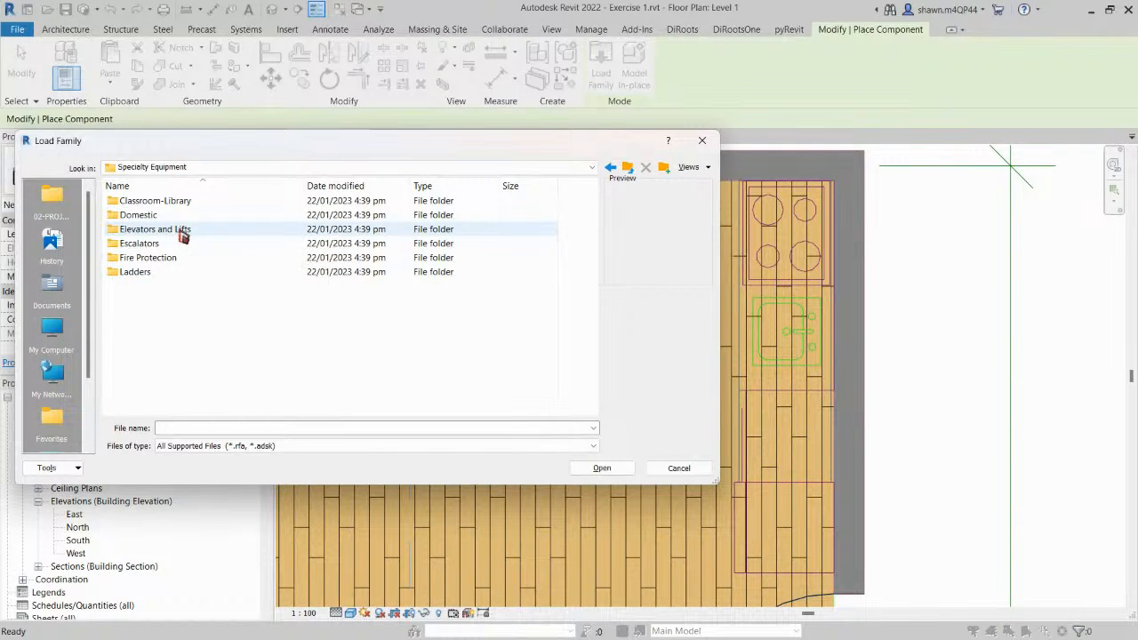
left_click(609, 169)
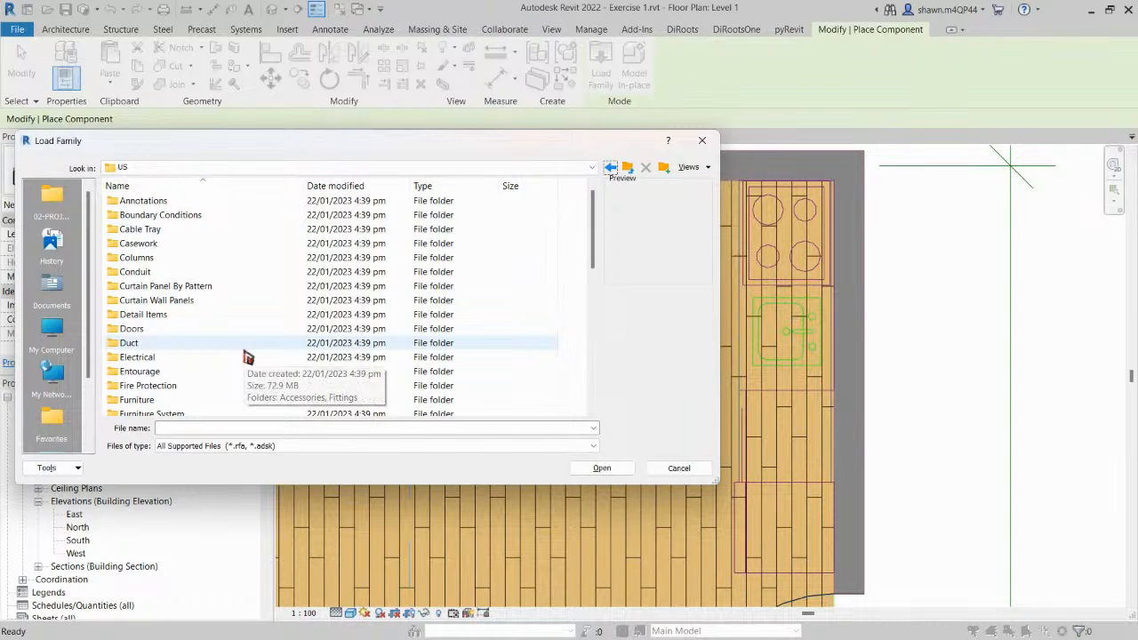
scroll(226, 328, "down", 1)
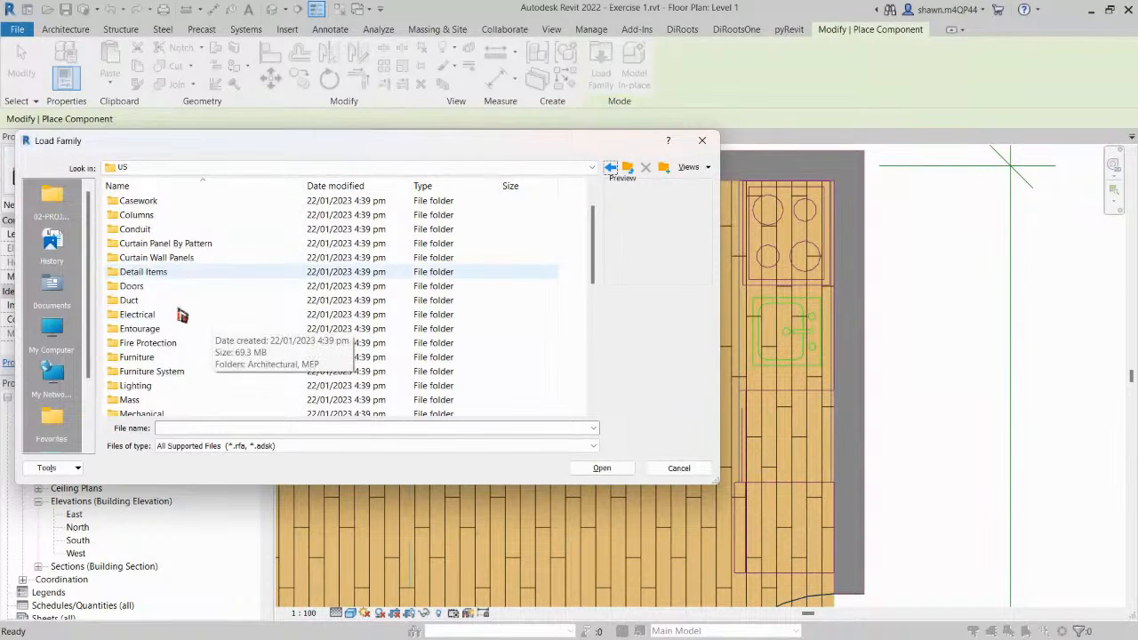
scroll(174, 313, "down", 1)
scroll(172, 313, "down", 1)
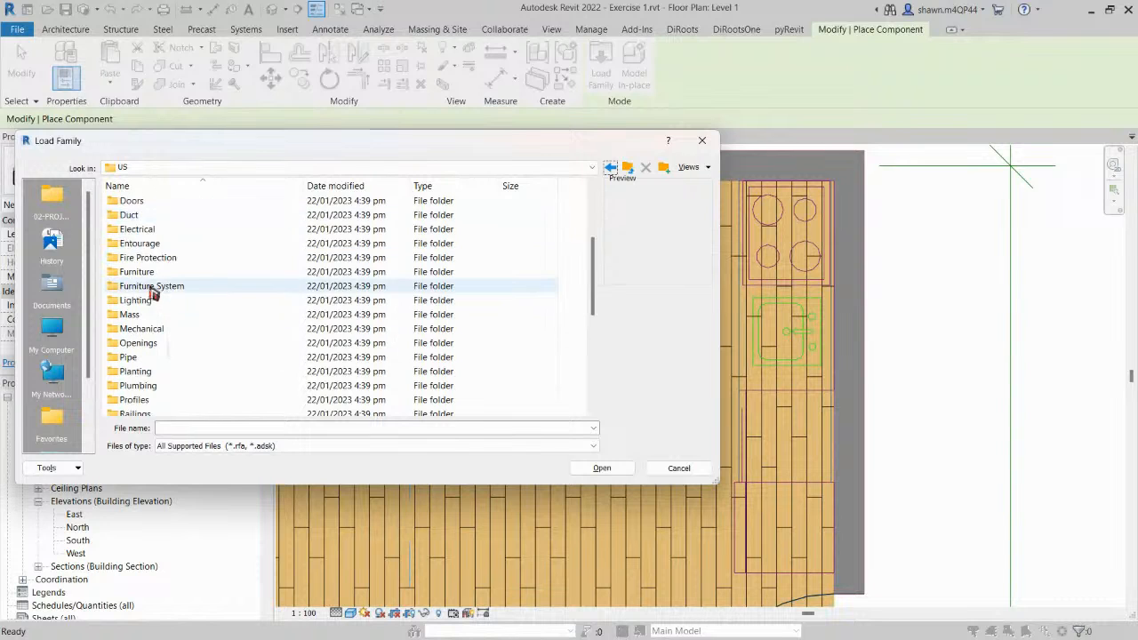
double_click(167, 272)
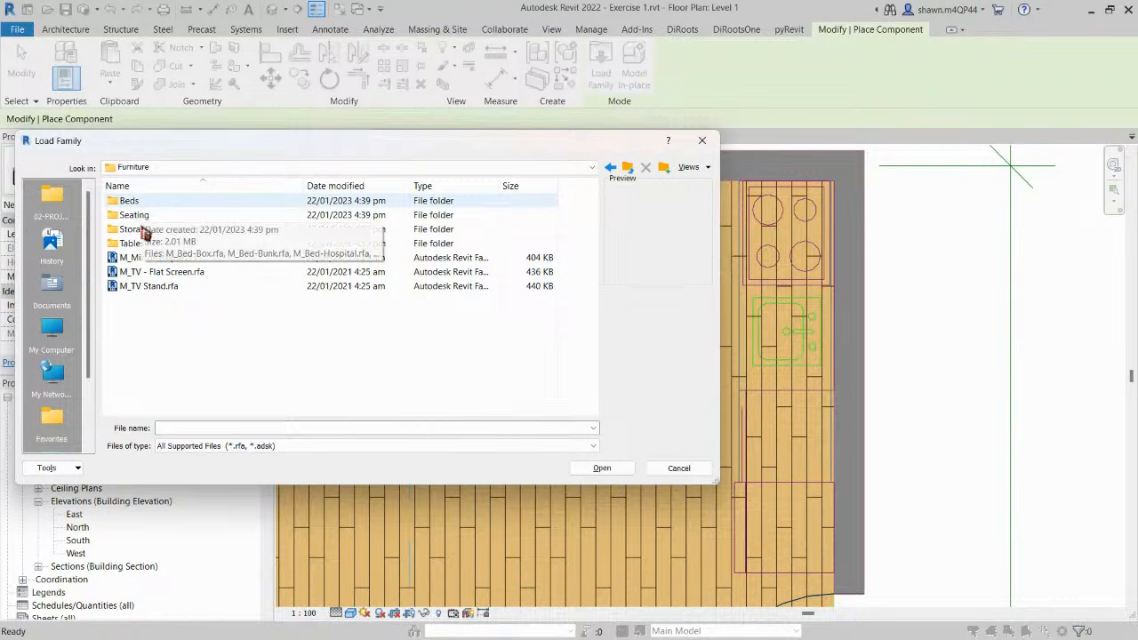
key("BackSpace")
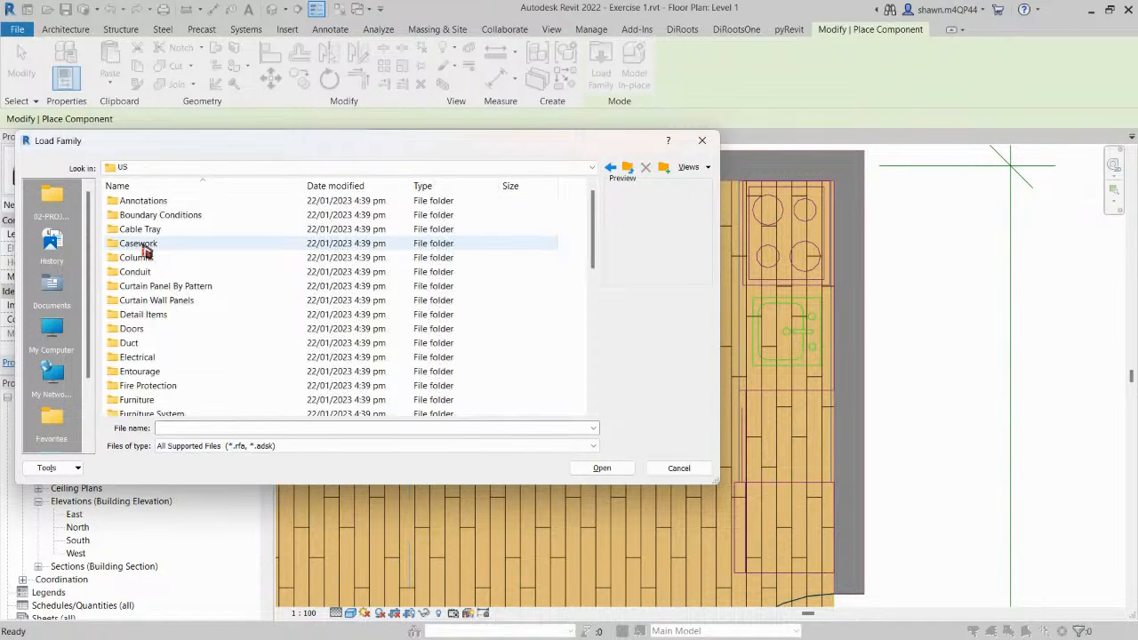
Load the M_Kitchenette - Medium family from the Domestic folder under Specialty Equipment.
scroll(148, 246, "down", 1)
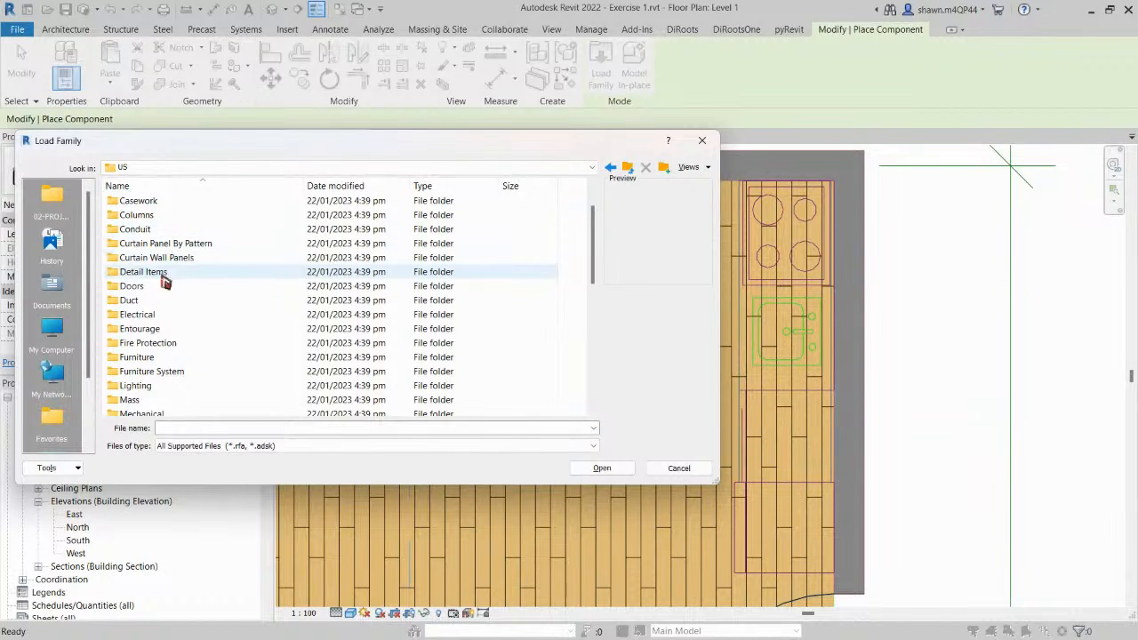
scroll(192, 297, "down", 2)
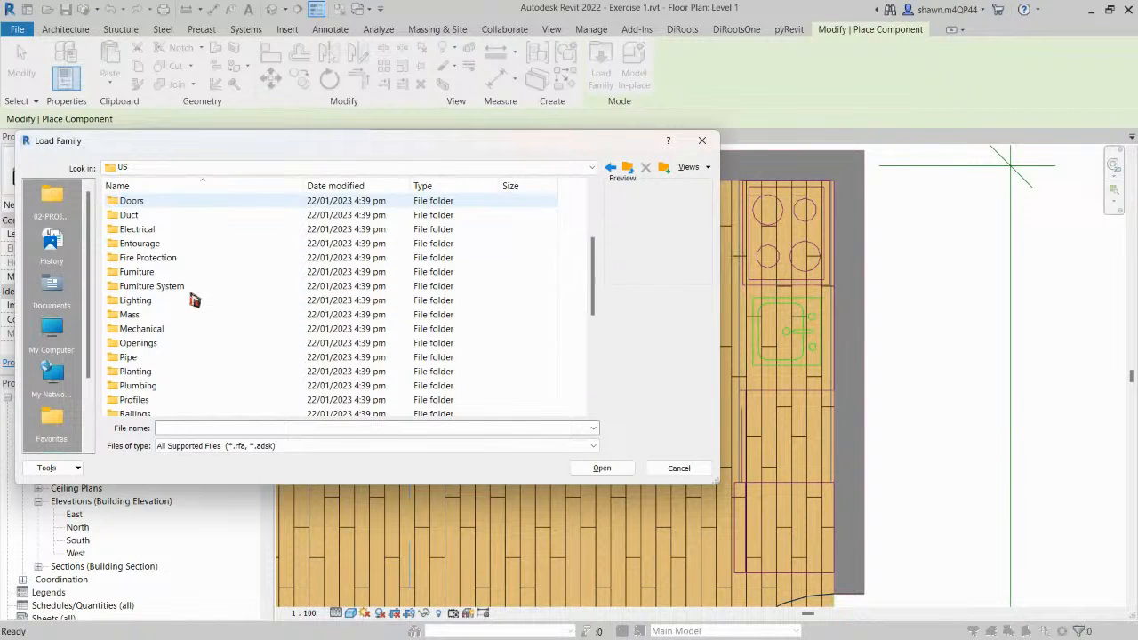
scroll(174, 311, "down", 1)
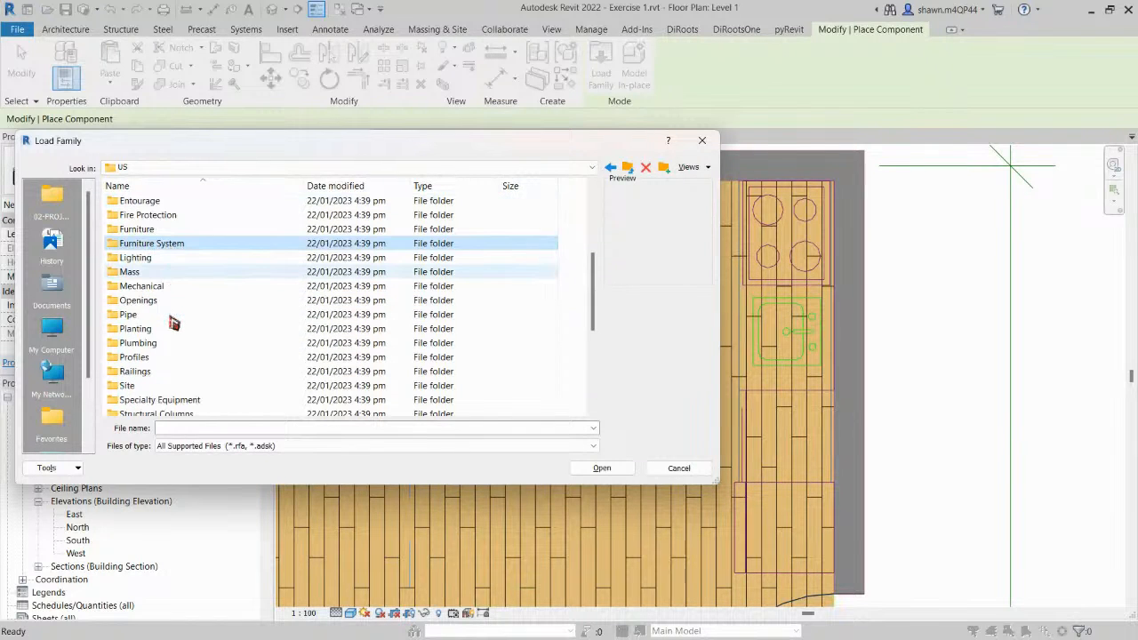
scroll(173, 324, "down", 1)
scroll(174, 323, "down", 1)
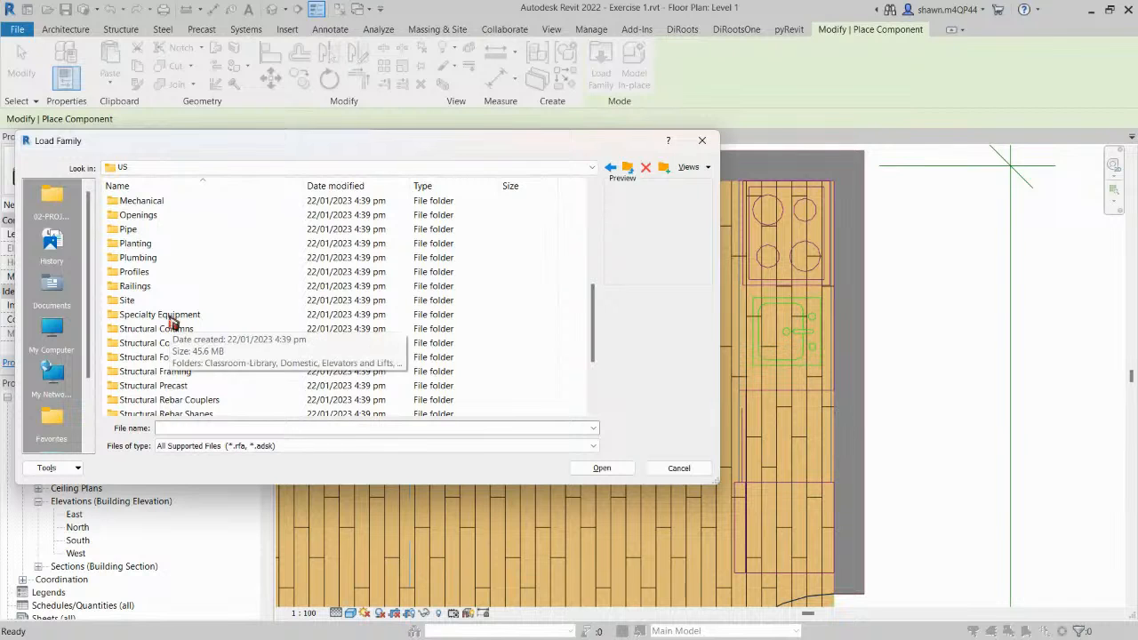
scroll(174, 325, "down", 1)
double_click(169, 273)
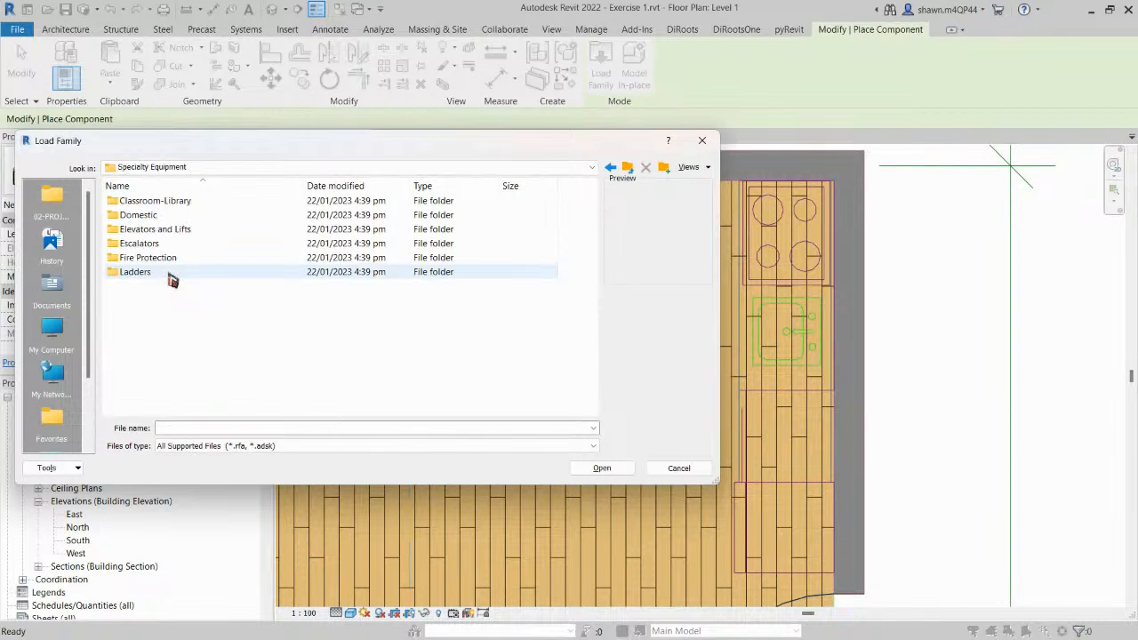
double_click(176, 217)
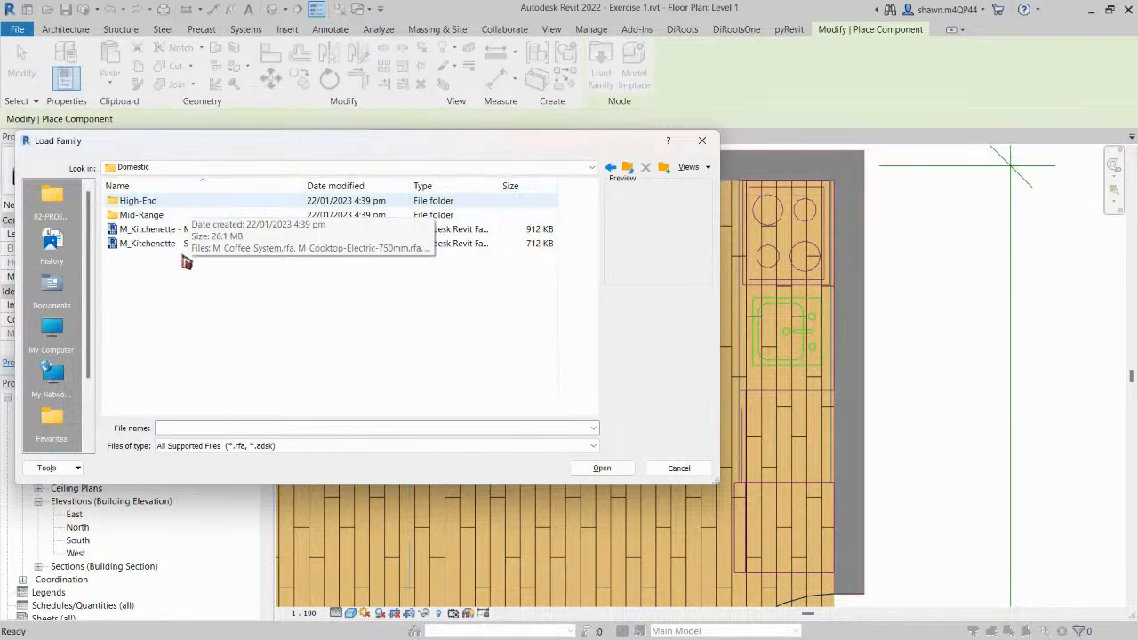
left_click(166, 230)
left_click(172, 239)
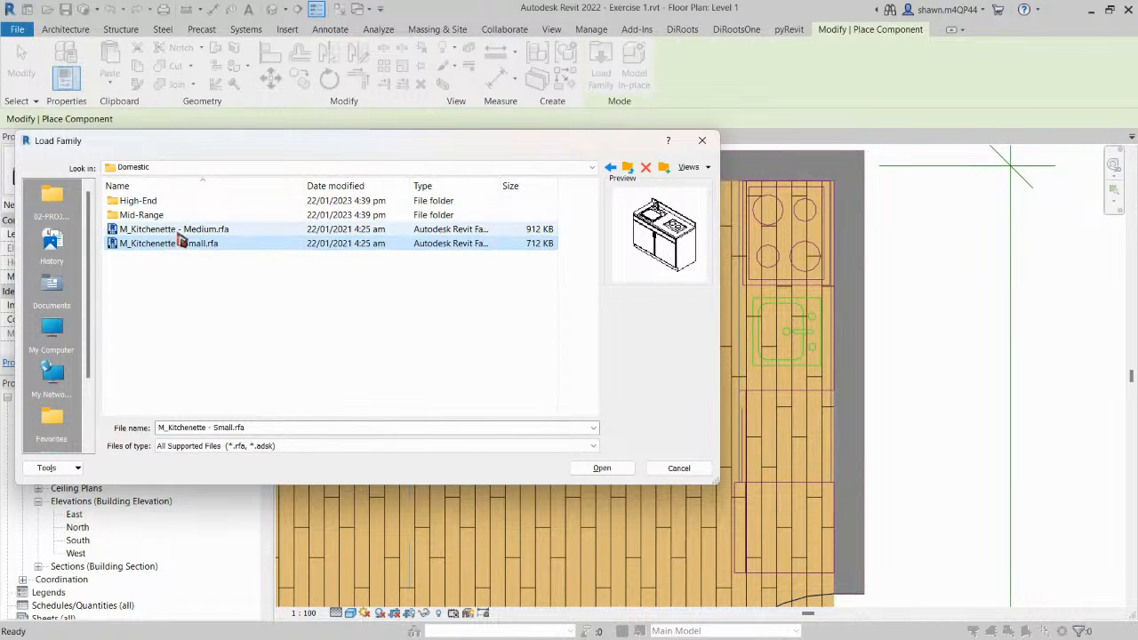
left_click(178, 234)
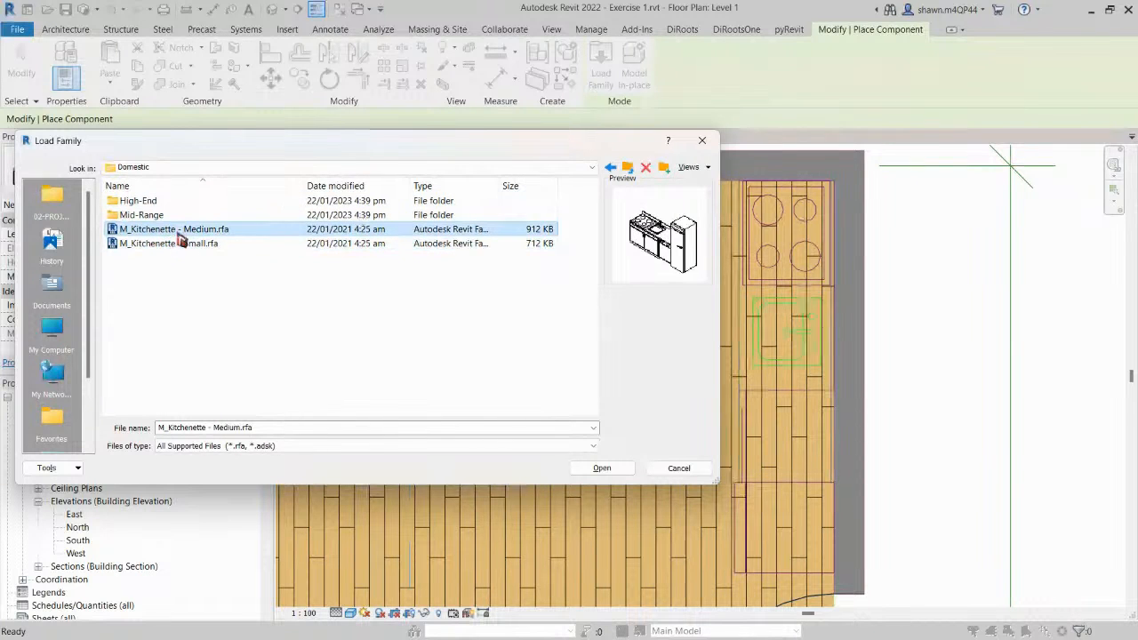
left_click(624, 469)
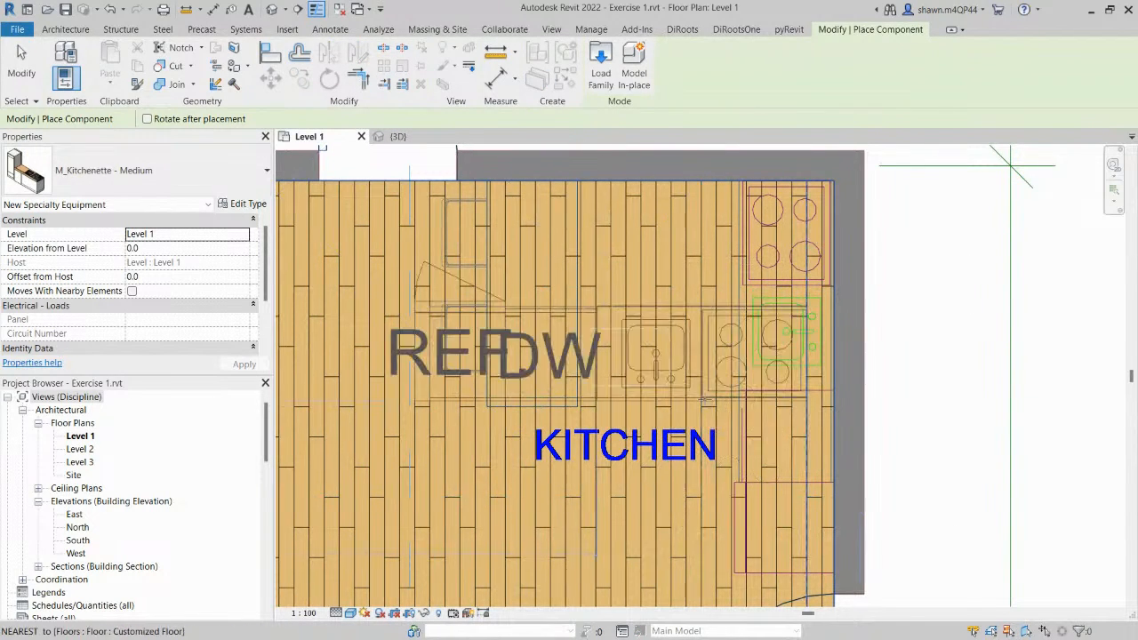
Rotate the medium kitchenette to run along the kitchen's right wall and place it over the stove and sink outlines.
key("space")
scroll(717, 322, "down", 3)
scroll(718, 321, "up", 1)
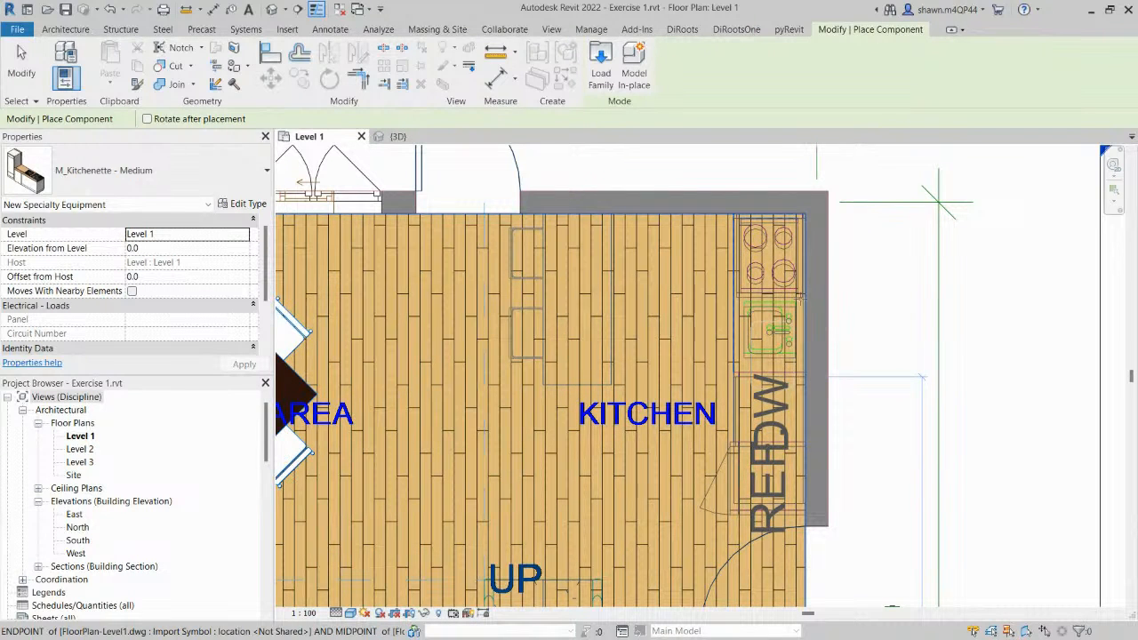
left_click(801, 299)
key("Escape")
key("Escape")
Align the kitchenette's stove end with the inside face of the kitchen's upper wall.
scroll(737, 218, "up", 5)
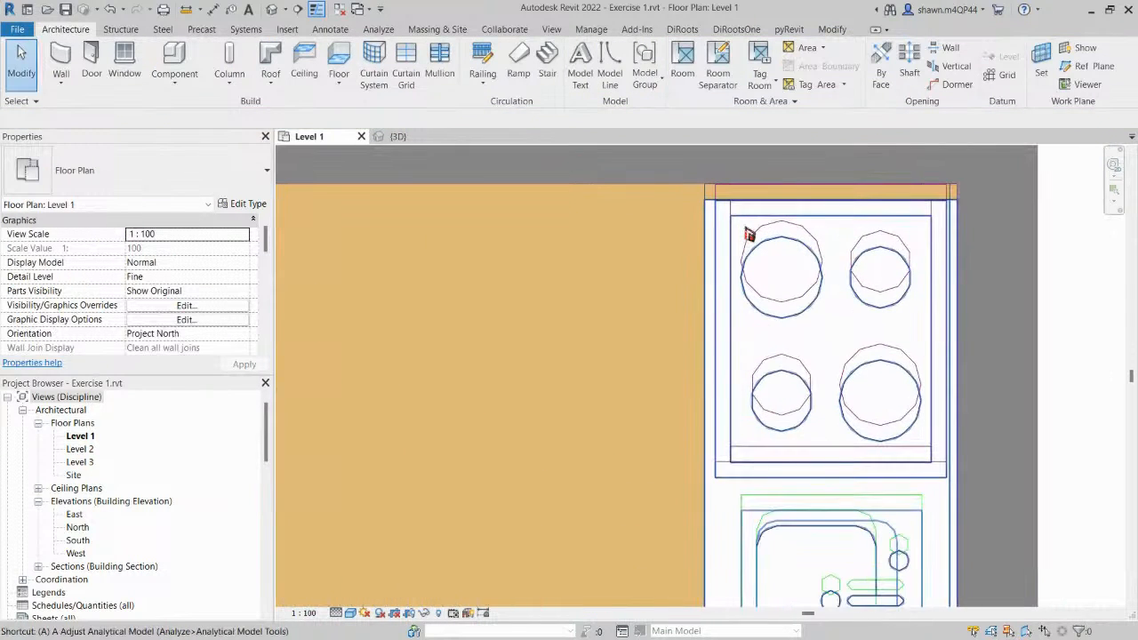
scroll(719, 197, "down", 5)
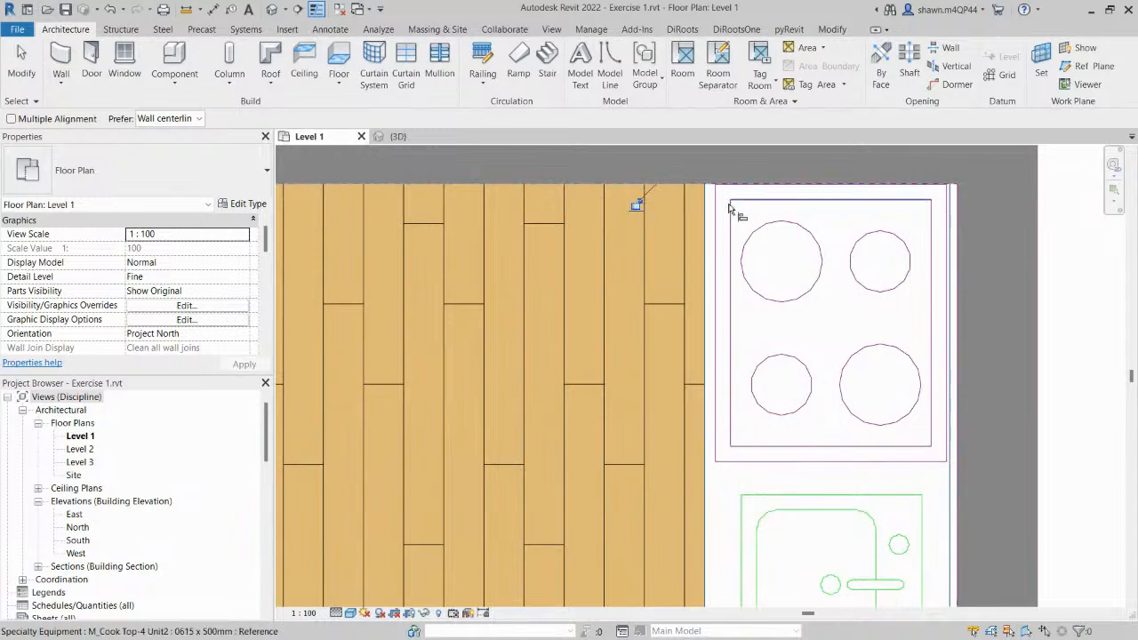
scroll(719, 205, "down", 1)
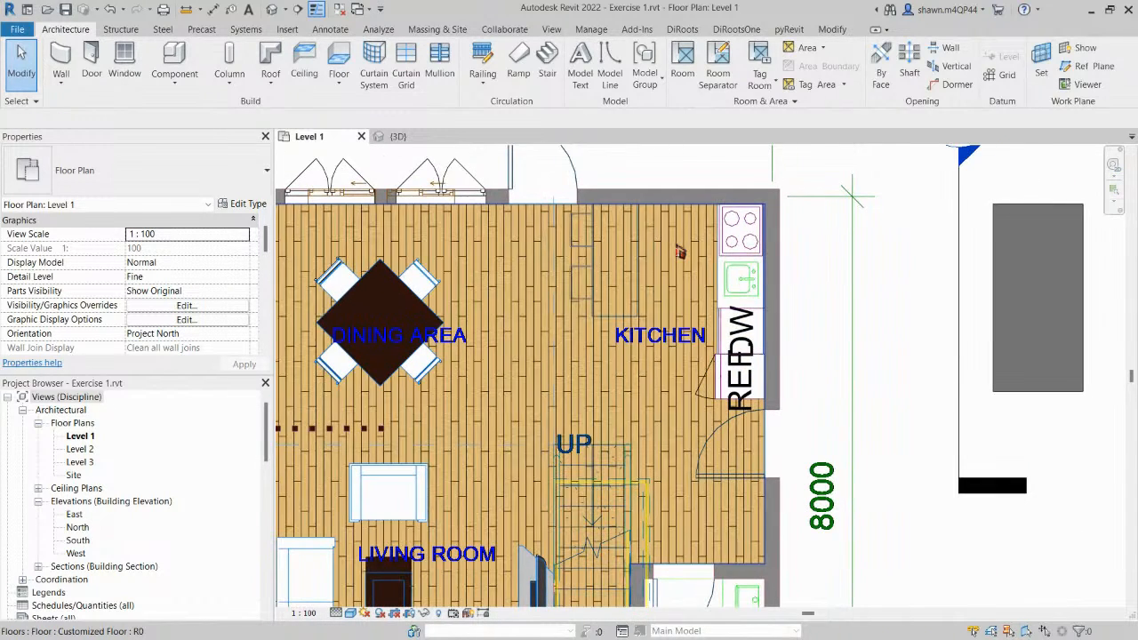
Inspect the type properties of the Breuer chair at the dining table's upper-right side without changing them.
left_click(418, 280)
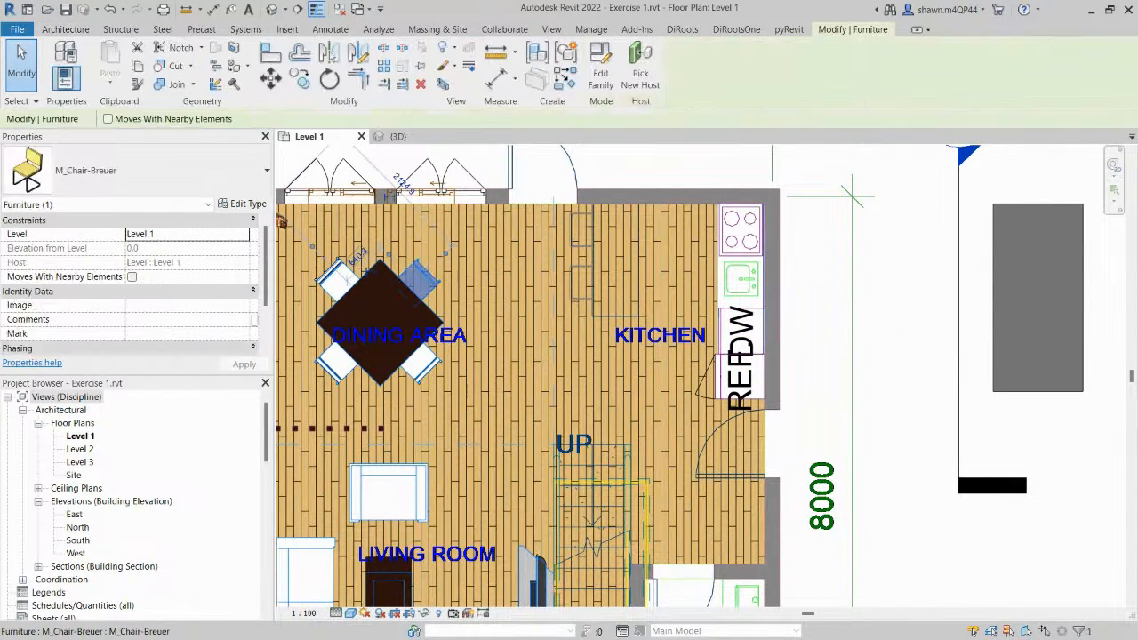
left_click(248, 204)
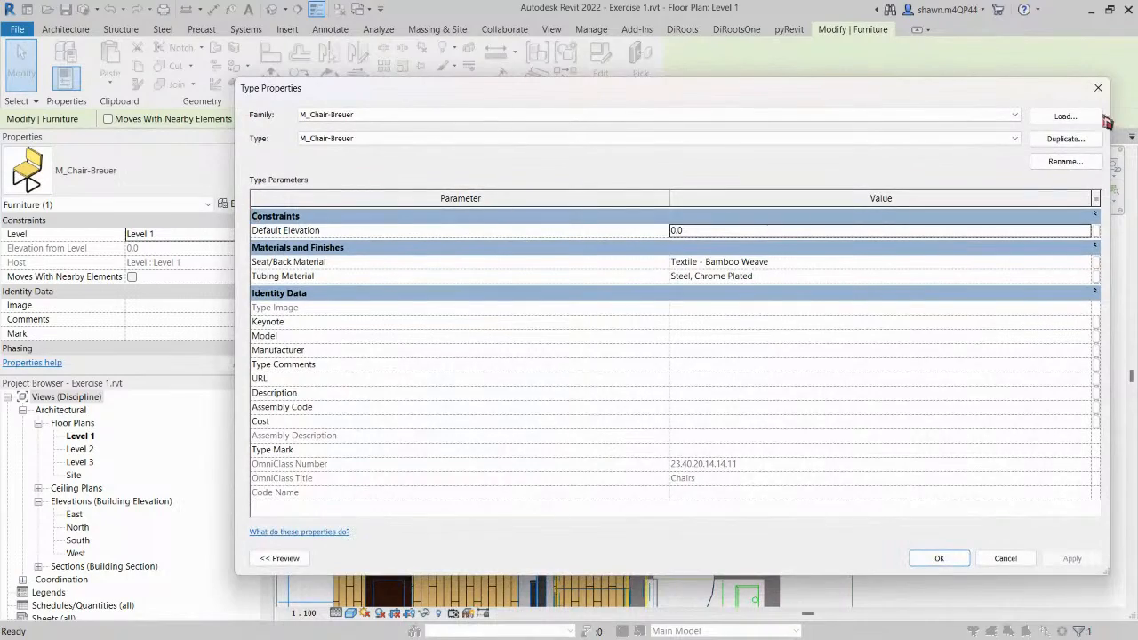
left_click(1092, 96)
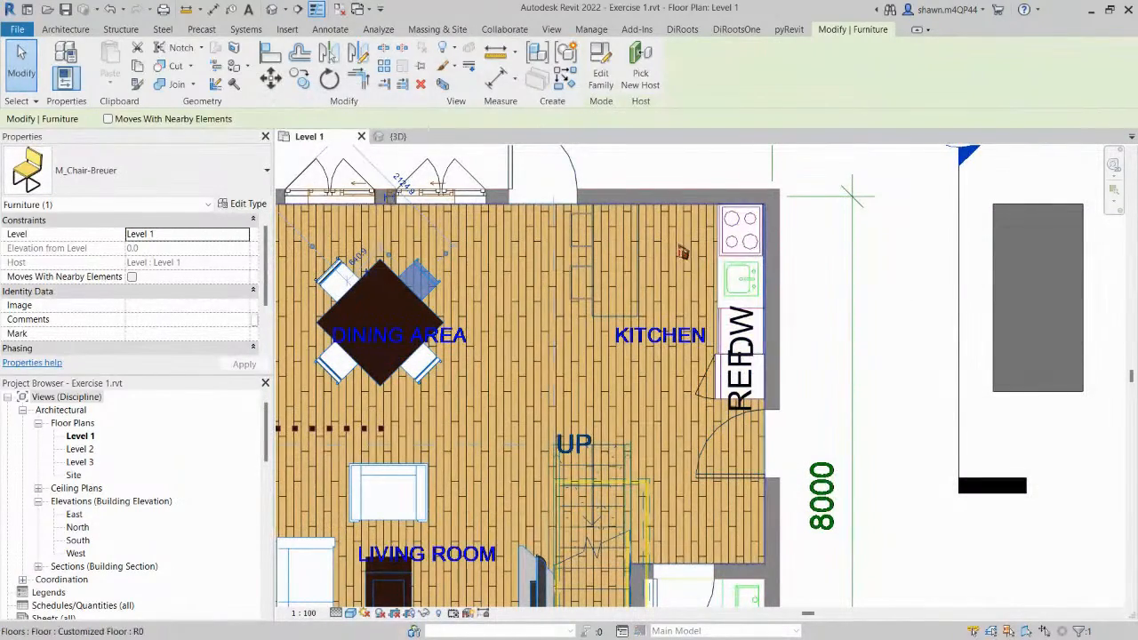
key("Escape")
left_click(961, 223)
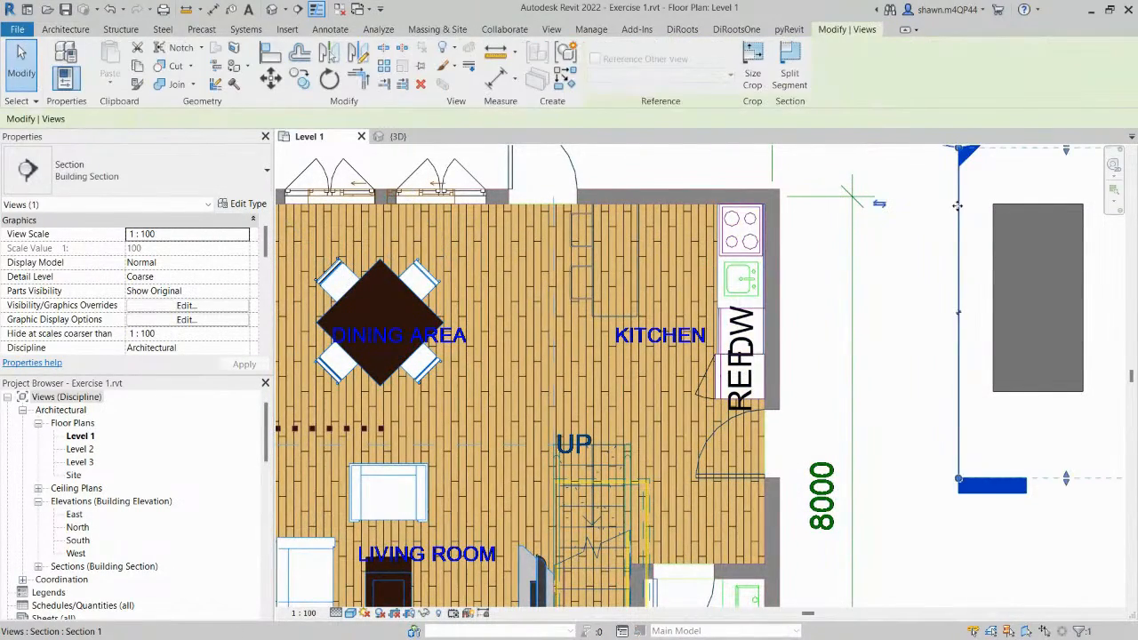
Draw a vertical reference plane along the right edge of the kitchen's bar table outline, extending beyond the upper wall.
scroll(961, 214, "down", 2)
scroll(799, 233, "up", 3)
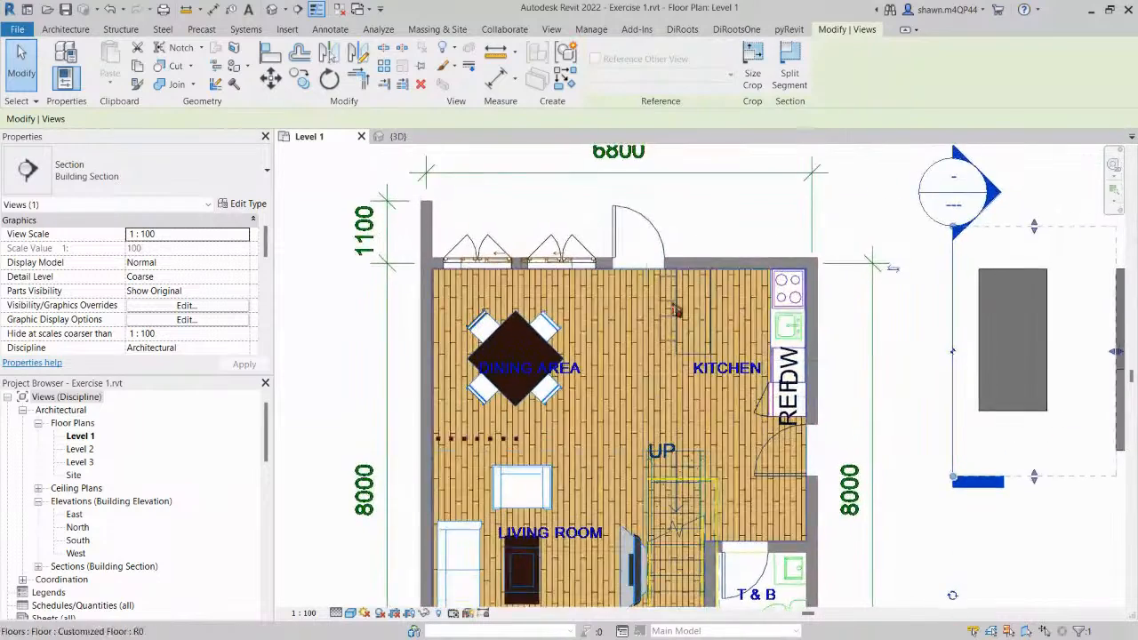
scroll(720, 295, "up", 2)
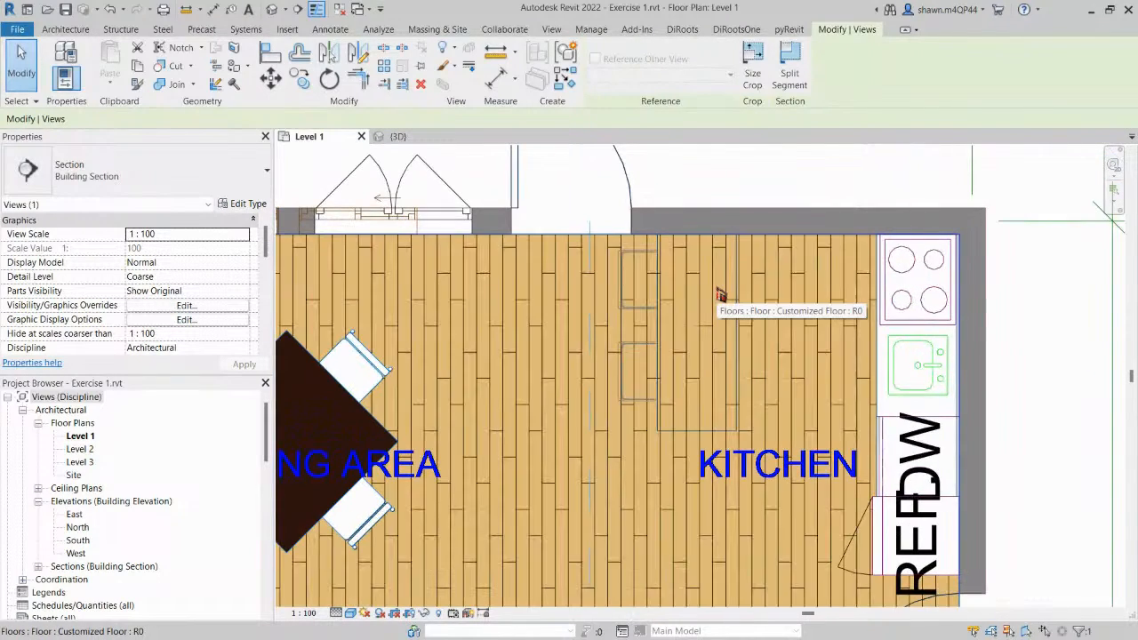
scroll(702, 253, "up", 1)
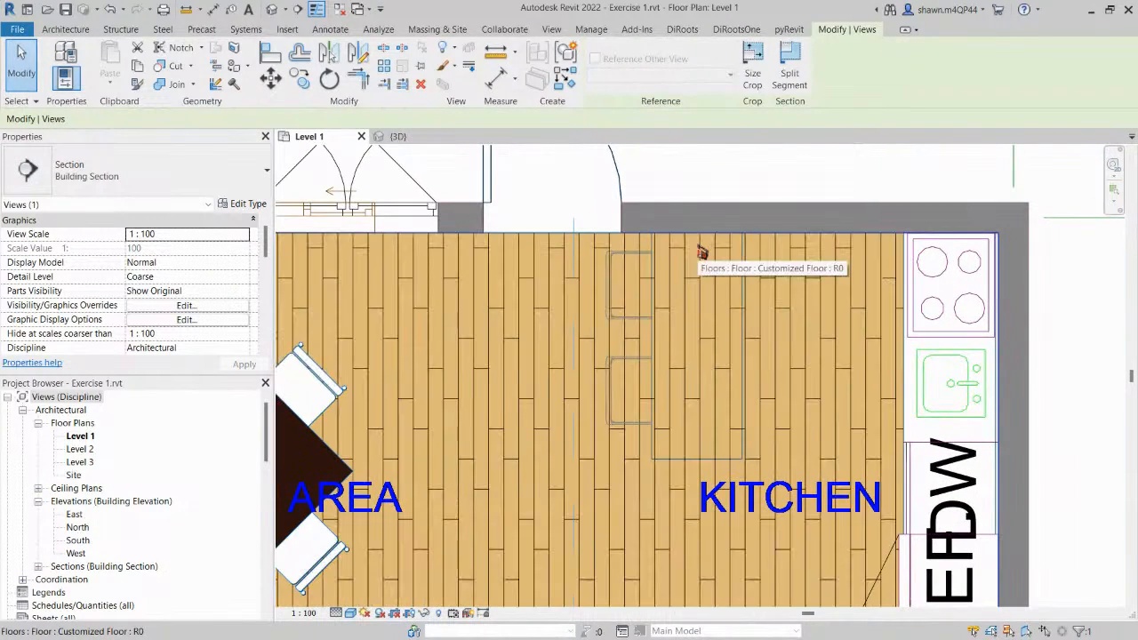
key("Escape")
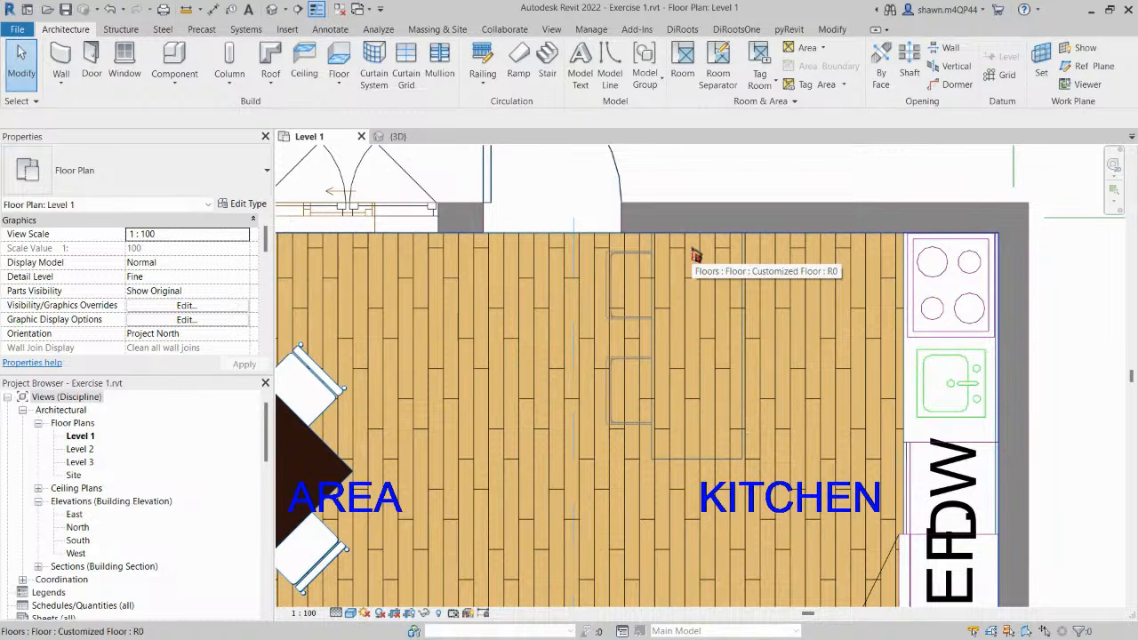
key("r")
key("p")
scroll(697, 256, "down", 1)
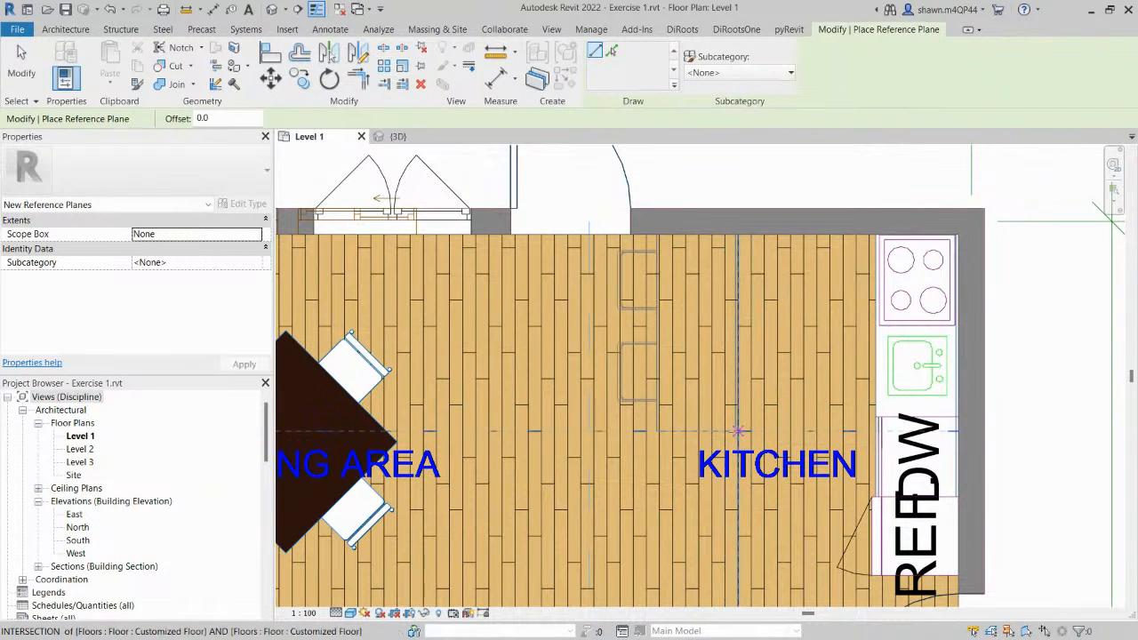
scroll(738, 431, "up", 3)
left_click(738, 431)
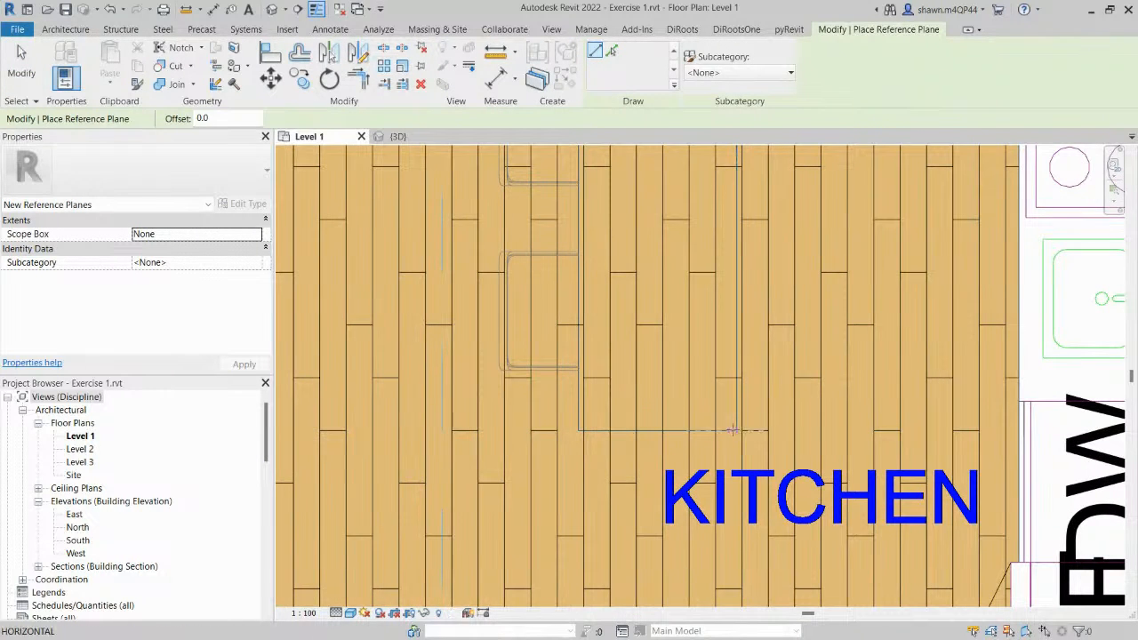
scroll(731, 329, "down", 2)
middle_click_drag(688, 201, 685, 437)
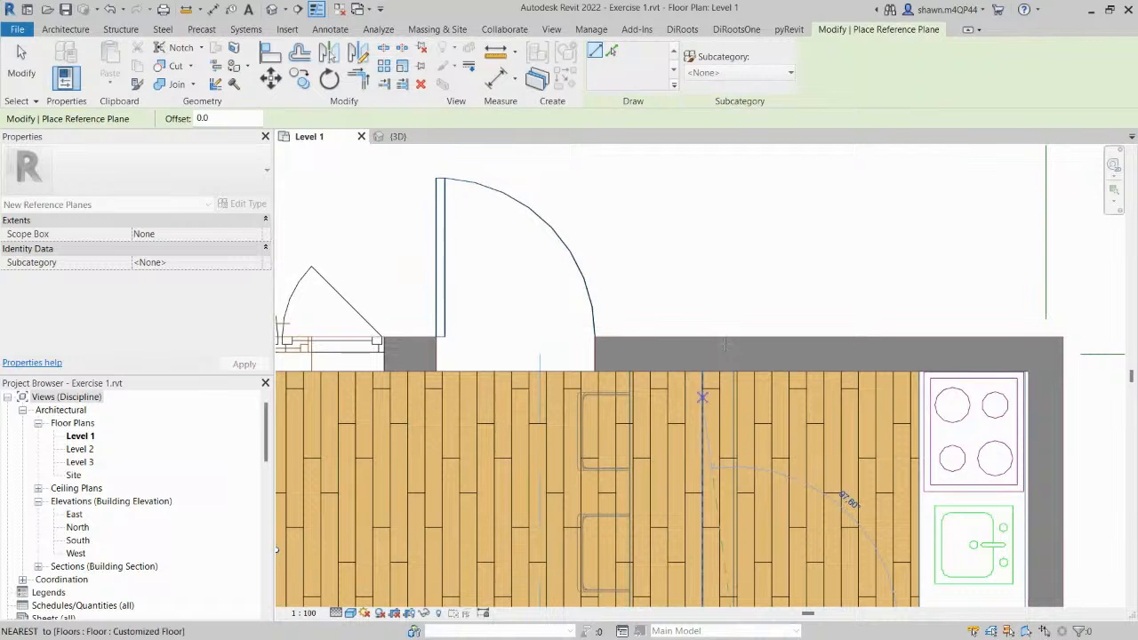
left_click(734, 222)
key("Escape")
Name the new reference plane "Bar Table" and reselect it.
left_click(737, 243)
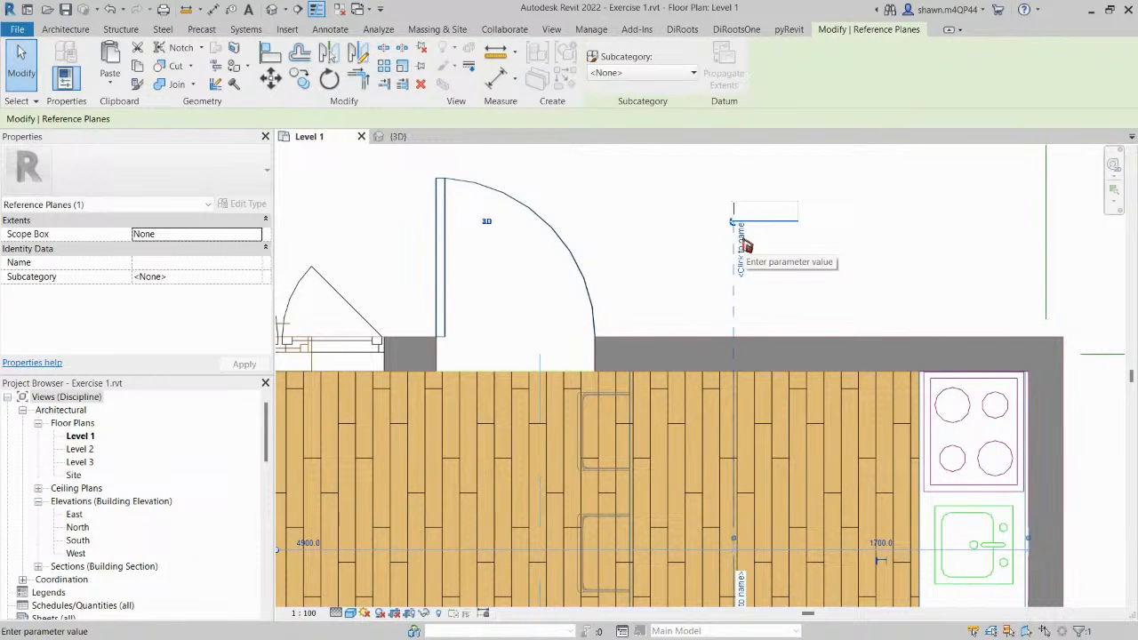
type("Bar Table")
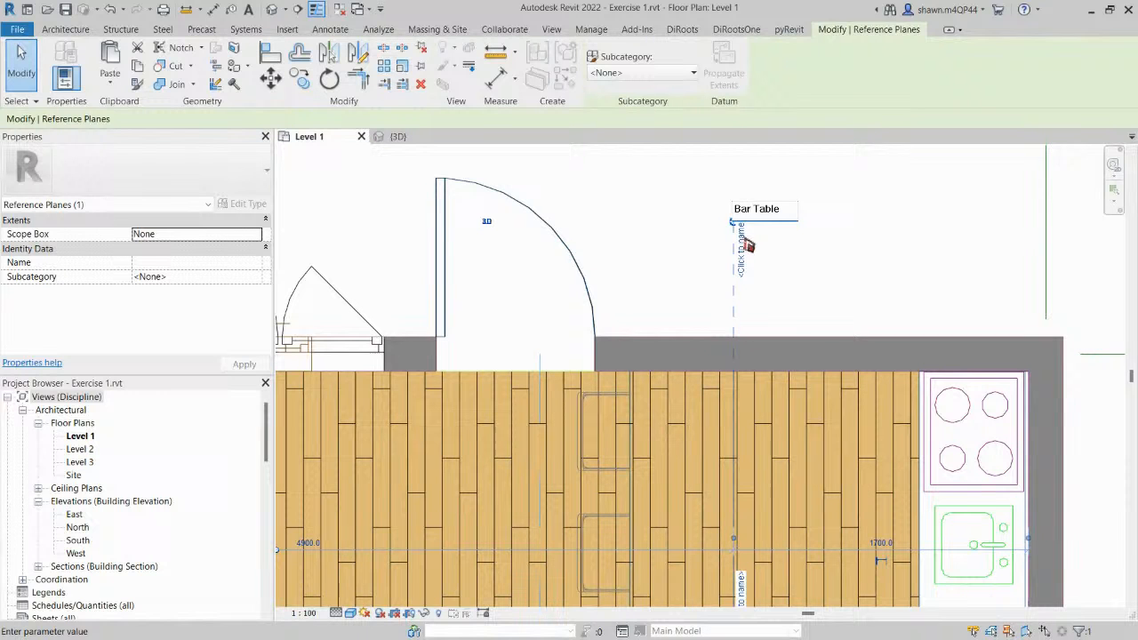
key("Return")
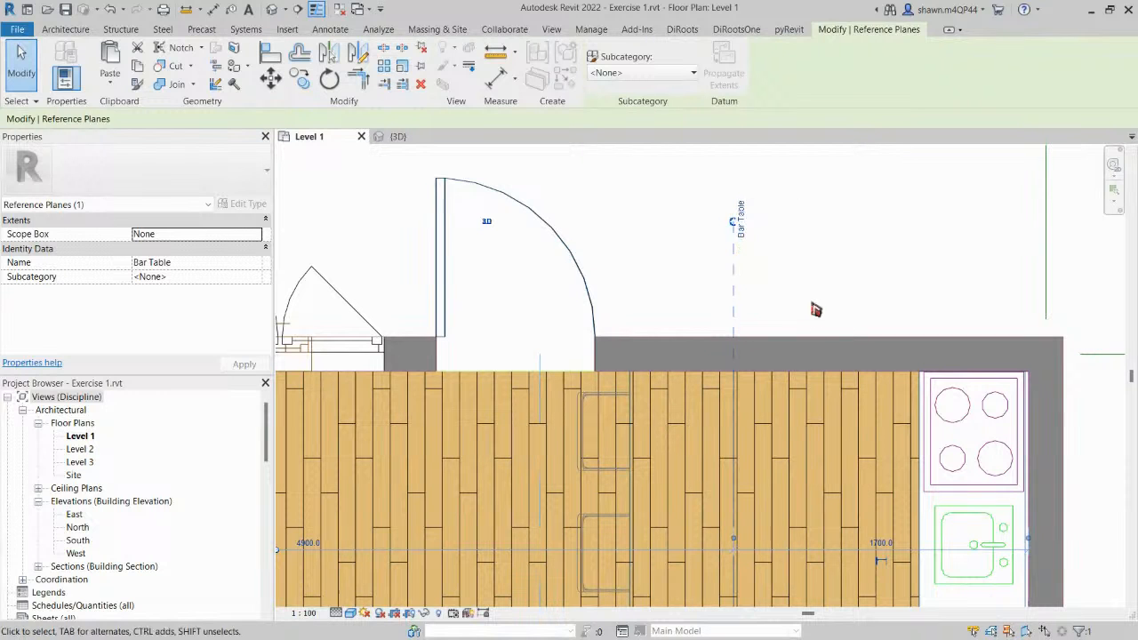
left_click(758, 257)
left_click(736, 263)
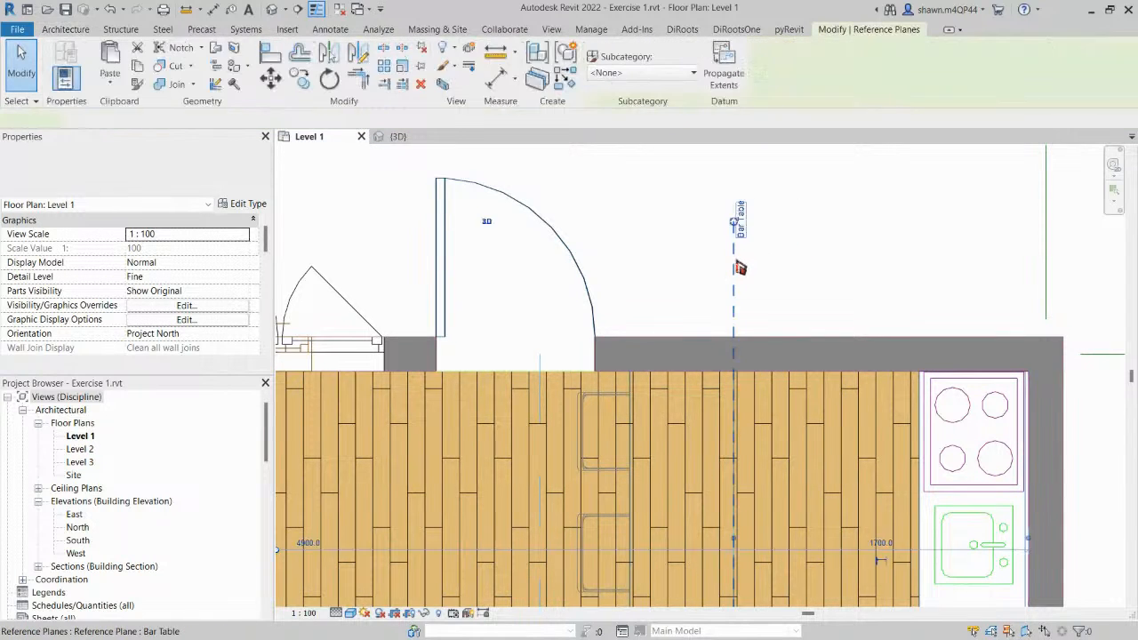
Deselect the reference plane and start a named in-place component in the Casework category.
scroll(735, 263, "down", 1)
middle_click_drag(780, 352, 714, 278)
scroll(673, 465, "up", 1)
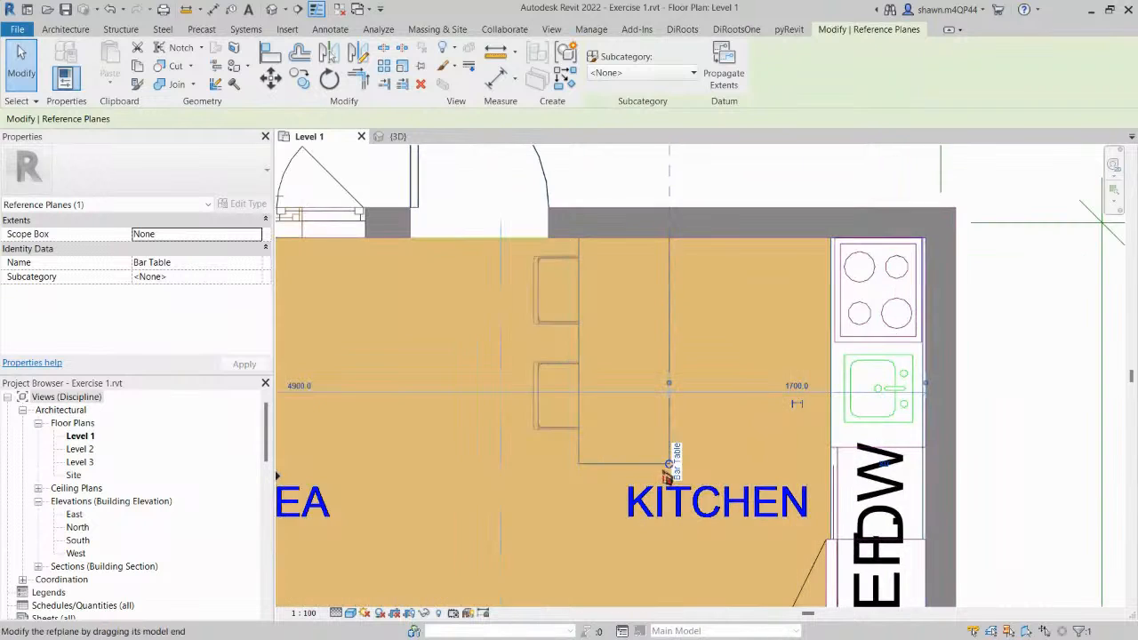
key("Escape")
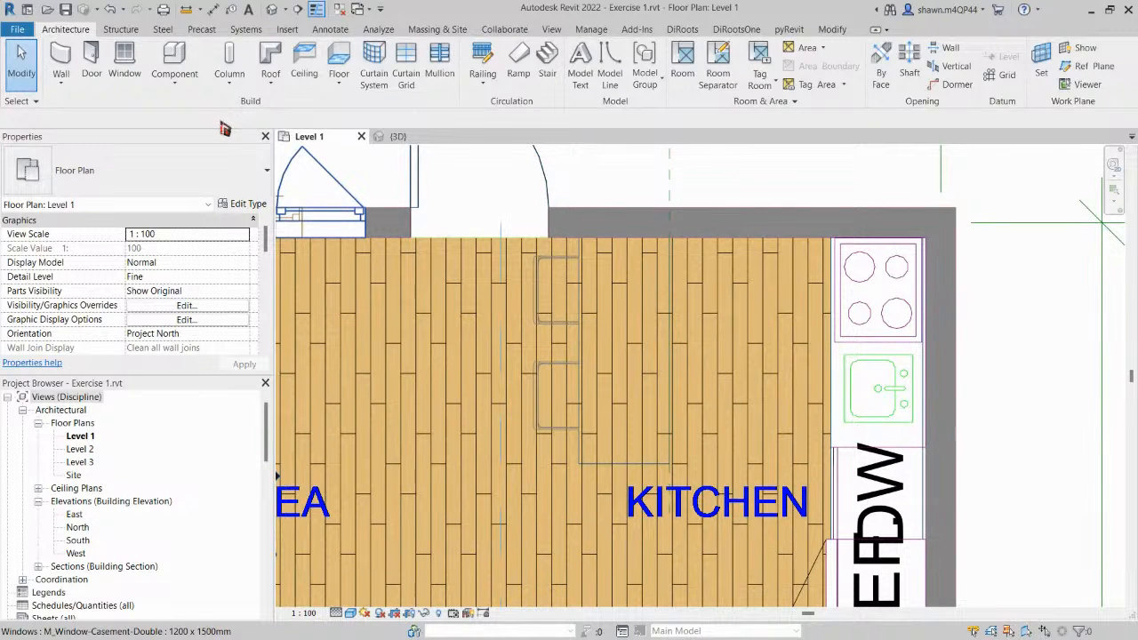
left_click(190, 88)
left_click(171, 147)
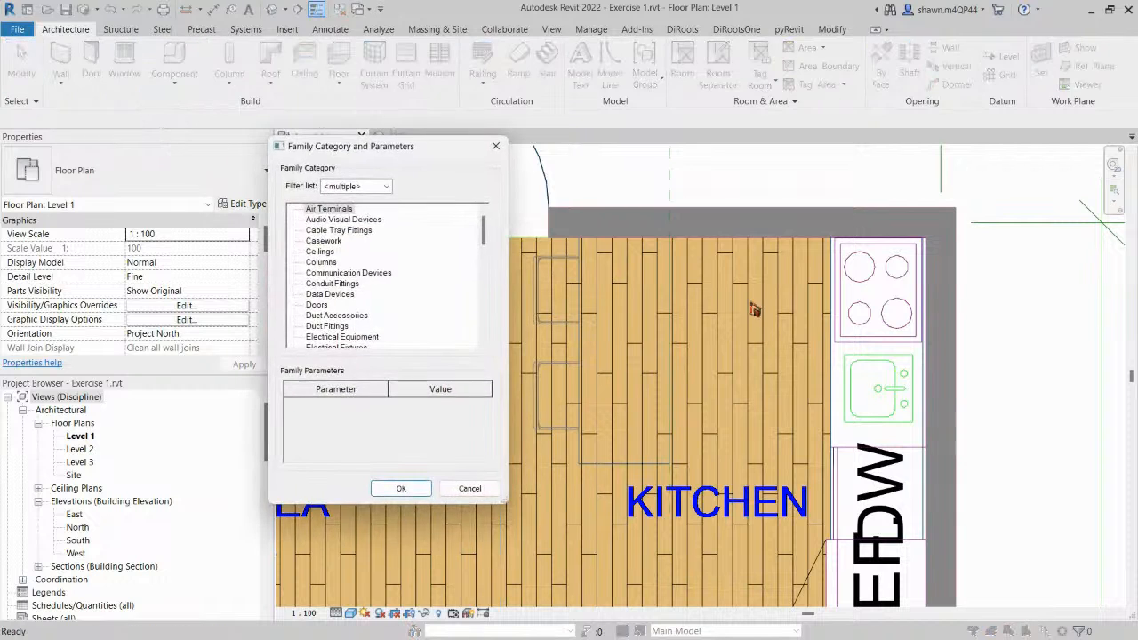
left_click(348, 273)
left_click(323, 241)
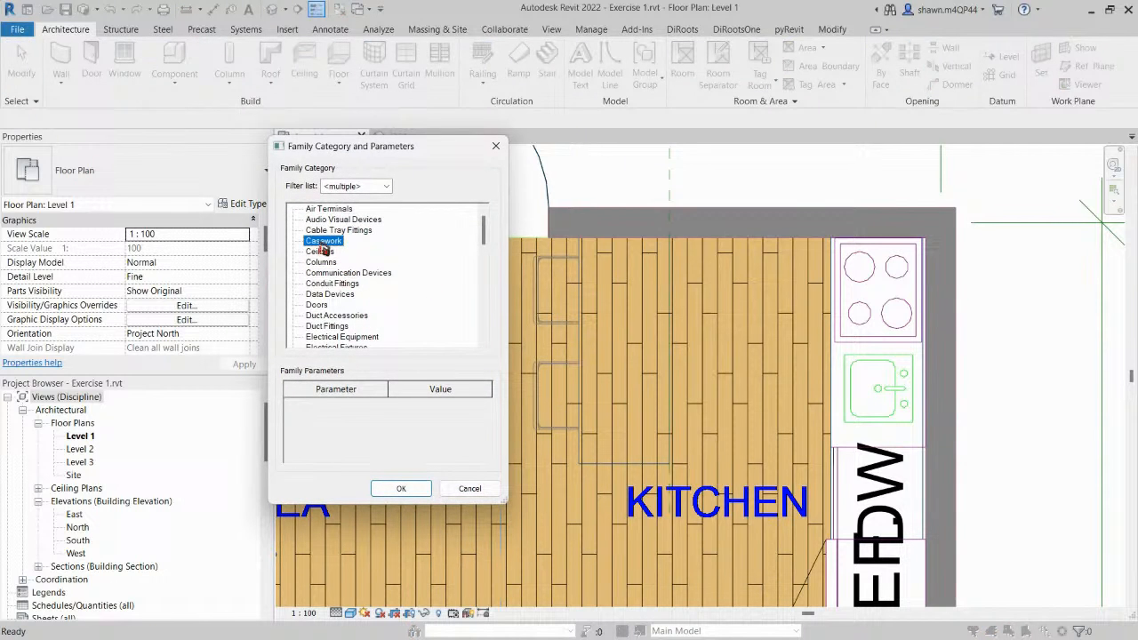
left_click(401, 490)
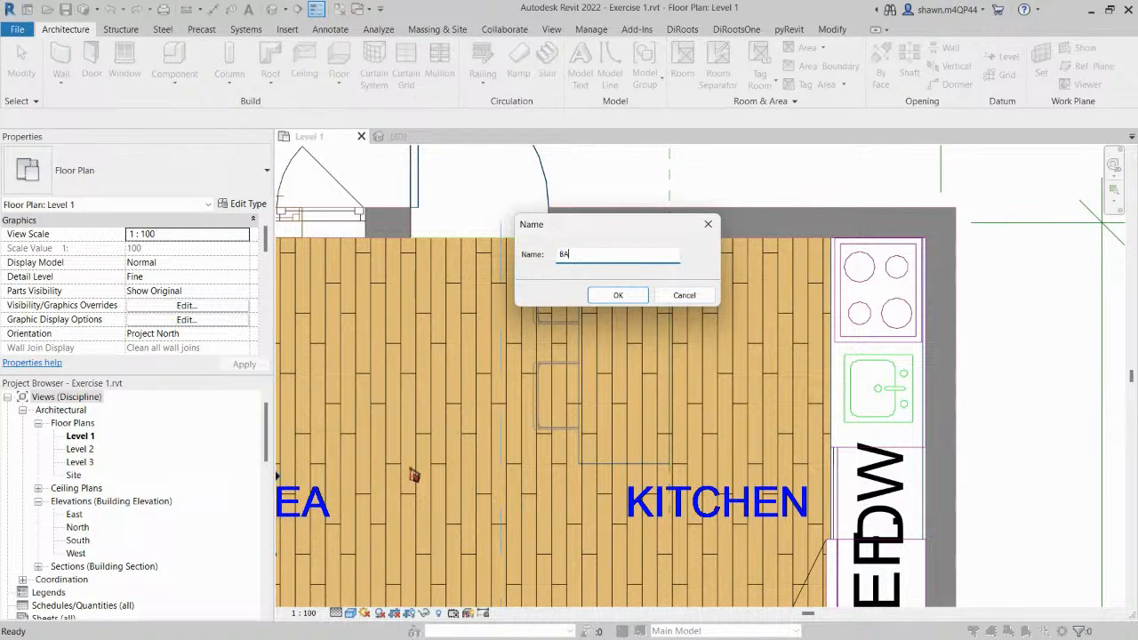
key("Return")
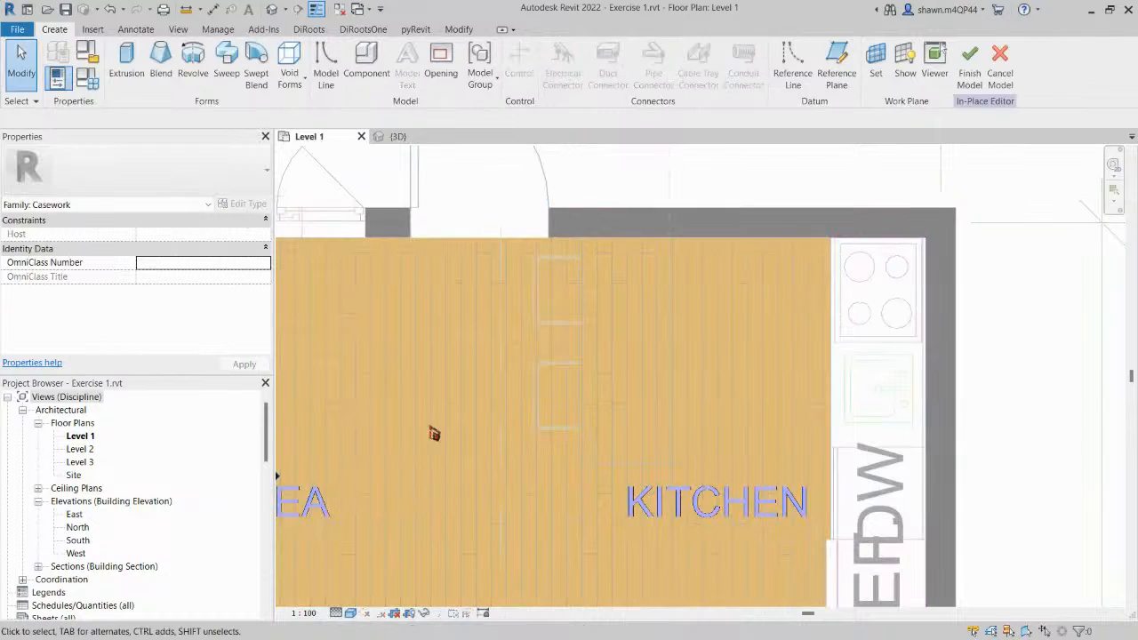
Start an extrusion on the work plane "Reference Plane : Bar Table" and open the {3D} view for sketching.
left_click(127, 61)
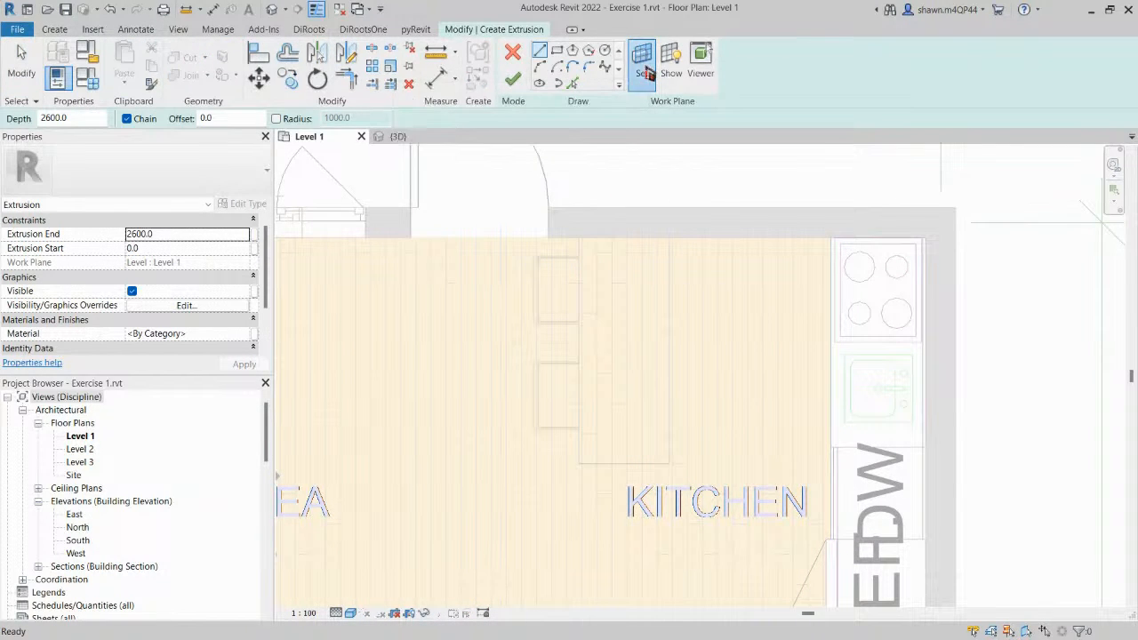
left_click(646, 69)
left_click(569, 326)
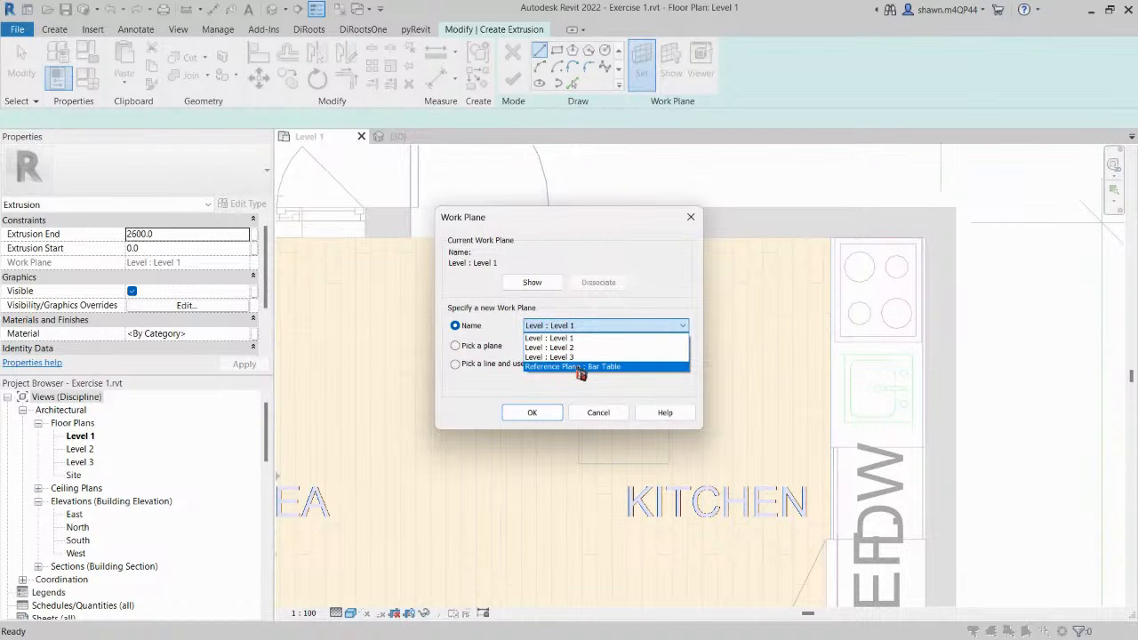
left_click(578, 357)
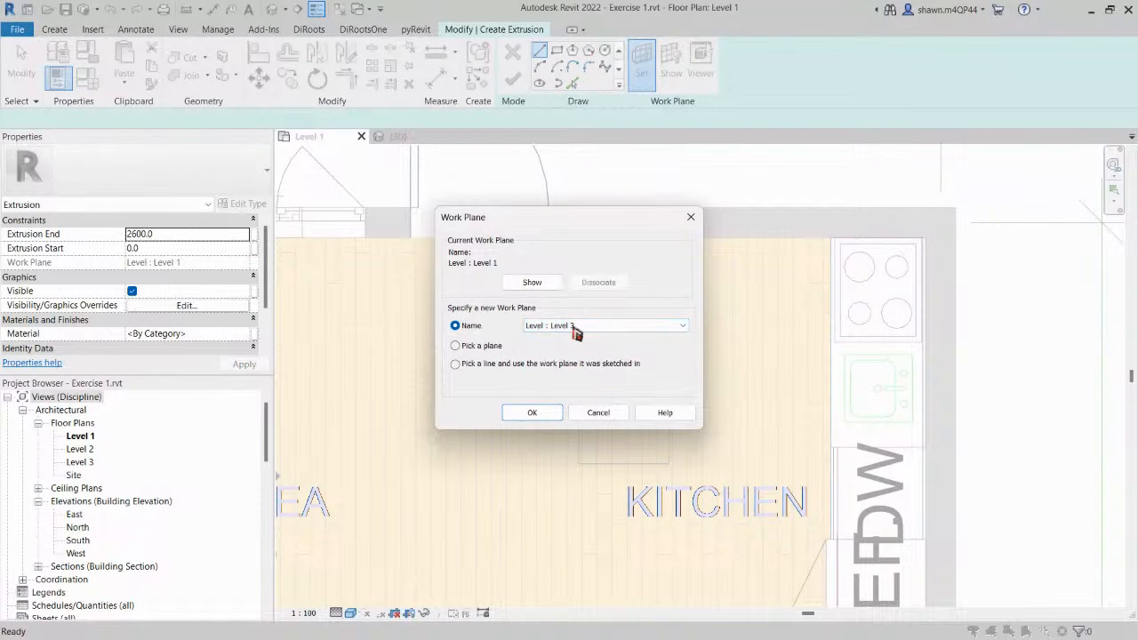
left_click(575, 327)
left_click(573, 366)
left_click(532, 413)
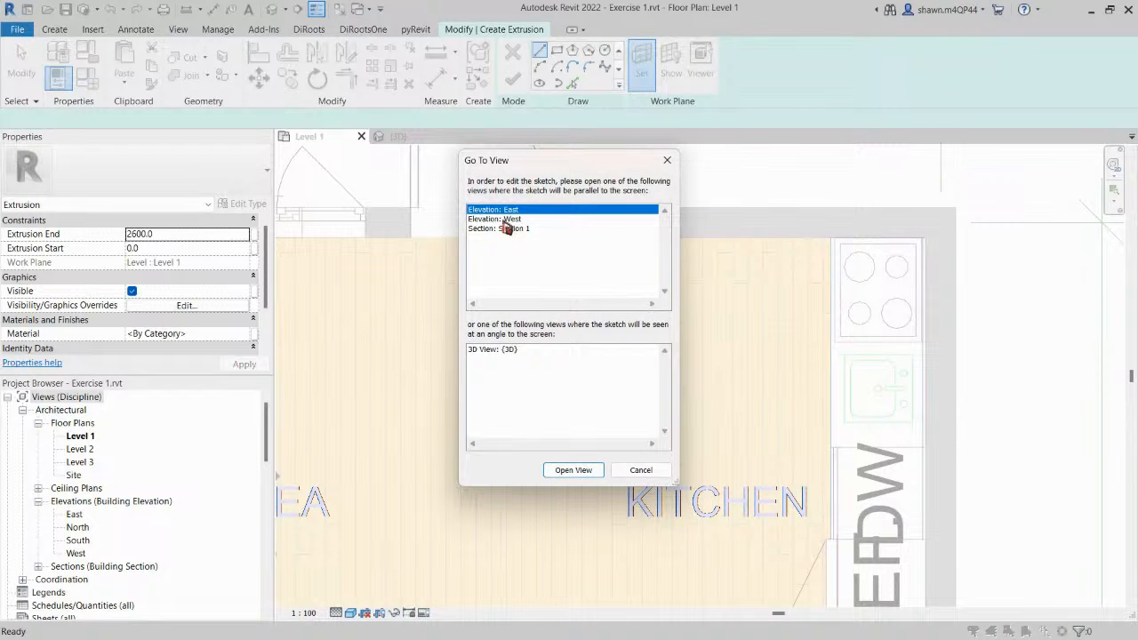
left_click(509, 352)
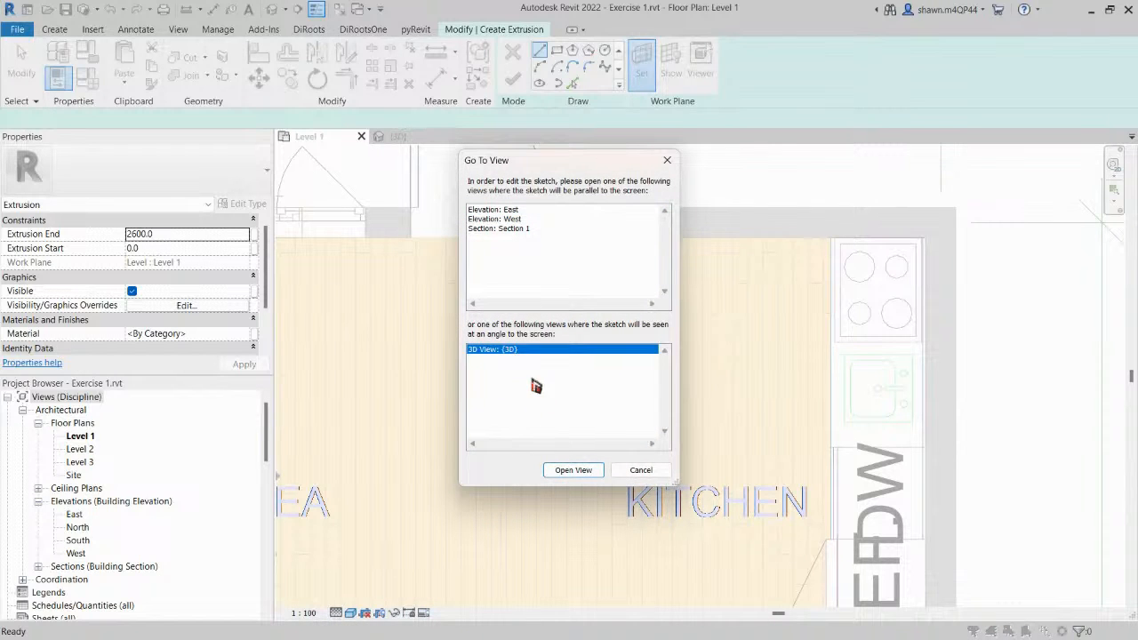
left_click(574, 469)
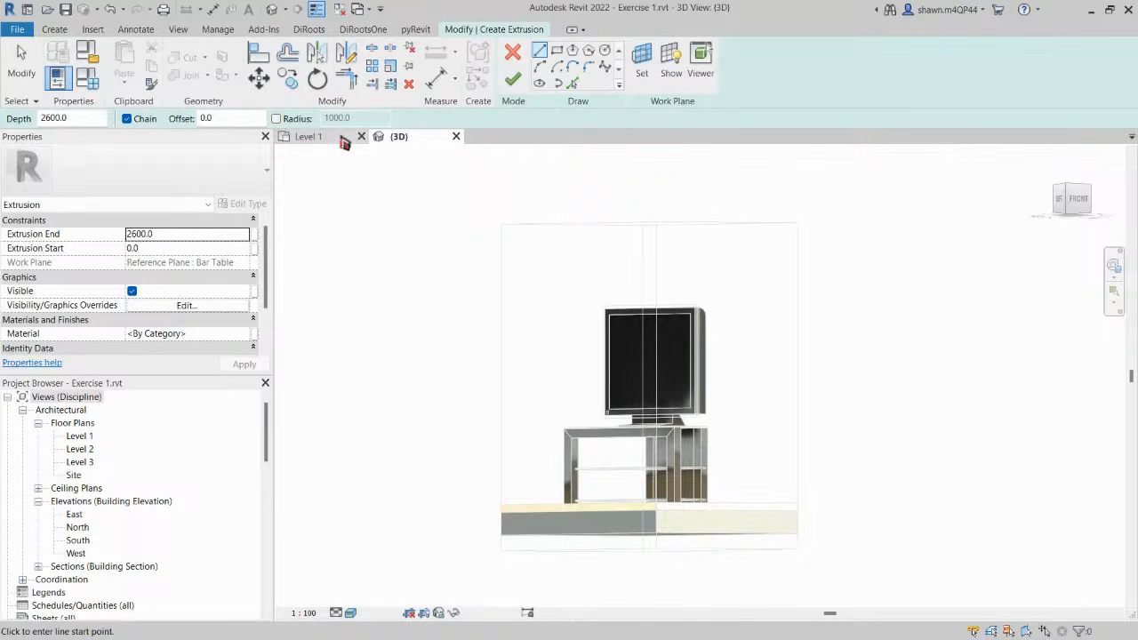
Return to the Level 1 plan and discard the extrusion sketch together with the in-place component.
left_click(345, 140)
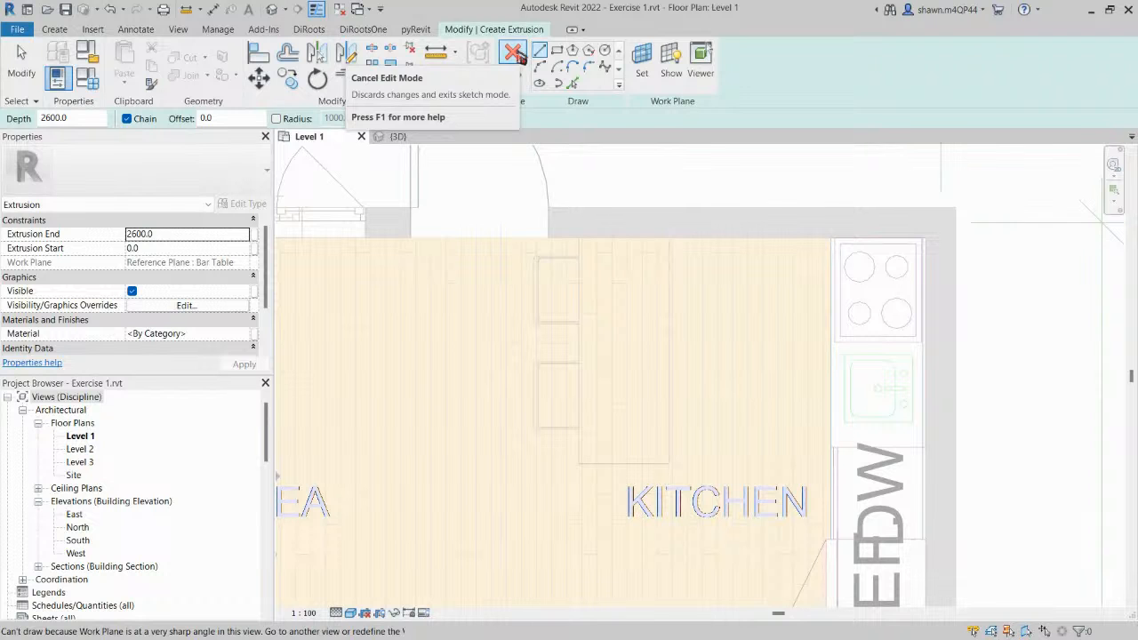
left_click(517, 55)
left_click(619, 338)
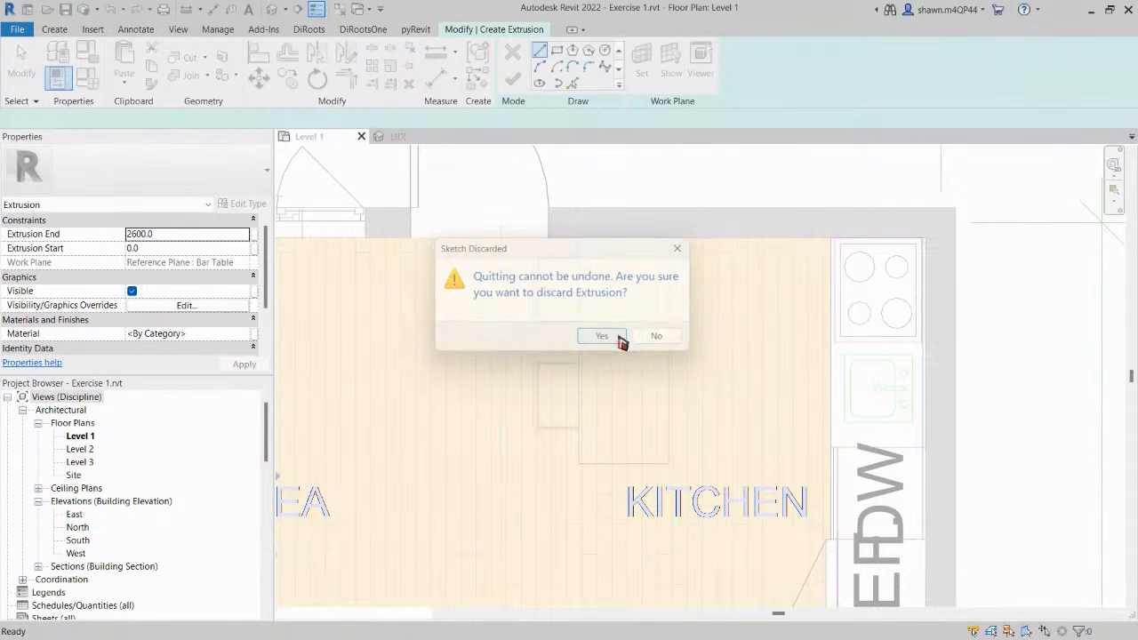
left_click(540, 58)
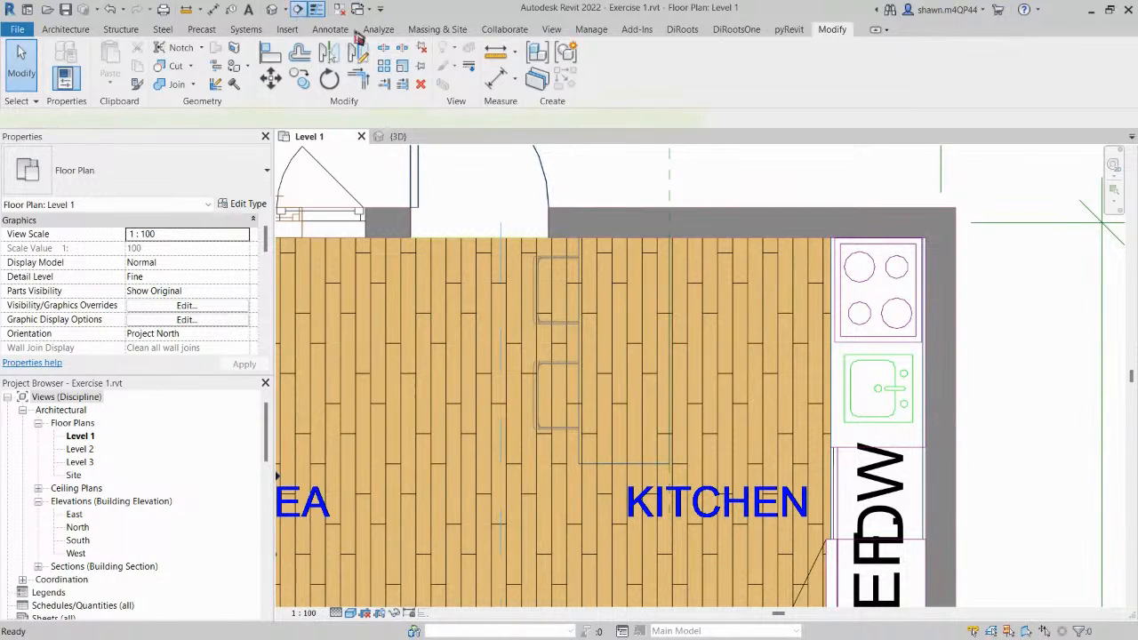
Draw a vertical building section through the bar stools, from above the upper wall to below the bar table outline, facing the kitchenette, and check its view name.
scroll(671, 201, "down", 3)
middle_click_drag(670, 198, 669, 284)
scroll(670, 284, "down", 2)
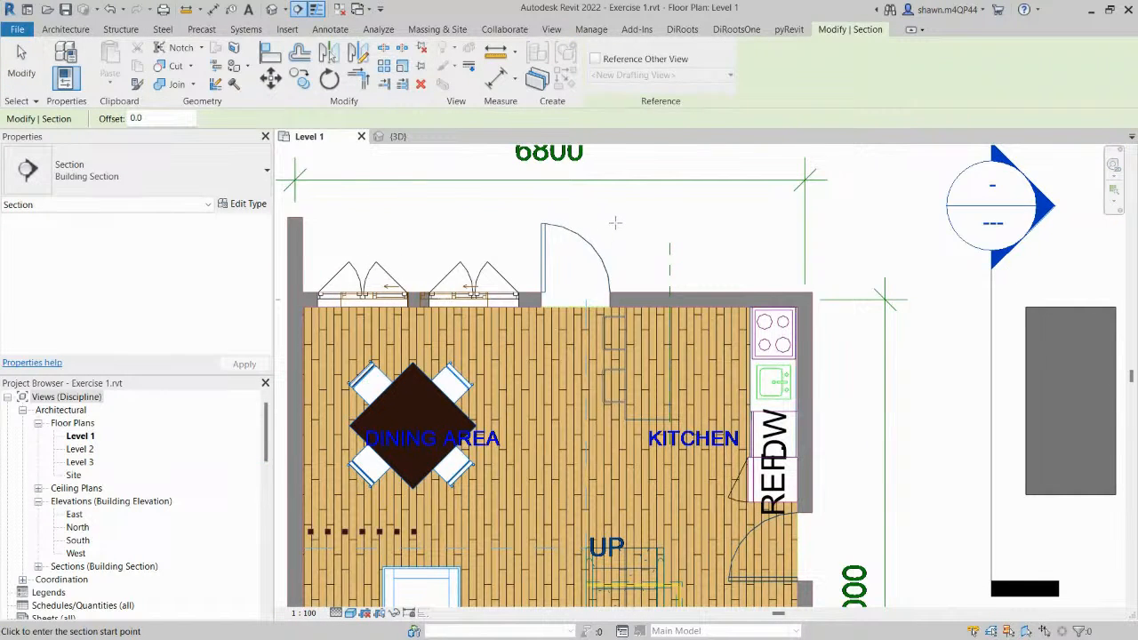
left_click(613, 219)
scroll(614, 427, "down", 1)
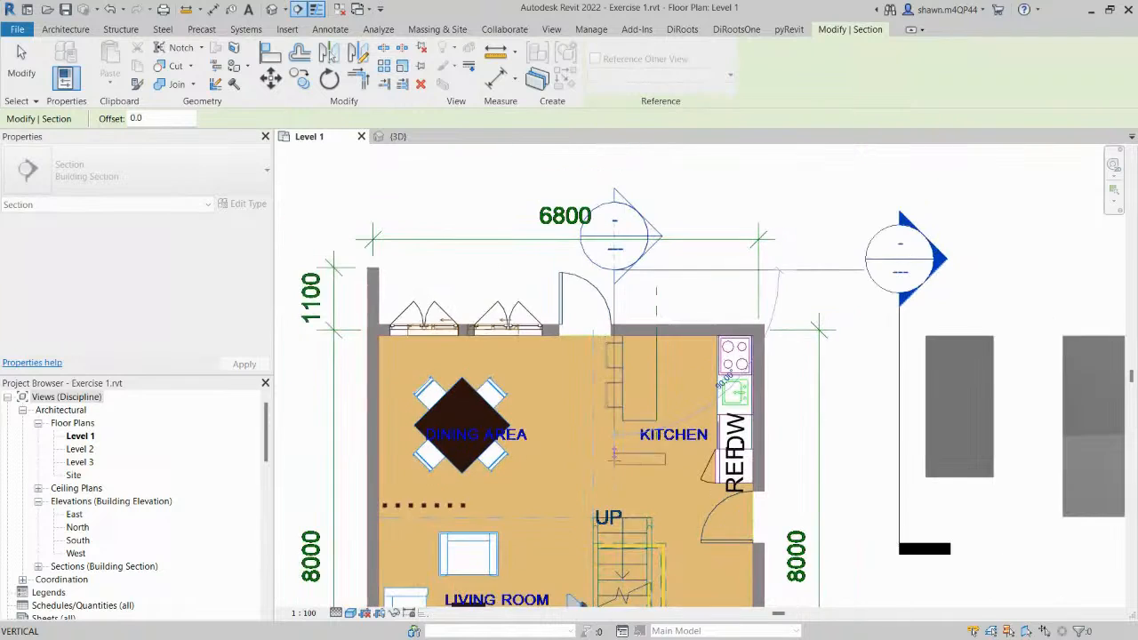
left_click(616, 485)
key("Escape")
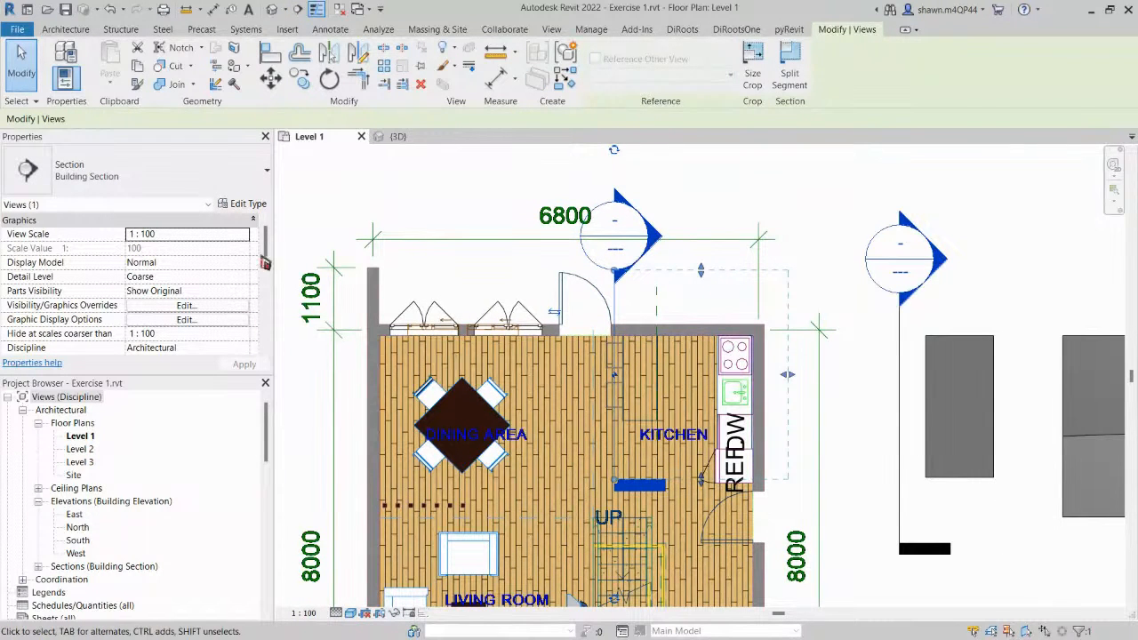
left_click_drag(264, 256, 265, 315)
left_click(180, 294)
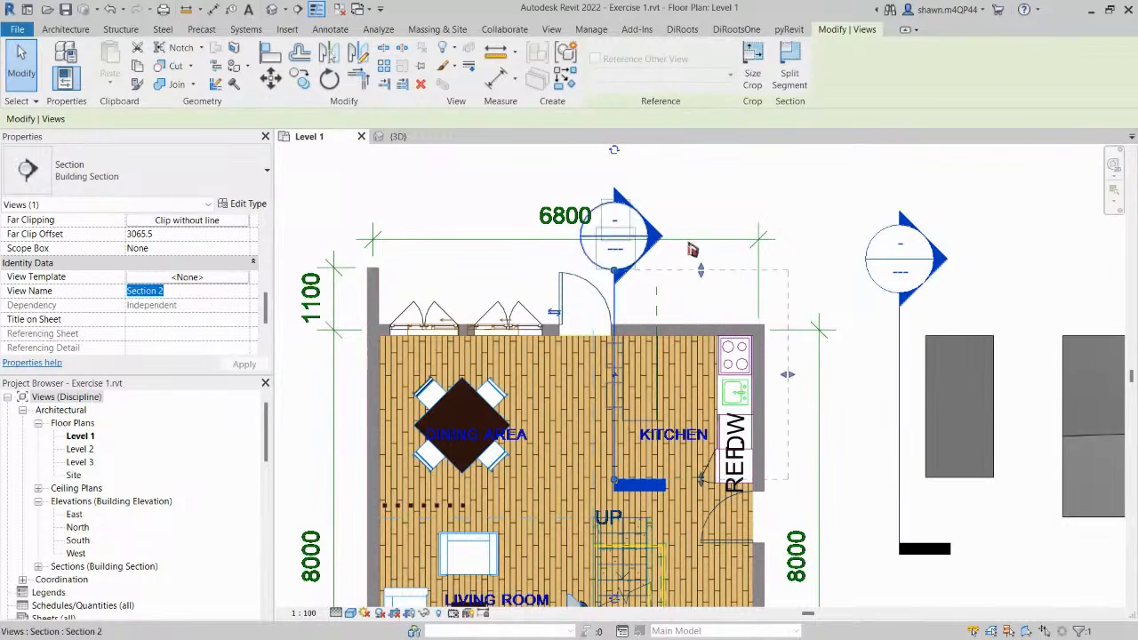
left_click(761, 207)
Create an in-place component in the Casework category and name it "Bar Table".
left_click(65, 30)
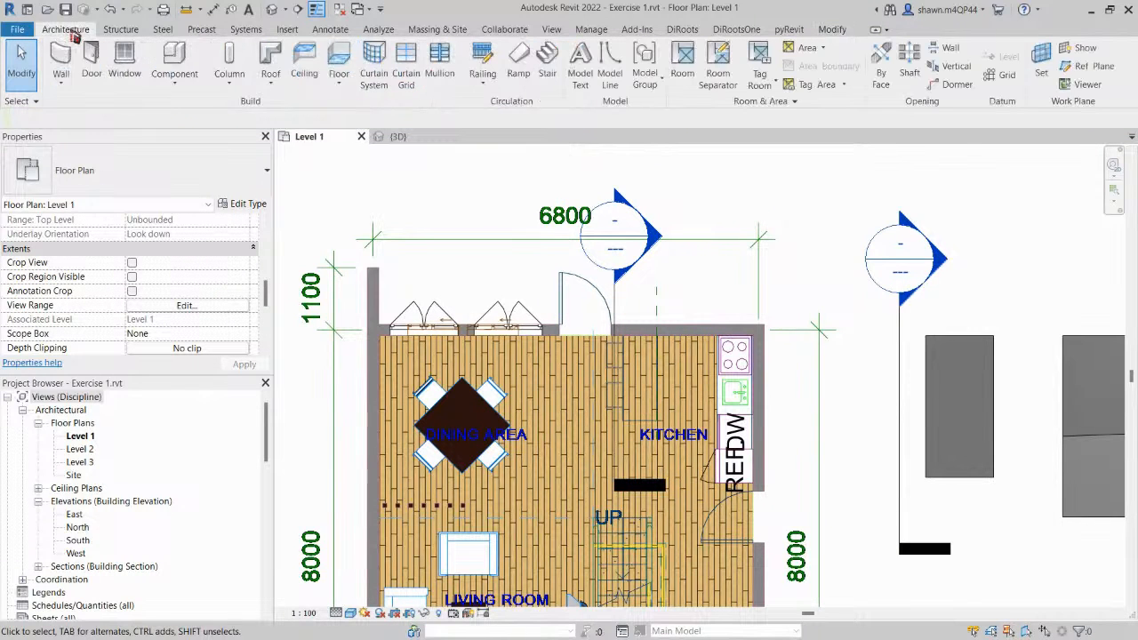
left_click(174, 80)
left_click(174, 142)
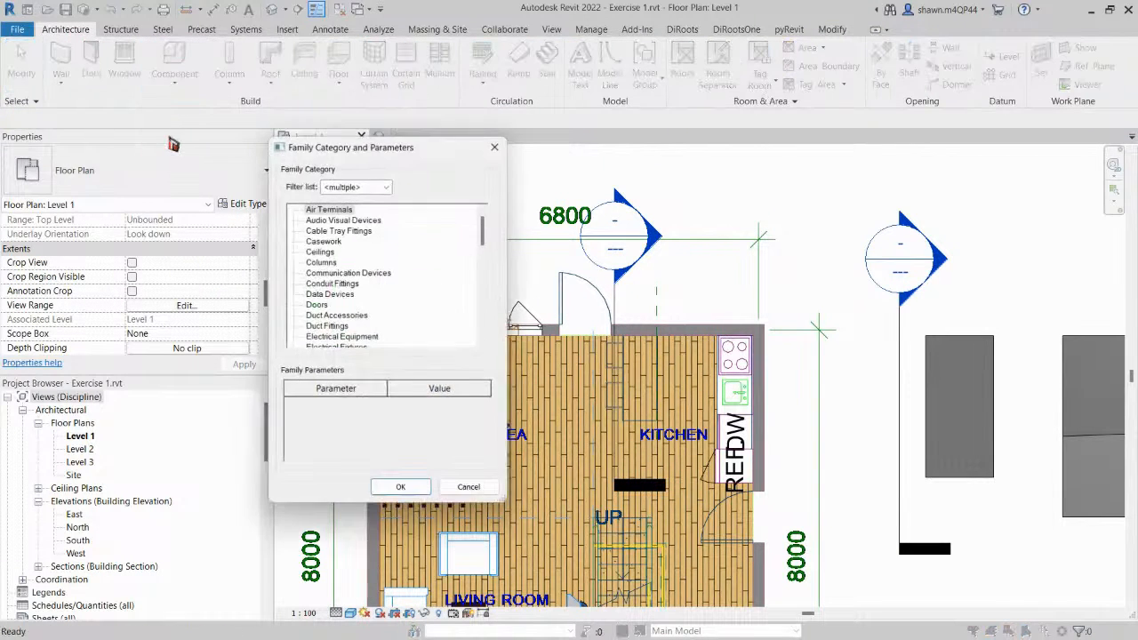
left_click(329, 241)
left_click(398, 489)
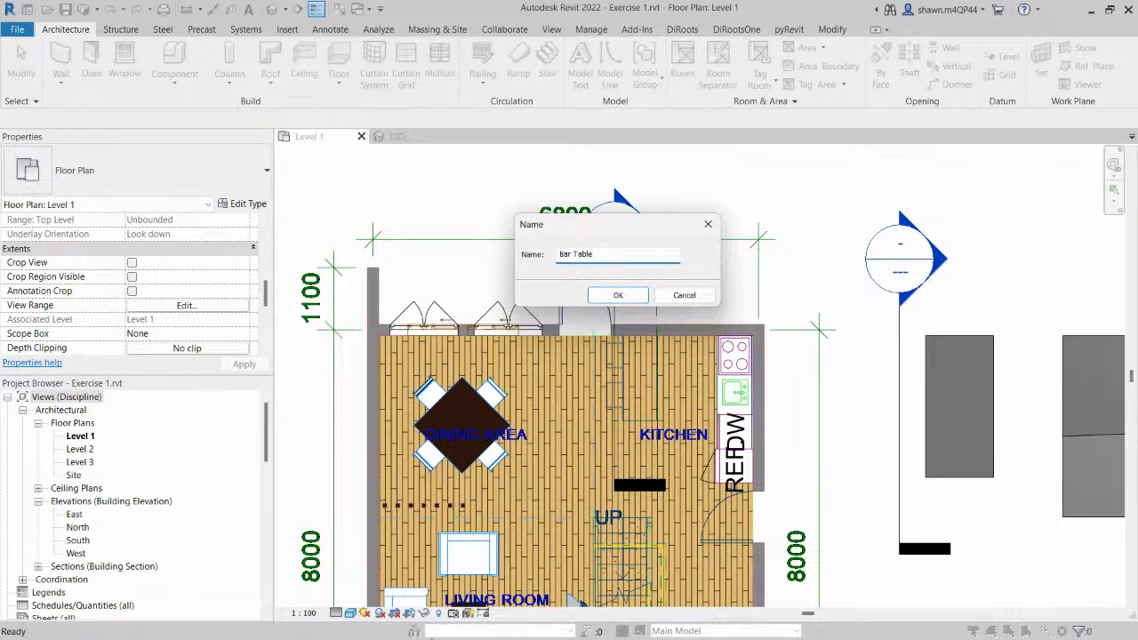
left_click(621, 296)
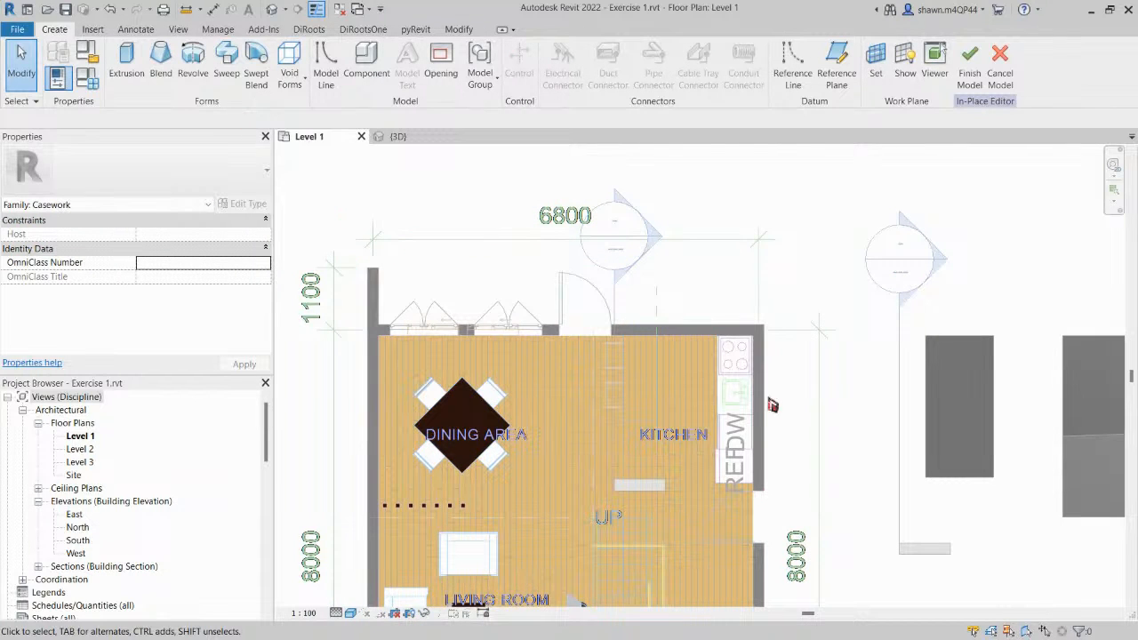
Start an extrusion, set its work plane to "Reference Plane : Bar Table", and open Section 2 for sketching.
middle_click_drag(772, 405, 736, 406)
left_click(127, 58)
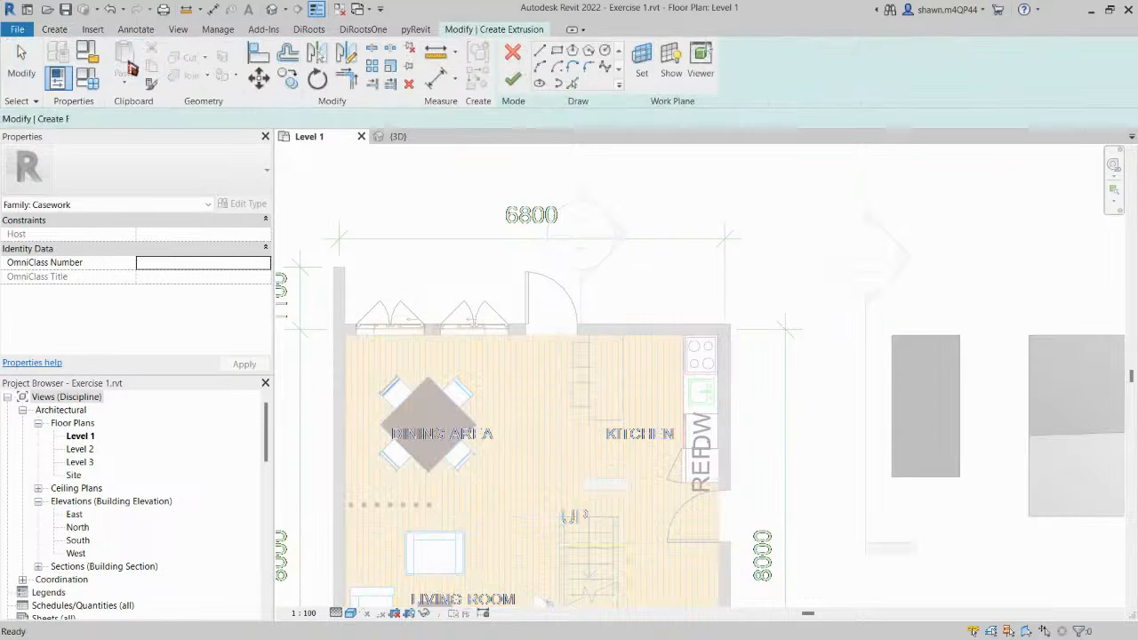
left_click(645, 65)
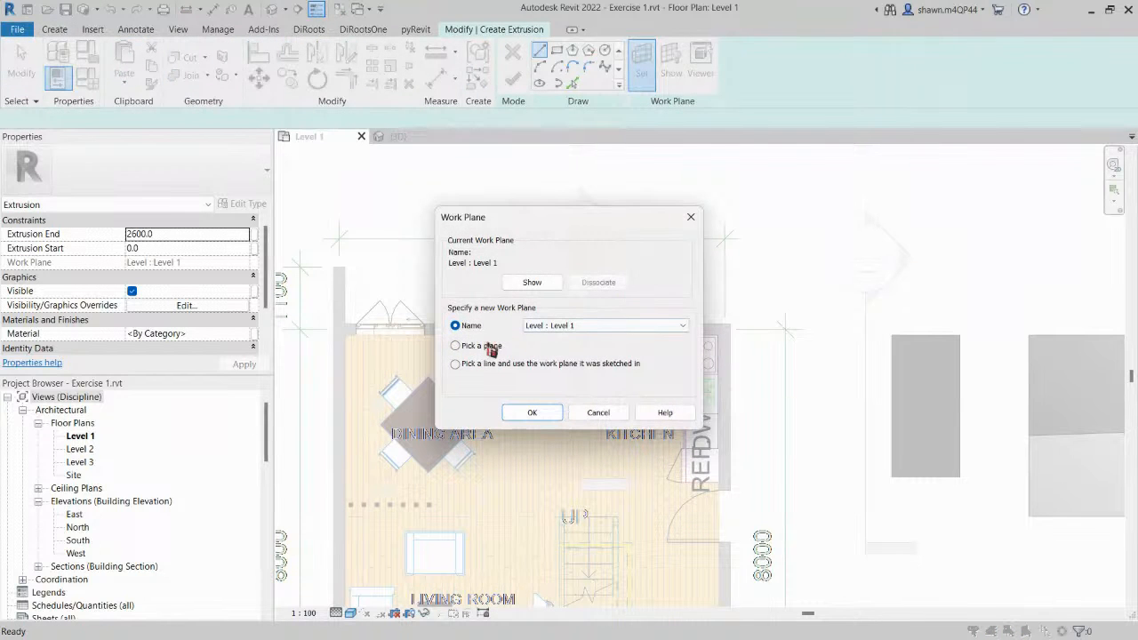
left_click(563, 325)
left_click(558, 368)
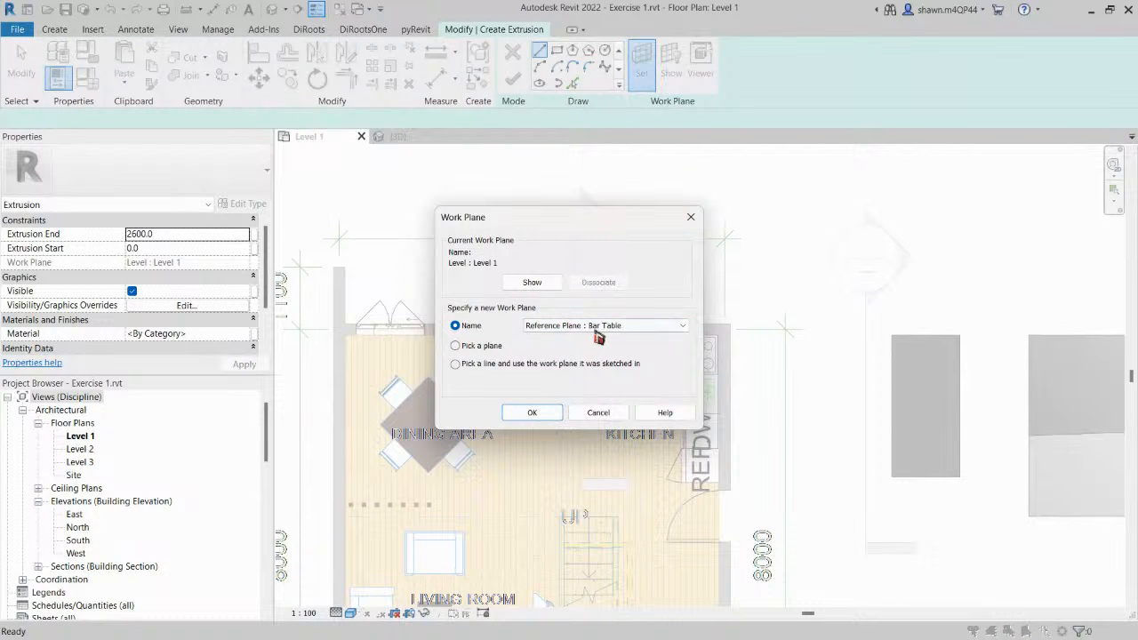
left_click(530, 412)
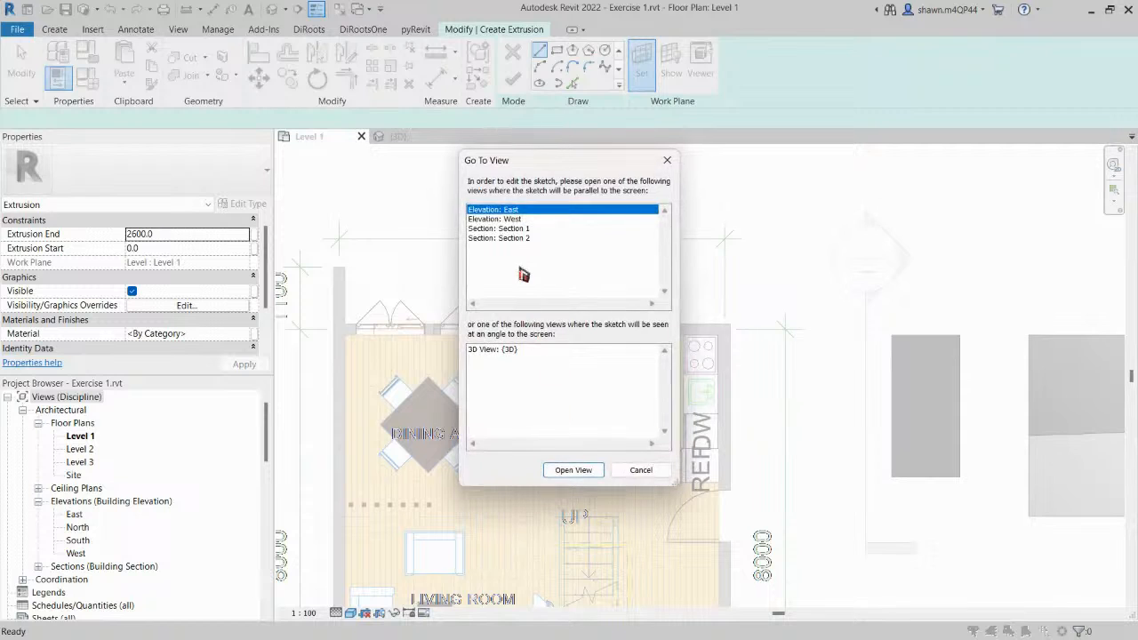
left_click(499, 240)
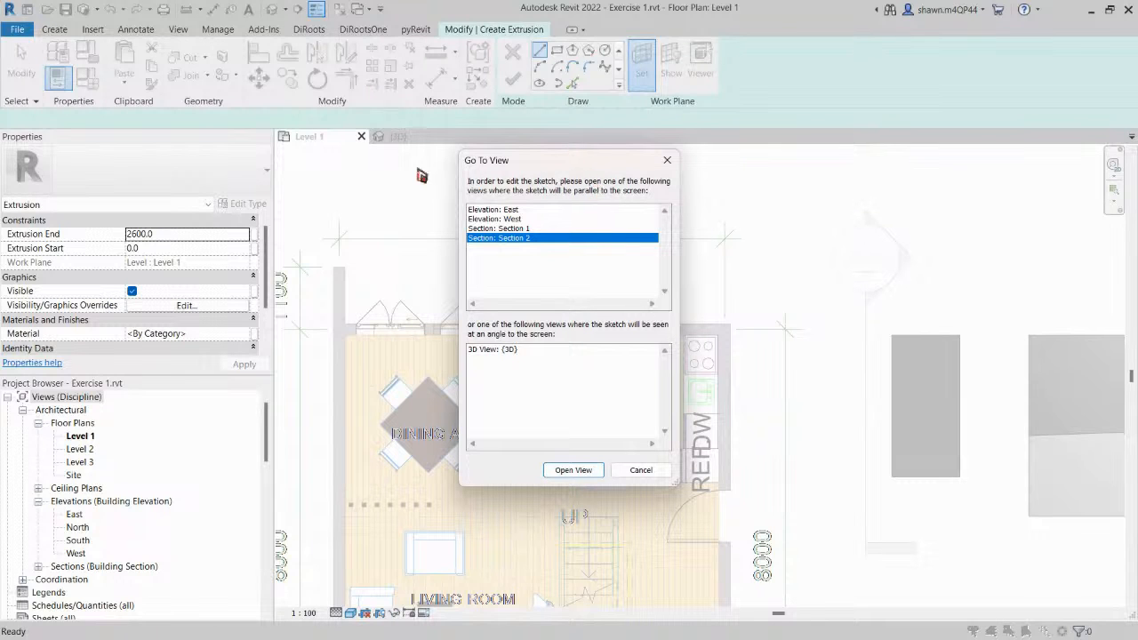
left_click_drag(555, 165, 371, 174)
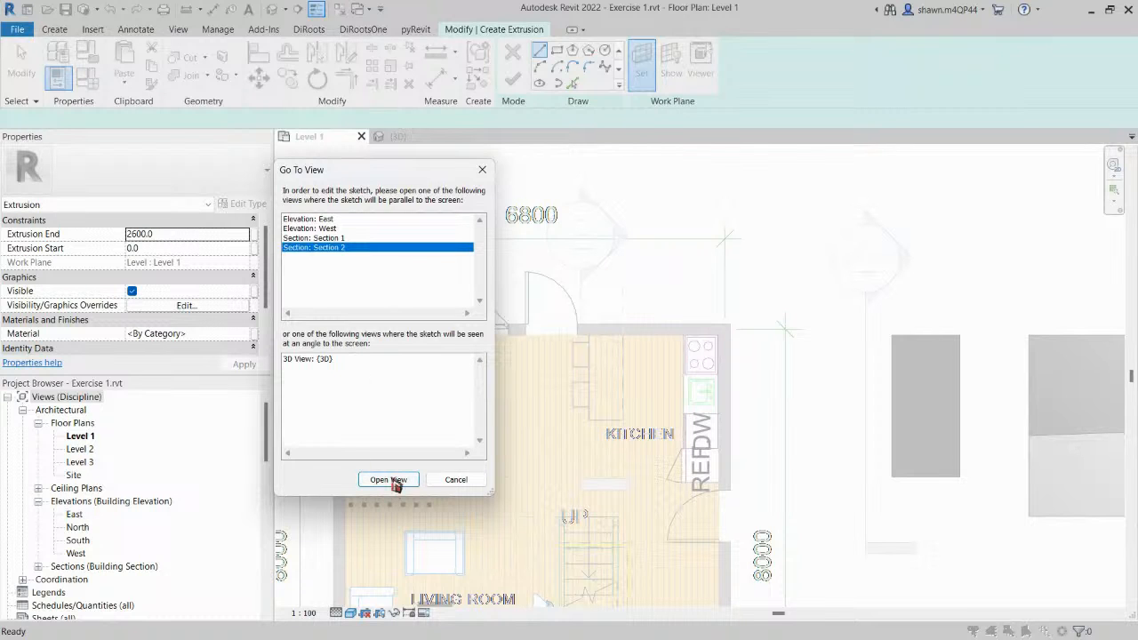
left_click(393, 480)
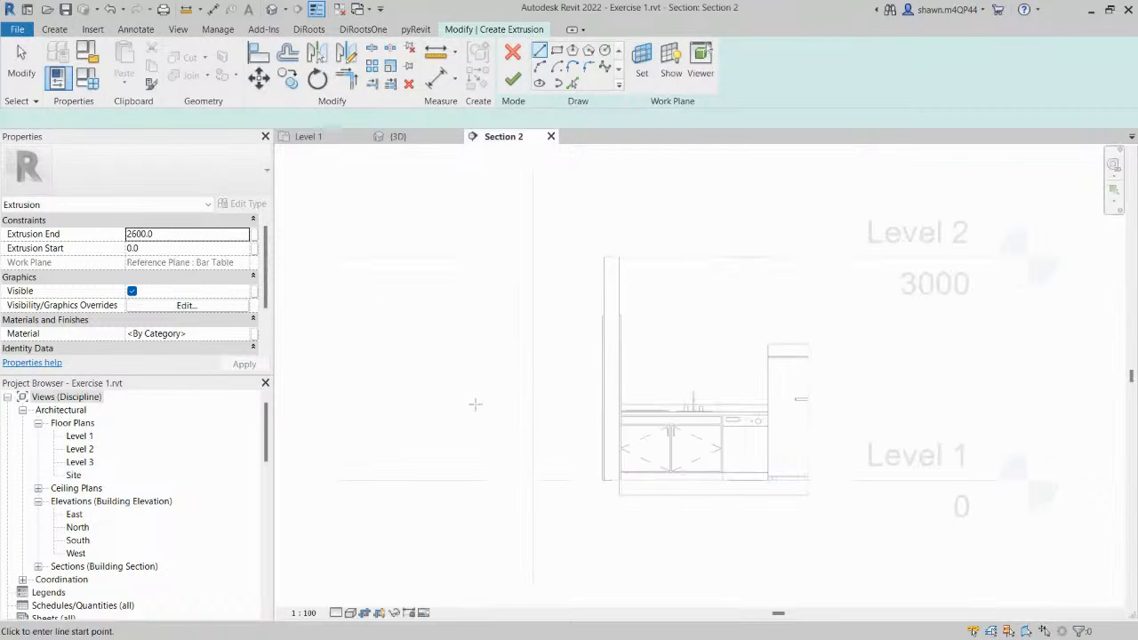
Sketch the bar table's outer outline from Level 1: 1150 mm up, about 1365 mm across, and back down to Level 1.
middle_click_drag(780, 356, 630, 305)
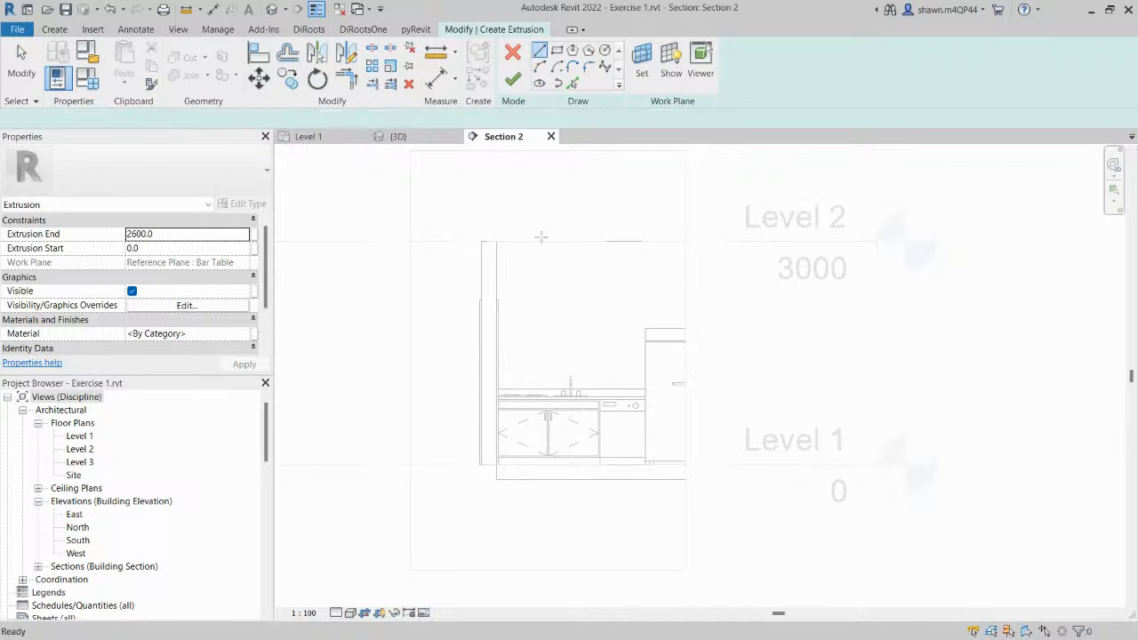
scroll(548, 412, "up", 3)
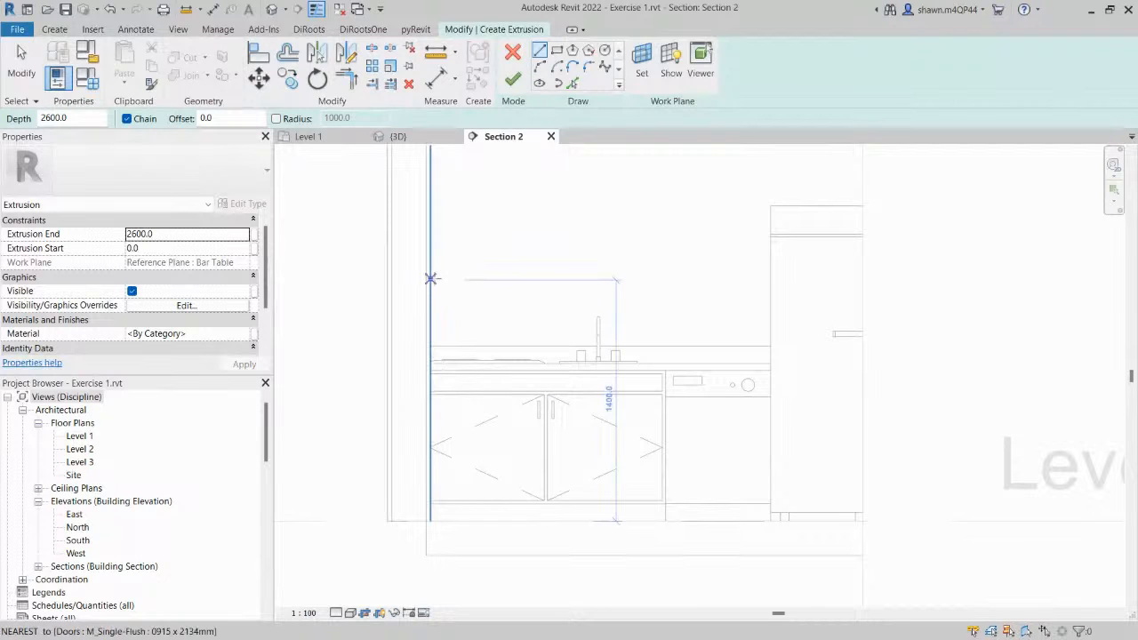
left_click(431, 278)
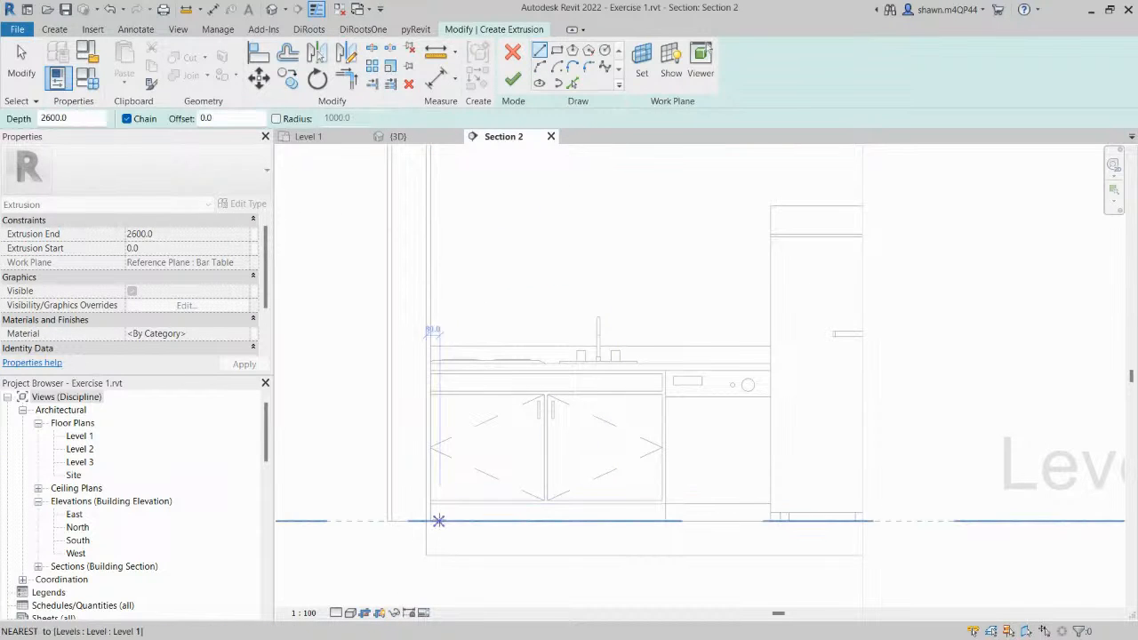
left_click(438, 520)
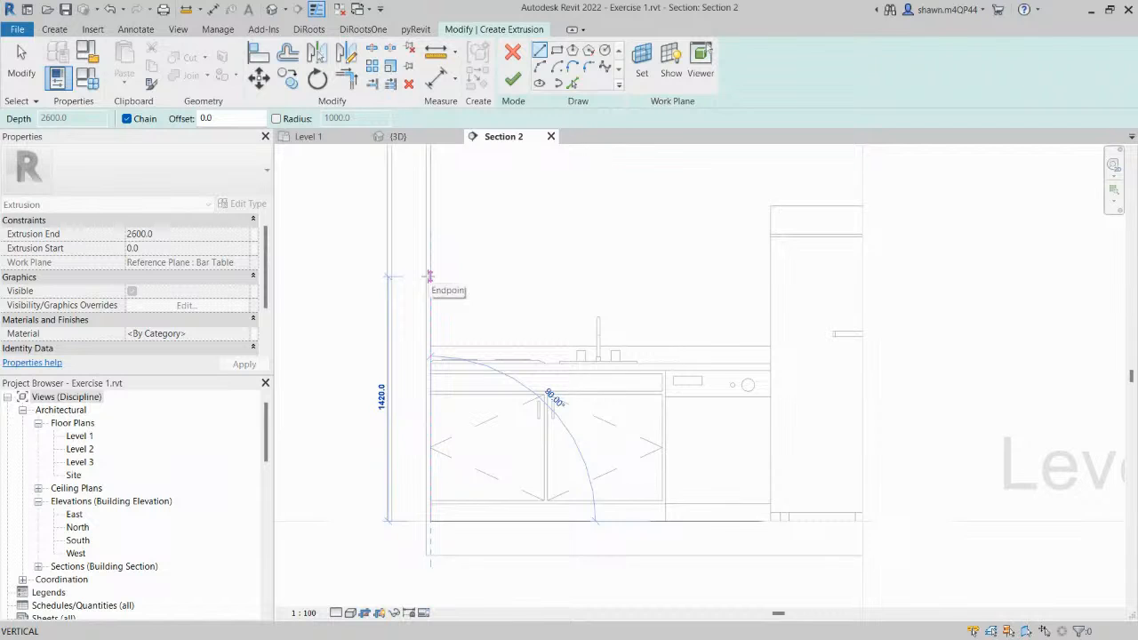
type("1")
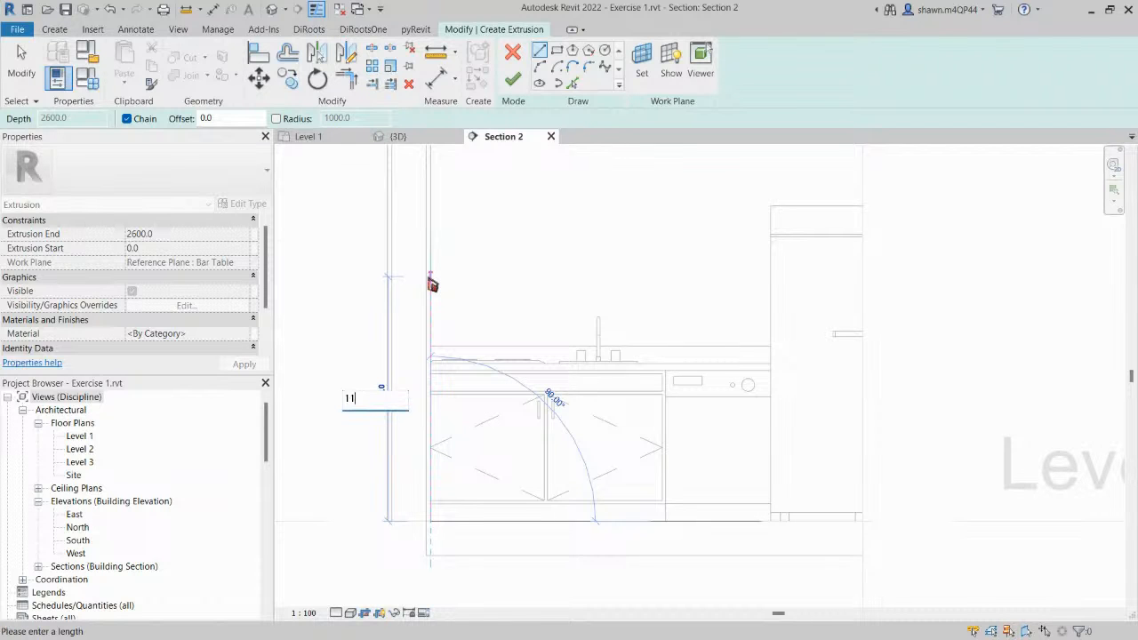
type("150")
key("Return")
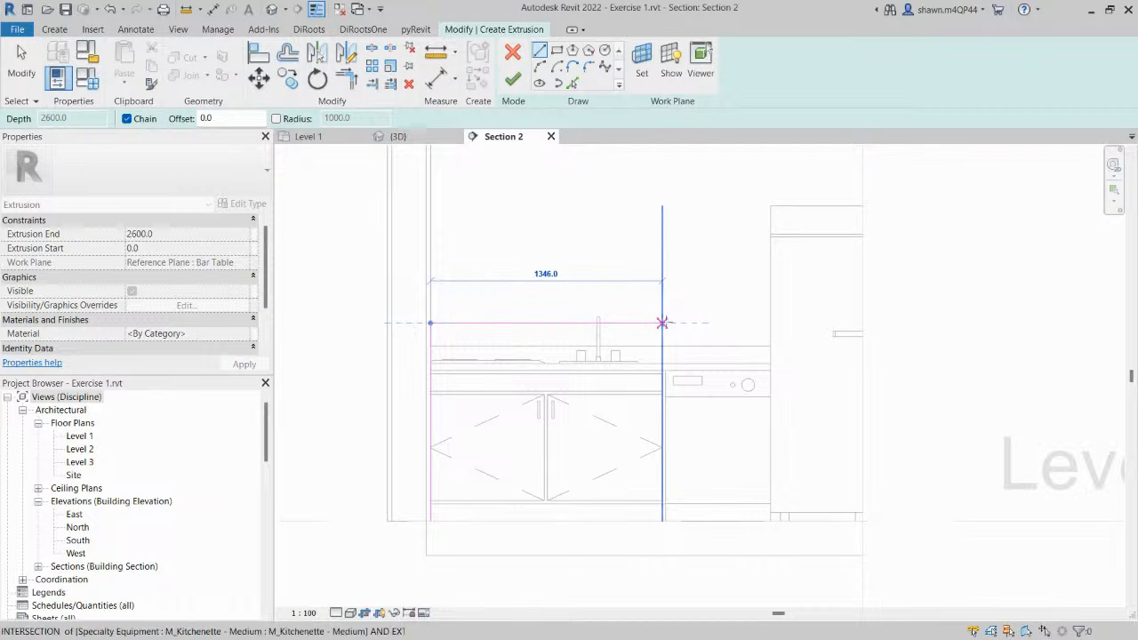
left_click(666, 322)
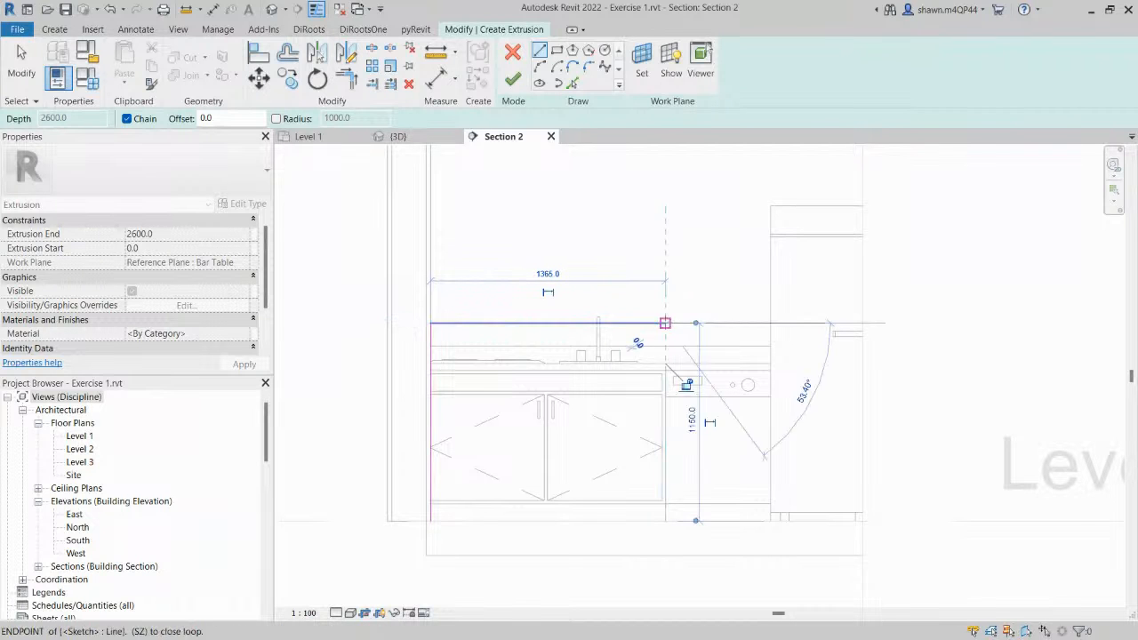
left_click(665, 521)
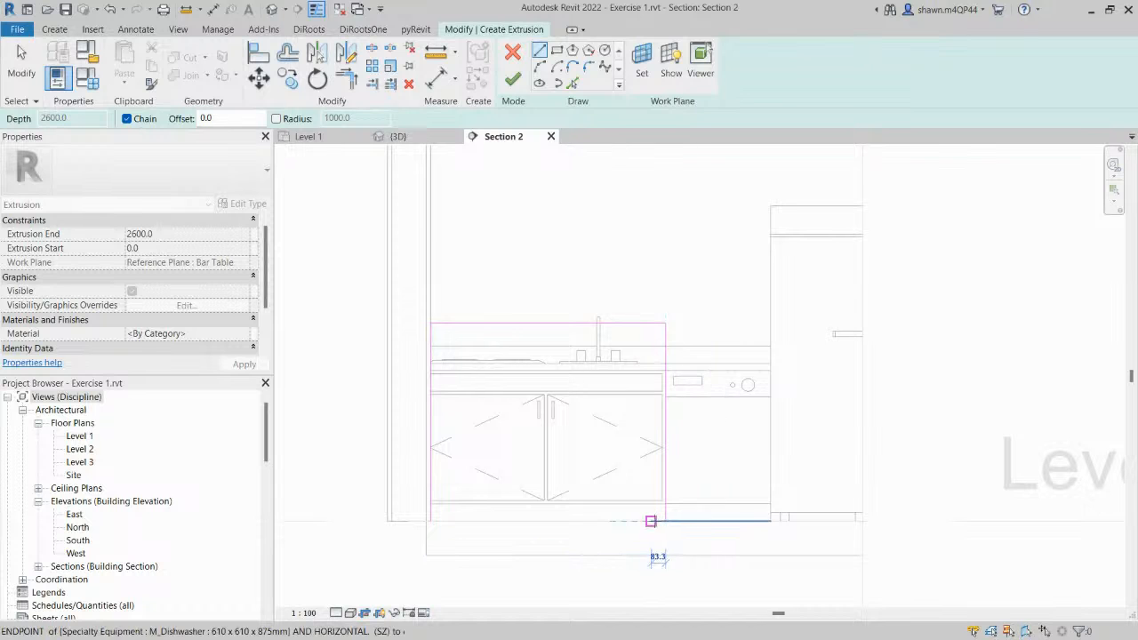
Close the profile with an inner outline, leaving a right leg about 83 mm wide, a 90 mm top and a left leg about 102 mm wide.
scroll(651, 521, "up", 2)
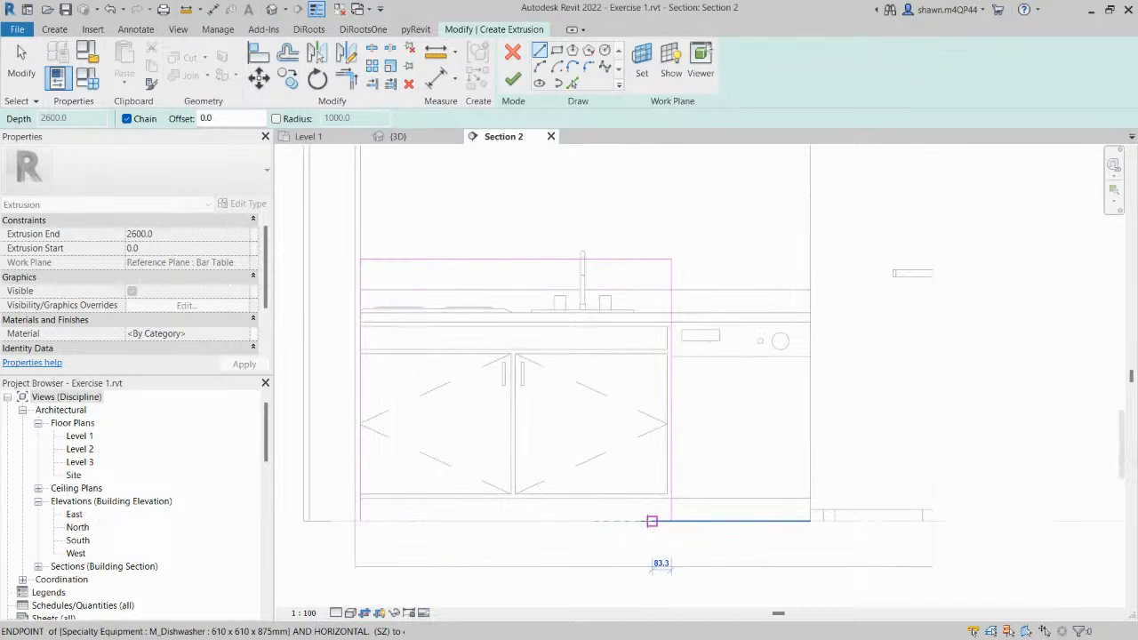
left_click(651, 521)
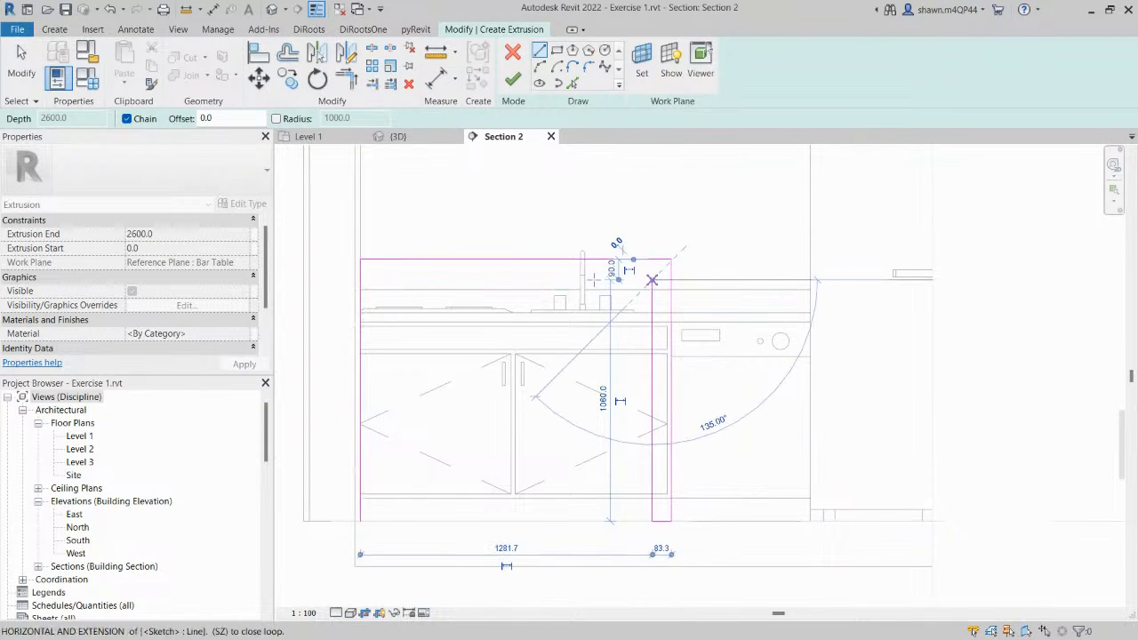
left_click(652, 280)
left_click(384, 280)
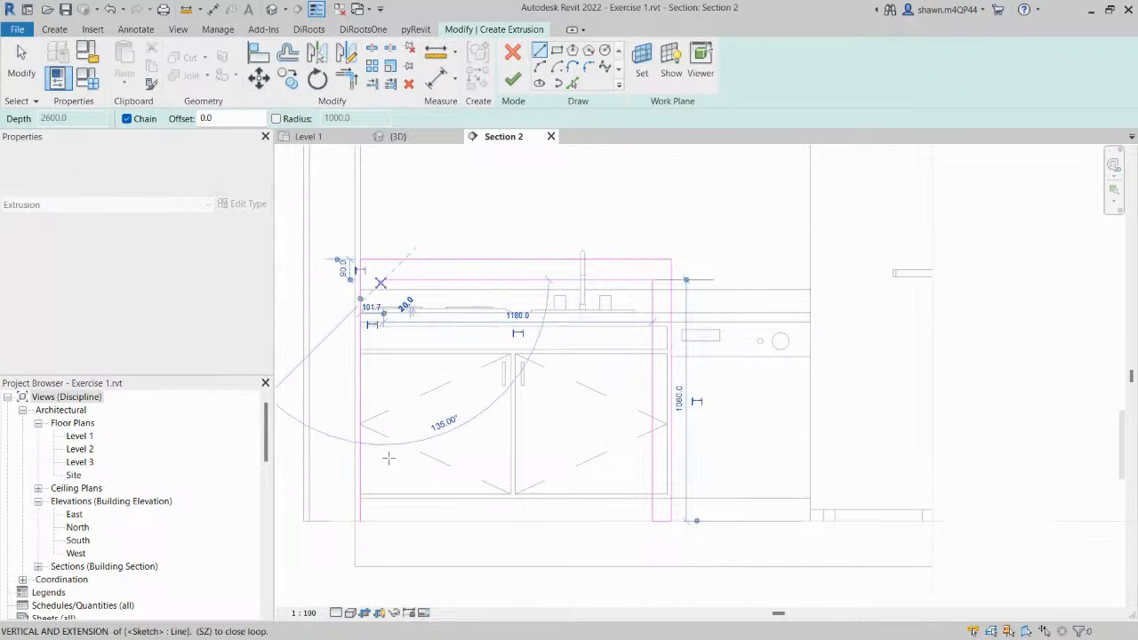
left_click(384, 522)
key("Escape")
key("Escape")
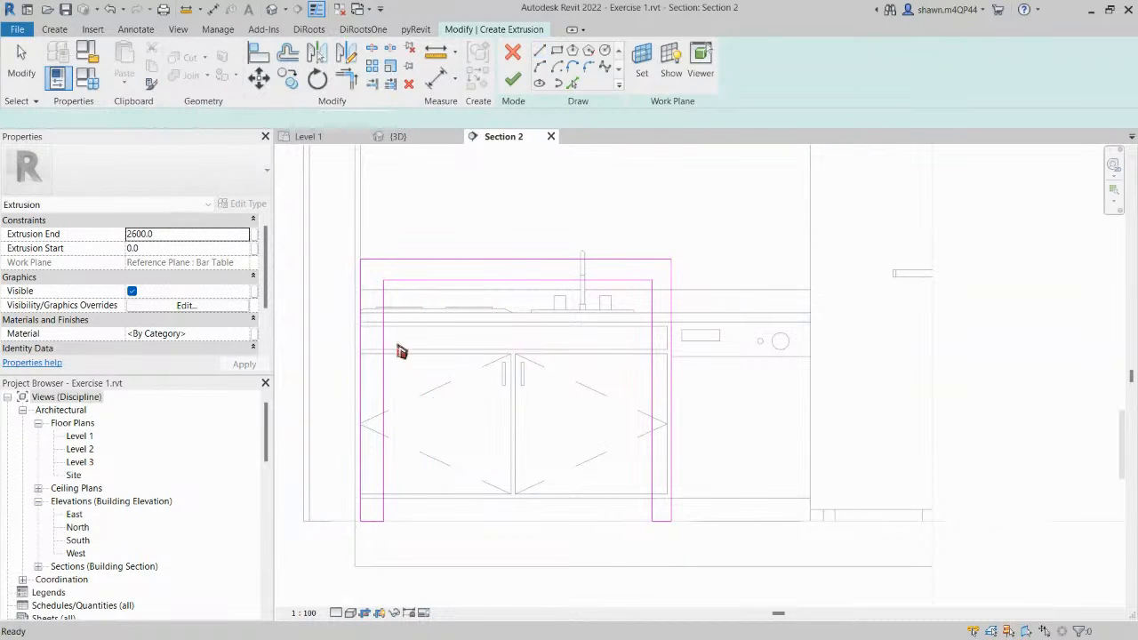
Set the width of the bar table profile's left leg to 100 mm by adjusting its inner line.
left_click(385, 335)
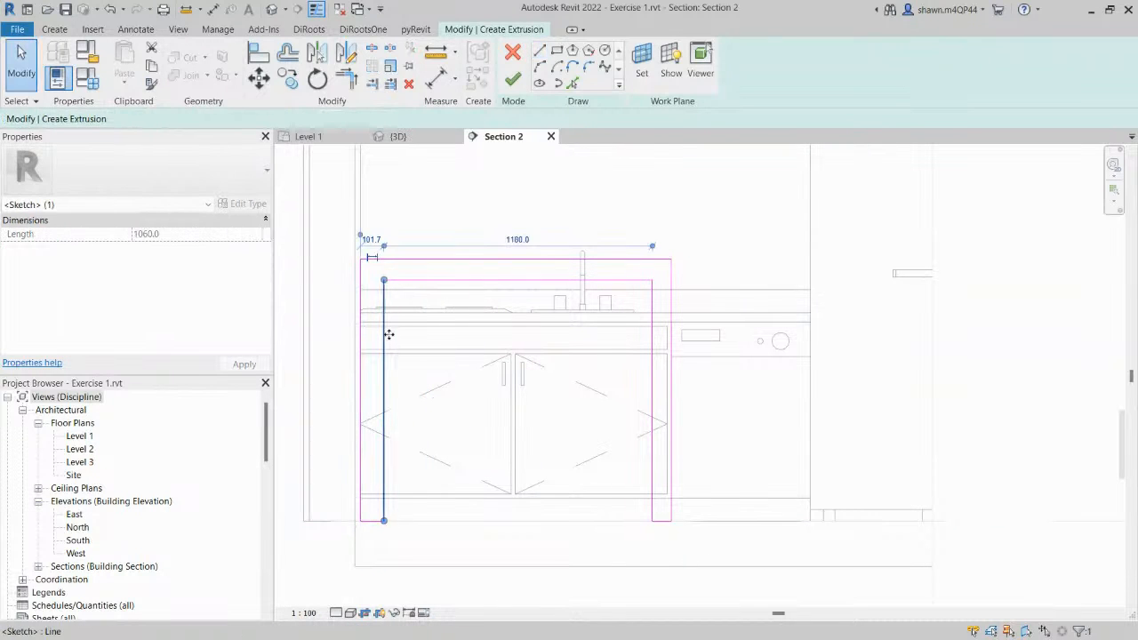
scroll(378, 247, "up", 3)
left_click(377, 248)
type("10")
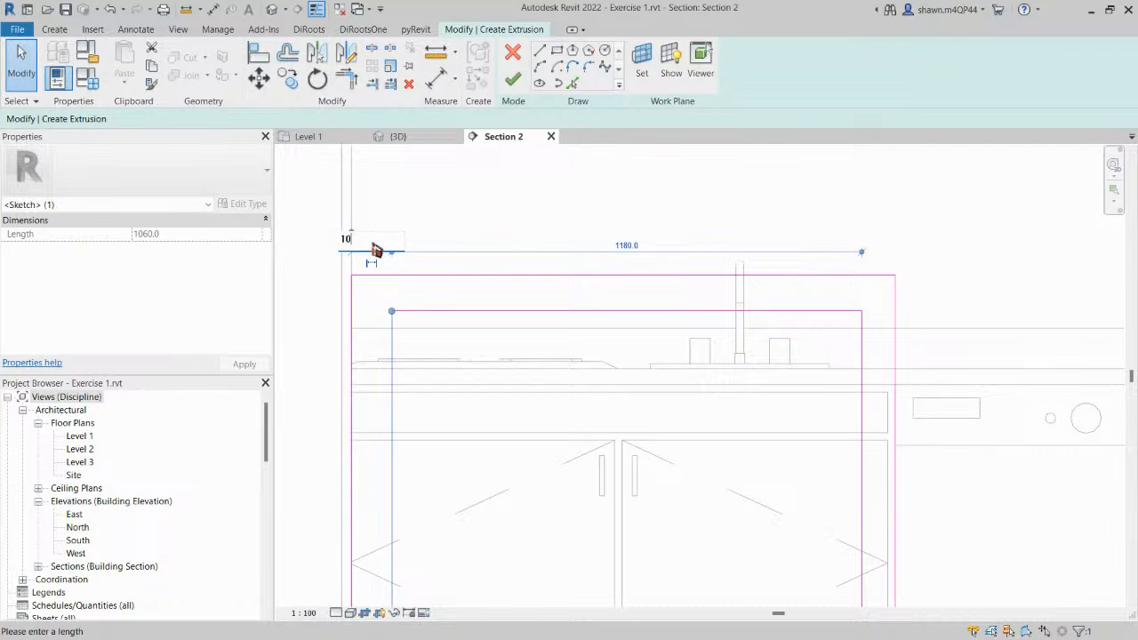
type("60")
key("Return")
Set the width of the right leg to 100 mm by adjusting its inner line.
left_click(861, 350)
scroll(860, 348, "down", 2)
middle_click_drag(875, 383, 847, 277)
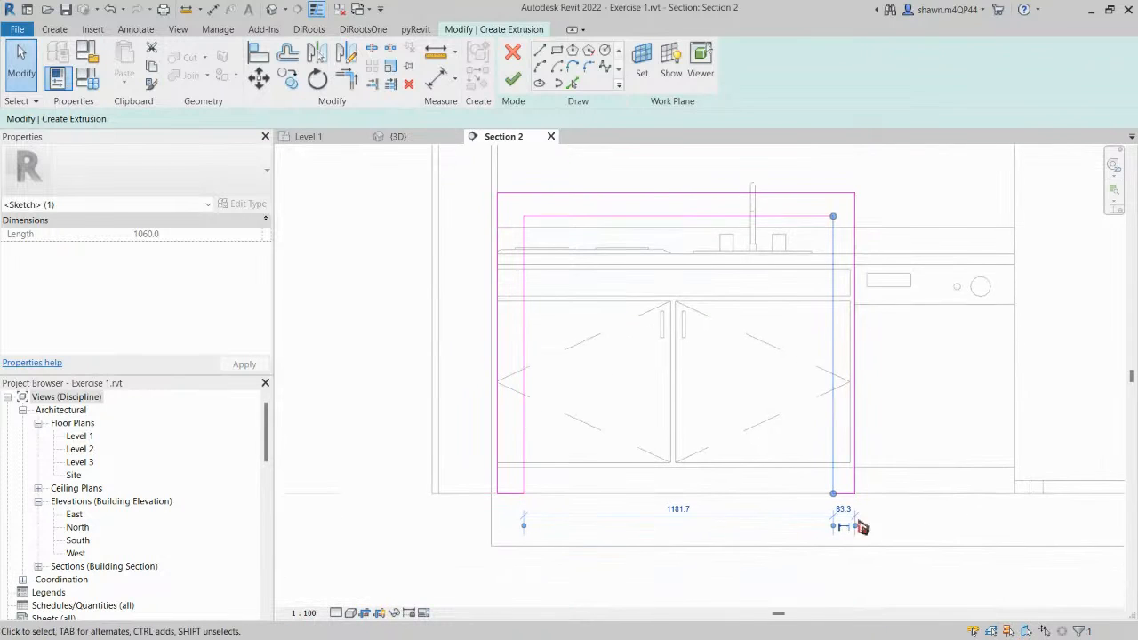
left_click(847, 511)
type("100")
key("Return")
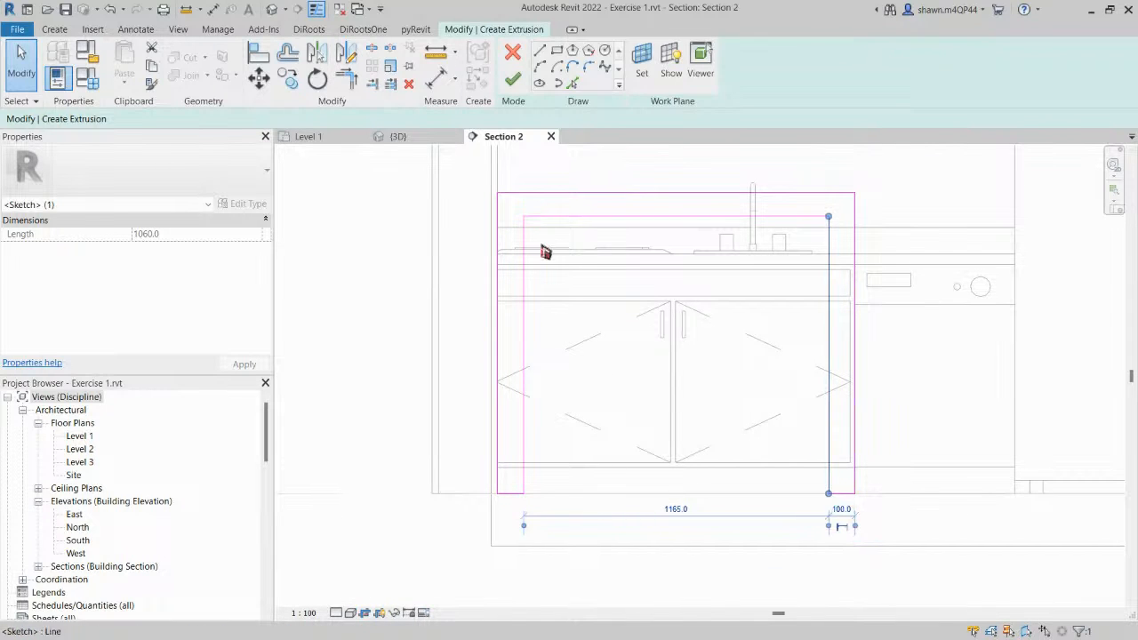
Set the tabletop thickness to 150 mm and finish the extrusion sketch.
left_click(578, 218)
left_click(853, 202)
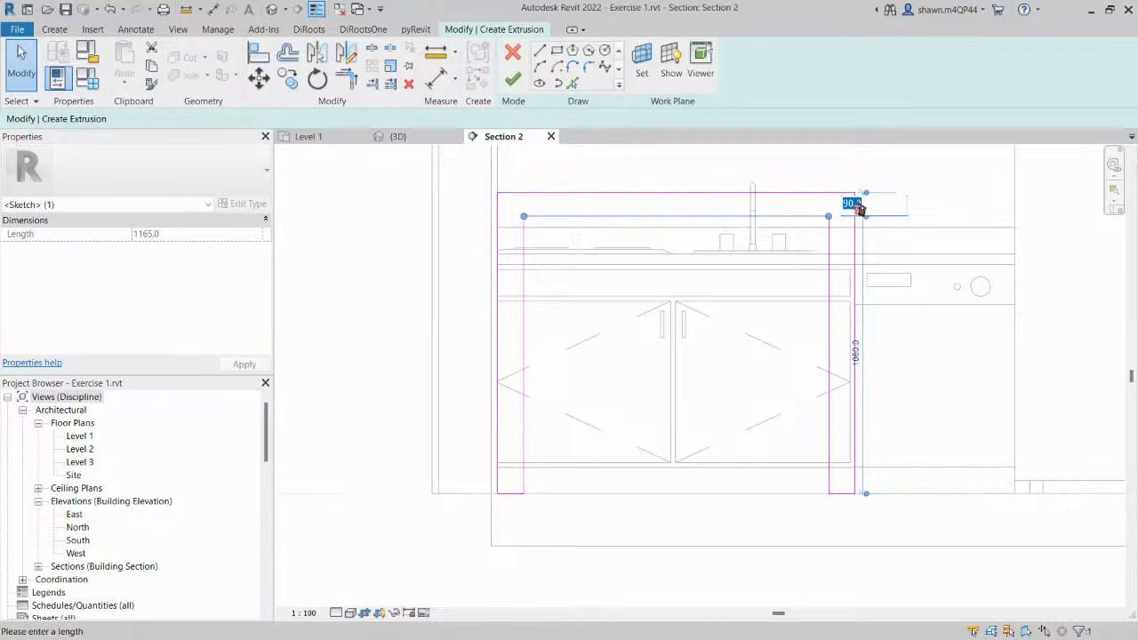
type("150")
key("Return")
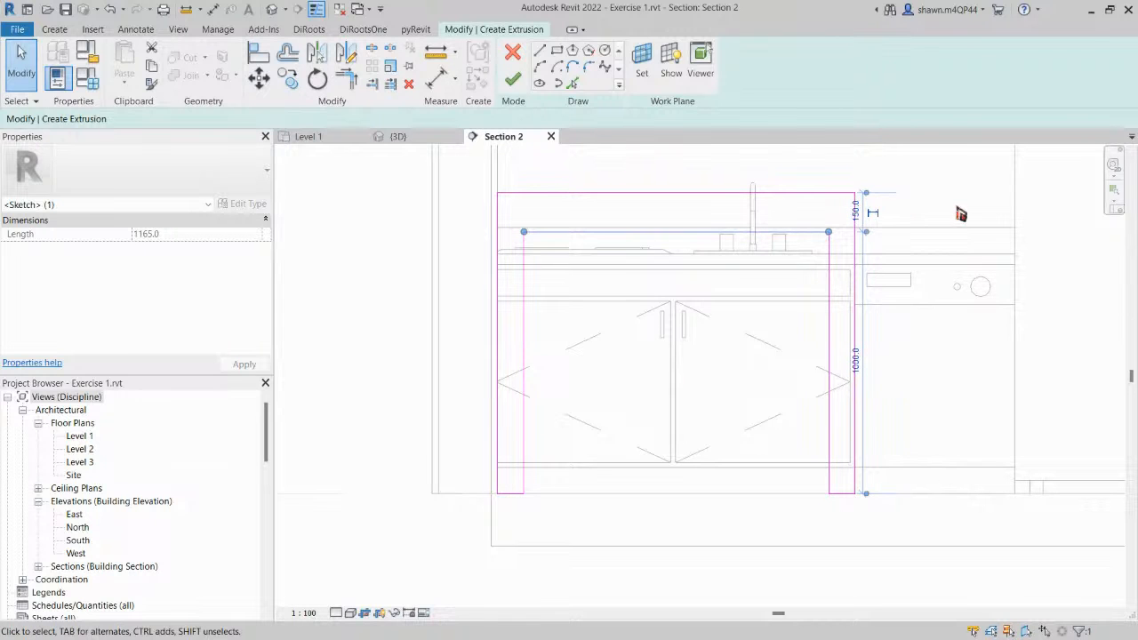
left_click(877, 180)
left_click(512, 79)
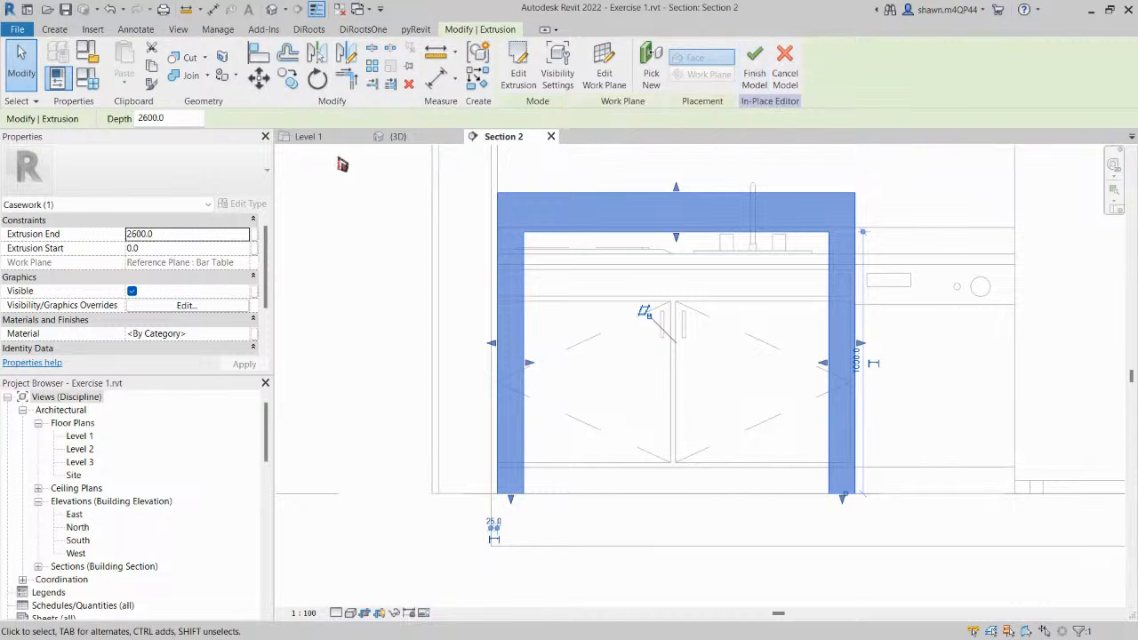
In the Level 1 plan, shorten the bar table extrusion from its dining area side to a depth of 600 mm, matching the plan outline.
left_click(418, 138)
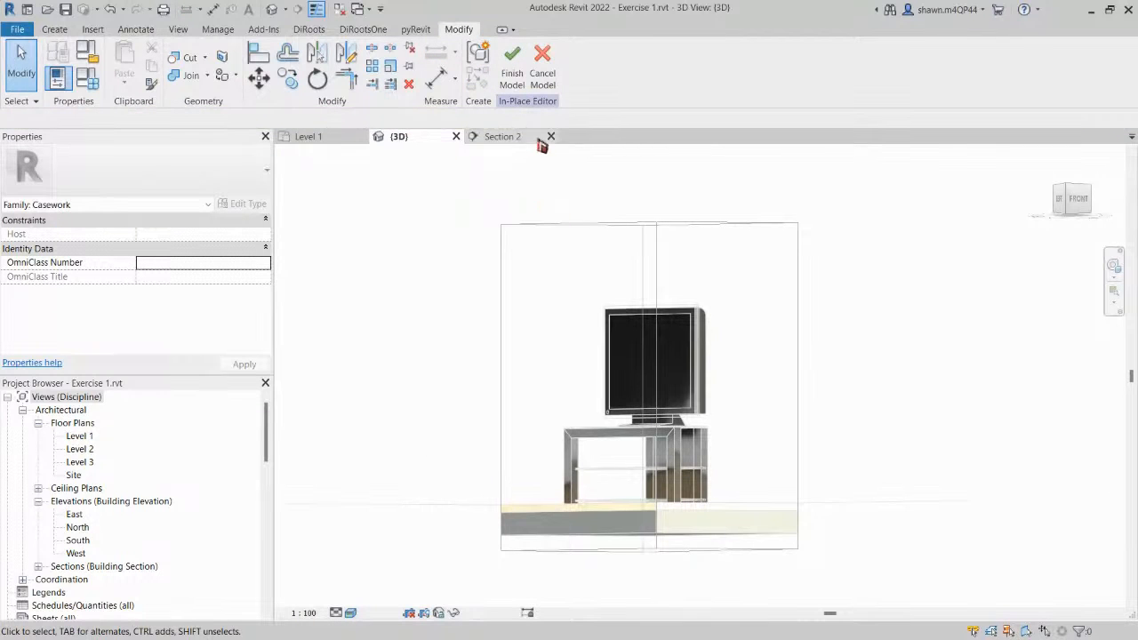
left_click(320, 141)
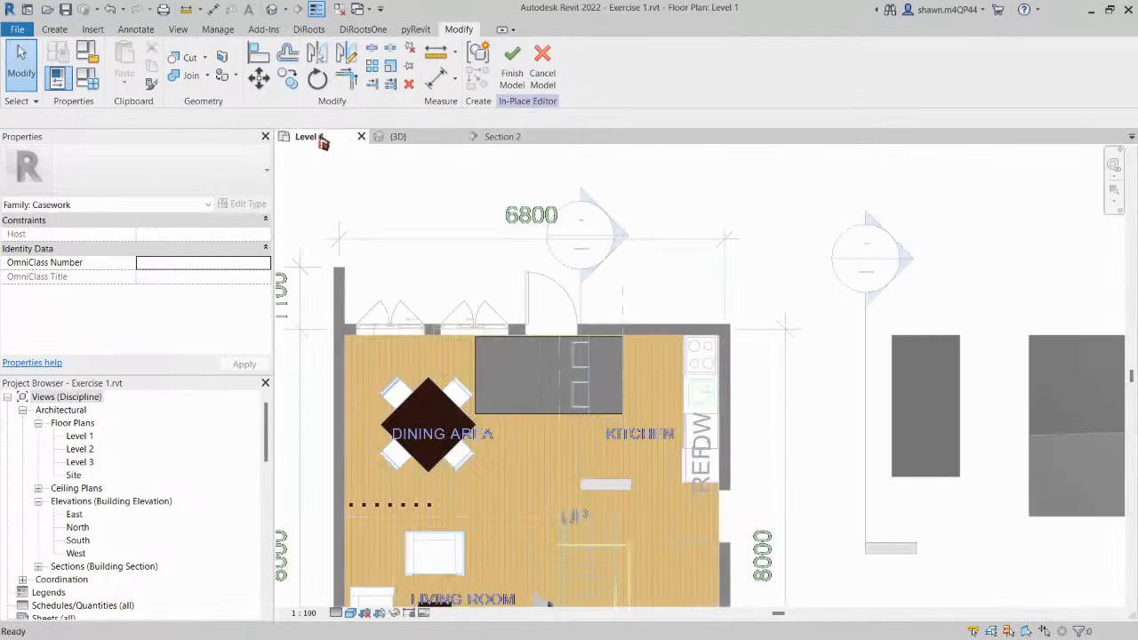
left_click(523, 384)
scroll(454, 391, "up", 4)
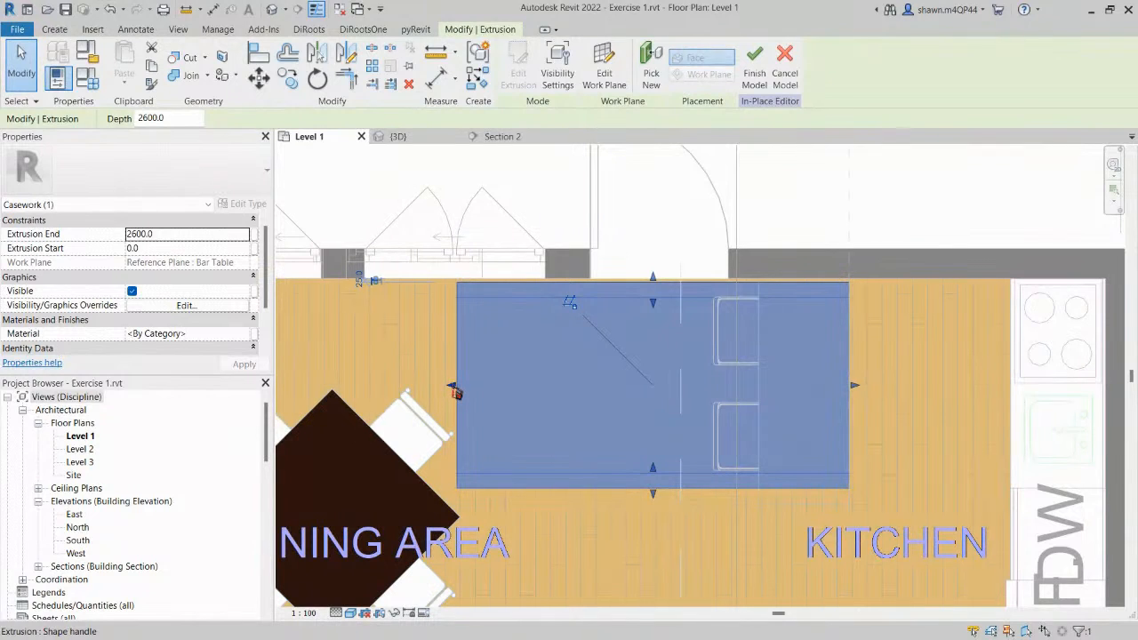
left_click_drag(453, 391, 474, 382)
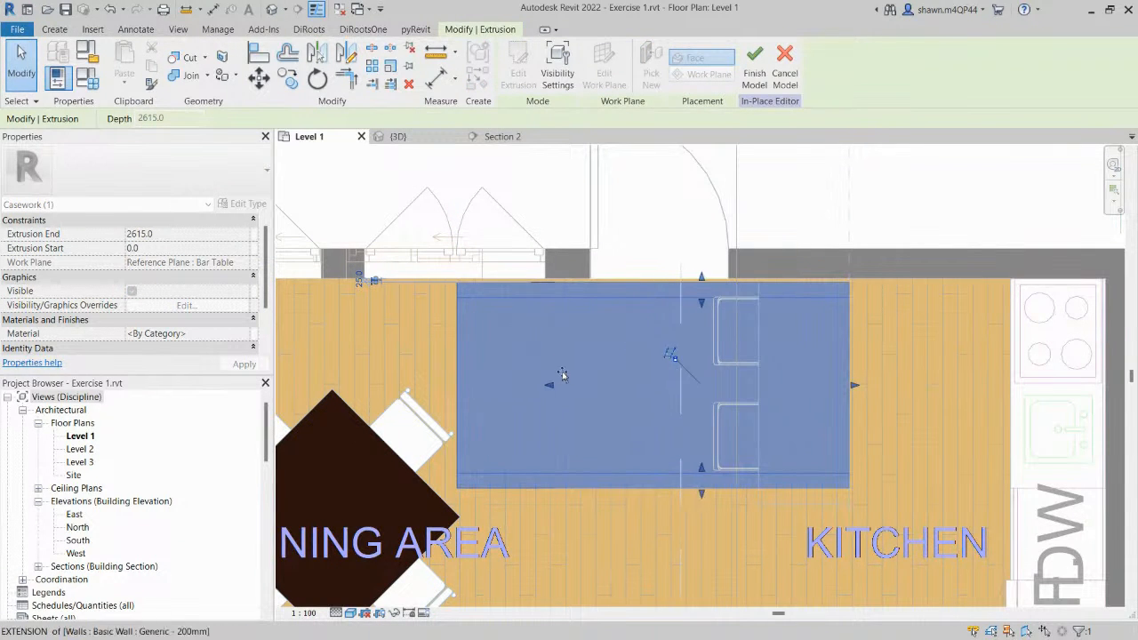
left_click_drag(722, 378, 728, 380)
scroll(732, 383, "up", 3)
middle_click_drag(732, 399, 559, 398)
scroll(559, 399, "up", 2)
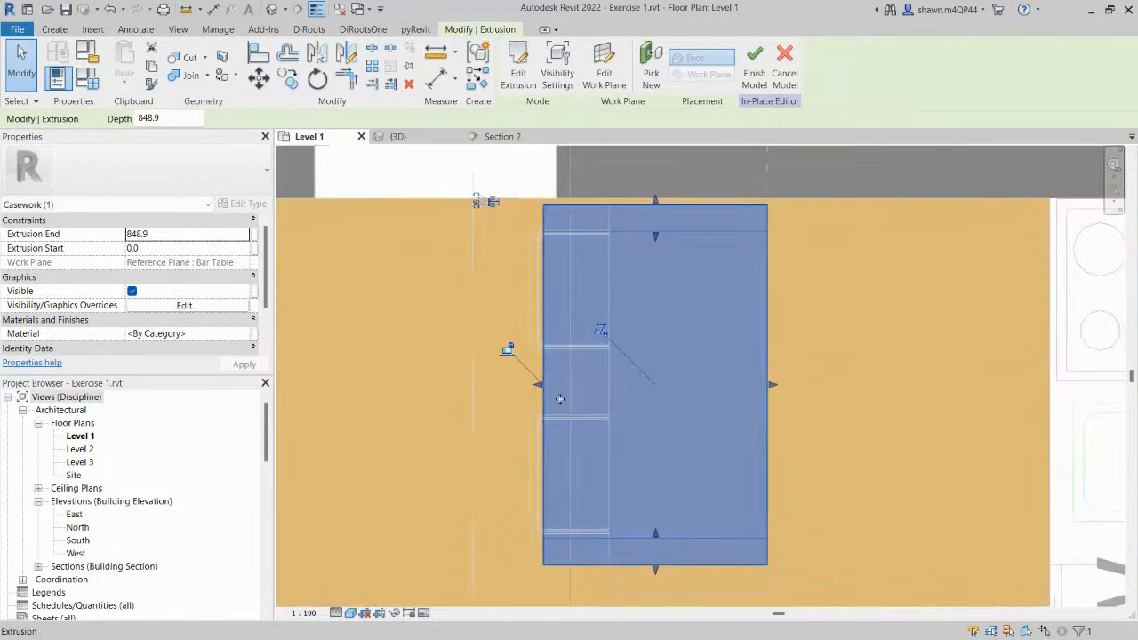
left_click_drag(540, 388, 616, 386)
middle_click_drag(737, 435, 703, 295)
scroll(703, 294, "down", 2)
mouse_move(712, 367)
middle_mouse_down()
mouse_move(718, 488)
mouse_move(681, 294)
middle_mouse_up()
left_click(708, 201)
left_click(666, 327)
scroll(666, 327, "up", 3)
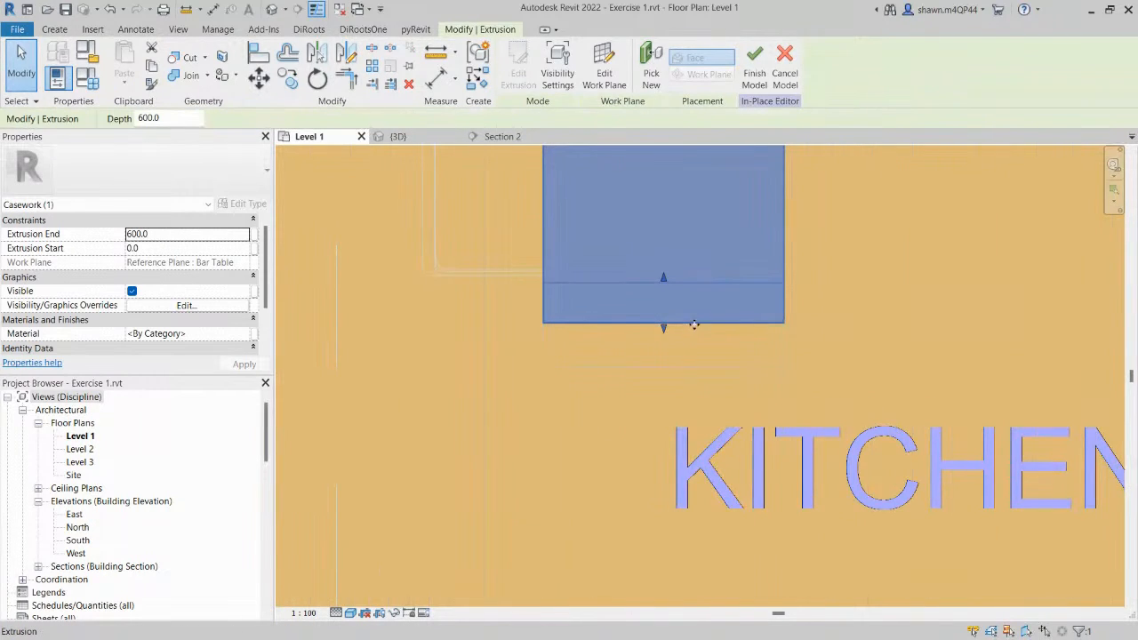
double_click(702, 331)
key("Escape")
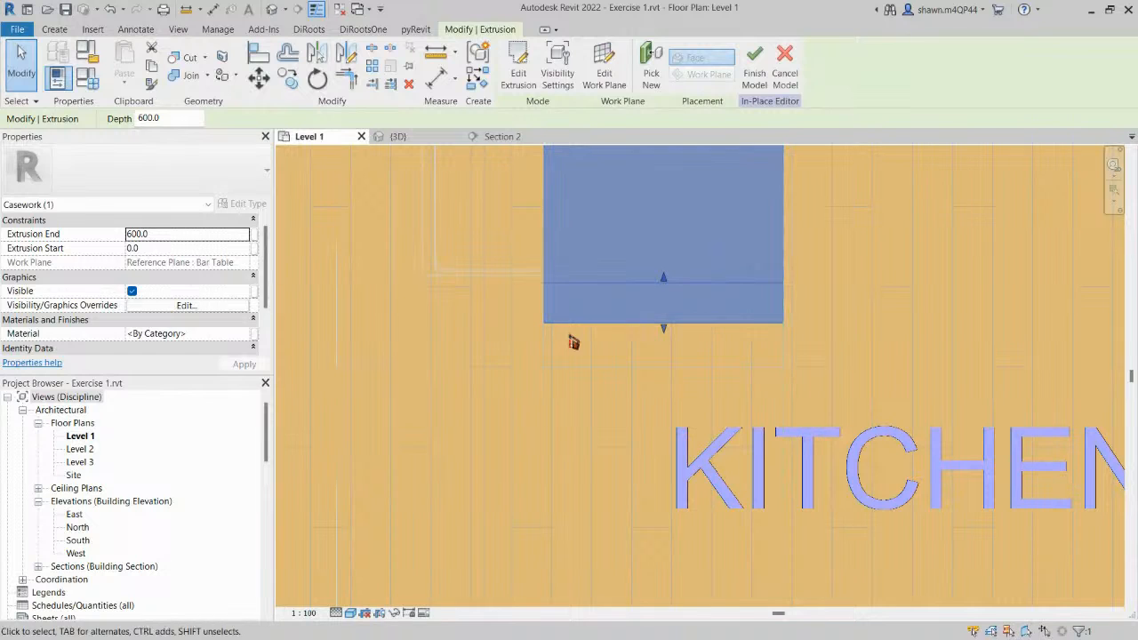
key("i")
scroll(584, 368, "down", 3)
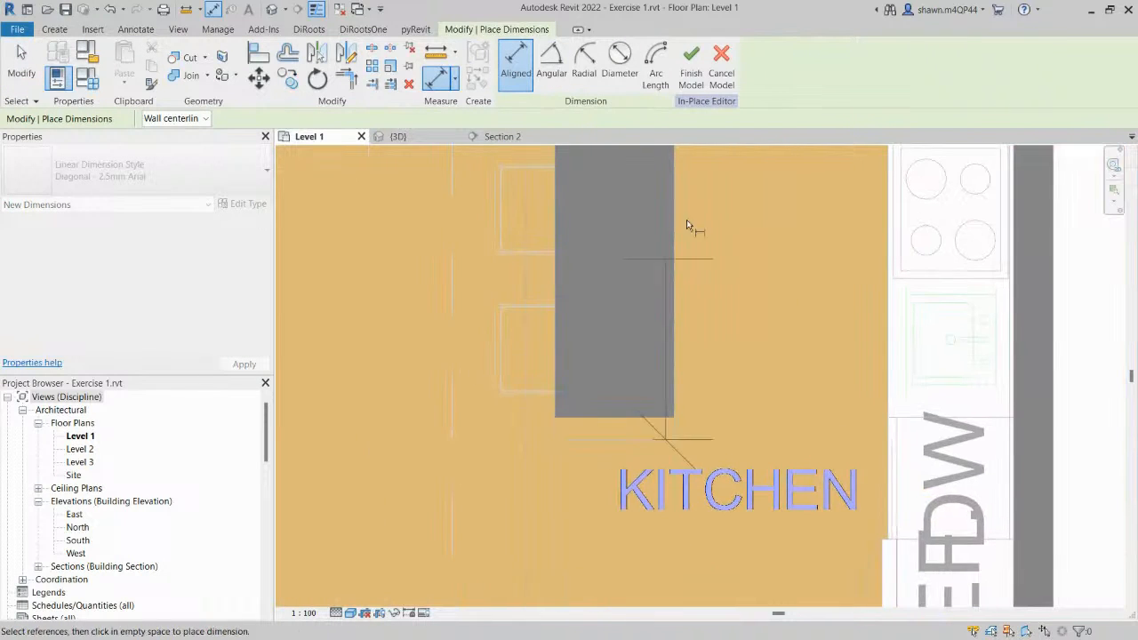
middle_click_drag(698, 151, 676, 341)
scroll(681, 325, "up", 4)
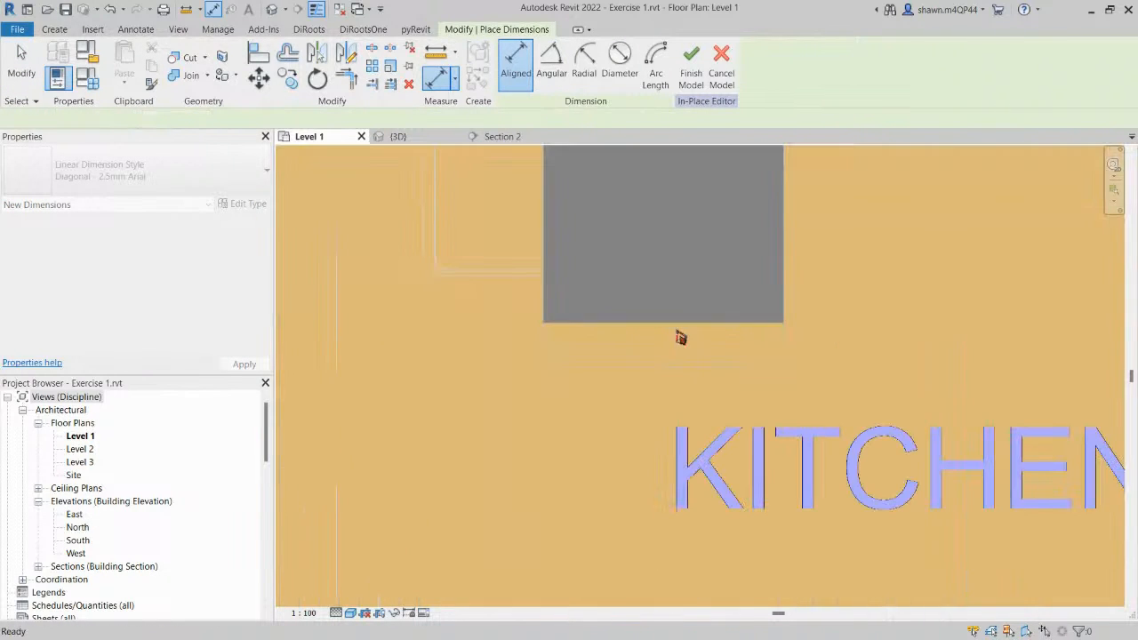
scroll(681, 326, "down", 2)
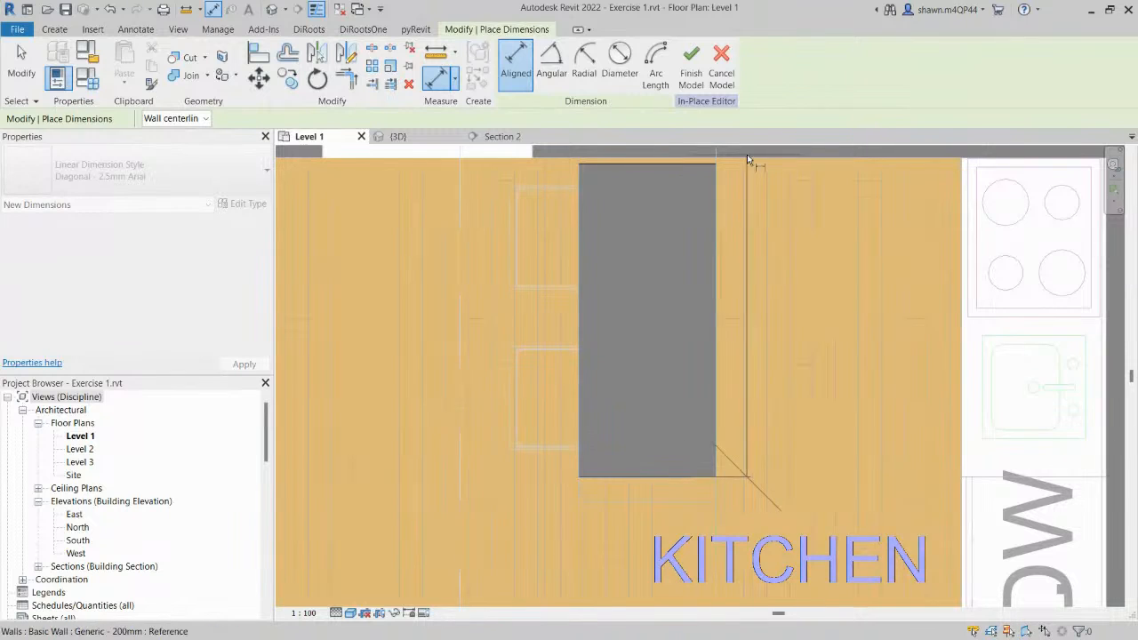
key("Escape")
key("Escape")
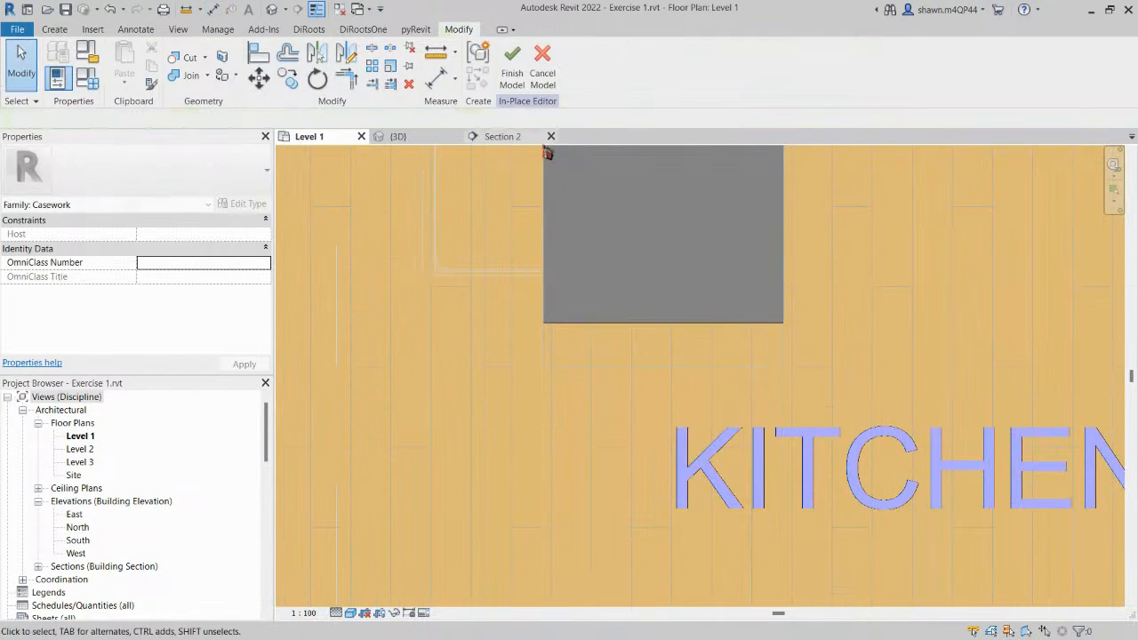
Reopen the bar table's extrusion sketch in Section 2 and move the three left leg lines outward to the wall face.
left_click(509, 138)
left_click(542, 241)
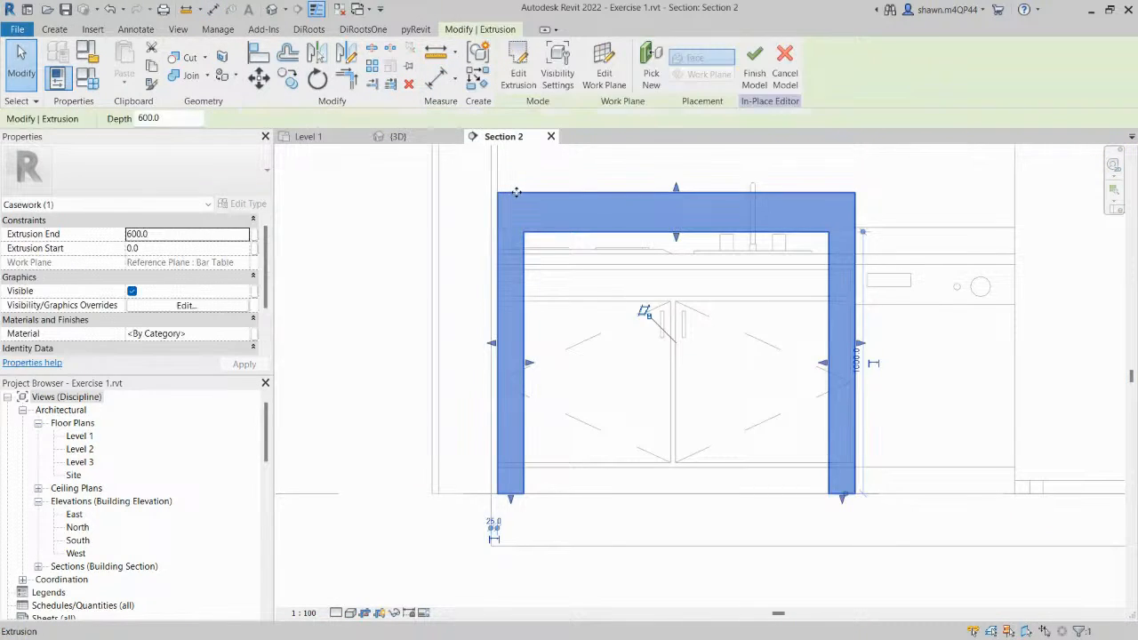
double_click(520, 198)
left_click_drag(489, 189, 543, 544)
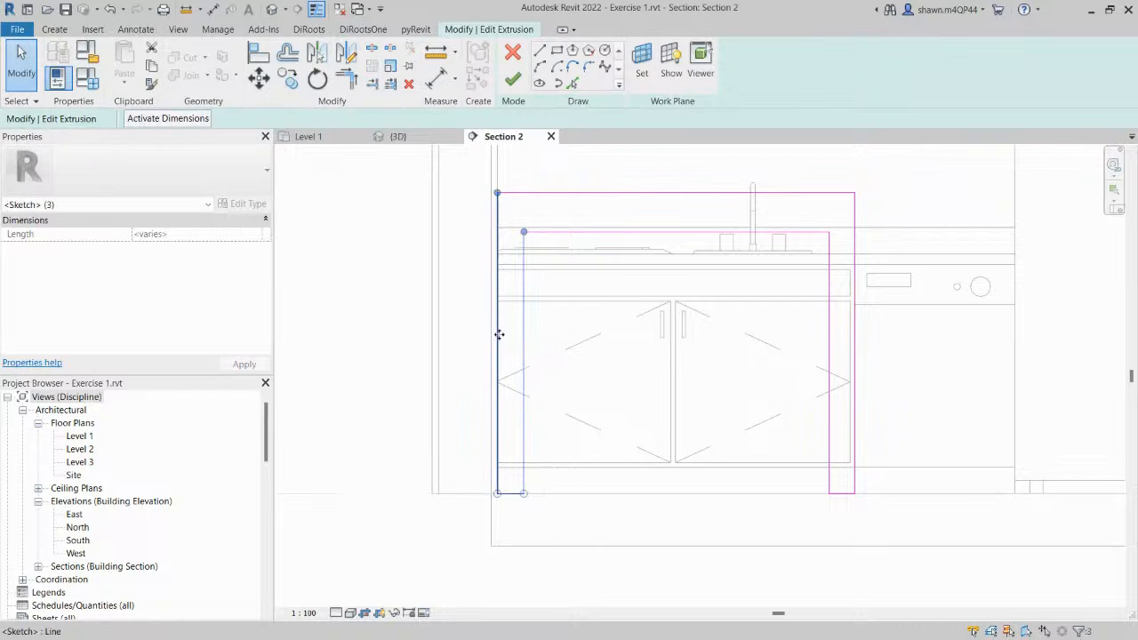
left_click_drag(498, 338, 499, 318)
key("m")
key("v")
left_click(497, 311)
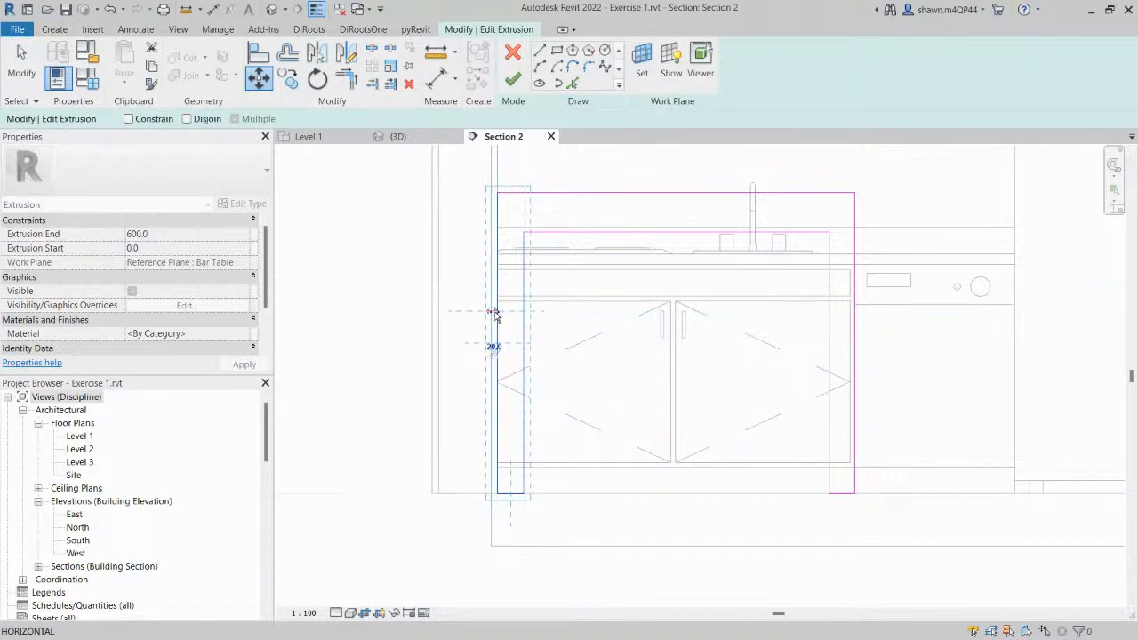
left_click(491, 312)
scroll(579, 328, "down", 2)
key("Escape")
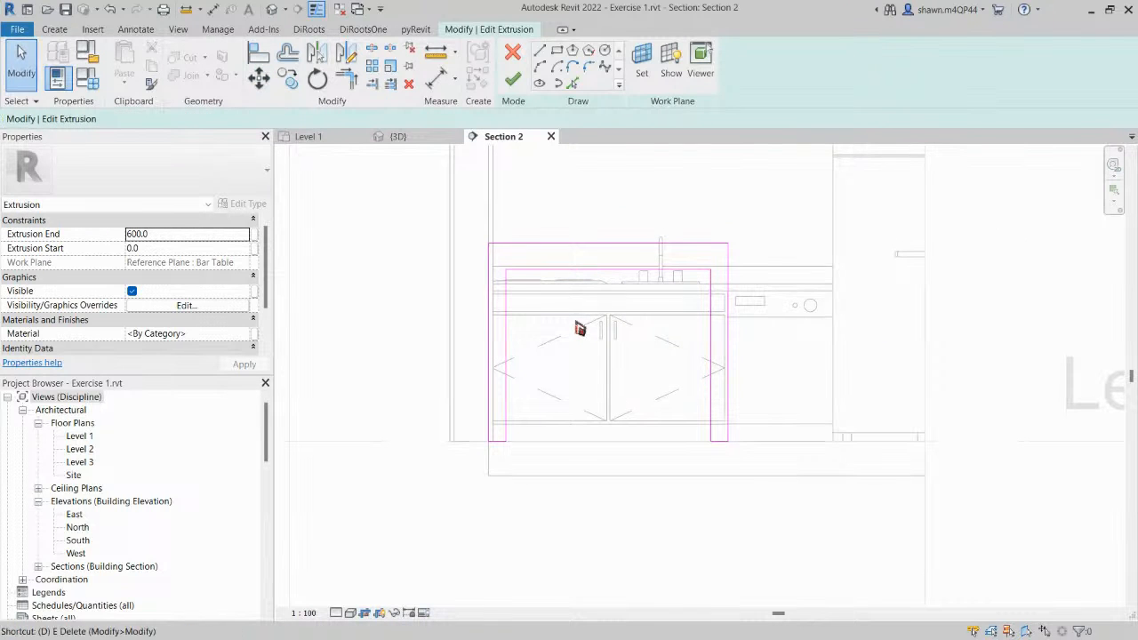
Dimension the overall width of the bar table sketch in Section 2 between its two outer leg lines.
key("d")
key("i")
left_click(490, 261)
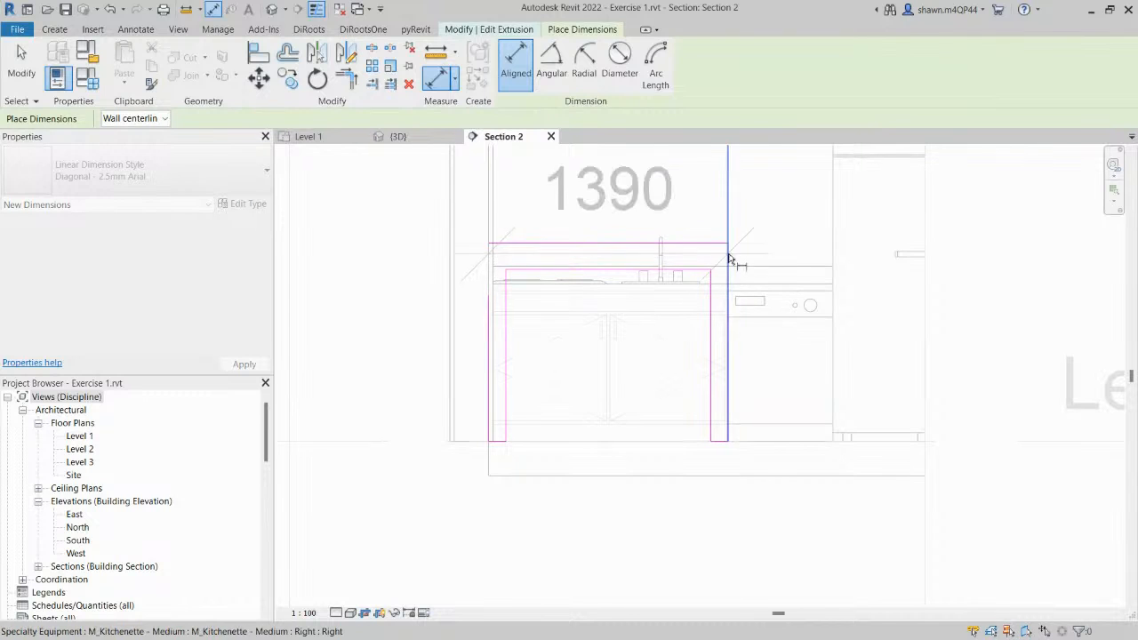
left_click(729, 255)
left_click(783, 214)
middle_click_drag(750, 267, 737, 343)
key("Escape")
key("Escape")
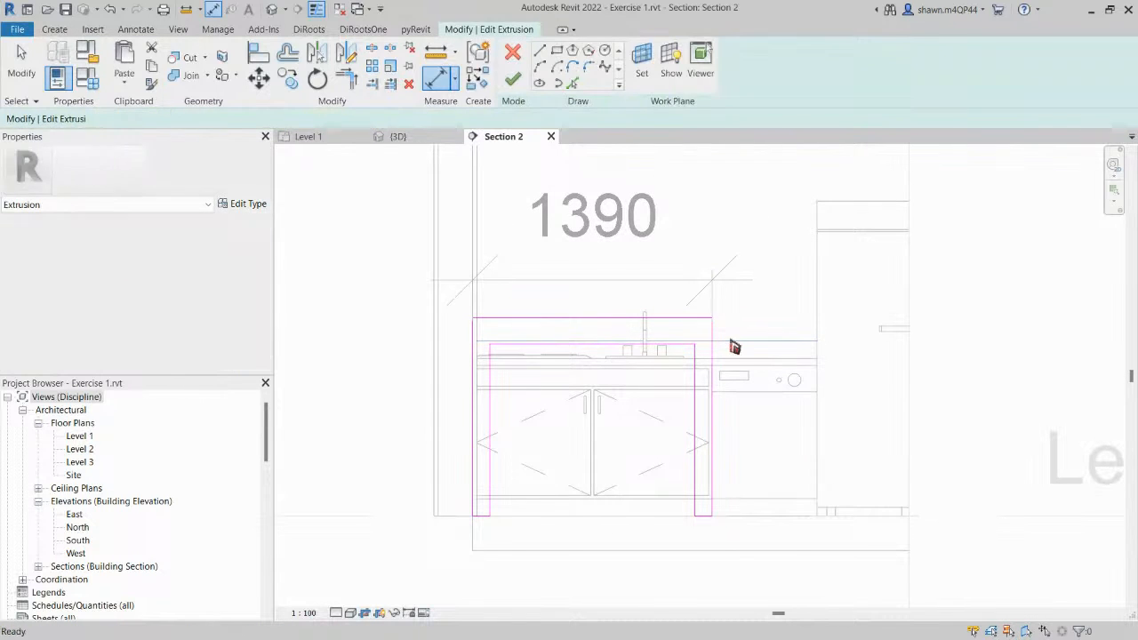
Measure the bar table outline's length from its free end to the kitchen wall in the Level 1 plan, and return to Section 2.
left_click(317, 139)
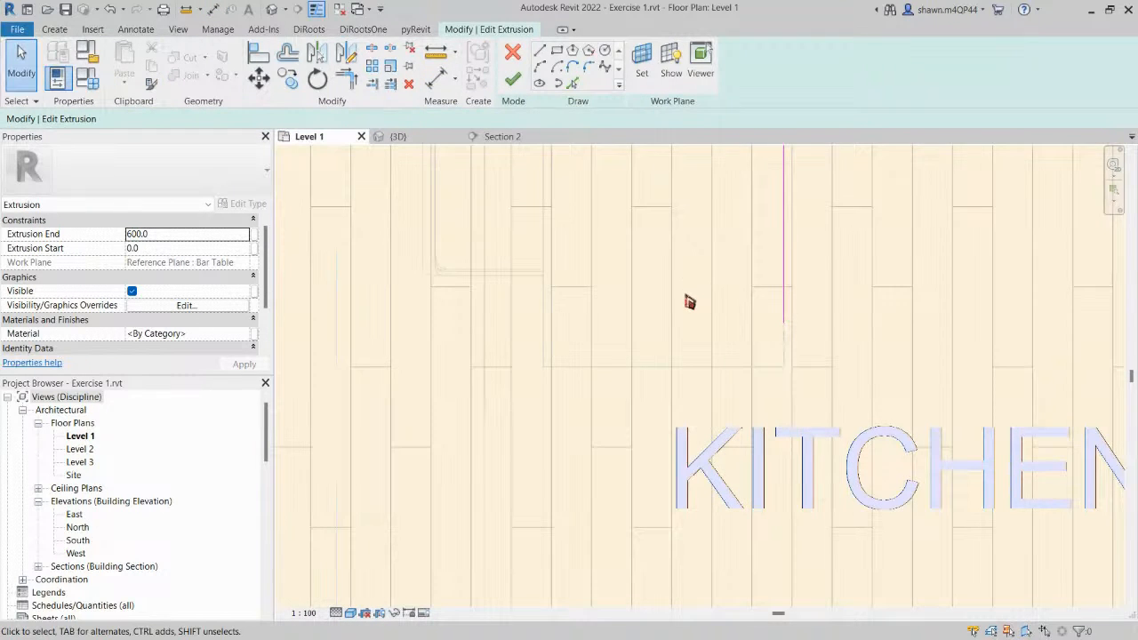
scroll(702, 324, "down", 2)
scroll(715, 332, "up", 1)
key("d")
key("i")
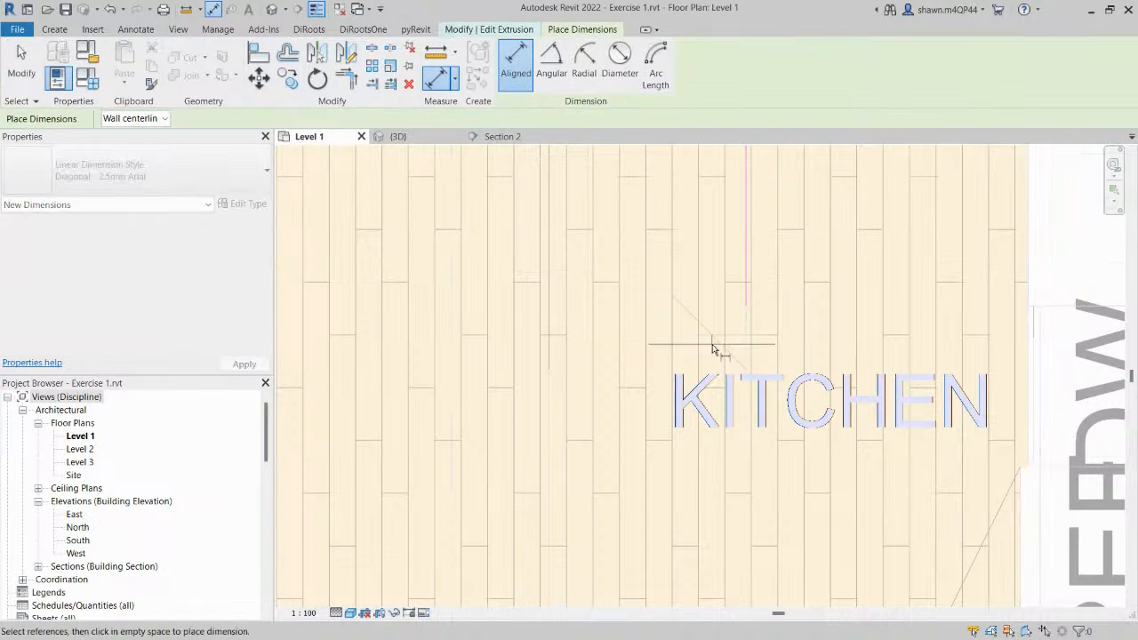
left_click(714, 341)
scroll(714, 344, "down", 2)
middle_click_drag(765, 235, 685, 469)
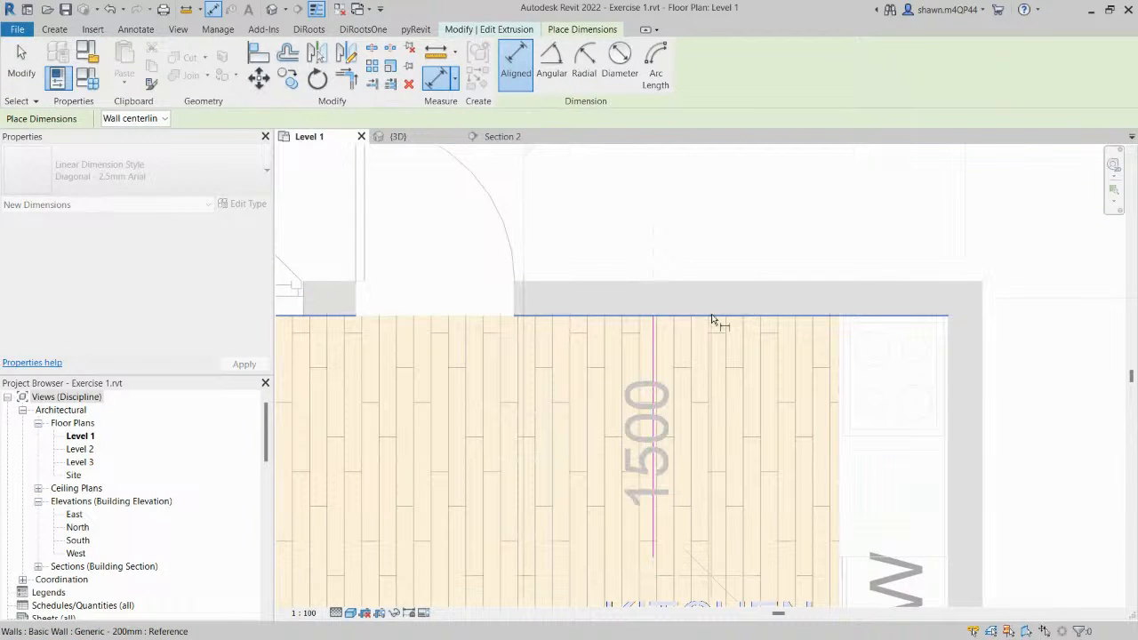
key("Escape")
key("Escape")
left_click(431, 138)
left_click(514, 140)
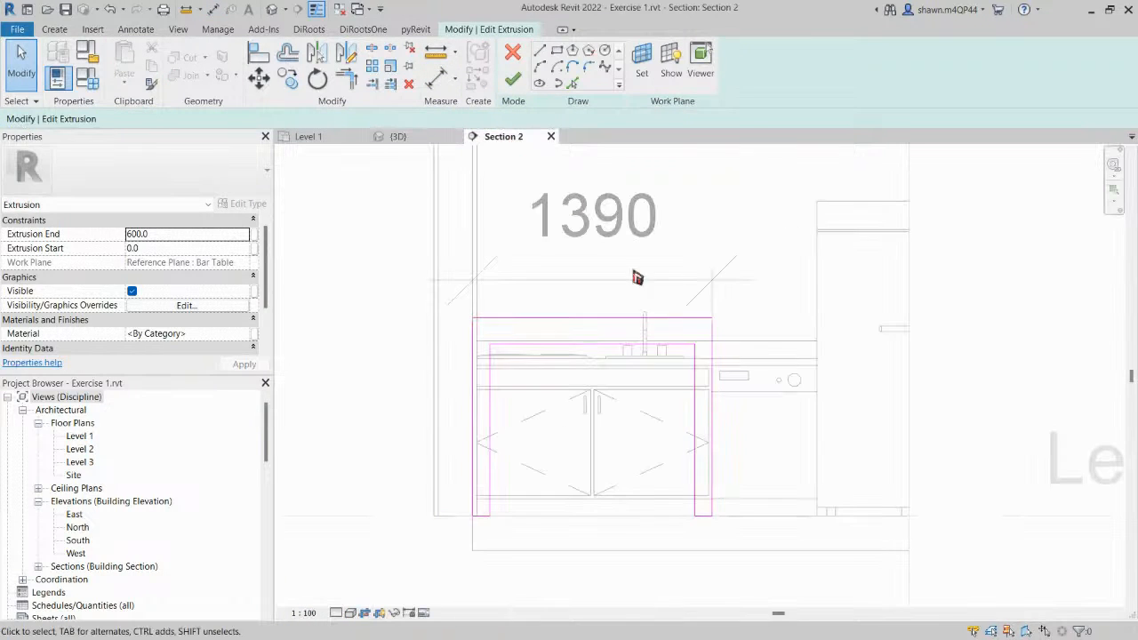
left_click_drag(757, 629, 759, 614)
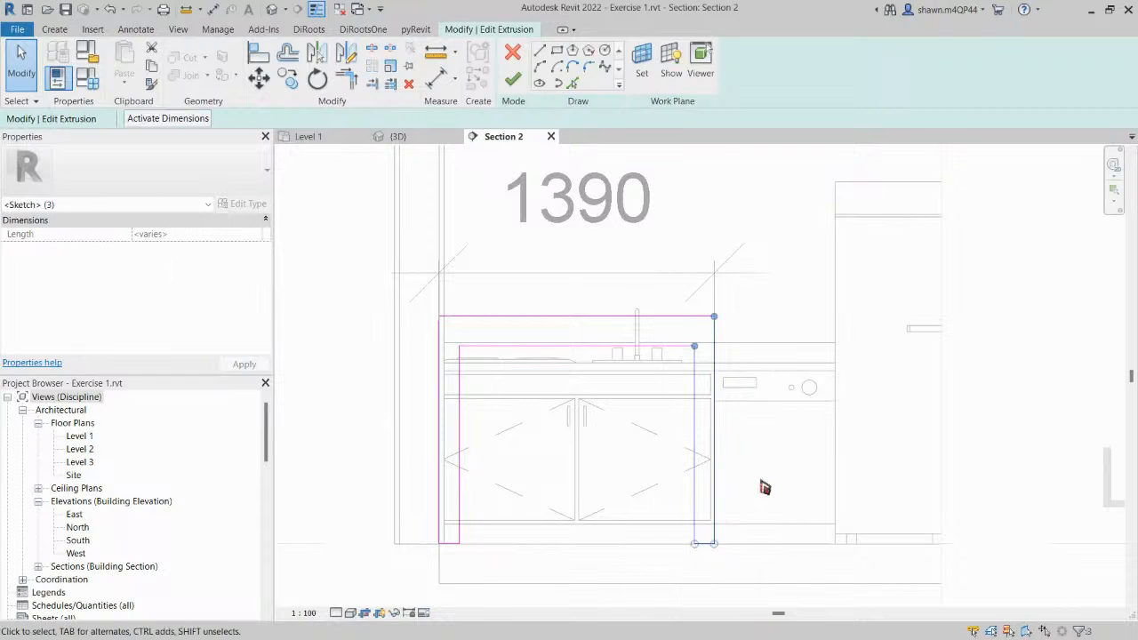
key("m")
key("v")
left_click(715, 372)
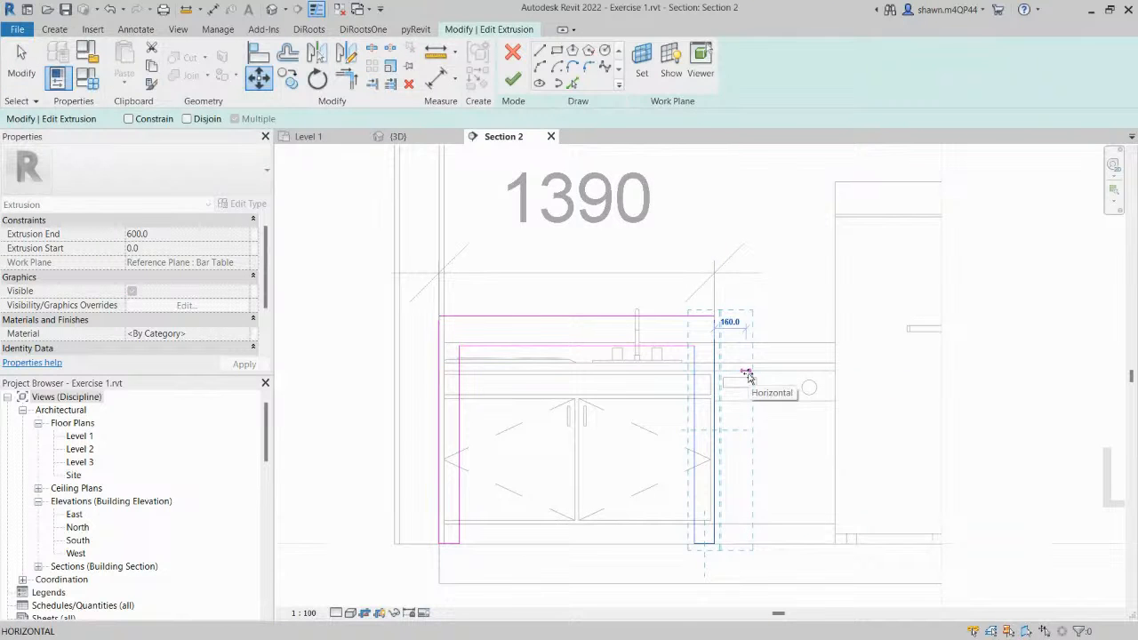
key("Delete")
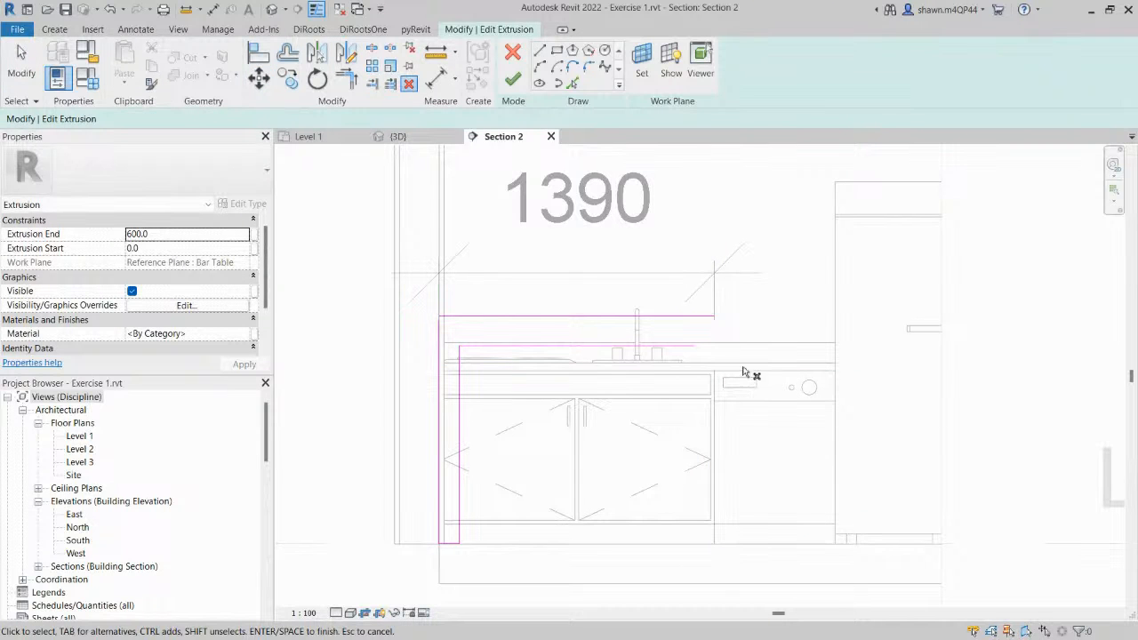
key("ctrl+z")
Move the three right leg lines outward for an overall table width of 1500 mm and finish the extrusion sketch.
left_click_drag(638, 292, 757, 569)
key("m")
key("v")
left_click(714, 339)
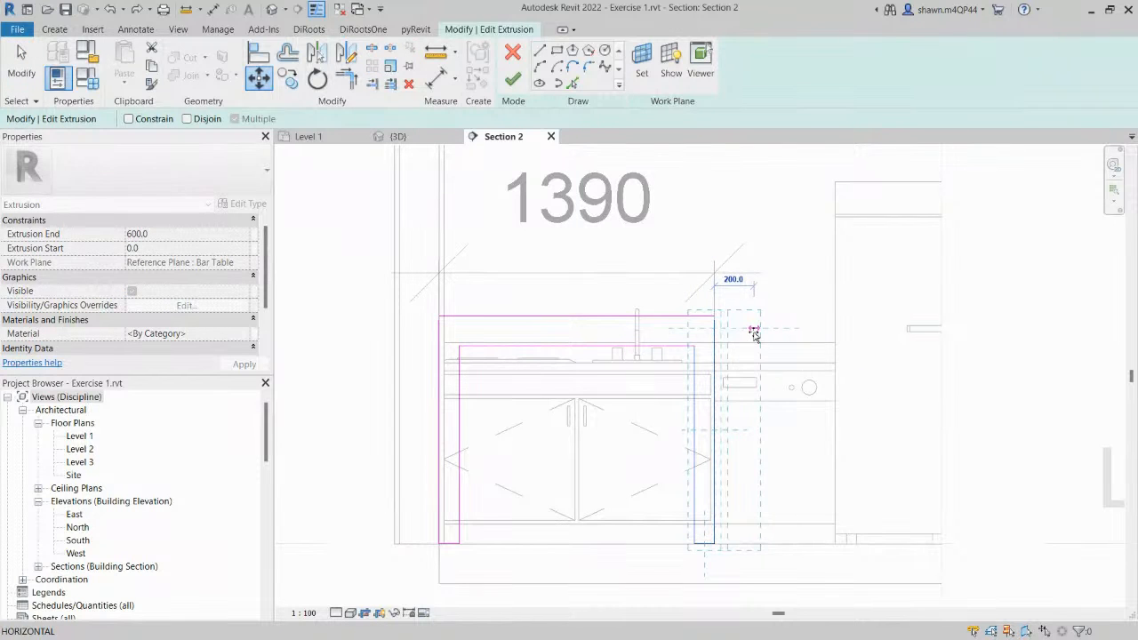
key("Return")
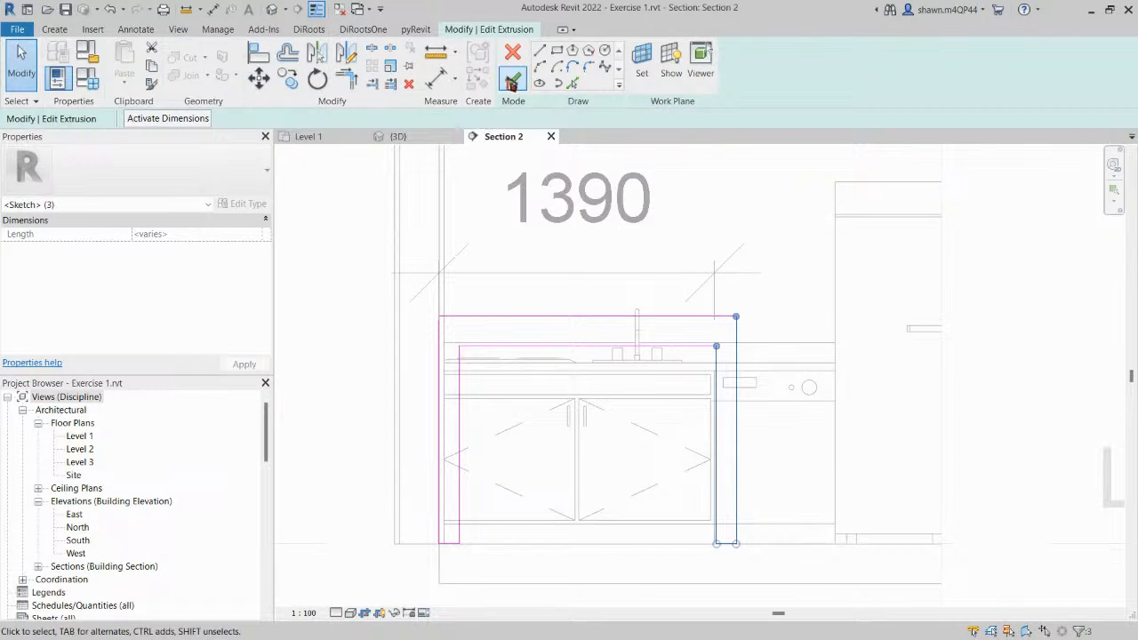
left_click(513, 81)
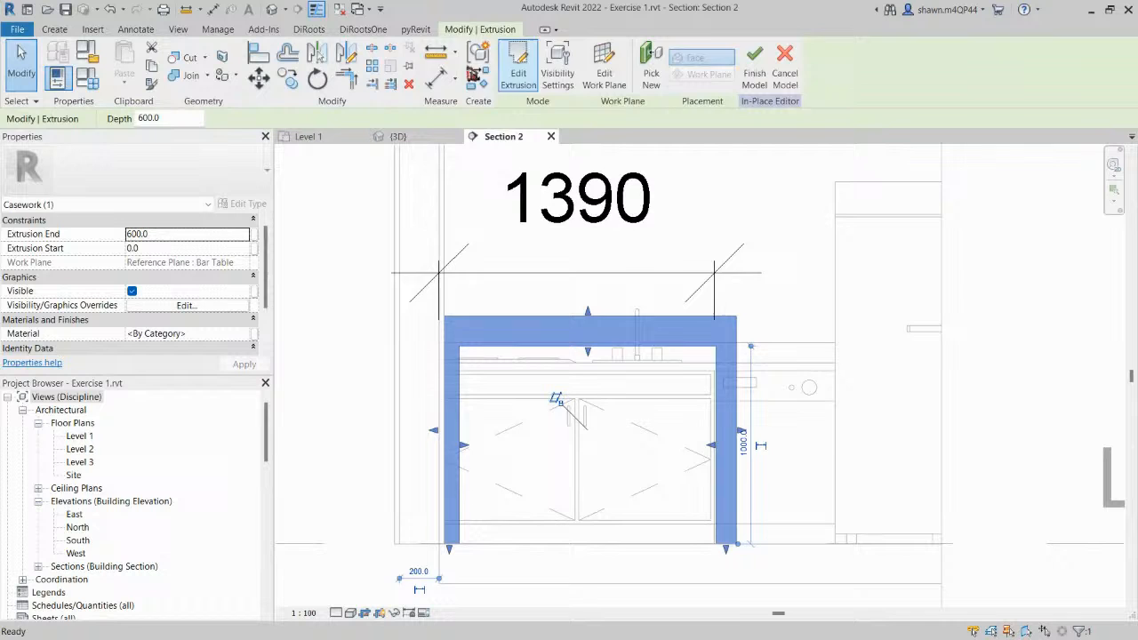
Replace the old width dimension with a new one across the bar table's outer faces and finish the in-place model.
left_click(651, 263)
left_click(678, 275)
key("Delete")
key("d")
key("i")
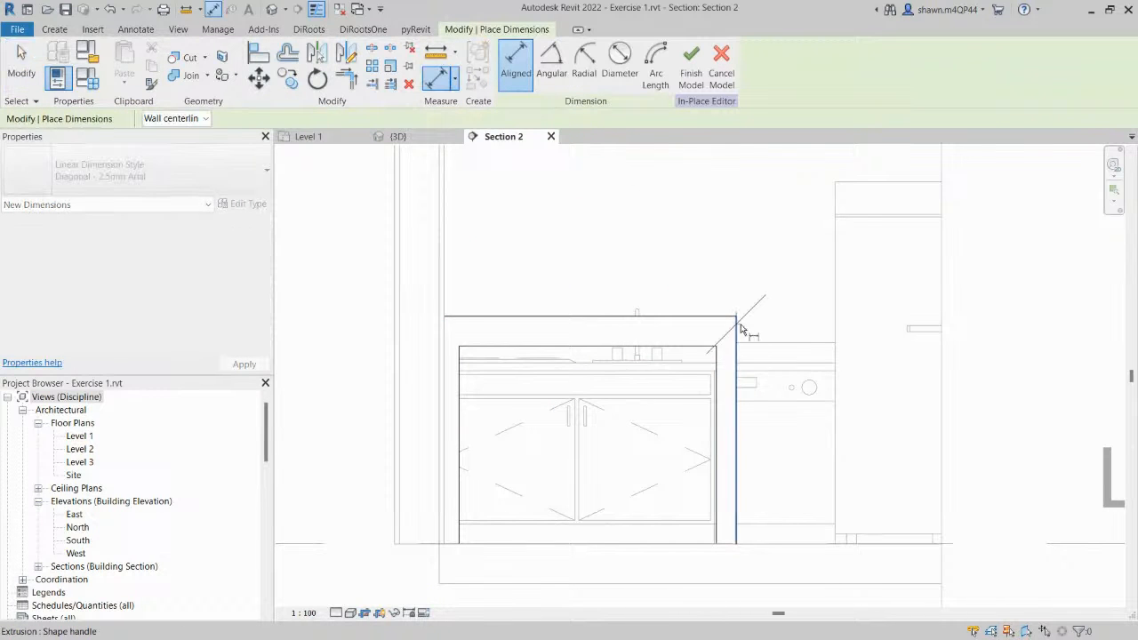
left_click(739, 329)
left_click(441, 302)
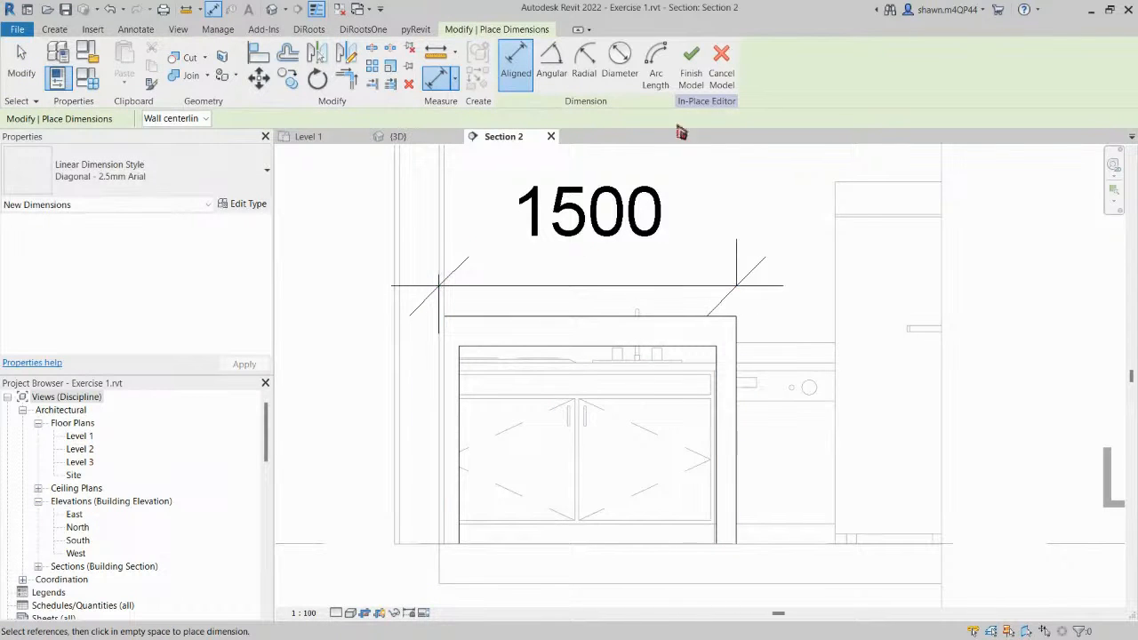
left_click(691, 71)
Select the bar table in the Level 1 plan and isolate it in the 3D view with a selection box.
left_click(396, 136)
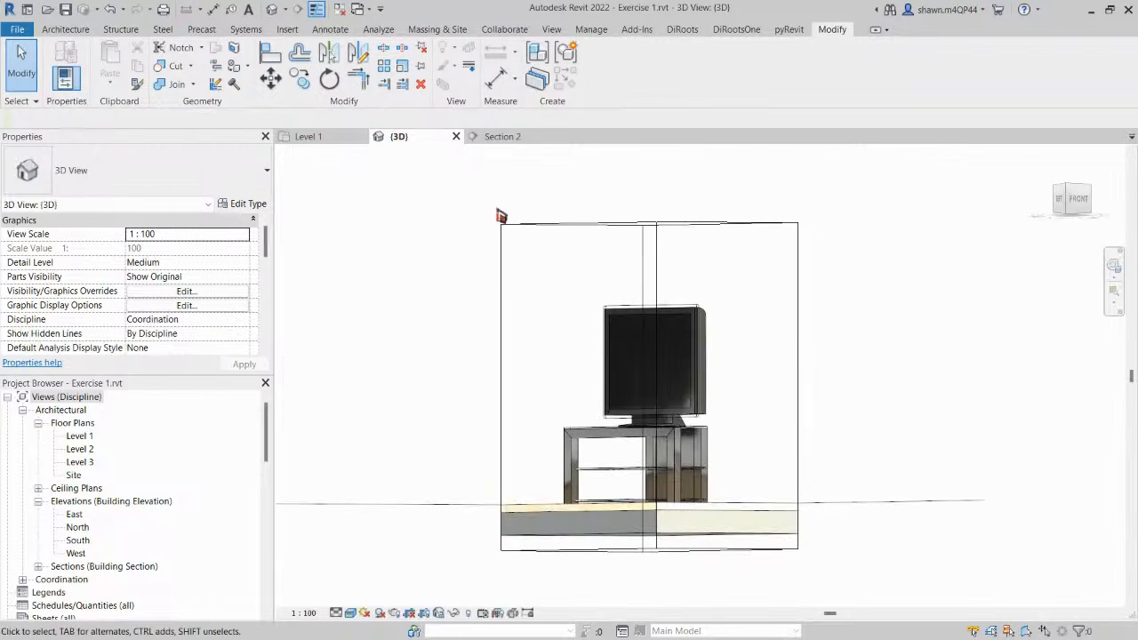
left_click(311, 136)
scroll(600, 271, "down", 2)
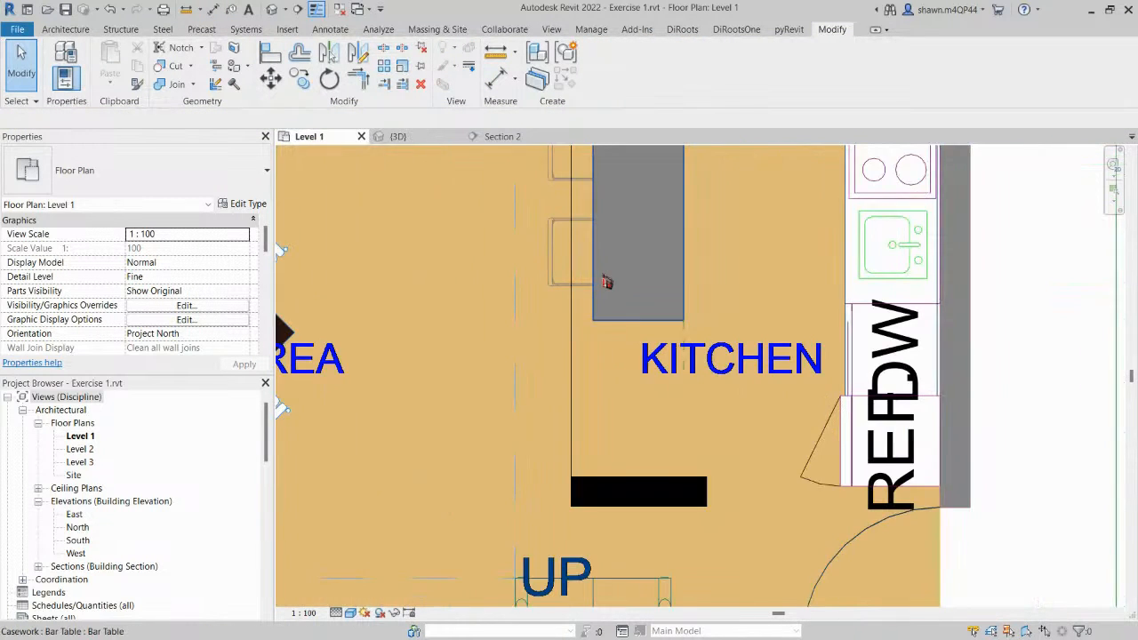
left_click(603, 275)
middle_click_drag(610, 271, 604, 443)
left_click(448, 87)
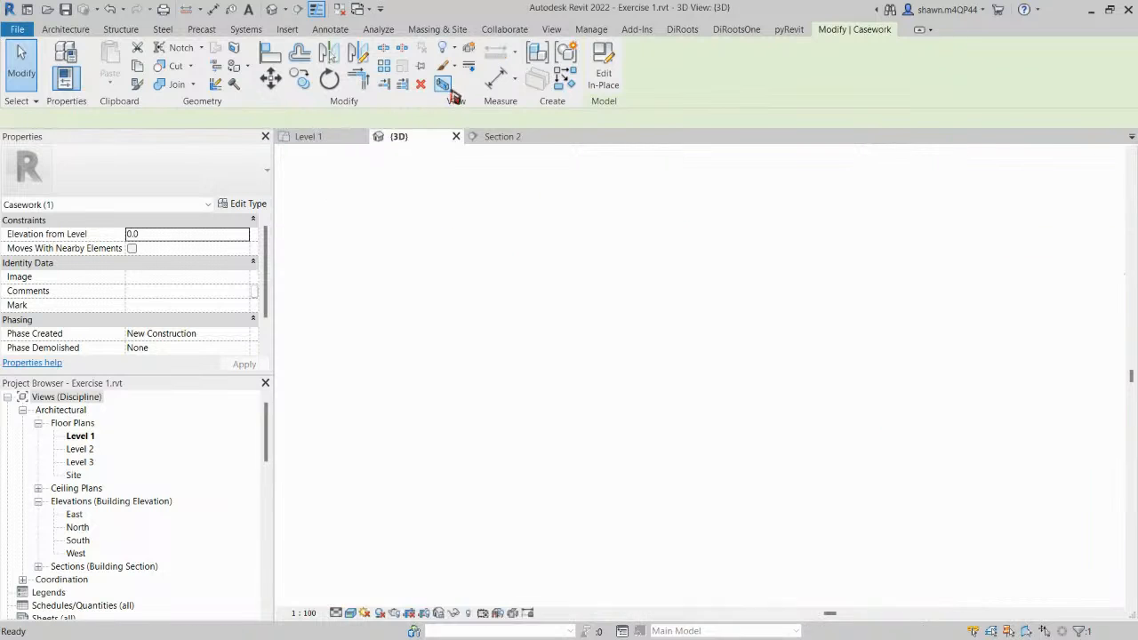
Extend the 3D section box sideways and upward to include the kitchenette, refrigerator and surrounding walls.
left_click(768, 386)
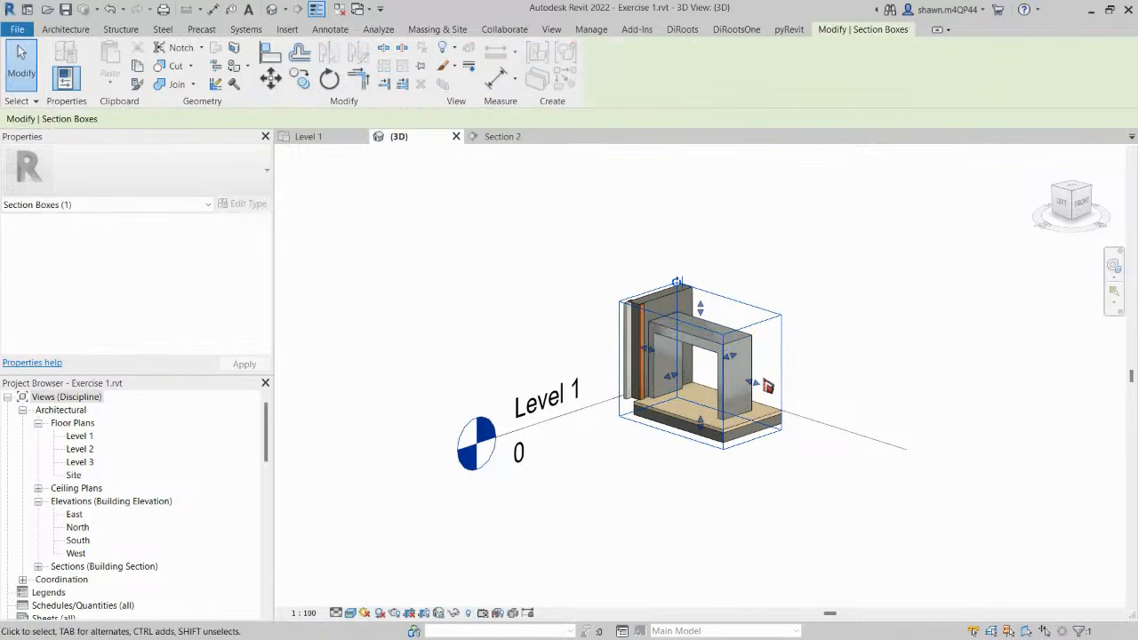
left_click_drag(754, 394, 790, 395)
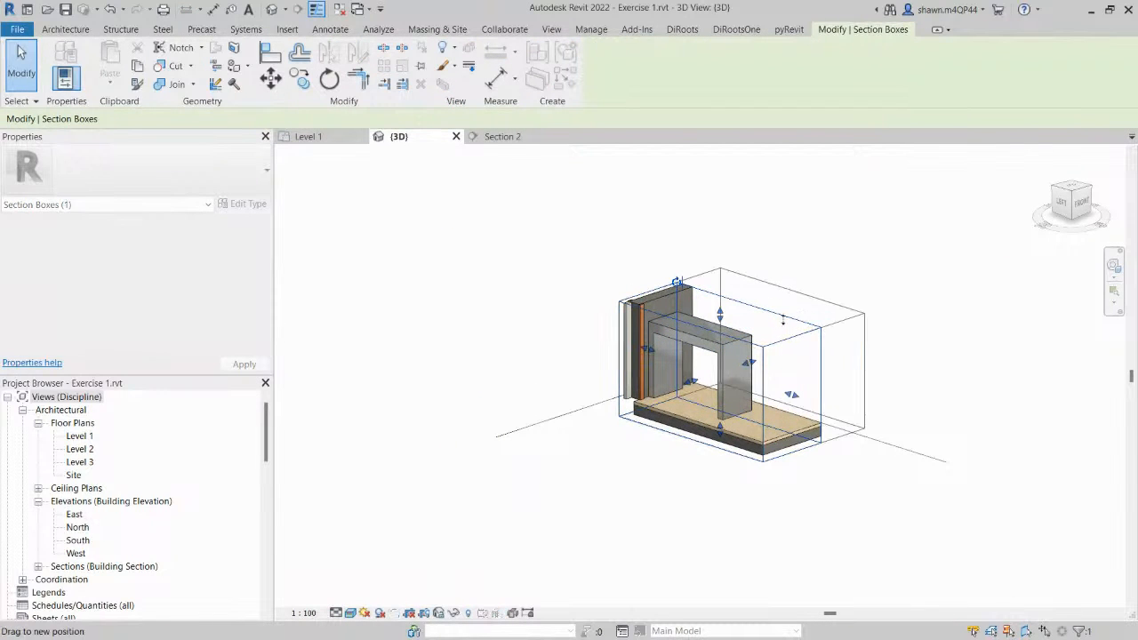
left_click_drag(742, 308, 745, 253)
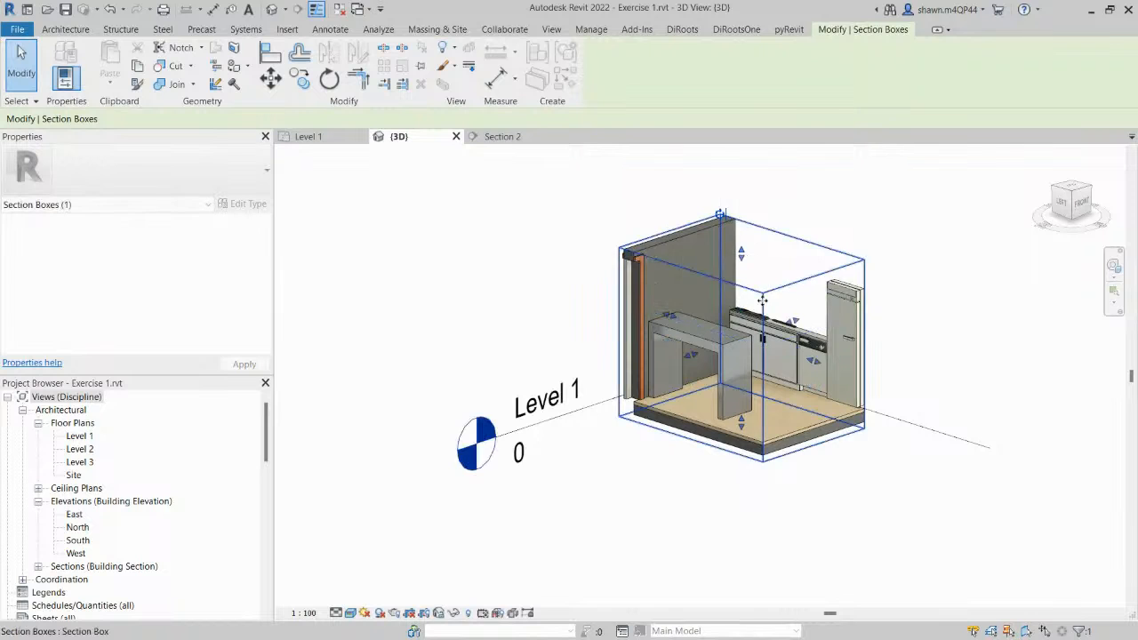
left_click_drag(795, 324, 930, 266)
middle_click_drag(925, 288, 913, 342, "shift")
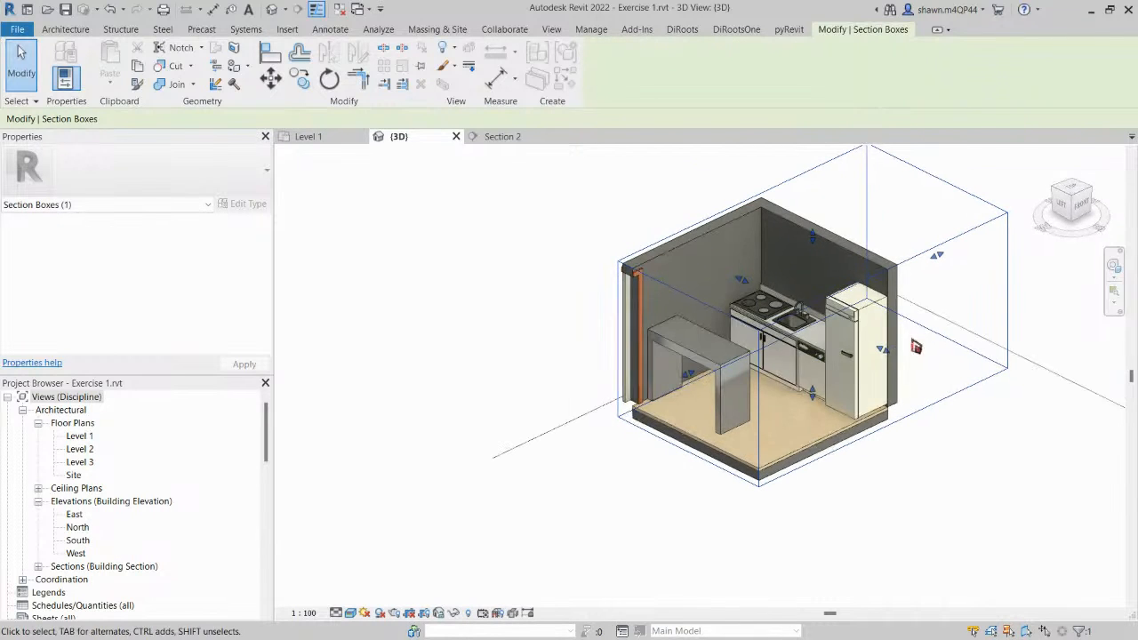
Start placing a component in the Level 1 plan and browse the family library to the US Furniture Seating folder.
left_click(311, 142)
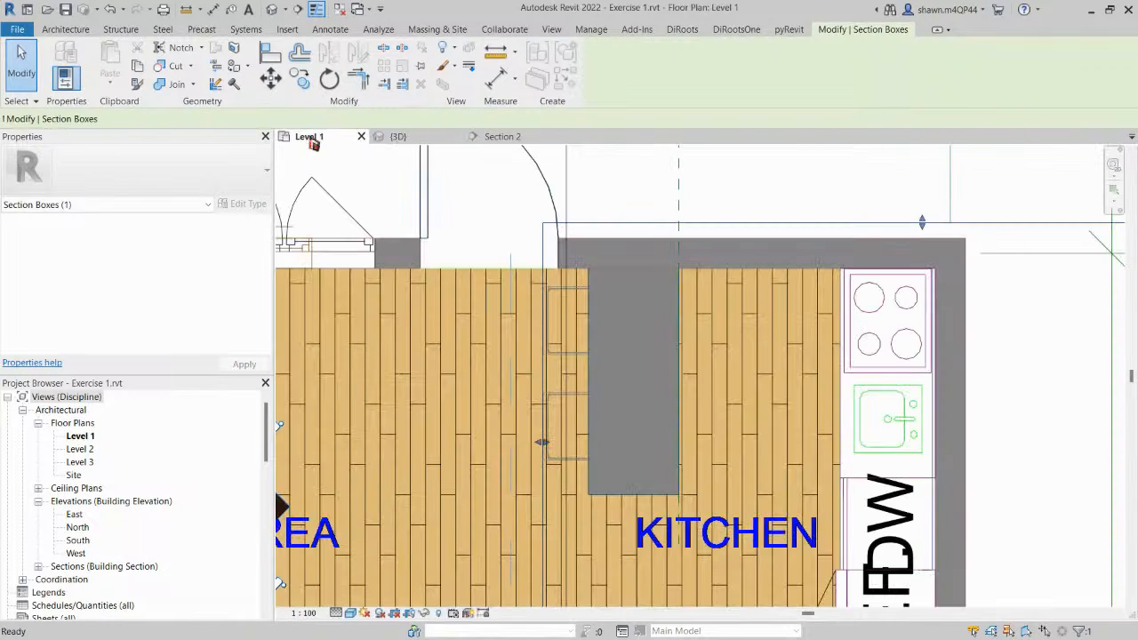
key("c")
key("m")
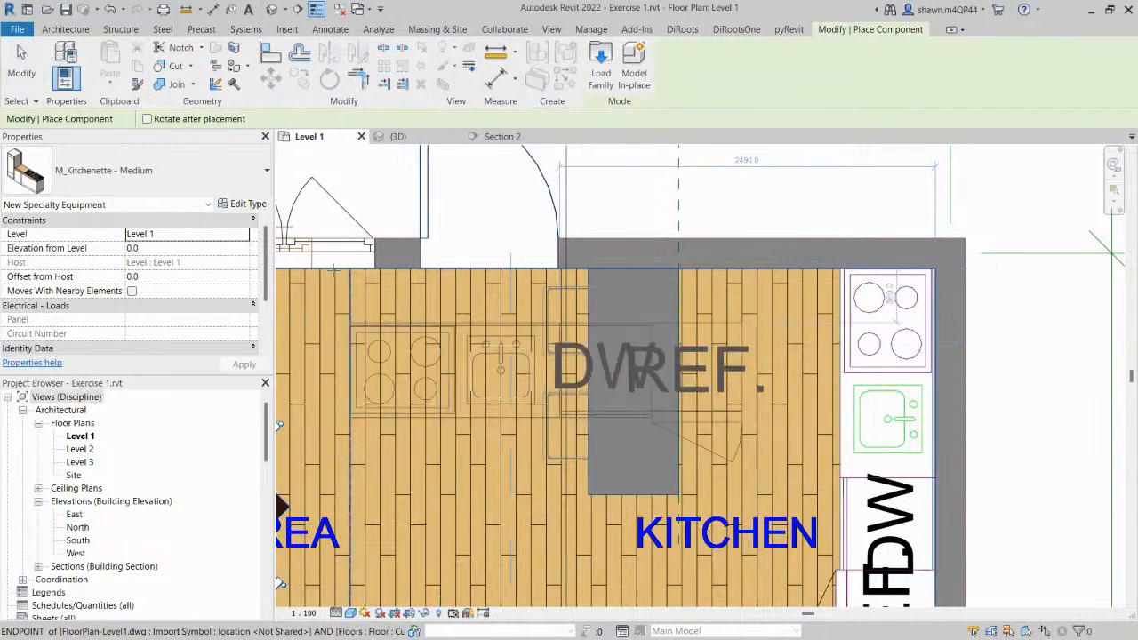
left_click(612, 73)
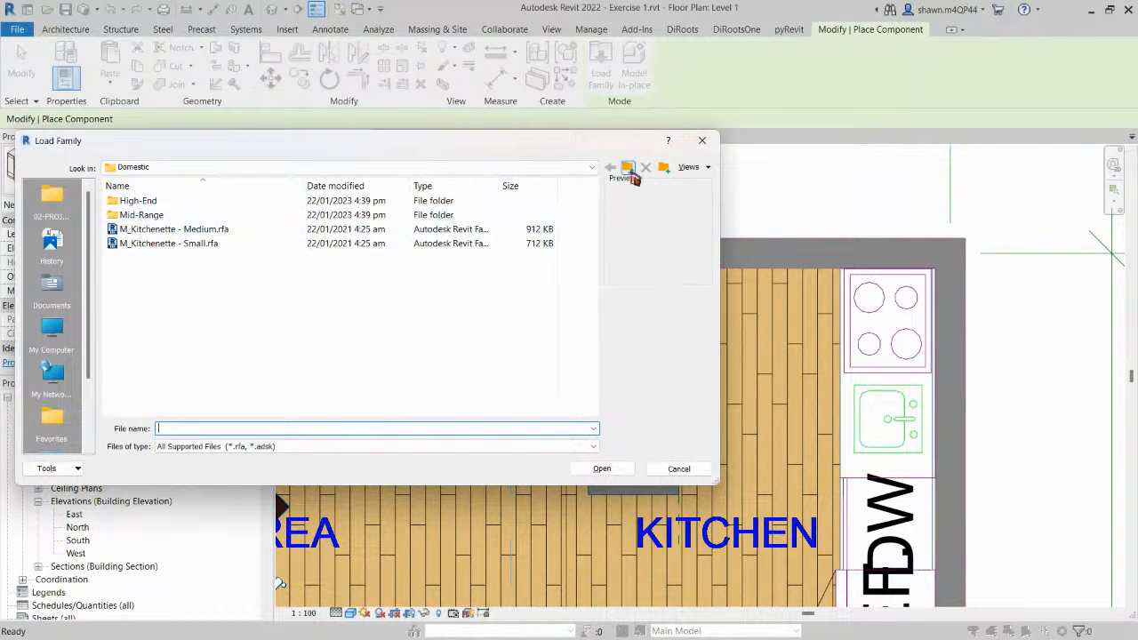
left_click(628, 169)
left_click(628, 169)
scroll(267, 289, "down", 2)
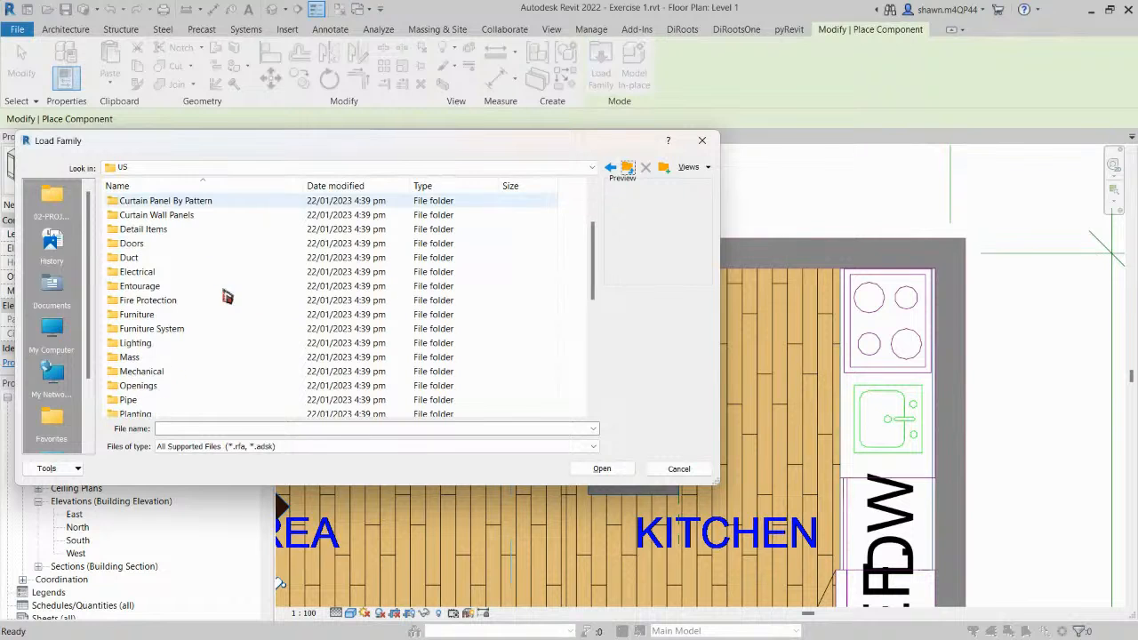
double_click(138, 315)
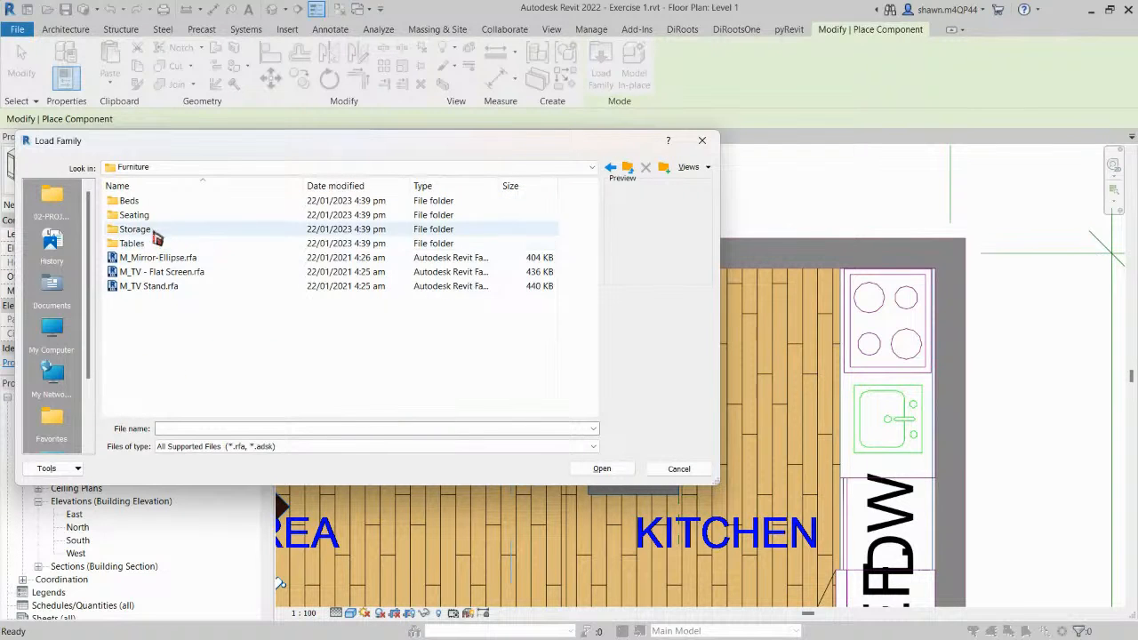
double_click(157, 216)
Preview the chair, bench and sofa families in the Seating folder to find a seat suited to the bar table.
left_click(178, 244)
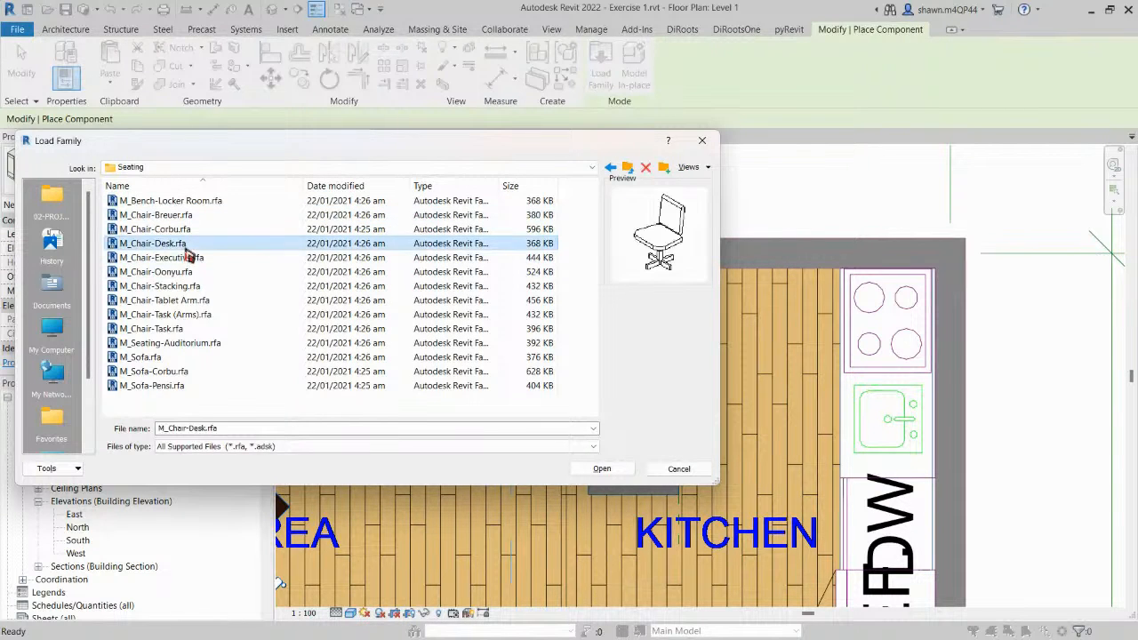
left_click(195, 290)
left_click(192, 315)
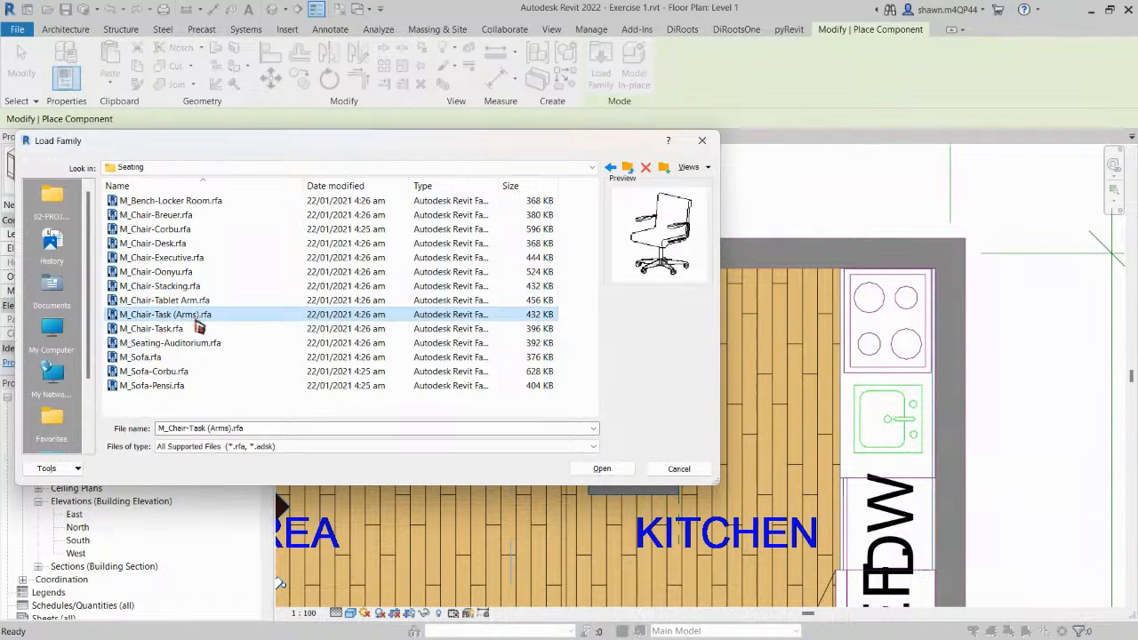
left_click(173, 329)
left_click(166, 358)
left_click(158, 372)
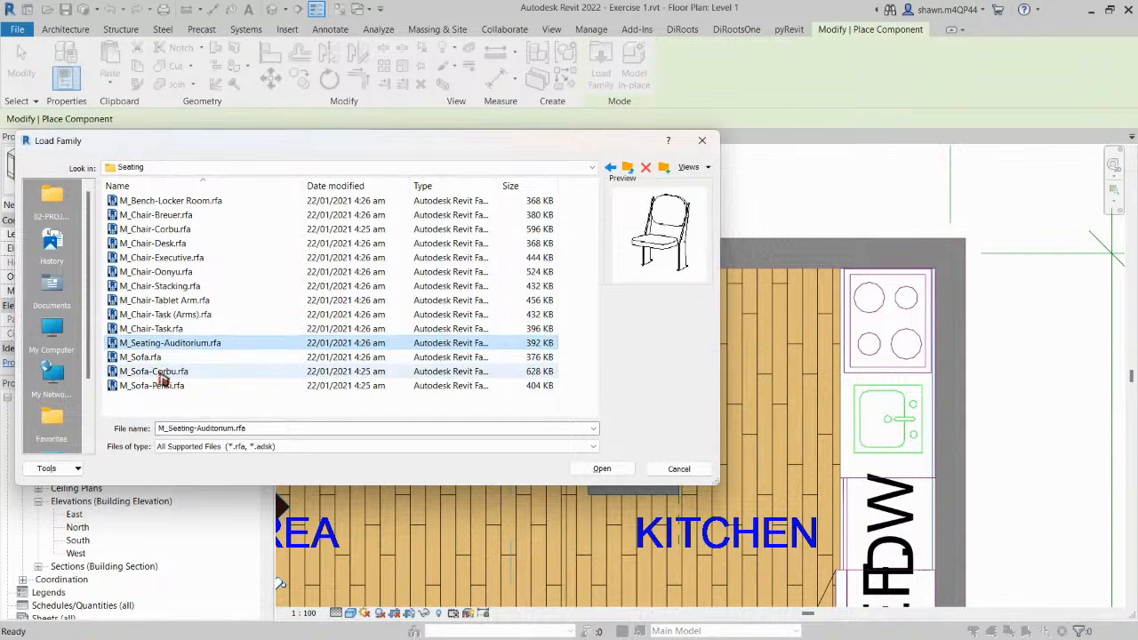
left_click(157, 386)
left_click(196, 215)
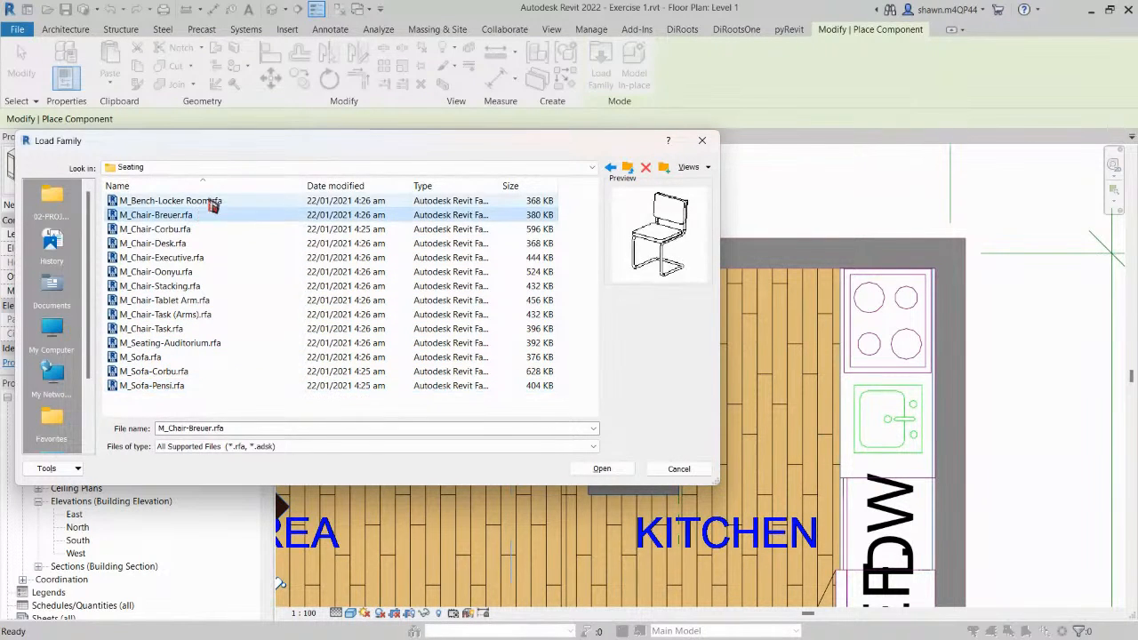
left_click(175, 230)
left_click(162, 246)
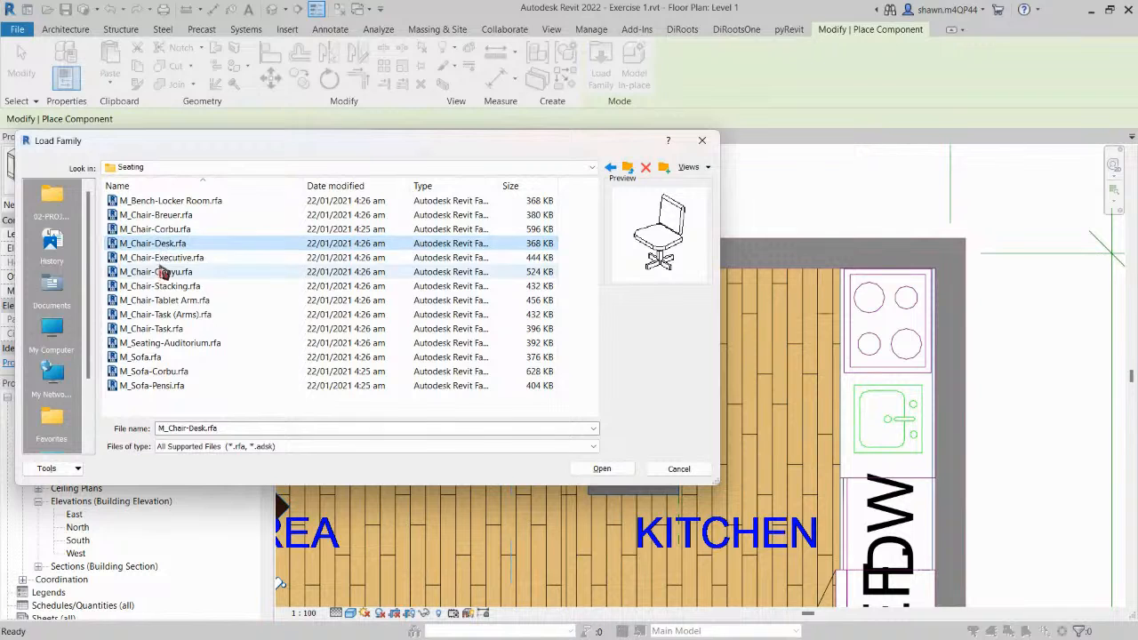
left_click(162, 257)
left_click(166, 272)
left_click(166, 287)
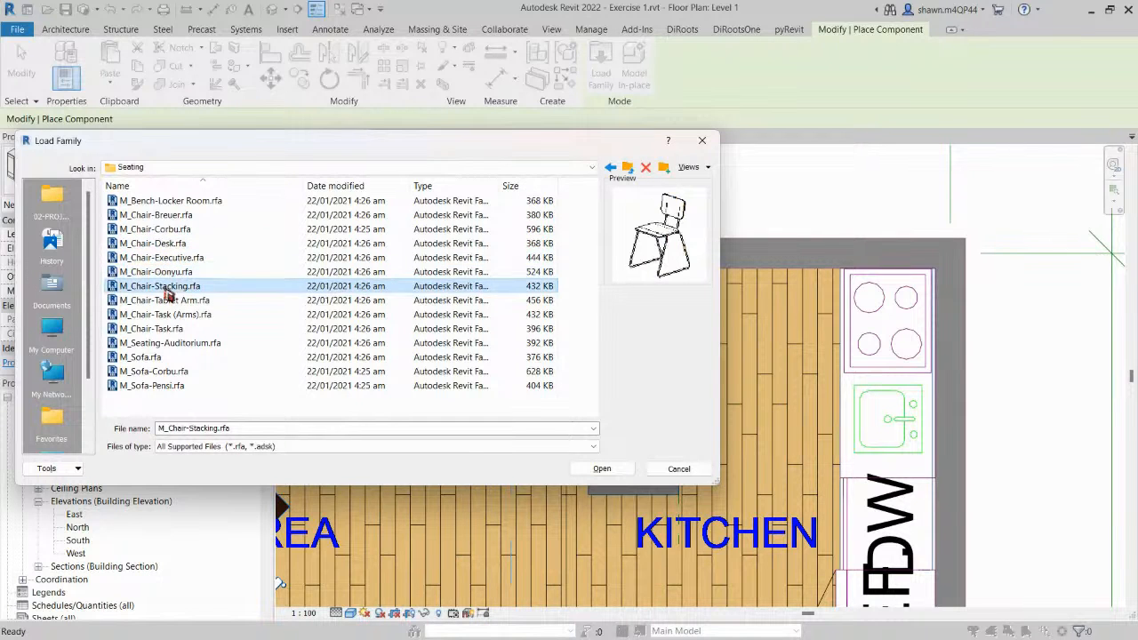
left_click(164, 316)
left_click(165, 301)
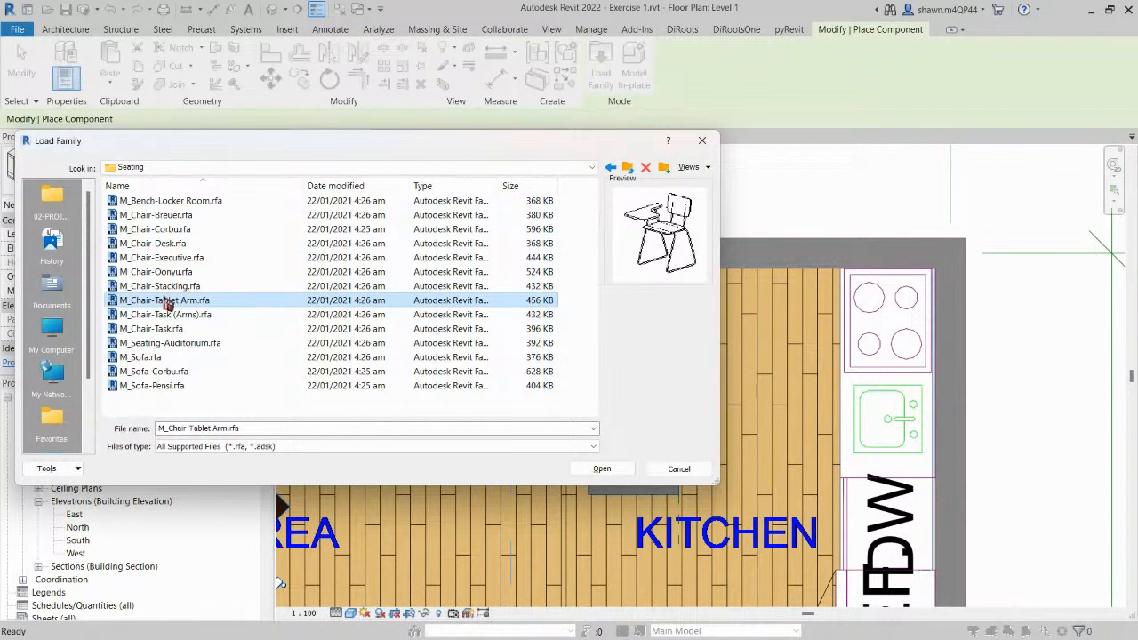
left_click(176, 343)
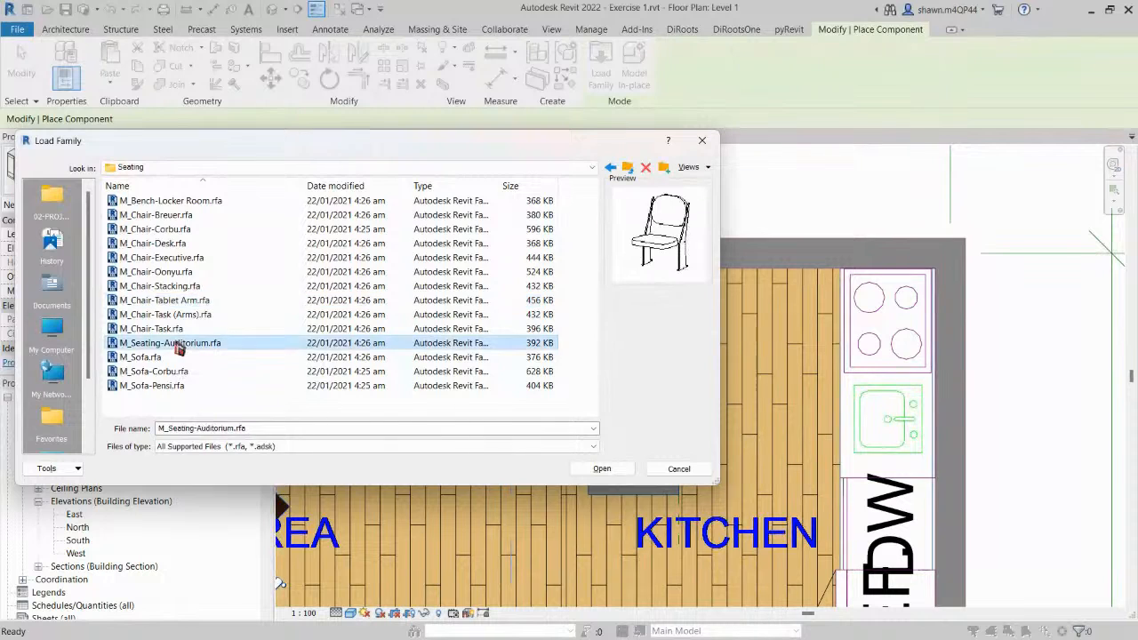
left_click(169, 201)
left_click(163, 216)
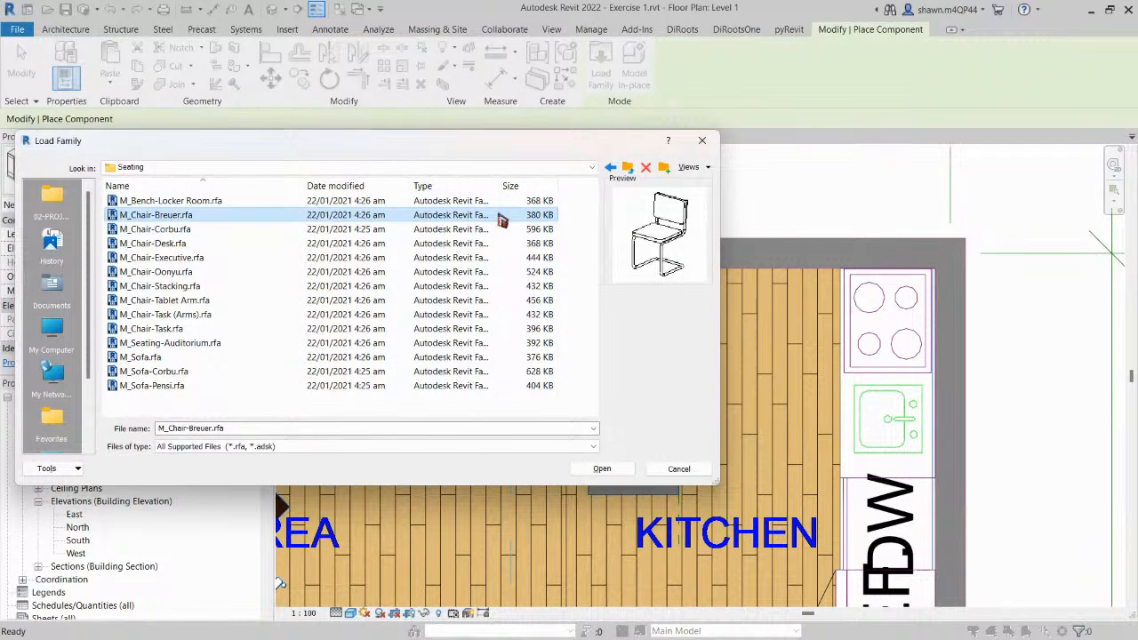
Look through the 02-PROJECTS, 22 - REVIT FOR ARCHI and Desktop folders for a seating family and leave the family browser.
left_click(630, 169)
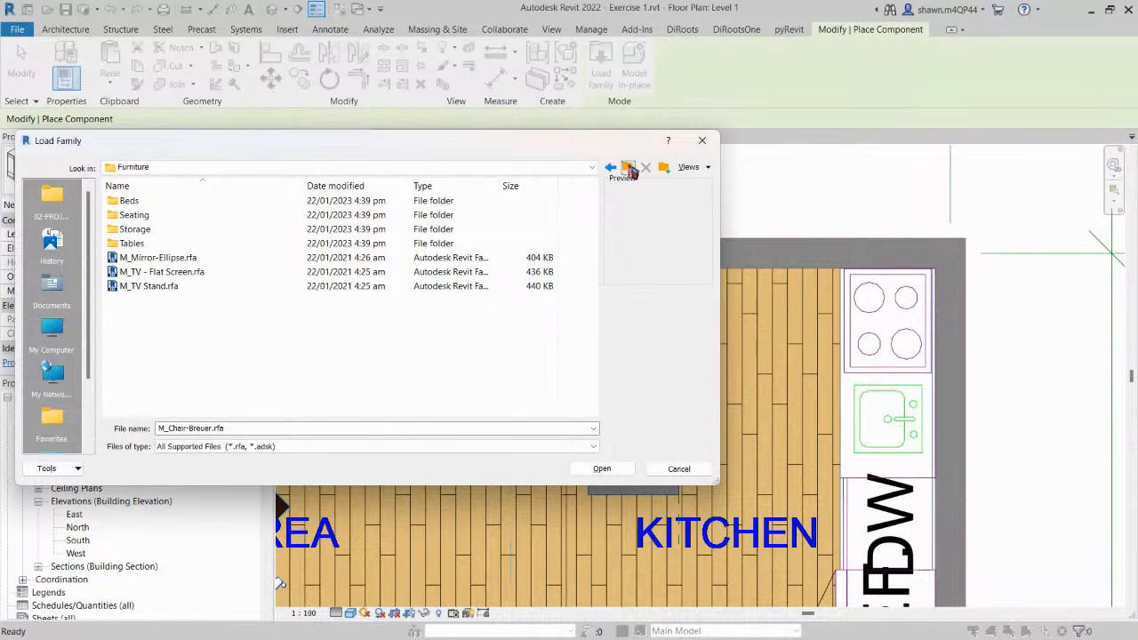
left_click(63, 209)
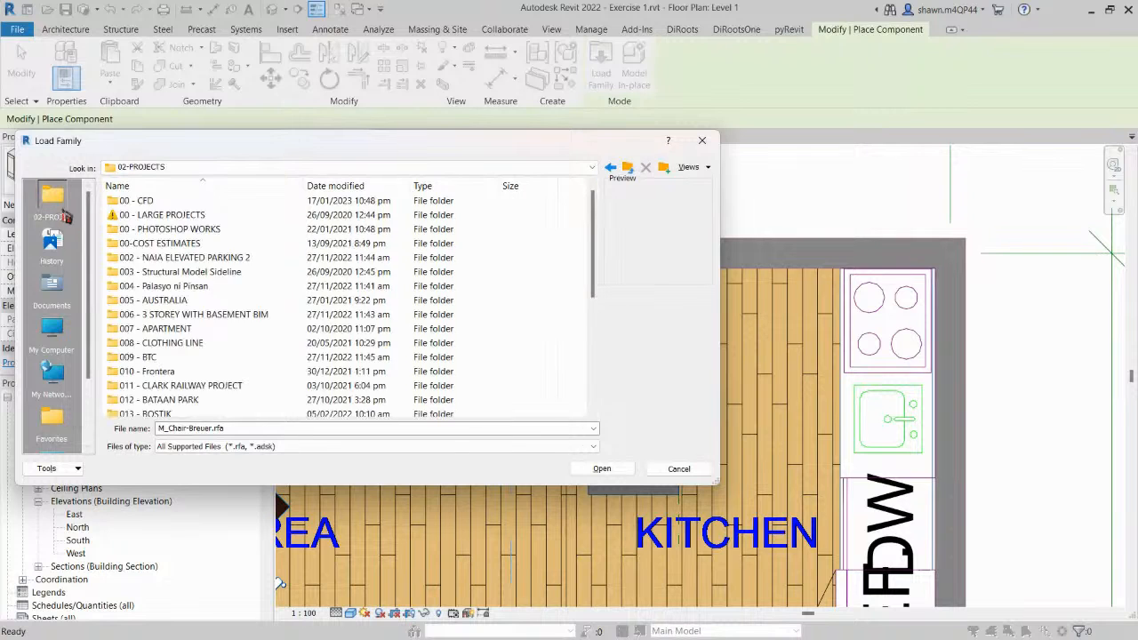
scroll(288, 276, "down", 5)
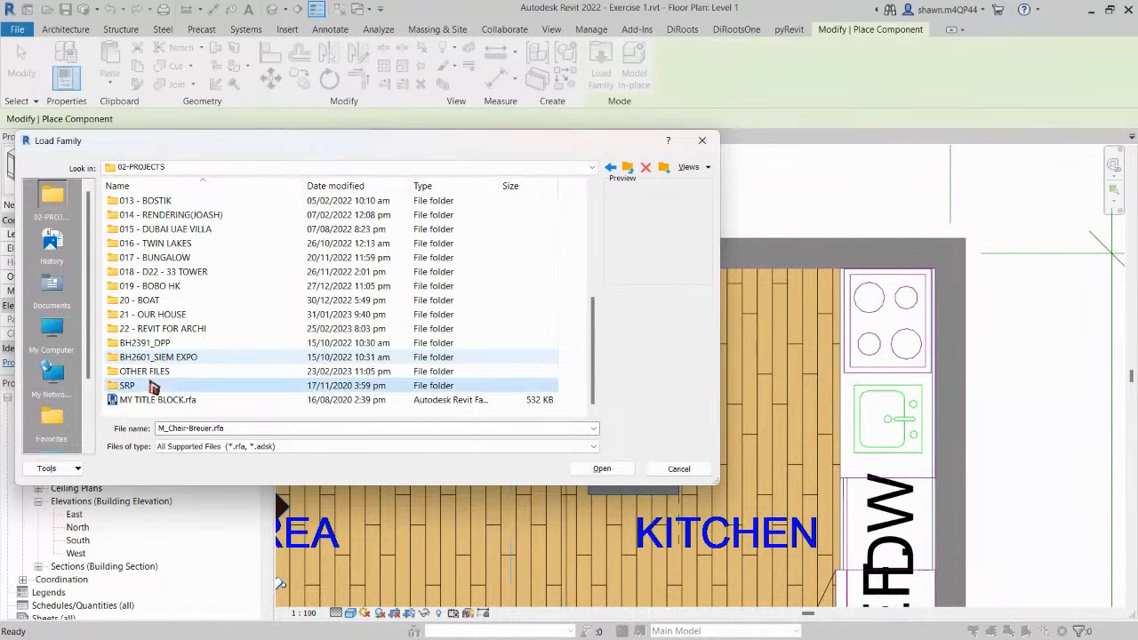
left_click(183, 331)
double_click(184, 330)
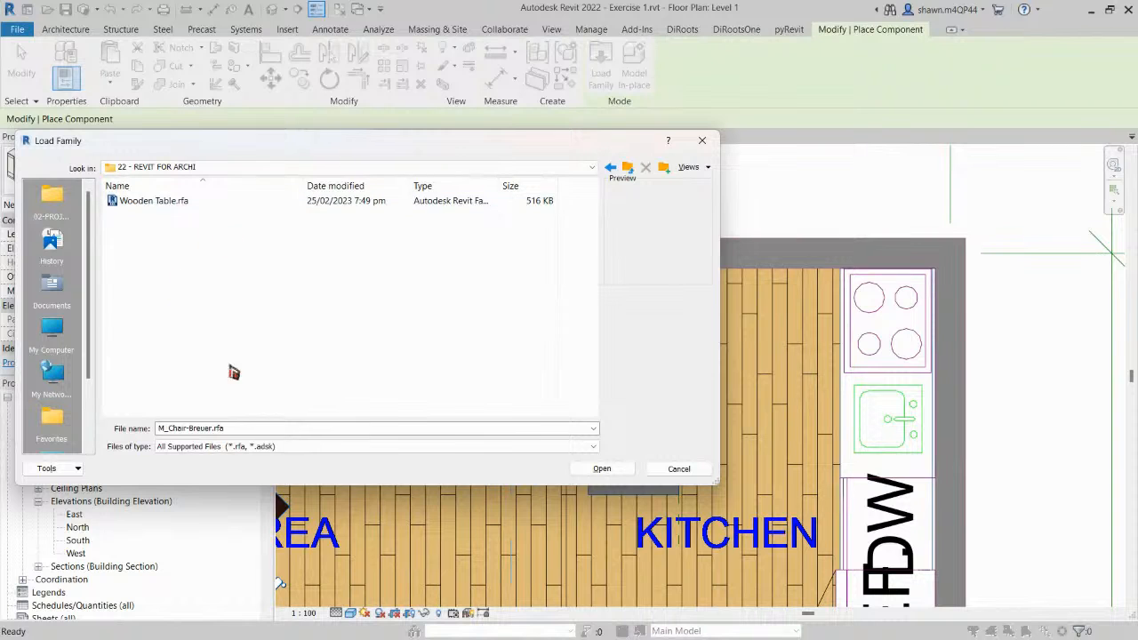
scroll(54, 248, "down", 3)
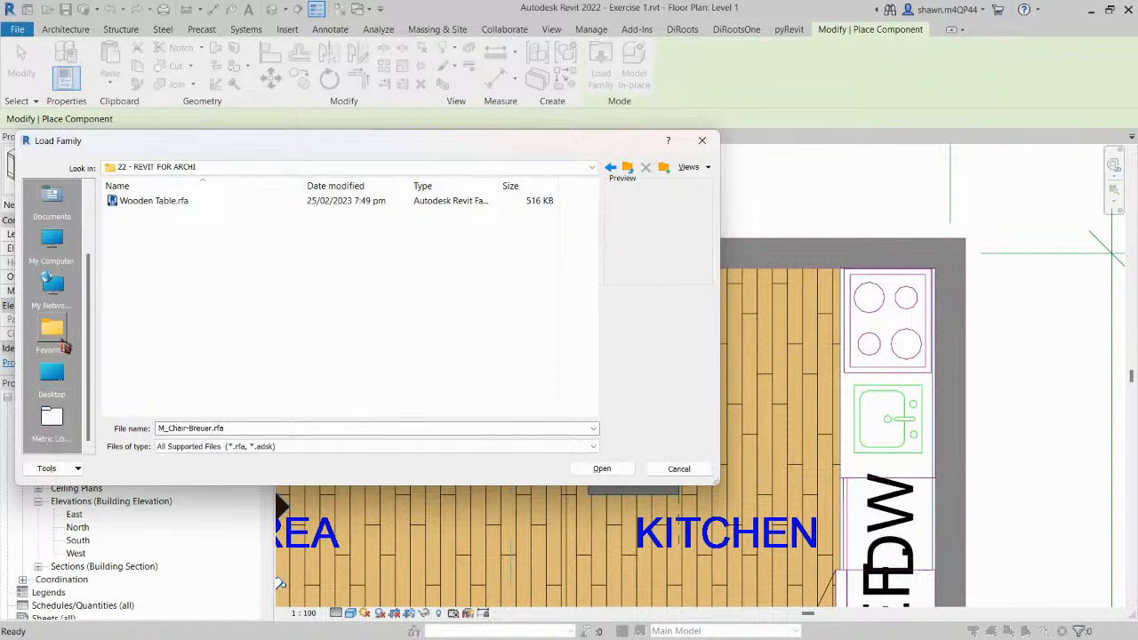
left_click(51, 377)
scroll(289, 302, "down", 3)
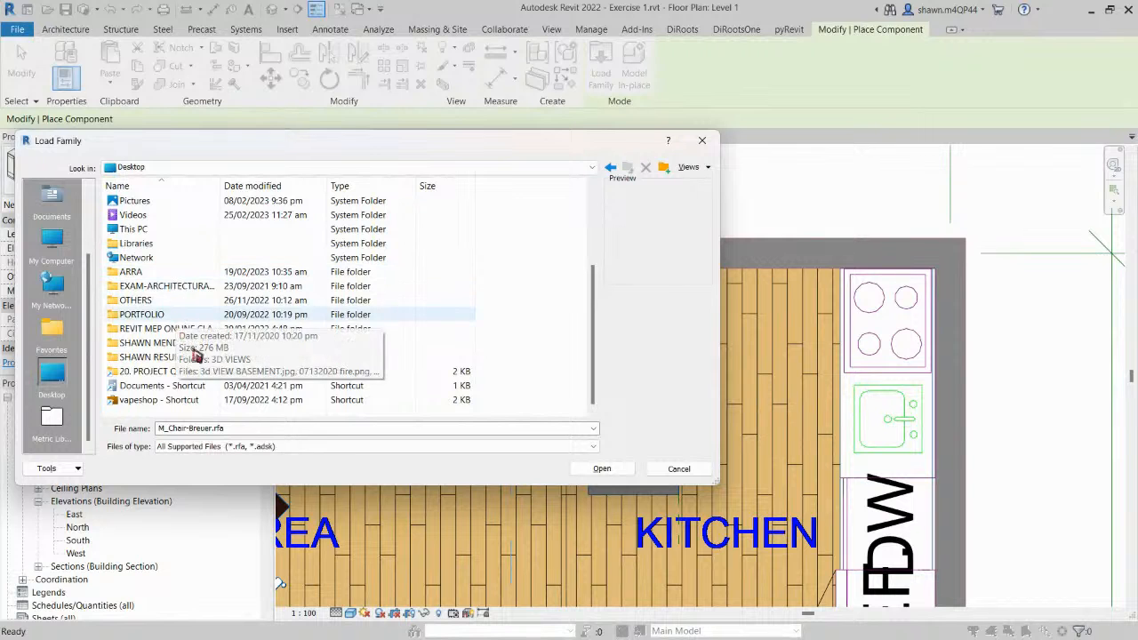
scroll(200, 329, "up", 3)
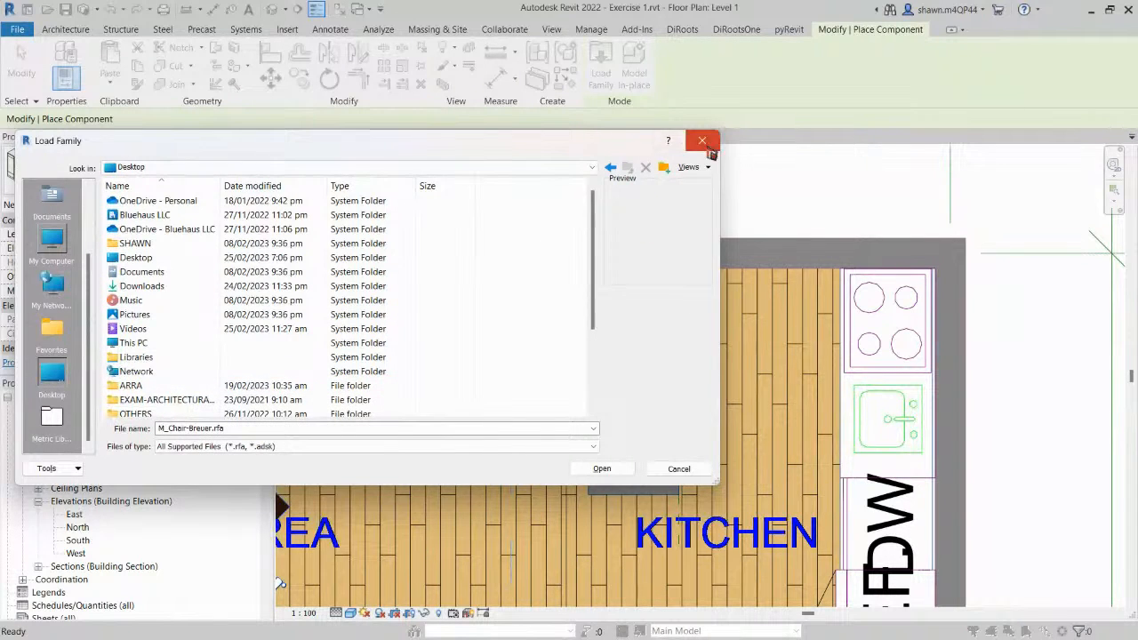
left_click(703, 140)
left_click(601, 71)
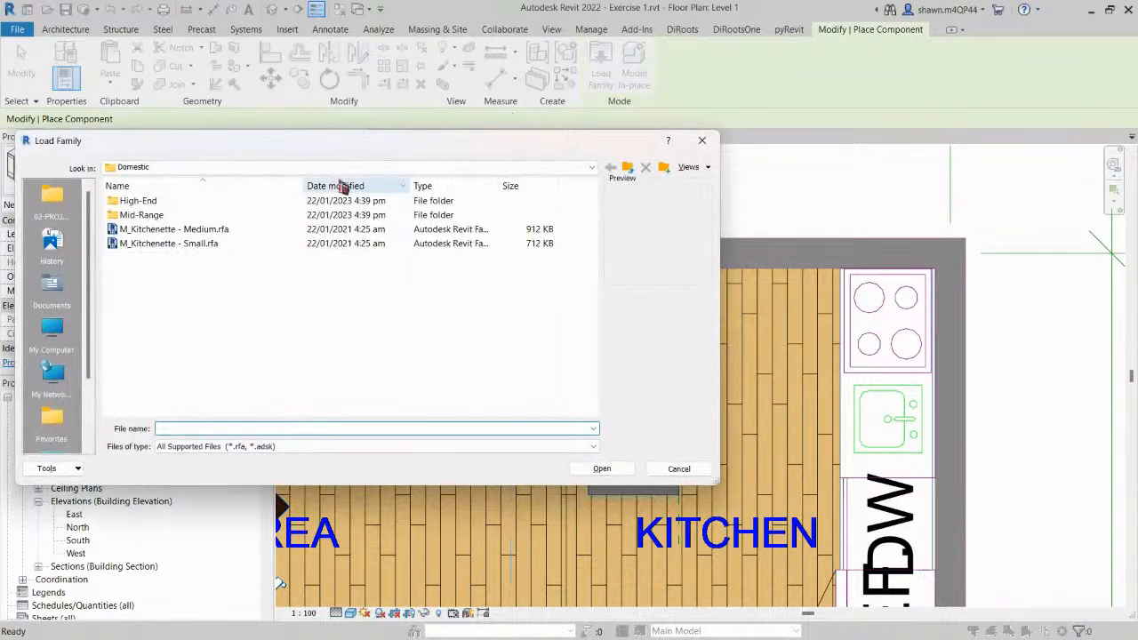
left_click(135, 201)
left_click(628, 169)
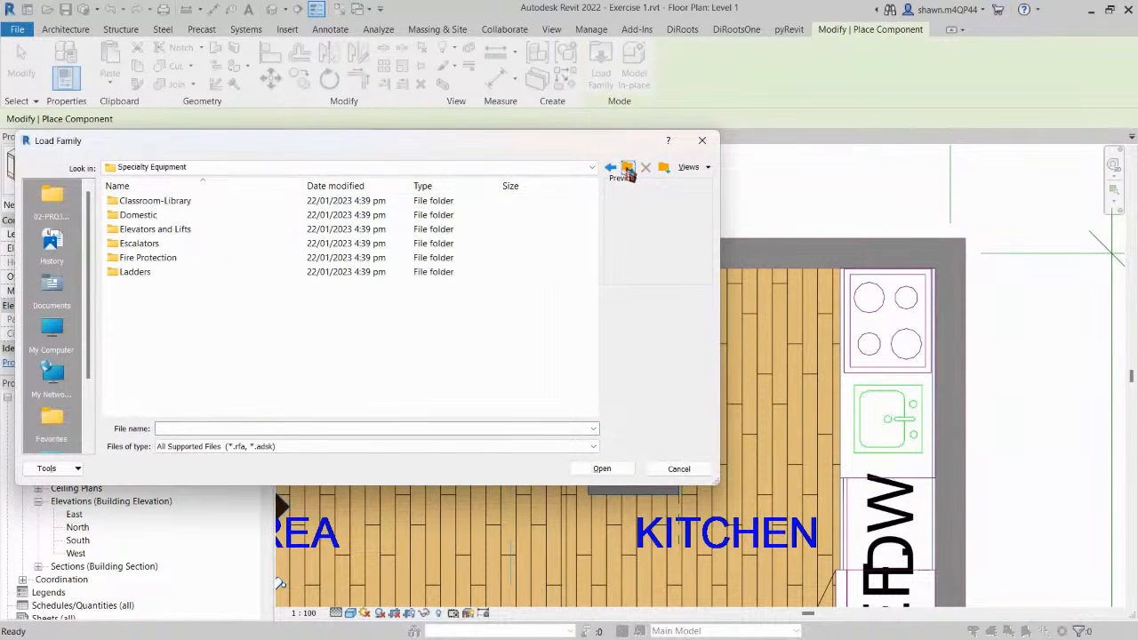
left_click_drag(590, 151, 730, 168)
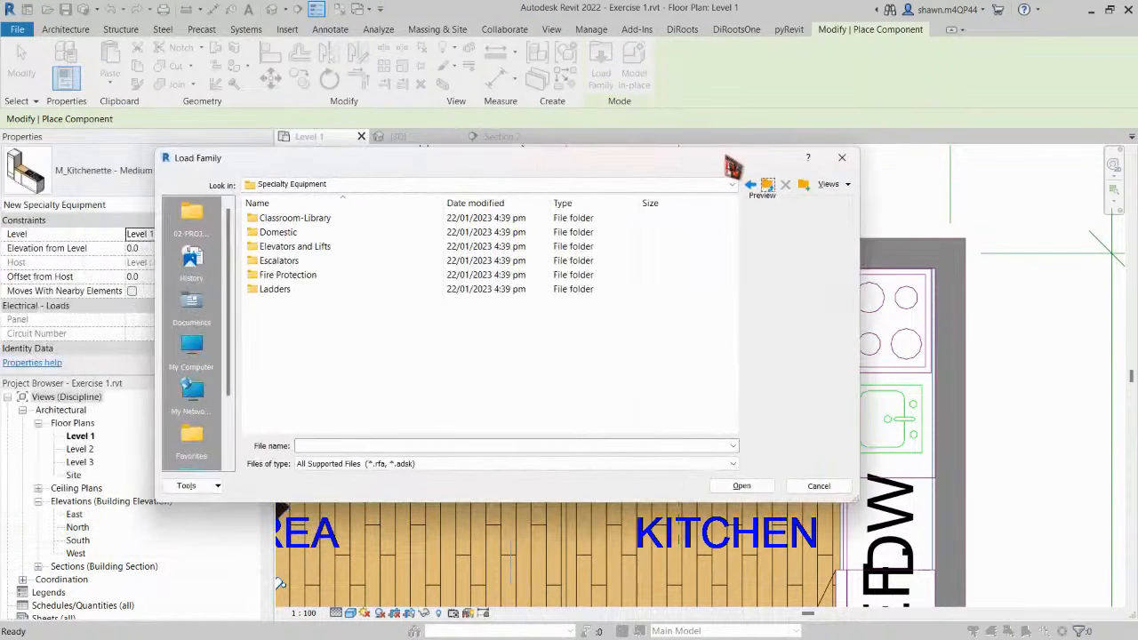
left_click(842, 158)
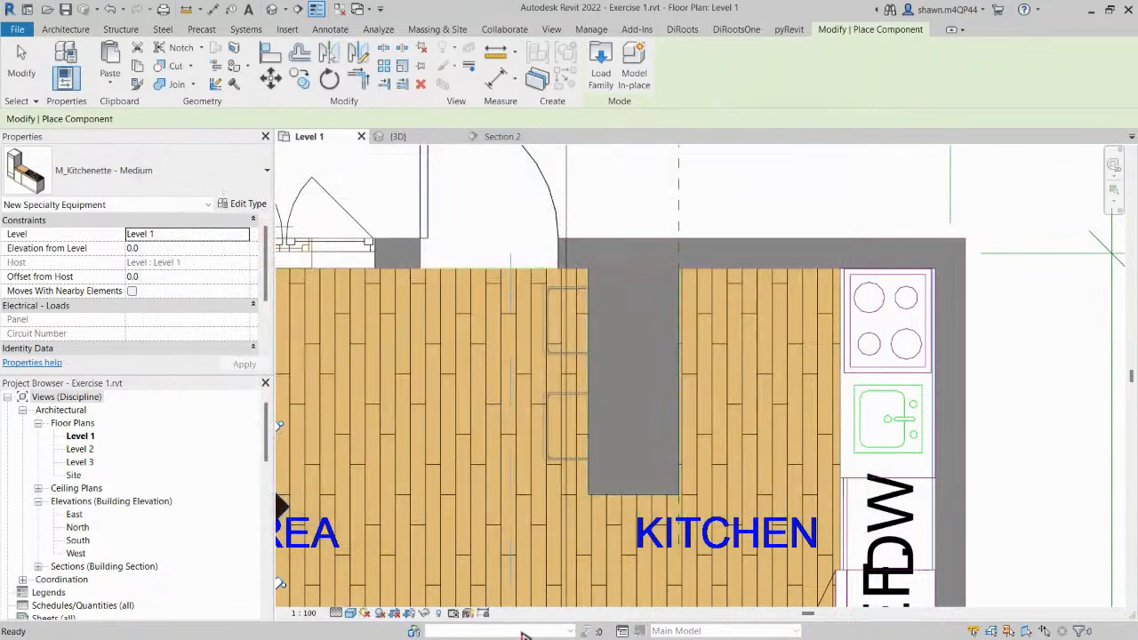
Switch to File Explorer and open the folder D:\07. FAMILIES & TEMPLATES\ARCHITECTURE.
key("super")
key("super")
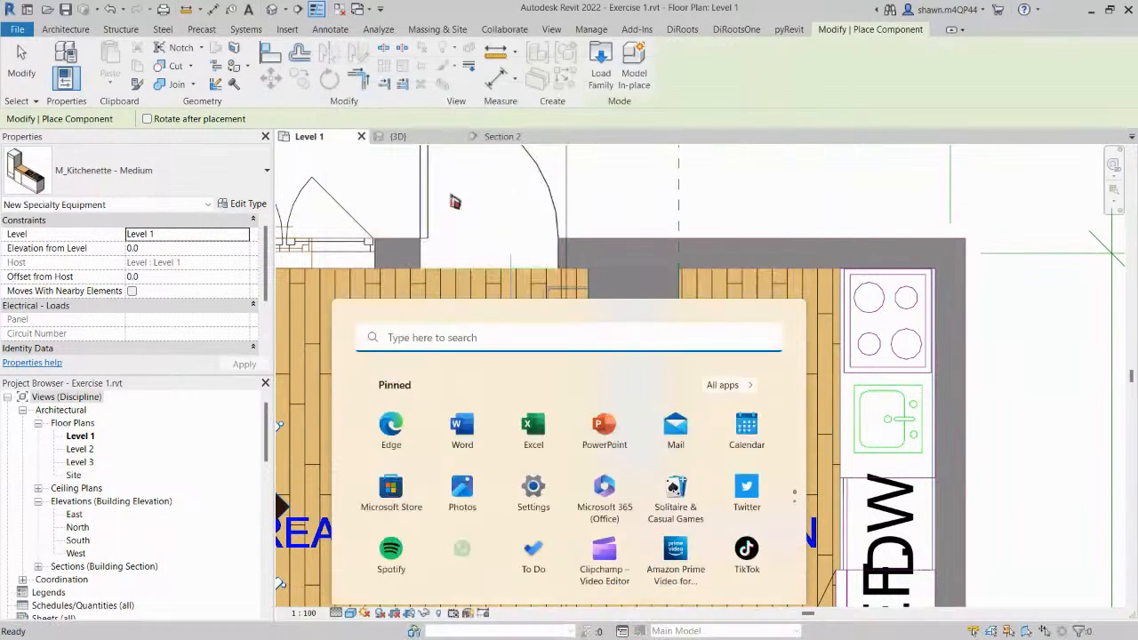
key("super+e")
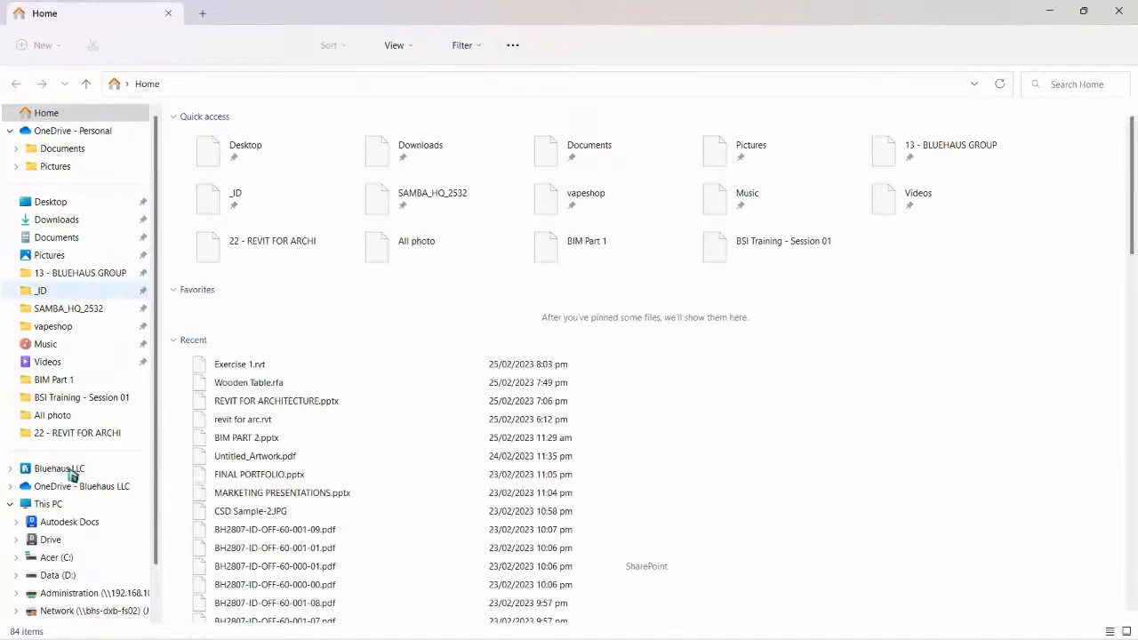
left_click(48, 504)
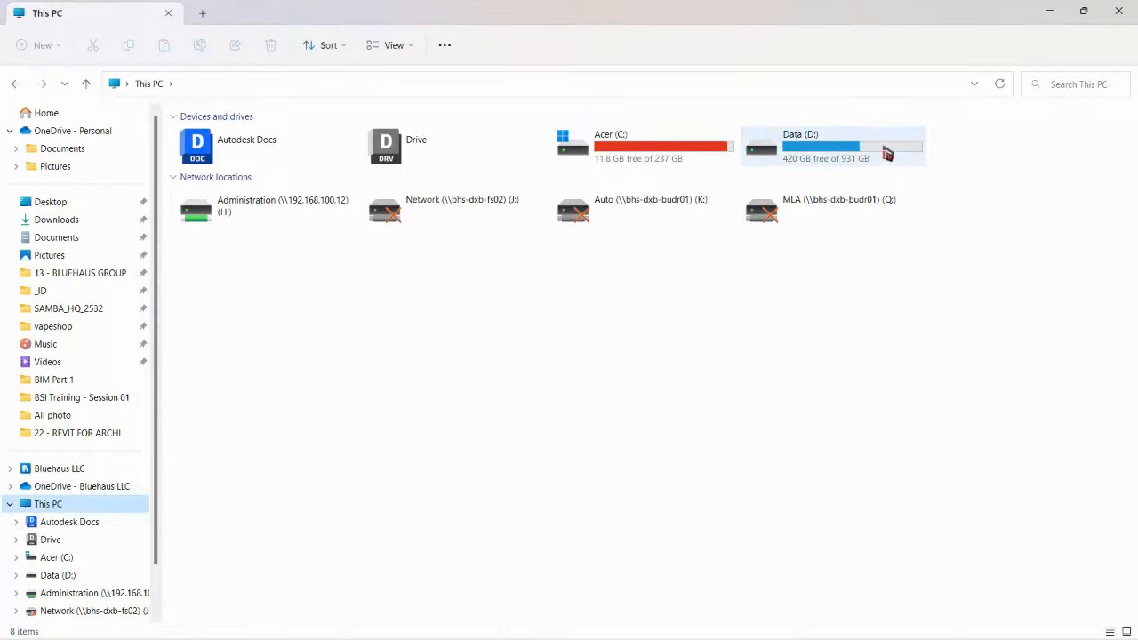
left_click(880, 150)
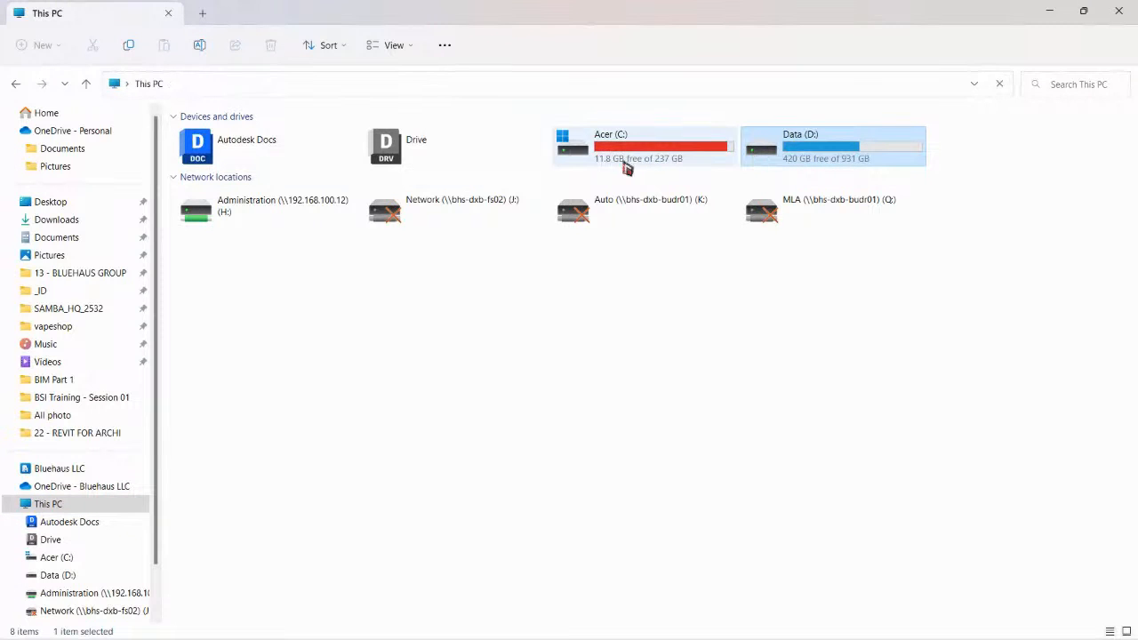
double_click(827, 158)
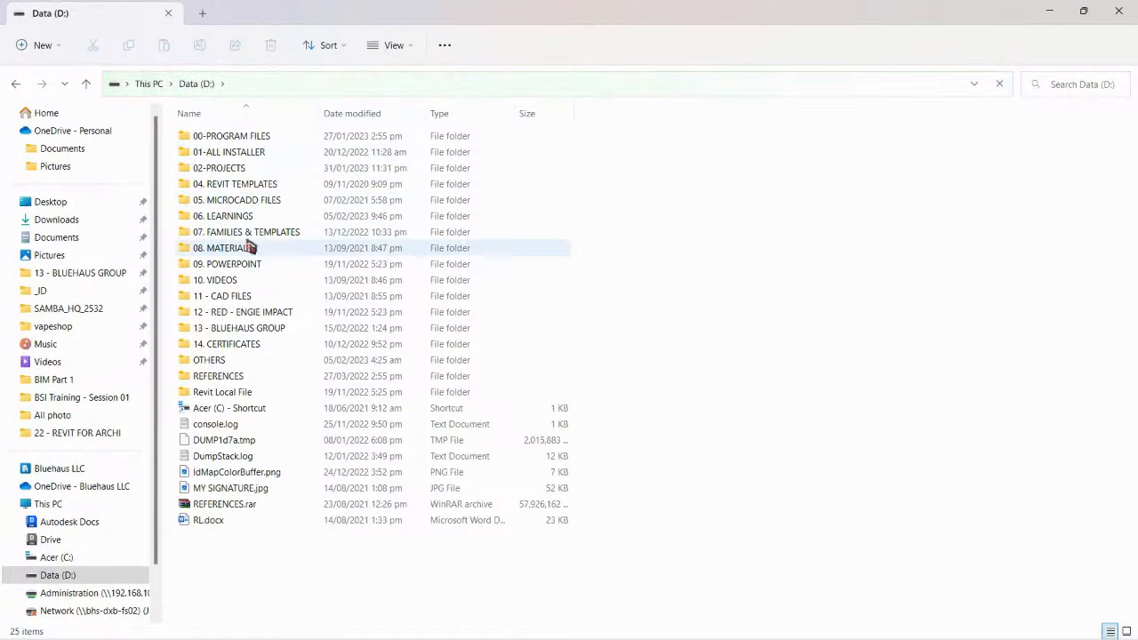
double_click(248, 236)
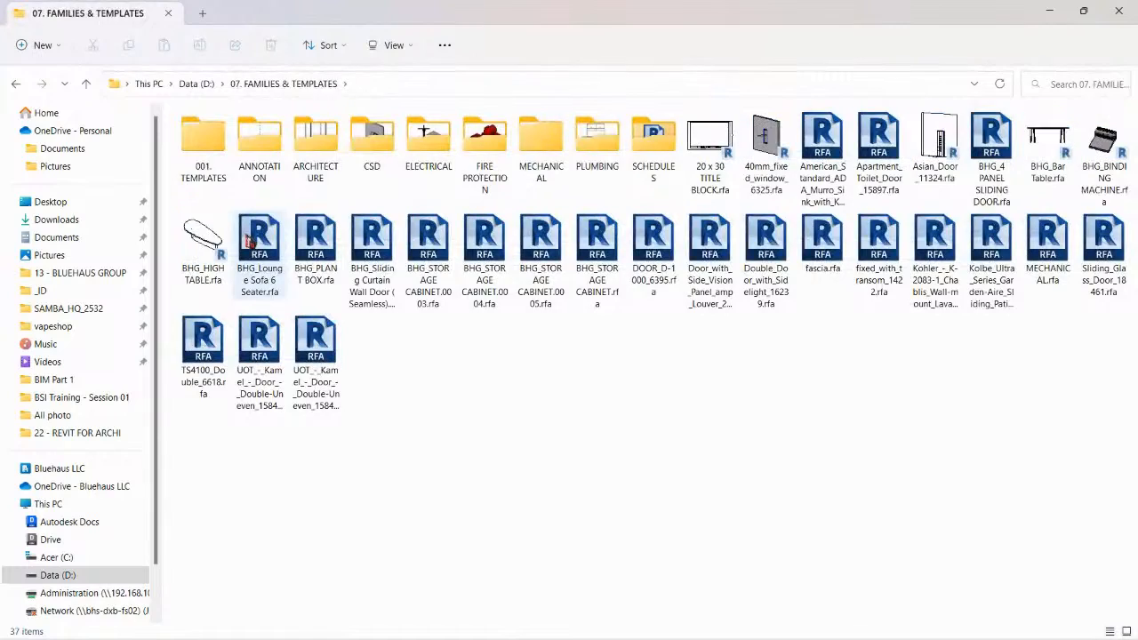
double_click(332, 149)
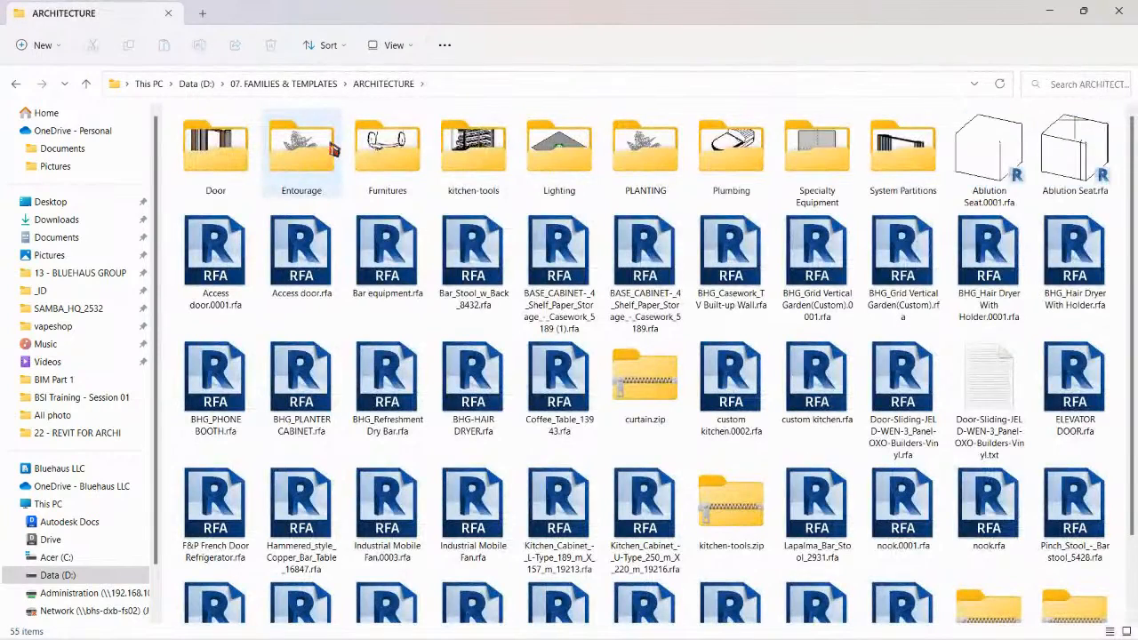
Search the ARCHITECTURE folder for "stool" and select the Pinch_Stool_-_Barstool_5428.rfa family file.
left_click(1099, 90)
type("tool")
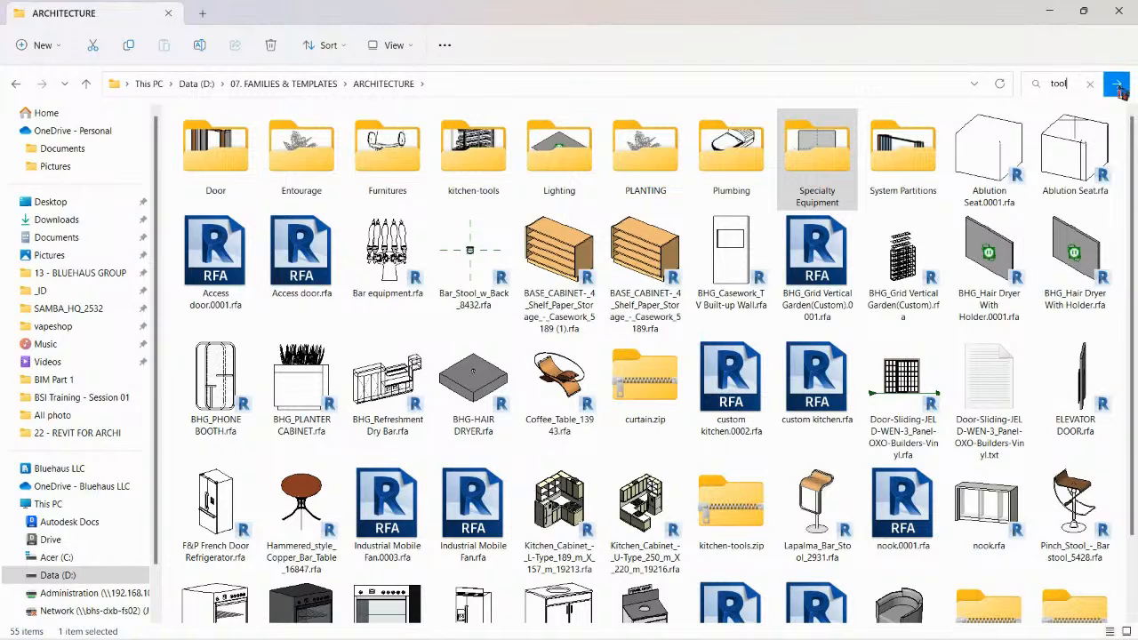
left_click(1116, 85)
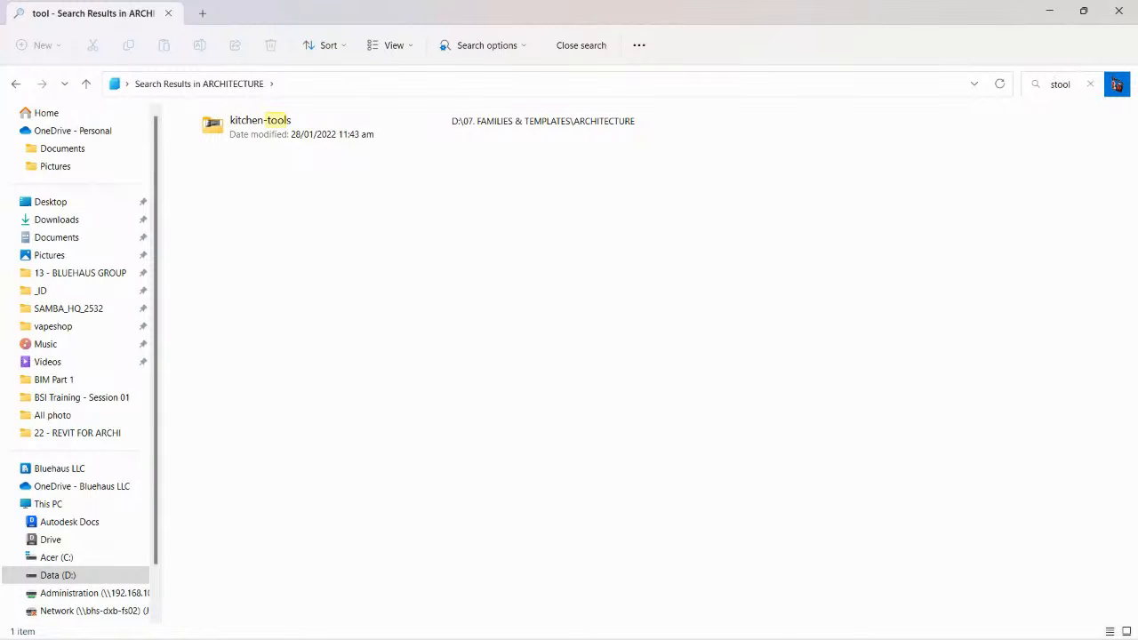
left_click(255, 116)
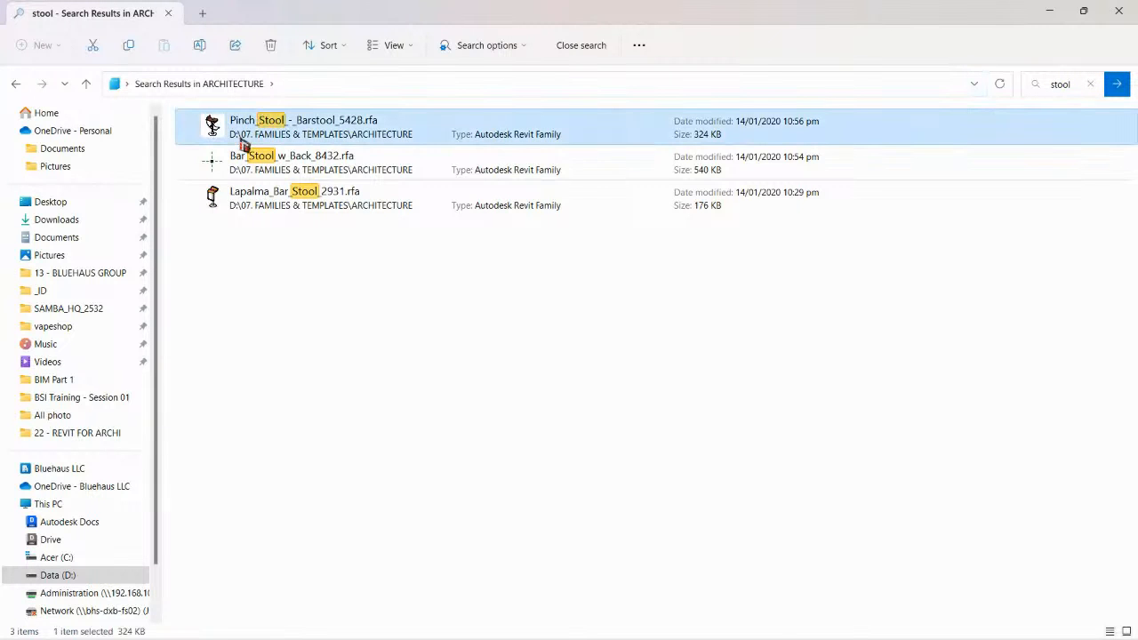
Shrink the File Explorer window to uncover the Level 1 plan and load Pinch_Stool_-_Barstool_5428.rfa into the Revit project.
left_click(1083, 11)
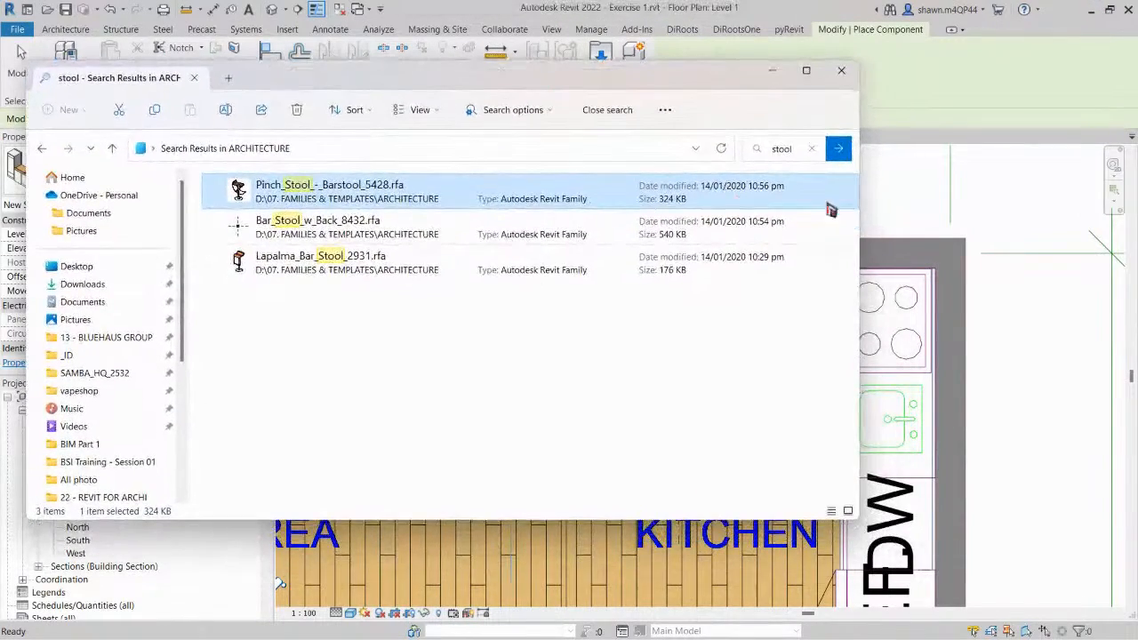
left_click_drag(858, 249, 642, 251)
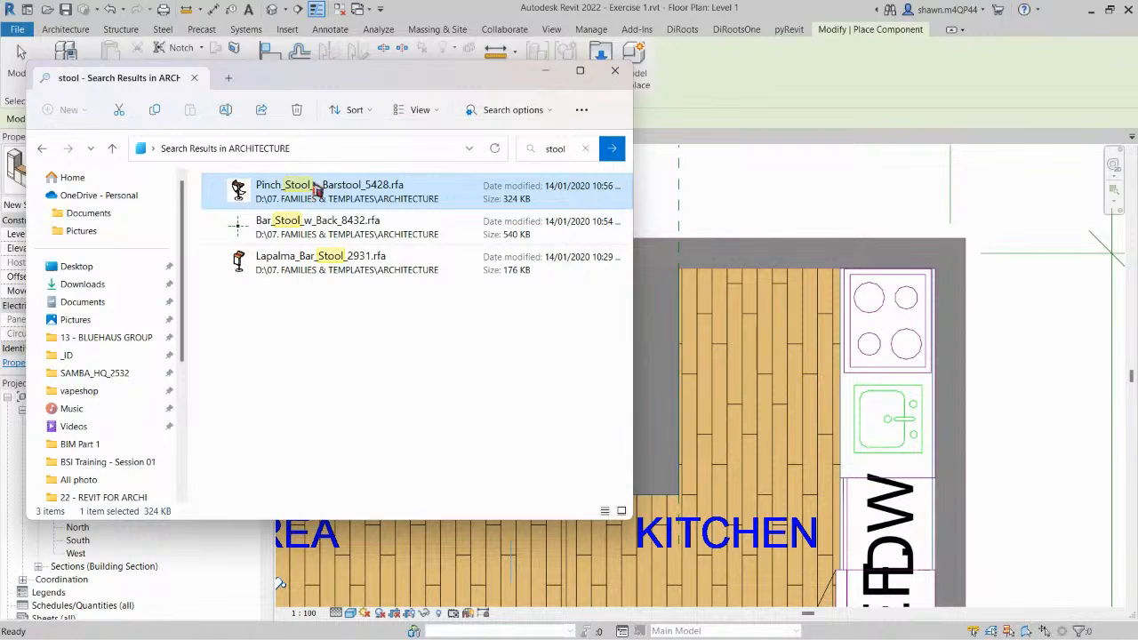
left_click_drag(305, 203, 831, 229)
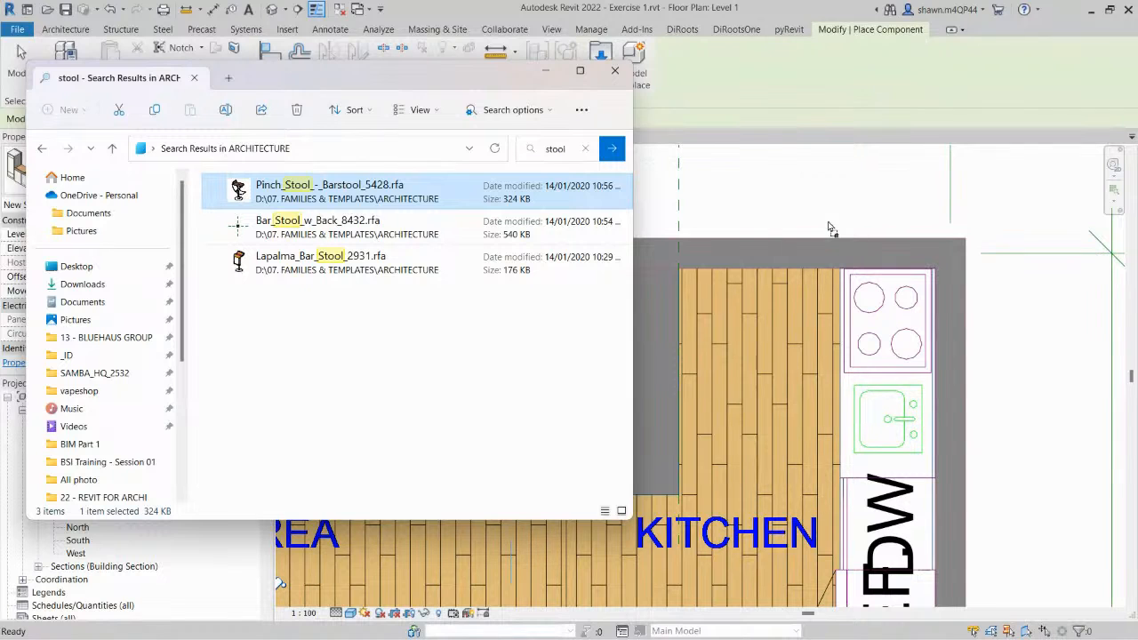
left_click_drag(830, 230, 832, 229)
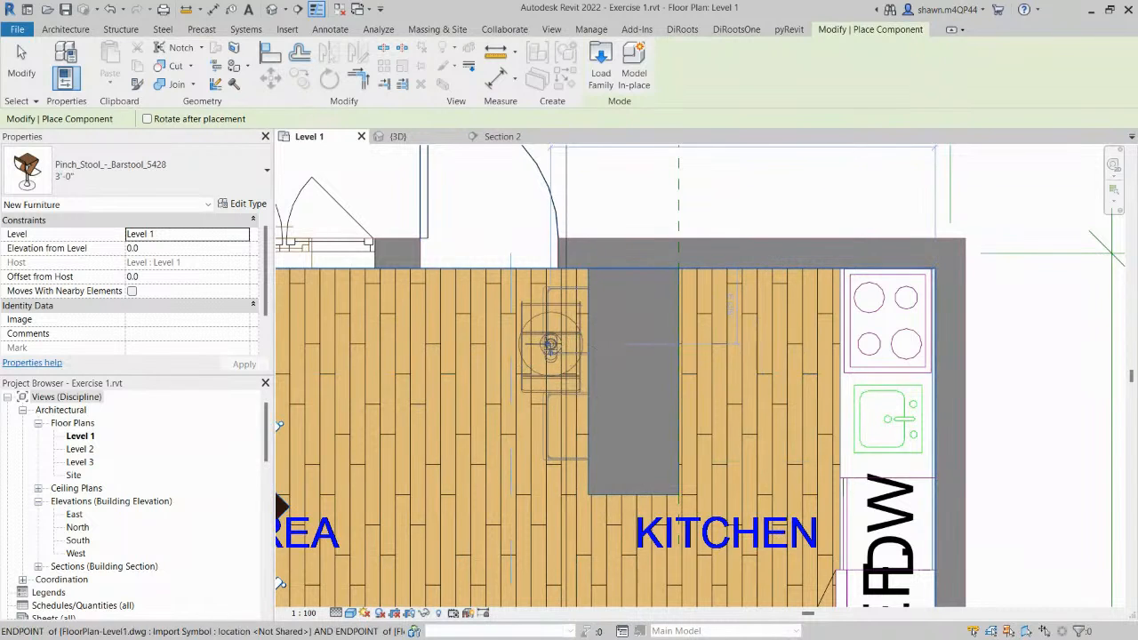
Place two Pinch Stool barstools along the dining side of the bar table over the plan outlines, rotated to face the table.
scroll(551, 347, "up", 1)
key("space")
key("space")
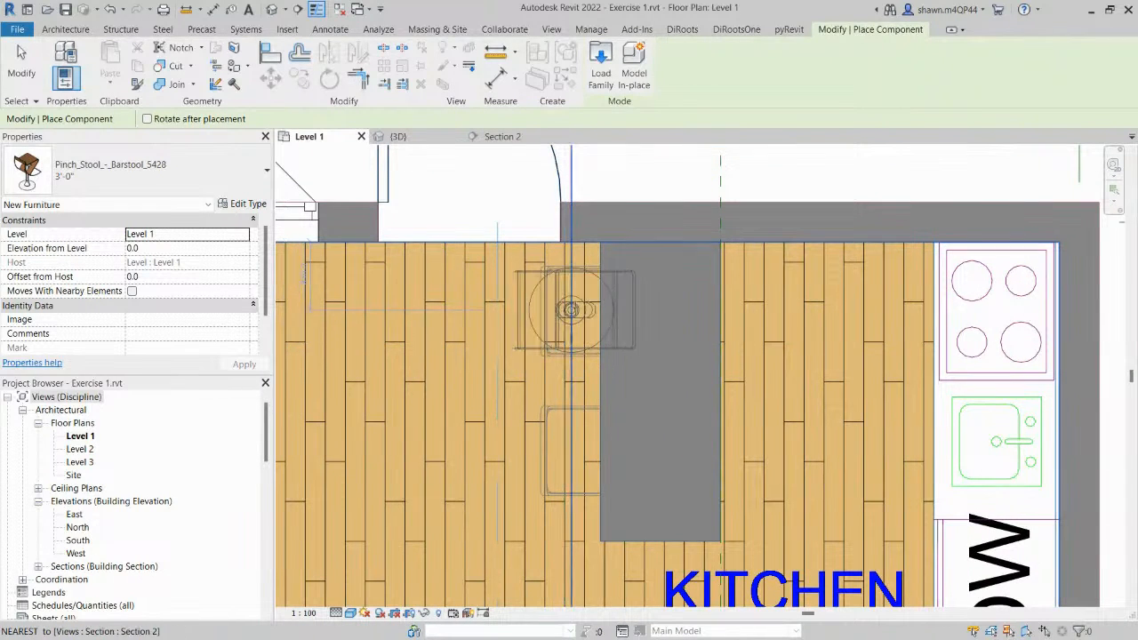
left_click(562, 264)
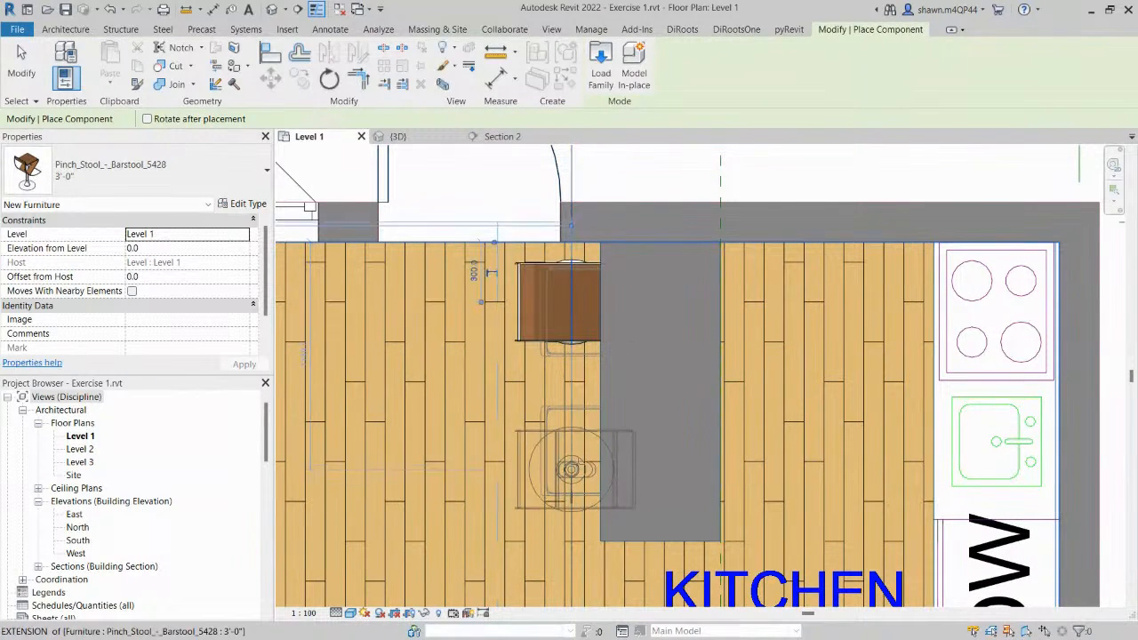
key("Escape")
key("Escape")
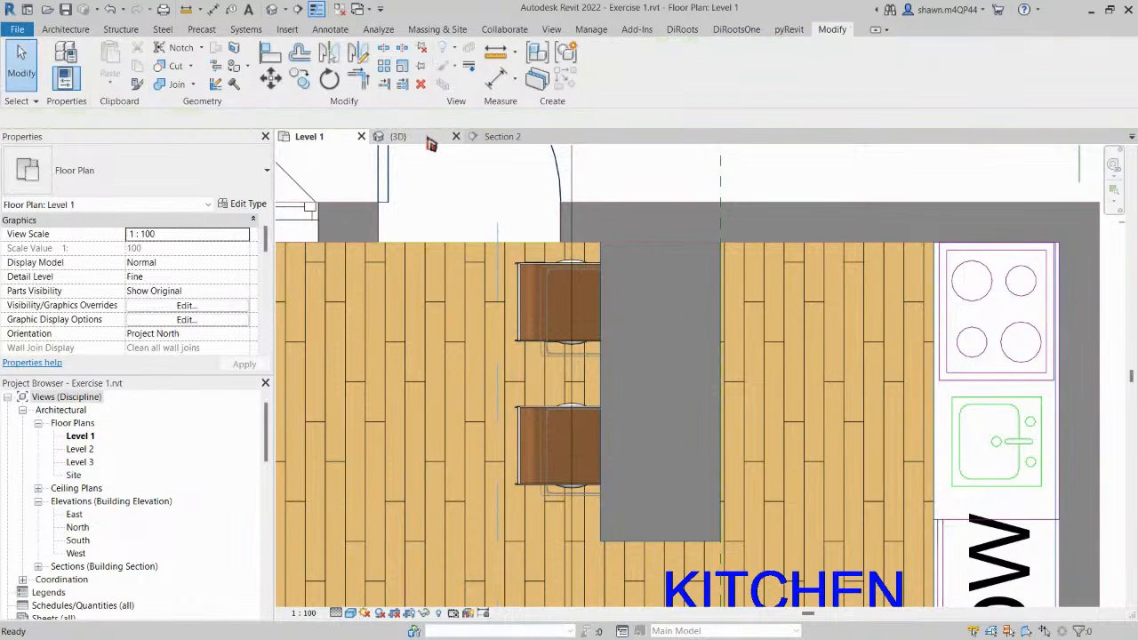
Switch to the 3D view and extend the section box past the barstools to include the dining area.
left_click(427, 138)
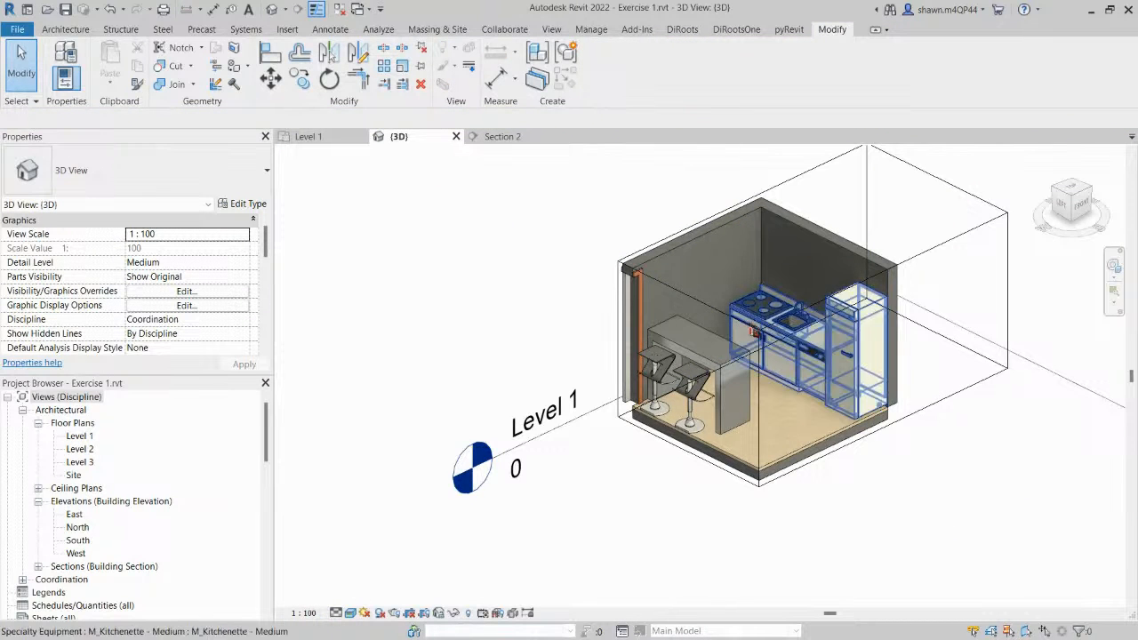
scroll(696, 397, "up", 2)
middle_click_drag(699, 402, 635, 333, "shift")
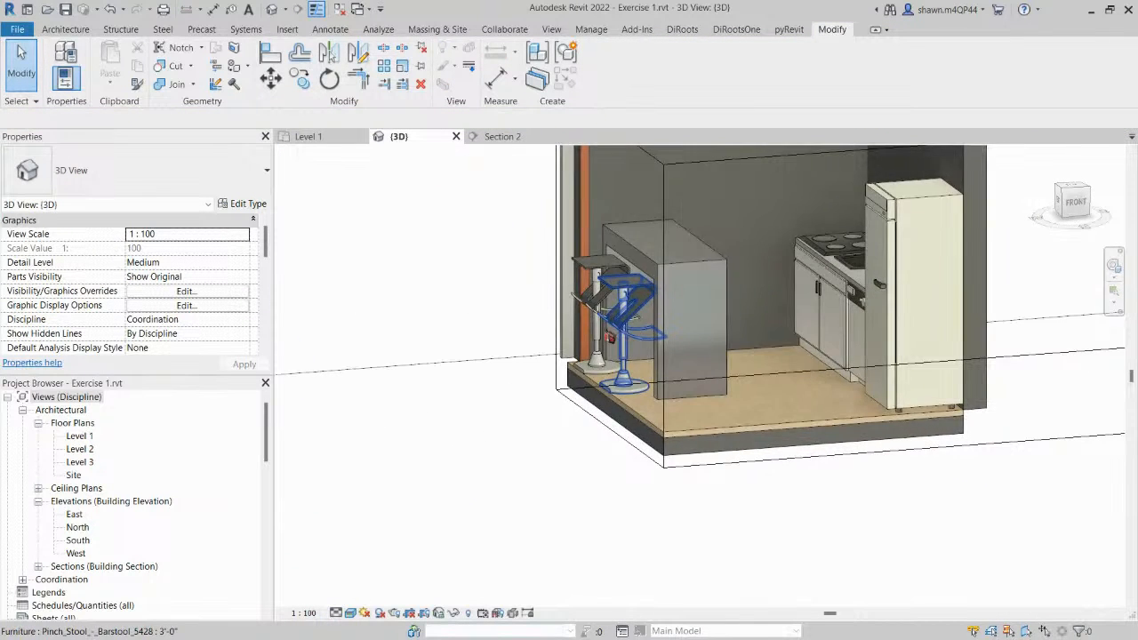
scroll(607, 329, "down", 3)
left_click(846, 240)
left_click_drag(608, 306, 438, 318)
middle_click_drag(597, 309, 619, 331, "shift")
Select the bar table and stretch the underside of its top upward to make the tabletop thinner.
scroll(619, 331, "up", 2)
scroll(638, 292, "up", 2)
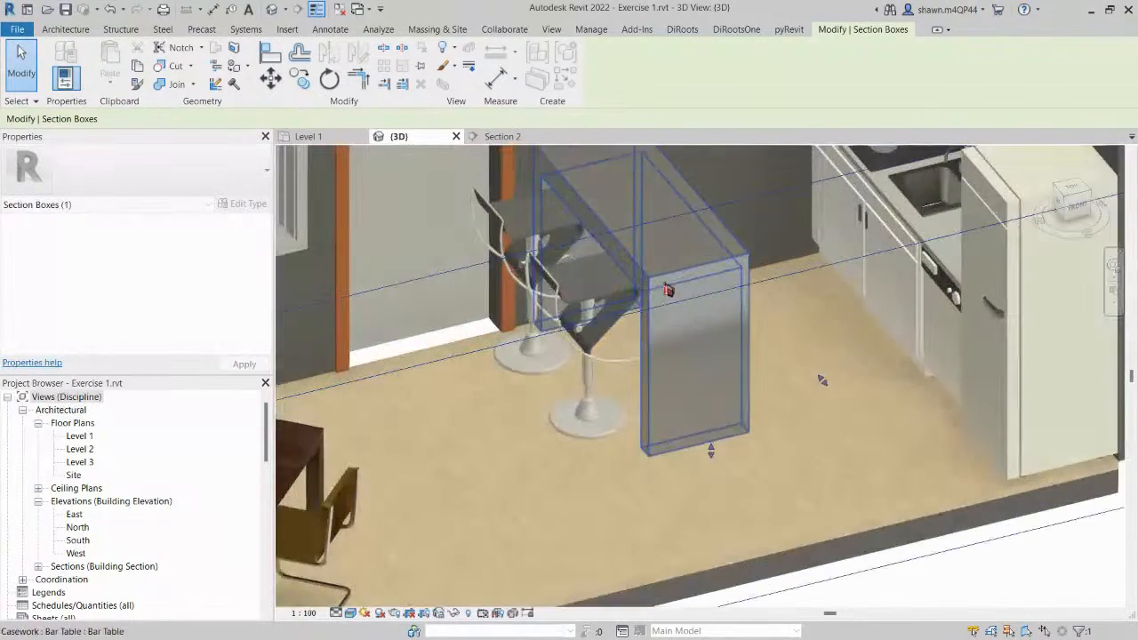
left_click(668, 290)
middle_click_drag(668, 290, 669, 115, "shift")
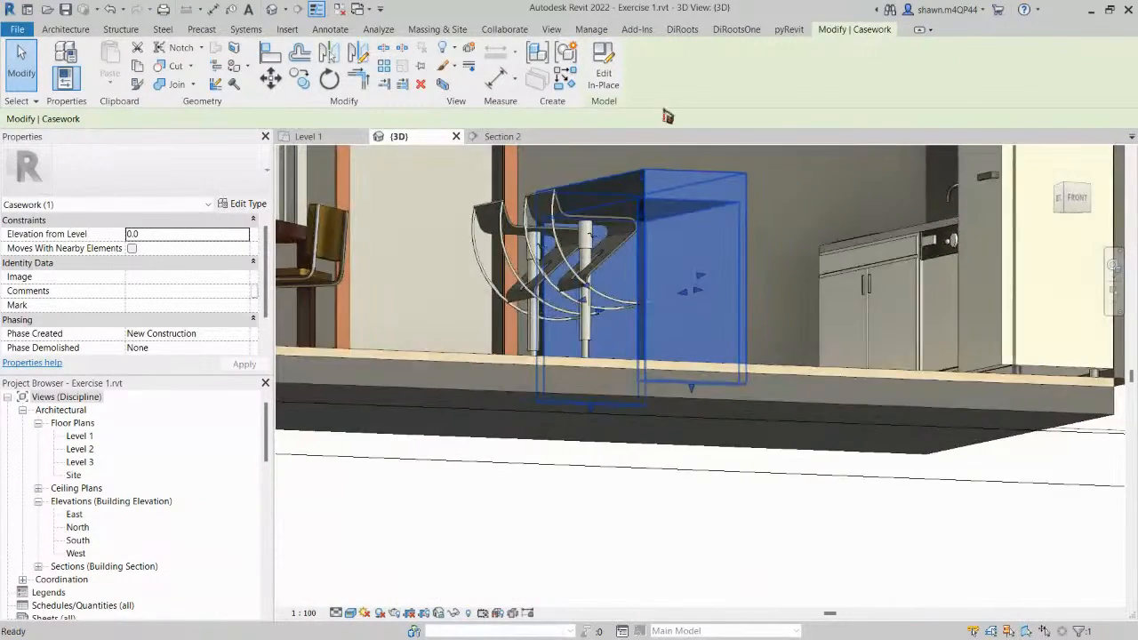
scroll(668, 222, "up", 3)
middle_click_drag(667, 224, 665, 241, "shift")
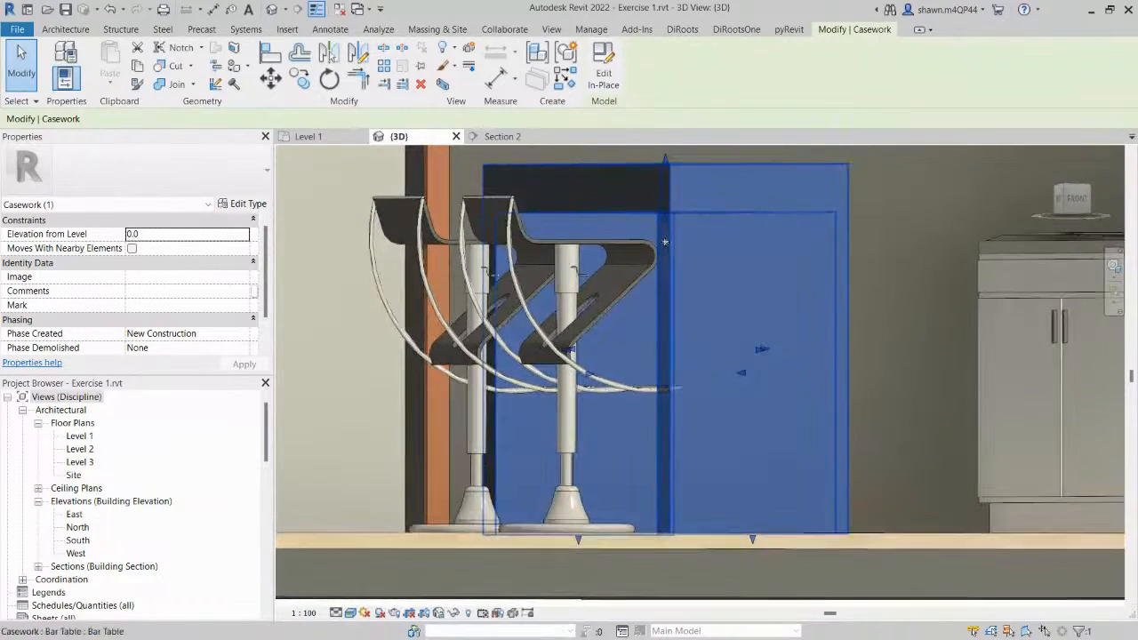
left_click_drag(663, 223, 662, 208)
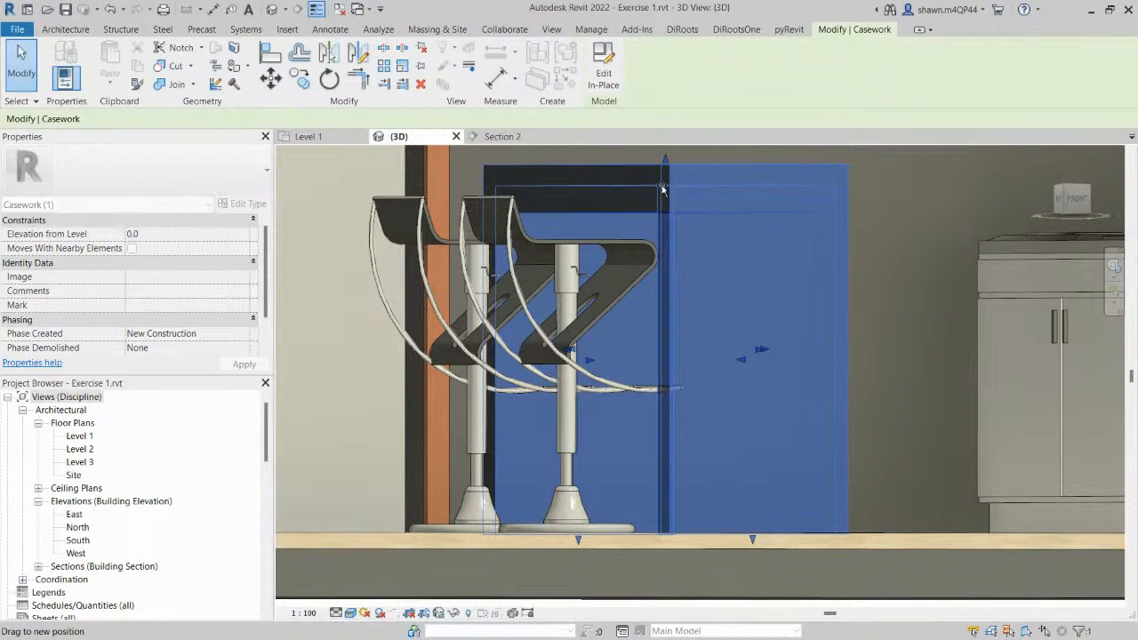
middle_click_drag(699, 161, 693, 241)
Edit the bar table's extrusion sketch and move both horizontal tabletop lines up 50 mm, finishing the sketch.
double_click(708, 260)
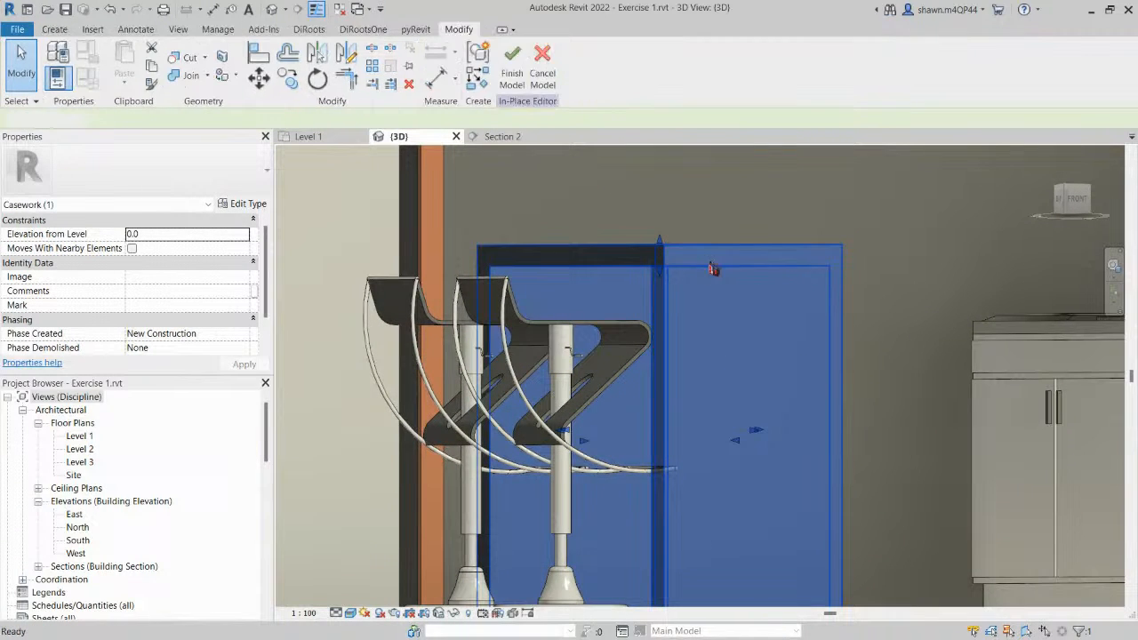
left_click(697, 268)
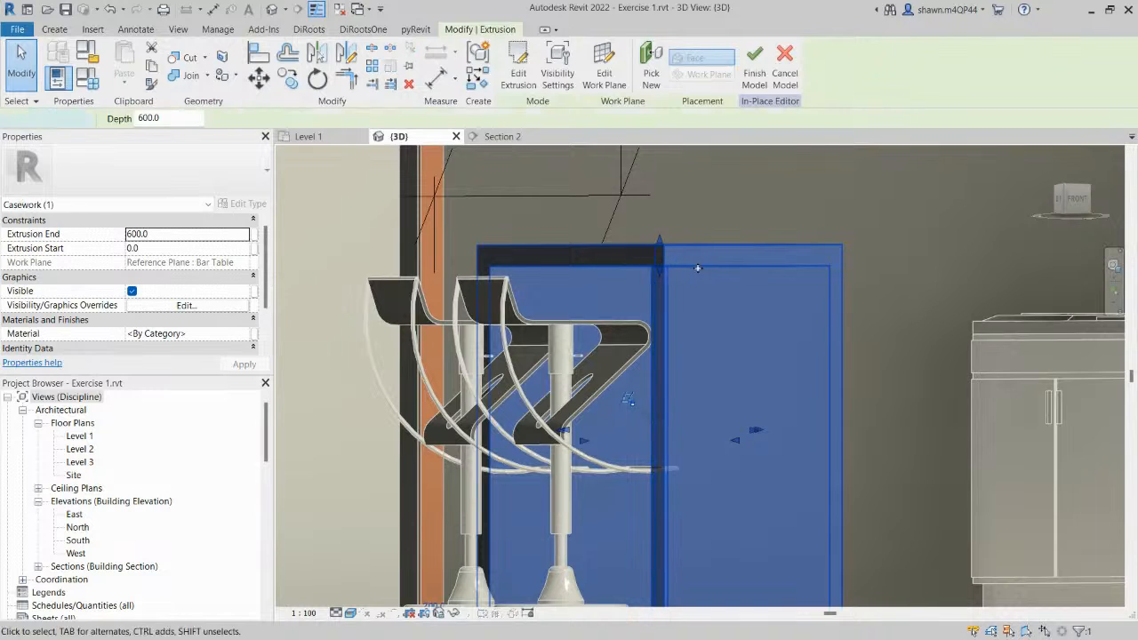
double_click(697, 267)
key("m")
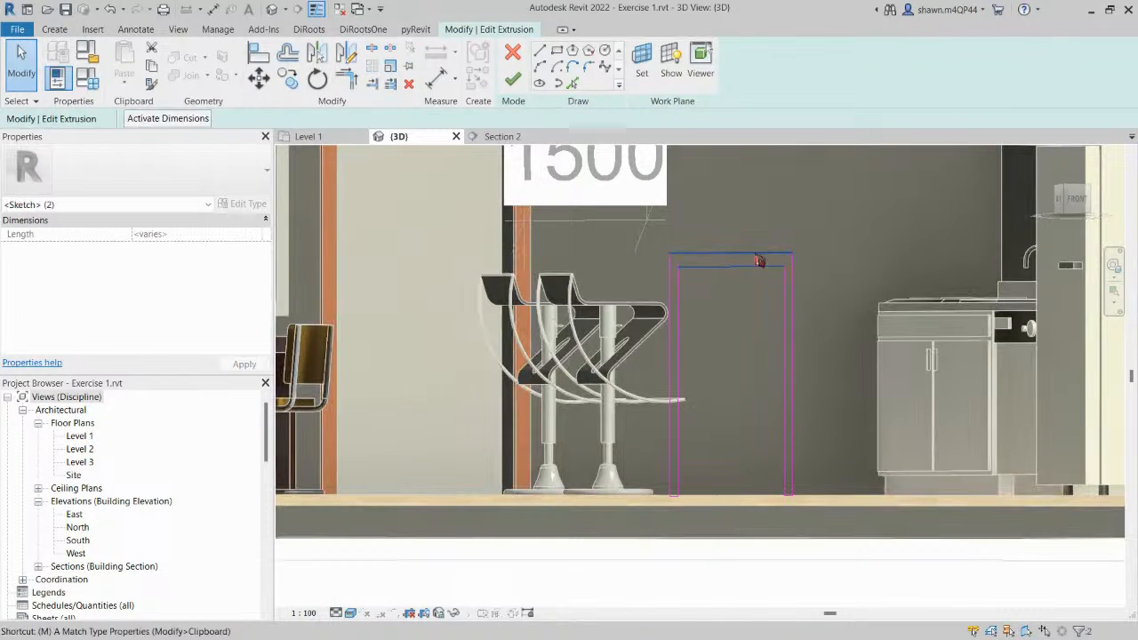
key("v")
left_click(755, 252)
type("50")
key("Return")
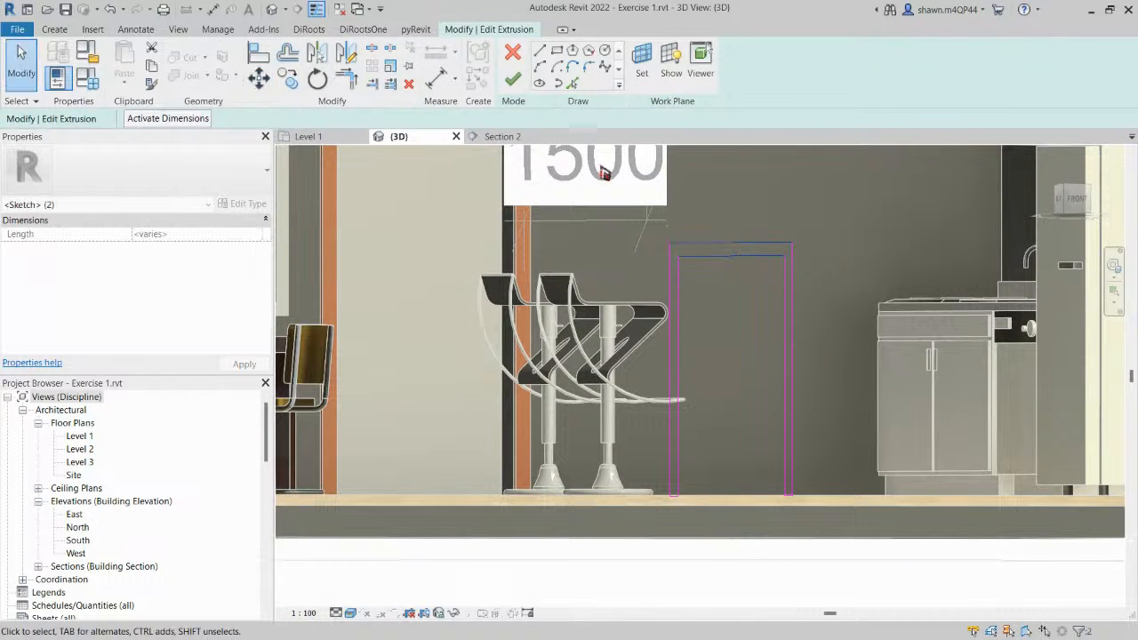
left_click(514, 80)
key("Escape")
Delete the 1500 dimension above the bar table and finish the in-place model.
mouse_move(703, 364)
middle_mouse_down("shift")
mouse_move(642, 378)
mouse_move(671, 271)
middle_mouse_up("shift")
left_click(668, 222)
key("d")
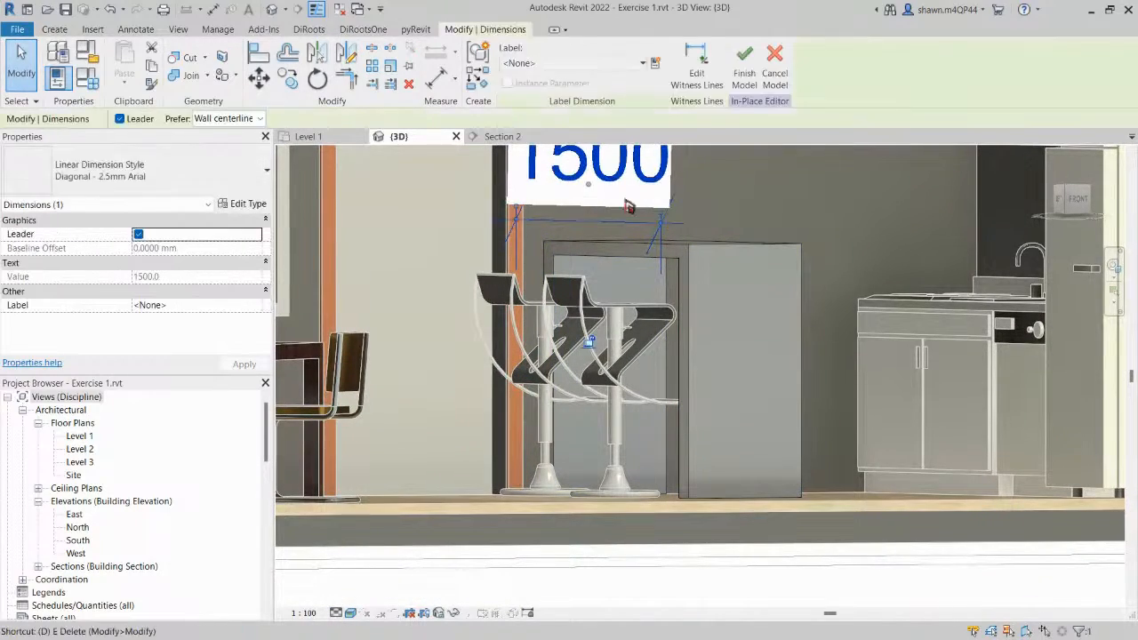
key("e")
left_click(514, 80)
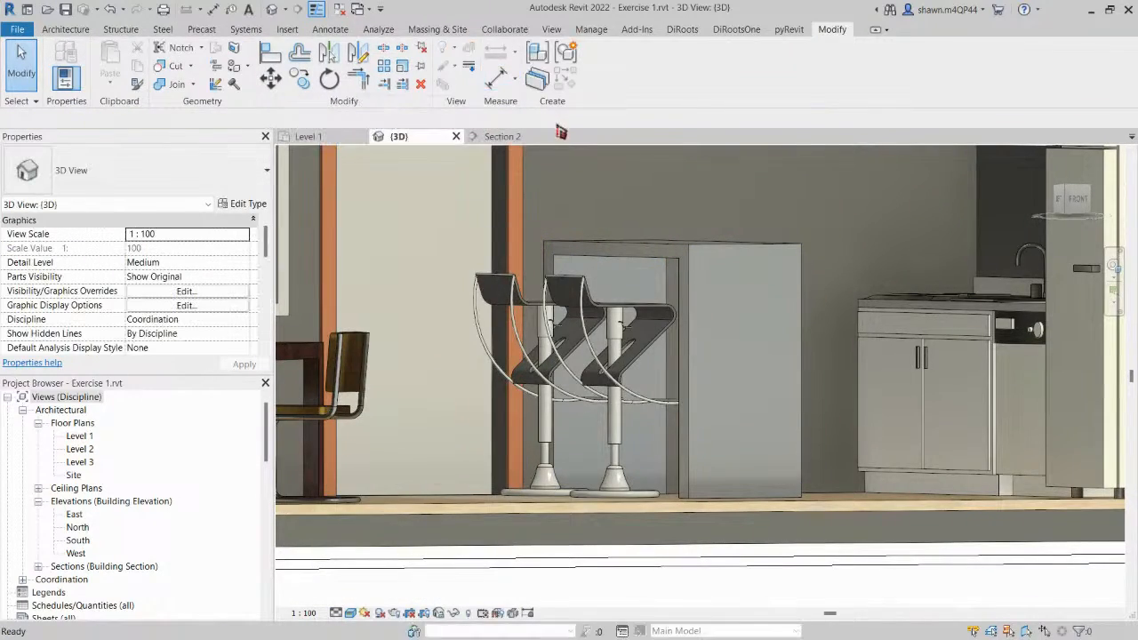
Return to the Level 1 plan and examine the T & B area and the extent of the existing wood floor around it.
middle_click_drag(650, 294, 354, 152, "shift")
left_click(345, 139)
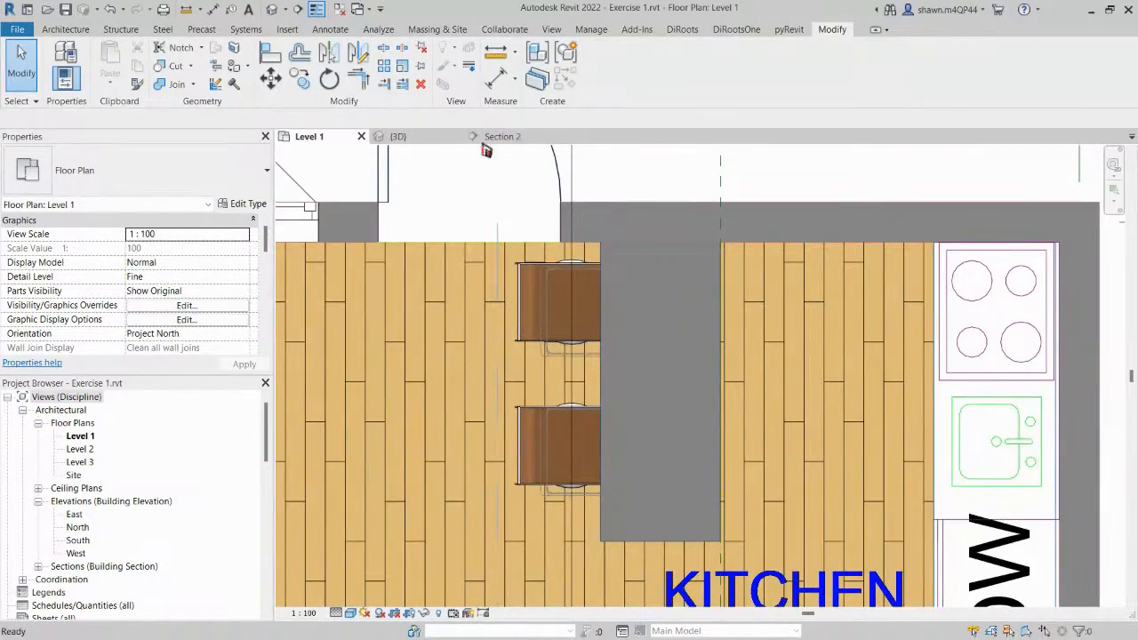
scroll(544, 243, "down", 5)
middle_click_drag(712, 384, 745, 226)
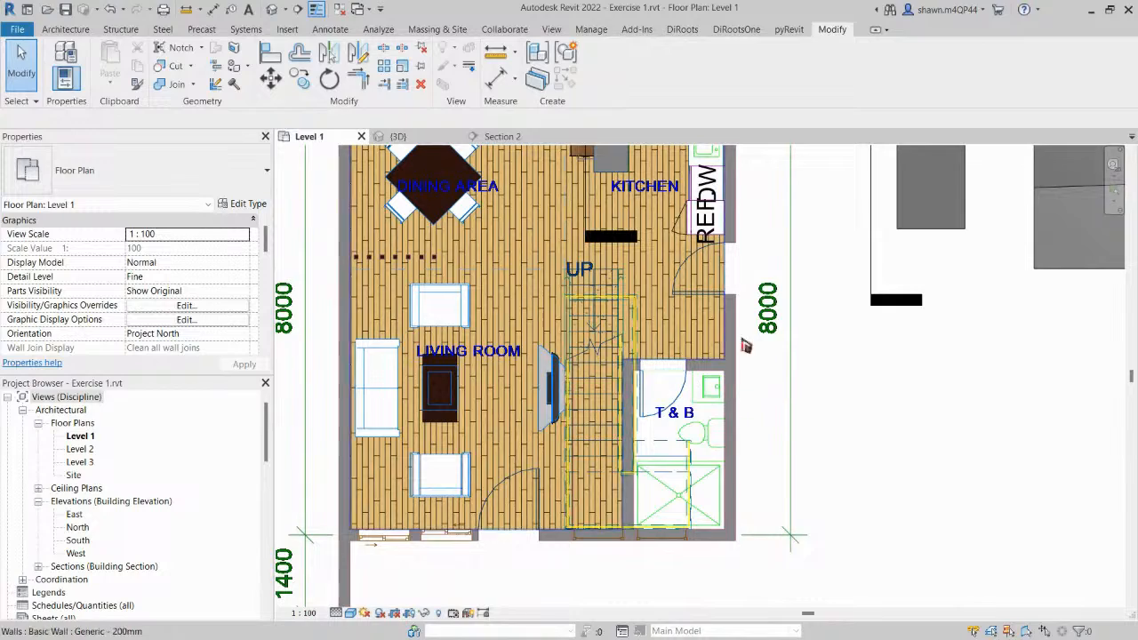
middle_click_drag(780, 353, 735, 409)
middle_click_drag(586, 288, 571, 343)
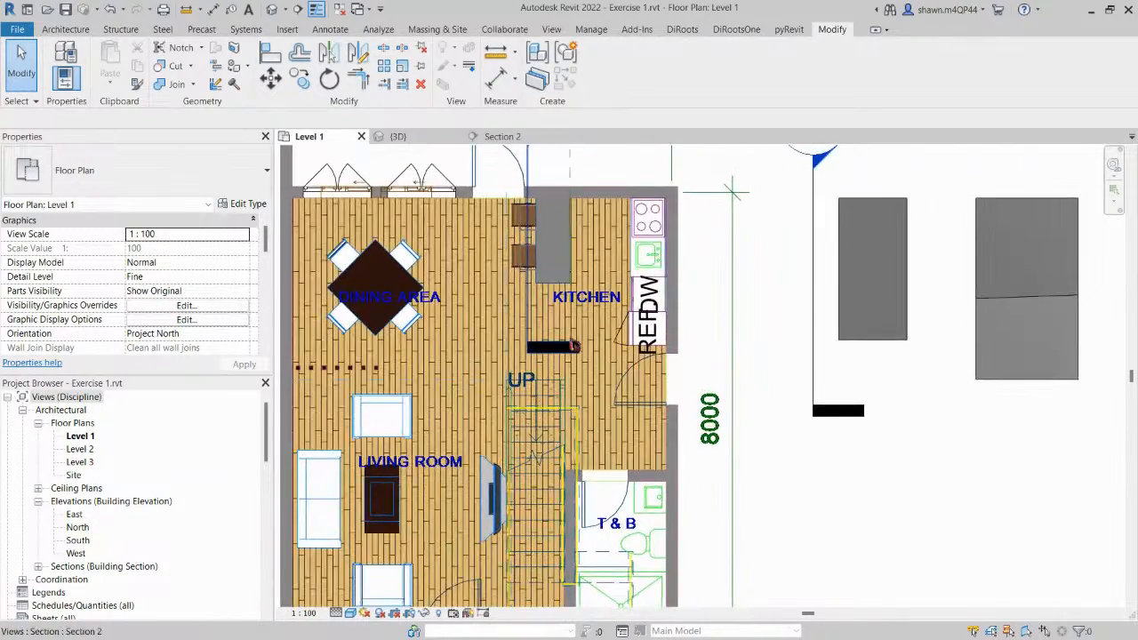
scroll(577, 354, "down", 2)
middle_click_drag(583, 381, 561, 256)
scroll(577, 308, "up", 5)
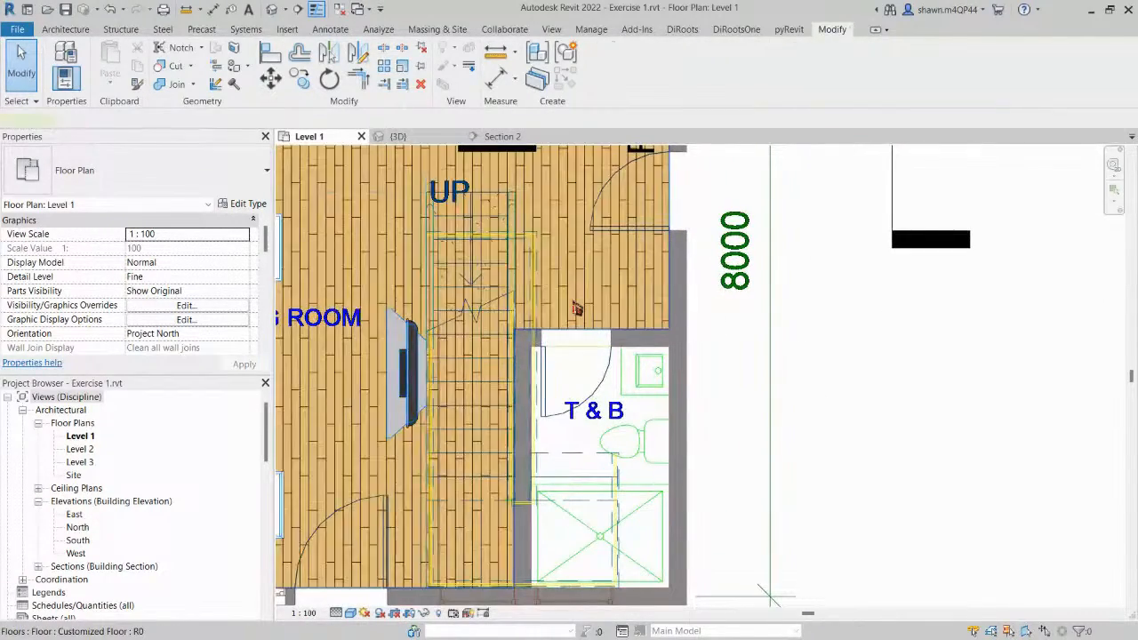
left_click(578, 308)
middle_click_drag(622, 432, 613, 389)
scroll(613, 389, "up", 2)
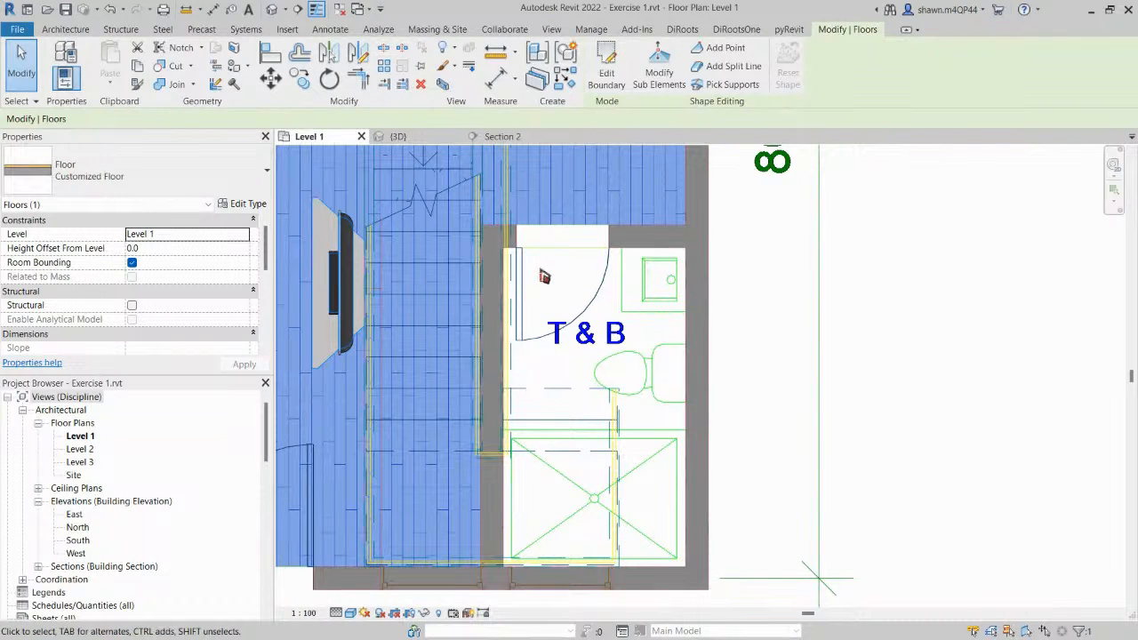
key("Escape")
left_click(579, 187)
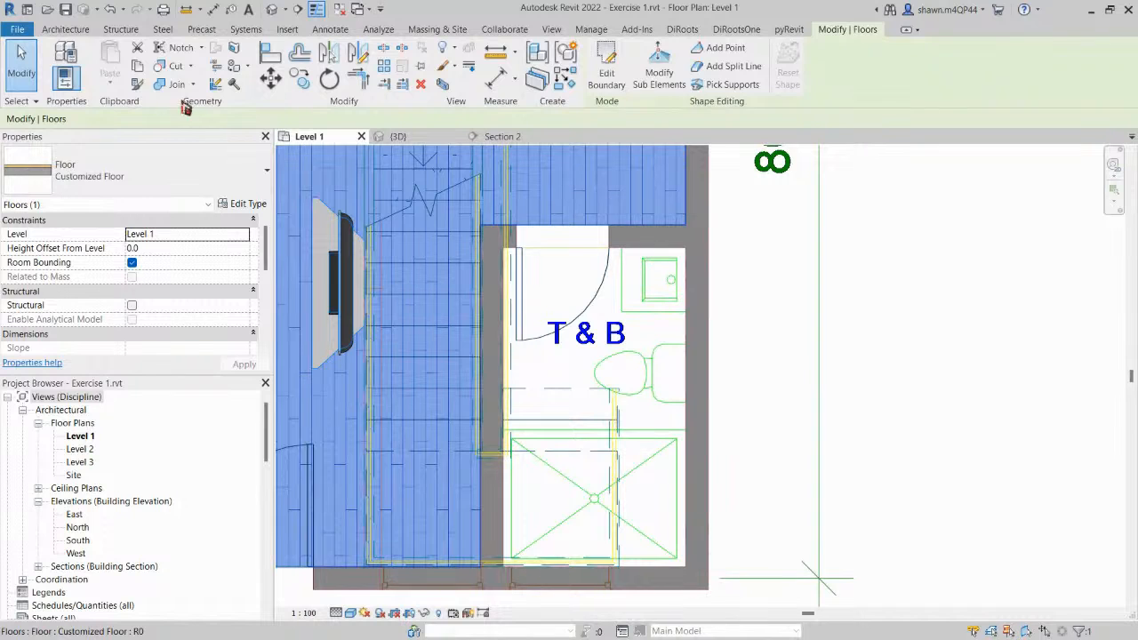
key("Escape")
Start a Generic 150mm floor on Level 1 with a height offset from level of -25.
left_click(65, 30)
left_click(178, 80)
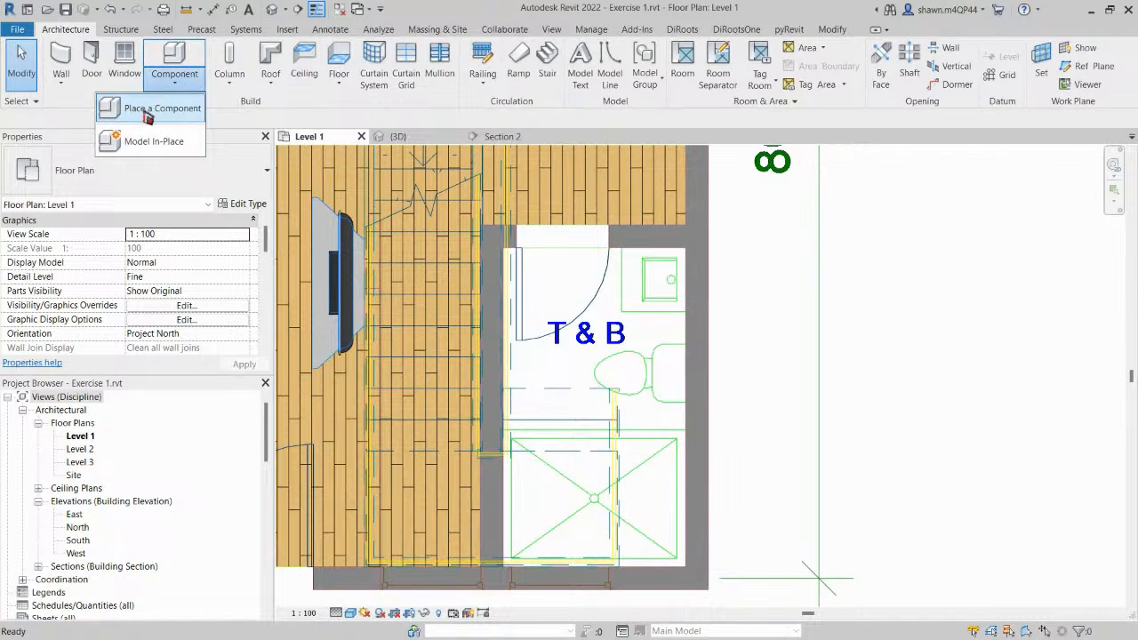
left_click(339, 60)
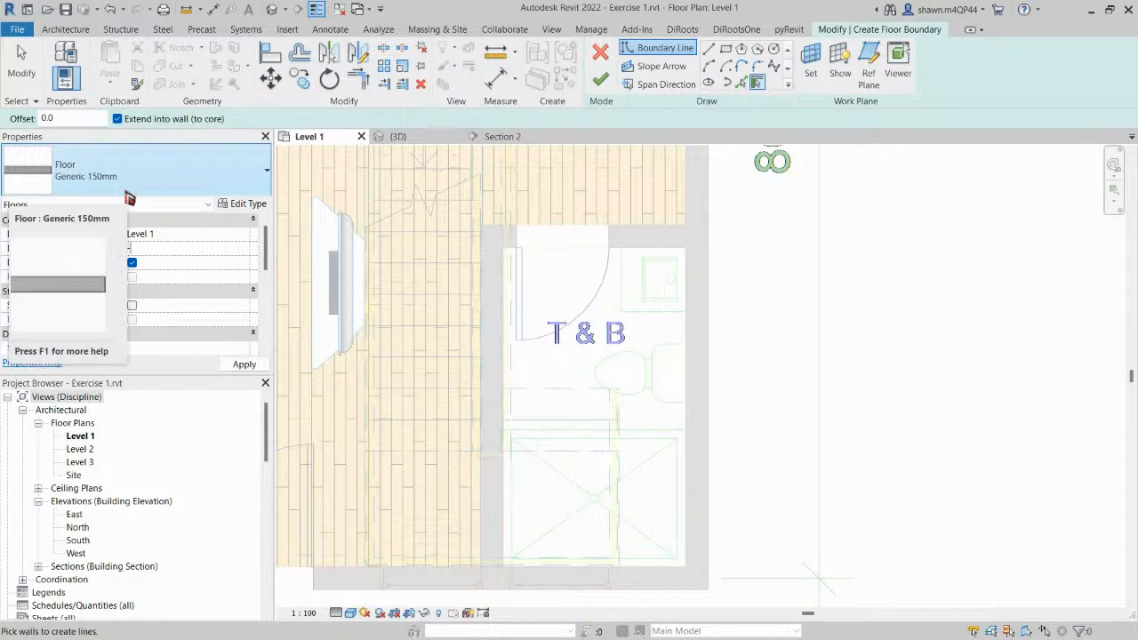
type("-25")
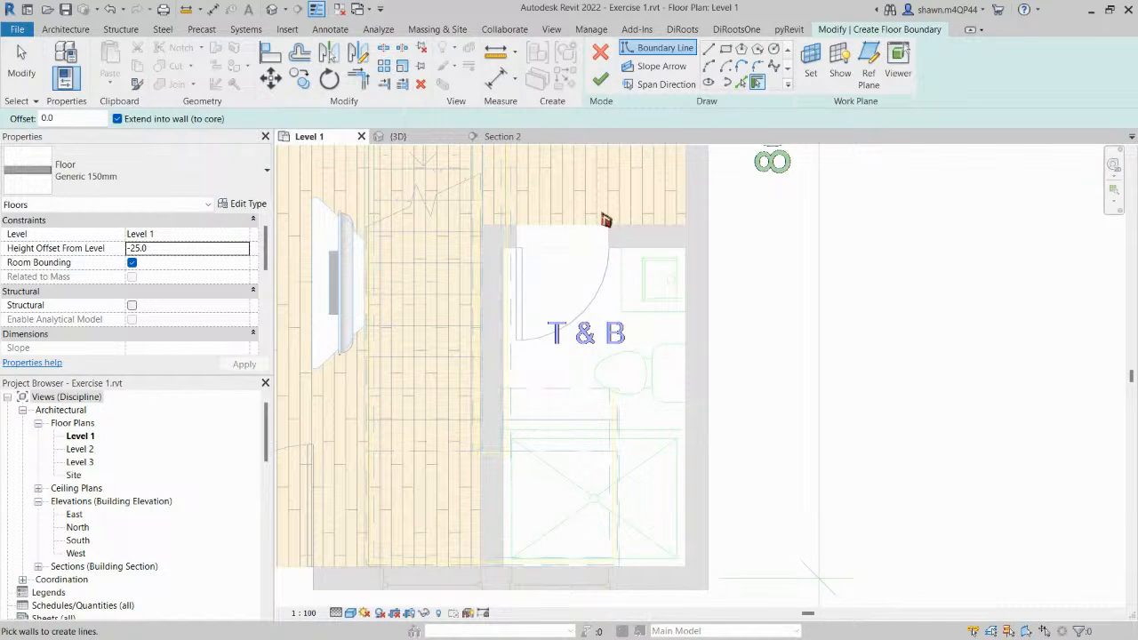
scroll(614, 233, "down", 3)
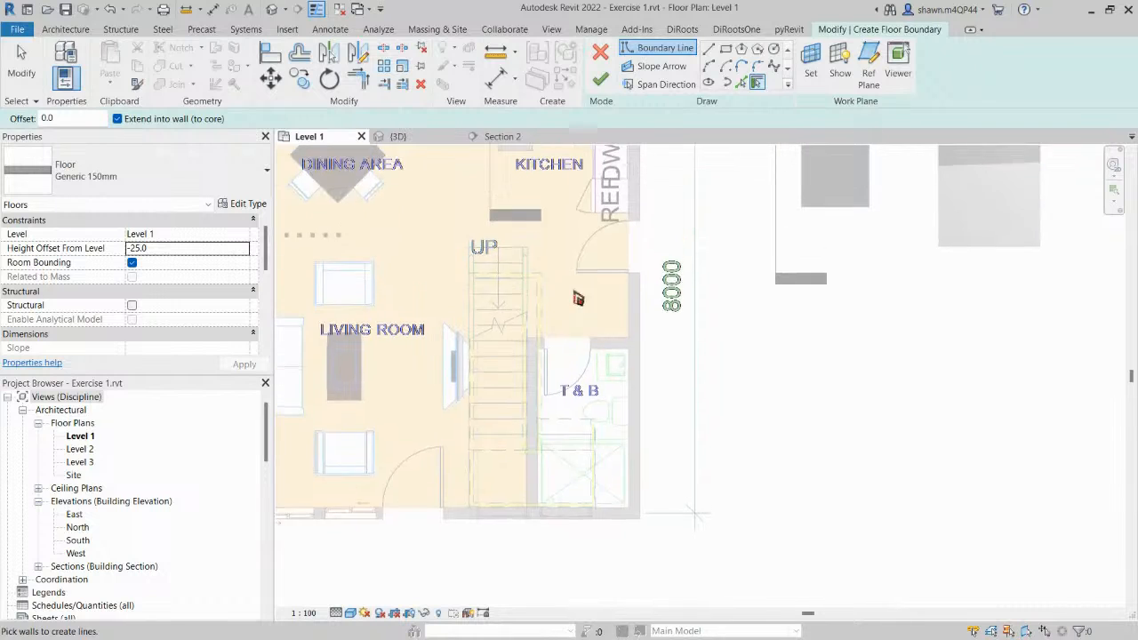
scroll(578, 298, "up", 2)
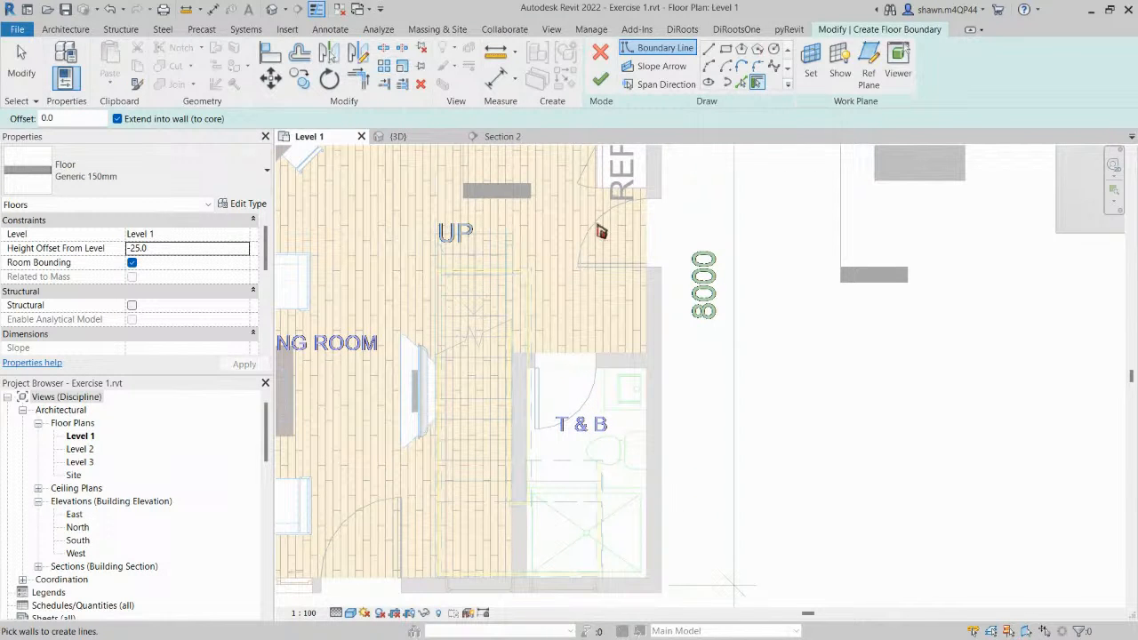
Sketch a rectangular floor boundary of 1600 by 2800 mm along the inner wall faces of the T & B and finish the floor.
left_click(731, 51)
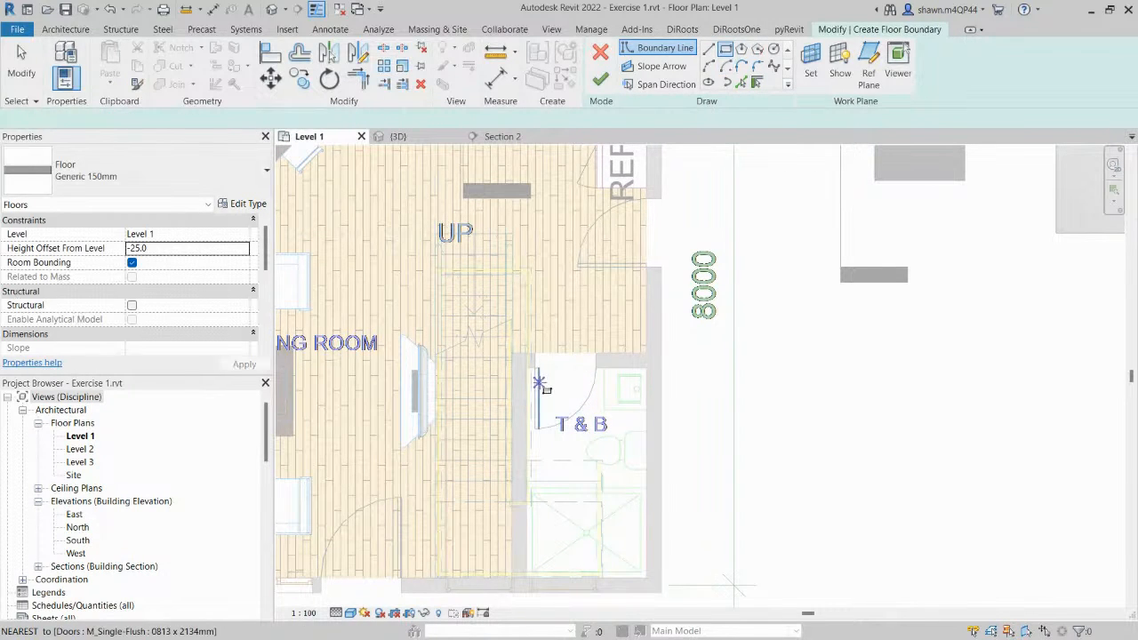
scroll(648, 365, "up", 2)
left_click(644, 368)
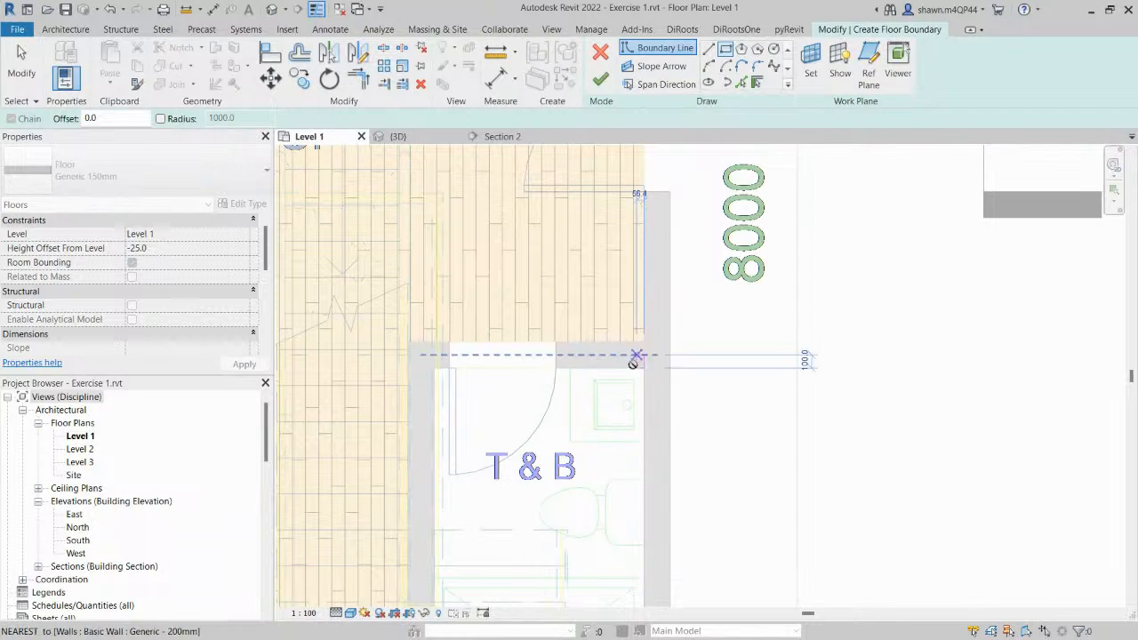
scroll(635, 356, "down", 2)
middle_click_drag(617, 428, 641, 368)
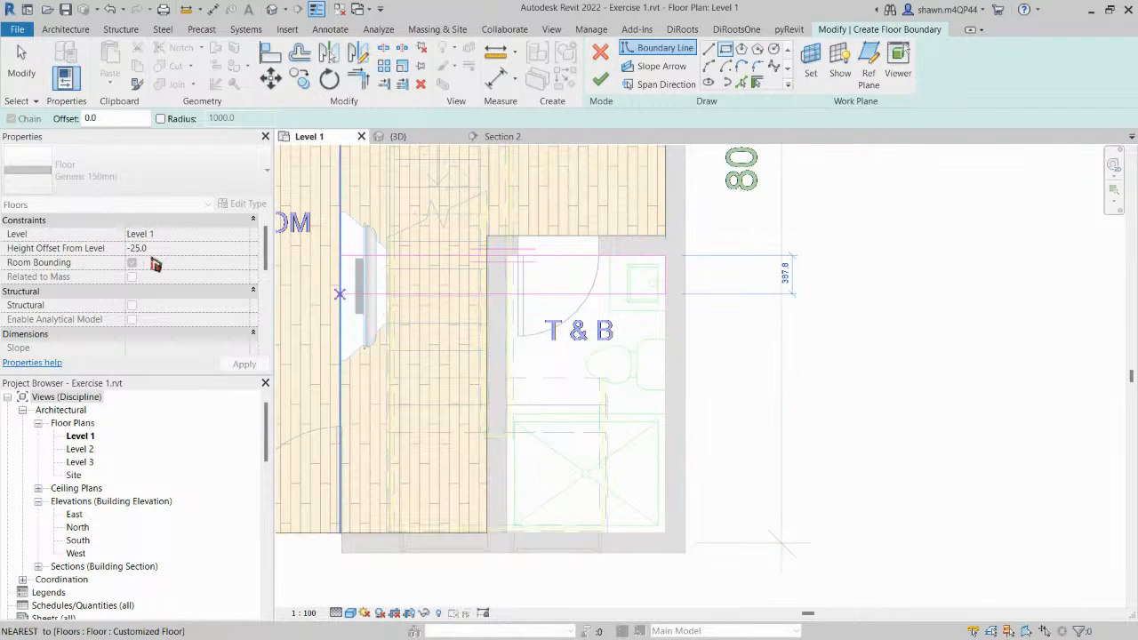
left_click(508, 534)
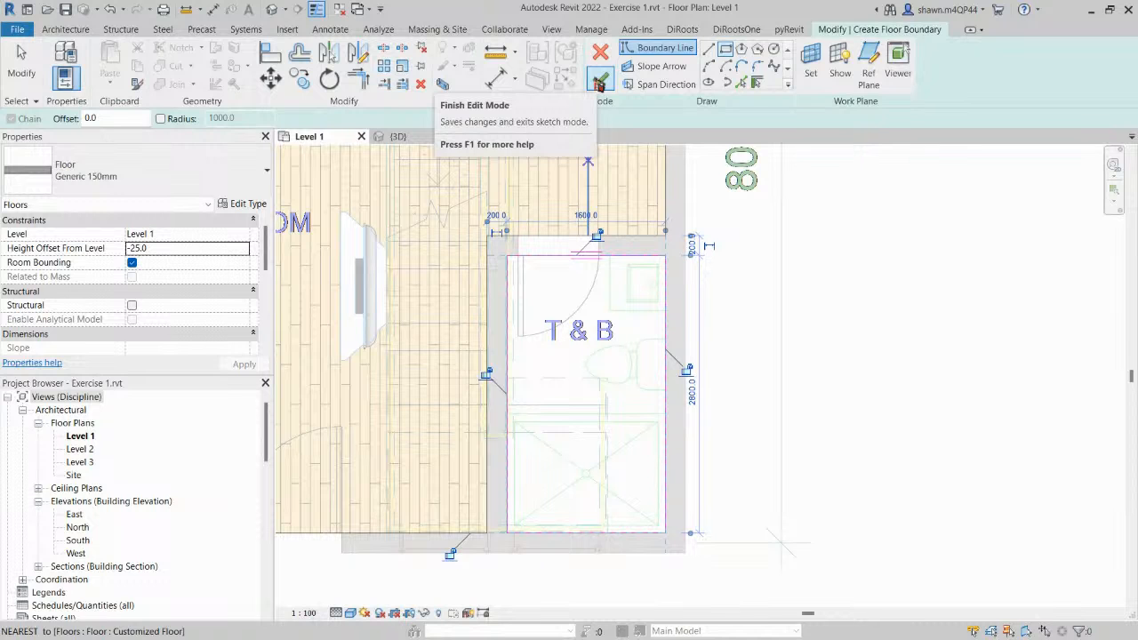
left_click(599, 83)
left_click(901, 279)
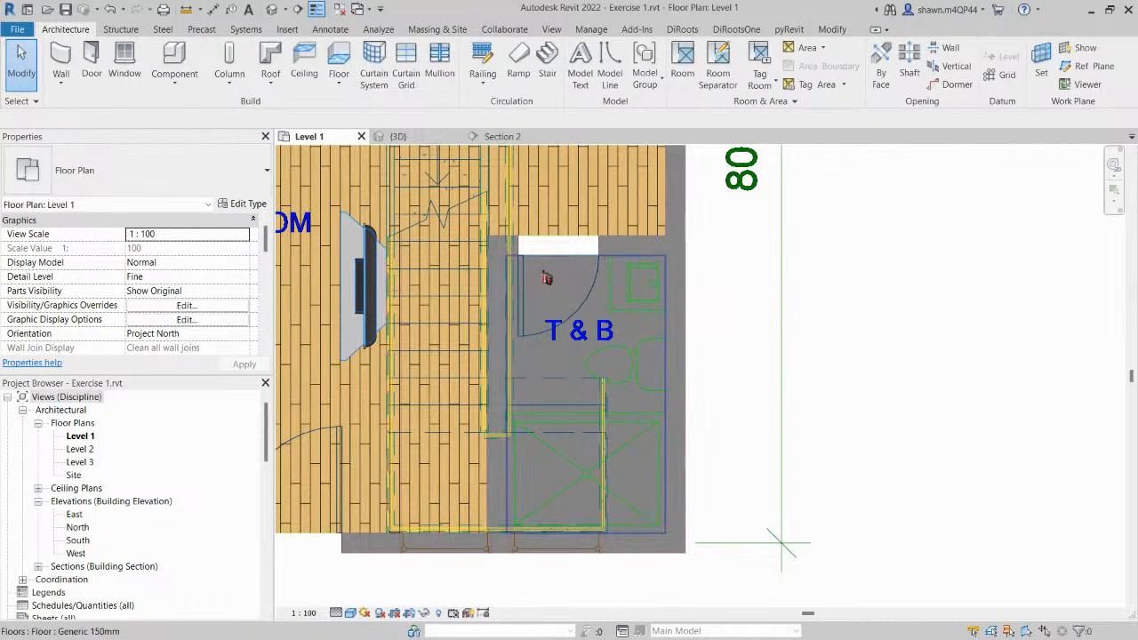
left_click(547, 278)
key("Escape")
Set the bottom and view depth offsets of the Level 1 view range to 0.
scroll(196, 266, "down", 10)
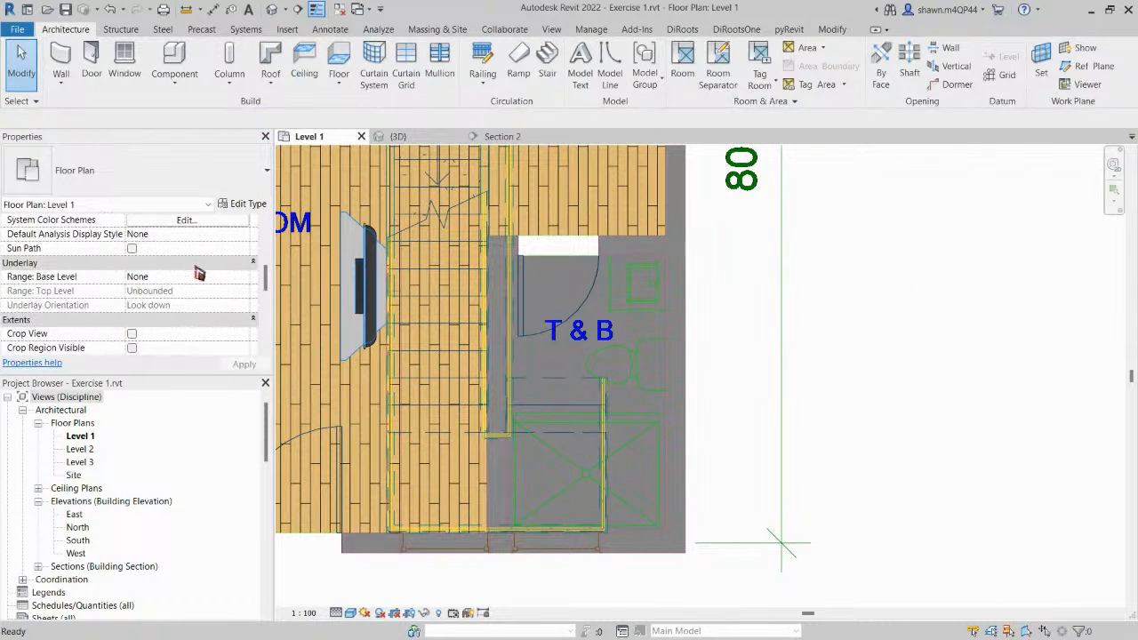
scroll(185, 305, "up", 4)
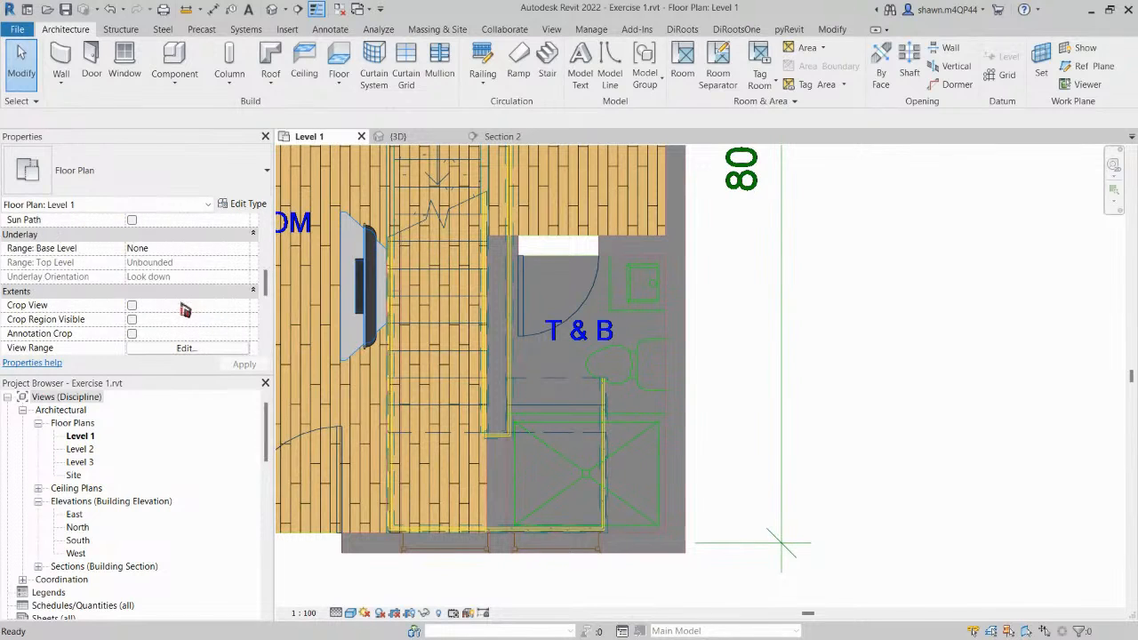
left_click(183, 320)
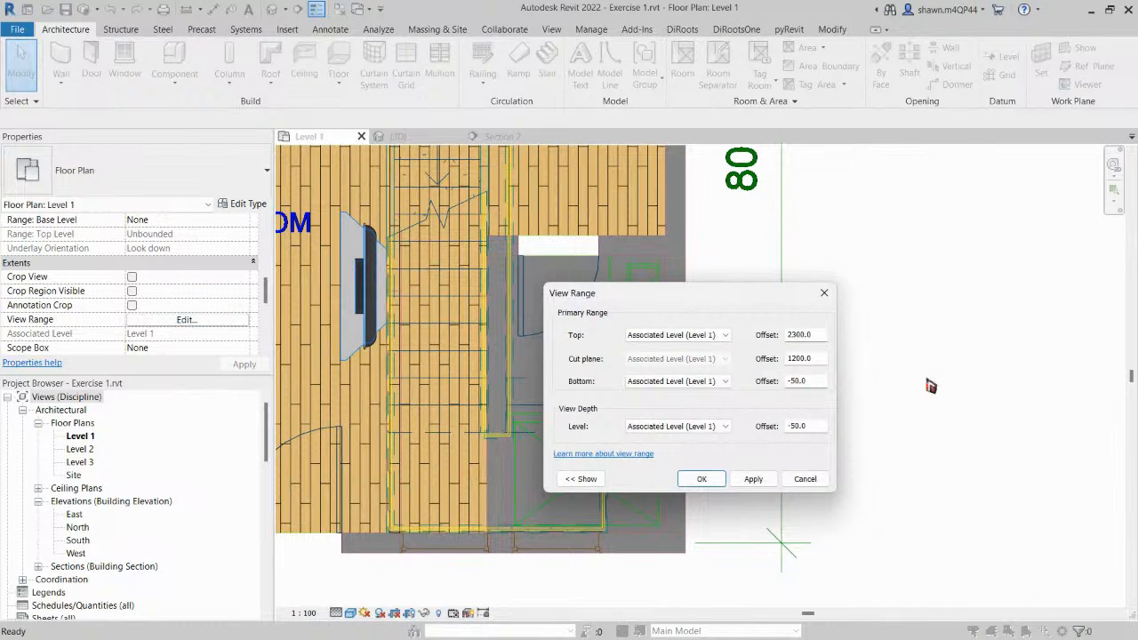
left_click_drag(818, 429, 725, 428)
type("0")
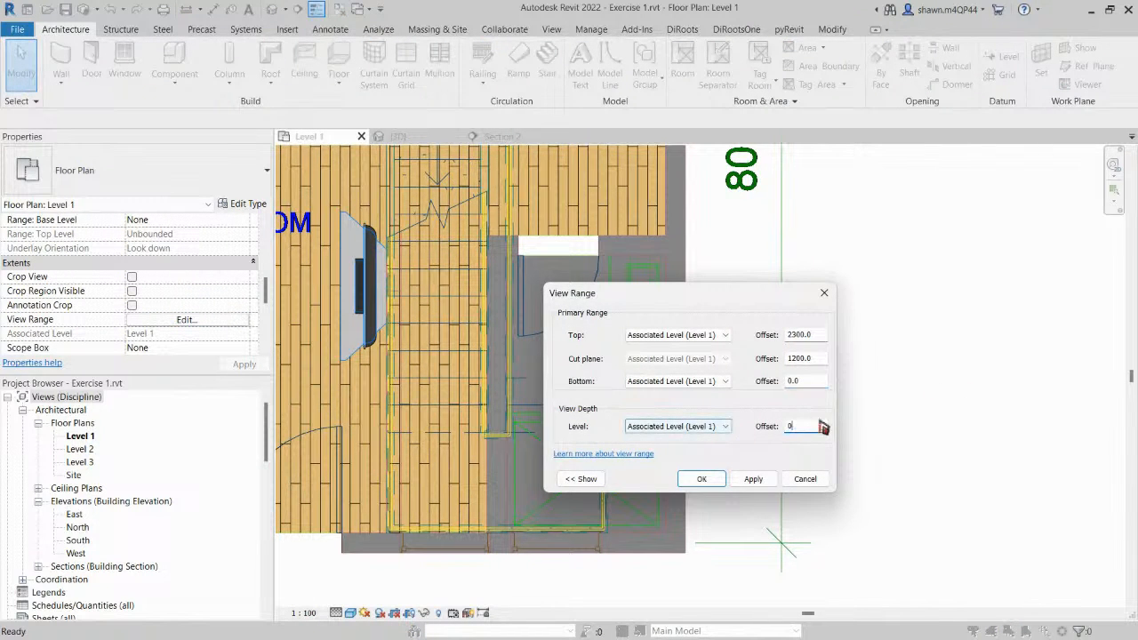
left_click(702, 478)
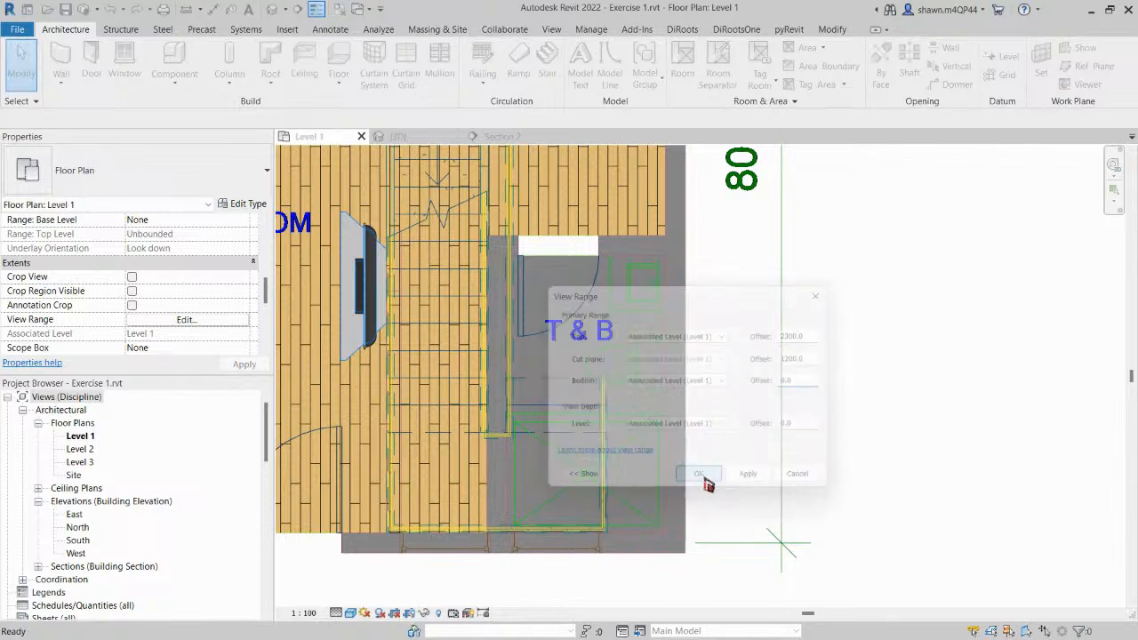
left_click(190, 323)
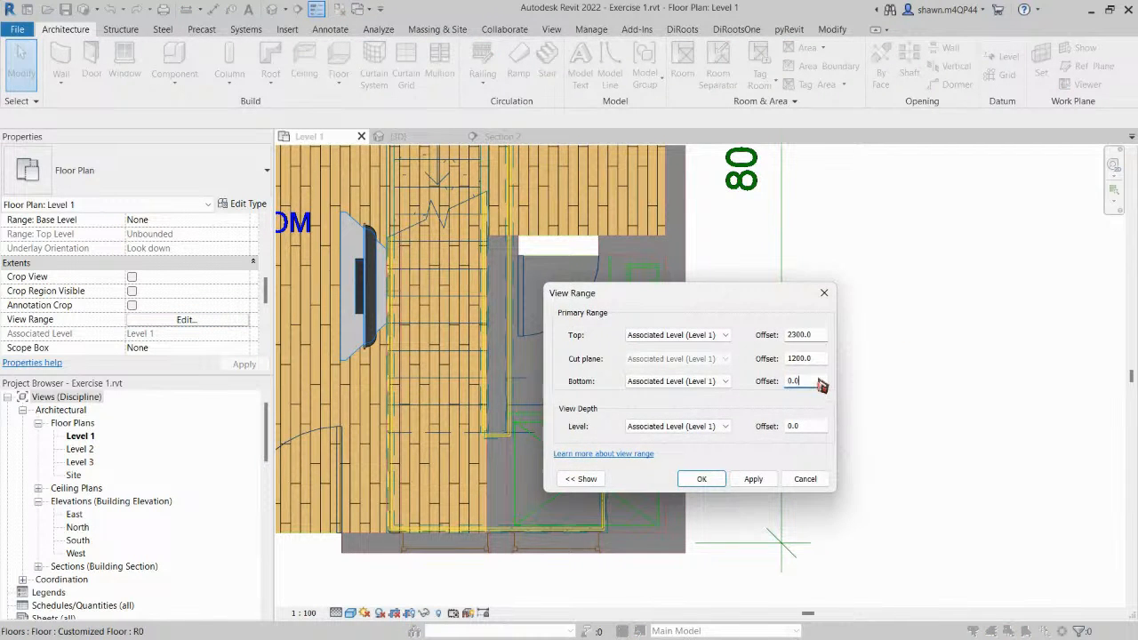
key("Escape")
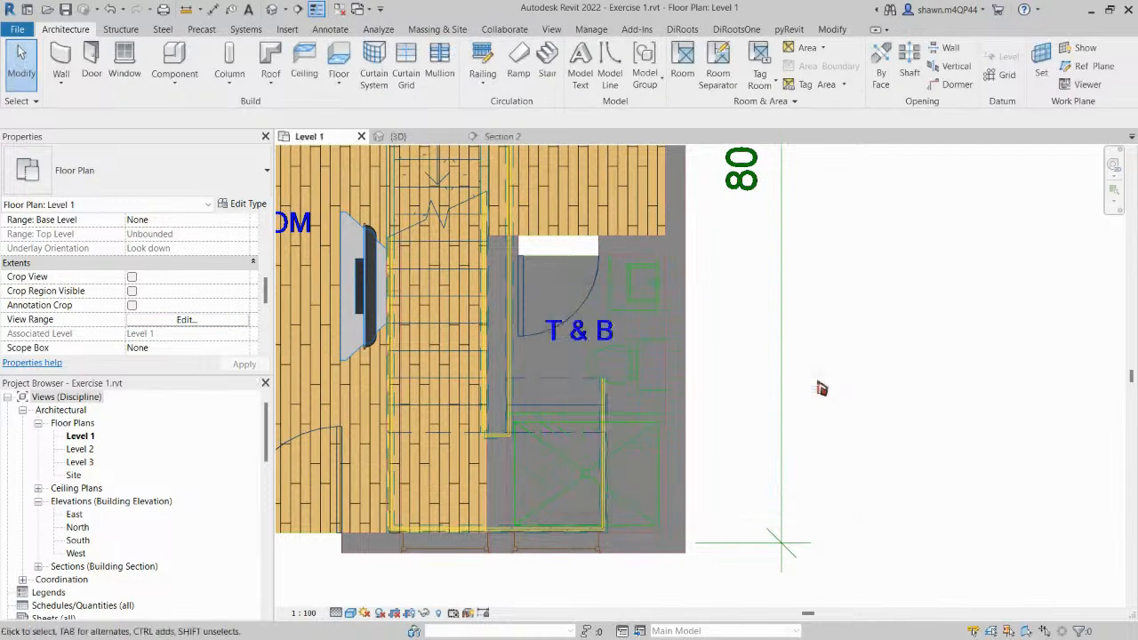
Start placing a component and search the loaded types for "water".
left_click(612, 324)
key("c")
key("m")
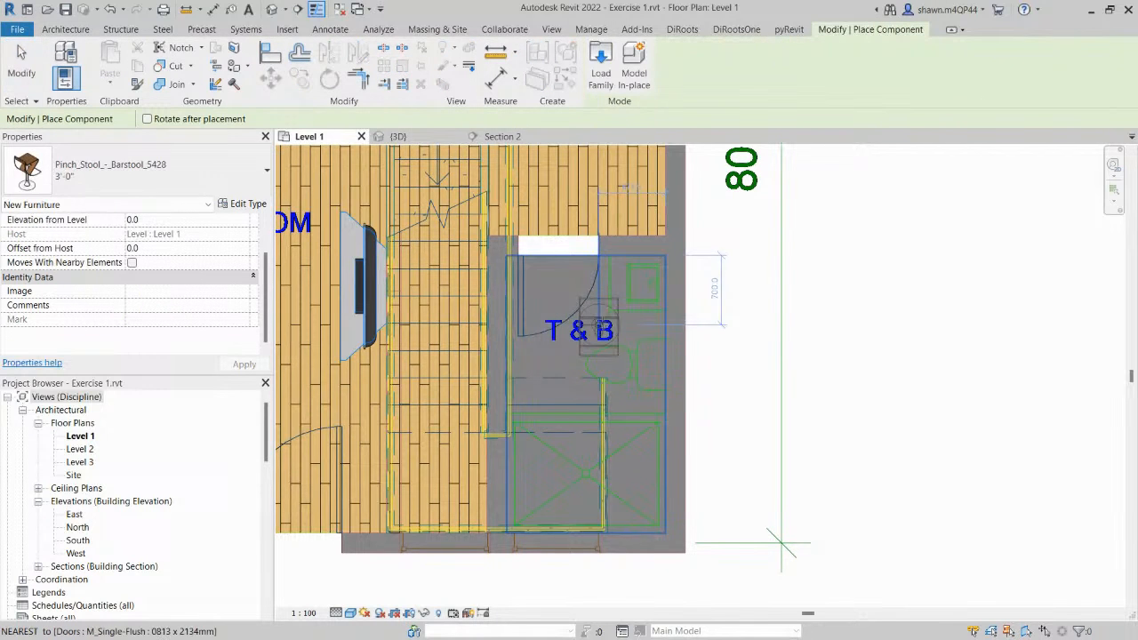
left_click(155, 193)
type("water")
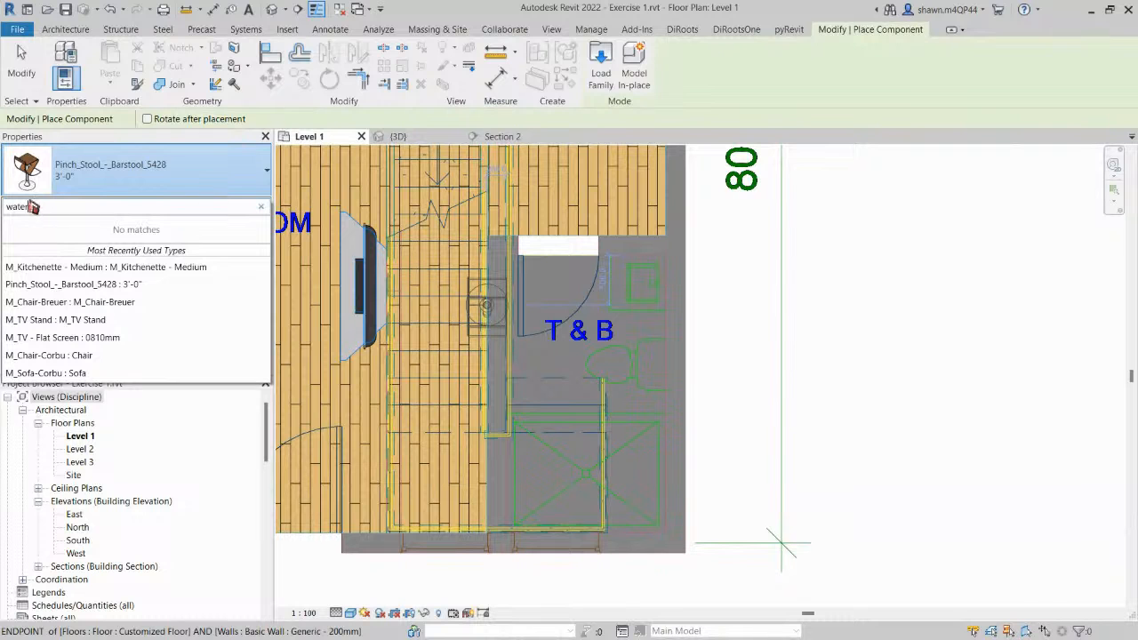
key("Escape")
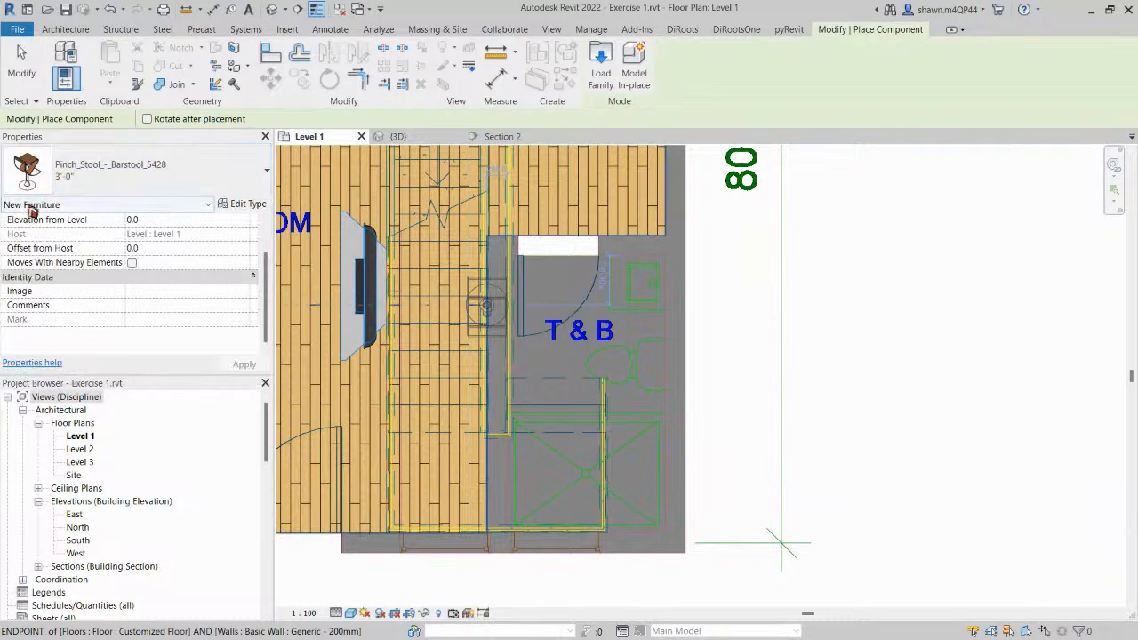
Start loading a family and browse the US library to the Fixtures folder under Plumbing > Architectural.
left_click(600, 76)
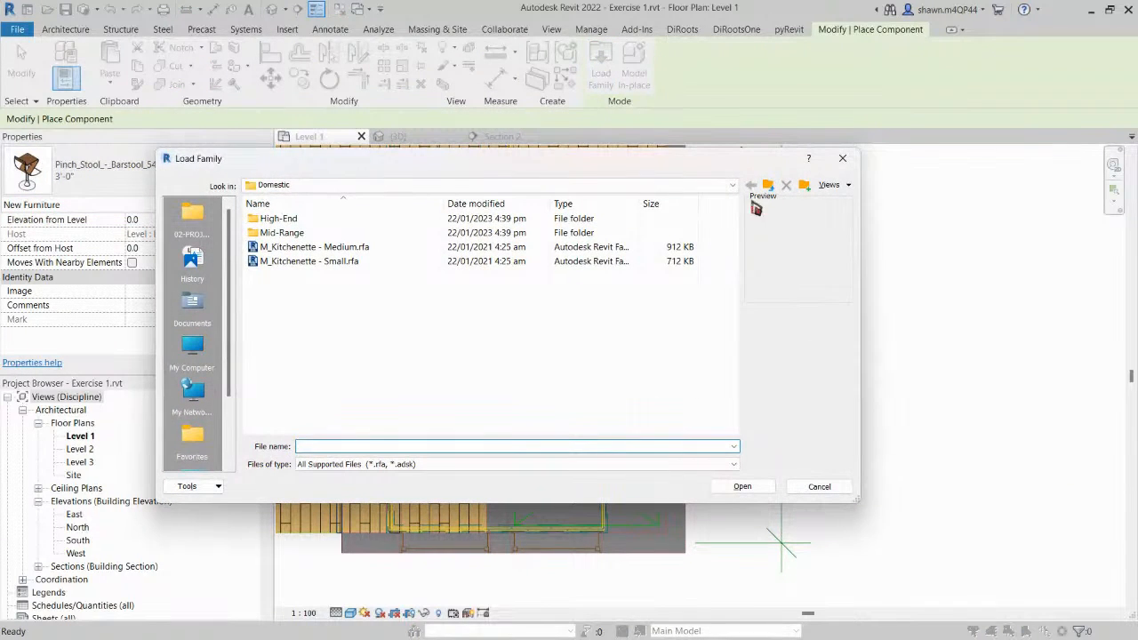
left_click(770, 185)
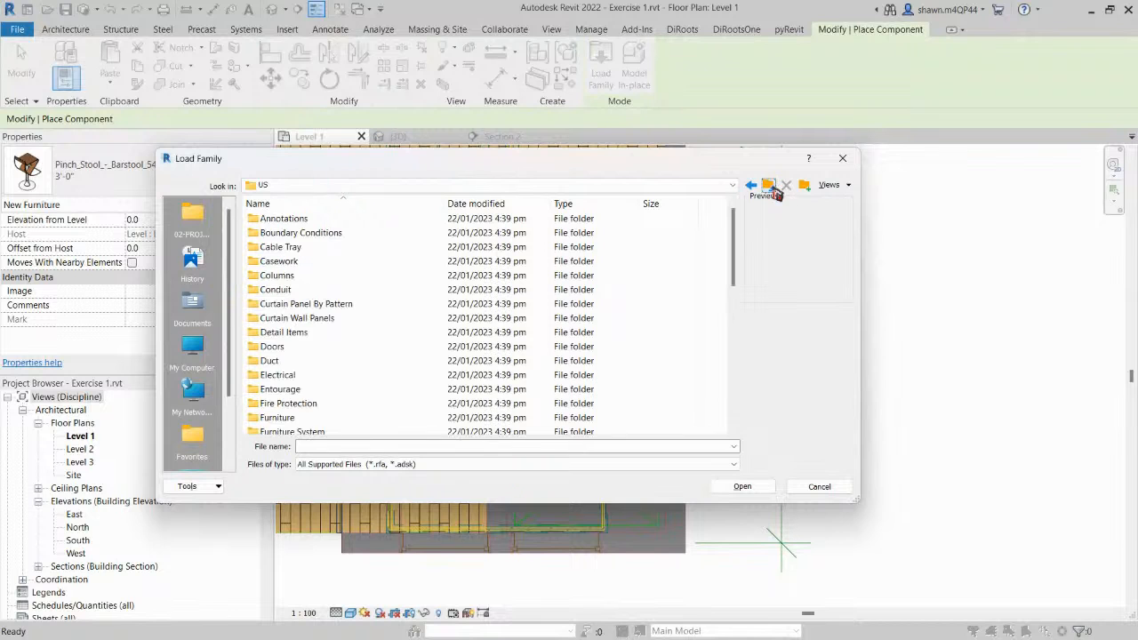
scroll(289, 266, "down", 4)
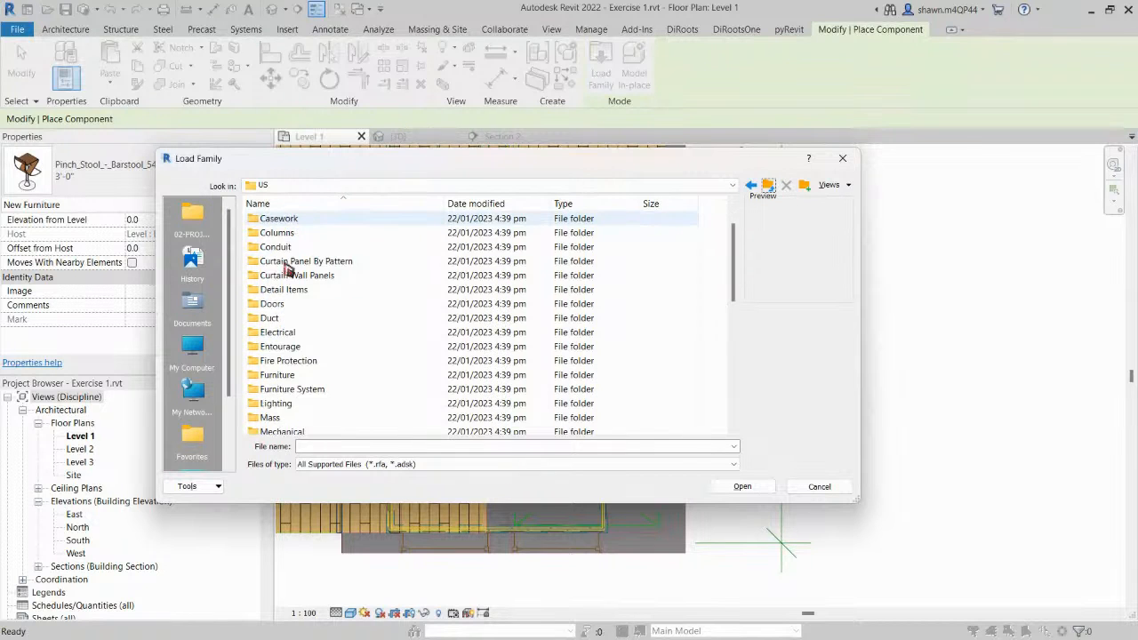
scroll(307, 283, "down", 5)
scroll(319, 324, "up", 5)
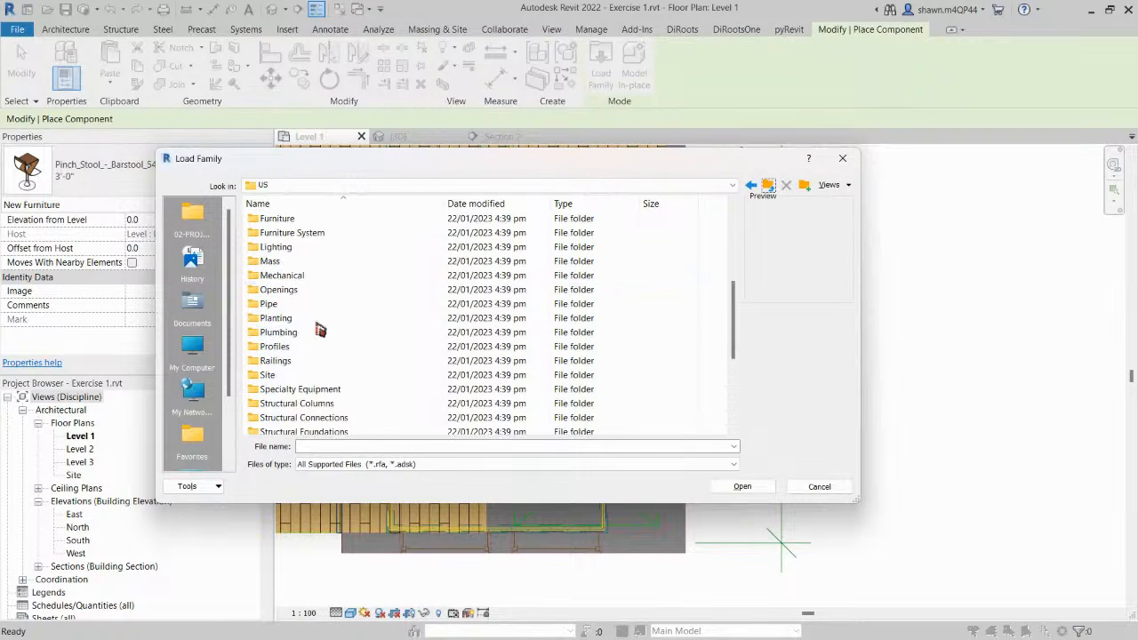
scroll(318, 262, "down", 1)
scroll(317, 267, "up", 3)
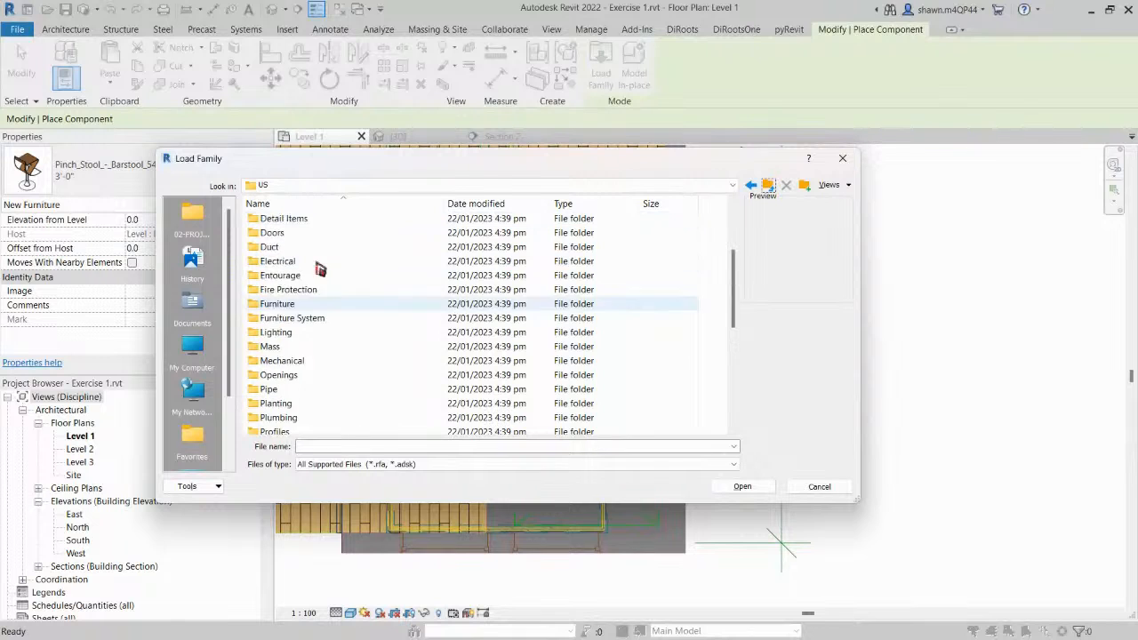
scroll(318, 277, "up", 1)
scroll(318, 279, "down", 3)
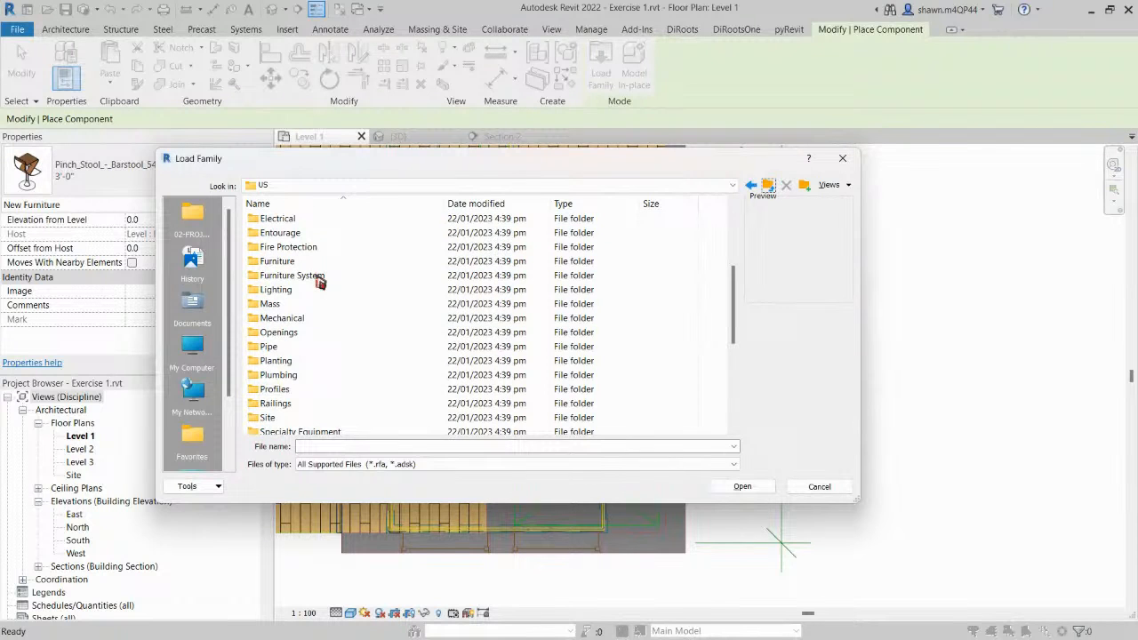
double_click(292, 380)
double_click(276, 219)
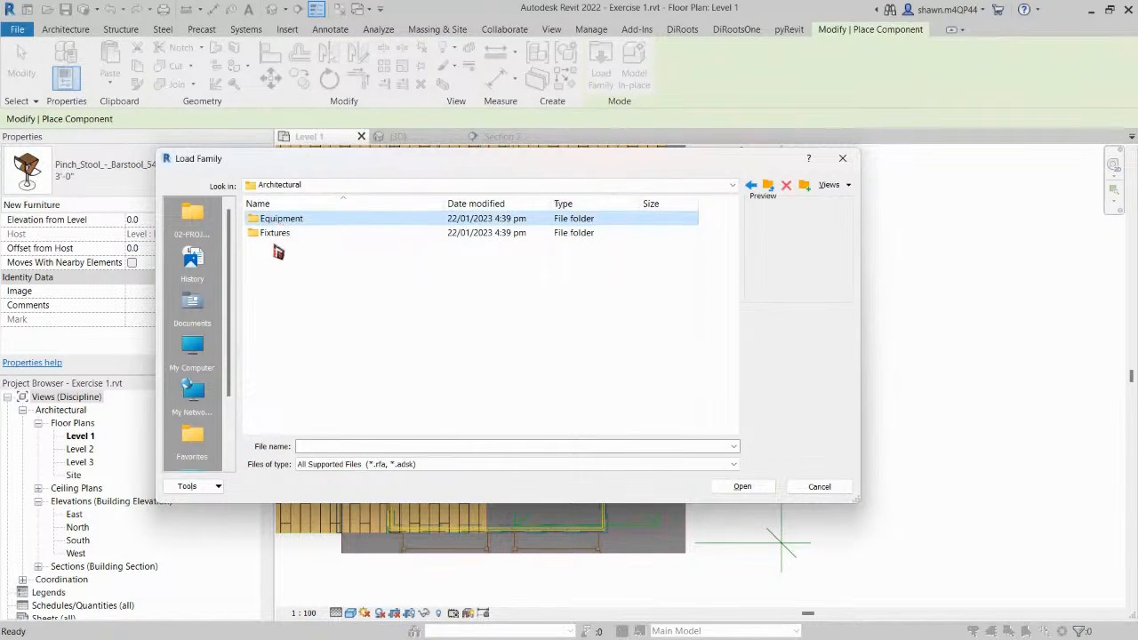
double_click(271, 233)
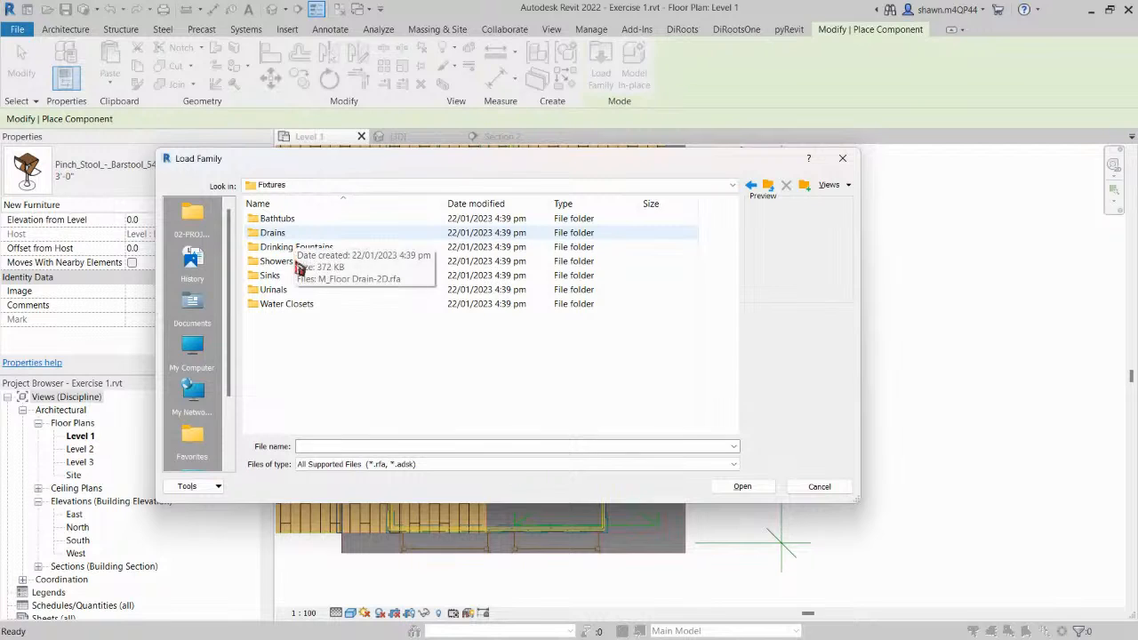
Look through the Showers and Water Closets folders and load the M_Toilet-Domestic-3D family.
double_click(300, 258)
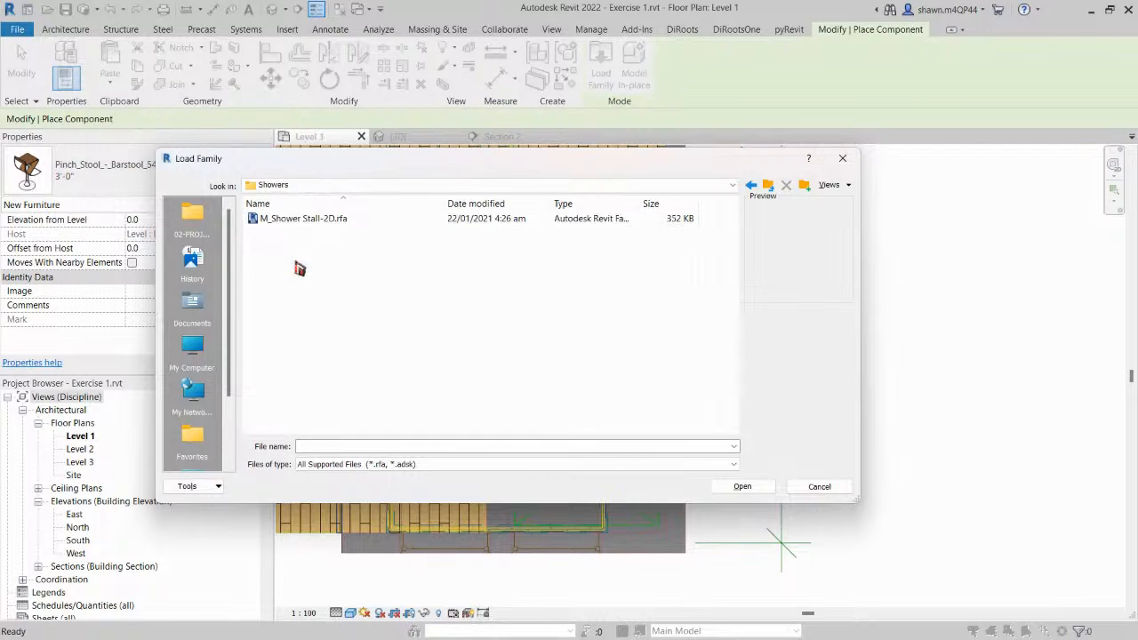
left_click(752, 184)
left_click(288, 304)
double_click(290, 305)
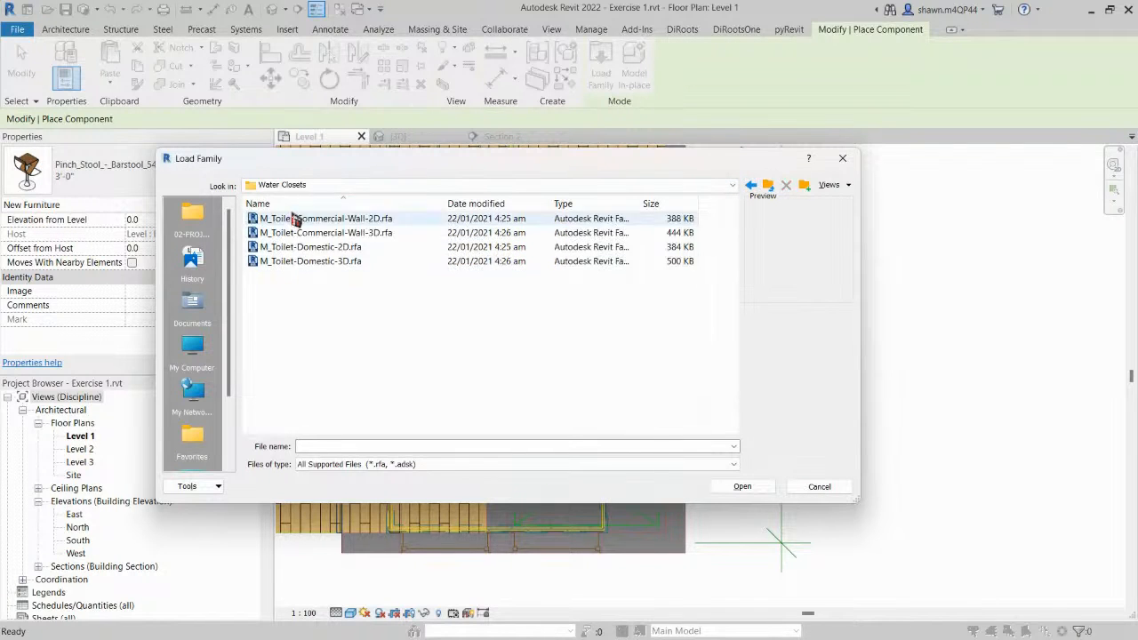
left_click(307, 232)
left_click(315, 248)
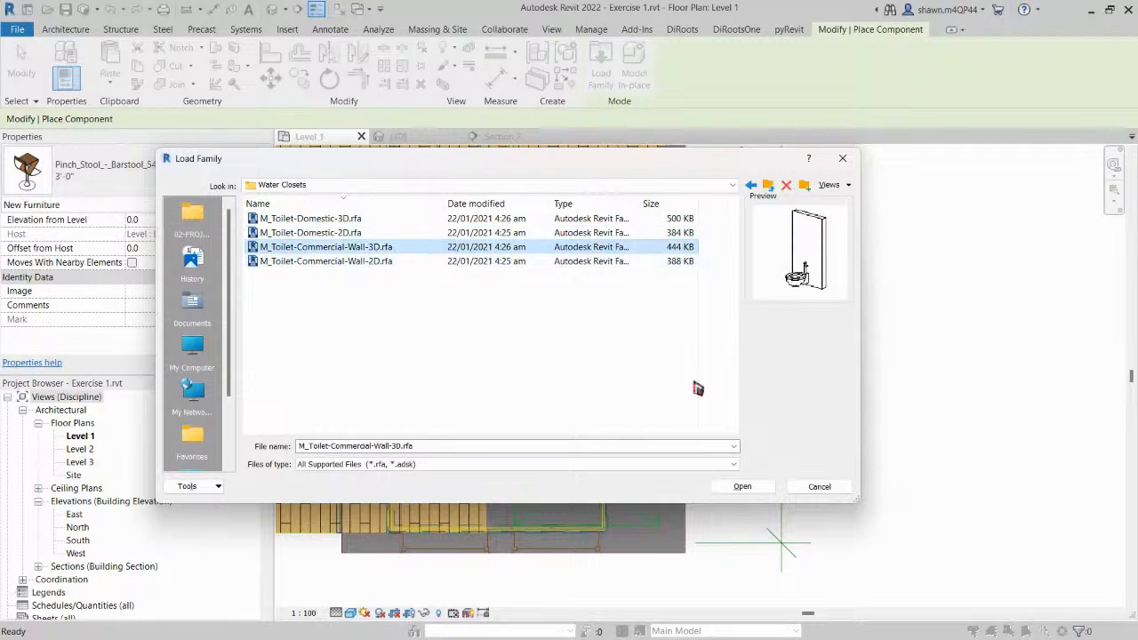
left_click(391, 262)
left_click(347, 220)
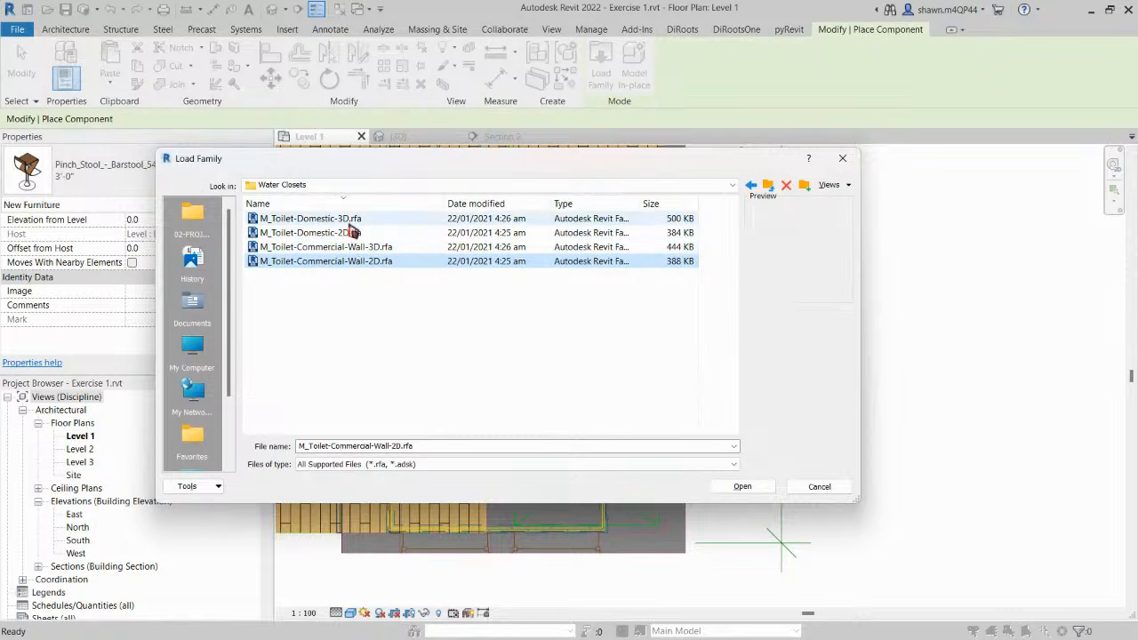
left_click(740, 487)
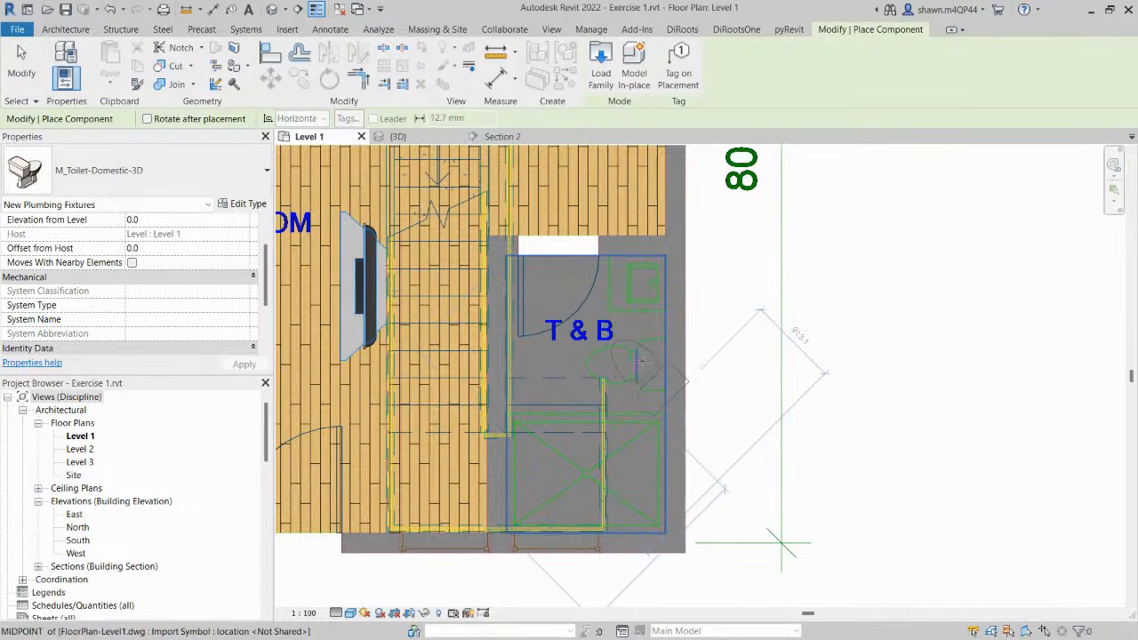
Set the new toilet's elevation from level to -25 for placement over the toilet outline in the T & B.
left_click(176, 222)
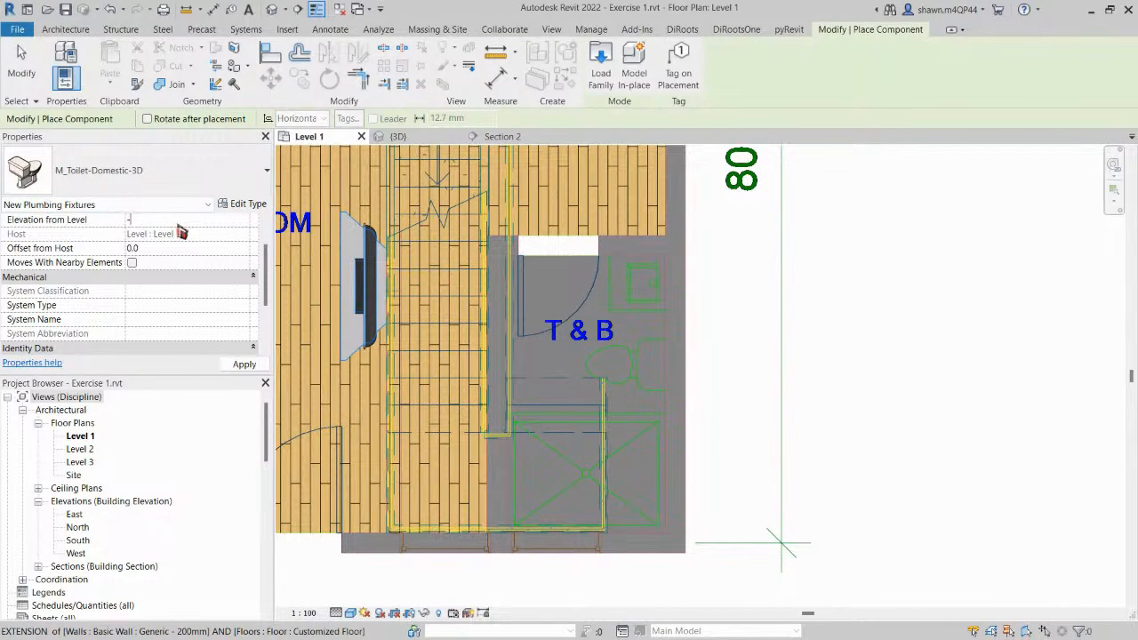
type("-25")
left_click(240, 364)
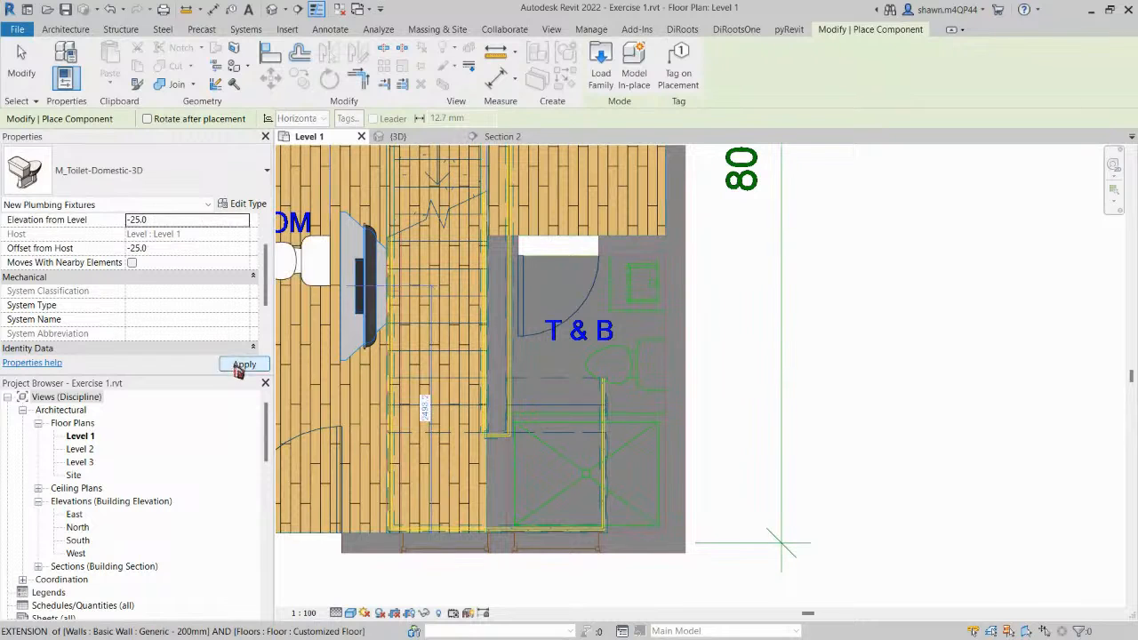
scroll(612, 361, "up", 1)
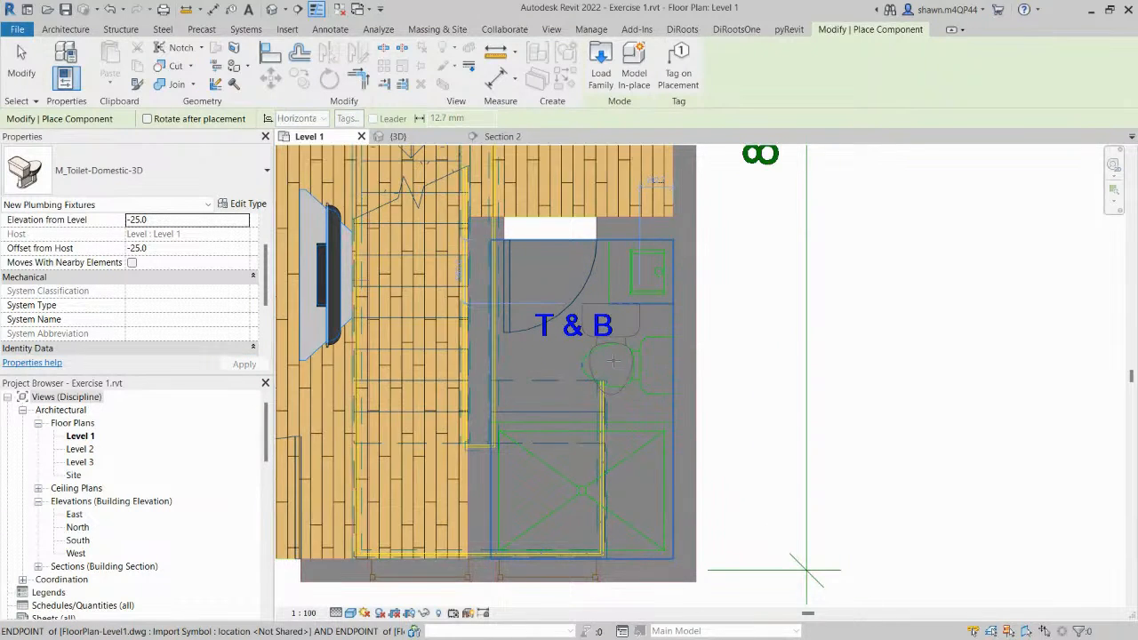
scroll(612, 360, "up", 1)
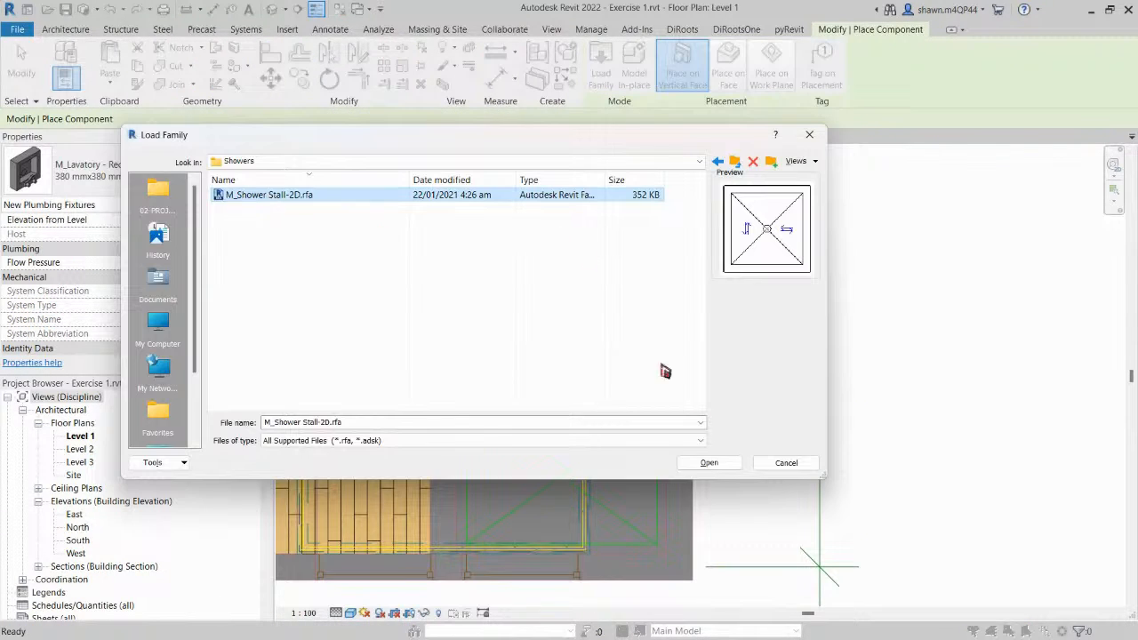
Load the M_Shower Stall-2D family and place one instance inside the shower outline of the T & B.
left_click(303, 215)
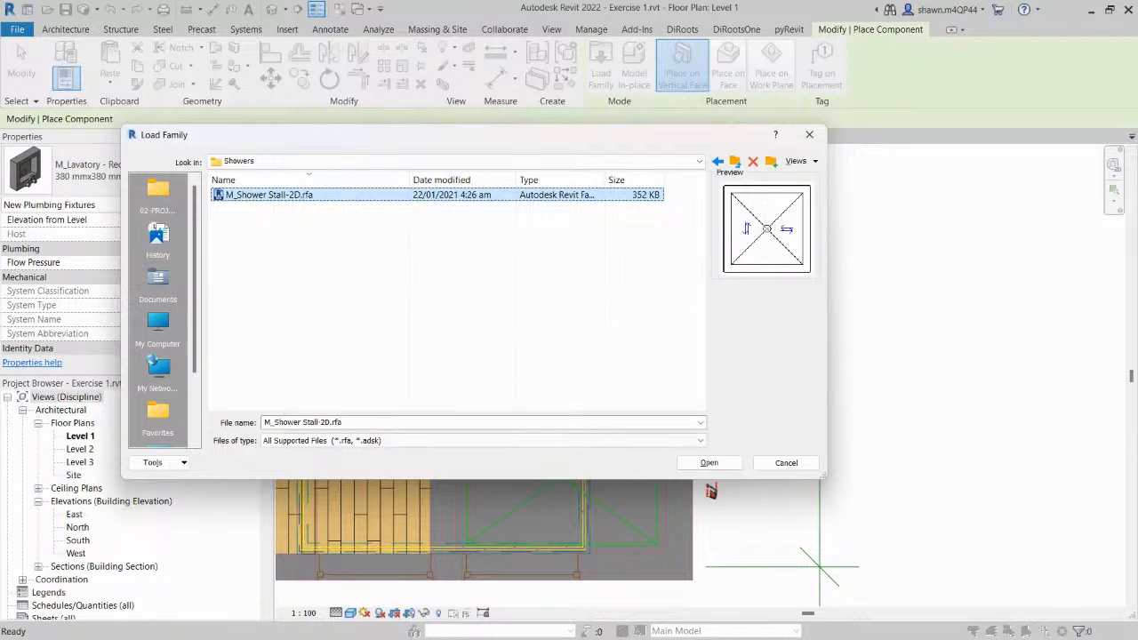
left_click(722, 468)
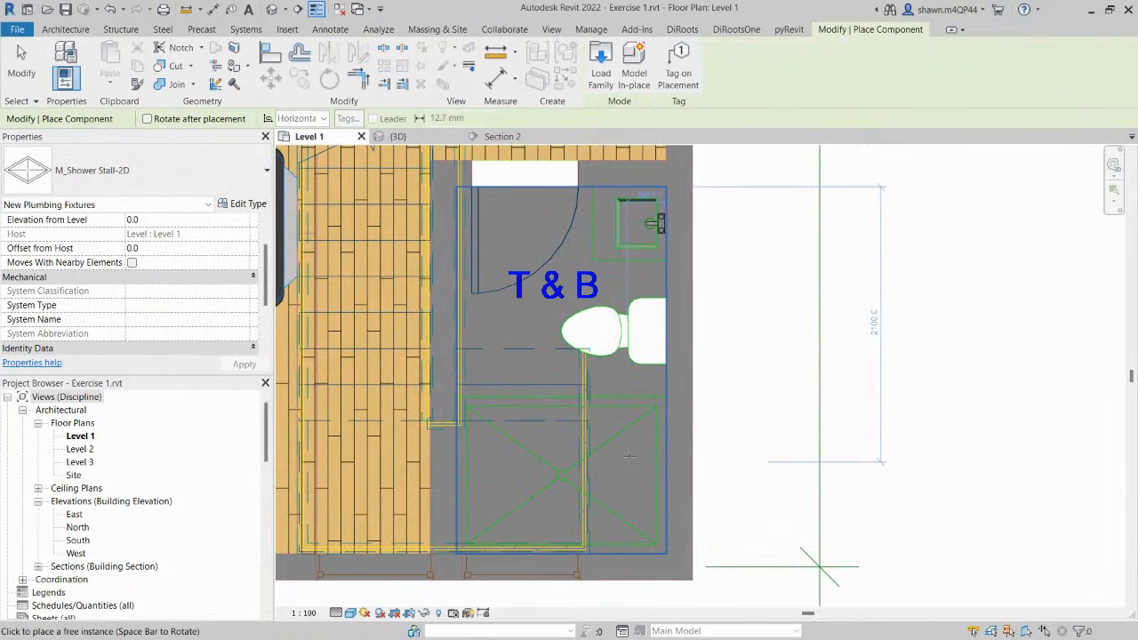
middle_click_drag(547, 474, 563, 396)
scroll(549, 404, "up", 1)
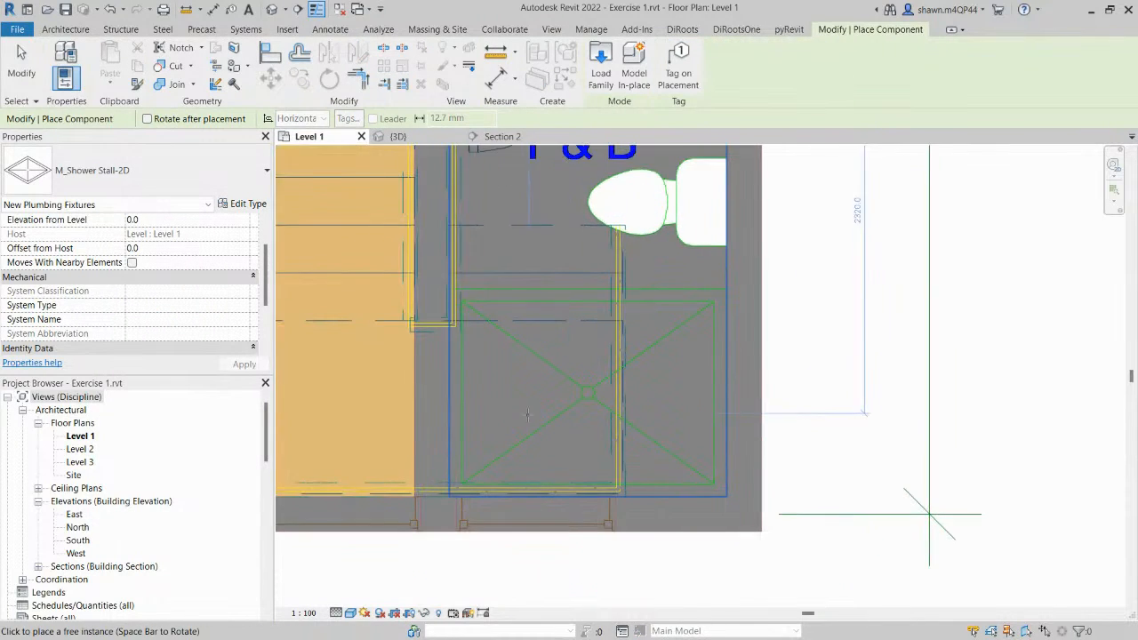
left_click(486, 440)
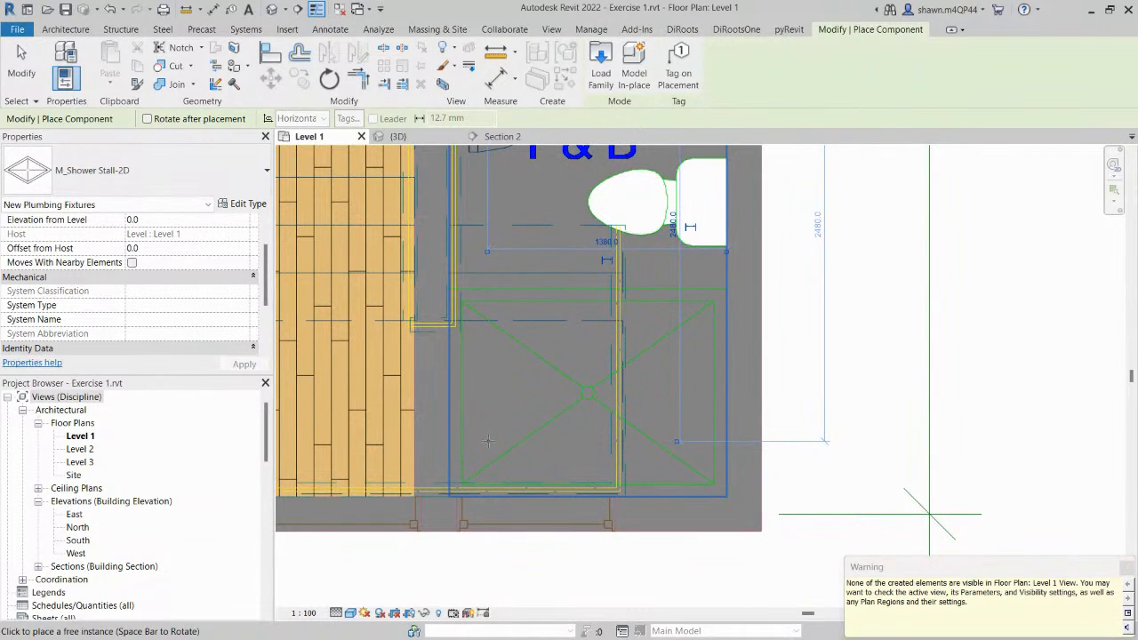
key("Escape")
key("Escape")
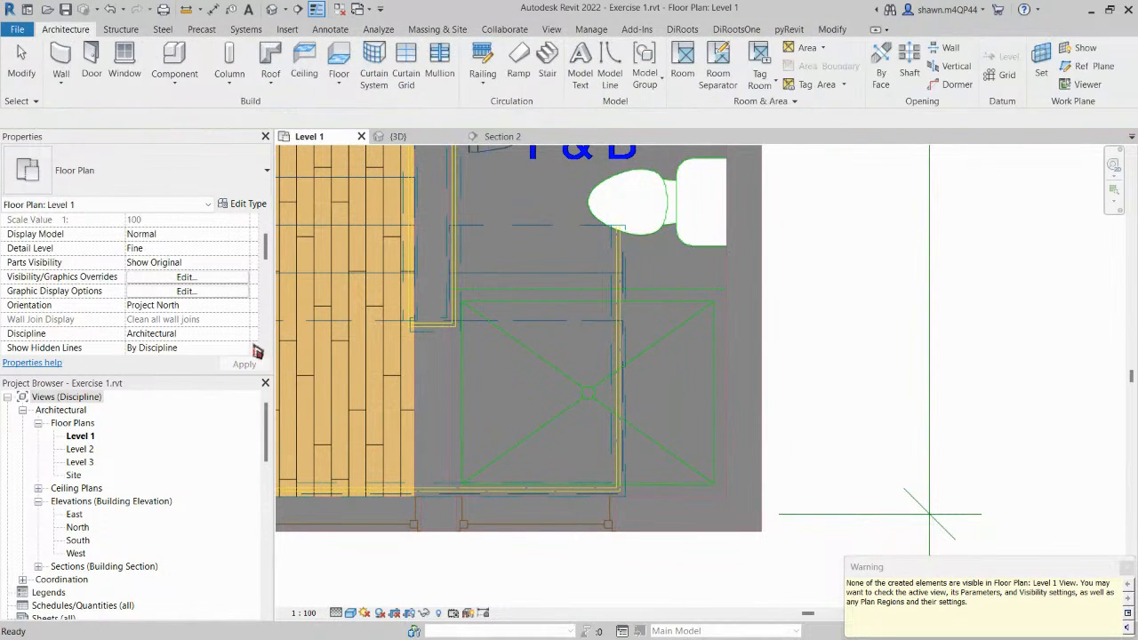
Set the Level 1 view range's bottom and view depth offsets to -100 and dismiss the visibility warning.
scroll(228, 328, "down", 2)
left_click_drag(958, 567, 847, 447)
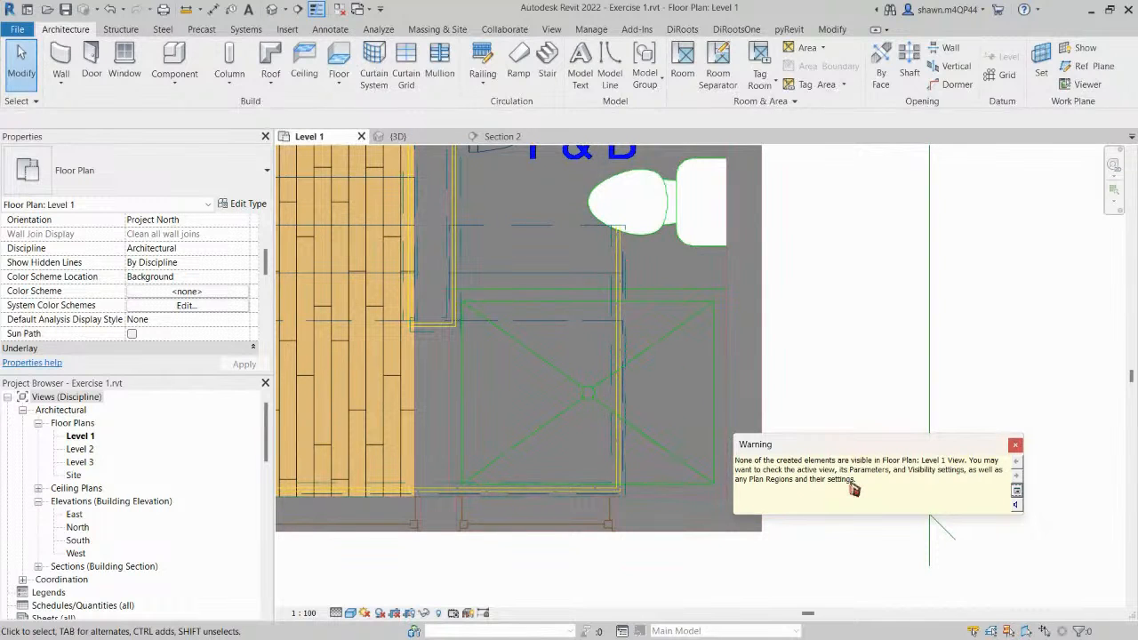
scroll(149, 275, "down", 4)
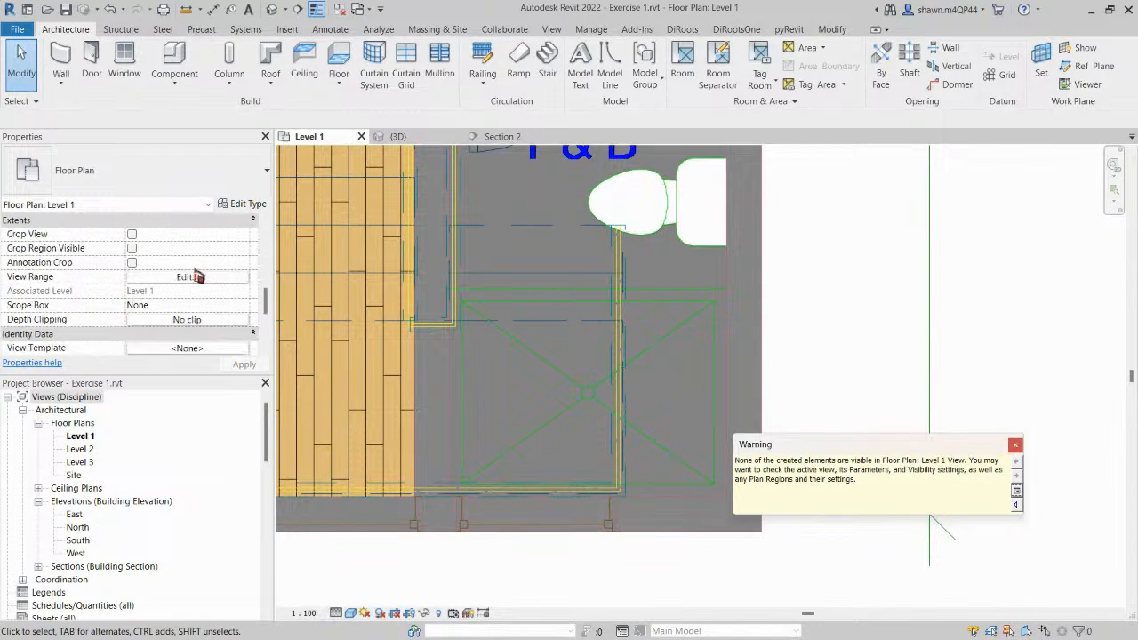
left_click(189, 278)
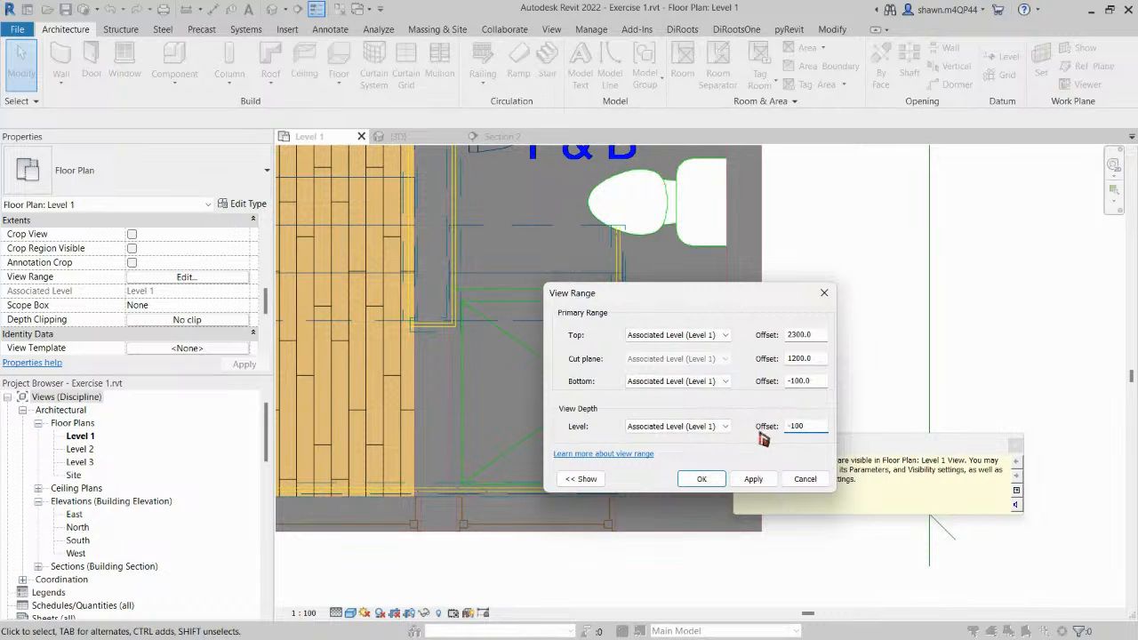
left_click(761, 481)
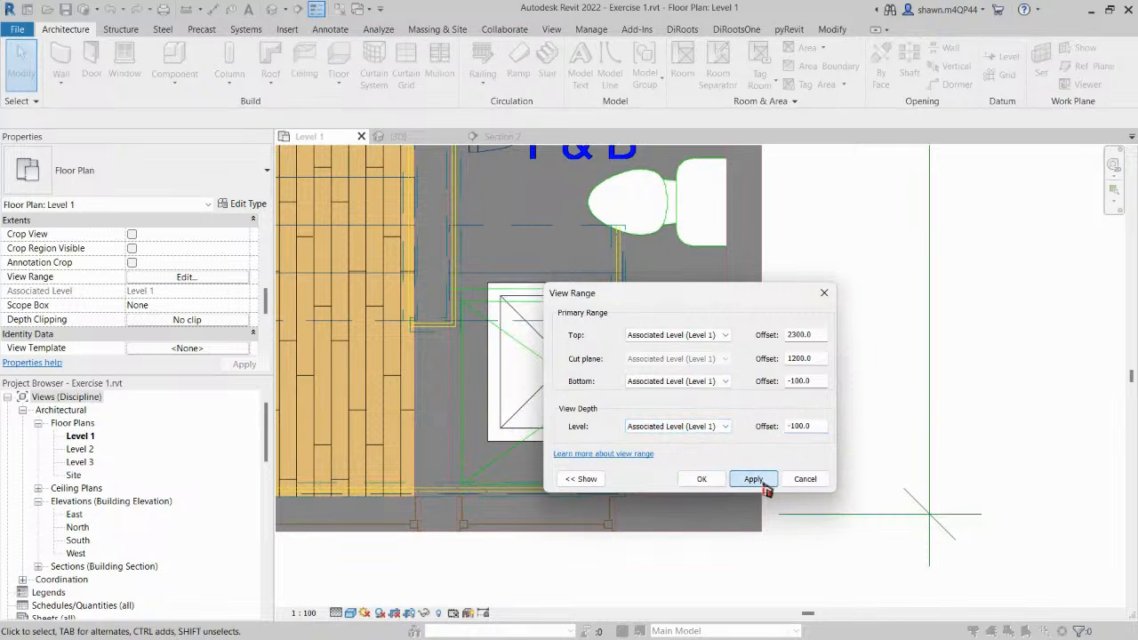
left_click(704, 480)
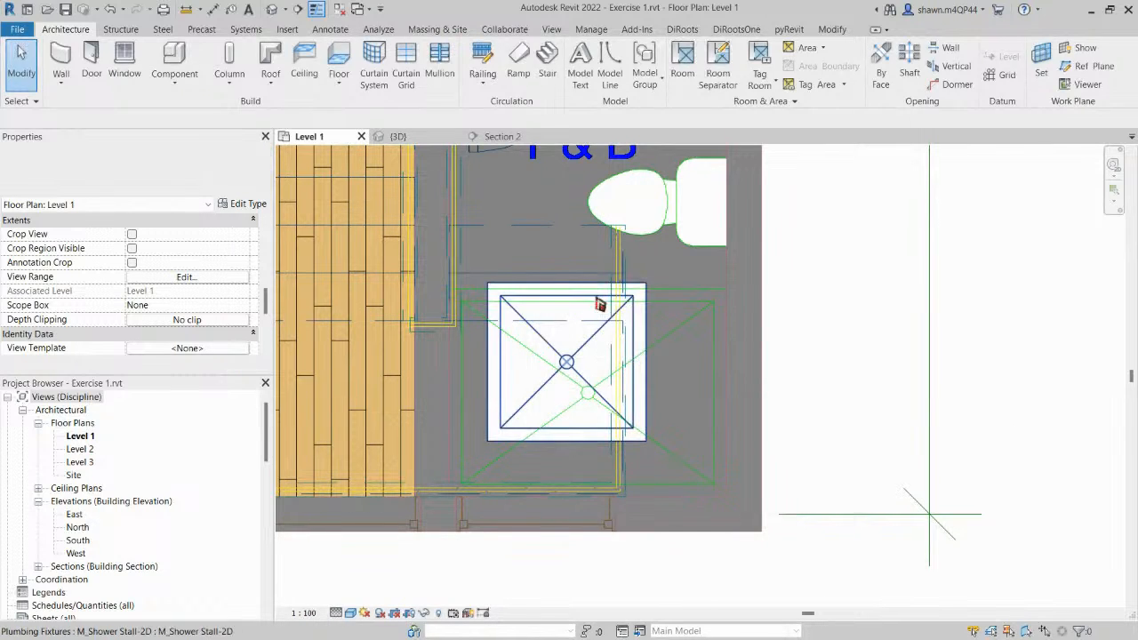
Measure the shower area's width between the bathroom walls and its depth using the aligned dimension tool, without placing a dimension.
left_click(640, 359)
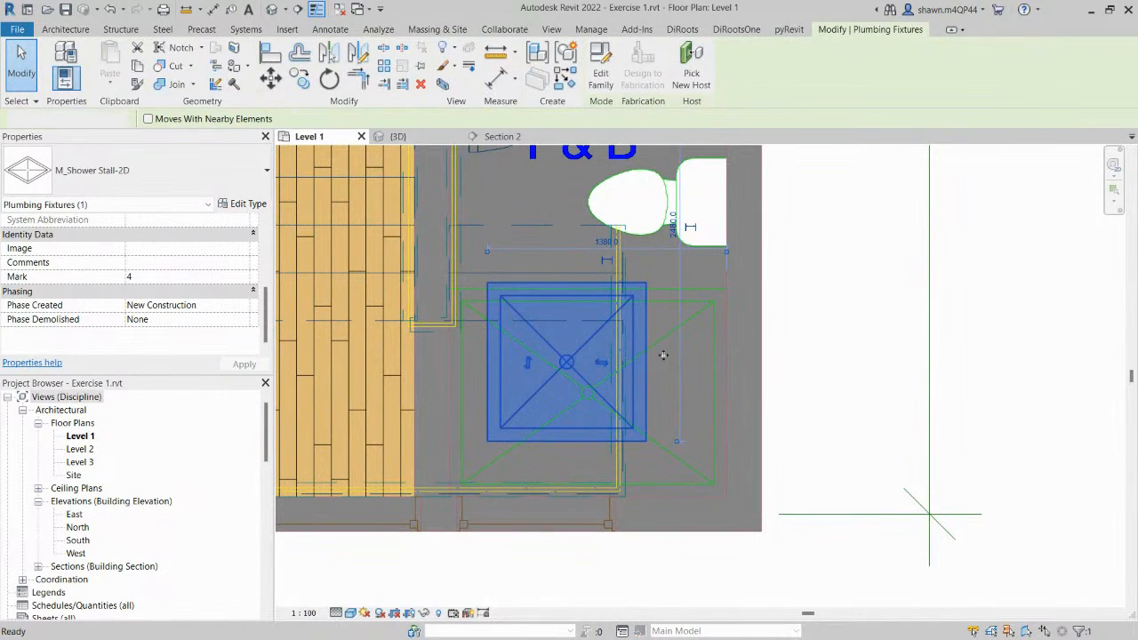
key("Escape")
key("d")
key("i")
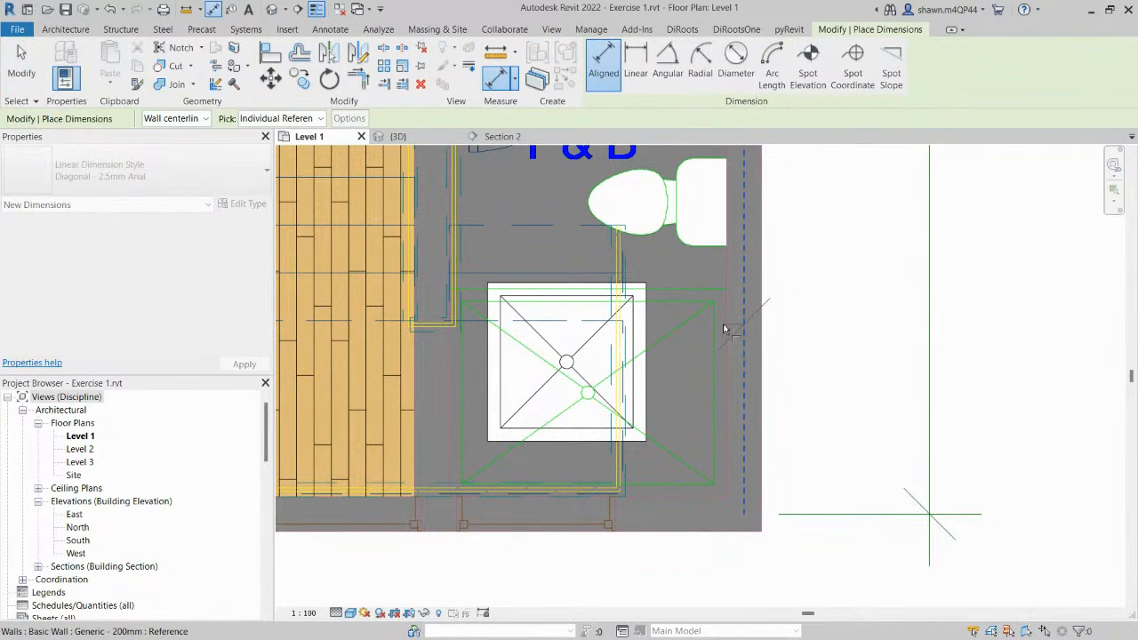
left_click(723, 323)
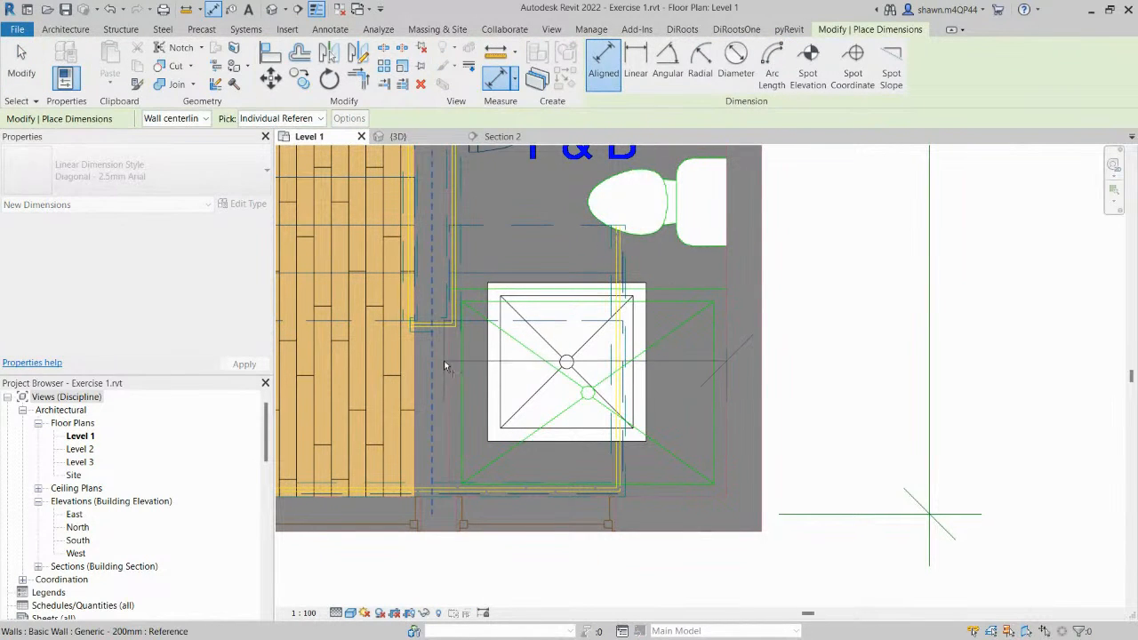
left_click(448, 359)
key("Escape")
left_click(699, 289)
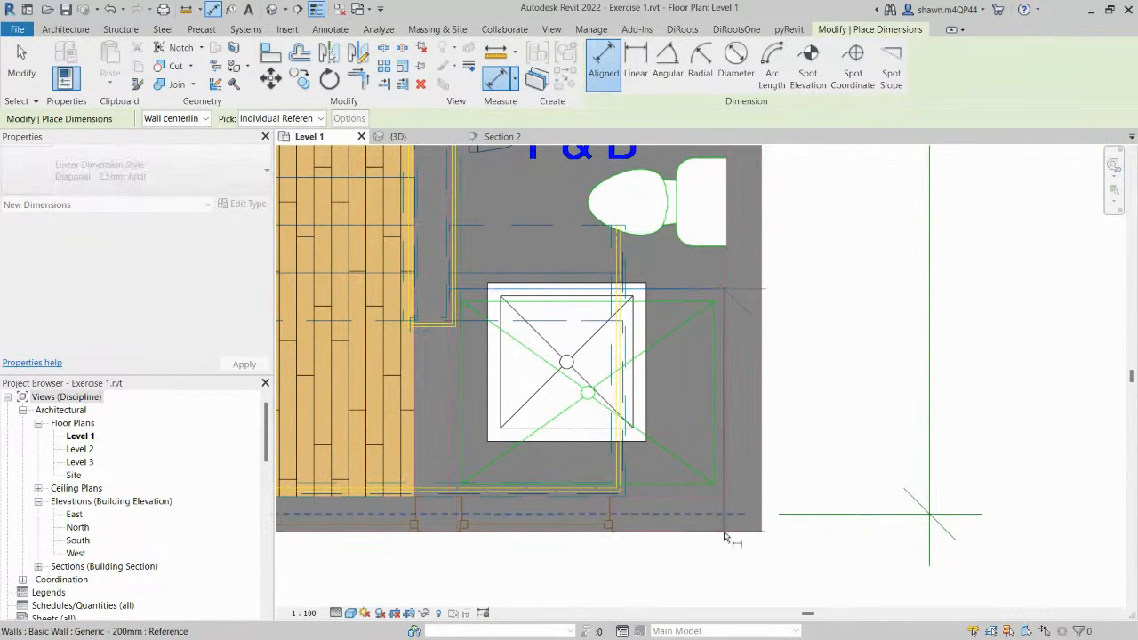
key("Escape")
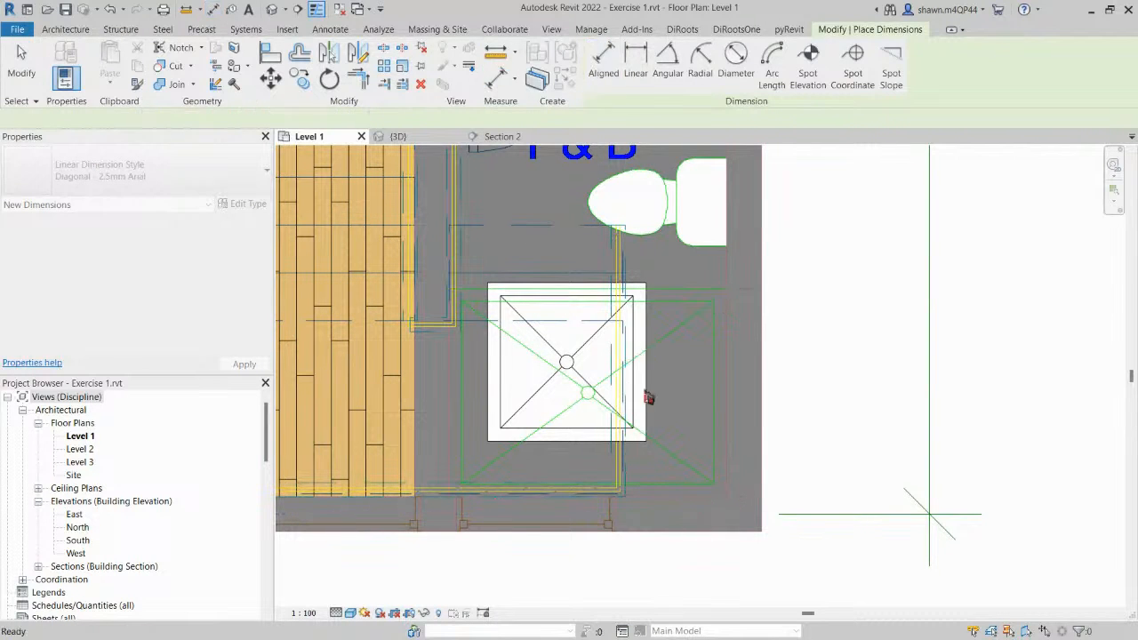
key("Escape")
Edit the M_Shower Stall-2D type dimensions, setting the depth to 1600 and enlarging the width to match the underlay.
left_click(643, 350)
left_click(248, 203)
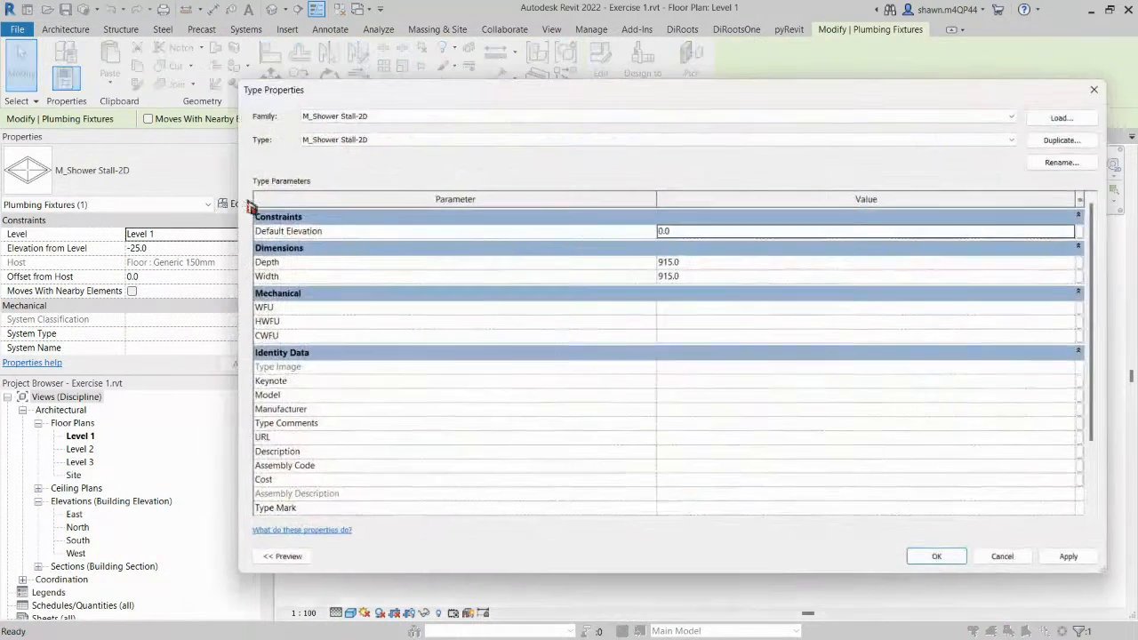
left_click(790, 250)
key("Tab")
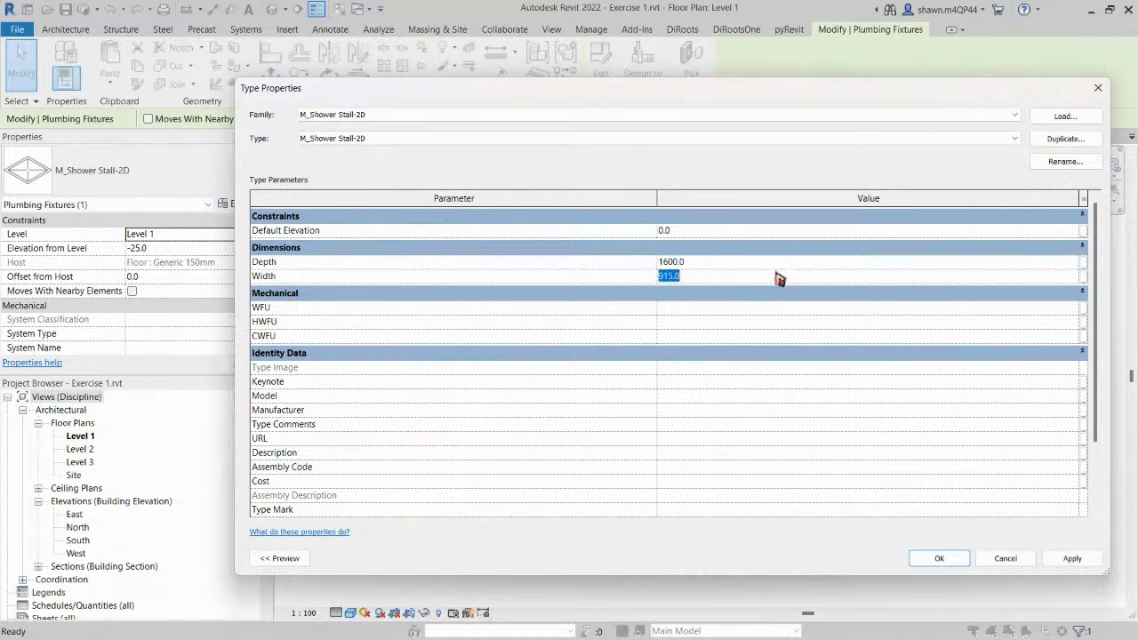
left_click(939, 559)
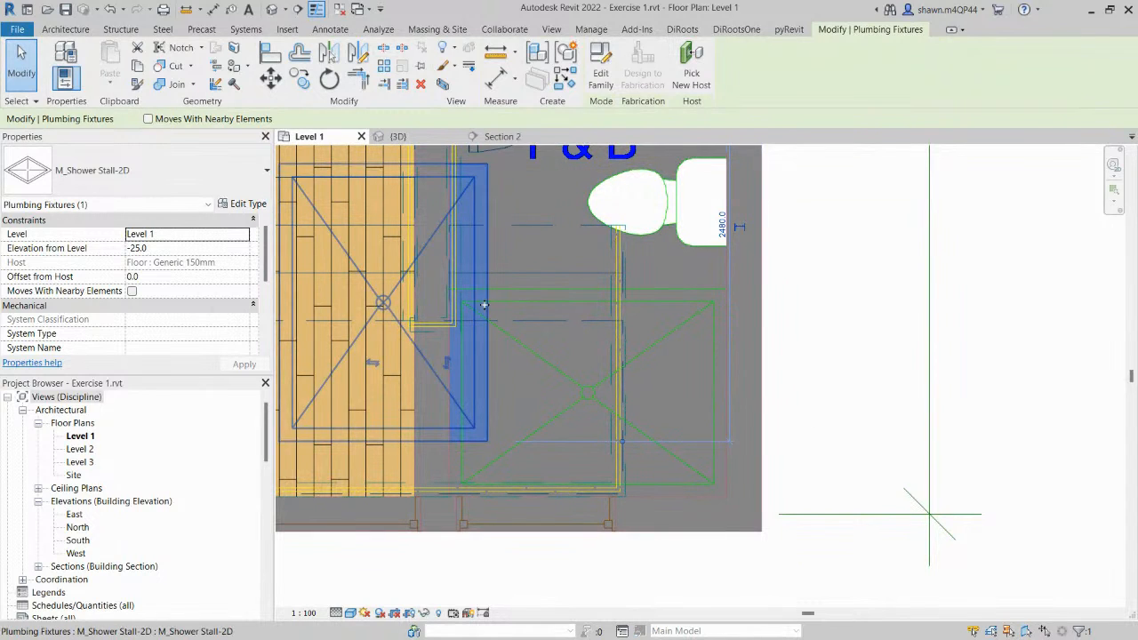
Move the shower stall into the bathroom and rotate it 90 degrees.
left_click_drag(480, 305, 643, 333)
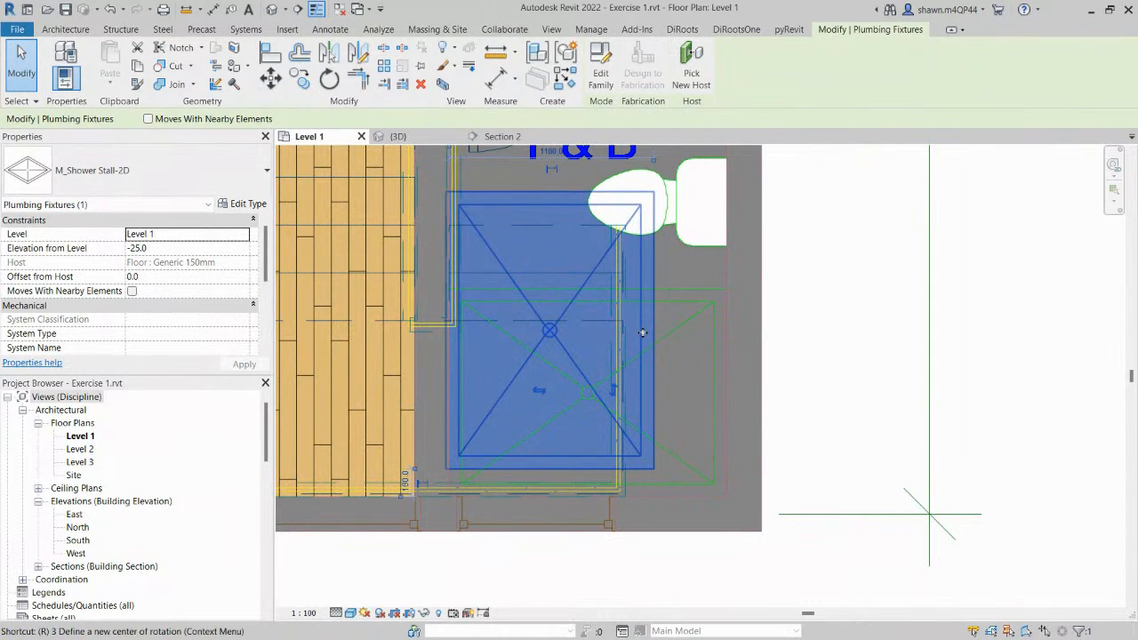
key("o")
left_click(594, 158)
type("90")
key("Return")
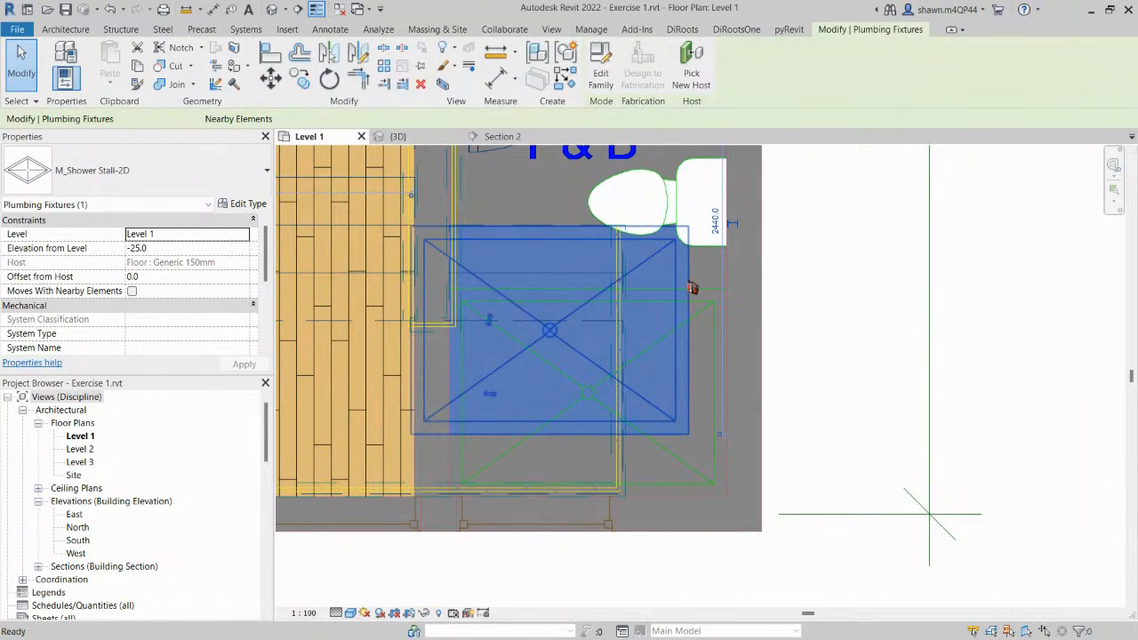
Align the shower stall's edges with the inner faces of the bathroom's outer side wall and front wall.
key("a")
key("l")
left_click(728, 271)
left_click(688, 302)
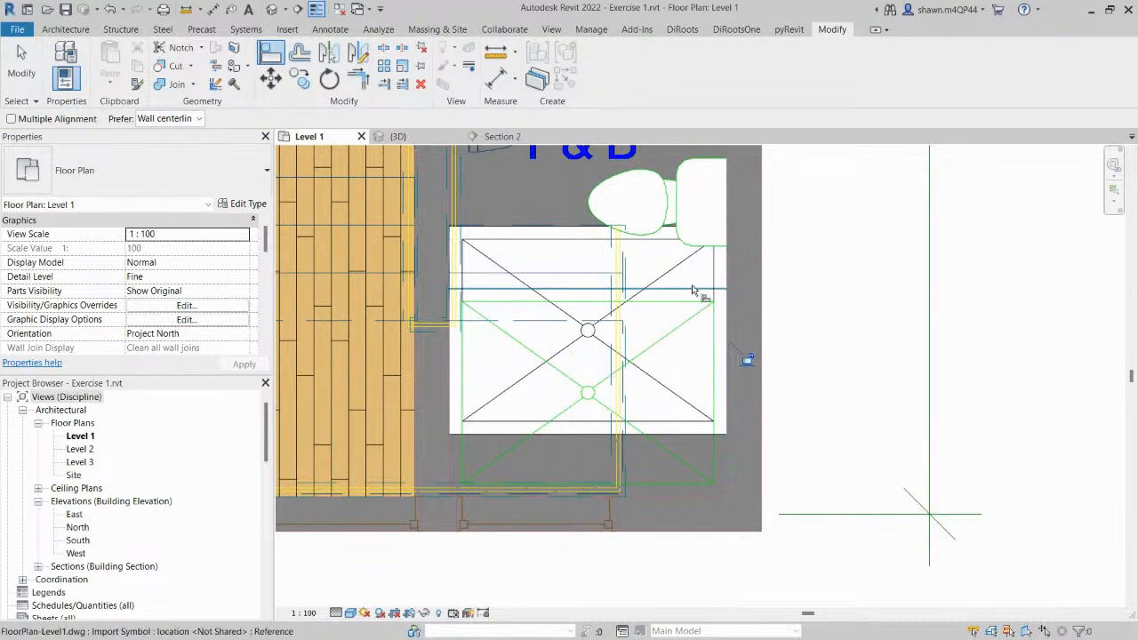
left_click(649, 498)
left_click(662, 435)
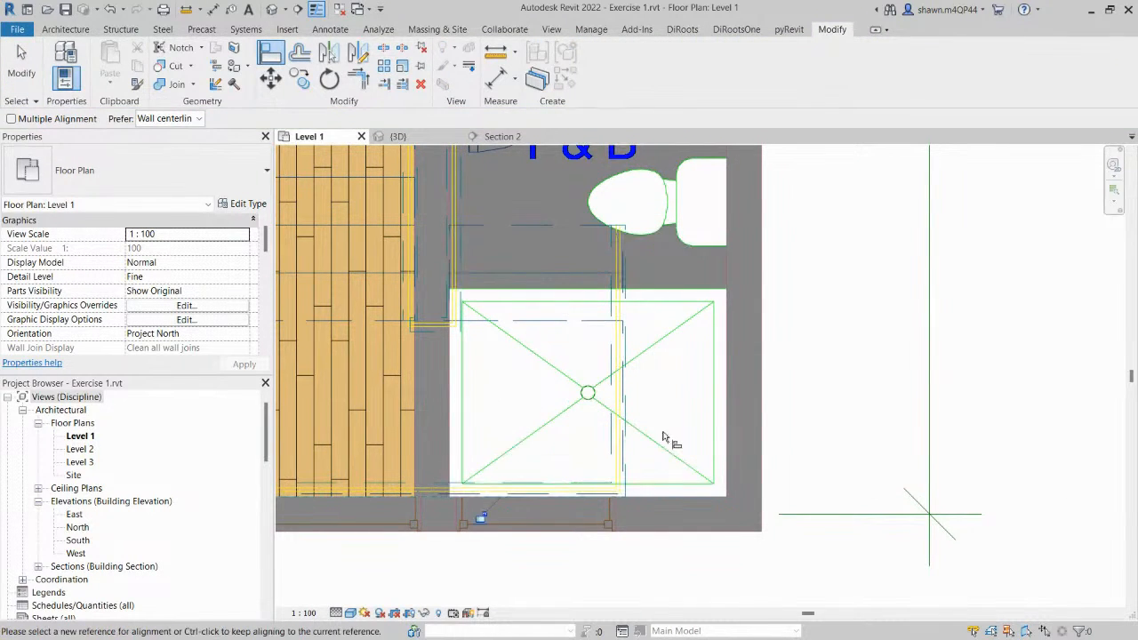
key("Escape")
Resize the 3D view's section box, pulling in the front face and extending the side and rear faces to enclose the whole ground floor.
scroll(673, 443, "down", 5)
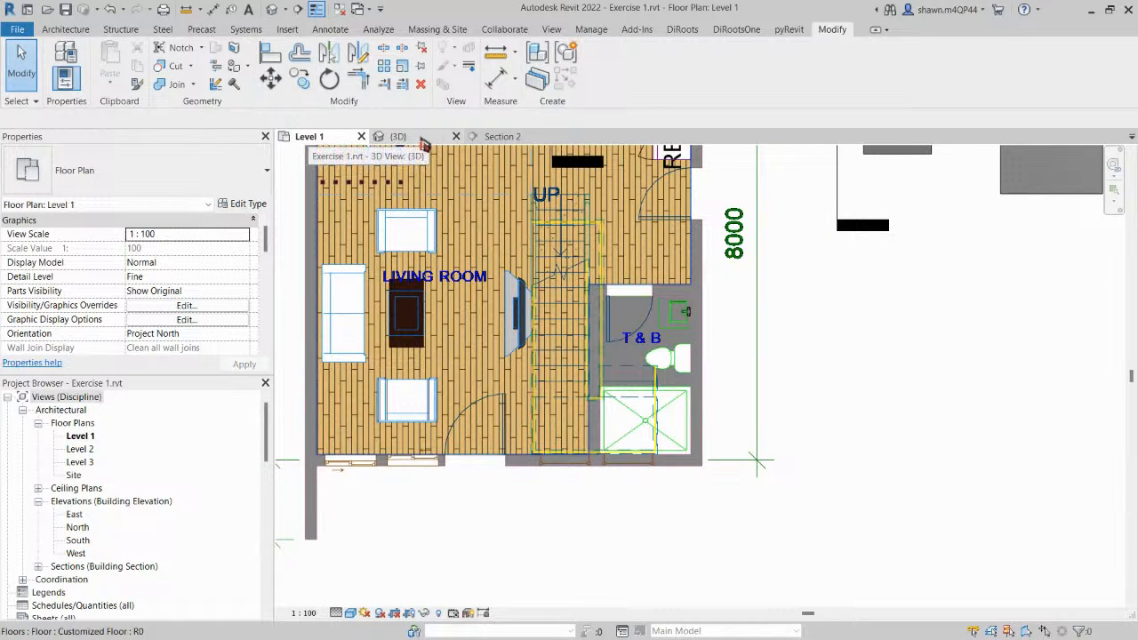
left_click(425, 142)
scroll(647, 288, "down", 5)
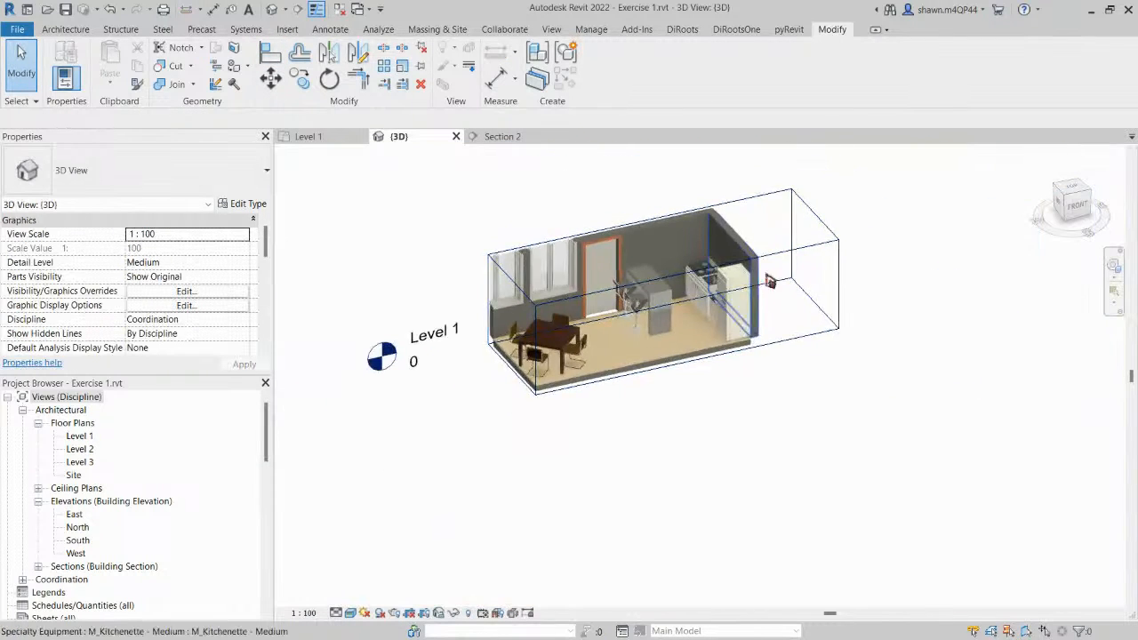
scroll(770, 282, "down", 3)
left_click(701, 352)
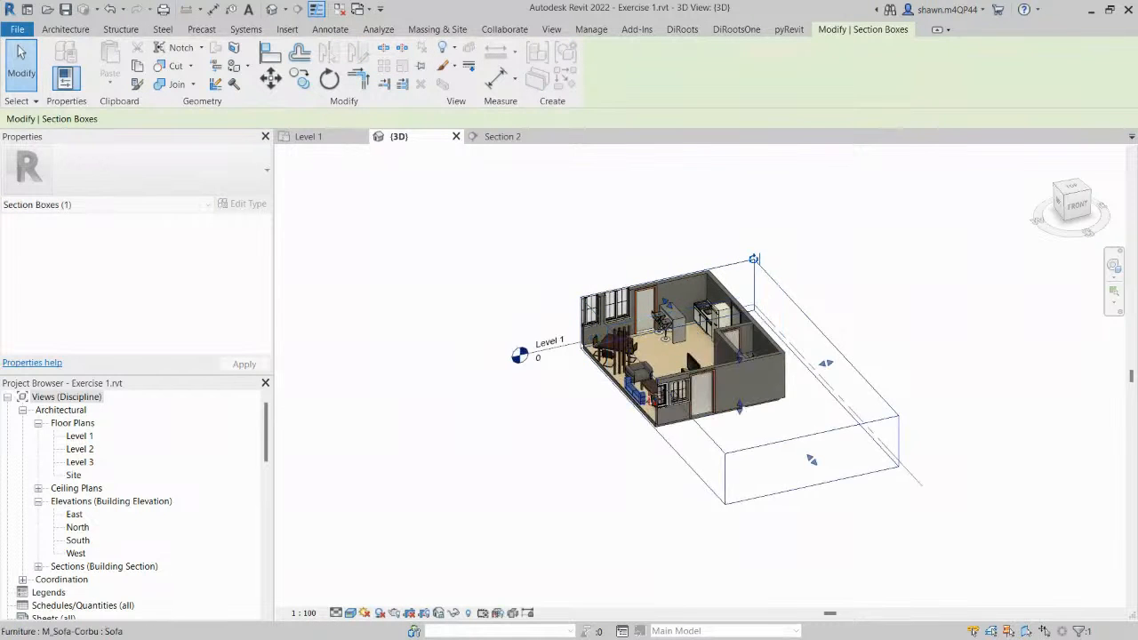
middle_click_drag(656, 407, 818, 468, "shift")
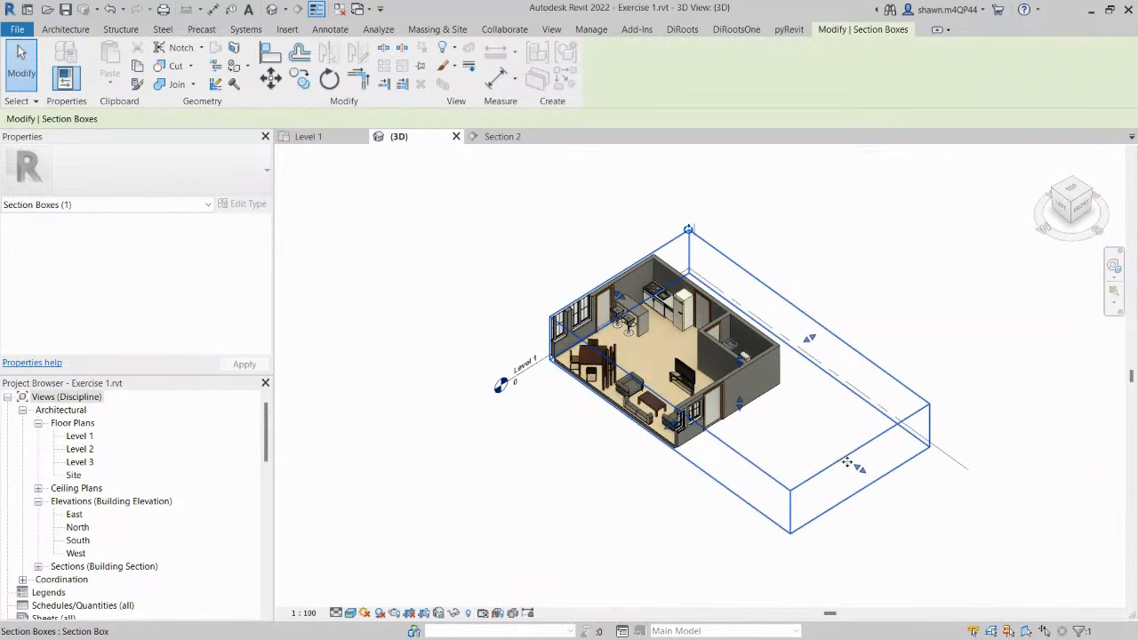
left_click_drag(859, 469, 772, 402)
scroll(615, 384, "up", 3)
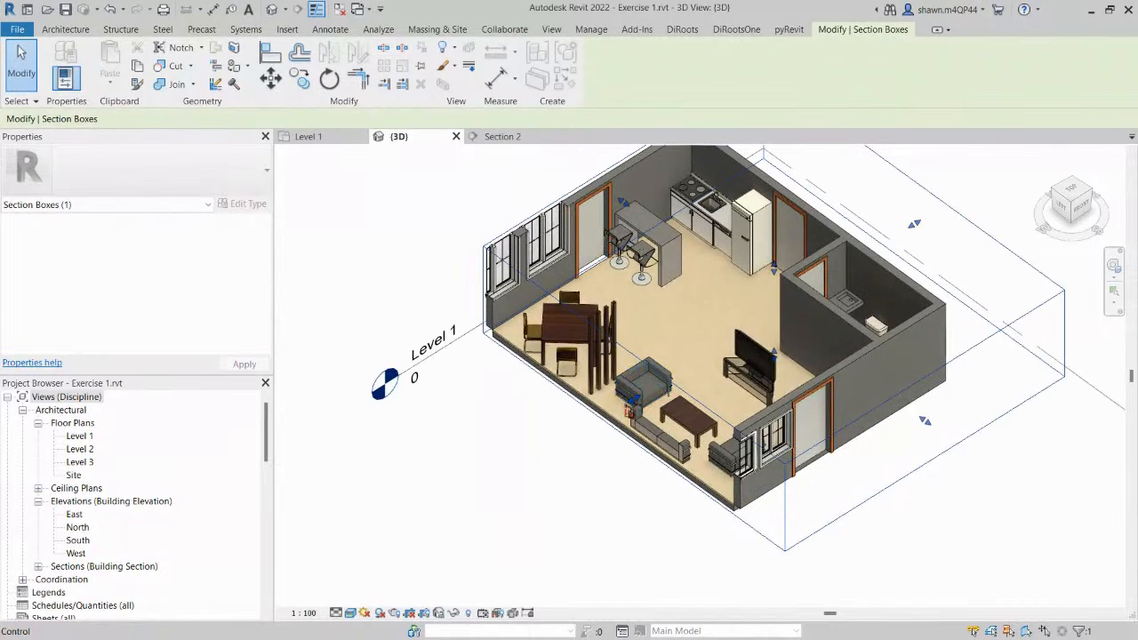
left_click_drag(635, 404, 521, 468)
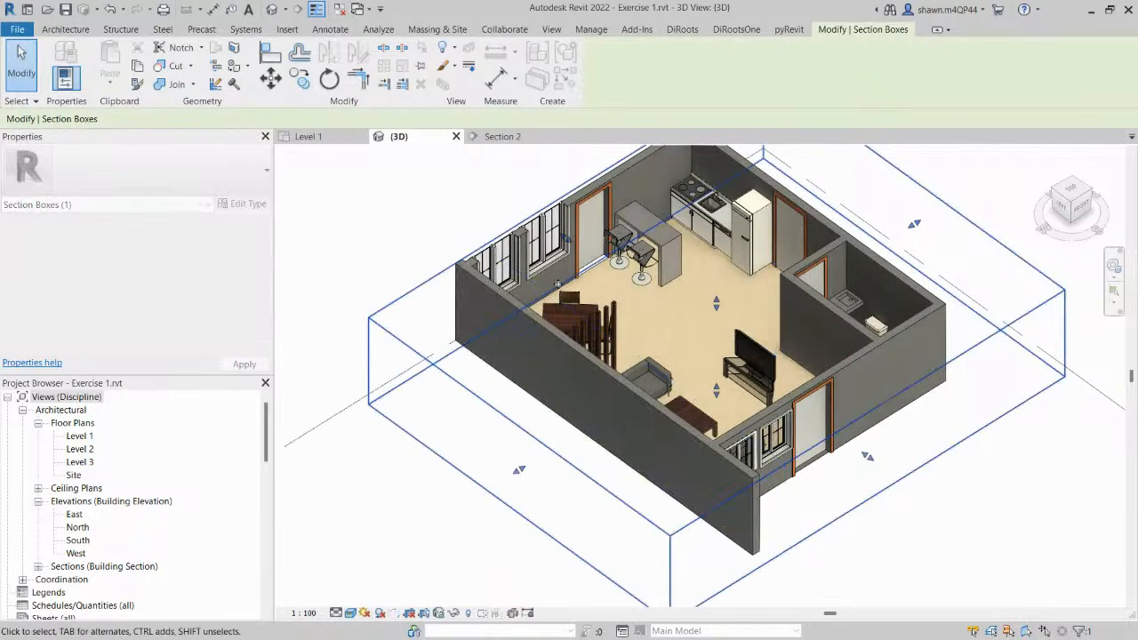
left_click_drag(565, 239, 501, 204)
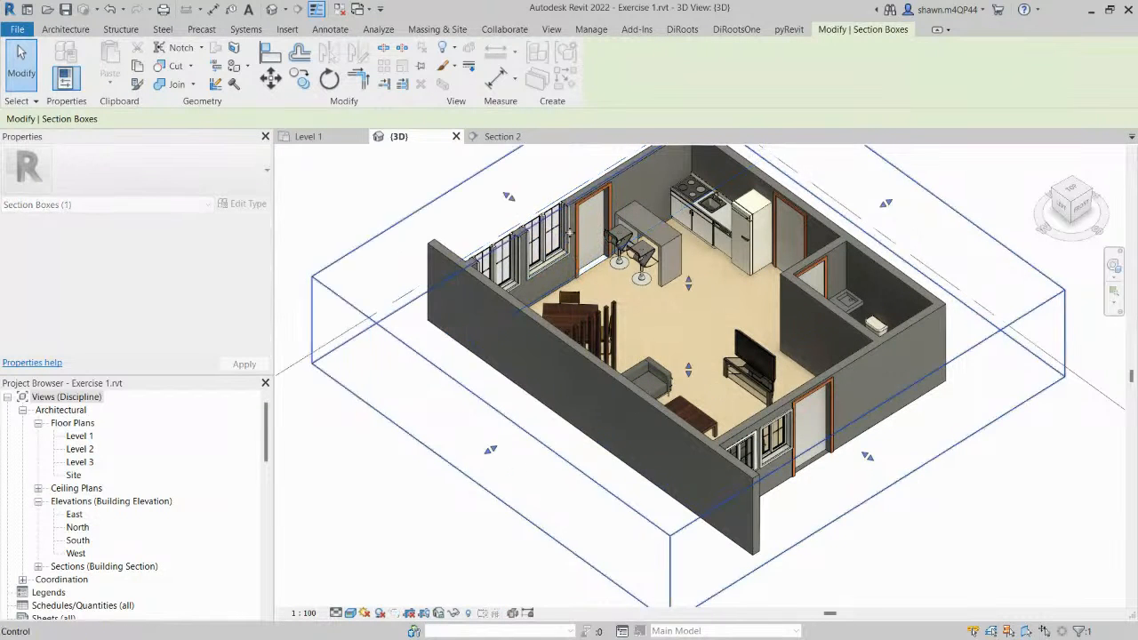
middle_click_drag(763, 411, 656, 471)
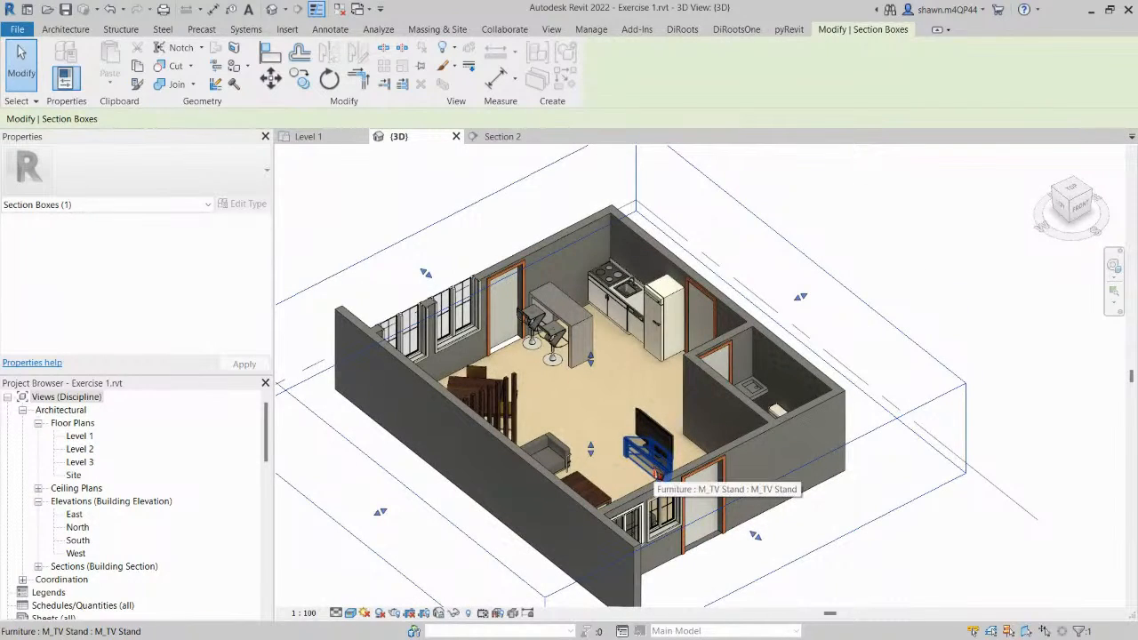
key("Escape")
Review the furnished ground floor from several angles in 3D and check the overall layout in the Level 1 plan.
middle_click_drag(655, 475, 450, 174, "shift")
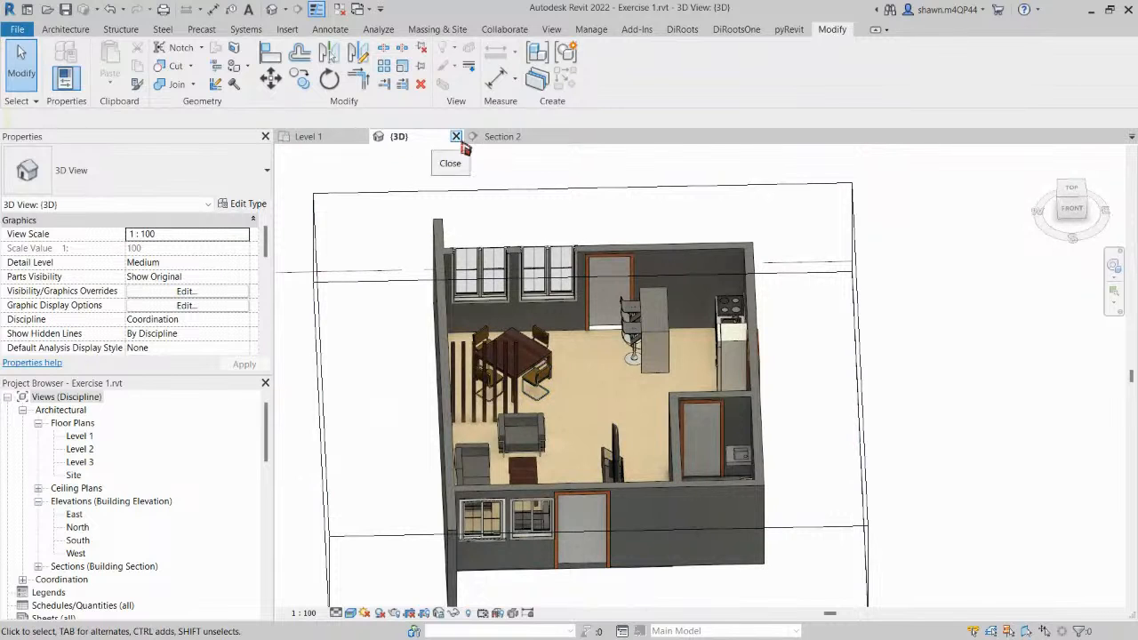
middle_click_drag(727, 430, 642, 431, "shift")
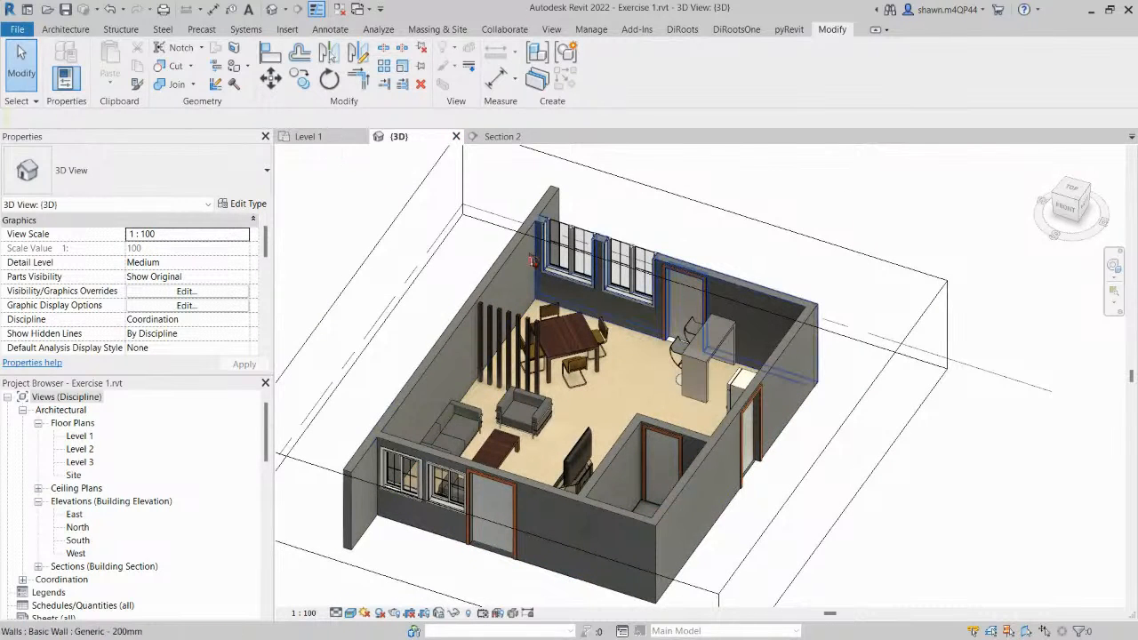
middle_click_drag(534, 266, 772, 369, "shift")
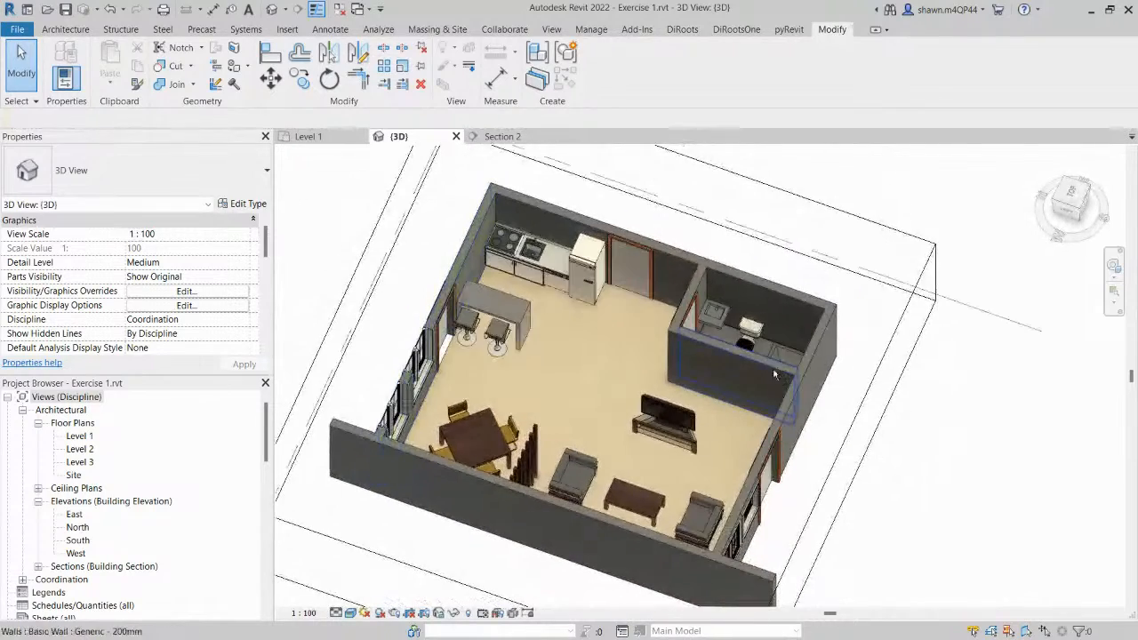
left_click(326, 138)
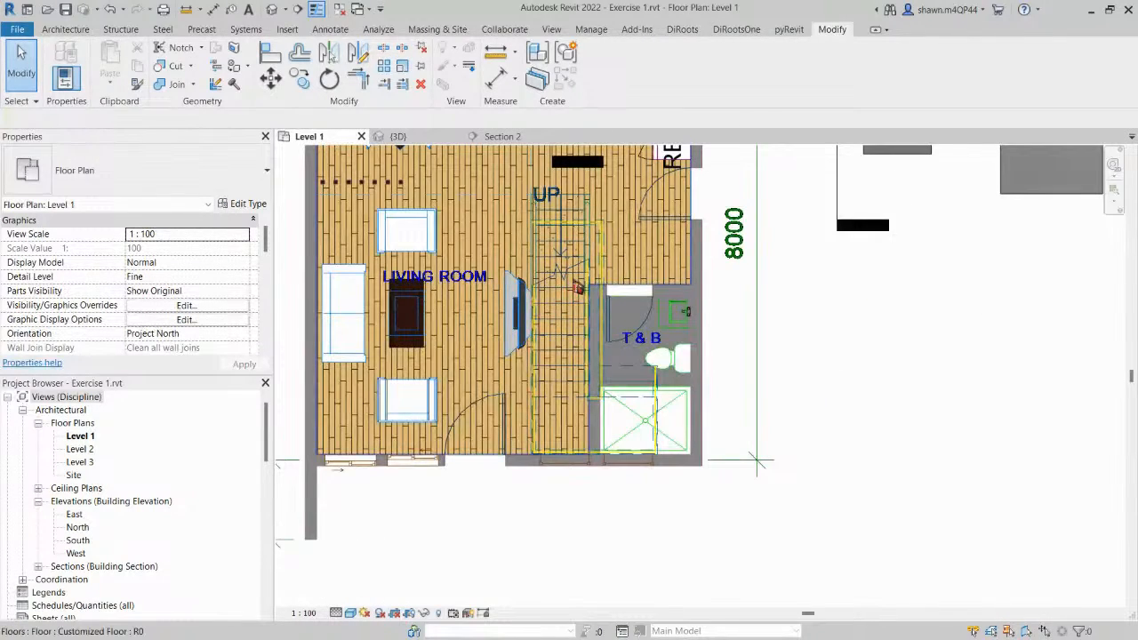
middle_click_drag(571, 254, 569, 302)
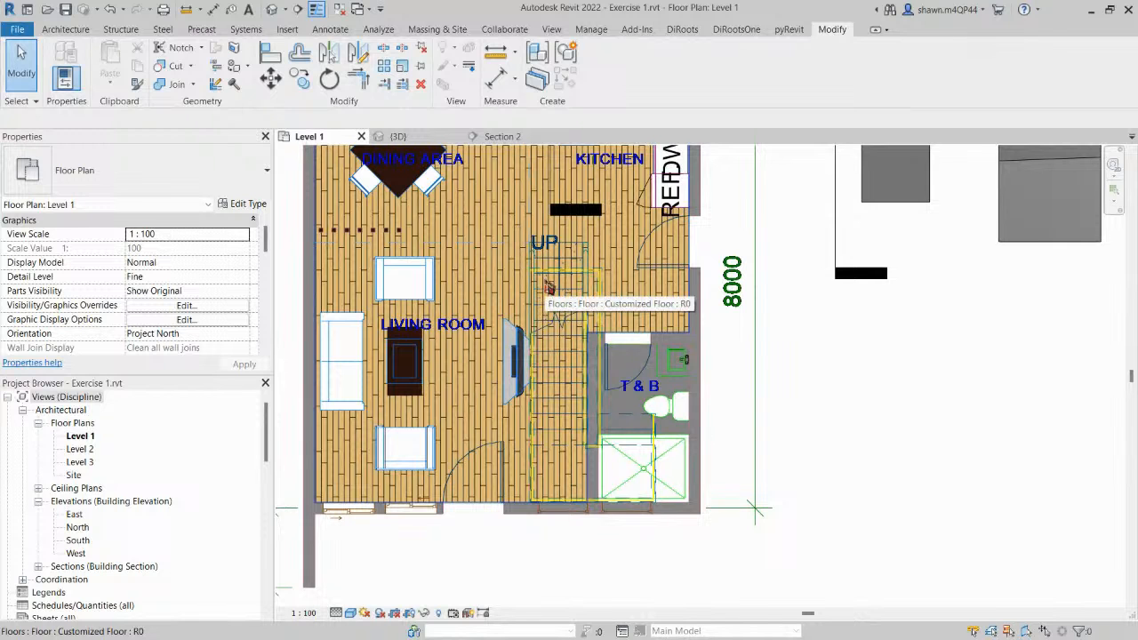
scroll(550, 287, "down", 3)
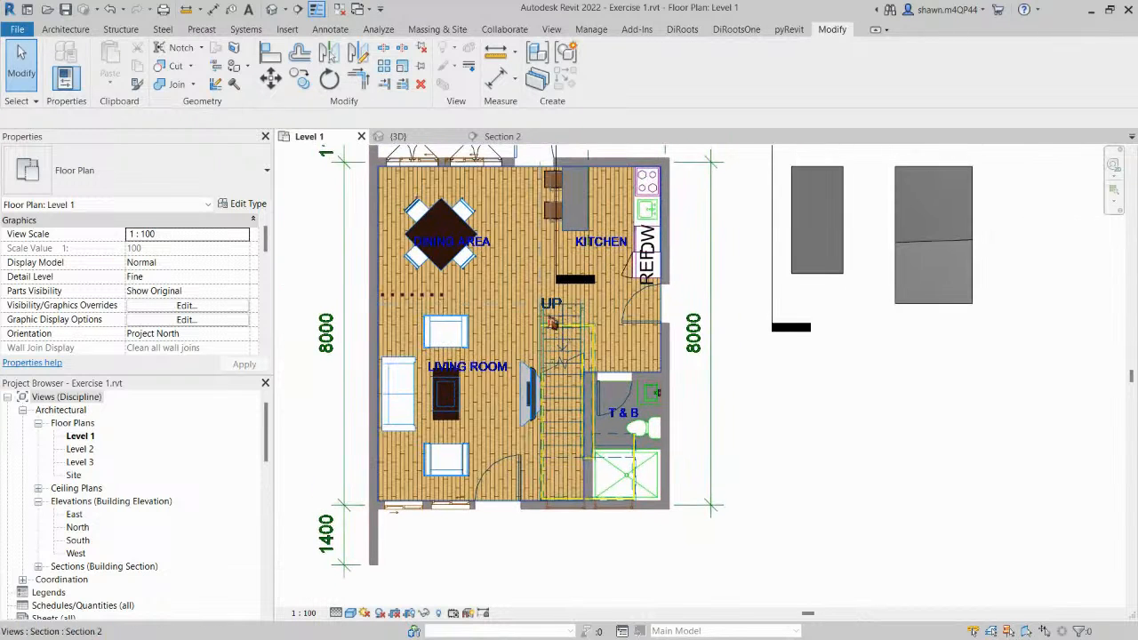
Open the East elevation and set the Level 3 elevation to 6000.
double_click(75, 516)
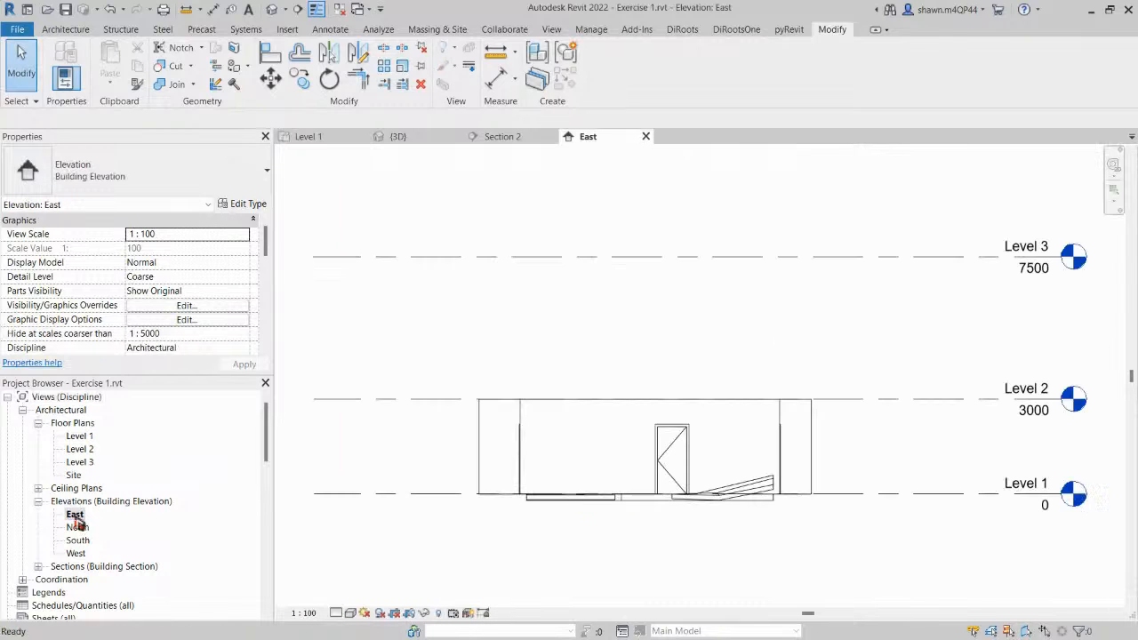
scroll(826, 381, "up", 2)
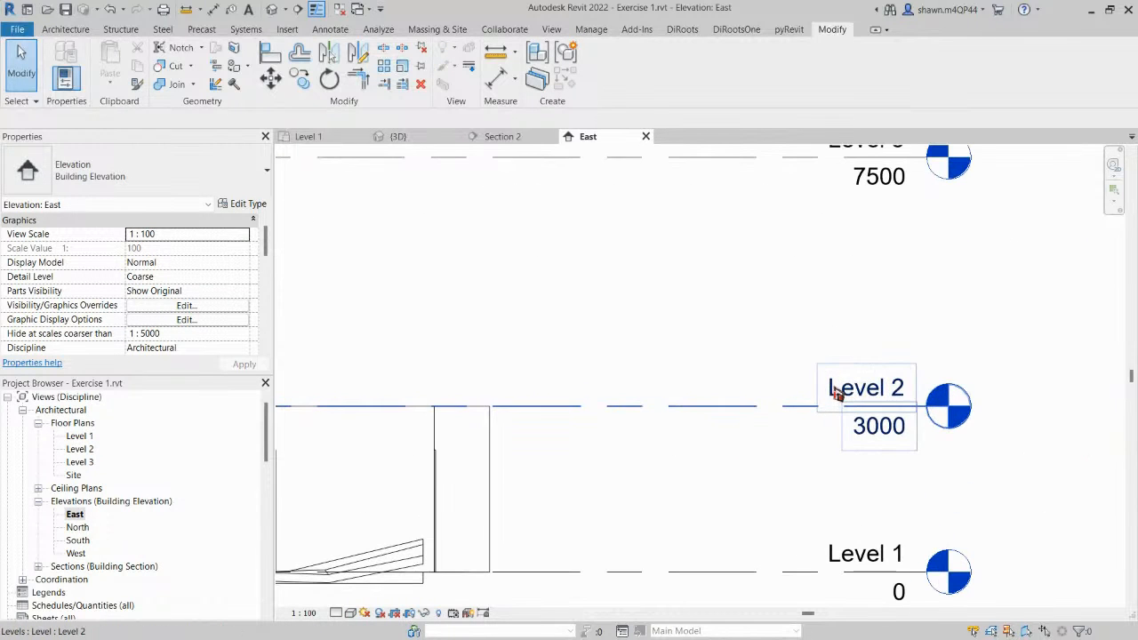
scroll(791, 210, "down", 2)
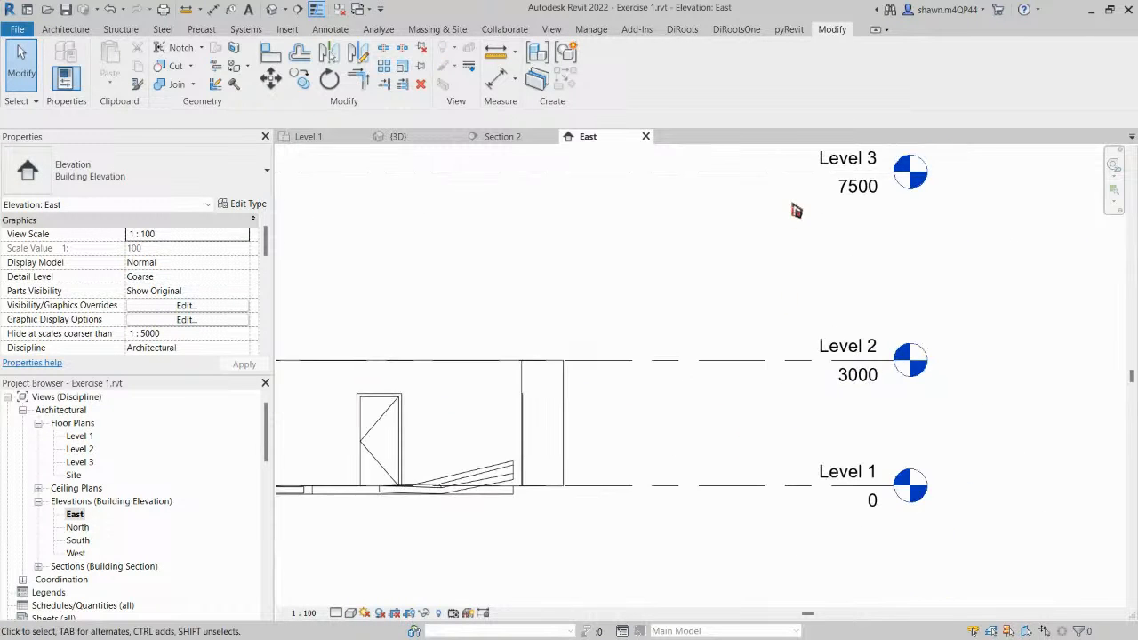
left_click(806, 178)
left_click(855, 190)
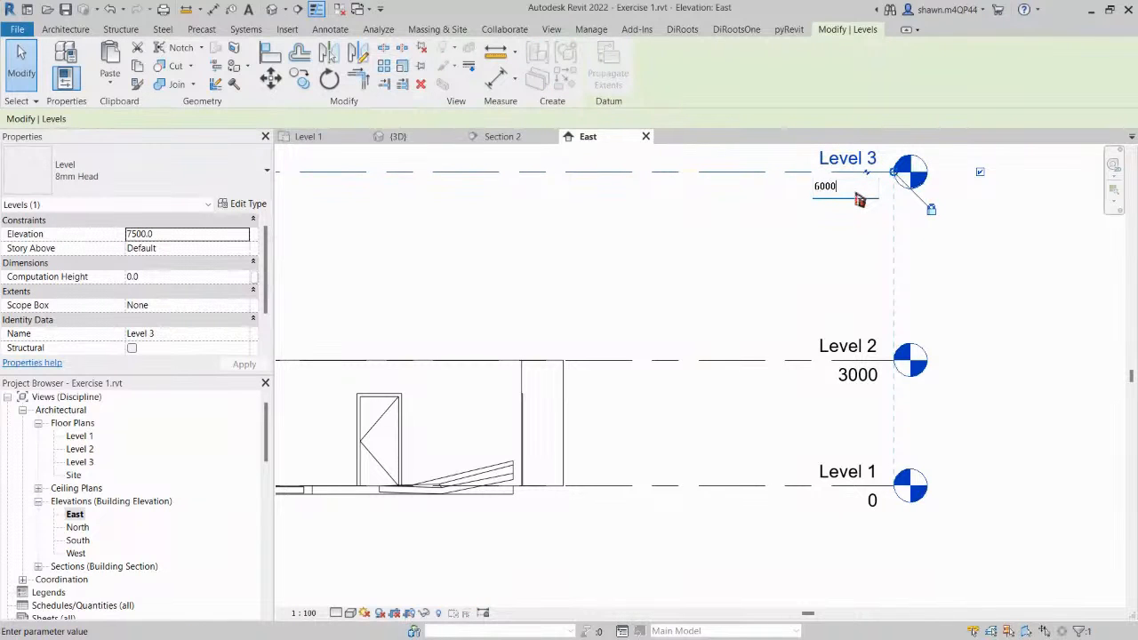
key("Return")
left_click(1051, 342)
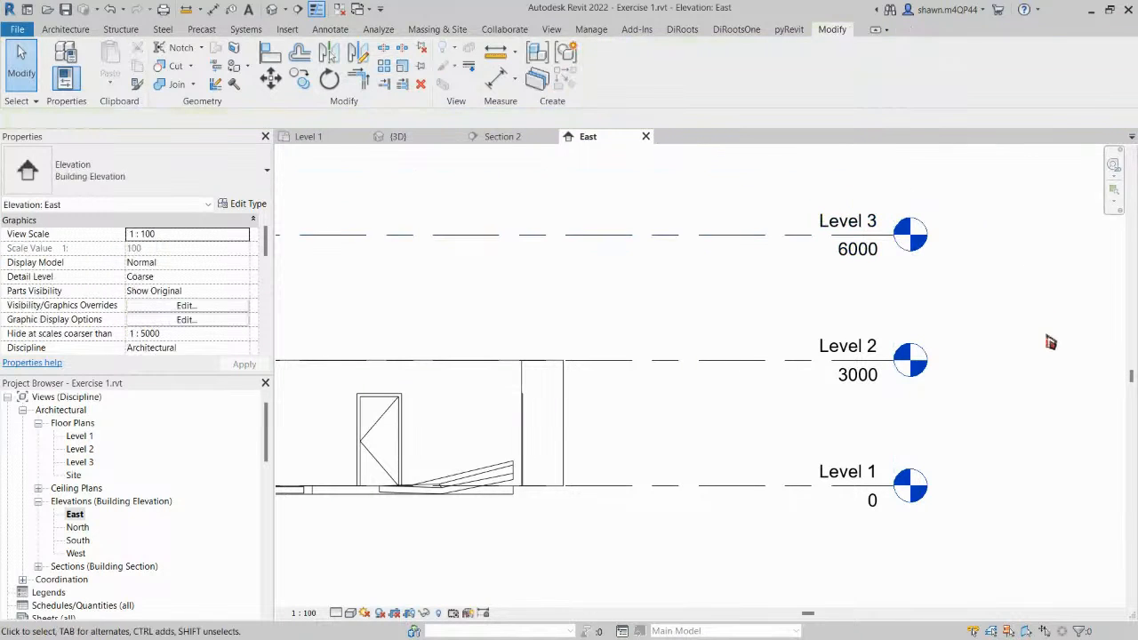
Open the Level 2 floor plan and import FloorPlan-Level2.dwg into the current view only, positioned Auto - Origin to Internal Origin.
left_click(80, 449)
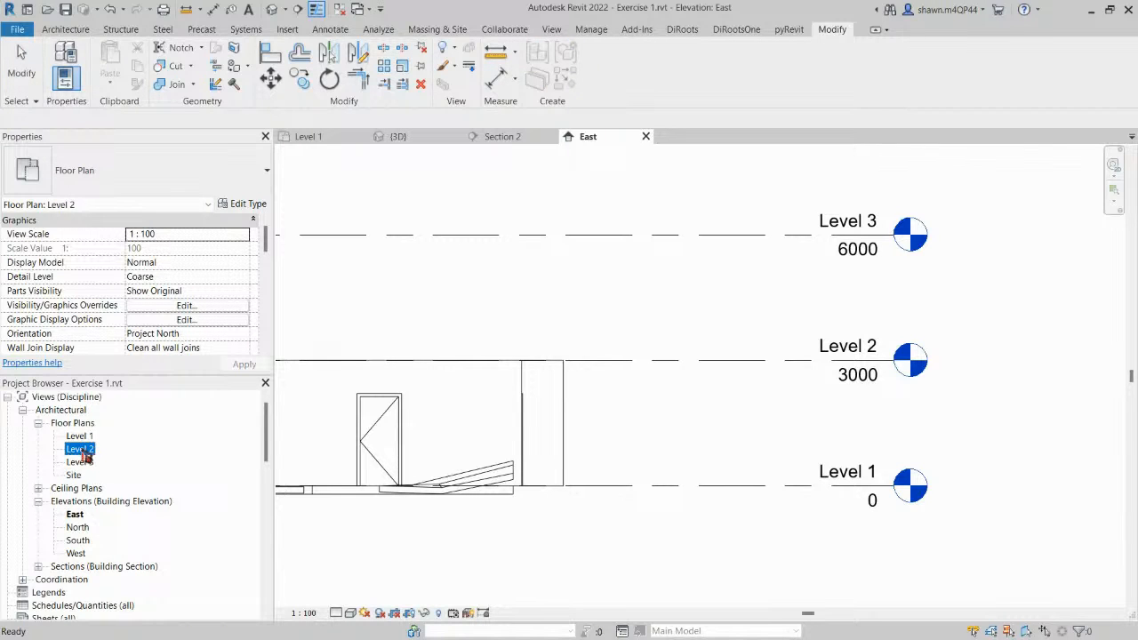
double_click(85, 453)
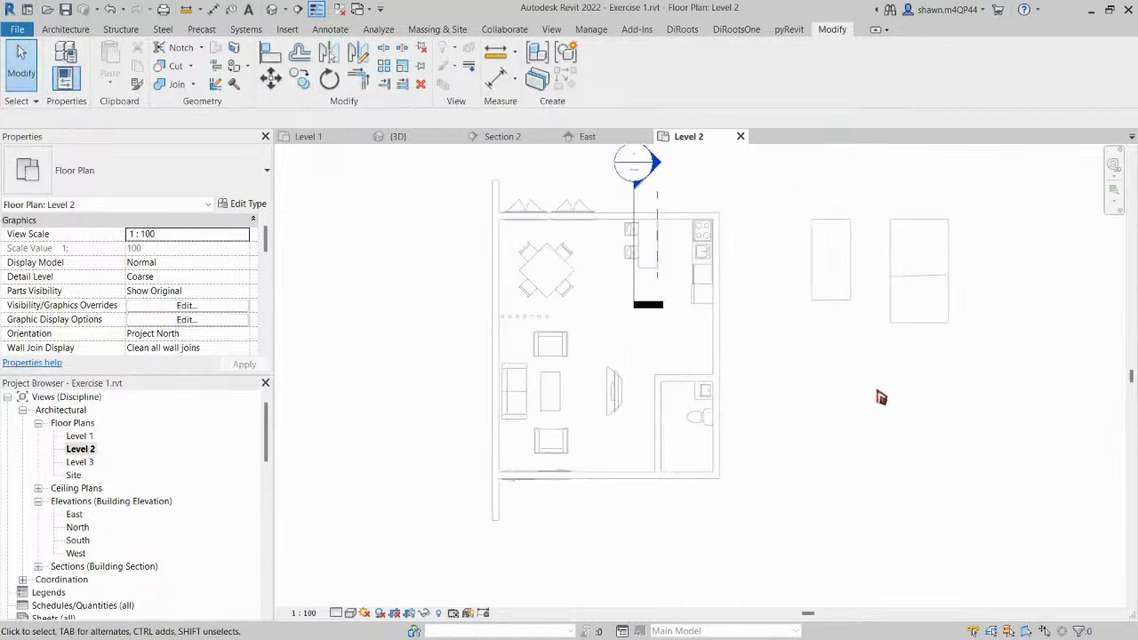
scroll(882, 397, "down", 3)
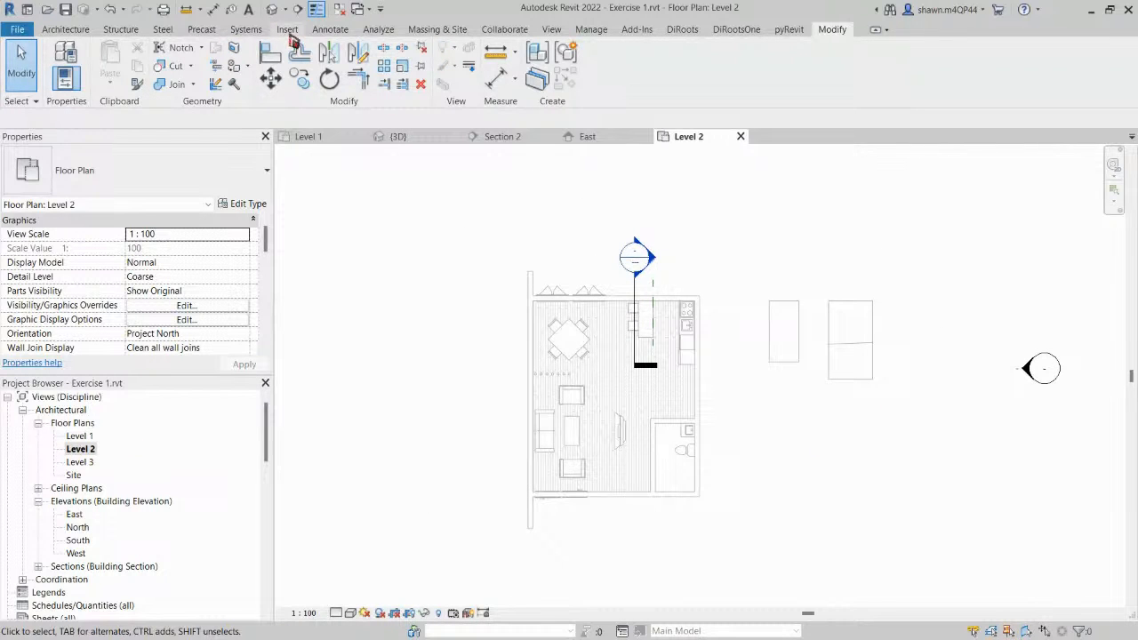
left_click(290, 38)
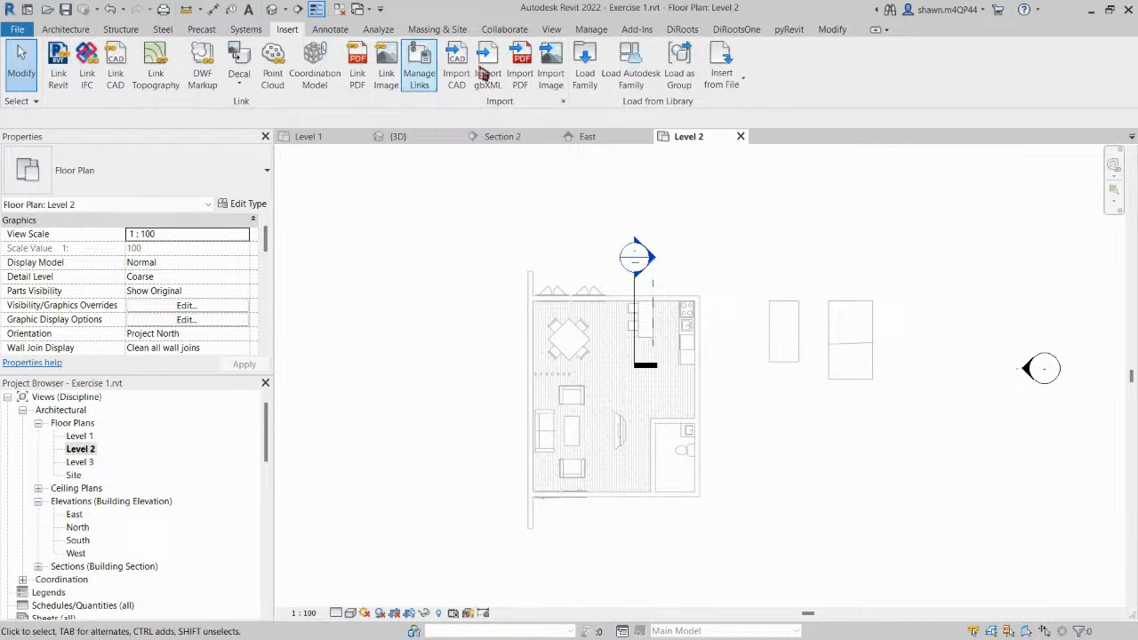
left_click(451, 78)
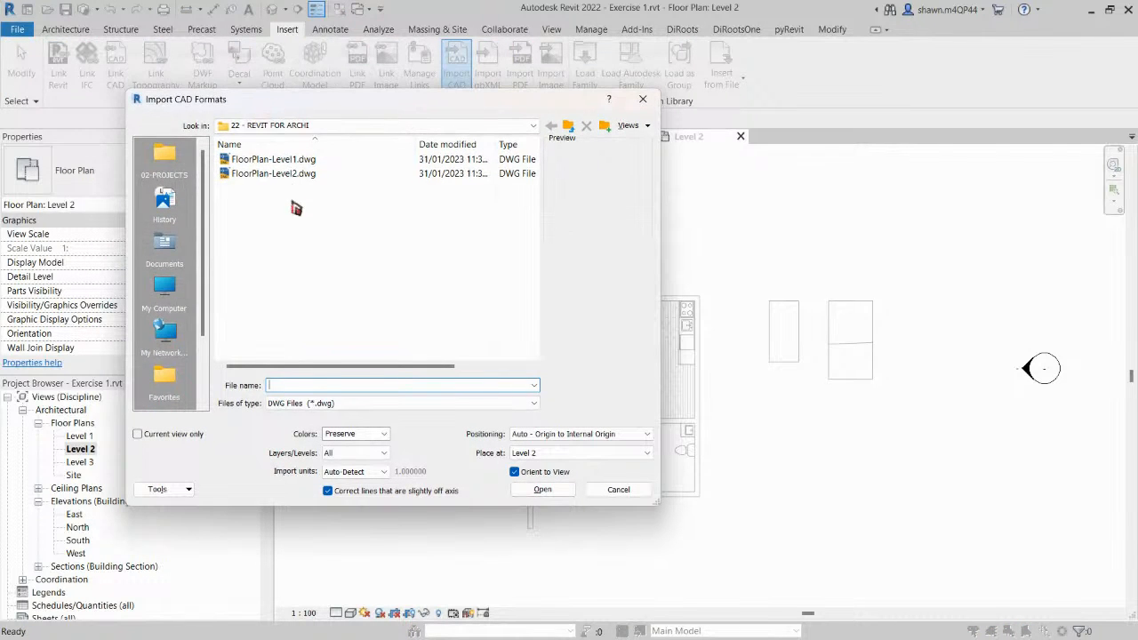
left_click(273, 173)
left_click_drag(370, 101, 293, 85)
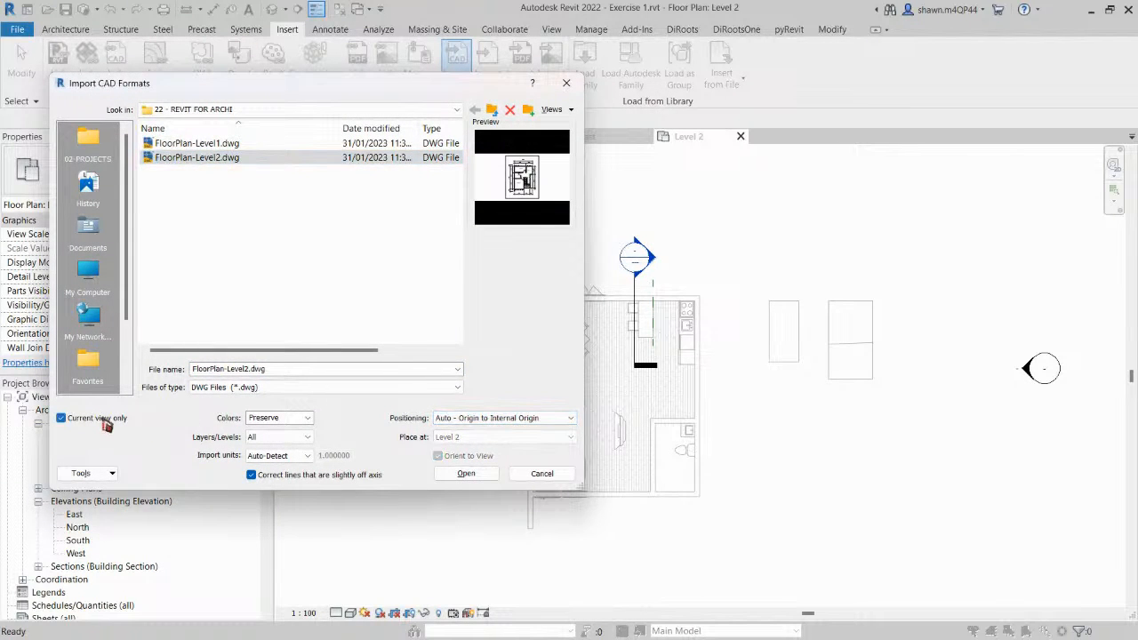
left_click(467, 474)
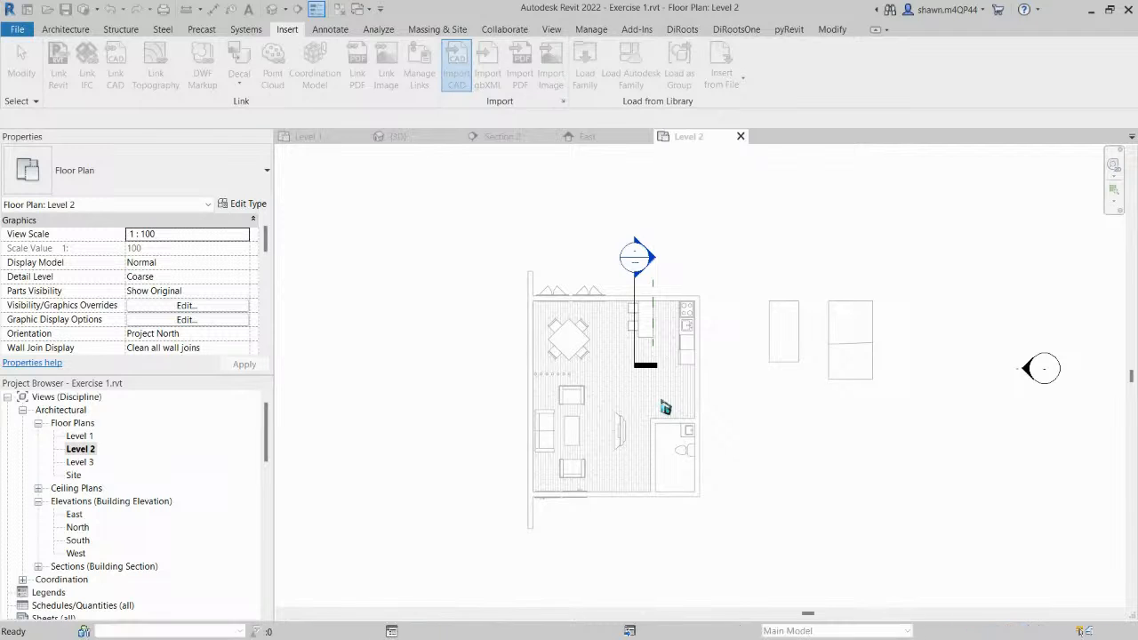
Examine the imported Level 2 drawing against the ground-floor walls and furniture showing beneath it.
scroll(591, 305, "up", 2)
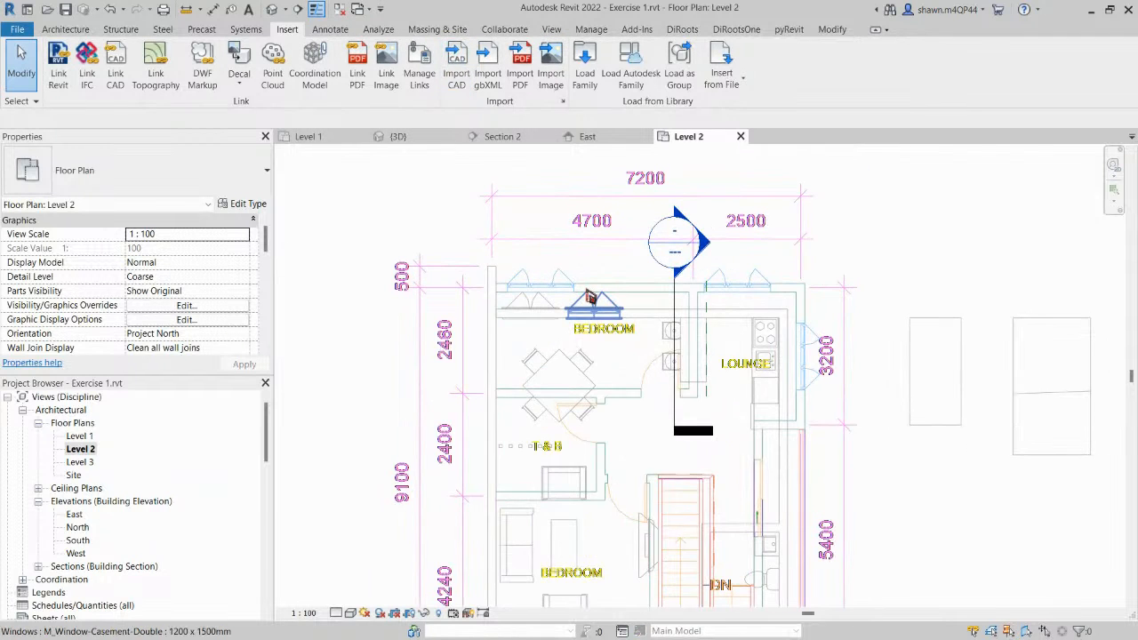
left_click(591, 300)
key("Escape")
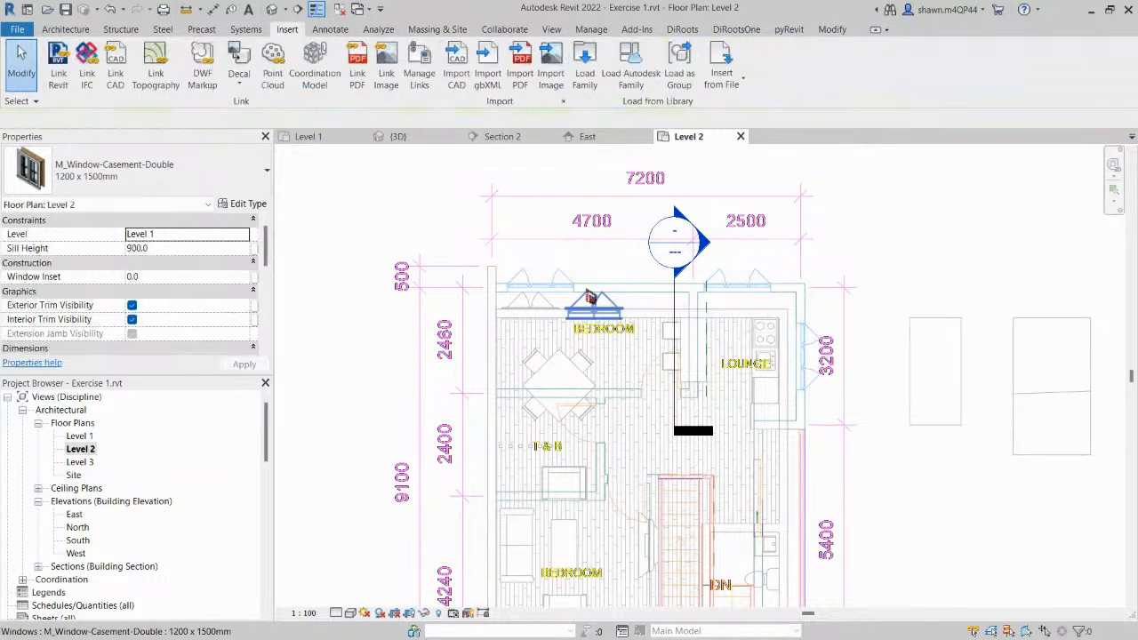
scroll(685, 334, "down", 1)
middle_click_drag(689, 336, 704, 146)
scroll(642, 388, "up", 1)
middle_click_drag(676, 414, 678, 492)
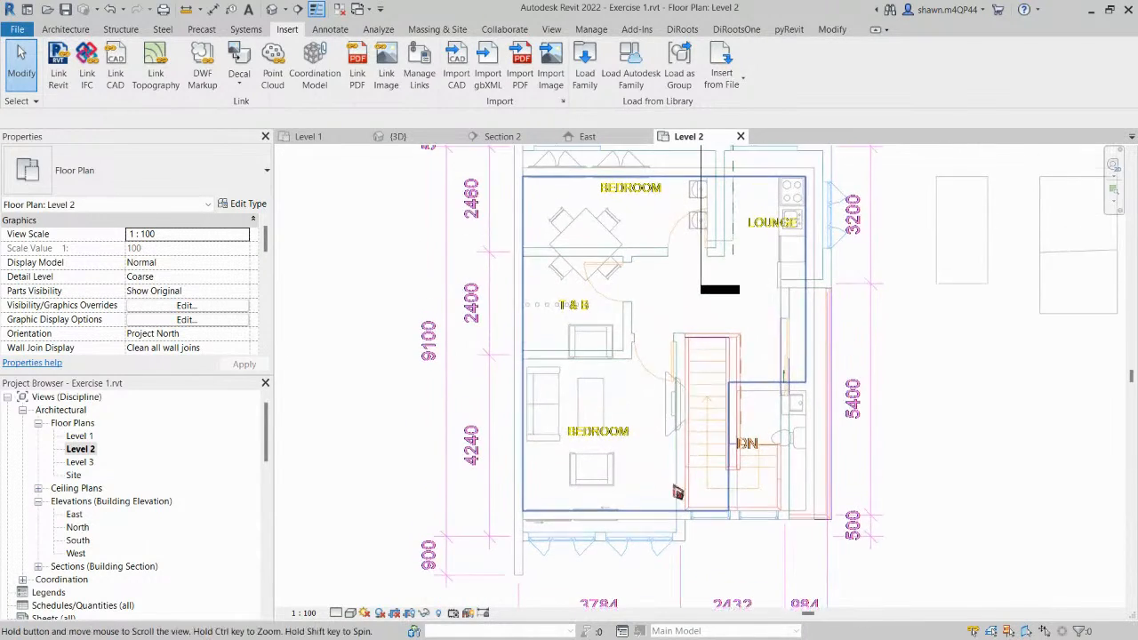
middle_click_drag(780, 396, 762, 495)
left_click(846, 269)
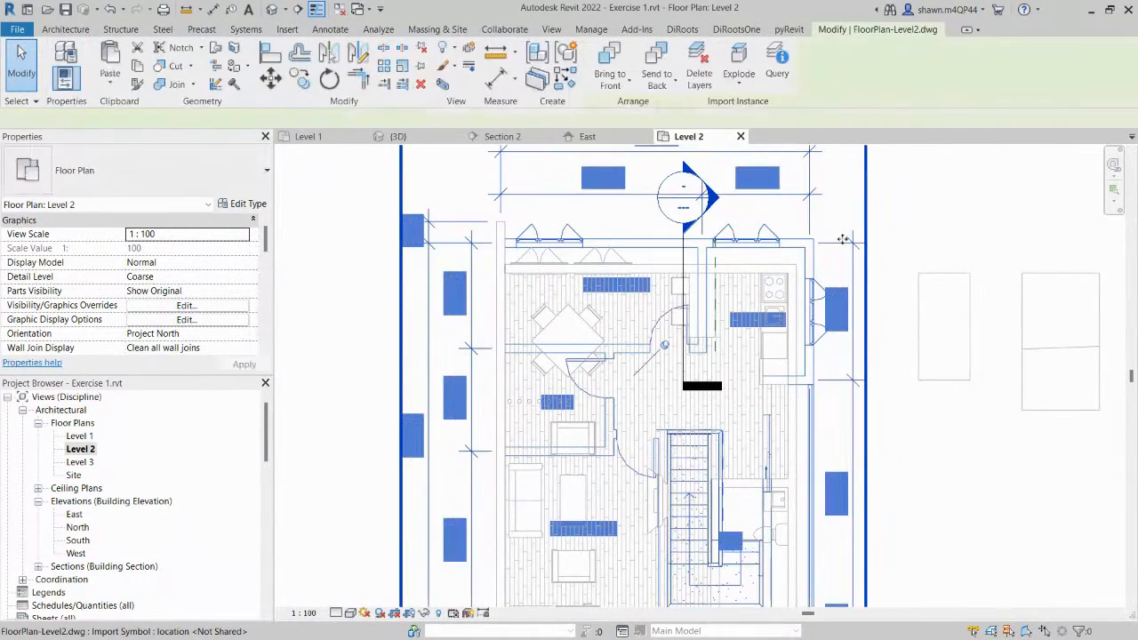
key("Escape")
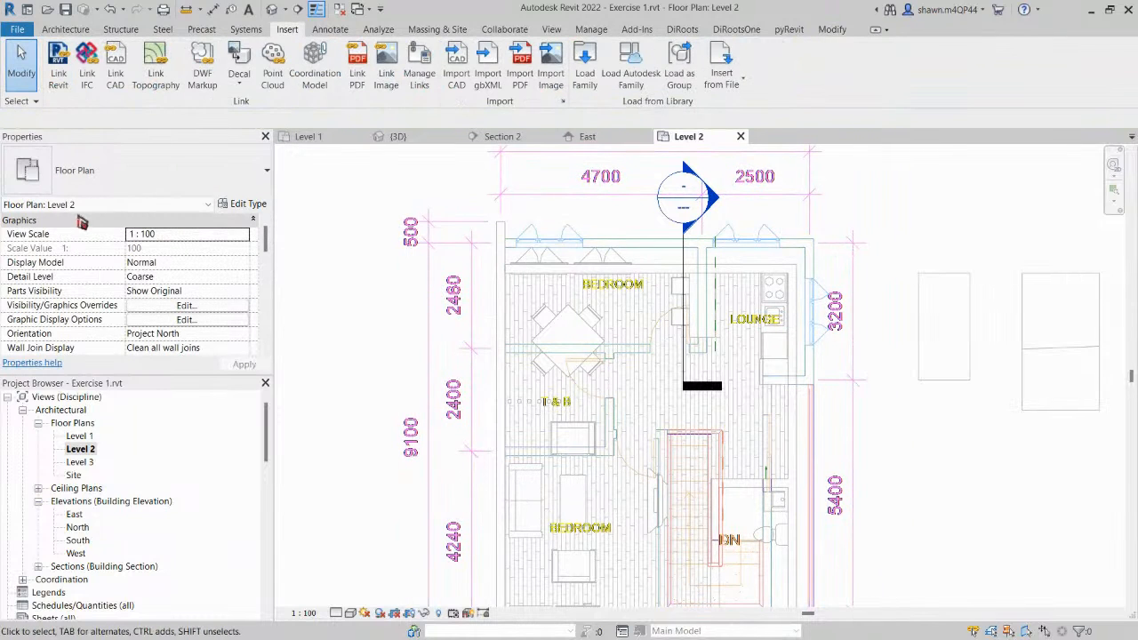
Turn off the ground-floor underlay in the Level 2 plan by setting its base level range to None.
scroll(634, 299, "down", 1)
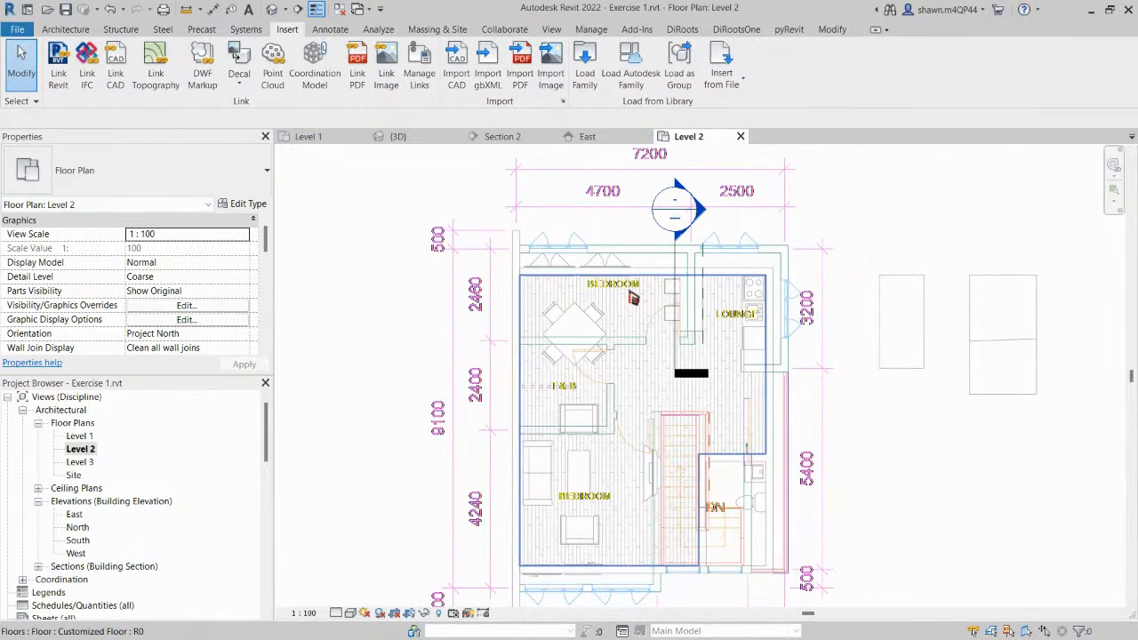
scroll(631, 300, "up", 2)
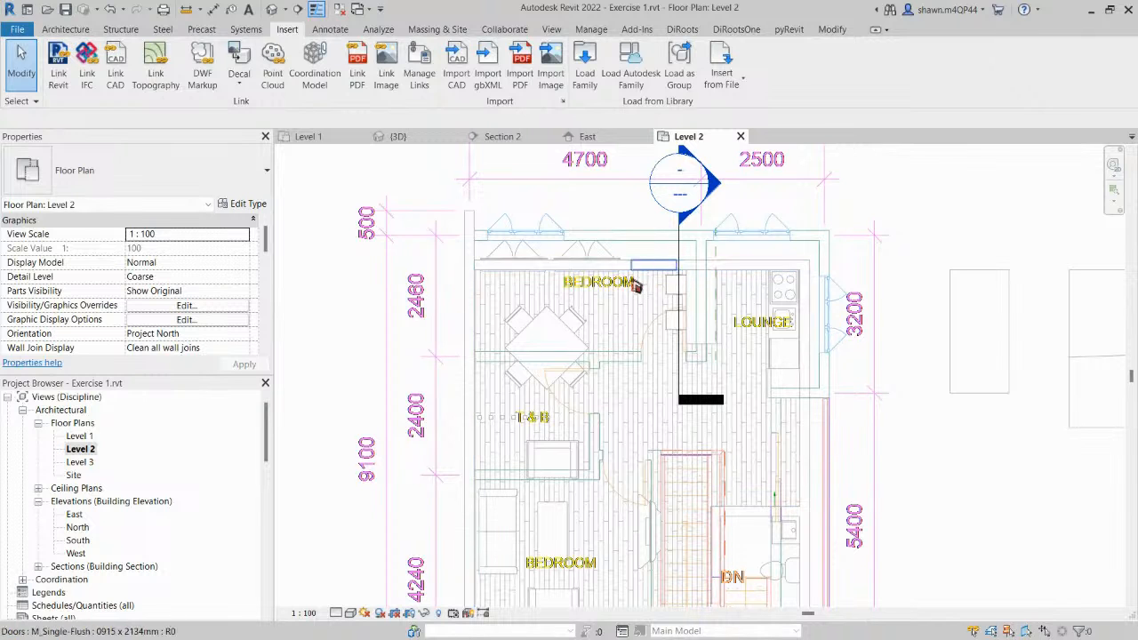
scroll(209, 290, "down", 8)
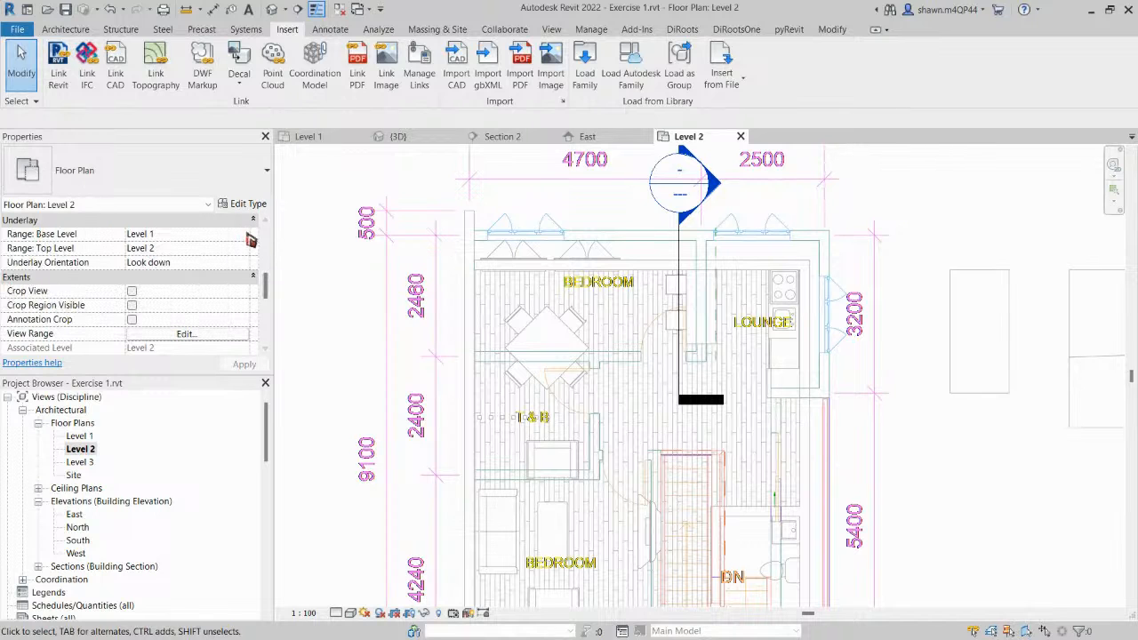
left_click(191, 234)
left_click(147, 251)
scroll(662, 313, "down", 1)
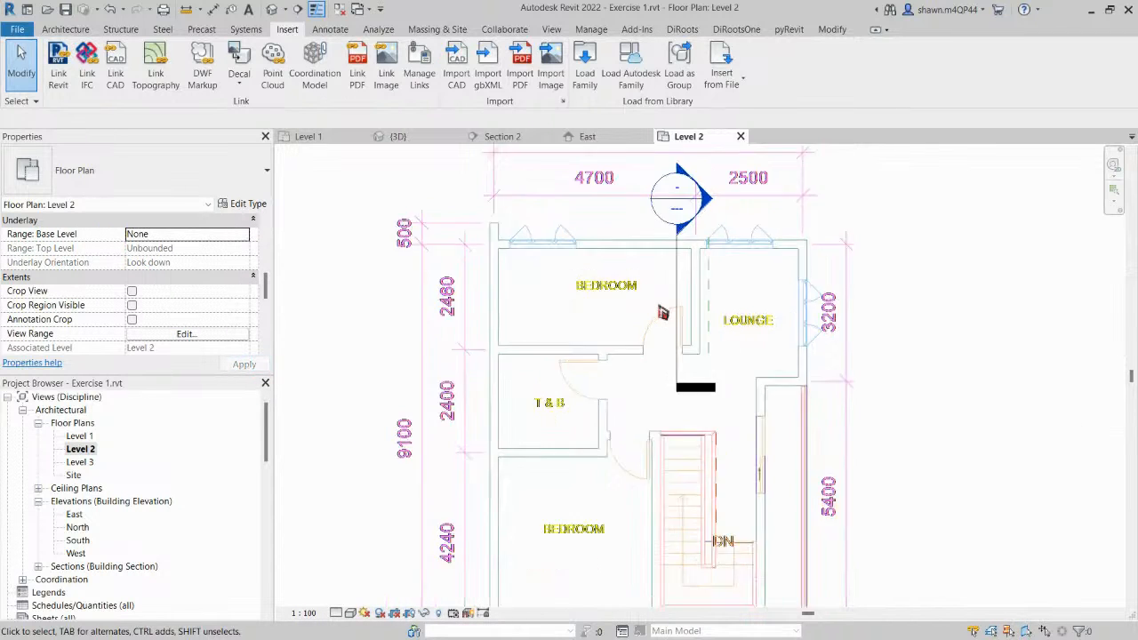
scroll(662, 313, "down", 1)
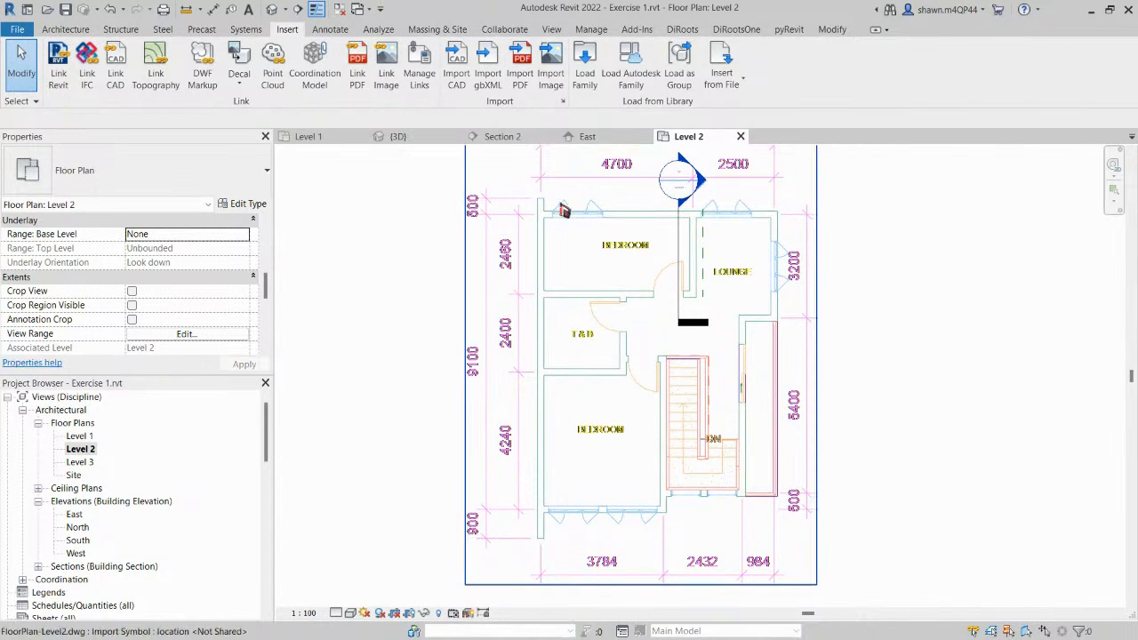
Draw the long side wall beside the bedrooms as Generic - 200mm up to Level 3, with the location line at Finish Face: Exterior.
scroll(529, 206, "up", 1)
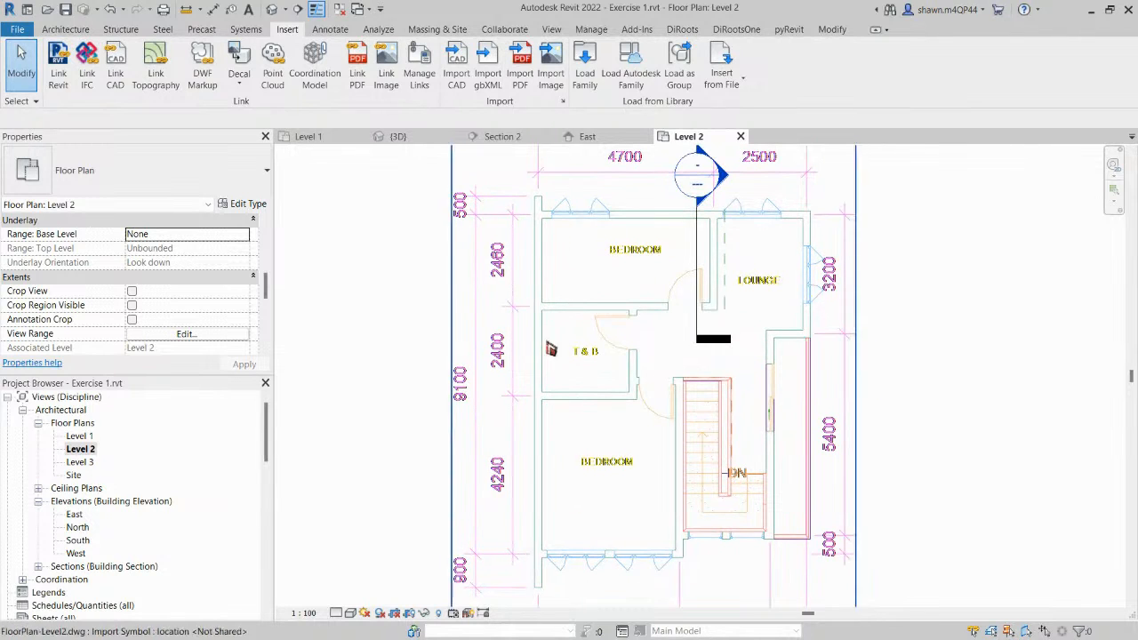
key("w")
key("a")
scroll(533, 213, "up", 1)
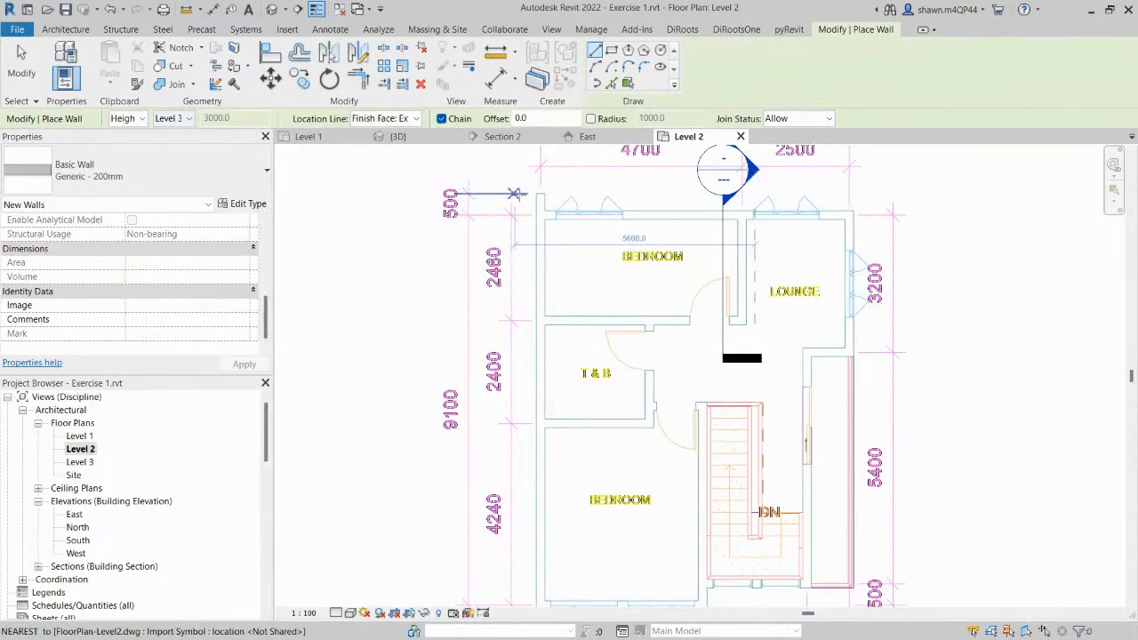
left_click(391, 118)
left_click(394, 152)
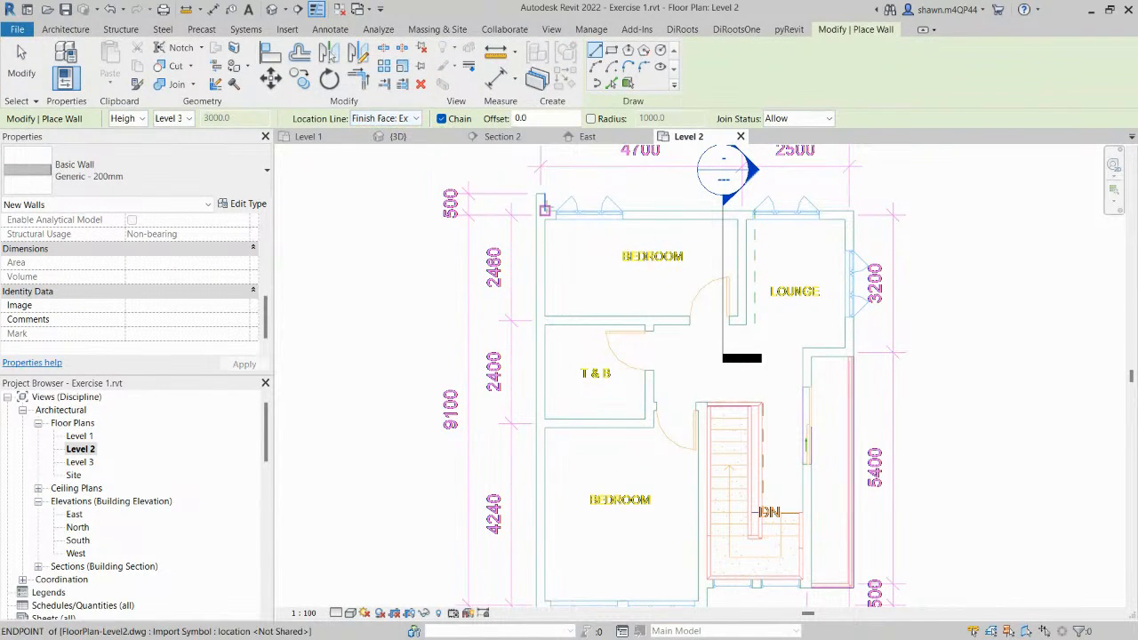
scroll(531, 189, "up", 2)
left_click(531, 187)
scroll(531, 271, "down", 2)
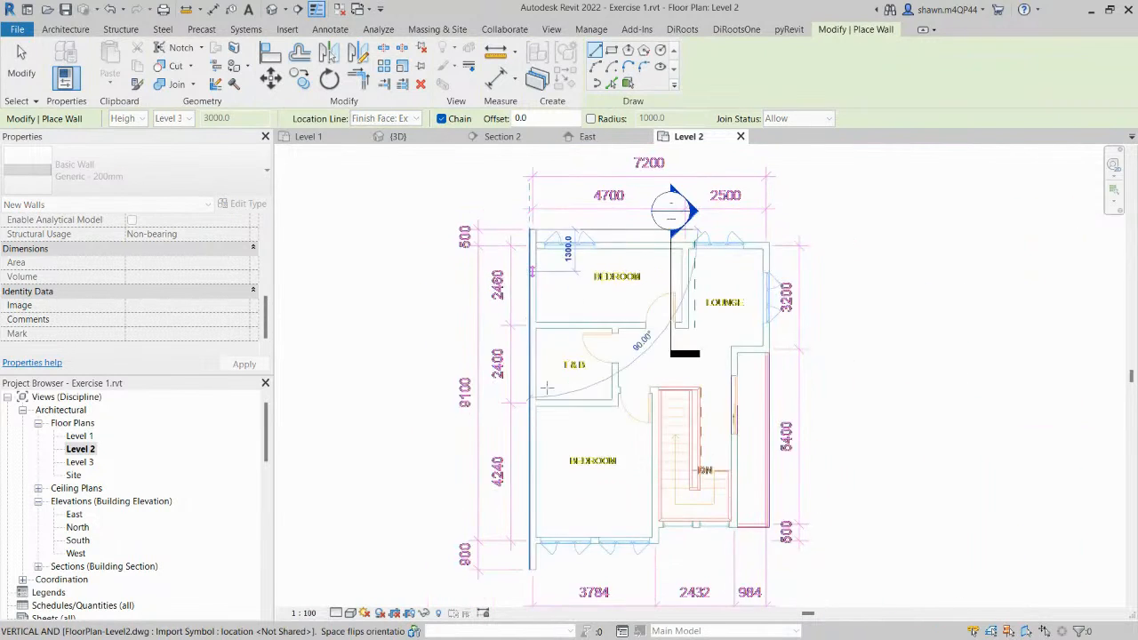
middle_click_drag(510, 539, 537, 365)
scroll(537, 366, "up", 4)
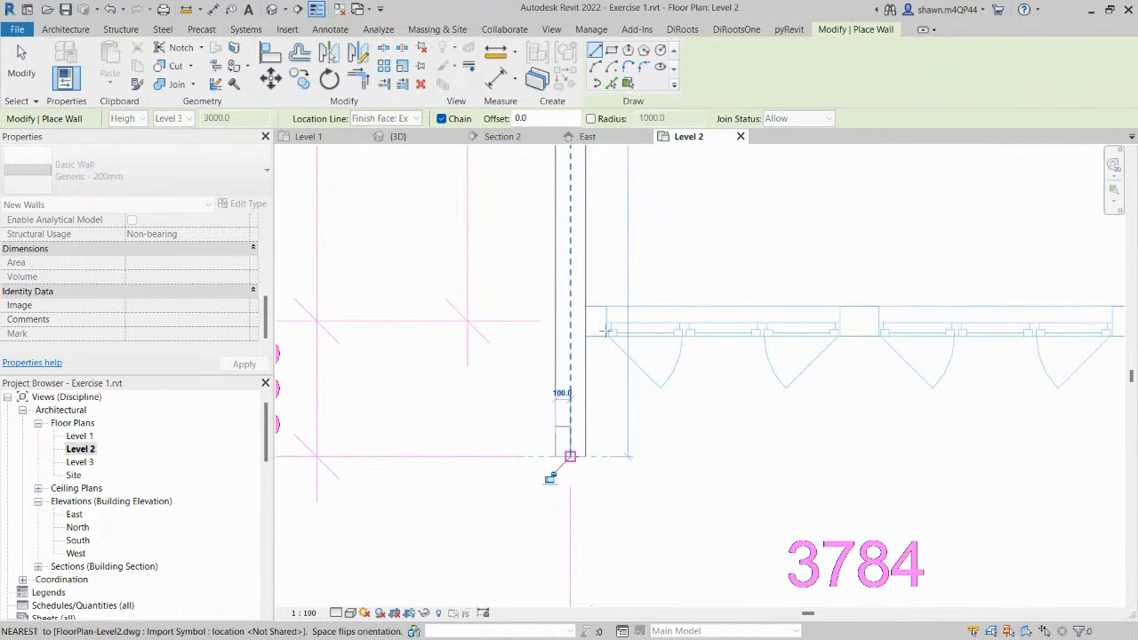
Draw the front bedroom's window wall from the side wall to its far corner, continuing with the wall between the bedroom and the stairs.
scroll(549, 472, "up", 2)
scroll(952, 293, "down", 3)
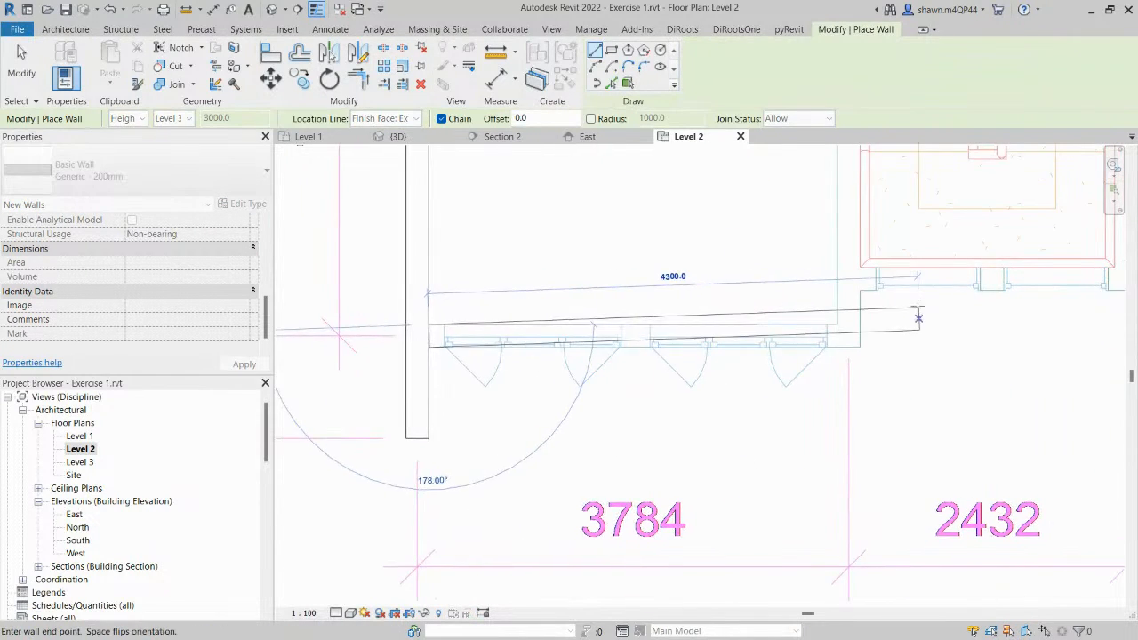
left_click(837, 325)
scroll(839, 284, "down", 2)
middle_click_drag(839, 285, 607, 473)
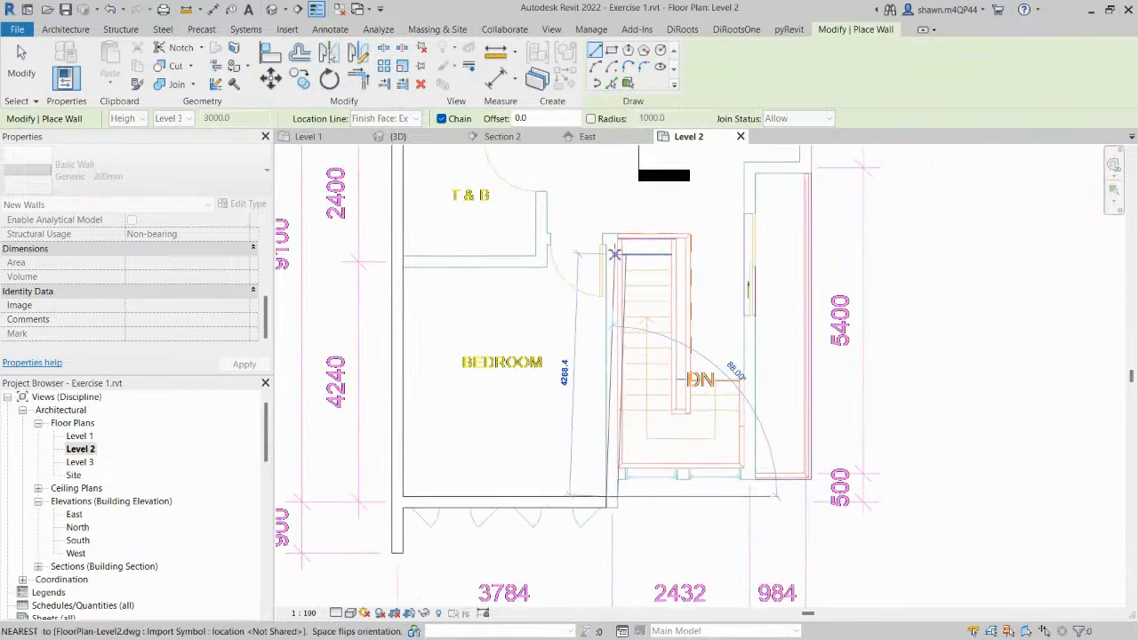
scroll(615, 254, "up", 1)
scroll(614, 498, "up", 2)
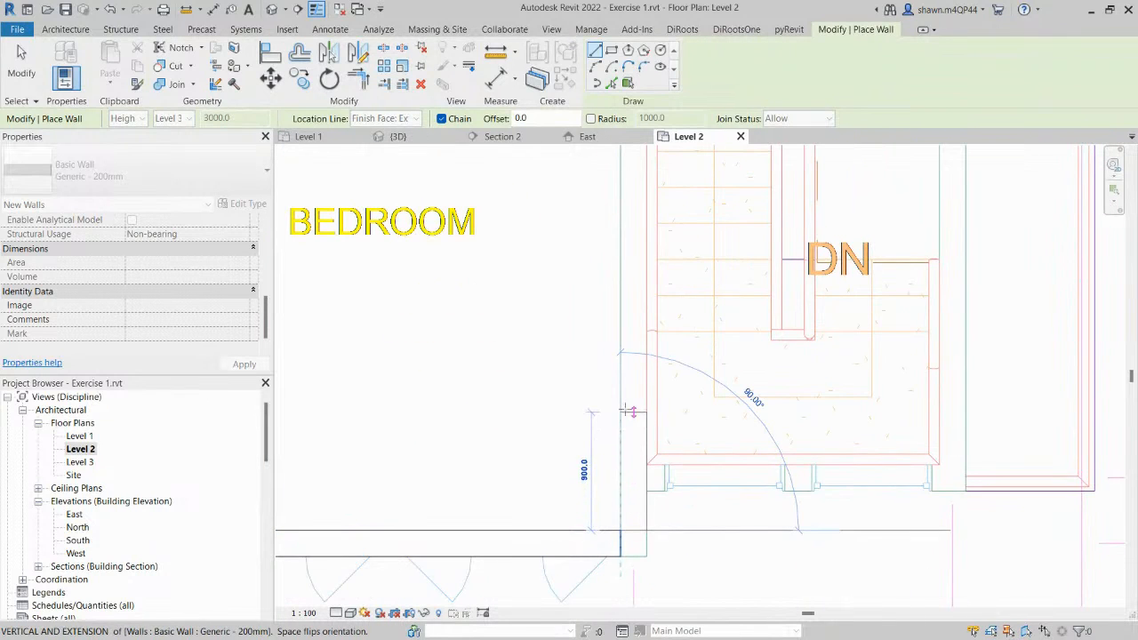
scroll(626, 410, "down", 2)
middle_click_drag(626, 409, 623, 473)
scroll(611, 234, "up", 1)
left_click(610, 220)
key("Escape")
key("Escape")
Trim the wall between the T & B and the front bedroom to meet the T & B's side wall in a corner.
scroll(400, 195, "up", 1)
left_click(509, 292)
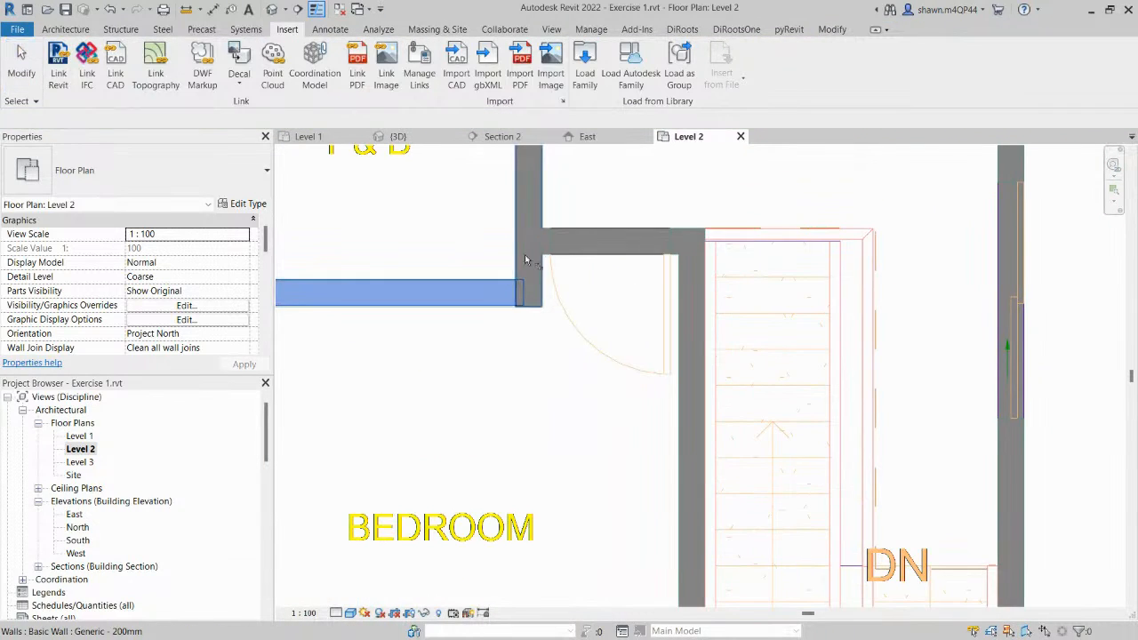
scroll(536, 247, "down", 2)
Start placing a window in the stairwell's front wall with the M_Fixed 0915 x 1830mm type.
scroll(606, 411, "up", 2)
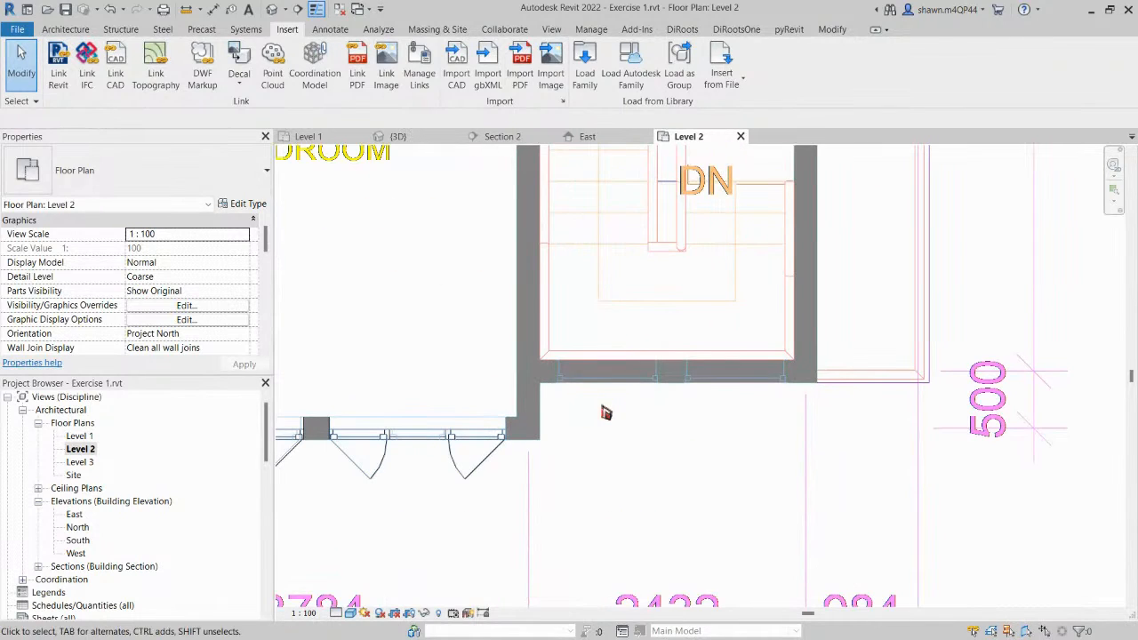
key("w")
key("n")
scroll(600, 400, "up", 1)
left_click(83, 172)
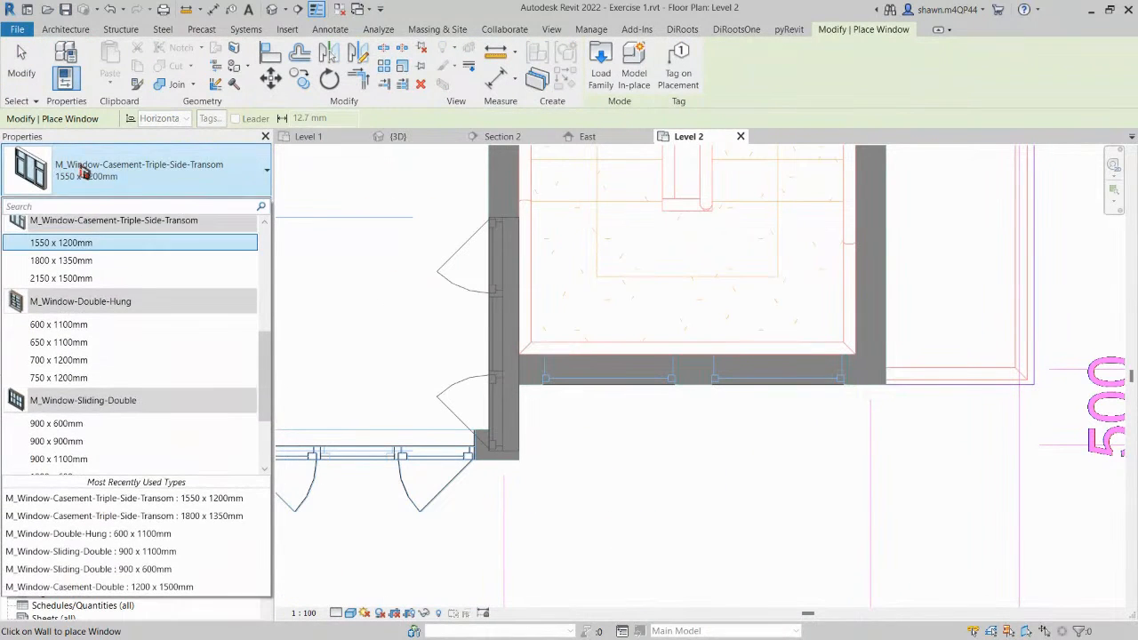
scroll(93, 276, "up", 5)
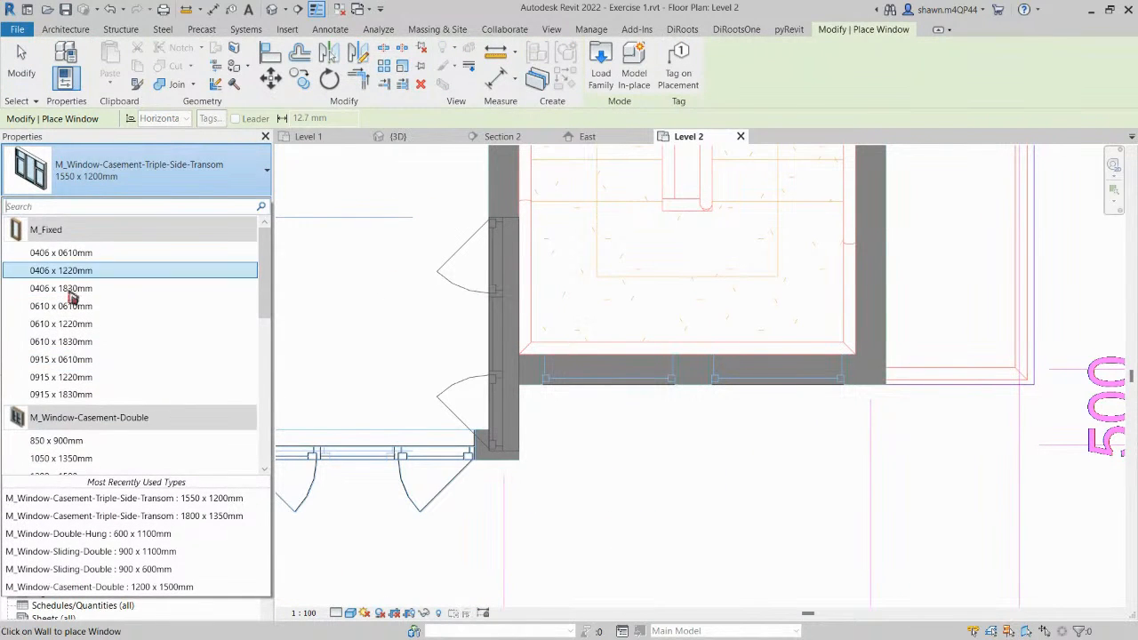
left_click(63, 400)
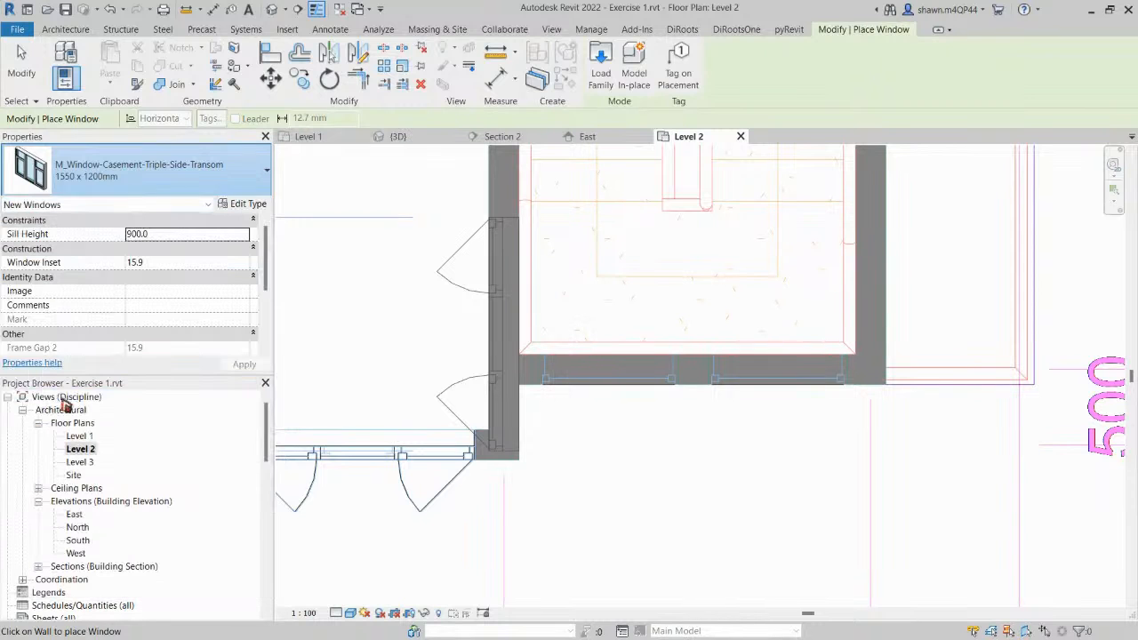
scroll(604, 366, "down", 4)
scroll(615, 410, "up", 2)
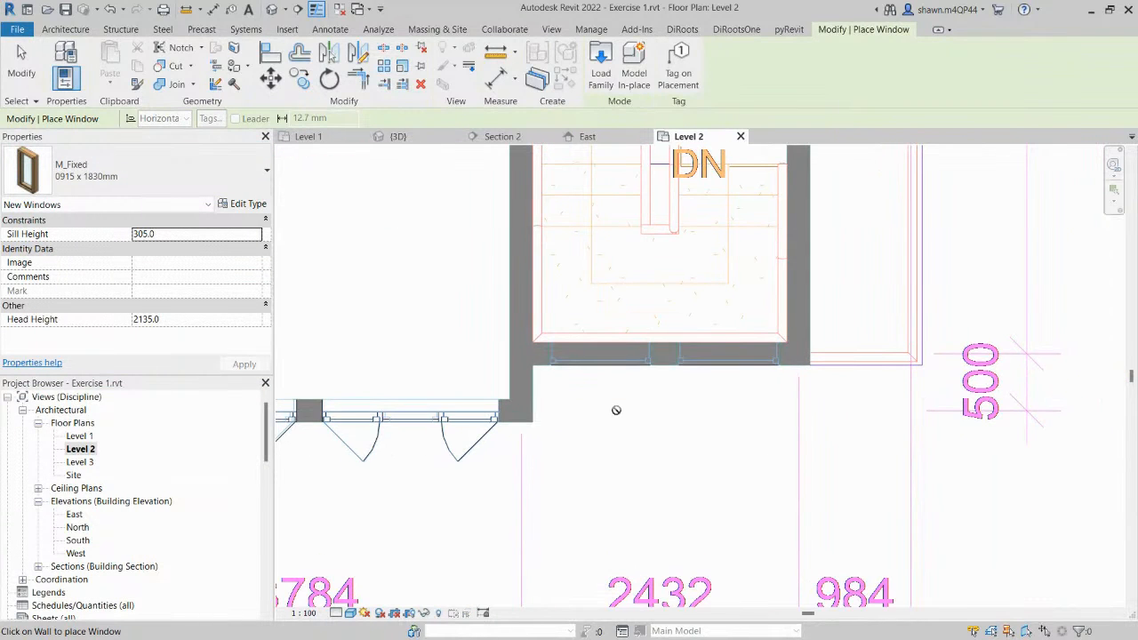
scroll(628, 364, "down", 3)
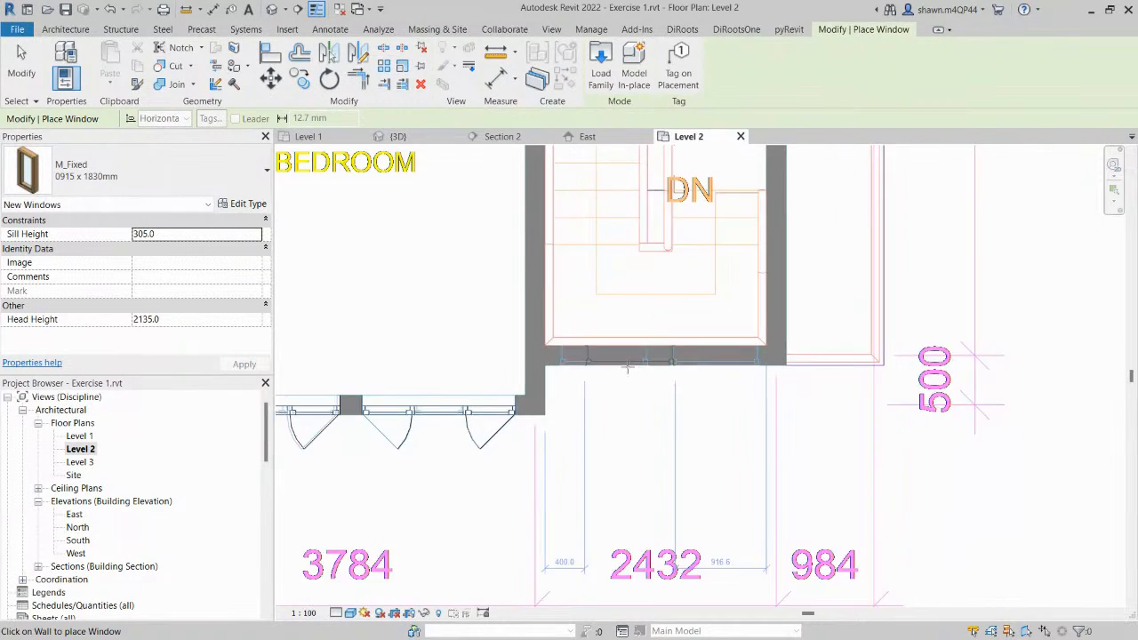
scroll(628, 365, "up", 3)
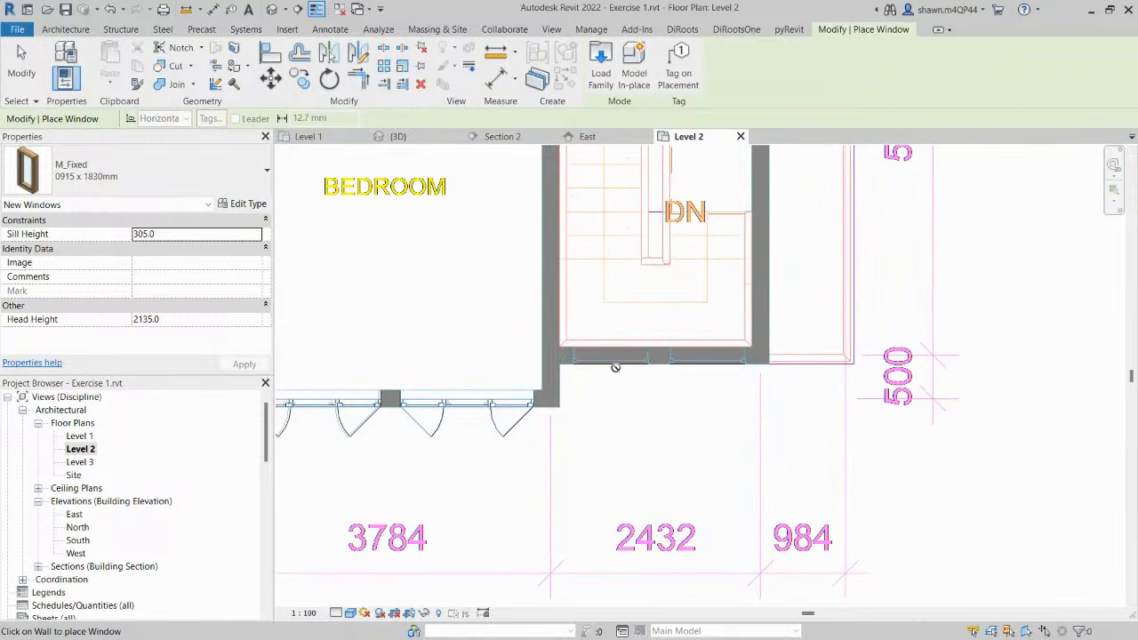
scroll(595, 359, "down", 2)
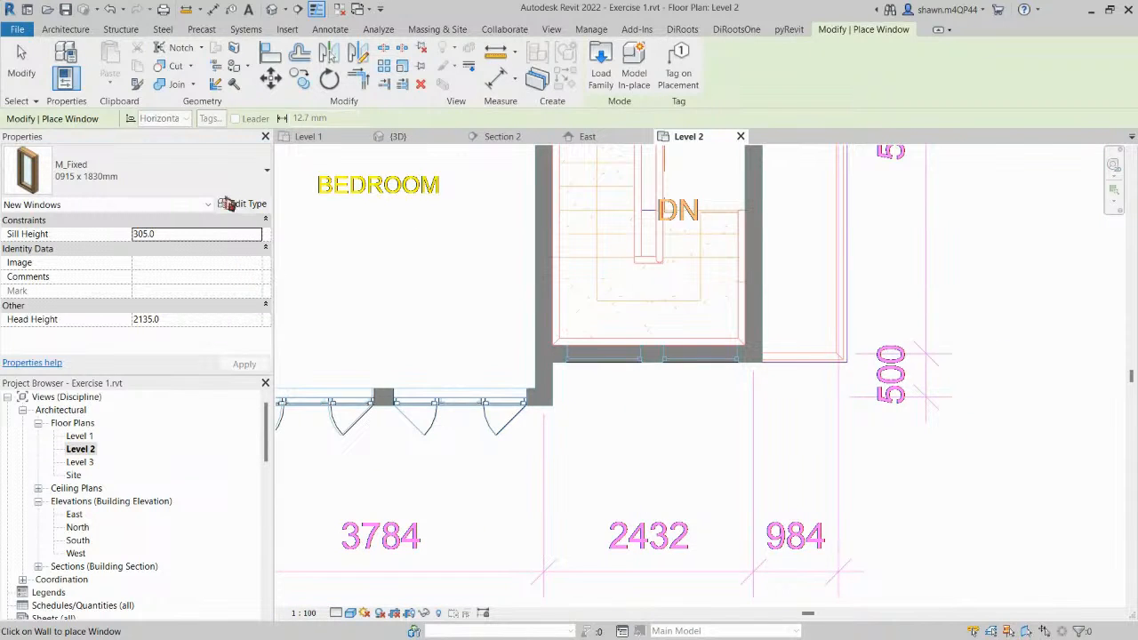
Duplicate the fixed window type as 3500x1200 and set its height to 3500 and width to 1200.
left_click(157, 182)
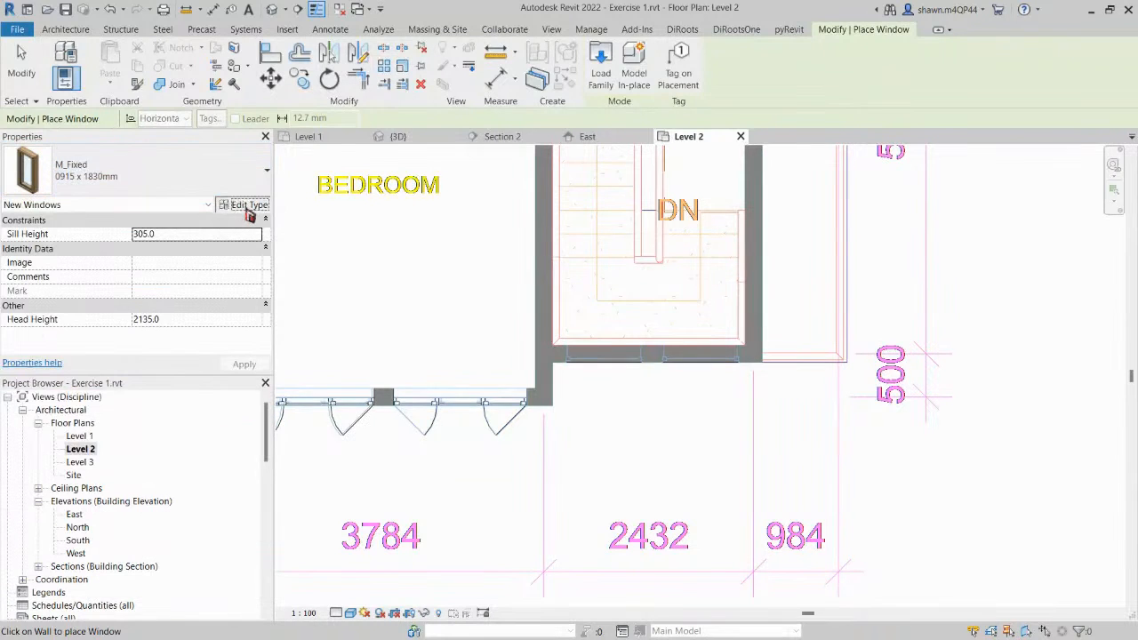
left_click(244, 205)
left_click(1066, 139)
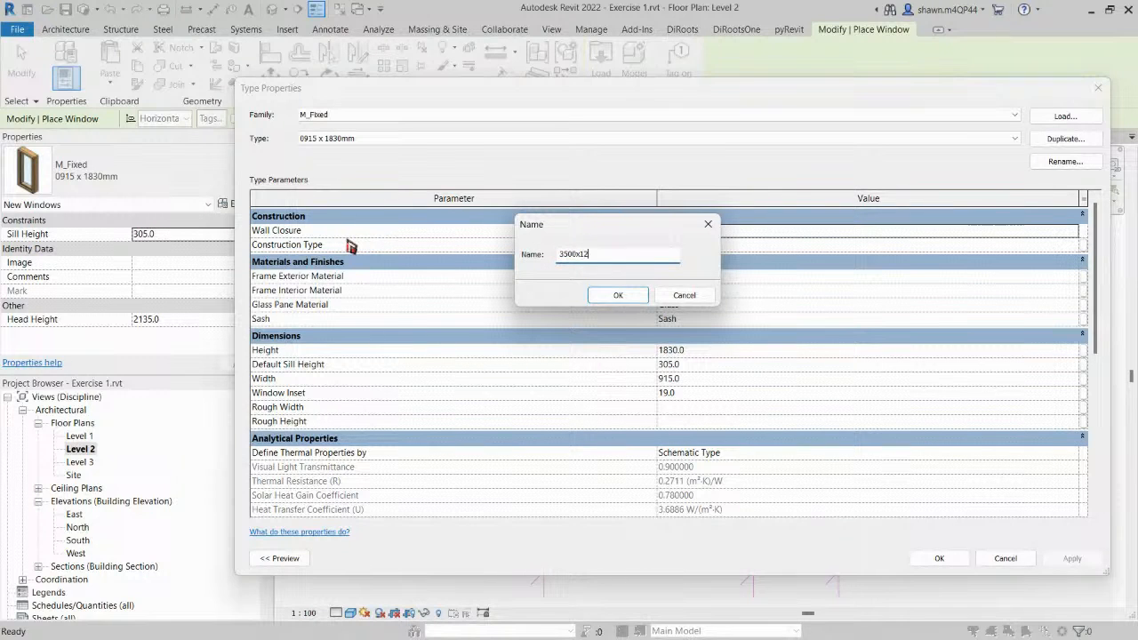
left_click(613, 295)
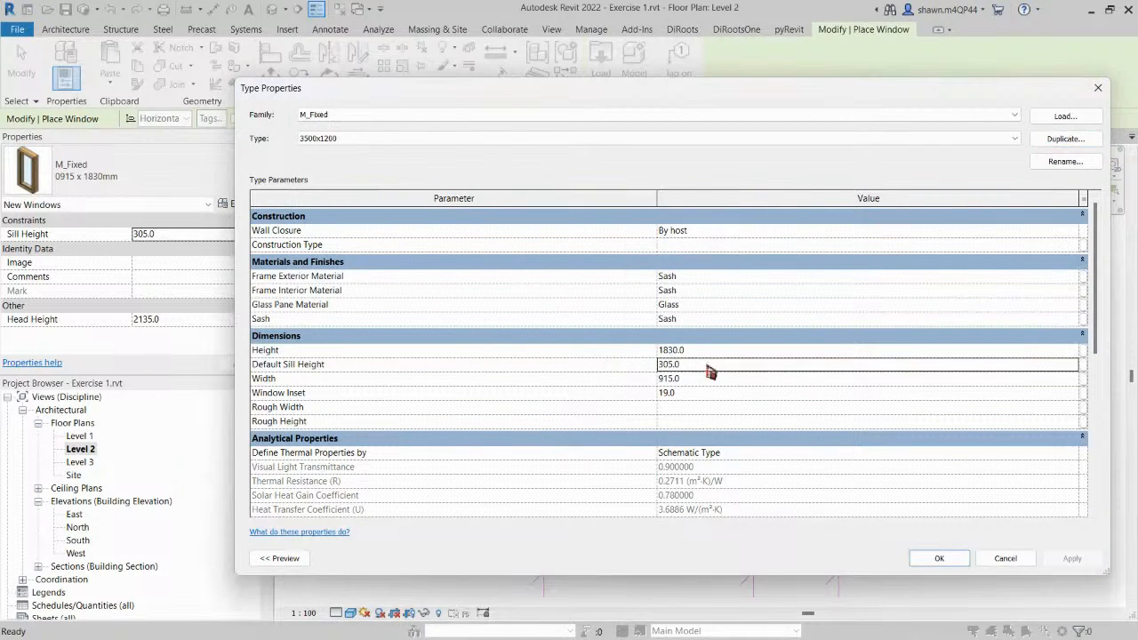
left_click(728, 355)
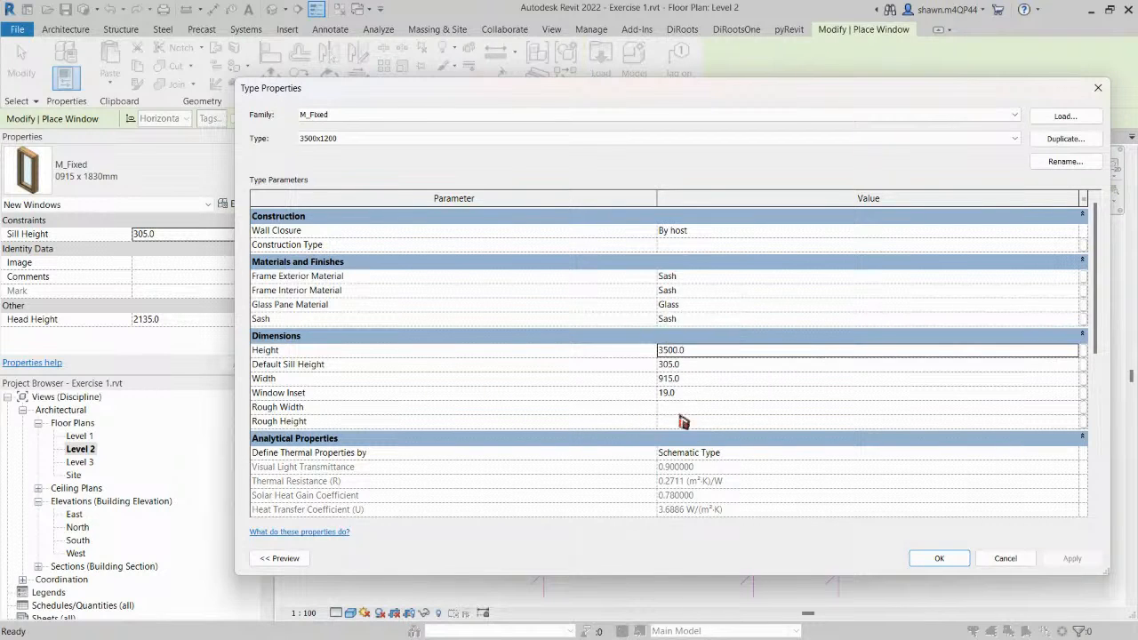
left_click(710, 381)
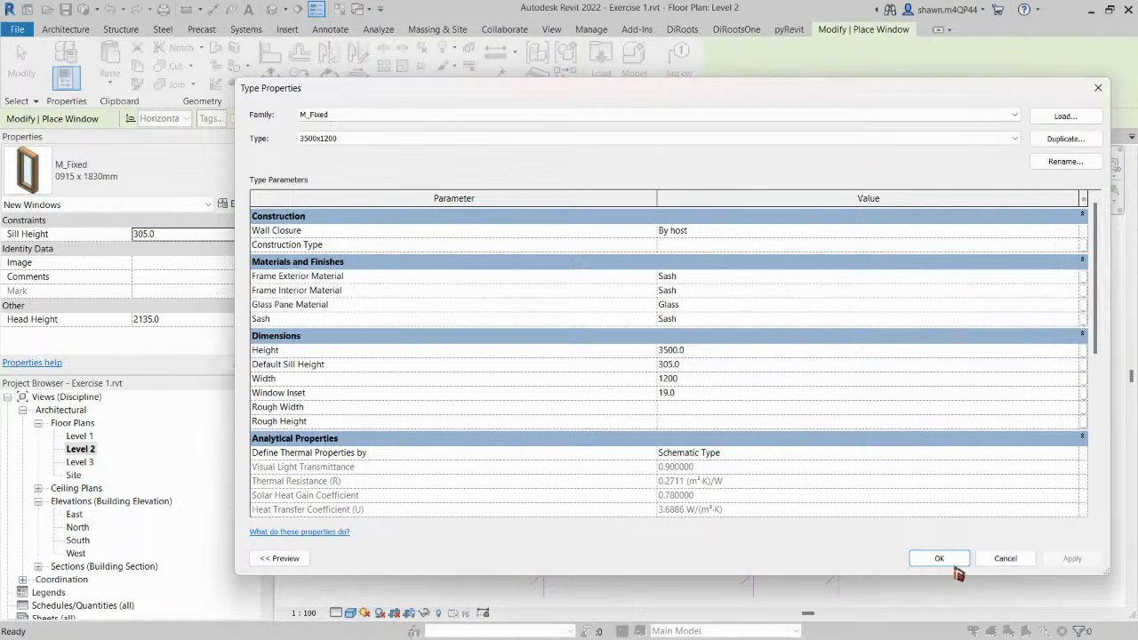
left_click(945, 560)
Place a 3500x1200 fixed window in the stairwell's front wall over the drawn opening nearest the bedroom.
scroll(622, 368, "up", 2)
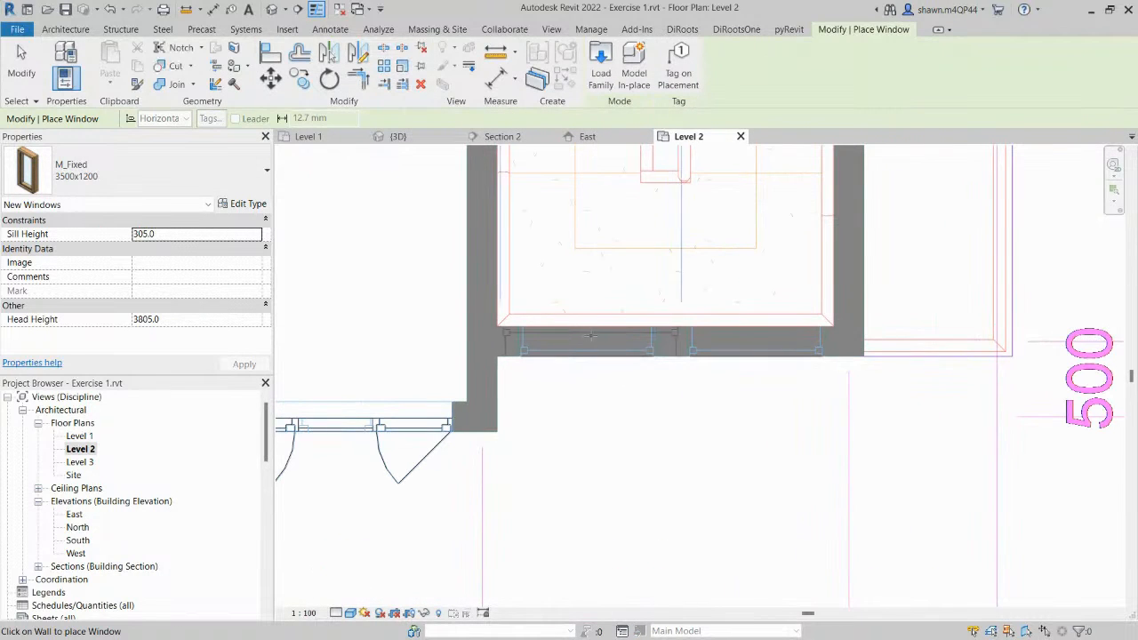
left_click(587, 334)
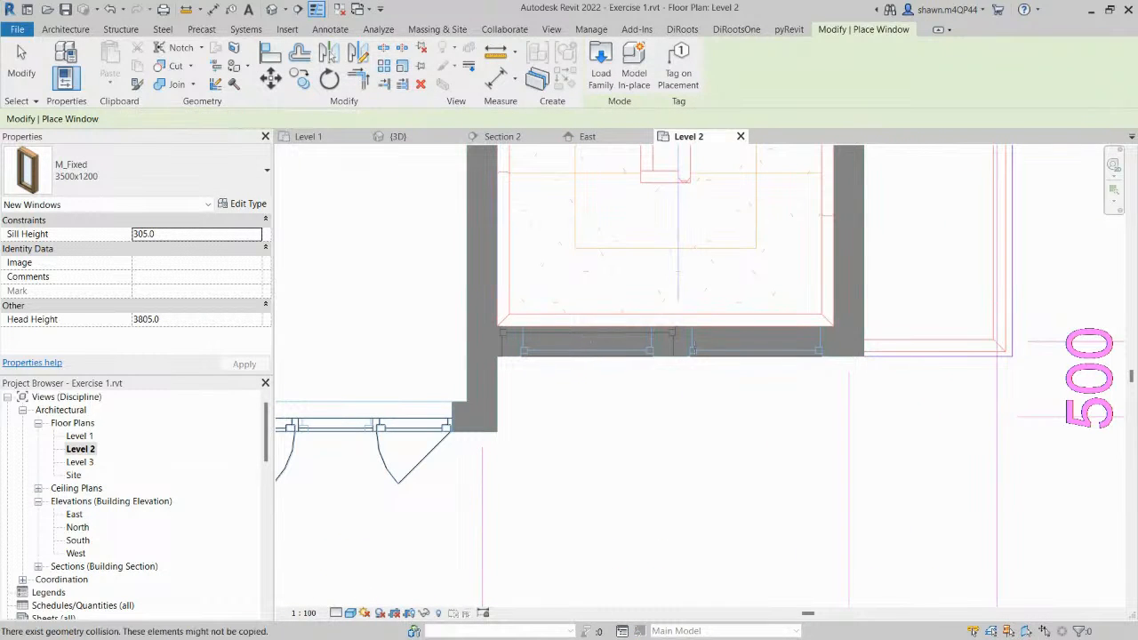
scroll(610, 272, "up", 2)
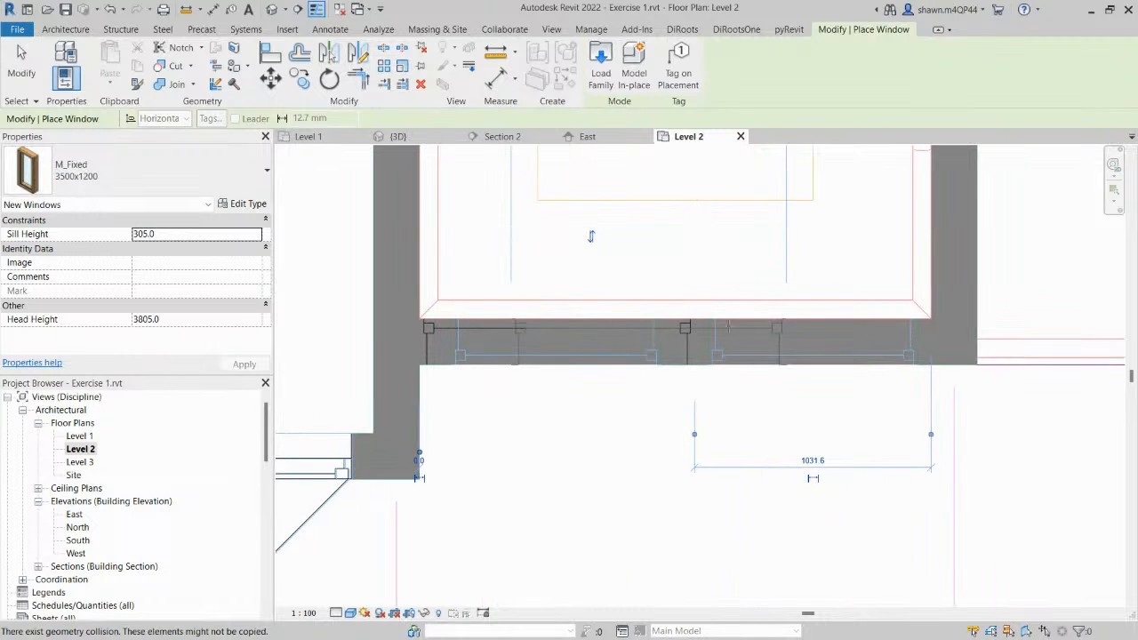
key("Escape")
key("Escape")
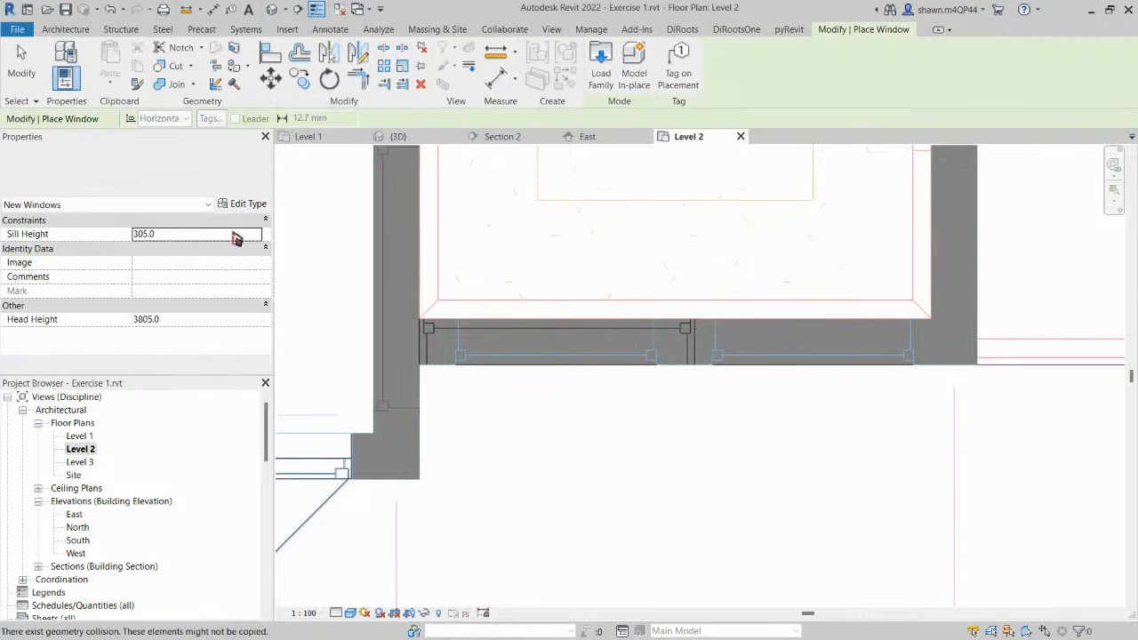
Rename the placed window's type to 3500x900 and set its width to 900.
scroll(683, 328, "up", 2)
left_click(685, 335)
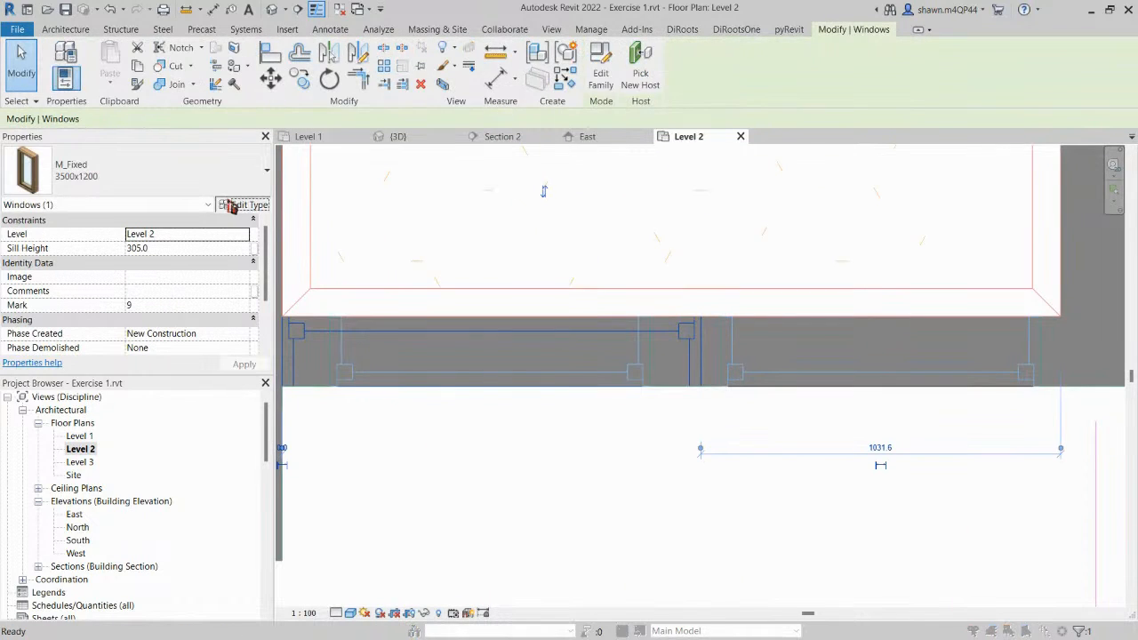
left_click(240, 204)
left_click(1064, 161)
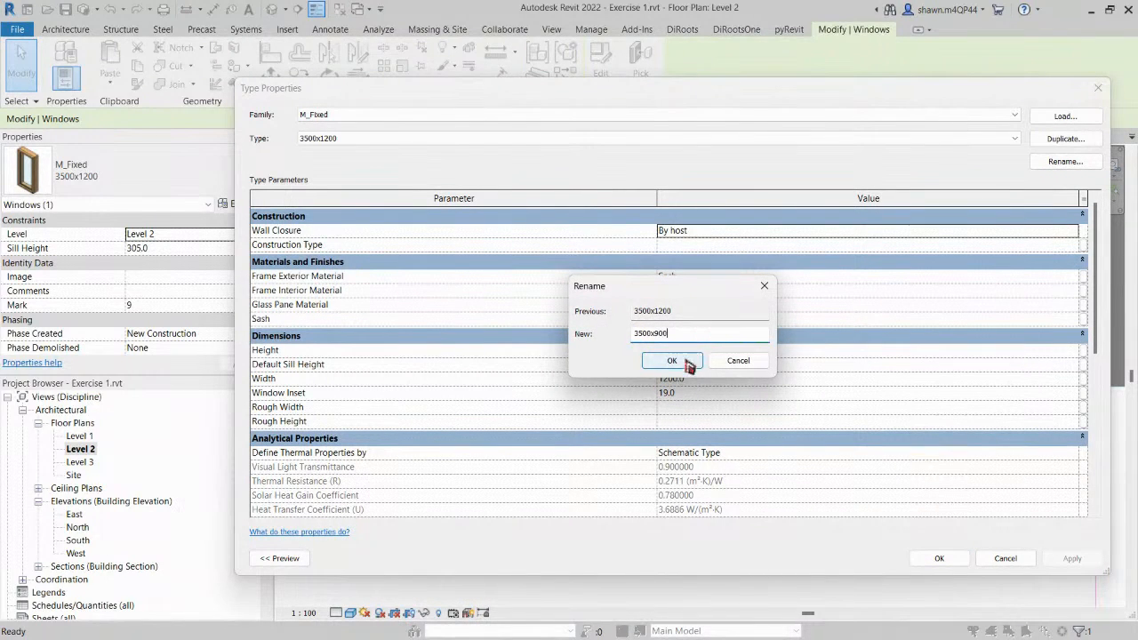
left_click(672, 362)
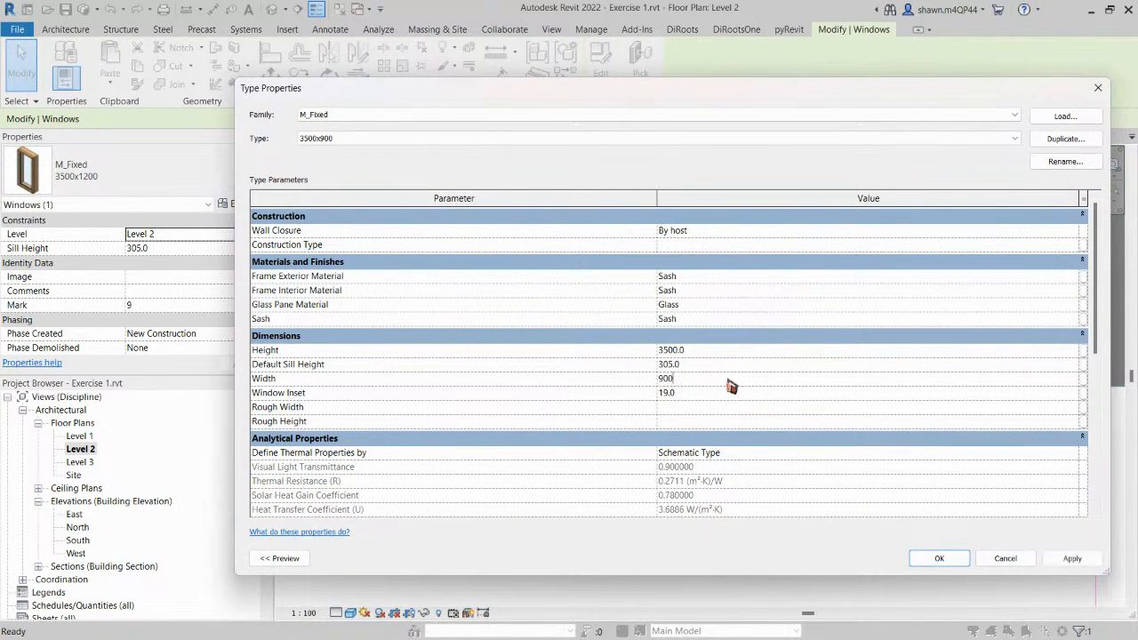
left_click(941, 560)
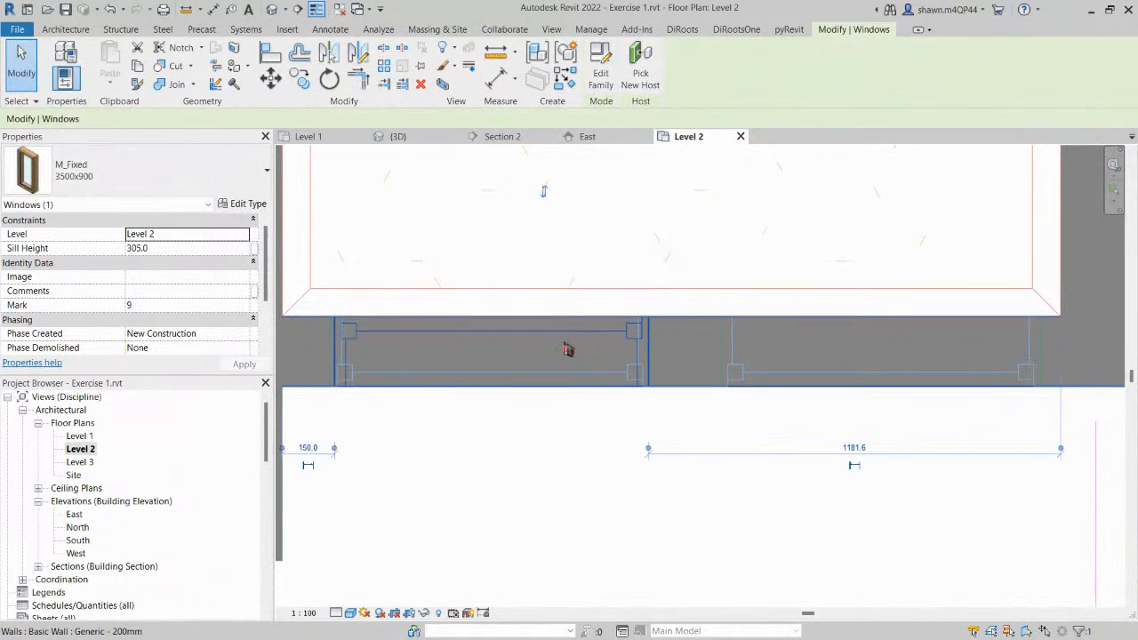
Flip the window towards the wall's exterior face and shift it about 10 mm to line up with the drawn opening.
key("m")
key("v")
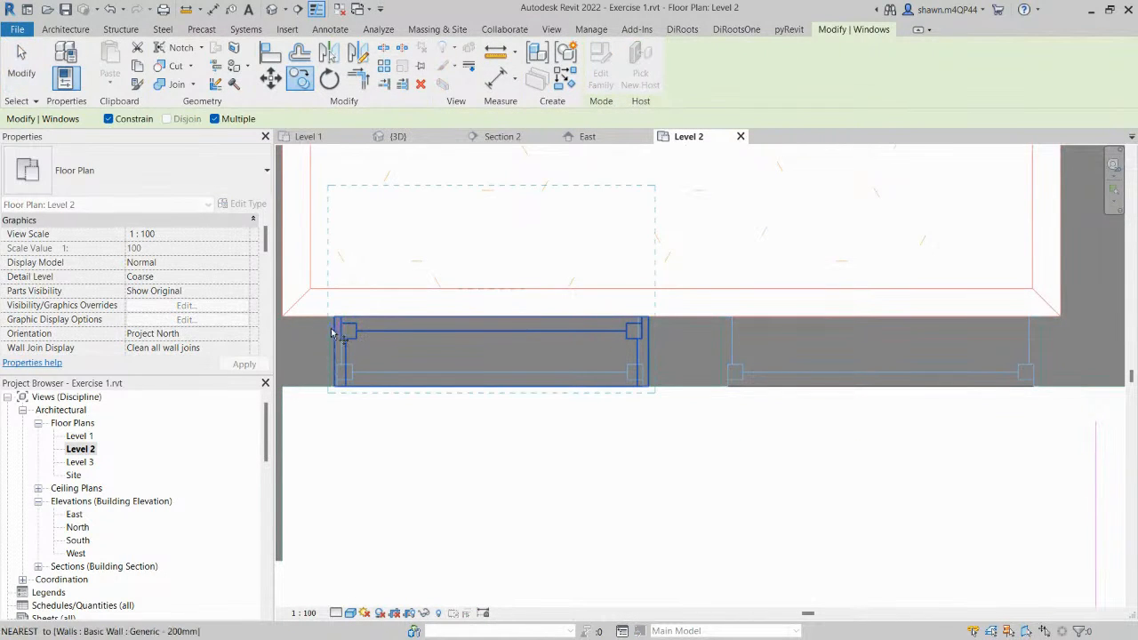
key("Escape")
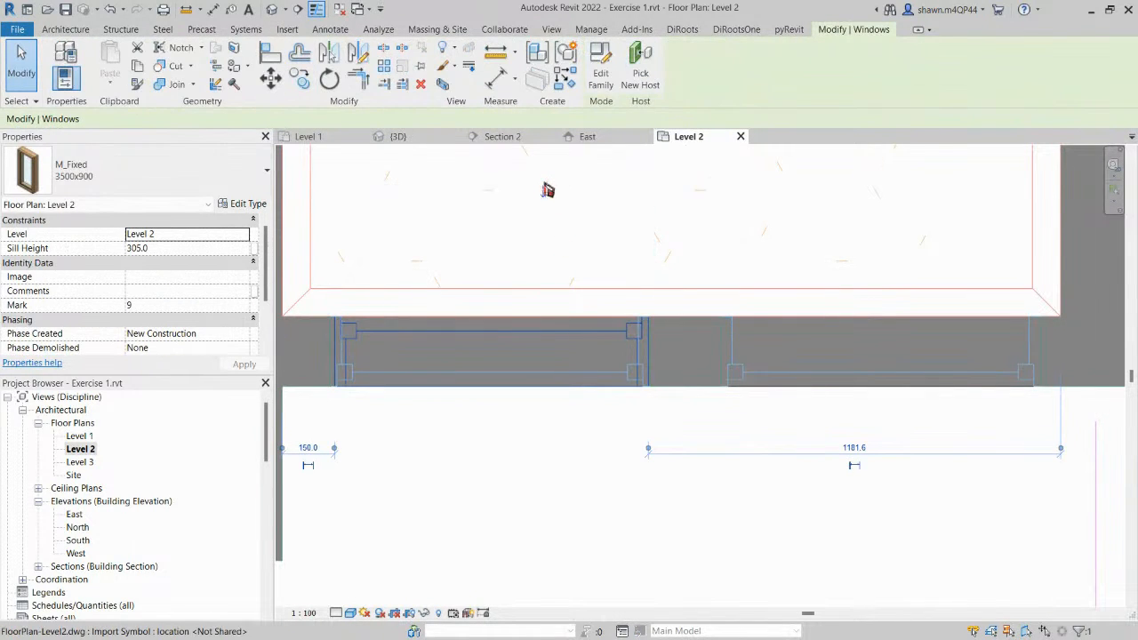
left_click(544, 192)
key("Escape")
left_click(457, 382)
scroll(453, 372, "up", 2)
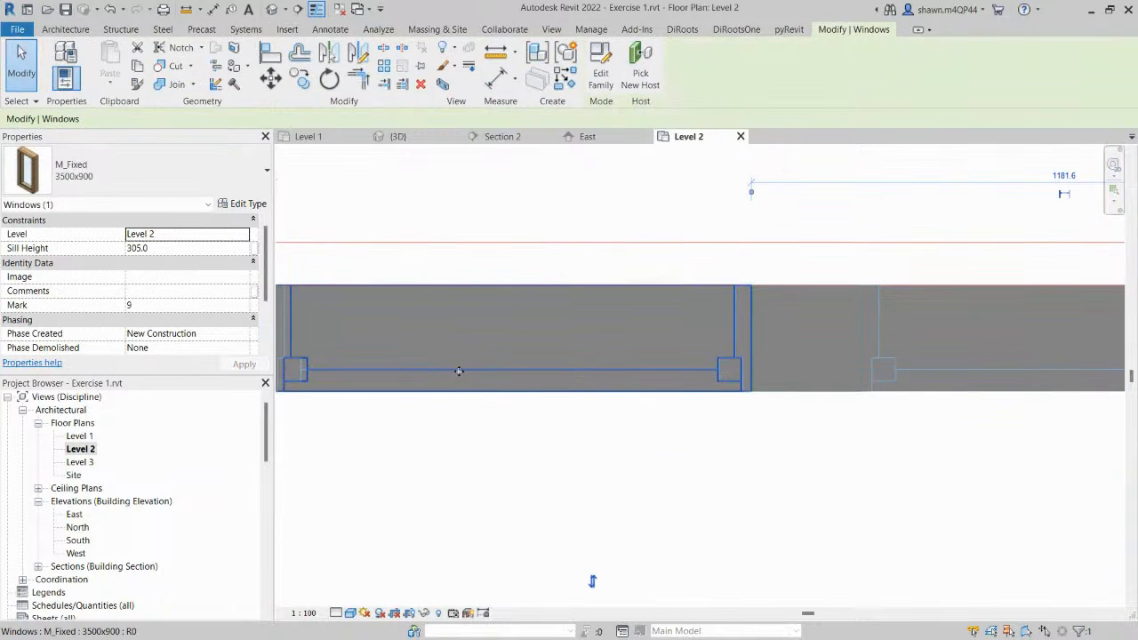
left_click_drag(460, 371, 458, 372)
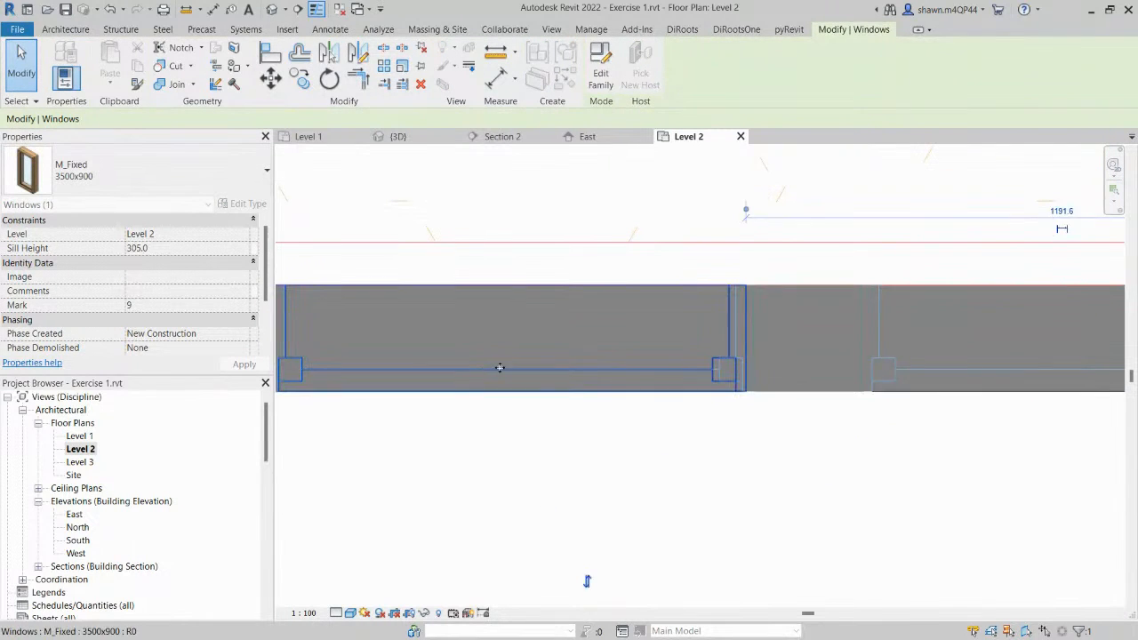
Place a second 3500x900 fixed window over the other drawn opening in the stairwell's front wall.
scroll(501, 368, "down", 2)
key("c")
key("s")
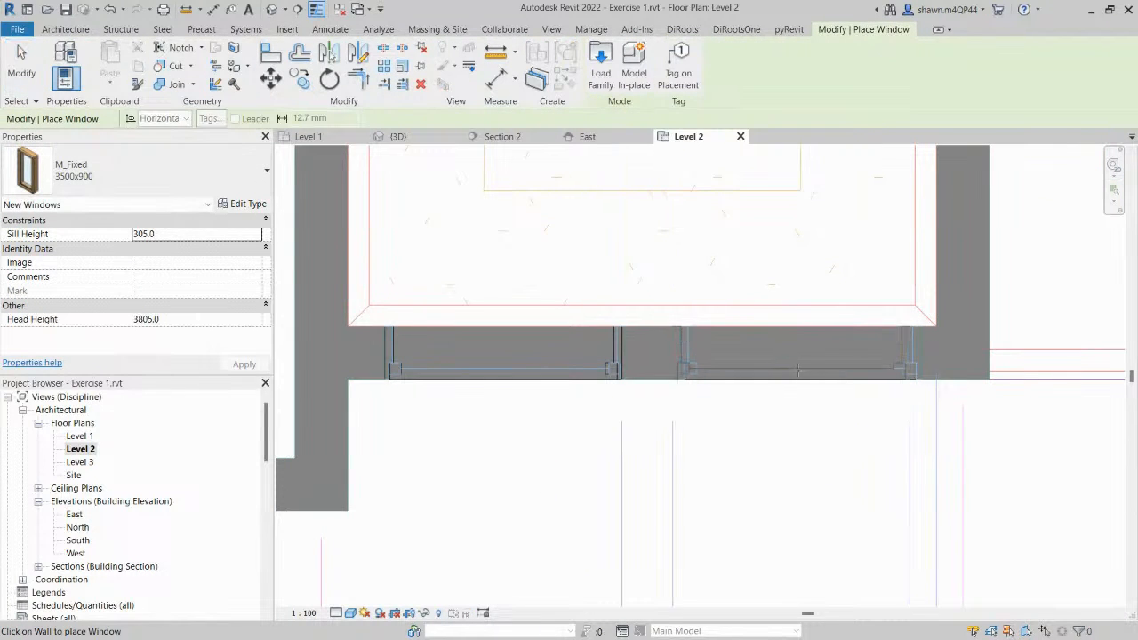
scroll(800, 369, "up", 1)
left_click(805, 372)
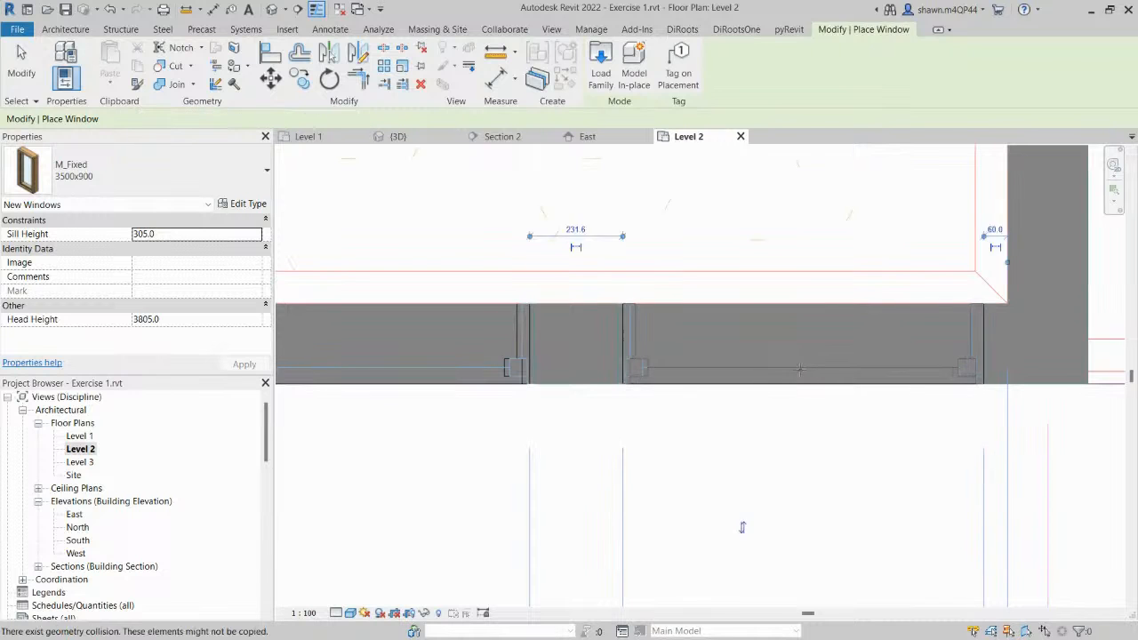
key("Escape")
scroll(610, 336, "down", 6)
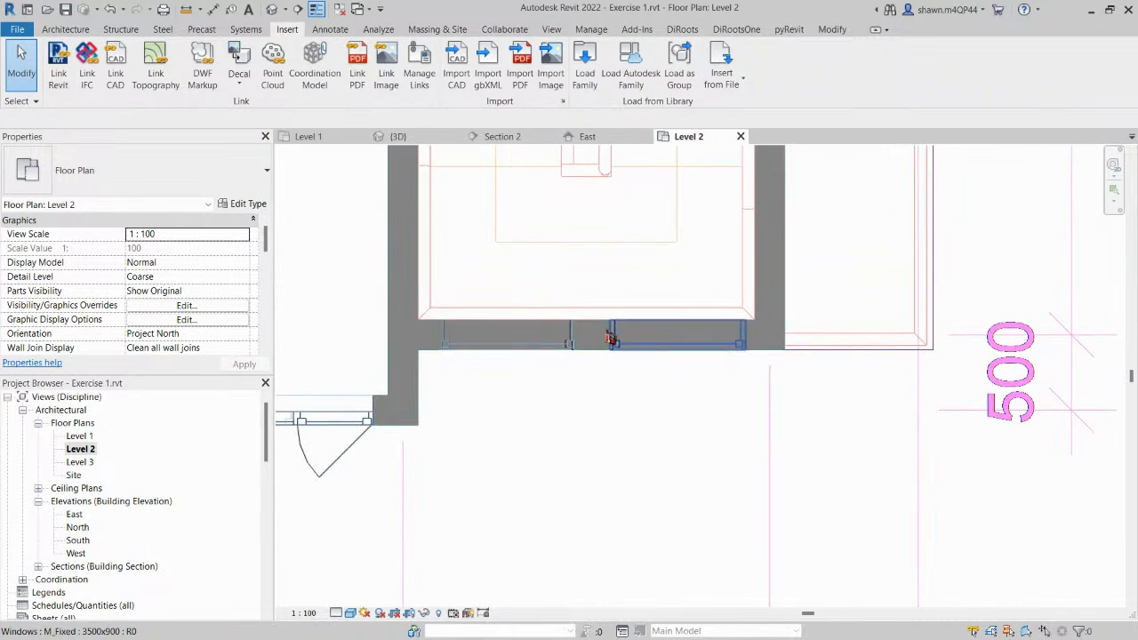
Create a building section in front of the house facing the stairwell windows and open its view.
left_click(300, 10)
left_click(500, 380)
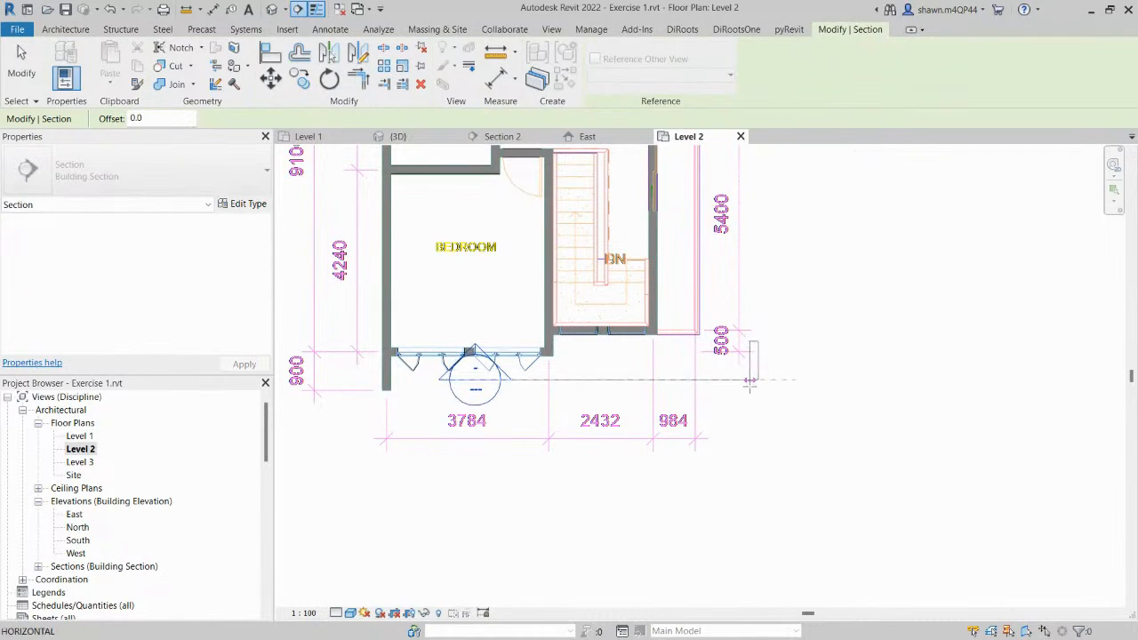
left_click(720, 382)
right_click(721, 384)
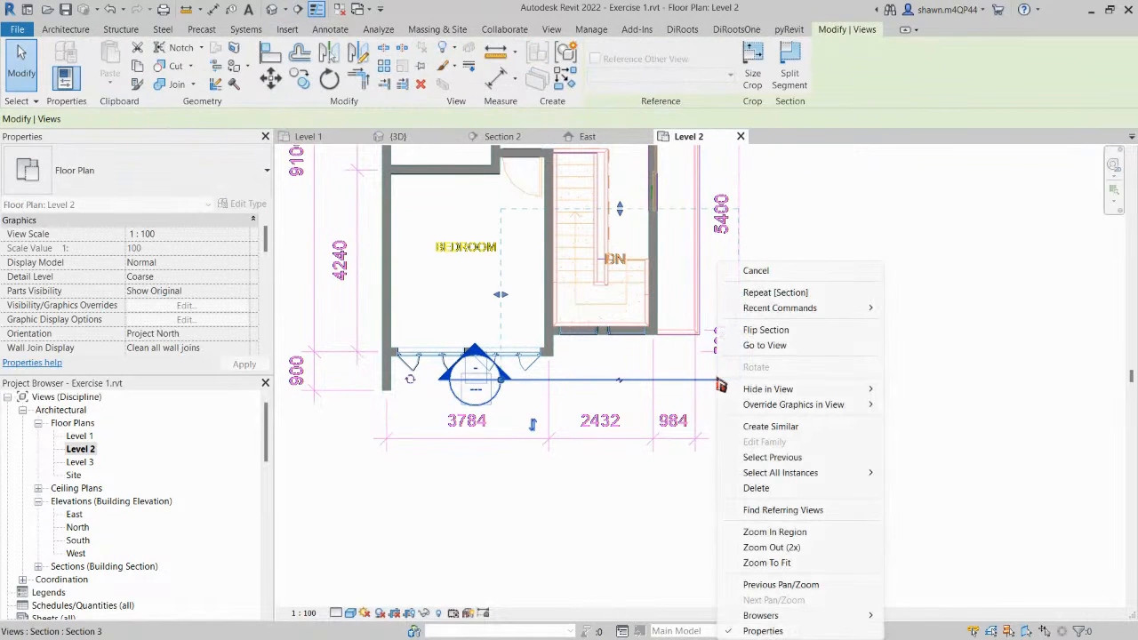
left_click(762, 347)
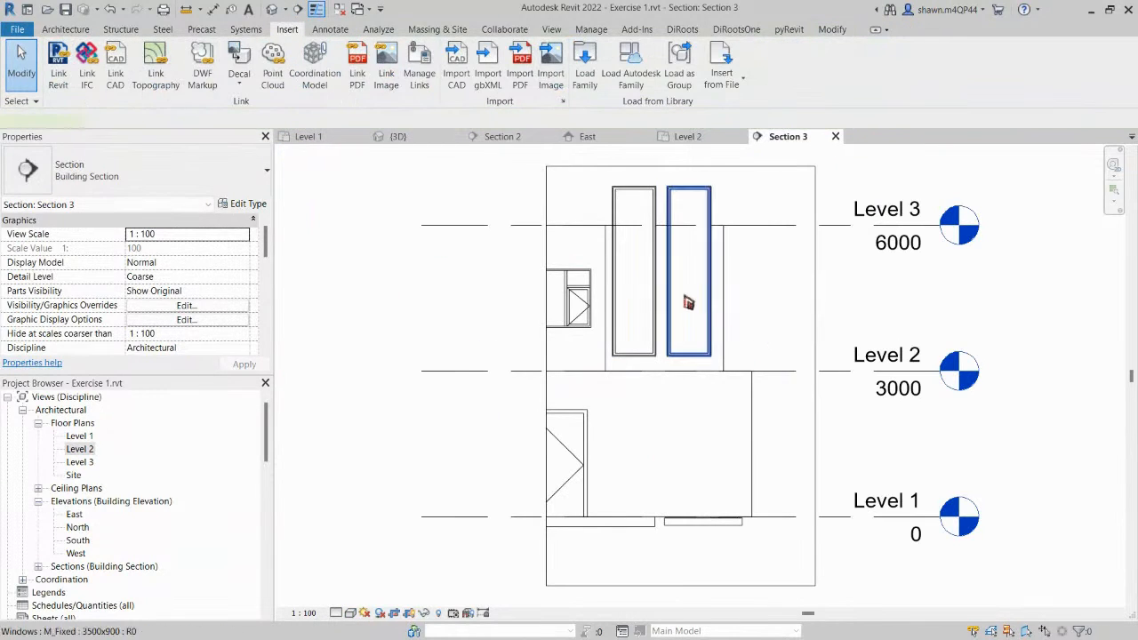
Lower both 3500x900 stairwell windows together to a sill height of -1915 mm, and switch to the 3D view.
left_click(686, 299)
left_click(650, 292, "ctrl")
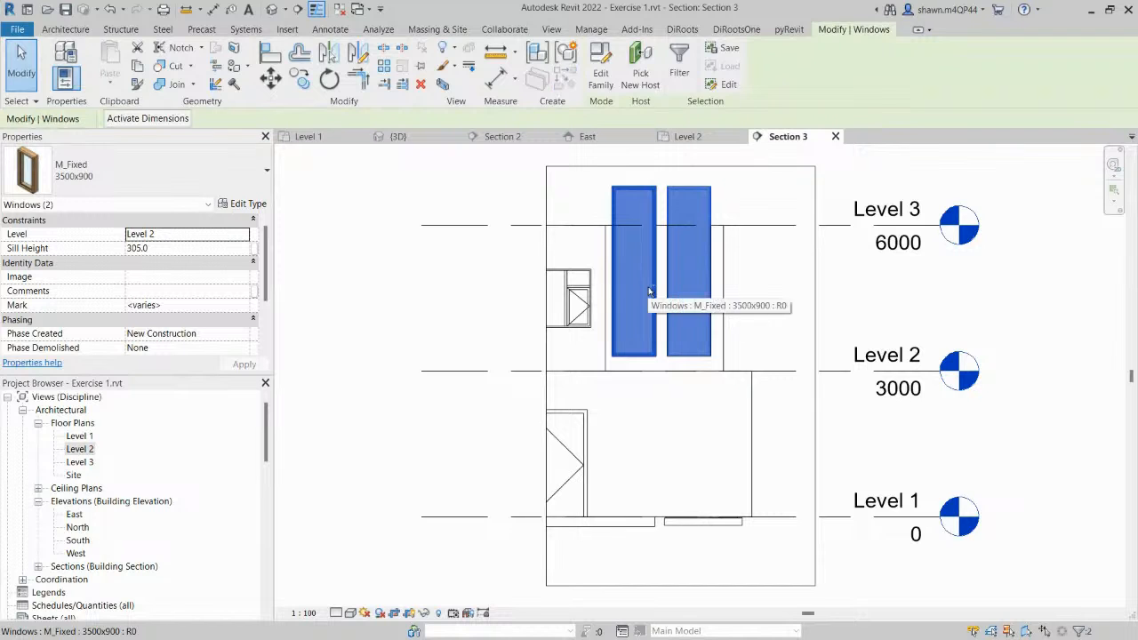
key("Down")
key("Down")
key("Down")
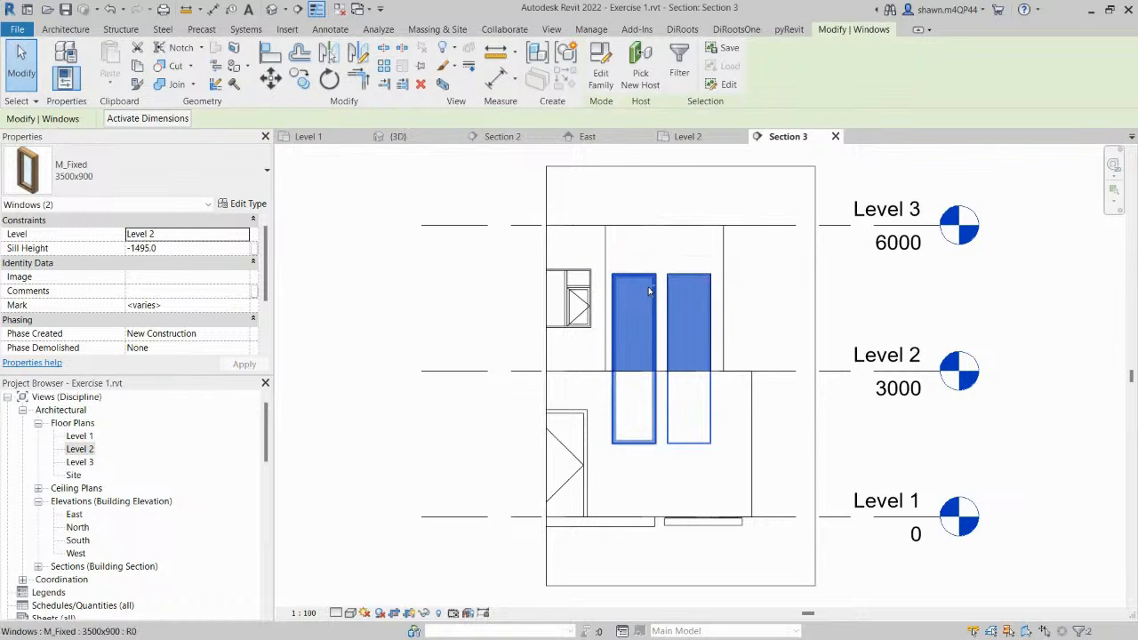
key("Down")
scroll(650, 294, "up", 1)
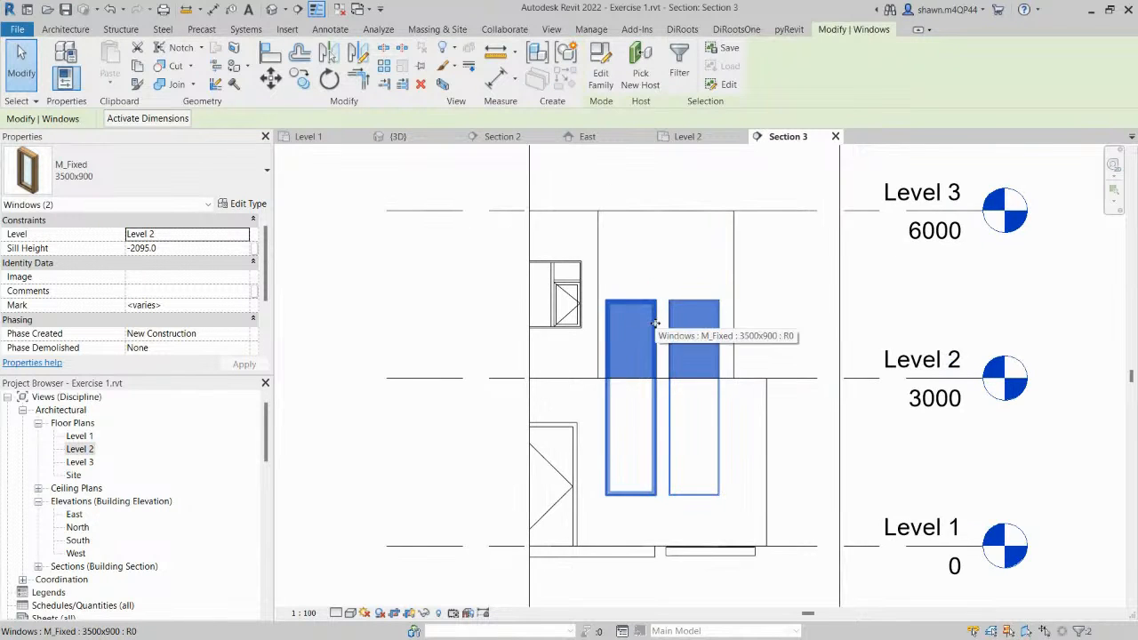
key("Up")
left_click(407, 139)
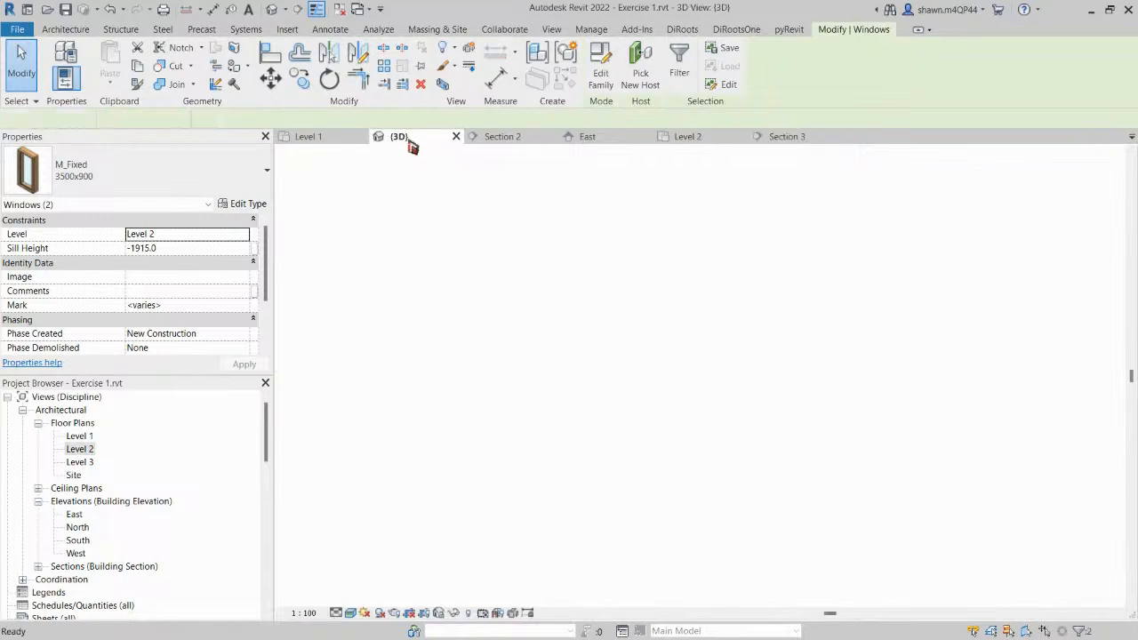
left_click(452, 262)
middle_click_drag(768, 472, 615, 431, "shift")
scroll(702, 405, "up", 3)
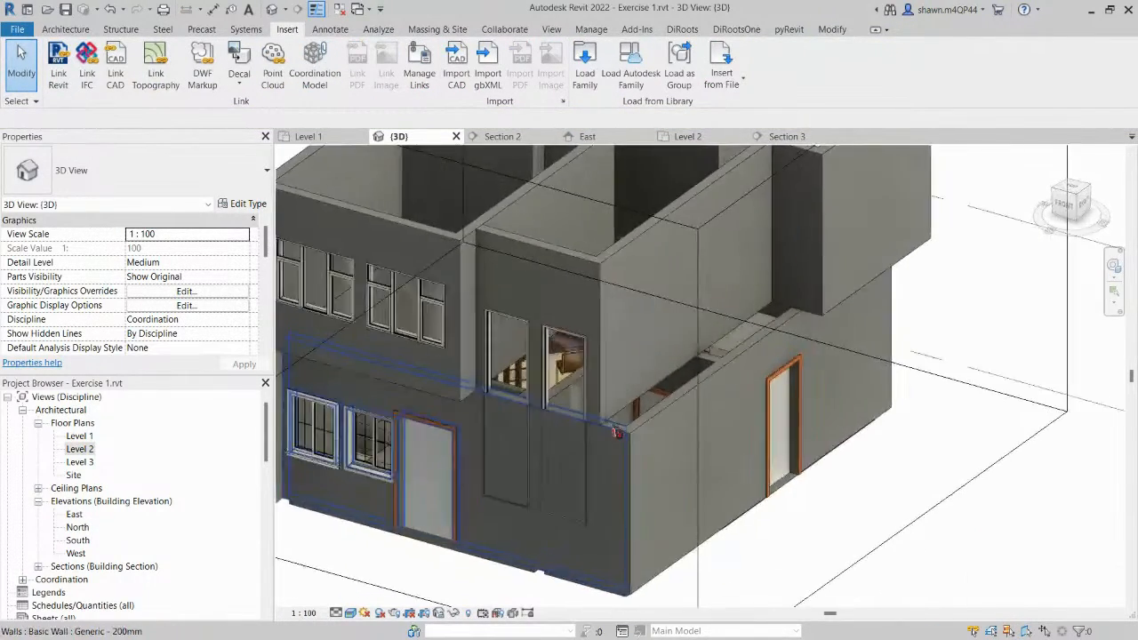
scroll(618, 431, "up", 4)
scroll(599, 467, "down", 1)
key("a")
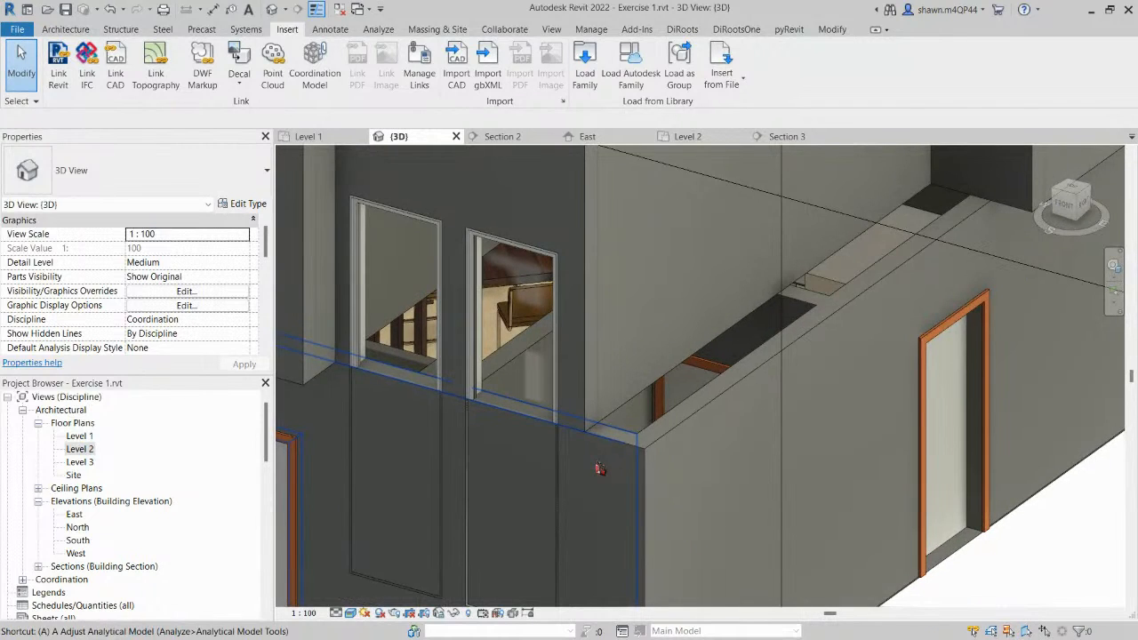
key("l")
scroll(598, 465, "down", 1)
left_click(557, 253)
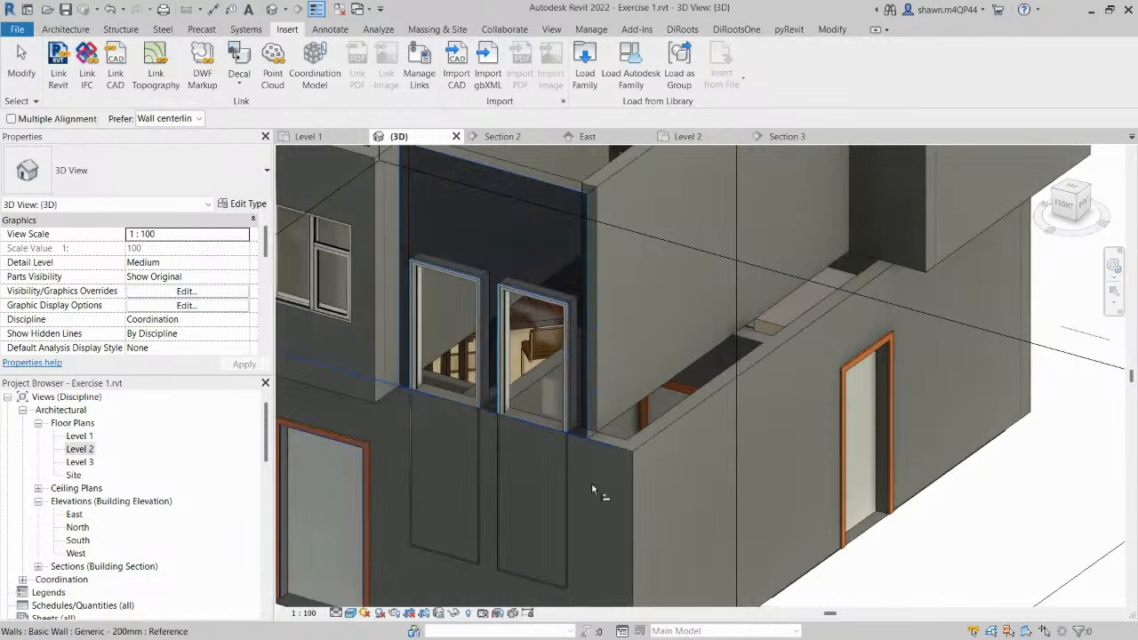
key("Escape")
key("Escape")
Join the Level 2 stairwell front wall to the Level 1 wall below so the tall windows cut through both.
middle_click_drag(609, 401, 694, 378)
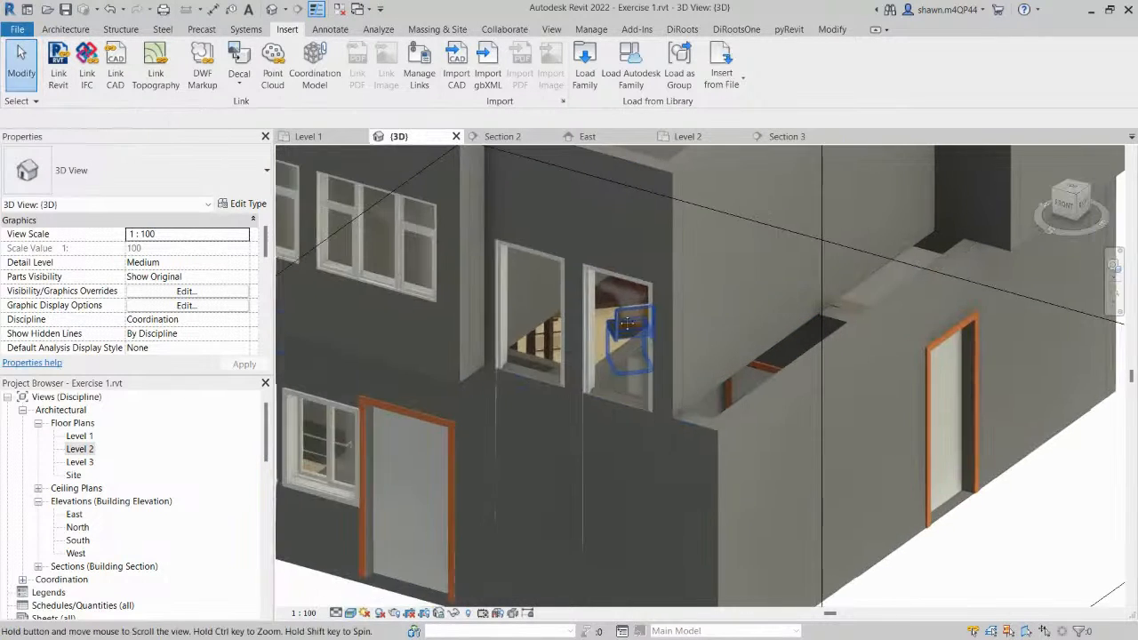
left_click(597, 206)
key("Escape")
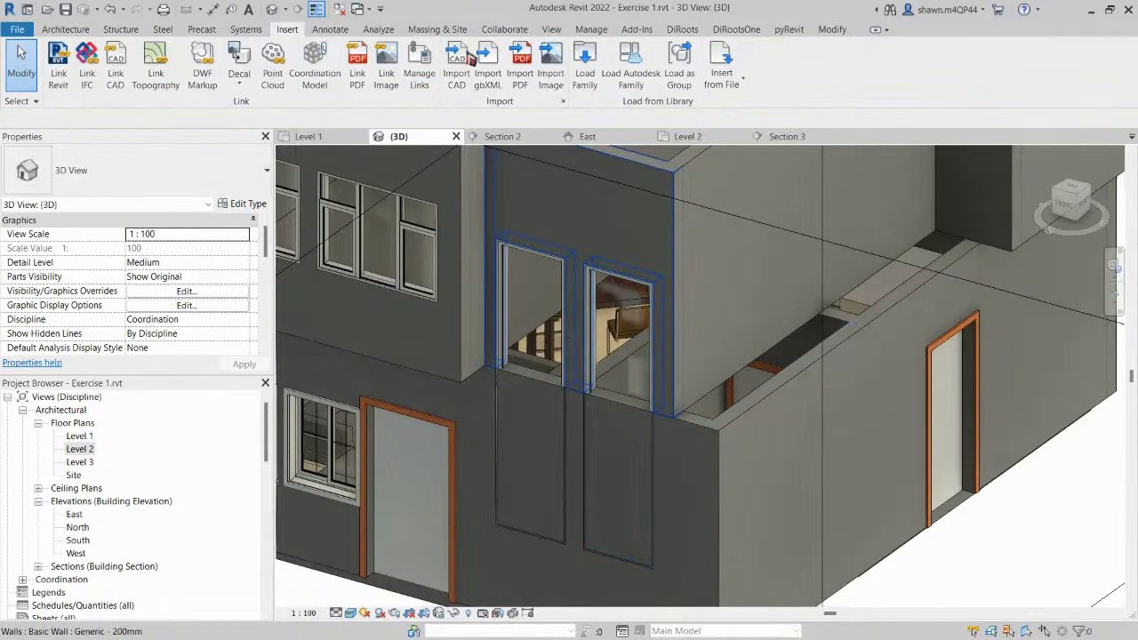
left_click(834, 32)
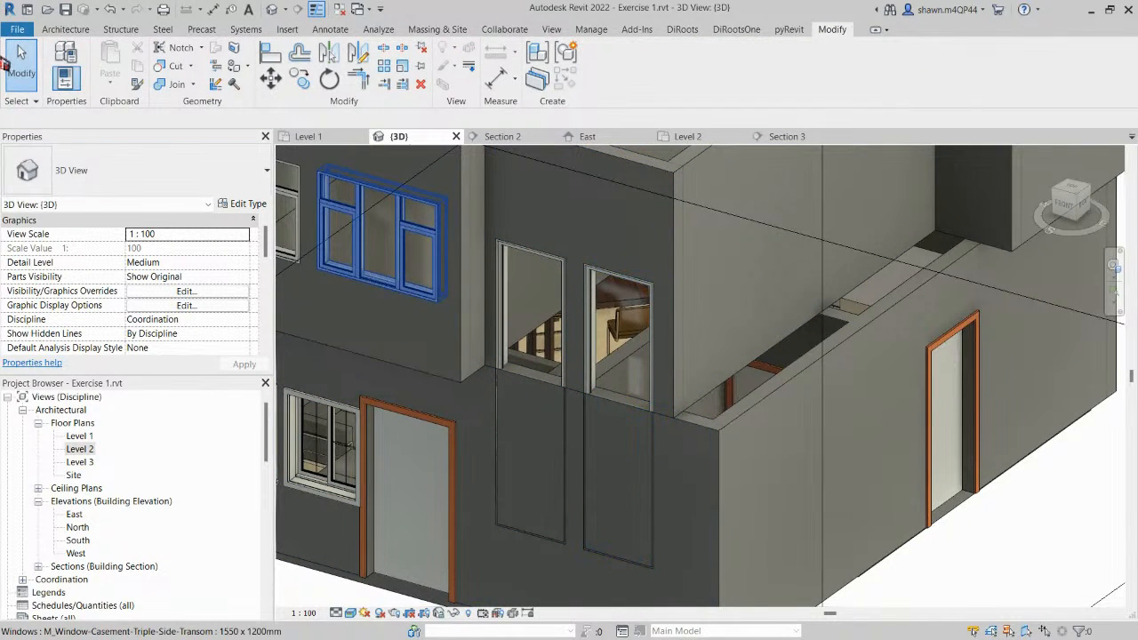
left_click(175, 85)
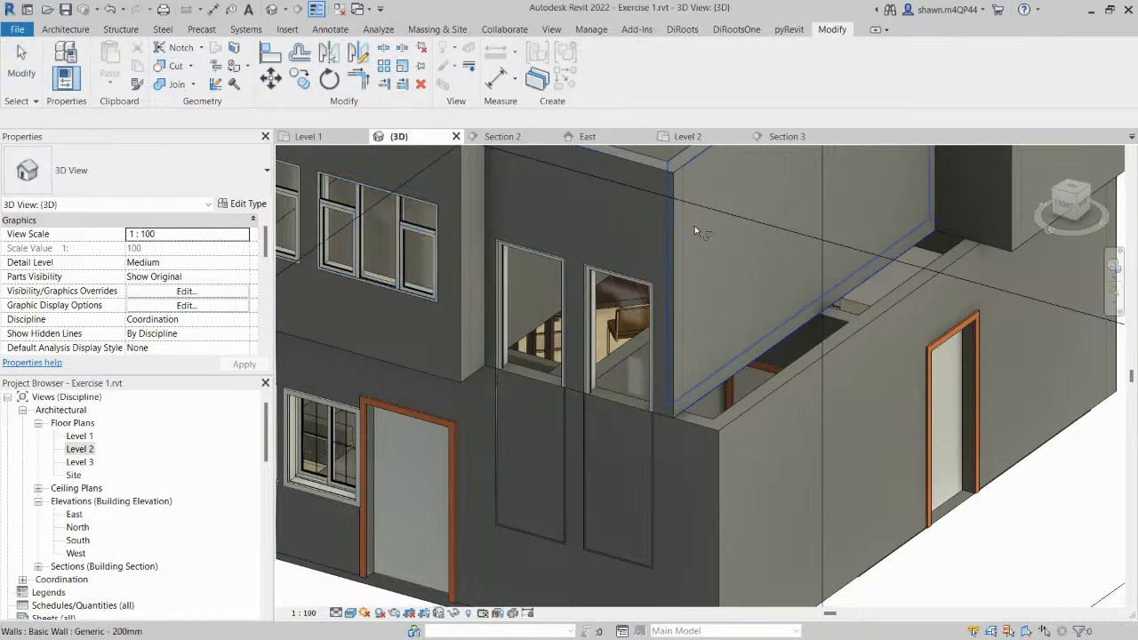
left_click(640, 214)
left_click(684, 446)
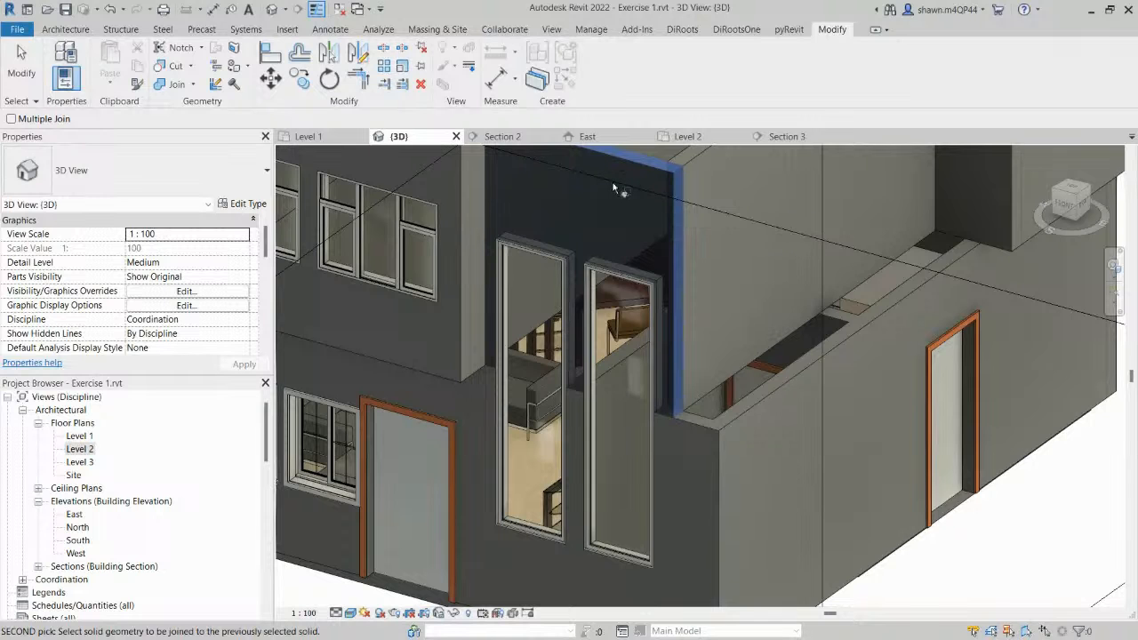
scroll(613, 188, "down", 2)
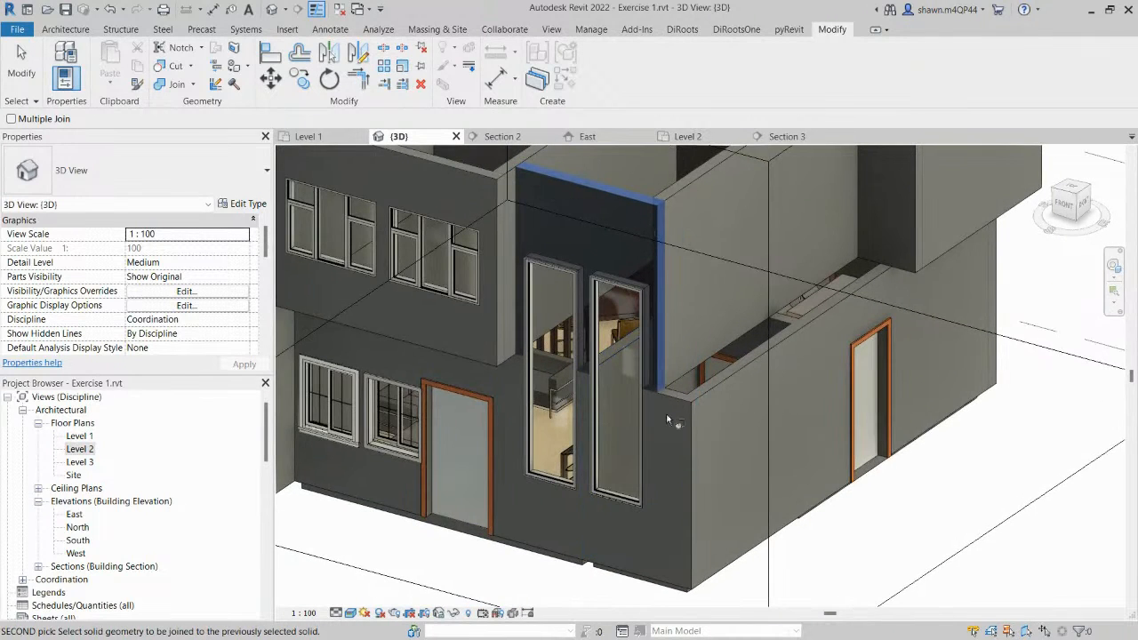
middle_click_drag(674, 414, 775, 279, "shift")
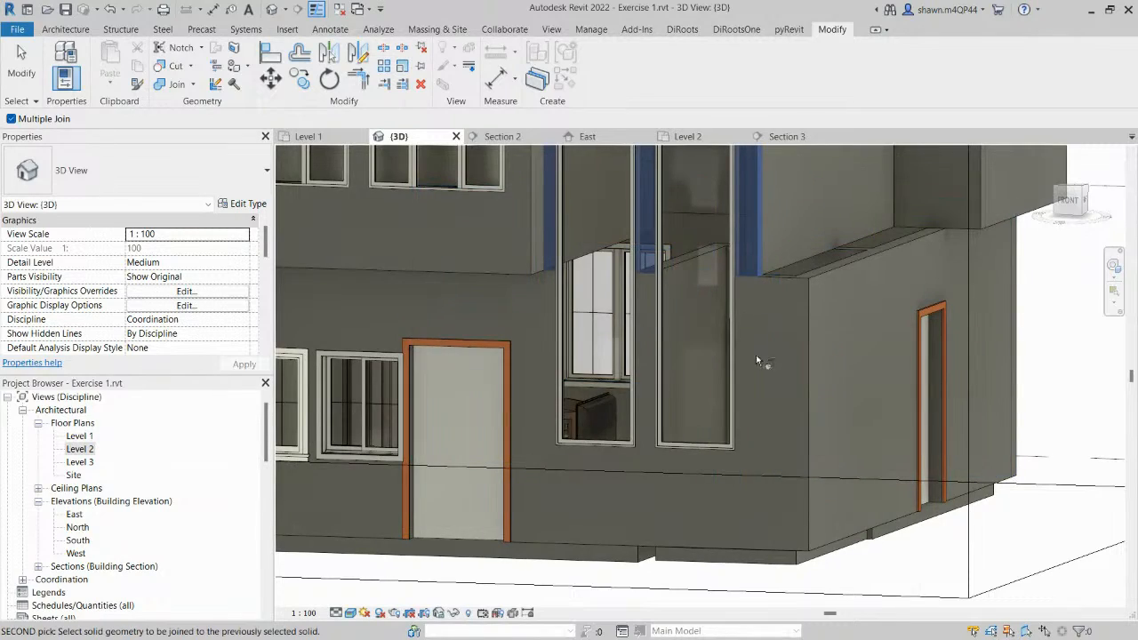
key("Escape")
middle_click_drag(757, 360, 623, 400, "shift")
left_click(525, 356)
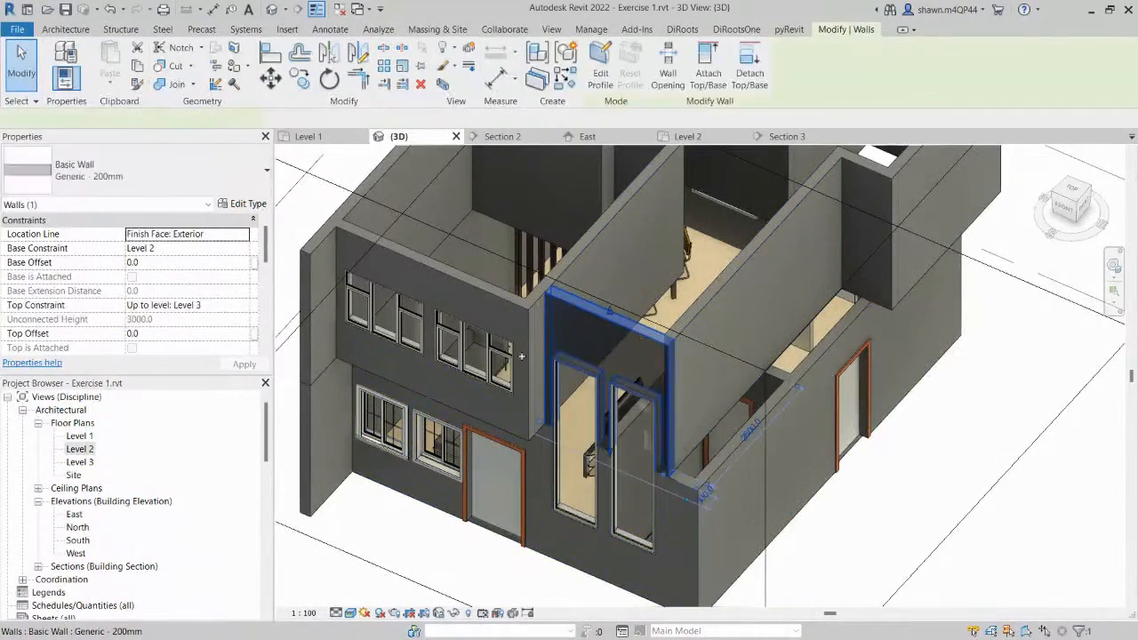
key("Escape")
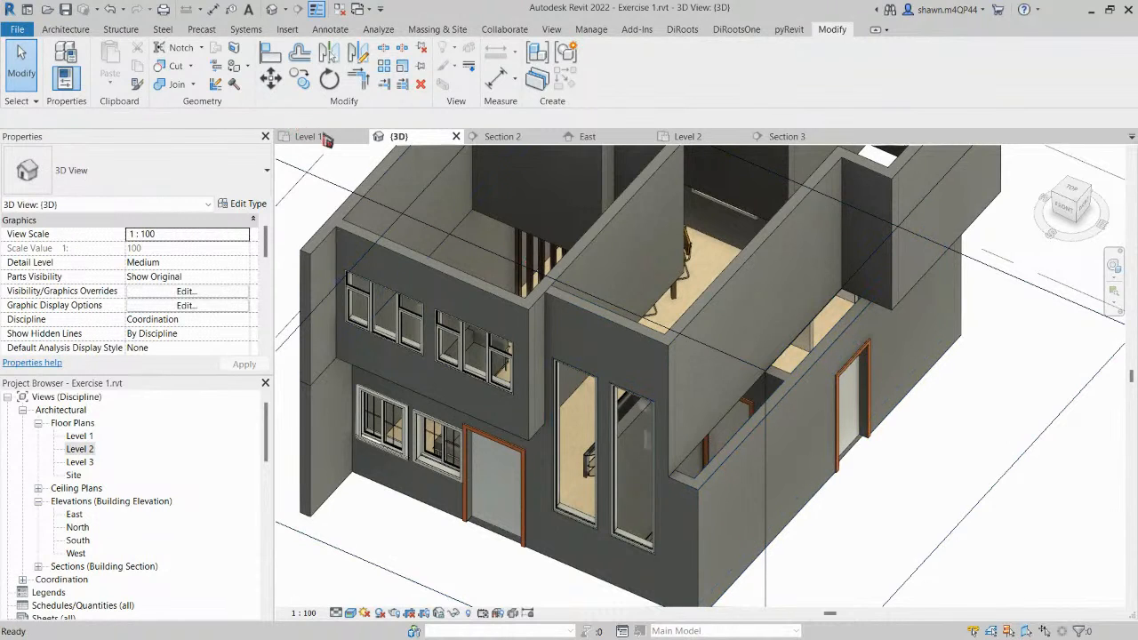
Start a new floor in the Level 2 plan using the Standard Timber-Wood Finish type.
left_click(718, 141)
scroll(543, 312, "up", 5)
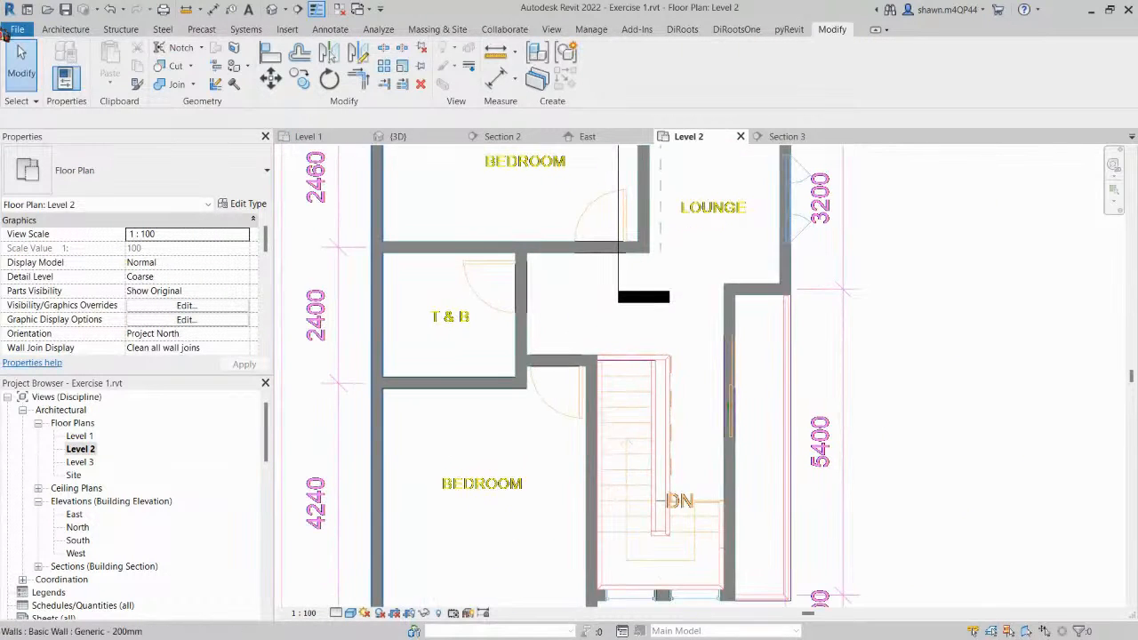
left_click(65, 29)
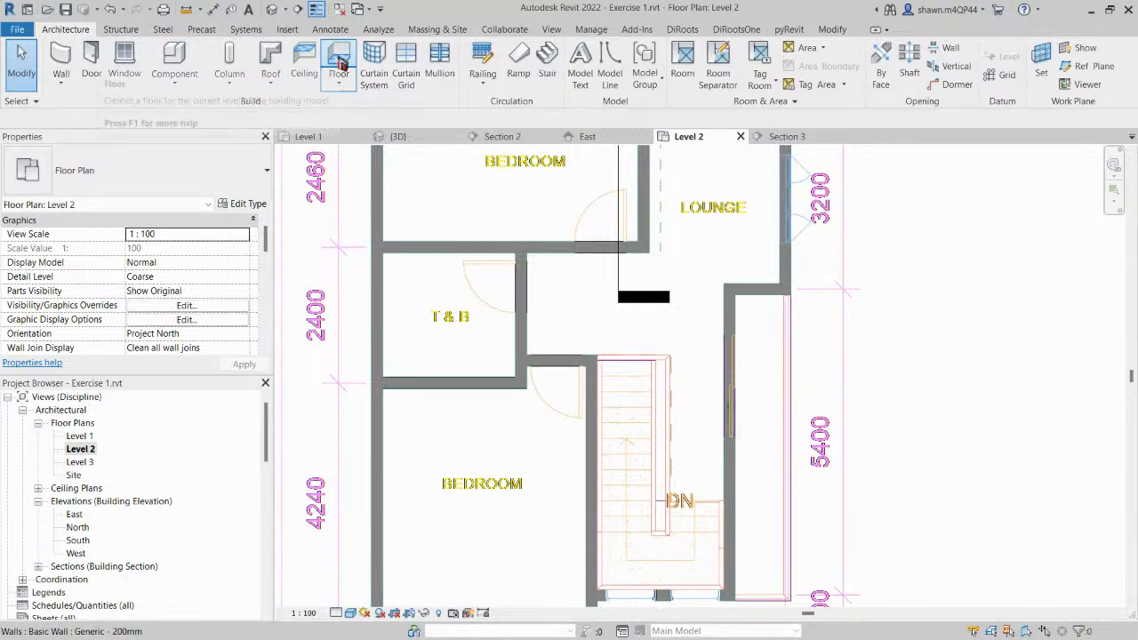
left_click(340, 64)
left_click(151, 171)
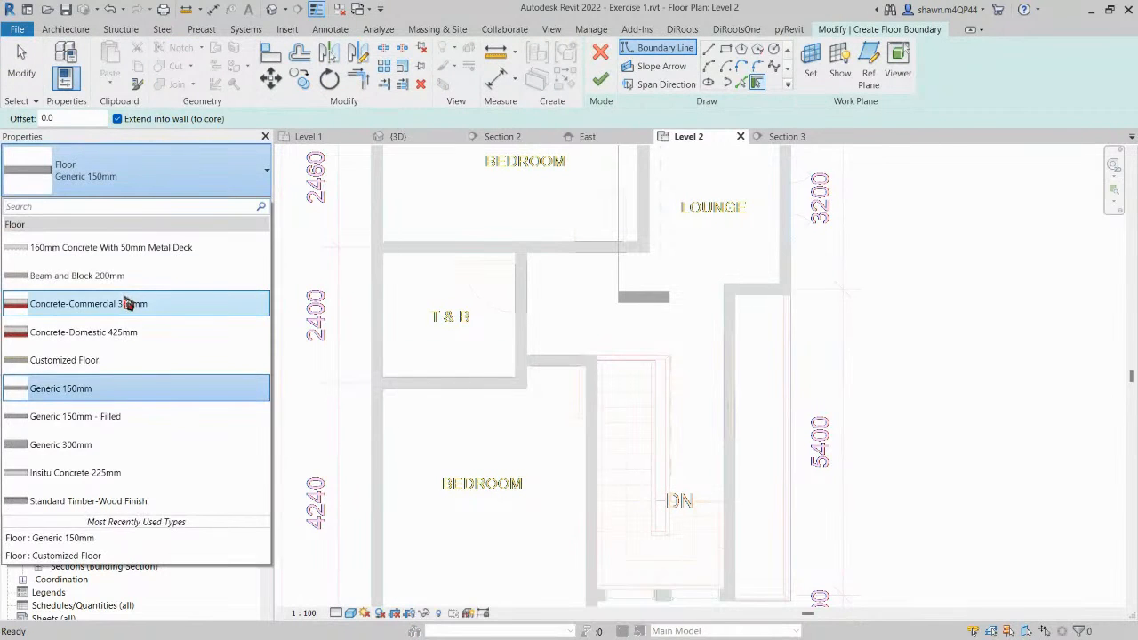
left_click(115, 502)
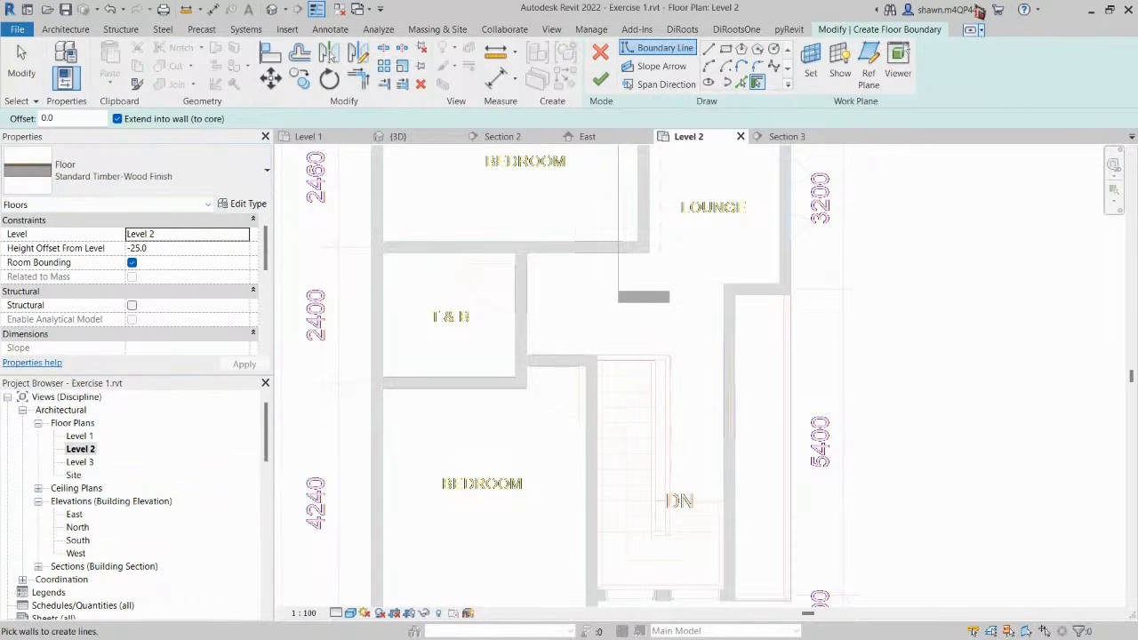
Sketch straight floor boundary lines from the hallway wall corner beside T & B, around the stair opening, to the stairwell's side wall.
left_click(709, 51)
scroll(667, 382, "down", 2)
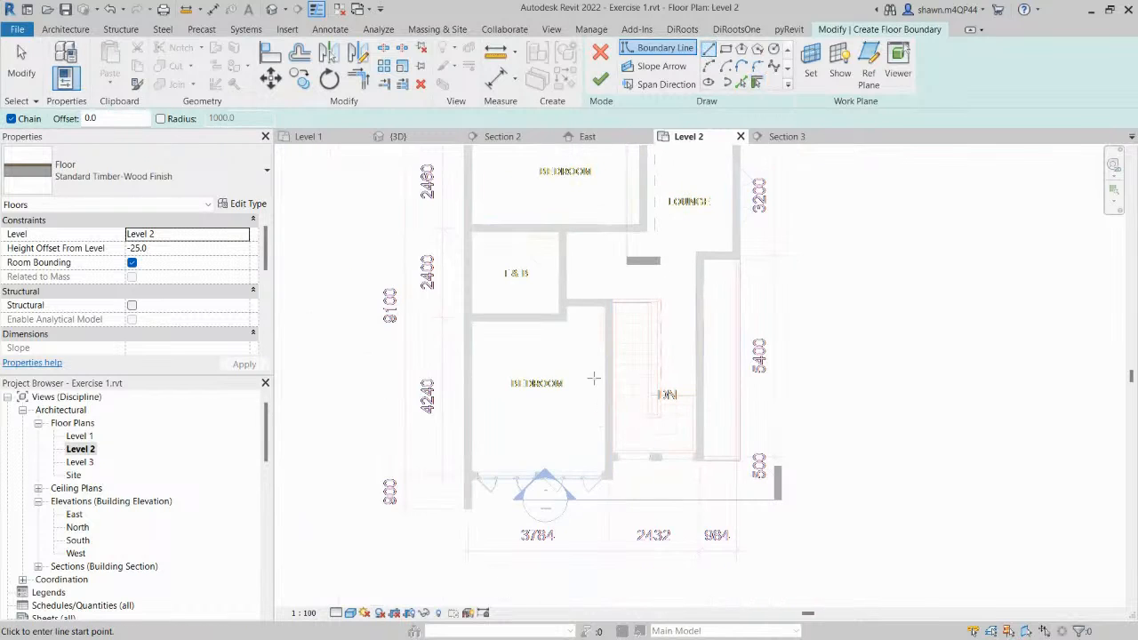
scroll(622, 401, "up", 4)
scroll(511, 247, "up", 1)
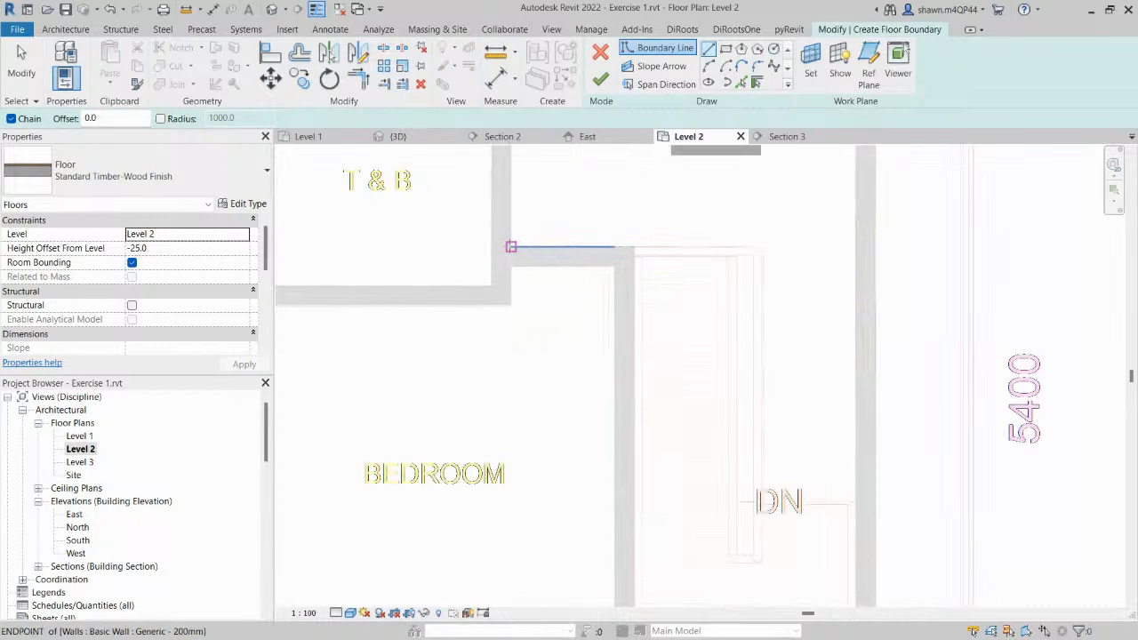
left_click(511, 246)
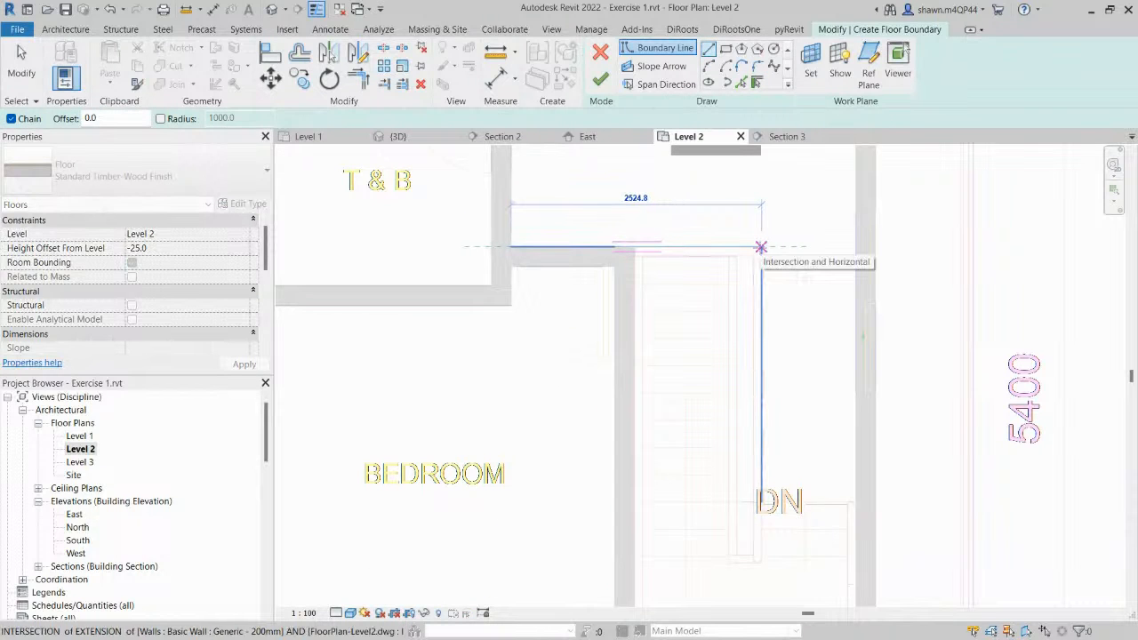
scroll(761, 246, "up", 2)
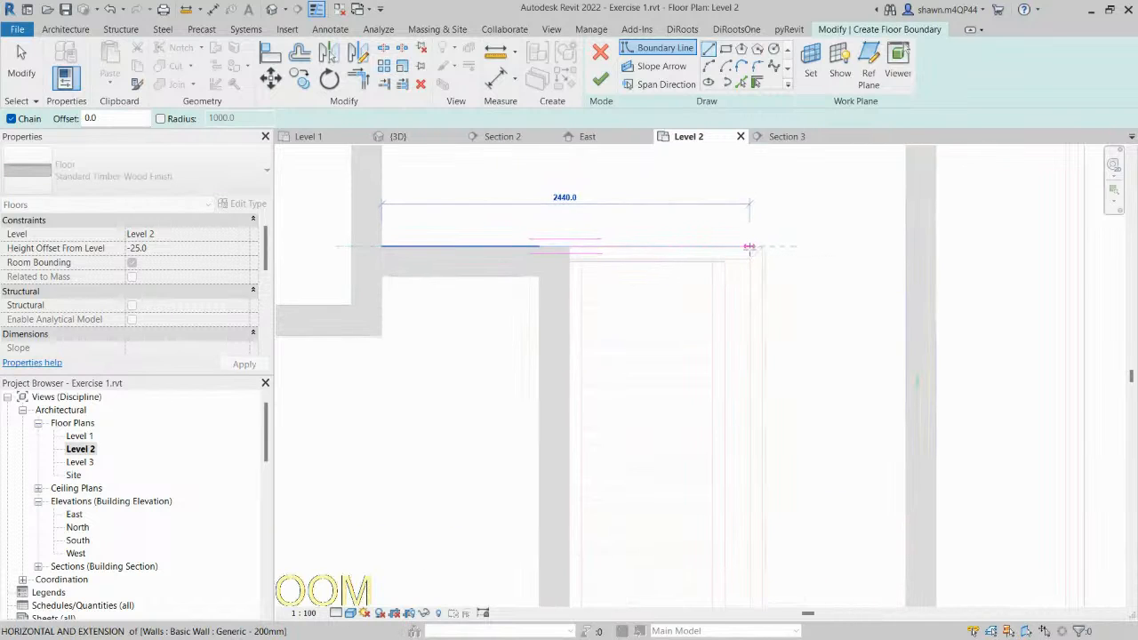
scroll(750, 247, "up", 1)
left_click(709, 245)
scroll(710, 258, "down", 3)
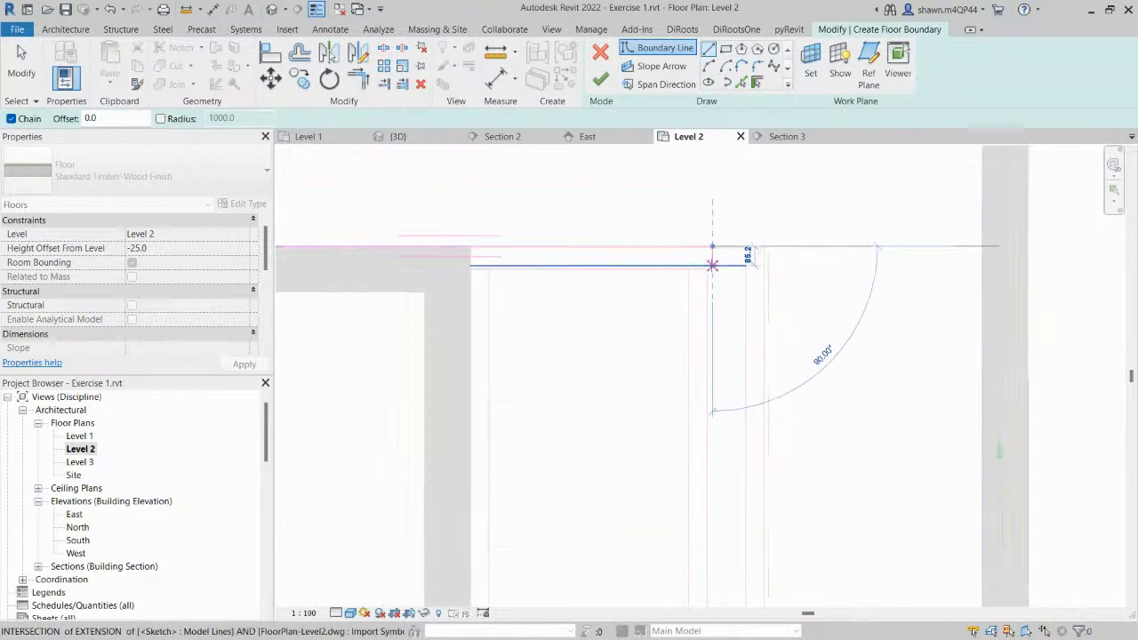
middle_click_drag(709, 520, 707, 386)
scroll(708, 389, "up", 2)
left_click(706, 444)
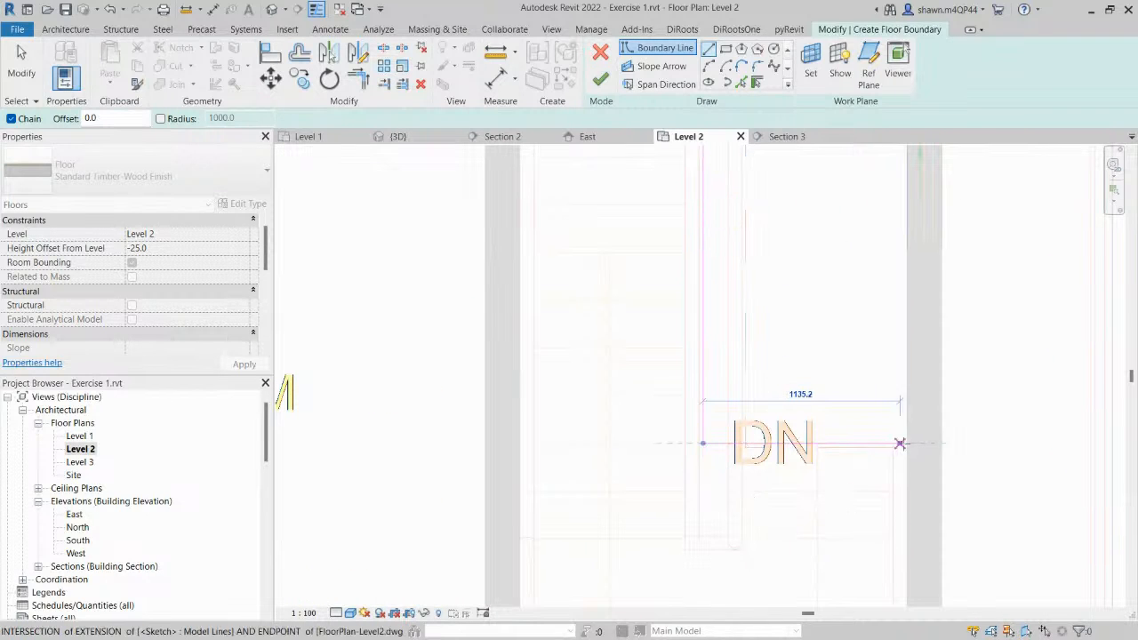
left_click(907, 442)
Continue the floor boundary along the inner wall faces of the lounge and hallway and close the loop at its starting corner.
scroll(689, 191, "down", 3)
middle_click_drag(689, 192, 748, 491)
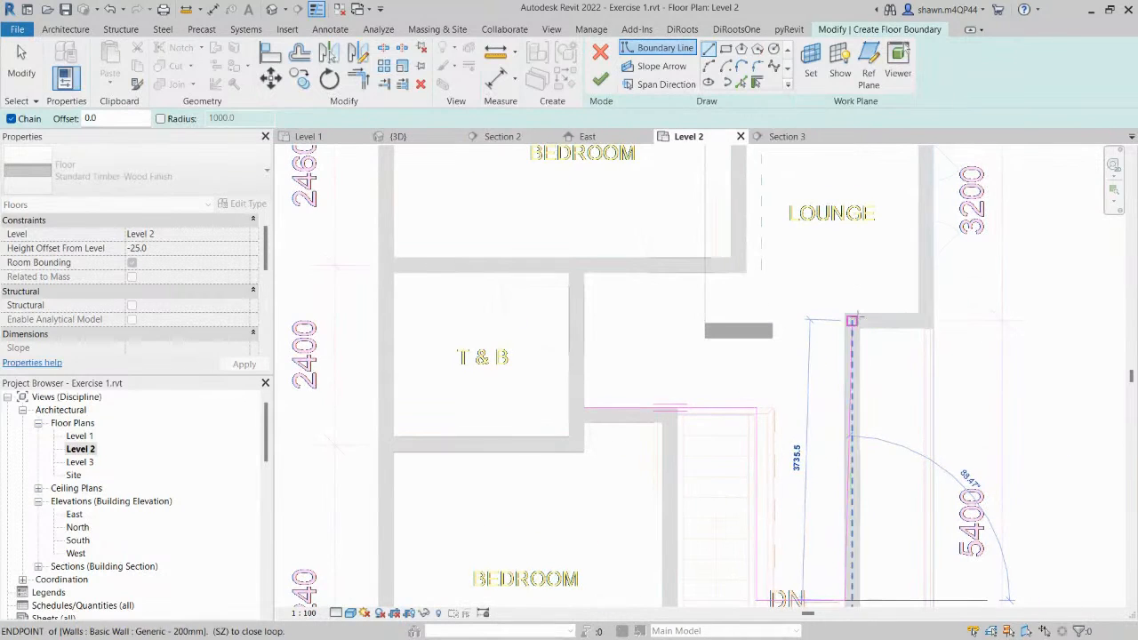
left_click(845, 313)
left_click(918, 313)
middle_click_drag(848, 254, 809, 444)
left_click(881, 277)
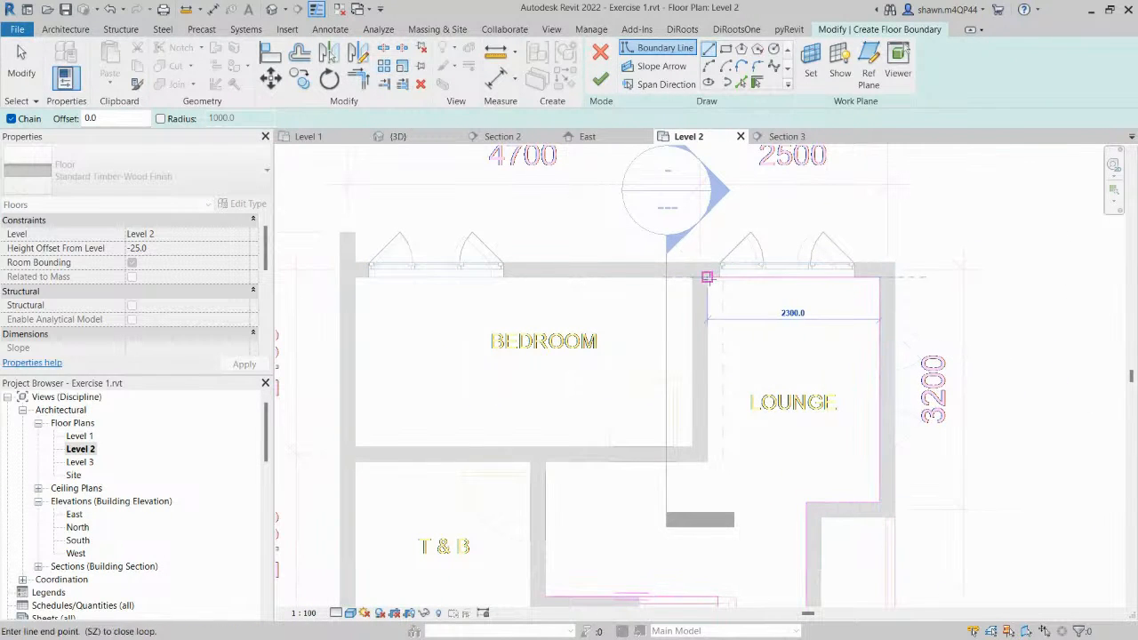
left_click(707, 277)
left_click(706, 460)
left_click(545, 461)
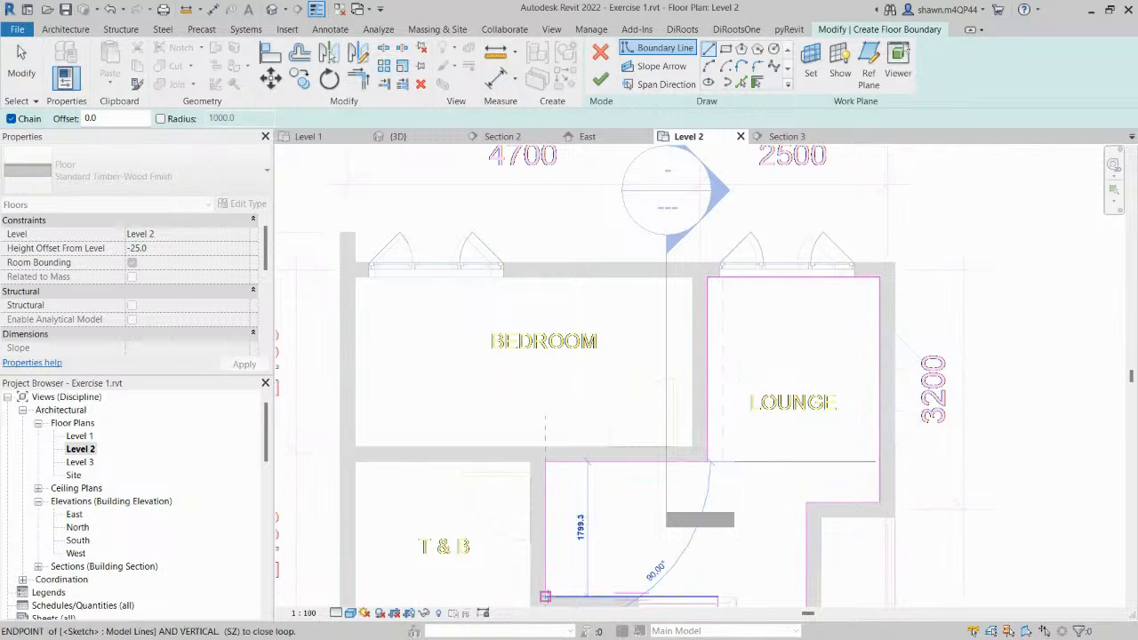
left_click(545, 596)
Set the floor's height offset from Level 2 to 0 and finish the floor sketch.
key("Escape")
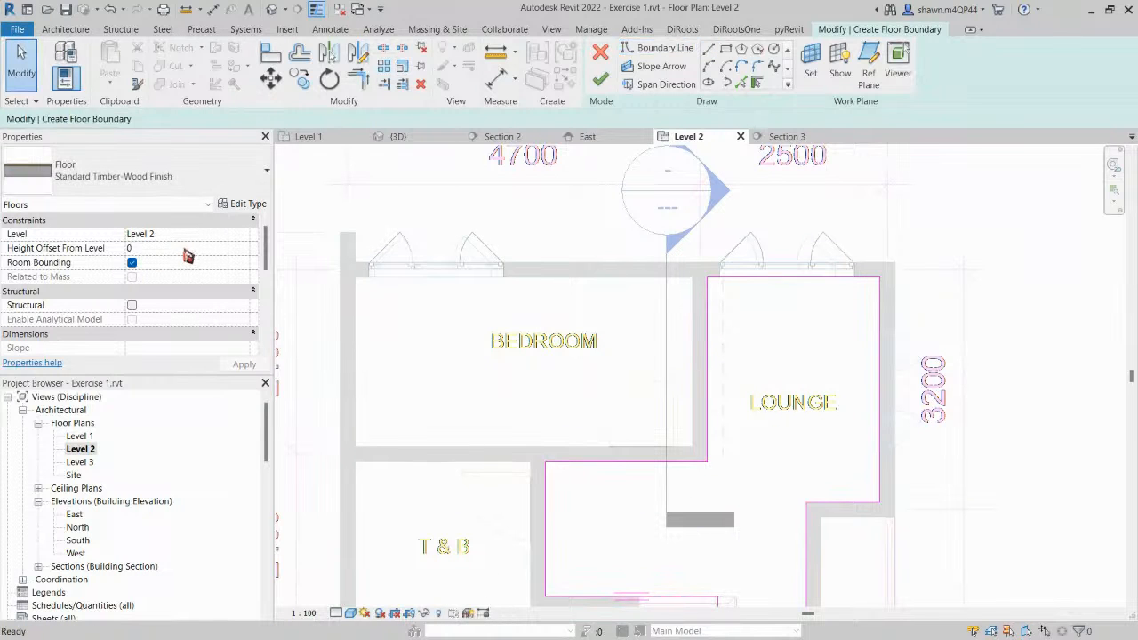
scroll(623, 241, "down", 4)
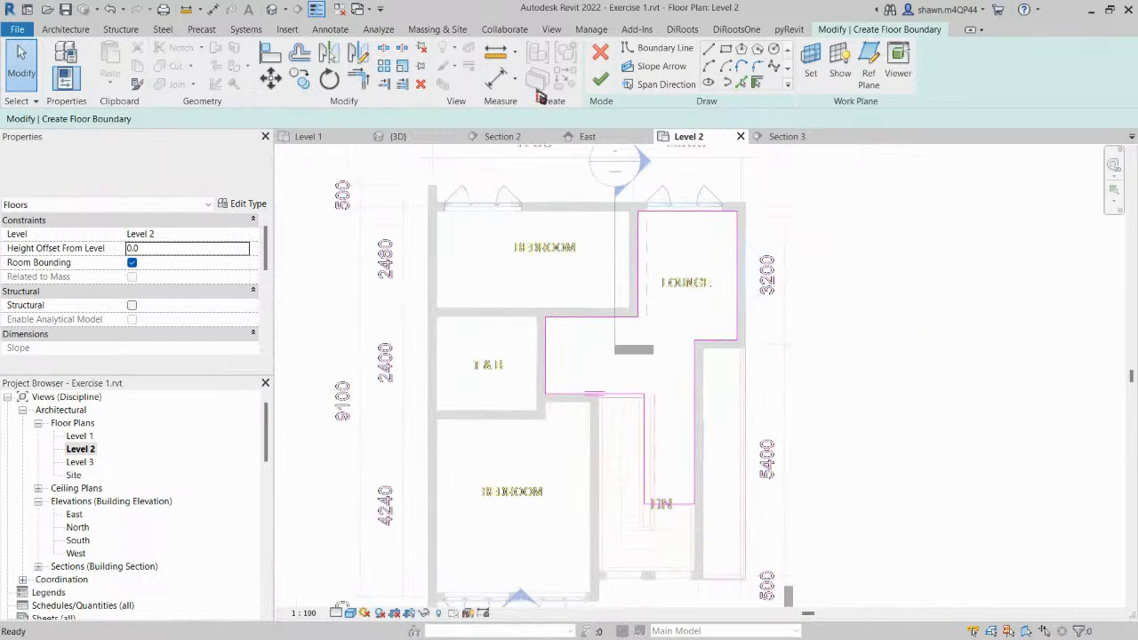
left_click(601, 78)
Select the lounge and hallway timber floor and open its boundary sketch for editing.
scroll(693, 255, "up", 3)
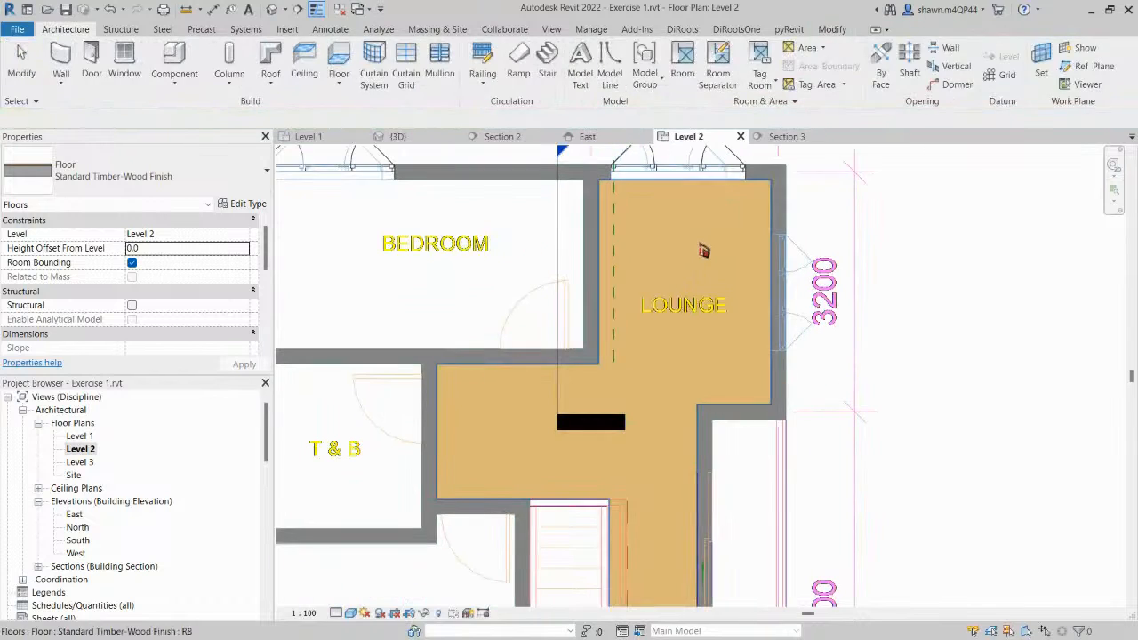
key("Escape")
left_click(729, 236)
left_click(594, 81)
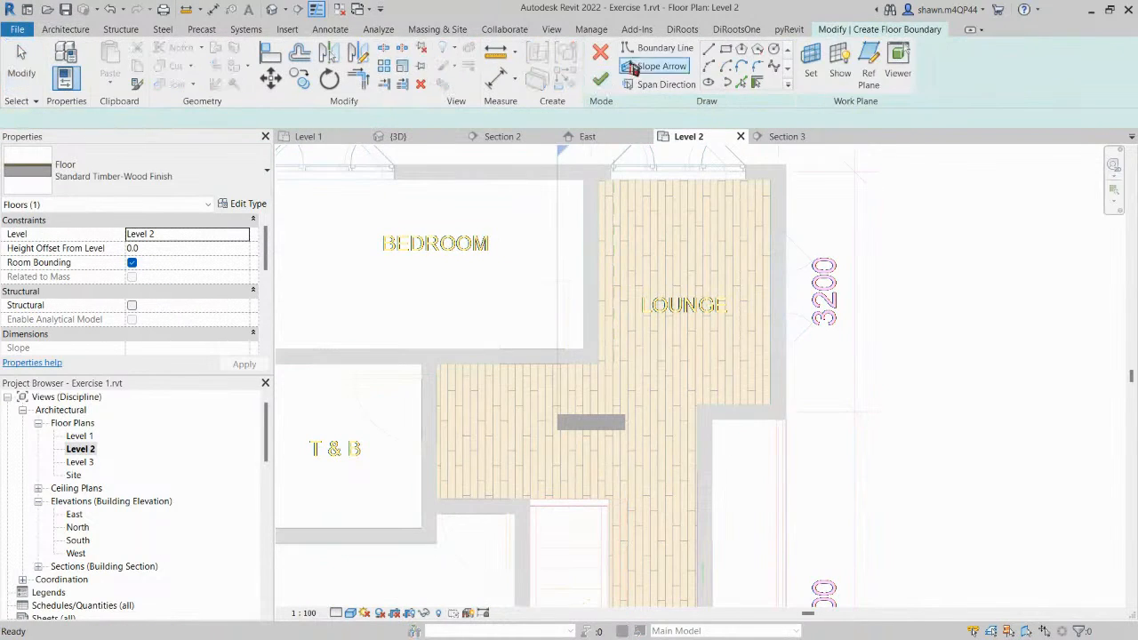
Add rectangular boundary loops along the inner wall faces of the bedroom beside the lounge and the T & B.
left_click(584, 349)
middle_click_drag(463, 309, 756, 326)
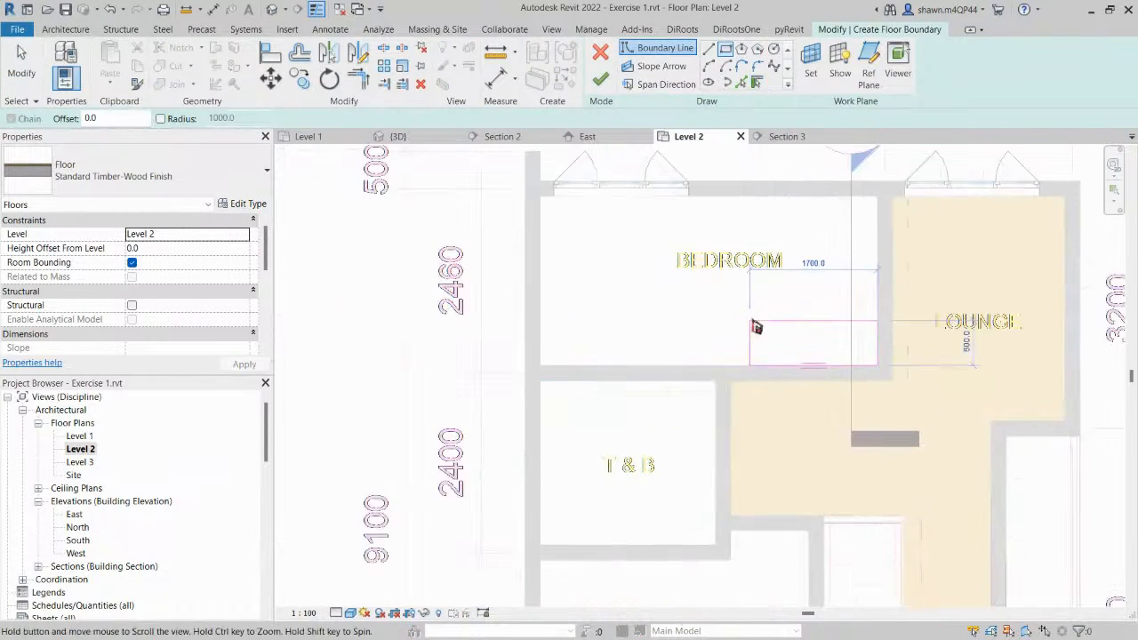
left_click(541, 198)
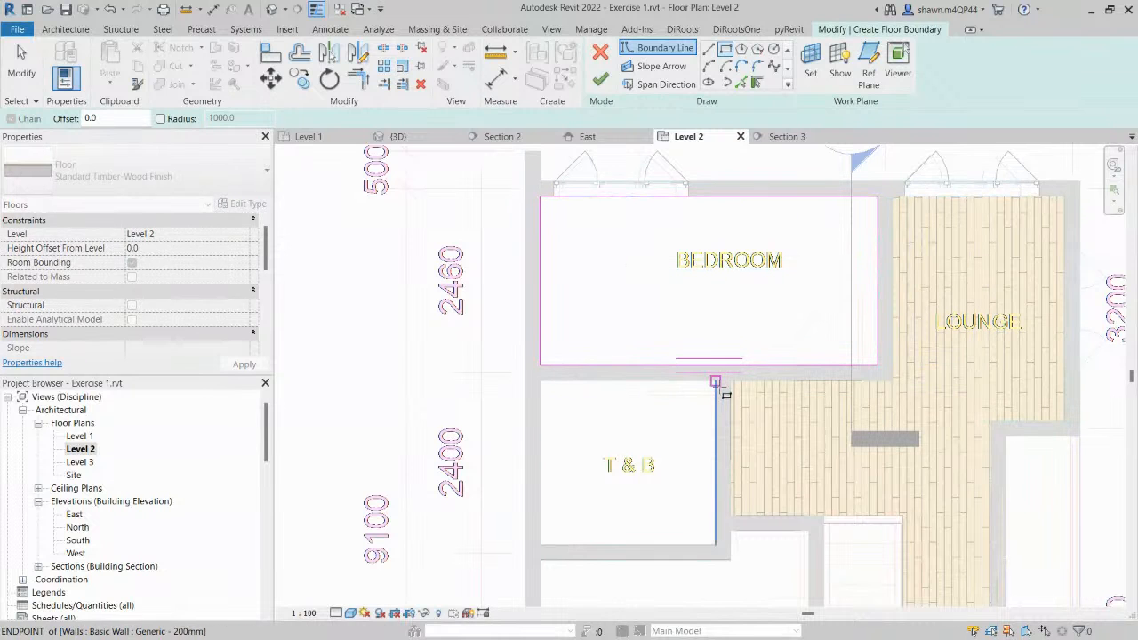
left_click(716, 382)
left_click(540, 544)
Trace boundary lines along the inner faces of the outer and T & B walls of the bedroom below the T & B, following its corner step.
scroll(589, 358, "down", 1)
middle_click_drag(590, 358, 581, 195)
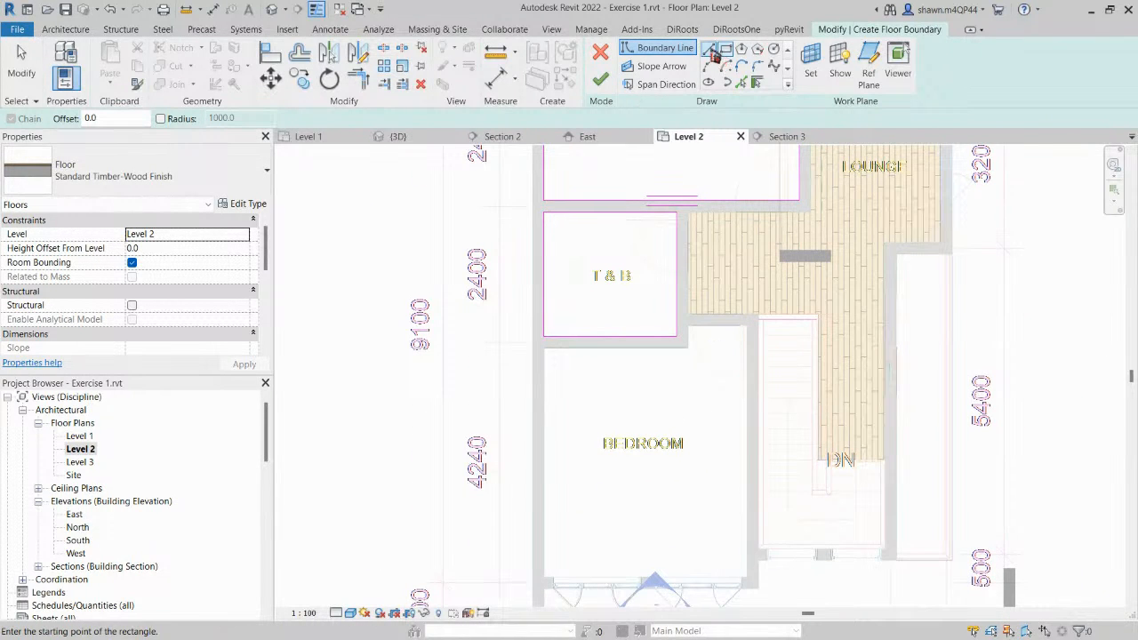
left_click(709, 48)
scroll(515, 451, "up", 2)
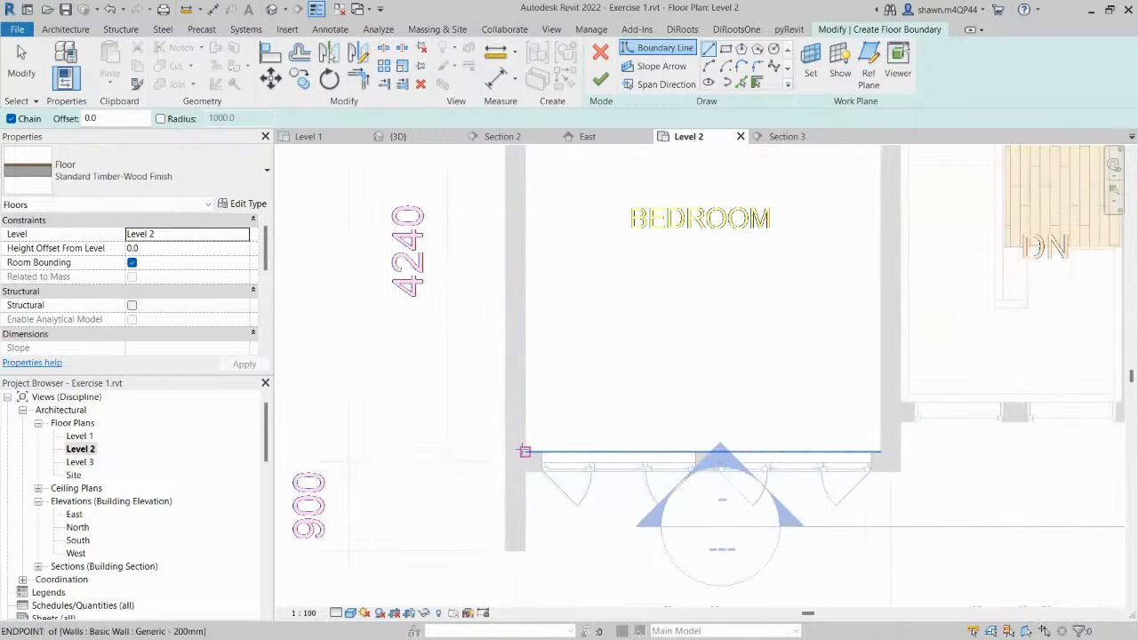
left_click(525, 452)
middle_click_drag(541, 302, 516, 583)
left_click(501, 329)
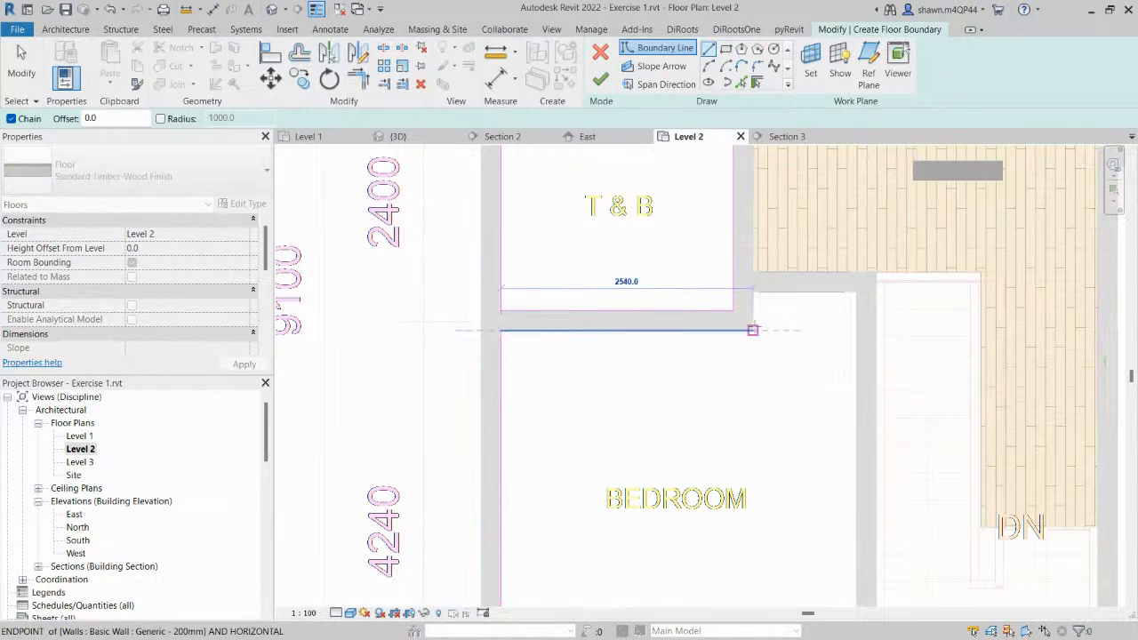
left_click(753, 330)
left_click(753, 291)
left_click(855, 291)
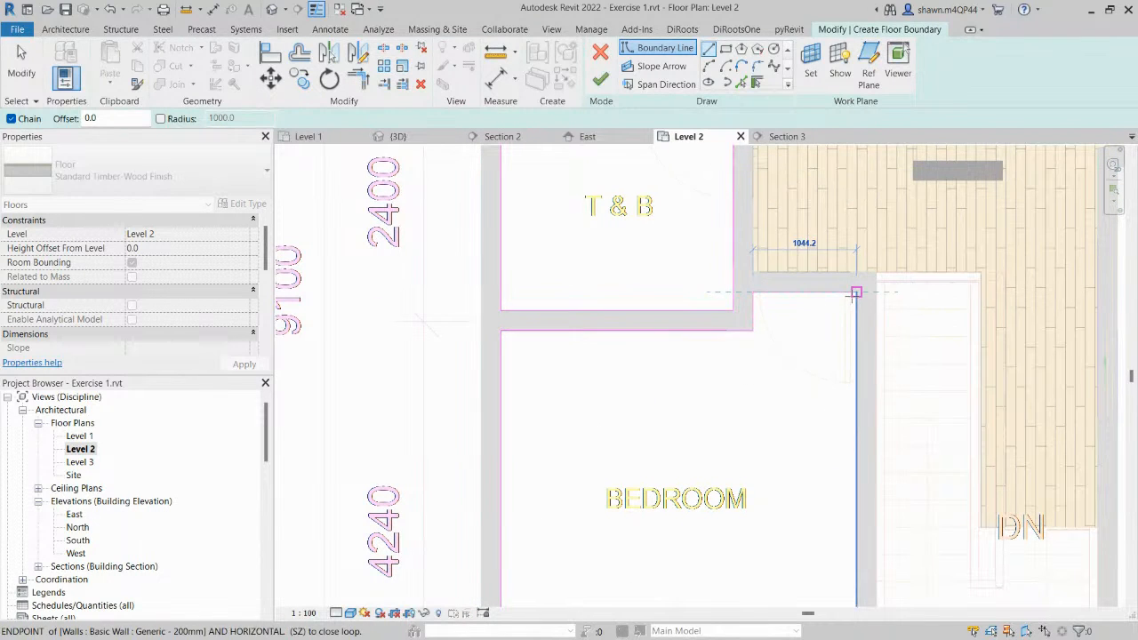
Continue this bedroom's boundary down the stair-side wall and along the window wall, closing the loop at its starting corner.
scroll(782, 296, "down", 2)
scroll(813, 483, "up", 2)
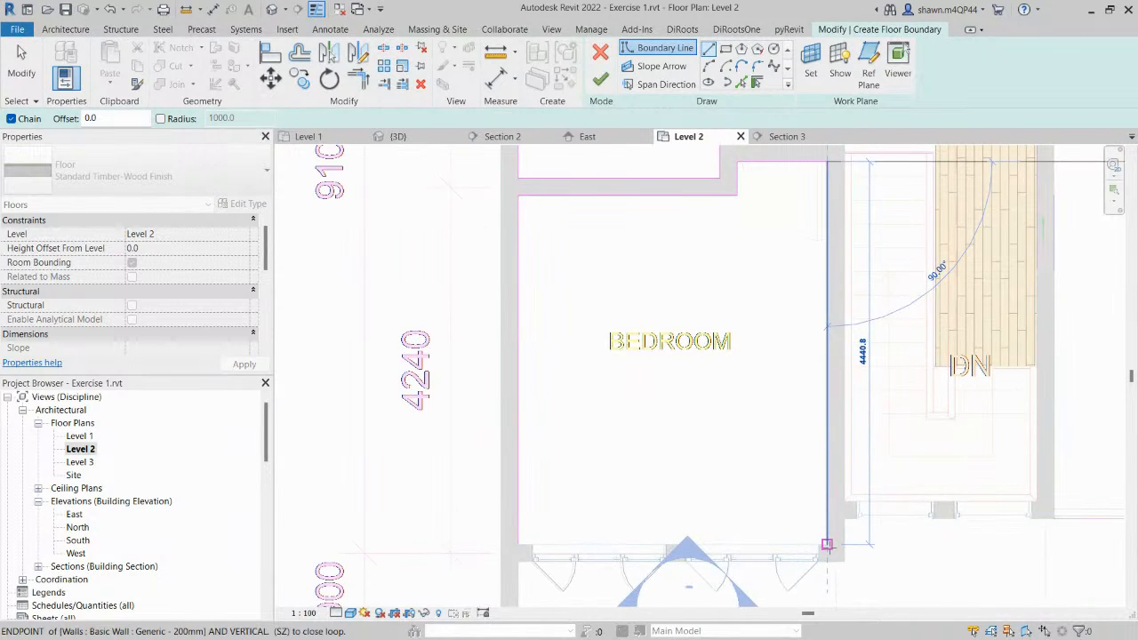
left_click(827, 544)
left_click(519, 544)
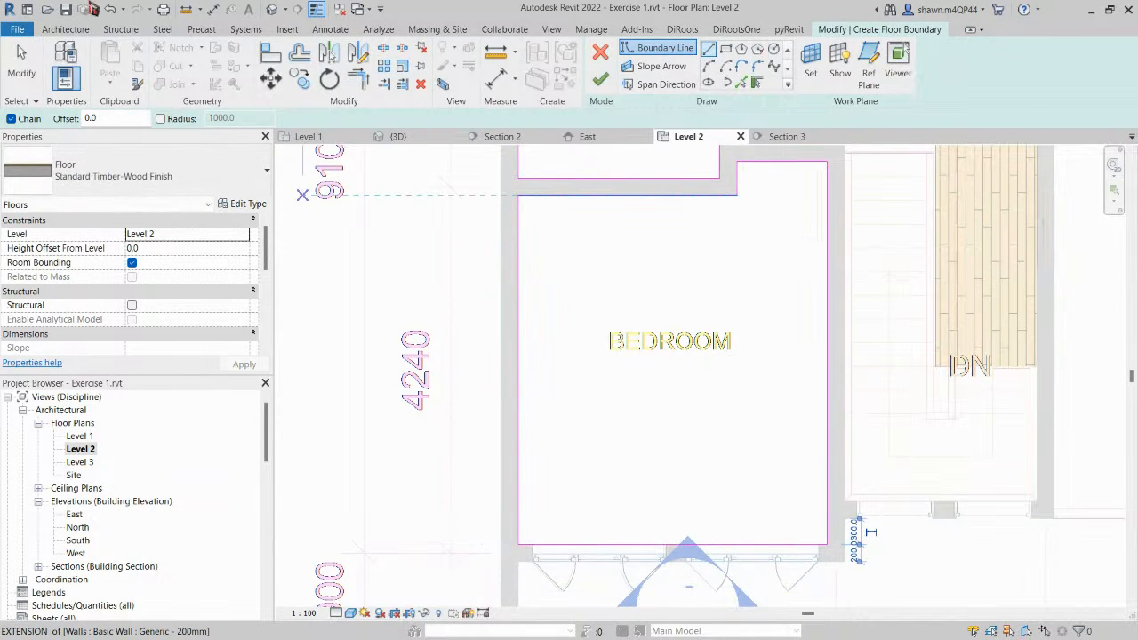
key("Escape")
key("Escape")
Finish the edited floor sketch so the timber floor also covers both bedrooms and the T & B.
scroll(694, 312, "down", 3)
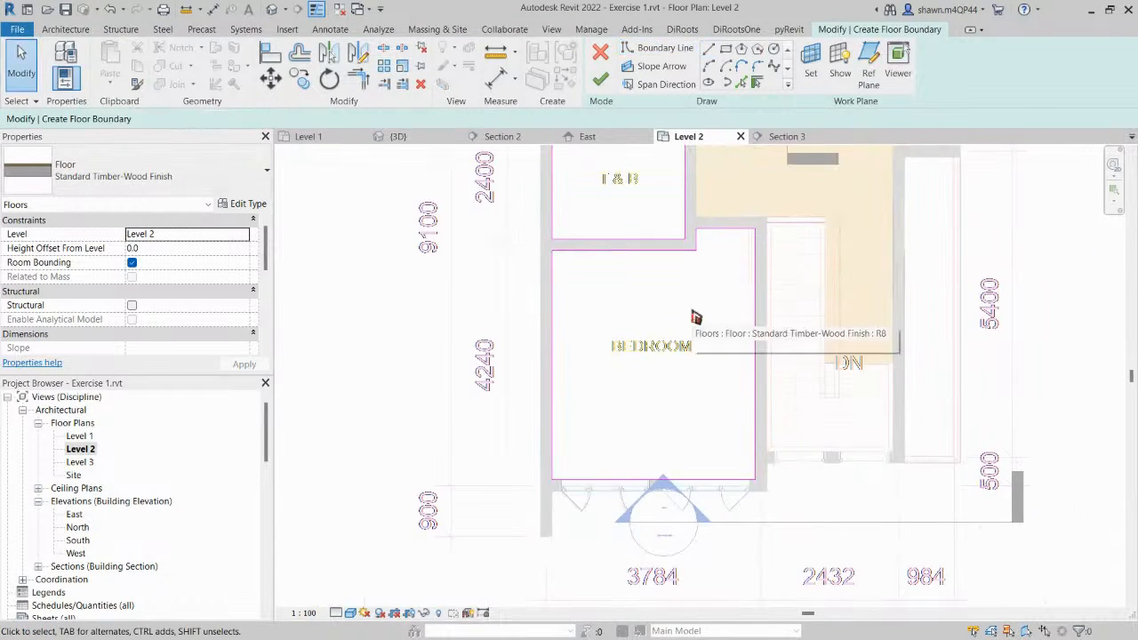
scroll(643, 223, "down", 2)
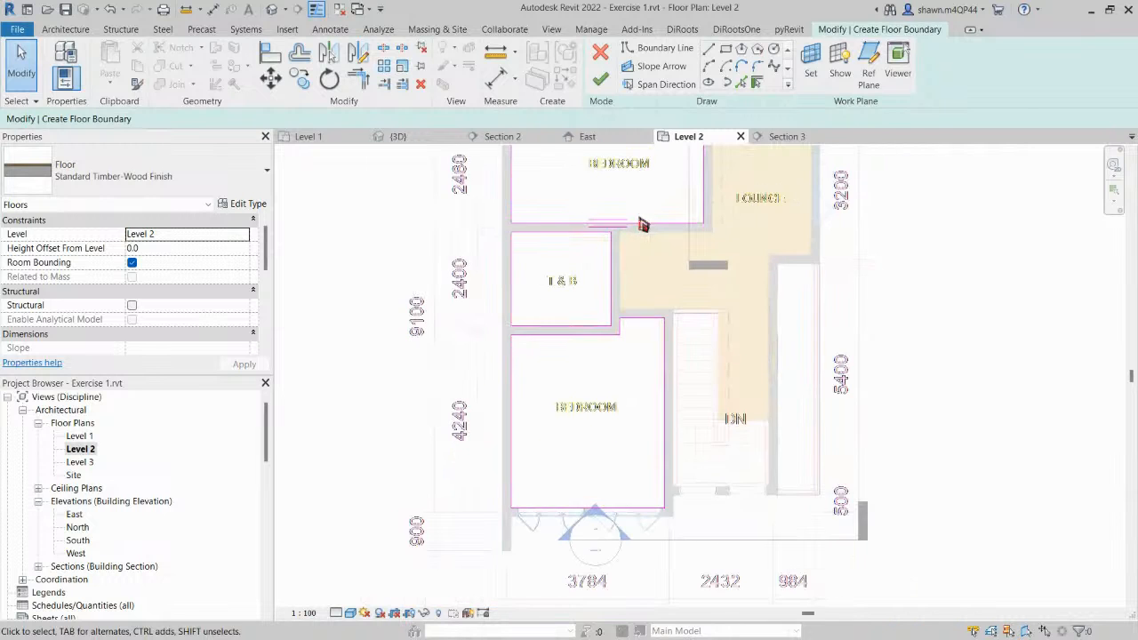
scroll(552, 229, "down", 1)
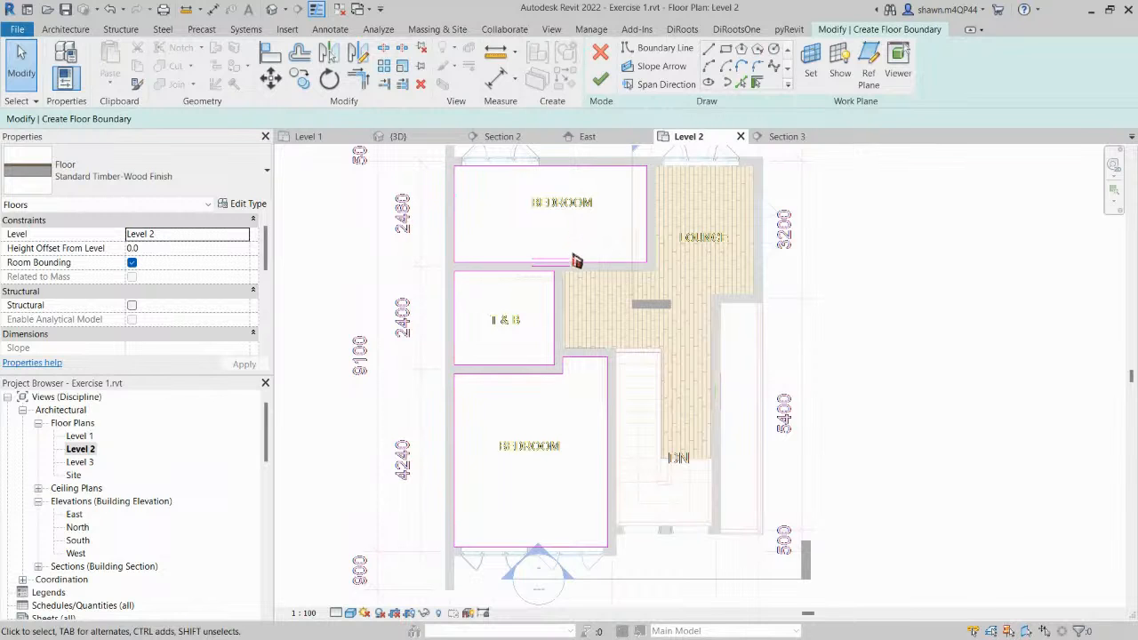
scroll(478, 265, "up", 3)
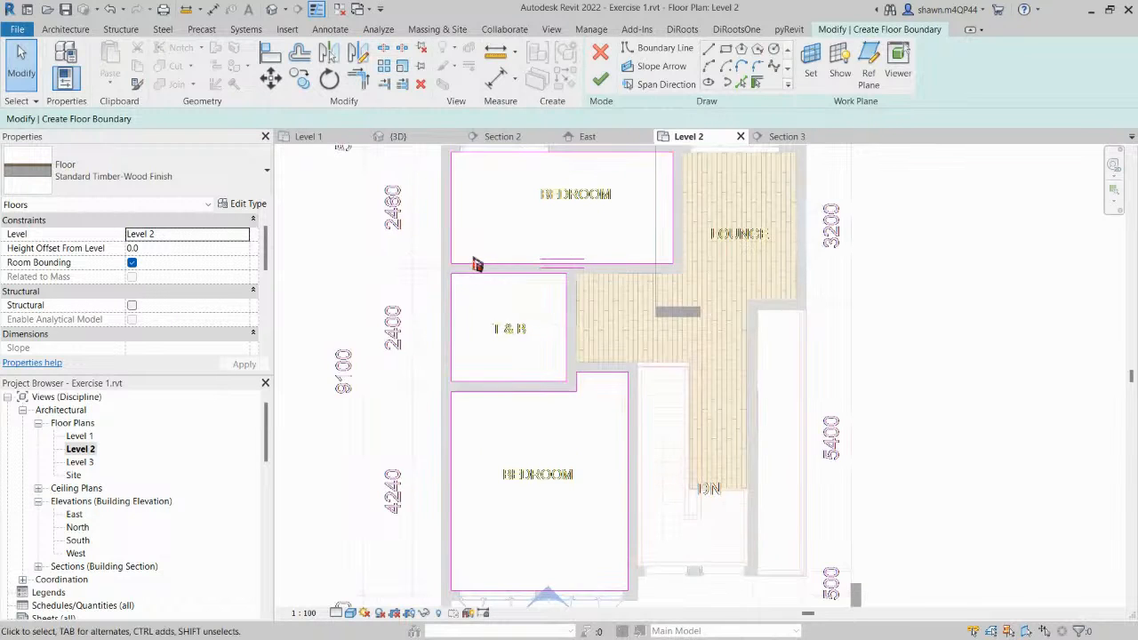
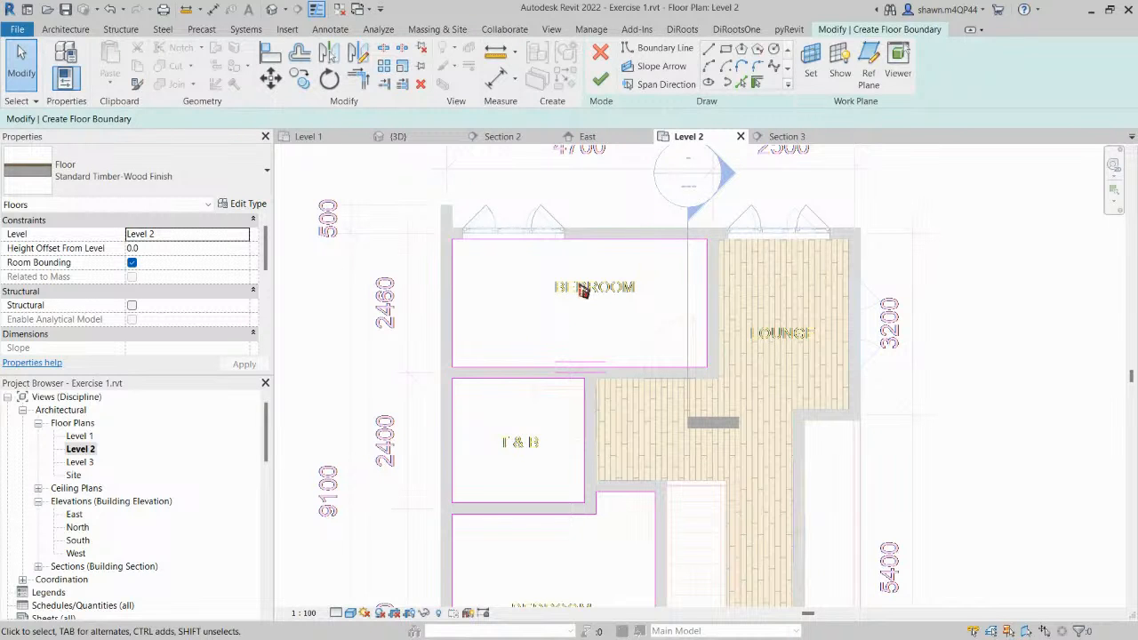
left_click(597, 84)
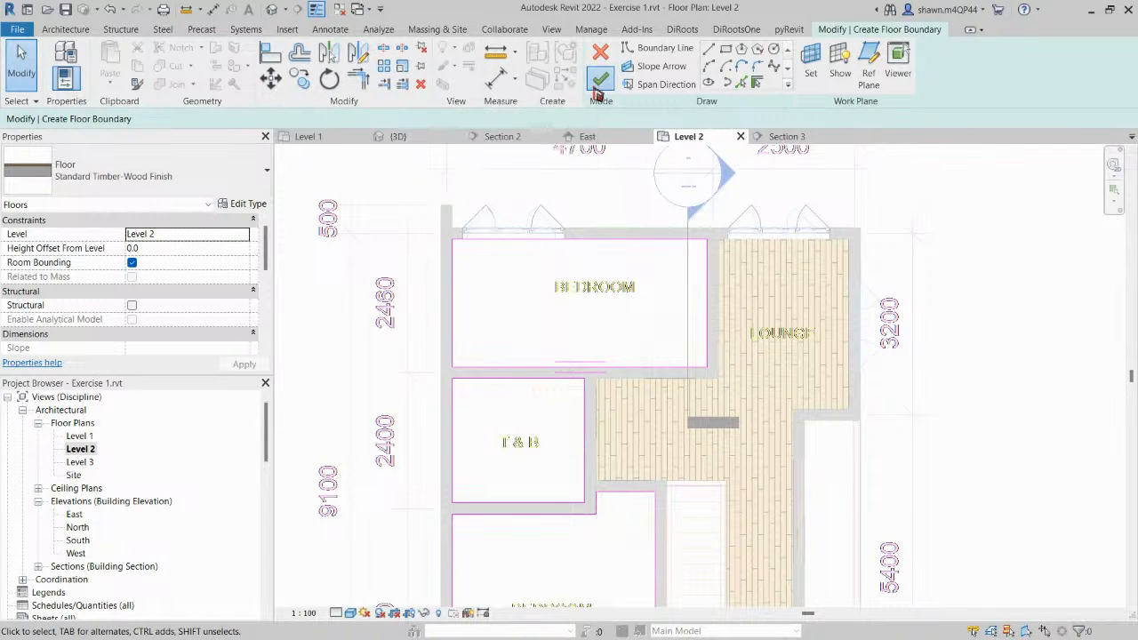
left_click(661, 335)
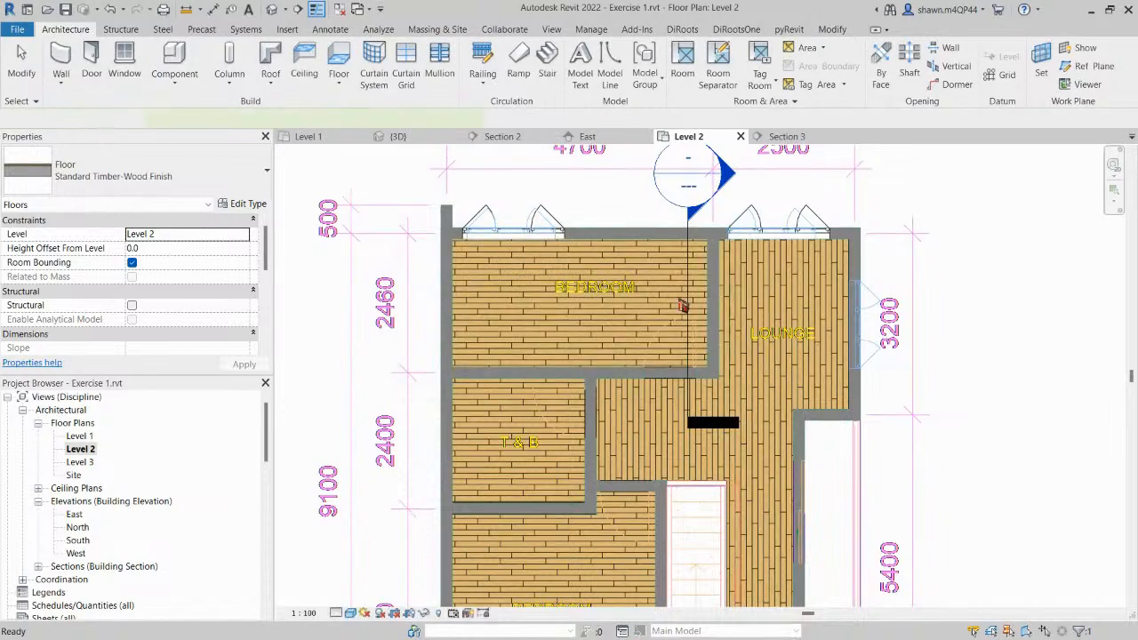
scroll(681, 302, "down", 2)
middle_click_drag(766, 518, 681, 265)
left_click(521, 290)
middle_click_drag(600, 287, 563, 424)
scroll(669, 429, "up", 1)
key("Escape")
scroll(573, 446, "up", 1)
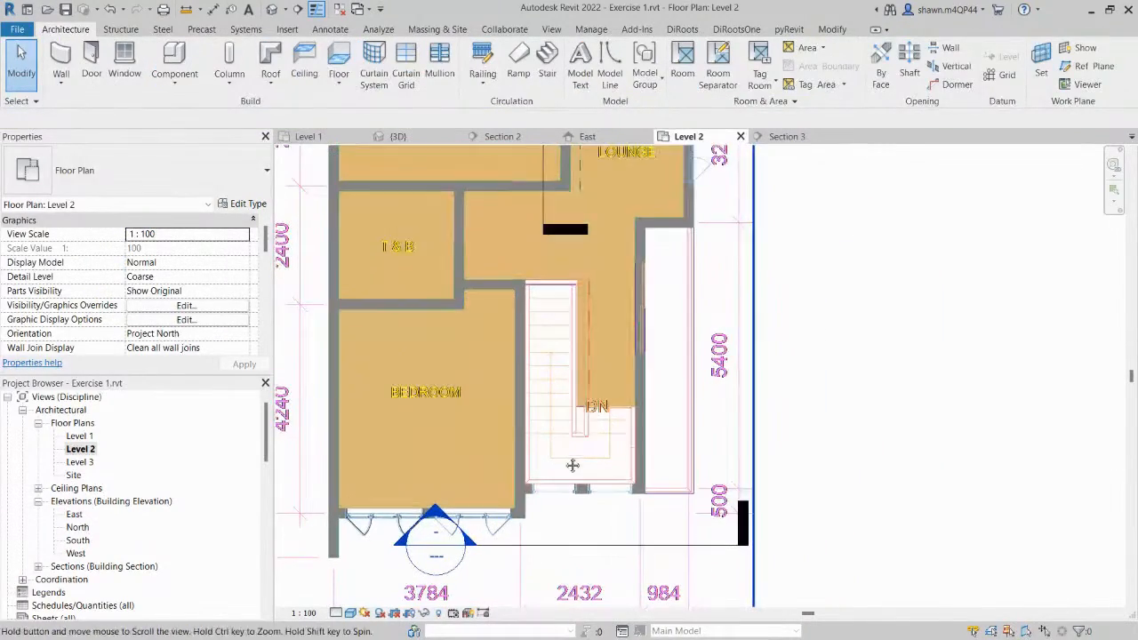
left_click(606, 214)
key("c")
key("s")
left_click(92, 165)
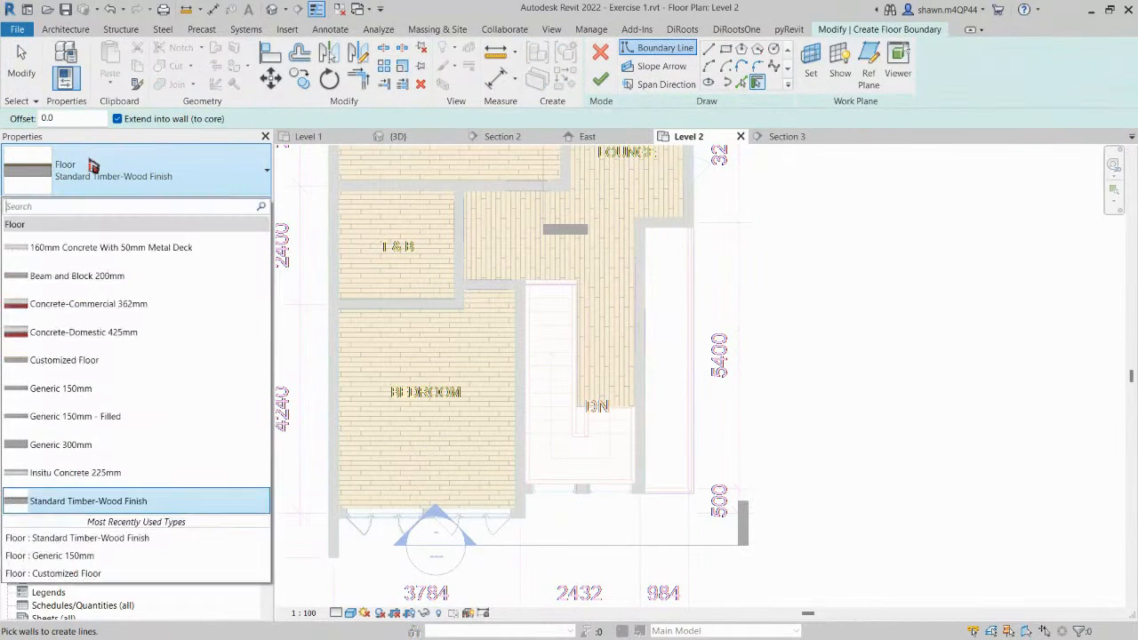
left_click(109, 353)
left_click(600, 54)
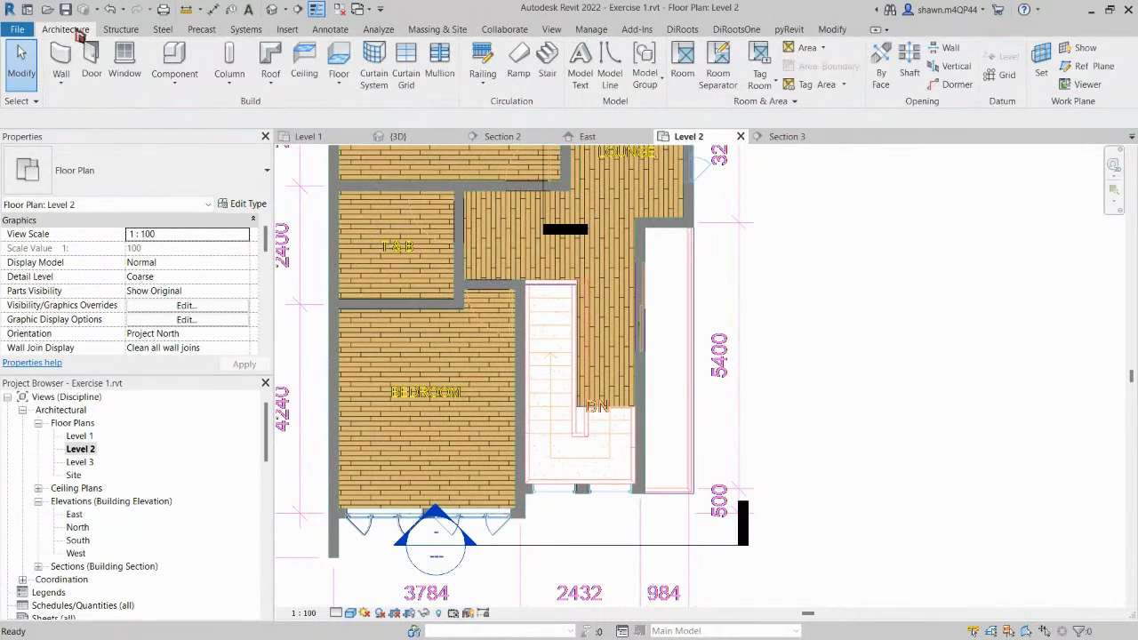
Start a new Level 2 floor of type Generic 300mm with a height offset from level of -25.
left_click(338, 62)
left_click(101, 163)
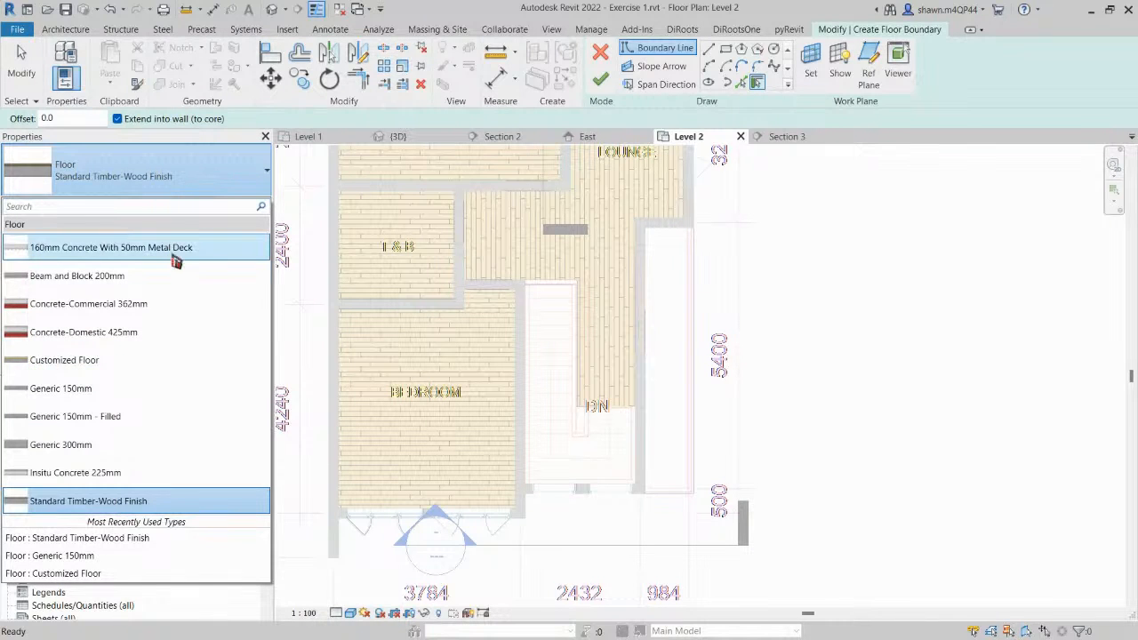
left_click(147, 446)
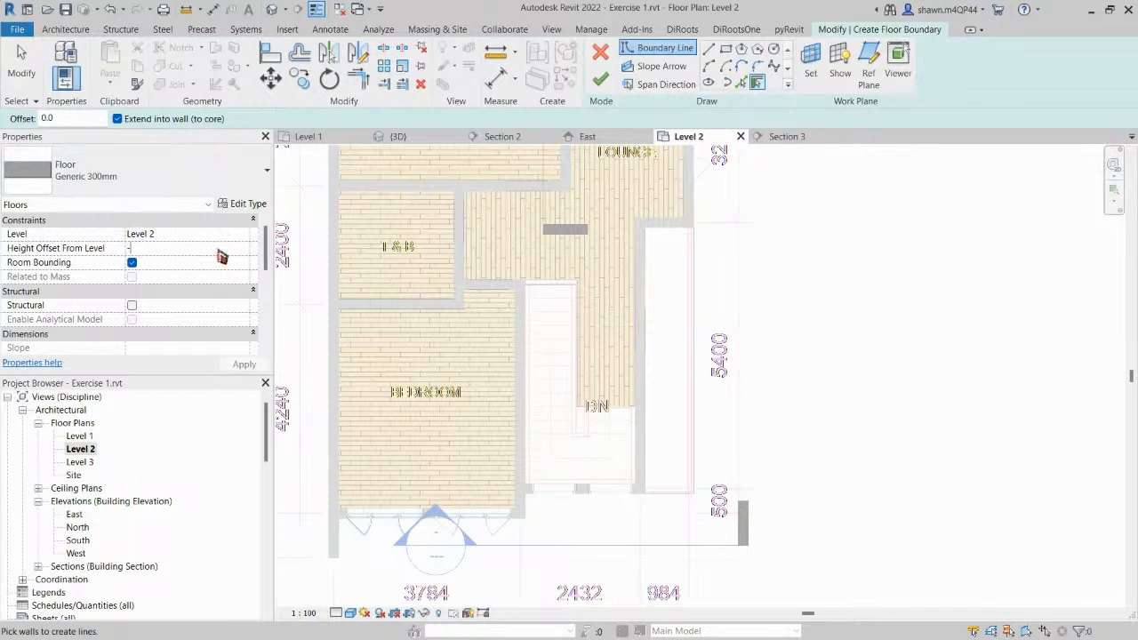
Draw a rectangular boundary over the narrow area outside the hallway wall, up to the lounge wall, and finish the floor sketch.
left_click(727, 50)
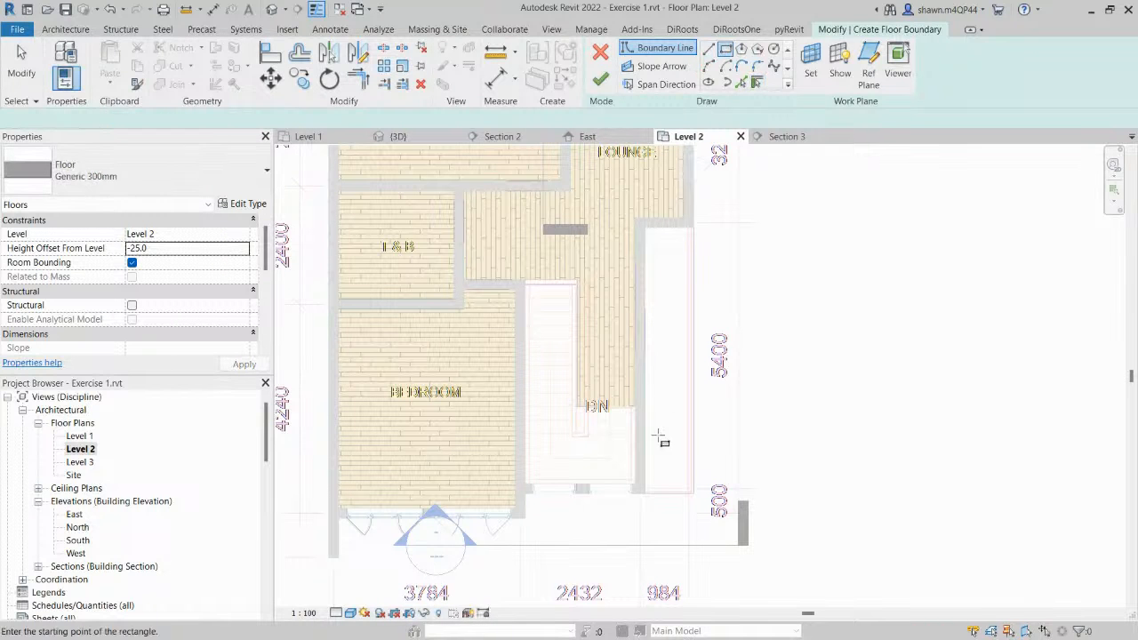
scroll(666, 498, "up", 5)
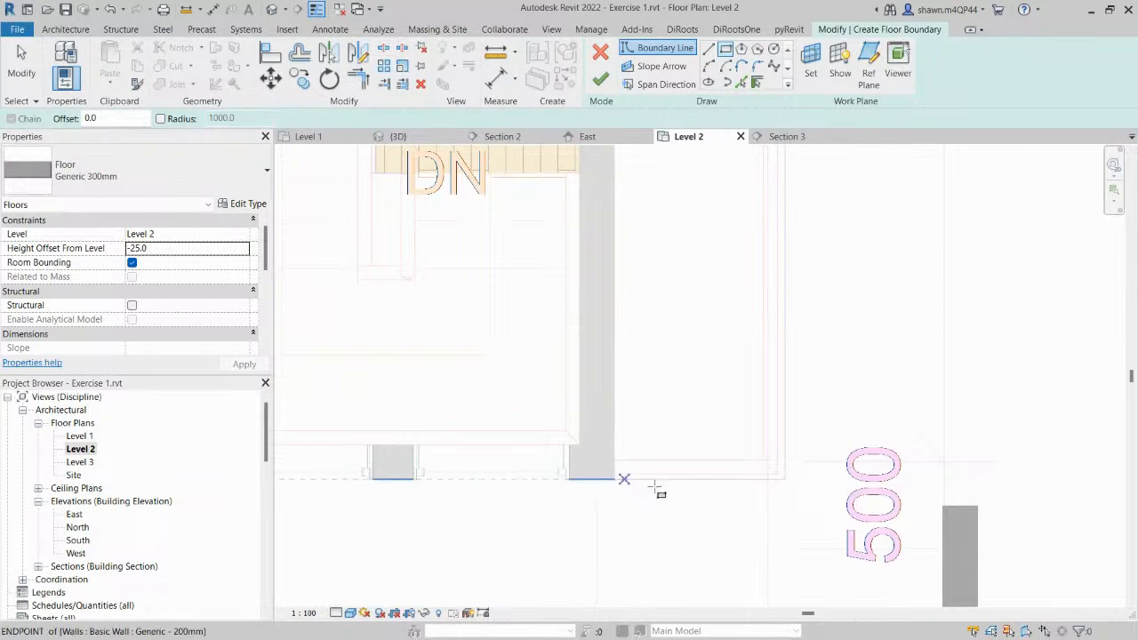
left_click(785, 480)
scroll(743, 389, "down", 5)
middle_click_drag(740, 171, 720, 399)
scroll(706, 343, "up", 1)
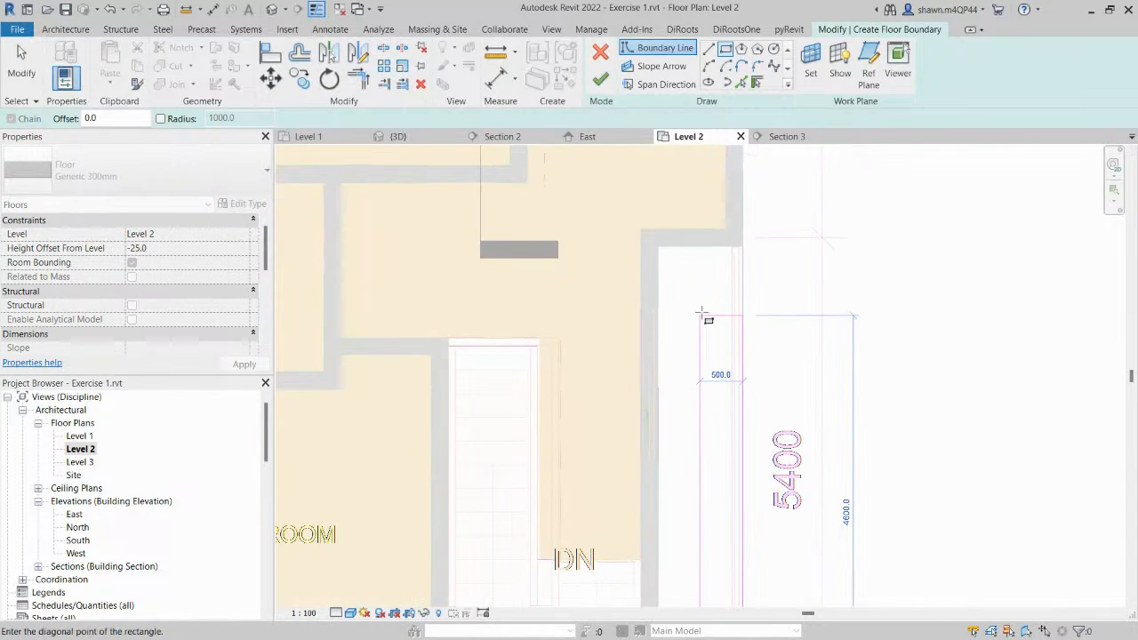
left_click(659, 247)
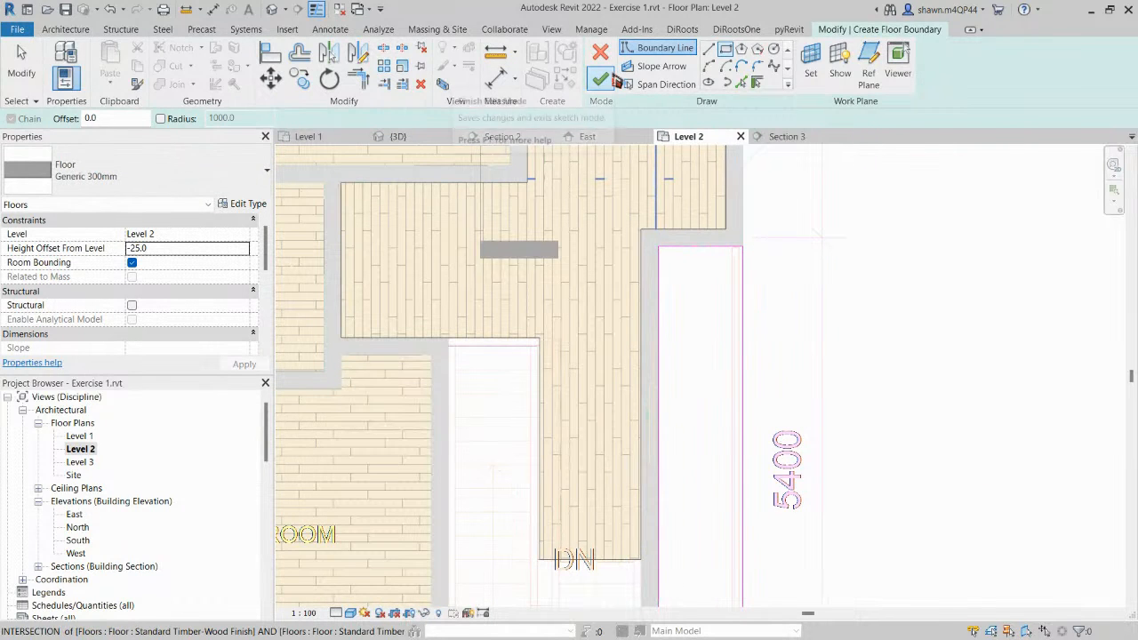
left_click(601, 79)
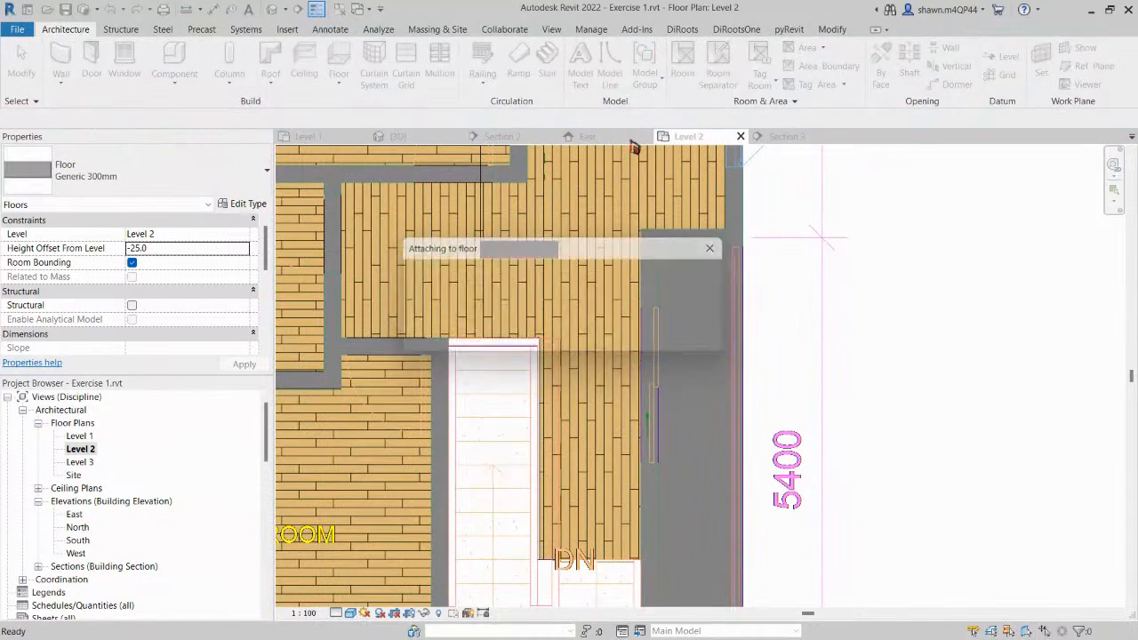
scroll(697, 331, "down", 2)
scroll(697, 331, "up", 3)
key("Escape")
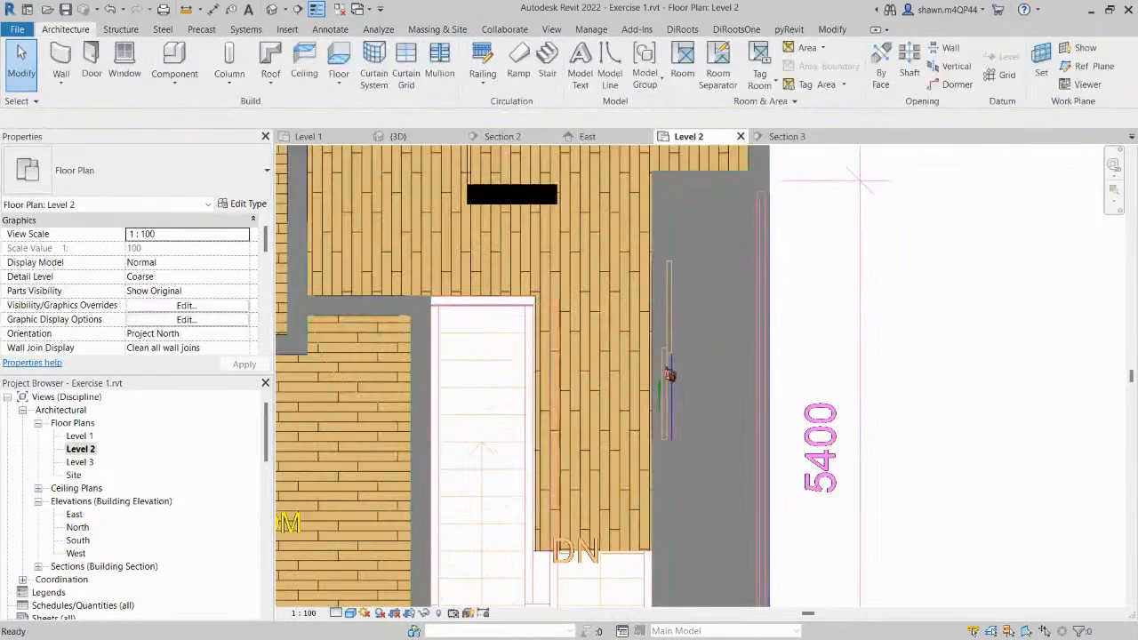
Start placing a door and browse to the Doors folder of the US library to load a family.
key("d")
key("r")
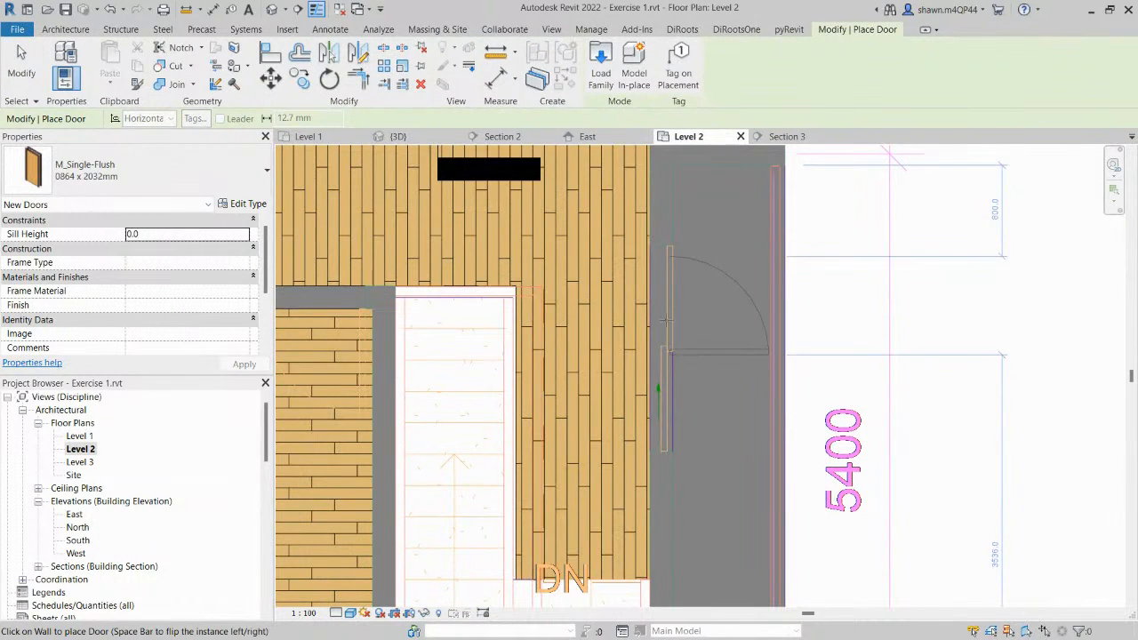
left_click(133, 170)
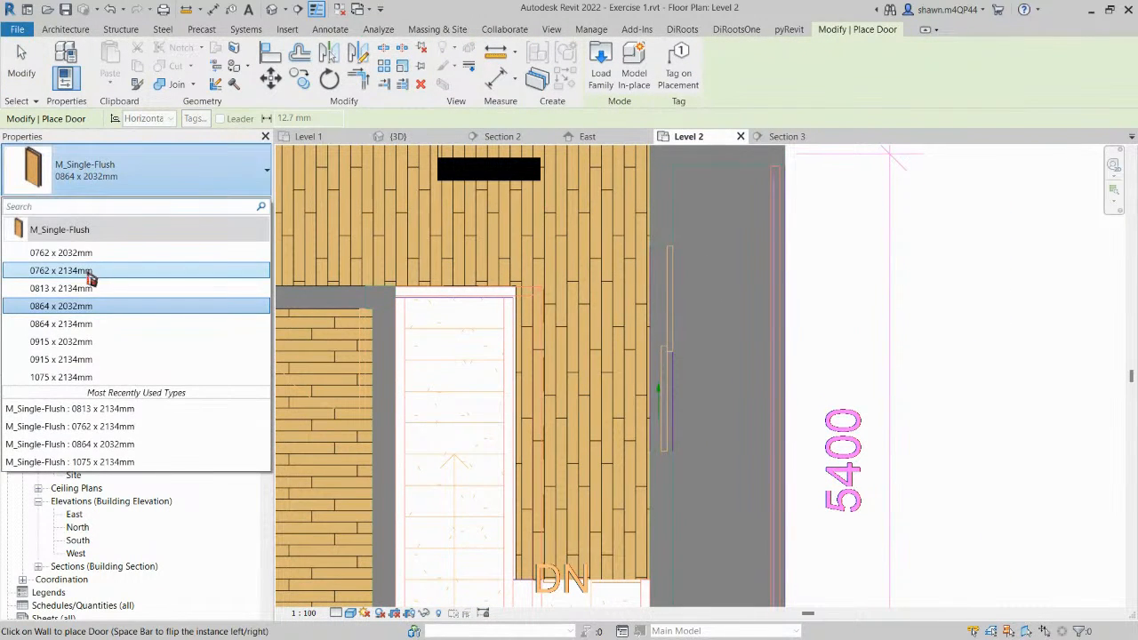
left_click(601, 71)
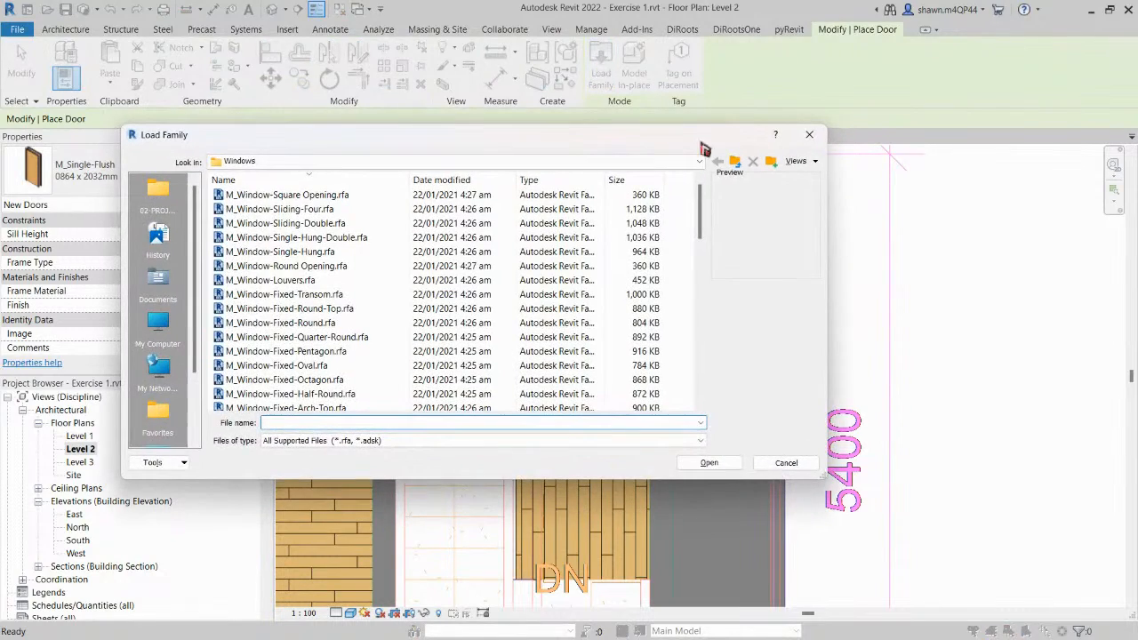
left_click(713, 156)
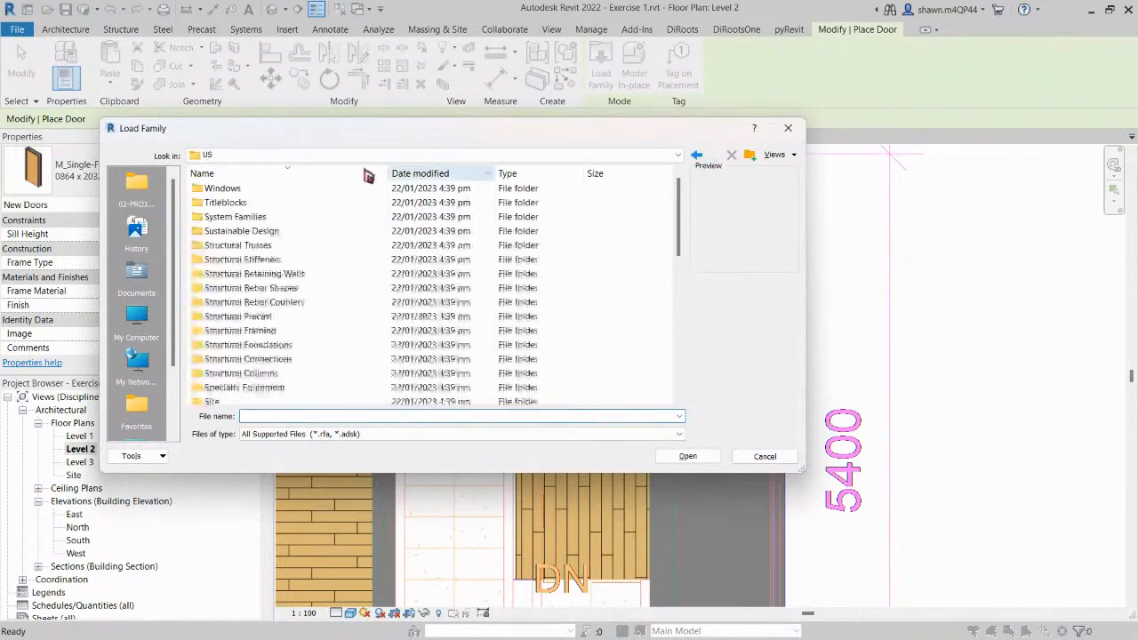
scroll(240, 206, "down", 7)
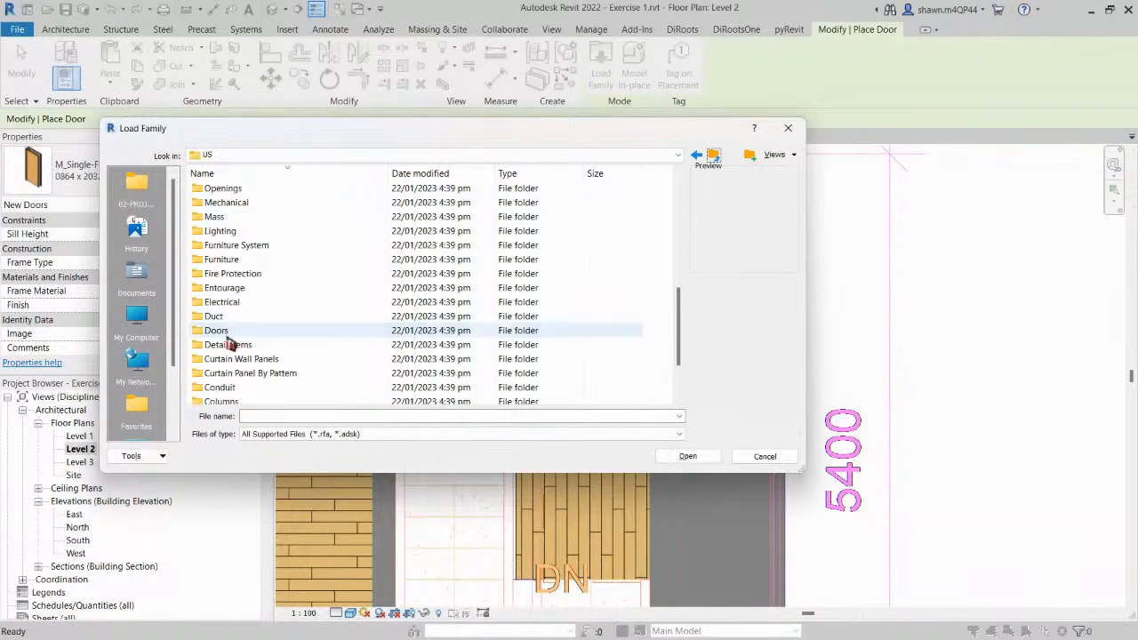
double_click(218, 330)
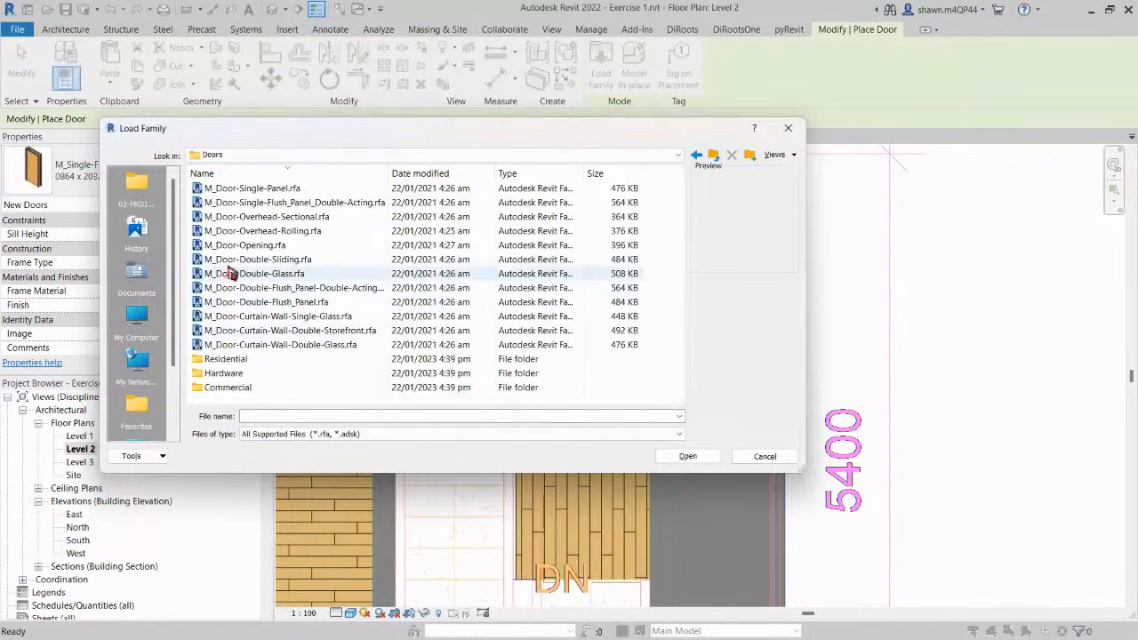
Preview the available door families and choose M_Door-Double-Sliding.rfa for loading.
left_click(287, 289)
left_click(293, 317)
left_click(295, 331)
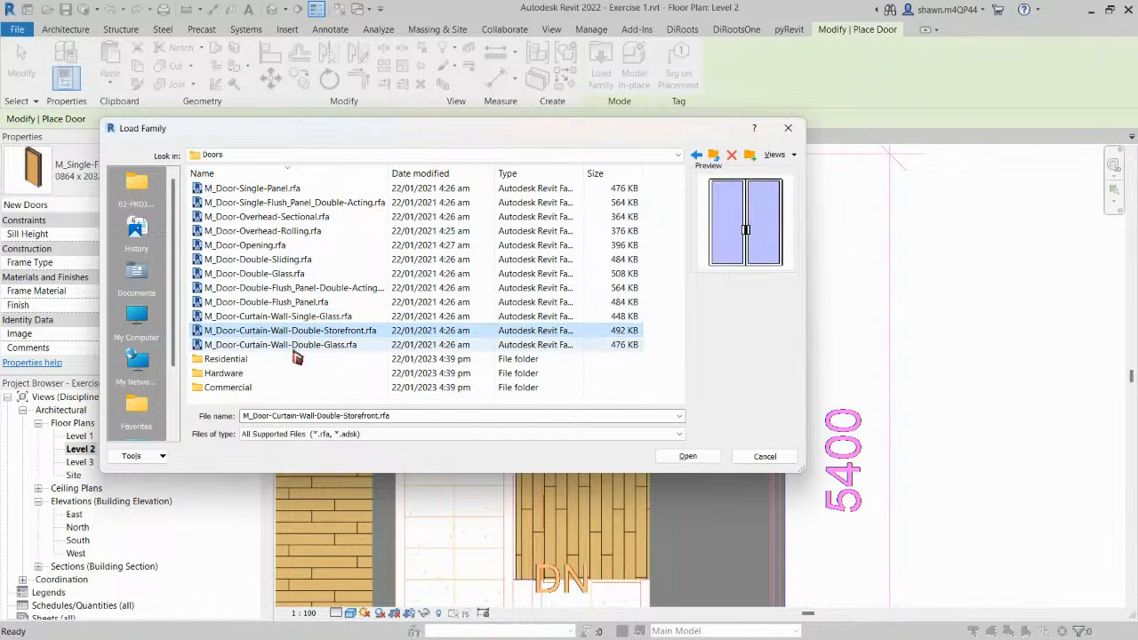
left_click(297, 345)
left_click(288, 264)
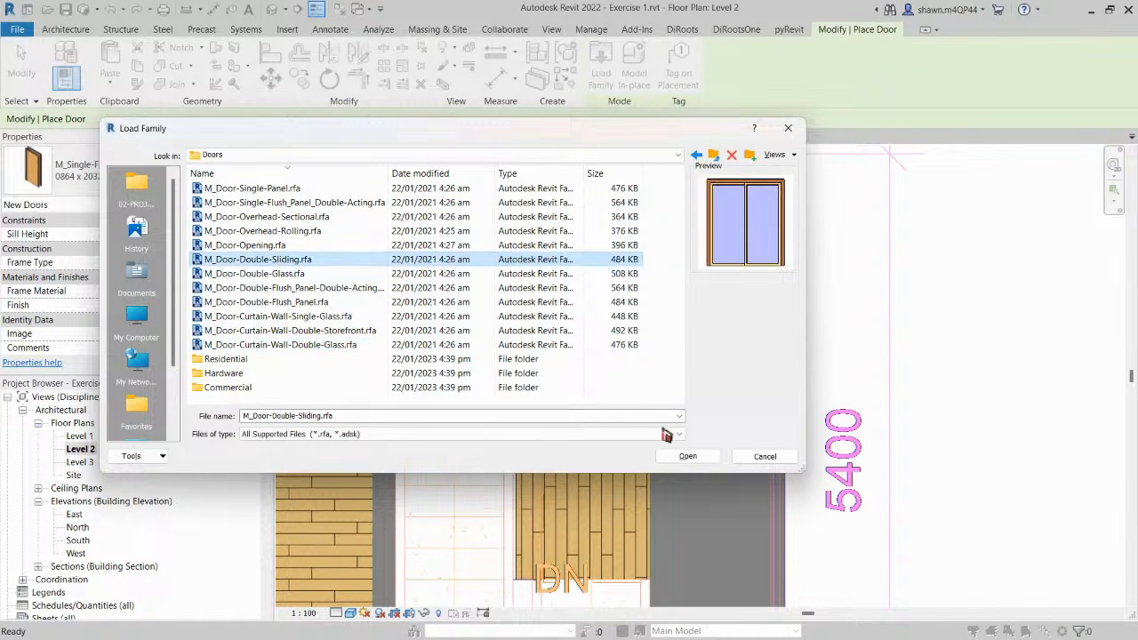
left_click(689, 458)
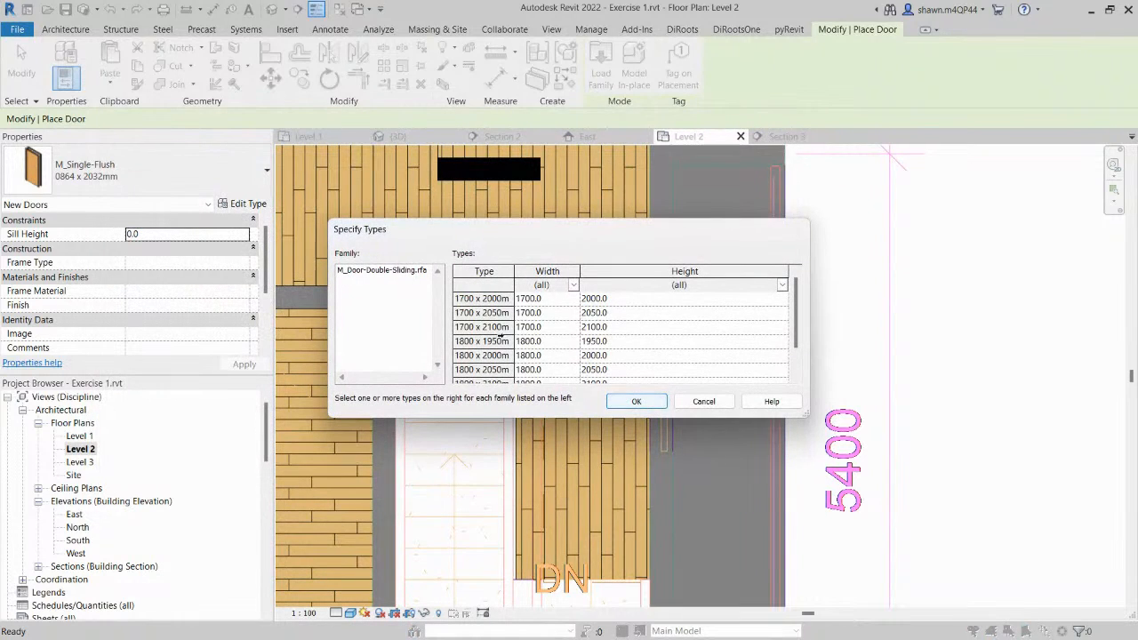
Load all types of the double sliding door family, from 1700 x 2000 to 1800 x 2100 mm.
left_click(498, 329)
left_click(488, 299)
scroll(485, 329, "down", 1)
left_click(482, 356, "shift")
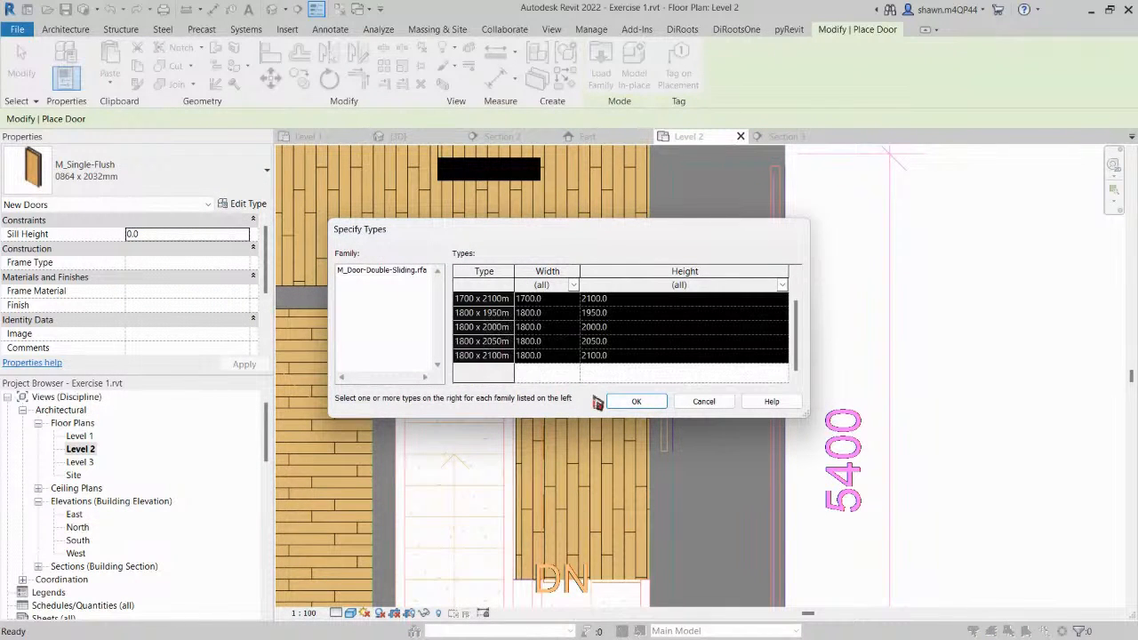
left_click(632, 402)
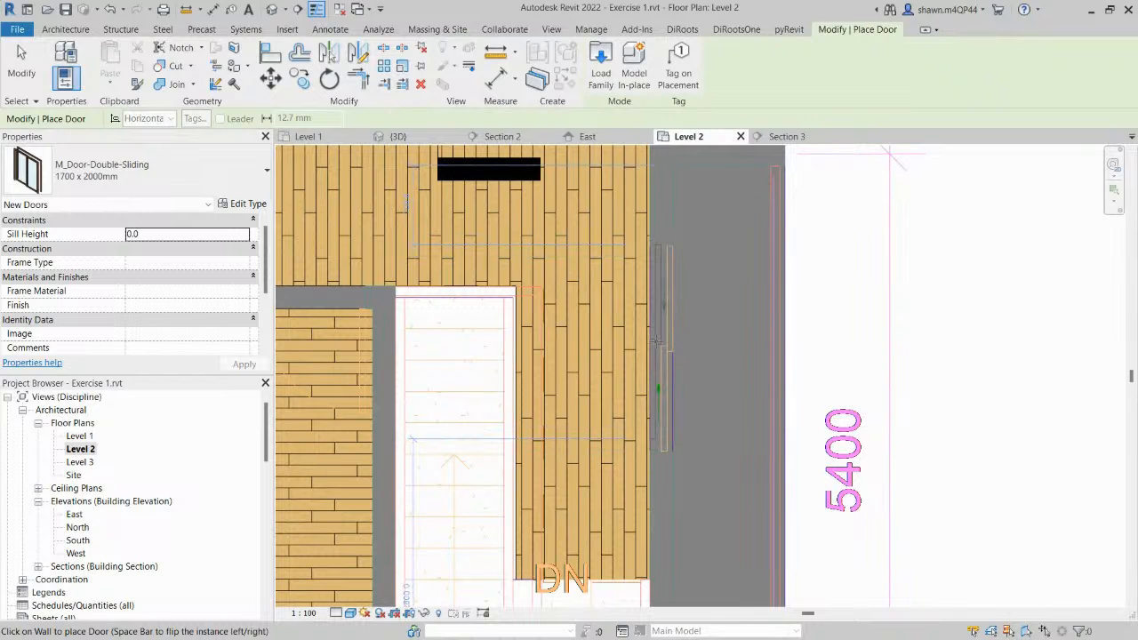
Place the 1700 x 2000 mm double sliding door in the Level 2 hallway's exterior wall, facing the narrow slab.
left_click(658, 341)
key("Escape")
key("Escape")
scroll(659, 340, "down", 3)
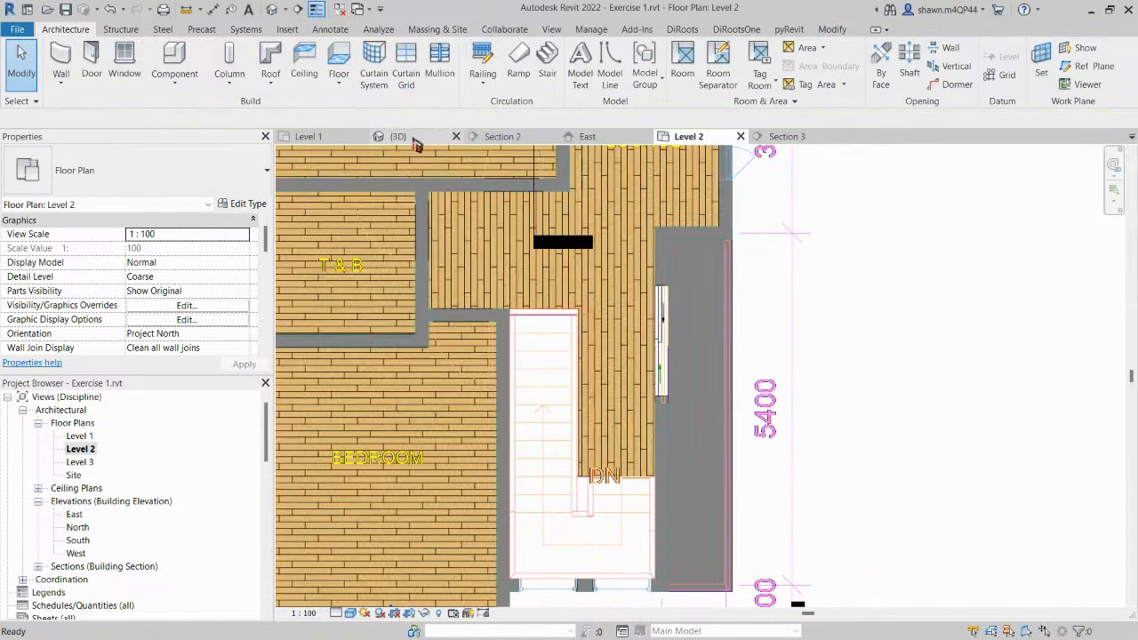
scroll(819, 416, "down", 4)
scroll(649, 307, "up", 1)
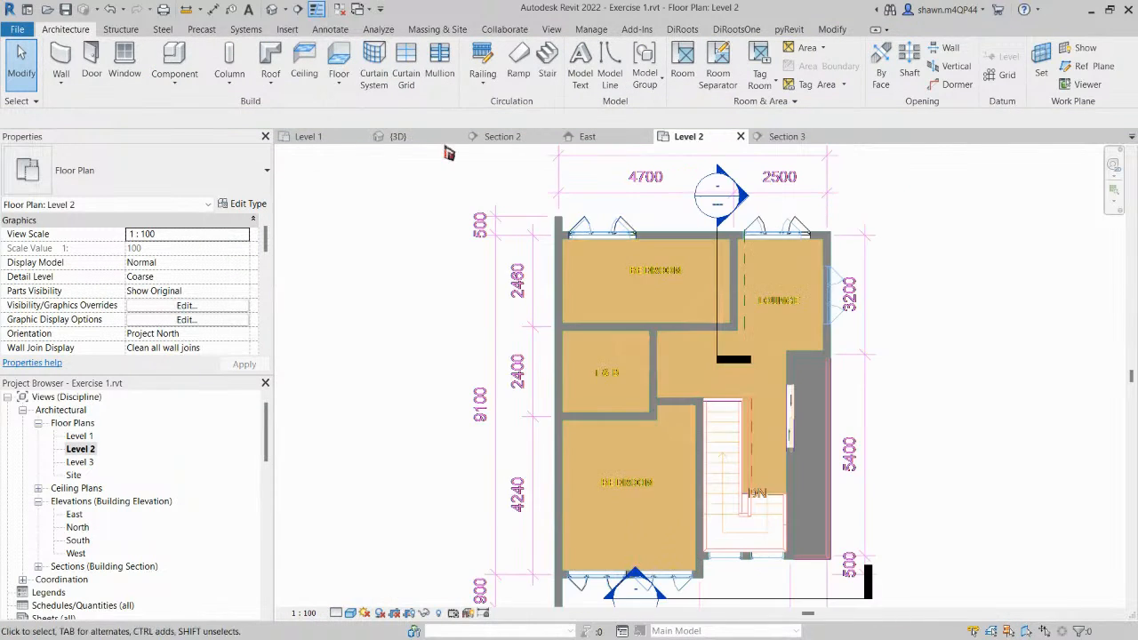
In the 3D view, join the narrow exterior floor slab's geometry with the Level 1 interior wall beneath it.
left_click(424, 142)
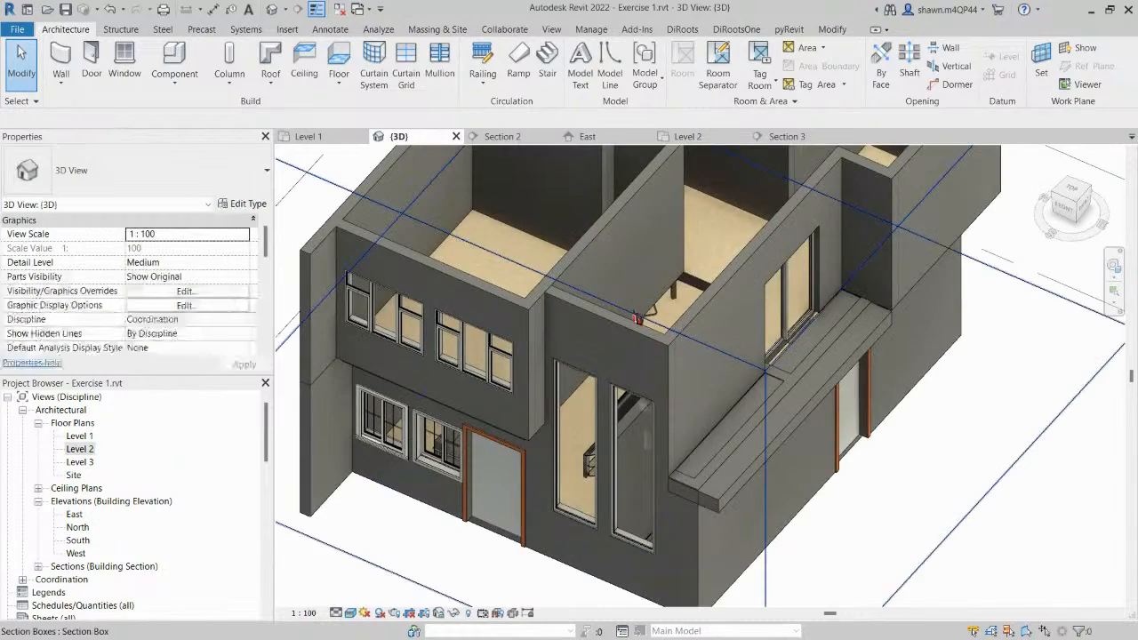
scroll(648, 318, "down", 2)
middle_click_drag(697, 368, 682, 230, "shift")
middle_click_drag(771, 356, 724, 345, "shift")
scroll(719, 340, "up", 3)
scroll(661, 292, "up", 3)
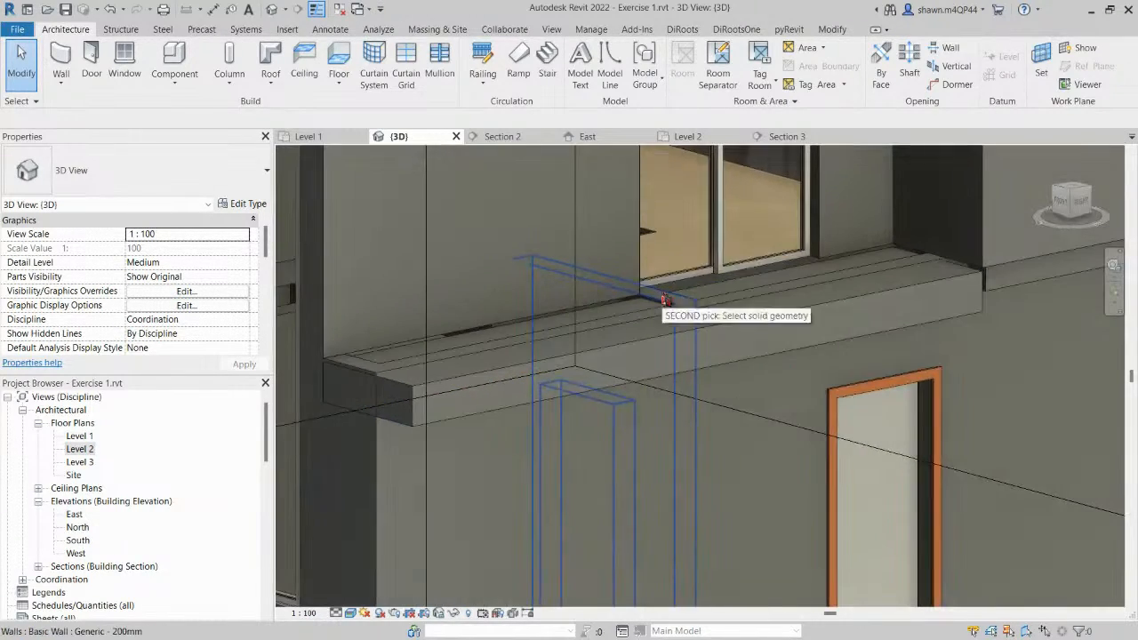
left_click(661, 295)
key("Escape")
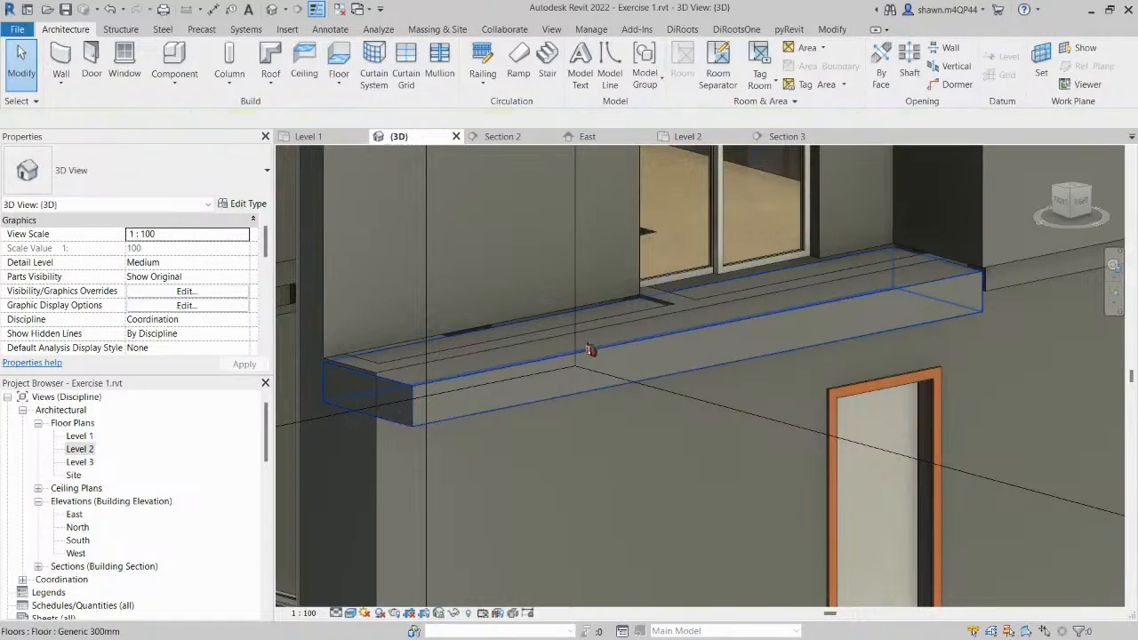
Set the narrow exterior slab's height offset from Level 2 to 0.0.
left_click(667, 328)
scroll(667, 329, "down", 2)
middle_click_drag(666, 329, 665, 347, "shift")
key("Escape")
left_click(666, 347)
scroll(630, 280, "up", 1)
middle_click_drag(629, 280, 592, 339)
left_click(612, 311)
middle_click_drag(637, 287, 589, 342)
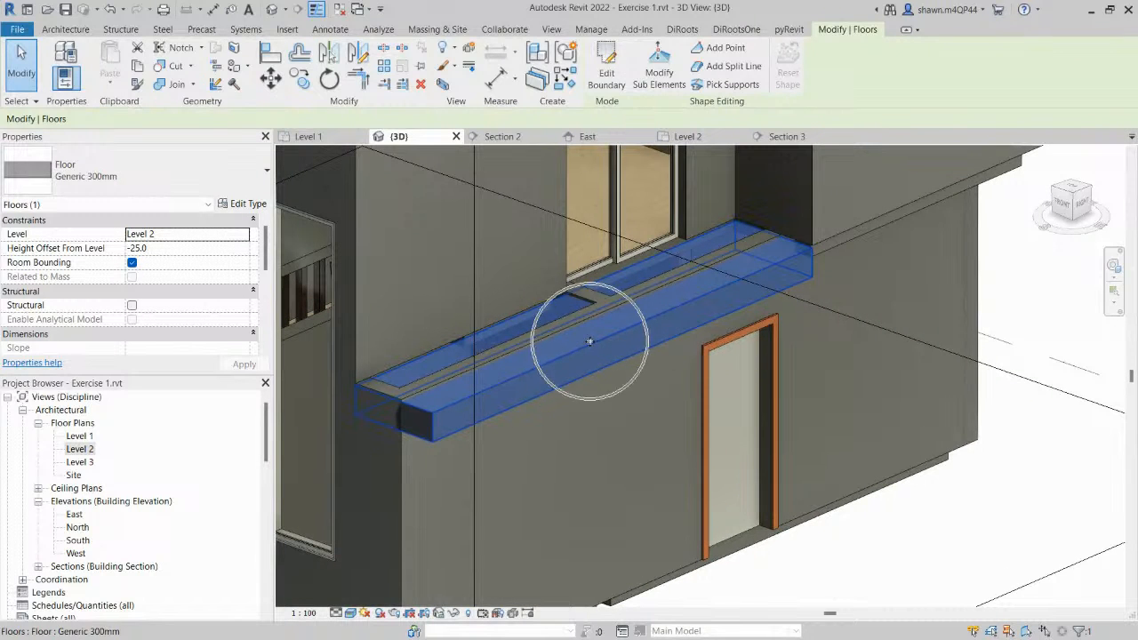
left_click(243, 365)
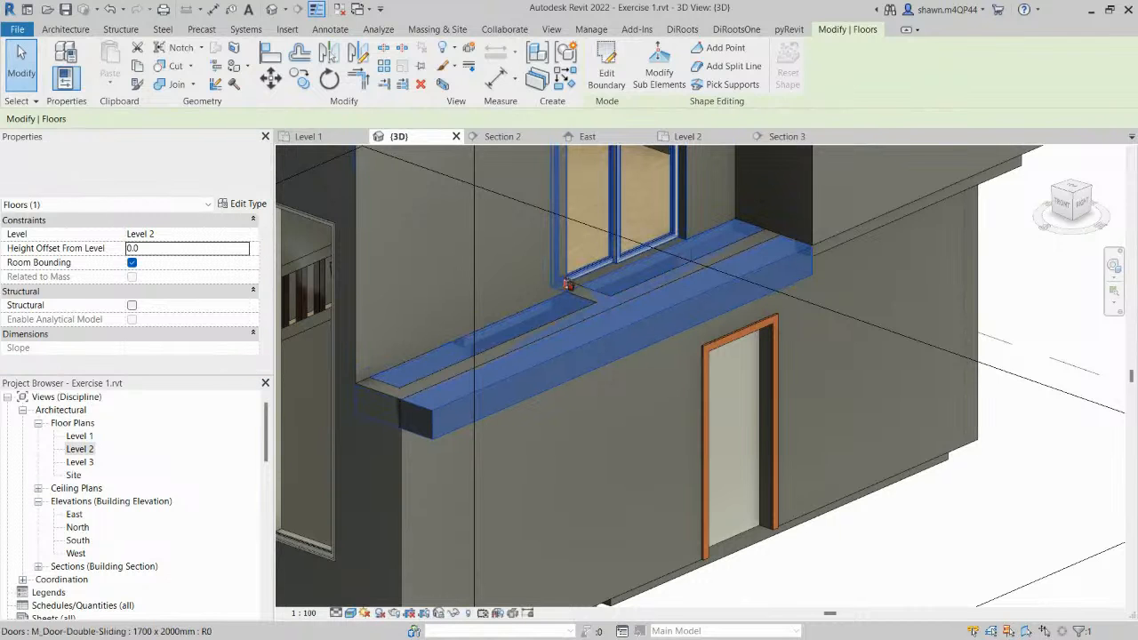
Try to attach the top of the Level 1 side wall to the narrow exterior slab.
left_click(591, 411)
key("Escape")
left_click(589, 408)
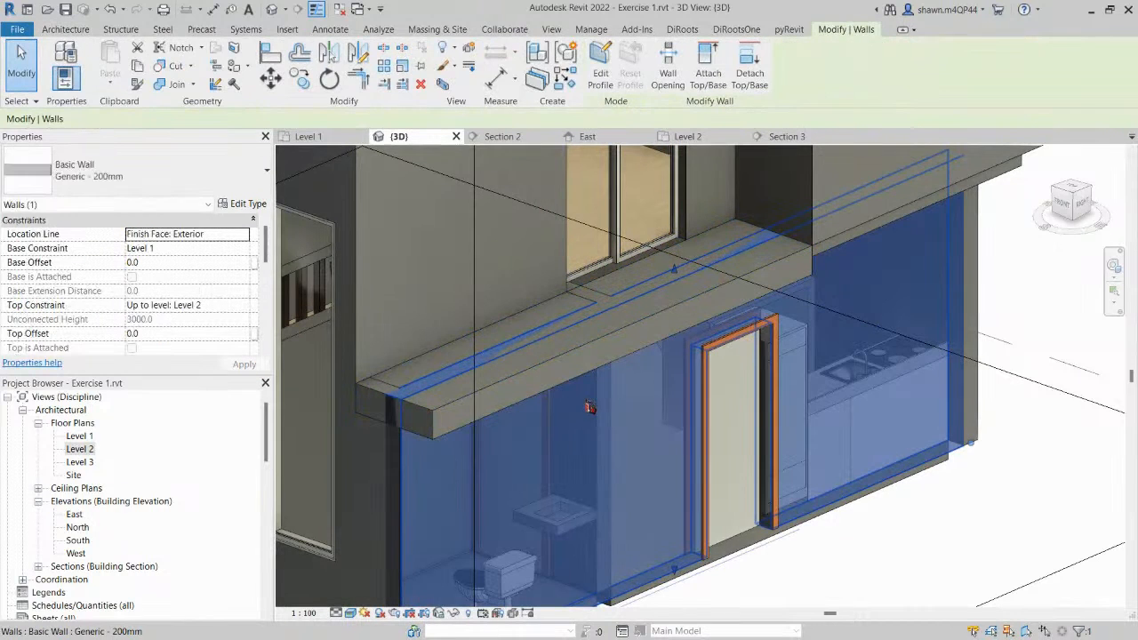
middle_click_drag(590, 398, 659, 330, "shift")
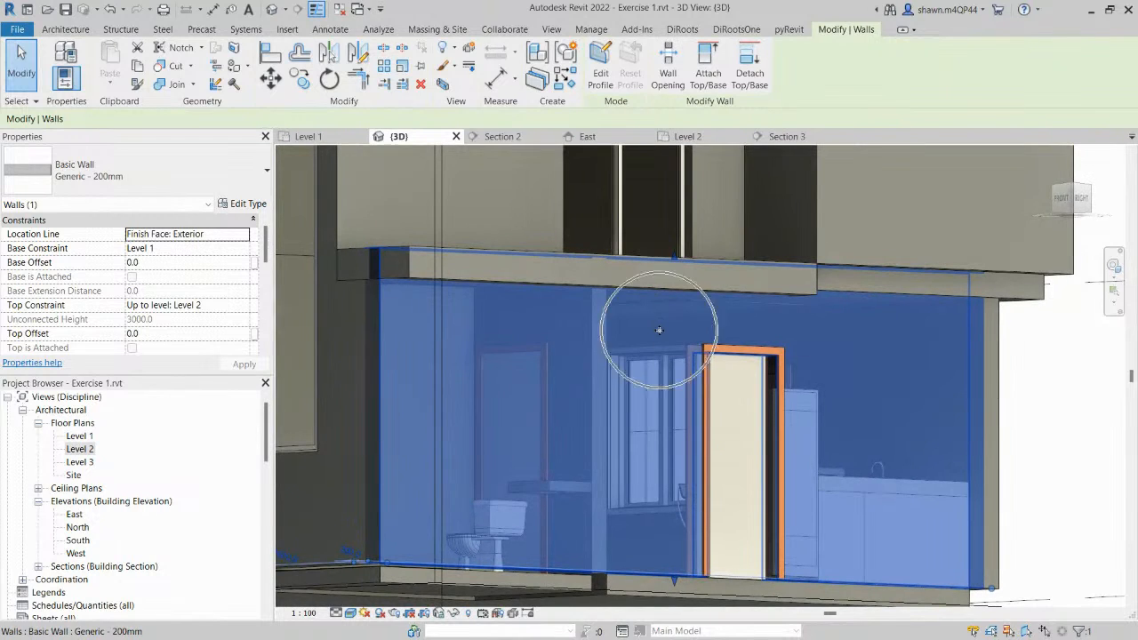
left_click(709, 71)
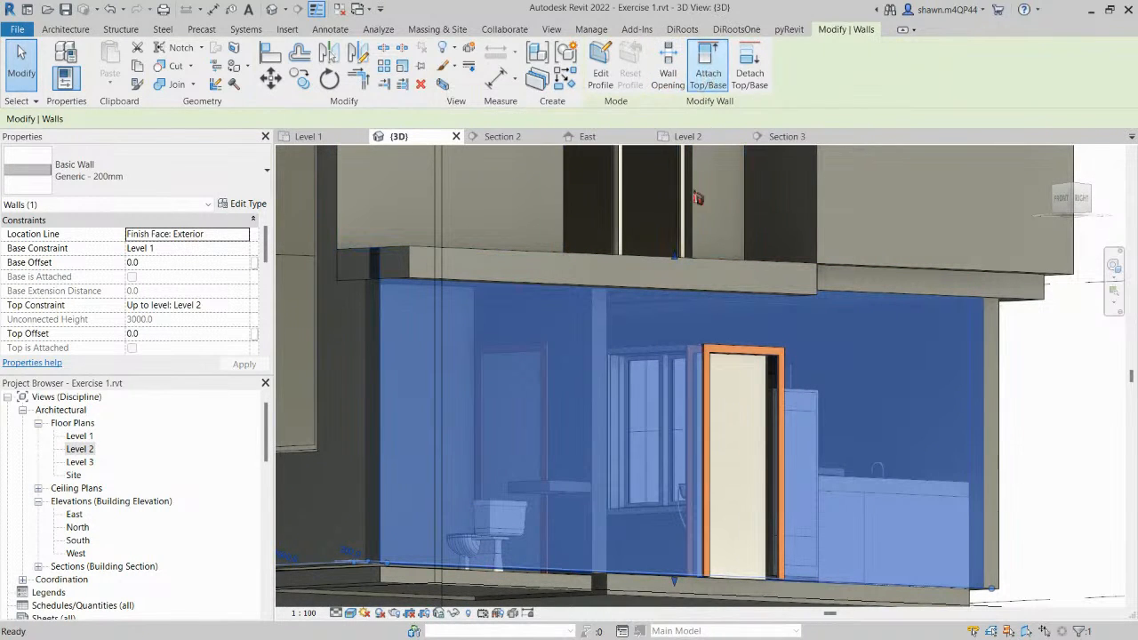
left_click(678, 278)
scroll(677, 277, "down", 1)
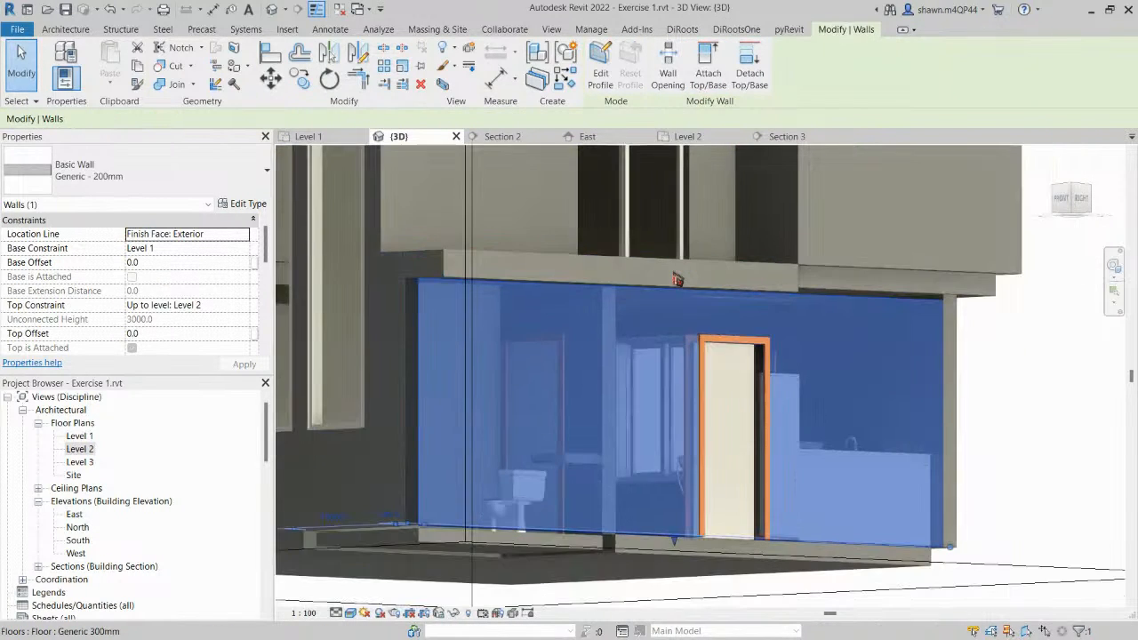
key("Escape")
middle_click_drag(911, 322, 831, 357, "shift")
middle_click_drag(444, 349, 503, 300, "shift")
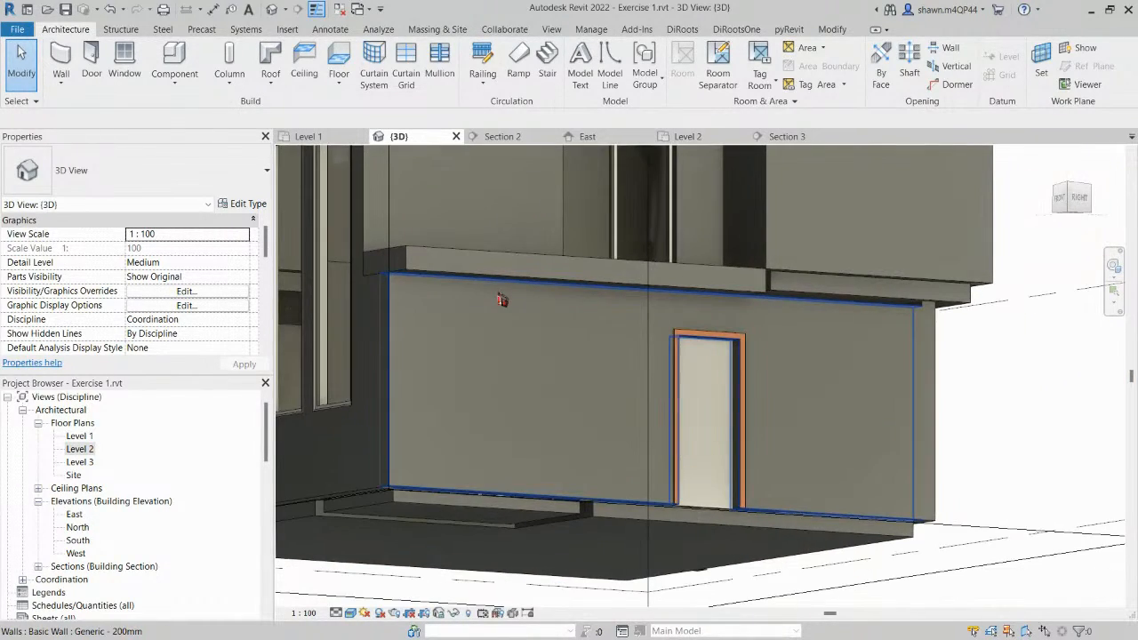
Edit the Level 1 side wall's profile, picking the slab's underside edge and end edge as new boundary lines.
scroll(515, 307, "up", 2)
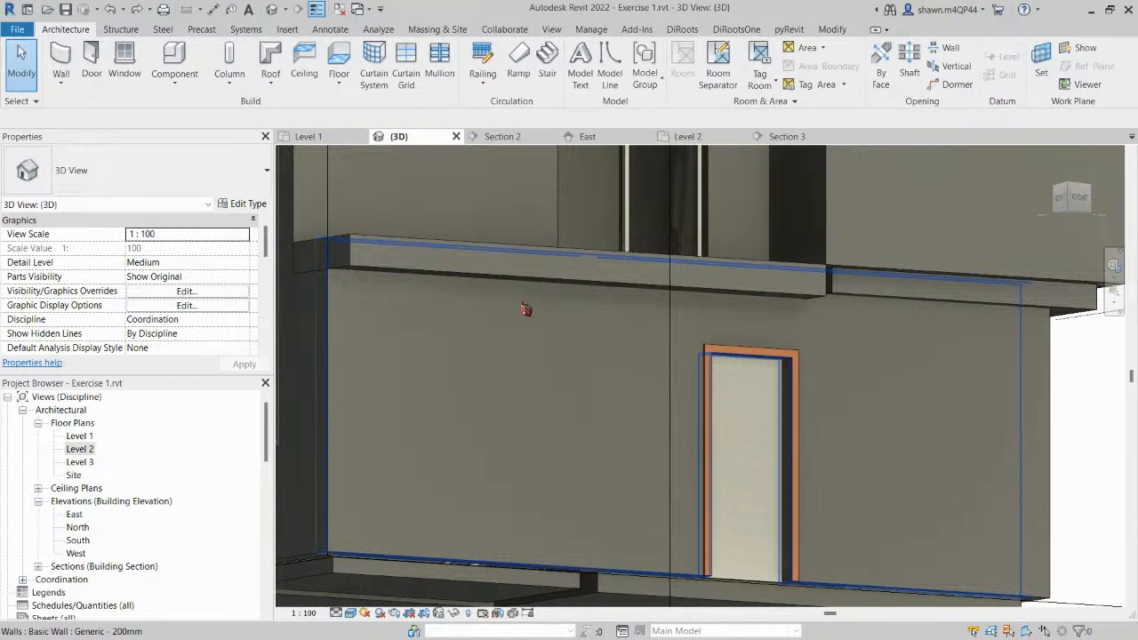
middle_click_drag(498, 359, 510, 351, "shift")
left_click(511, 349)
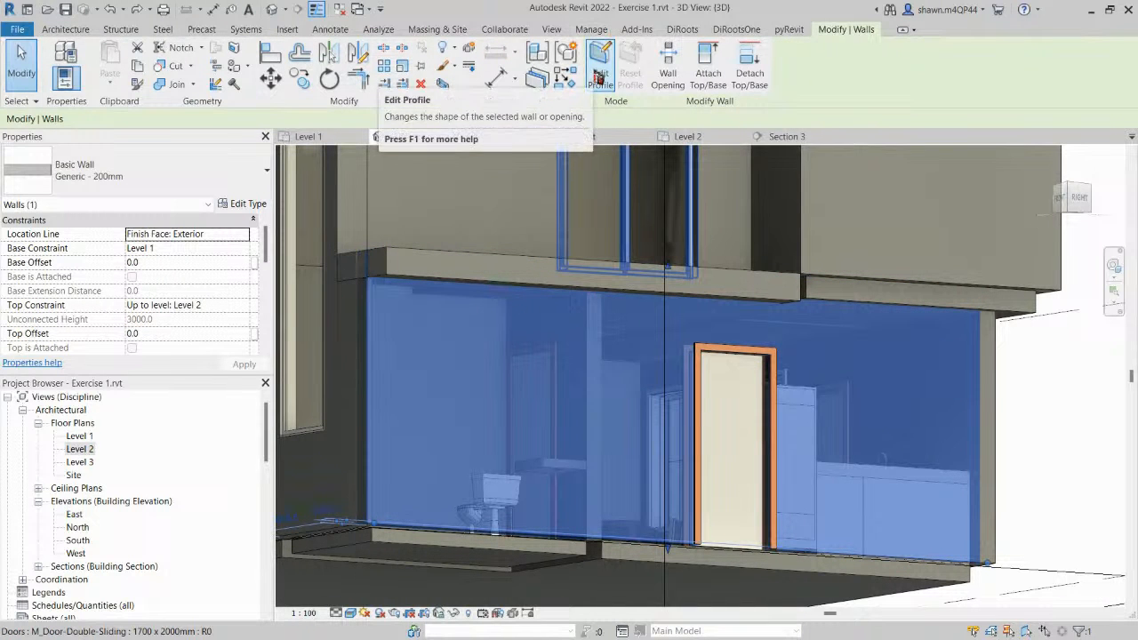
middle_click_drag(717, 226, 843, 357, "shift")
middle_click_drag(551, 333, 775, 236, "shift")
scroll(687, 259, "up", 2)
scroll(775, 236, "down", 1)
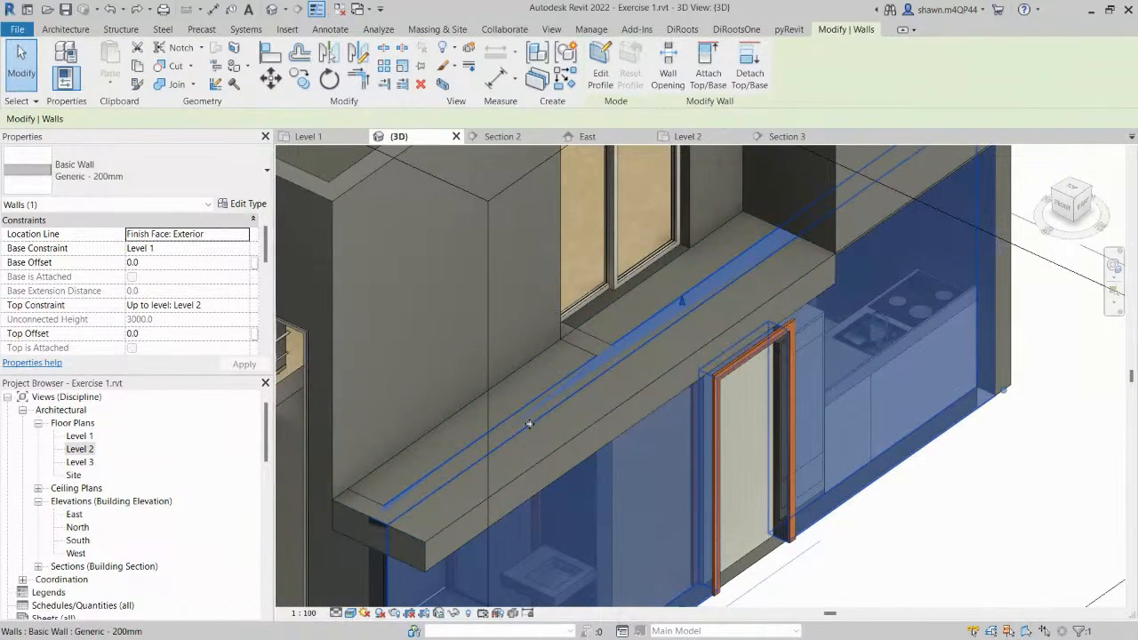
middle_click_drag(648, 346, 673, 305)
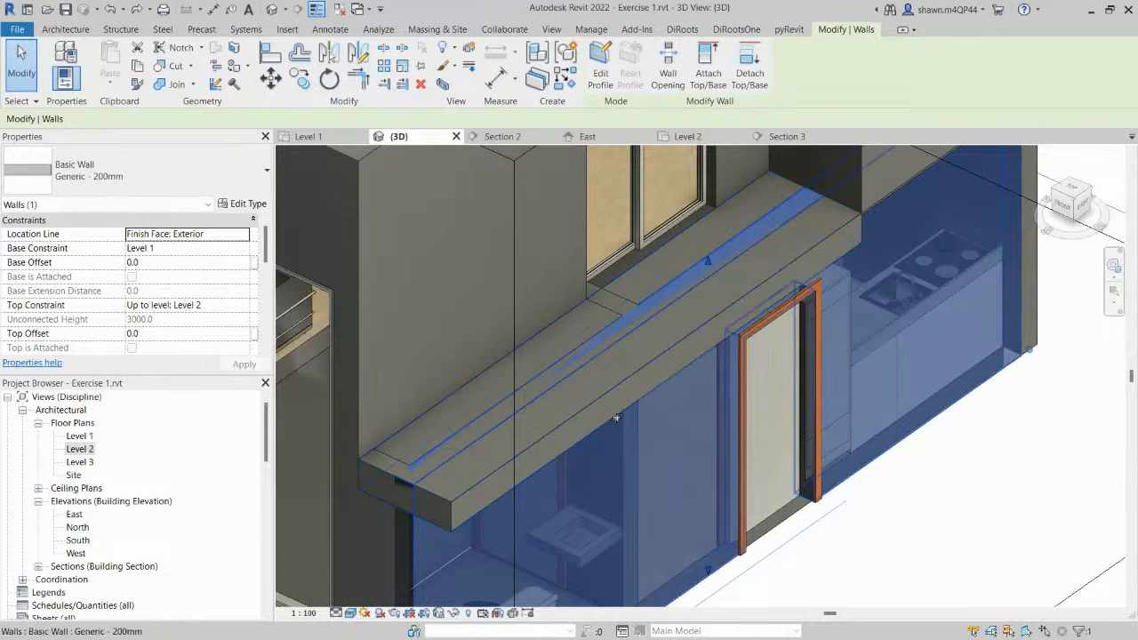
middle_click_drag(632, 374, 626, 106, "shift")
left_click(603, 69)
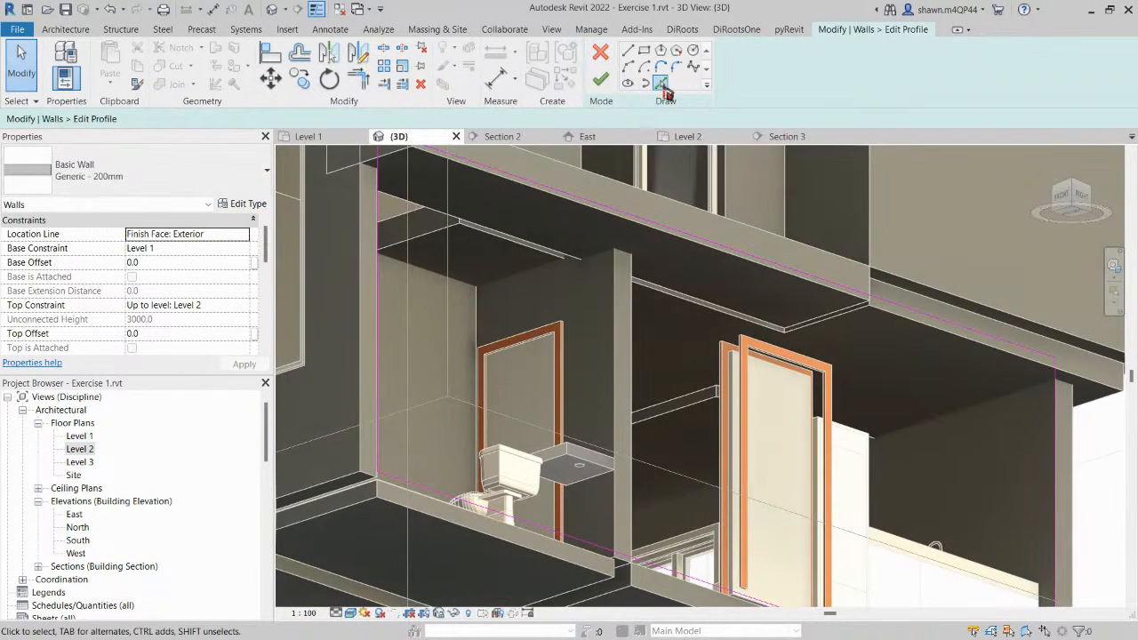
left_click(661, 83)
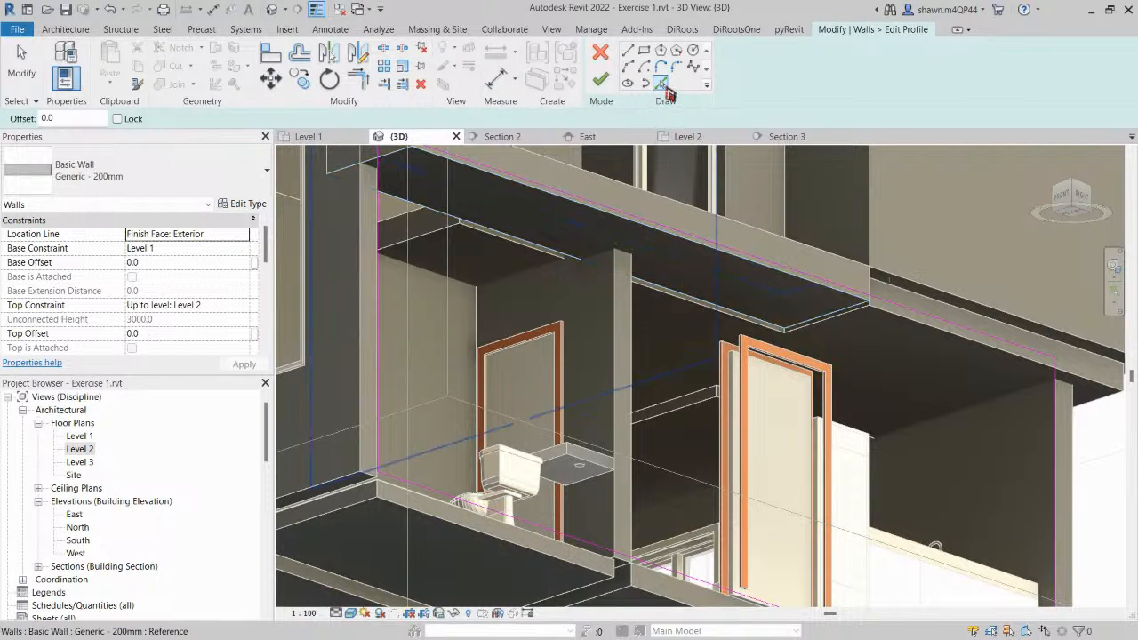
left_click(667, 256)
middle_click_drag(812, 302, 599, 359, "shift")
scroll(768, 271, "up", 3)
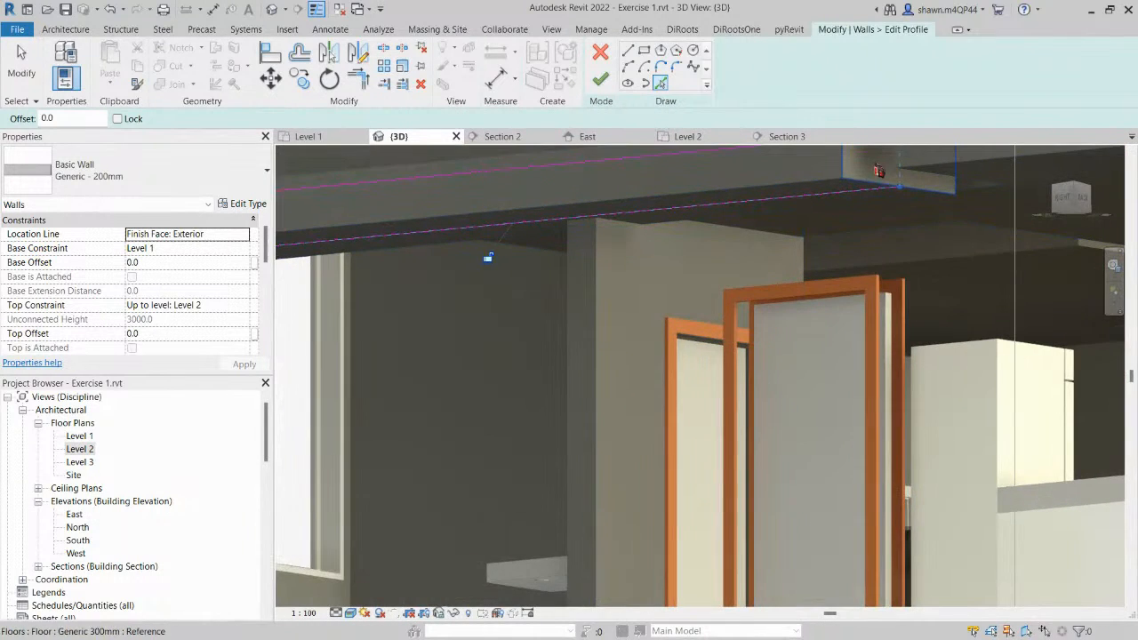
middle_click_drag(865, 210, 792, 365)
left_click(806, 323)
Trim the side wall's profile lines into a stepped outline following the slab's underside, and finish the profile edit.
scroll(806, 324, "up", 2)
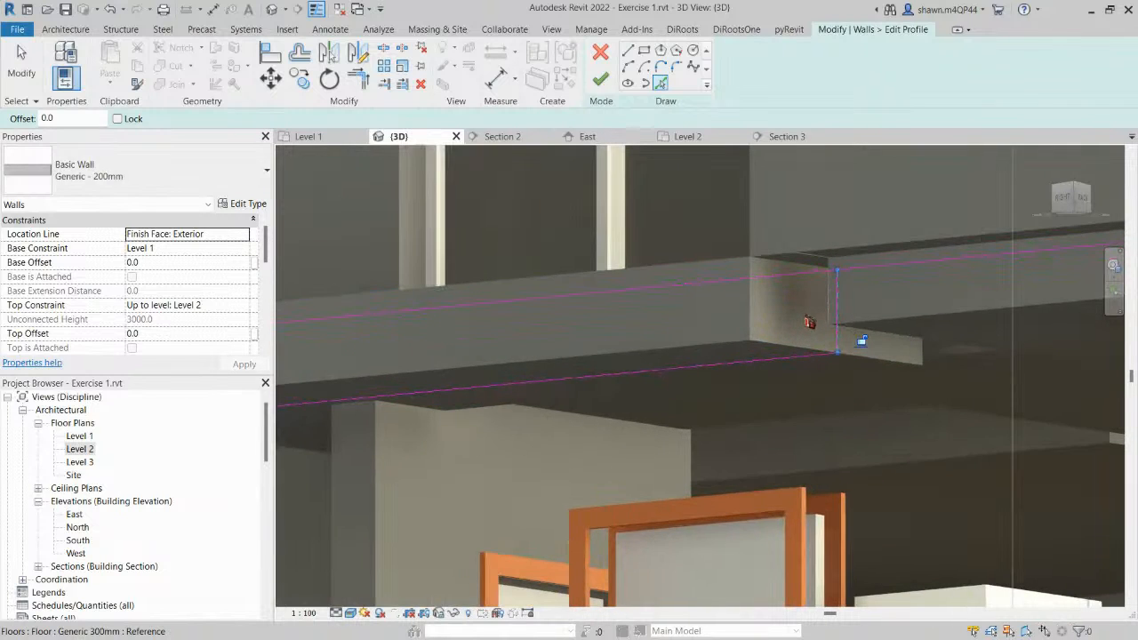
key("t")
key("r")
left_click(860, 265)
scroll(861, 265, "down", 3)
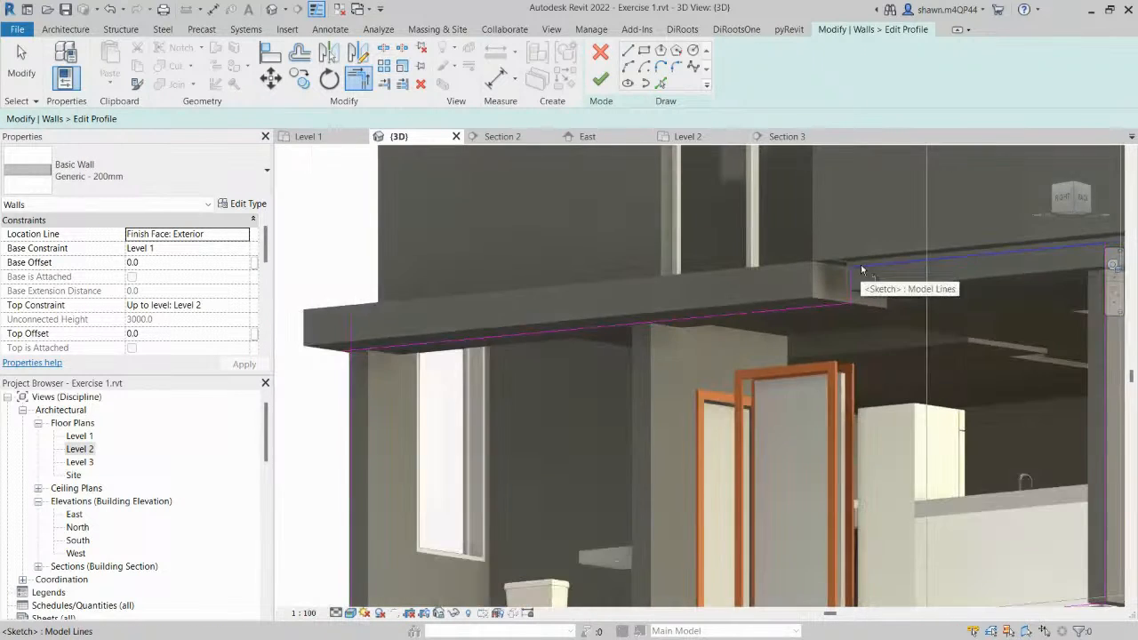
middle_click_drag(861, 265, 412, 334, "shift")
scroll(413, 333, "up", 2)
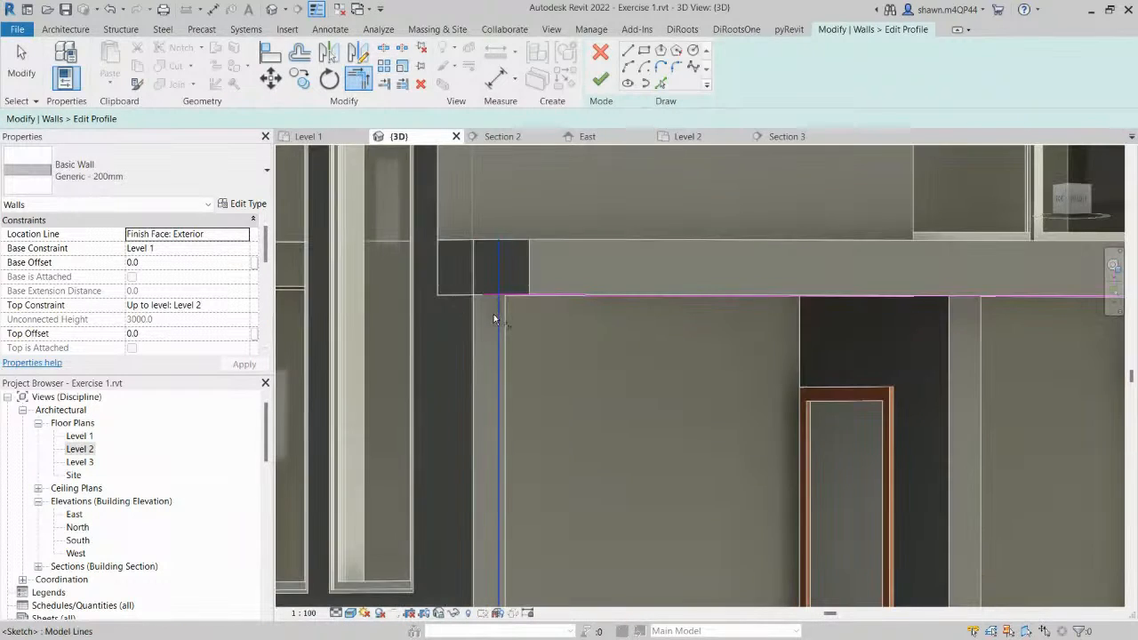
left_click(602, 79)
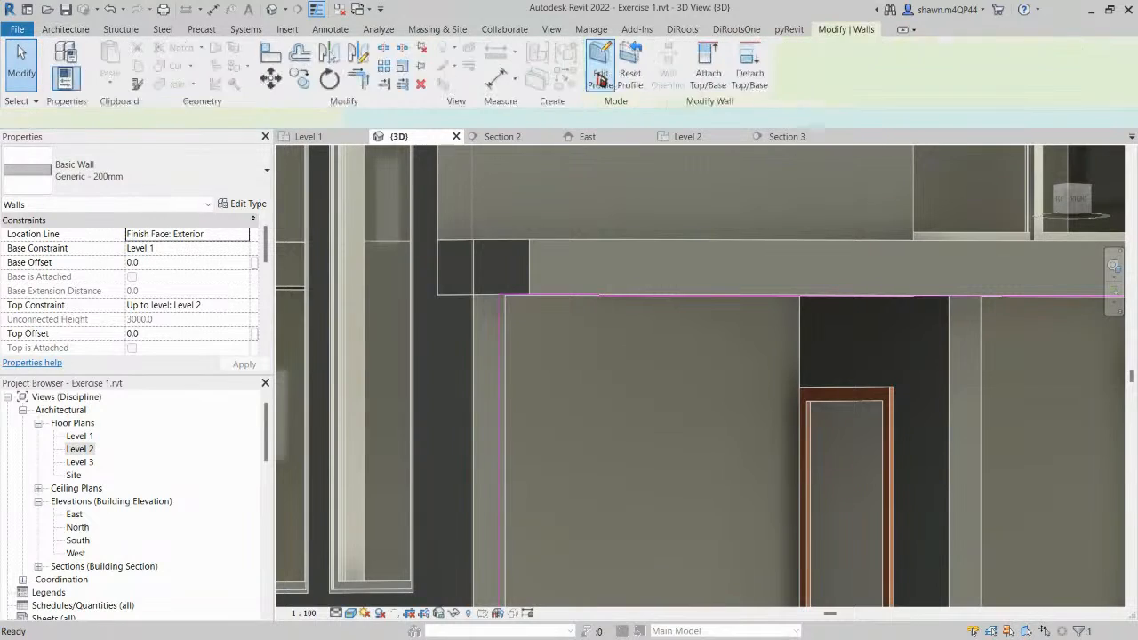
key("Escape")
scroll(584, 266, "down", 3)
middle_click_drag(579, 269, 722, 546, "shift")
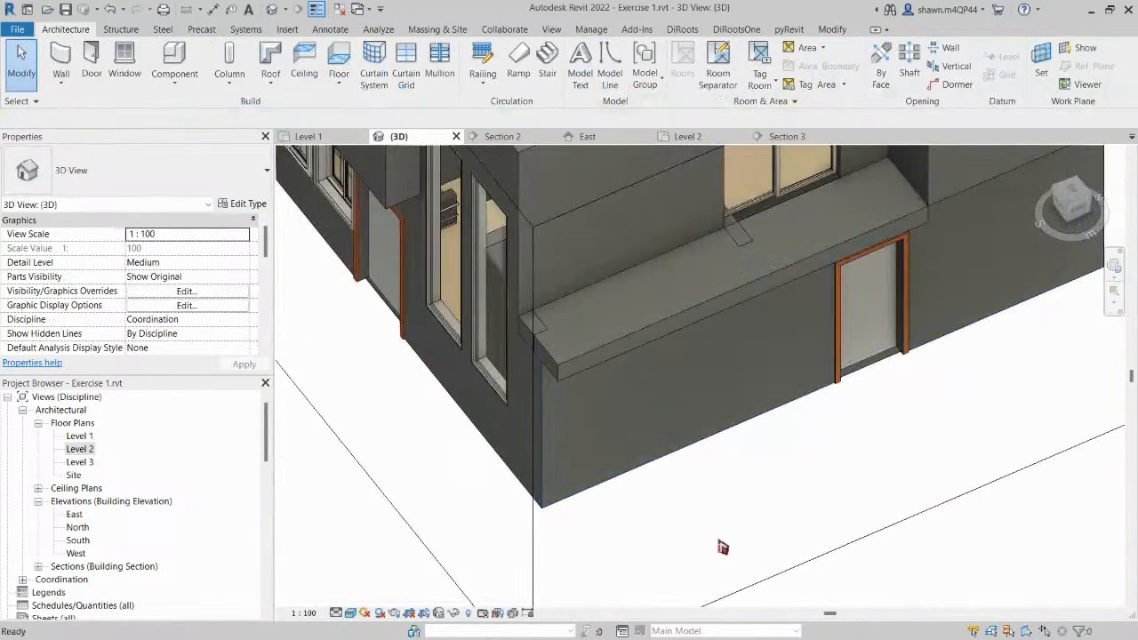
Examine how the side wall with the edited profile meets the slab above it.
middle_click_drag(679, 455, 813, 317, "shift")
scroll(617, 353, "up", 1)
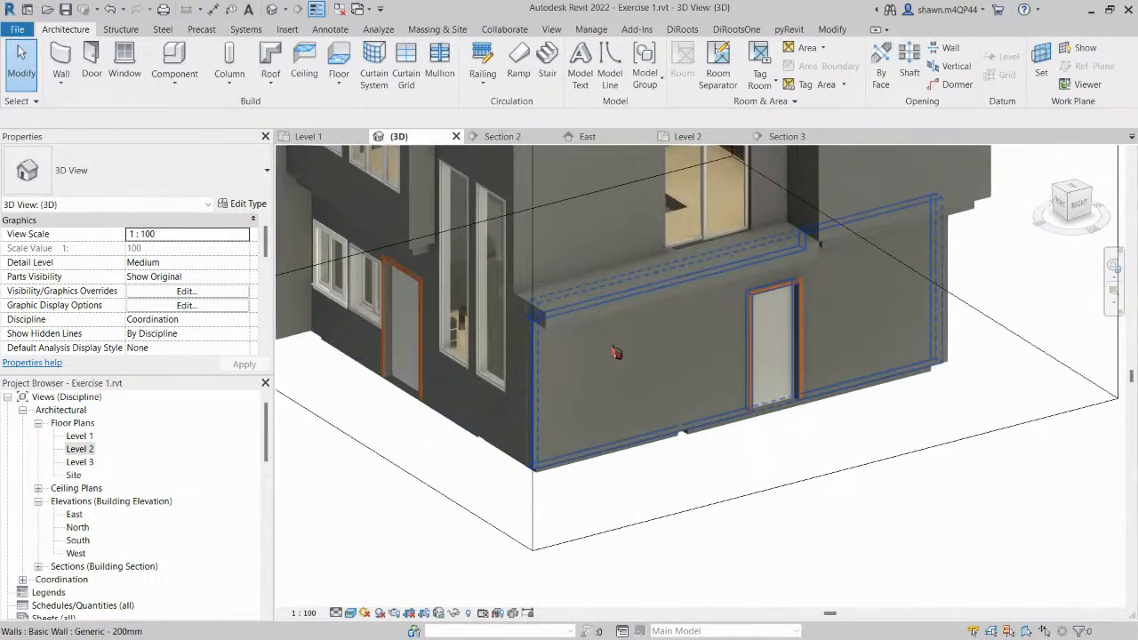
left_click(617, 353)
middle_click_drag(617, 353, 700, 270, "shift")
scroll(701, 269, "up", 2)
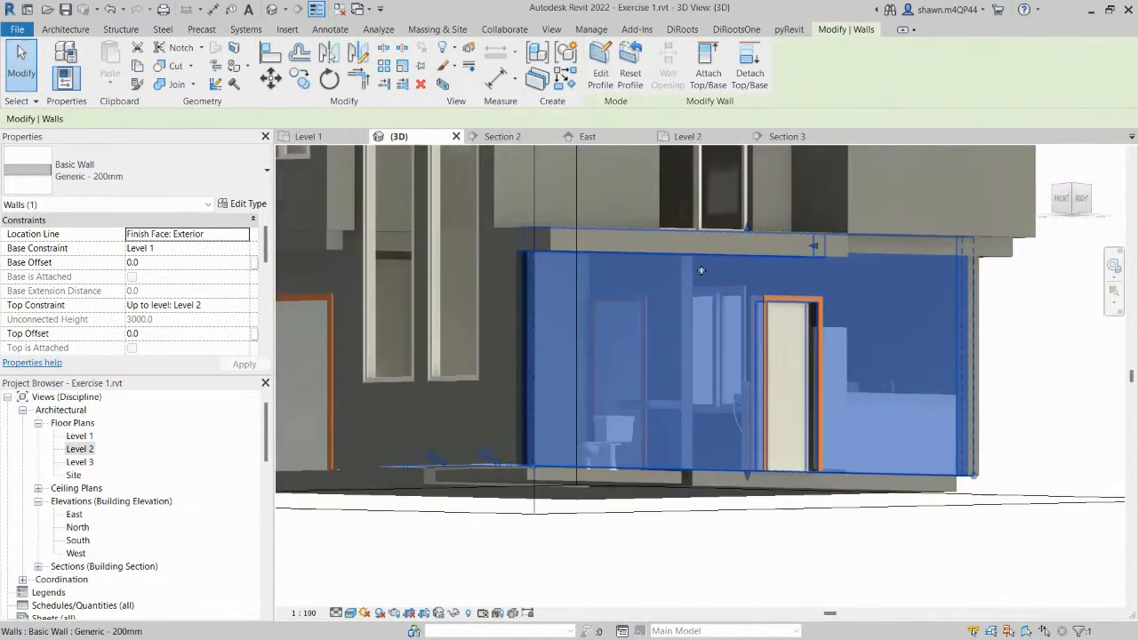
middle_click_drag(720, 322, 663, 411, "shift")
scroll(740, 251, "up", 1)
key("Escape")
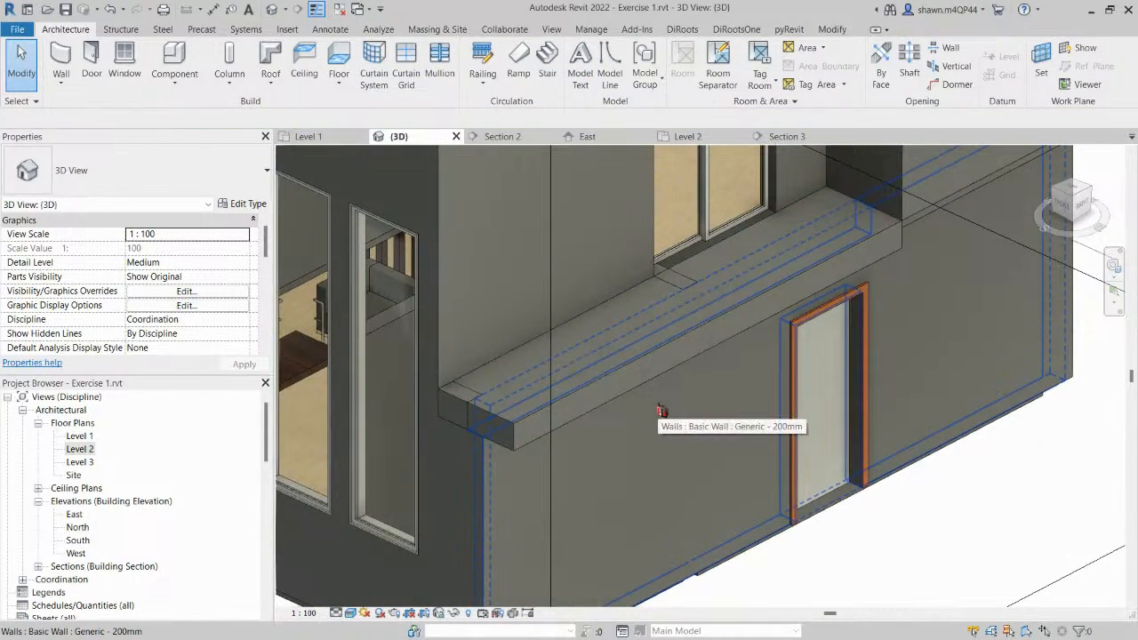
left_click(662, 411)
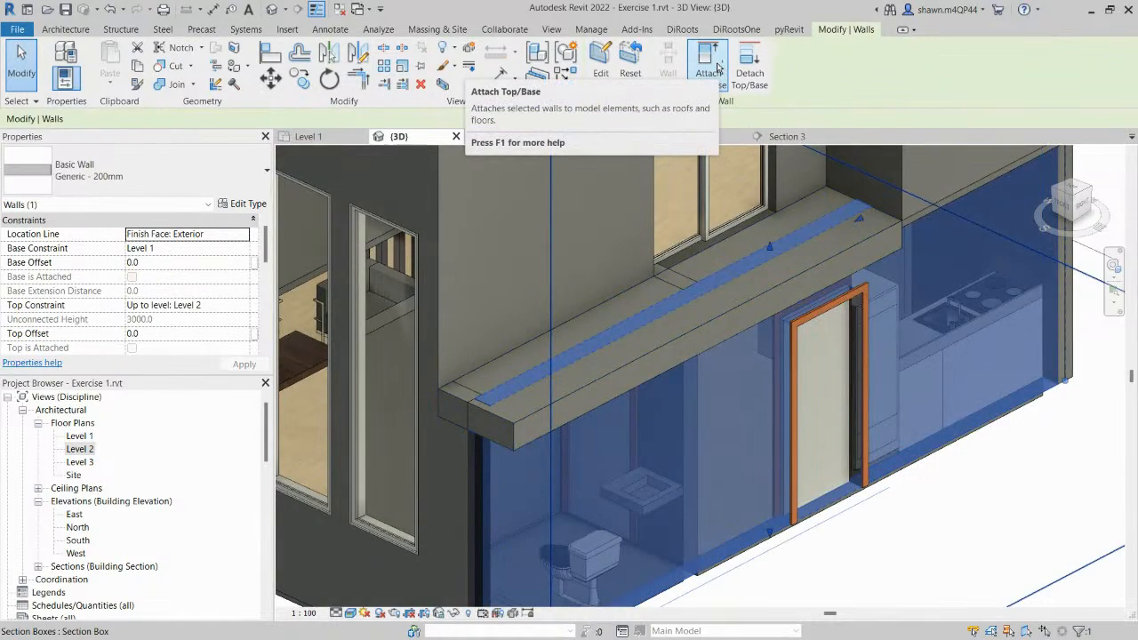
key("Escape")
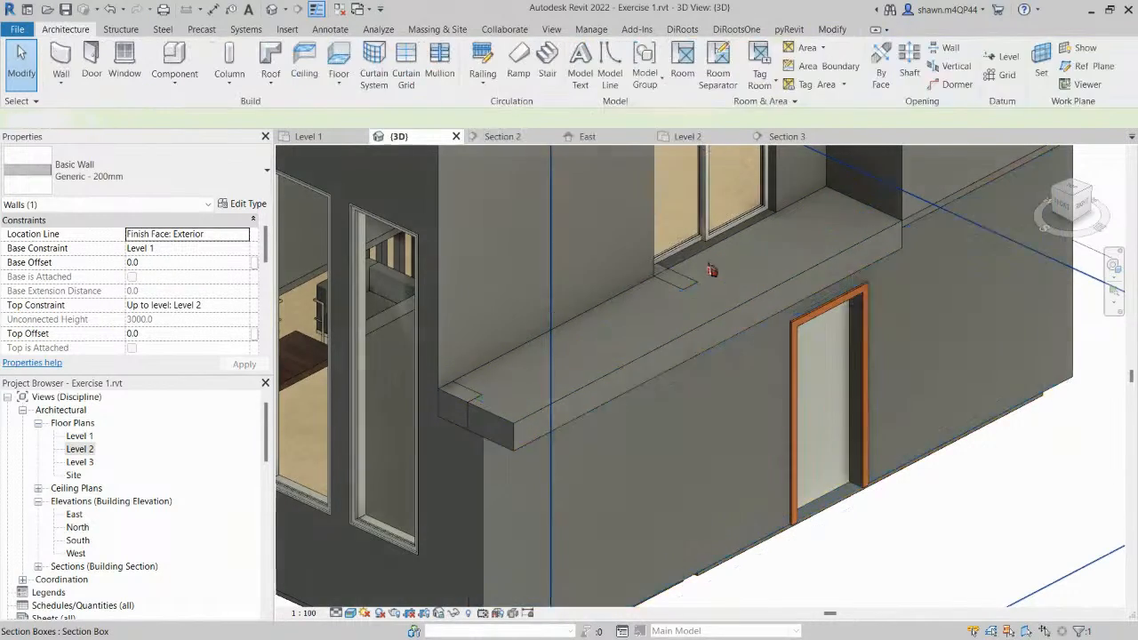
Align the base of the lounge's exterior side wall with the underside of the Level 2 timber floor.
scroll(714, 270, "down", 1)
middle_click_drag(714, 270, 702, 305, "shift")
scroll(887, 315, "up", 2)
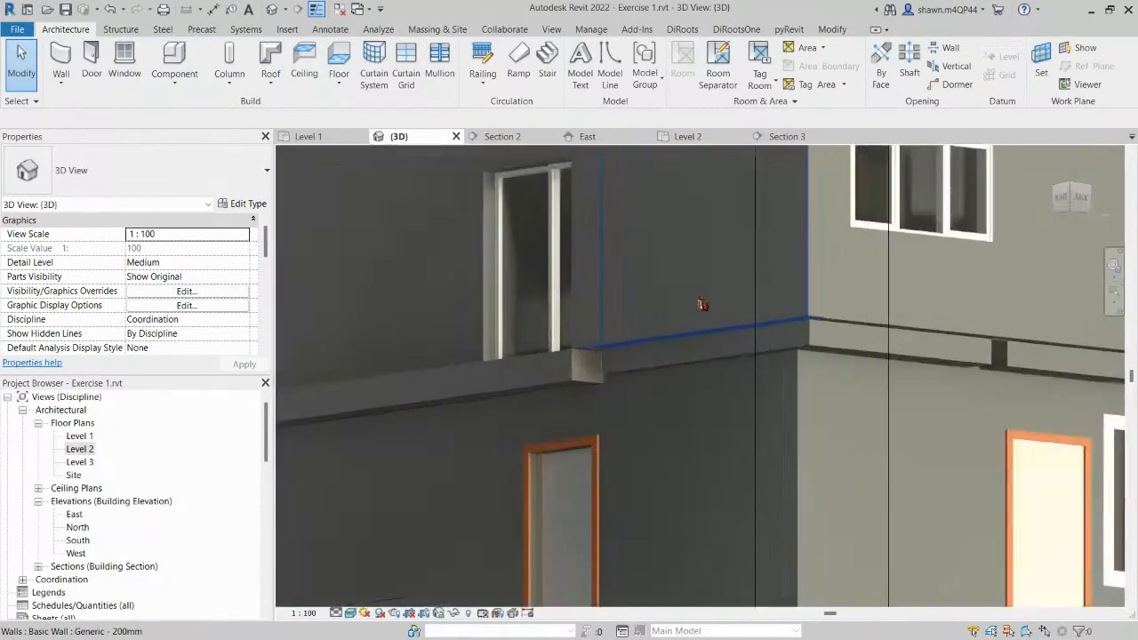
left_click(703, 301)
scroll(707, 340, "up", 2)
left_click_drag(708, 342, 892, 374)
scroll(889, 361, "up", 3)
key("a")
key("l")
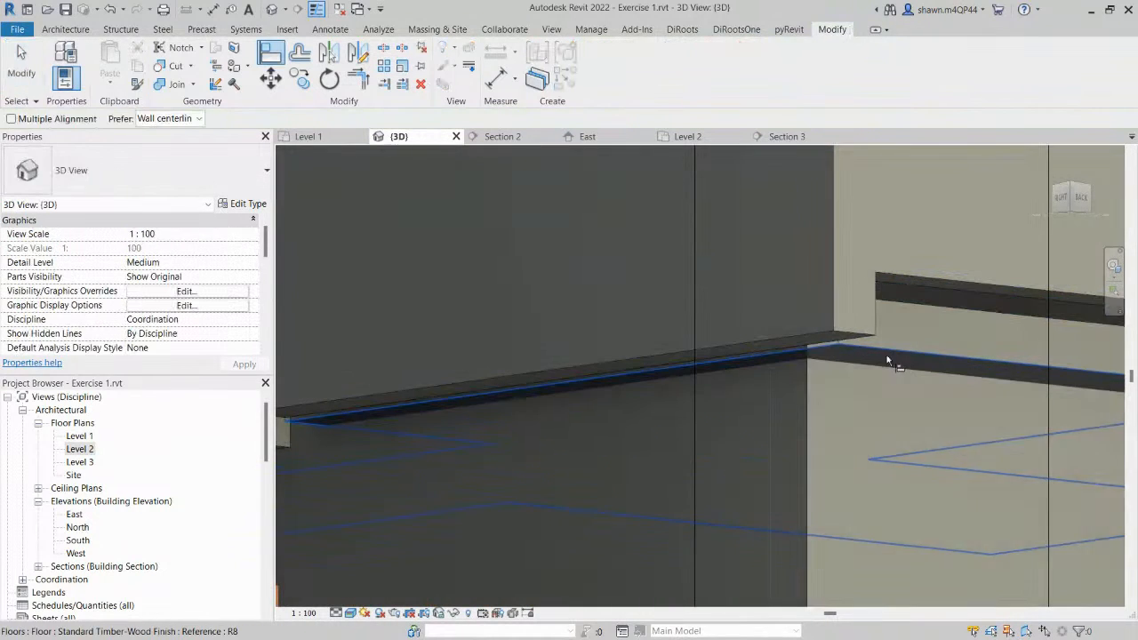
scroll(801, 347, "down", 2)
middle_click_drag(835, 350, 589, 329)
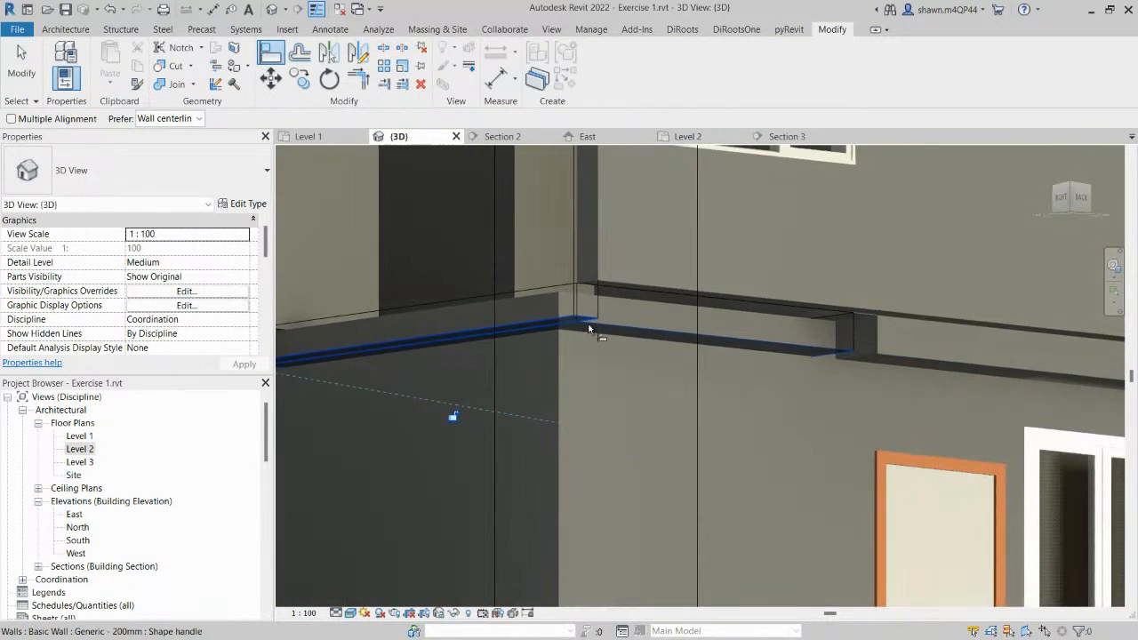
Align the base of the adjoining Level 2 rear wall with the underside of the timber floor.
scroll(589, 329, "up", 2)
key("ctrl")
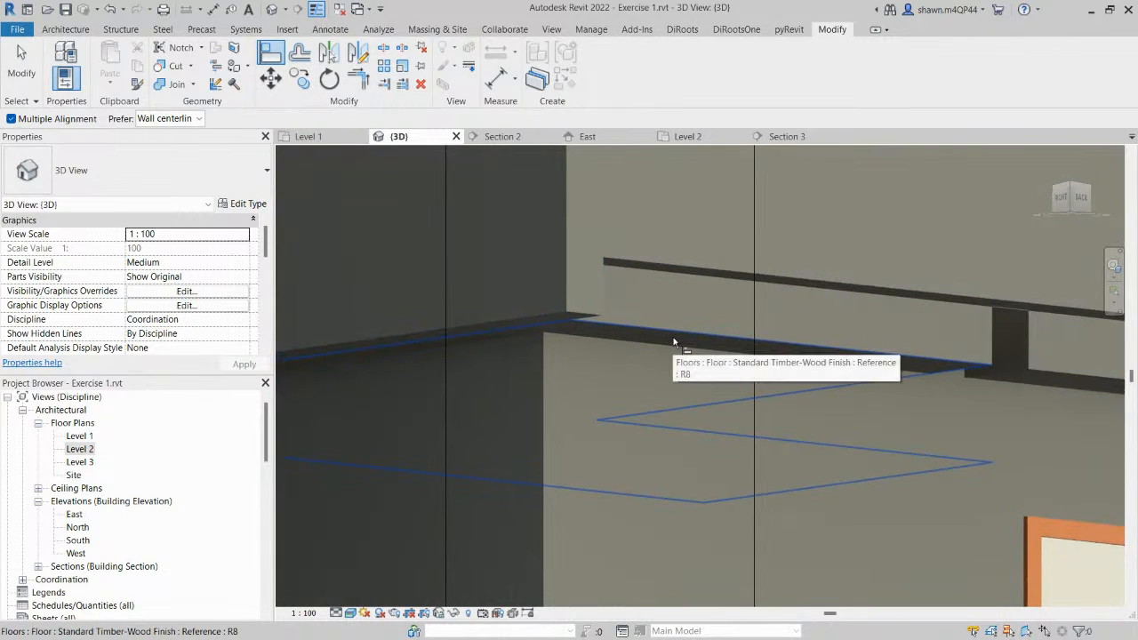
left_click(673, 340)
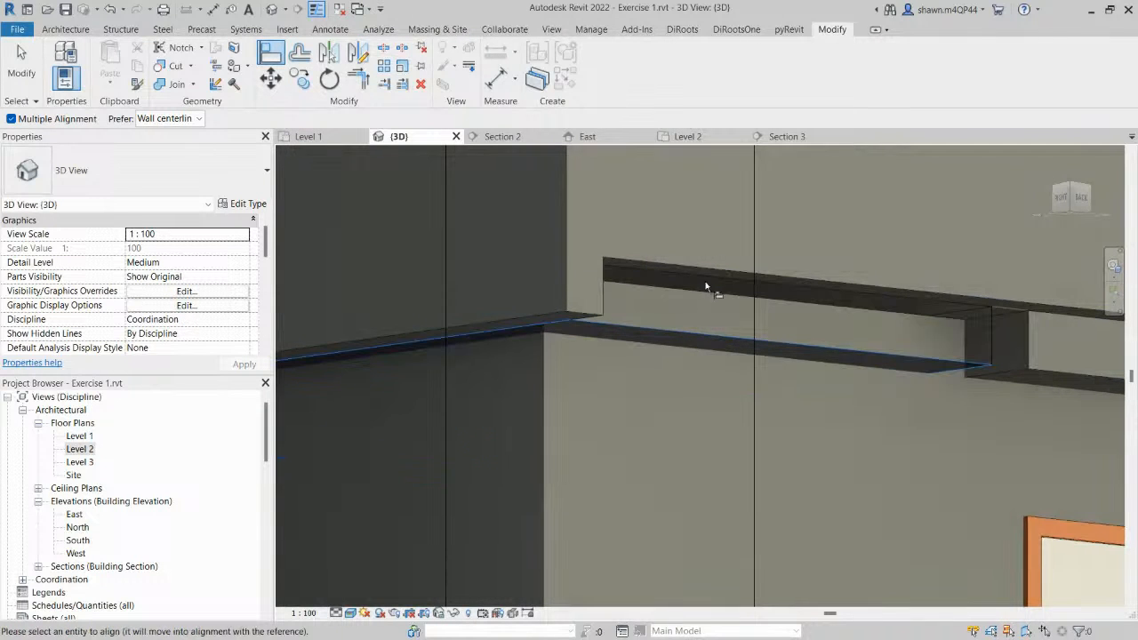
left_click(717, 271)
scroll(717, 270, "down", 3)
middle_click_drag(785, 343, 548, 331)
scroll(640, 307, "up", 3)
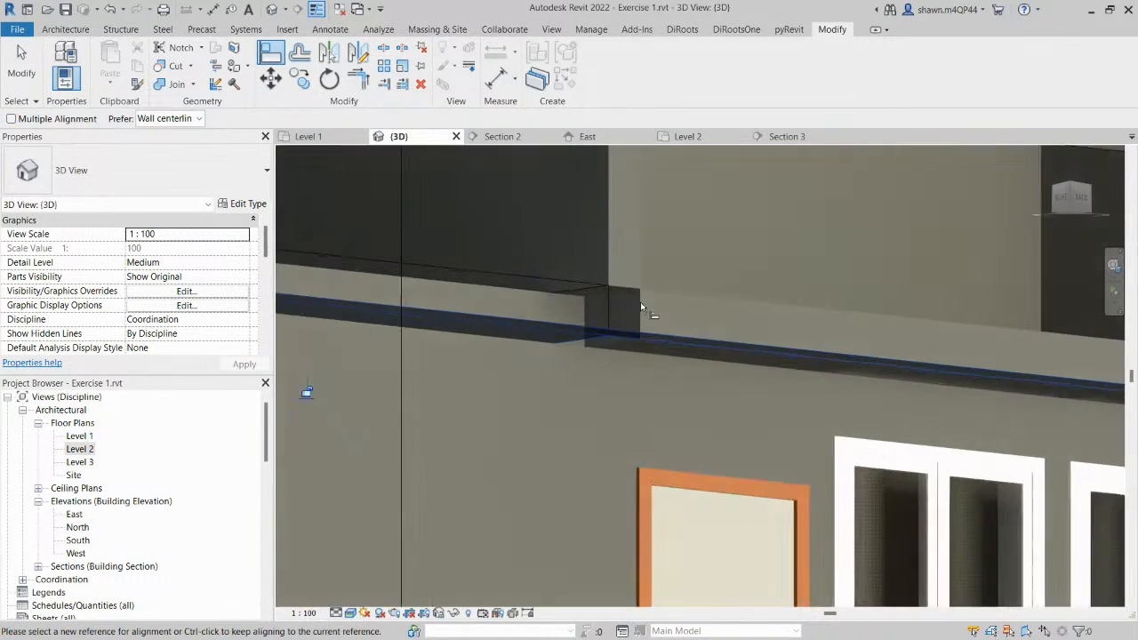
Align the base of the Level 2 wall beside the balcony ledge with the lower edge of the adjoining exterior side wall.
scroll(689, 352, "down", 5)
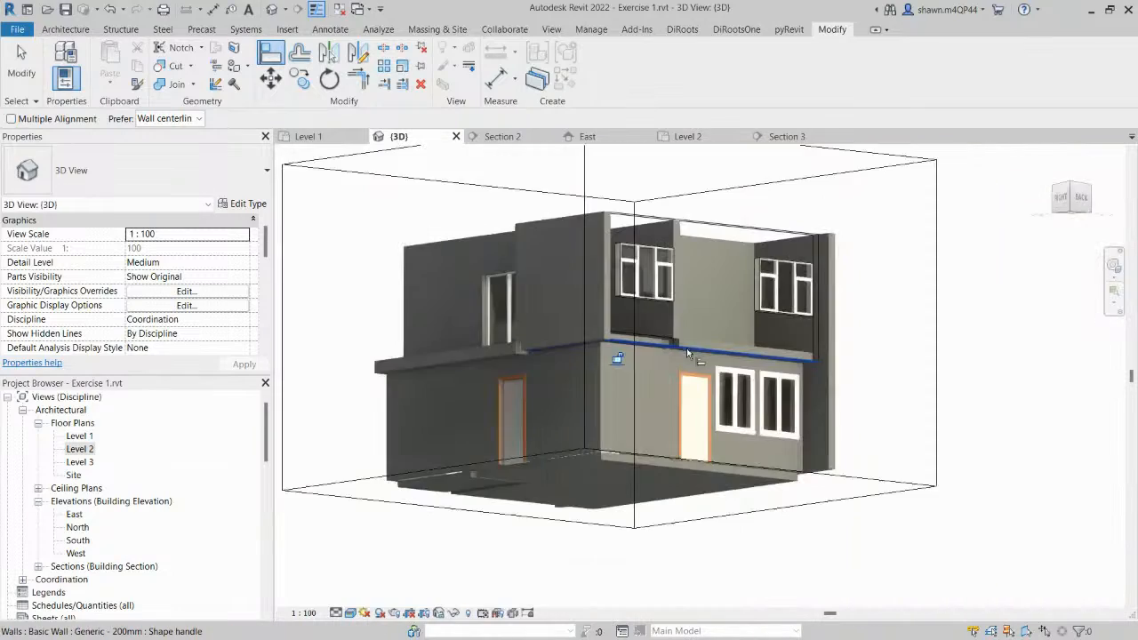
middle_click_drag(686, 348, 685, 585, "shift")
key("Escape")
key("Escape")
middle_click_drag(700, 350, 676, 352, "shift")
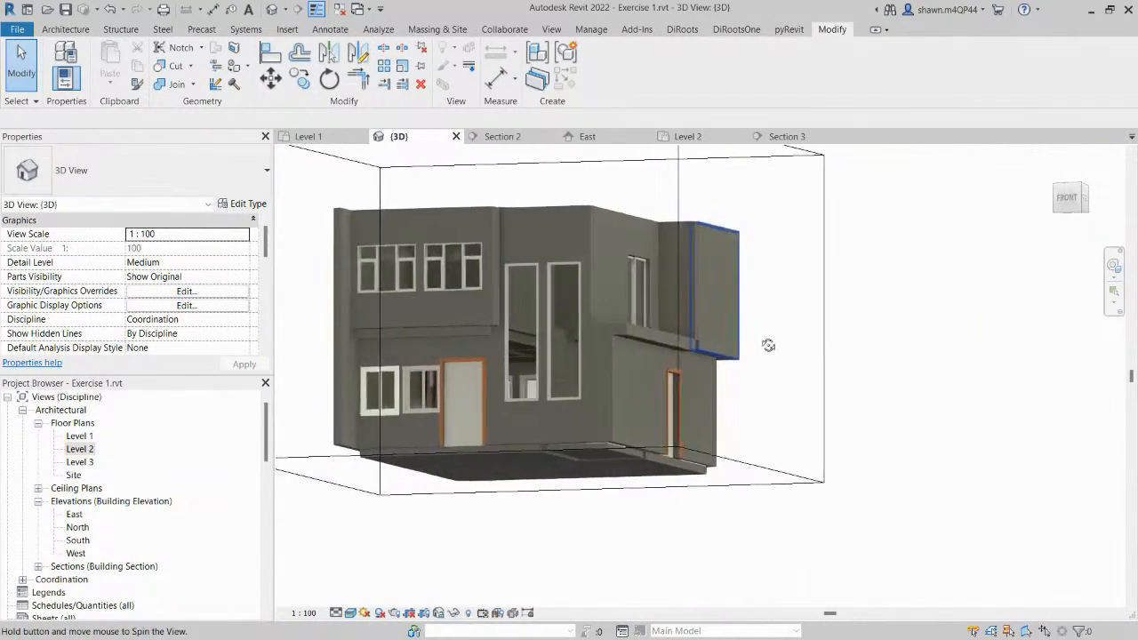
scroll(663, 342, "up", 6)
left_click(662, 338)
left_click(617, 354)
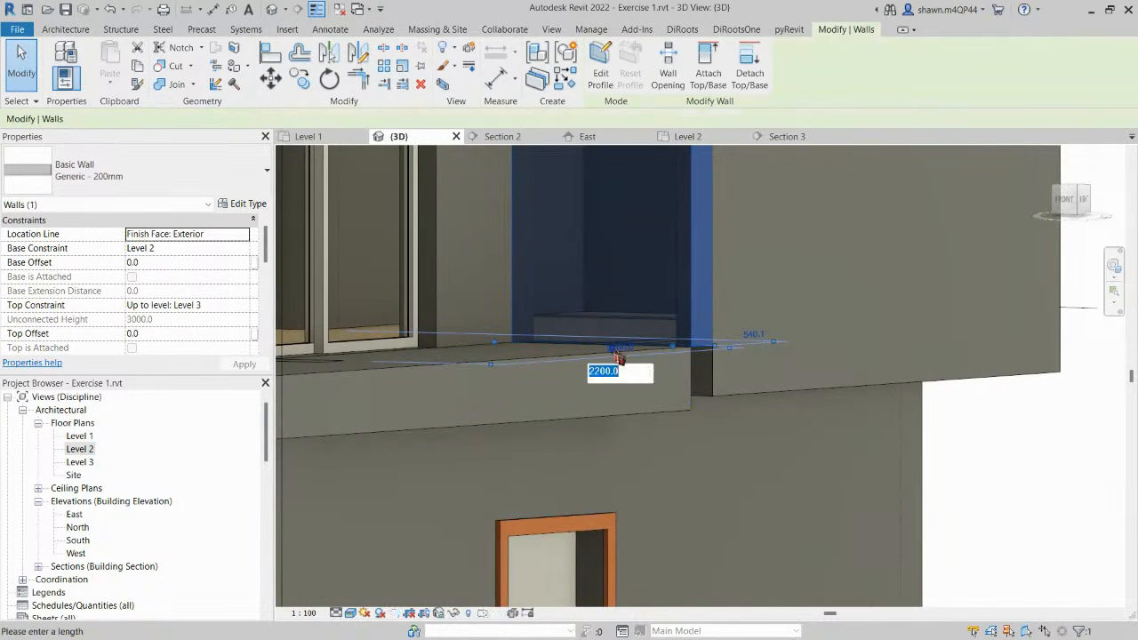
key("Escape")
key("Escape")
key("a")
key("l")
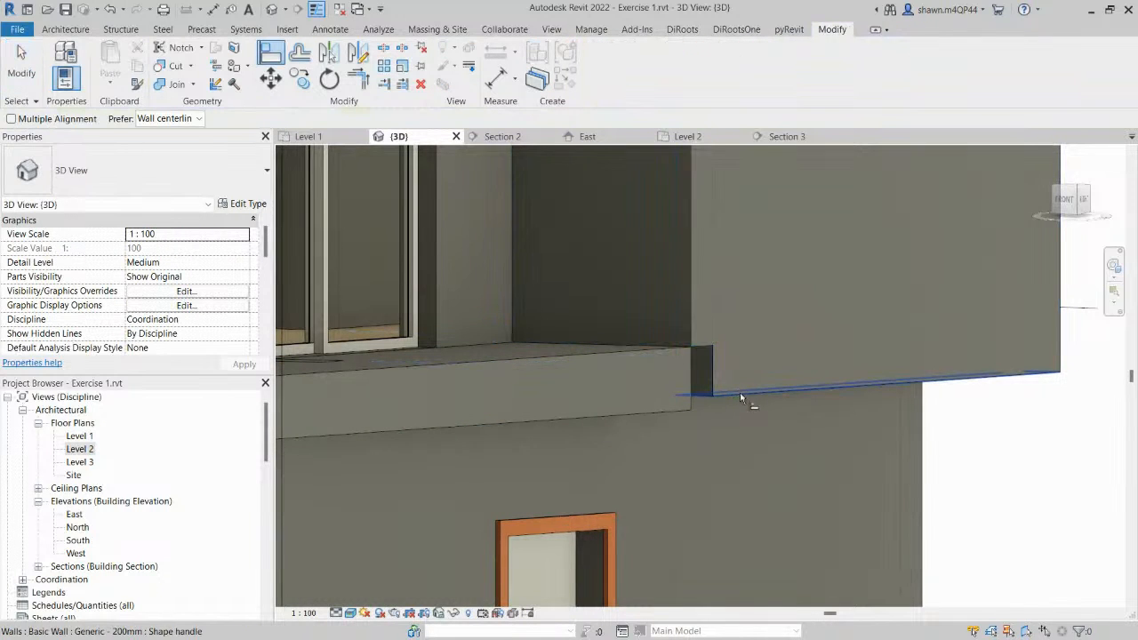
left_click(741, 394)
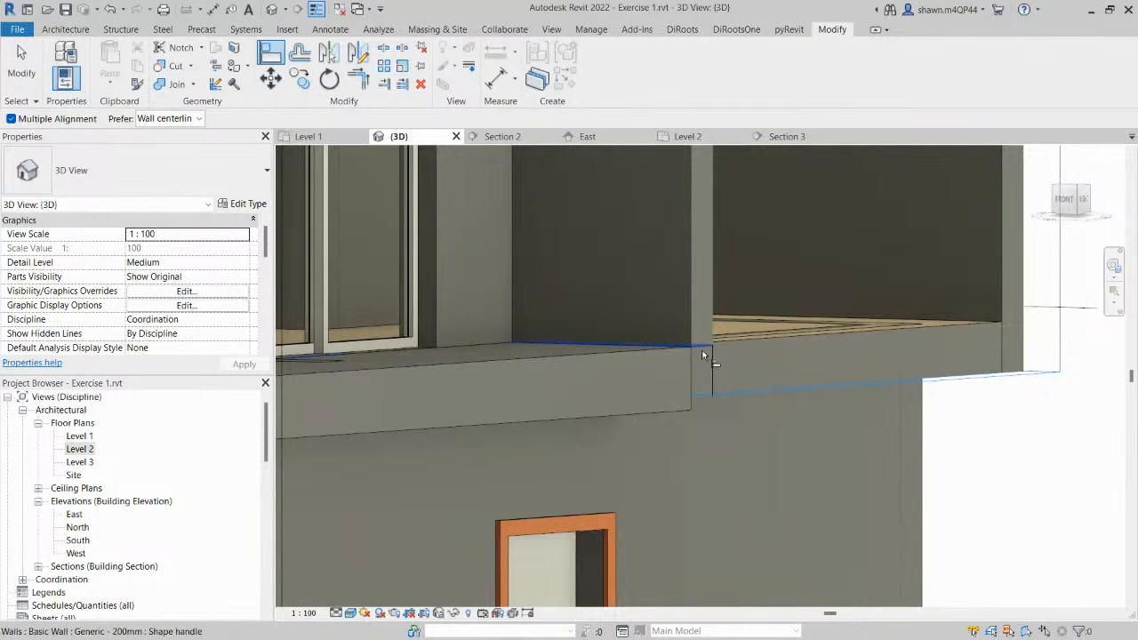
left_click(698, 359)
key("Escape")
Align the bases of the projecting Level 2 front wall and its return wall with the underside of the timber floor.
scroll(702, 369, "down", 6)
middle_click_drag(701, 384, 760, 347, "shift")
scroll(591, 233, "up", 6)
key("a")
key("l")
scroll(597, 326, "up", 2)
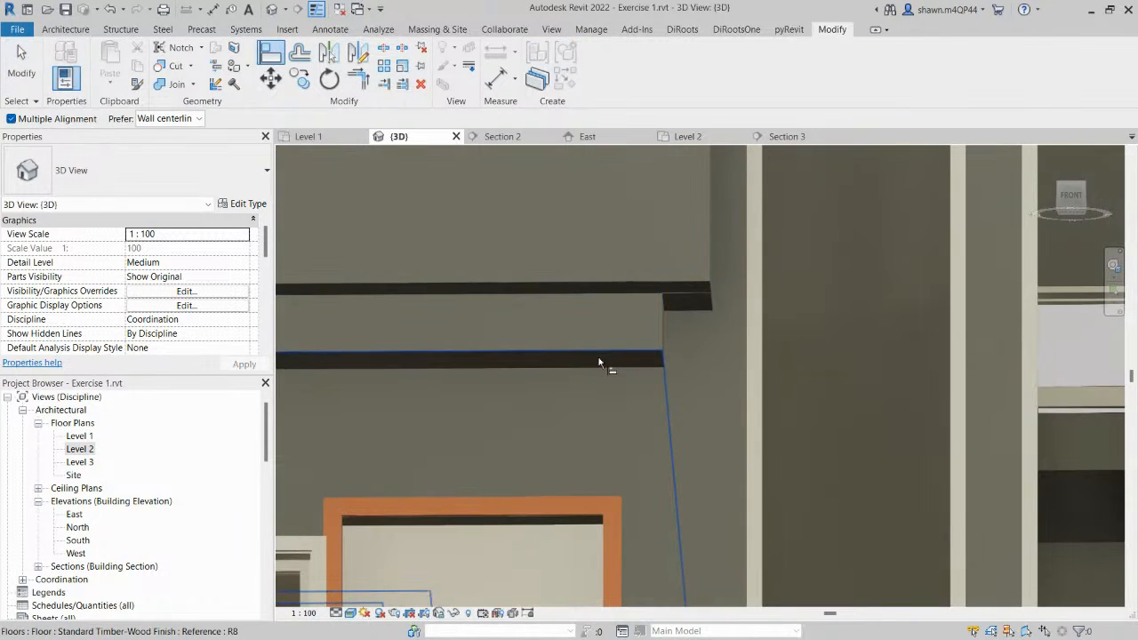
left_click(603, 360)
left_click(624, 295)
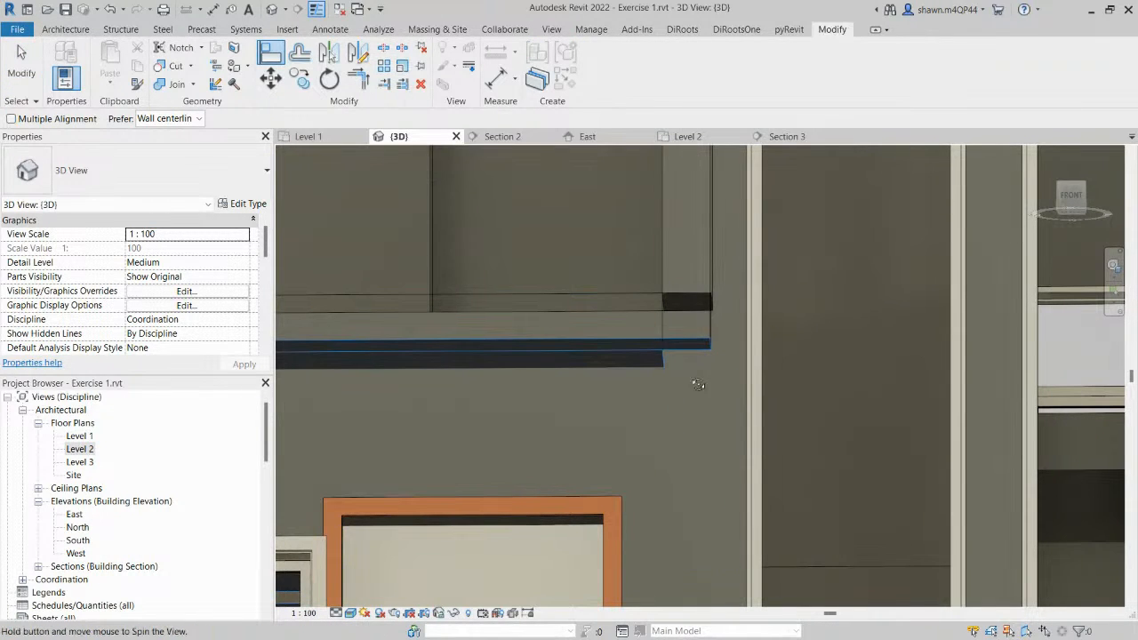
middle_click_drag(698, 384, 941, 339, "shift")
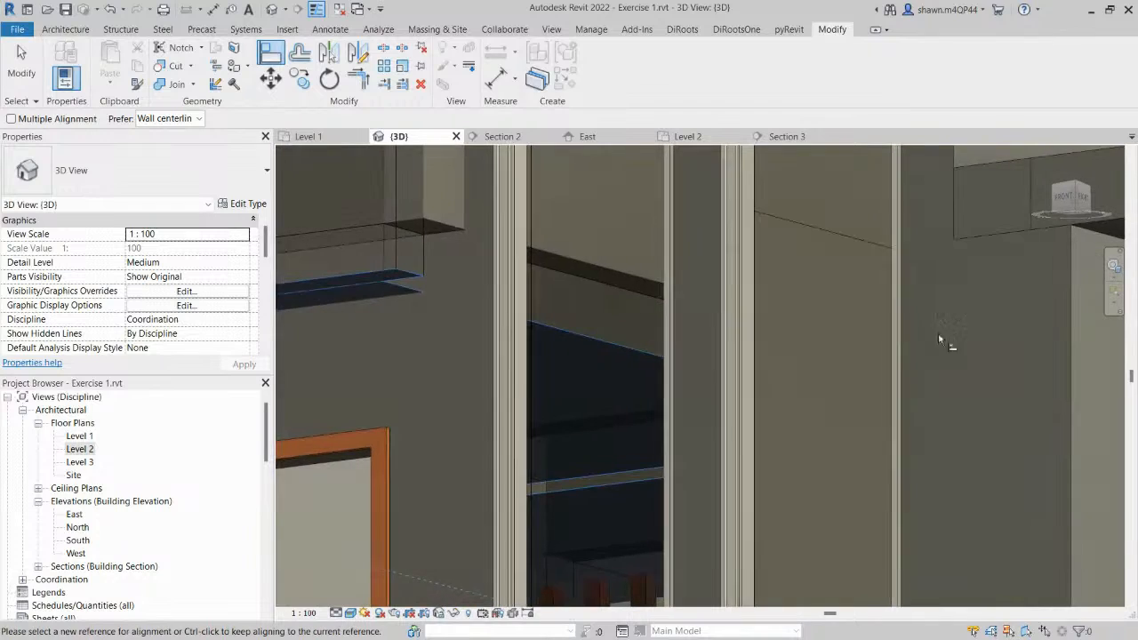
left_click(440, 232, "ctrl")
scroll(550, 320, "down", 3)
key("Escape")
Raise the long windowless Level 2 side wall by setting its top offset to 1500.
scroll(595, 350, "down", 3)
middle_click_drag(594, 349, 611, 403, "shift")
left_click(508, 297)
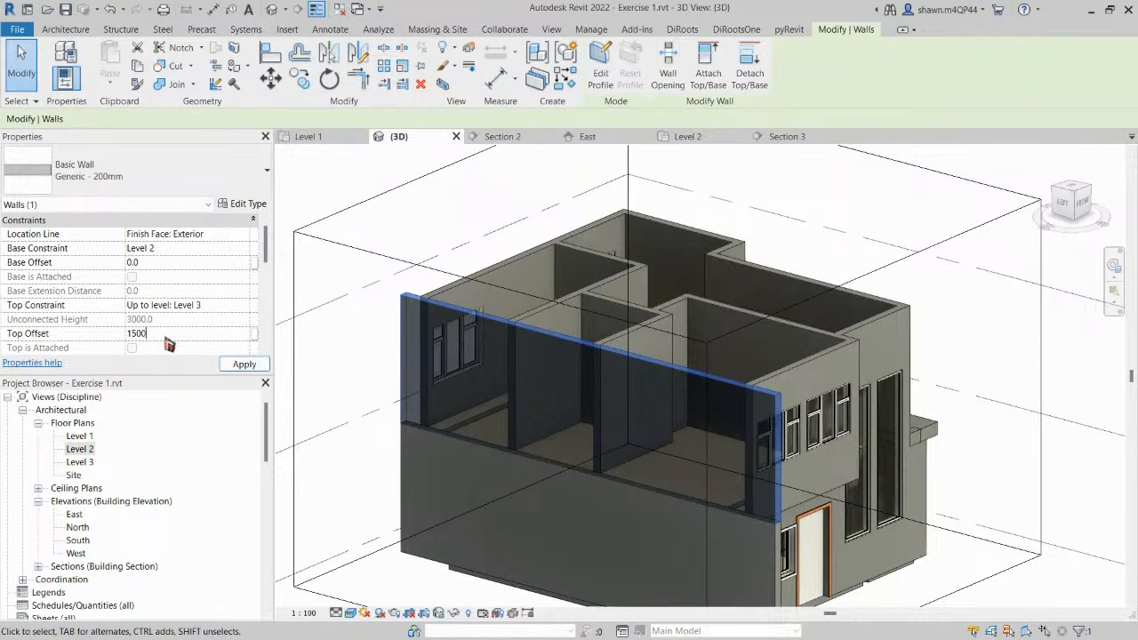
left_click(253, 368)
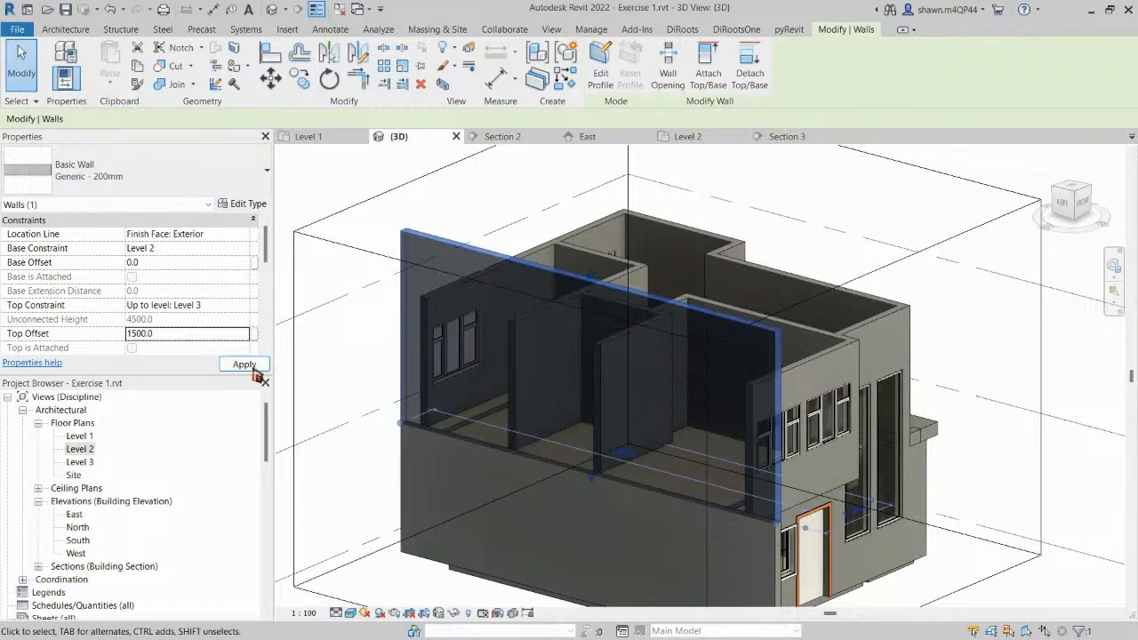
key("Escape")
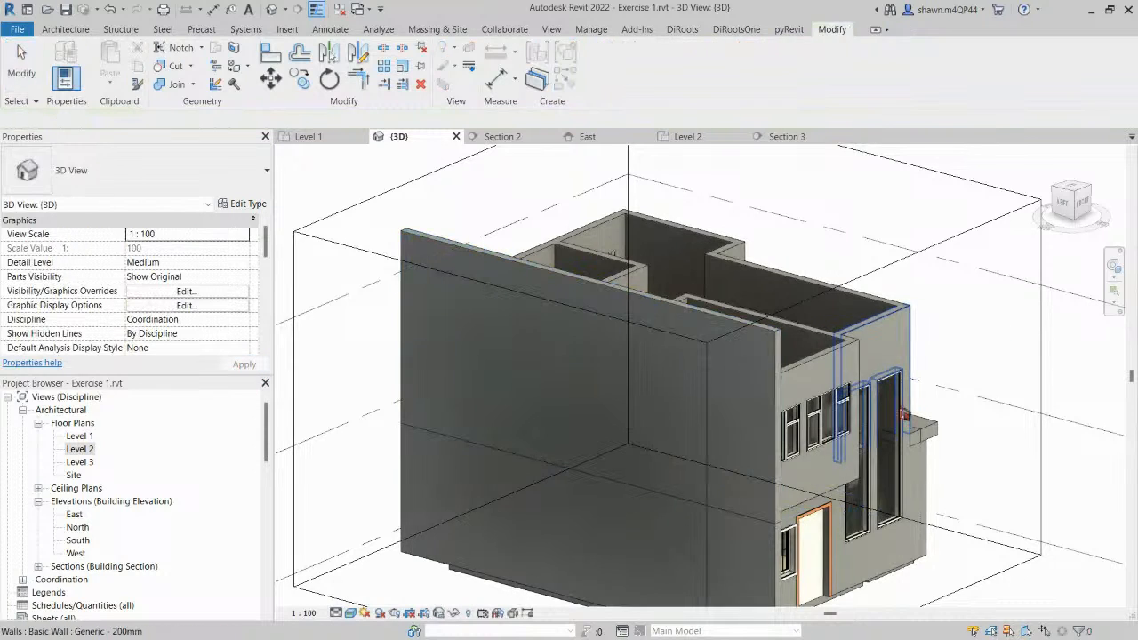
Start a stair in the Level 1 floor plan using the Cast-In-Place Monolithic Stair type.
middle_click_drag(679, 403, 554, 382, "shift")
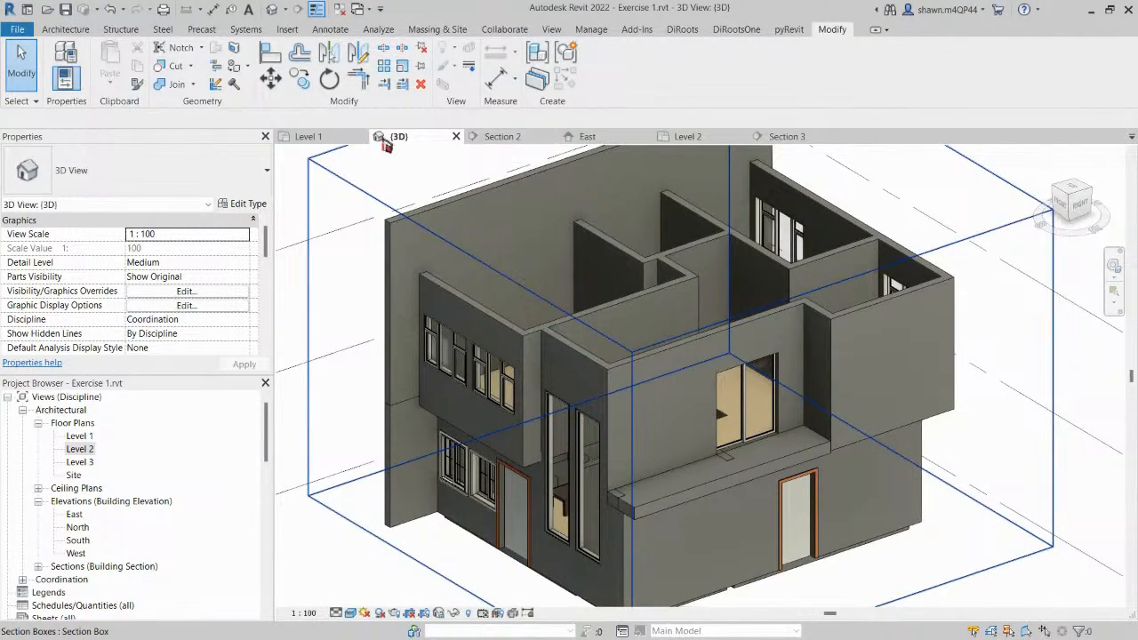
left_click(307, 136)
scroll(503, 529, "up", 3)
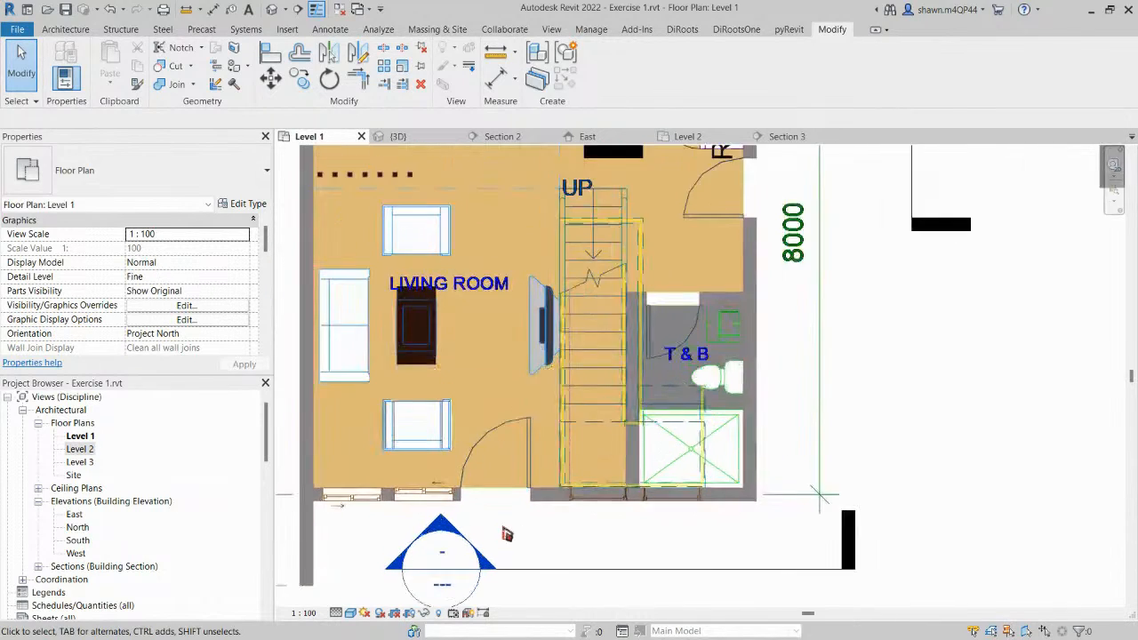
middle_click_drag(660, 328, 644, 447)
scroll(600, 284, "down", 1)
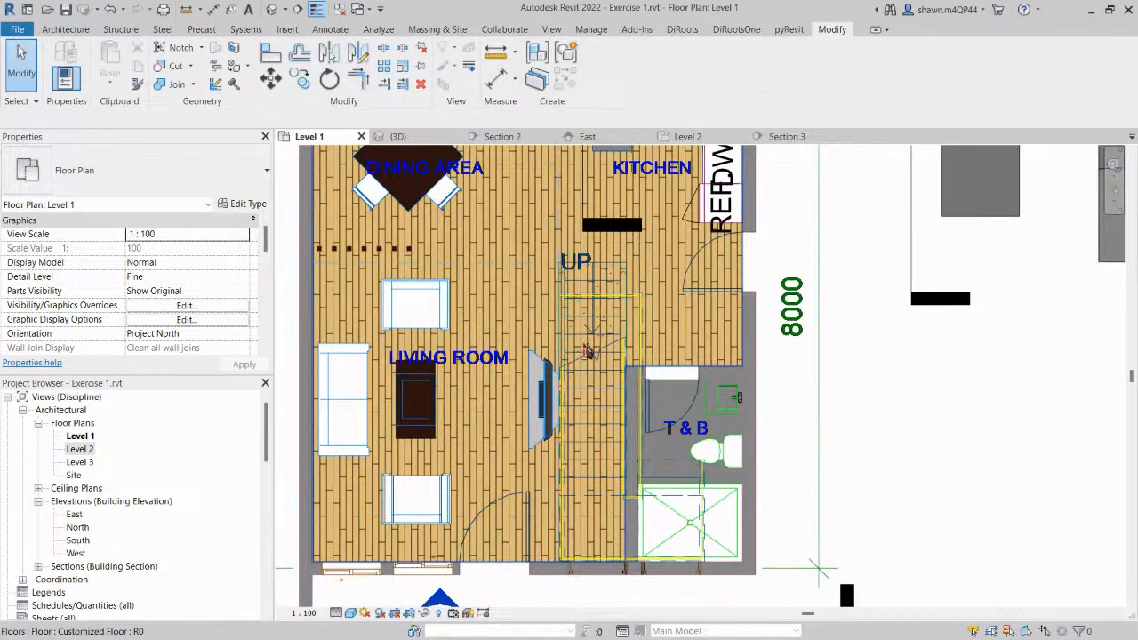
left_click(62, 30)
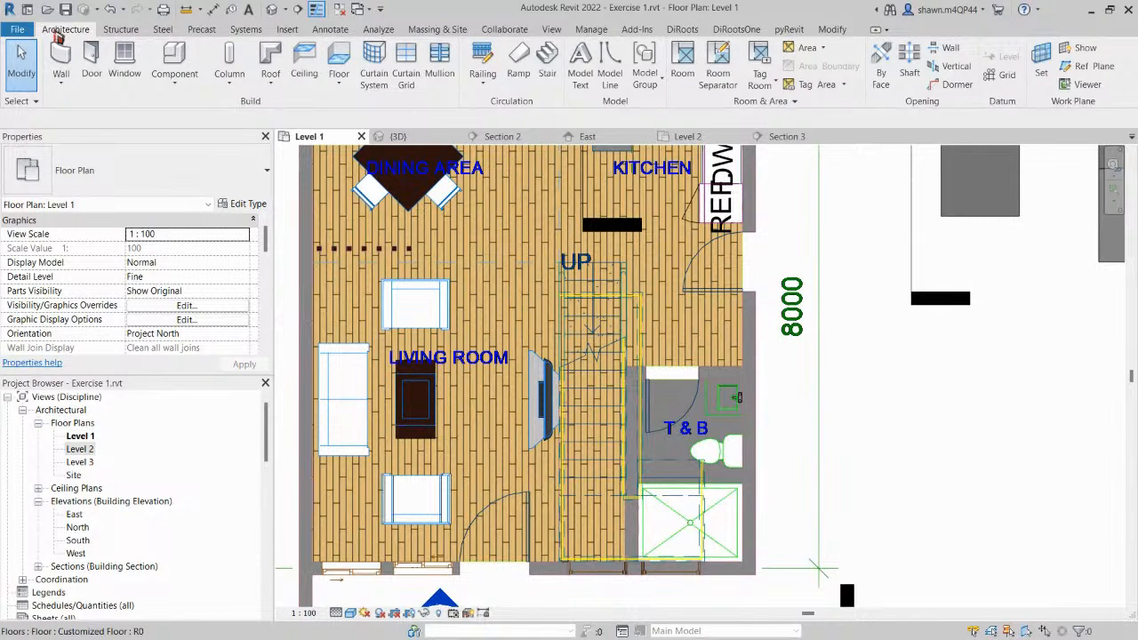
left_click(553, 80)
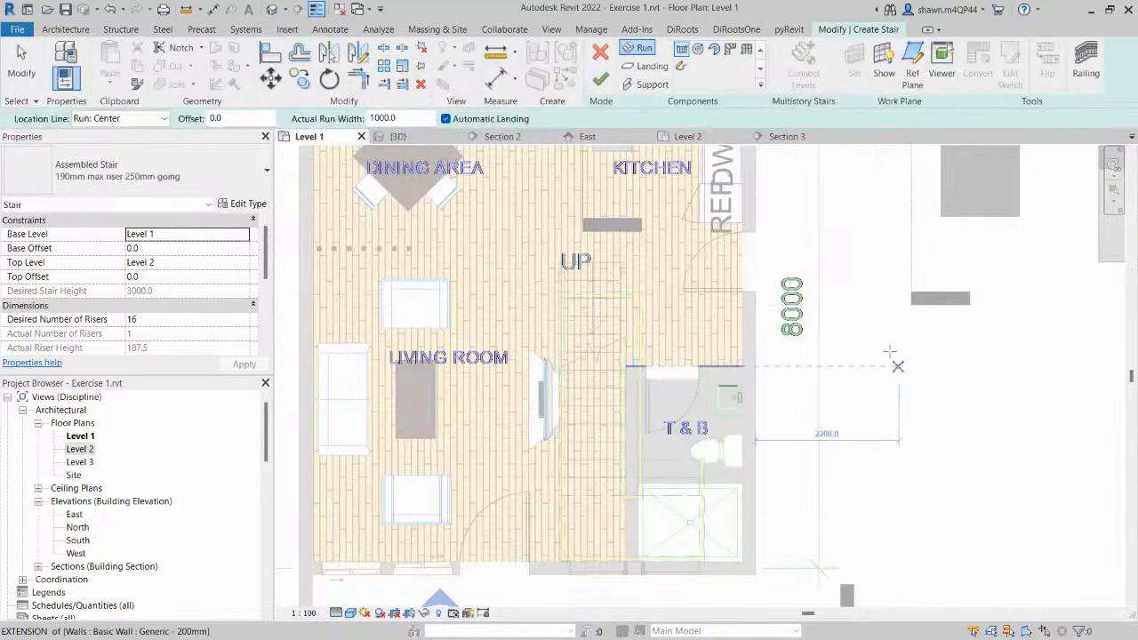
left_click(153, 173)
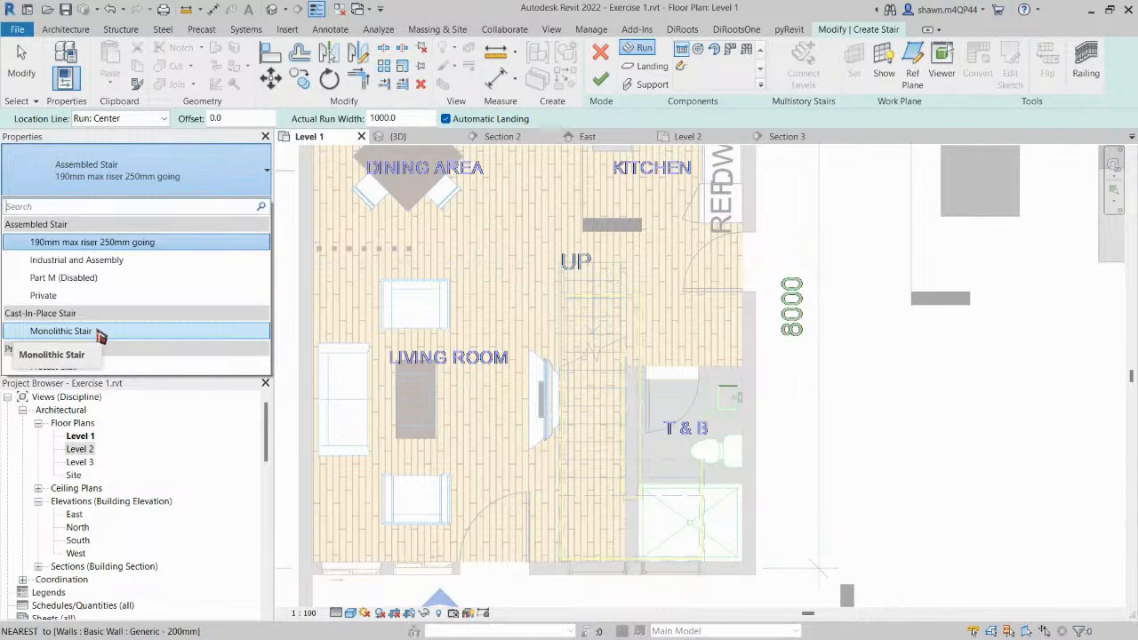
left_click(63, 330)
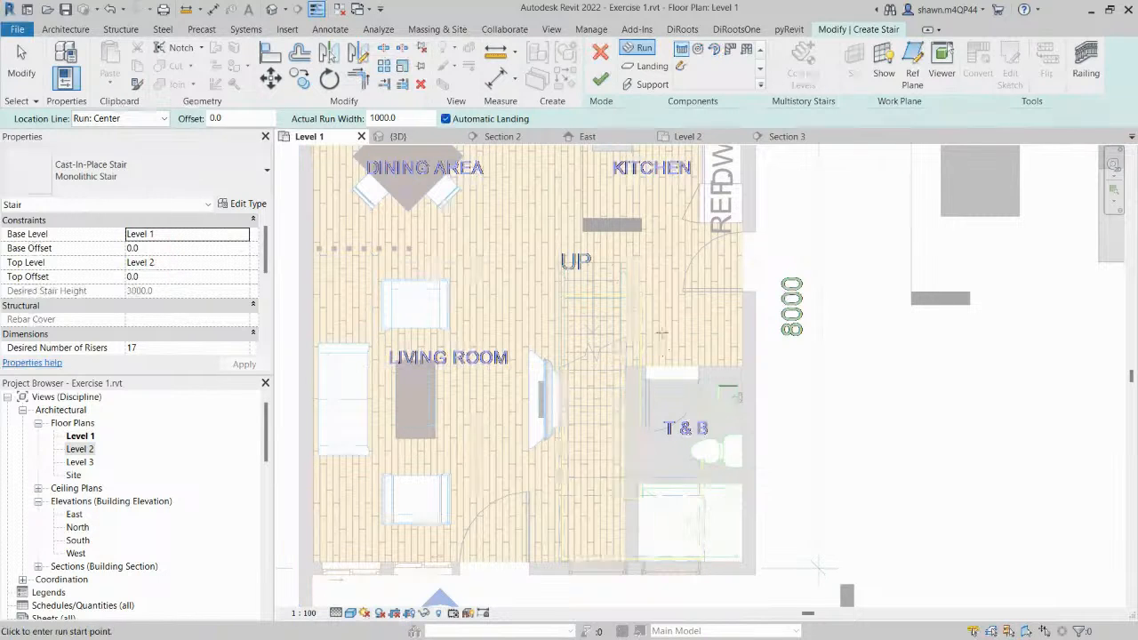
Measure the depth of the first stair tread beside the UP label on the imported Level 1 plan.
scroll(609, 271, "up", 5)
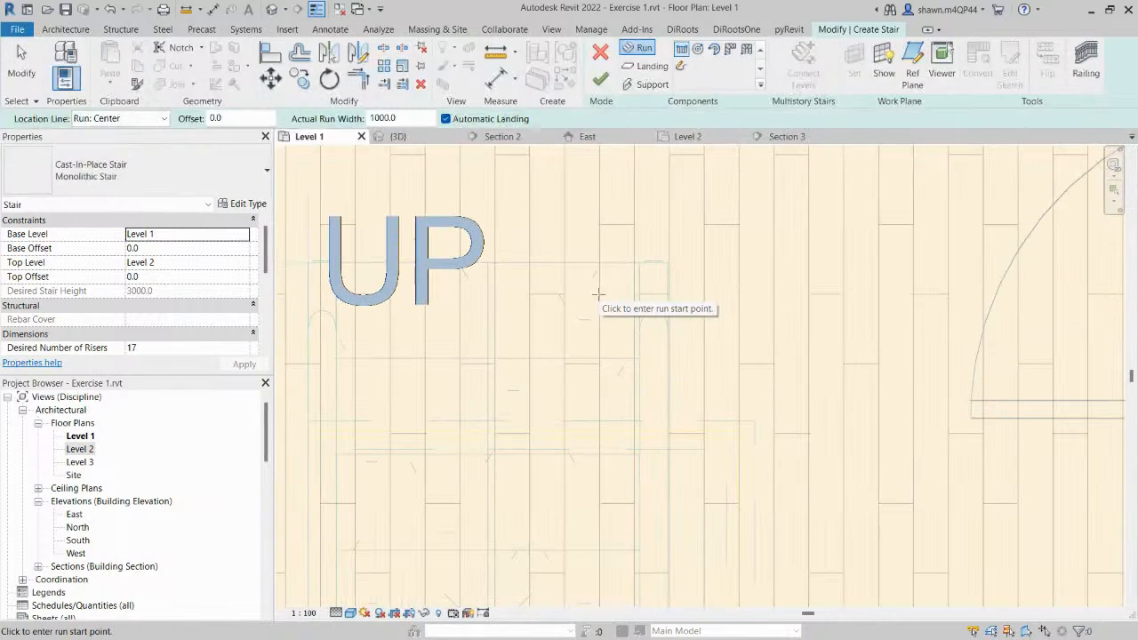
left_click(187, 10)
scroll(539, 263, "up", 3)
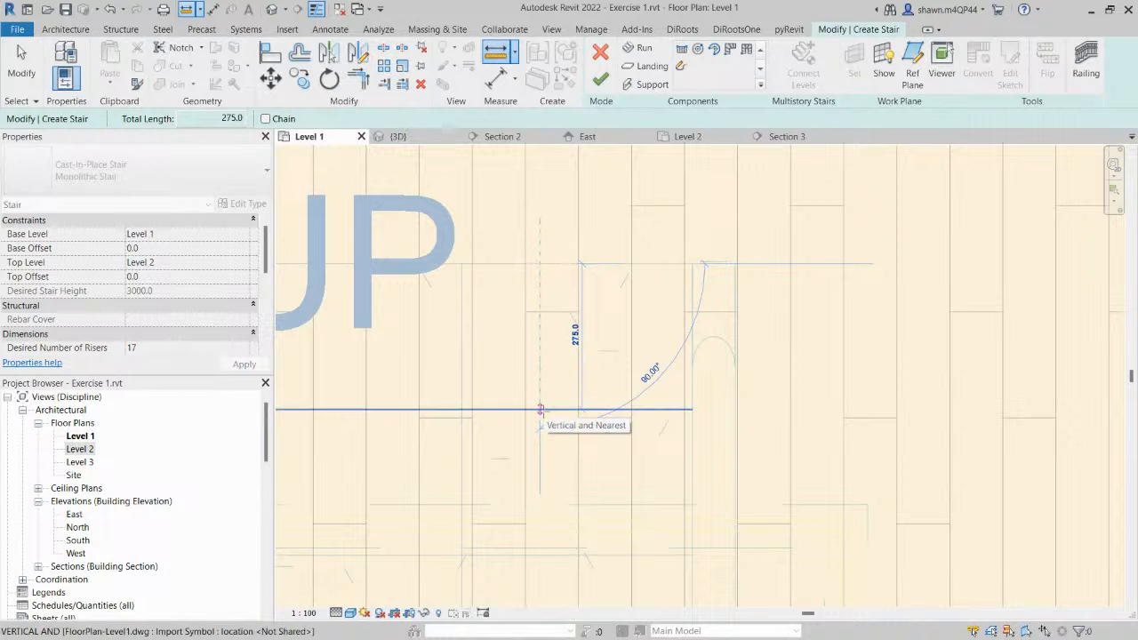
key("Escape")
key("Escape")
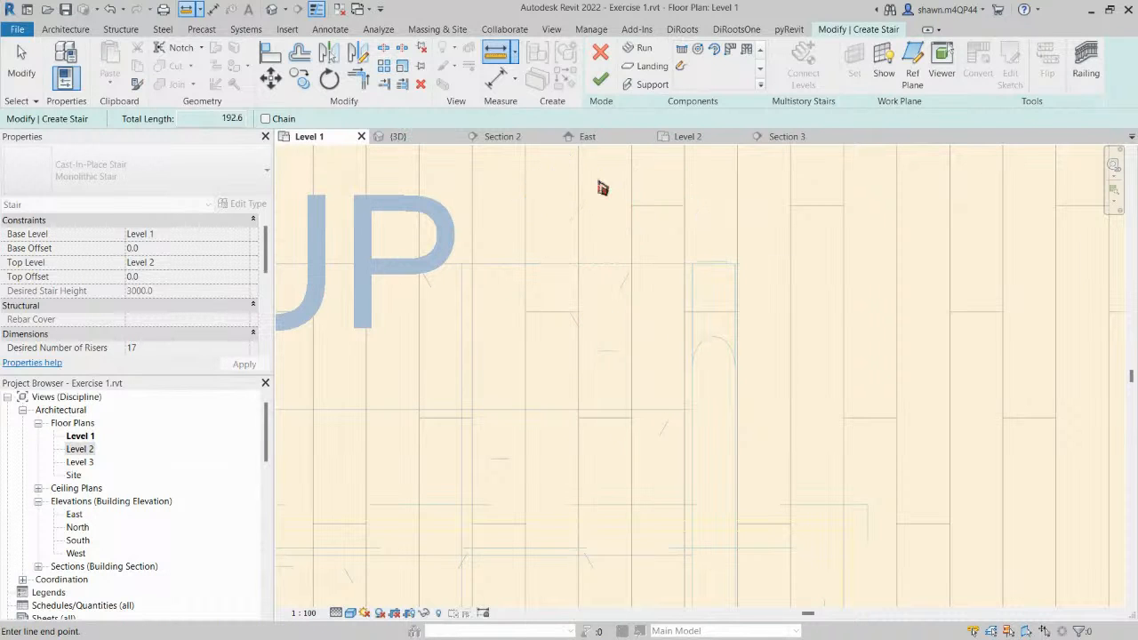
Set the stair's actual tread depth to 275 mm.
scroll(205, 293, "down", 3)
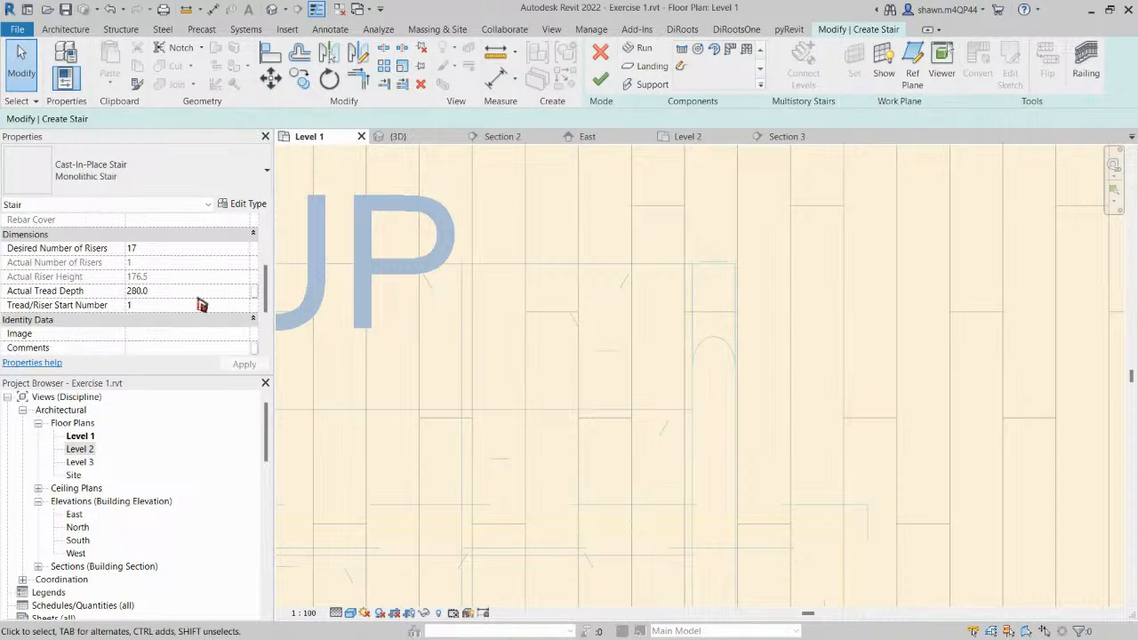
left_click(198, 294)
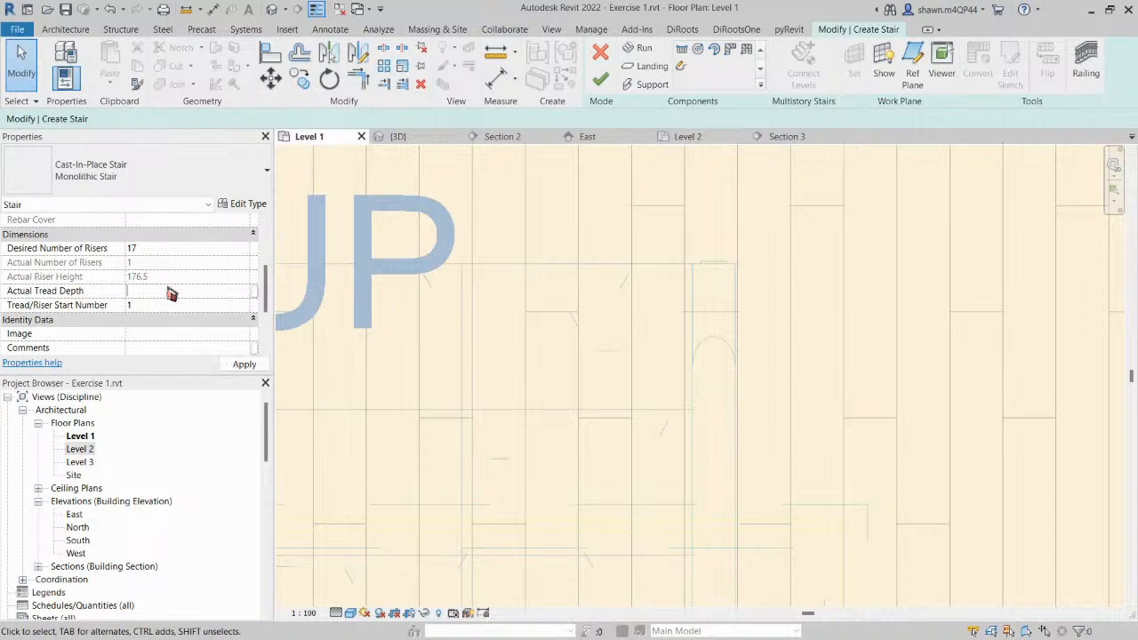
type("275")
left_click(233, 364)
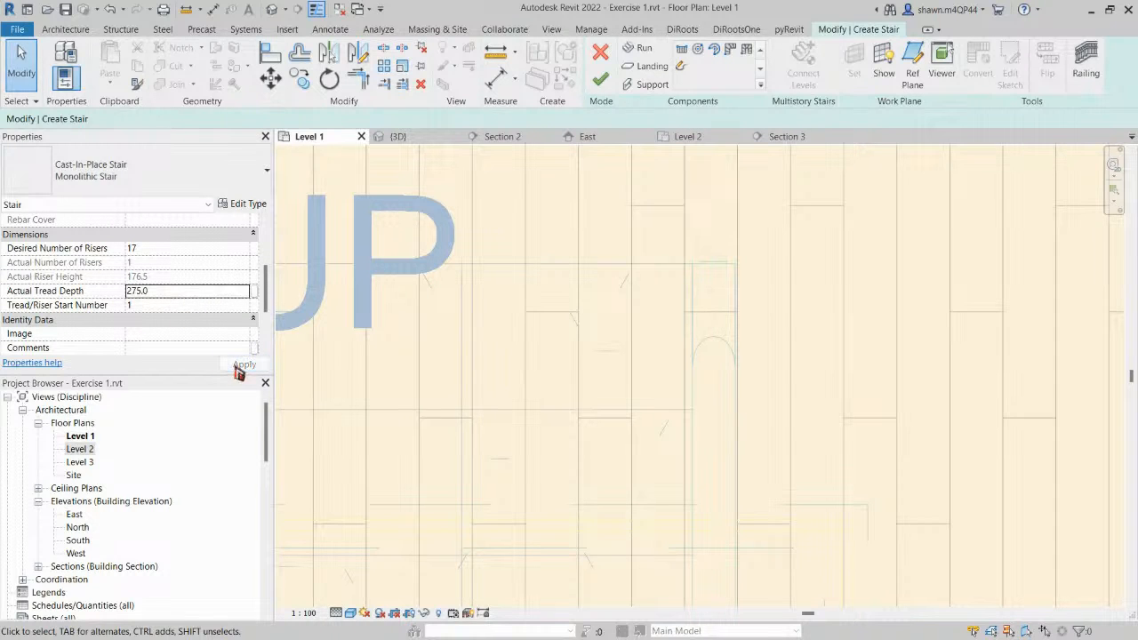
scroll(452, 348, "down", 2)
middle_click_drag(475, 332, 532, 335)
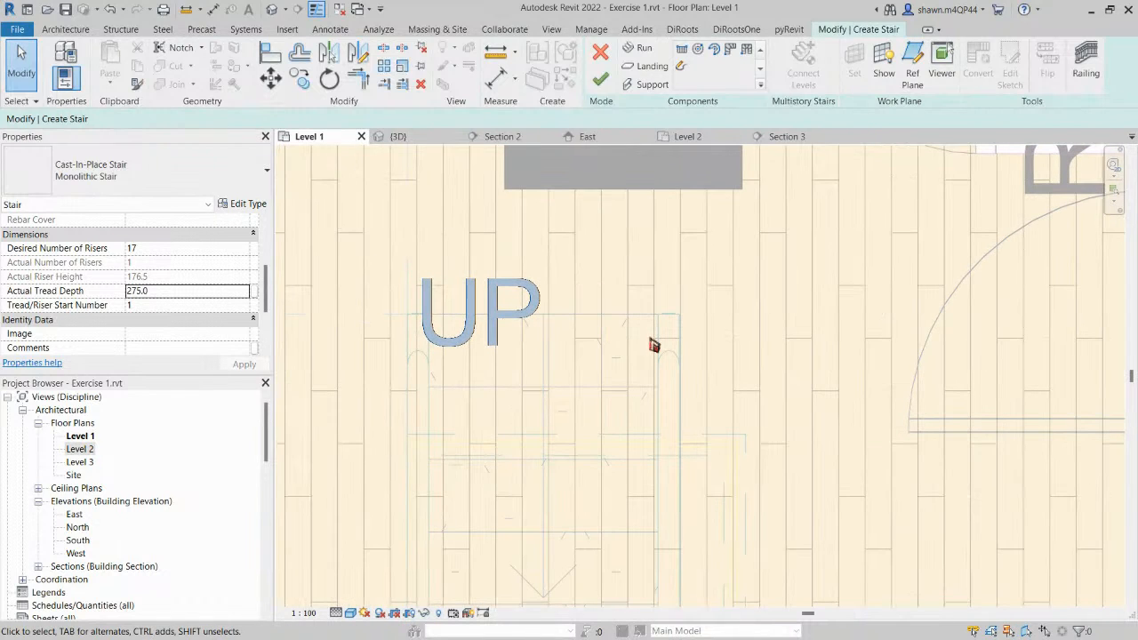
Start a straight stair run with its location line set to Exterior Support: Left.
left_click(649, 51)
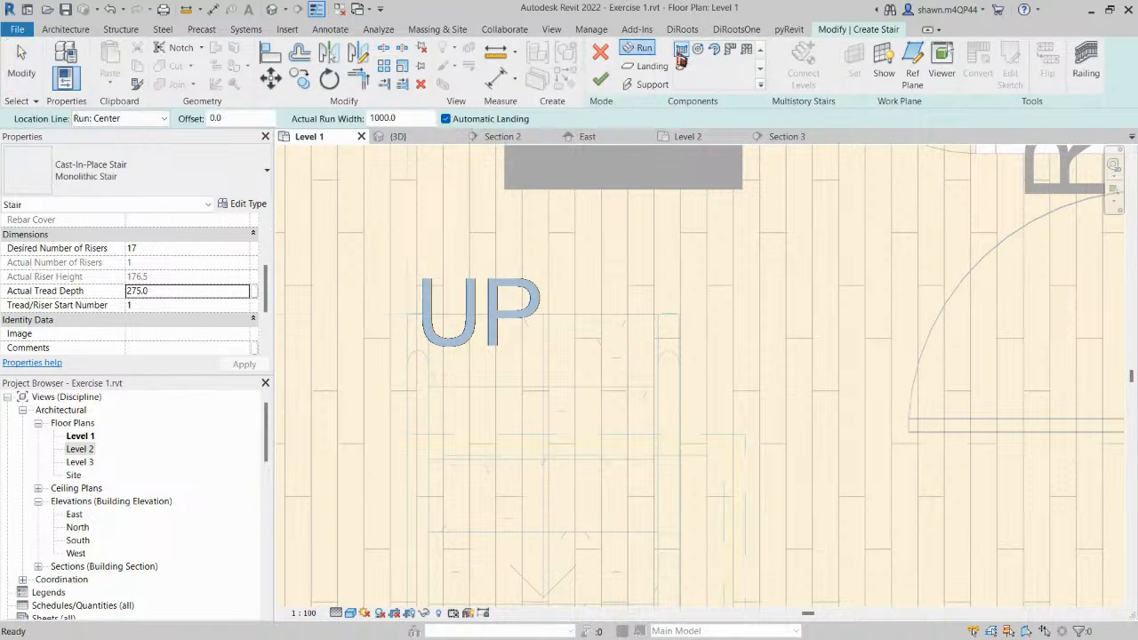
left_click(137, 119)
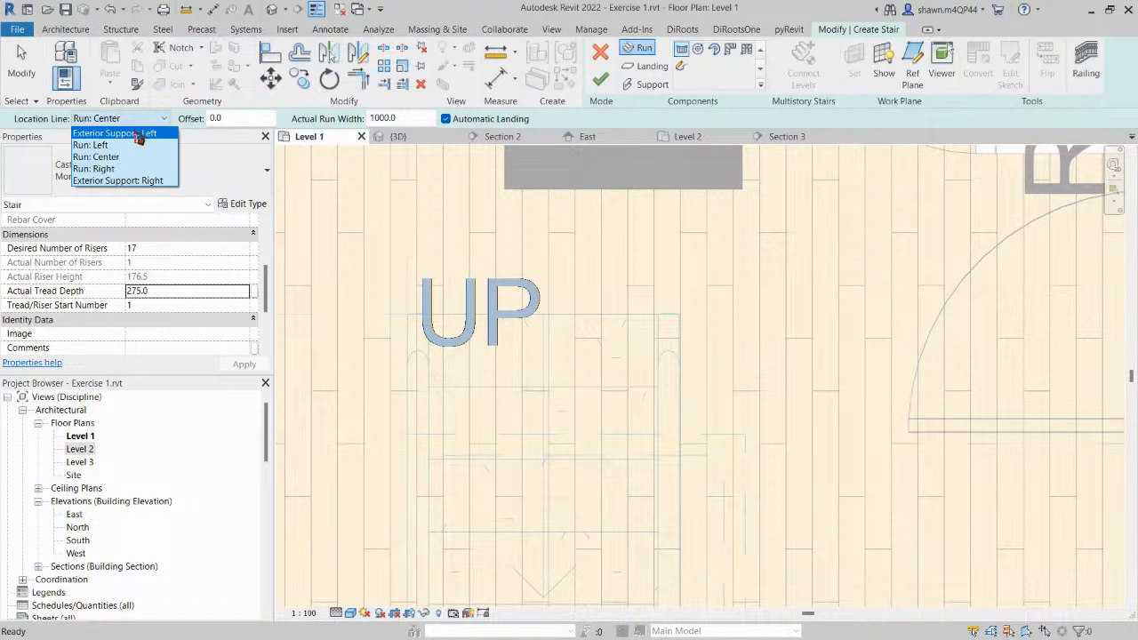
left_click(139, 134)
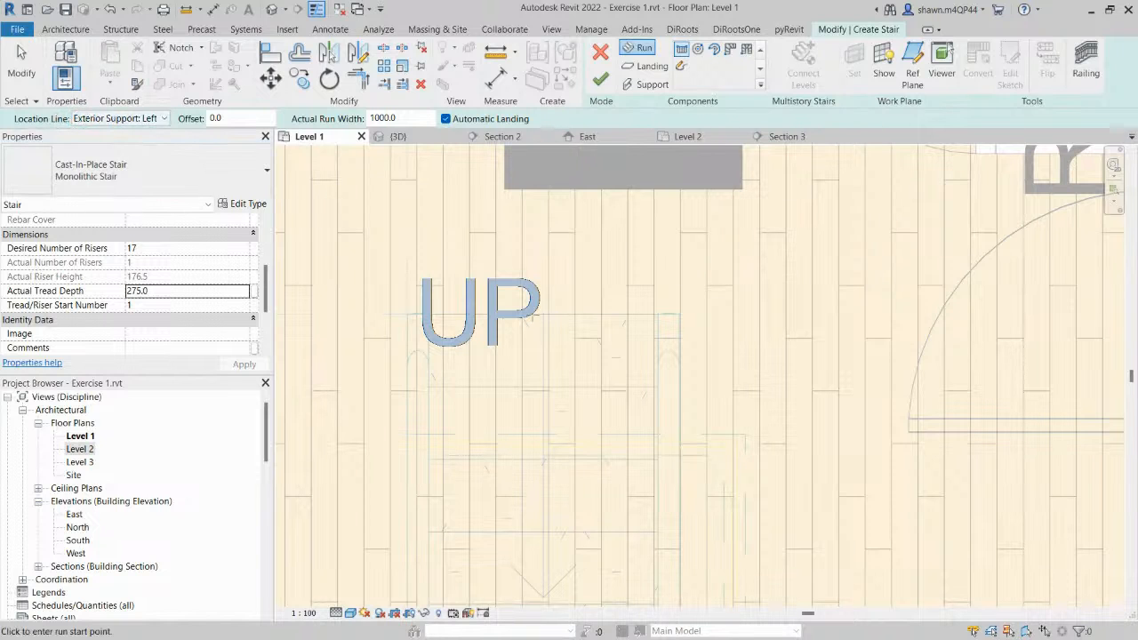
Start the first run at the wall-side corner of the first tread beside the UP label on the imported plan.
scroll(645, 328, "up", 2)
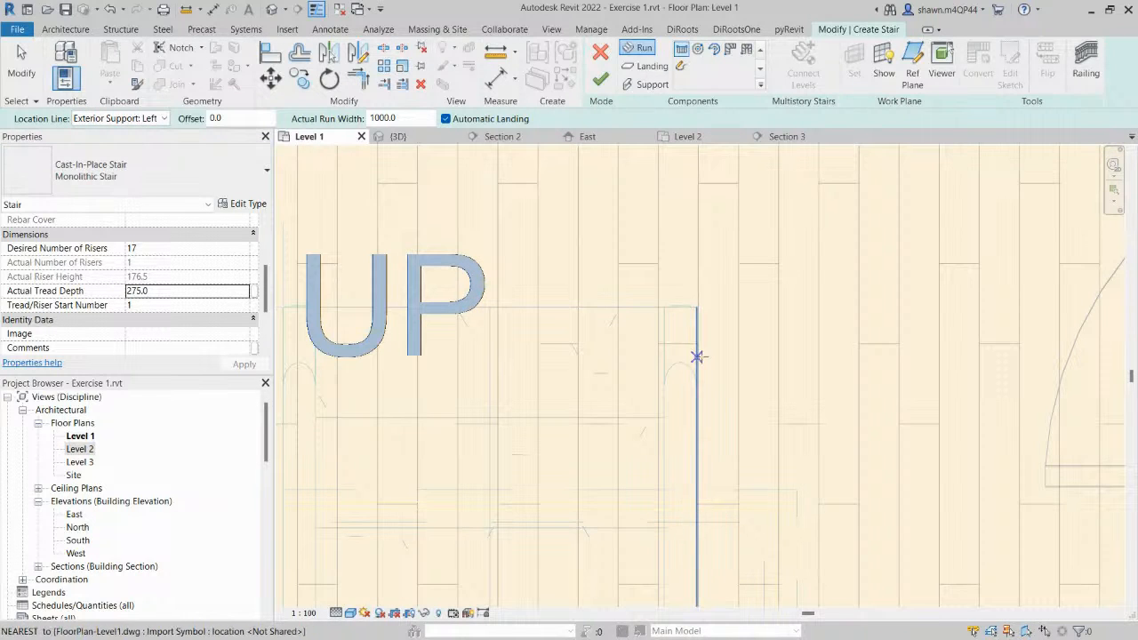
scroll(693, 348, "up", 3)
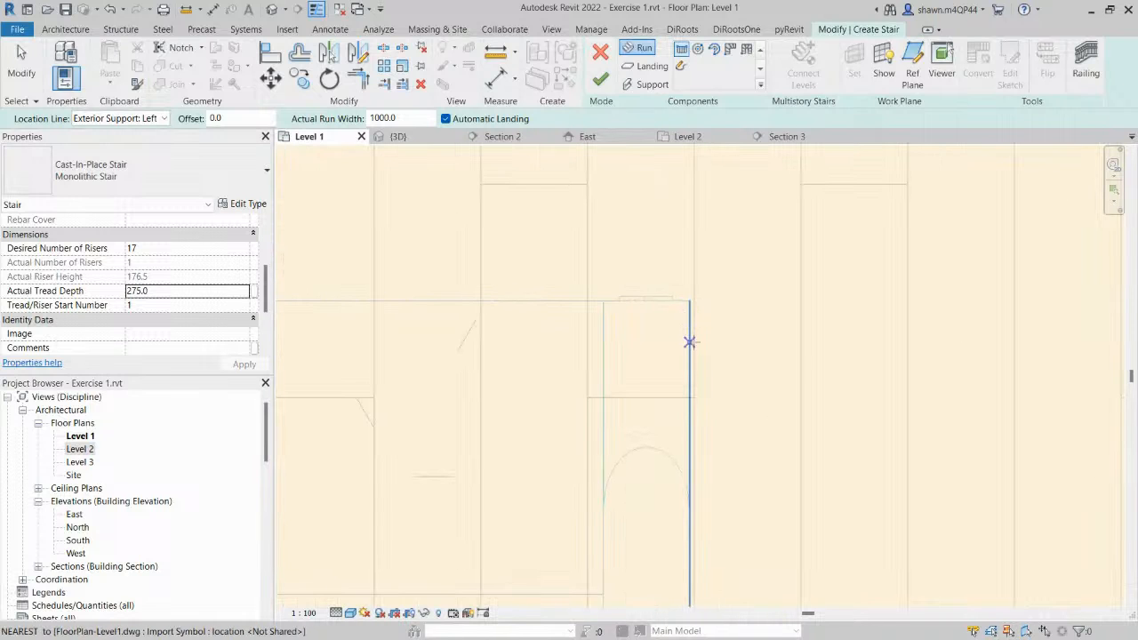
scroll(692, 277, "down", 3)
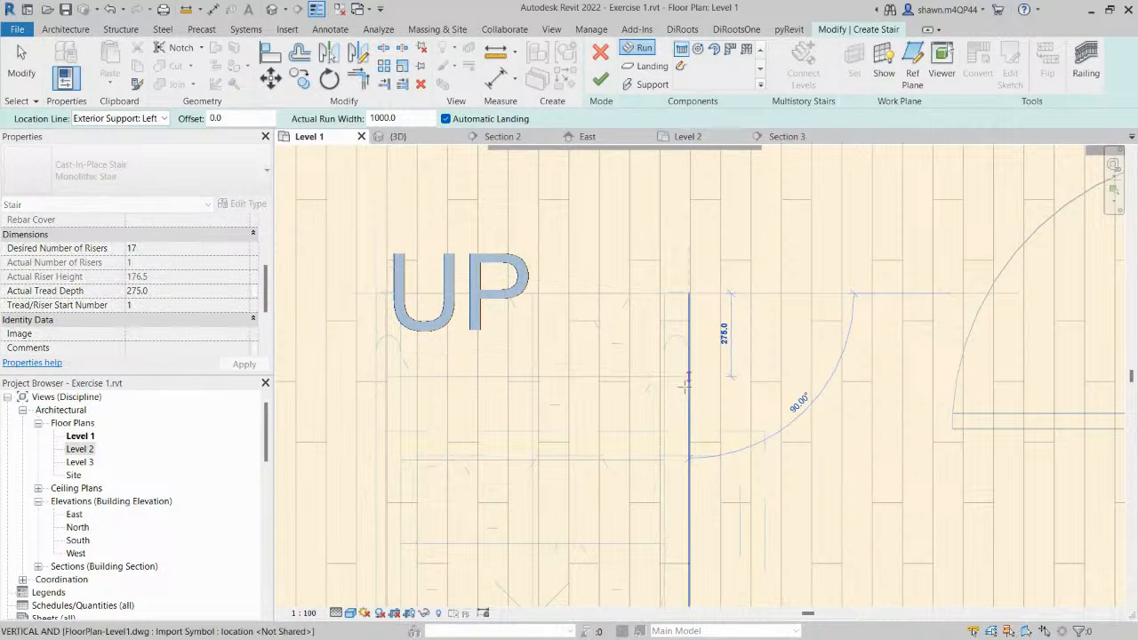
Check how the previewed run lines up with the landing edge beside the T & B, and review the stair's riser and tread settings.
scroll(689, 391, "down", 5)
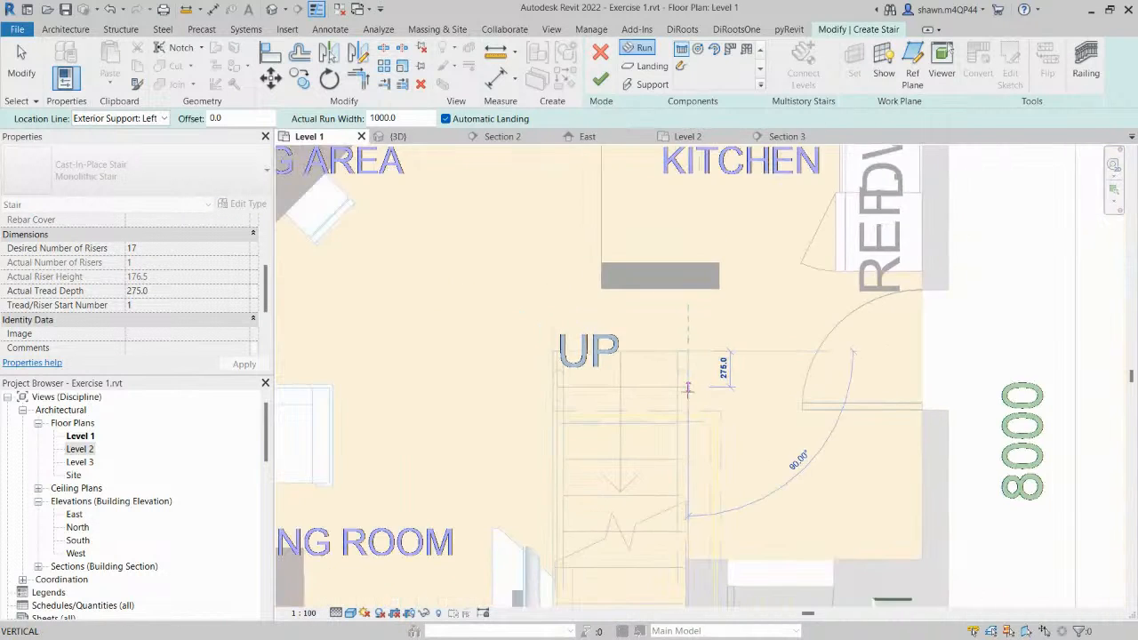
scroll(701, 313, "up", 2)
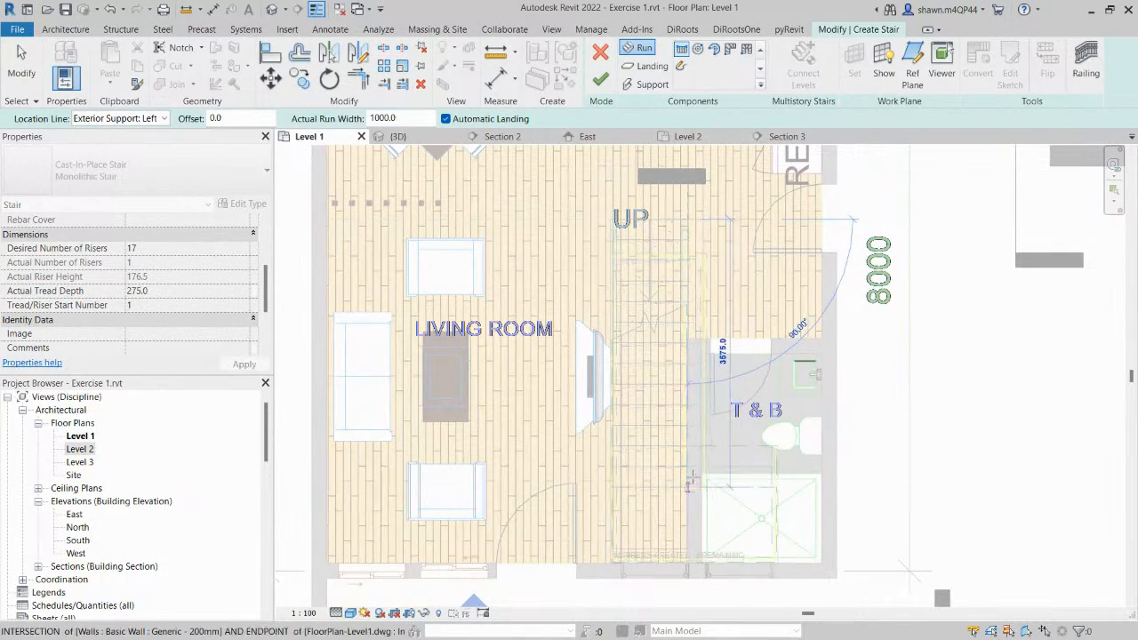
scroll(686, 487, "up", 1)
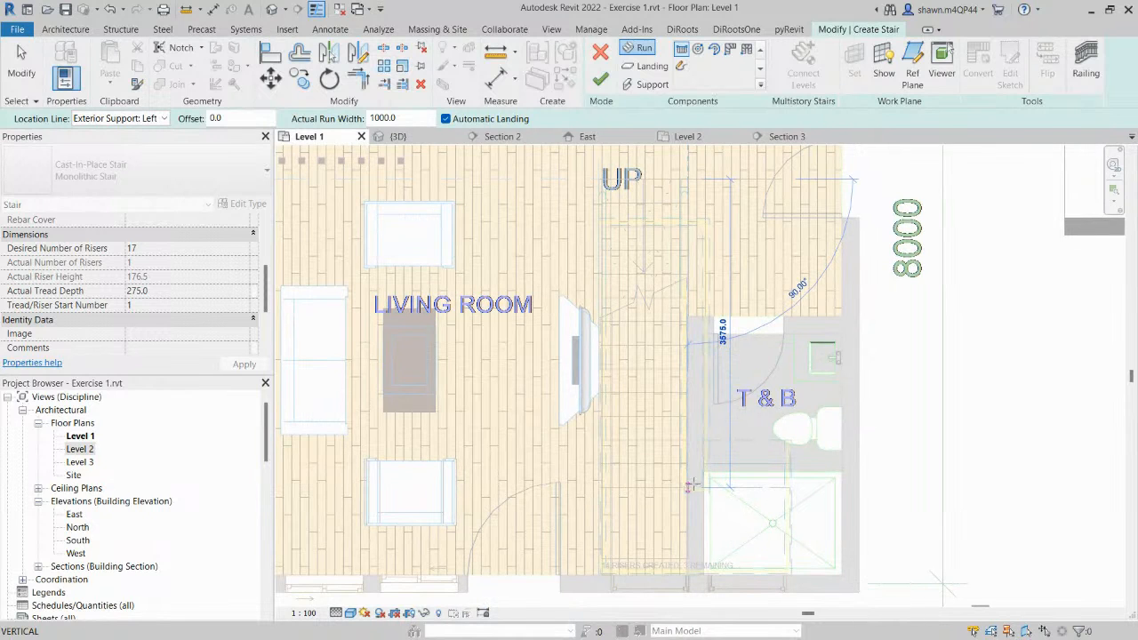
middle_click_drag(692, 487, 702, 387)
scroll(694, 387, "up", 2)
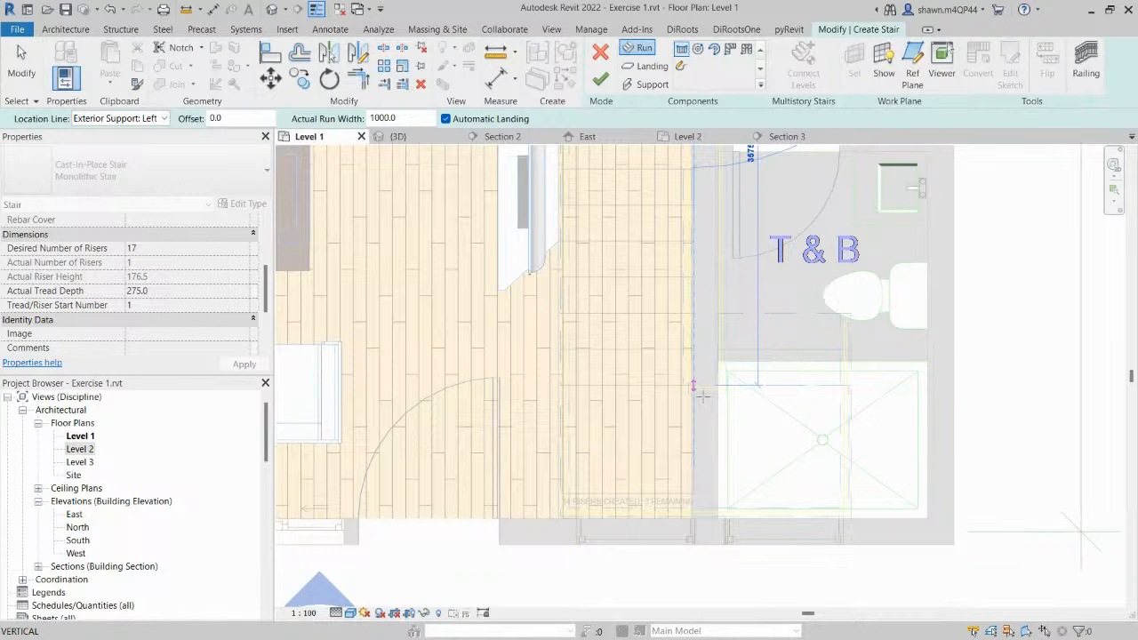
scroll(702, 395, "up", 3)
middle_click_drag(703, 396, 761, 271)
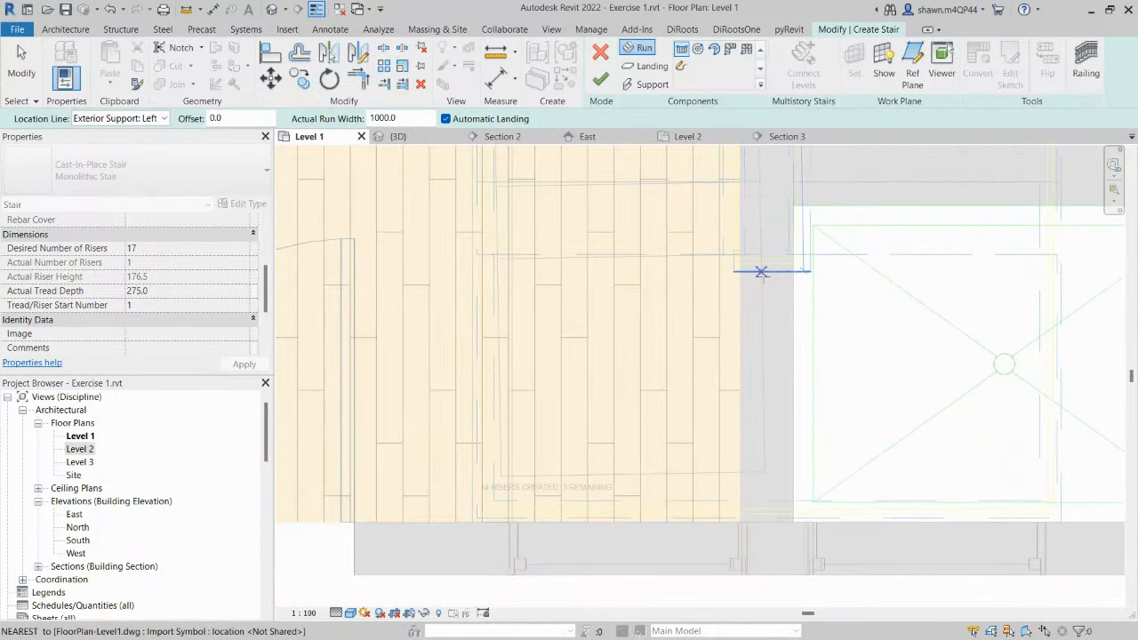
left_click(761, 254)
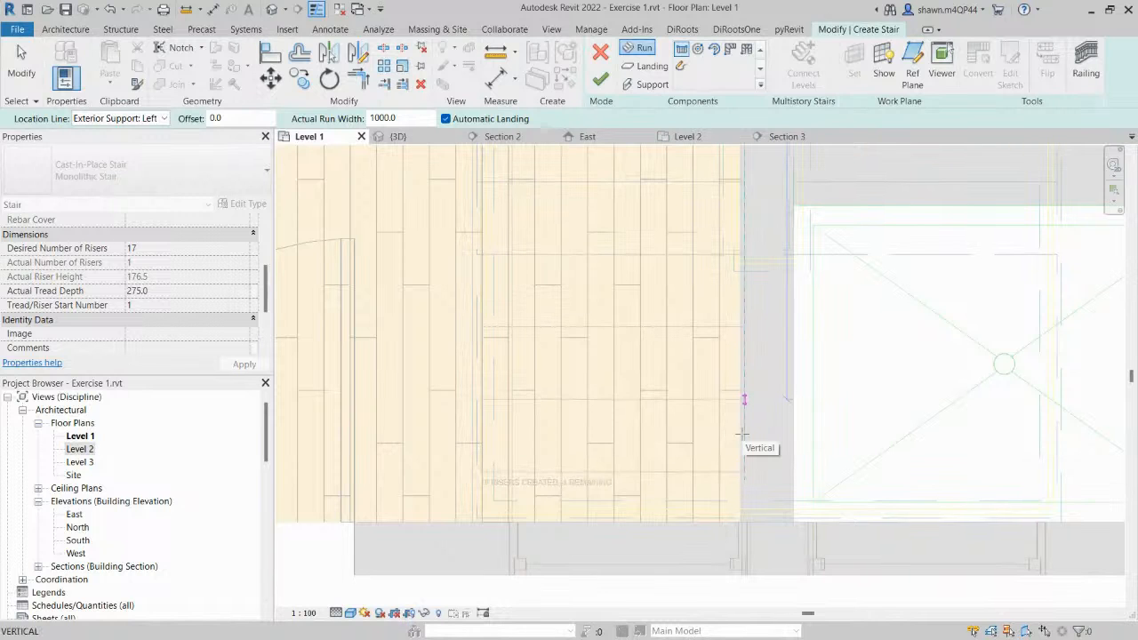
scroll(744, 434, "down", 4)
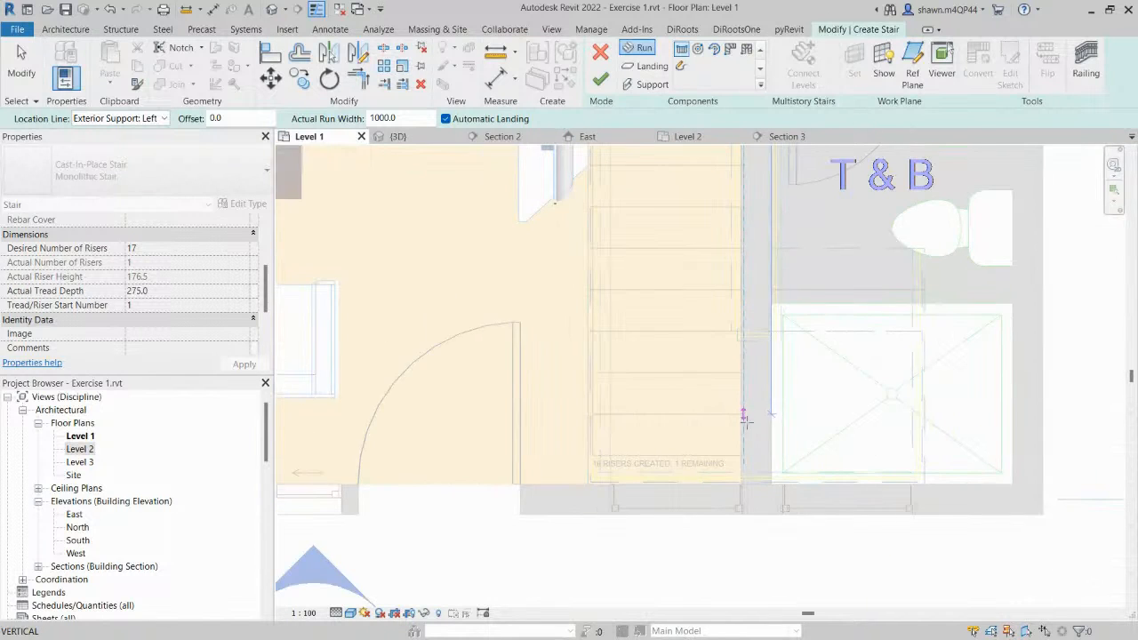
middle_click_drag(759, 405, 749, 468)
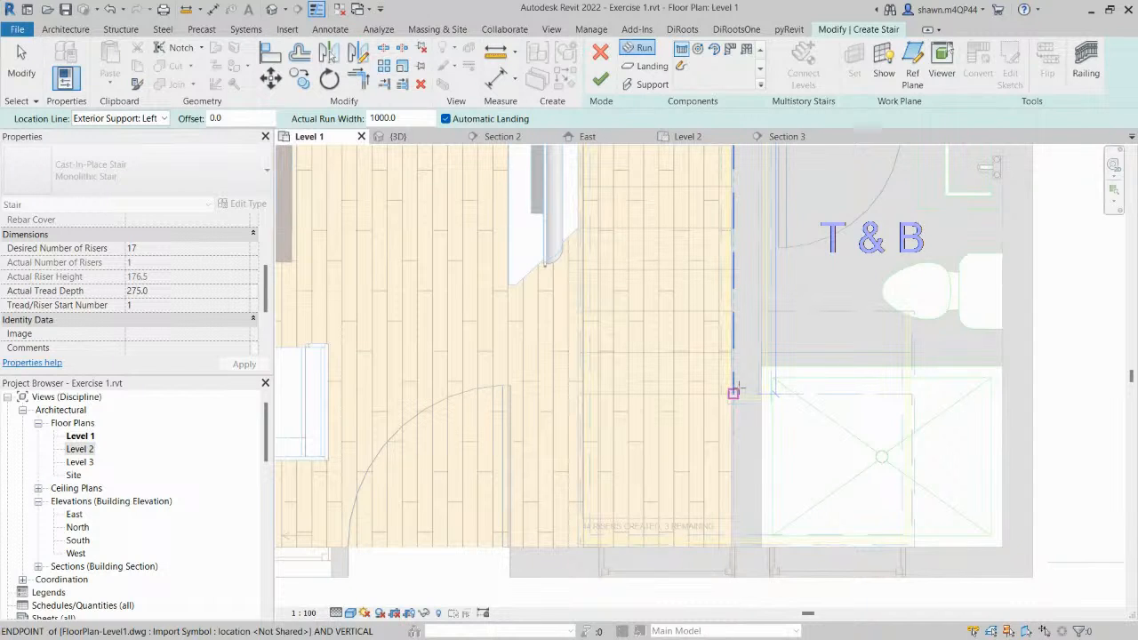
left_click(733, 392)
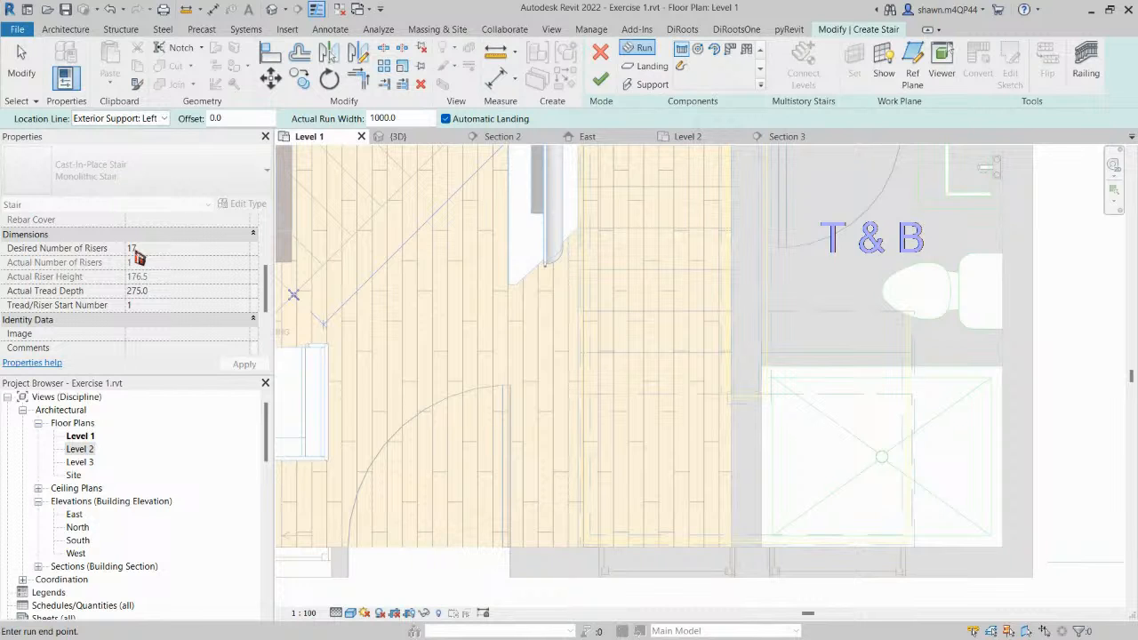
scroll(138, 258, "down", 3)
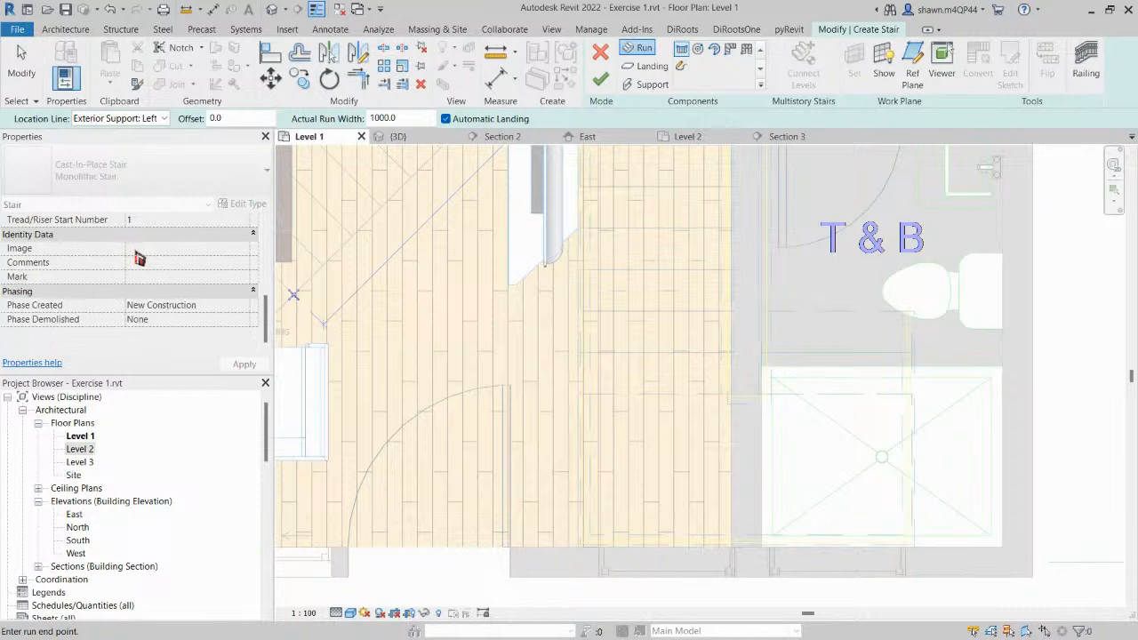
scroll(138, 258, "up", 5)
scroll(138, 257, "down", 2)
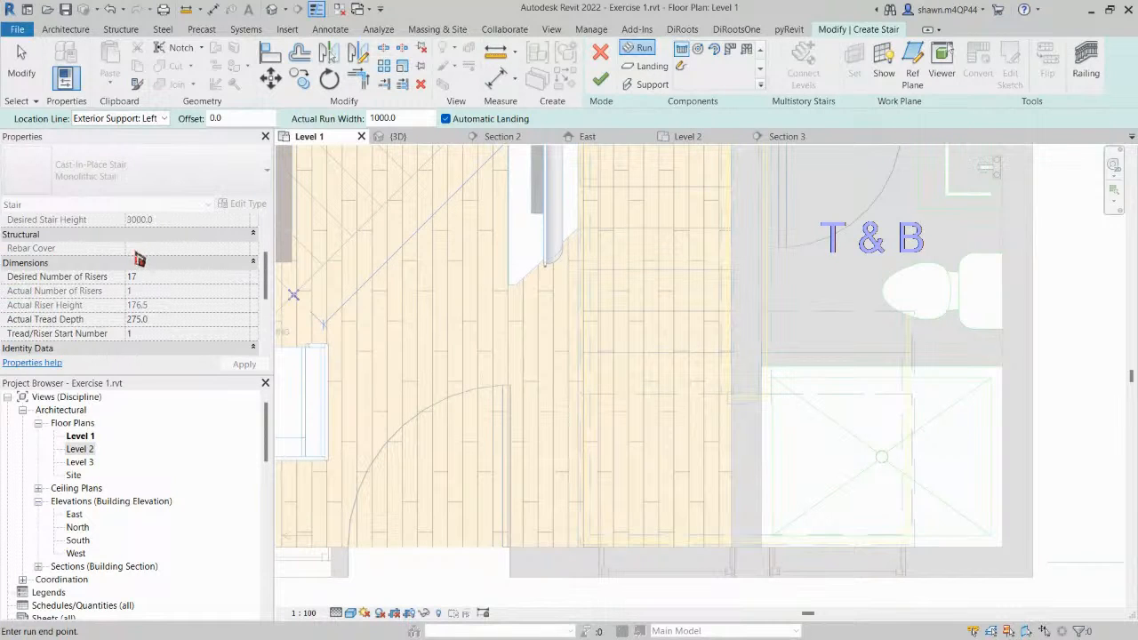
mouse_move(106, 313)
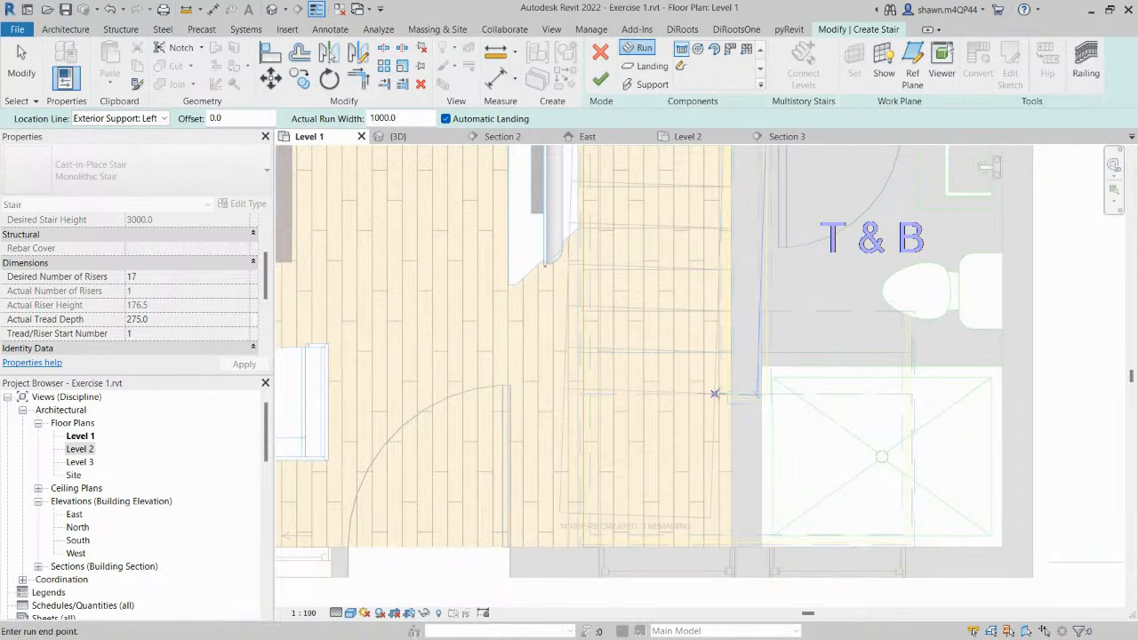
End the first run at the landing edge on the imported plan with 14 risers, and dismiss the tread depth warning.
scroll(731, 394, "up", 2)
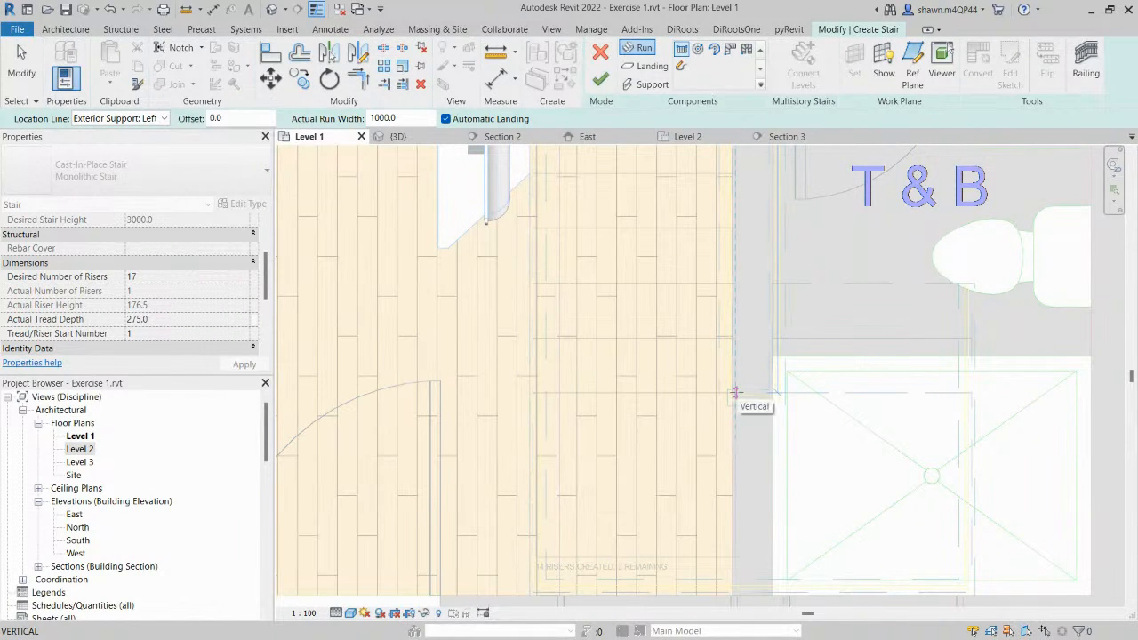
left_click(735, 392)
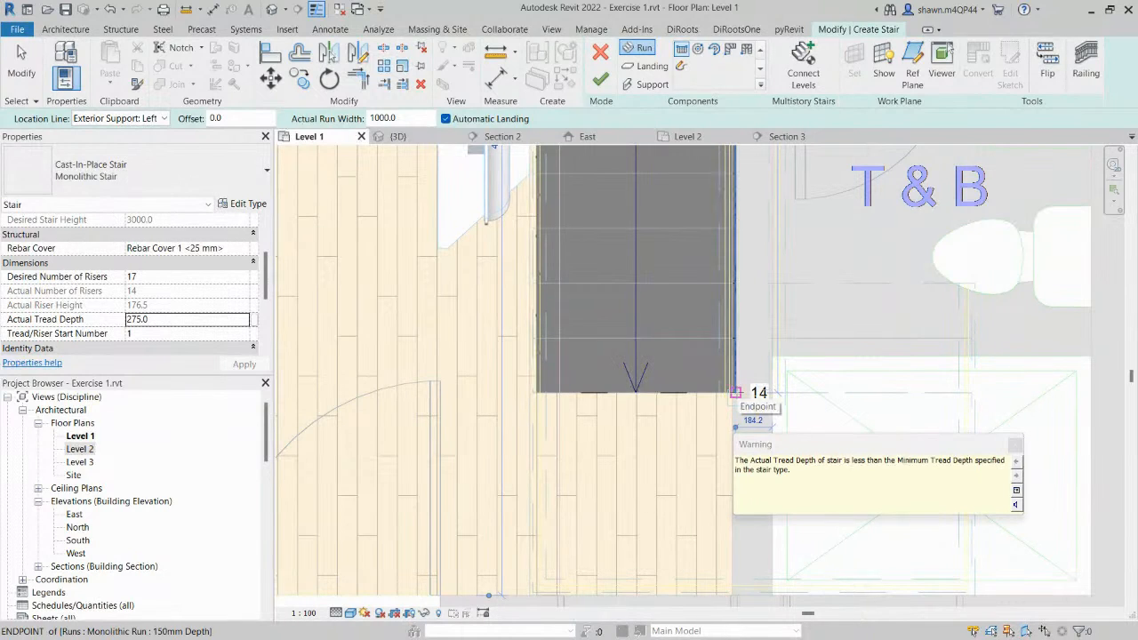
scroll(735, 392, "down", 1)
left_click(1016, 444)
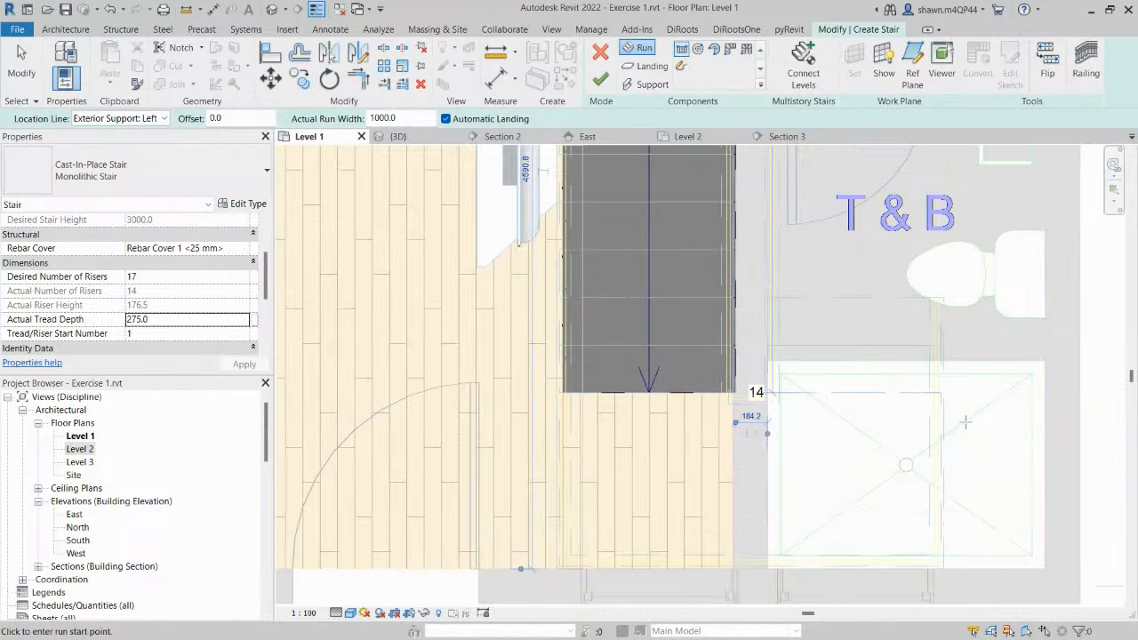
Draw the second run from the opposite side of the landing back up beside the first run, using the 3 remaining risers.
scroll(650, 424, "up", 3)
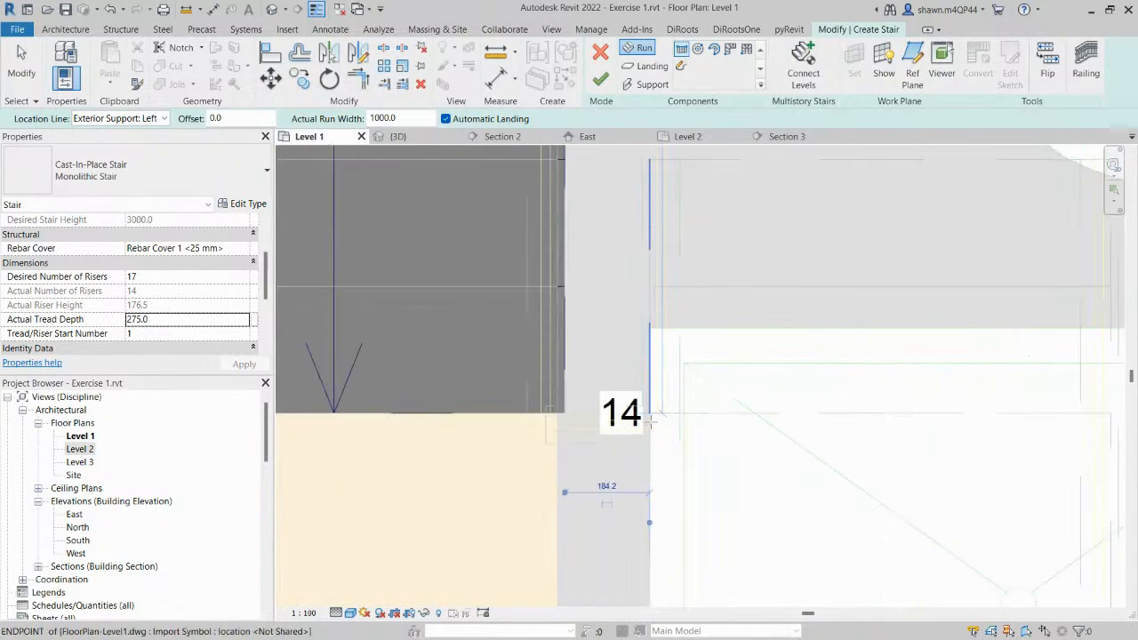
left_click(649, 415)
scroll(649, 414, "down", 2)
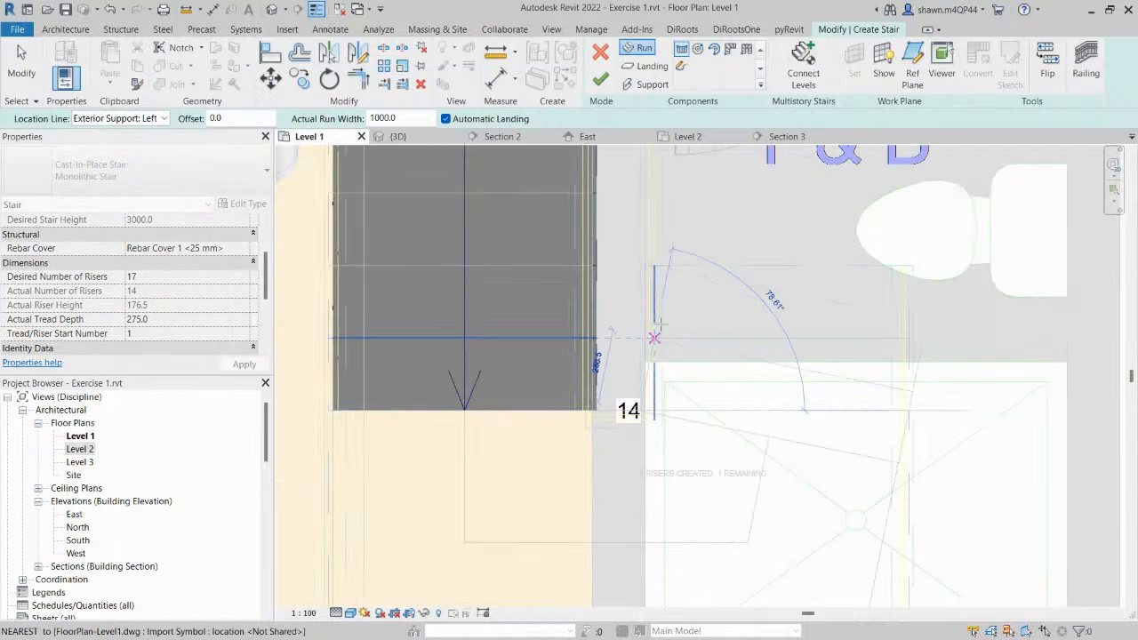
scroll(665, 327, "down", 3)
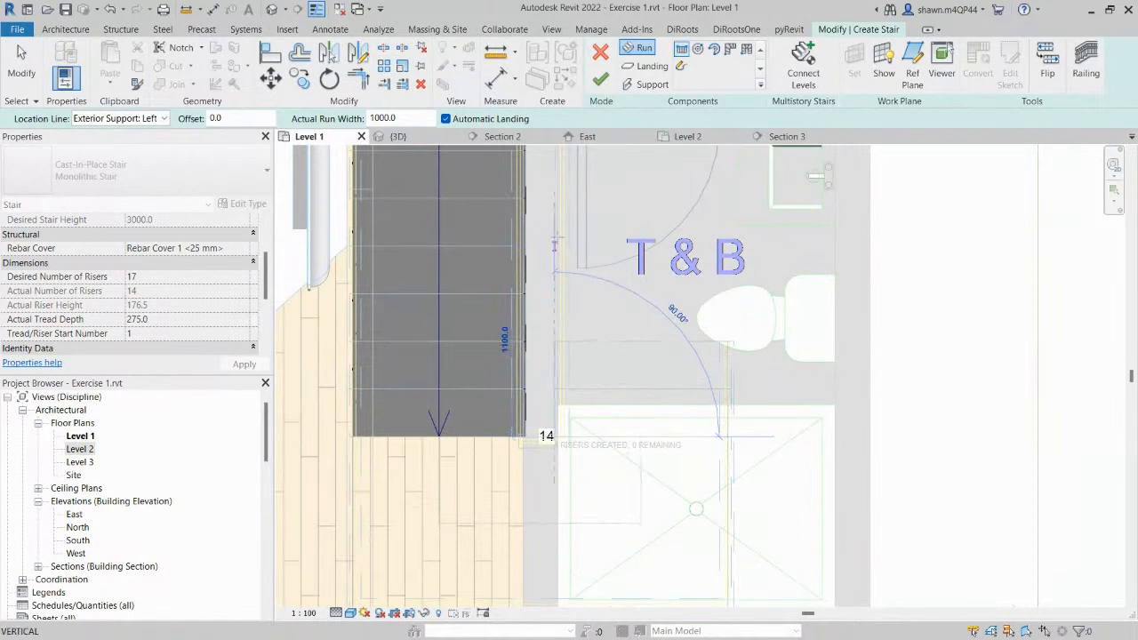
left_click(556, 238)
scroll(559, 241, "down", 1)
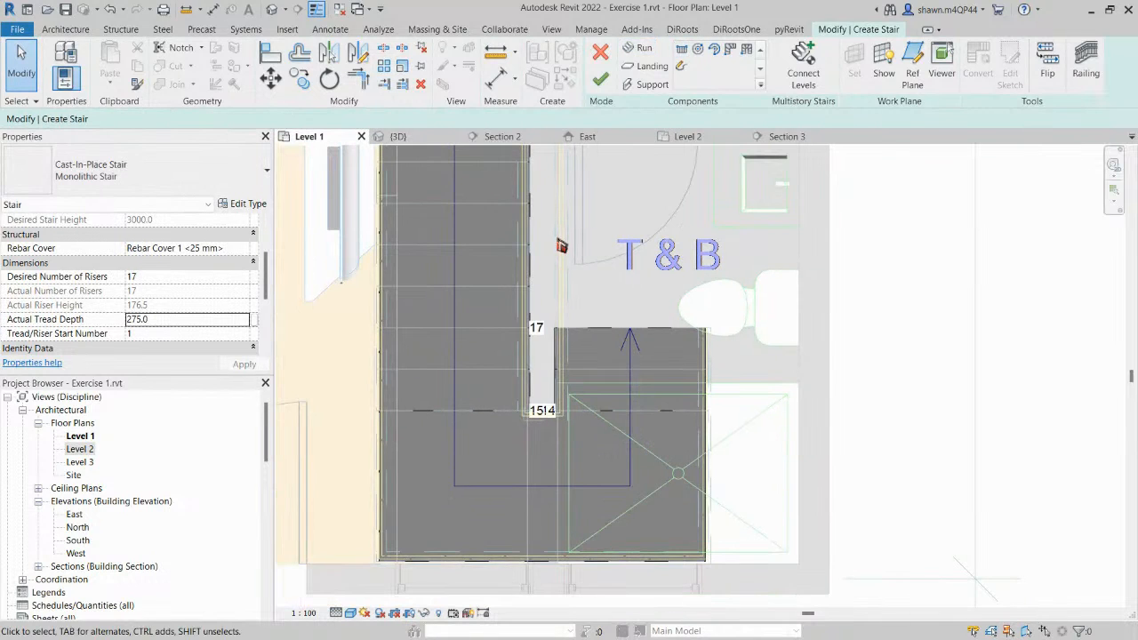
Look over the two runs and their landing, and finish the stair.
middle_click_drag(655, 515, 678, 459)
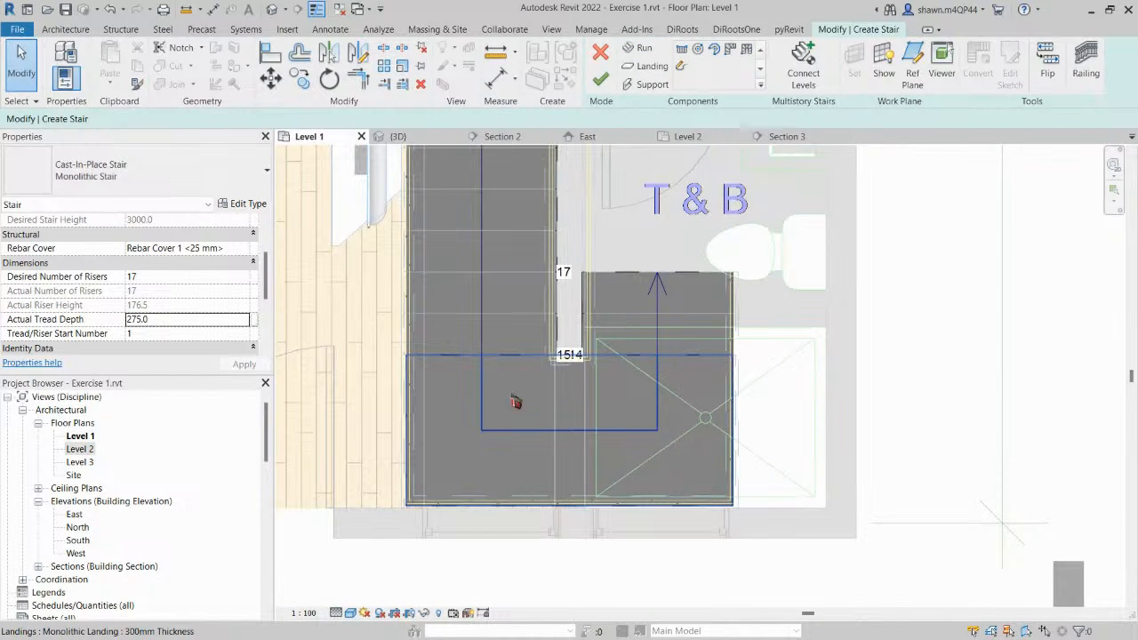
scroll(601, 416, "down", 1)
scroll(527, 295, "down", 2)
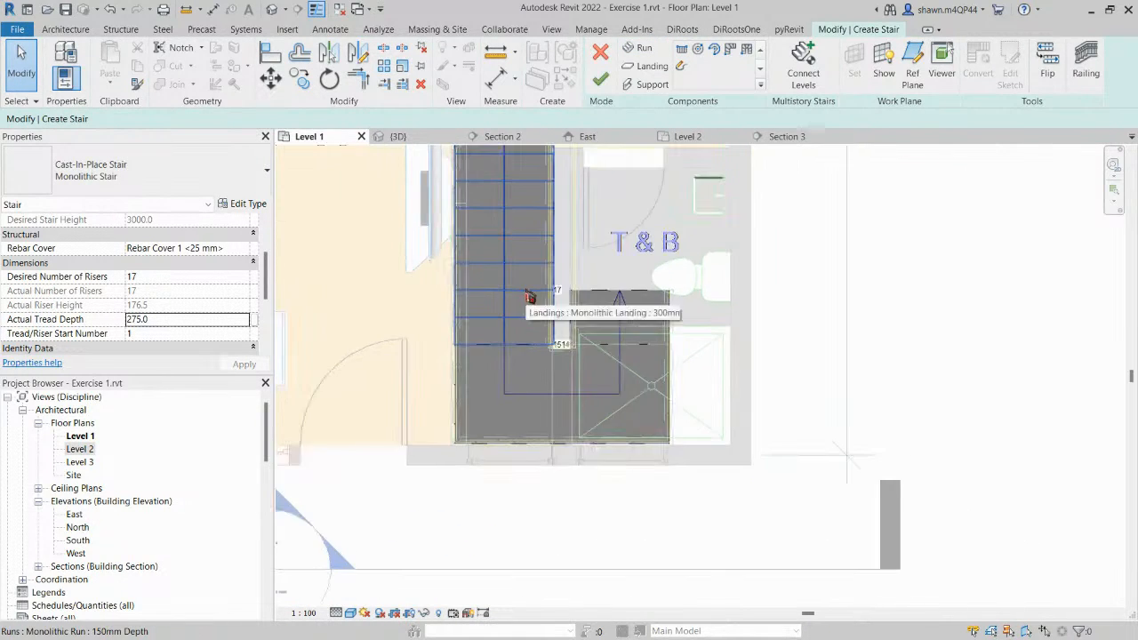
middle_click_drag(527, 294, 513, 386)
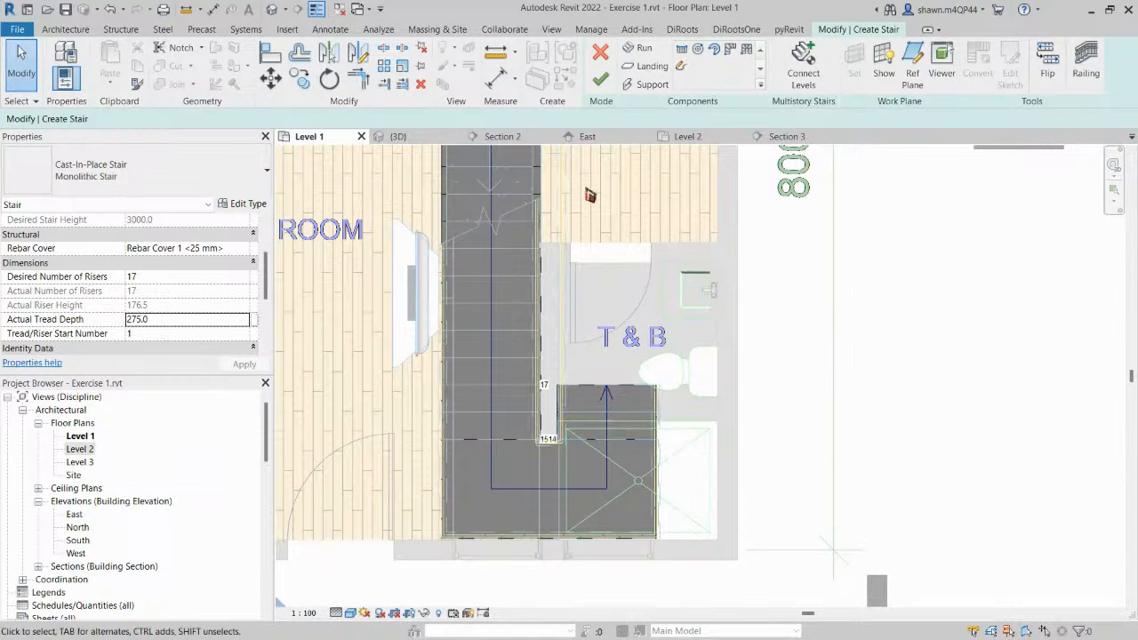
left_click(603, 83)
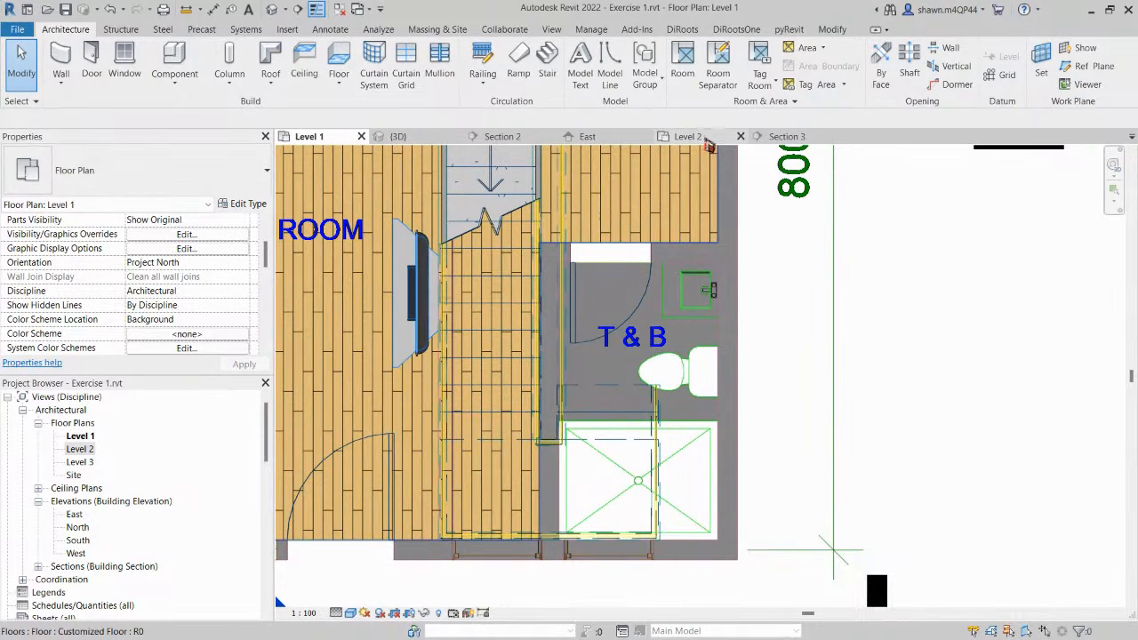
Open the Level 2 floor plan and edit the cast-in-place stair beside the DN label.
left_click(689, 136)
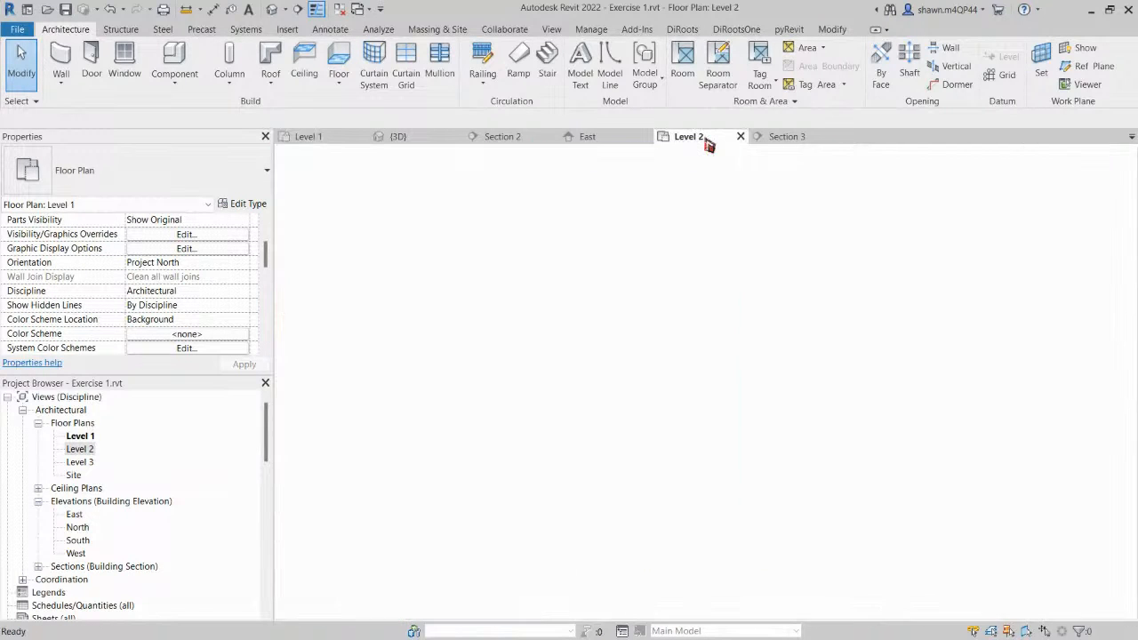
scroll(629, 473, "up", 5)
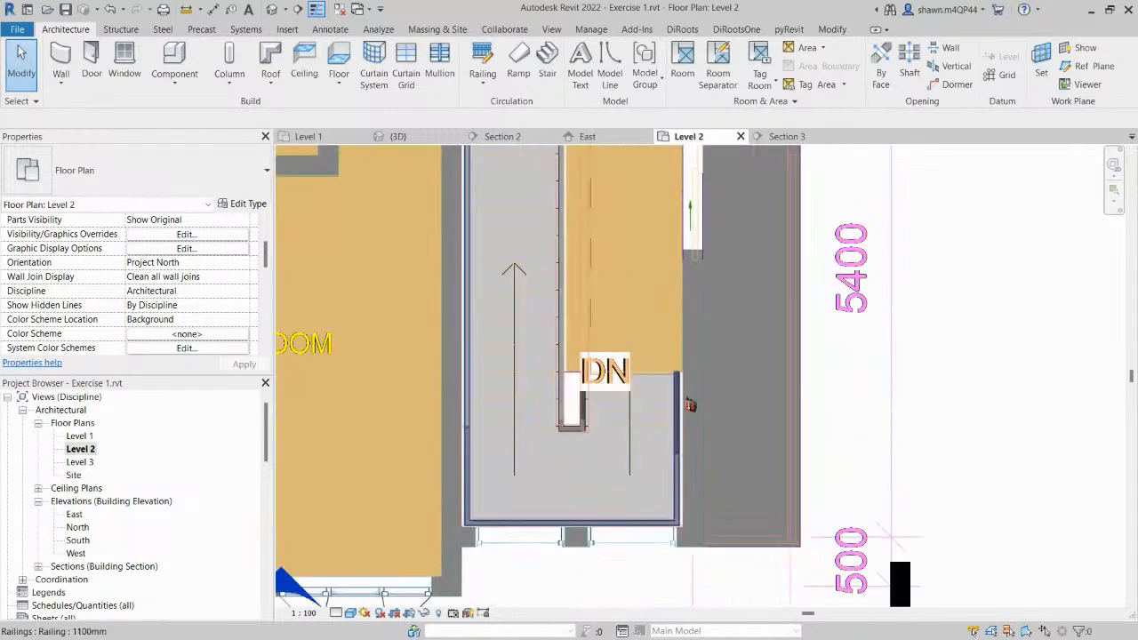
scroll(650, 405, "up", 3)
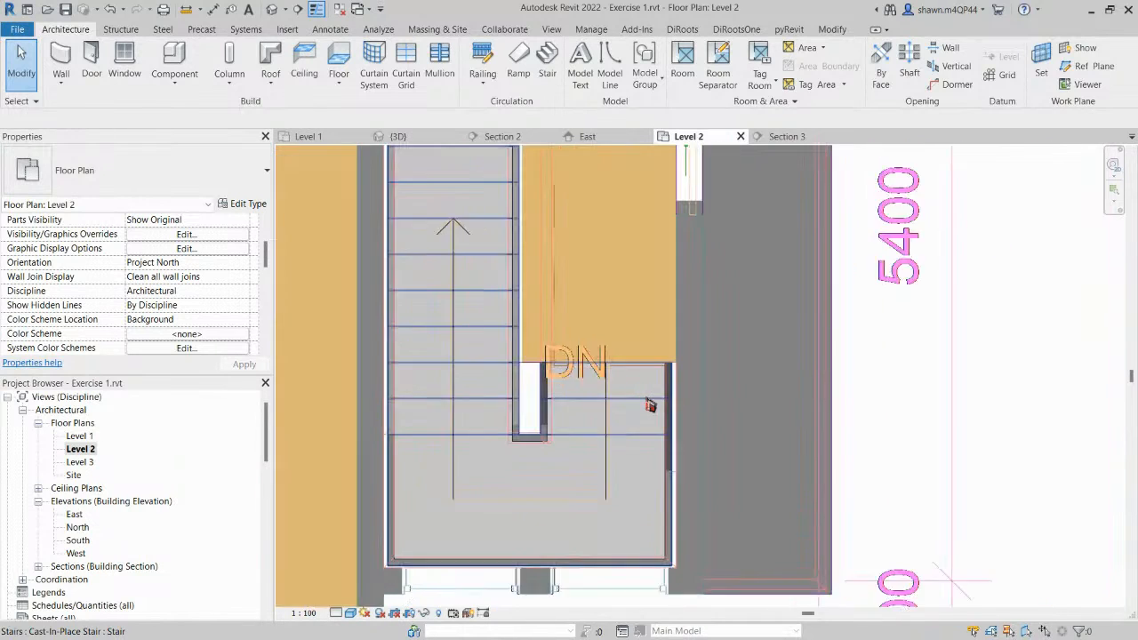
left_click(652, 431)
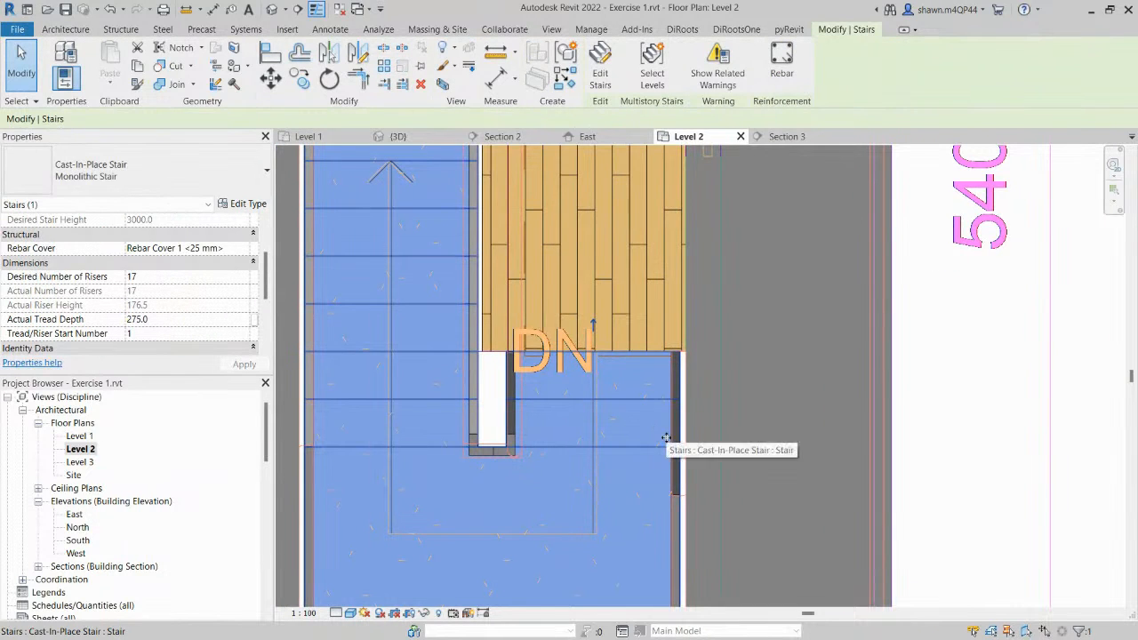
scroll(667, 387, "up", 2)
scroll(693, 371, "down", 1)
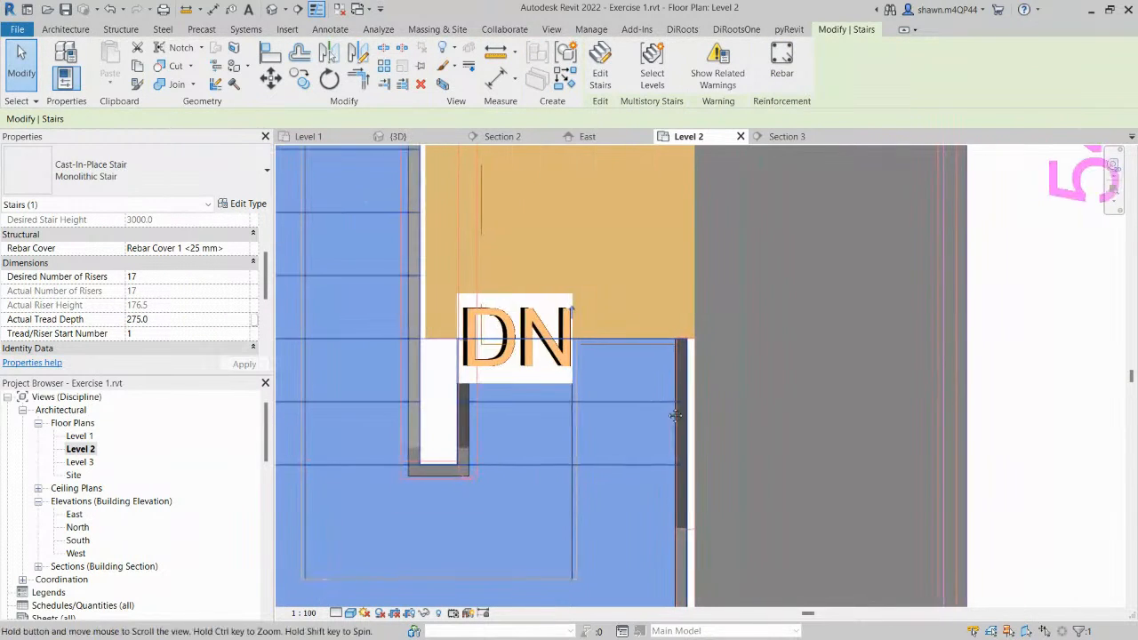
double_click(646, 382)
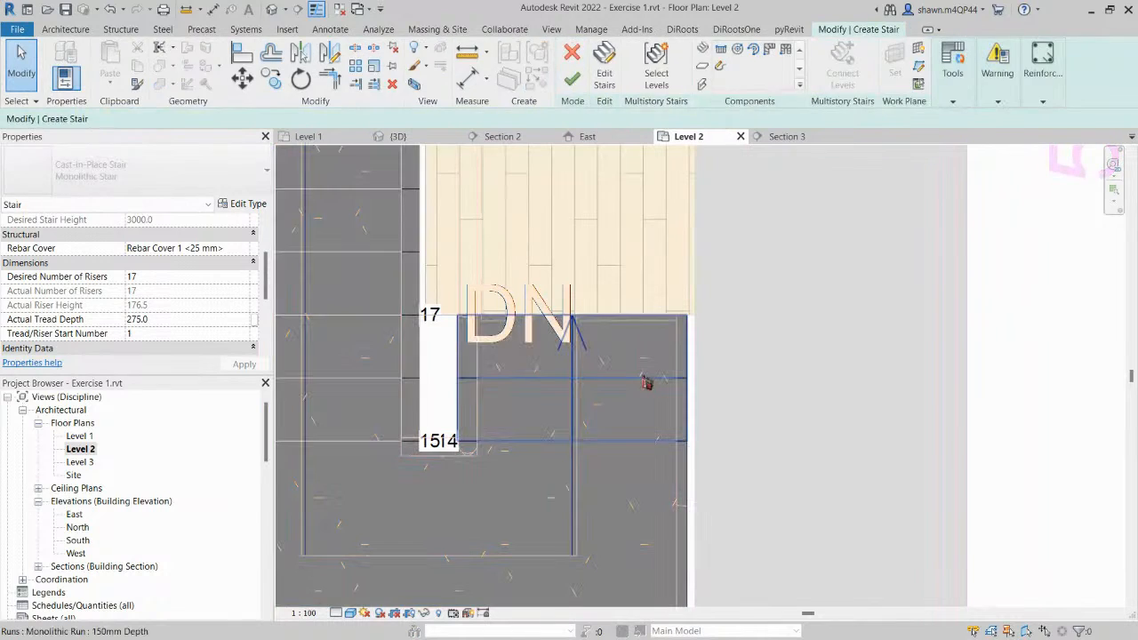
Widen the short upper run to the adjacent wall face, about 1035 mm wide.
left_click(634, 378)
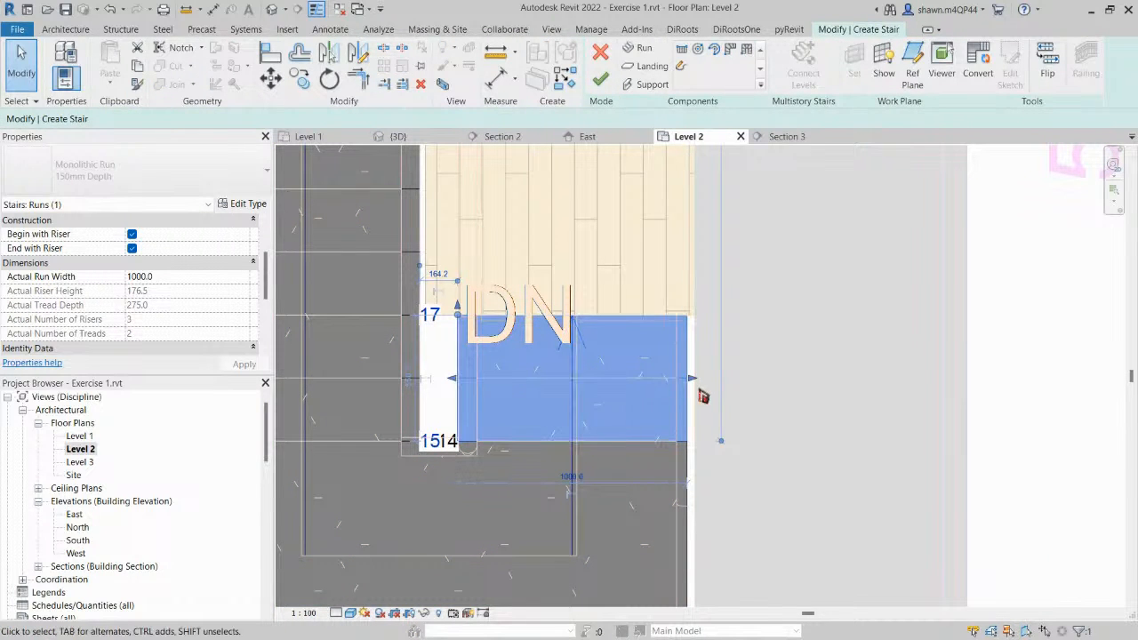
scroll(695, 380, "up", 2)
left_click_drag(690, 378, 698, 380)
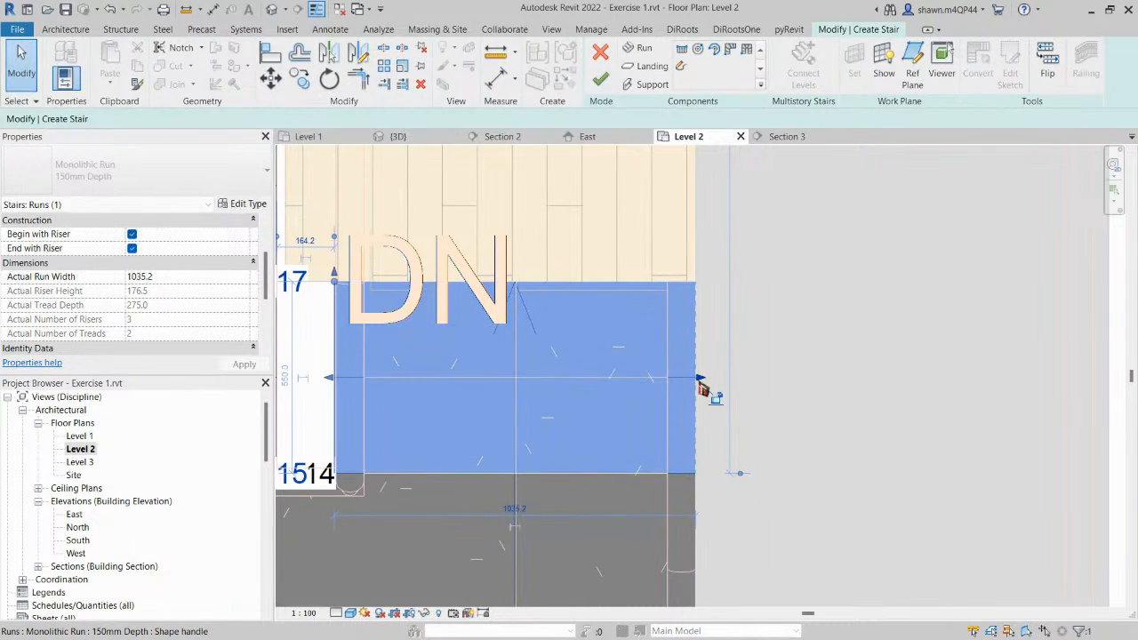
scroll(700, 382, "down", 2)
key("Escape")
scroll(703, 388, "down", 1)
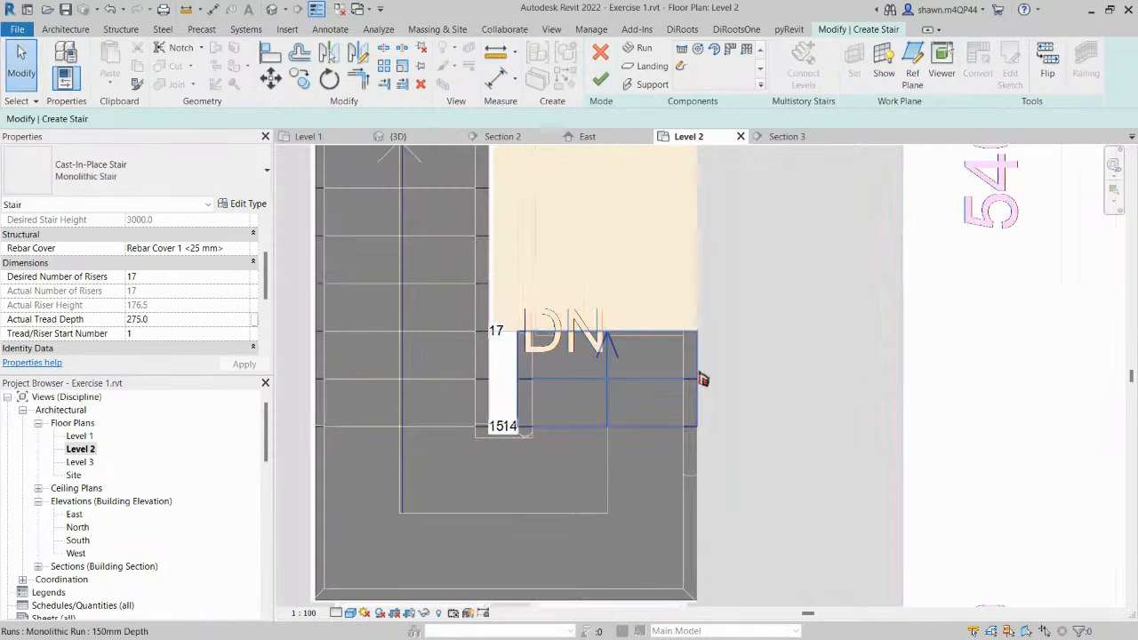
Finish the stair edit, and select the cast-in-place stair to review its properties.
left_click(564, 363)
left_click(601, 78)
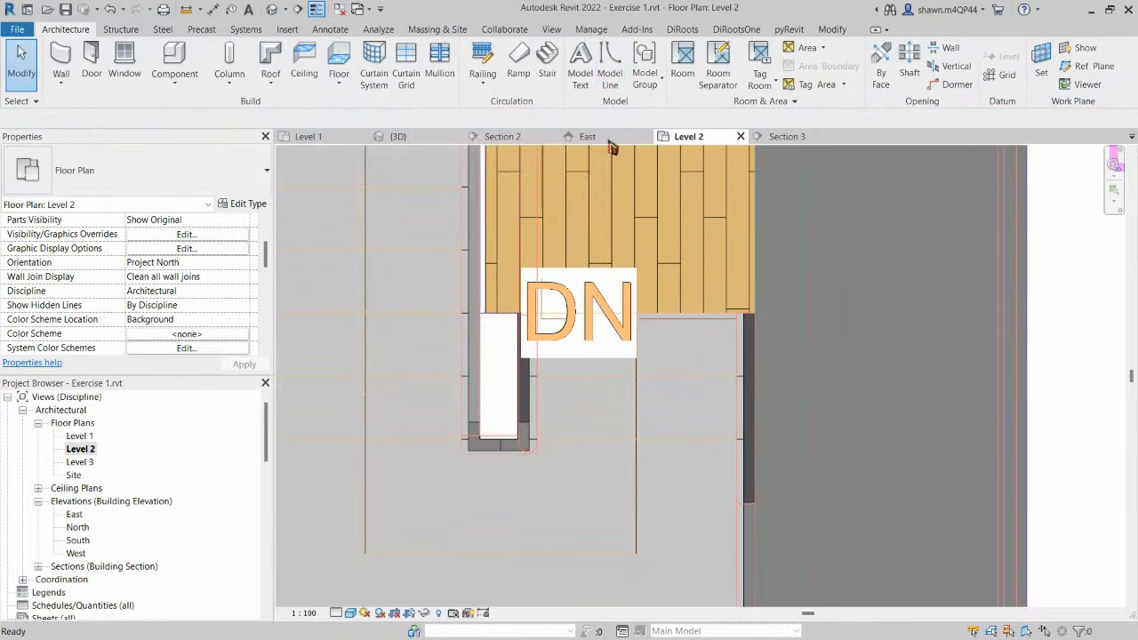
scroll(601, 327, "down", 3)
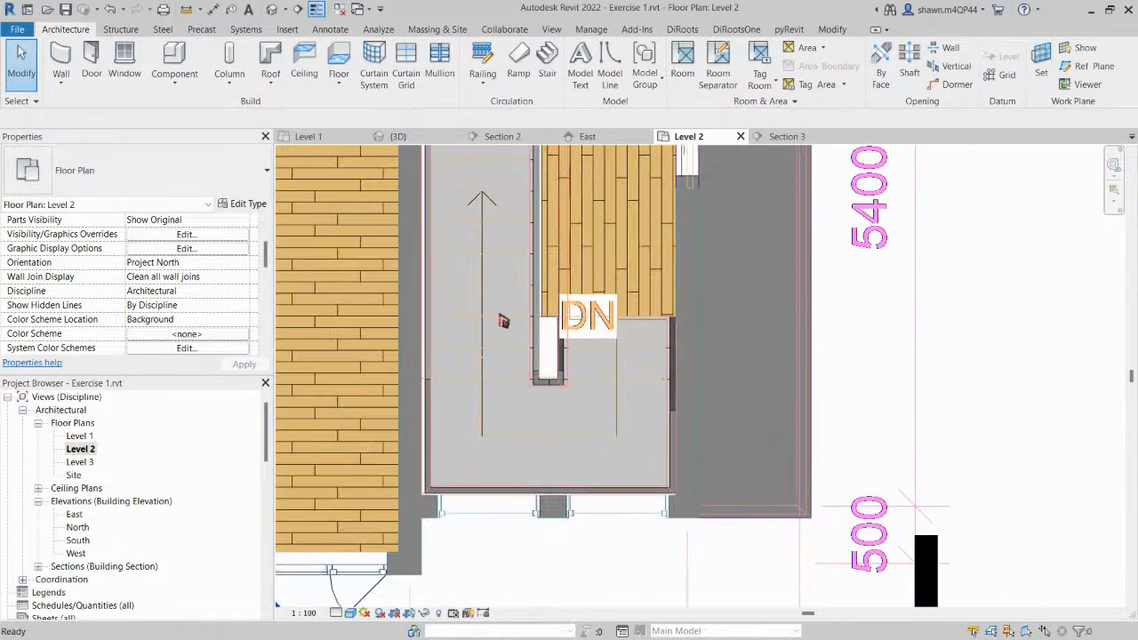
left_click(505, 320)
scroll(133, 303, "up", 2)
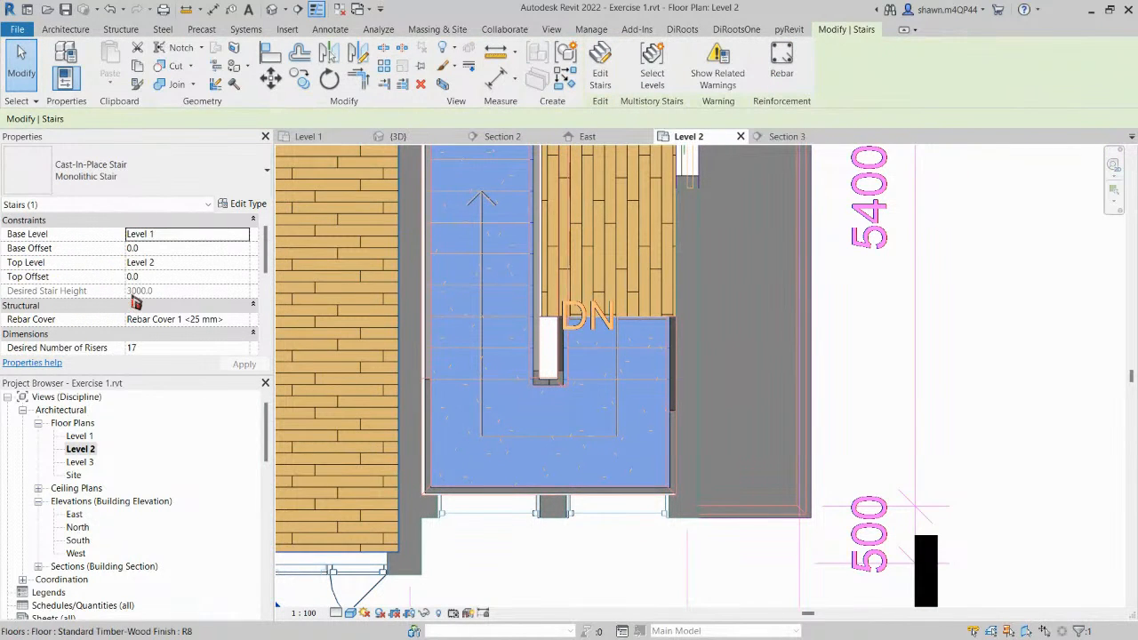
scroll(133, 302, "down", 4)
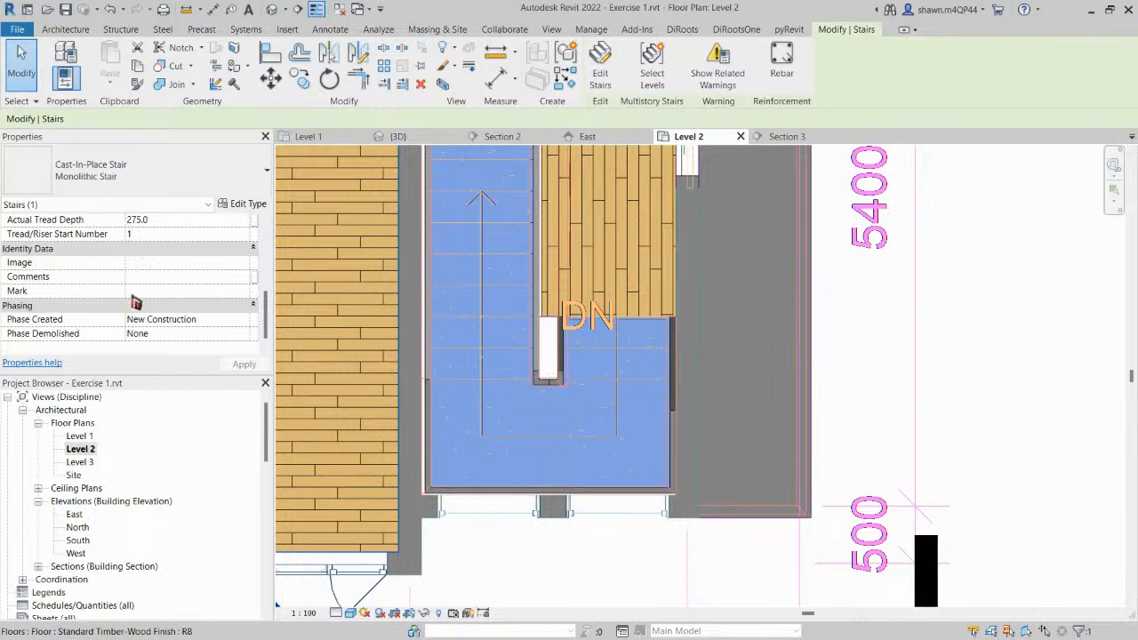
scroll(628, 348, "down", 4)
middle_click_drag(584, 445, 557, 517)
scroll(492, 338, "up", 5)
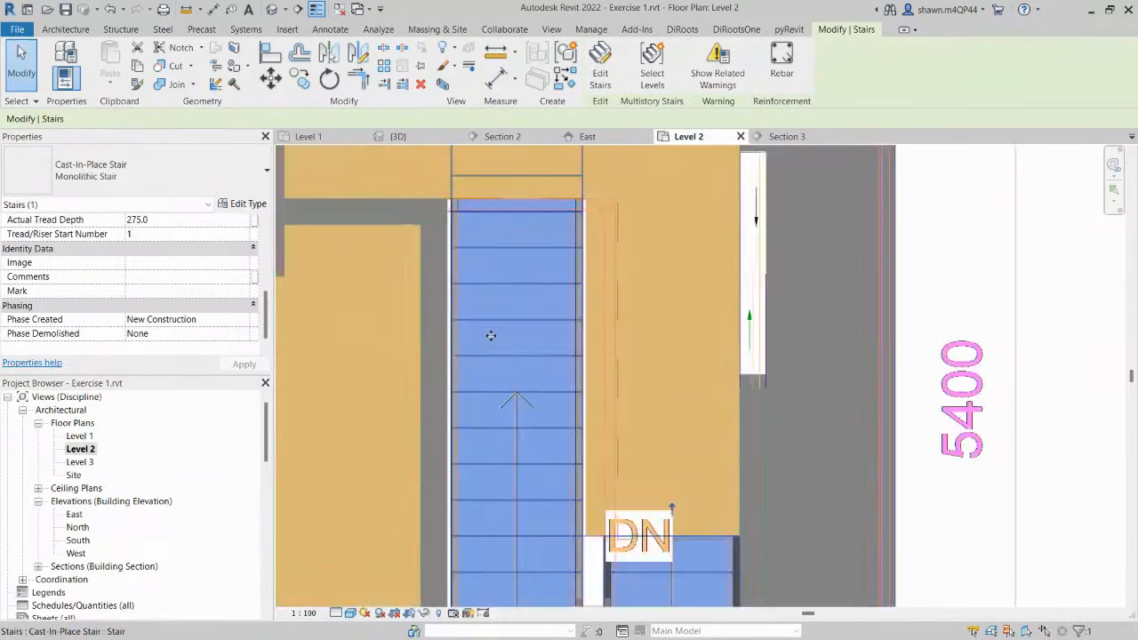
Reopen the stair for editing and widen the long 14-riser run on both sides, to about 1055 mm wide.
double_click(491, 326)
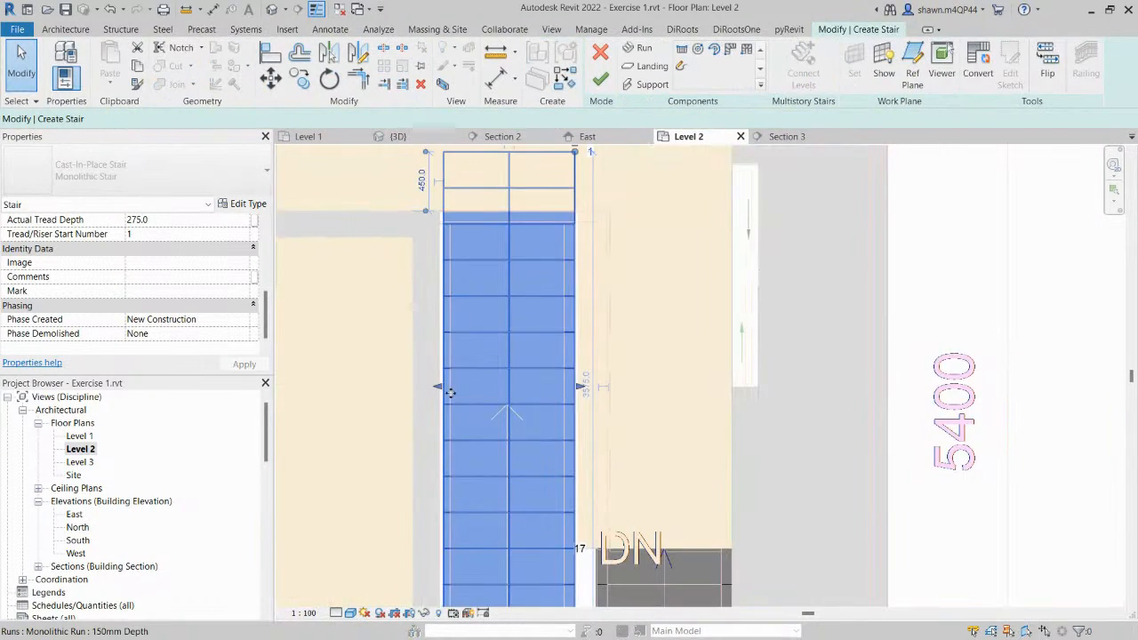
scroll(451, 393, "up", 4)
left_click_drag(431, 378, 425, 379)
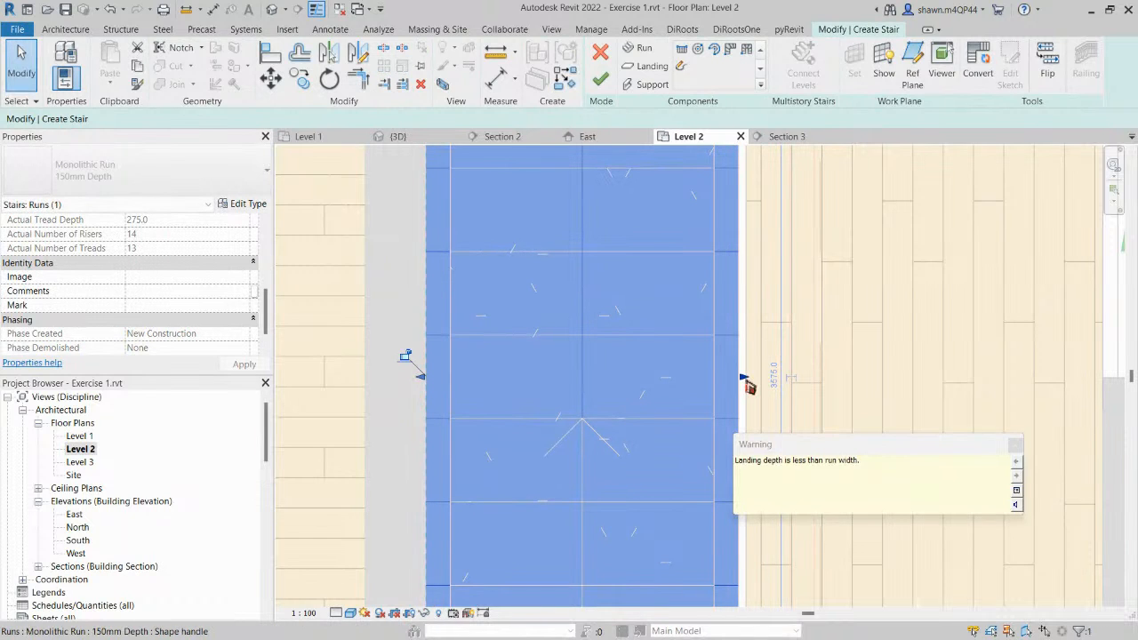
left_click_drag(744, 378, 748, 380)
scroll(748, 382, "down", 4)
middle_click_drag(723, 471, 714, 314)
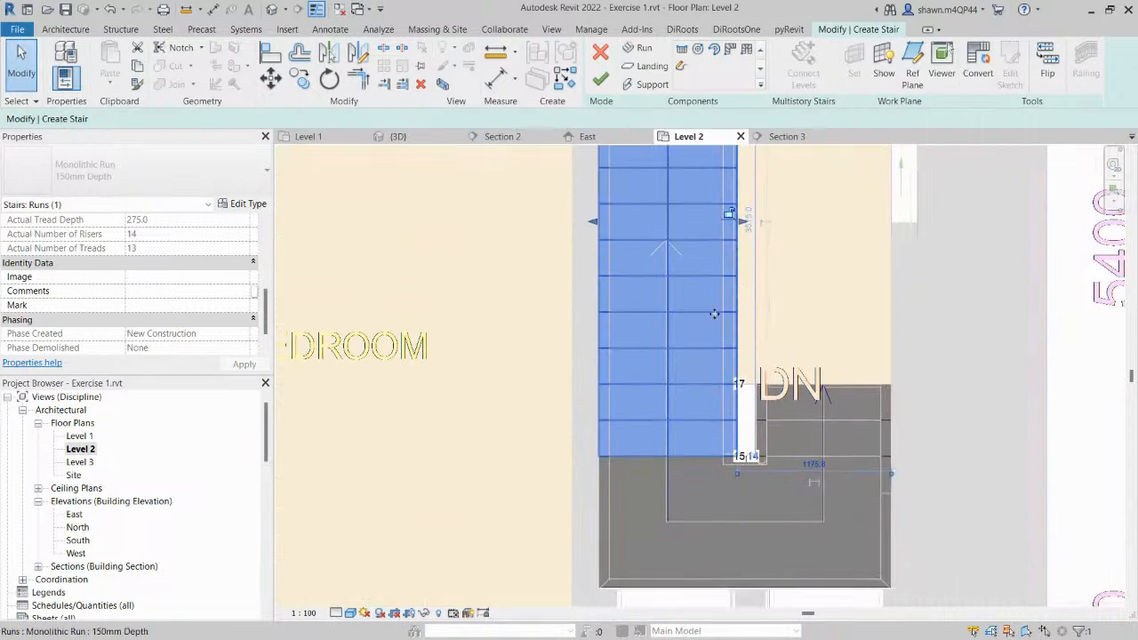
Check the long run's actual width in its properties, and finish the stair edit.
scroll(686, 370, "down", 2)
key("Escape")
left_click(686, 371)
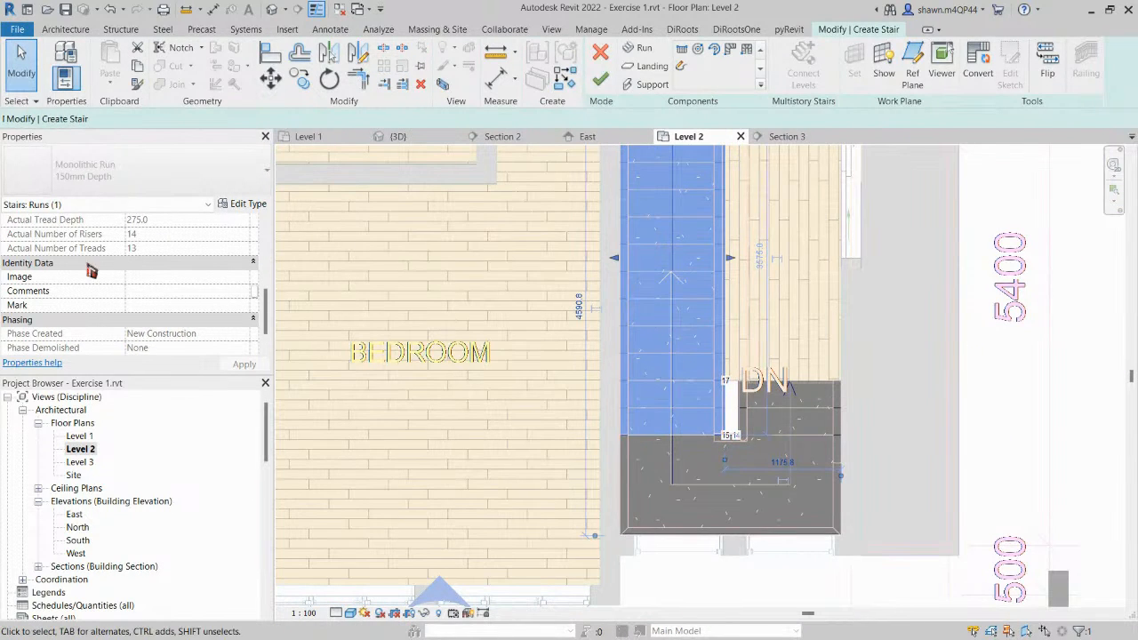
scroll(92, 271, "up", 5)
scroll(153, 271, "down", 3)
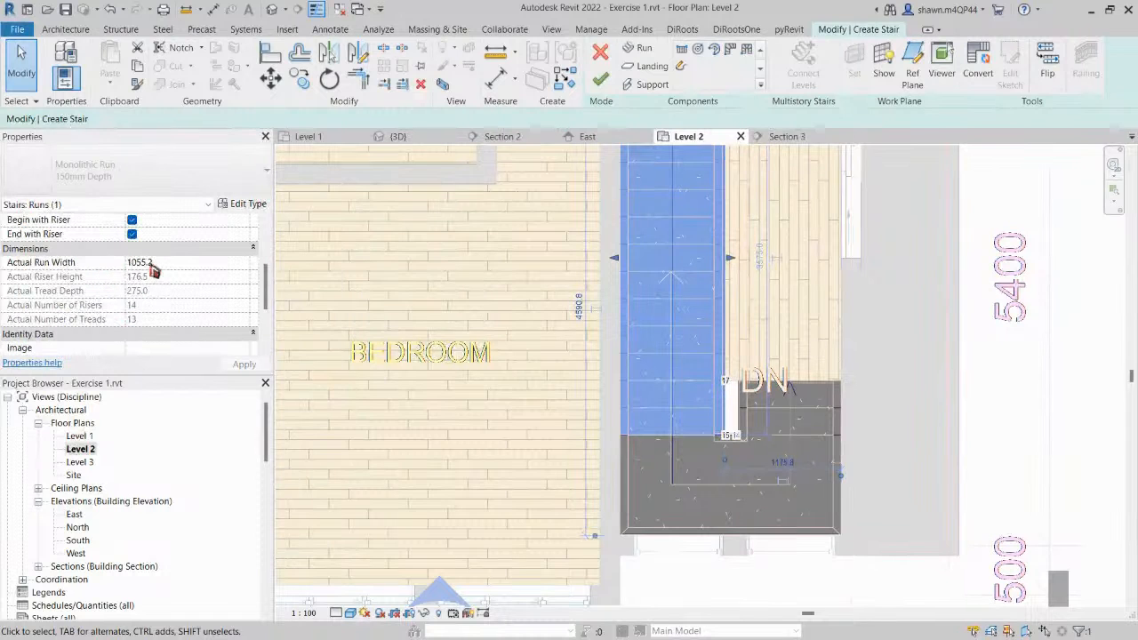
key("ctrl")
key("ctrl")
key("ctrl")
scroll(634, 402, "up", 4)
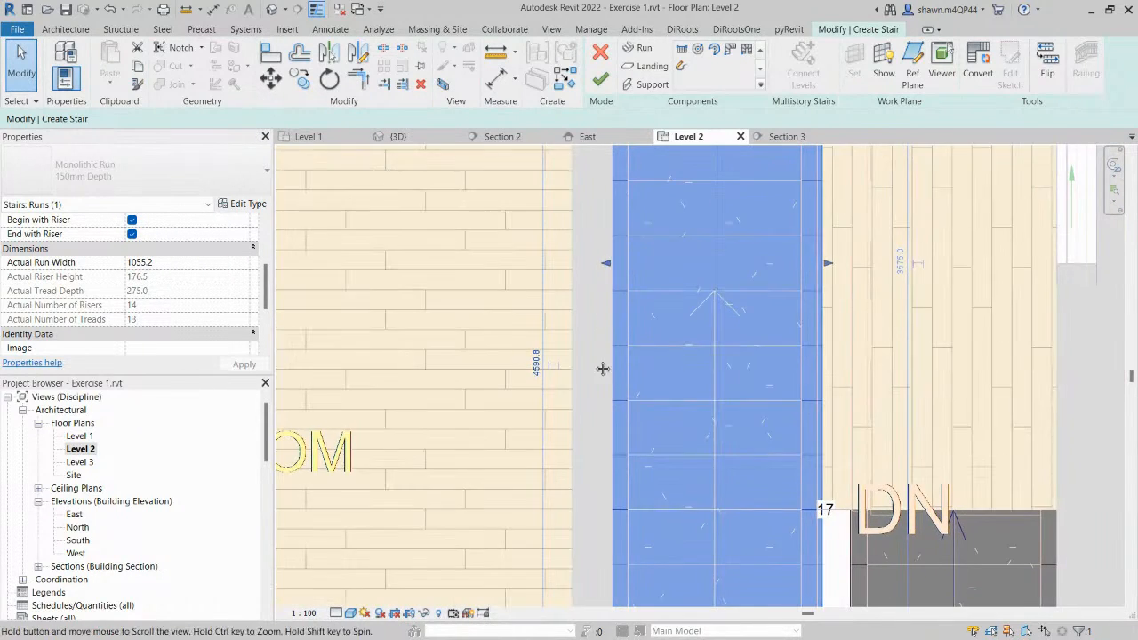
scroll(605, 267, "down", 3)
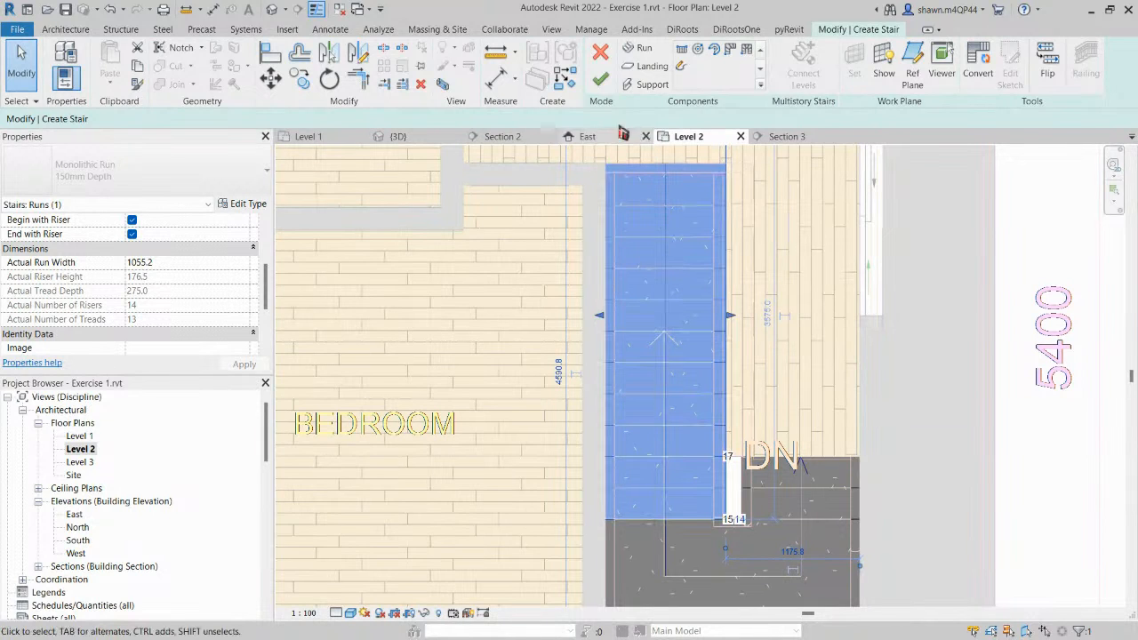
left_click(609, 84)
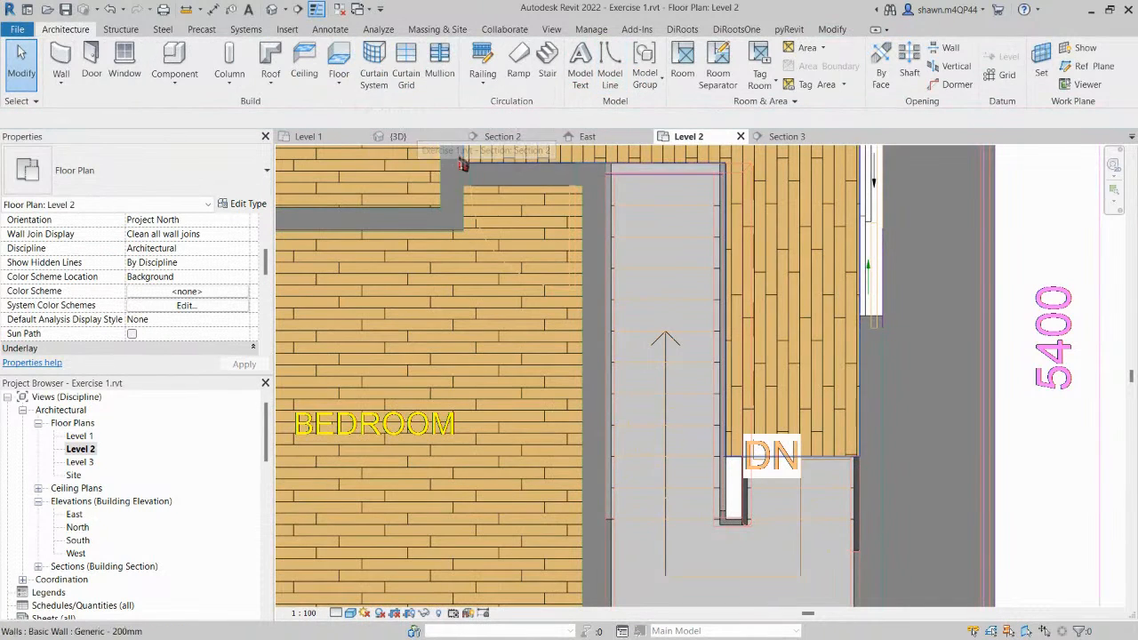
Open the 3D view and pull in the section box's upper face and both sides to expose the stair.
left_click(397, 138)
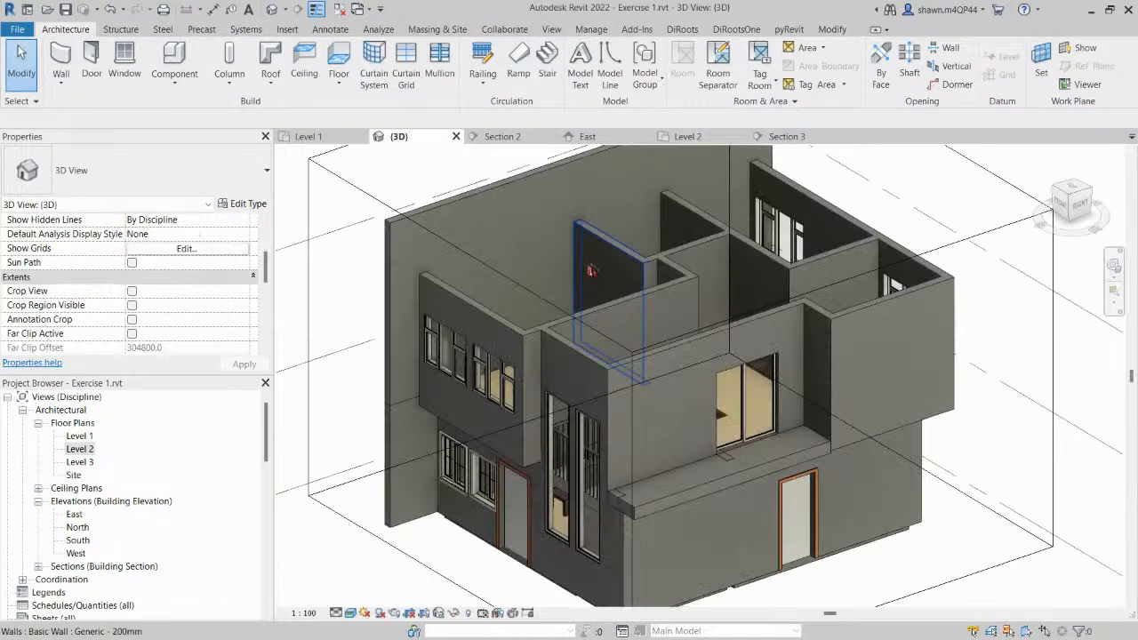
middle_click_drag(602, 354, 681, 427, "shift")
left_click(990, 234)
scroll(990, 234, "down", 2)
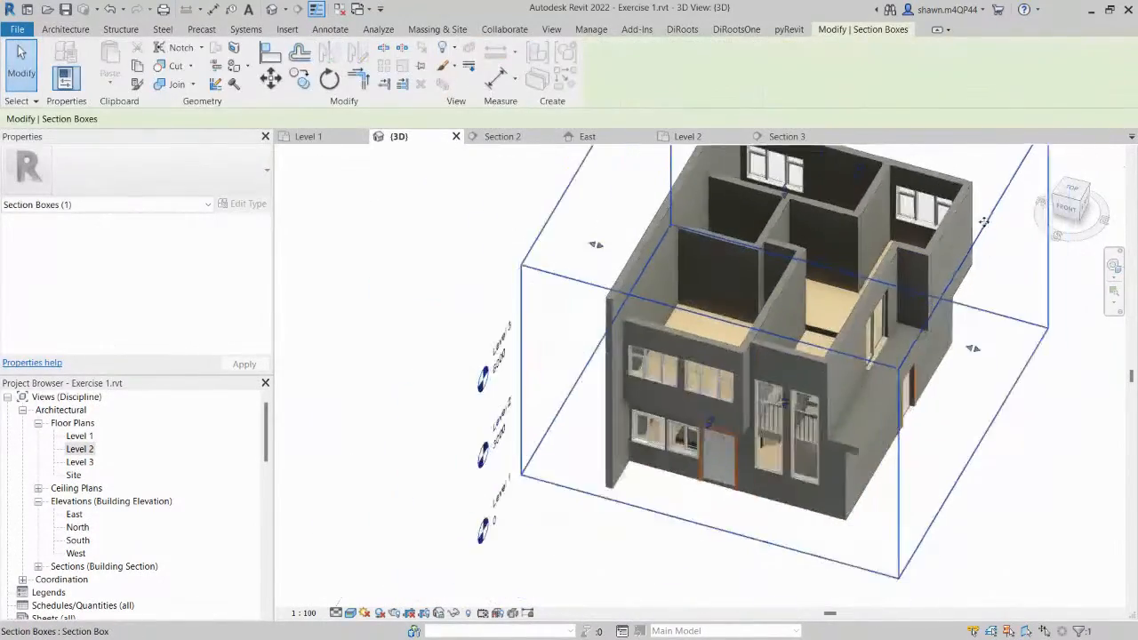
middle_click_drag(909, 355, 798, 206, "shift")
left_click_drag(786, 165, 788, 208)
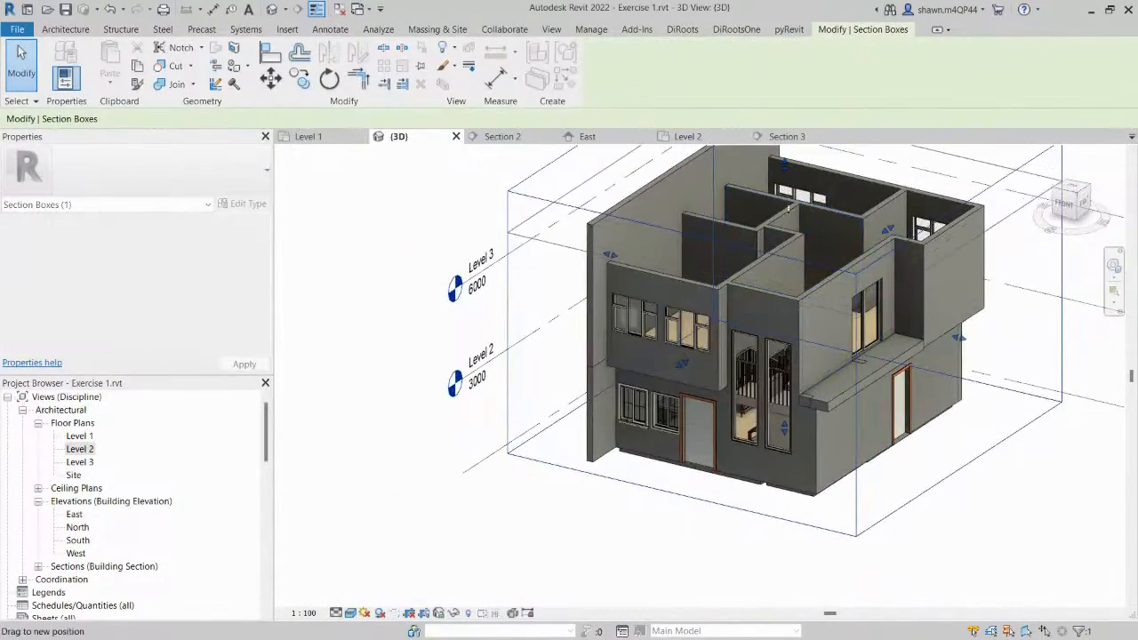
middle_click_drag(797, 281, 941, 318, "shift")
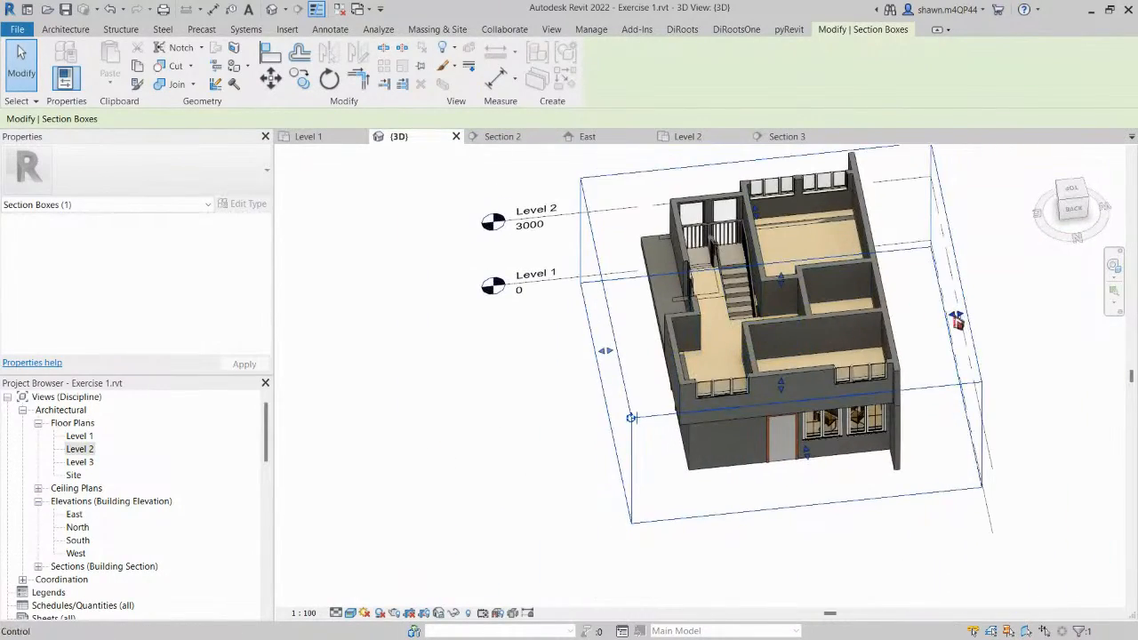
left_click_drag(957, 320, 800, 322)
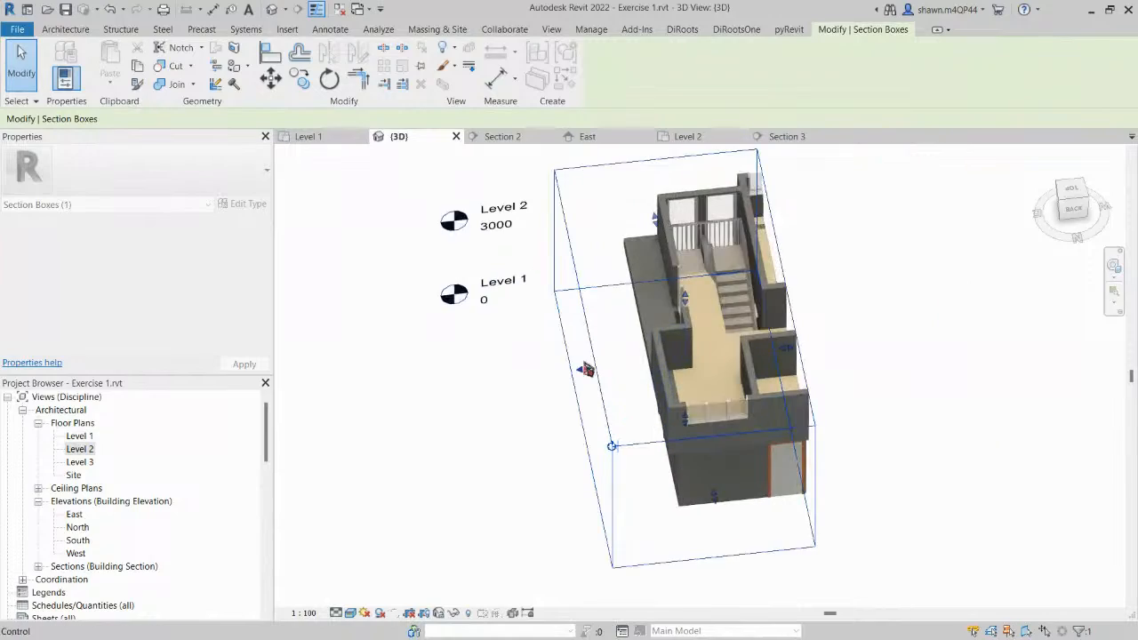
left_click_drag(589, 368, 634, 364)
Change both stair railings to the Glass Panel - Bottom Fill type.
scroll(709, 328, "up", 2)
middle_click_drag(710, 327, 875, 342, "shift")
scroll(870, 404, "up", 4)
scroll(868, 389, "down", 4)
scroll(852, 364, "up", 3)
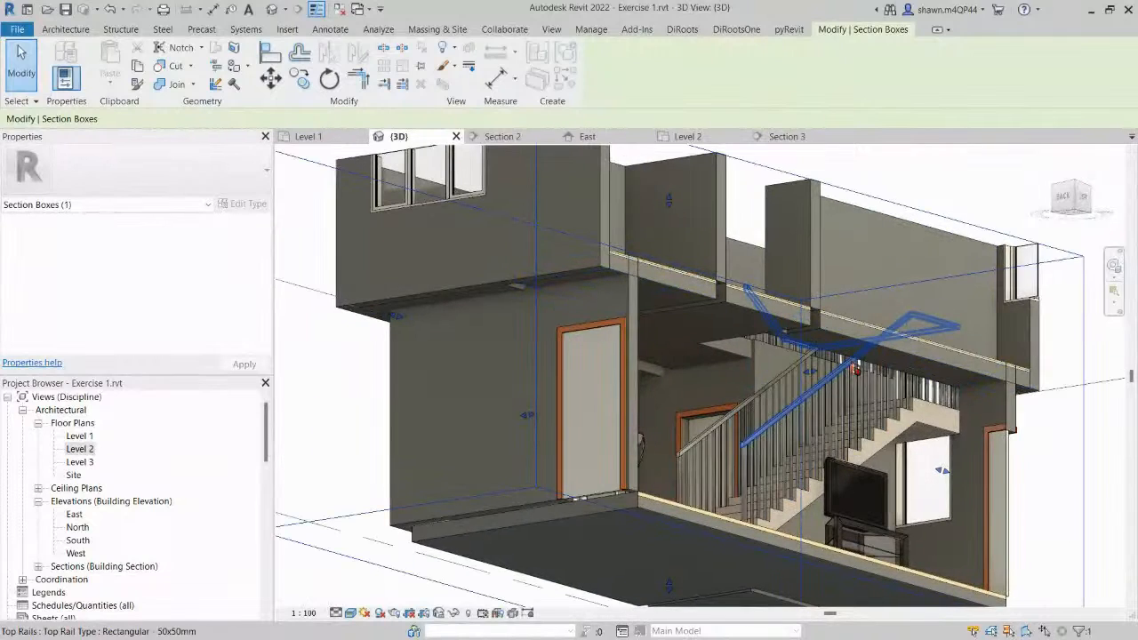
left_click(831, 424)
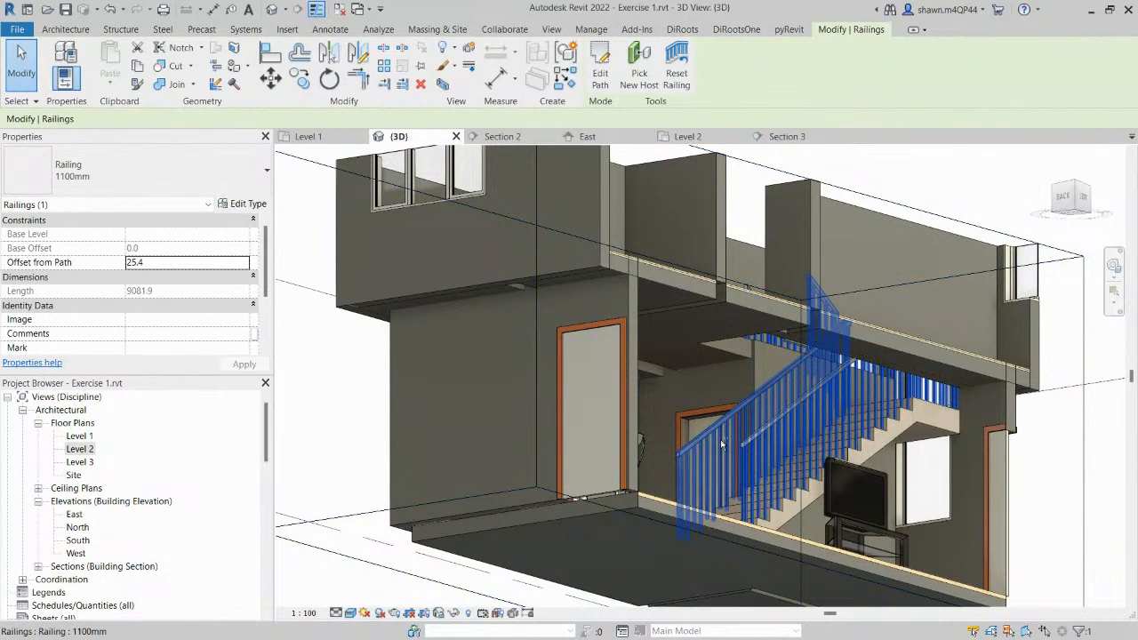
scroll(702, 422, "up", 4)
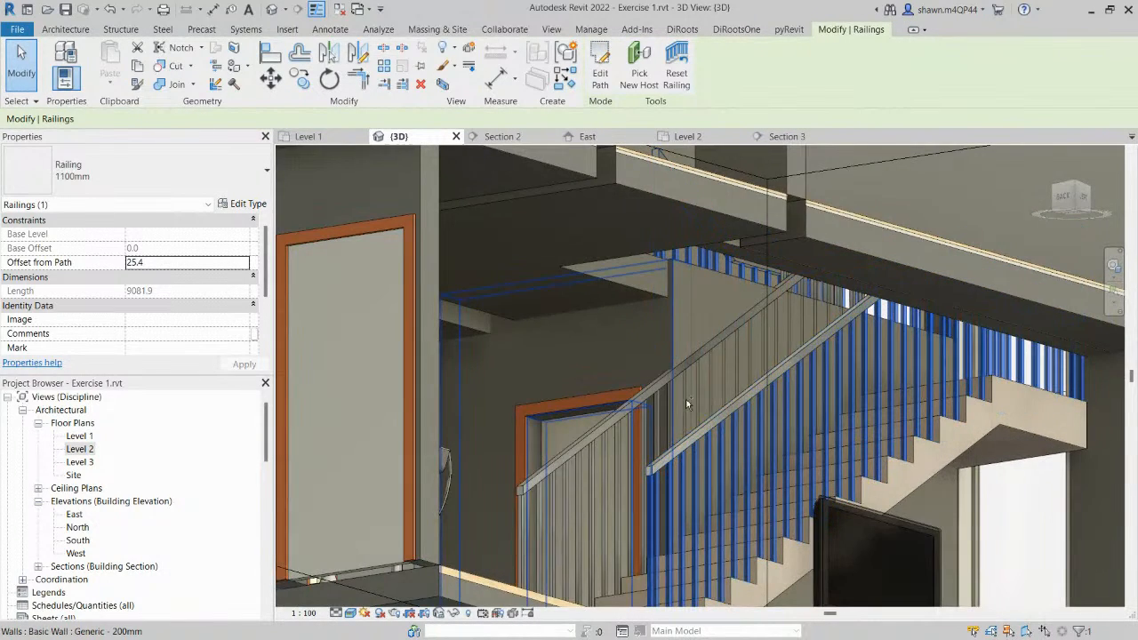
left_click(610, 456, "ctrl")
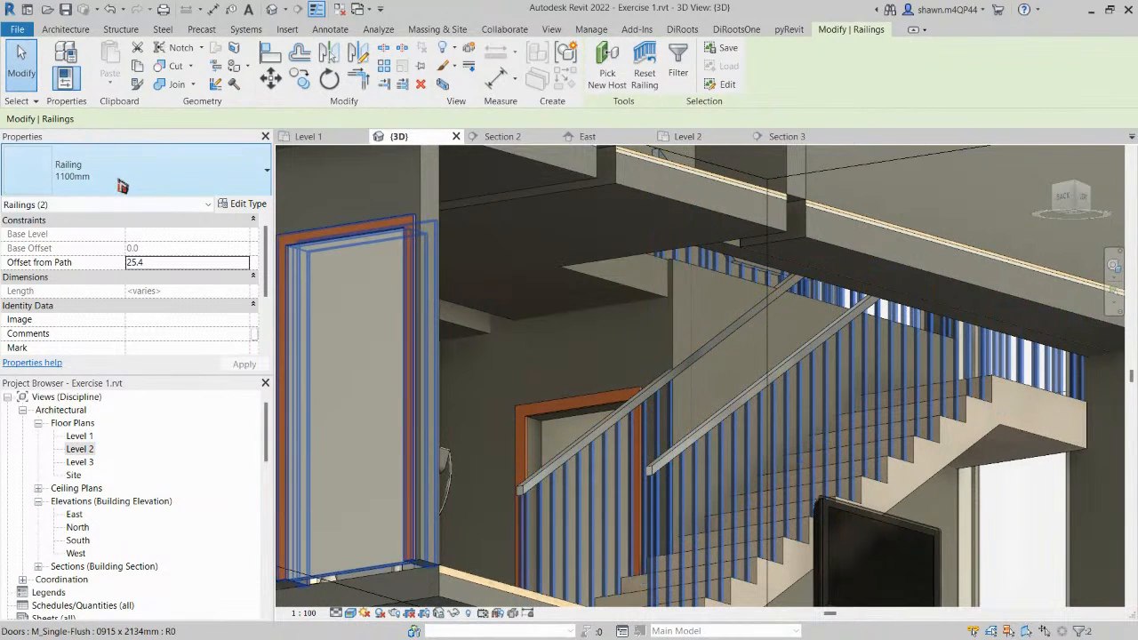
left_click(101, 186)
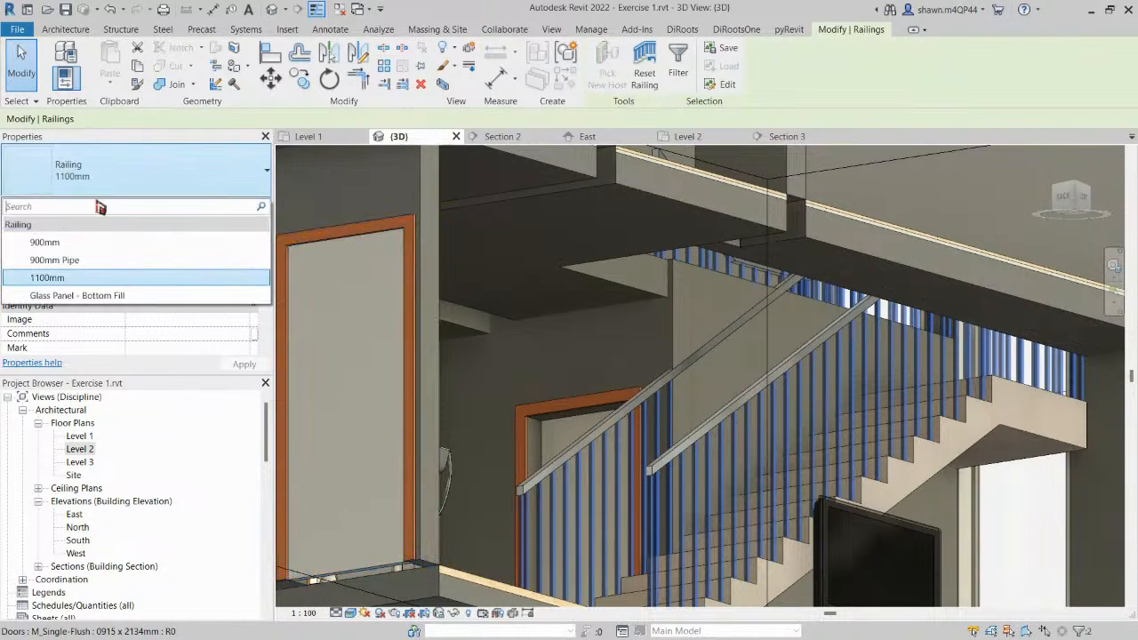
left_click(100, 296)
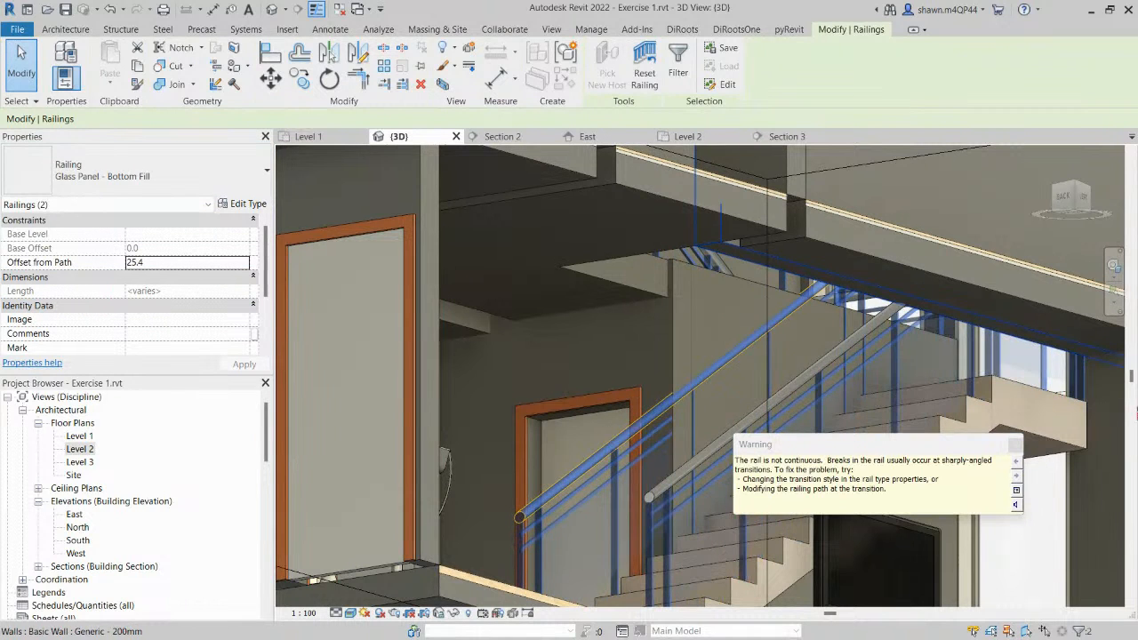
Inspect the glass railings around the stair in 3D, and open the Level 1 floor plan at the stair.
scroll(704, 345, "down", 1)
middle_click_drag(705, 345, 789, 413, "shift")
left_click(835, 400)
scroll(835, 400, "down", 2)
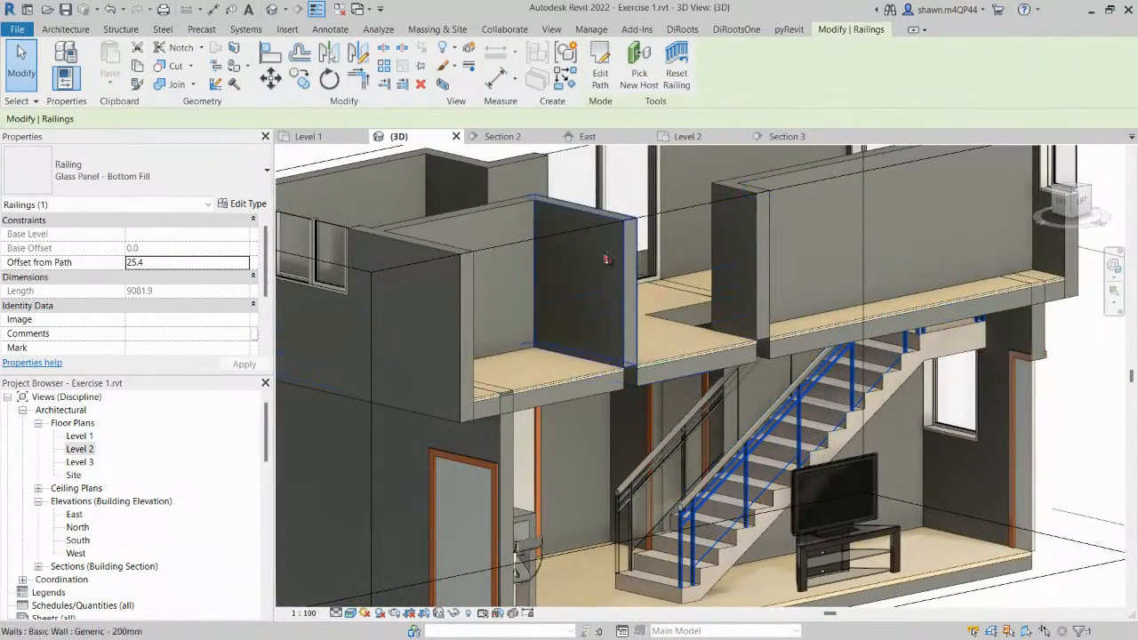
left_click(331, 141)
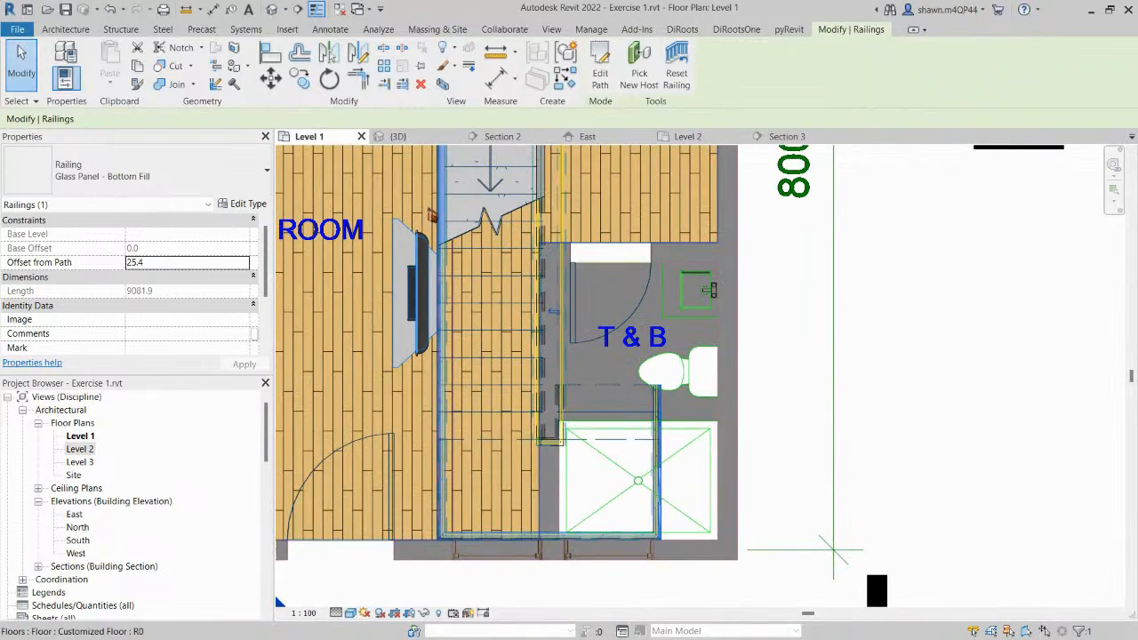
scroll(561, 311, "up", 3)
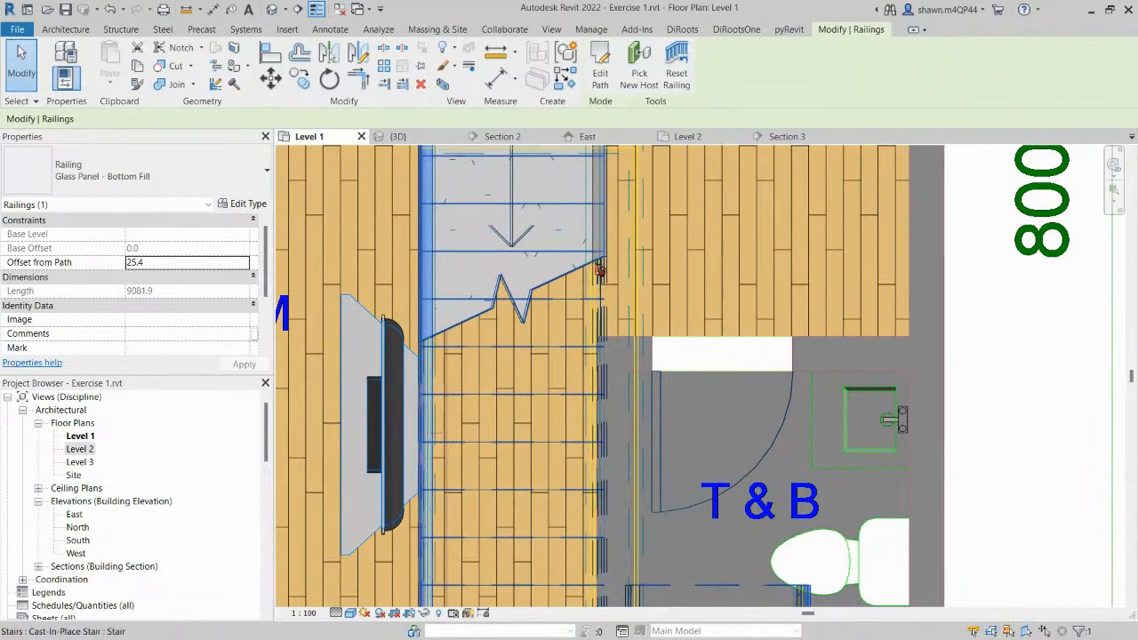
key("Escape")
left_click(608, 295)
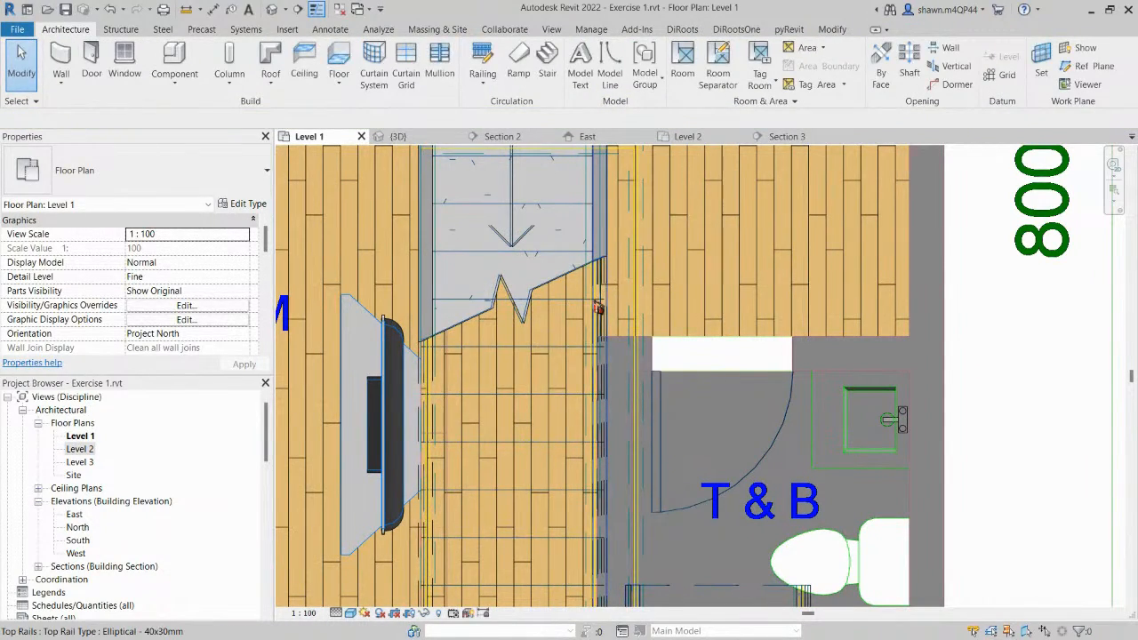
left_click(604, 329)
middle_click_drag(604, 329, 623, 413)
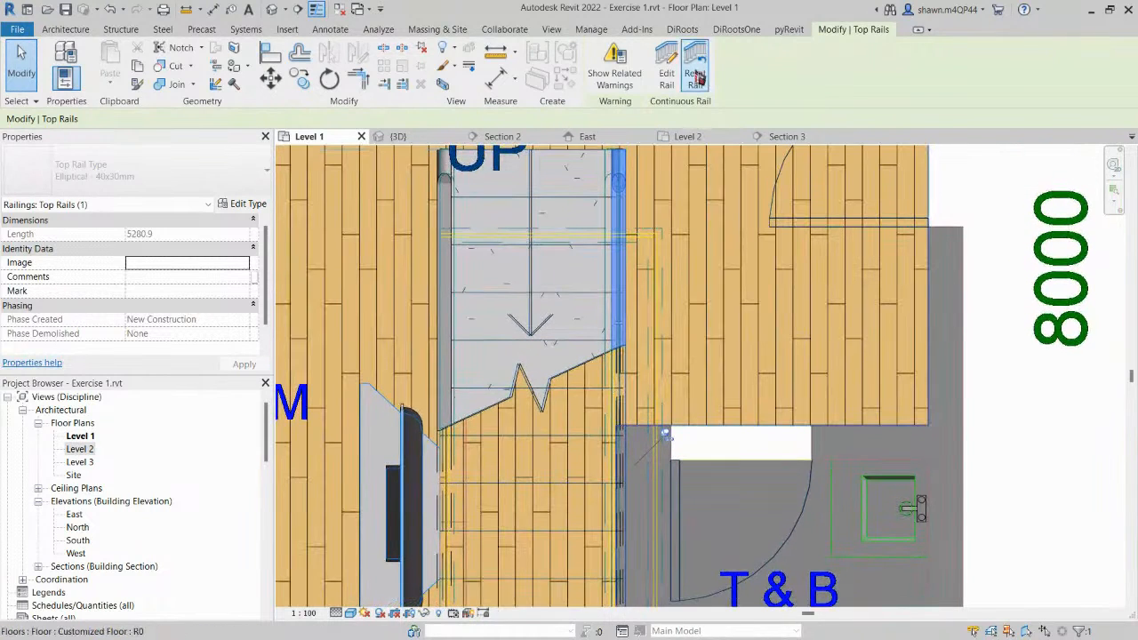
left_click(665, 70)
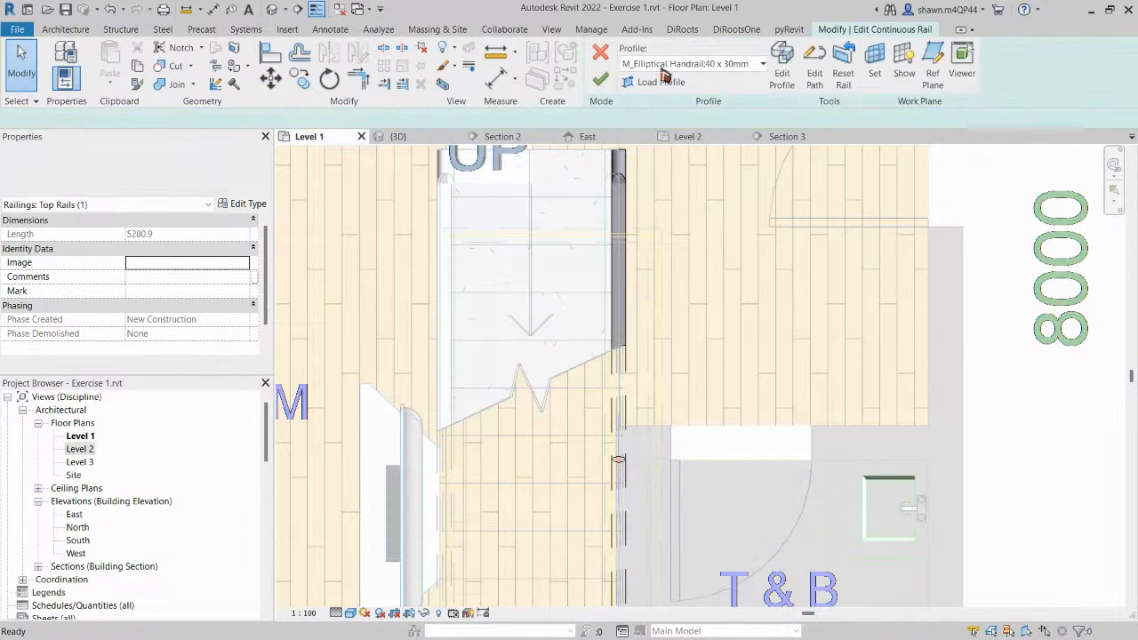
scroll(628, 204, "down", 2)
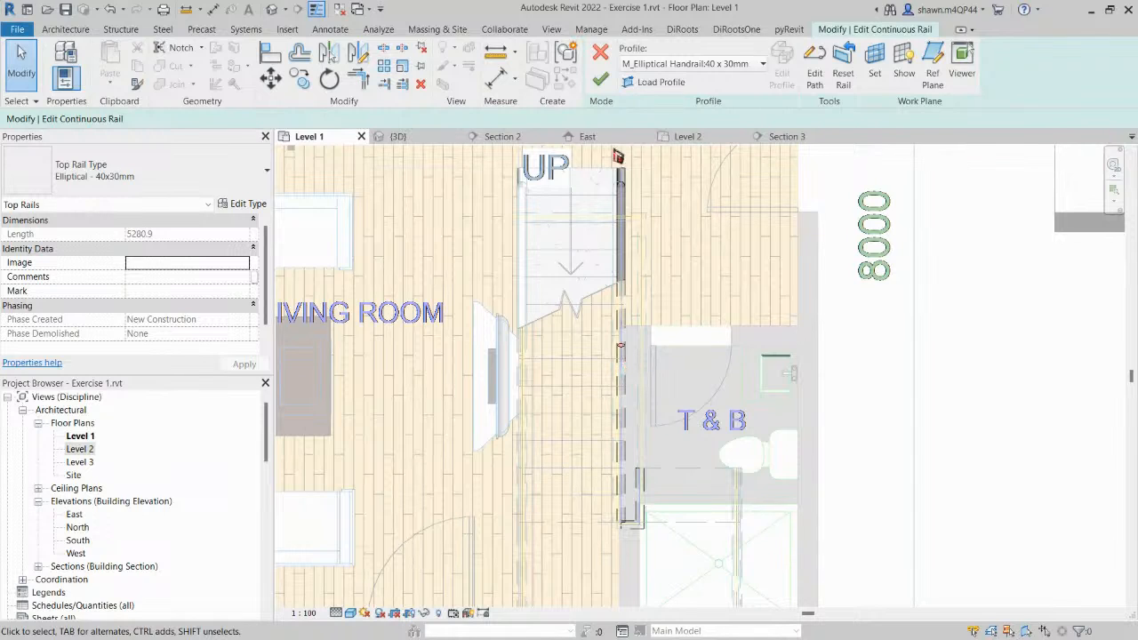
left_click(600, 79)
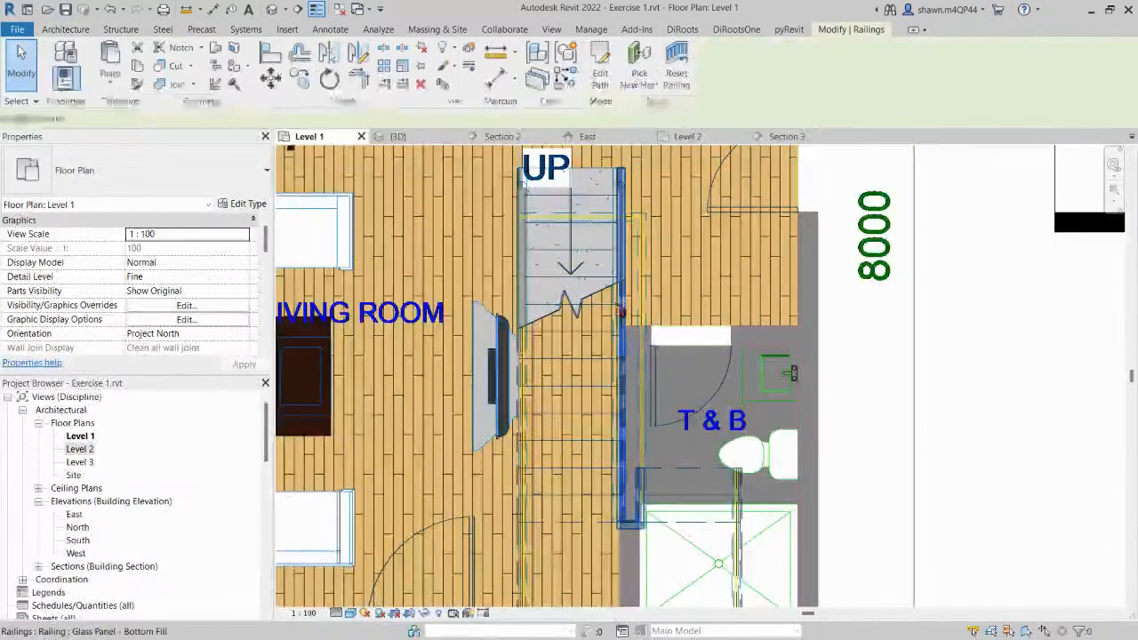
Edit the inner stair railing's path, shift its long line to about 65 mm inside the run's edge, and turn on the railing preview.
left_click(603, 77)
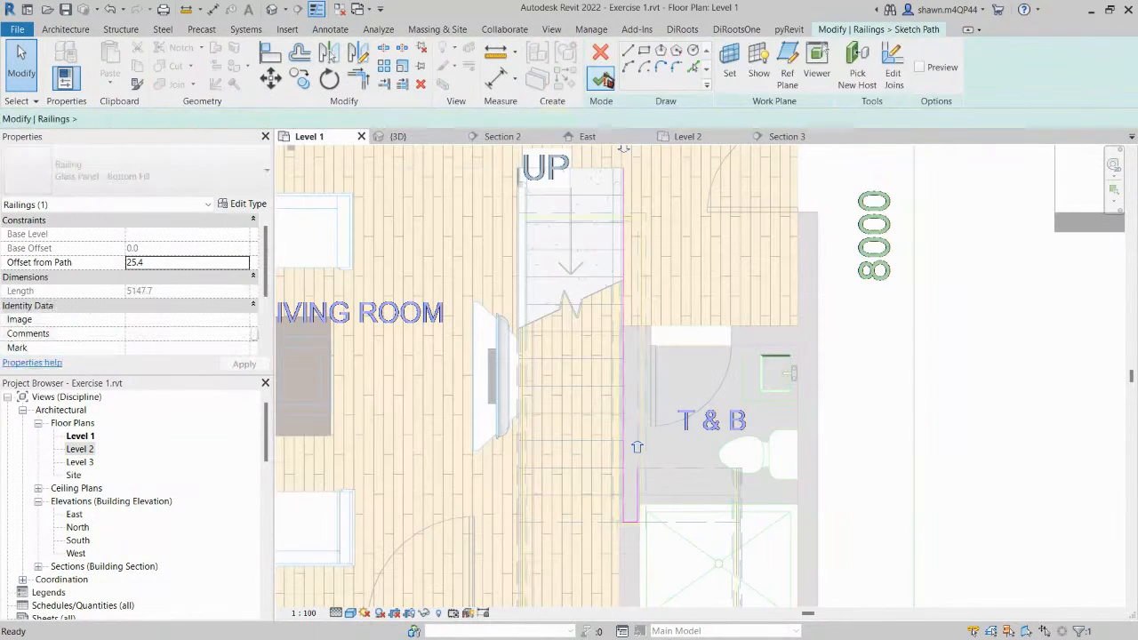
left_click(625, 176)
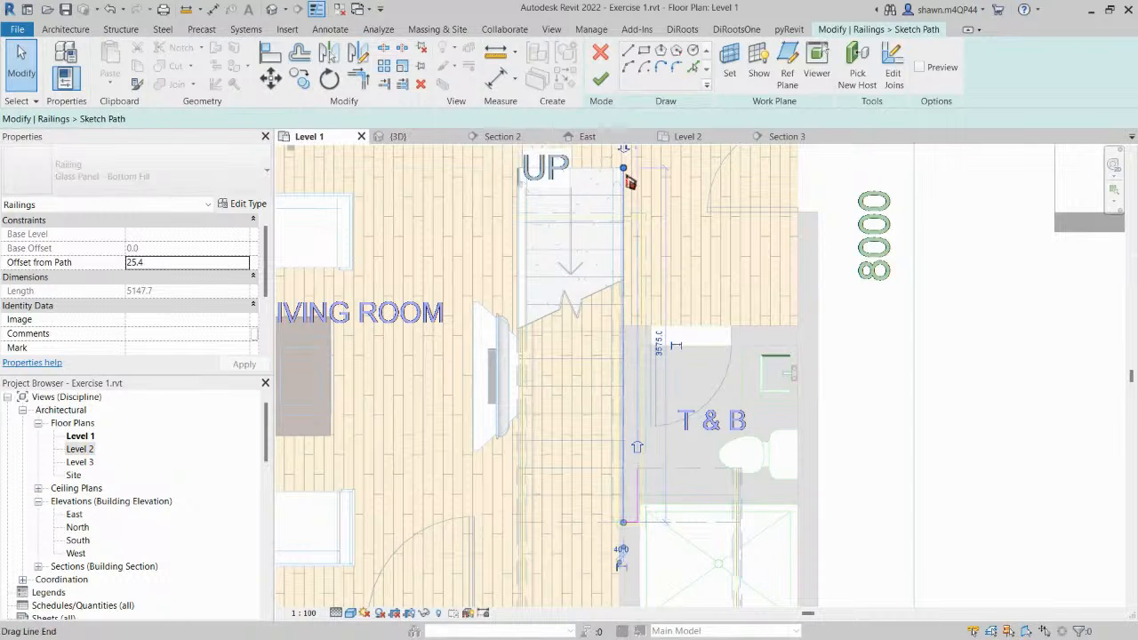
scroll(623, 174, "up", 5)
scroll(627, 182, "up", 4)
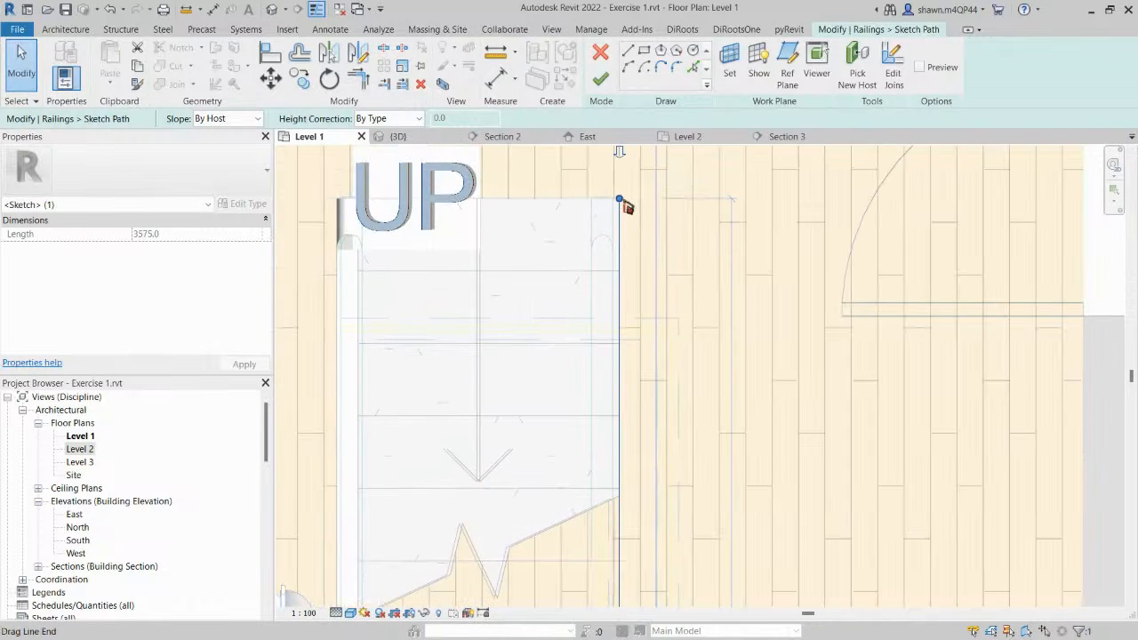
left_click_drag(584, 221, 548, 219)
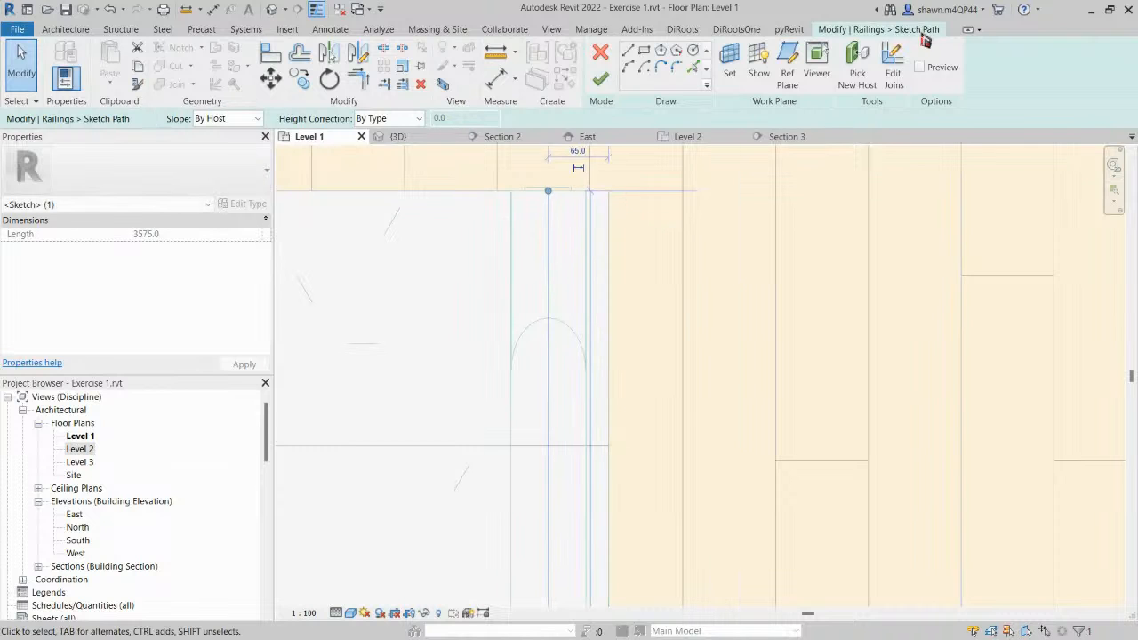
left_click(922, 68)
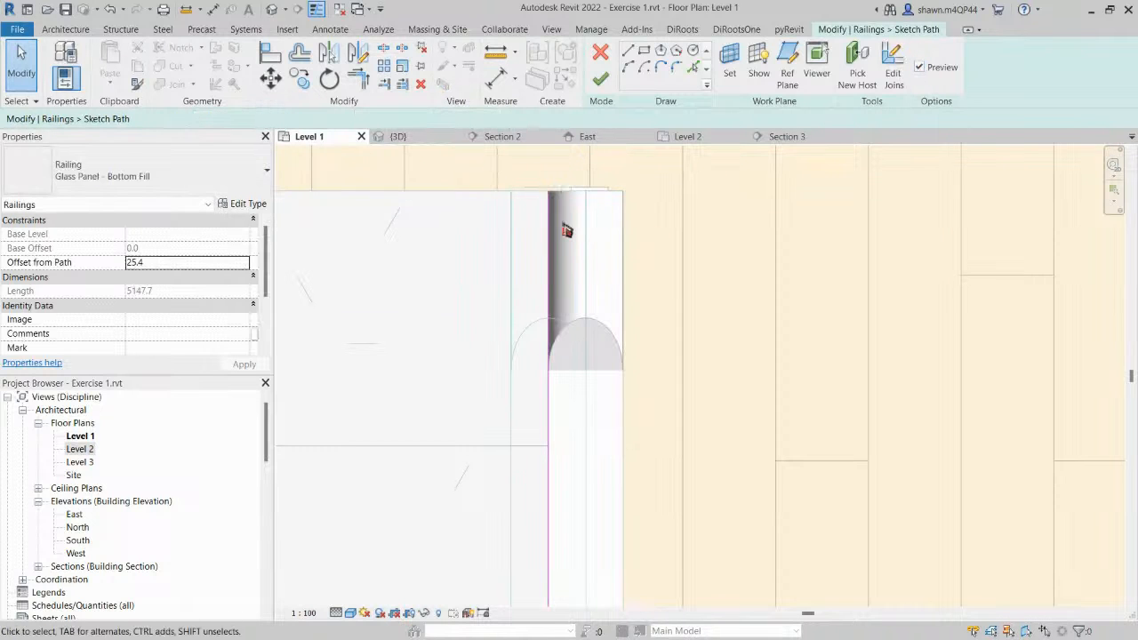
Adjust the long railing path line in fine increments until it sits 40 mm inside the stair run's edge.
left_click_drag(551, 223, 524, 223)
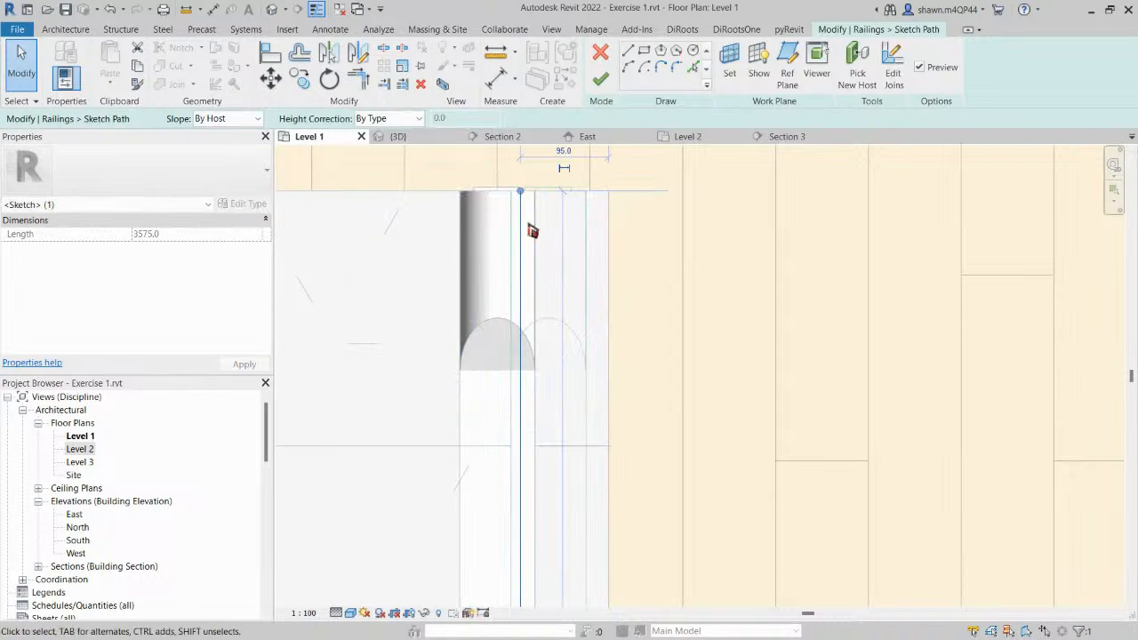
key("Right")
key("Right")
key("Right")
key("Right")
key("Right")
key("Right")
key("Right")
key("Right")
key("Right")
key("Right")
key("Right")
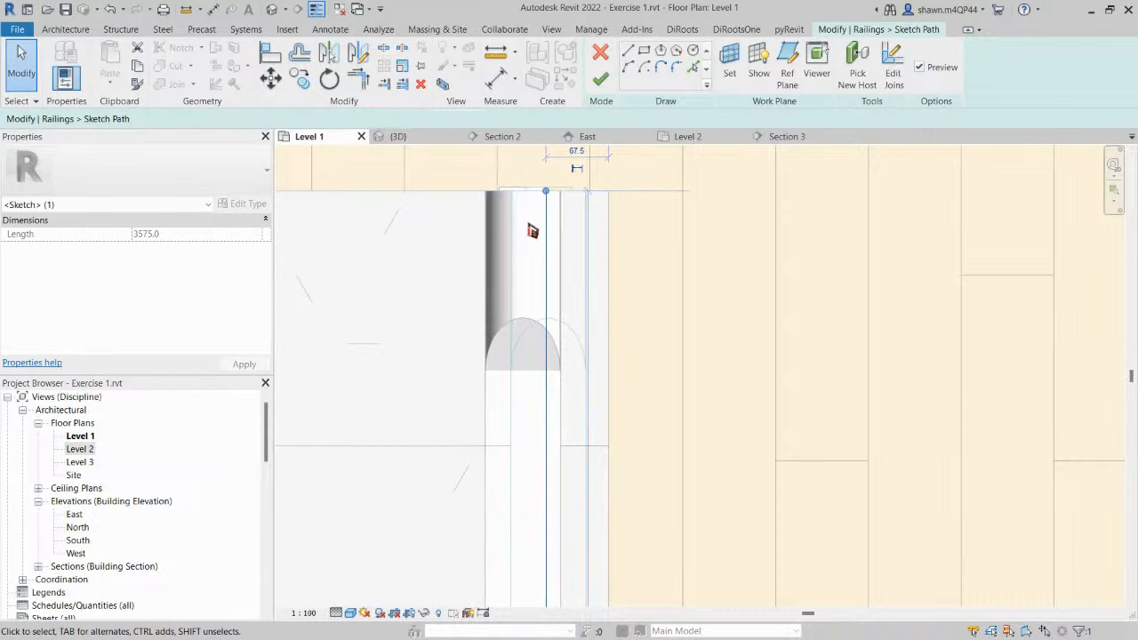
key("Right")
key("Right")
key("Right")
key("Right")
key("Right")
key("Right")
key("Right")
key("Right")
key("Right")
key("Right")
key("Right")
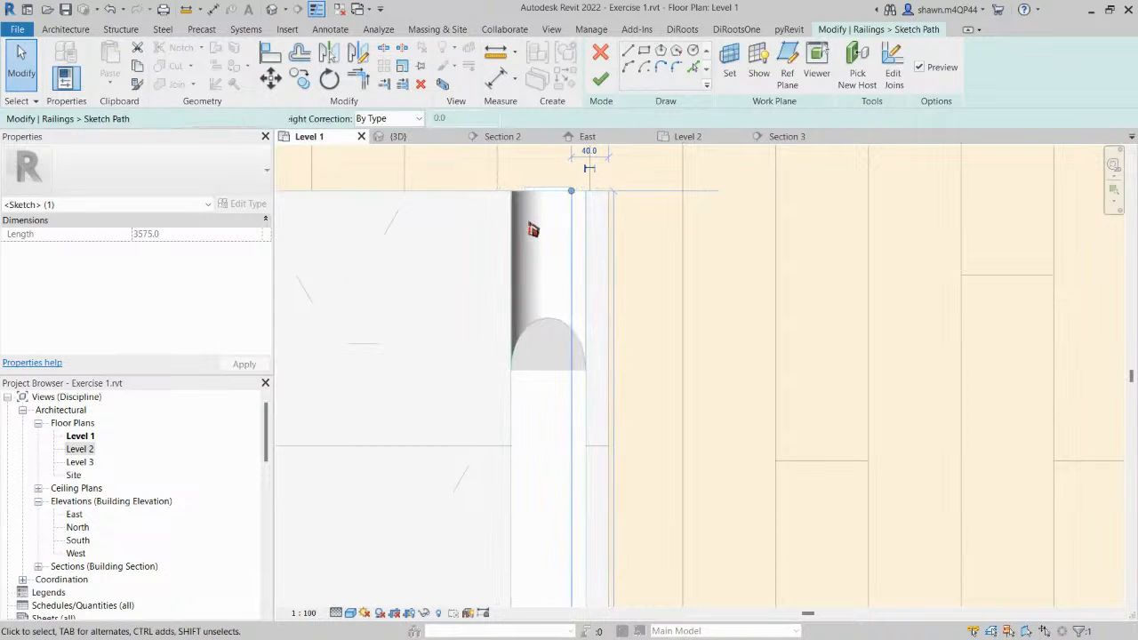
Nudge the short railing path segment between the two flights slightly further onto the landing.
scroll(533, 230, "down", 4)
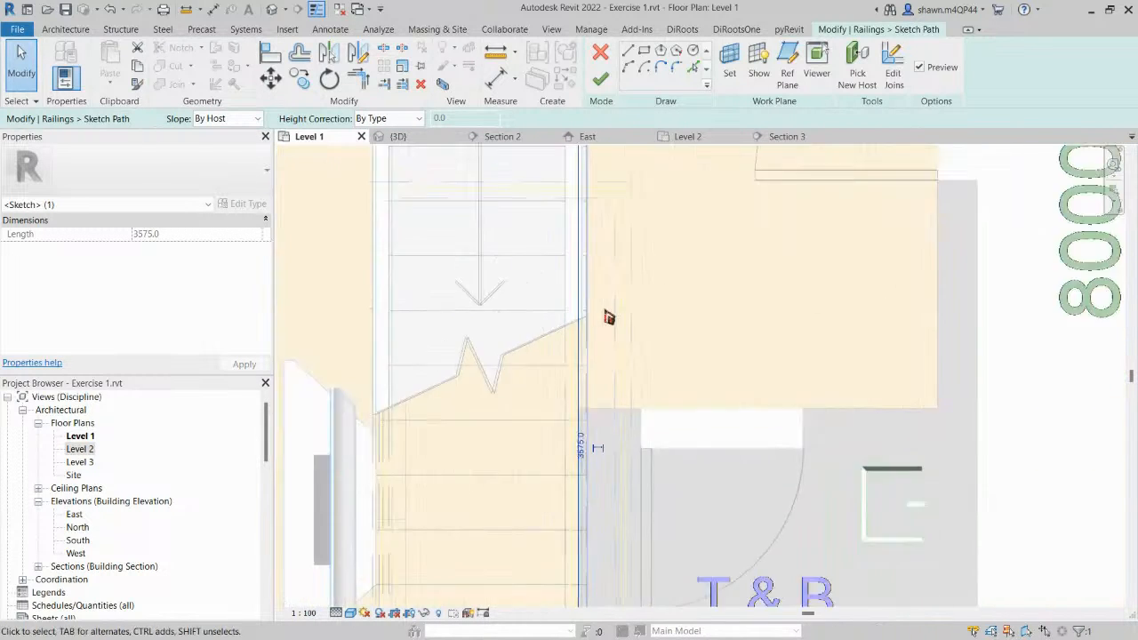
scroll(609, 317, "down", 2)
middle_click_drag(675, 434, 701, 203)
scroll(661, 401, "up", 2)
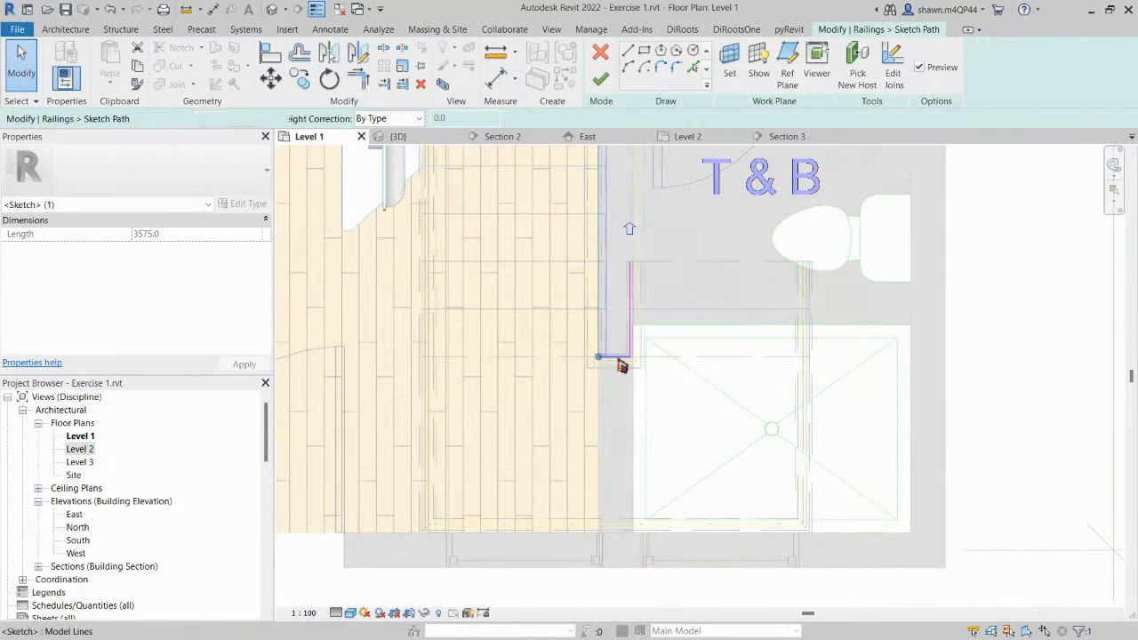
left_click(618, 360)
scroll(616, 359, "up", 1)
key("Down")
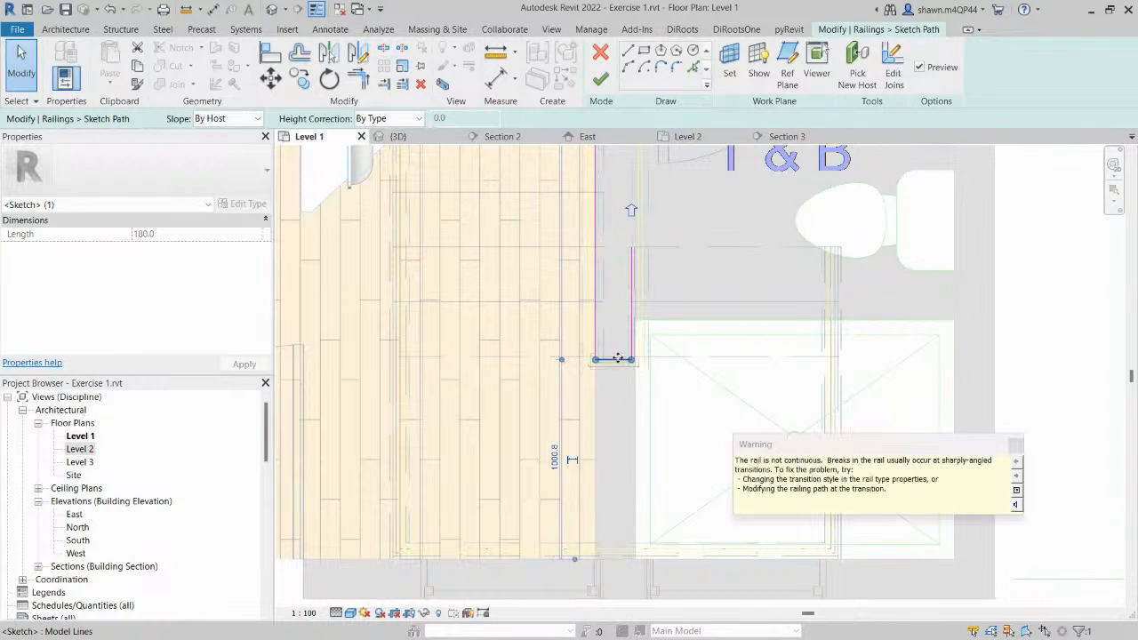
key("Escape")
scroll(619, 363, "down", 2)
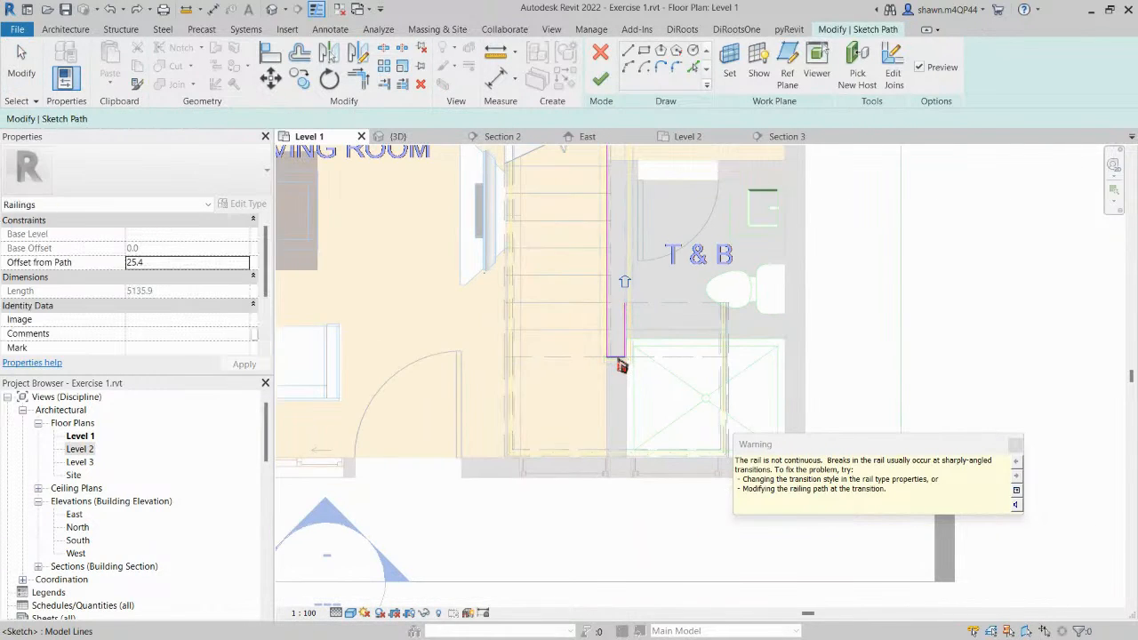
middle_click_drag(620, 364, 670, 442)
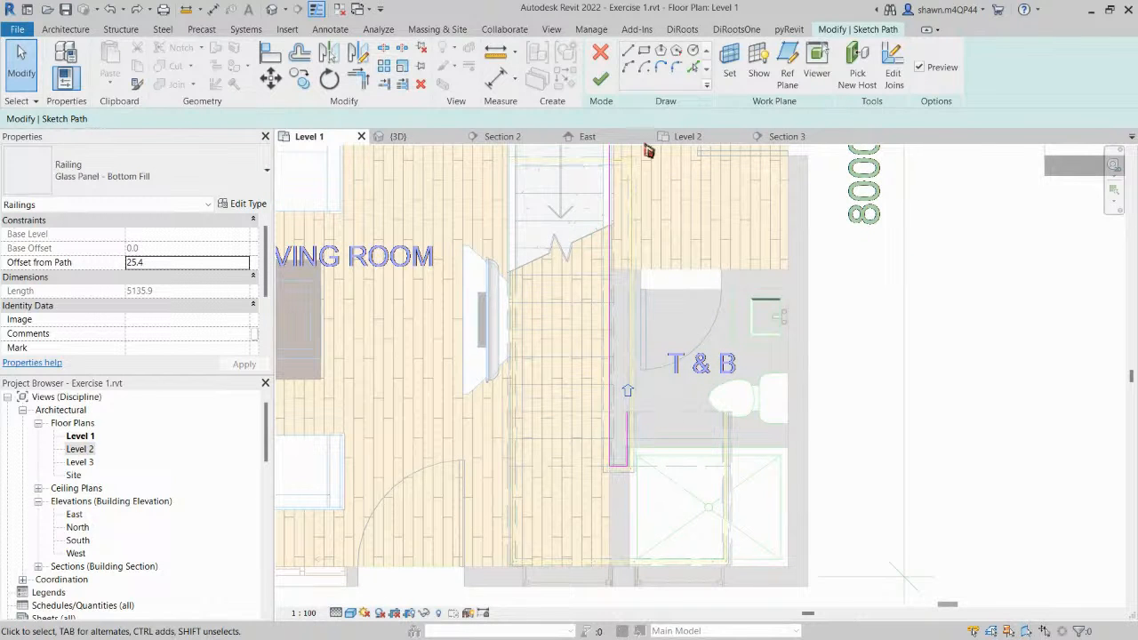
On the Level 2 plan, extend the railing path with a straight line from the short flight's top along the stair opening to its far end.
scroll(610, 431, "up", 1)
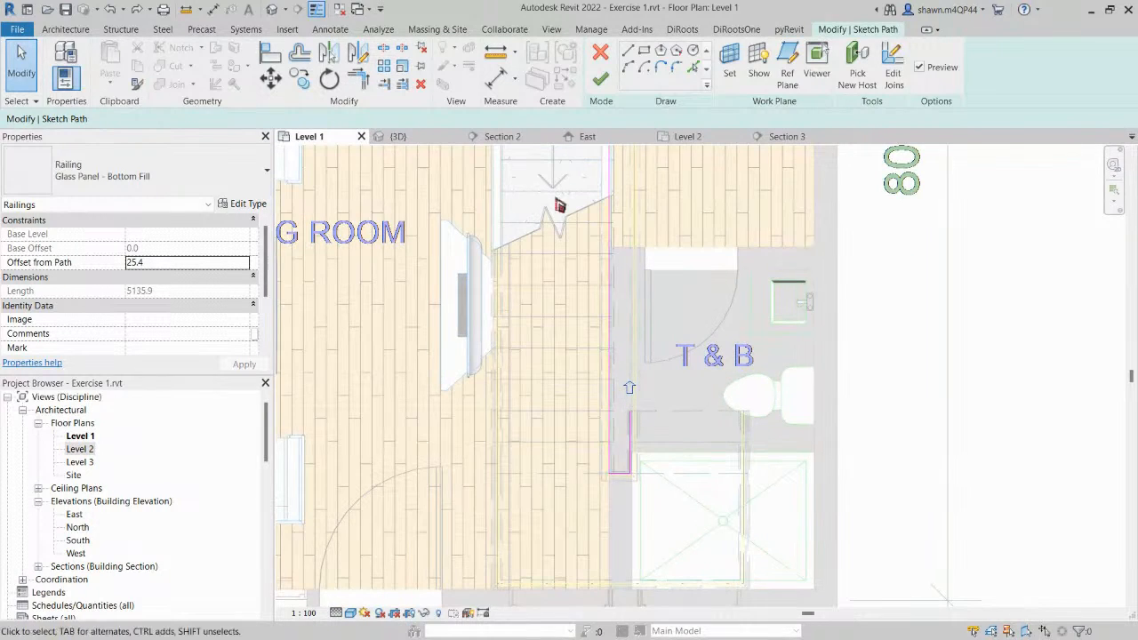
left_click(689, 136)
scroll(728, 394, "up", 3)
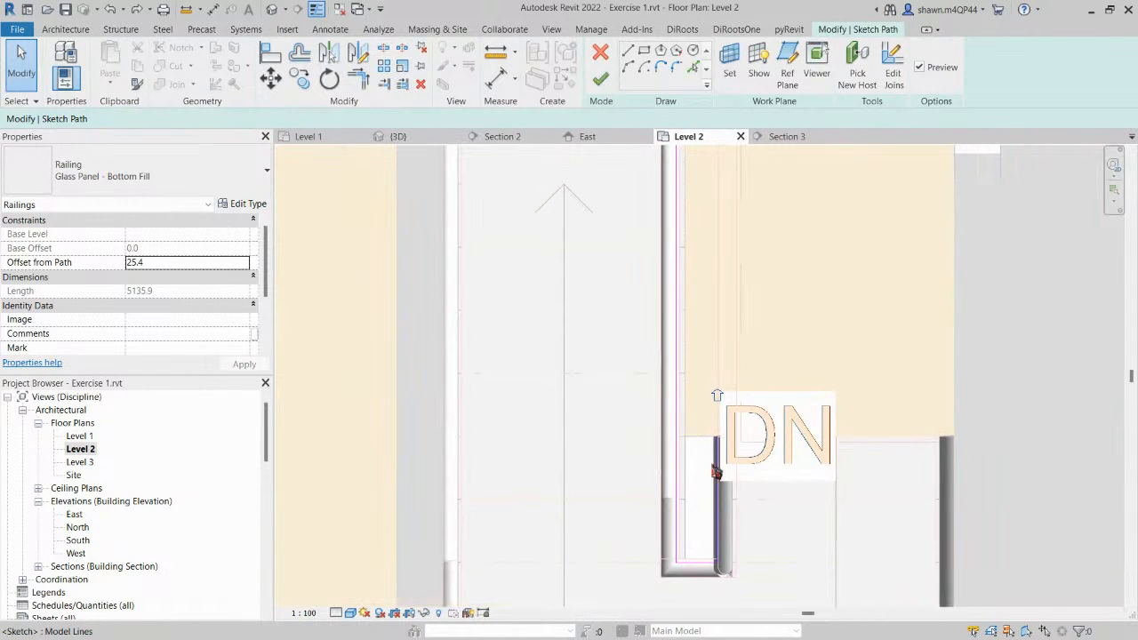
left_click(627, 51)
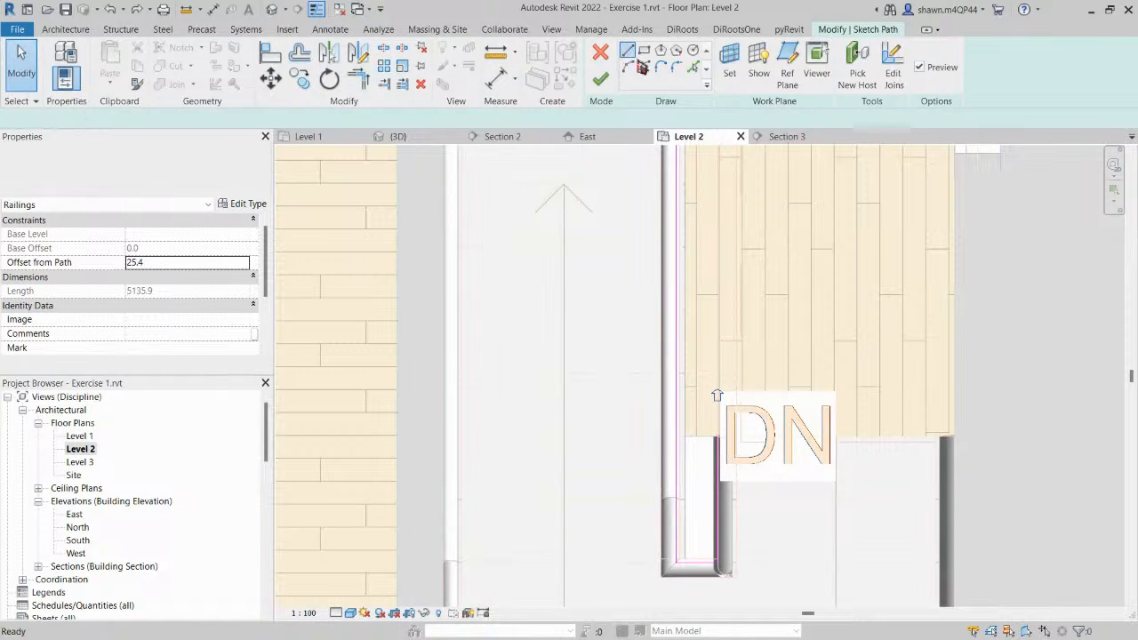
left_click(717, 436)
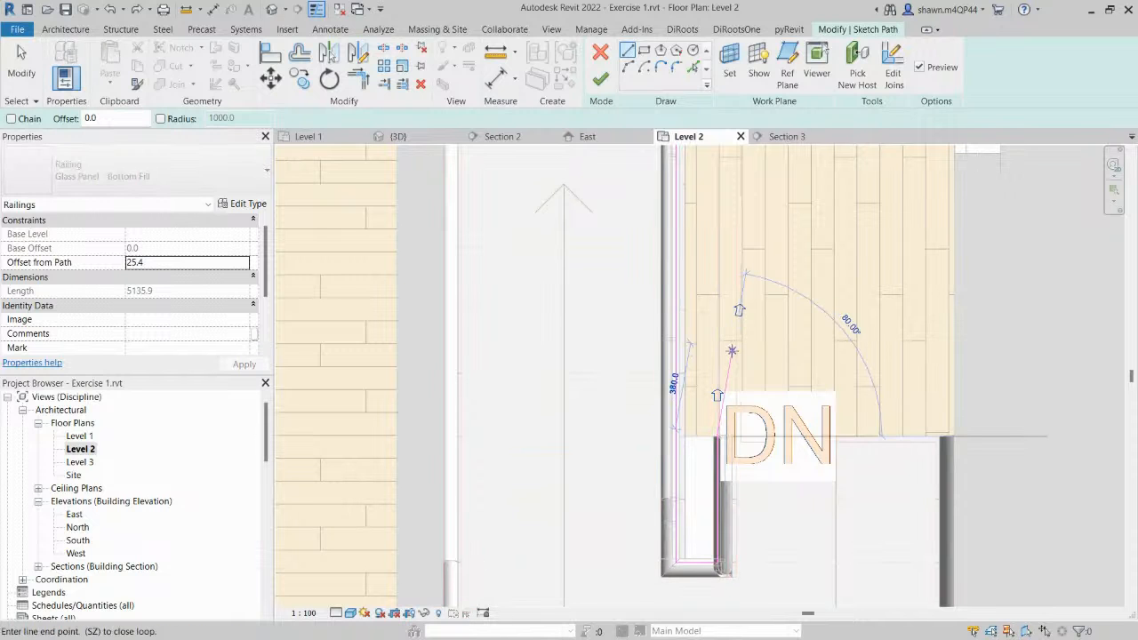
scroll(654, 321, "down", 3)
middle_click_drag(681, 389, 677, 564)
scroll(677, 564, "down", 1)
scroll(701, 229, "up", 2)
scroll(701, 233, "up", 1)
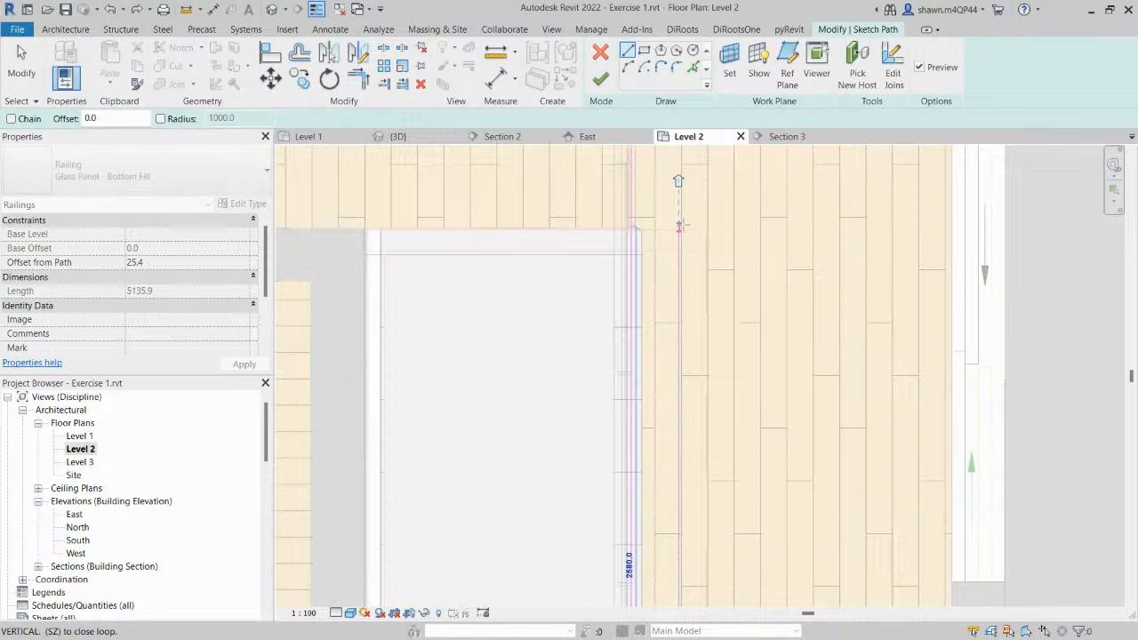
scroll(678, 226, "down", 2)
scroll(677, 233, "up", 2)
left_click(676, 238)
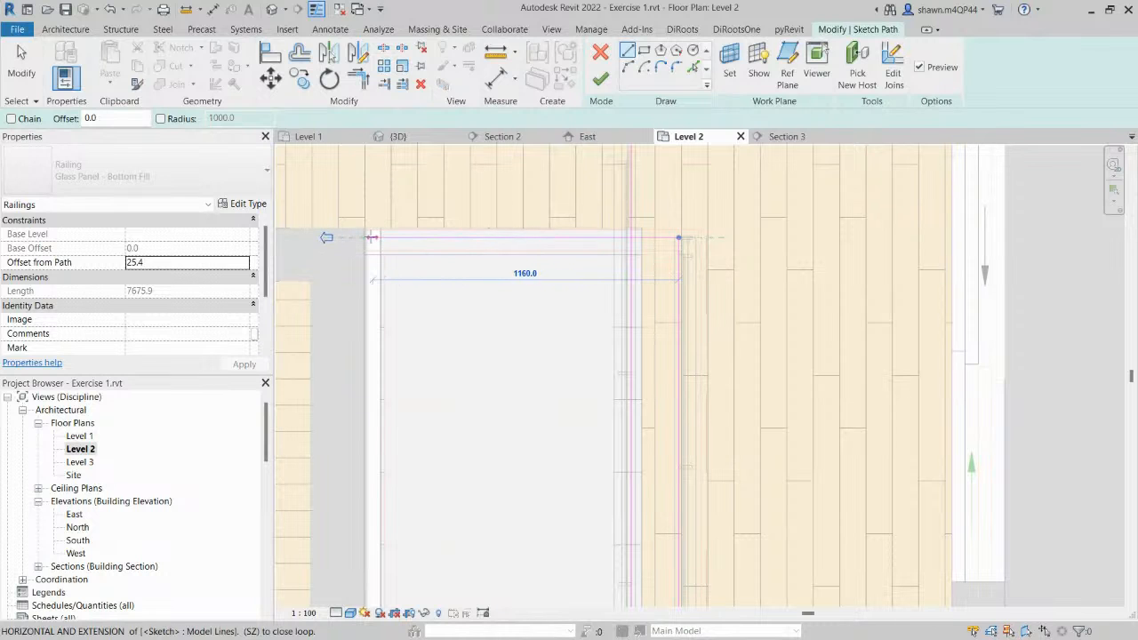
Draw a perpendicular path line across the end of the stair opening to the bedroom-side wall, and finish the railing path.
left_click(364, 237)
key("Escape")
key("Escape")
scroll(717, 226, "down", 2)
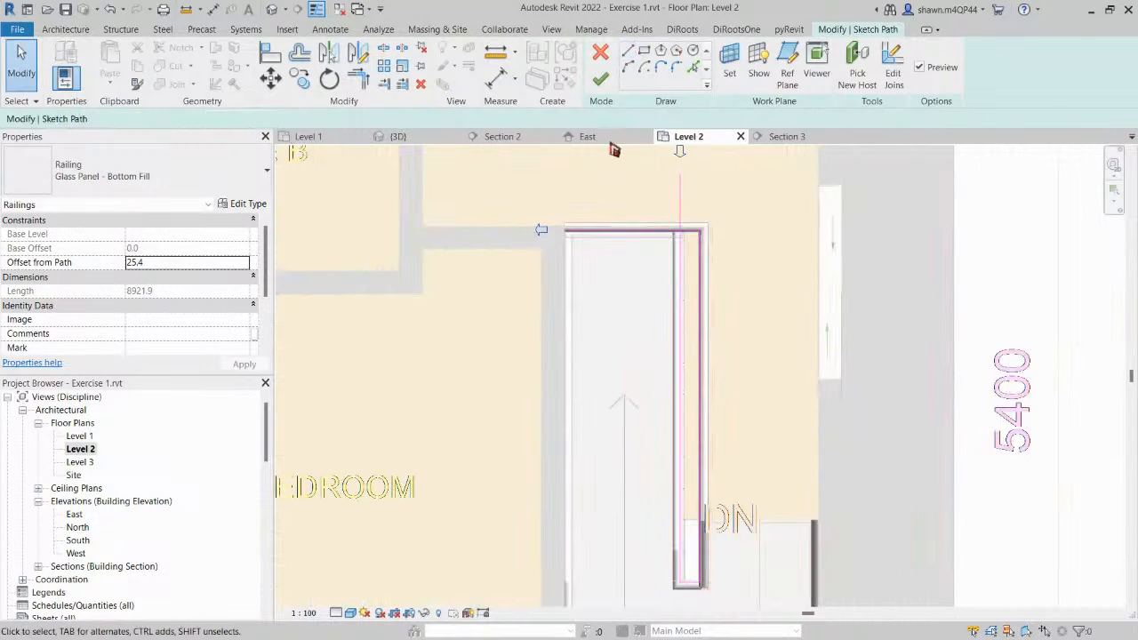
left_click(602, 83)
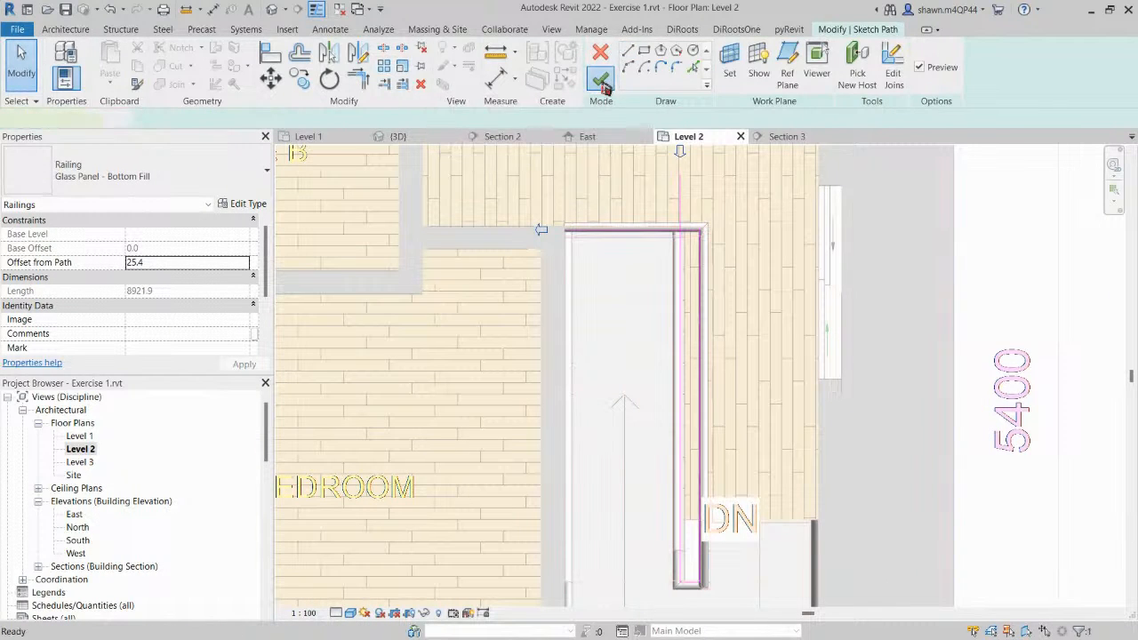
Open the 3D view and pull in the section box's far end and long side to cut the house closer around the stair.
left_click(391, 138)
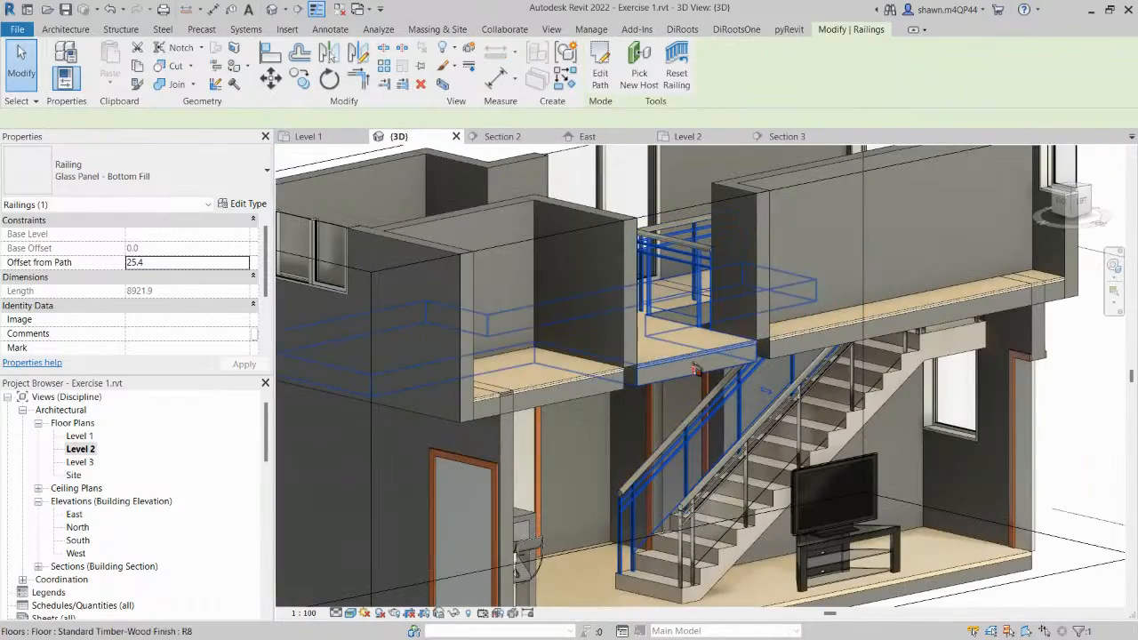
middle_click_drag(702, 498, 814, 432, "shift")
key("Escape")
scroll(693, 349, "down", 2)
left_click(562, 263)
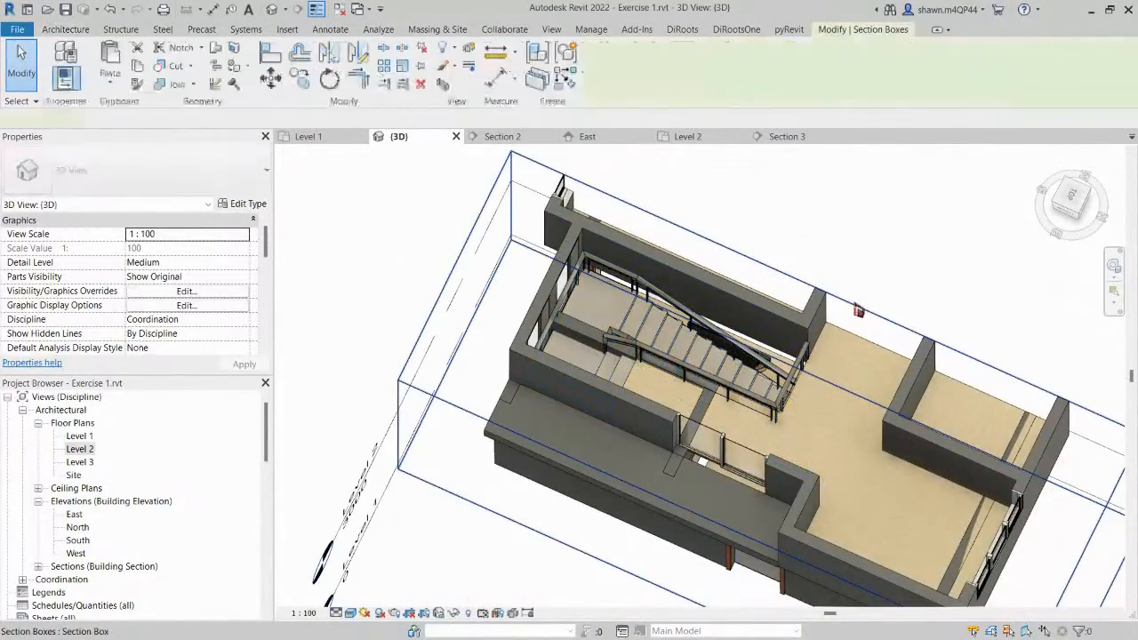
scroll(562, 263, "down", 3)
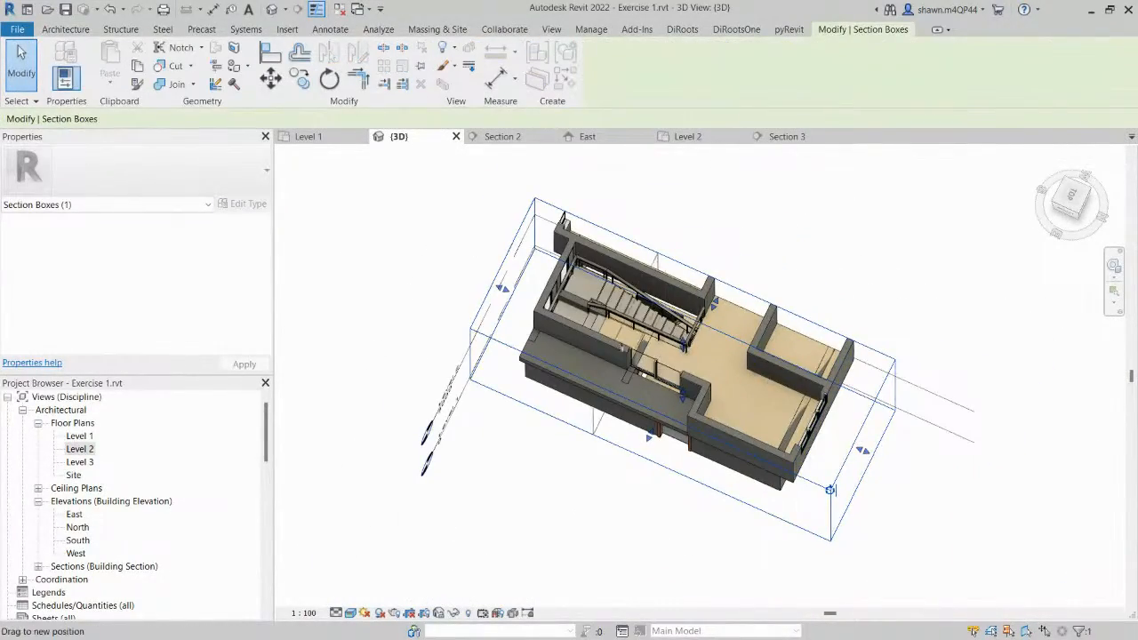
left_click_drag(623, 347, 588, 341)
middle_click_drag(604, 362, 595, 320, "shift")
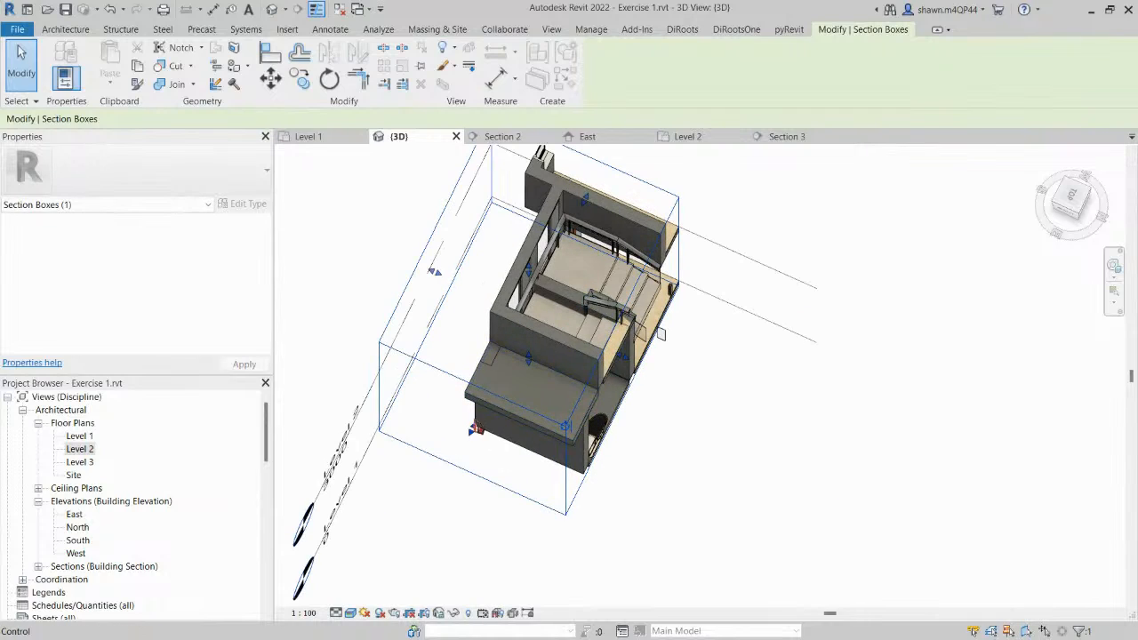
left_click_drag(476, 428, 568, 323)
middle_click_drag(560, 360, 593, 265, "shift")
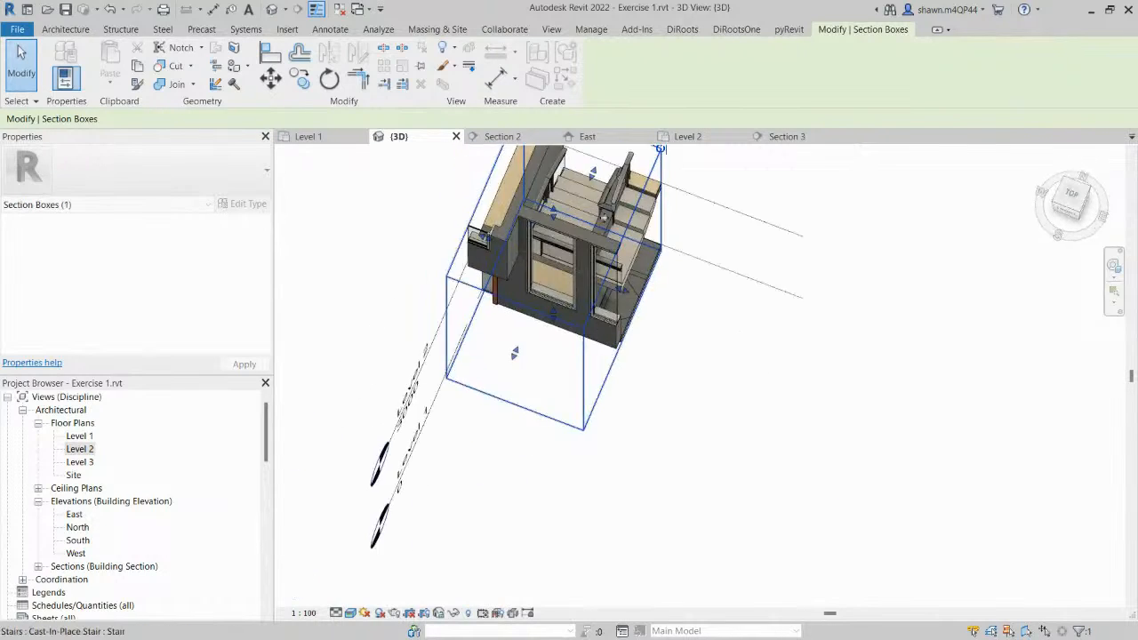
Pull in the section box face in front of the windowed wall to expose the stair landing.
scroll(597, 263, "up", 5)
left_click(631, 261)
scroll(631, 261, "down", 2)
left_click(776, 249)
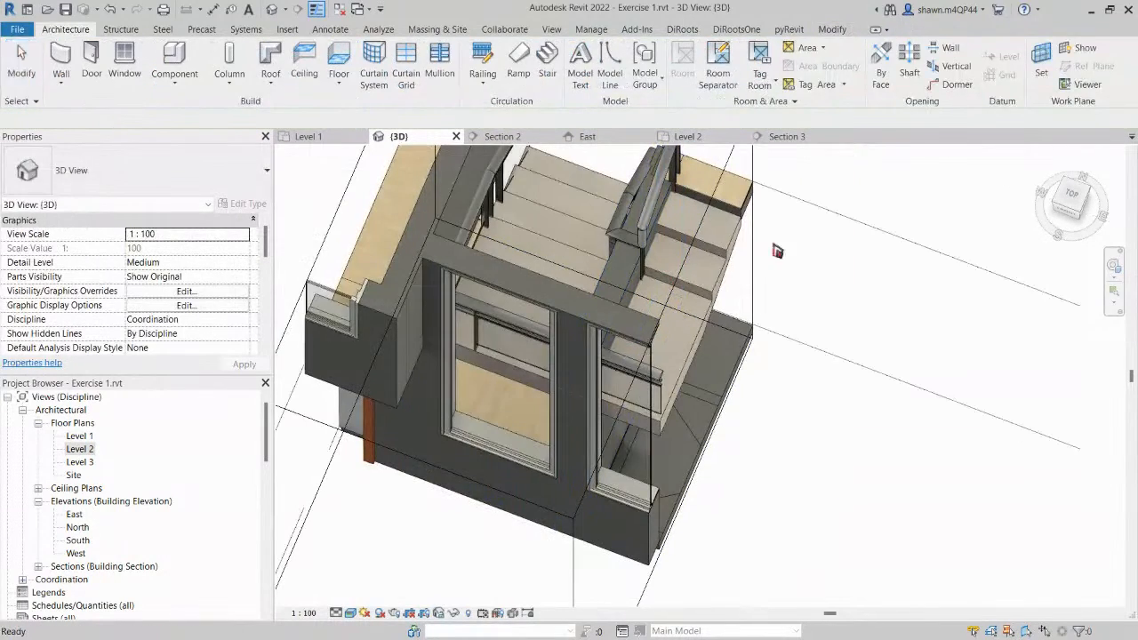
left_click(726, 263)
scroll(762, 286, "down", 3)
middle_click_drag(707, 282, 505, 316, "shift")
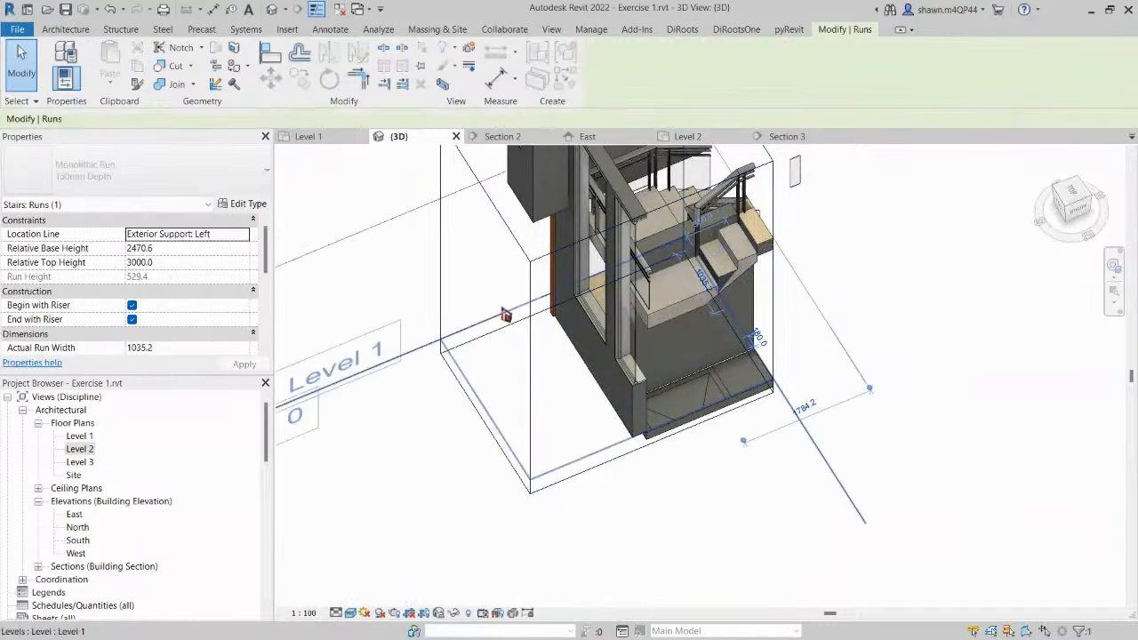
left_click(518, 365)
left_click(498, 330)
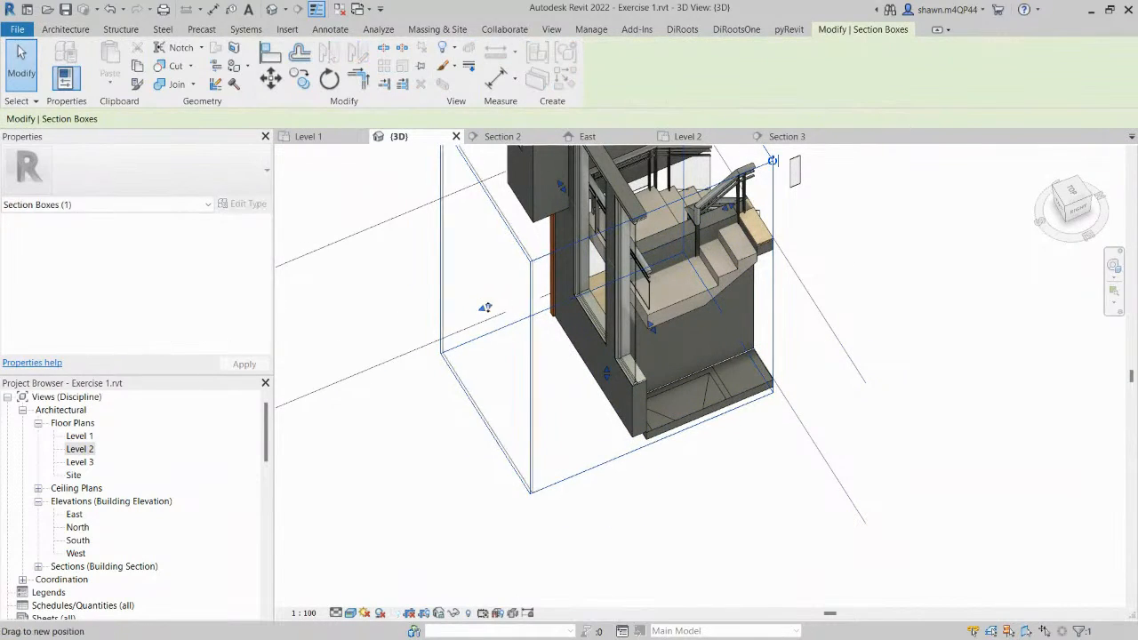
left_click_drag(629, 292, 633, 290)
Examine the glass railing's corner at the landing, open its path for editing, and review its type's baluster placement settings.
scroll(666, 292, "up", 3)
middle_click_drag(666, 292, 830, 260, "shift")
middle_click_drag(829, 260, 686, 602)
middle_click_drag(686, 601, 823, 418, "shift")
scroll(613, 352, "up", 3)
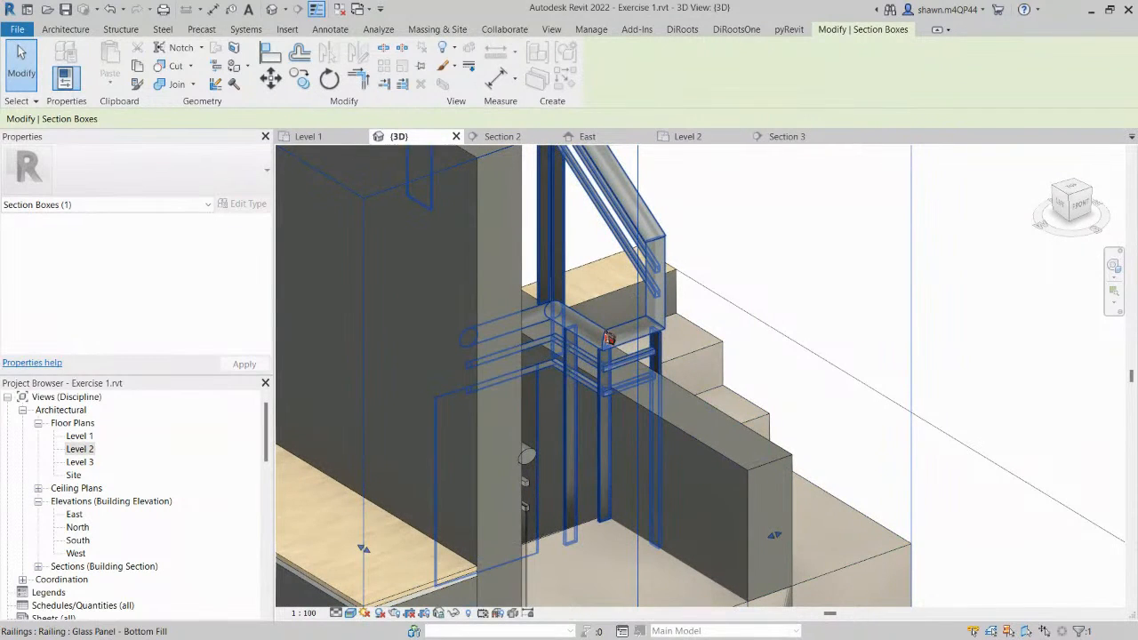
left_click(601, 341)
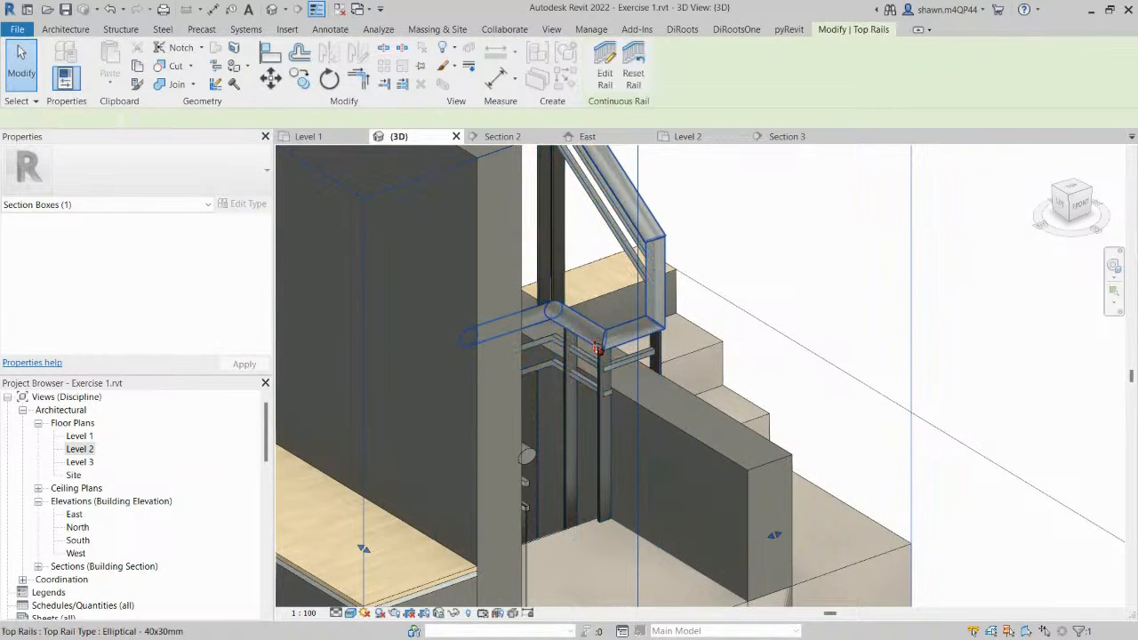
key("Escape")
double_click(627, 315)
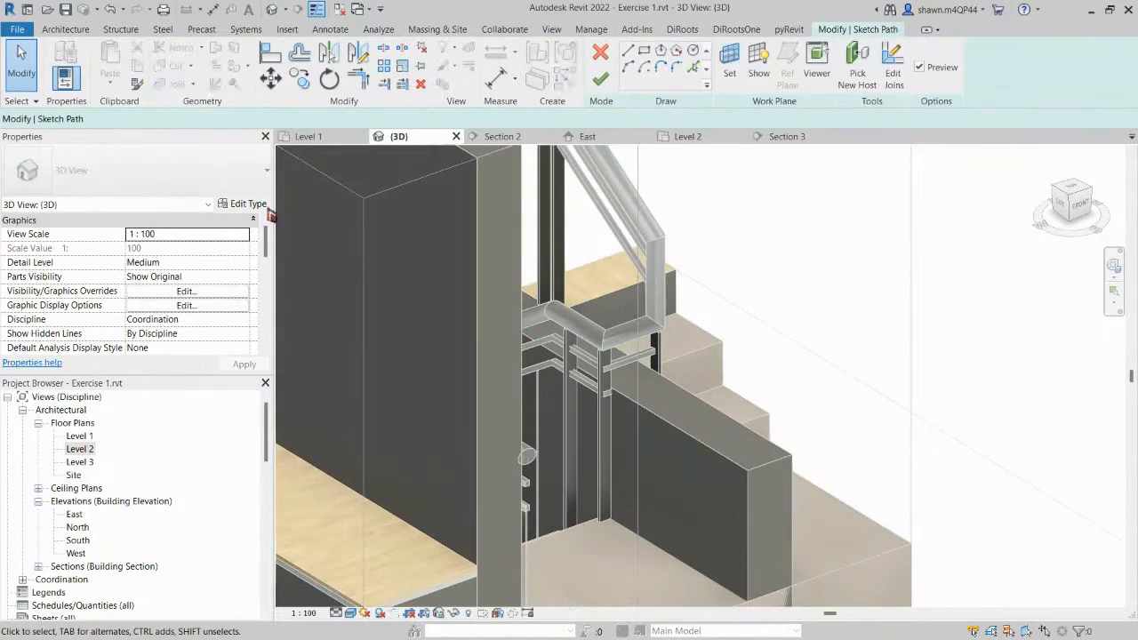
left_click(245, 208)
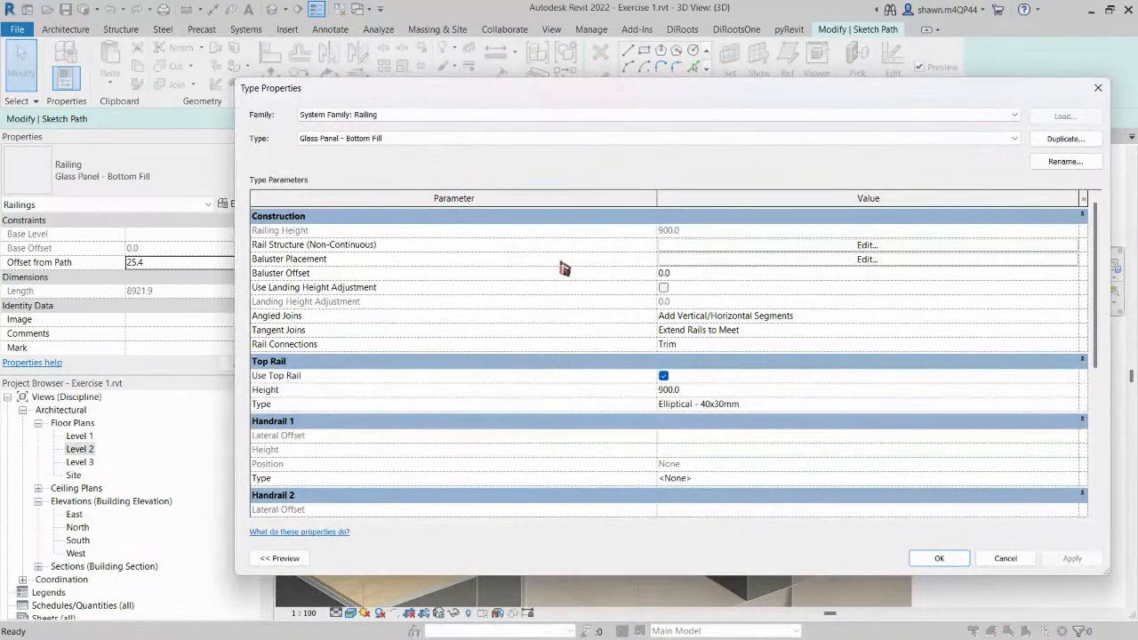
left_click(748, 261)
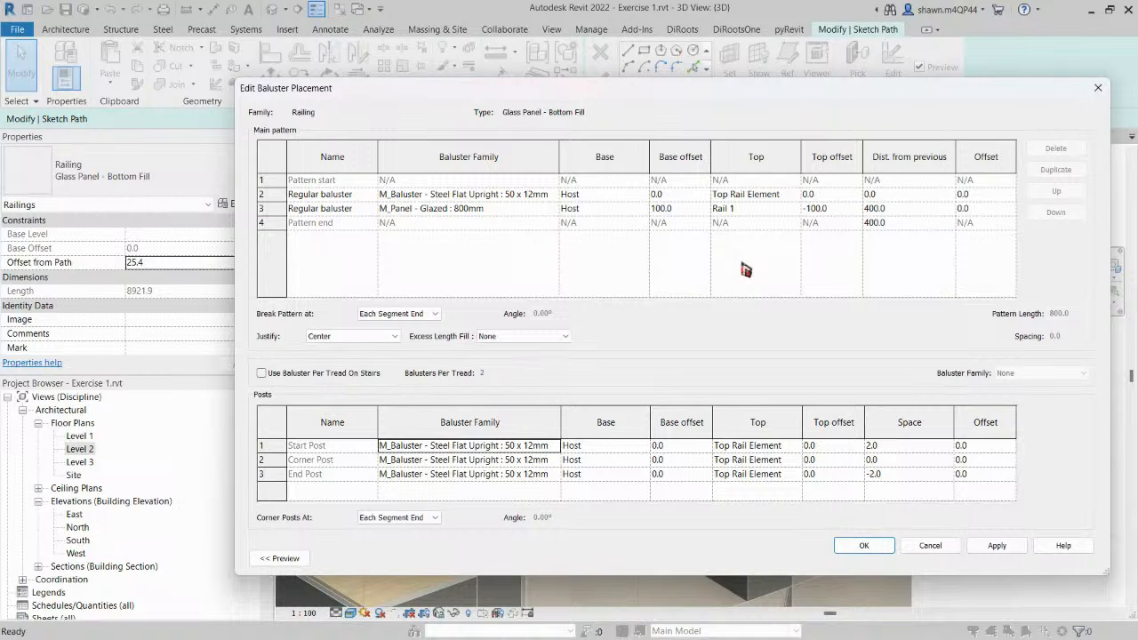
key("Escape")
key("Escape")
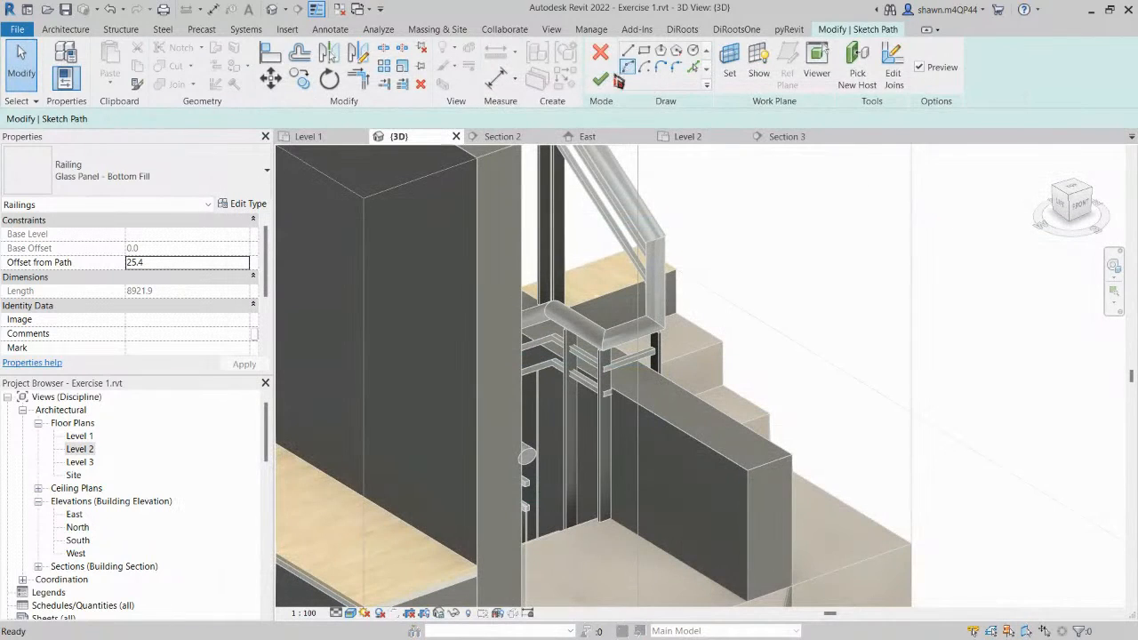
Finish the railing path and pull several section box faces outward to expose the stair and more of the surrounding house.
left_click(601, 79)
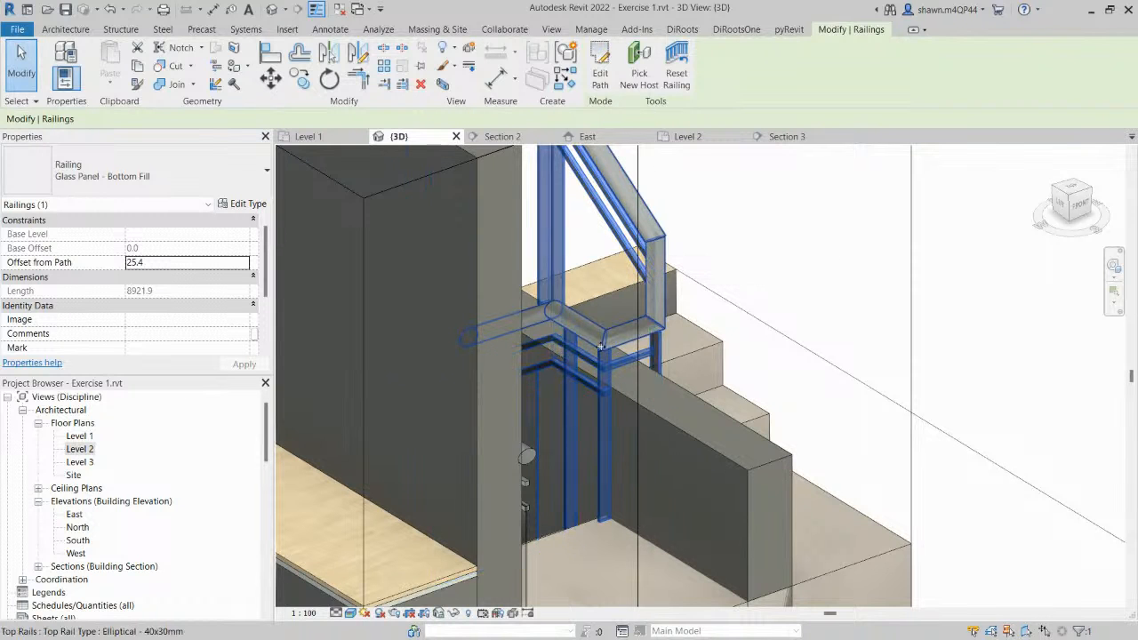
scroll(627, 313, "down", 3)
left_click(678, 251)
left_click(702, 184)
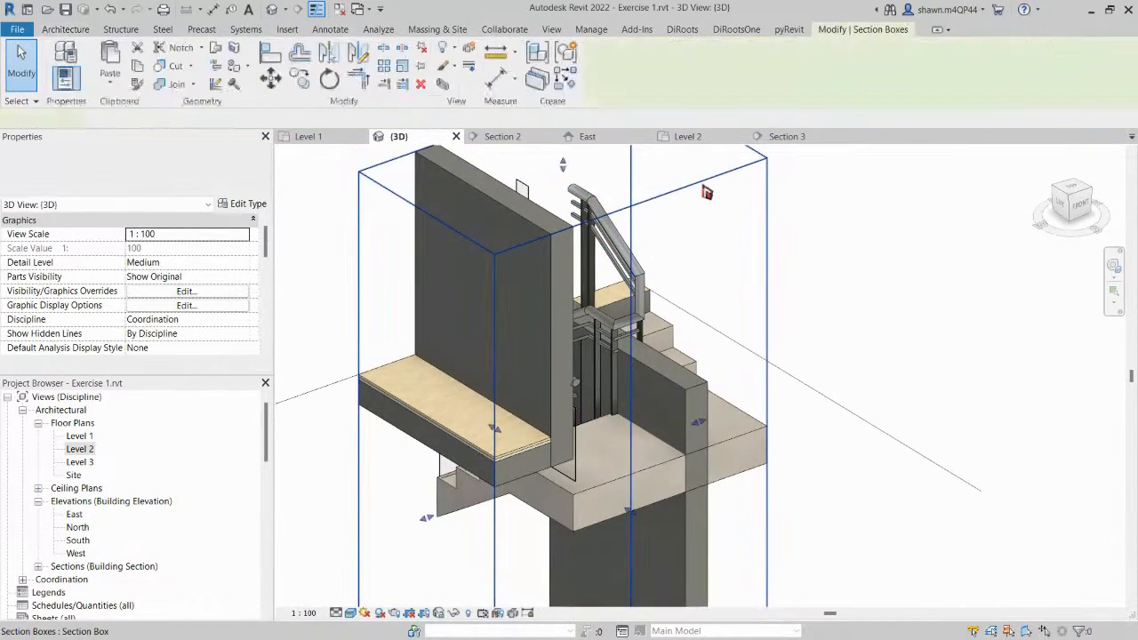
scroll(701, 187, "down", 2)
middle_click_drag(773, 256, 586, 408, "shift")
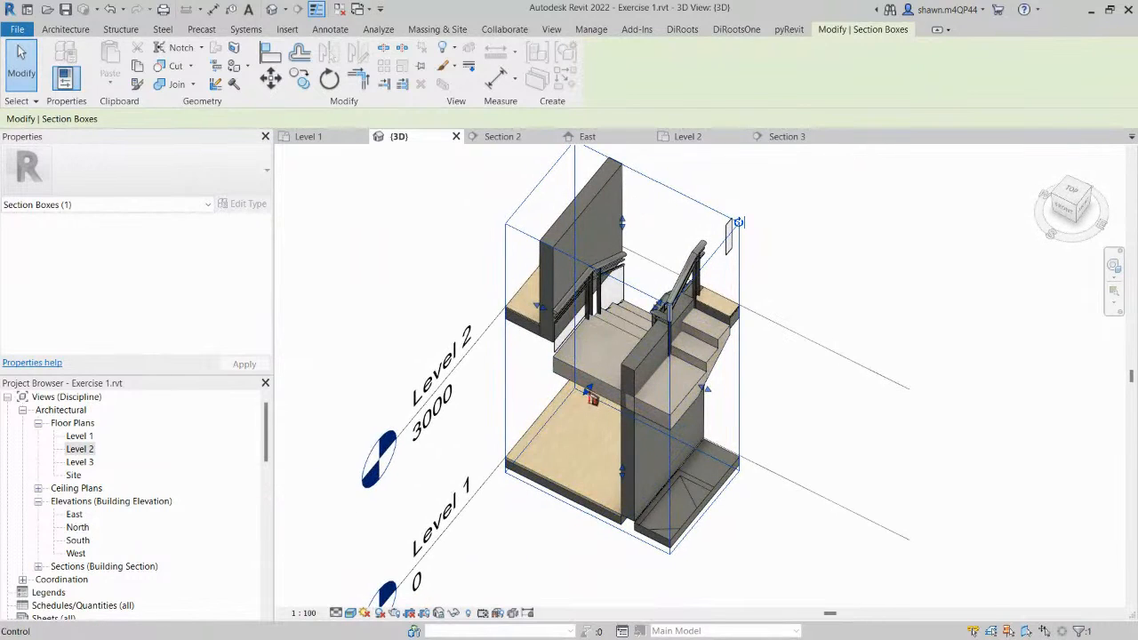
left_click_drag(587, 392, 497, 498)
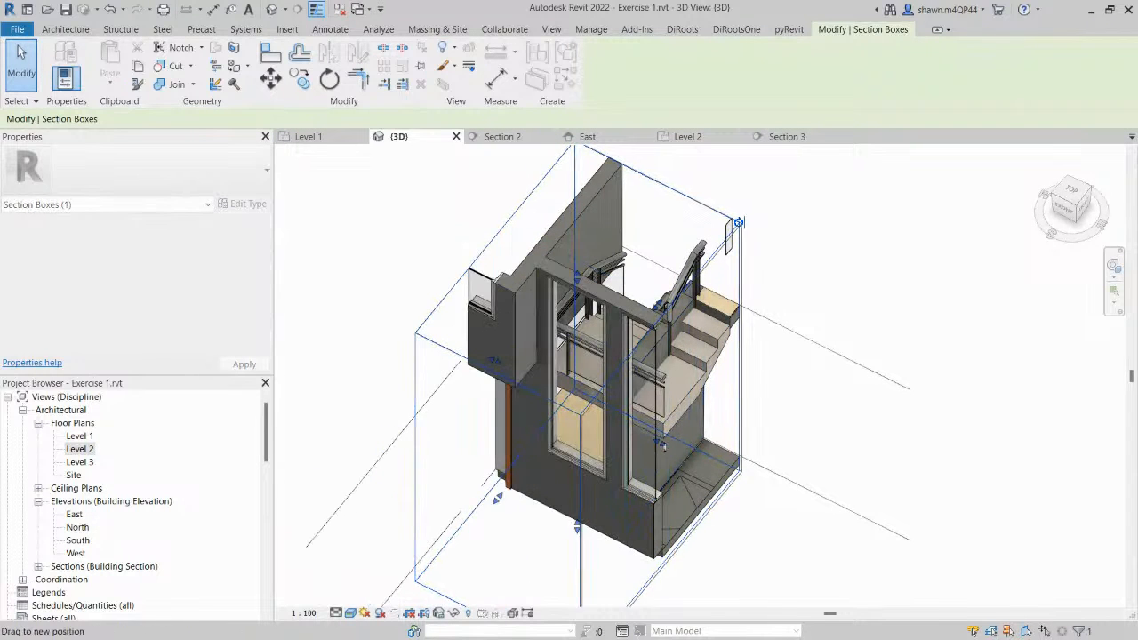
left_click_drag(767, 454, 766, 456)
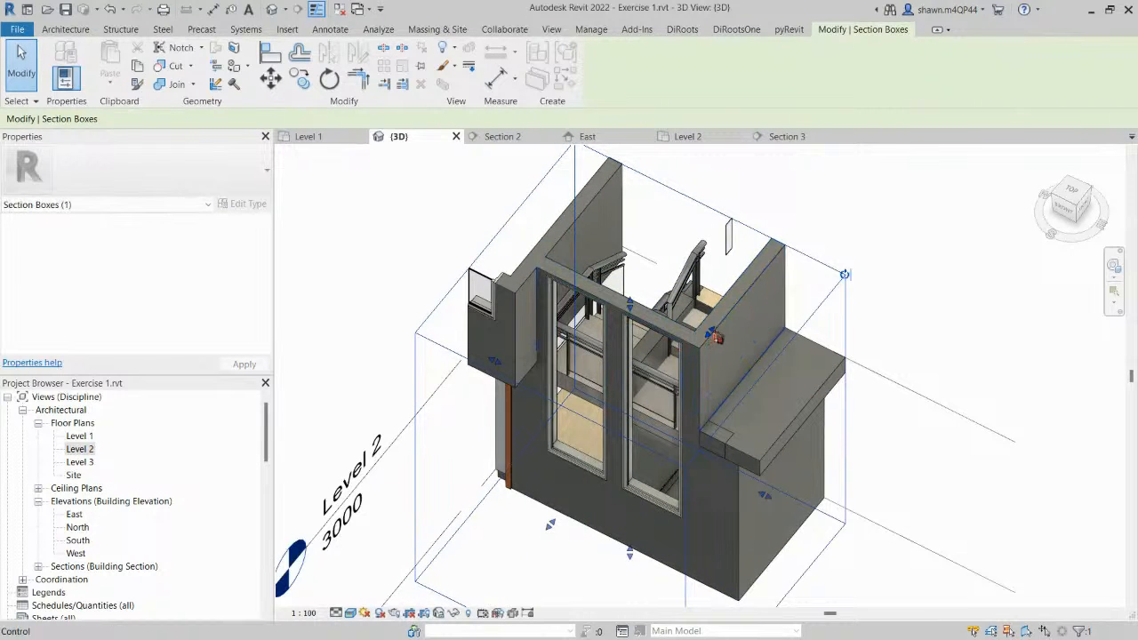
left_click_drag(717, 336, 869, 251)
middle_click_drag(910, 240, 354, 262, "shift")
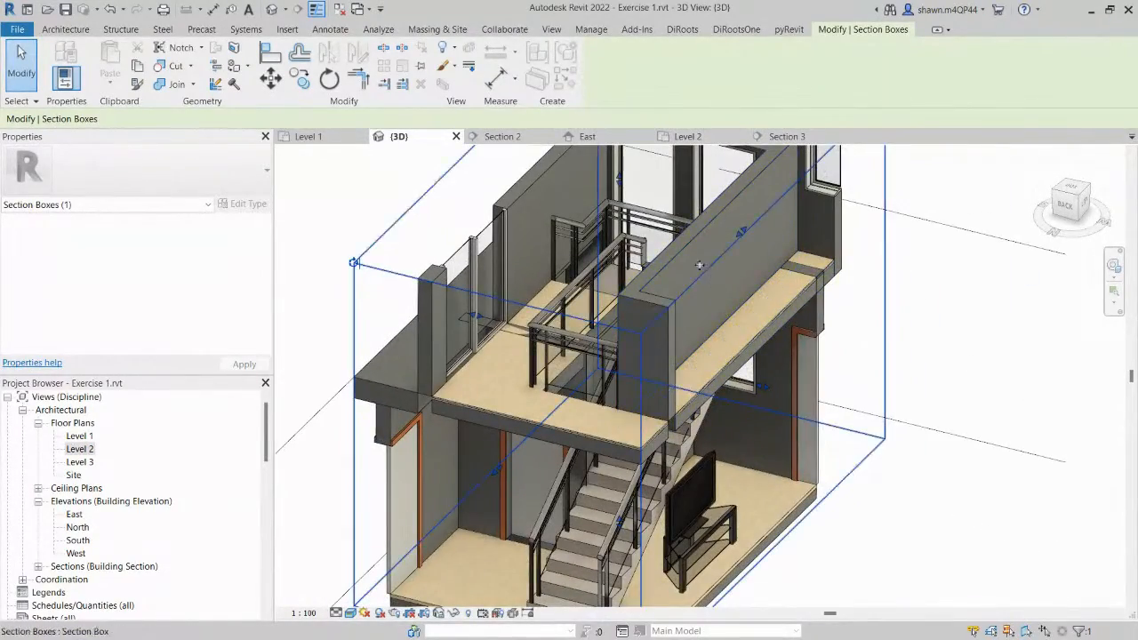
Examine the stair railing and the Level 1 wall between the stair flights in the 3D and Level 2 views.
left_click(591, 249)
middle_click_drag(592, 249, 536, 392, "shift")
left_click(536, 391)
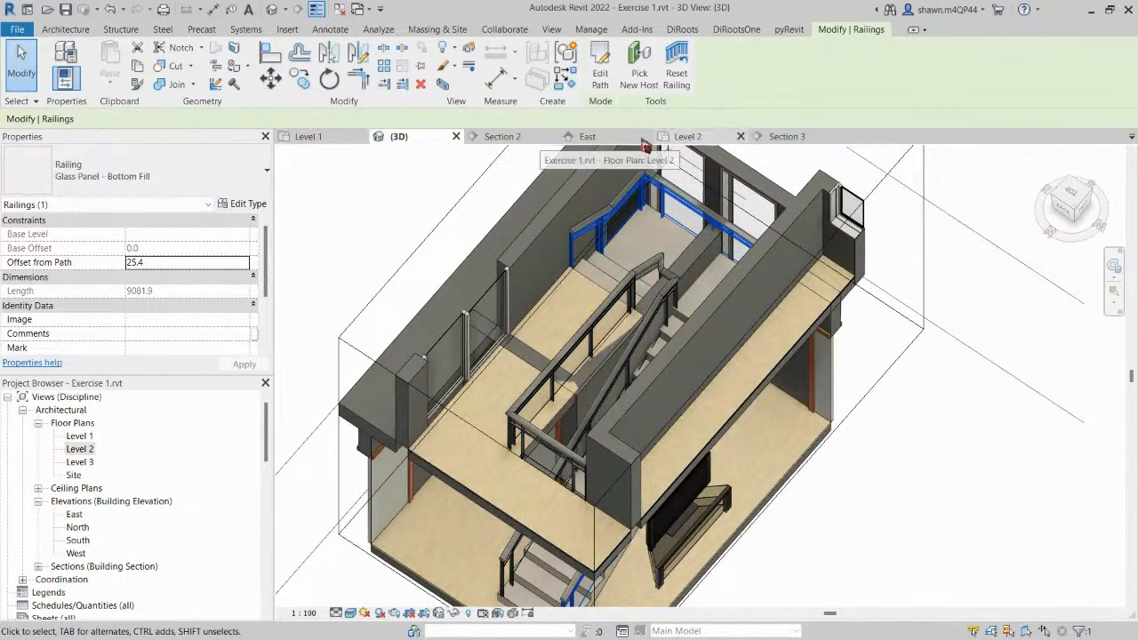
left_click(702, 141)
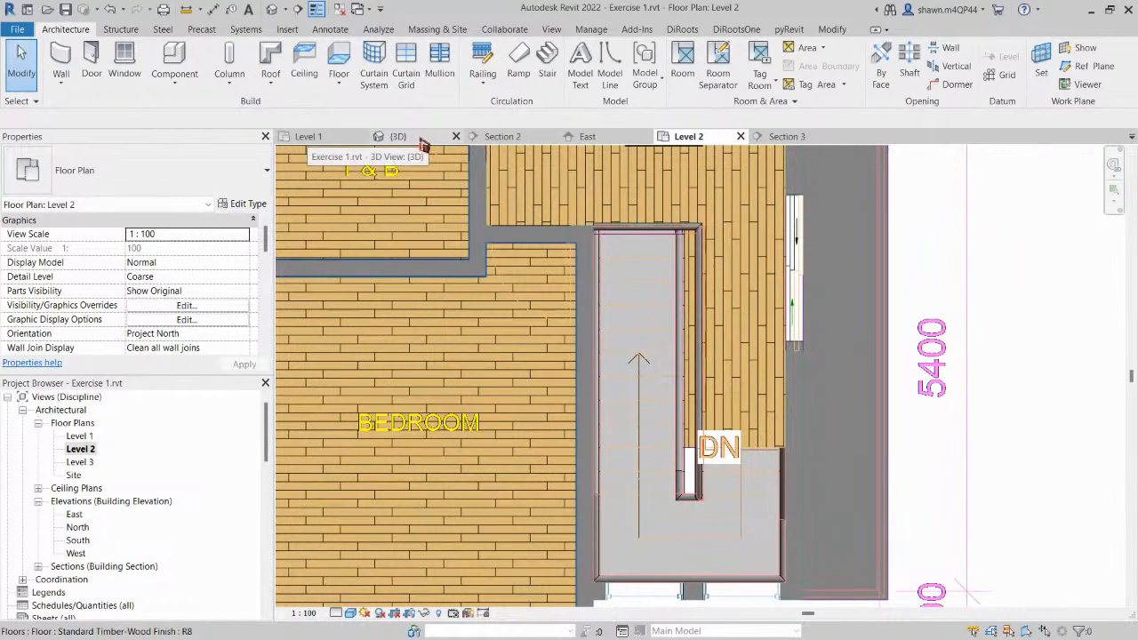
left_click(401, 137)
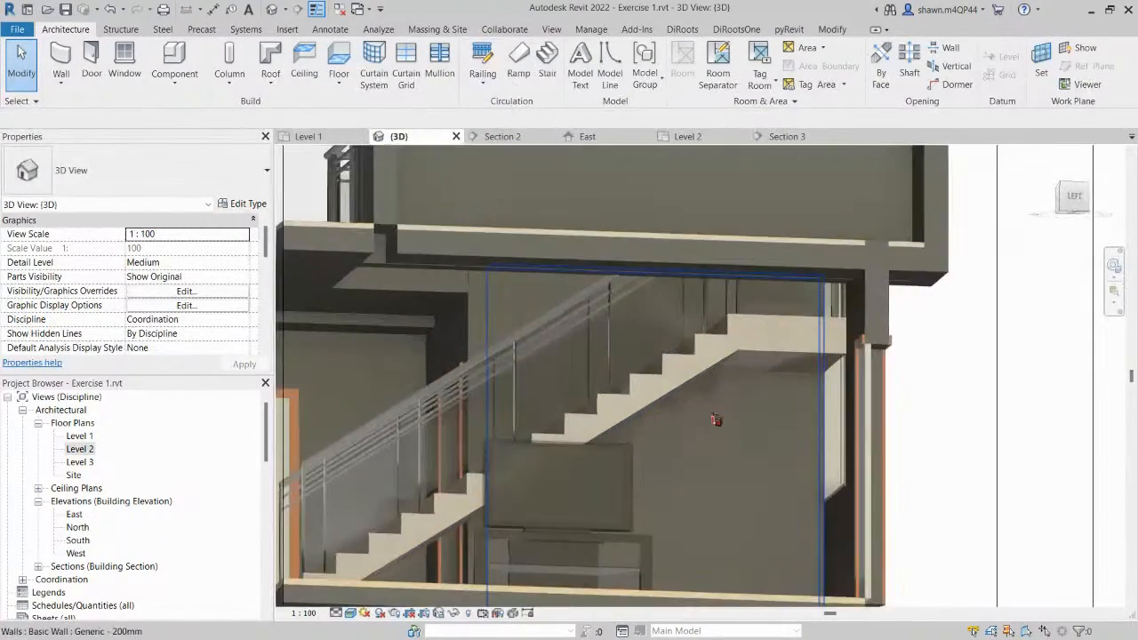
left_click(716, 420)
middle_click_drag(717, 420, 1014, 543, "shift")
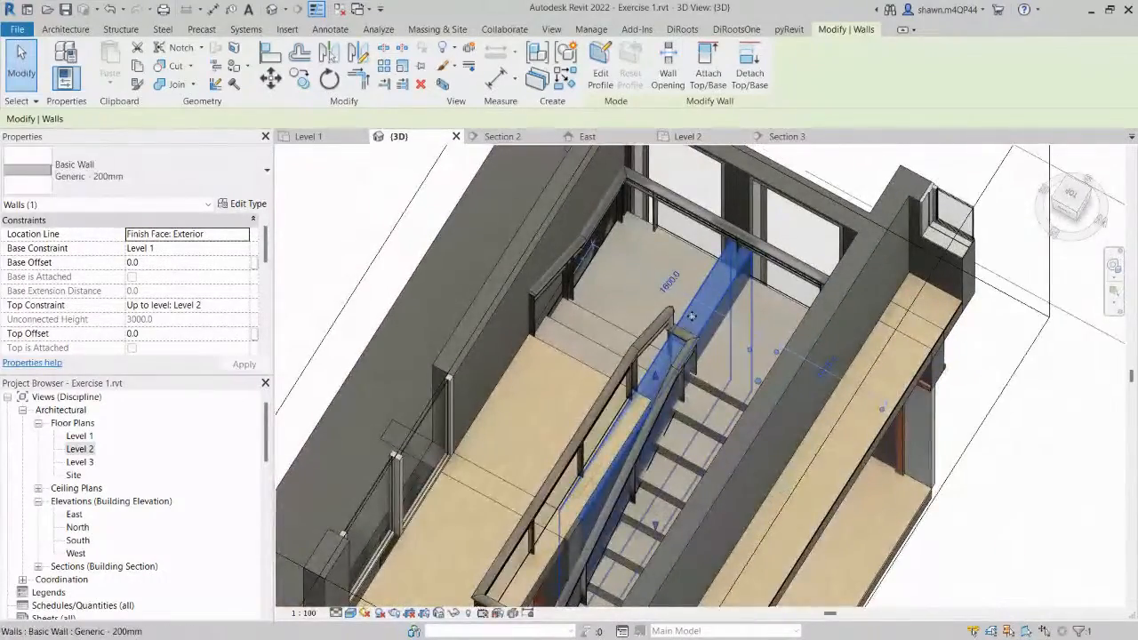
scroll(722, 381, "up", 2)
middle_click_drag(722, 380, 546, 158, "shift")
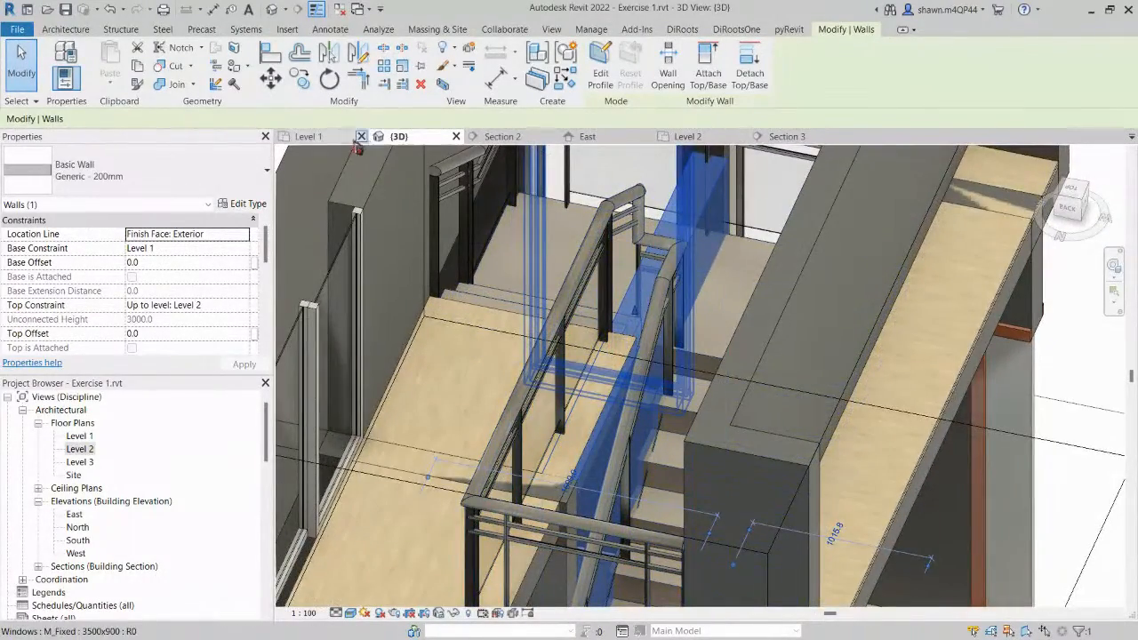
In the Level 1 plan, rotate the front building section by 90 degrees and shift its line to the stair's living-room side.
left_click(307, 136)
scroll(678, 267, "down", 3)
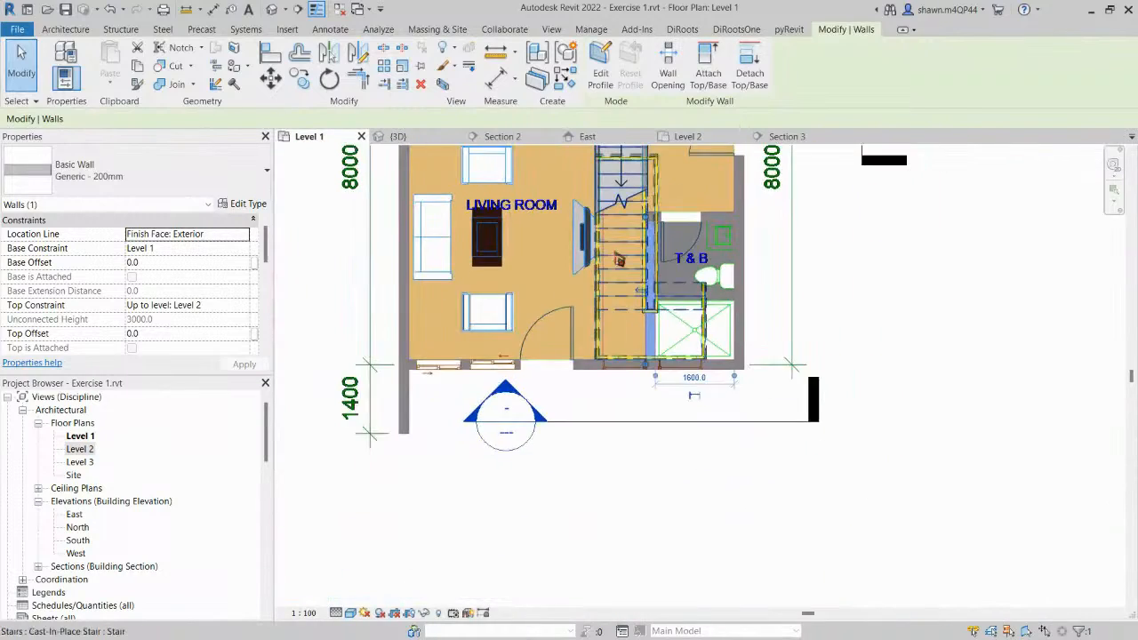
key("Escape")
left_click(701, 529)
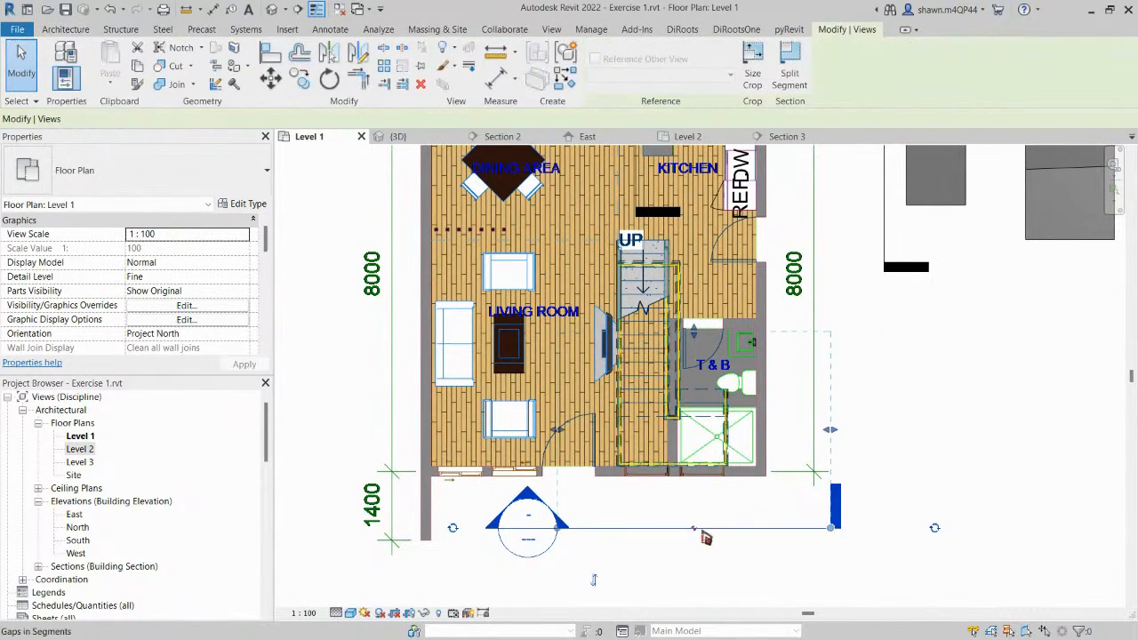
left_click_drag(594, 579, 517, 455)
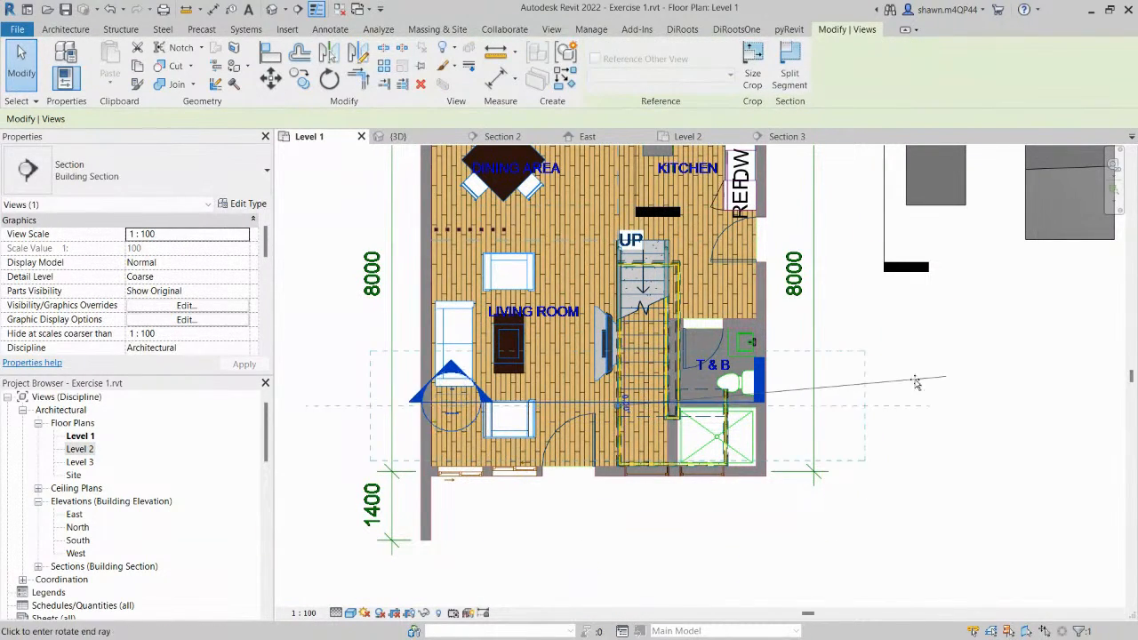
type("90")
key("Return")
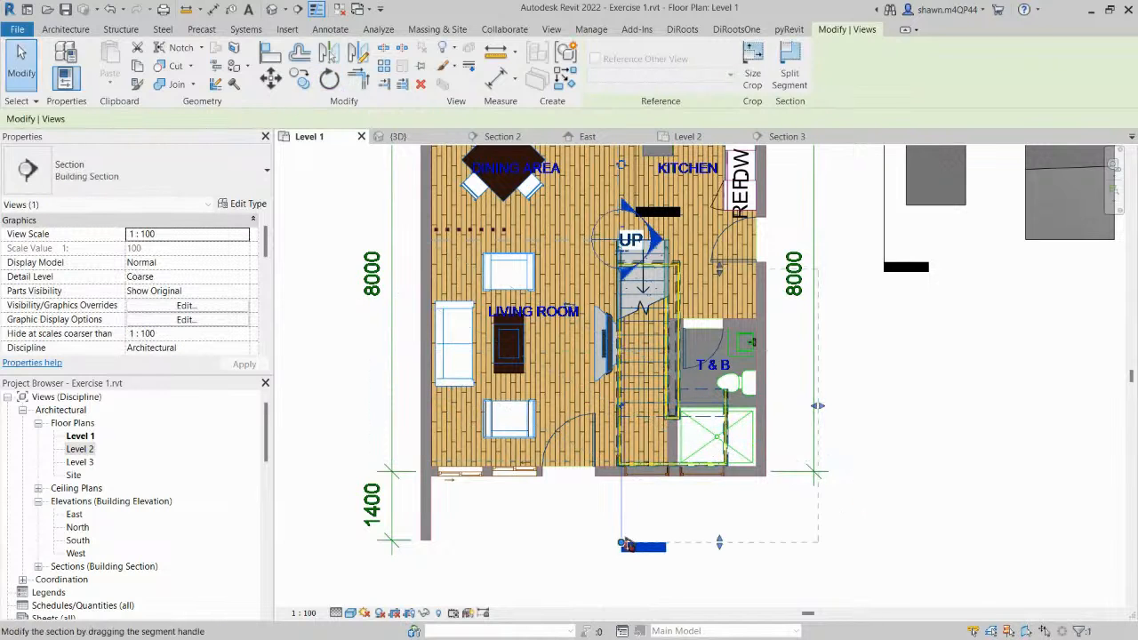
mouse_move(624, 515)
left_mouse_down()
mouse_move(614, 476)
mouse_move(609, 499)
left_mouse_up()
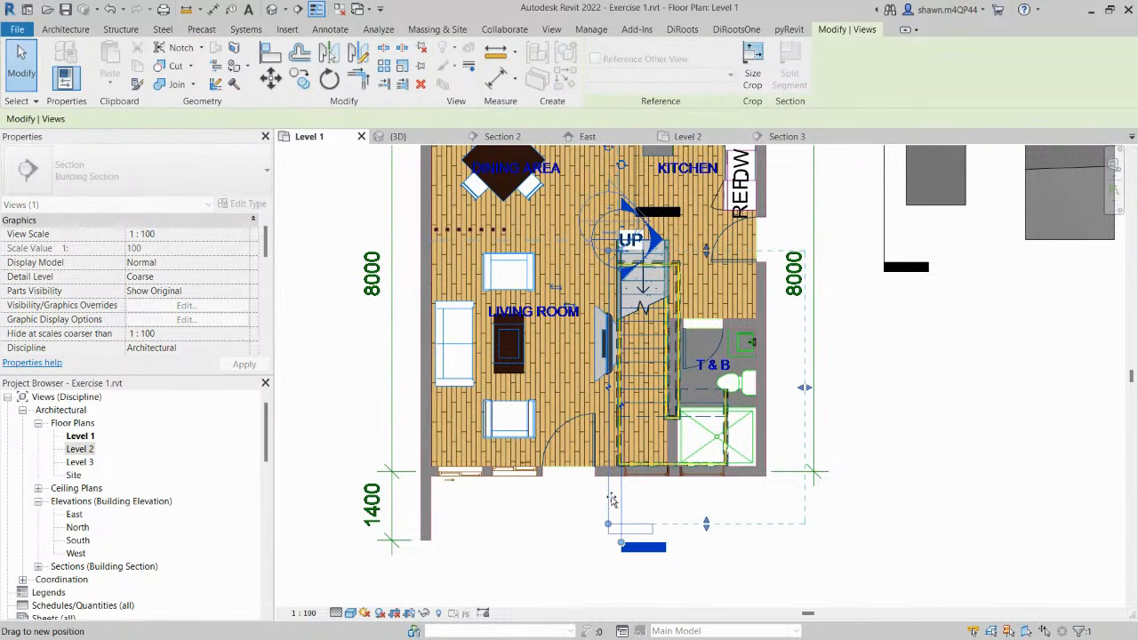
Go to the rotated section's view and open the profile of the 200 mm wall beneath the stair for editing.
right_click(609, 500)
left_click(696, 208)
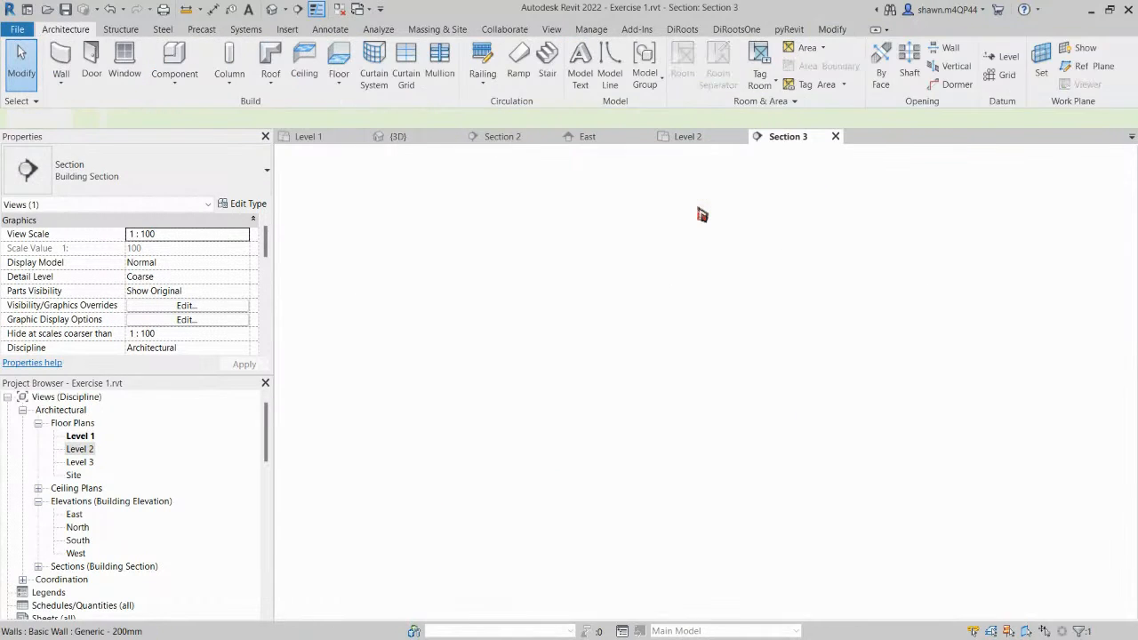
scroll(725, 505, "up", 3)
left_click(724, 506)
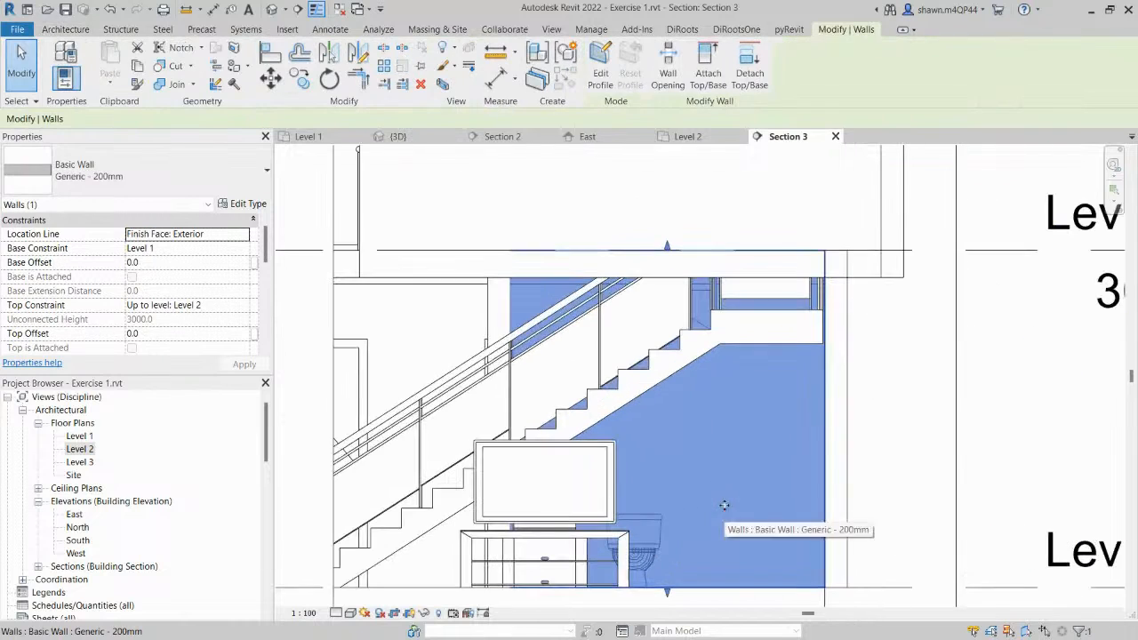
double_click(729, 428)
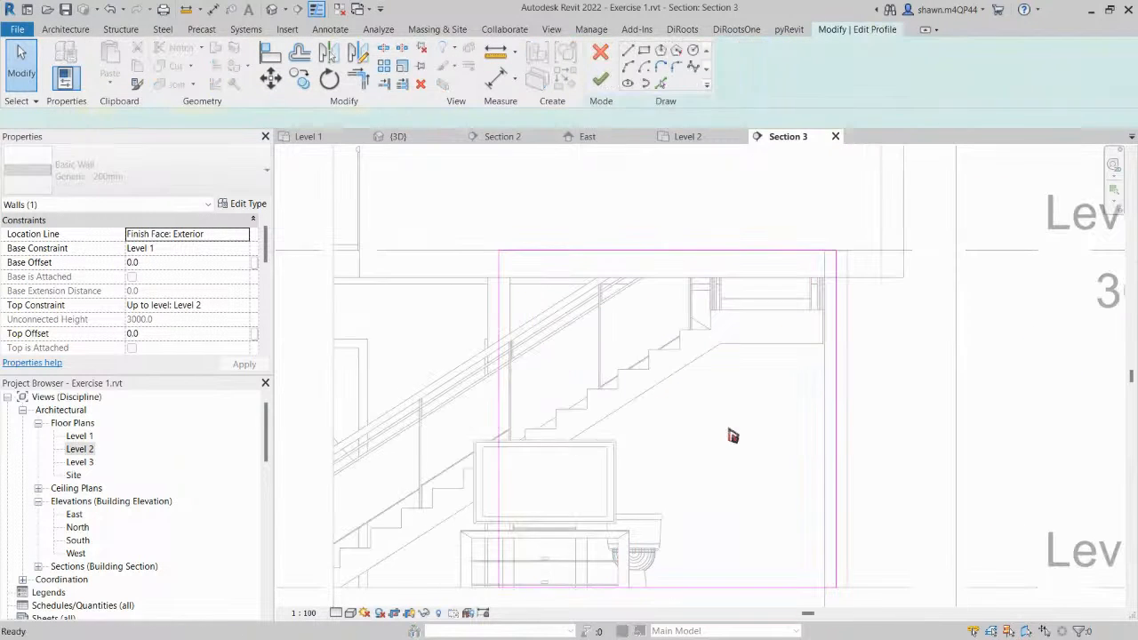
Draw wall profile lines along the landing's underside and down the stair's sloped soffit to the wall's far vertical edge.
left_click(628, 50)
scroll(841, 307, "up", 2)
left_click(678, 356)
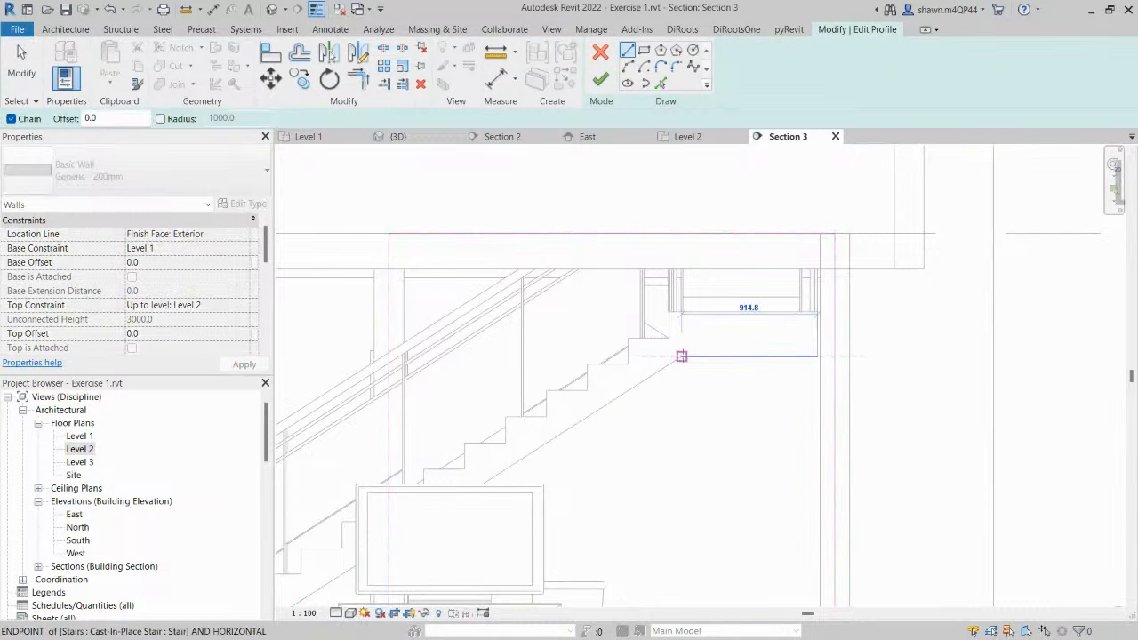
left_click(681, 356)
middle_click_drag(498, 491, 889, 311)
scroll(889, 311, "up", 1)
left_click(763, 377)
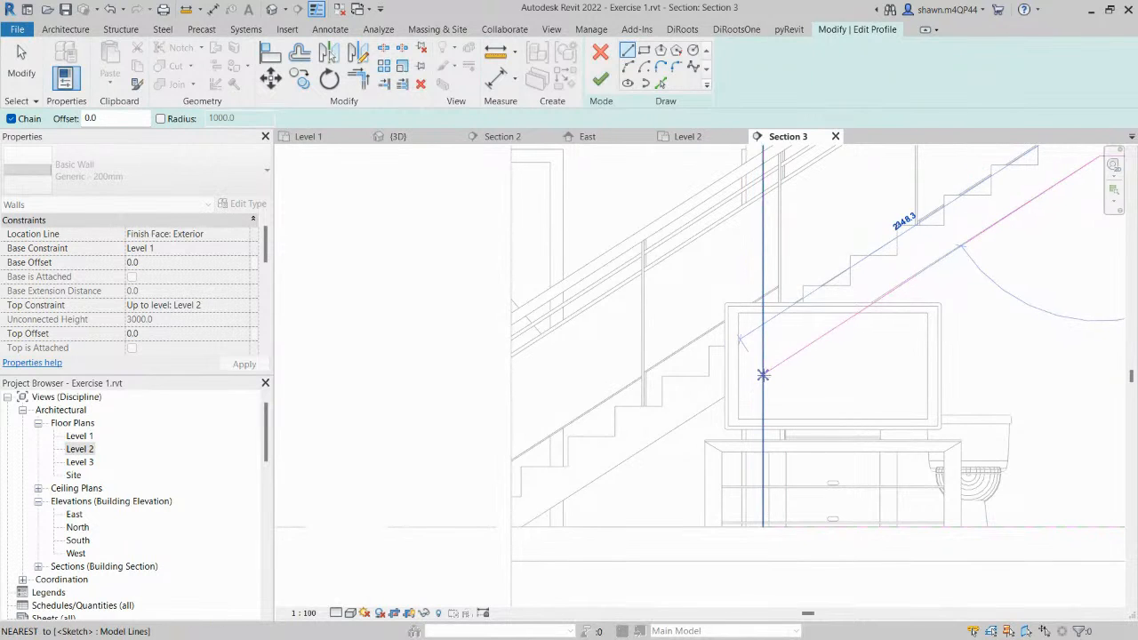
key("Escape")
key("Escape")
Trim the profile's vertical edges to the sloped and landing lines, and try to finish the wall profile.
scroll(755, 419, "down", 2)
key("r")
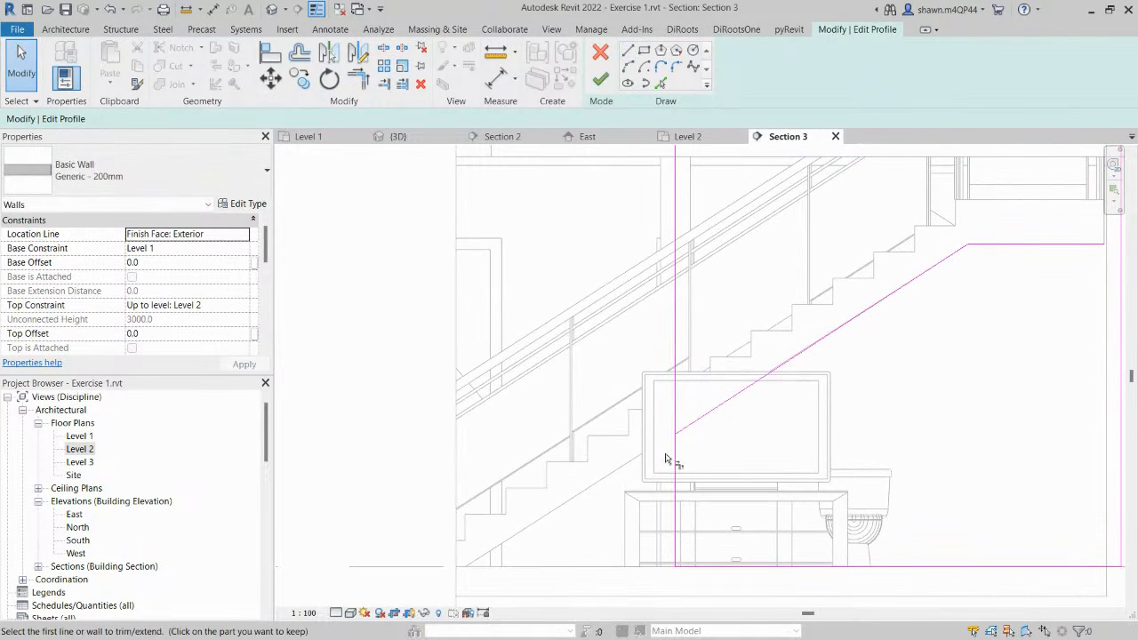
left_click(675, 451)
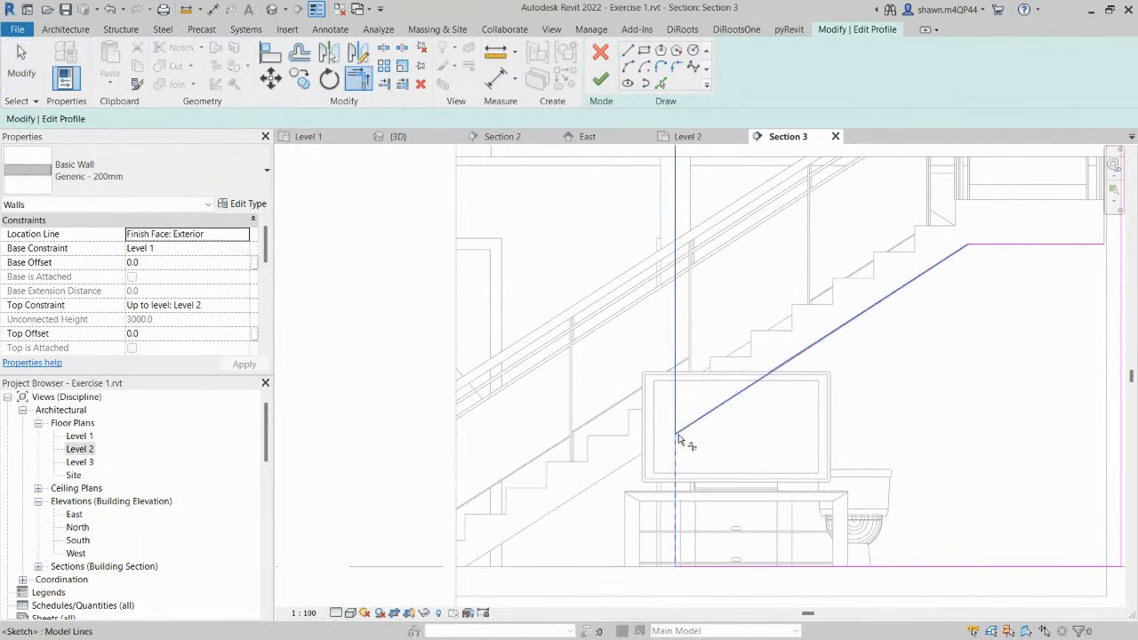
left_click(606, 85)
left_click(1054, 618)
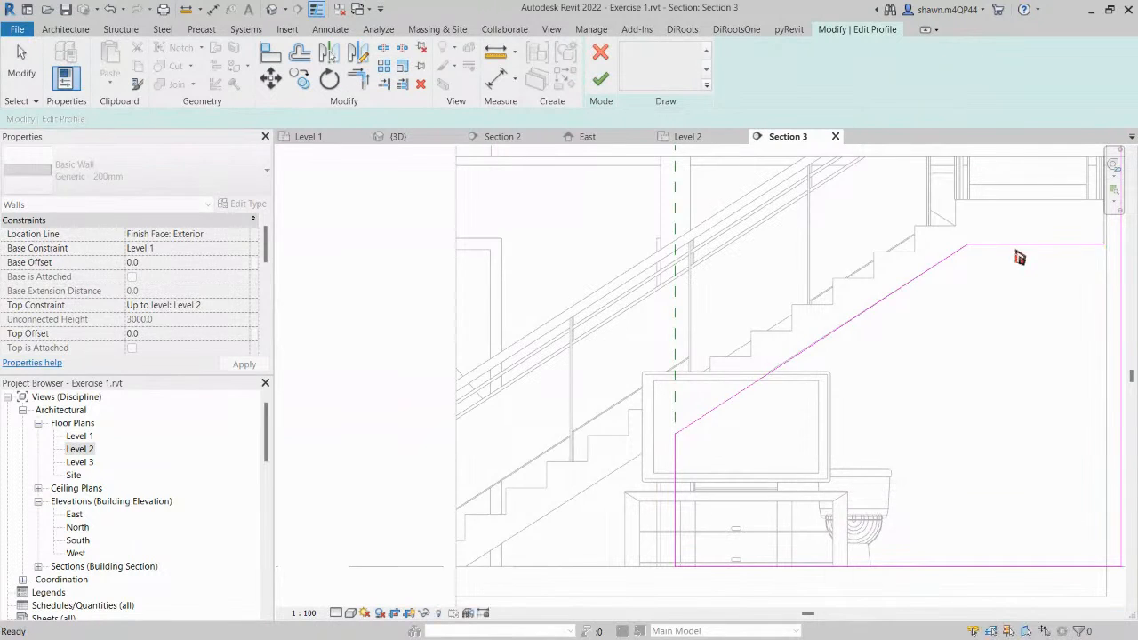
middle_click_drag(1016, 254, 880, 263)
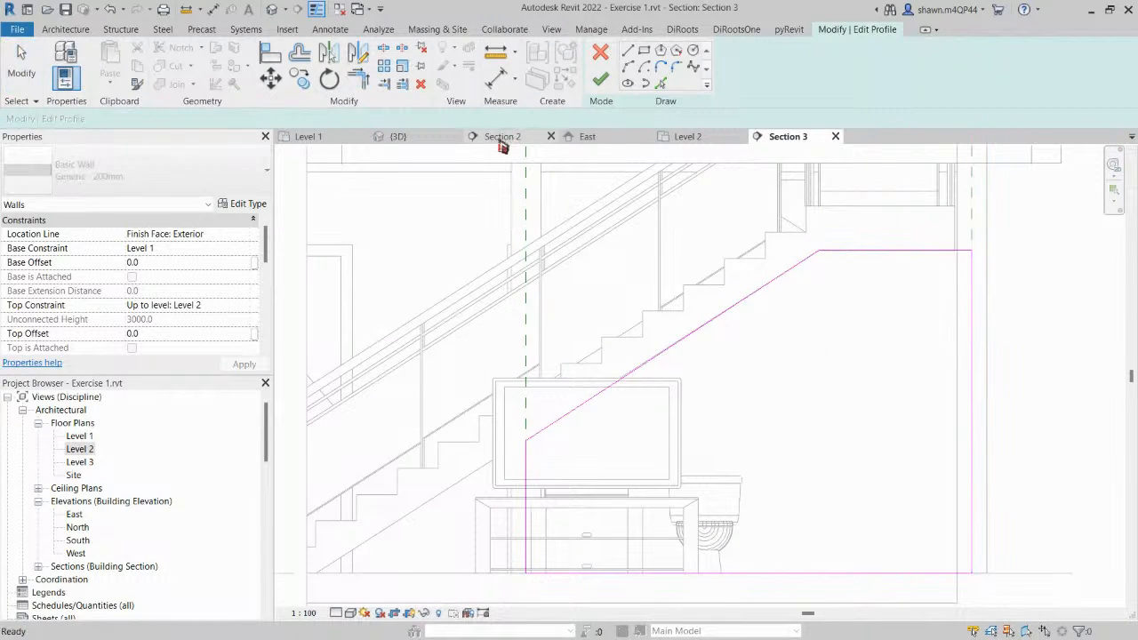
In the 3D view, delete the sloped profile line that follows the lower stair flight.
left_click(400, 136)
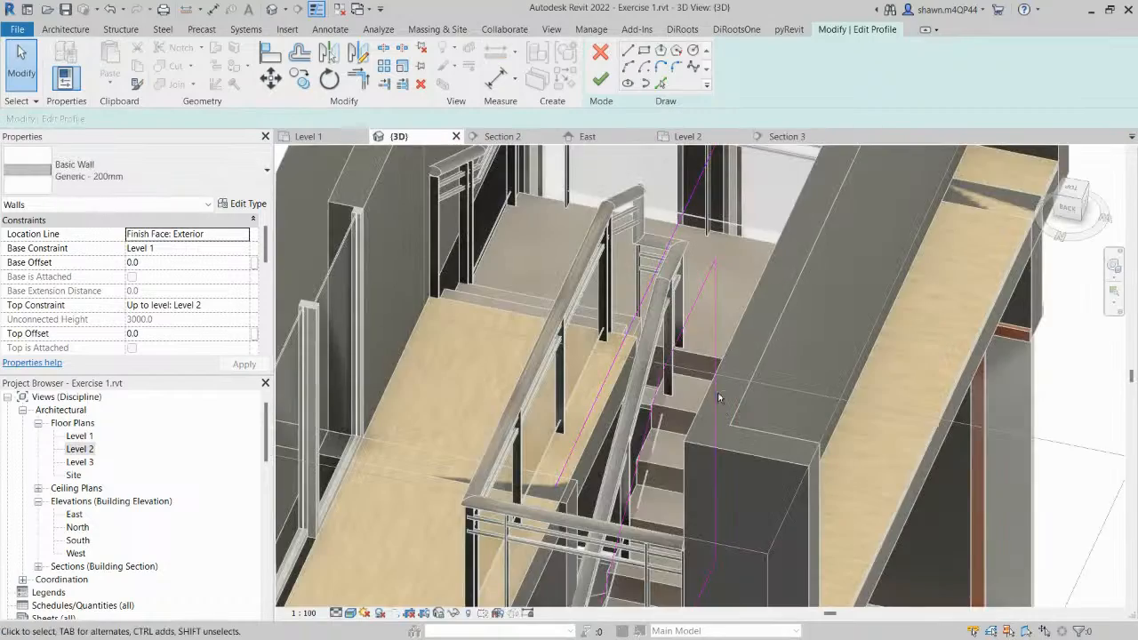
middle_click_drag(721, 397, 615, 262, "shift")
mouse_move(578, 440)
middle_mouse_down("shift")
mouse_move(688, 437)
mouse_move(653, 381)
mouse_move(639, 396)
middle_mouse_up("shift")
left_click(788, 317)
key("Delete")
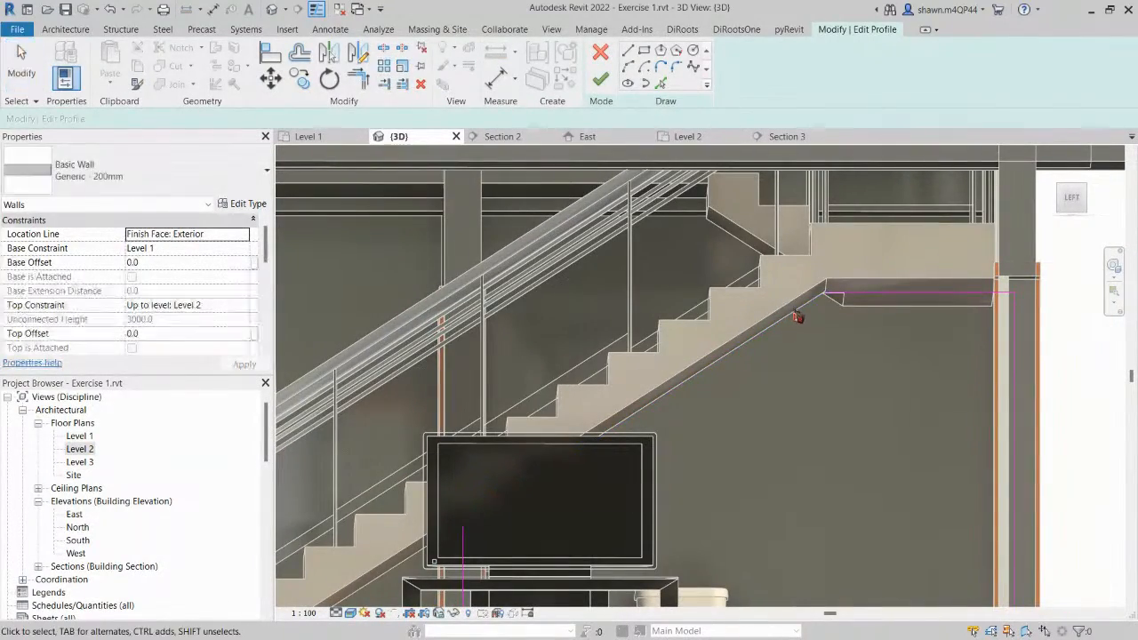
middle_click_drag(847, 302, 667, 125, "shift")
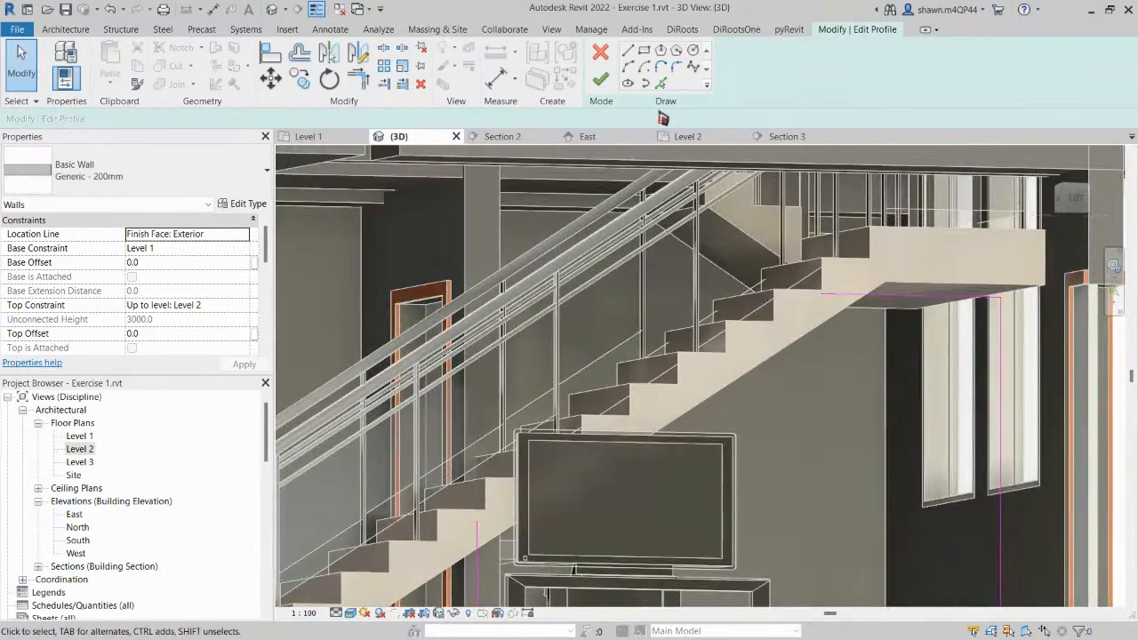
Pick profile lines from the upper flight's sloped soffit and the adjoining floor edge, and trim the floor line to the wall's vertical edge.
left_click(662, 84)
middle_click_drag(733, 249, 512, 210, "shift")
middle_click_drag(510, 269, 605, 178, "shift")
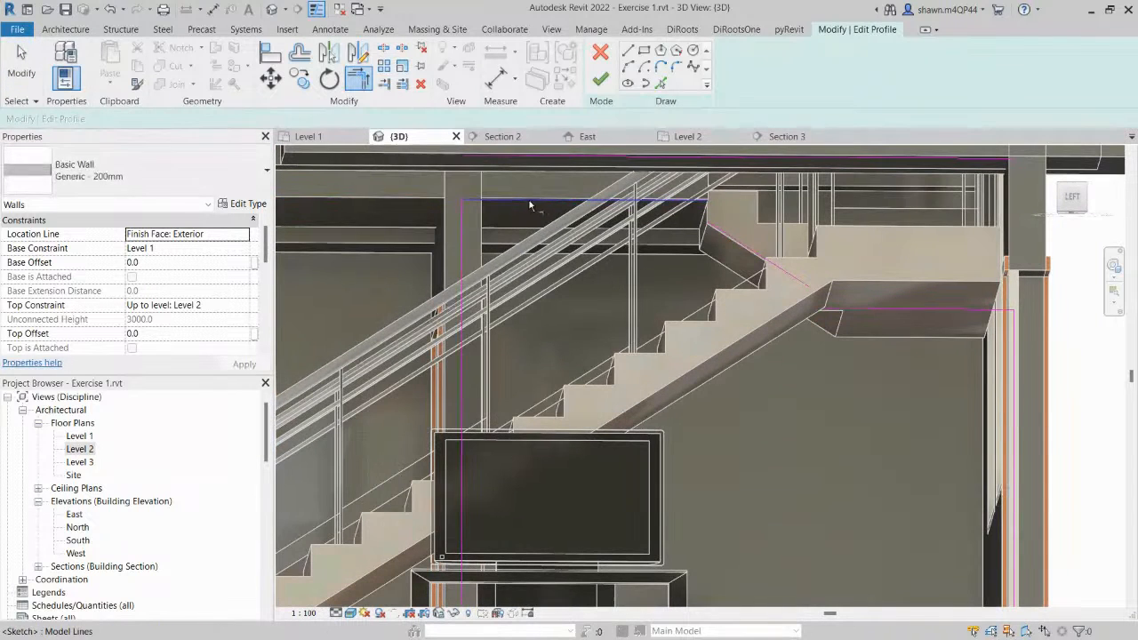
left_click(602, 81)
key("Escape")
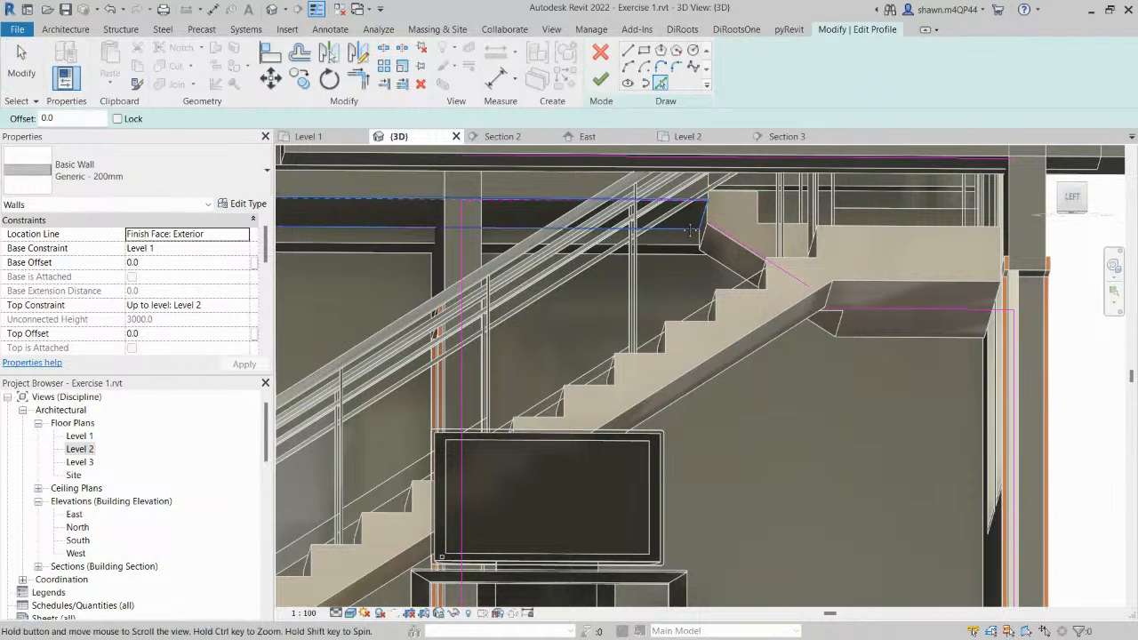
scroll(730, 228, "up", 2)
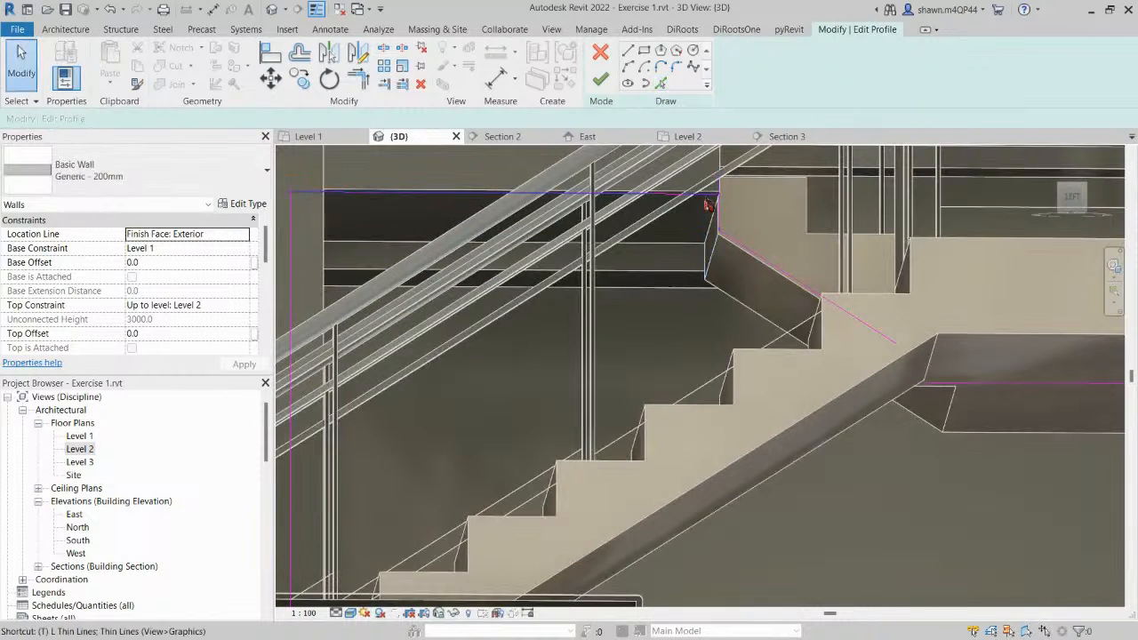
Trim the short vertical line at the top of the upper flight to the horizontal floor line and the sloped soffit line.
scroll(723, 229, "up", 2)
key("t")
key("r")
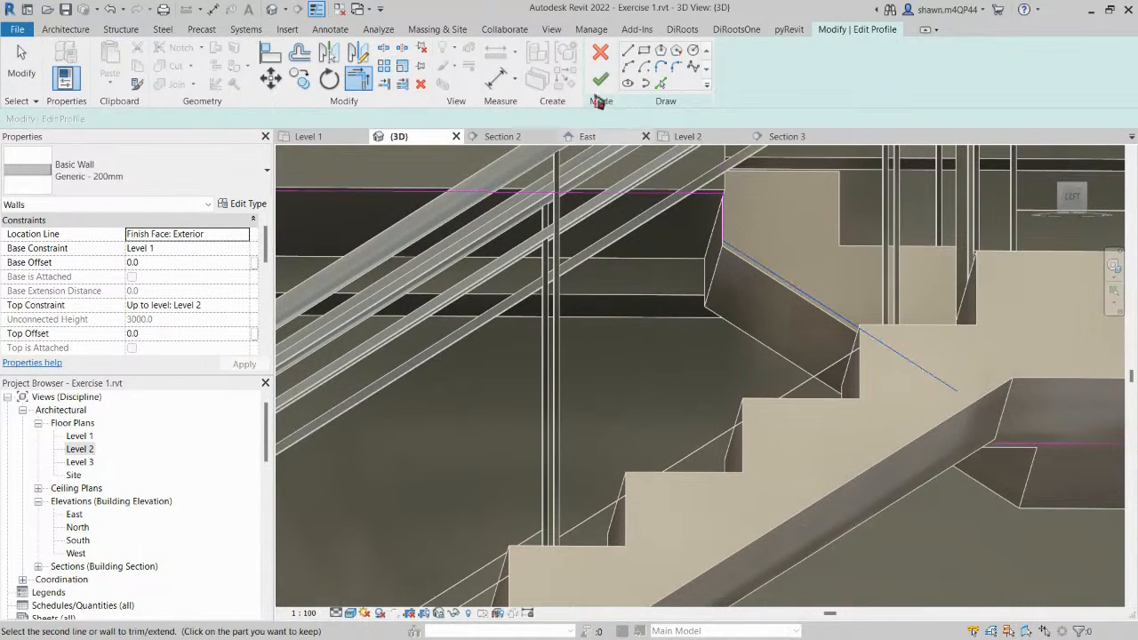
left_click(600, 80)
key("Escape")
scroll(732, 304, "down", 2)
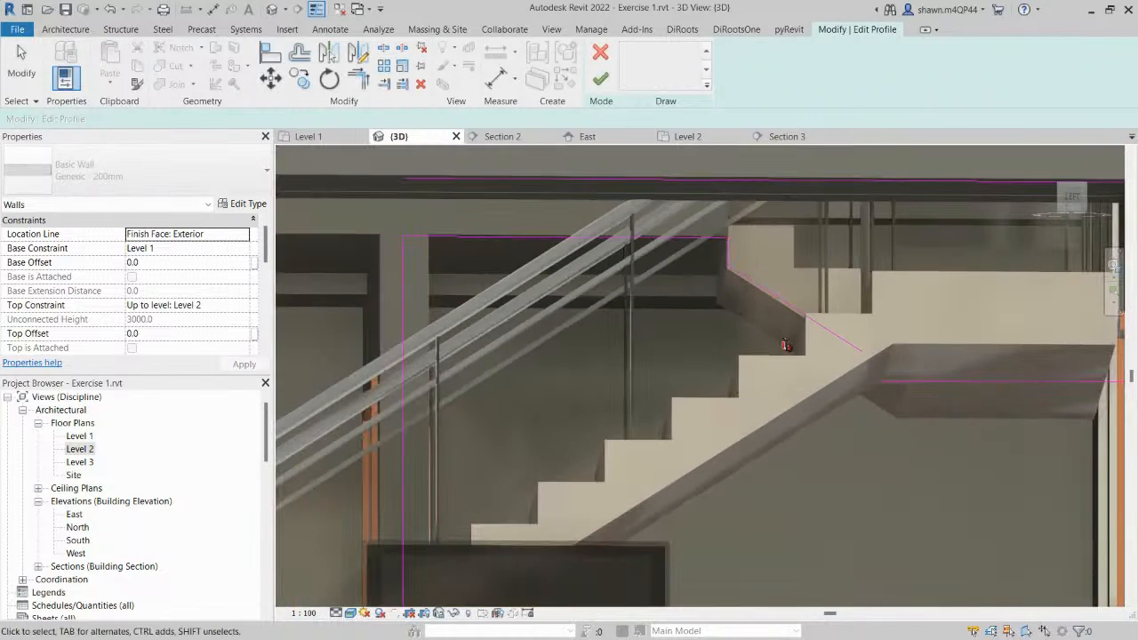
Extend the sloped soffit line to meet the landing's horizontal line, and try to finish the wall profile.
scroll(796, 368, "up", 1)
key("t")
key("r")
left_click(857, 343)
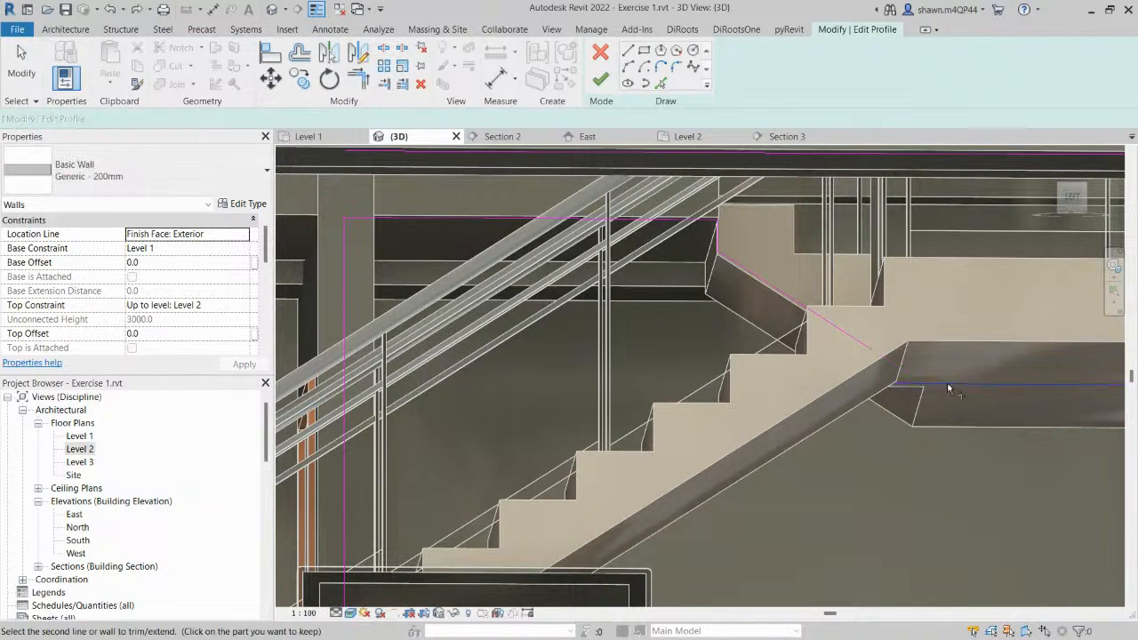
left_click(601, 78)
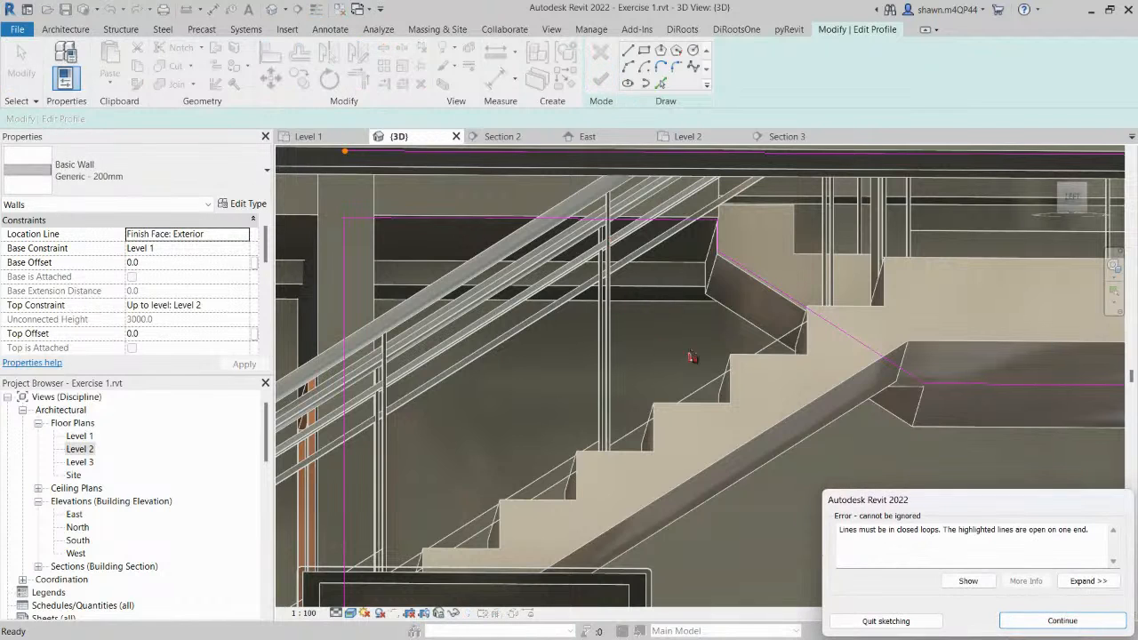
Remove the leftover horizontal profile line at the top of the wall and finish the wall profile.
scroll(529, 218, "down", 2)
key("Return")
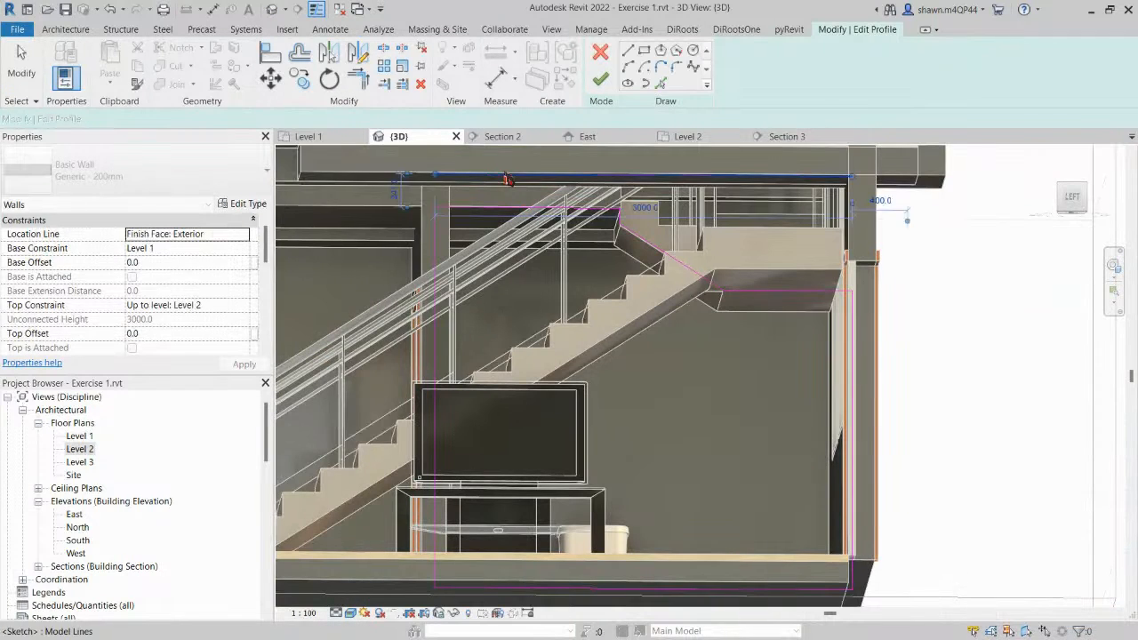
left_click(601, 82)
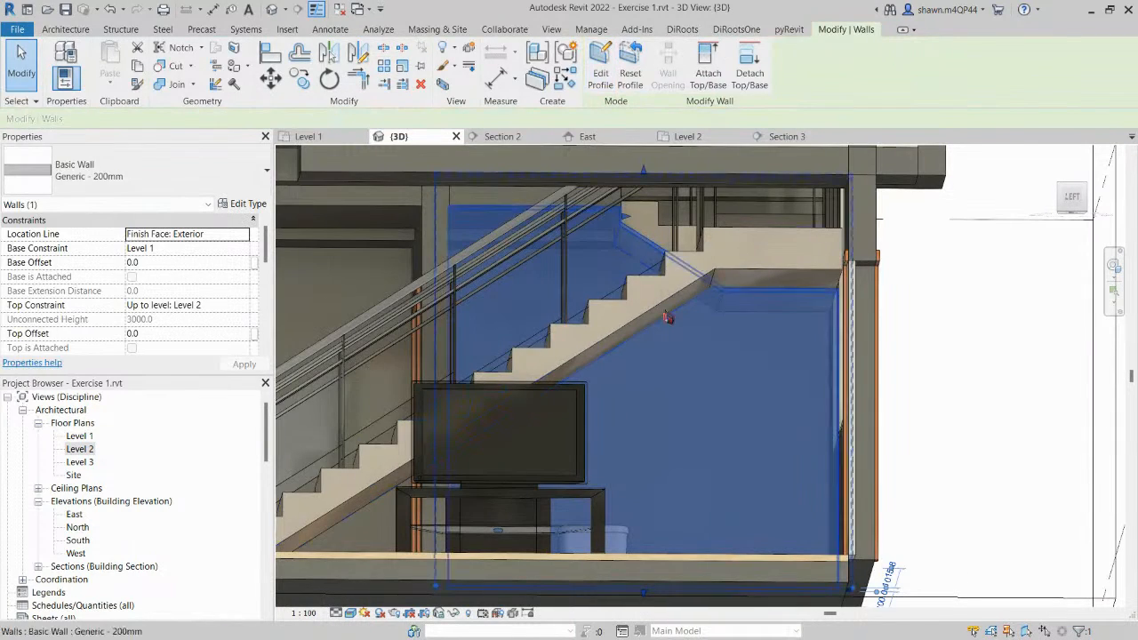
Resize the section box around the stair in the 3D view and inspect the reshaped wall beneath it from several sides.
key("Escape")
middle_click_drag(689, 318, 852, 351, "shift")
left_click(852, 352)
middle_click_drag(721, 405, 747, 463, "shift")
left_click_drag(774, 338, 692, 326)
middle_click_drag(717, 395, 603, 293, "shift")
left_click_drag(662, 340, 765, 411)
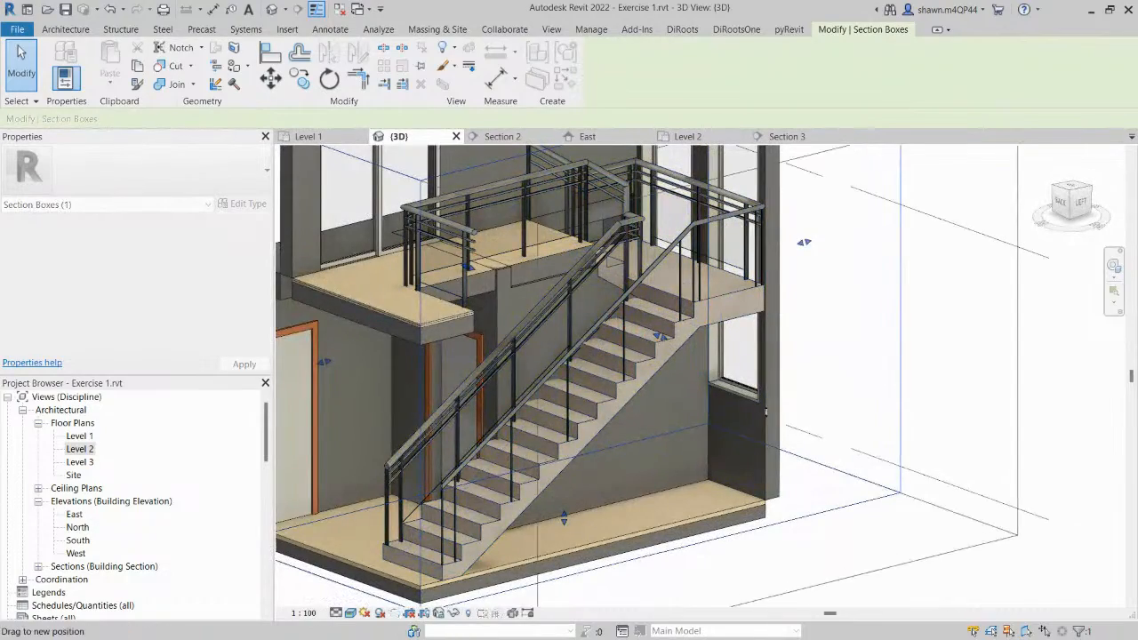
middle_click_drag(735, 418, 733, 401)
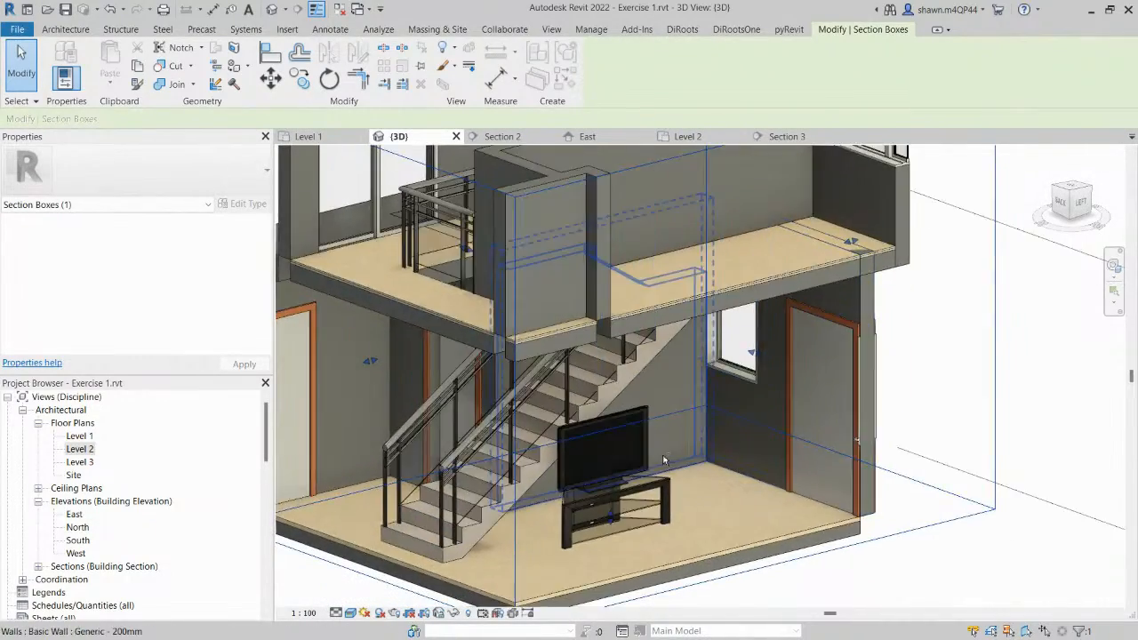
middle_click_drag(666, 460, 521, 473, "shift")
scroll(496, 478, "up", 3)
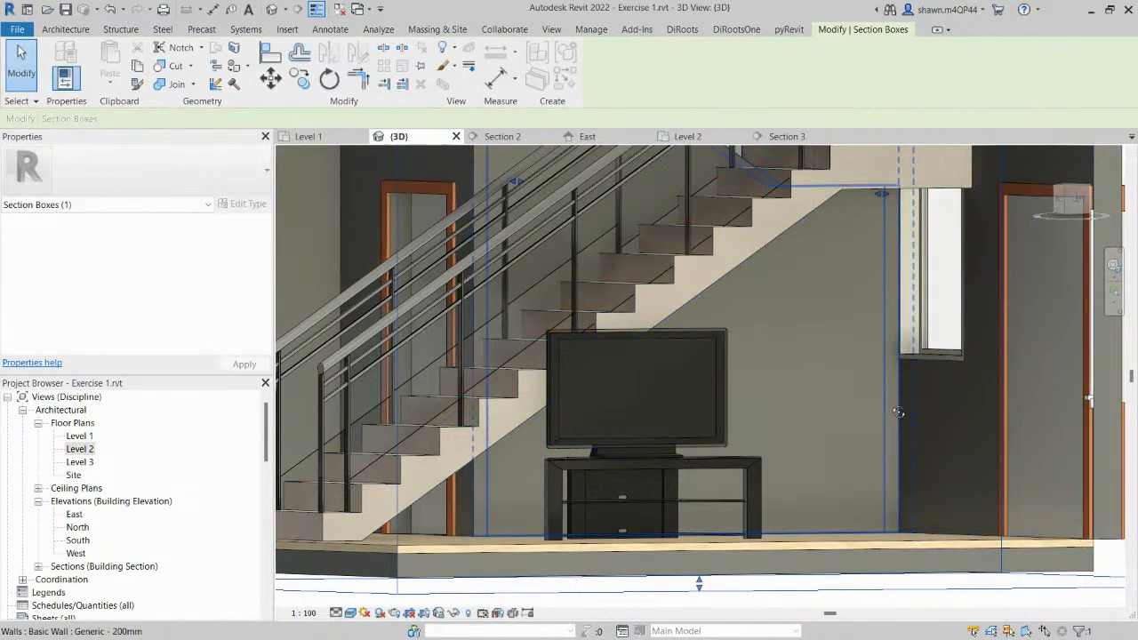
middle_click_drag(834, 223, 811, 539, "shift")
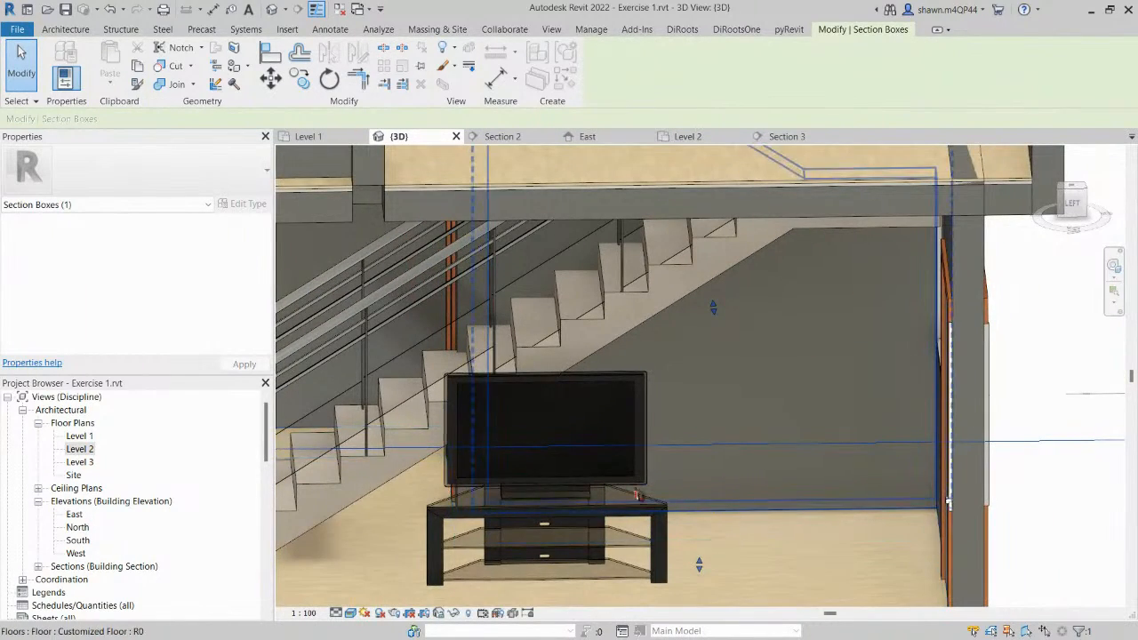
middle_click_drag(636, 495, 686, 331, "shift")
key("Escape")
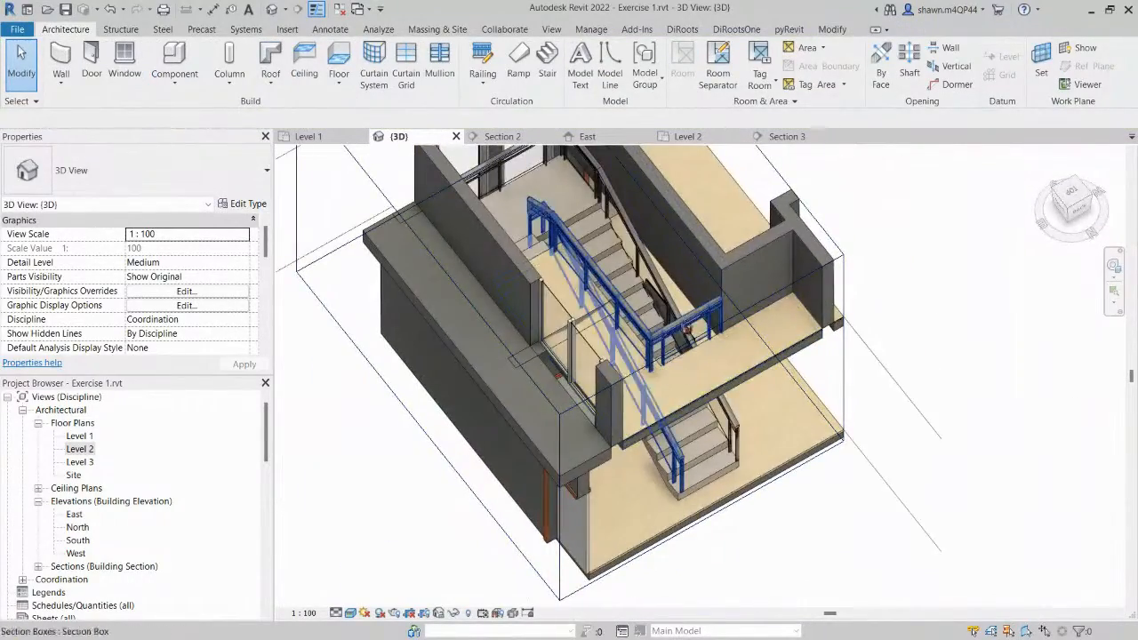
Open the Level 2 floor plan at the grey slab beside the stair.
left_click(345, 139)
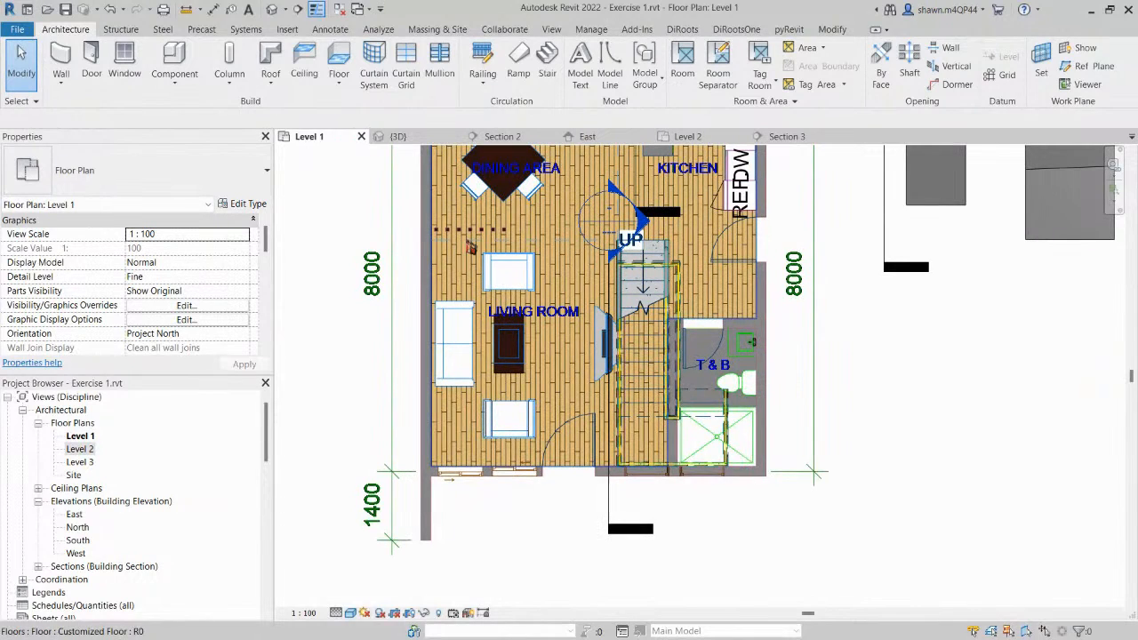
left_click(689, 137)
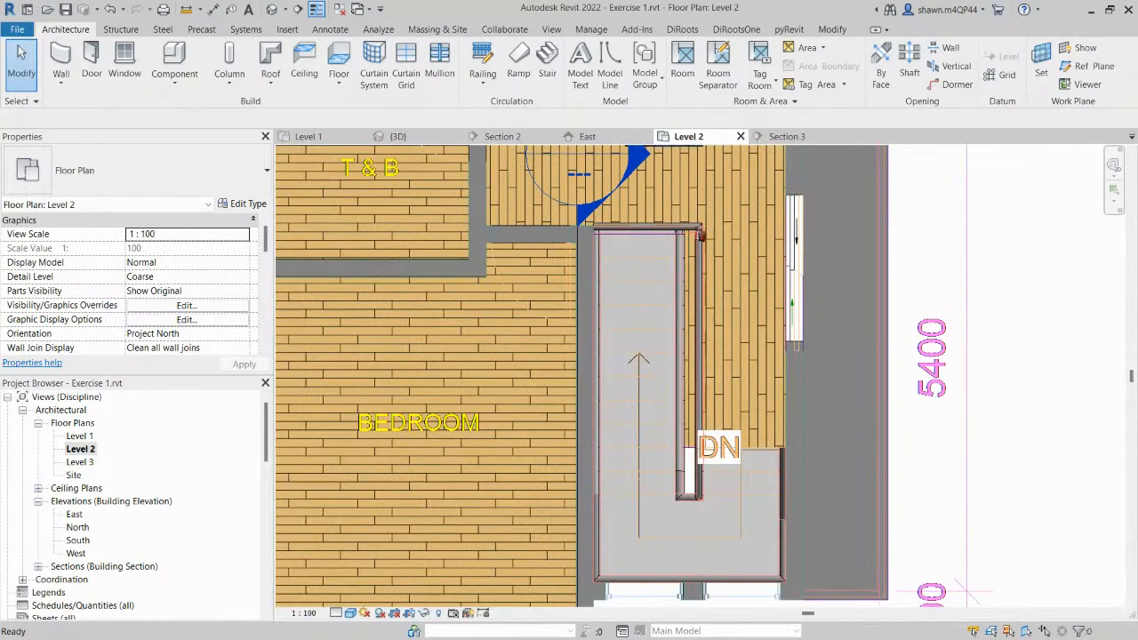
scroll(786, 338, "down", 3)
middle_click_drag(820, 338, 802, 338)
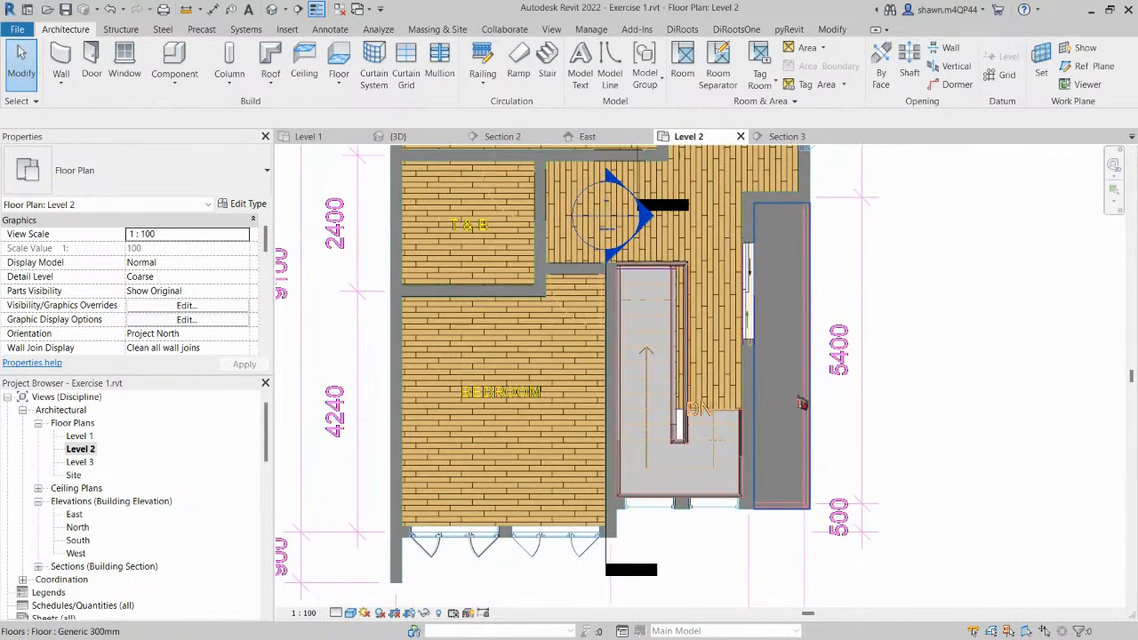
scroll(800, 400, "up", 1)
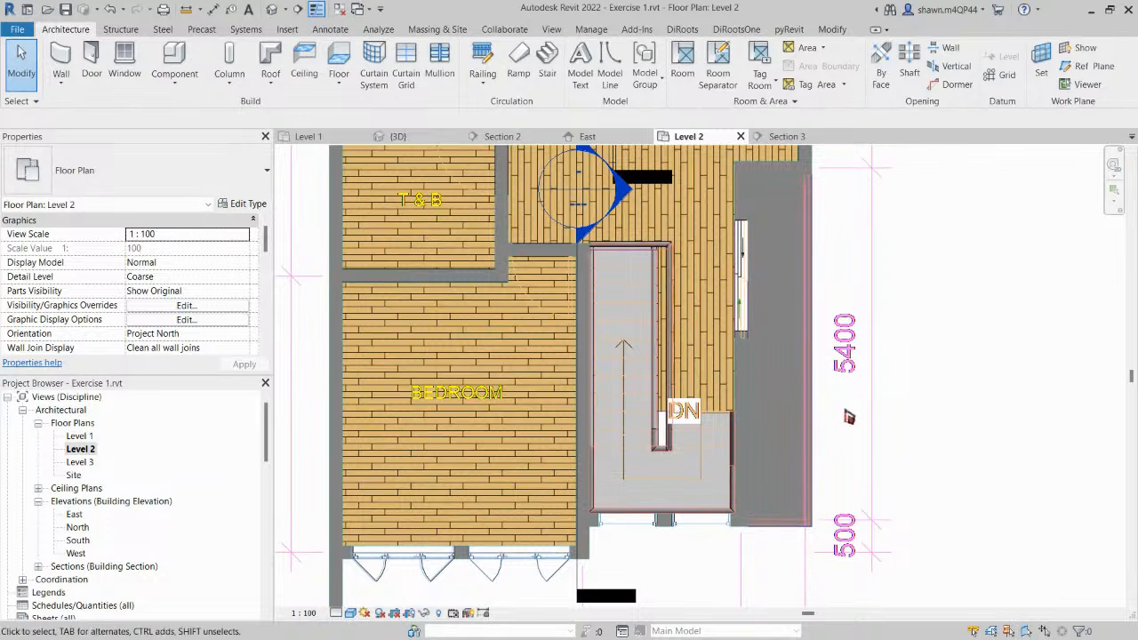
Start a sketched railing path on Level 2 using the Glass Panel - Bottom Fill type.
left_click(482, 57)
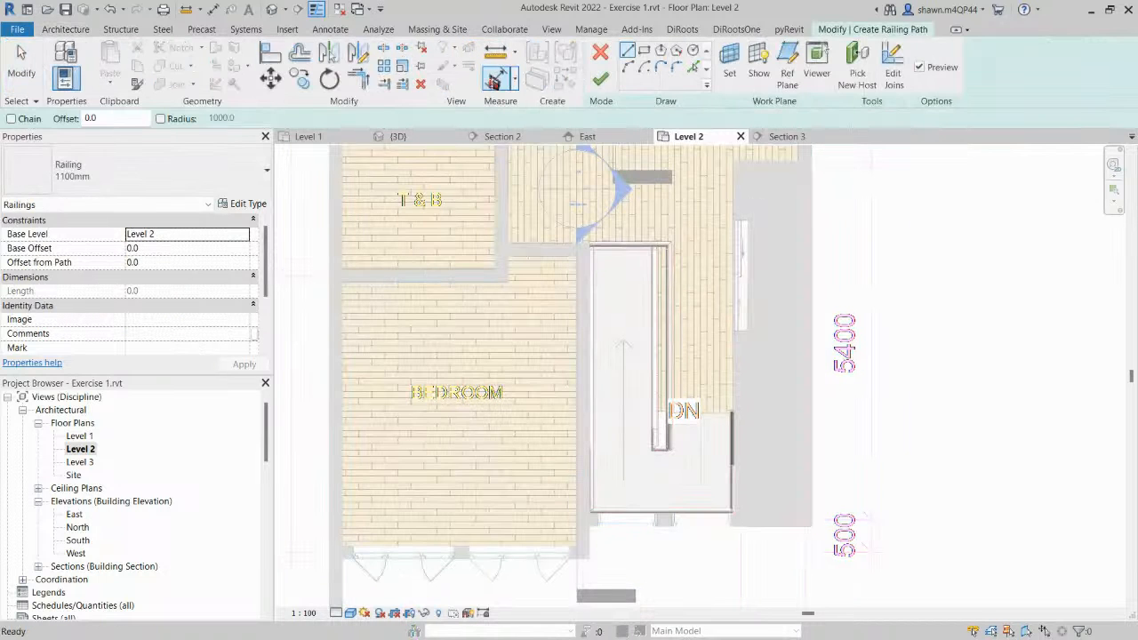
left_click(600, 55)
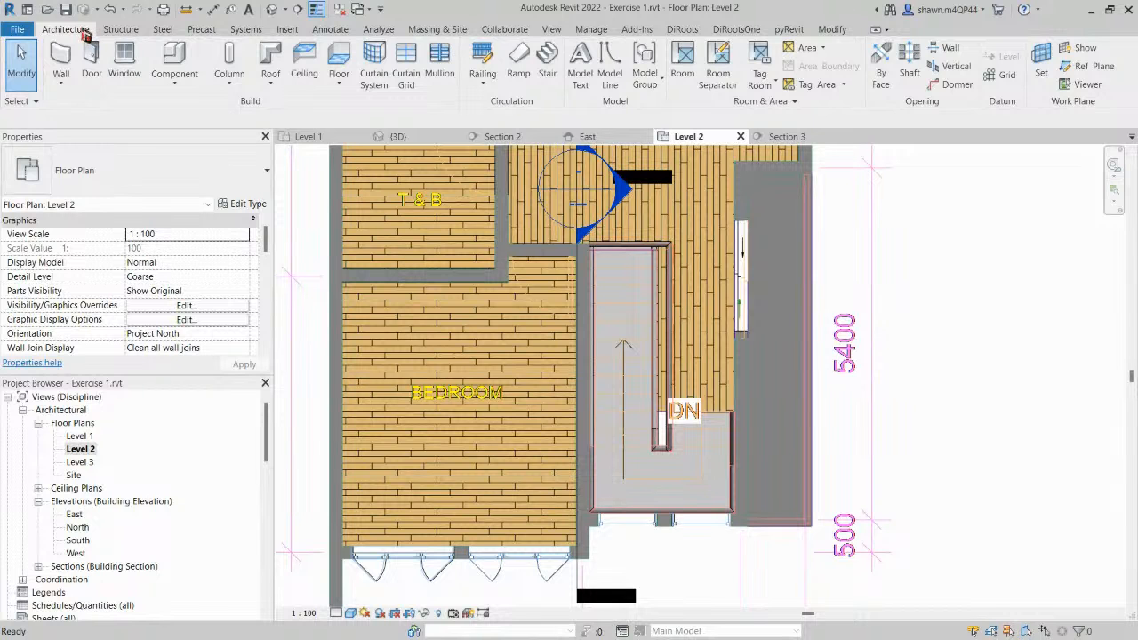
left_click(485, 56)
left_click(144, 161)
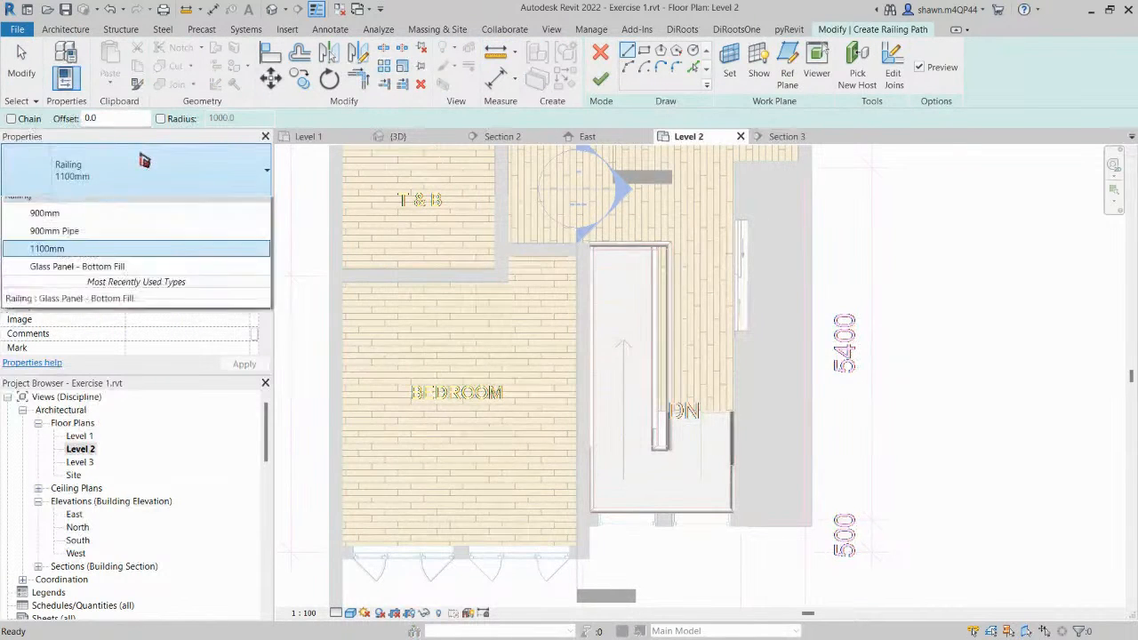
left_click(100, 302)
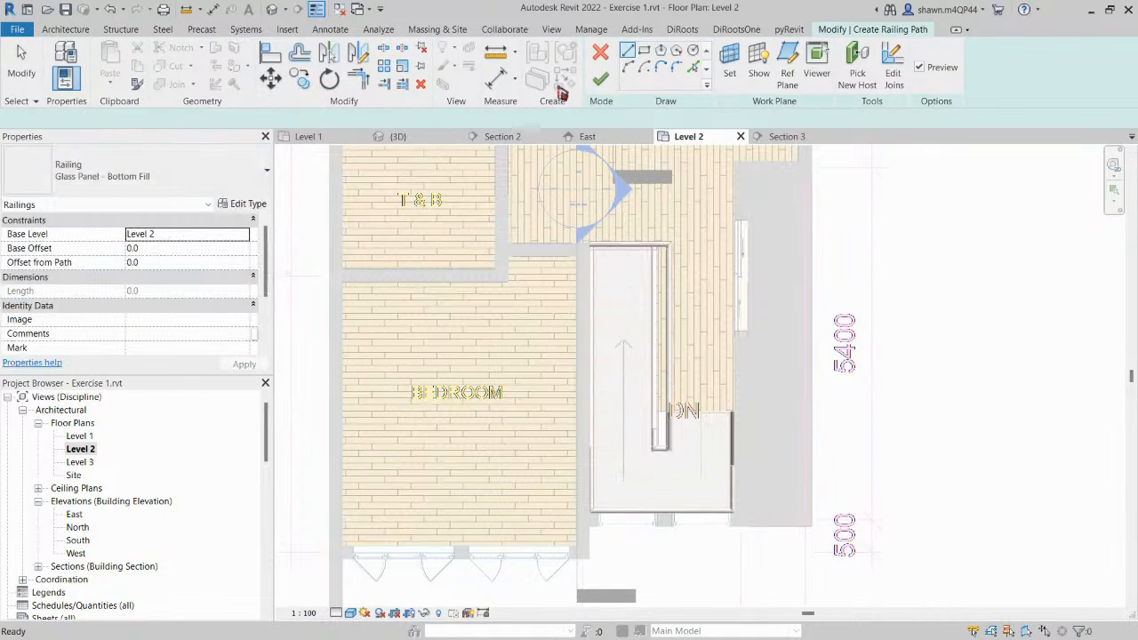
Draw a horizontal railing path segment about 920 mm long along the short front edge of the grey slab beside the stair.
scroll(760, 534, "up", 1)
scroll(760, 534, "up", 3)
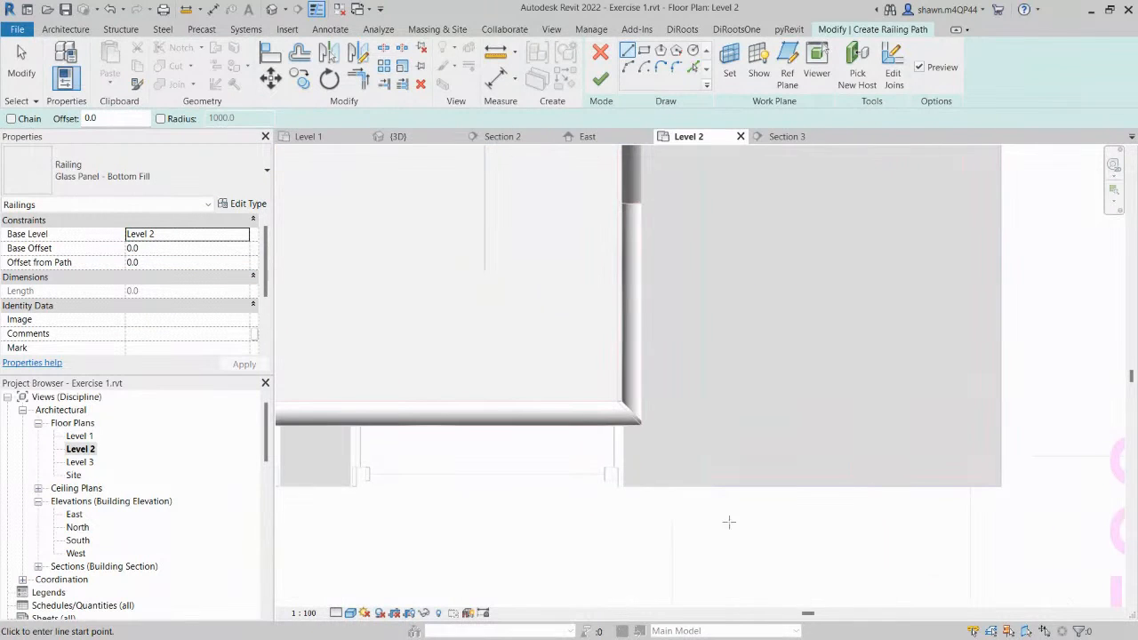
left_click(703, 467)
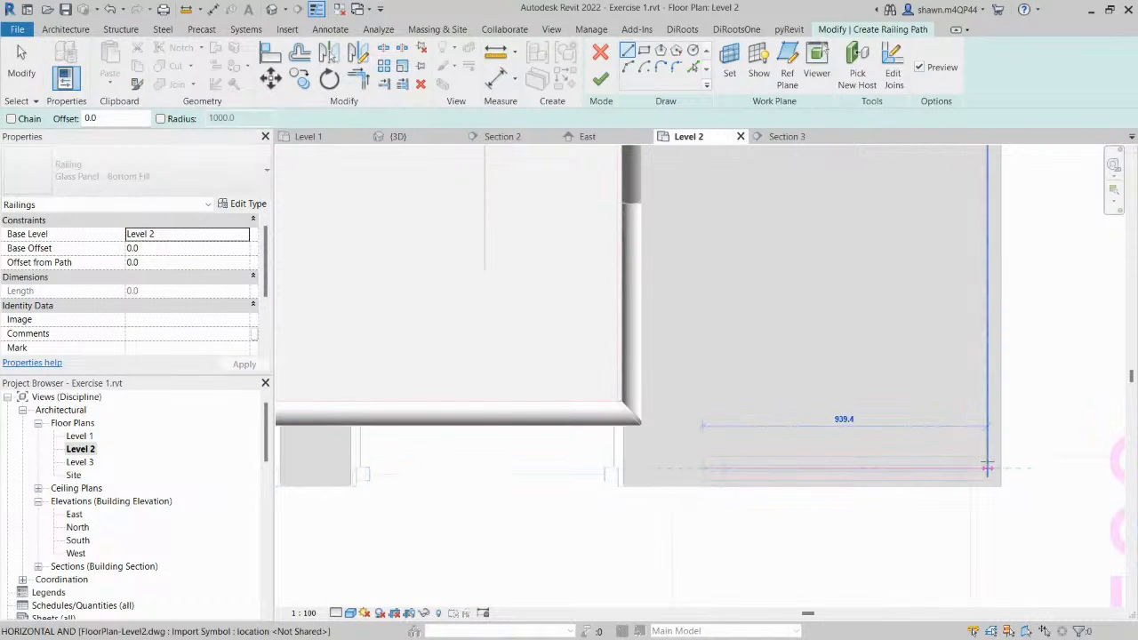
left_click(981, 468)
scroll(982, 469, "down", 3)
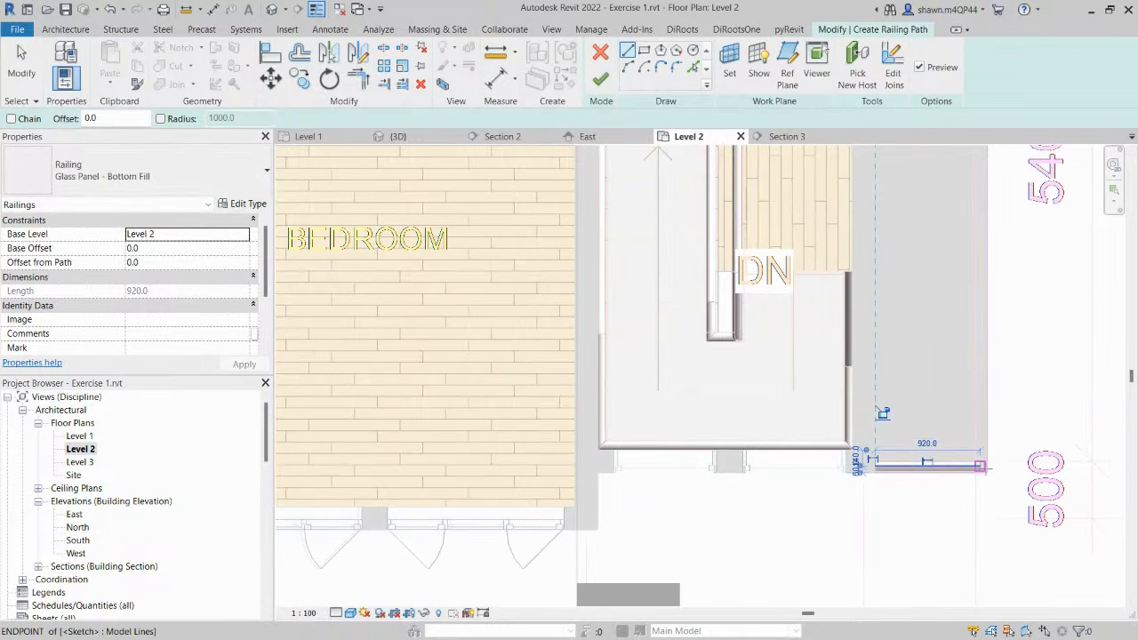
Continue the railing path from that segment's outer endpoint along the slab's long outer edge to the slab's far end.
left_click(983, 469)
middle_click_drag(997, 249, 851, 499)
middle_click_drag(829, 205, 793, 379)
scroll(794, 356, "up", 2)
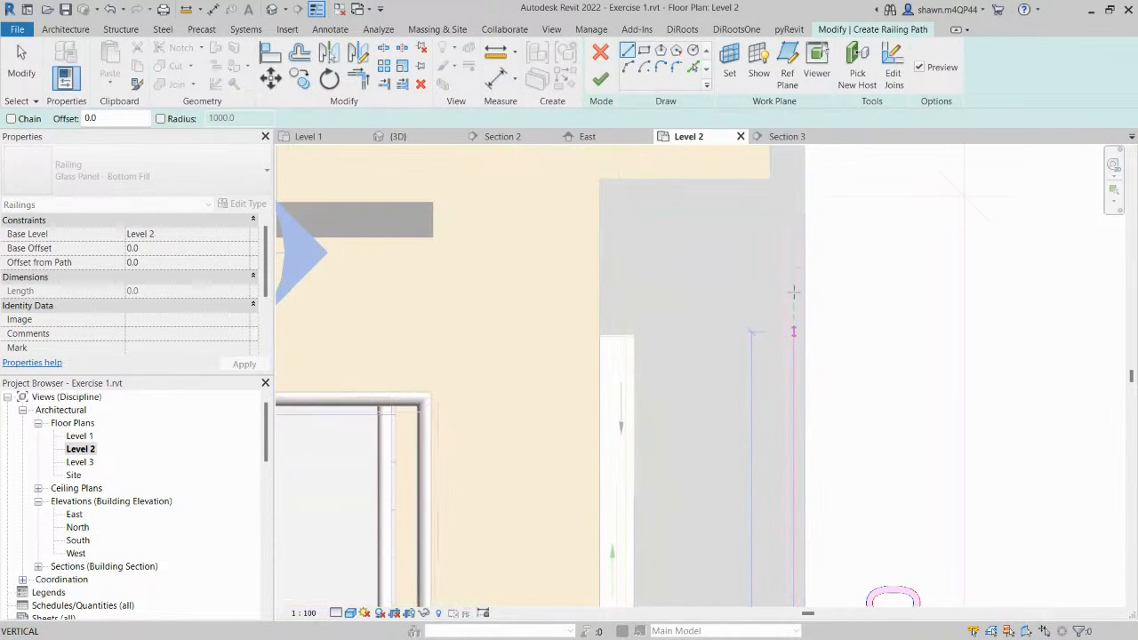
left_click(794, 214)
key("Escape")
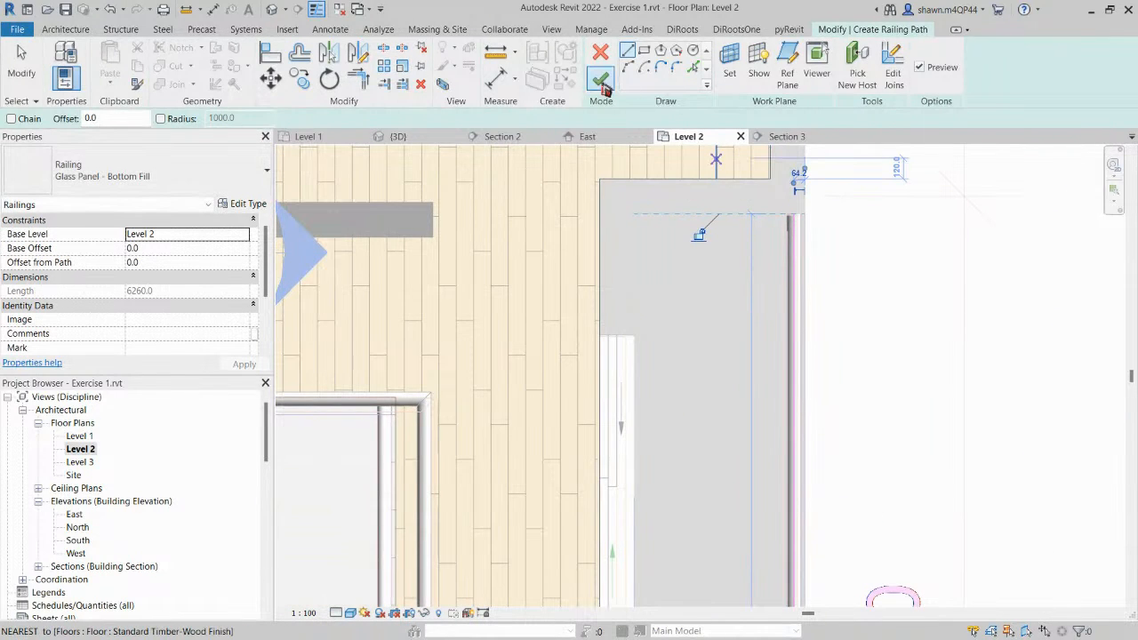
Set the railing's base offset to 0 and finish the railing path.
left_click(160, 249)
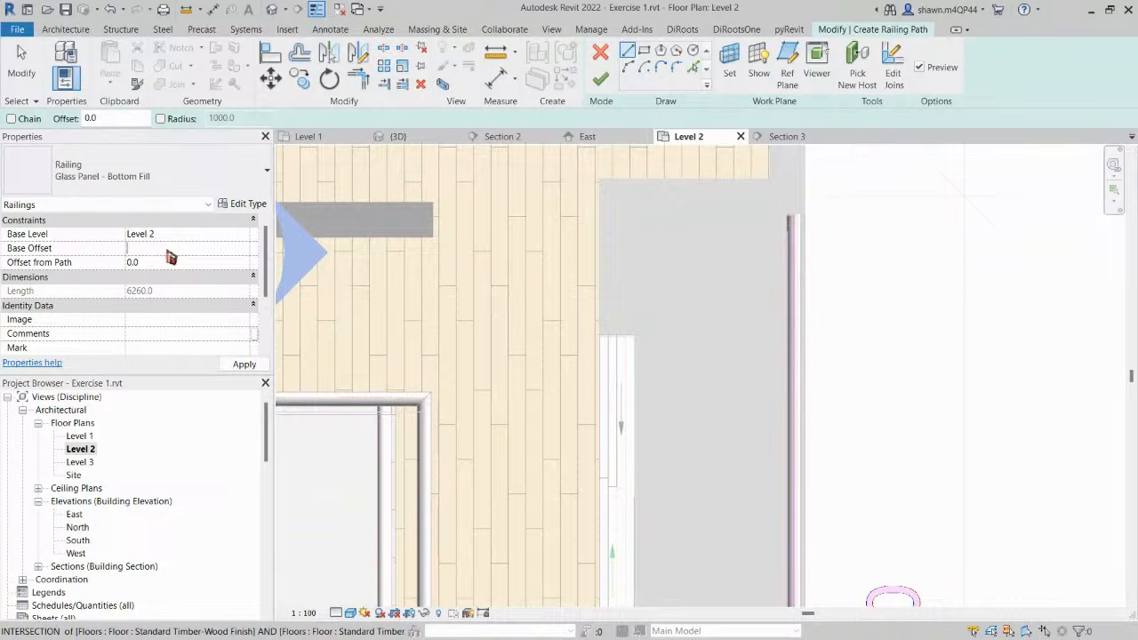
type("0")
left_click(600, 80)
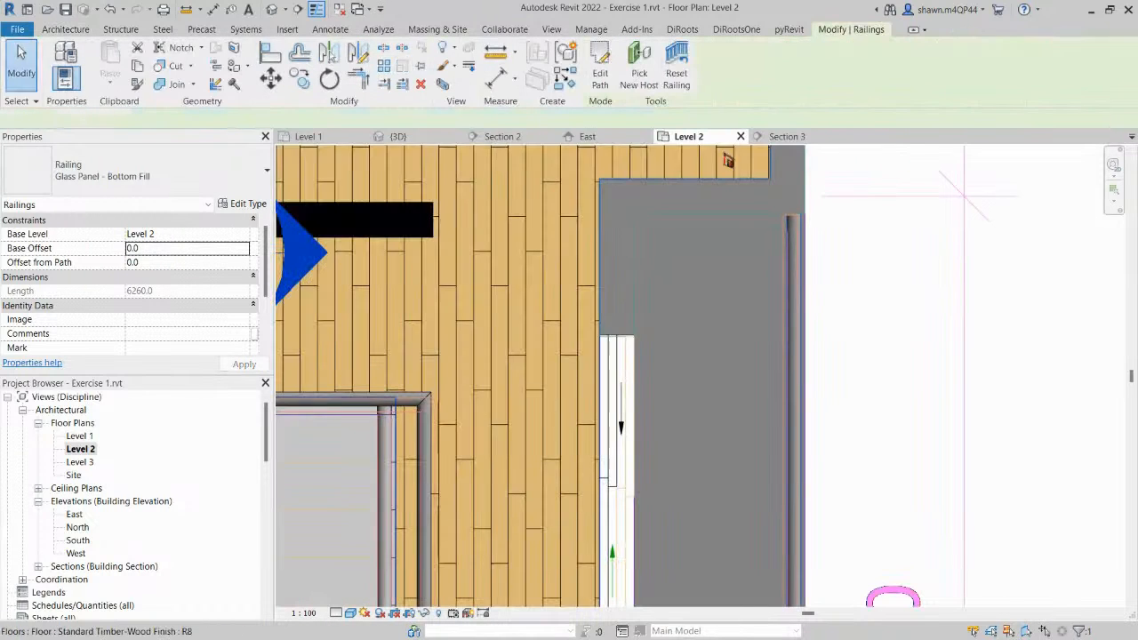
In the 3D view, enlarge the section box beyond the bedroom side to expose the rest of the house.
left_click(387, 137)
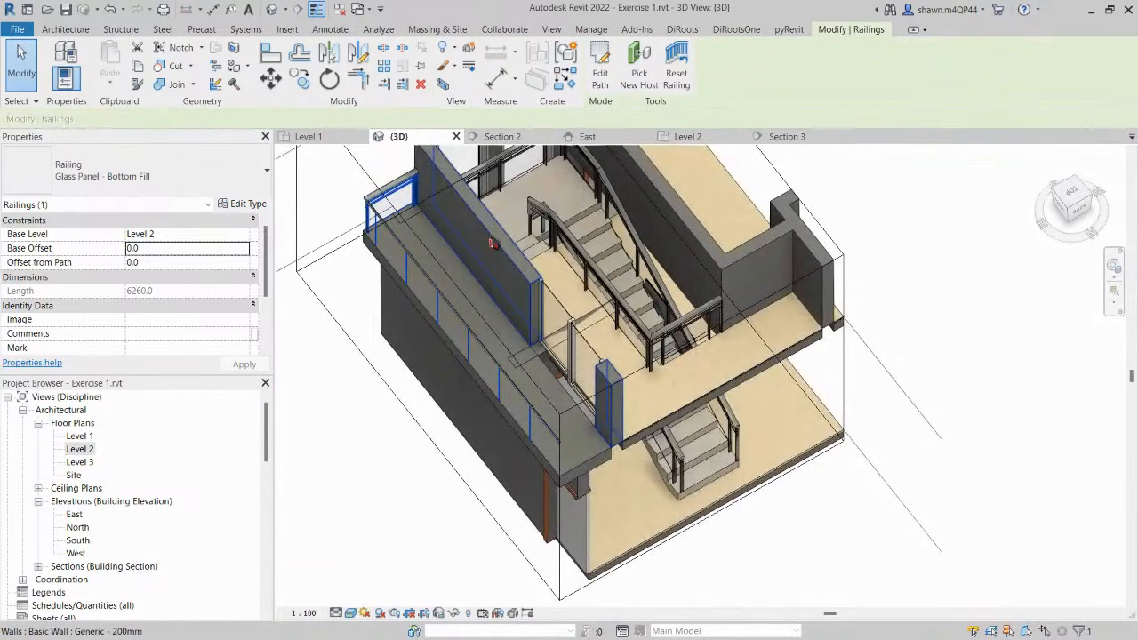
key("Escape")
scroll(614, 267, "down", 3)
left_click(784, 210)
middle_click_drag(760, 210, 637, 356)
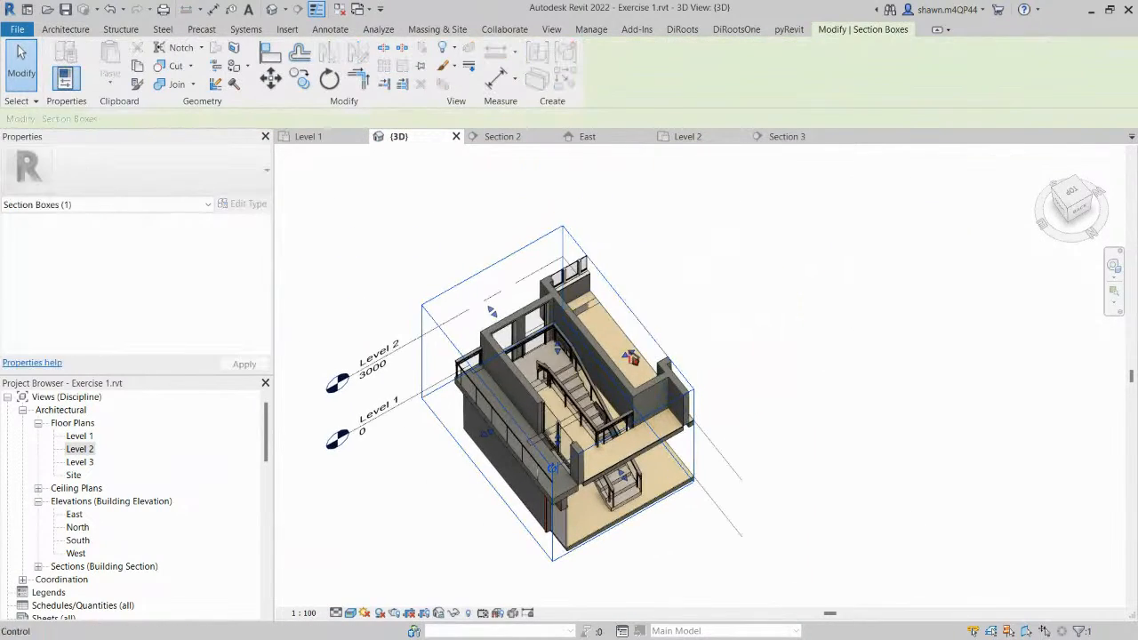
left_click_drag(630, 357, 853, 321)
middle_click_drag(856, 323, 648, 312, "shift")
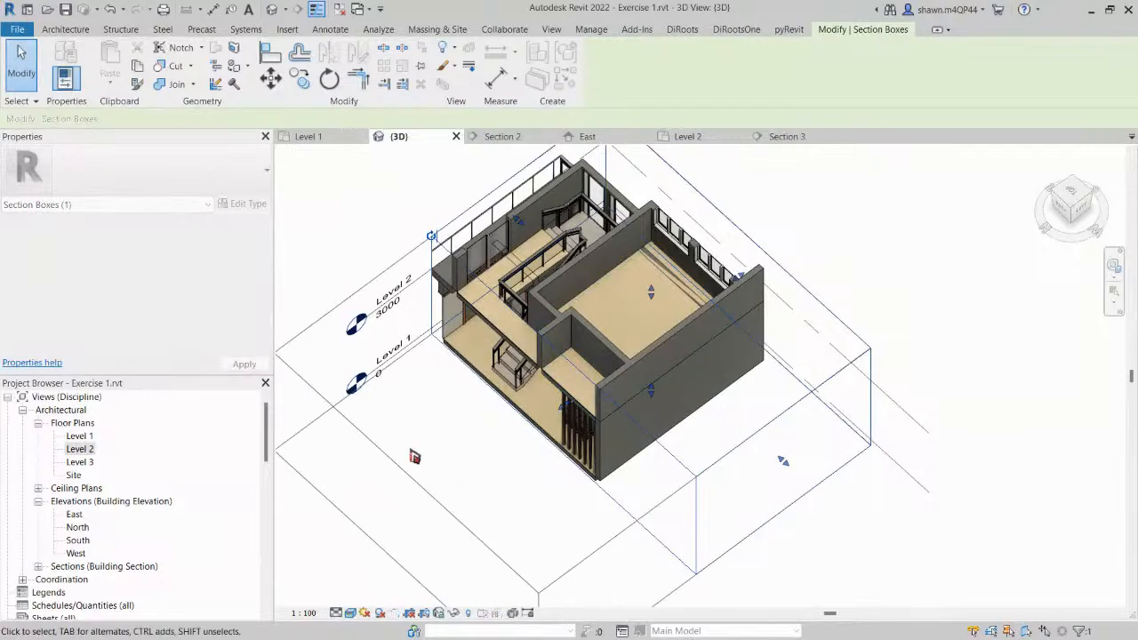
Raise the top of the 3D view's section box well above the building so the upper walls are no longer cut.
middle_click_drag(412, 457, 867, 329, "shift")
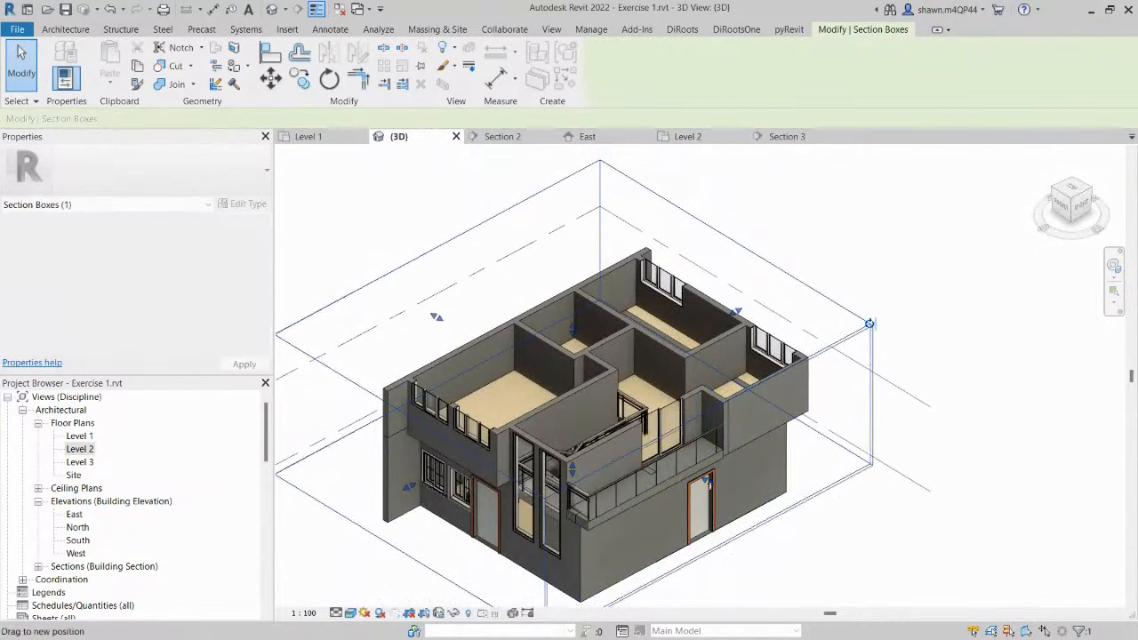
middle_click_drag(731, 521, 675, 304, "shift")
scroll(717, 413, "up", 3)
key("Escape")
scroll(673, 302, "up", 1)
left_click(692, 294)
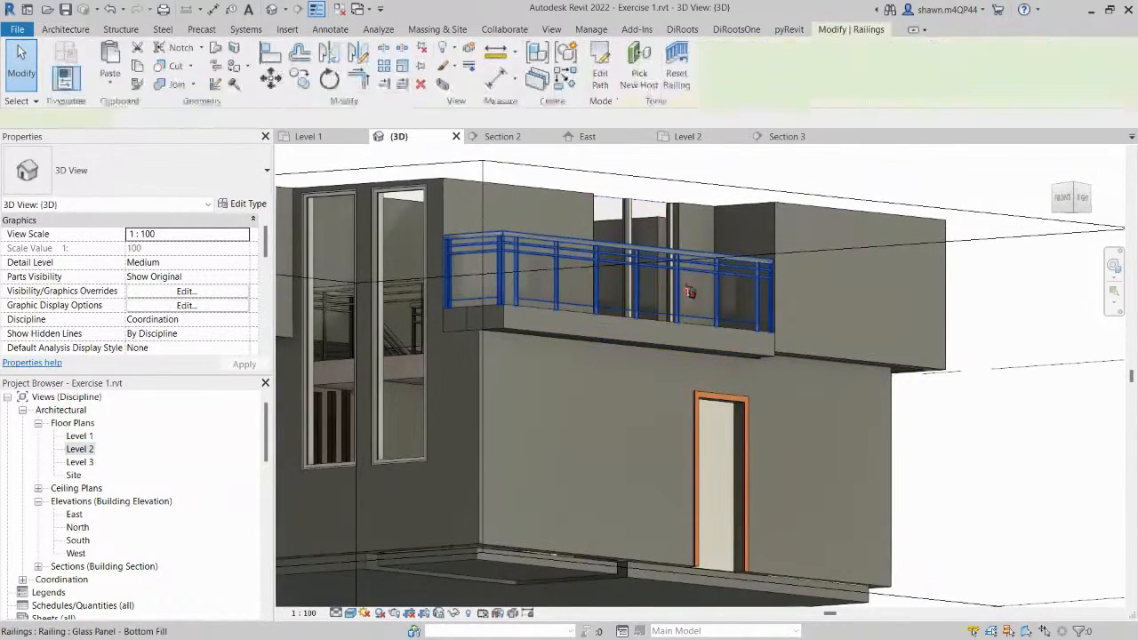
scroll(720, 362, "down", 3)
middle_click_drag(720, 362, 727, 469)
left_click(944, 394)
scroll(776, 408, "down", 1)
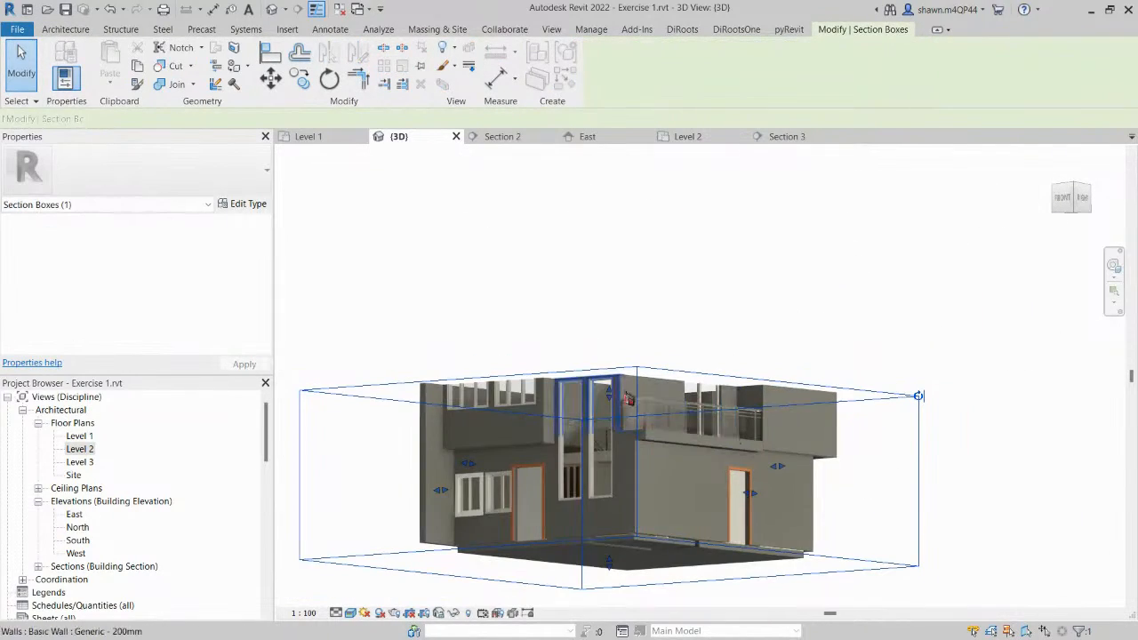
left_click_drag(610, 393, 630, 204)
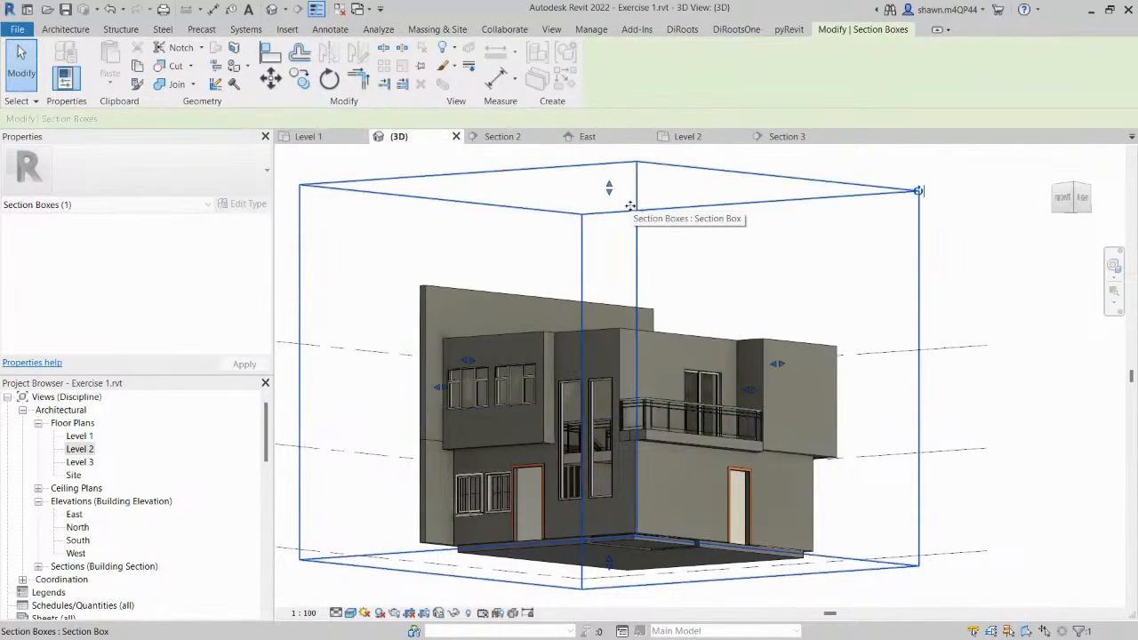
middle_click_drag(630, 205, 655, 292, "shift")
left_click(655, 296)
middle_click_drag(668, 331, 639, 233)
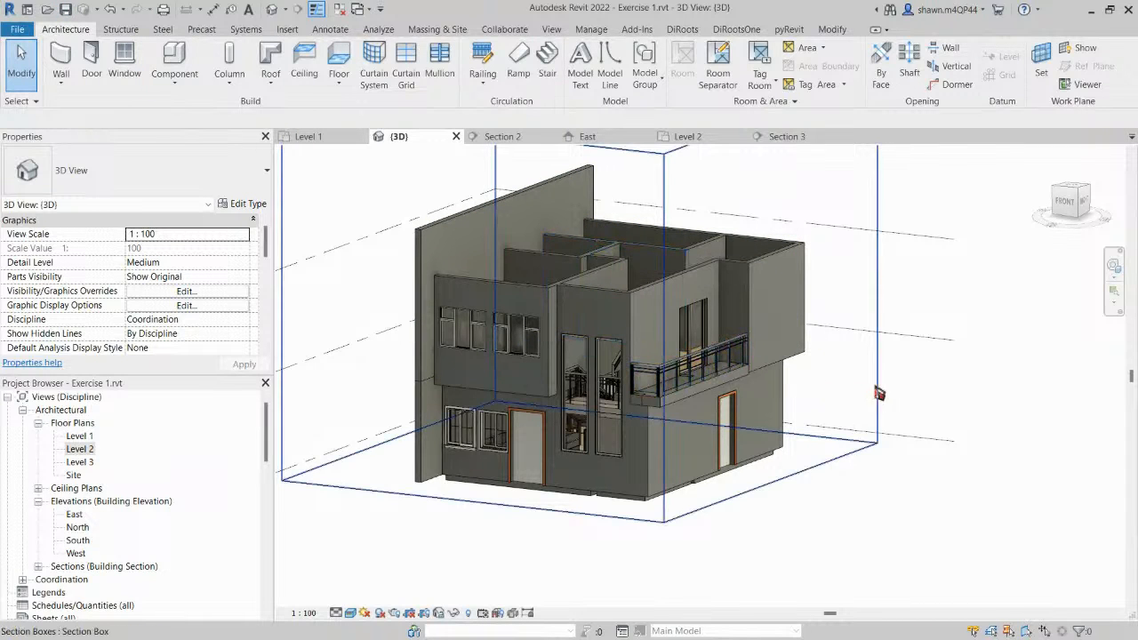
middle_click_drag(877, 436, 780, 300, "shift")
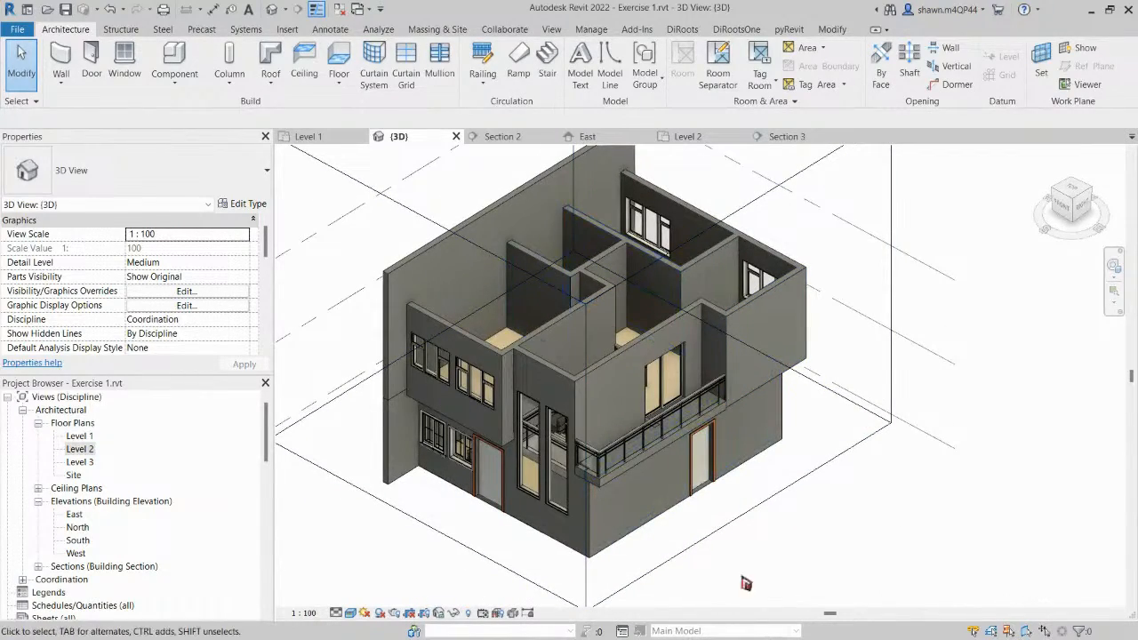
Open the Level 3 floor plan as the only open view and set its underlay base level to Level 2.
double_click(89, 463)
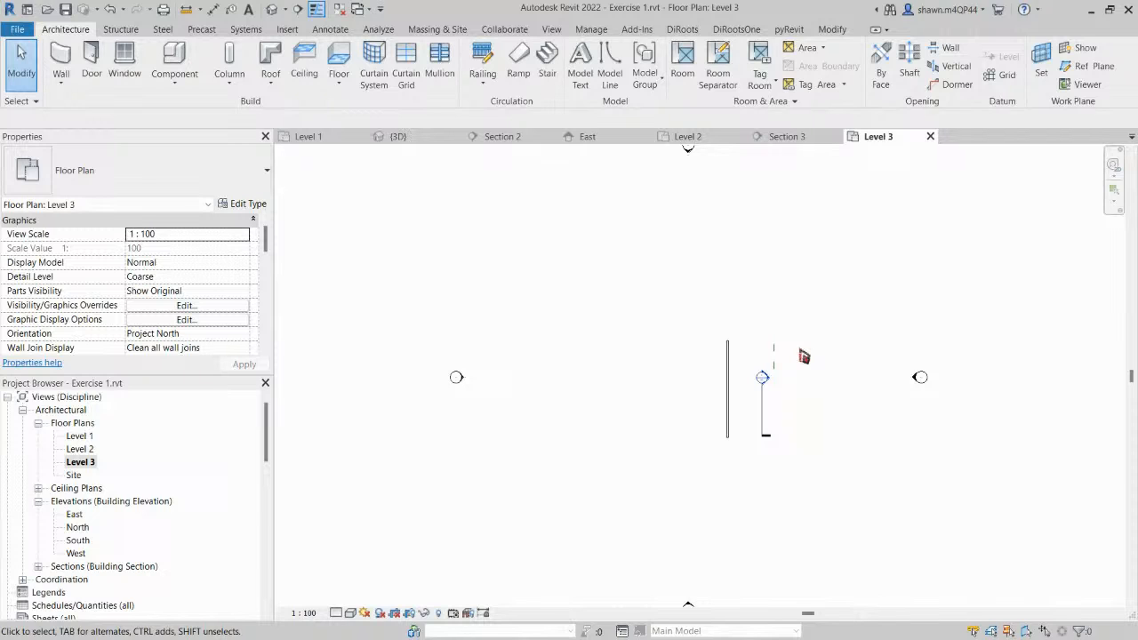
left_click(340, 9)
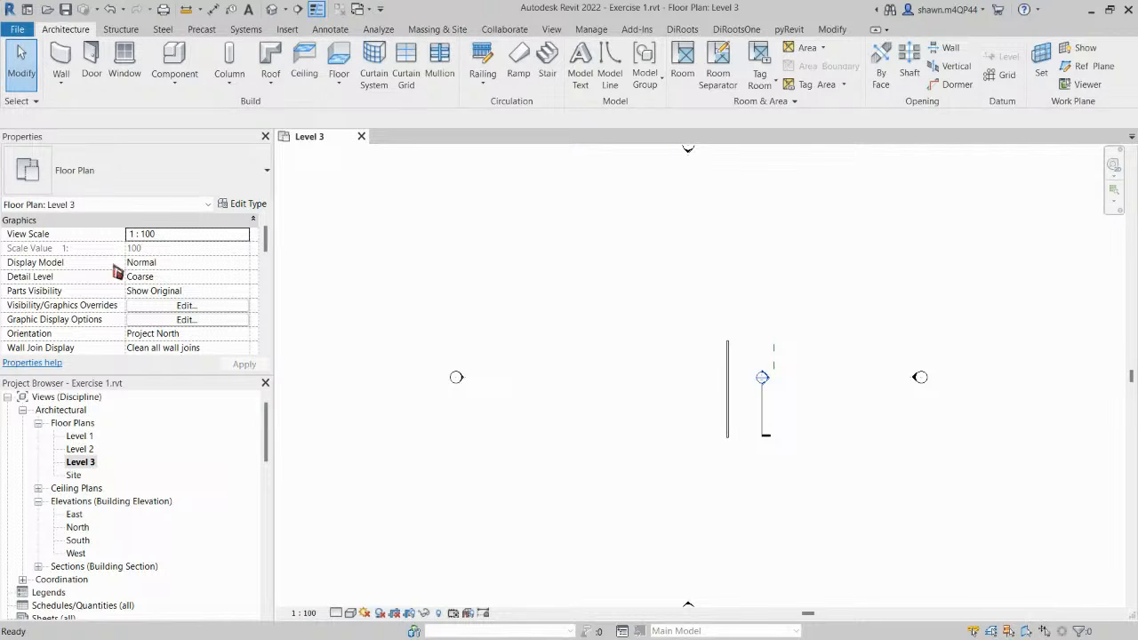
scroll(118, 271, "down", 1)
scroll(116, 269, "down", 5)
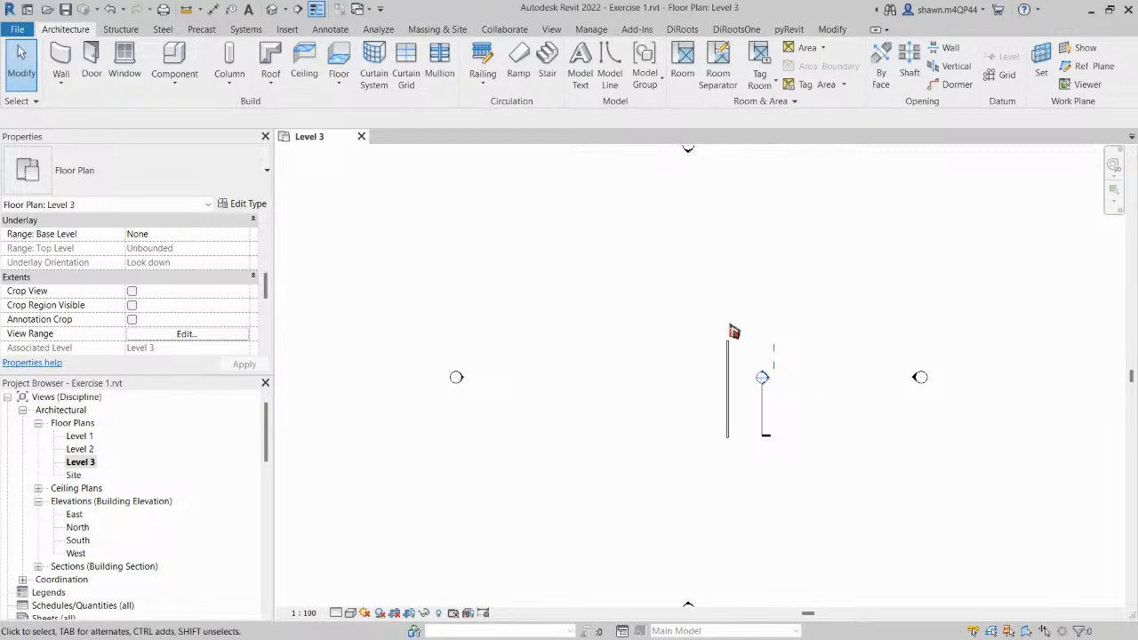
left_click(234, 236)
left_click(243, 235)
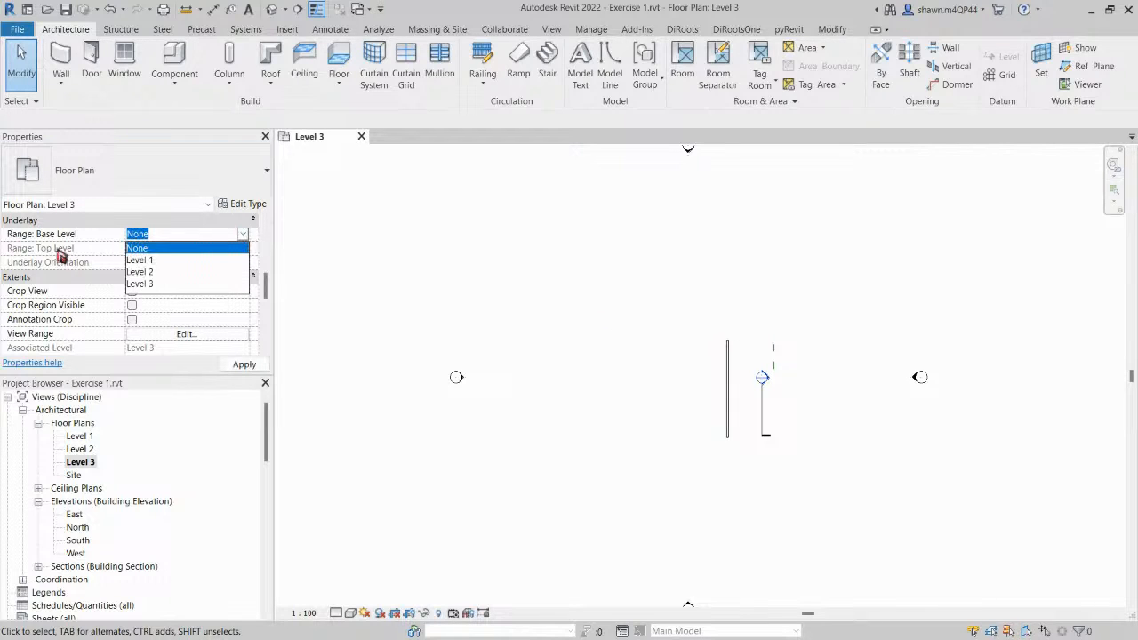
left_click(142, 271)
left_click(245, 363)
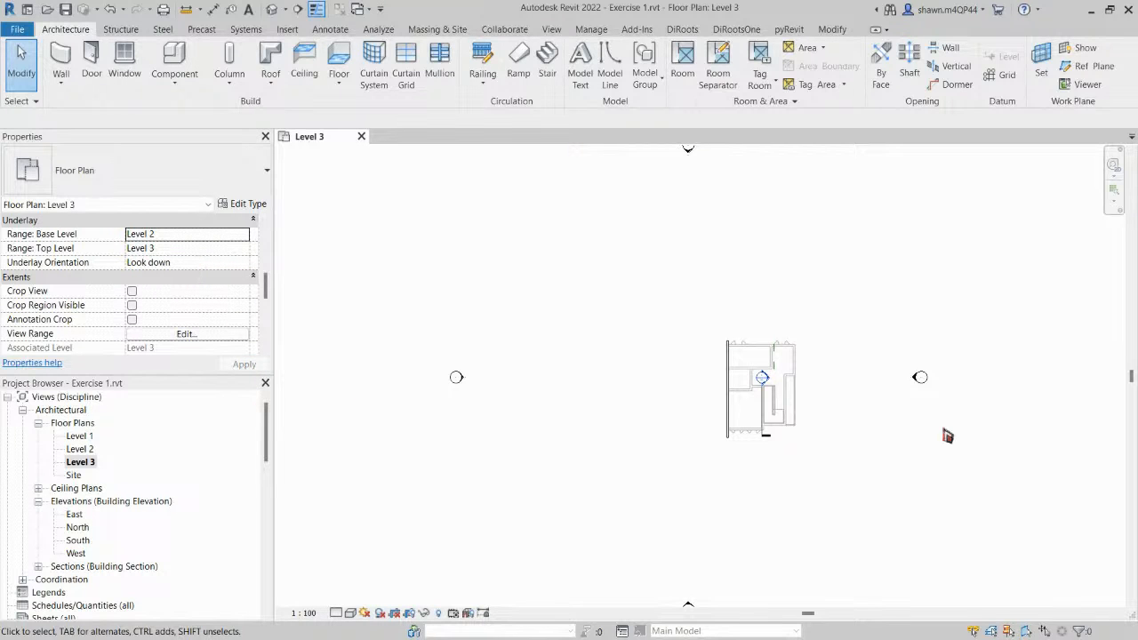
scroll(815, 400, "up", 3)
scroll(760, 448, "up", 3)
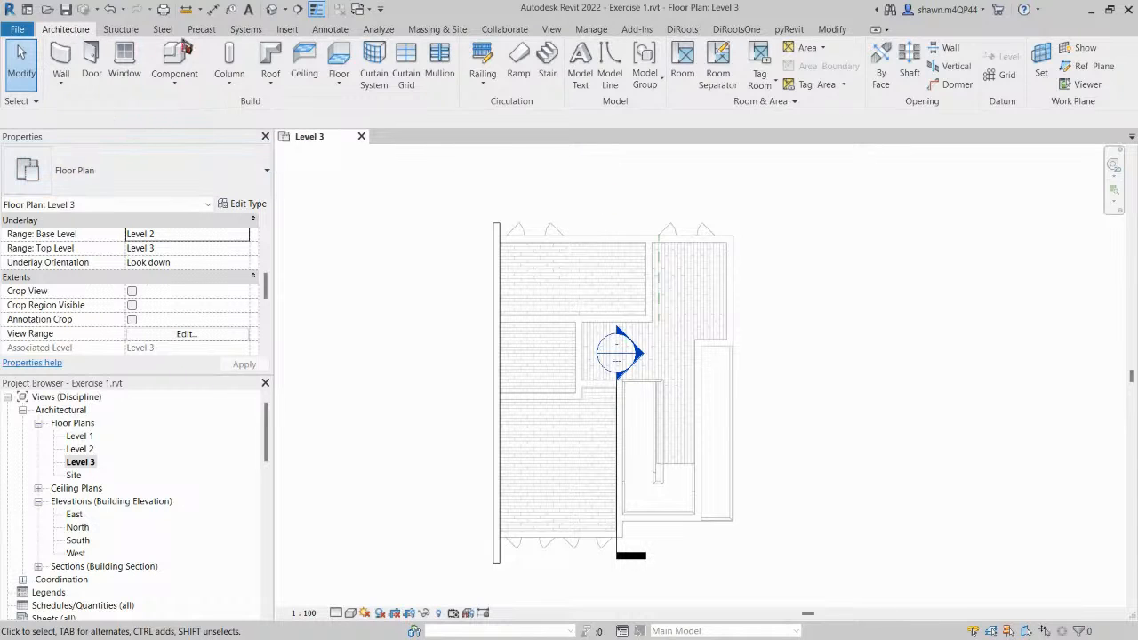
Start a roof by footprint and duplicate the Generic - 400mm roof type as Generic - 200.
left_click(274, 83)
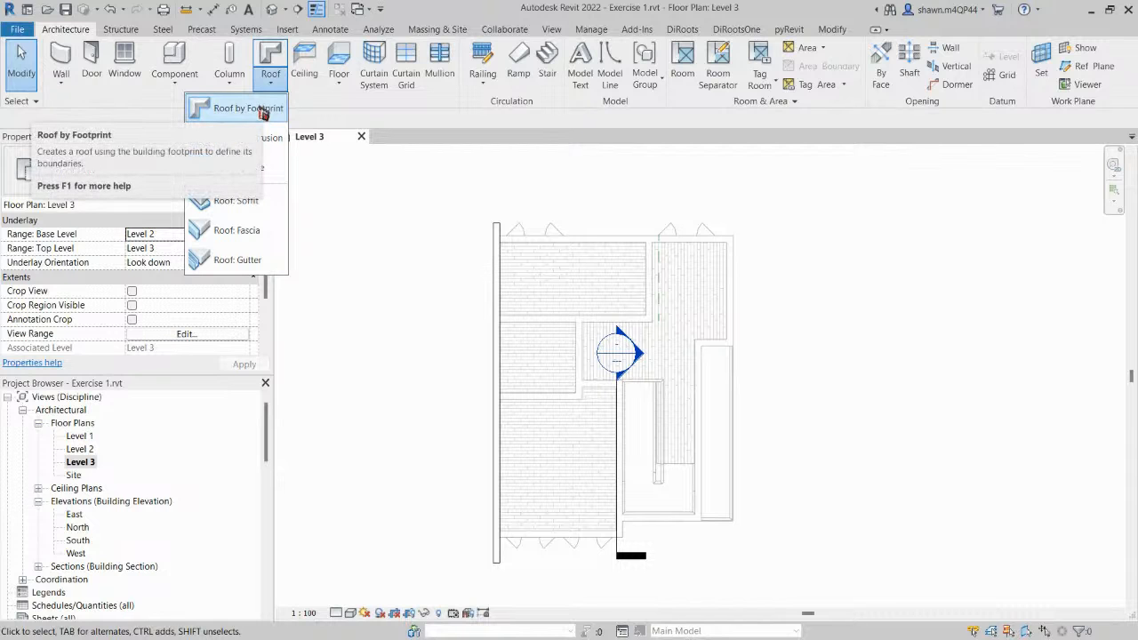
left_click(264, 113)
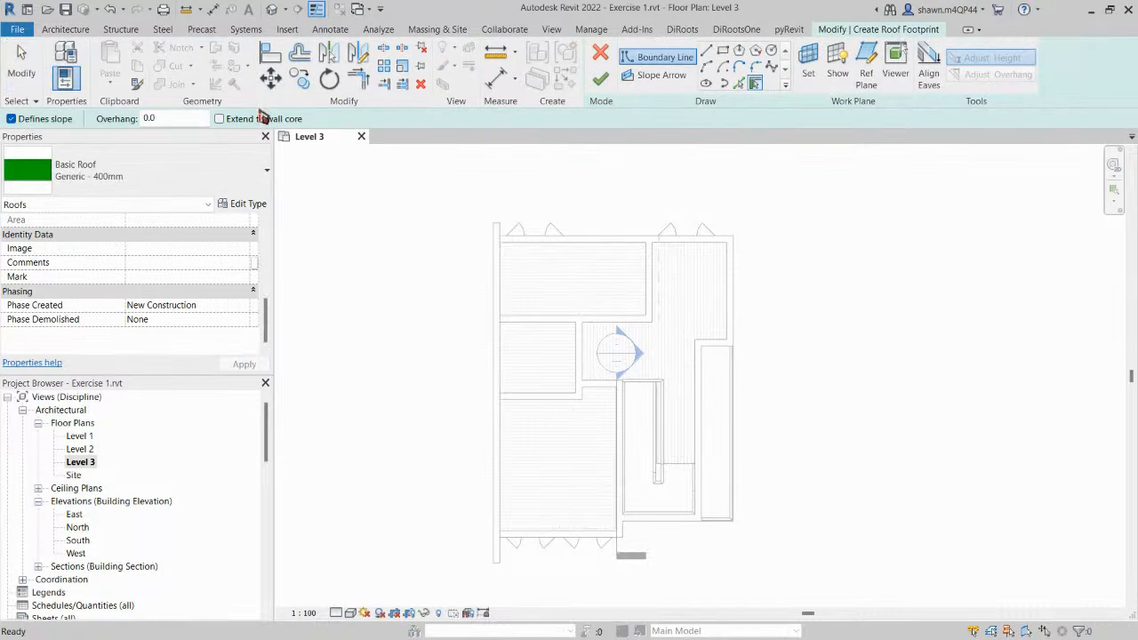
left_click(175, 187)
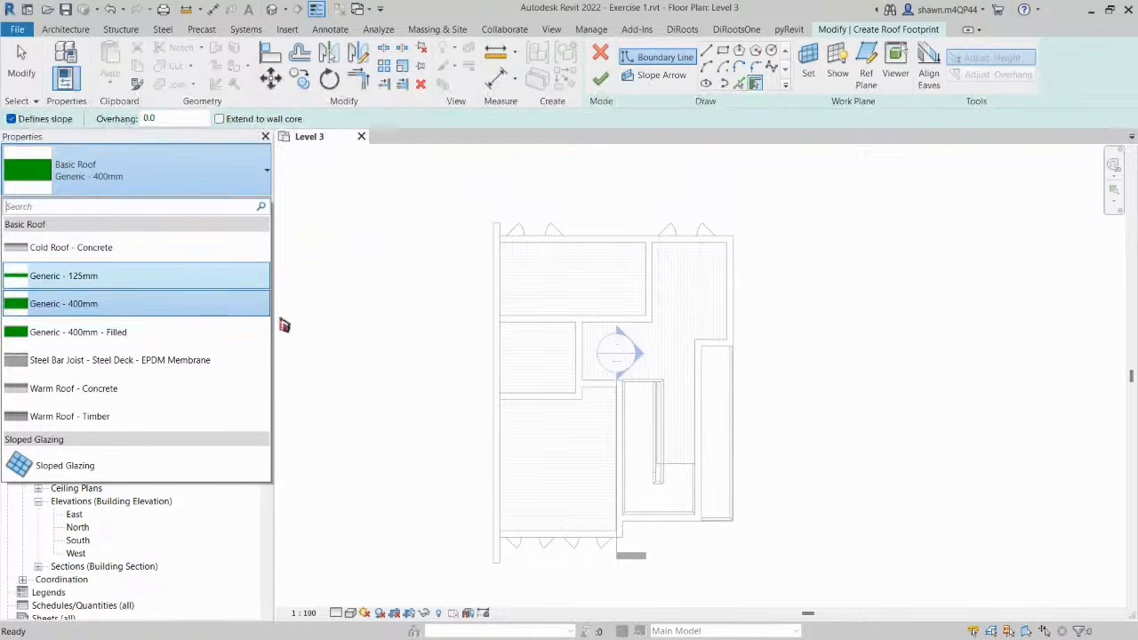
left_click(229, 176)
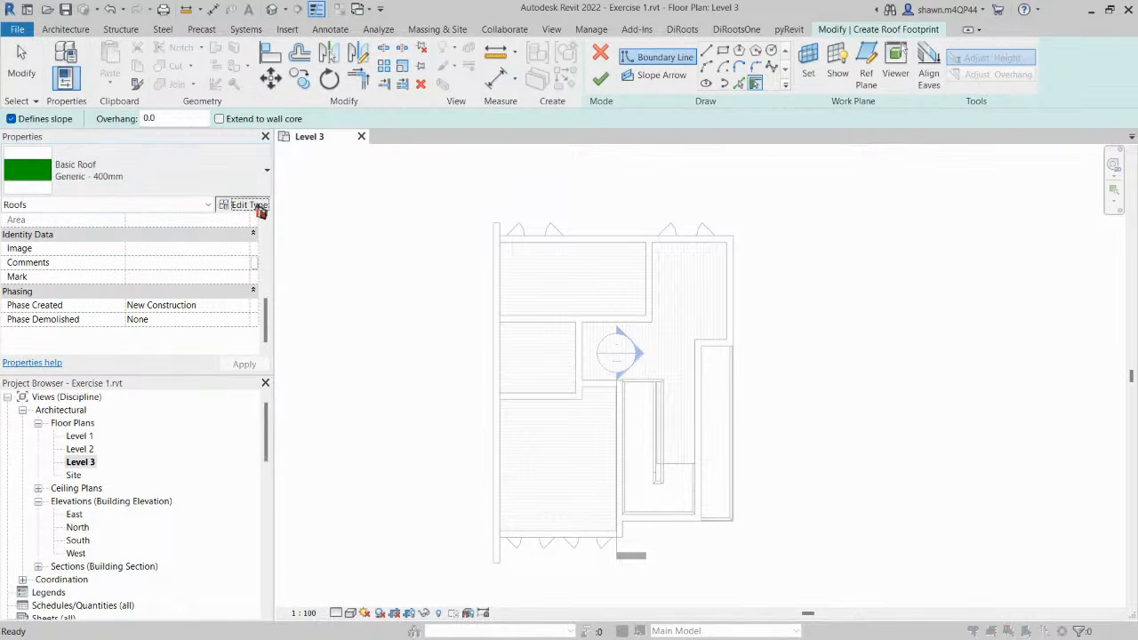
left_click(253, 205)
left_click(1065, 139)
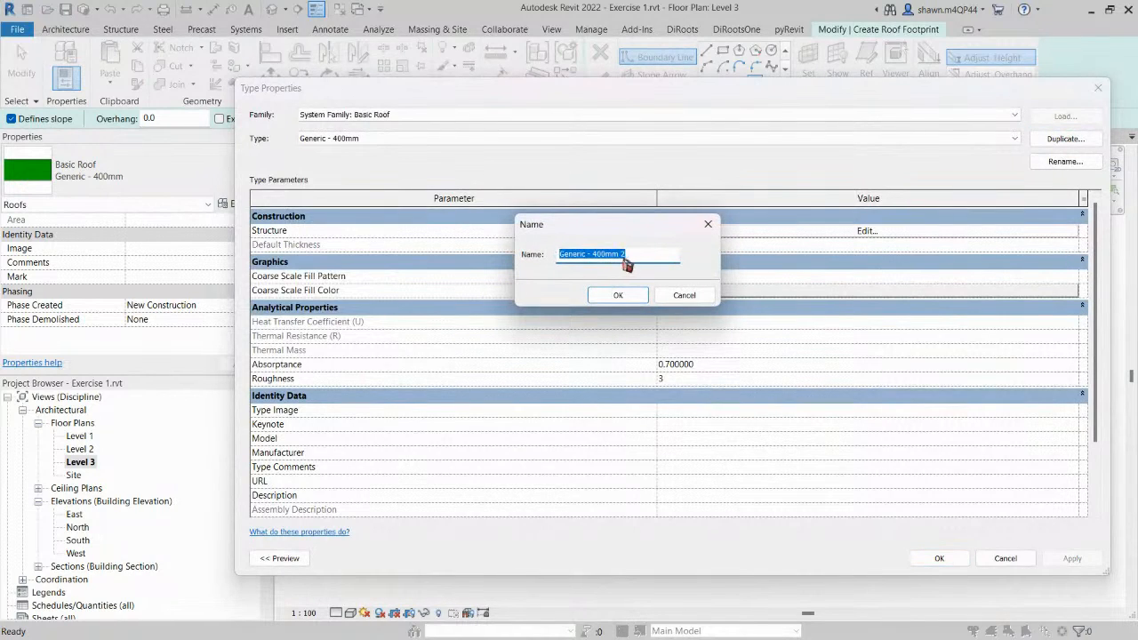
left_click_drag(640, 257, 602, 270)
type("2")
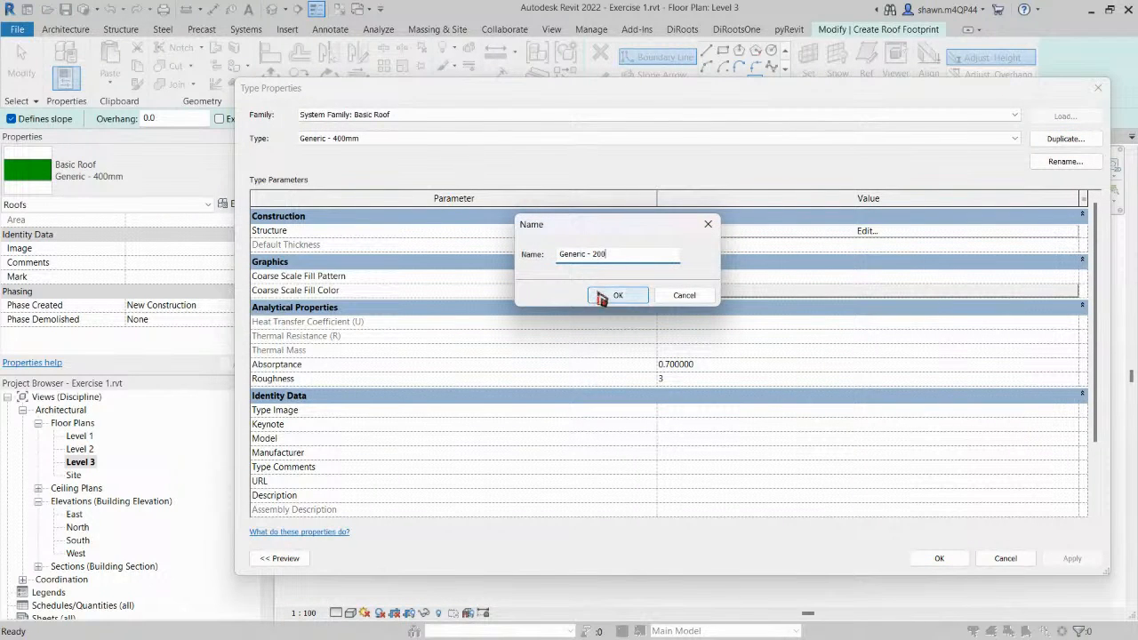
left_click(601, 299)
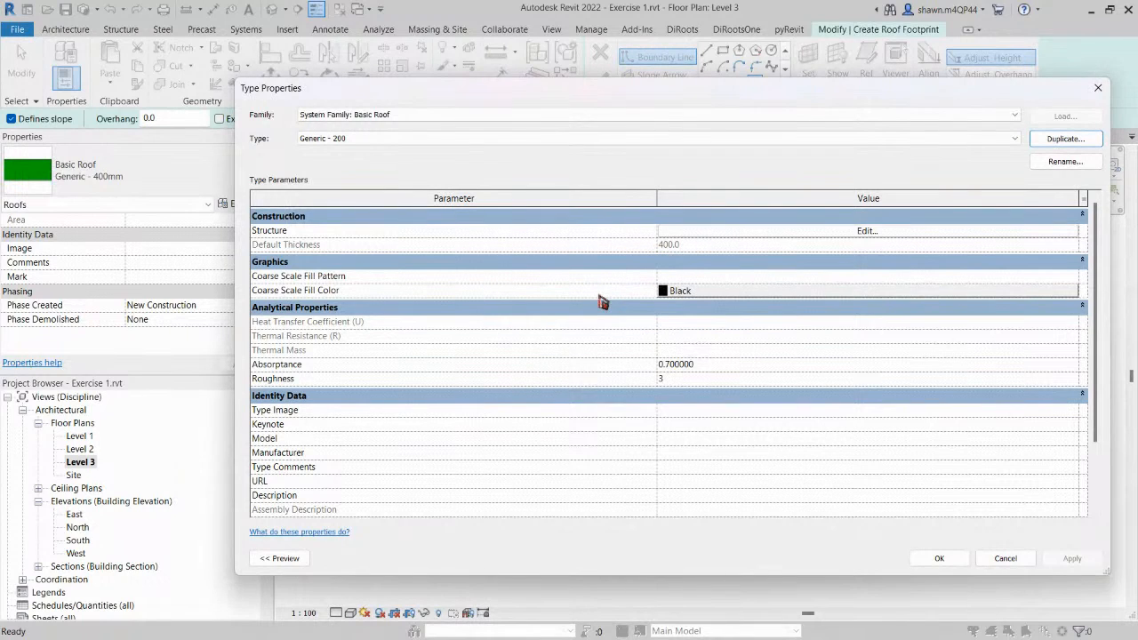
Set the structure layer thickness of the Generic - 200 roof type to 200 and accept the type changes.
left_click(772, 233)
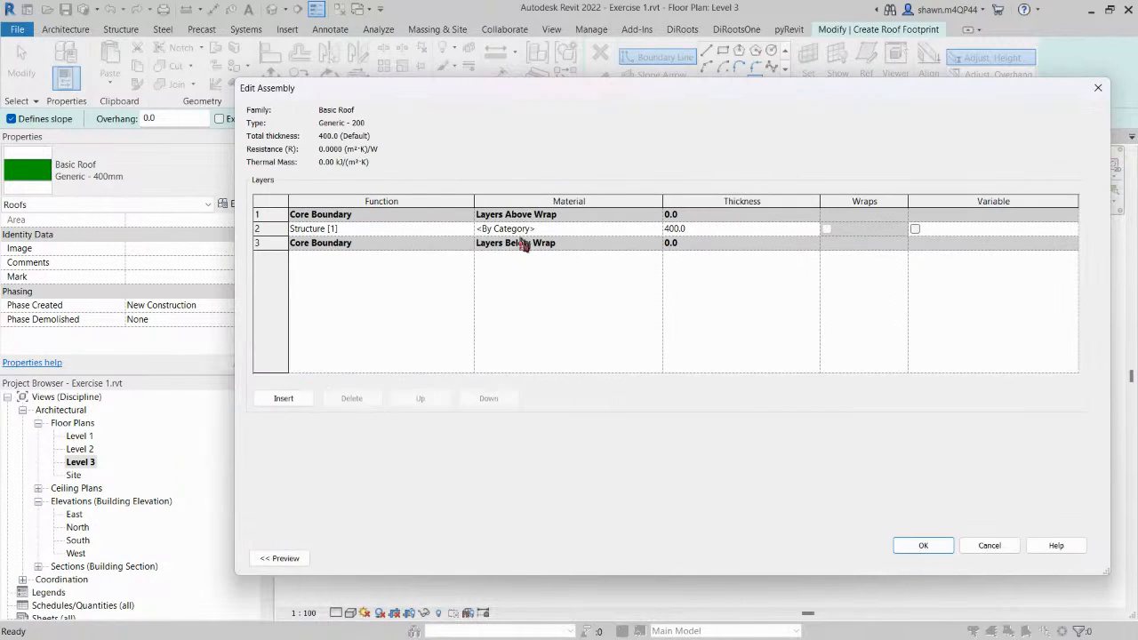
left_click(519, 233)
left_click(733, 233)
type("200")
key("Return")
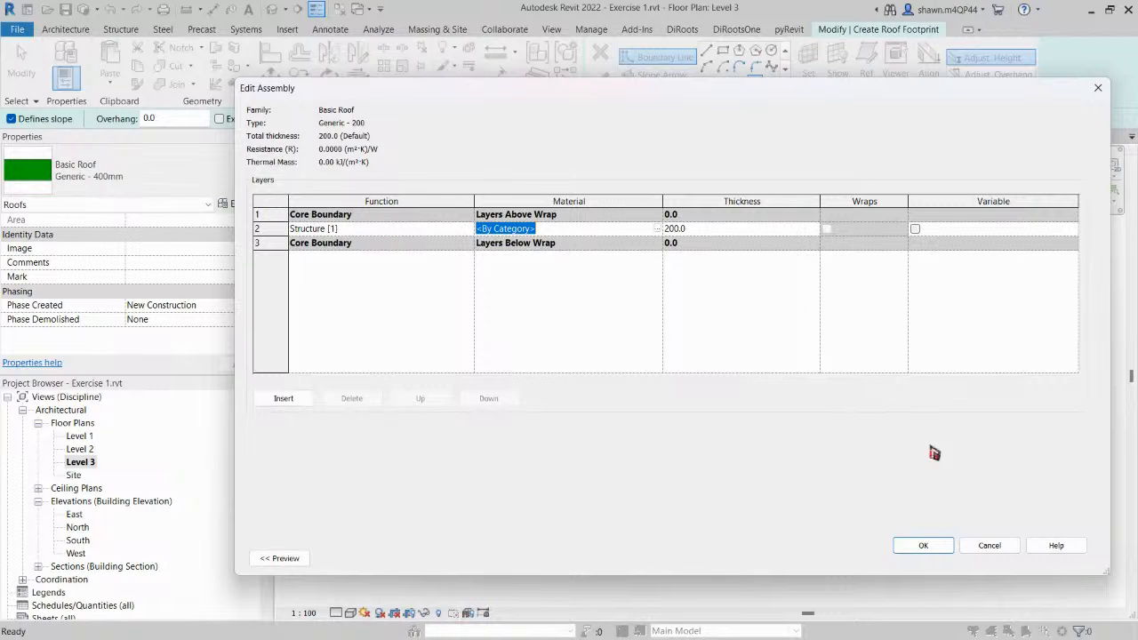
left_click(924, 546)
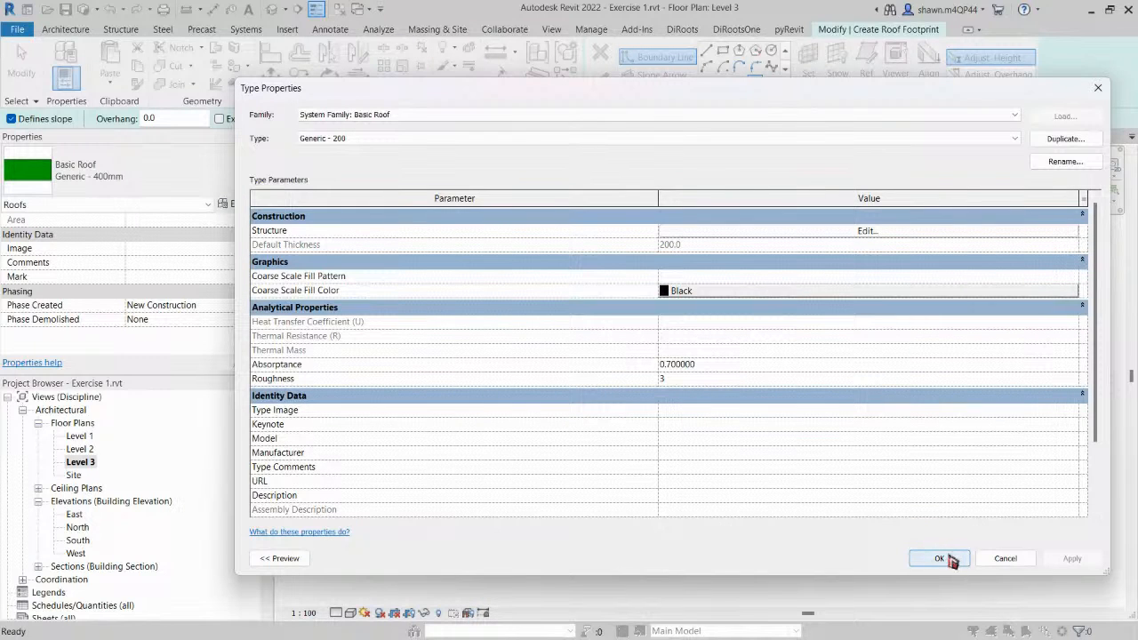
left_click(949, 560)
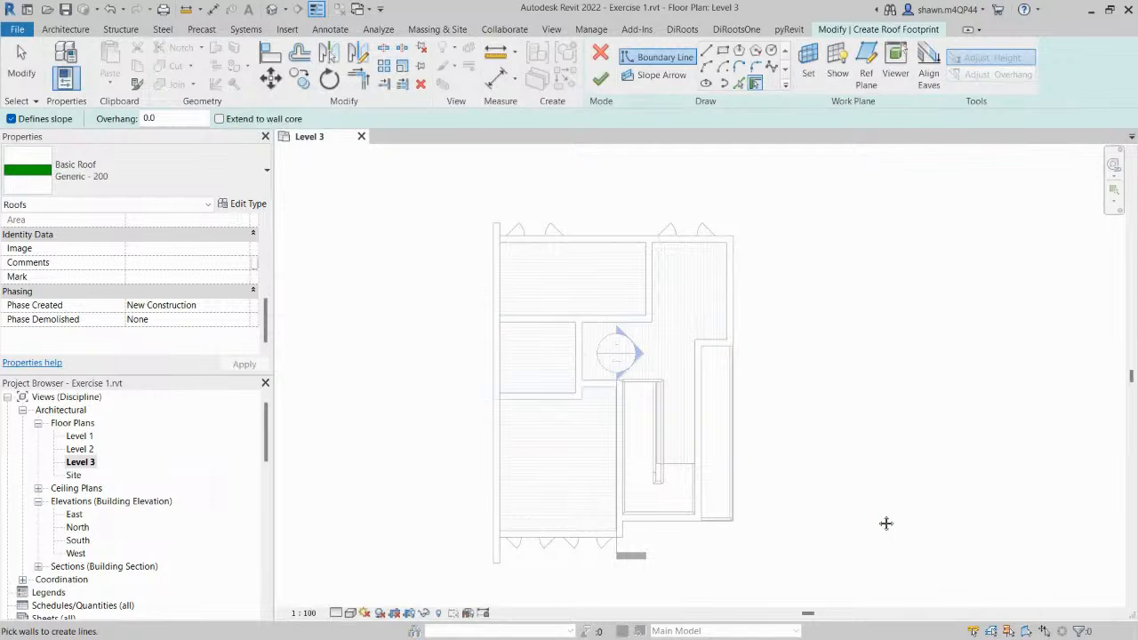
Create slope-defining roof boundary lines with a 1000 overhang from the plan's upper, upper-right and lower-left exterior walls.
middle_click_drag(886, 523, 846, 457)
scroll(203, 295, "up", 5)
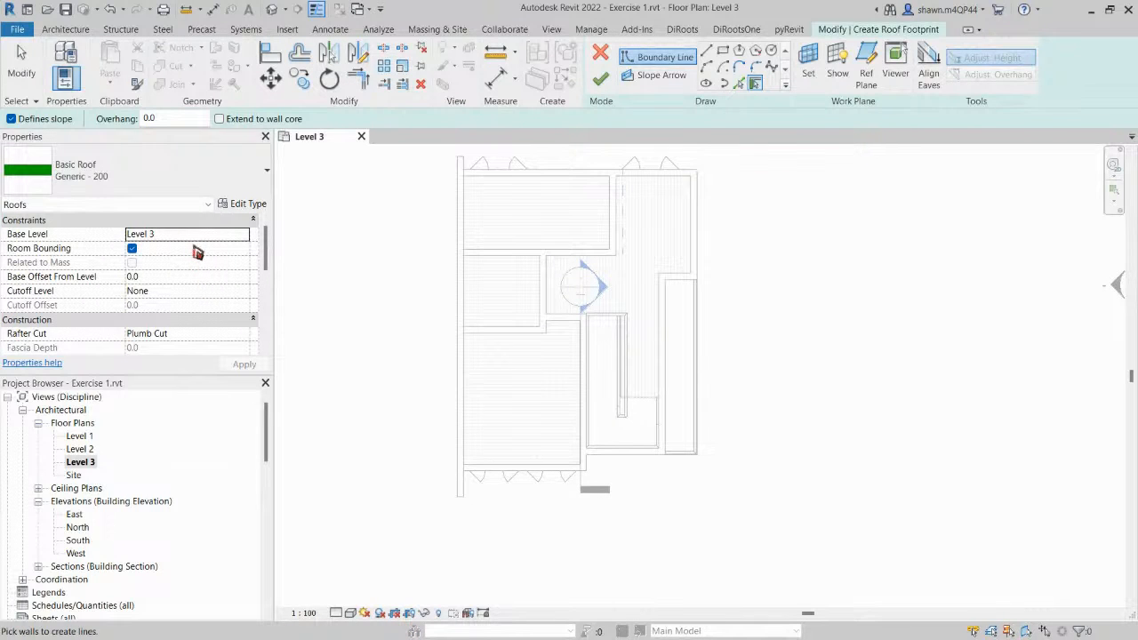
middle_click_drag(505, 250, 488, 335)
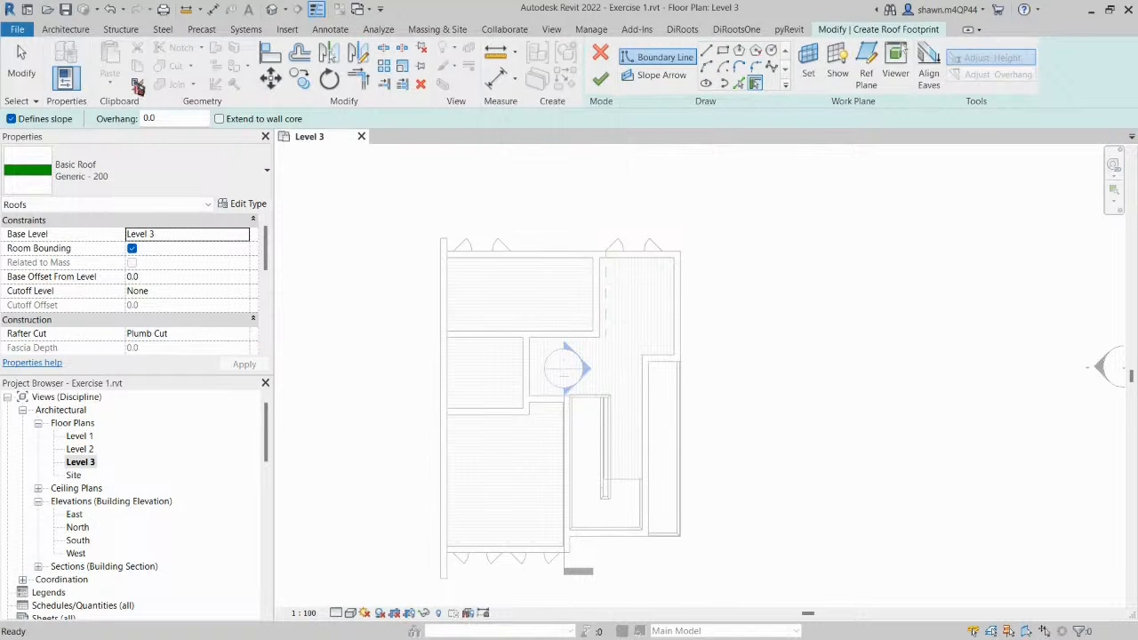
left_click(150, 118)
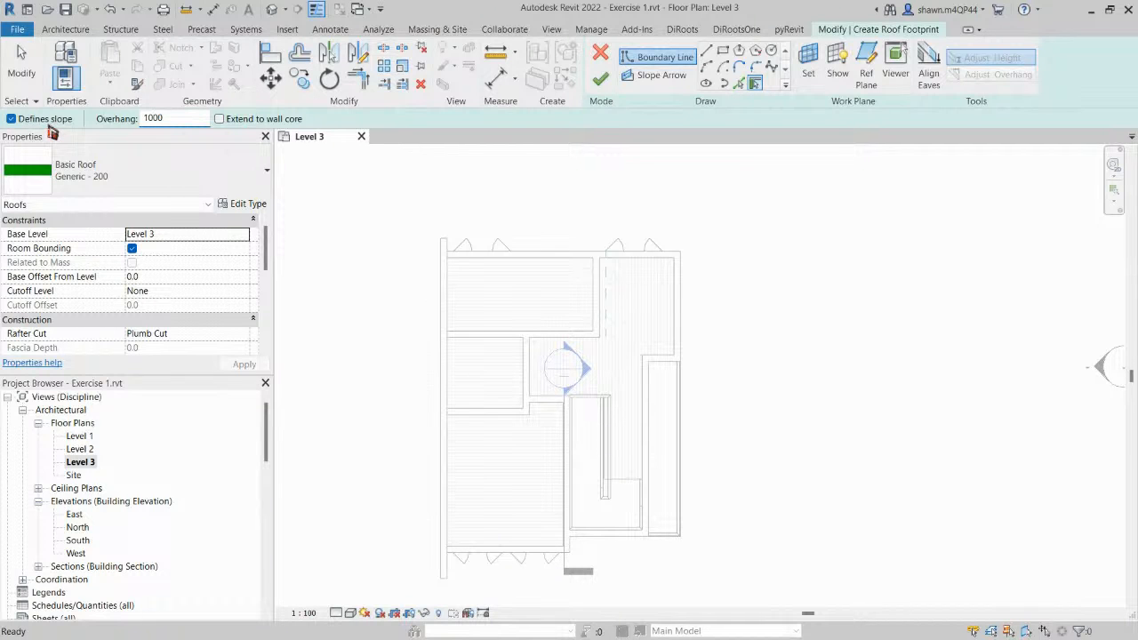
type("1000")
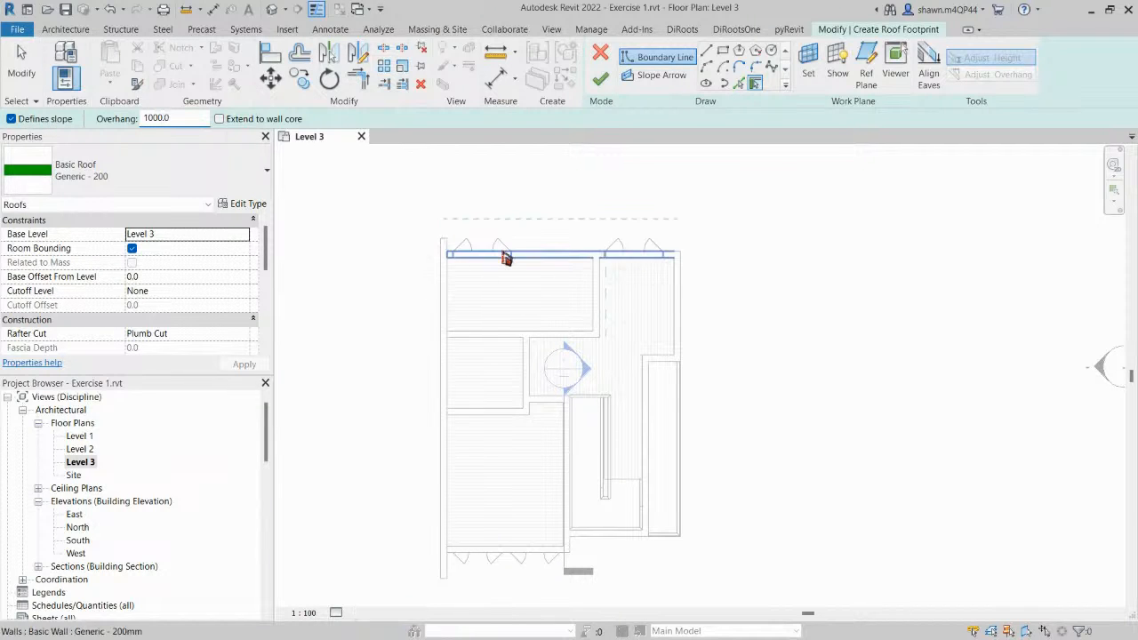
left_click(506, 259)
left_click(681, 322)
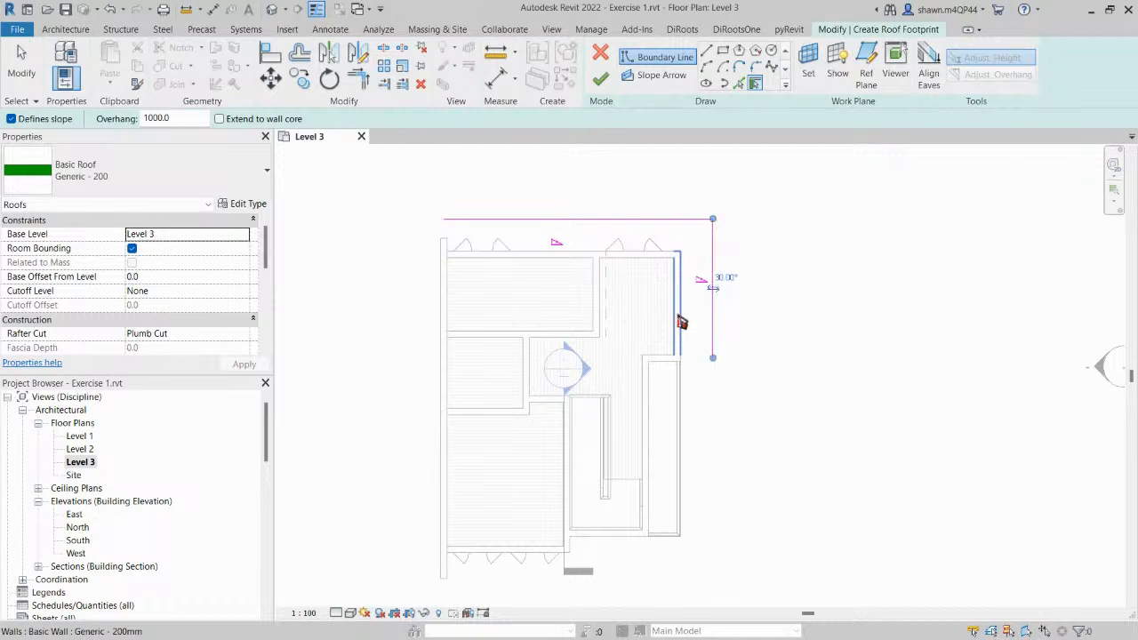
middle_click_drag(726, 458, 747, 287)
scroll(696, 374, "up", 1)
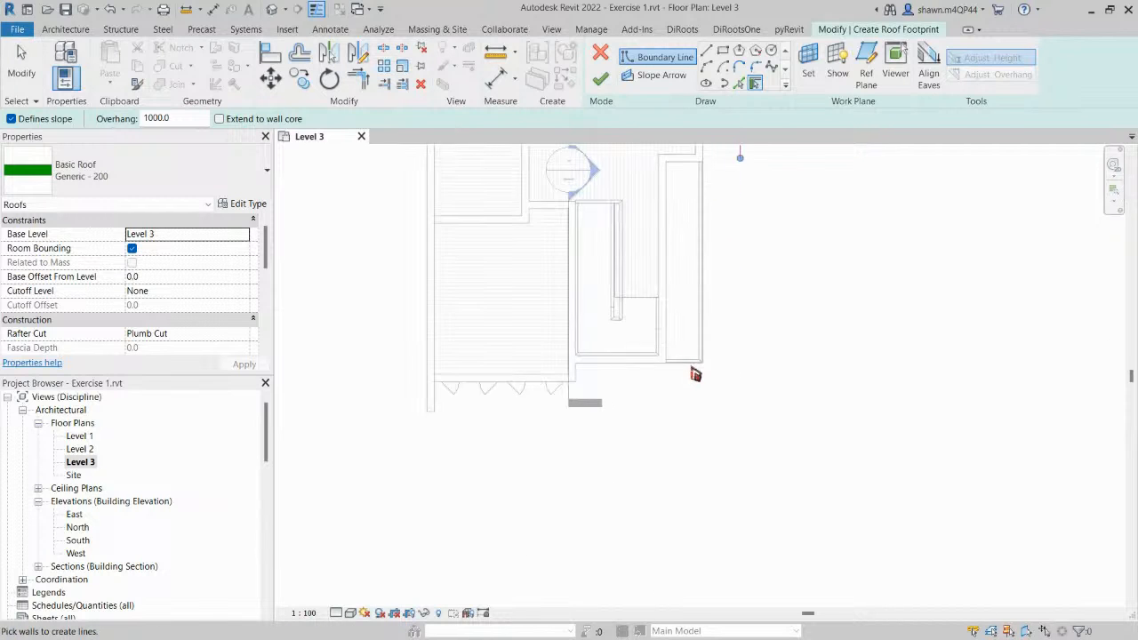
scroll(696, 373, "up", 1)
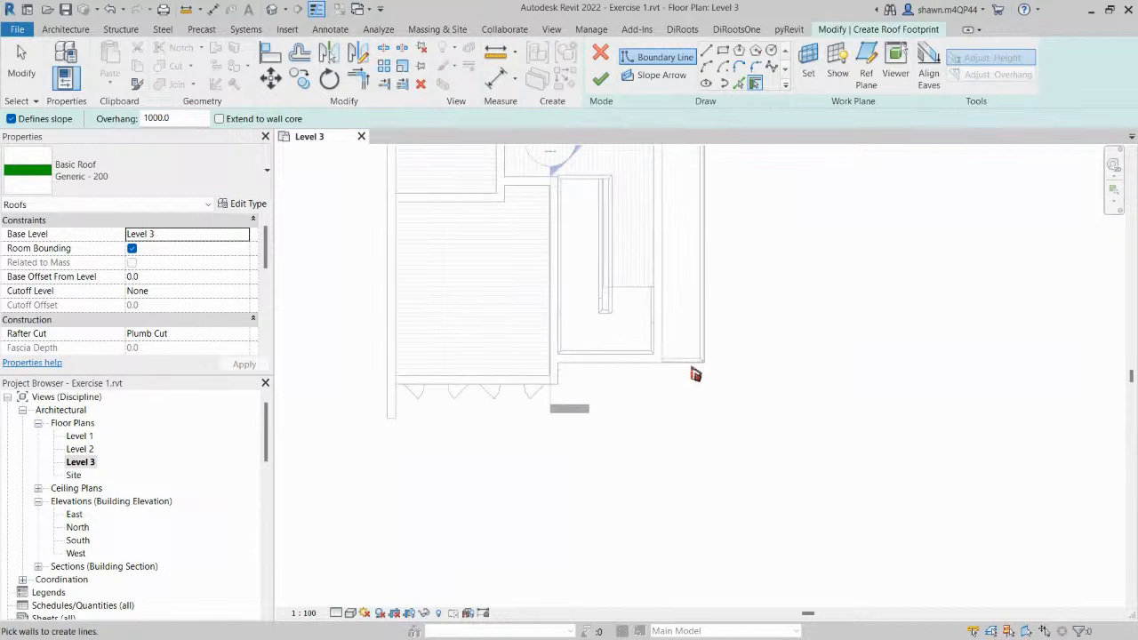
left_click(517, 399)
scroll(515, 399, "down", 2)
middle_click_drag(516, 399, 612, 517)
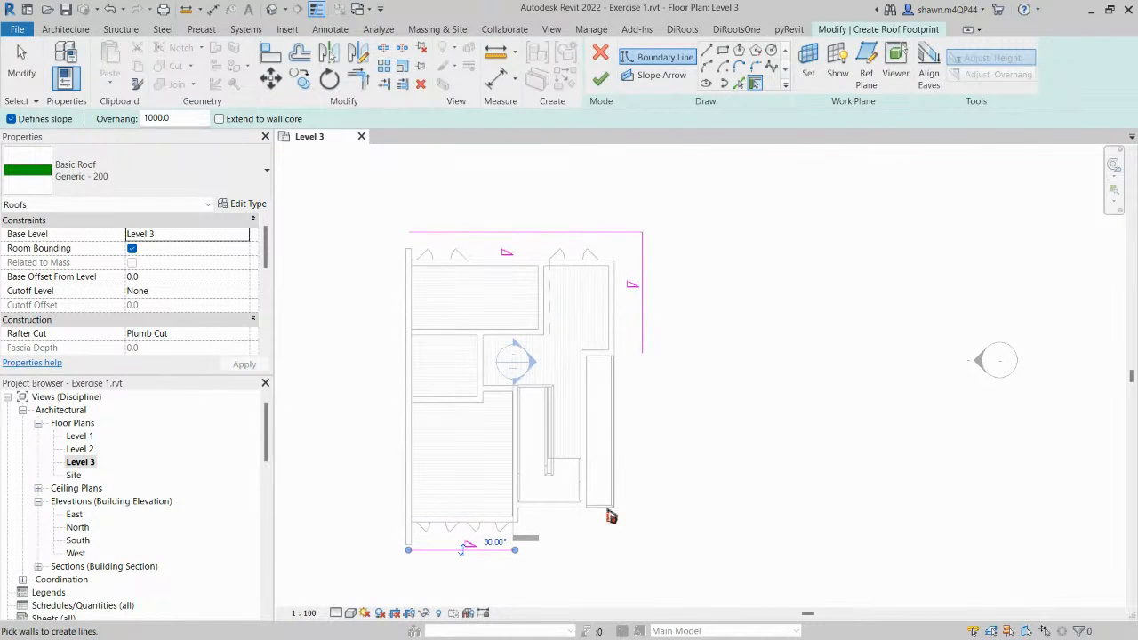
Trim the lower and right-hand roof boundary lines to meet in a corner.
key("t")
key("r")
left_click(505, 550)
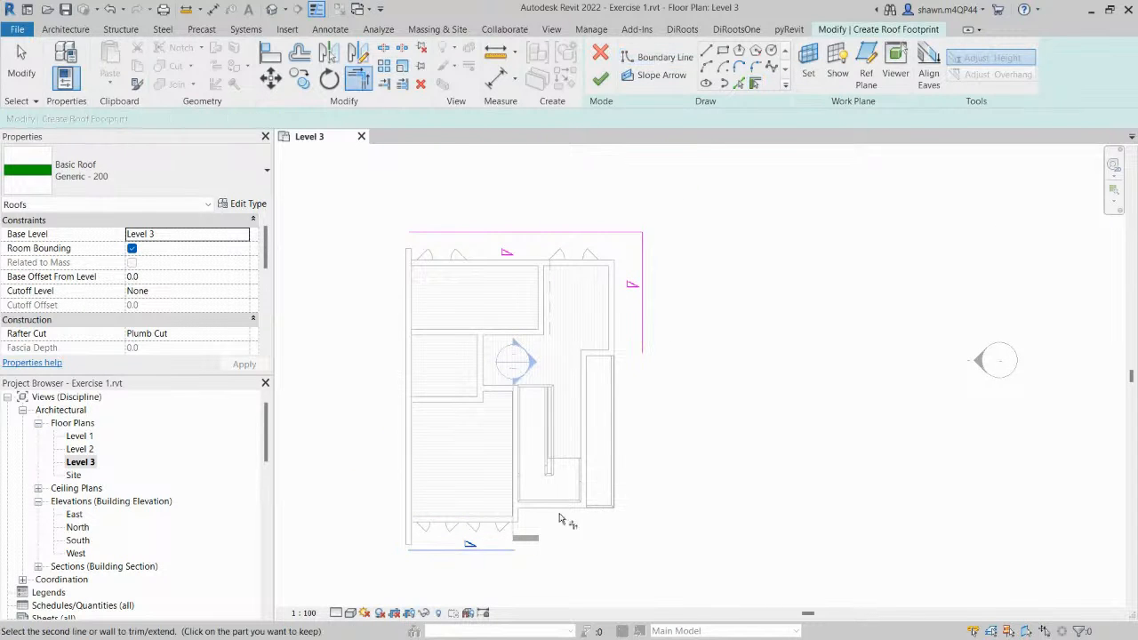
left_click(650, 329)
Draw a straight boundary line along the left wall, joining the upper and lower boundary ends to close the roof footprint.
left_click(665, 57)
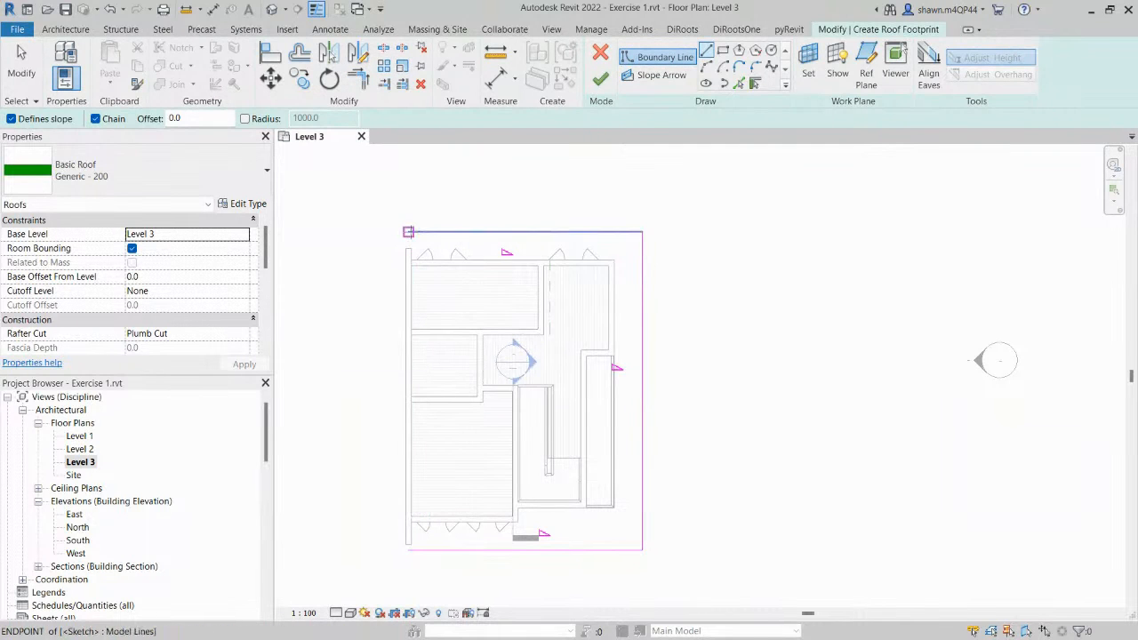
left_click(408, 232)
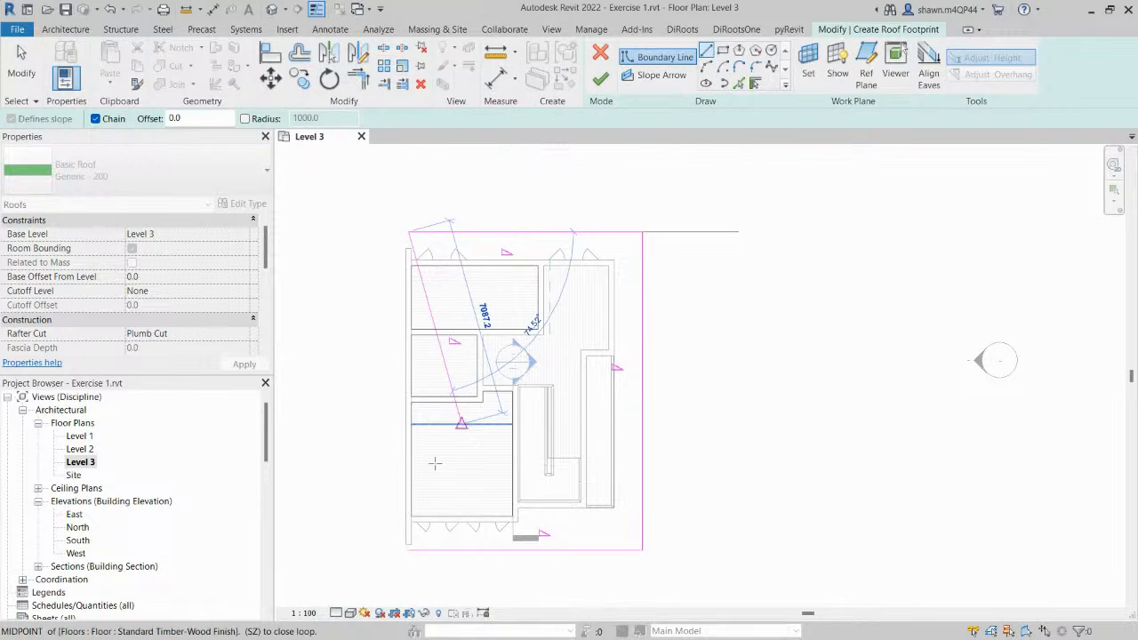
left_click(408, 550)
key("Escape")
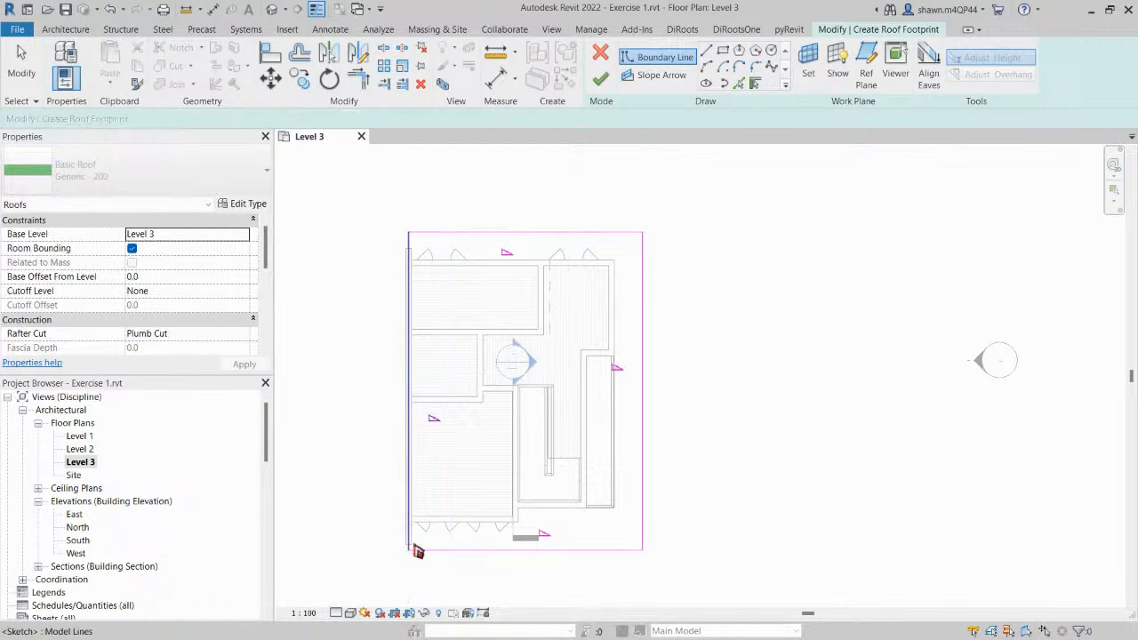
Finish the closed roof footprint sketch to create the Level 3 roof, and display it in the 3D view.
key("Escape")
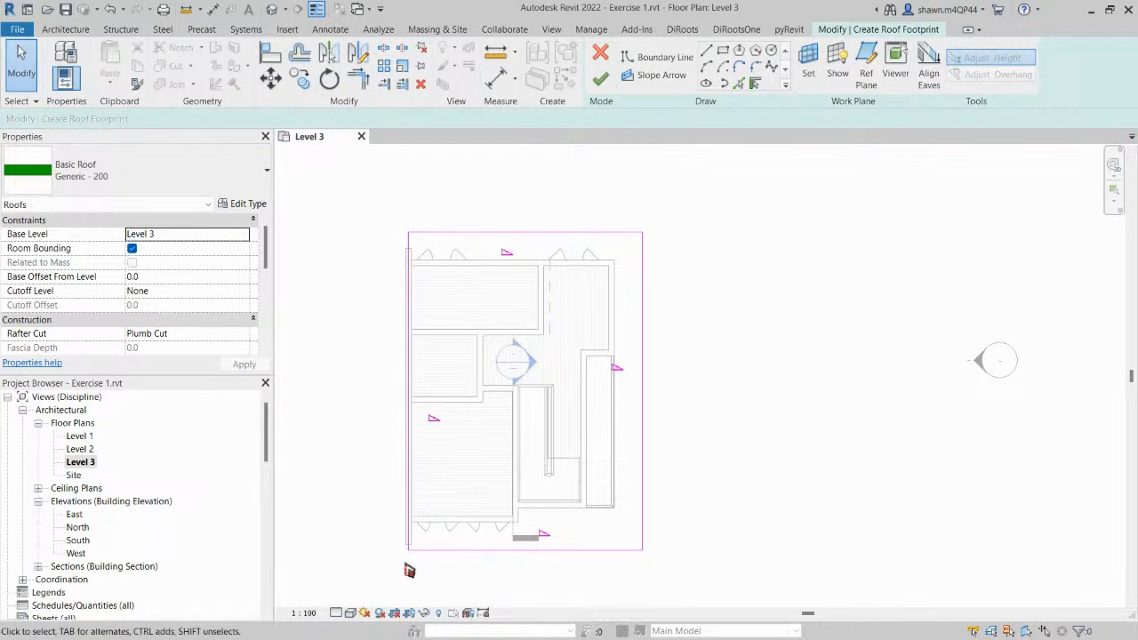
scroll(410, 569, "up", 1)
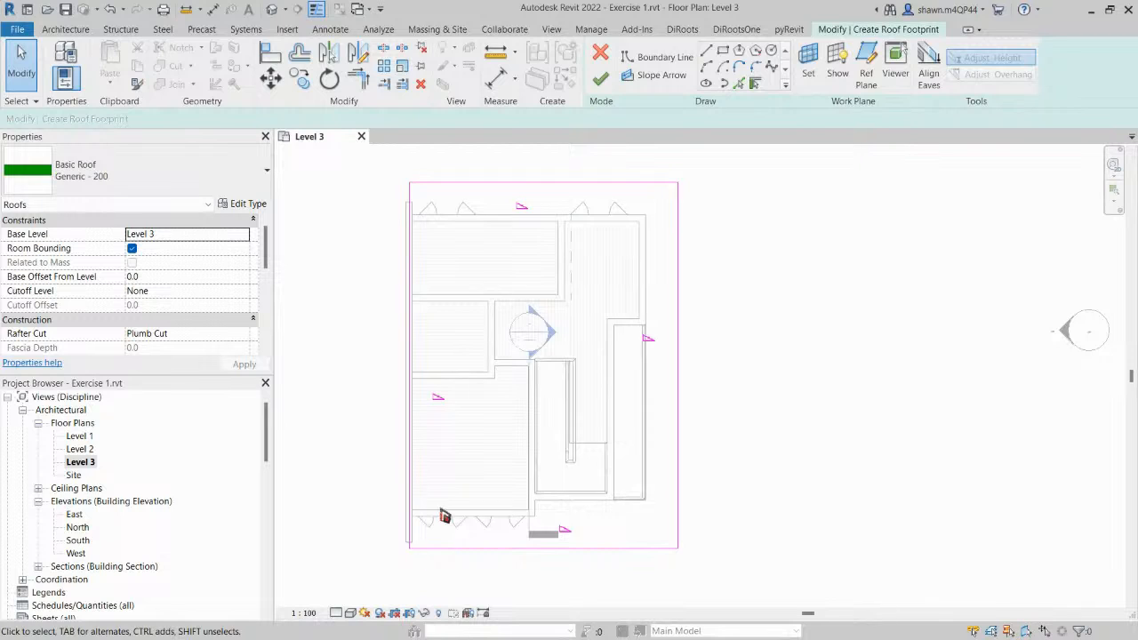
left_click(527, 188)
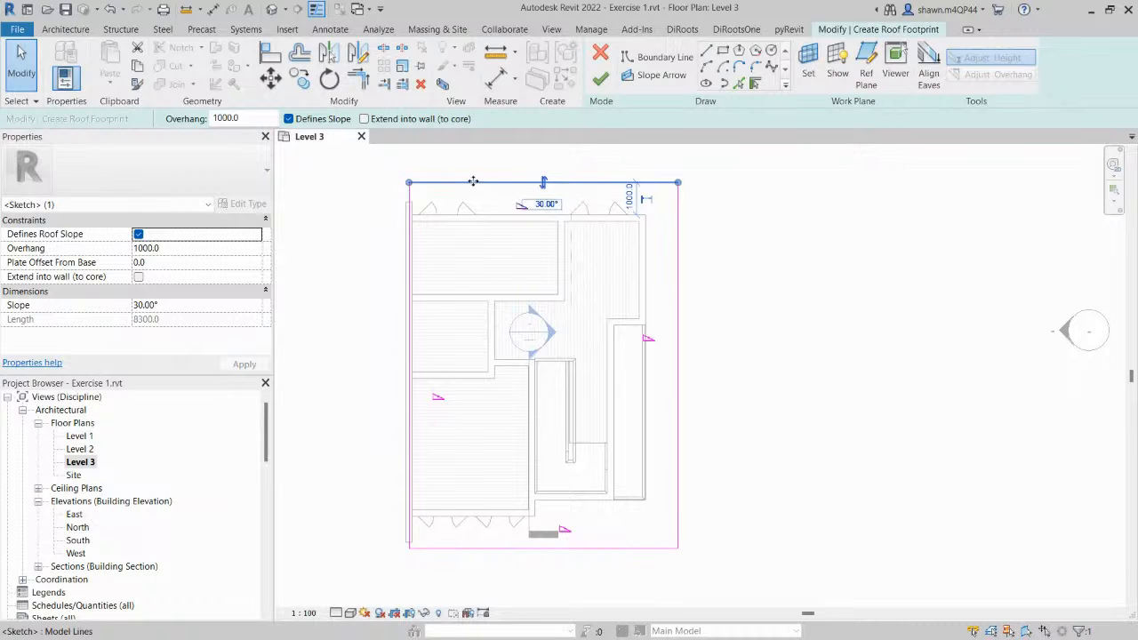
scroll(483, 236, "up", 1)
scroll(482, 235, "up", 1)
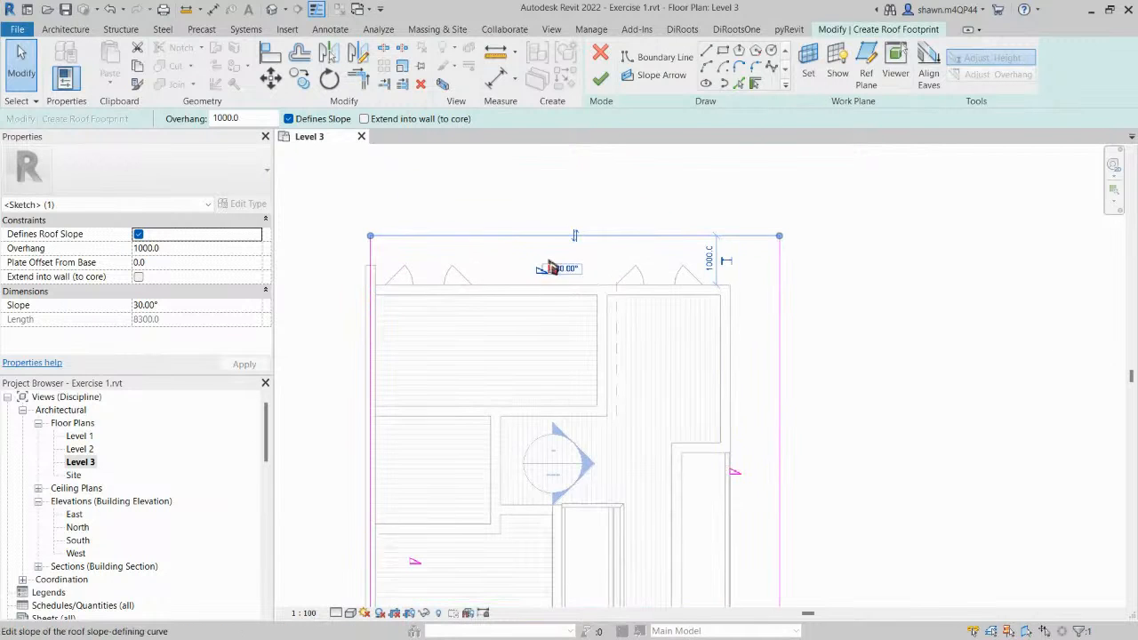
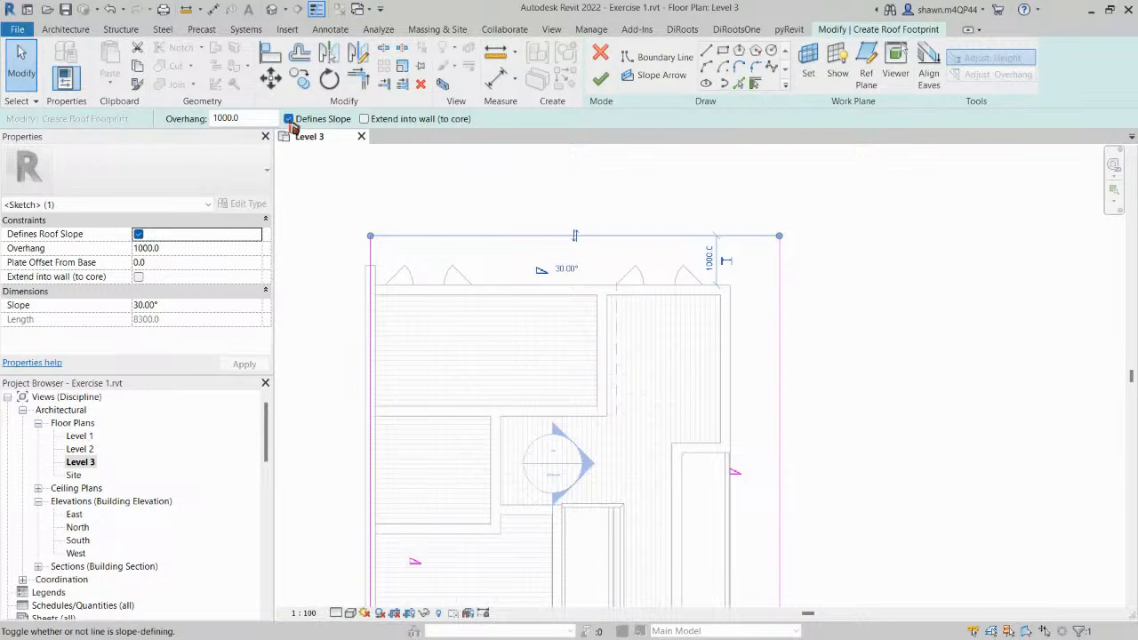
left_click(601, 82)
left_click(985, 399)
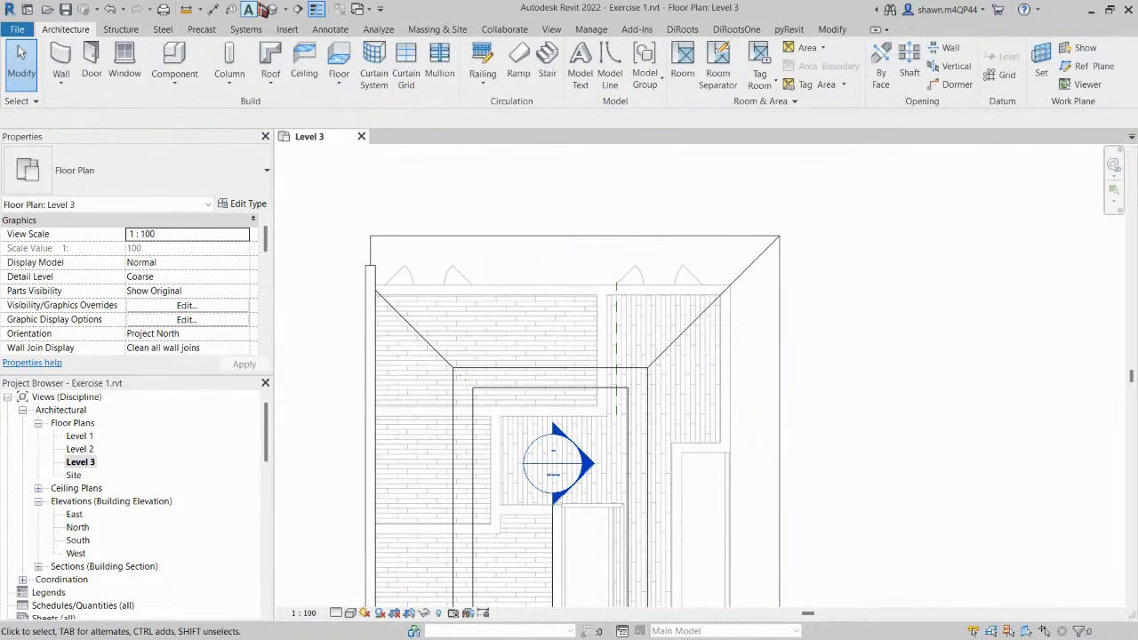
left_click(272, 9)
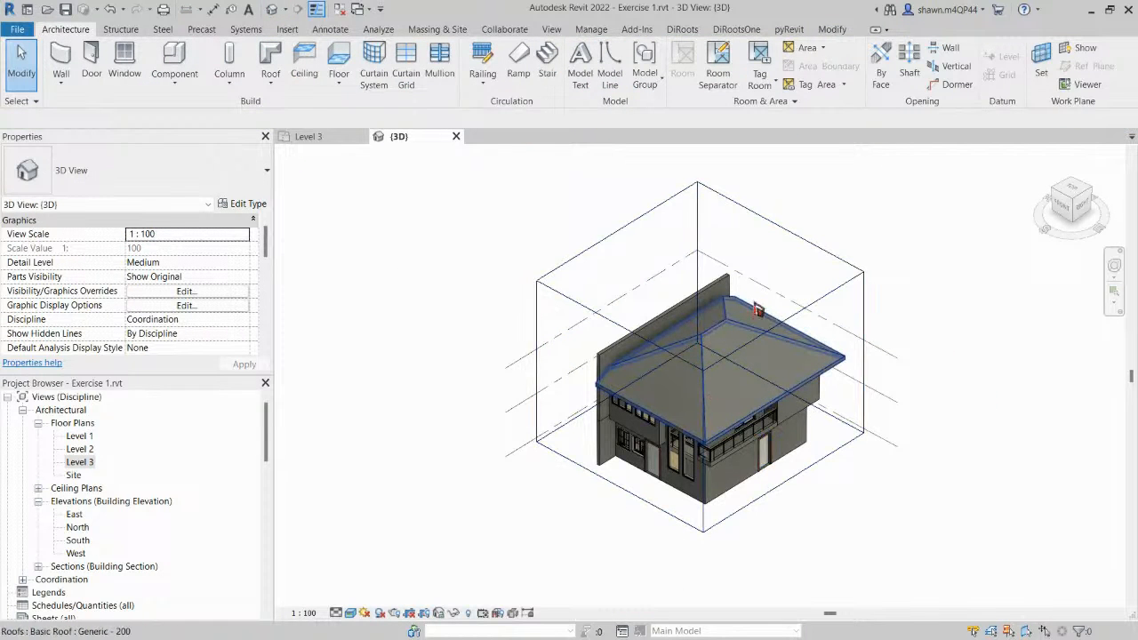
left_click(737, 326)
middle_click_drag(724, 399, 742, 366, "shift")
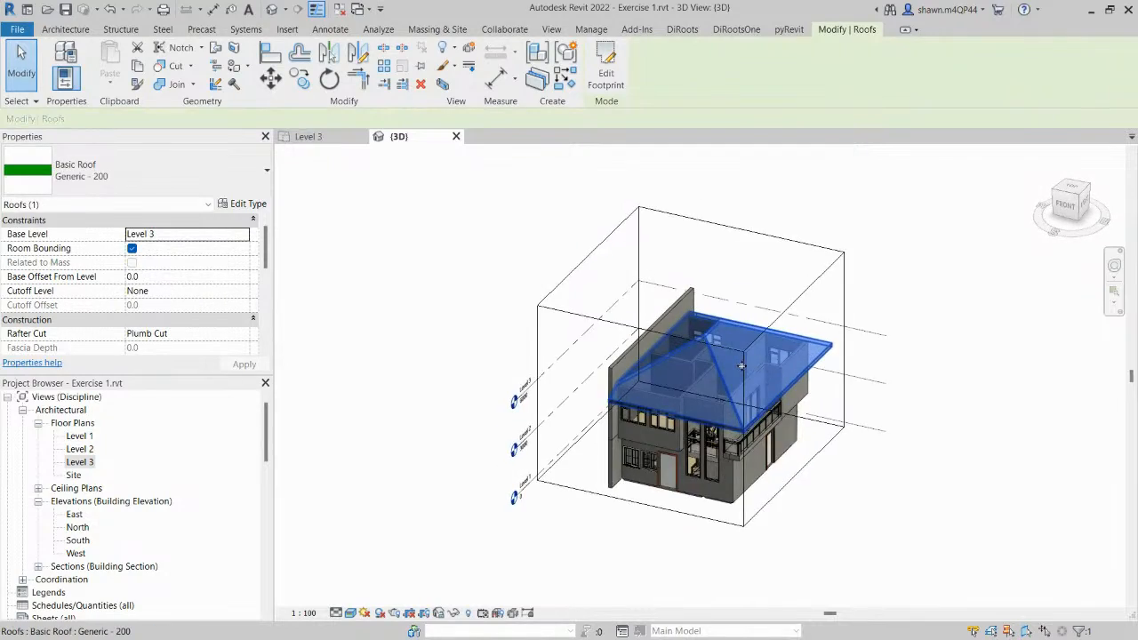
scroll(741, 366, "up", 3)
middle_click_drag(696, 401, 679, 354, "shift")
Edit the roof's footprint in 3D, turn off Defines Slope for the boundary line along the tall side wall, and finish the sketch.
double_click(679, 355)
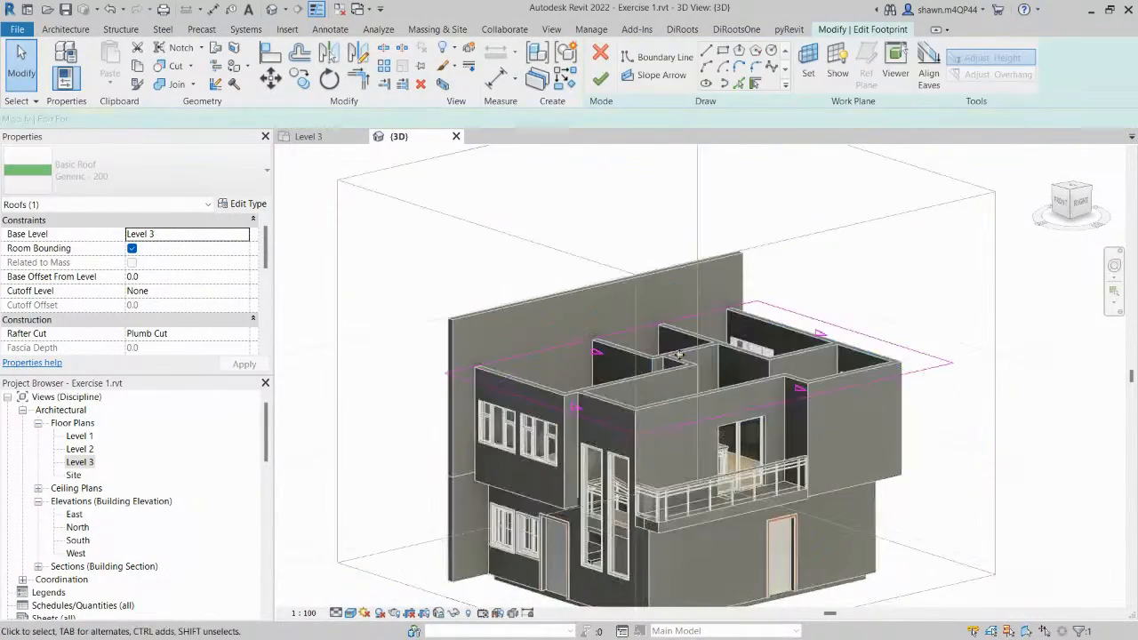
left_click(606, 313)
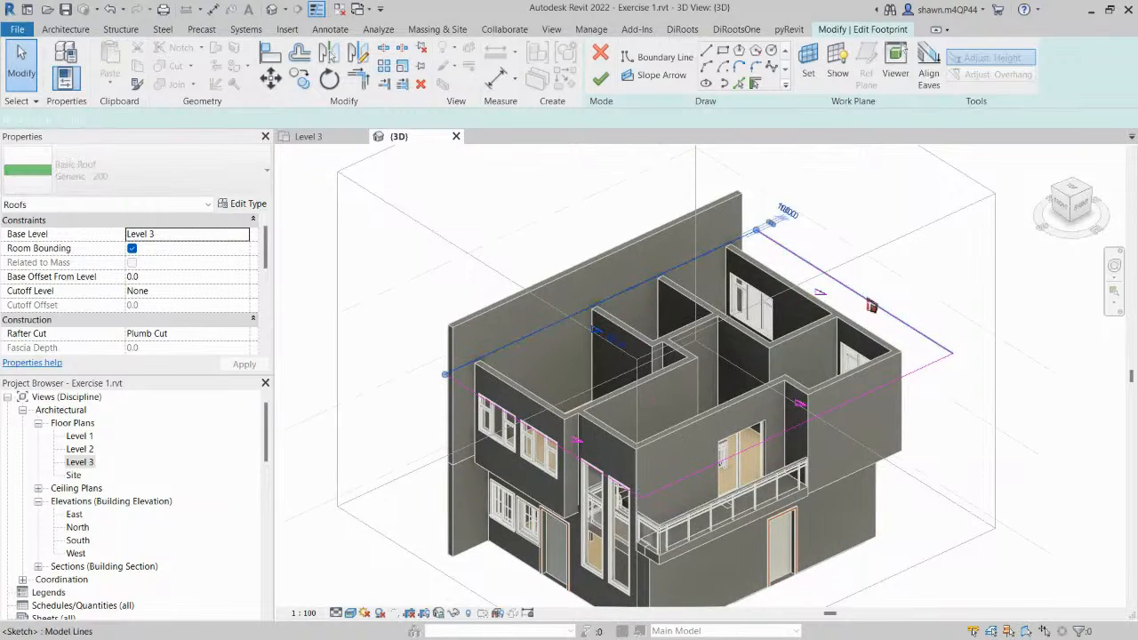
left_click(871, 303, "ctrl")
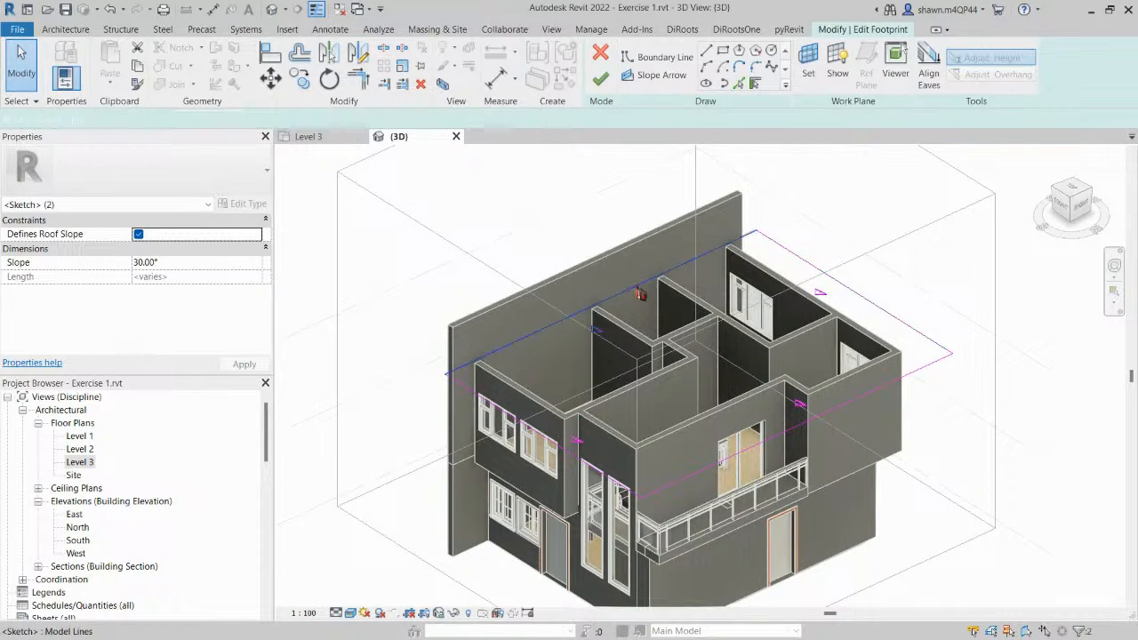
left_click(843, 260)
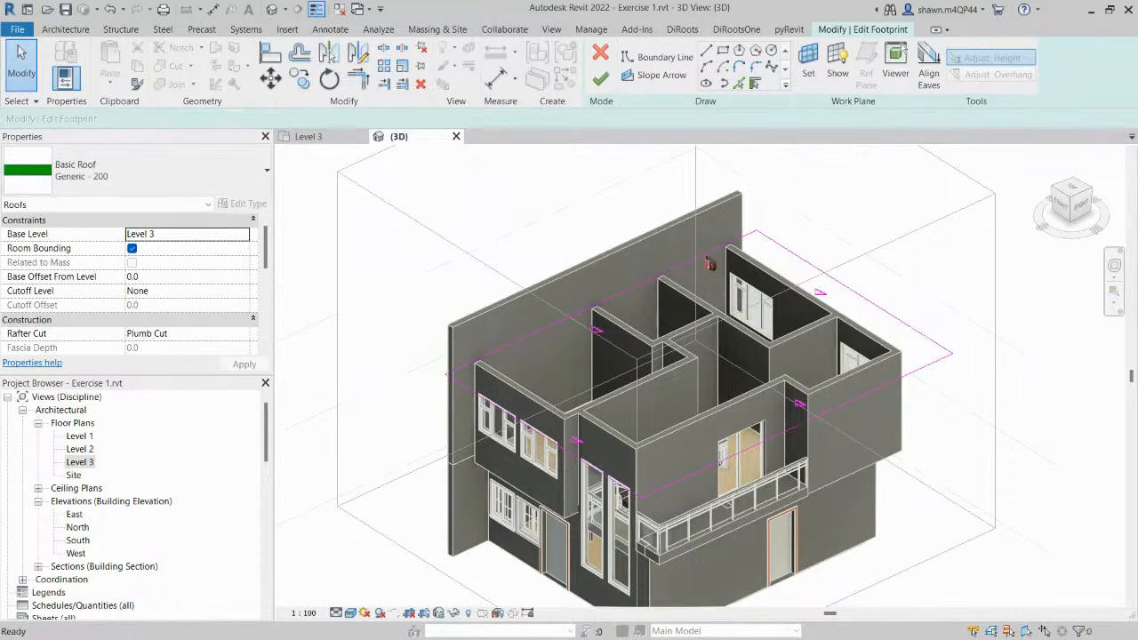
left_click(844, 290)
left_click(856, 401)
left_click(858, 398)
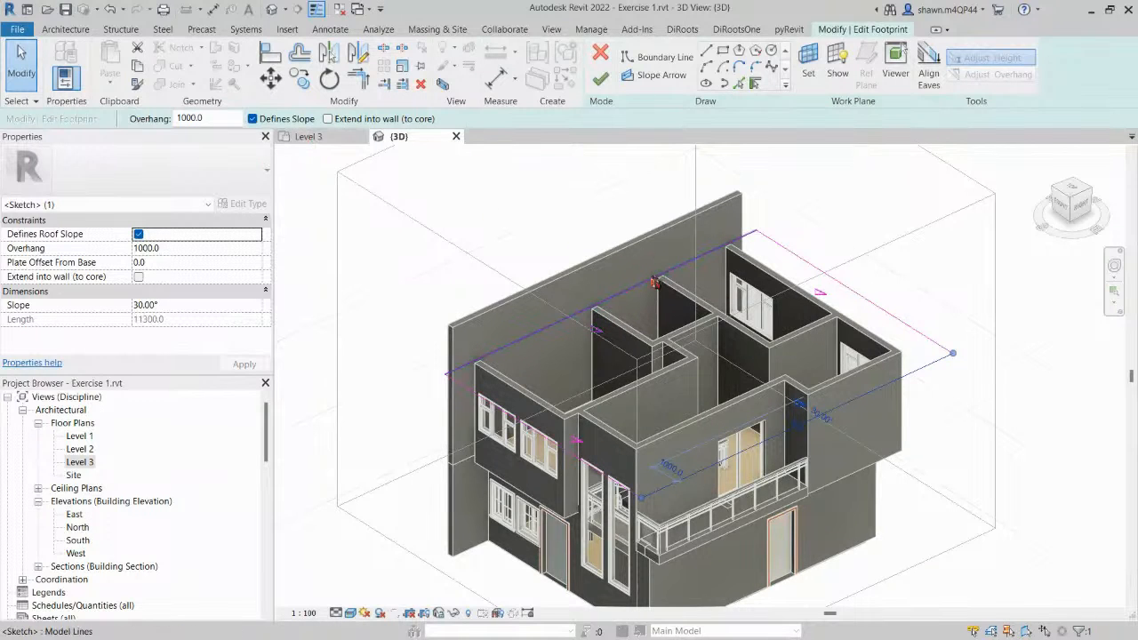
left_click(654, 283)
left_click(598, 345)
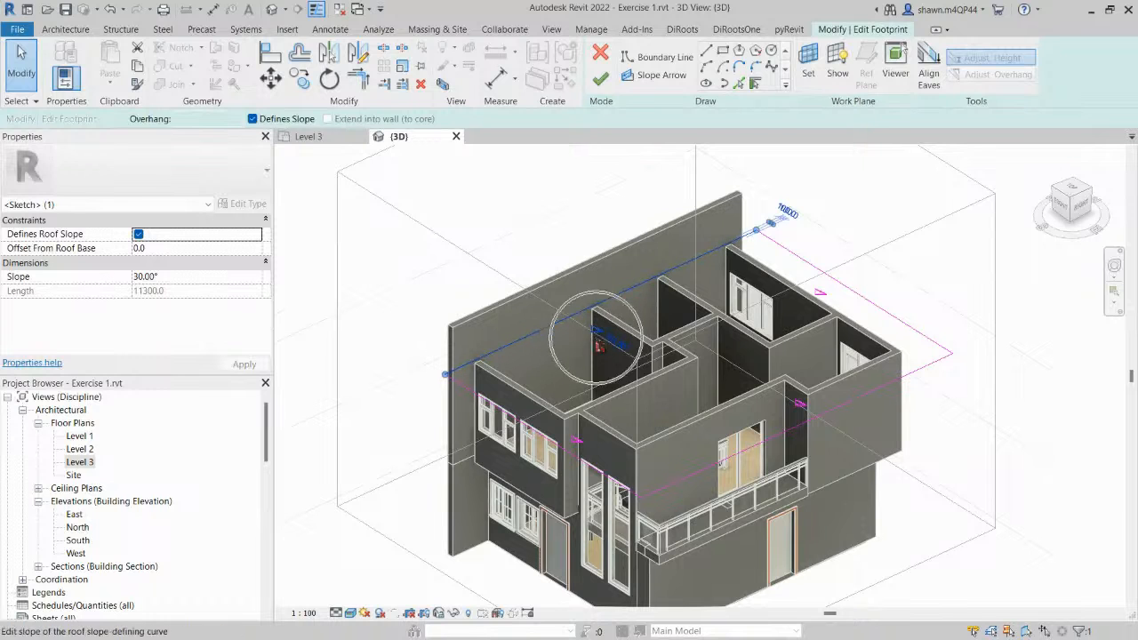
left_click(598, 333)
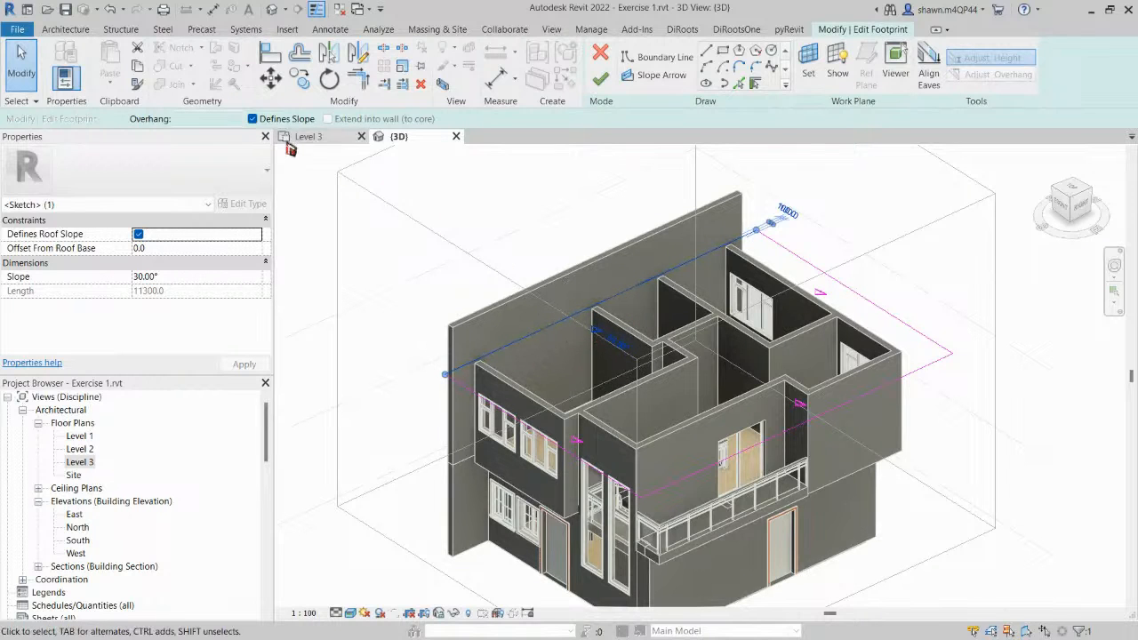
left_click(252, 118)
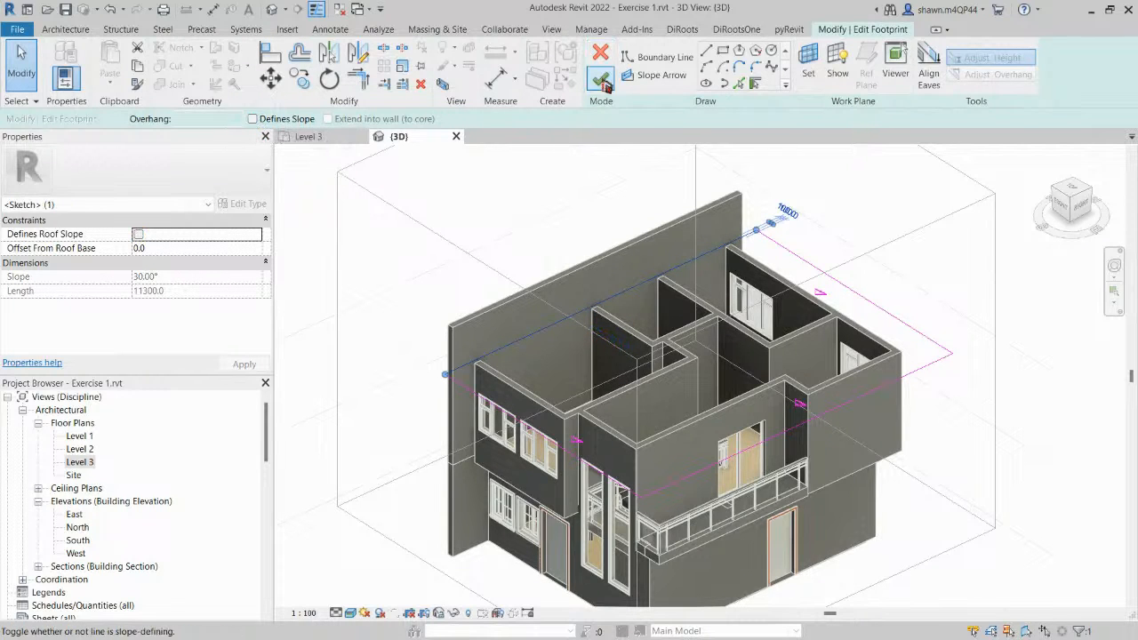
left_click(602, 81)
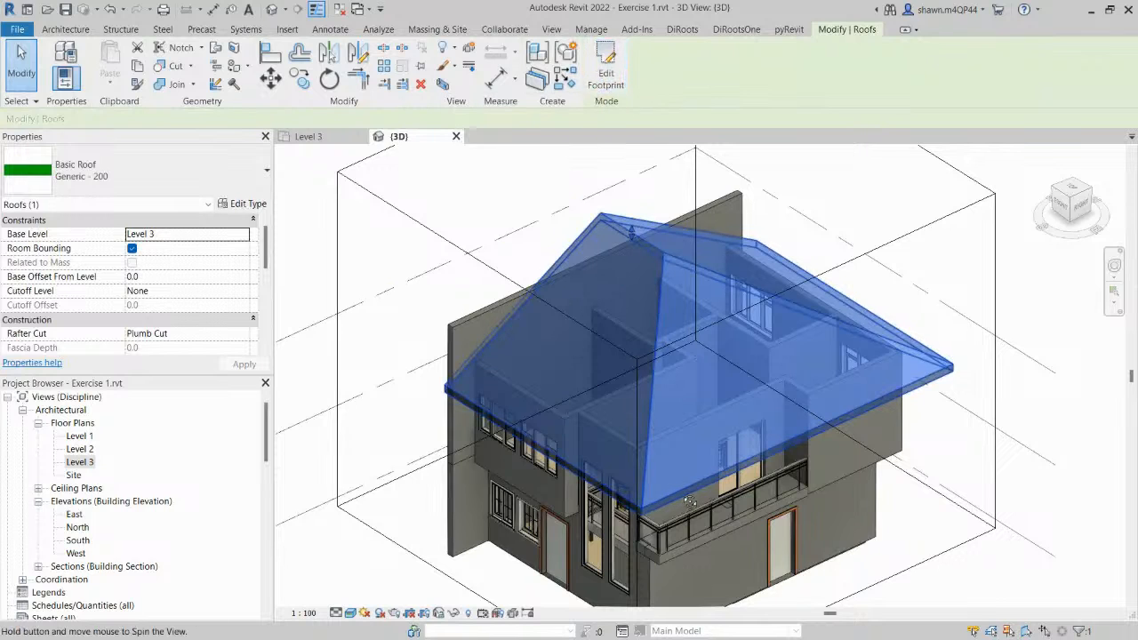
Lower the roof's ridge with its shape handle to flatten the roof slopes.
middle_click_drag(690, 502, 605, 244, "shift")
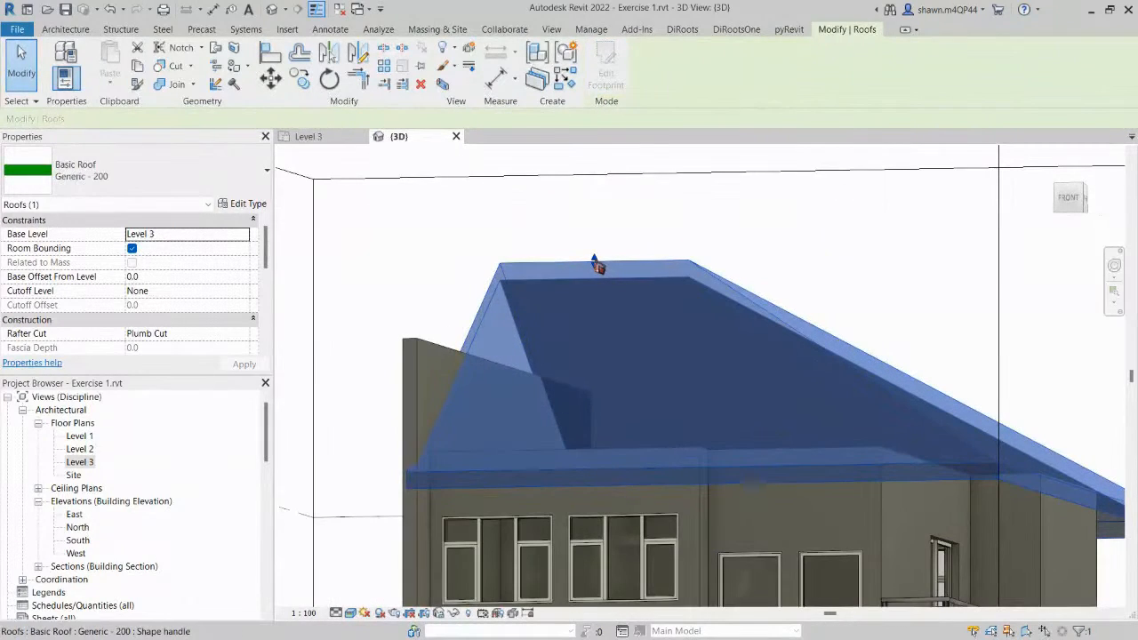
left_click_drag(593, 261, 595, 372)
middle_click_drag(596, 371, 670, 452, "shift")
key("Escape")
Reopen the roof's footprint in the Level 3 plan and turn off Defines Slope for the lower boundary line.
left_click(661, 411)
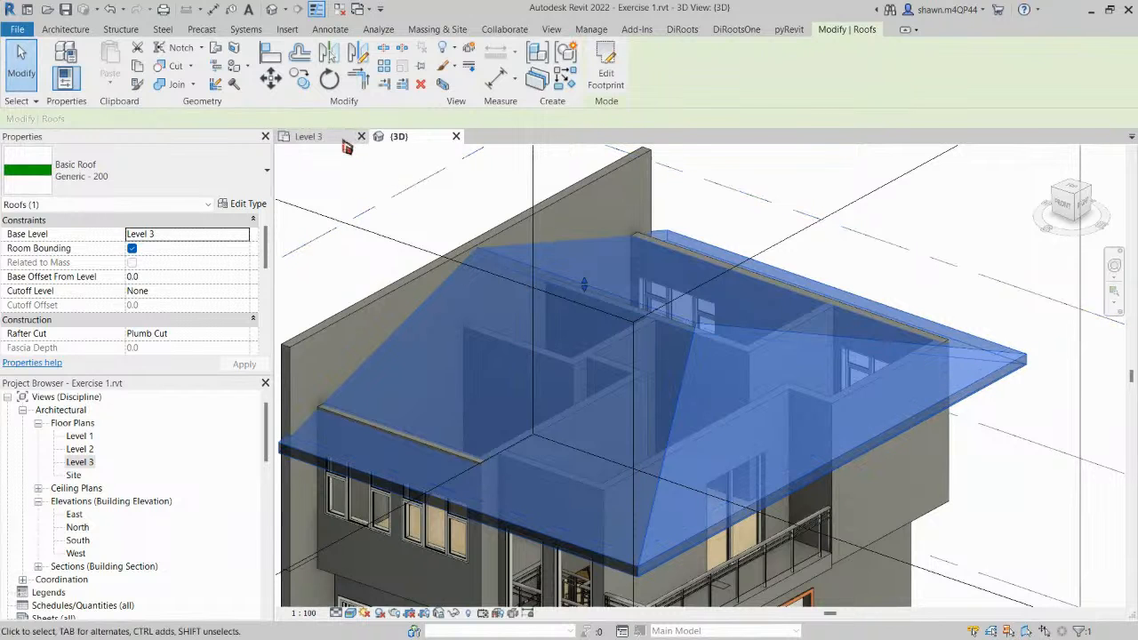
left_click(344, 143)
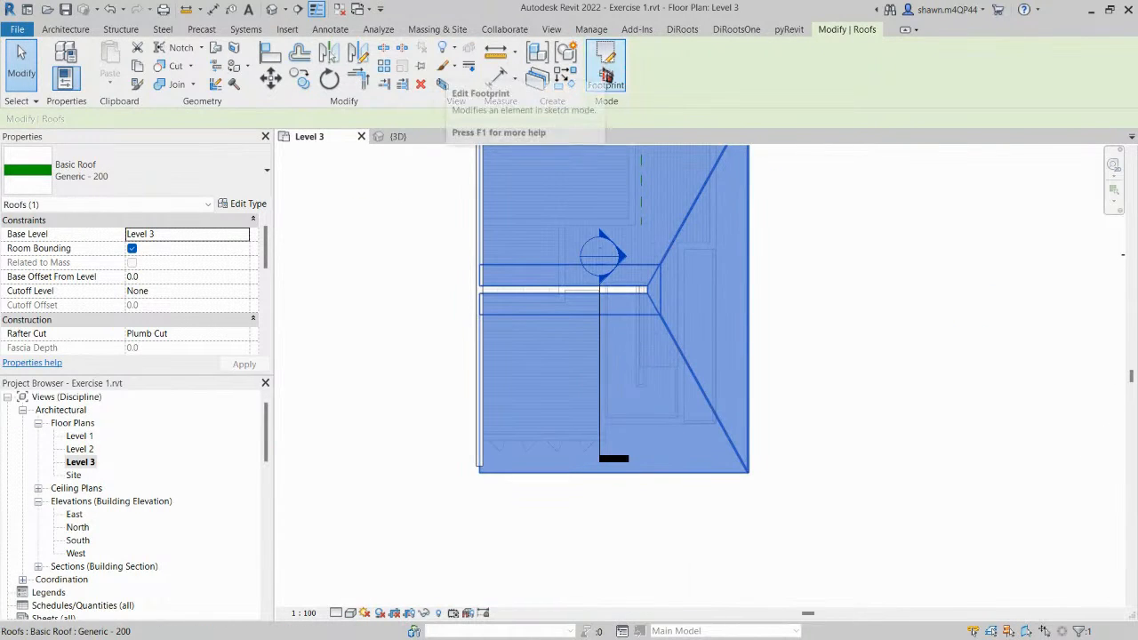
left_click(608, 62)
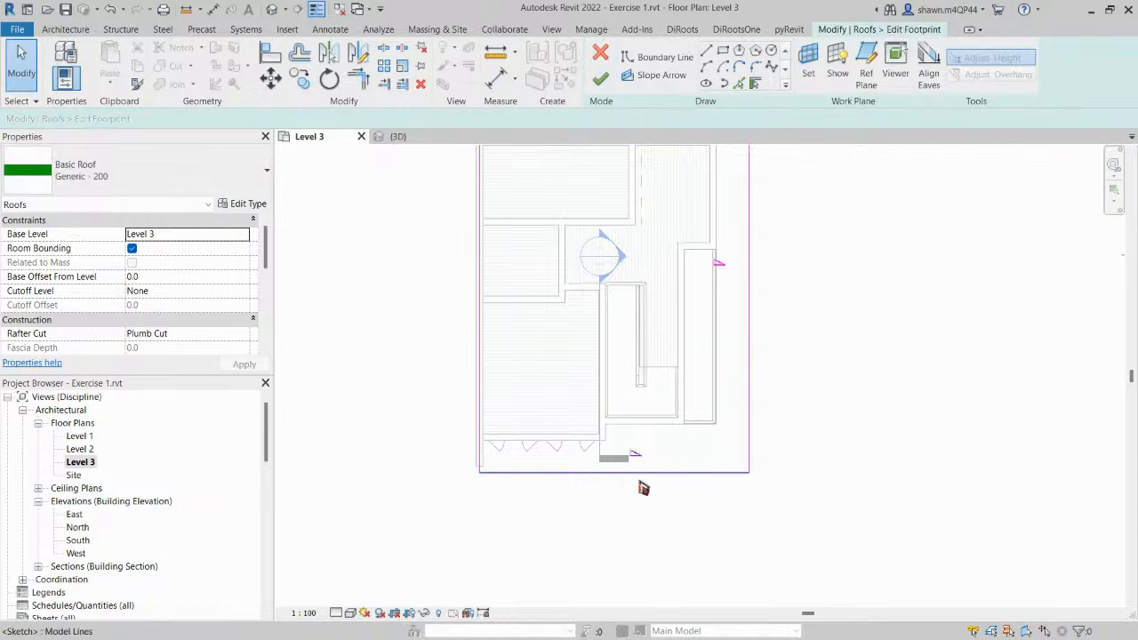
left_click(704, 482)
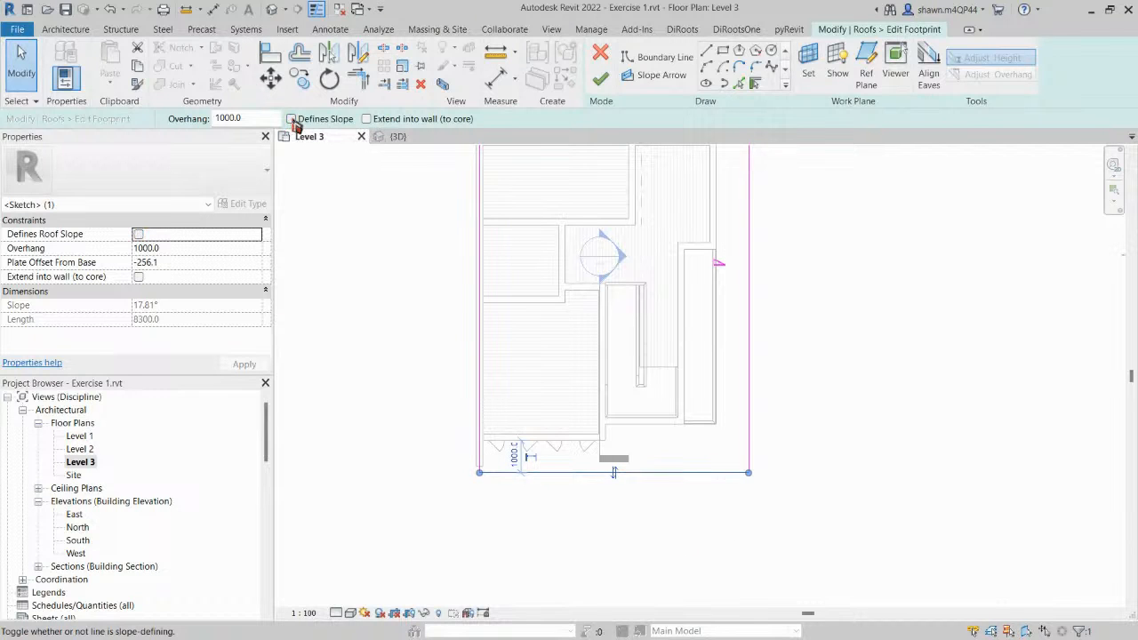
left_click(664, 82)
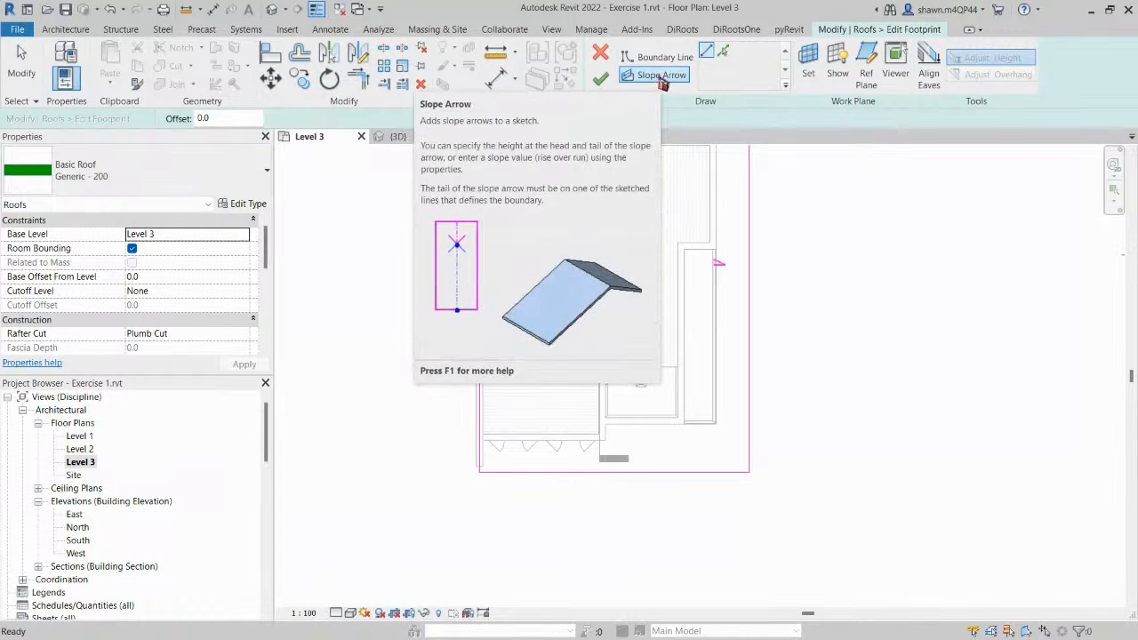
left_click(662, 76)
scroll(478, 494, "up", 4)
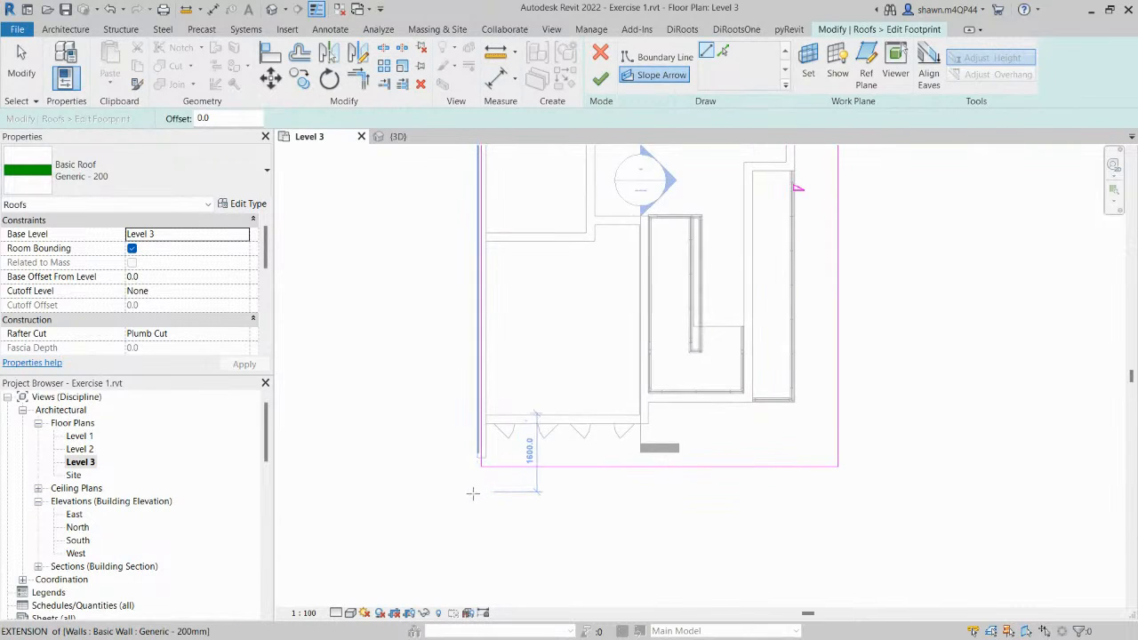
scroll(477, 493, "up", 2)
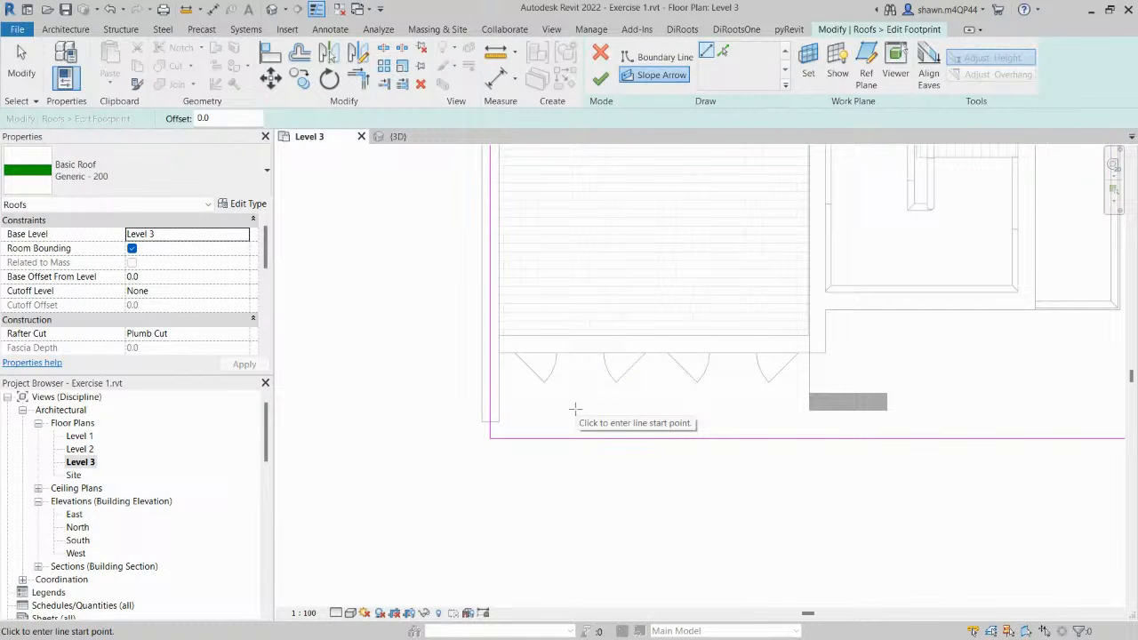
scroll(573, 409, "down", 1)
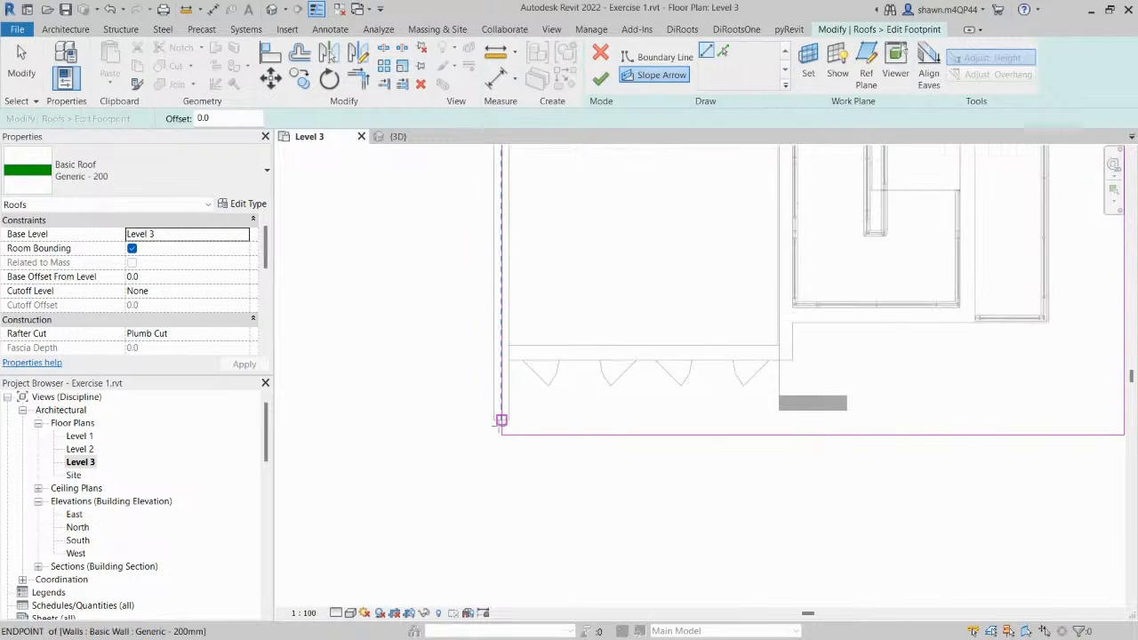
left_click(501, 435)
scroll(508, 434, "down", 1)
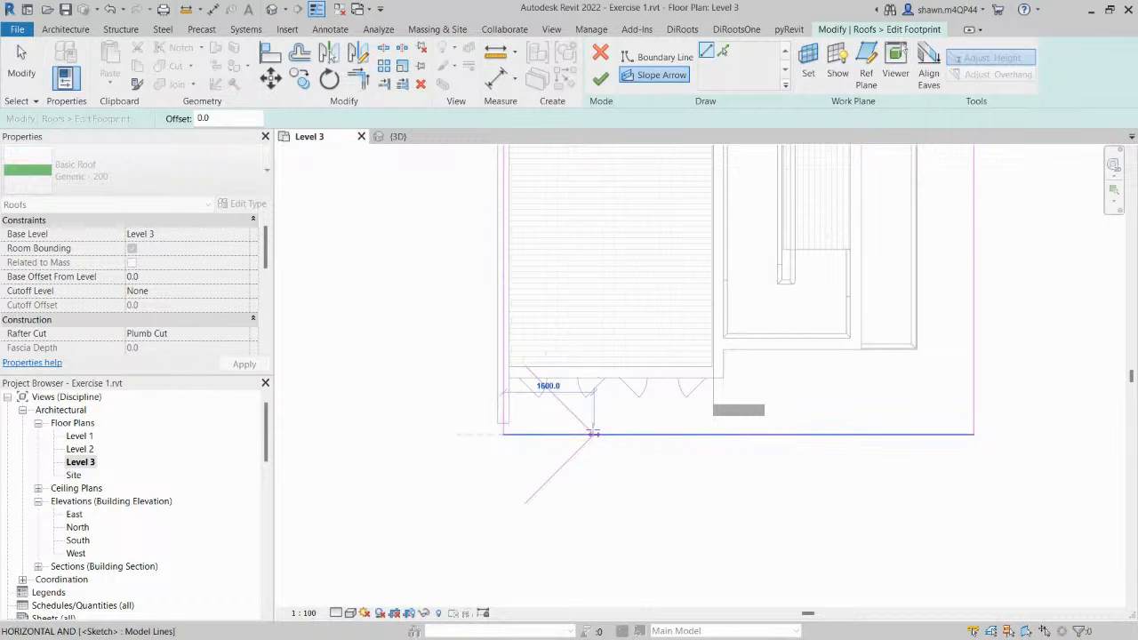
scroll(593, 434, "up", 1)
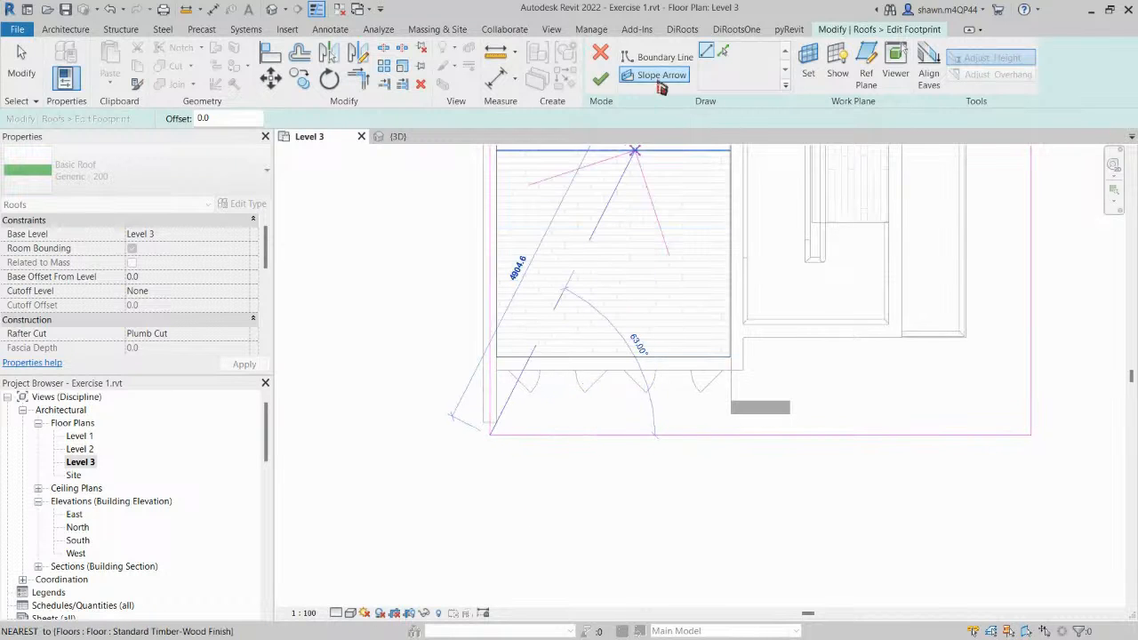
left_click(576, 435)
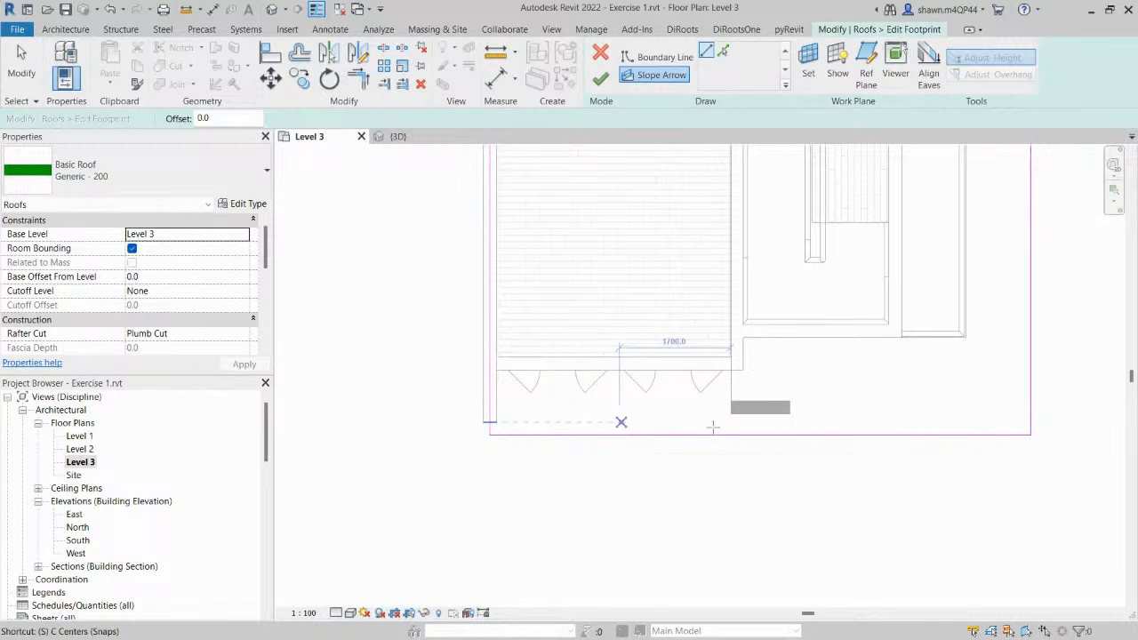
key("Escape")
Split the lower roof boundary line at a point about 3400 mm from its right-hand end.
scroll(825, 432, "down", 1)
middle_click_drag(827, 432, 800, 456)
scroll(801, 458, "up", 1)
left_click(801, 464)
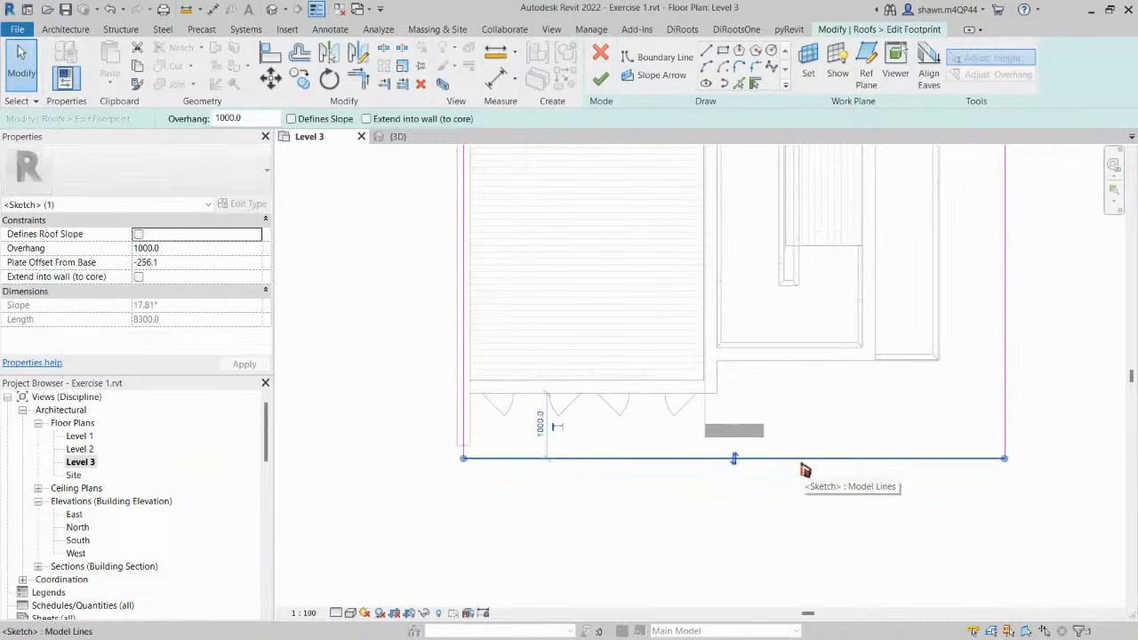
key("s")
key("l")
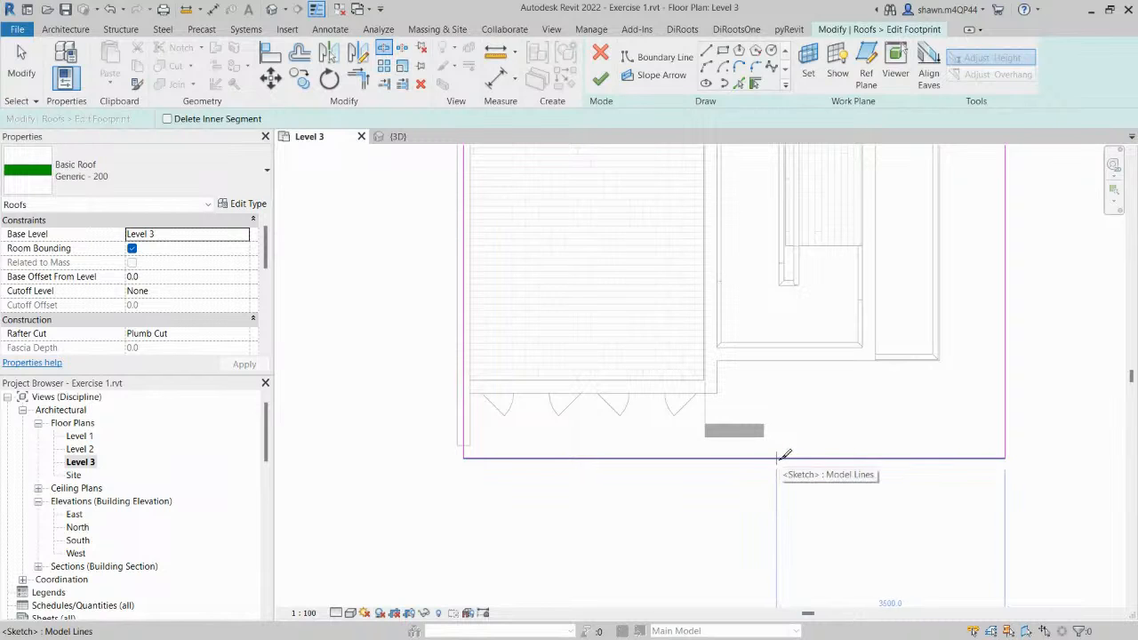
scroll(785, 456, "down", 1)
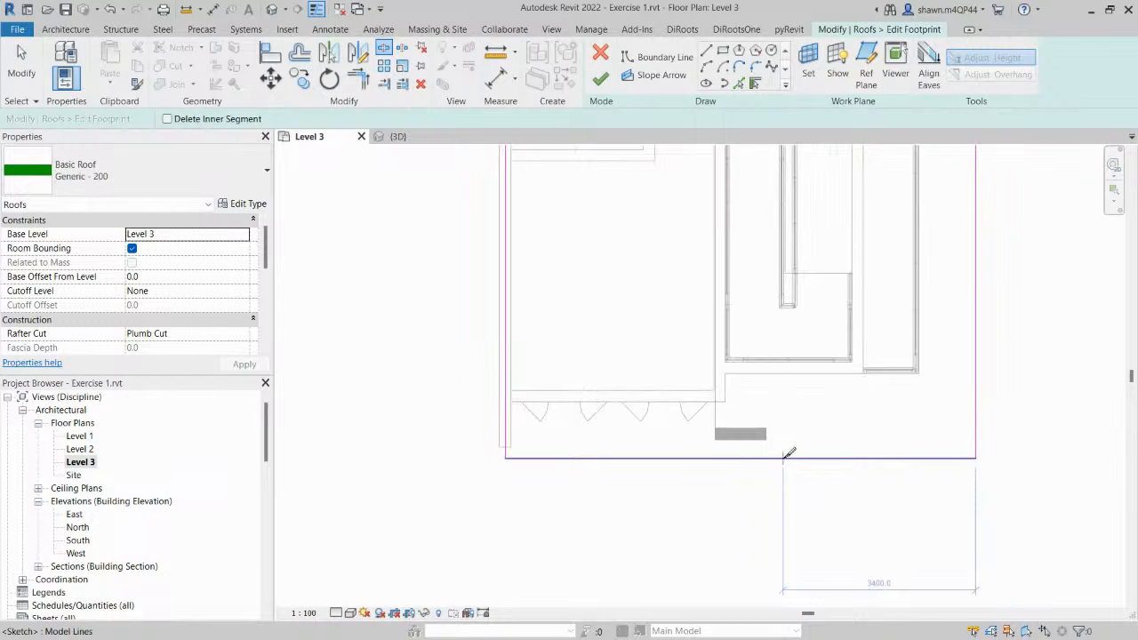
left_click(783, 457)
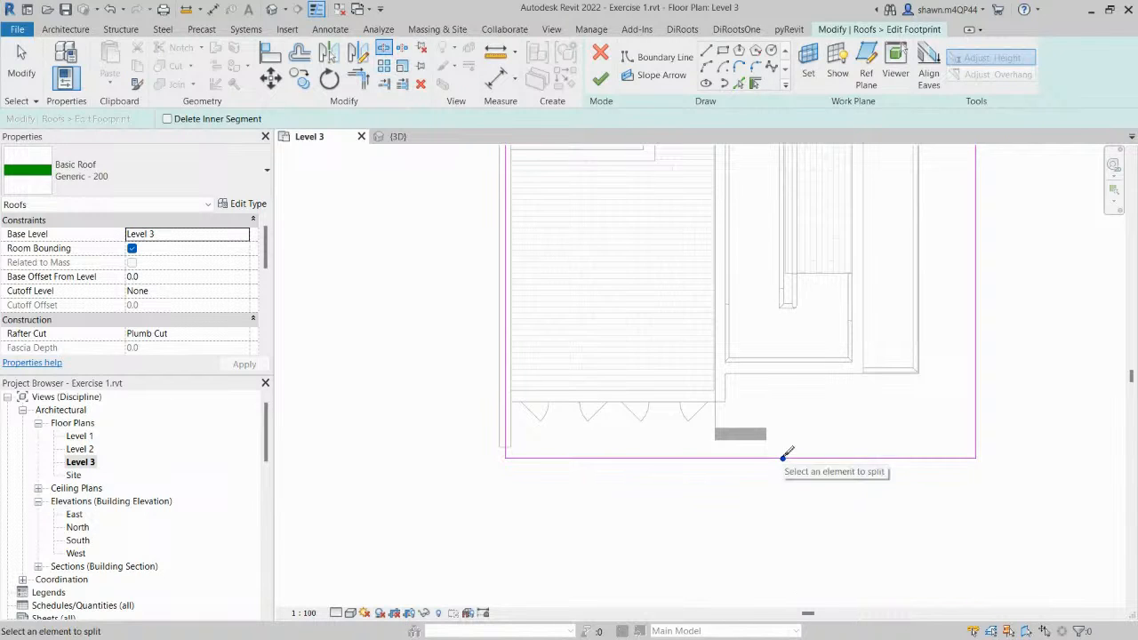
Draw a slope arrow about 2450 mm long from the split point leftwards along the lower roof boundary.
left_click(661, 79)
scroll(730, 498, "up", 1)
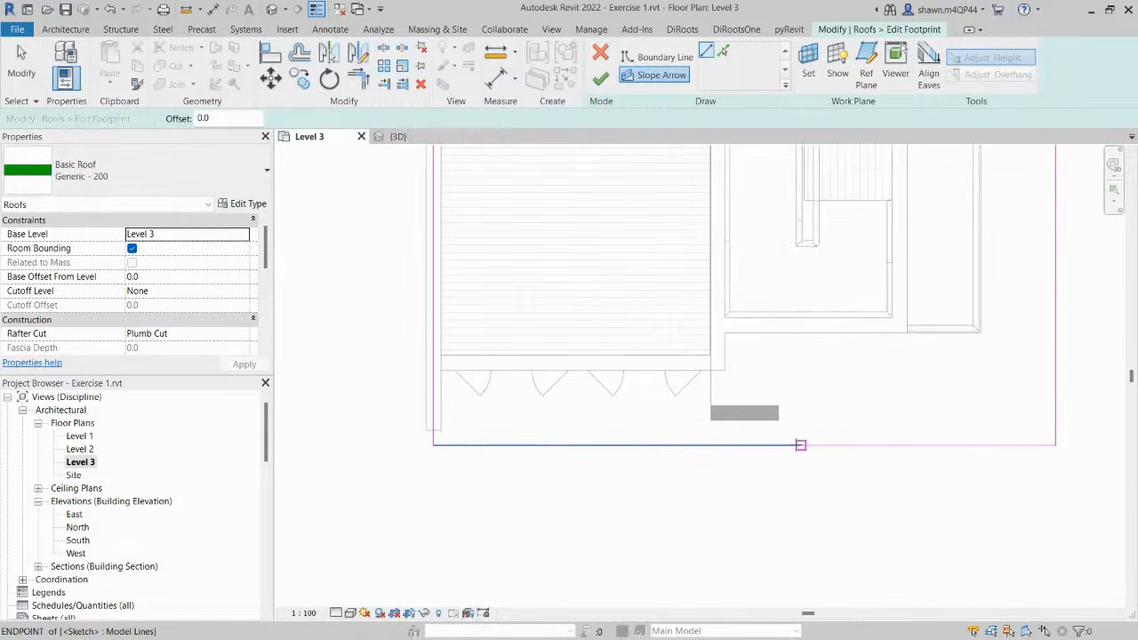
left_click(617, 444)
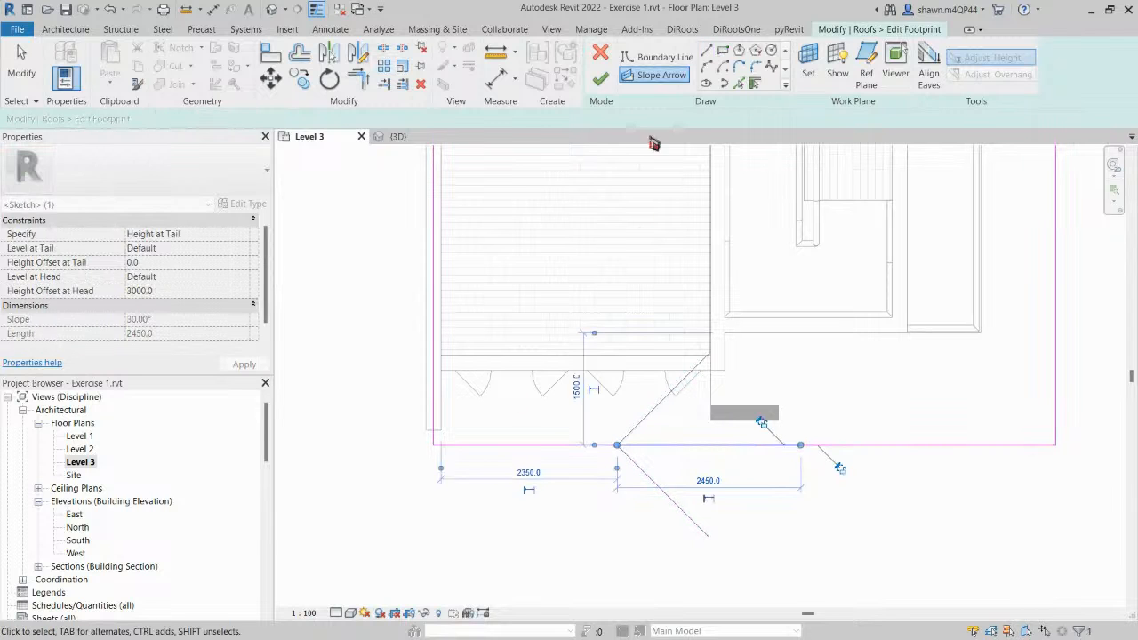
Draw a second slope arrow about 2450 mm long from the lower-left roof corner to the head of the first arrow.
left_click(660, 76)
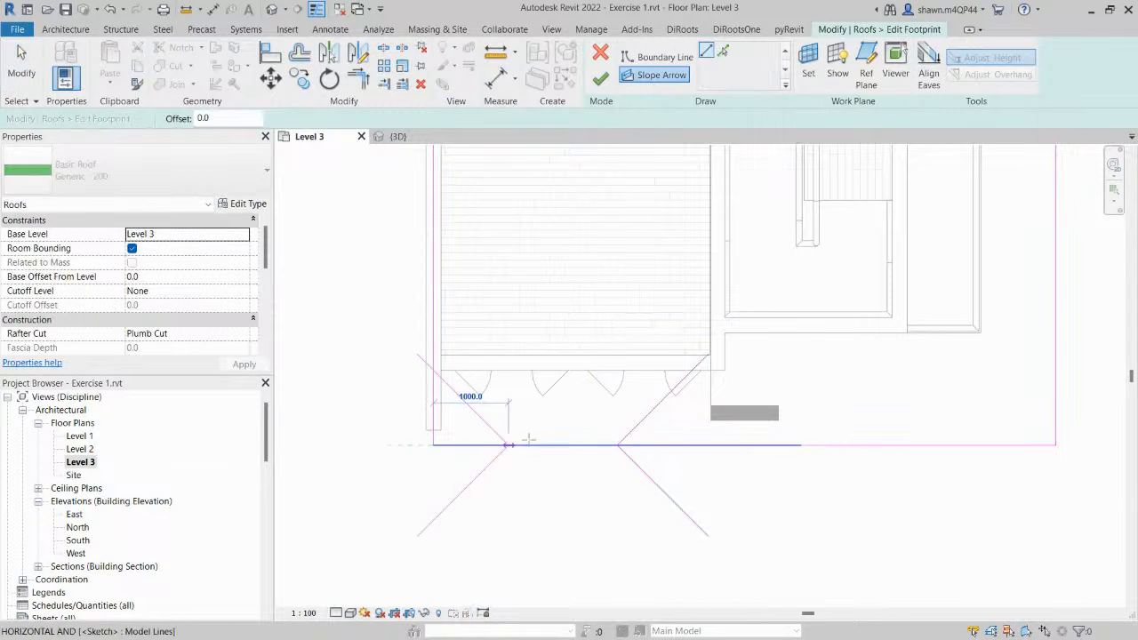
left_click(617, 445)
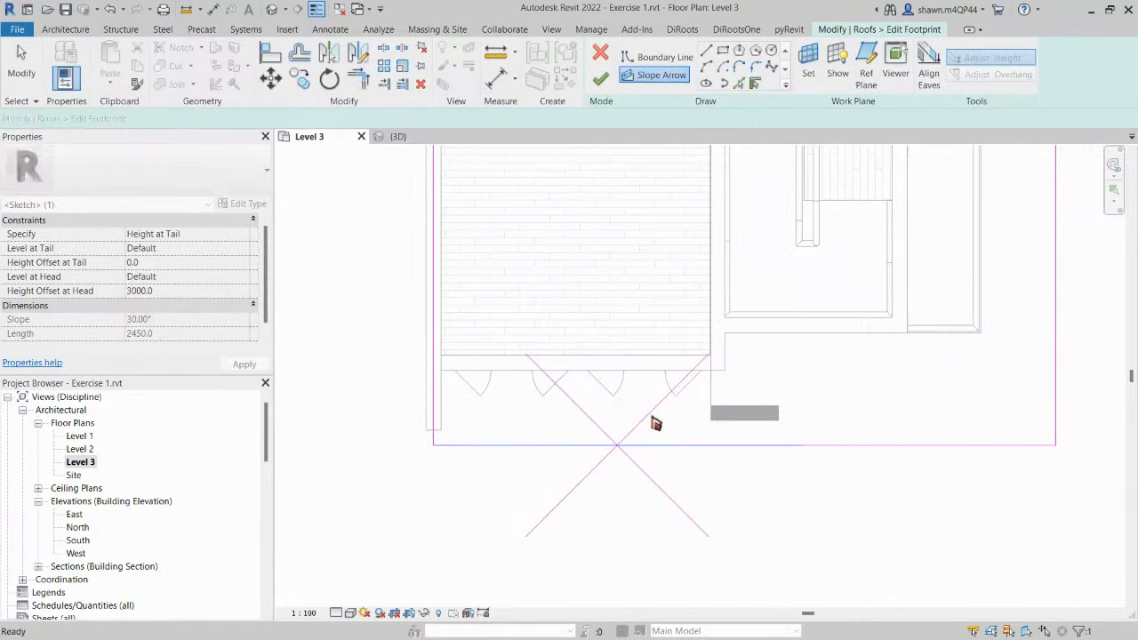
key("Escape")
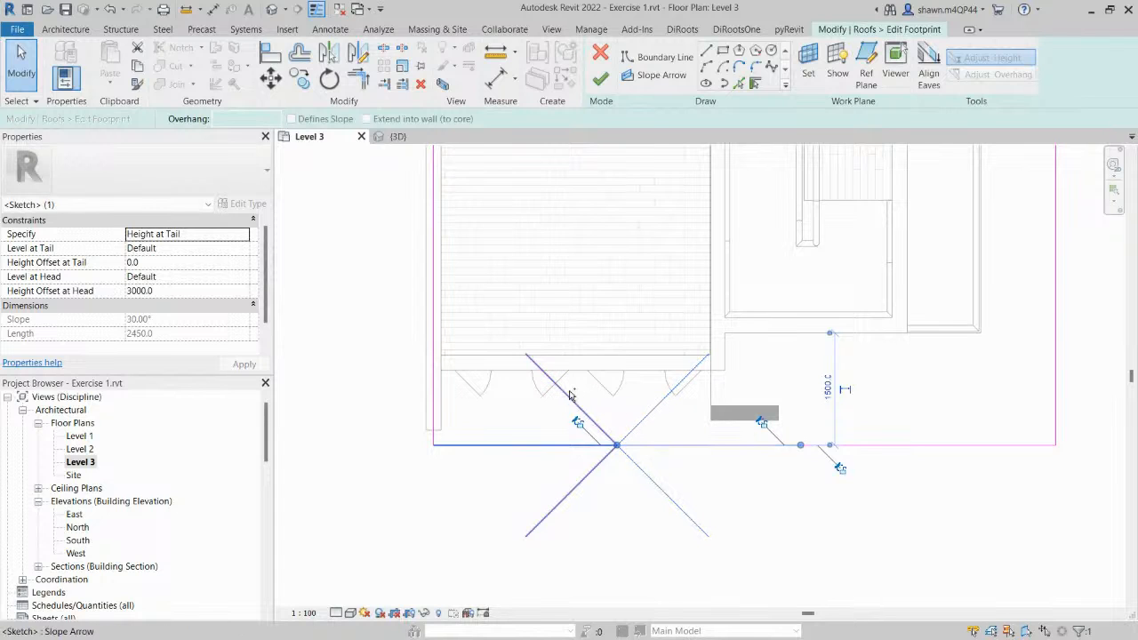
Set Height Offset at Head to 1000 for both slope arrows and try to finish the roof footprint.
left_click(570, 395, "ctrl")
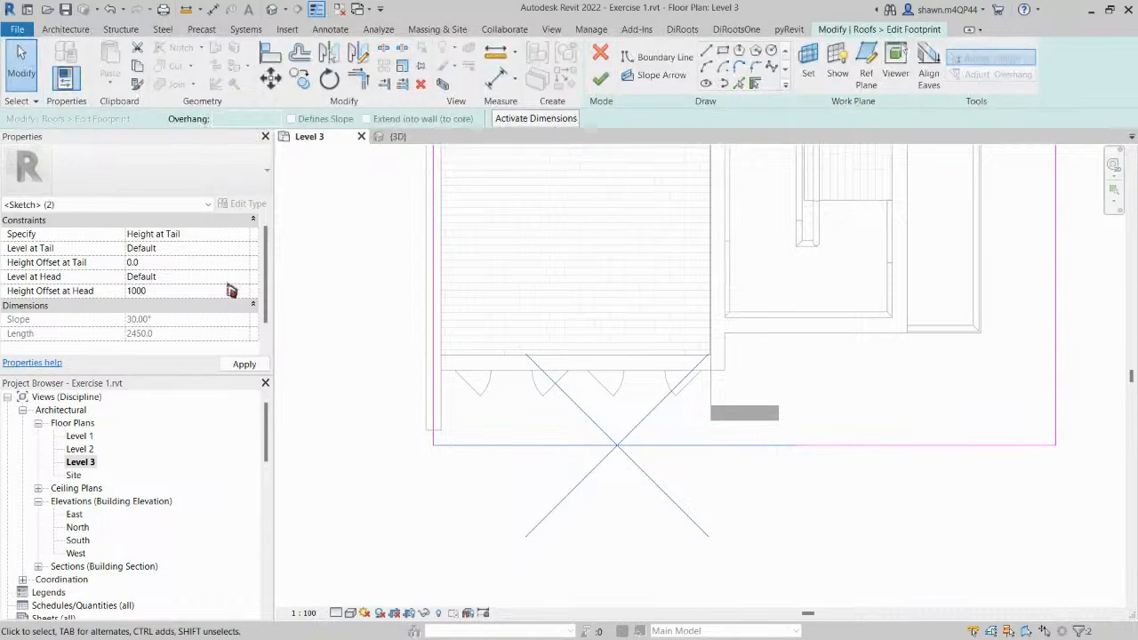
key("Return")
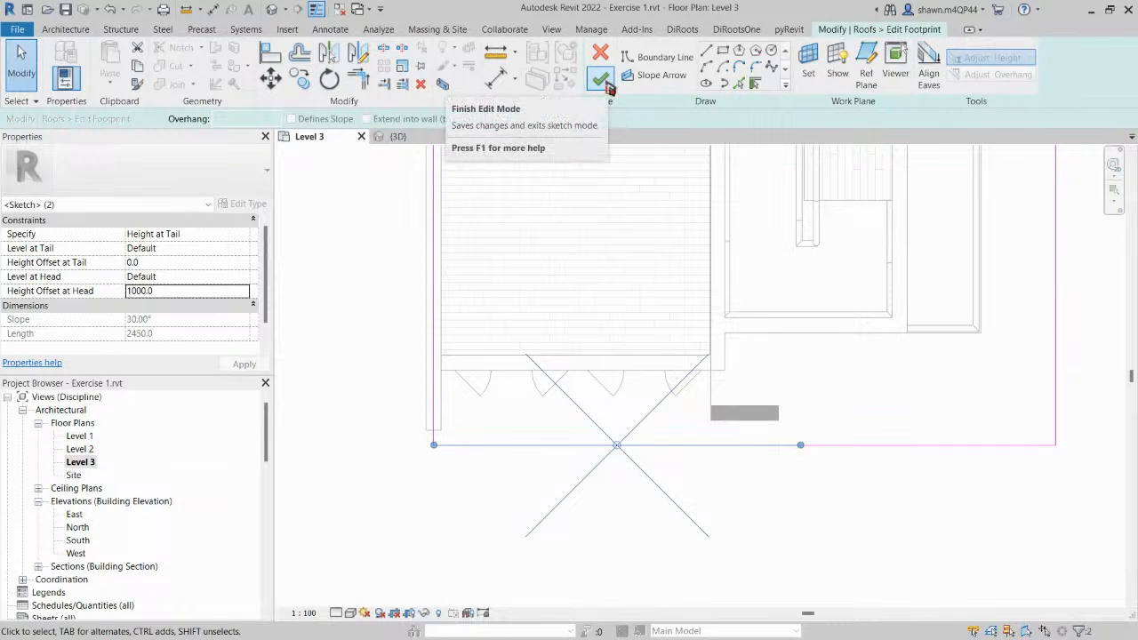
left_click(601, 81)
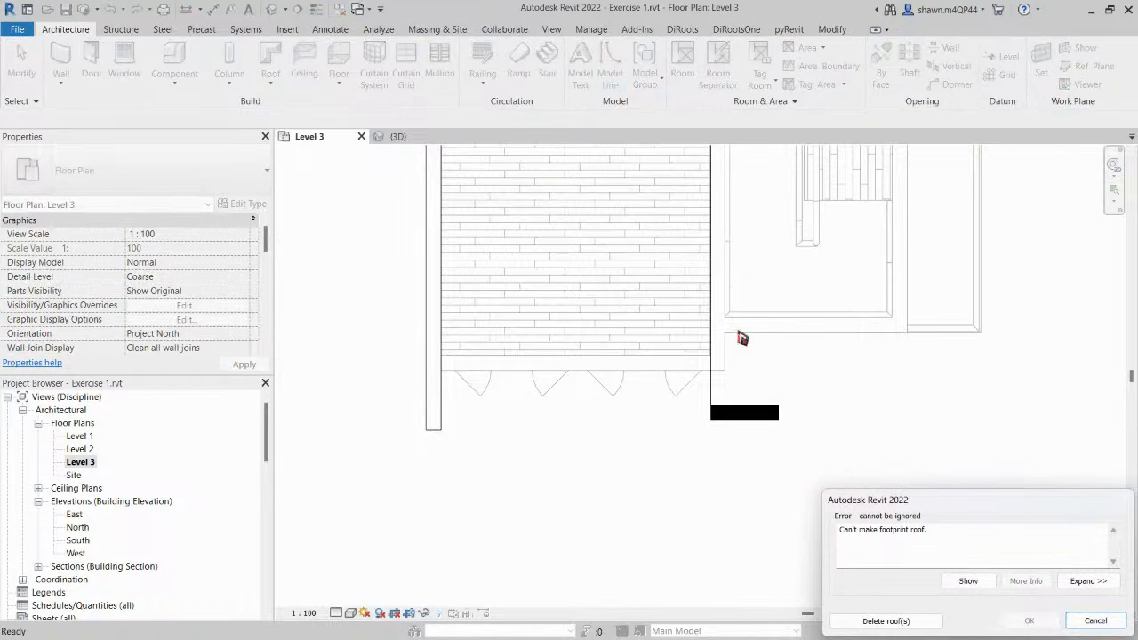
key("Escape")
Shorten the right-hand slope arrow to about 1500 mm by moving its head away from the other arrow's head.
left_click(710, 447)
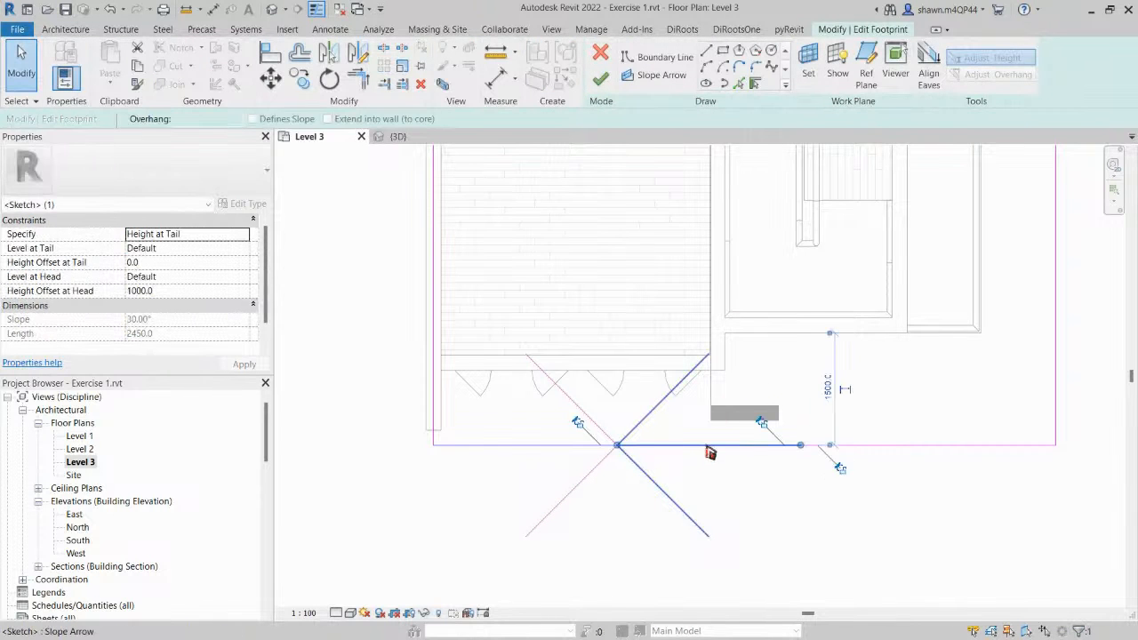
scroll(709, 448, "down", 2)
middle_click_drag(939, 454, 797, 524)
scroll(794, 506, "down", 3)
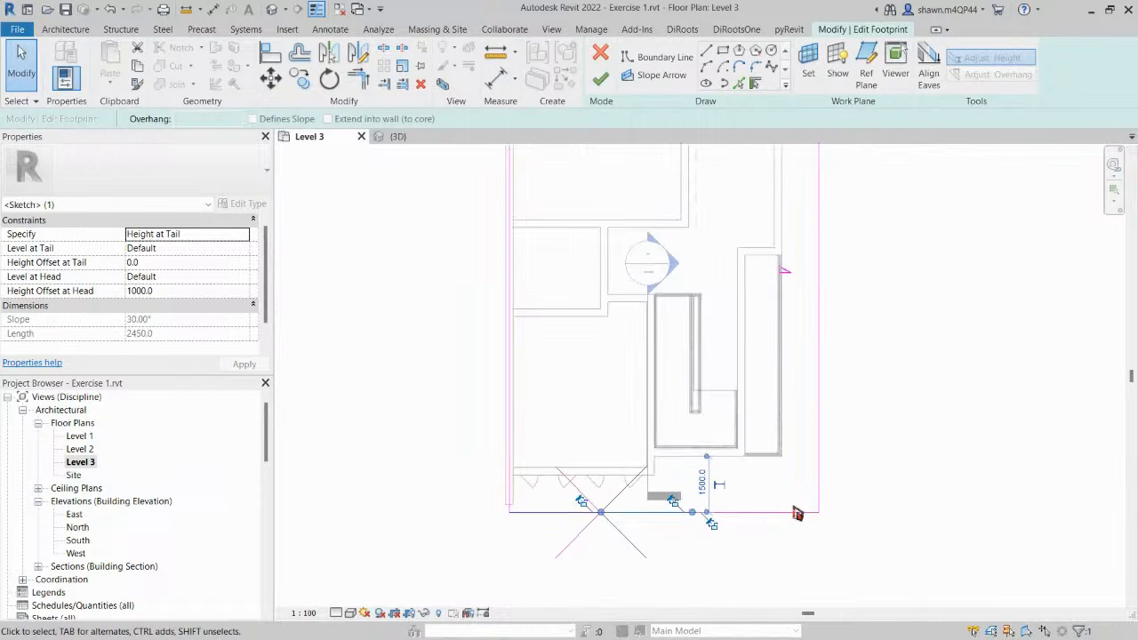
left_click(622, 521)
scroll(610, 522, "up", 3)
left_click(649, 501)
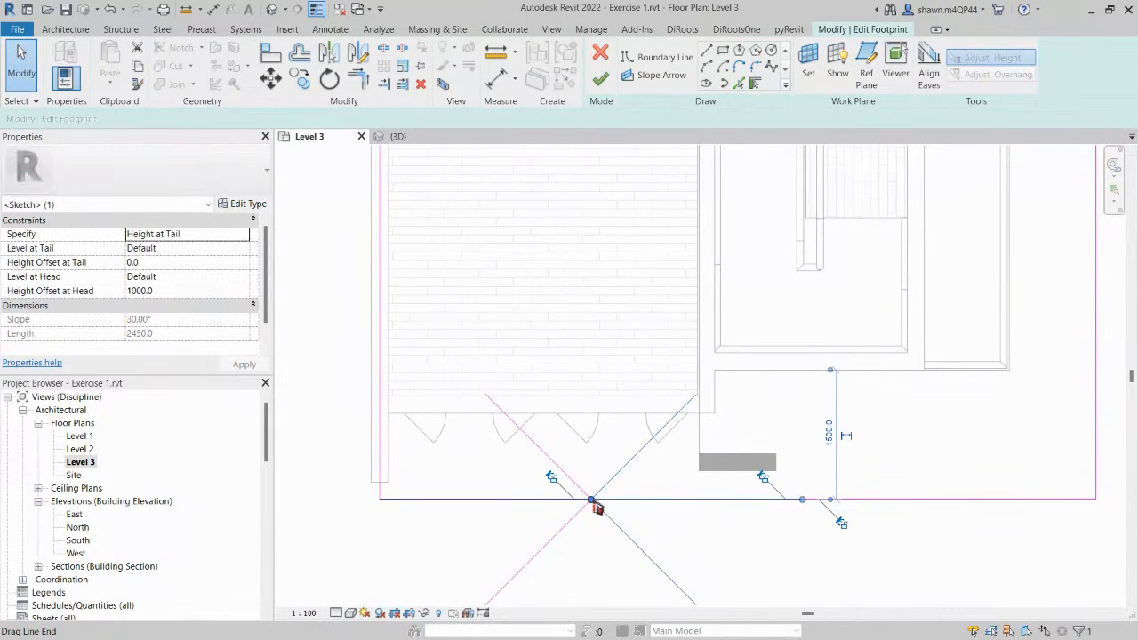
left_click_drag(591, 500, 672, 499)
key("Escape")
scroll(627, 493, "up", 2)
Split the lower roof boundary line at the head of the left-hand slope arrow.
key("s")
key("l")
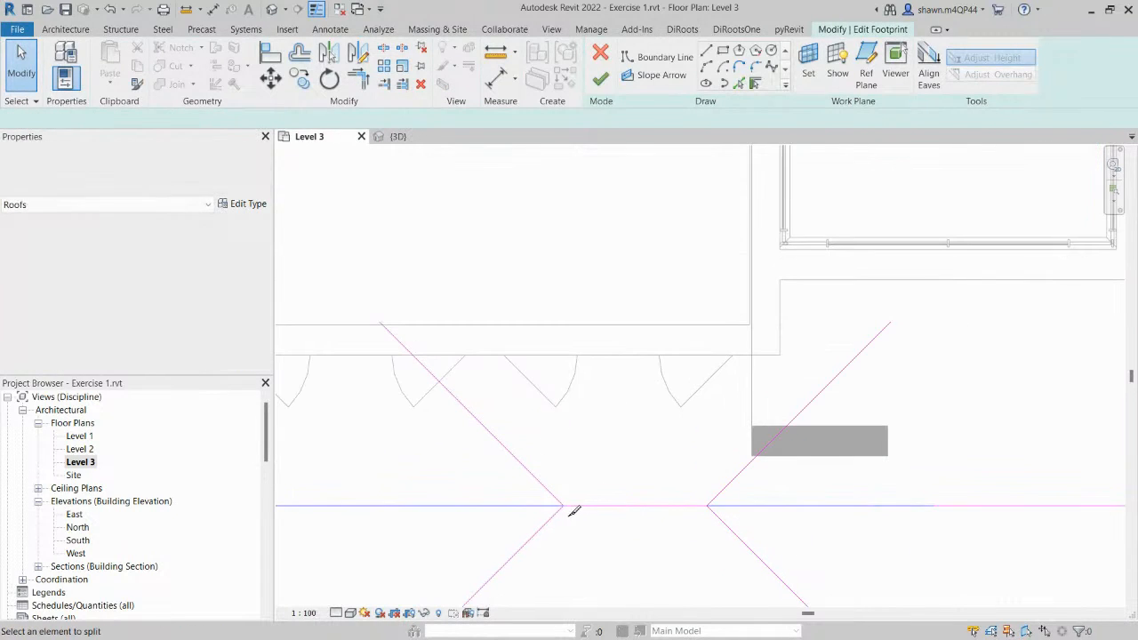
scroll(572, 508, "up", 5)
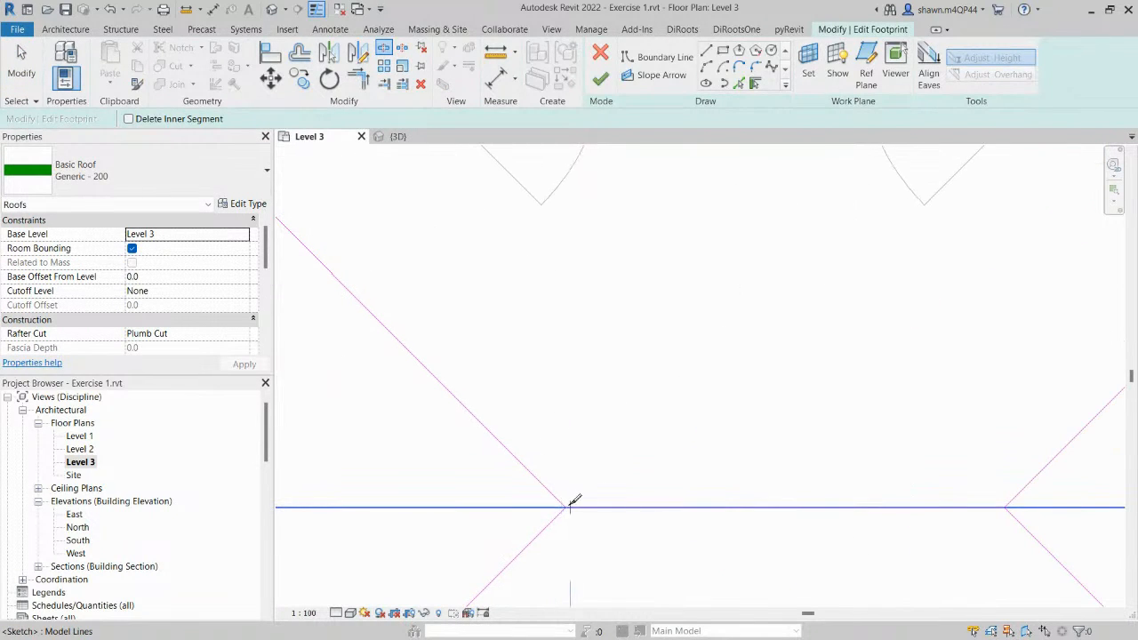
scroll(571, 505, "up", 1)
left_click(571, 513)
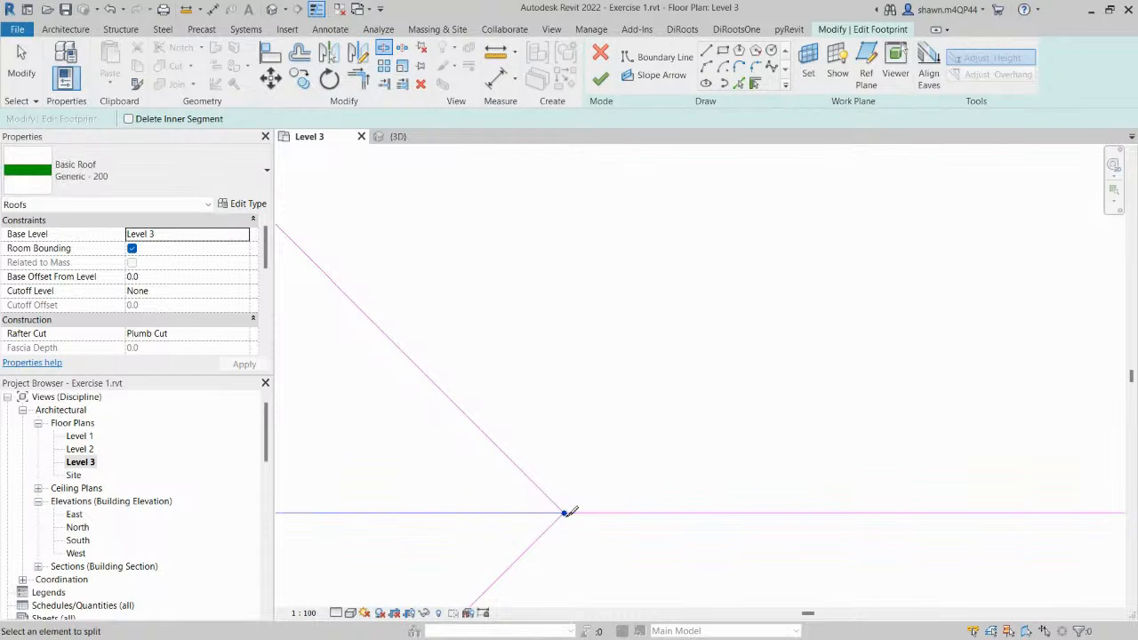
scroll(569, 512, "down", 2)
key("Escape")
Extend the right-hand slope arrow back to about 2450 mm so its head meets the left-hand arrow's head.
left_click(811, 488)
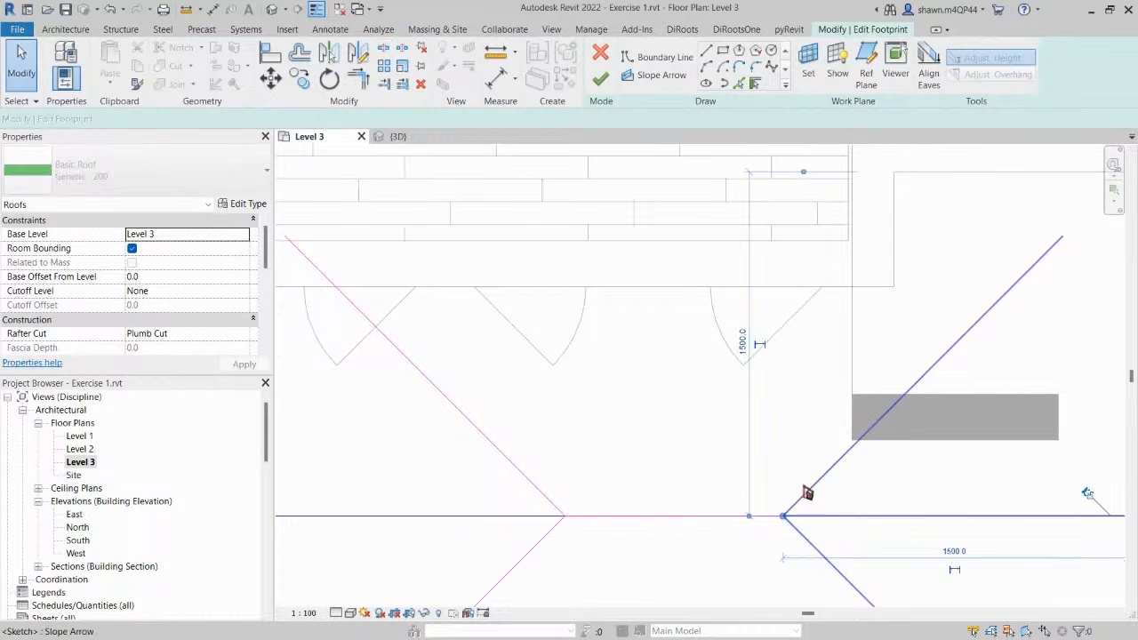
scroll(792, 495, "down", 1)
left_click_drag(785, 511, 621, 510)
scroll(627, 498, "down", 3)
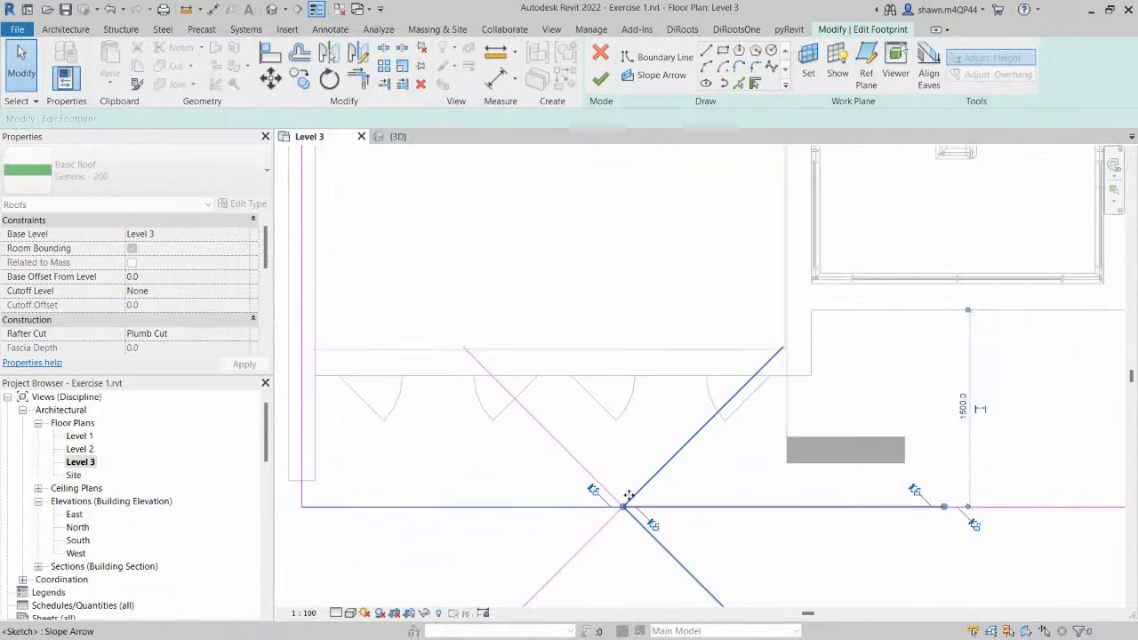
scroll(656, 473, "down", 1)
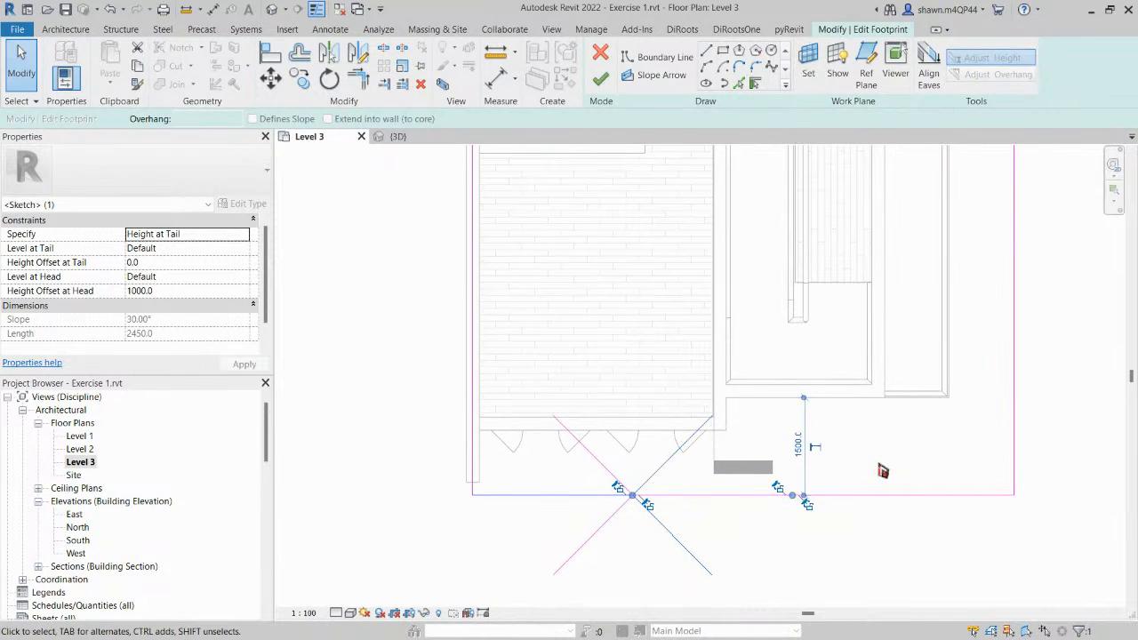
Inspect the slope settings of the right-hand boundary line and the right-hand slope arrow, and try to finish the footprint.
middle_click_drag(777, 317, 764, 444)
scroll(764, 444, "down", 3)
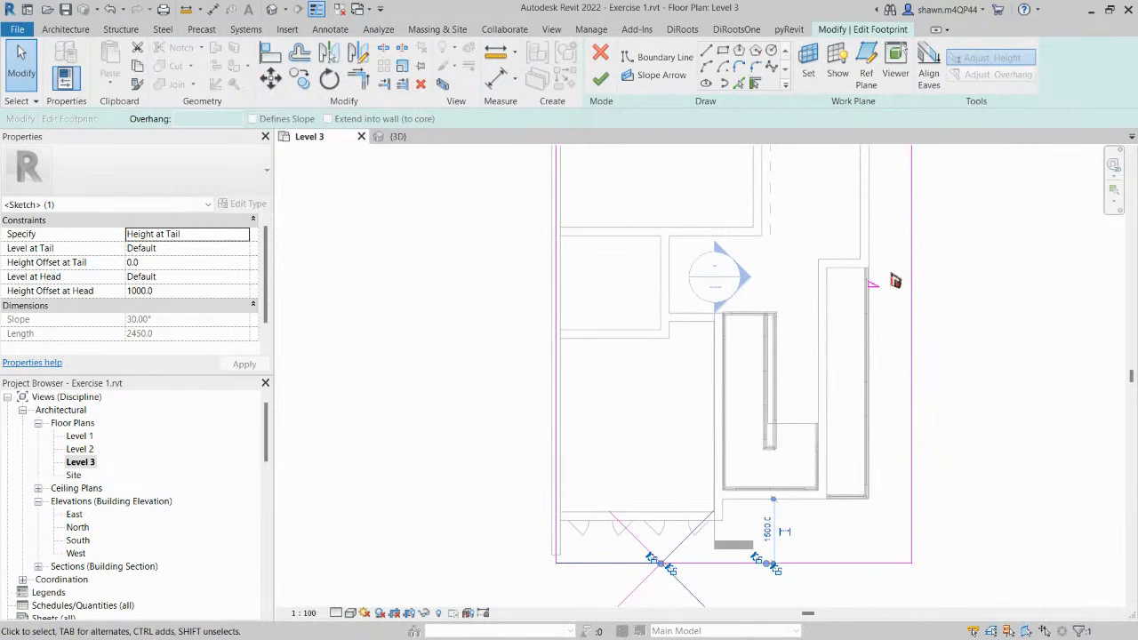
left_click(913, 282)
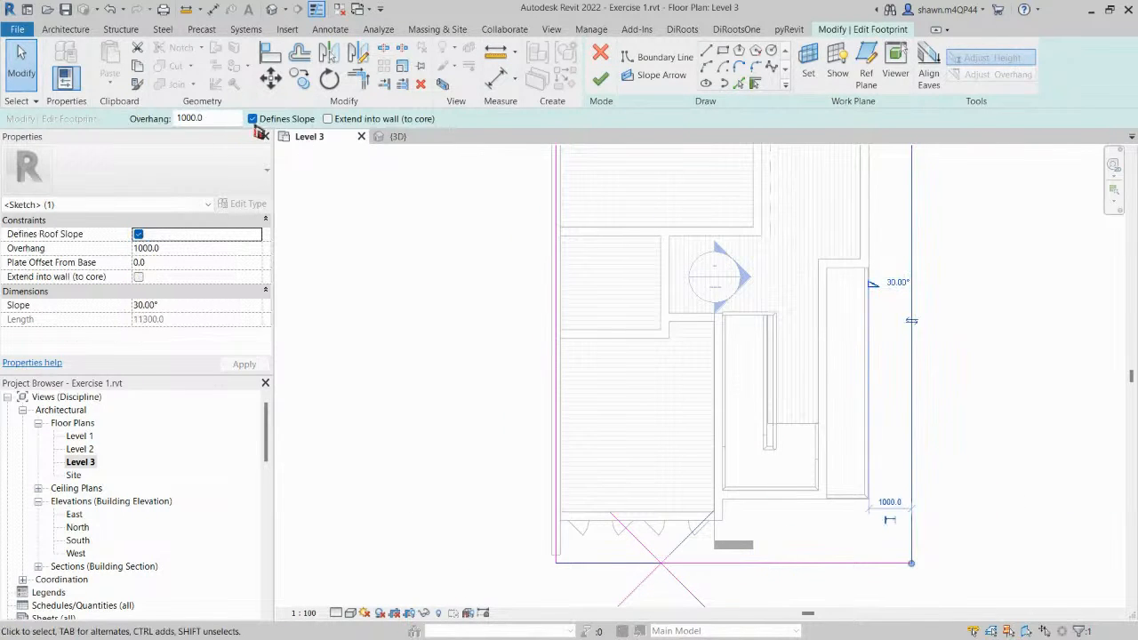
left_click(682, 541)
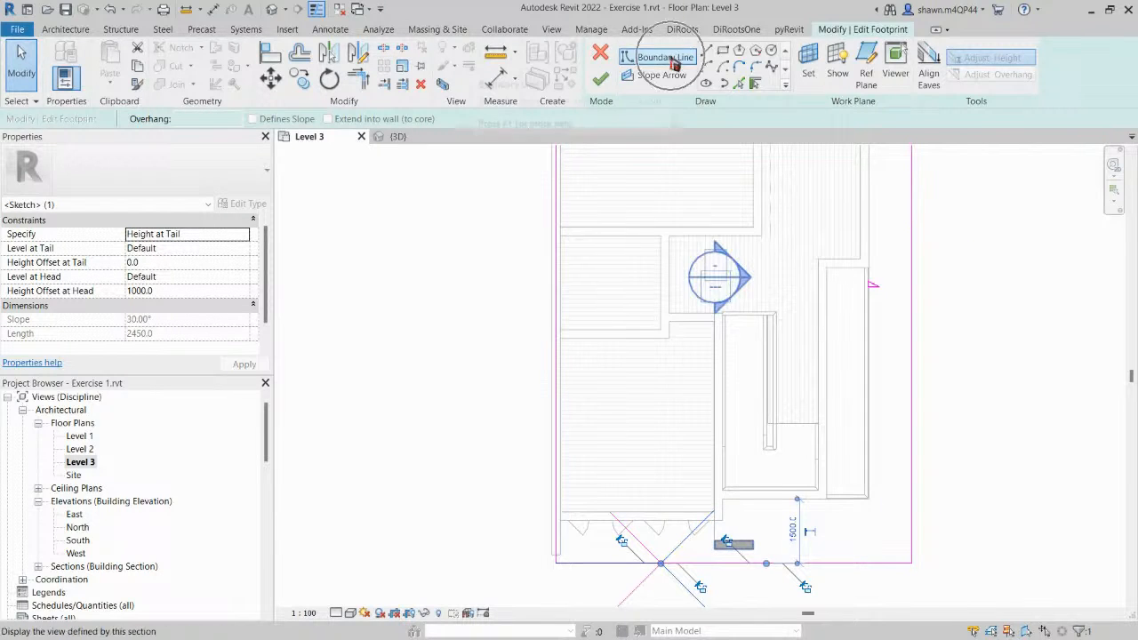
left_click(601, 80)
key("Escape")
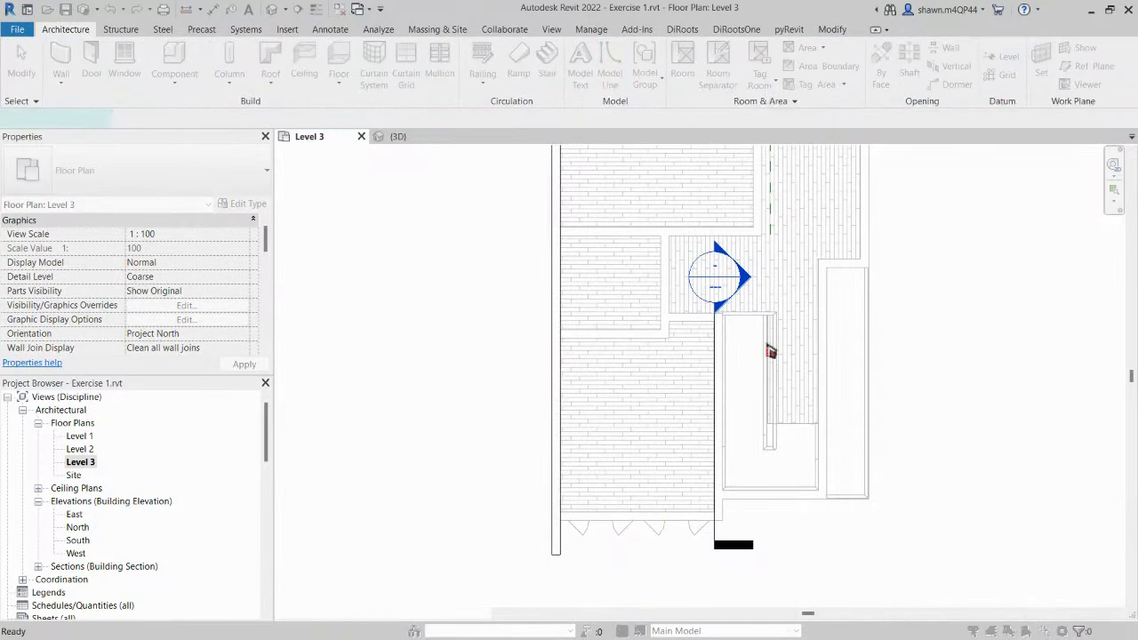
Delete both slope arrows and the middle segment of the lower roof boundary.
scroll(766, 345, "down", 1)
middle_click_drag(770, 401, 712, 423)
scroll(666, 505, "down", 1)
middle_click_drag(663, 532, 657, 435)
left_click(644, 430)
scroll(644, 429, "up", 2)
key("d")
key("e")
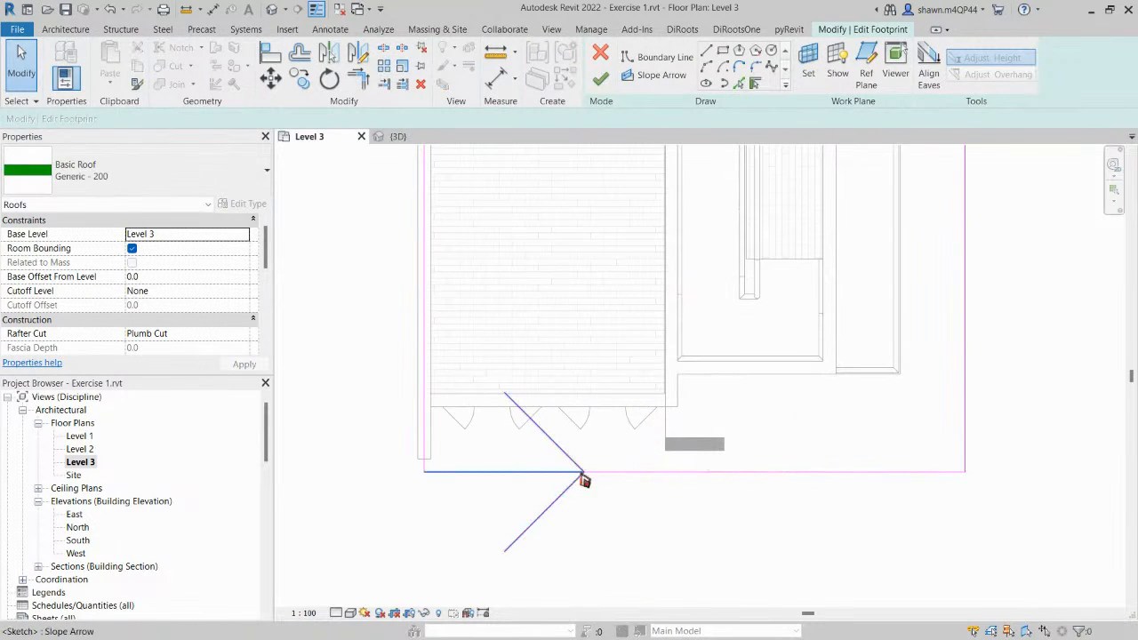
left_click(582, 471)
key("d")
key("e")
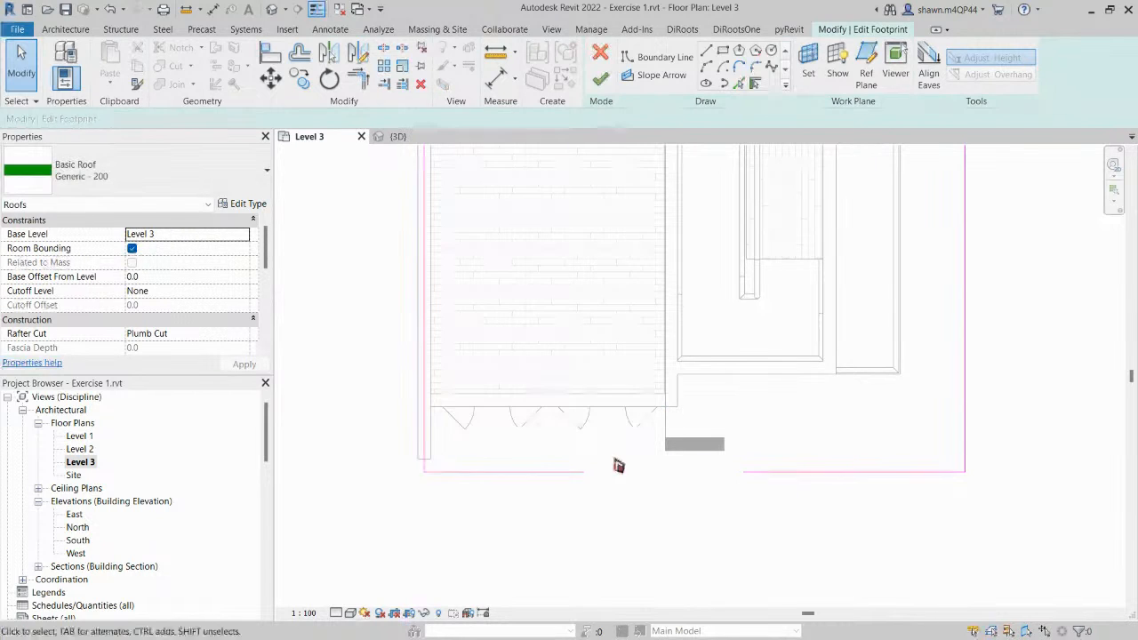
Delete the left segment of the lower roof boundary and trim the remaining lower line to a corner with the left boundary line.
left_click(560, 472)
key("d")
key("e")
key("t")
key("r")
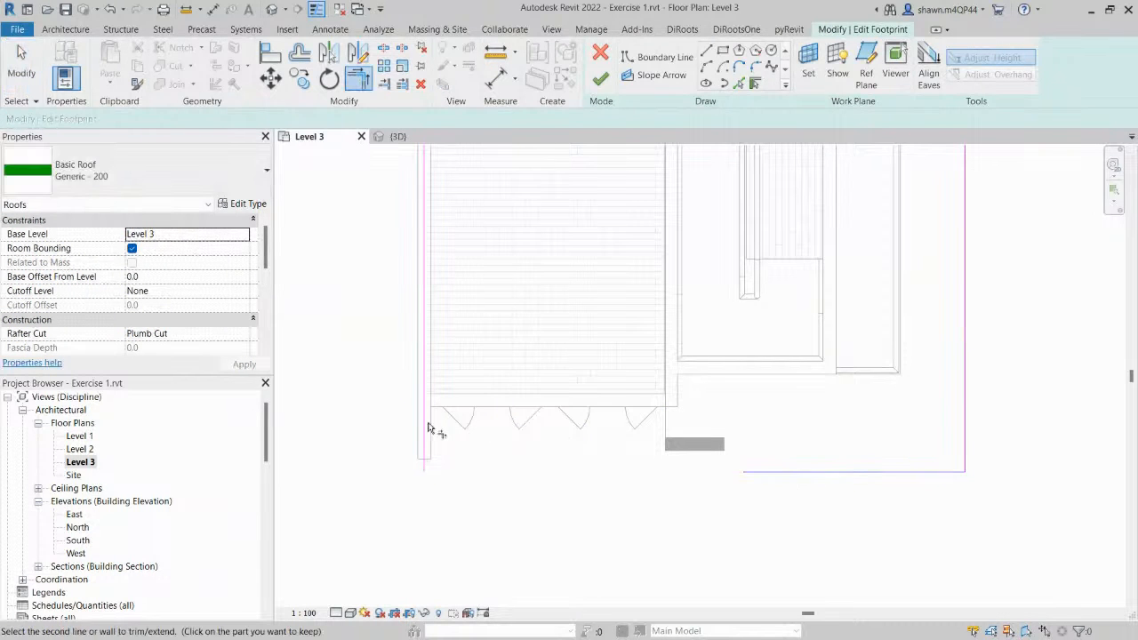
left_click(424, 431)
left_click(795, 472)
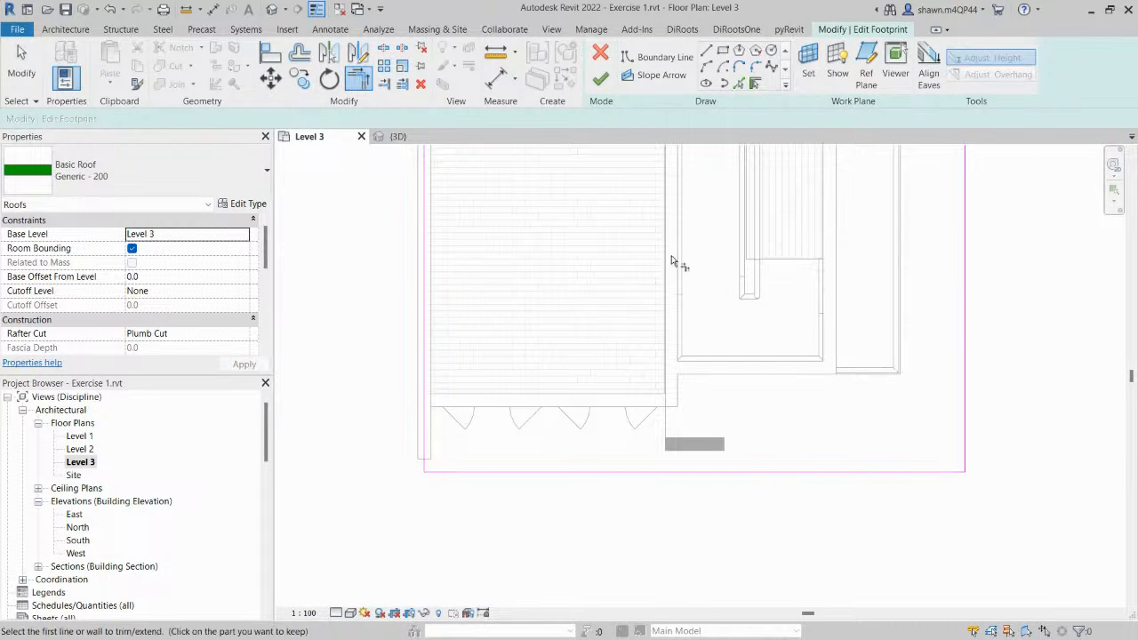
Finish the roof footprint and examine the roof in the 3D view.
left_click(600, 79)
left_click(398, 136)
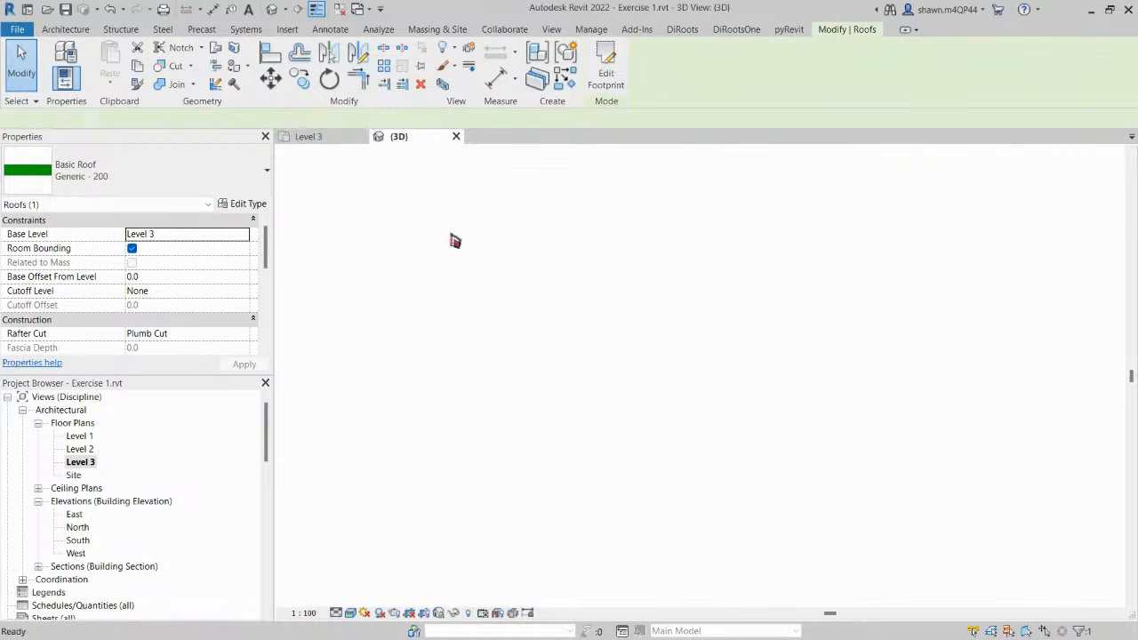
scroll(673, 410, "down", 5)
middle_click_drag(673, 410, 650, 415, "shift")
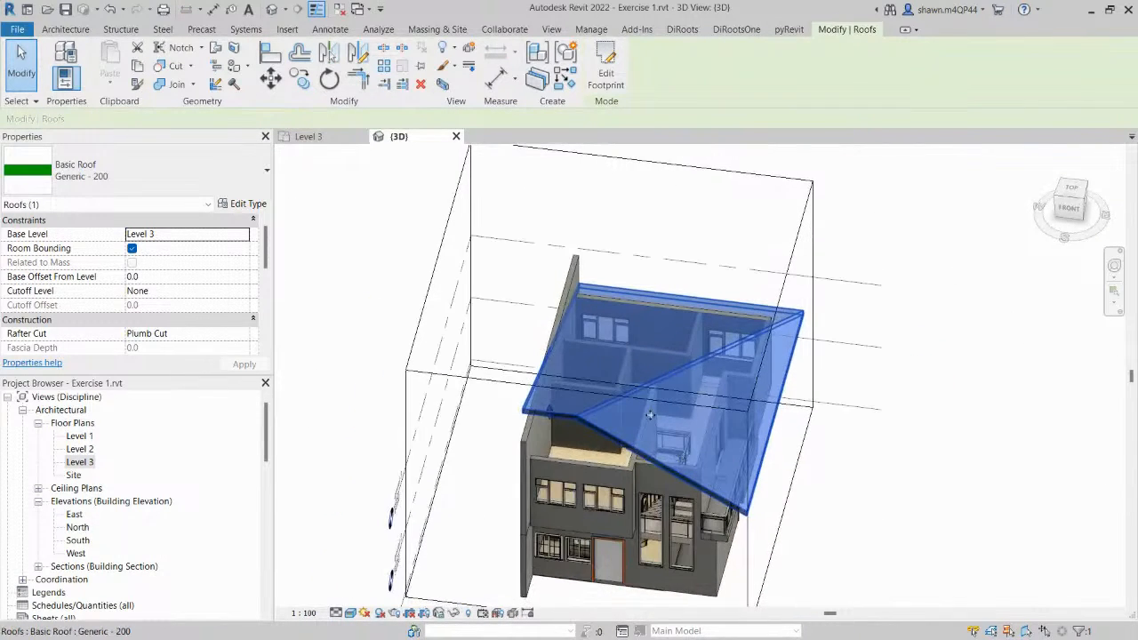
In the reopened Level 3 footprint, split the lower boundary line about 3500 mm from its right end and turn on Defines Slope for that segment.
left_click(612, 83)
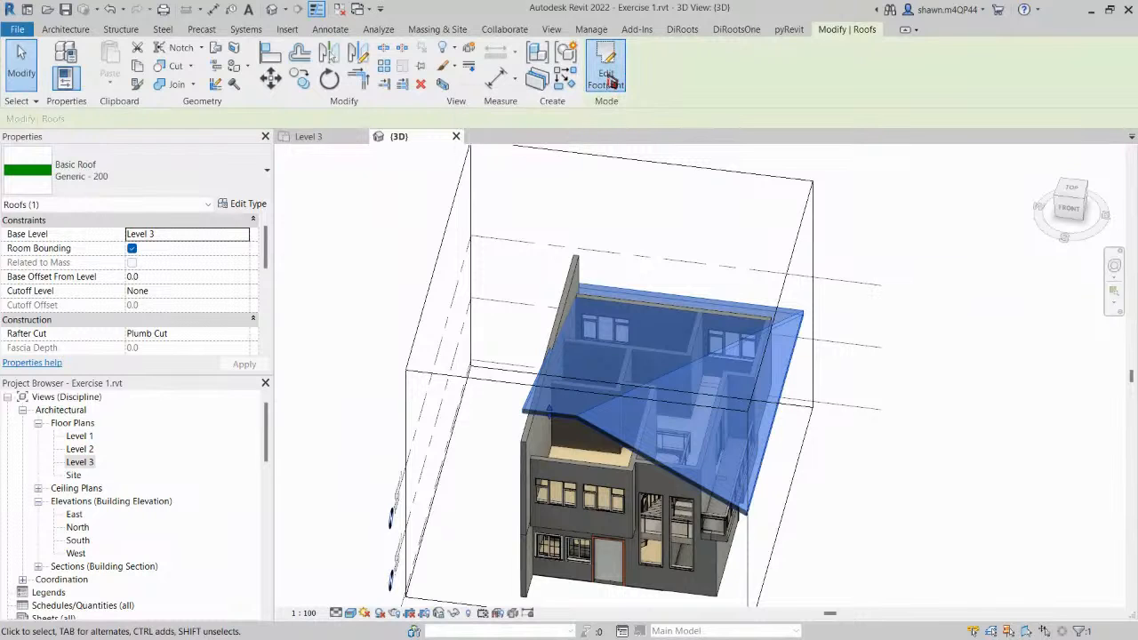
left_click(323, 144)
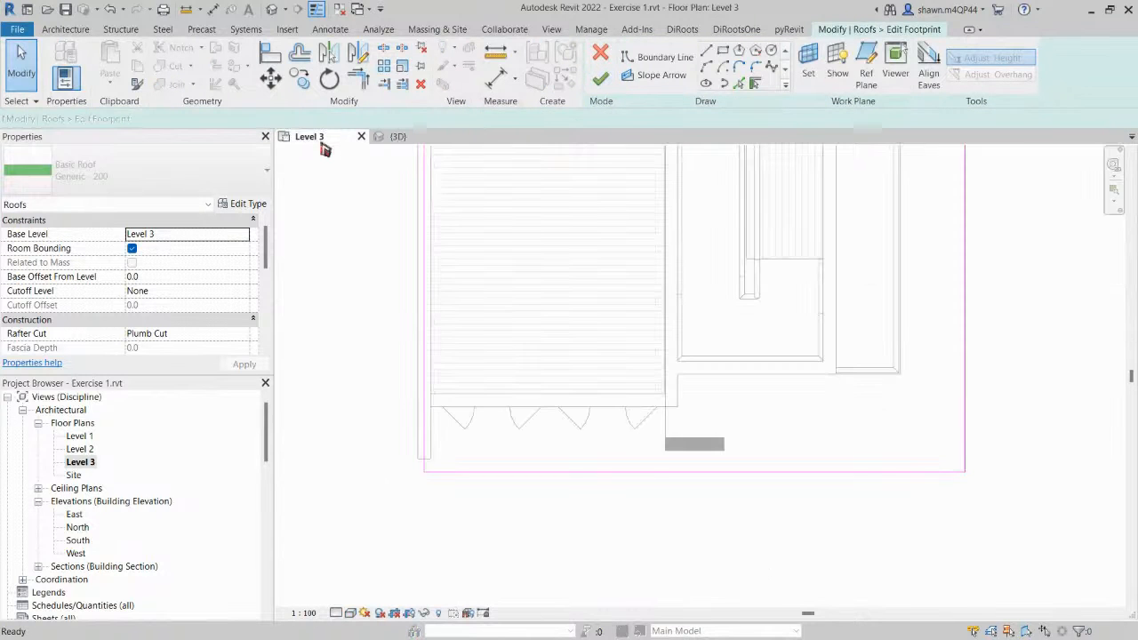
left_click(831, 482)
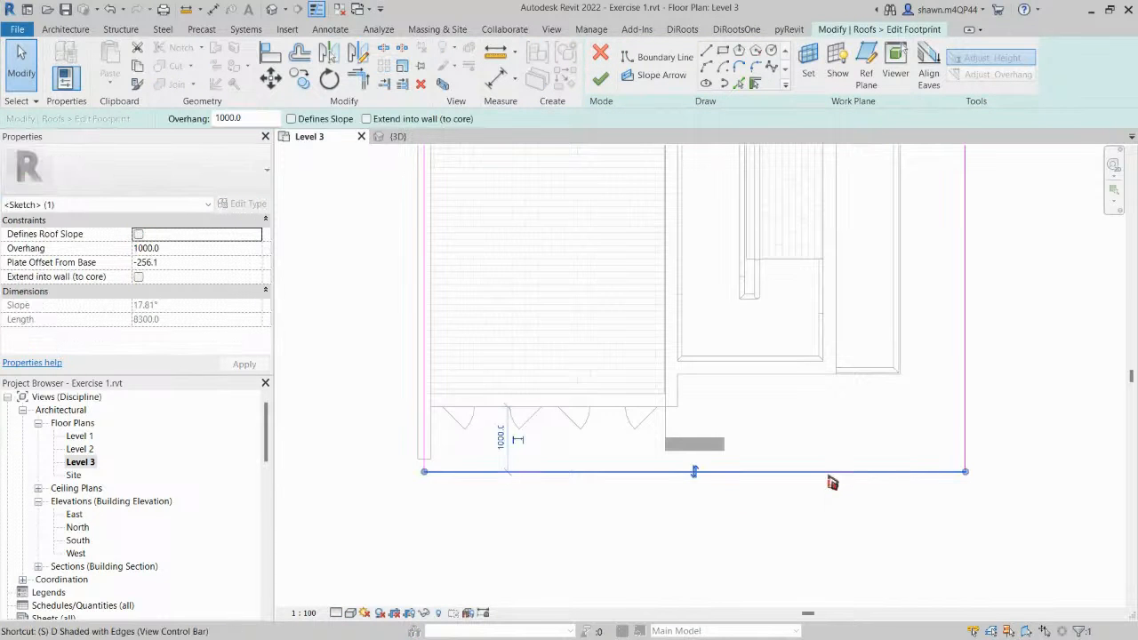
key("Escape")
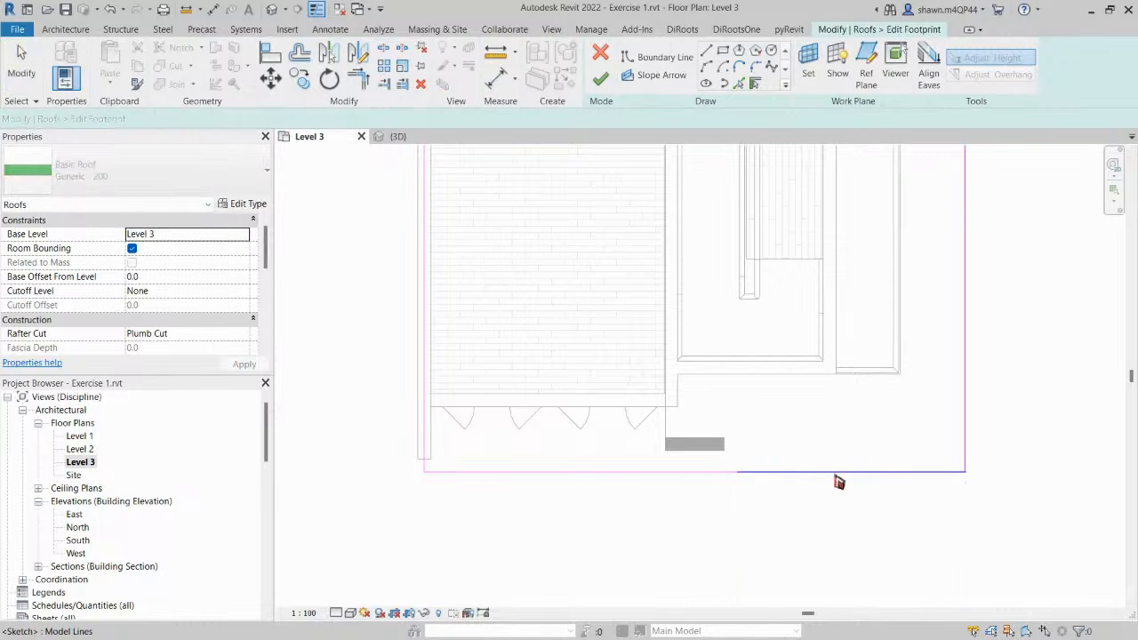
left_click(839, 482)
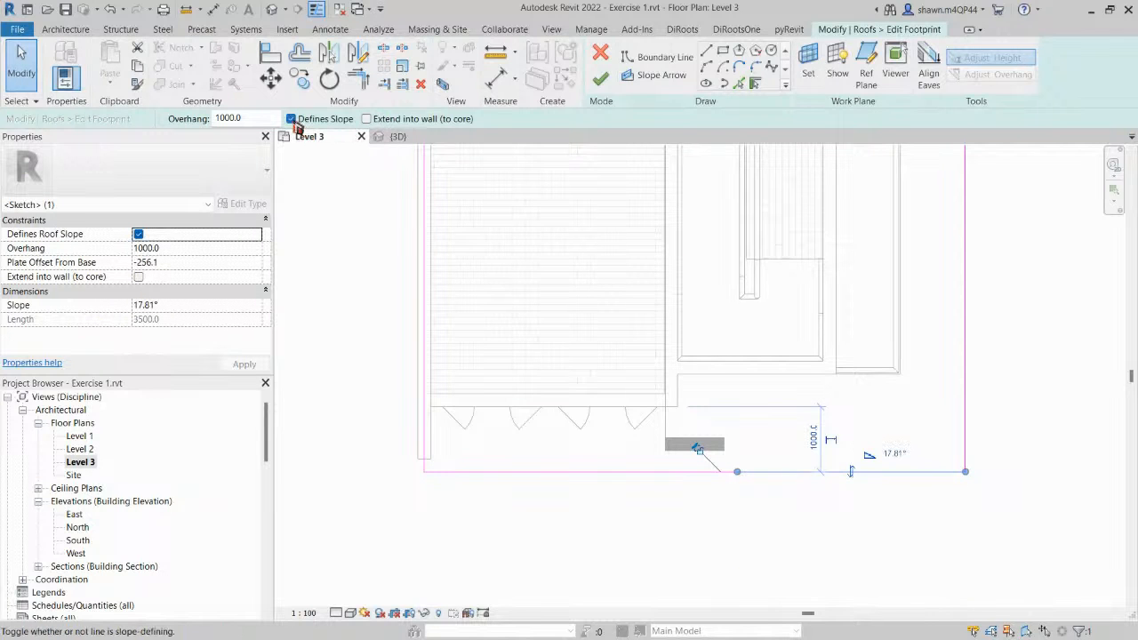
key("Escape")
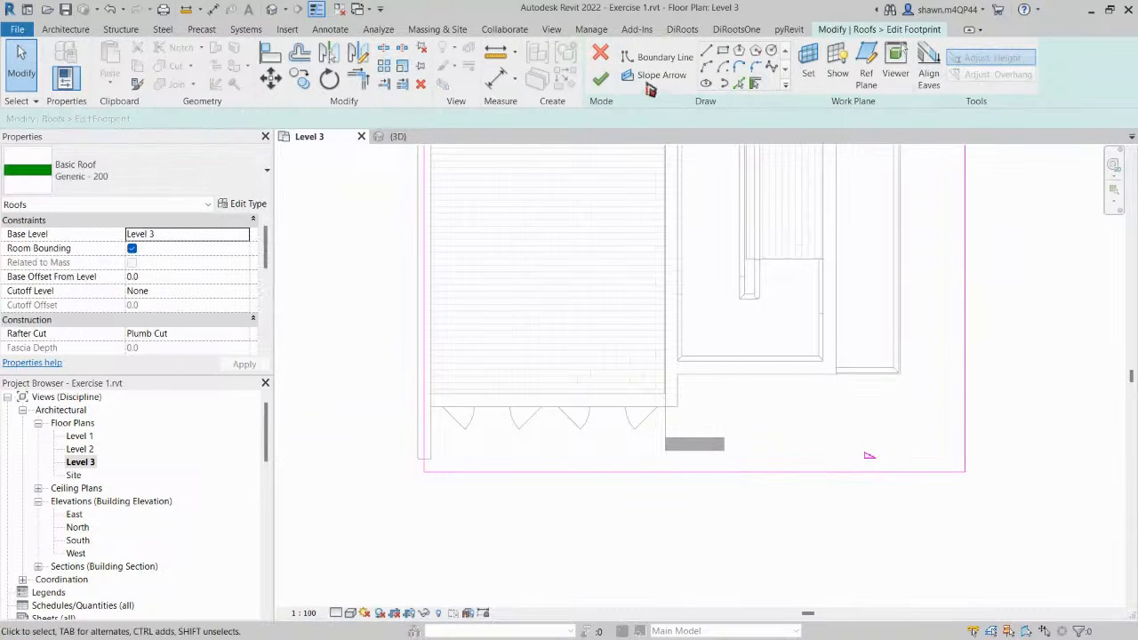
Draw two slope arrows about 2400 mm long on the left segment of the lower boundary, running from its ends to its midpoint.
left_click(650, 86)
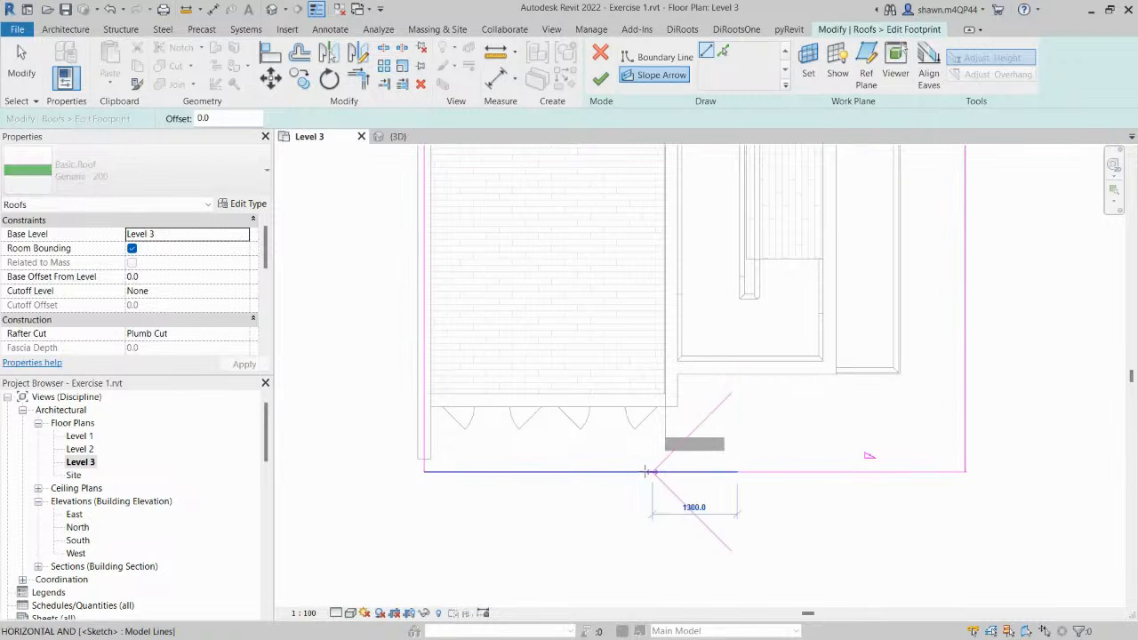
left_click(581, 472)
key("Escape")
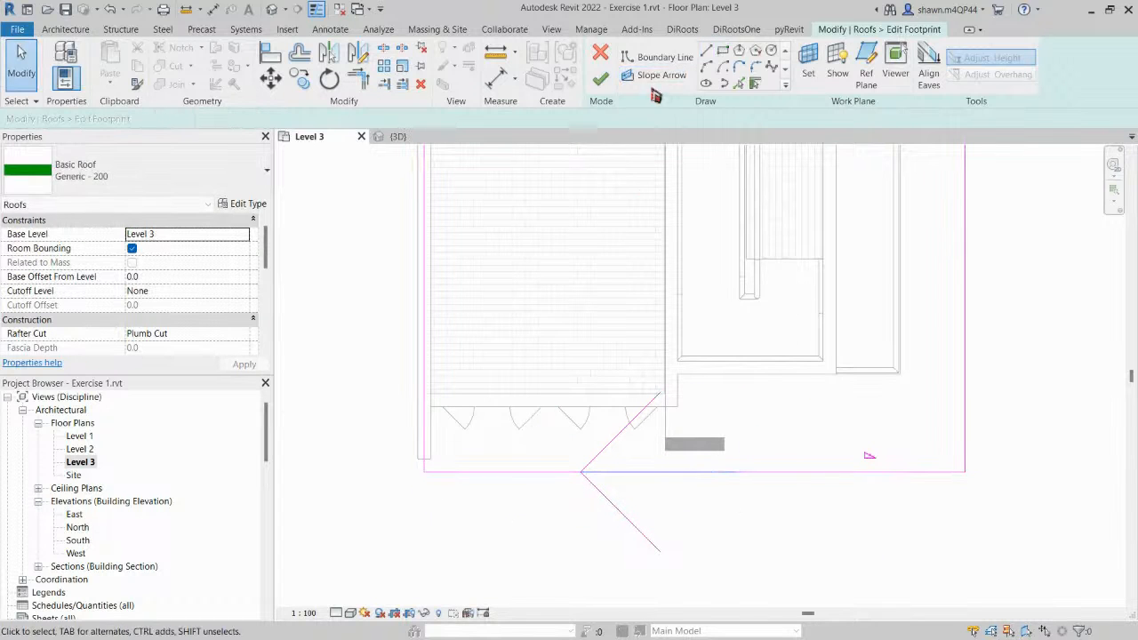
left_click(658, 74)
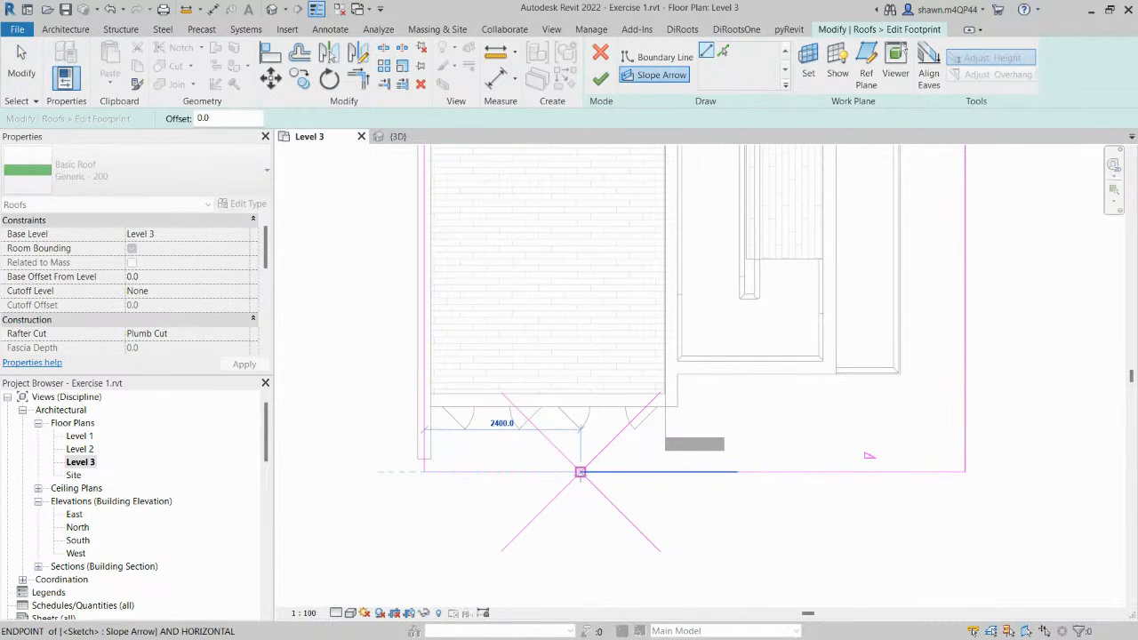
key("Escape")
scroll(231, 294, "down", 4)
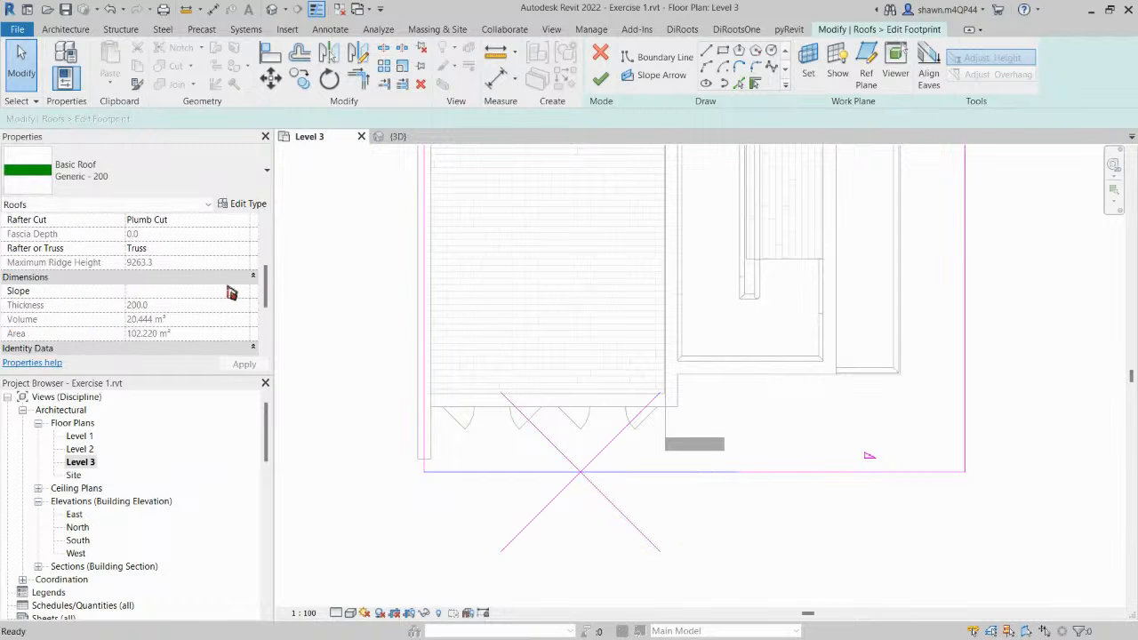
Finish the roof footprint with its two slope arrows and examine the gable in the 3D view.
left_click(600, 84)
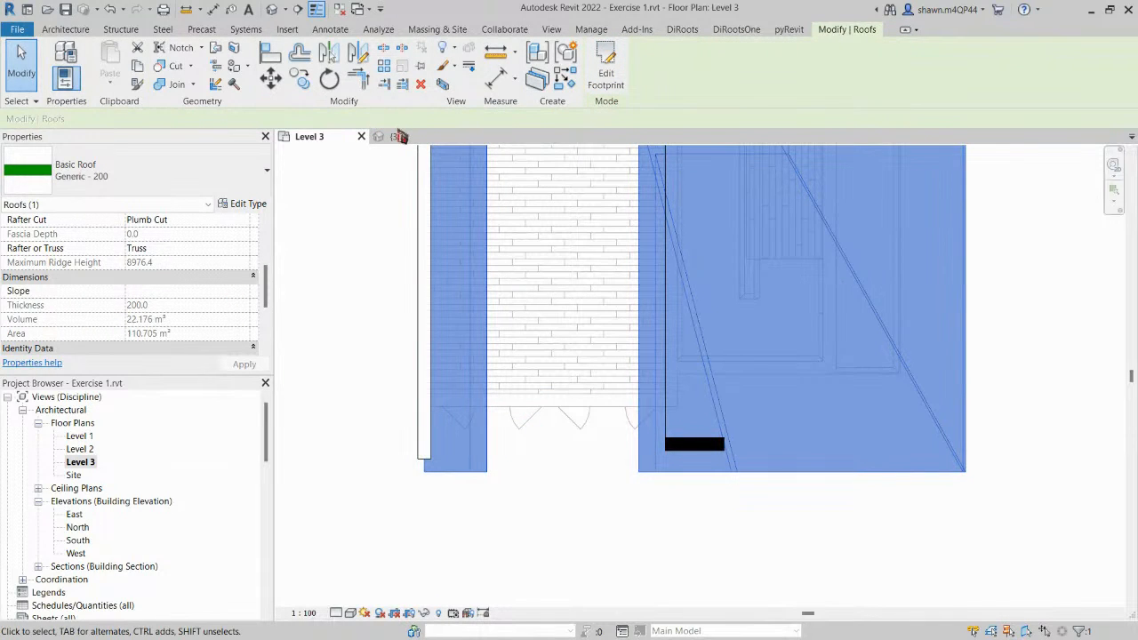
left_click(397, 136)
middle_click_drag(457, 305, 569, 359, "shift")
scroll(563, 359, "up", 5)
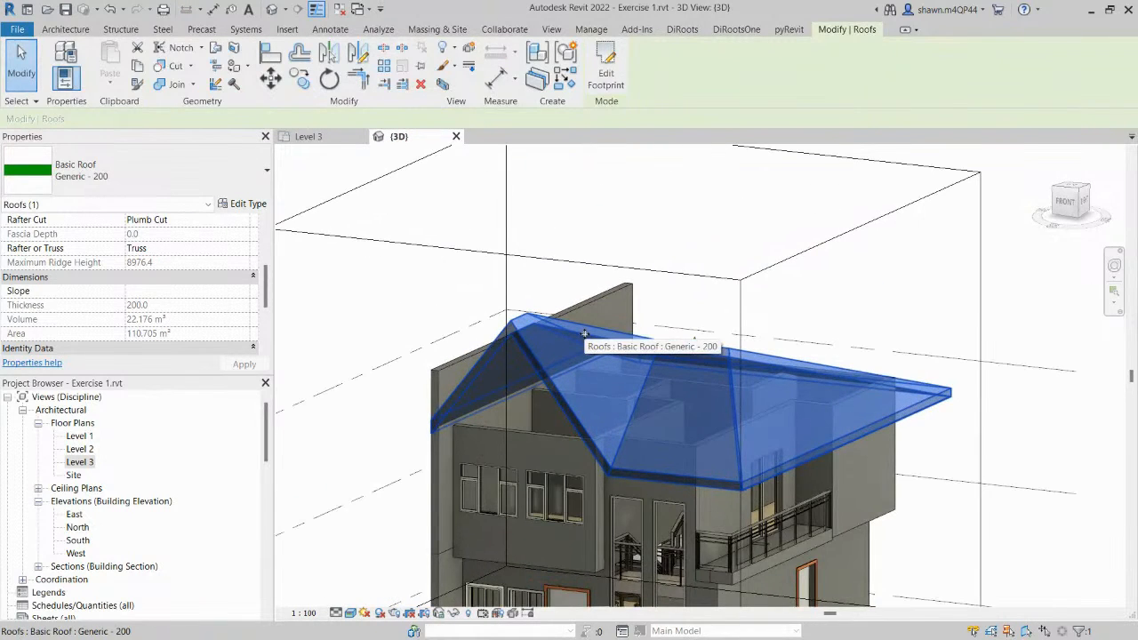
double_click(584, 333)
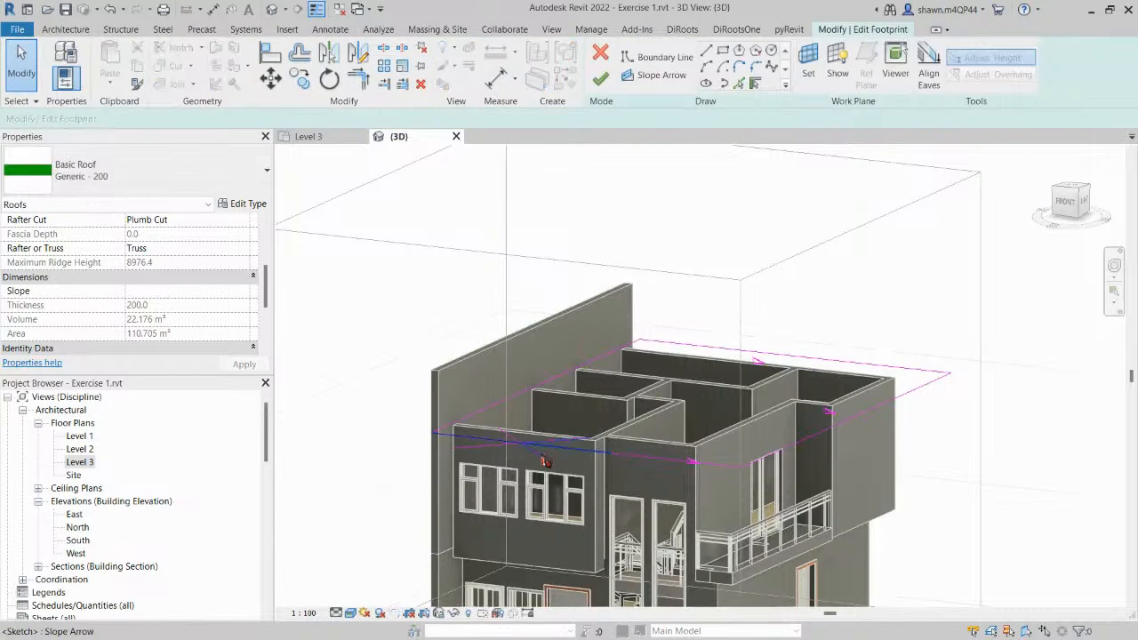
key("ctrl+z")
mouse_move(601, 449)
middle_mouse_down("shift")
mouse_move(649, 386)
mouse_move(583, 372)
middle_mouse_up("shift")
left_click(648, 386)
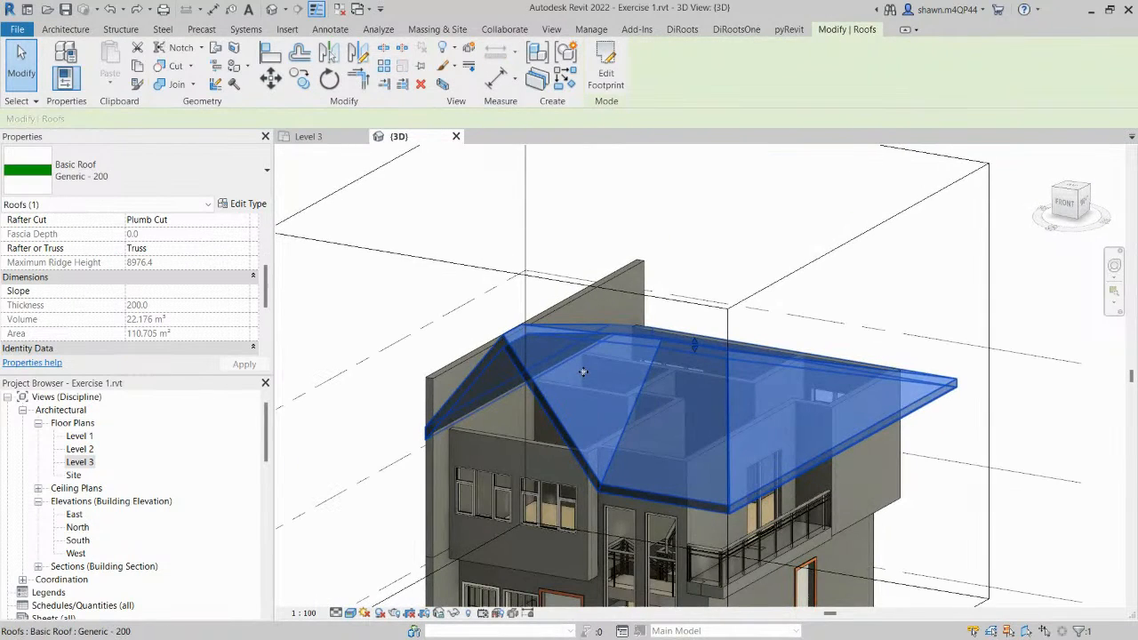
Reopen the roof footprint, set the Height Offset at Head of both slope arrows to 1500, and finish the sketch.
double_click(584, 371)
left_click(510, 444)
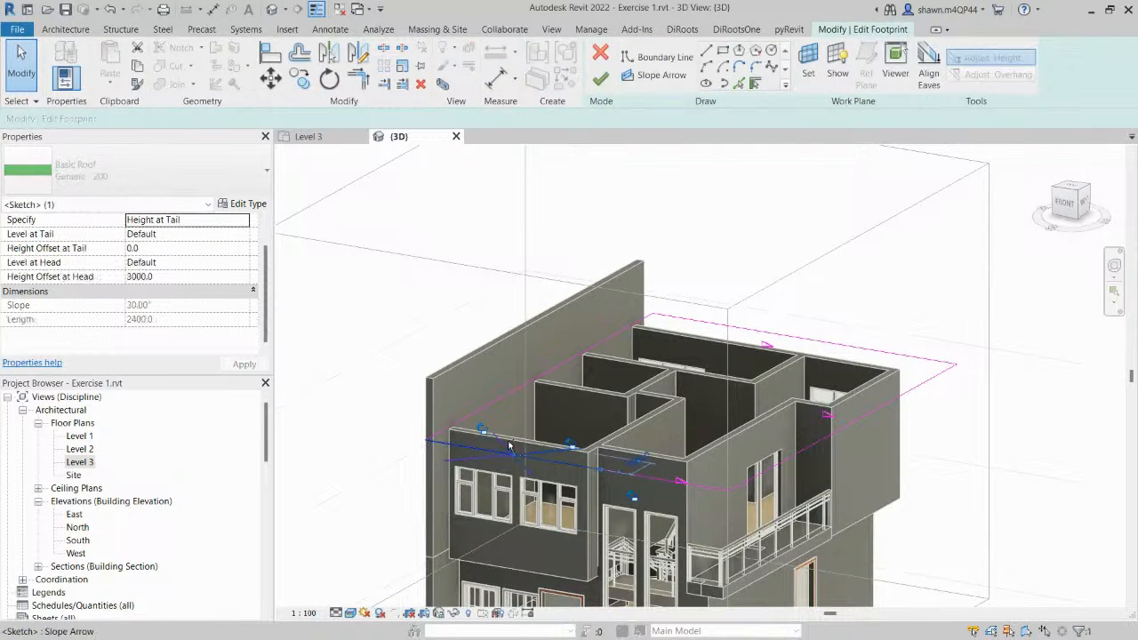
left_click(509, 445, "ctrl")
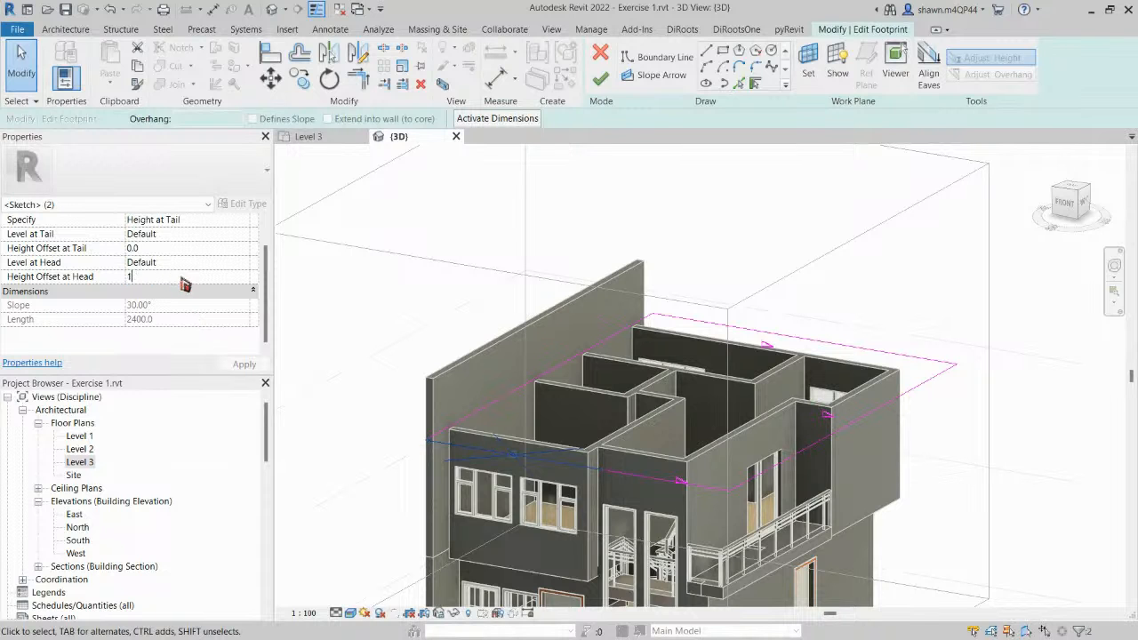
type("1500")
left_click(235, 365)
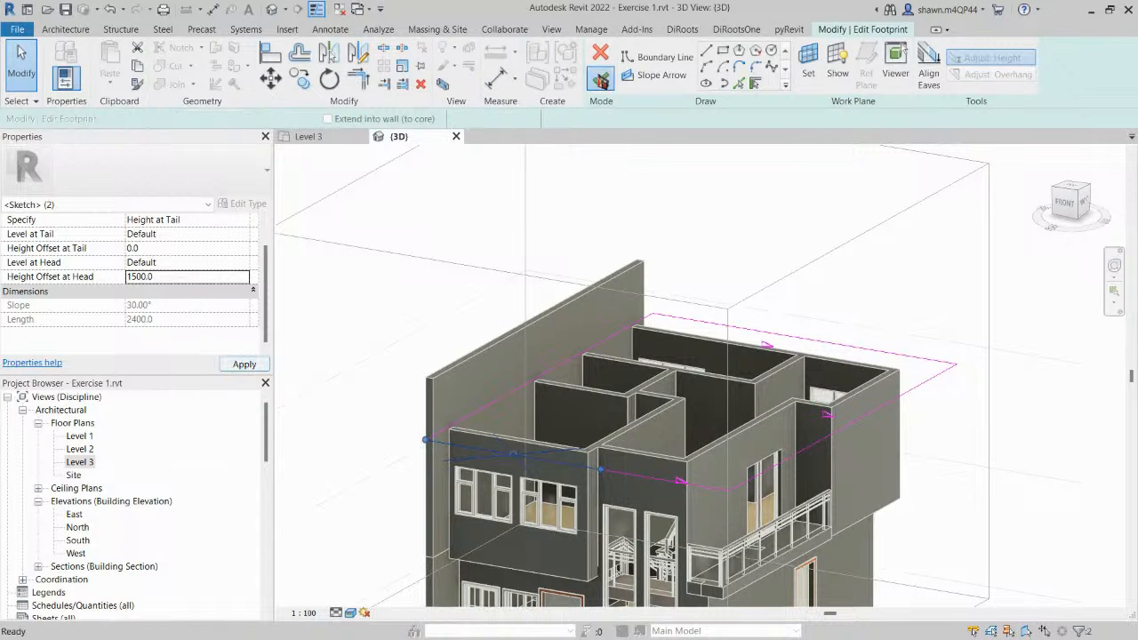
left_click(600, 78)
scroll(579, 310, "up", 2)
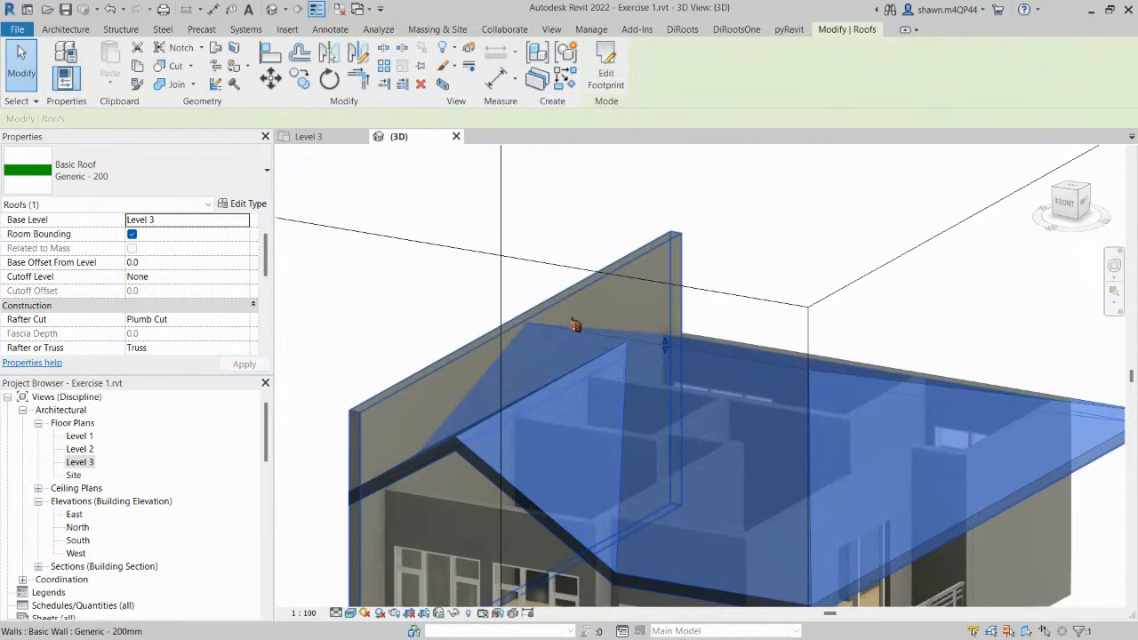
In the roof footprint, set the Height Offset at Head of both slope arrows to 1000 and finish the sketch.
double_click(551, 390)
scroll(582, 401, "up", 3)
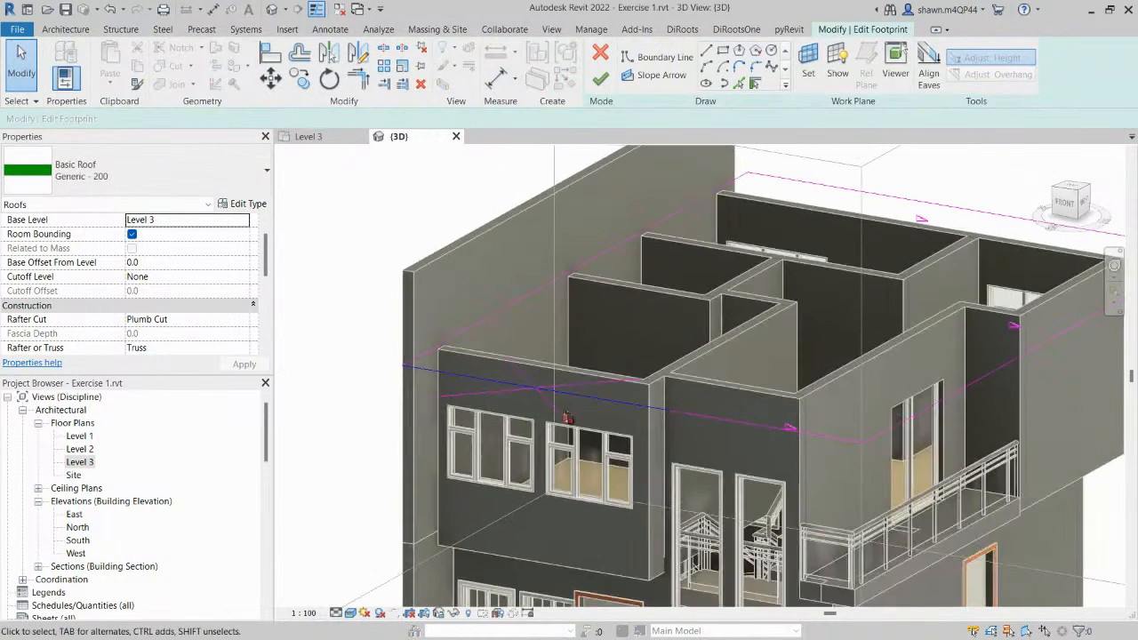
left_click(593, 386)
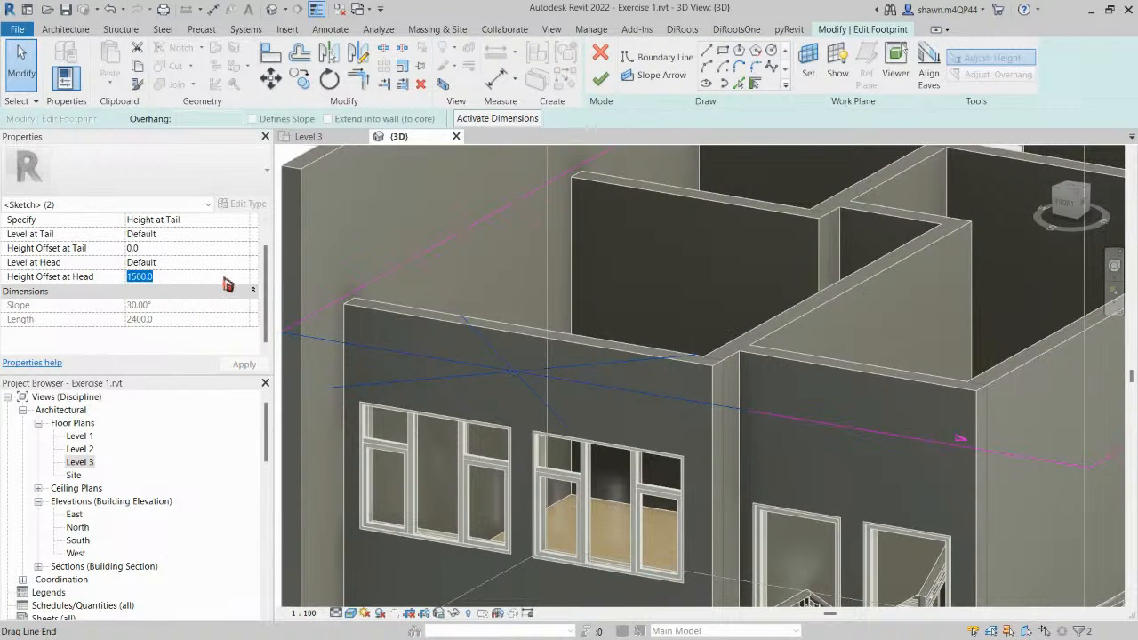
left_click(245, 364)
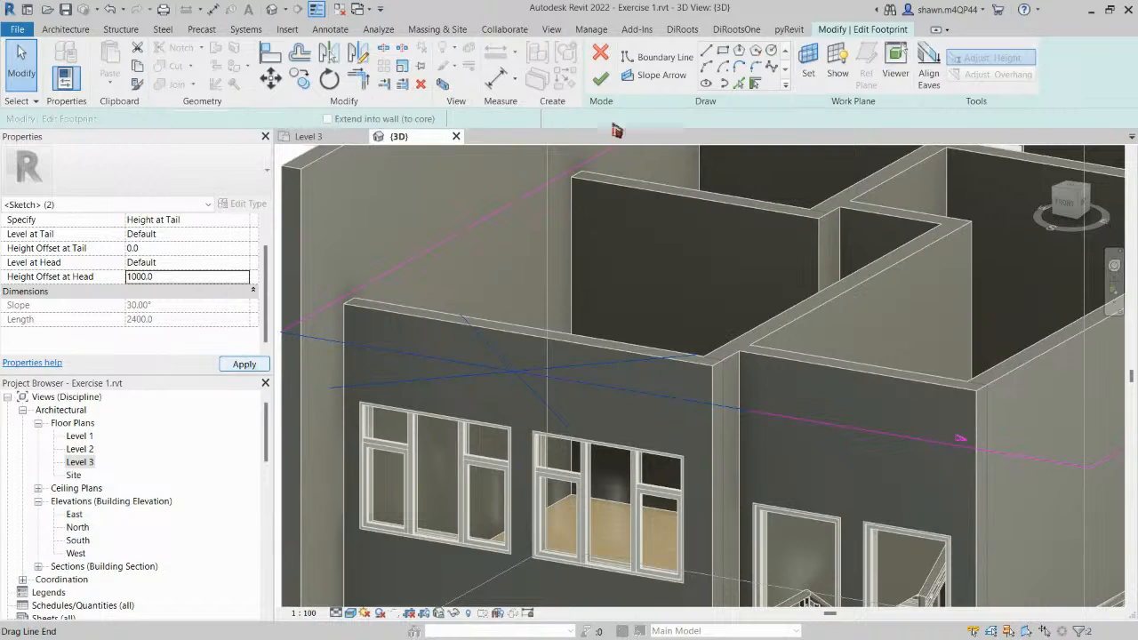
left_click(600, 78)
scroll(598, 306, "down", 2)
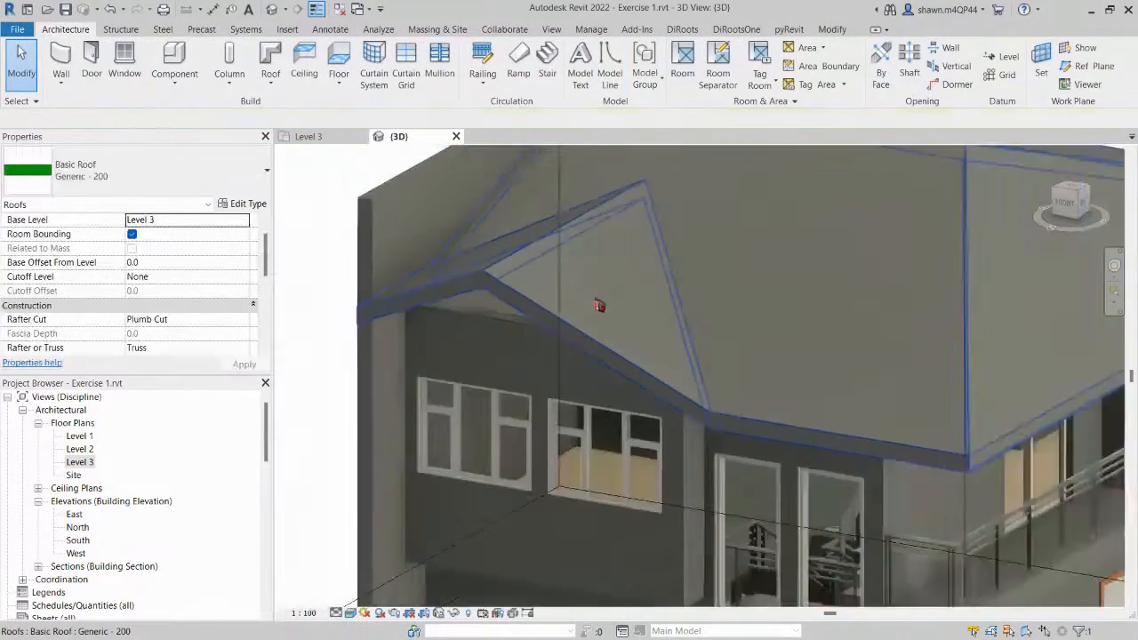
Show the 3D view in the Hidden Line visual style with shadows on.
key("Escape")
scroll(599, 305, "down", 2)
middle_click_drag(597, 447, 497, 394, "shift")
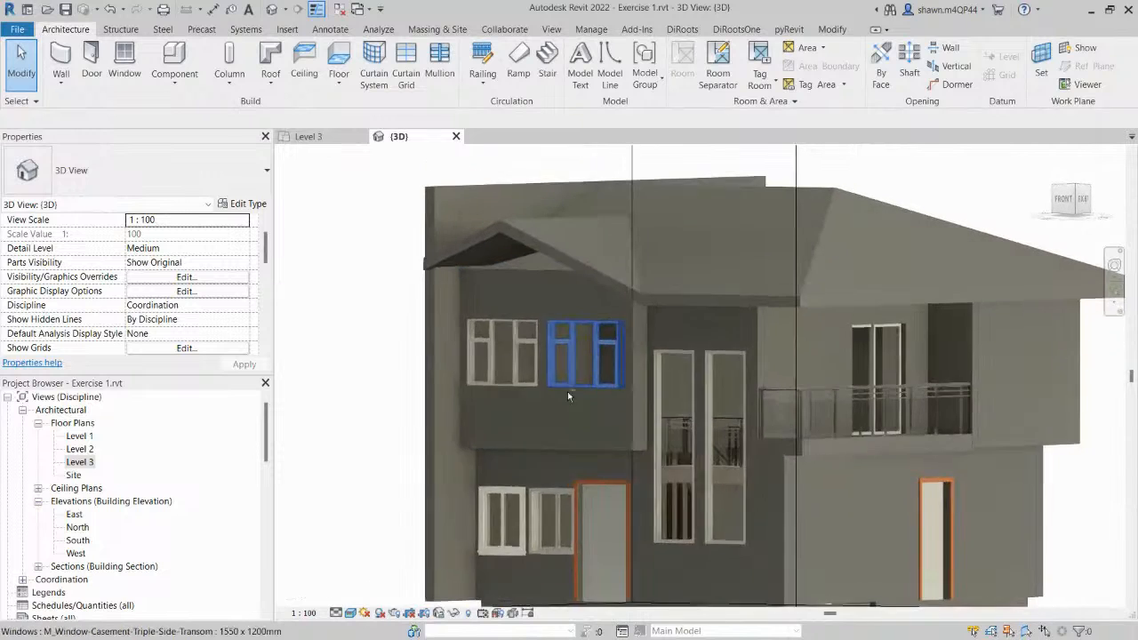
left_click(351, 613)
left_click(388, 554)
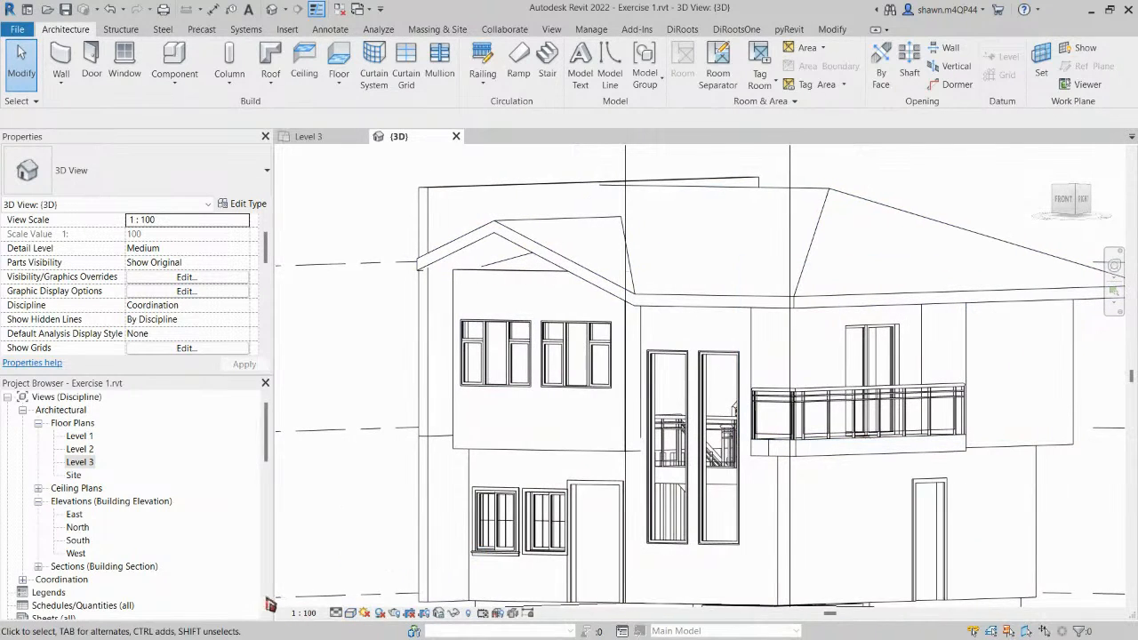
left_click(380, 613)
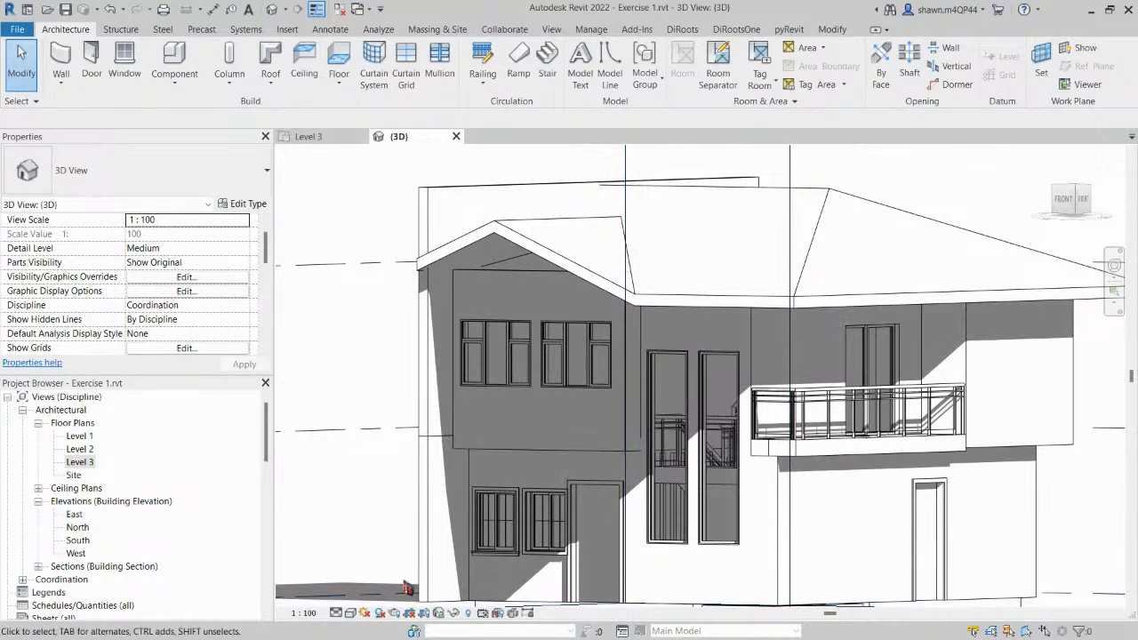
Try to attach the top of the upper front wall under the gable to the roof.
middle_click_drag(454, 448, 468, 500, "shift")
middle_click_drag(658, 489, 525, 301)
scroll(628, 484, "down", 2)
scroll(421, 299, "up", 3)
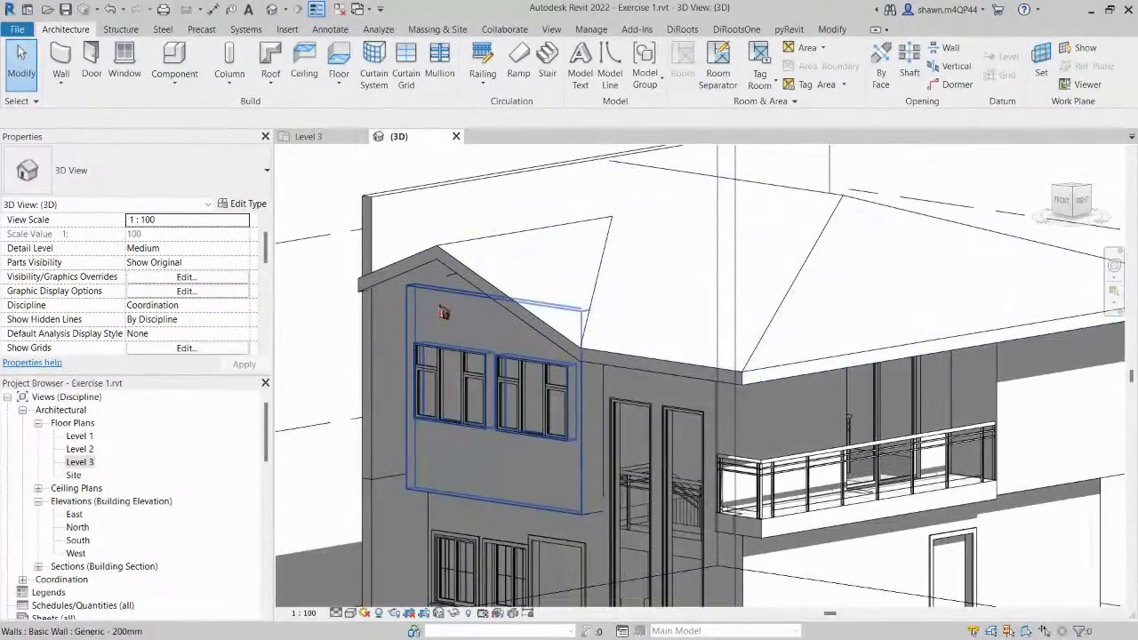
left_click(483, 315)
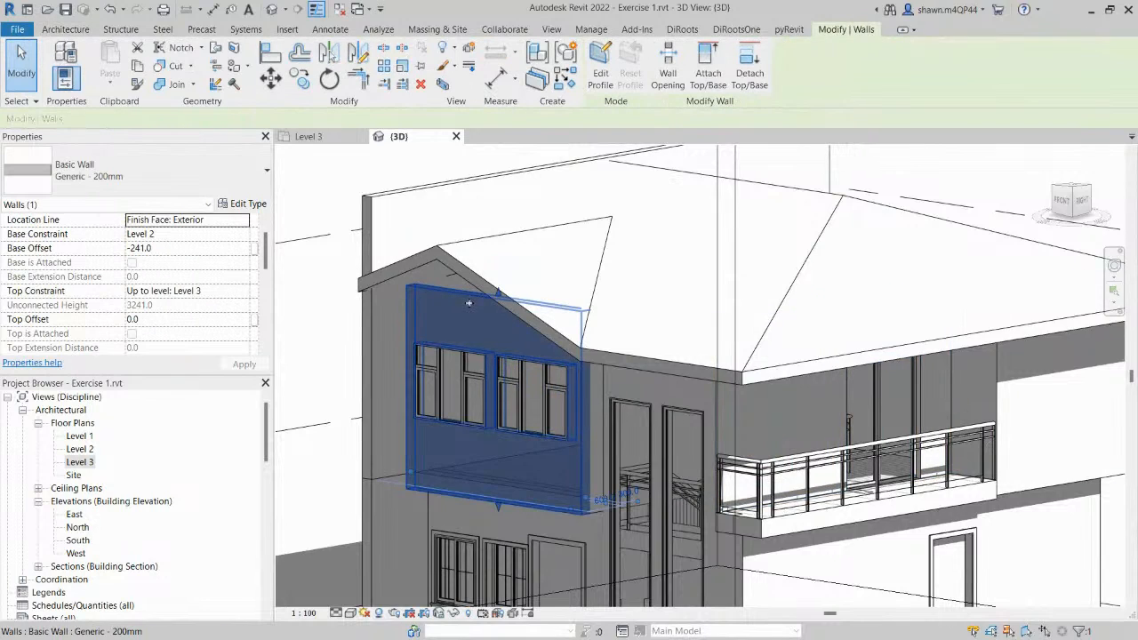
middle_click_drag(482, 316, 676, 75, "shift")
left_click(711, 77)
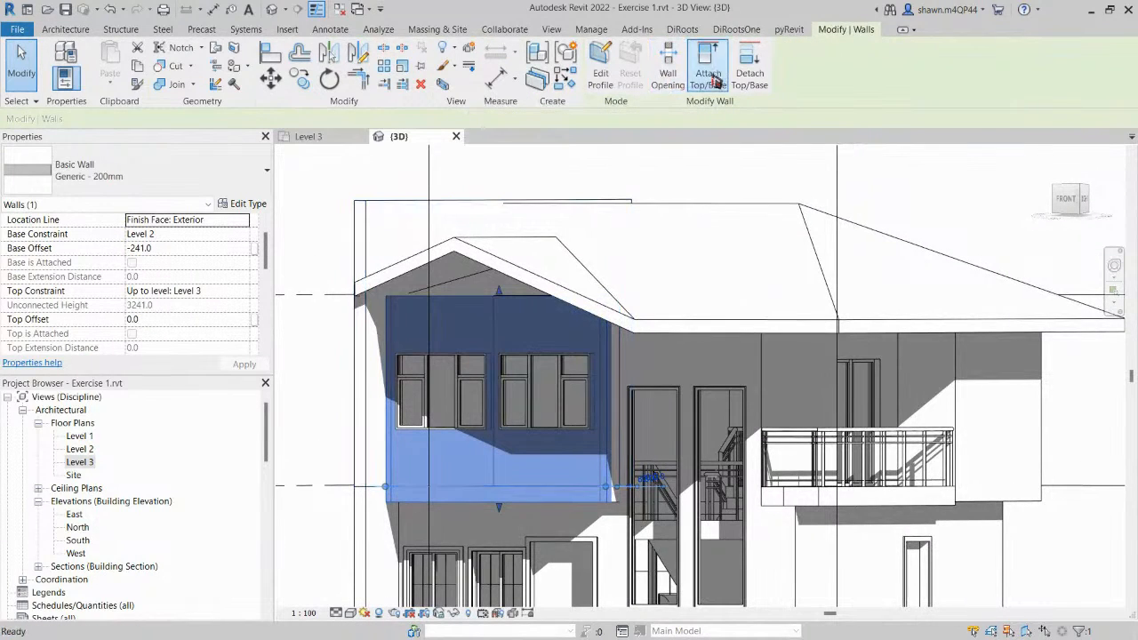
left_click(527, 271)
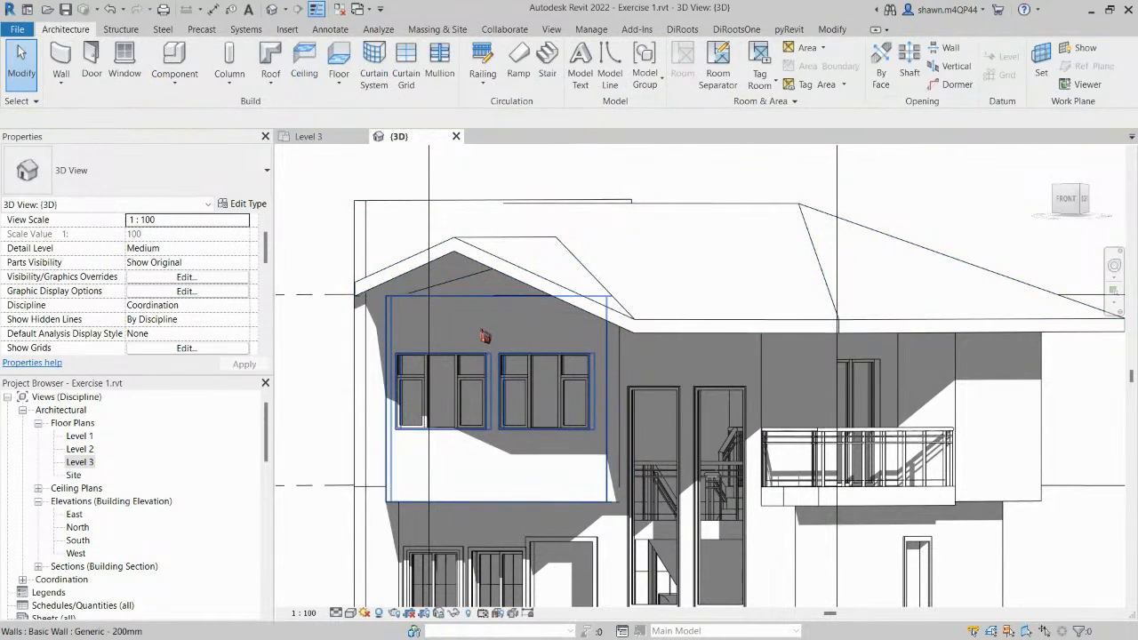
Attach the top of the upper front wall with the two casement windows to the gabled roof.
left_click(485, 336)
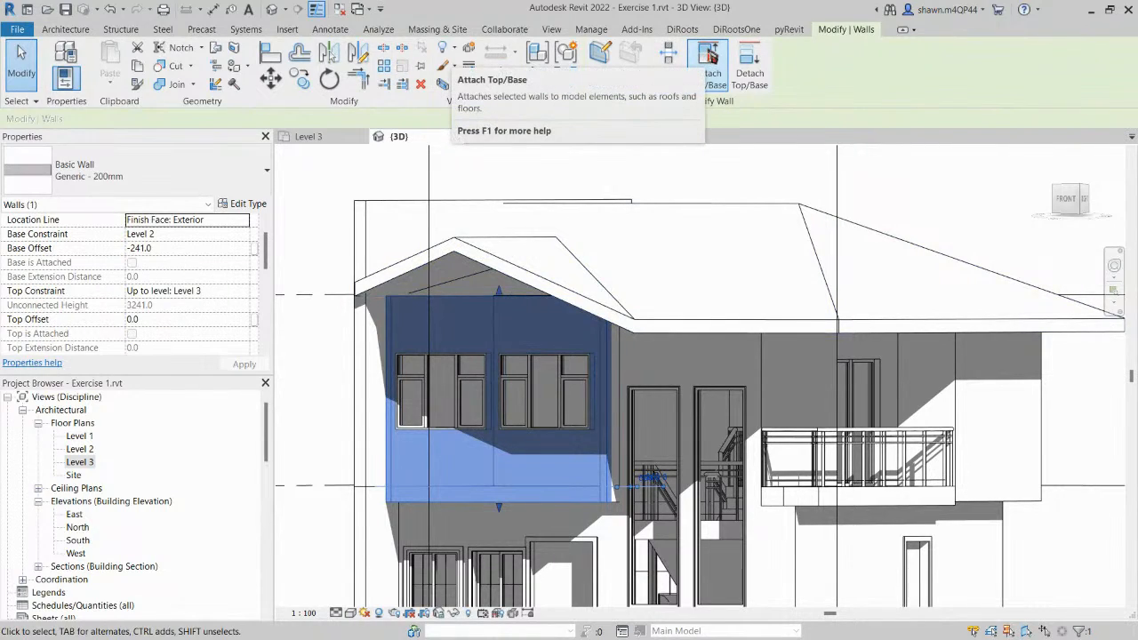
left_click(711, 71)
left_click(536, 246)
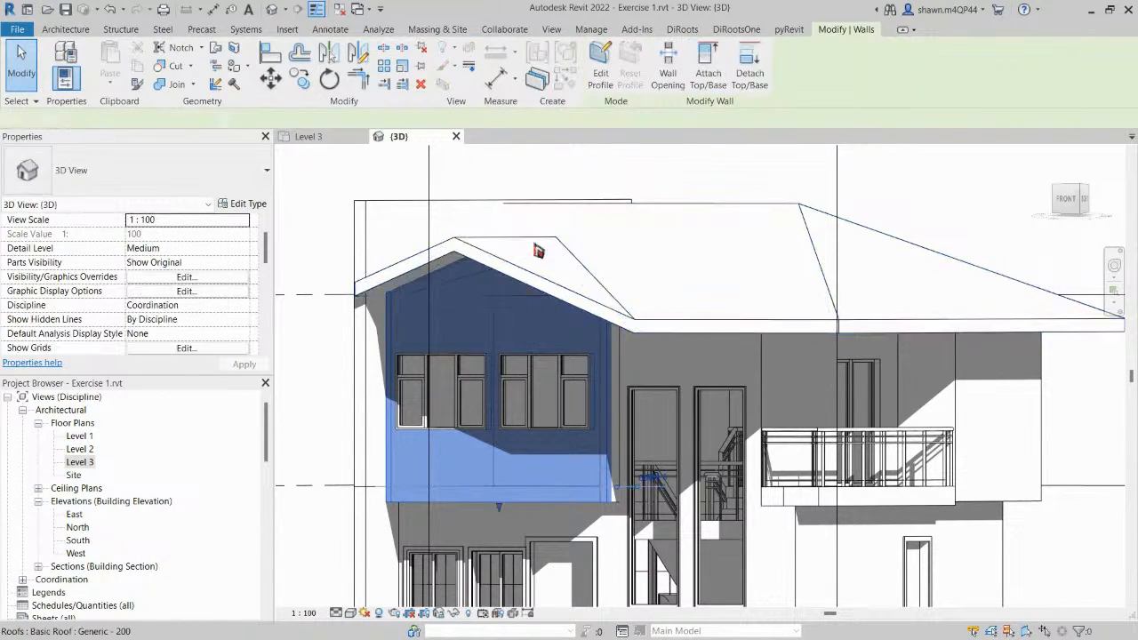
Attach the tops of the upper wall at the tall windows and the wall behind the balcony to the roof.
middle_click_drag(705, 392, 667, 315, "shift")
left_click(667, 322)
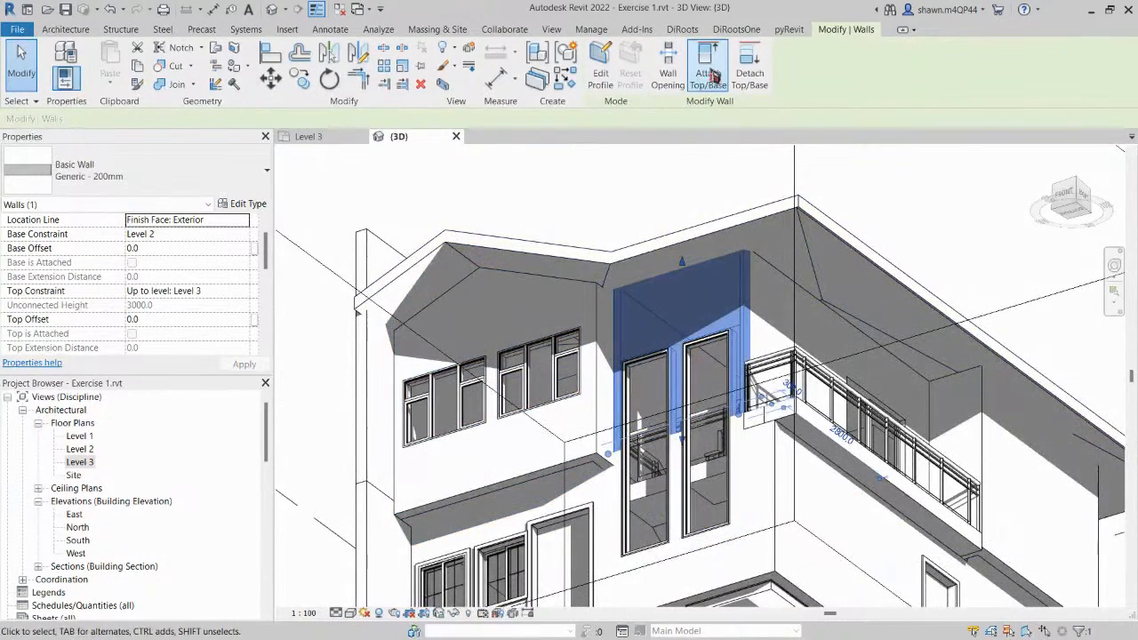
key("Escape")
left_click(826, 330)
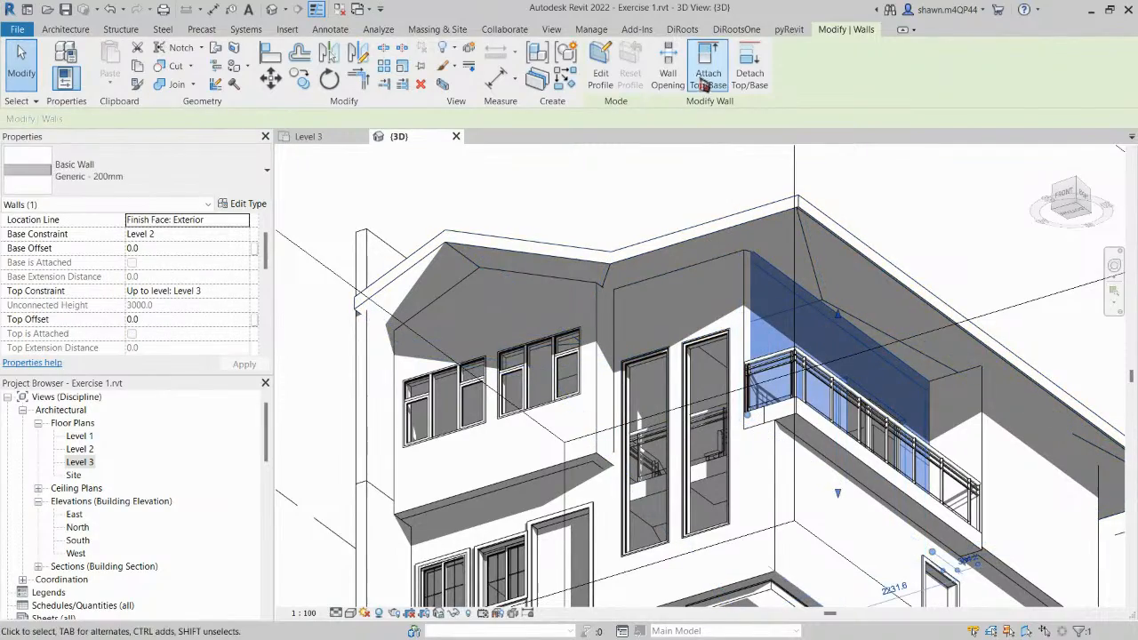
Attach the tops of the three upper-storey walls of the projecting room beside the balcony to the roof.
middle_click_drag(878, 310, 552, 405, "shift")
left_click(811, 399)
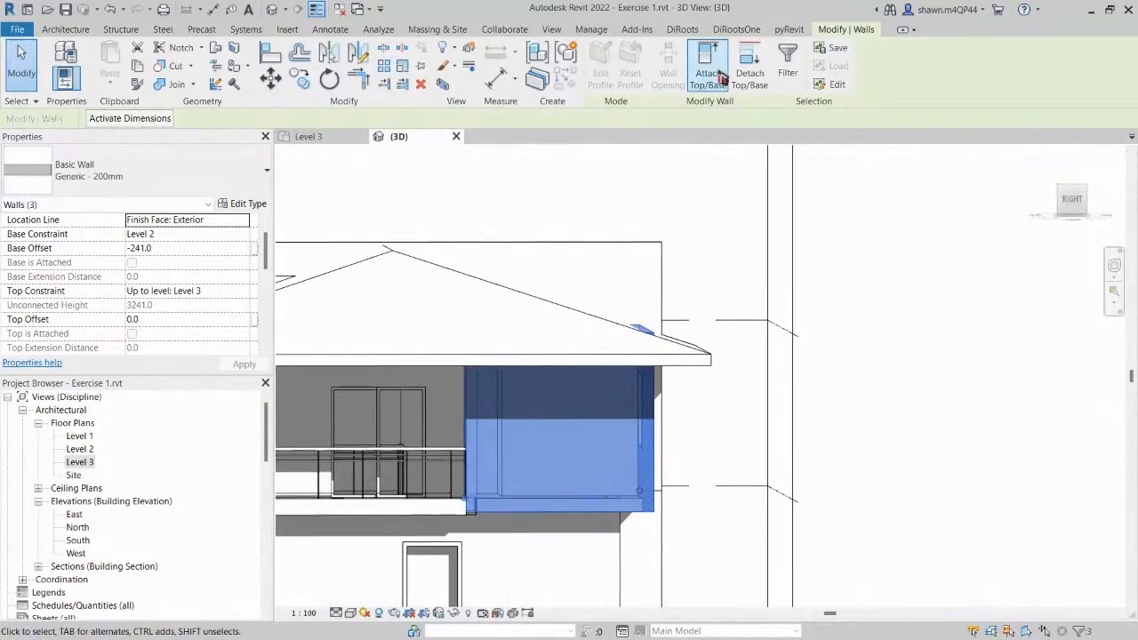
left_click(708, 71)
scroll(482, 326, "down", 3)
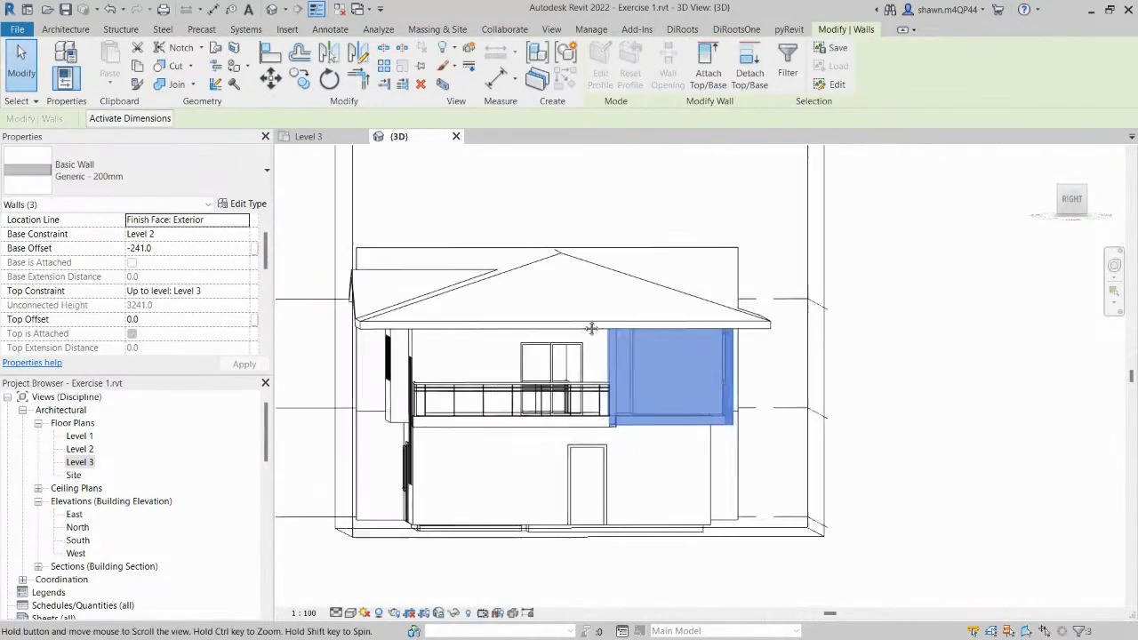
left_click(443, 335)
Examine how the walls meet the underside of the roof and check the gable's profile in the front view.
middle_click_drag(443, 336, 724, 349, "shift")
scroll(528, 254, "up", 2)
middle_click_drag(574, 259, 412, 322)
middle_click_drag(411, 322, 507, 256, "shift")
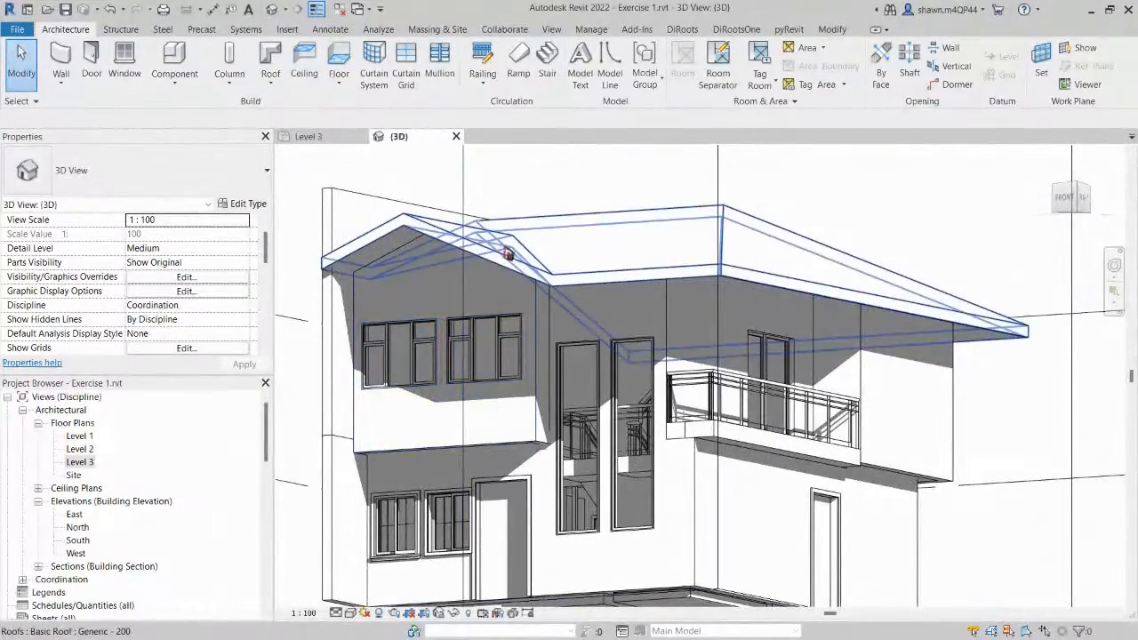
middle_click_drag(696, 287, 547, 379, "shift")
left_click(536, 469)
scroll(423, 340, "up", 2)
middle_click_drag(423, 341, 483, 305, "shift")
left_click(1072, 199)
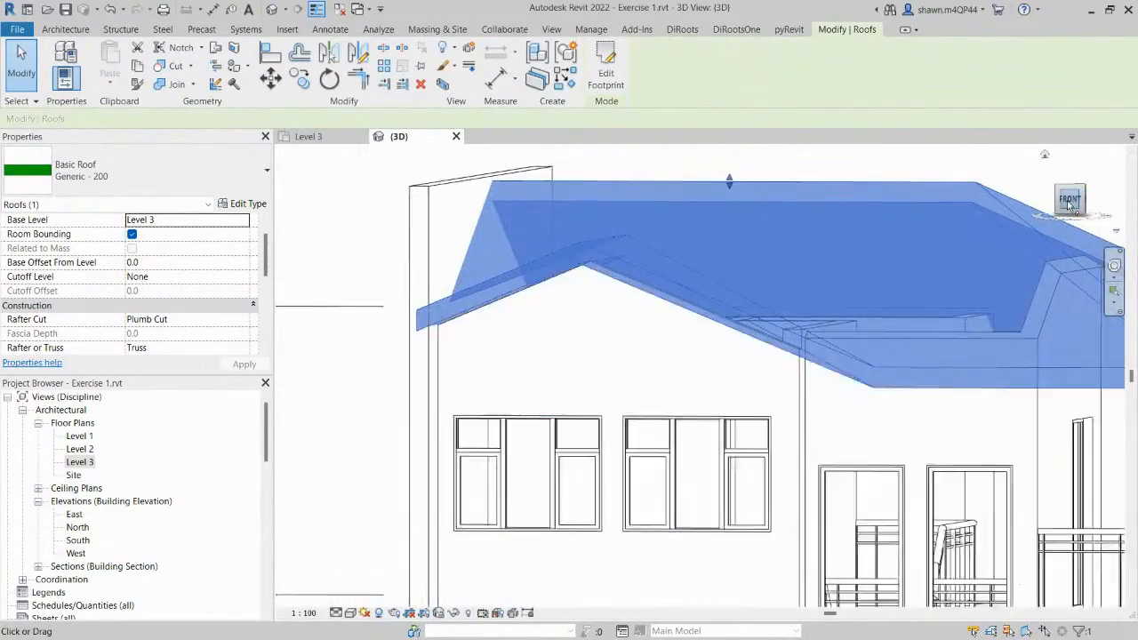
scroll(615, 371, "up", 3)
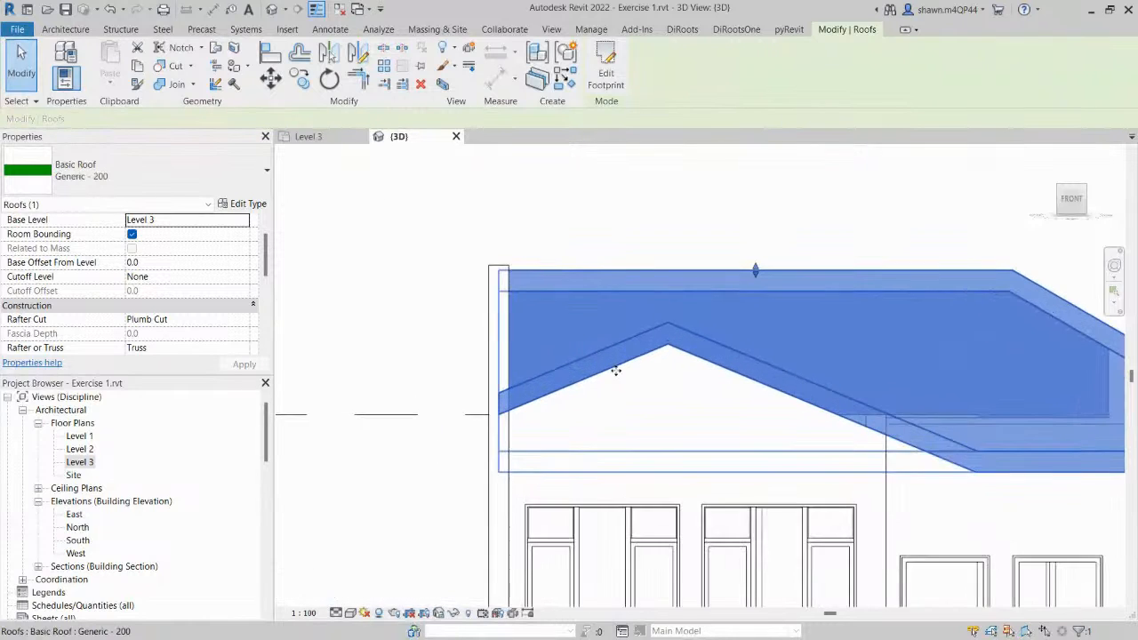
scroll(615, 352, "down", 2)
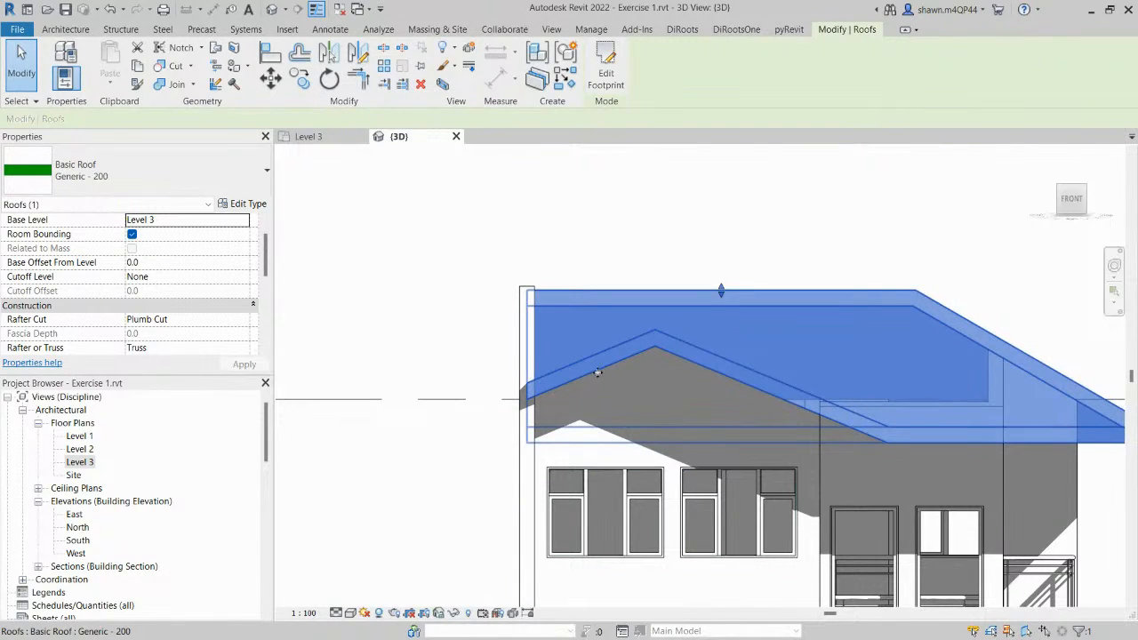
middle_click_drag(817, 329, 648, 427, "shift")
left_click(73, 30)
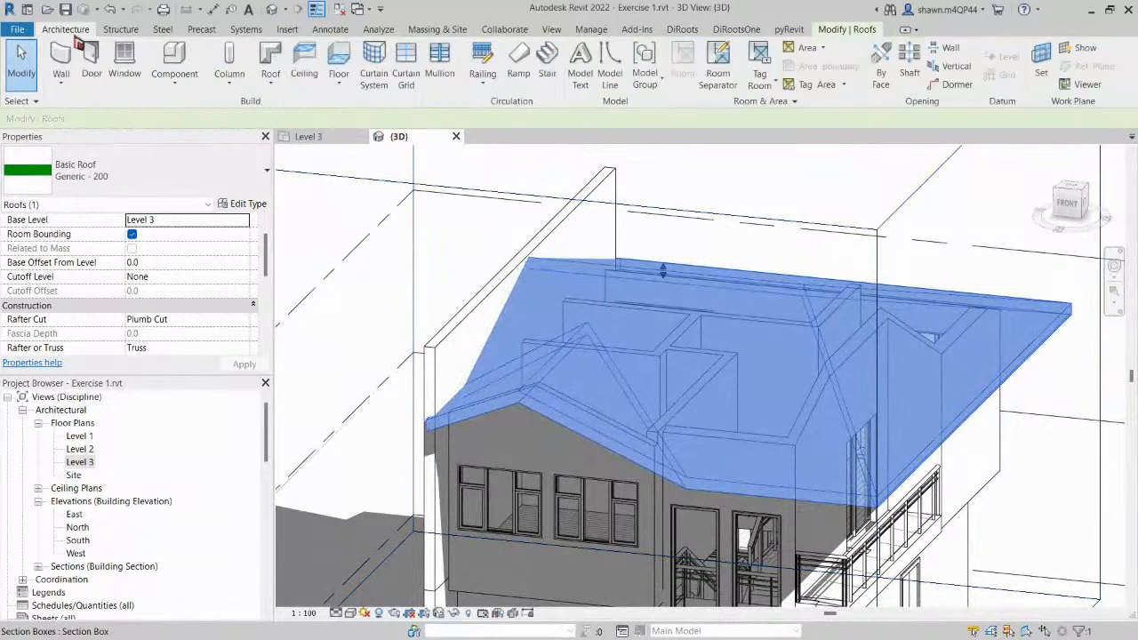
left_click(271, 80)
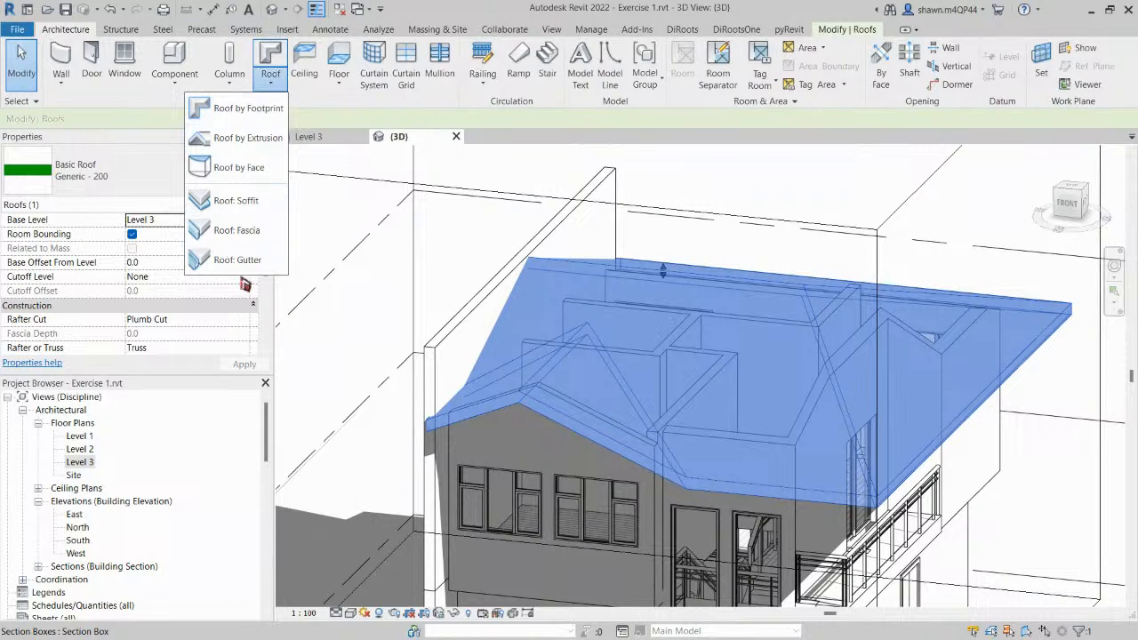
left_click(250, 267)
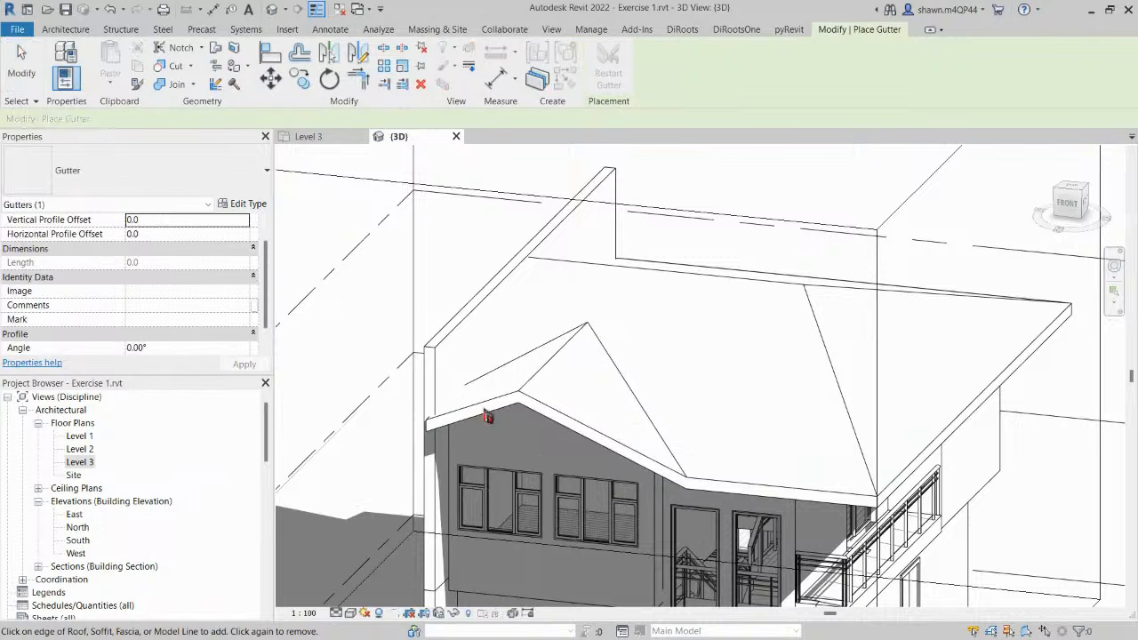
scroll(488, 417, "up", 2)
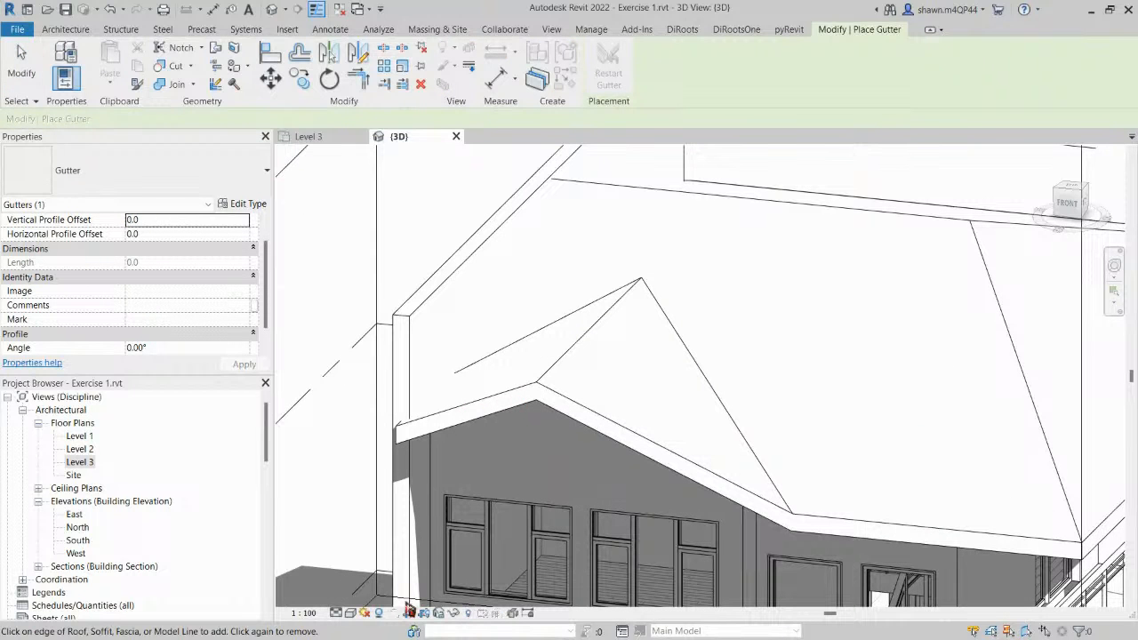
Set the 3D view to Fine detail level and the Shaded visual style.
left_click(337, 613)
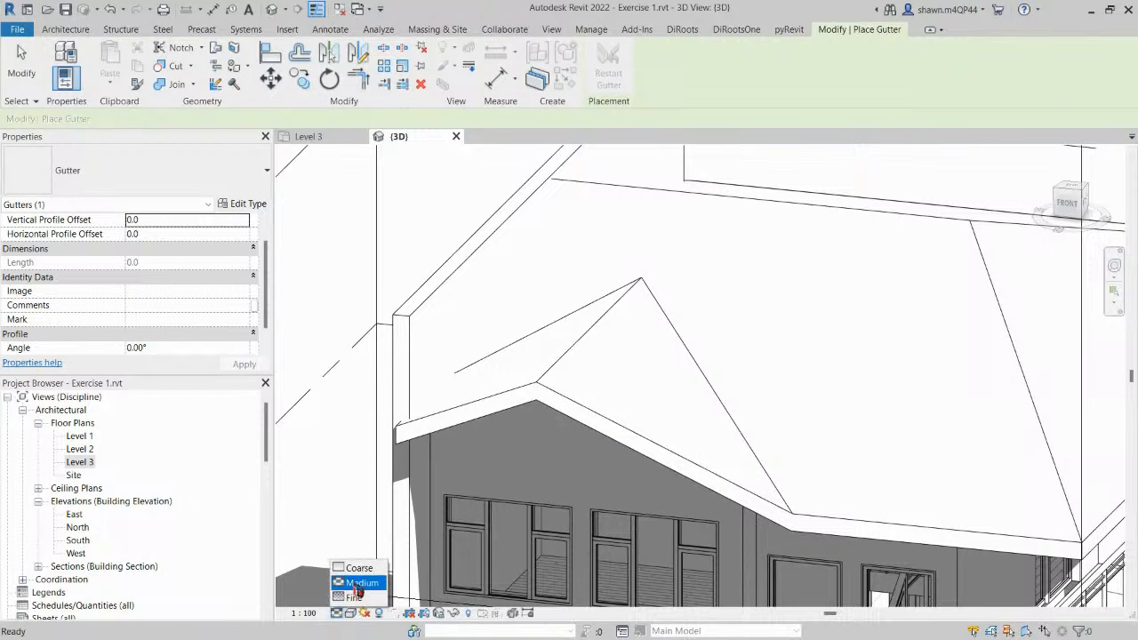
left_click(350, 614)
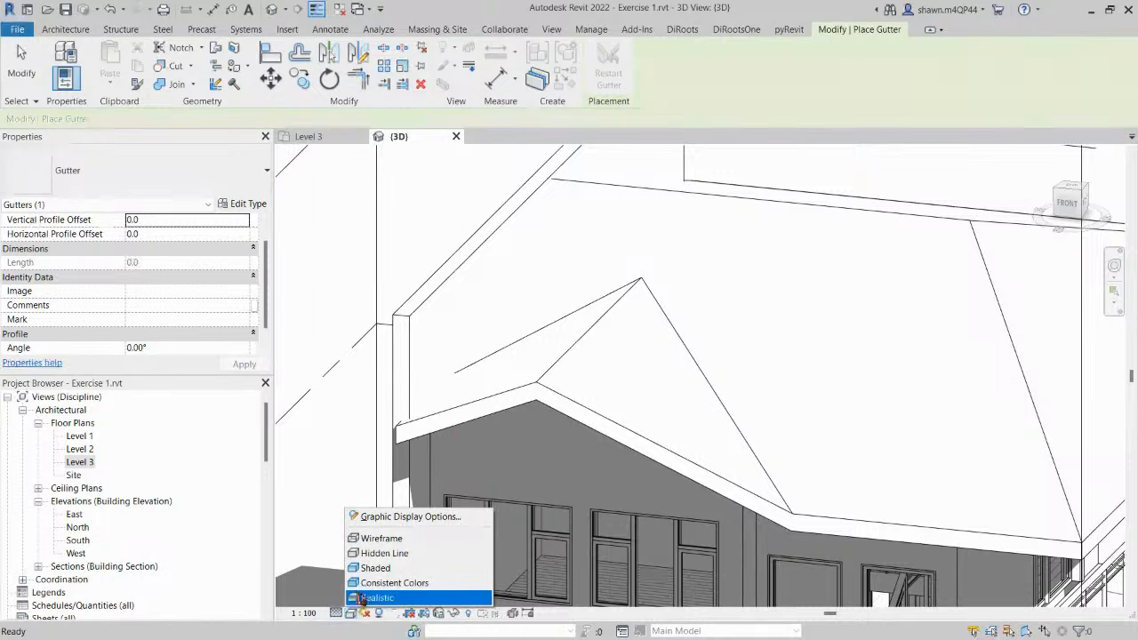
left_click(396, 572)
key("Escape")
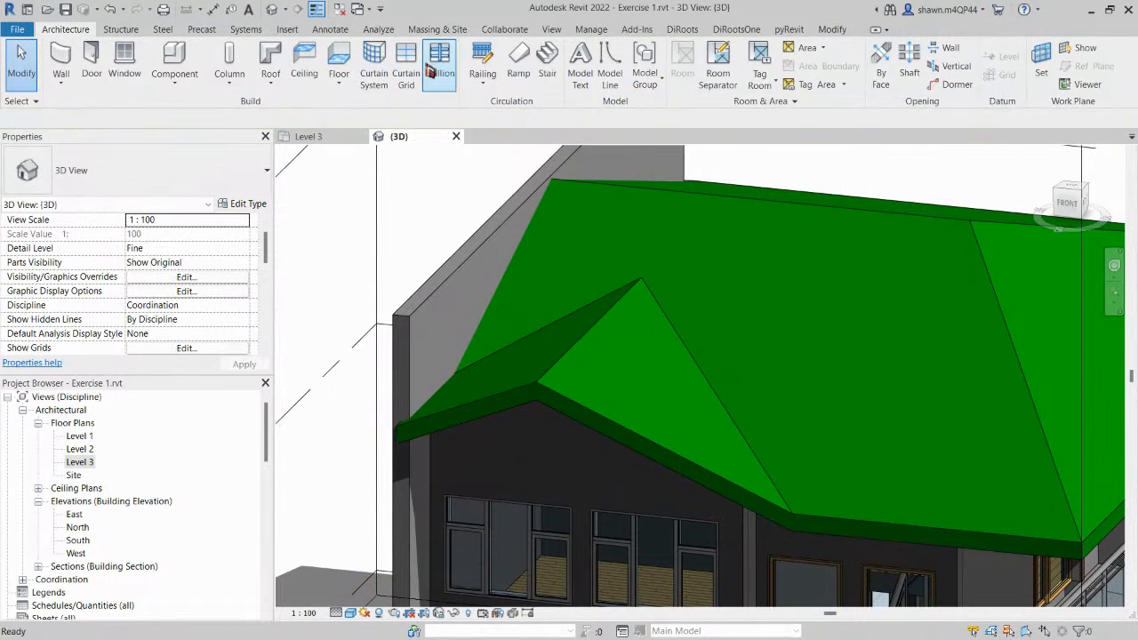
Place roof gutters along the straight front eave beside the gable and along the roof's other horizontal eaves.
left_click(271, 81)
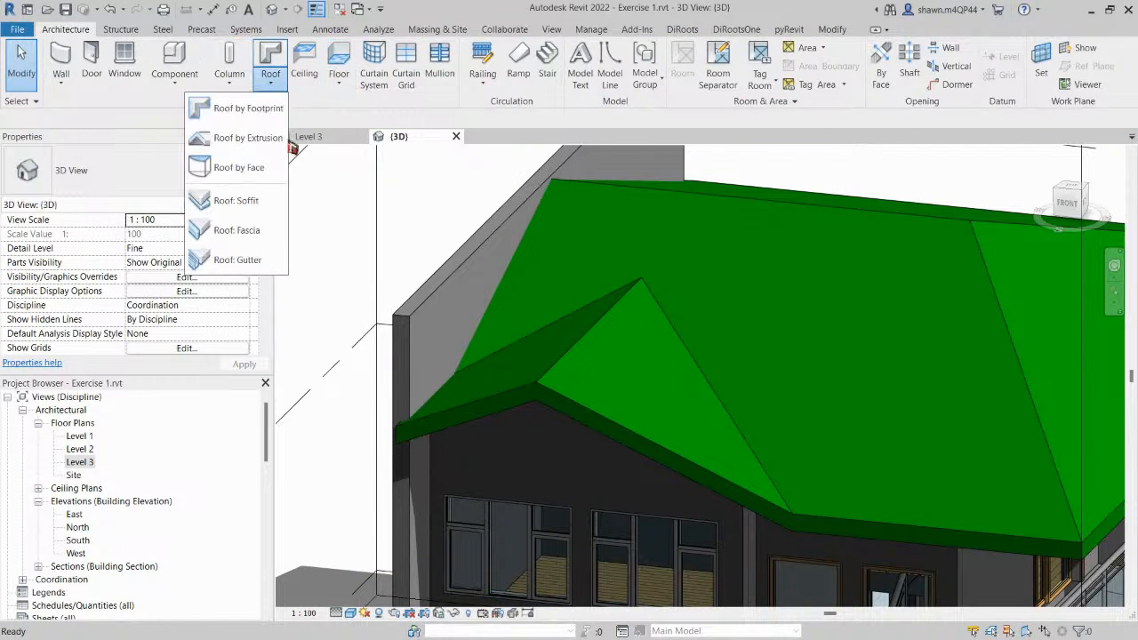
left_click(230, 267)
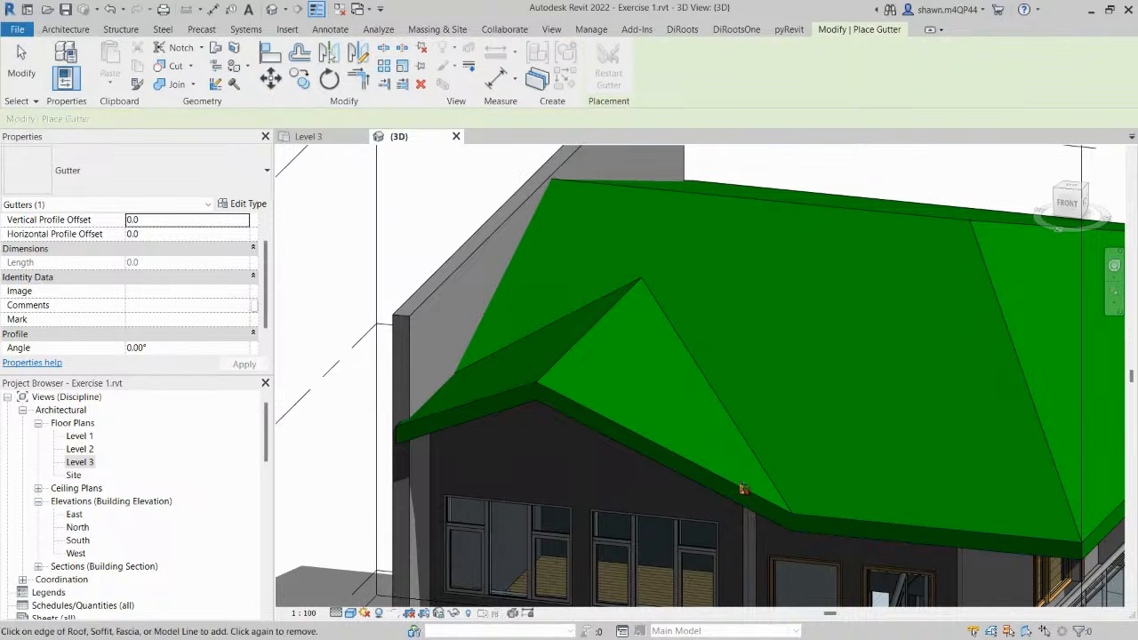
scroll(735, 490, "down", 1)
middle_click_drag(736, 489, 519, 416)
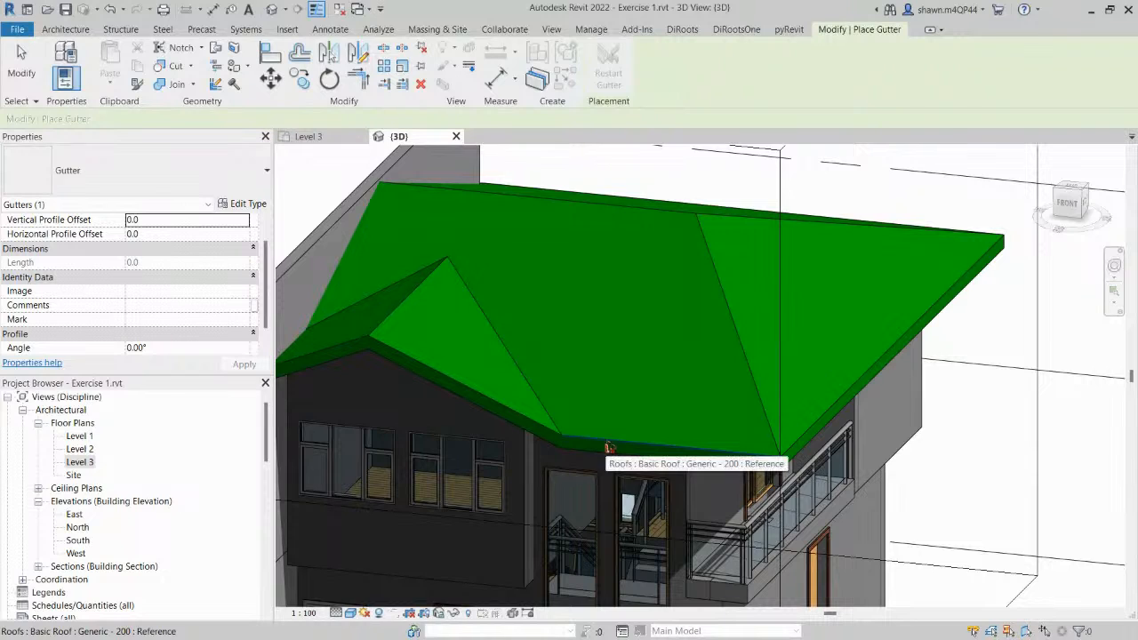
left_click(609, 447)
middle_click_drag(841, 464, 408, 413, "shift")
scroll(815, 440, "down", 1)
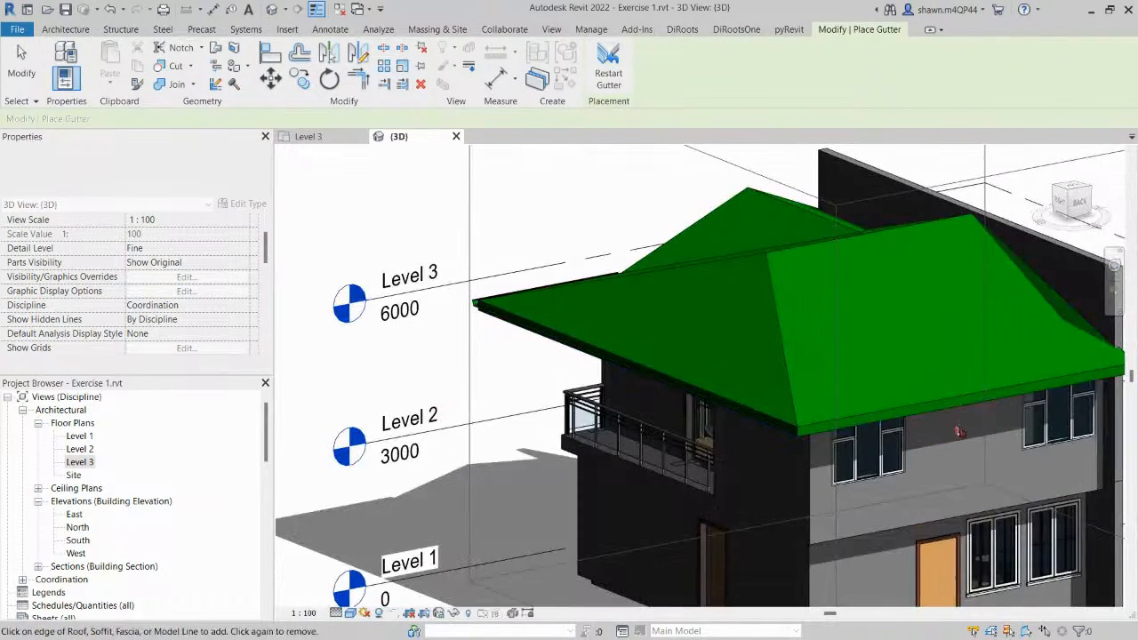
left_click(936, 408)
middle_click_drag(935, 408, 828, 442)
scroll(629, 407, "up", 2)
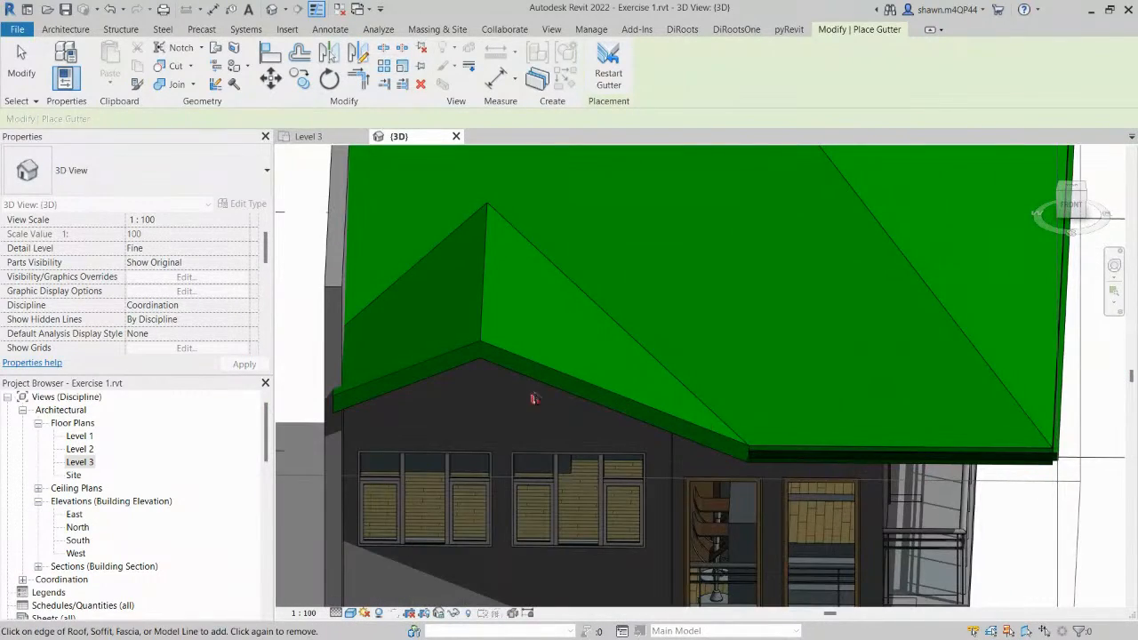
Start a roof fascia for the sloping gable edges and duplicate its type under the name Gutter.
scroll(481, 371, "up", 2)
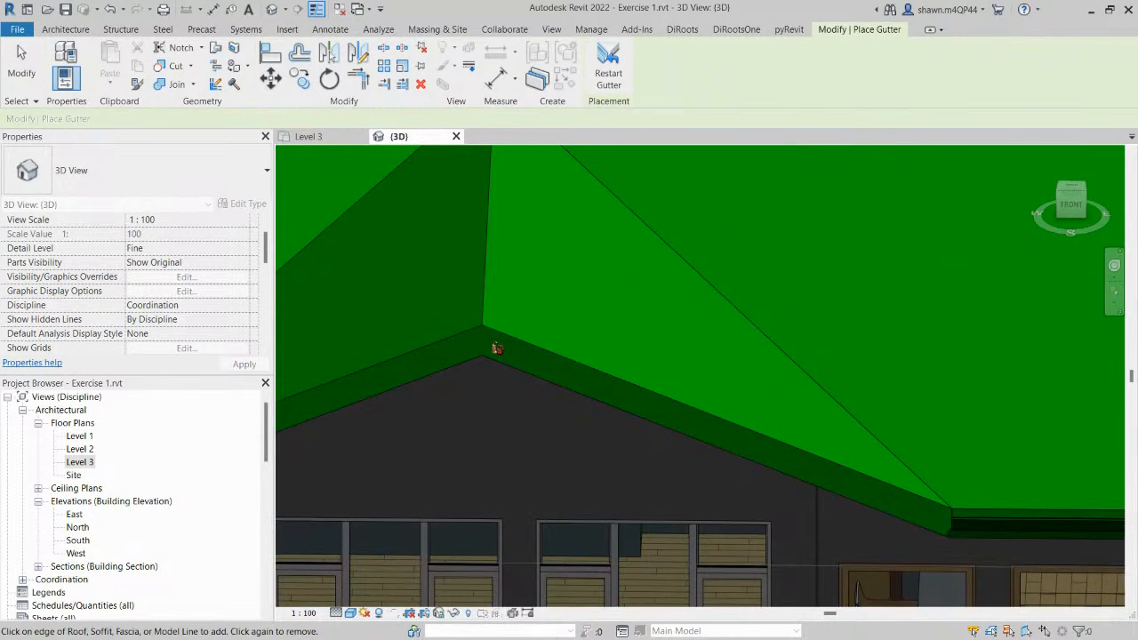
scroll(497, 349, "down", 2)
middle_click_drag(501, 348, 592, 304, "shift")
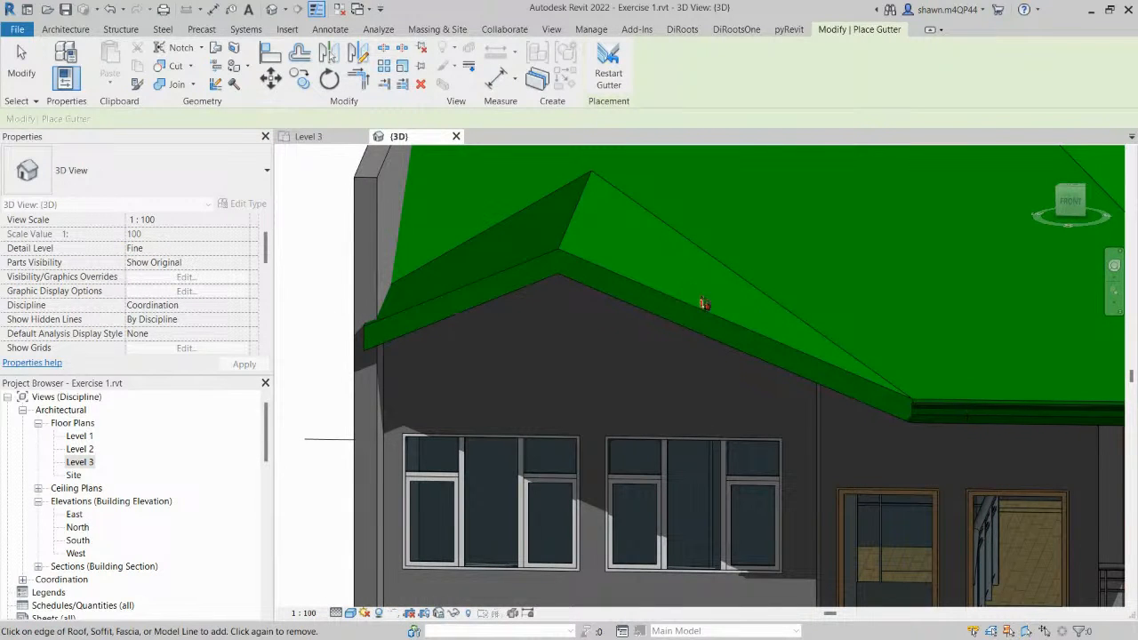
middle_click_drag(702, 303, 699, 330)
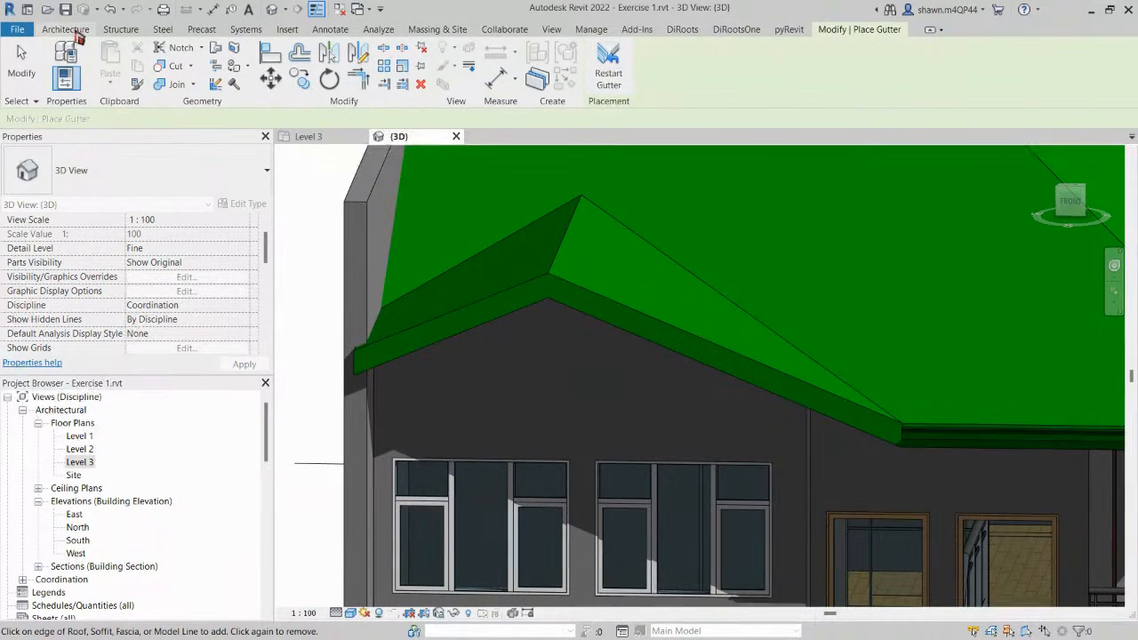
left_click(76, 32)
left_click(272, 84)
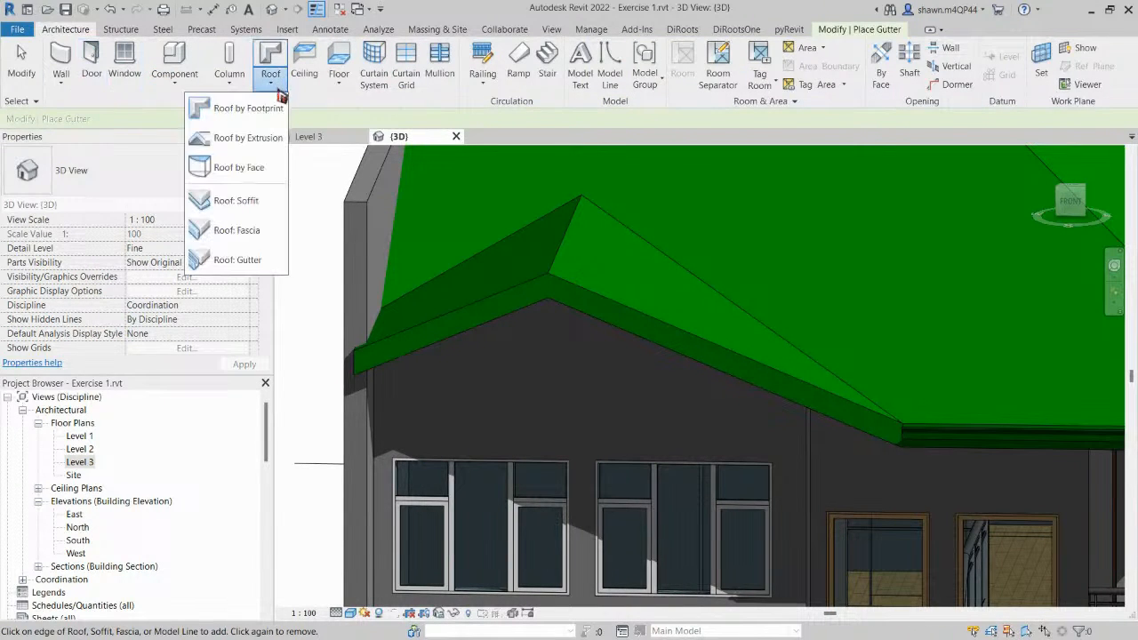
left_click(238, 231)
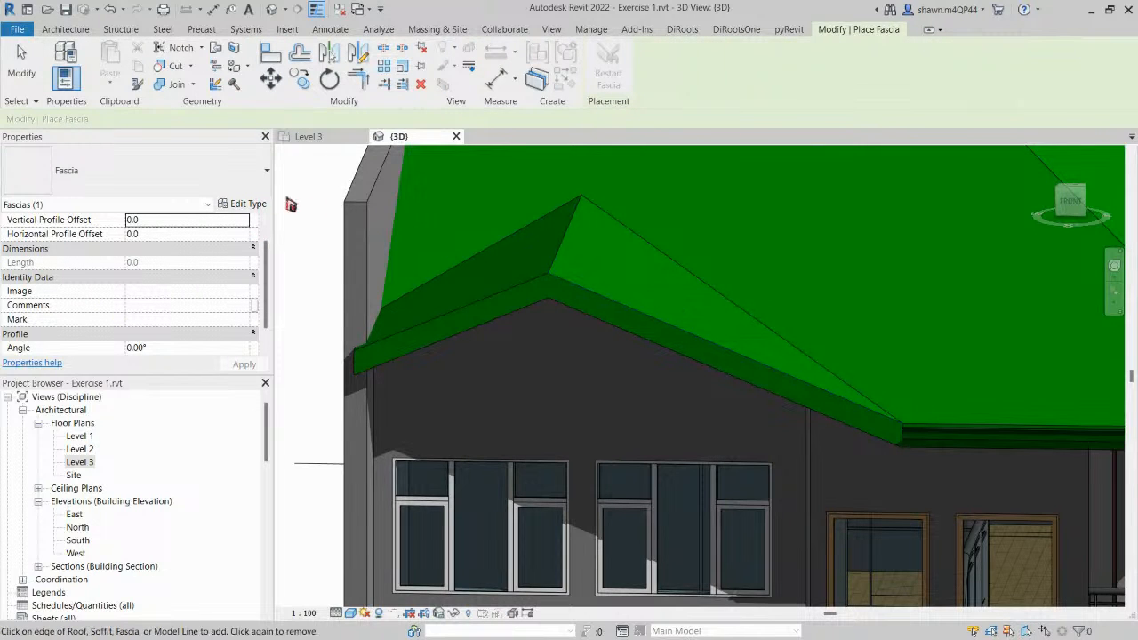
left_click(247, 205)
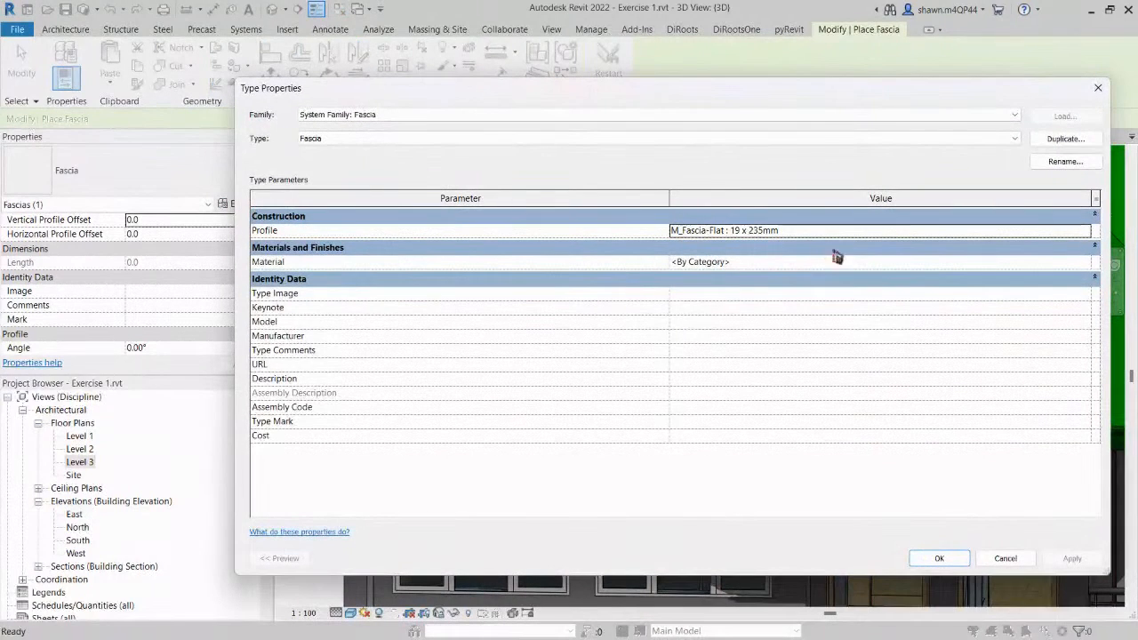
left_click(1083, 233)
left_click(1085, 232)
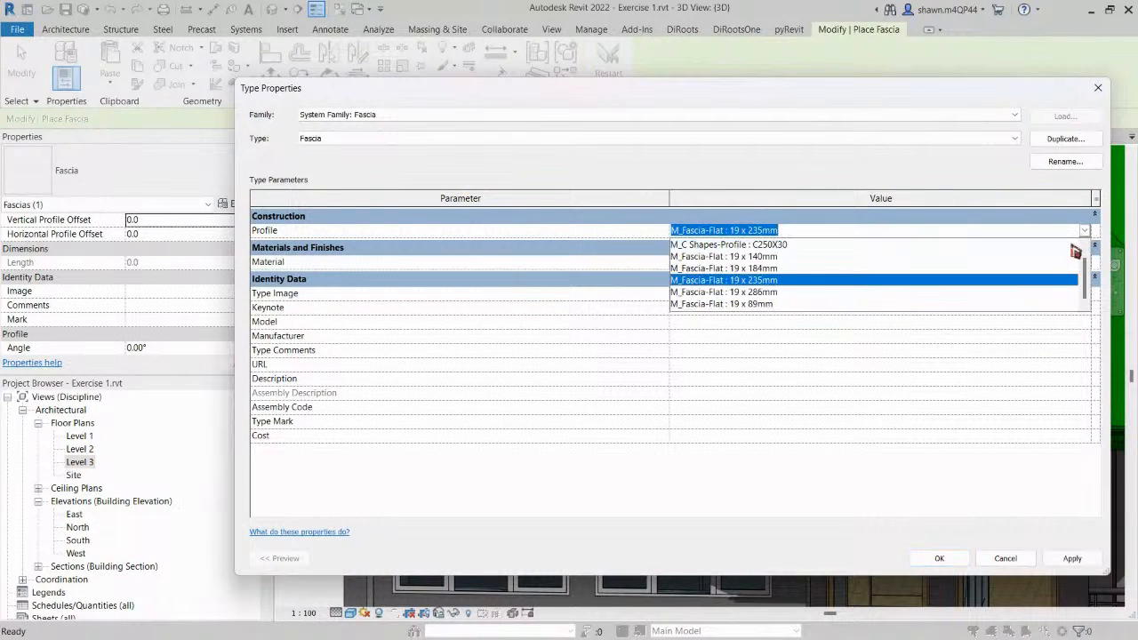
left_click(1058, 146)
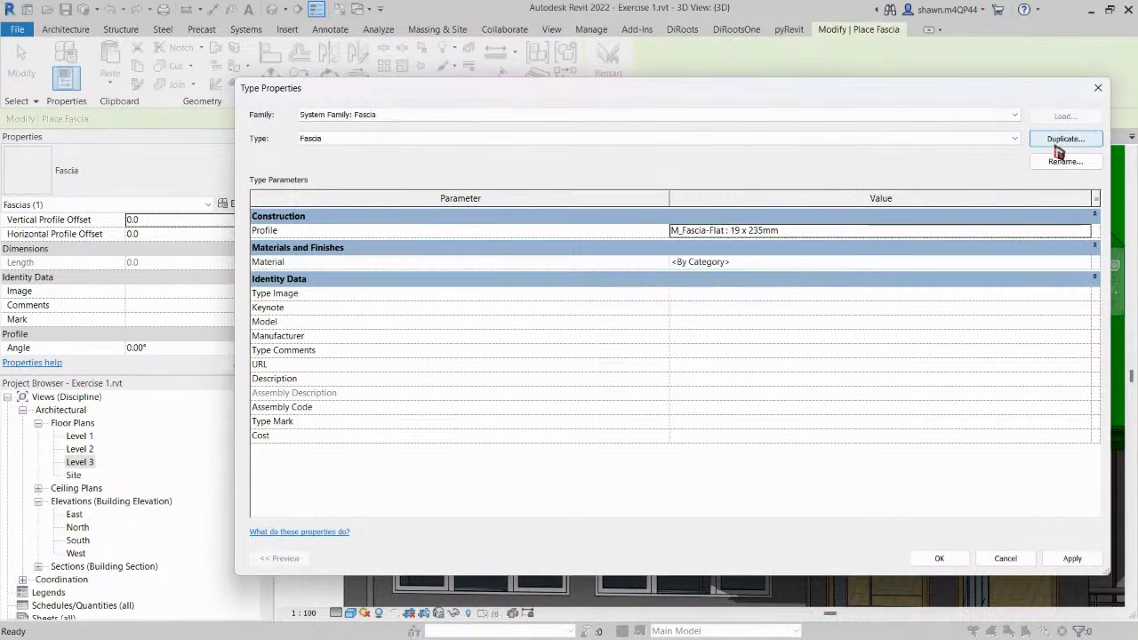
left_click(1058, 150)
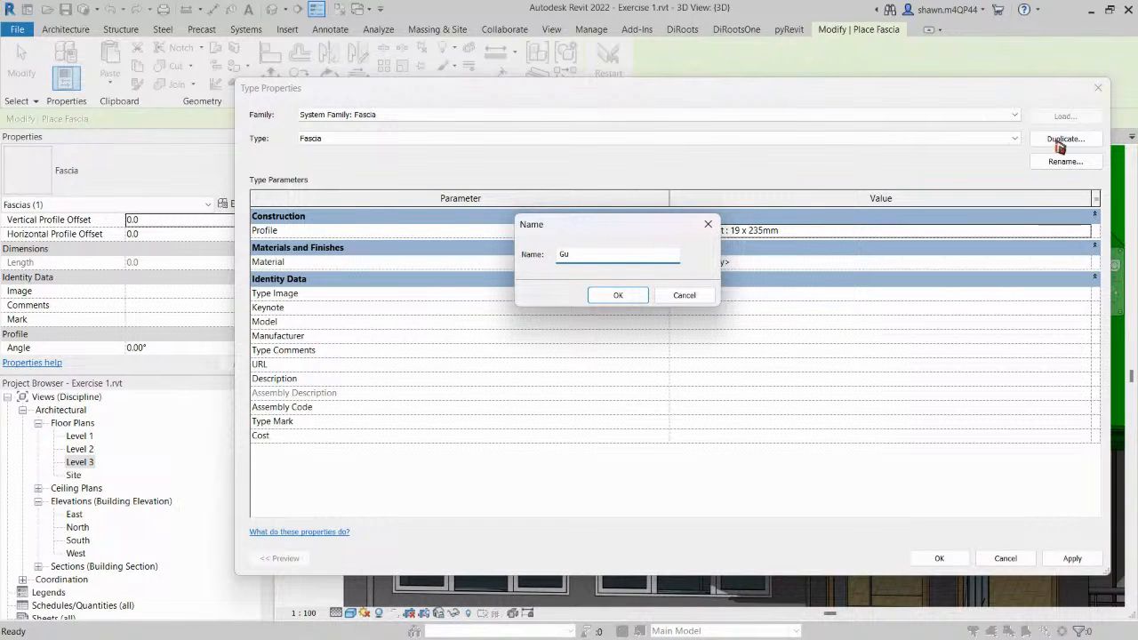
left_click(618, 295)
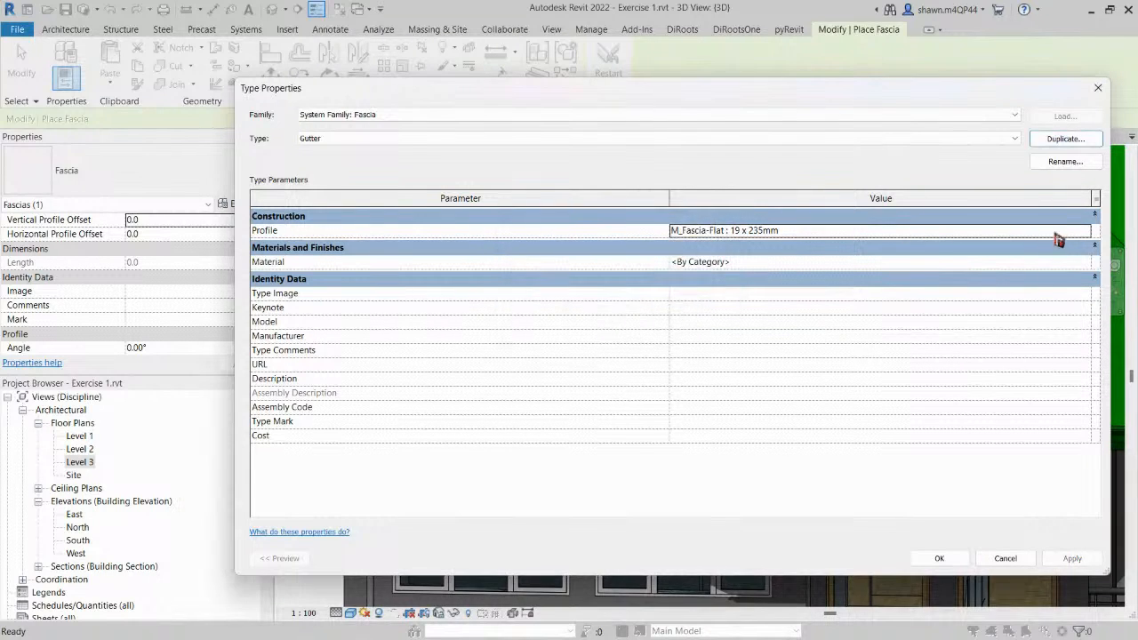
Check the profiles available for the Gutter fascia type and accept its type properties with M_Fascia-Flat : 19 x 235mm.
left_click(1086, 232)
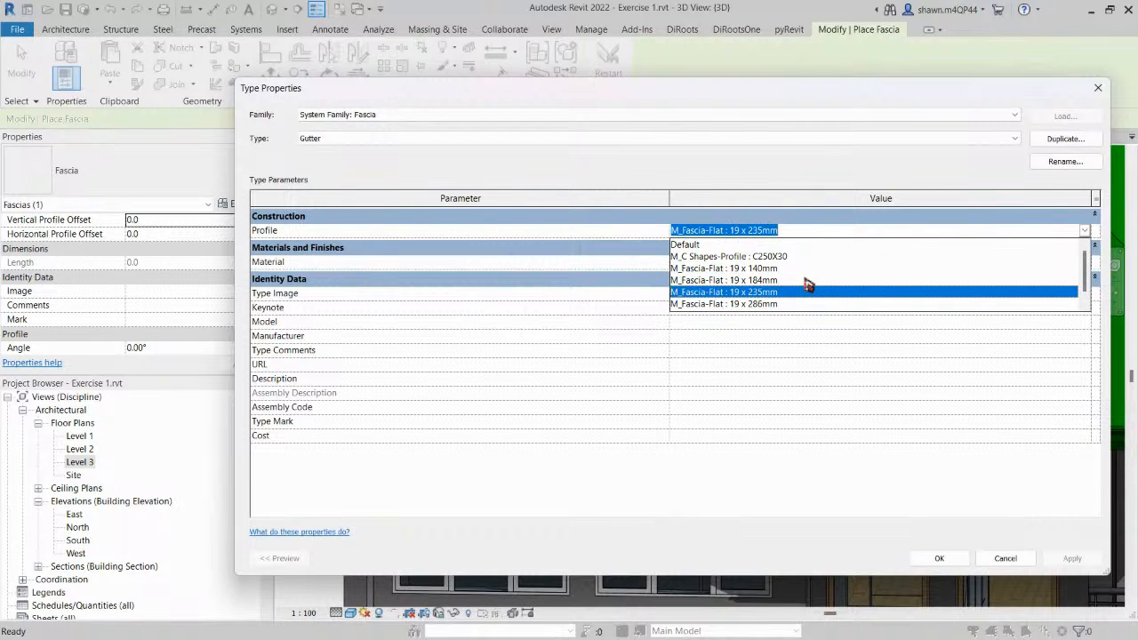
scroll(807, 284, "down", 1)
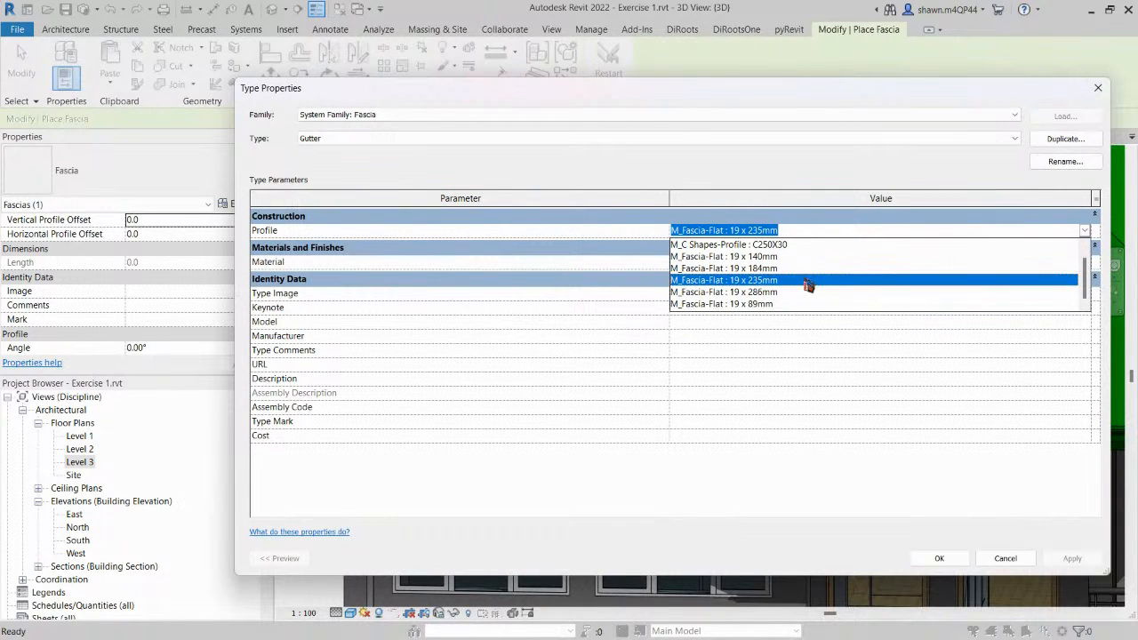
scroll(807, 284, "up", 1)
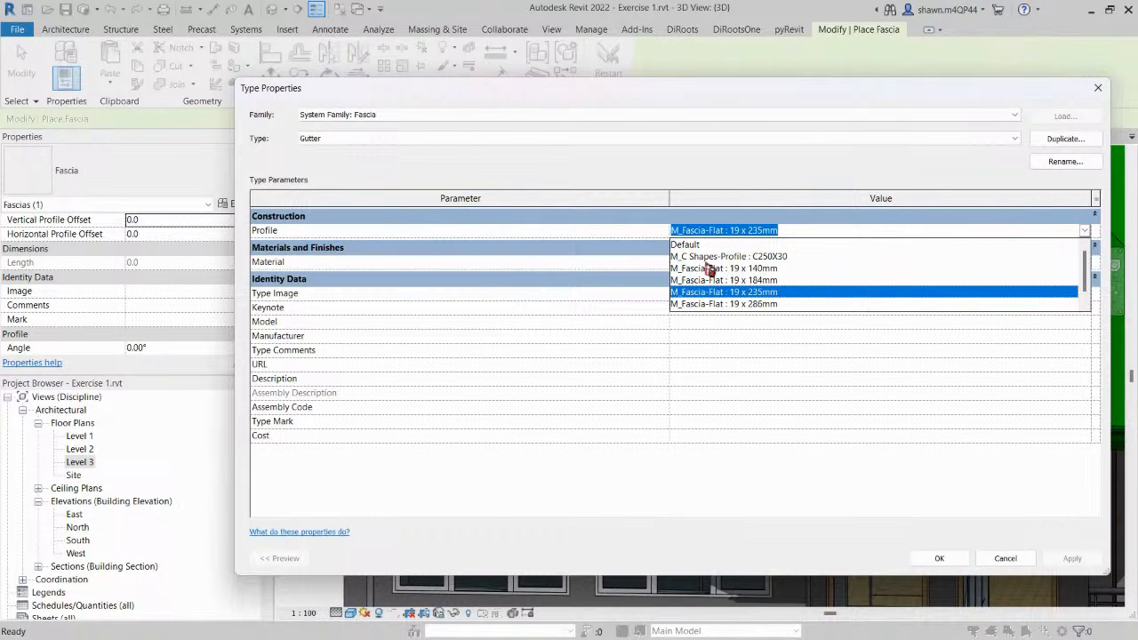
left_click(1085, 233)
left_click(1084, 233)
left_click(1085, 233)
left_click(939, 559)
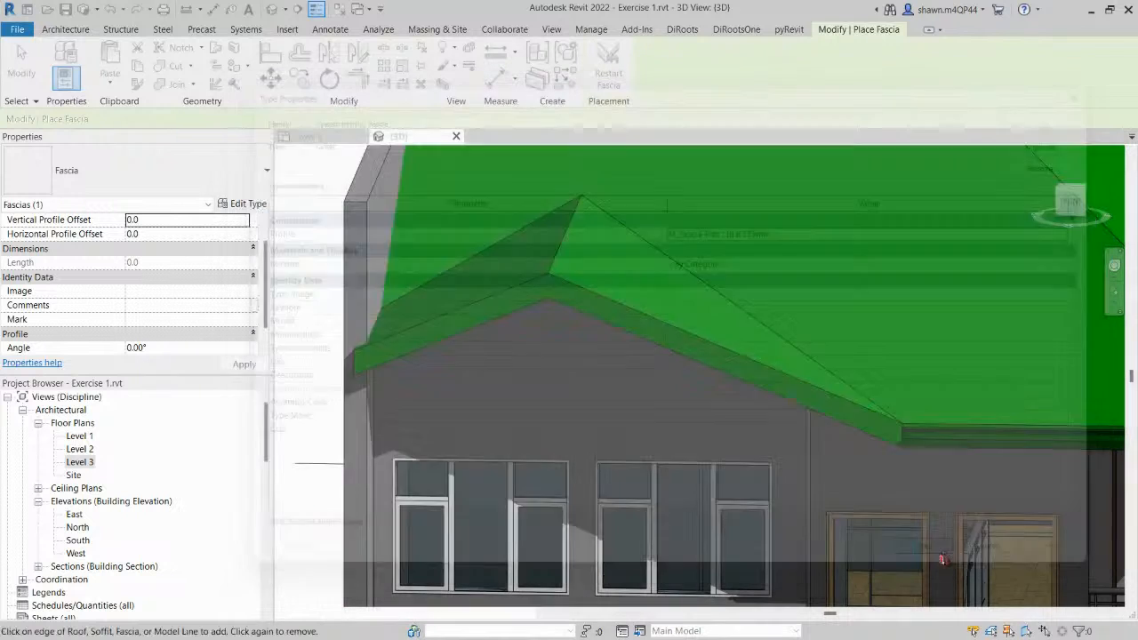
Inspect the shape of the front gutter where it ends at the foot of the gable, and leave fascia placement.
scroll(938, 466, "up", 5)
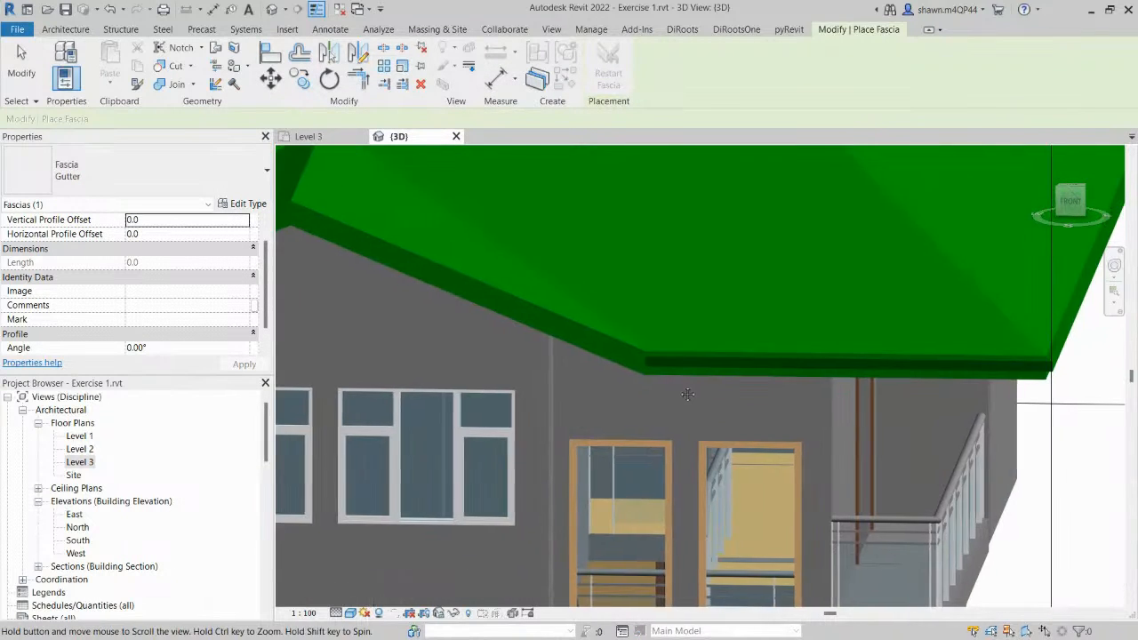
left_click(625, 358)
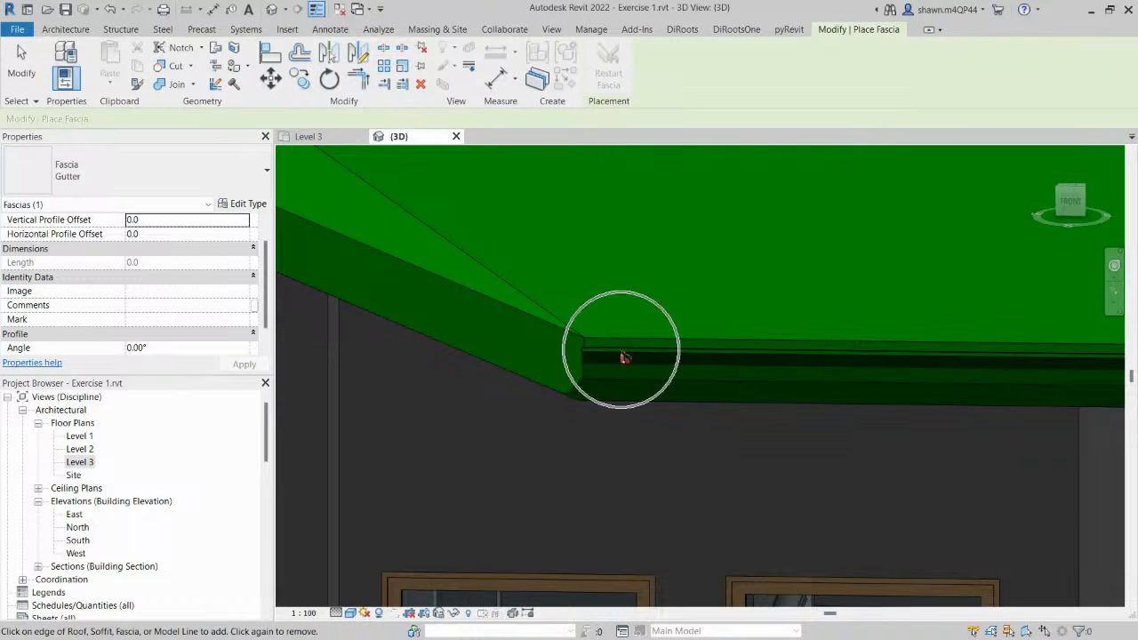
key("Escape")
key("Escape")
scroll(676, 369, "down", 3)
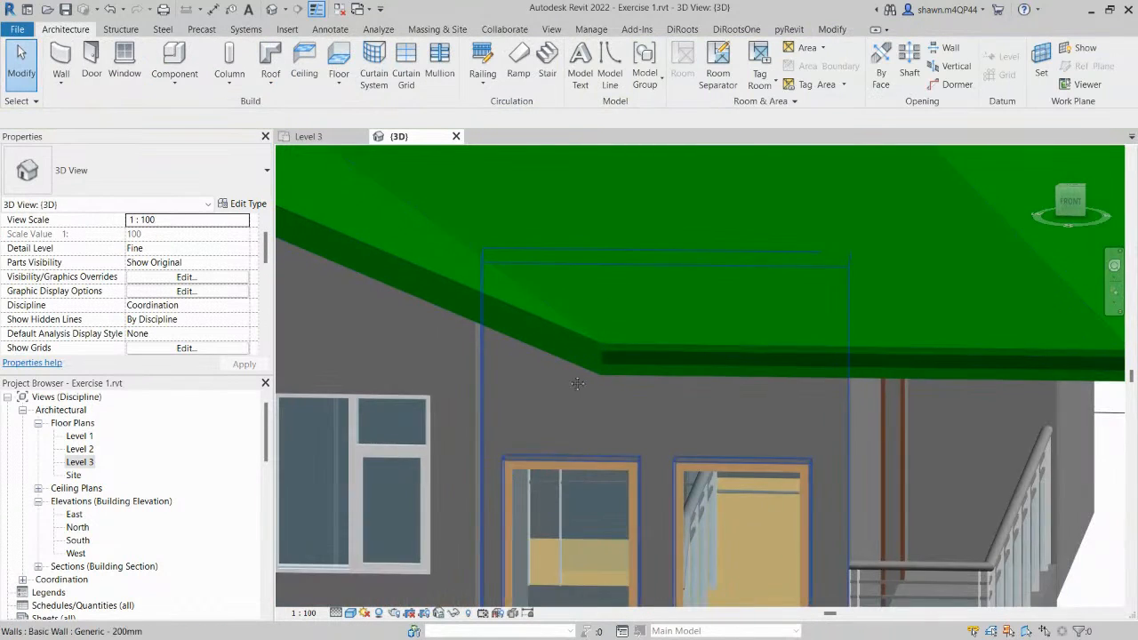
scroll(727, 384, "down", 4)
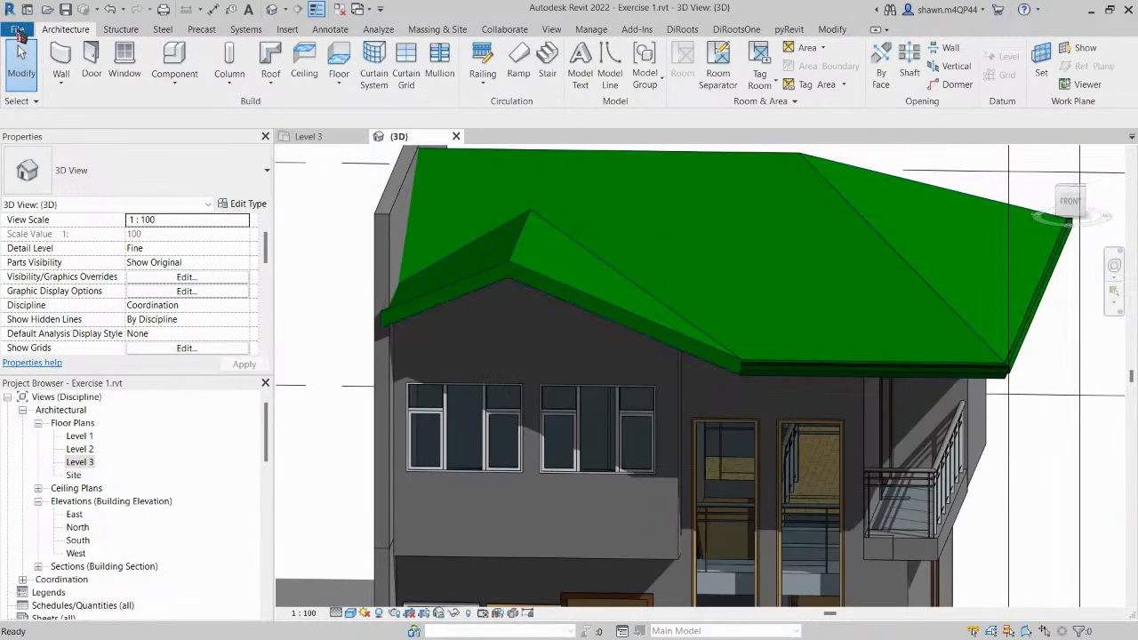
Create a new family from the Metric Profile.rft template.
left_click(19, 30)
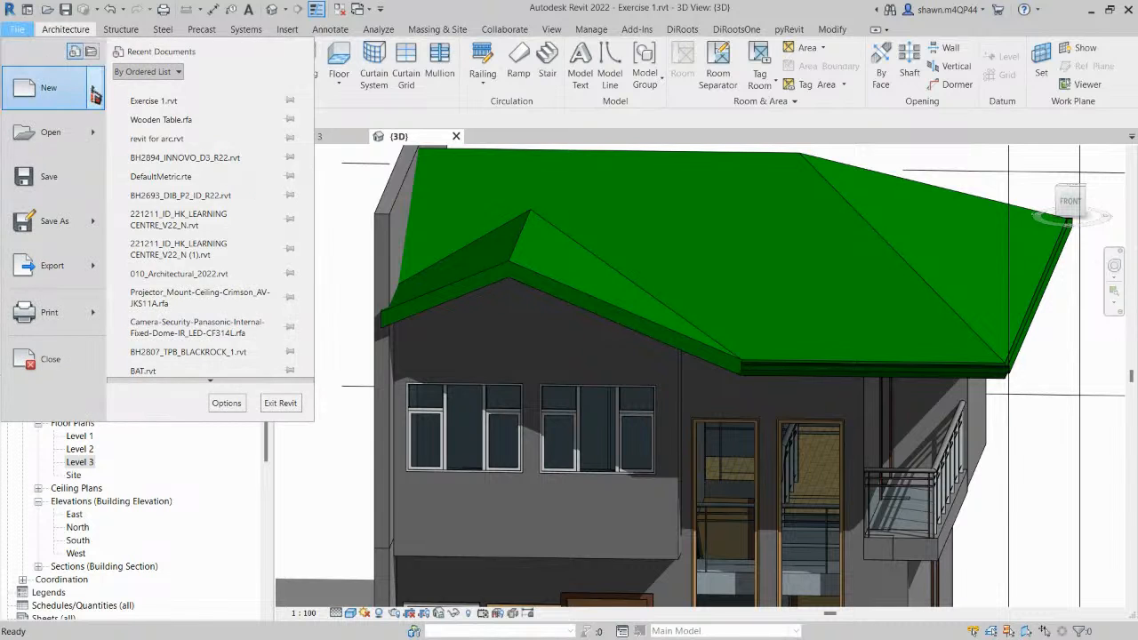
mouse_move(95, 96)
left_click(145, 157)
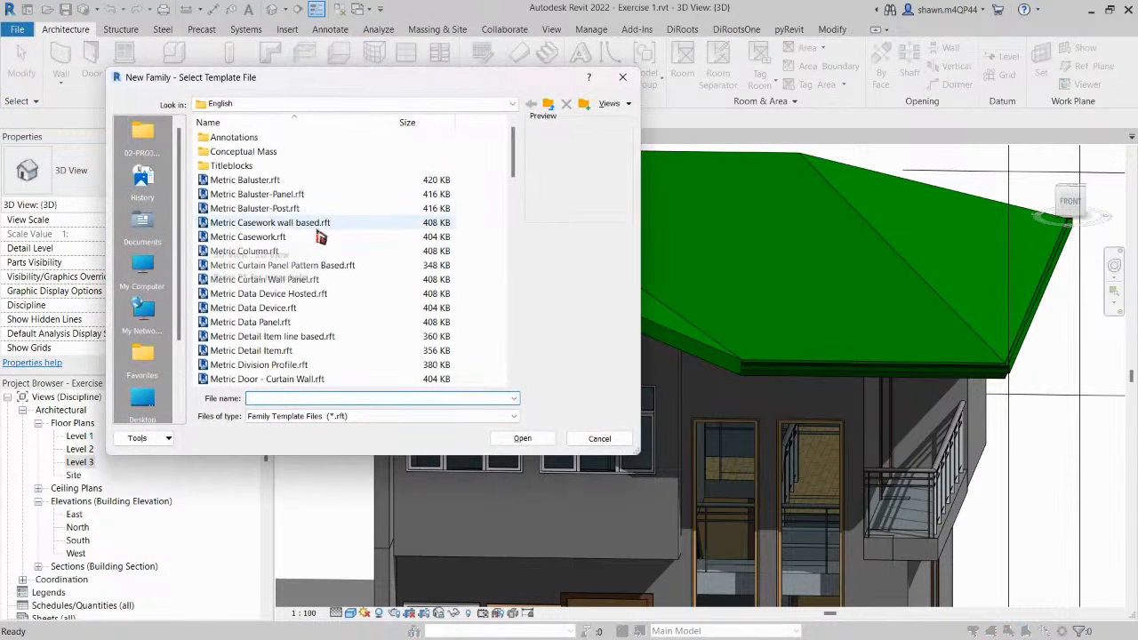
scroll(320, 238, "down", 13)
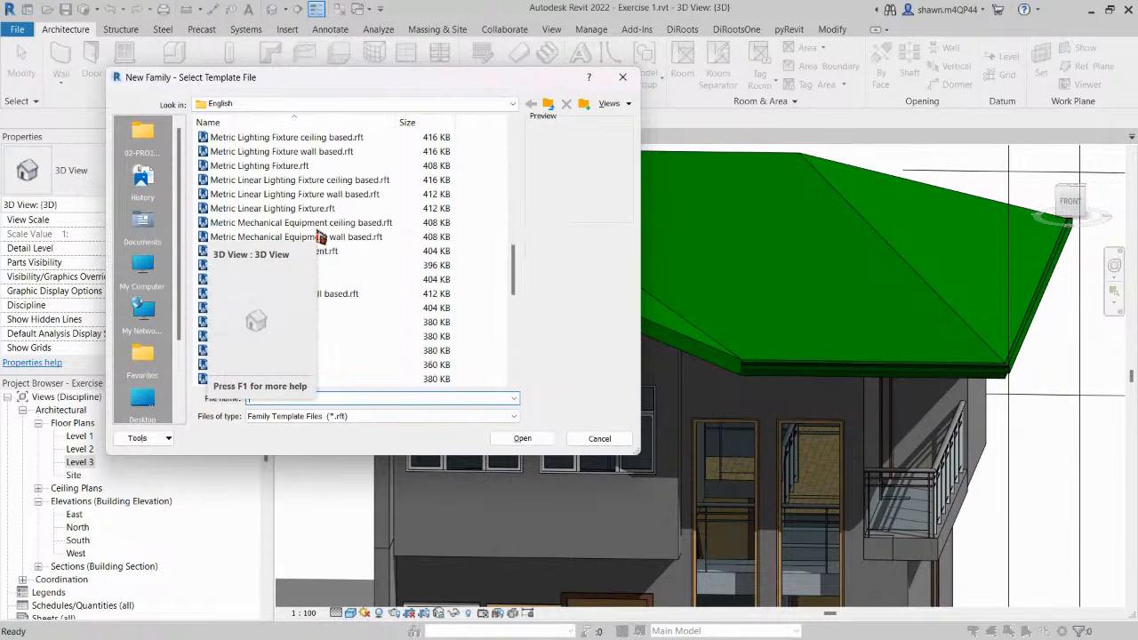
left_click(355, 322)
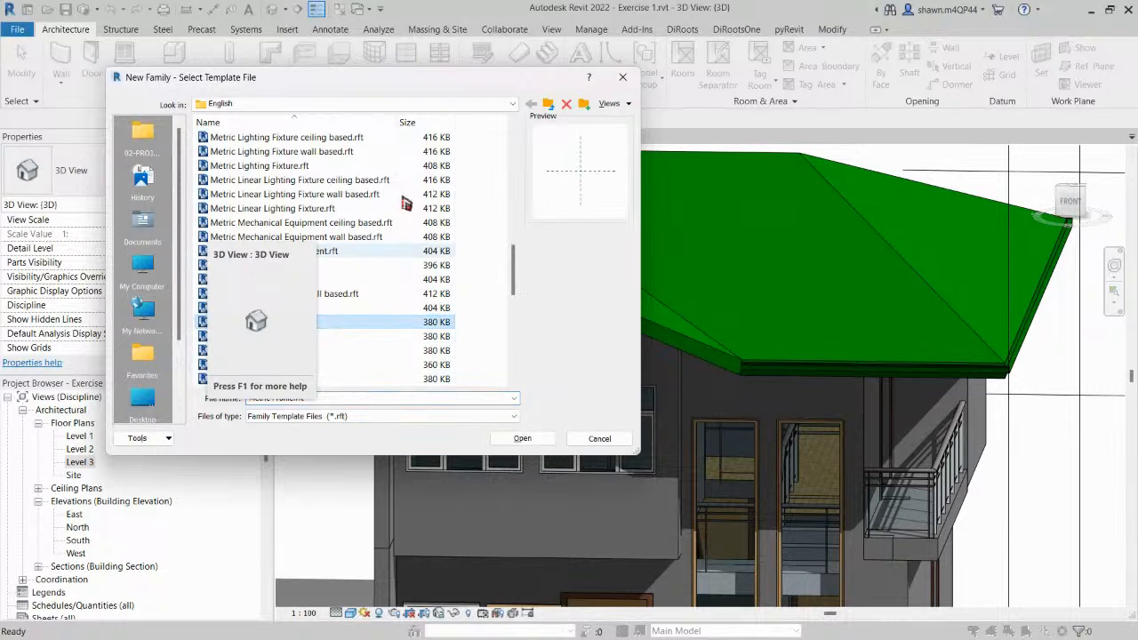
left_click_drag(422, 81, 663, 100)
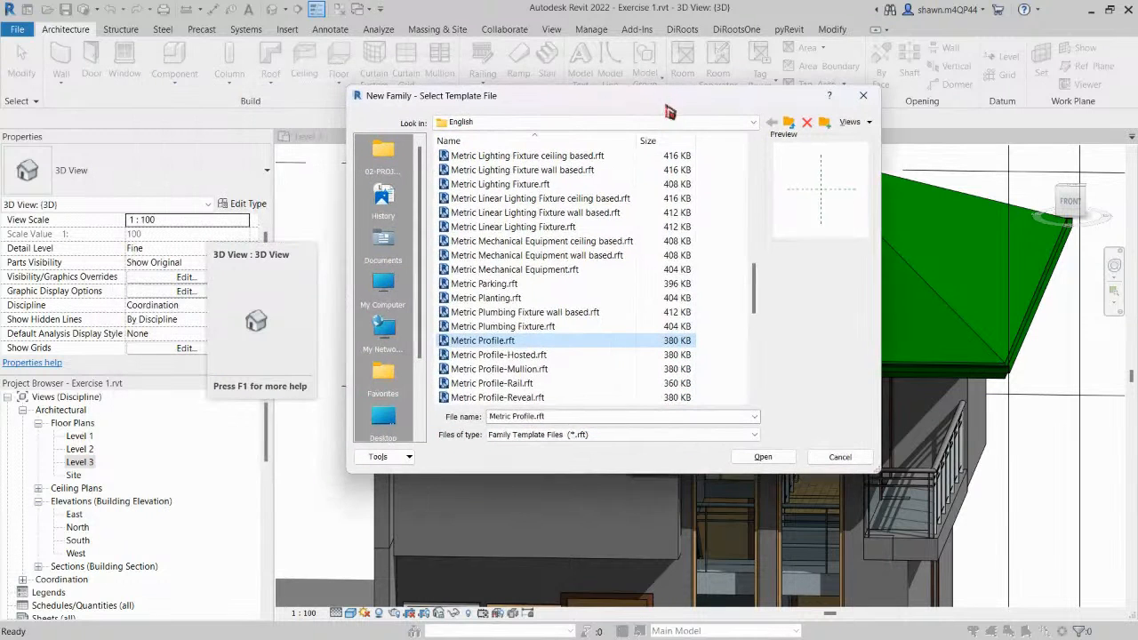
left_click(761, 461)
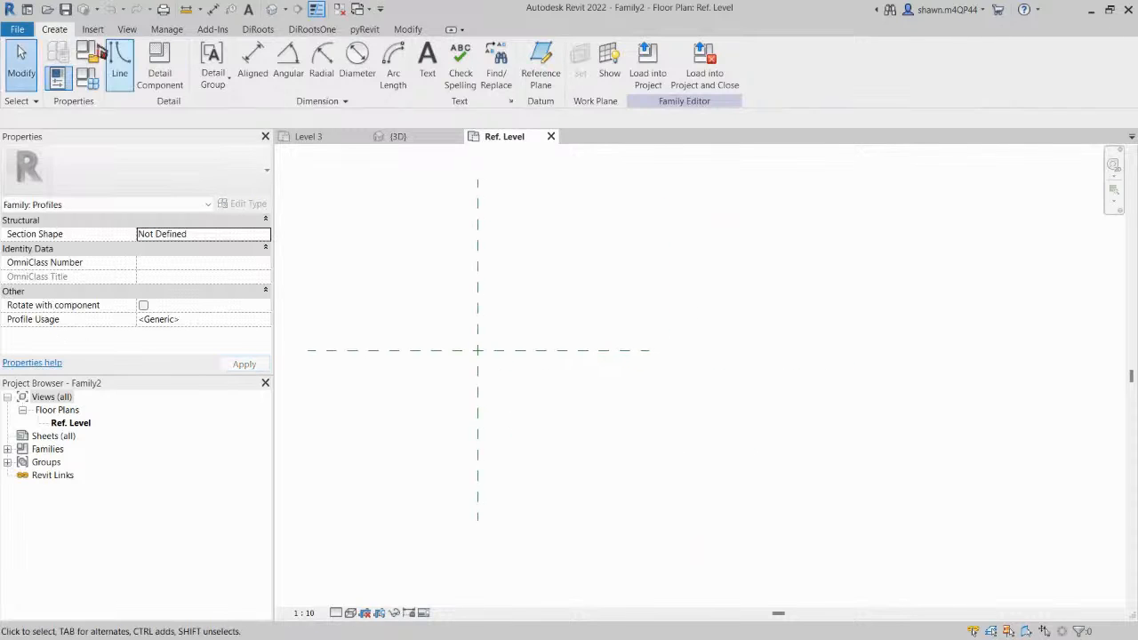
Draw the profile's 150 mm vertical back line down from the reference plane intersection, with a short foot turning outward and back up.
left_click(118, 64)
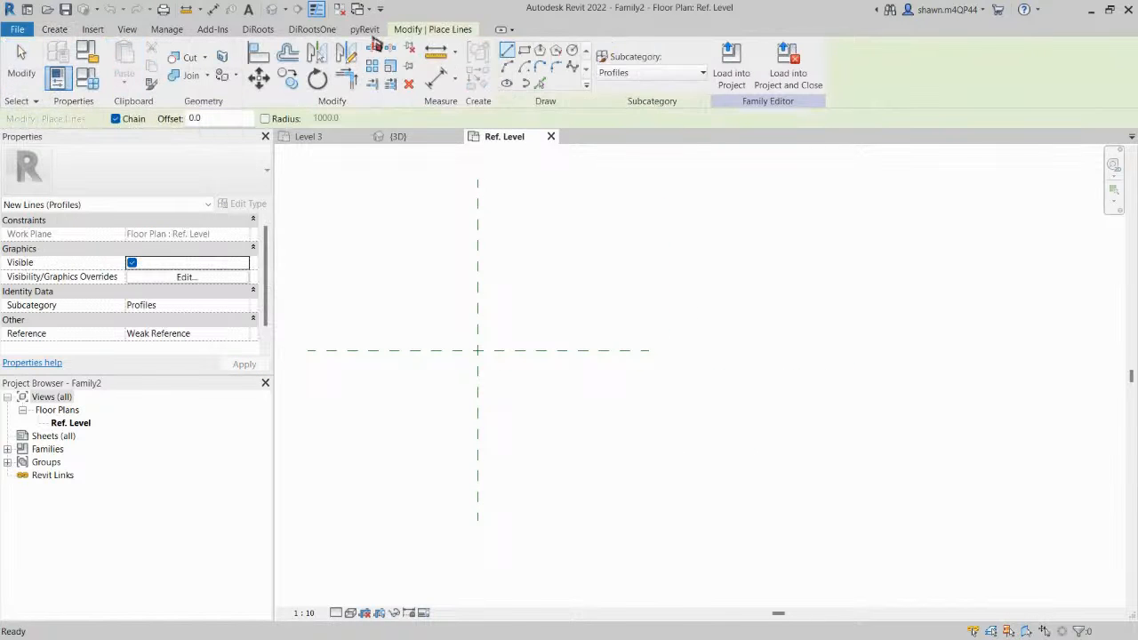
scroll(457, 401, "up", 2)
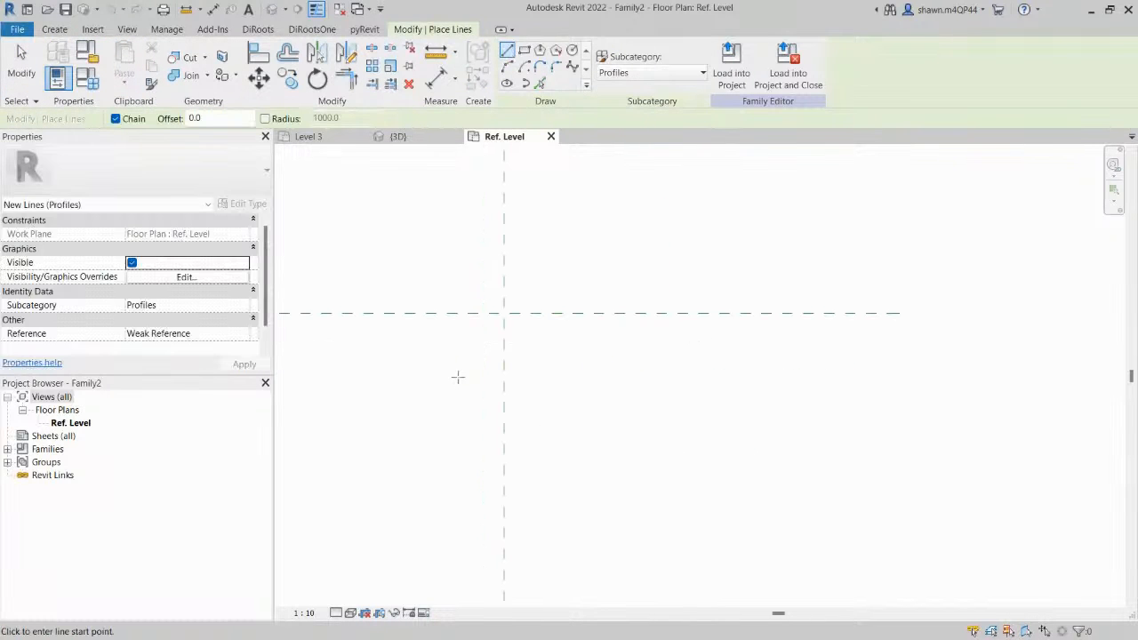
left_click(504, 315)
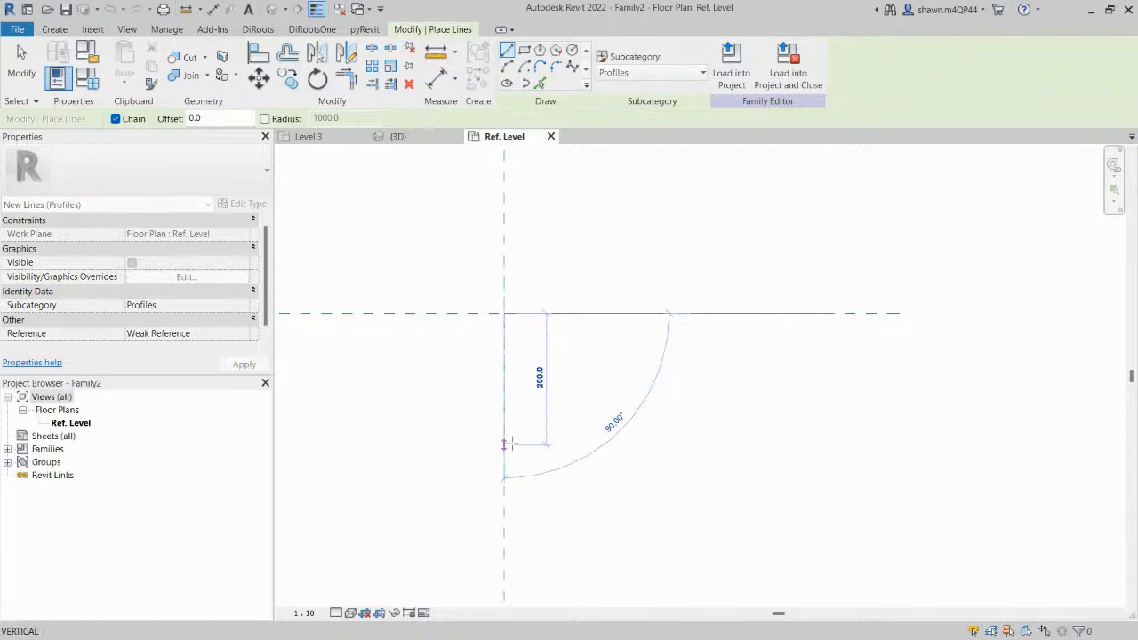
type("150")
key("Return")
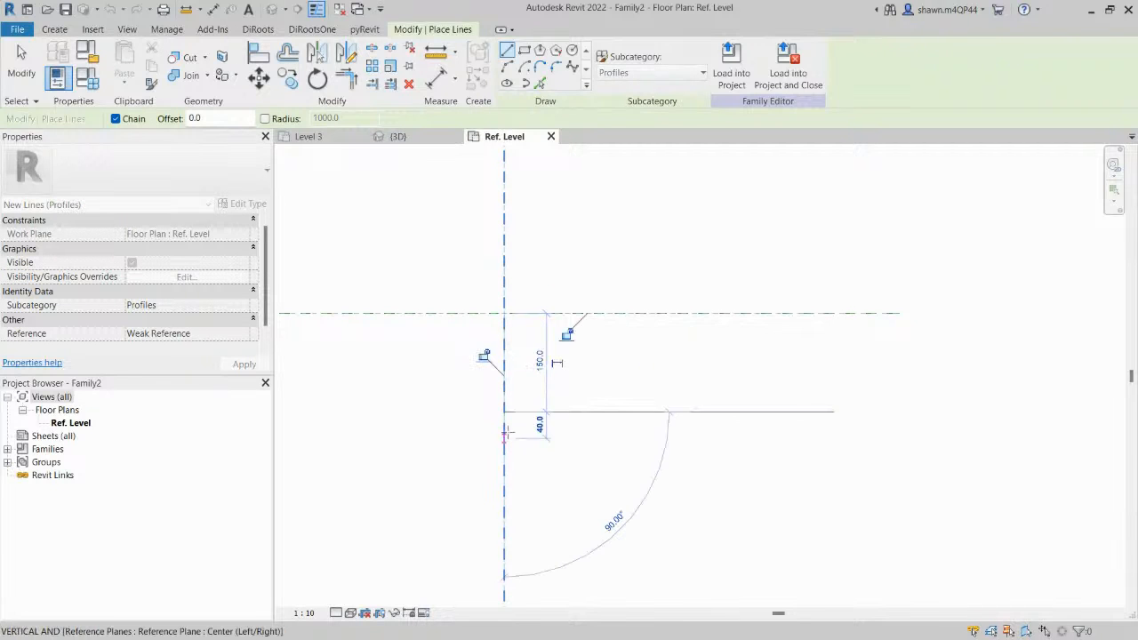
scroll(517, 429, "up", 2)
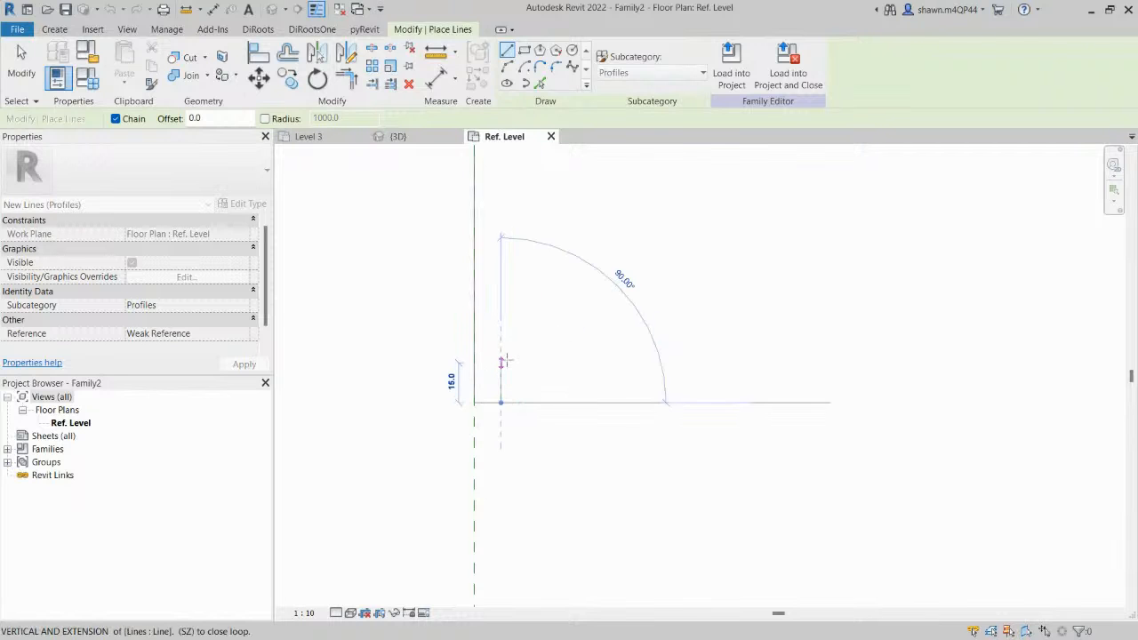
left_click(506, 336)
scroll(591, 343, "down", 2)
middle_click_drag(607, 342, 559, 455)
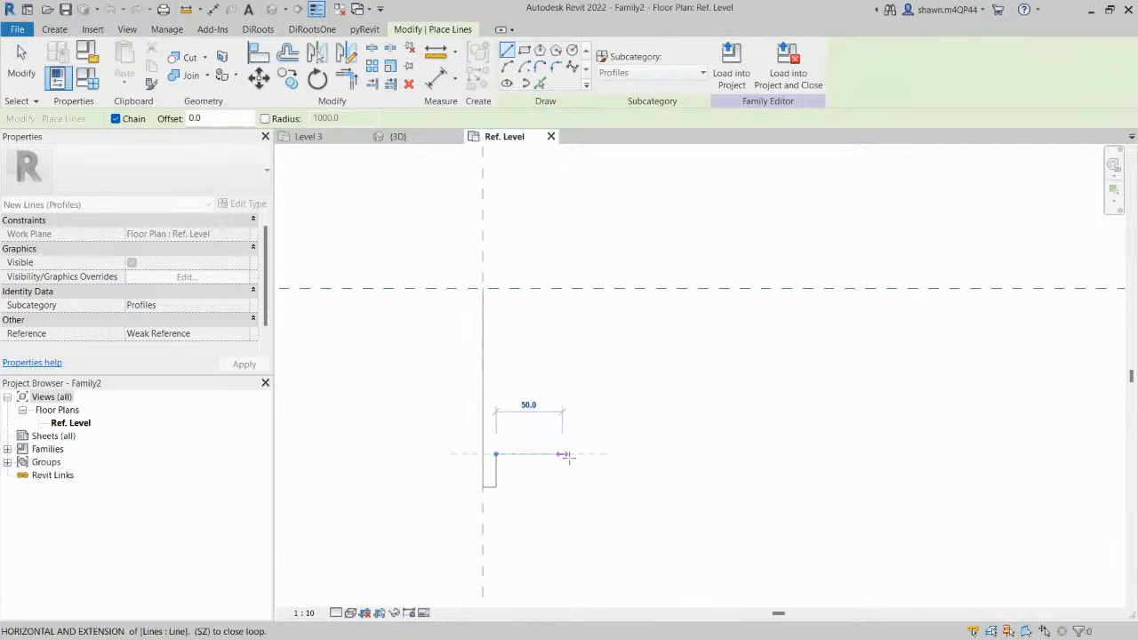
left_click(585, 454)
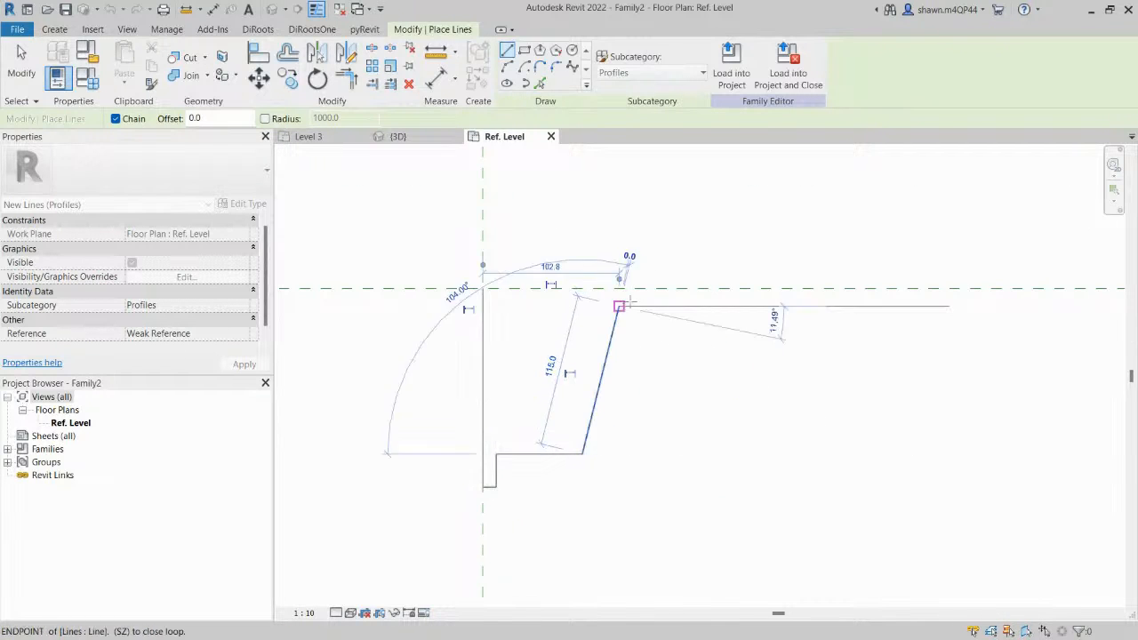
key("Escape")
key("Escape")
key("ctrl+z")
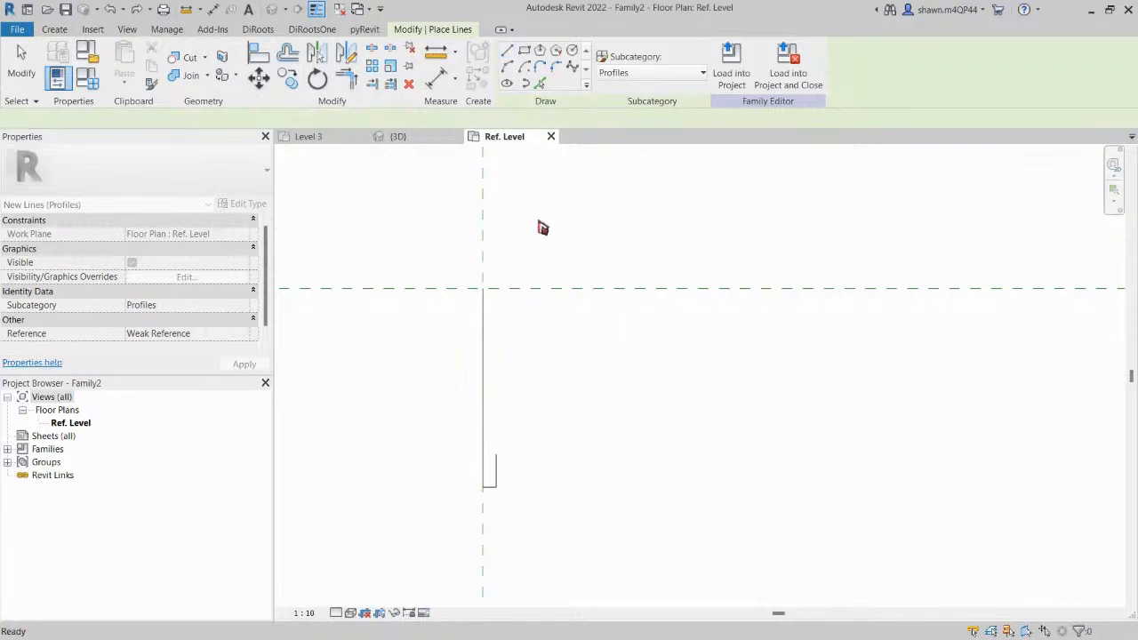
key("Escape")
Draw the gutter's horizontal bottom line from the end of the foot and its outward-sloping outer side up to the horizontal reference plane.
left_click(54, 29)
left_click(120, 64)
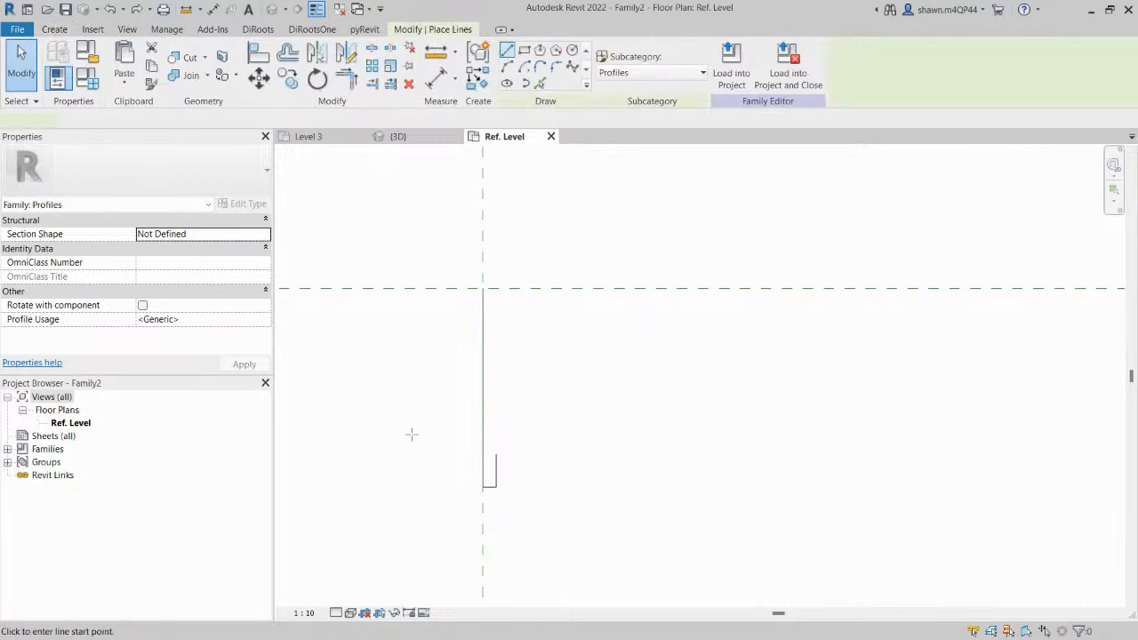
left_click(496, 455)
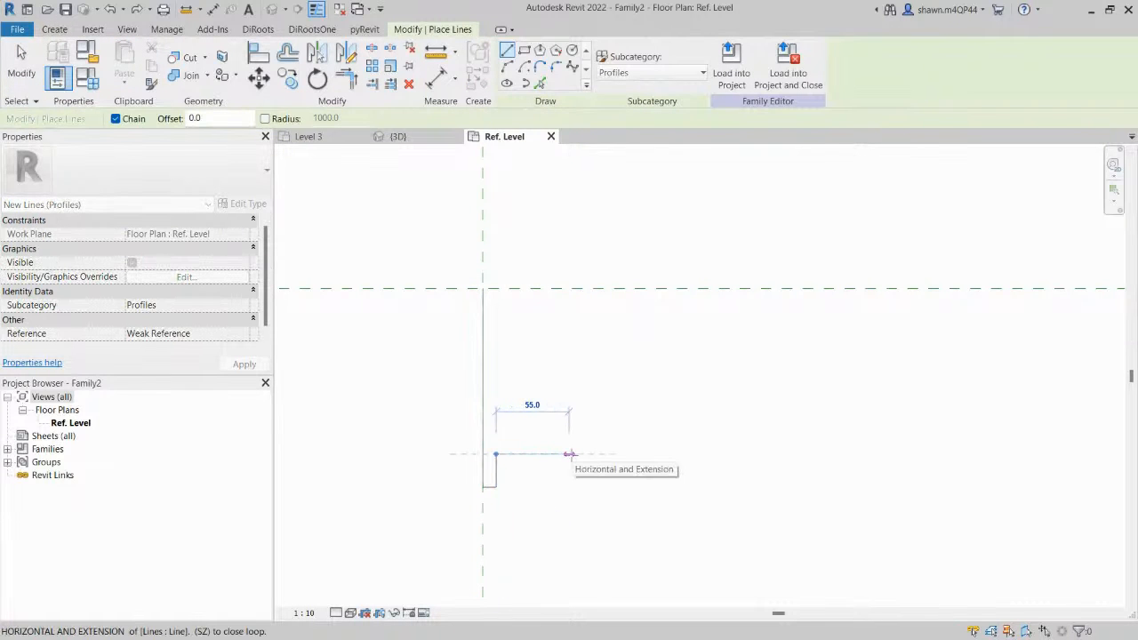
type("1")
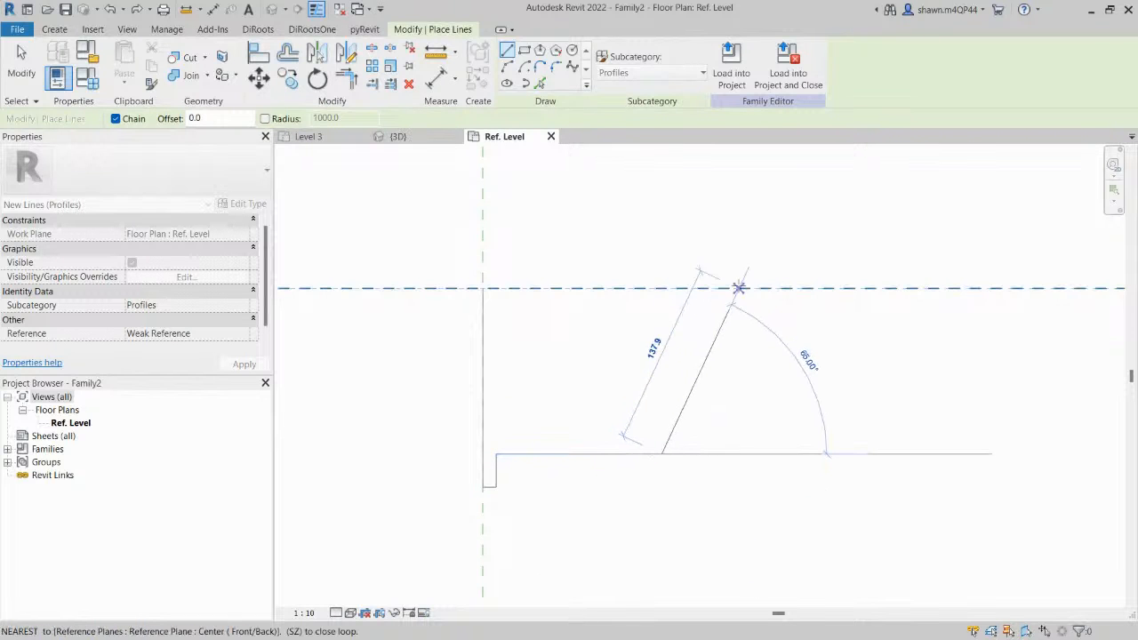
left_click(731, 289)
Add a 10 mm wide lip above the sloping side and close the profile with parallel inner lines back to the reference plane intersection.
scroll(738, 287, "up", 3)
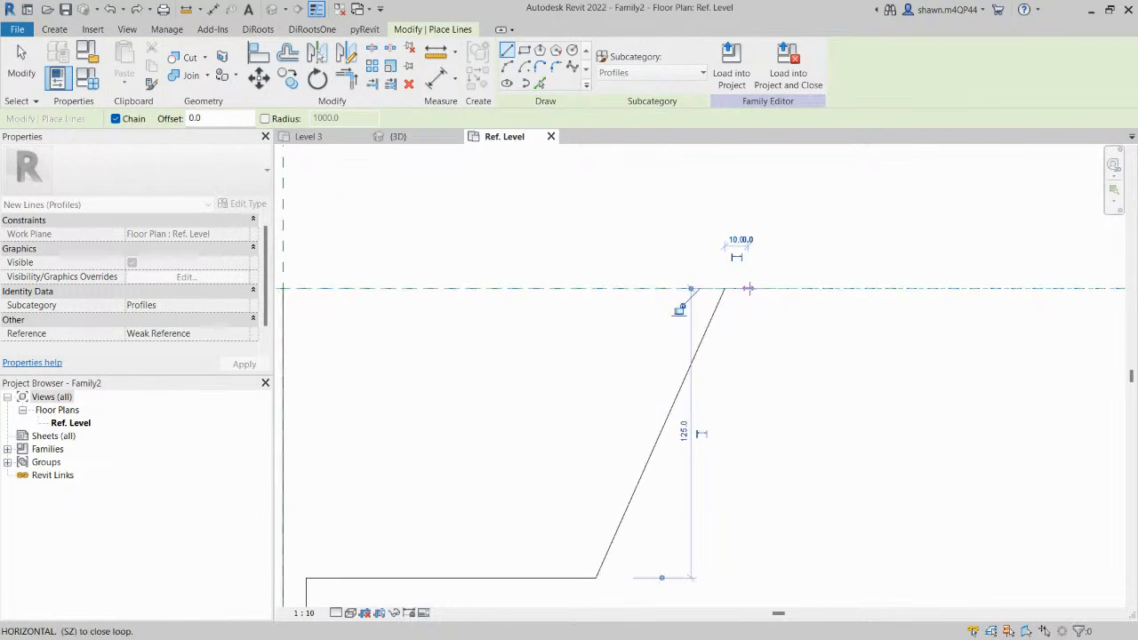
left_click(748, 265)
left_click(701, 265)
scroll(588, 533, "down", 2)
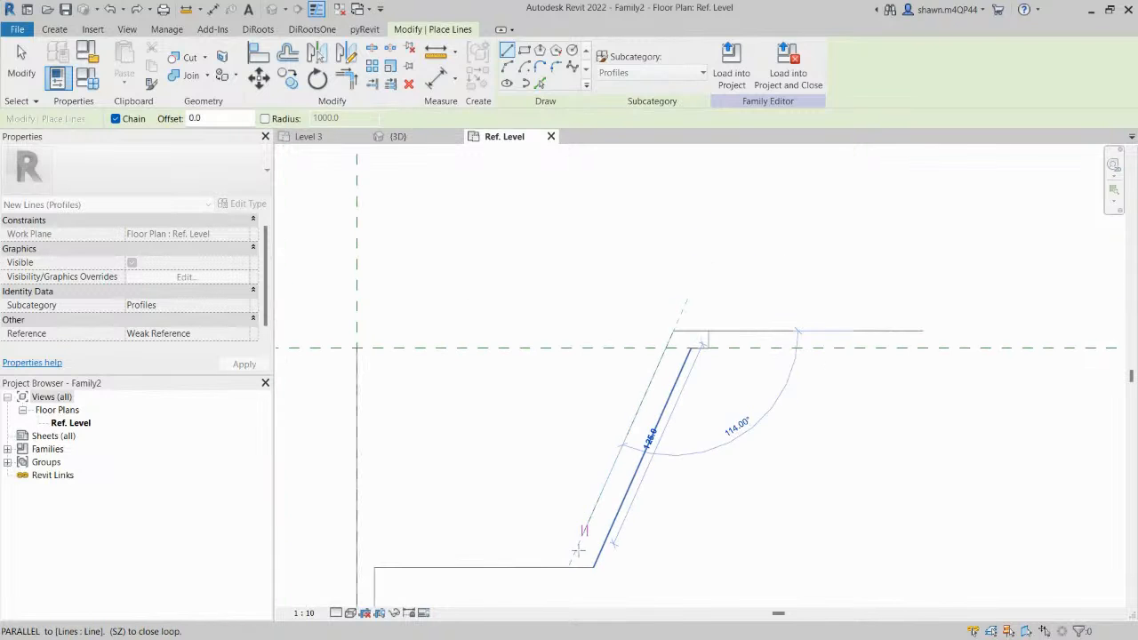
left_click(577, 546)
left_click(374, 547)
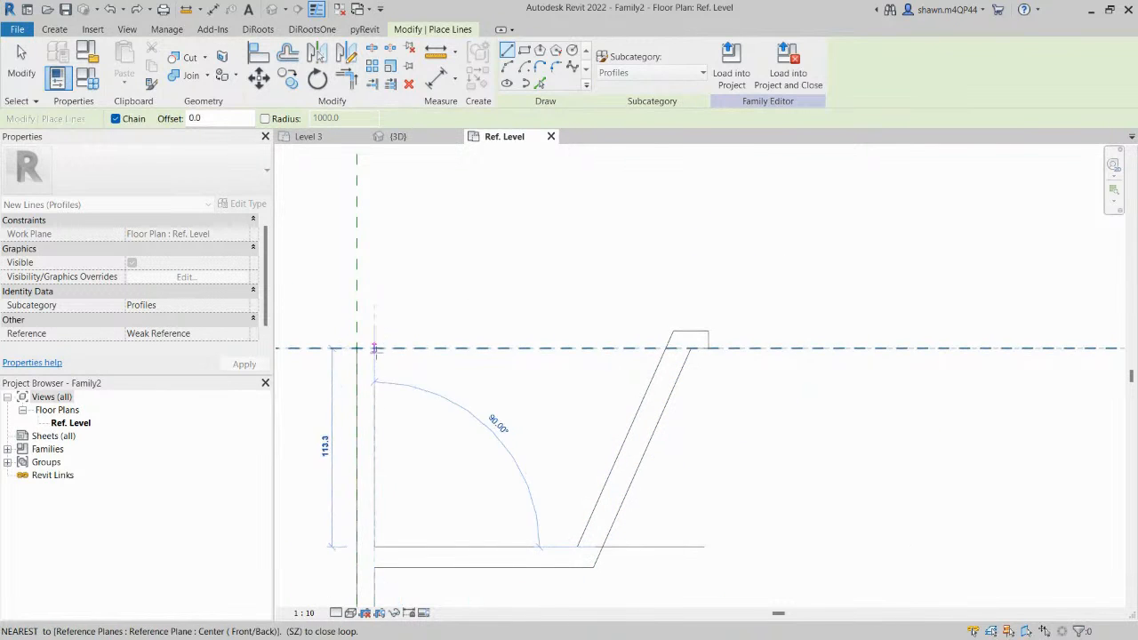
left_click(356, 348)
key("Escape")
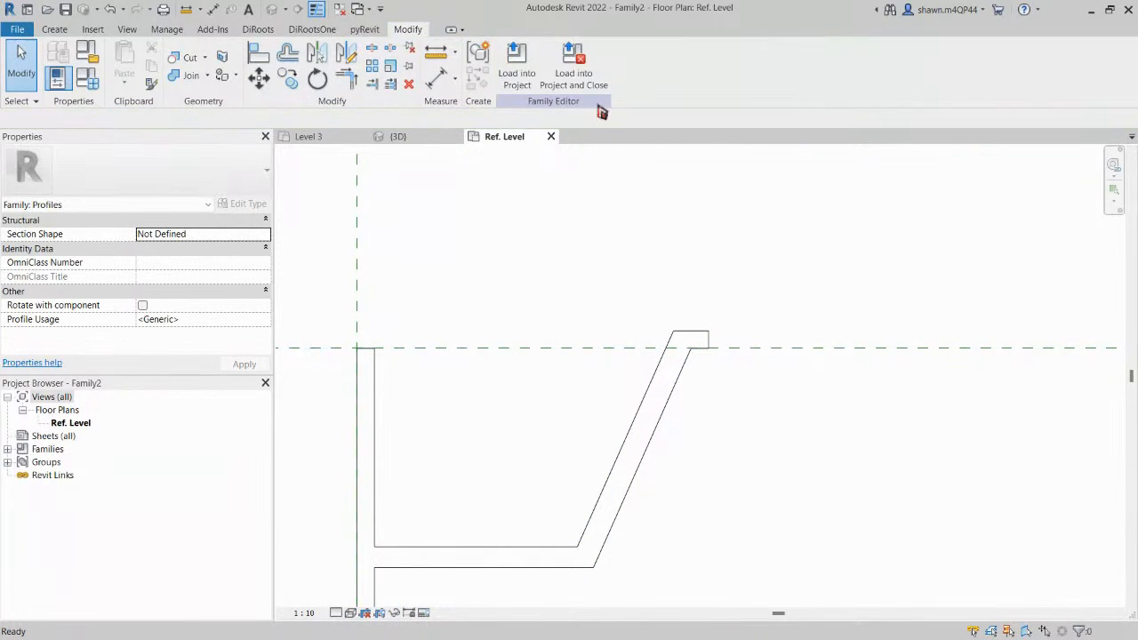
Save the family as Gutter Profile in the 22 - REVIT FOR ARCHI folder with a maximum of 1 backup, then load it into the project and close it.
left_click(505, 73)
left_click(16, 36)
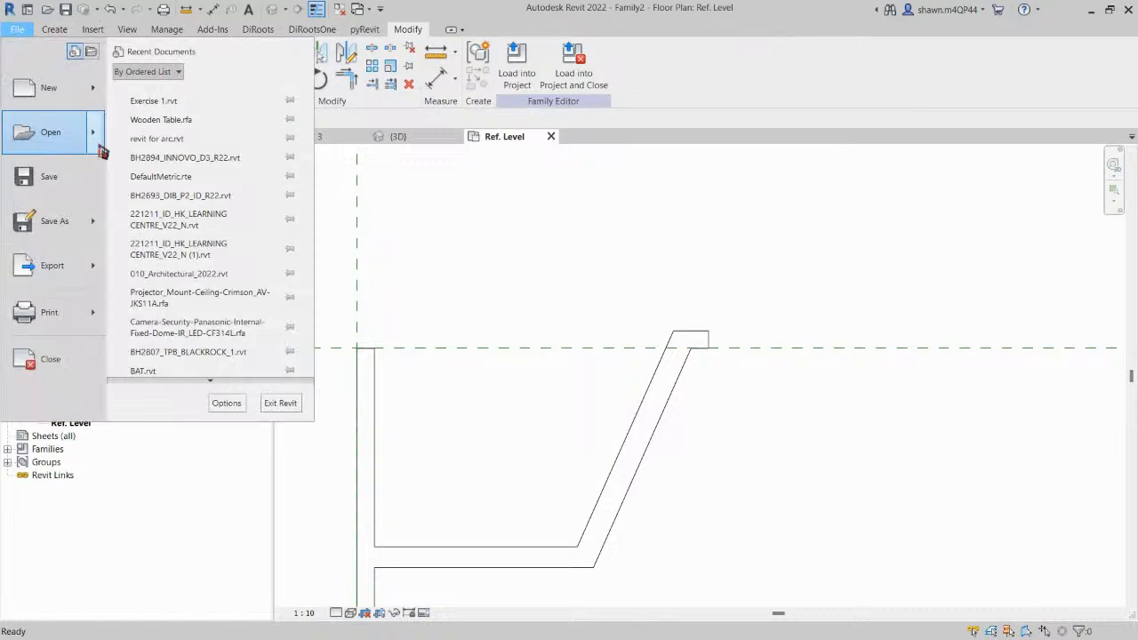
mouse_move(56, 223)
left_click(190, 211)
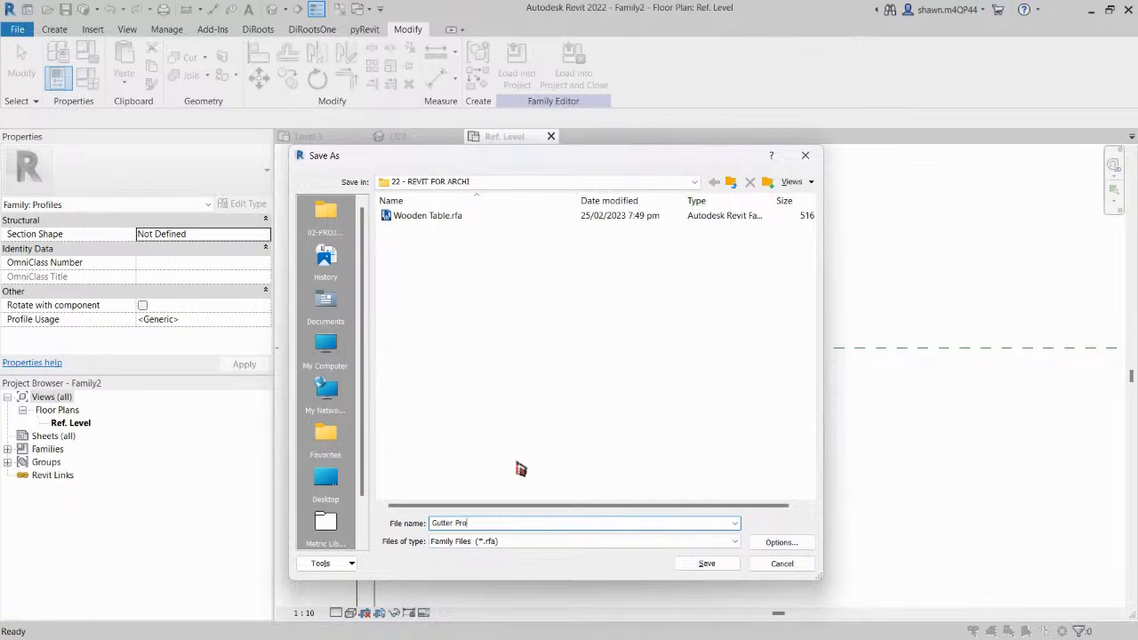
left_click(771, 542)
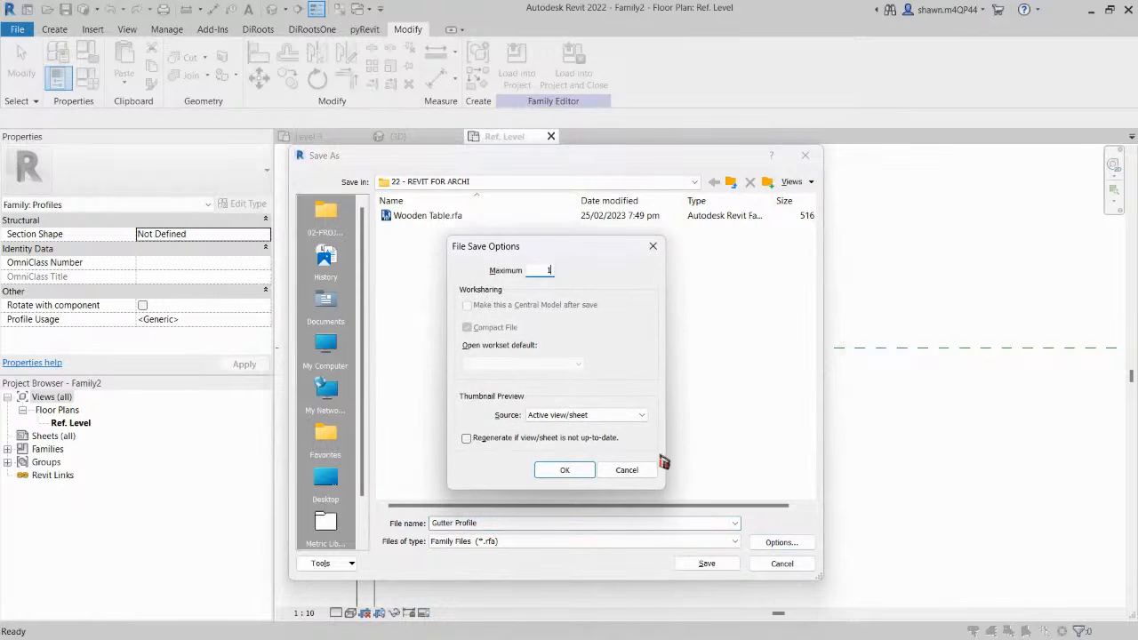
left_click(561, 468)
left_click(706, 563)
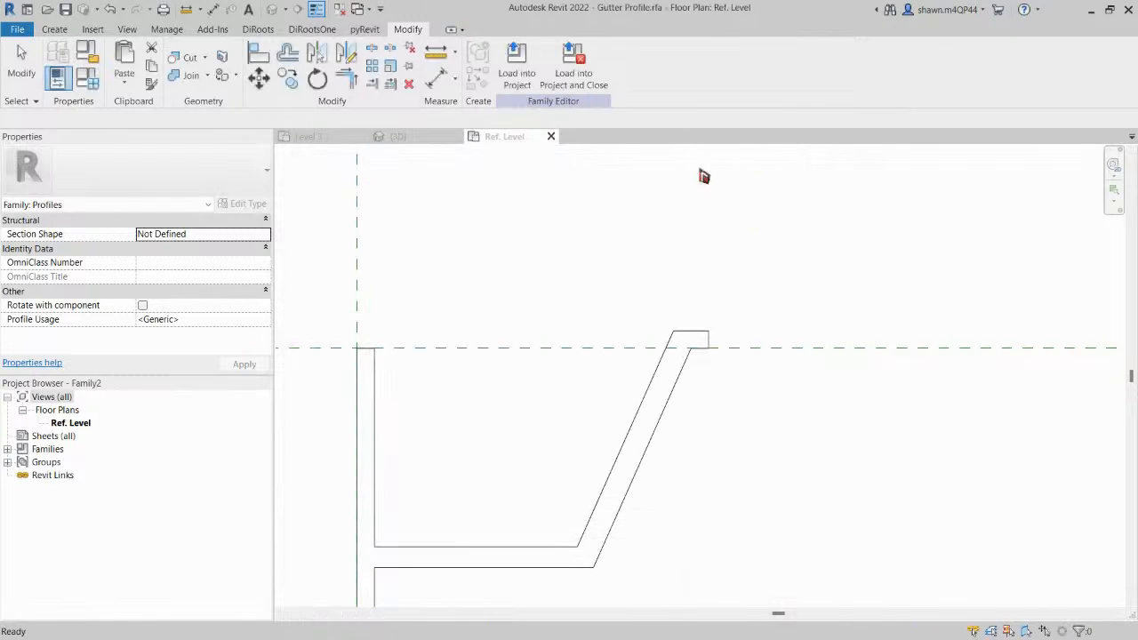
left_click(566, 81)
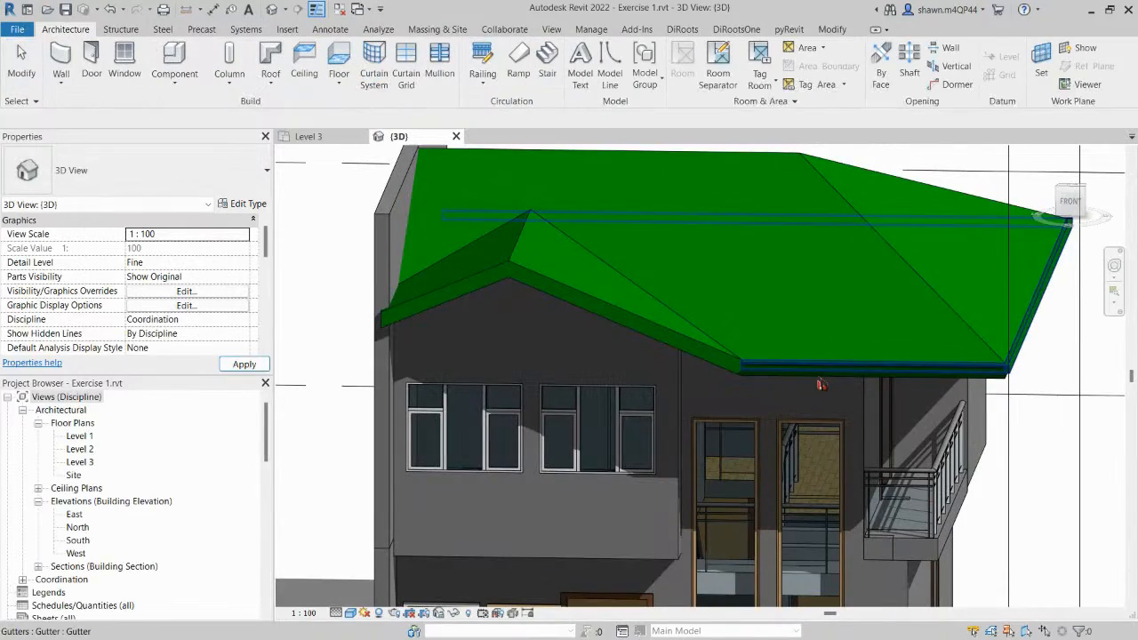
Remove the existing gutter from the roof's horizontal eaves.
middle_click_drag(821, 384, 566, 380)
left_click(580, 376)
middle_click_drag(818, 388, 741, 424, "shift")
scroll(741, 424, "down", 3)
key("Escape")
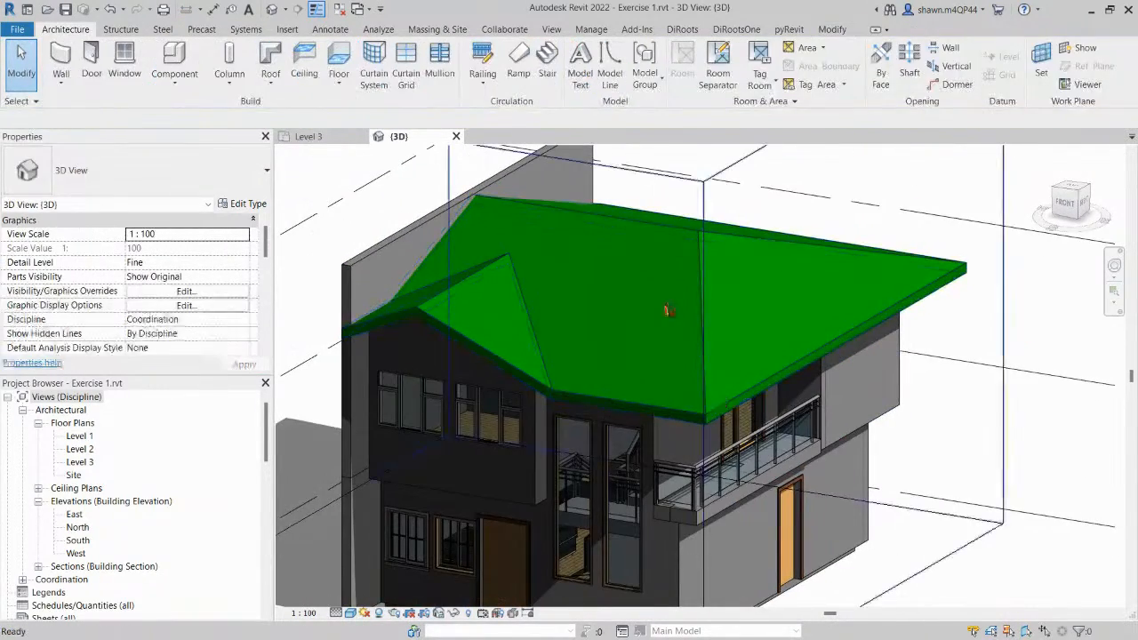
Start a roof fascia using the Gutter fascia type.
left_click(270, 81)
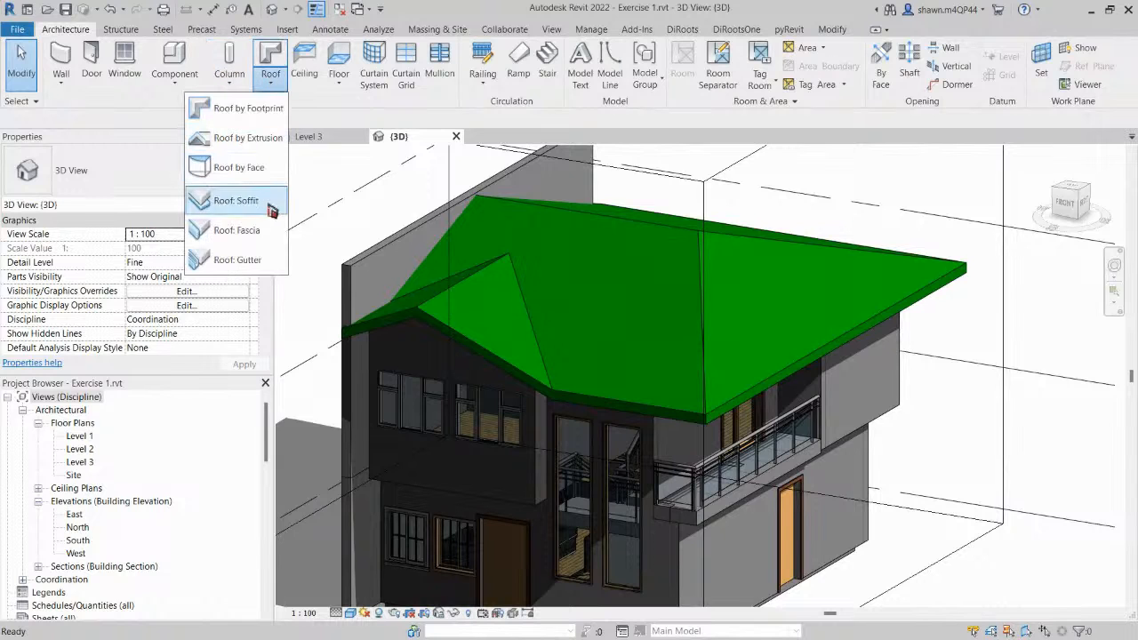
left_click(238, 231)
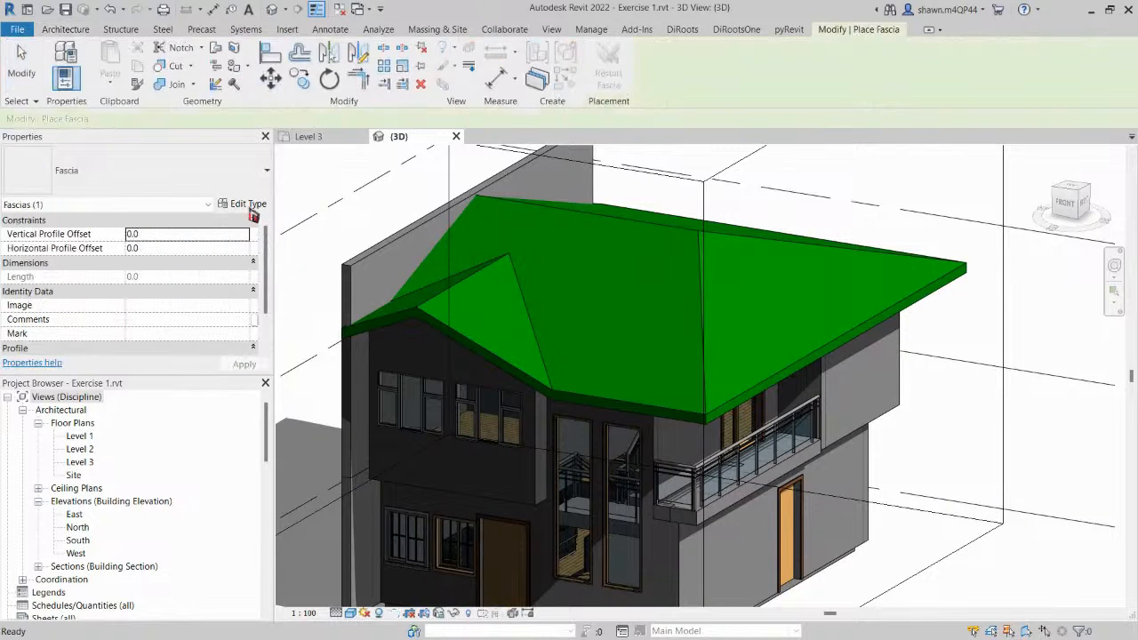
left_click(235, 178)
left_click(235, 178)
left_click(235, 178)
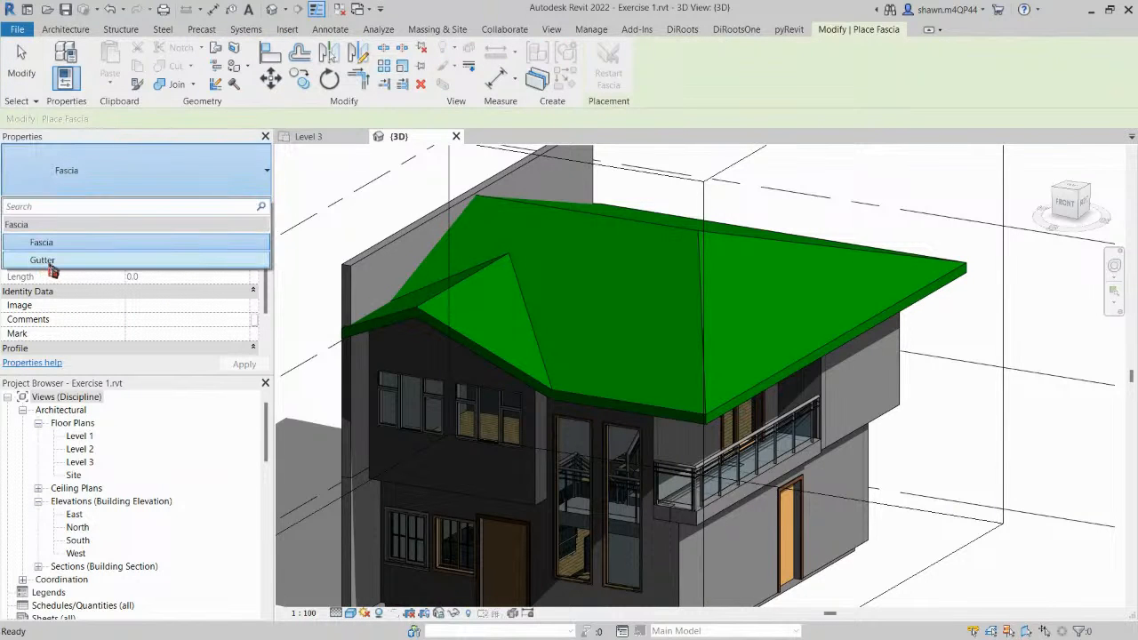
left_click(42, 260)
Set the Gutter fascia type's profile to Gutter Profile : Gutter Profile and accept the type properties.
left_click(249, 205)
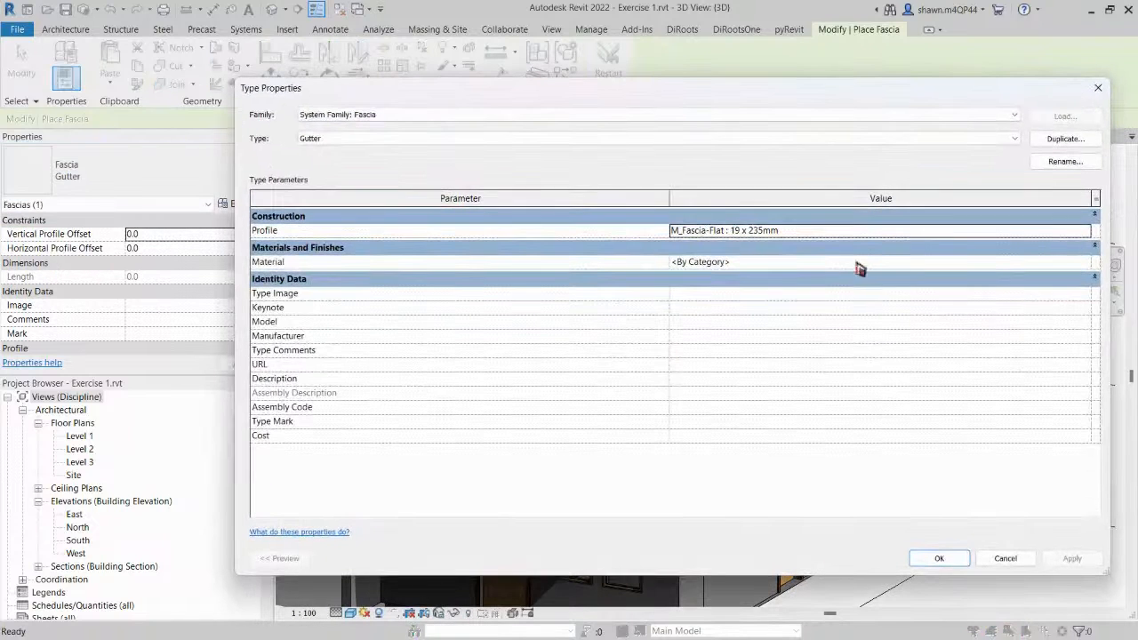
left_click(1094, 236)
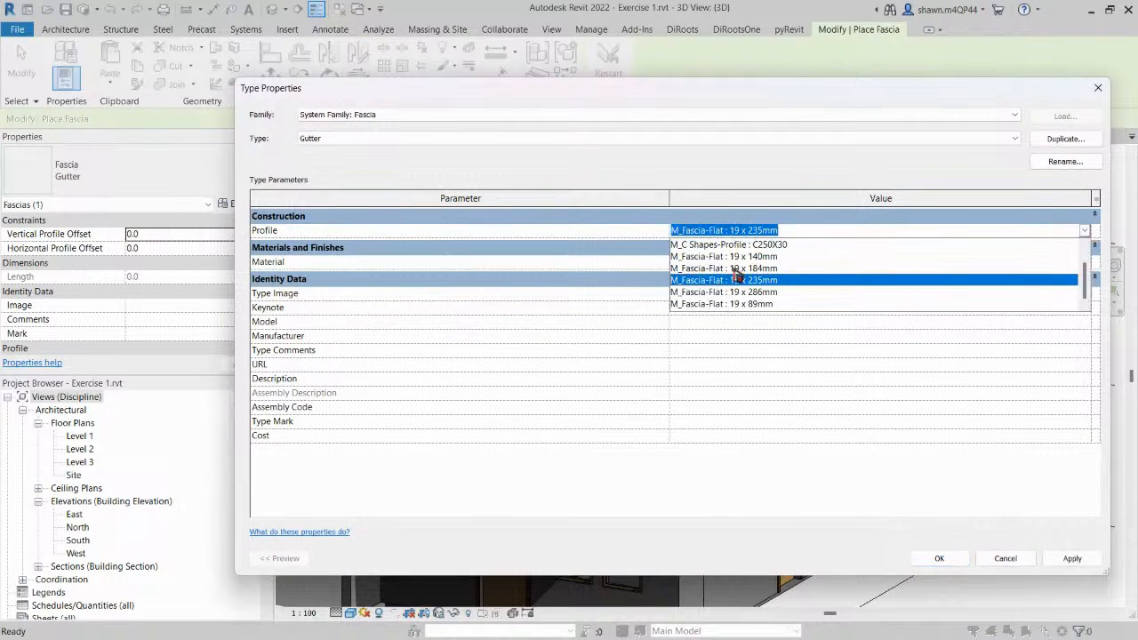
scroll(737, 279, "up", 2)
left_click(705, 268)
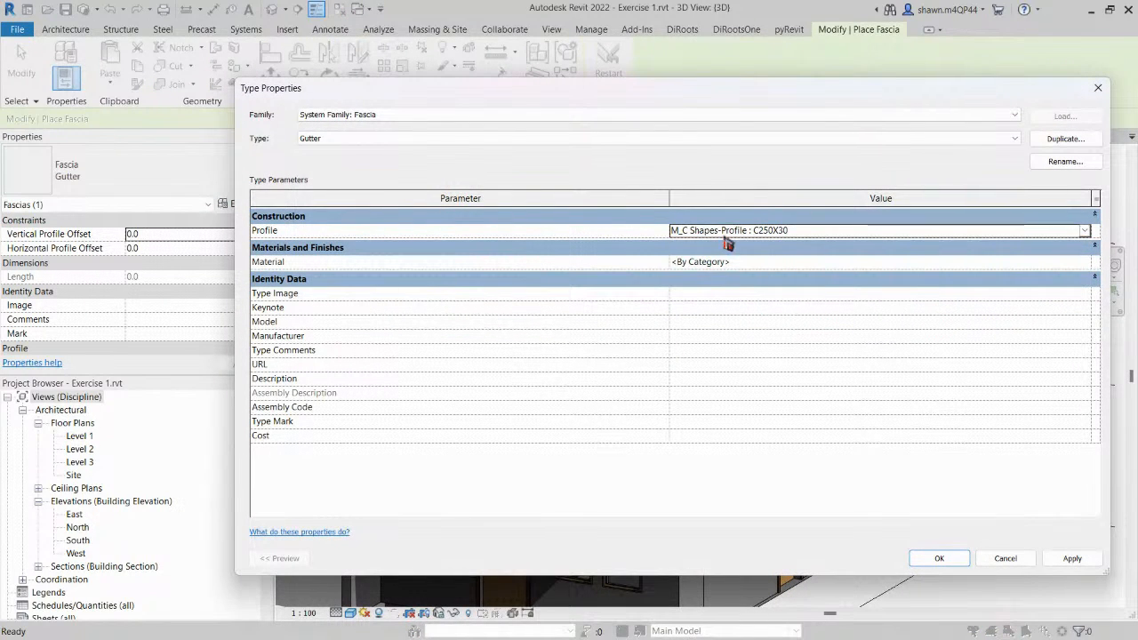
left_click(1077, 232)
left_click(726, 266)
left_click(1084, 233)
left_click(692, 257)
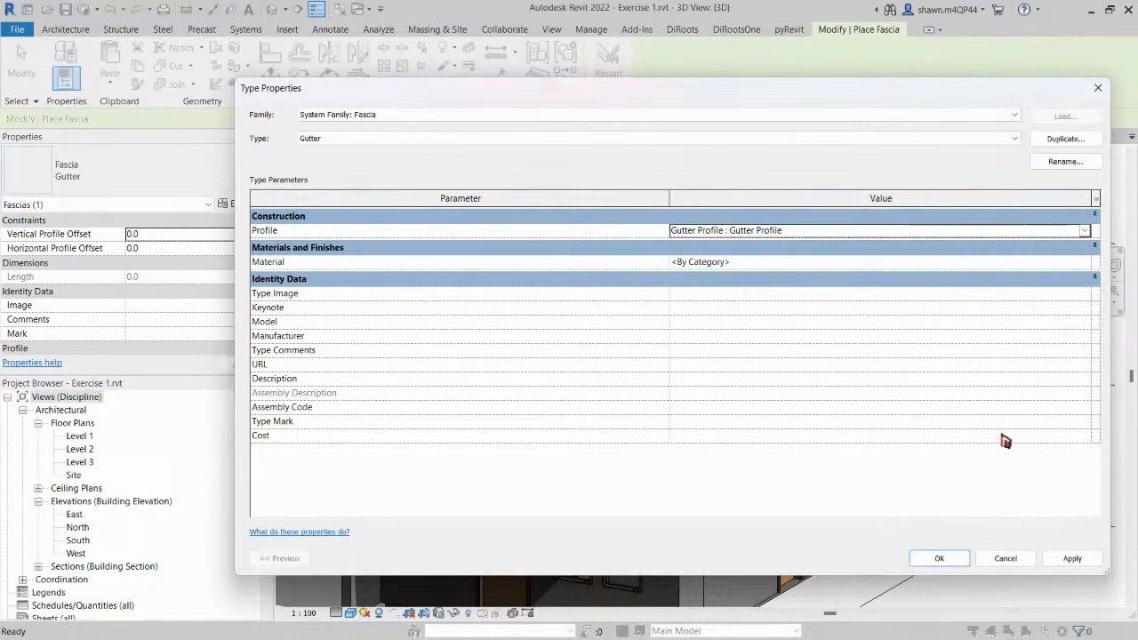
left_click(941, 559)
scroll(391, 321, "up", 3)
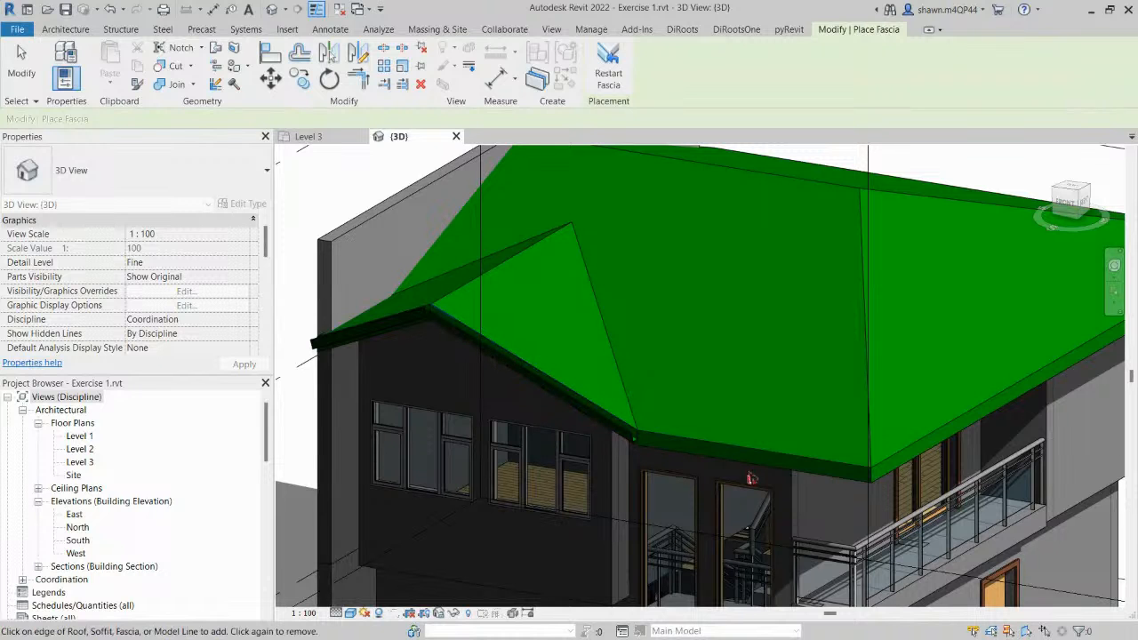
Place the gutter fascia along the front eave and switch the 3D view to the Hidden Line visual style.
scroll(886, 462, "up", 3)
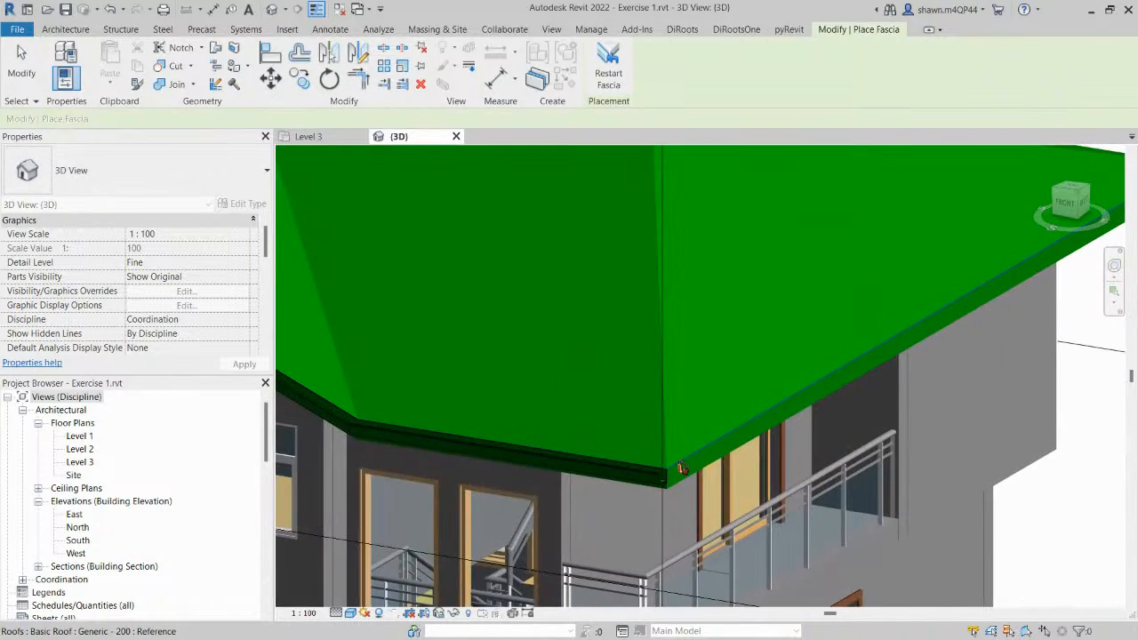
left_click(351, 614)
left_click(385, 553)
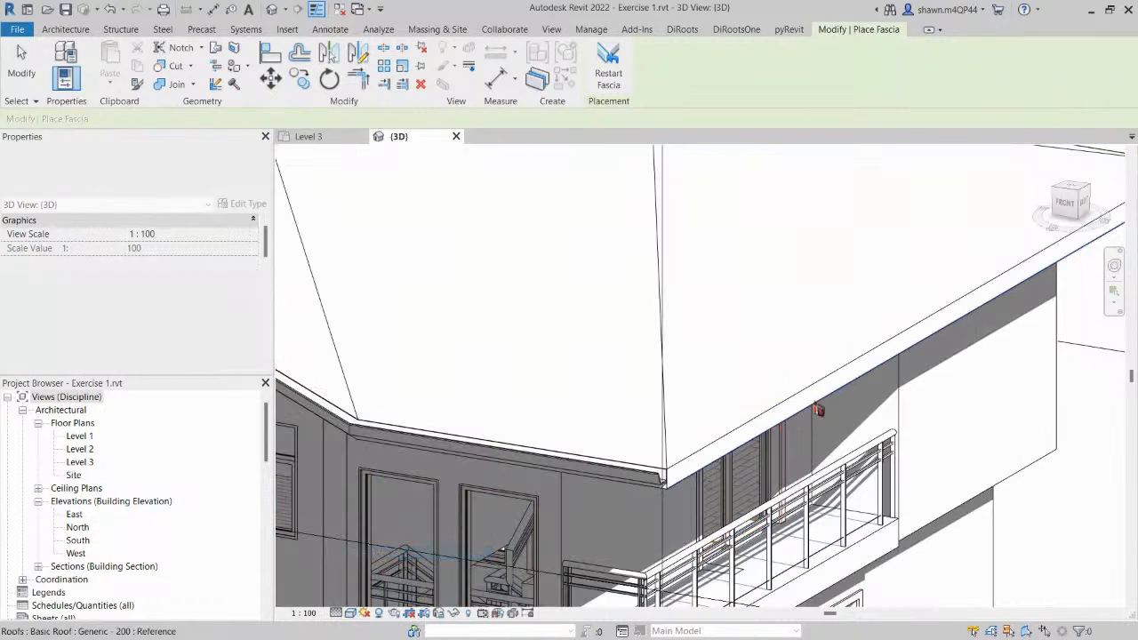
Run the gutter fascia along the balcony-side eave and the roof's far end edge.
scroll(737, 450, "down", 5)
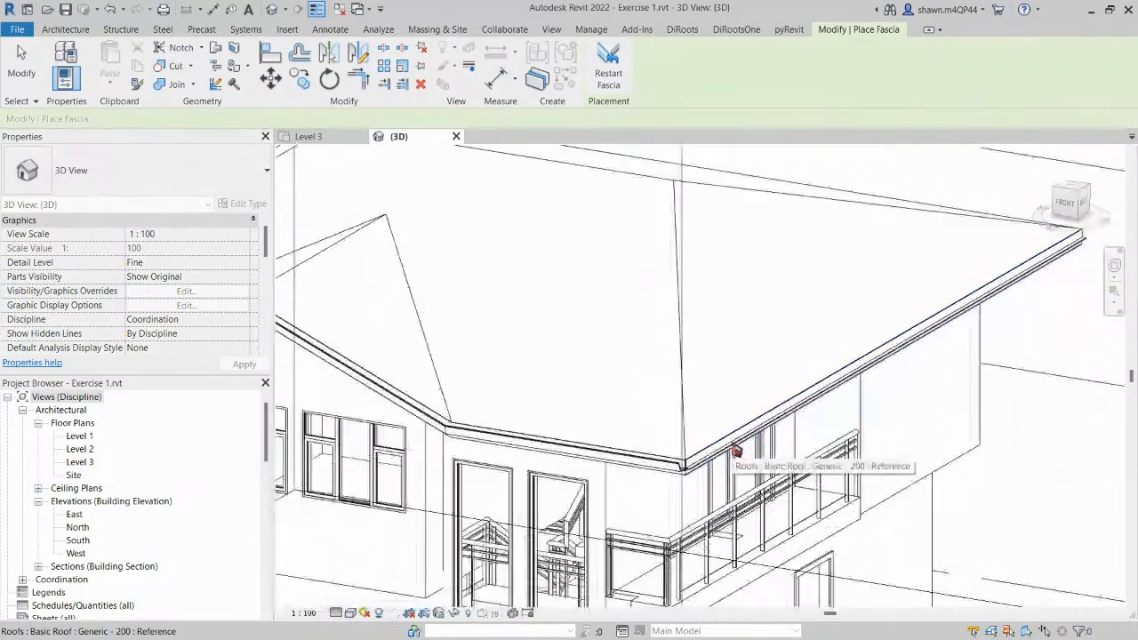
middle_click_drag(792, 445, 614, 466, "shift")
middle_click_drag(978, 449, 685, 449)
scroll(986, 450, "up", 3)
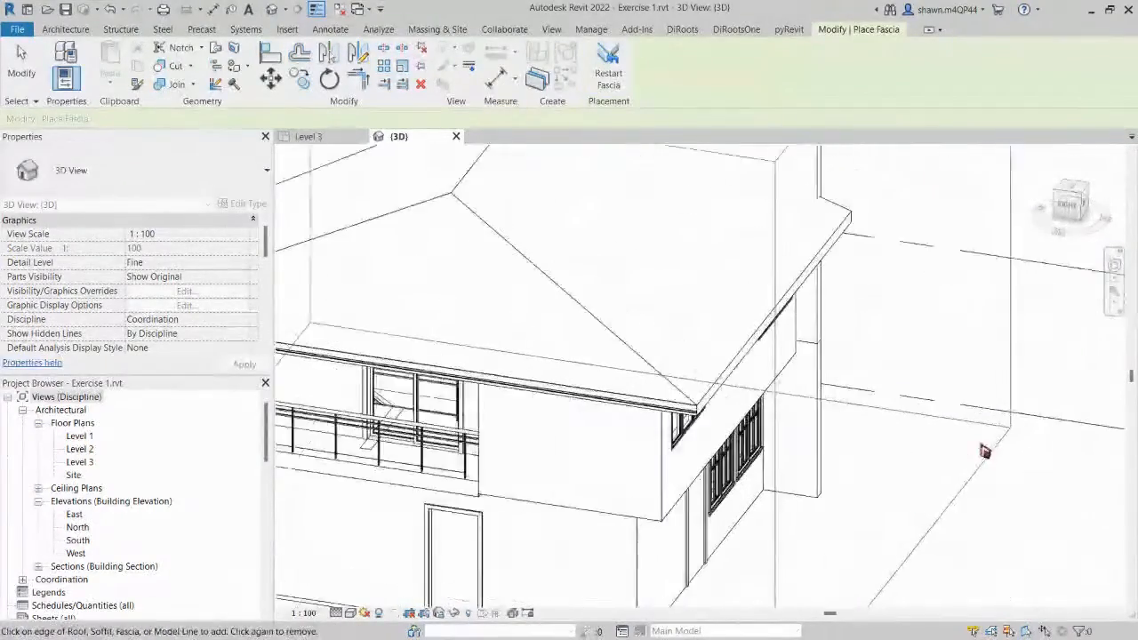
left_click(698, 360)
Stretch the front fascia's end at the balcony-side roof corner outward by about 10 mm.
middle_click_drag(699, 358, 706, 323, "shift")
scroll(659, 387, "down", 3)
middle_click_drag(554, 404, 871, 421, "shift")
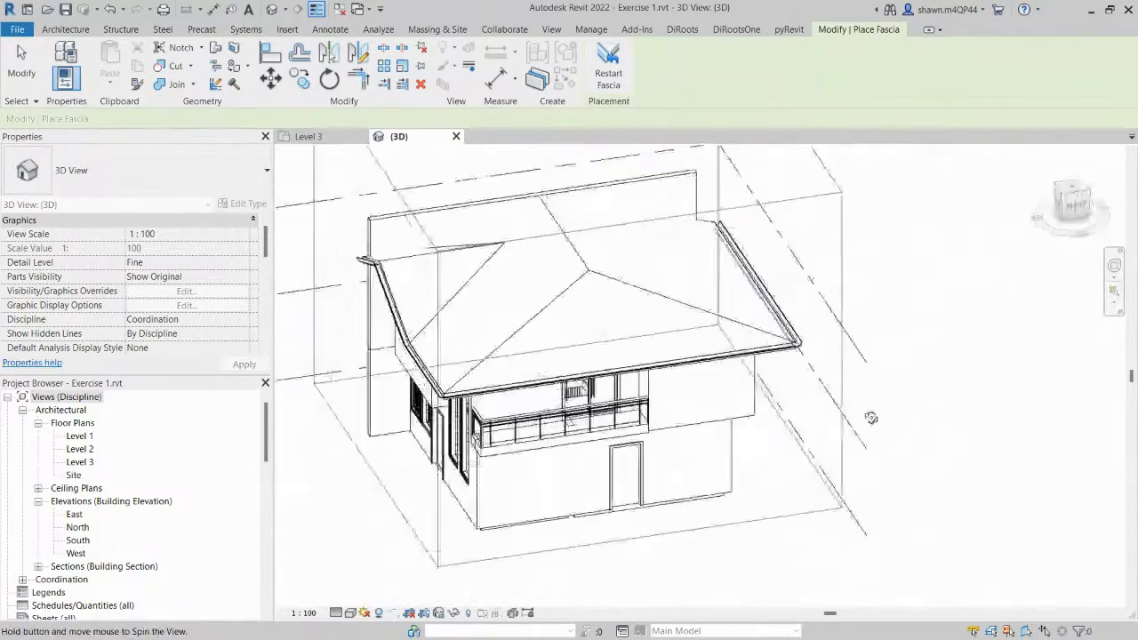
middle_click_drag(598, 421, 716, 422, "shift")
scroll(625, 415, "up", 1)
scroll(628, 405, "up", 4)
key("Escape")
scroll(607, 427, "up", 1)
left_click(602, 423)
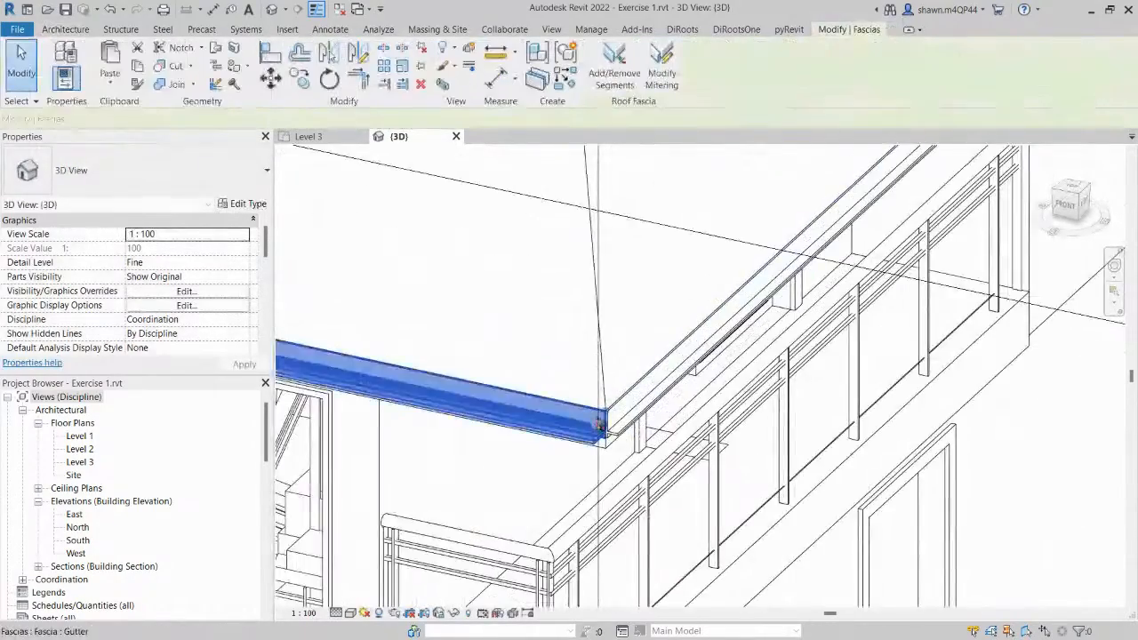
scroll(602, 418, "up", 2)
left_click_drag(617, 410, 623, 405)
scroll(618, 407, "up", 2)
key("Escape")
scroll(628, 409, "down", 5)
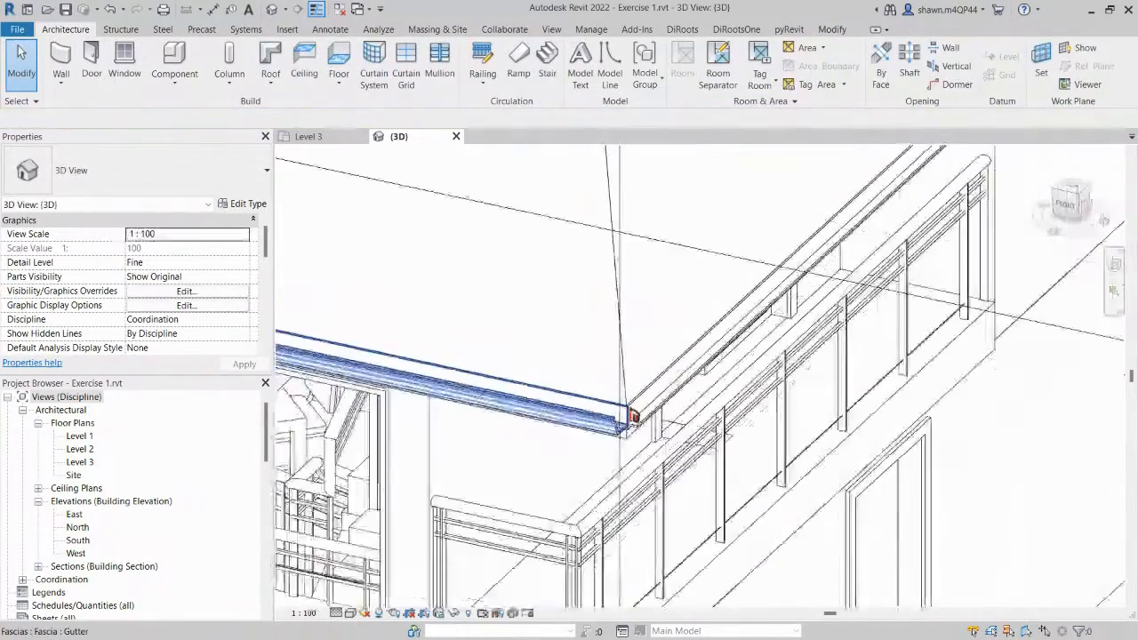
Examine how the front and balcony-side fascias meet at the roof corner, checking each fascia and the roof in turn.
left_click(652, 420)
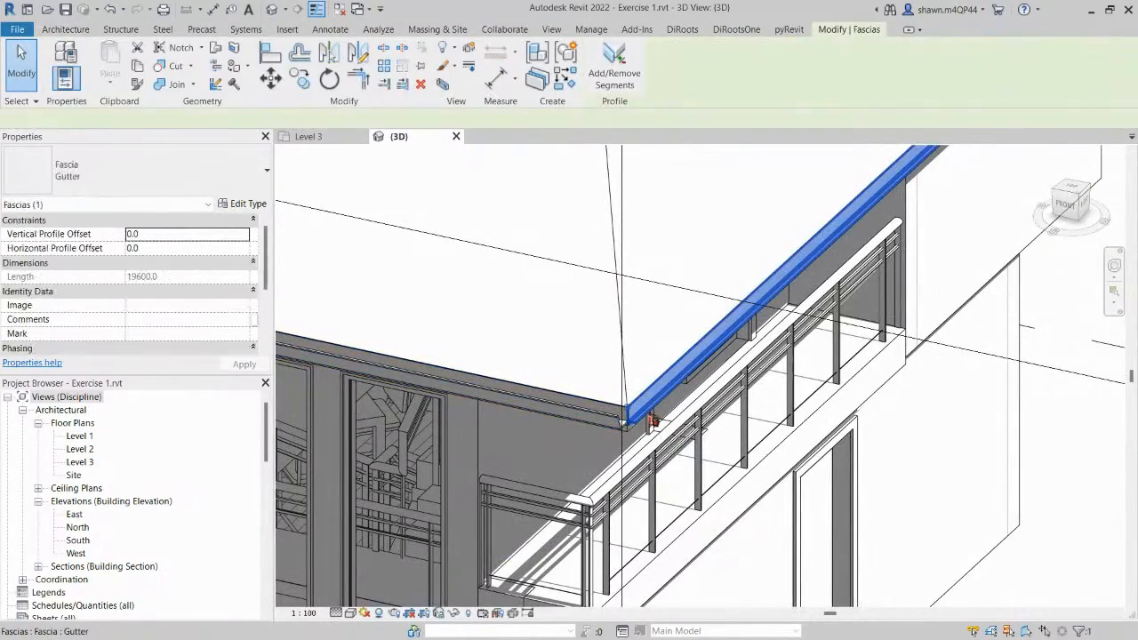
key("Escape")
scroll(650, 411, "up", 1)
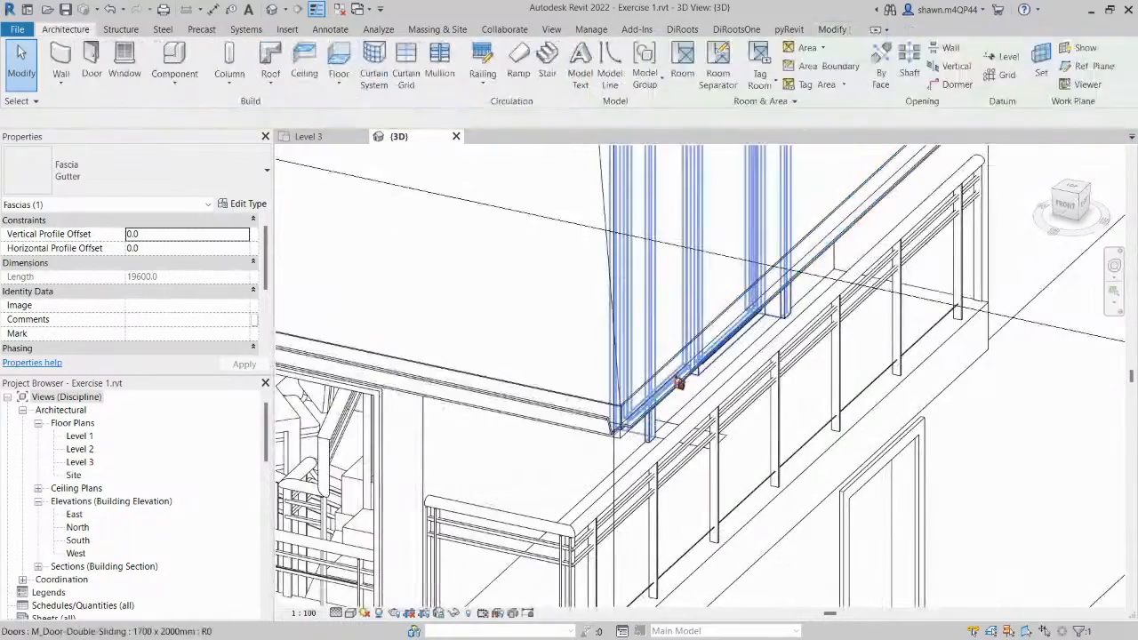
left_click(671, 401)
left_click(588, 431)
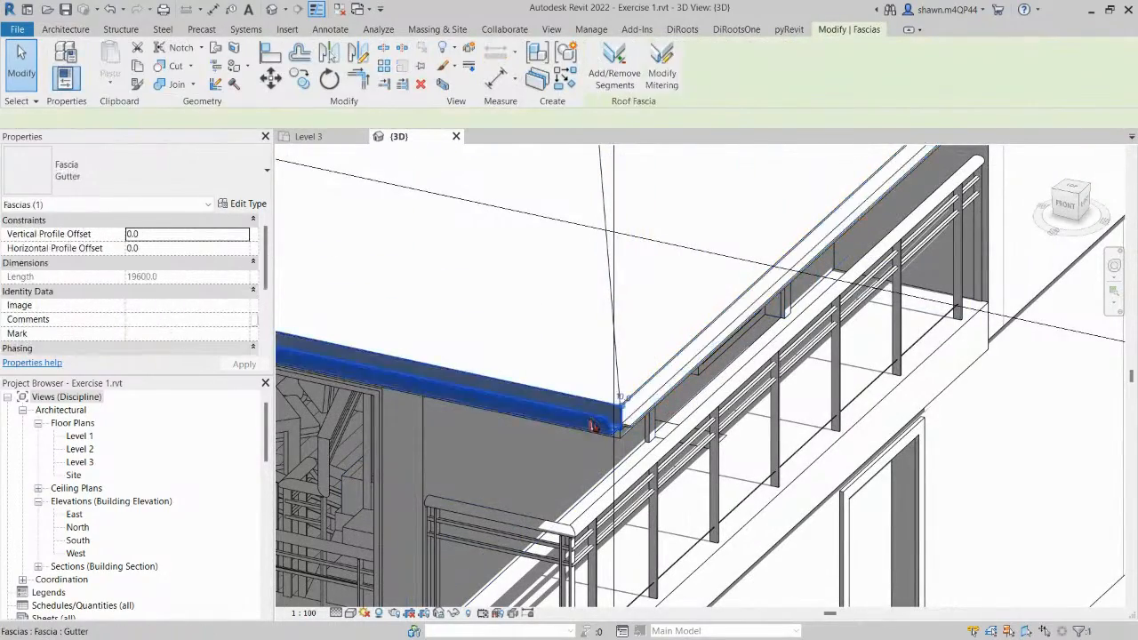
key("Escape")
left_click(649, 417)
scroll(647, 412, "down", 3)
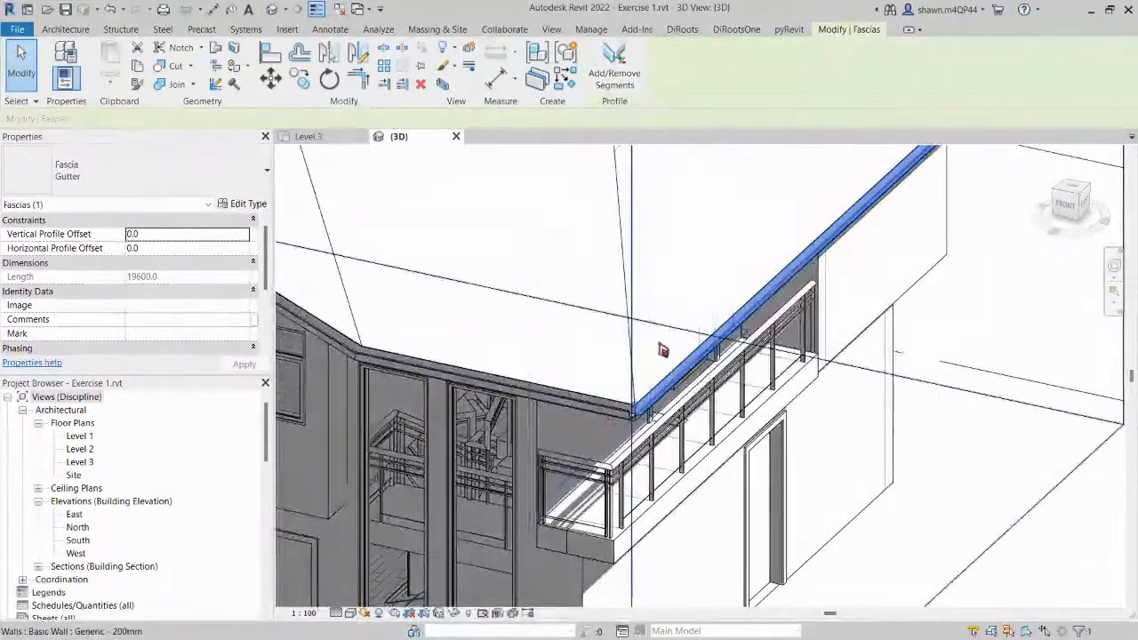
key("Escape")
scroll(650, 376, "up", 2)
left_click(614, 290)
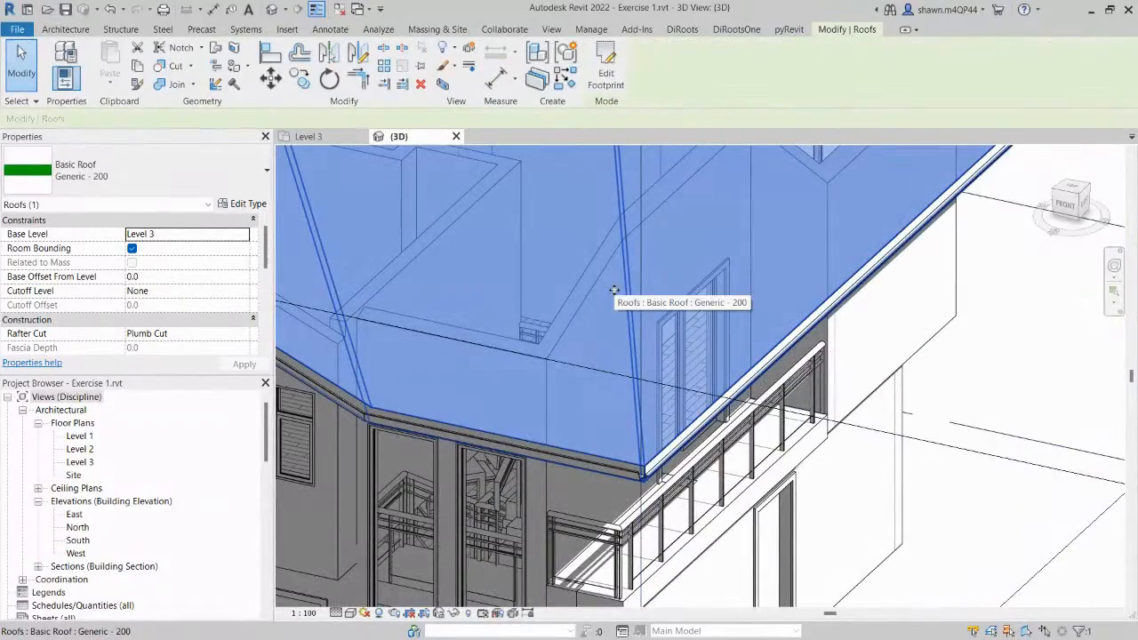
scroll(614, 290, "down", 2)
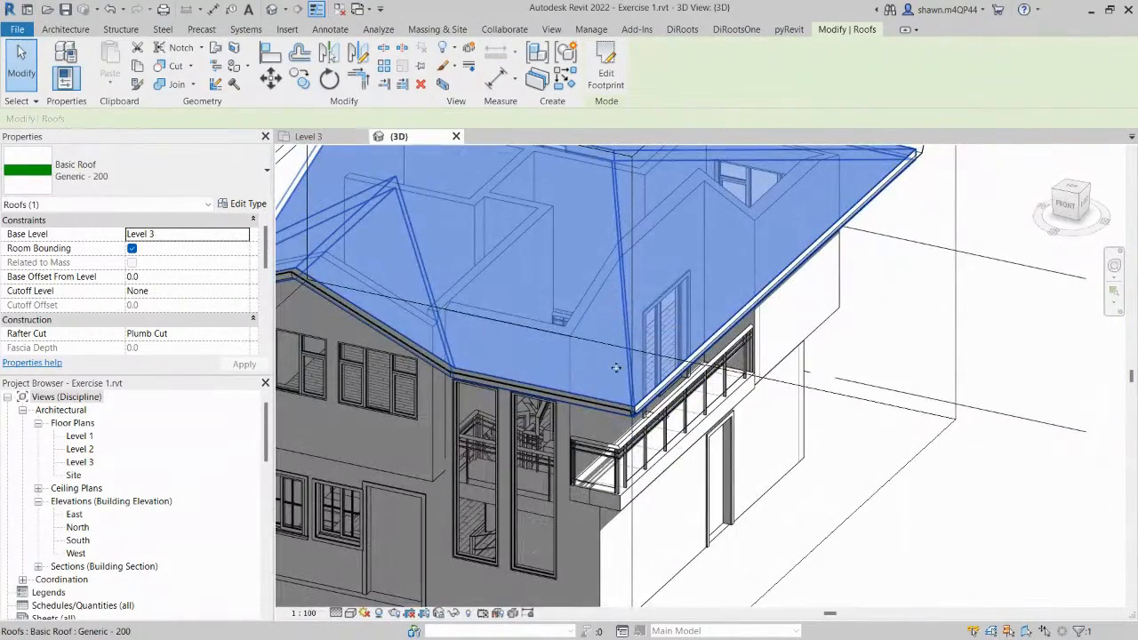
Try to modify the mitering of the front fascia's end at the balcony-side corner.
middle_click_drag(616, 367, 759, 230, "shift")
scroll(590, 202, "up", 4)
left_click(637, 226)
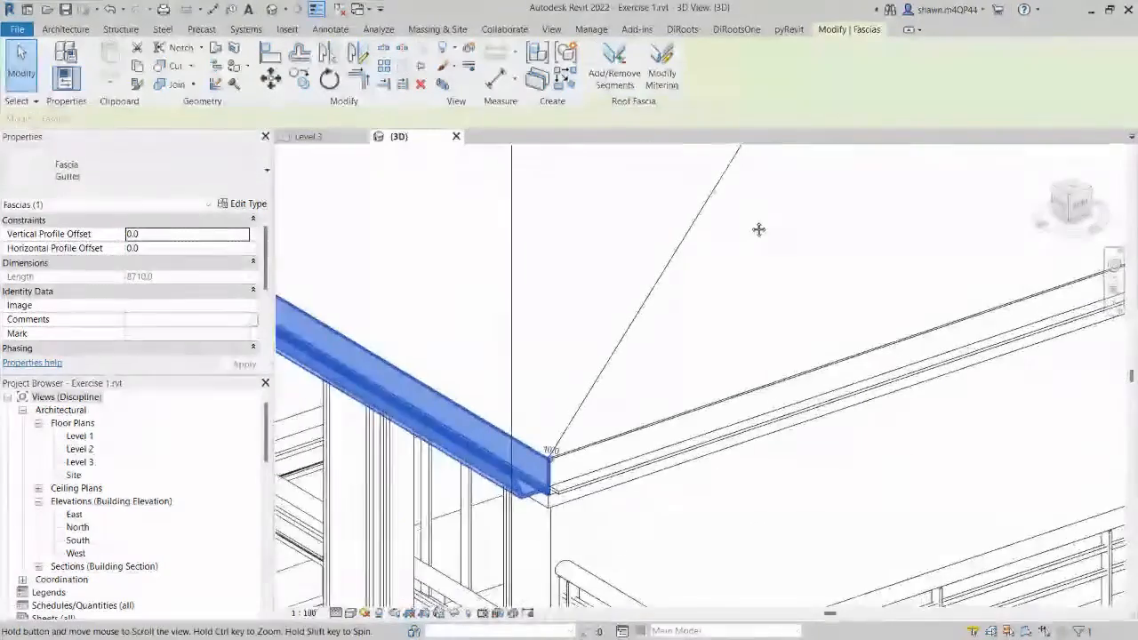
left_click(665, 65)
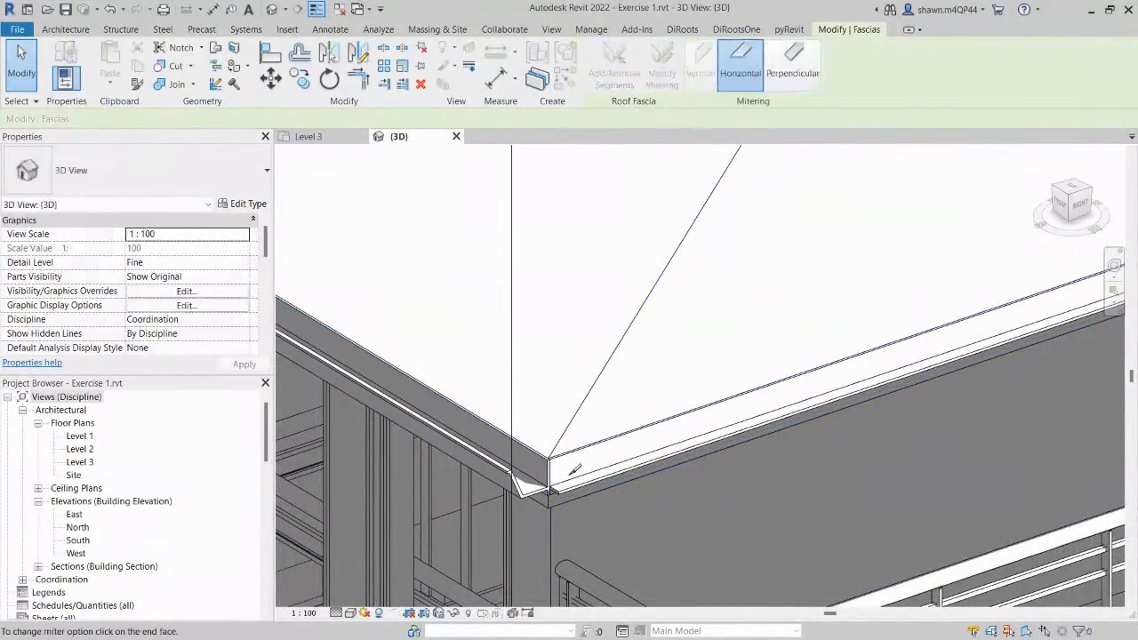
key("Escape")
scroll(580, 466, "down", 2)
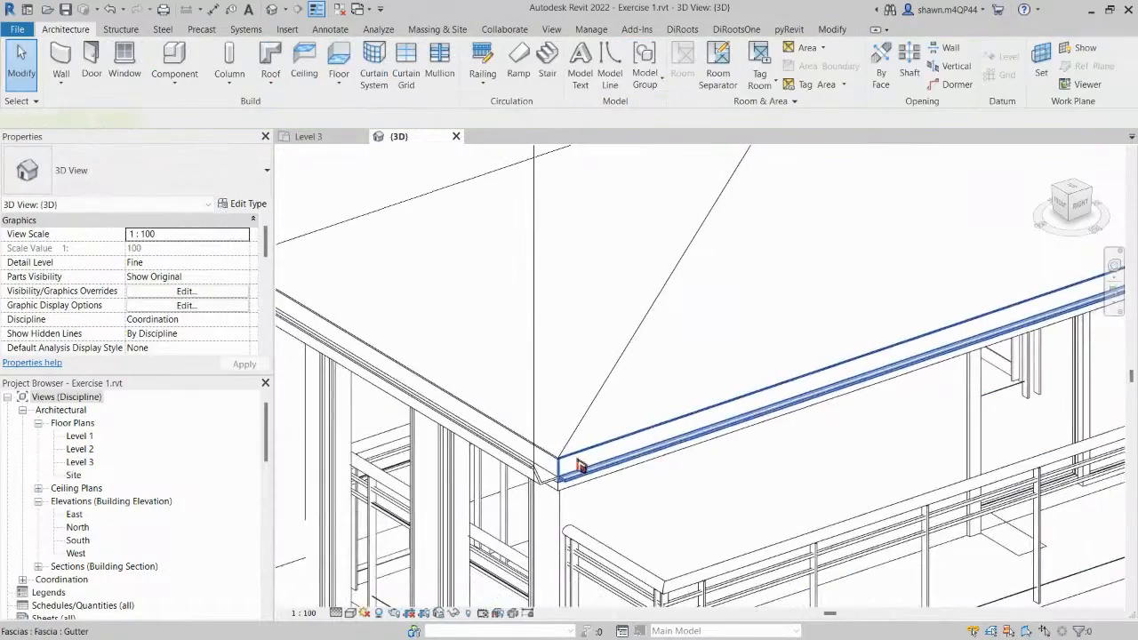
Delete the separate fascia that runs along the balcony-side eave and the far end edge.
left_click(579, 465)
scroll(578, 465, "down", 2)
key("Escape")
scroll(577, 465, "down", 1)
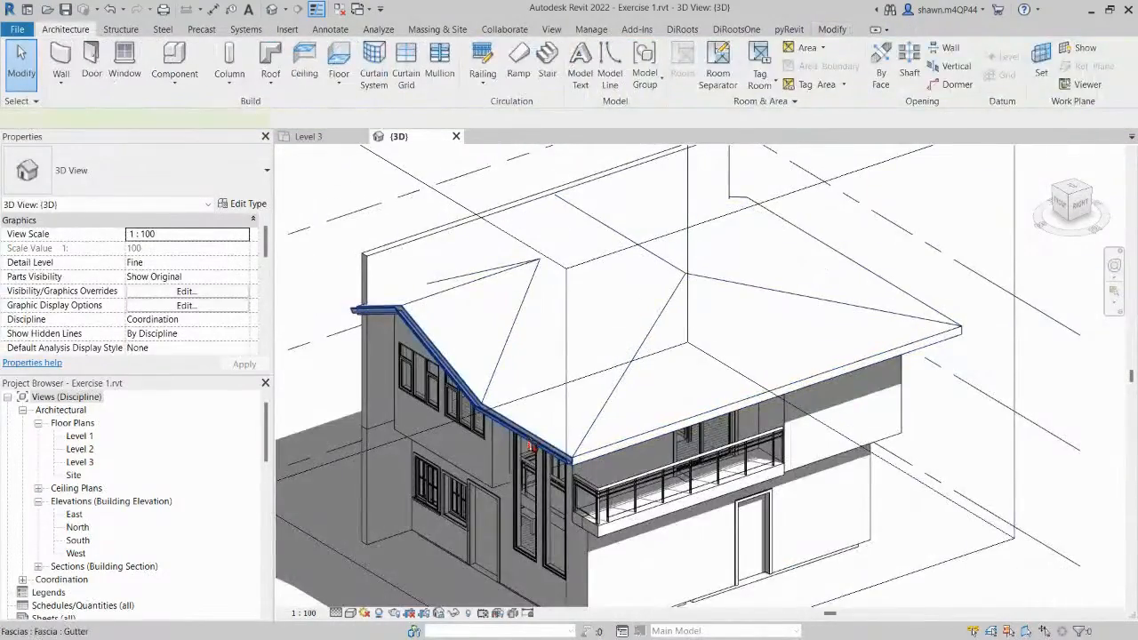
Try adding the balcony-side eave to the front fascia as an extra segment.
left_click(556, 445)
scroll(556, 444, "up", 3)
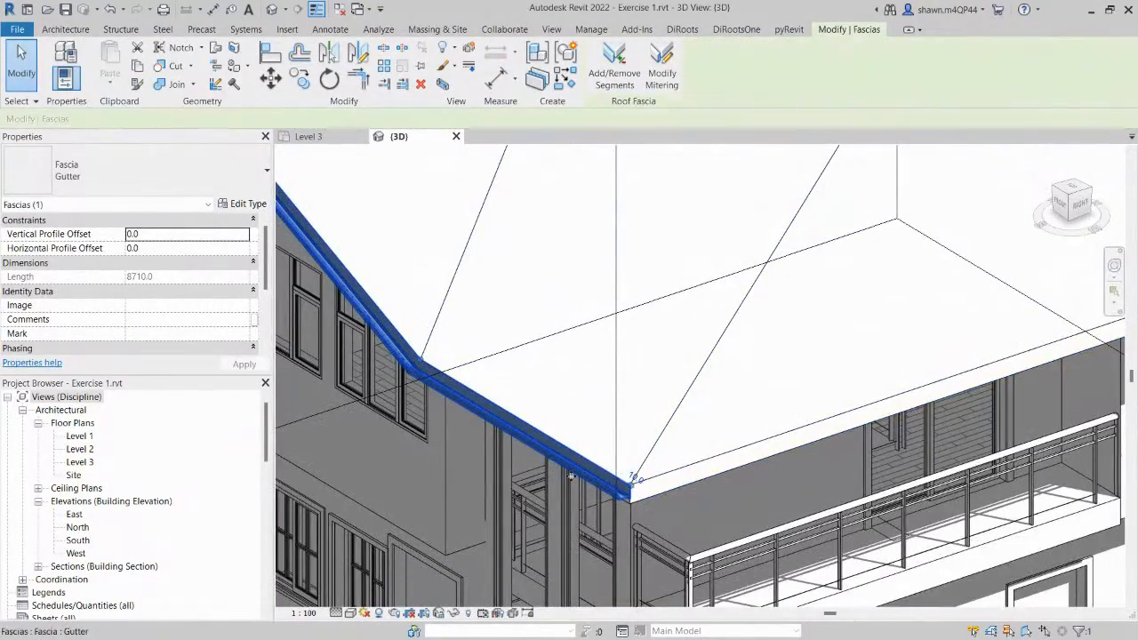
scroll(756, 472, "down", 3)
scroll(811, 458, "up", 2)
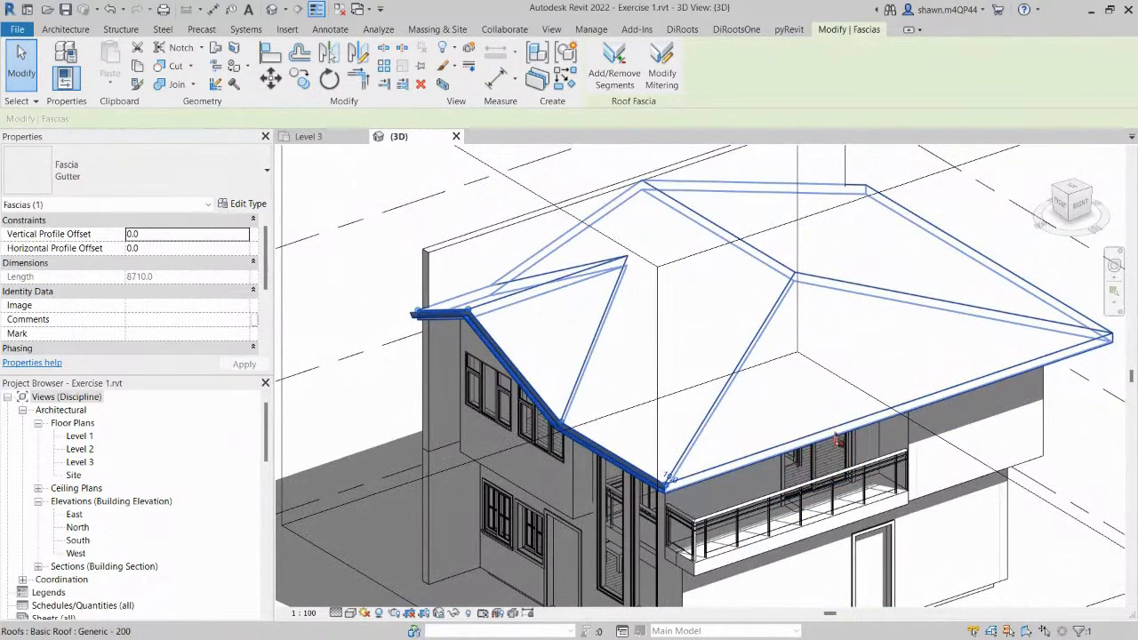
left_click(625, 84)
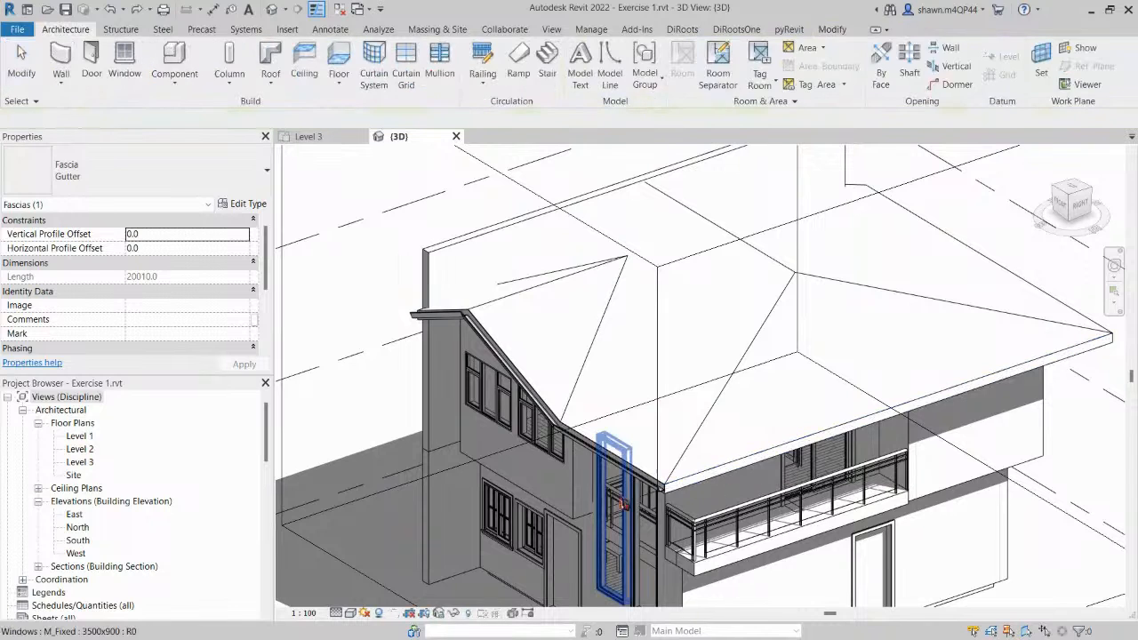
Add the balcony-side eave and the roof's far end edge as segments of the front fascia.
left_click(480, 329)
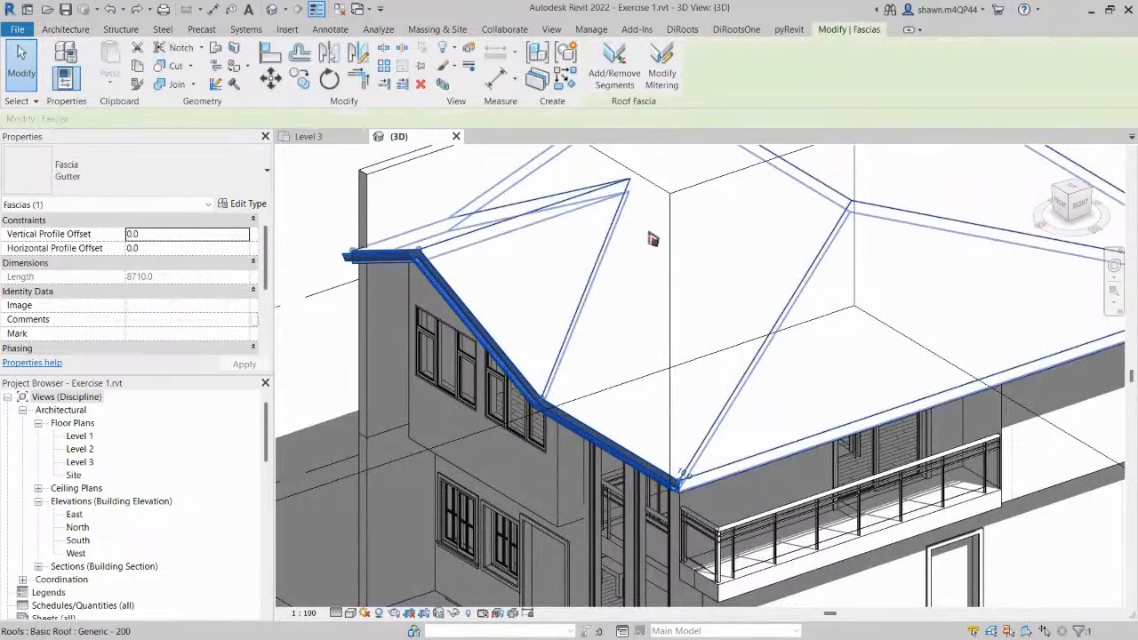
left_click(641, 81)
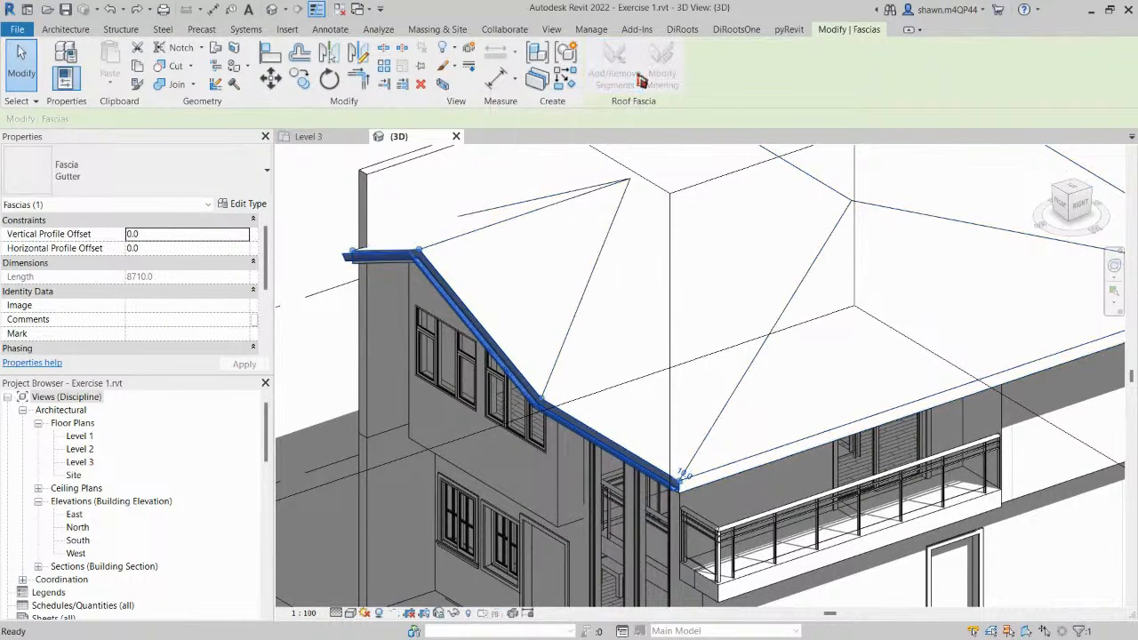
left_click(778, 452)
scroll(779, 451, "down", 1)
middle_click_drag(908, 429, 498, 445, "shift")
scroll(498, 444, "down", 1)
scroll(833, 379, "up", 2)
left_click(847, 329)
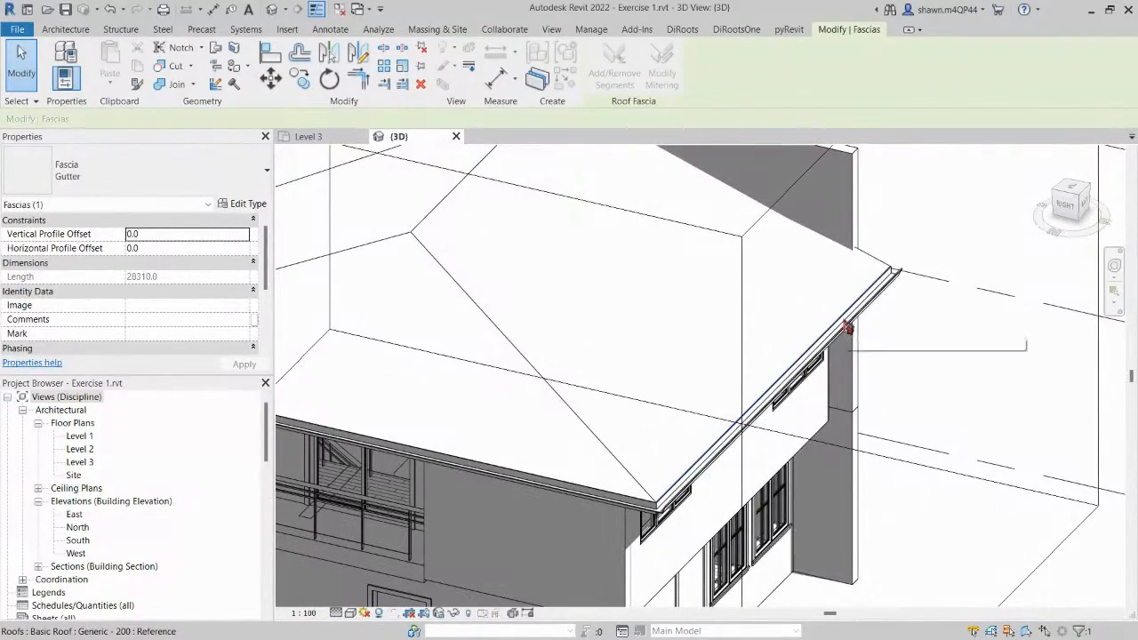
scroll(703, 489, "up", 2)
key("Escape")
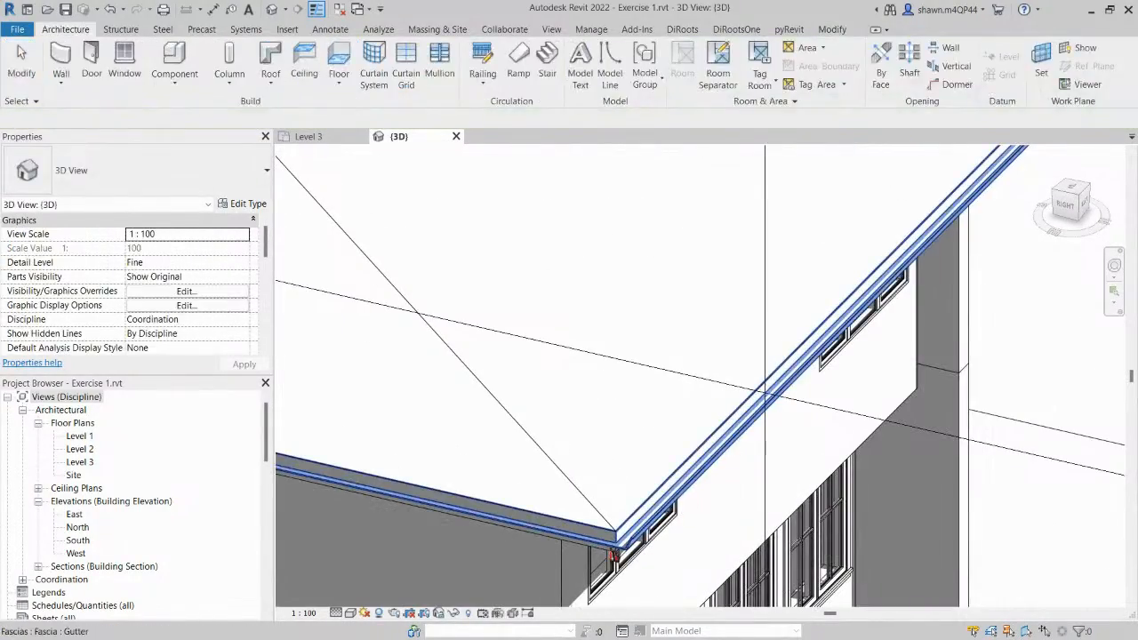
Try to modify the mitering of the combined fascia and inspect its front corner.
left_click(613, 547)
scroll(614, 553, "down", 4)
left_click(662, 71)
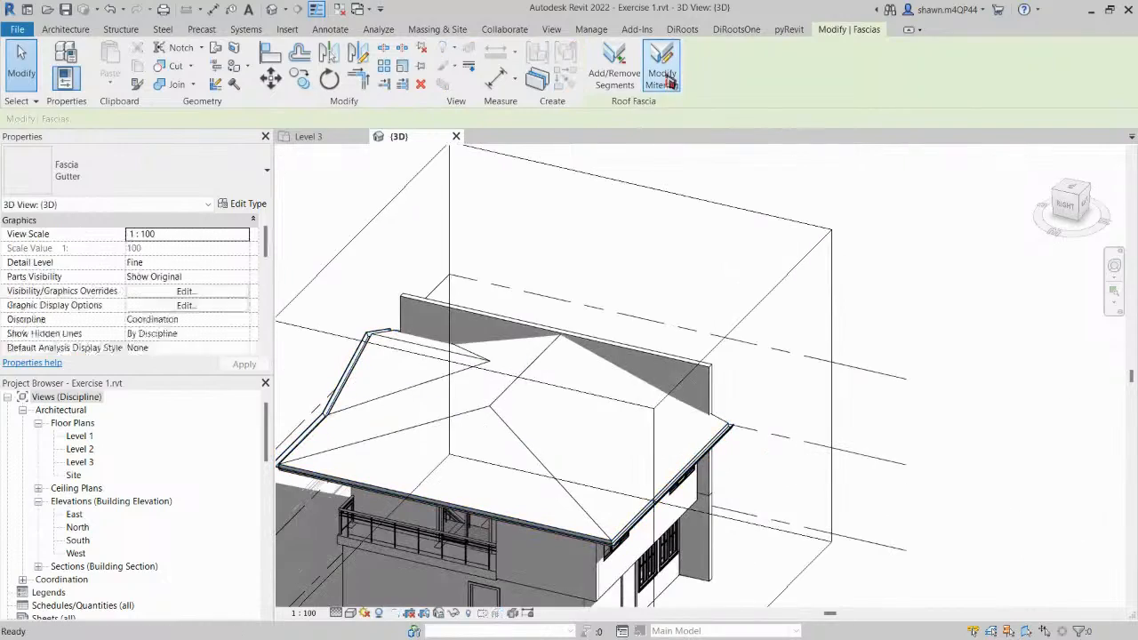
middle_click_drag(349, 505, 611, 425)
key("Escape")
scroll(531, 401, "up", 3)
left_click(588, 384)
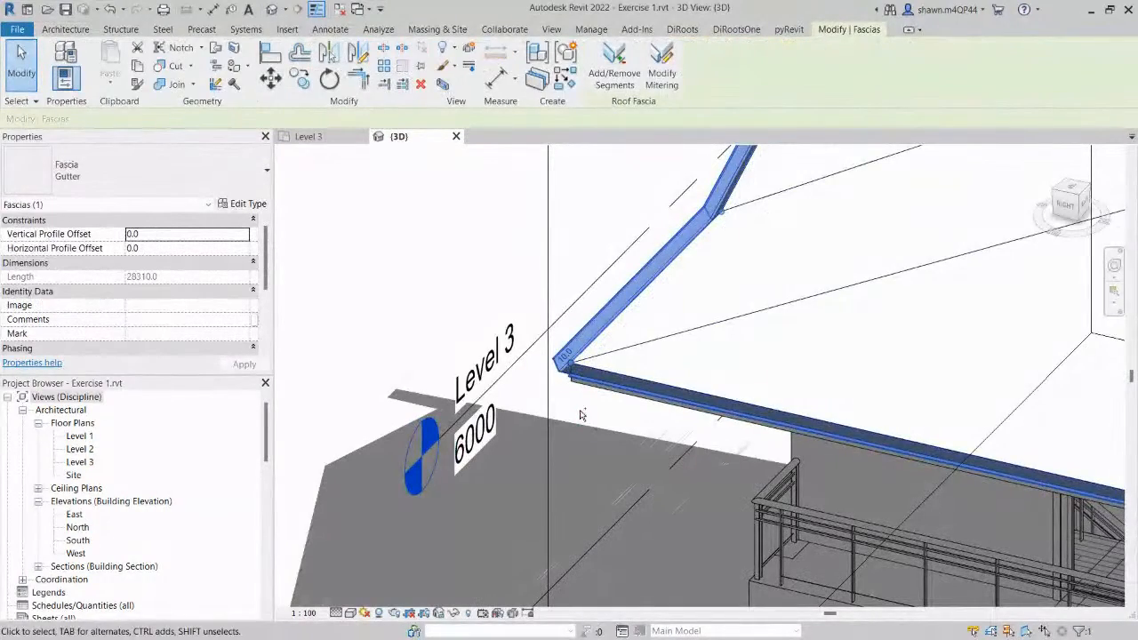
Undo the added fascia segments and the deletion of the separate balcony-side fascia.
scroll(583, 420, "down", 5)
key("Escape")
scroll(582, 415, "up", 4)
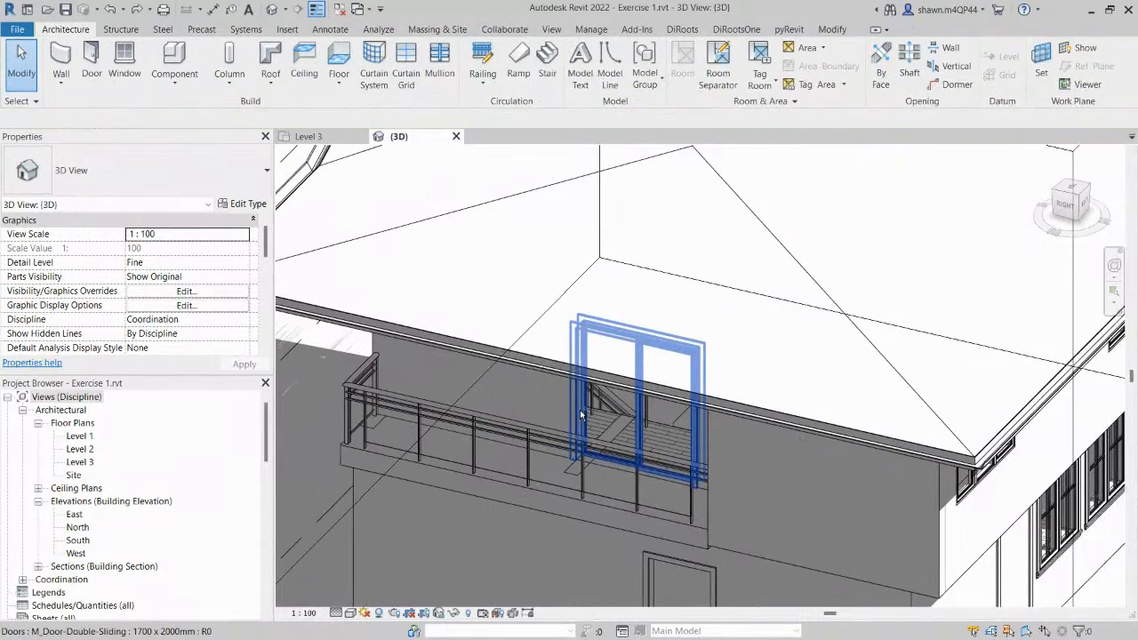
scroll(686, 598, "up", 6)
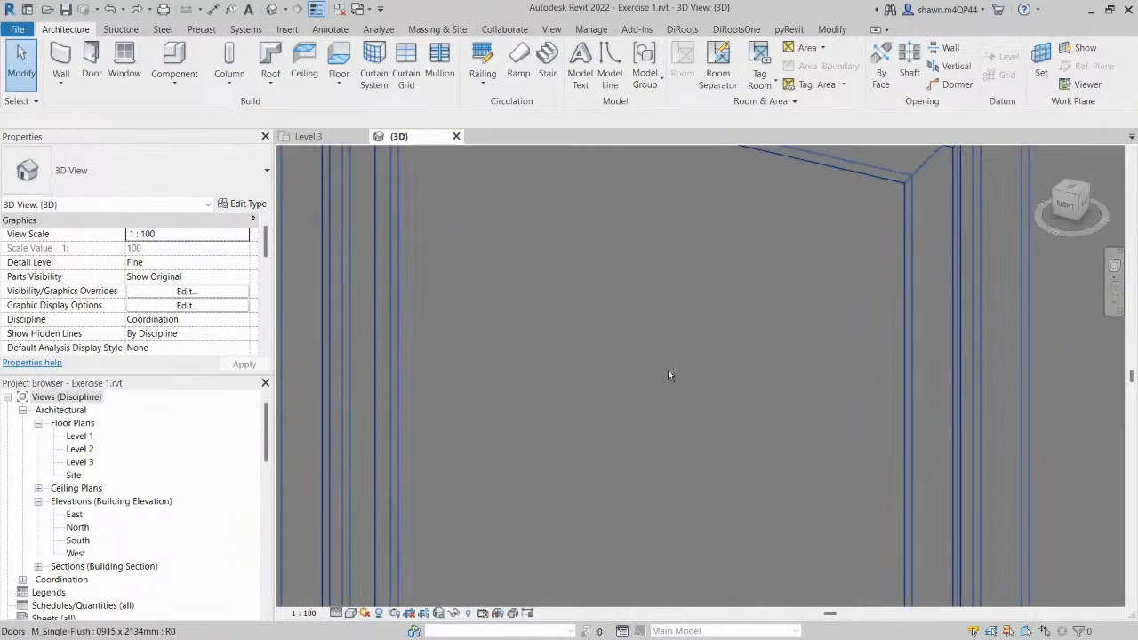
scroll(675, 371, "down", 8)
scroll(839, 271, "up", 2)
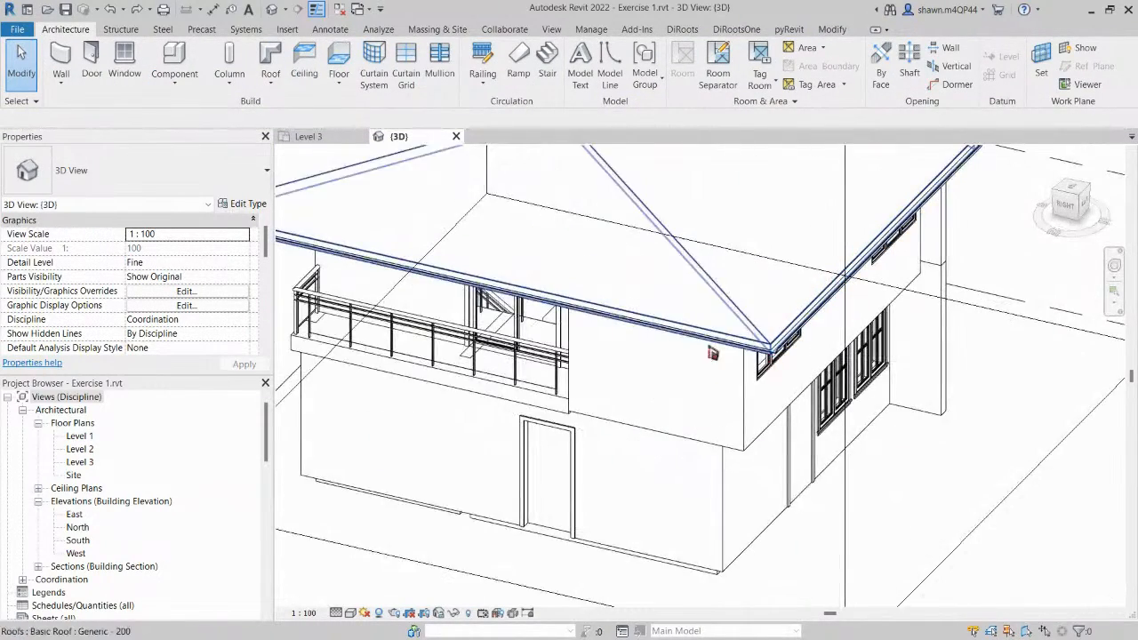
middle_click_drag(536, 346, 725, 436)
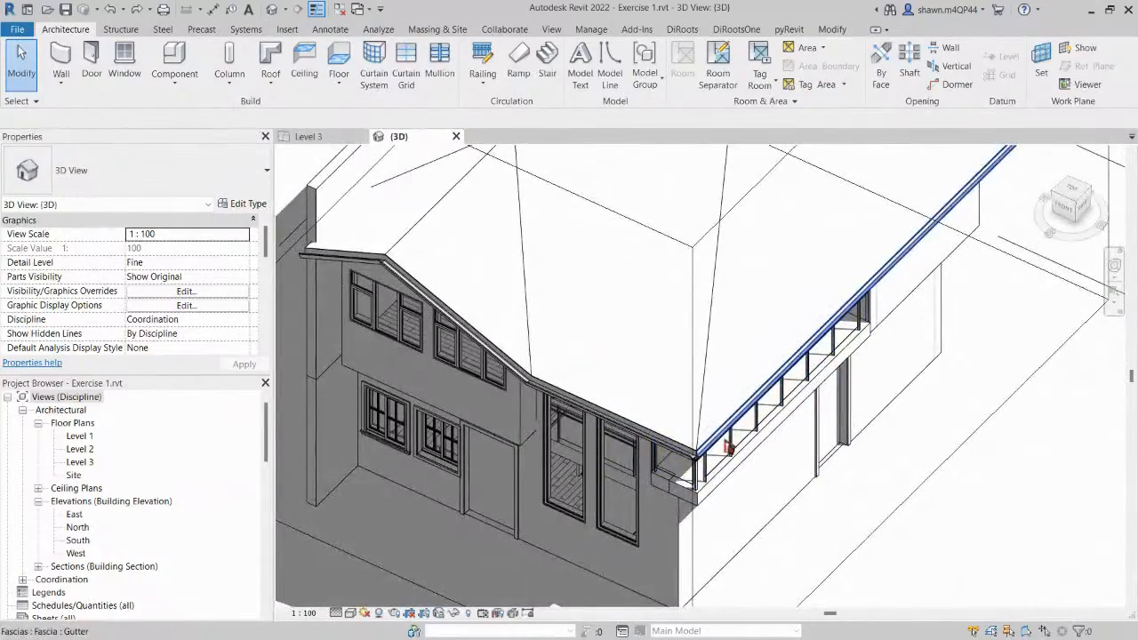
Extend the balcony-side fascia's end at the front roof corner by about 10 mm, giving a length of 19610 mm.
left_click(721, 437)
scroll(713, 458, "up", 3)
scroll(712, 467, "down", 4)
left_click(1036, 360)
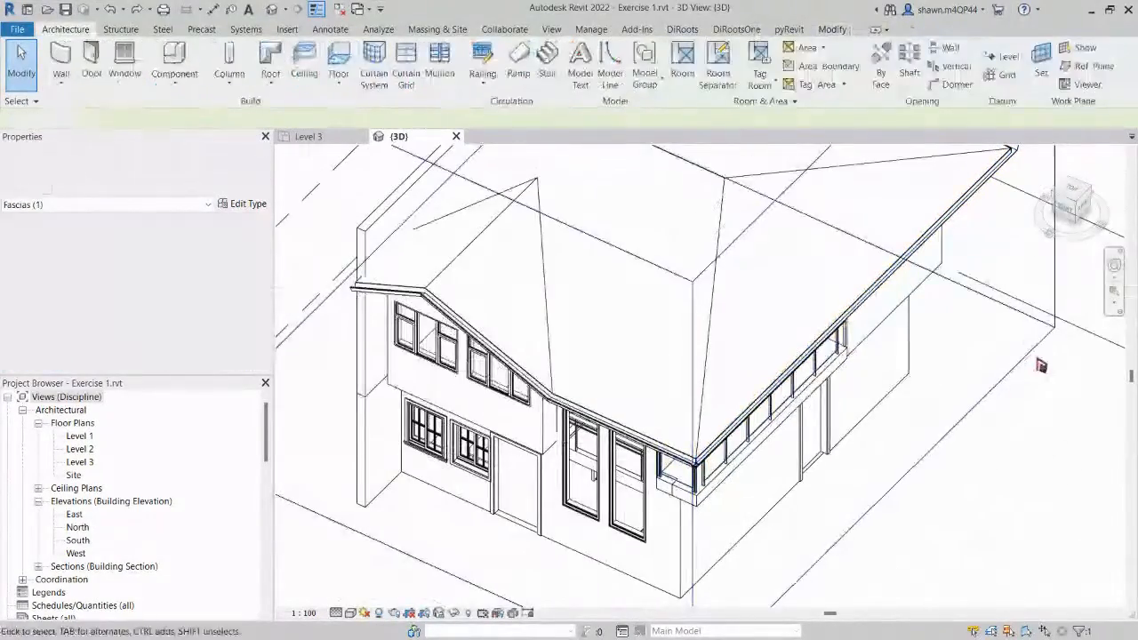
left_click(1013, 374)
left_click(707, 458)
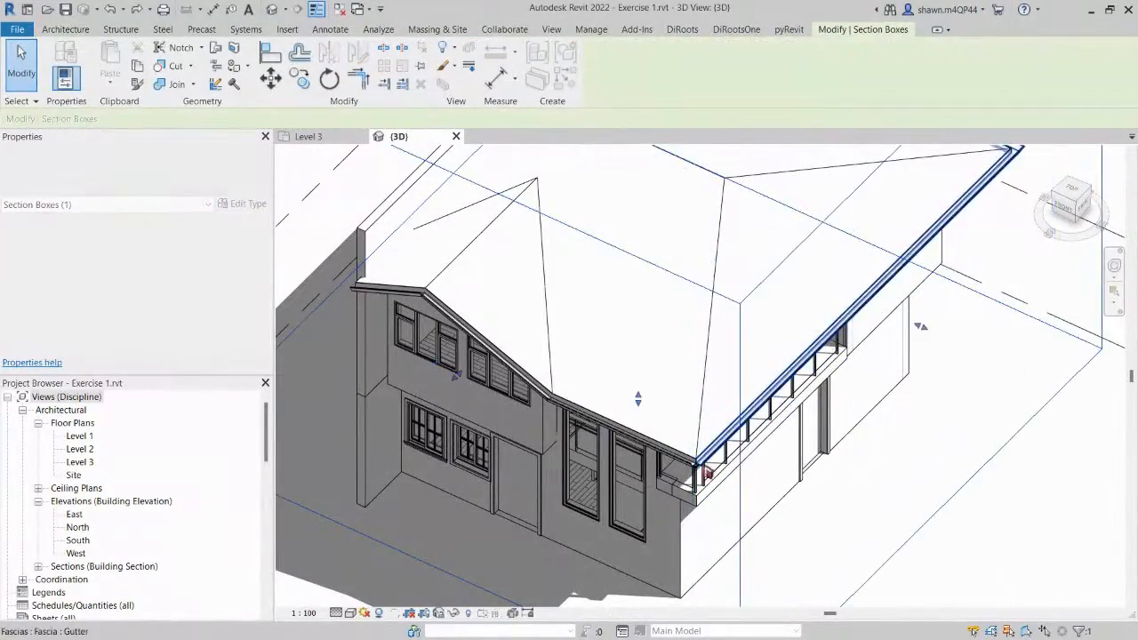
scroll(707, 464, "up", 5)
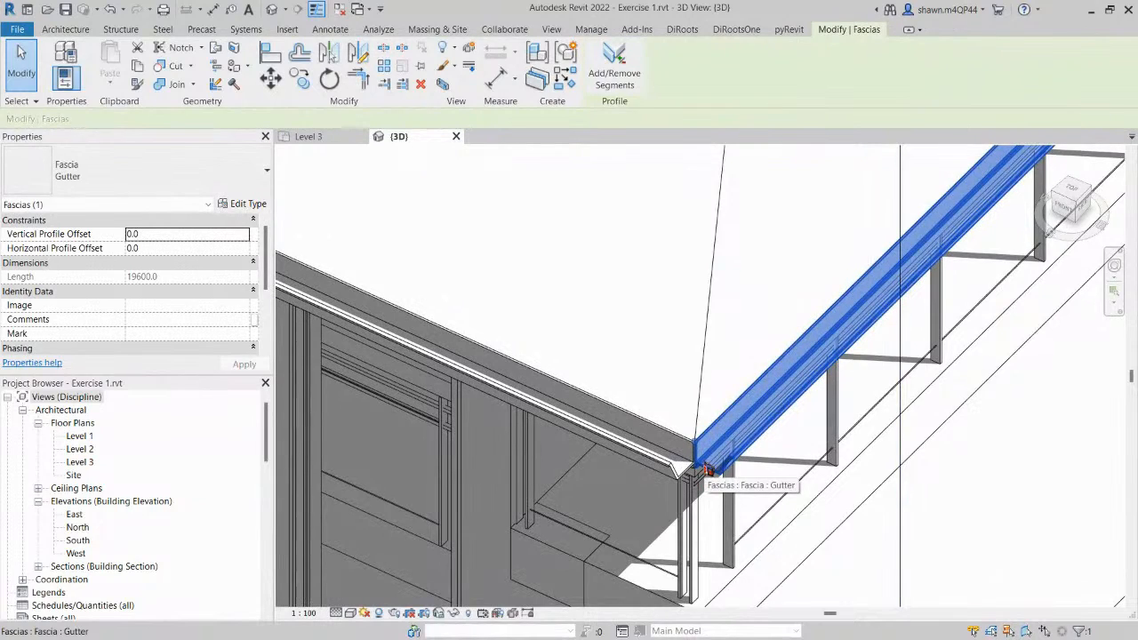
scroll(706, 465, "up", 1)
scroll(691, 435, "up", 2)
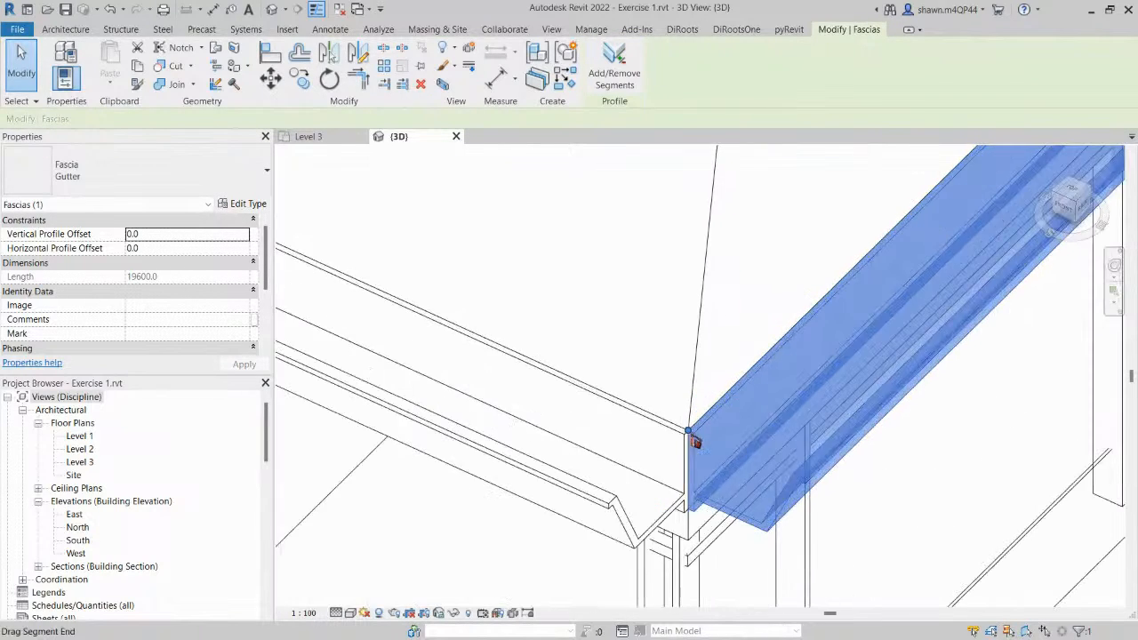
left_click_drag(691, 435, 688, 439)
scroll(707, 465, "down", 2)
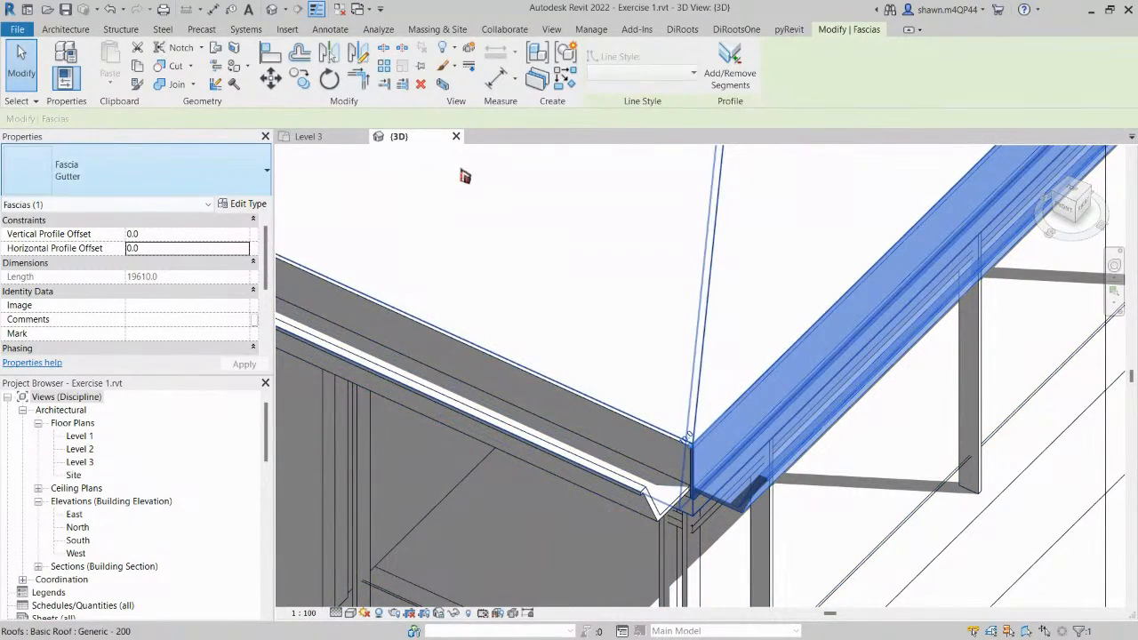
key("Escape")
left_click(666, 476)
key("t")
key("r")
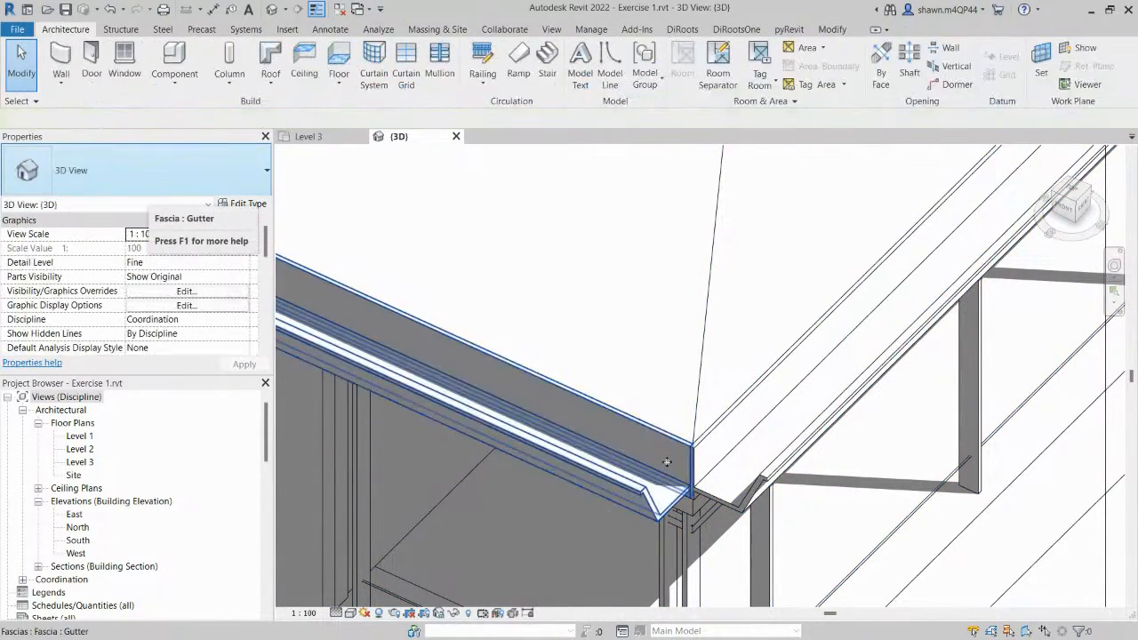
key("Escape")
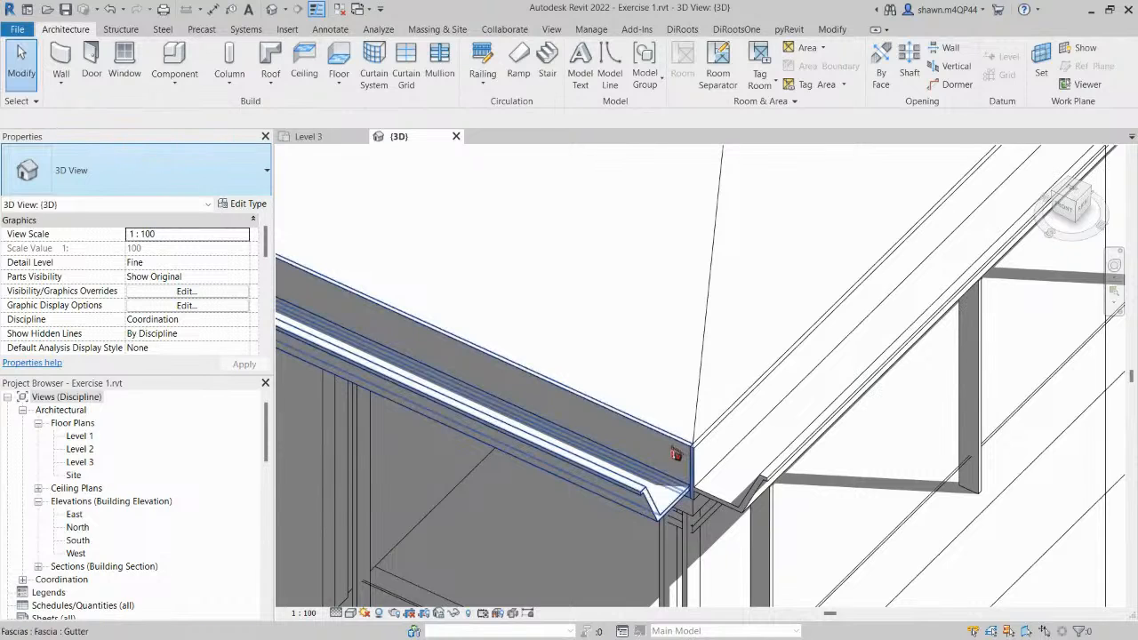
Delete the separate fascia along the front roof edges, keeping the balcony-side fascia.
left_click(676, 455)
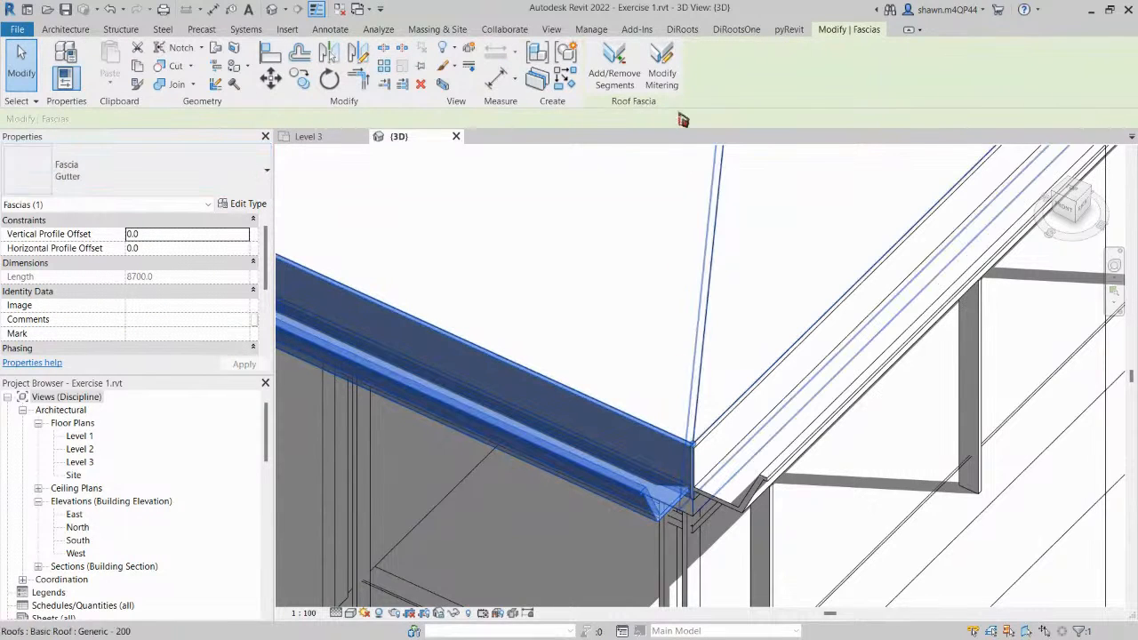
left_click(767, 485)
scroll(764, 481, "down", 2)
scroll(765, 482, "down", 2)
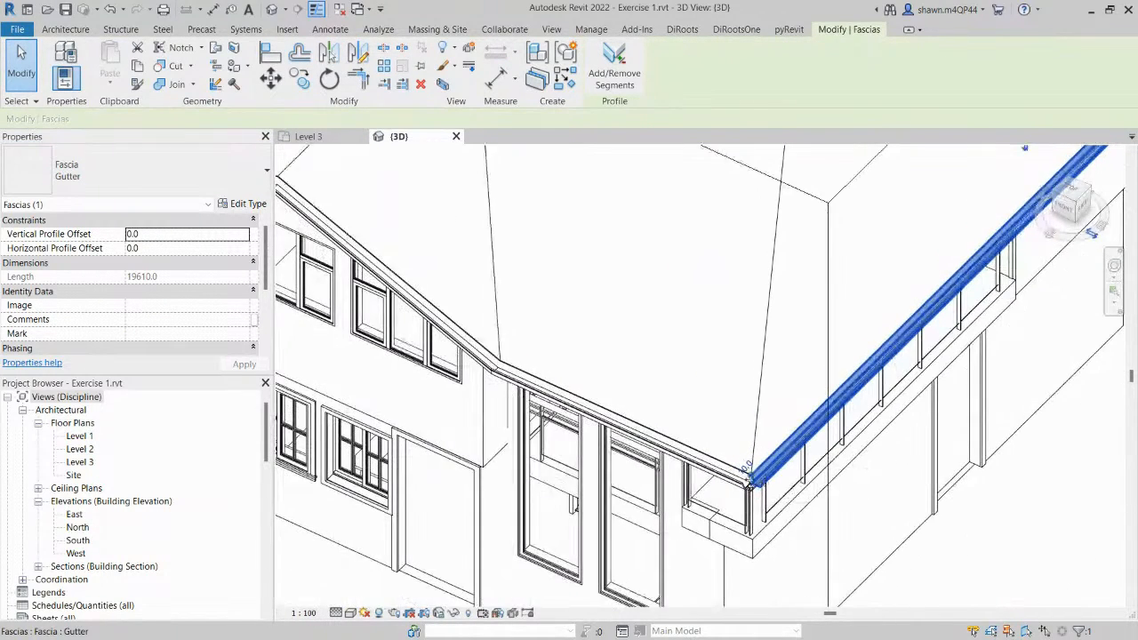
scroll(671, 460, "up", 2)
left_click(677, 460)
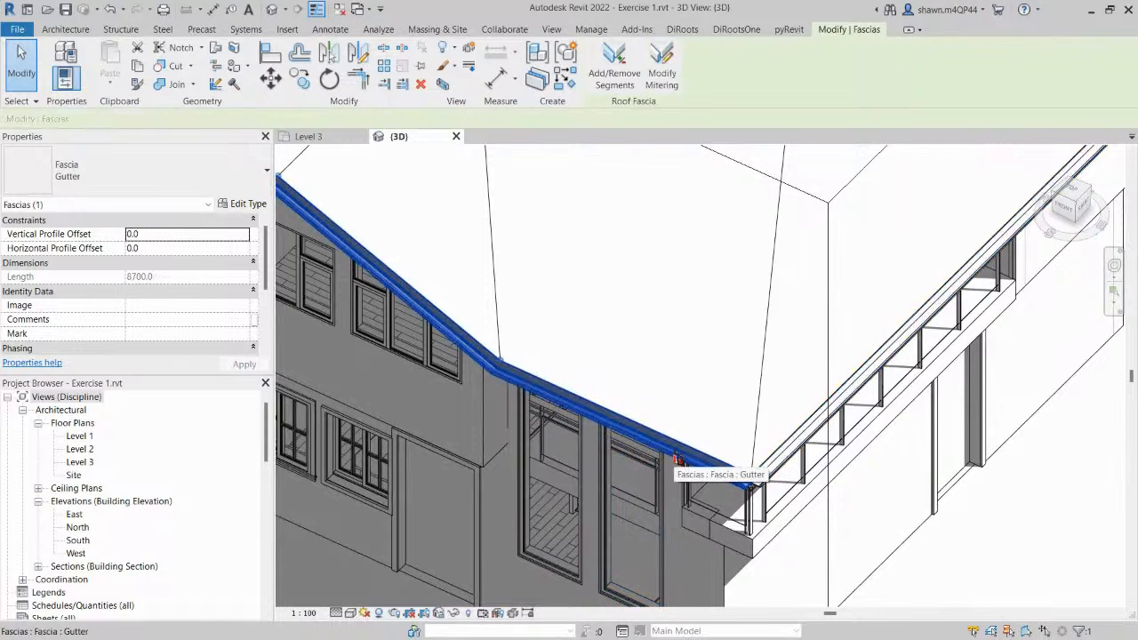
key("Delete")
Add the front eave and both sloping gable edges as segments of the balcony-side fascia.
left_click(761, 486)
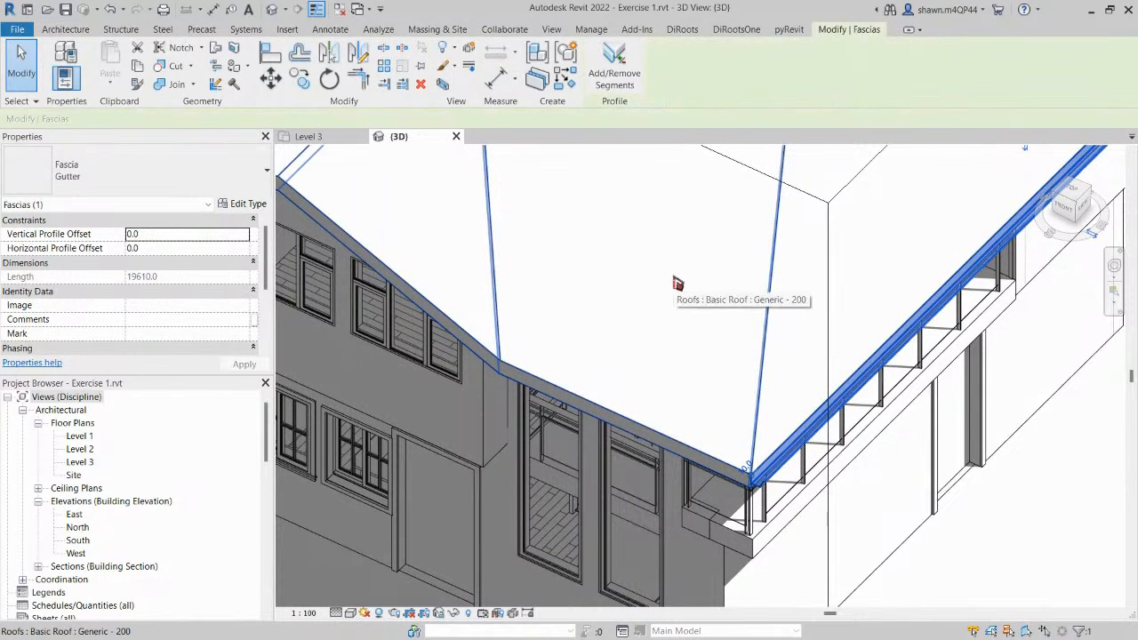
left_click(625, 84)
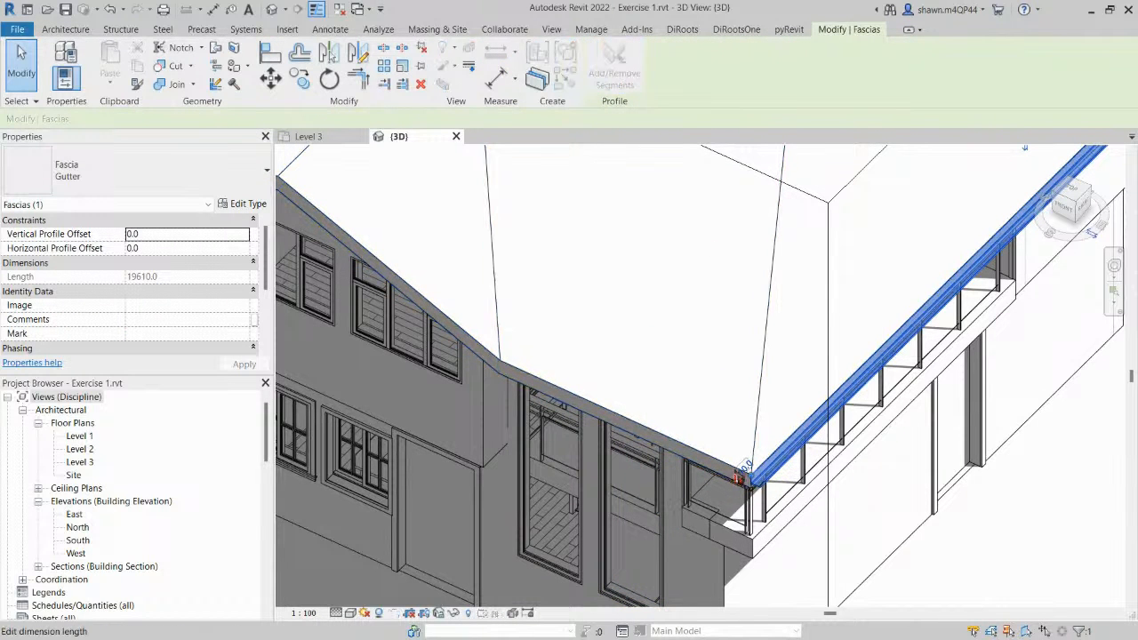
left_click(721, 467)
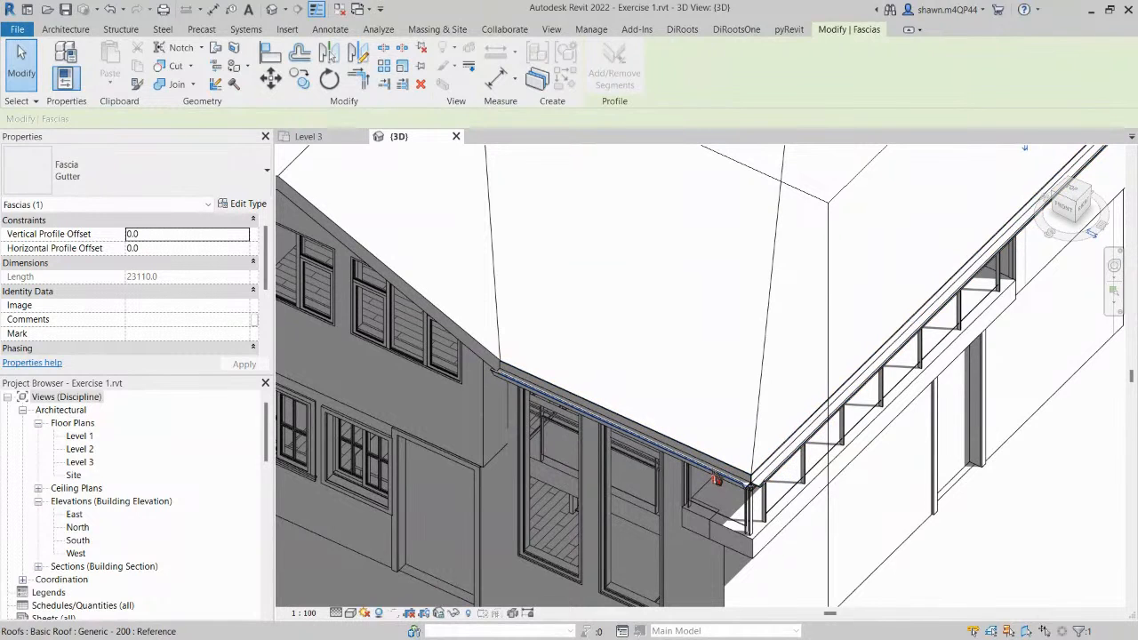
left_click(486, 353)
scroll(485, 353, "down", 2)
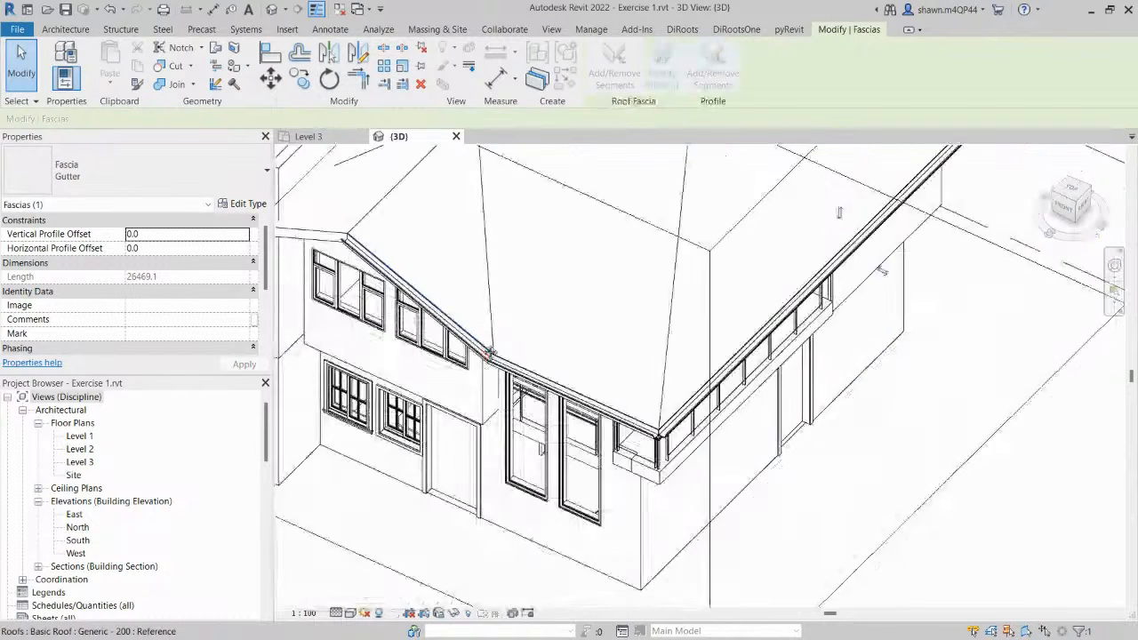
middle_click_drag(485, 353, 672, 388)
key("Escape")
key("Escape")
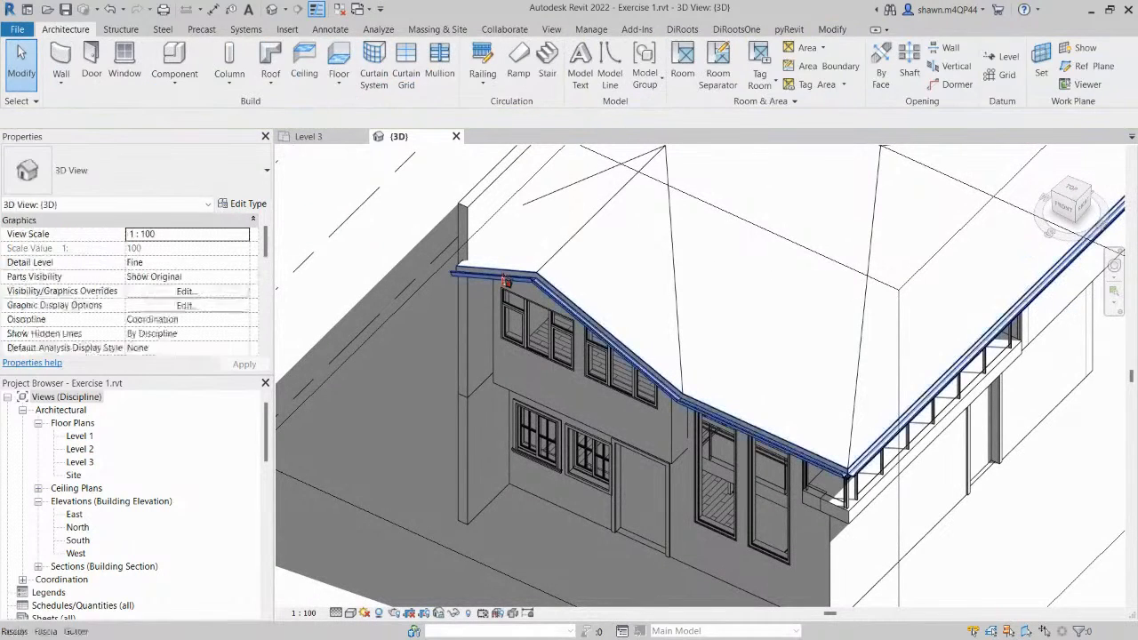
Try to close the combined fascia's front corner by shifting its segment ends and modifying its mitering.
scroll(860, 449, "up", 3)
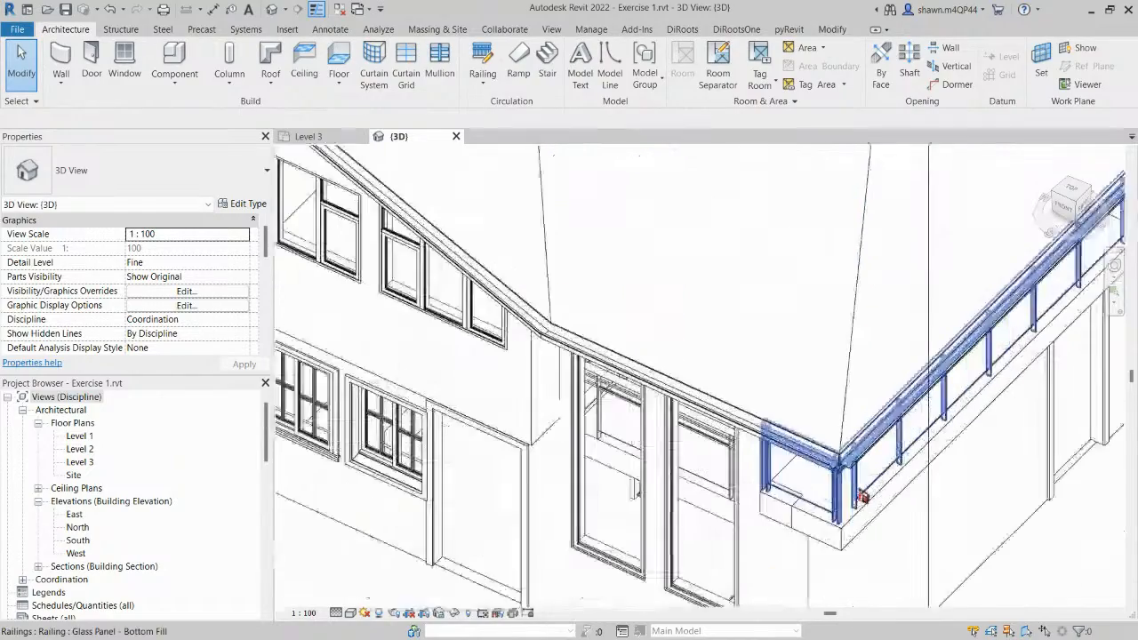
left_click(859, 449)
scroll(827, 440, "up", 3)
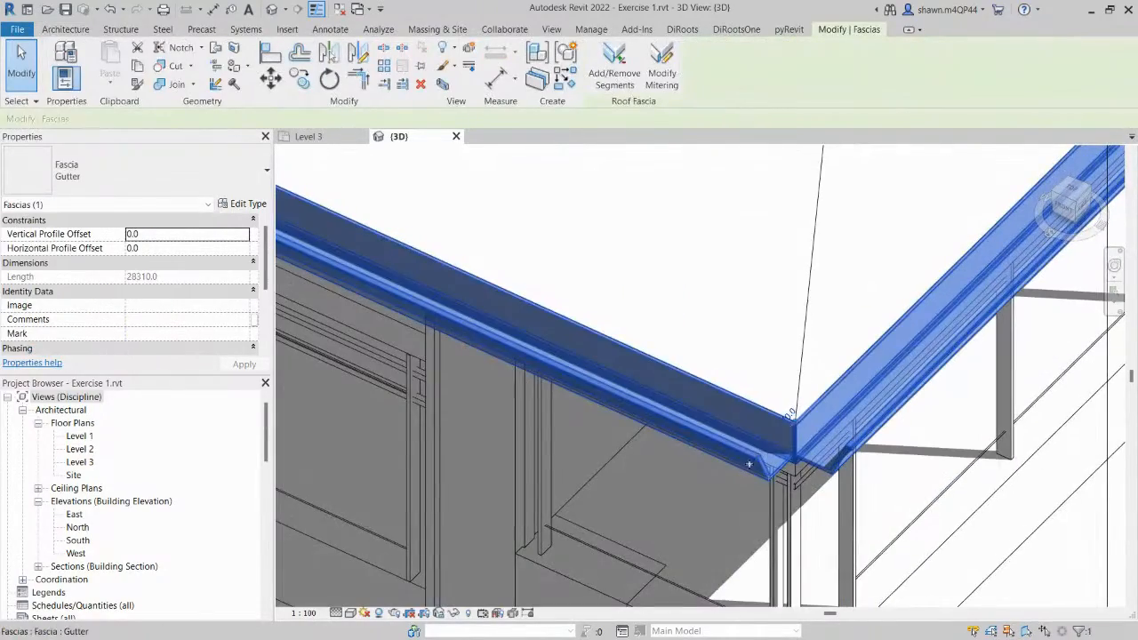
scroll(796, 435, "up", 1)
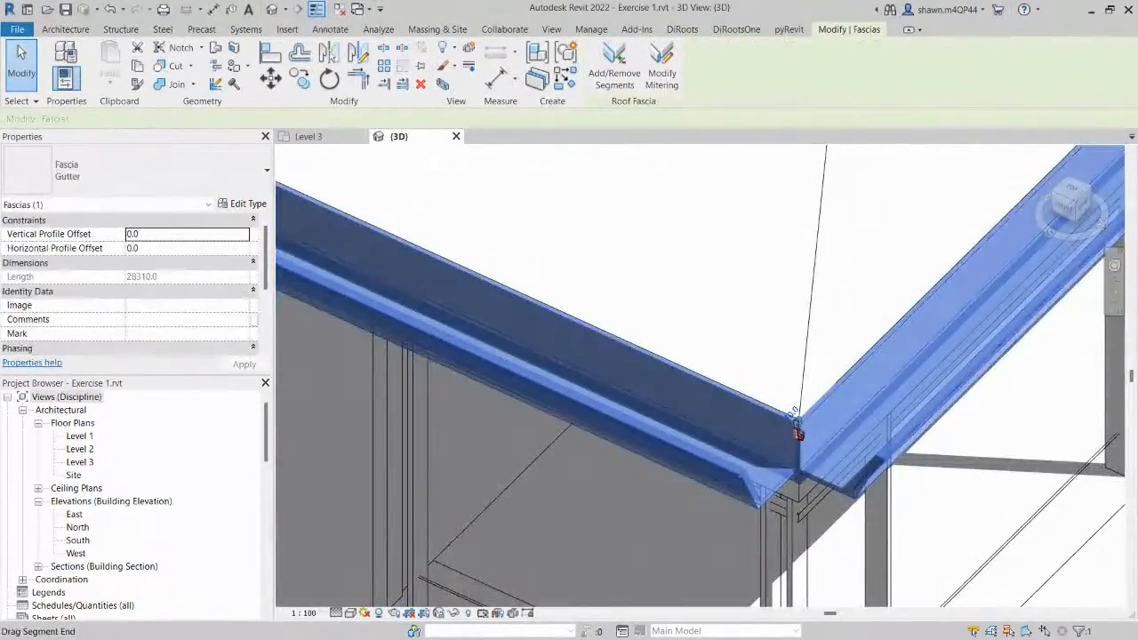
left_click_drag(803, 434, 788, 428)
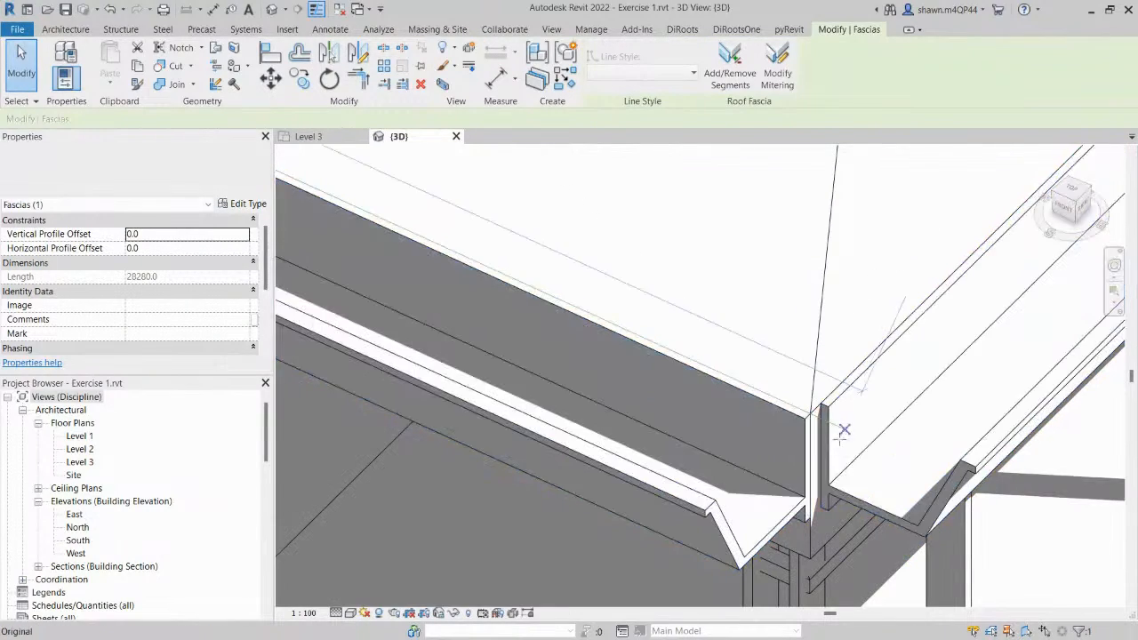
left_click_drag(816, 425, 838, 411)
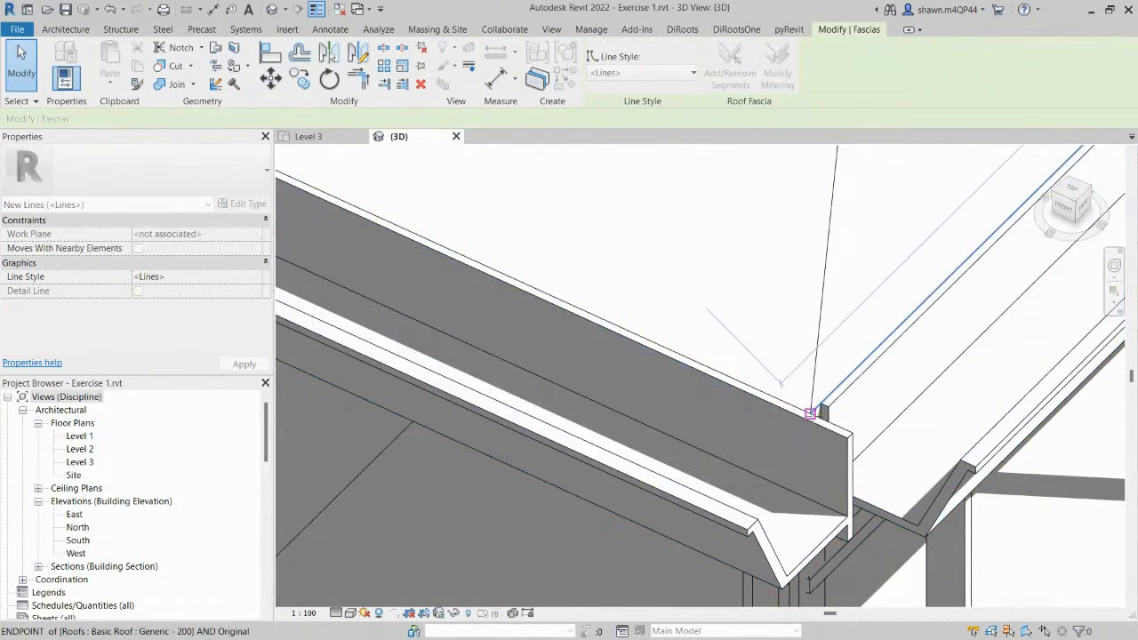
left_click_drag(823, 411, 818, 425)
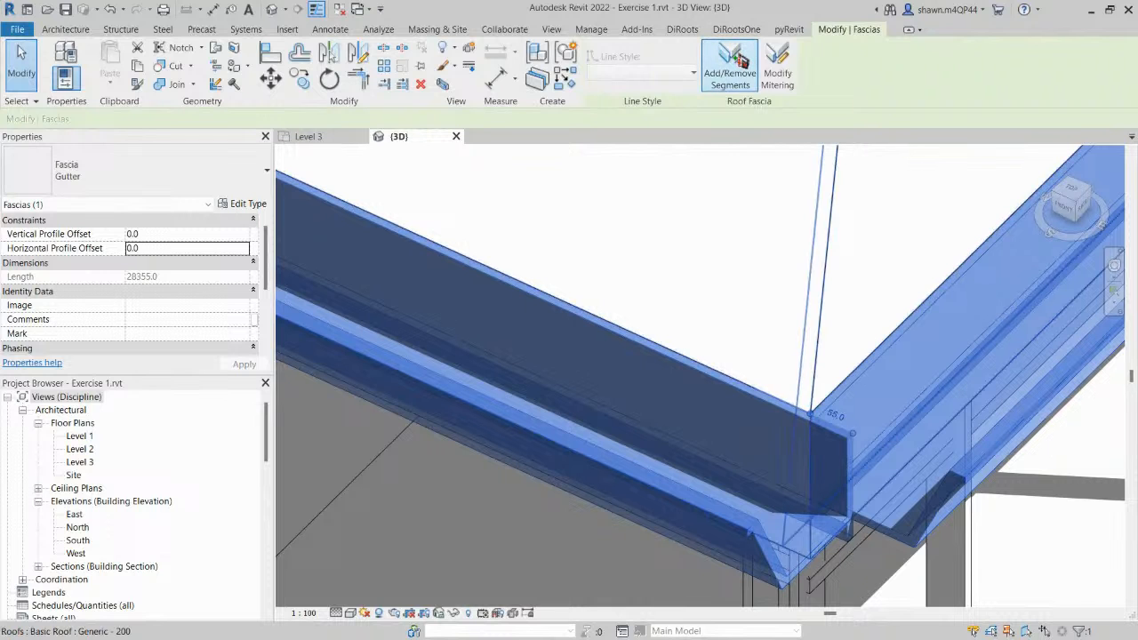
left_click(779, 61)
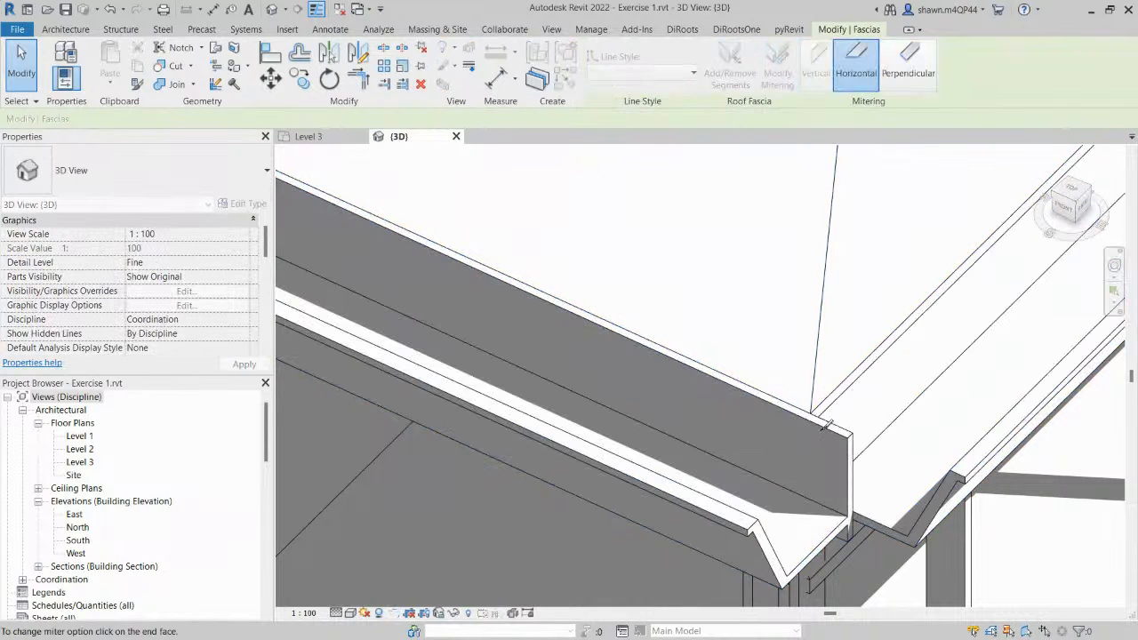
key("Escape")
Delete the combined fascia running along the front and balcony-side roof edges.
scroll(826, 437, "down", 6)
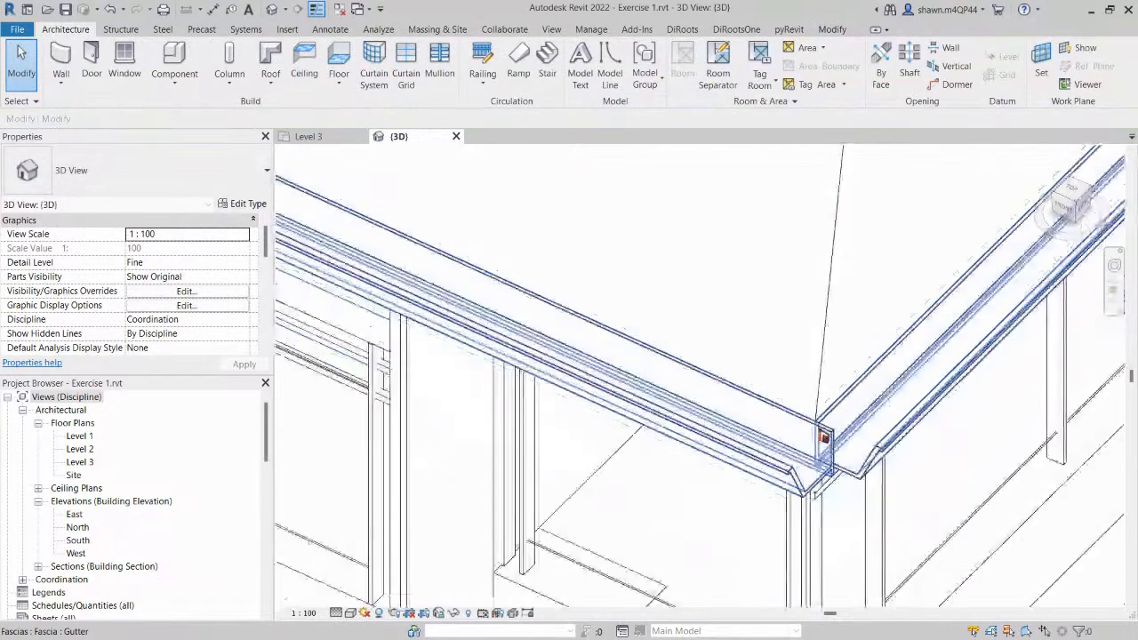
left_click(823, 434)
key("Delete")
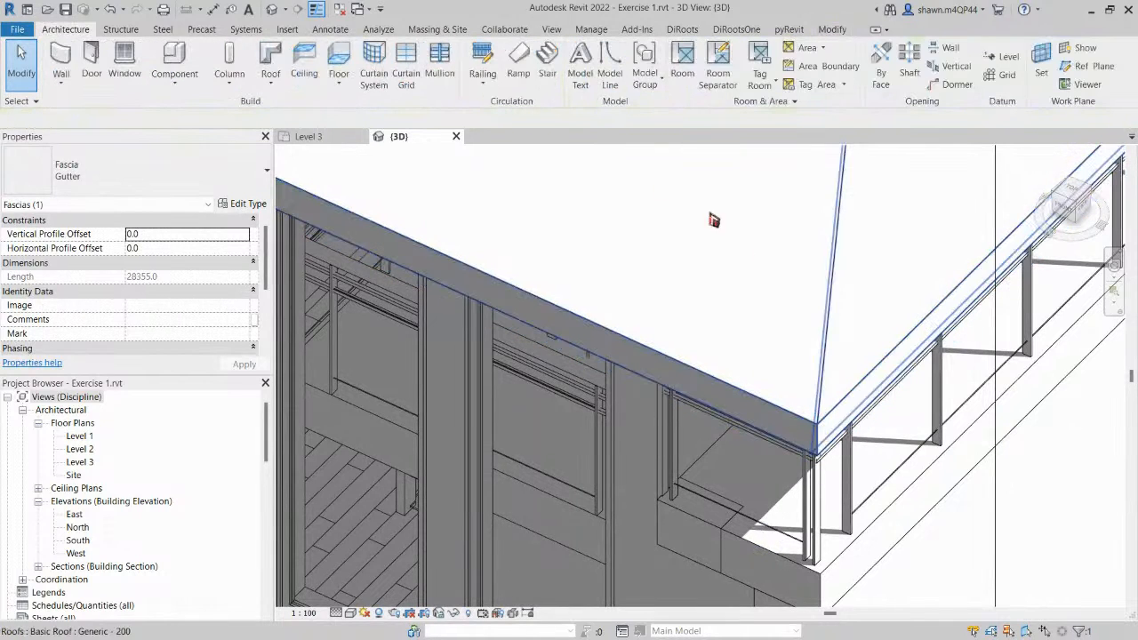
left_click(270, 82)
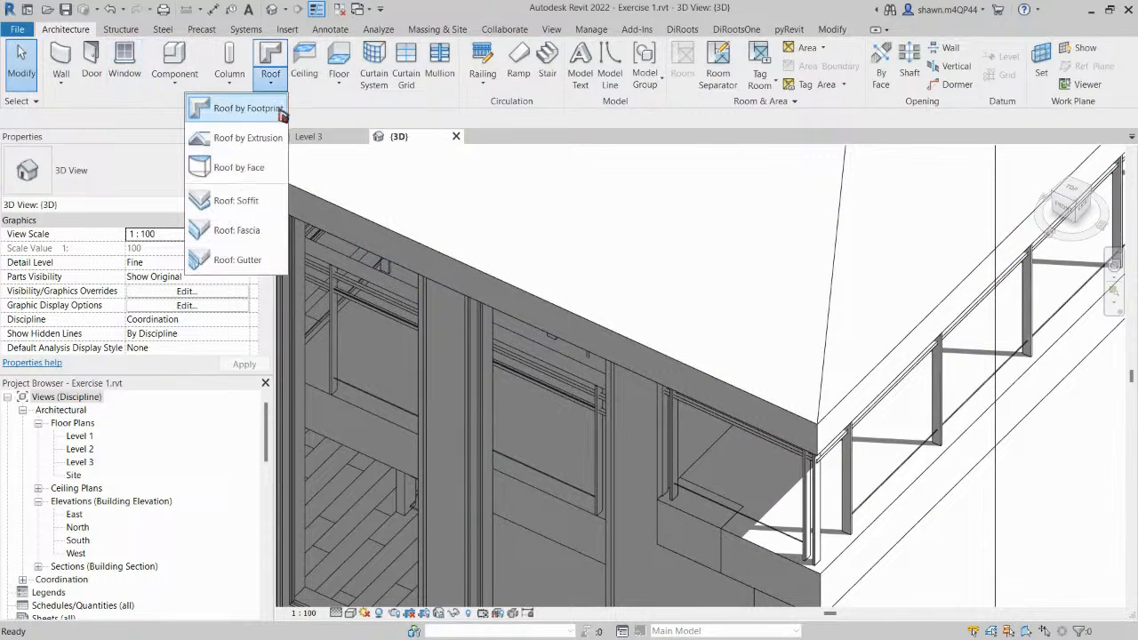
left_click(238, 260)
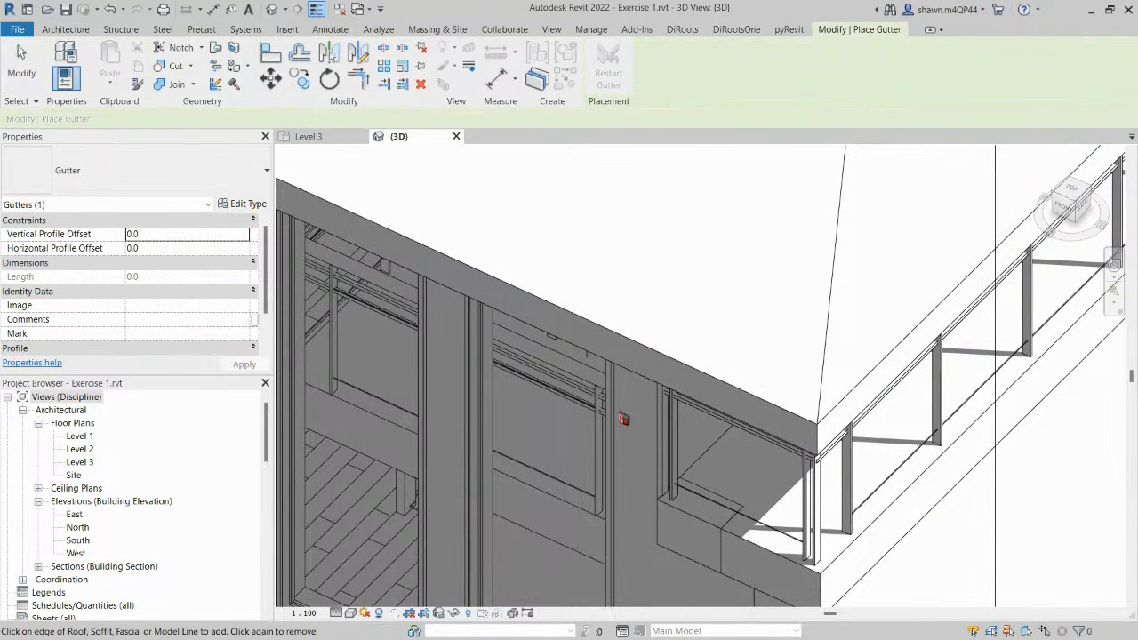
key("Escape")
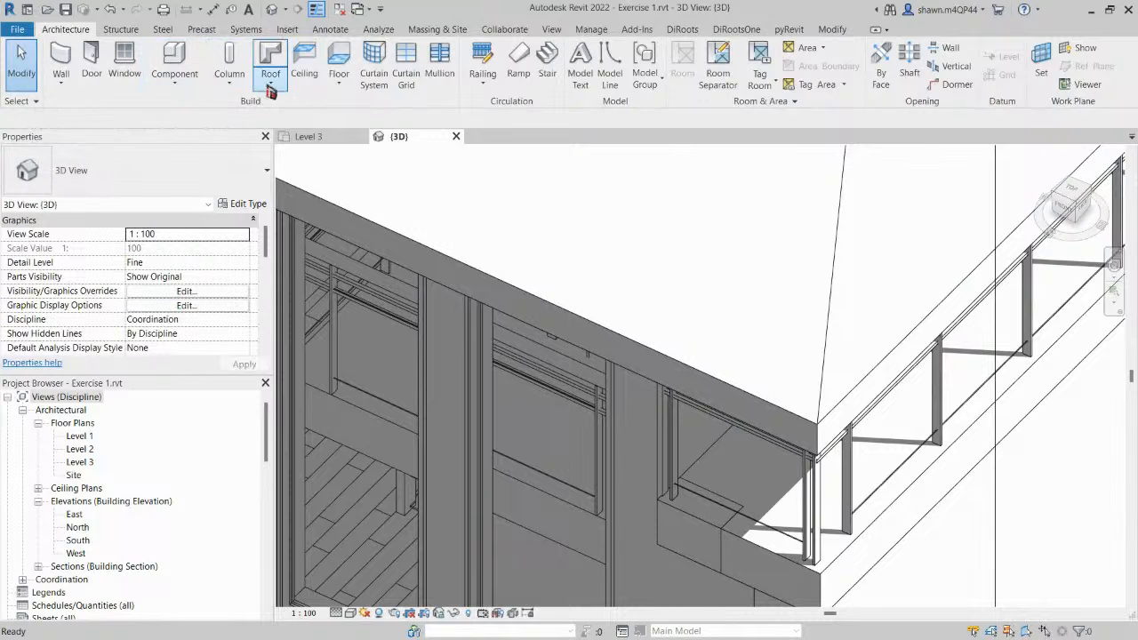
Place a new Gutter fascia along the front eave and the balcony-side eave of the roof.
left_click(270, 85)
left_click(258, 232)
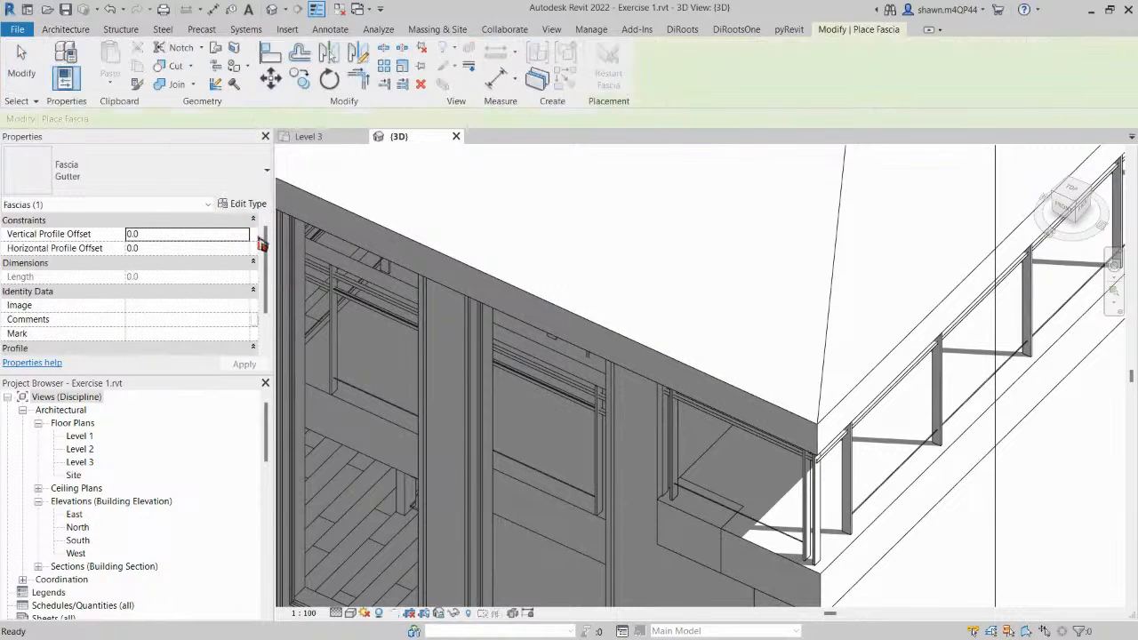
left_click(626, 347)
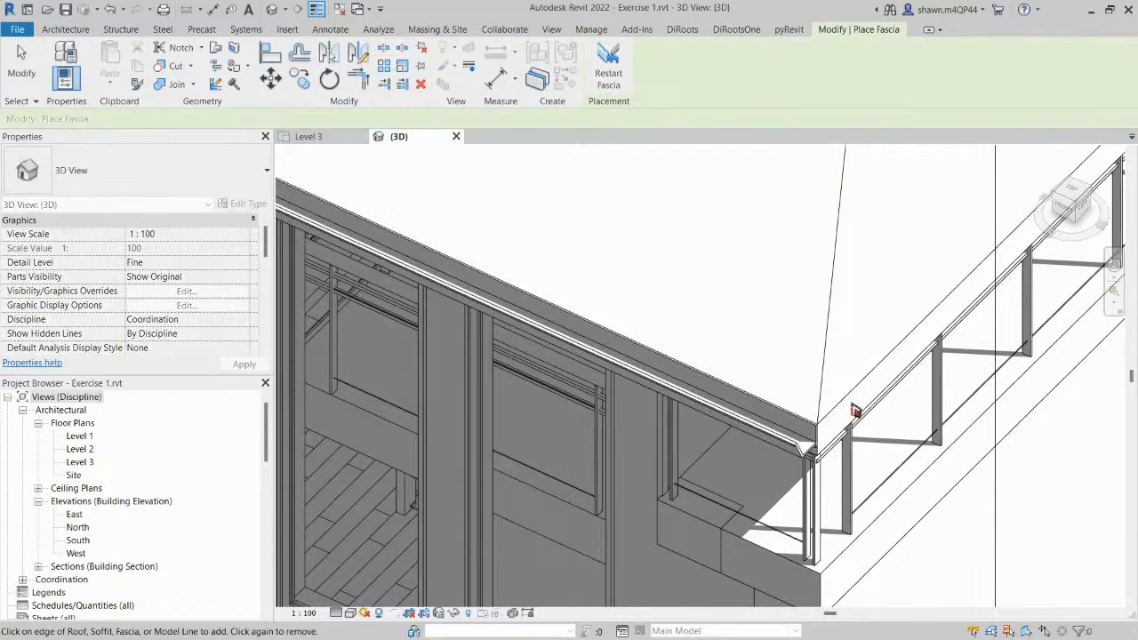
scroll(854, 407, "down", 3)
middle_click_drag(853, 408, 551, 394, "shift")
middle_click_drag(852, 450, 624, 457)
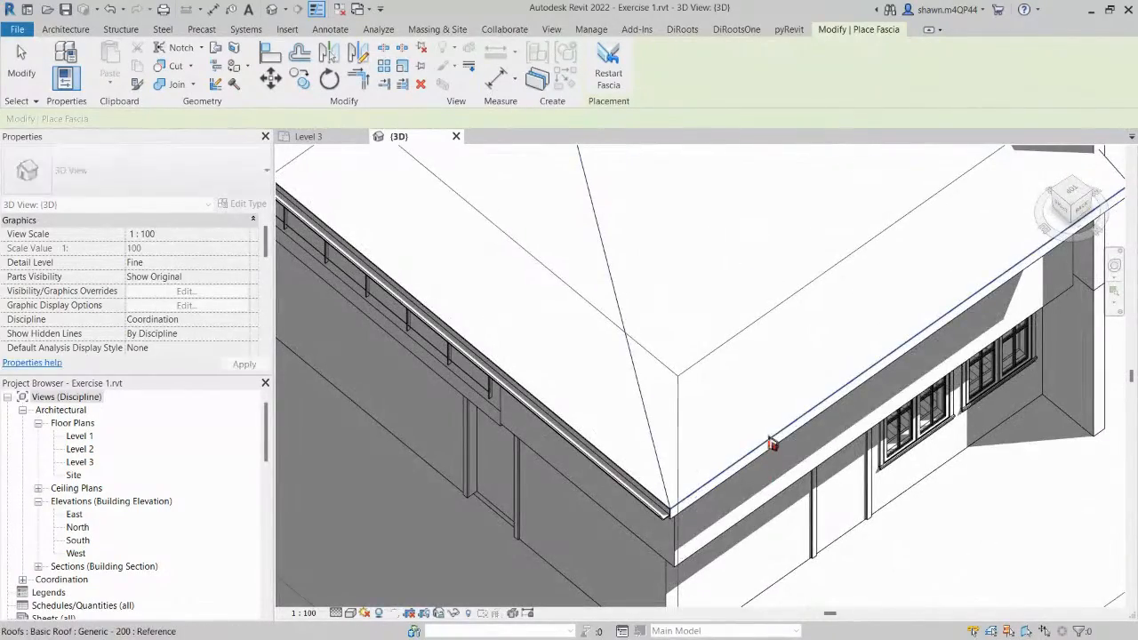
Continue the fascia along the two sloping edges of the front gable.
mouse_move(772, 444)
middle_mouse_down("shift")
mouse_move(612, 518)
mouse_move(691, 469)
mouse_move(939, 438)
middle_mouse_up("shift")
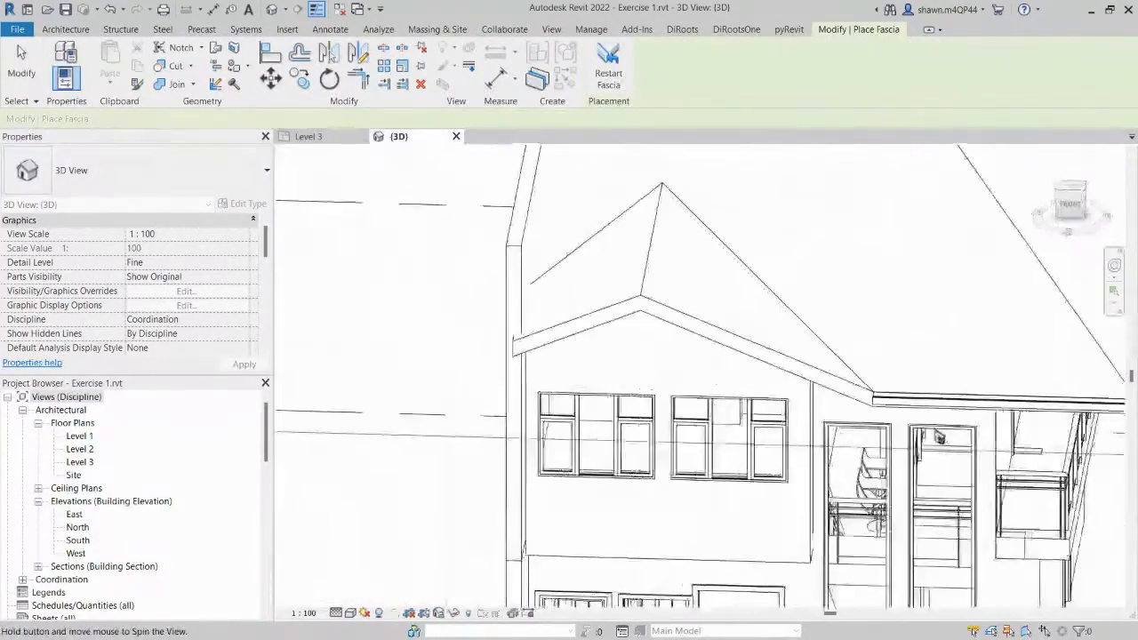
middle_click_drag(767, 358, 584, 333, "shift")
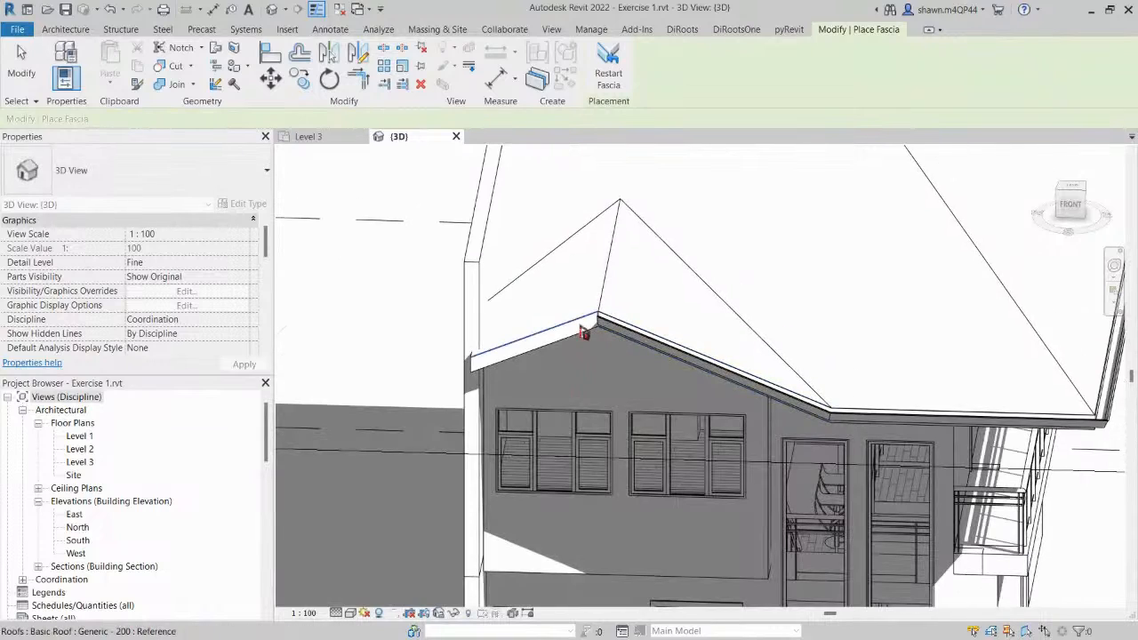
middle_click_drag(689, 356, 528, 368)
Inspect the new fascia's front corner joint and the roof overhang from several angles, including from below.
scroll(1006, 455, "up", 6)
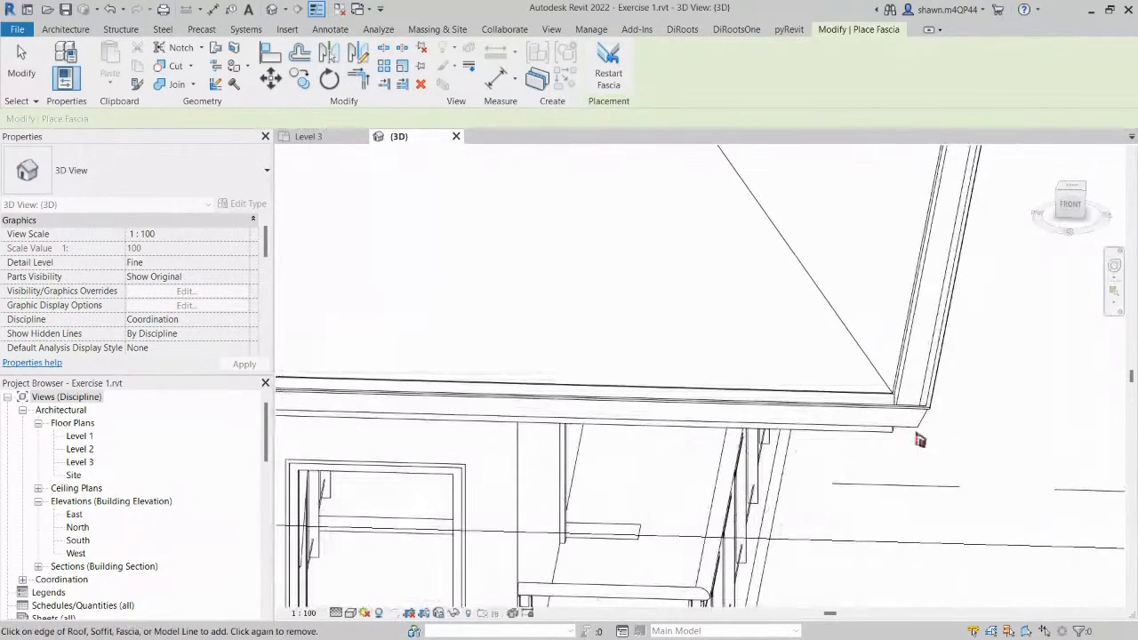
key("Escape")
key("Escape")
left_click(919, 427)
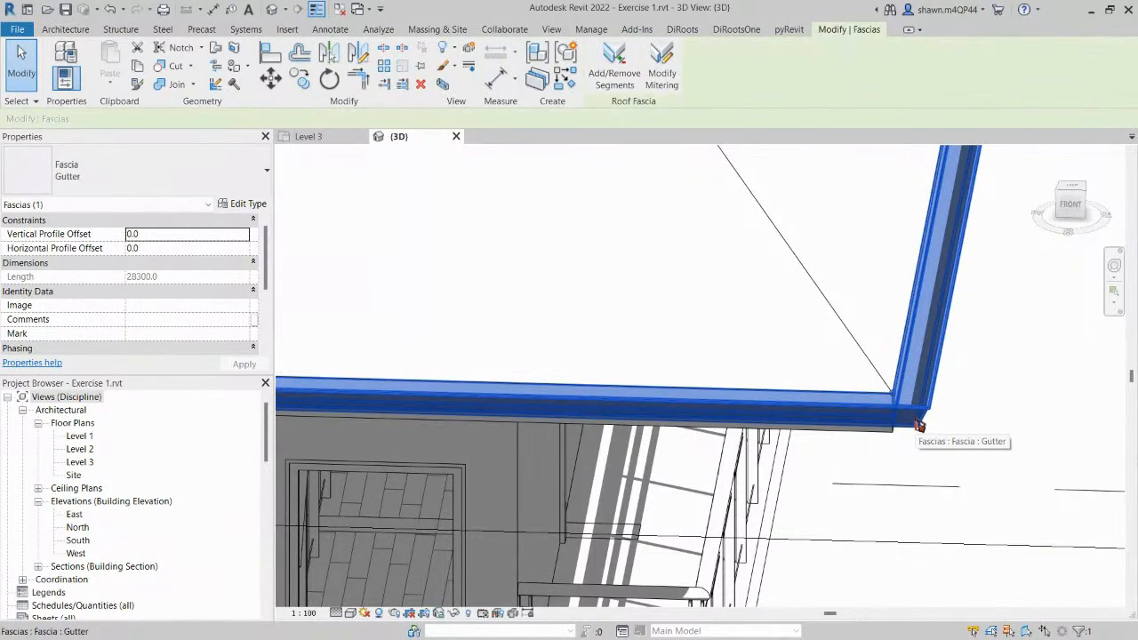
middle_click_drag(931, 451, 870, 480, "shift")
scroll(798, 377, "down", 3)
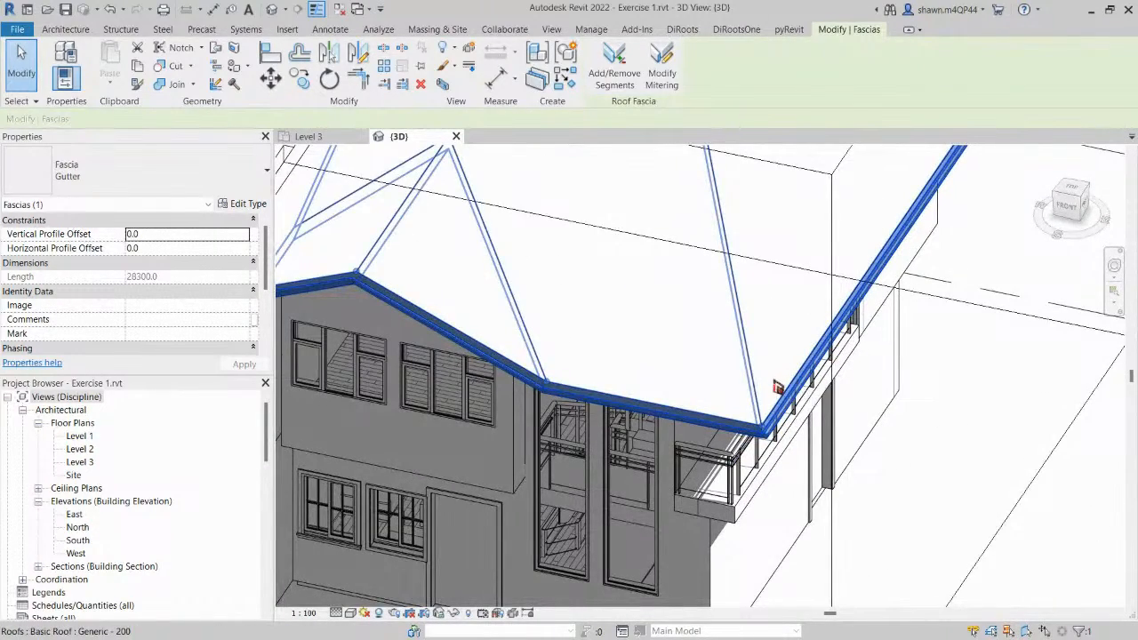
key("Escape")
scroll(735, 406, "down", 2)
mouse_move(756, 449)
middle_mouse_down("shift")
mouse_move(762, 458)
mouse_move(797, 297)
mouse_move(791, 437)
mouse_move(695, 227)
middle_mouse_up("shift")
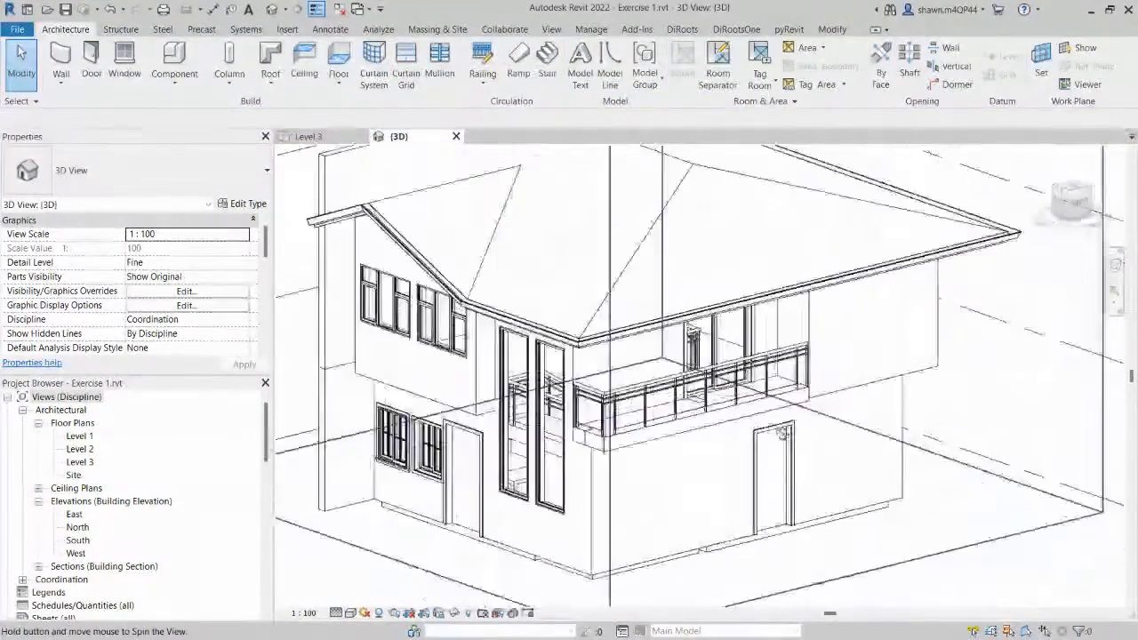
mouse_move(564, 513)
middle_mouse_down("shift")
mouse_move(636, 476)
mouse_move(619, 502)
middle_mouse_up("shift")
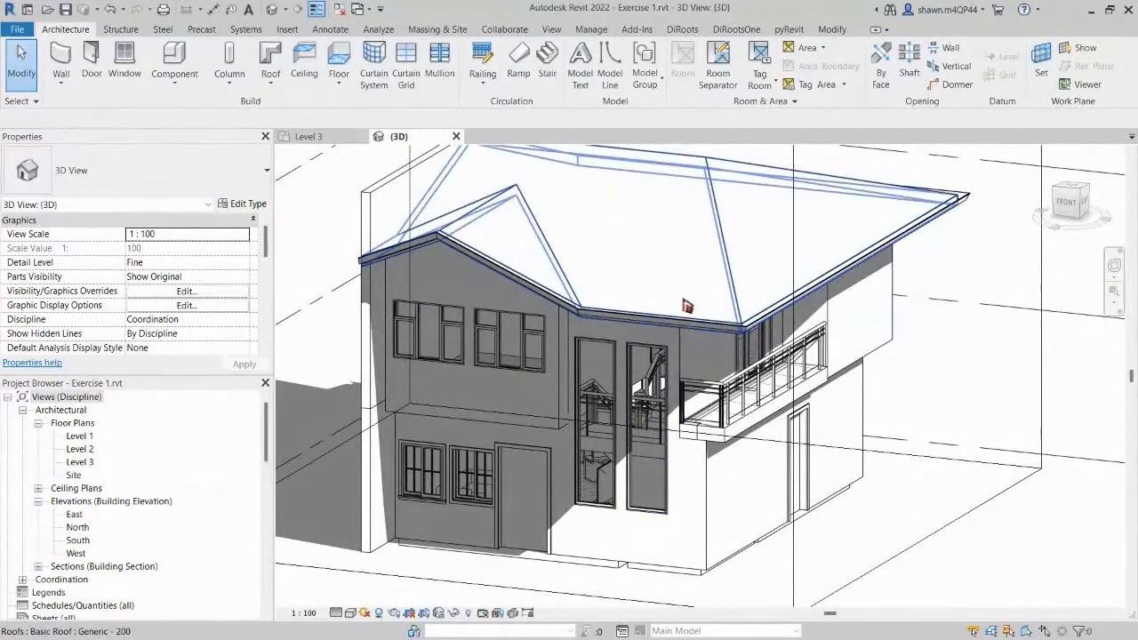
mouse_move(719, 334)
middle_mouse_down("shift")
mouse_move(743, 163)
mouse_move(724, 234)
middle_mouse_up("shift")
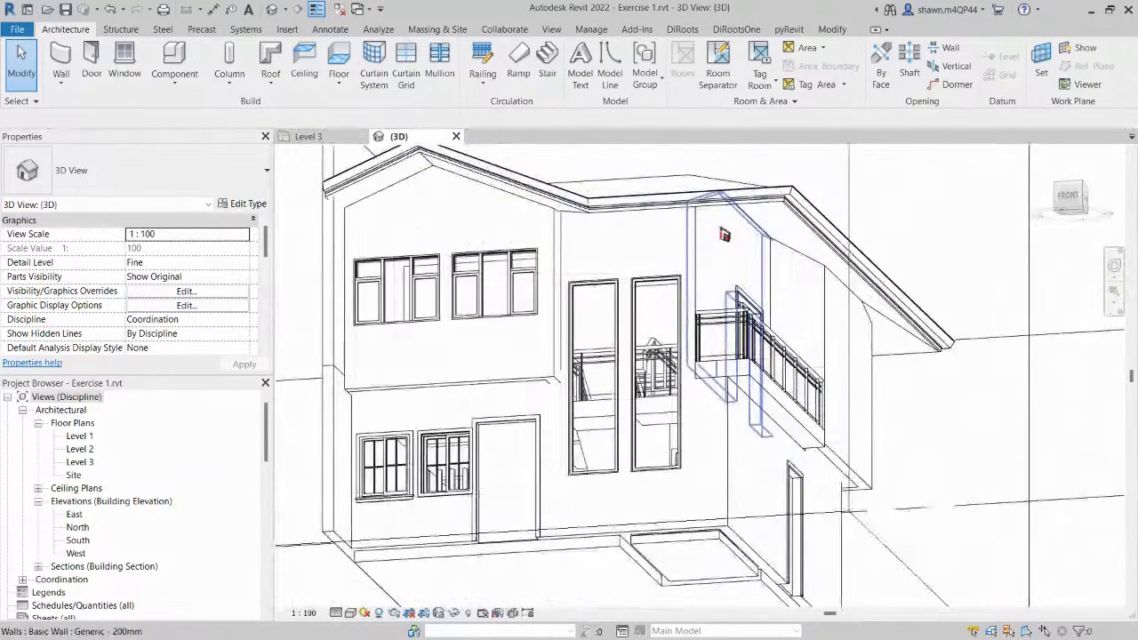
Start a roof soffit on Level 3 and create its outer boundary lines from the main roof's edges.
left_click(271, 83)
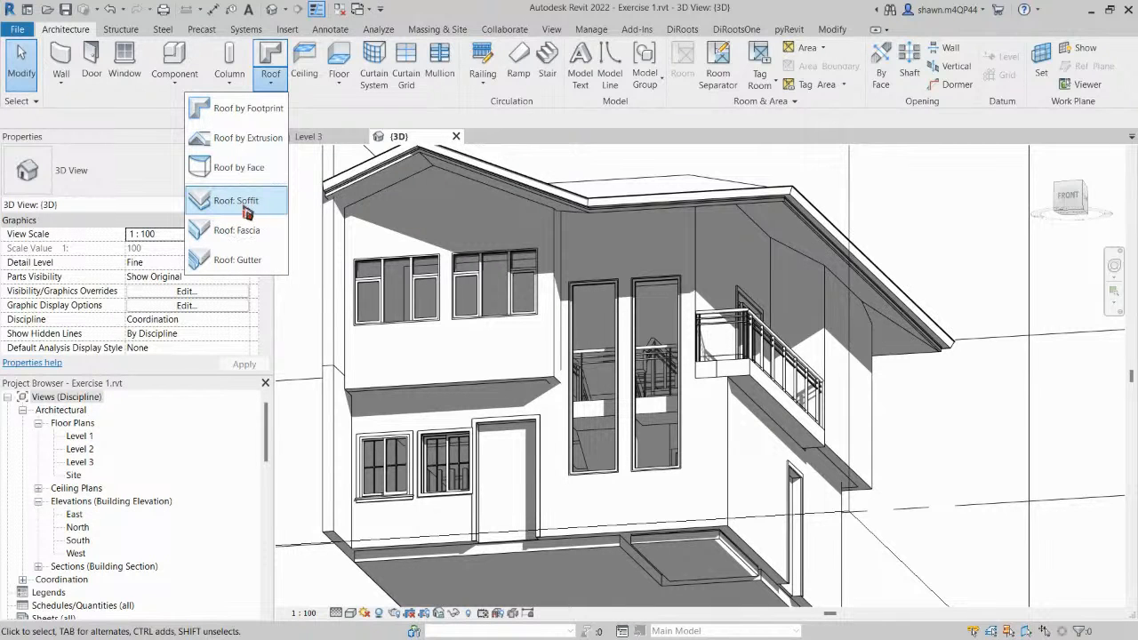
left_click(245, 210)
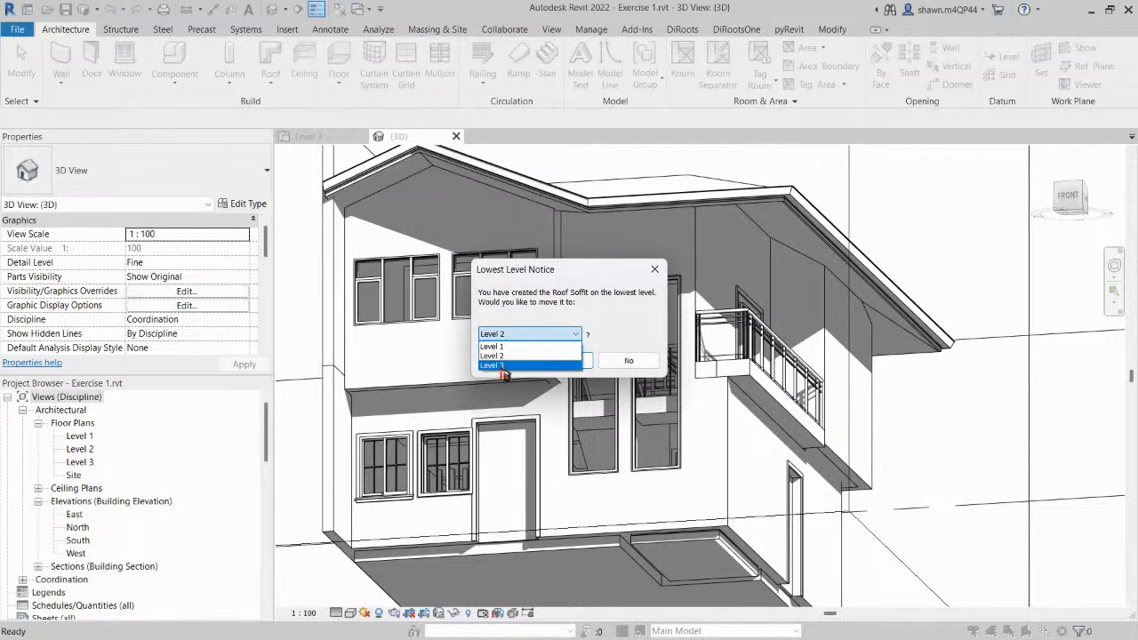
left_click(498, 366)
left_click(570, 363)
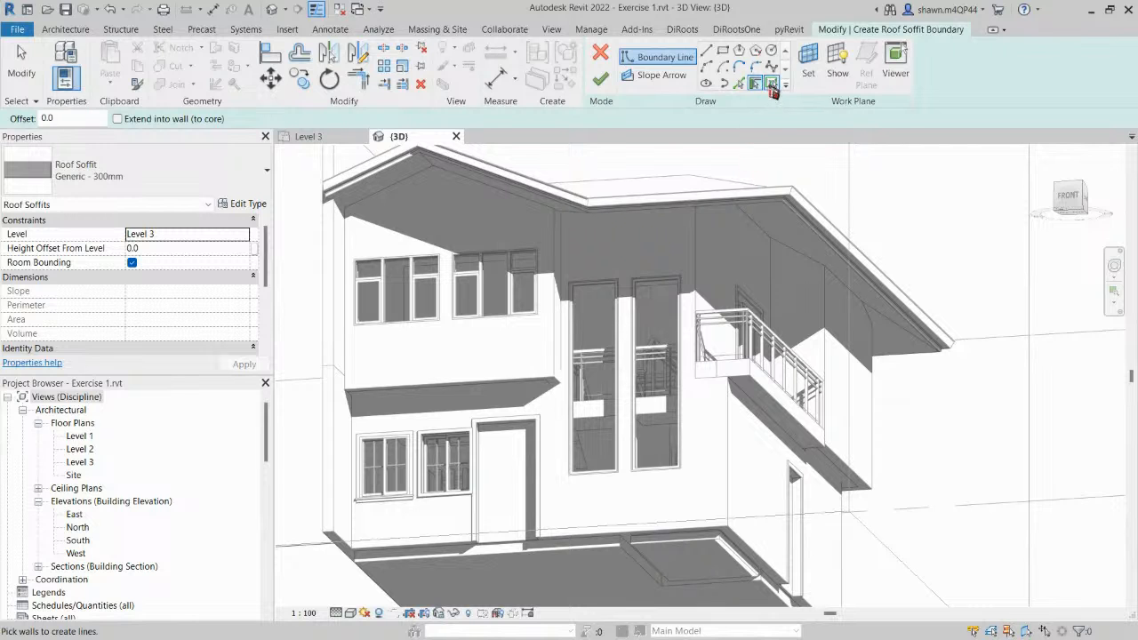
left_click(771, 85)
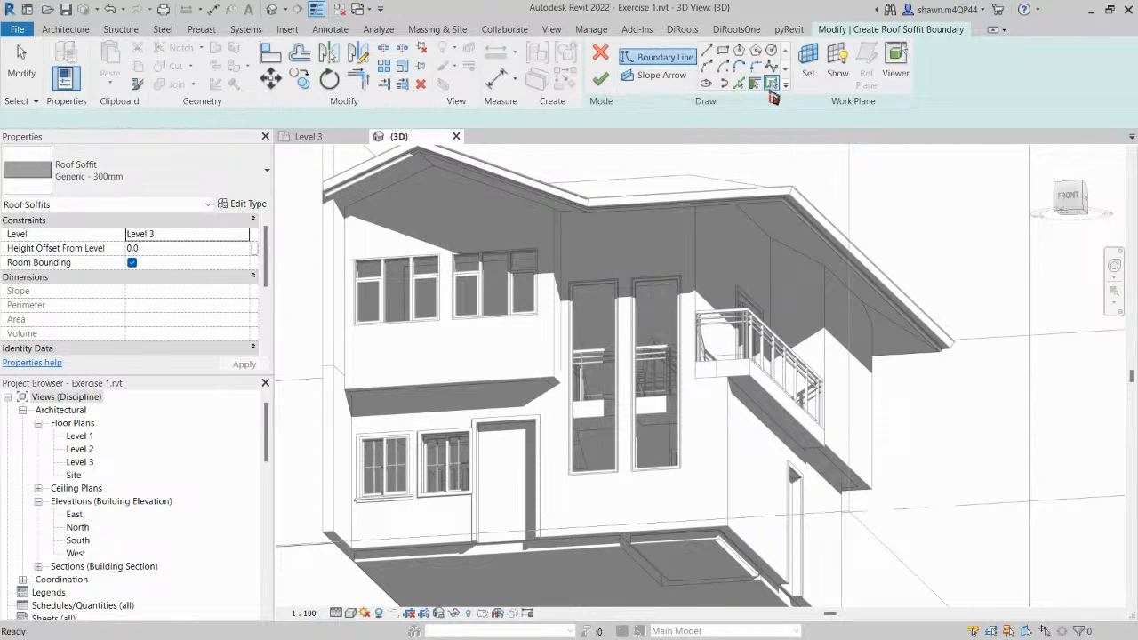
left_click(770, 195)
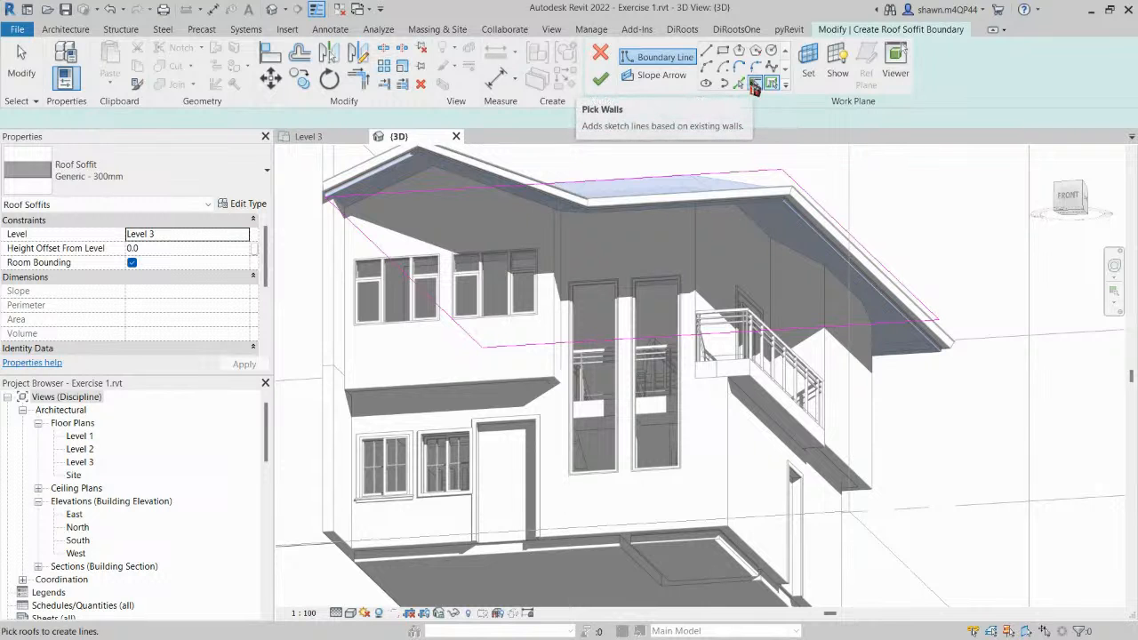
Add the soffit's inner boundary lines from the upper-storey exterior walls along the front, balcony and far side.
left_click(754, 84)
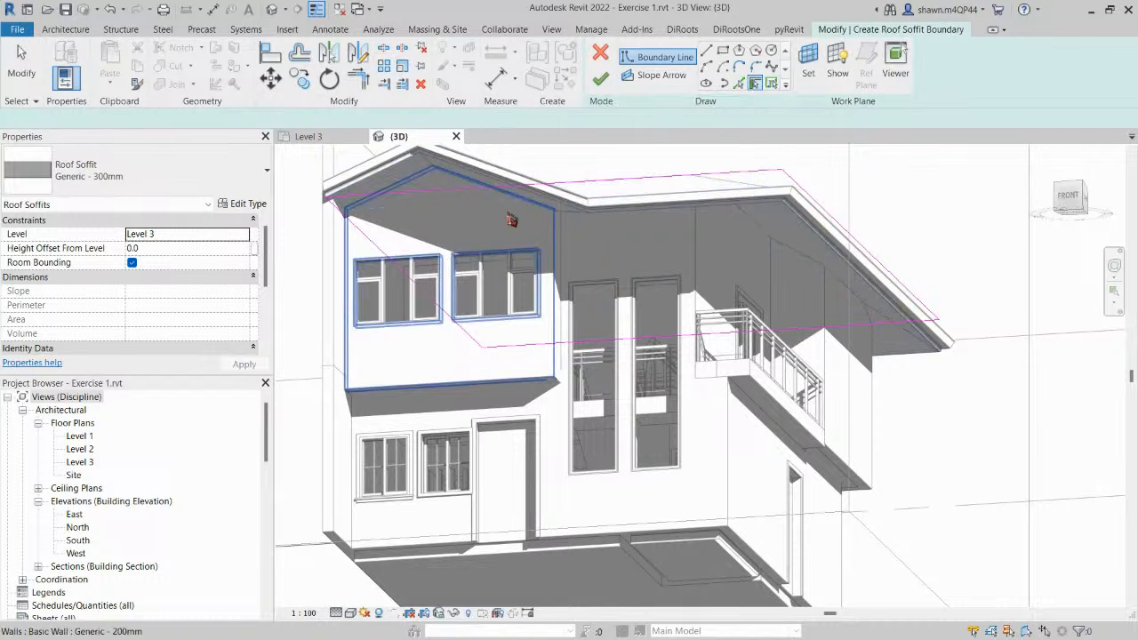
scroll(516, 229, "up", 6)
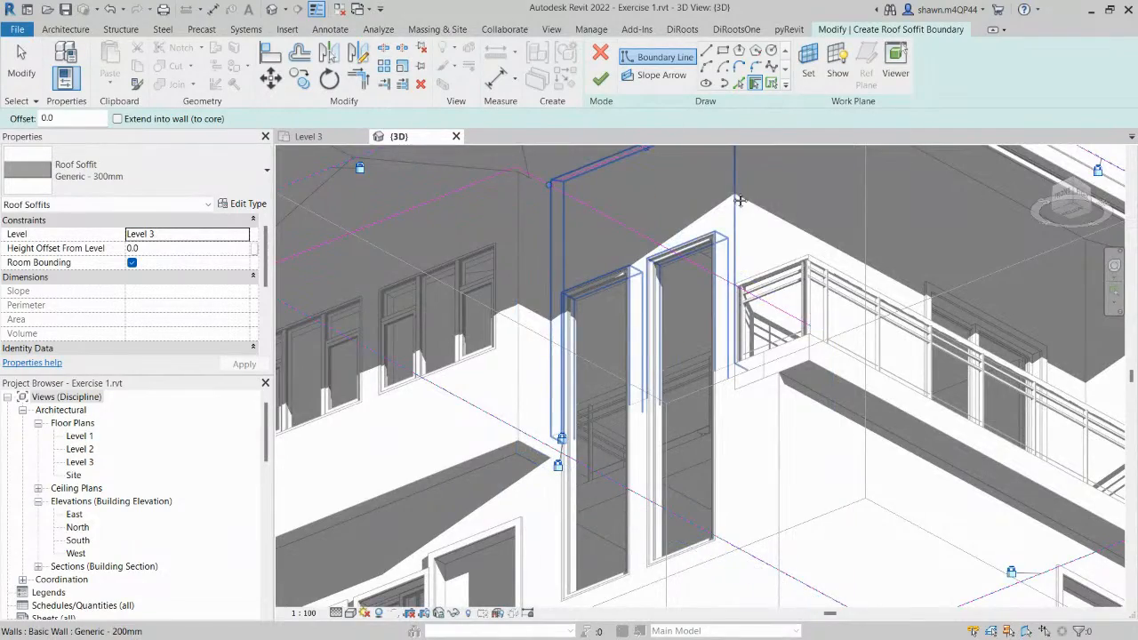
middle_click_drag(739, 200, 537, 297, "shift")
scroll(572, 290, "down", 2)
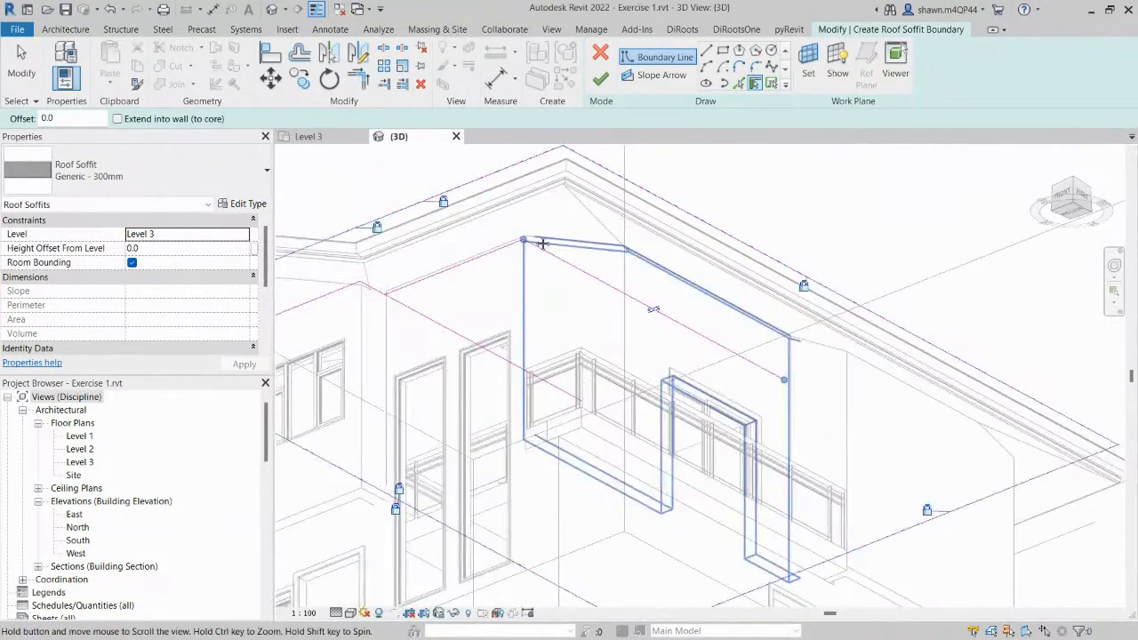
middle_click_drag(541, 244, 370, 169)
middle_click_drag(671, 335, 652, 396, "shift")
left_click(744, 381)
mouse_move(798, 420)
middle_mouse_down()
mouse_move(712, 352)
mouse_move(589, 366)
mouse_move(716, 348)
middle_mouse_up()
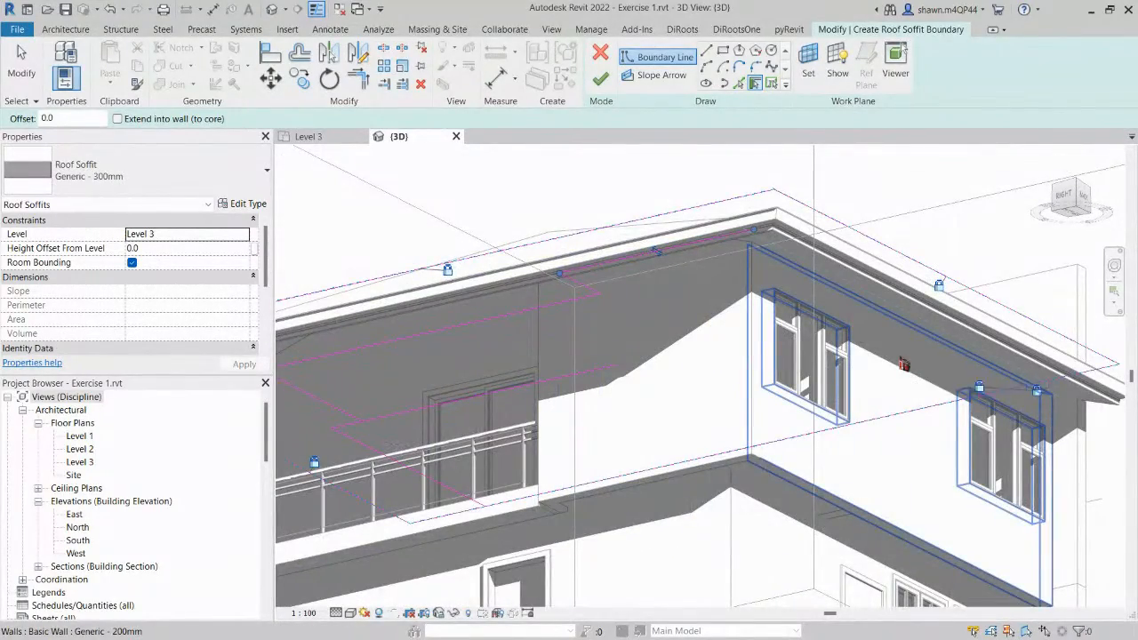
middle_click_drag(904, 364, 615, 271, "shift")
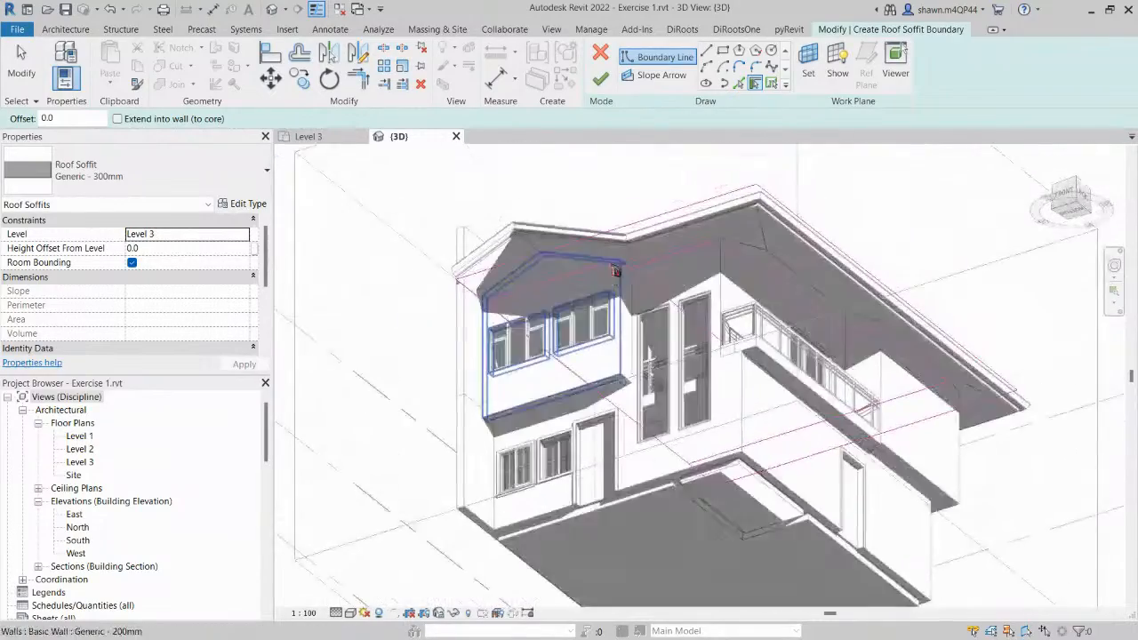
Trim the soffit boundary lines into corners where the front gable wall meets the recessed front wall and around the balcony.
scroll(616, 272, "up", 6)
key("a")
key("l")
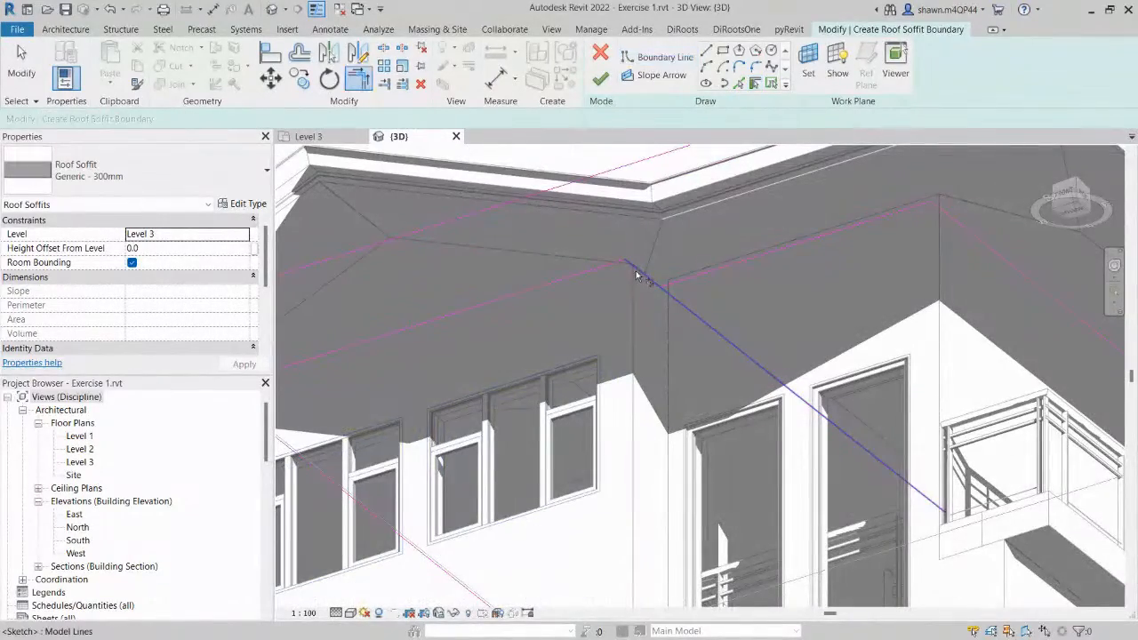
left_click(634, 166)
scroll(634, 165, "down", 1)
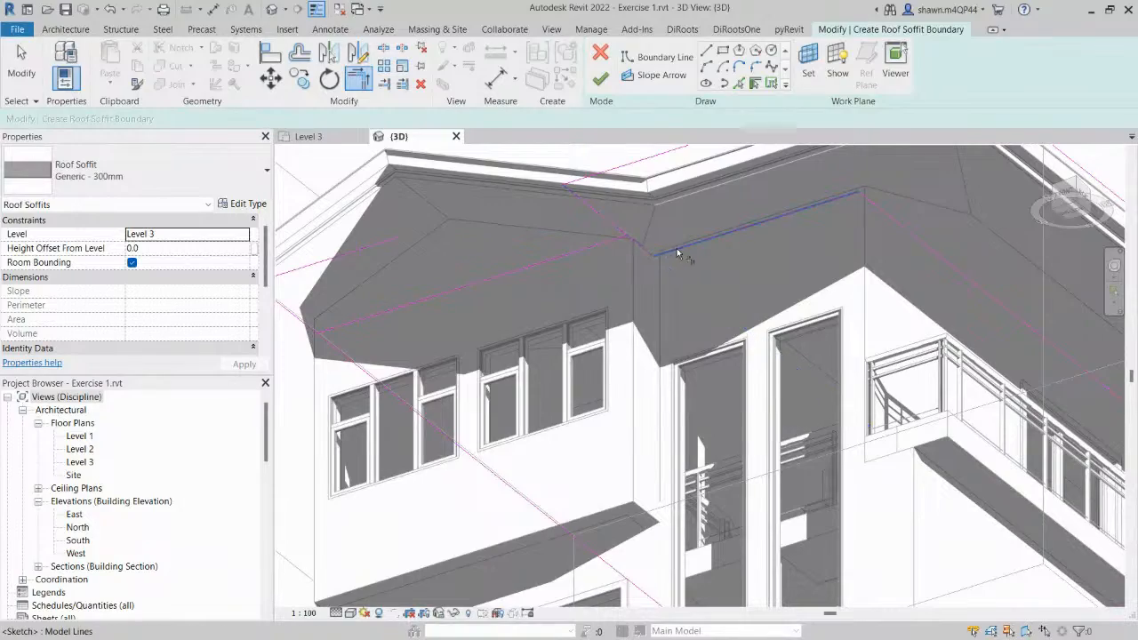
middle_click_drag(677, 255, 662, 282, "shift")
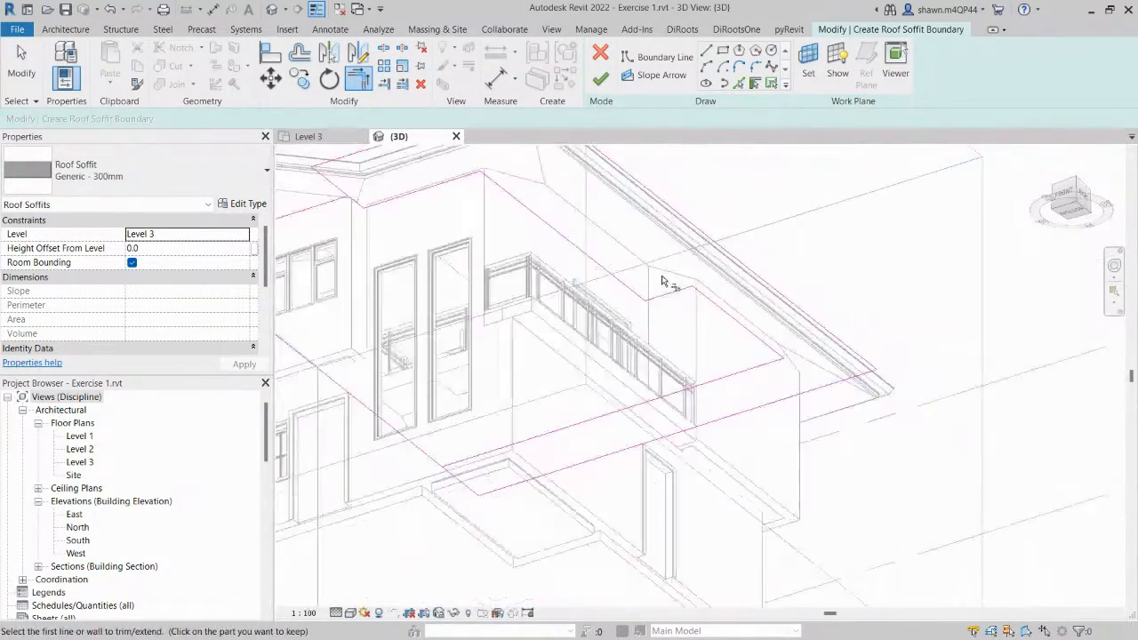
scroll(662, 281, "down", 1)
mouse_move(706, 376)
middle_mouse_down("shift")
mouse_move(658, 406)
mouse_move(572, 431)
mouse_move(507, 368)
mouse_move(610, 406)
middle_mouse_up("shift")
scroll(573, 432, "up", 2)
scroll(538, 418, "down", 2)
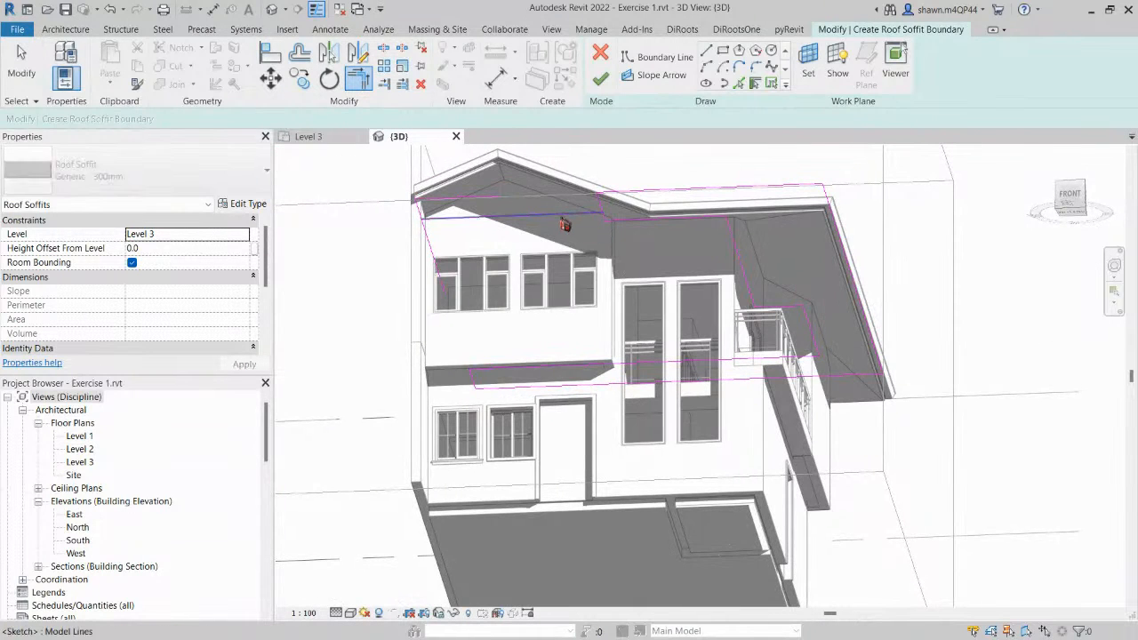
Delete the leftover boundary lines around the front gable and finish the soffit sketch.
key("Escape")
left_click(483, 201)
key("Tab")
left_click(482, 201)
key("Delete")
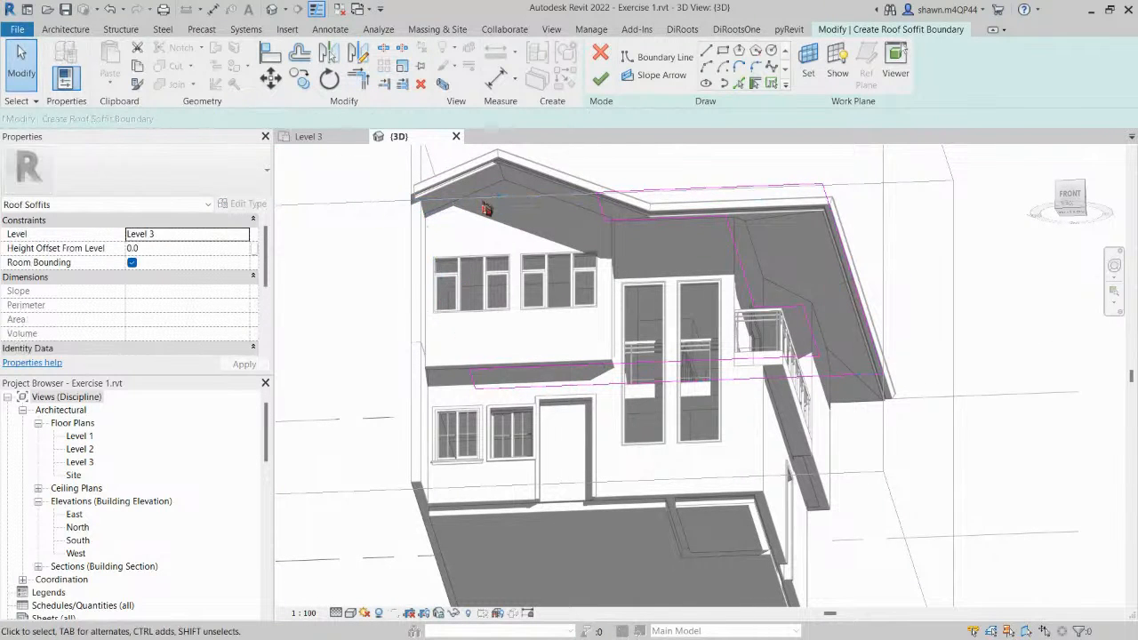
mouse_move(576, 270)
middle_mouse_down("shift")
mouse_move(554, 305)
mouse_move(554, 347)
mouse_move(568, 384)
mouse_move(613, 433)
mouse_move(602, 470)
mouse_move(564, 465)
mouse_move(555, 432)
mouse_move(488, 506)
mouse_move(536, 421)
middle_mouse_up("shift")
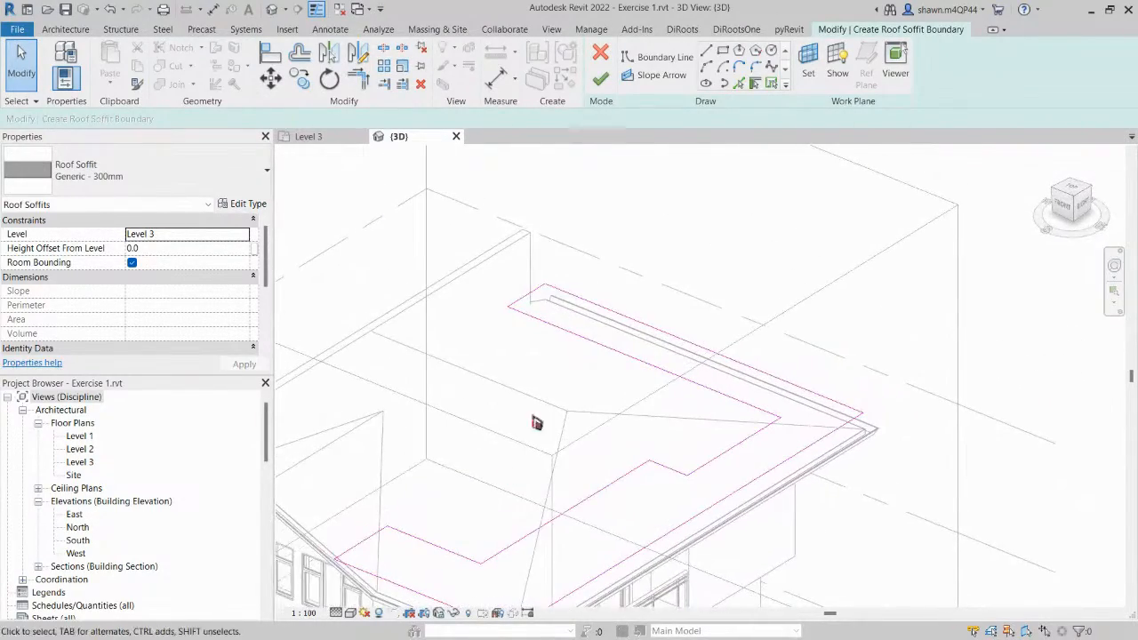
left_click(602, 81)
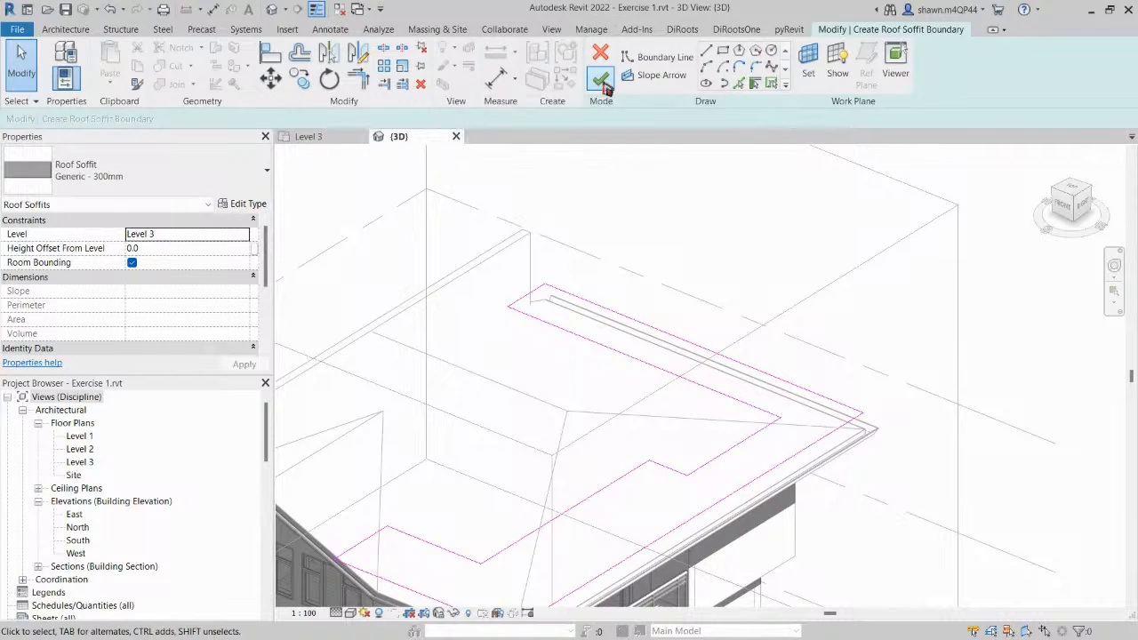
Duplicate the new soffit's type under the name Generic - 50.
middle_click_drag(620, 338, 745, 194, "shift")
scroll(745, 194, "down", 1)
scroll(611, 317, "up", 2)
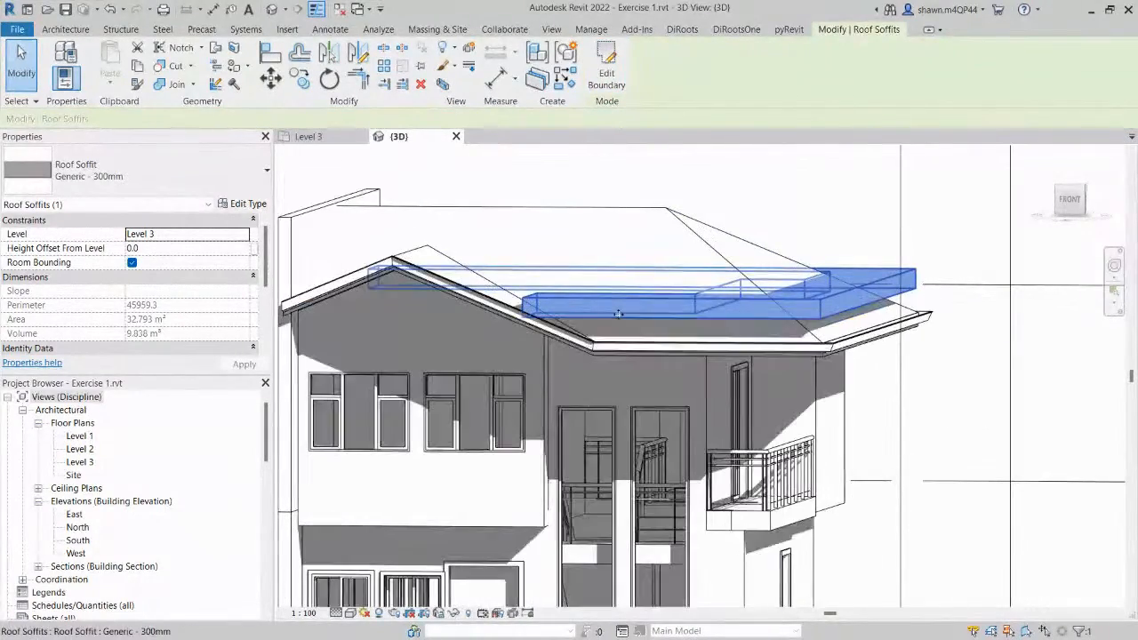
left_click(157, 190)
left_click(157, 191)
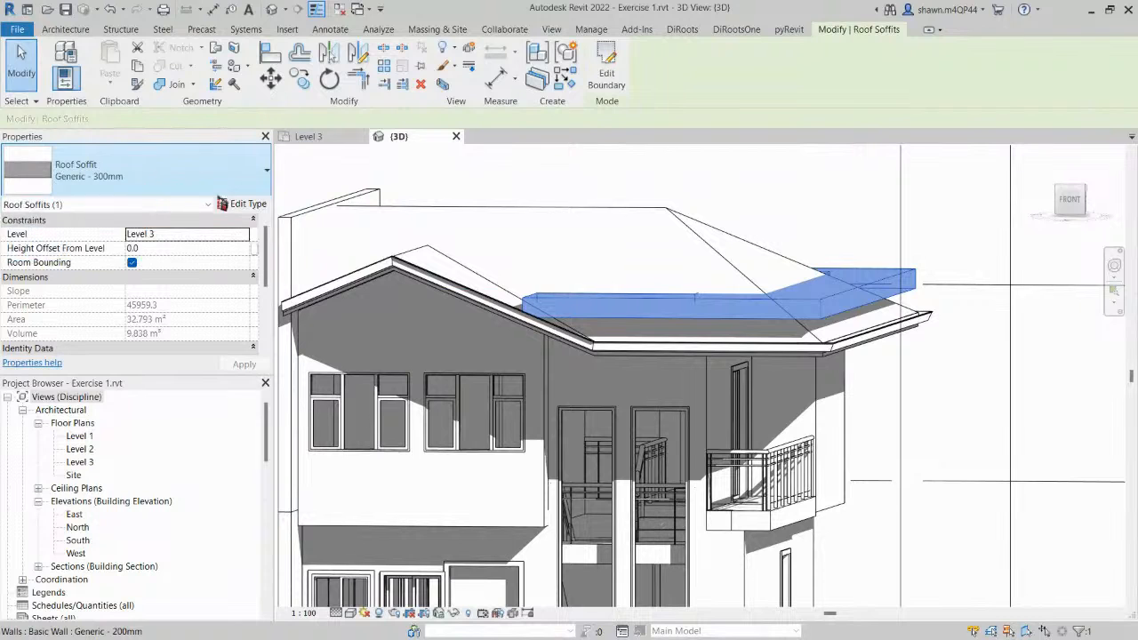
left_click(249, 206)
left_click(1080, 141)
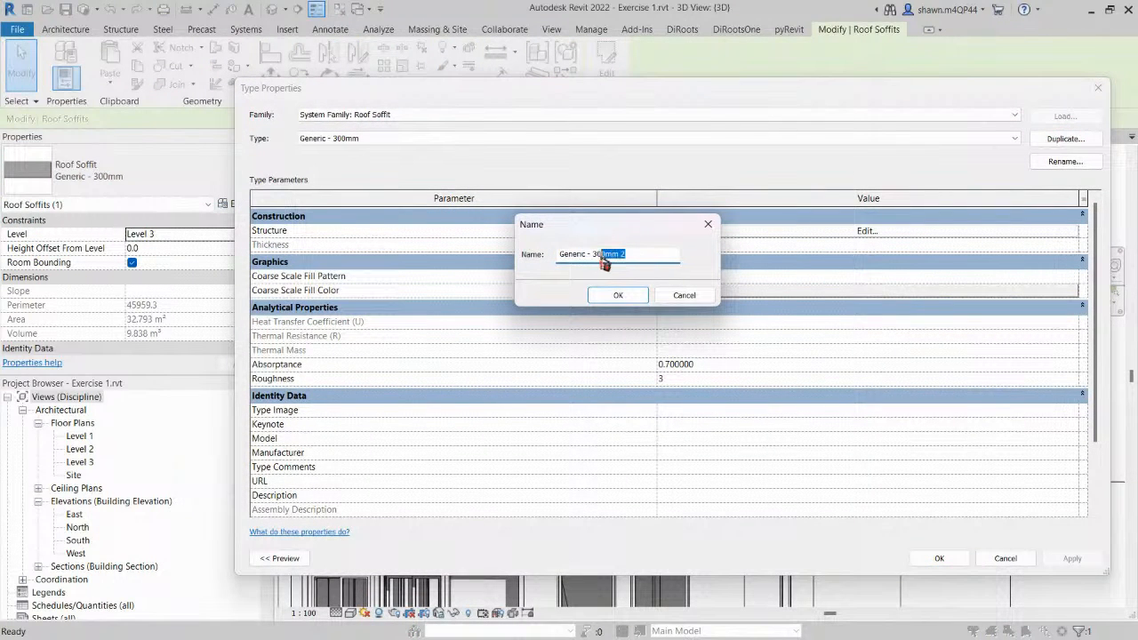
type("Generic - 50")
left_click(618, 295)
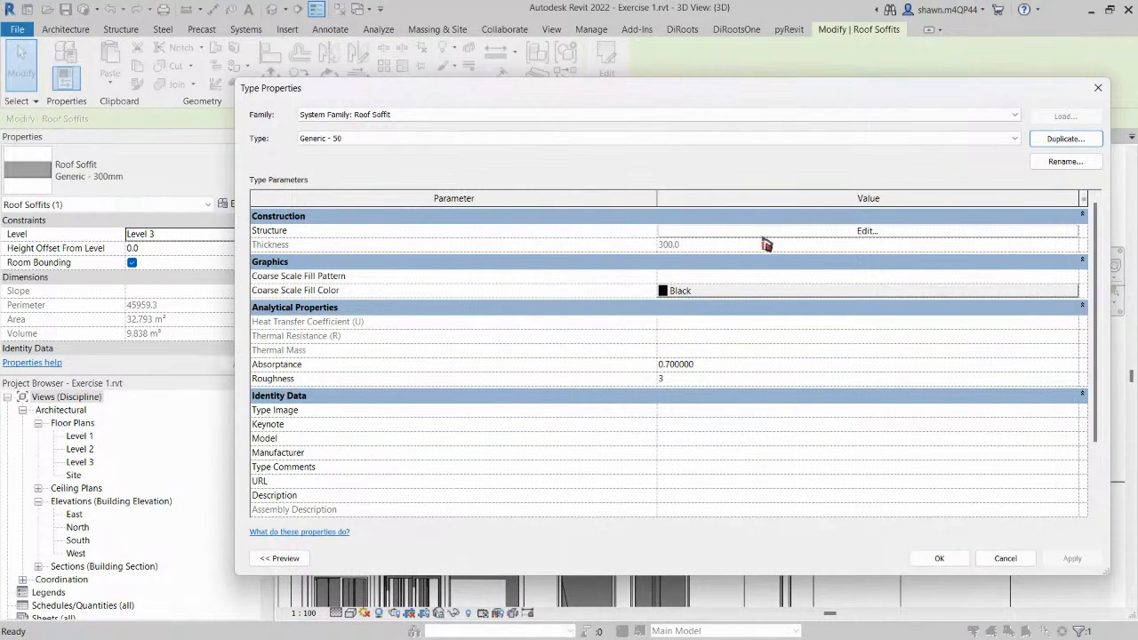
Set the structure layer thickness of the Generic - 50 soffit type to 50 and apply it.
left_click(751, 231)
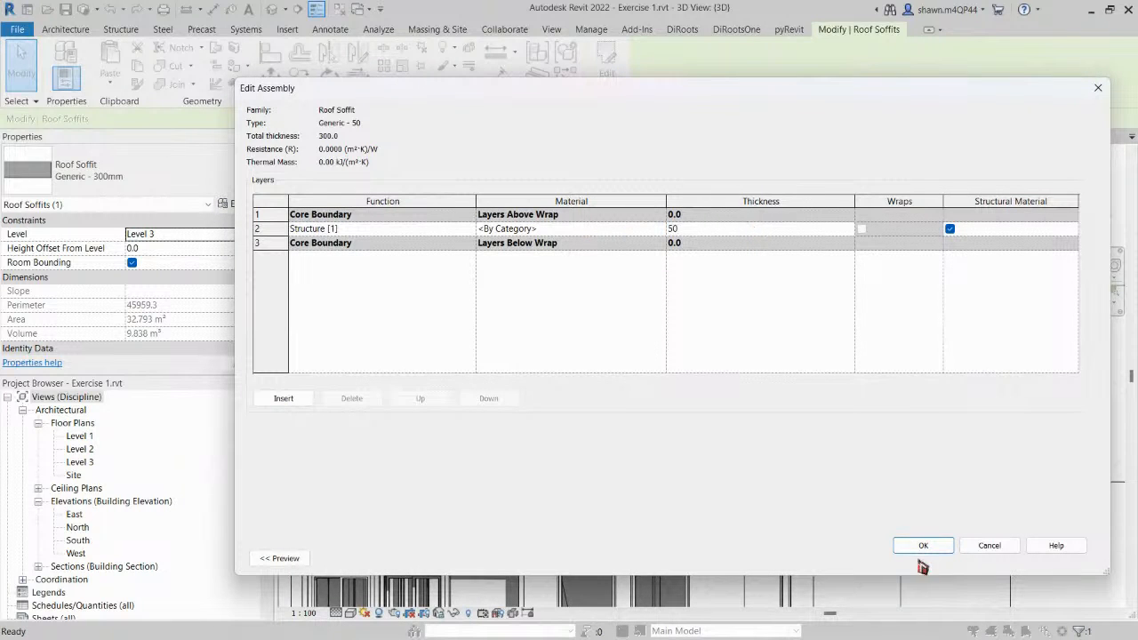
left_click(923, 546)
left_click(935, 561)
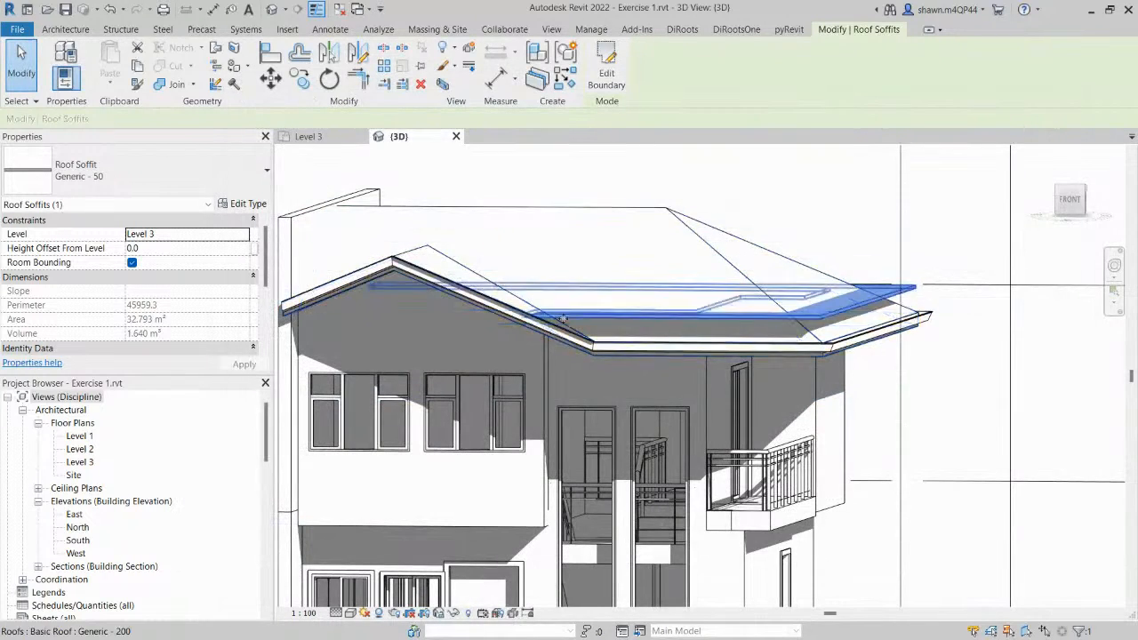
In the front view, move the soffit down about 492 mm to the lower edge of the front eave's fascia.
left_click(1076, 210)
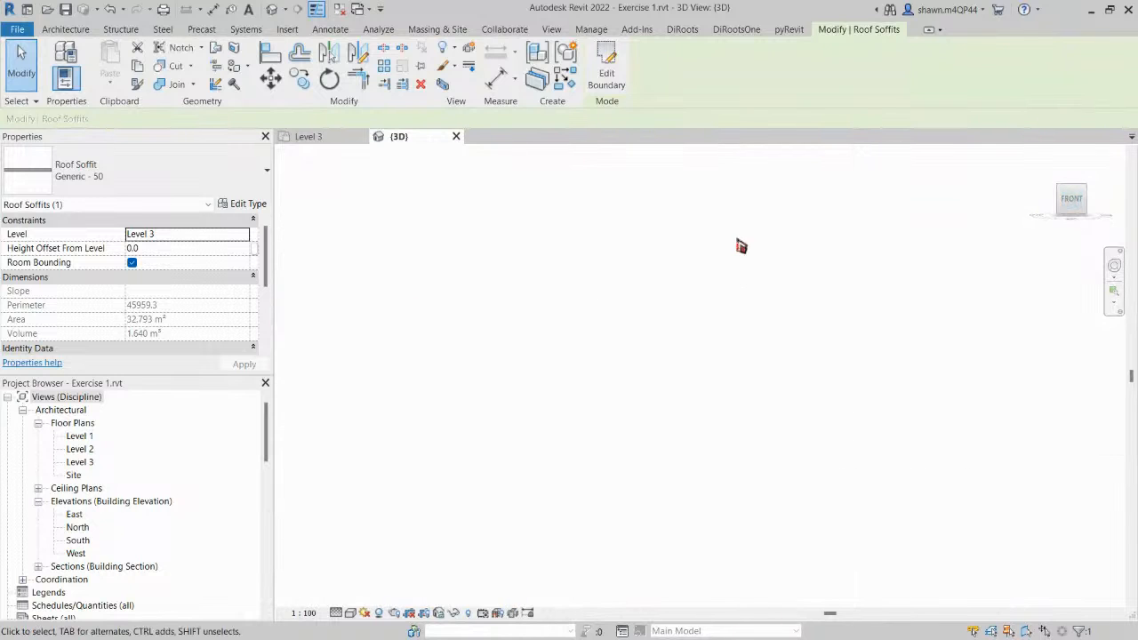
scroll(829, 401, "up", 3)
middle_click_drag(830, 400, 746, 368)
scroll(754, 358, "up", 3)
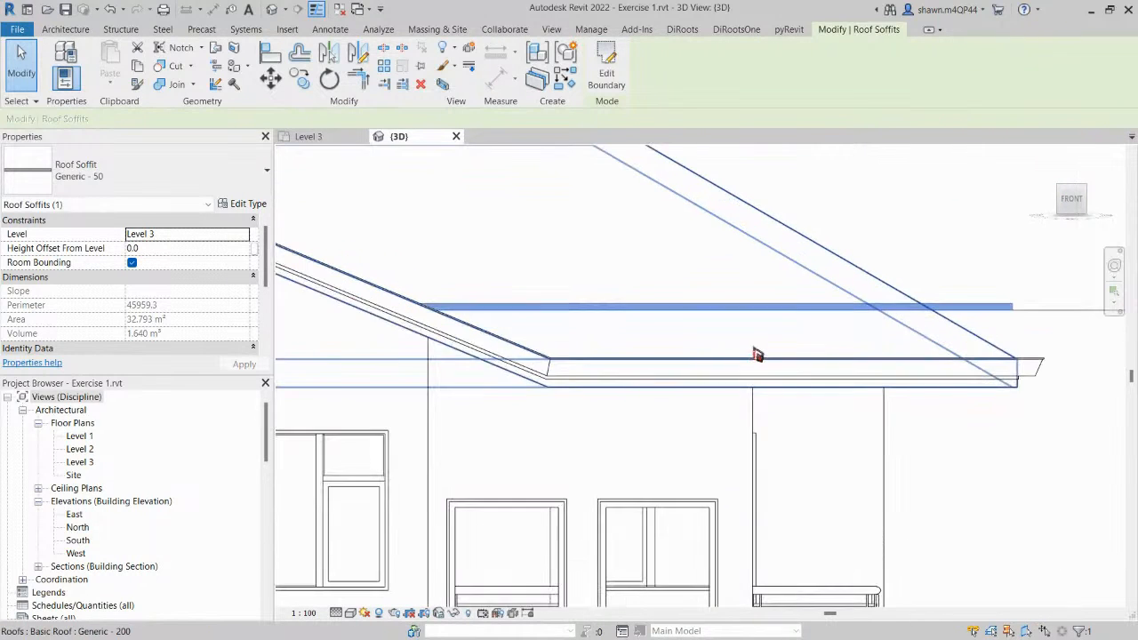
key("m")
key("v")
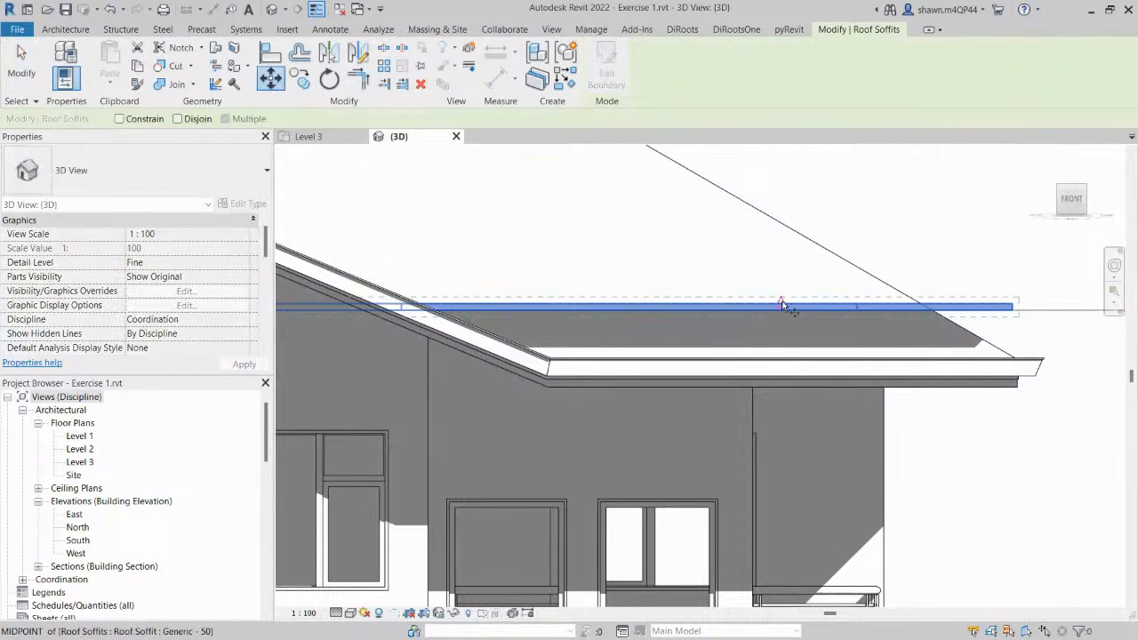
scroll(783, 312, "up", 2)
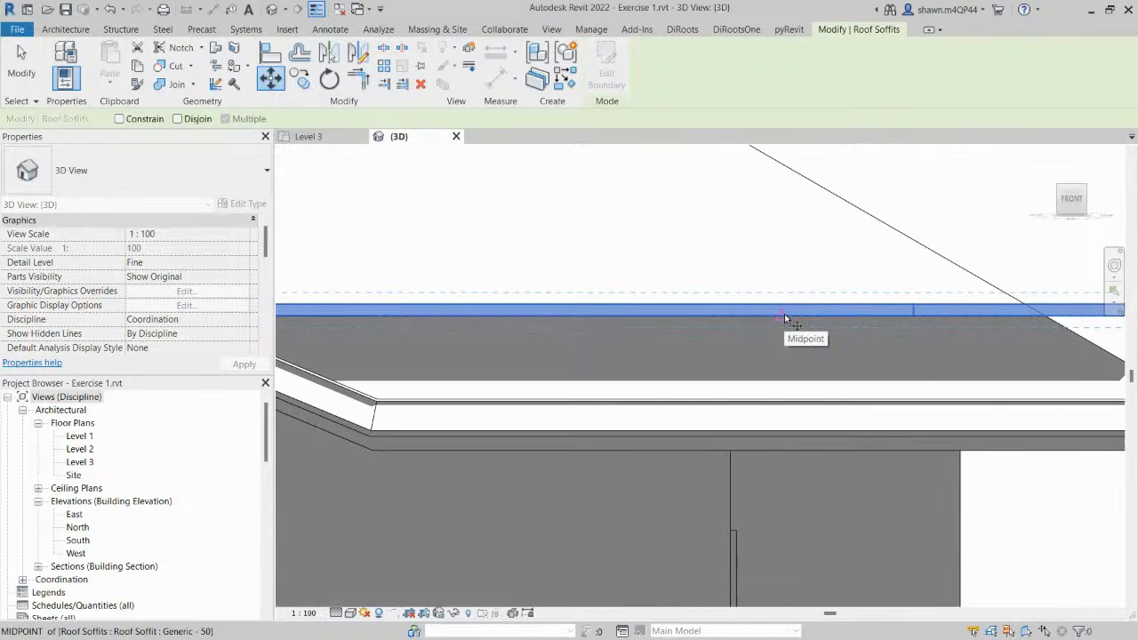
left_click(785, 313)
scroll(784, 316, "down", 3)
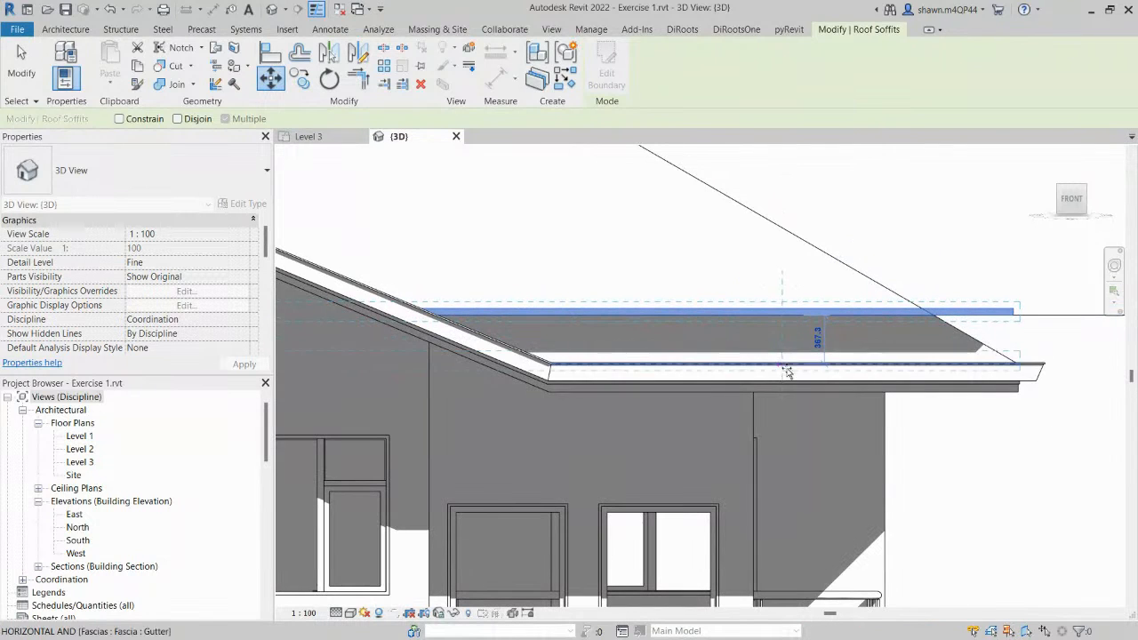
left_click(785, 382)
scroll(784, 382, "down", 2)
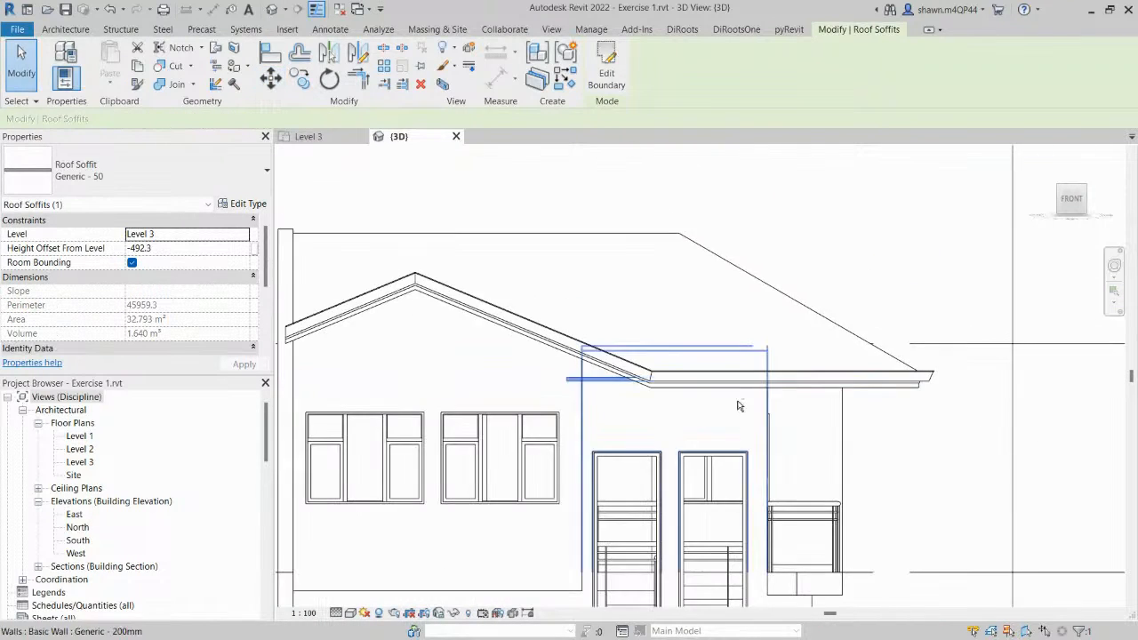
Inspect the lowered soffit from below and its end beside the front gable wall.
middle_click_drag(740, 405, 732, 343, "shift")
key("Escape")
left_click(561, 288)
scroll(558, 288, "up", 1)
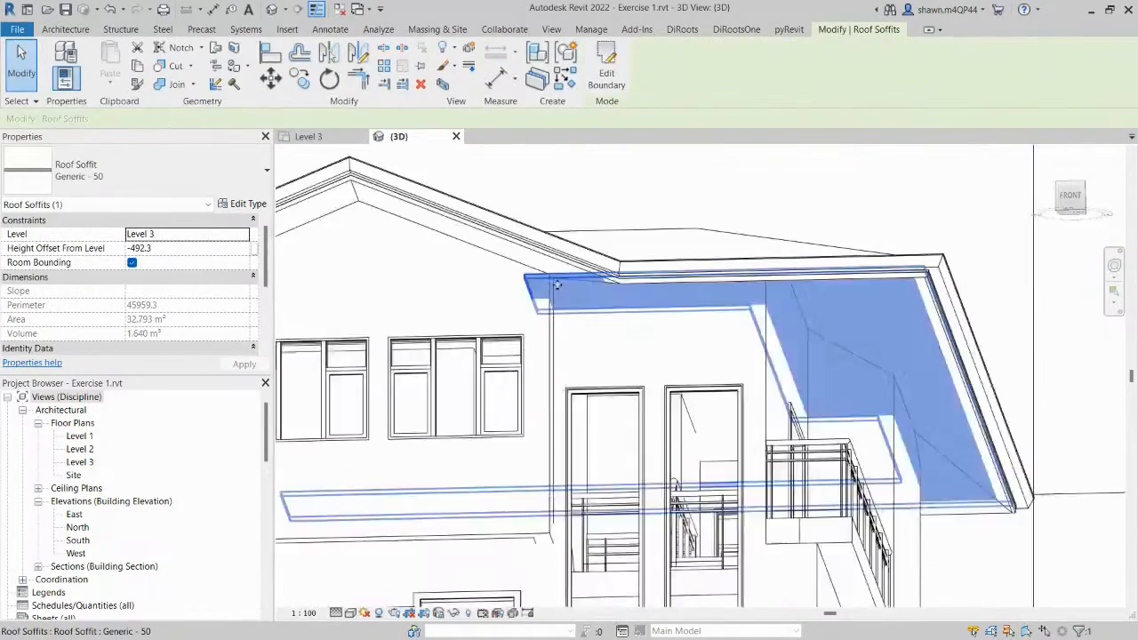
scroll(556, 288, "down", 2)
scroll(541, 279, "up", 2)
middle_click_drag(522, 296, 602, 332, "shift")
scroll(743, 361, "up", 1)
middle_click_drag(743, 361, 750, 364, "shift")
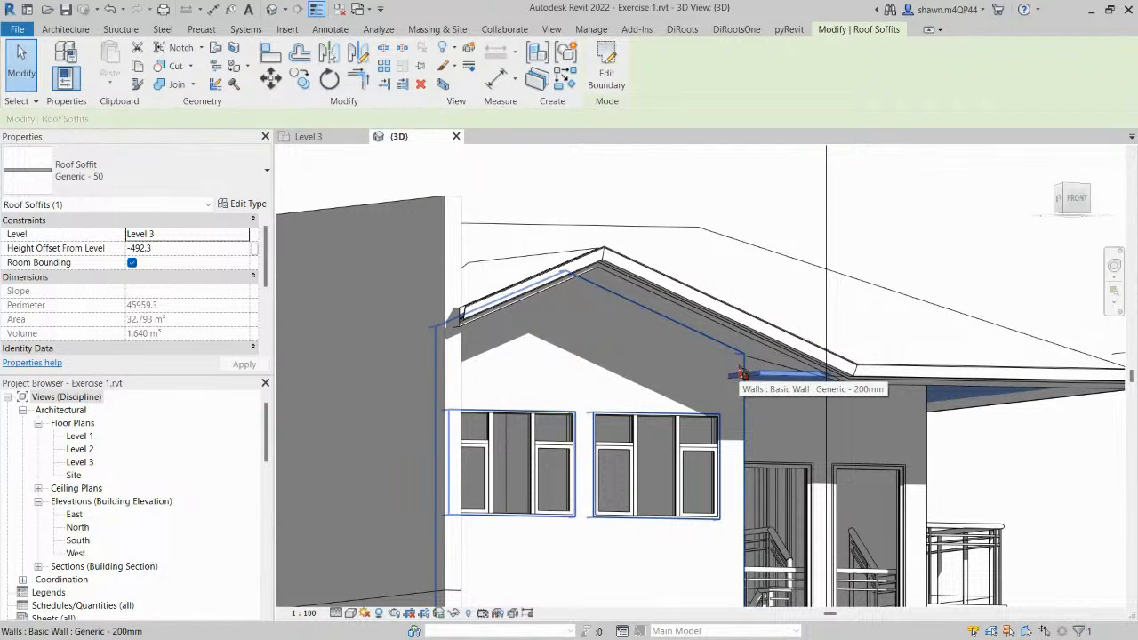
Switch to the finished project revit for arc.rvt and examine from below how its soffit meets the front gable.
key("alt+Tab")
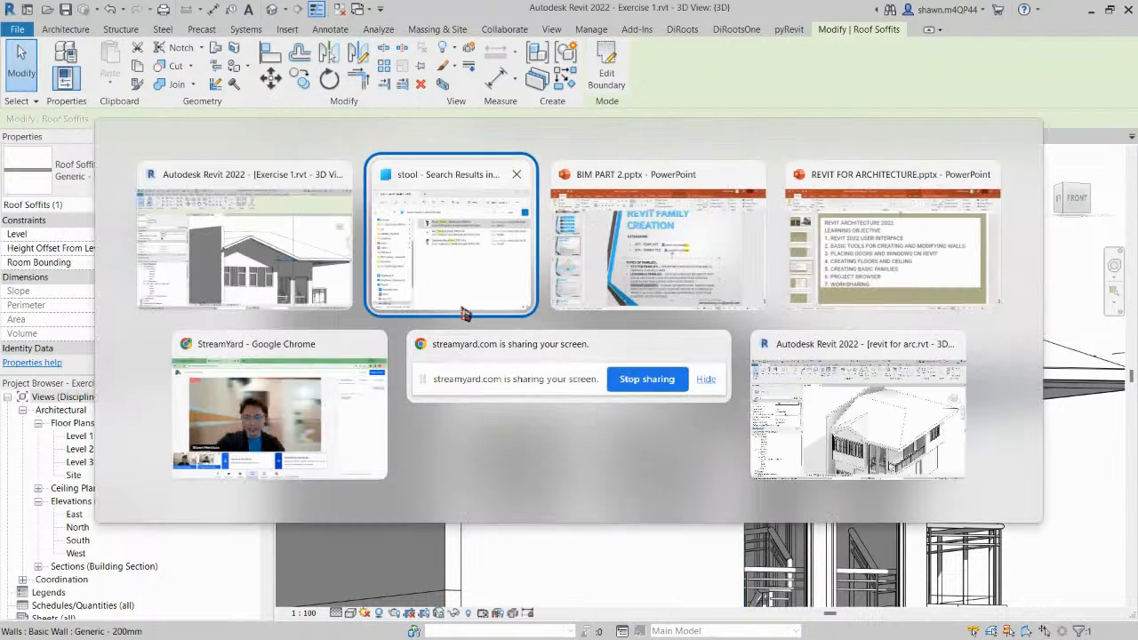
key("alt+Tab")
key("alt+Tab")
key("alt+Tab")
key("alt+Tab")
key("alt+Tab")
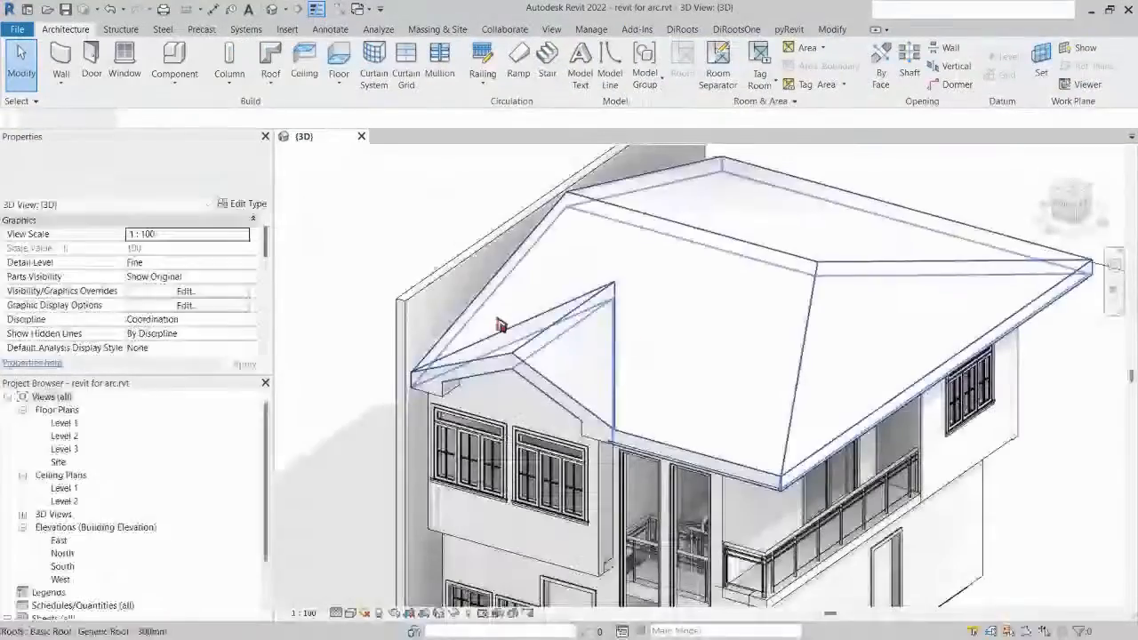
left_click(507, 351)
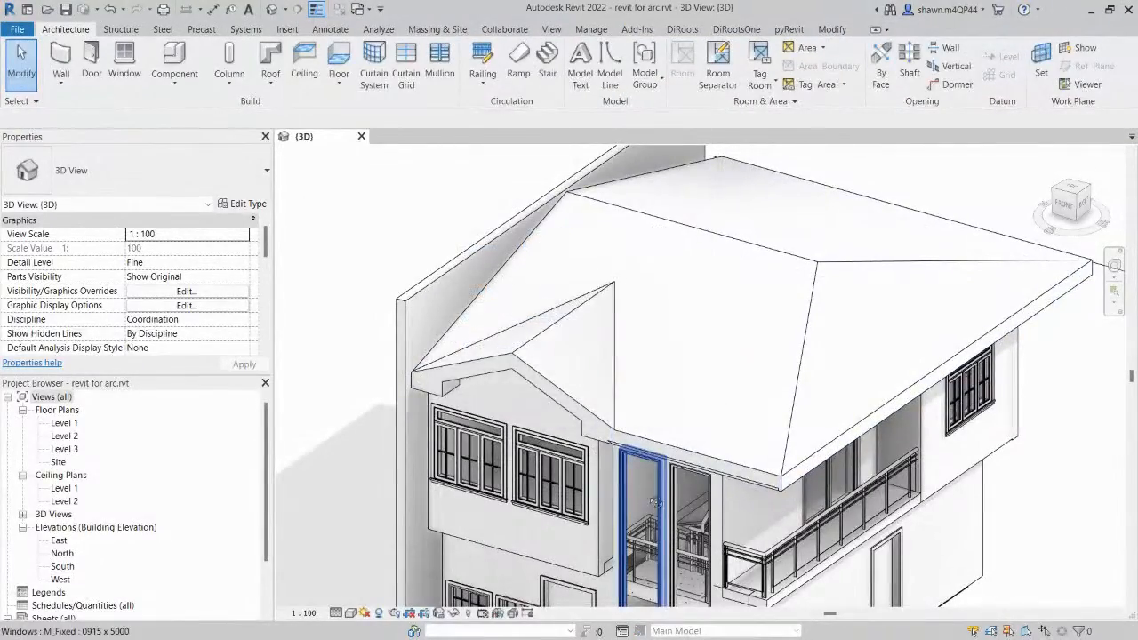
middle_click_drag(683, 438, 675, 271, "shift")
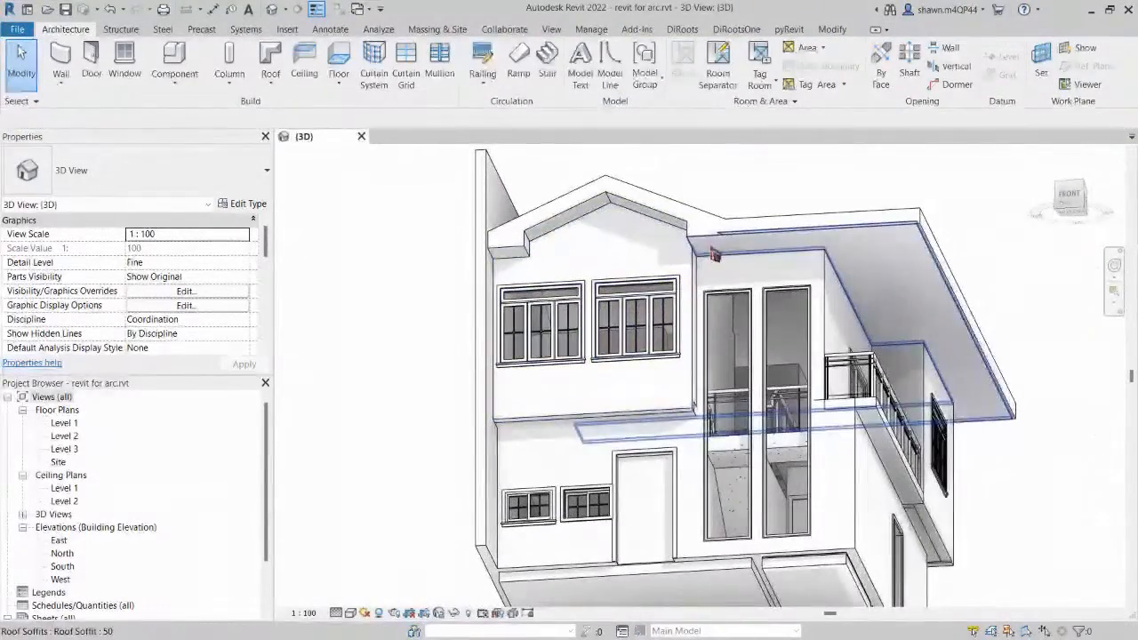
Examine the soffit type and its junction with the gable in the finished project, and return to Exercise 1.rvt.
left_click(715, 255)
middle_click_drag(831, 287, 787, 362, "shift")
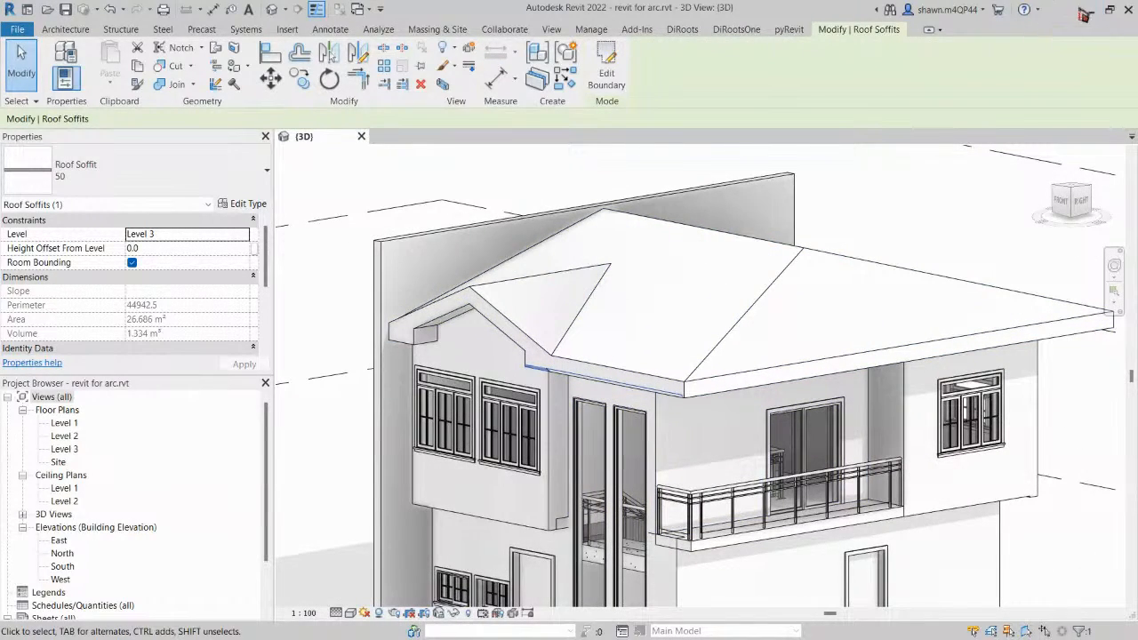
key("Escape")
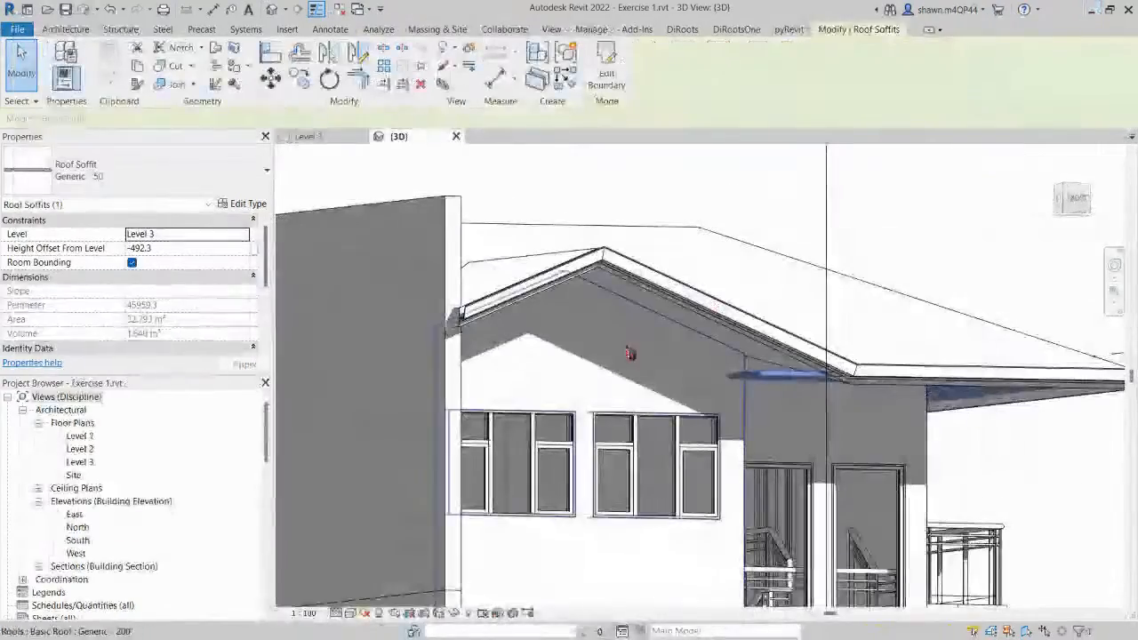
key("Escape")
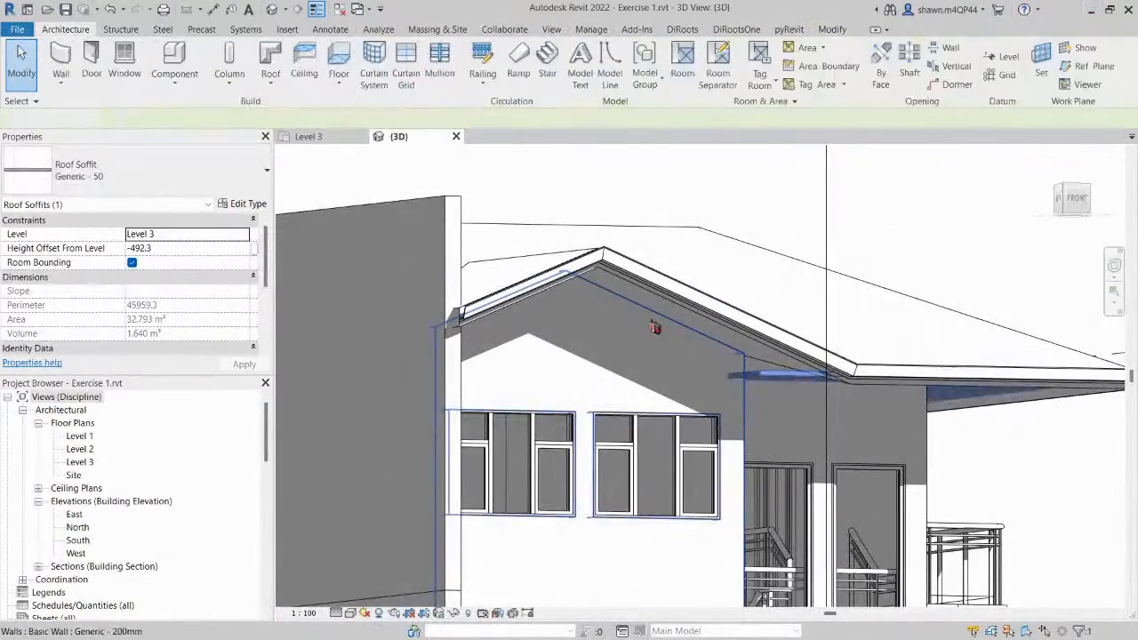
Inspect the Generic - 50 soffit from below and above where it meets the front gable wall and roof edge.
mouse_move(722, 329)
middle_mouse_down("shift")
mouse_move(731, 338)
mouse_move(757, 263)
mouse_move(730, 214)
mouse_move(735, 305)
middle_mouse_up("shift")
left_click(731, 210)
scroll(731, 211, "down", 1)
scroll(593, 293, "up", 2)
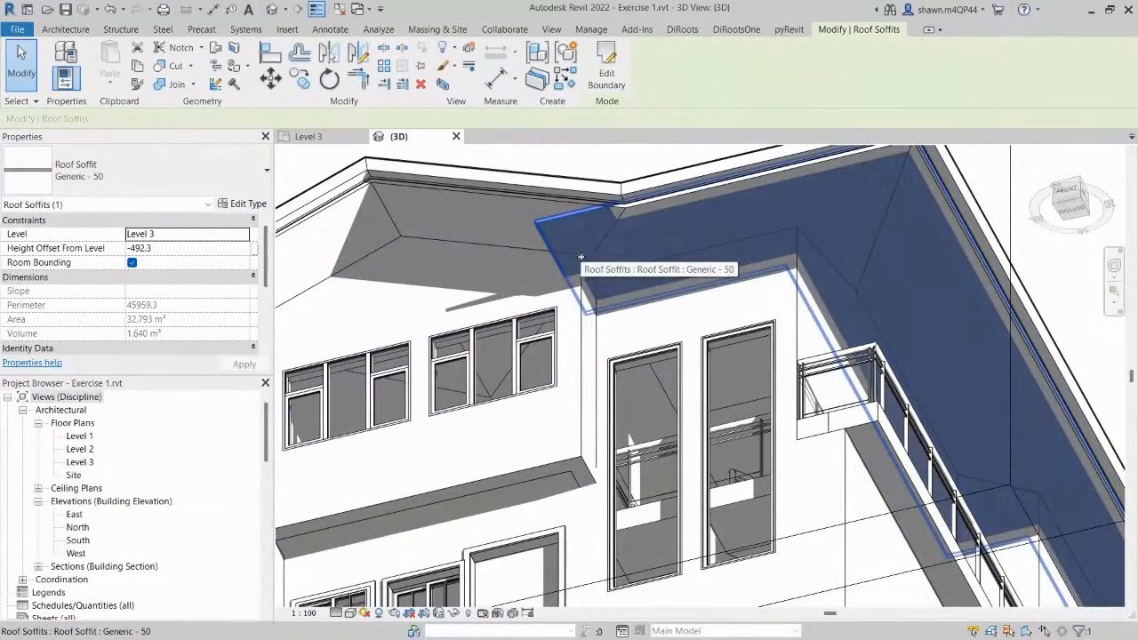
middle_click_drag(664, 278, 690, 430, "shift")
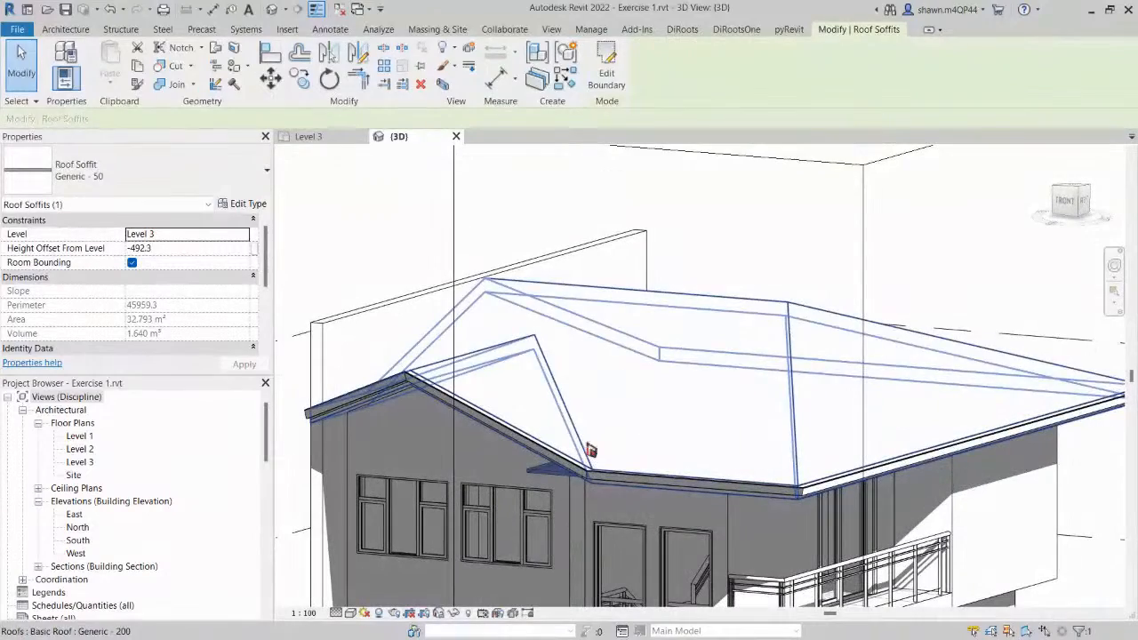
middle_click_drag(581, 465, 612, 332, "shift")
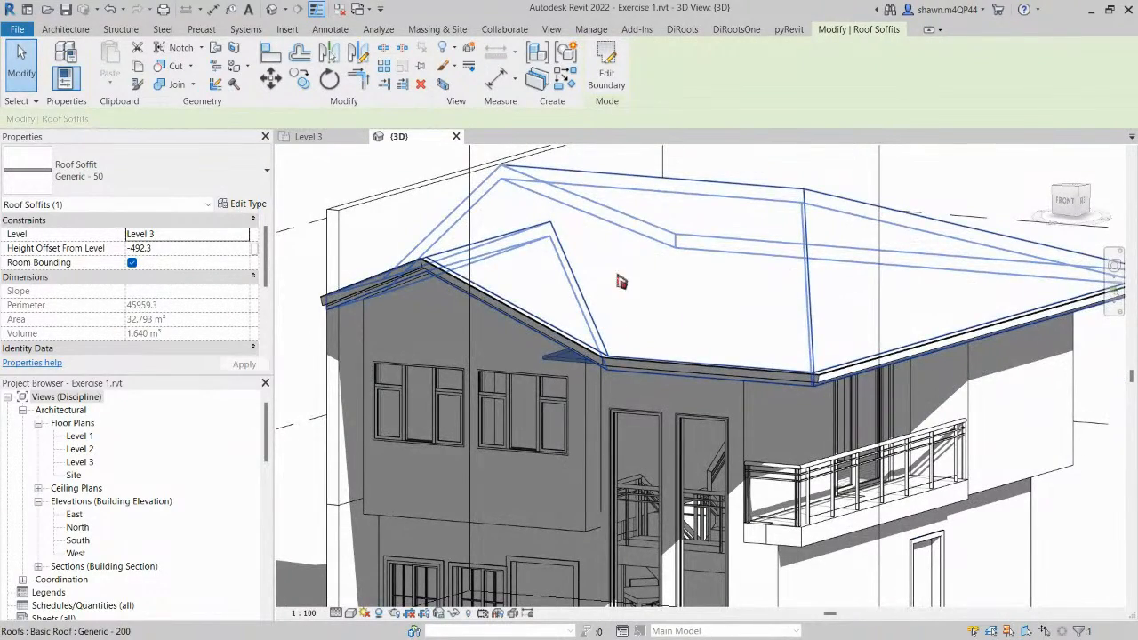
middle_click_drag(557, 370, 619, 317, "shift")
key("Escape")
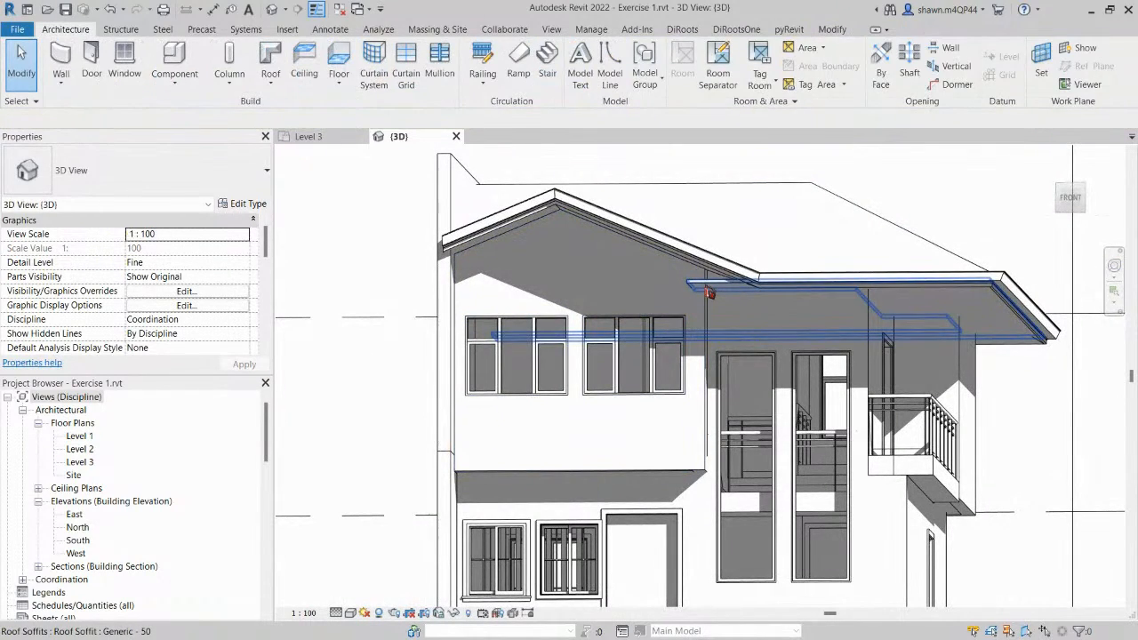
Save the project and open the Level 1 floor plan at the dining, kitchen and living areas.
left_click(68, 10)
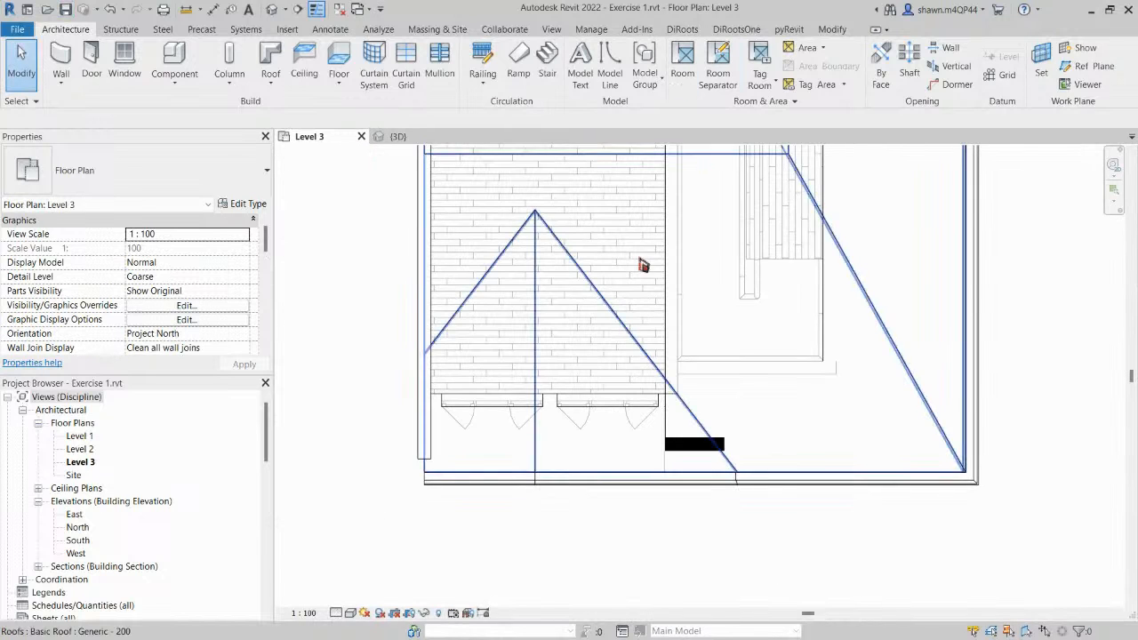
scroll(641, 261, "down", 2)
double_click(80, 436)
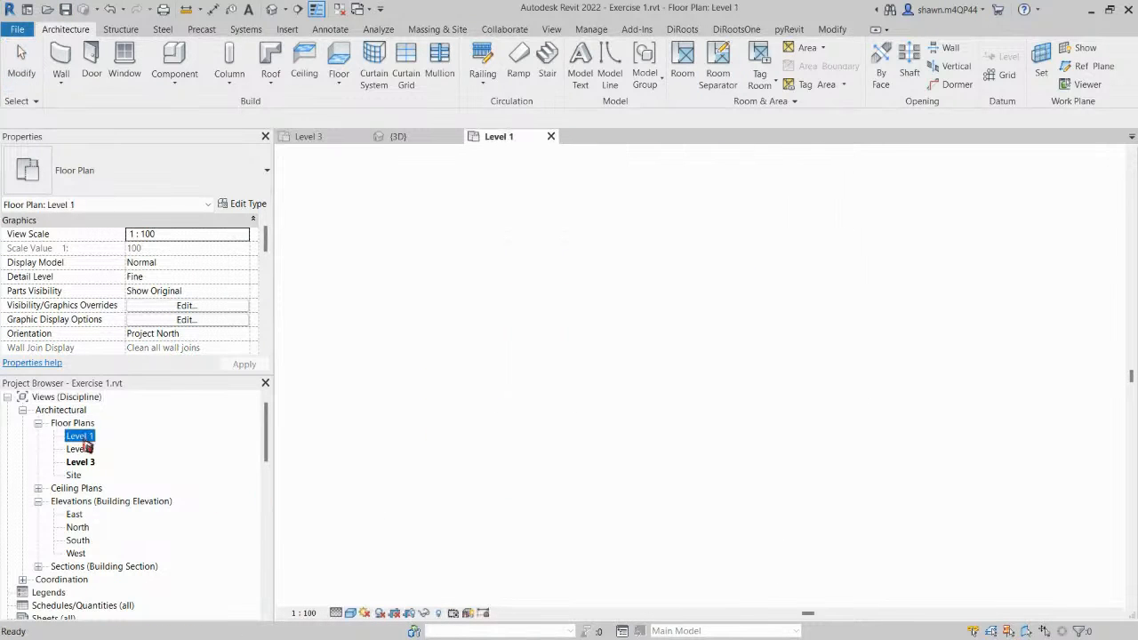
scroll(556, 423, "down", 2)
middle_click_drag(559, 422, 538, 480)
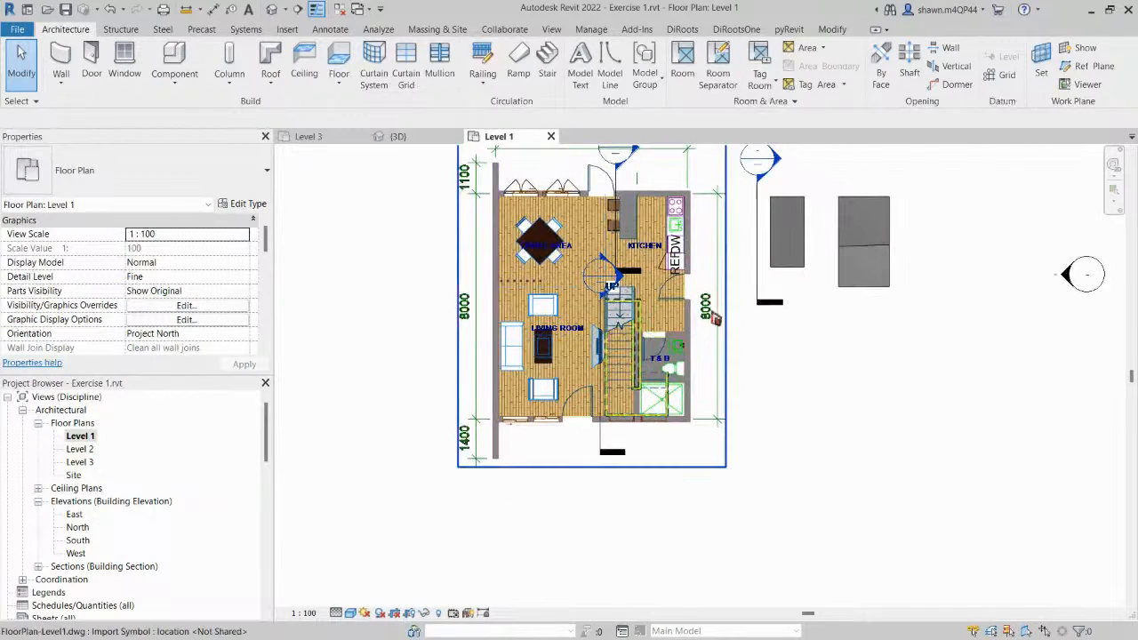
scroll(610, 251, "up", 2)
scroll(610, 253, "up", 1)
mouse_move(501, 262)
middle_mouse_down()
mouse_move(528, 336)
mouse_move(593, 252)
mouse_move(595, 317)
middle_mouse_up()
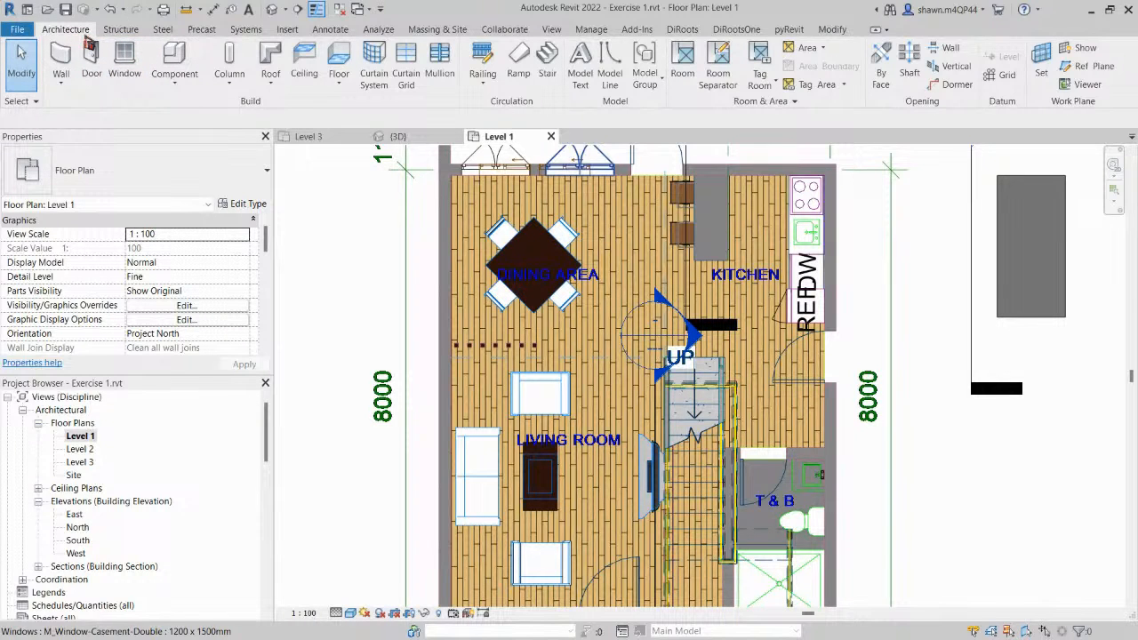
left_click(683, 75)
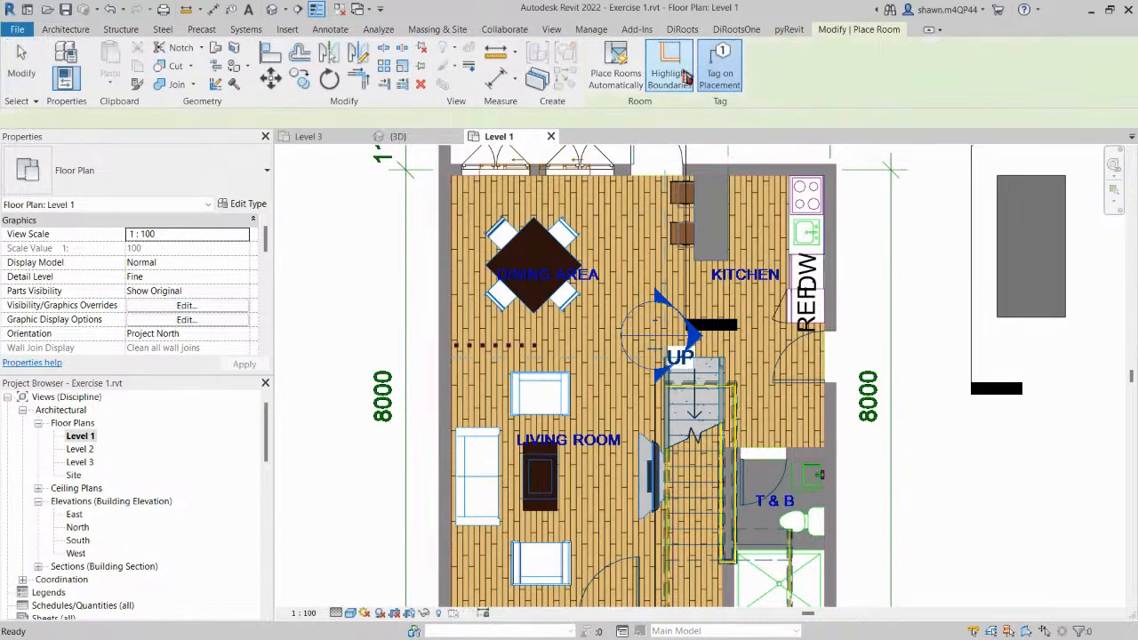
middle_click_drag(581, 482, 591, 433)
scroll(590, 433, "up", 2)
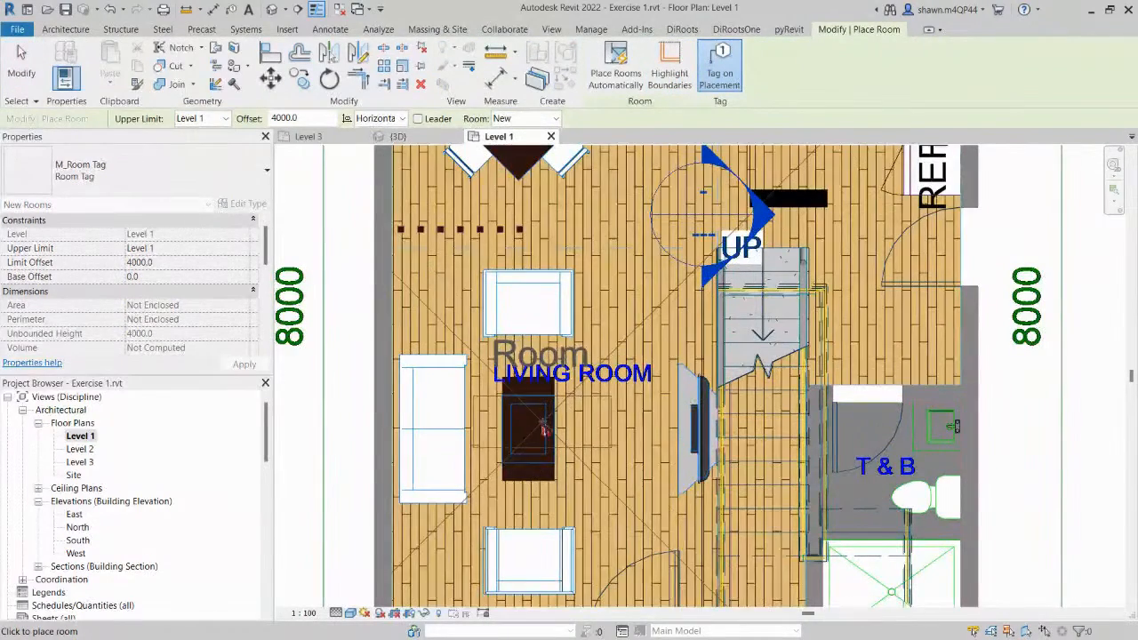
scroll(543, 430, "down", 2)
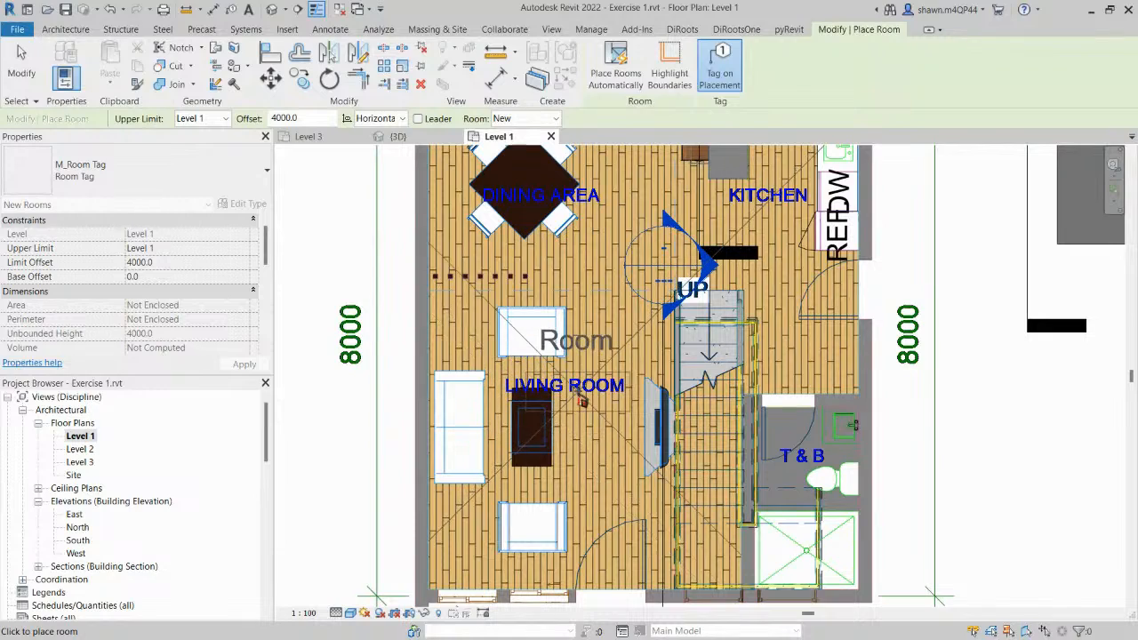
scroll(596, 365, "down", 2)
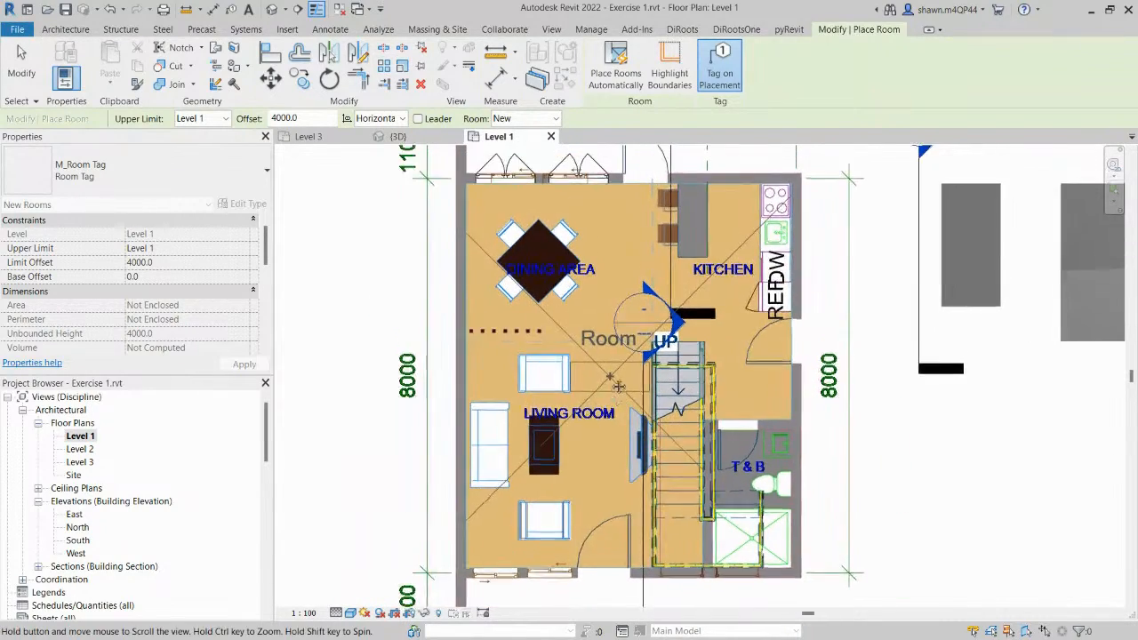
scroll(612, 364, "down", 1)
scroll(612, 382, "up", 3)
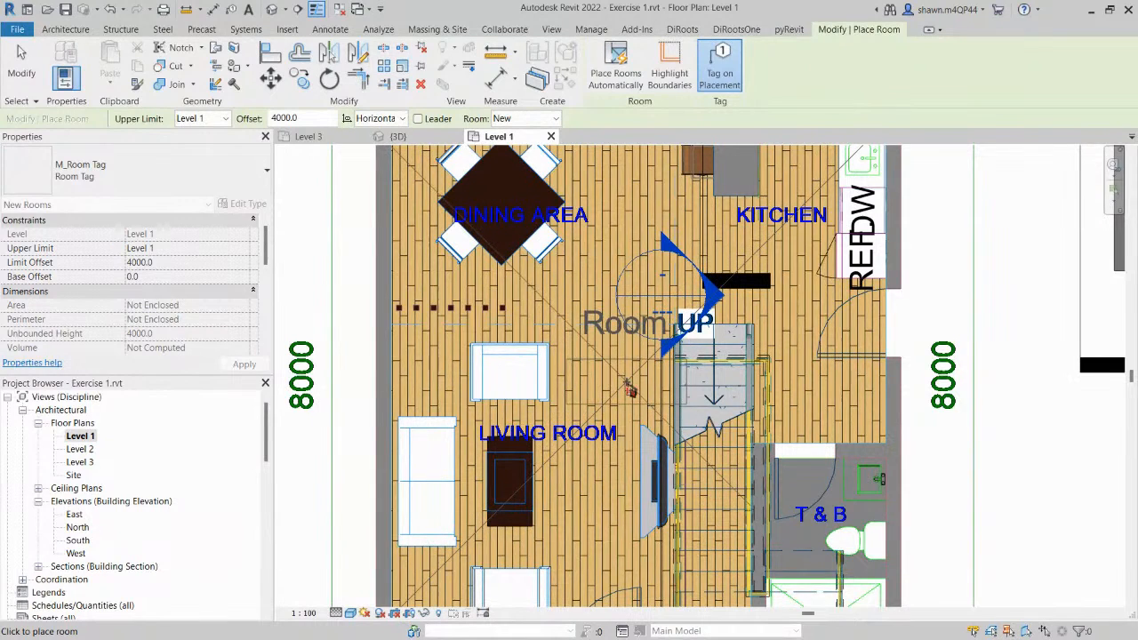
scroll(626, 387, "down", 1)
scroll(627, 388, "down", 1)
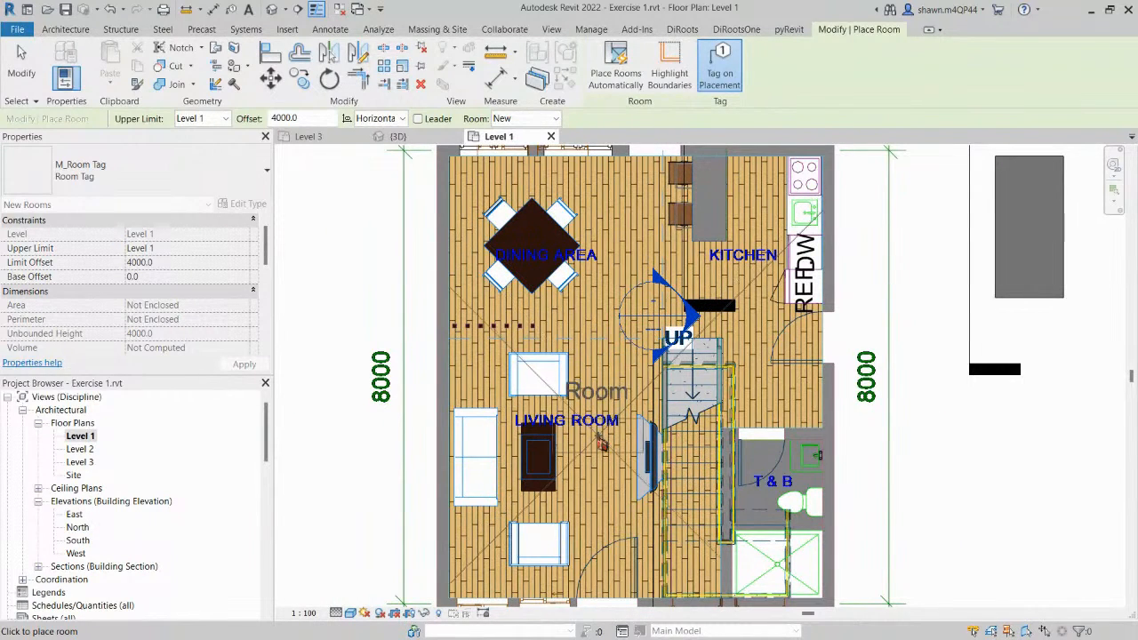
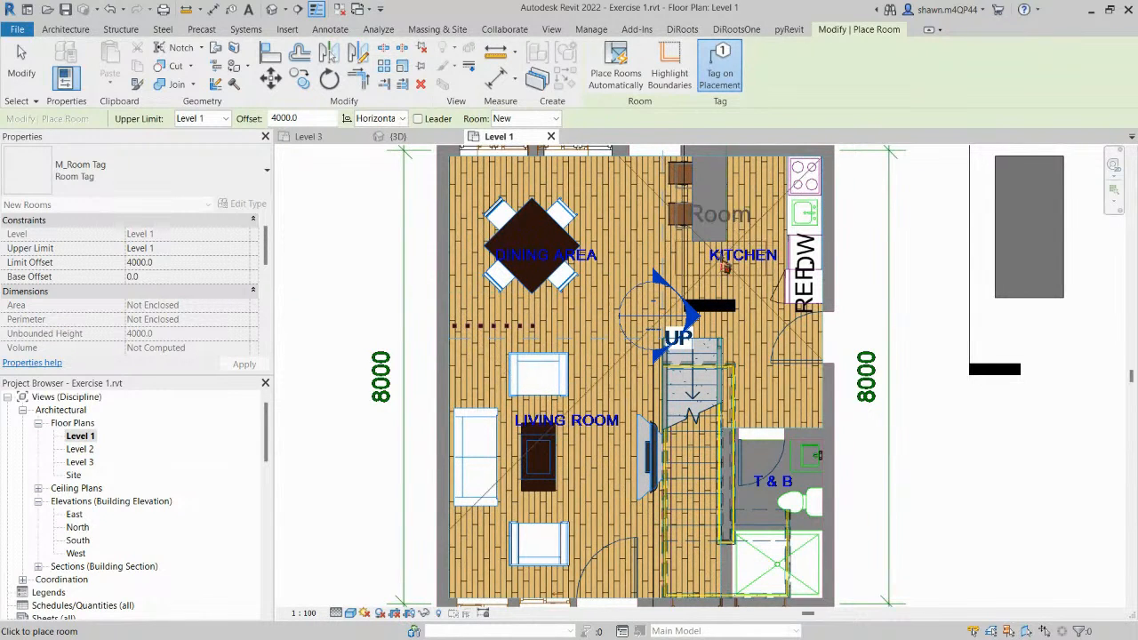
key("Escape")
key("Escape")
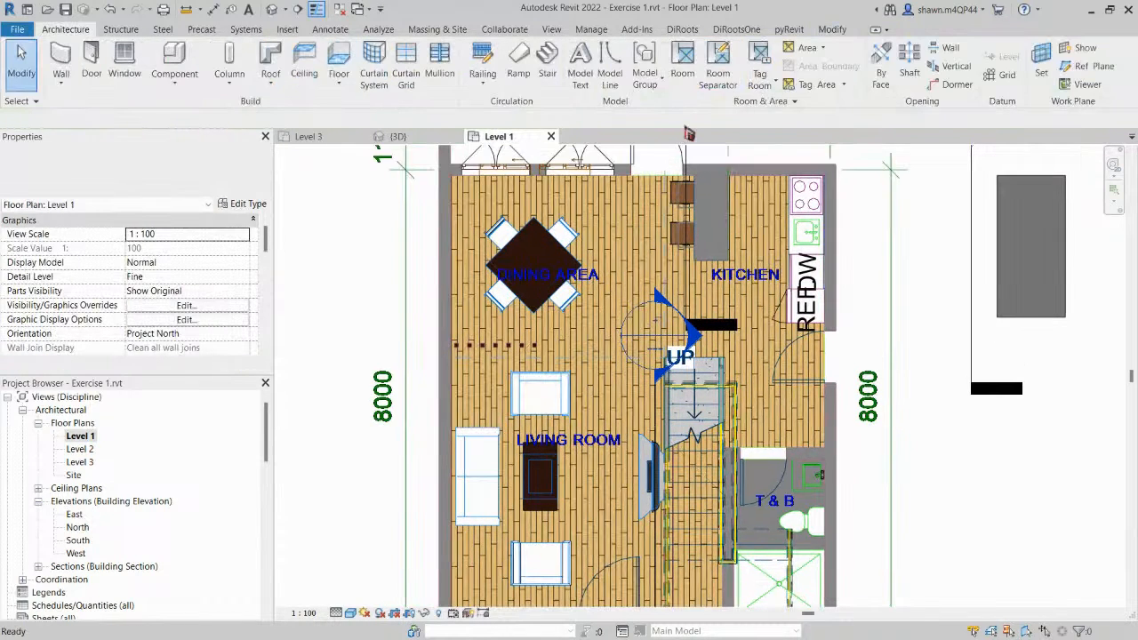
Draw a room separation line about 3320 mm long between the dining area and kitchen, from the rear wall to the stair's corner.
left_click(717, 81)
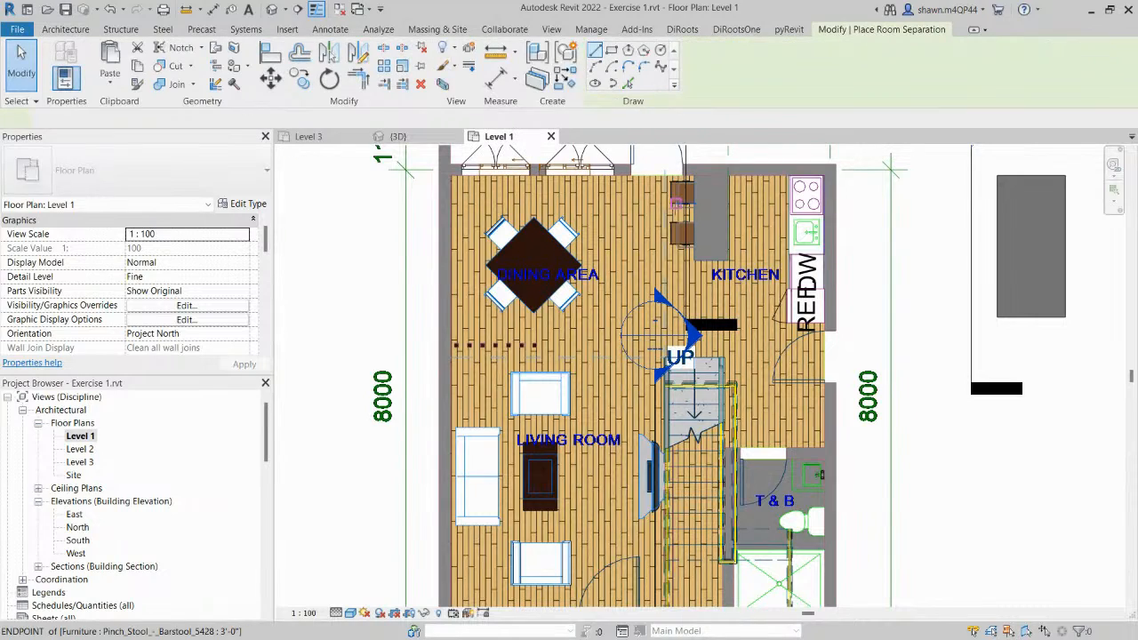
scroll(663, 199, "up", 2)
left_click(660, 181)
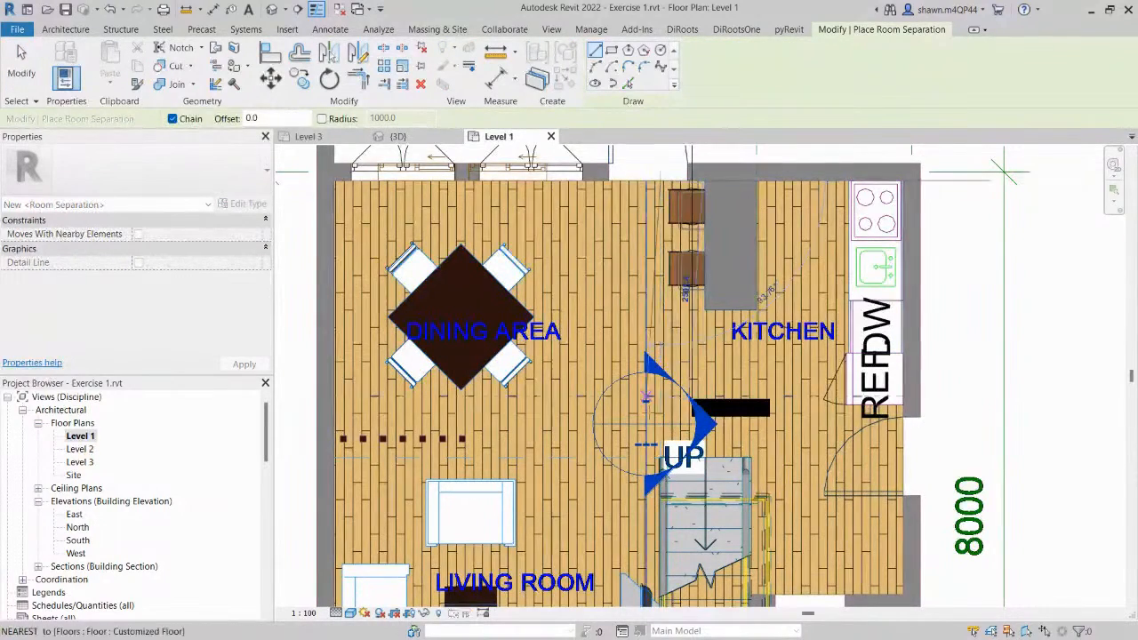
scroll(661, 461, "up", 3)
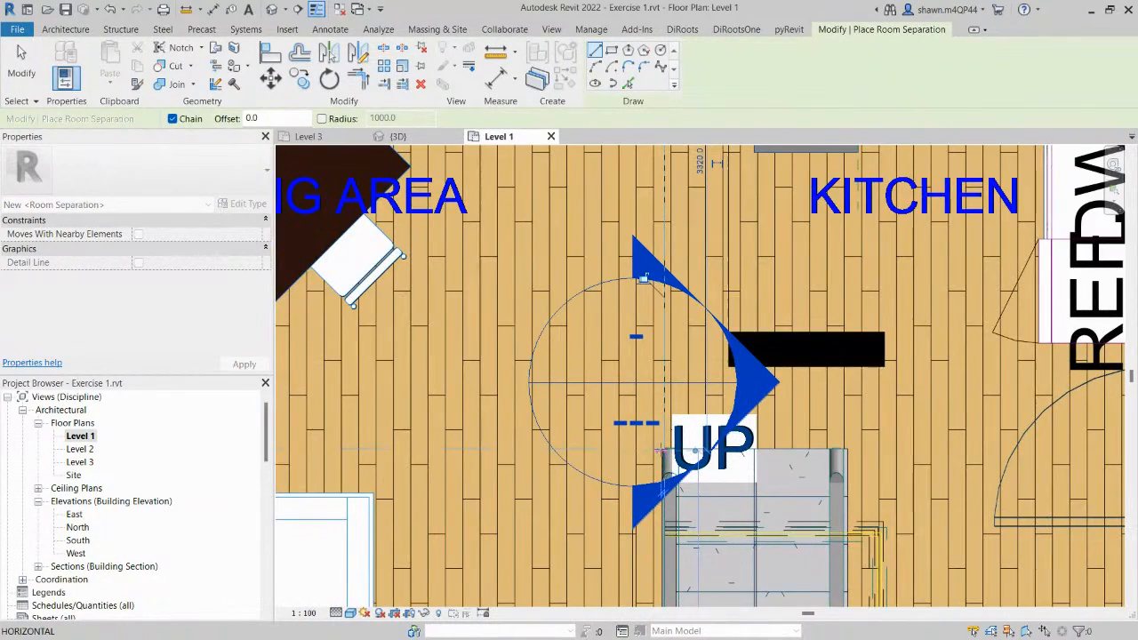
left_click(664, 451)
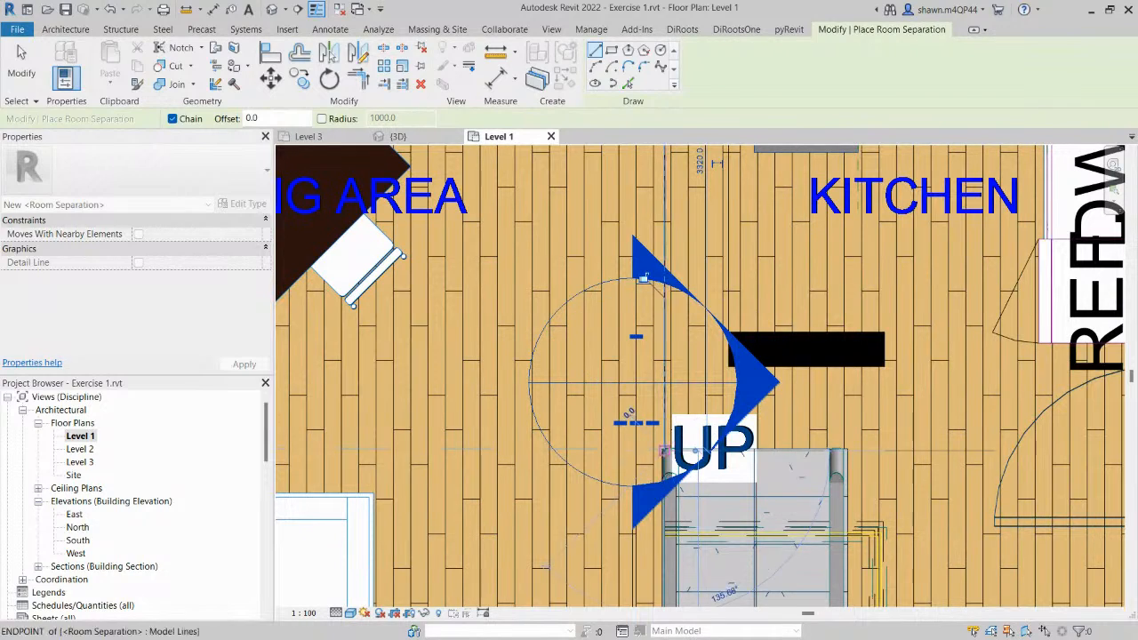
key("Escape")
key("Escape")
Draw a horizontal room separation line between the dining area and living room, from the left side wall to the stair.
scroll(661, 450, "down", 3)
left_click(718, 72)
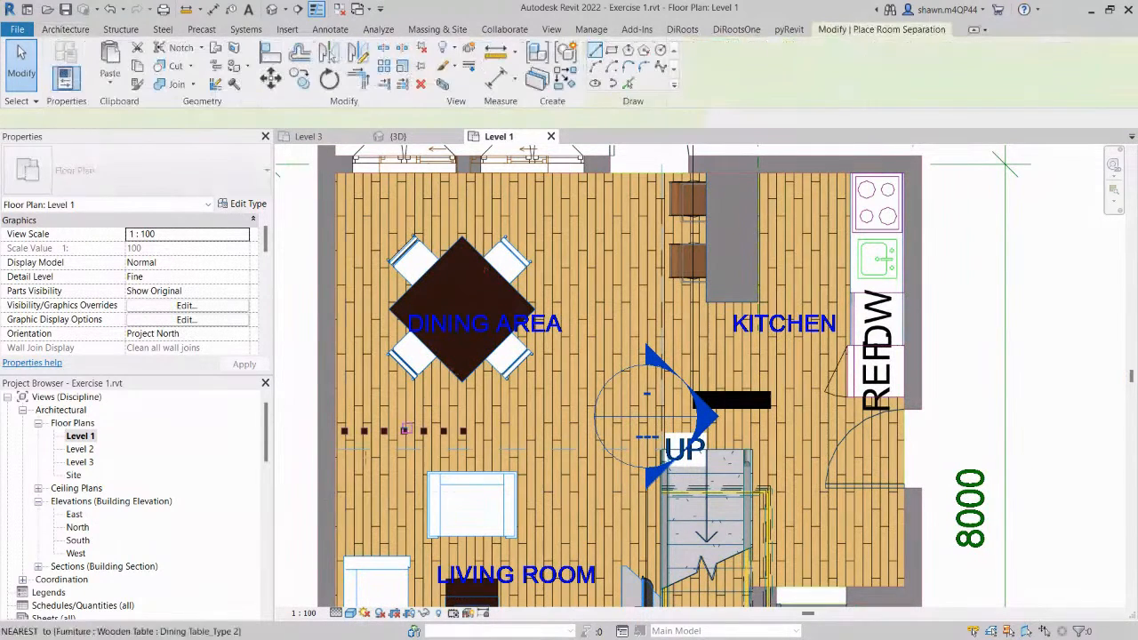
left_click(338, 453)
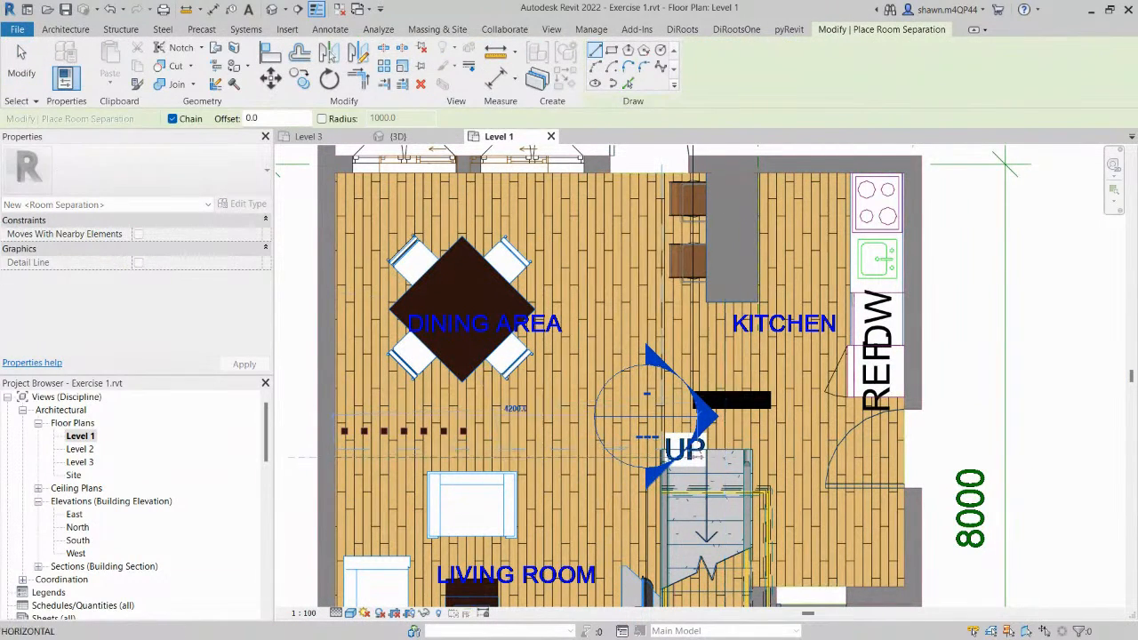
left_click(663, 456)
scroll(663, 456, "down", 2)
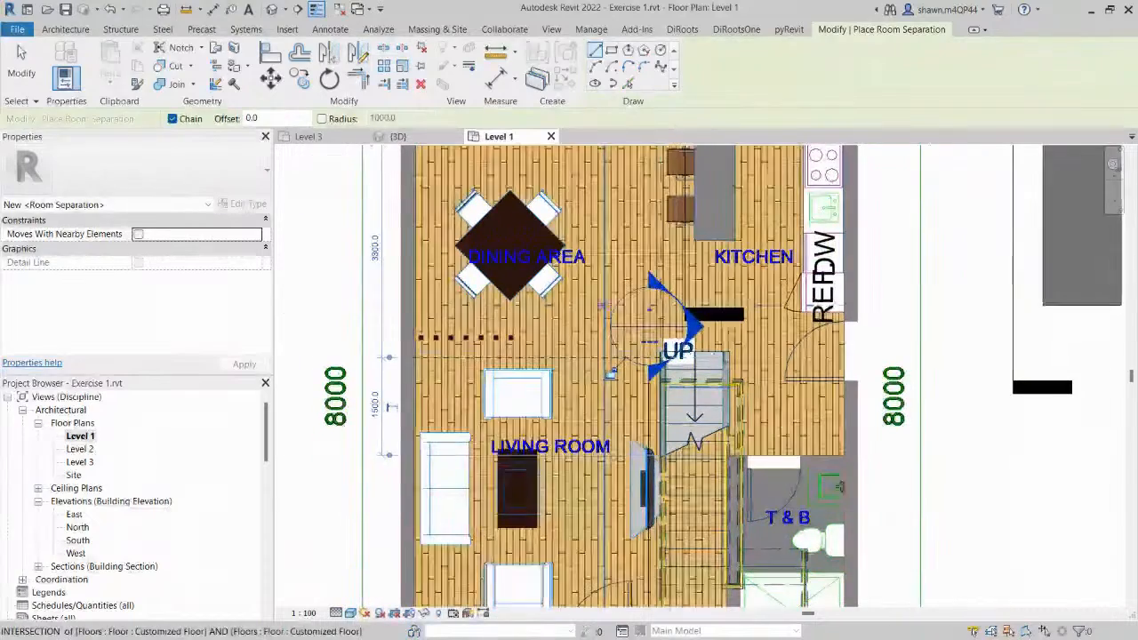
key("Escape")
key("Escape")
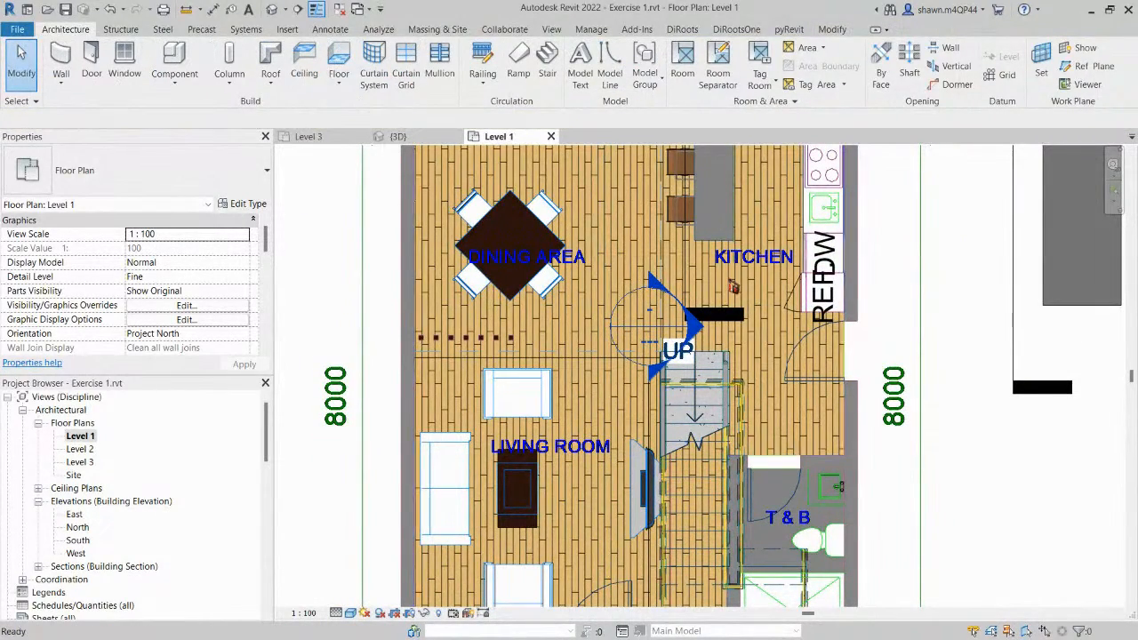
Check the Room Bounding setting of the 200 mm side wall along the dining area and living room.
left_click(408, 373)
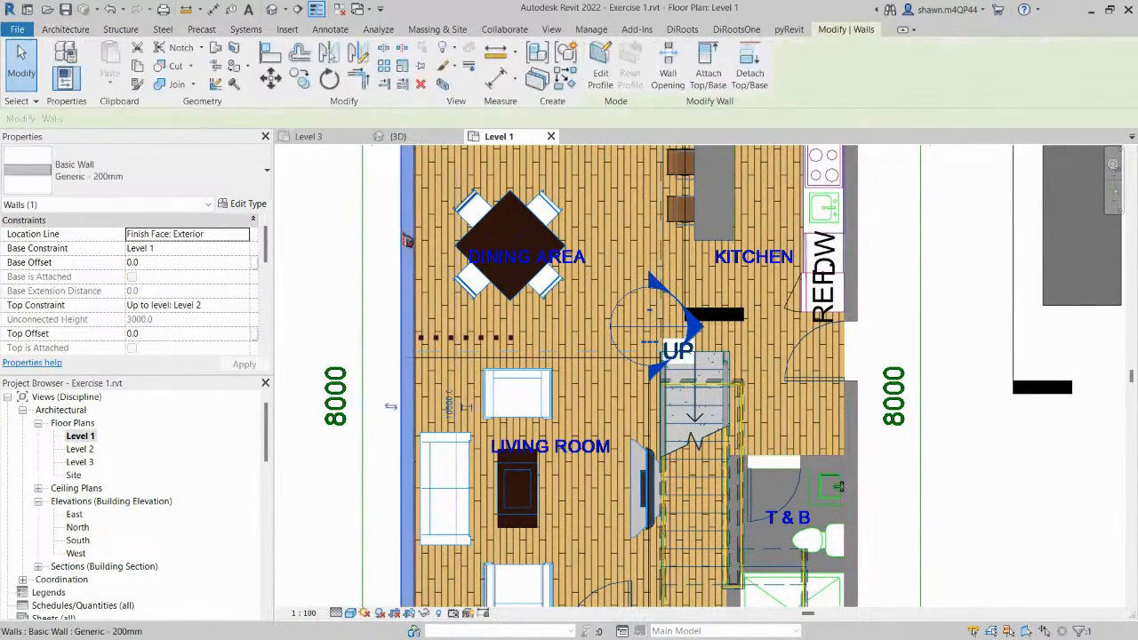
scroll(235, 322, "down", 3)
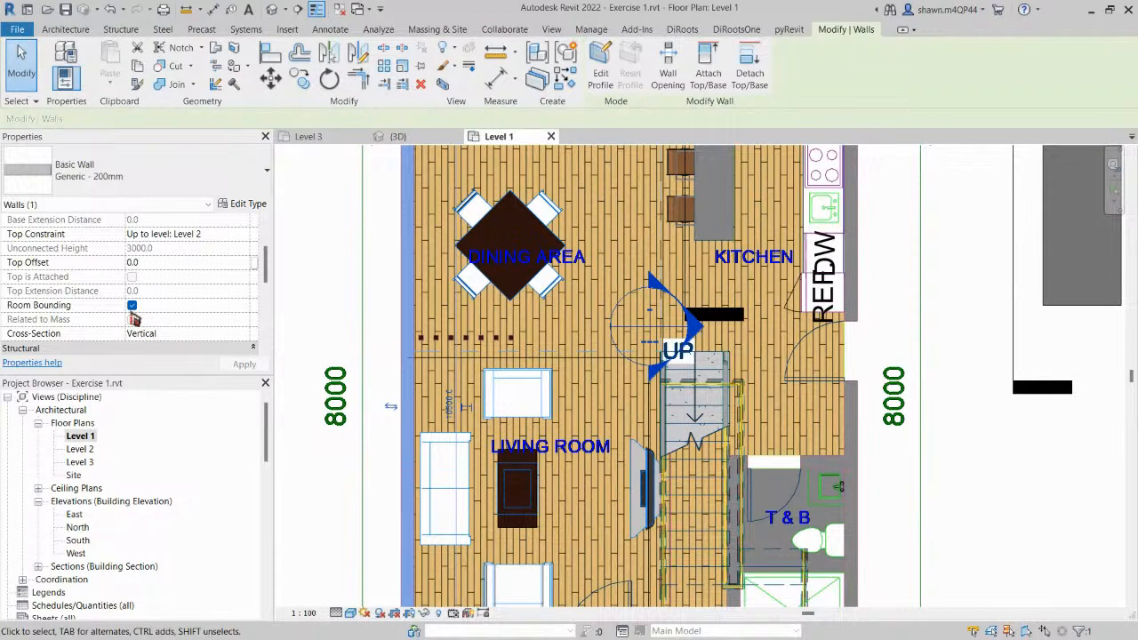
key("Escape")
Place a tagged room in the living room area of the Level 1 plan.
scroll(794, 287, "down", 2)
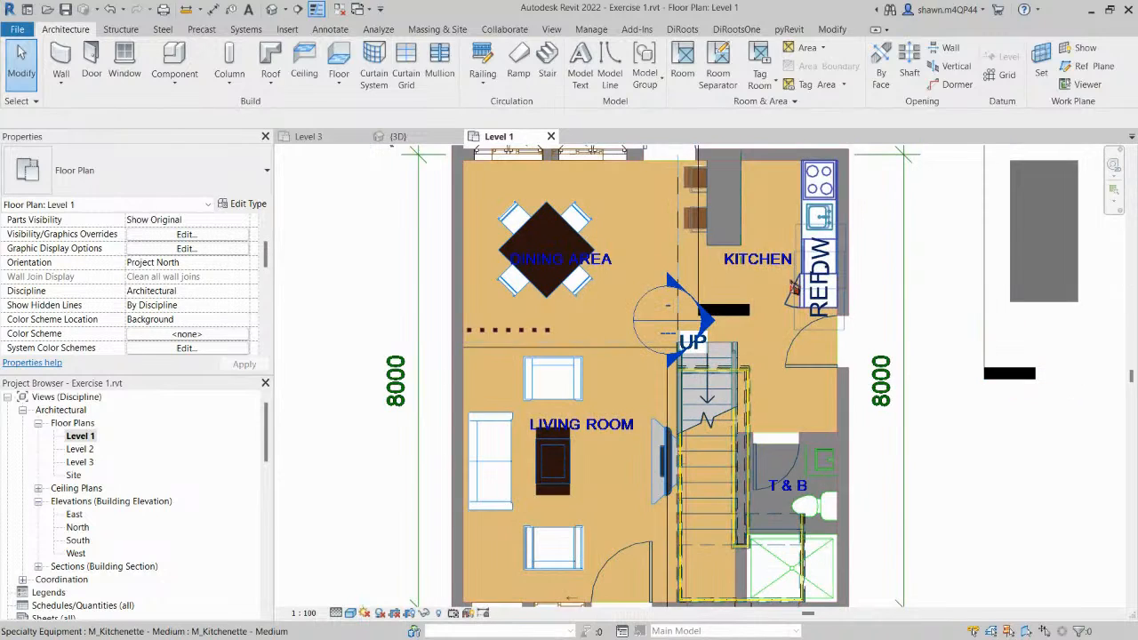
middle_click_drag(794, 287, 776, 242)
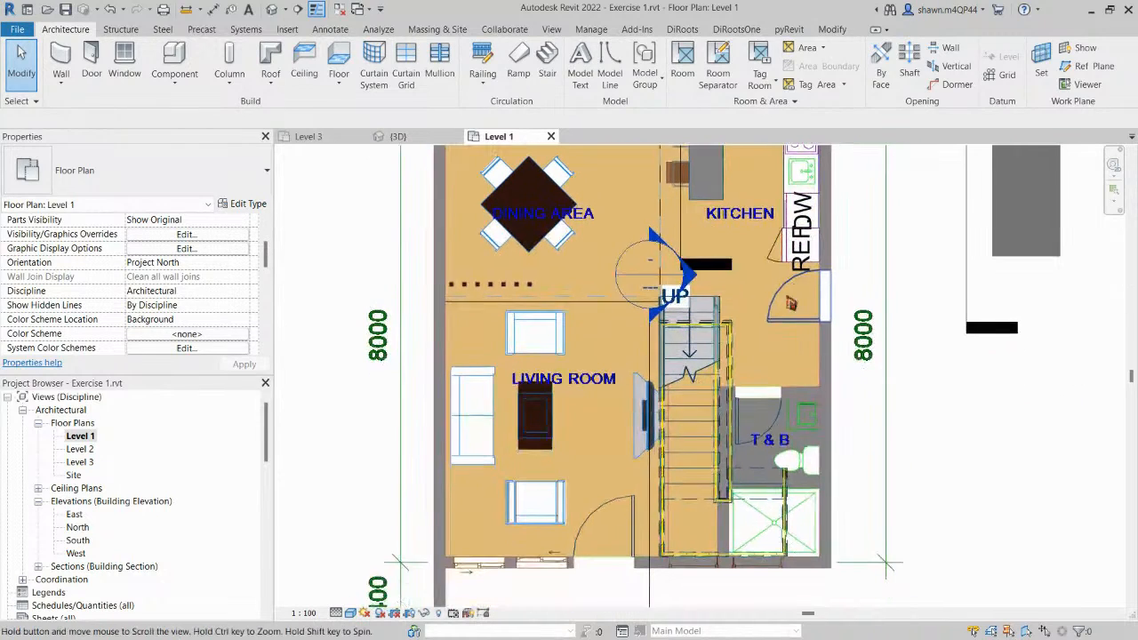
left_click(692, 64)
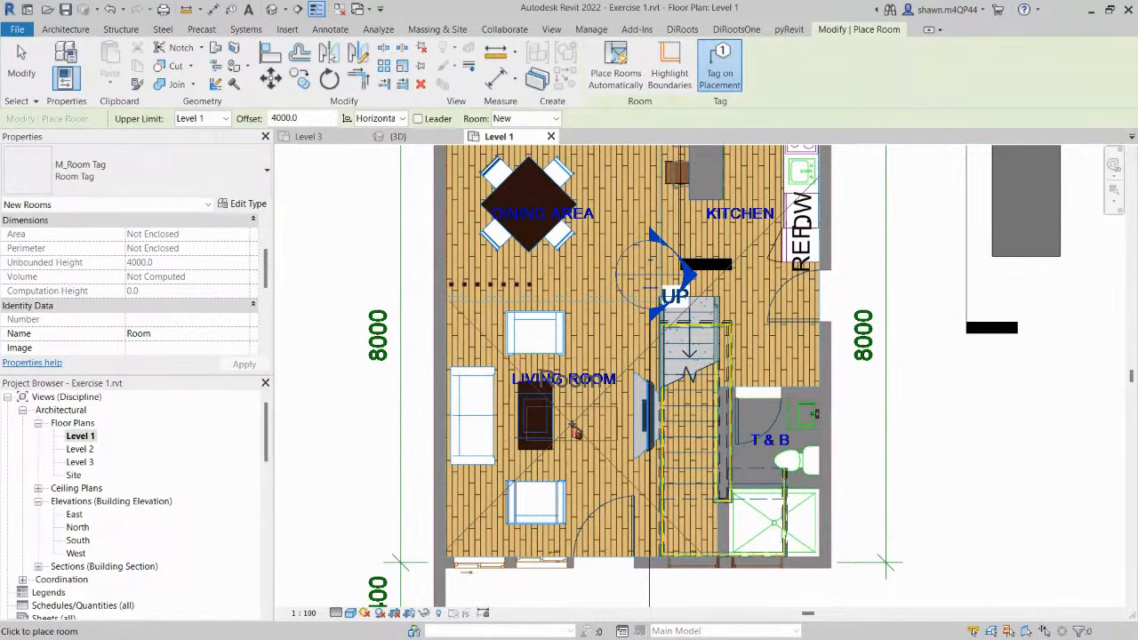
left_click(572, 427)
key("Escape")
Change the living room's room tag to the Room Tag With Area type.
scroll(574, 426, "up", 1)
left_click(578, 383)
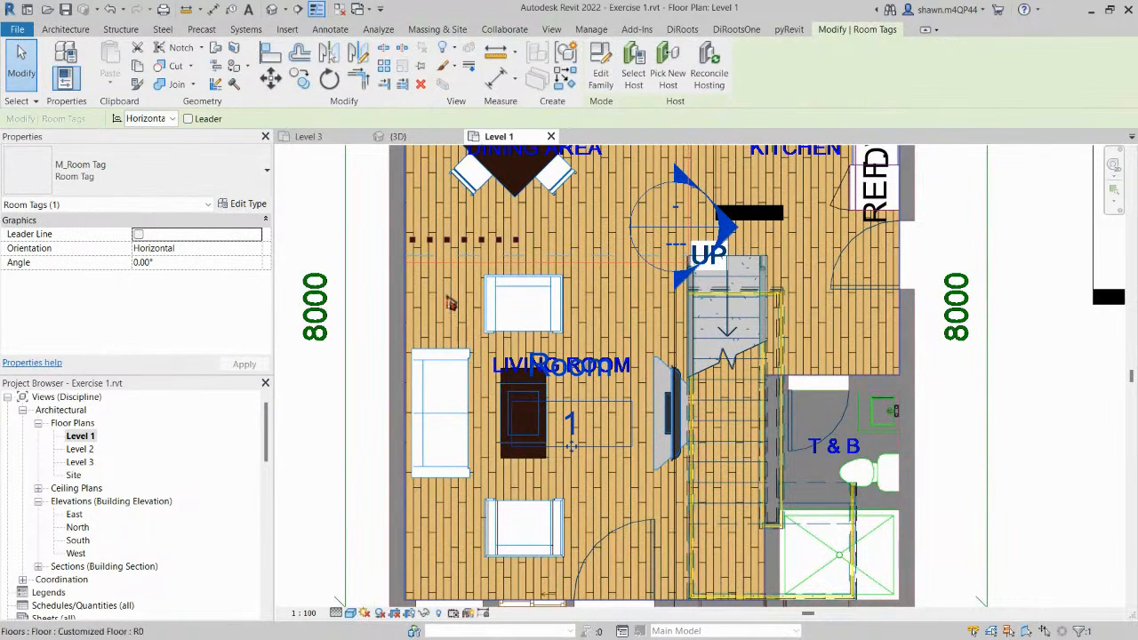
left_click(89, 171)
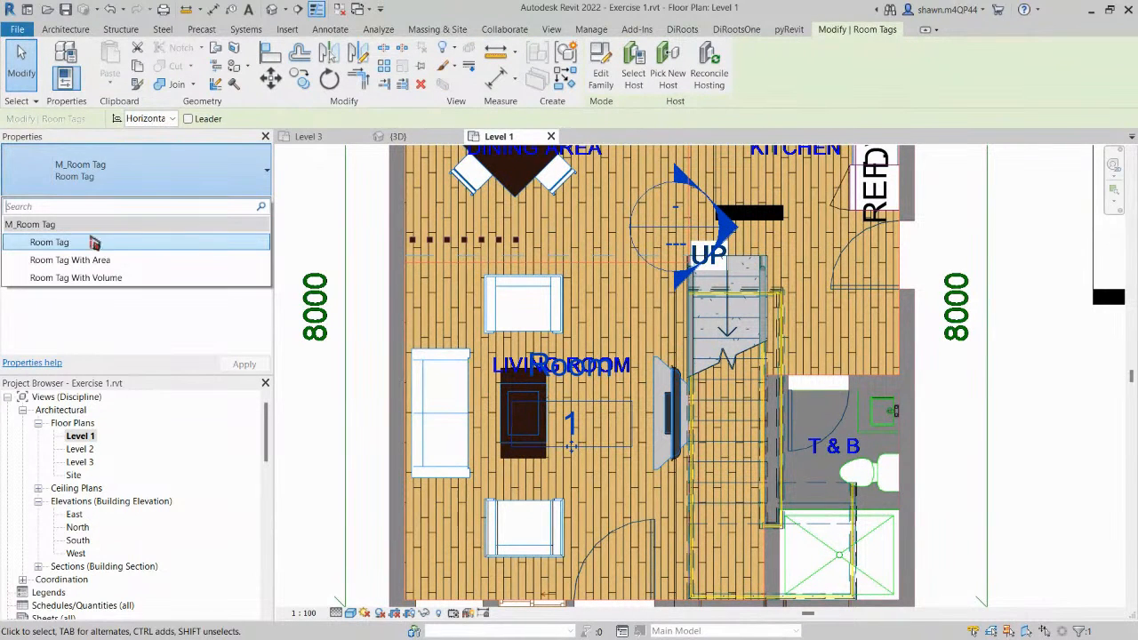
left_click(121, 263)
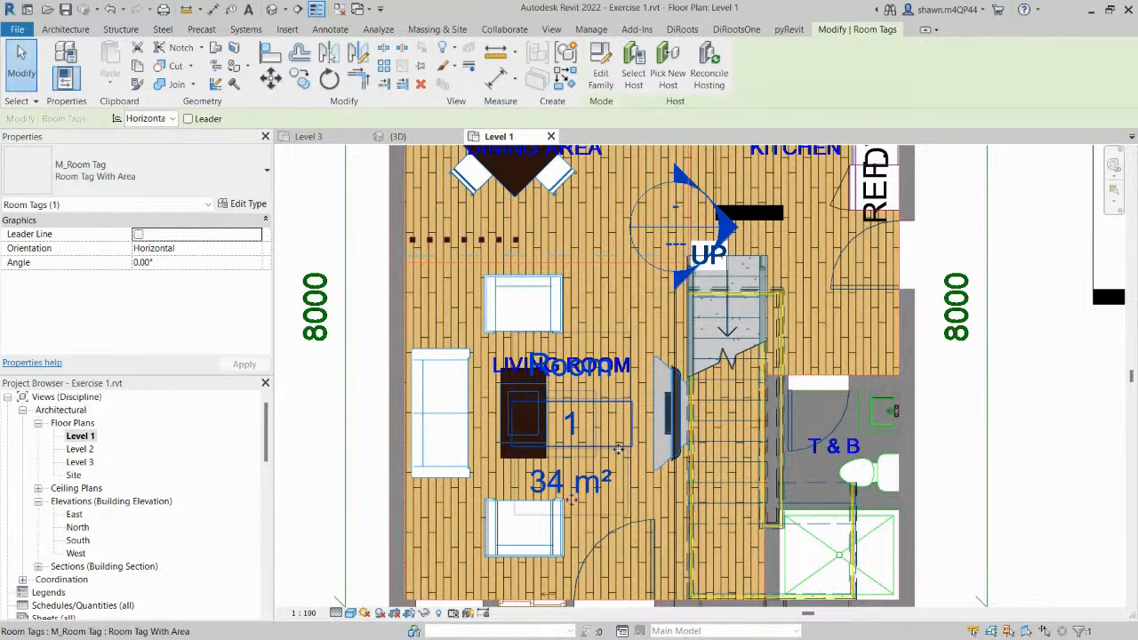
Move the room tag below the LIVING ROOM text and switch the Level 1 view to the Hidden Line visual style.
left_click_drag(574, 503, 560, 558)
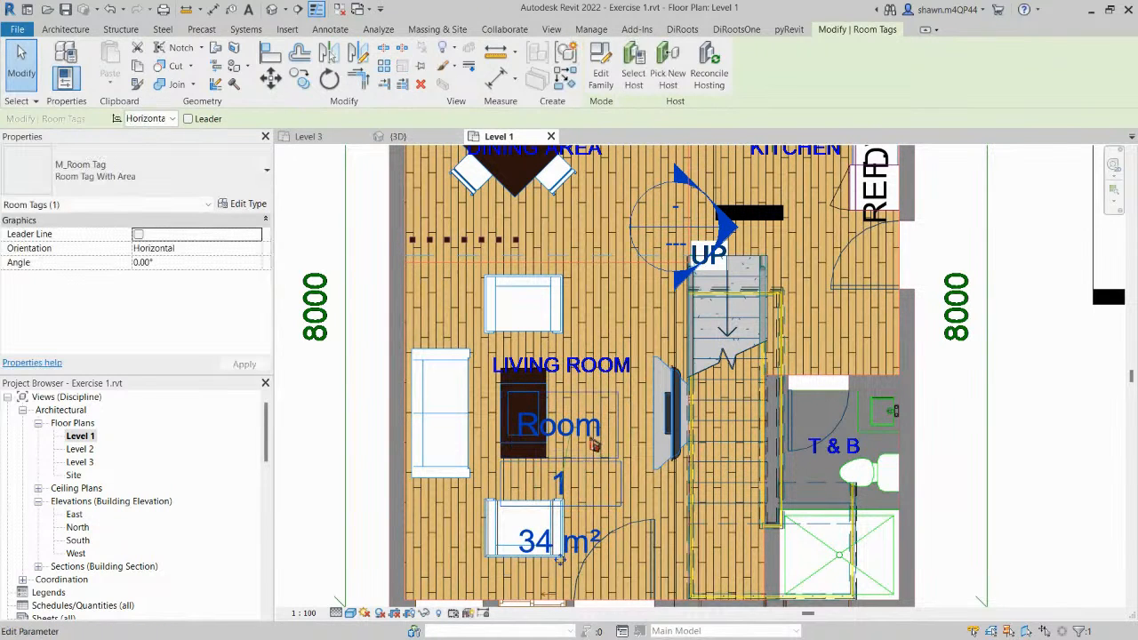
scroll(593, 447, "up", 3)
left_click(350, 613)
left_click(383, 553)
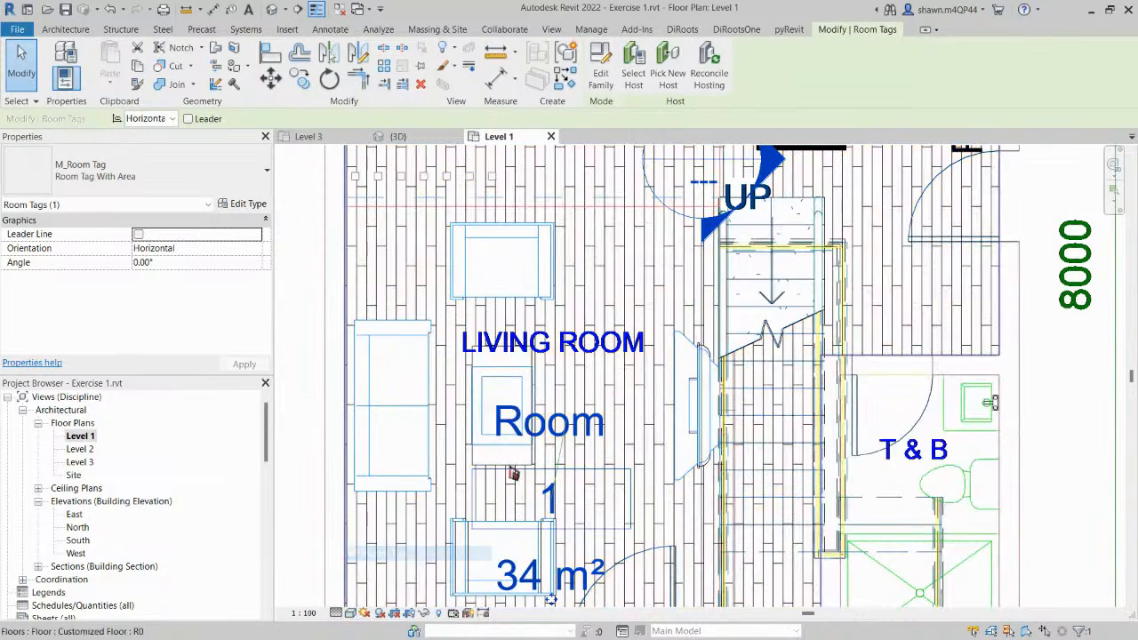
Hide the imported FloorPlan-Level1.dwg in the Level 1 view through the visibility/graphics overrides.
scroll(508, 470, "down", 3)
key("v")
key("g")
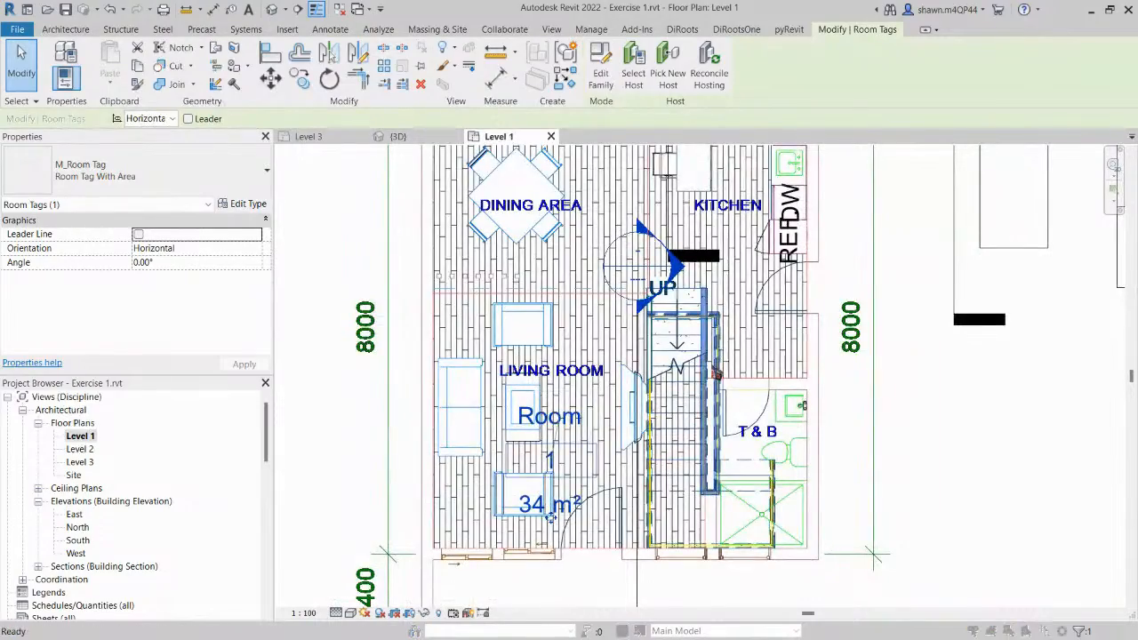
key("Escape")
key("Escape")
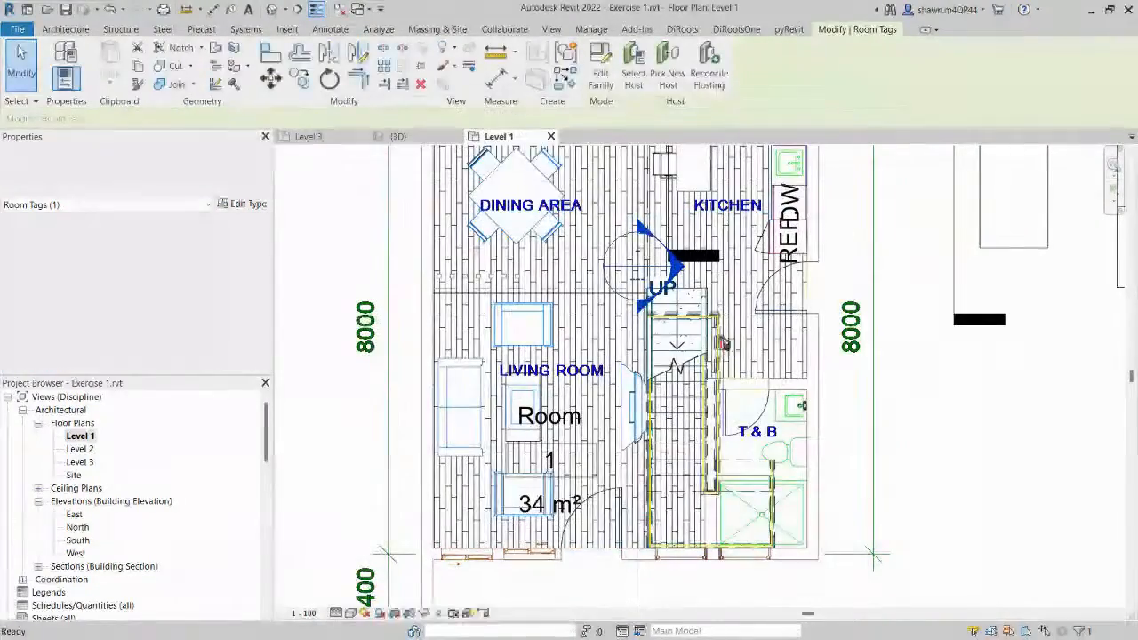
scroll(716, 335, "down", 1)
middle_click_drag(718, 335, 692, 362)
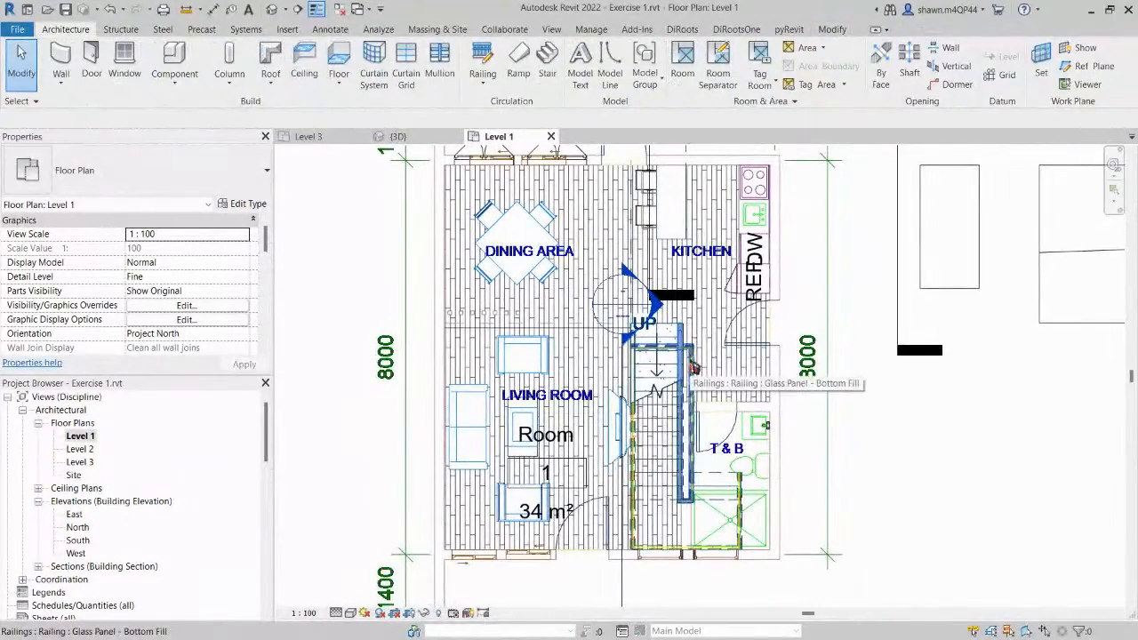
key("v")
key("g")
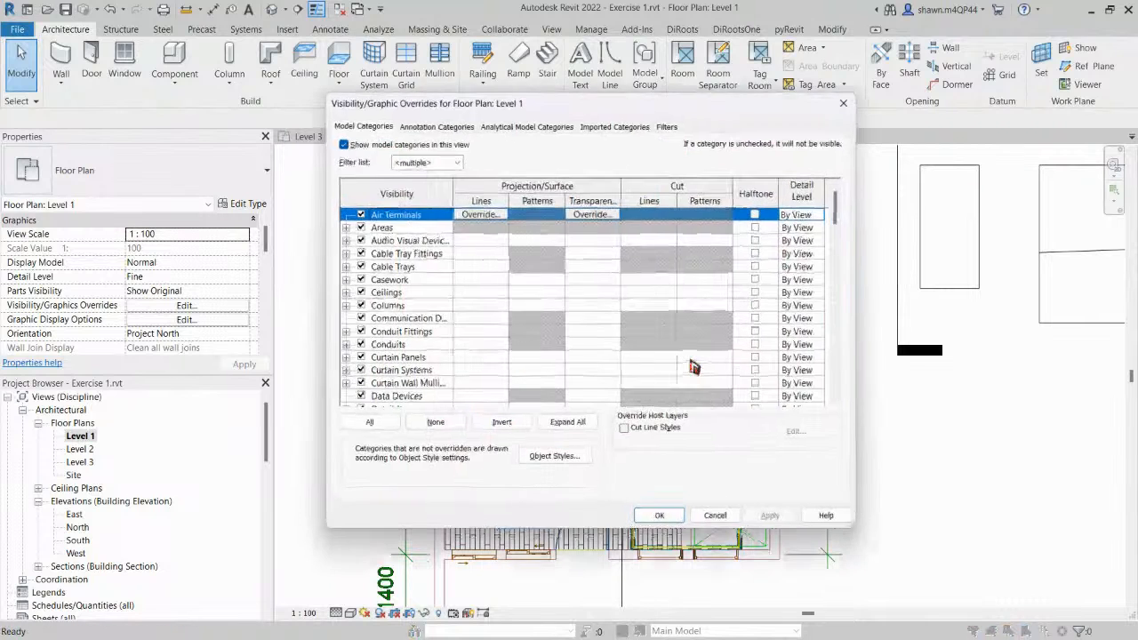
left_click(628, 127)
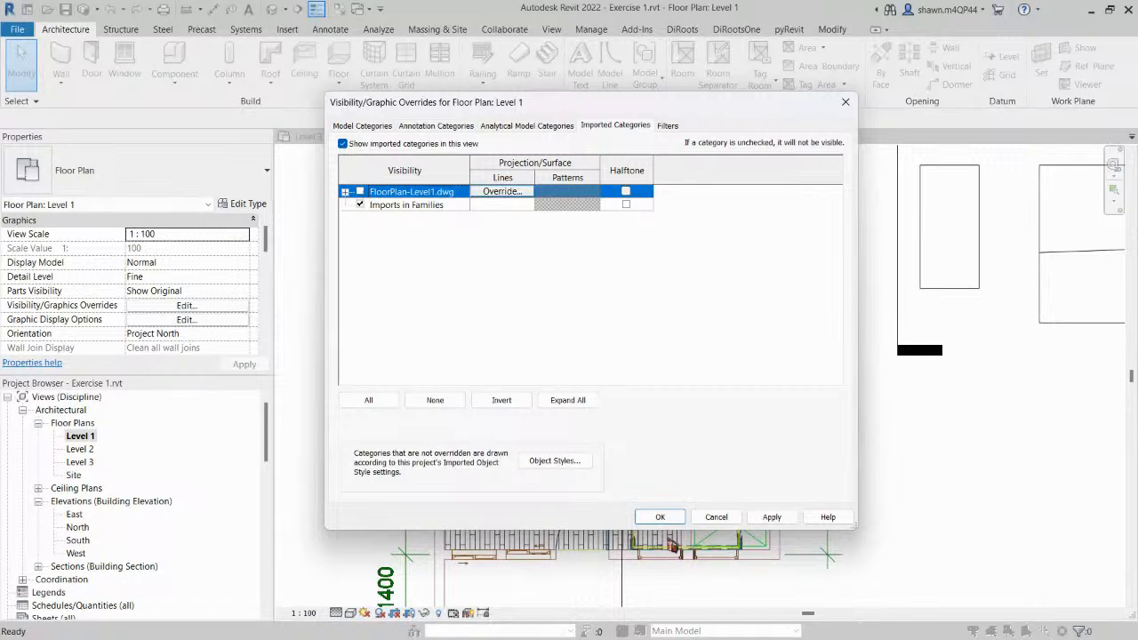
left_click(661, 517)
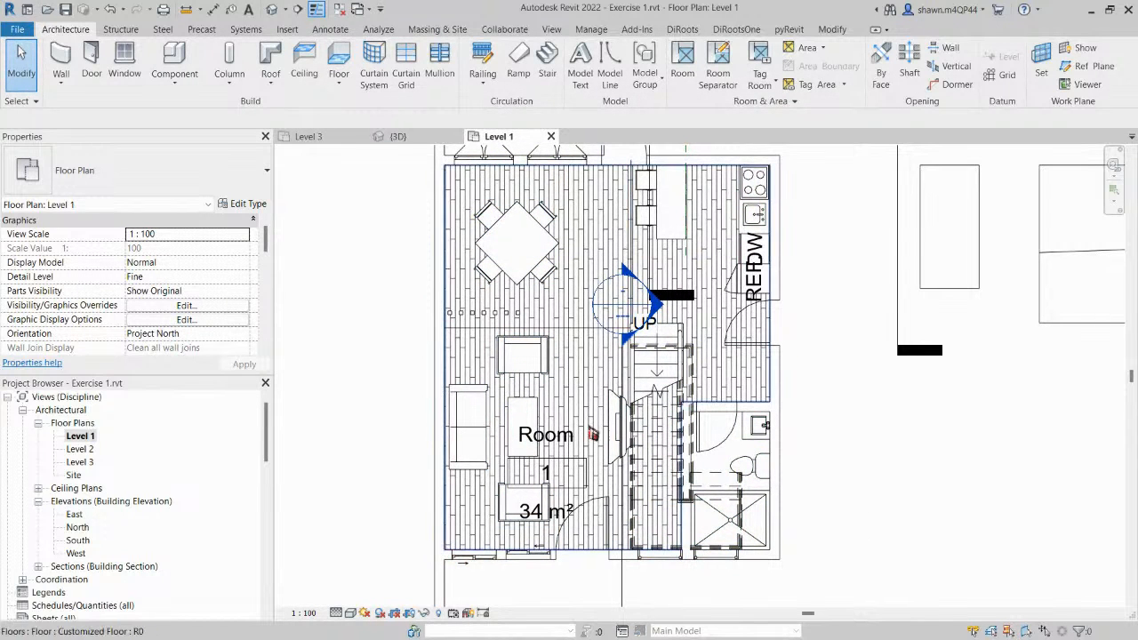
Move the living room's tag up so it sits between the two armchairs.
left_click(580, 443)
left_click_drag(549, 523, 546, 473)
scroll(550, 458, "up", 3)
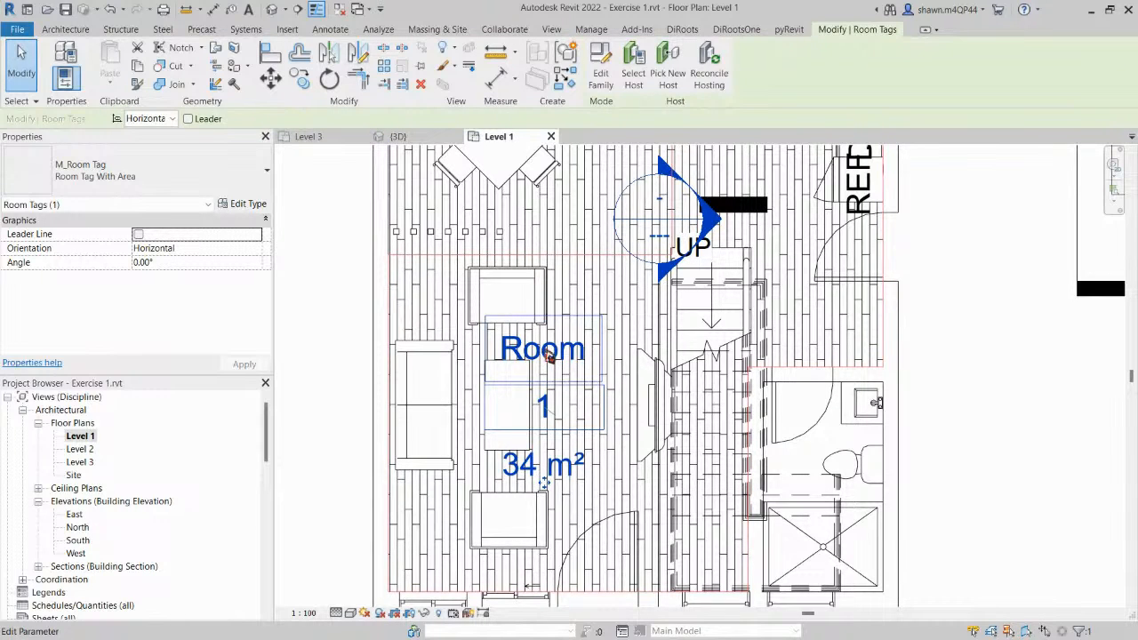
scroll(551, 386, "up", 2)
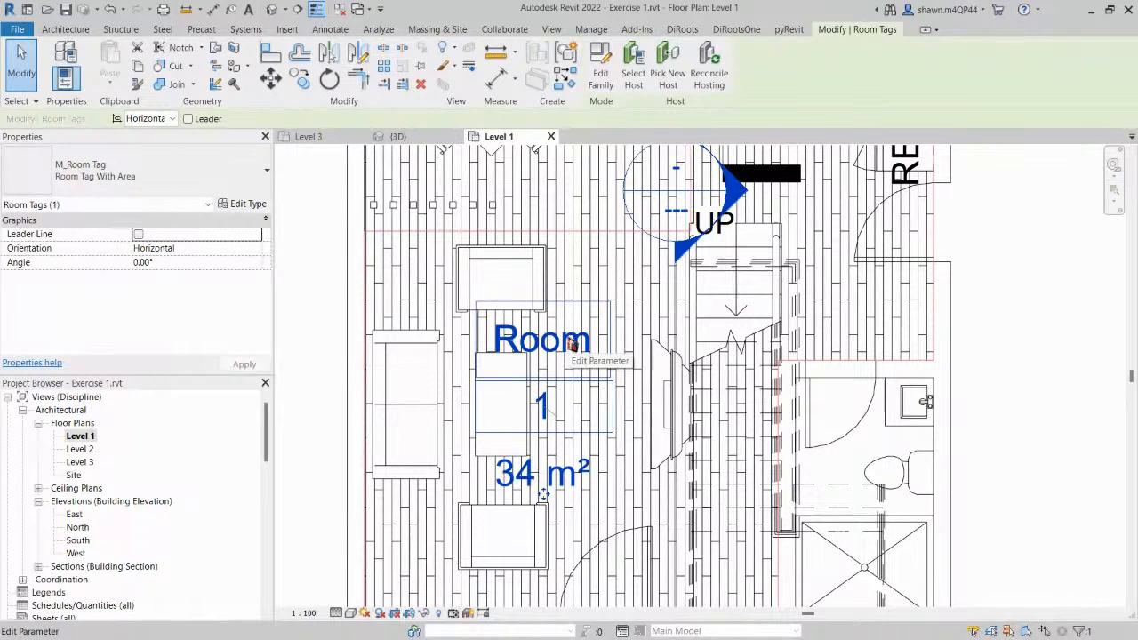
Open the M_Room Tag family for editing and delete its 101 room number label.
left_click(602, 68)
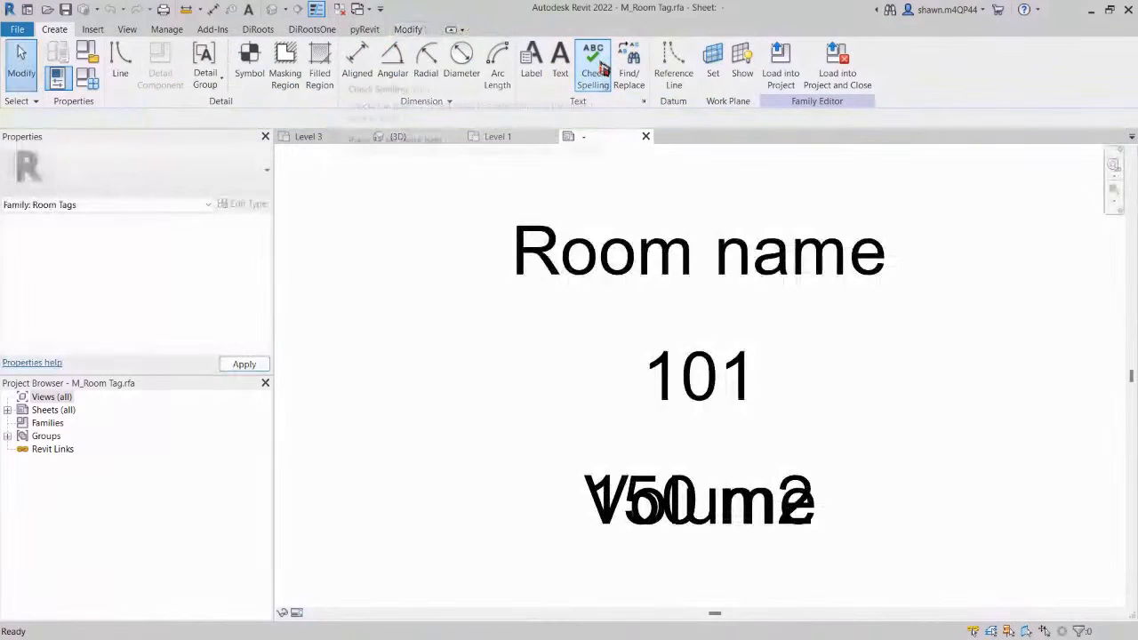
scroll(655, 338, "down", 1)
left_click(703, 360)
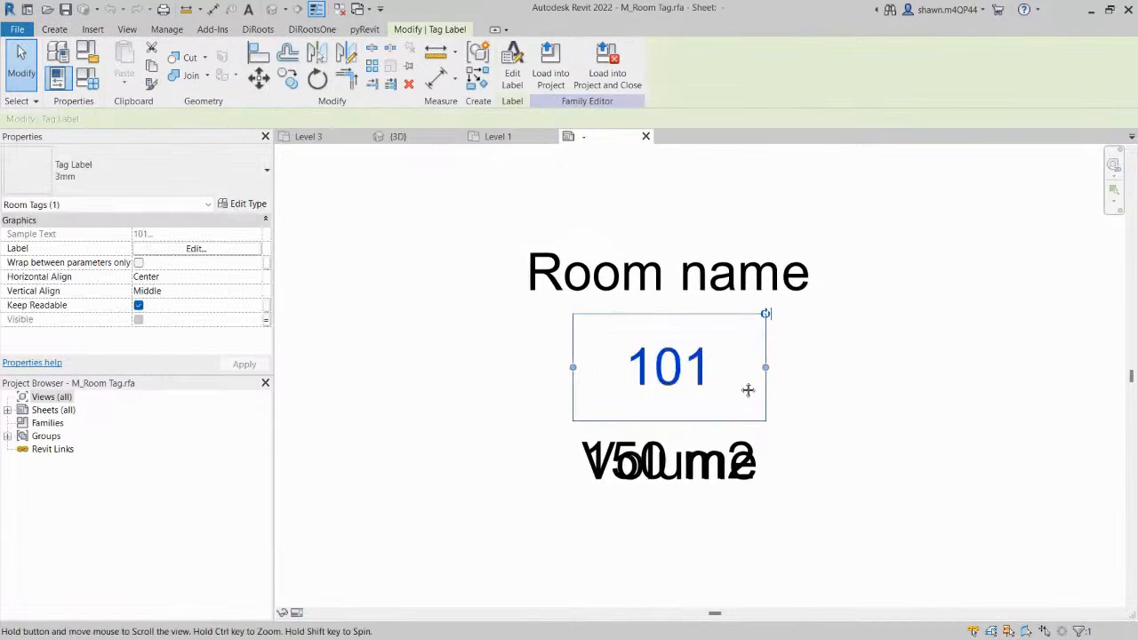
middle_click_drag(747, 389, 677, 405)
key("Delete")
scroll(692, 423, "down", 2)
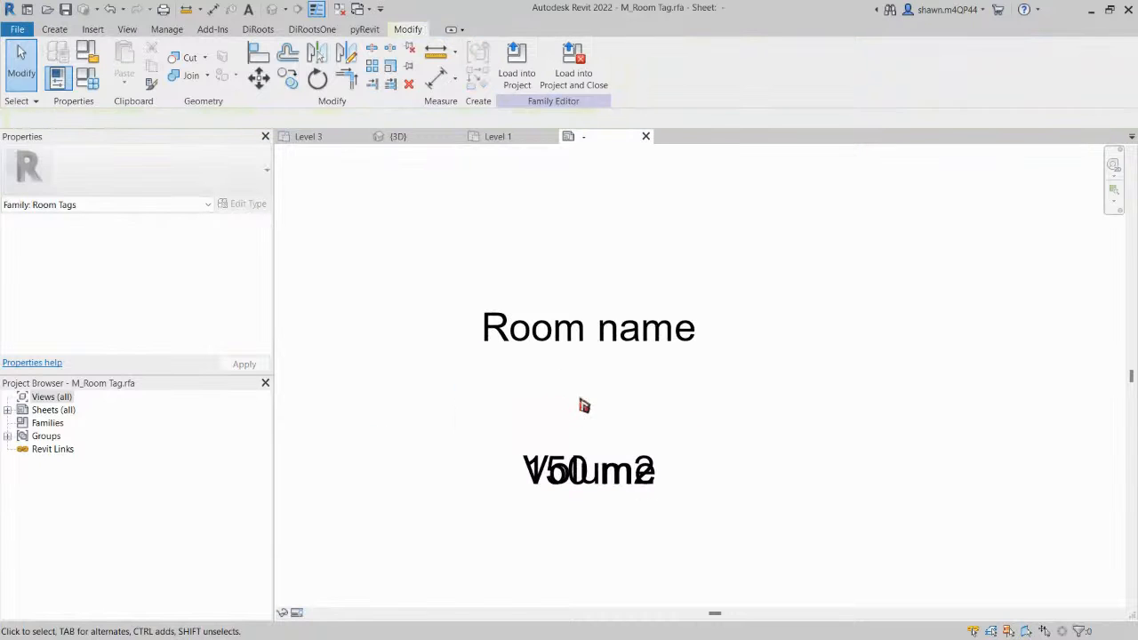
Duplicate the room name label's type as 1.5mm and set its text size to 1.5 mm.
left_click(581, 329)
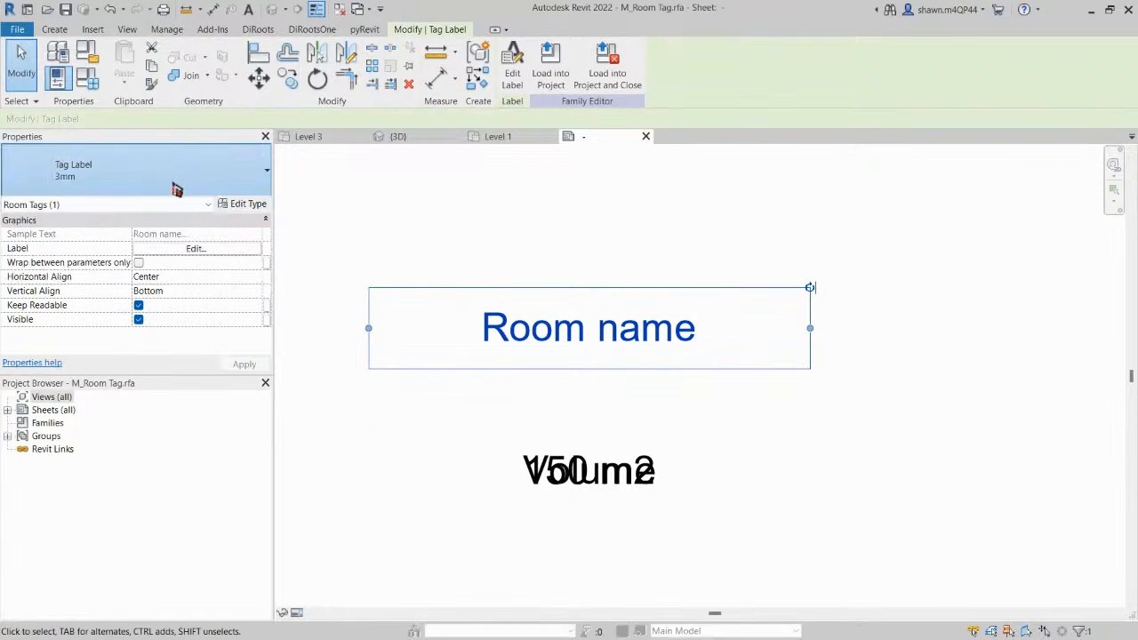
left_click(254, 206)
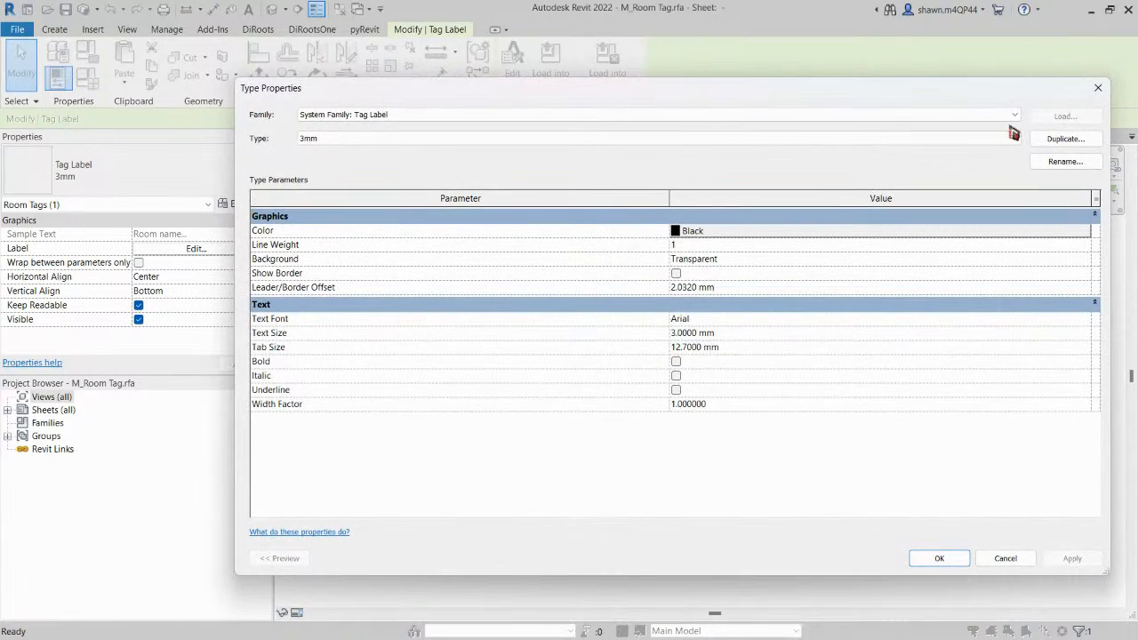
left_click(1065, 138)
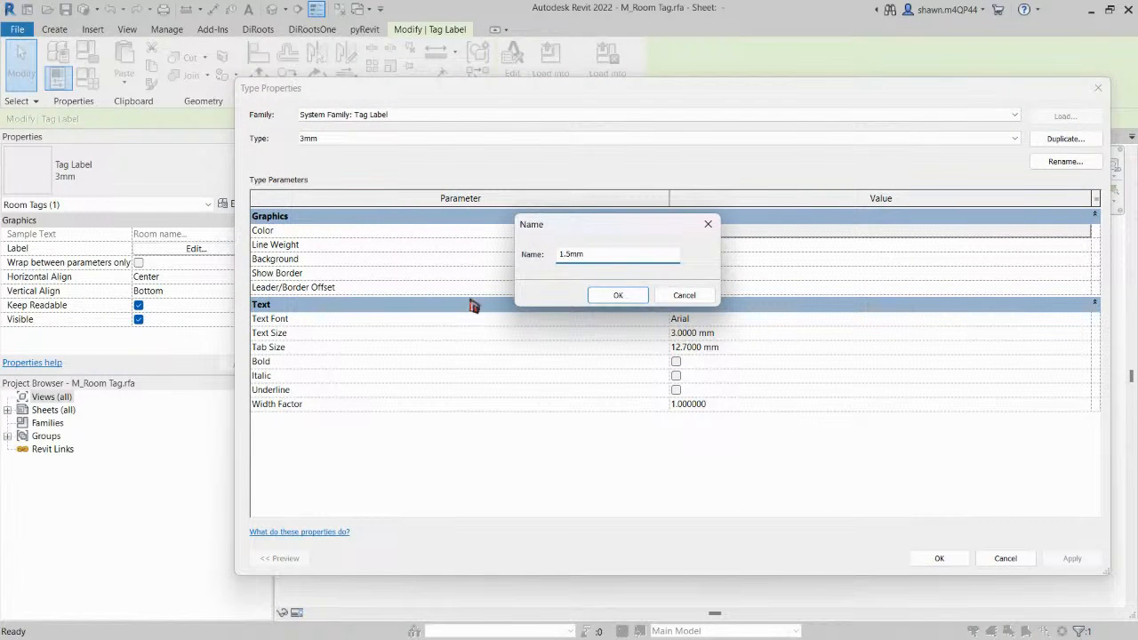
type("1.5mm")
left_click(618, 294)
left_click(727, 287)
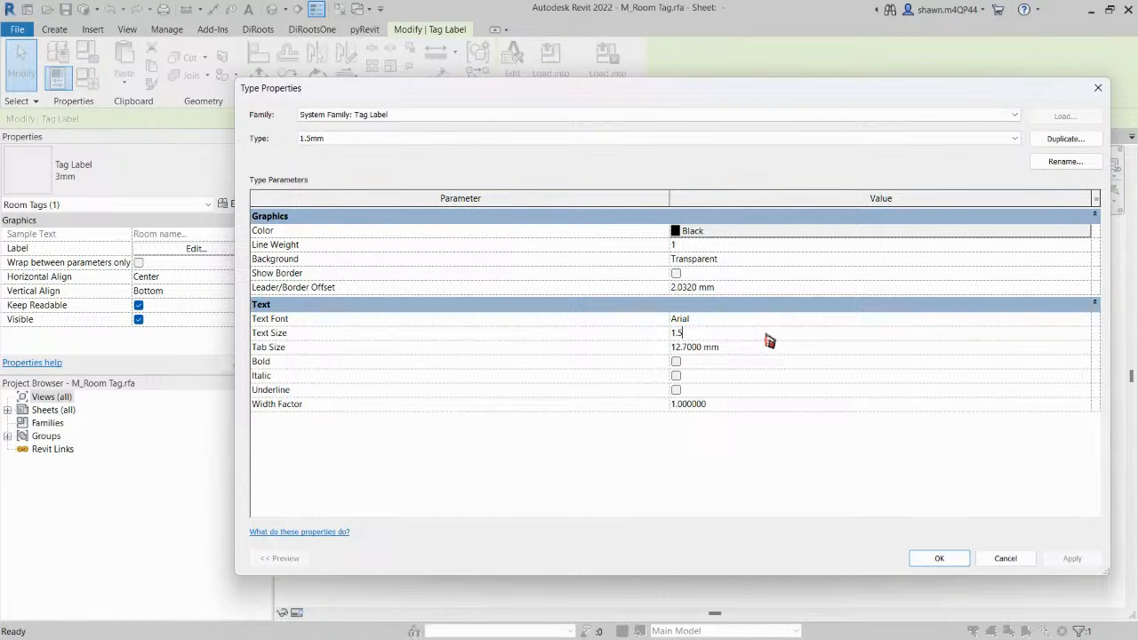
type("1.5")
key("Tab")
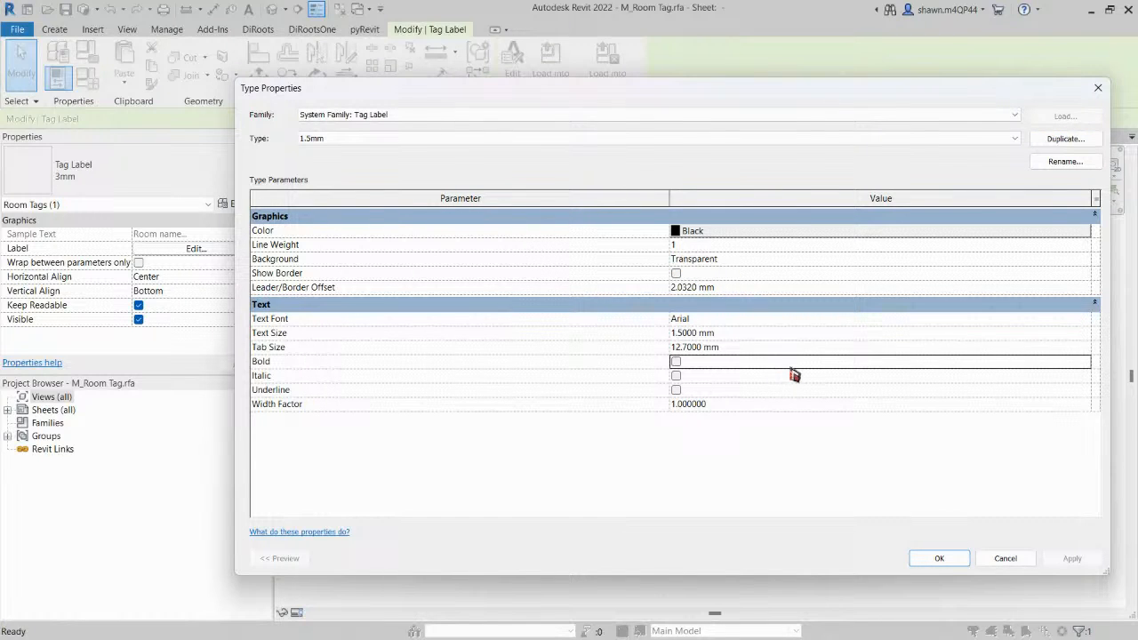
left_click(935, 559)
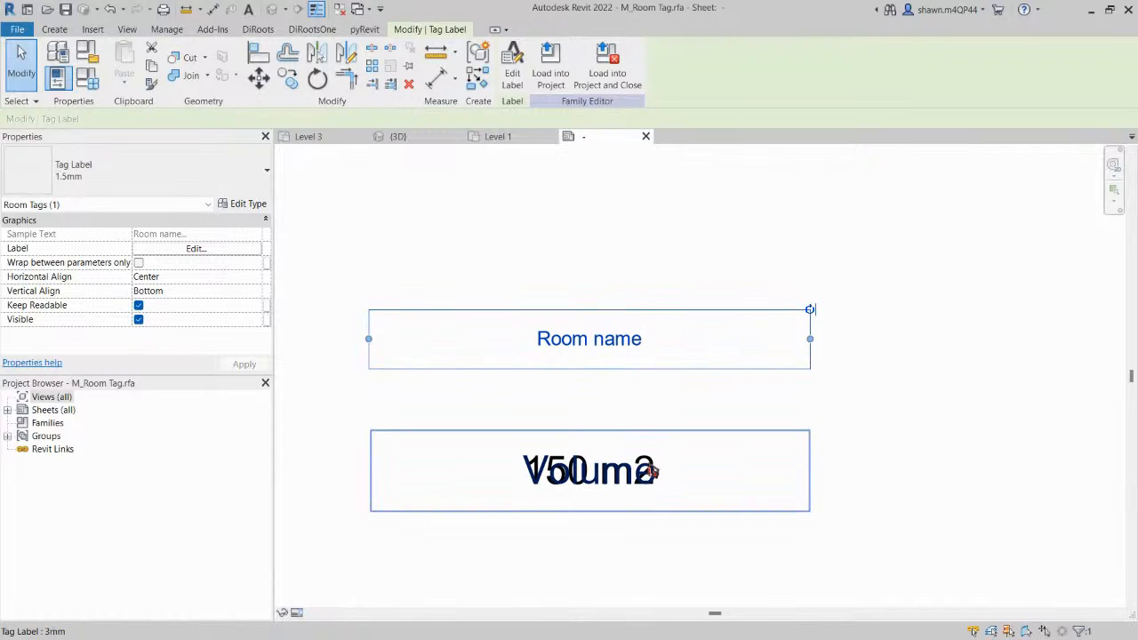
Move the room name label down to just above the overlapping area and volume labels.
left_click(654, 471)
key("Escape")
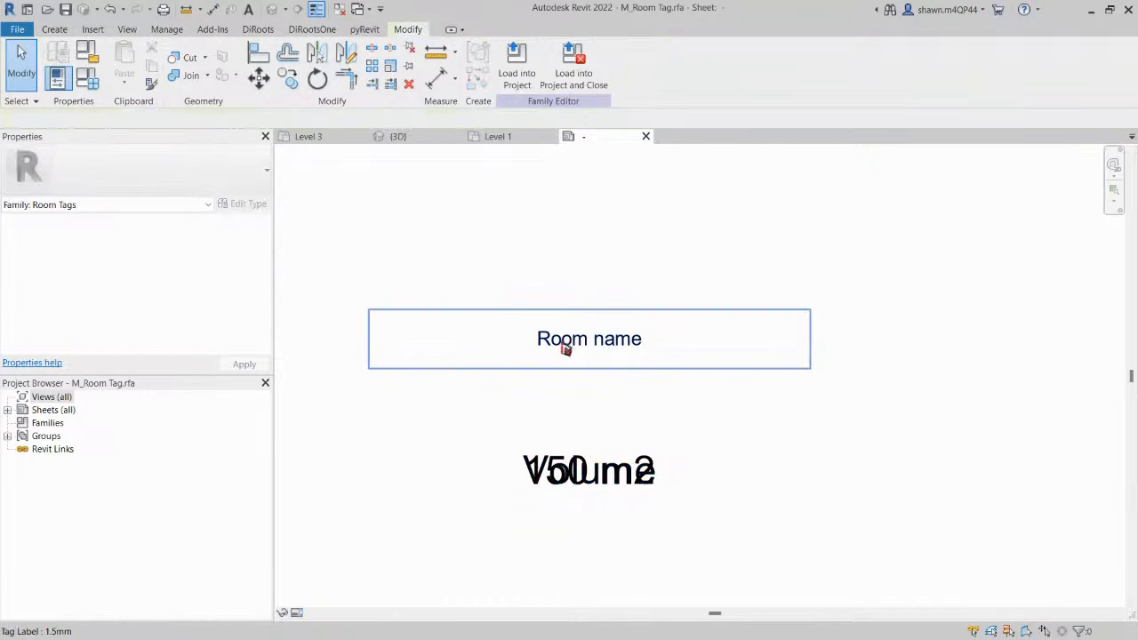
left_click_drag(604, 316, 628, 457)
Change the area and volume labels to the 1.5mm type and move them up directly beneath the room name.
left_click(631, 486)
left_click_drag(745, 546, 612, 467)
left_click(163, 173)
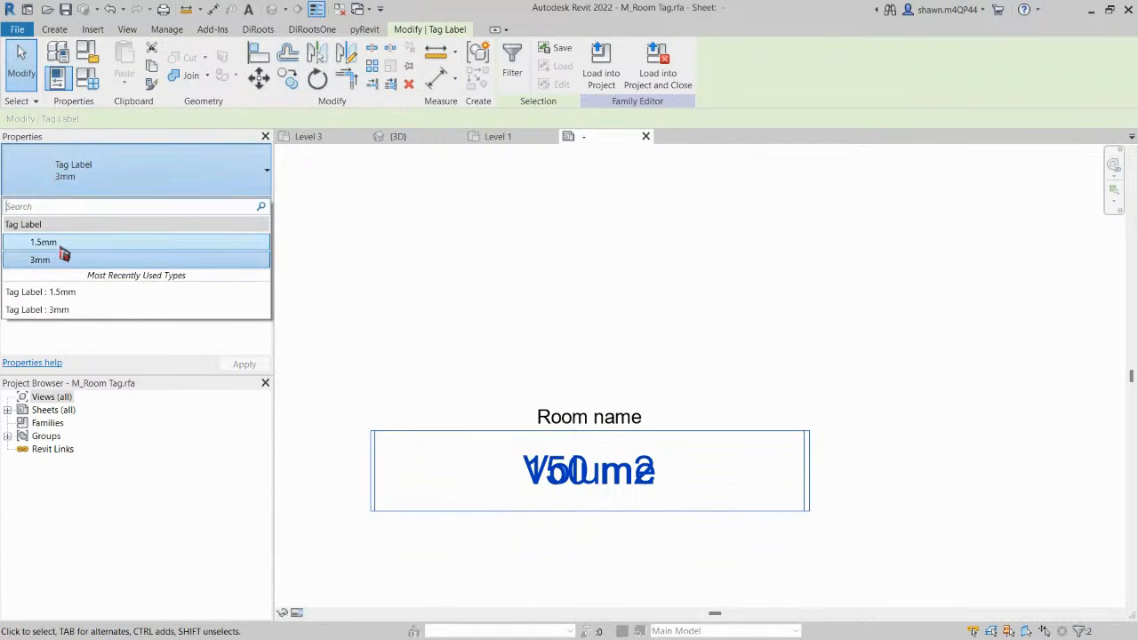
left_click(61, 244)
left_click_drag(688, 449, 688, 422)
left_click(7, 85)
Save the edited tag family as Custom Room Tag in the 22 - REVIT FOR ARCHI folder, with maximum backups set to 1.
left_click(17, 29)
mouse_move(53, 220)
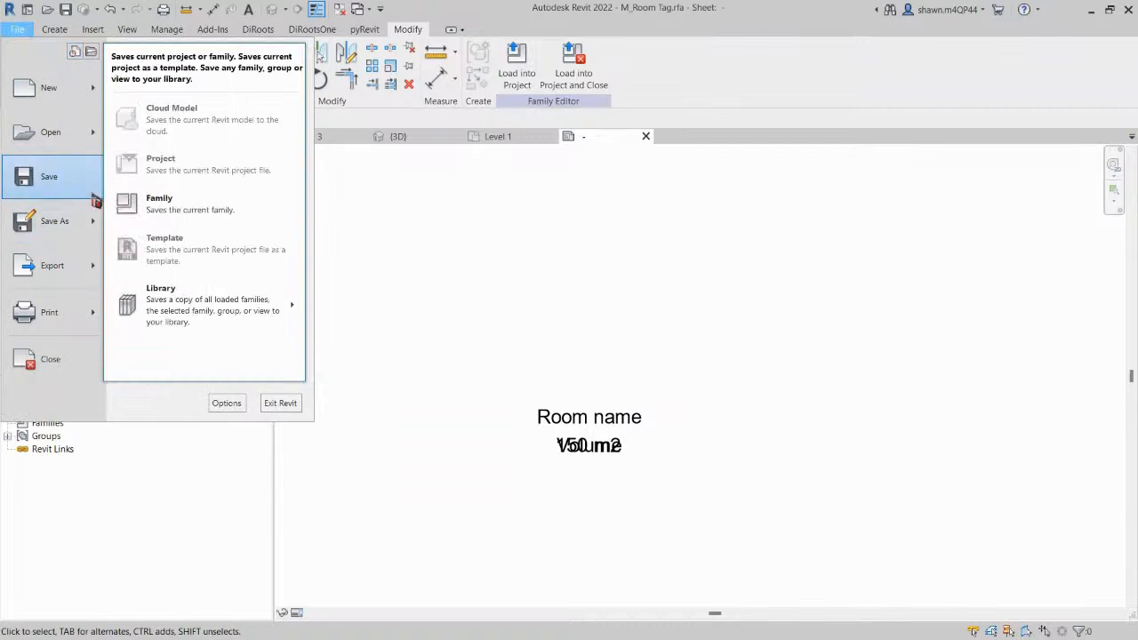
left_click(162, 198)
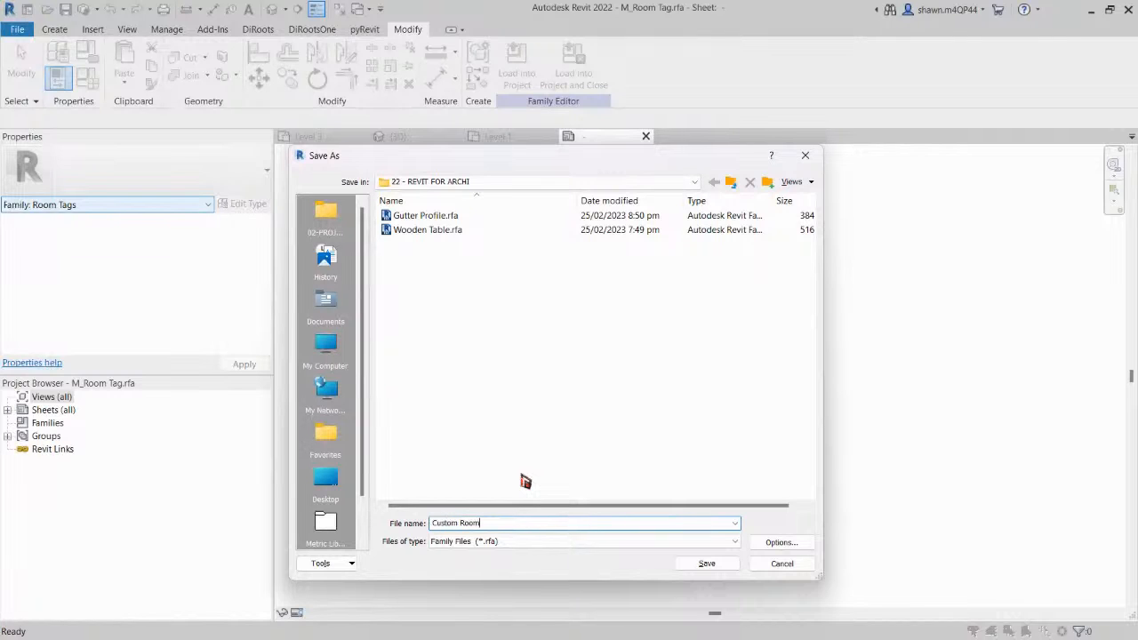
left_click(799, 547)
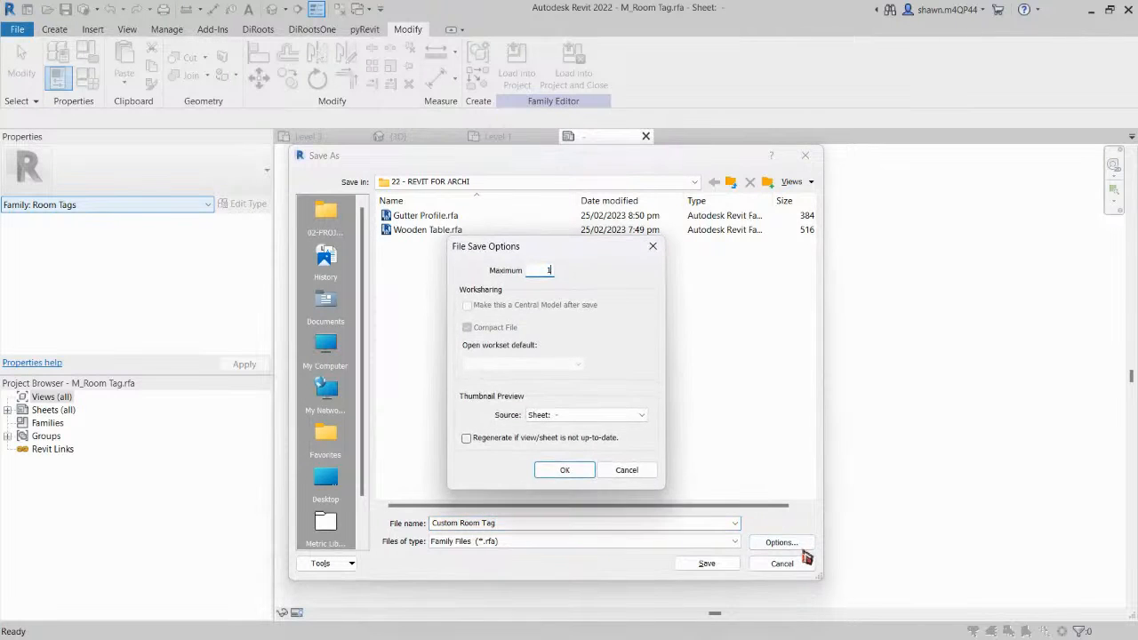
left_click(565, 472)
left_click(707, 564)
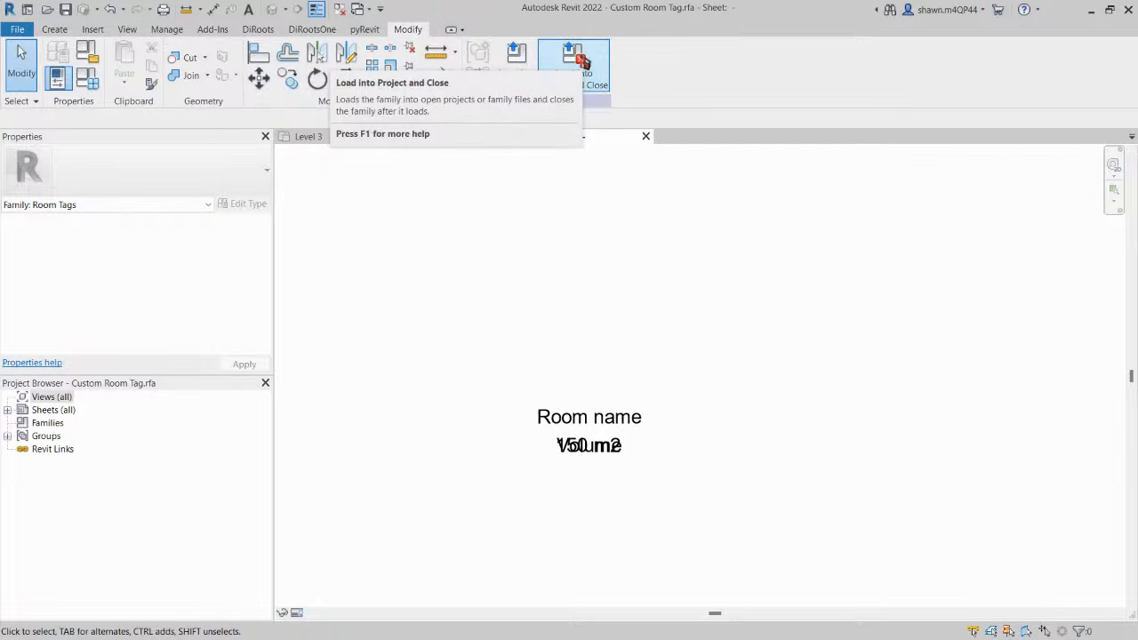
Load the custom tag family into the project, close it, and change the living room's tag to Custom Room Tag: Room Tag With Area.
left_click(581, 60)
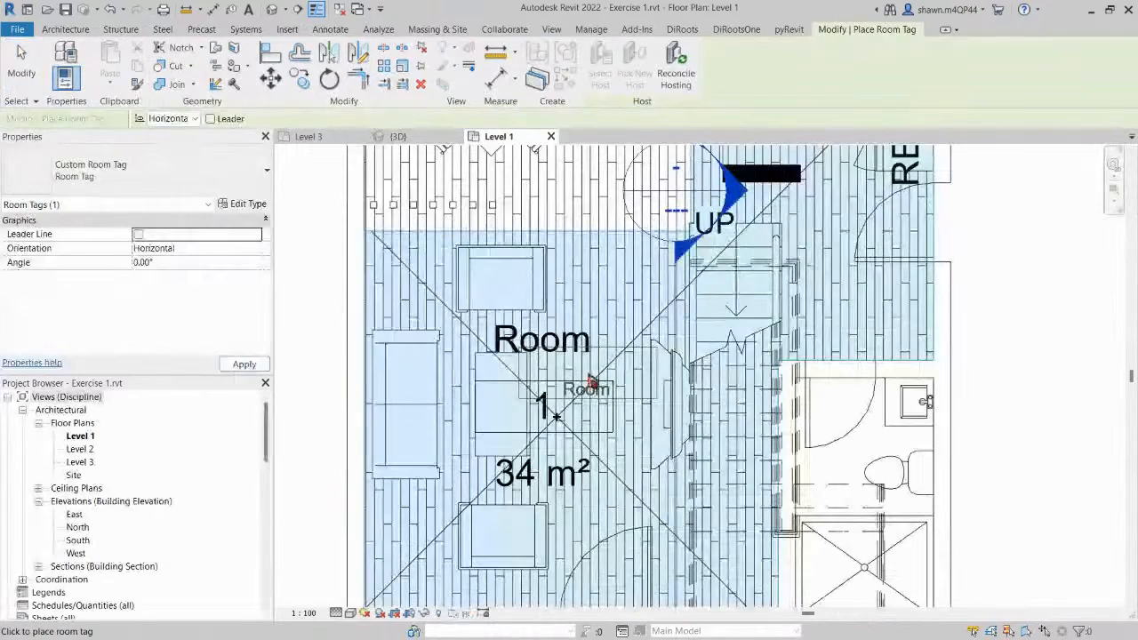
key("Escape")
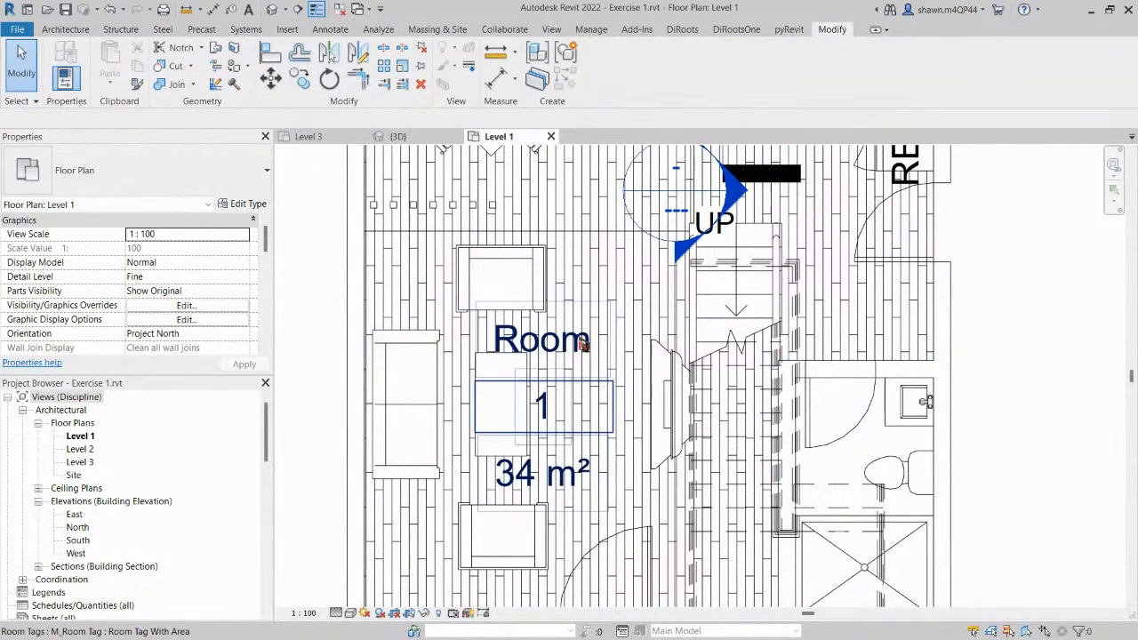
left_click(582, 345)
left_click(140, 176)
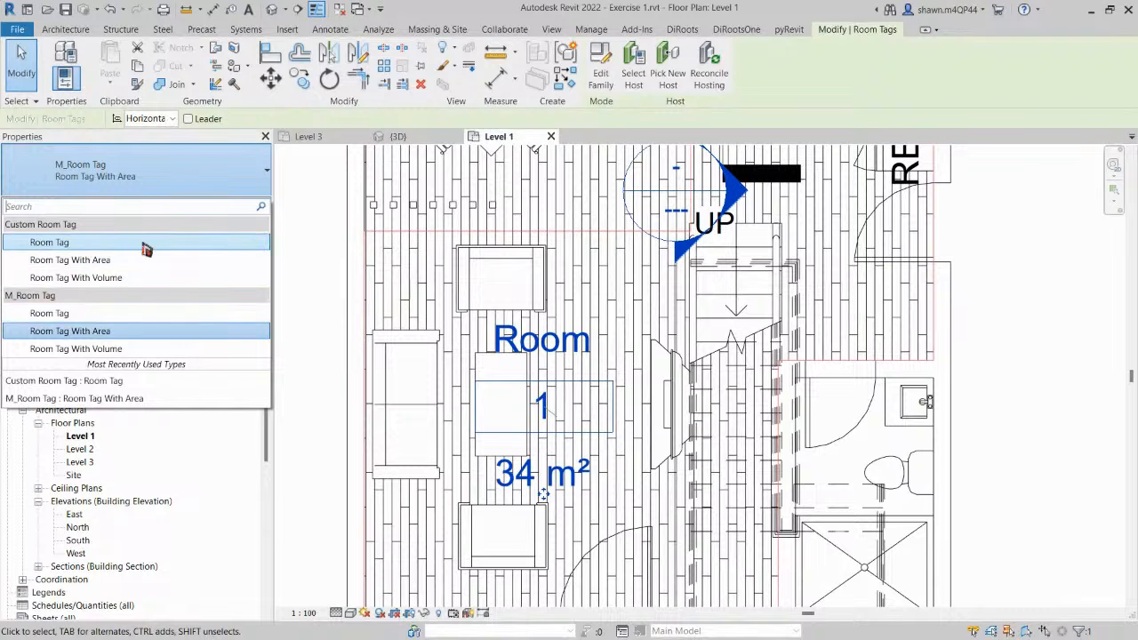
left_click(83, 259)
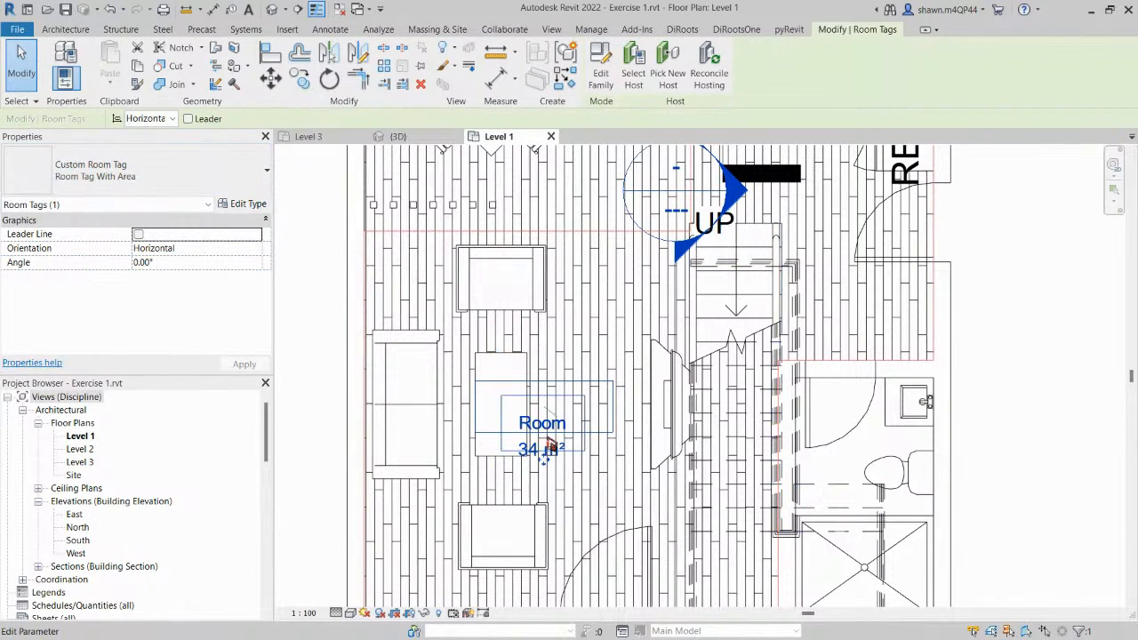
Rename the tagged room as Living Room.
scroll(549, 447, "up", 2)
left_click(562, 422)
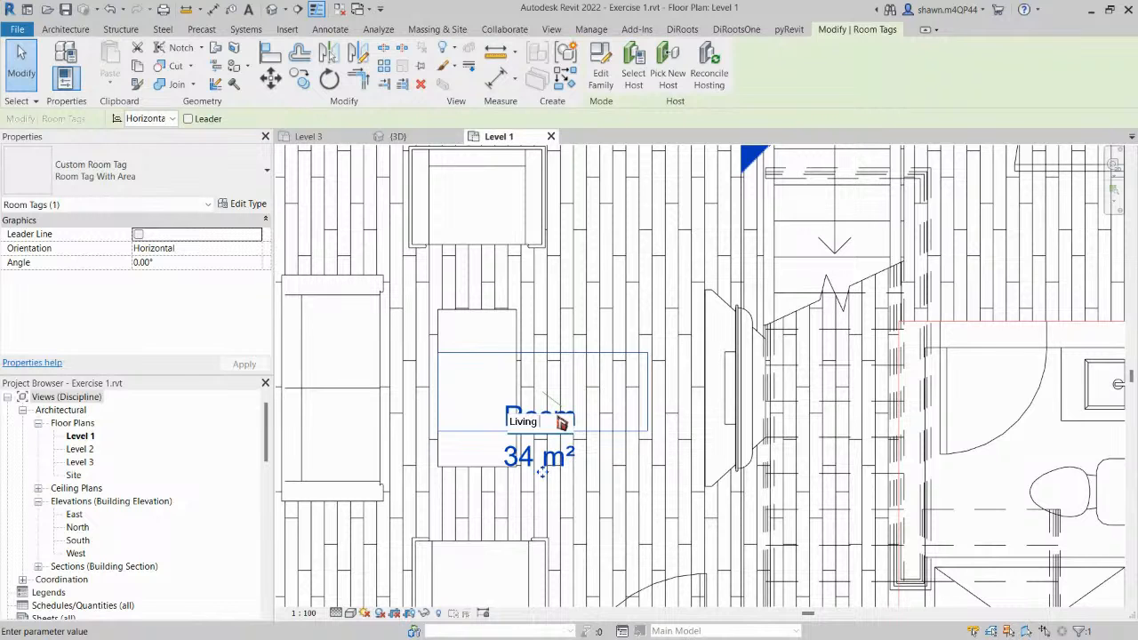
left_click(639, 339)
scroll(645, 313, "down", 2)
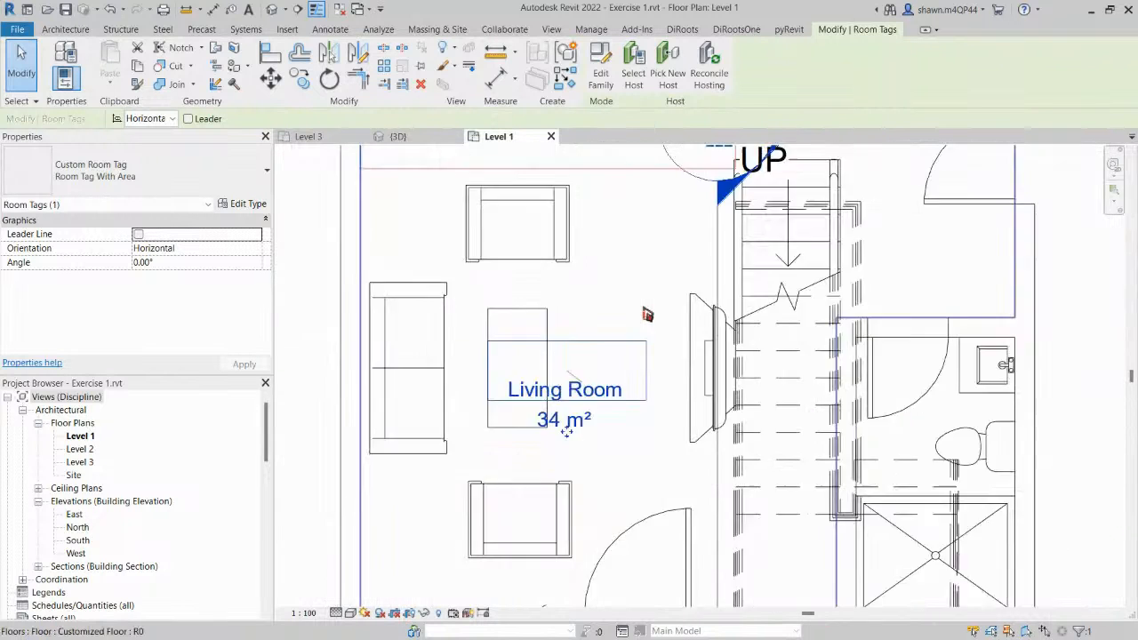
scroll(643, 329, "up", 2)
key("Escape")
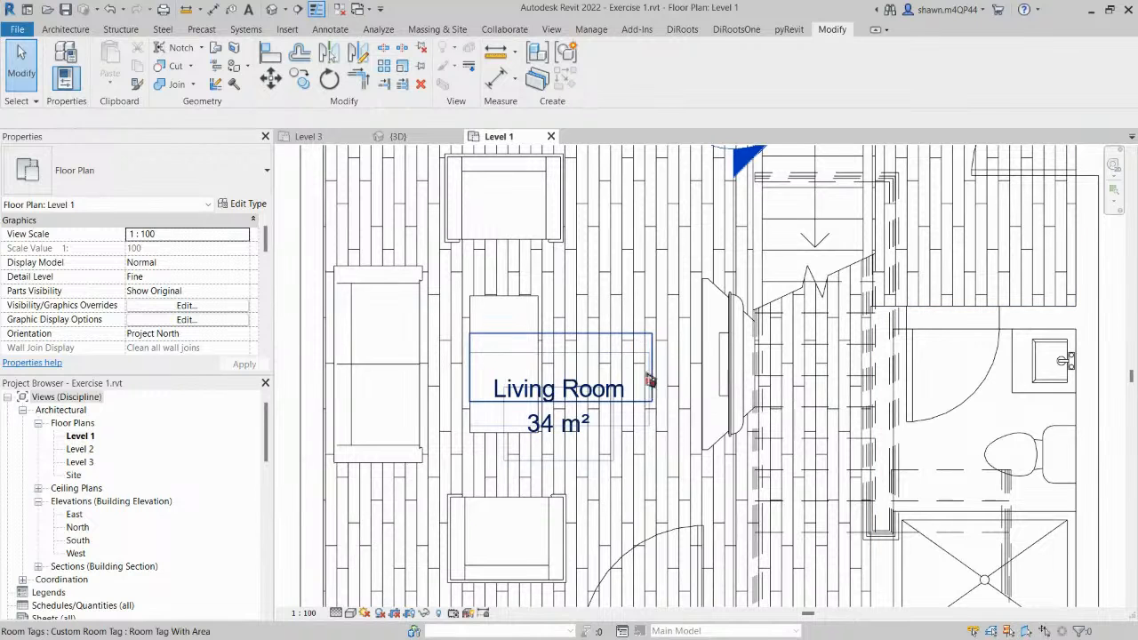
Open the living room's custom tag family for editing and show its annotation categories, including Automatic Sketch Dimensions, in the view.
left_click(608, 400)
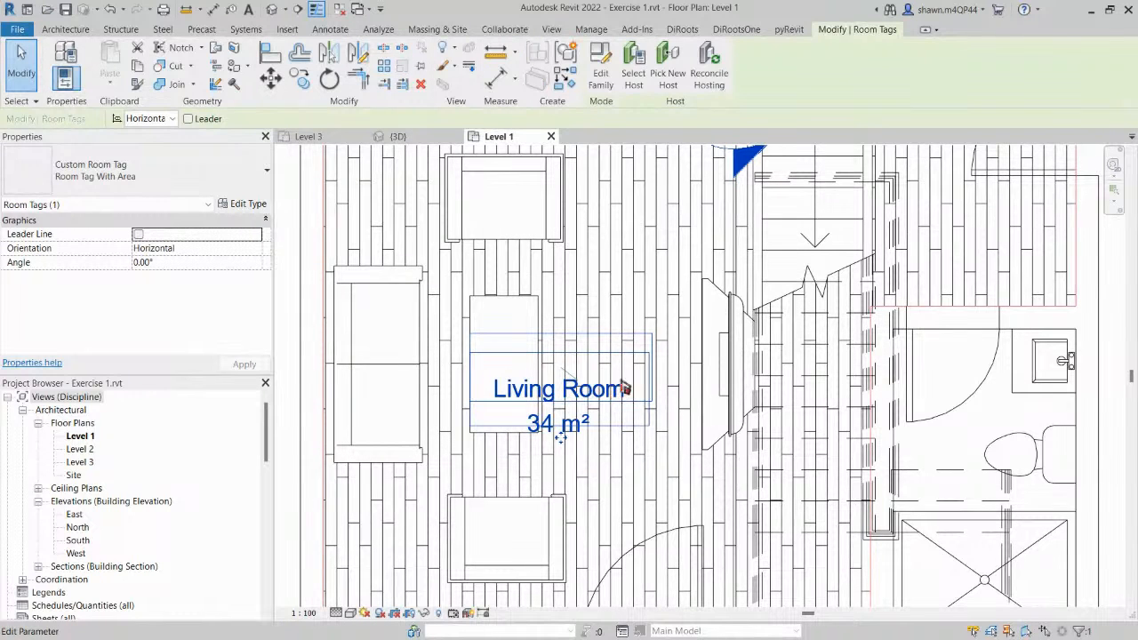
left_click(604, 69)
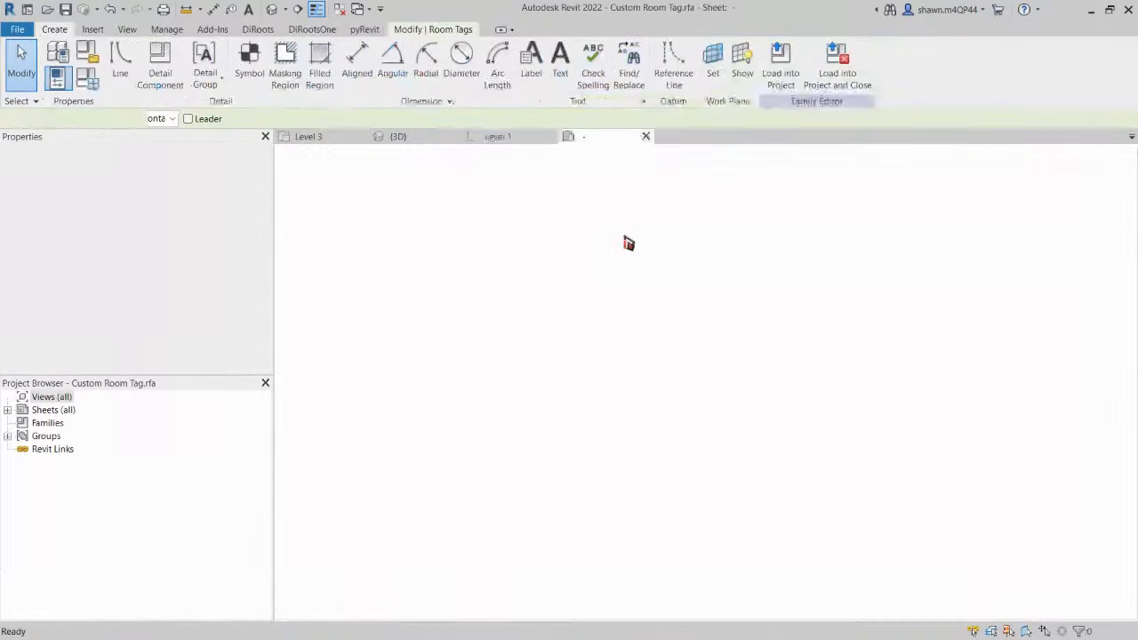
left_click(669, 336)
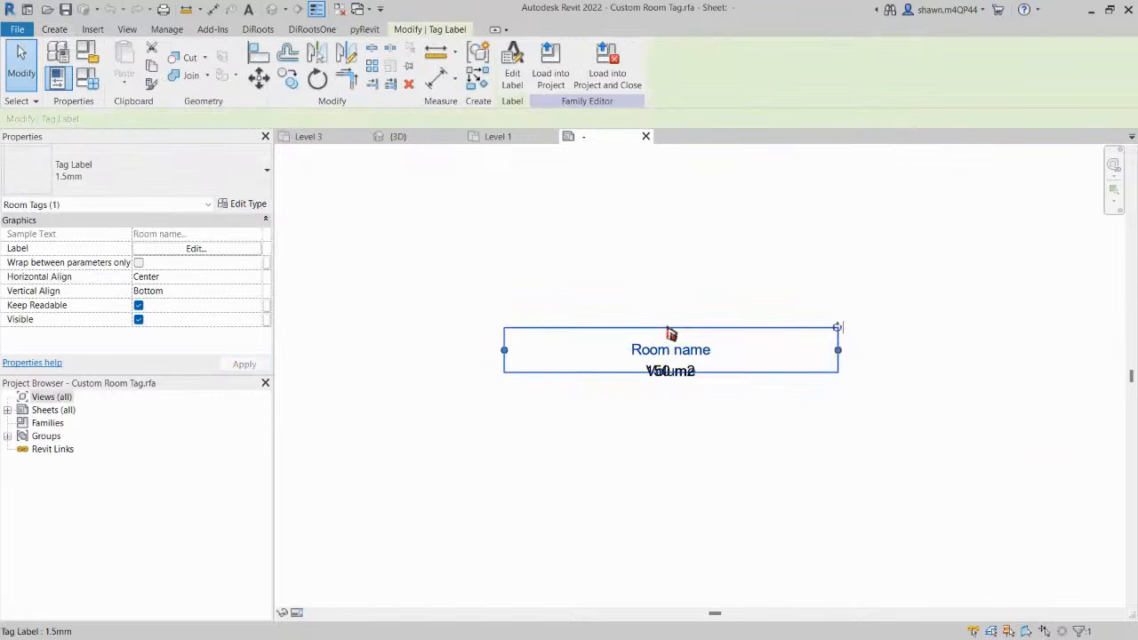
left_click(706, 301)
key("g")
left_click(435, 127)
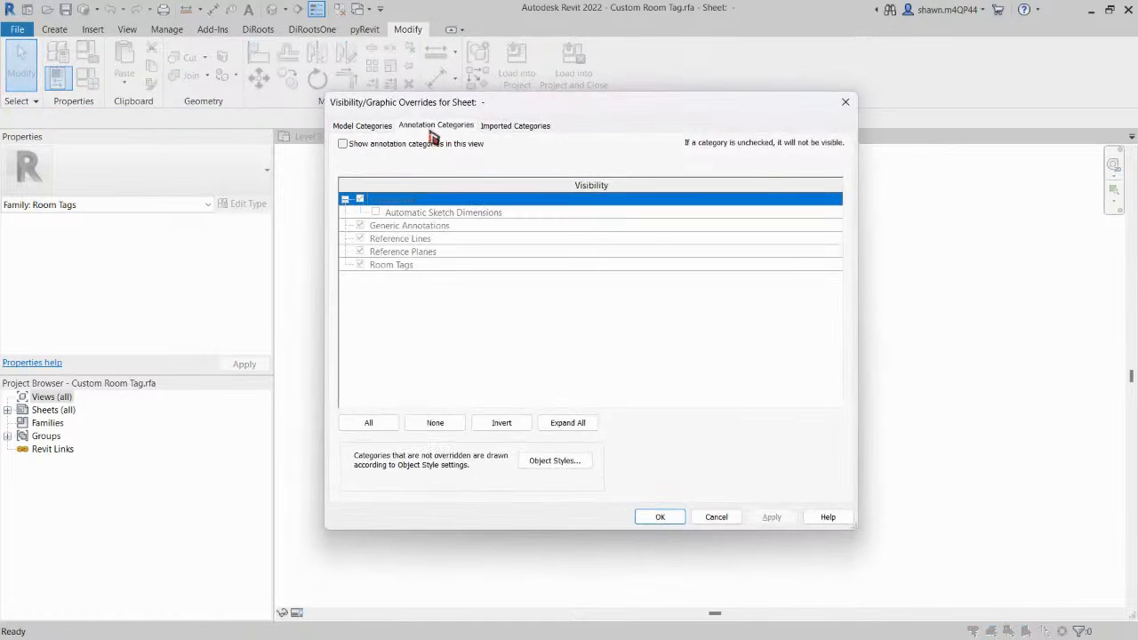
left_click(343, 143)
left_click(354, 126)
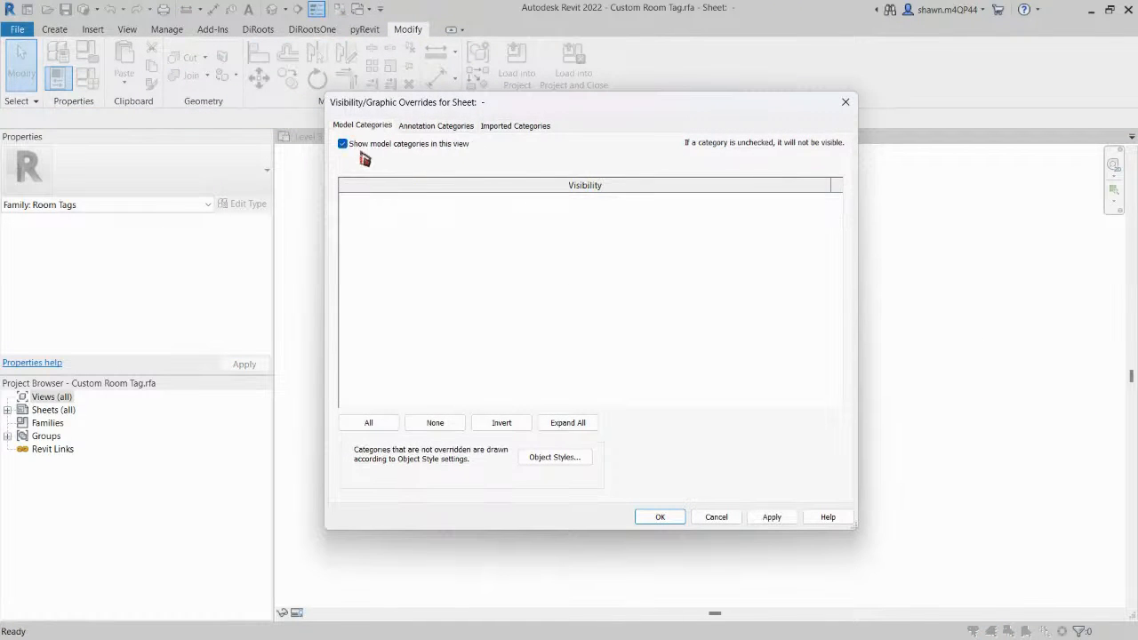
left_click(533, 129)
left_click(436, 126)
left_click(376, 212)
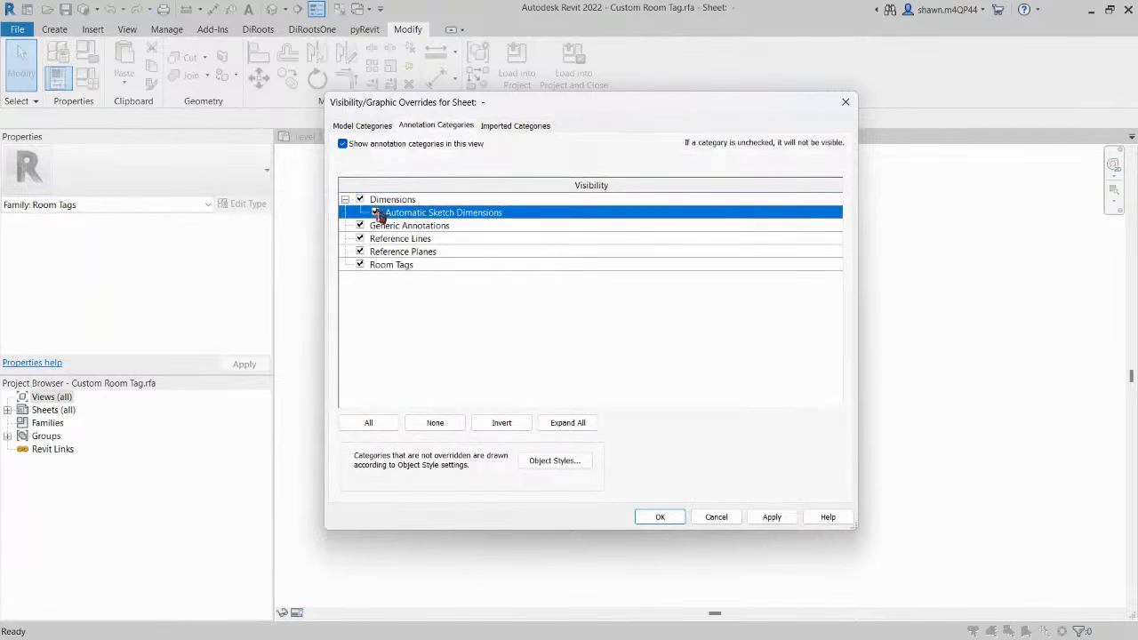
left_click(660, 519)
Delete the four-line rectangle around the room name in the tag family.
left_click(709, 331)
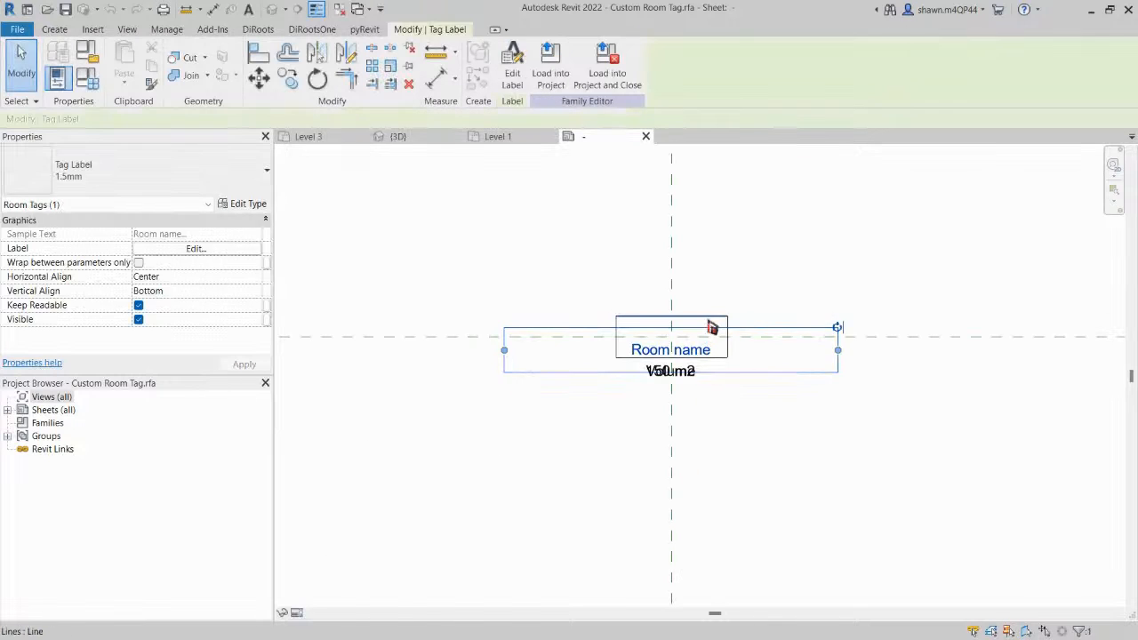
key("Escape")
scroll(717, 322, "up", 2)
key("Tab")
left_click(720, 331)
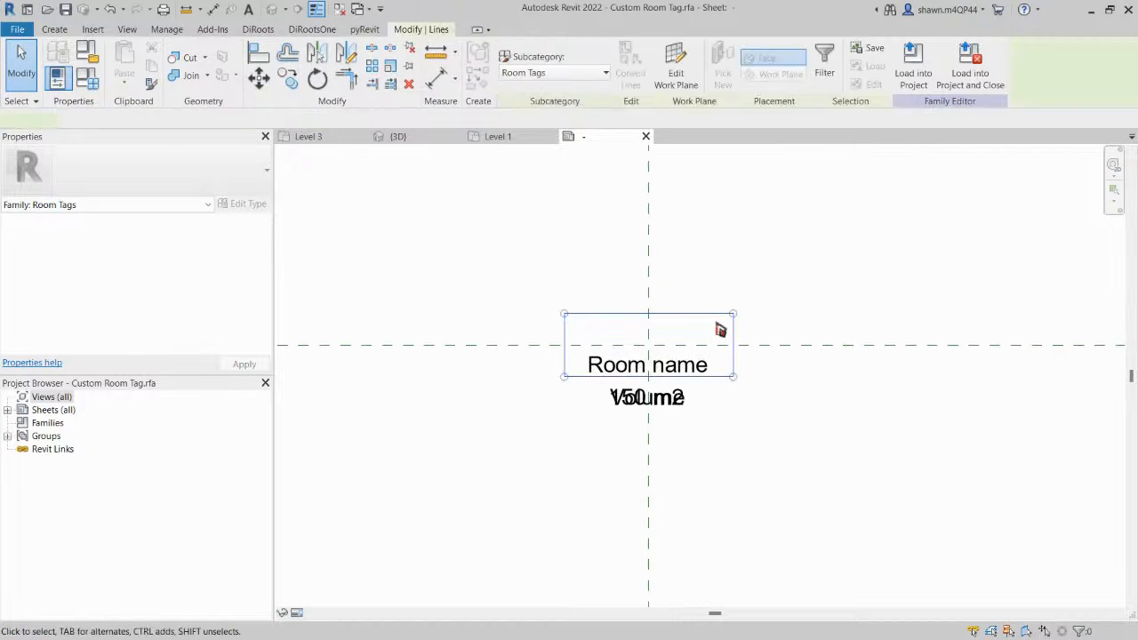
scroll(700, 313, "up", 1)
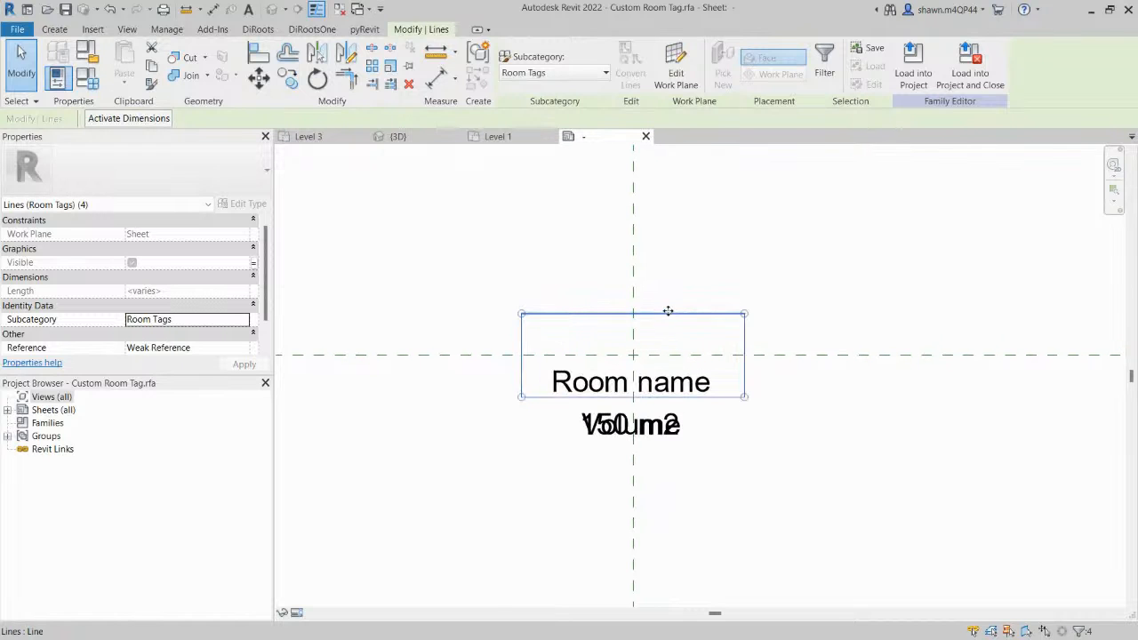
key("Delete")
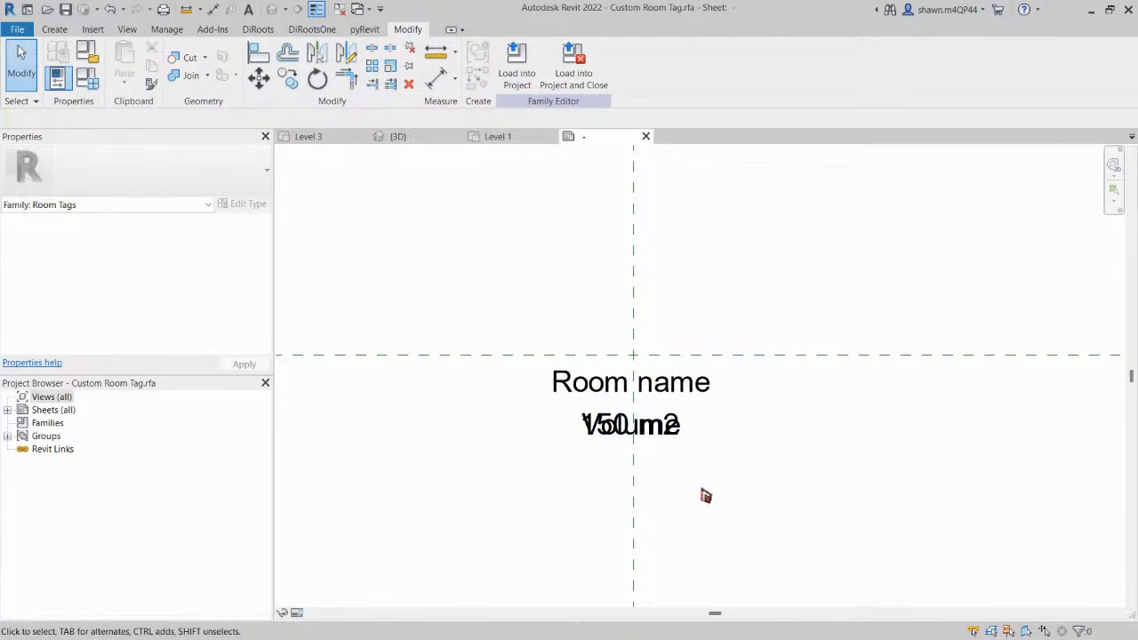
Move the room name, area and volume labels up together so they straddle the horizontal reference plane.
scroll(706, 495, "down", 1)
left_click_drag(731, 523, 699, 401)
key("Escape")
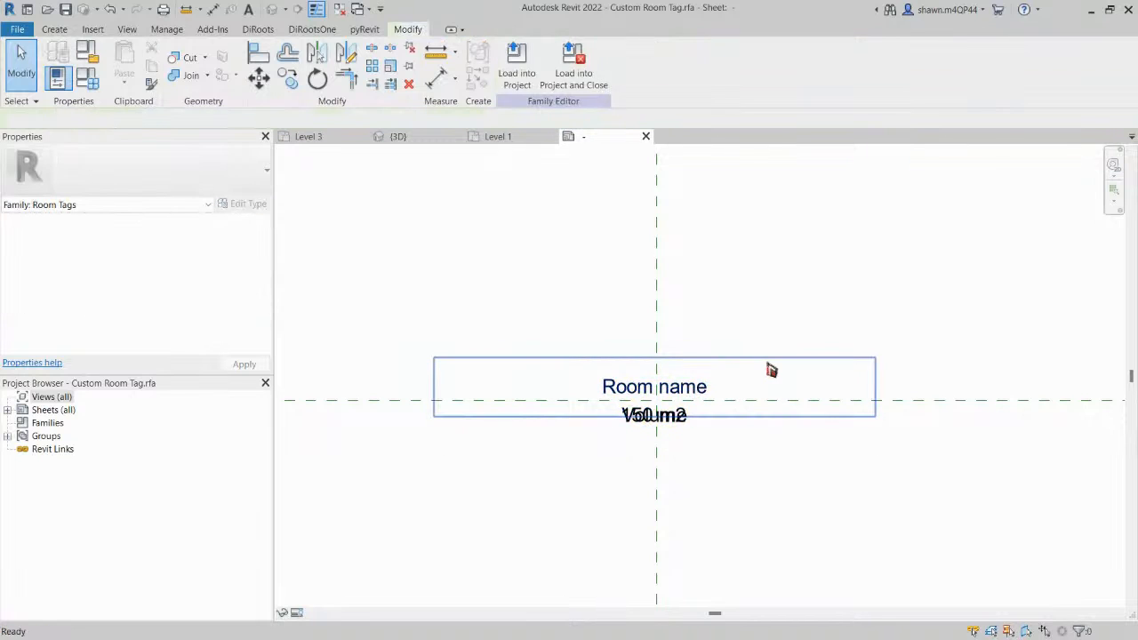
Save and close the Custom Room Tag family while reloading it into the project, overwriting the existing version and its parameter values.
left_click(574, 64)
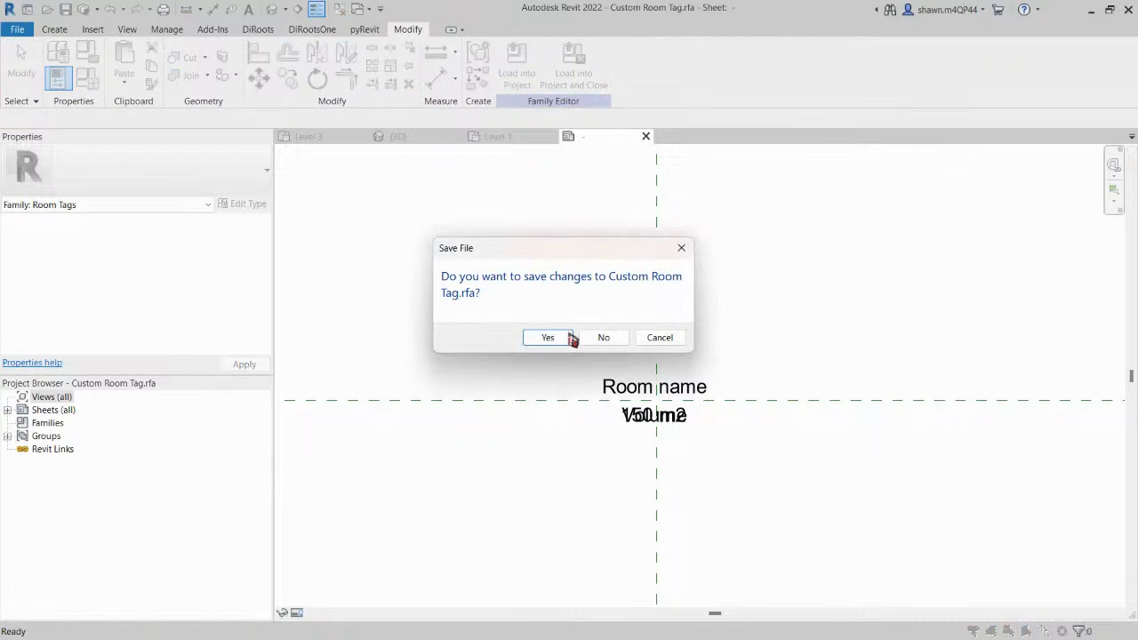
left_click(548, 340)
left_click(540, 341)
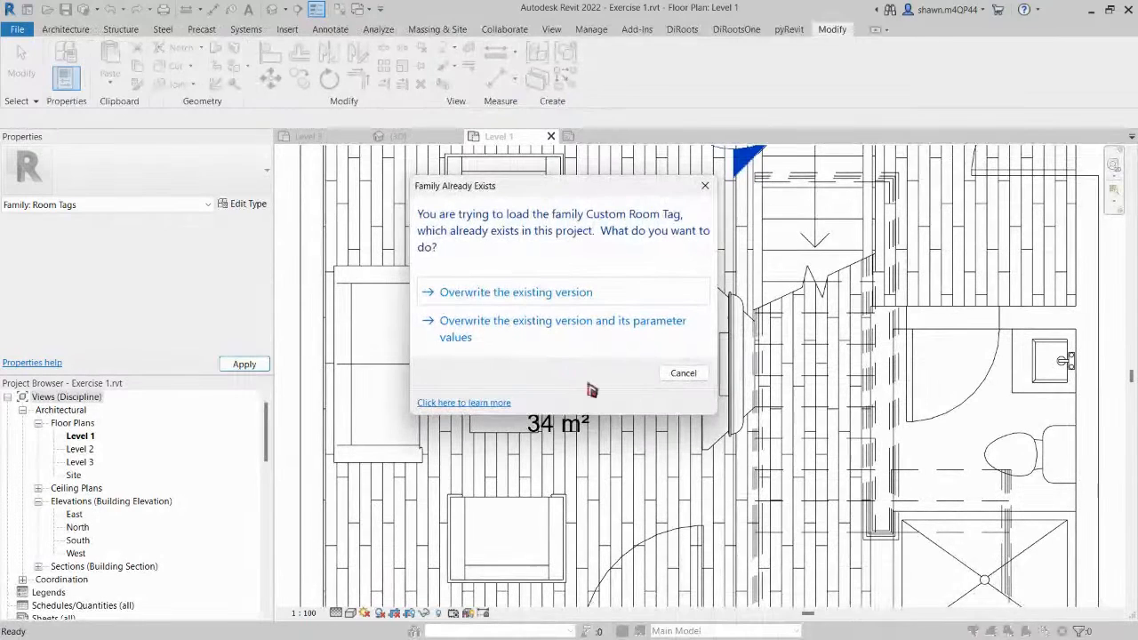
left_click(620, 330)
Place a new tagged room in the dining area above the living room on Level 1.
scroll(596, 370, "down", 2)
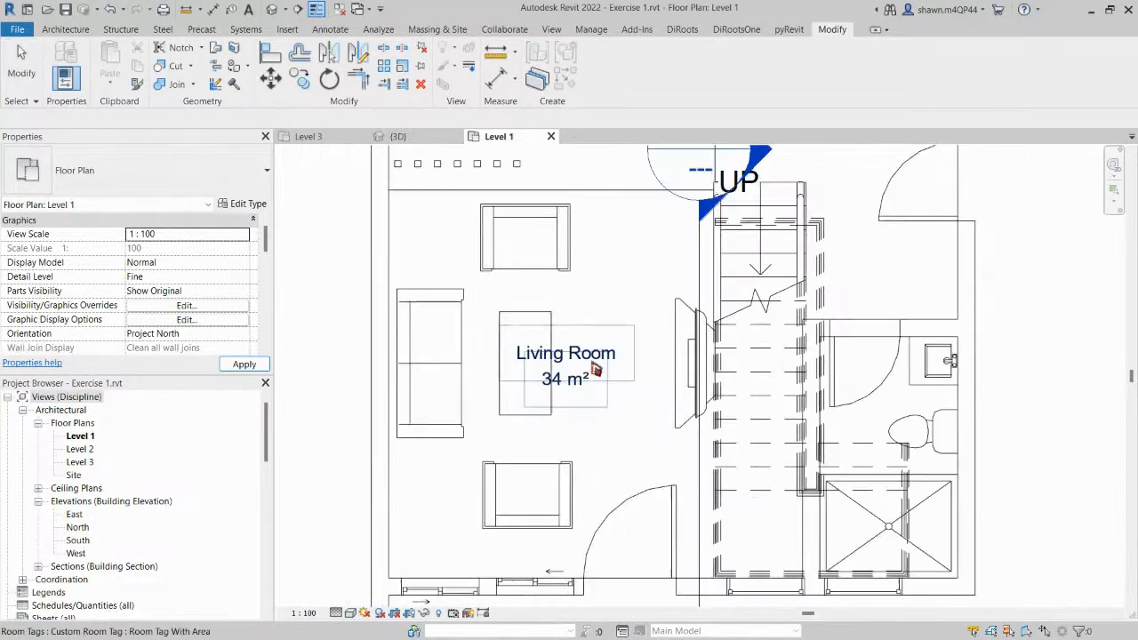
scroll(596, 371, "down", 2)
scroll(566, 356, "up", 5)
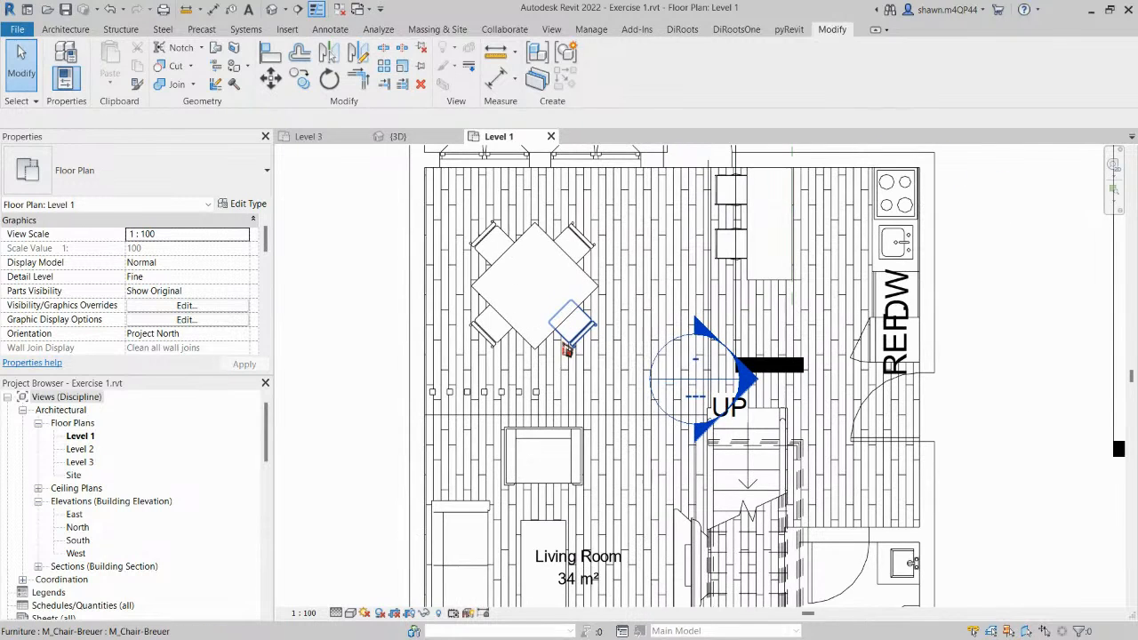
key("r")
key("m")
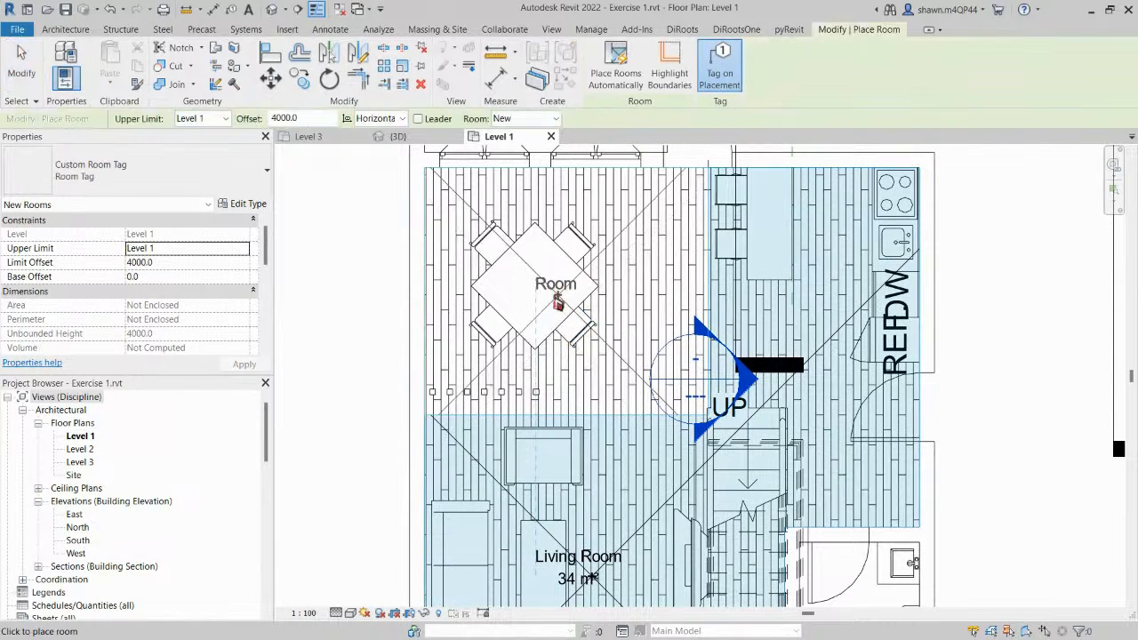
scroll(538, 289, "up", 2)
left_click(538, 289)
key("Escape")
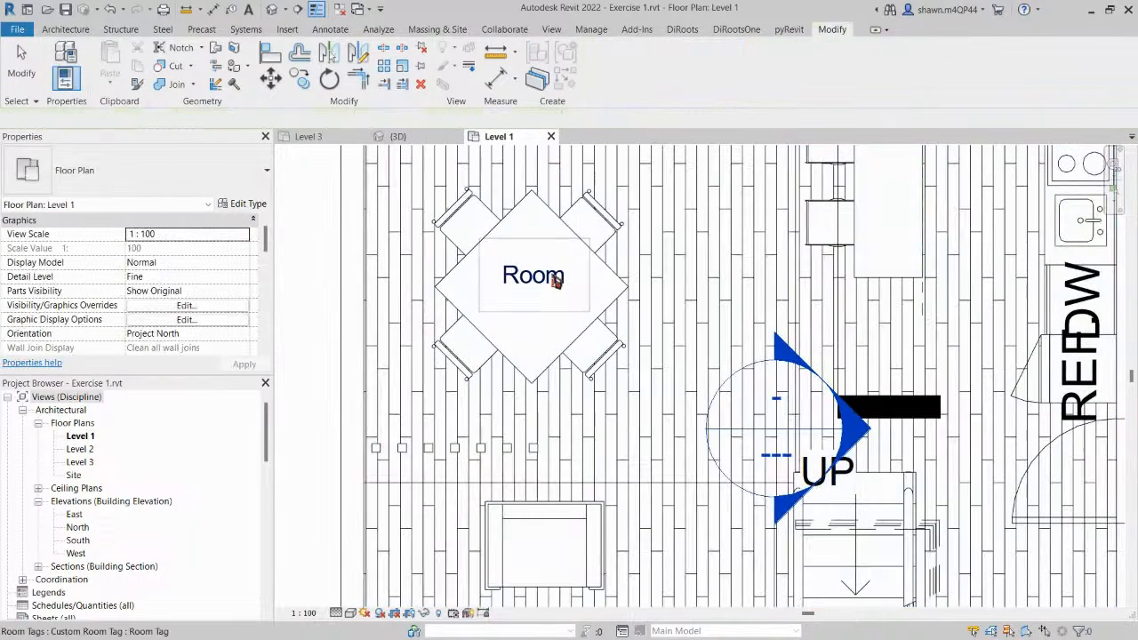
Change the dining area's room tag to the Custom Room Tag type Room Tag With Area.
left_click(556, 280)
left_click(183, 173)
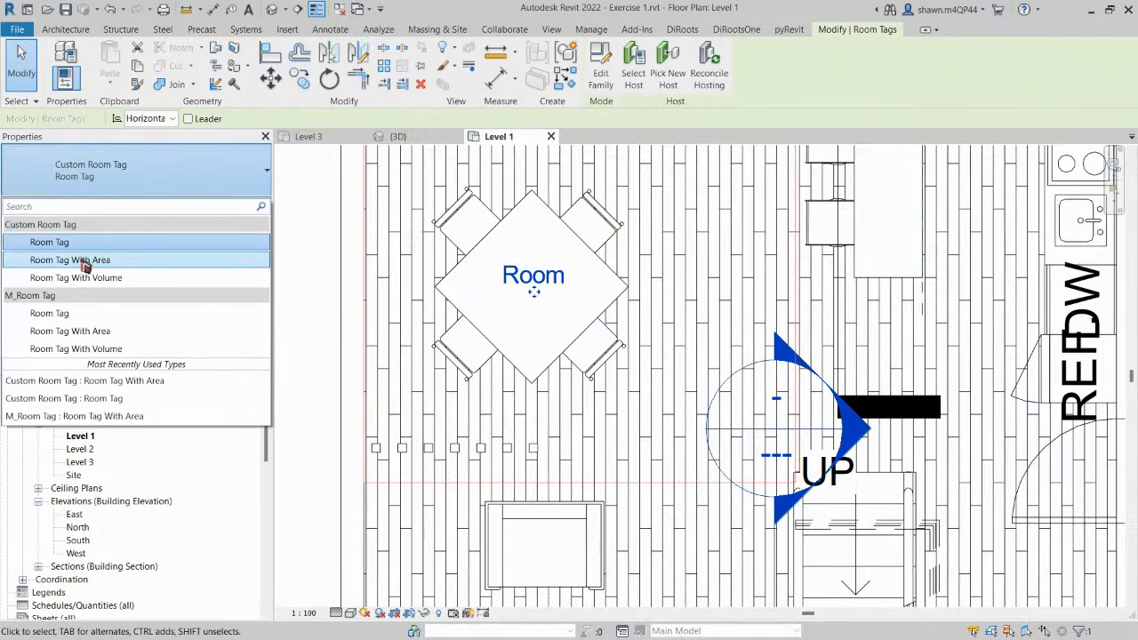
Change the room tag at the dining table to Room Tag With Area and name the room Dining Area.
left_click(89, 258)
left_click(554, 279)
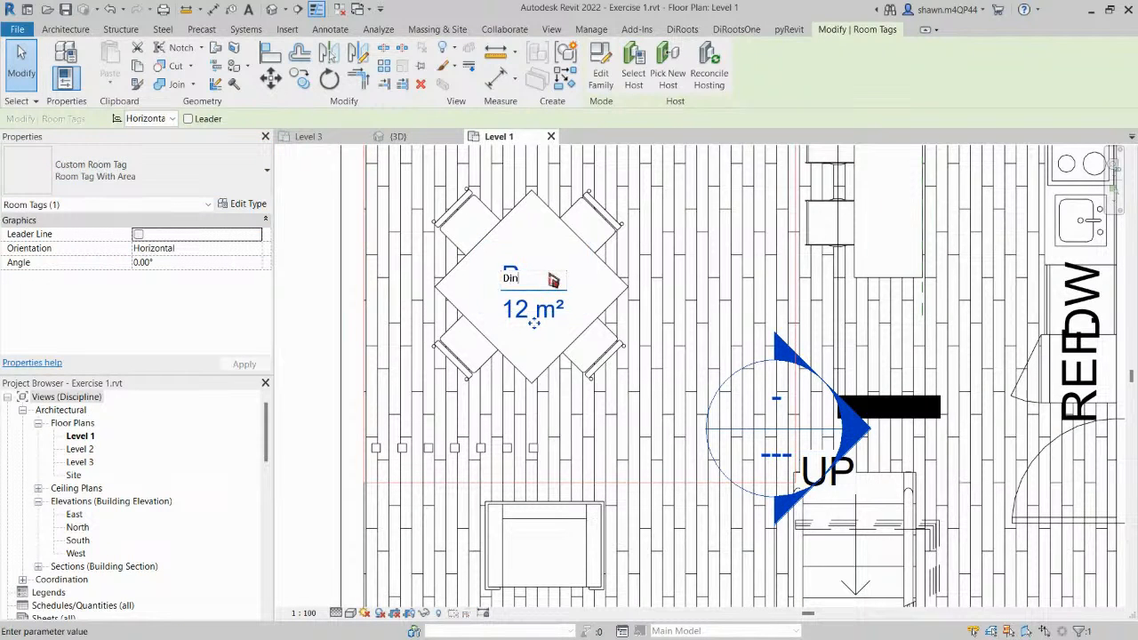
left_click(670, 247)
scroll(432, 301, "down", 3)
key("Escape")
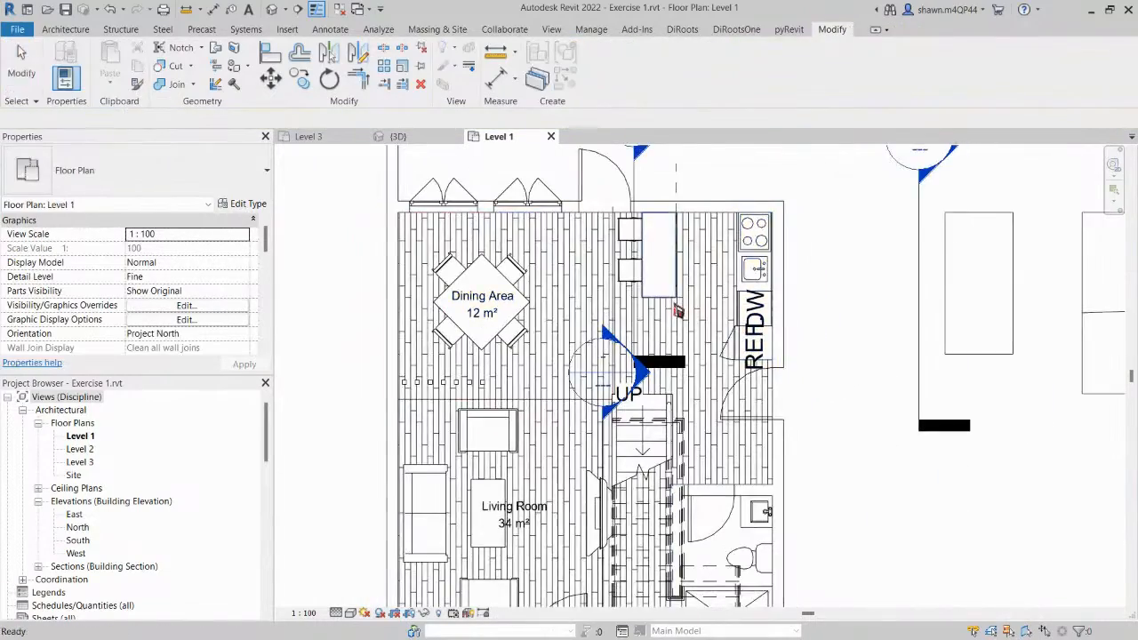
scroll(673, 308, "up", 2)
key("r")
key("m")
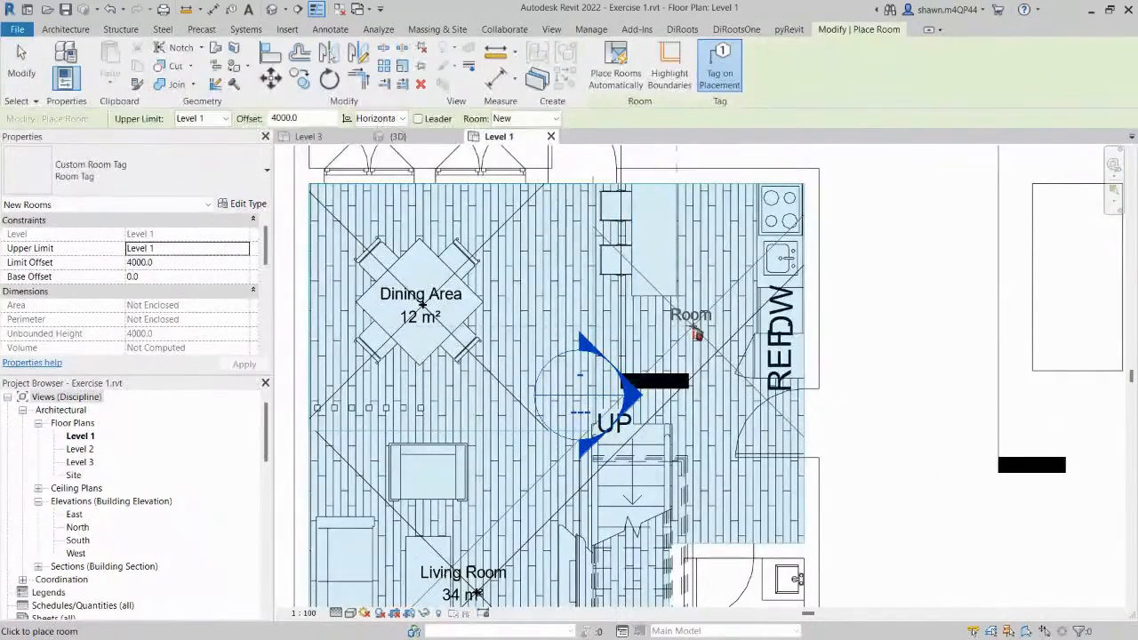
scroll(697, 334, "down", 3)
middle_click_drag(639, 411, 701, 318)
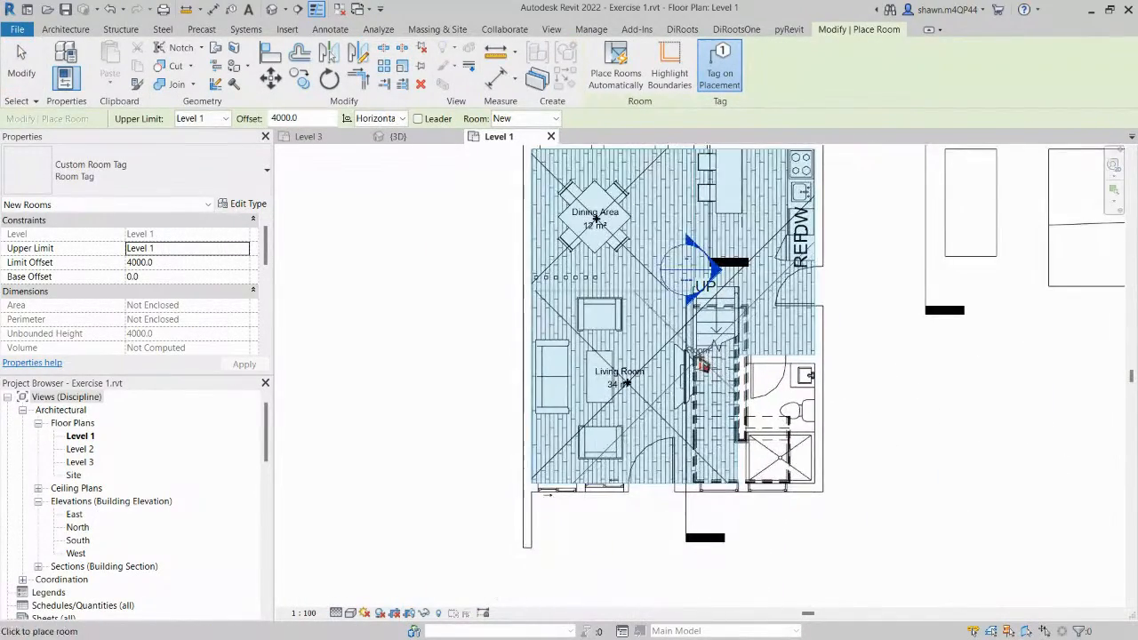
scroll(702, 315, "up", 2)
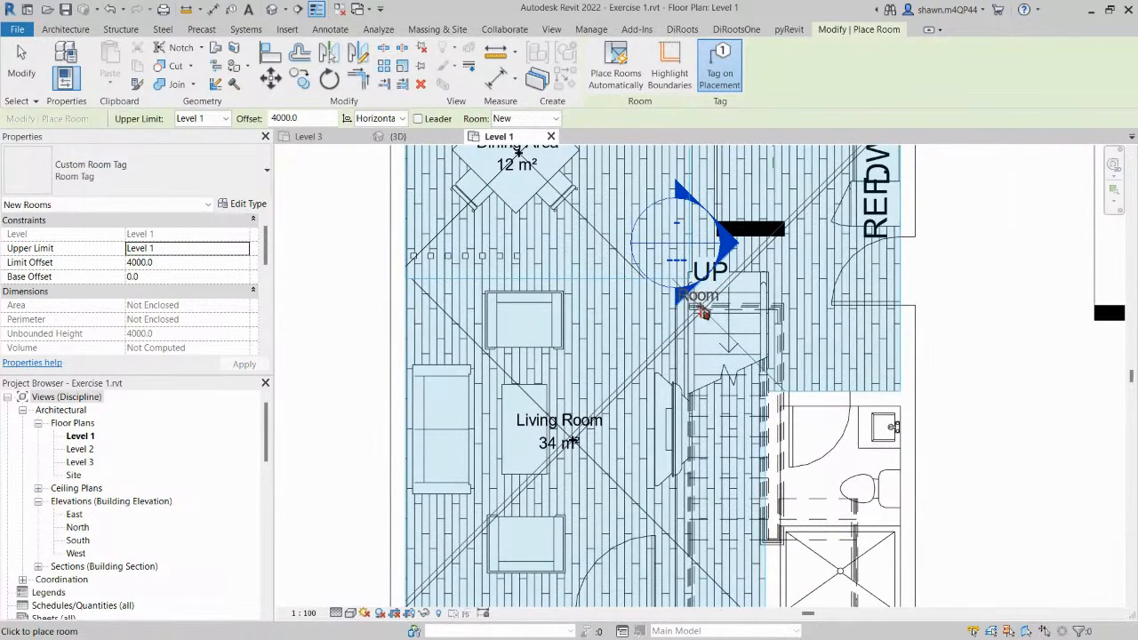
scroll(692, 320, "down", 1)
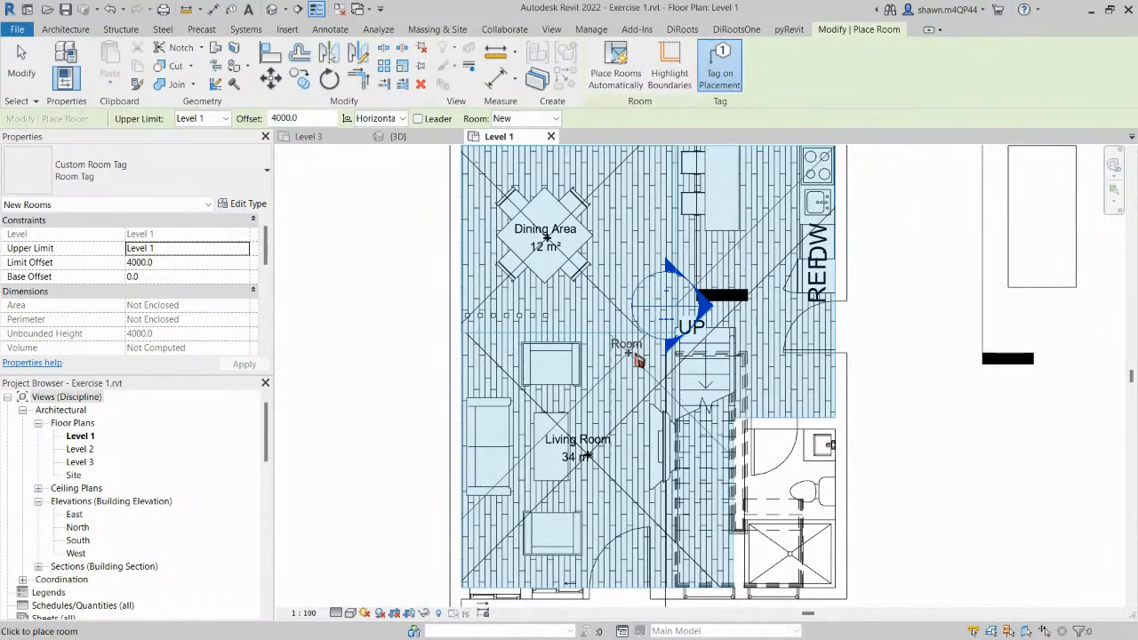
scroll(631, 341, "up", 2)
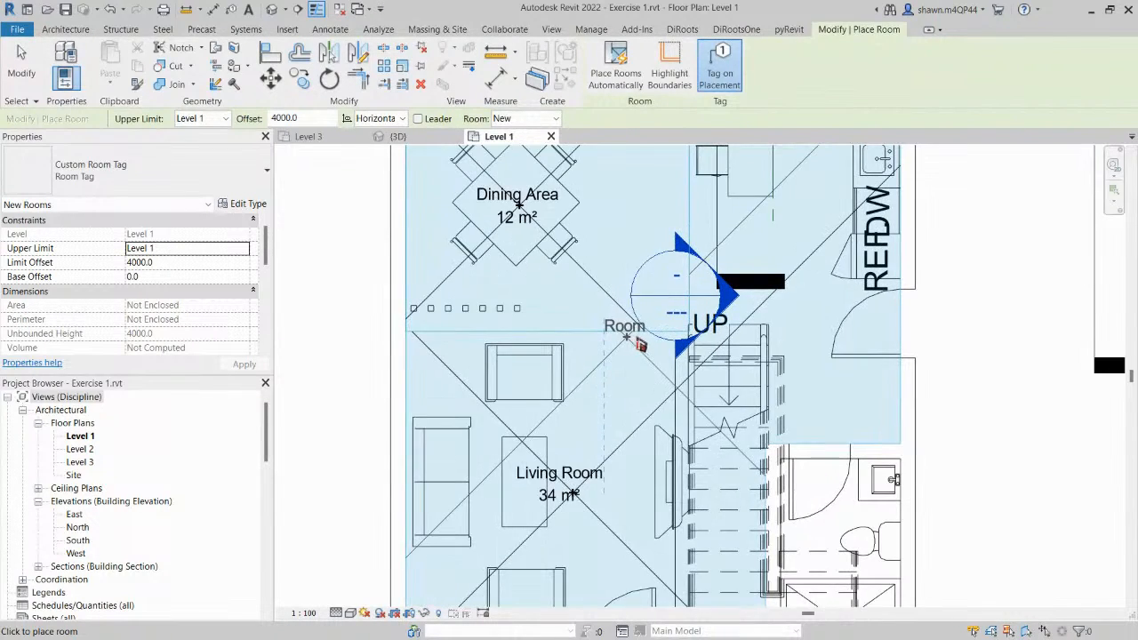
scroll(643, 358, "down", 1)
middle_click_drag(715, 410, 655, 486)
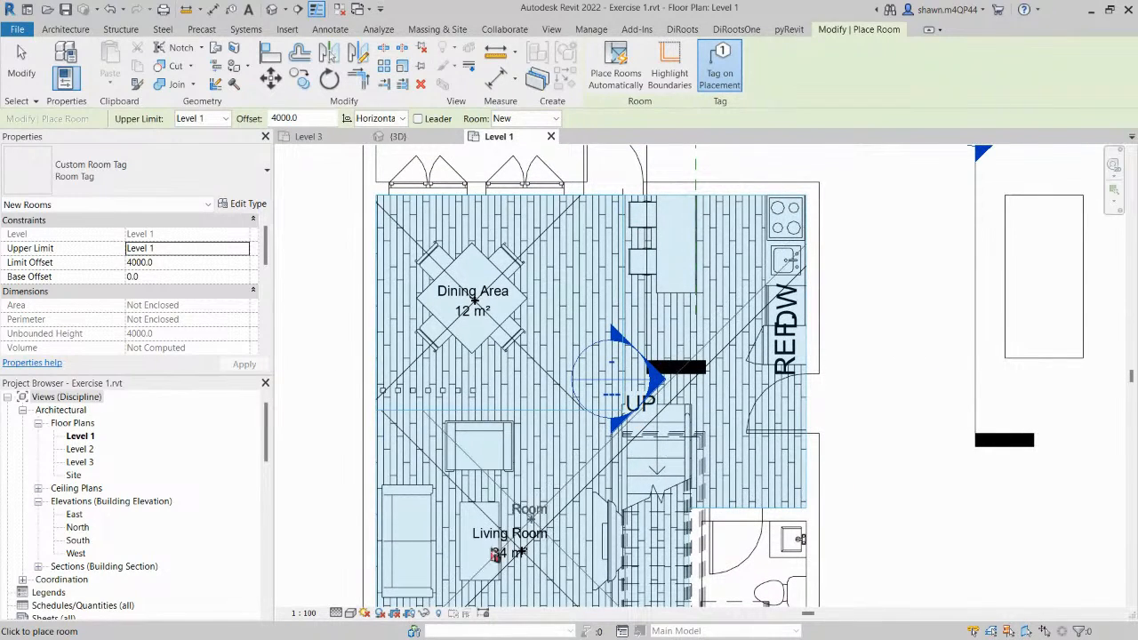
middle_click_drag(524, 523, 530, 483)
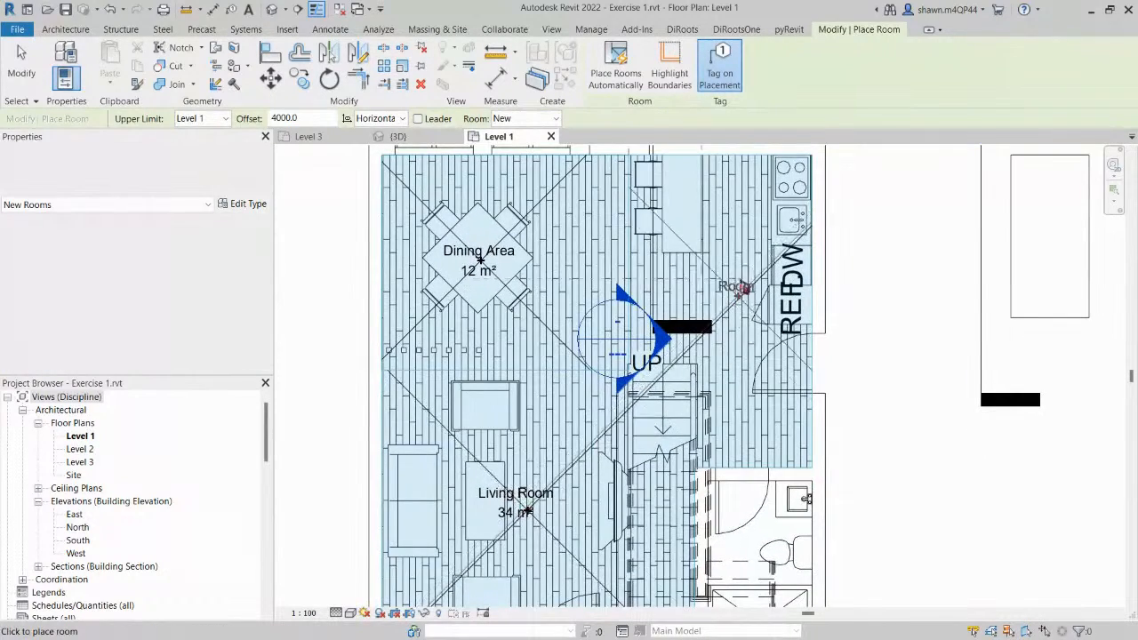
key("Escape")
key("Escape")
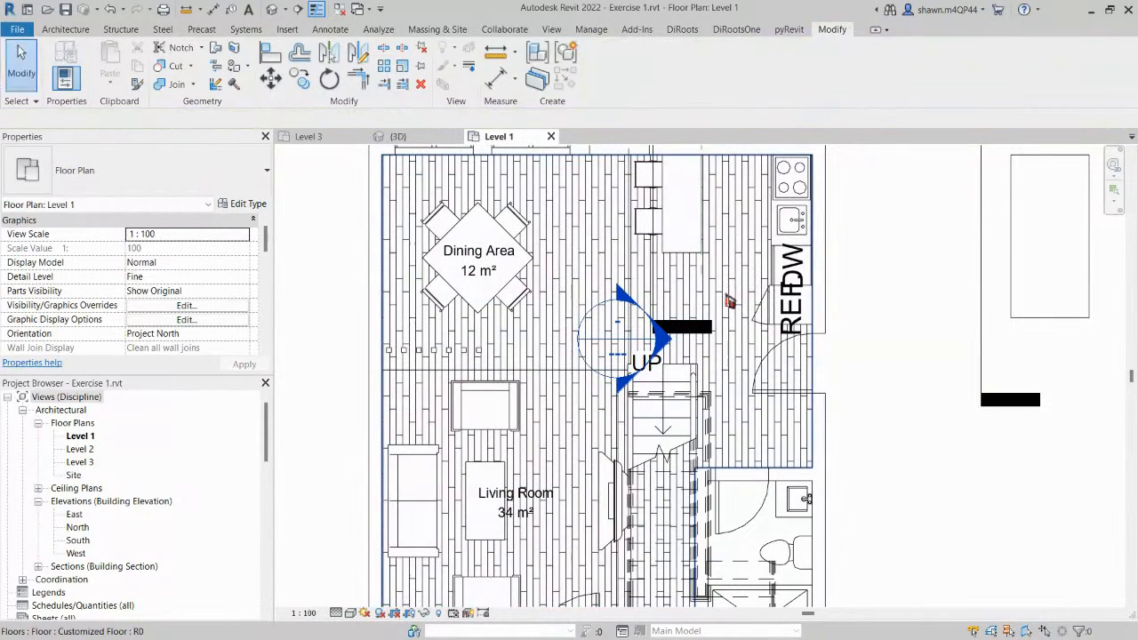
Move the horizontal room separation line between the dining area and living room slightly toward the upper armchair.
scroll(592, 381, "up", 3)
left_click(555, 365)
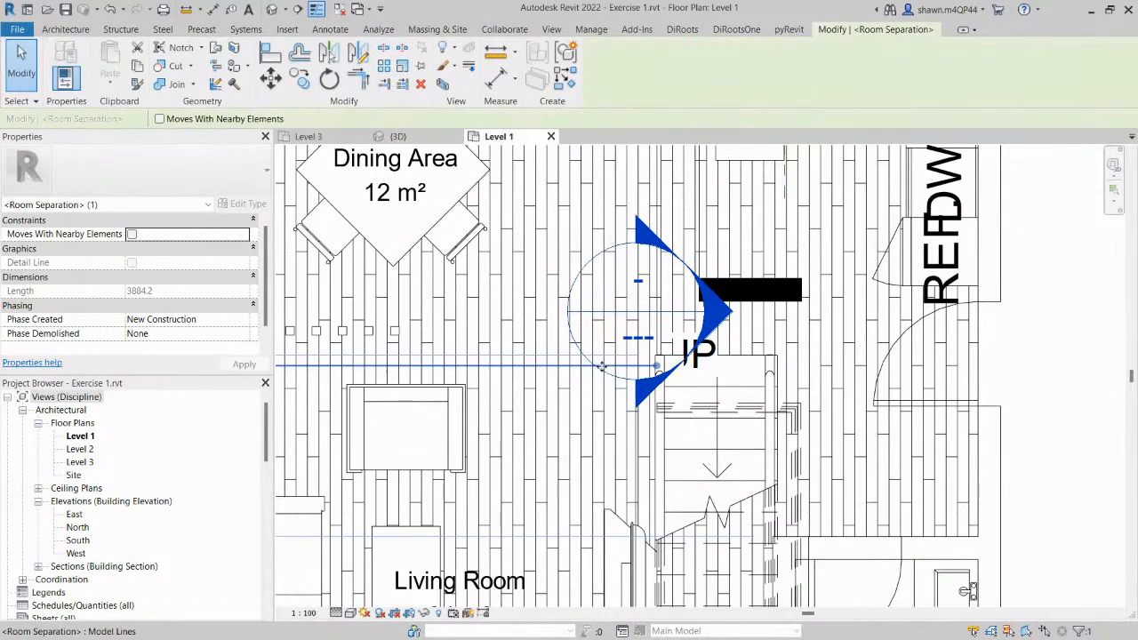
scroll(602, 364, "up", 2)
scroll(549, 367, "down", 2)
middle_click_drag(552, 377, 701, 379)
scroll(782, 376, "up", 2)
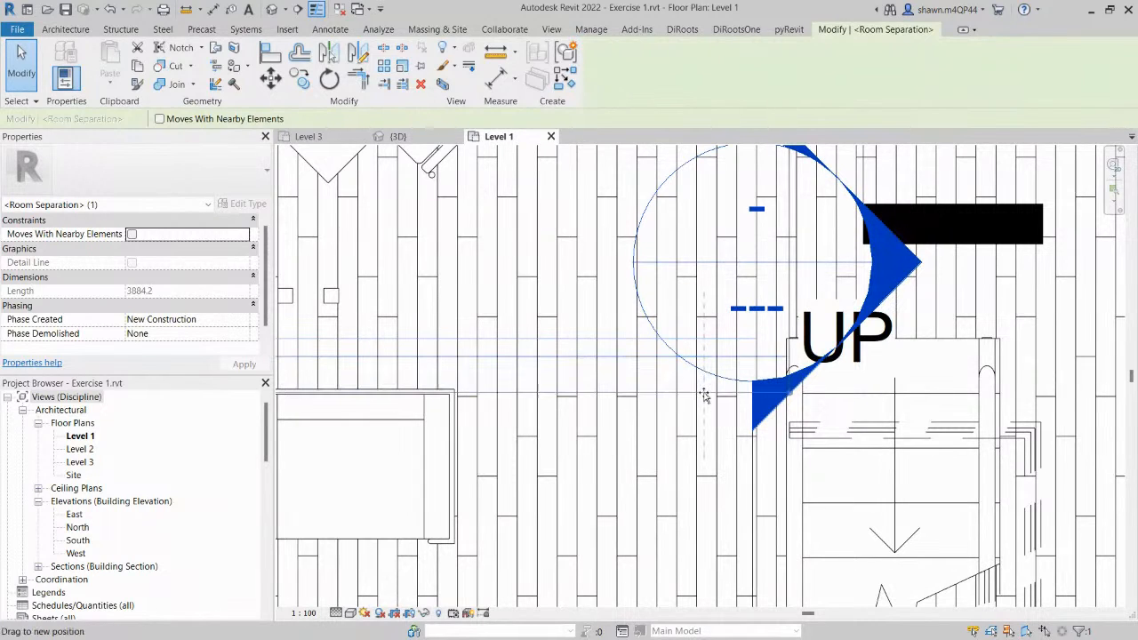
scroll(702, 378, "down", 3)
key("Escape")
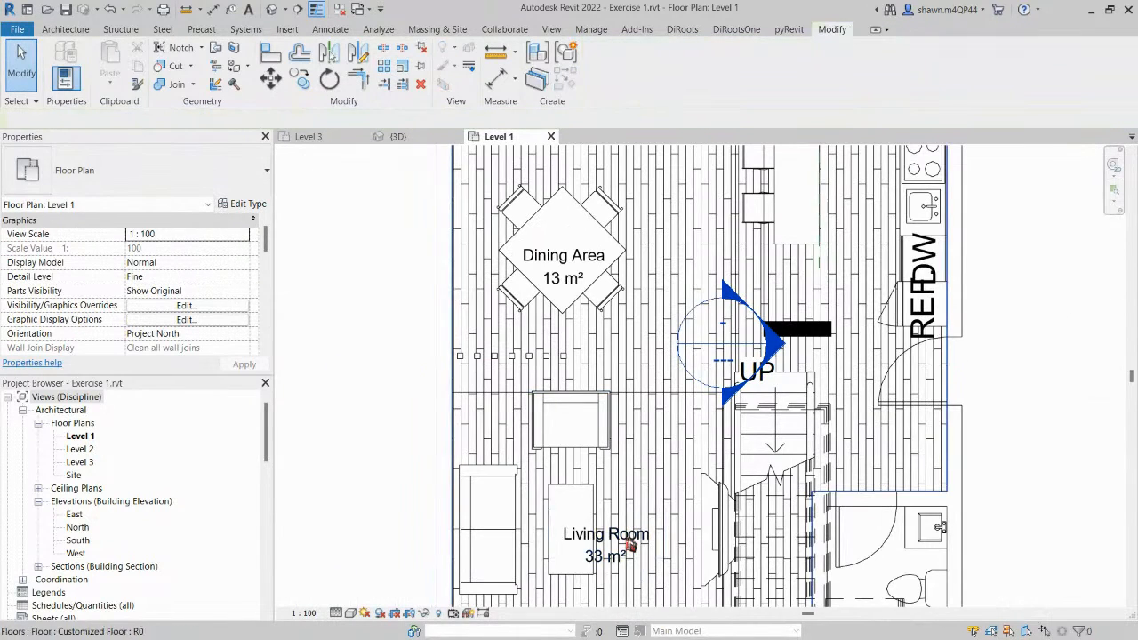
Extend the vertical room separation line beside the kitchen down along the stair to the lower exterior wall.
left_click(786, 364)
key("Escape")
middle_click_drag(714, 546, 697, 428)
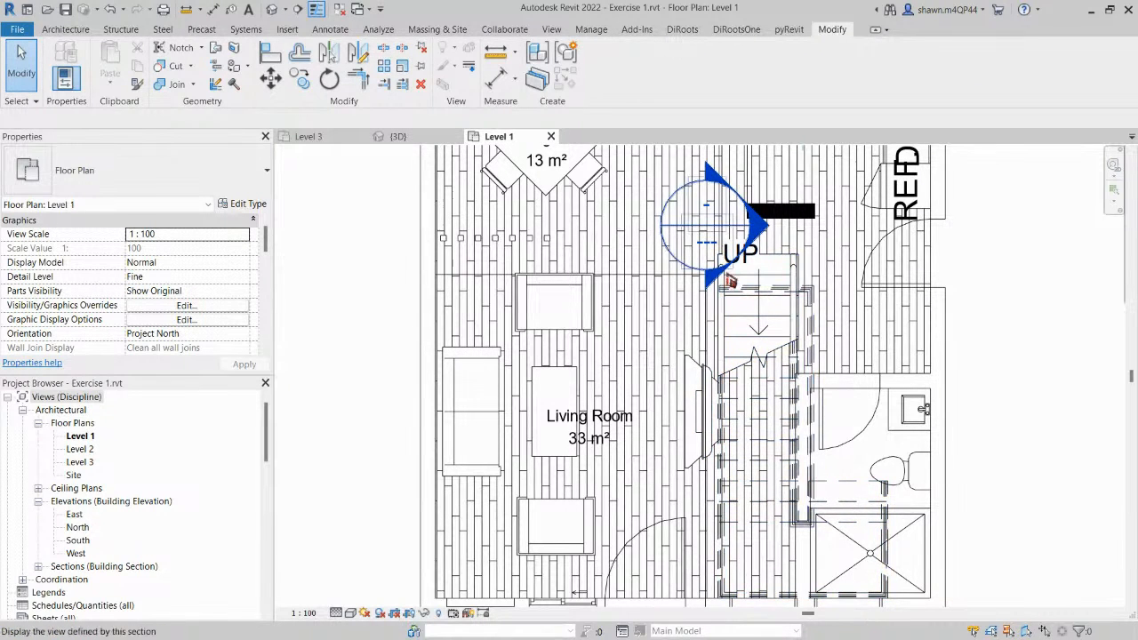
middle_click_drag(757, 389, 758, 546)
left_click(721, 291)
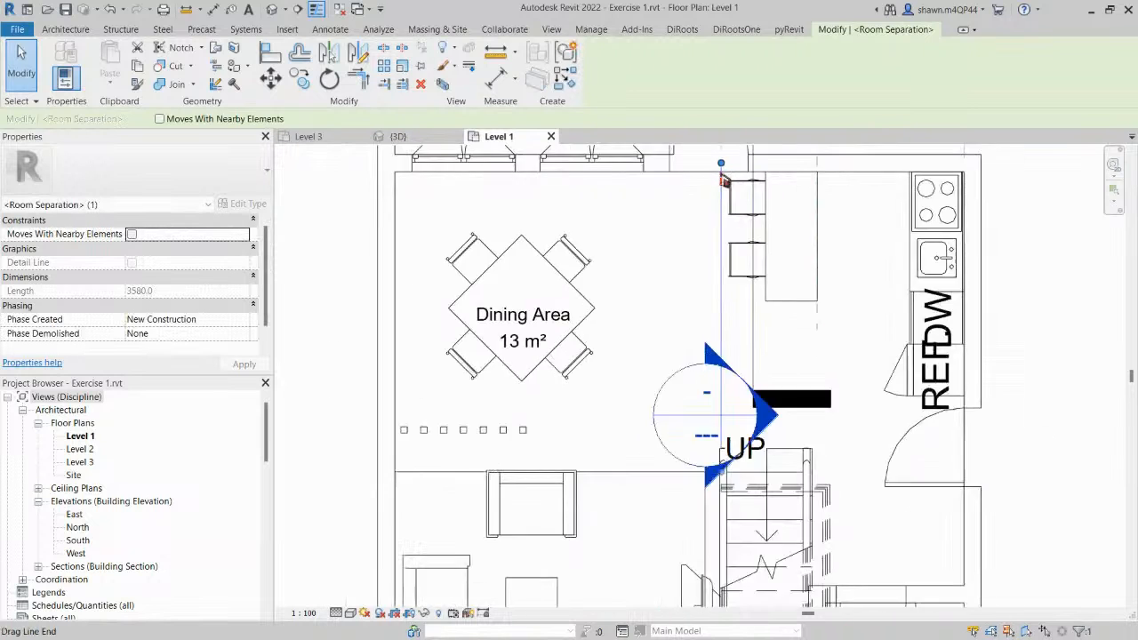
scroll(723, 178, "down", 4)
left_click_drag(731, 335, 725, 374)
left_click_drag(726, 490, 725, 513)
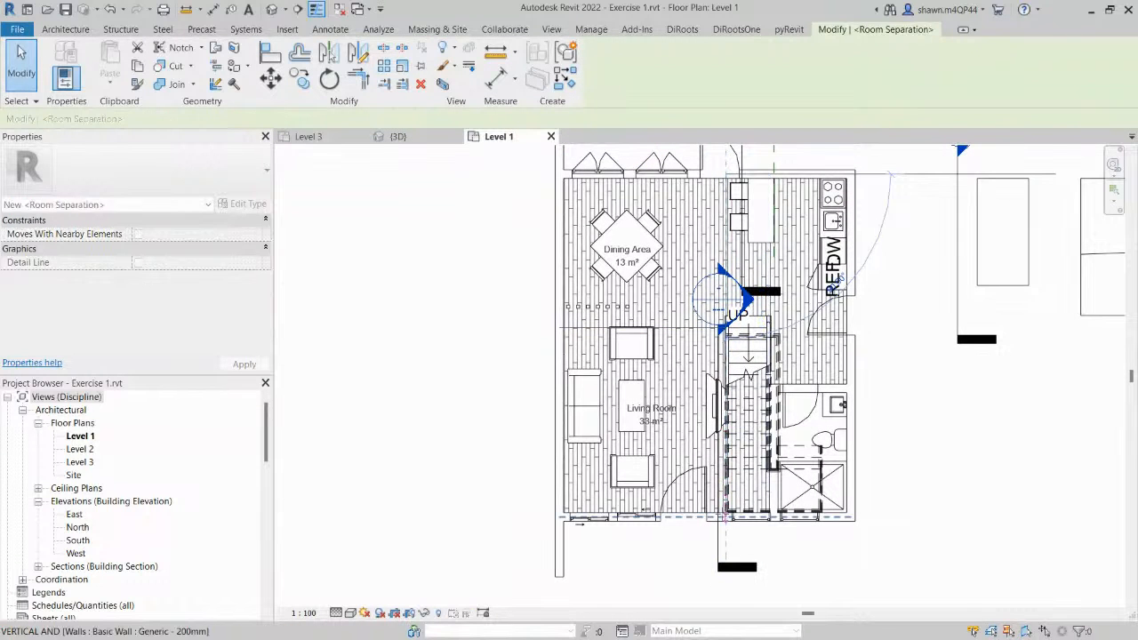
left_click(674, 416)
Select the Living Room room to check its extents against the separation lines.
scroll(674, 416, "up", 2)
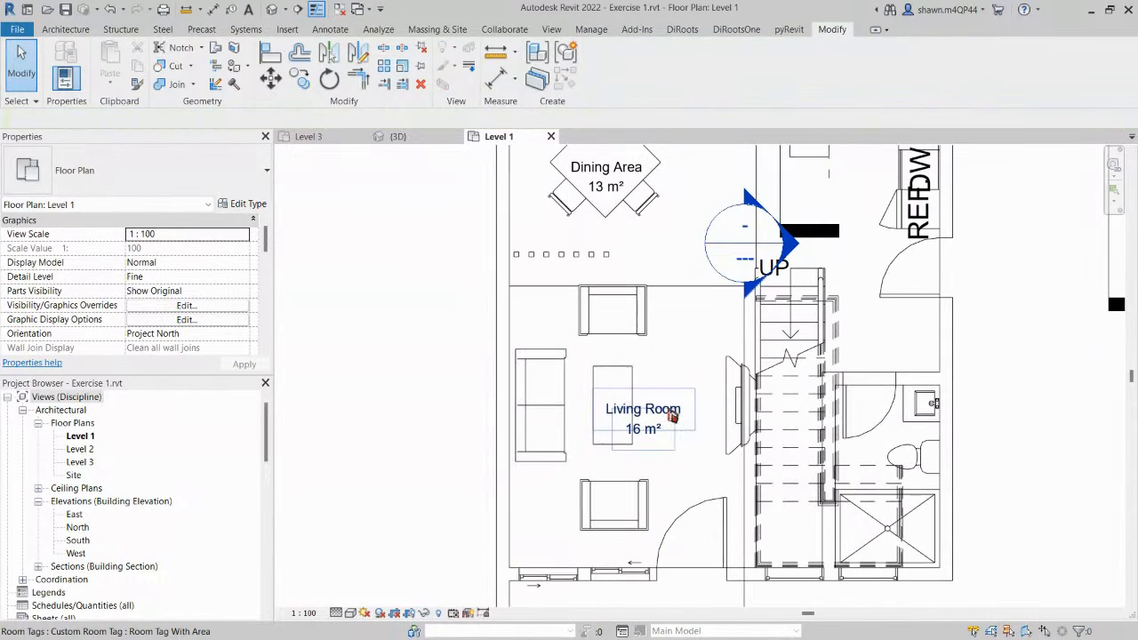
left_click(673, 416)
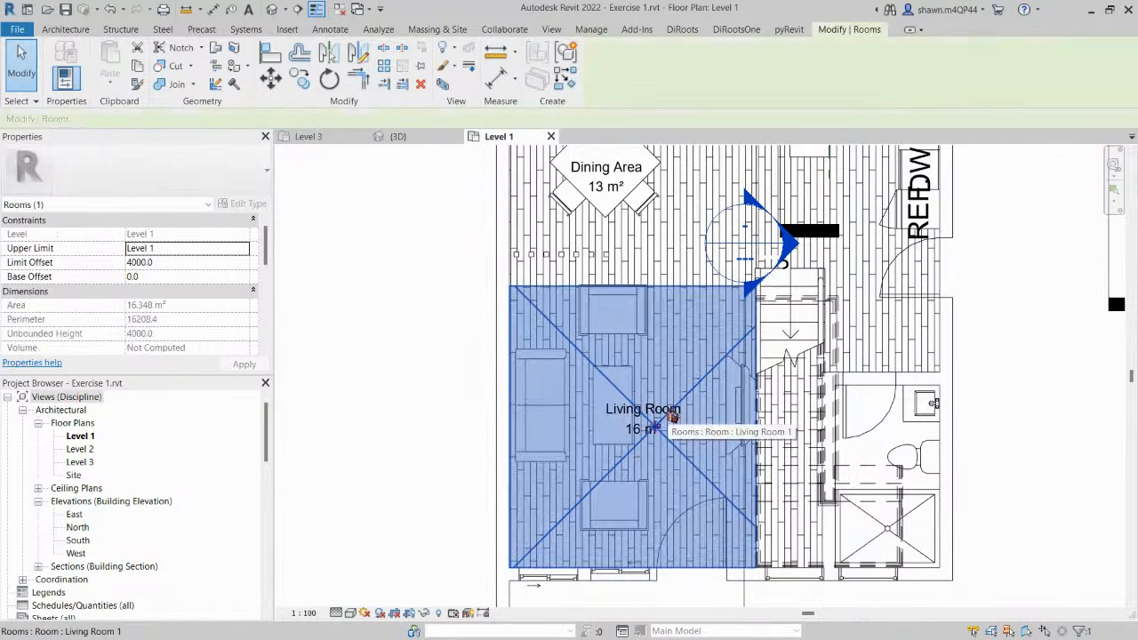
scroll(673, 416, "down", 1)
middle_click_drag(697, 401, 652, 425)
key("Escape")
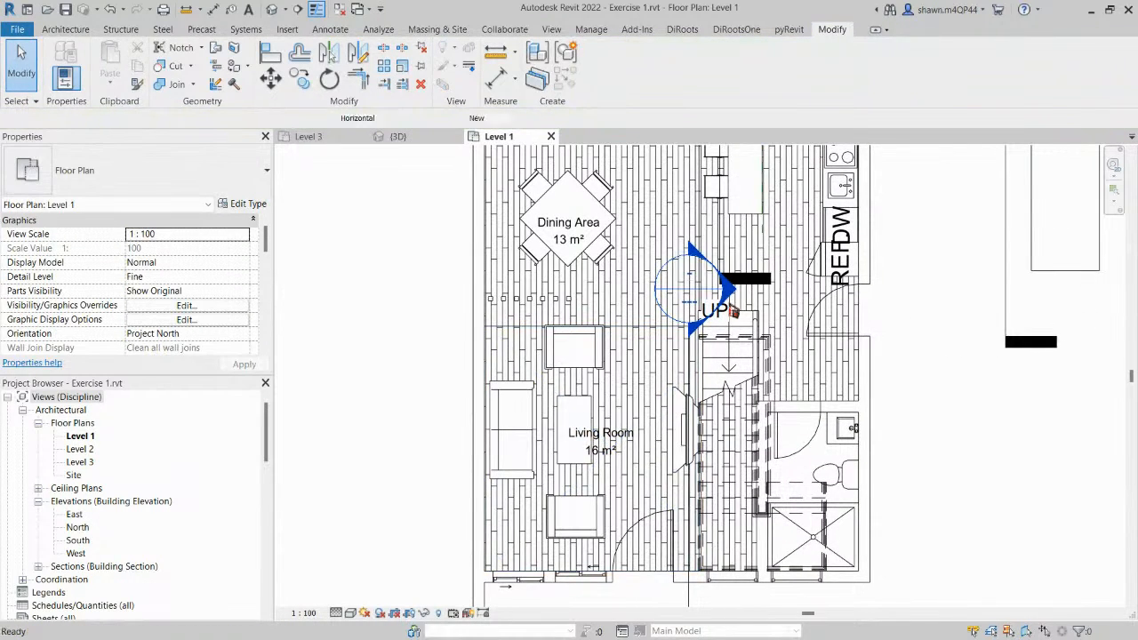
Place a tagged room in the kitchen area between the island and the counter.
key("r")
key("m")
scroll(727, 374, "up", 3)
left_click(727, 374)
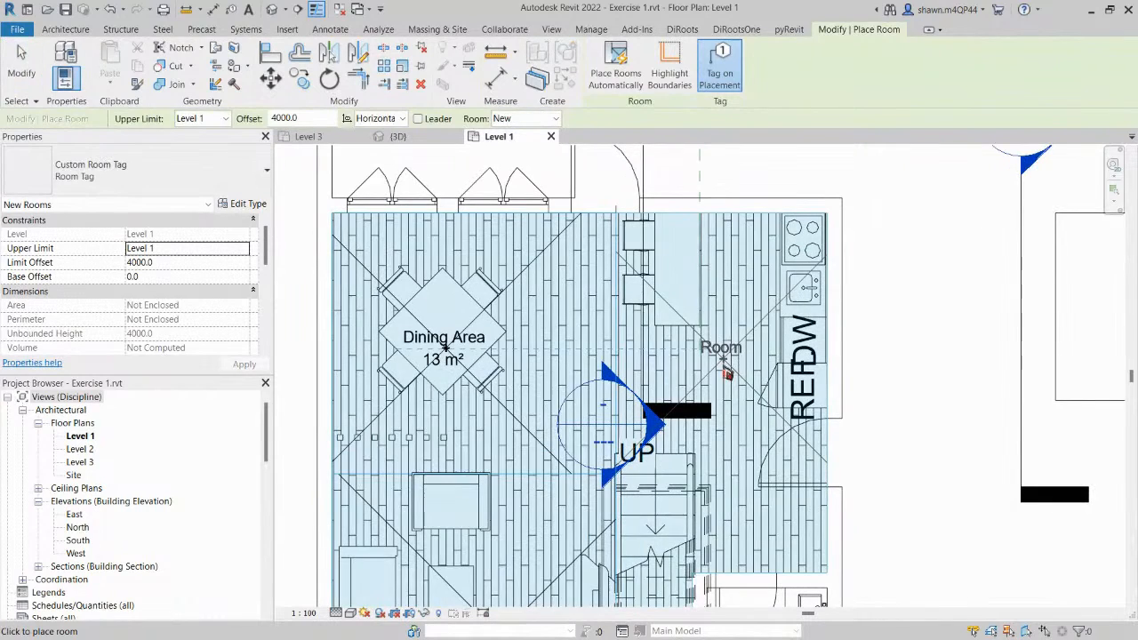
key("Escape")
key("Escape")
double_click(736, 358)
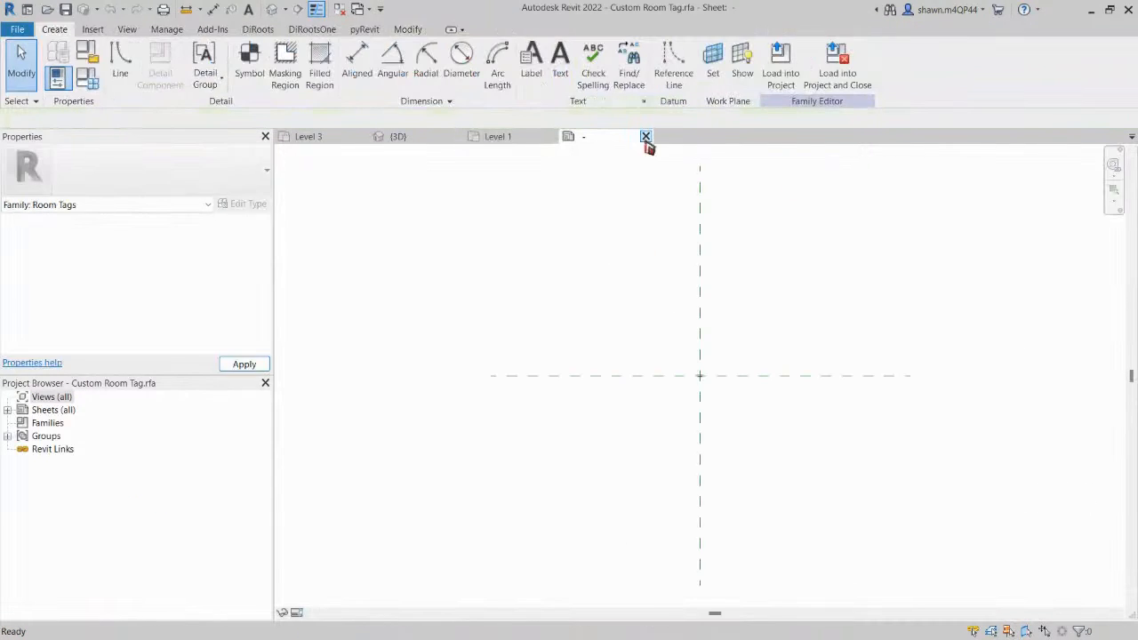
left_click(647, 136)
left_click(599, 336)
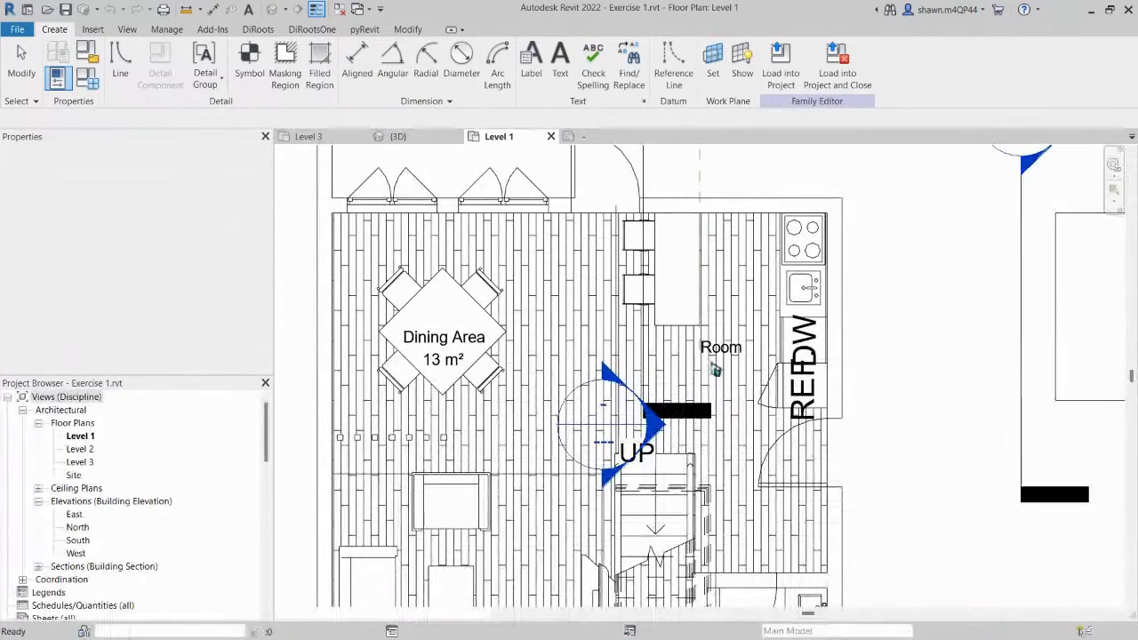
Name the new room Kitchen and change its tag type to Room Tag With Area.
left_click(731, 351)
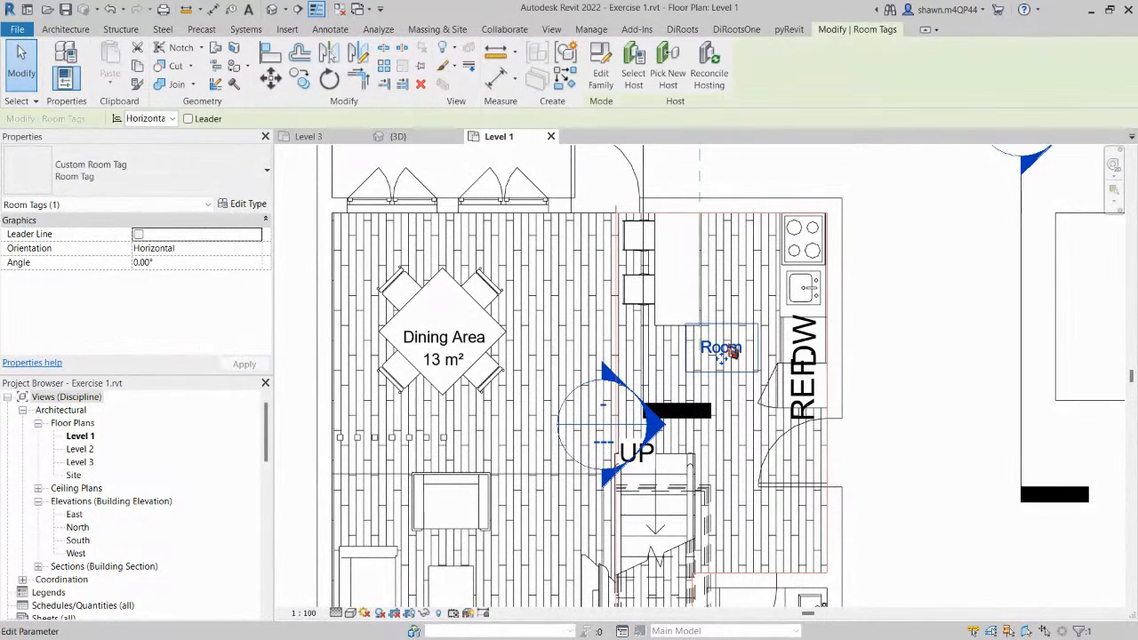
left_click(731, 351)
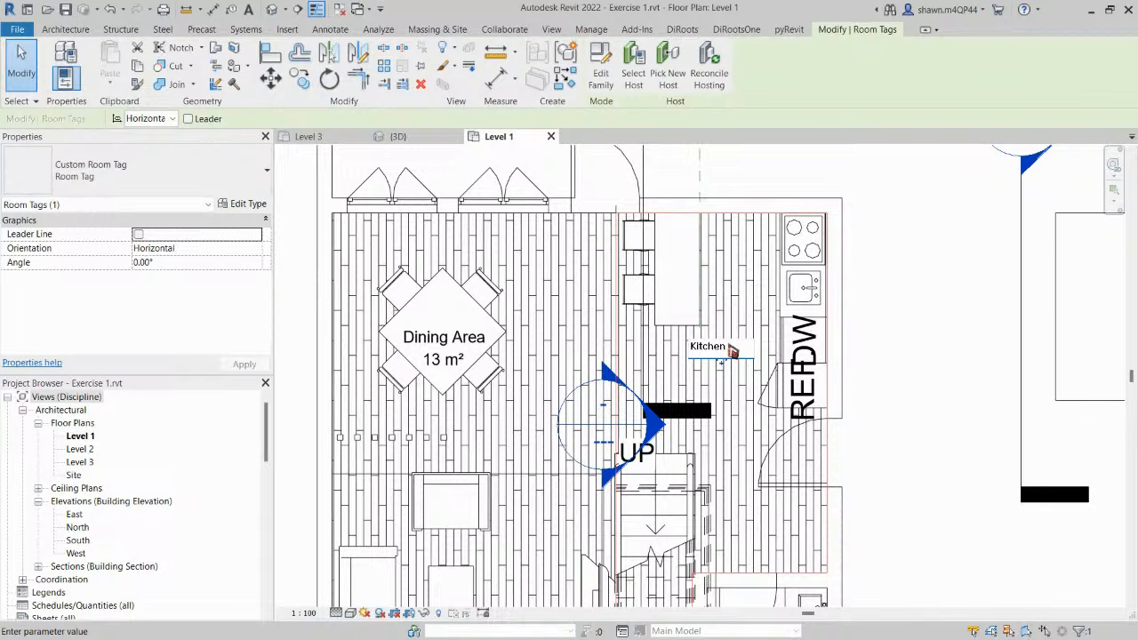
key("Return")
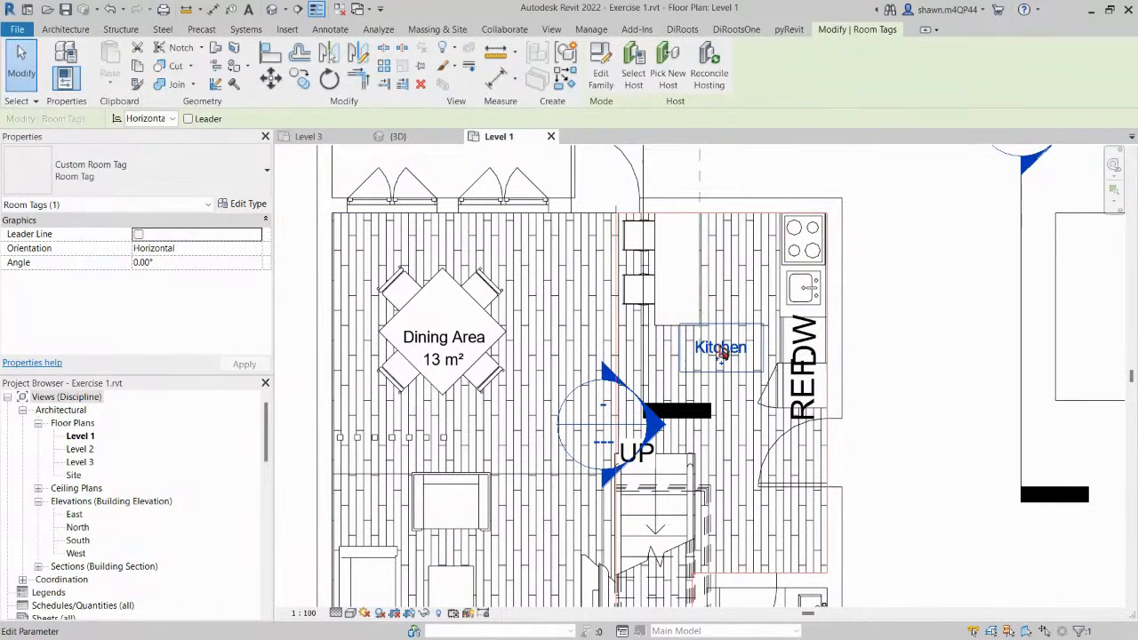
left_click(99, 173)
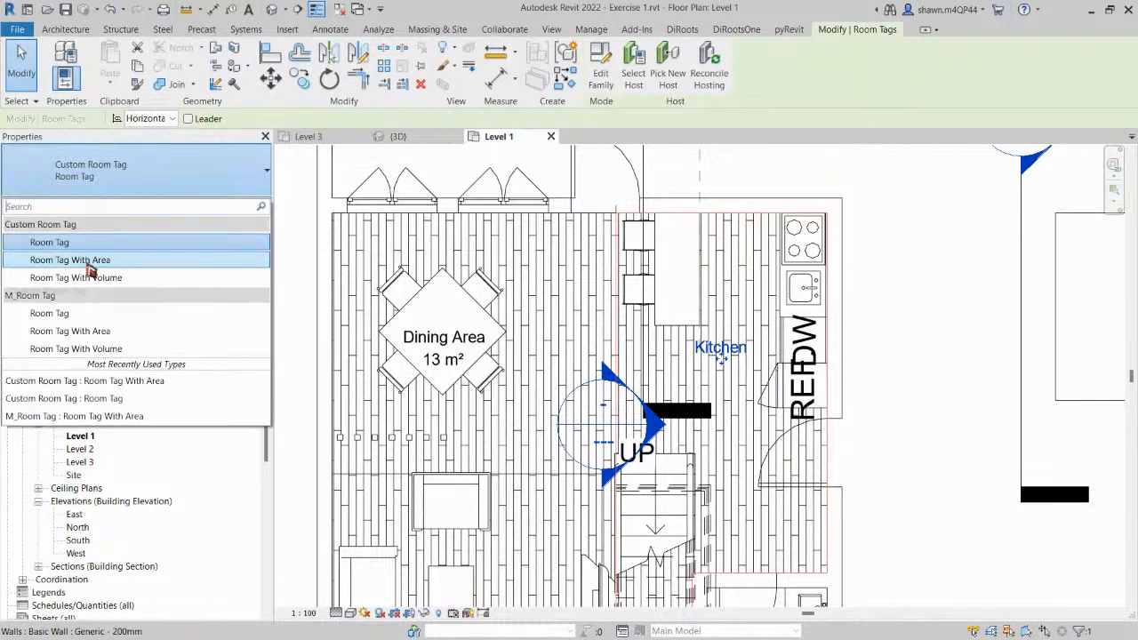
left_click(87, 264)
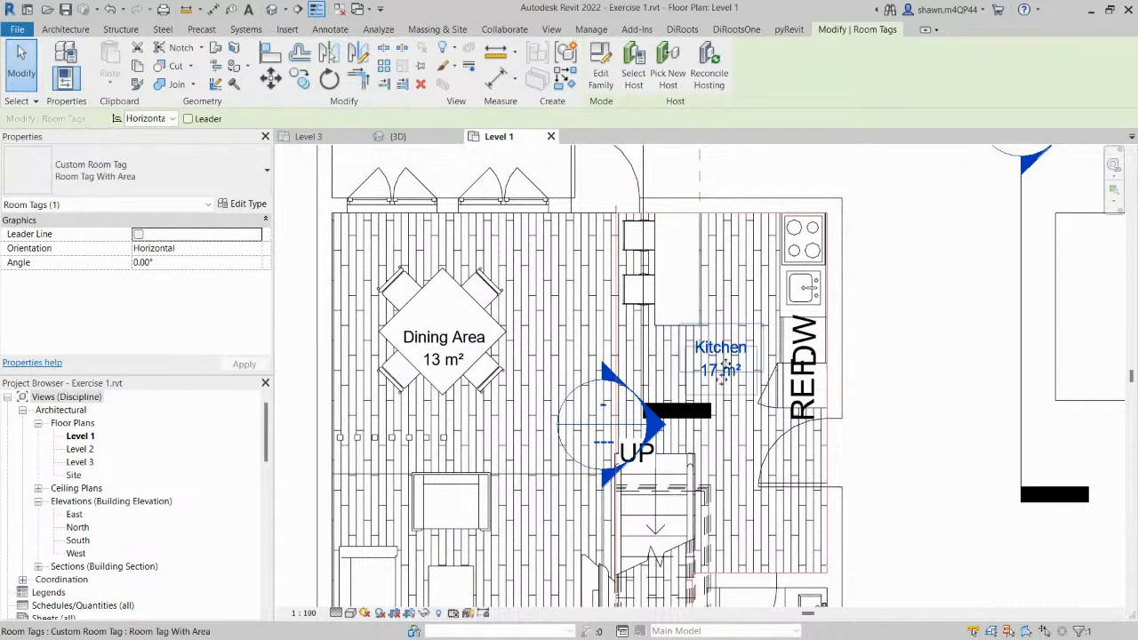
scroll(722, 374, "up", 1)
key("Escape")
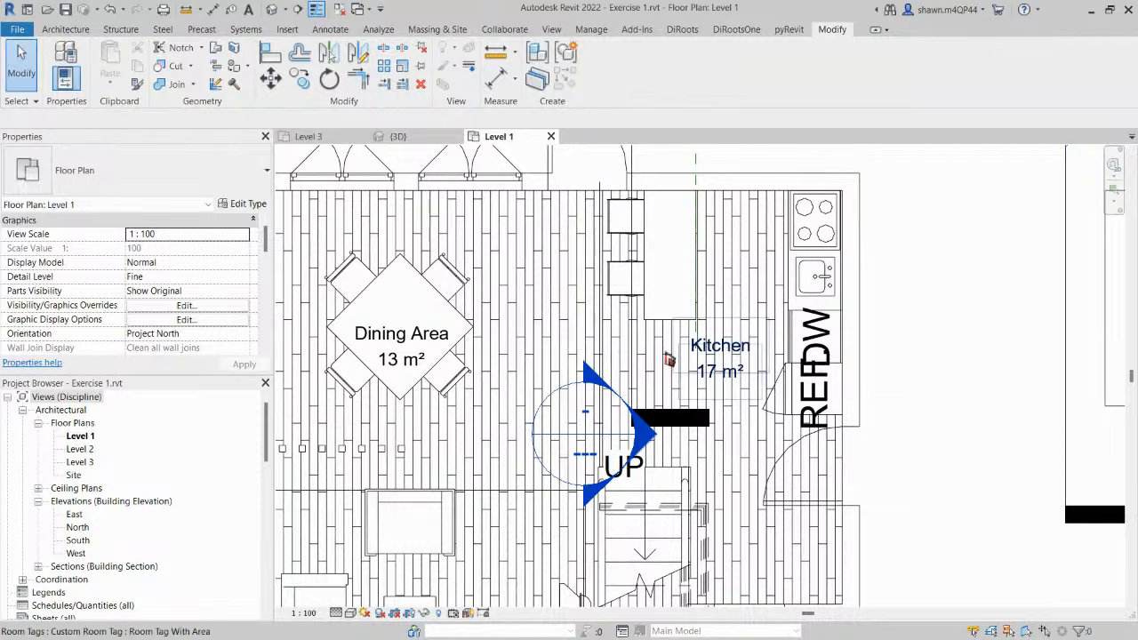
Nudge the Dining Area tag slightly upward on the dining table.
left_click(402, 368)
left_click_drag(402, 368, 402, 359)
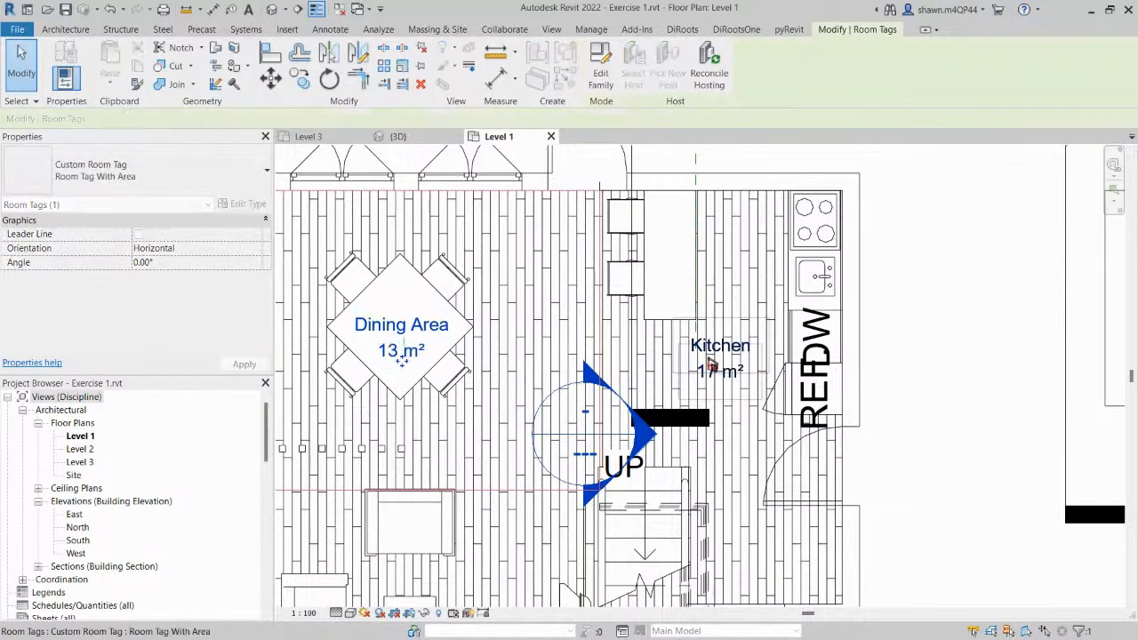
key("Escape")
Place a tagged room in the bathroom beside the stair.
scroll(721, 367, "down", 4)
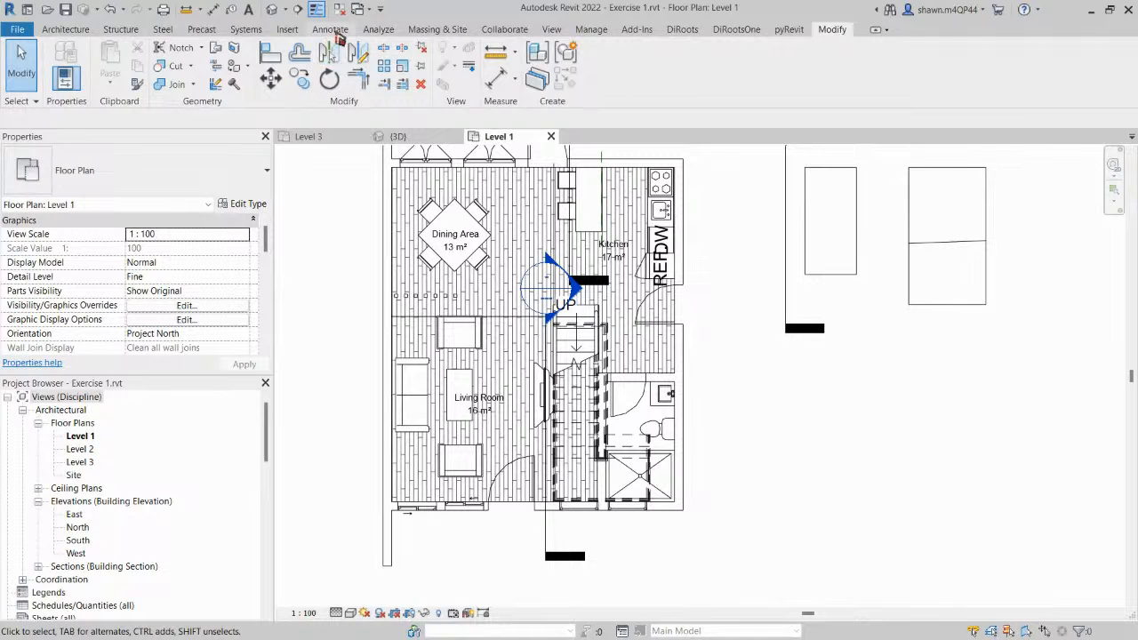
key("r")
key("m")
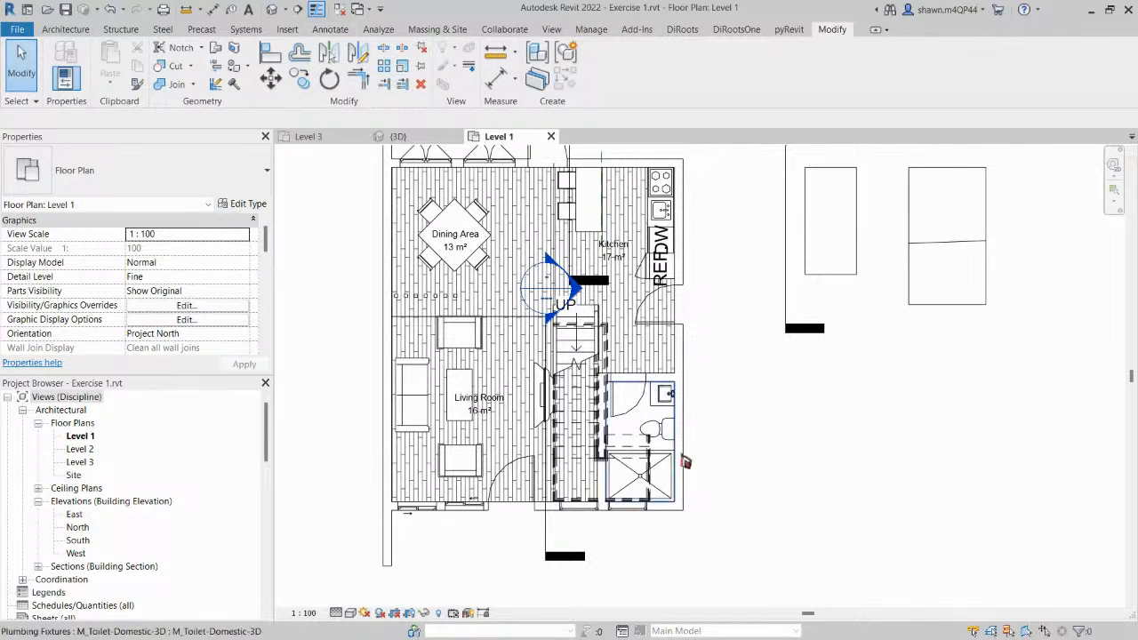
scroll(634, 433, "up", 2)
left_click(634, 433)
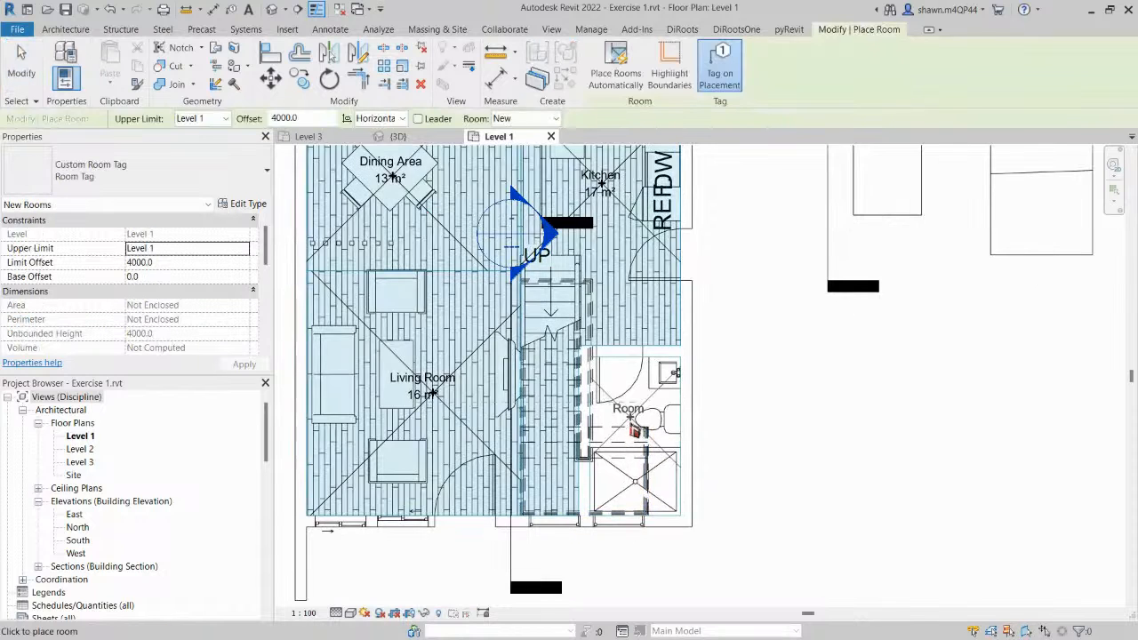
key("Escape")
scroll(631, 425, "up", 1)
left_click(629, 416)
double_click(629, 416)
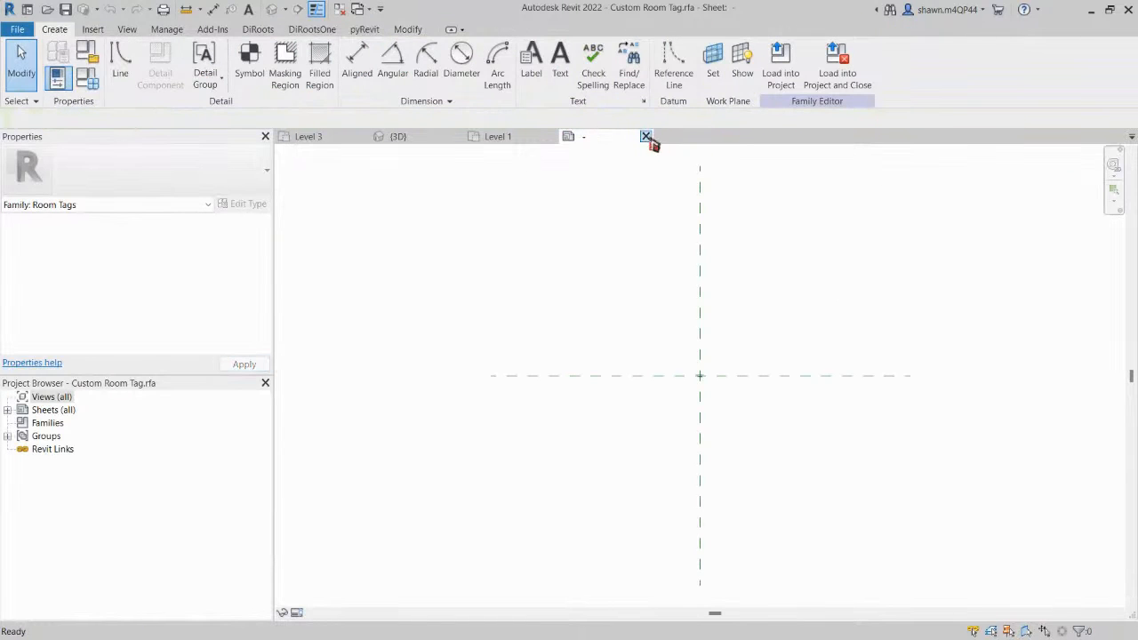
left_click(646, 137)
left_click(610, 340)
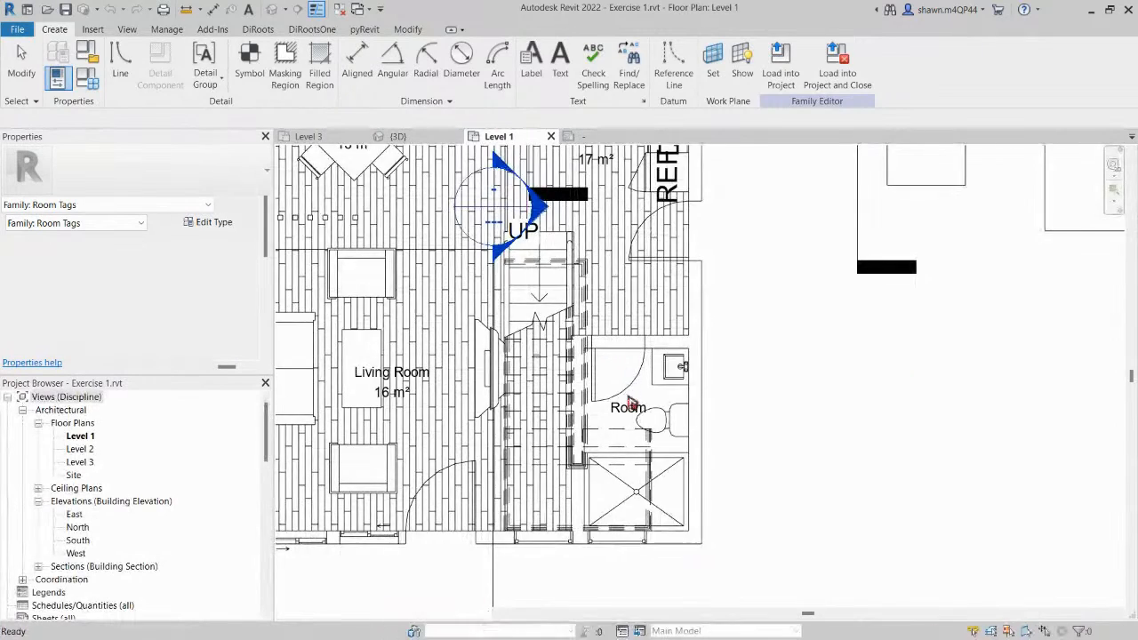
Change the bathroom tag's type to Room Tag With Area and name the room Toilet & Bath.
left_click(629, 413)
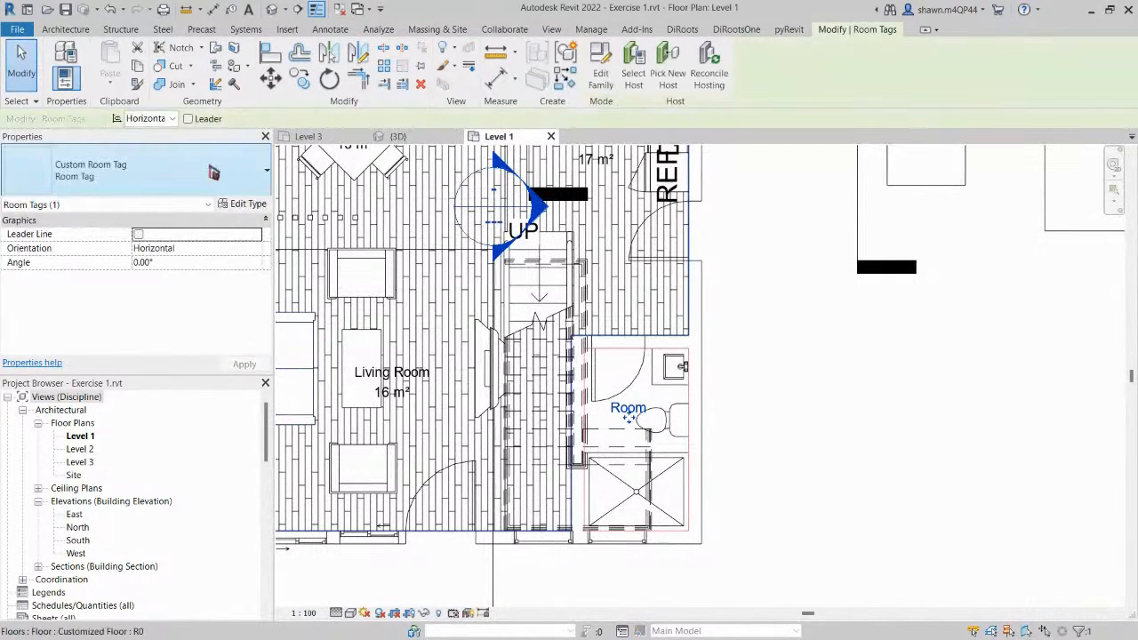
left_click(213, 173)
left_click(53, 257)
left_click(629, 406)
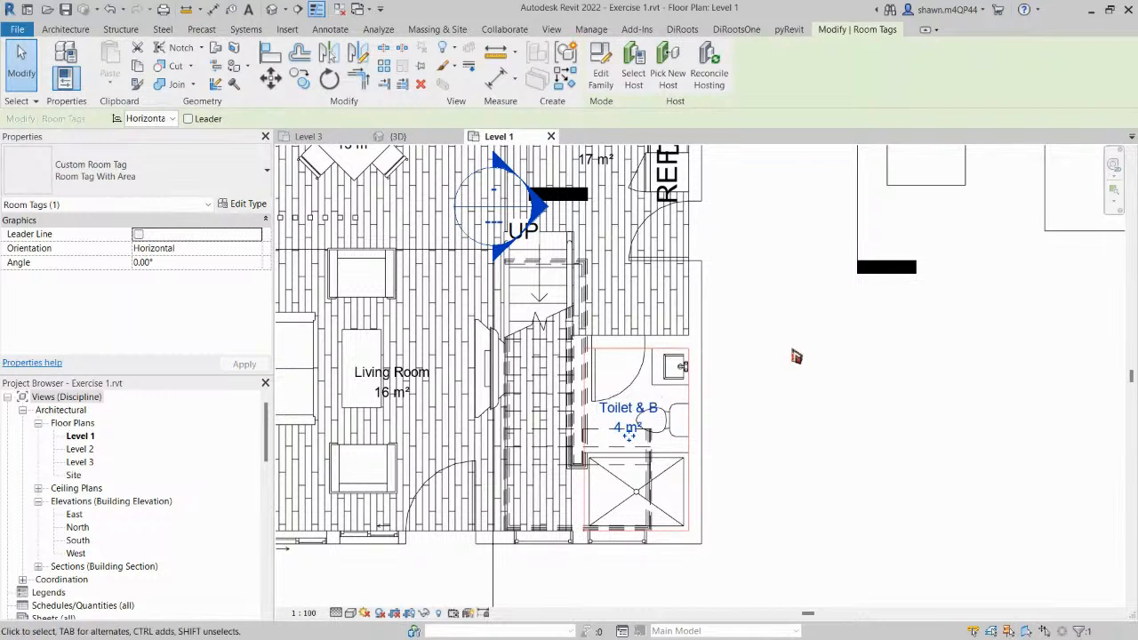
left_click(642, 405)
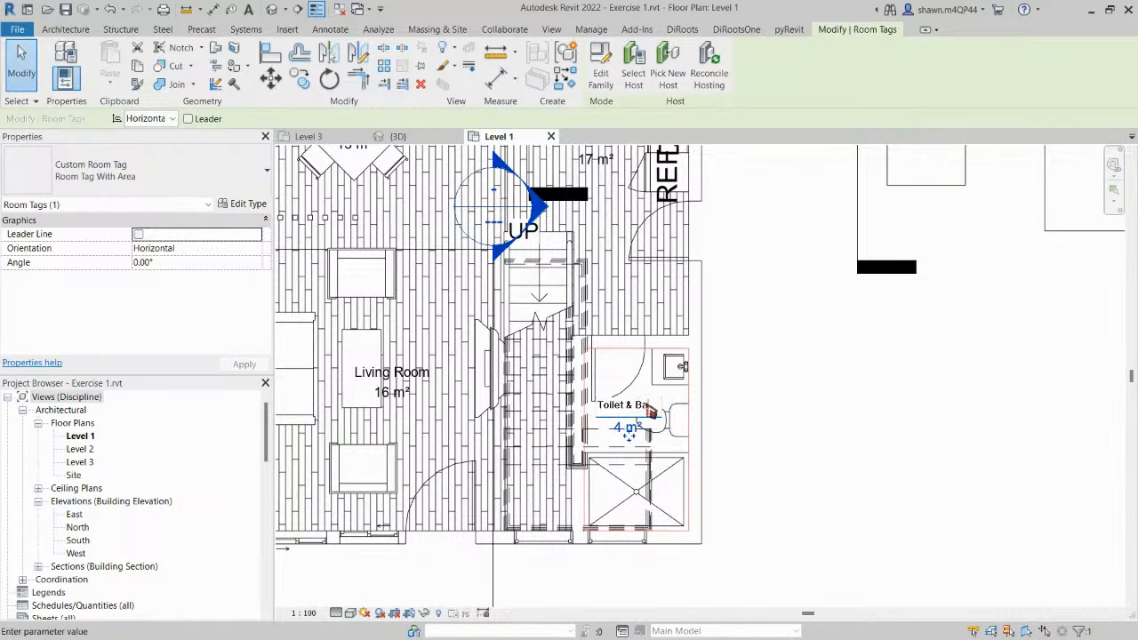
left_click(781, 375)
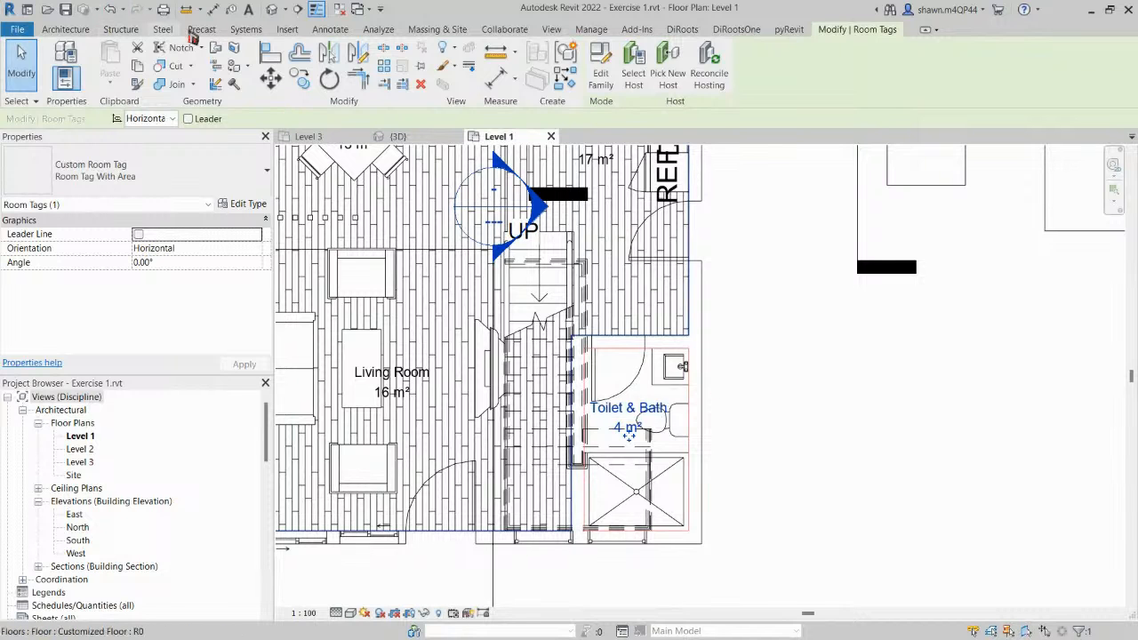
Place a color fill legend in the empty space beside the Level 1 plan, below the loose furniture outlines.
left_click(329, 29)
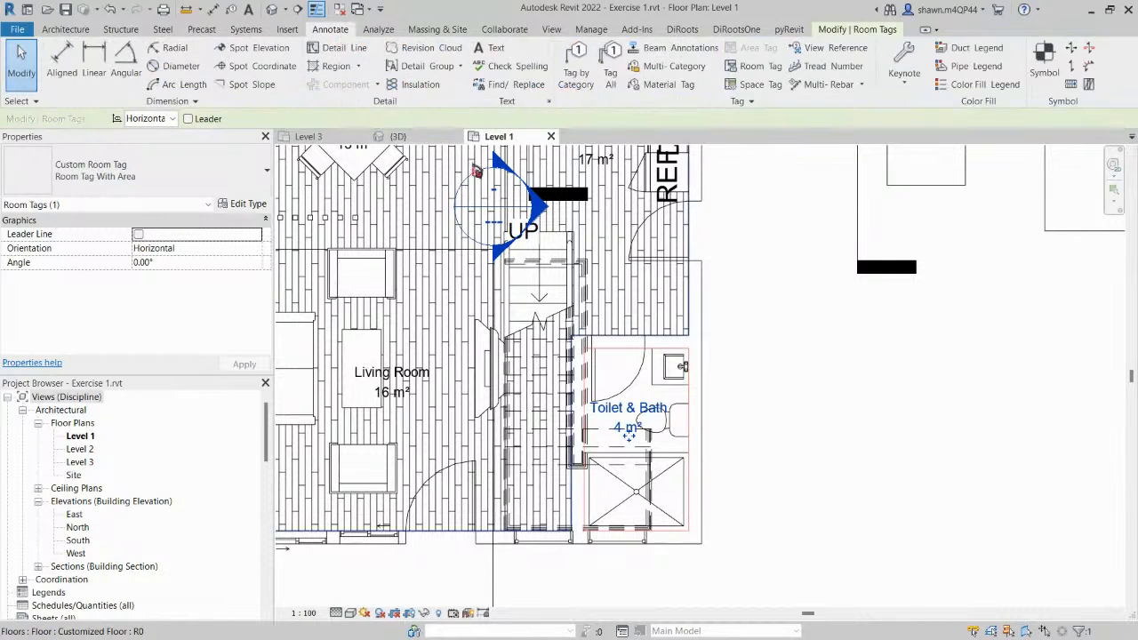
scroll(492, 213, "down", 2)
middle_click_drag(492, 214, 523, 305)
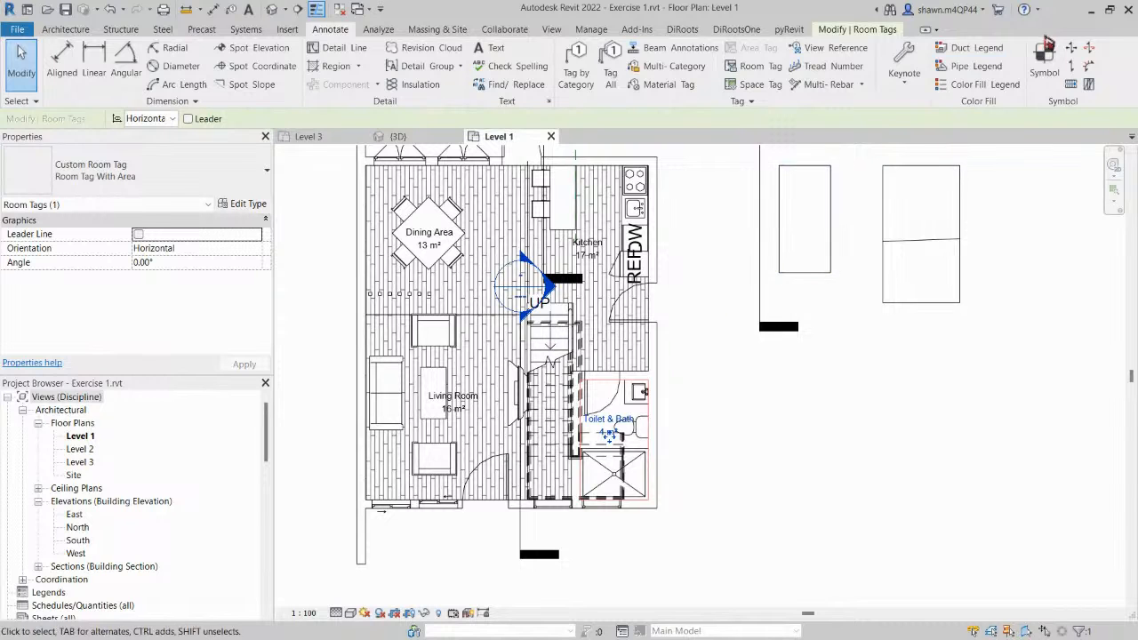
left_click(1008, 88)
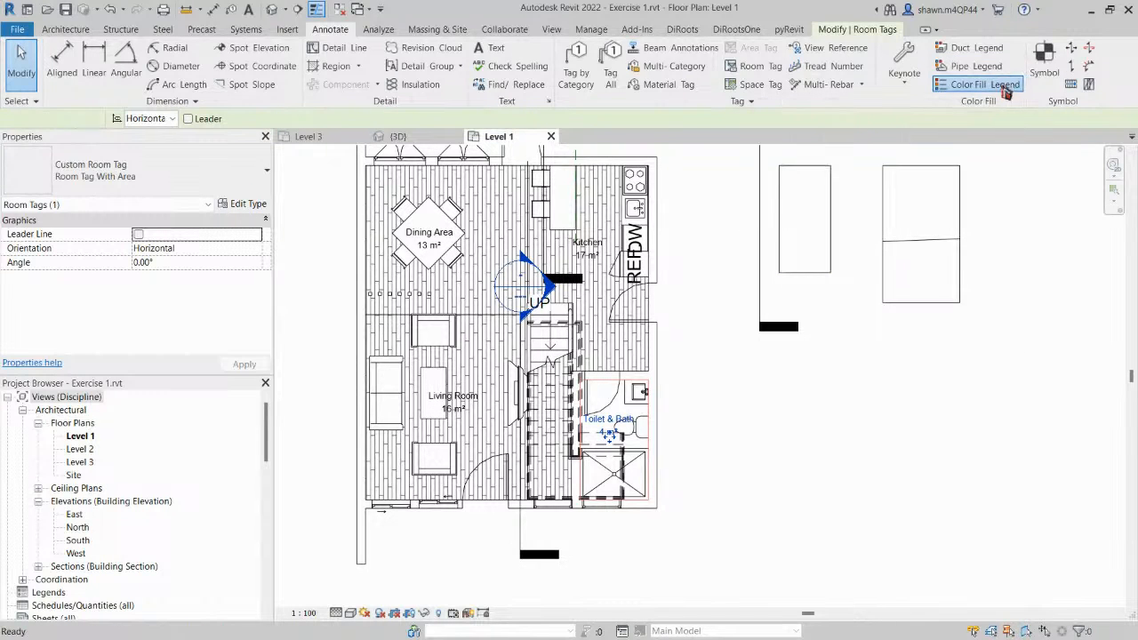
scroll(779, 327, "down", 2)
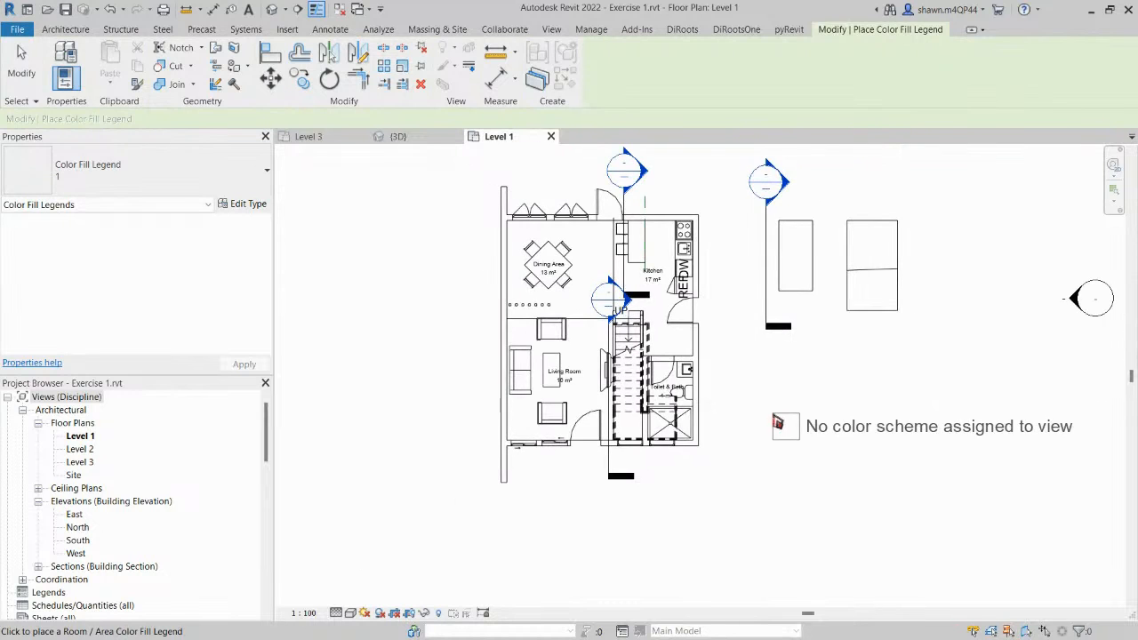
middle_click_drag(772, 413, 653, 407)
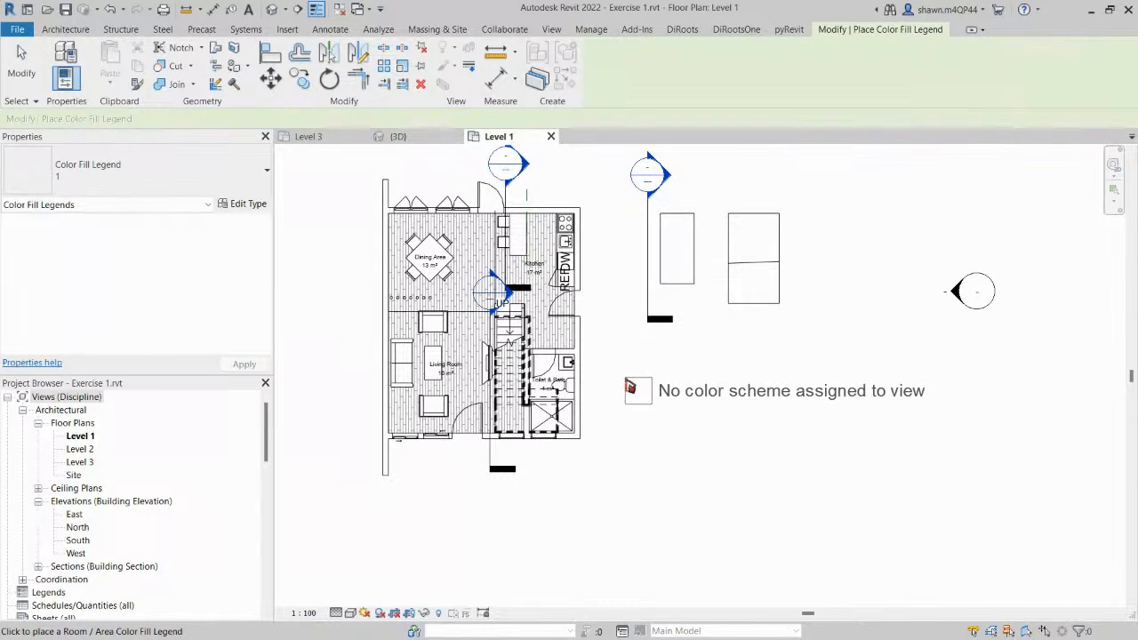
left_click(629, 385)
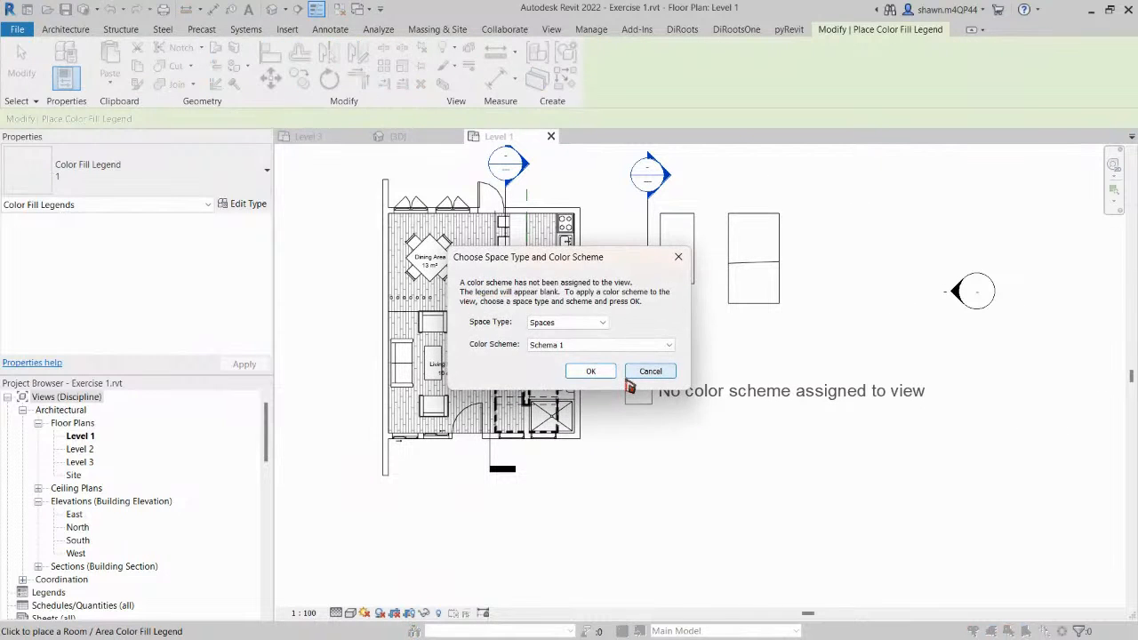
Assign the Rooms space type and the Name color scheme to the legend's view.
left_click(593, 327)
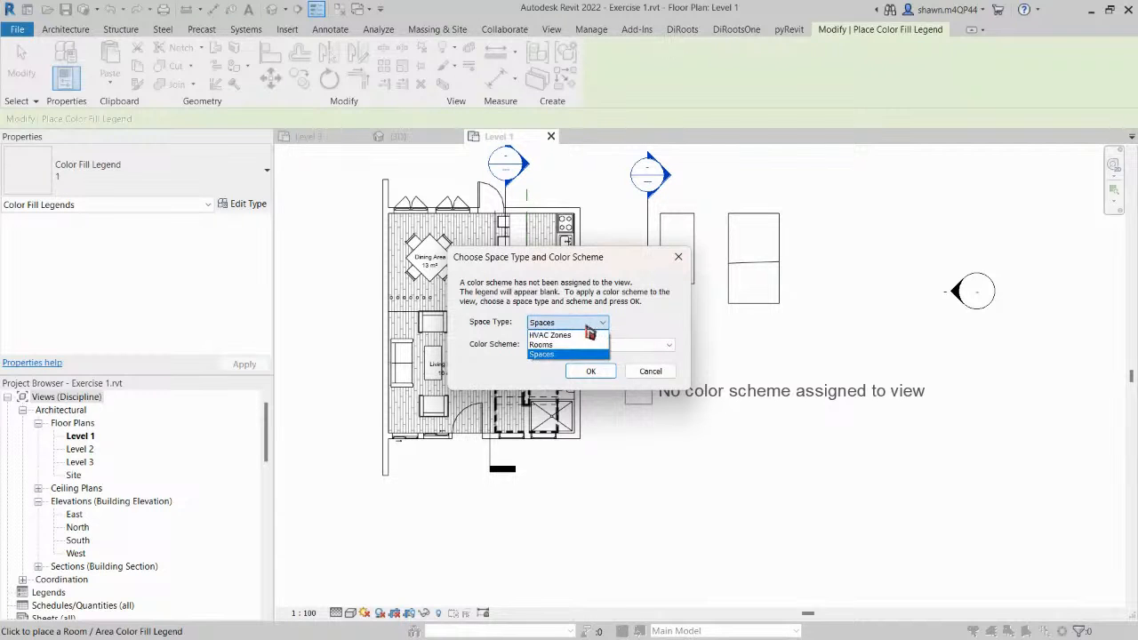
left_click(547, 346)
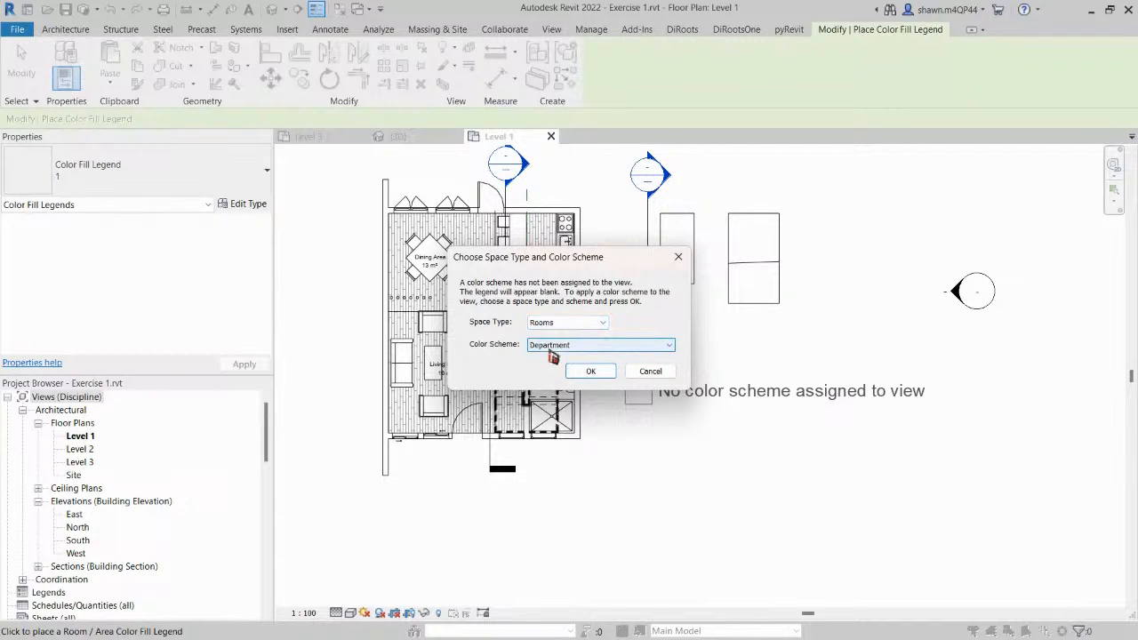
left_click(569, 345)
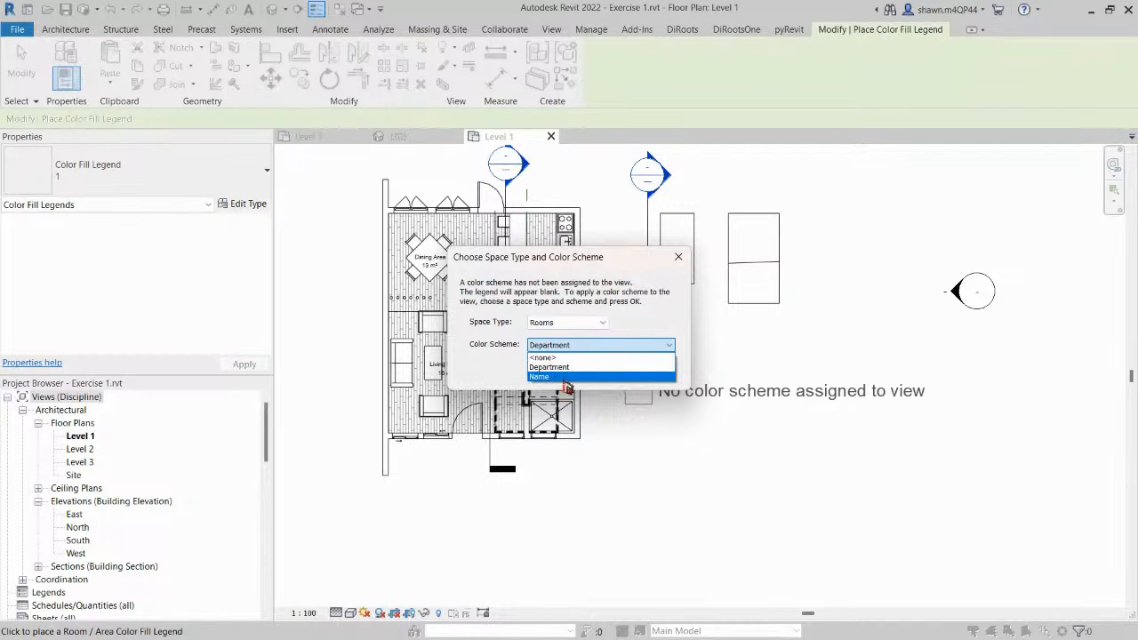
left_click(564, 377)
left_click(588, 373)
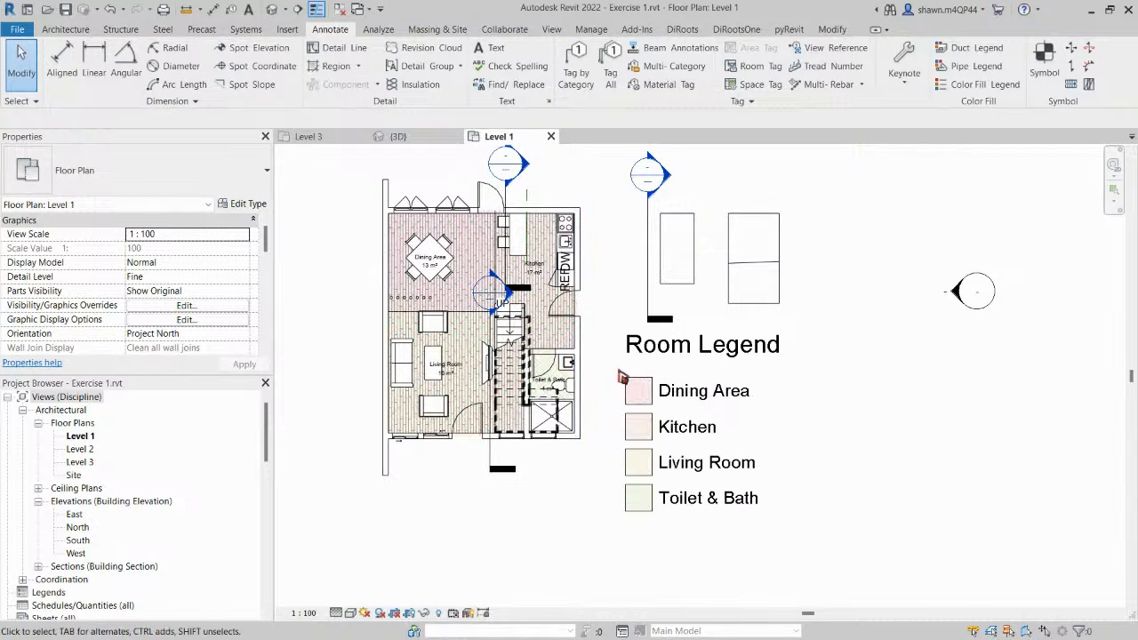
Delete the building section line that runs between the living room and the stair.
left_click(506, 473)
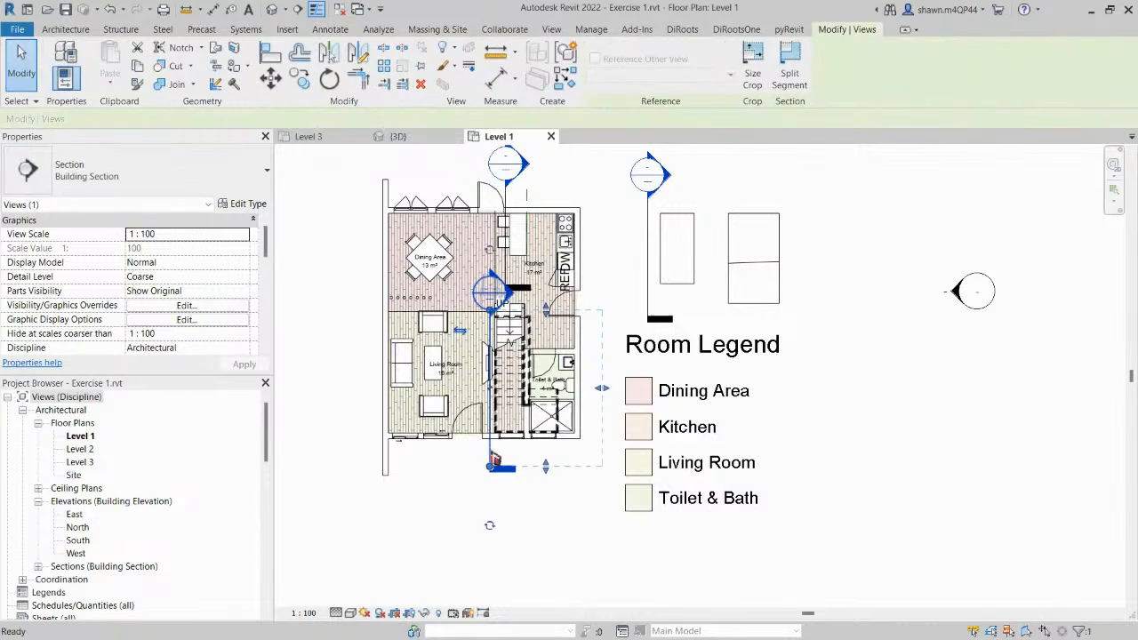
key("Delete")
left_click(615, 378)
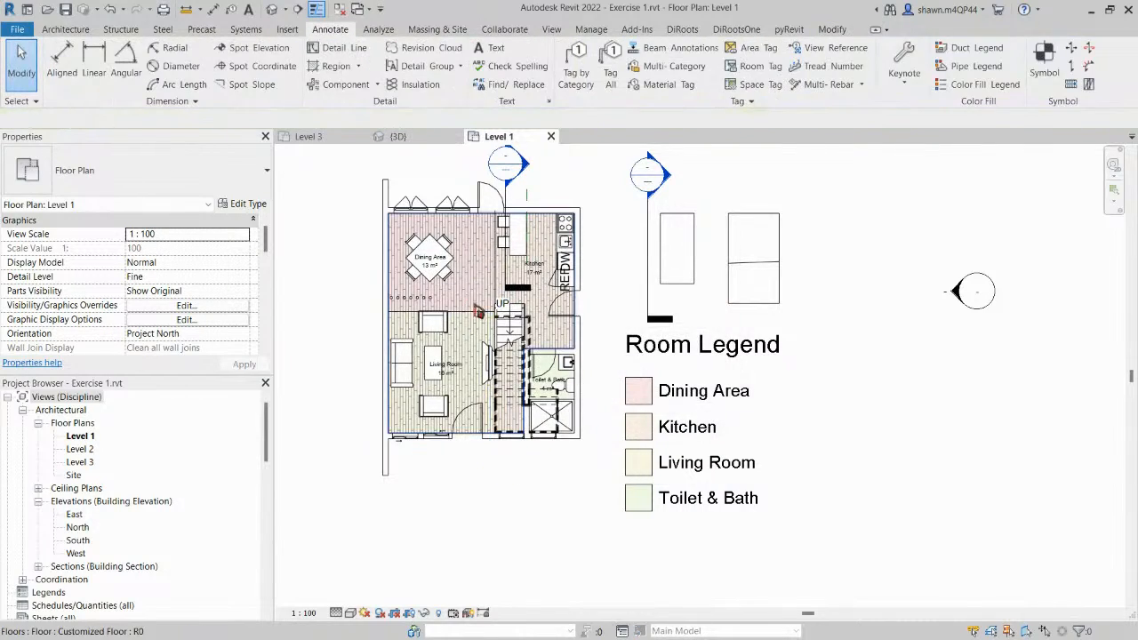
Edit the room legend's color scheme, setting the Dining Area color to RGB 235-152-152.
scroll(411, 344, "up", 3)
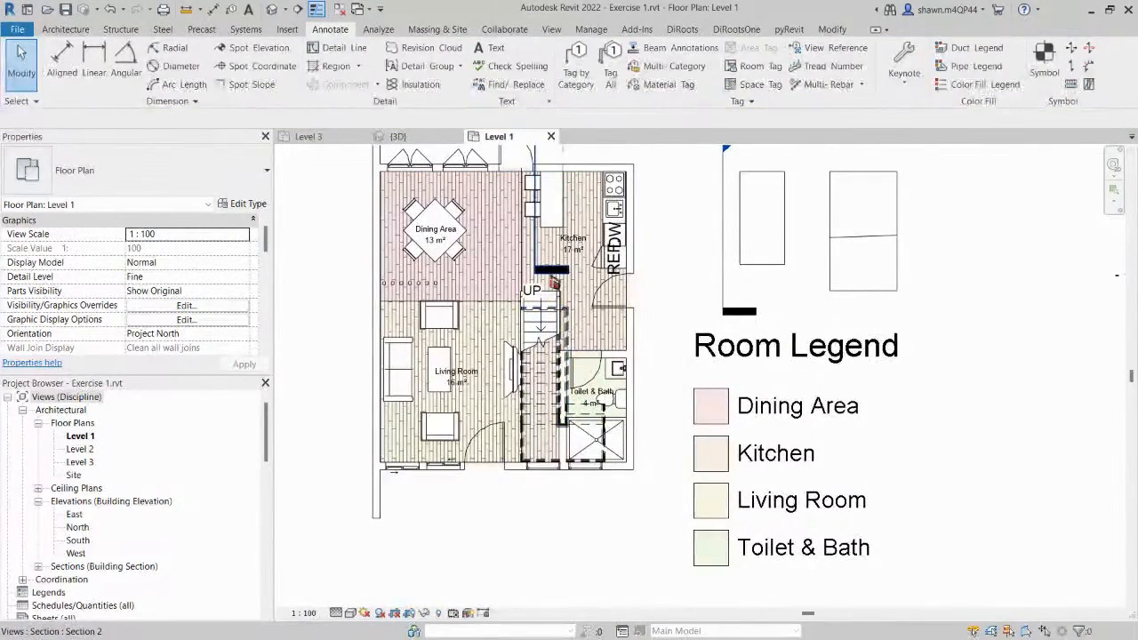
scroll(671, 332, "down", 2)
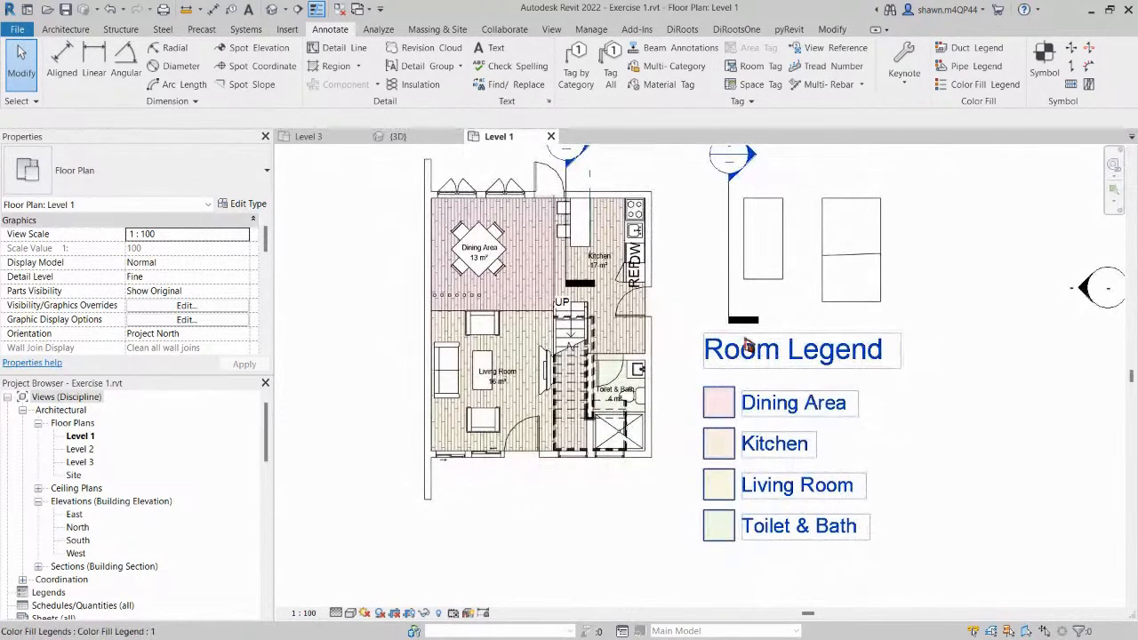
left_click(745, 359)
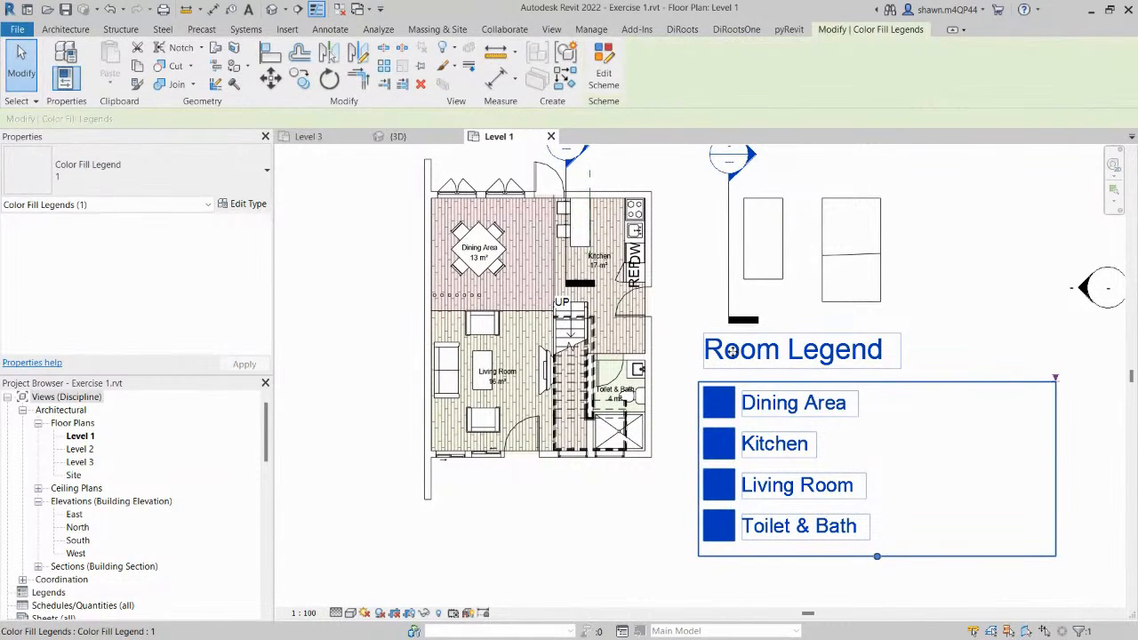
left_click(604, 64)
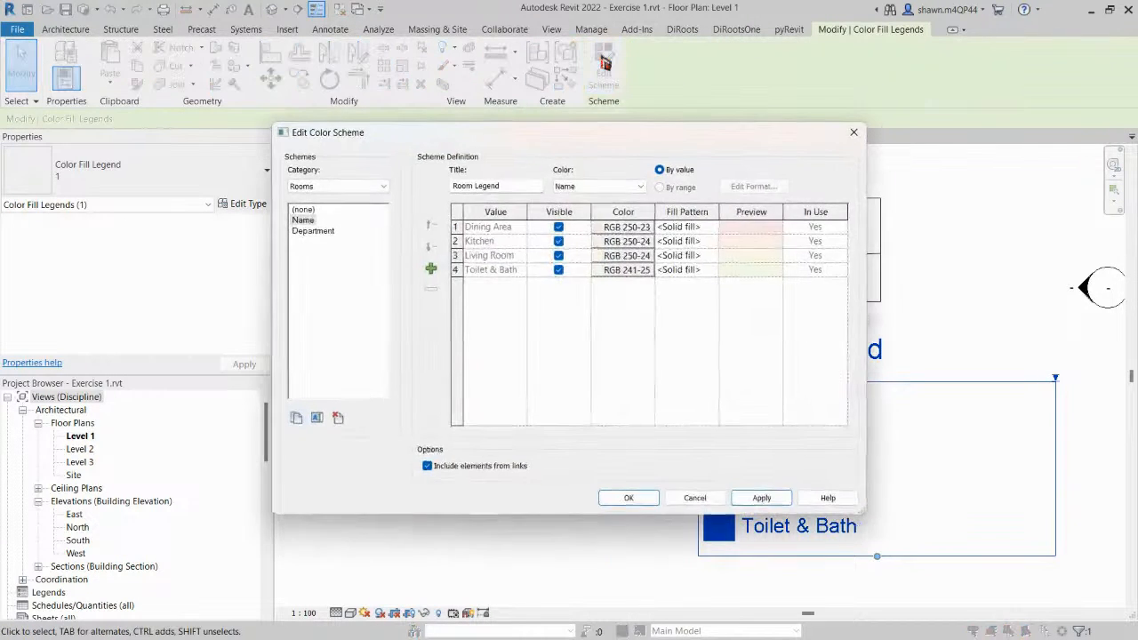
left_click(640, 230)
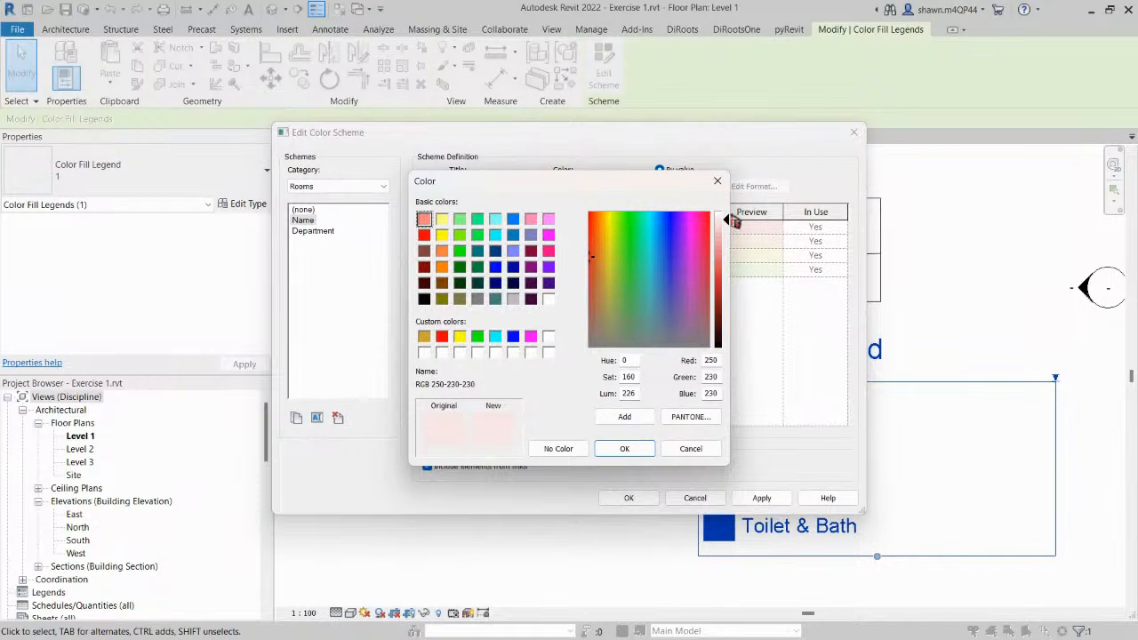
left_click_drag(728, 227, 728, 245)
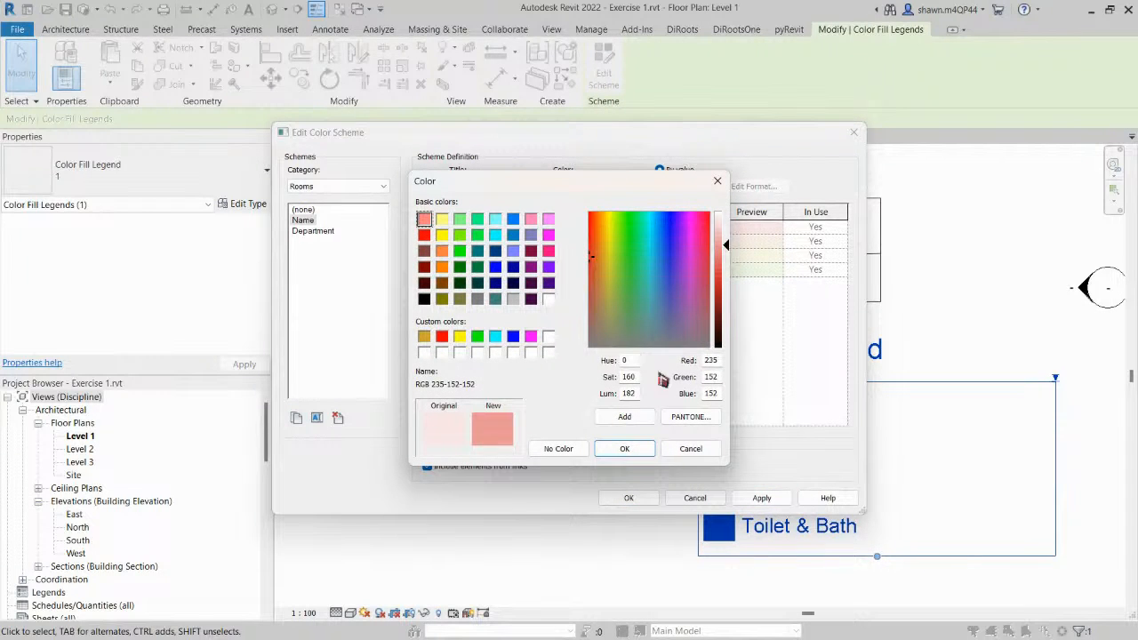
left_click(627, 449)
left_click(629, 498)
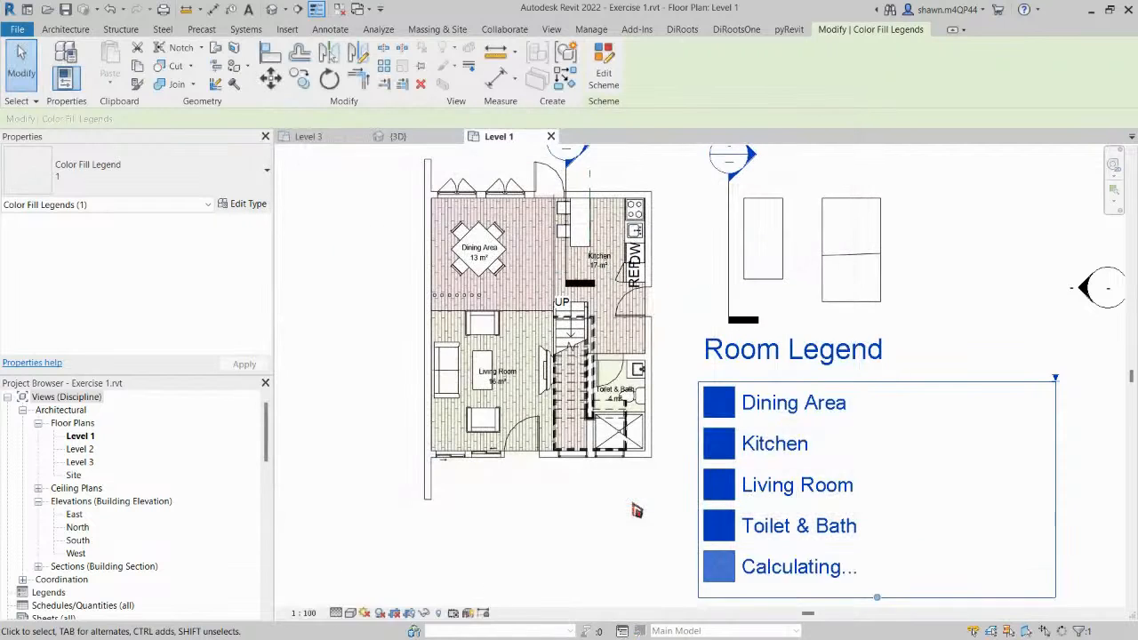
left_click(352, 336)
Save the Exercise 1 project with the recolored Level 1 floor plan and room legend.
scroll(540, 298, "down", 2)
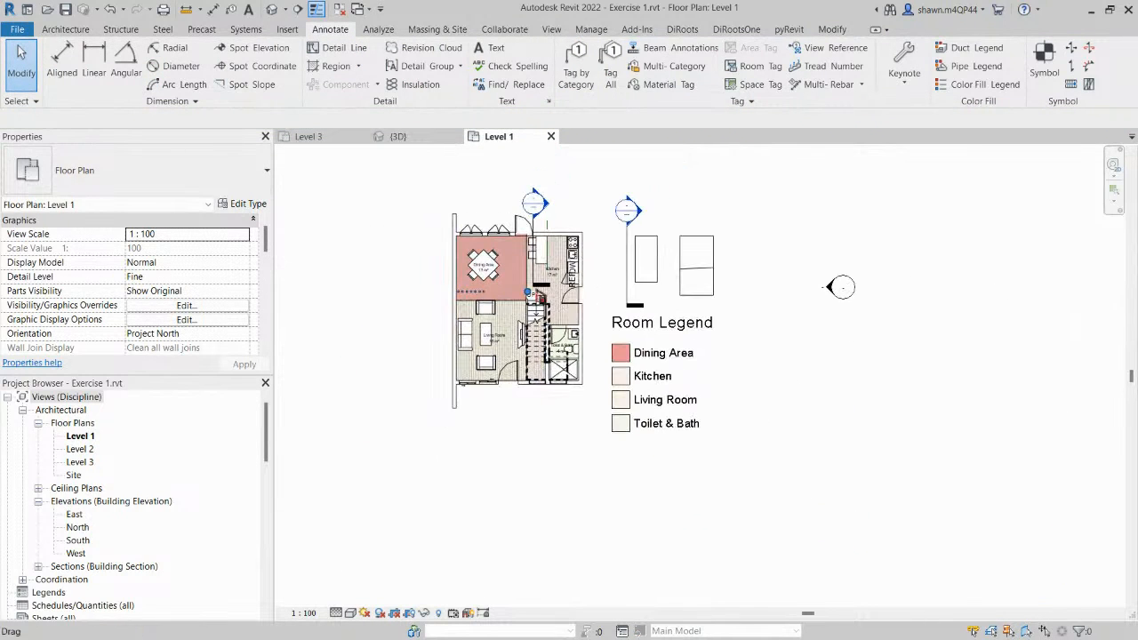
middle_click_drag(465, 488, 527, 493)
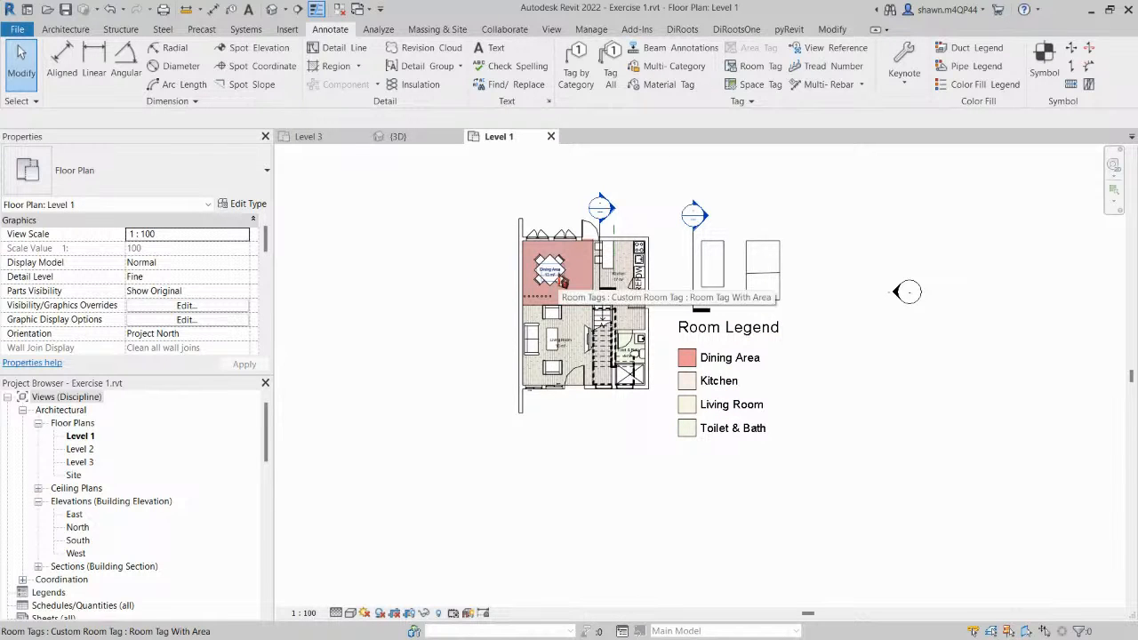
scroll(564, 283, "up", 2)
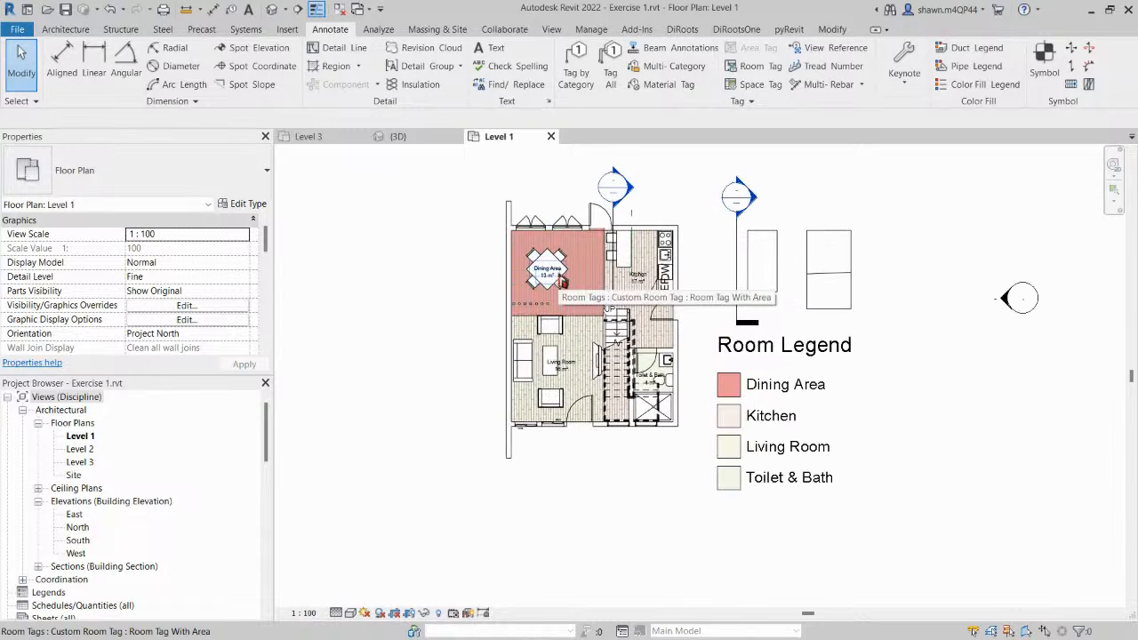
scroll(564, 283, "up", 1)
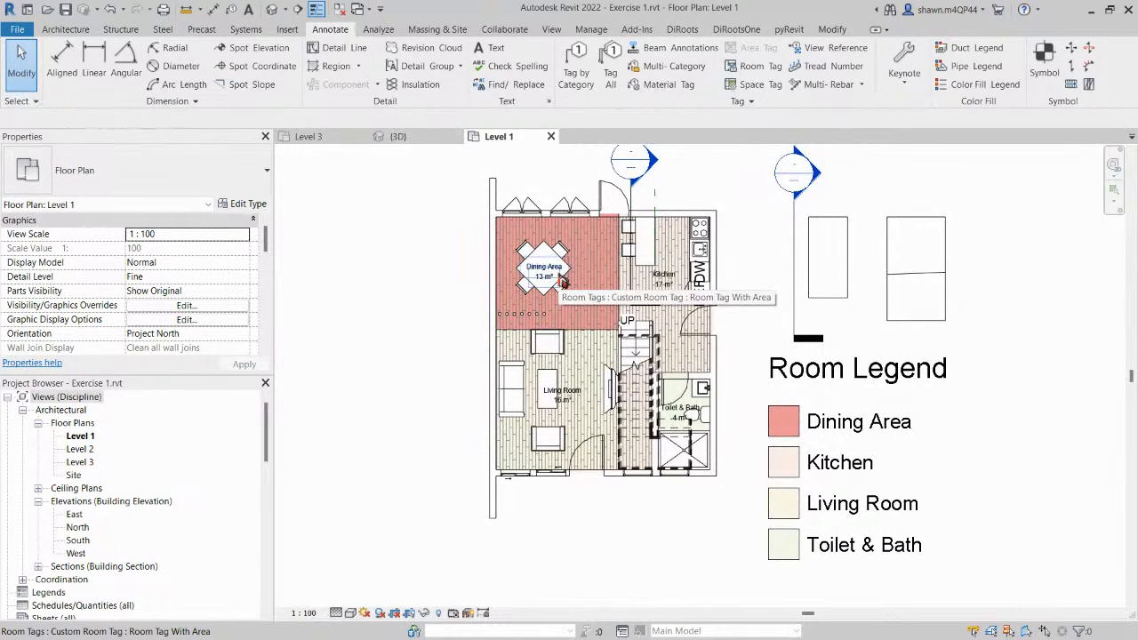
scroll(564, 283, "down", 1)
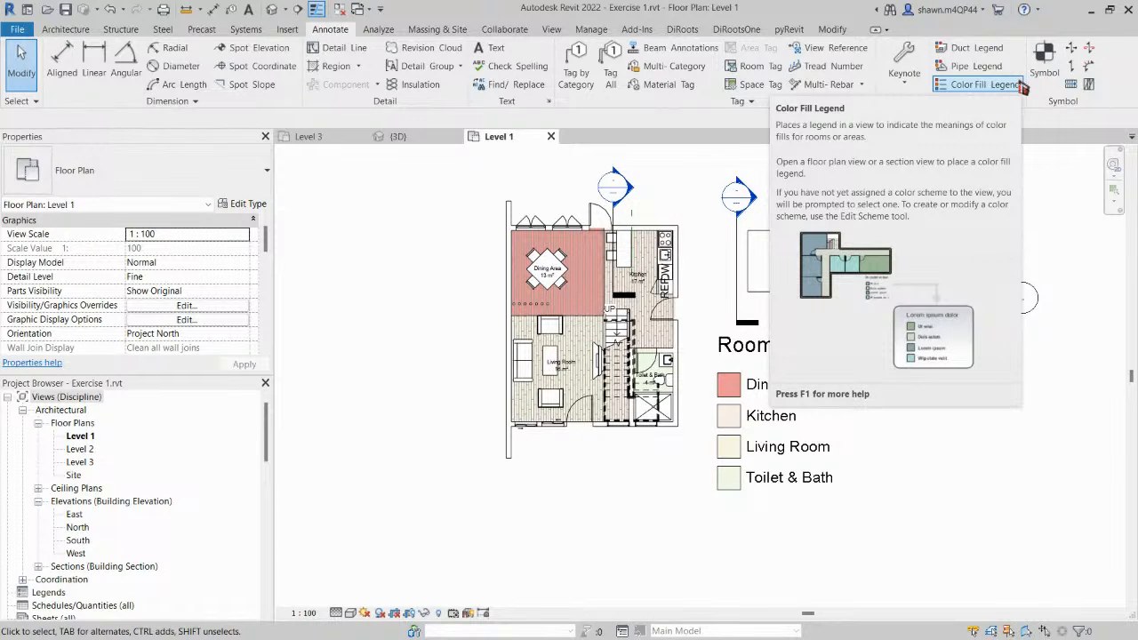
left_click(68, 12)
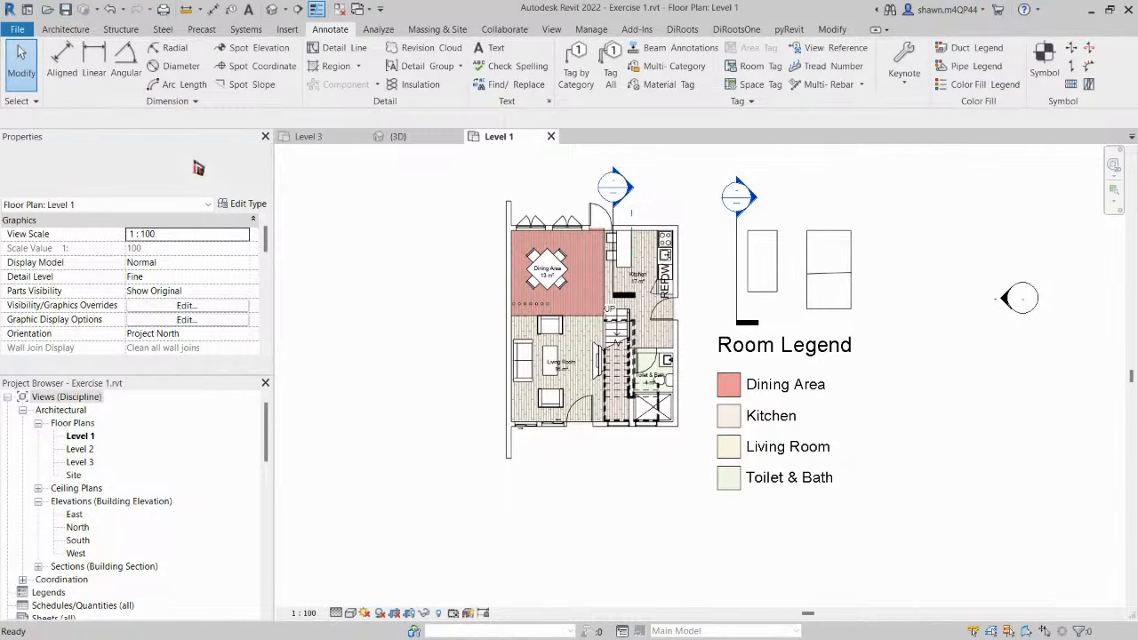
Switch to the BIM PART 2 presentation in PowerPoint.
key("alt+Tab")
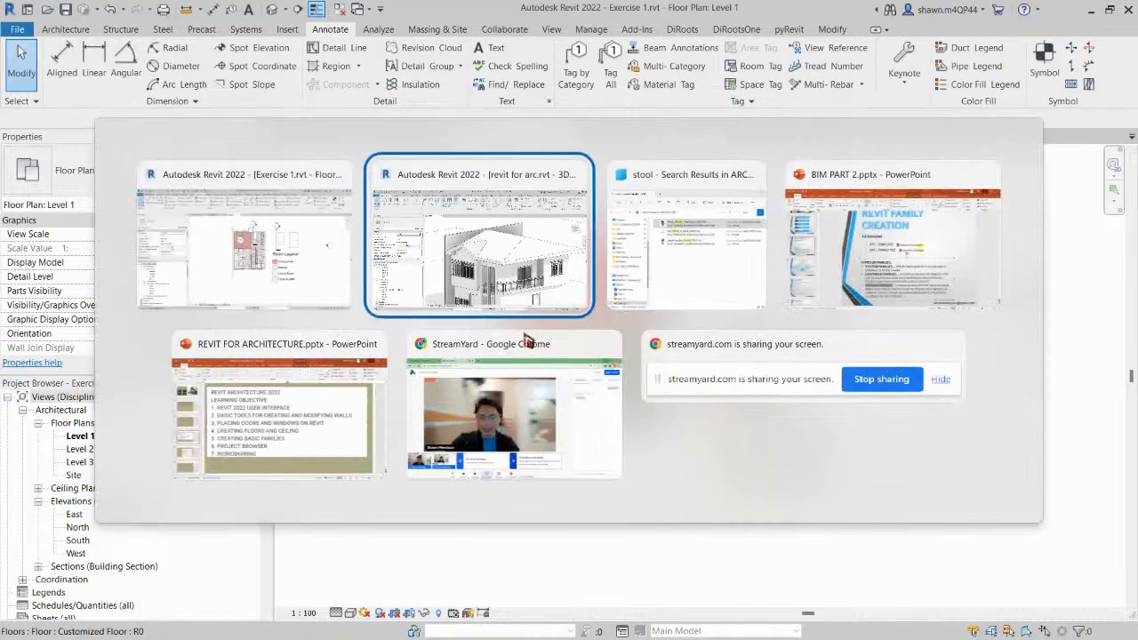
key("alt+Tab")
key("alt+Tab")
key("alt+Tab")
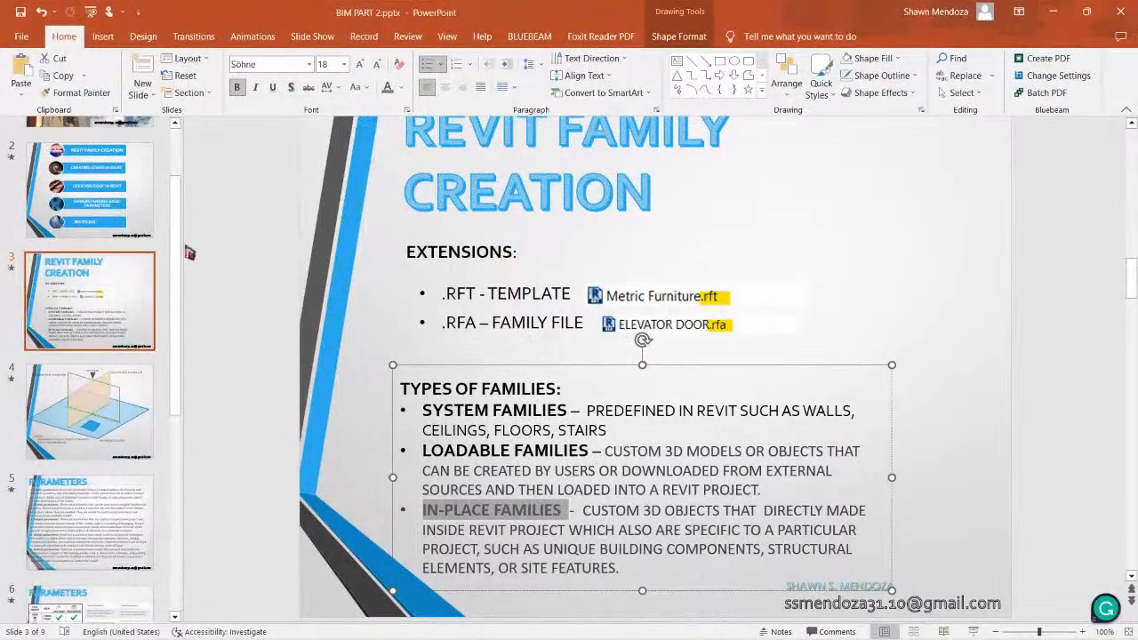
Show the Parameters comparison on slide 6 and the parameter type definitions on slide 5.
left_click_drag(177, 236, 160, 364)
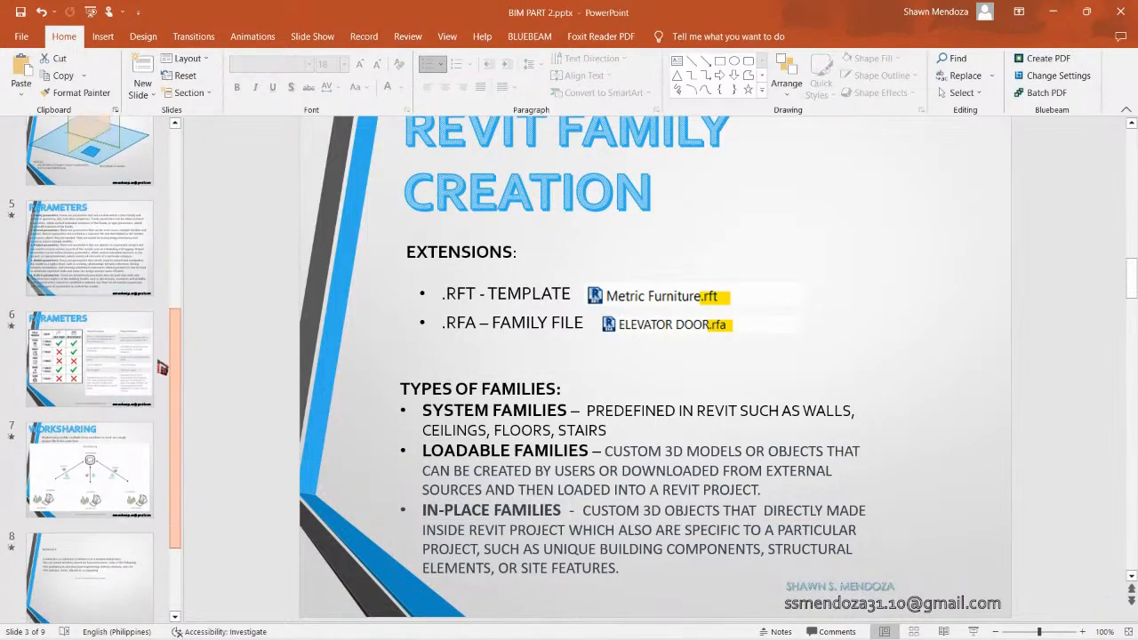
left_click(51, 318)
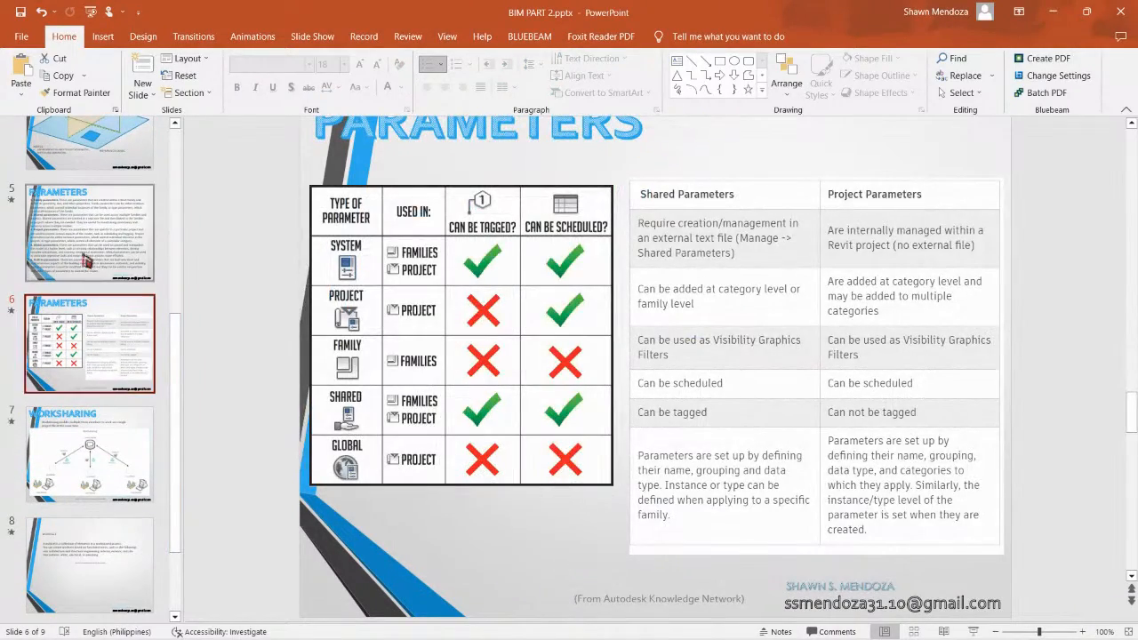
left_click(90, 254)
scroll(114, 223, "up", 1)
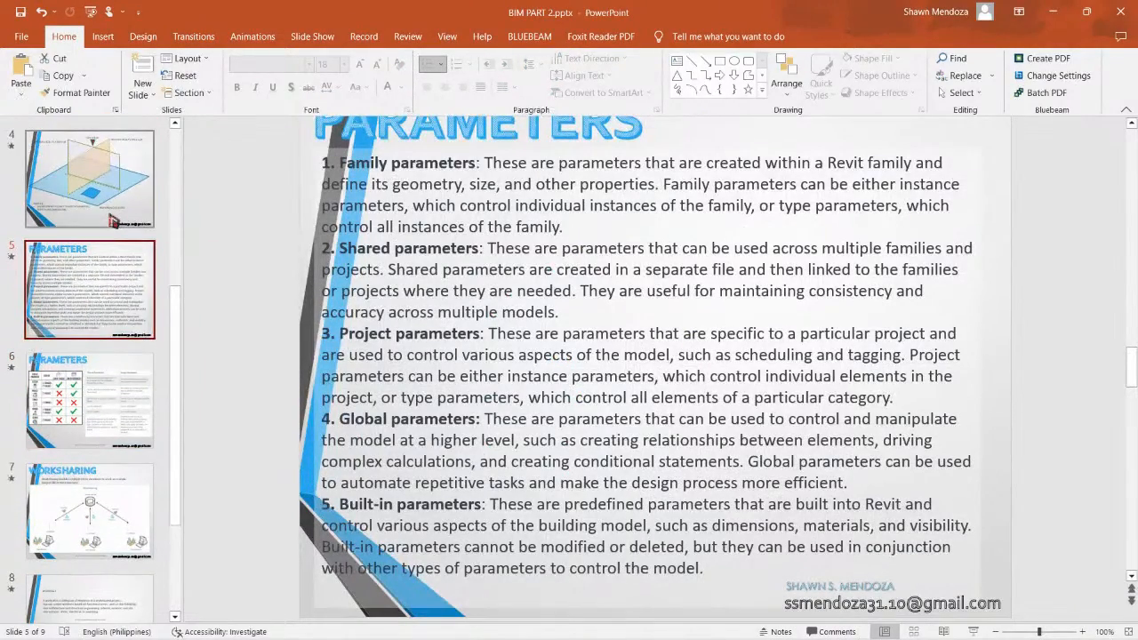
scroll(114, 220, "up", 1)
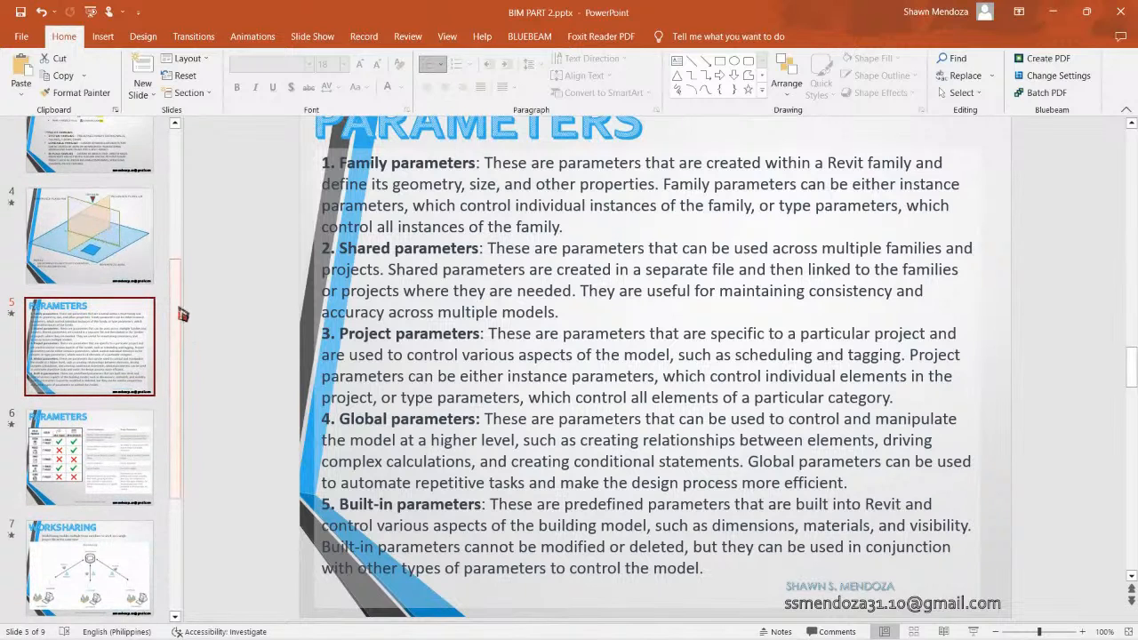
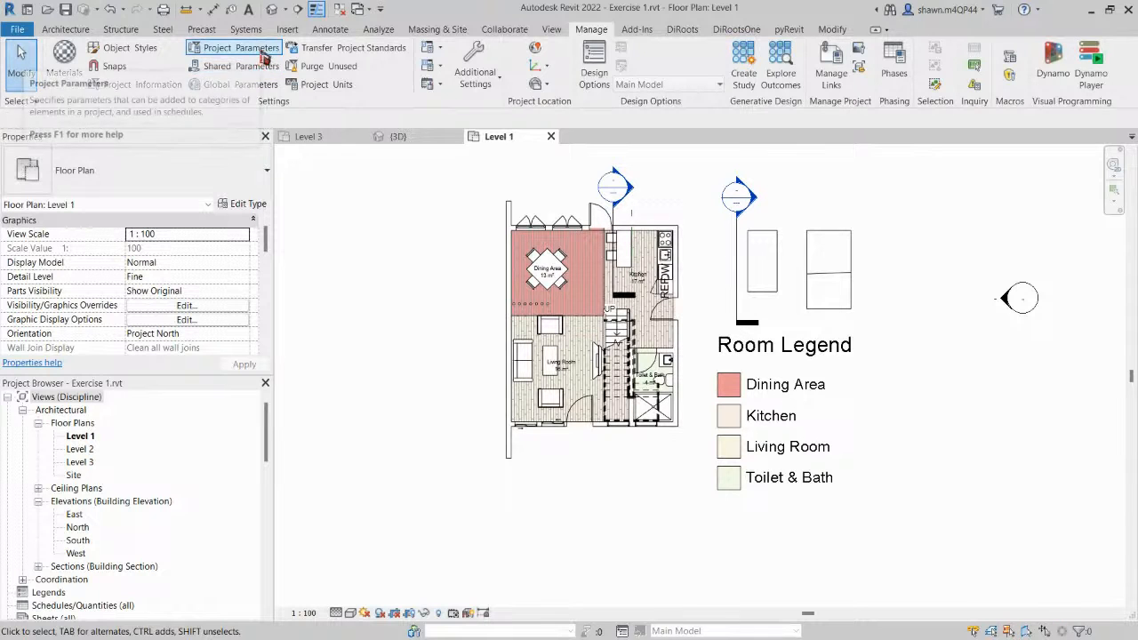
Add an instance project parameter named Sort - 1, with Text as its type and grouped under Text.
left_click(250, 54)
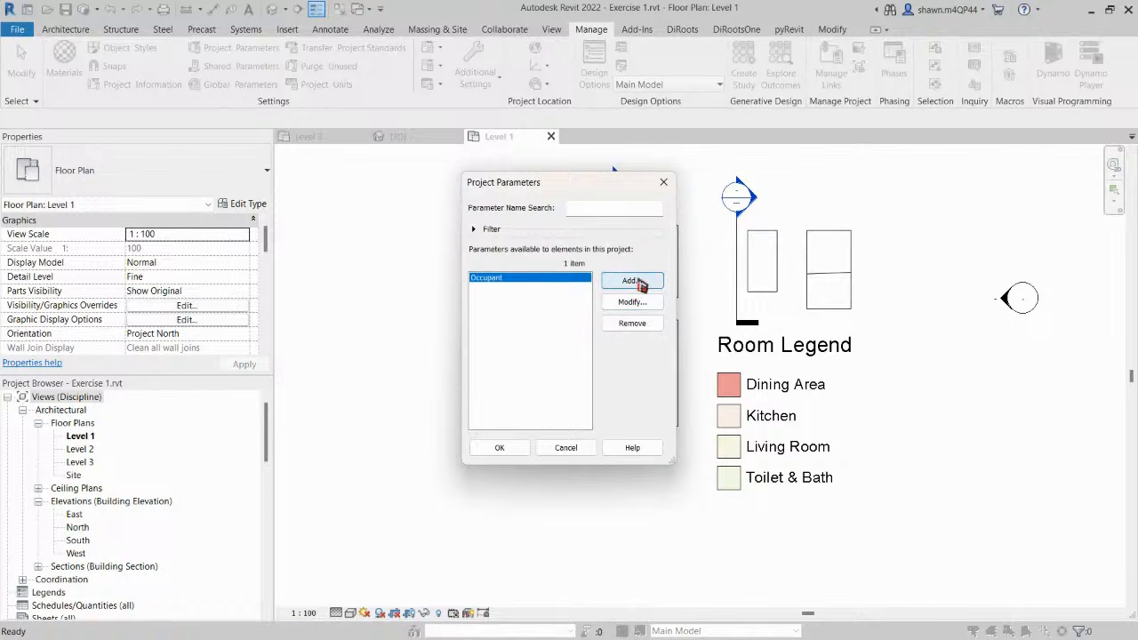
left_click(633, 281)
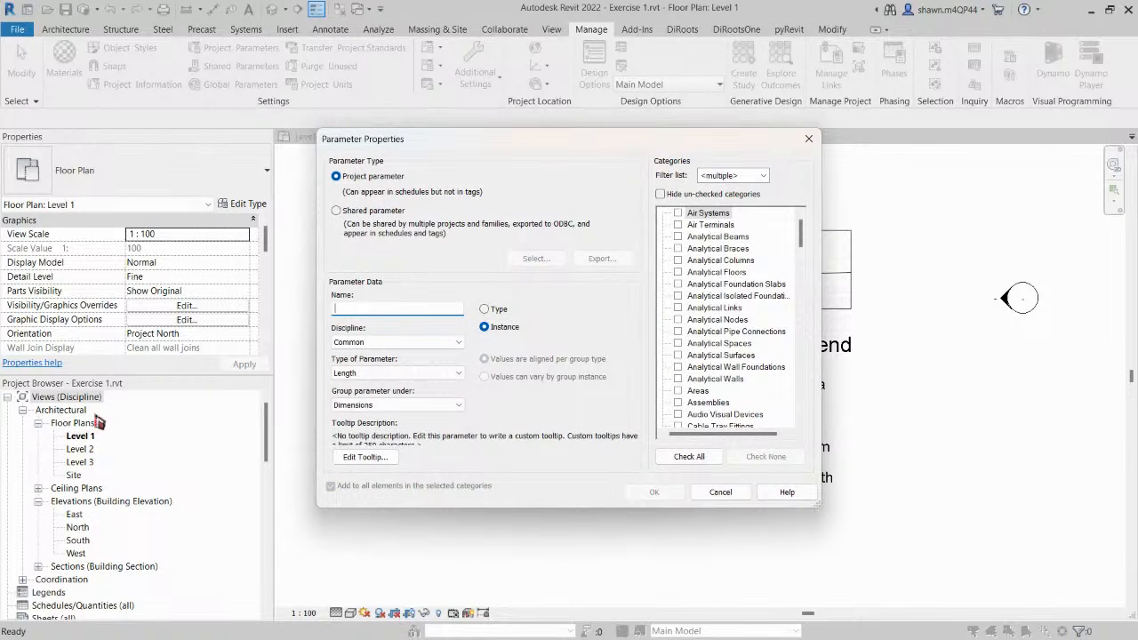
type("Sort - 1")
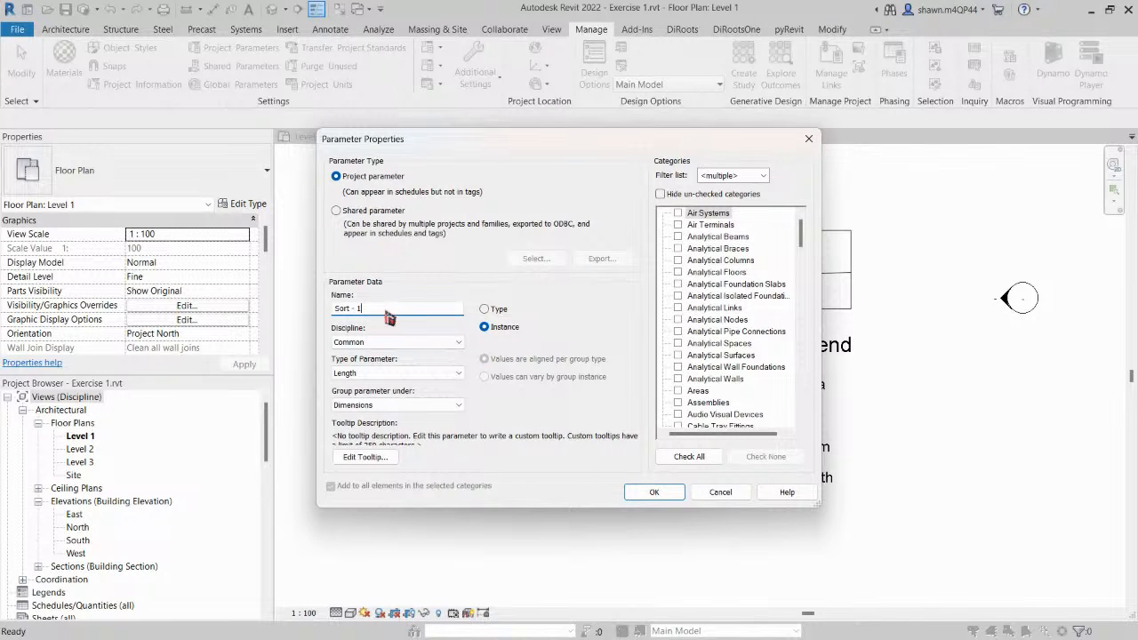
left_click(383, 406)
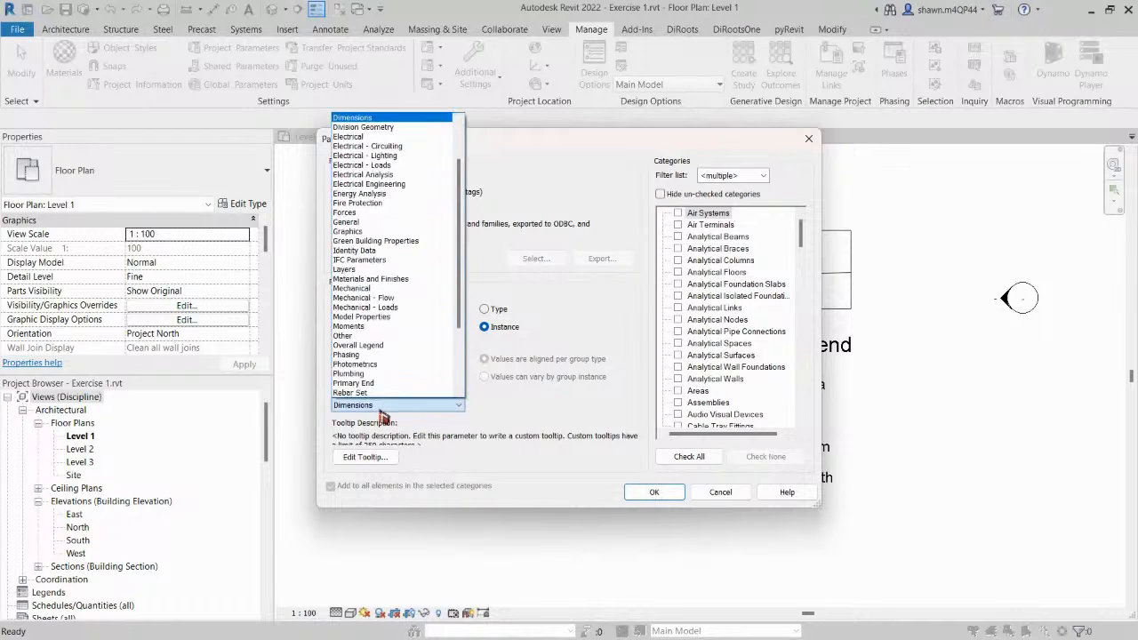
scroll(380, 202, "up", 3)
scroll(376, 199, "down", 7)
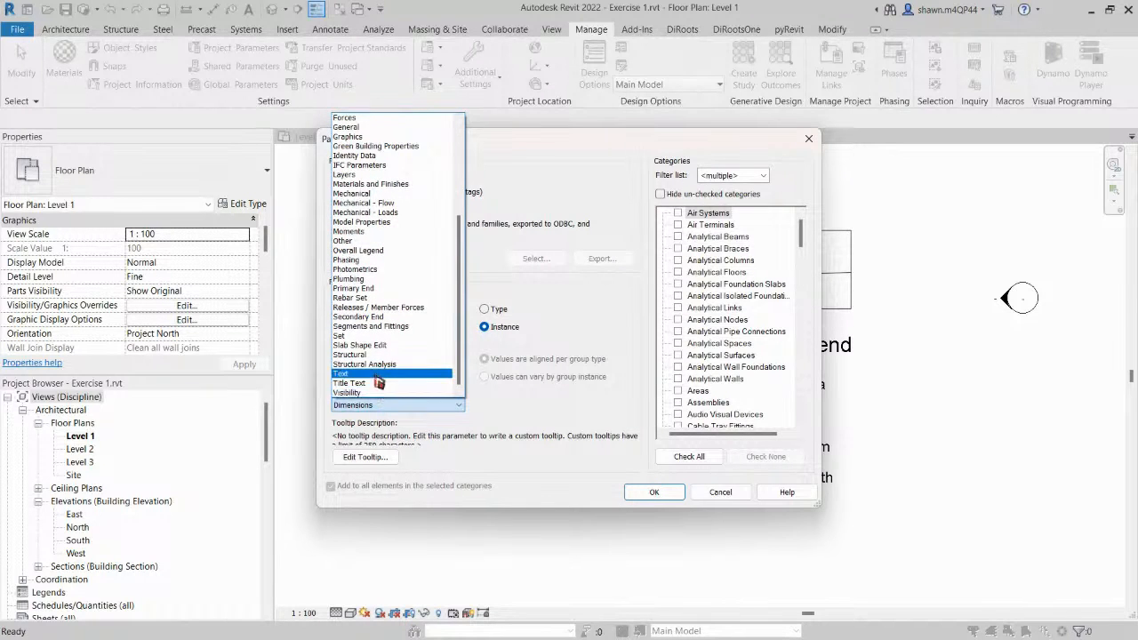
left_click(380, 374)
left_click(378, 375)
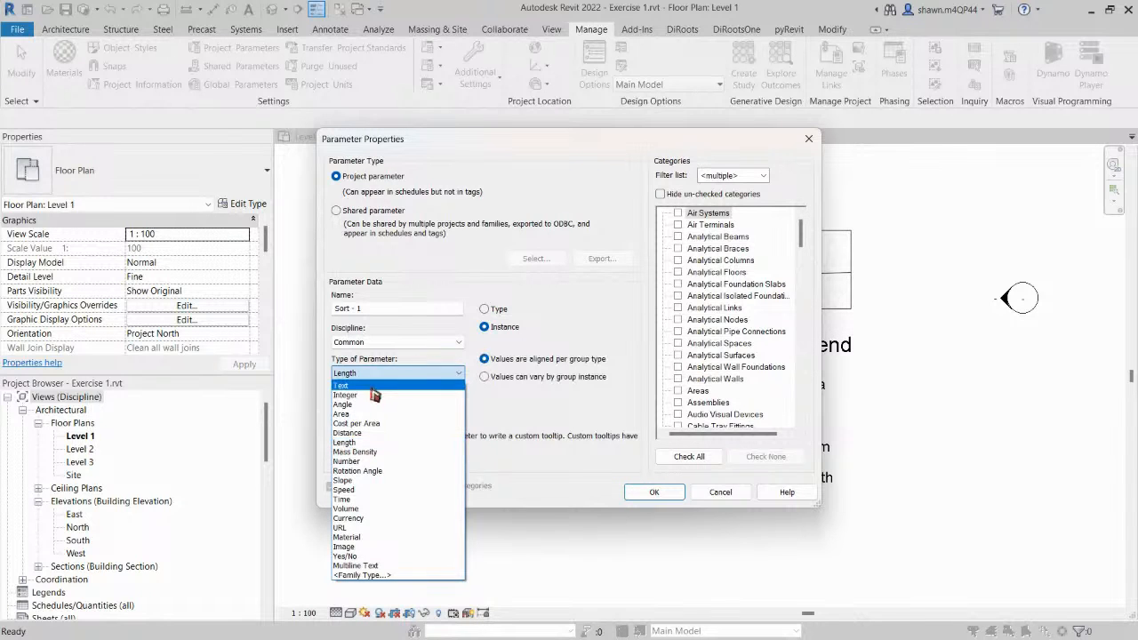
left_click(374, 388)
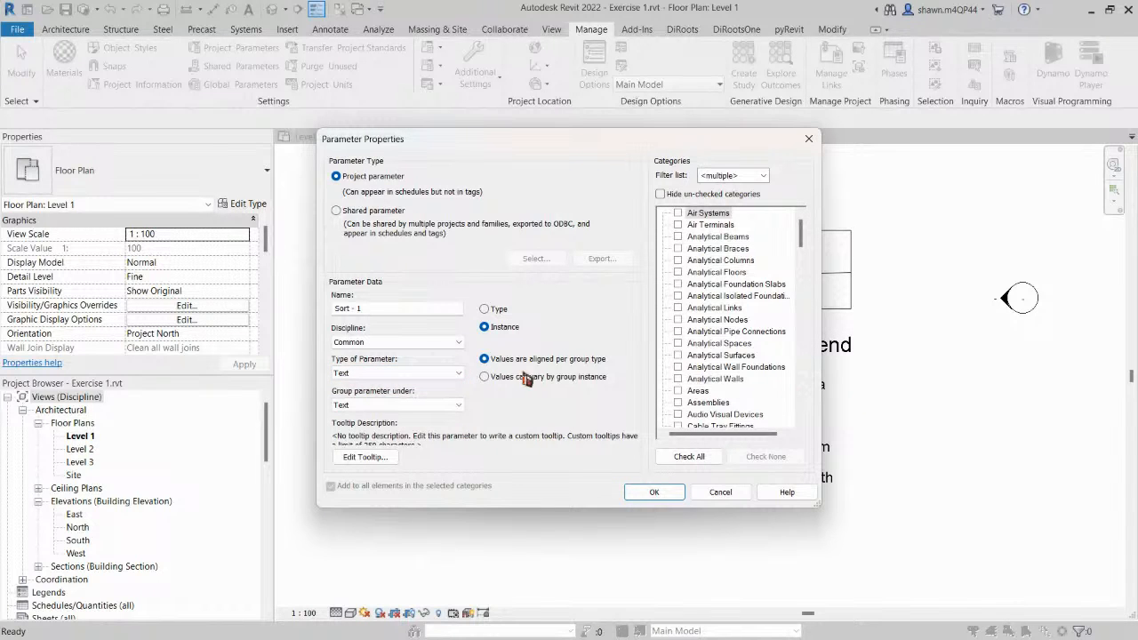
Assign the Sort - 1 parameter to the Views, Sheets and Schedules categories and create it.
left_click(748, 346)
key("v")
key("i")
key("space")
left_click(724, 283)
key("s")
key("h")
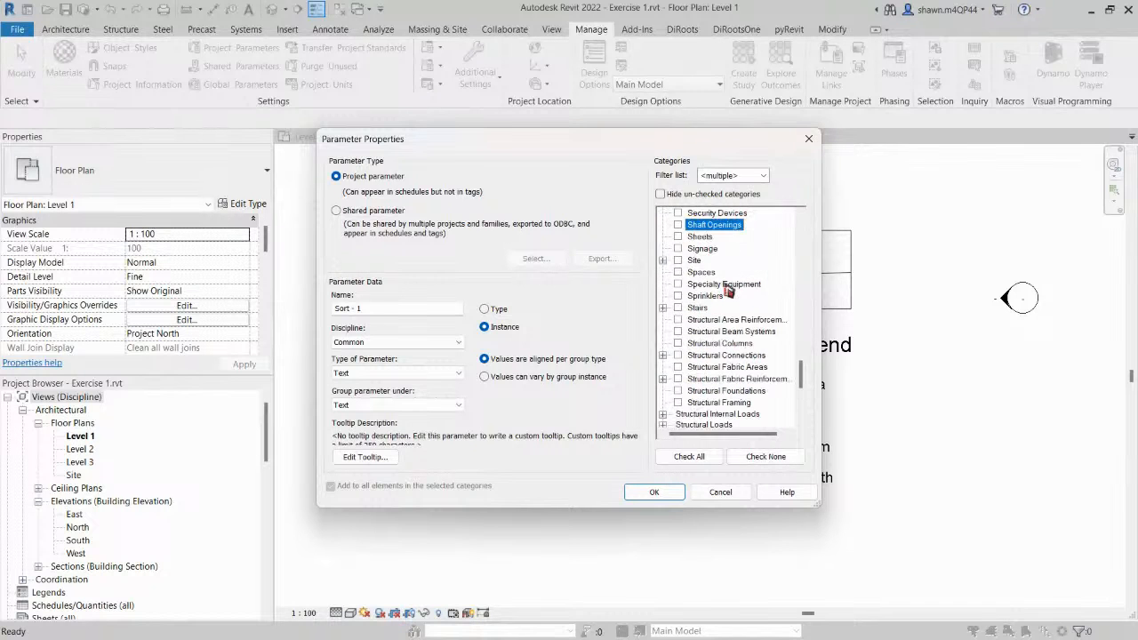
scroll(693, 267, "up", 1)
left_click(678, 260)
left_click(697, 319)
key("s")
key("c")
left_click(678, 225)
left_click(651, 494)
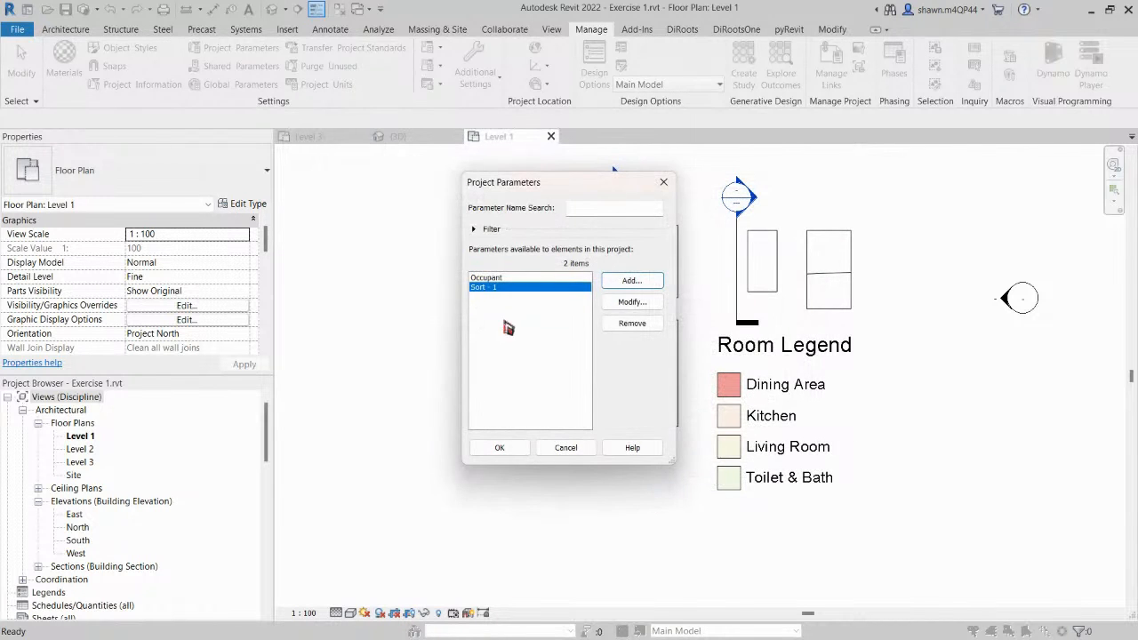
Add a second instance project parameter named Sort - 2, with Text as its type and grouped under Text.
left_click(633, 282)
type("Sort - 2")
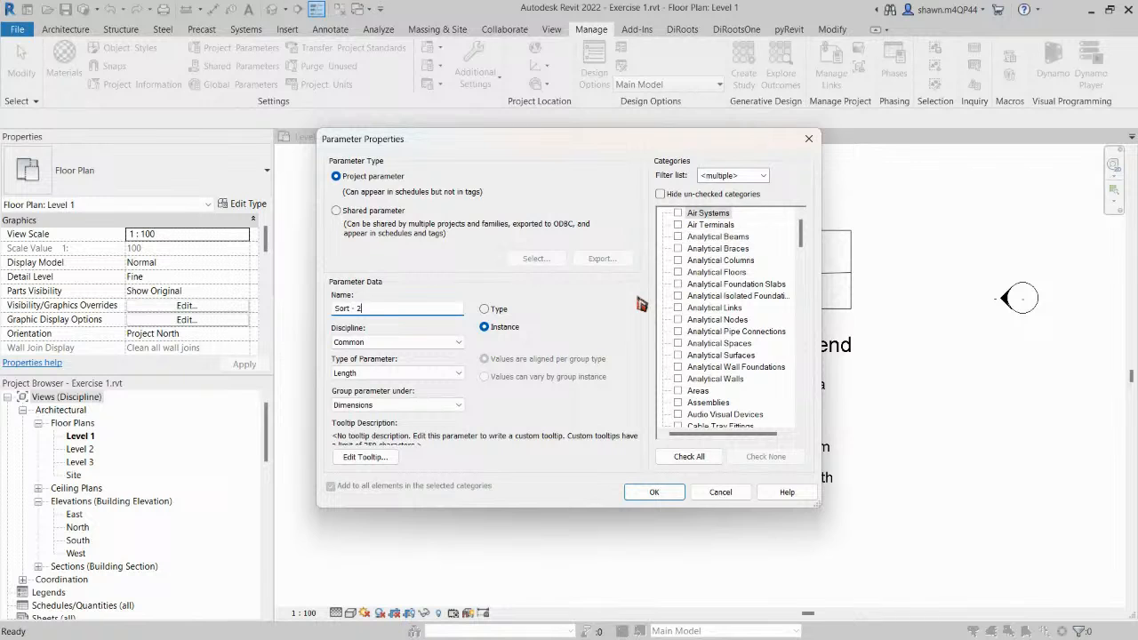
left_click(389, 371)
left_click(391, 385)
left_click(398, 405)
left_click(371, 413)
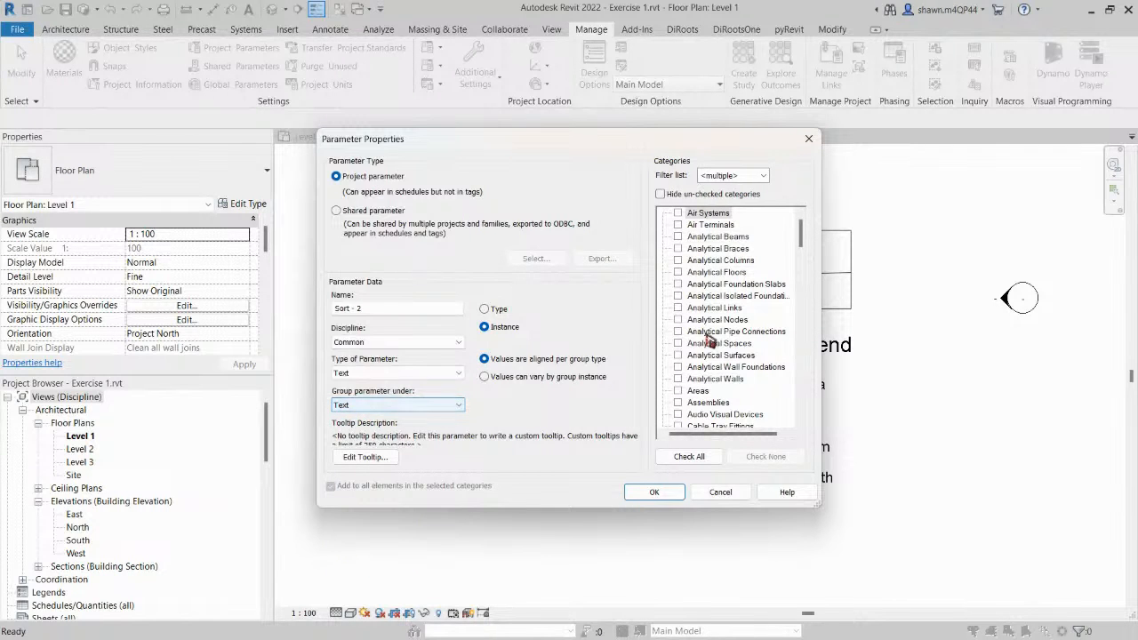
Assign the Sort - 2 parameter to the Views, Schedules and Sheets categories, create it and accept the project parameters.
left_click(723, 297)
key("v")
key("i")
key("space")
left_click(723, 297)
key("s")
key("c")
key("space")
left_click(688, 310)
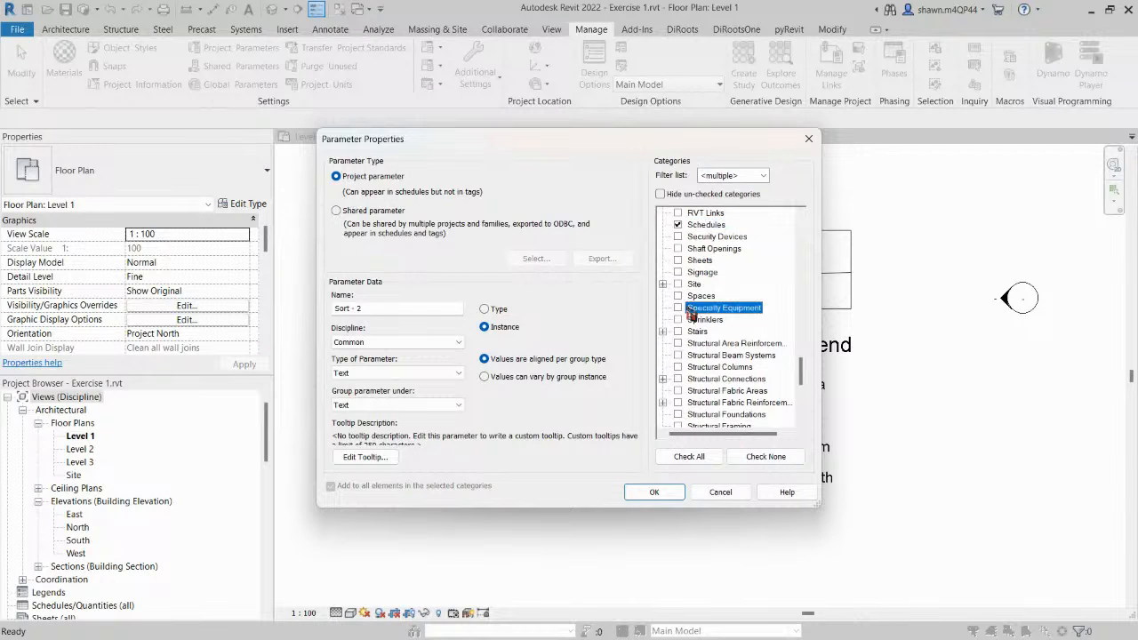
key("s")
key("h")
key("e")
key("space")
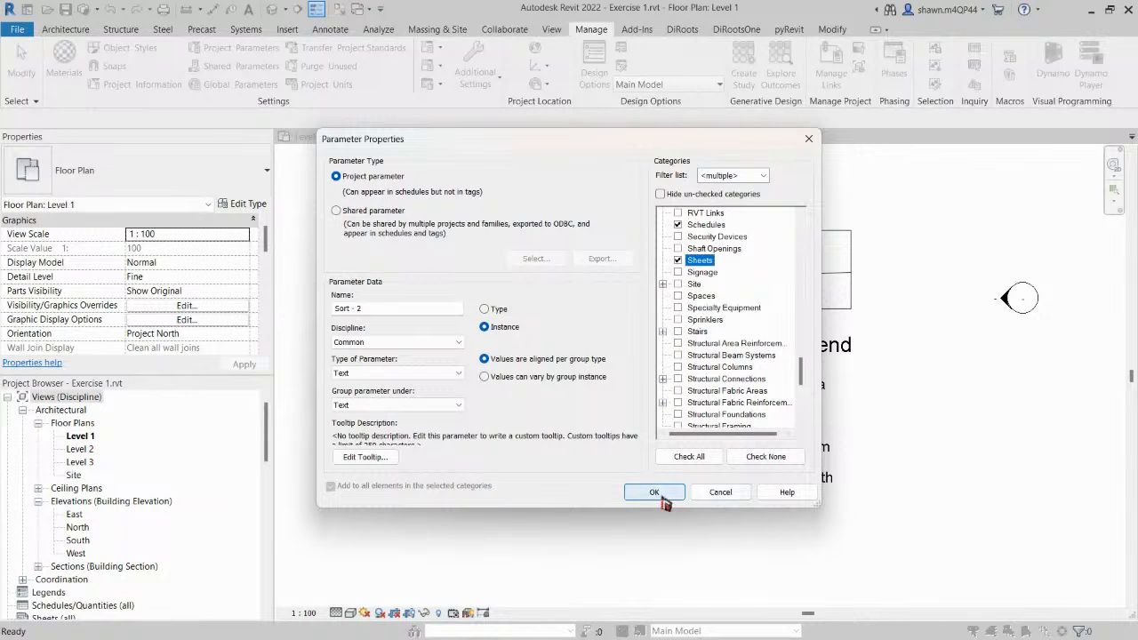
left_click(655, 494)
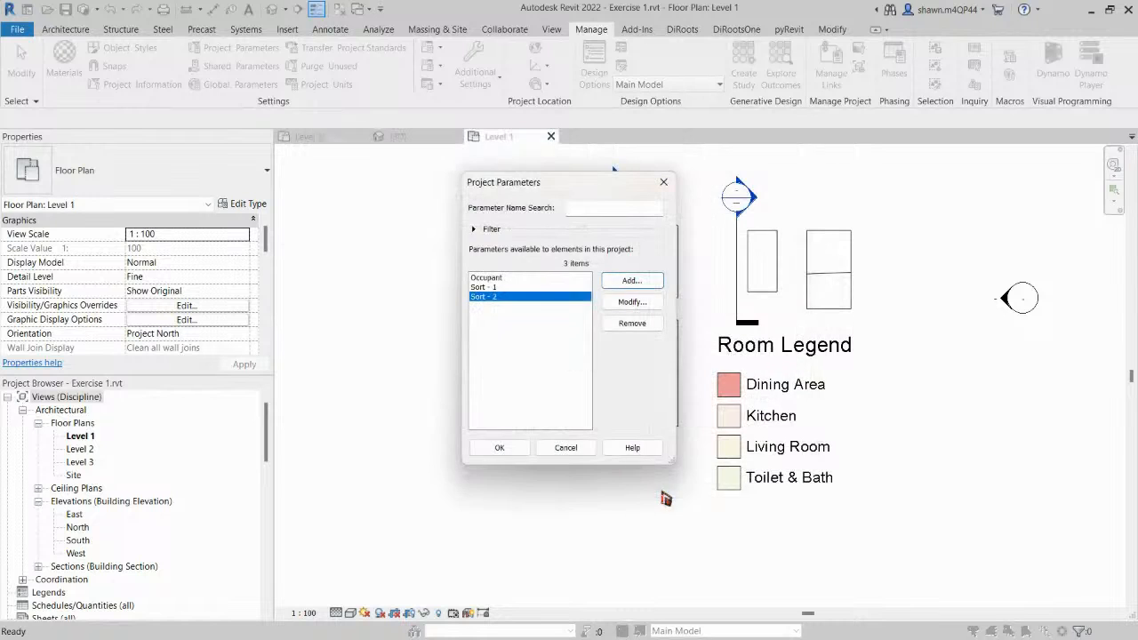
left_click(500, 448)
left_click(509, 457)
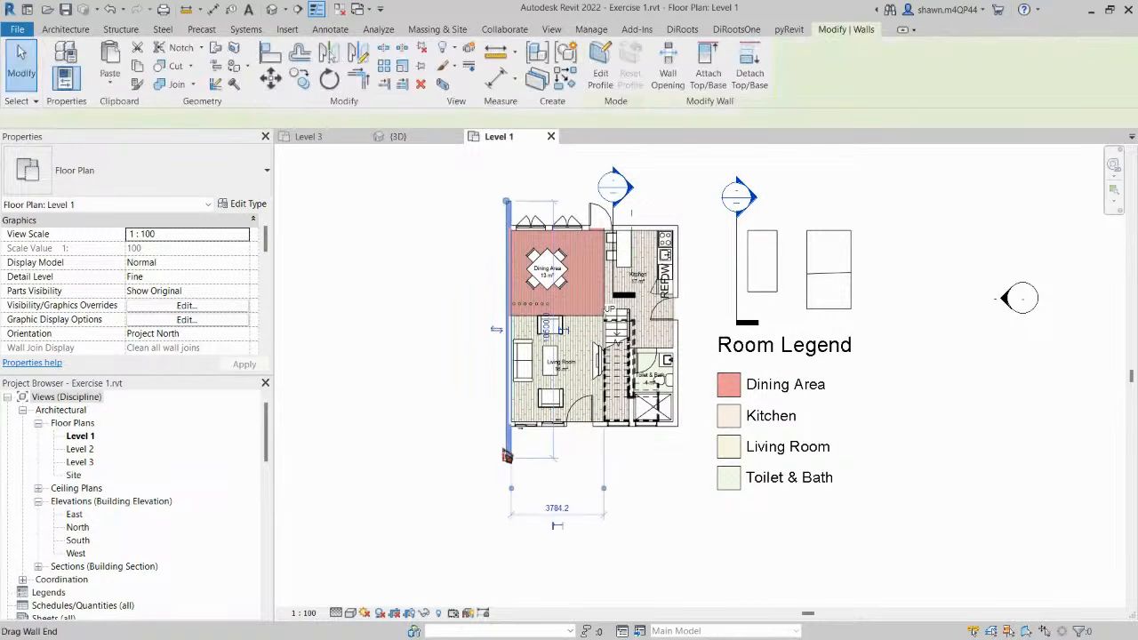
key("Escape")
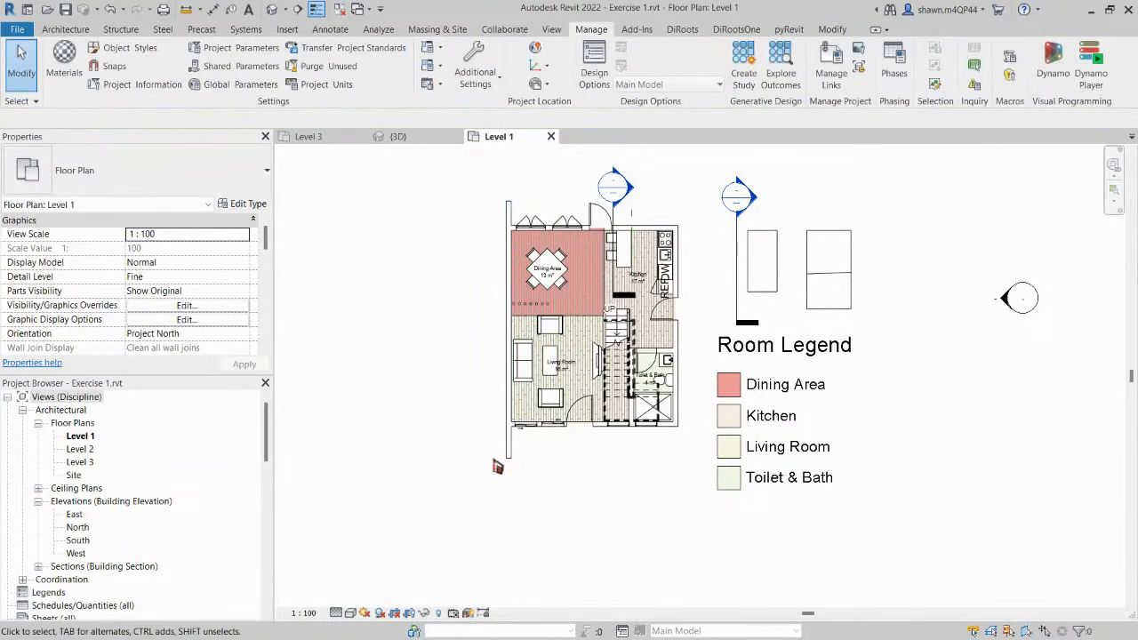
Examine the grouping and sorting rules of the Discipline browser organization scheme for the project views.
left_click(67, 397)
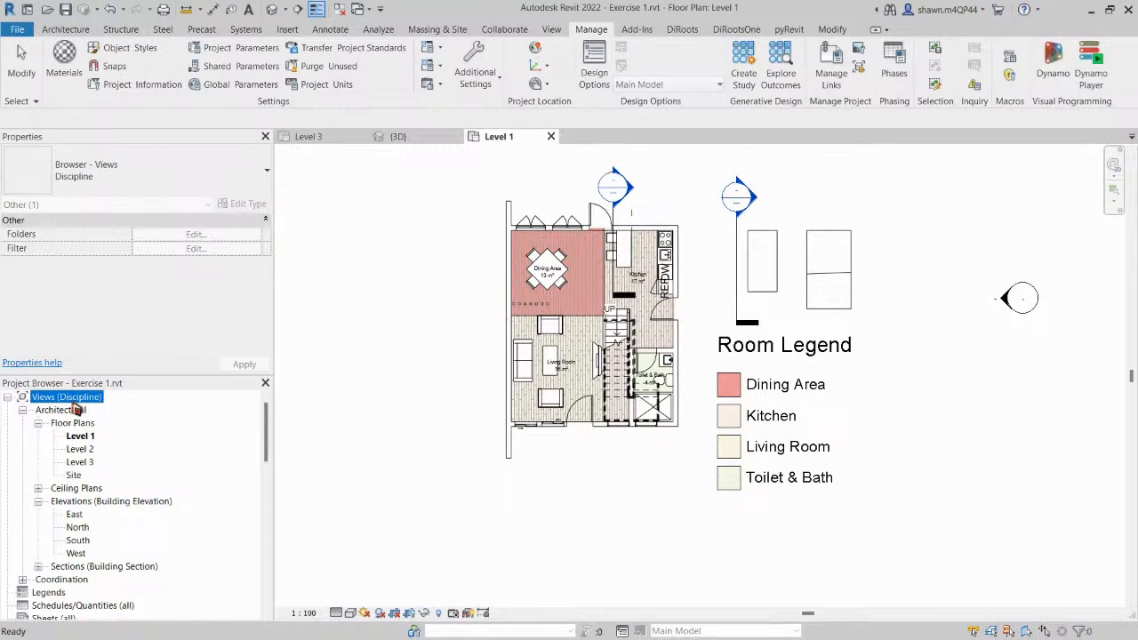
right_click(75, 402)
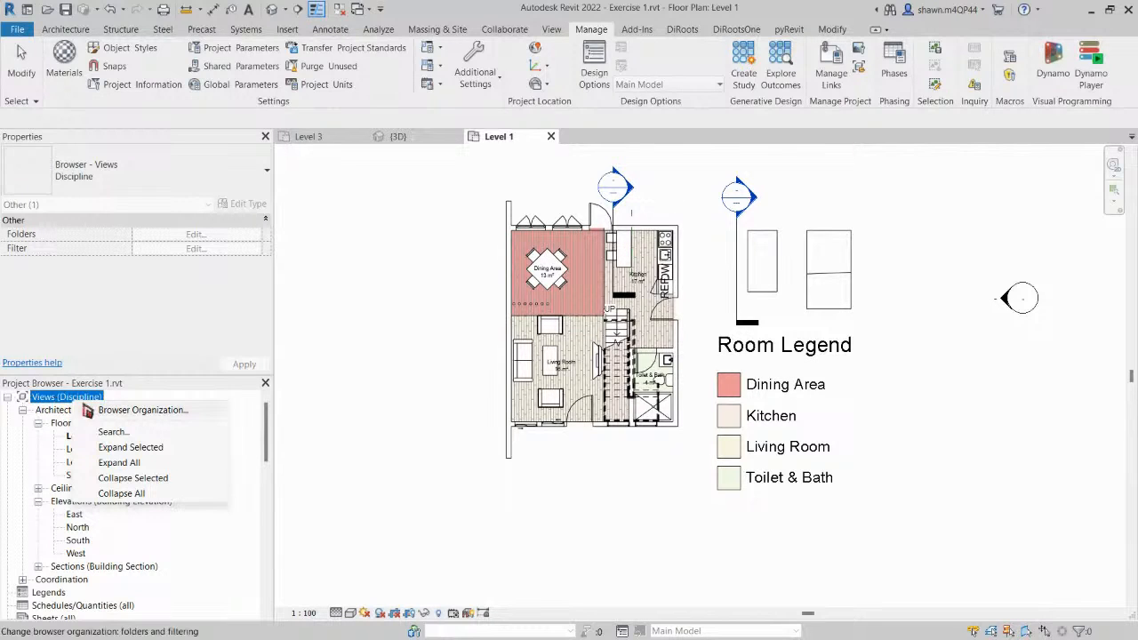
left_click(108, 411)
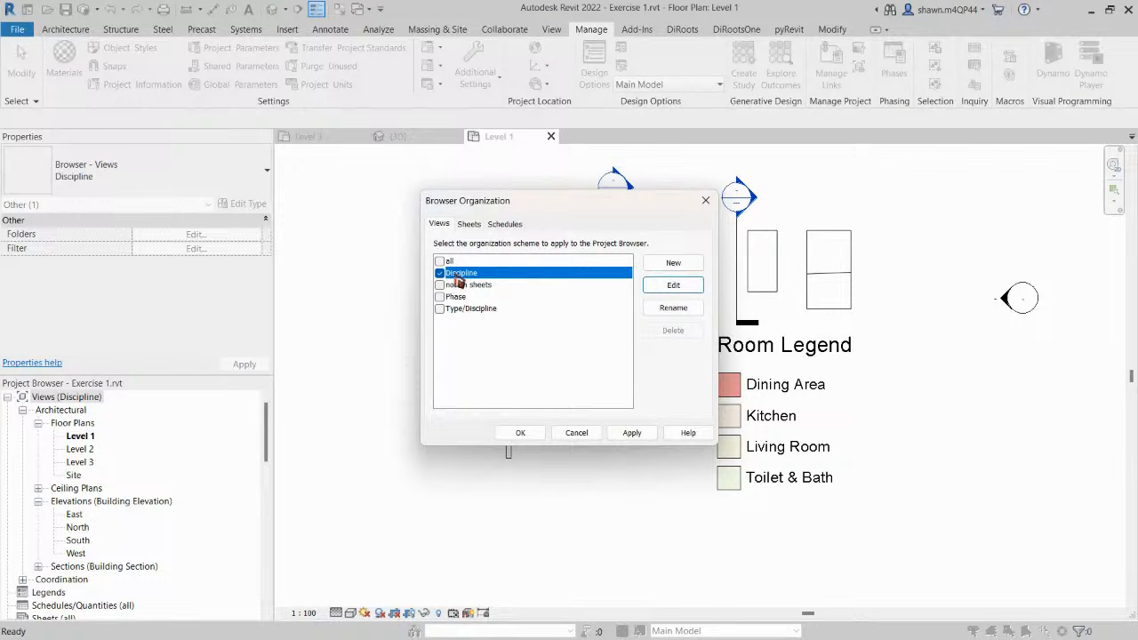
left_click(673, 286)
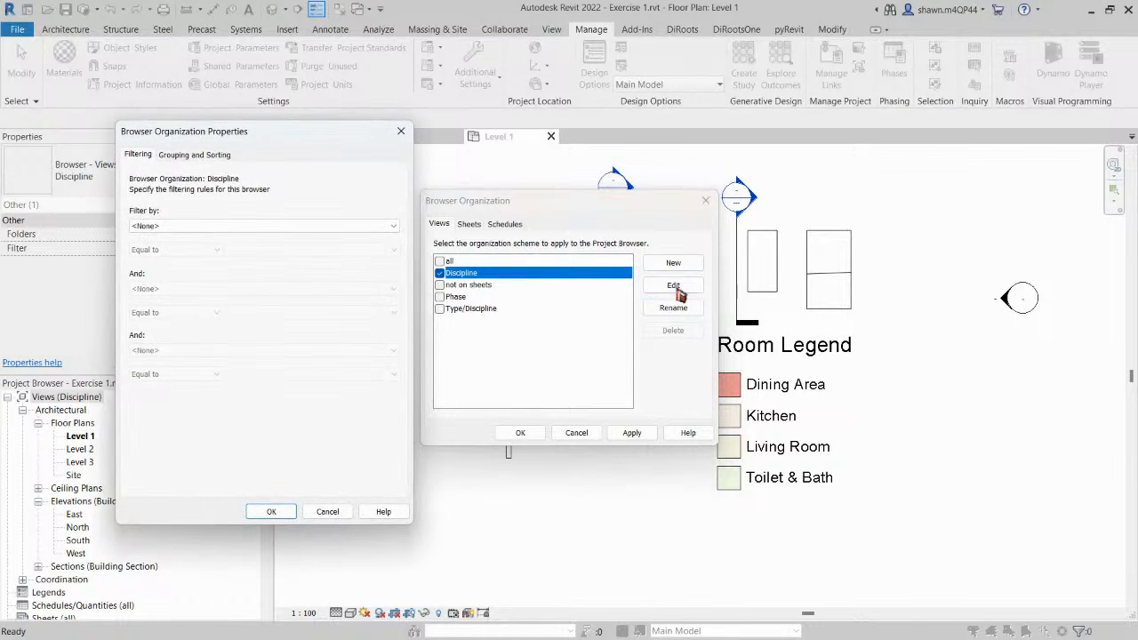
left_click(194, 157)
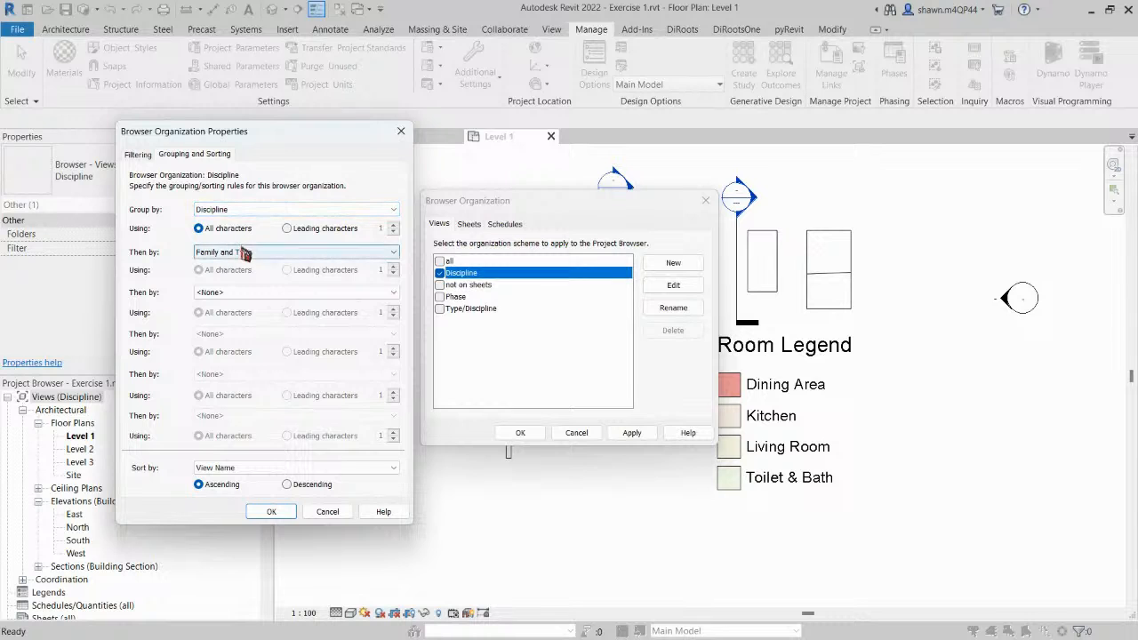
left_click_drag(276, 147, 381, 157)
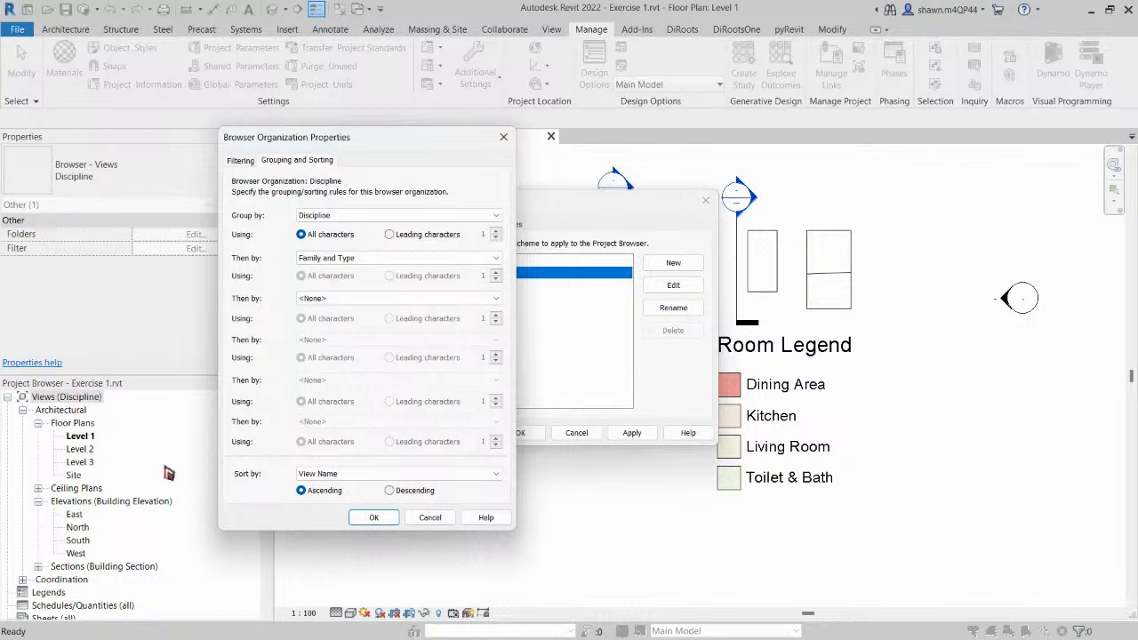
left_click(372, 518)
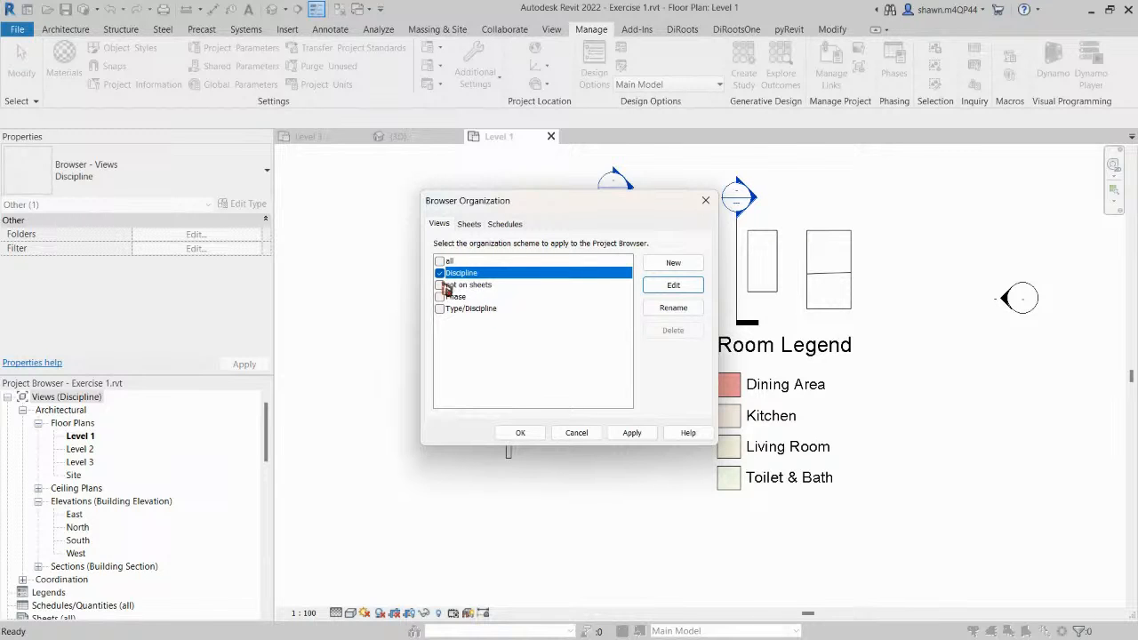
Create a new browser organization scheme for views named Custom Project Browser Org.
left_click(692, 265)
type("Custom Project Brow")
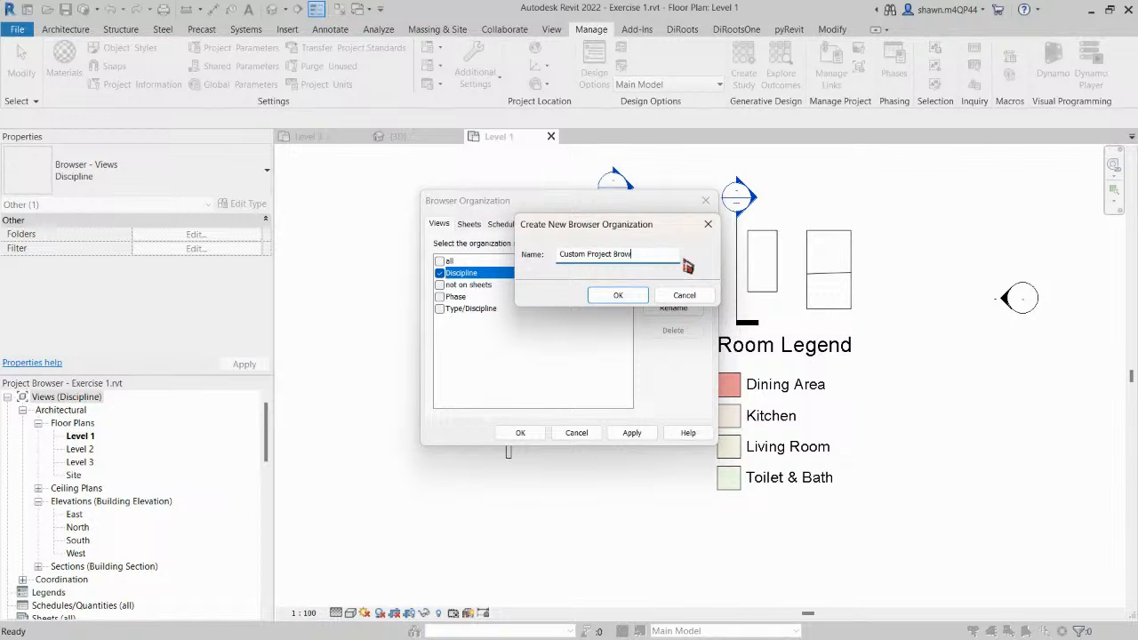
type("ser Org")
left_click(638, 295)
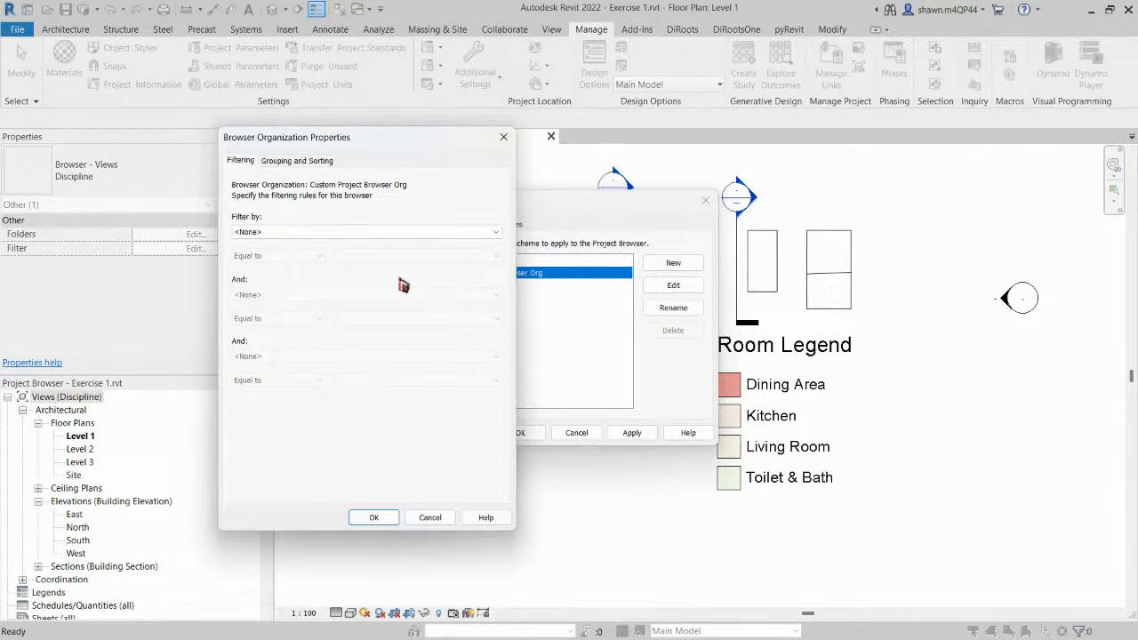
Group the Custom Project Browser Org scheme by Sort - 1 and then Sort - 2, and apply it to the Project Browser.
left_click(293, 161)
left_click(312, 216)
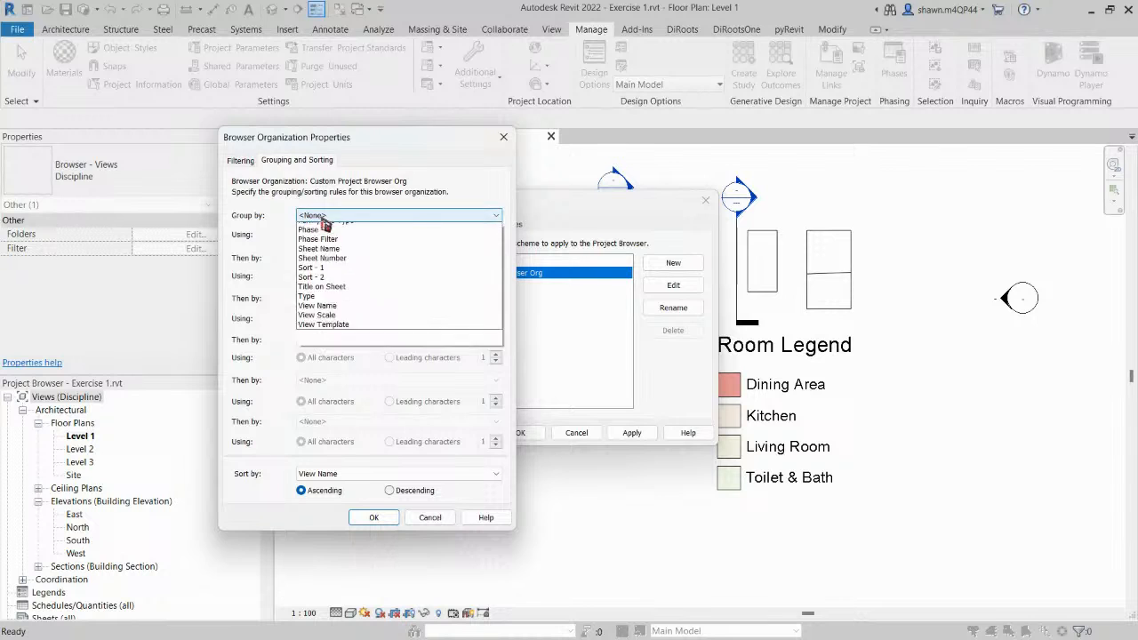
left_click(336, 326)
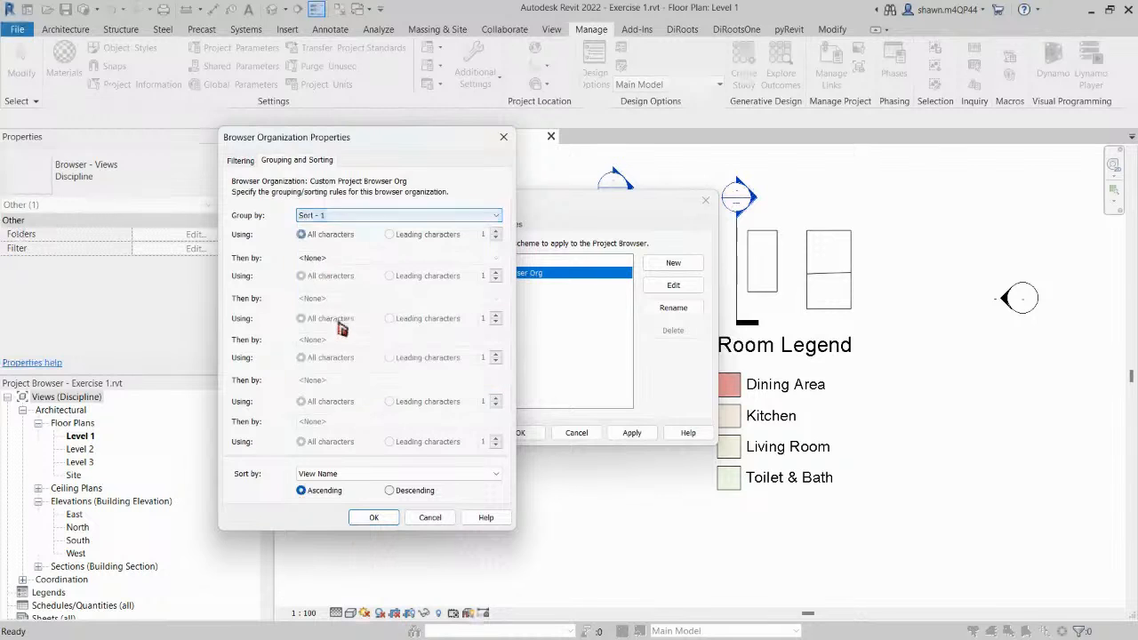
left_click(338, 258)
left_click(339, 372)
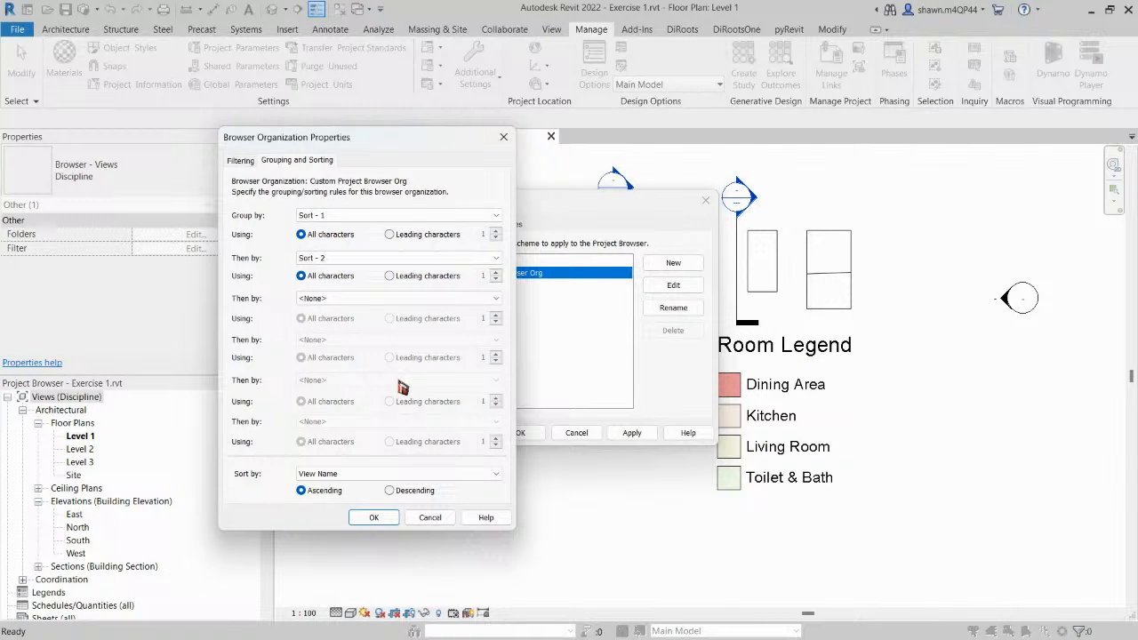
left_click(374, 517)
left_click(439, 273)
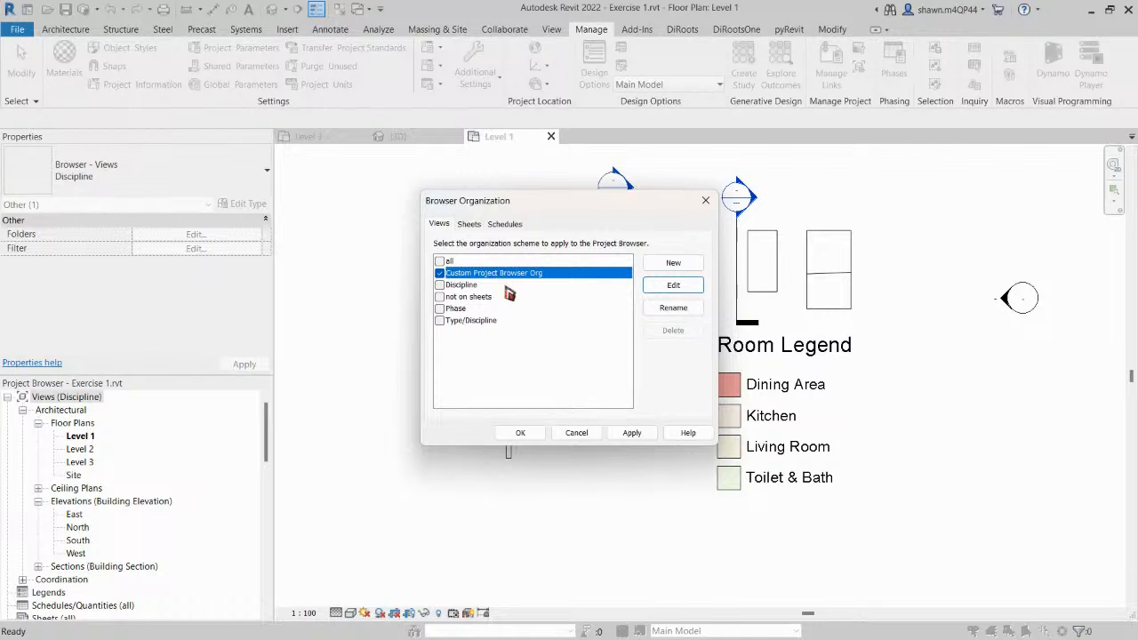
left_click(536, 435)
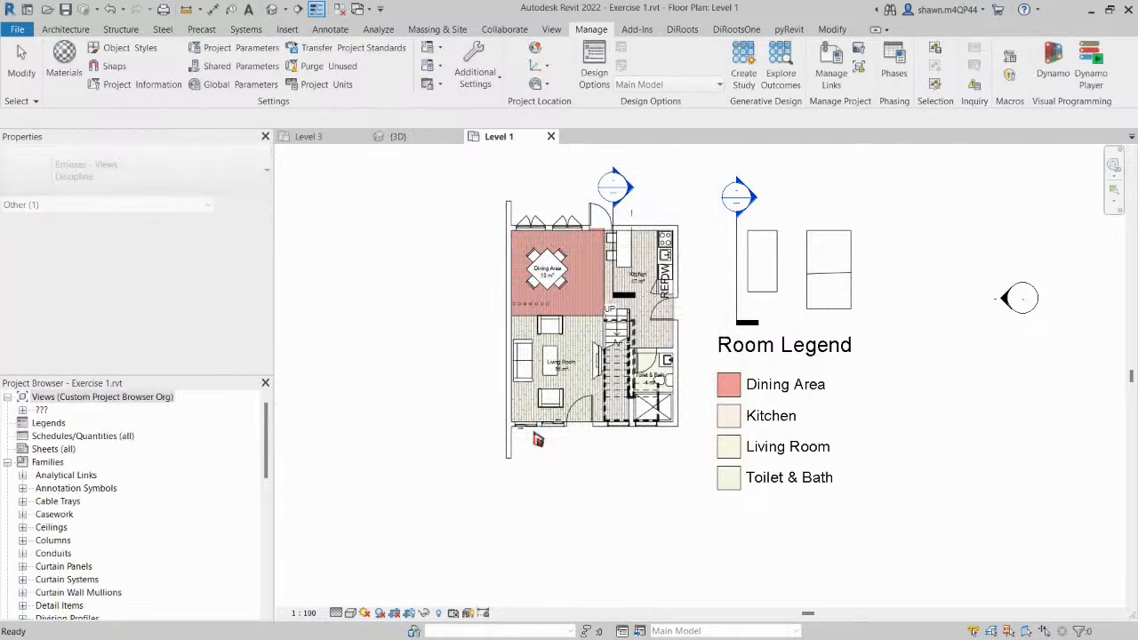
Expand the ungrouped views and duplicate the Level 1 floor plan with detailing three times, making each further copy from the latest one.
left_click(24, 410)
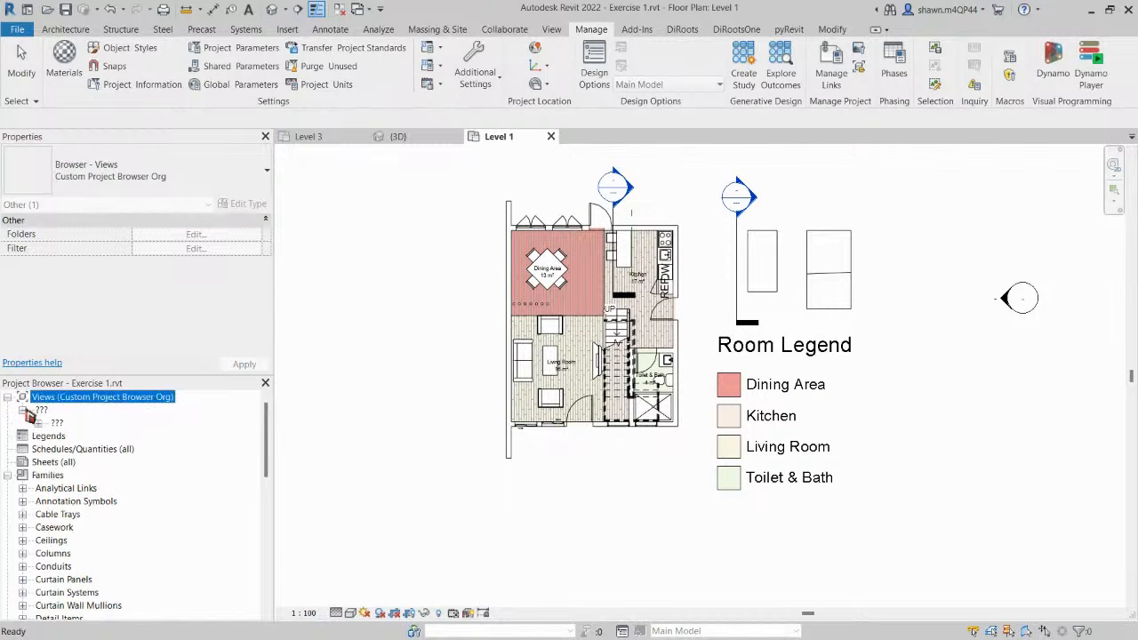
left_click(39, 422)
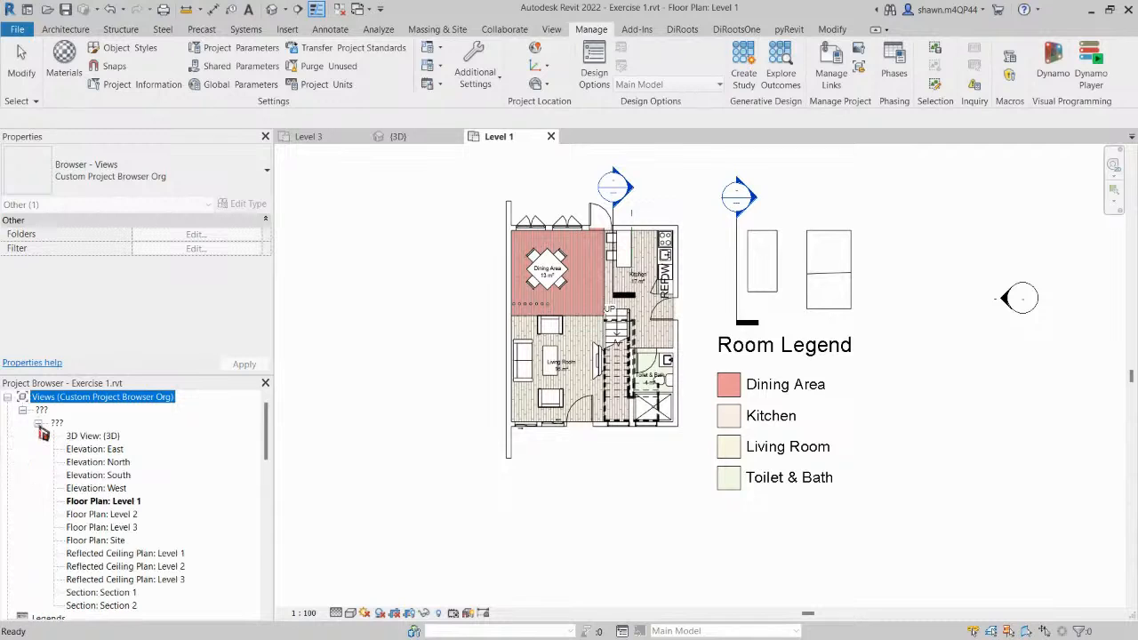
scroll(42, 418, "down", 1)
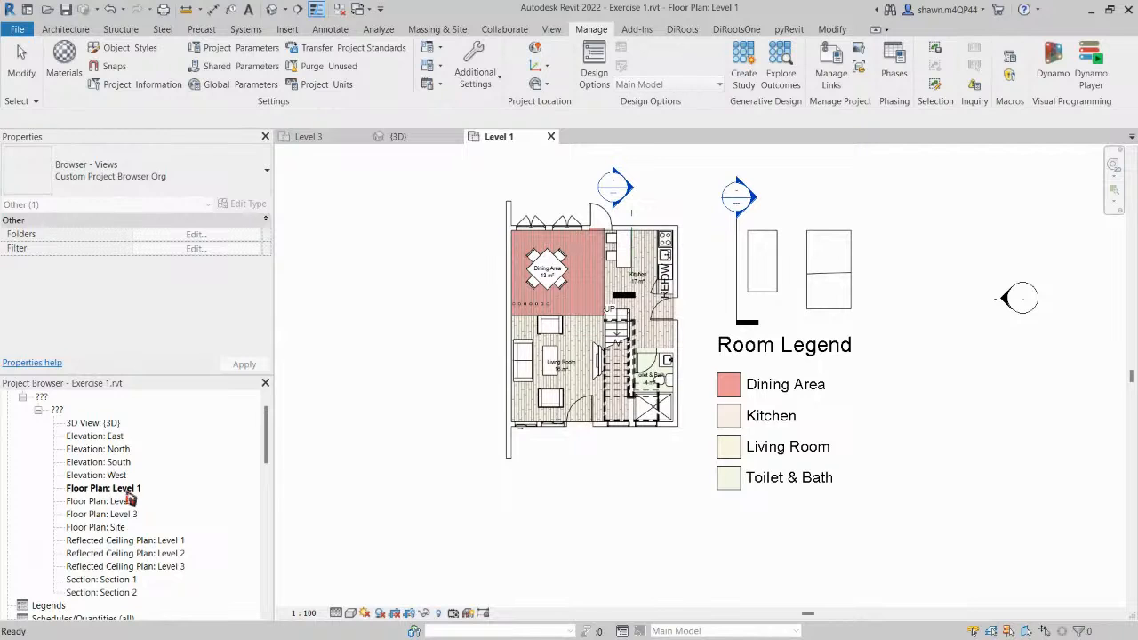
right_click(129, 491)
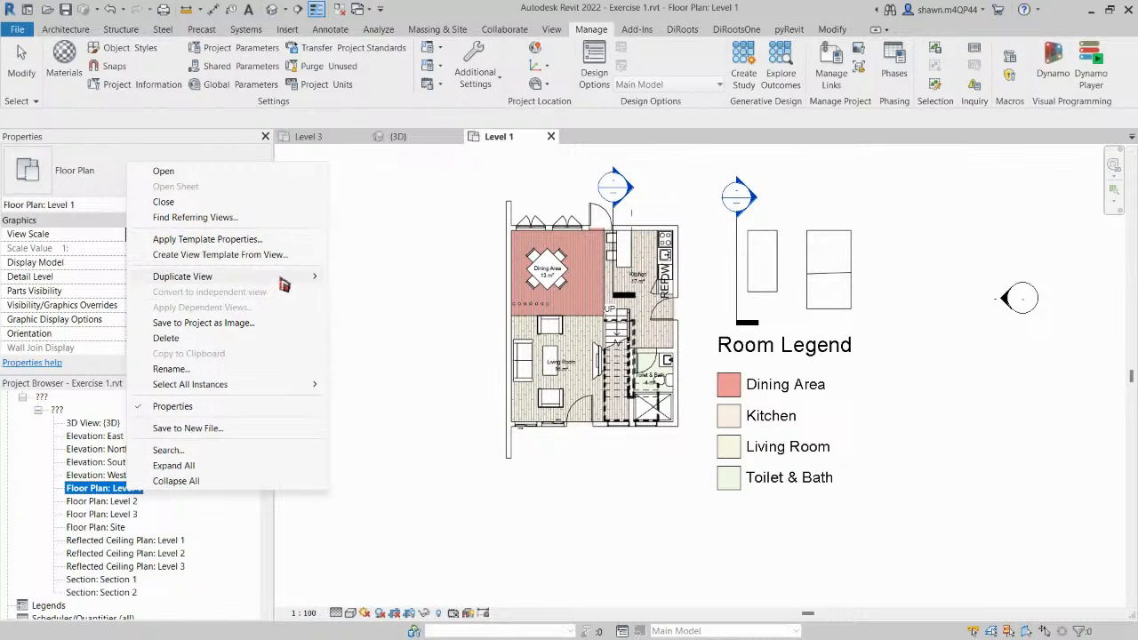
mouse_move(293, 277)
left_click(401, 294)
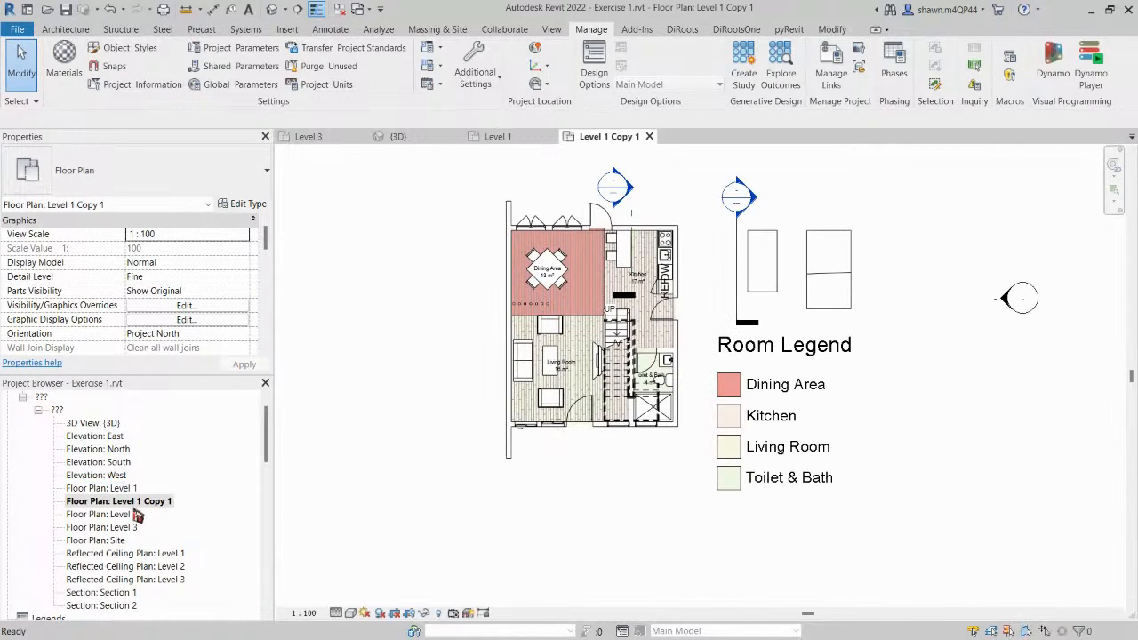
right_click(136, 501)
mouse_move(294, 291)
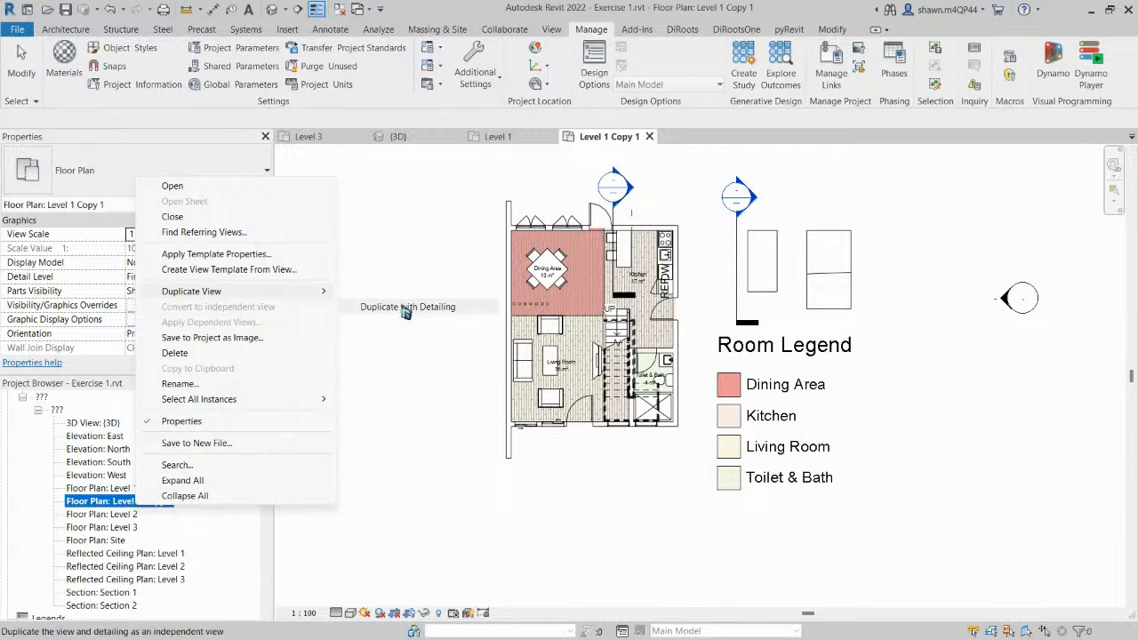
left_click(406, 308)
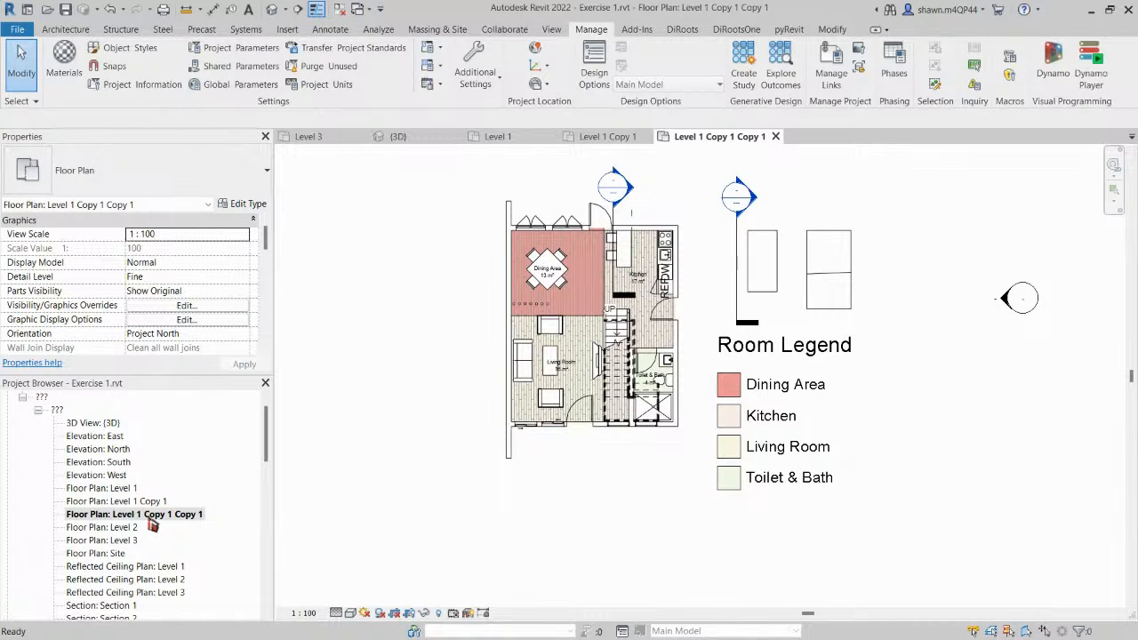
right_click(151, 517)
mouse_move(351, 303)
left_click(410, 317)
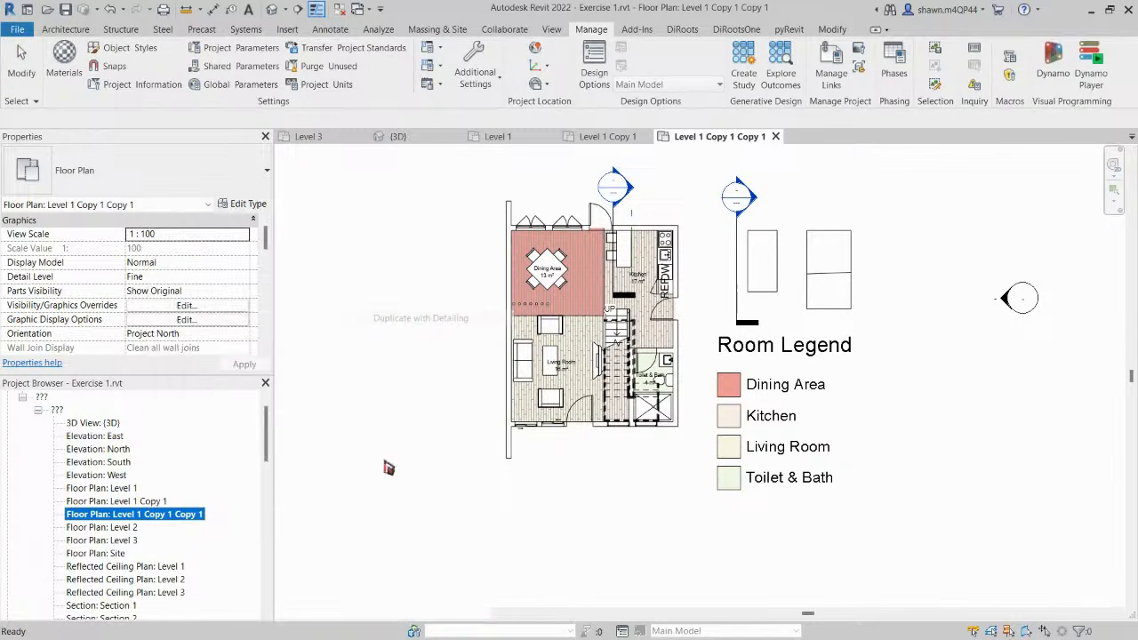
Rename the first copy of the Level 1 floor plan as Level 1 - GA.
left_click(142, 501)
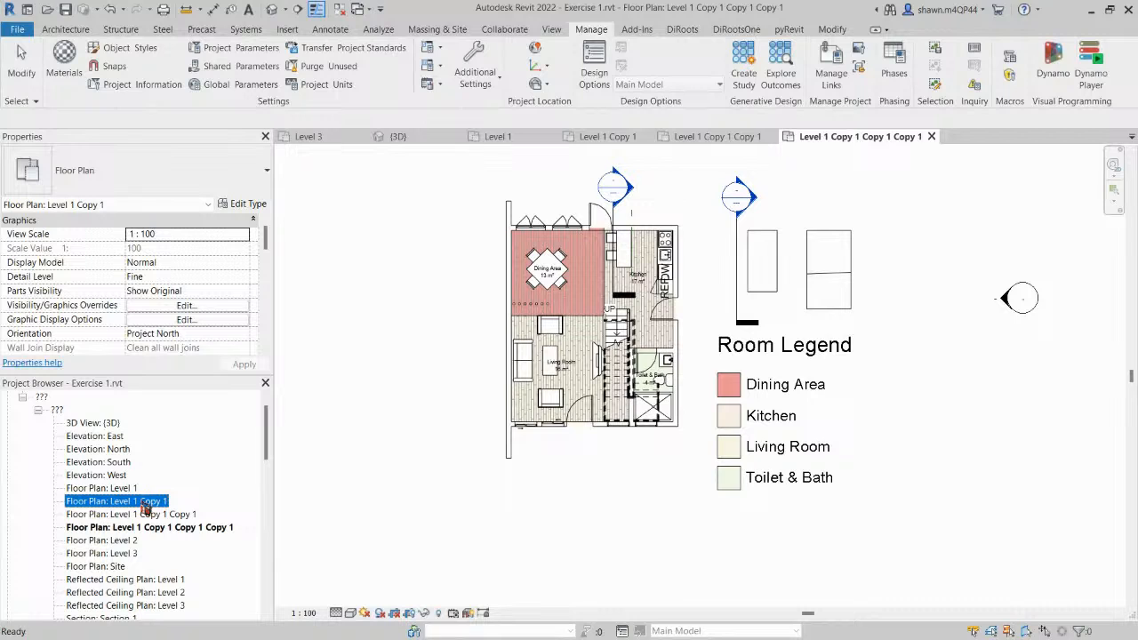
left_click(142, 502)
left_click(128, 503)
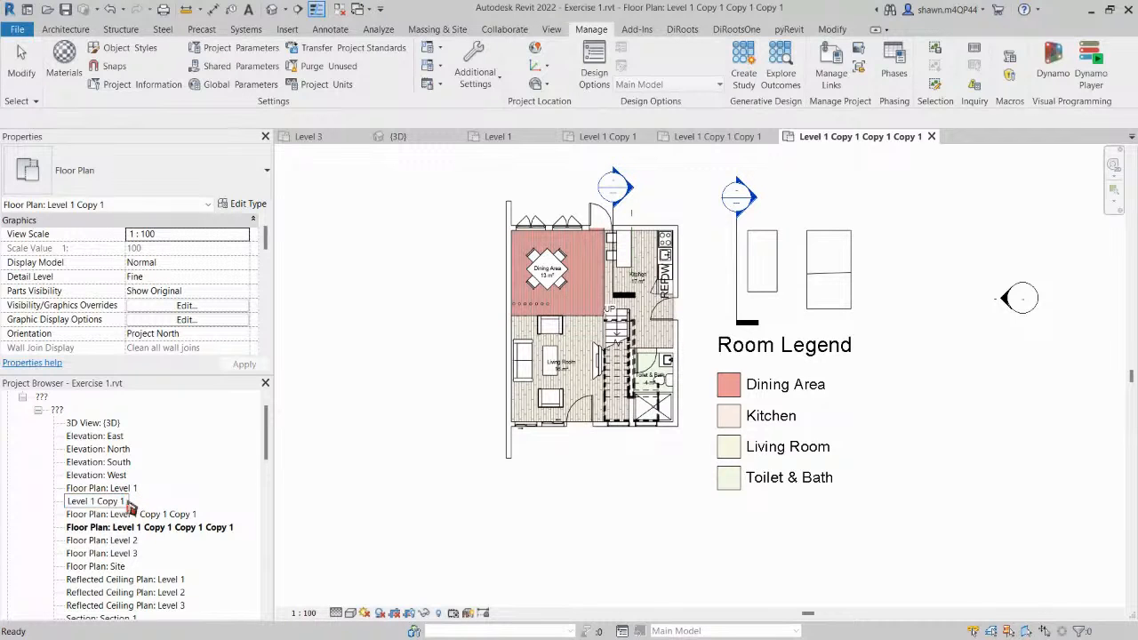
type("- ga")
type("S")
type("A")
Rename the second copy of the Level 1 floor plan as Level 1 - FINISHES PLAN.
left_click(159, 515)
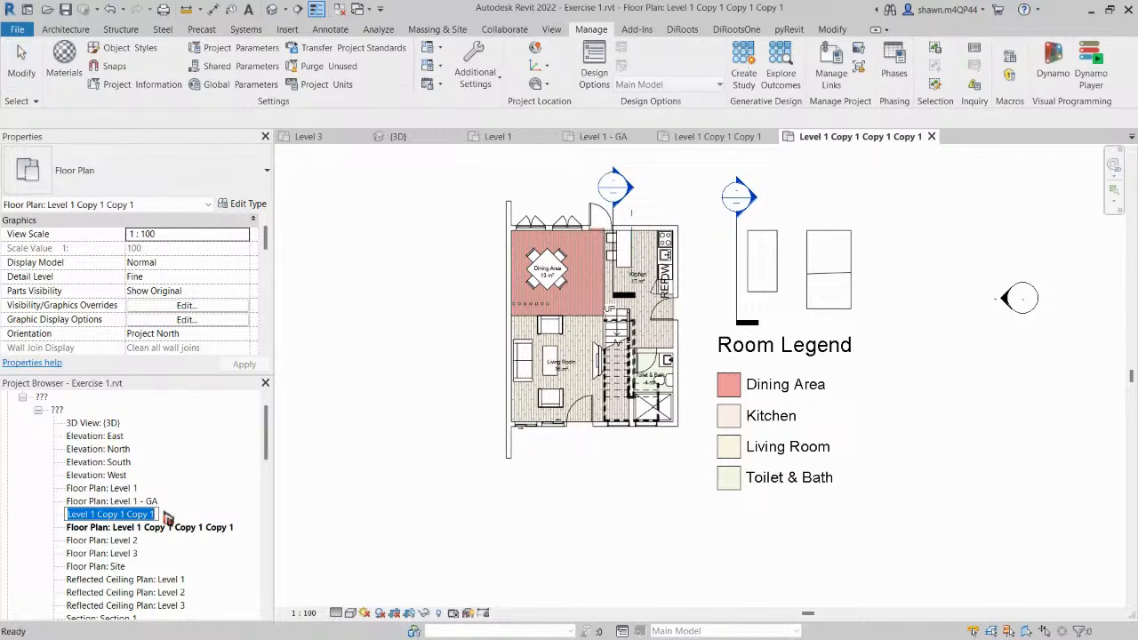
left_click(158, 516)
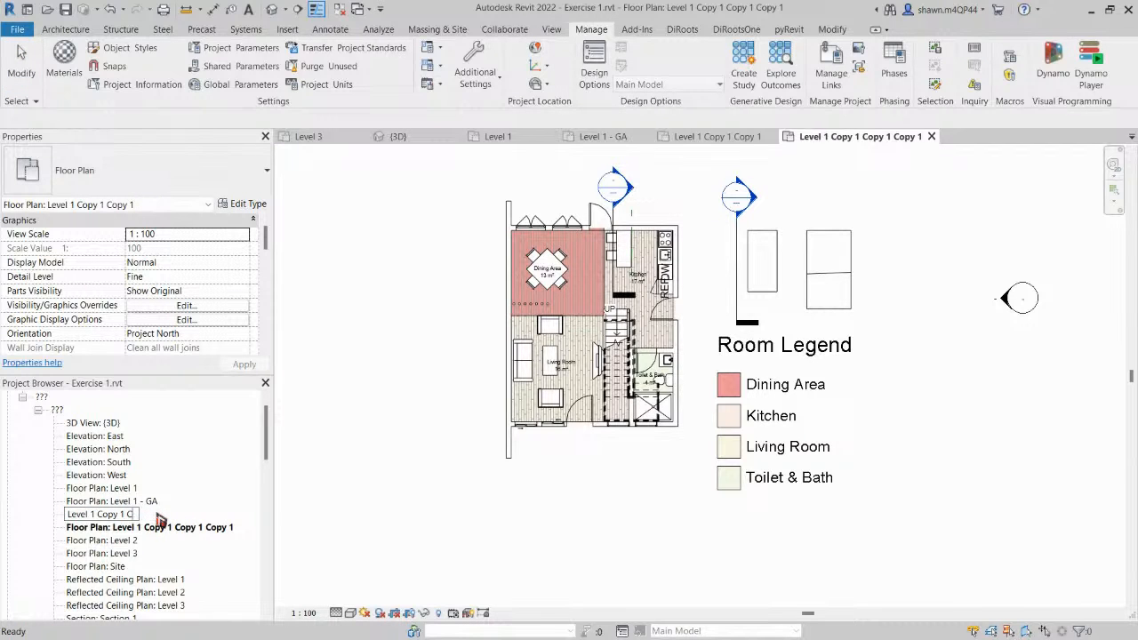
key("BackSpace")
key("BackSpace")
key("BackSpace")
type("- FINISHES PLAN")
key("Return")
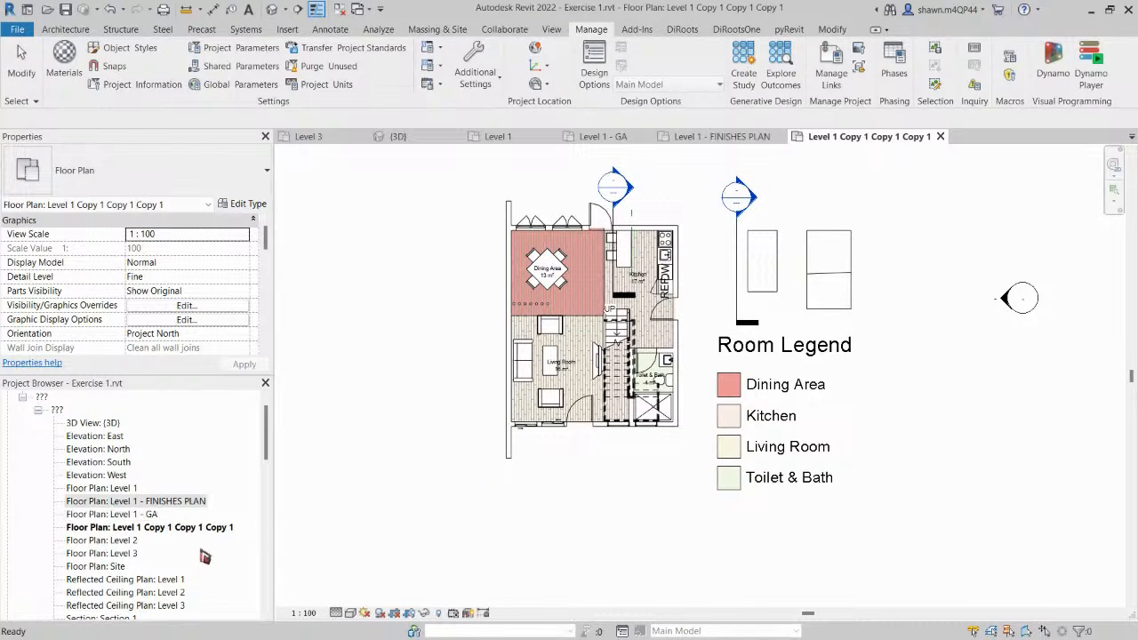
Rename the third copy of the Level 1 floor plan as Level 1 - FURNITURE PLAN.
left_click(193, 534)
left_click_drag(185, 534, 100, 534)
type("-")
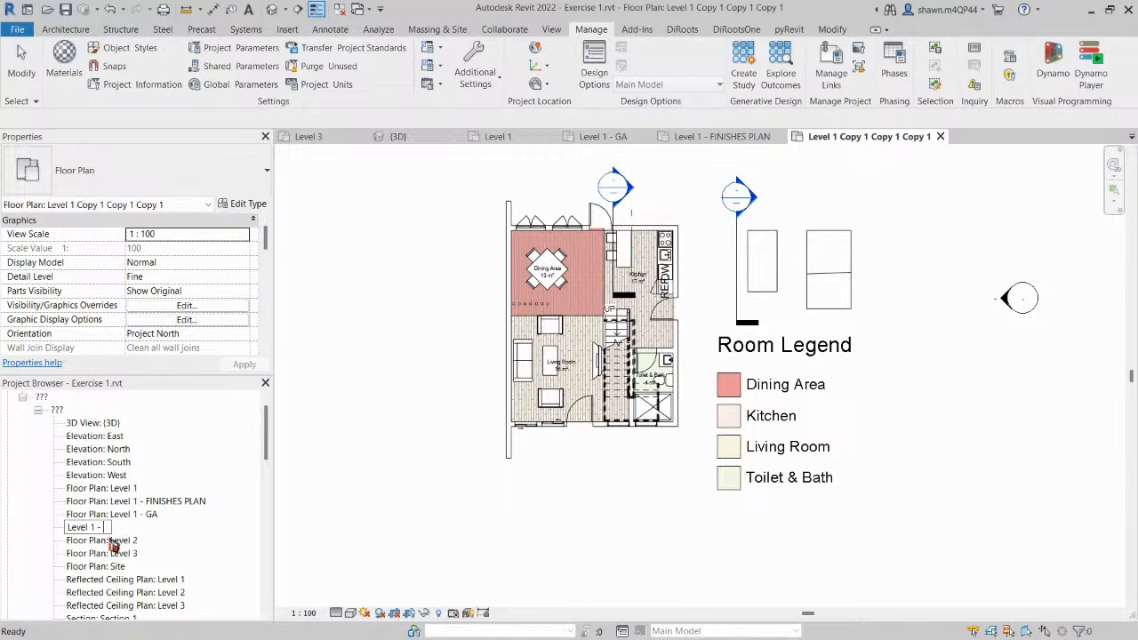
type(" FURNITURE PLAJM")
key("BackSpace")
key("BackSpace")
type("N")
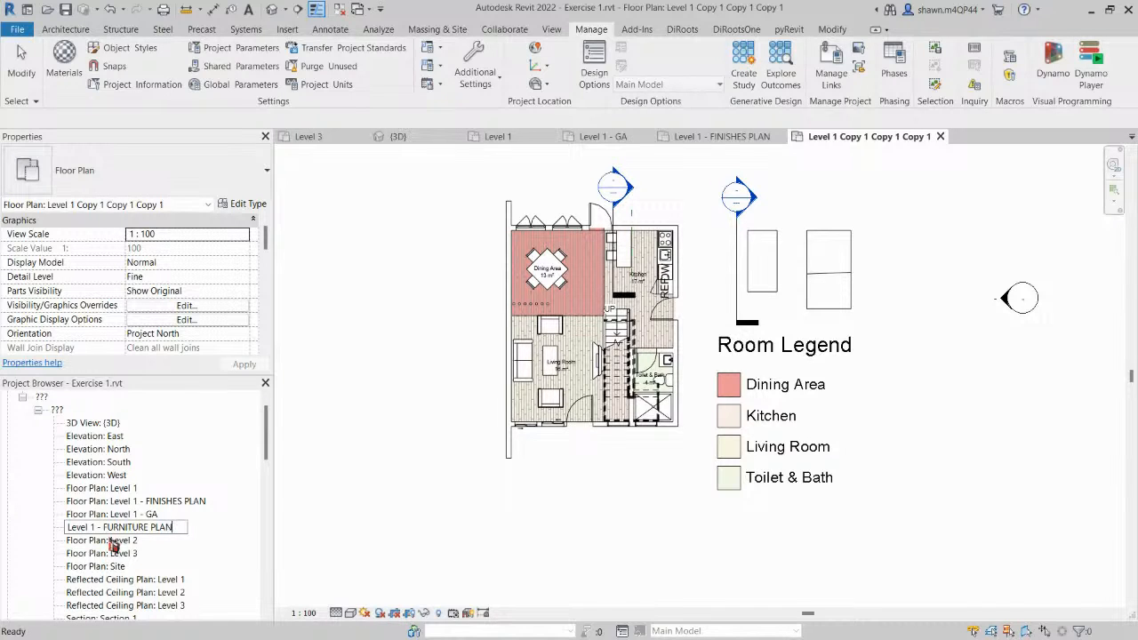
key("Return")
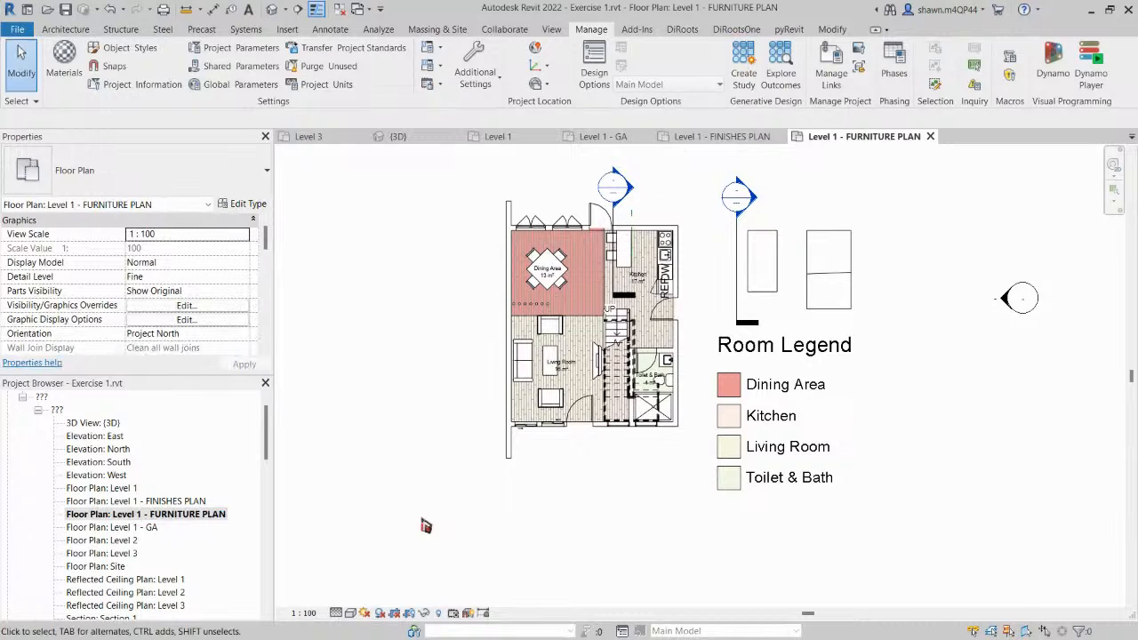
Open the Level 1 - FINISHES PLAN view, followed by the Level 1 - GA view.
left_click(184, 501)
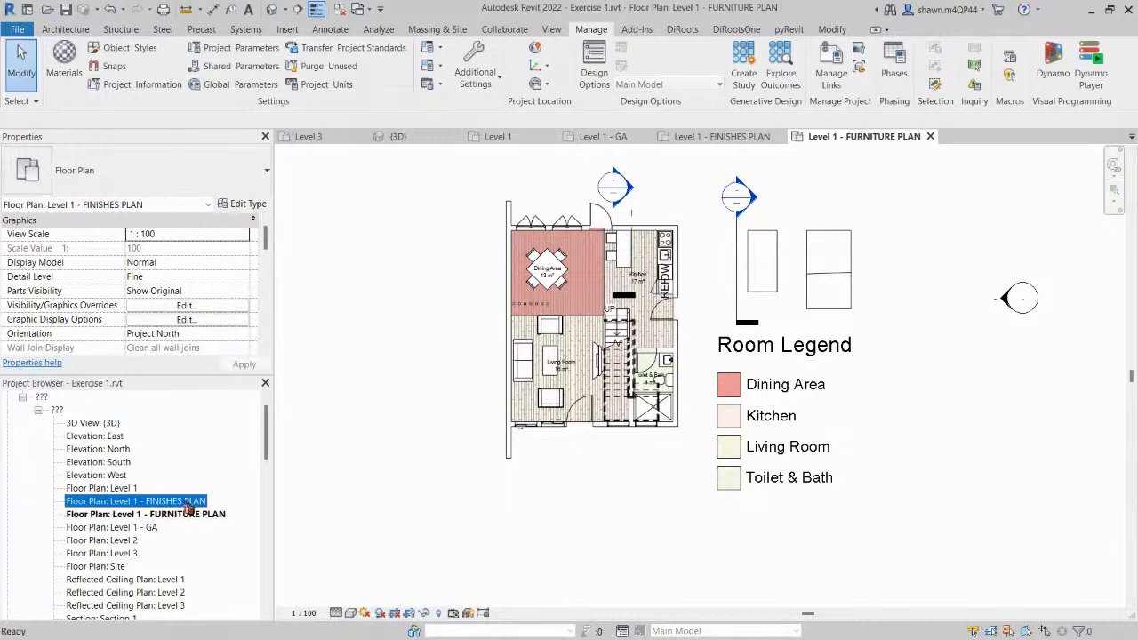
left_click(124, 489)
left_click(153, 502)
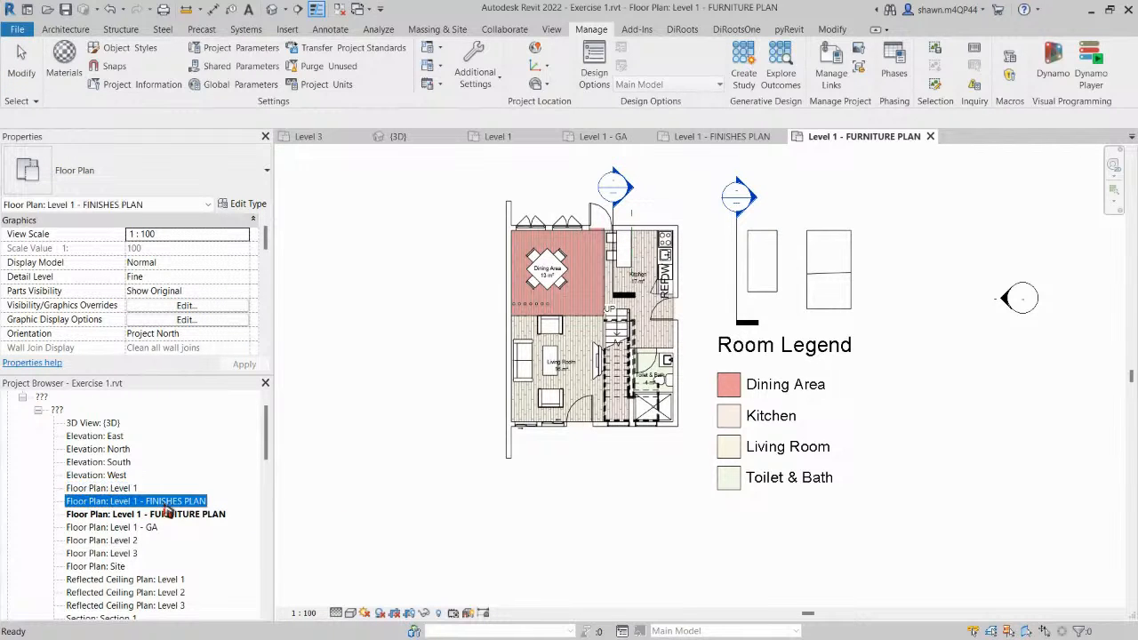
double_click(176, 503)
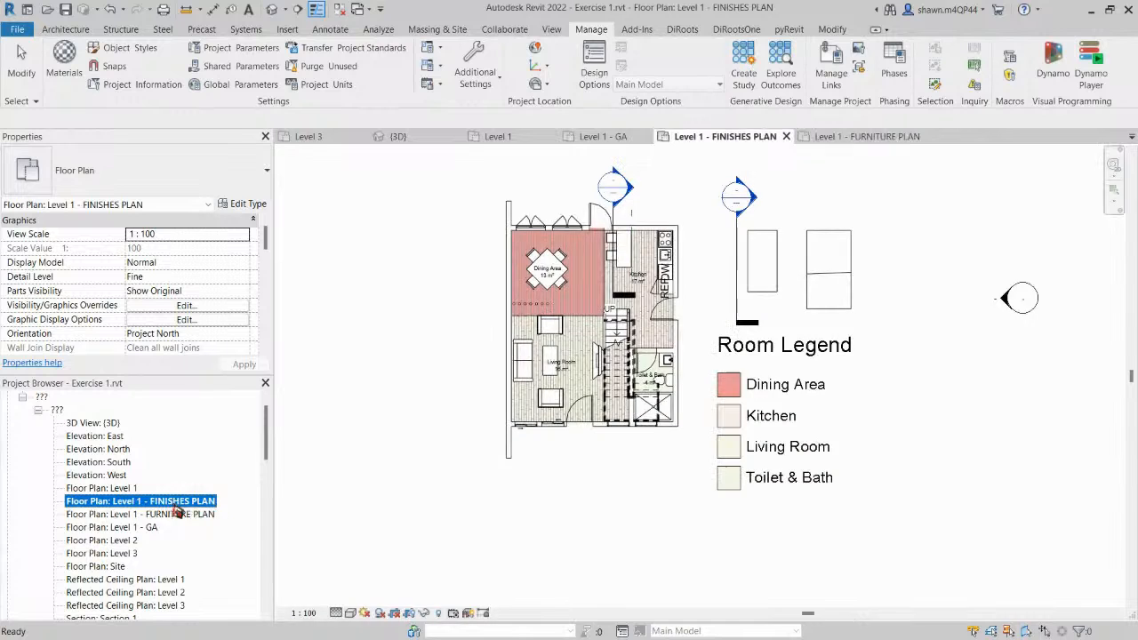
double_click(150, 529)
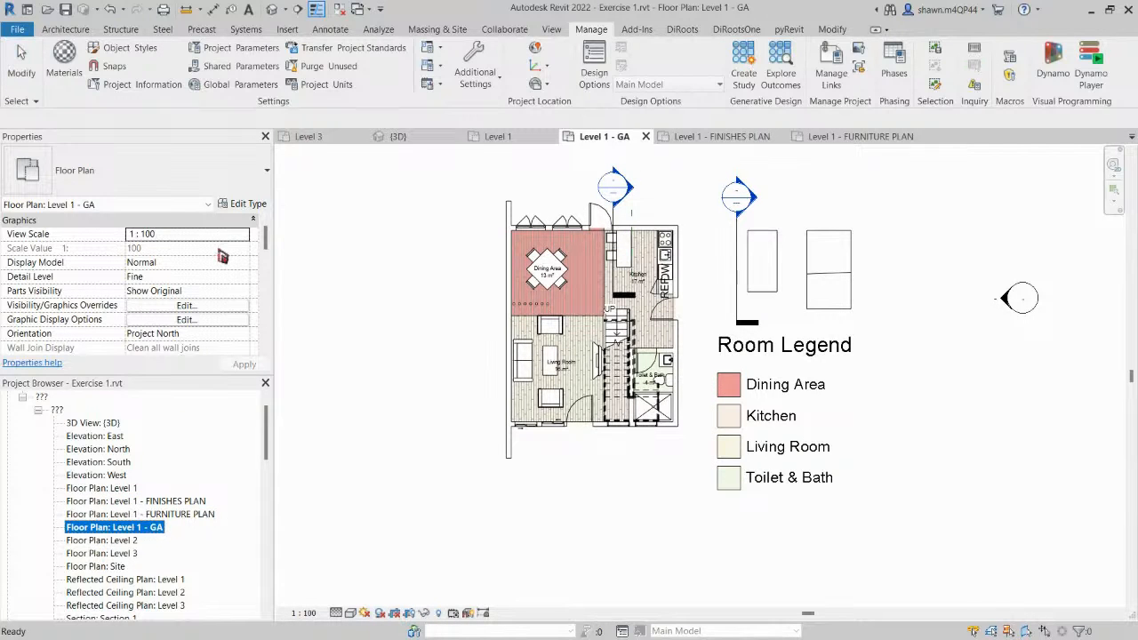
Set the Sort - 1 parameter of the Level 1 - GA view to 01_Documentation and apply it.
scroll(218, 267, "down", 8)
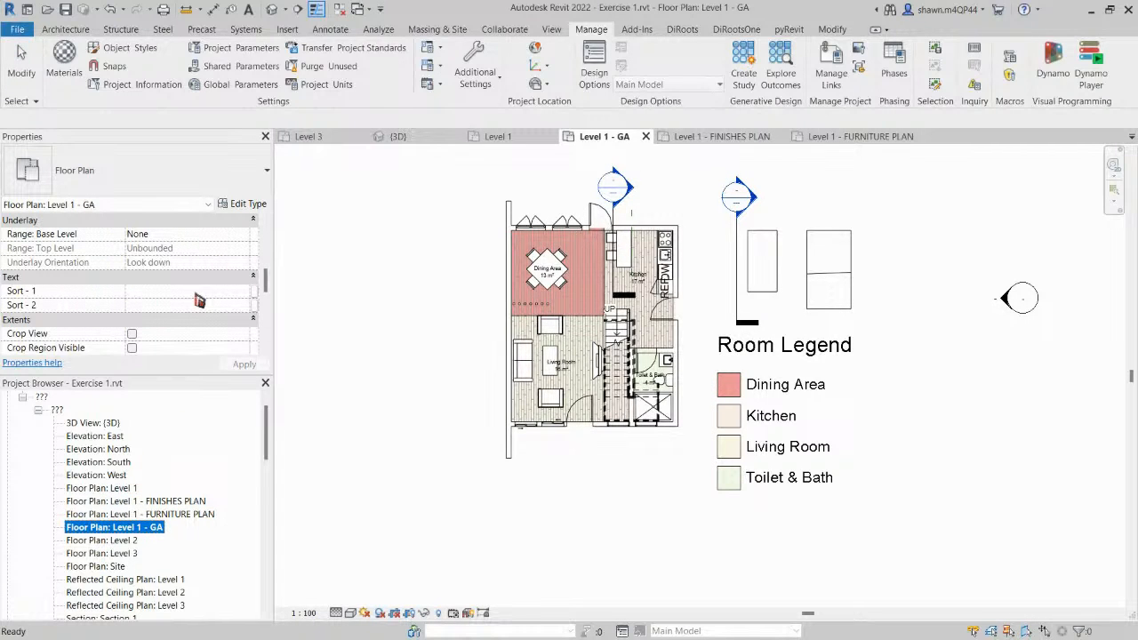
left_click(198, 294)
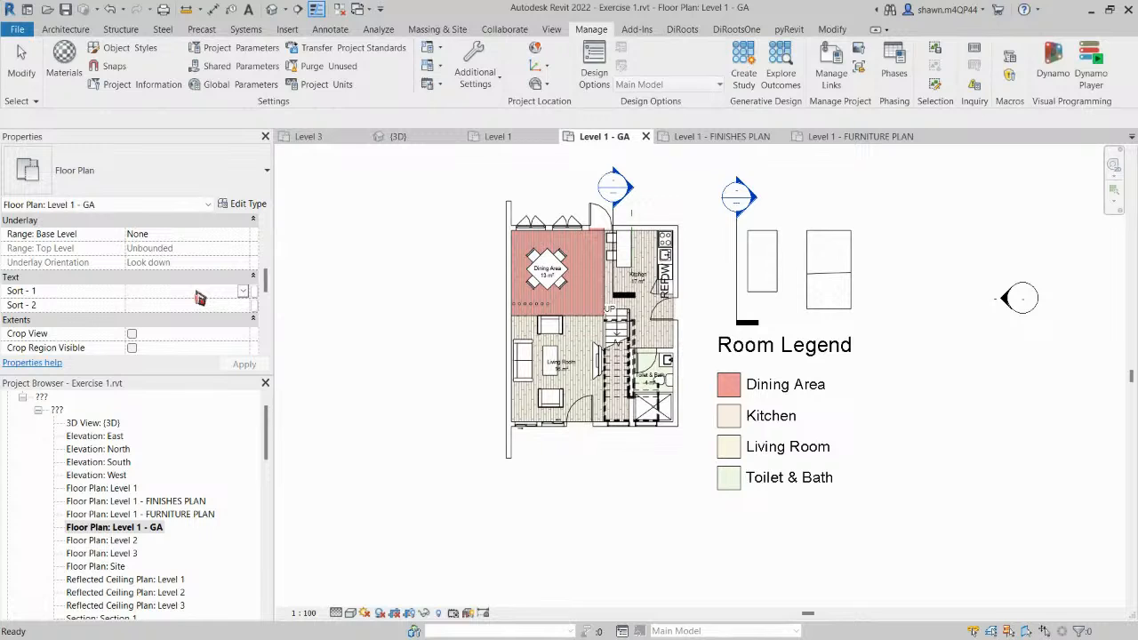
type("00")
key("BackSpace")
key("BackSpace")
type("01")
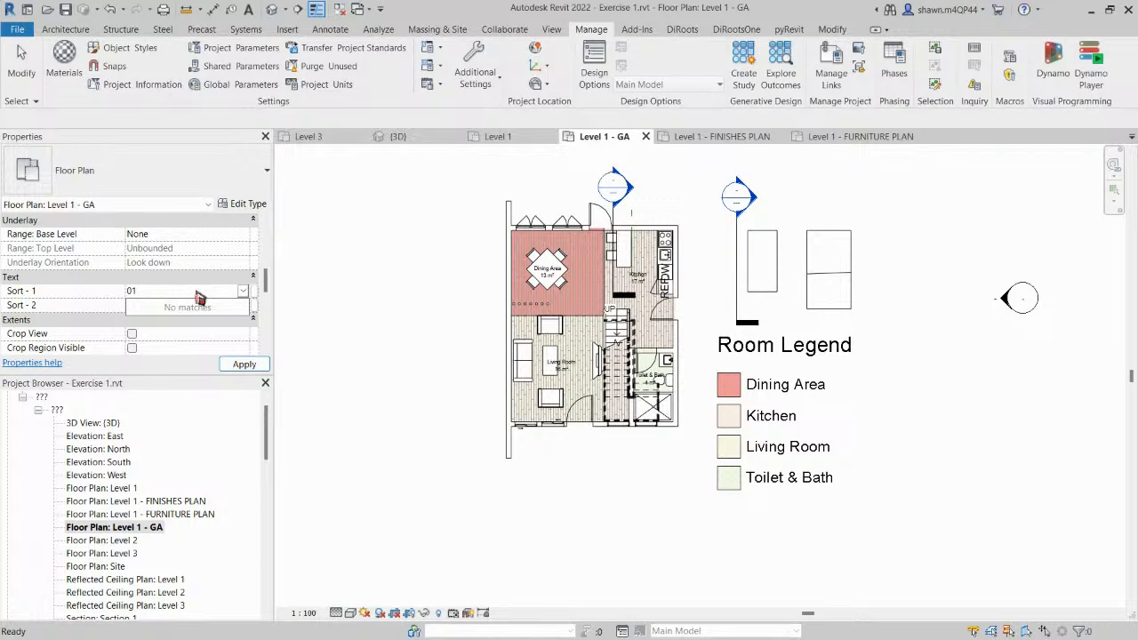
key("Caps_Lock")
key("BackSpace")
key("BackSpace")
key("BackSpace")
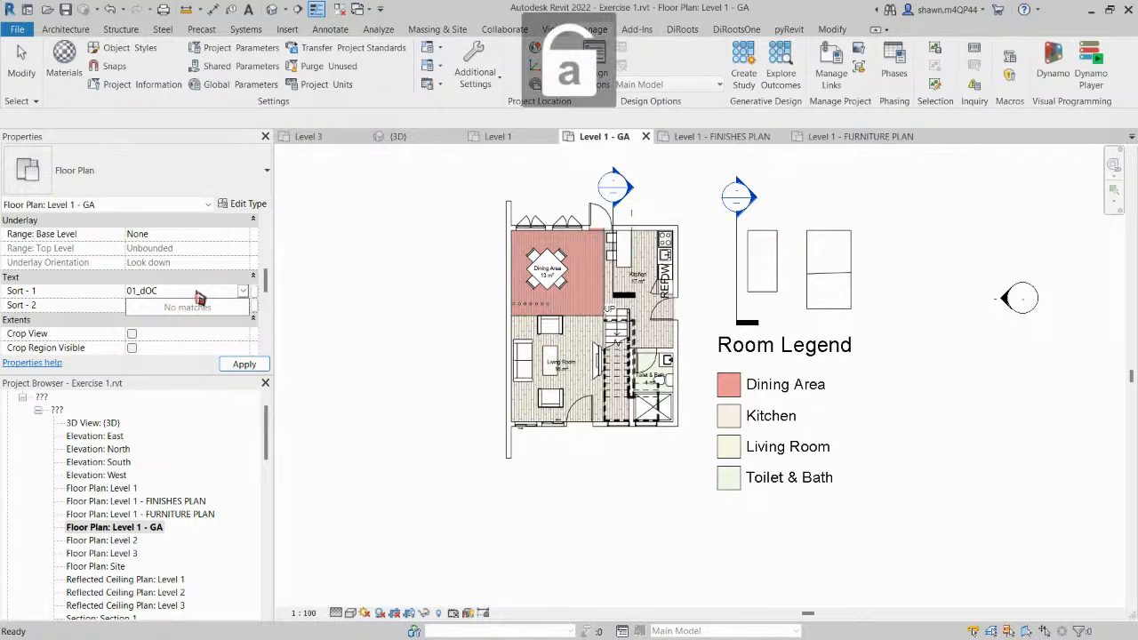
type("Documentation")
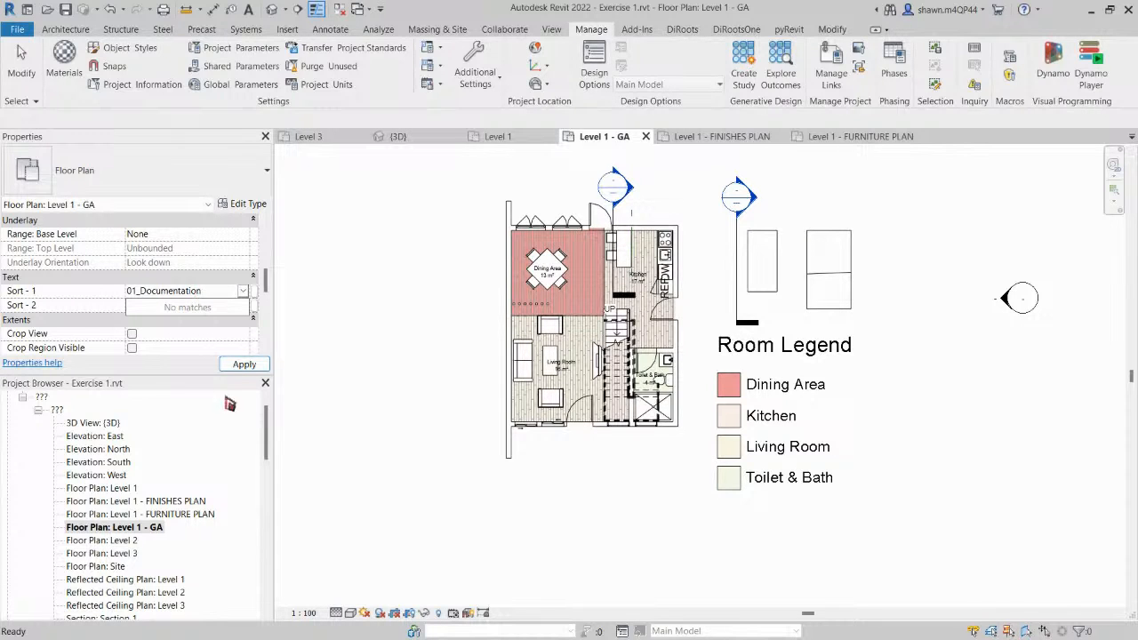
left_click(245, 364)
Set the Level 1 - GA view's Sort - 2 parameter to 001 - General Arrangement Plans, apply it and check its folder in the Project Browser.
left_click(225, 306)
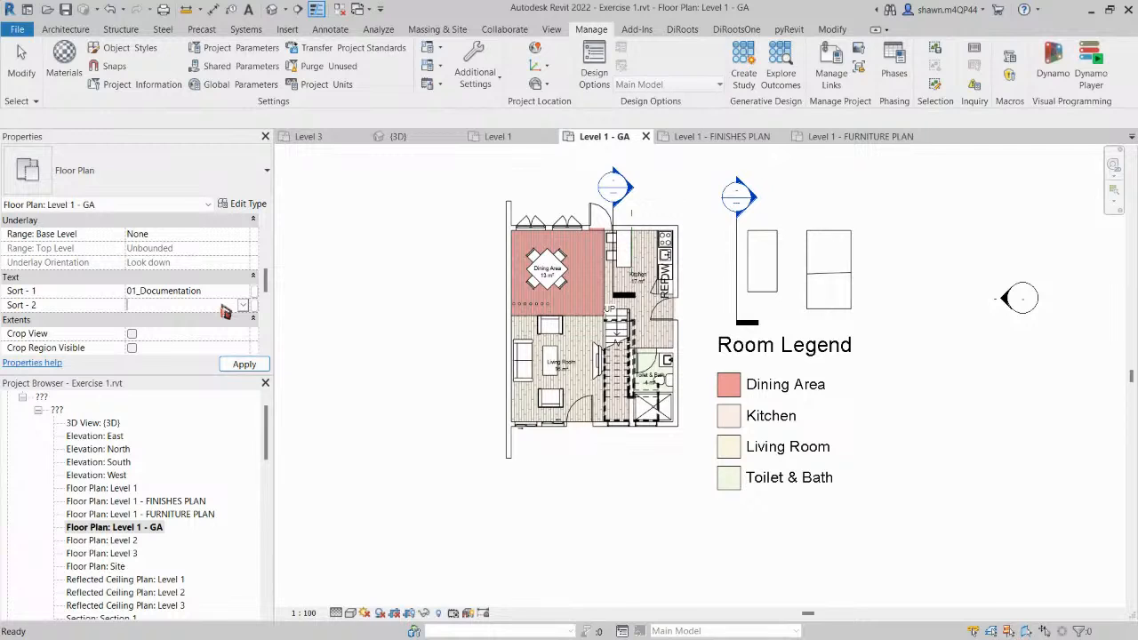
type("001 - Ge")
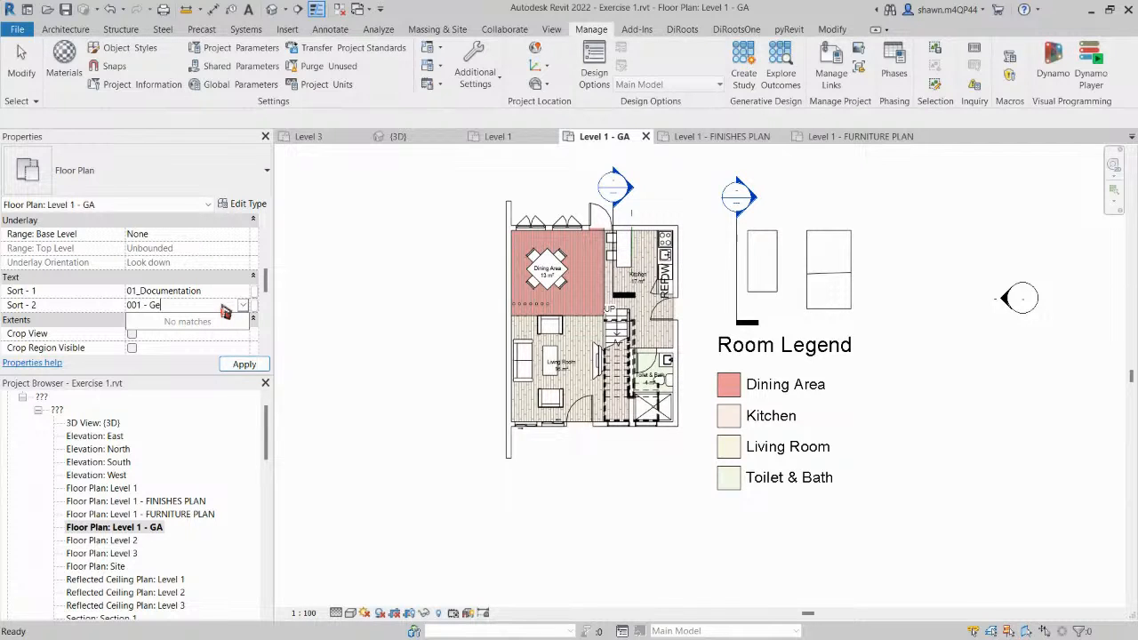
type("neral Arrangement Plans")
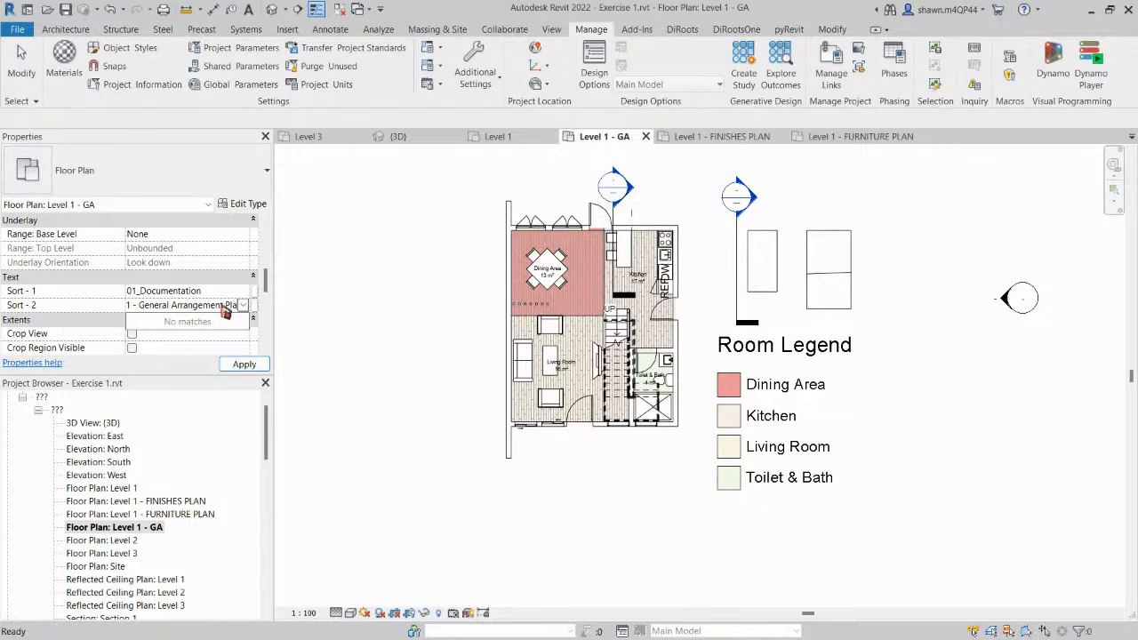
left_click(243, 364)
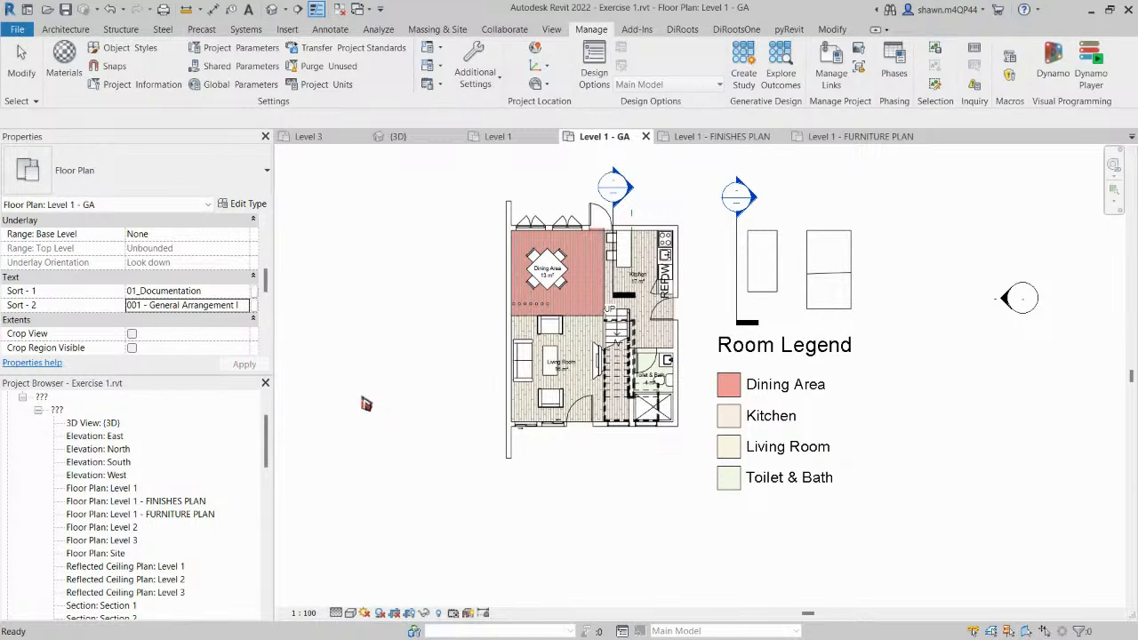
left_click_drag(266, 433, 266, 407)
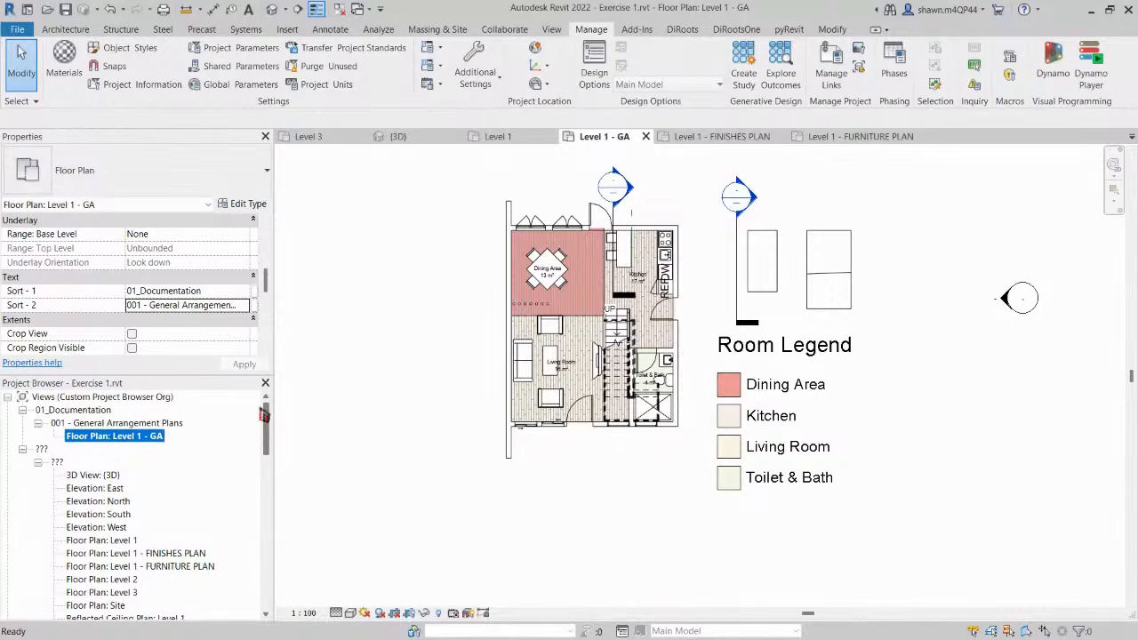
left_click_drag(154, 447, 81, 421)
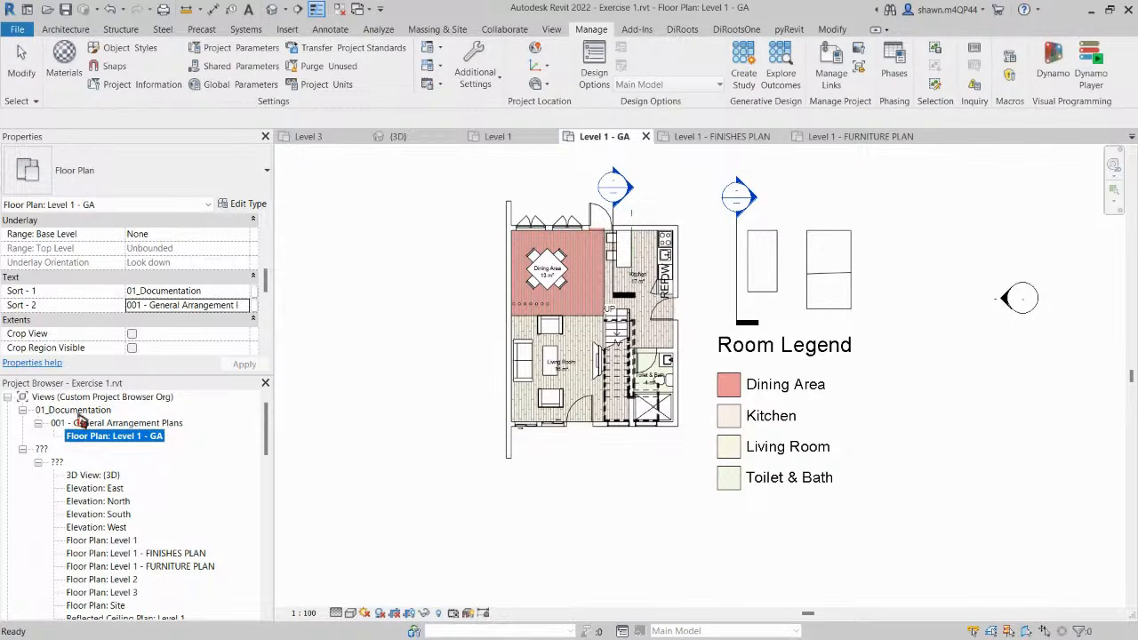
left_click(78, 415)
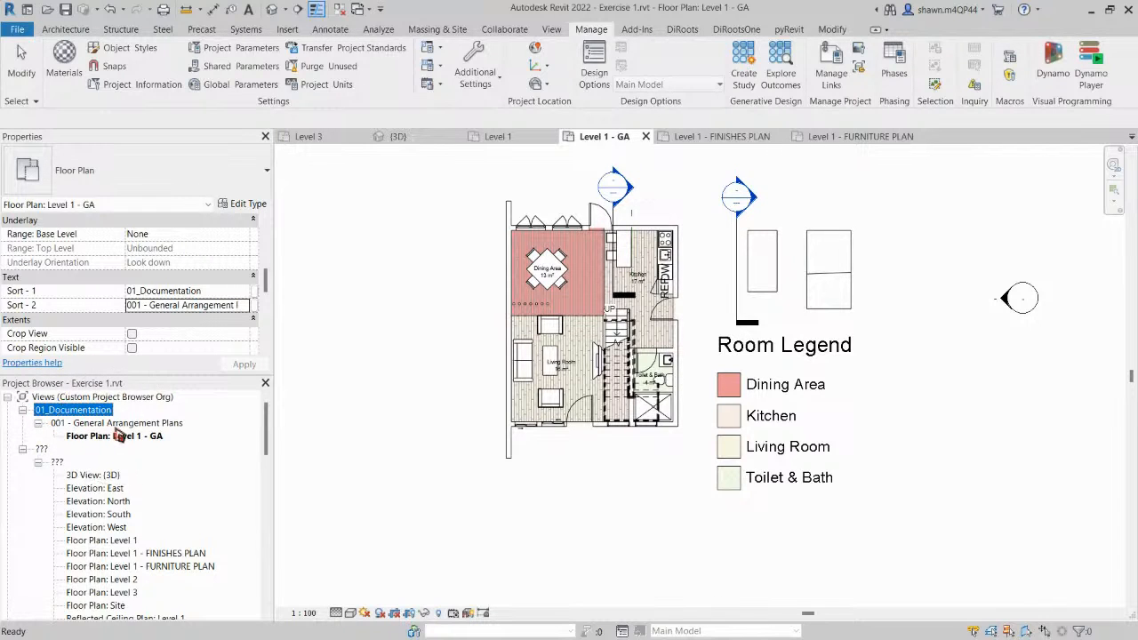
Set the Level 1 - FINISHES PLAN view's Sort - 1 to 01_Documentation and Sort - 2 to 002 - Furniture Plans, and apply them.
scroll(117, 435, "down", 1)
left_click(167, 540)
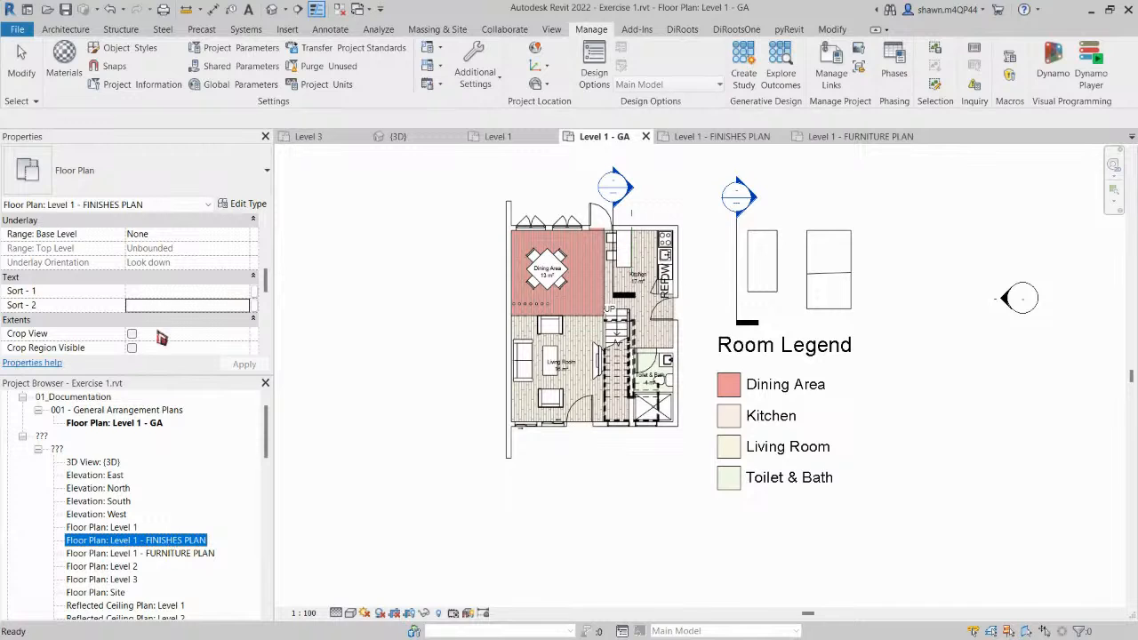
left_click(191, 293)
left_click(242, 291)
left_click(203, 308)
left_click(204, 307)
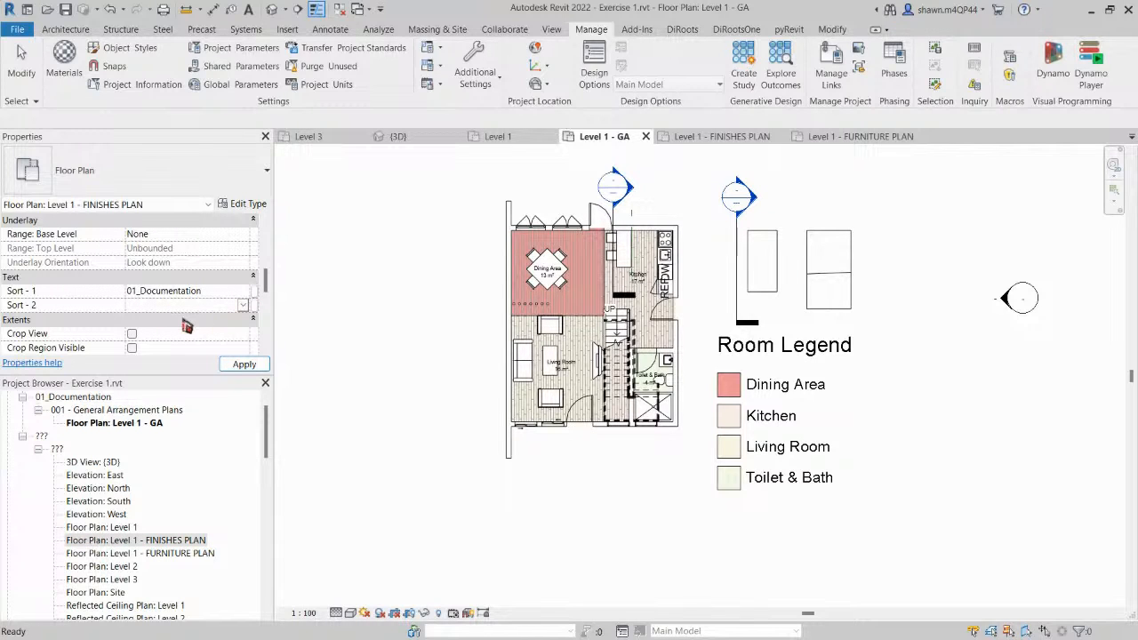
type("002 - Furniture Plans")
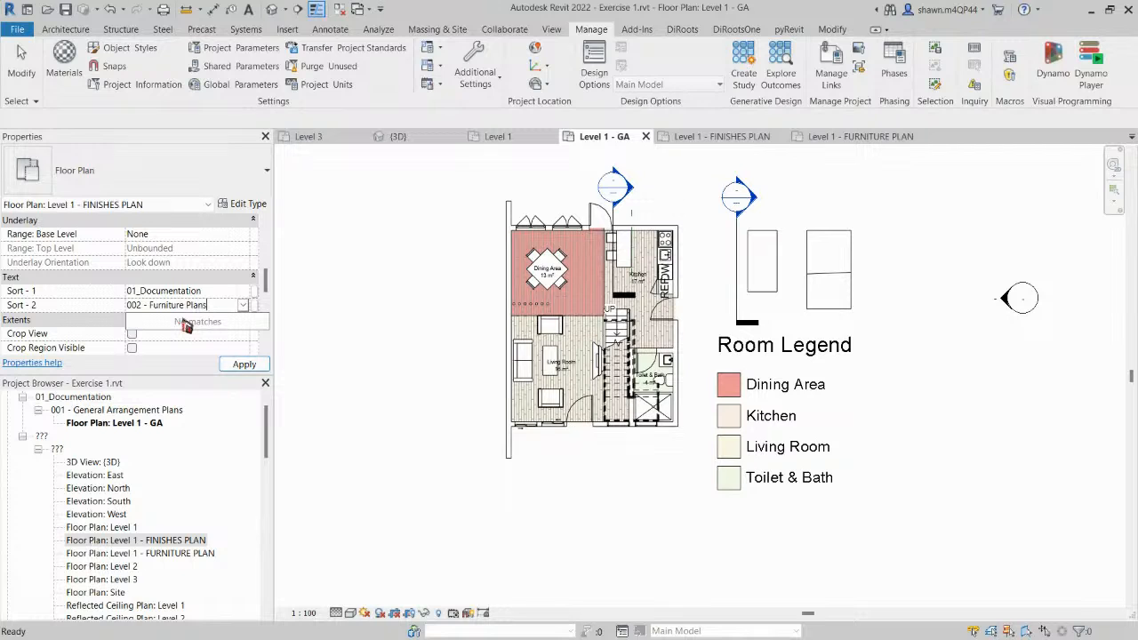
left_click(240, 364)
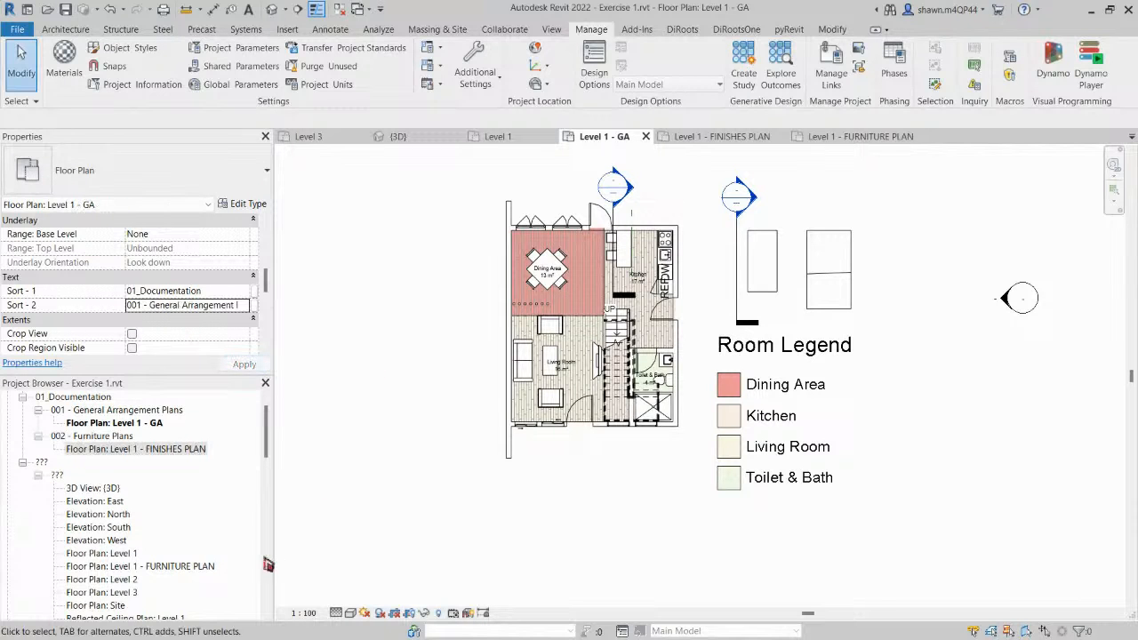
Change the Sort - 2 parameter of the Level 1 - FINISHES PLAN view to 002 - Fisnishes Plans and apply it.
scroll(183, 512, "down", 1)
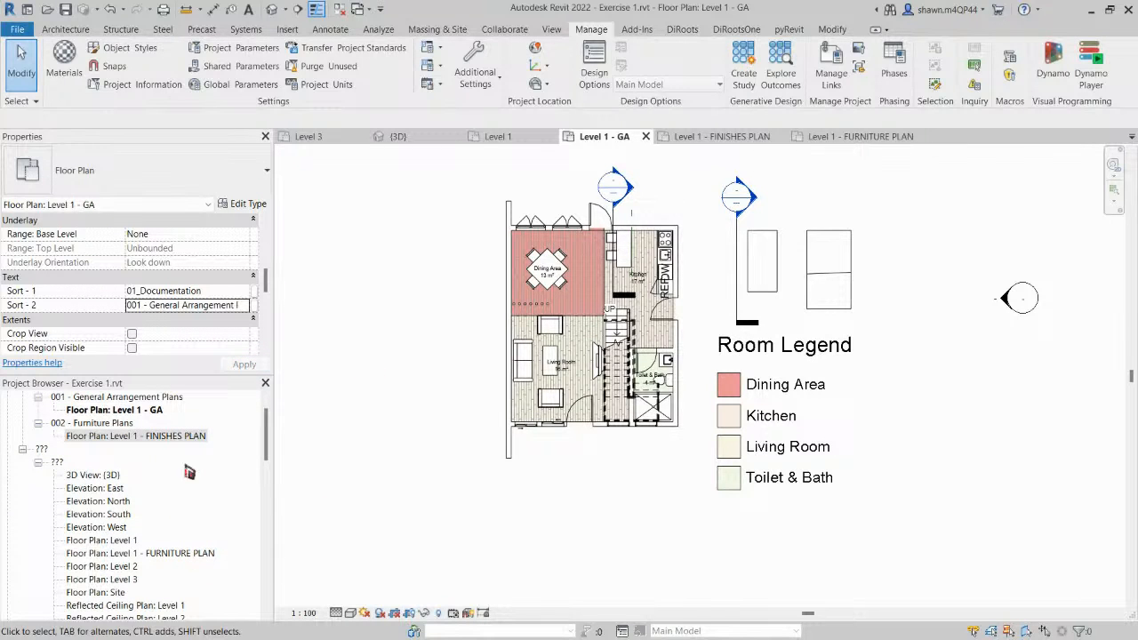
left_click(174, 435)
left_click(188, 305)
left_click_drag(185, 305, 158, 304)
type("inishes Plans")
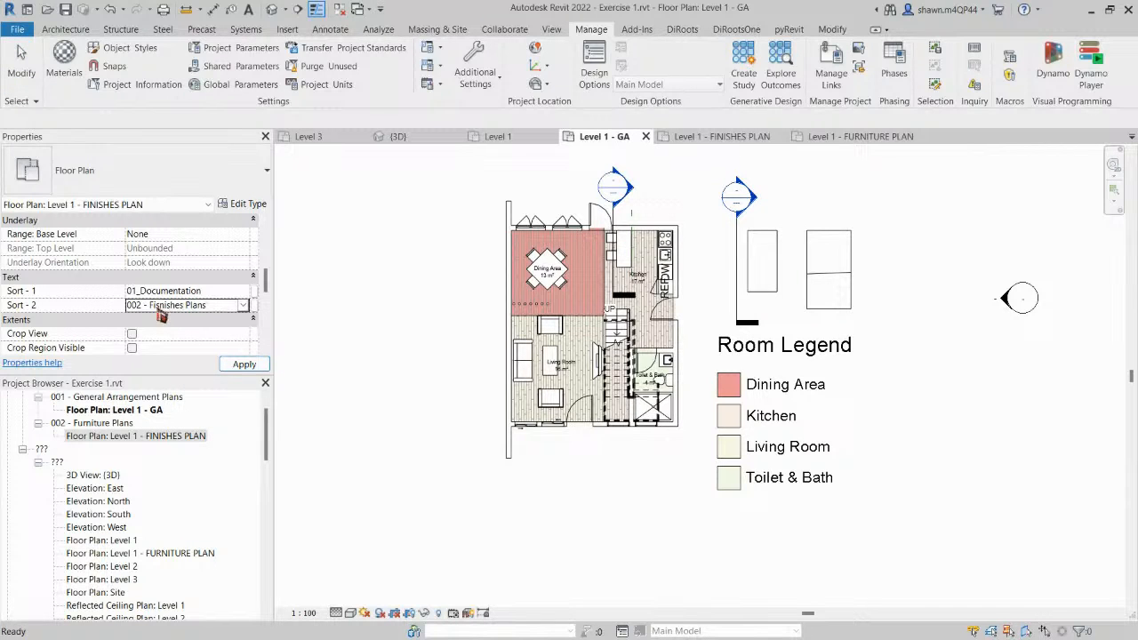
left_click(280, 468)
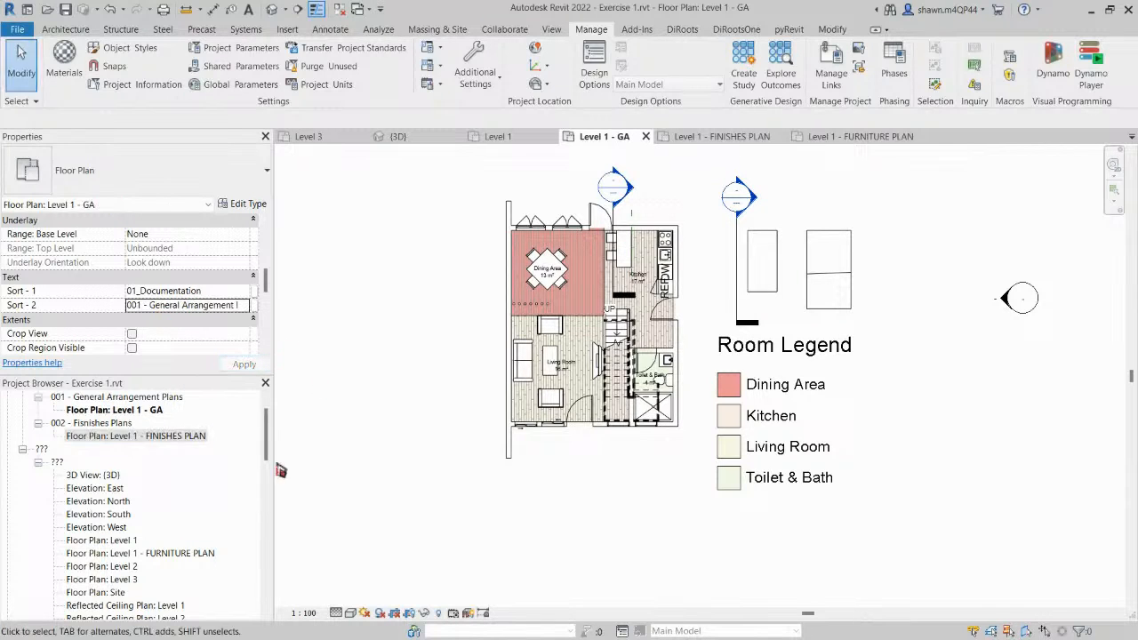
Set the Level 1 - FURNITURE PLAN view's Sort - 1 to 01_Documentation and enter 003 - Furniture PLan as its Sort - 2.
left_click(187, 553)
left_click(242, 291)
left_click(228, 307)
left_click(243, 305)
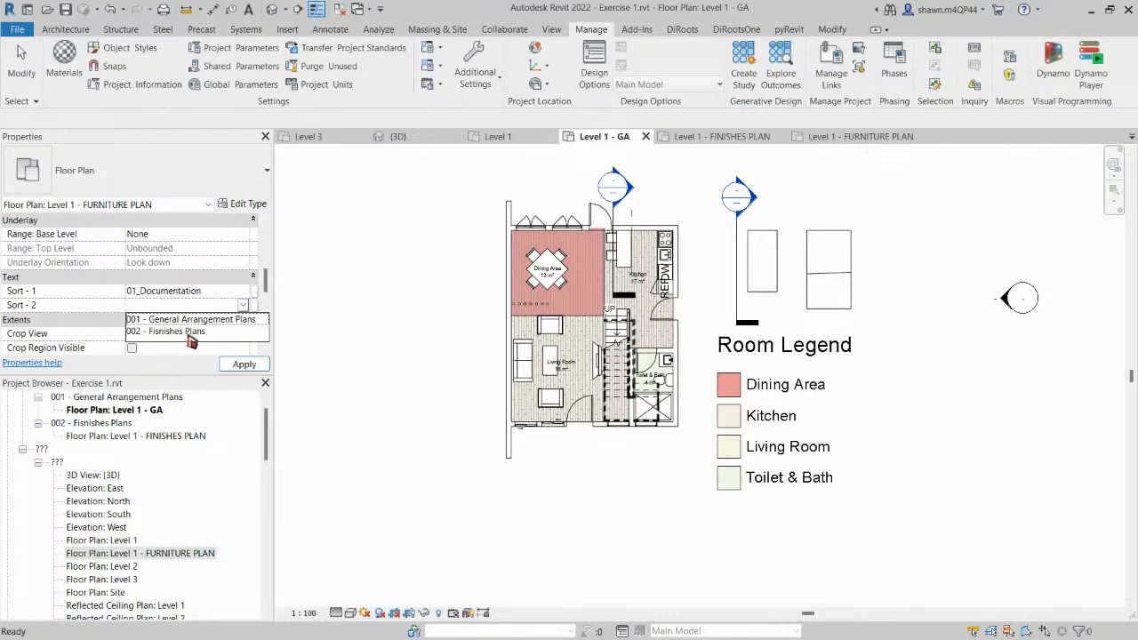
left_click(189, 334)
left_click(218, 305)
type("003 - Furniture Plan")
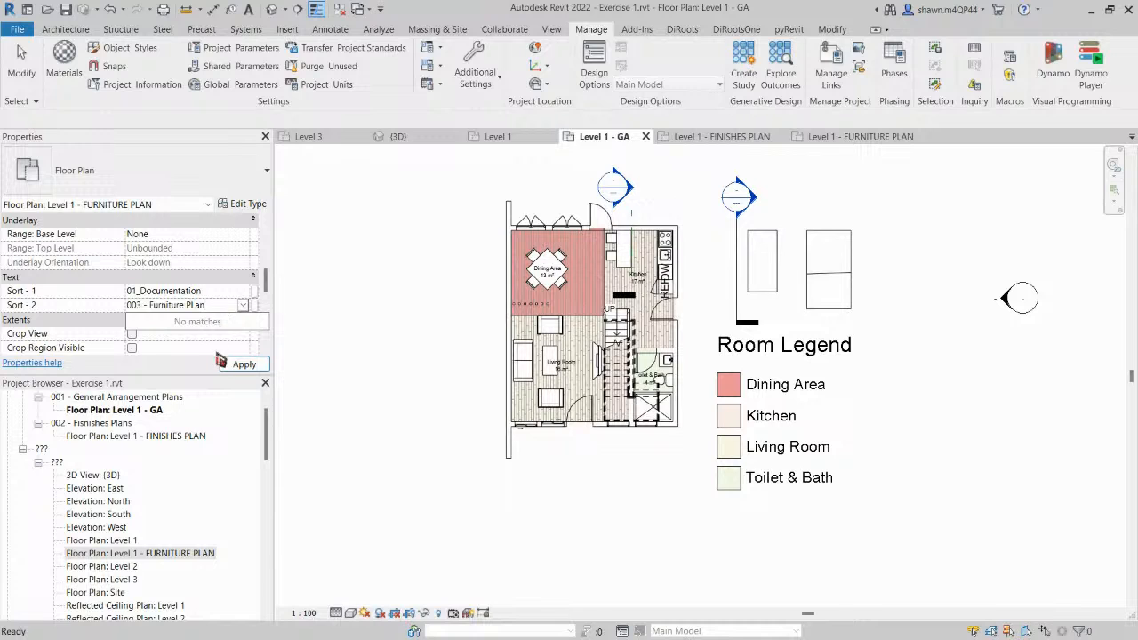
Correct the capitalization of the furniture plan's Sort - 2 value to 003 - Furniture Plan, apply it and check the Project Browser folders.
left_click(198, 304)
key("BackSpace")
key("BackSpace")
key("BackSpace")
type("LAN")
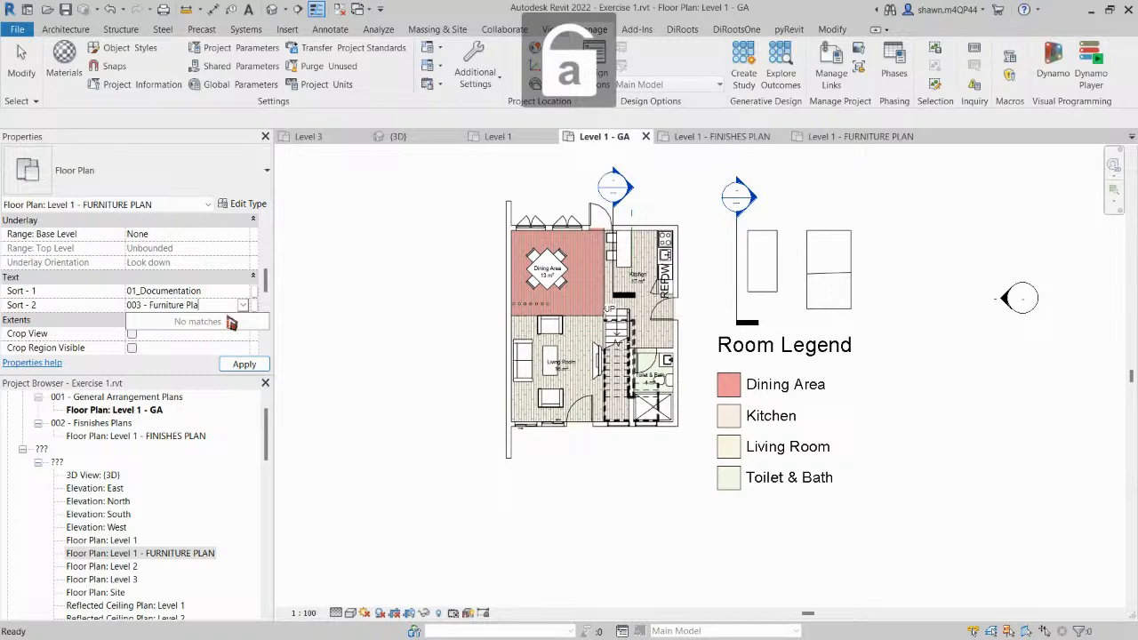
type("n")
left_click(243, 364)
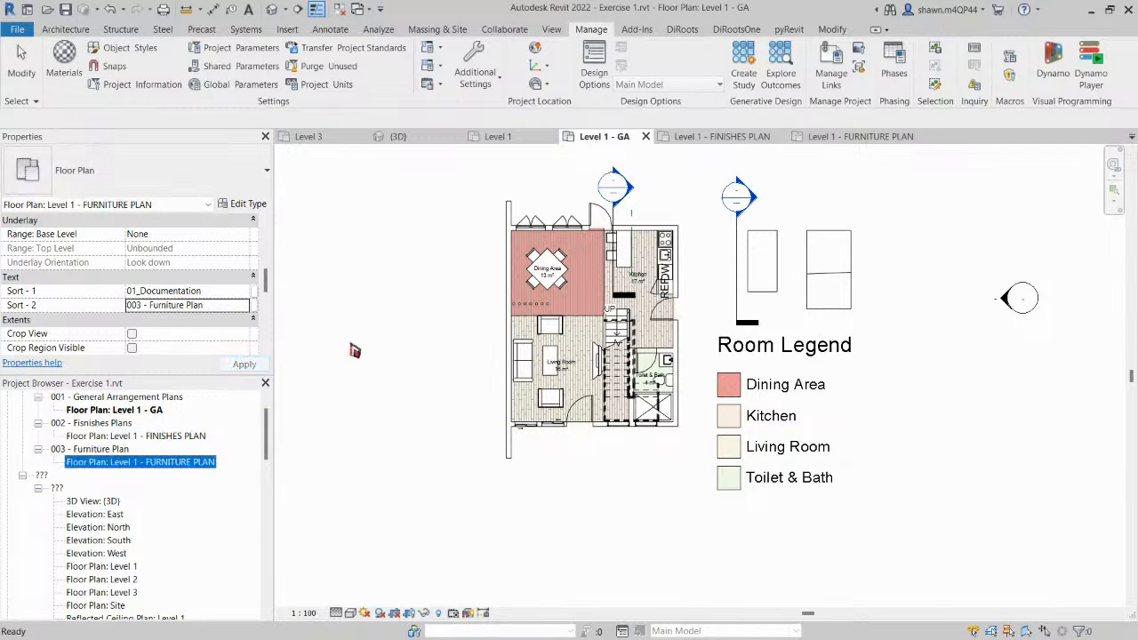
scroll(270, 436, "up", 1)
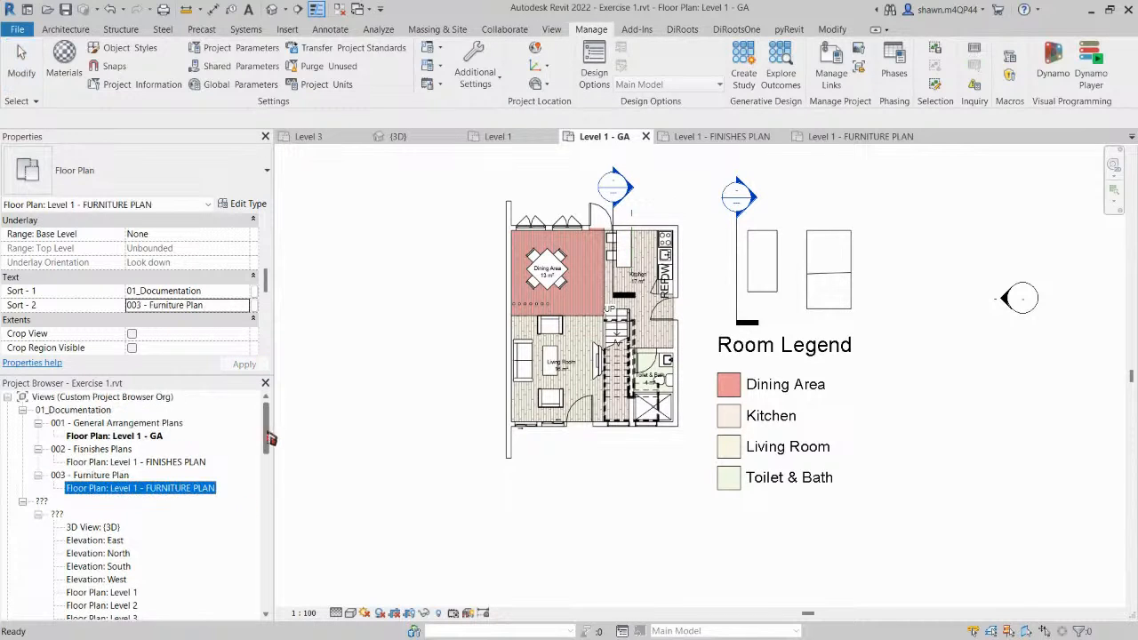
scroll(167, 478, "down", 1)
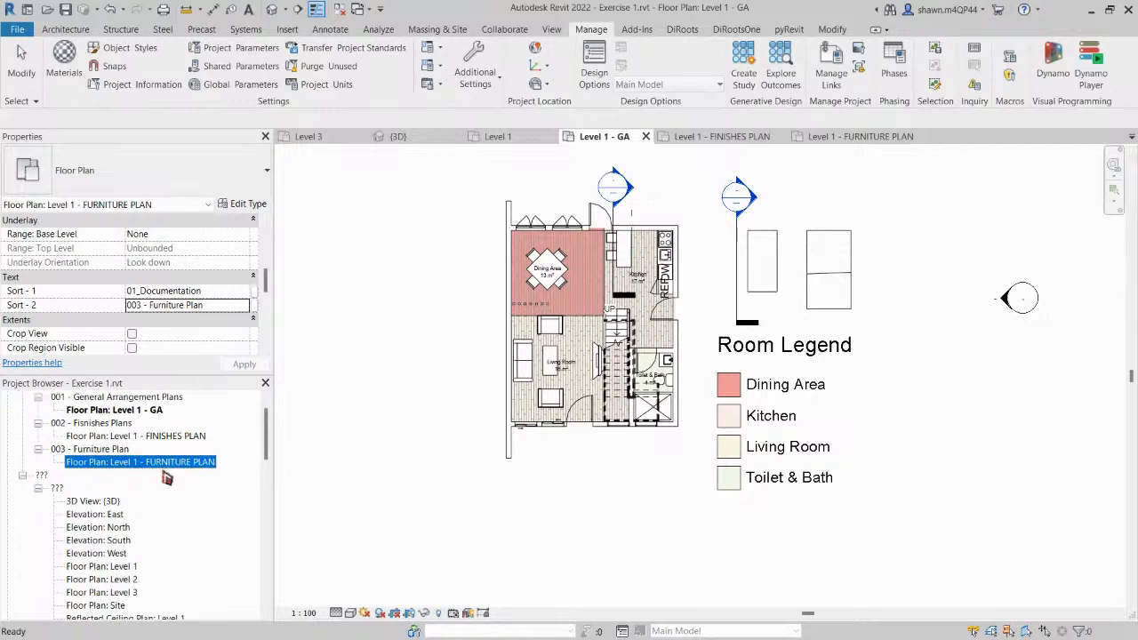
scroll(125, 563, "up", 2)
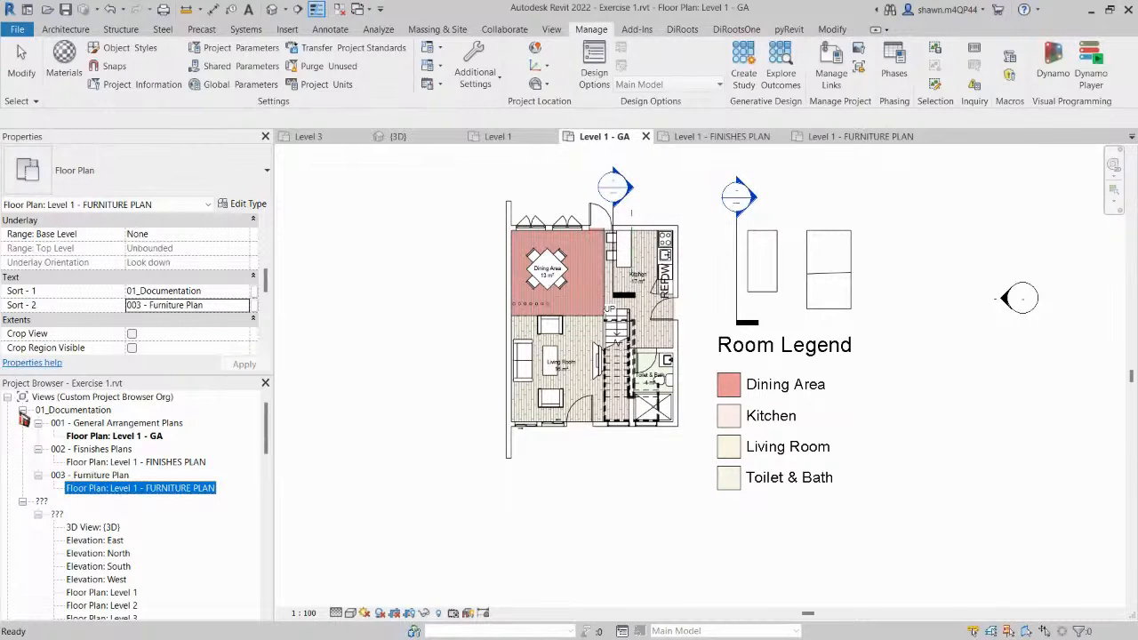
Set the Sort - 1 parameter of the original Level 1 floor plan to 00_WIP and apply it.
left_click(125, 592)
scroll(129, 587, "down", 1)
right_click(131, 570)
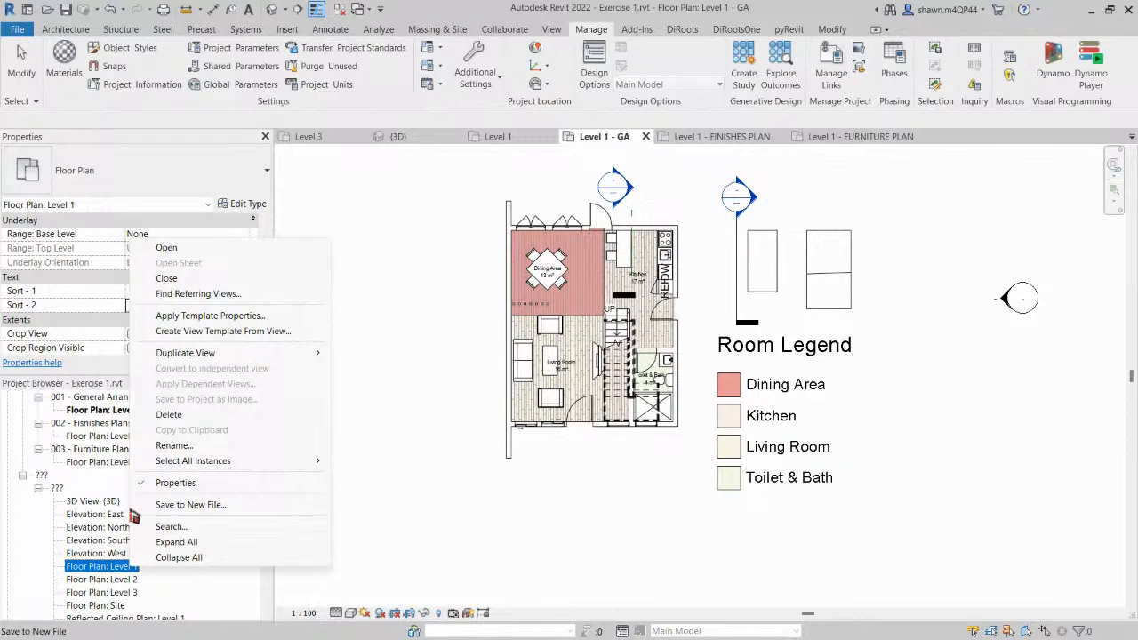
left_click(129, 292)
left_click(129, 292)
type("02")
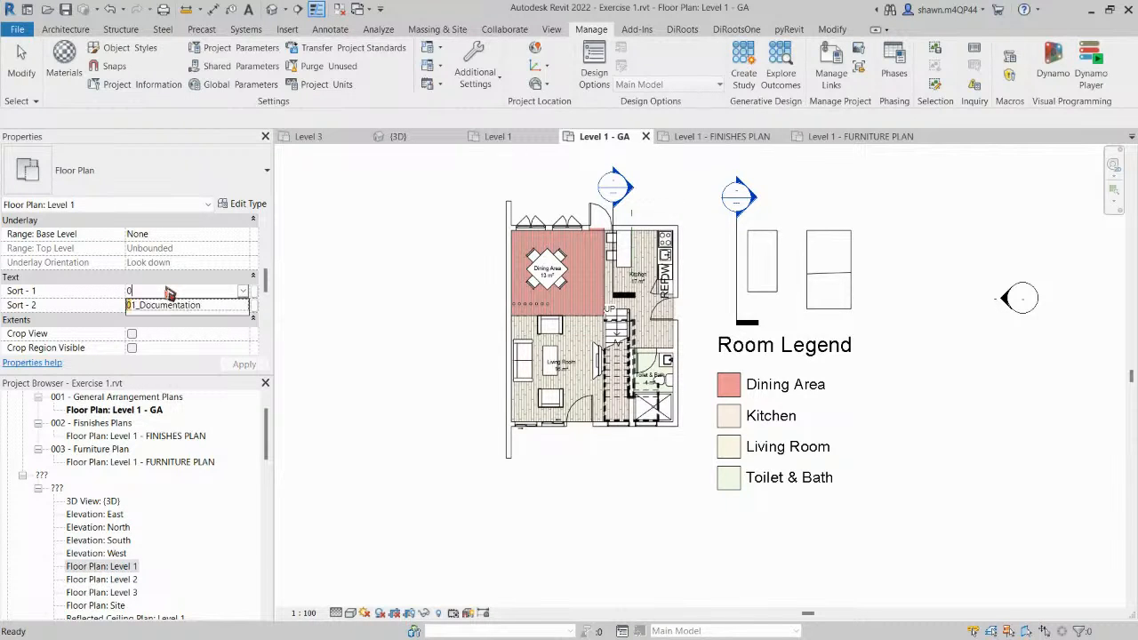
key("BackSpace")
key("BackSpace")
type("00-")
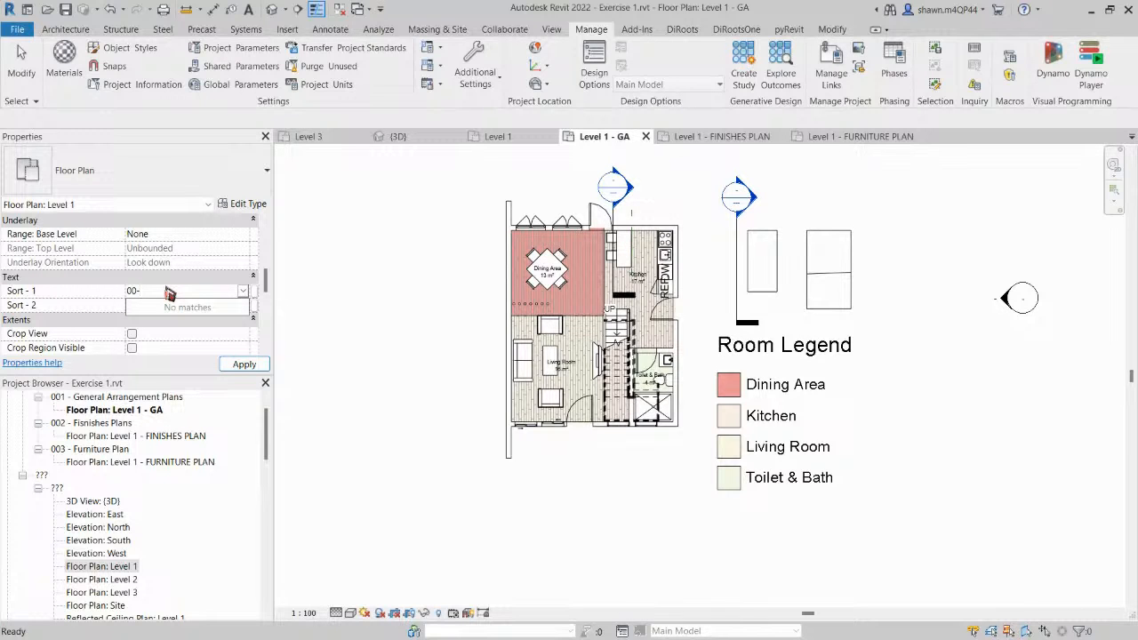
scroll(200, 445, "up", 1)
left_click(190, 297)
key("BackSpace")
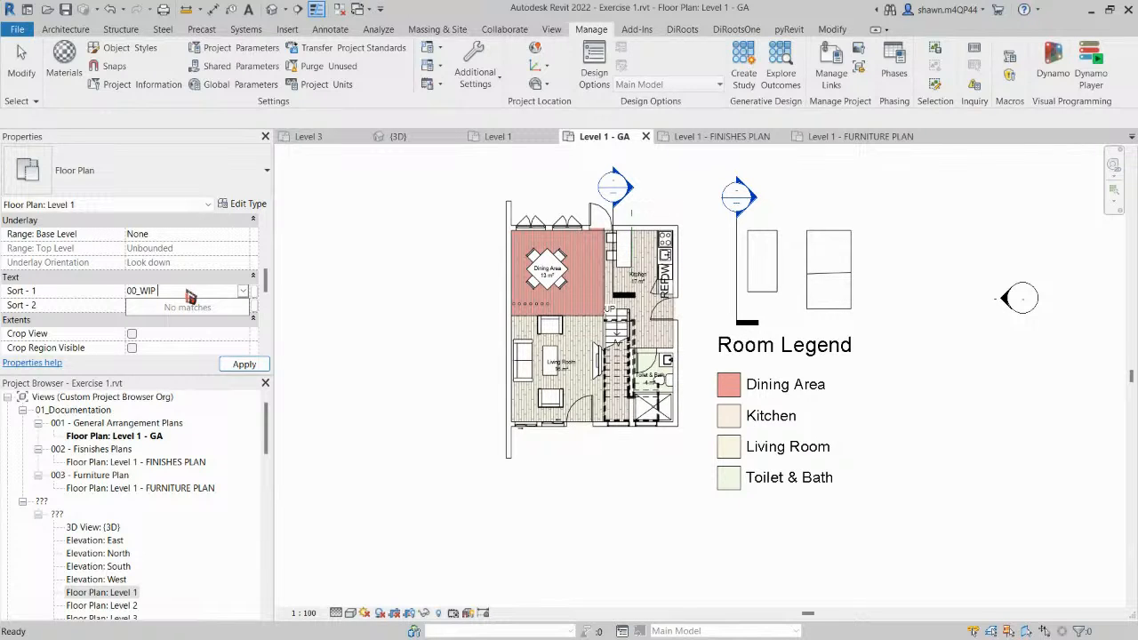
left_click(244, 365)
Set the Level 1 floor plan's Sort - 2 parameter to the existing value 001 - General Arrangement Plans and apply it.
left_click(244, 305)
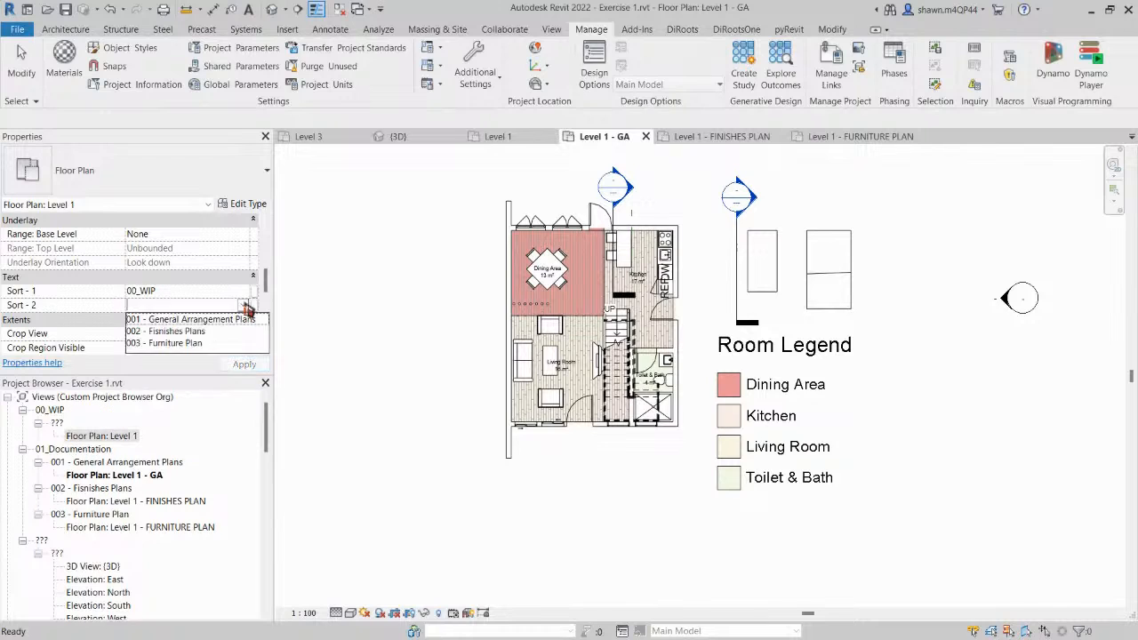
left_click(223, 320)
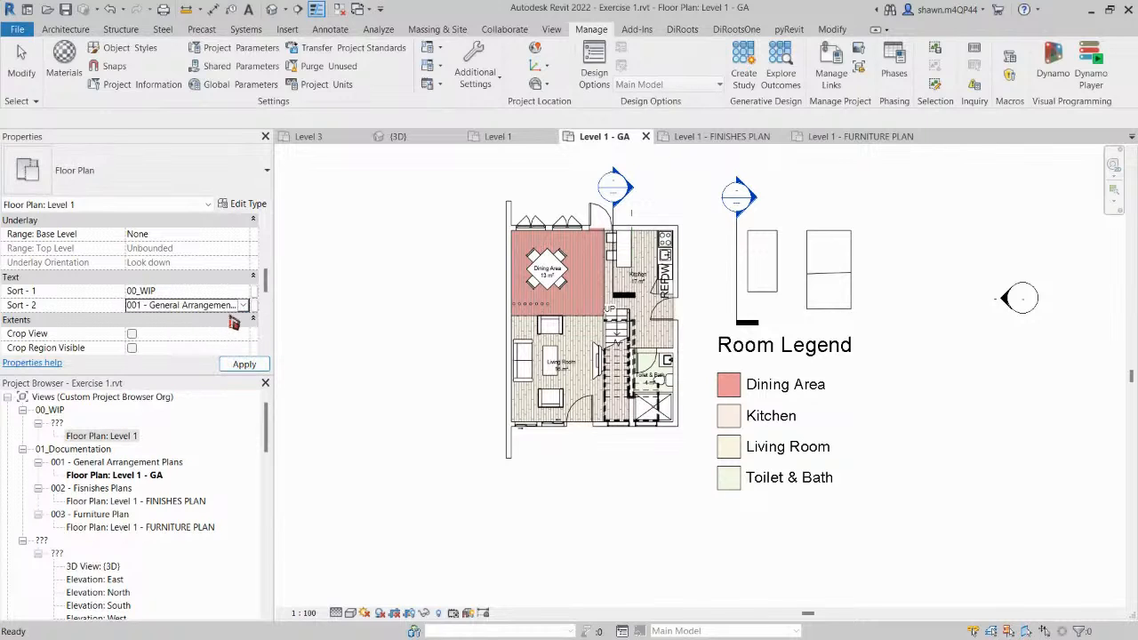
left_click(244, 365)
Open the Level 1 view from the 00_WIP folder and select the Level 1 - GA view under 01_Documentation for comparison.
double_click(125, 437)
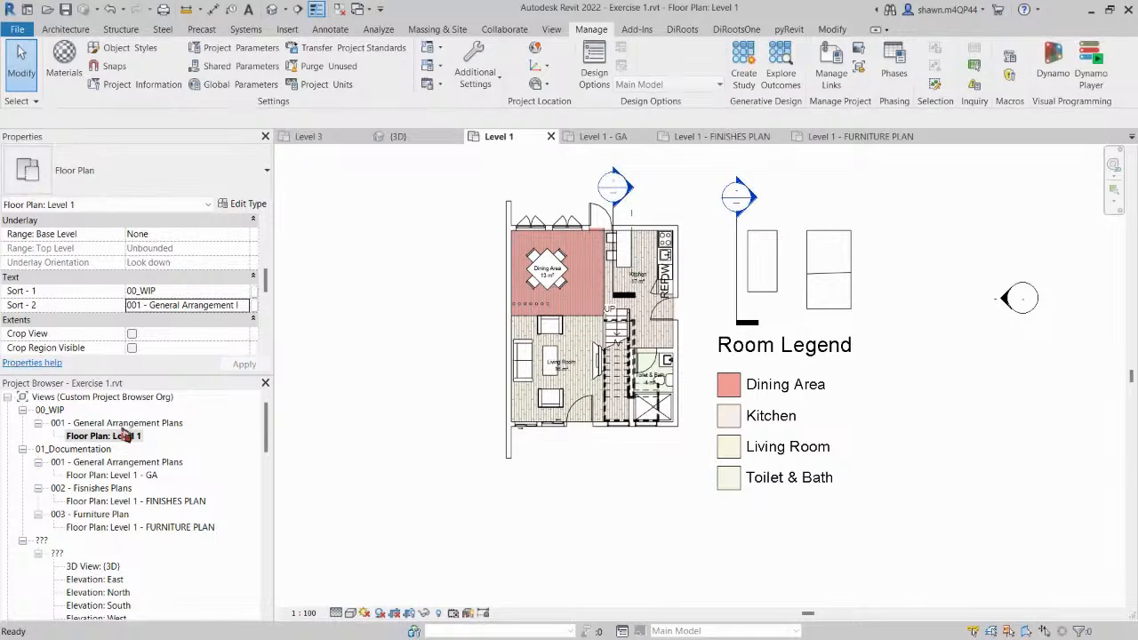
left_click(54, 412)
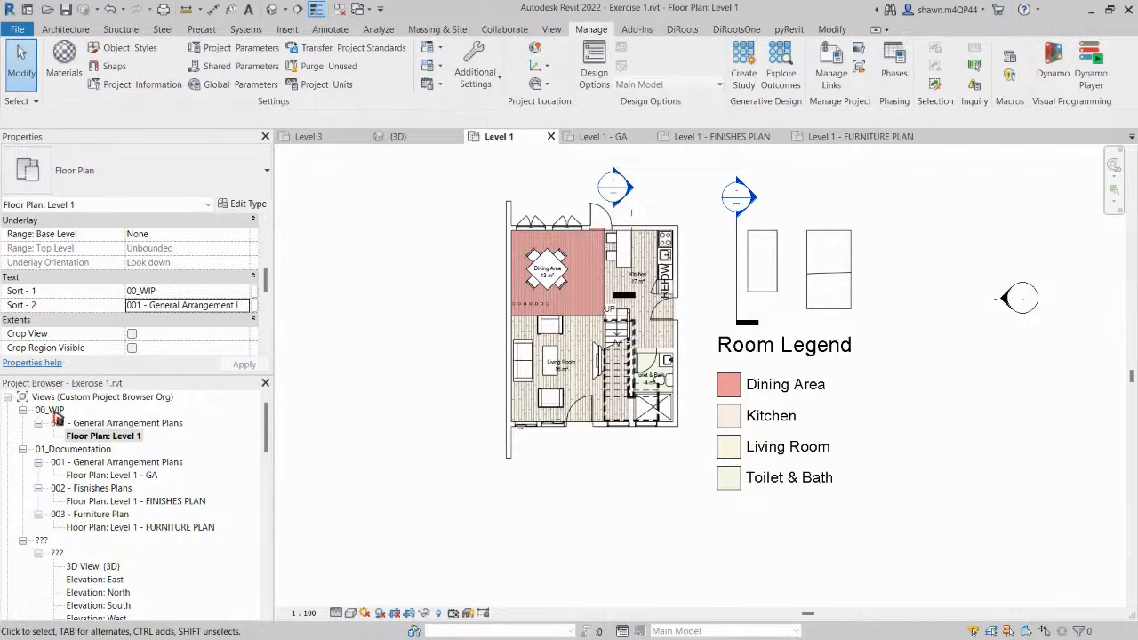
left_click(129, 439)
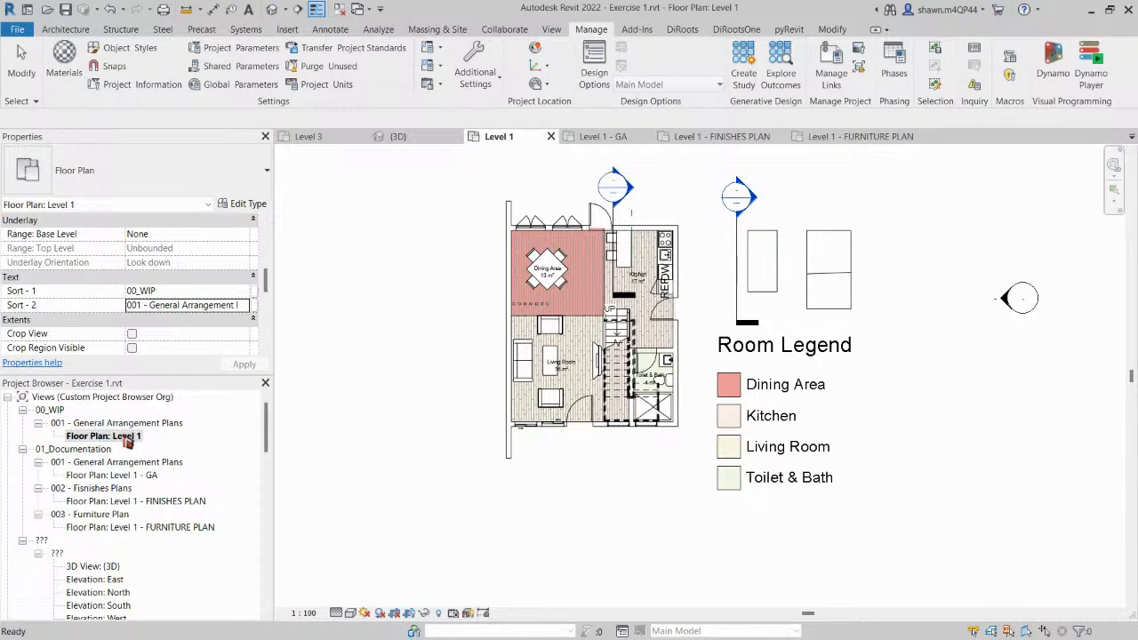
middle_click_drag(454, 349, 432, 406)
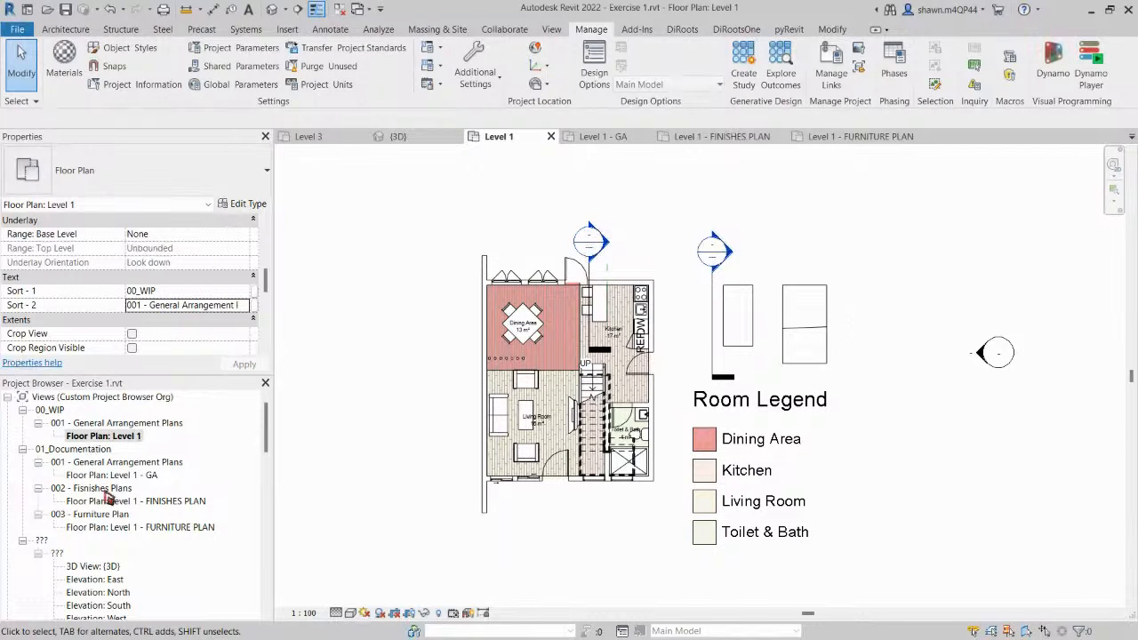
left_click(124, 477)
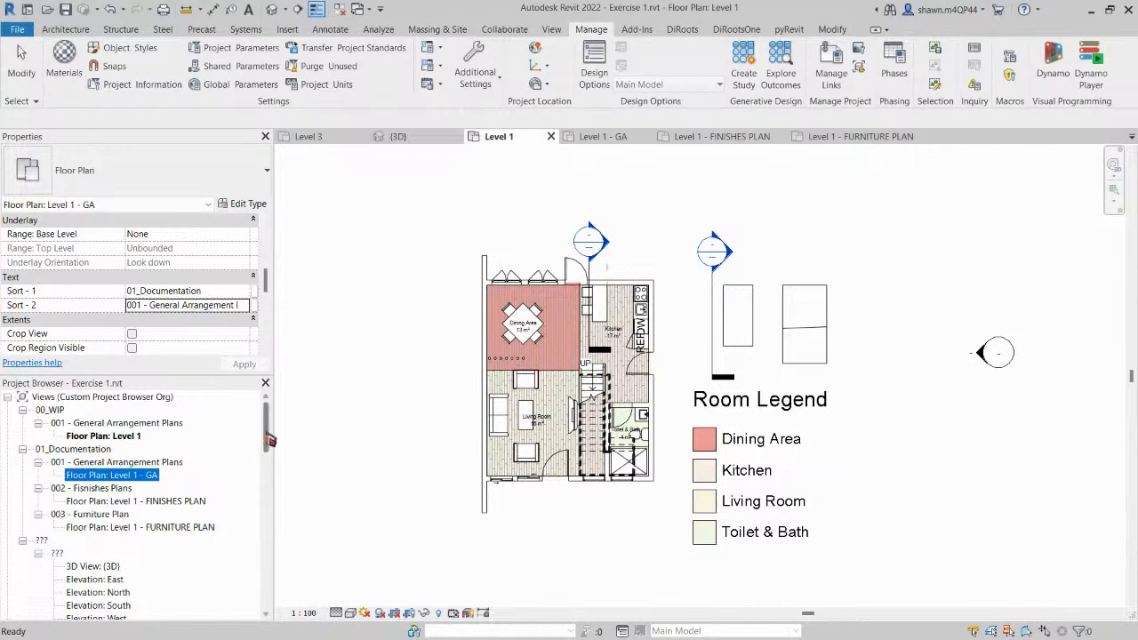
Select the East, North, South and West elevations together in the ungrouped folder and review their shared properties.
left_click_drag(265, 442, 268, 464)
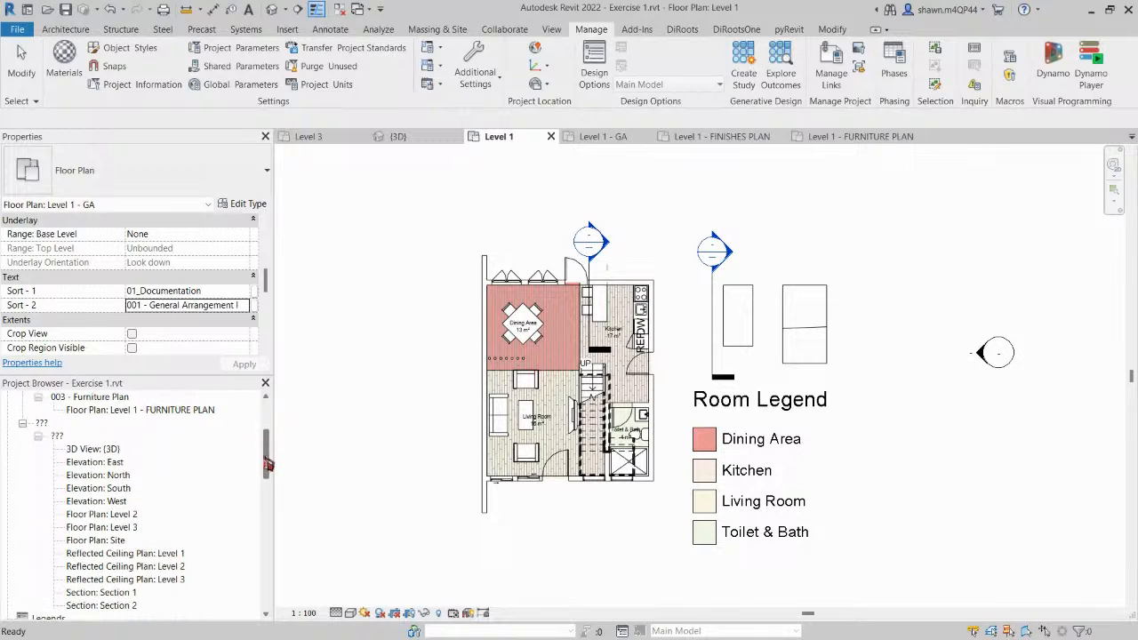
left_click(252, 56)
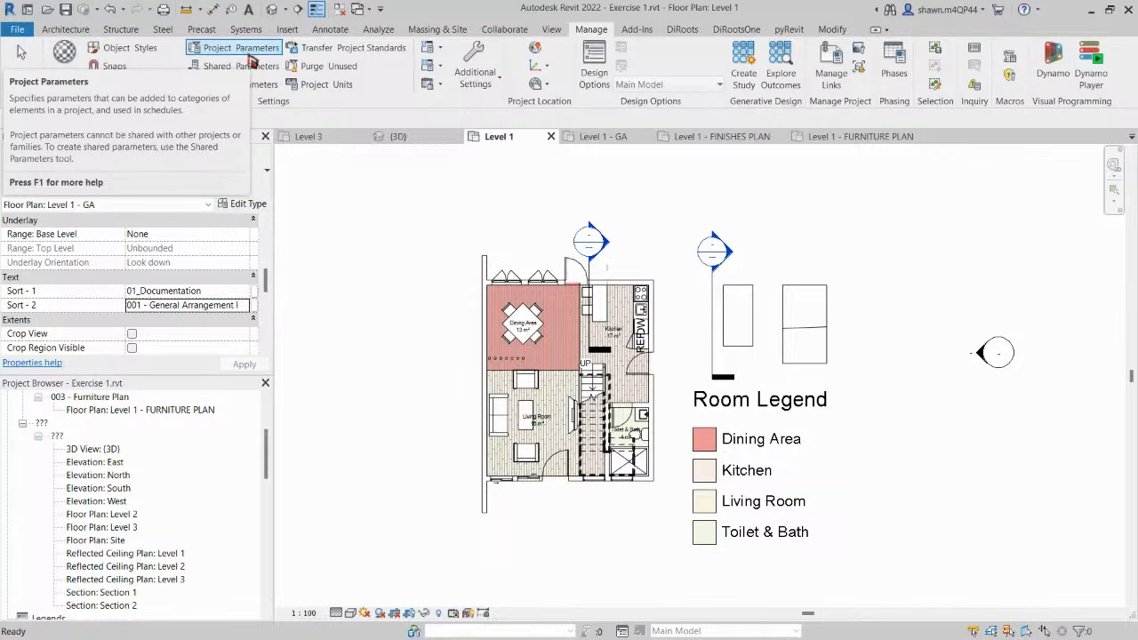
left_click_drag(266, 455, 266, 465)
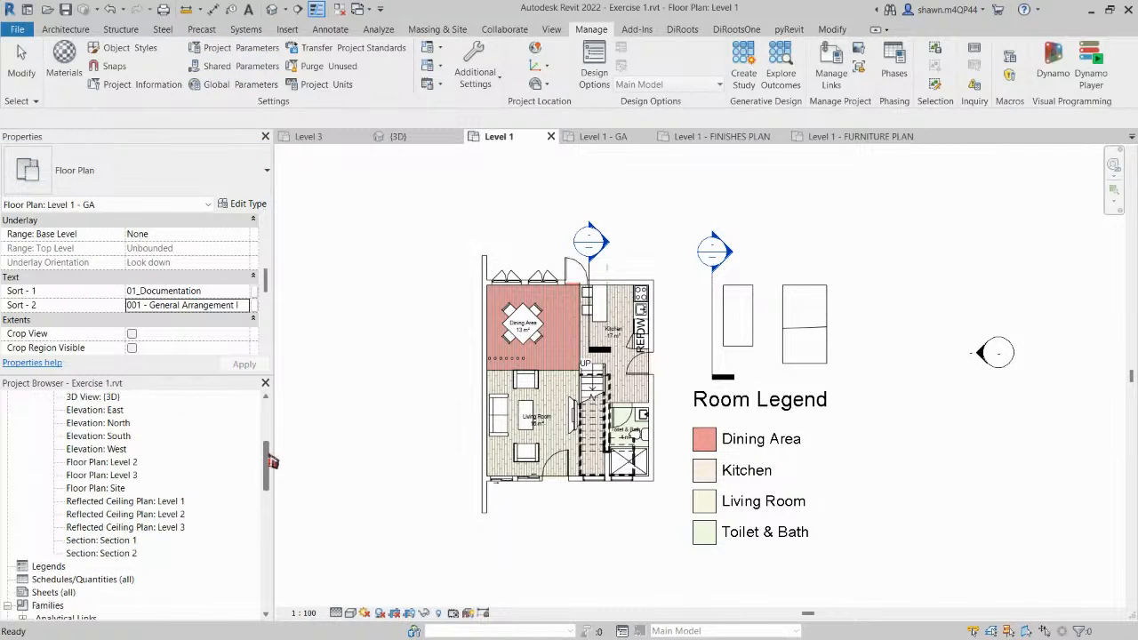
left_click(114, 421)
left_click(112, 410)
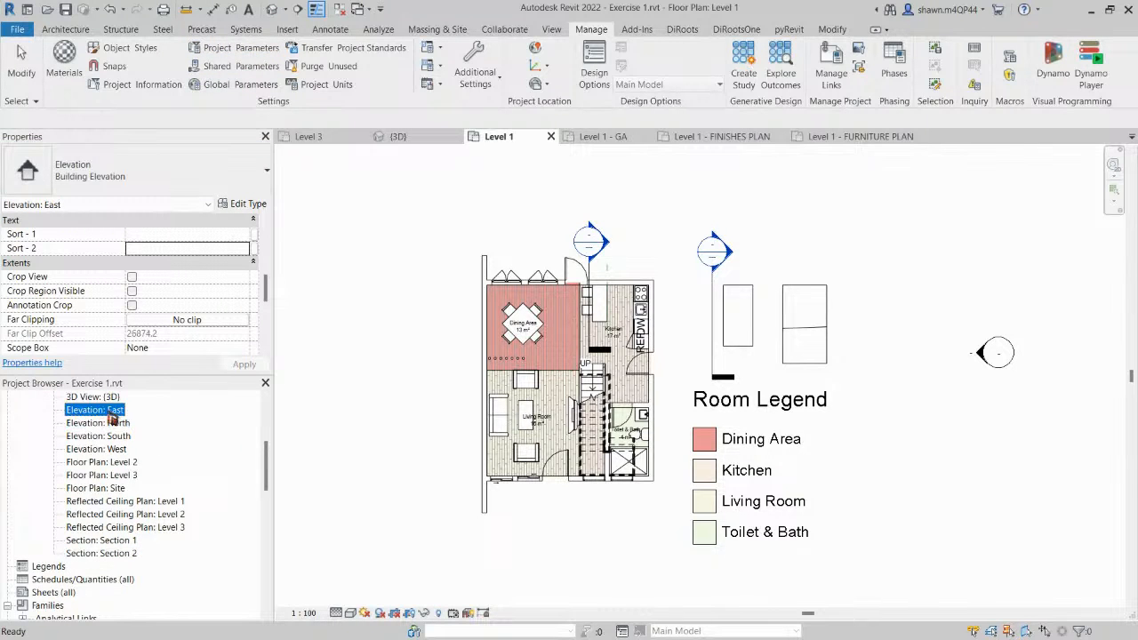
left_click(104, 451, "shift")
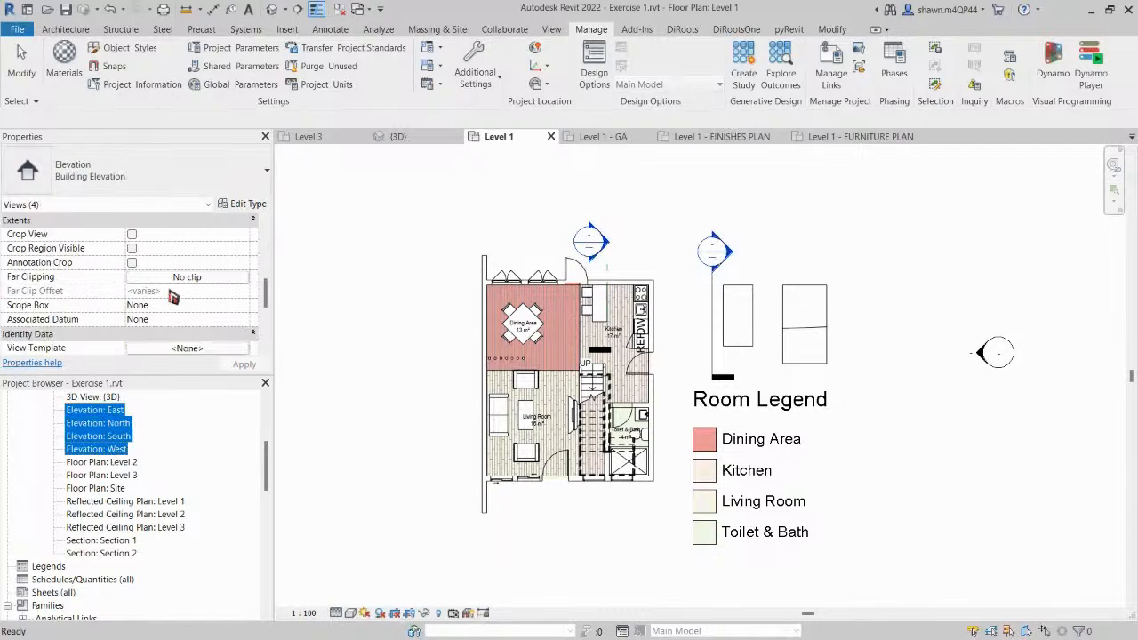
scroll(173, 302, "down", 6)
scroll(173, 311, "up", 5)
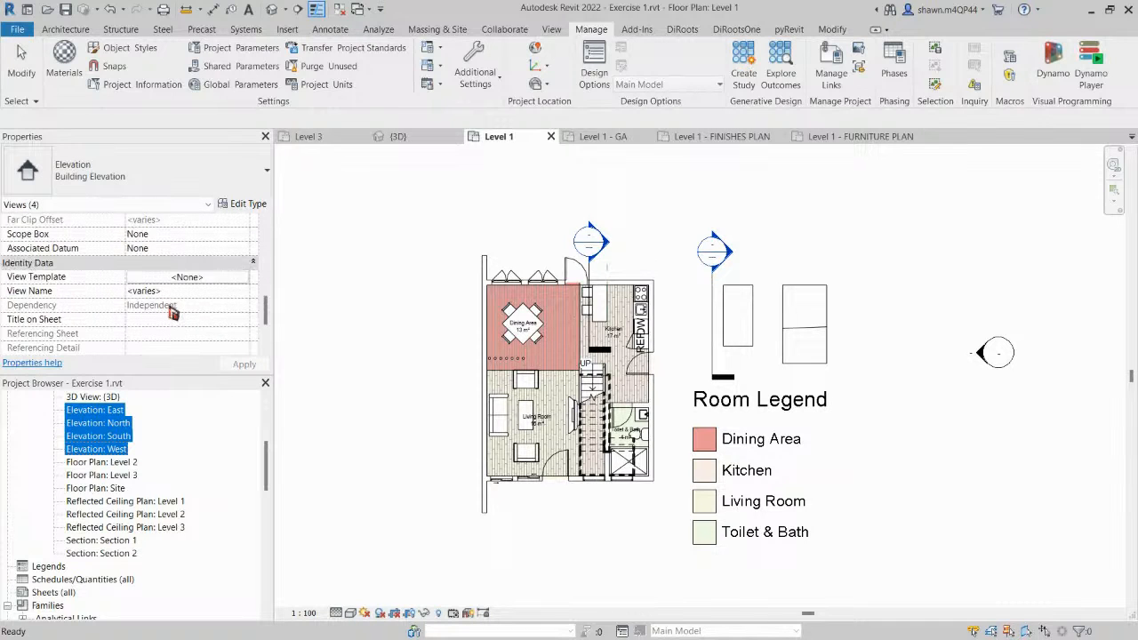
scroll(124, 427, "up", 2)
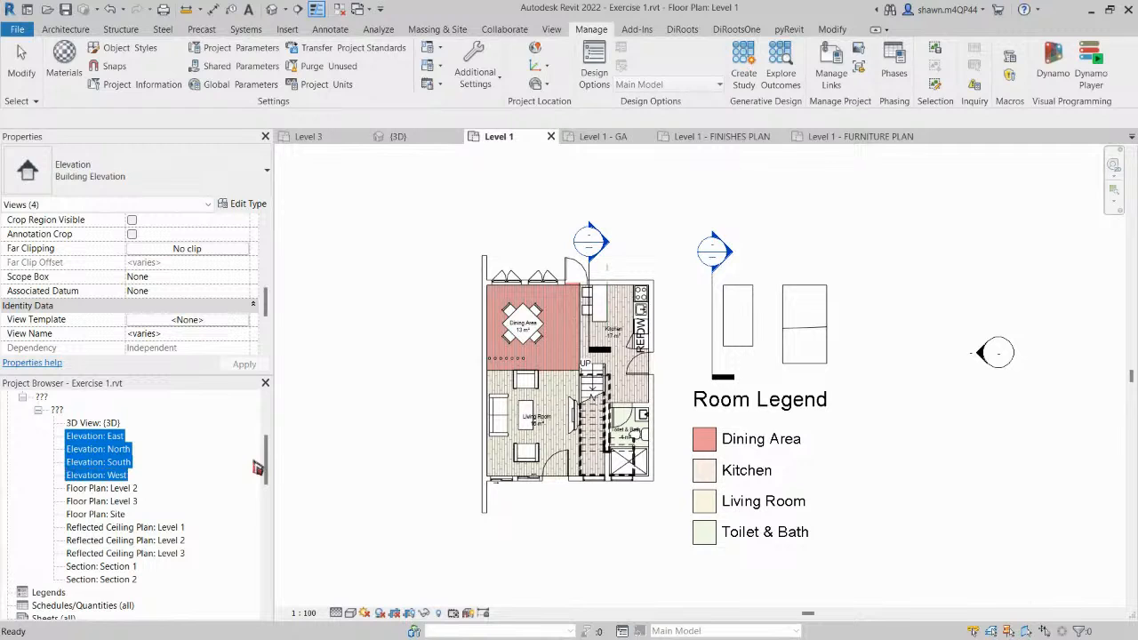
left_click_drag(274, 456, 274, 423)
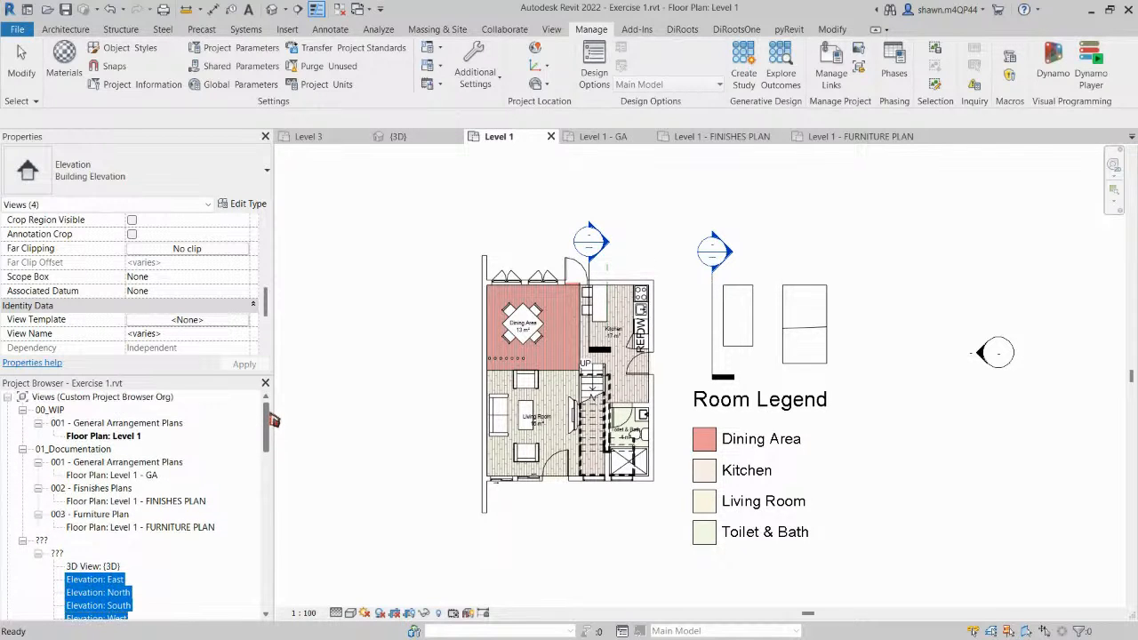
Switch to the BIM PART 2 presentation in PowerPoint and select the MASSING item on the topics slide.
left_click(313, 381)
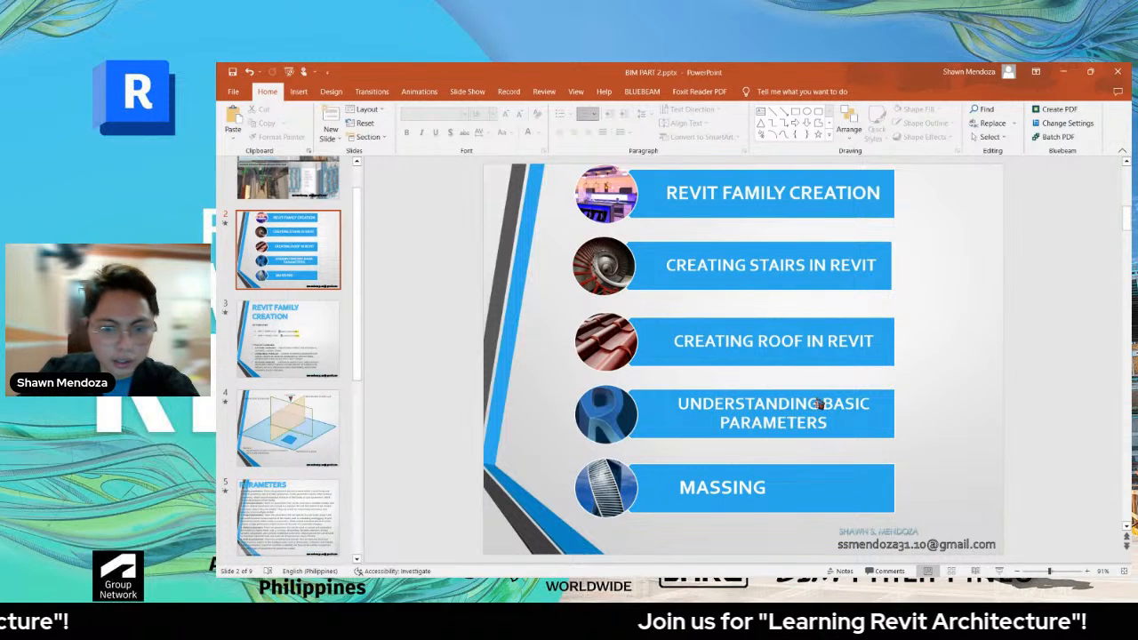
left_click(684, 478)
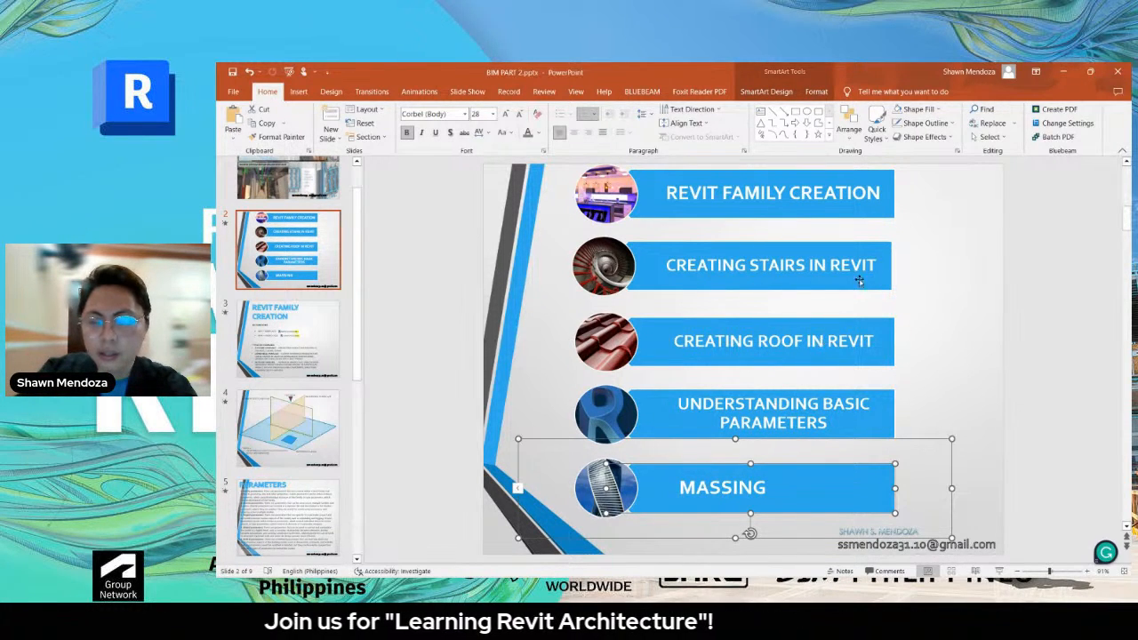
Switch to the Exercise 1 project in Revit and close all inactive views, keeping only the Level 1 floor plan open.
key("alt+Tab")
key("alt+Tab")
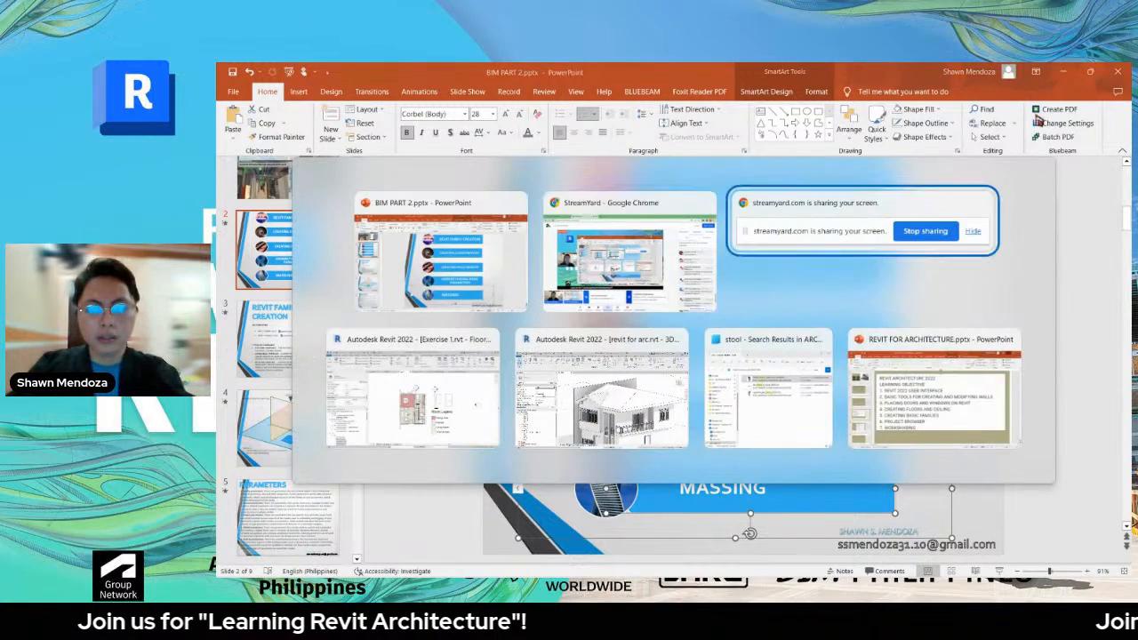
left_click(402, 378)
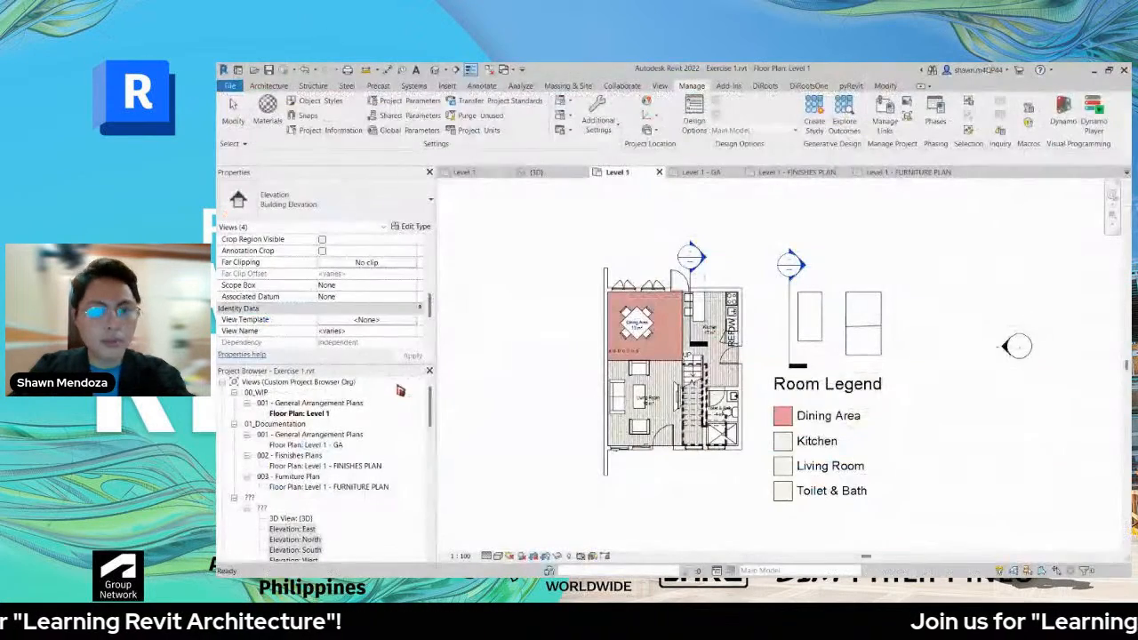
left_click(489, 70)
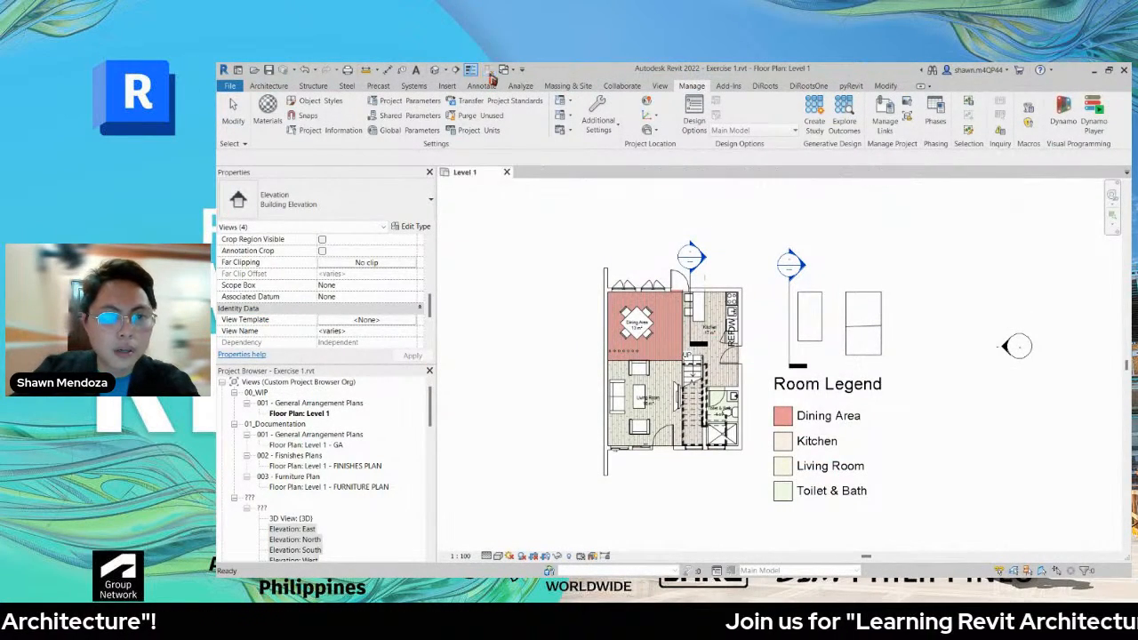
Create a new project from the DefaultMetric.rte template.
left_click(229, 85)
mouse_move(293, 130)
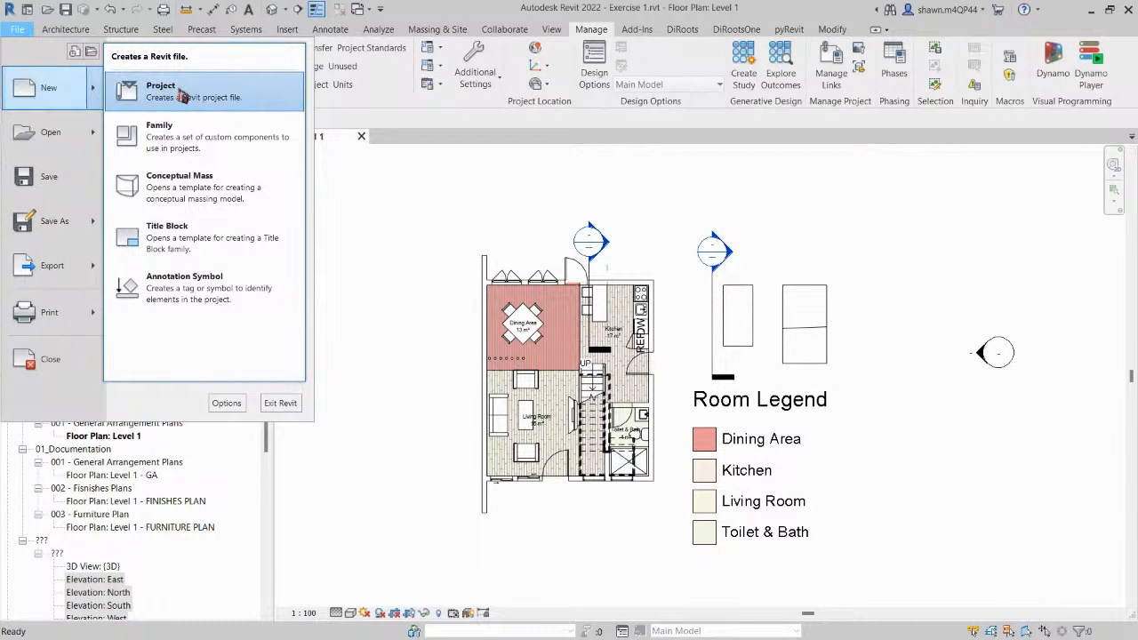
left_click(180, 95)
left_click(603, 168)
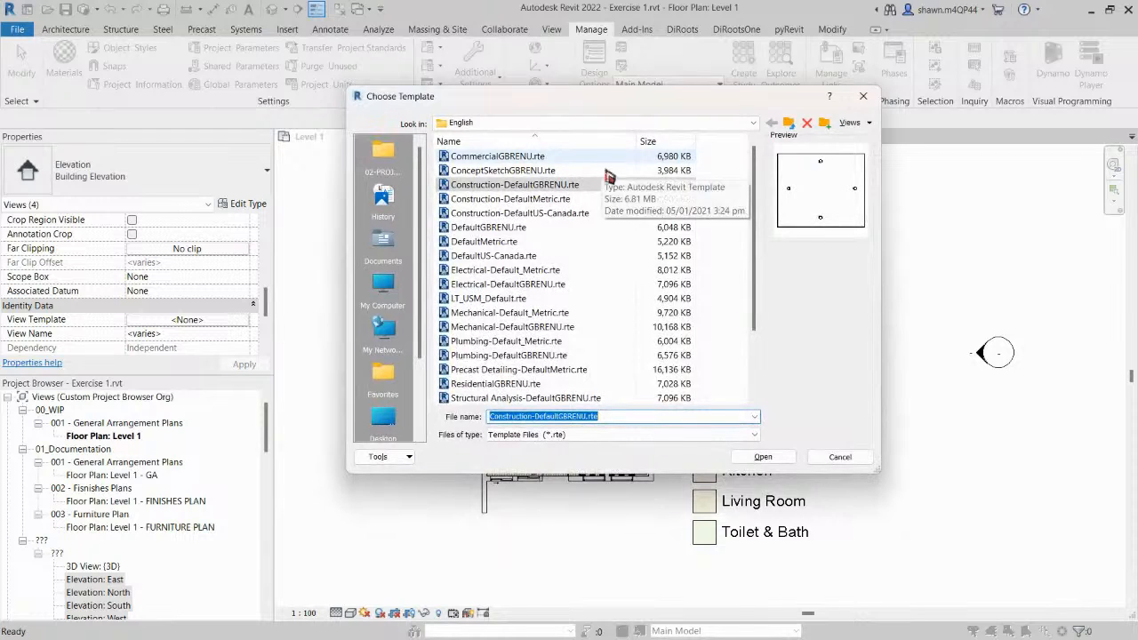
left_click(523, 243)
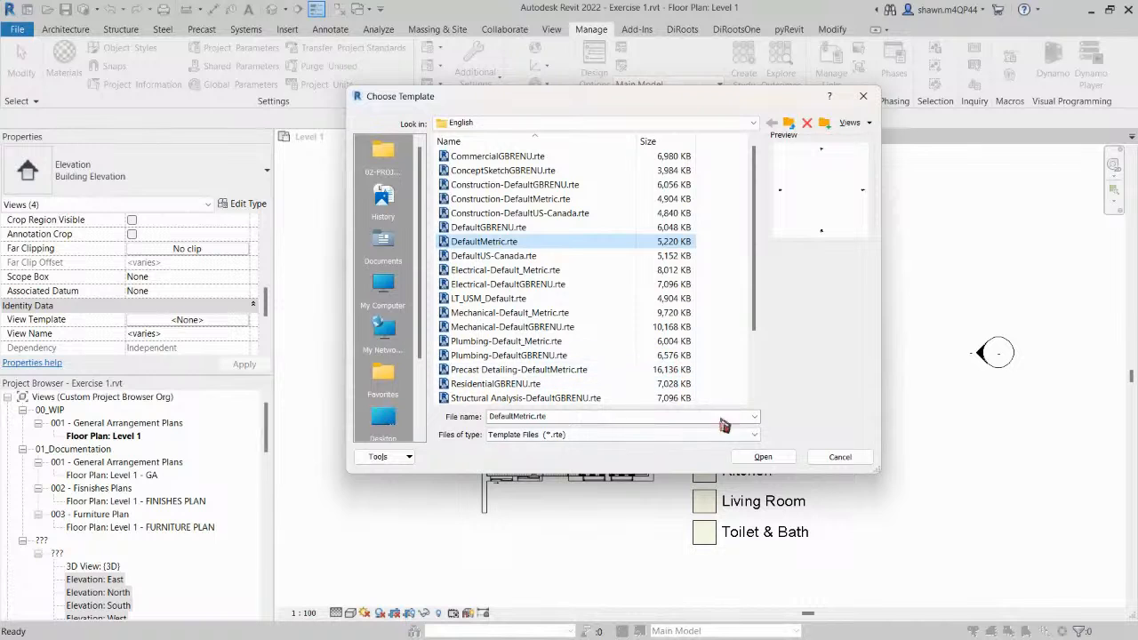
left_click(762, 457)
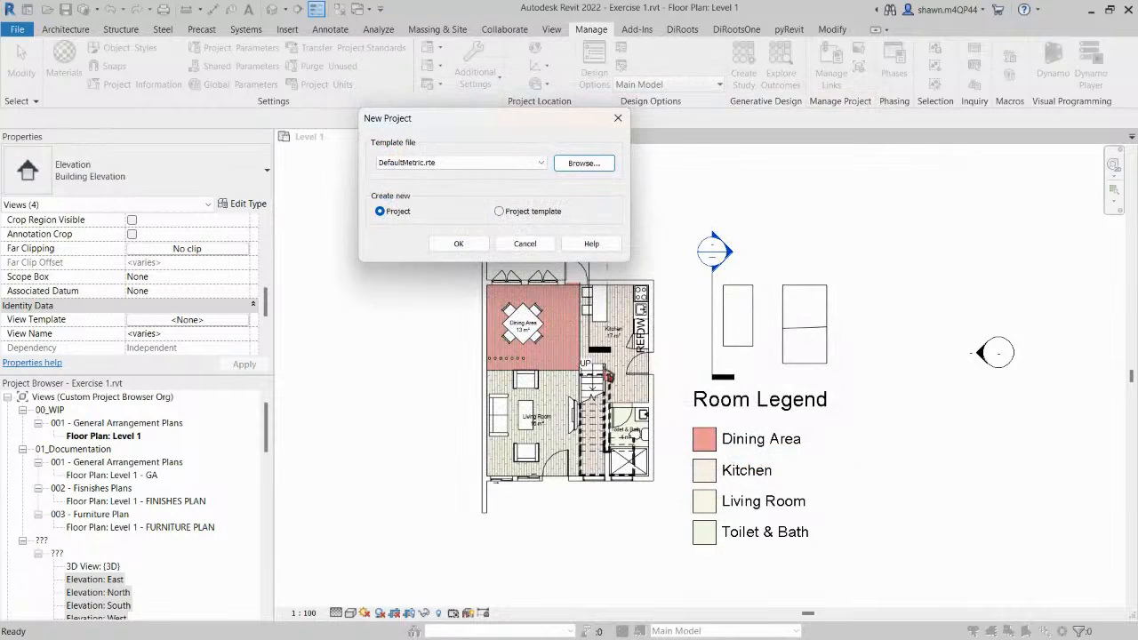
left_click(468, 246)
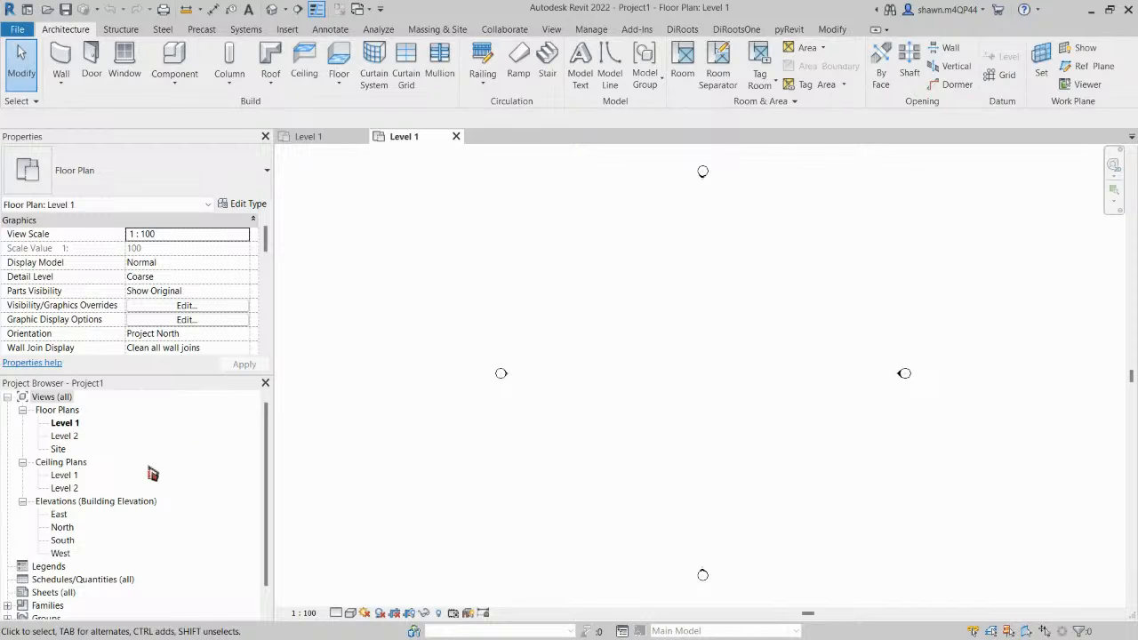
Open the East elevation and set the elevation of Level 2 to 3000.
double_click(60, 517)
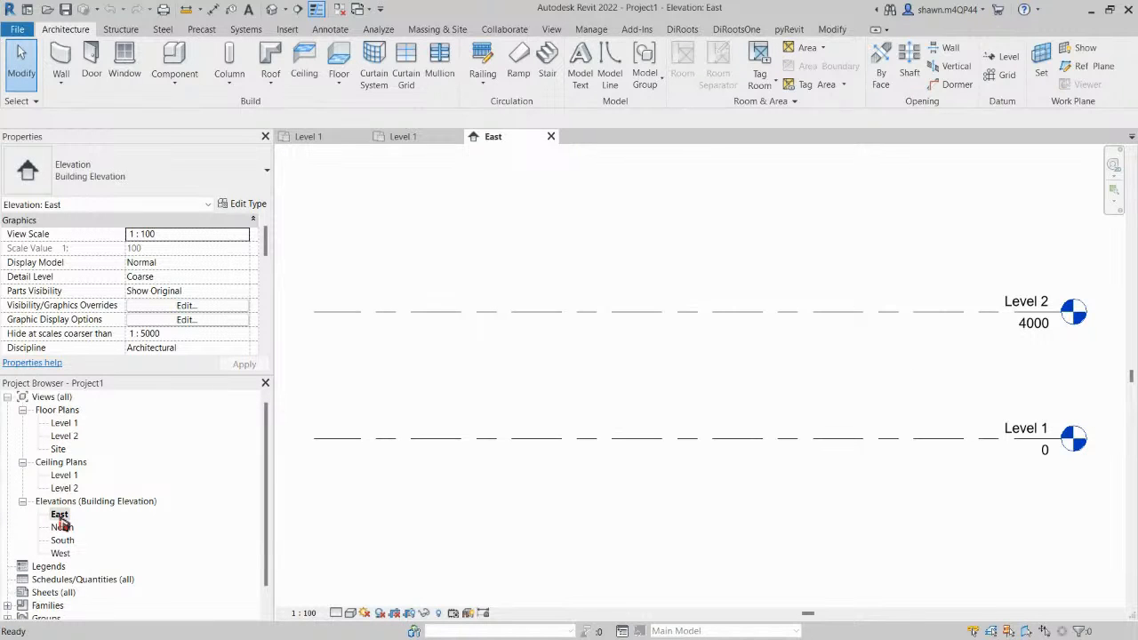
scroll(545, 306, "down", 1)
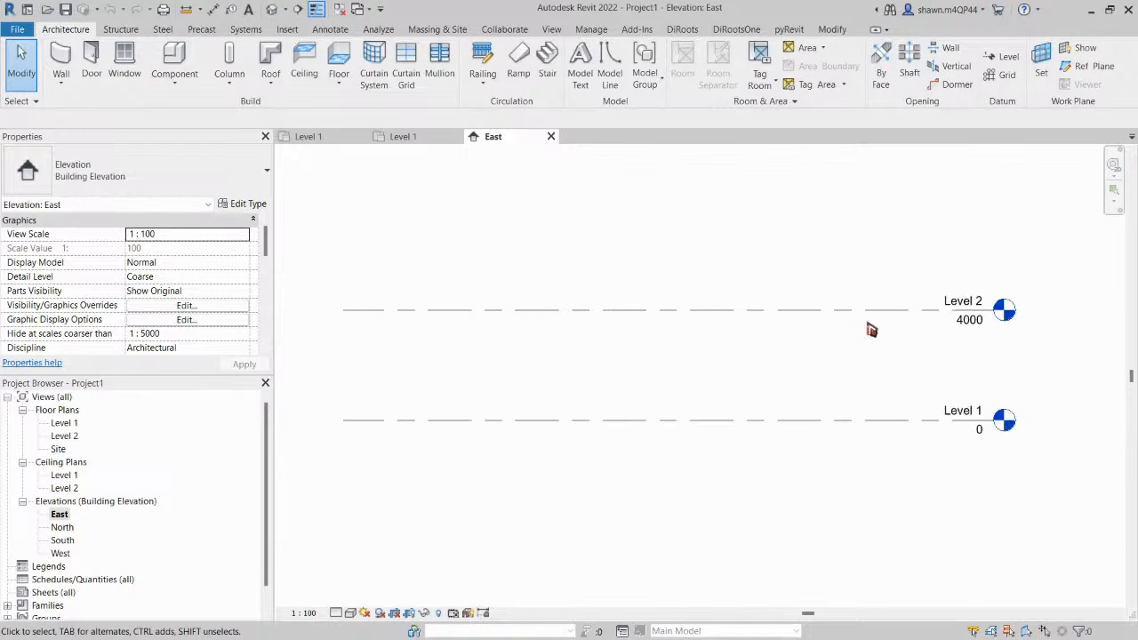
left_click(836, 312)
middle_click_drag(889, 325, 841, 345)
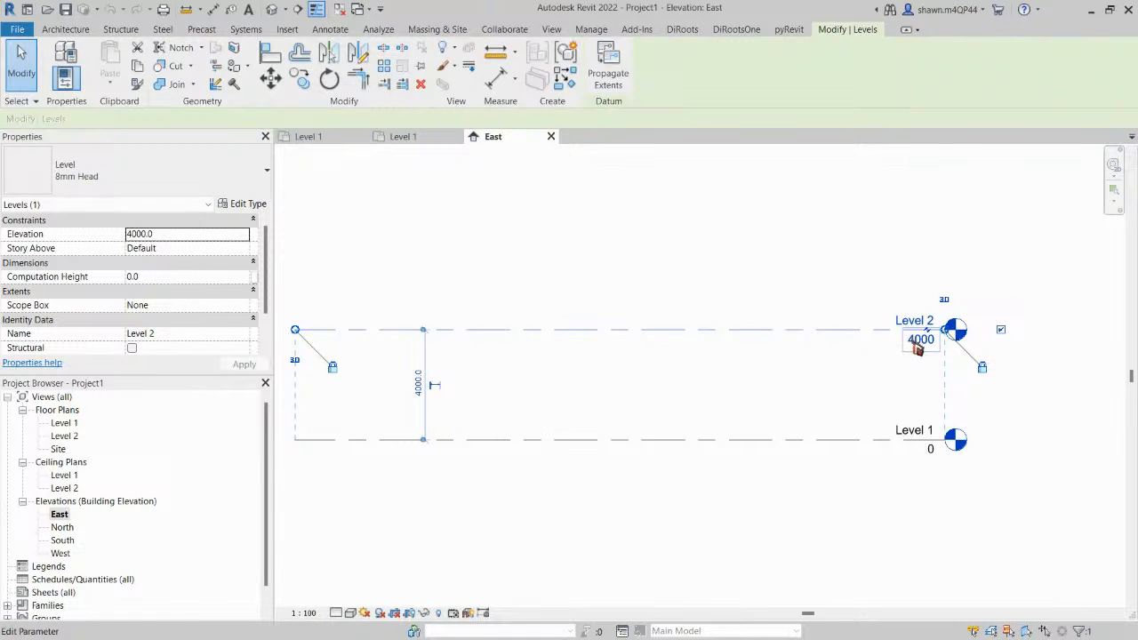
left_click(918, 349)
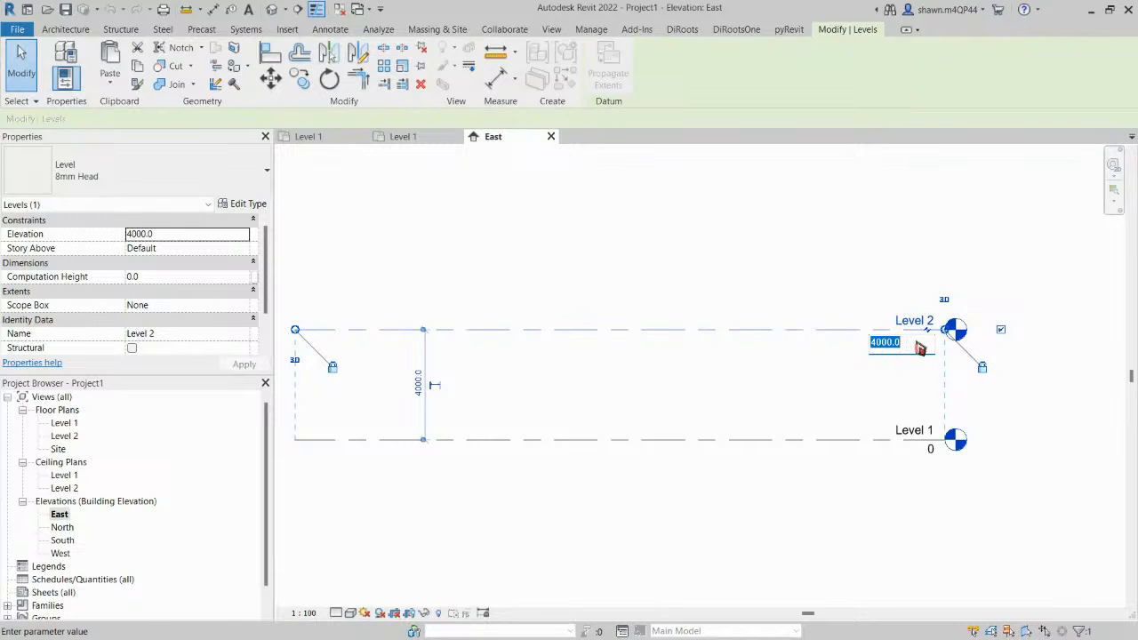
left_click_drag(927, 351, 846, 351)
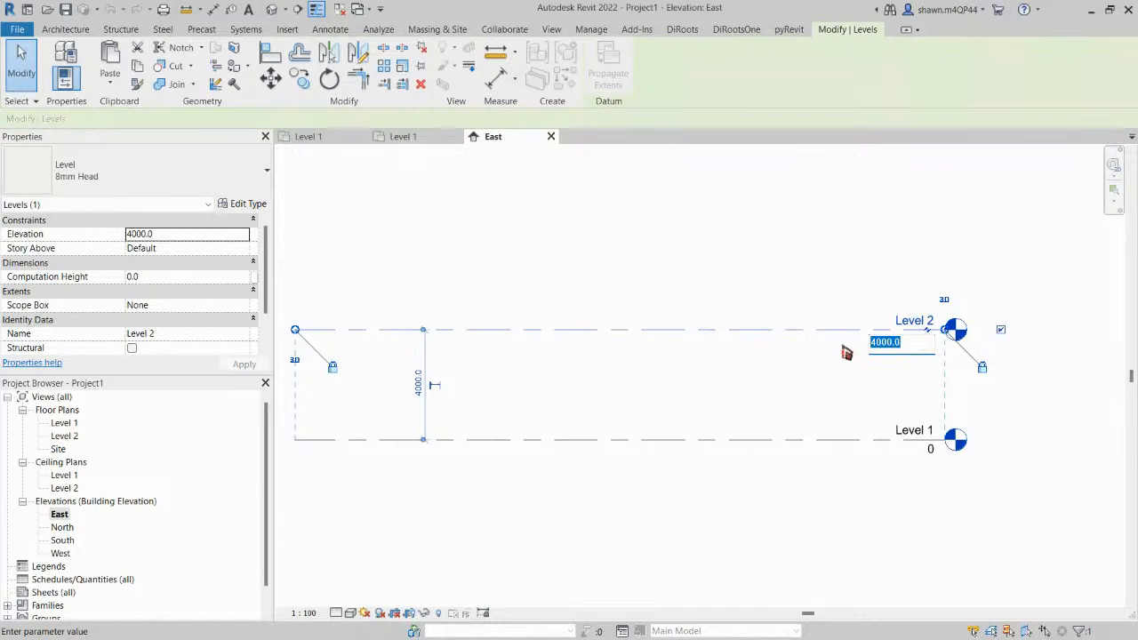
type("3")
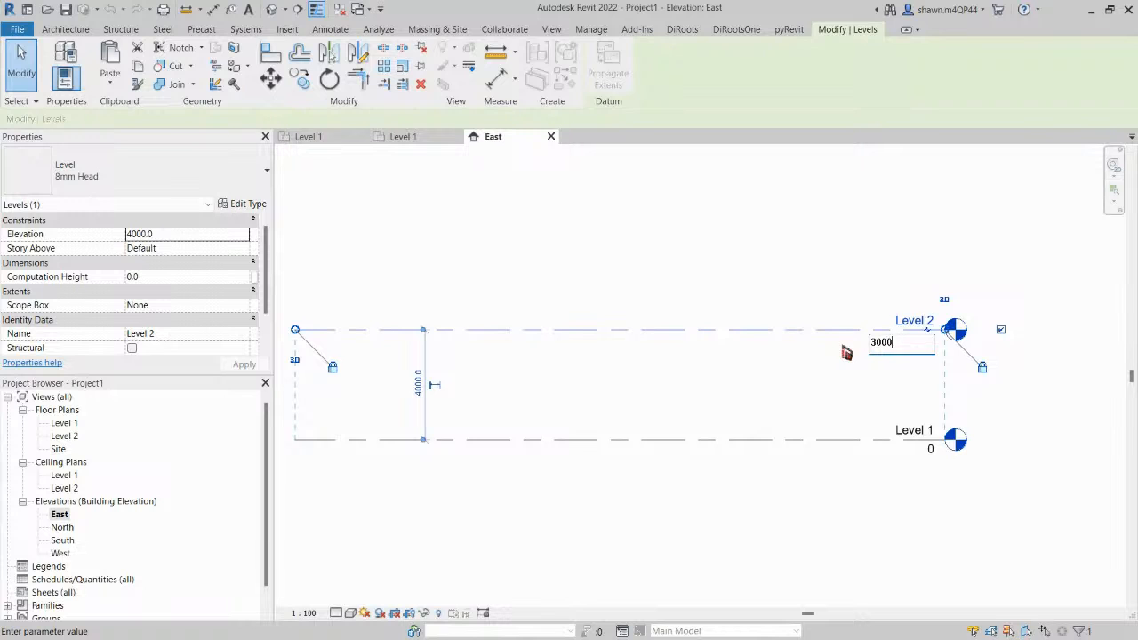
key("Return")
left_click(847, 308)
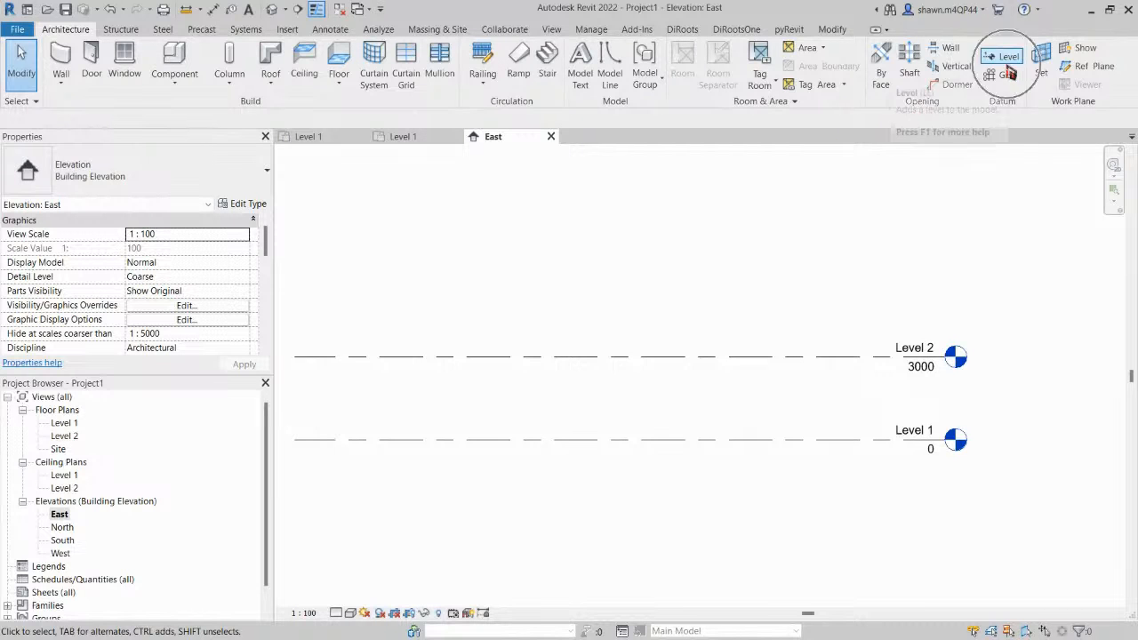
Add eight levels above Level 2 with Pick Lines, each offset 3000 from the level below.
left_click(1005, 57)
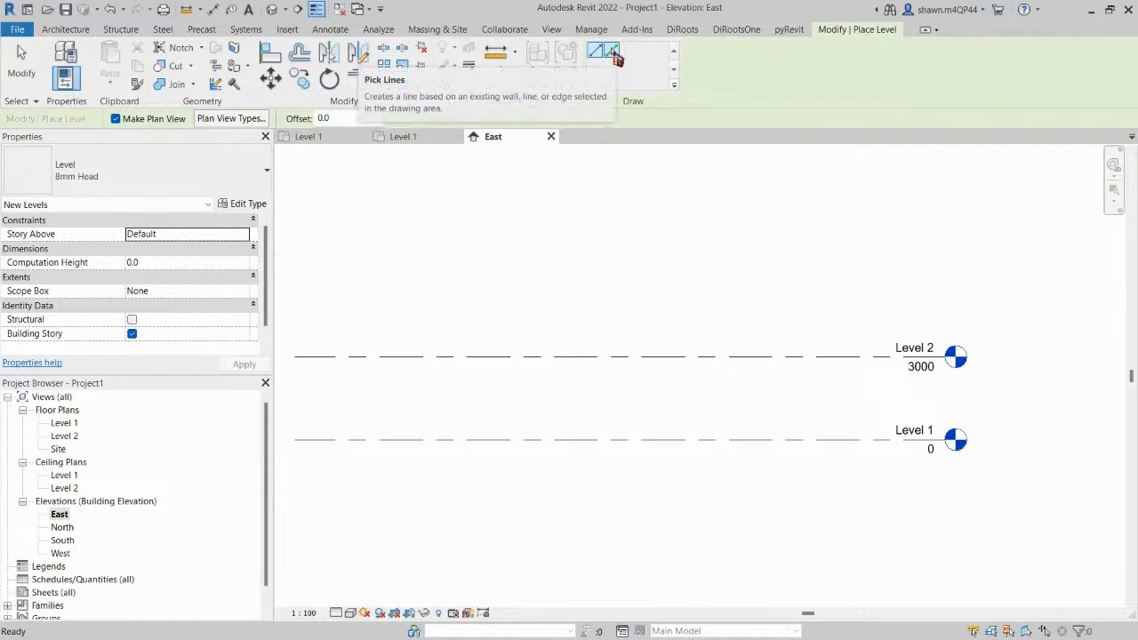
left_click(613, 53)
double_click(322, 120)
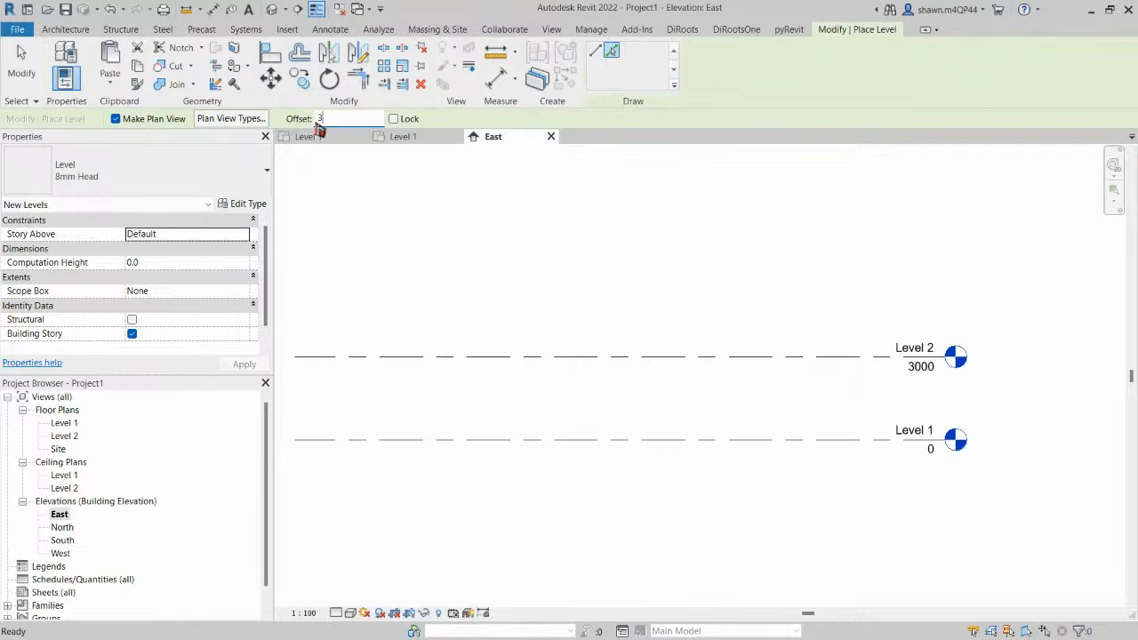
key("Return")
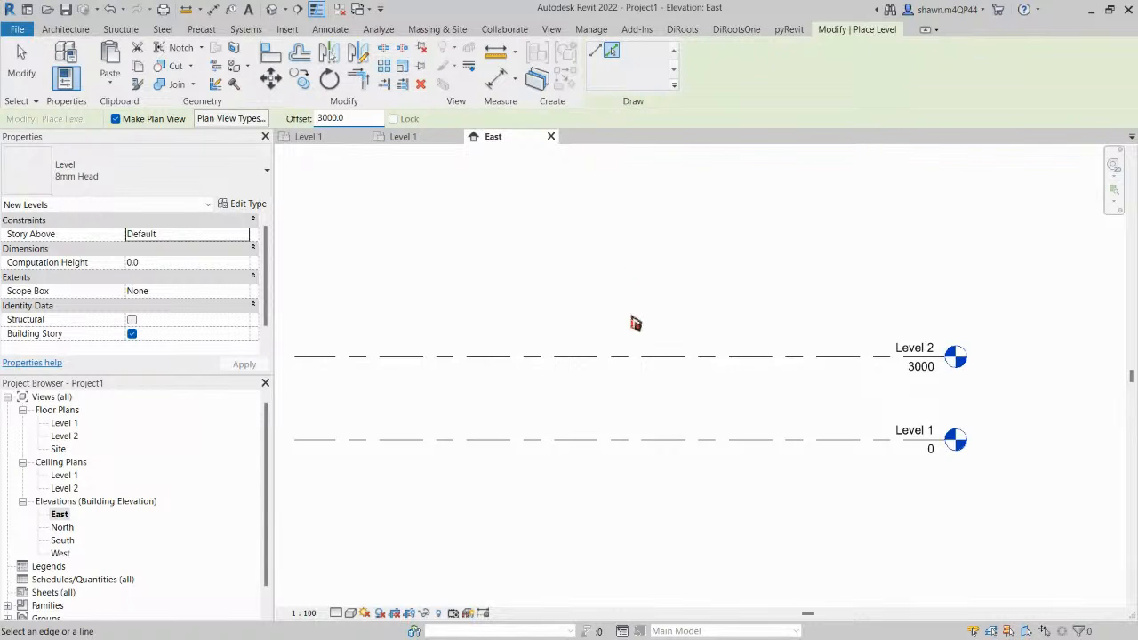
left_click(676, 355)
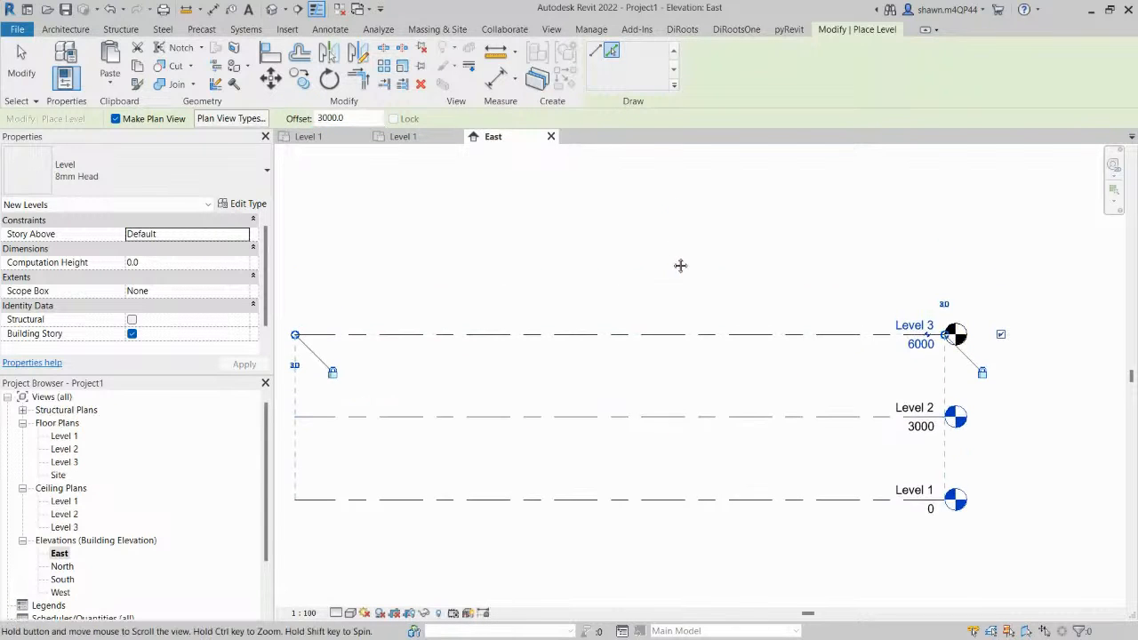
left_click(676, 334)
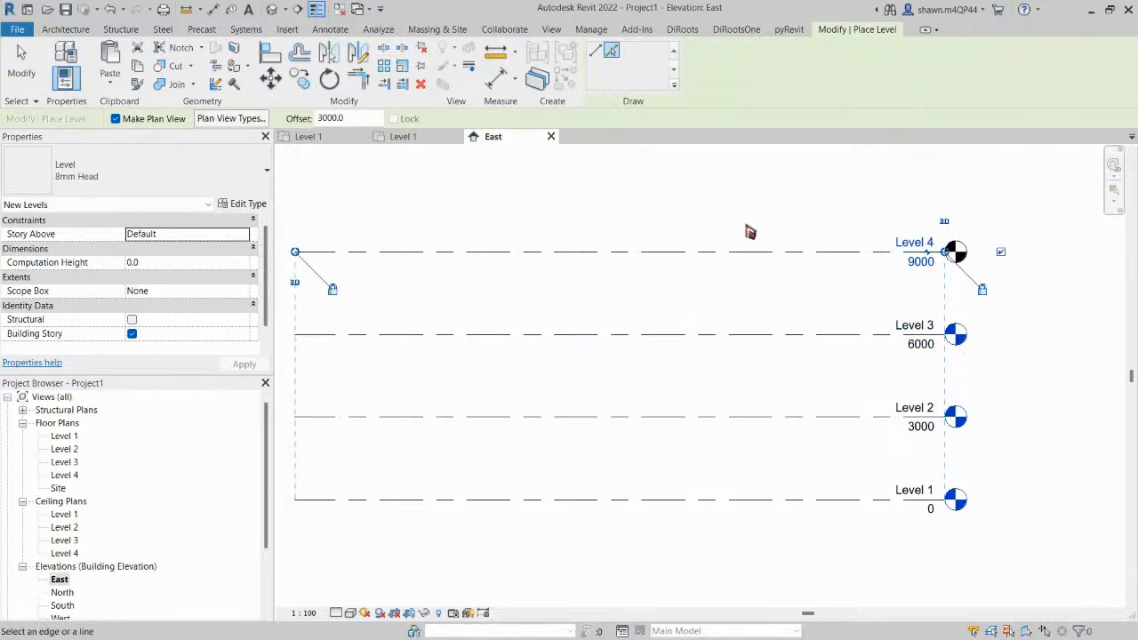
left_click(756, 253)
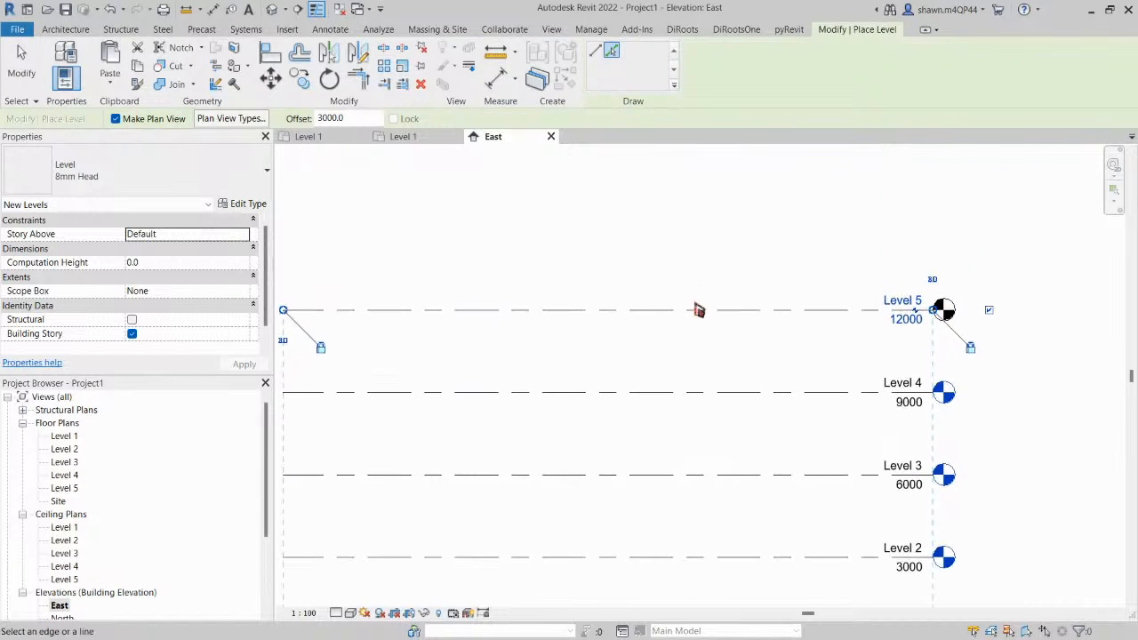
left_click(697, 311)
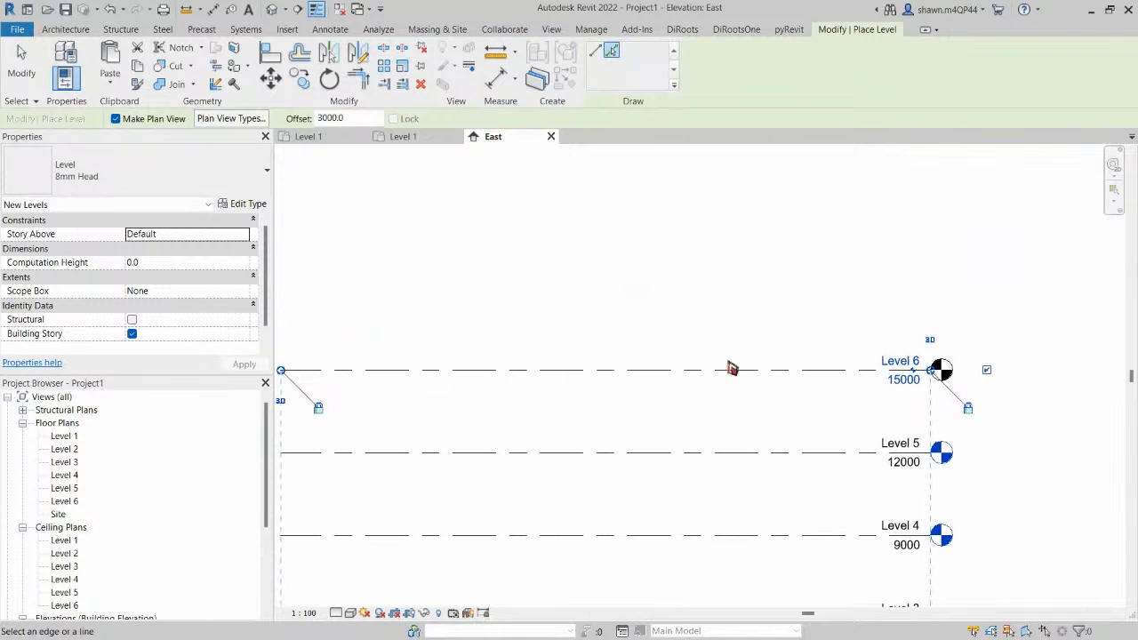
left_click(729, 371)
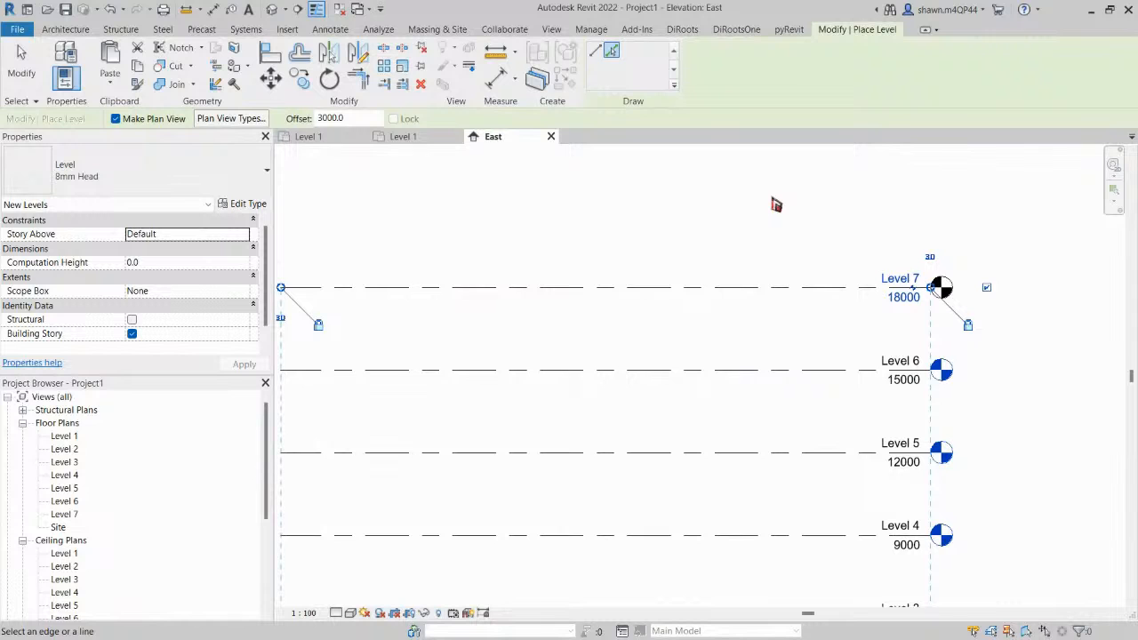
left_click(773, 287)
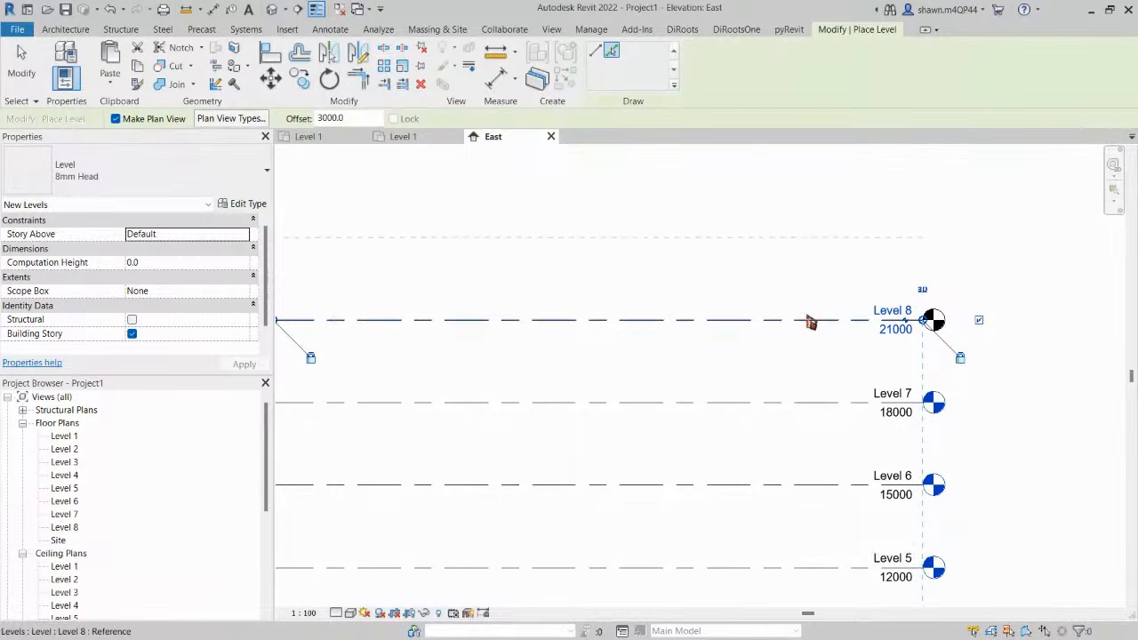
left_click(811, 321)
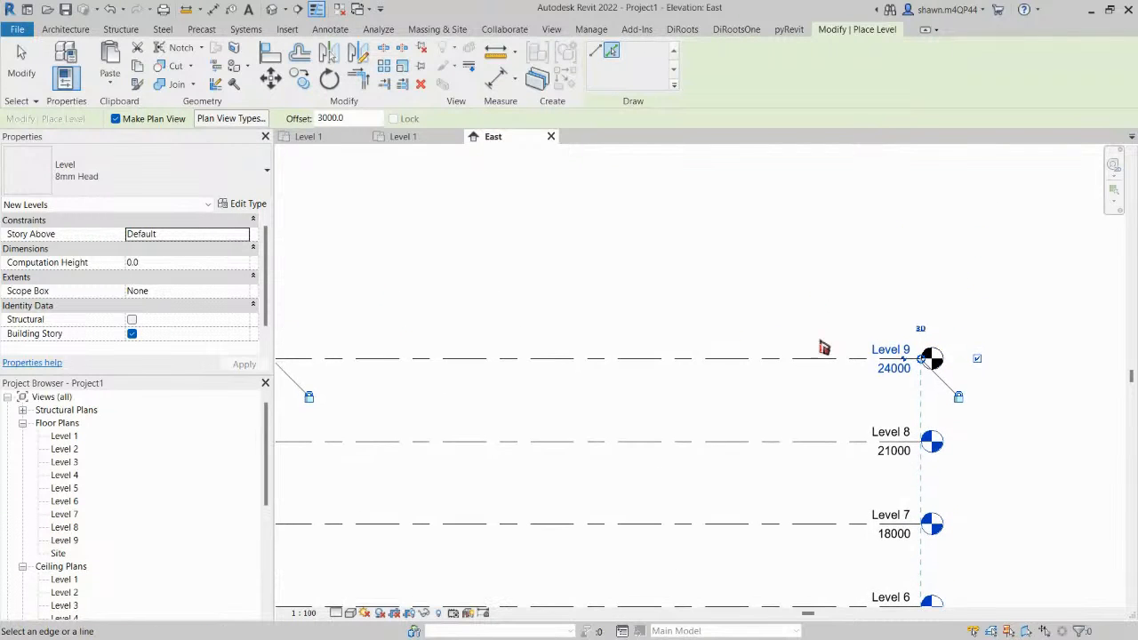
left_click(823, 360)
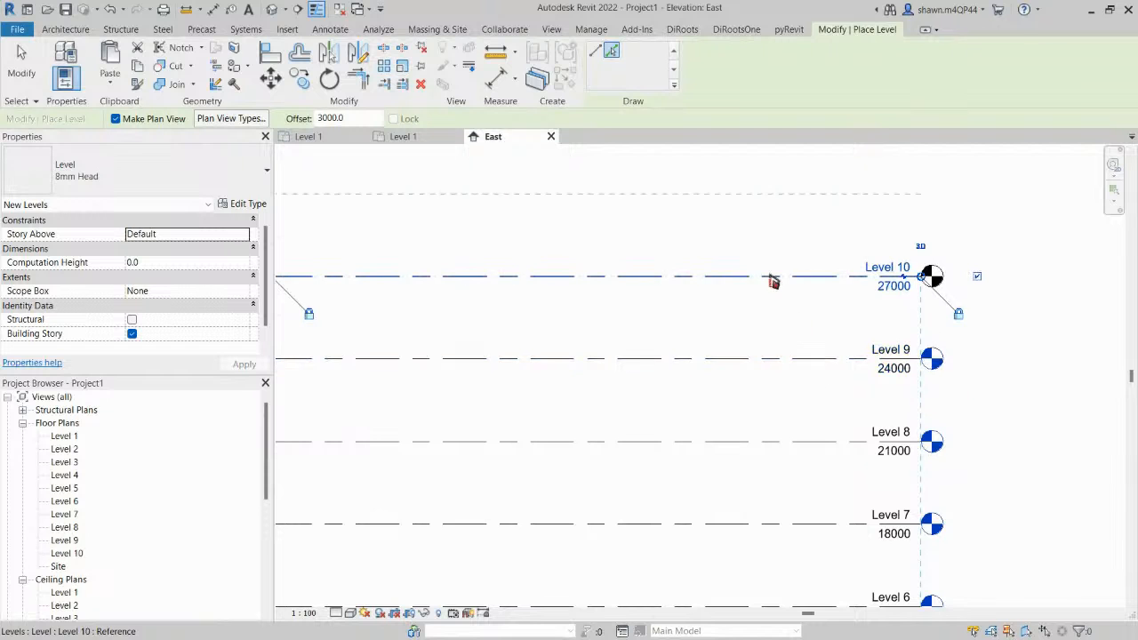
scroll(774, 281, "down", 3)
middle_click_drag(842, 493, 843, 360)
scroll(840, 441, "down", 1)
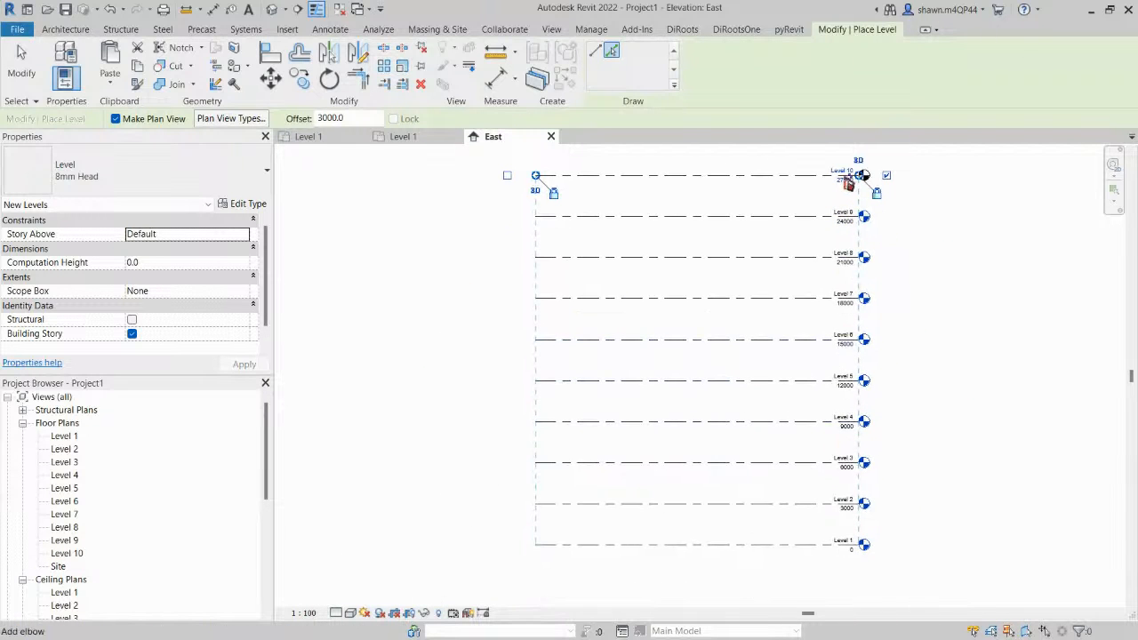
scroll(854, 178, "up", 2)
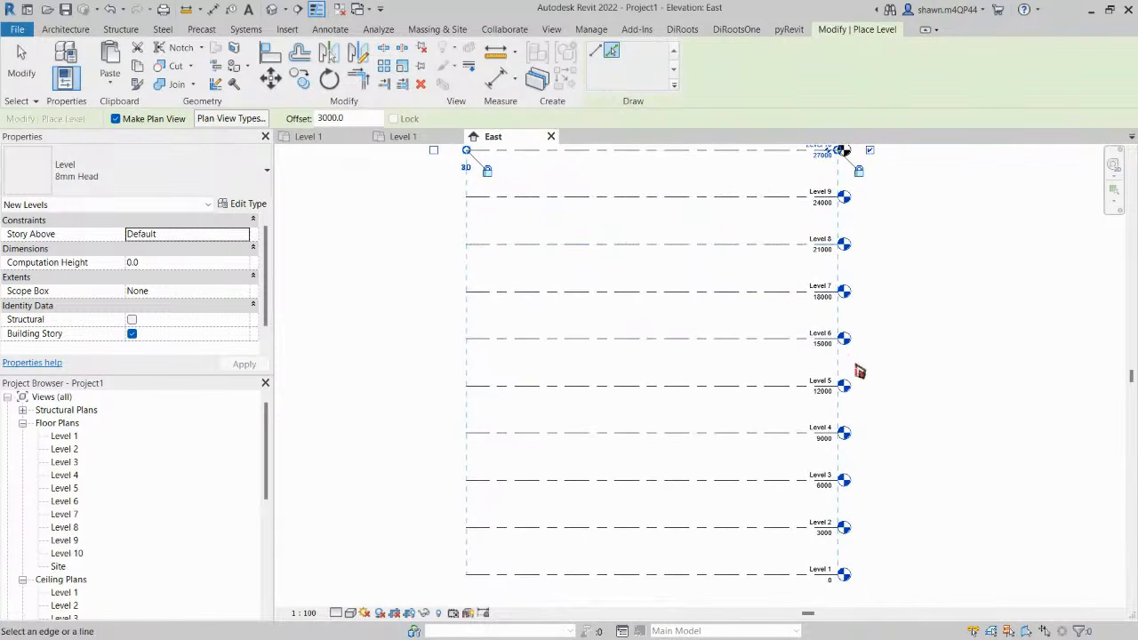
scroll(791, 475, "up", 3)
middle_click_drag(807, 354, 808, 388)
scroll(807, 483, "down", 1)
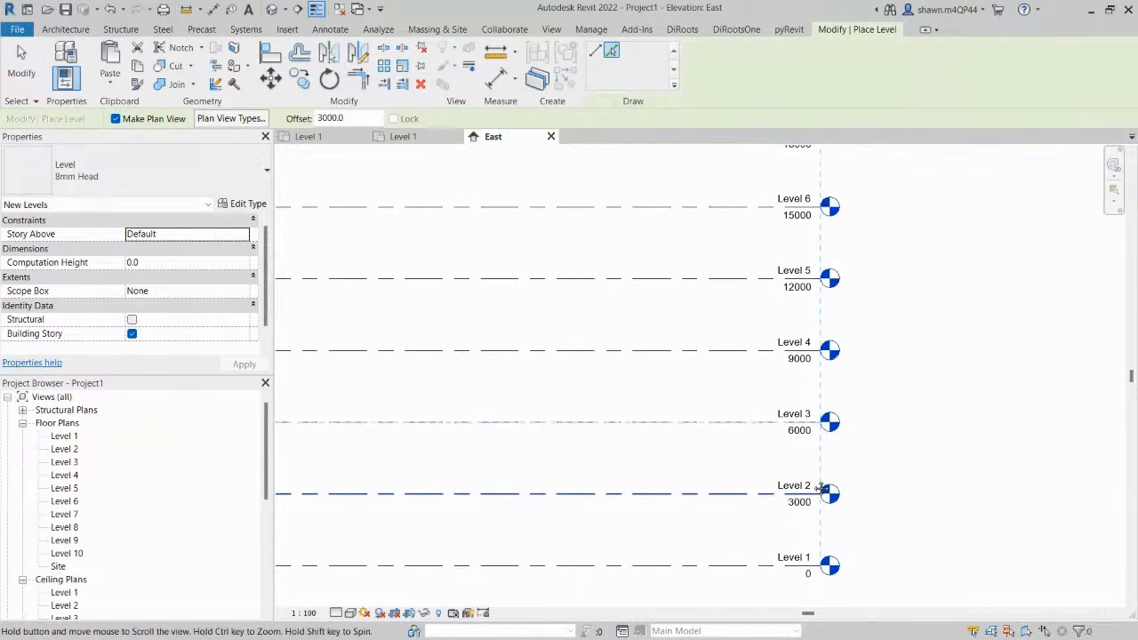
key("Escape")
key("Escape")
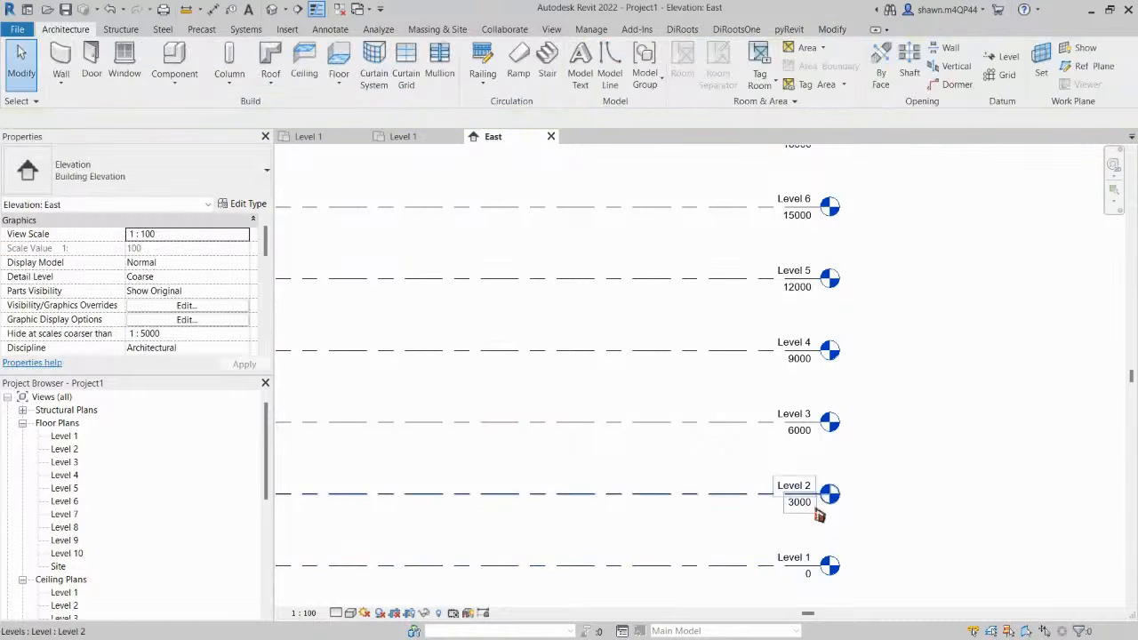
Examine the stacked levels and their elevations up to the topmost one in the East elevation.
middle_click_drag(828, 475, 821, 510)
middle_click_drag(816, 426, 816, 463)
middle_click_drag(793, 291, 793, 334)
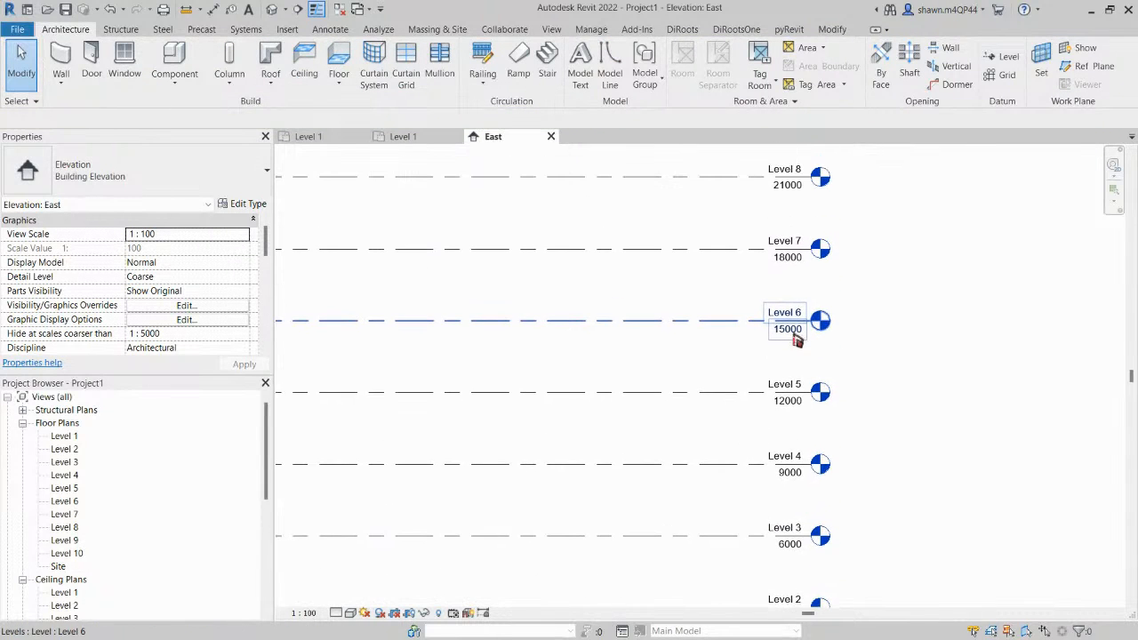
scroll(798, 336, "down", 1)
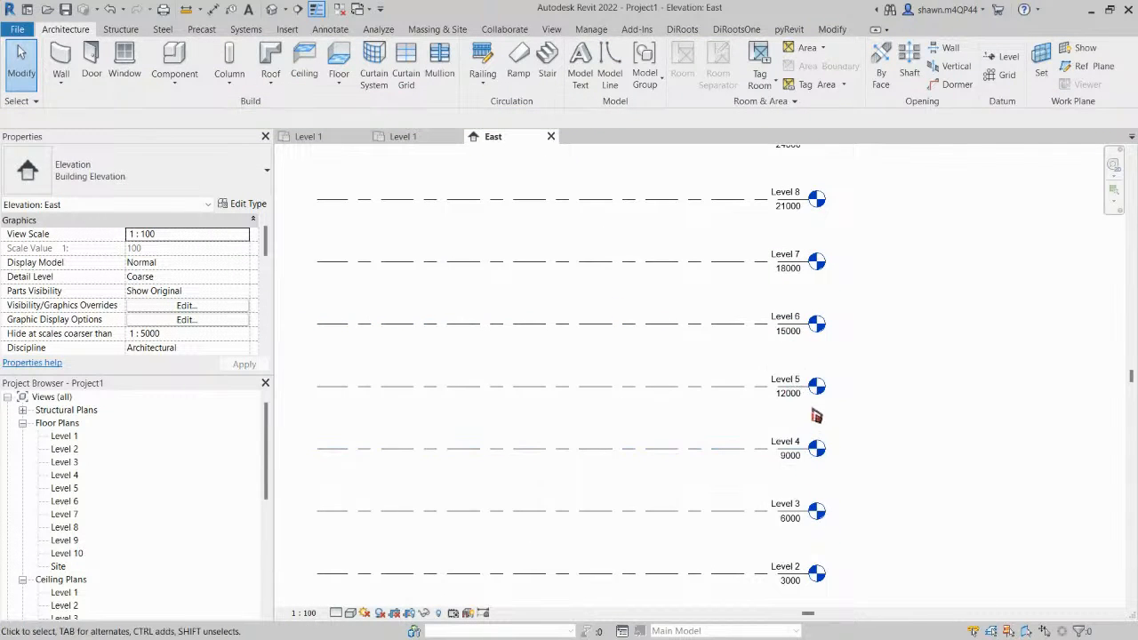
middle_click_drag(816, 415, 814, 433)
middle_click_drag(792, 320, 787, 381)
middle_click_drag(795, 254, 795, 306)
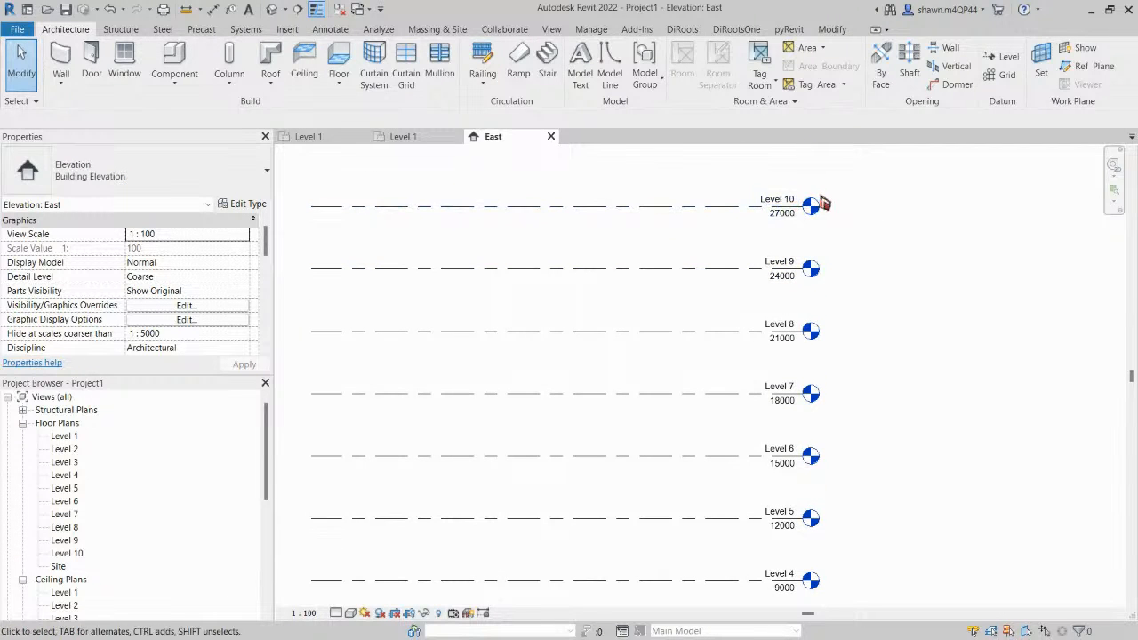
middle_click_drag(465, 266, 554, 270)
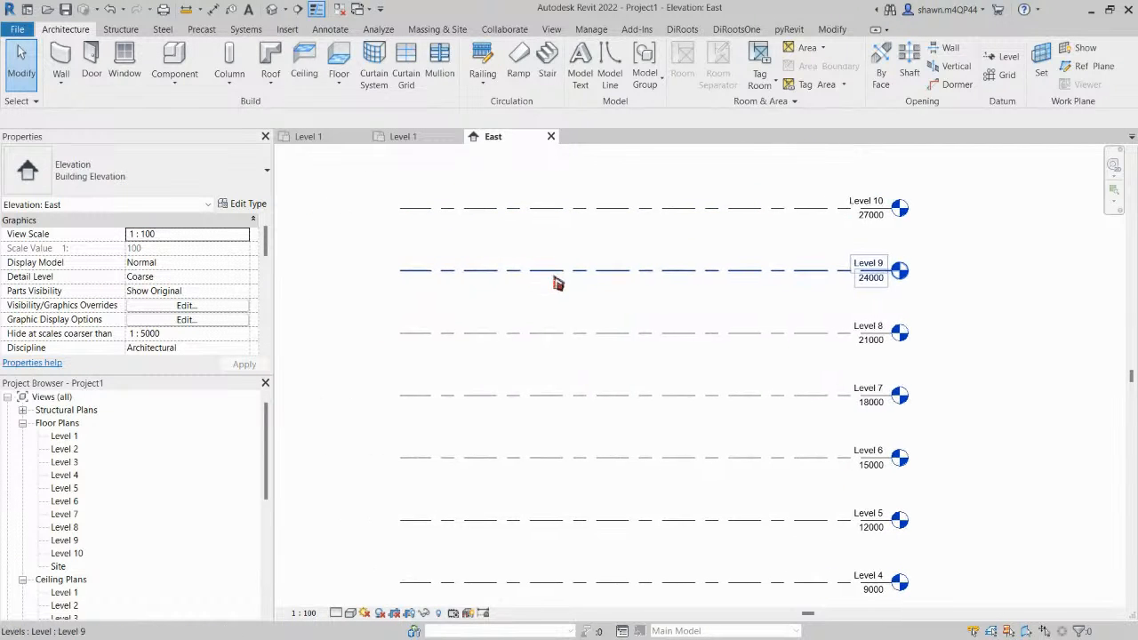
Open the Level 1 floor plan and start an in-place mass named Mass 1.
double_click(66, 437)
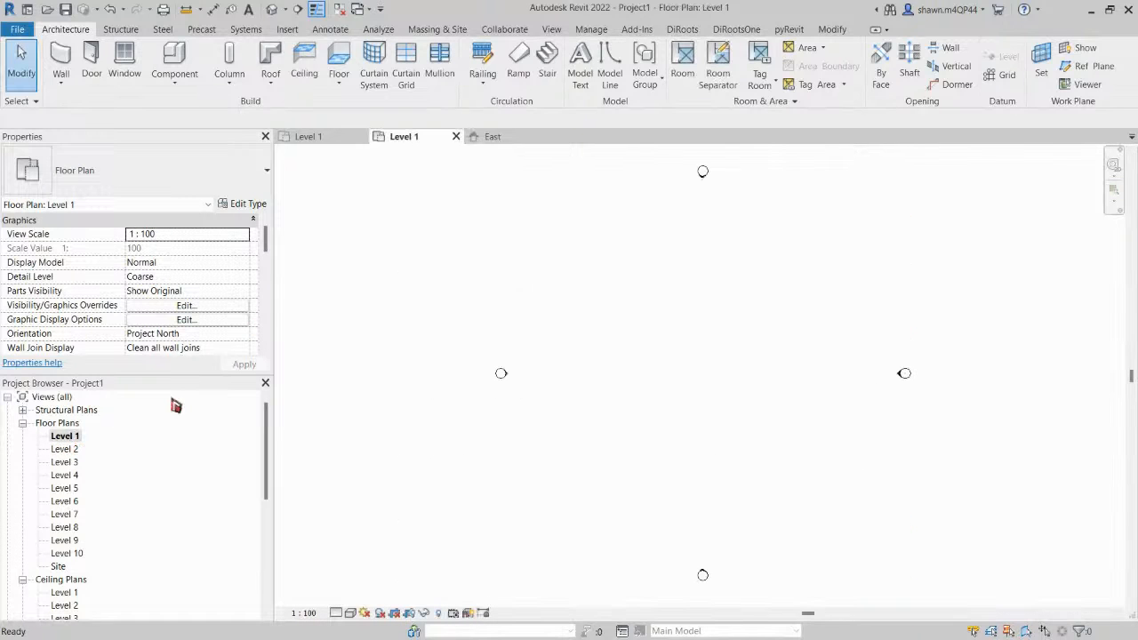
middle_click_drag(917, 288, 828, 283)
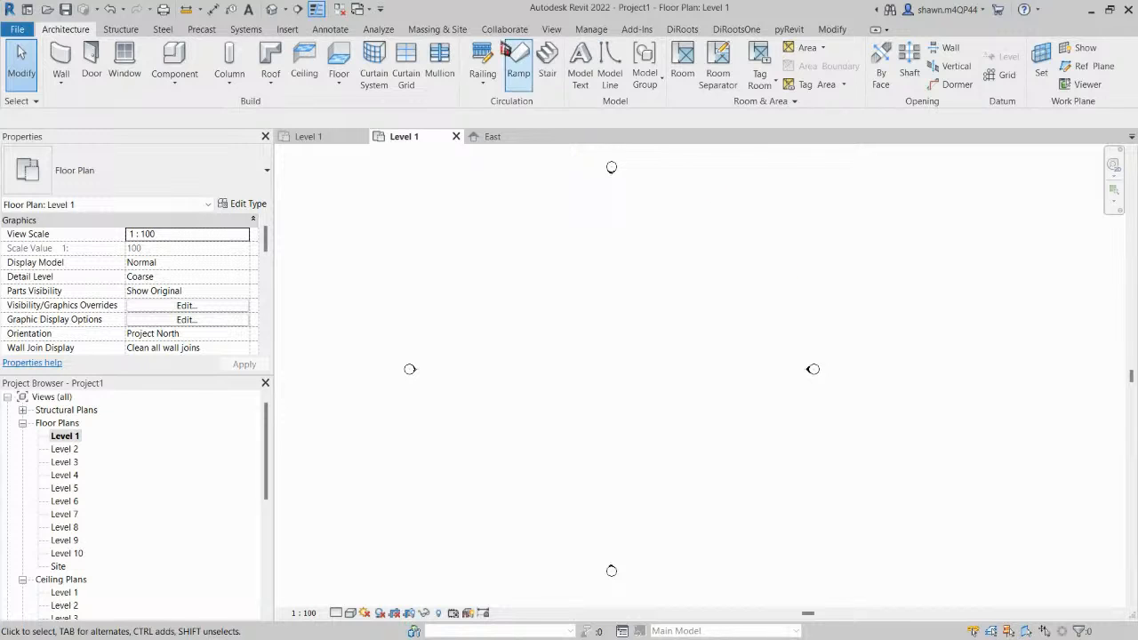
left_click(445, 29)
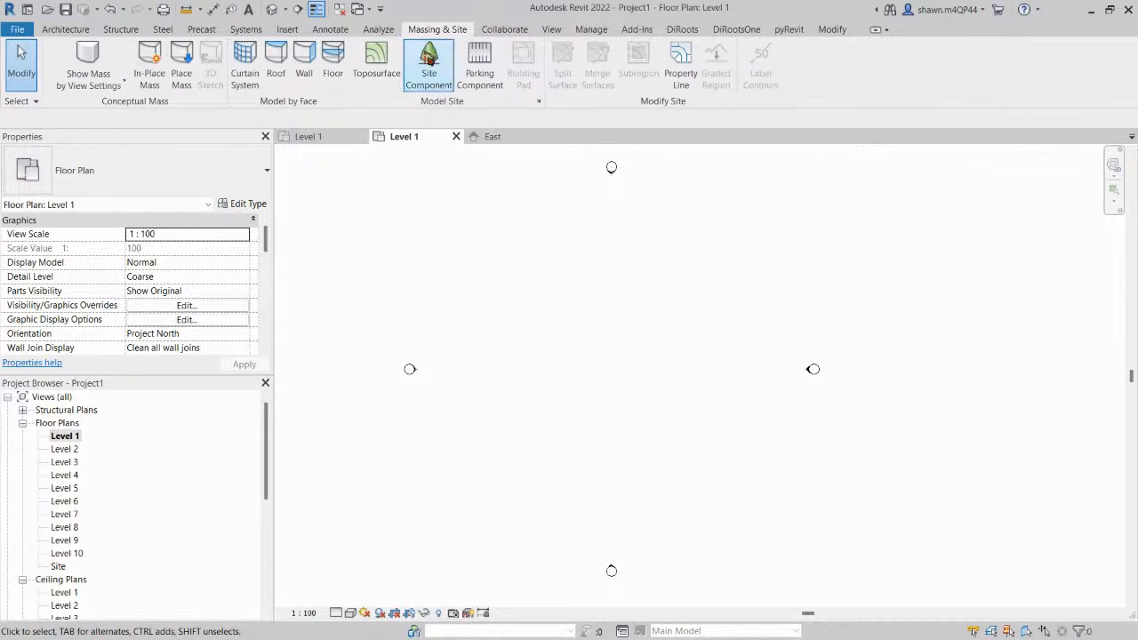
left_click(144, 79)
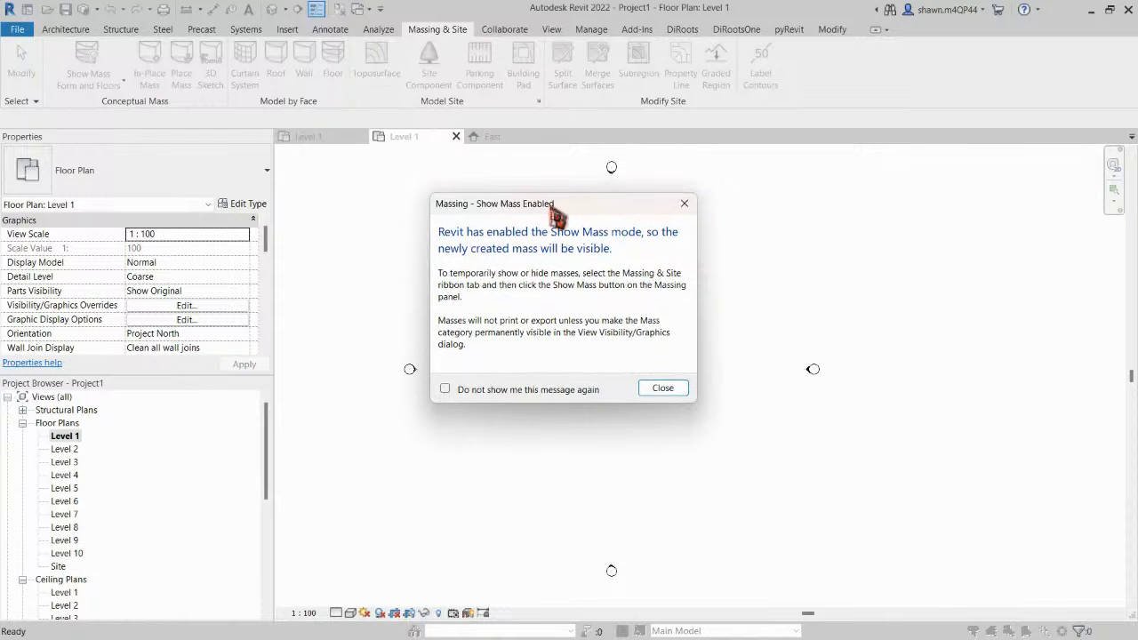
left_click_drag(553, 211, 830, 237)
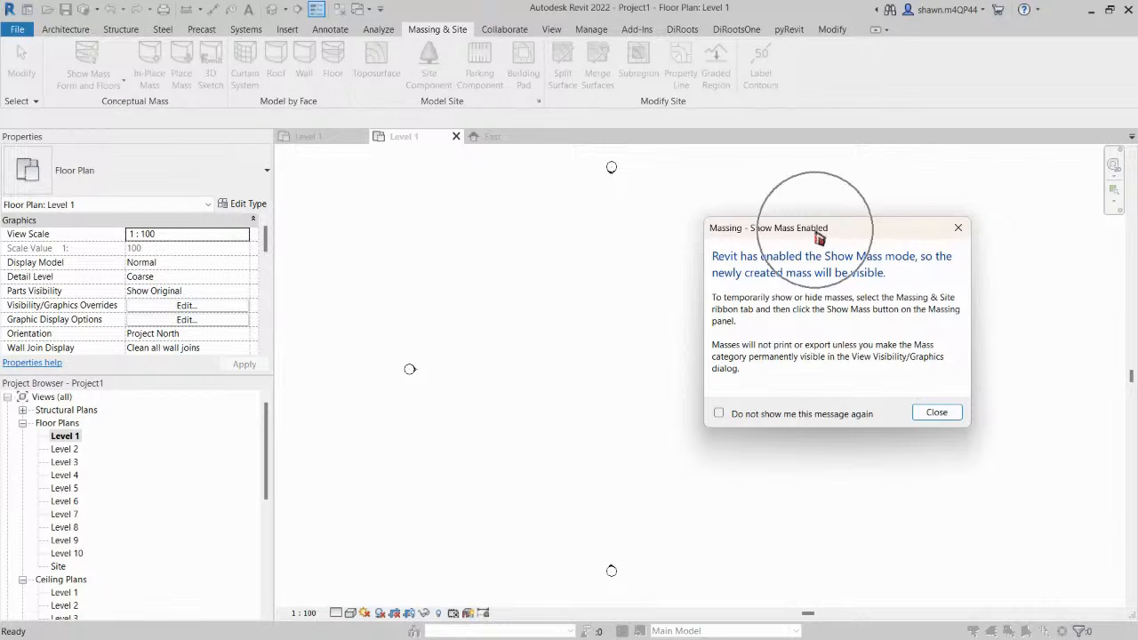
left_click(931, 415)
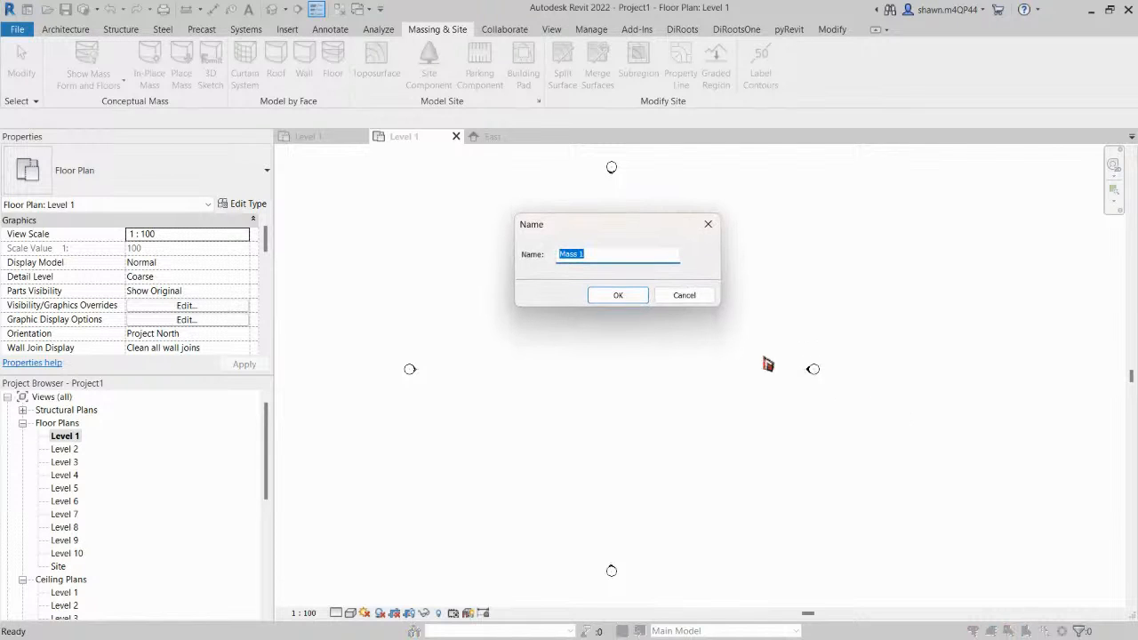
left_click(602, 260)
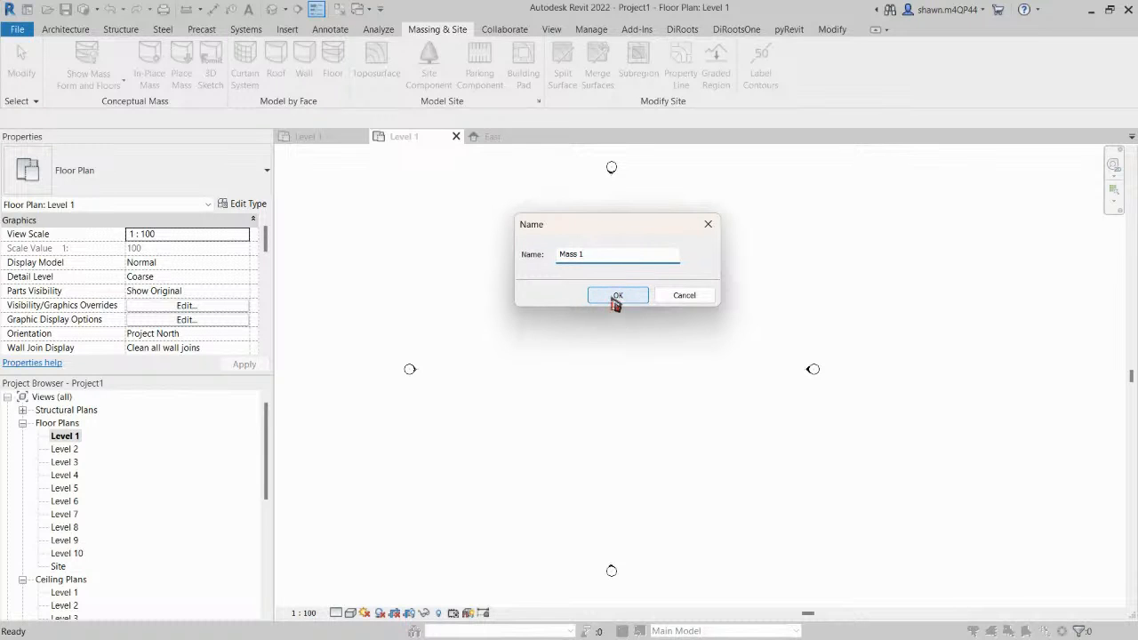
left_click(615, 296)
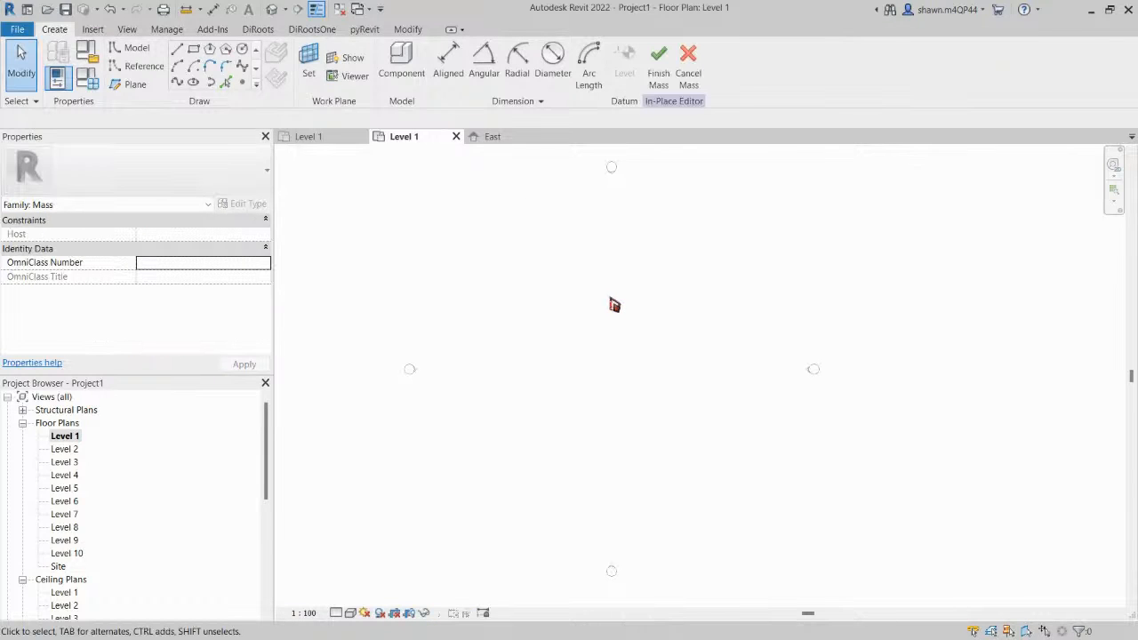
Sketch a rectangle about 9900 by 9200 in the middle of the plan, drawing on the Level 1 work plane.
left_click(195, 51)
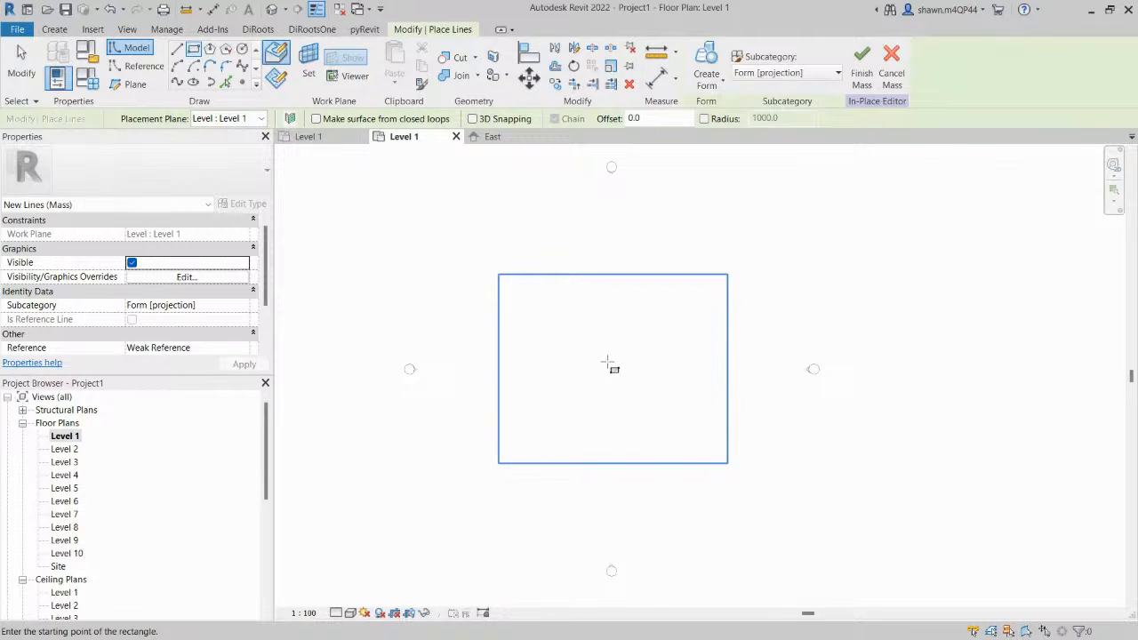
scroll(608, 365, "up", 5)
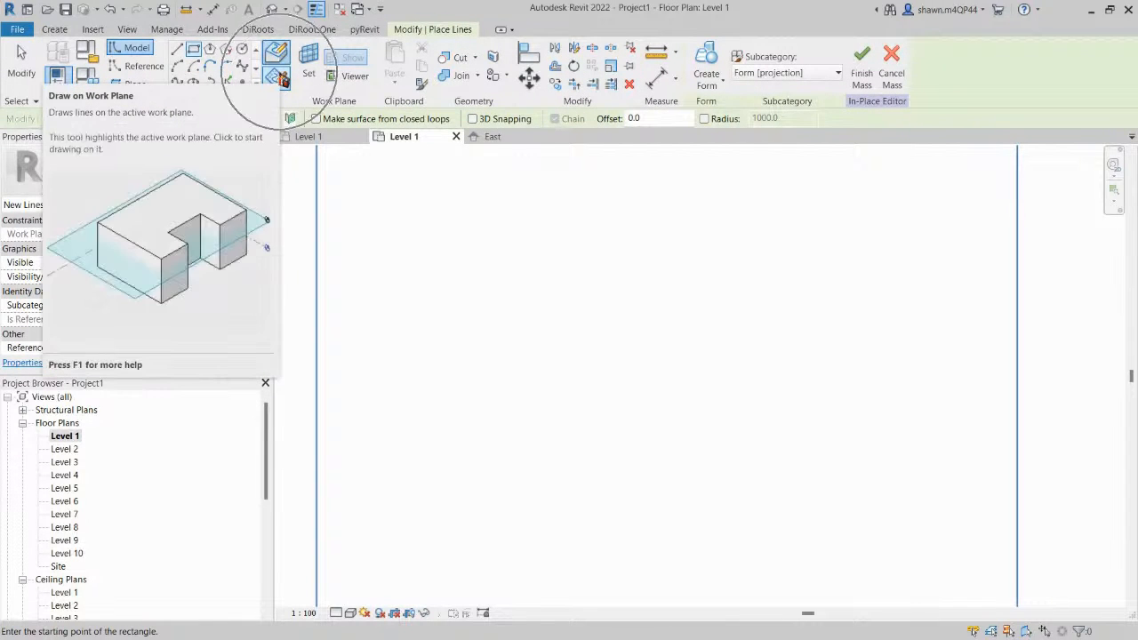
left_click(277, 78)
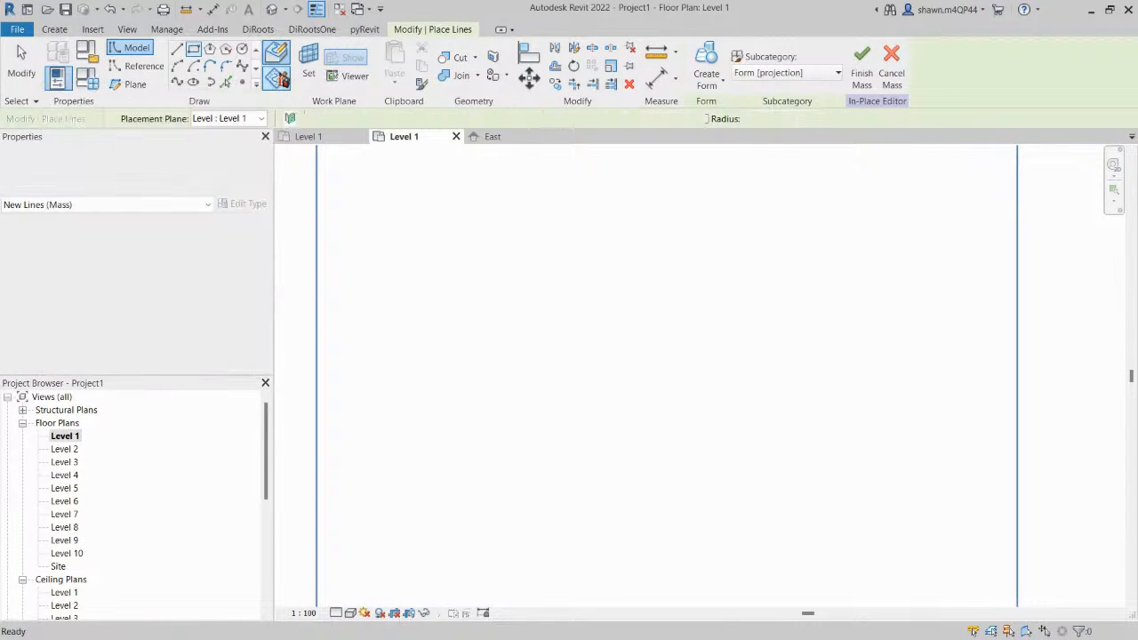
left_click(262, 130)
left_click(262, 130)
left_click(261, 129)
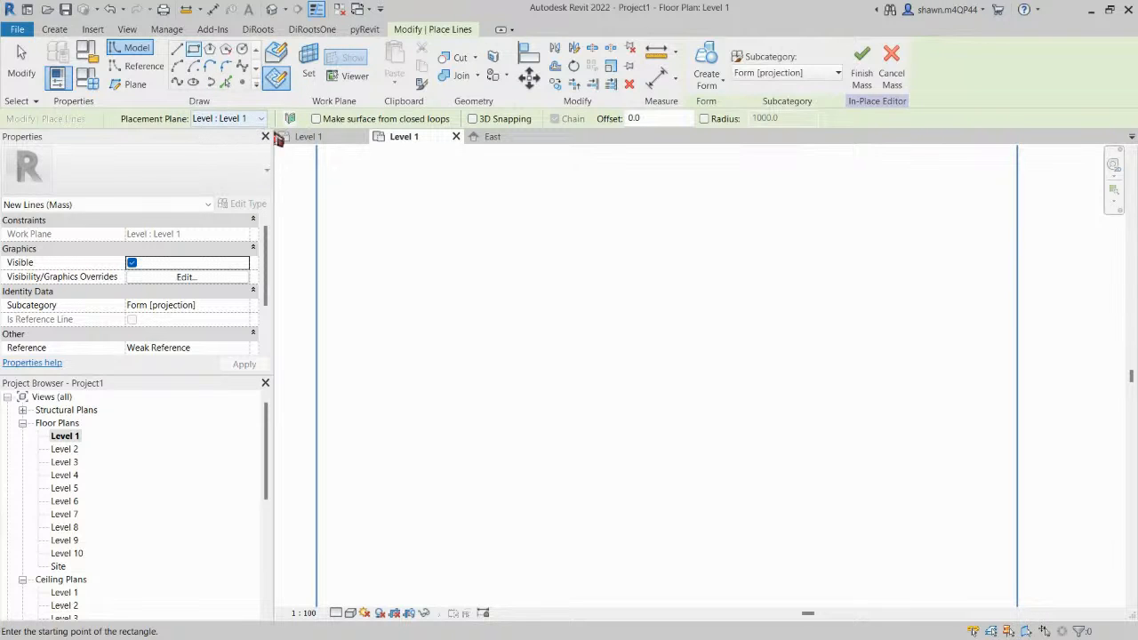
left_click(546, 305)
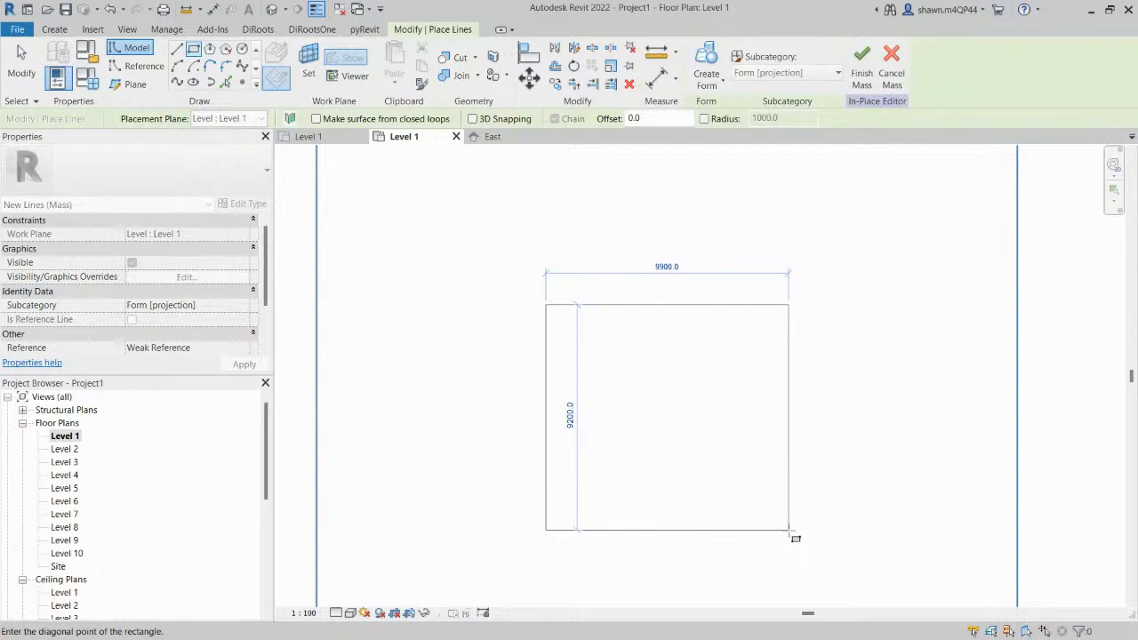
left_click(788, 530)
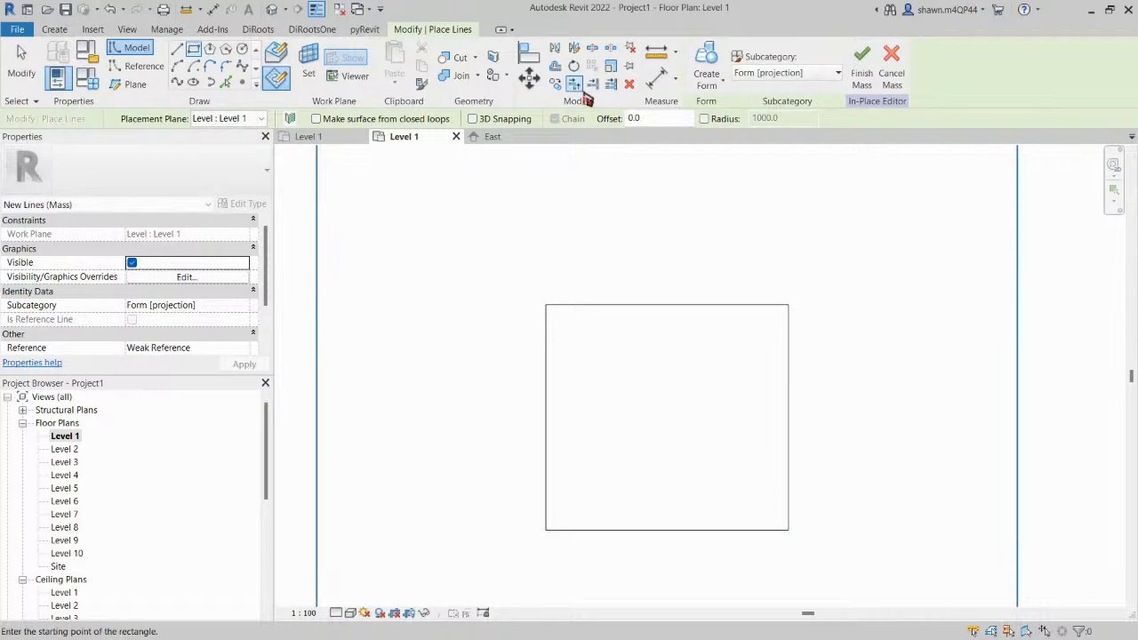
middle_click_drag(697, 204, 660, 205)
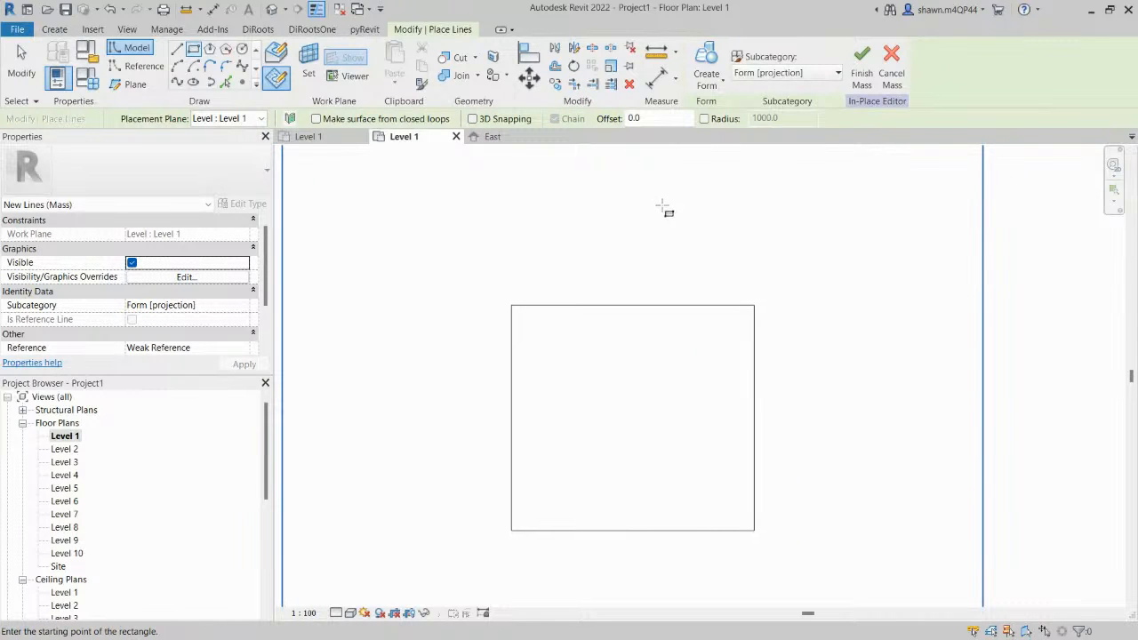
key("Escape")
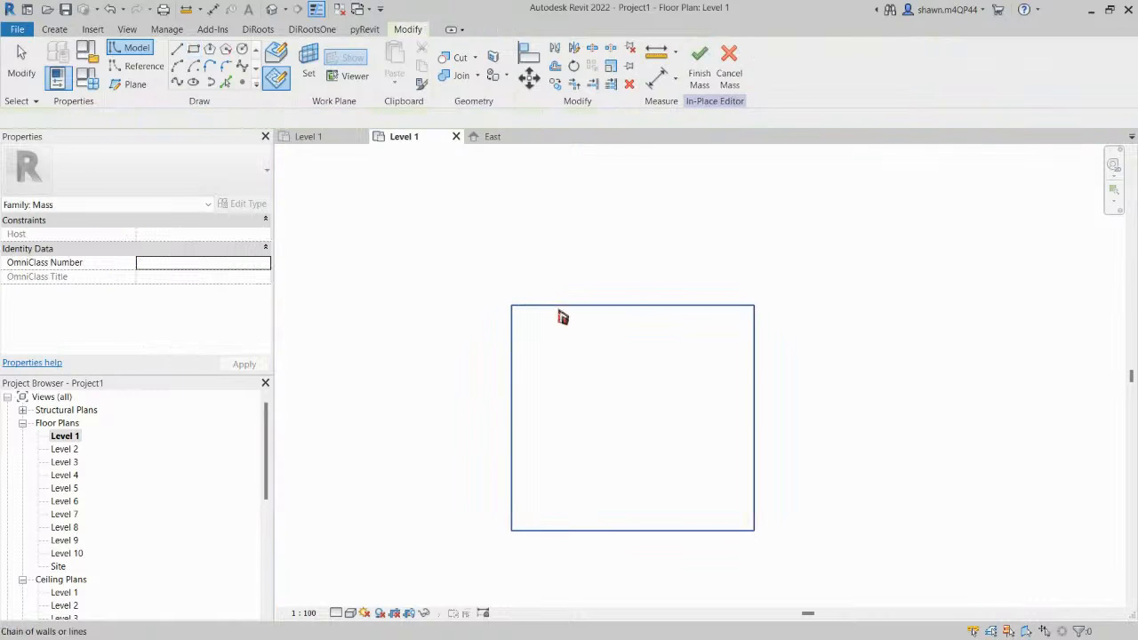
Create a solid form from the rectangle's four lines.
left_click(582, 306)
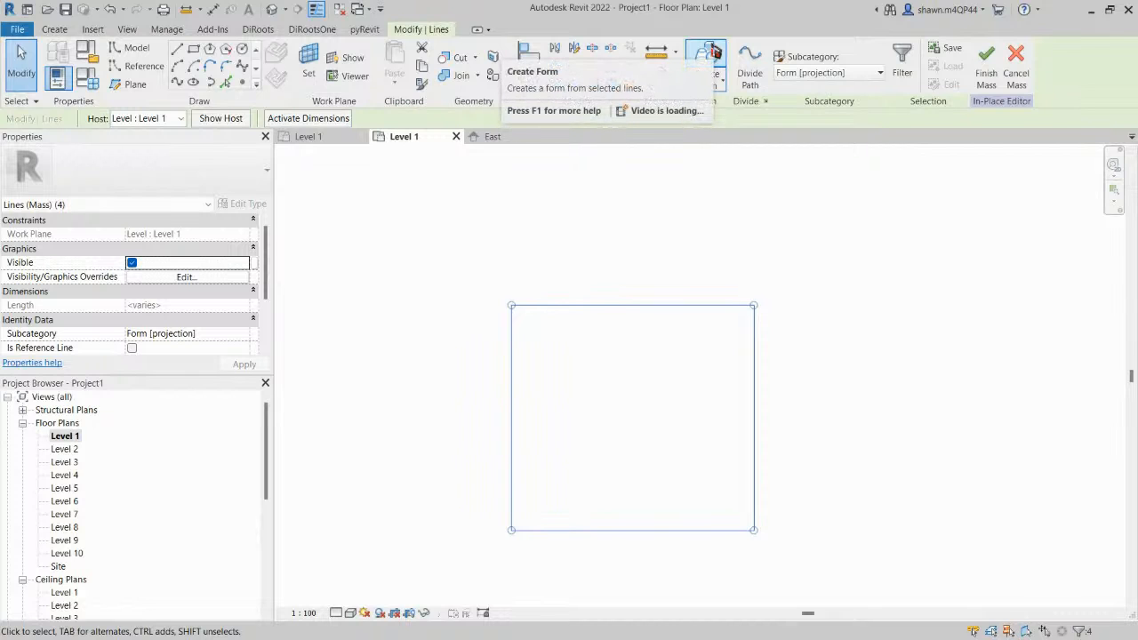
left_click(710, 55)
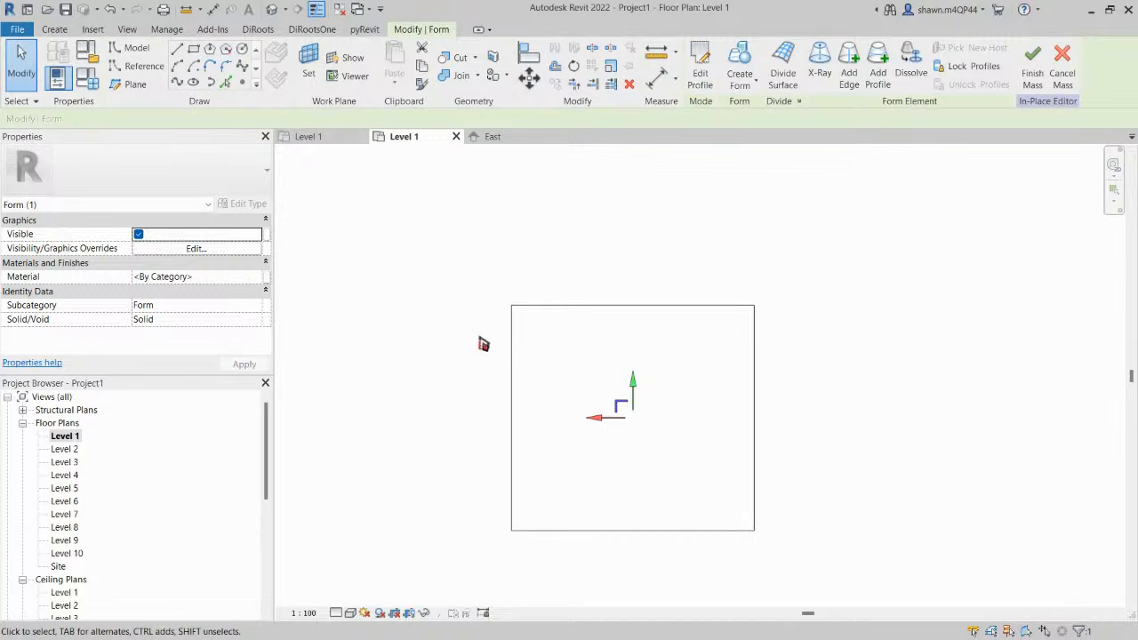
left_click(466, 339)
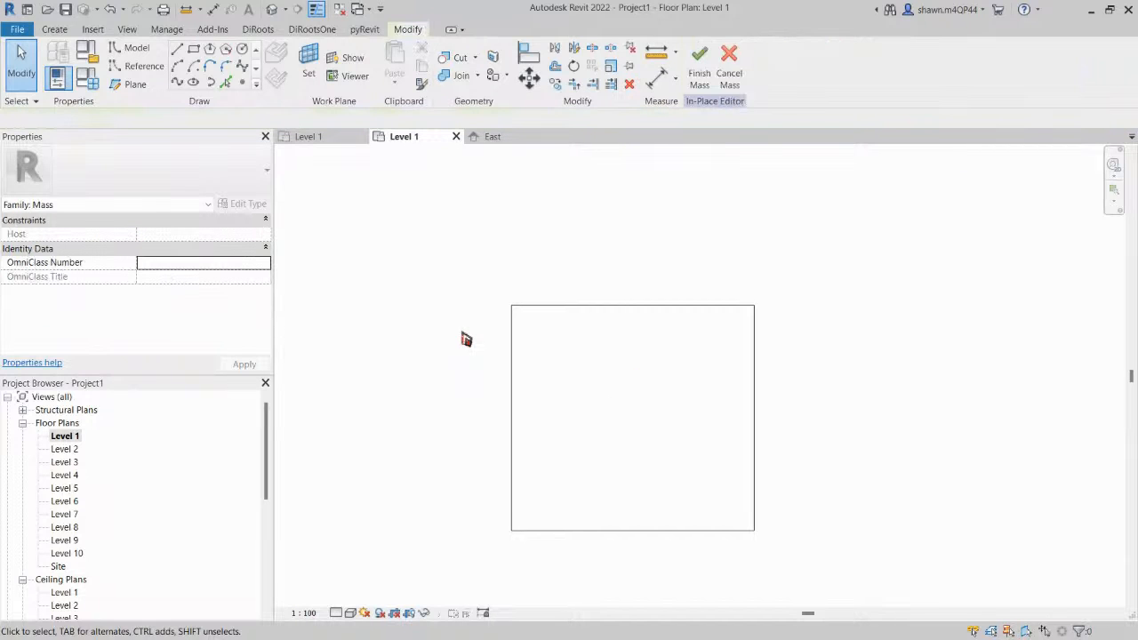
Open the East elevation to view the form against the levels and finish the mass.
left_click_drag(265, 461, 247, 546)
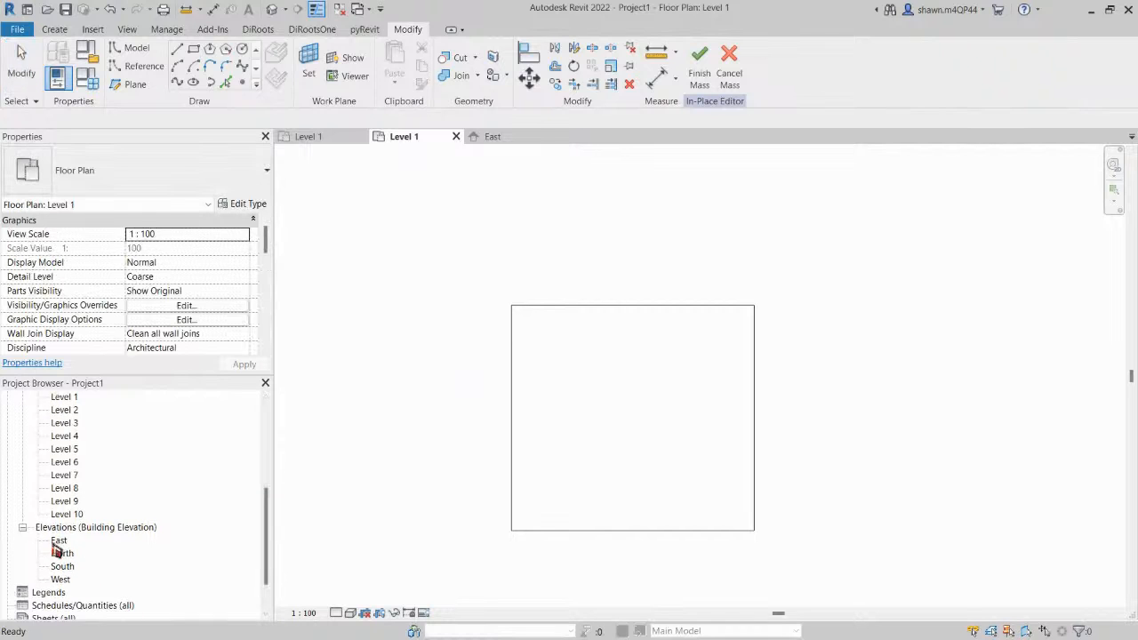
double_click(58, 543)
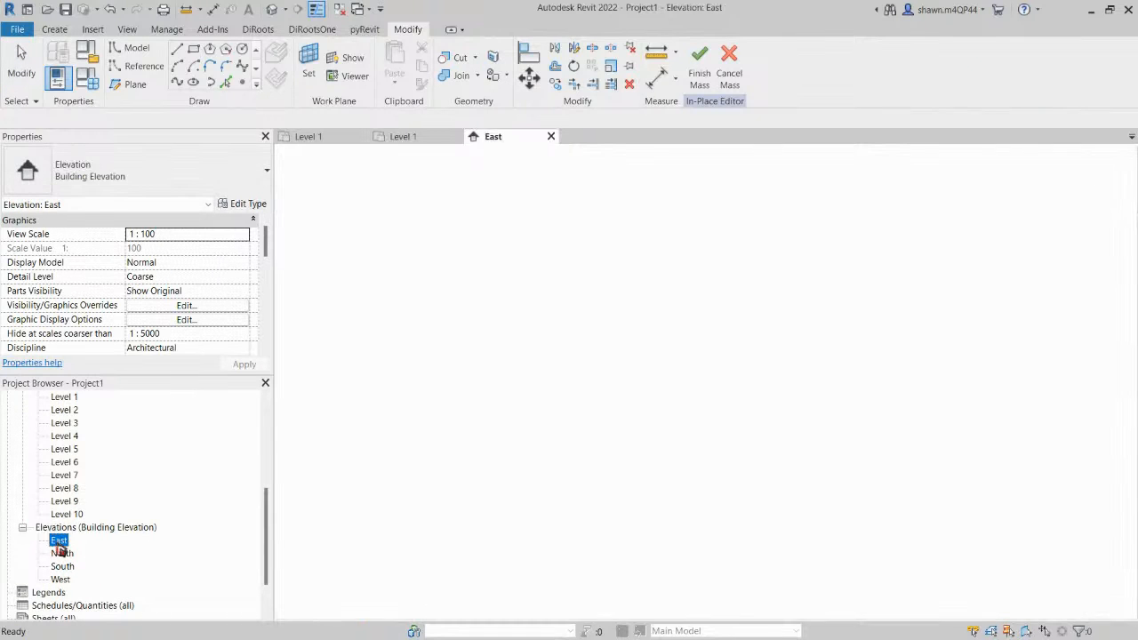
scroll(576, 388, "down", 3)
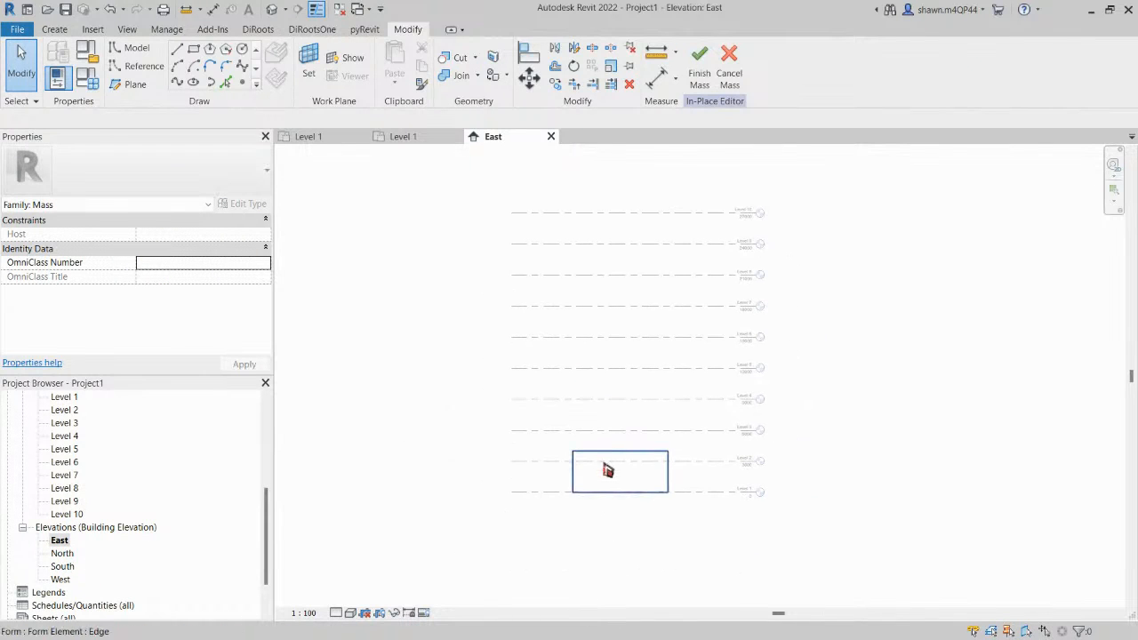
left_click(612, 469)
left_click(688, 312)
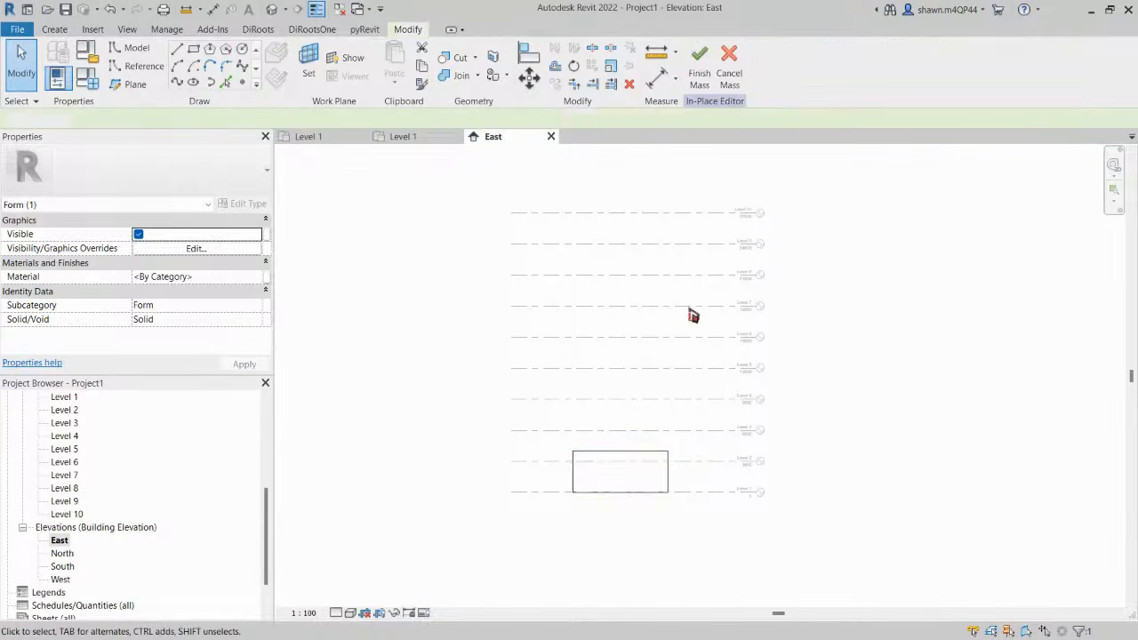
left_click(702, 82)
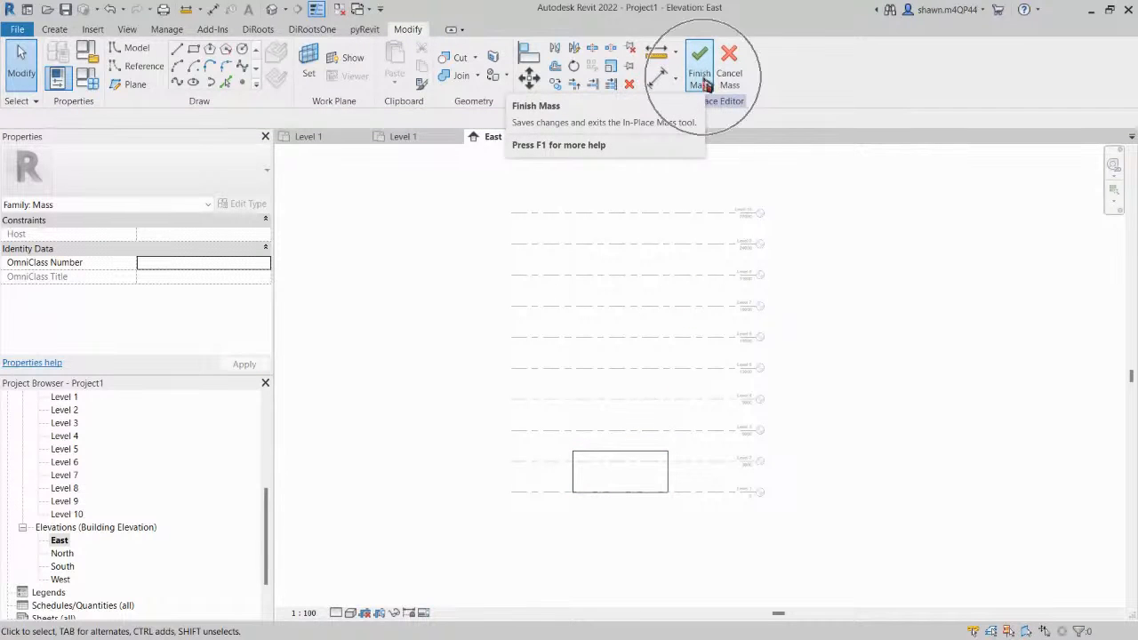
Stretch the top of the mass up to Level 10 in the East elevation.
left_click(628, 459)
scroll(622, 463, "up", 4)
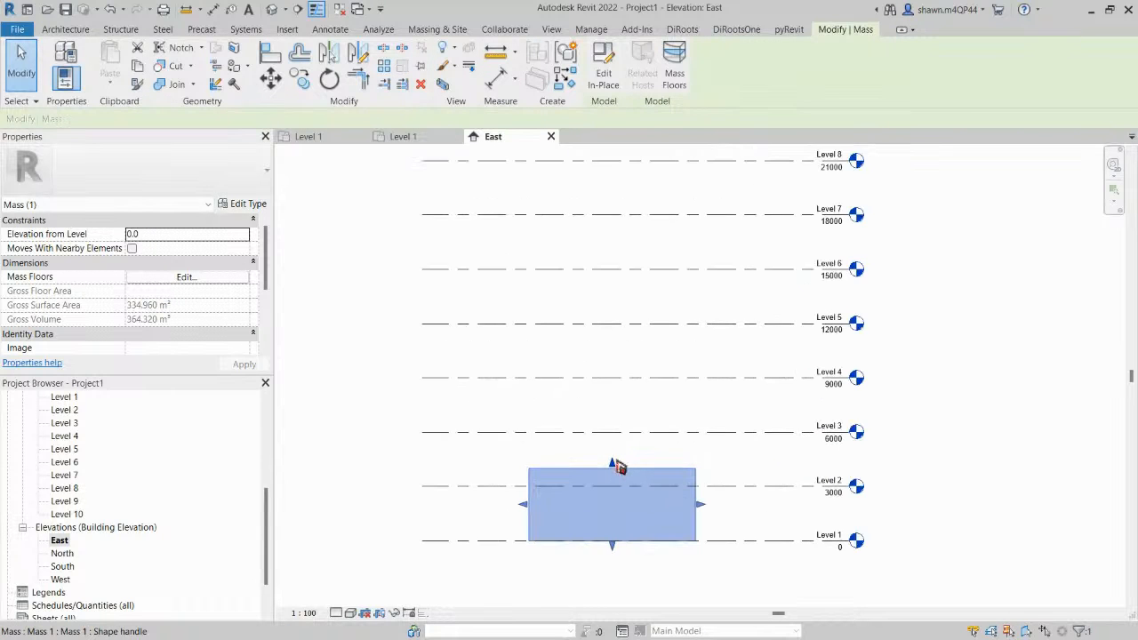
scroll(620, 468, "down", 3)
left_click_drag(602, 522, 601, 261)
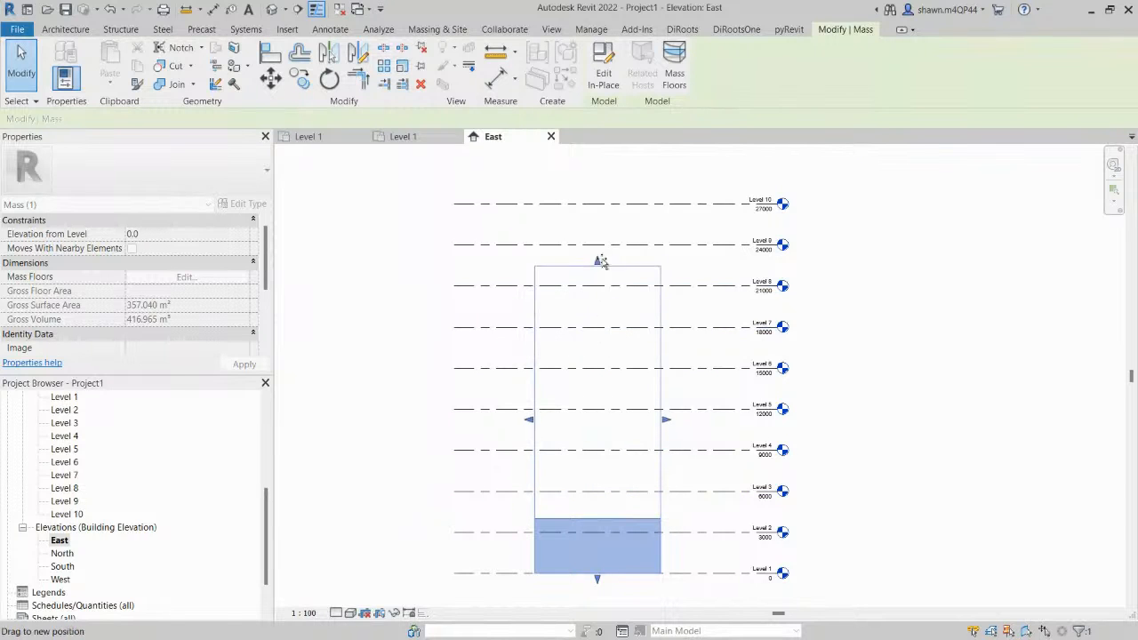
left_click_drag(607, 220, 608, 199)
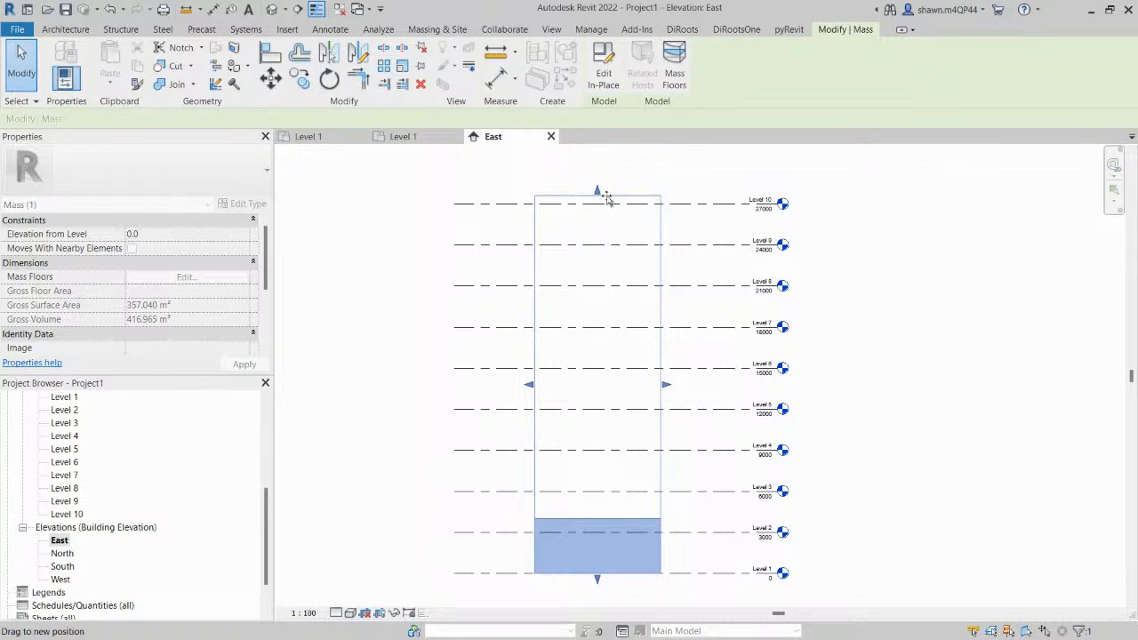
left_click_drag(607, 199, 610, 204)
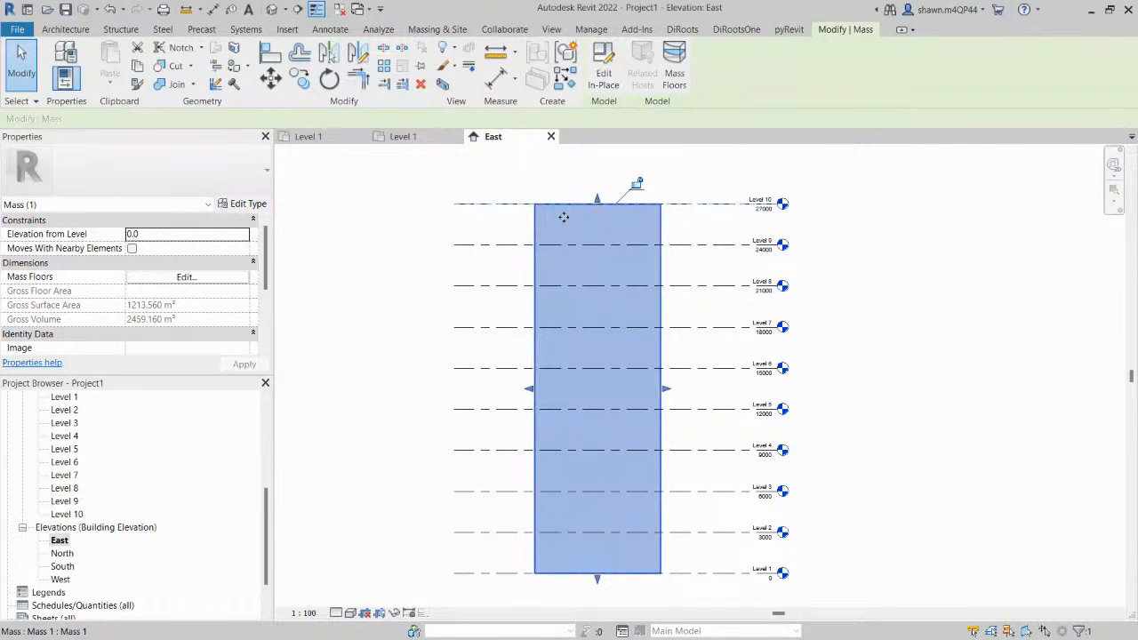
key("Escape")
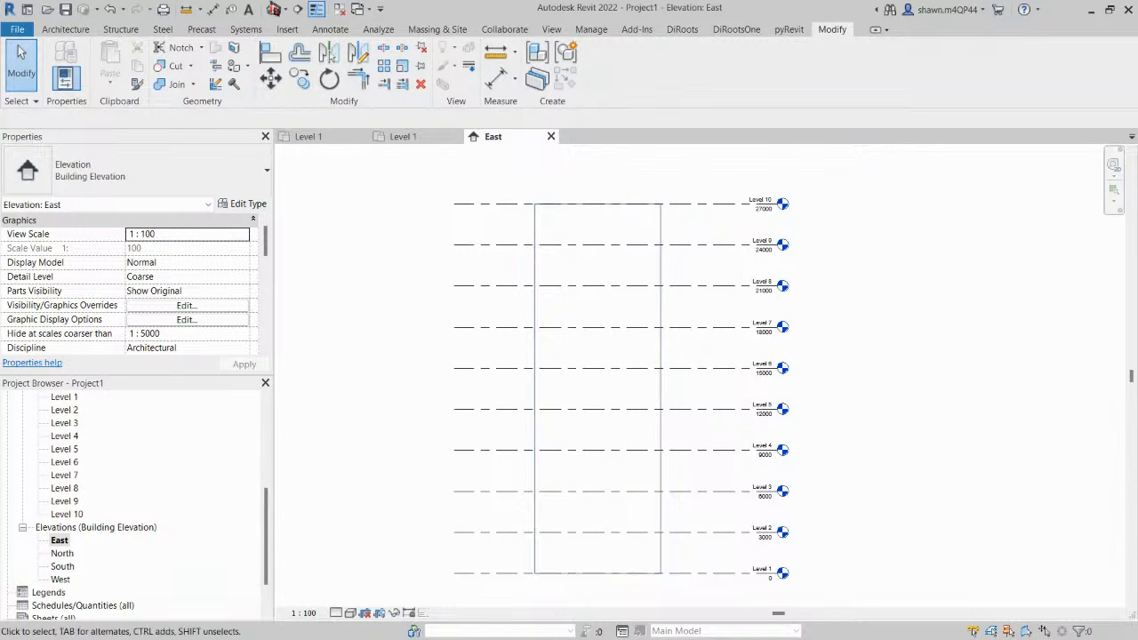
Open the default 3D view and reopen the tower mass for in-place editing.
left_click(273, 10)
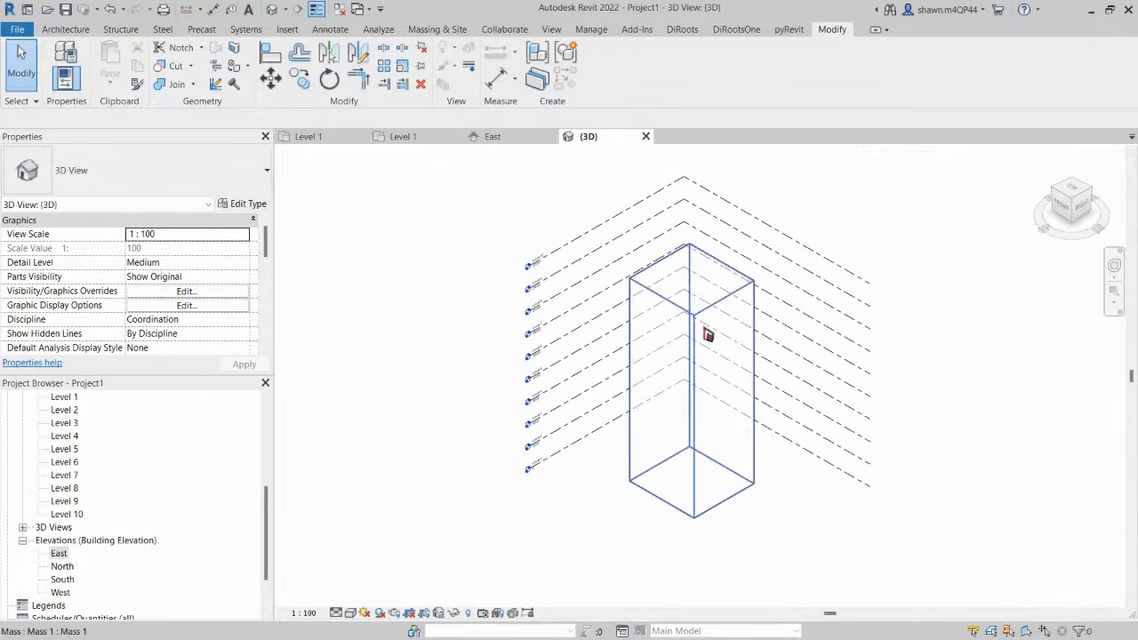
middle_click_drag(675, 372, 726, 350, "shift")
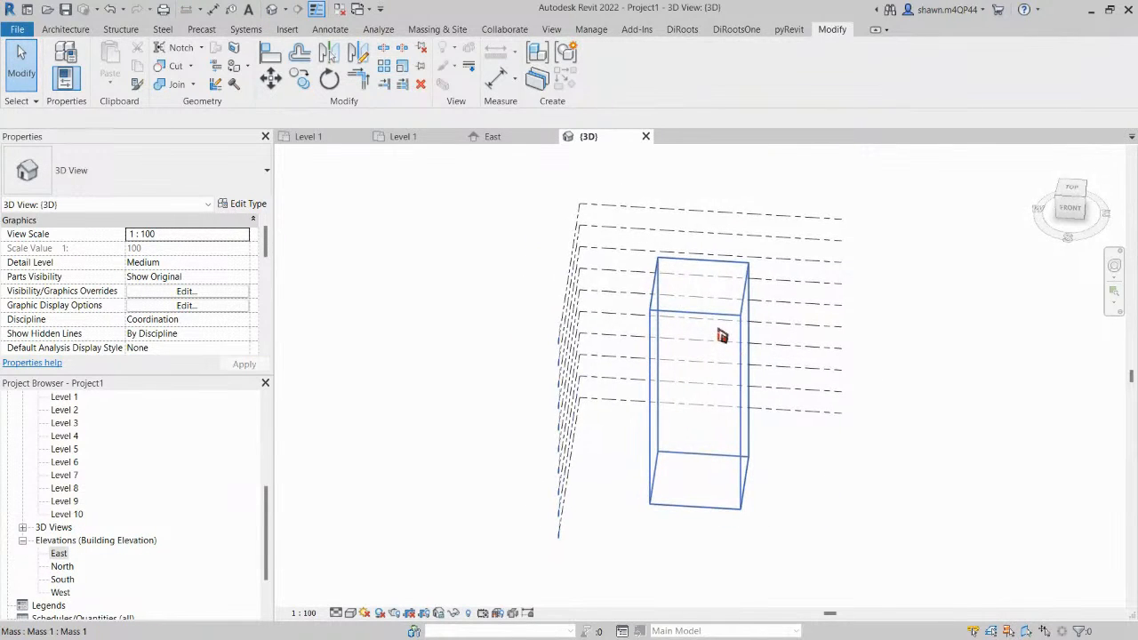
left_click(722, 336)
middle_click_drag(826, 343, 711, 360, "shift")
left_click(602, 79)
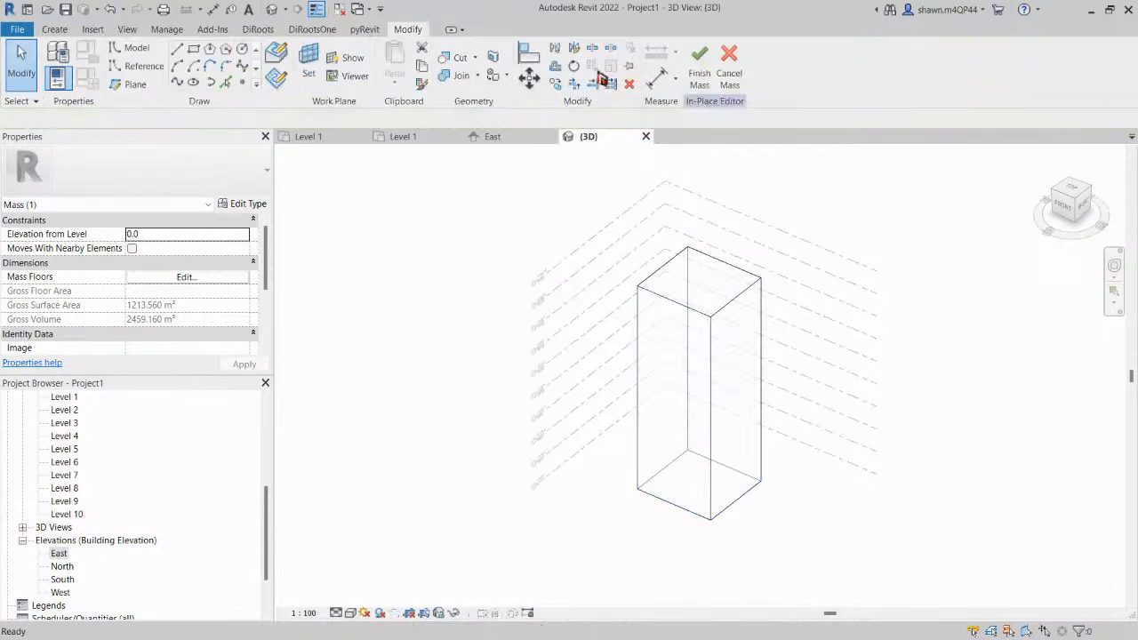
Select the top face of the tower form and open its profile for editing, seen from above.
middle_click_drag(736, 226, 691, 230)
left_click(675, 282)
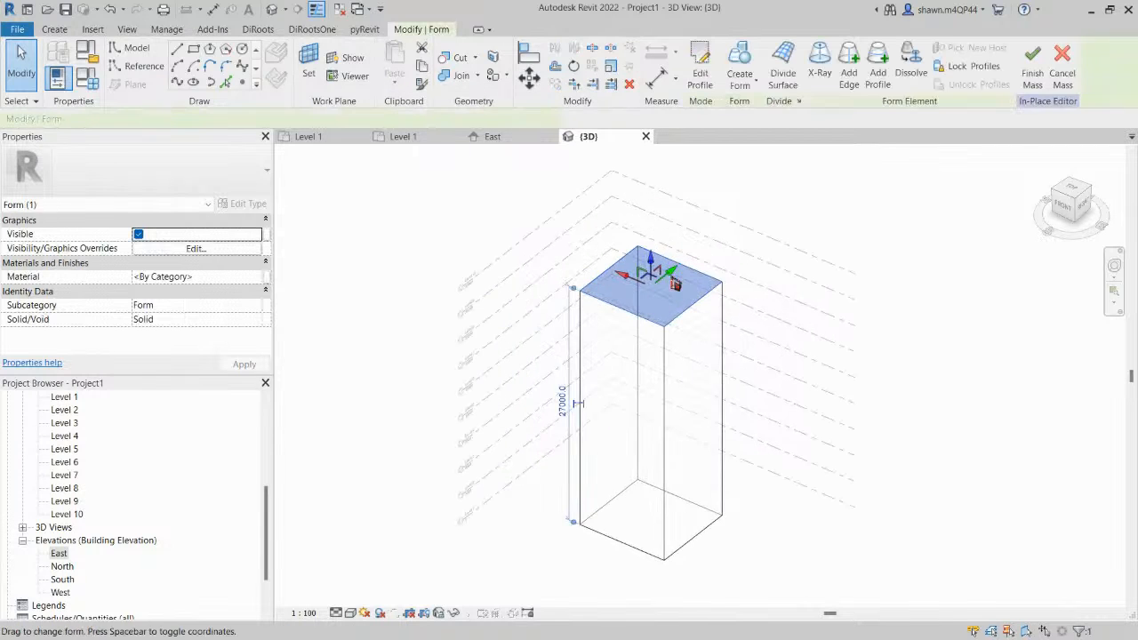
scroll(738, 312, "up", 2)
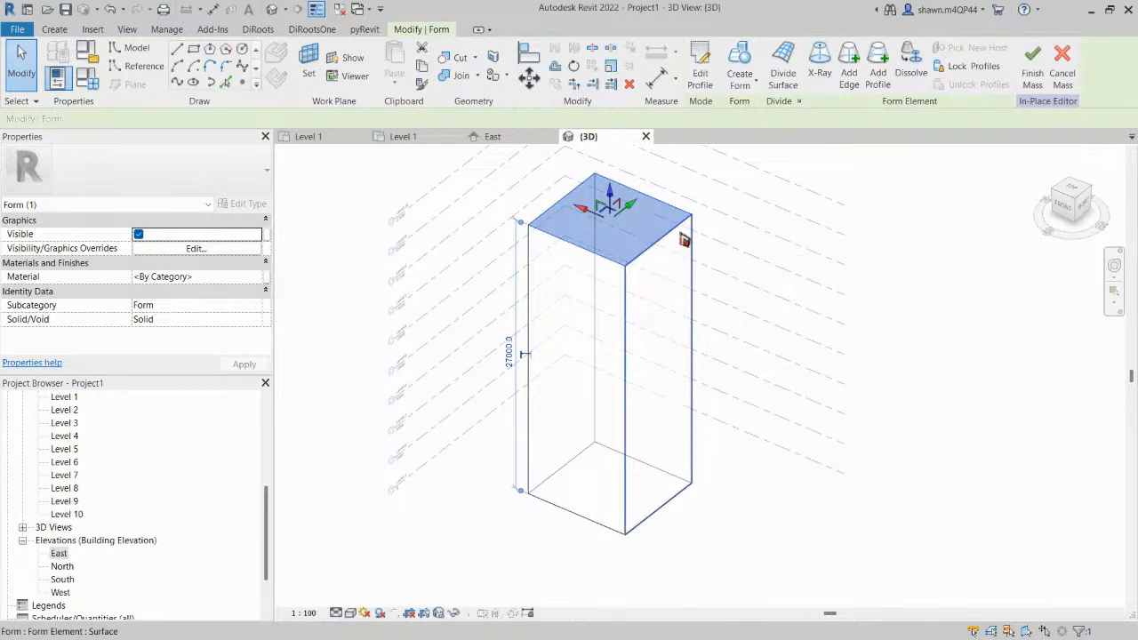
scroll(673, 215, "up", 1)
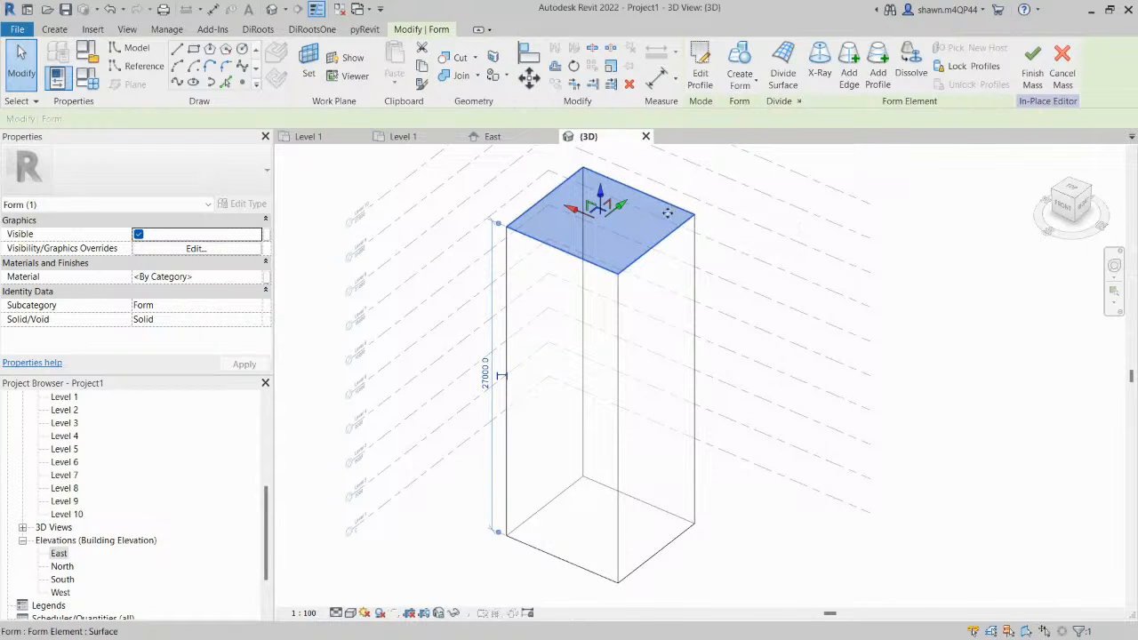
left_click(646, 229)
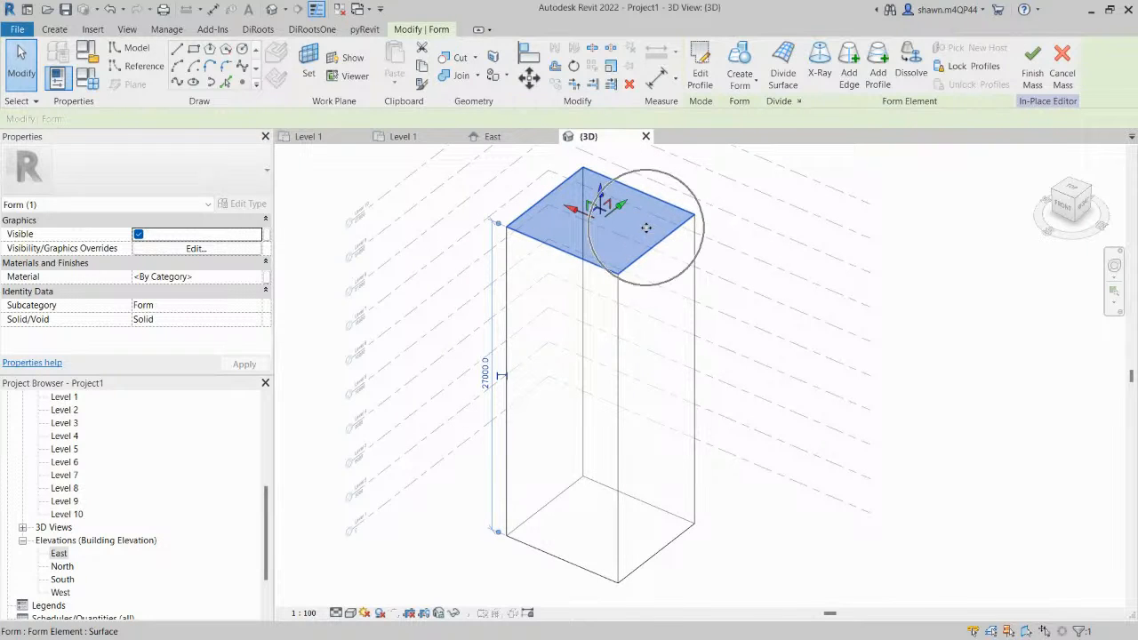
left_click(702, 76)
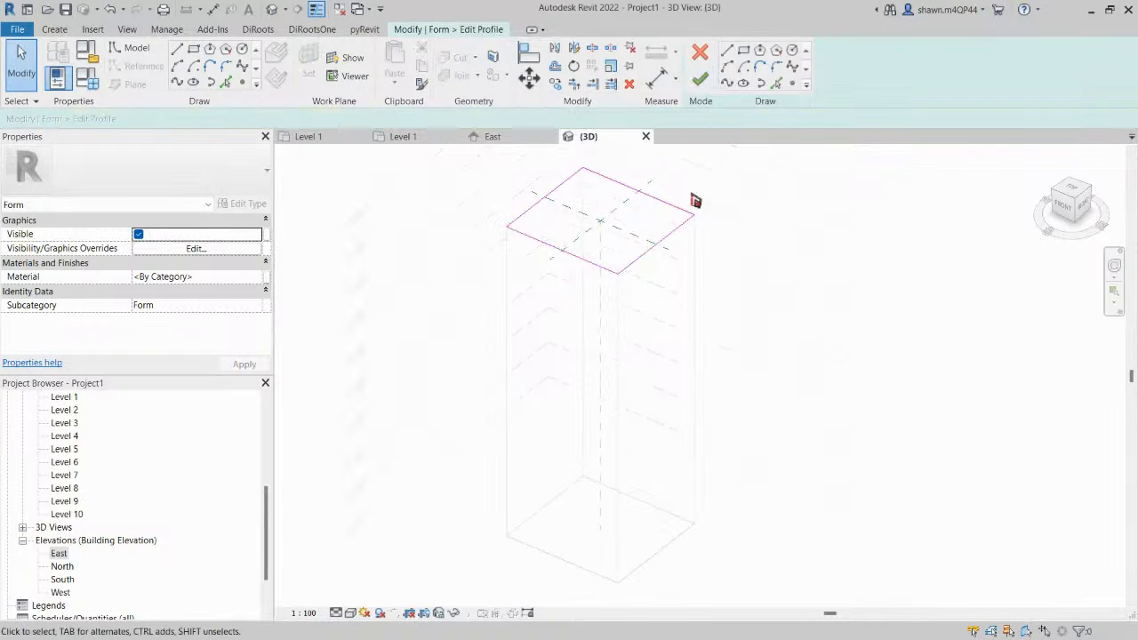
left_click(1076, 195)
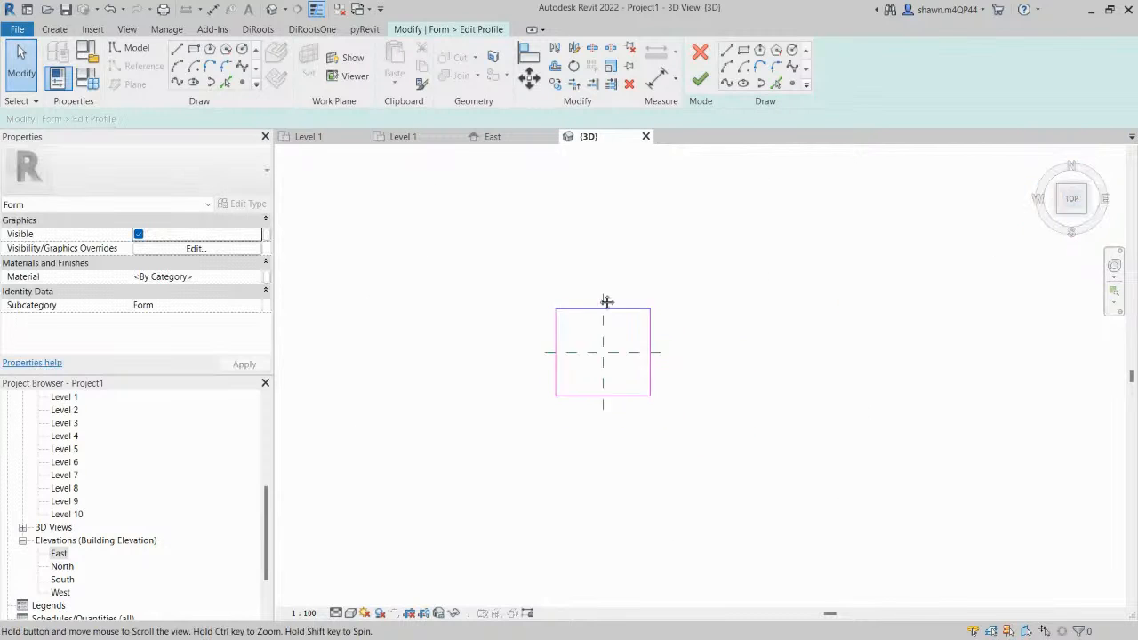
Rotate the four lines of the top profile clockwise by about 18° around their centre and finish the profile edit.
left_click_drag(503, 282, 660, 412)
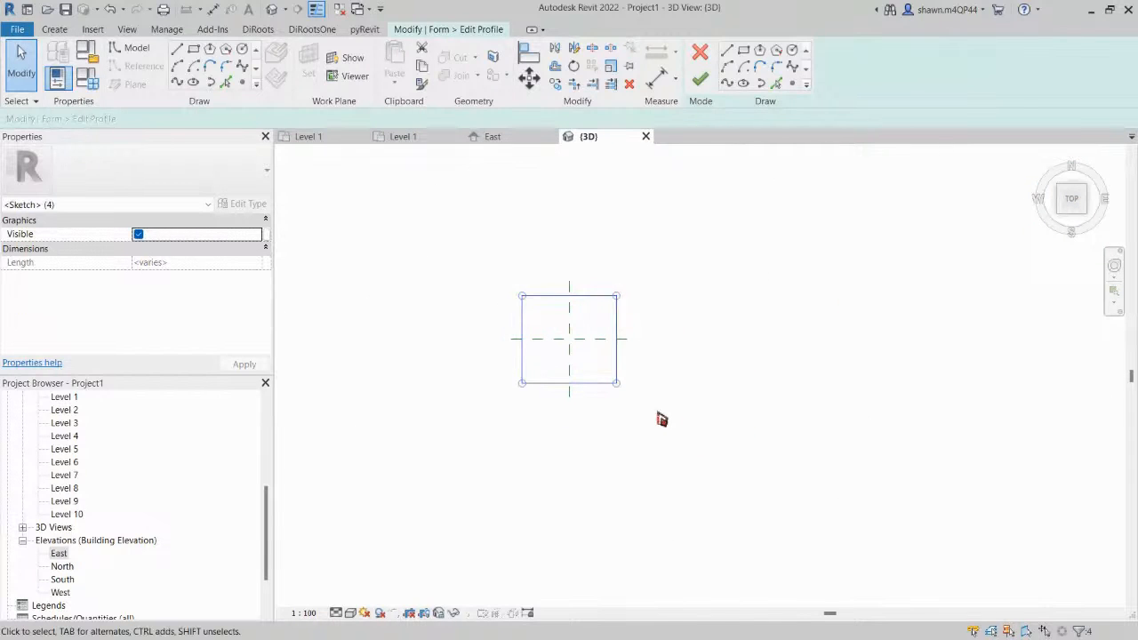
key("r")
key("o")
scroll(678, 338, "up", 2)
left_click(676, 338)
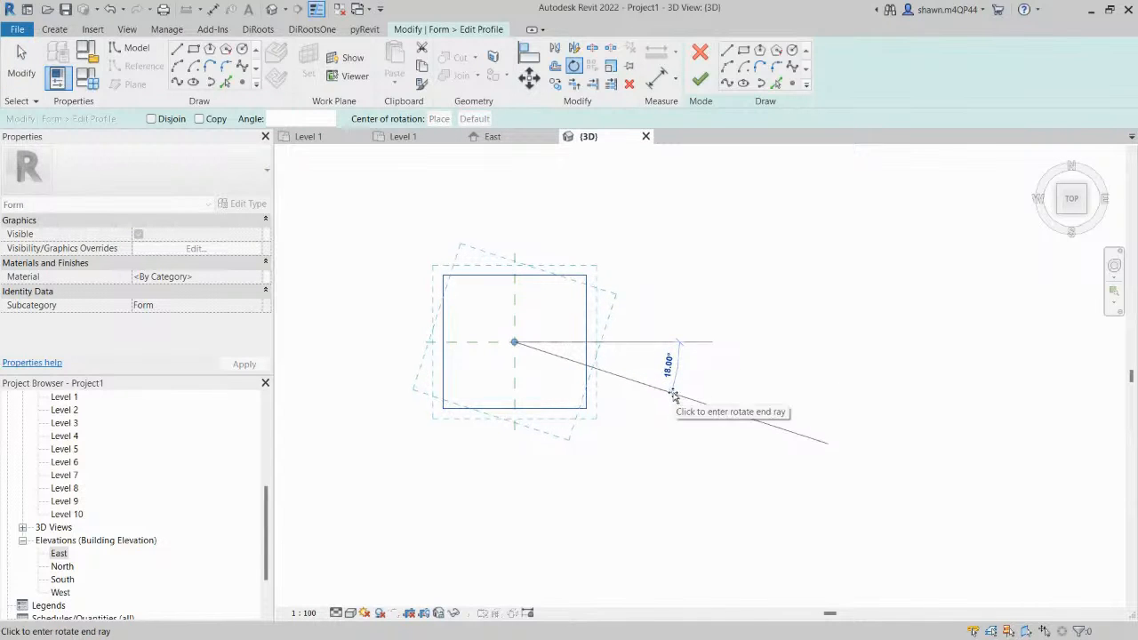
left_click(673, 395)
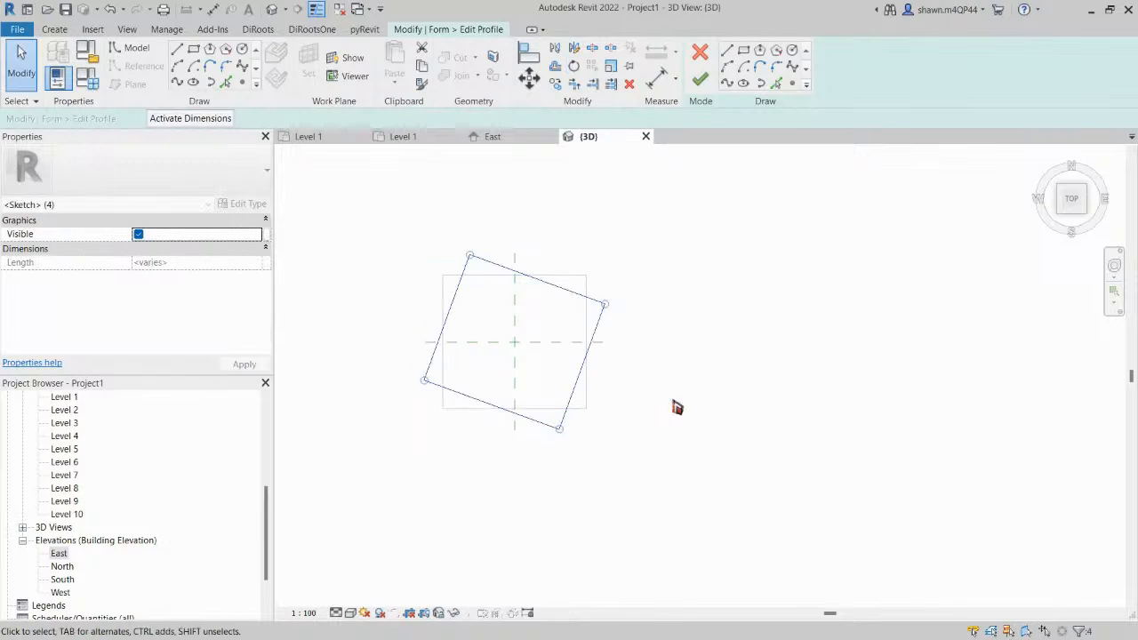
left_click(676, 405)
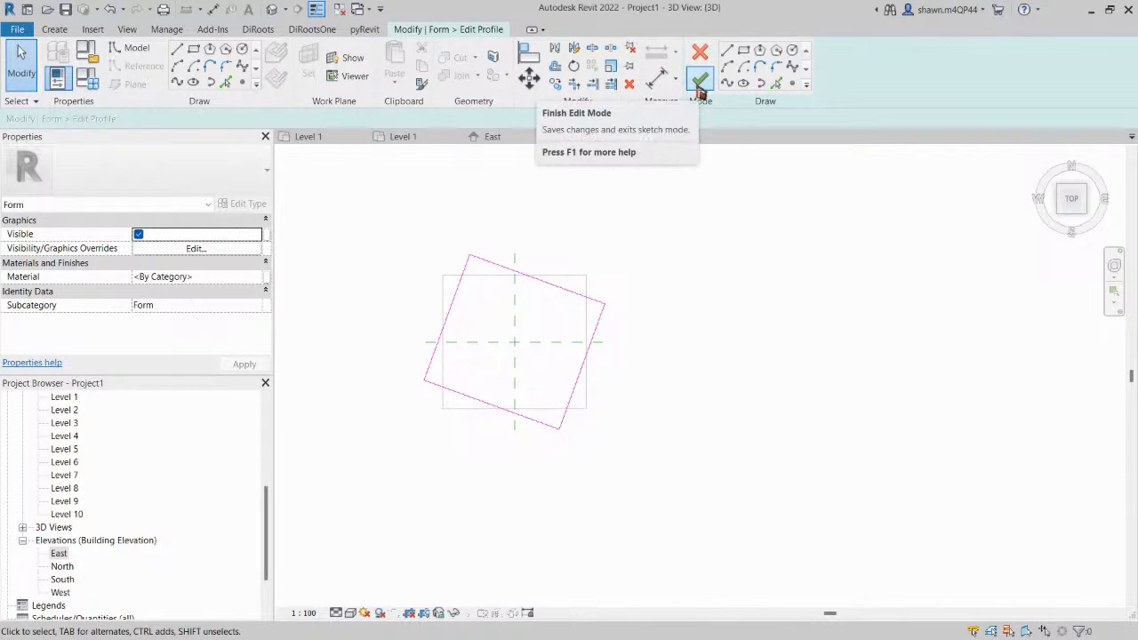
left_click(700, 87)
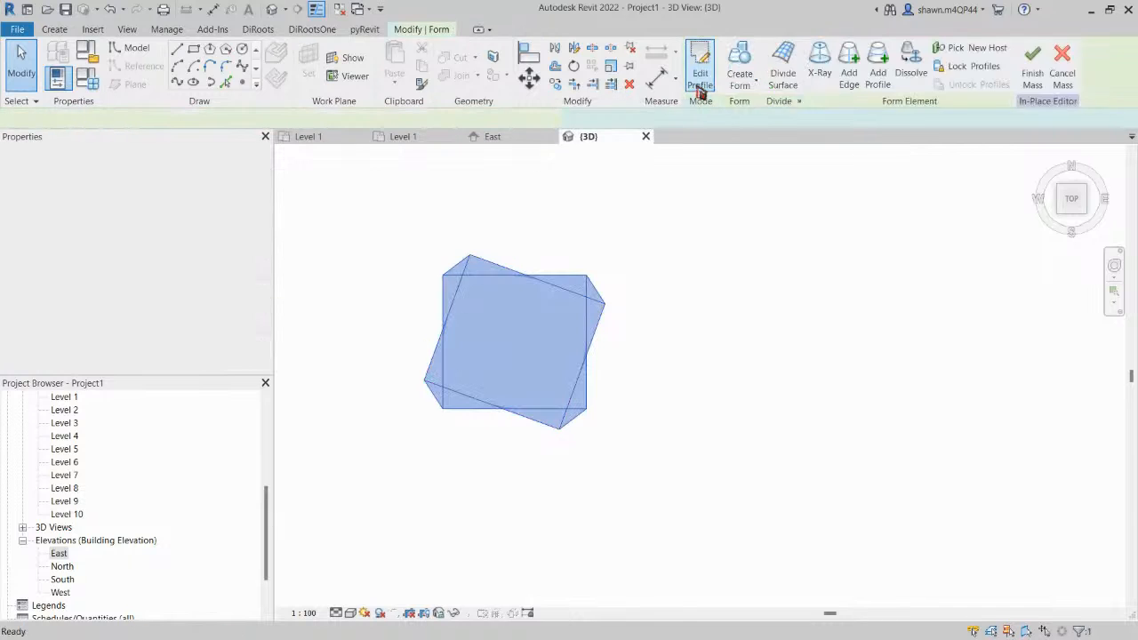
Inspect the twisted tower form from several angles in 3D and finish the in-place mass.
middle_click_drag(722, 437, 744, 386, "shift")
key("Escape")
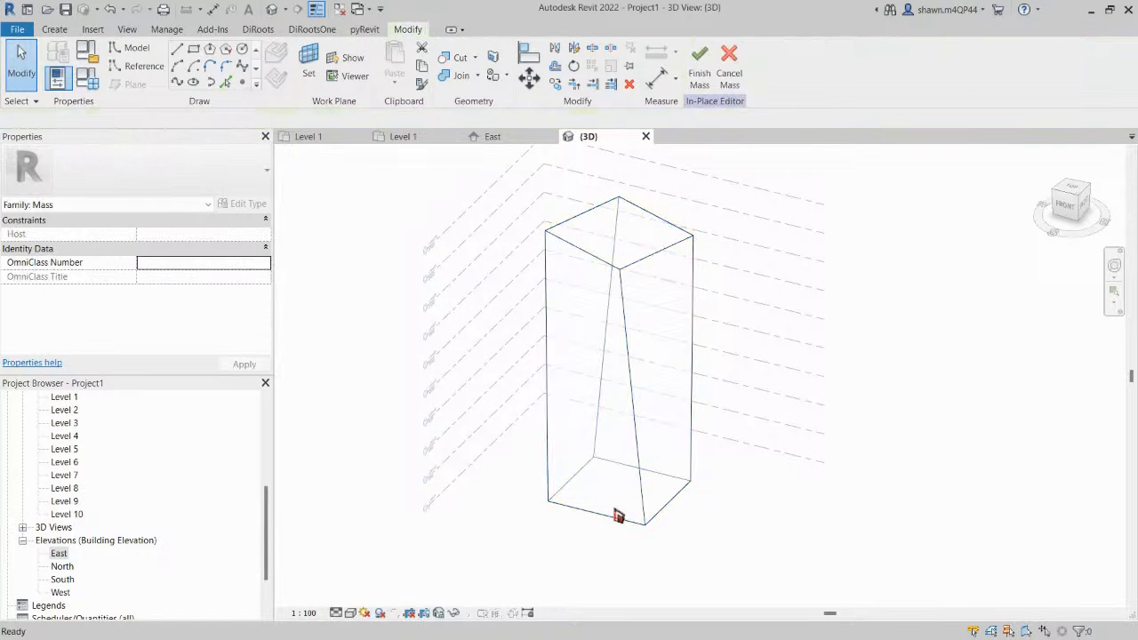
scroll(623, 516, "up", 3)
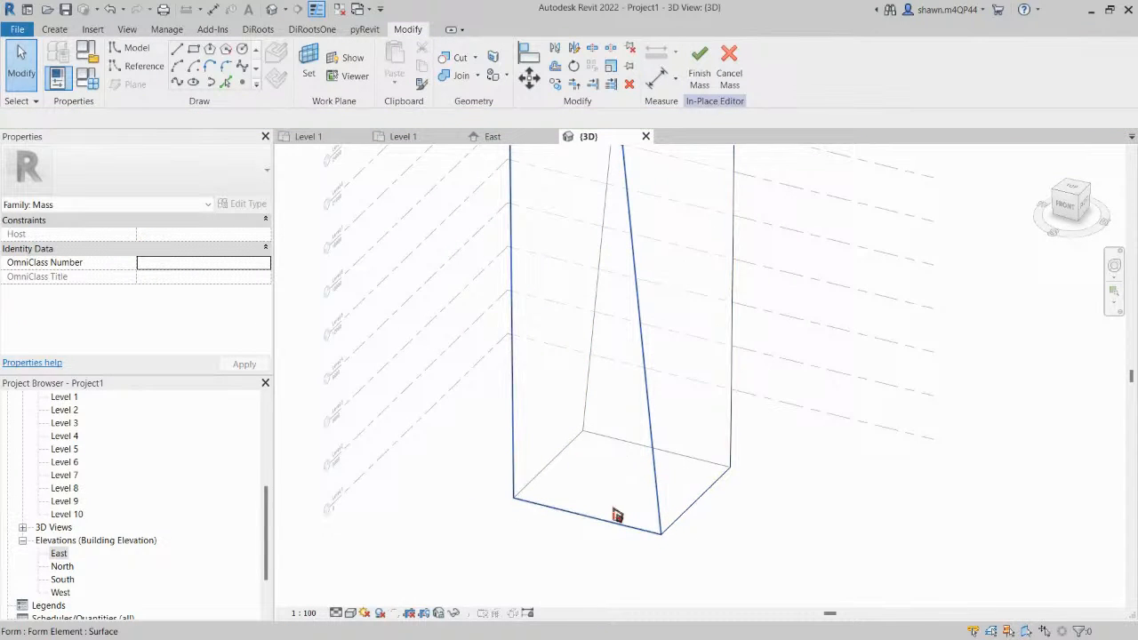
scroll(617, 515, "down", 4)
middle_click_drag(646, 419, 639, 442)
scroll(630, 317, "up", 3)
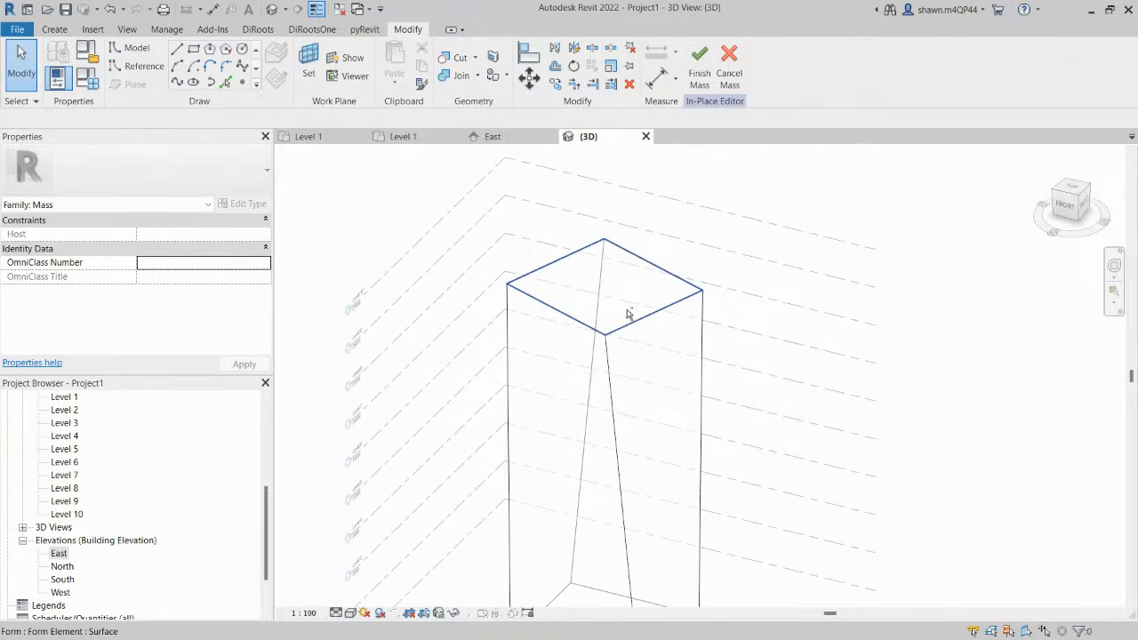
scroll(631, 318, "down", 2)
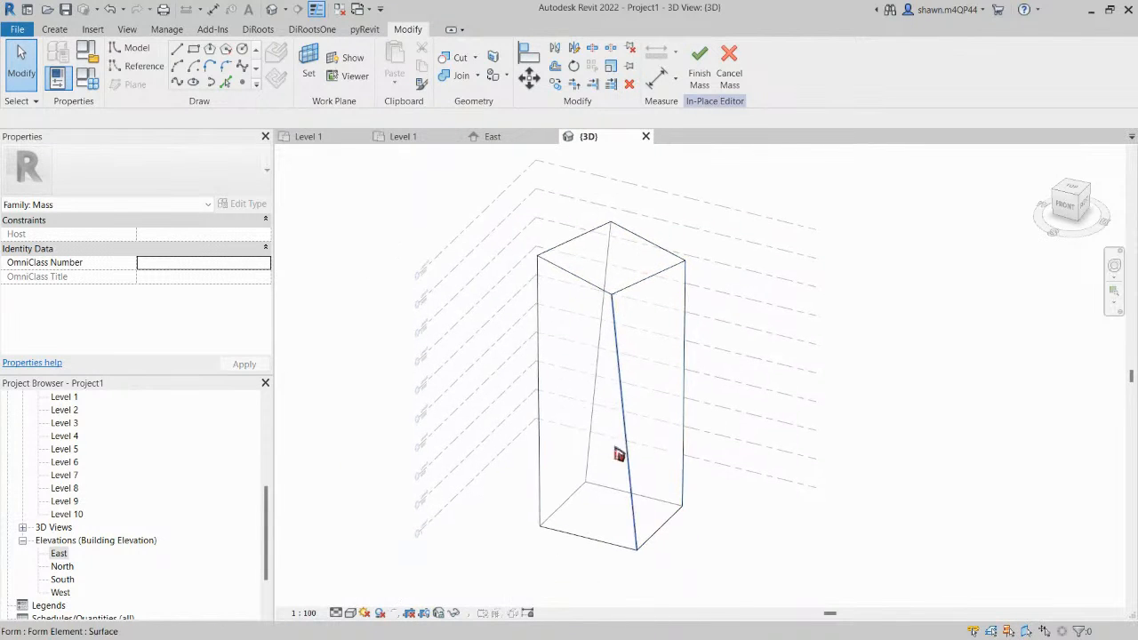
mouse_move(614, 457)
middle_mouse_down("shift")
mouse_move(775, 450)
mouse_move(675, 472)
mouse_move(589, 469)
mouse_move(655, 460)
mouse_move(599, 450)
middle_mouse_up("shift")
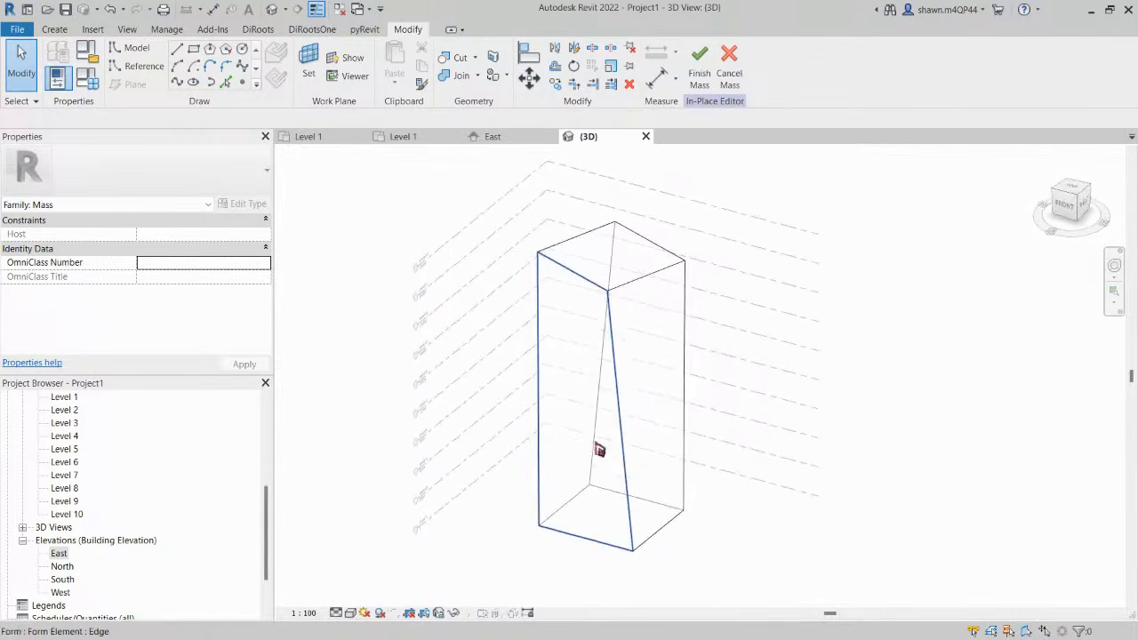
left_click(700, 69)
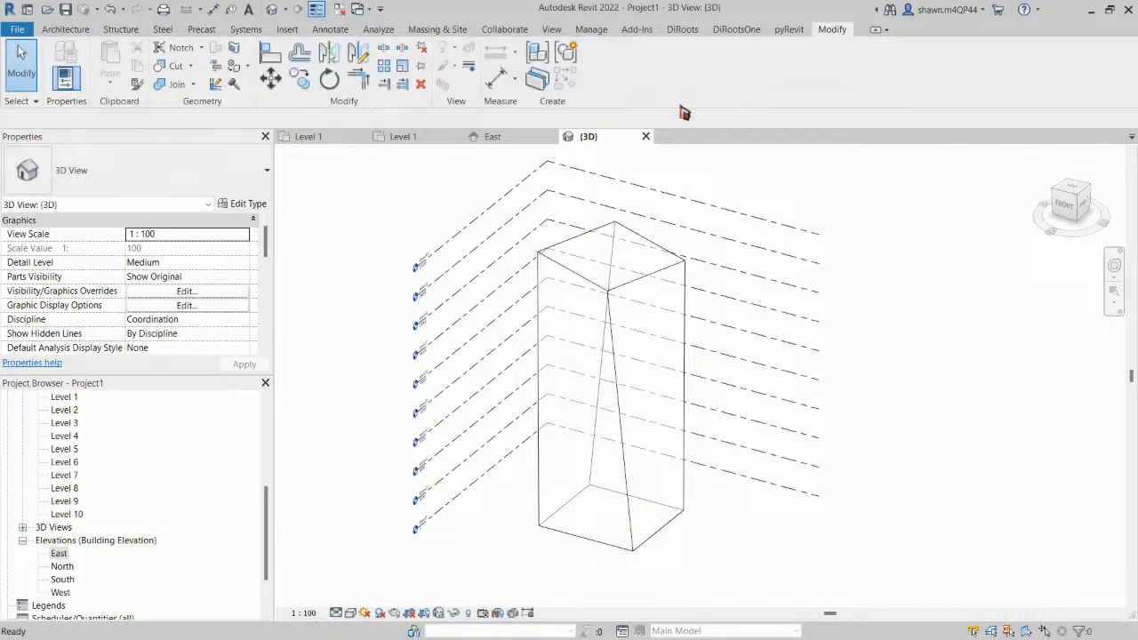
Highlight all ten levels to examine how their planes cut through the tower mass.
middle_click_drag(647, 458, 544, 313, "shift")
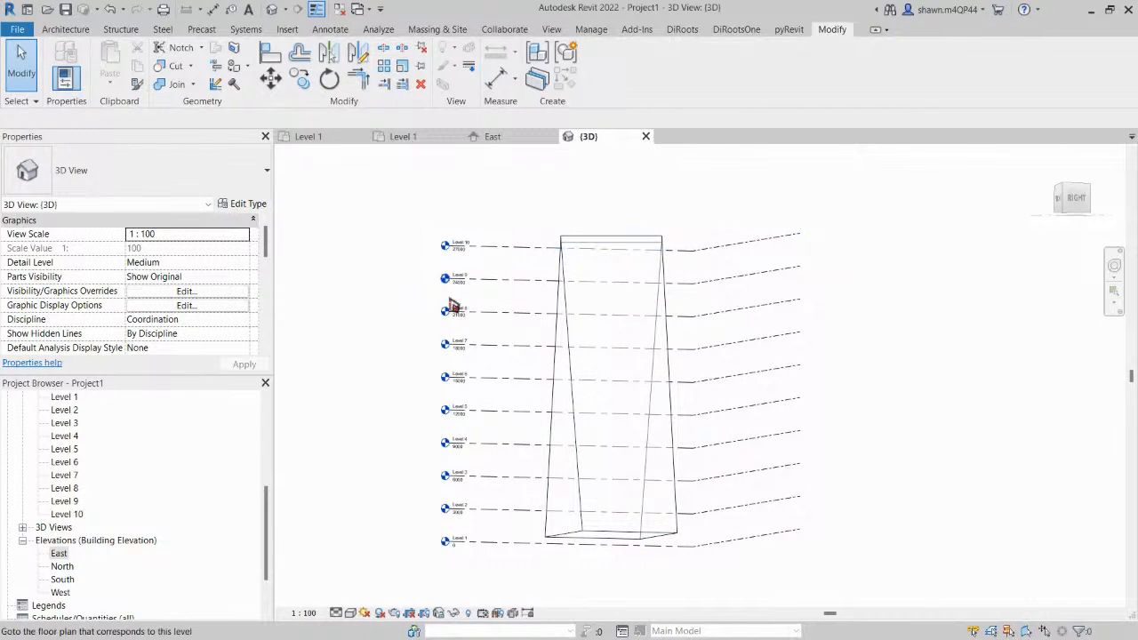
left_click_drag(485, 571, 435, 226)
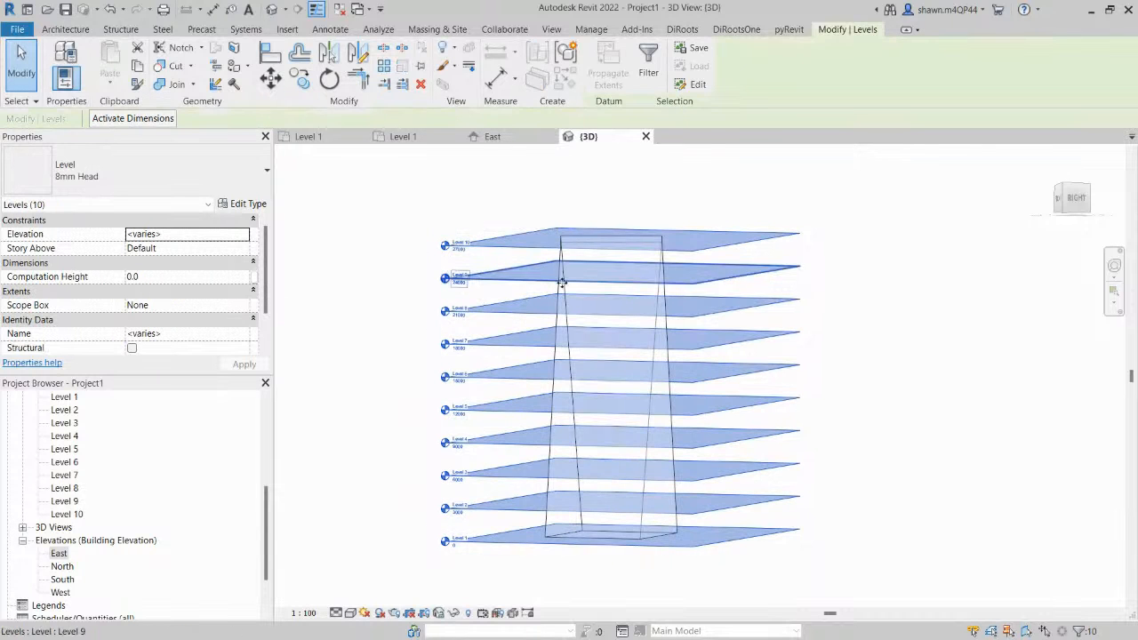
middle_click_drag(795, 308, 944, 427, "shift")
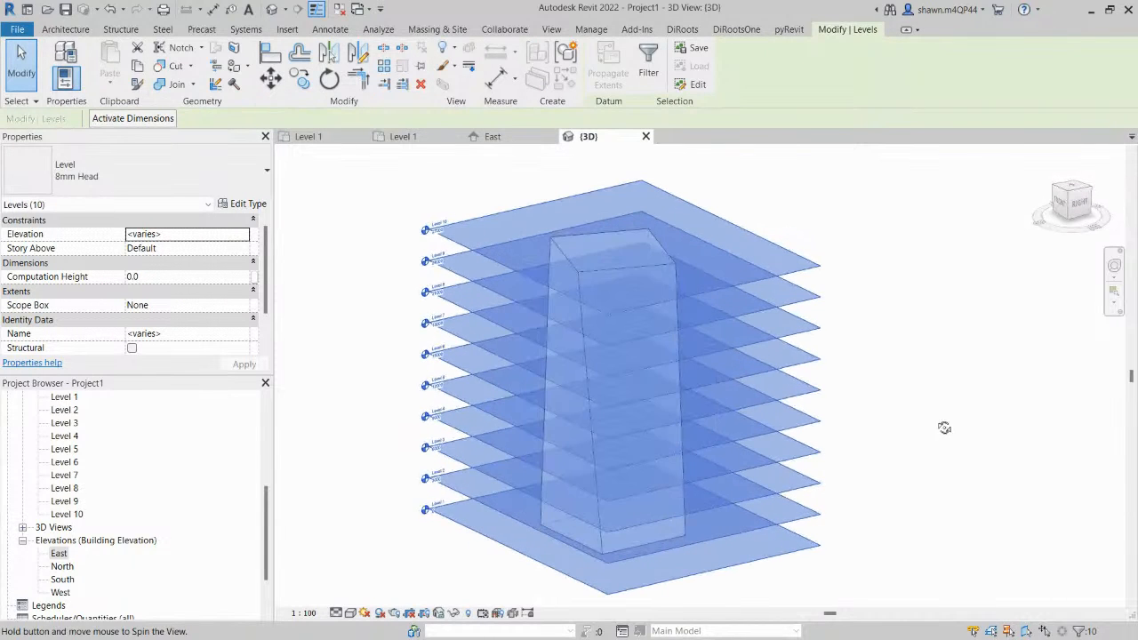
key("Escape")
Create mass floors in the tower for Level 1 through Level 10 and inspect them up close.
left_click(609, 275)
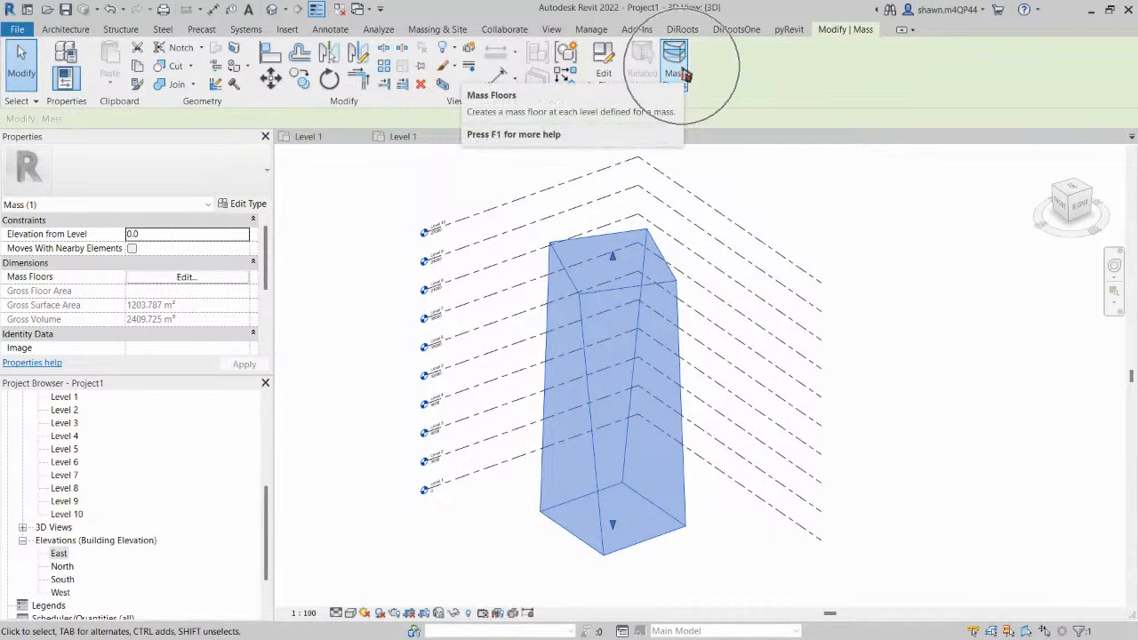
left_click(681, 71)
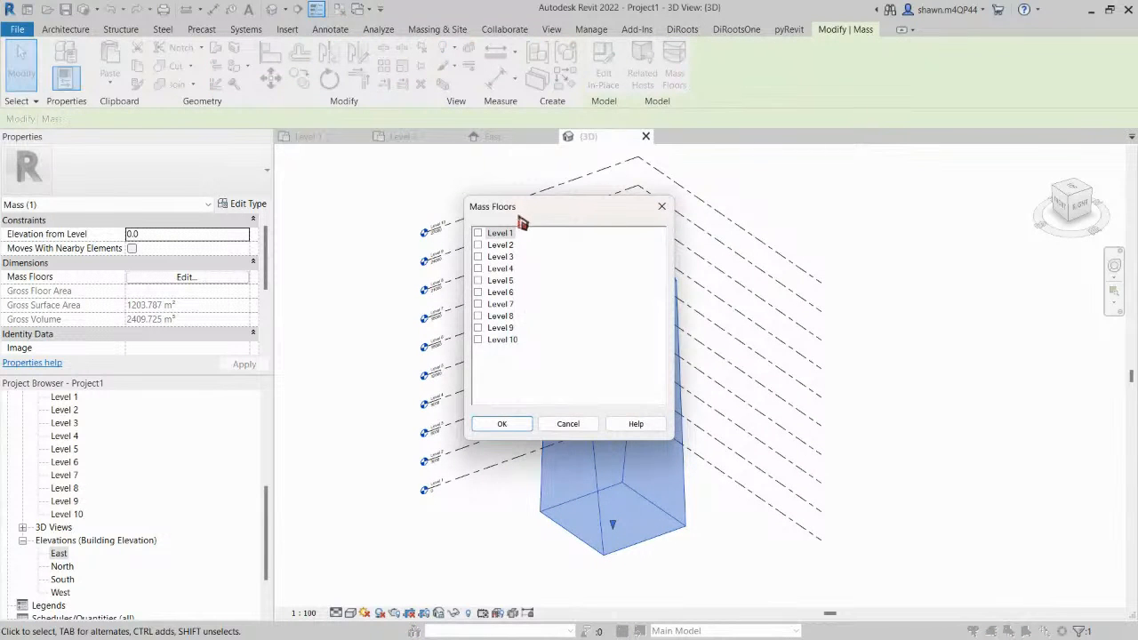
left_click(503, 341, "shift")
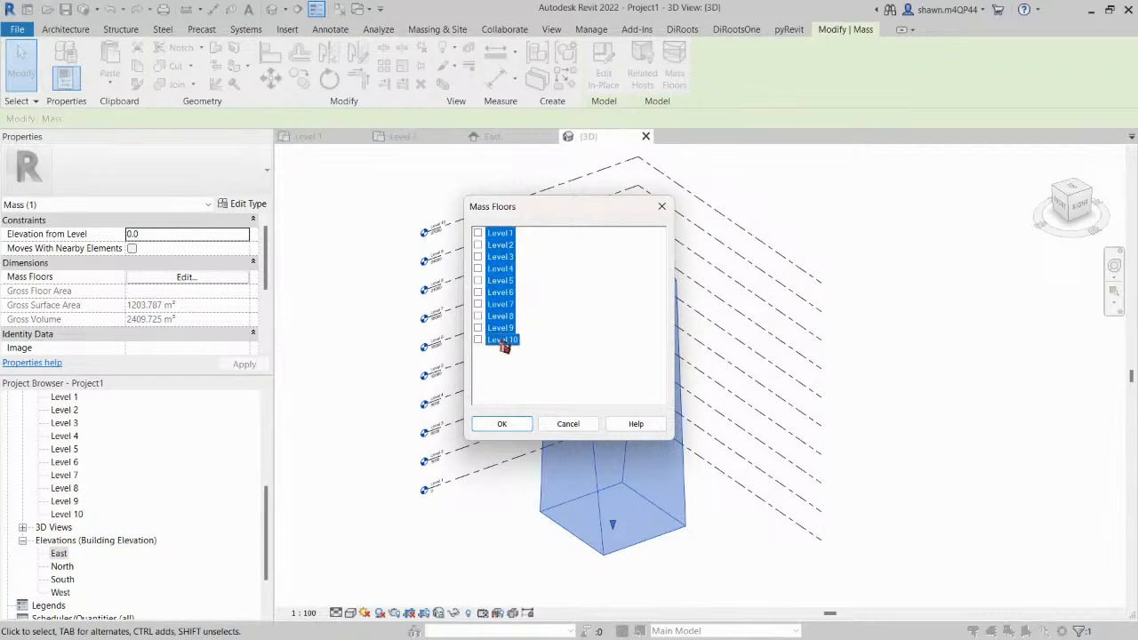
left_click(503, 425)
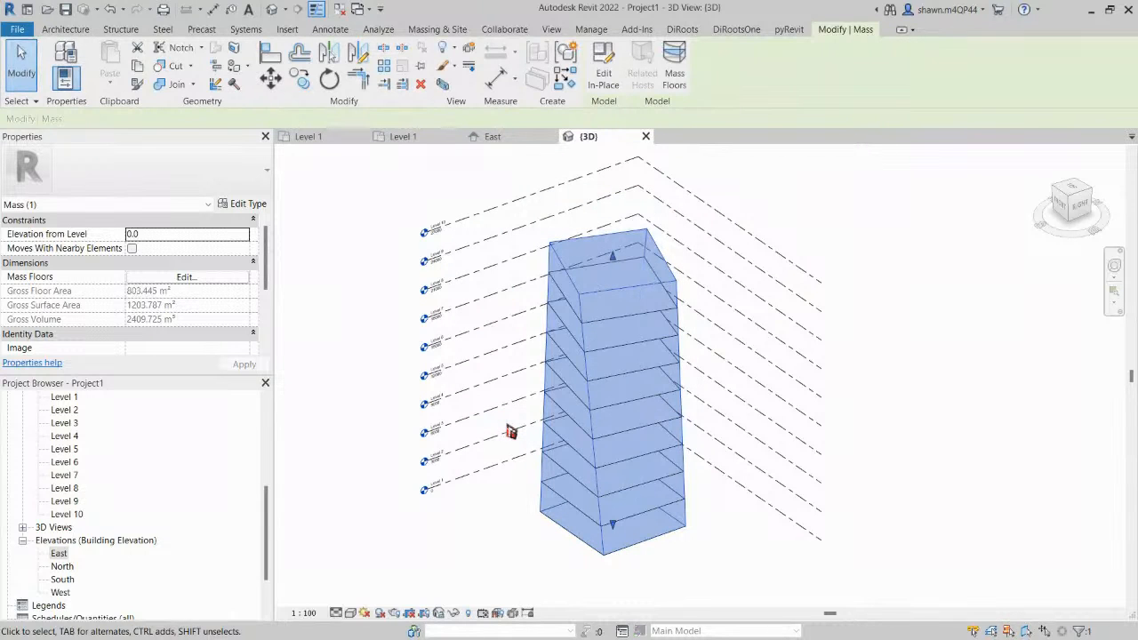
middle_click_drag(612, 440, 668, 388, "shift")
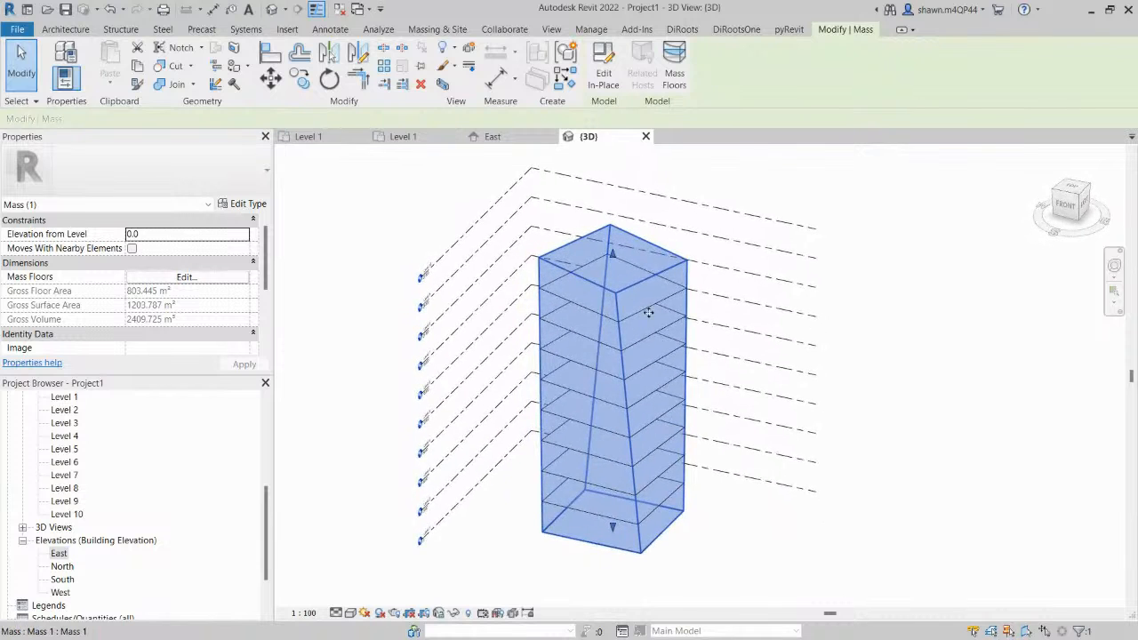
scroll(646, 310, "up", 2)
scroll(645, 309, "up", 3)
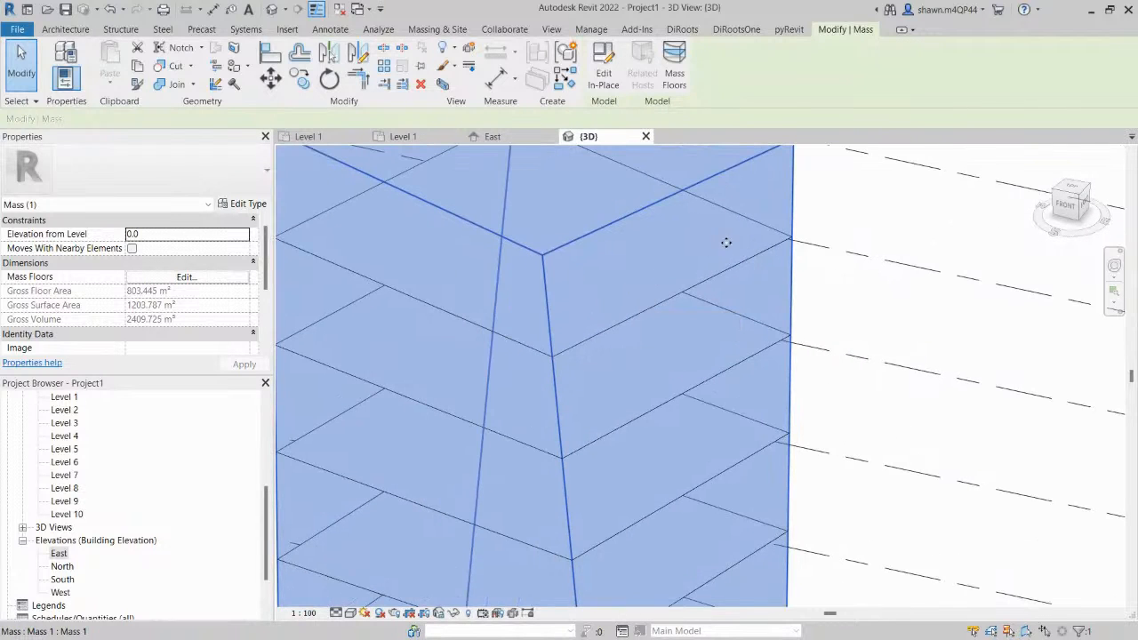
key("Escape")
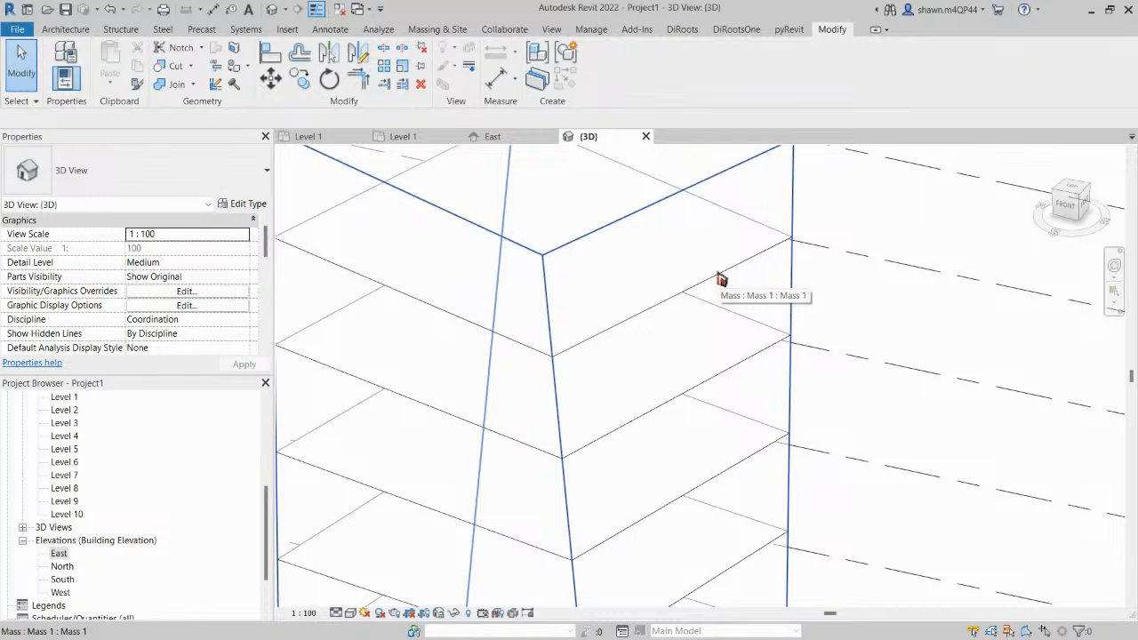
scroll(721, 279, "down", 1)
middle_click_drag(718, 281, 748, 269, "shift")
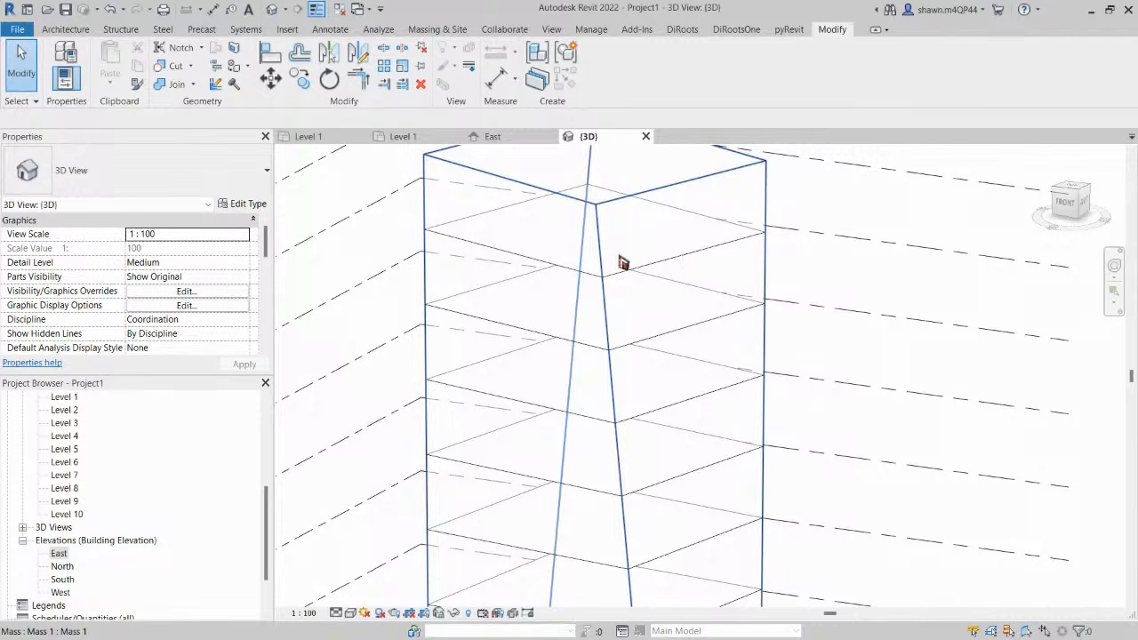
left_click(721, 211)
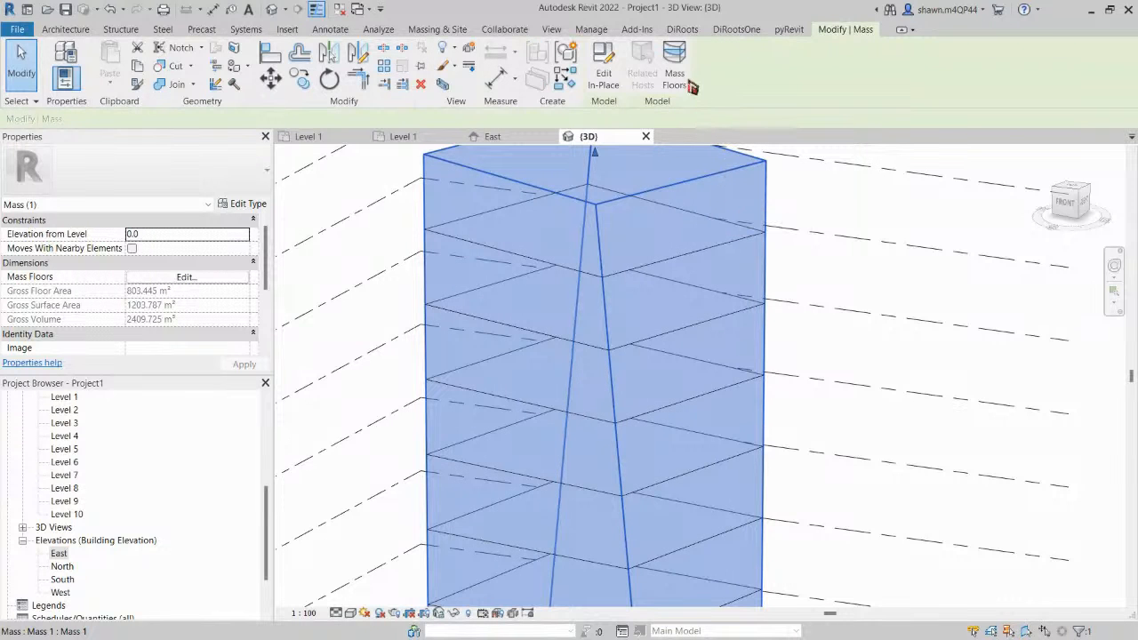
double_click(705, 231)
left_click(711, 80)
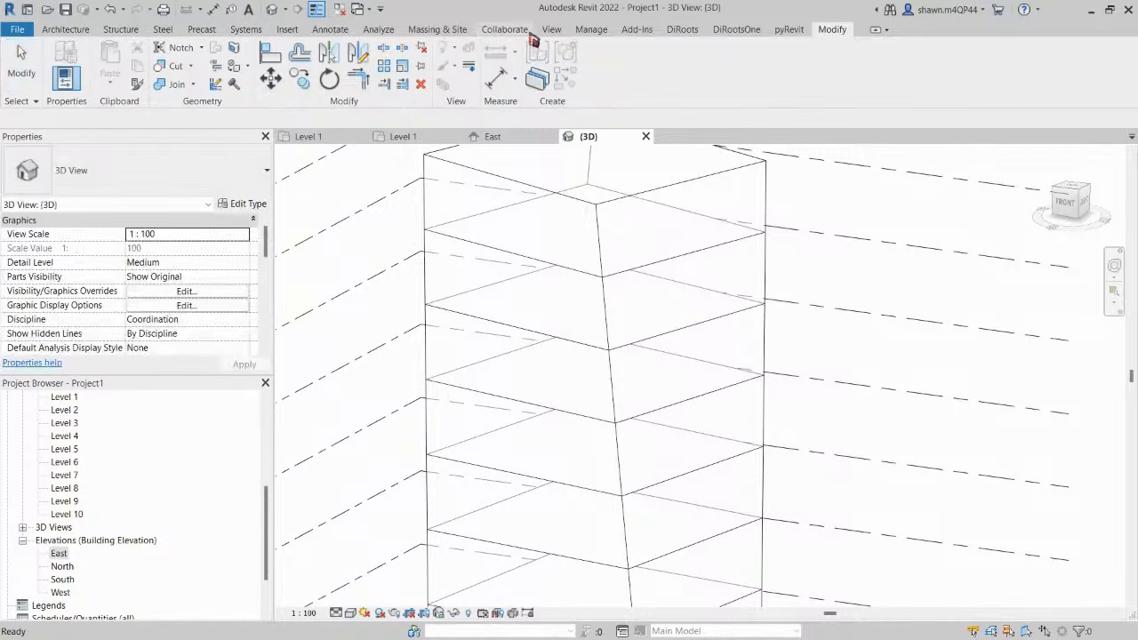
Create floors by face from the tower's mass floors on Level 1 through Level 9, using the Standard Timber-Wood Finish type.
left_click(441, 30)
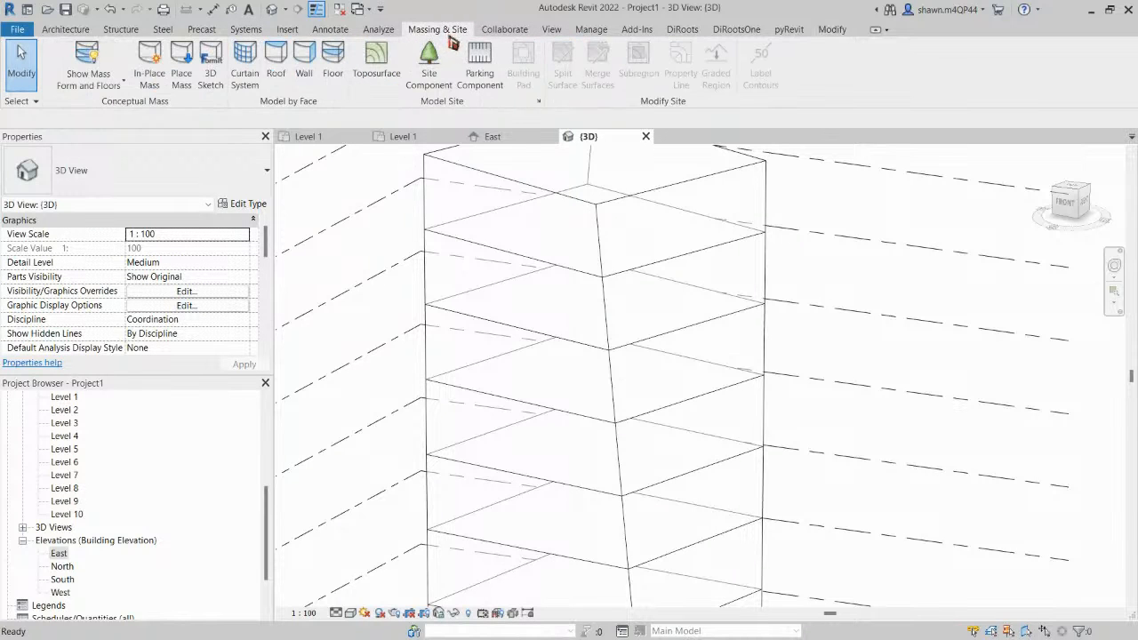
left_click(333, 75)
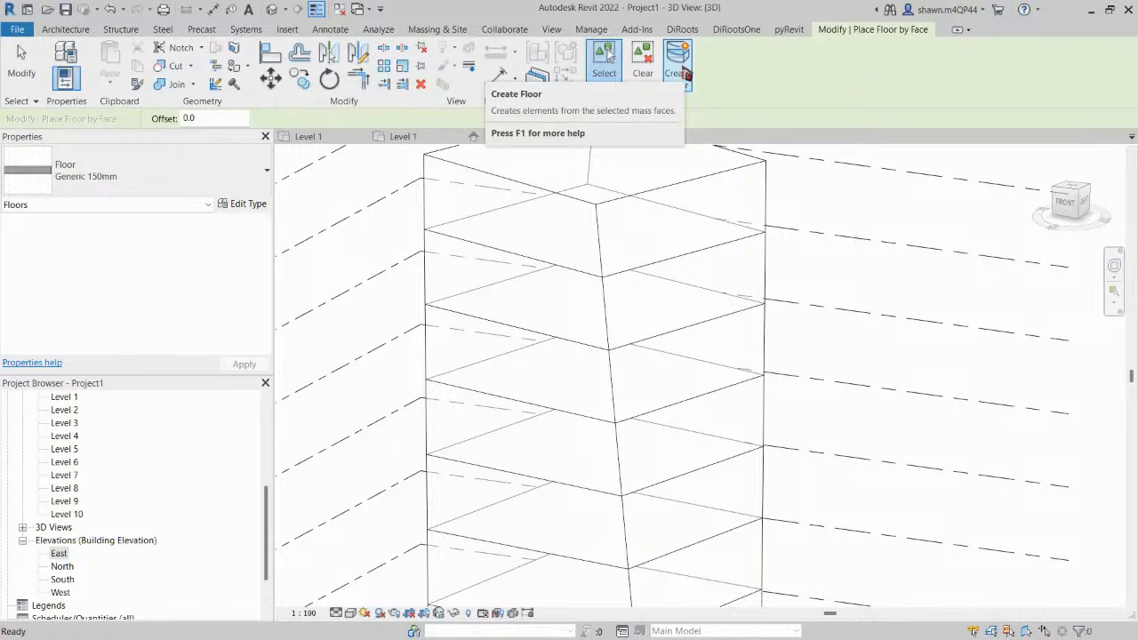
left_click(682, 70)
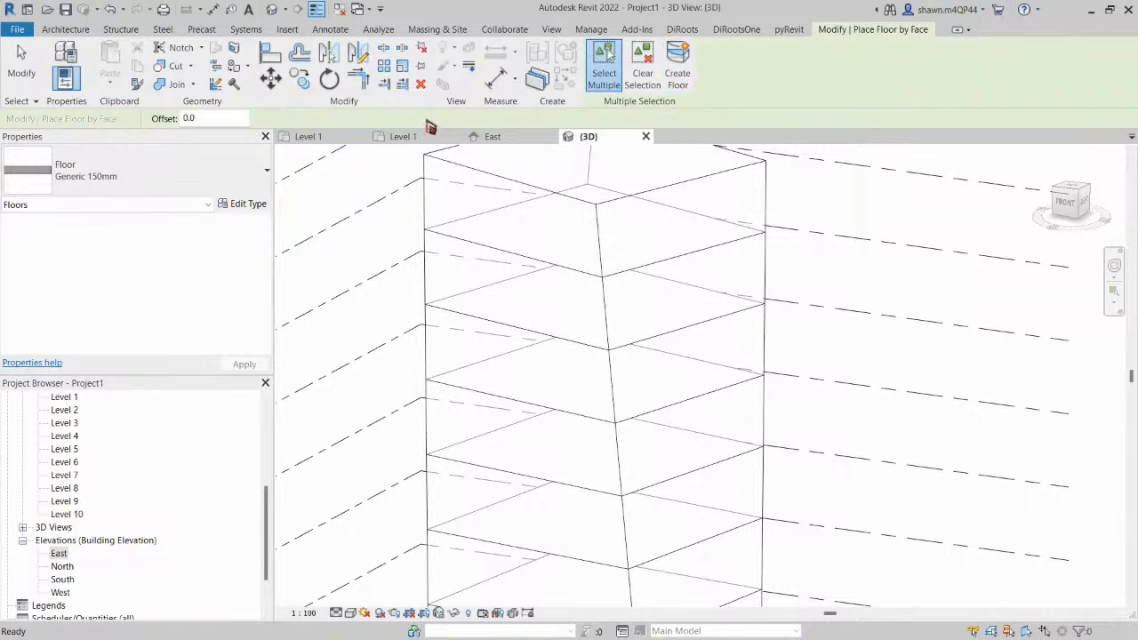
left_click(187, 183)
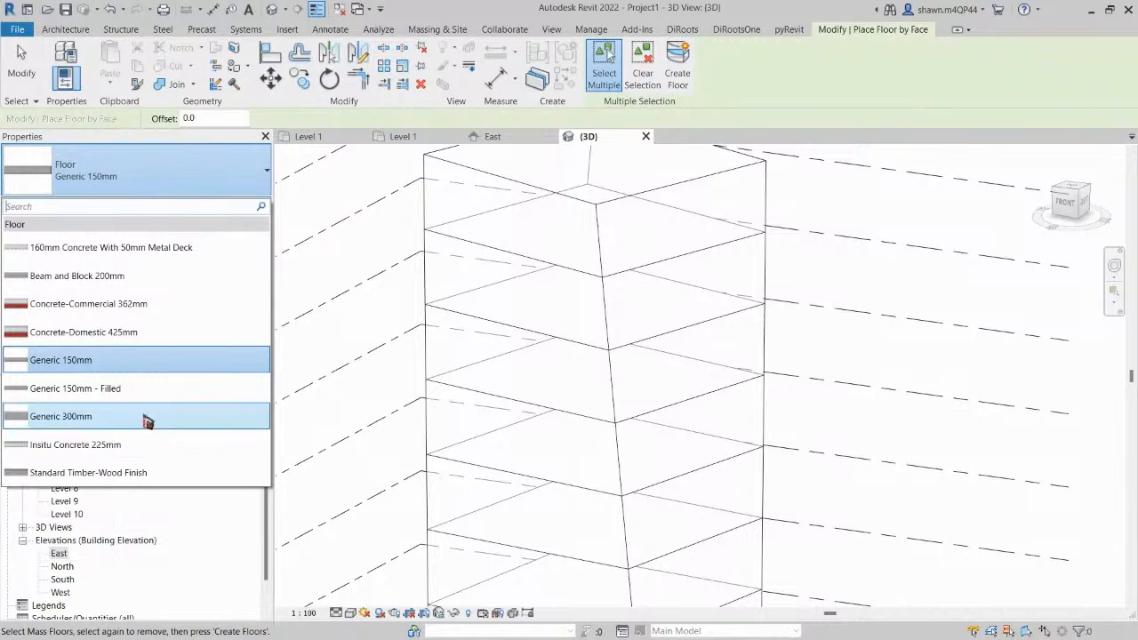
left_click(107, 473)
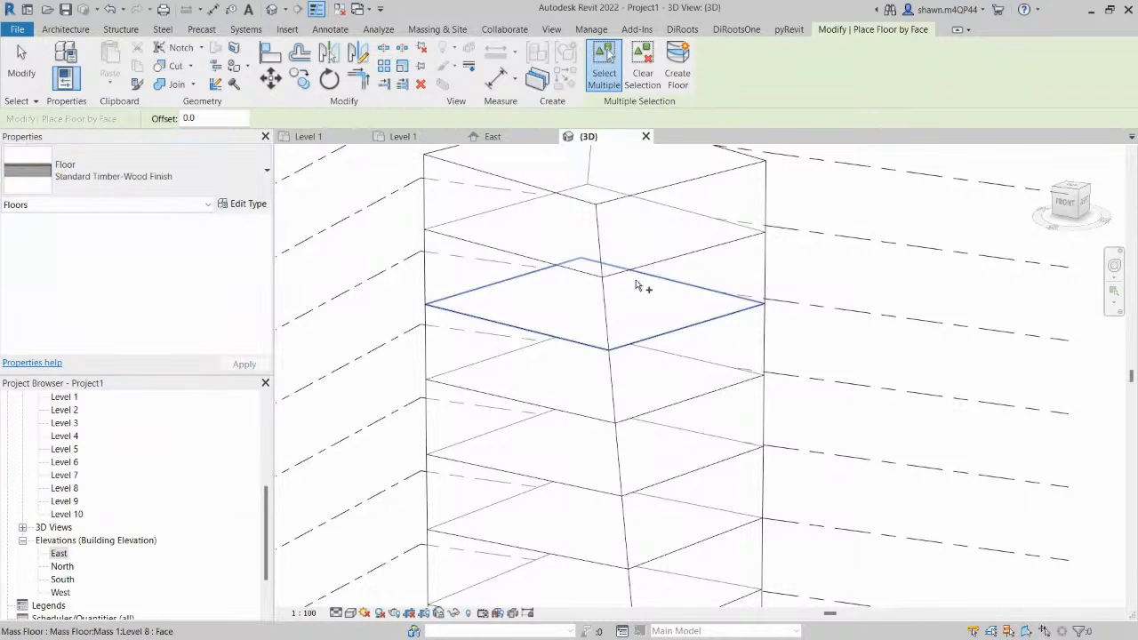
scroll(636, 284, "down", 5)
scroll(637, 284, "down", 2)
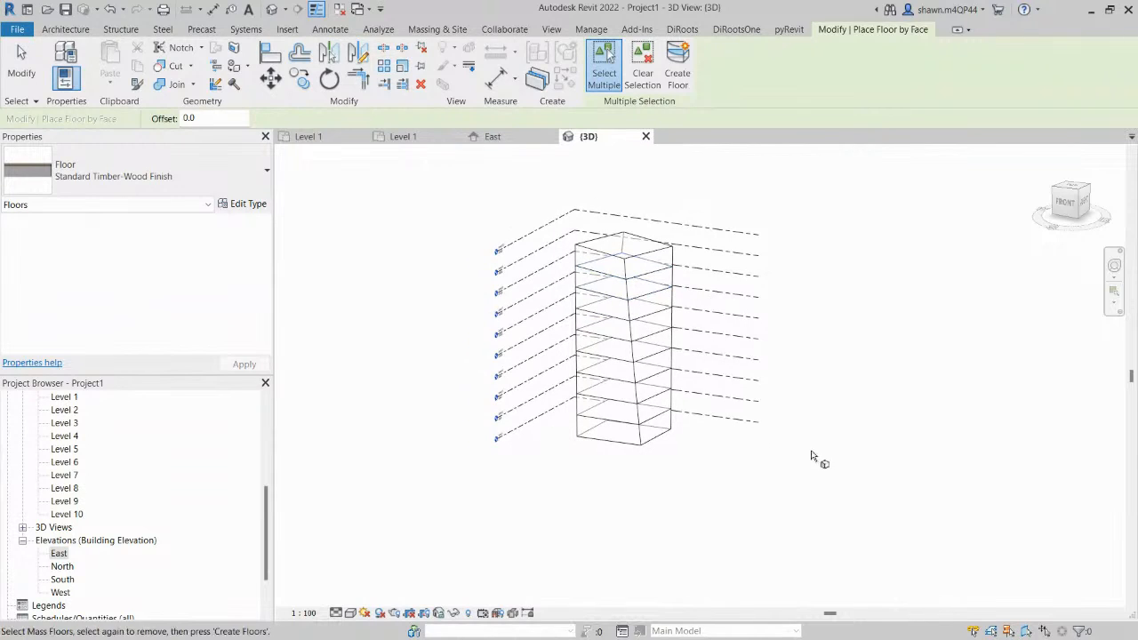
left_click_drag(686, 450, 599, 274)
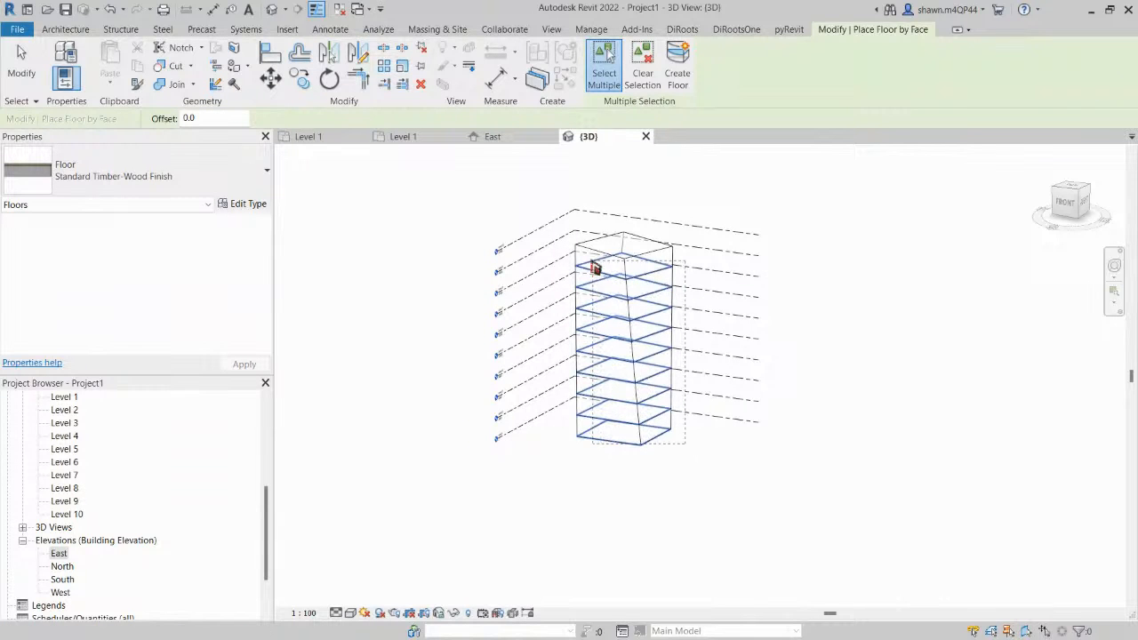
left_click_drag(572, 231, 561, 210)
scroll(594, 249, "up", 3)
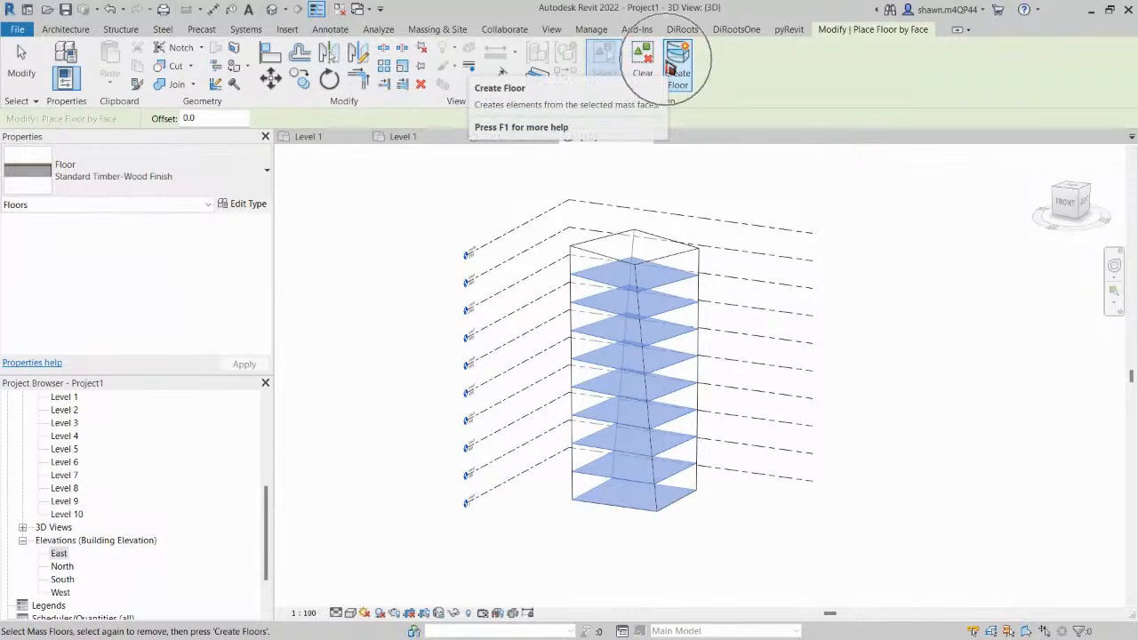
left_click(673, 70)
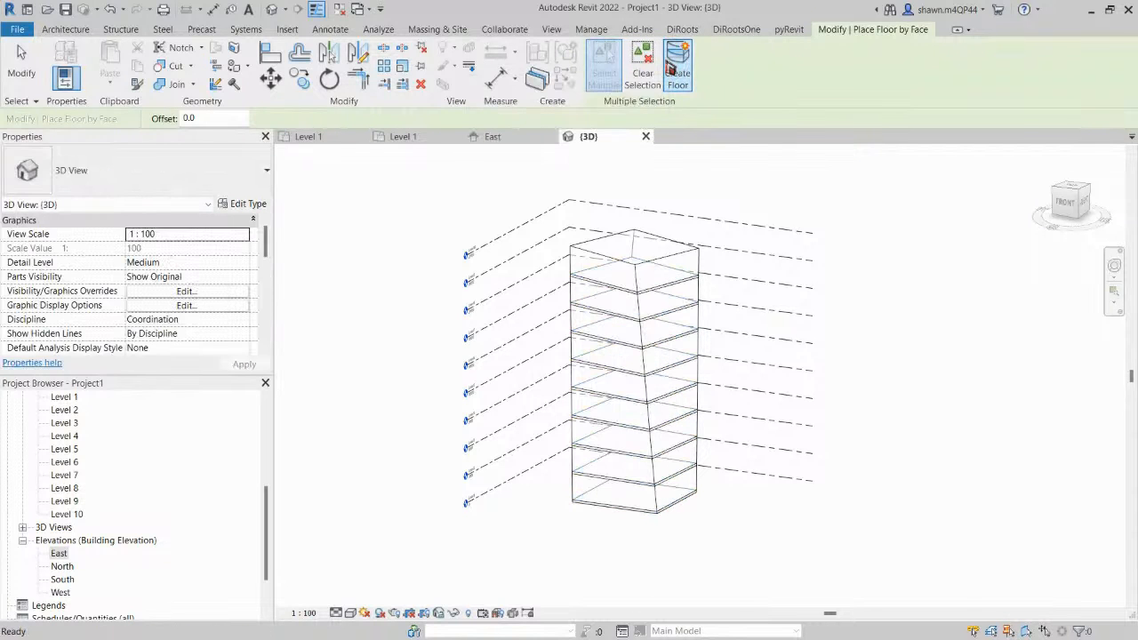
Set the 3D view's detail level to Fine, give it a shaded visual style, and end floor placement.
left_click(336, 613)
left_click(350, 613)
left_click(374, 568)
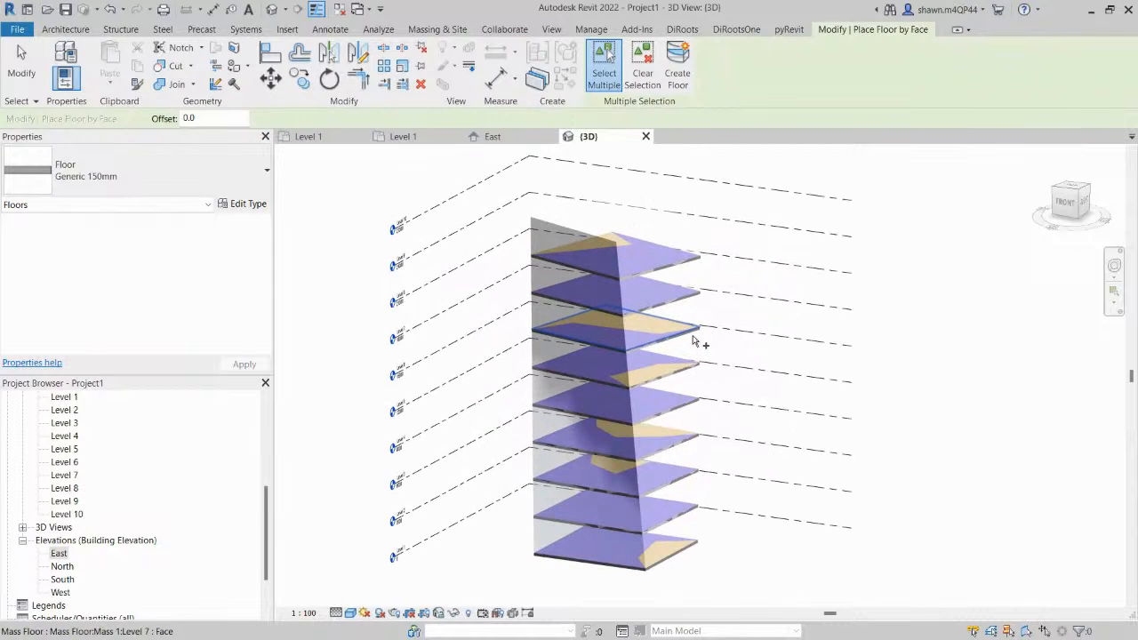
key("Escape")
Examine the Level 9 floor and the whole floor stack inside the tower mass from several angles.
left_click(684, 278)
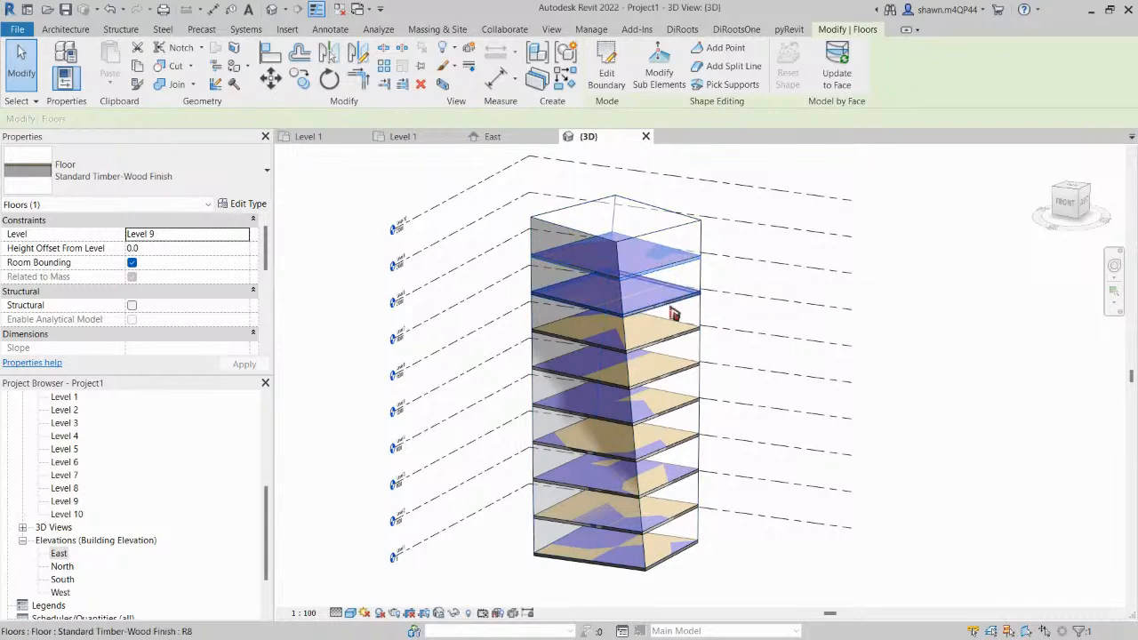
middle_click_drag(669, 322, 859, 475, "shift")
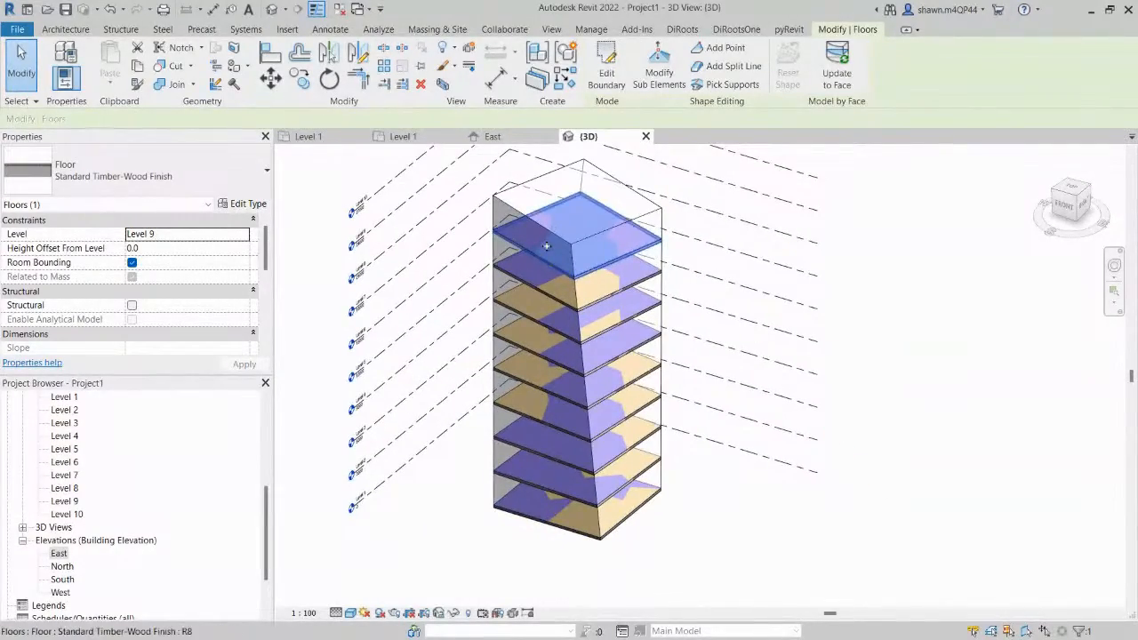
key("Escape")
scroll(546, 247, "up", 1)
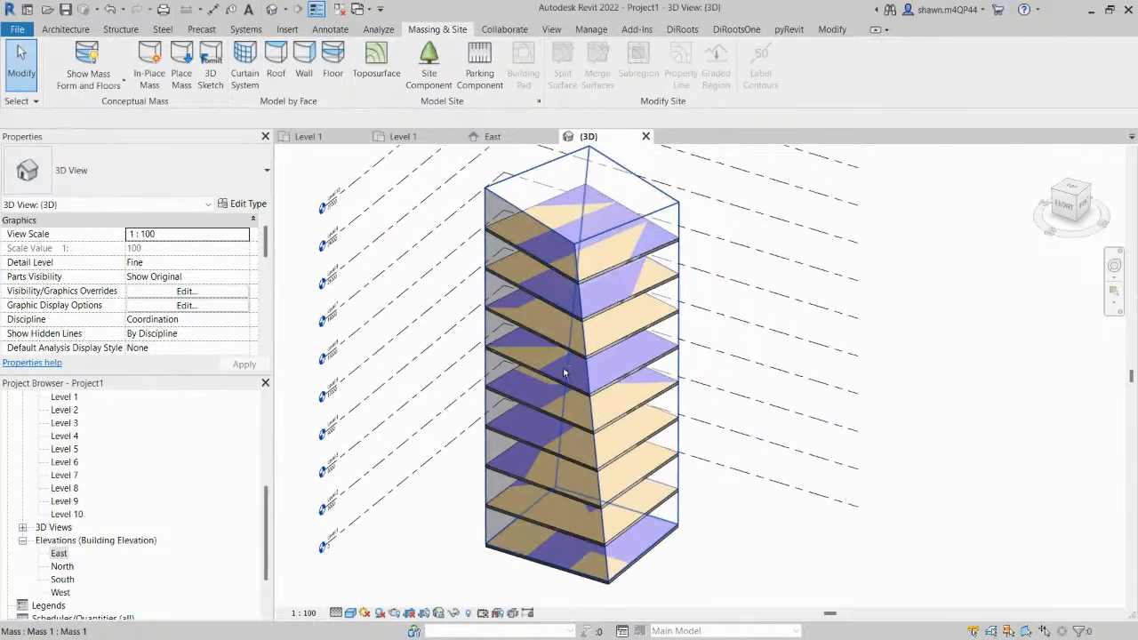
middle_click_drag(563, 374, 582, 474, "shift")
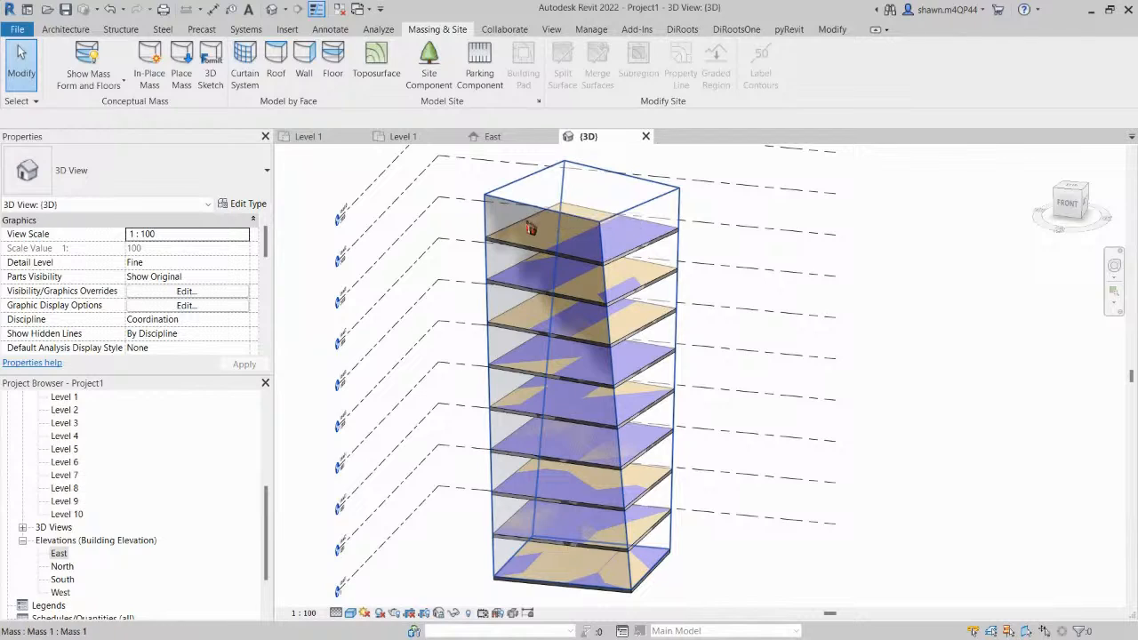
middle_click_drag(543, 235, 588, 274, "shift")
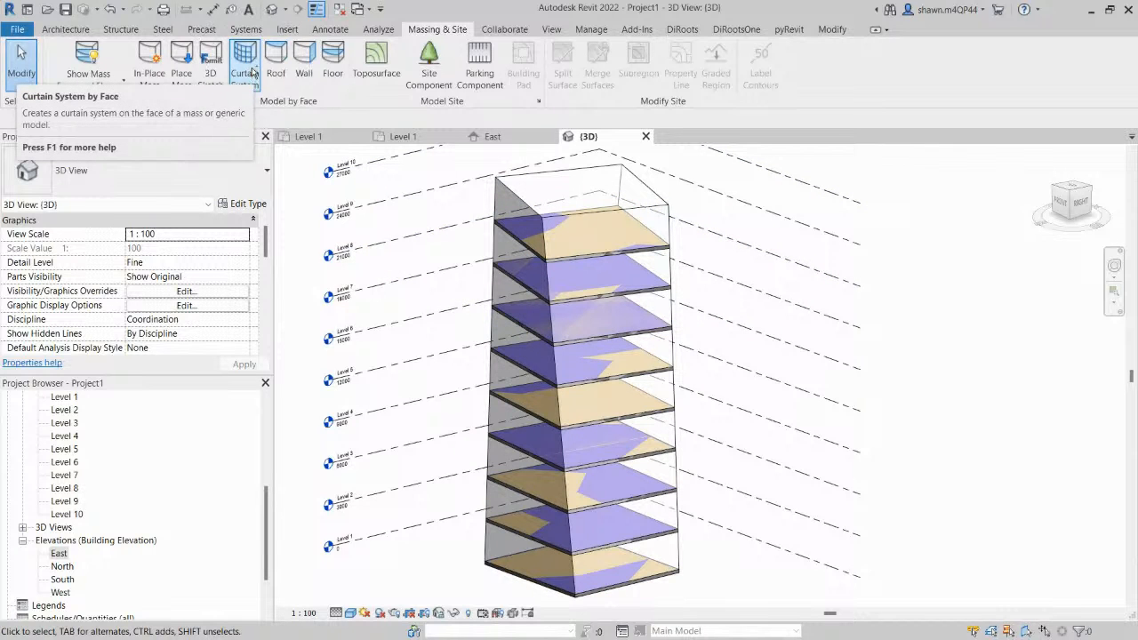
Start a curtain system by face and select the side faces of the tower mass.
left_click(253, 70)
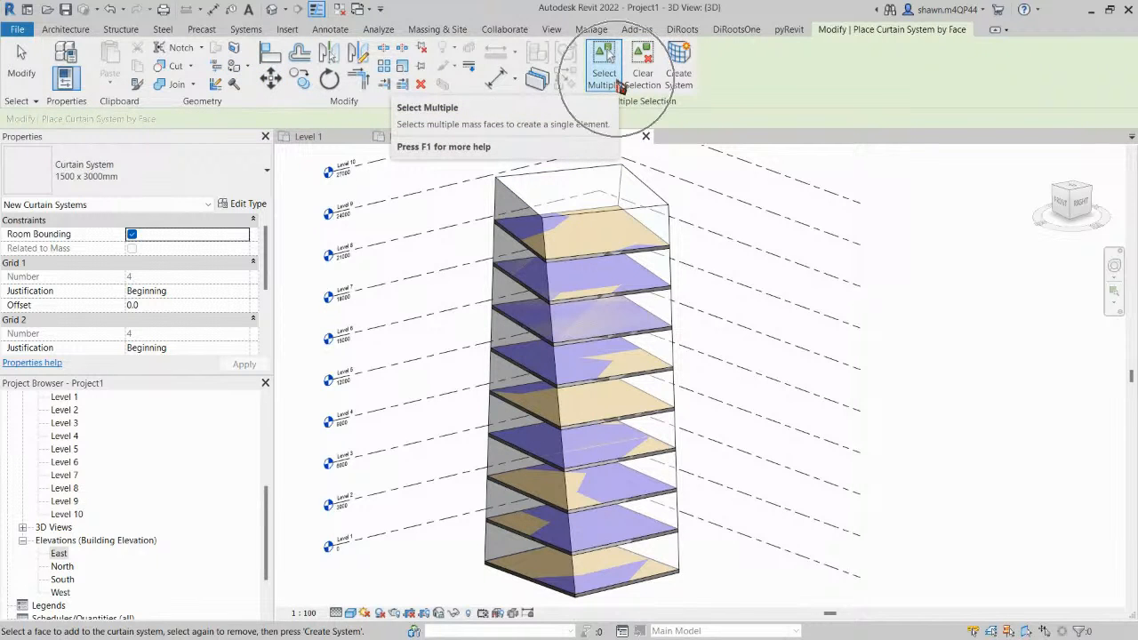
left_click(521, 228)
left_click(589, 235)
middle_click_drag(669, 271, 537, 268, "shift")
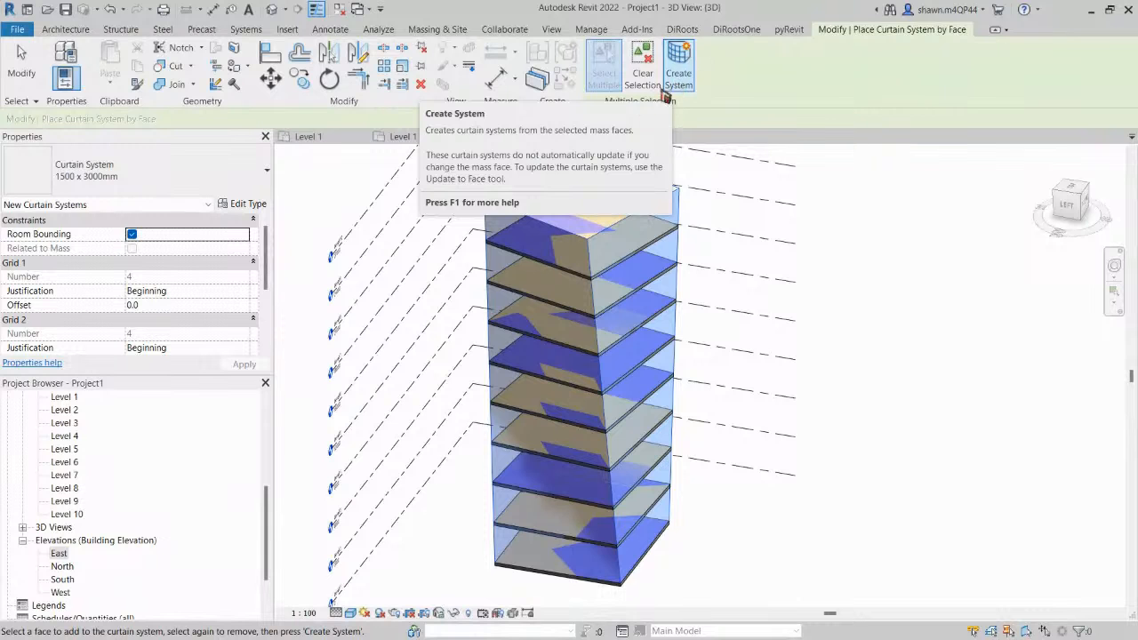
Duplicate the 1500 x 3000mm curtain system type under the name 3000x1200.
left_click(241, 207)
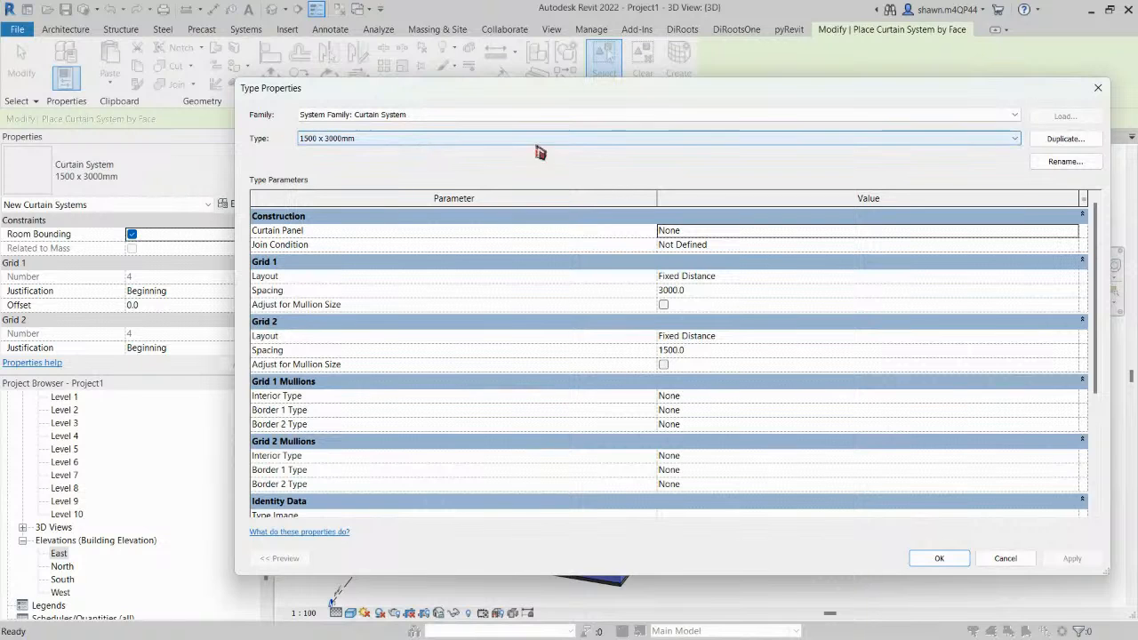
left_click_drag(599, 94, 546, 75)
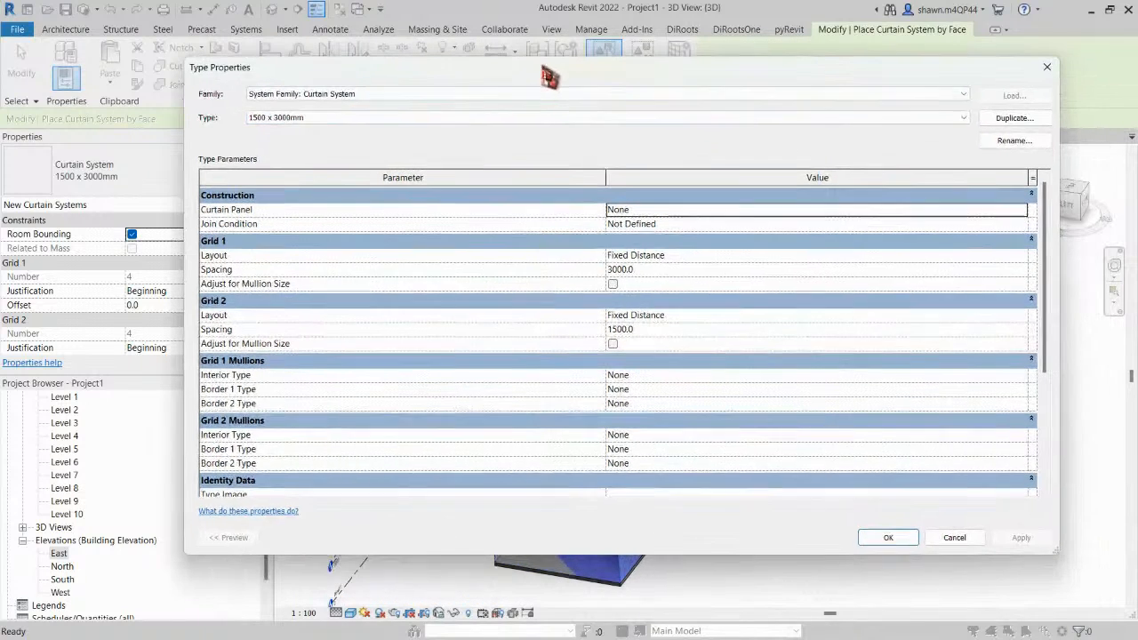
left_click_drag(1058, 142, 745, 142)
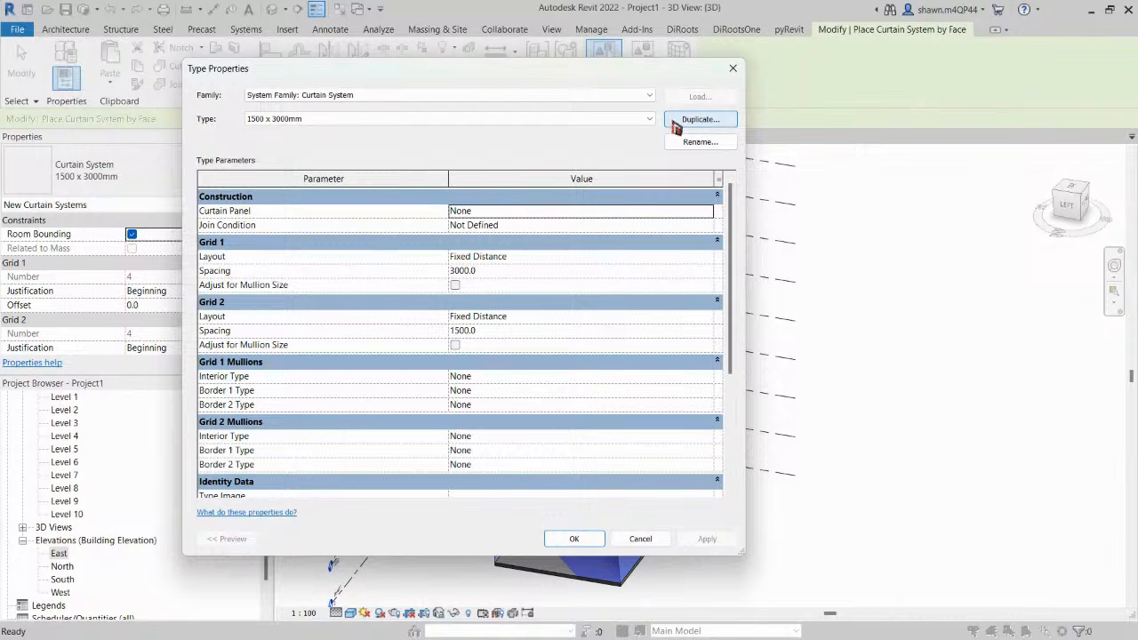
left_click(676, 124)
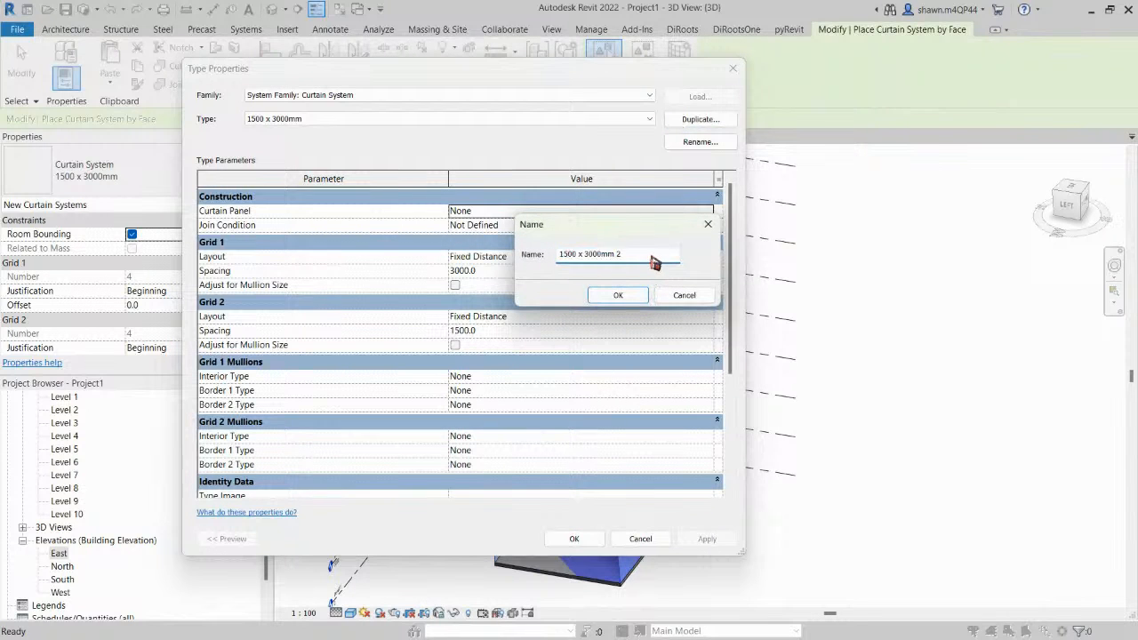
type("18")
type("3000x1200")
left_click(619, 297)
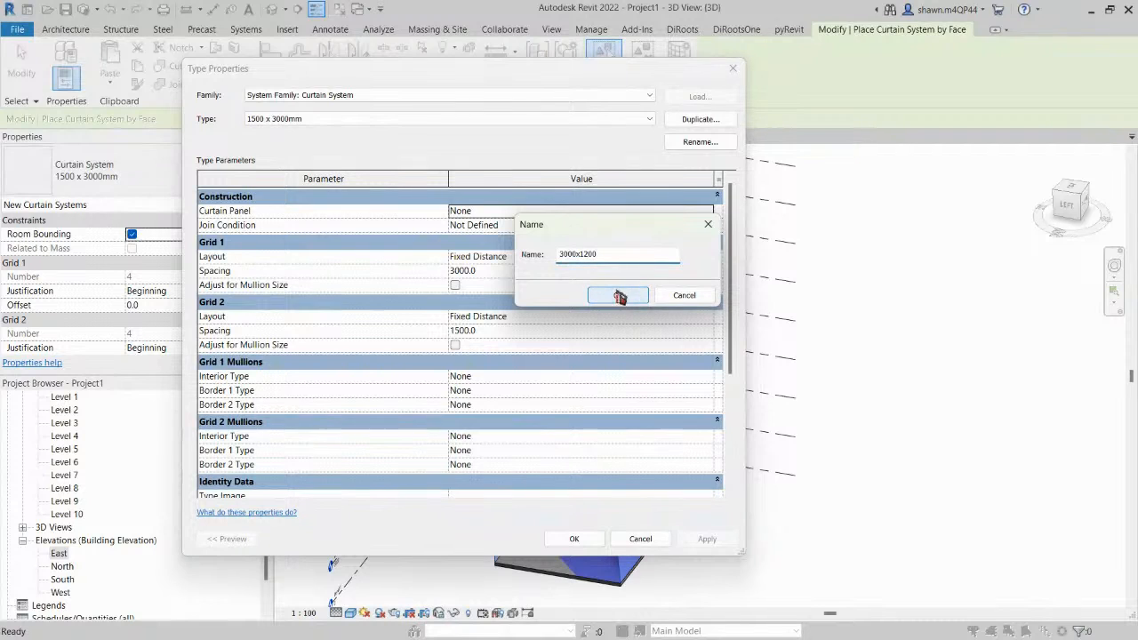
left_click(619, 297)
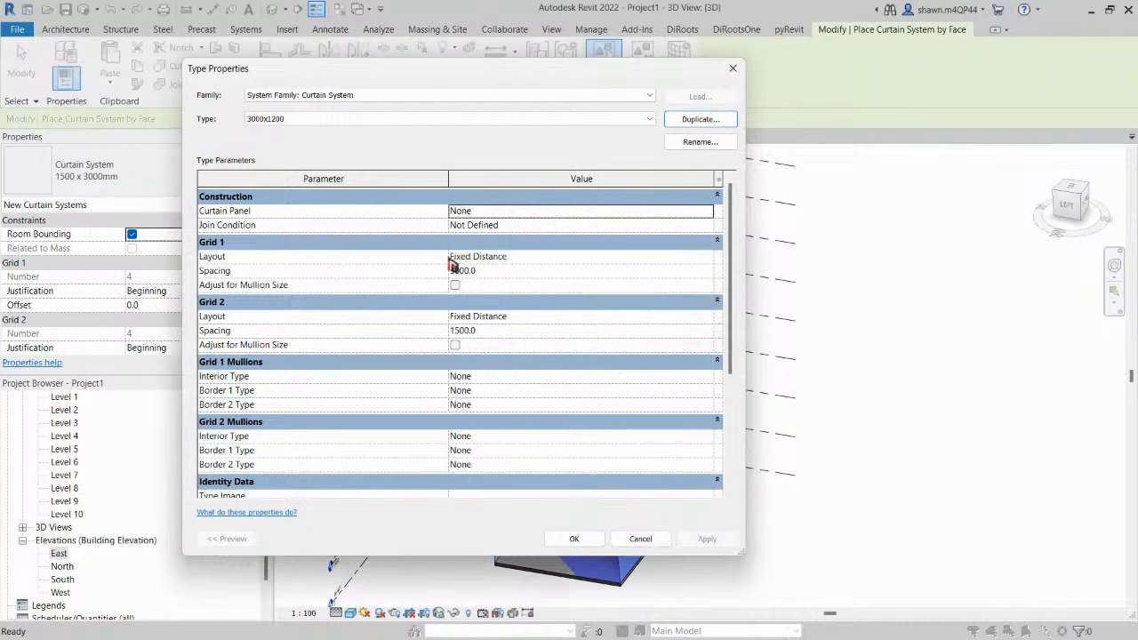
Set the type's Grid 1 spacing to 1200 and Grid 2 spacing to 3000, and create the curtain system on the selected faces.
left_click(535, 272)
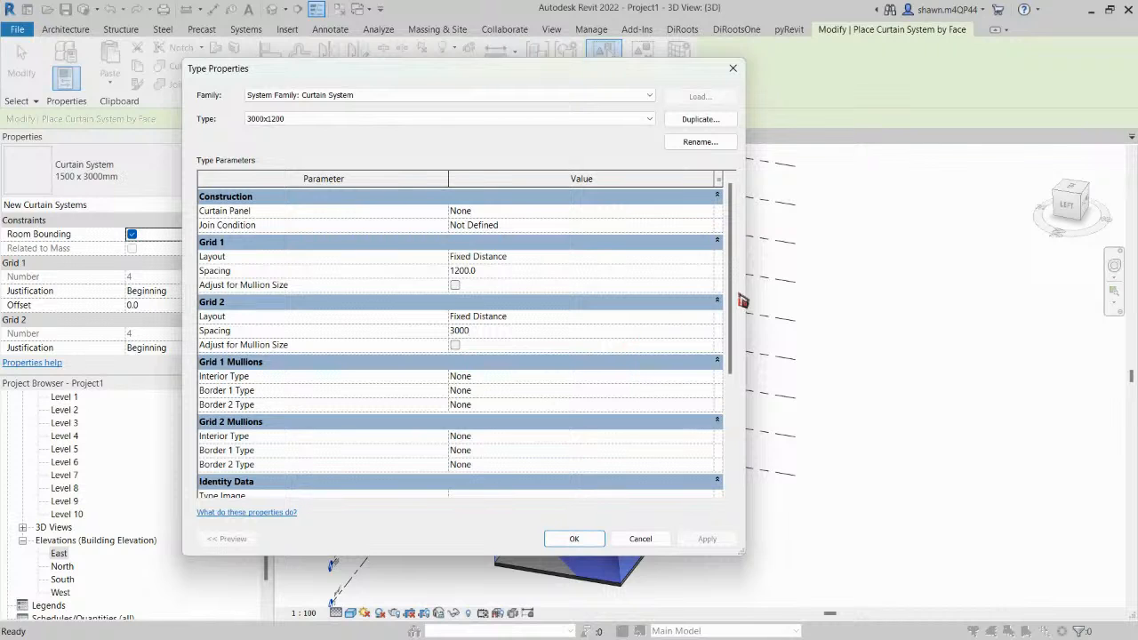
scroll(725, 306, "down", 2)
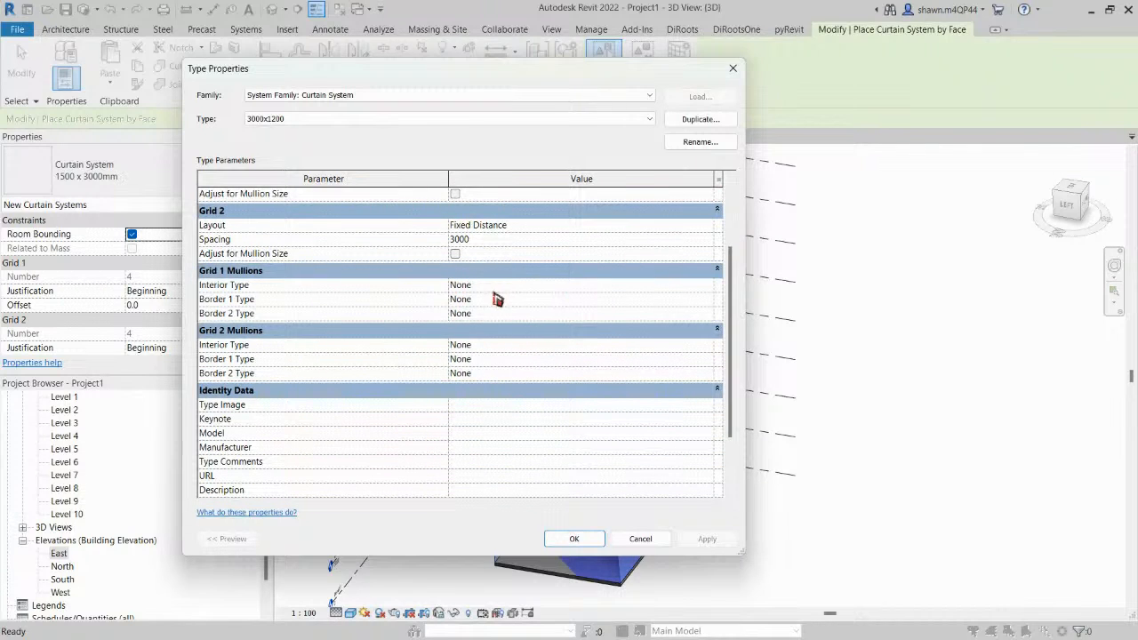
left_click(575, 540)
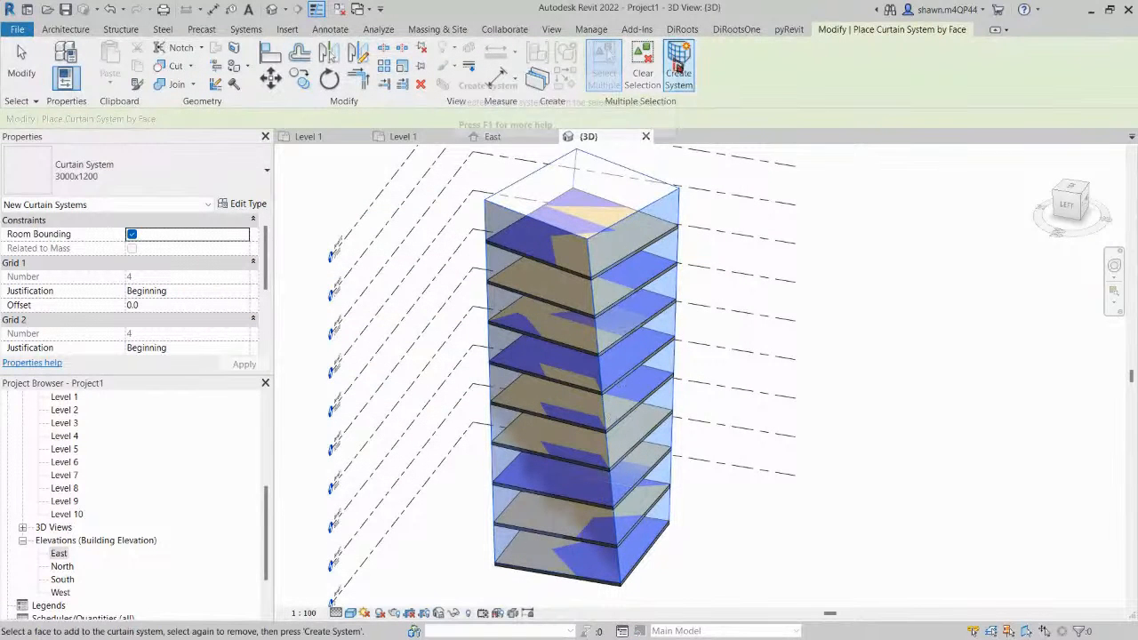
left_click(678, 70)
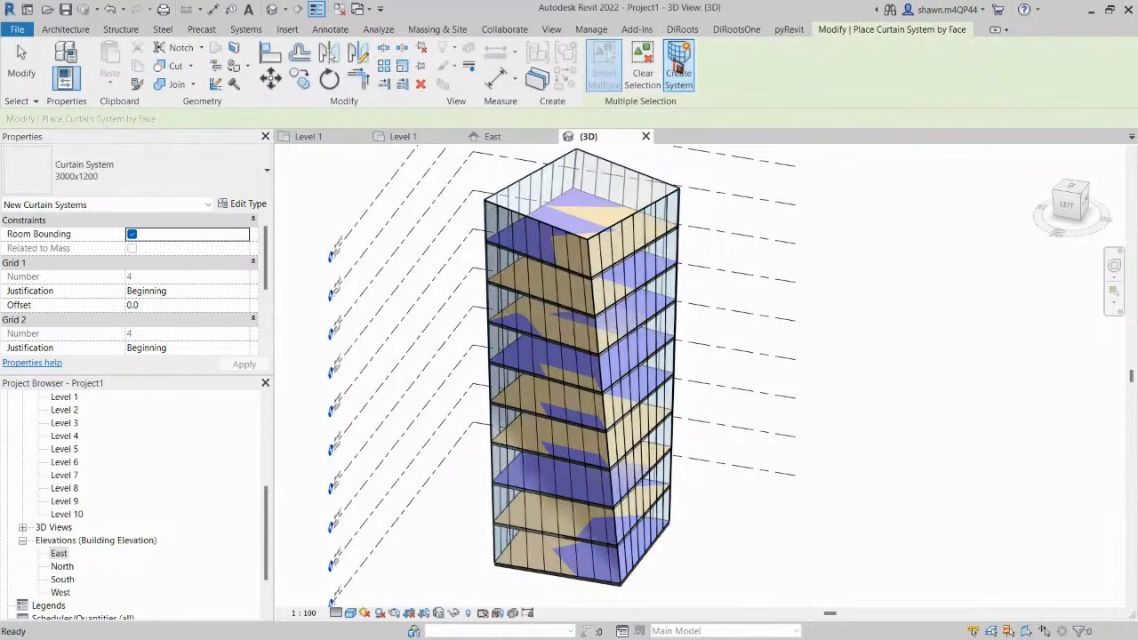
Examine the curtain system's panels and grid lines around the tower up close, and end curtain system placement.
middle_click_drag(740, 547, 478, 207, "shift")
scroll(480, 208, "up", 8)
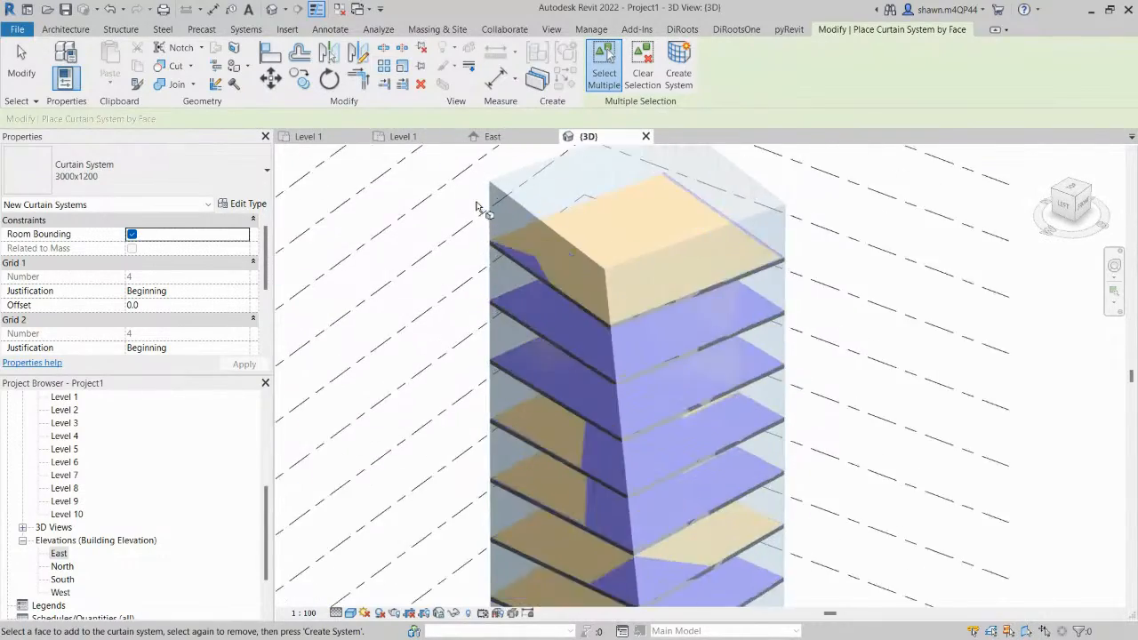
scroll(505, 219, "up", 5)
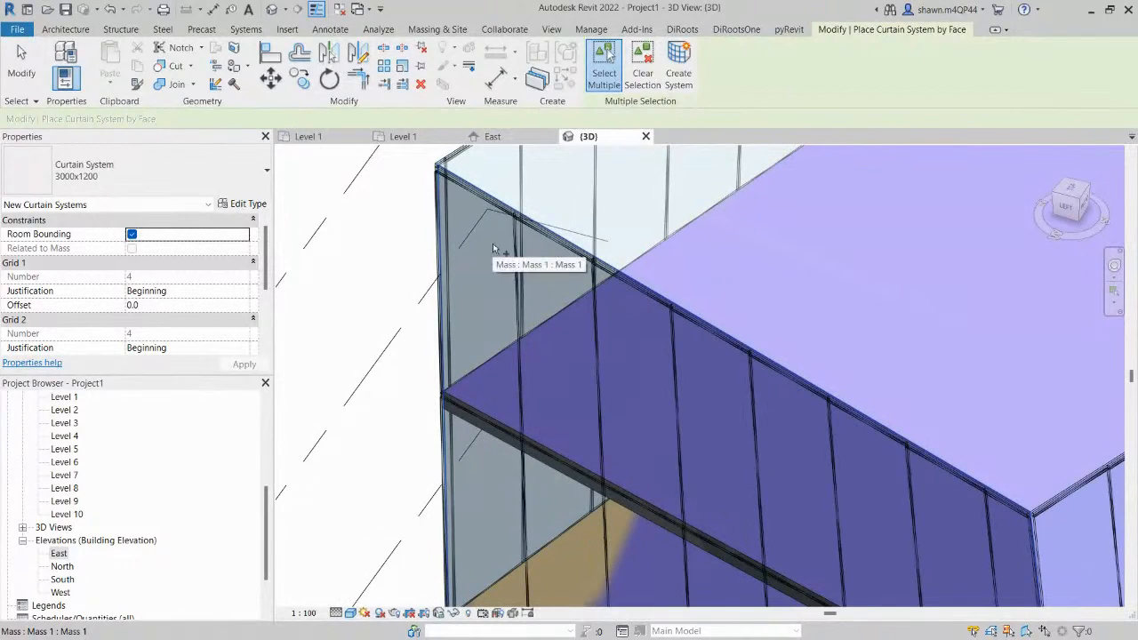
middle_click_drag(673, 241, 614, 307)
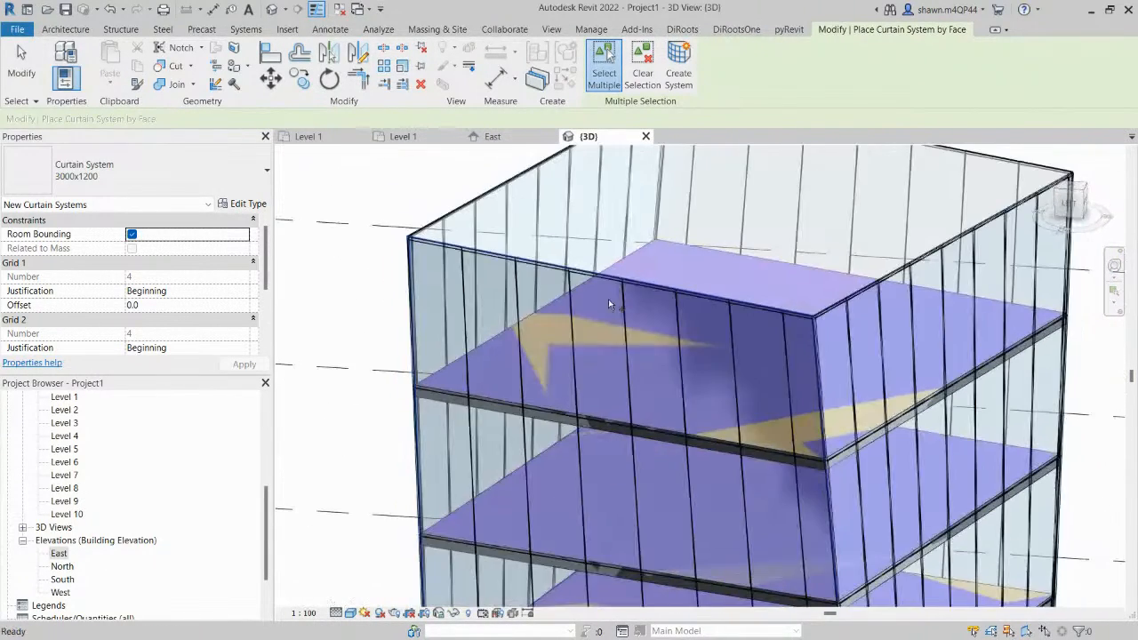
scroll(461, 255, "up", 3)
left_click(461, 255)
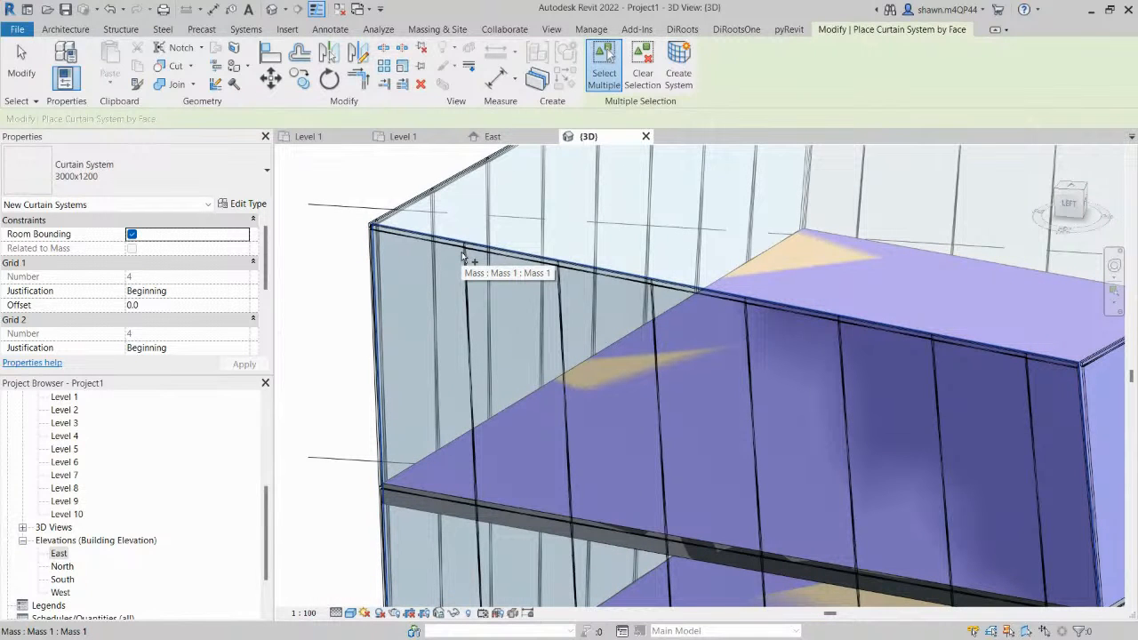
scroll(464, 256, "down", 4)
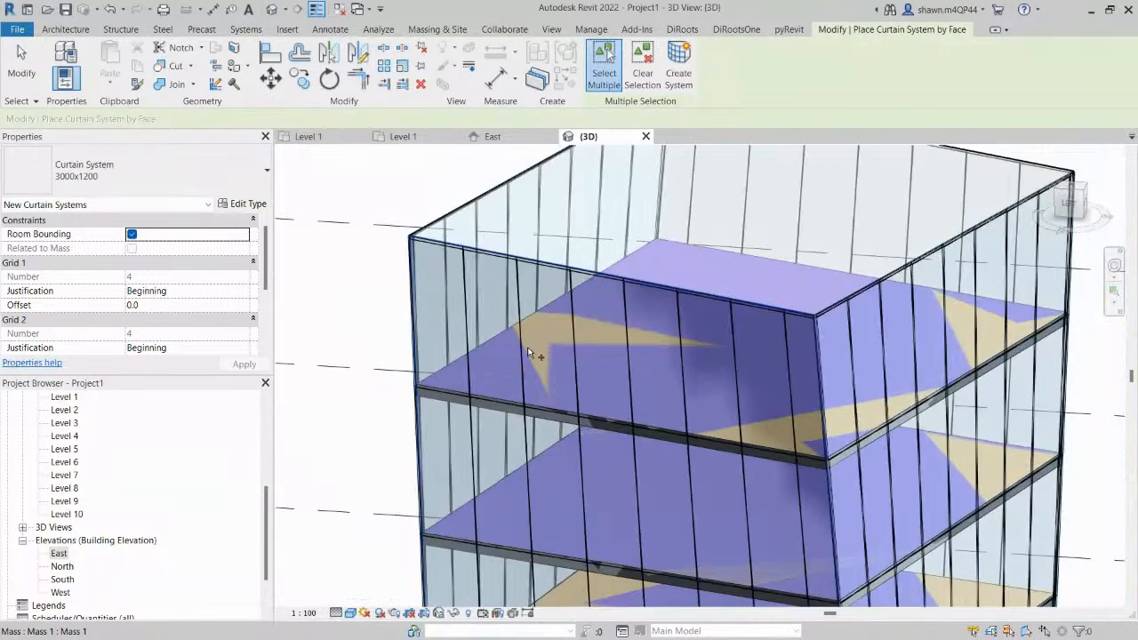
scroll(521, 324, "down", 2)
middle_click_drag(599, 508, 580, 401)
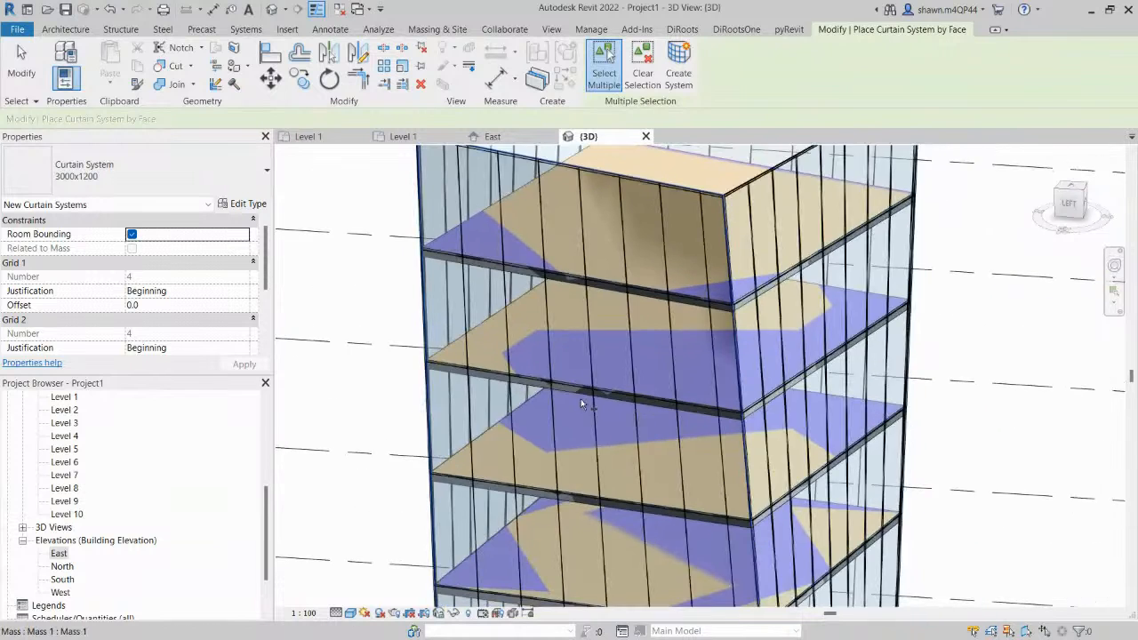
scroll(581, 403, "down", 1)
scroll(581, 400, "down", 1)
key("Escape")
key("Escape")
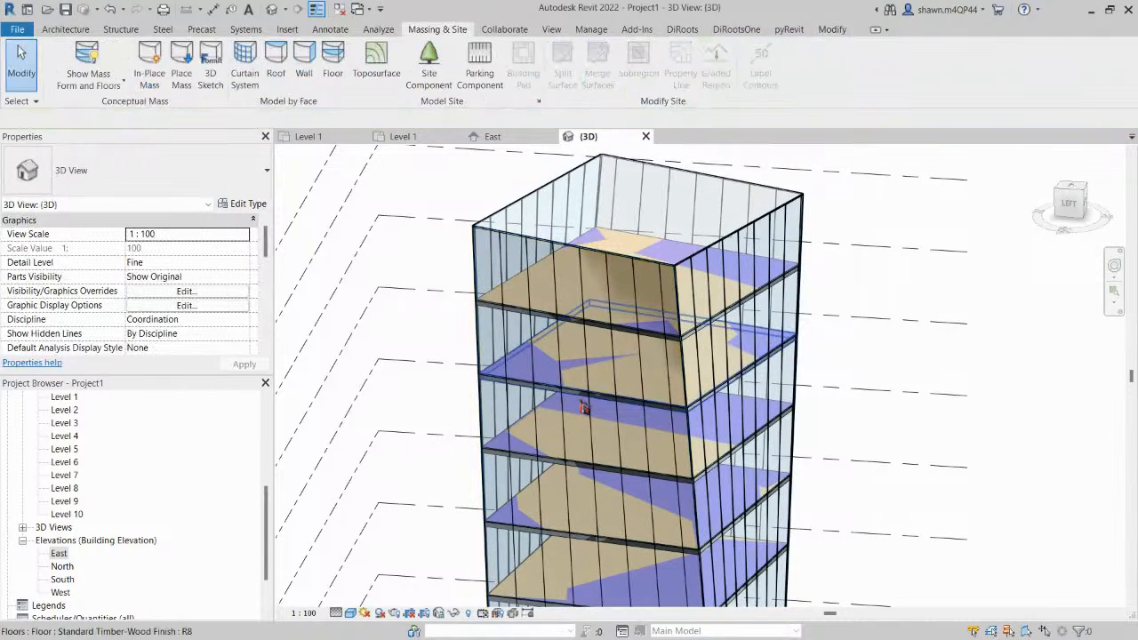
Start placing 50 x 150mm rectangular mullions on all grid lines and apply them to the first side face of the tower.
left_click(69, 30)
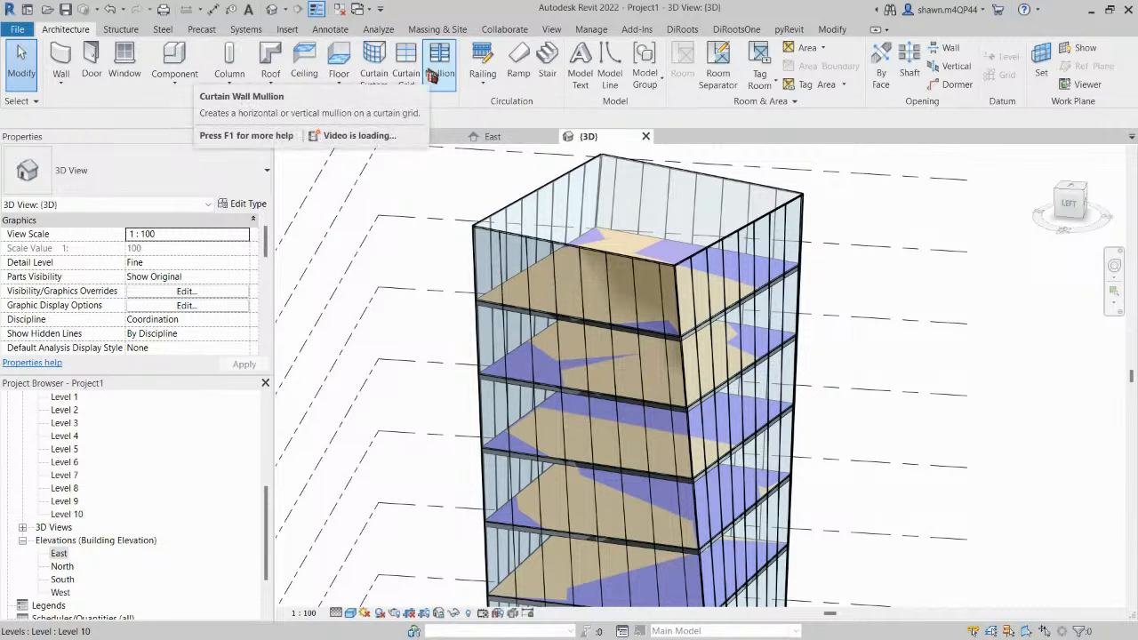
left_click(432, 76)
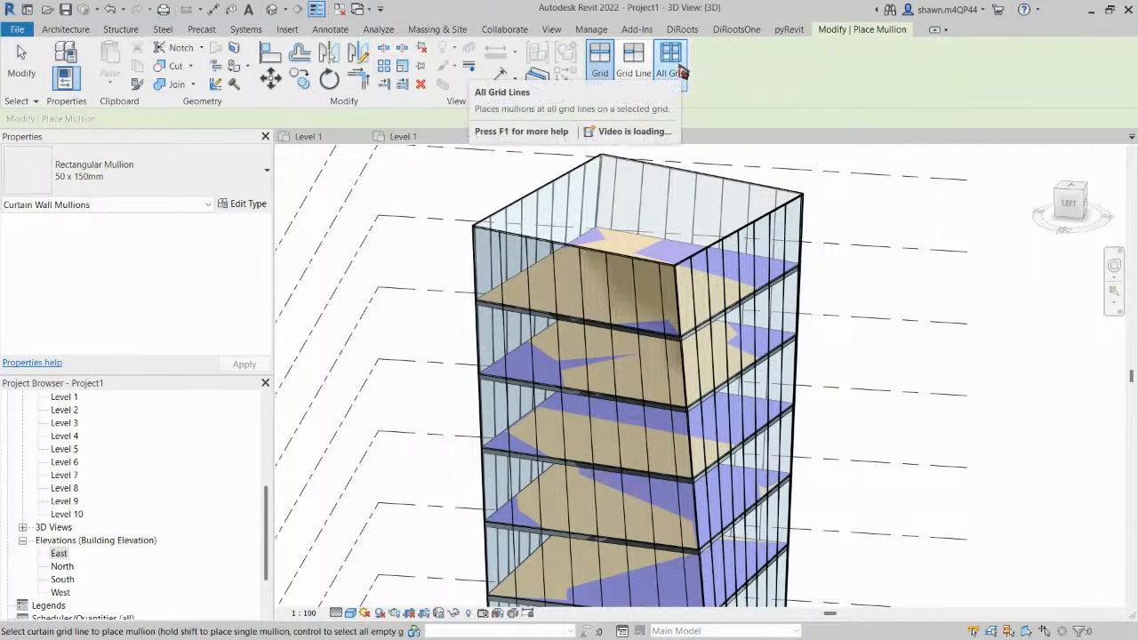
left_click(674, 72)
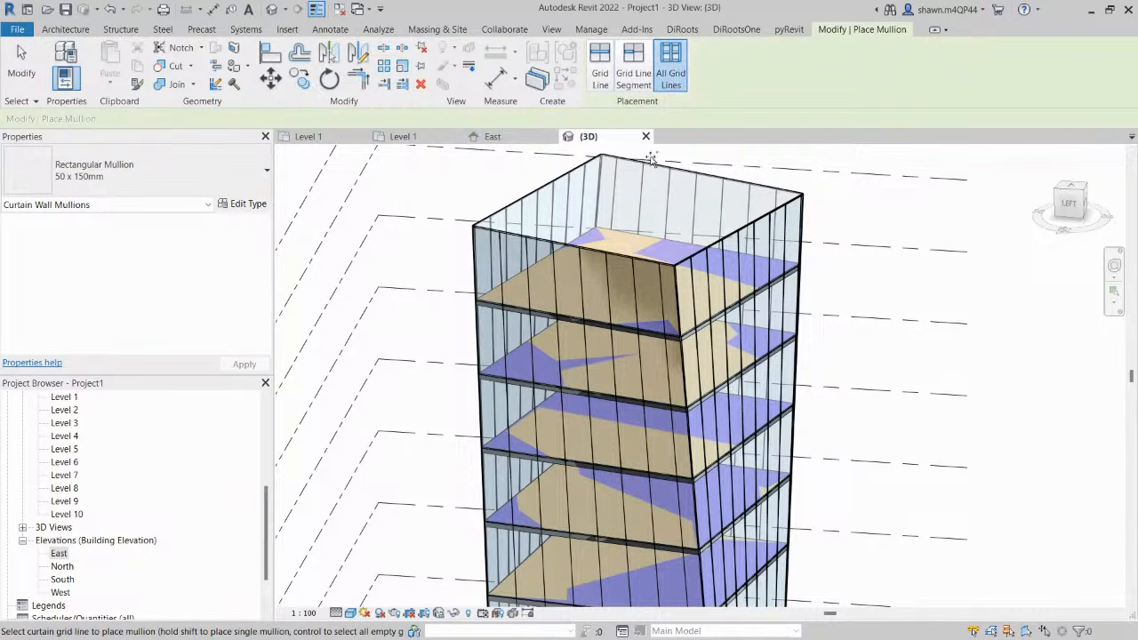
left_click(721, 324)
scroll(724, 327, "down", 2)
middle_click_drag(732, 332, 667, 405, "shift")
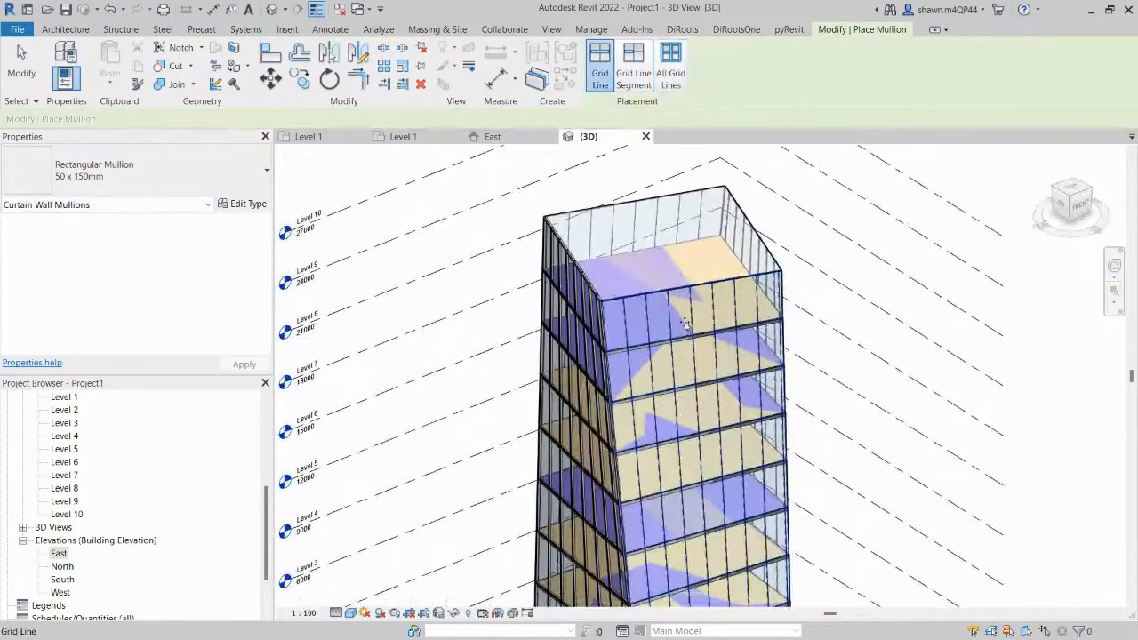
Add the same mullions to all grid lines on the tower's remaining side faces and end mullion placement.
left_click(685, 324)
middle_click_drag(685, 324, 679, 287, "shift")
left_click(698, 307)
middle_click_drag(803, 334, 569, 357, "shift")
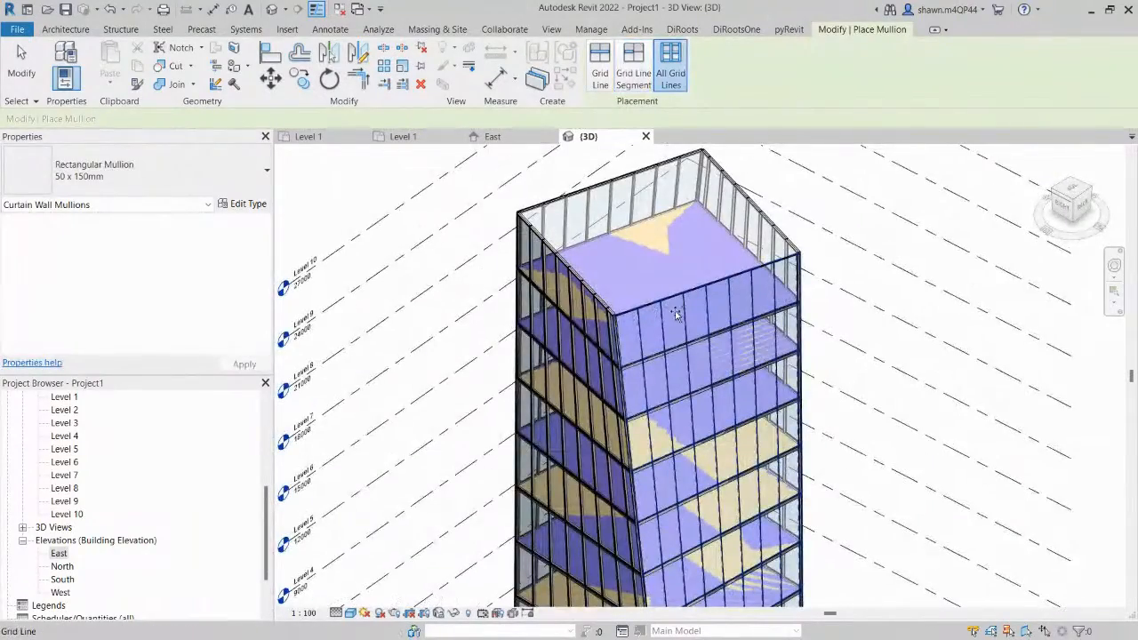
left_click(676, 311, "ctrl")
middle_click_drag(623, 327, 724, 223, "shift")
key("Escape")
Examine the mullions and floor edges on the tower's lower levels up close, including a single horizontal mullion.
middle_click_drag(598, 498, 710, 440)
scroll(709, 440, "up", 6)
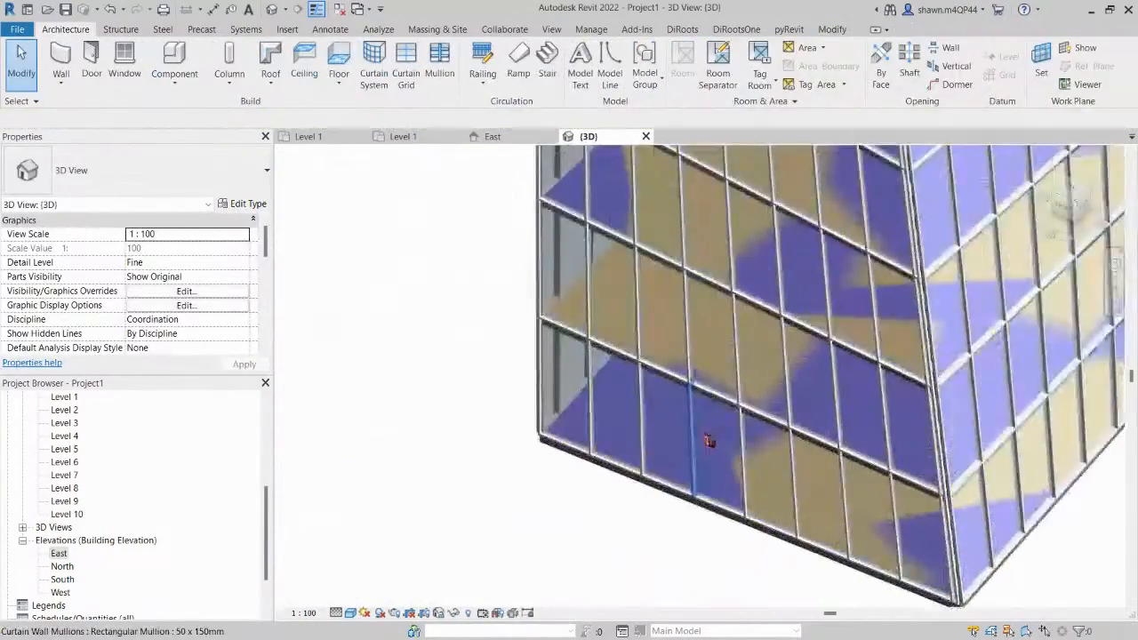
left_click(747, 365)
middle_click_drag(748, 365, 815, 331)
middle_click_drag(747, 449, 774, 412, "shift")
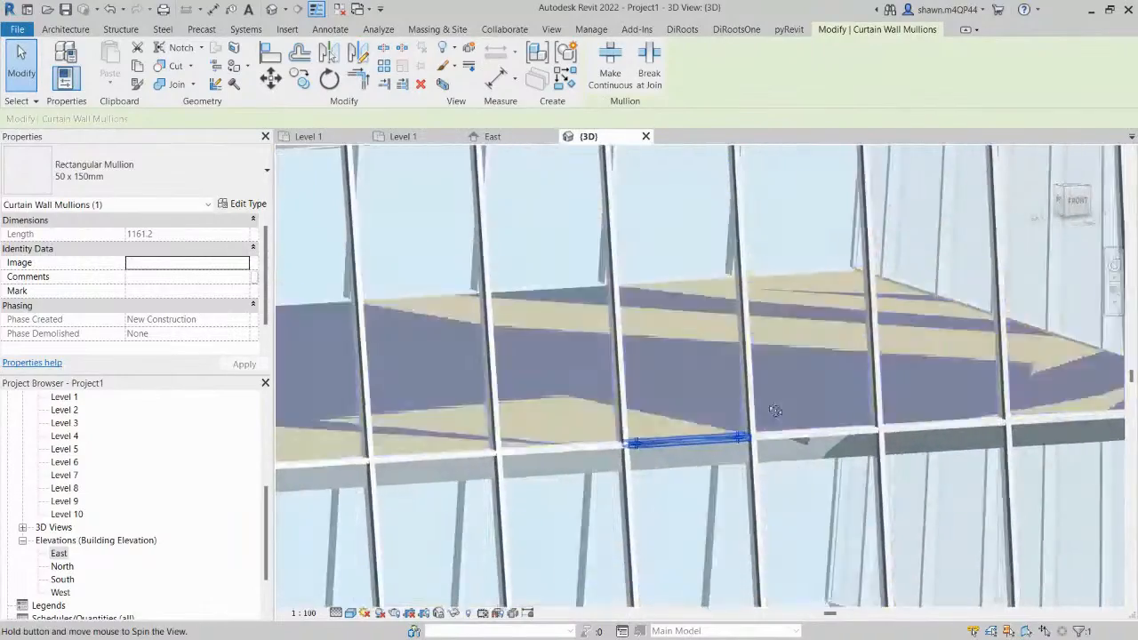
key("Escape")
scroll(771, 412, "down", 3)
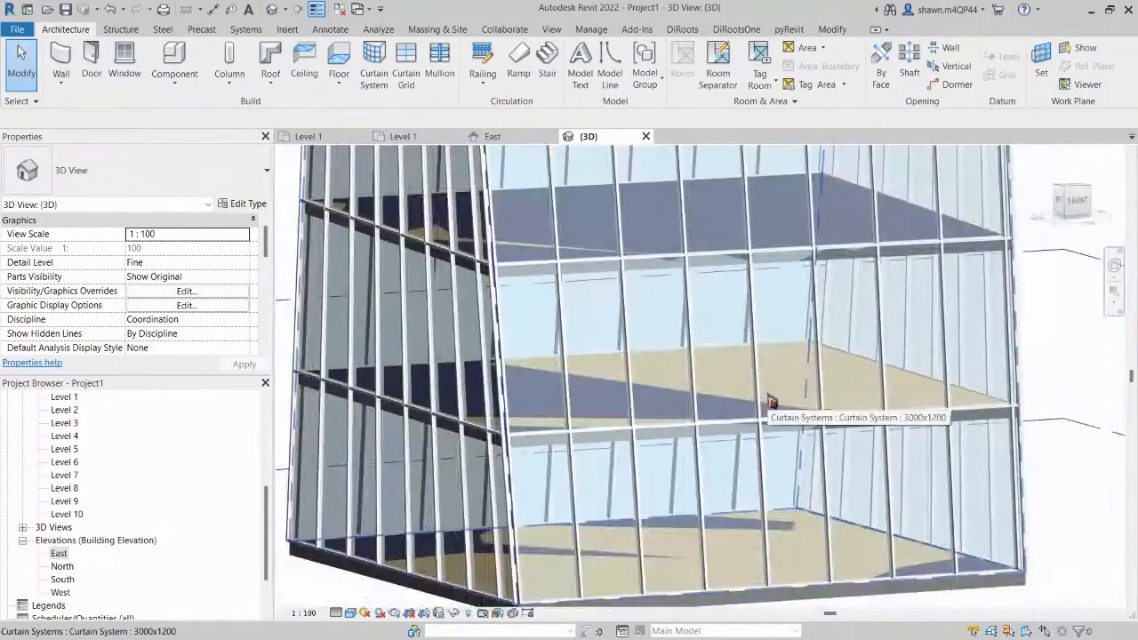
middle_click_drag(667, 406, 649, 373, "shift")
scroll(541, 409, "down", 2)
scroll(540, 409, "down", 3)
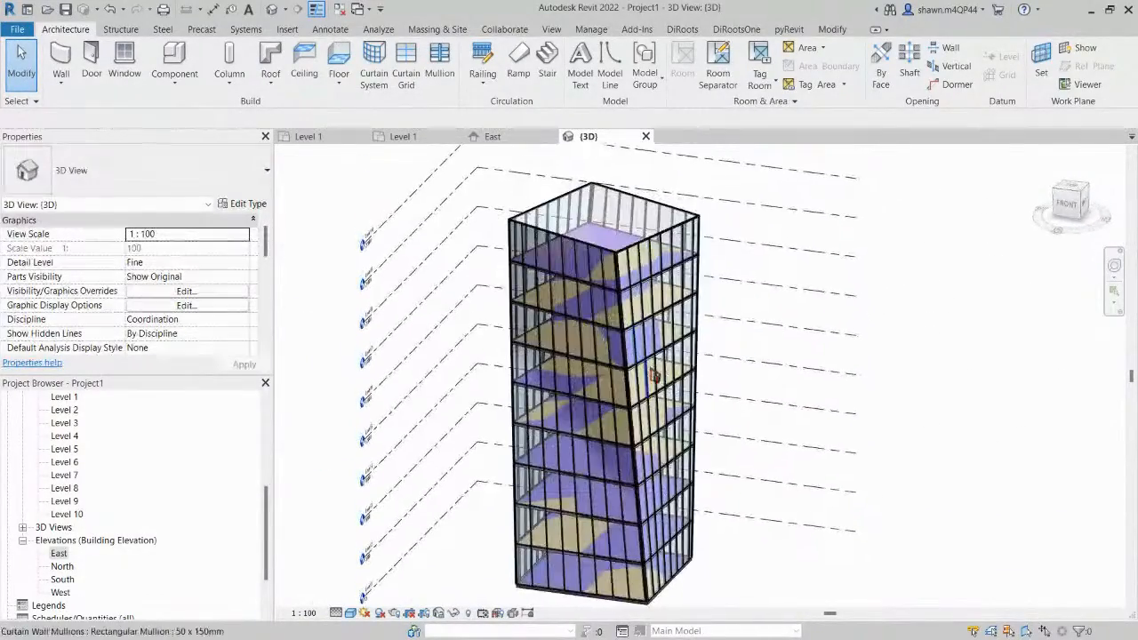
Create a Generic - 125mm basic roof by face on the top face of the tower mass and end roof placement.
left_click(270, 84)
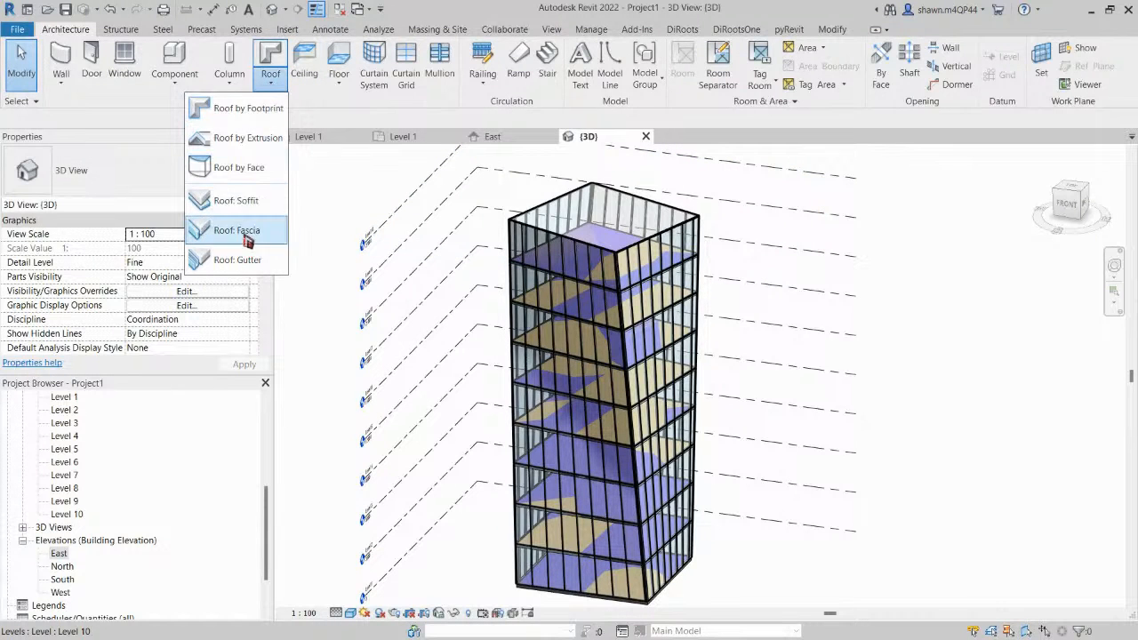
left_click(255, 177)
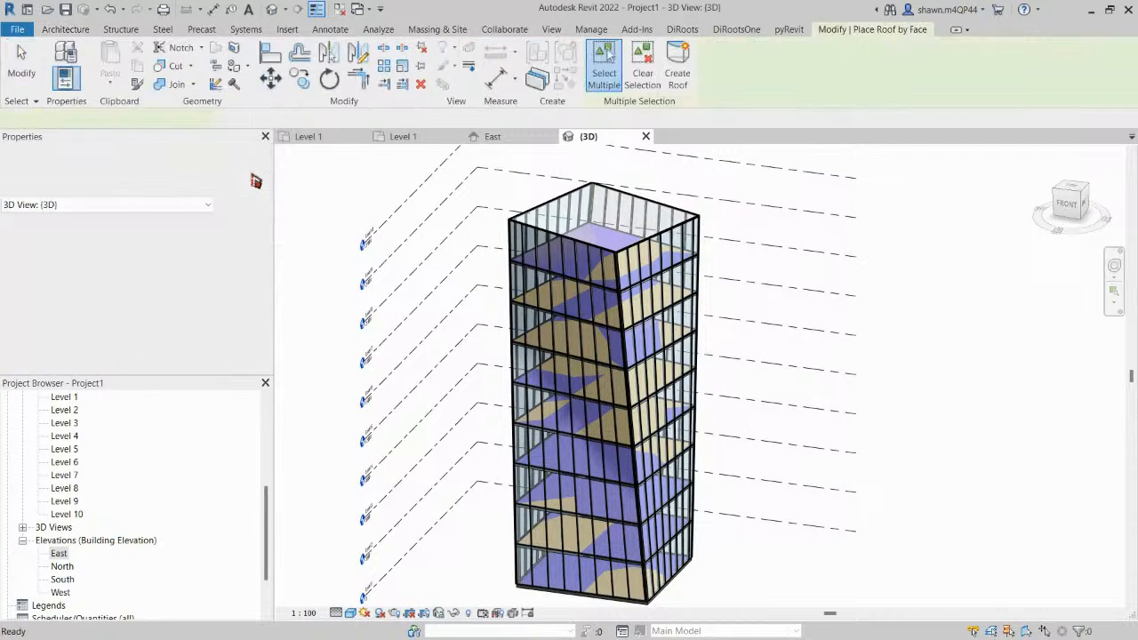
left_click(118, 178)
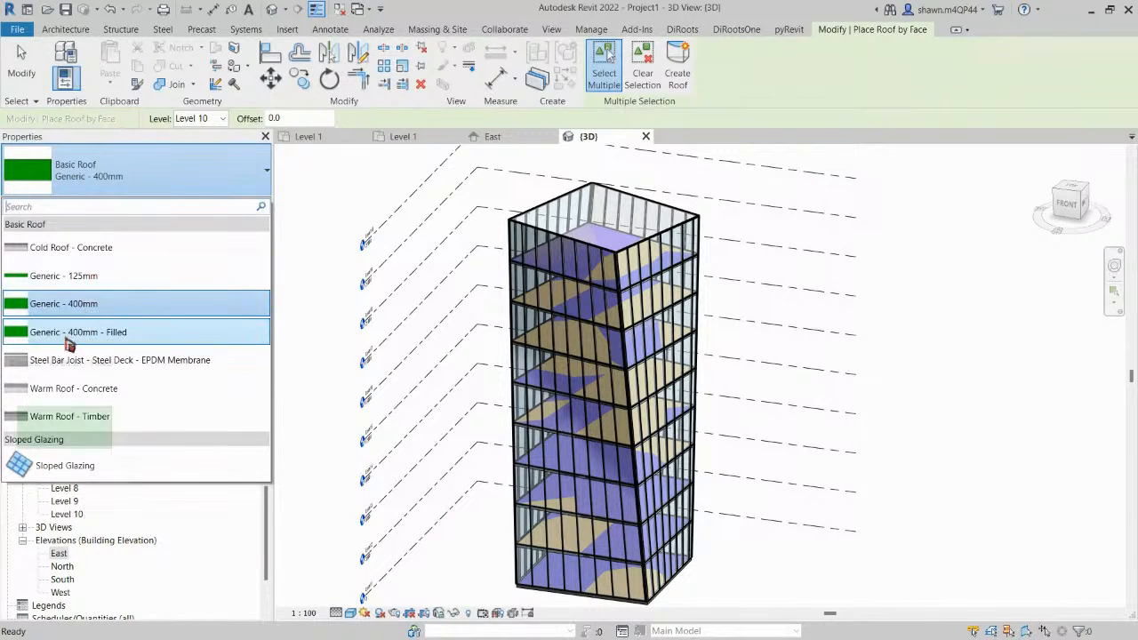
left_click(77, 290)
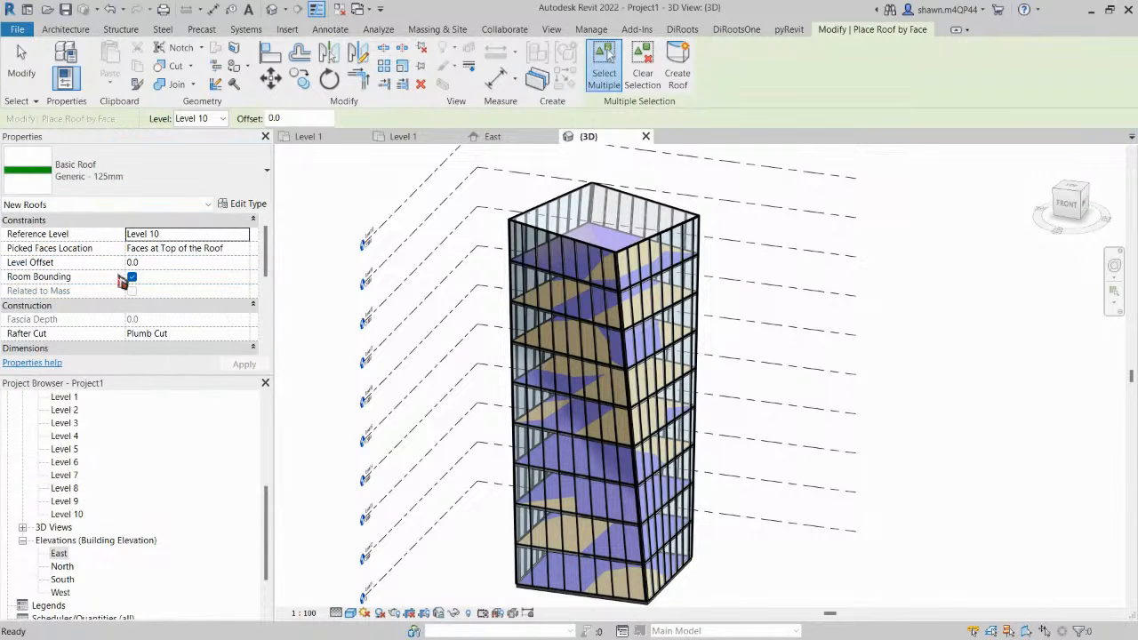
scroll(599, 211, "up", 3)
left_click(601, 214)
left_click(678, 64)
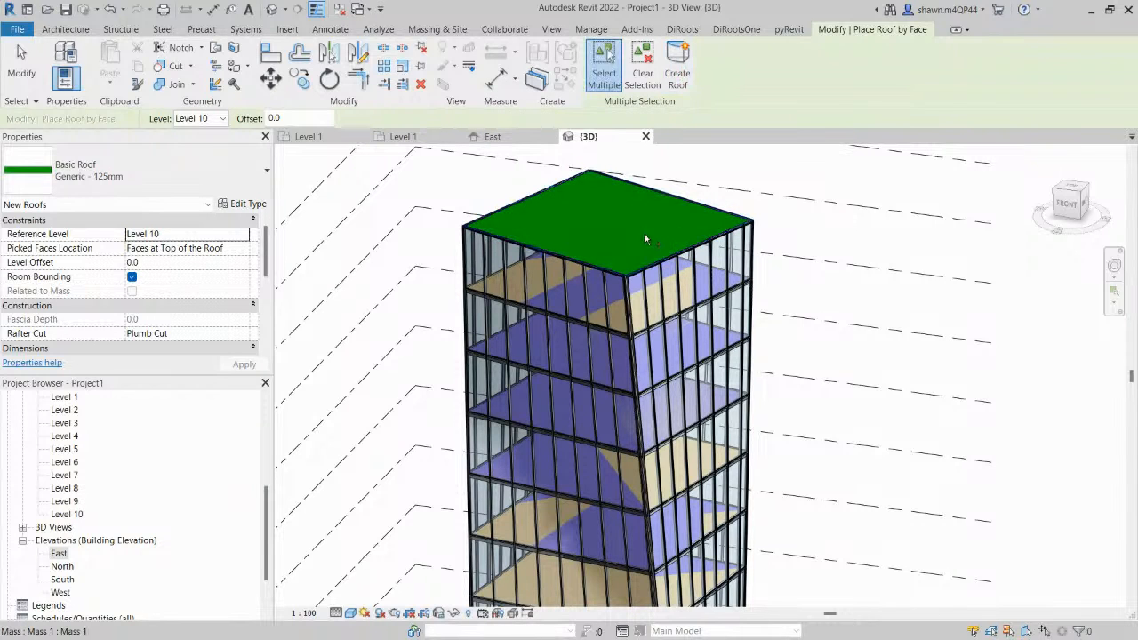
key("Escape")
key("Escape")
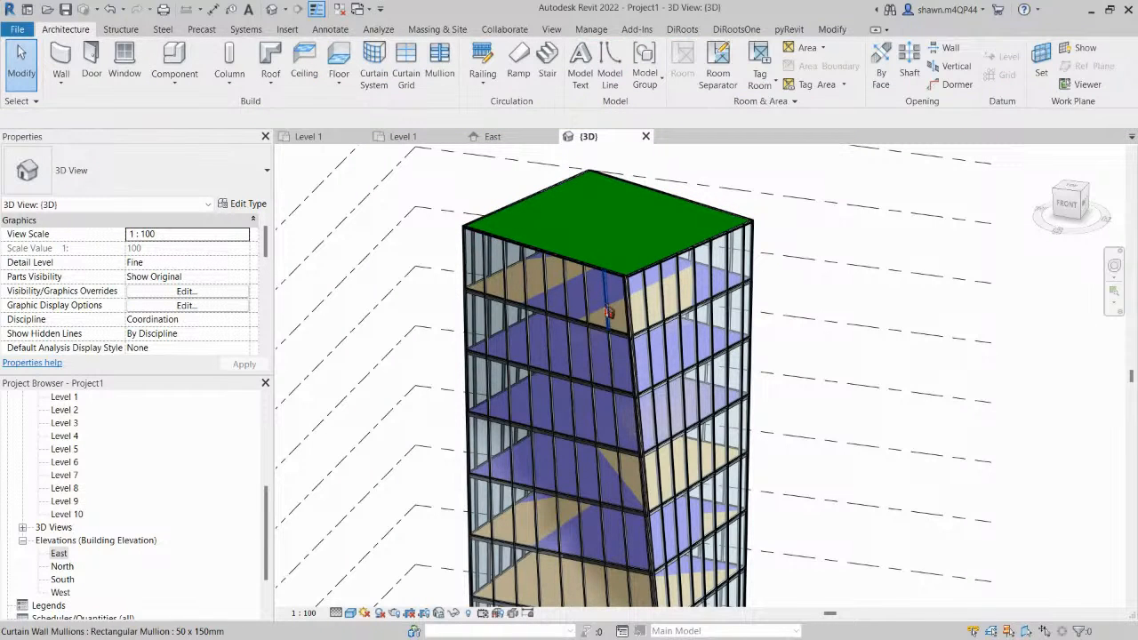
scroll(608, 313, "down", 4)
middle_click_drag(675, 376, 721, 521, "shift")
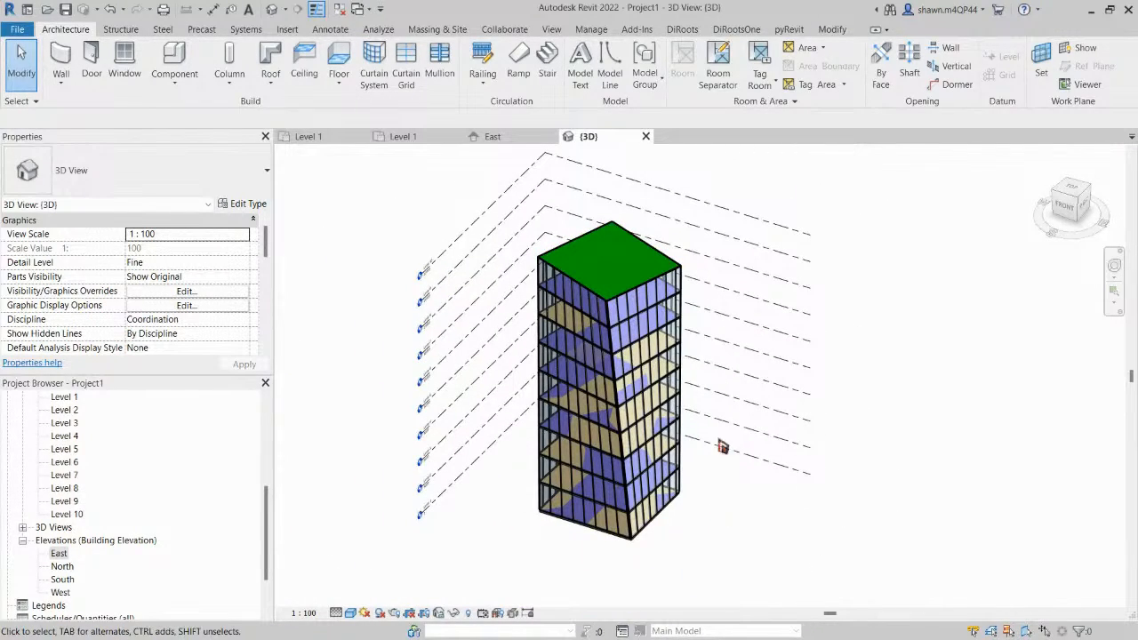
left_click(449, 30)
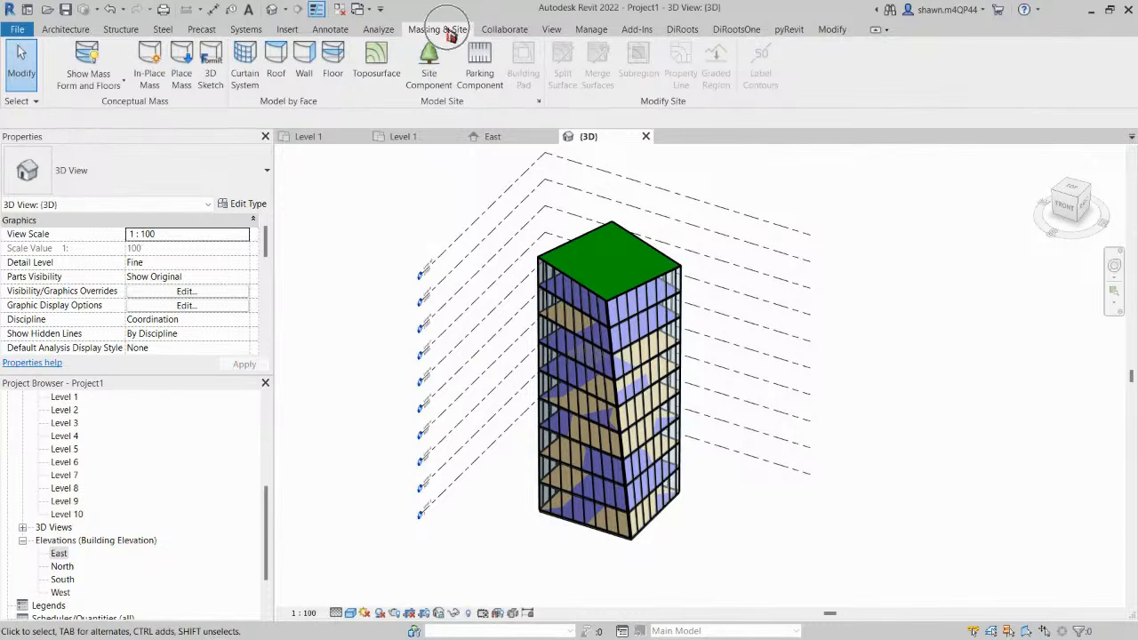
left_click(151, 74)
middle_click_drag(768, 527, 761, 467, "shift")
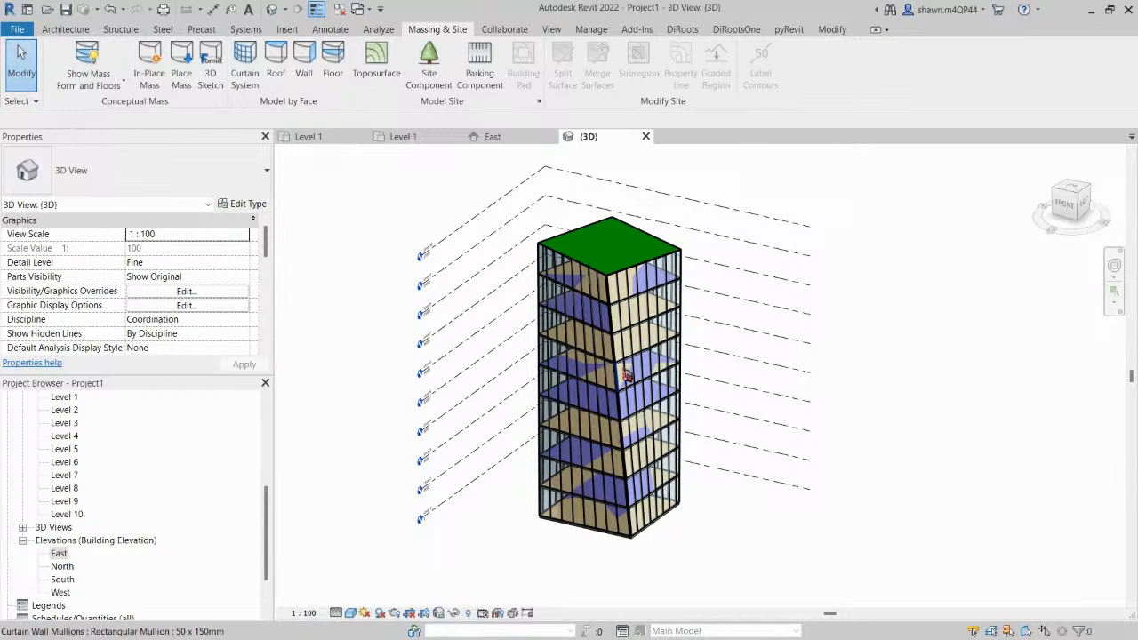
middle_click_drag(631, 418, 682, 468, "shift")
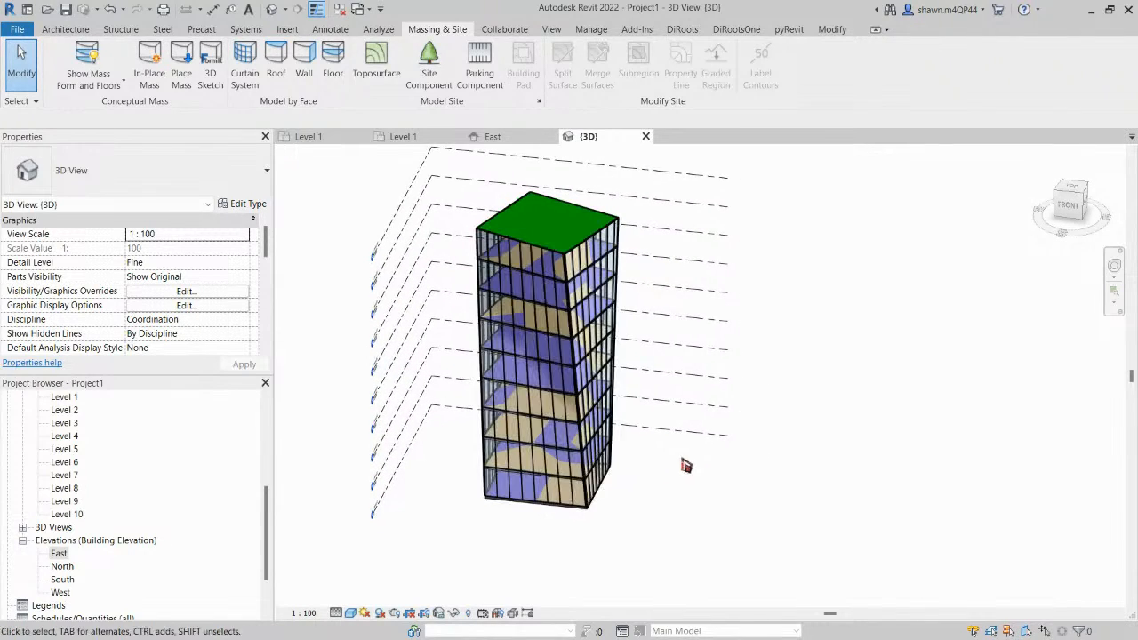
Start saving the project and browse to the 22 - REVIT FOR ARCHI folder inside 02-PROJECTS on the D: drive.
key("ctrl+s")
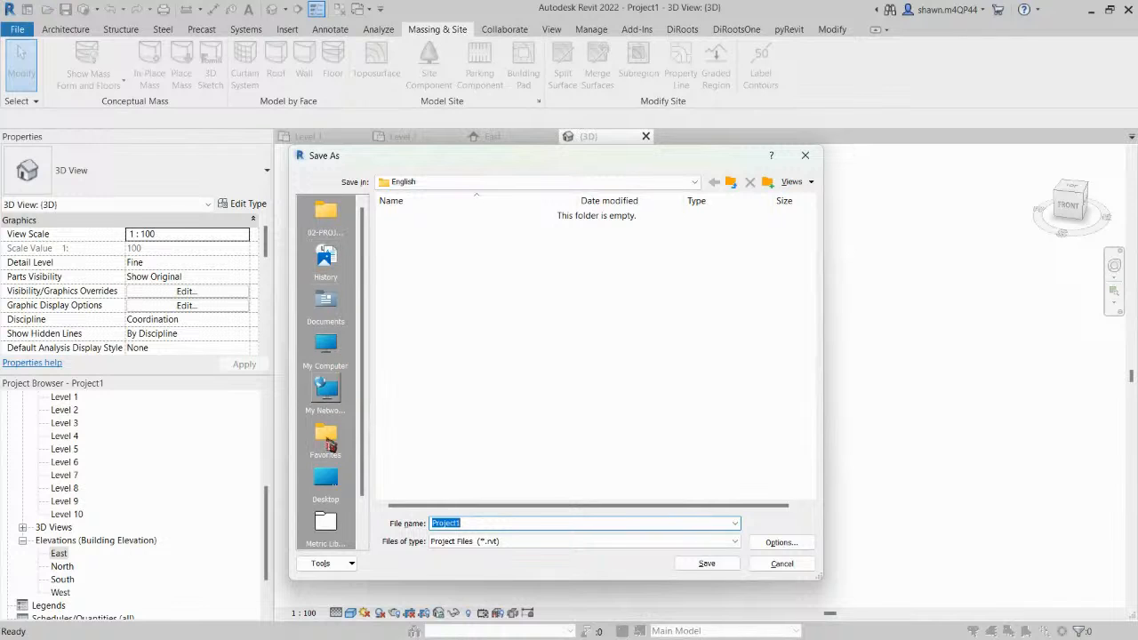
left_click(325, 484)
scroll(467, 341, "down", 2)
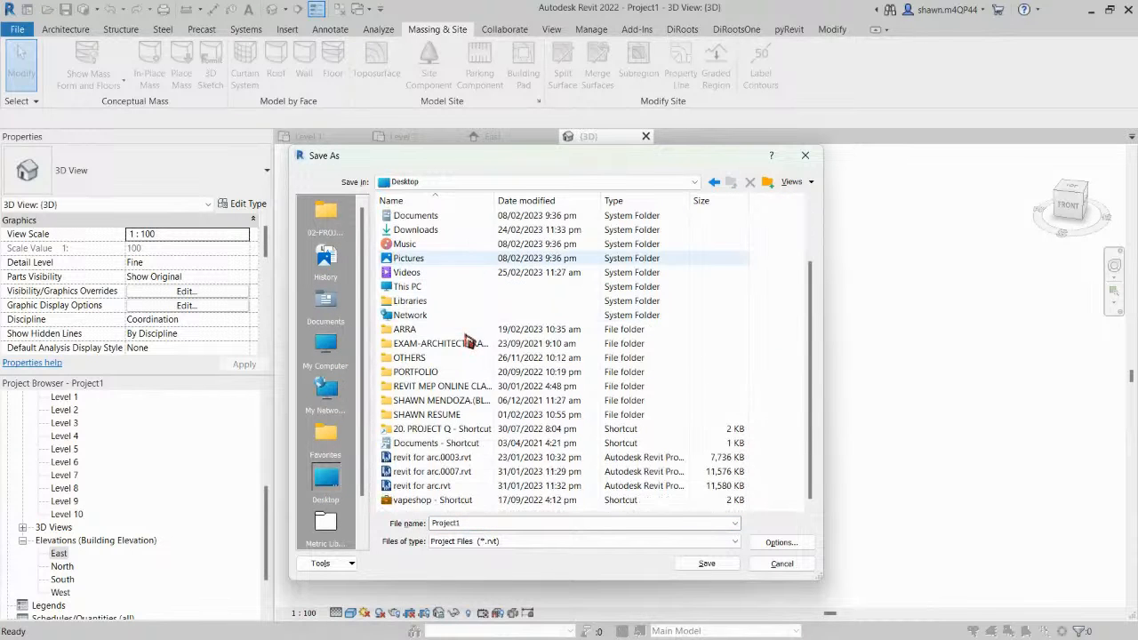
left_click(437, 288)
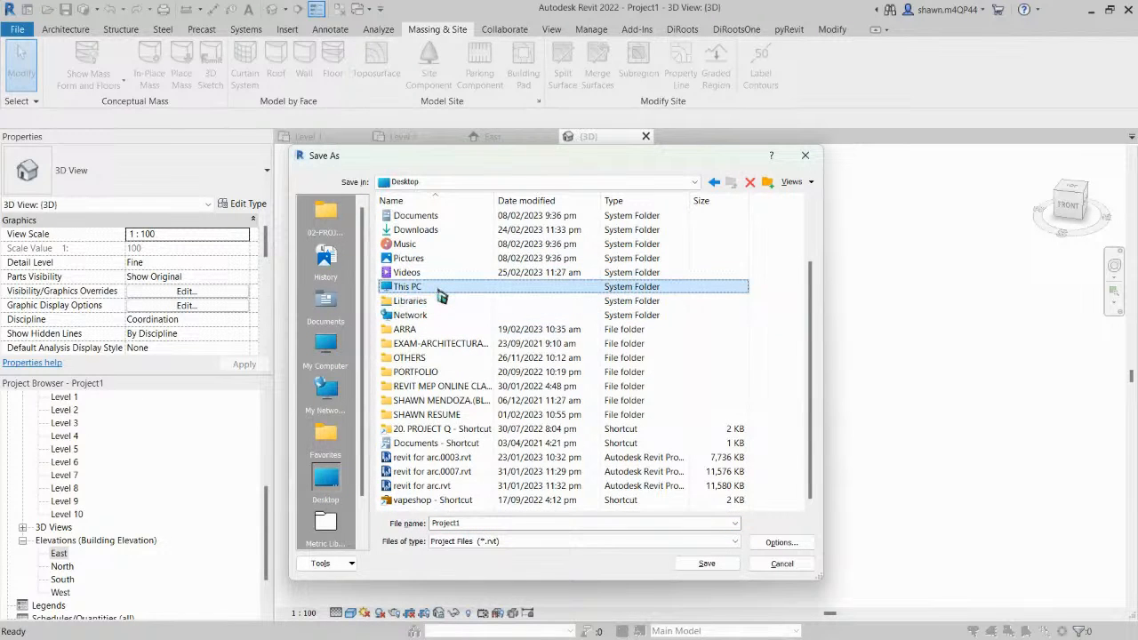
double_click(437, 290)
double_click(407, 282)
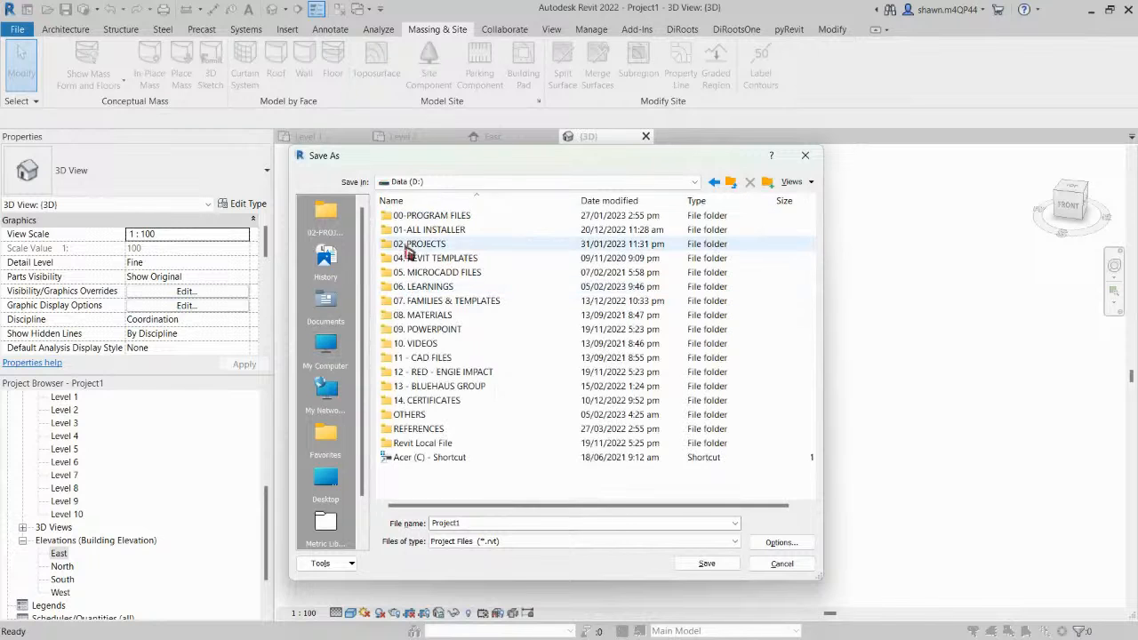
double_click(416, 244)
scroll(431, 280, "down", 2)
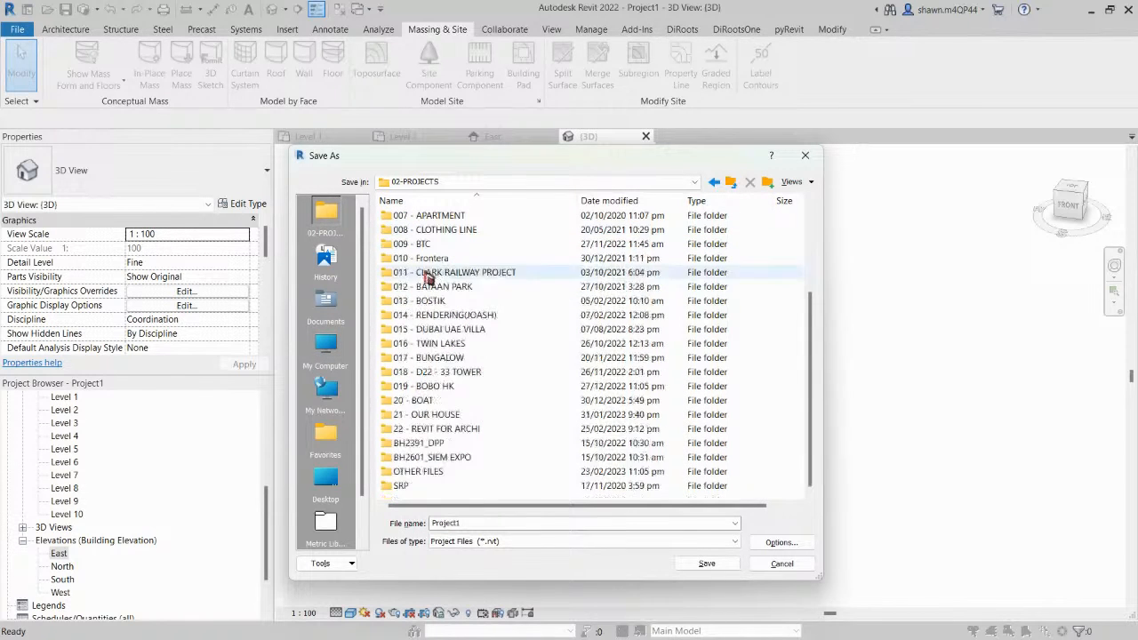
double_click(444, 429)
Name the project file Massing, limit its backups to a maximum of 1, and save it.
double_click(478, 523)
type("Massing")
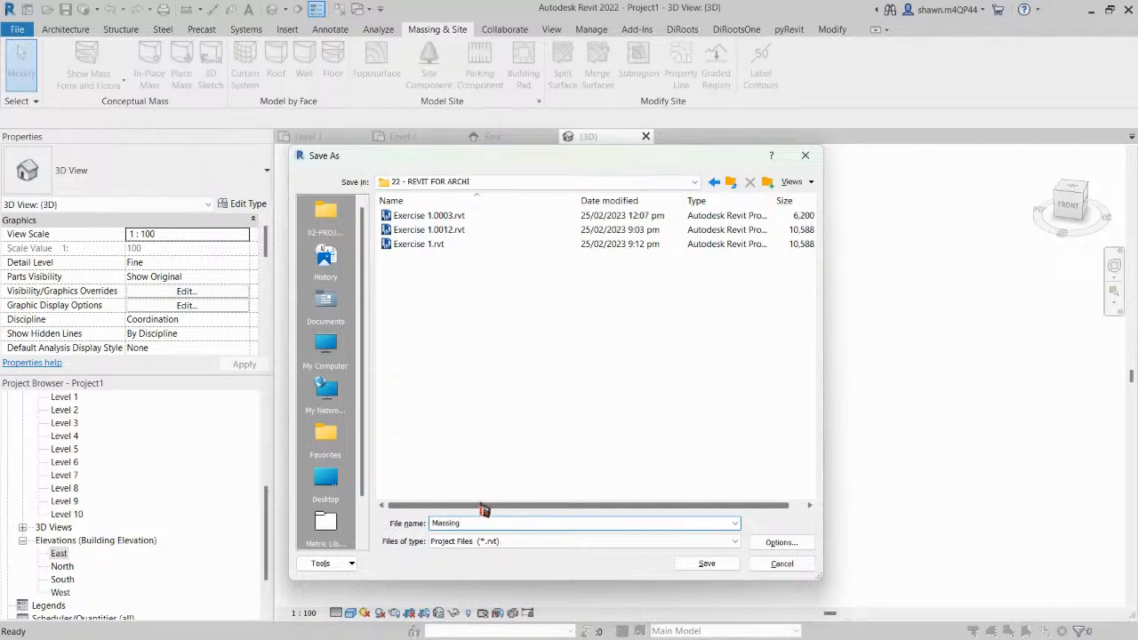
left_click(782, 545)
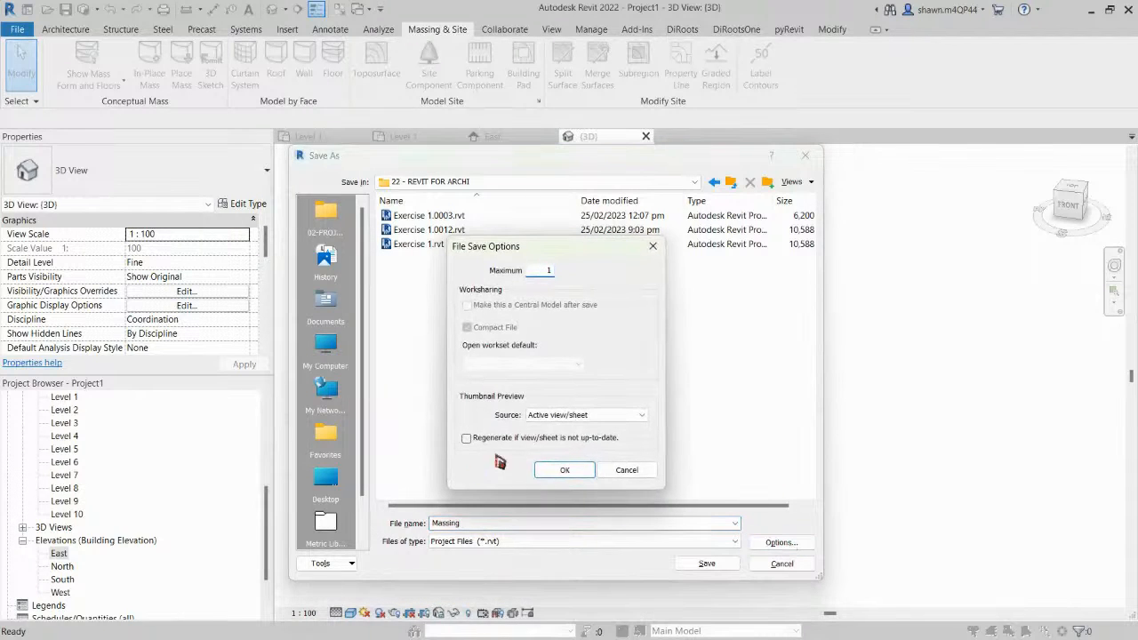
left_click(553, 474)
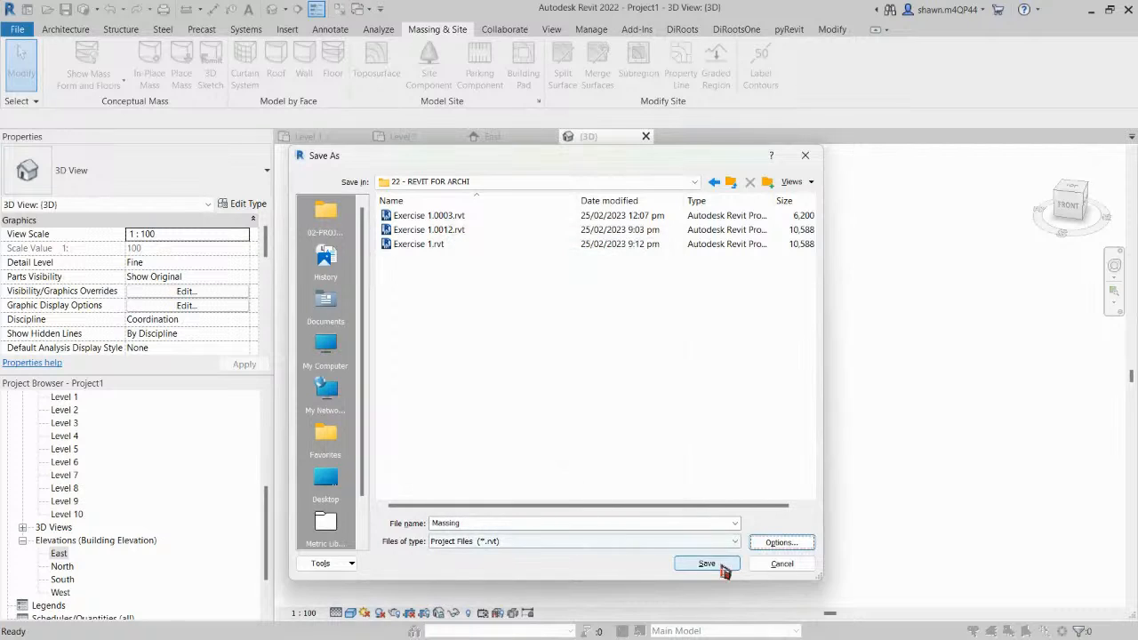
left_click(721, 567)
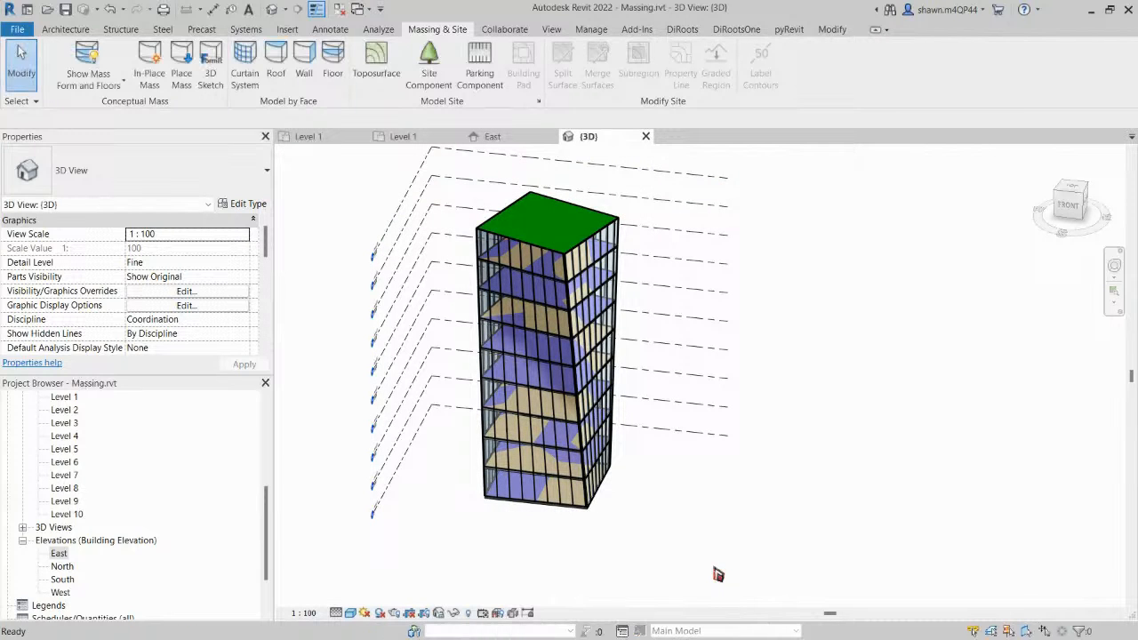
Close the open views of the Massing project and the Level 1 plan of Exercise 1.
left_click(646, 137)
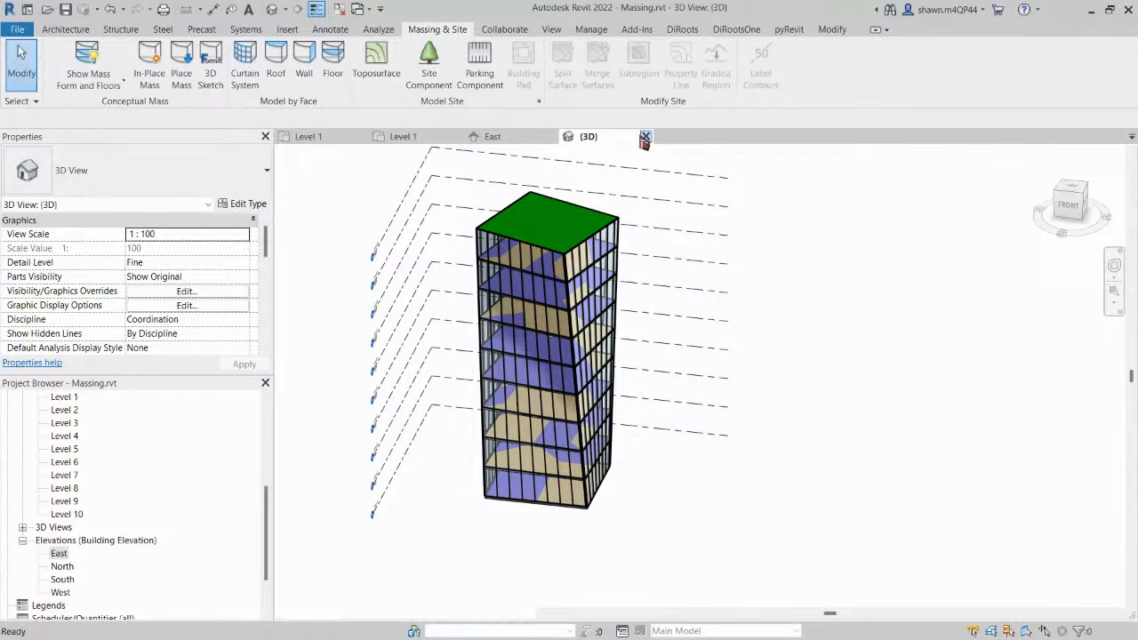
left_click(549, 137)
left_click(455, 138)
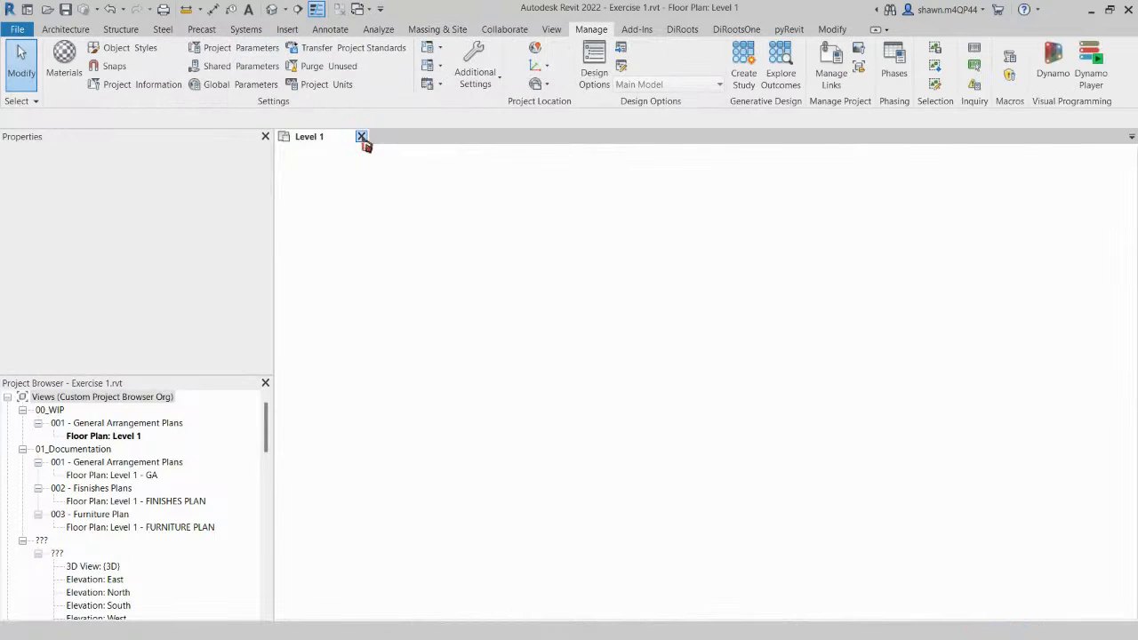
left_click(361, 137)
Switch to the BIM PART 2 presentation in PowerPoint and show the Worksharing slide.
key("alt+Tab")
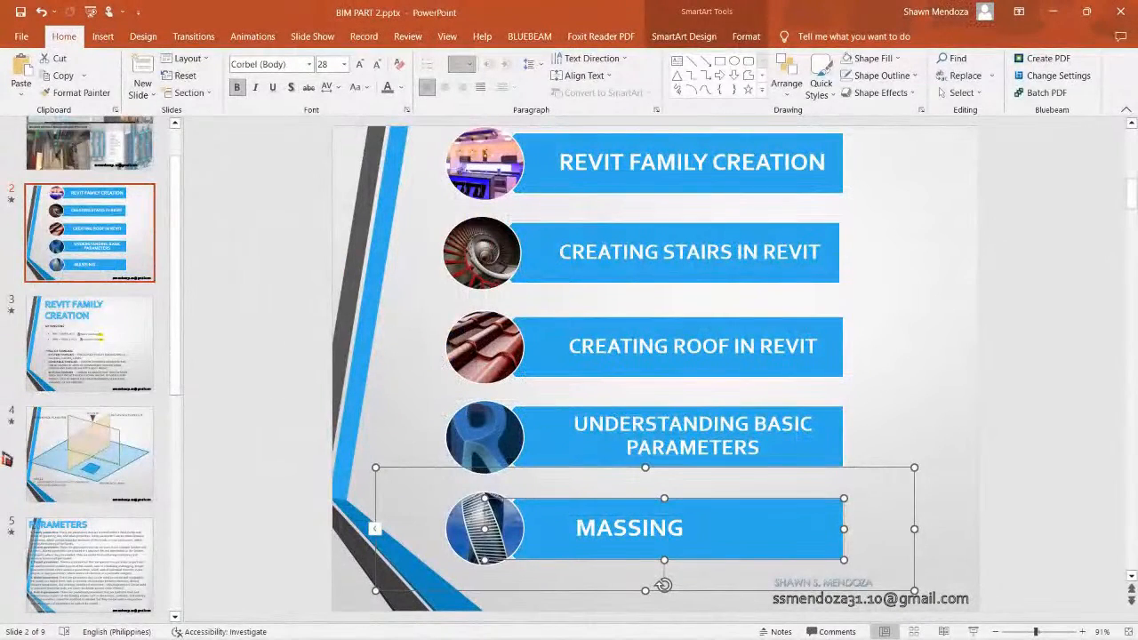
left_click(102, 449)
left_click_drag(174, 391, 174, 605)
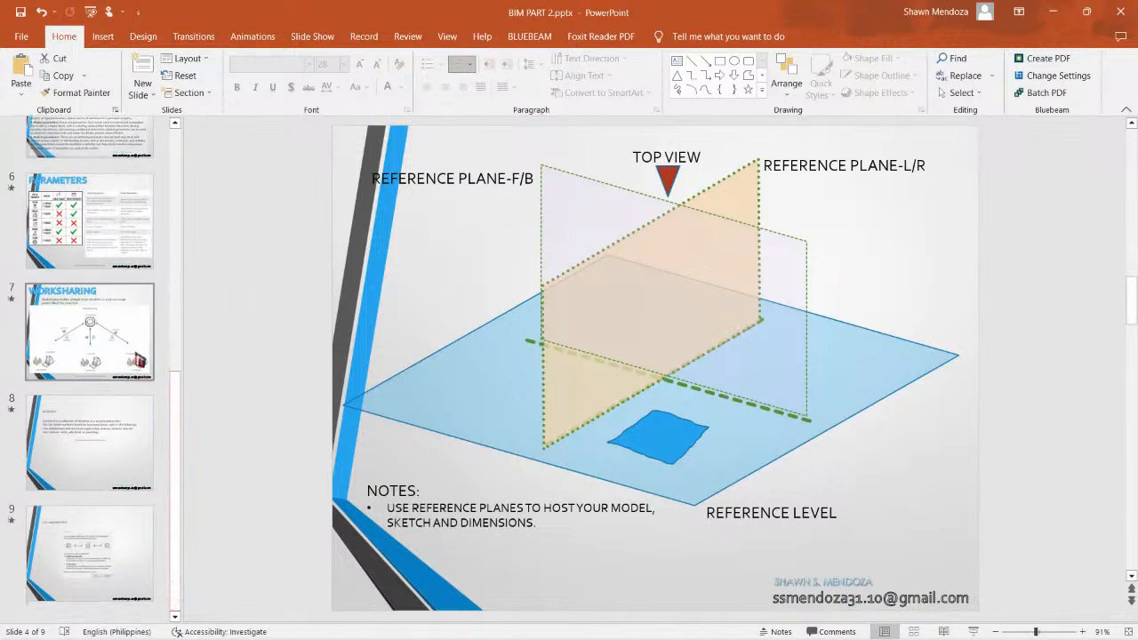
left_click(131, 344)
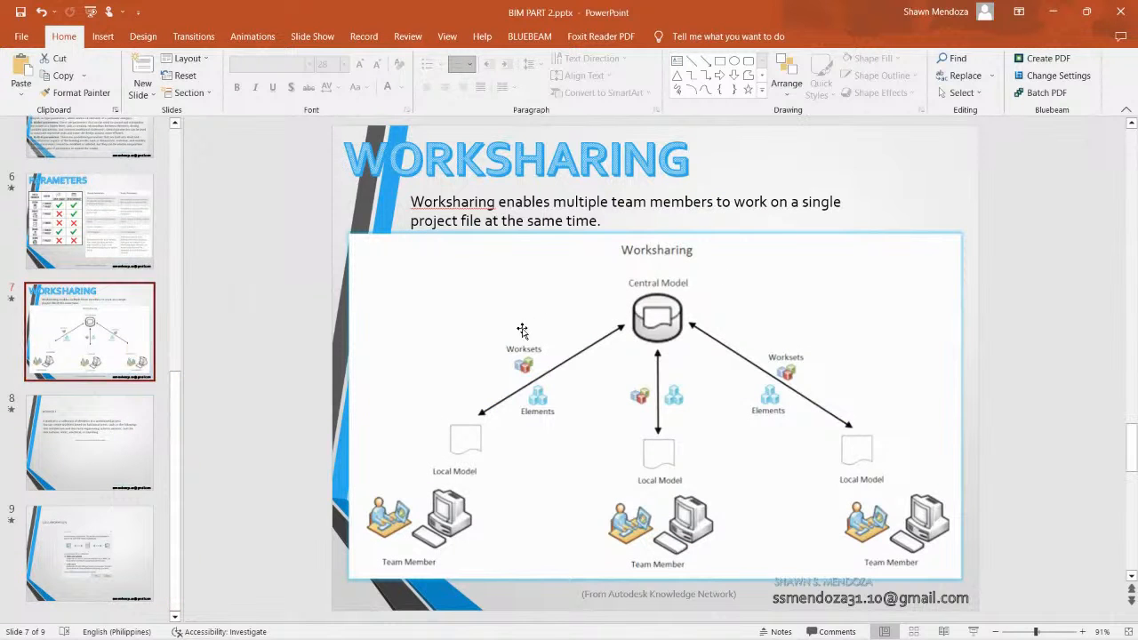
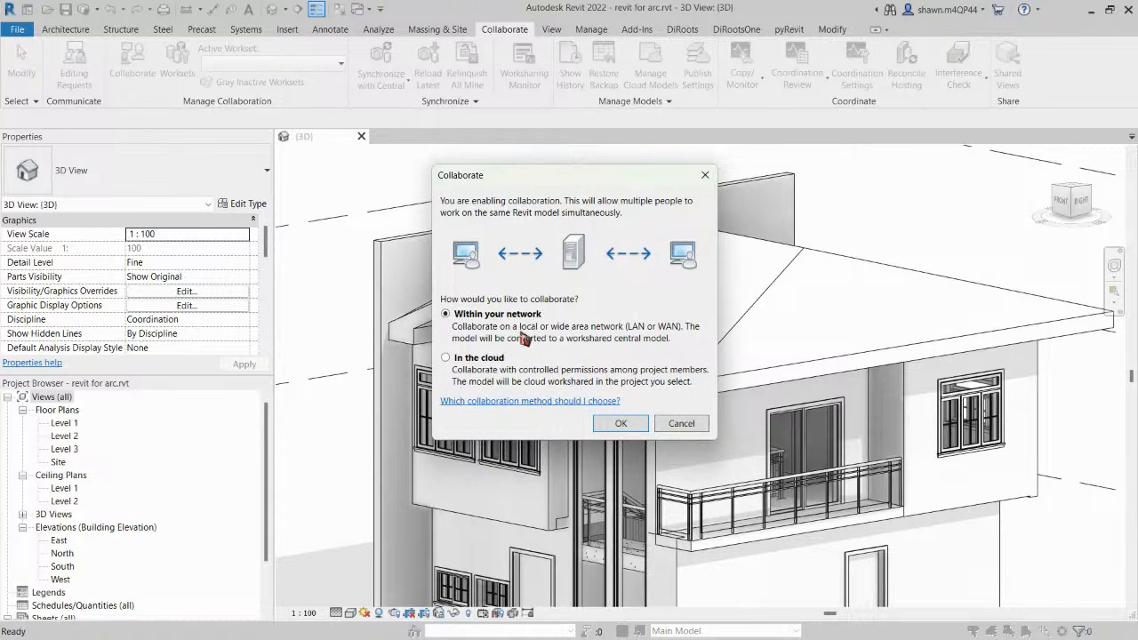
In Revit, enable collaboration within the network for the revit for arc house project.
left_click(619, 426)
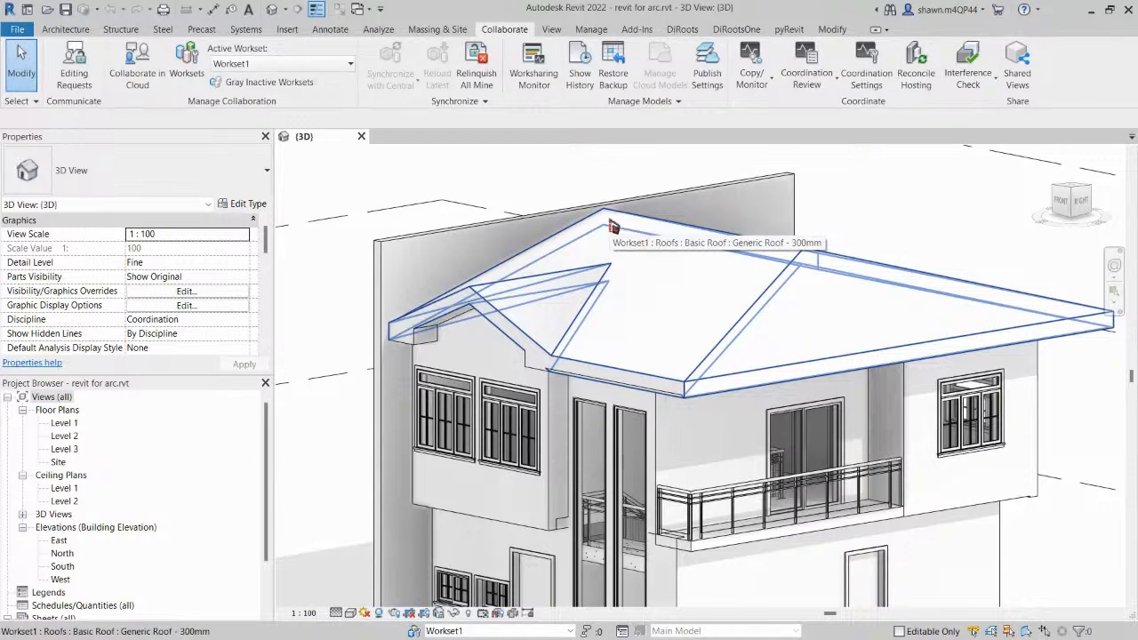
Inspect the house roof in the 3D view to see which workset it is assigned to.
left_click(637, 260)
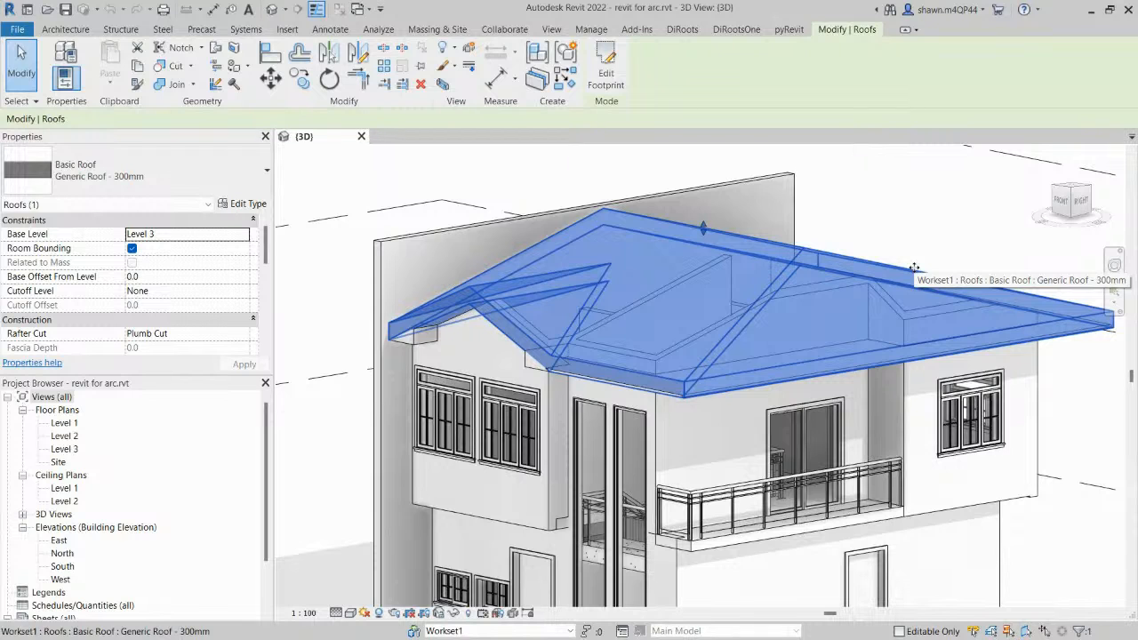
left_click(876, 187)
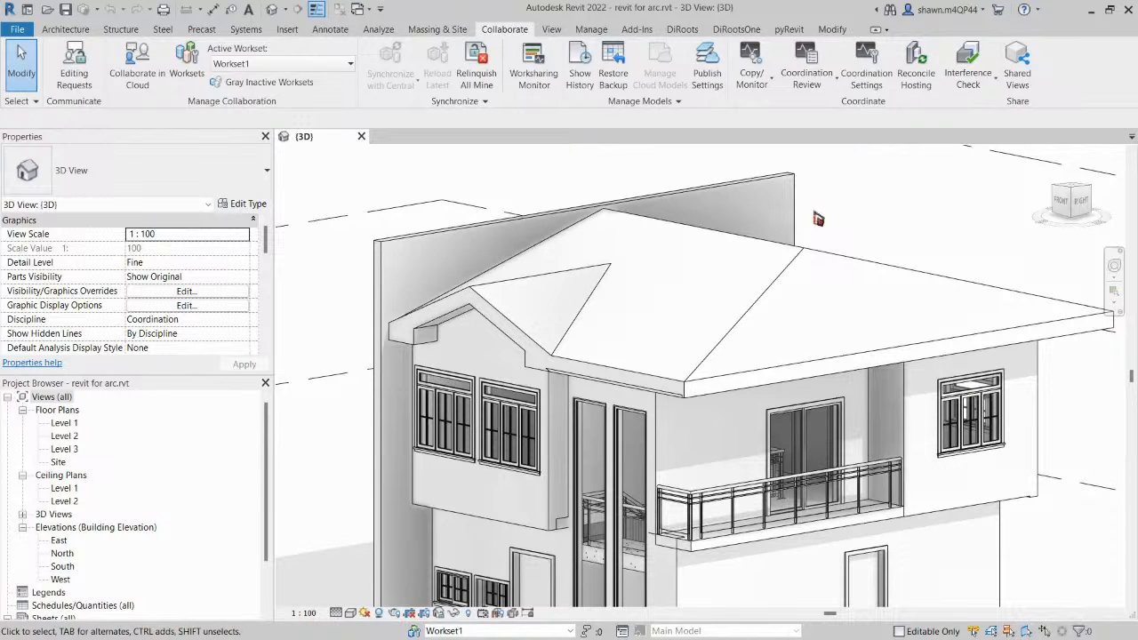
Start saving the project as a new file named Worksharing Exercise in the 22 - REVIT FOR ARCHI folder of 02-PROJECTS.
left_click(18, 31)
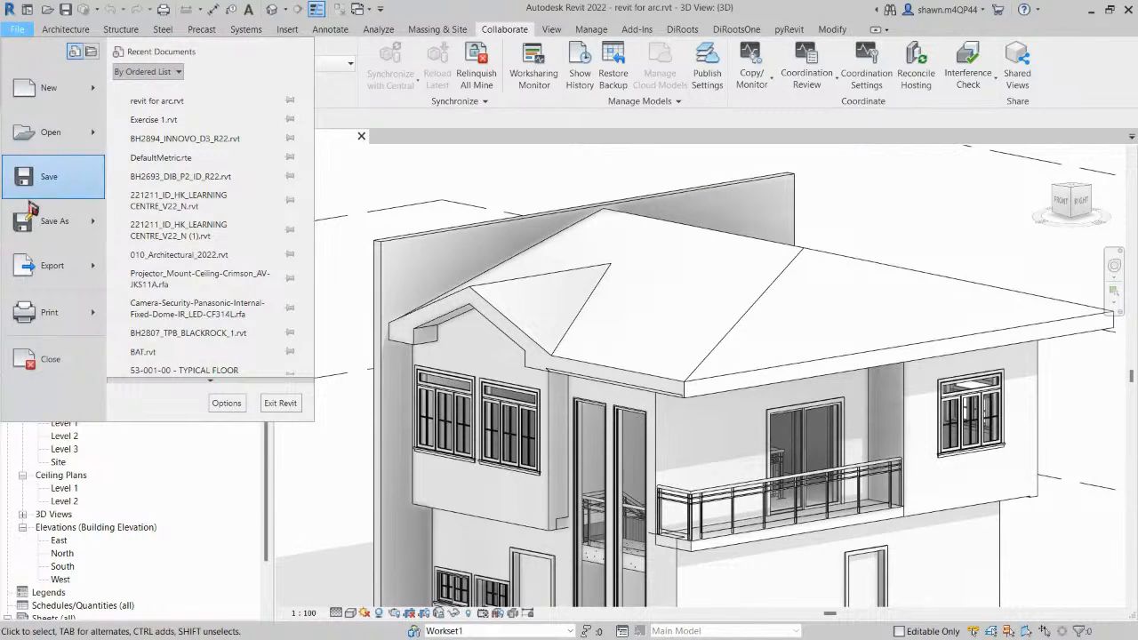
mouse_move(45, 227)
left_click(220, 166)
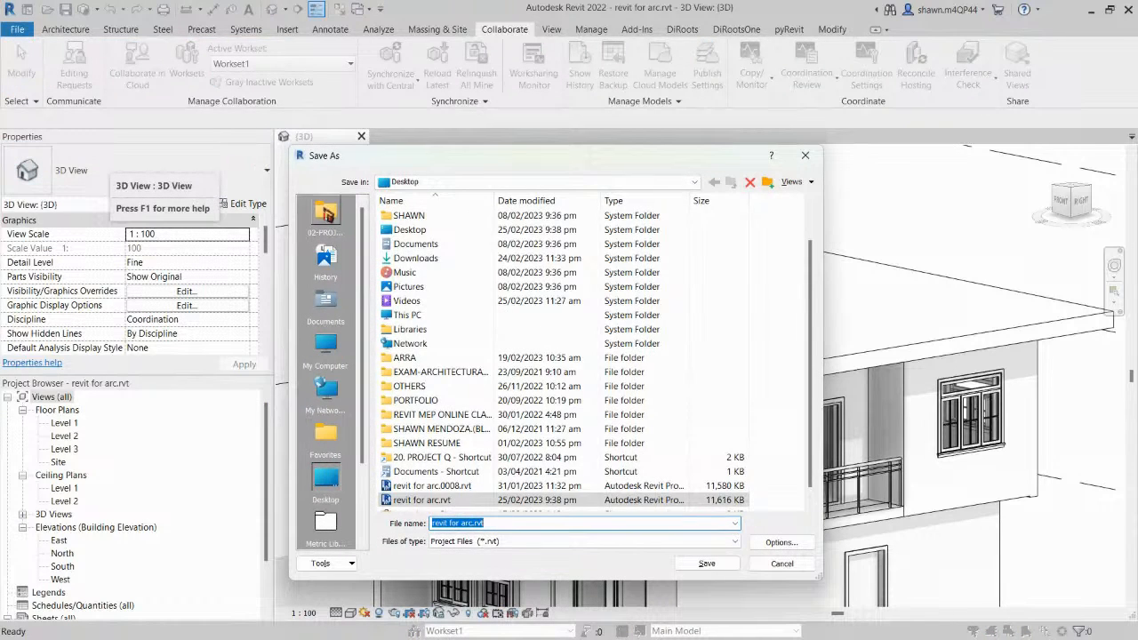
left_click(325, 218)
scroll(491, 344, "down", 3)
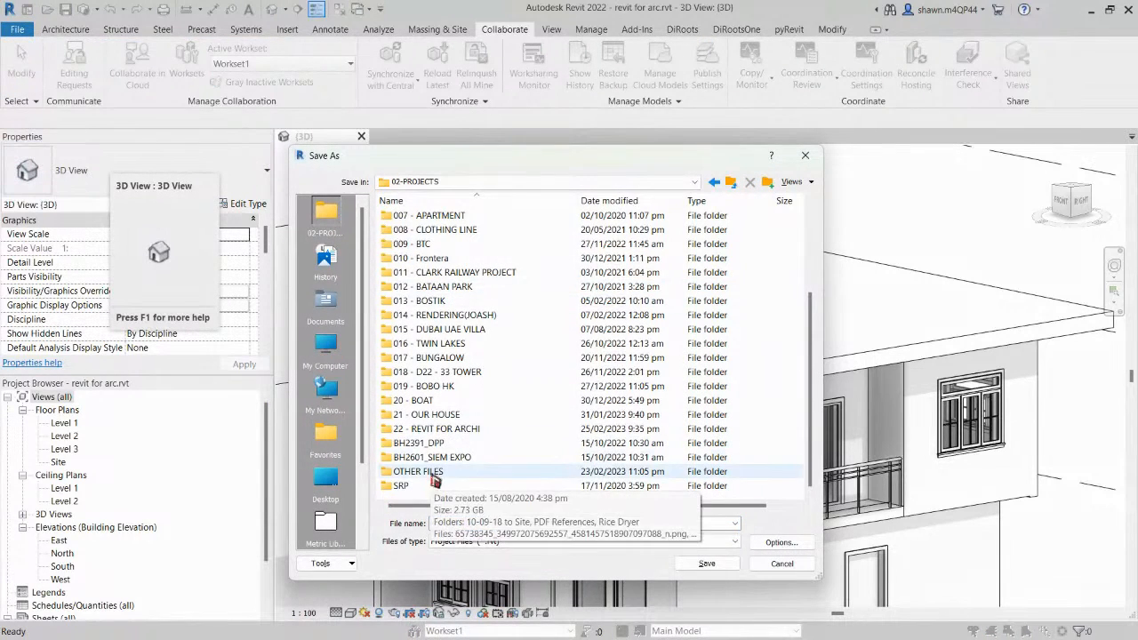
double_click(427, 429)
left_click(507, 524)
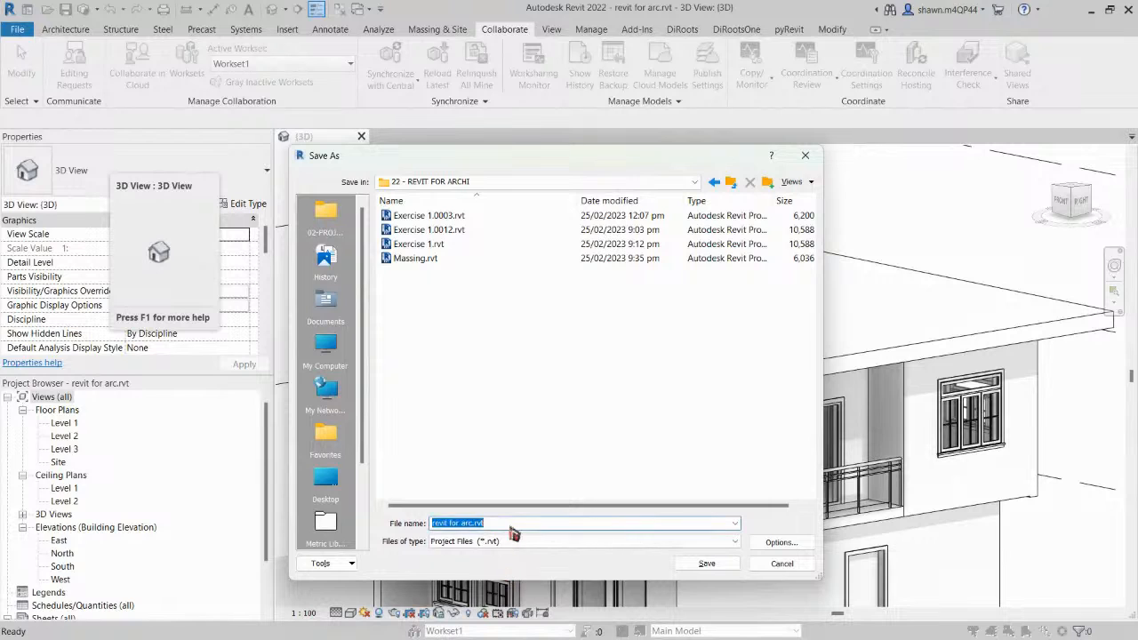
type("Worksharing Exercise")
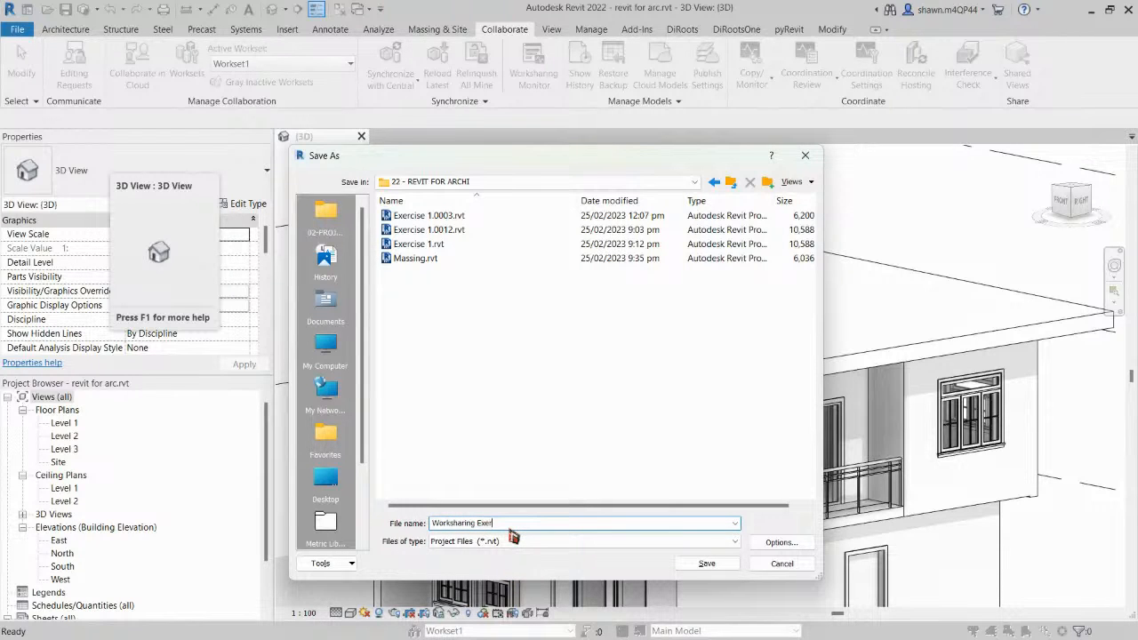
Limit the file's backups to a maximum of 1 and save it as a central model.
left_click(781, 543)
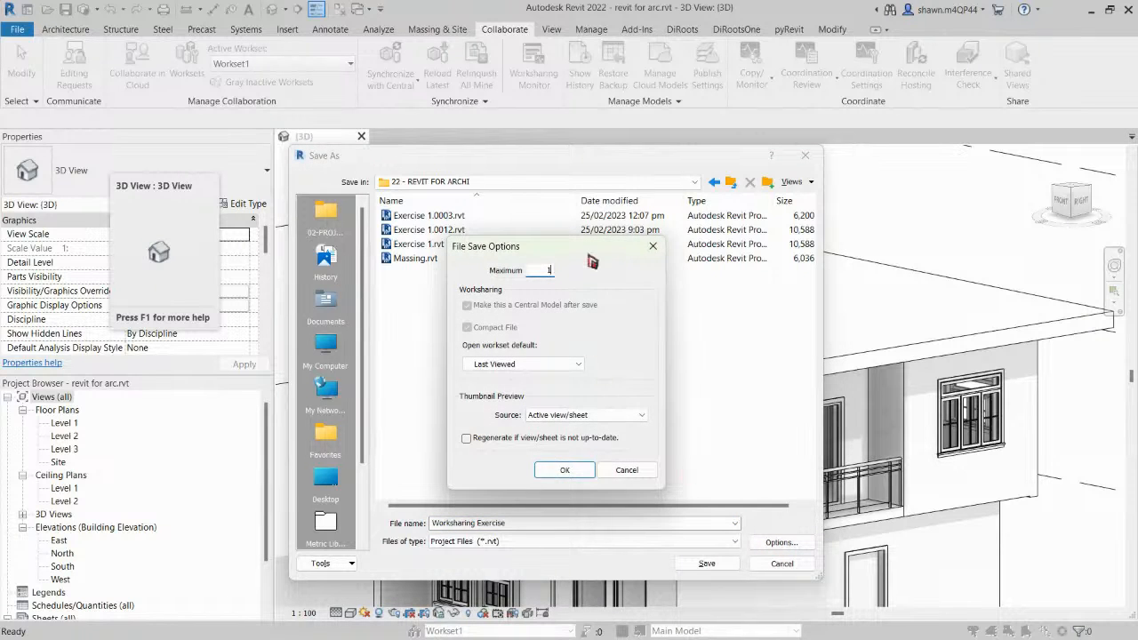
left_click_drag(593, 254, 707, 234)
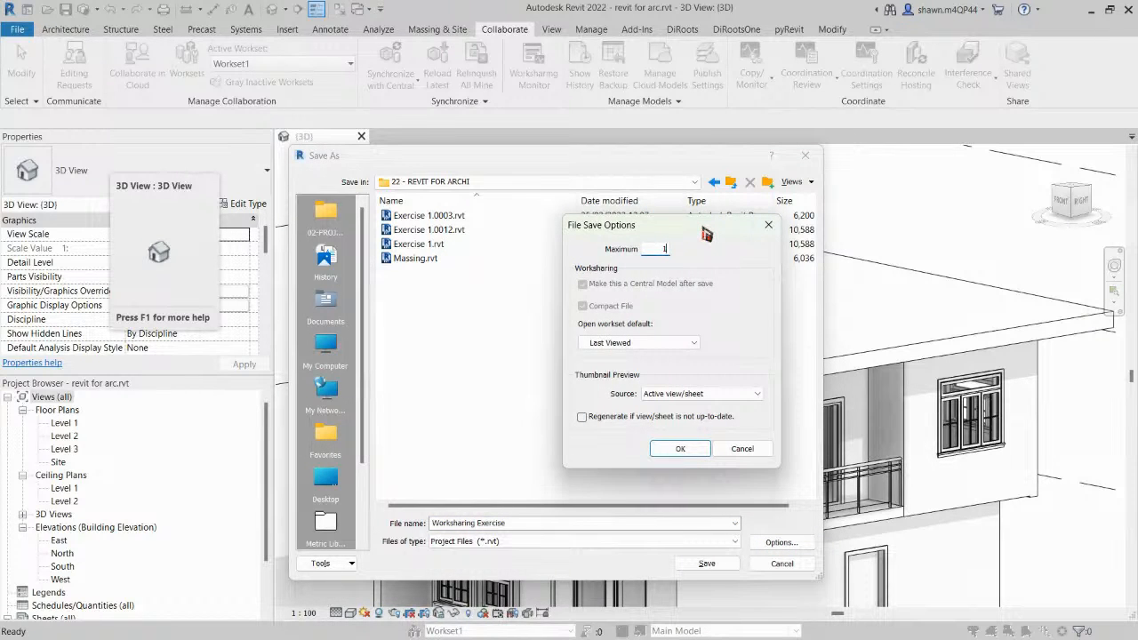
left_click(642, 284)
left_click(642, 285)
left_click(642, 285)
left_click(589, 288)
left_click(680, 450)
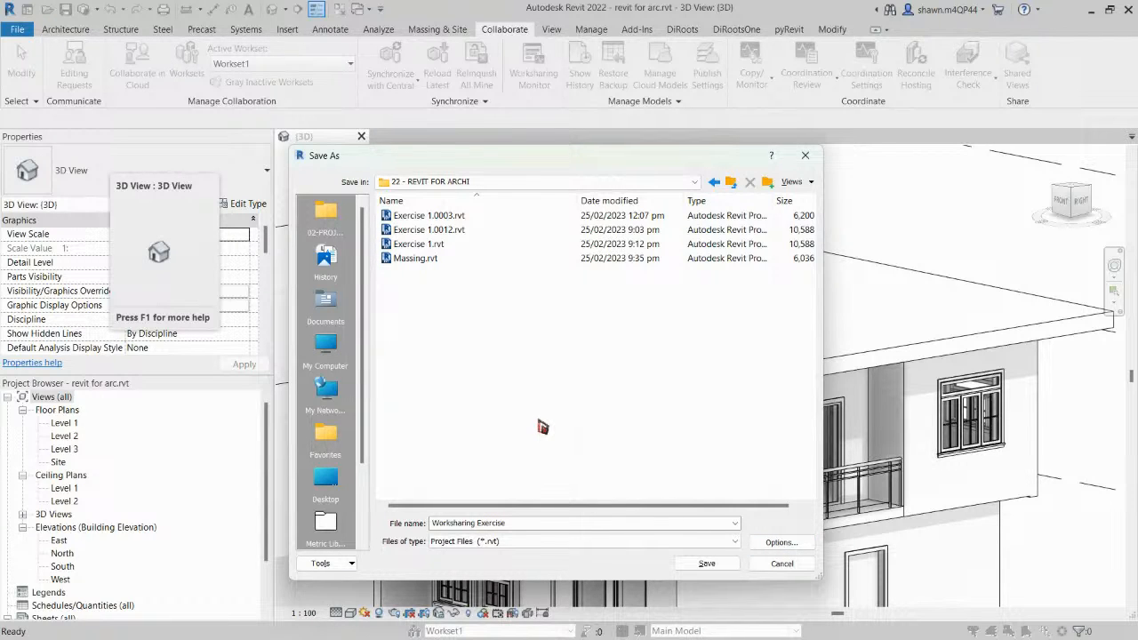
left_click(712, 569)
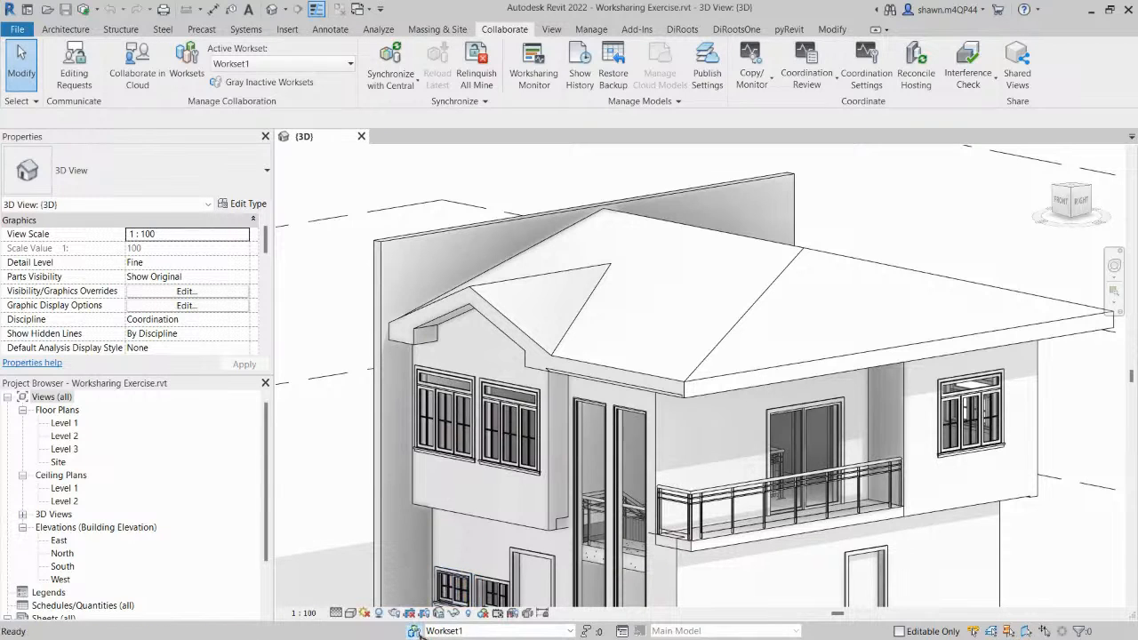
Review the user-created worksets, widening the name column to read Shared Levels and Grids in full.
left_click(419, 633)
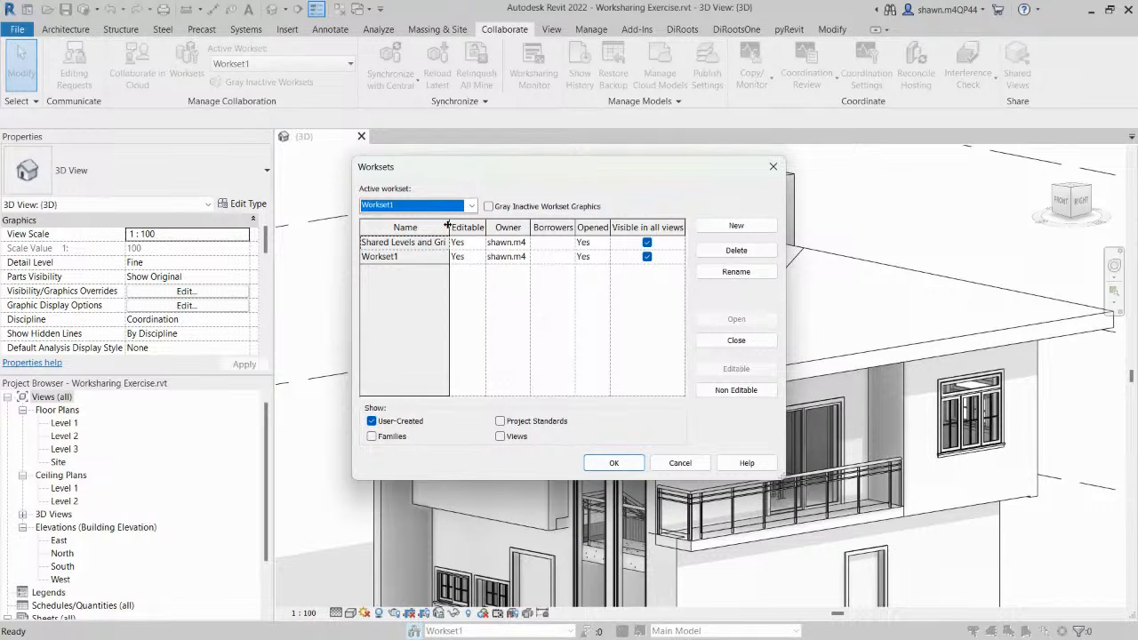
left_click_drag(448, 227, 502, 227)
left_click(420, 255)
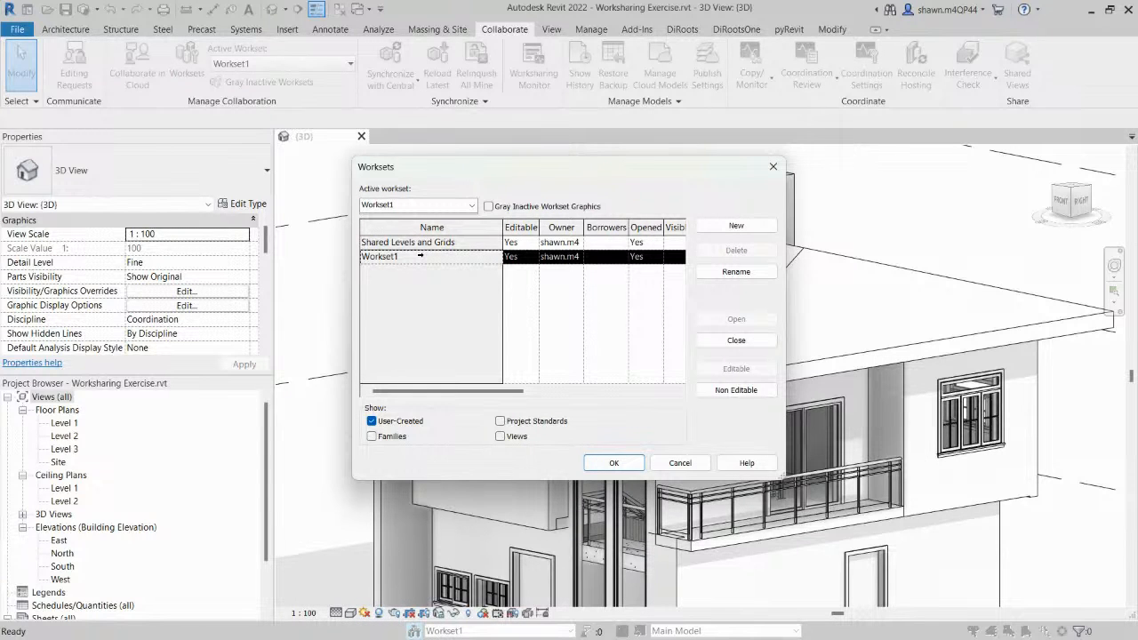
key("ctrl")
key("ctrl")
key("ctrl")
left_click(464, 240)
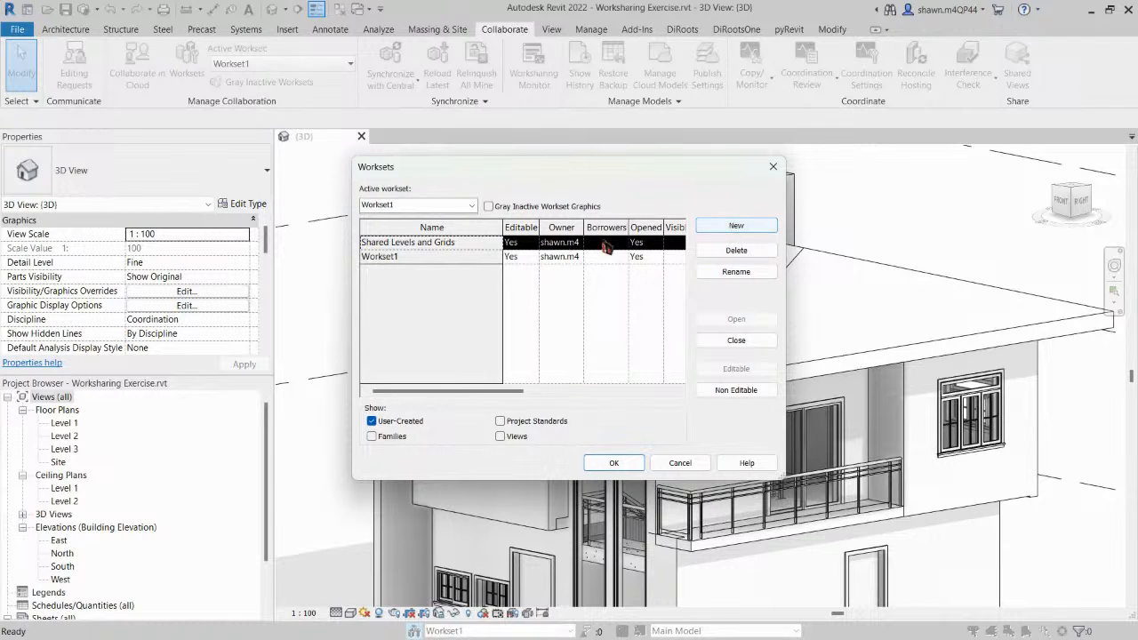
left_click(615, 463)
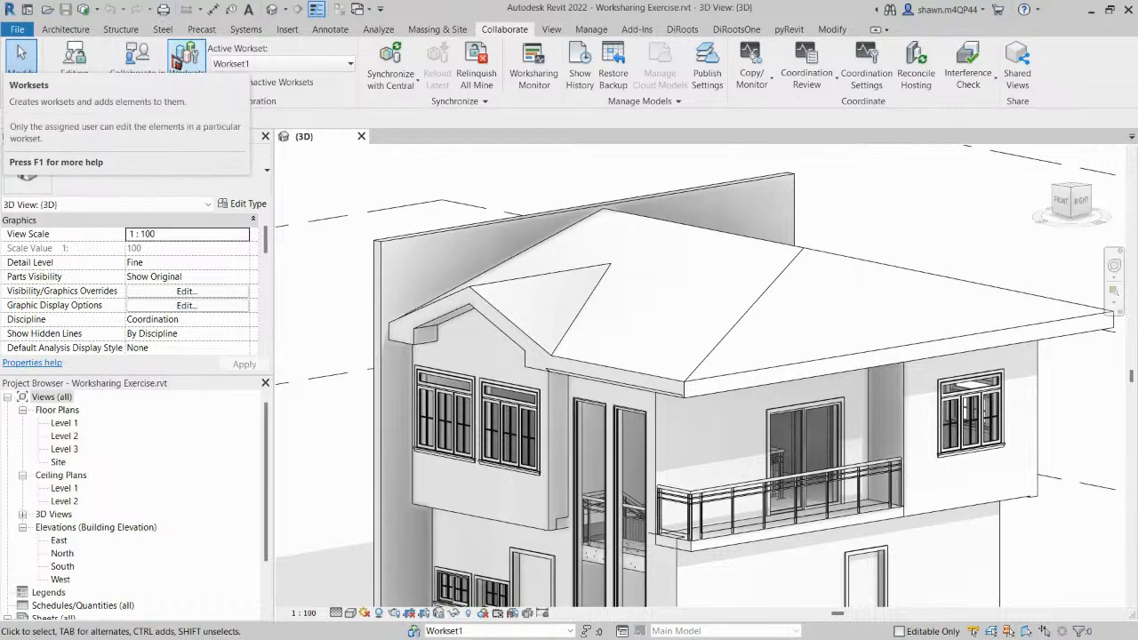
Examine the workset visibility options for Shared Levels and Grids in the 3D view's Visibility/Graphic Overrides.
scroll(561, 260, "down", 3)
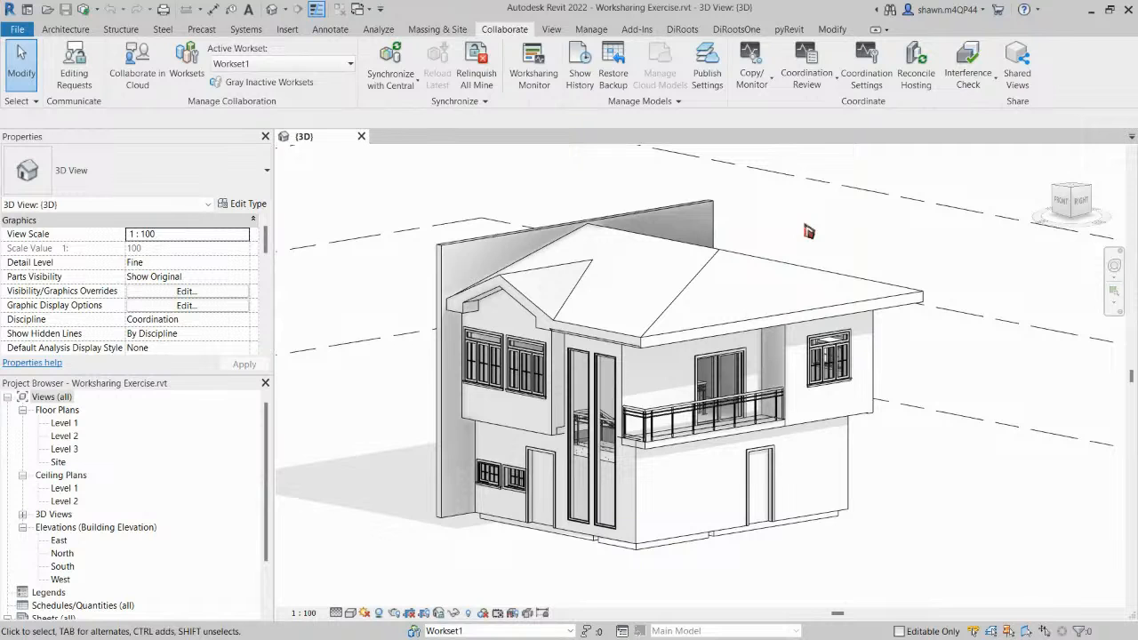
key("v")
key("v")
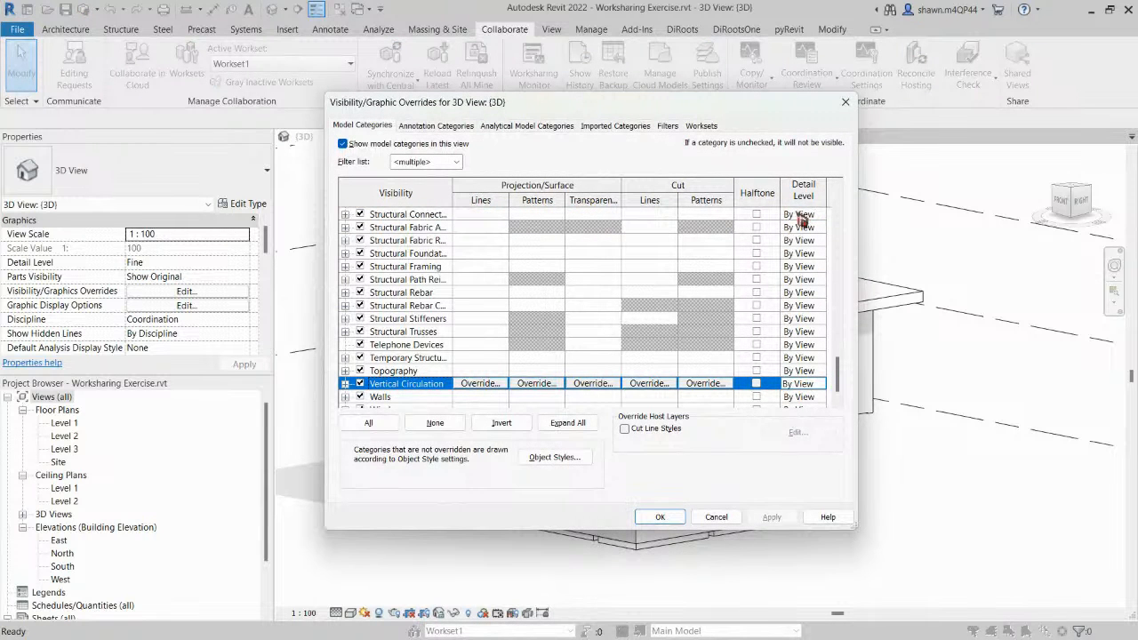
left_click(702, 126)
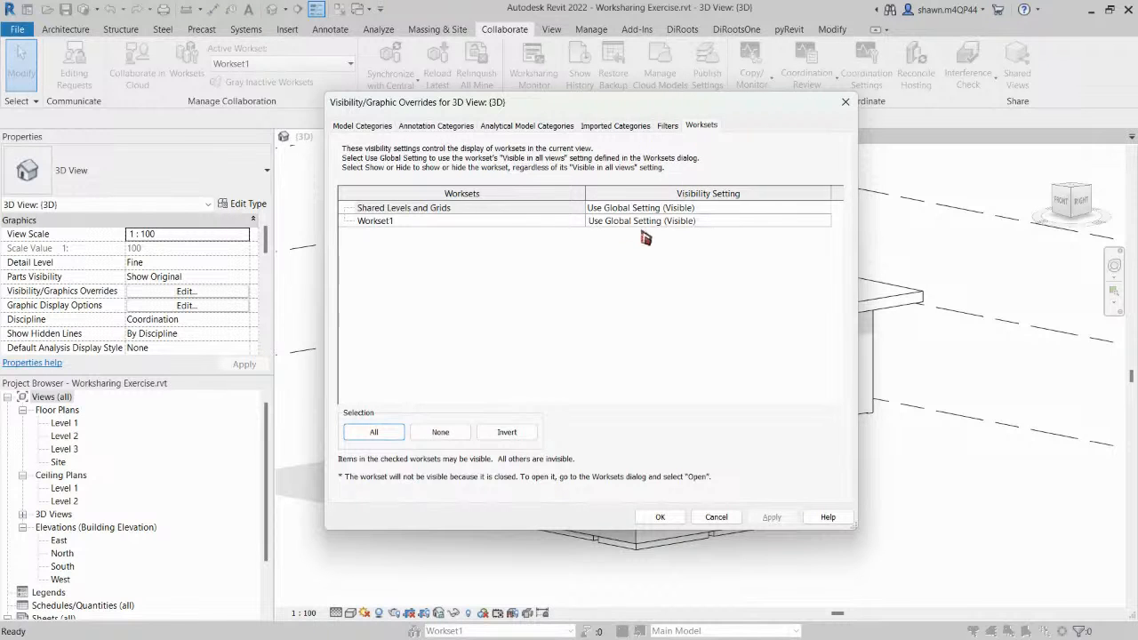
left_click(816, 208)
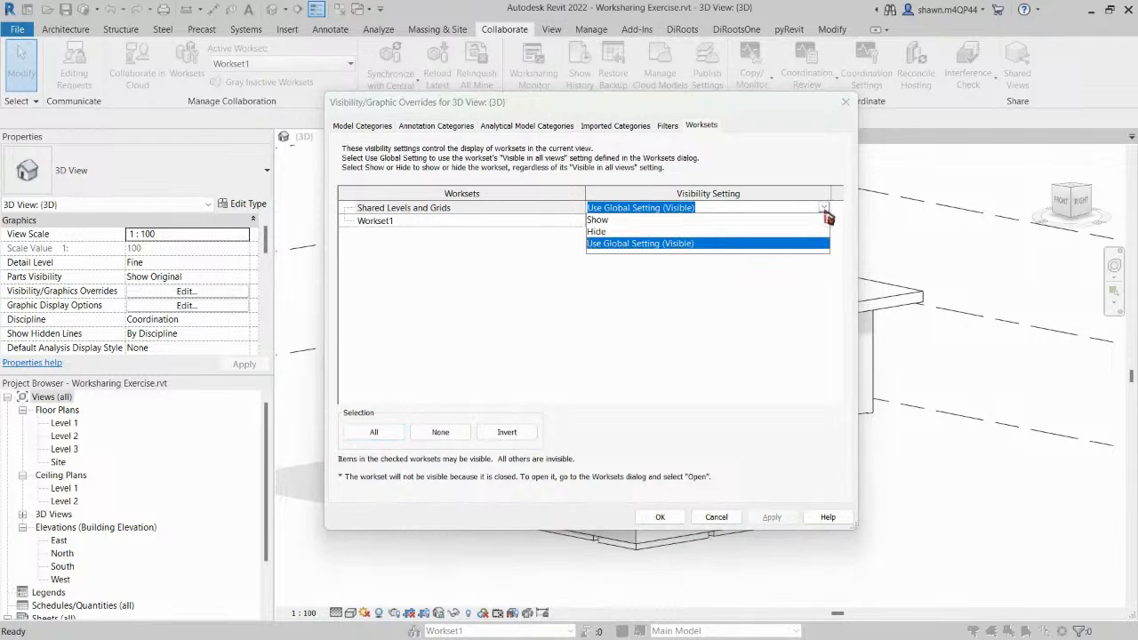
left_click(824, 208)
left_click(611, 242)
key("Escape")
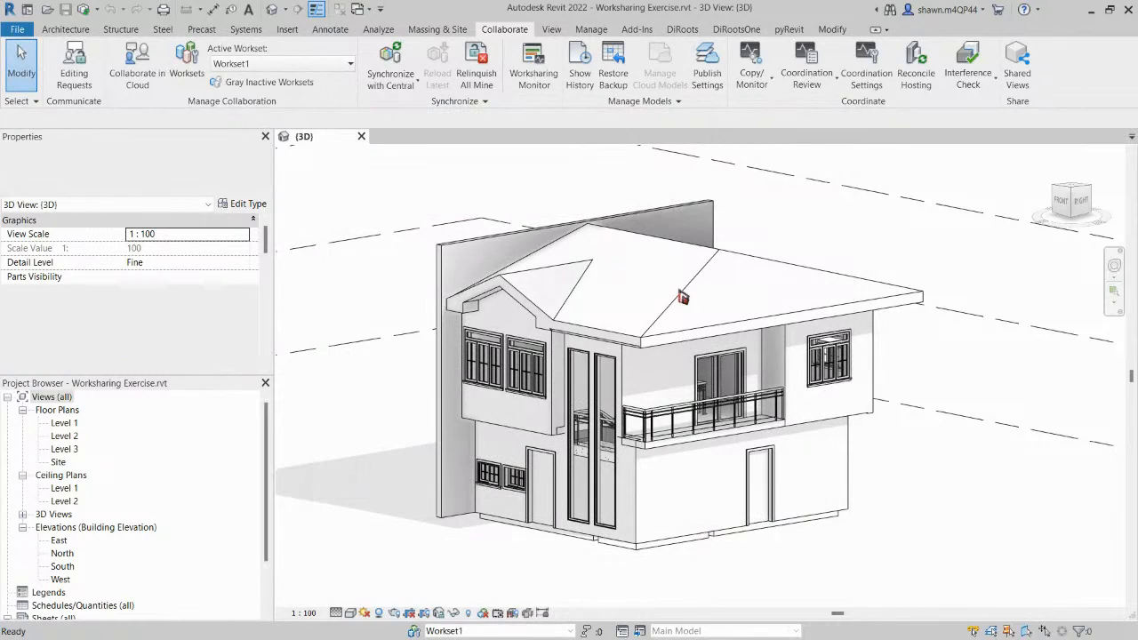
Select the roof and check its Workset parameter under Identity Data.
left_click(706, 299)
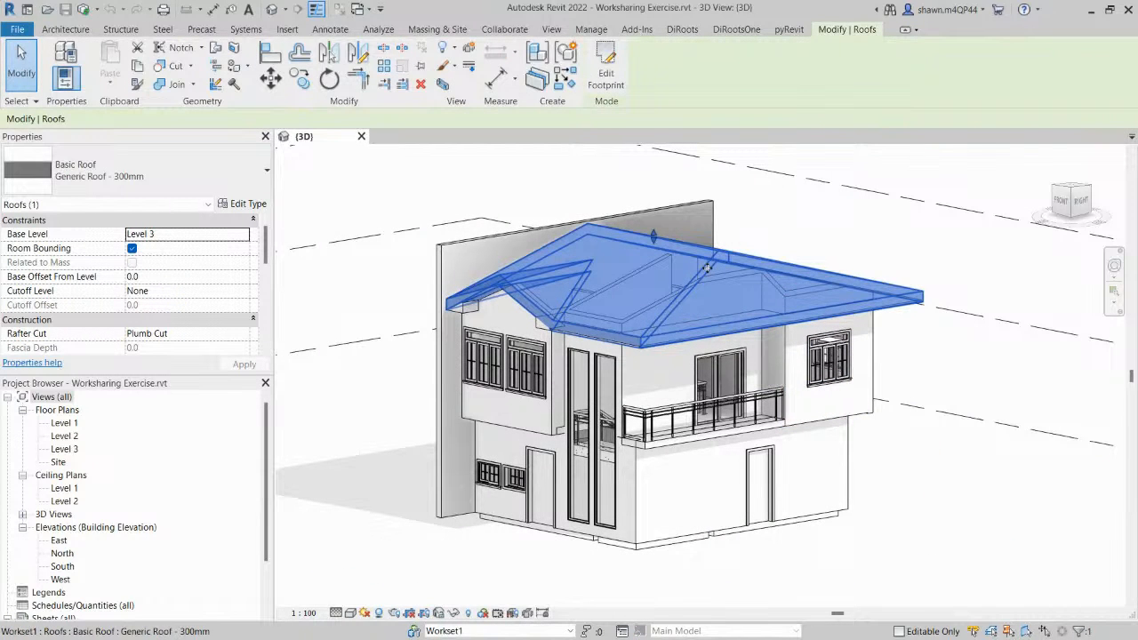
middle_click_drag(607, 258, 615, 299, "shift")
left_click_drag(273, 241, 265, 306)
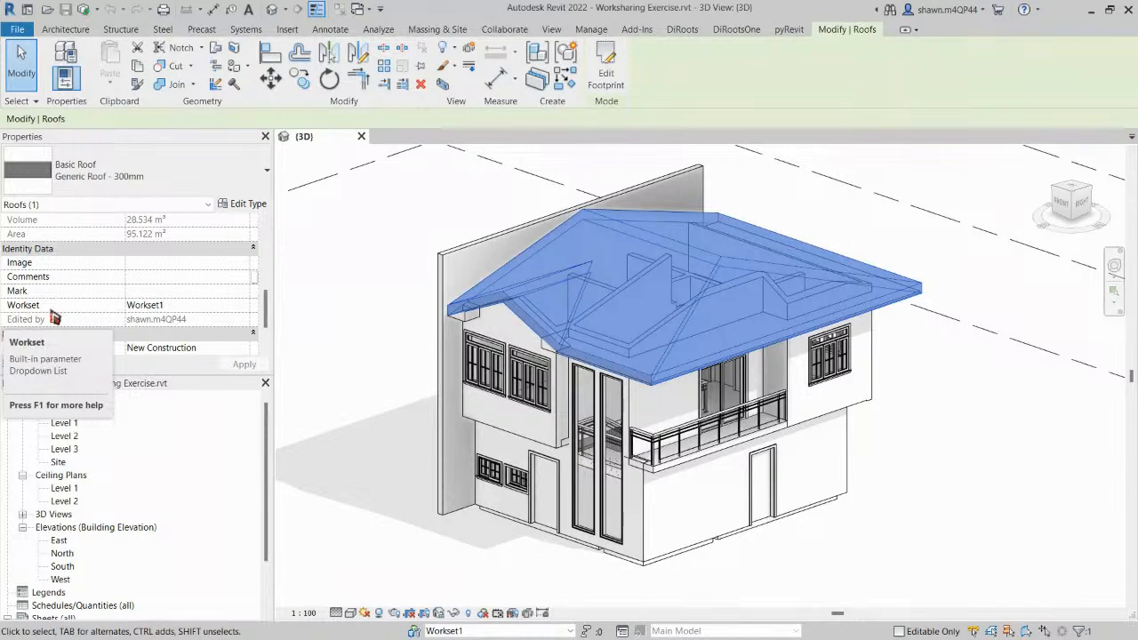
left_click(205, 307)
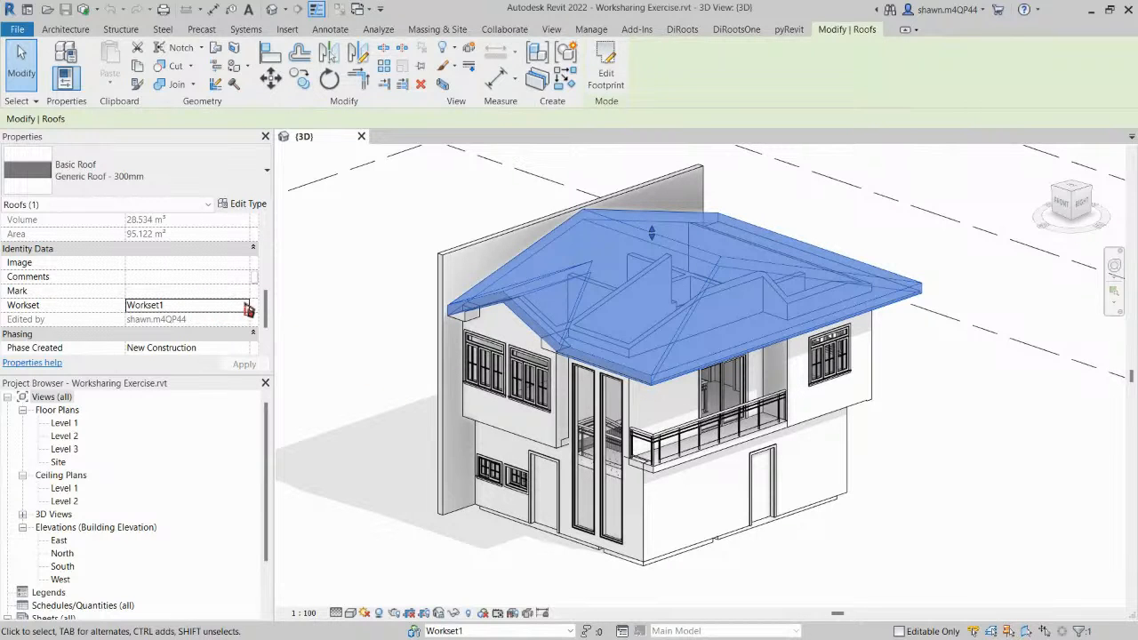
key("Escape")
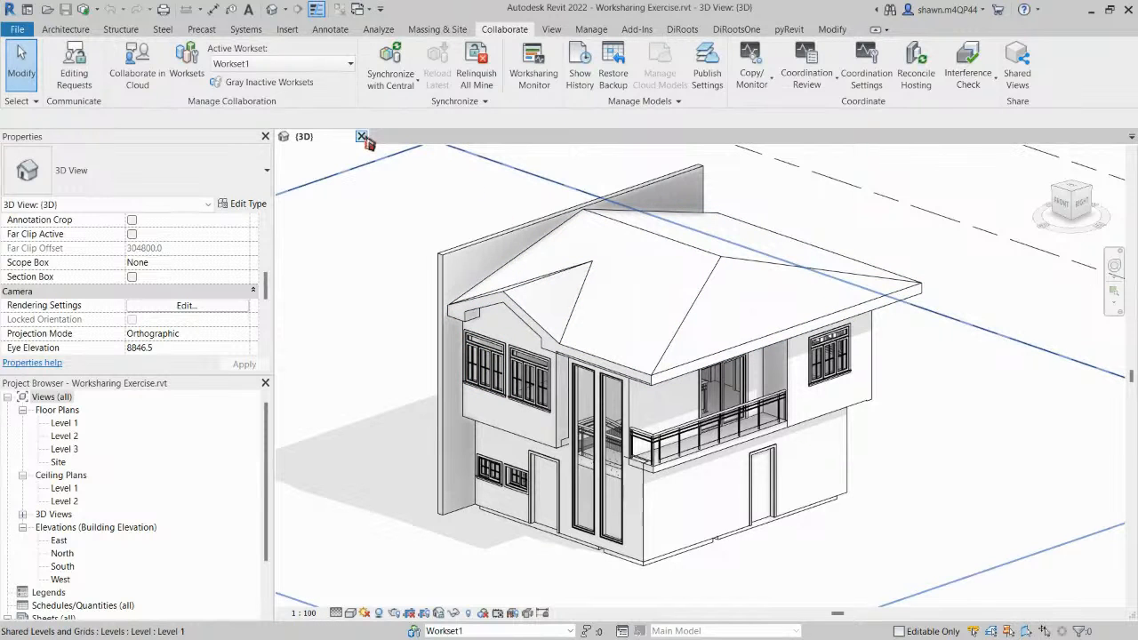
Close the Worksharing Exercise project and locate its central file in D:\02-PROJECTS\22 - REVIT FOR ARCHI using File Explorer.
left_click(362, 137)
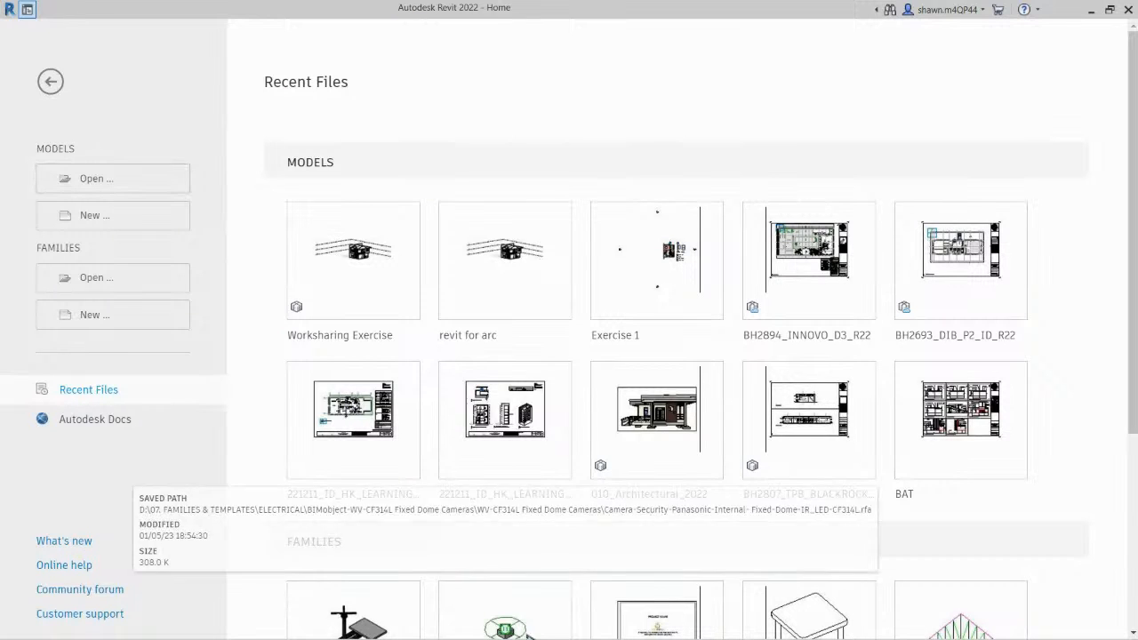
key("super")
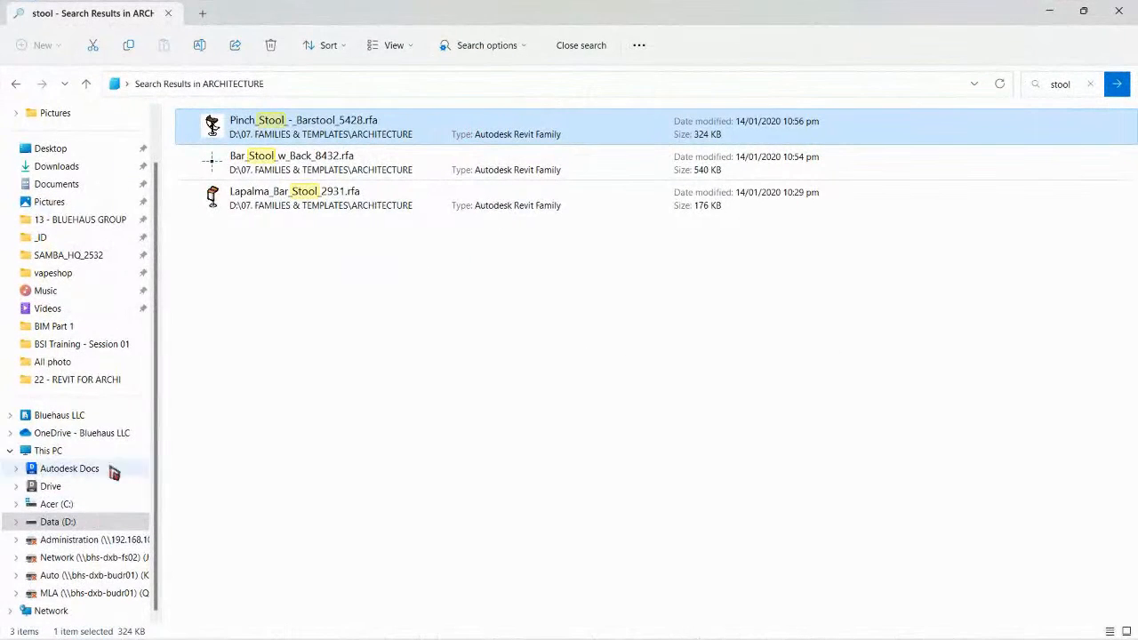
left_click(49, 450)
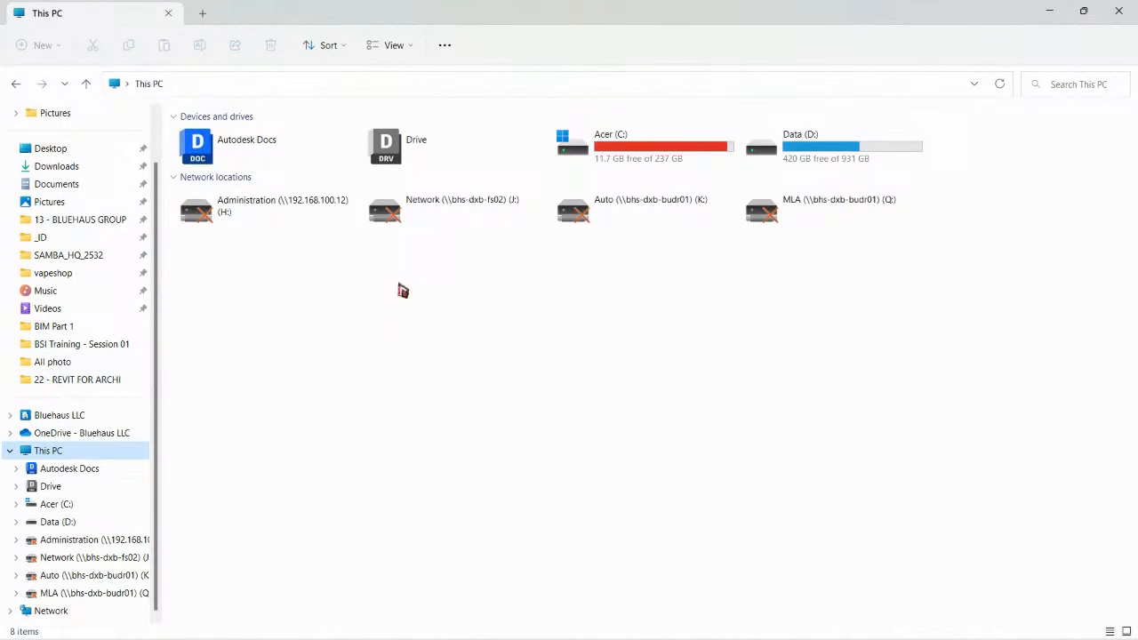
double_click(829, 151)
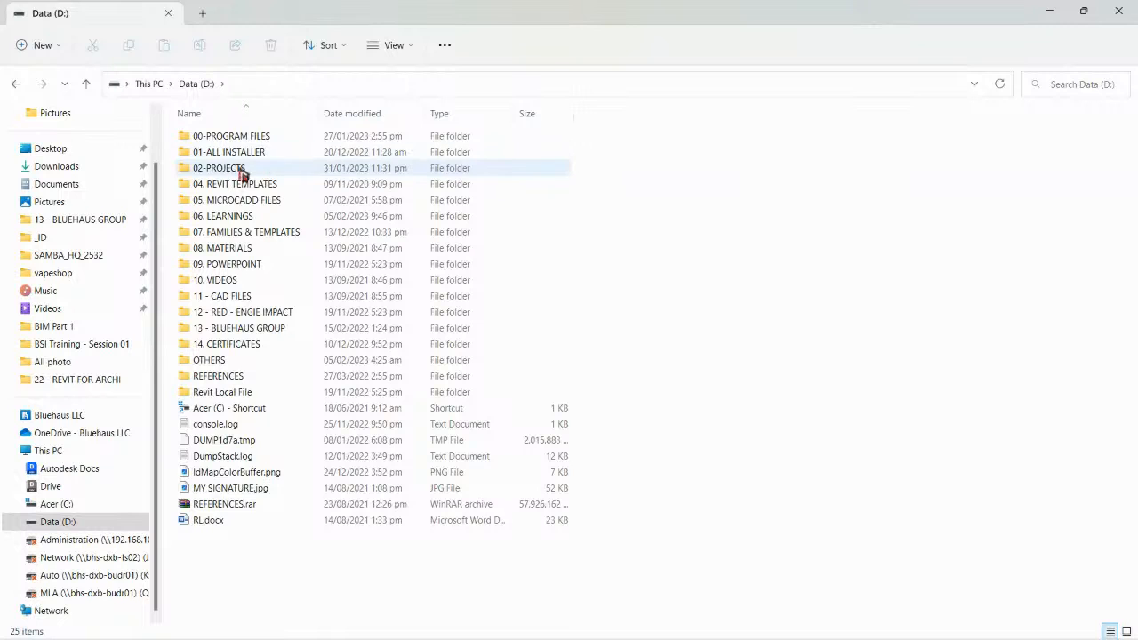
double_click(242, 173)
scroll(294, 303, "down", 2)
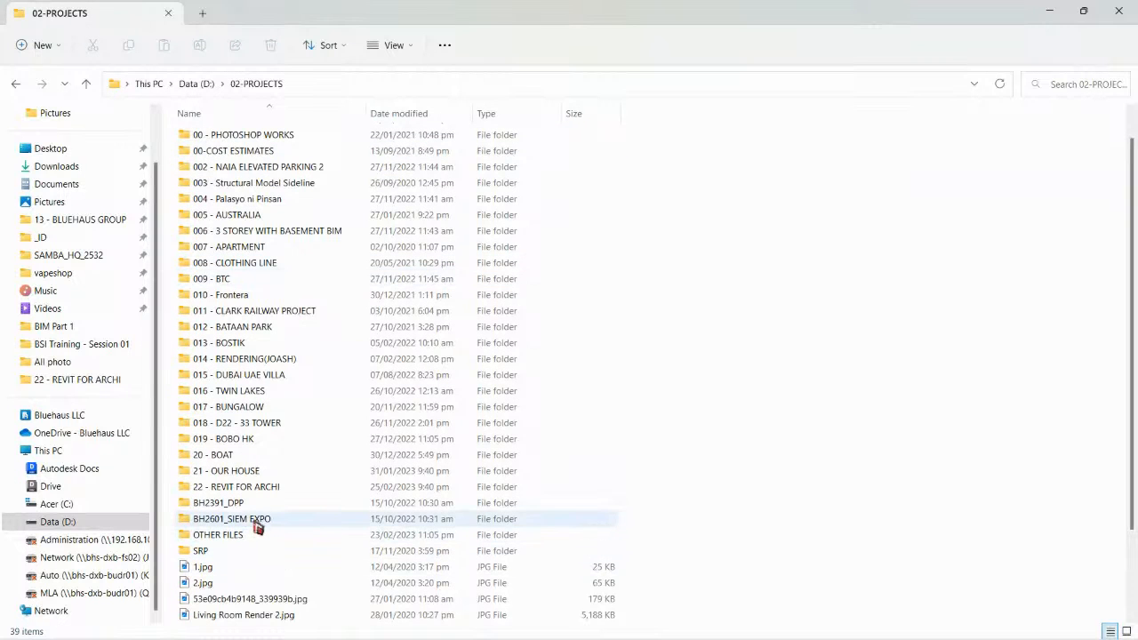
left_click(255, 494)
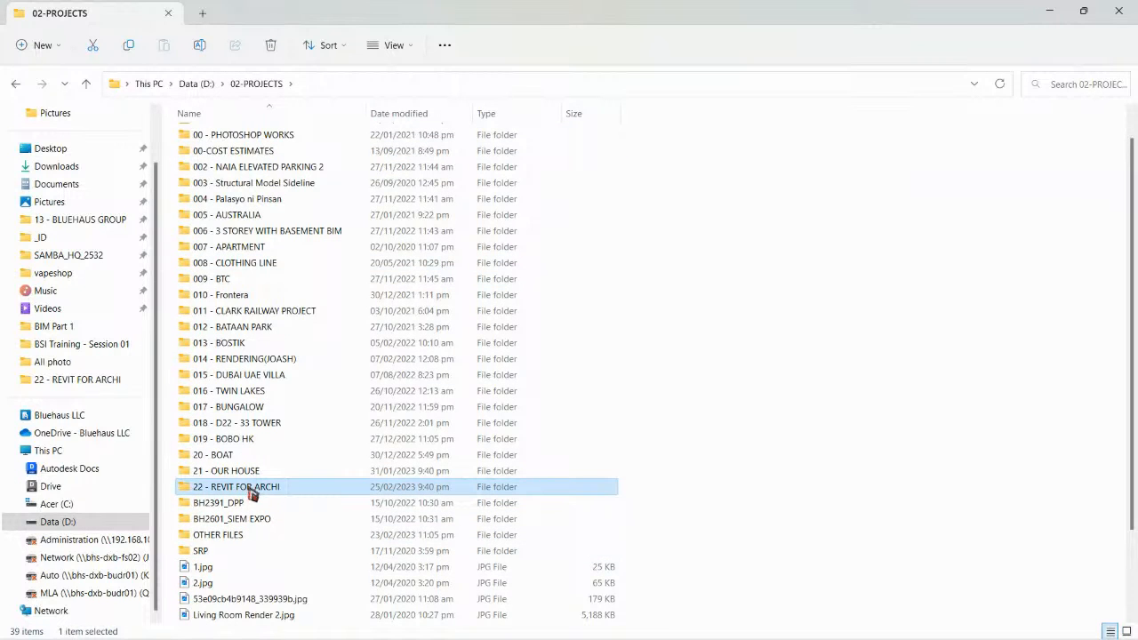
double_click(252, 494)
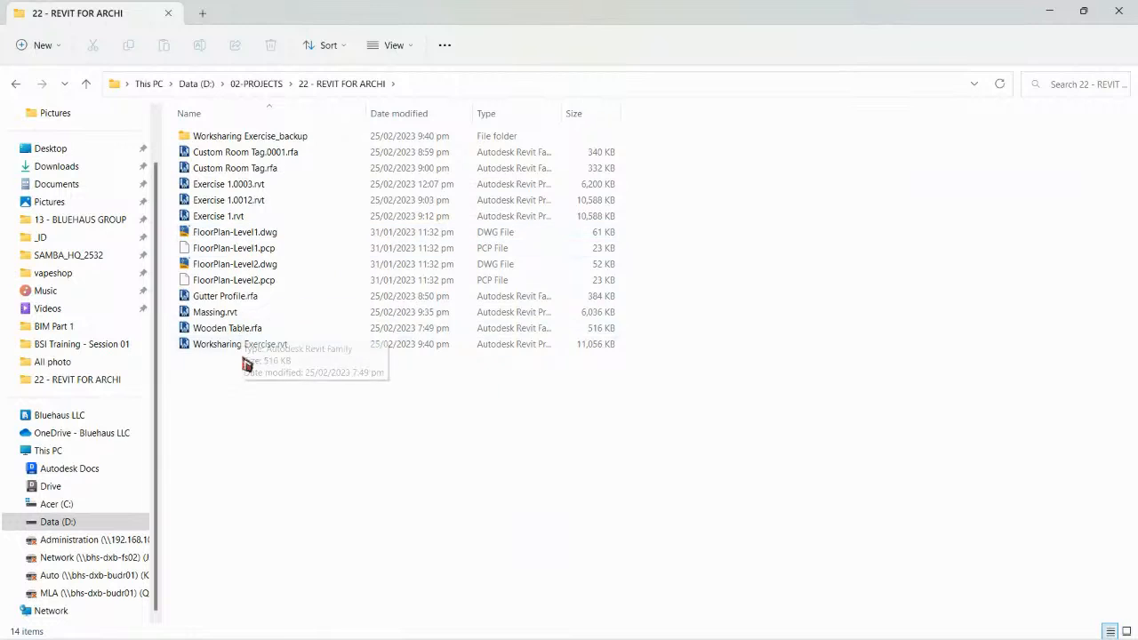
key("ctrl")
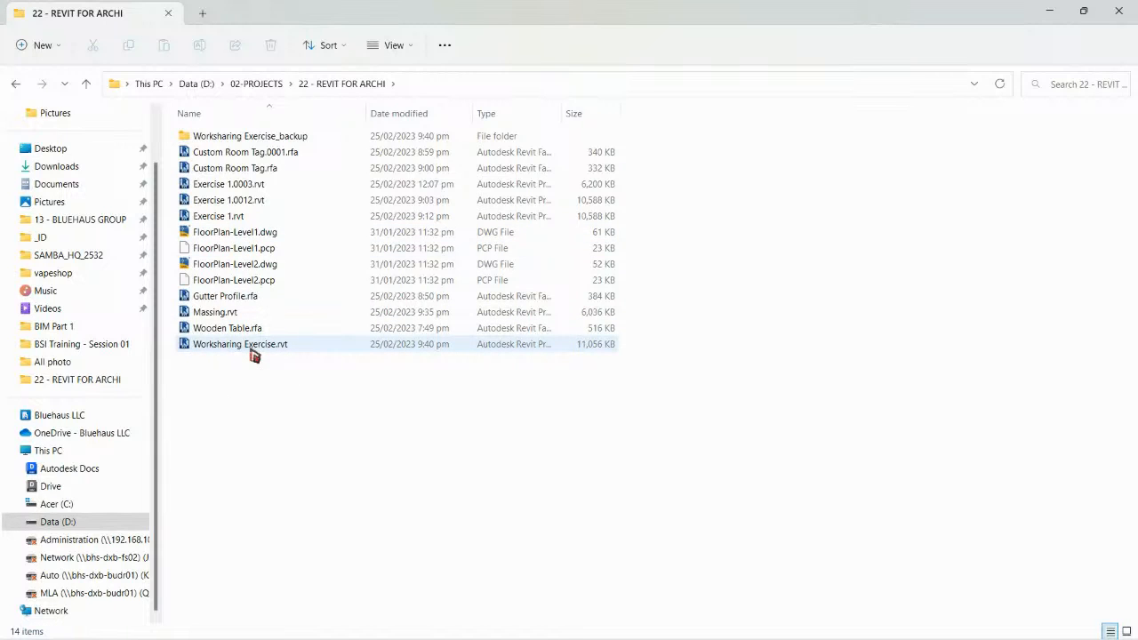
key("ctrl")
key("ctrl")
key("ctrl")
Switch back to Revit and open Worksharing Exercise.rvt from the 22 - REVIT FOR ARCHI folder with Create New Local enabled.
left_click(1051, 13)
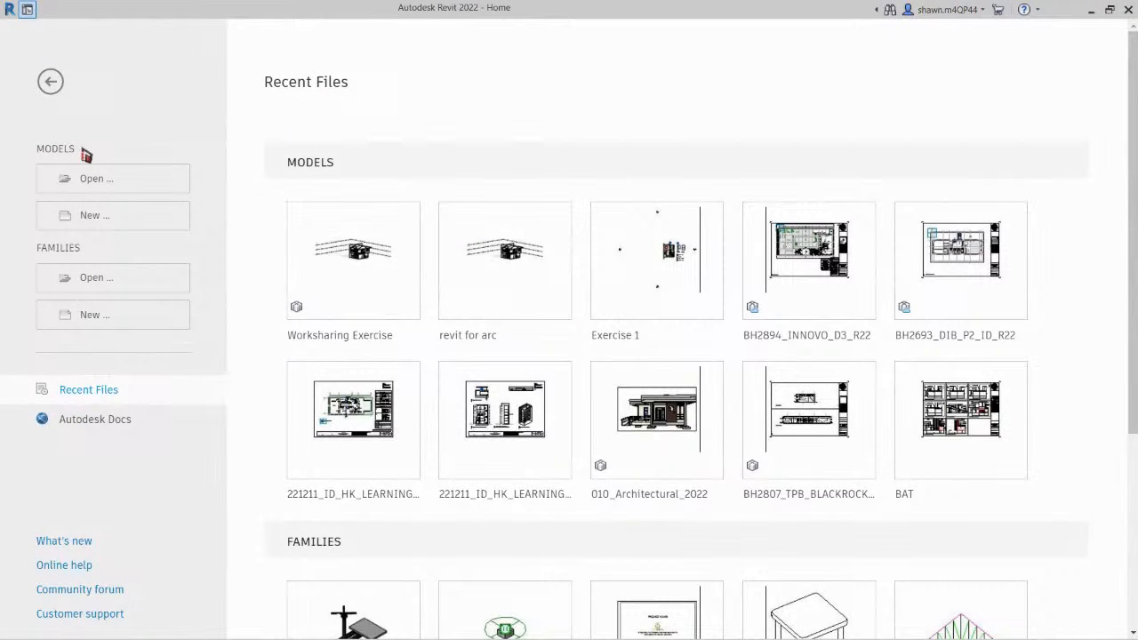
left_click(133, 189)
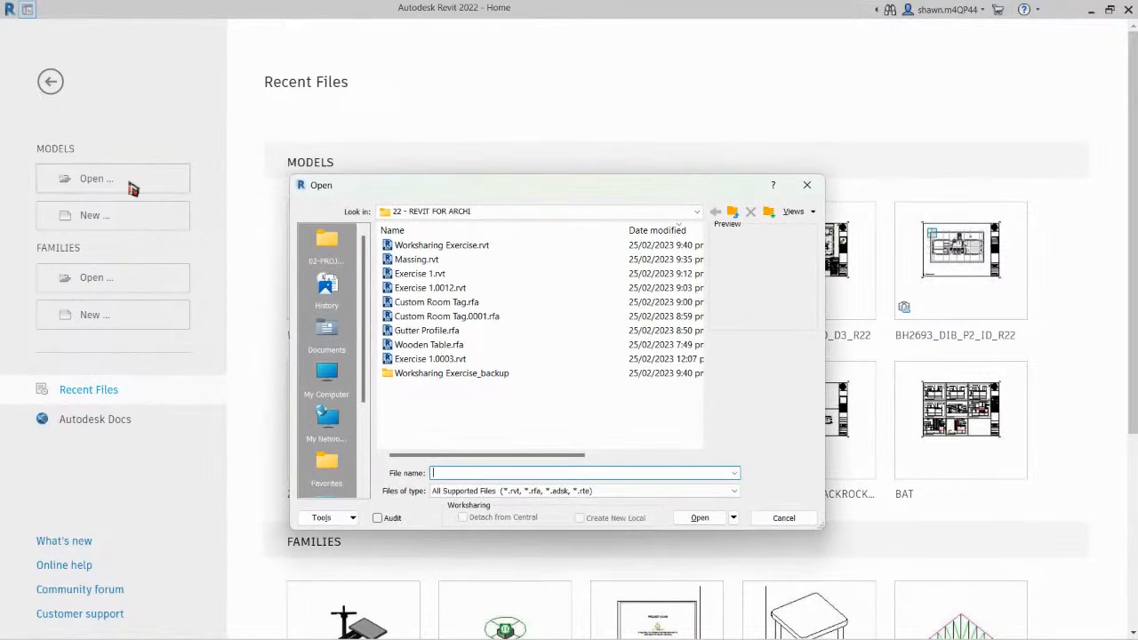
left_click(456, 249)
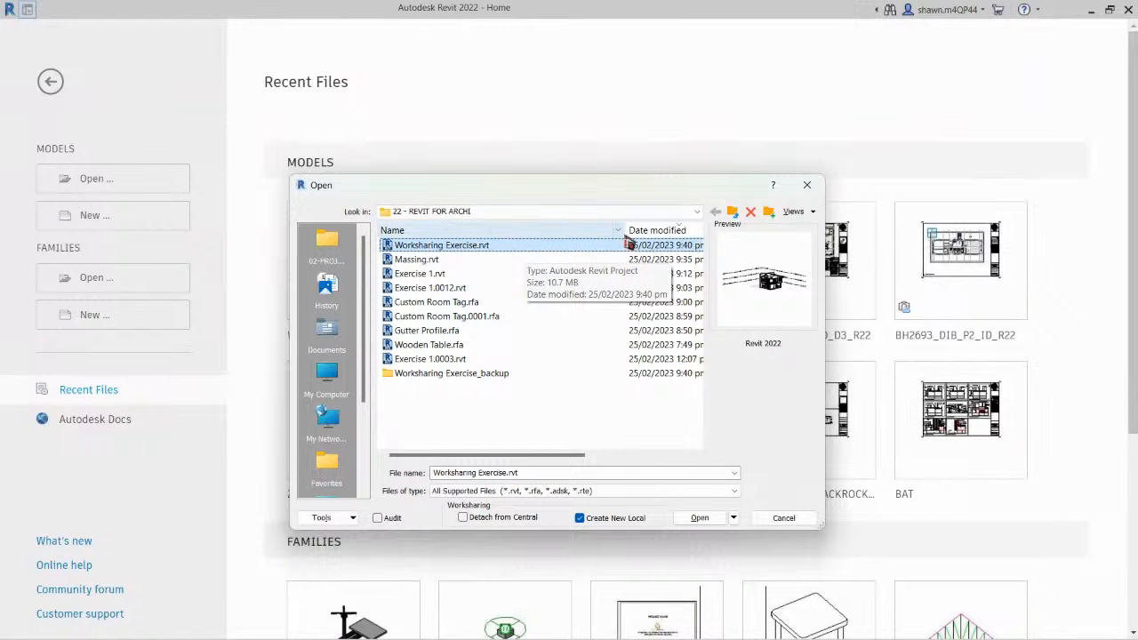
left_click_drag(627, 230, 537, 230)
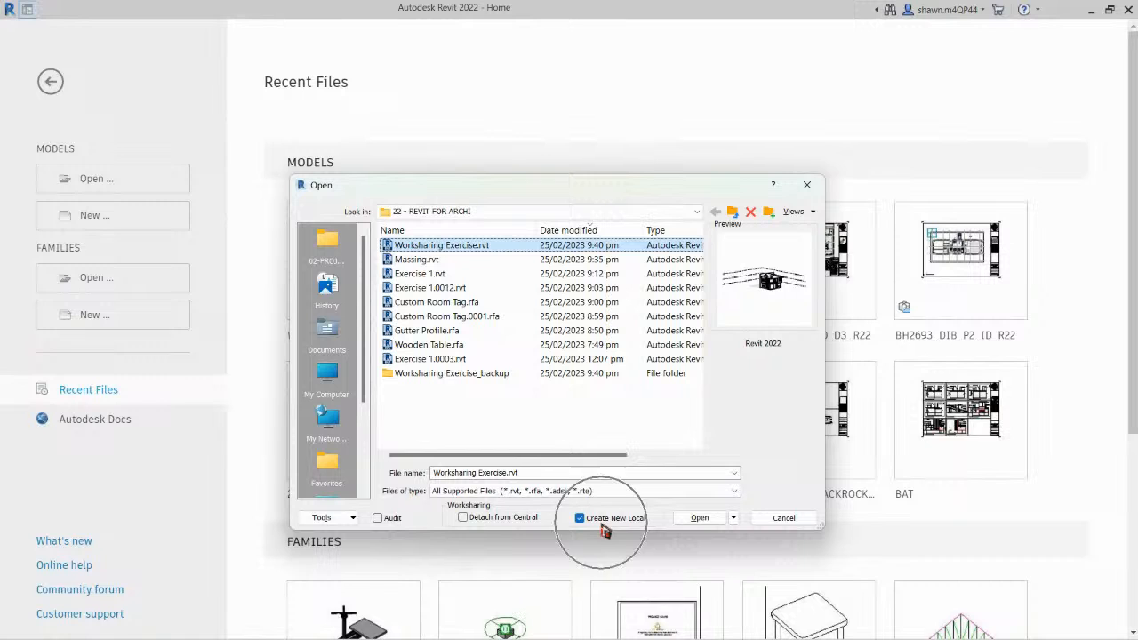
left_click(701, 517)
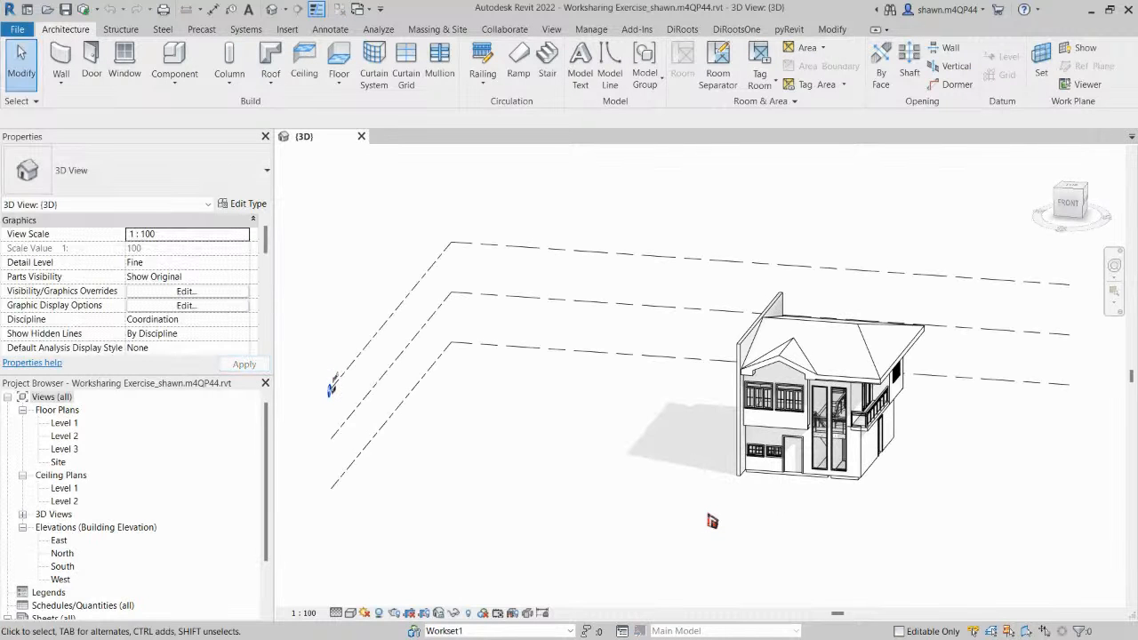
middle_click_drag(833, 503, 773, 517)
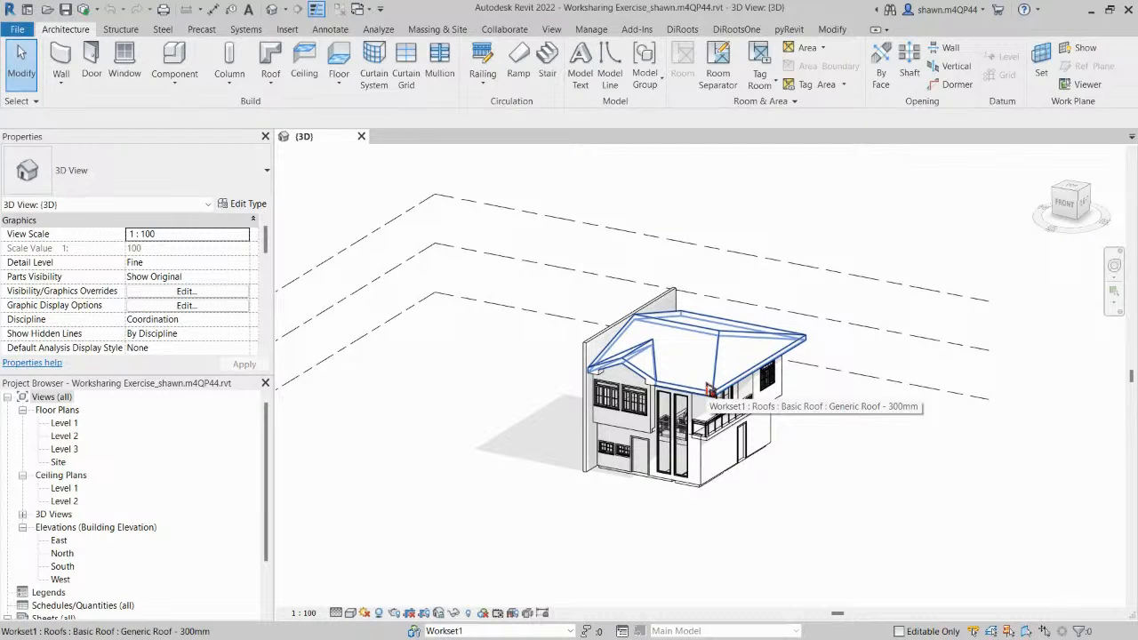
left_click(678, 14)
left_click(679, 13)
left_click(674, 10)
left_click(638, 17)
left_click(638, 14)
middle_click_drag(698, 405, 611, 405)
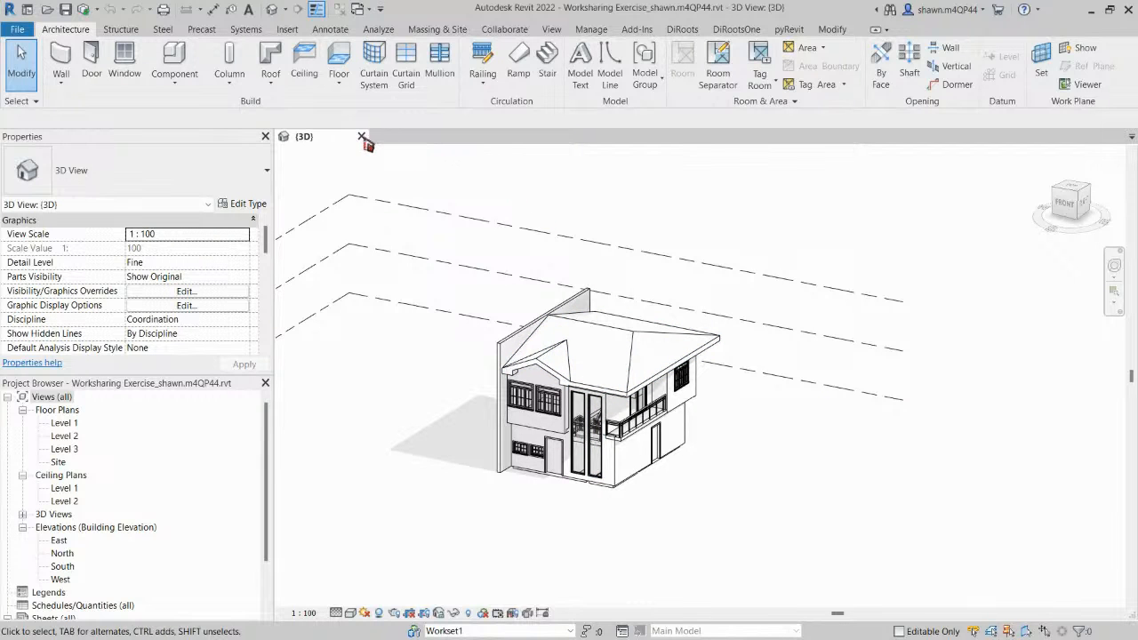
left_click(362, 137)
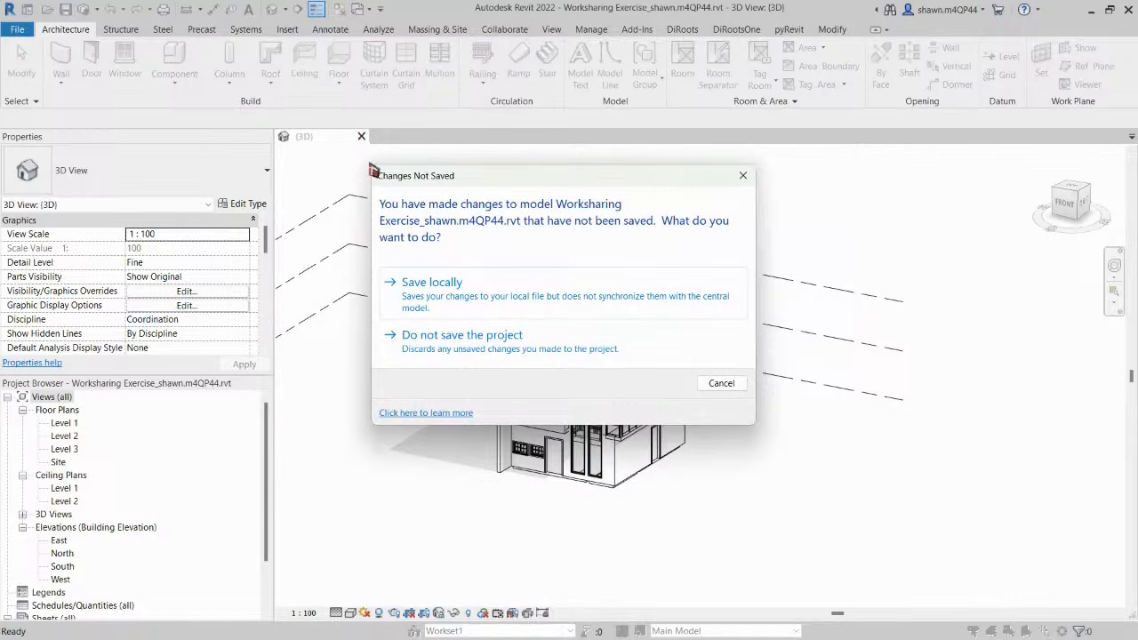
left_click(743, 176)
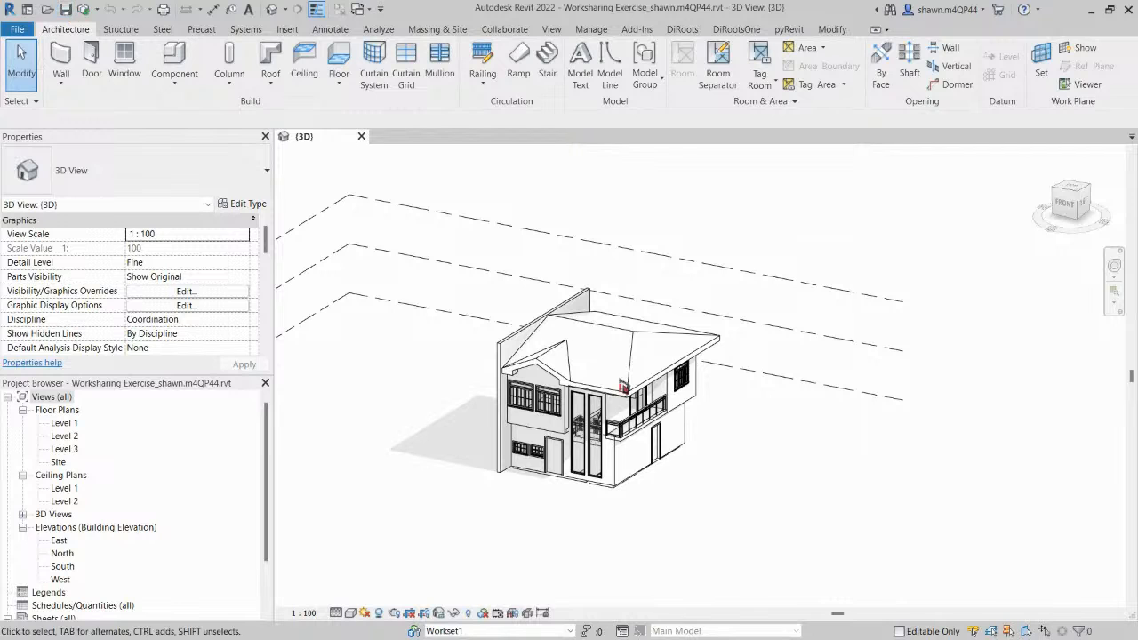
Draw a straight Generic - 200mm wall from Level 2 up to Level 3, standing free beside the house in the 3D view.
key("w")
key("a")
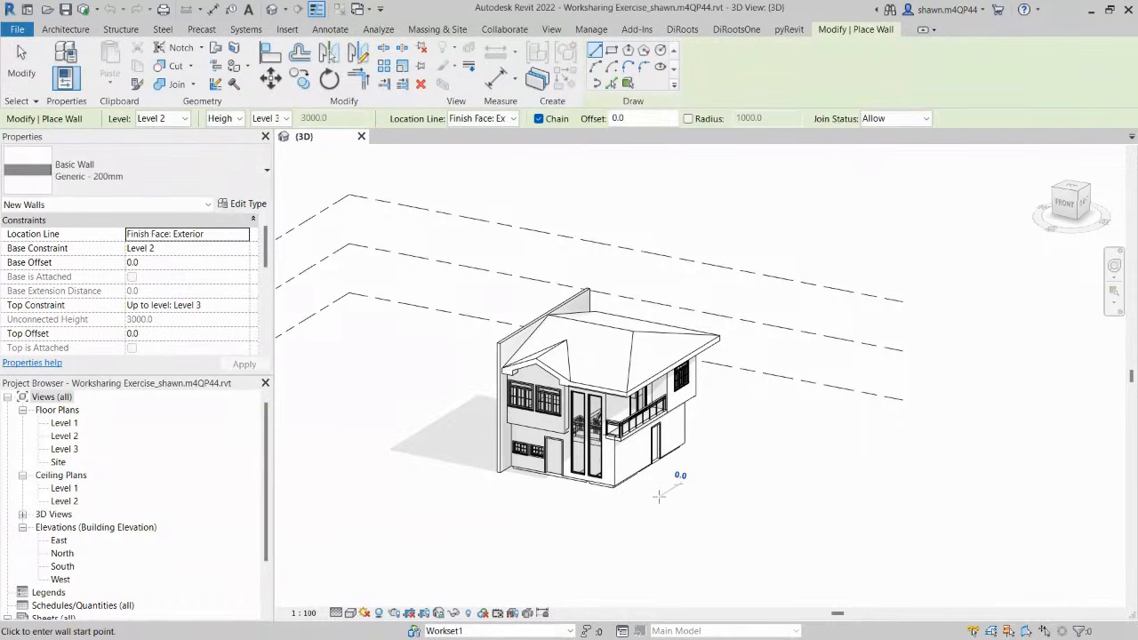
left_click(660, 495)
left_click(714, 469)
key("Escape")
key("Escape")
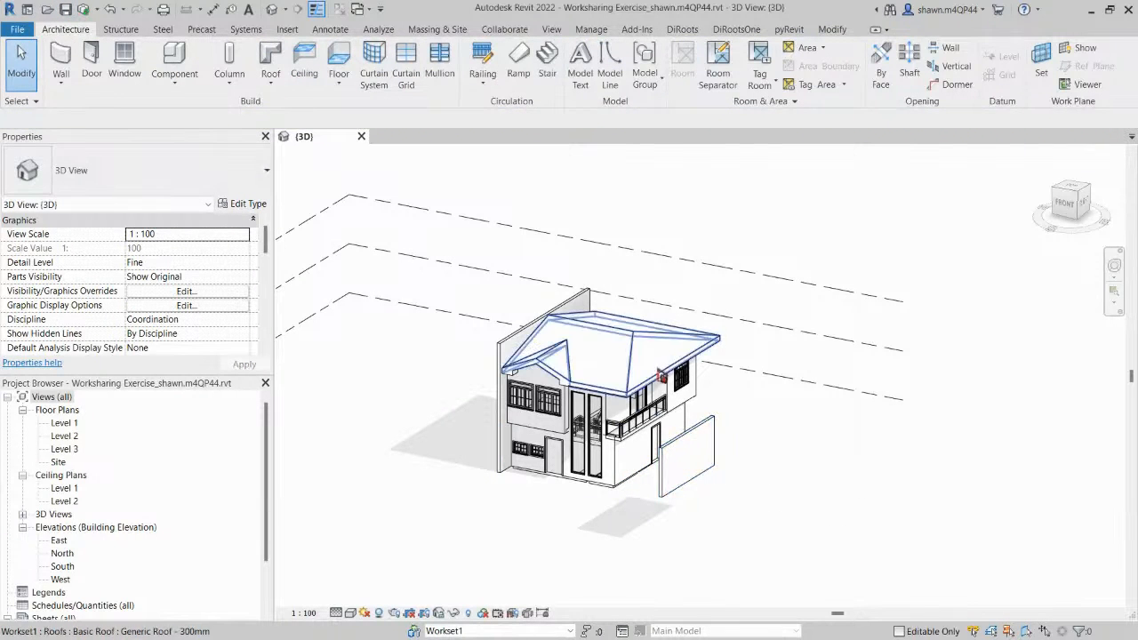
left_click(693, 449)
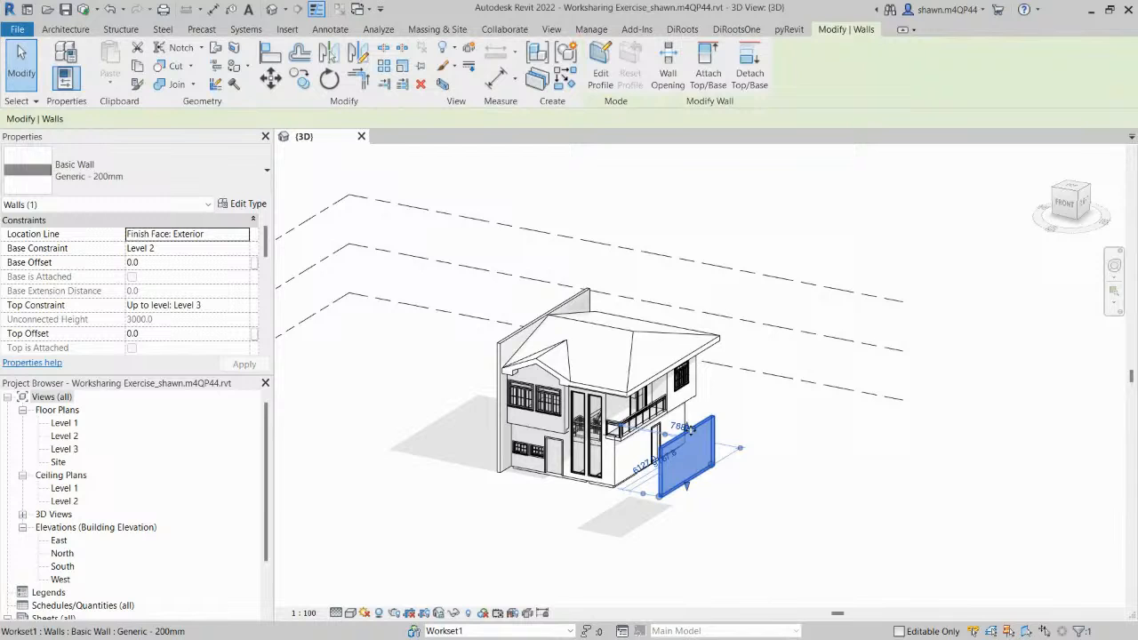
left_click(930, 171)
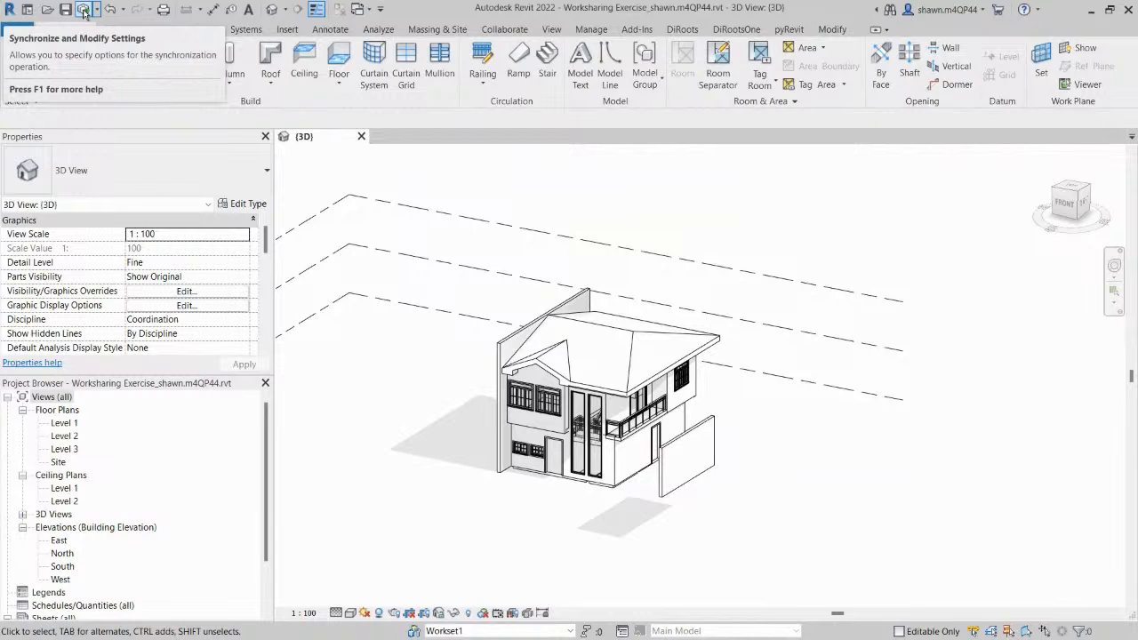
Switch to the BIM PART 2.pptx presentation in PowerPoint and add a new slide after the COLLABORATION slide.
key("alt+Tab")
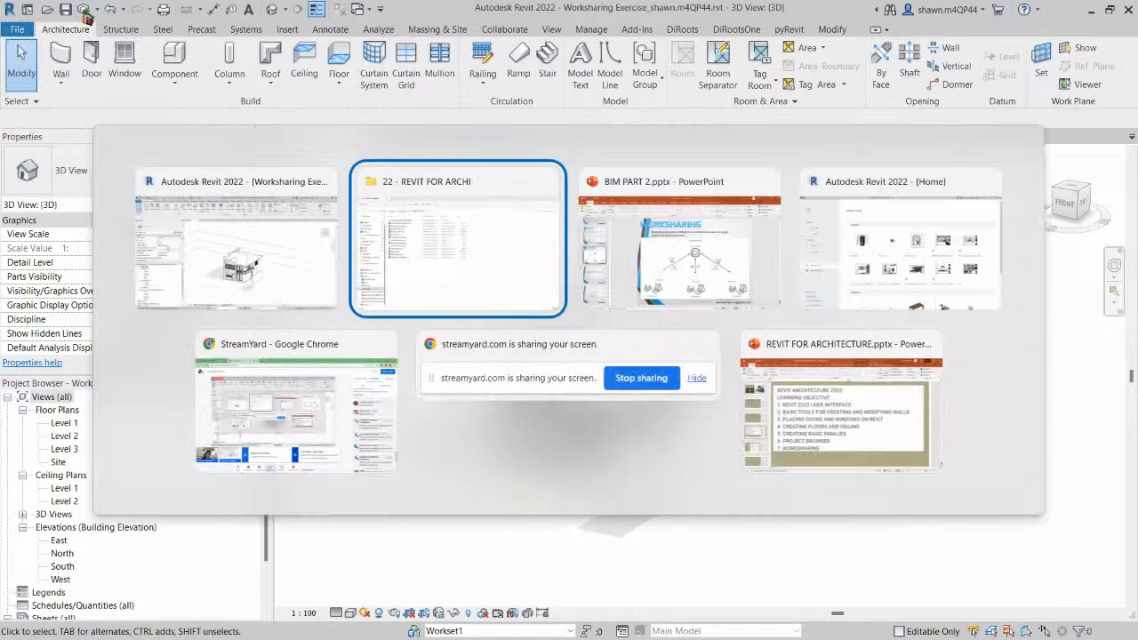
key("alt+Tab")
left_click(104, 573)
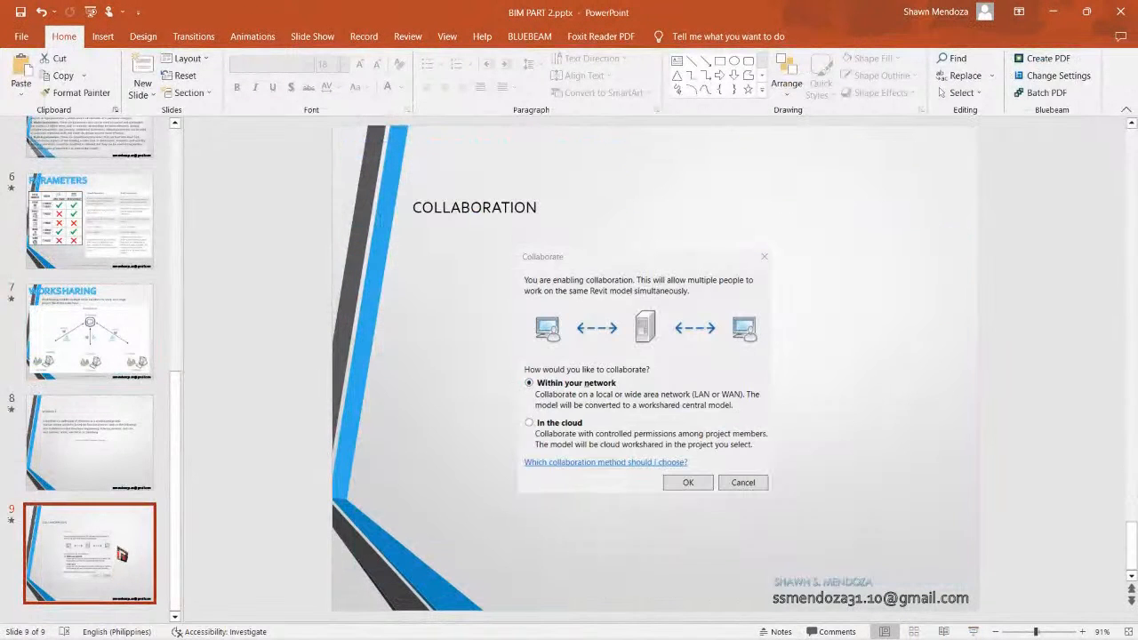
right_click(104, 573)
left_click(142, 389)
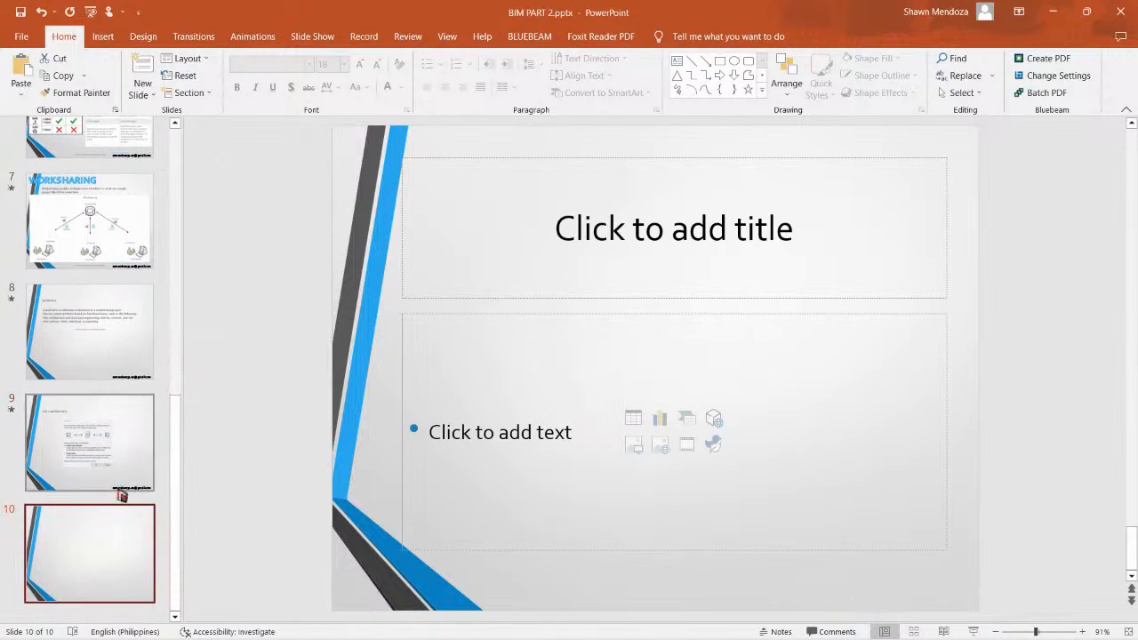
Delete the empty title and content placeholders from the new slide 10.
left_click(552, 440)
left_click_drag(947, 596, 449, 144)
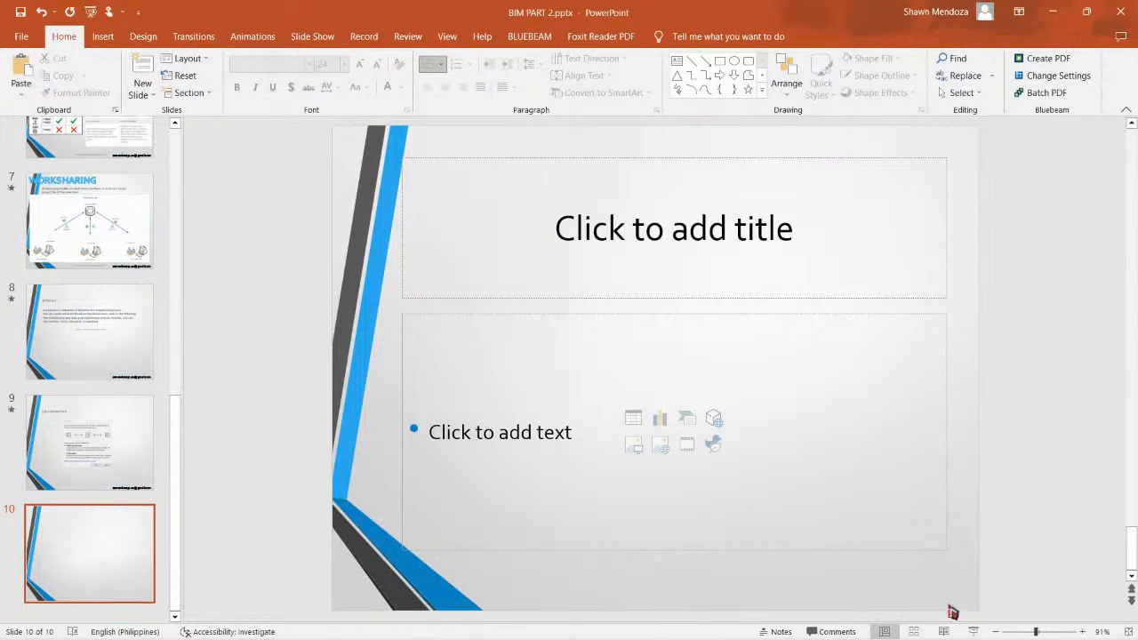
left_click_drag(953, 585, 508, 132)
left_click_drag(302, 144, 1049, 597)
key("Delete")
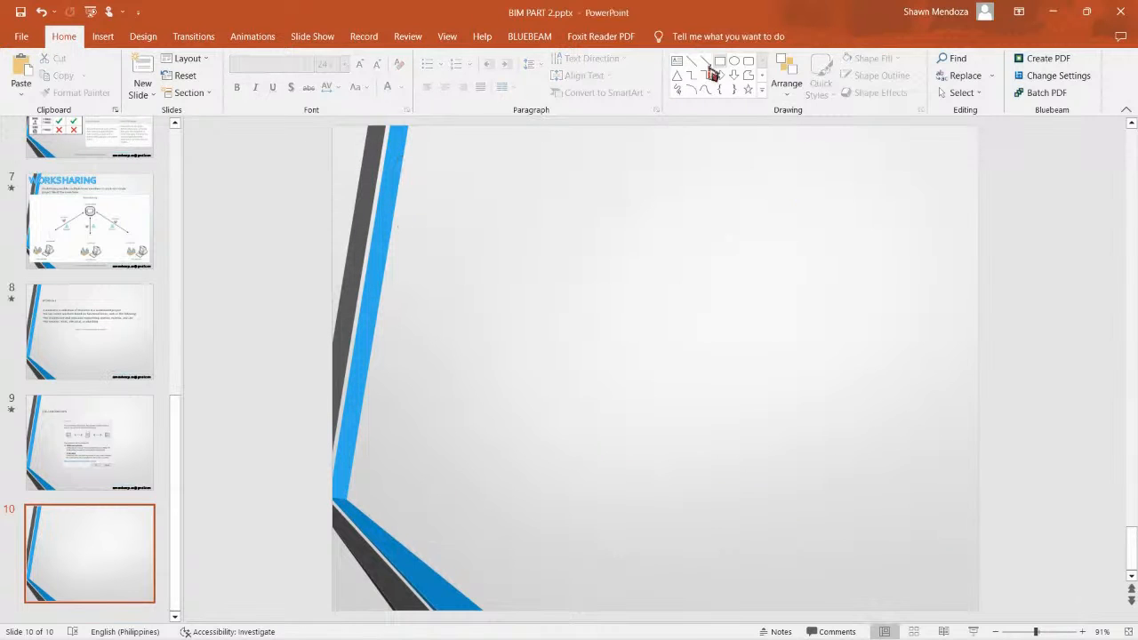
Insert a wide text box near the top of slide 10 reading "SYNCHRONIZE – TWO WAY TRANSFER".
left_click(677, 61)
left_click(436, 178)
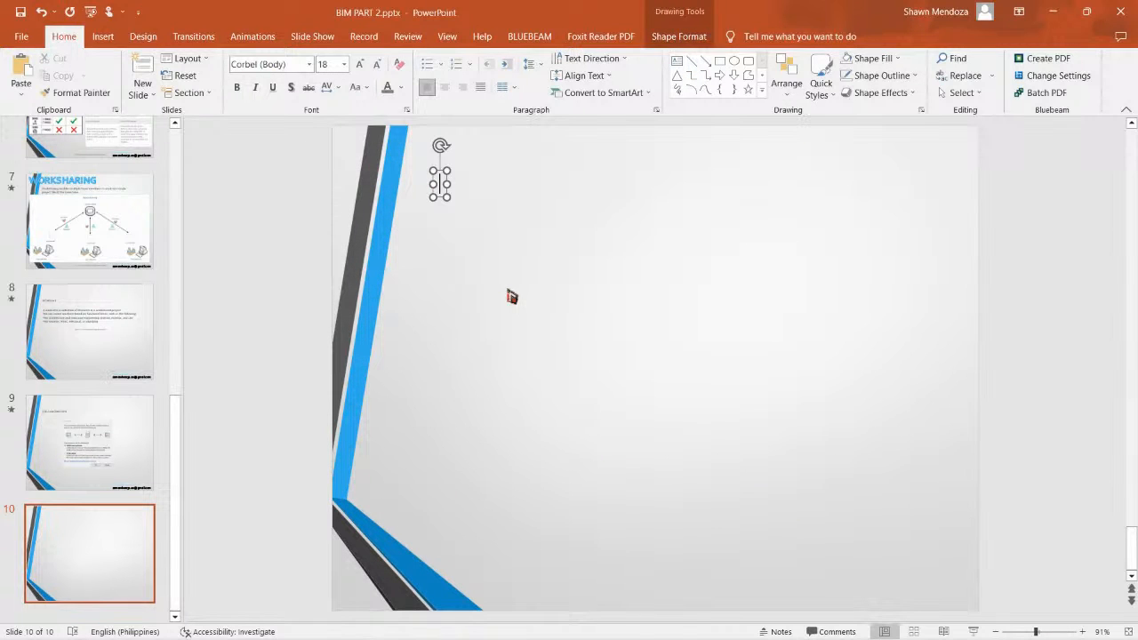
left_click_drag(447, 198, 780, 452)
type("S")
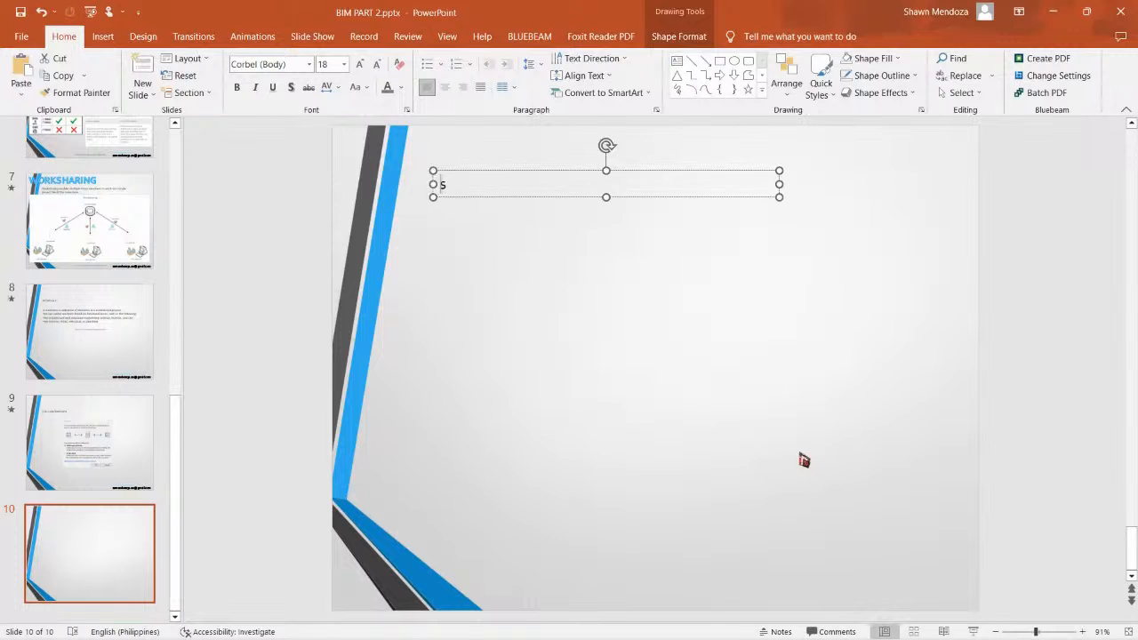
key("BackSpace")
key("Caps_Lock")
type("SY")
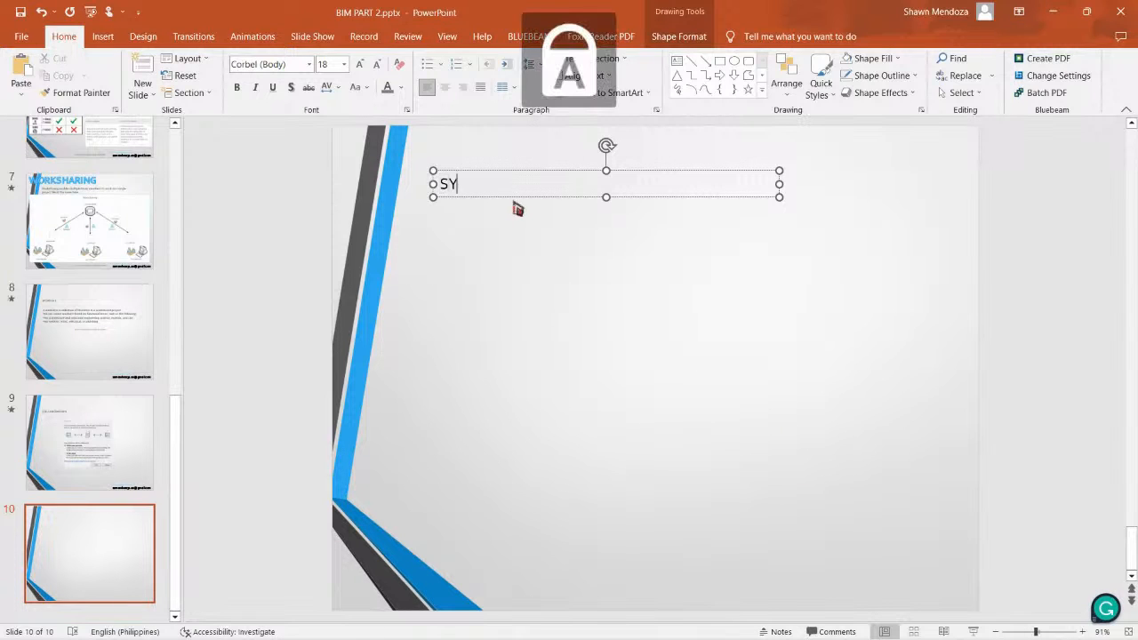
type("NCHRONIZE")
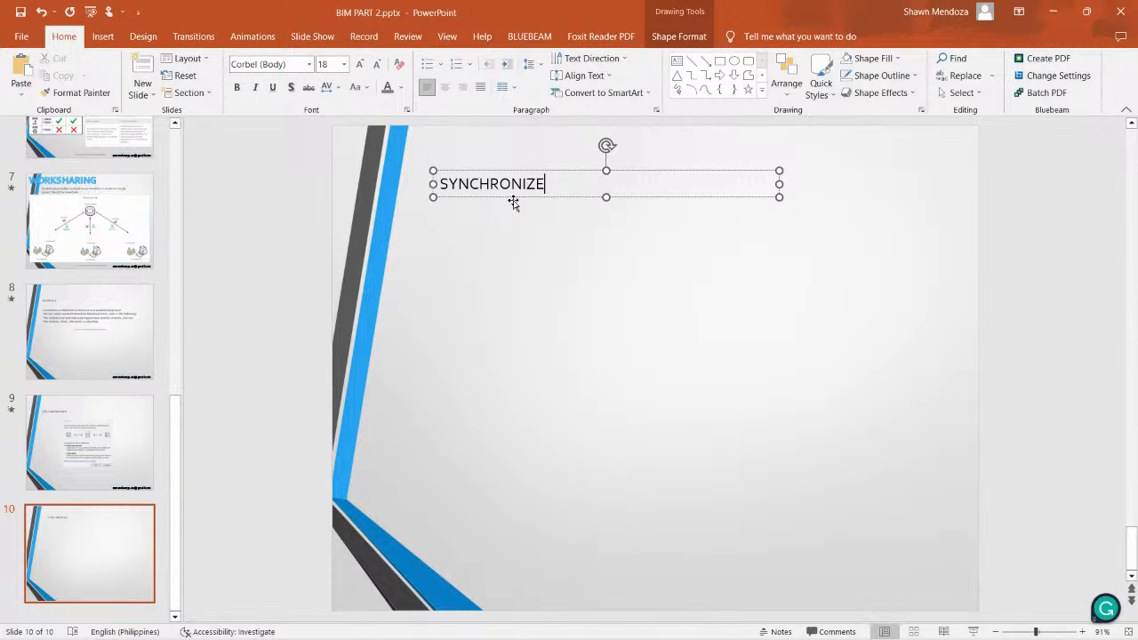
type(" - TWO WAT")
type("Y TRANSFER")
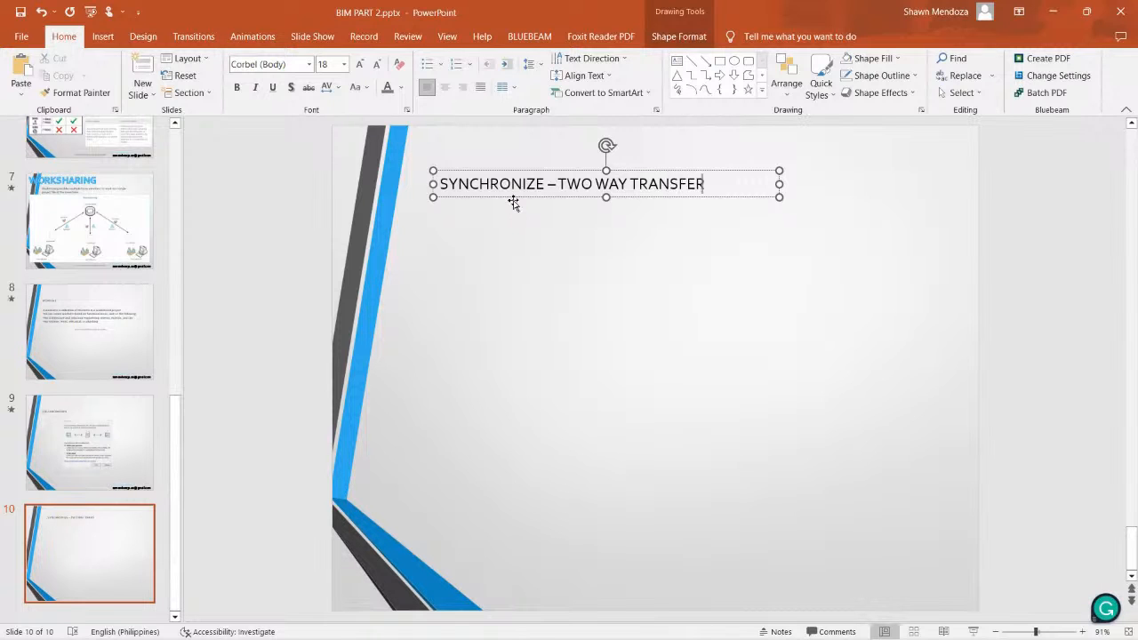